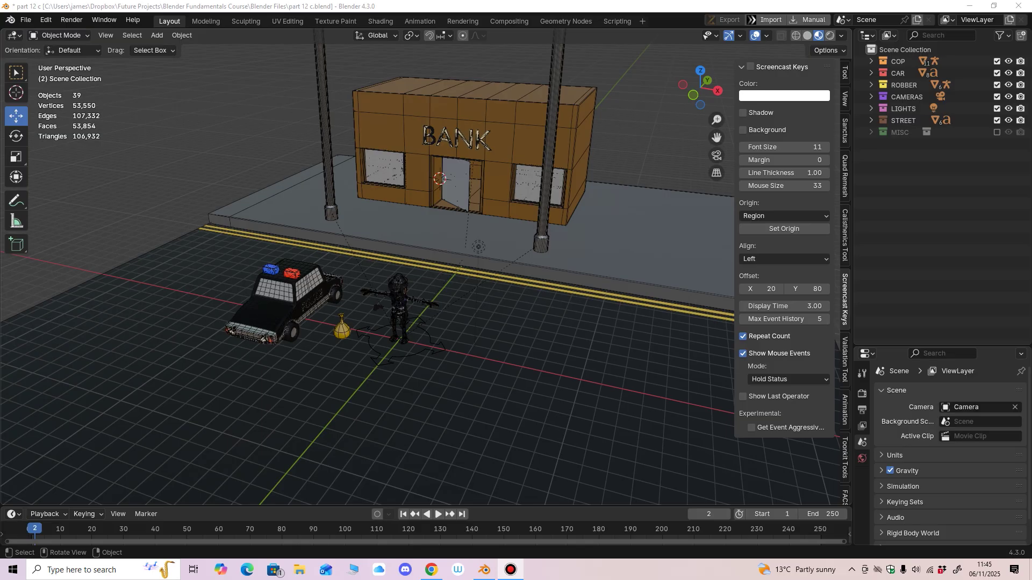
Step: Examine the whole scene, from the police car and characters to the street lamps and bank building
mouse_move(408, 301)
middle_down()
mouse_move(438, 309)
mouse_move(411, 312)
middle_up()
scroll(438, 309, down, 2)
scroll(493, 221, up, 2)
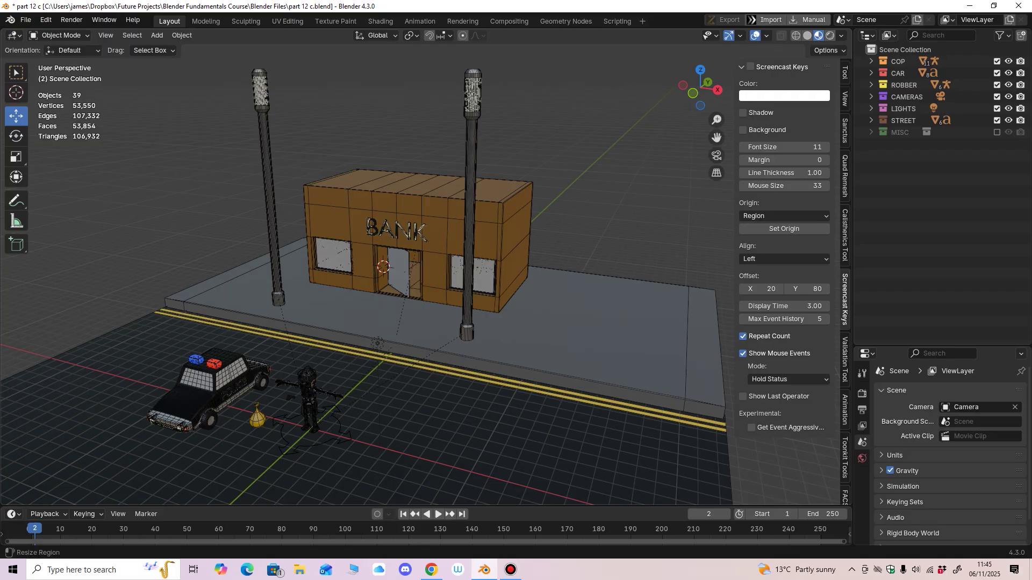
drag(734, 301, 742, 301)
middle_drag(419, 301, 297, 330)
scroll(444, 320, up, 2)
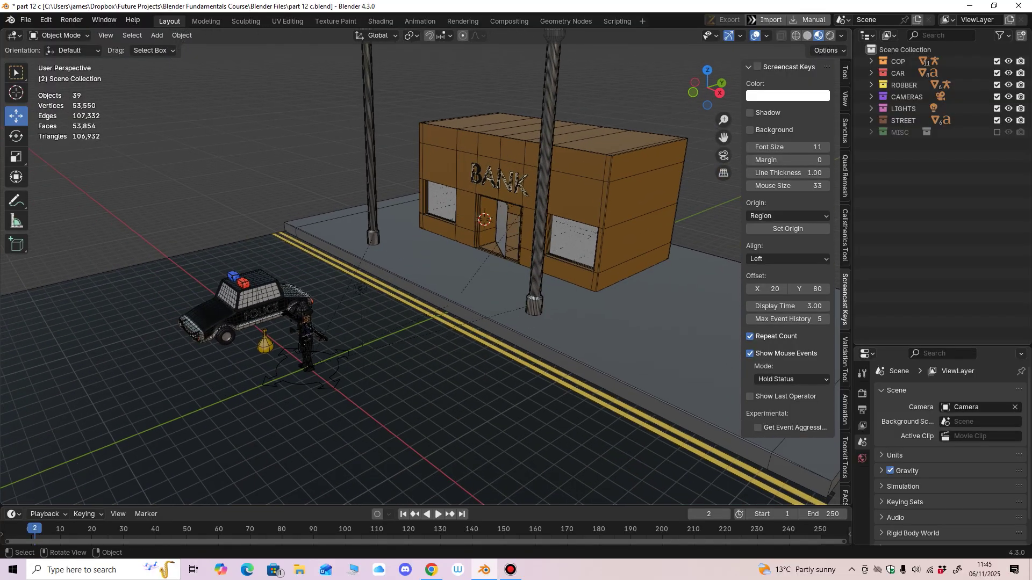
middle_drag(359, 288, 337, 360)
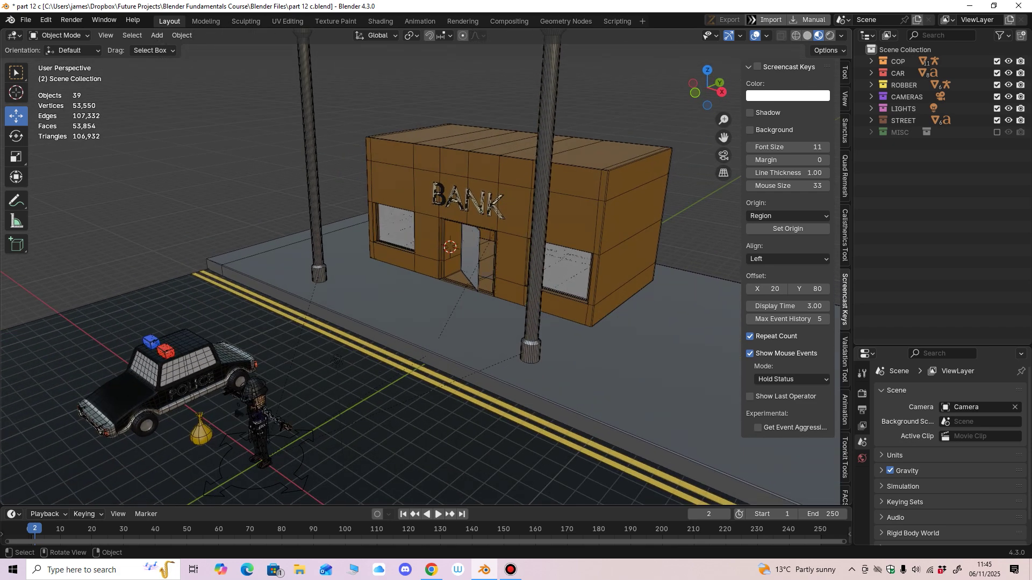
Step: Exclude the CAR, ROBBER, CAMERAS, LIGHTS and STREET collections, expand COP, and select and frame the police rig
drag(997, 73, 997, 120)
middle_drag(538, 296, 534, 301)
shift+middle_drag(535, 301, 572, 220)
click(871, 62)
click(344, 368)
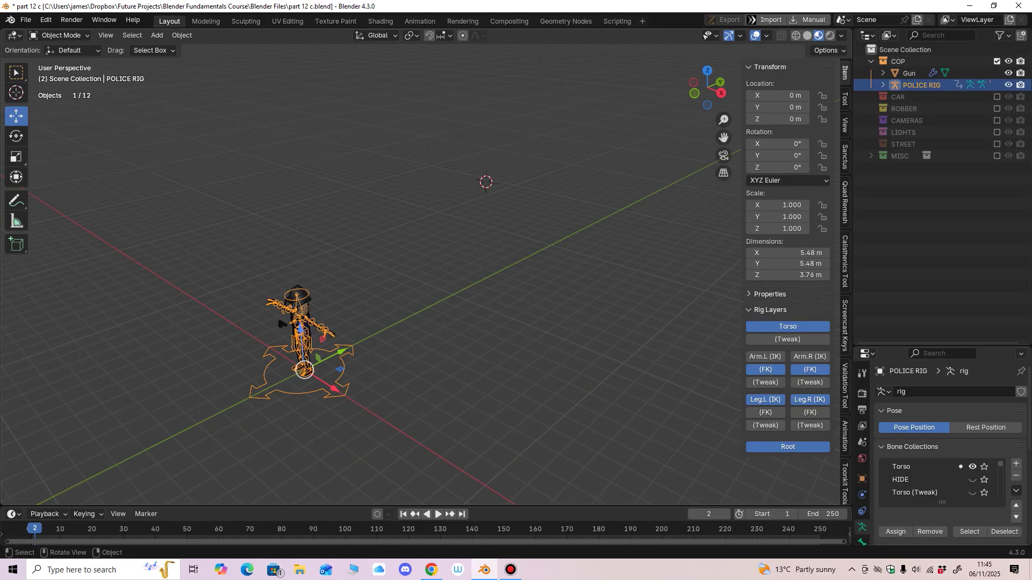
key(KP_Decimal)
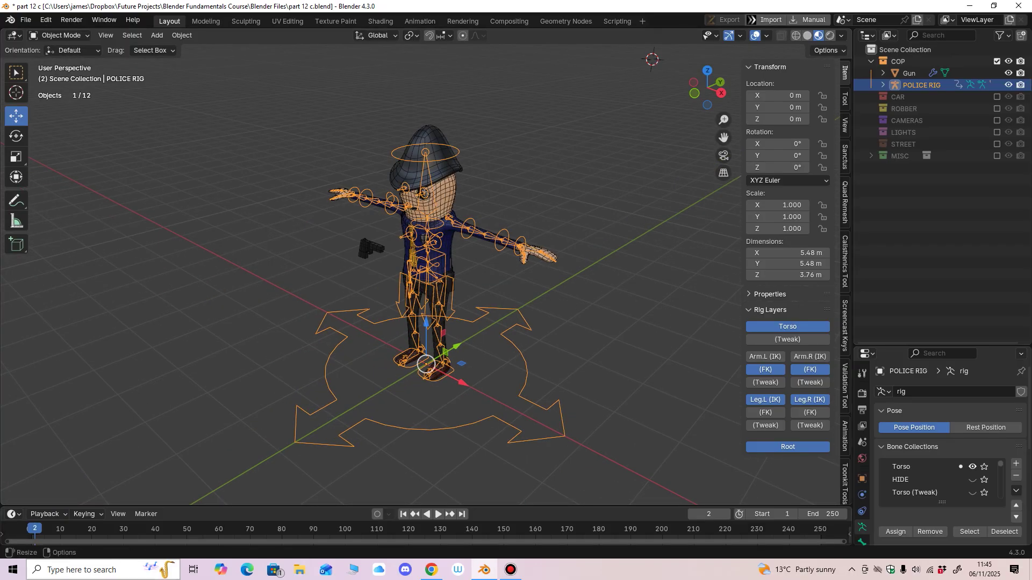
Step: Find and launch the Epic Pen app
key(super)
text(epi)
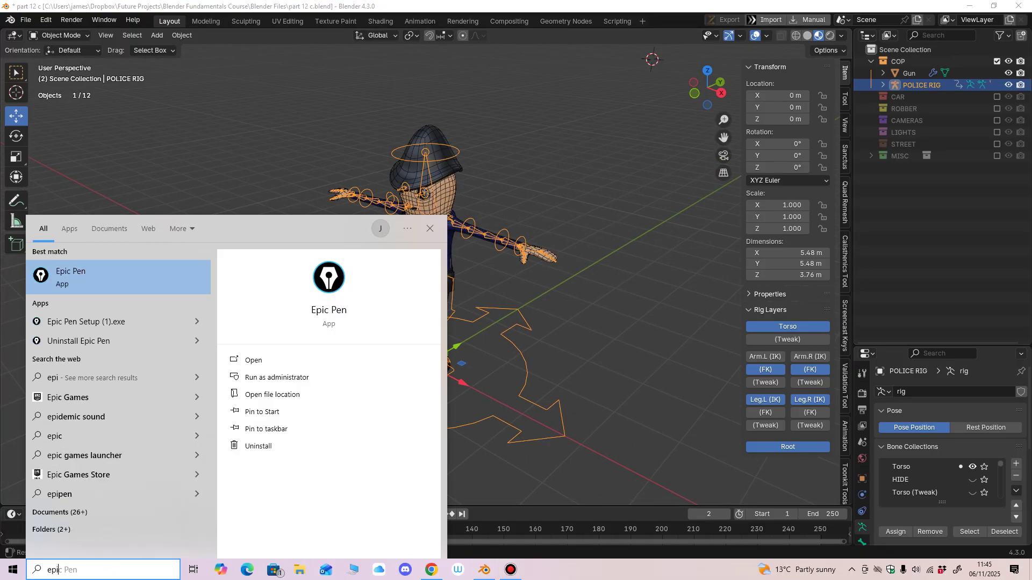
key(Return)
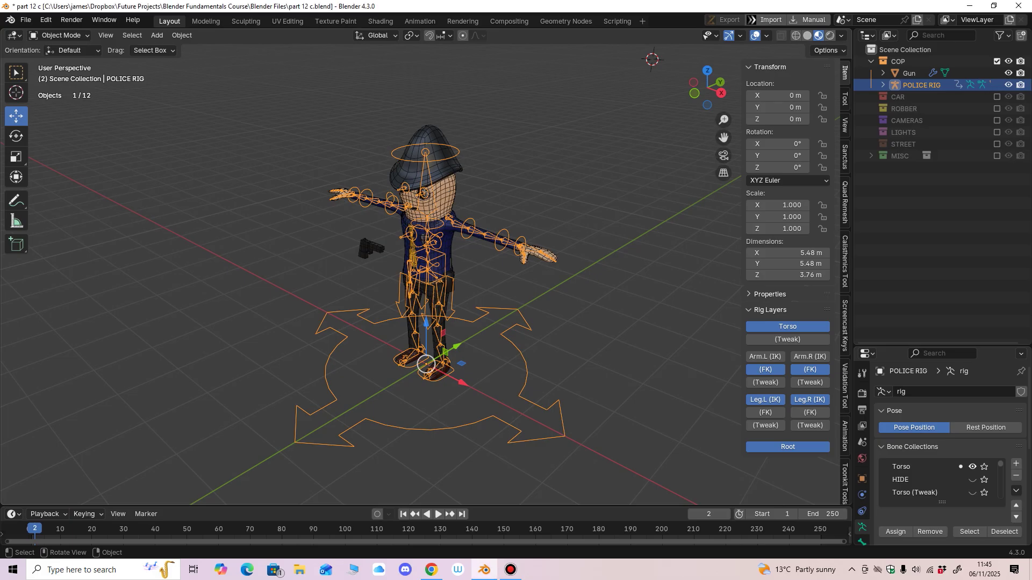
Step: Enable Screencast Keys, collapse its settings, and move the Epic Pen palette clear of the cop character
click(845, 326)
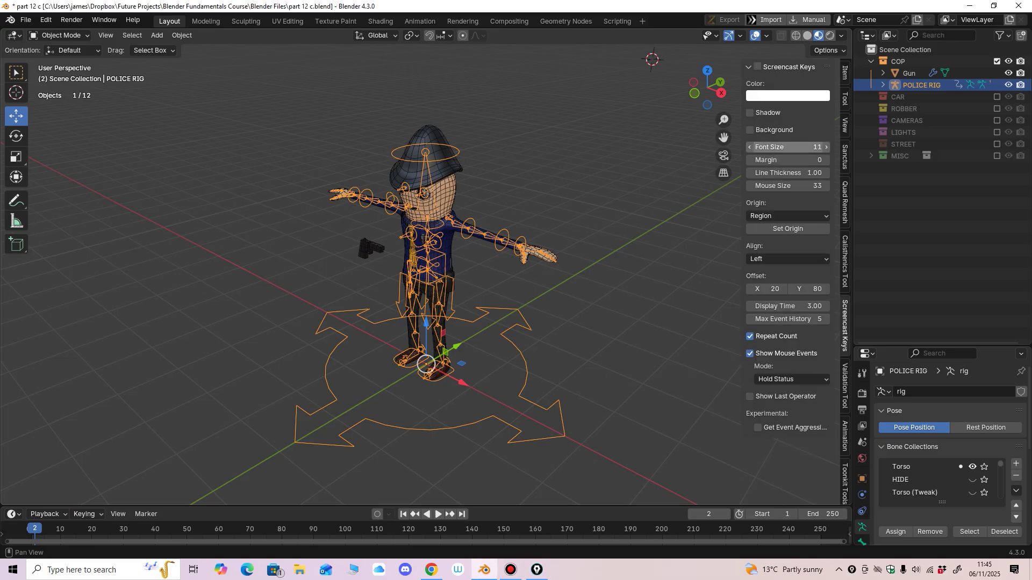
click(758, 67)
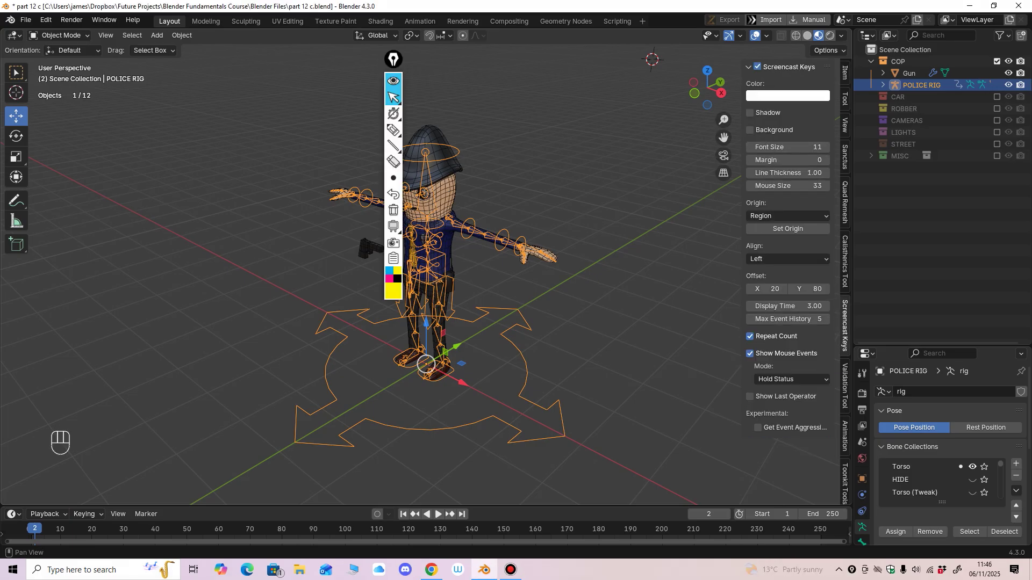
click(748, 67)
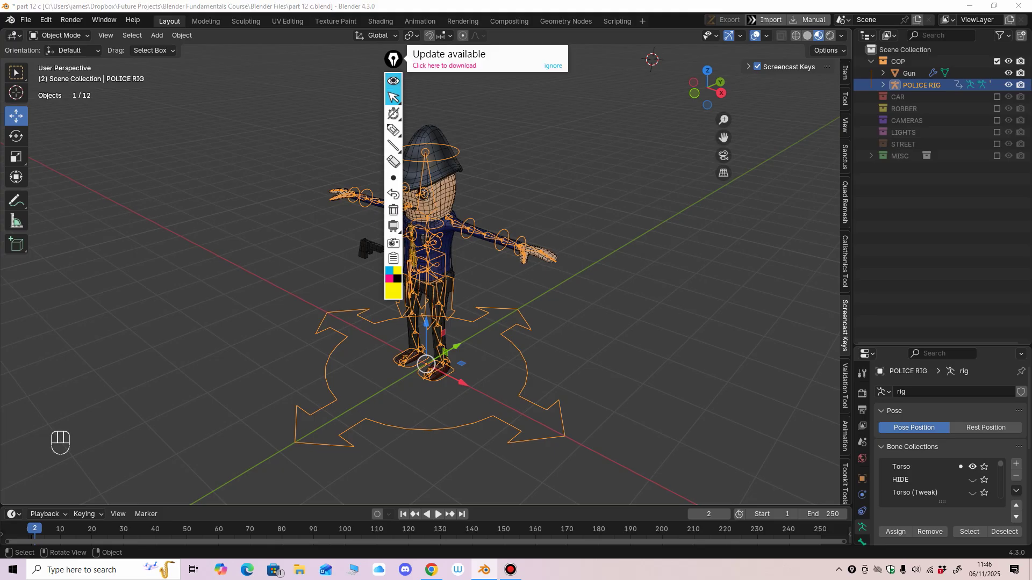
drag(394, 59, 823, 256)
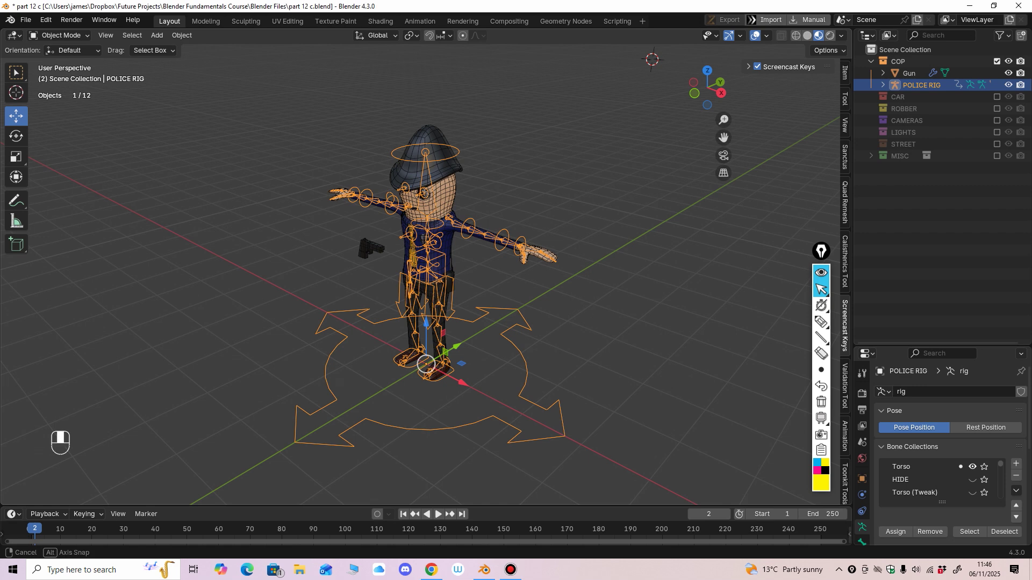
key(n)
key(n)
Step: Switch the viewport to solid shading and add the cop's body mesh to the rig selection
mouse_move(484, 268)
middle_down()
mouse_move(493, 270)
mouse_move(470, 258)
middle_up()
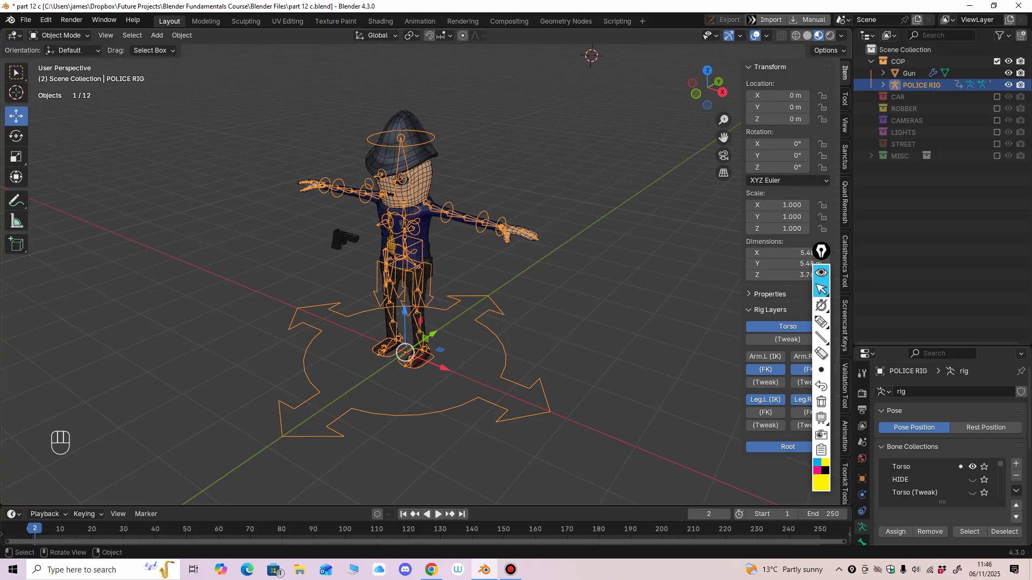
mouse_move(470, 258)
middle_down()
mouse_move(508, 246)
mouse_move(468, 275)
middle_up()
scroll(490, 252, up, 1)
shift+middle_drag(467, 275, 476, 254)
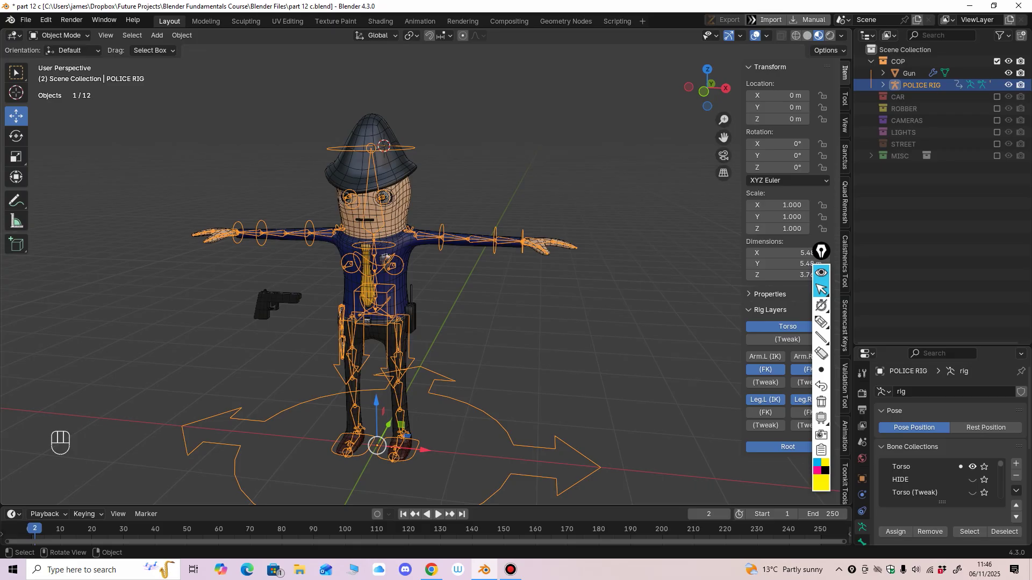
middle_drag(476, 255, 480, 291)
click(808, 36)
middle_drag(500, 231, 490, 200)
shift+click(409, 228)
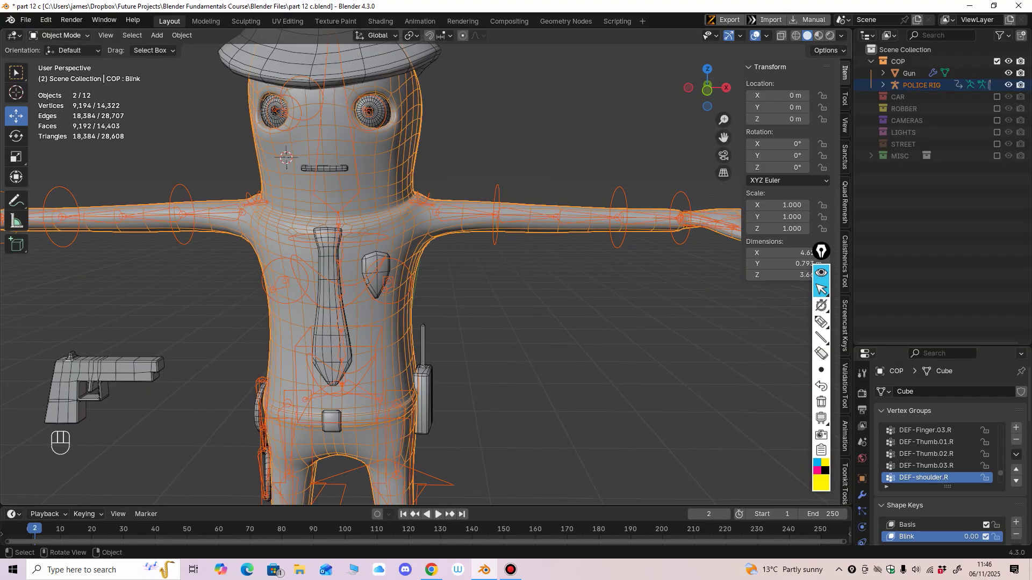
Step: Enter Weight Paint mode on the cop's body and display the weights of bone DEF-upper_arm.L.001
click(59, 35)
click(53, 101)
click(484, 210)
mouse_move(477, 203)
middle_down()
mouse_move(414, 287)
mouse_move(479, 218)
middle_up()
ctrl+click(502, 226)
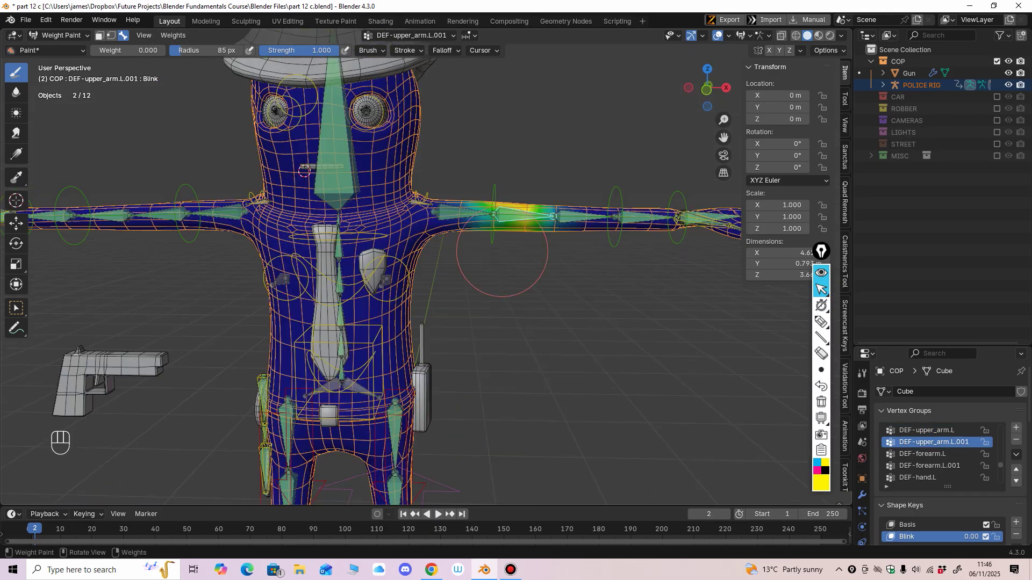
Step: Display the body's weights for the chest bones, finishing with DEF-breast.R
shift+middle_drag(458, 282, 505, 245)
scroll(505, 246, up, 1)
ctrl+click(428, 252)
middle_drag(454, 268, 376, 248)
ctrl+click(363, 250)
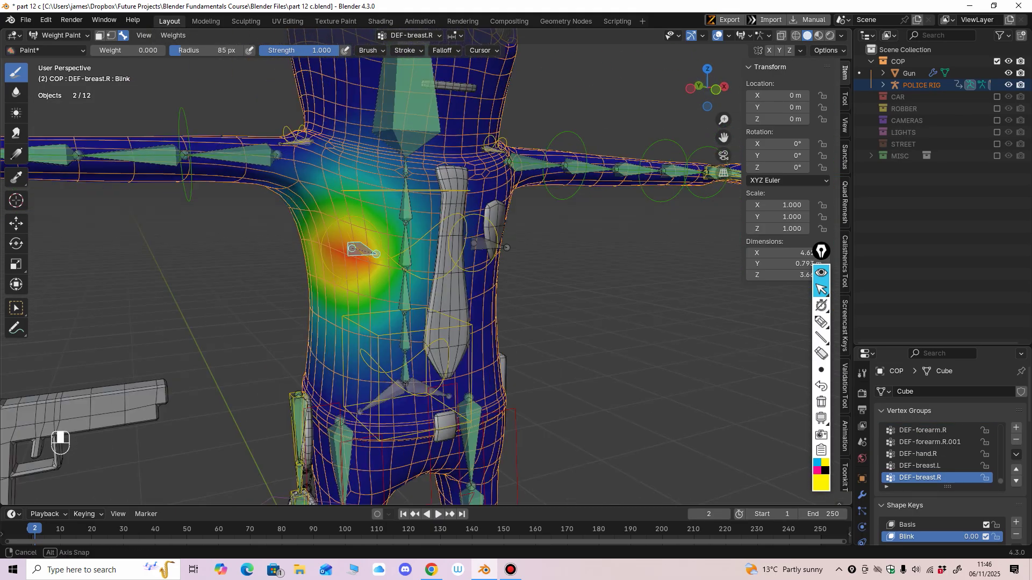
middle_drag(500, 263, 451, 271)
scroll(389, 275, down, 2)
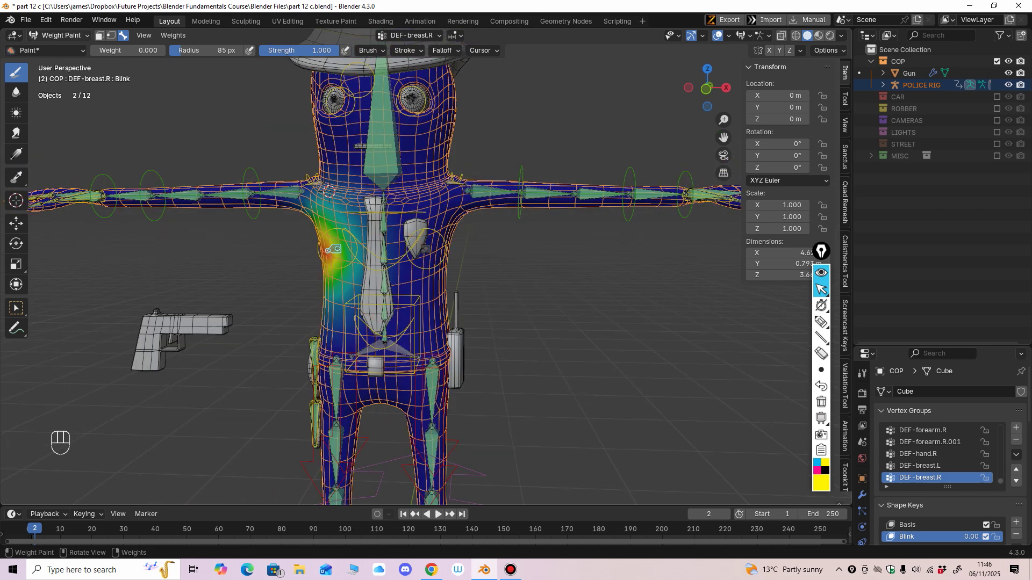
Step: Return to Object Mode, select only the police rig, and switch it to Pose Mode
click(60, 36)
click(62, 49)
click(153, 172)
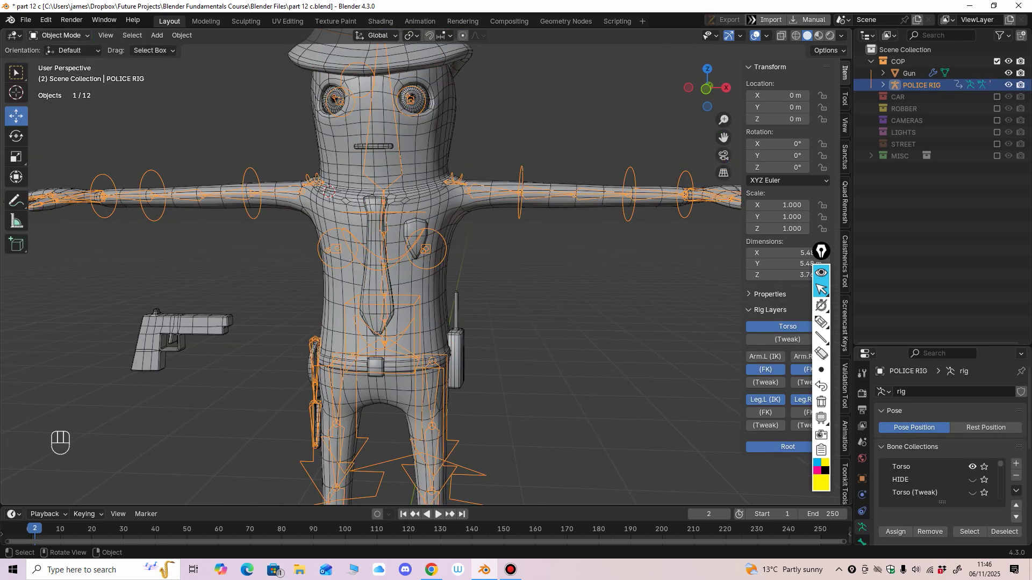
key(ctrl+Tab)
Step: Try rotating the left upper arm bone and the left shoulder bone, undoing each rotation
click(522, 177)
drag(502, 163, 511, 193)
key(ctrl+z)
click(457, 178)
drag(482, 155, 491, 181)
key(ctrl+z)
Step: Return the rig to Object Mode and select the cop's body mesh
mouse_move(492, 181)
middle_down()
mouse_move(492, 202)
mouse_move(498, 188)
middle_up()
scroll(496, 179, down, 3)
scroll(493, 202, up, 4)
scroll(398, 183, down, 2)
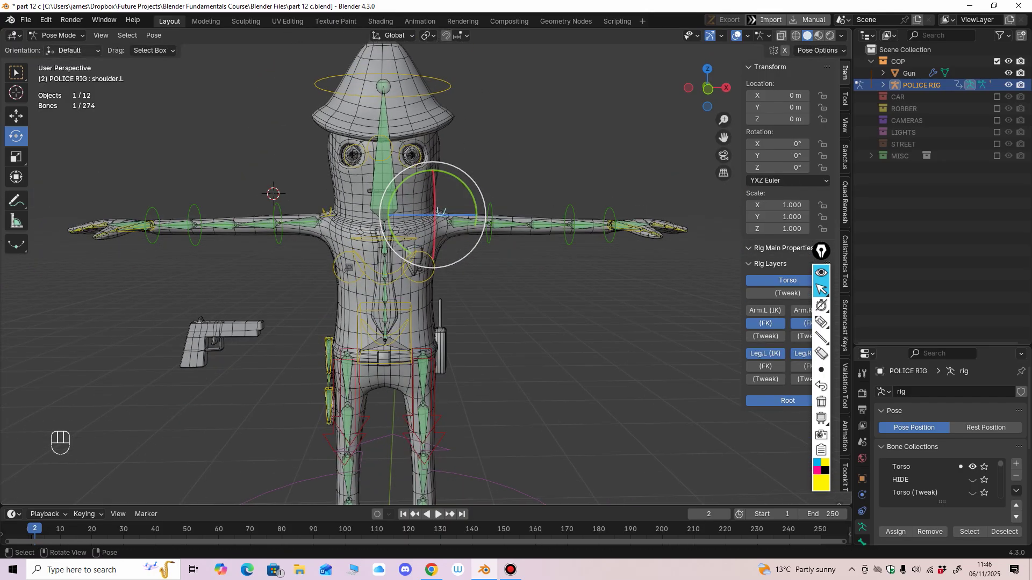
click(60, 35)
click(60, 50)
shift+middle_drag(414, 183, 426, 243)
scroll(426, 238, up, 3)
click(425, 238)
scroll(442, 219, up, 2)
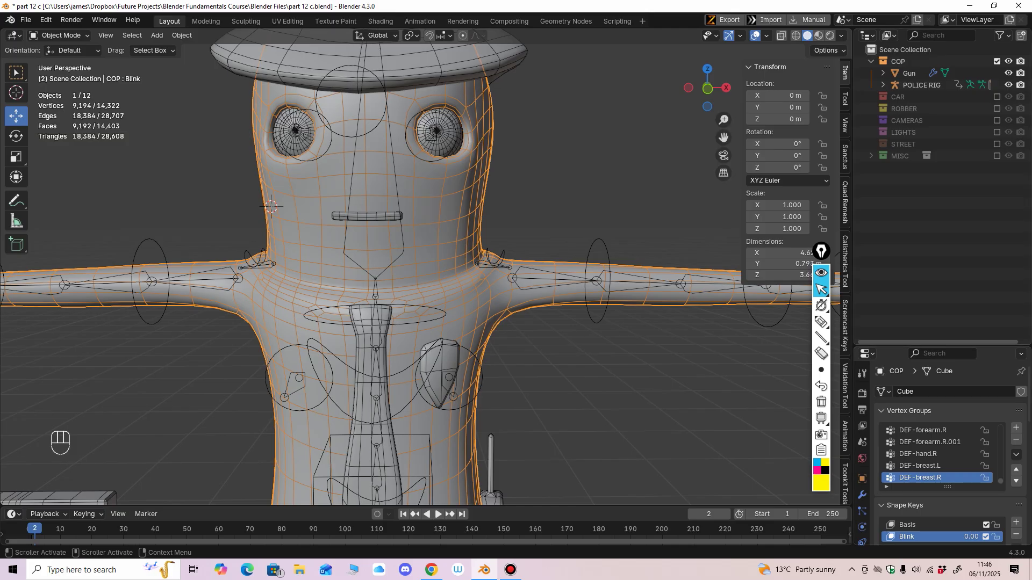
Step: Enlarge the Properties editor and raise the Blink shape key's value to about 0.72
drag(942, 346, 942, 292)
scroll(946, 420, down, 3)
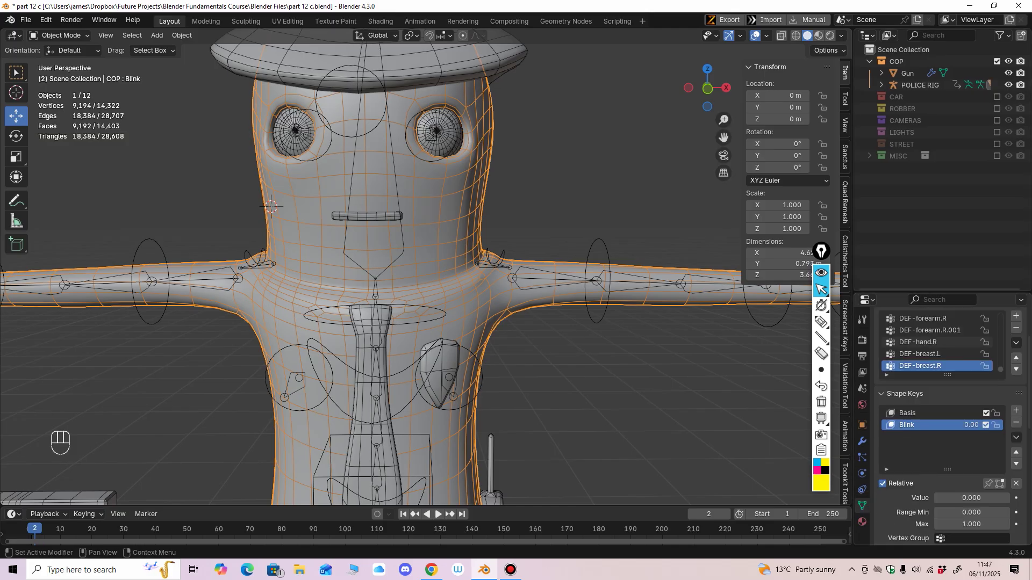
scroll(946, 419, down, 1)
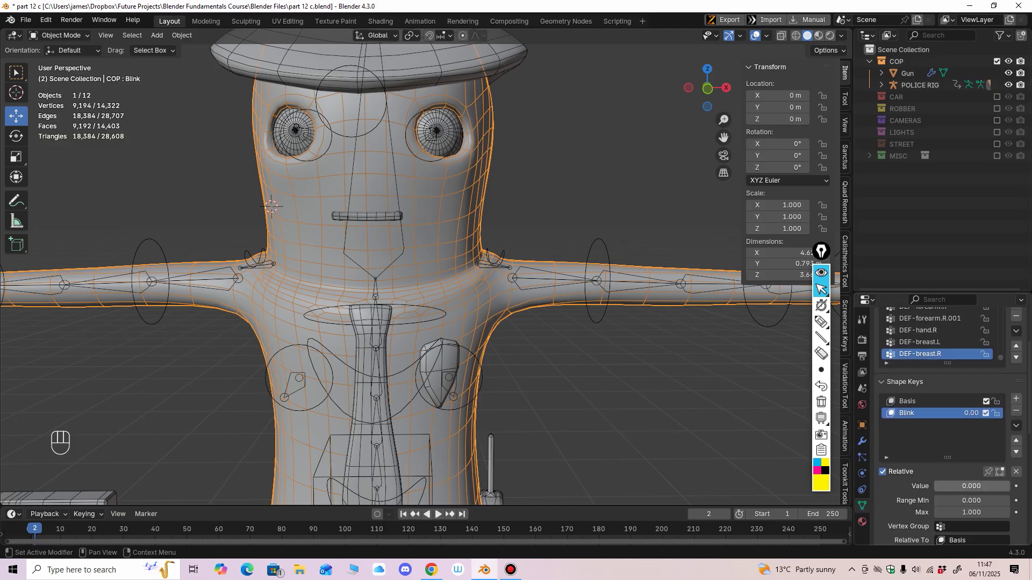
drag(957, 487, 1001, 487)
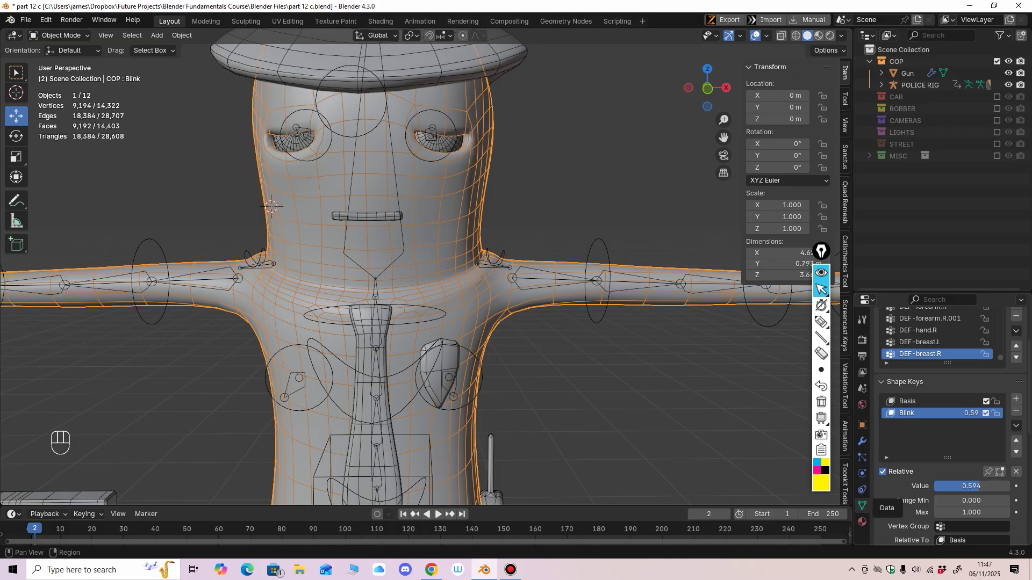
mouse_move(980, 486)
mouse_down()
mouse_move(938, 487)
mouse_move(989, 486)
mouse_up()
Step: Set the Blink shape key's value to 0
click(972, 487)
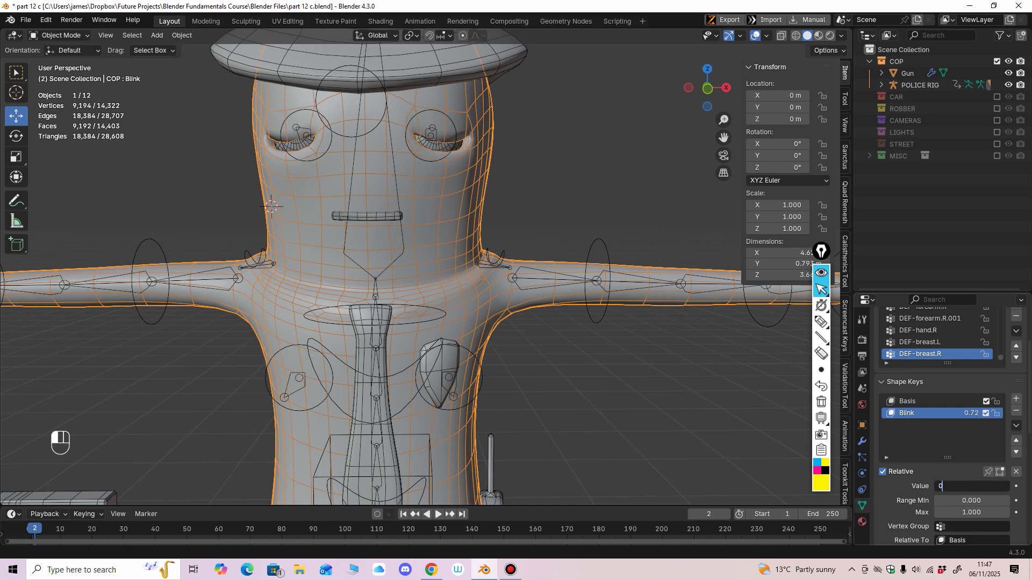
text(0)
key(Return)
middle_drag(564, 323, 547, 339)
scroll(546, 339, down, 2)
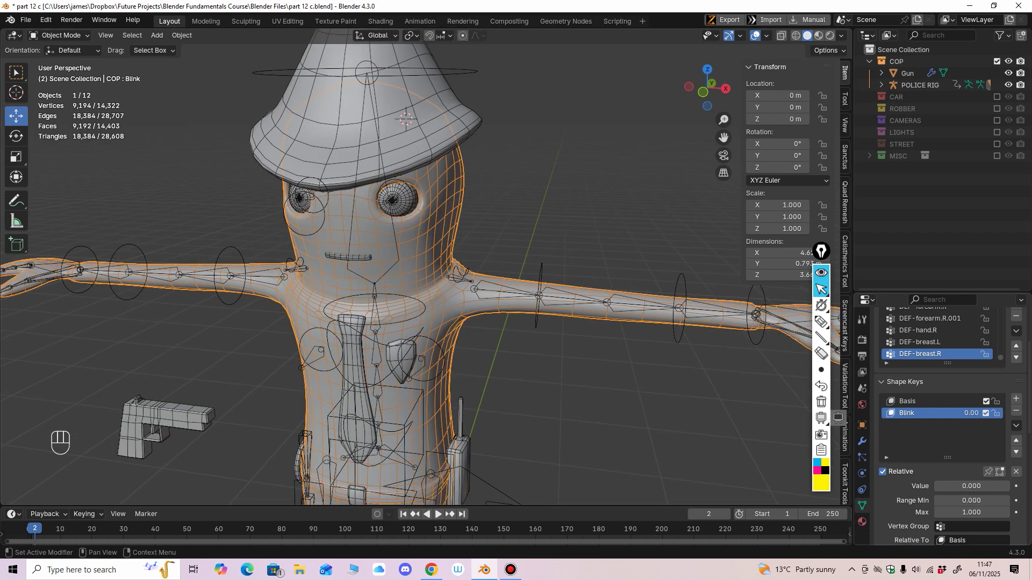
mouse_move(972, 487)
mouse_down()
mouse_move(951, 486)
mouse_move(965, 486)
mouse_up()
click(965, 487)
text(0)
key(Return)
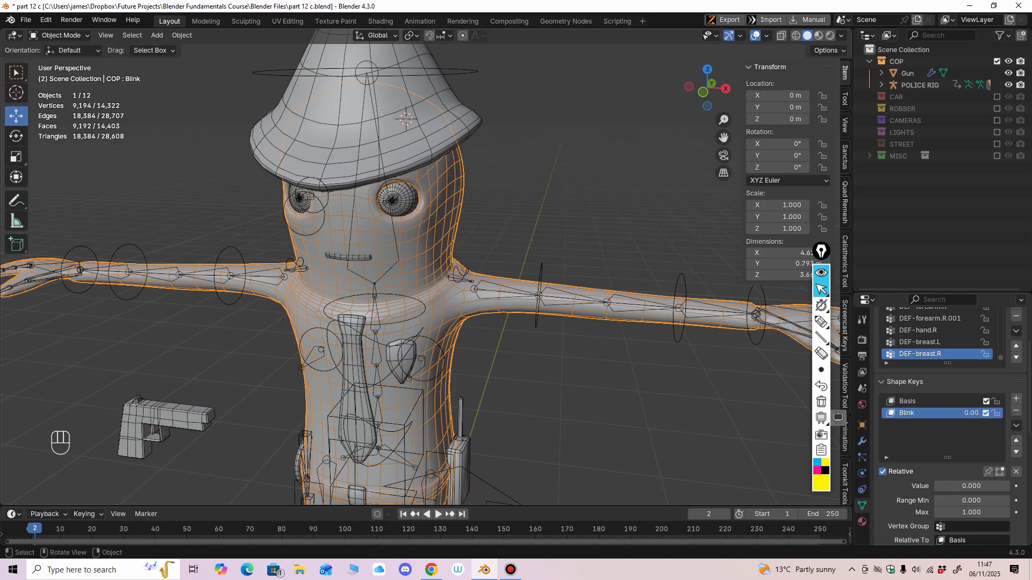
Step: Collapse and exclude the COP collection, and enable the CAR collection in its place
middle_drag(564, 323, 577, 369)
scroll(575, 317, up, 1)
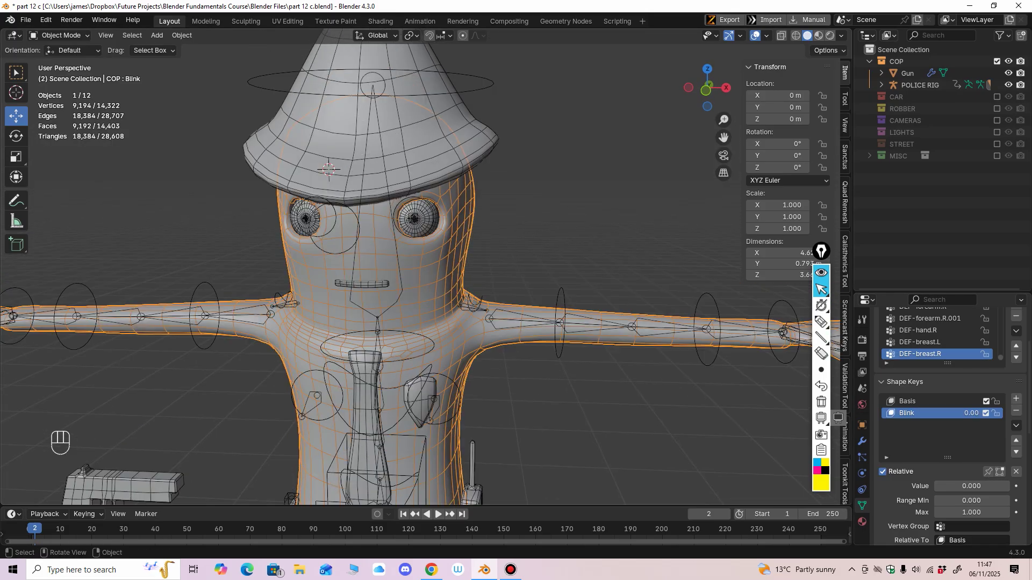
middle_drag(578, 368, 587, 356)
mouse_move(587, 356)
ctrl+middle_down()
mouse_move(587, 387)
mouse_move(587, 355)
ctrl+middle_up()
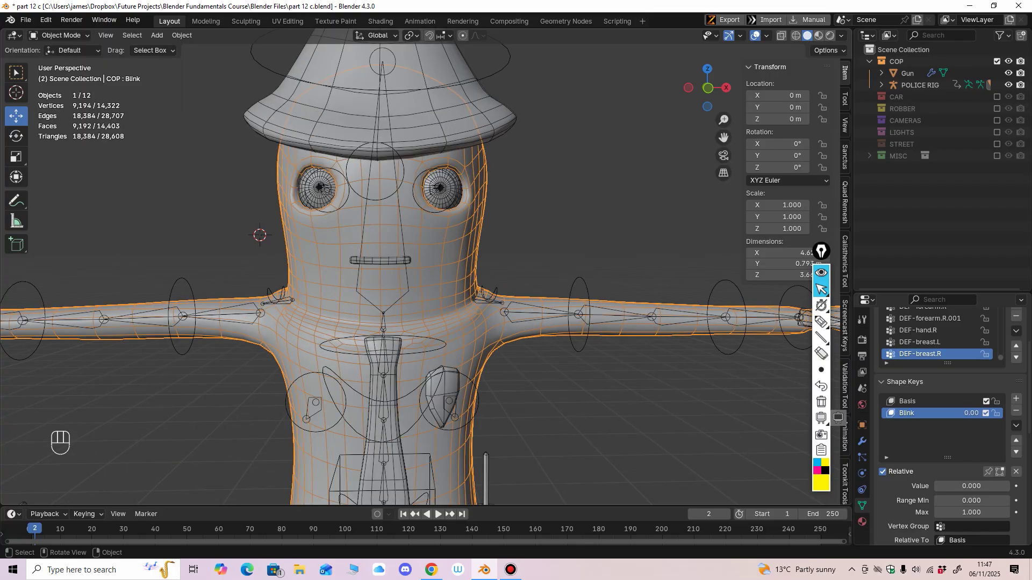
middle_drag(587, 355, 527, 355)
click(870, 61)
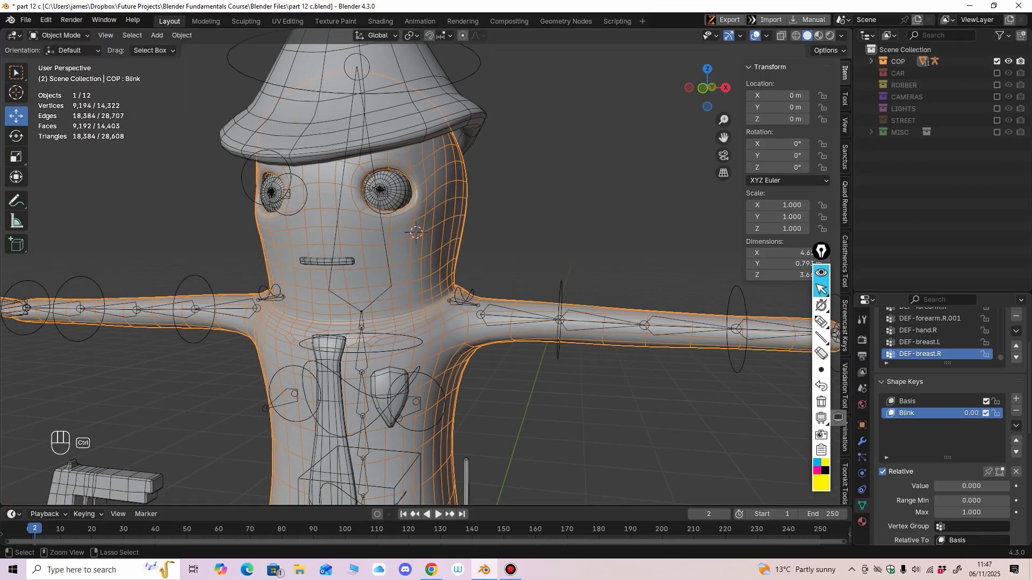
ctrl+middle_drag(565, 301, 566, 378)
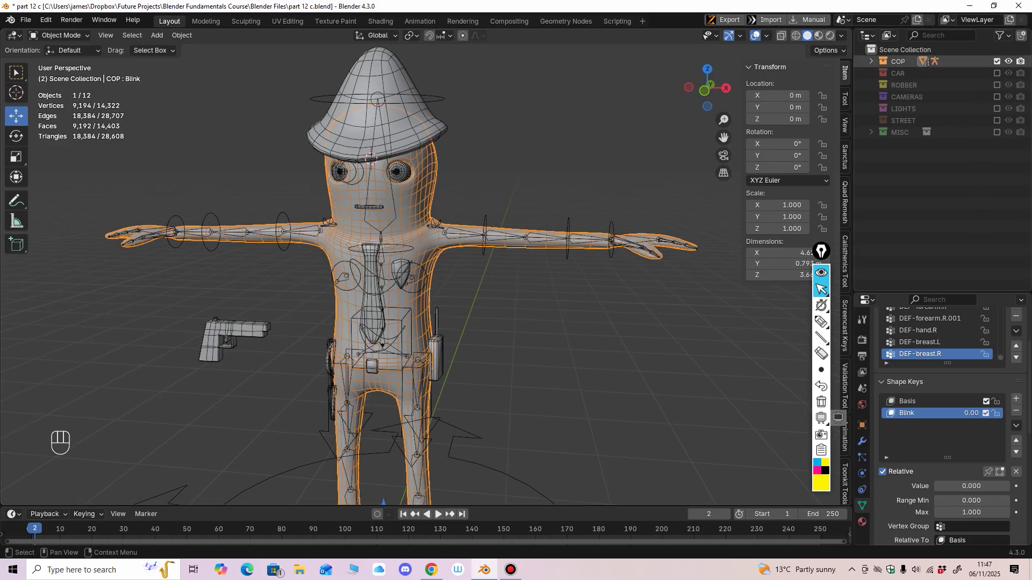
click(997, 62)
click(997, 73)
Step: Switch the viewport to Material Preview shading and select the red flashing light on the police car
mouse_move(607, 269)
ctrl+middle_down()
mouse_move(607, 318)
mouse_move(594, 325)
mouse_move(594, 314)
mouse_move(627, 318)
mouse_move(691, 339)
ctrl+middle_up()
click(818, 35)
click(346, 130)
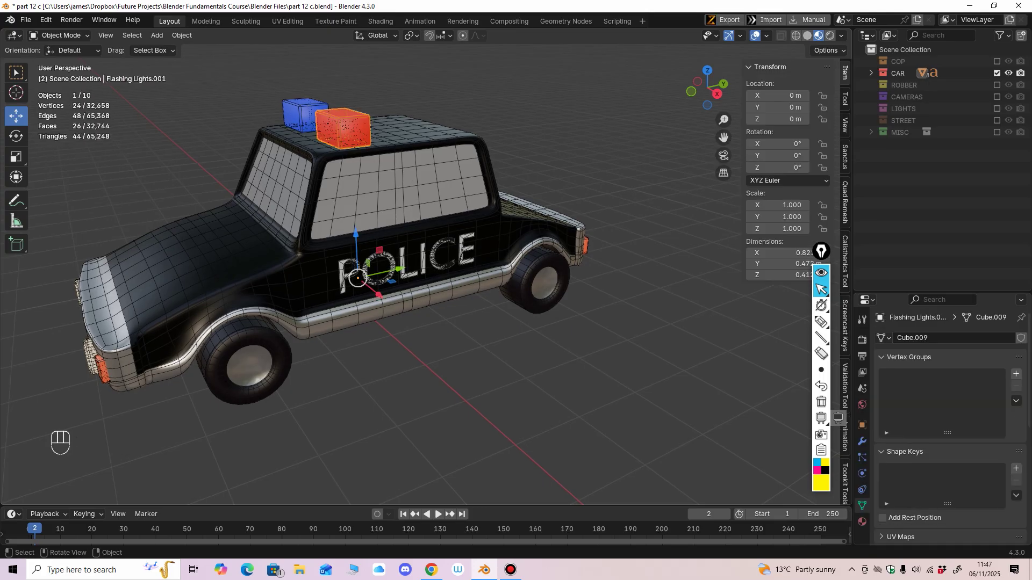
Step: Try moving the selected part of the police car and undo the move
middle_drag(349, 215, 345, 291)
click(344, 276)
drag(387, 236, 325, 166)
key(ctrl+z)
Step: Select the blue flashing light on the police car's roof
mouse_move(324, 166)
middle_down()
mouse_move(347, 168)
mouse_move(331, 171)
middle_up()
scroll(336, 170, up, 4)
click(402, 245)
shift+middle_drag(403, 245, 404, 179)
middle_drag(403, 180, 447, 163)
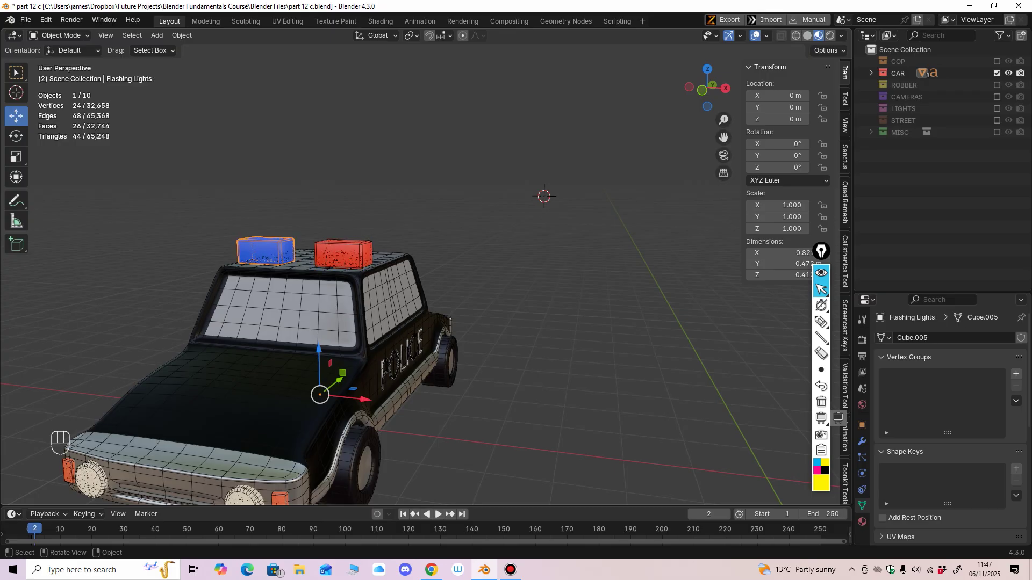
scroll(463, 231, down, 2)
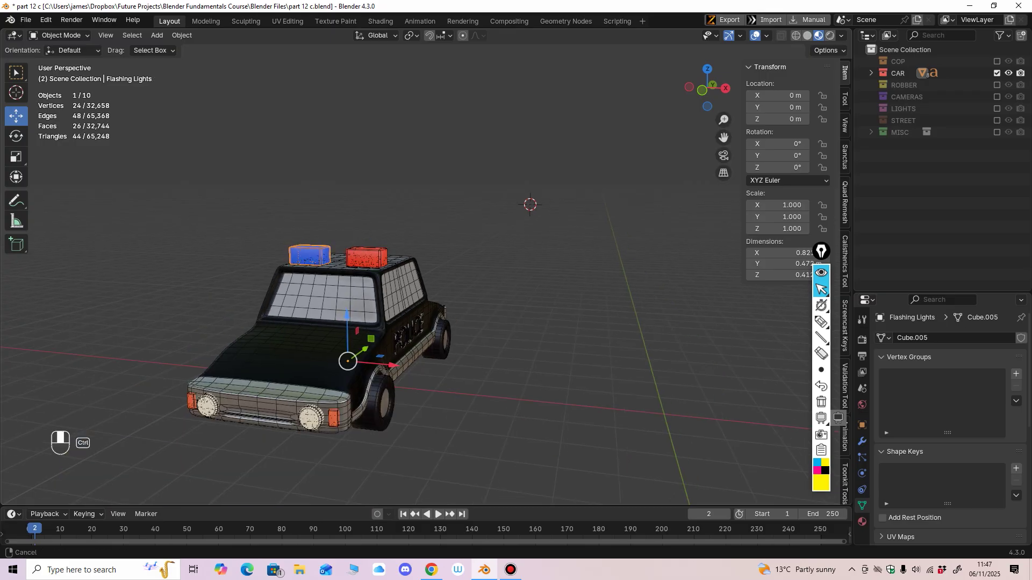
Step: Pick the police car's headlight, and select the orange front indicators beside it instead
middle_drag(464, 233, 394, 236)
scroll(373, 365, up, 5)
click(375, 359)
click(396, 353)
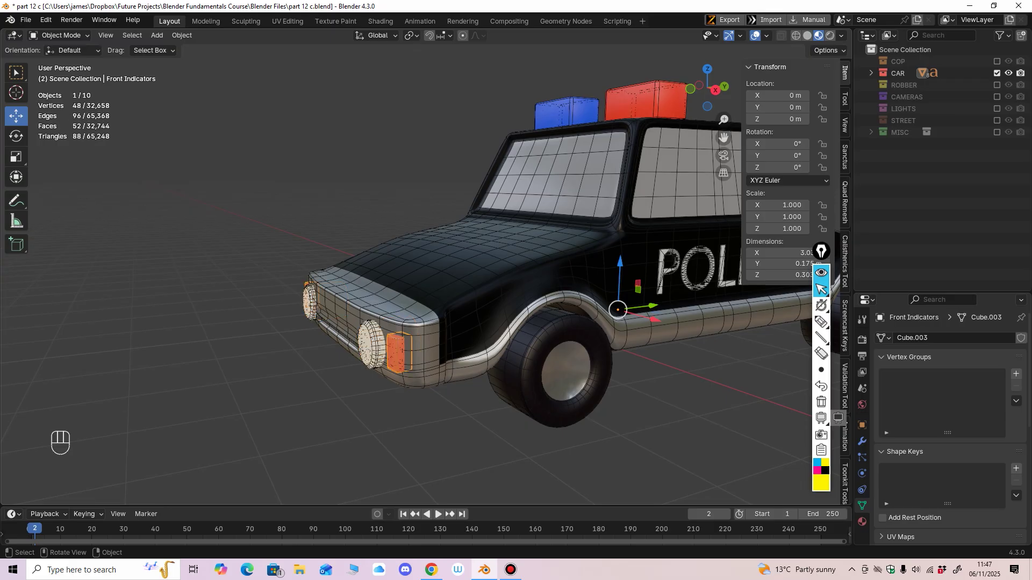
Step: Select the police car's body and hide the viewport overlays for a clean side view
mouse_move(401, 347)
middle_down()
mouse_move(451, 335)
mouse_move(418, 352)
middle_up()
click(465, 215)
middle_drag(465, 218, 416, 218)
shift+middle_drag(417, 218, 395, 242)
shift+middle_drag(395, 242, 315, 210)
scroll(376, 226, down, 1)
shift+middle_drag(376, 226, 305, 223)
key(shift+alt+z)
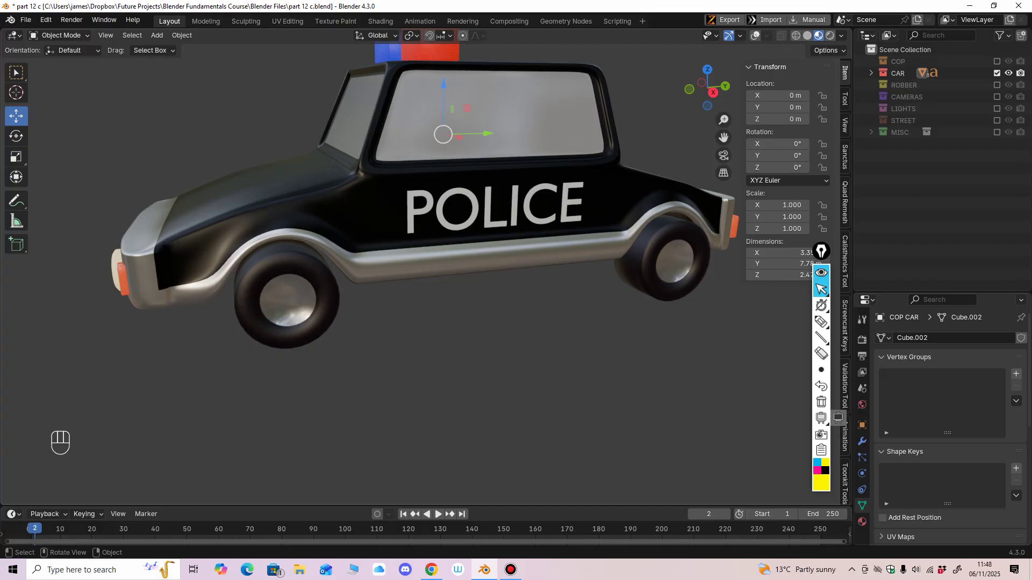
Step: Turn the viewport overlays back on around the police car and display the car body's material slots
shift+middle_drag(409, 226, 258, 255)
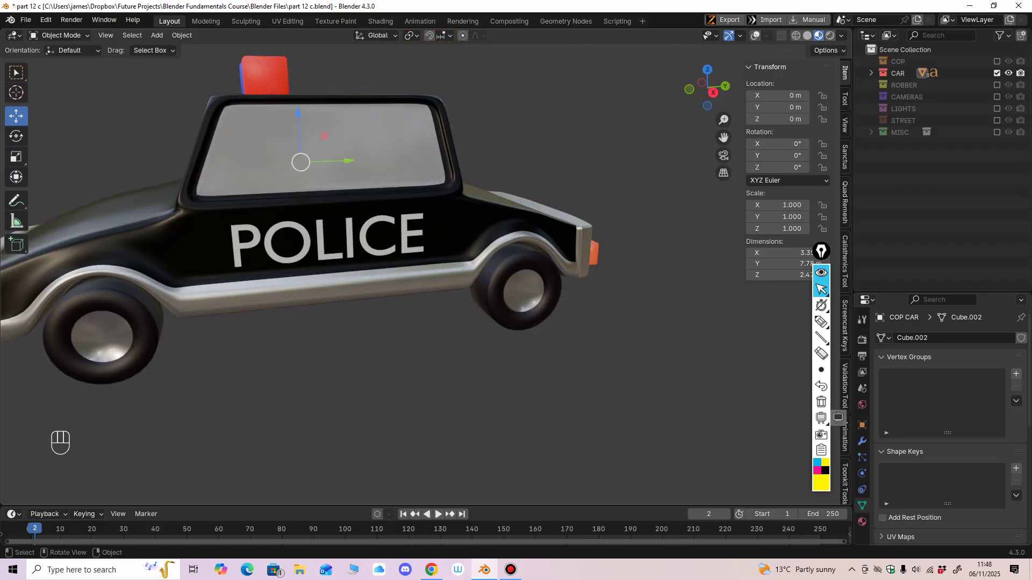
middle_drag(409, 241, 361, 250)
scroll(360, 250, down, 4)
middle_drag(484, 252, 529, 254)
shift+middle_drag(530, 253, 612, 248)
middle_drag(613, 249, 657, 312)
ctrl+middle_drag(657, 312, 686, 312)
key(shift+alt+z)
ctrl+middle_drag(687, 312, 695, 200)
ctrl+middle_drag(695, 200, 694, 115)
scroll(425, 269, down, 3)
shift+middle_drag(425, 269, 460, 279)
scroll(460, 280, up, 1)
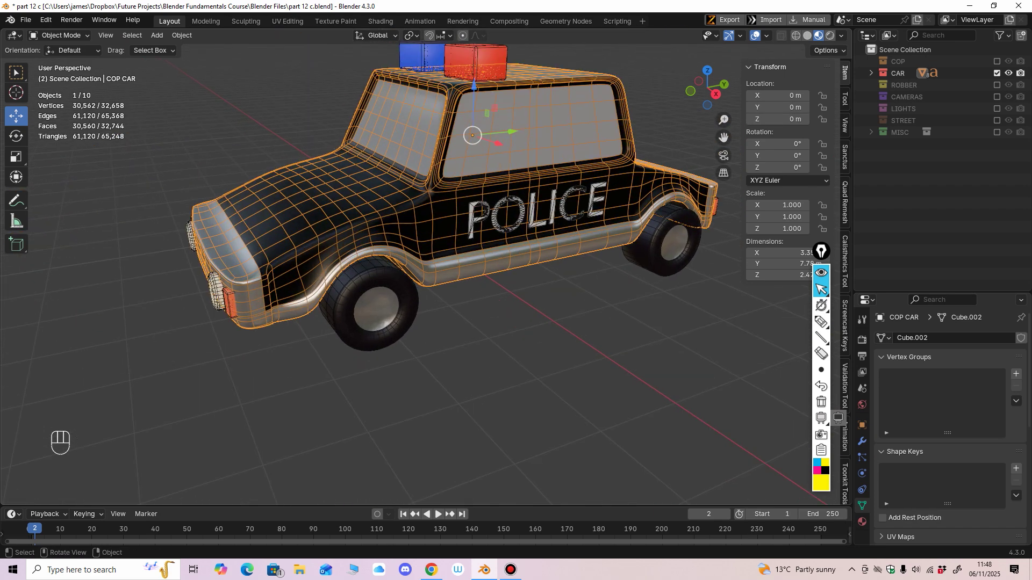
click(862, 522)
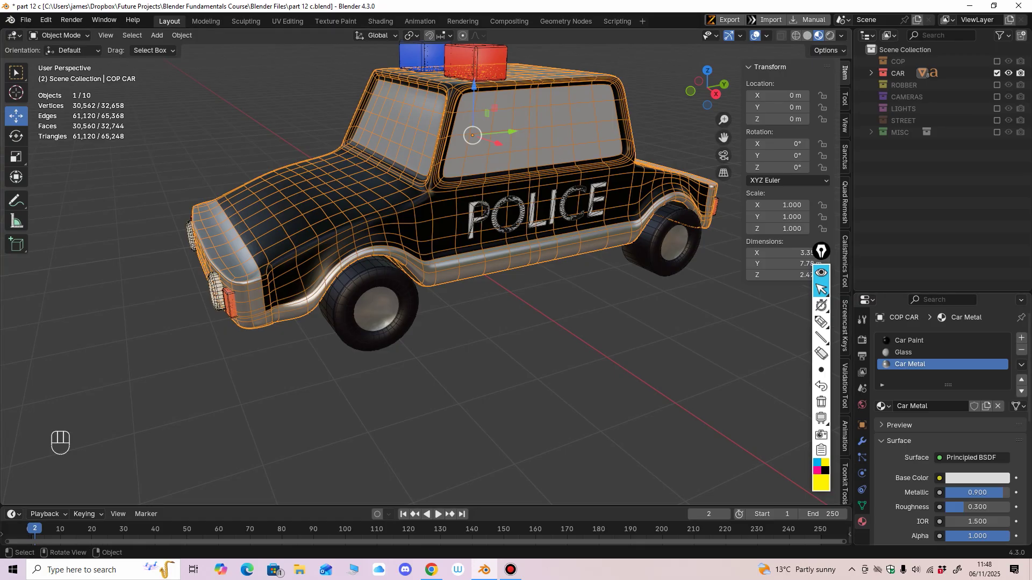
Step: Exclude the CAR collection and enable the ROBBER collection to bring up the robber and the money bag
click(997, 73)
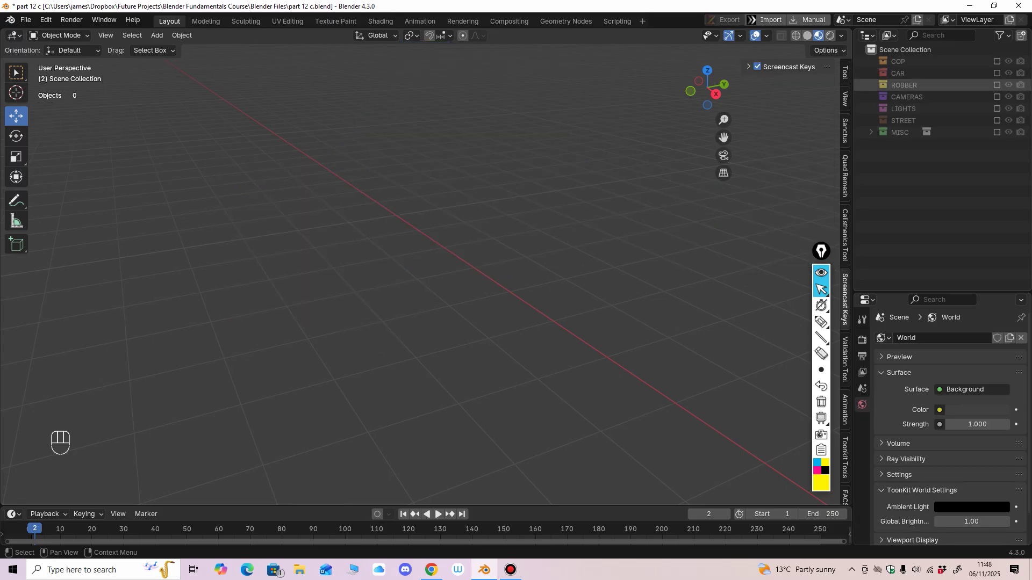
click(997, 85)
scroll(516, 291, down, 12)
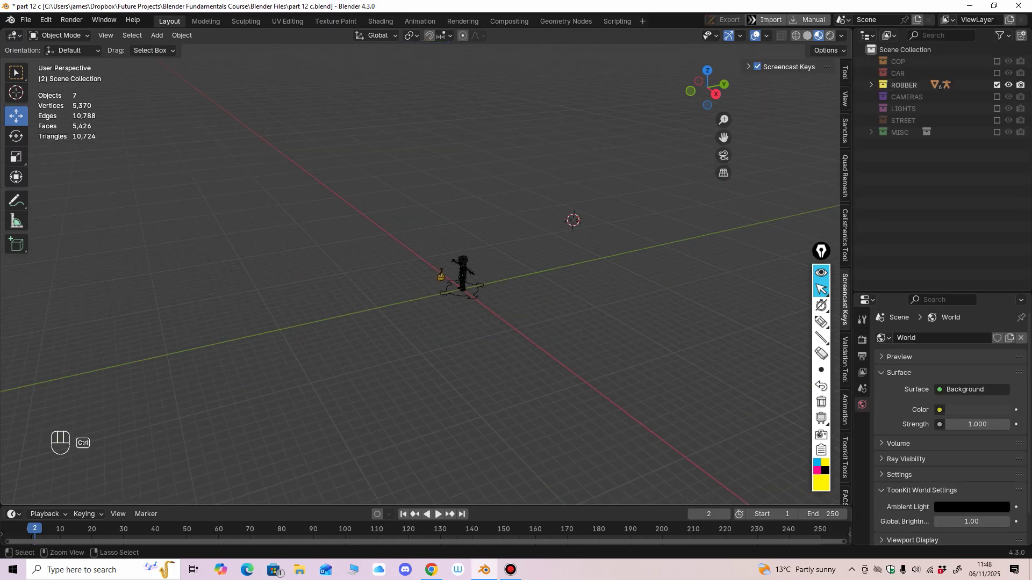
middle_drag(473, 291, 527, 282)
ctrl+middle_drag(453, 257, 453, 204)
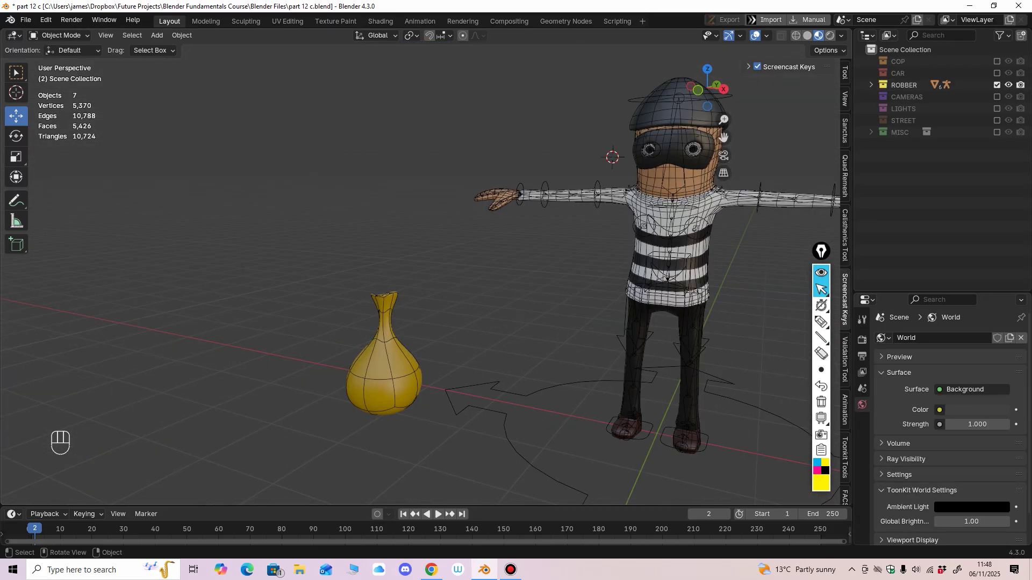
Step: Select the robber's rig and frame it in the viewport
click(506, 415)
middle_drag(506, 398, 552, 327)
key(KP_Decimal)
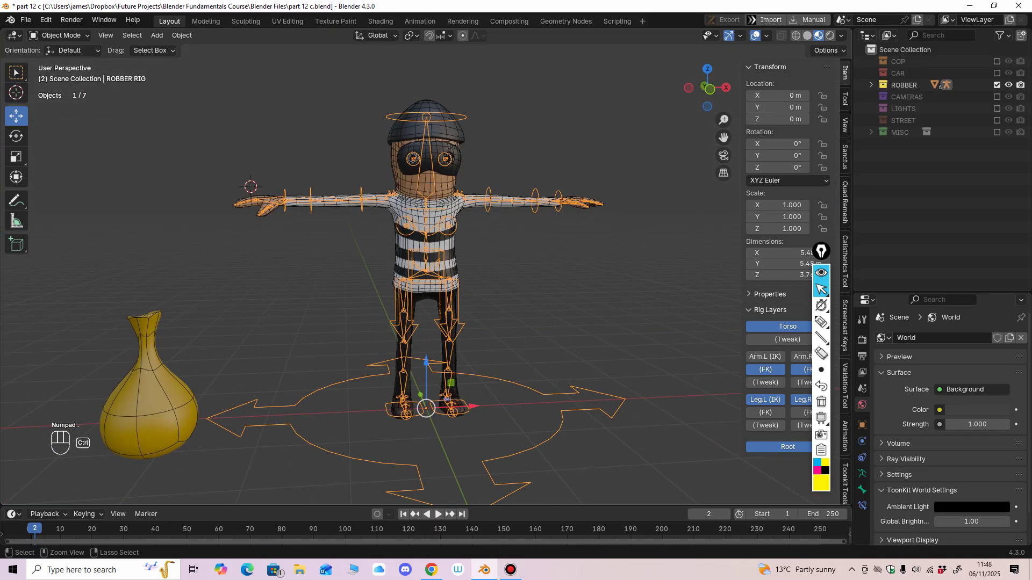
ctrl+middle_drag(516, 280, 497, 264)
ctrl+middle_drag(497, 225, 497, 193)
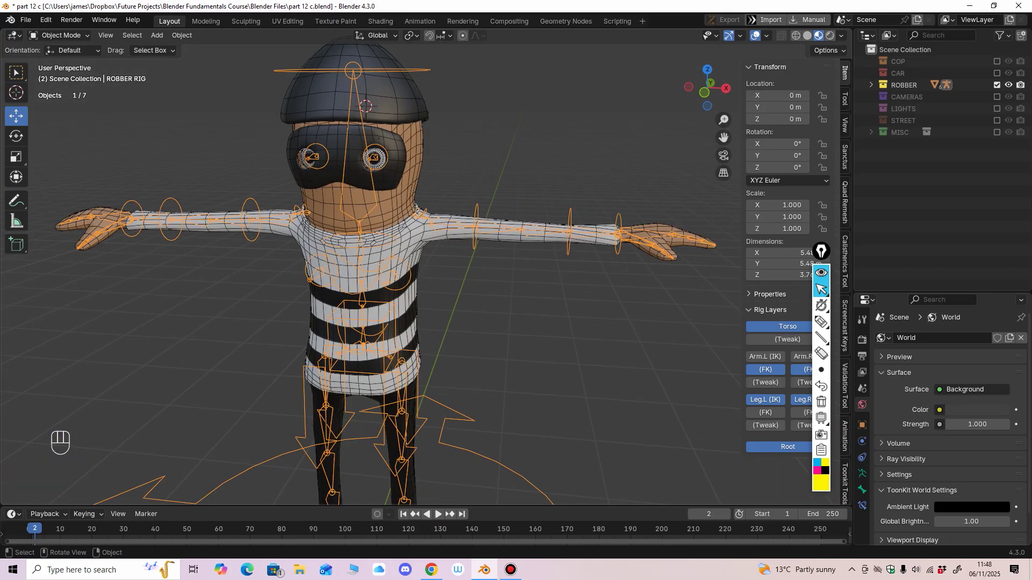
Step: Pick the robber's body mesh, and select the rig instead to put it into Pose Mode
click(397, 317)
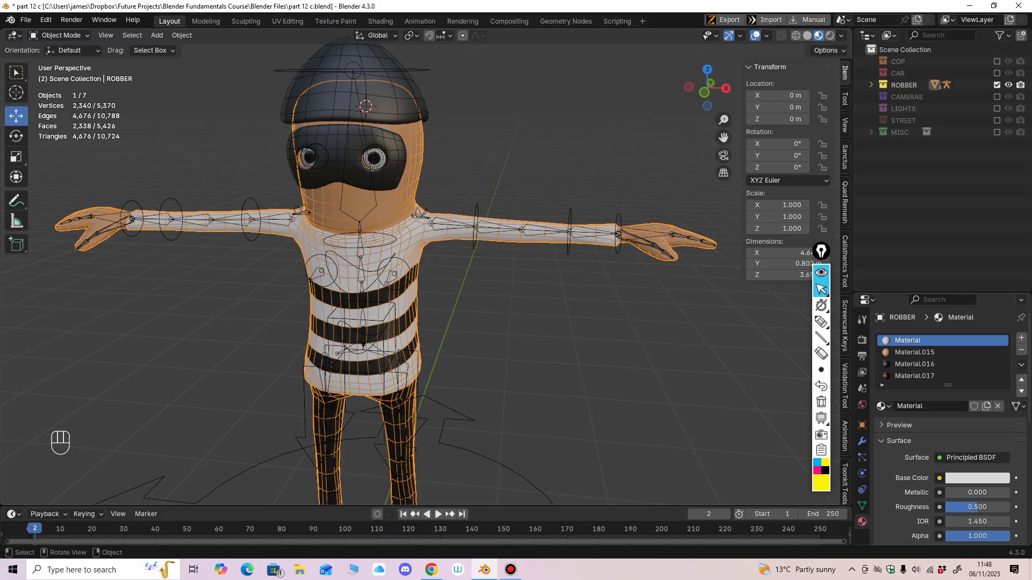
click(251, 200)
click(62, 36)
click(62, 73)
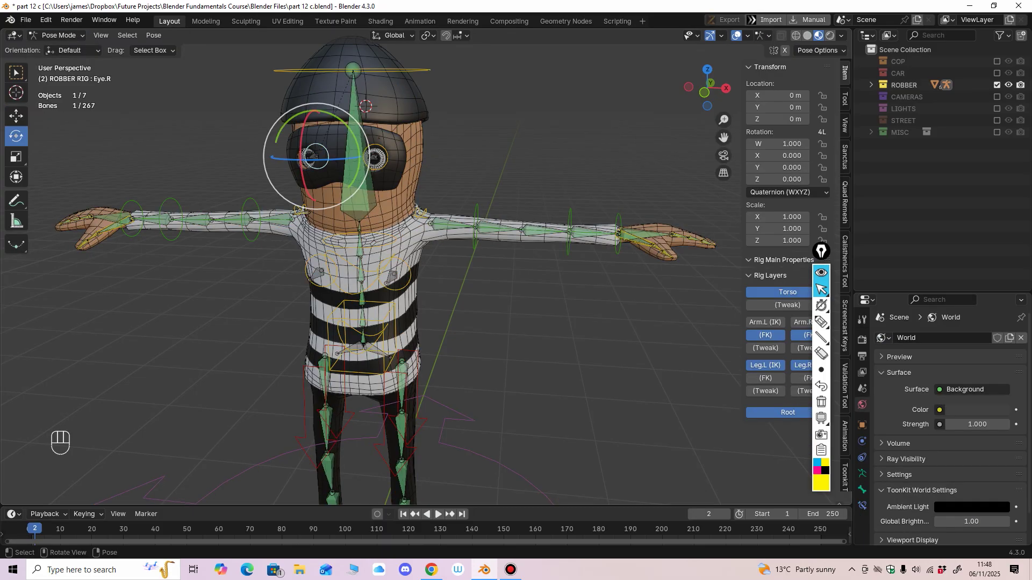
Step: Try rotating the robber's left shoulder control and undo the rotation
click(421, 213)
drag(454, 196, 466, 252)
key(ctrl+z)
click(476, 212)
key(ctrl+z)
key(ctrl+z)
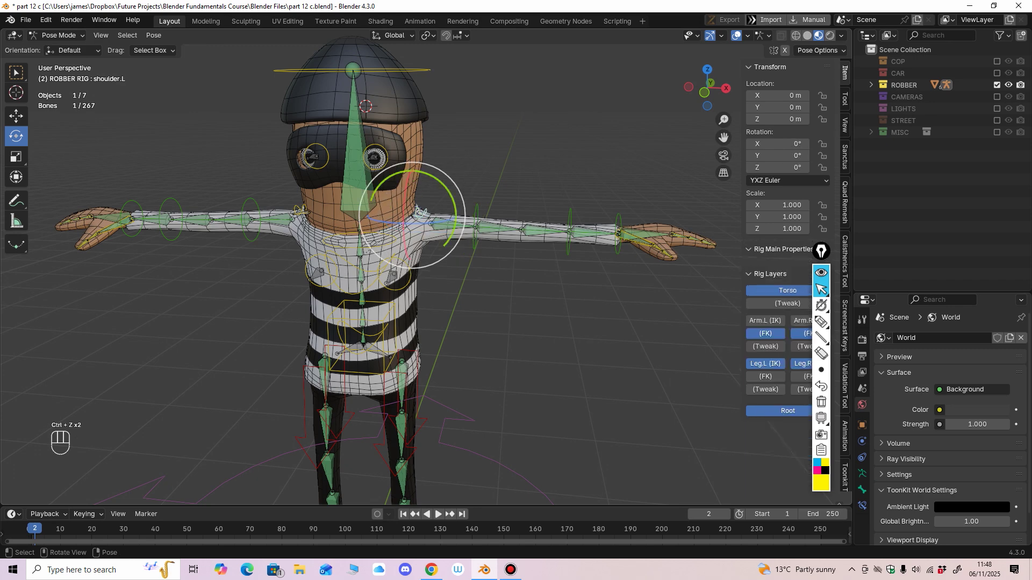
drag(455, 203, 447, 244)
middle_drag(447, 244, 476, 231)
key(ctrl+z)
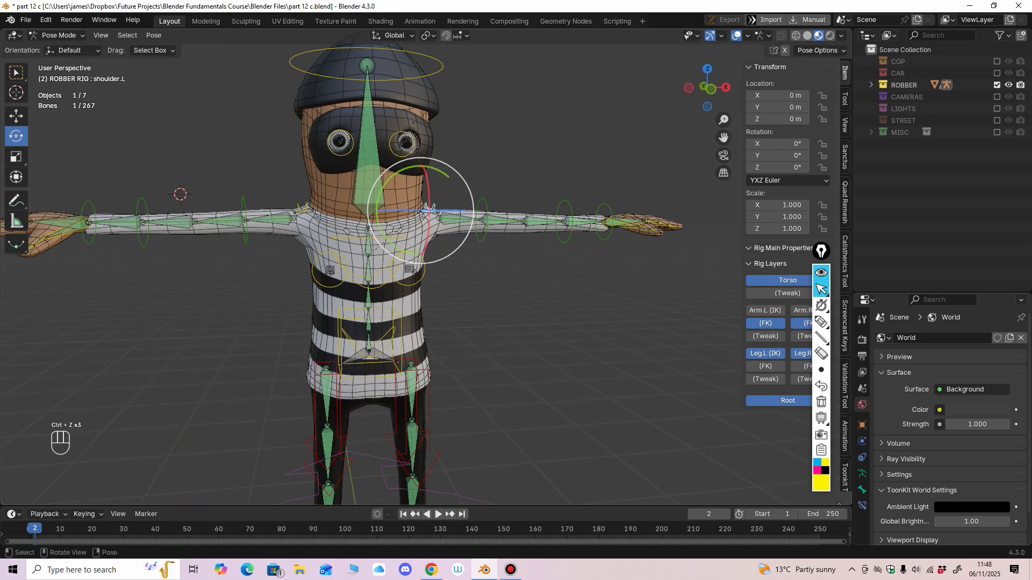
Step: Try rotating the robber's right shoulder control and undo the rotation
click(304, 209)
middle_drag(301, 211, 294, 210)
drag(279, 189, 270, 200)
key(ctrl+z)
key(ctrl+z)
shift+middle_drag(271, 203, 284, 131)
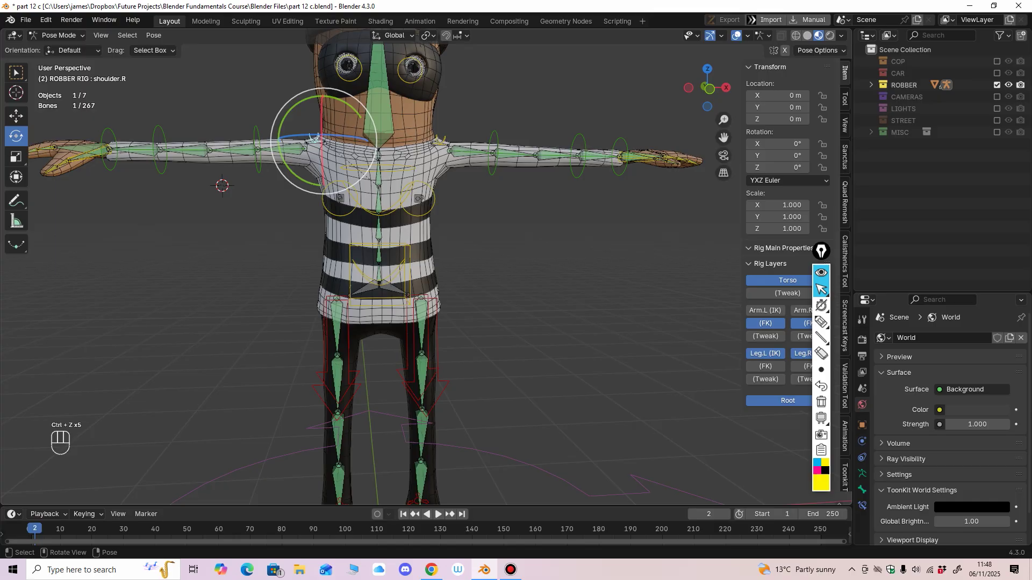
Step: Try rotating the robber's torso control and undo the rotation
click(350, 261)
drag(336, 259, 336, 261)
key(ctrl+z)
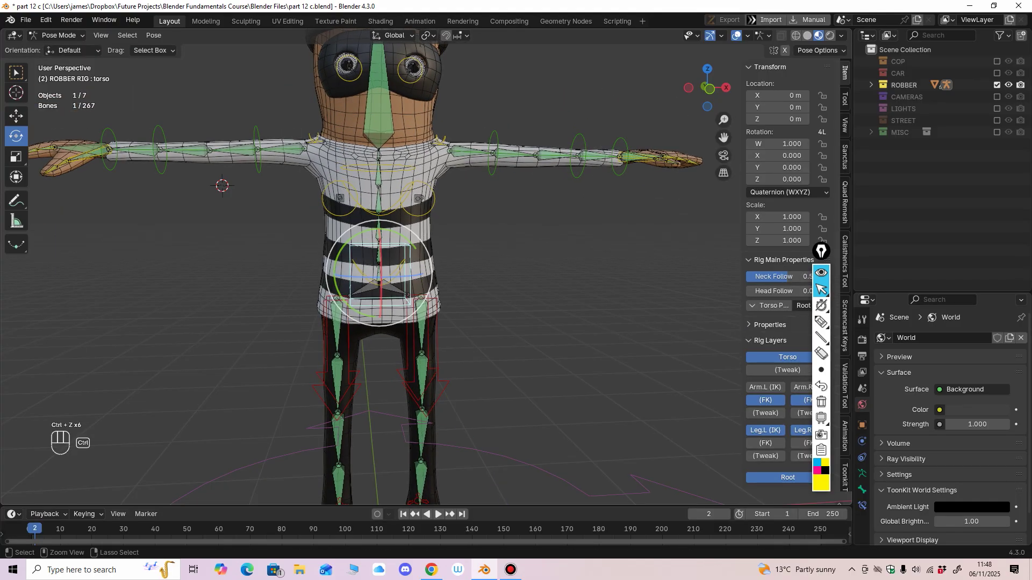
Step: Return the robber's rig to Object Mode with the whole character in view
scroll(336, 261, down, 3)
click(60, 36)
click(60, 49)
middle_drag(258, 172, 248, 183)
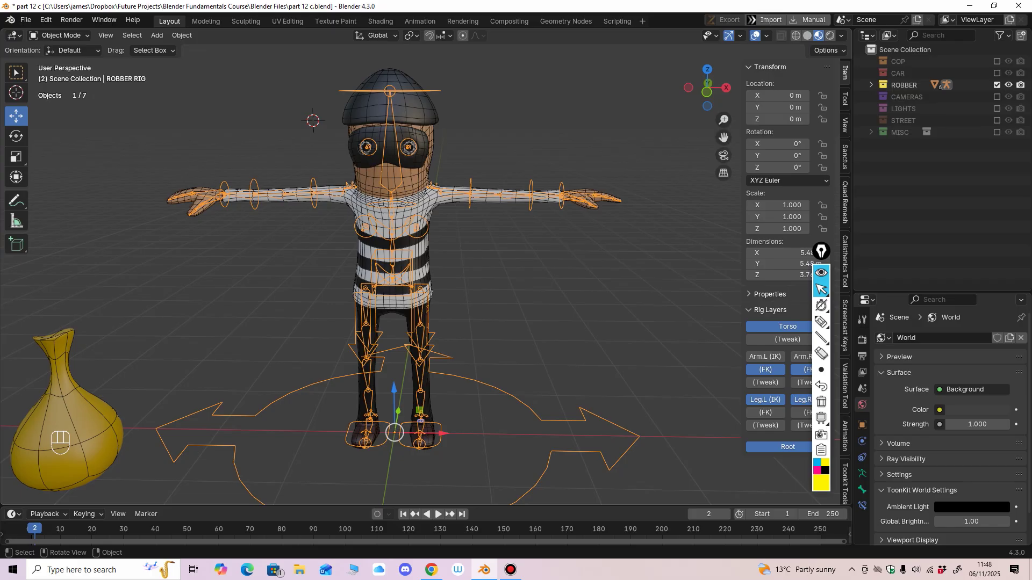
middle_drag(247, 183, 255, 179)
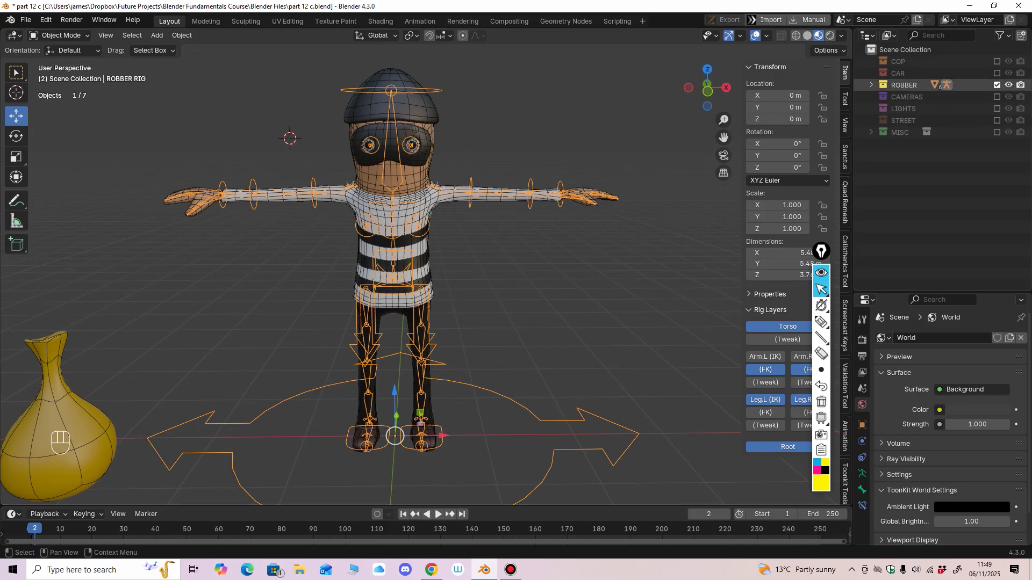
Step: Exclude the ROBBER collection, and briefly enable and exclude the CAMERAS and LIGHTS collections
click(997, 85)
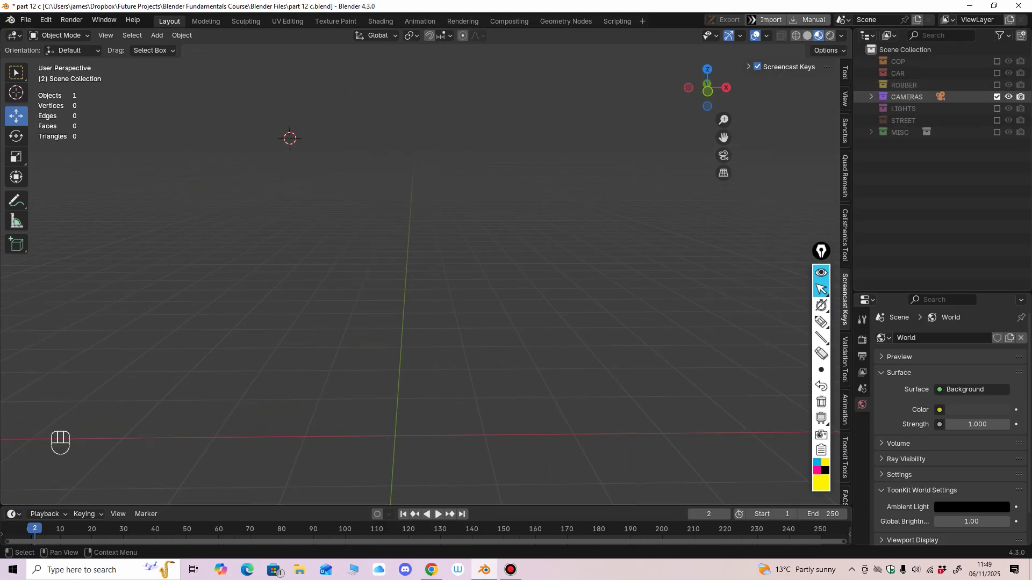
click(997, 97)
click(997, 108)
click(997, 109)
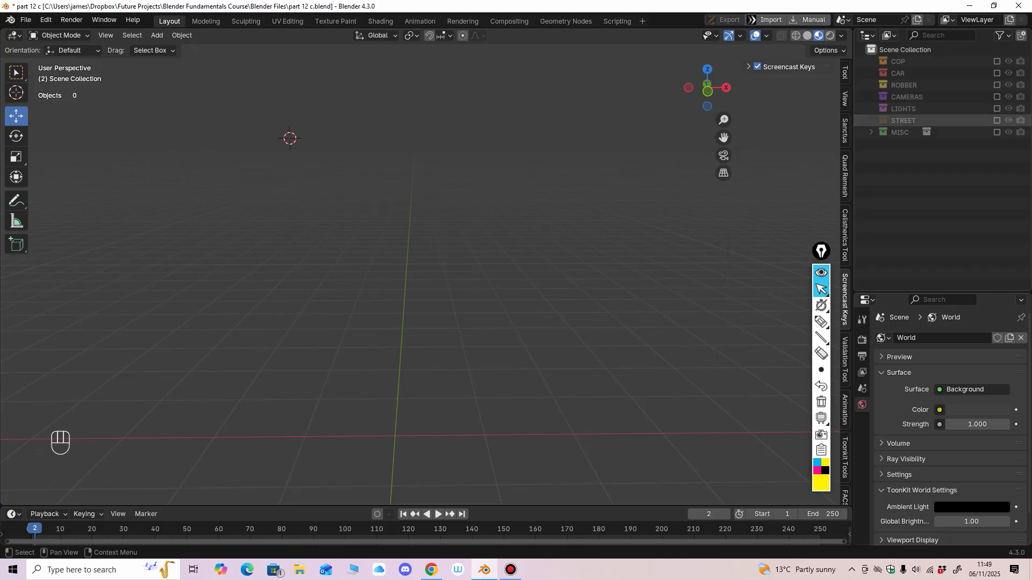
Step: Enable the STREET collection and inspect the bank exterior and its street lamps
click(997, 121)
ctrl+middle_drag(537, 258, 537, 312)
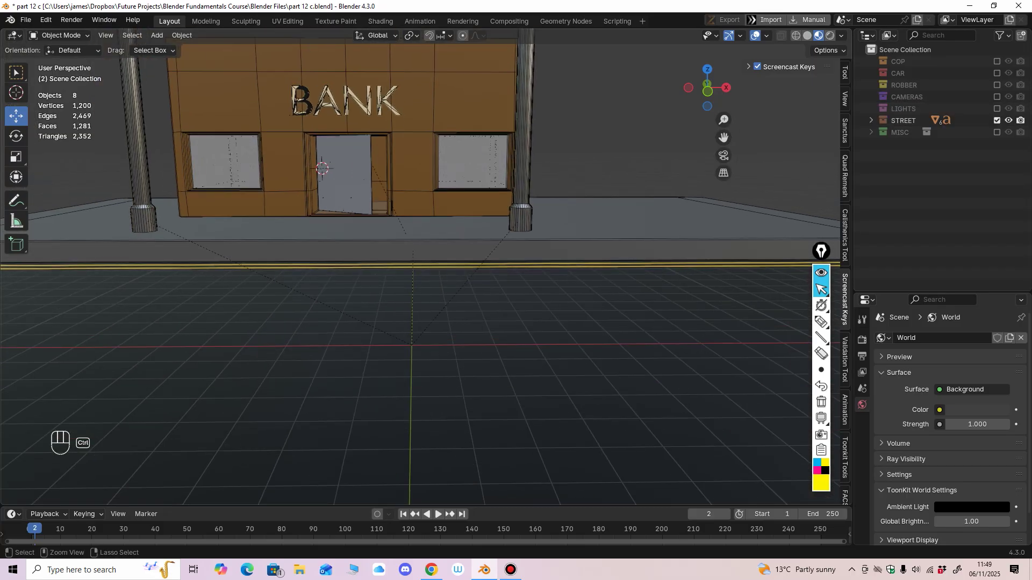
ctrl+middle_drag(537, 258, 538, 312)
middle_drag(538, 269, 503, 293)
shift+middle_drag(503, 293, 479, 317)
middle_drag(478, 301, 424, 312)
ctrl+middle_drag(430, 322, 440, 256)
shift+middle_drag(538, 215, 333, 440)
ctrl+middle_drag(419, 301, 467, 306)
Step: Select the nearer lamp post by the bank and review its Street lights and glass materials
click(460, 226)
middle_drag(460, 225, 498, 229)
ctrl+middle_drag(430, 301, 430, 268)
middle_drag(430, 280, 409, 233)
click(946, 341)
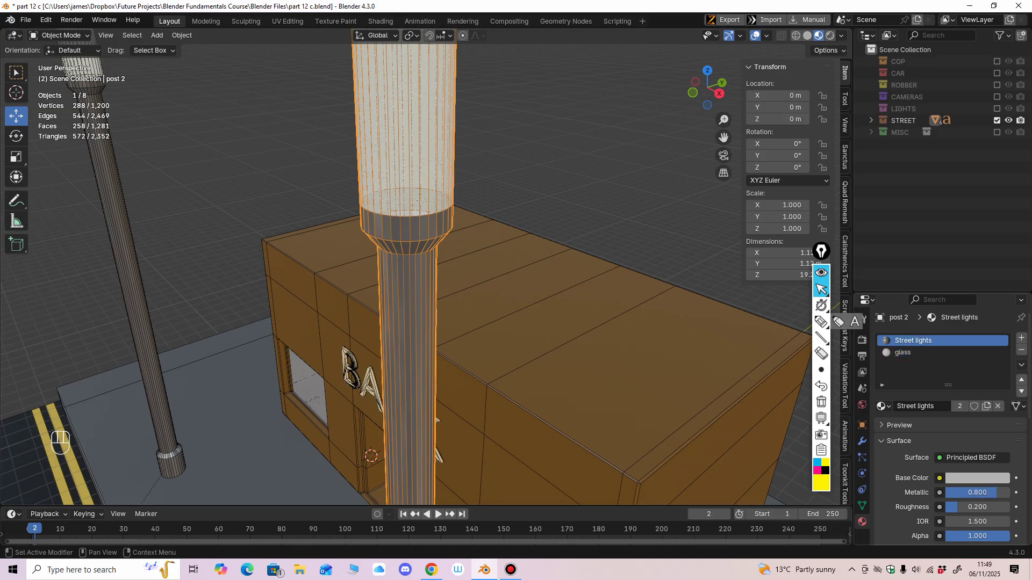
click(943, 352)
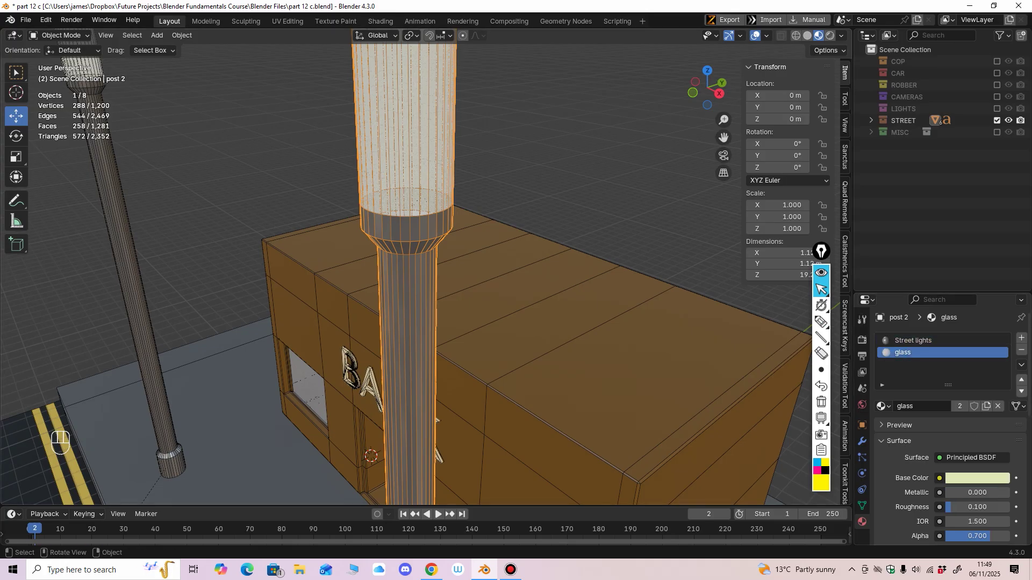
Step: Examine the Emission settings of the lamp post's glass material
mouse_move(416, 280)
middle_down()
mouse_move(419, 245)
mouse_move(426, 264)
middle_up()
scroll(948, 425, down, 5)
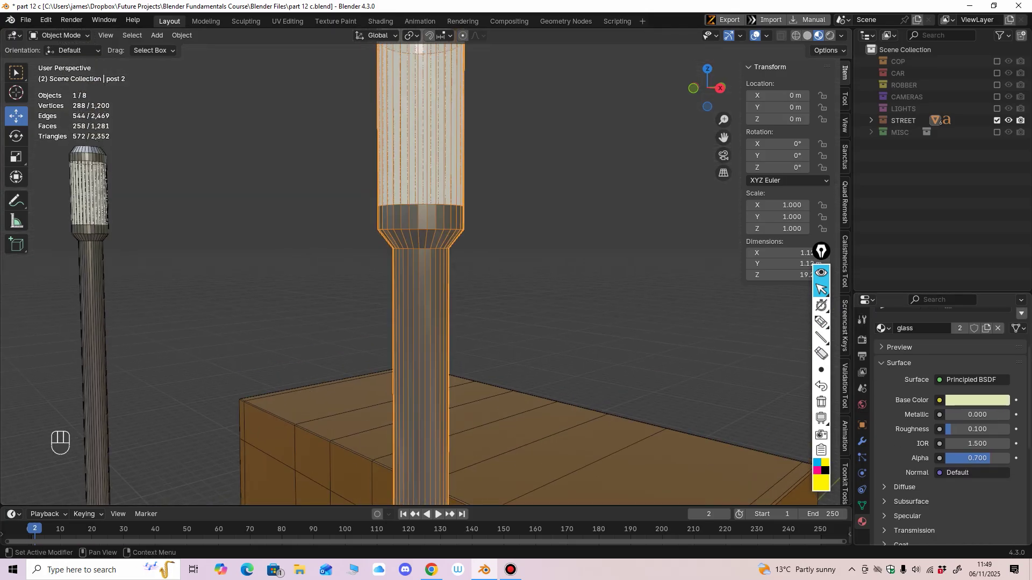
scroll(948, 425, down, 2)
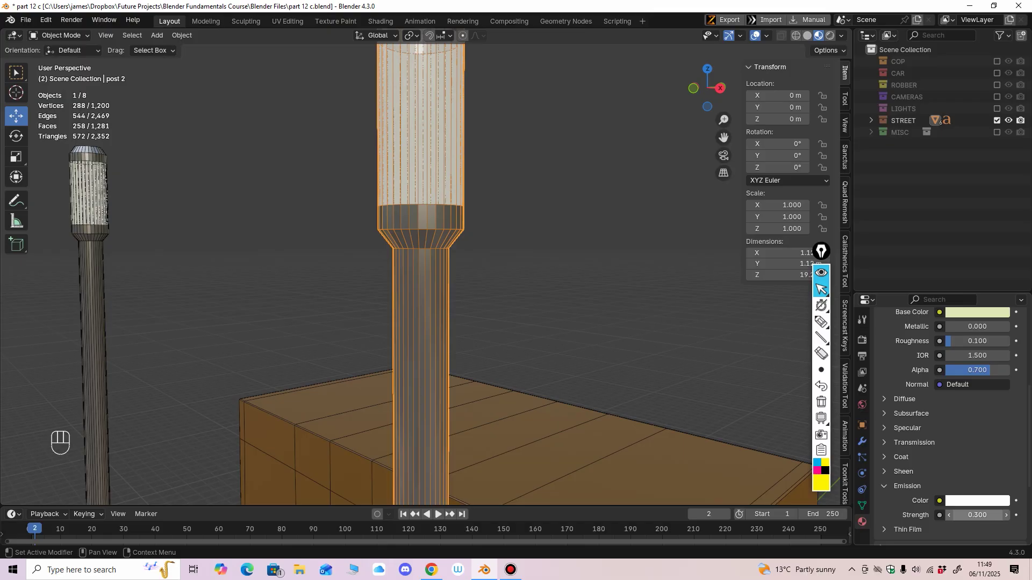
scroll(430, 274, down, 10)
middle_drag(419, 280, 456, 280)
scroll(456, 280, up, 5)
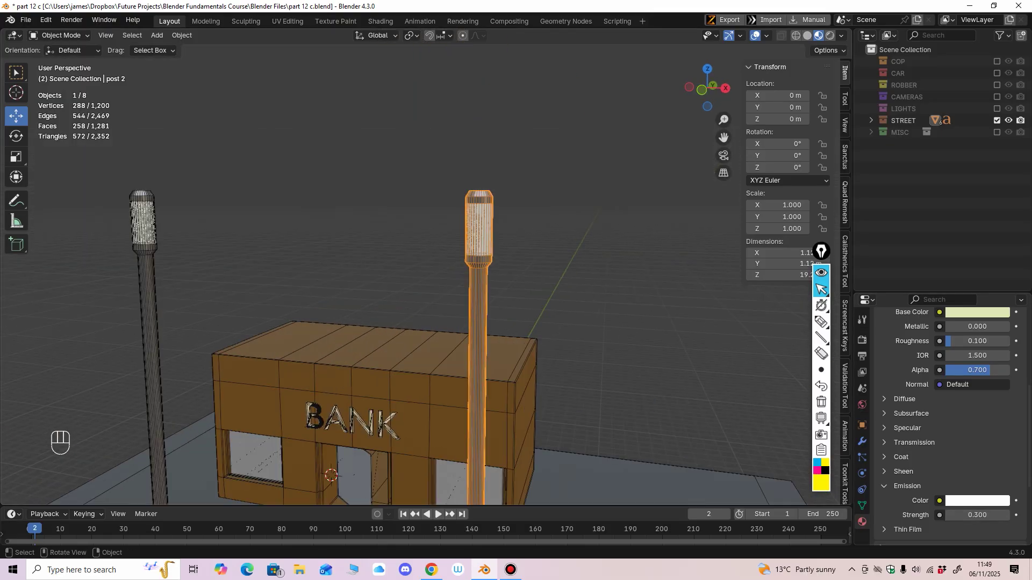
Step: Select the bank building and examine it up close
middle_drag(456, 291, 464, 290)
shift+middle_drag(465, 290, 527, 220)
click(500, 268)
scroll(526, 220, up, 2)
scroll(936, 387, up, 7)
middle_drag(516, 301, 516, 322)
shift+middle_drag(516, 322, 562, 193)
scroll(562, 193, down, 2)
middle_drag(562, 193, 489, 172)
Step: Select the road in front of the bank and review its Road Black and Road Yellow materials
click(421, 349)
middle_drag(422, 349, 398, 373)
middle_drag(930, 350, 930, 346)
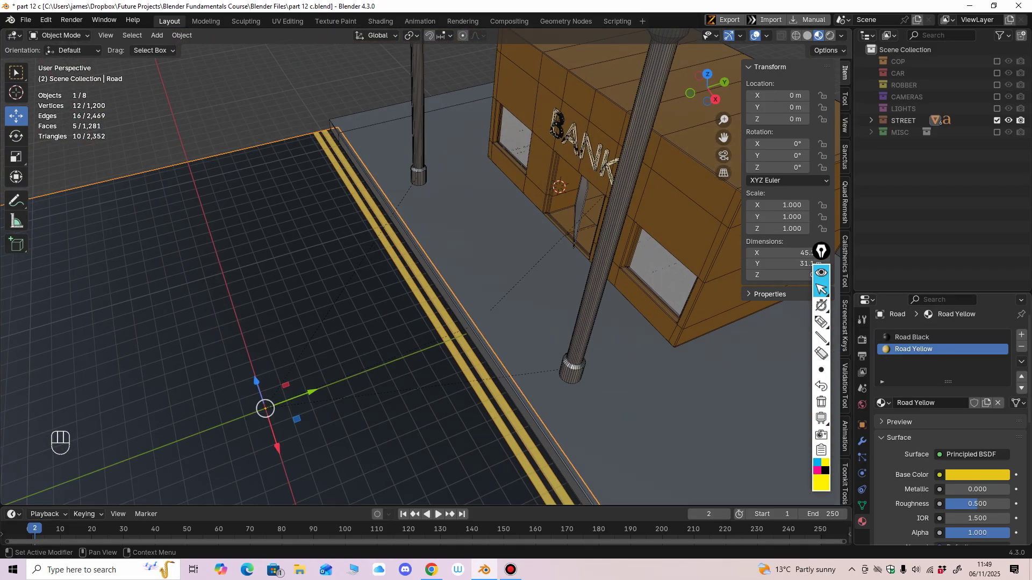
click(917, 337)
click(917, 349)
scroll(565, 323, down, 4)
middle_drag(538, 327, 587, 309)
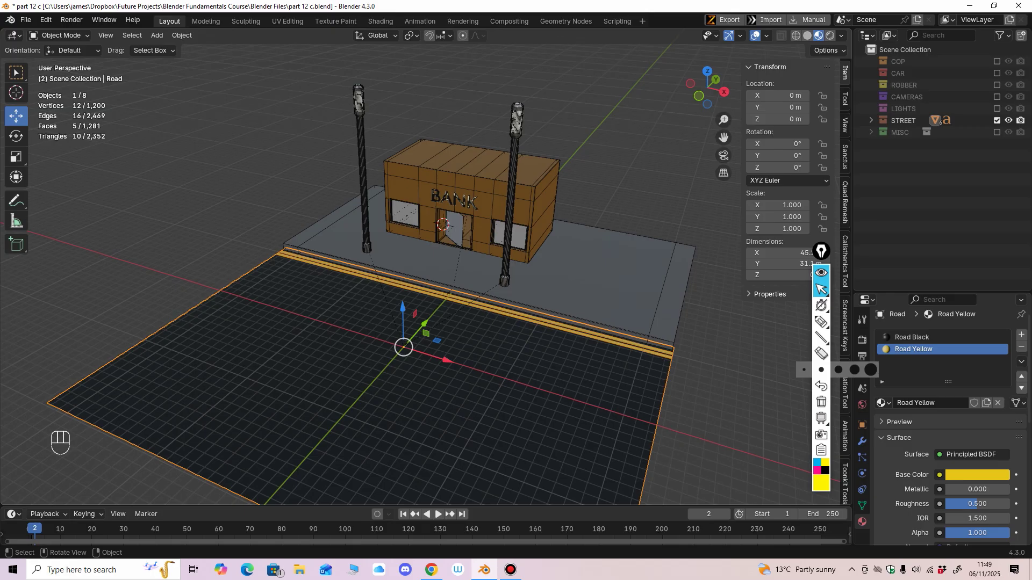
middle_drag(409, 301, 460, 257)
ctrl+middle_drag(460, 257, 460, 323)
middle_drag(460, 322, 430, 318)
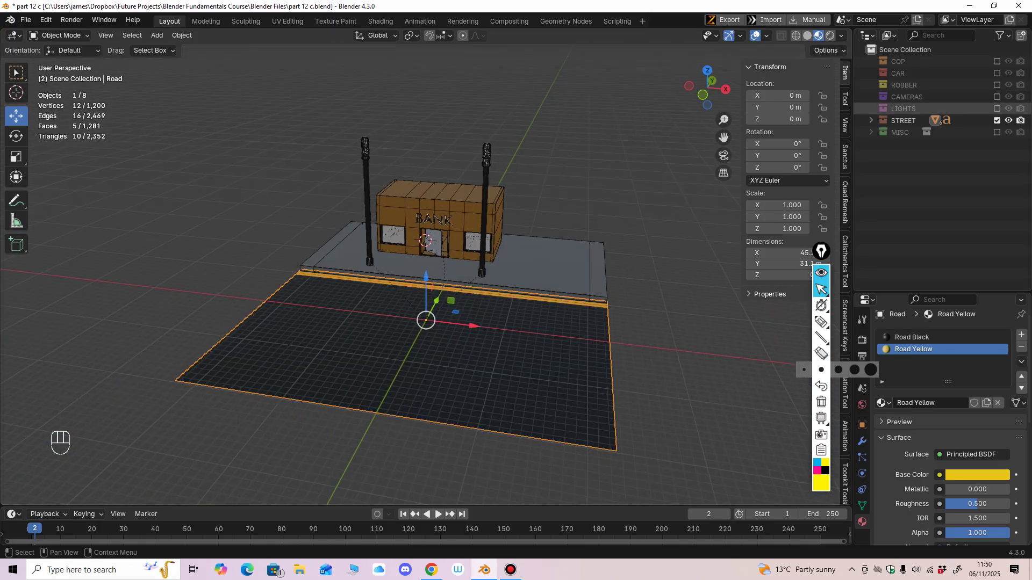
Step: Exclude the STREET collection, re-enable the ROBBER collection and frame the robber's head and upper body
click(997, 120)
middle_drag(542, 237, 592, 222)
click(998, 85)
ctrl+middle_drag(592, 222, 592, 183)
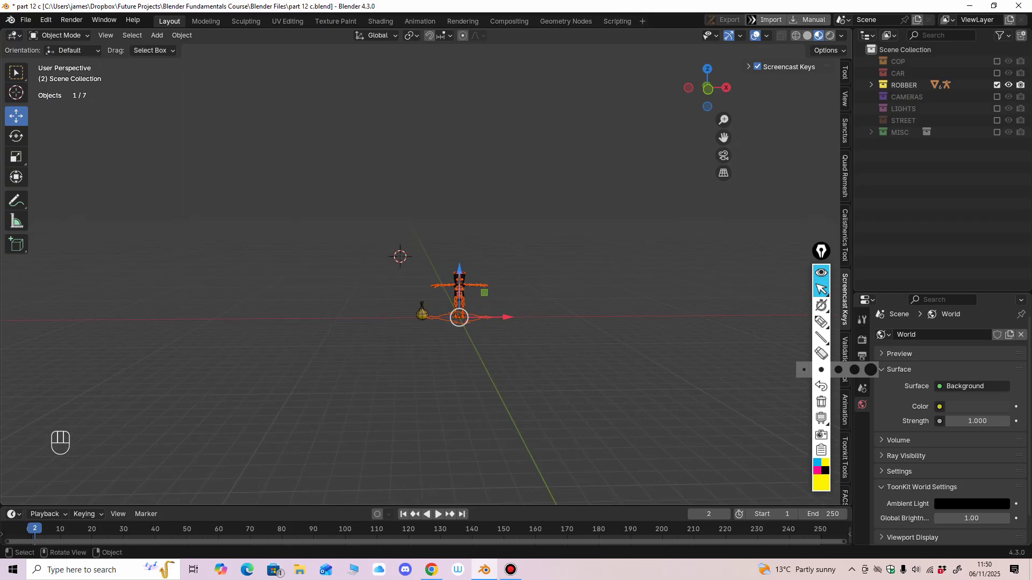
key(KP_Decimal)
middle_drag(592, 223, 598, 210)
ctrl+middle_drag(436, 237, 441, 177)
Step: Expand the ROBBER collection and hide the robber's MASK in the viewport
click(870, 85)
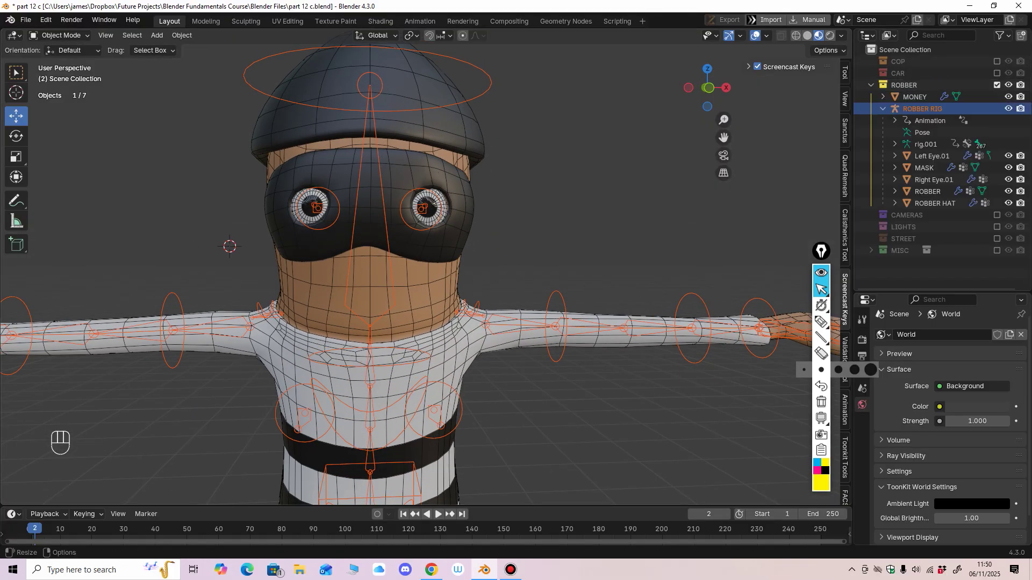
click(1008, 168)
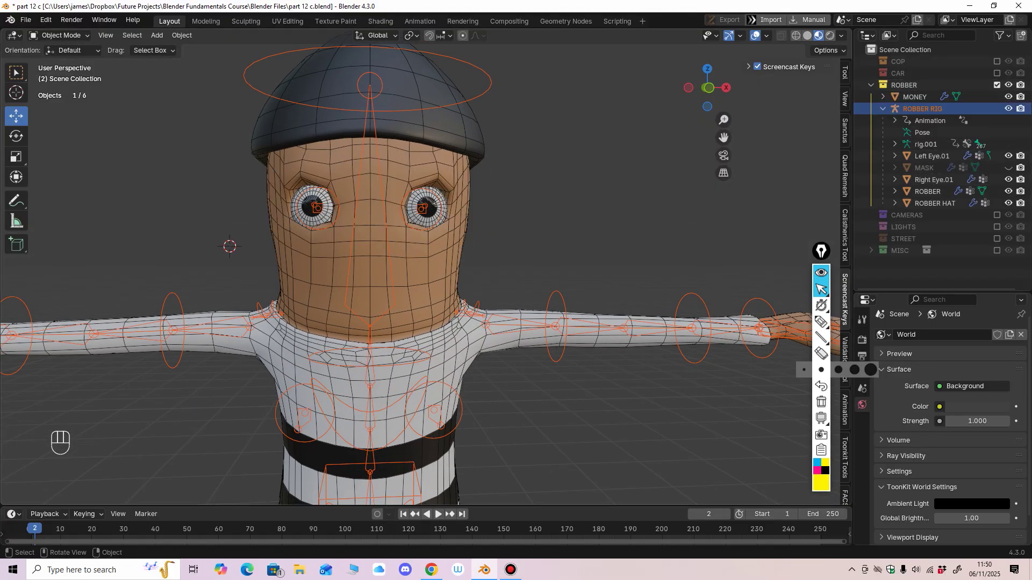
middle_drag(411, 180, 403, 134)
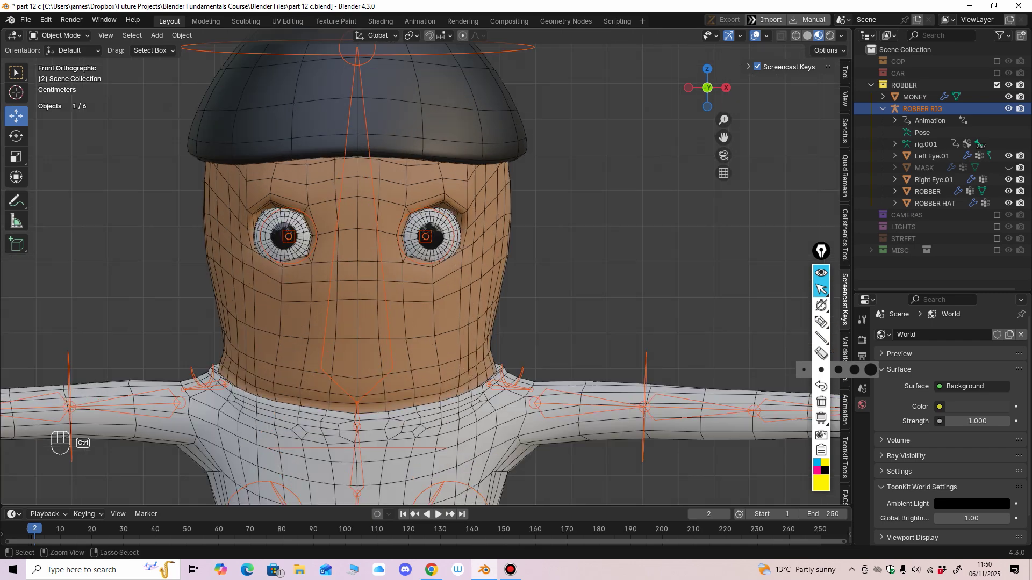
Step: Select the robber's body mesh and enable its Subdivision modifier's display in the viewport
click(398, 263)
middle_drag(398, 263, 391, 223)
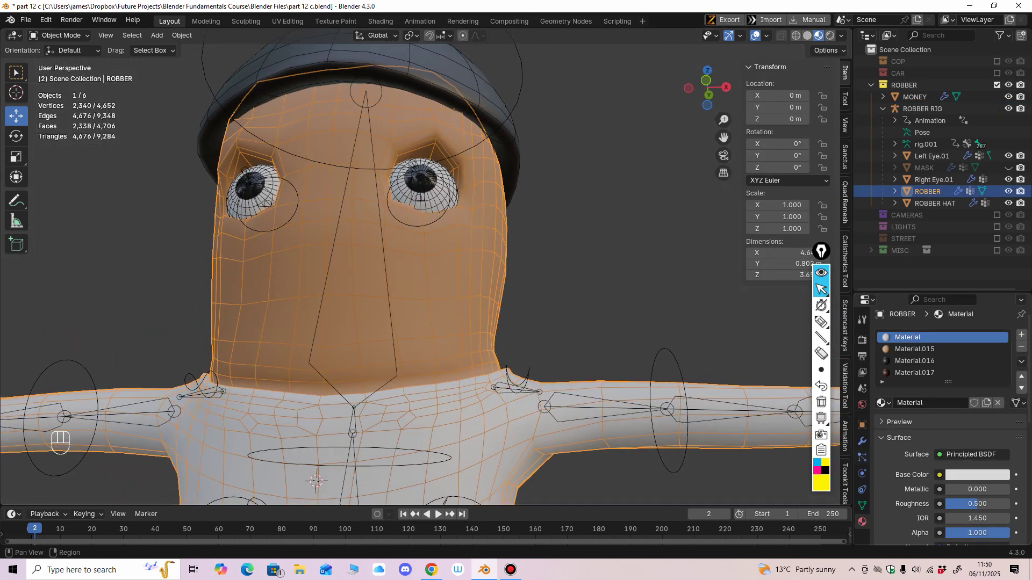
click(862, 441)
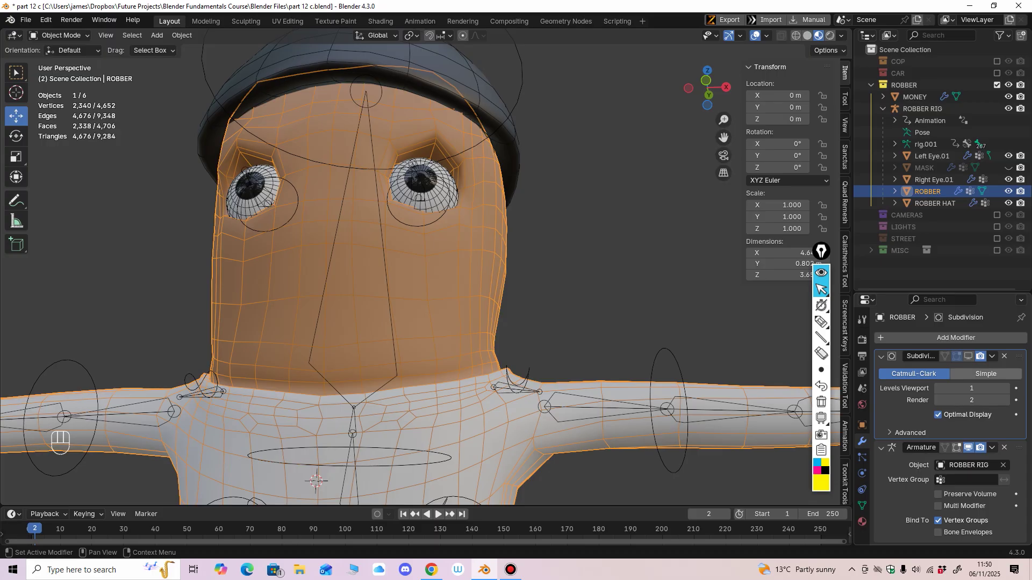
click(968, 356)
mouse_move(565, 322)
middle_down()
mouse_move(522, 327)
mouse_move(573, 339)
middle_up()
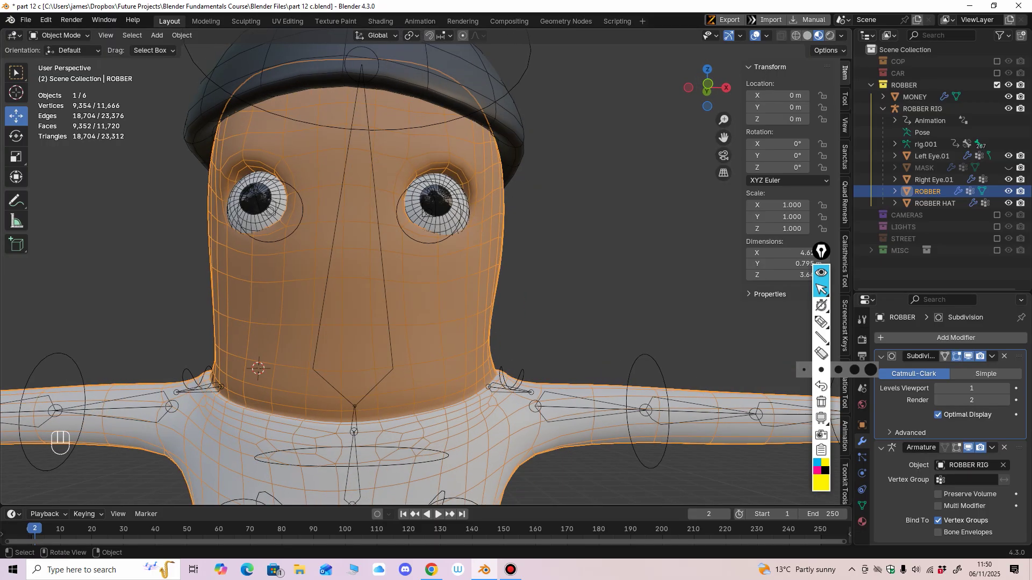
Step: Add a Basis shape key and a second one named Blink to the robber's mesh, and set Blink's value to 1
click(862, 506)
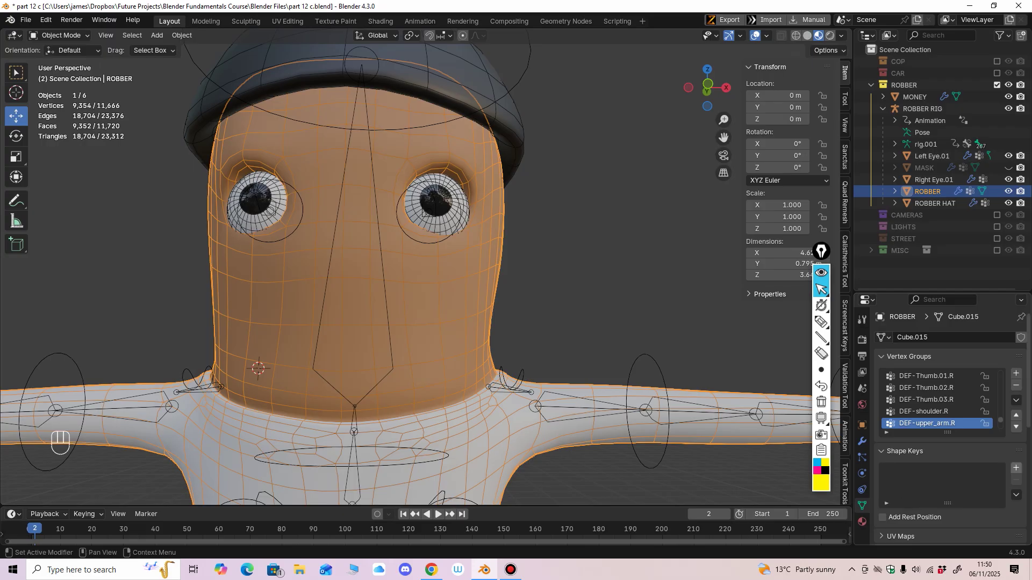
click(1016, 468)
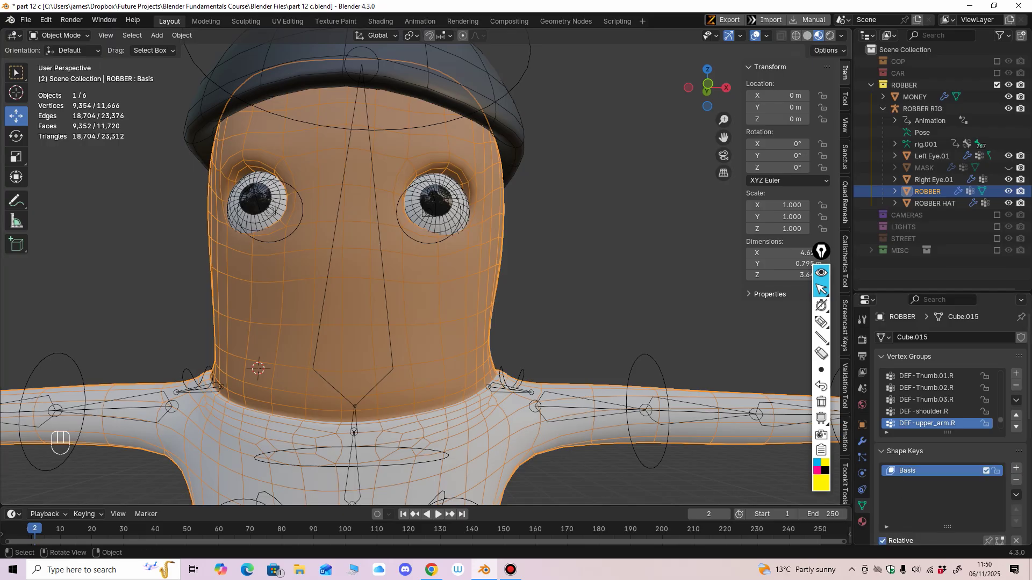
click(1016, 468)
scroll(1016, 468, down, 5)
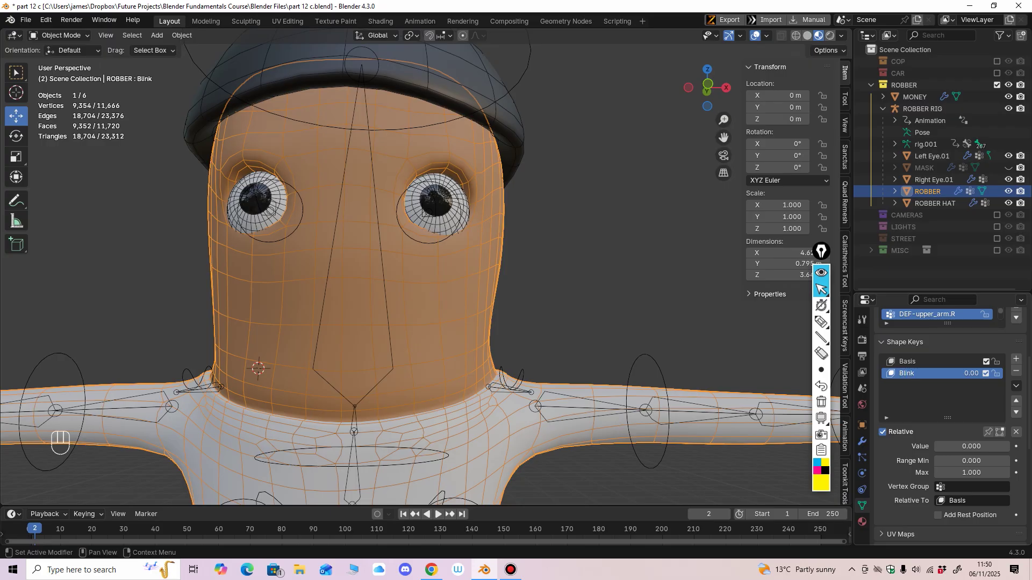
click(971, 447)
text(1)
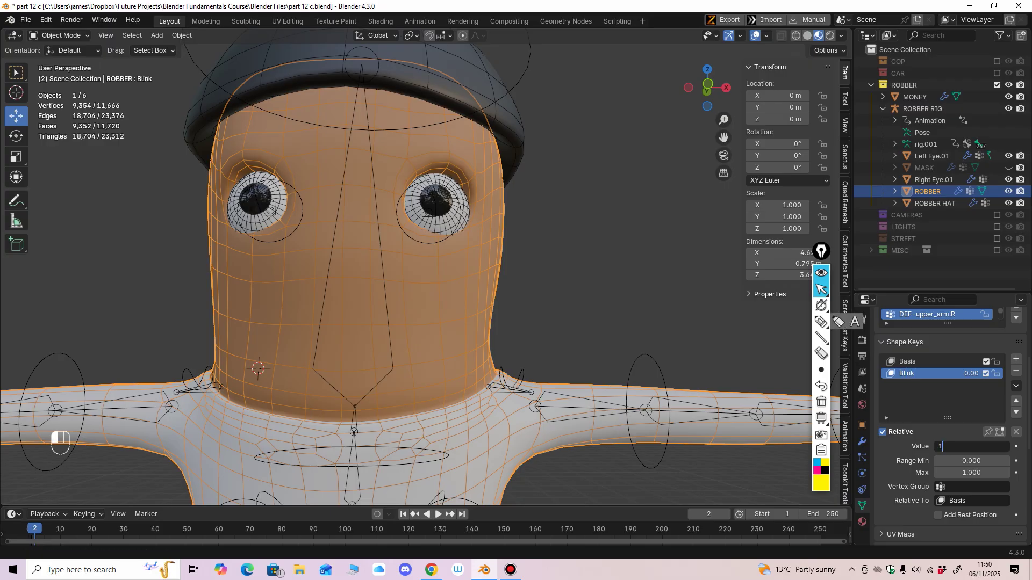
key(Return)
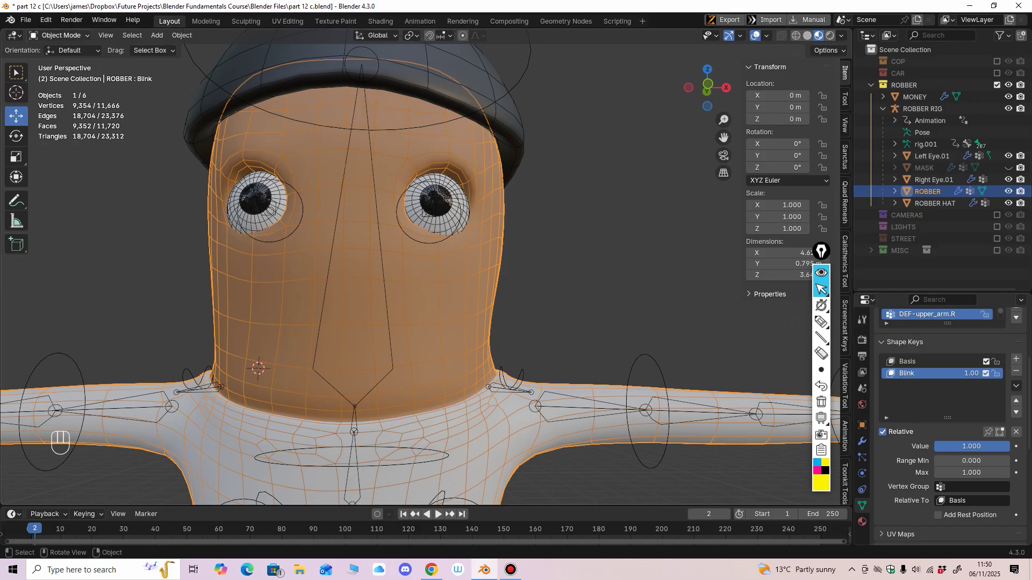
Step: Put the robber's mesh in Sculpt Mode with solid viewport shading, and hide the ROBBER RIG armature
click(59, 34)
click(54, 75)
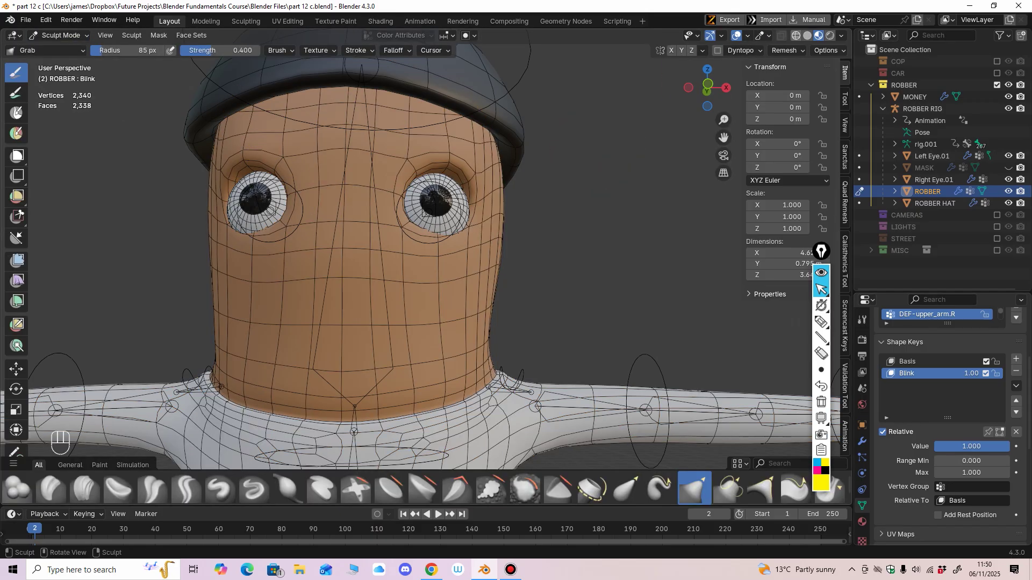
click(807, 35)
middle_drag(514, 261, 498, 269)
shift+middle_drag(498, 268, 517, 290)
scroll(483, 237, up, 2)
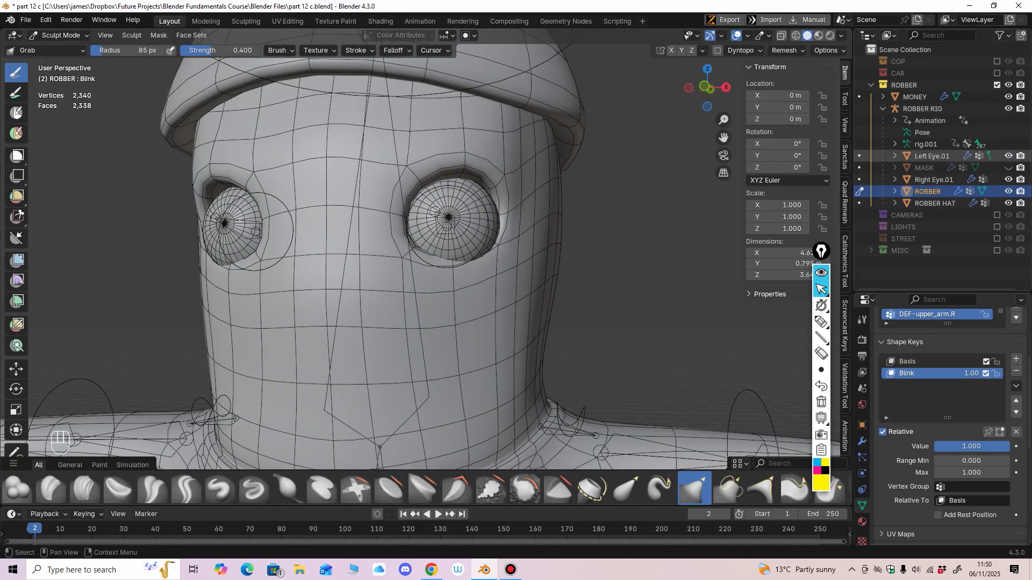
click(1009, 109)
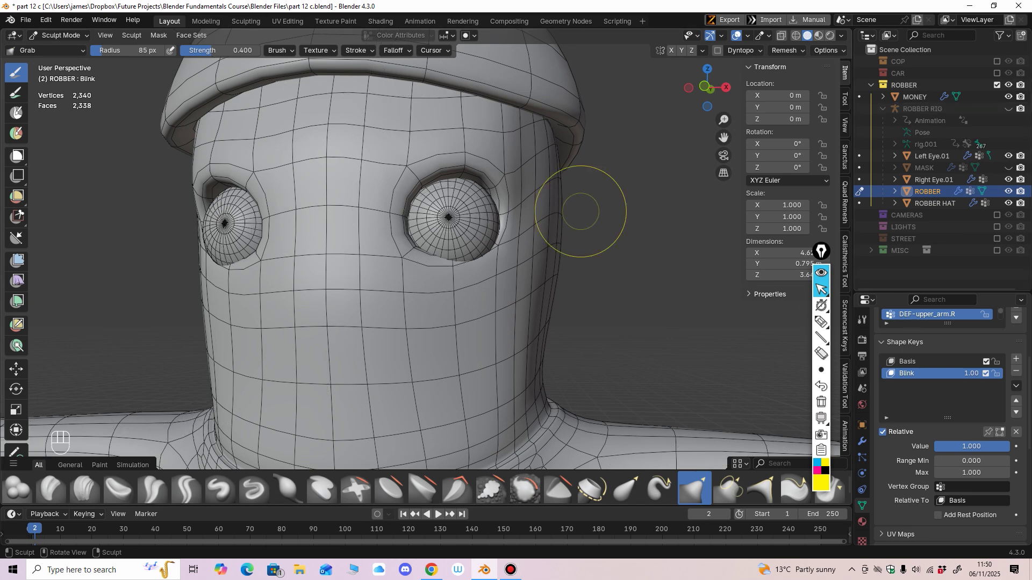
Step: Begin pulling both upper eyelids down with the Grab brush, using X symmetry and working from the front view
drag(419, 181, 421, 178)
key(ctrl+z)
key(KP_1)
mouse_move(444, 213)
mouse_down()
mouse_move(459, 227)
mouse_move(477, 208)
mouse_move(472, 216)
mouse_up()
middle_drag(458, 214, 418, 212)
mouse_move(430, 186)
mouse_down()
mouse_move(432, 198)
mouse_move(389, 190)
mouse_up()
key(KP_1)
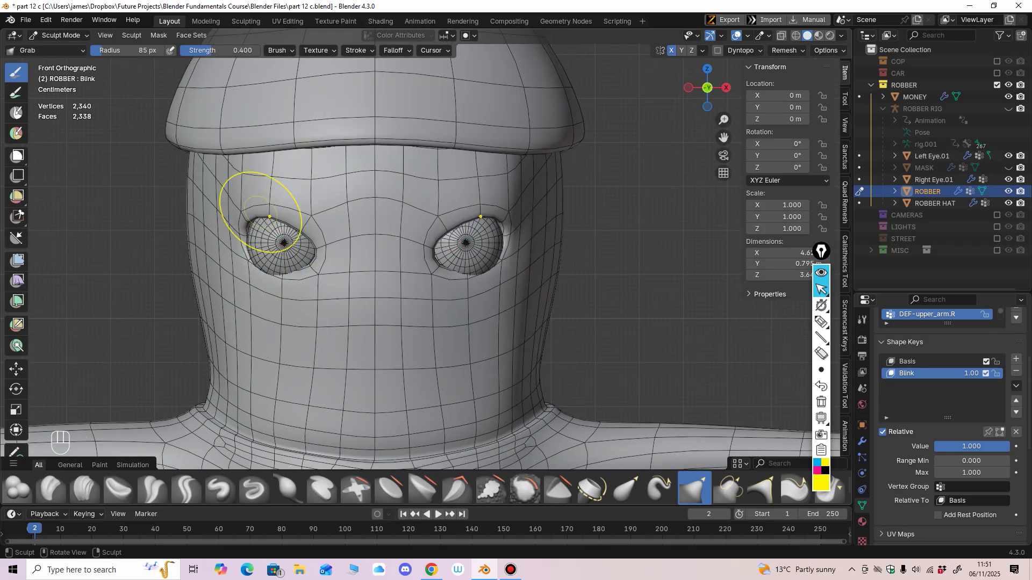
Step: Pull the upper eyelid down over about half of the eyeball, using a Grab radius of 107 px and then 72 px
middle_drag(472, 217, 380, 219)
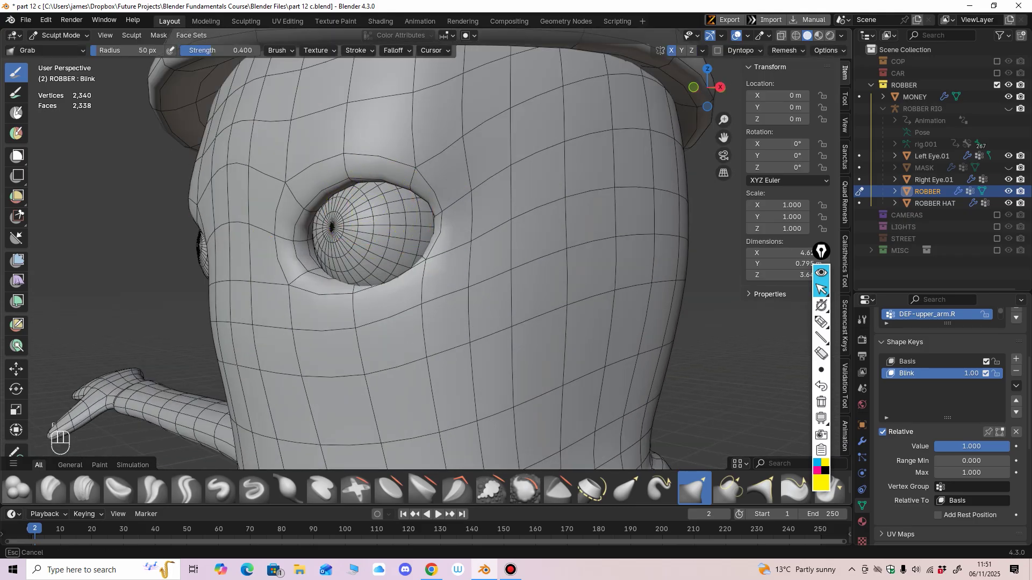
key(f)
click(350, 194)
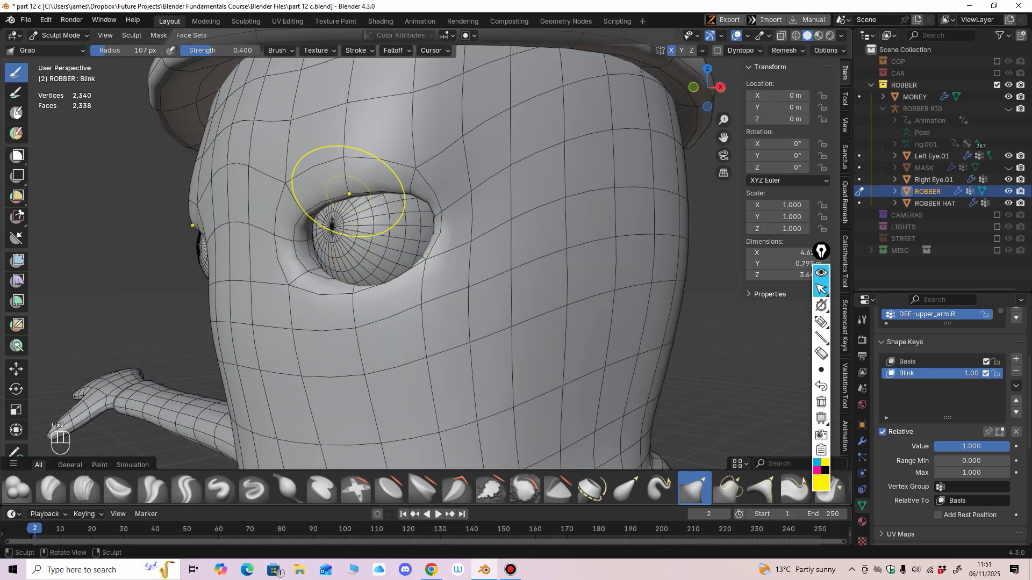
drag(349, 193, 349, 202)
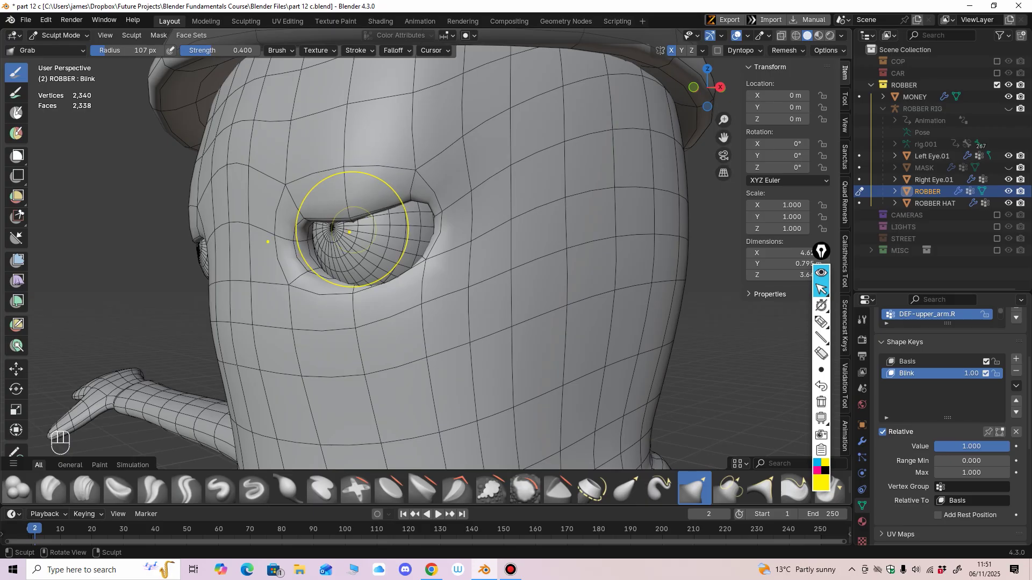
alt+middle_drag(391, 237, 385, 237)
key(f)
click(455, 247)
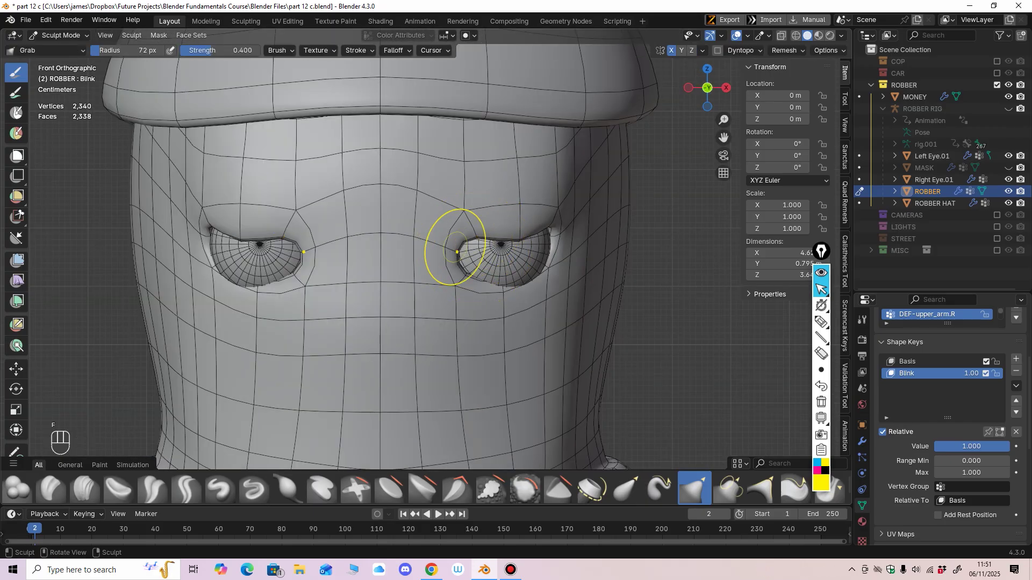
drag(471, 236, 476, 250)
Step: Reduce the Grab radius to 53 px and shape the upper eyelid's rim and corners around the eyeball
key(f)
click(473, 243)
middle_drag(496, 273, 427, 252)
drag(443, 212, 416, 217)
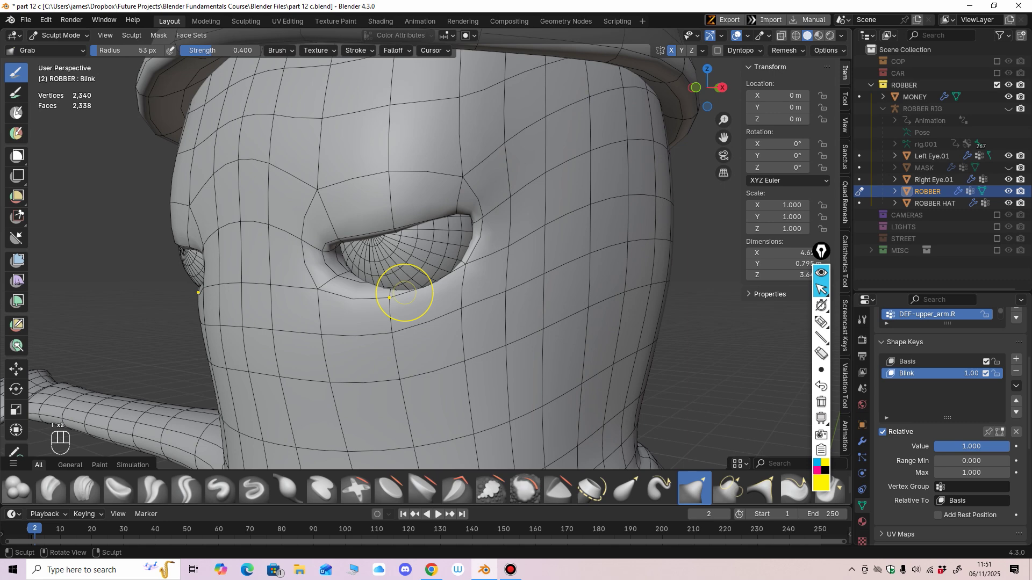
mouse_move(389, 308)
middle_down()
mouse_move(346, 321)
mouse_move(282, 308)
mouse_move(383, 305)
middle_up()
drag(481, 248, 537, 230)
middle_drag(537, 231, 484, 226)
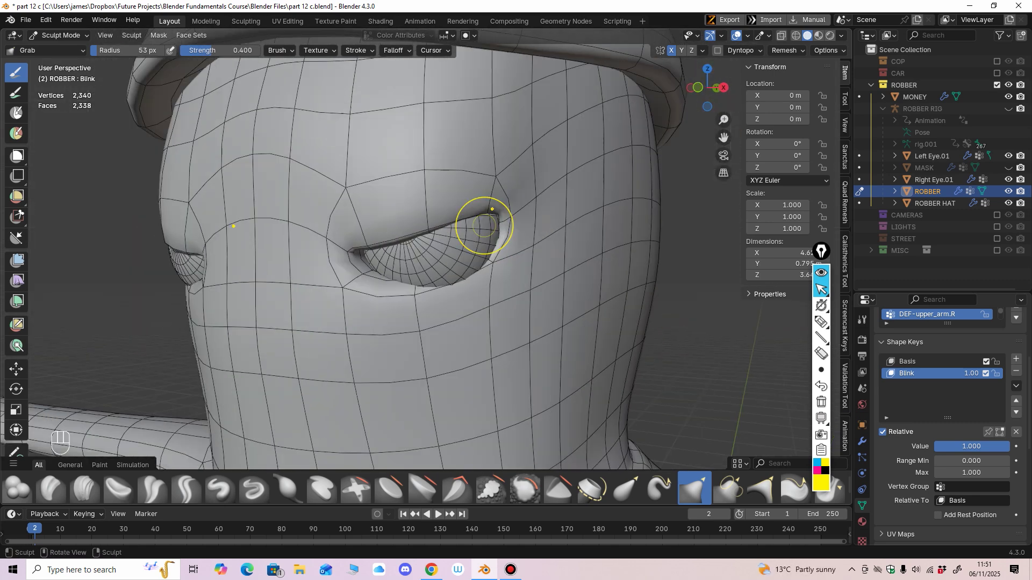
drag(463, 219, 475, 262)
mouse_move(475, 262)
middle_down()
mouse_move(517, 264)
mouse_move(400, 268)
middle_up()
drag(347, 246, 350, 256)
middle_drag(350, 269, 371, 241)
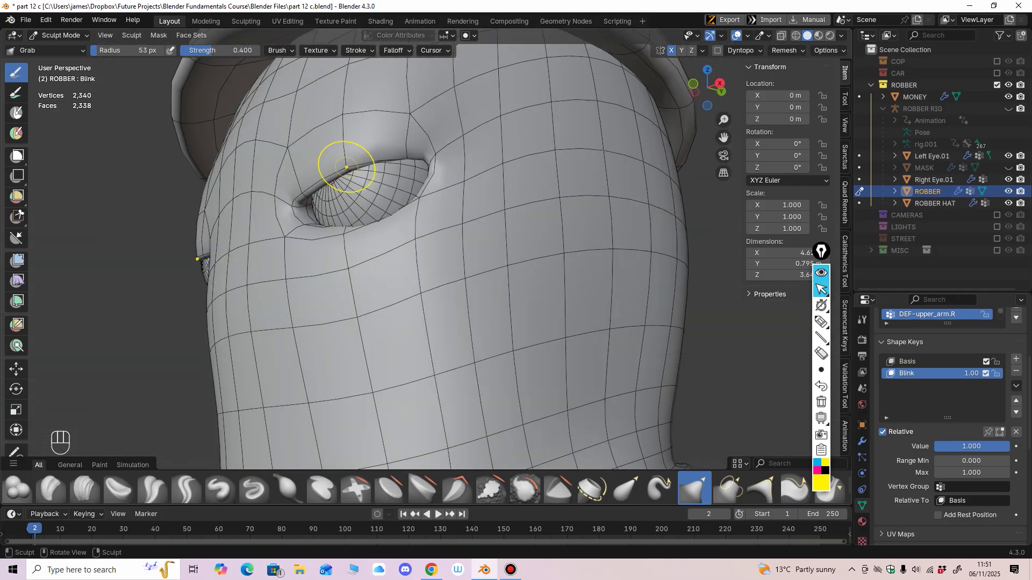
Step: Adjust the upper eyelid's profile from the side at 103 px radius, and drag its middle down towards the lower lid at 70 px
middle_drag(387, 189, 307, 233)
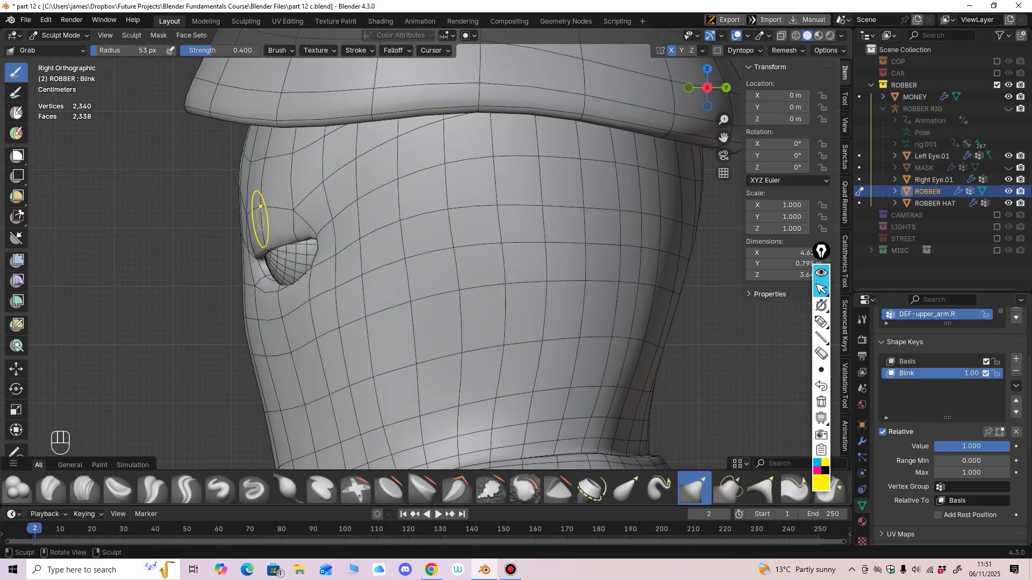
key(f)
click(264, 214)
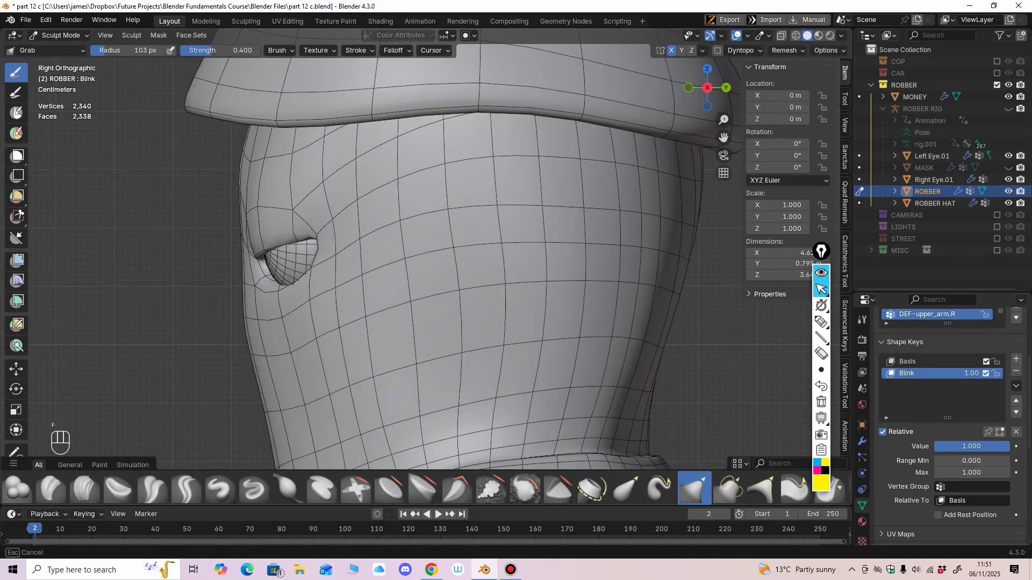
drag(261, 217, 266, 224)
middle_drag(262, 215, 365, 210)
key(f)
click(362, 223)
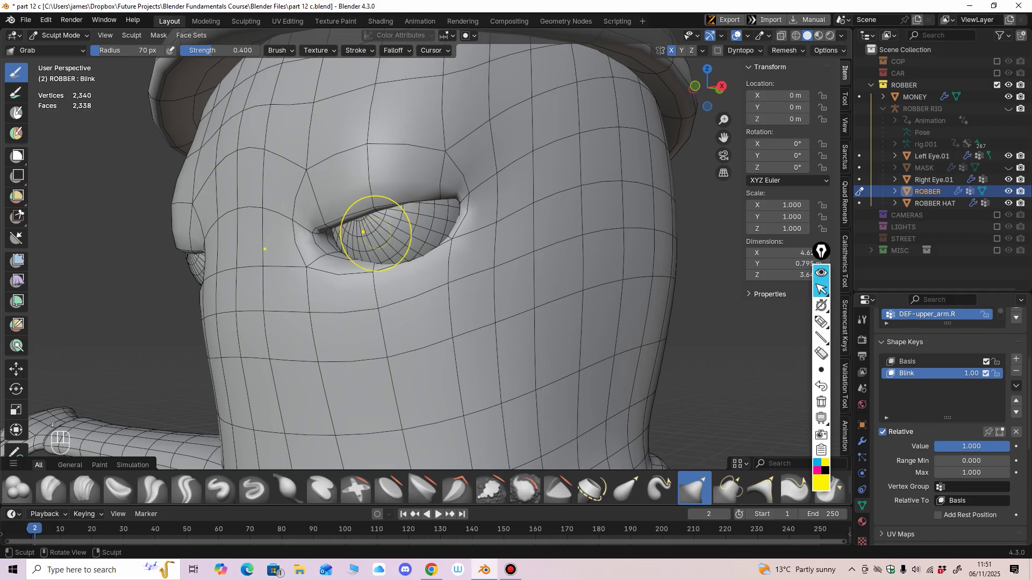
drag(373, 207, 370, 280)
Step: Enlarge the Grab radius to 126 px and pull the lower eyelid area slightly forward
middle_drag(369, 280, 349, 252)
key(f)
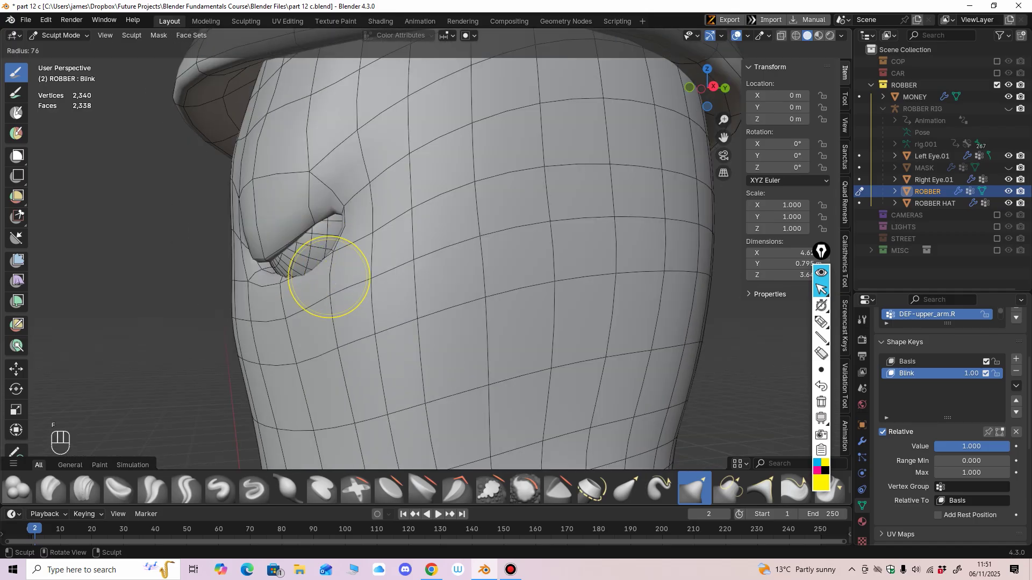
click(396, 277)
middle_drag(396, 277, 350, 273)
drag(292, 277, 284, 278)
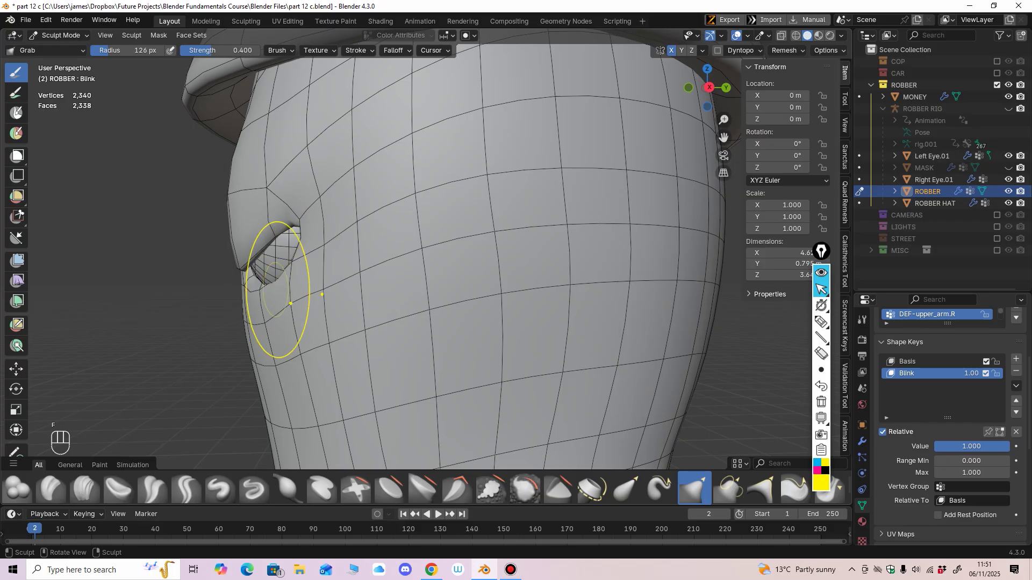
Step: With a 51 px Grab radius, pull the upper eyelid's inner corner and middle edge down to meet the lower lid
key(KP_1)
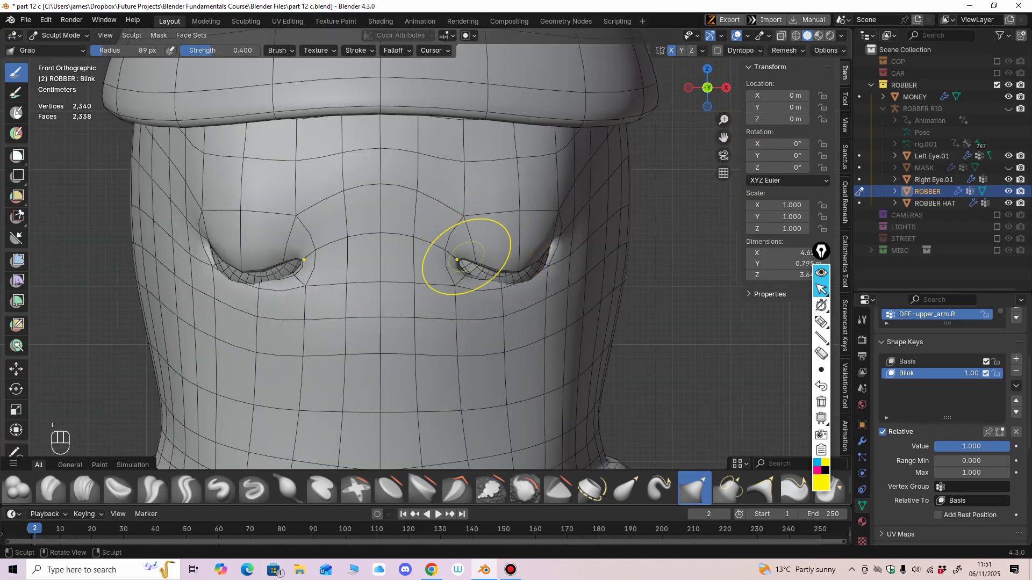
key(f)
click(506, 267)
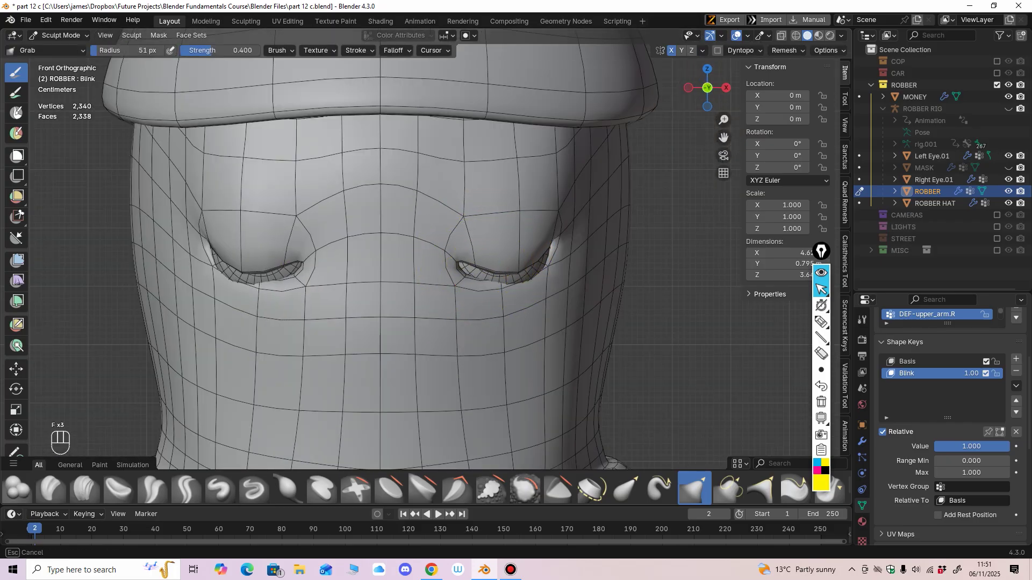
drag(474, 263, 478, 267)
shift+middle_drag(524, 281, 511, 259)
ctrl+middle_drag(512, 260, 512, 206)
drag(493, 227, 497, 241)
middle_drag(396, 283, 369, 288)
drag(403, 222, 404, 226)
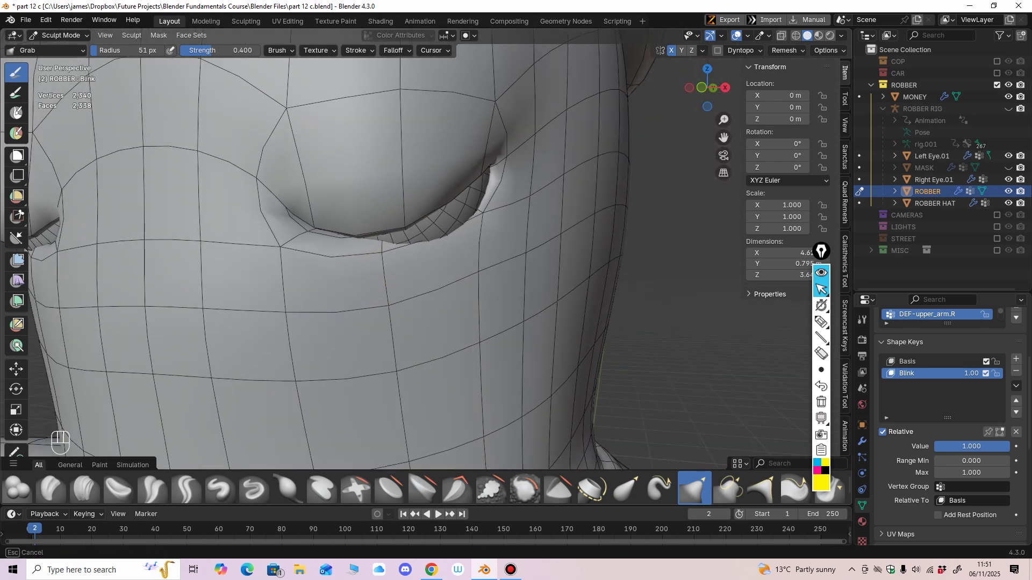
Step: Toggle the eyeballs' viewport visibility to inspect the inside of the eyelid from below and the side
middle_drag(421, 276, 404, 273)
shift+middle_drag(236, 212, 225, 207)
scroll(225, 207, up, 2)
mouse_move(225, 207)
middle_down()
mouse_move(197, 191)
mouse_move(361, 244)
mouse_move(347, 236)
middle_up()
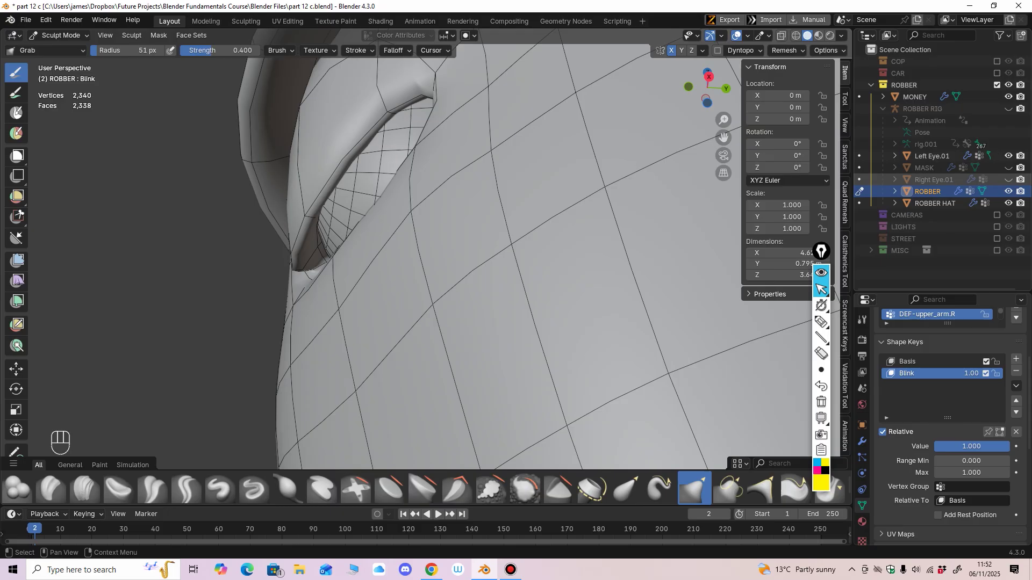
click(895, 179)
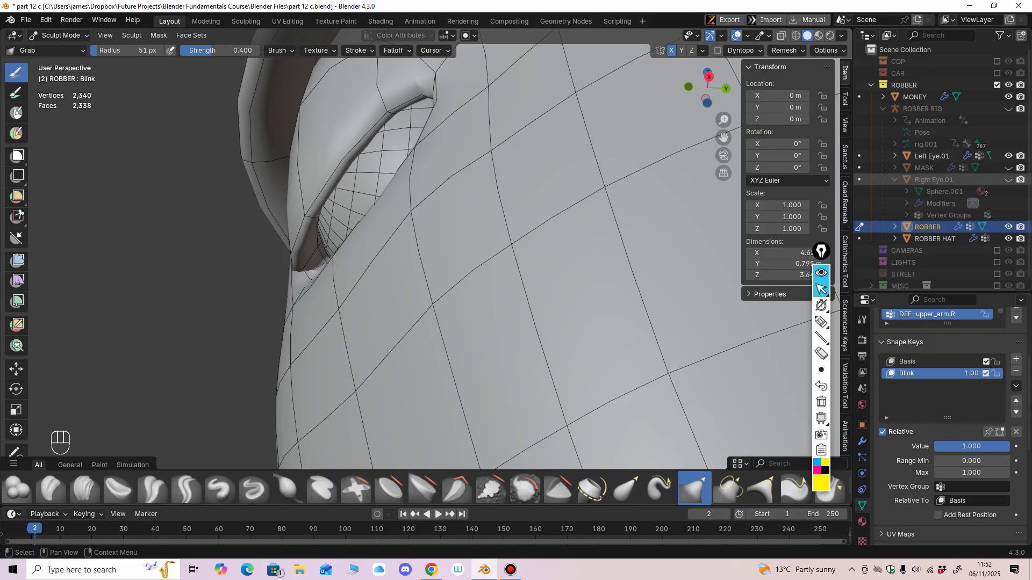
click(895, 180)
click(1009, 156)
Step: Pull the upper eyelid's rim and outer fold further down with the 51 px Grab brush
middle_drag(618, 222, 594, 211)
drag(311, 187, 321, 231)
mouse_move(365, 108)
mouse_down()
mouse_move(374, 104)
mouse_move(369, 117)
mouse_up()
drag(310, 209, 307, 222)
Step: Set the Grab radius to 94 px and push the upper eyelid's bulge forward and down from the side
mouse_move(641, 211)
middle_down()
mouse_move(648, 199)
mouse_move(660, 225)
mouse_move(624, 236)
middle_up()
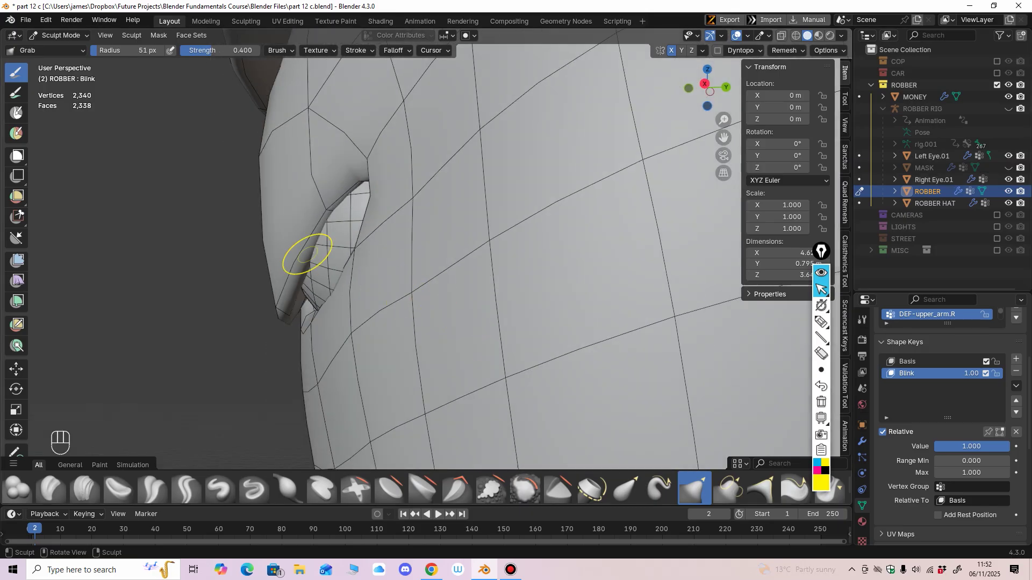
key(f)
click(353, 259)
middle_drag(311, 259, 322, 257)
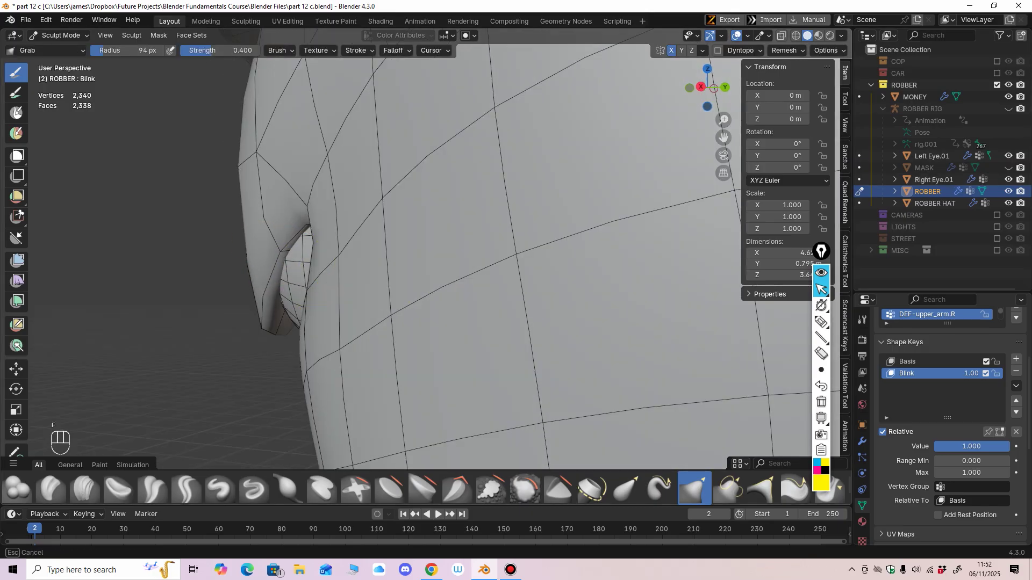
drag(285, 243, 279, 240)
drag(280, 241, 274, 259)
Step: Hide Left Eye.01, adjust the inner eyelid geometry with a 41 px Grab brush, and show the eyeball again
key(f)
click(250, 265)
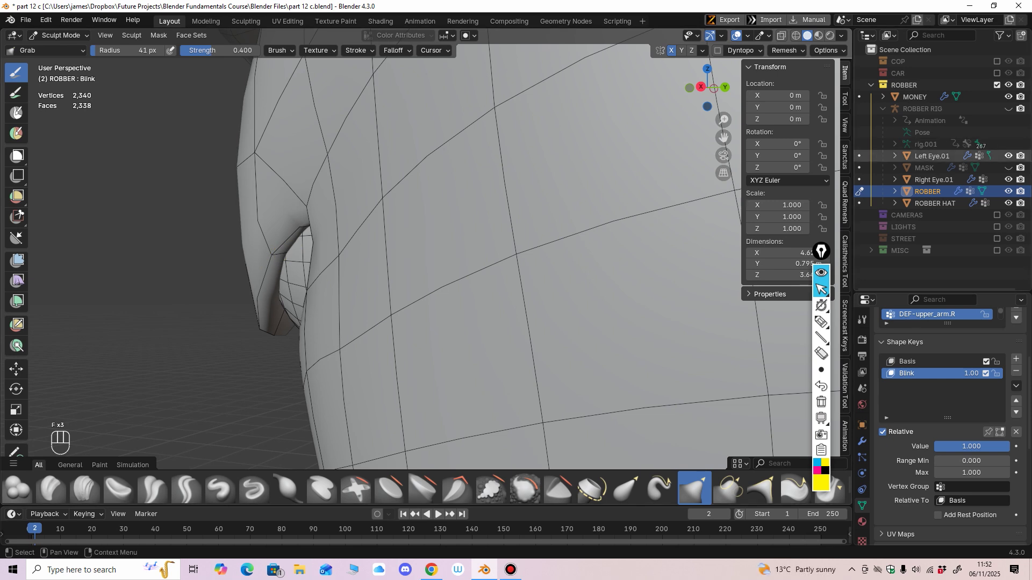
click(1008, 156)
mouse_move(290, 215)
middle_down()
mouse_move(279, 206)
mouse_move(282, 182)
mouse_move(365, 114)
mouse_move(323, 110)
mouse_move(314, 121)
mouse_move(485, 199)
middle_up()
drag(478, 302, 478, 313)
mouse_move(479, 313)
middle_down()
mouse_move(478, 331)
mouse_move(346, 237)
middle_up()
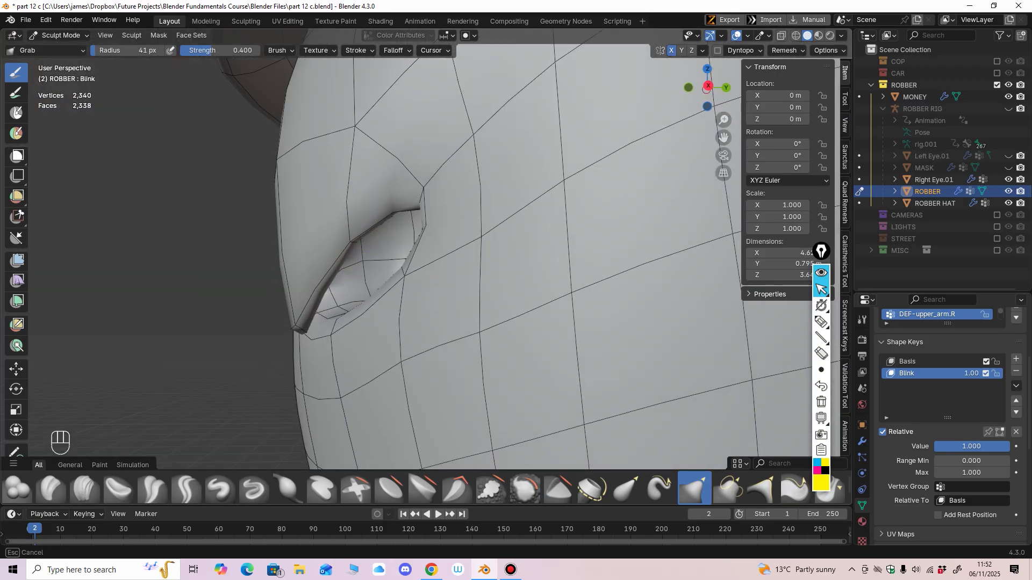
click(1008, 155)
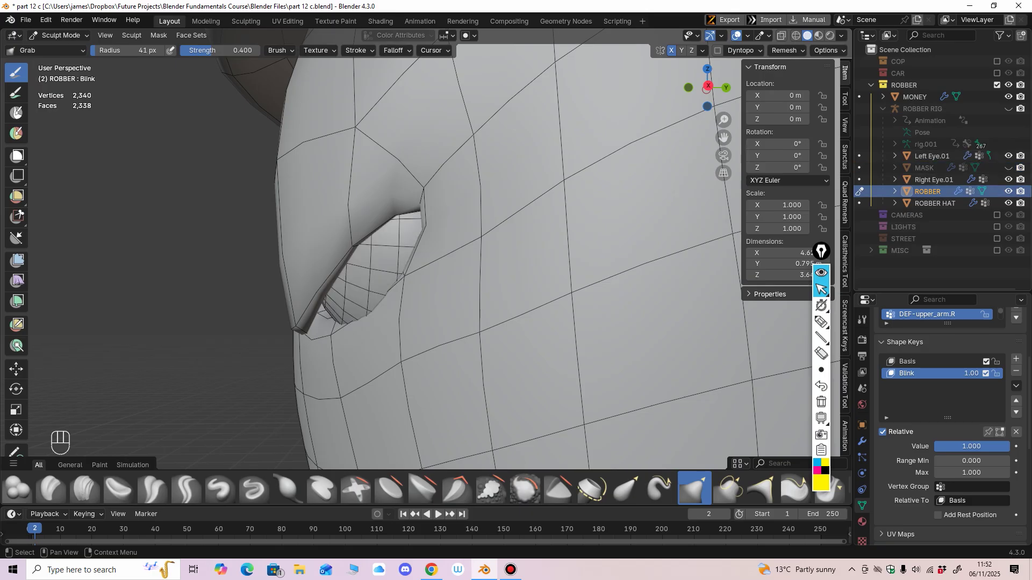
Step: Drag the outer part of the upper eyelid's edge down towards the lower lid with a 71 px Grab radius
key(f)
click(380, 241)
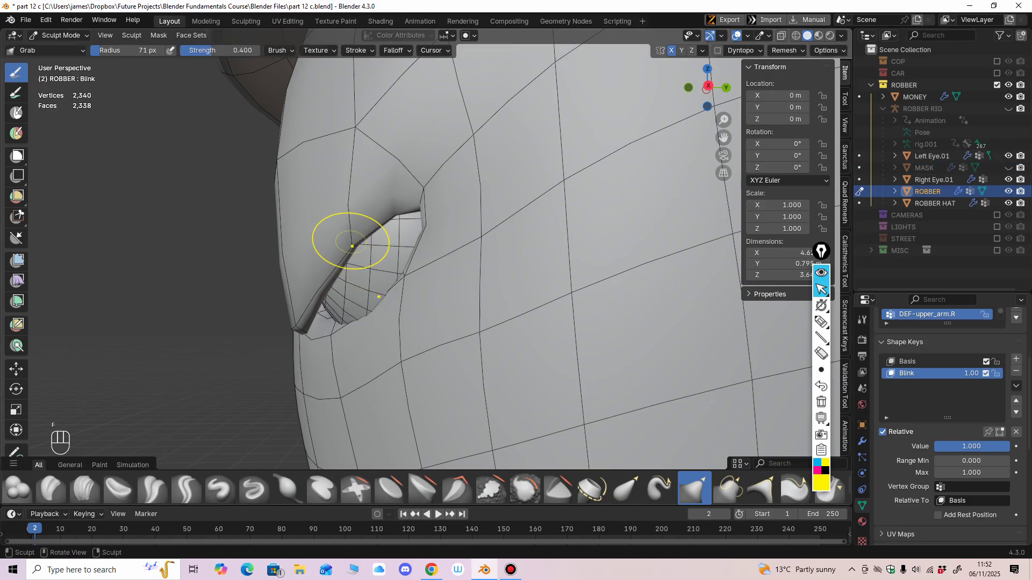
drag(351, 242, 369, 305)
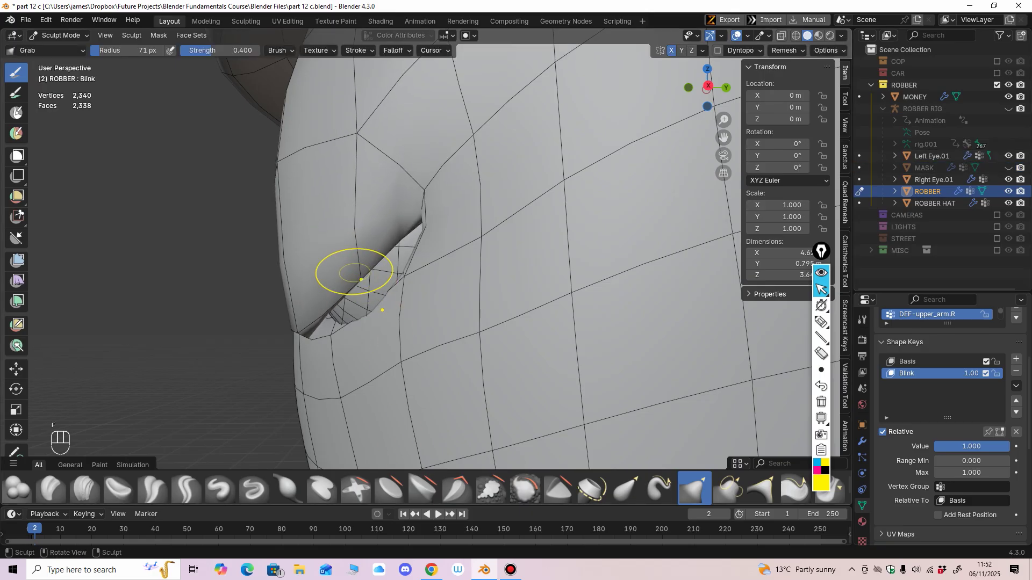
drag(351, 270, 359, 285)
middle_drag(359, 285, 342, 302)
Step: Enlarge the Grab brush to nudge the lower lid area forward, and reshape the upper eyelid with a 93 px radius
key(f)
click(436, 344)
drag(350, 352, 336, 359)
key(f)
click(383, 359)
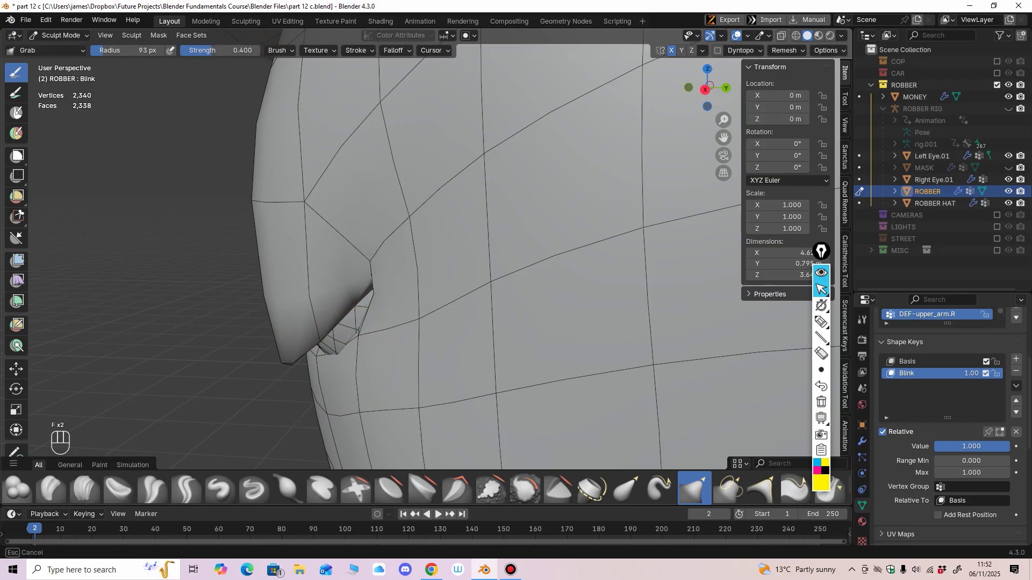
middle_drag(325, 273, 319, 242)
drag(304, 226, 305, 233)
mouse_move(322, 242)
middle_down()
mouse_move(424, 238)
mouse_move(457, 198)
middle_up()
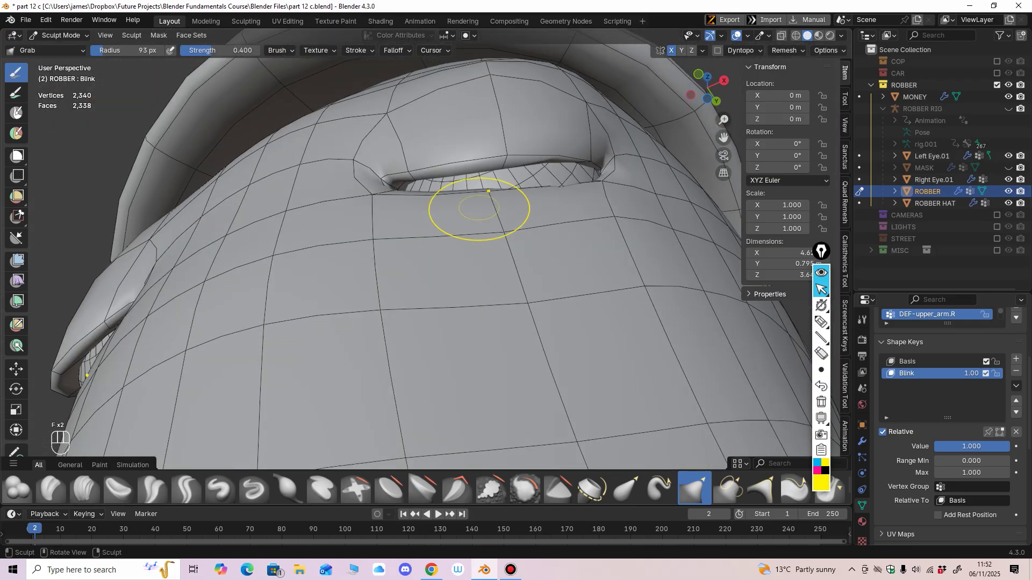
Step: Pull the upper eyelid's edge down towards the lower lid with the 93 px Grab brush
drag(505, 153, 496, 182)
mouse_move(562, 135)
middle_down()
mouse_move(491, 223)
mouse_move(478, 221)
middle_up()
drag(401, 222, 400, 241)
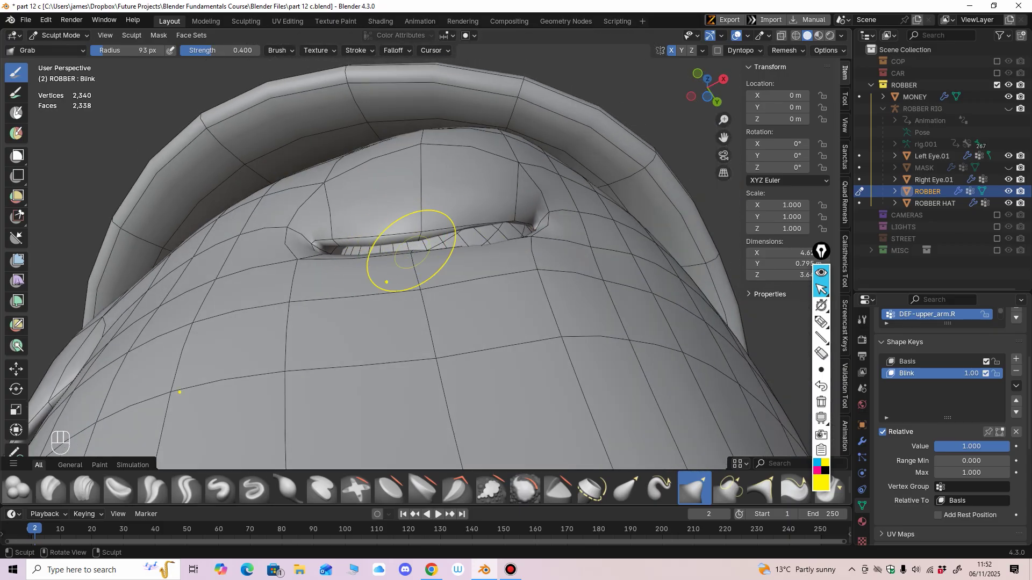
Step: Reduce the Grab radius to 53 px and refine the eyelid edge where it meets the lower lid, viewing it from below and the front
key(f)
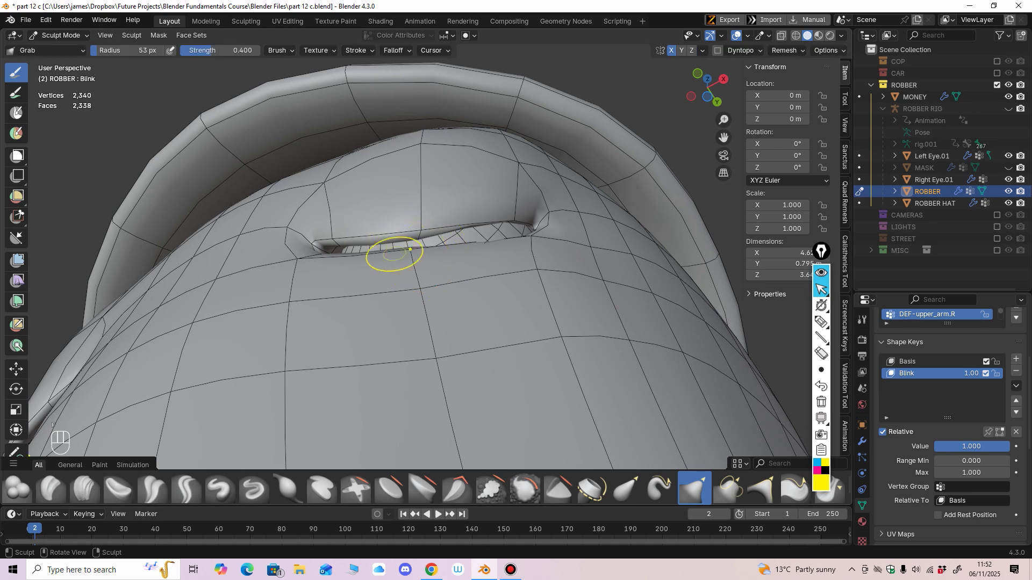
middle_drag(415, 232, 438, 280)
drag(475, 270, 483, 292)
mouse_move(496, 324)
middle_down()
mouse_move(557, 349)
mouse_move(484, 364)
mouse_move(349, 298)
mouse_move(311, 340)
mouse_move(478, 371)
middle_up()
key(KP_1)
scroll(452, 371, down, 4)
scroll(346, 283, up, 1)
mouse_move(312, 301)
shift+middle_down()
mouse_move(371, 258)
mouse_move(387, 259)
mouse_move(354, 261)
mouse_move(444, 279)
mouse_move(467, 308)
shift+middle_up()
key(KP_1)
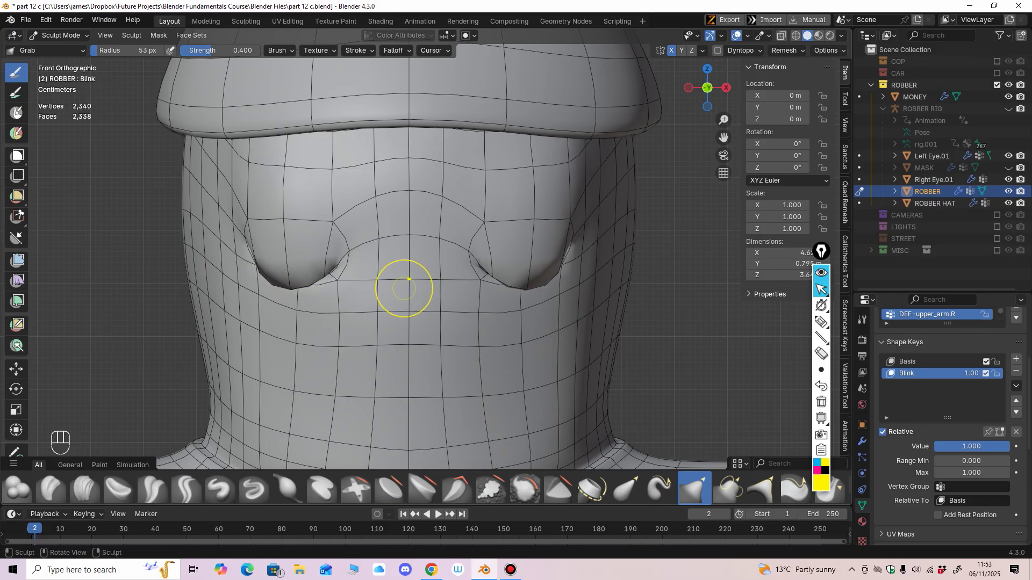
mouse_move(404, 289)
middle_down()
mouse_move(410, 254)
mouse_move(416, 276)
middle_up()
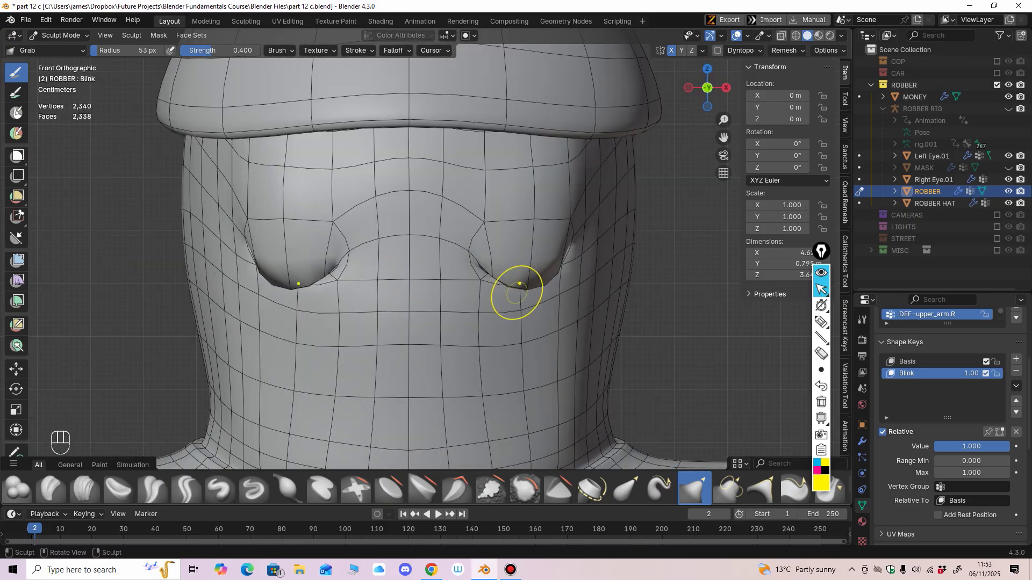
middle_drag(517, 293, 489, 243)
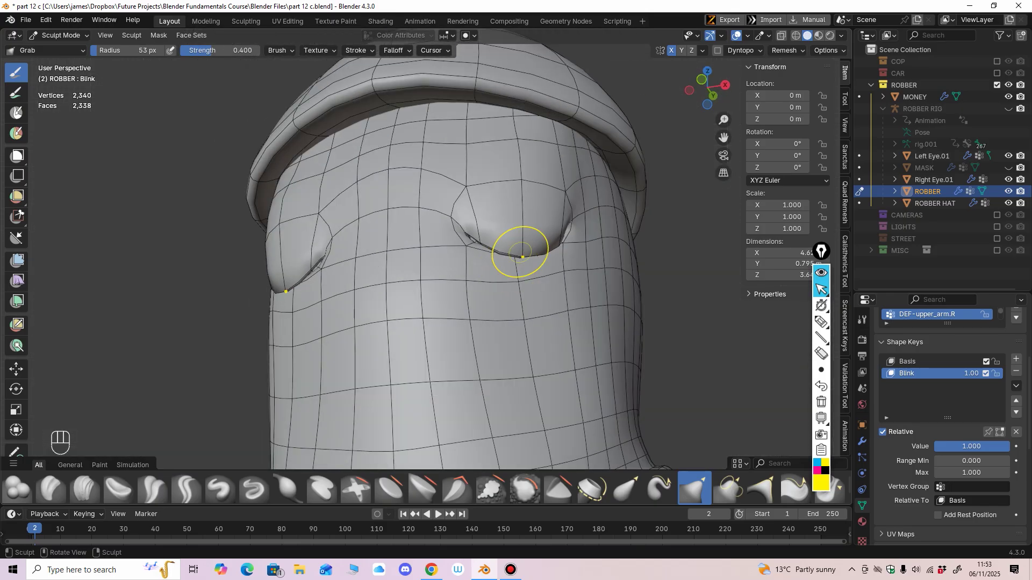
middle_drag(516, 260, 536, 325)
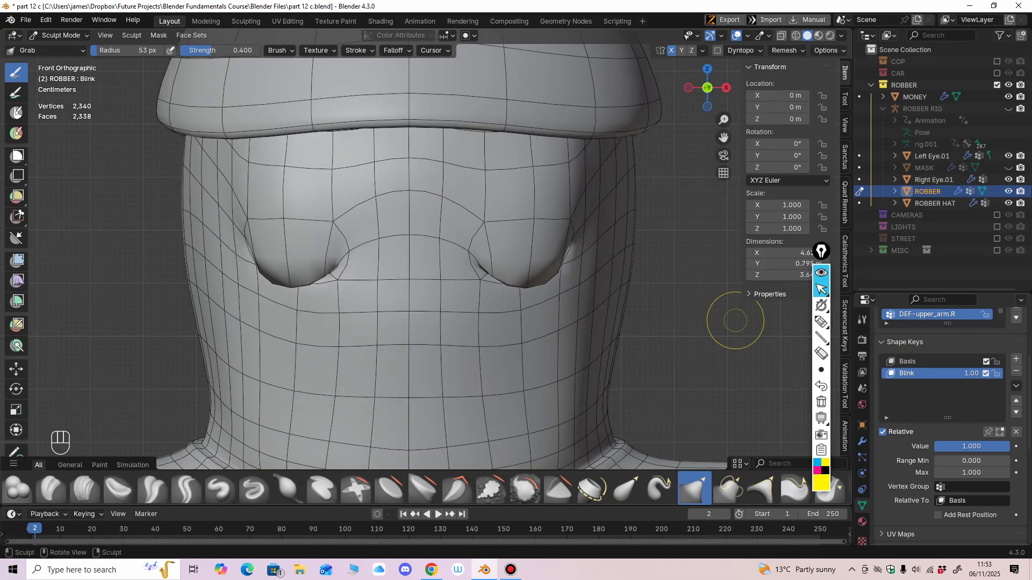
Step: Hide the viewport overlays and scrub the Blink shape key down to 0 to preview the eyes opening
mouse_move(984, 447)
mouse_down()
mouse_move(938, 446)
mouse_move(1008, 446)
mouse_move(934, 447)
mouse_move(1000, 447)
mouse_up()
ctrl+middle_drag(648, 383, 569, 468)
middle_drag(473, 333, 494, 296)
click(737, 36)
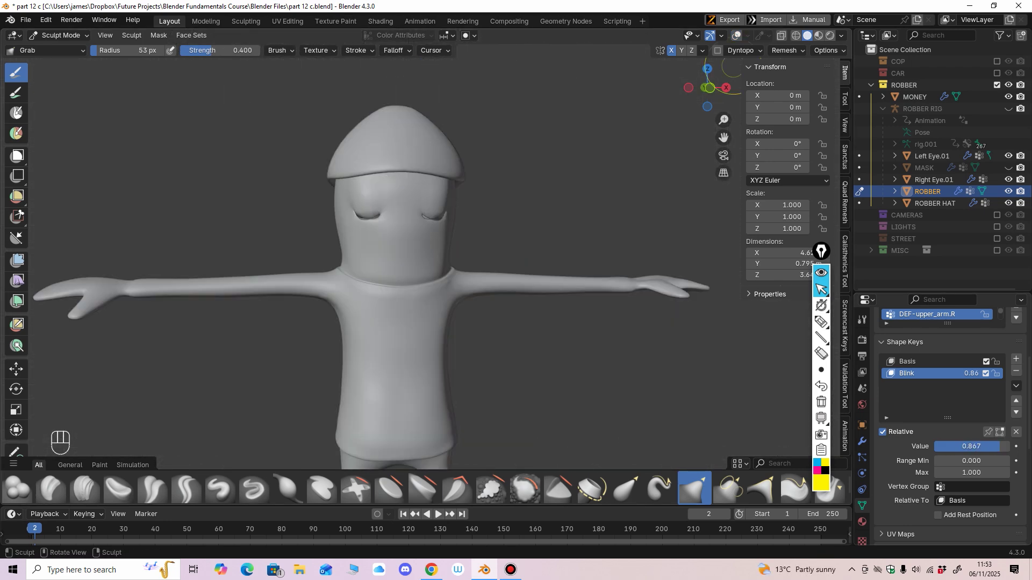
drag(999, 447, 935, 446)
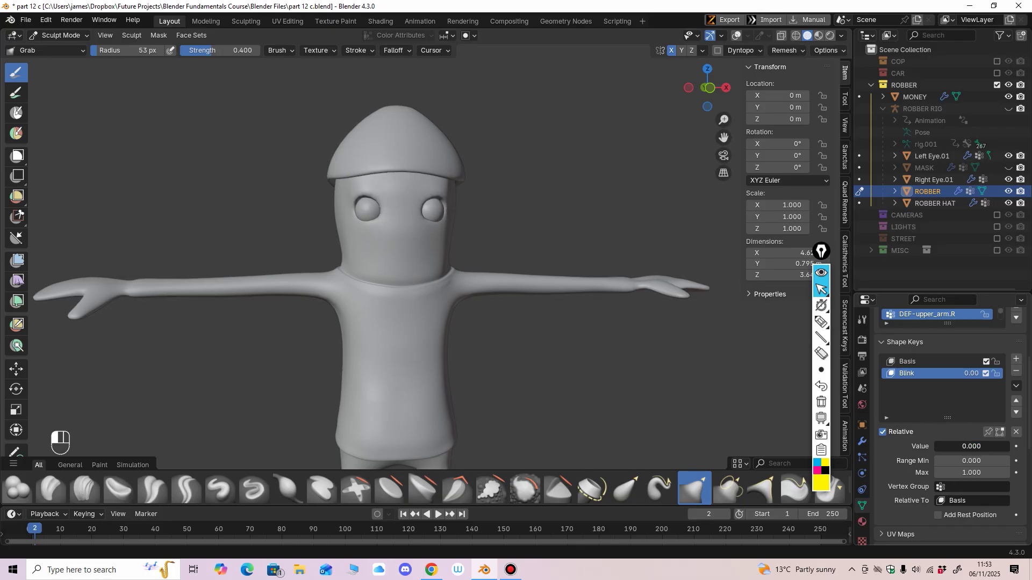
drag(998, 447, 973, 447)
key(Return)
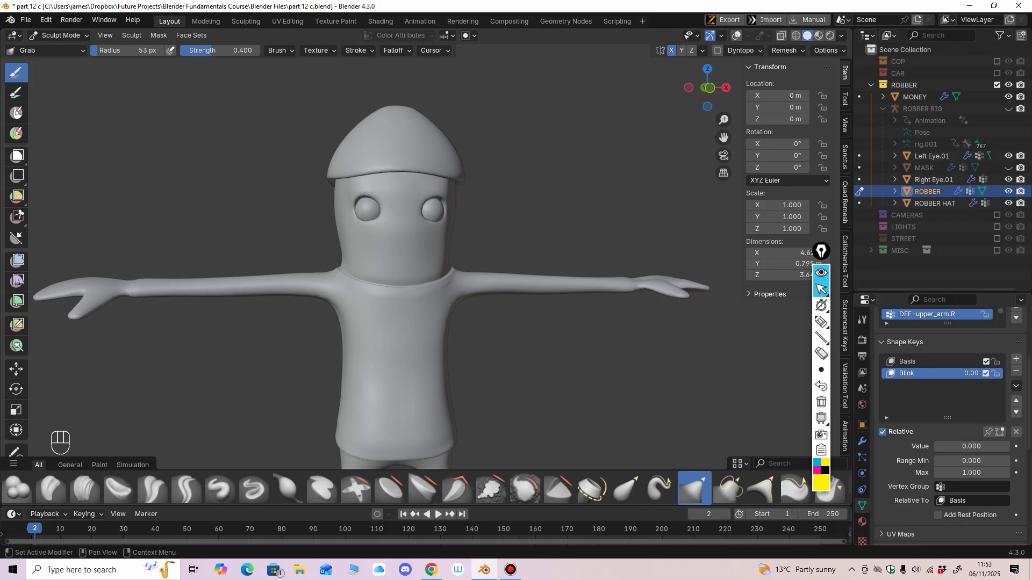
middle_drag(607, 323, 512, 309)
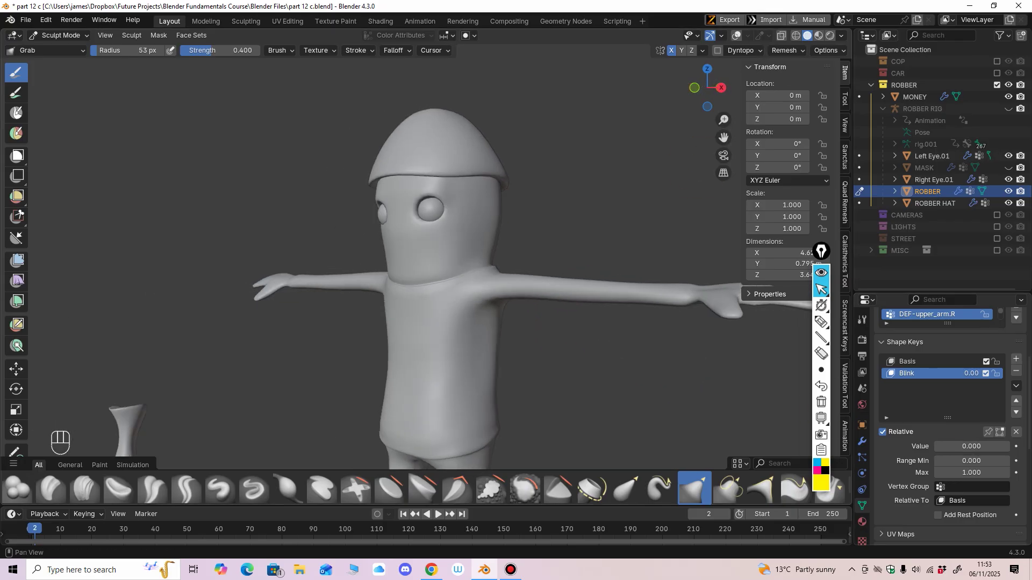
Step: Turn the viewport overlays back on and bring the whole upper body into view
click(737, 36)
scroll(531, 237, up, 2)
mouse_move(439, 153)
middle_down()
mouse_move(452, 154)
mouse_move(439, 132)
mouse_move(475, 141)
middle_up()
shift+middle_drag(475, 141, 436, 190)
ctrl+middle_drag(436, 189, 437, 147)
mouse_move(473, 193)
middle_down()
mouse_move(379, 211)
mouse_move(522, 246)
mouse_move(500, 301)
mouse_move(520, 263)
mouse_move(535, 266)
middle_up()
ctrl+middle_drag(548, 231, 484, 313)
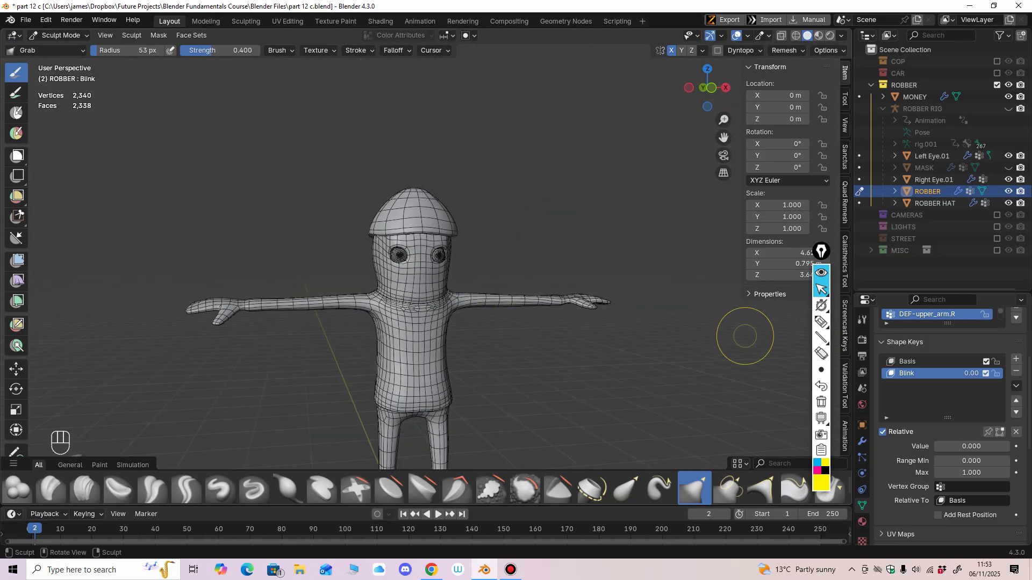
Step: Set the Blink shape key's value to 1, and scrub it back to 0 to test the closing eyelids
click(972, 446)
text(1)
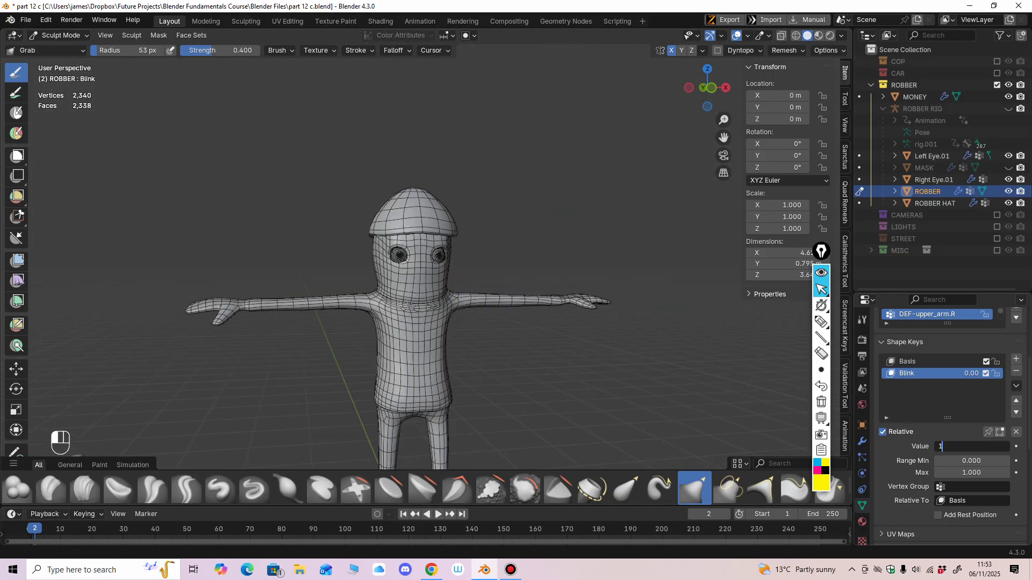
key(Return)
ctrl+middle_drag(731, 404, 703, 346)
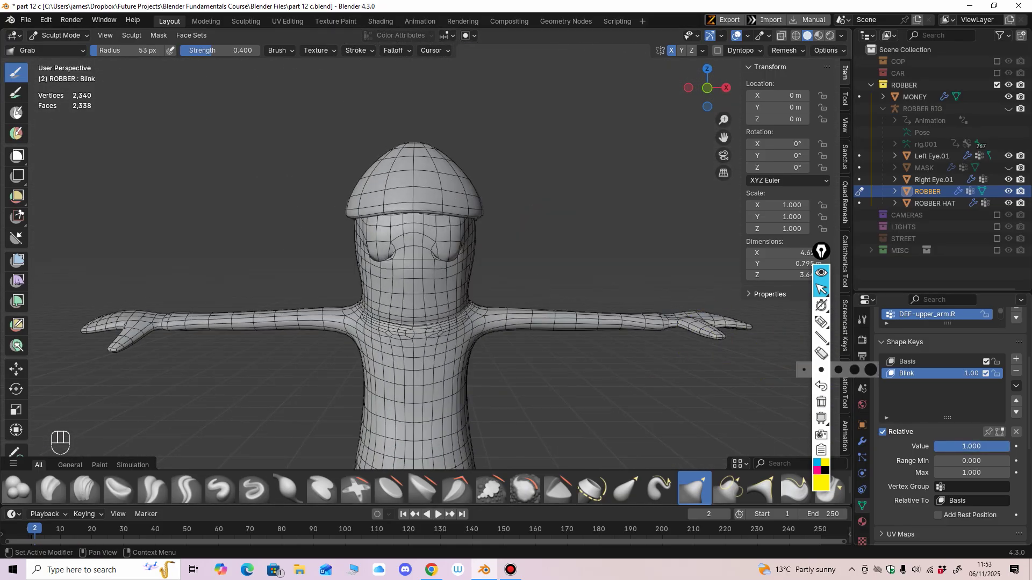
drag(972, 446, 968, 446)
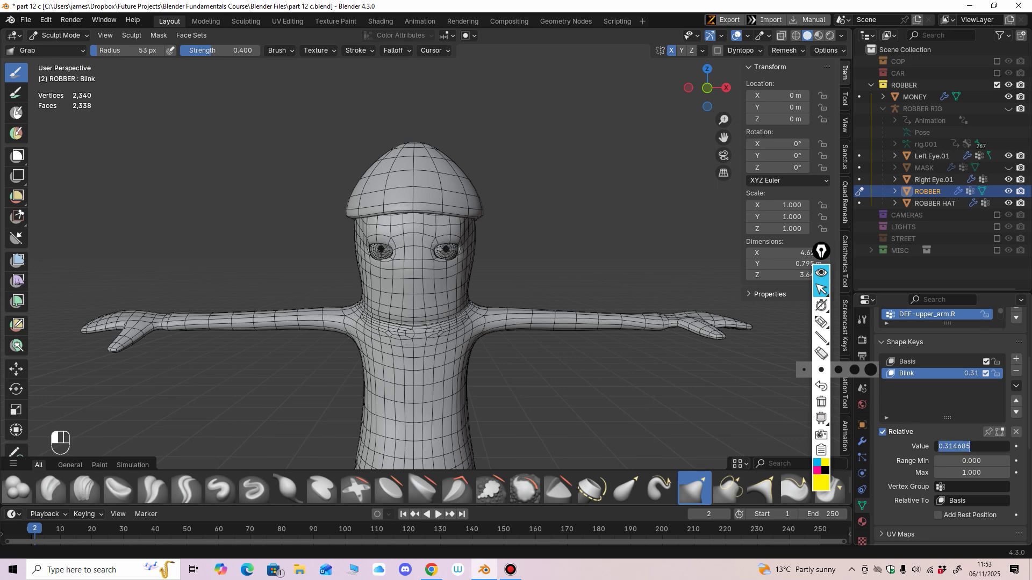
key(Return)
middle_drag(647, 368, 552, 264)
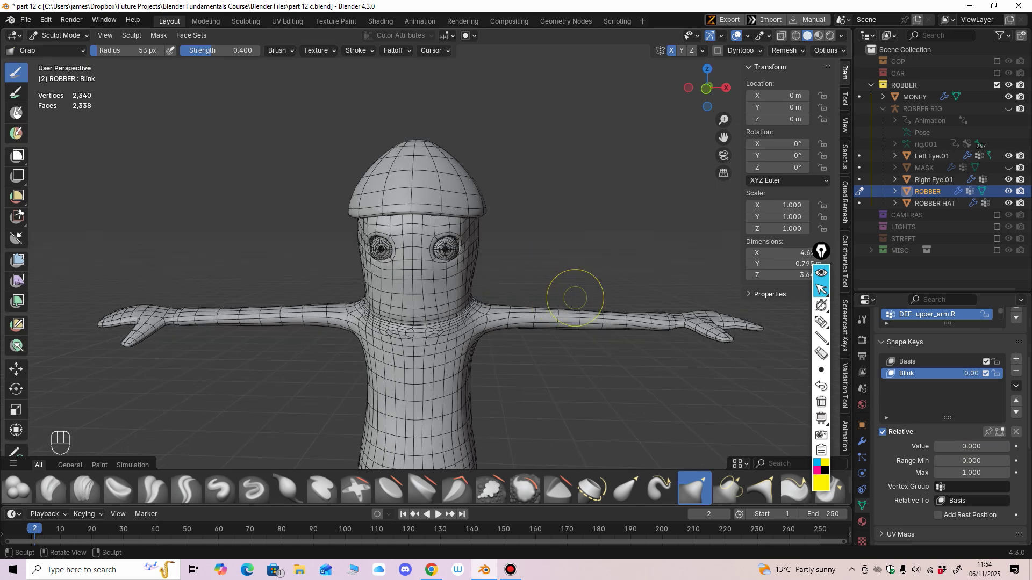
Step: Collapse the ROBBER collection and show the robber in Material Preview shading from the front
mouse_move(575, 298)
middle_down()
mouse_move(634, 301)
mouse_move(515, 288)
mouse_move(524, 285)
mouse_move(515, 240)
mouse_move(543, 250)
mouse_move(505, 265)
mouse_move(516, 256)
mouse_move(505, 279)
mouse_move(580, 177)
mouse_move(615, 152)
middle_up()
click(871, 85)
scroll(515, 239, up, 2)
click(819, 35)
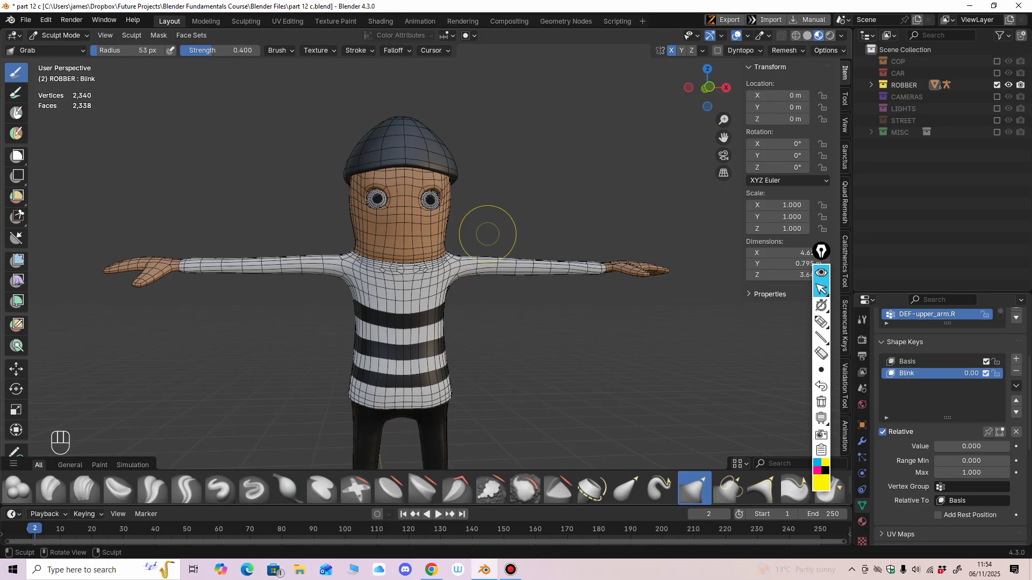
key(KP_1)
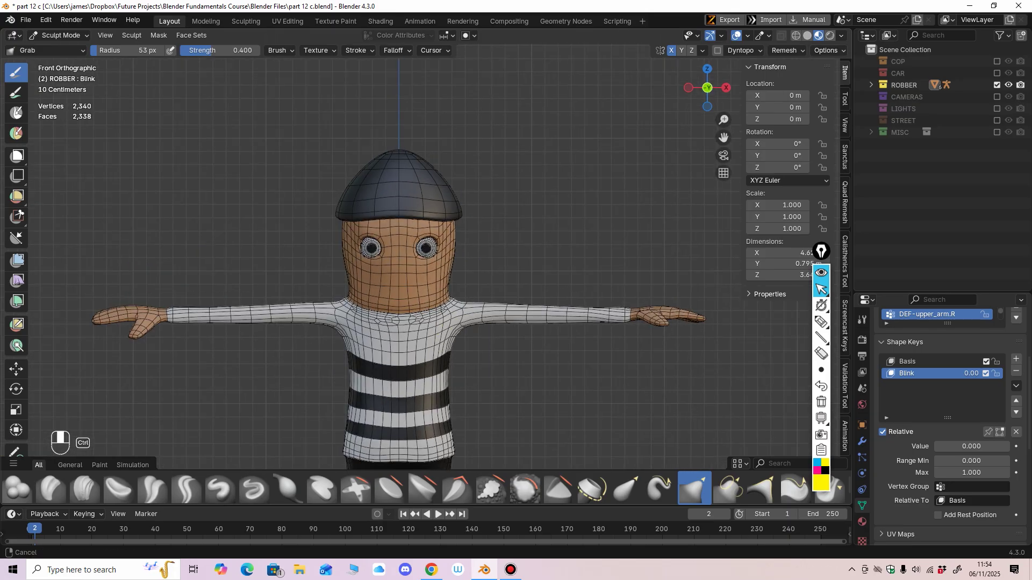
scroll(526, 295, up, 4)
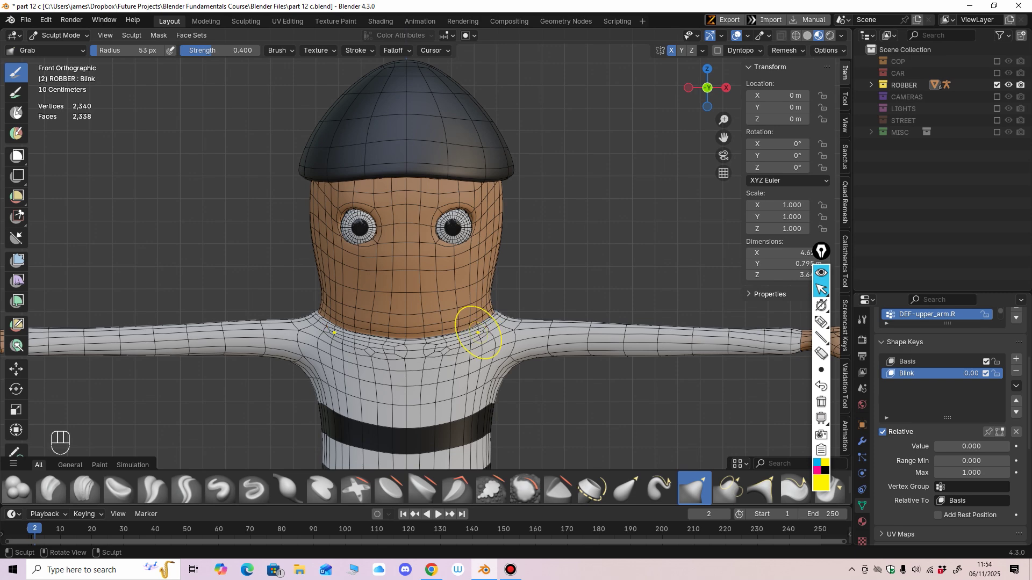
key(shift+c)
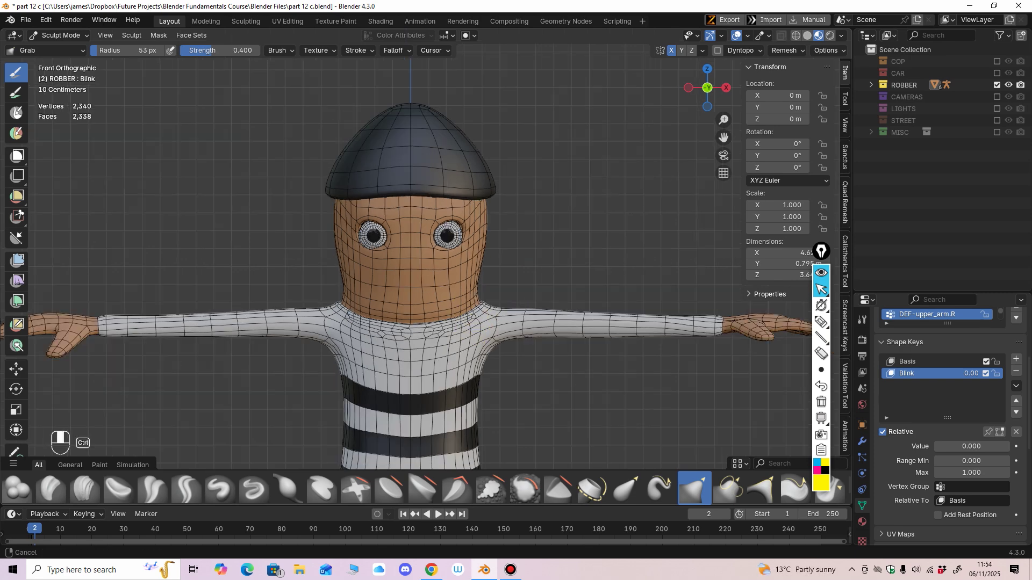
Step: Frame the yellow money bag and switch from Sculpt Mode to Object Mode
shift+middle_drag(457, 301, 564, 299)
ctrl+middle_drag(565, 299, 624, 219)
ctrl+middle_drag(557, 272, 507, 298)
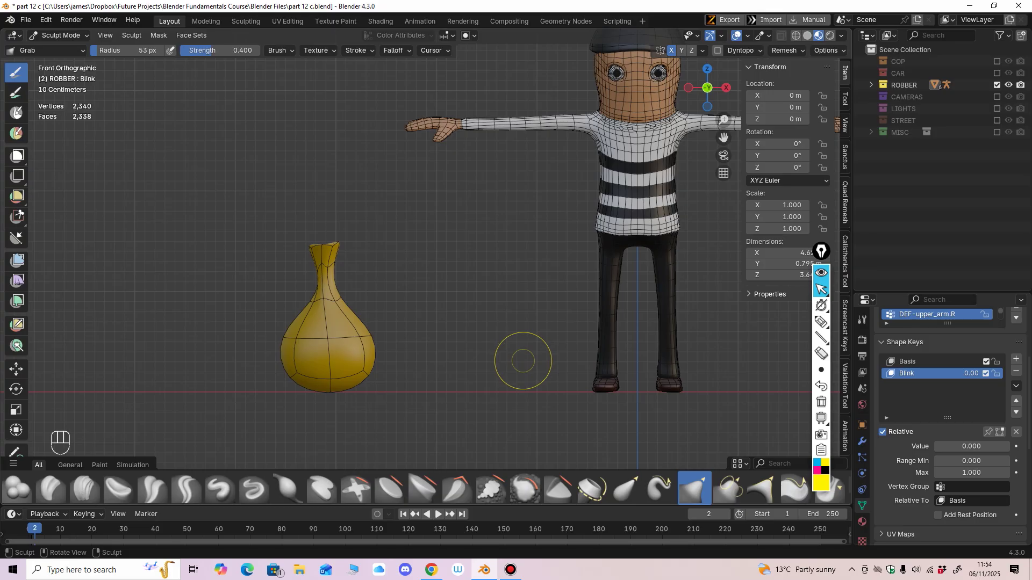
ctrl+middle_drag(382, 314, 417, 284)
shift+middle_drag(417, 285, 479, 274)
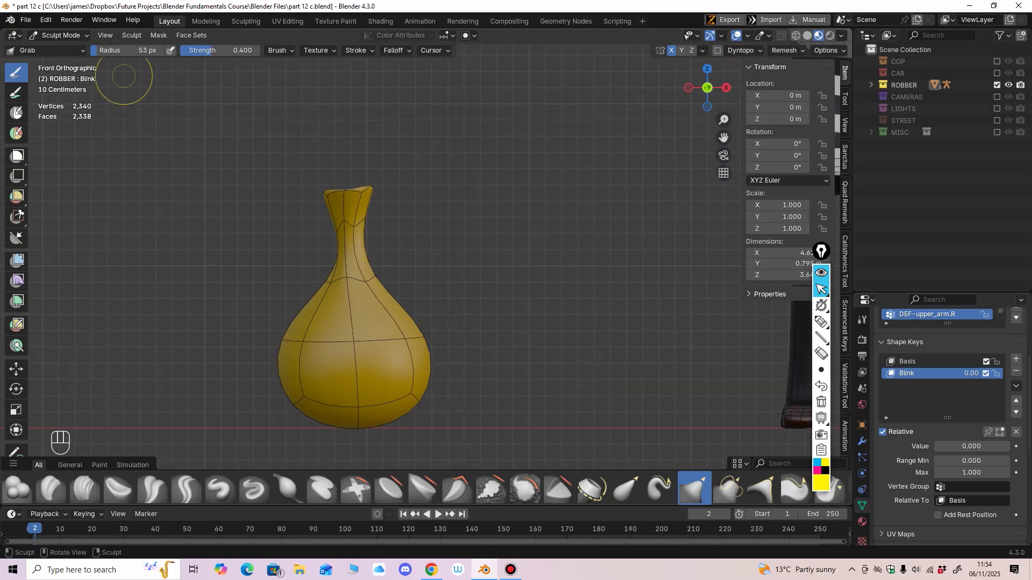
click(59, 35)
click(62, 49)
Step: Add a single-bone armature to the scene
ctrl+middle_drag(322, 204, 328, 306)
shift+middle_drag(328, 306, 289, 312)
scroll(433, 271, up, 3)
key(shift+a)
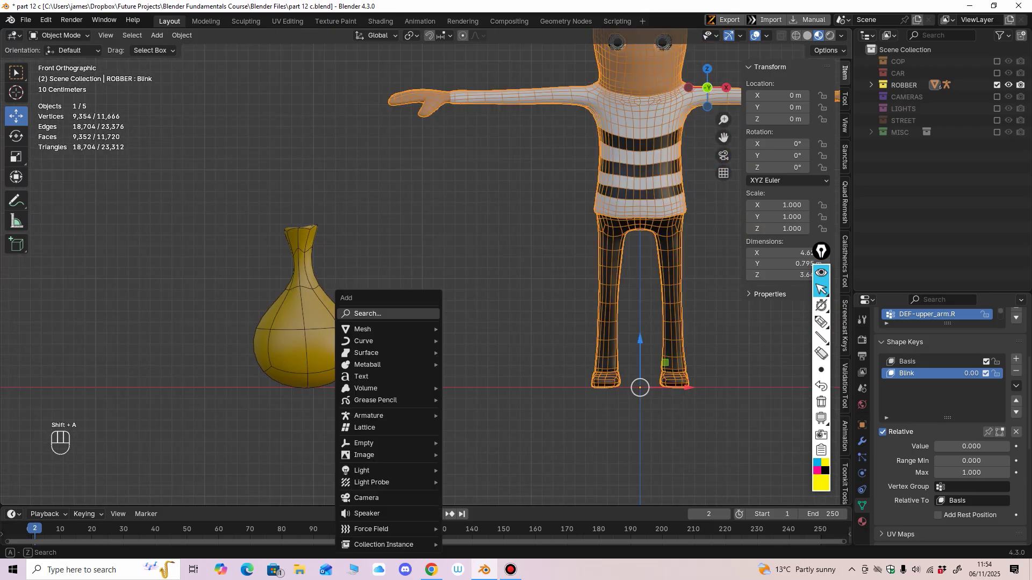
mouse_move(377, 416)
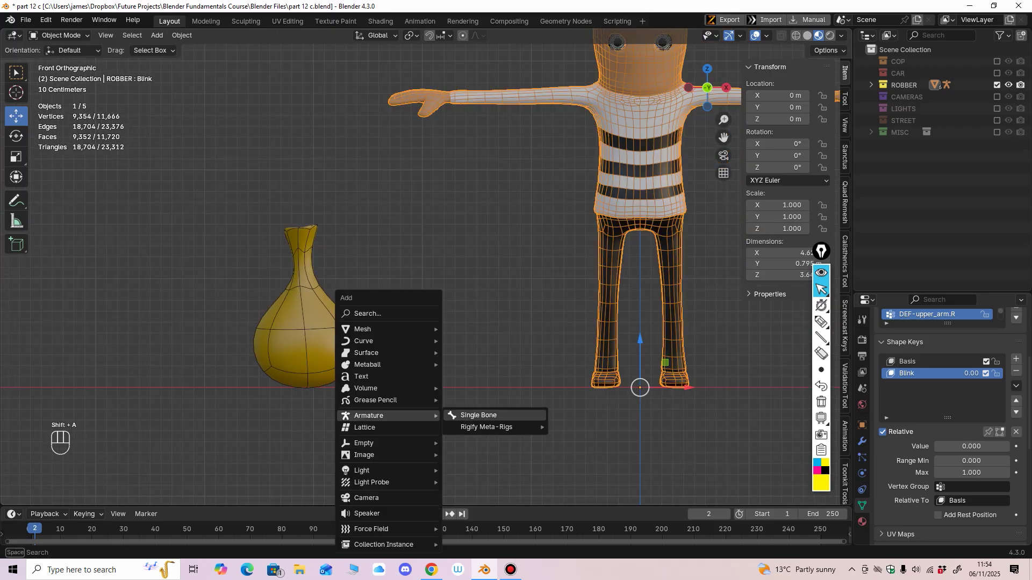
click(479, 416)
Step: Select the money bag in front view and snap the 3D cursor to it
ctrl+middle_drag(479, 415, 478, 451)
shift+middle_drag(478, 387, 540, 449)
key(KP_1)
ctrl+middle_drag(484, 323, 484, 365)
shift+middle_drag(483, 366, 477, 355)
scroll(435, 269, up, 2)
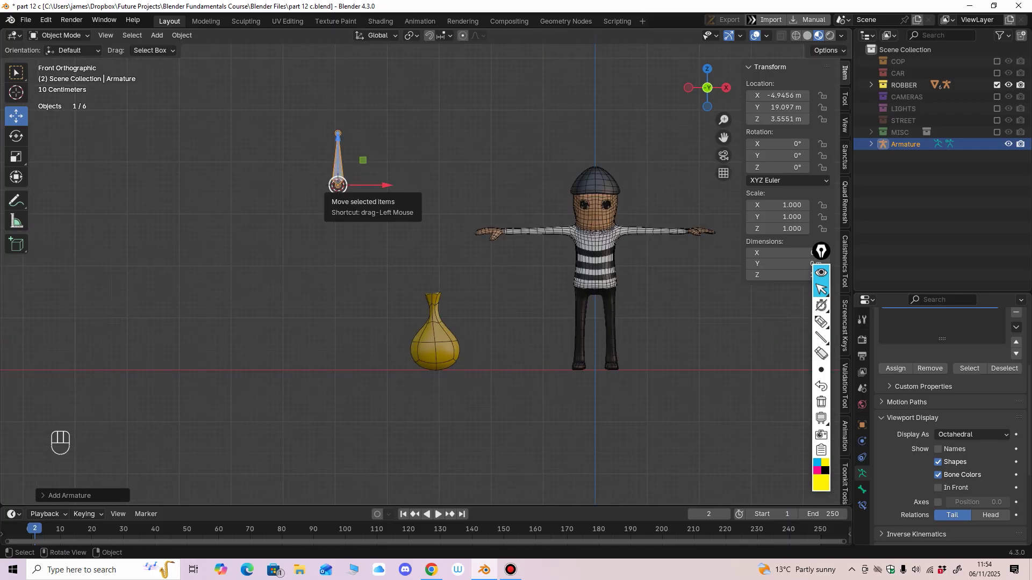
click(435, 341)
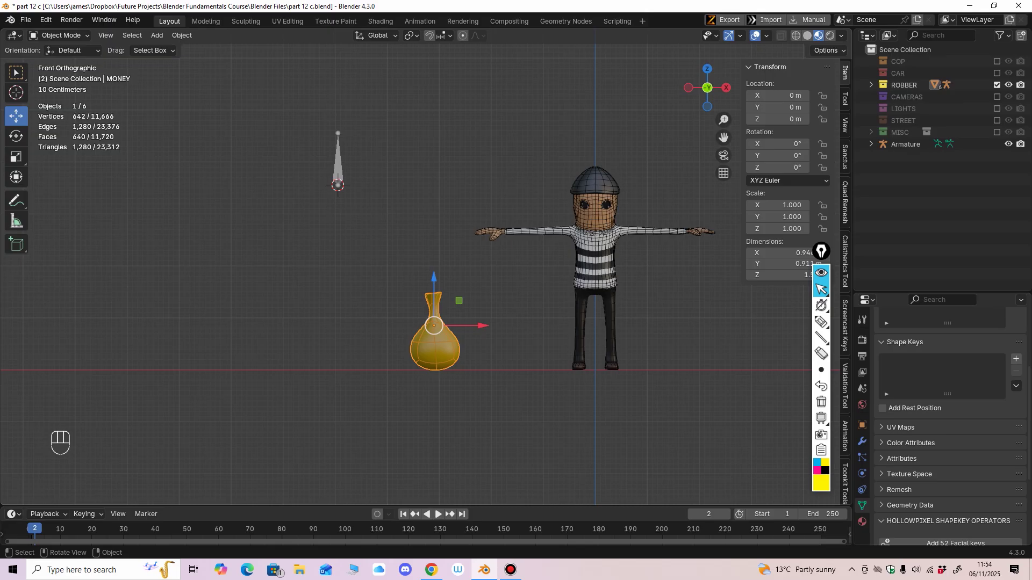
key(shift+s)
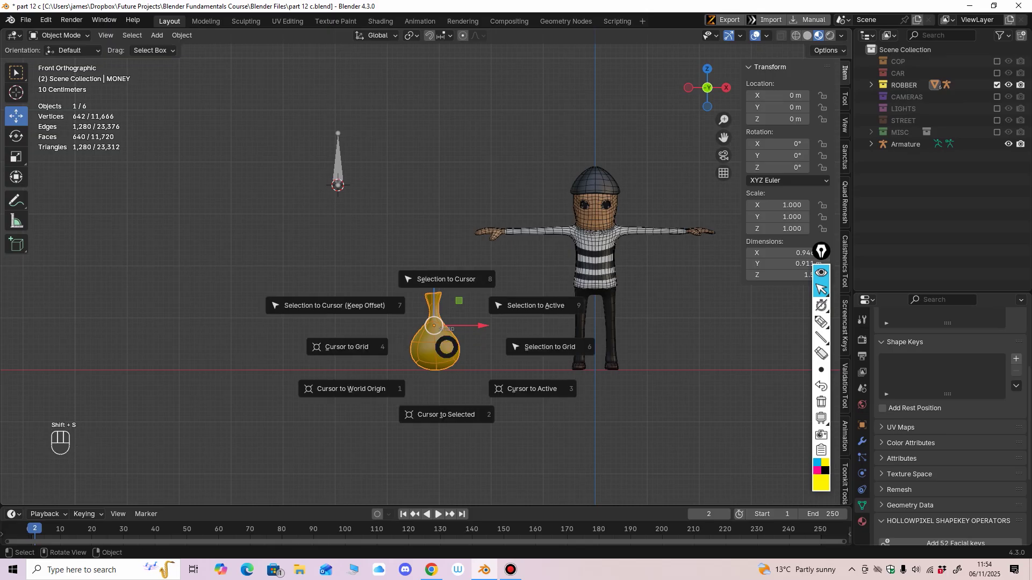
click(446, 414)
ctrl+middle_drag(446, 414, 446, 366)
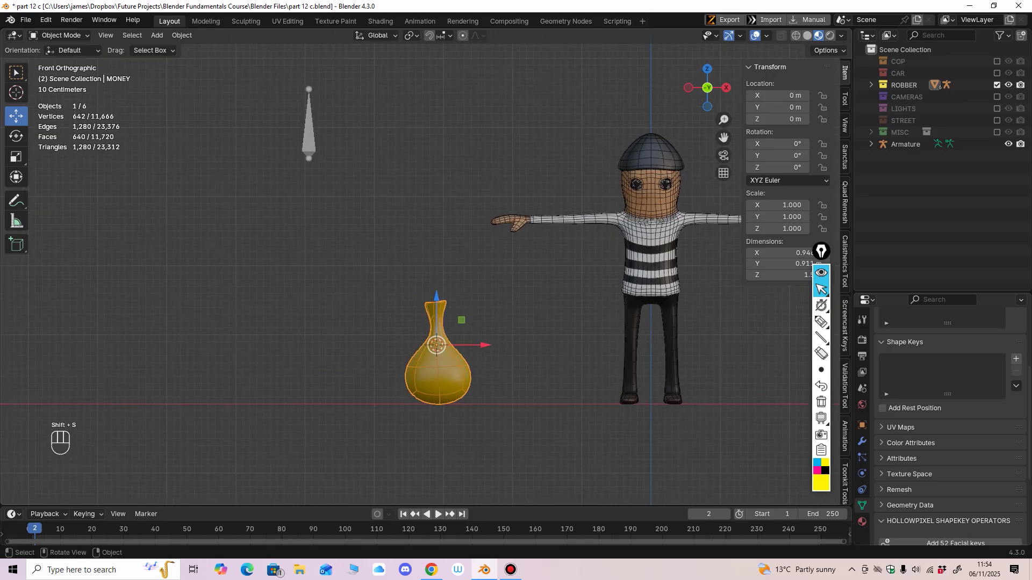
Step: Select the new armature and snap it to the 3D cursor inside the money bag
click(309, 135)
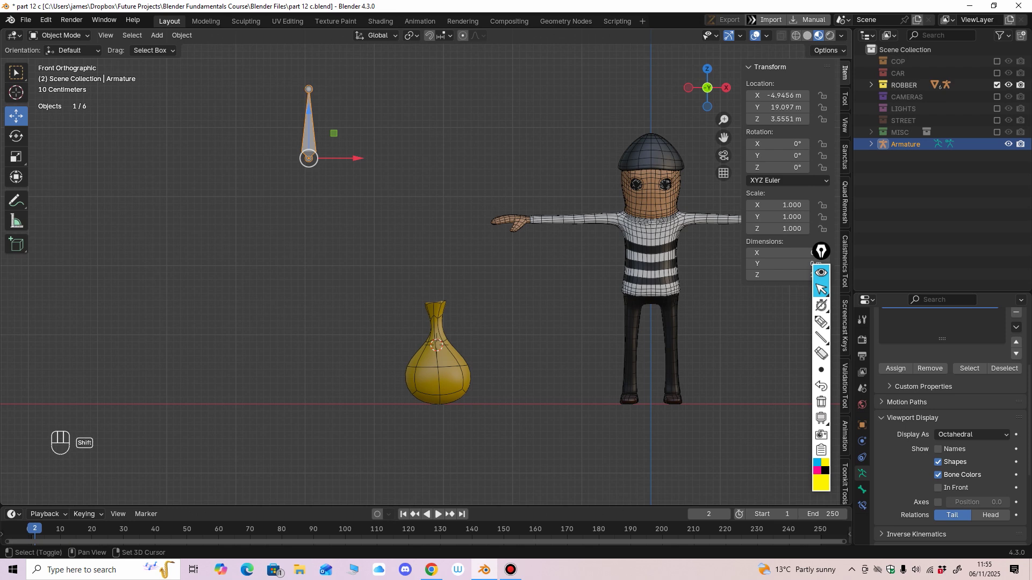
key(shift+s)
click(403, 240)
ctrl+middle_drag(403, 240, 397, 129)
Step: Lower the armature to the bag's base at Z about 0.043 m, and centre it in side wireframe view at Y about -0.979 m
drag(432, 245, 432, 274)
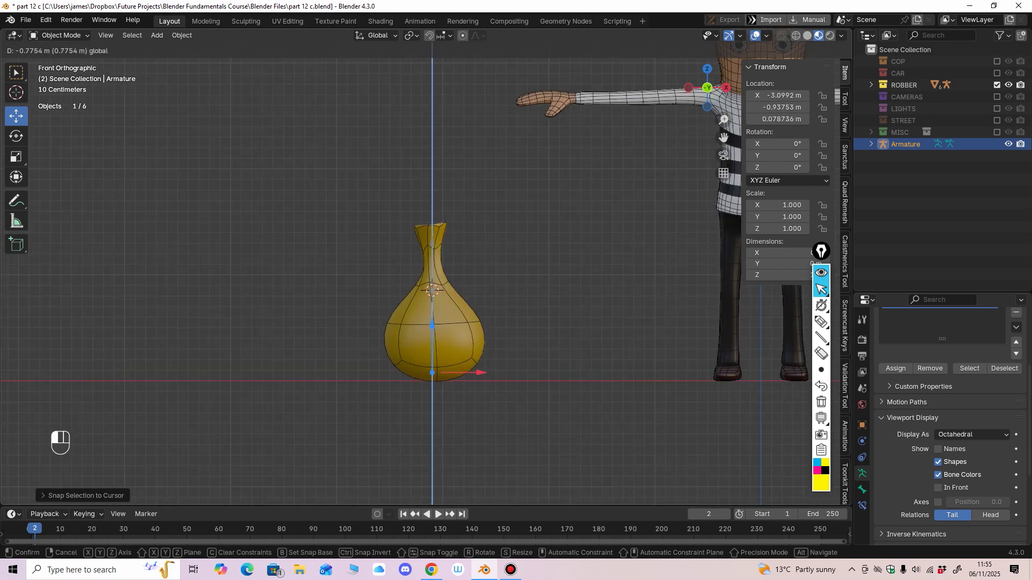
drag(432, 330, 432, 330)
middle_drag(432, 330, 309, 371)
key(shift+z)
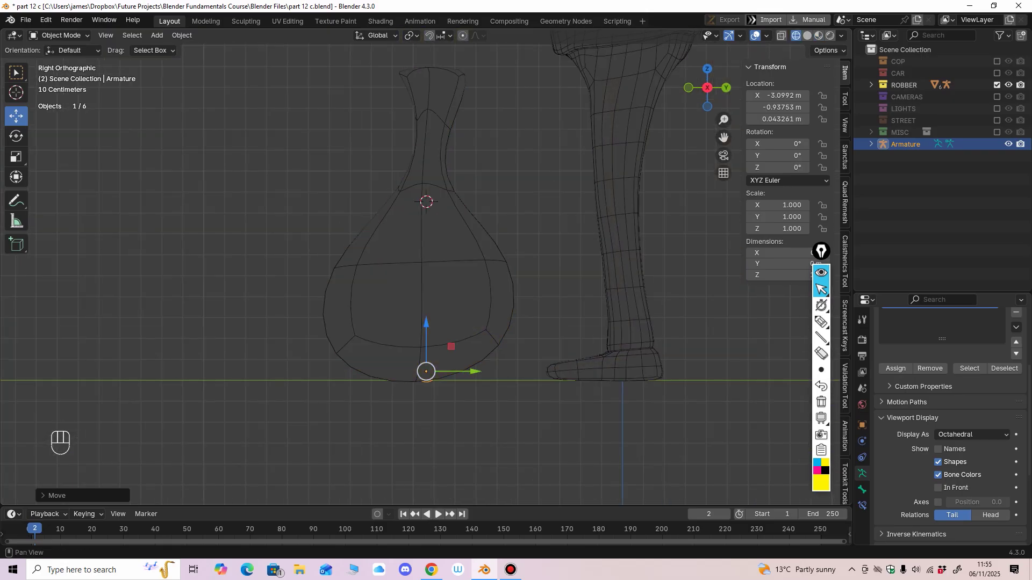
drag(475, 371, 466, 371)
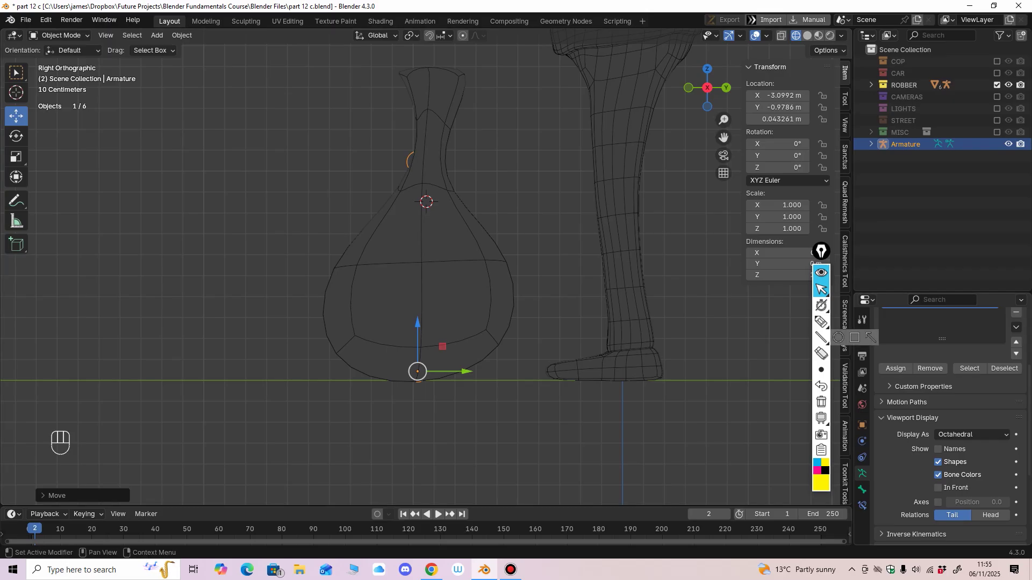
Step: Enable In Front in the armature's viewport display settings
scroll(948, 425, down, 2)
click(937, 453)
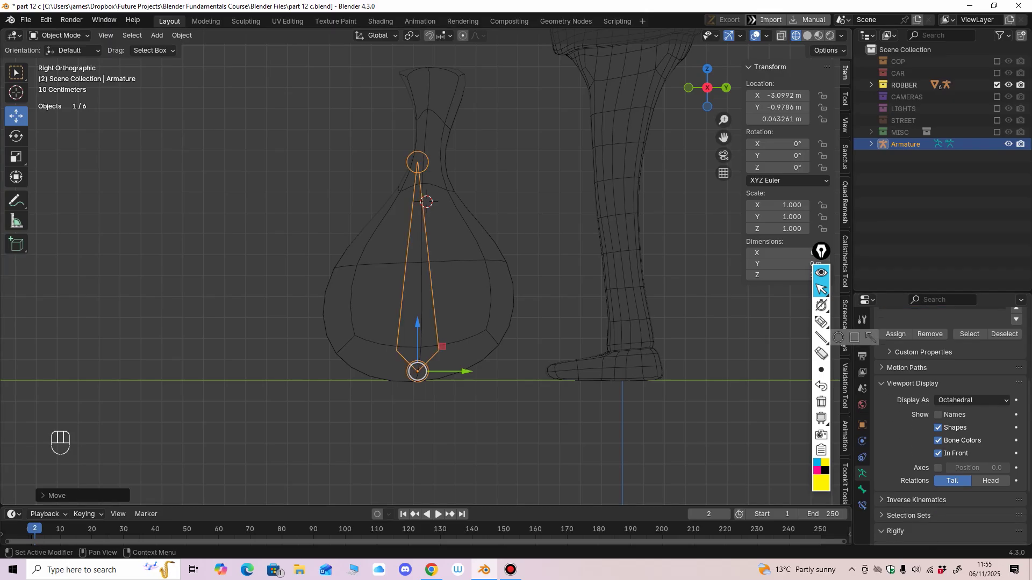
middle_drag(591, 269, 516, 258)
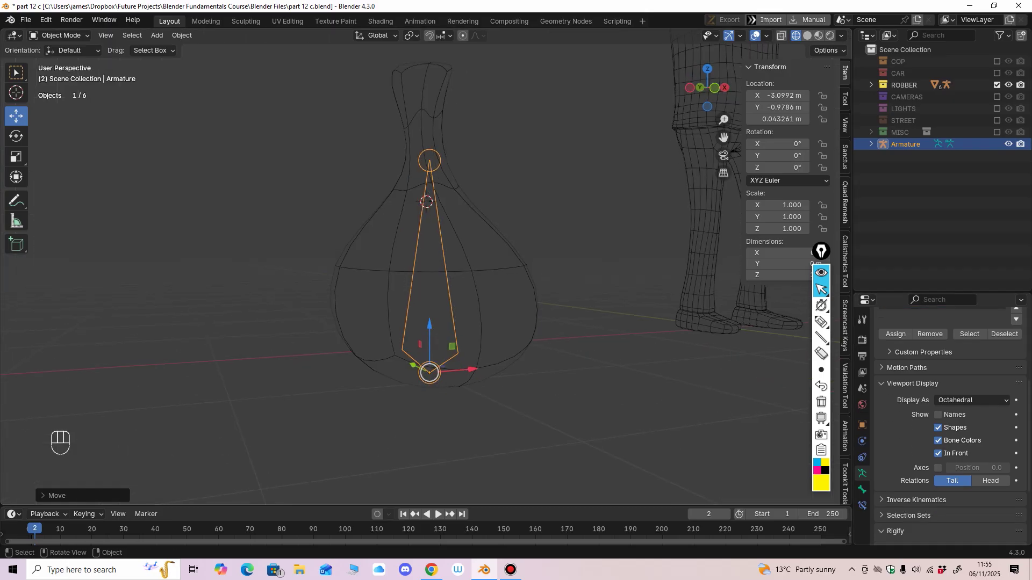
Step: Return to solid shading in front view, put the armature in Edit Mode and select its bone
key(shift+z)
key(KP_1)
ctrl+middle_drag(483, 236, 384, 333)
shift+middle_drag(384, 333, 478, 239)
key(KP_1)
shift+middle_drag(430, 279, 493, 240)
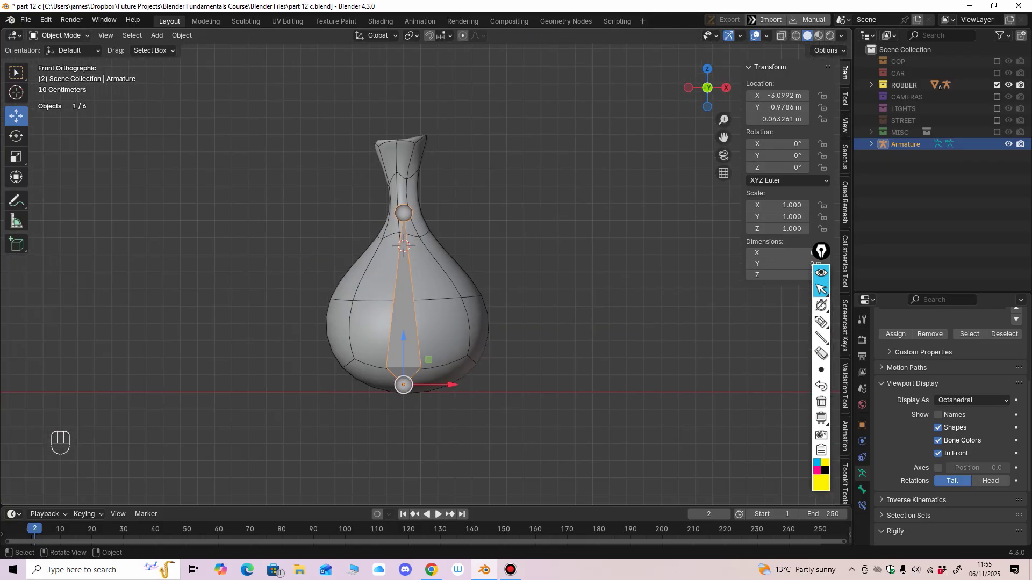
click(60, 35)
click(57, 63)
click(403, 323)
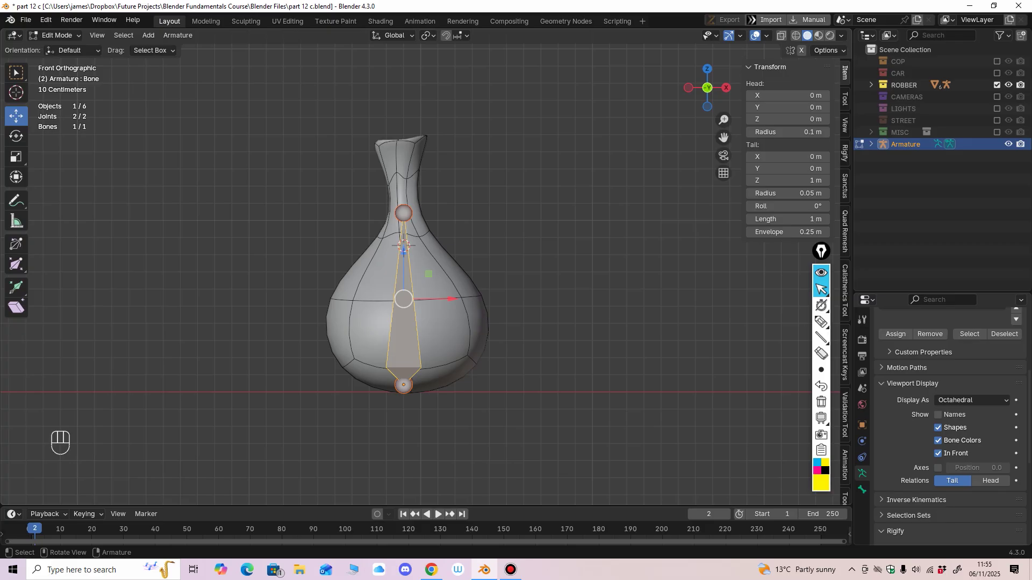
Step: Subdivide the armature's bone, and subdivide the resulting upper bone again to make a three-bone chain
click(177, 35)
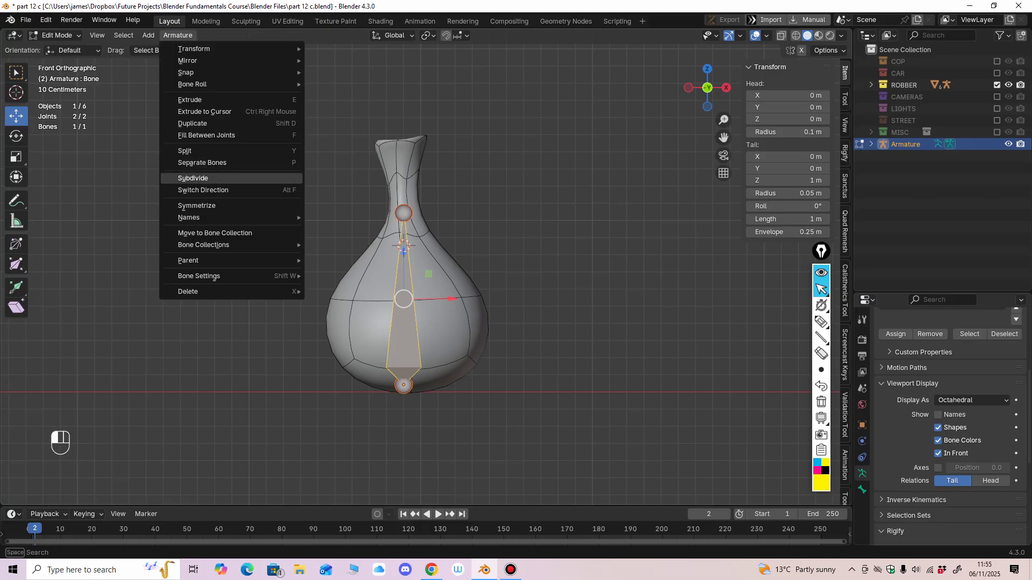
click(177, 178)
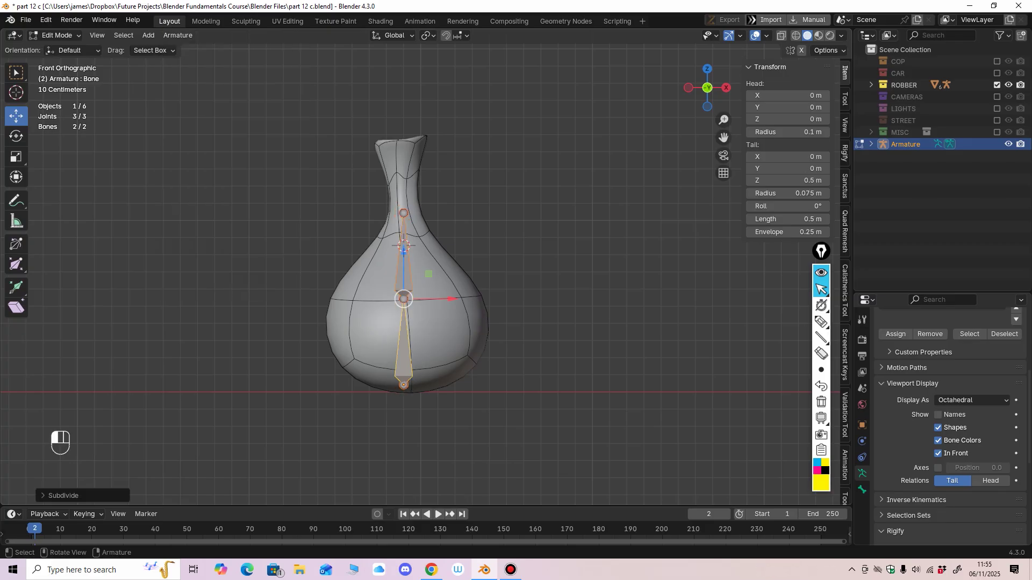
click(404, 269)
click(177, 35)
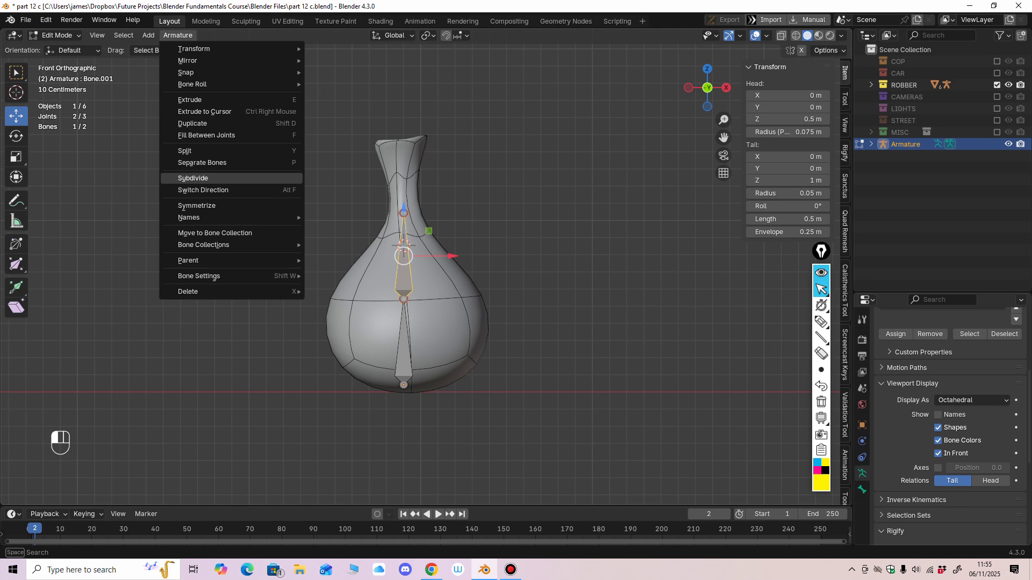
click(185, 178)
Step: Lower the joint above the bottom bone to Z about 0.41 m and raise the chain's tip to the bag's mouth
ctrl+middle_drag(428, 269, 427, 250)
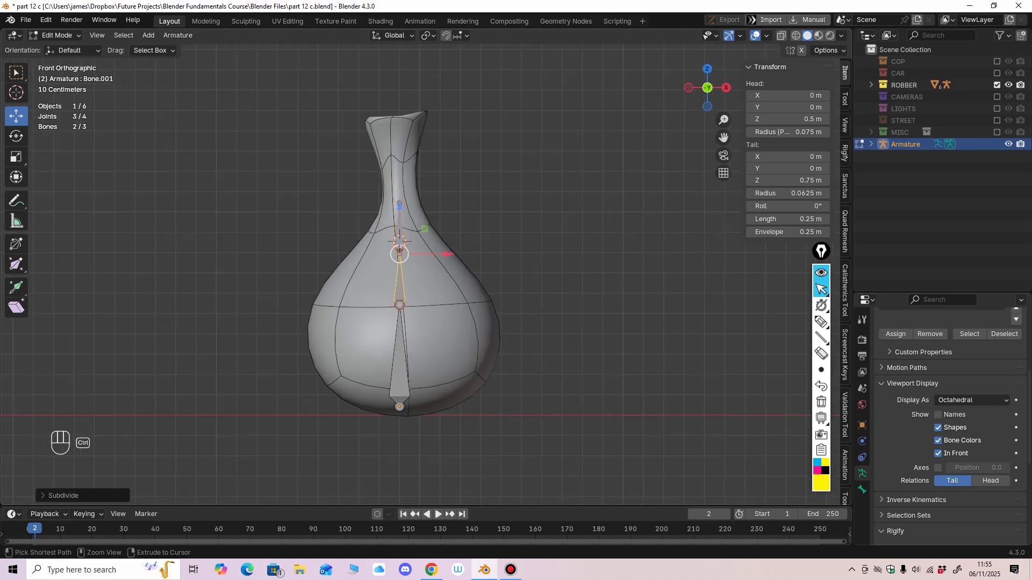
click(399, 305)
mouse_move(399, 260)
mouse_down()
mouse_move(399, 290)
mouse_move(400, 278)
mouse_up()
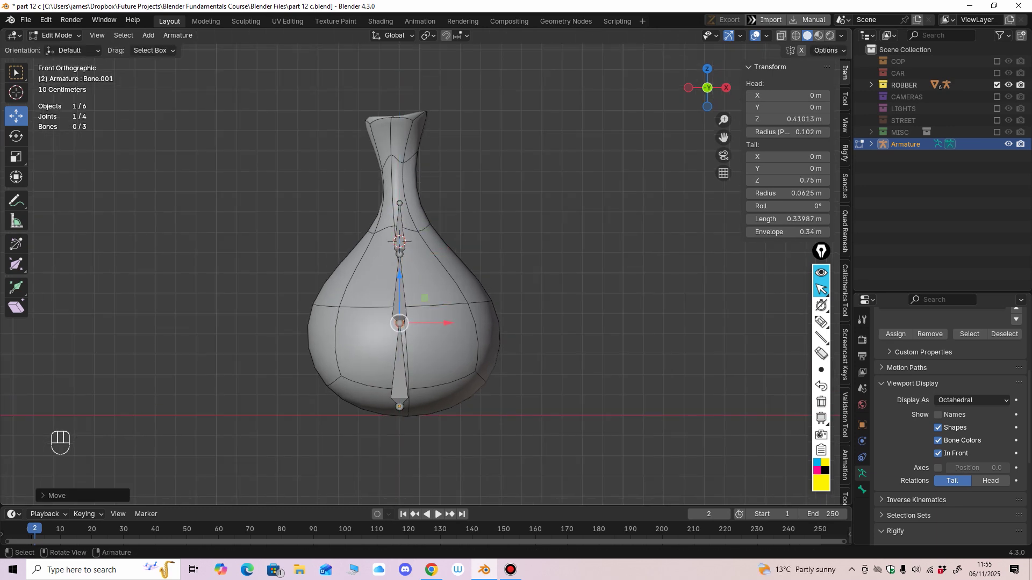
click(400, 255)
click(399, 203)
drag(399, 155, 399, 68)
Step: Raise the upper joint into the bag's neck at Z about 1.16 m and the lower joint to Z about 0.8 m
click(400, 254)
drag(400, 254, 399, 227)
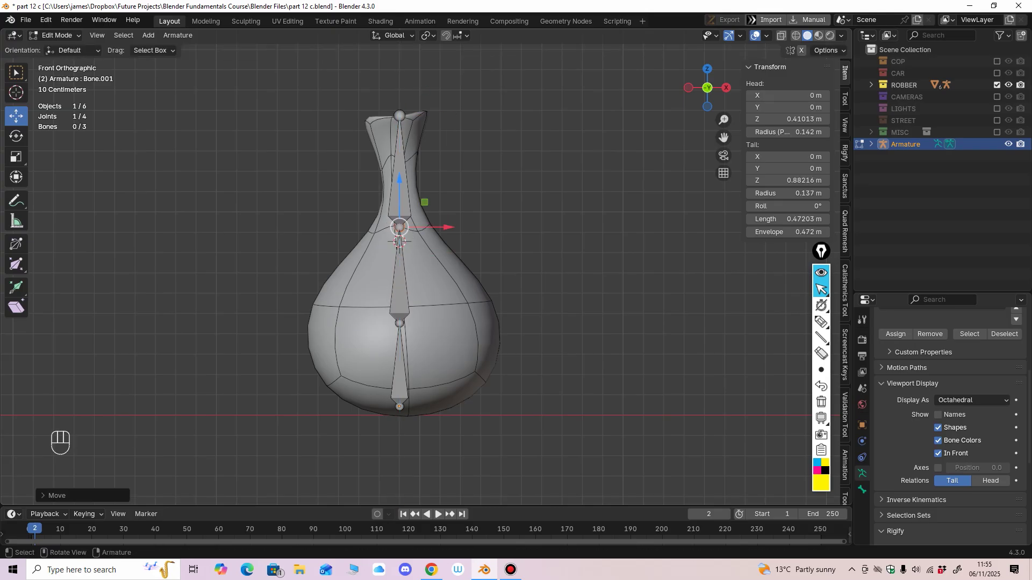
click(399, 323)
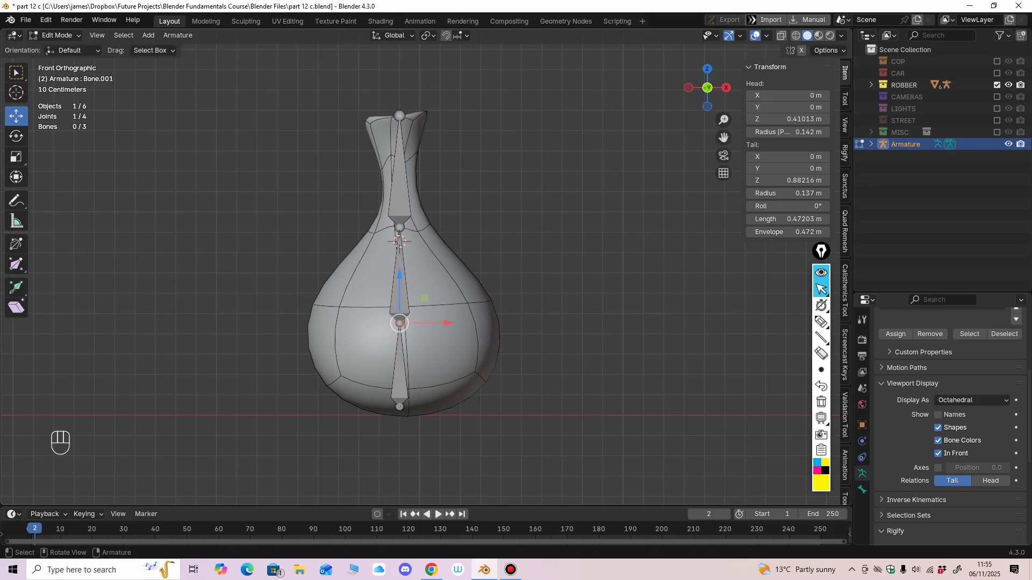
drag(400, 275, 400, 272)
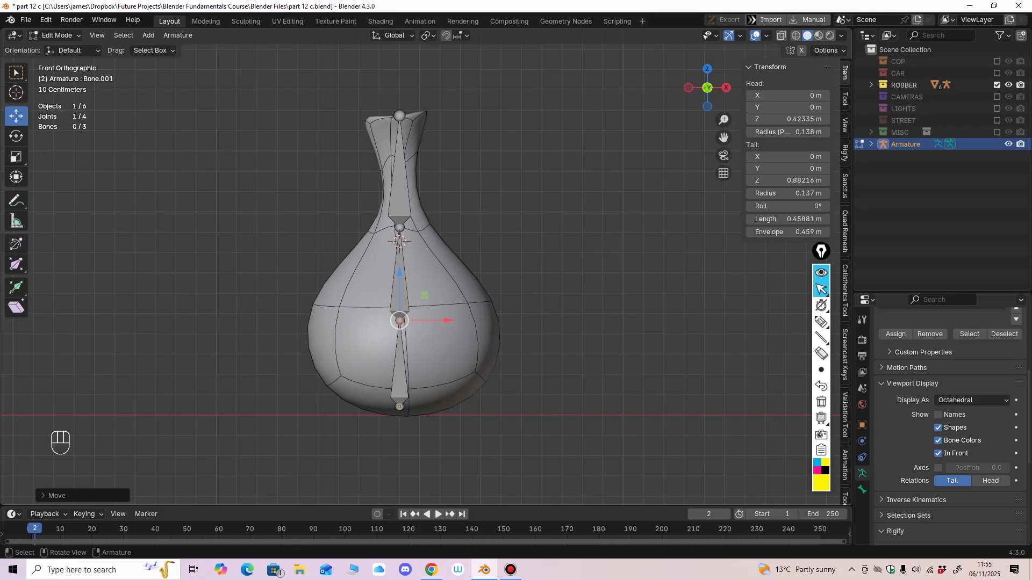
click(400, 227)
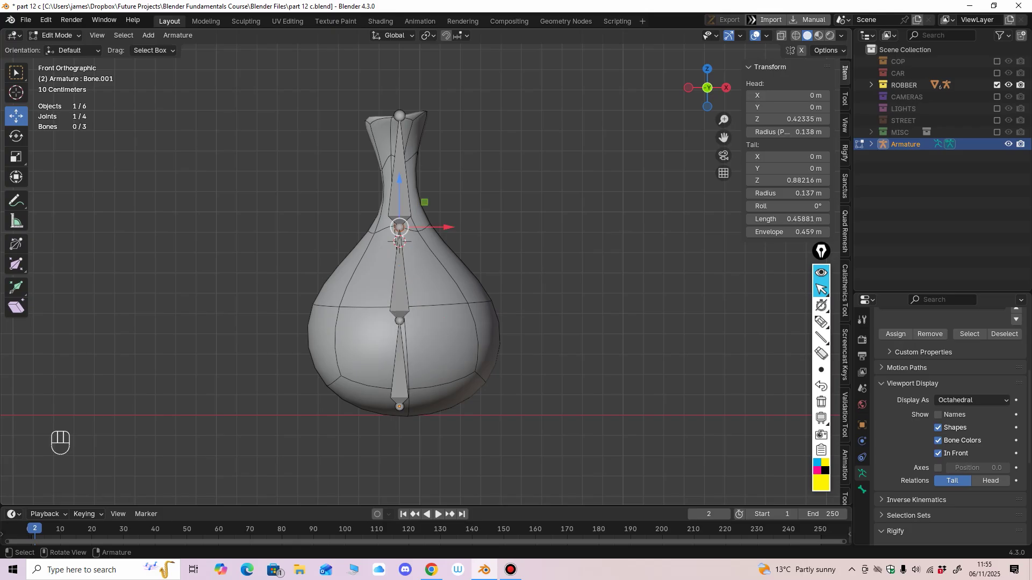
drag(399, 193, 399, 137)
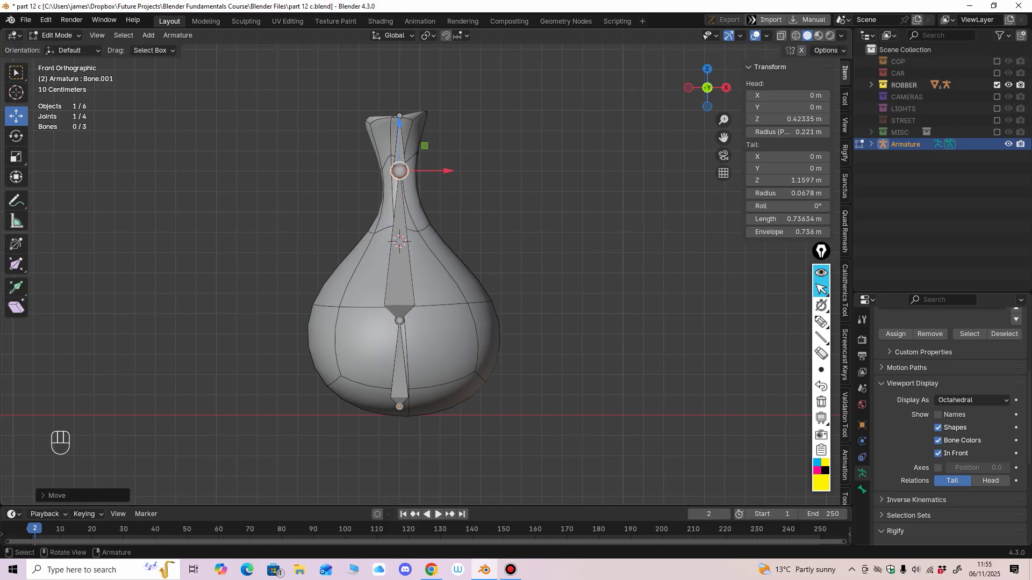
click(399, 320)
drag(400, 272, 399, 197)
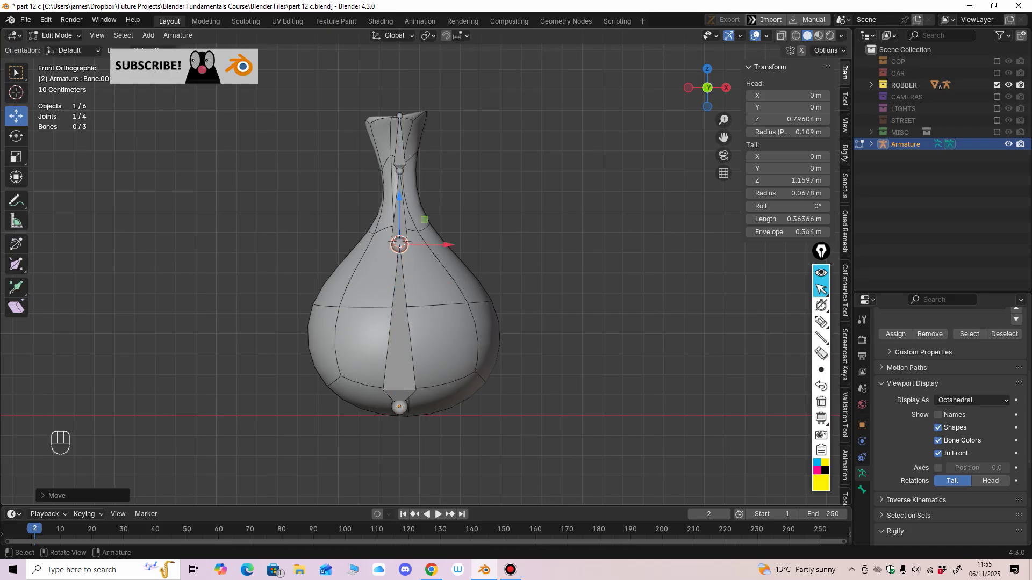
Step: Select all three bones in side view and shift them along Y to about 0.072 m to centre them in the neck
middle_drag(399, 196, 516, 202)
ctrl+middle_drag(430, 215, 469, 252)
scroll(384, 251, up, 1)
click(379, 248)
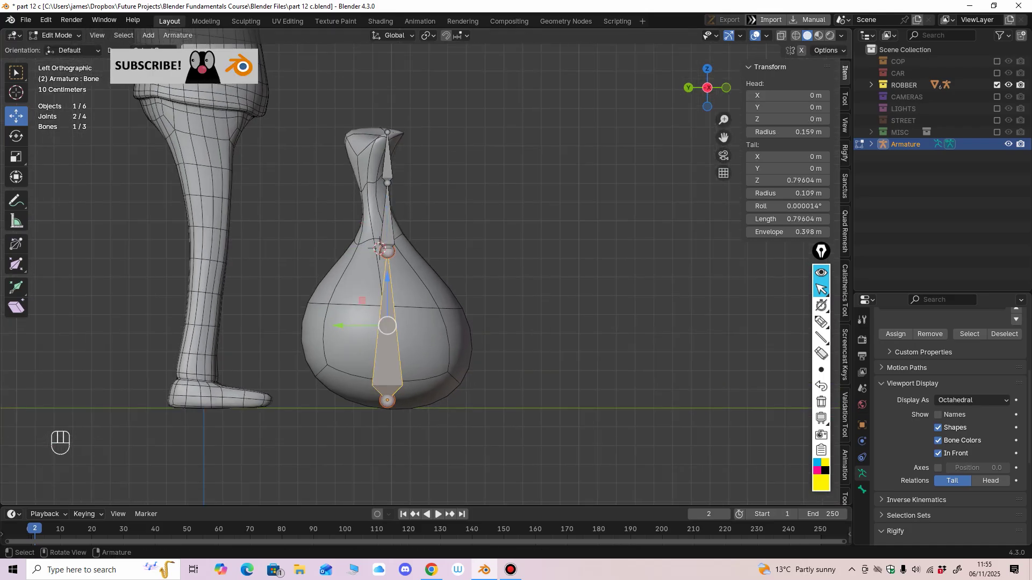
shift+click(387, 219)
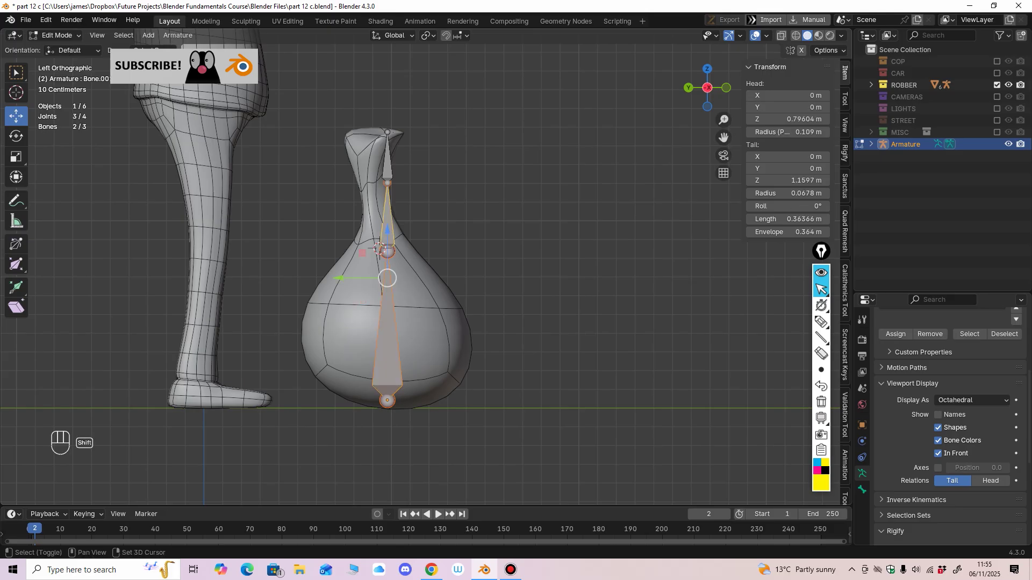
shift+click(387, 164)
drag(339, 242, 326, 242)
Step: Snap the 3D cursor to the world origin
middle_drag(344, 248, 242, 242)
shift+middle_drag(424, 365, 430, 326)
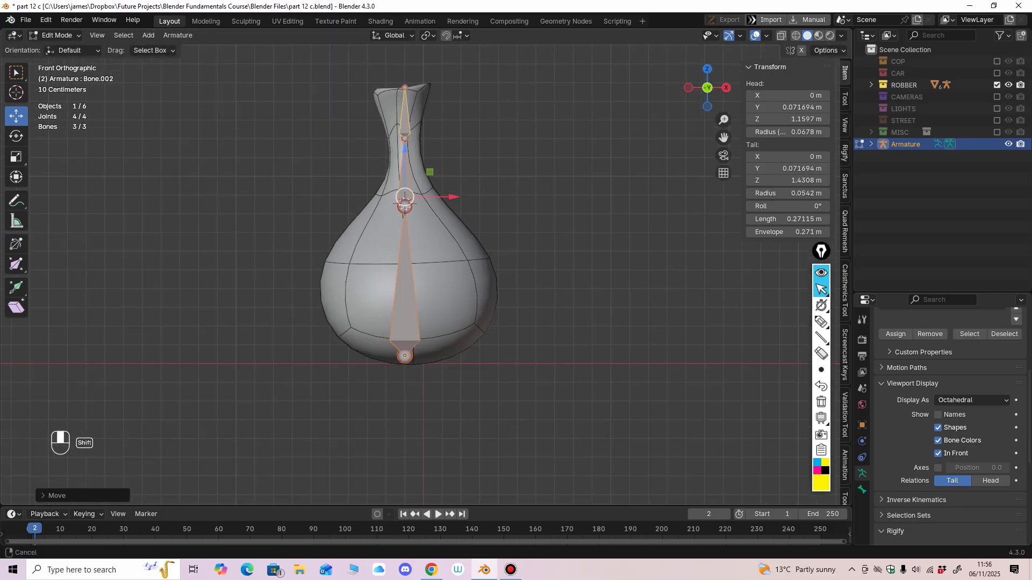
scroll(431, 326, down, 1)
key(shift+s)
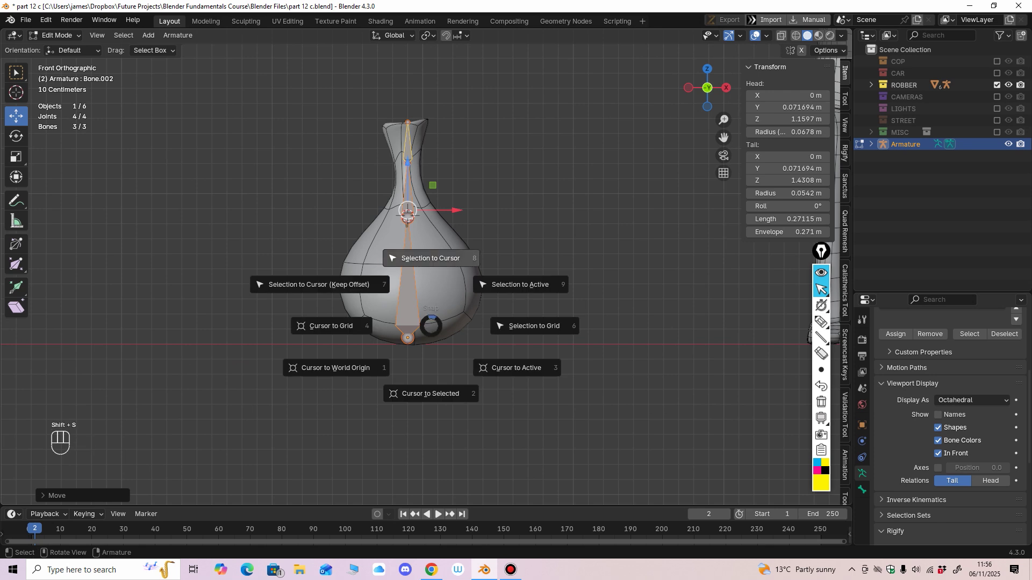
click(344, 367)
Step: Return the armature to Object Mode and rename it Money Bag Rig
shift+middle_drag(344, 368, 319, 411)
ctrl+middle_drag(318, 412, 318, 363)
key(KP_5)
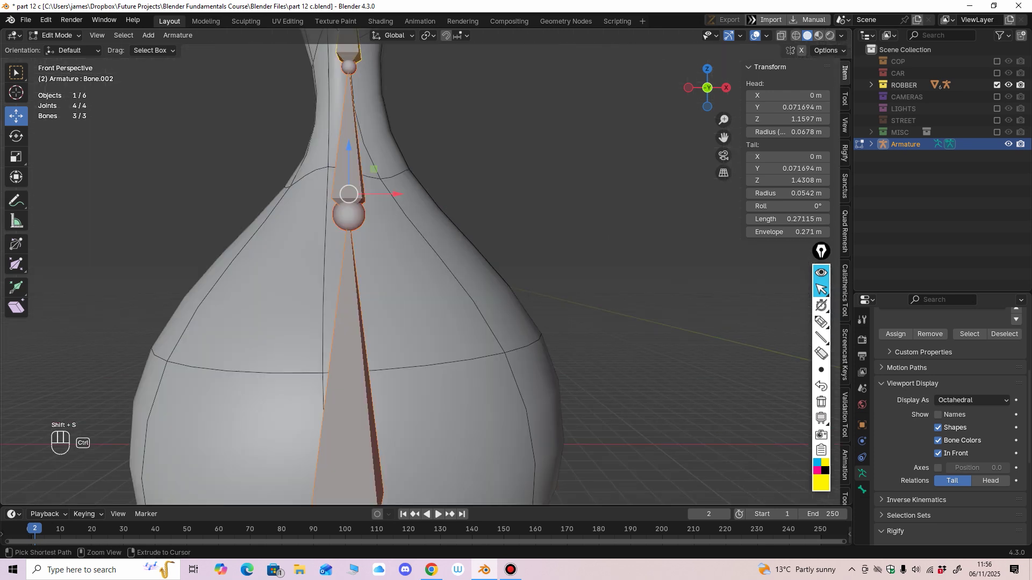
ctrl+middle_drag(318, 301, 319, 387)
click(56, 36)
click(64, 48)
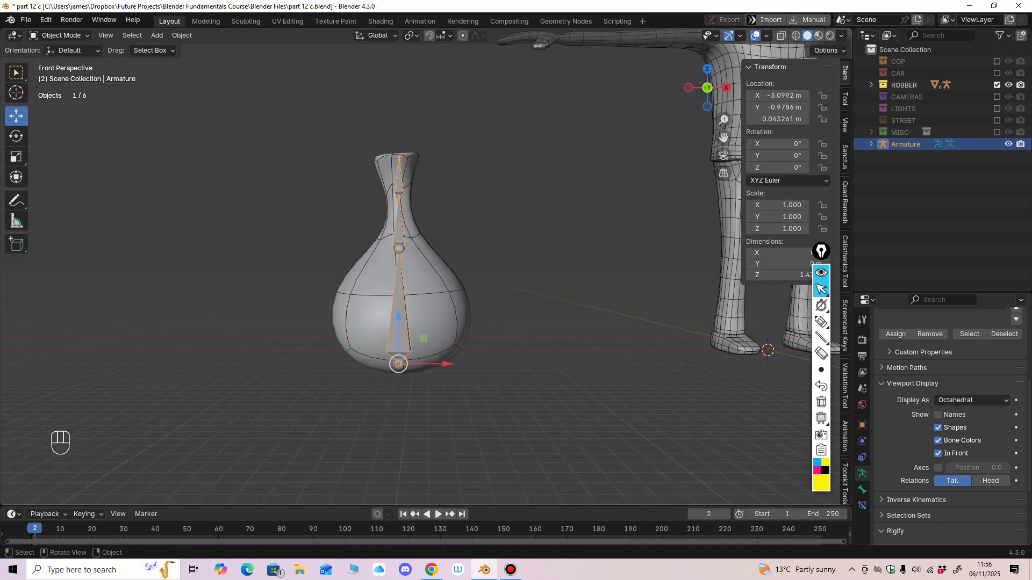
double_click(906, 144)
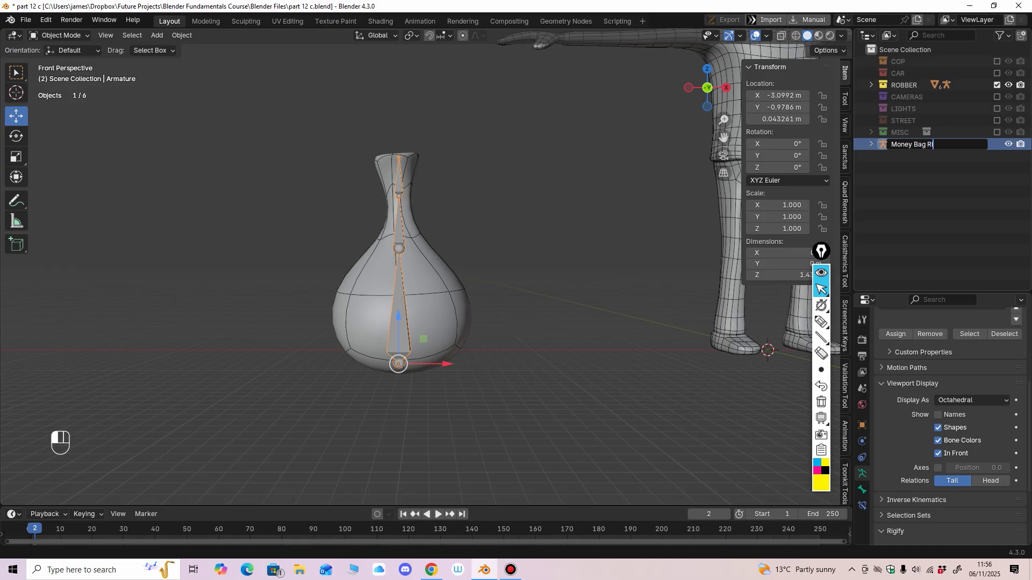
text(g)
key(Return)
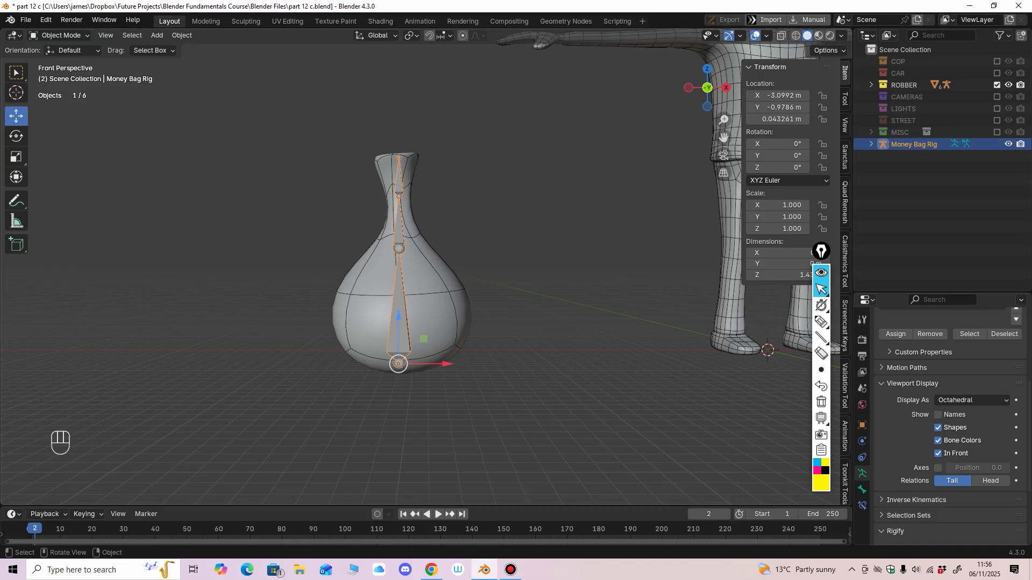
Step: Try applying all transforms to the Money Bag Rig and undo it
mouse_move(484, 301)
middle_down()
mouse_move(436, 309)
mouse_move(468, 307)
middle_up()
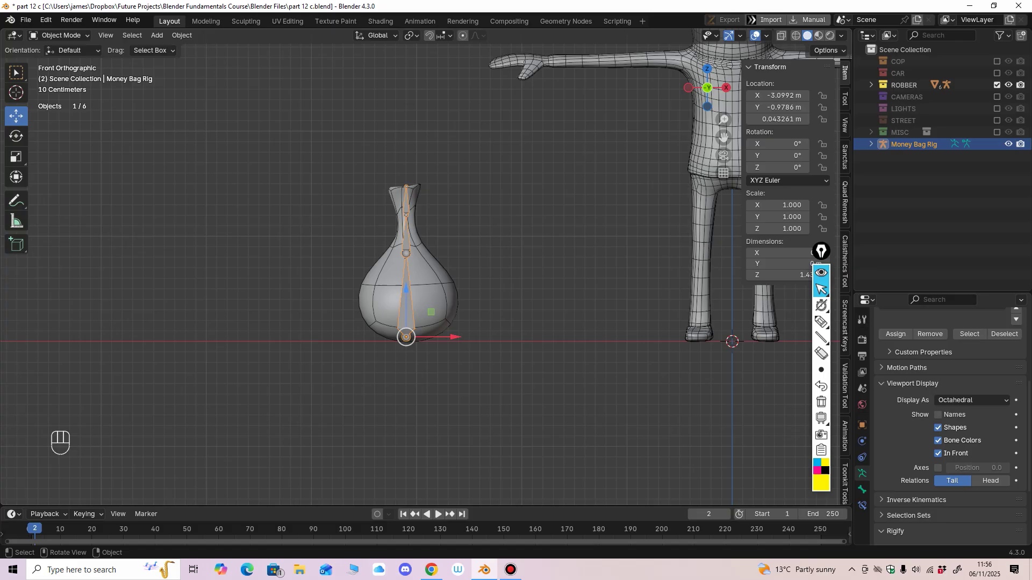
click(436, 301)
click(410, 321)
key(ctrl+a)
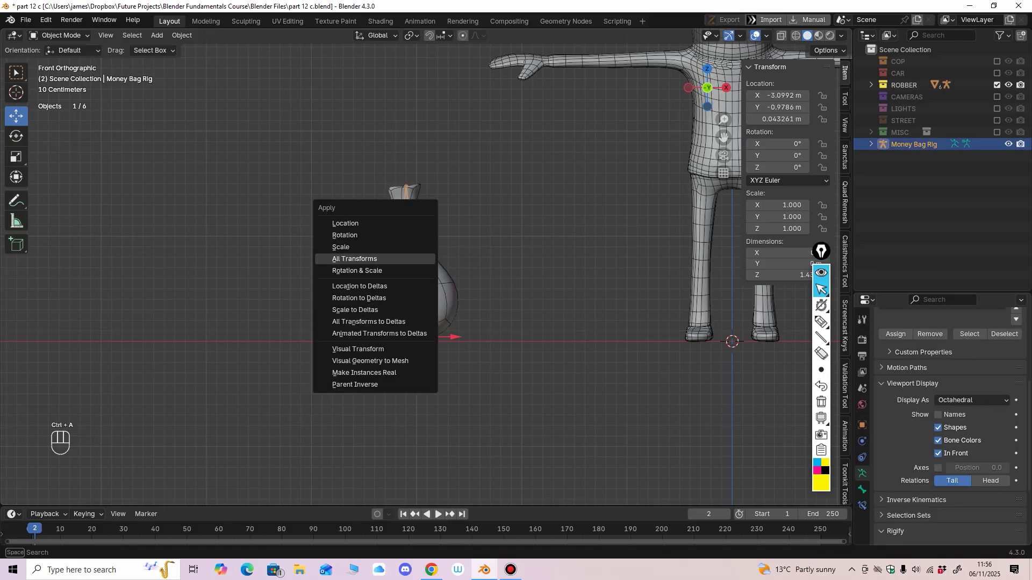
click(355, 259)
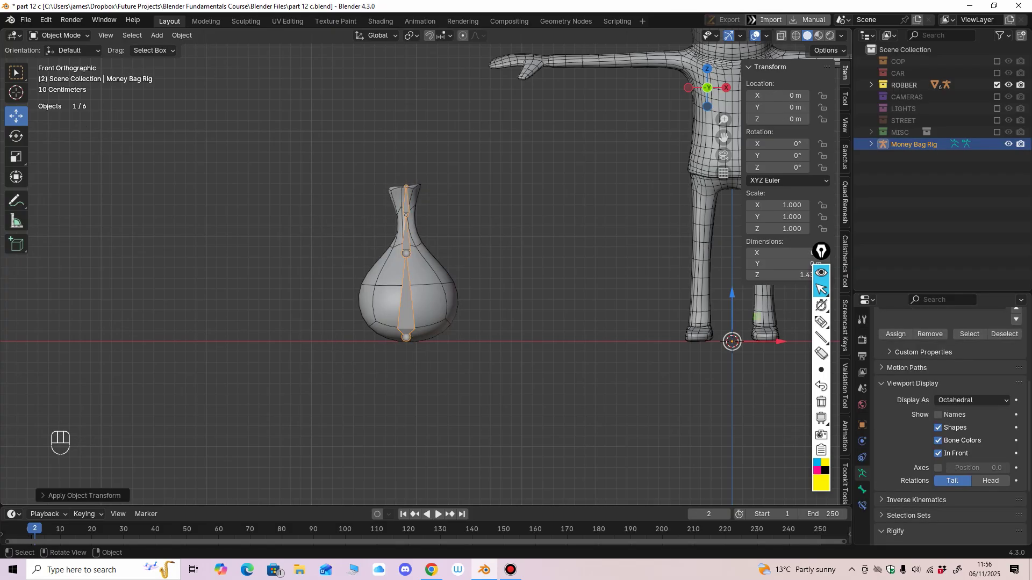
key(ctrl+z)
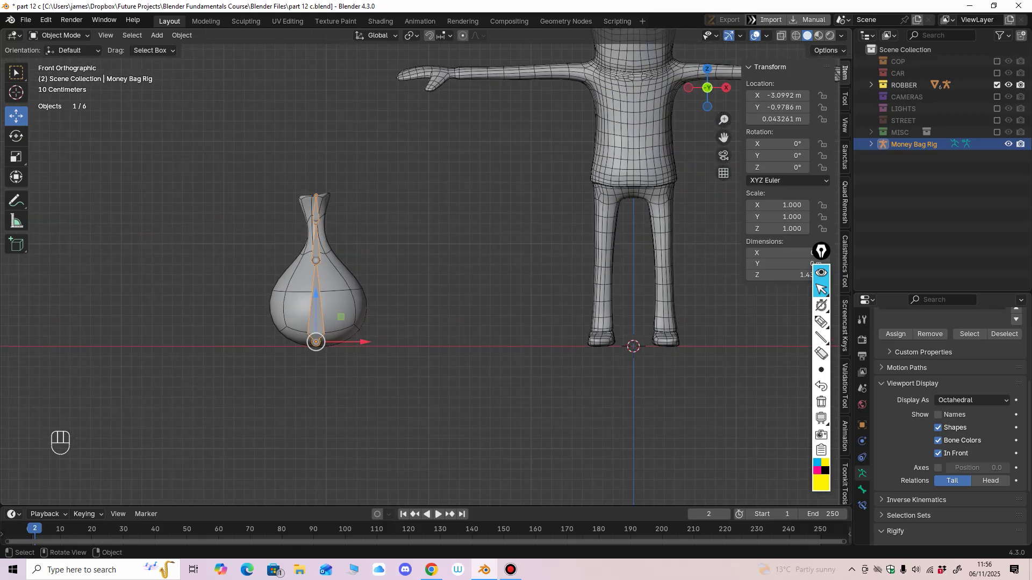
Step: Reset the 3D cursor to the world origin and snap the Money Bag Rig to it
key(shift+s)
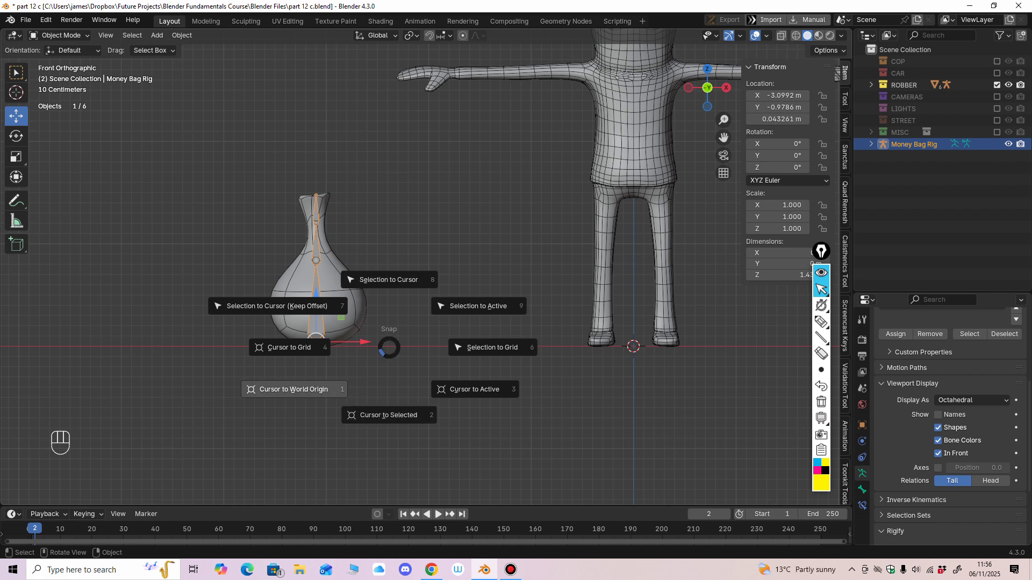
click(316, 390)
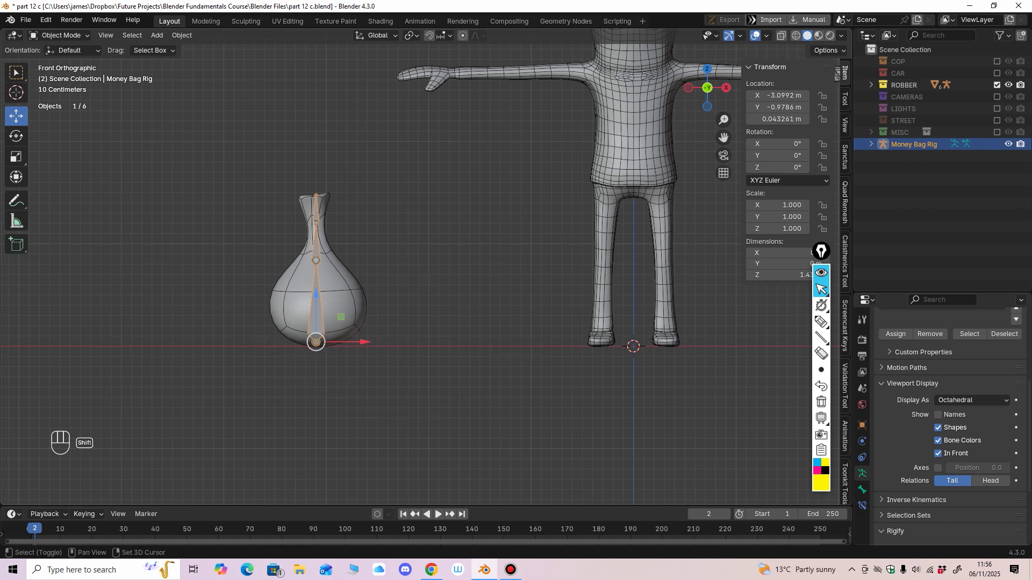
key(shift+s)
click(341, 322)
Step: Snap the MONEY mesh to the 3D cursor and raise it to Z about 0.012 m so it surrounds the bones
click(339, 322)
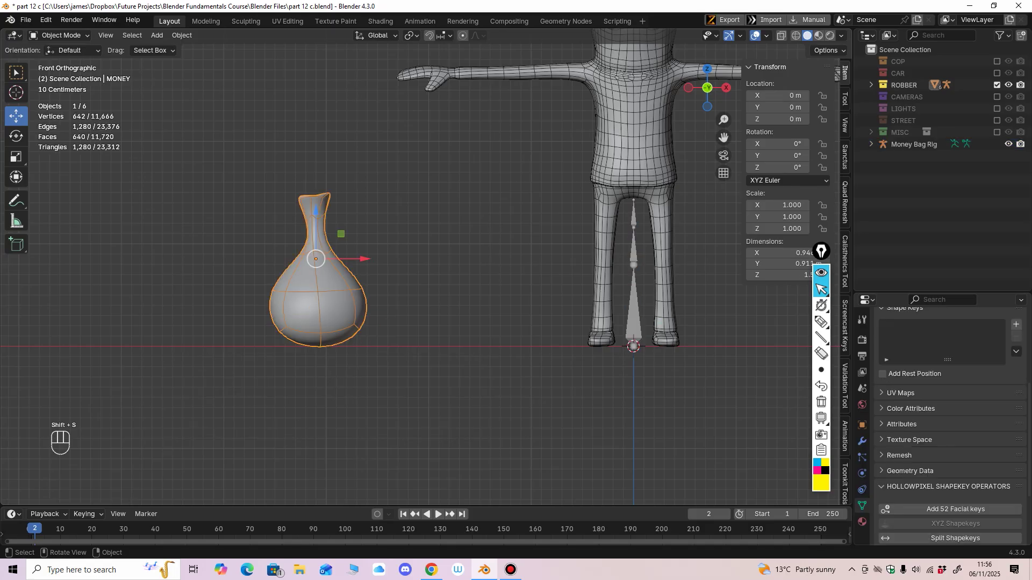
key(shift+s)
click(342, 280)
shift+middle_drag(344, 280, 129, 231)
ctrl+middle_drag(129, 231, 129, 196)
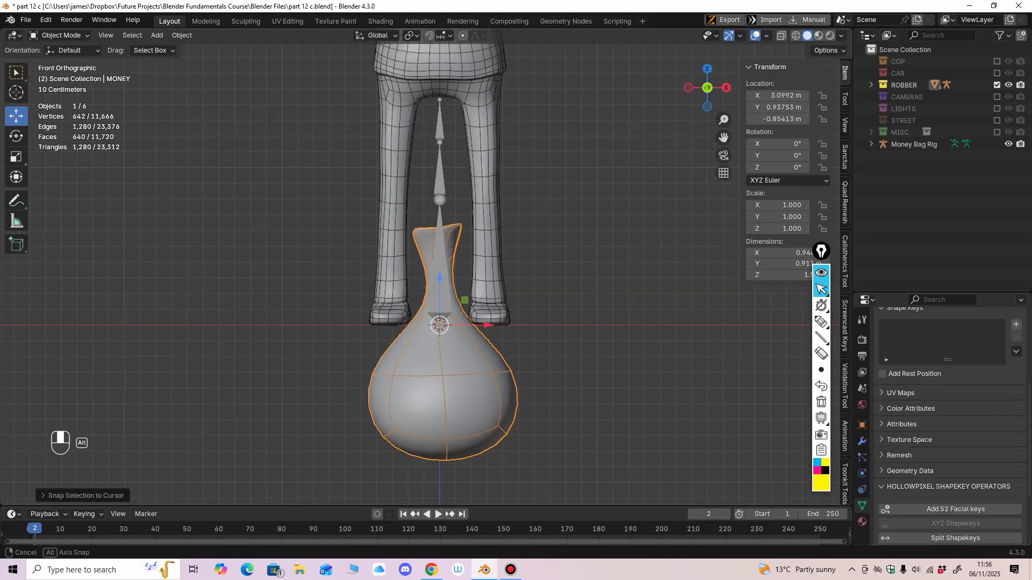
drag(439, 277, 440, 140)
Step: Expand the ROBBER collection and hide the ROBBER RIG, both eyes, the MASK and the ROBBER mesh in the viewport
click(998, 85)
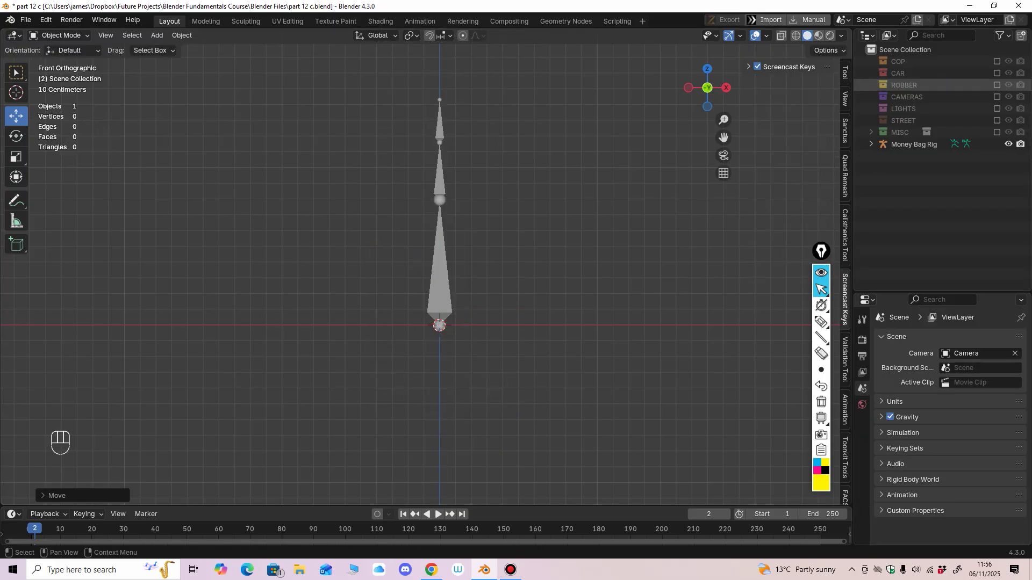
click(997, 85)
click(871, 85)
middle_drag(602, 236, 584, 263)
ctrl+middle_drag(398, 371, 397, 416)
middle_drag(396, 322, 401, 342)
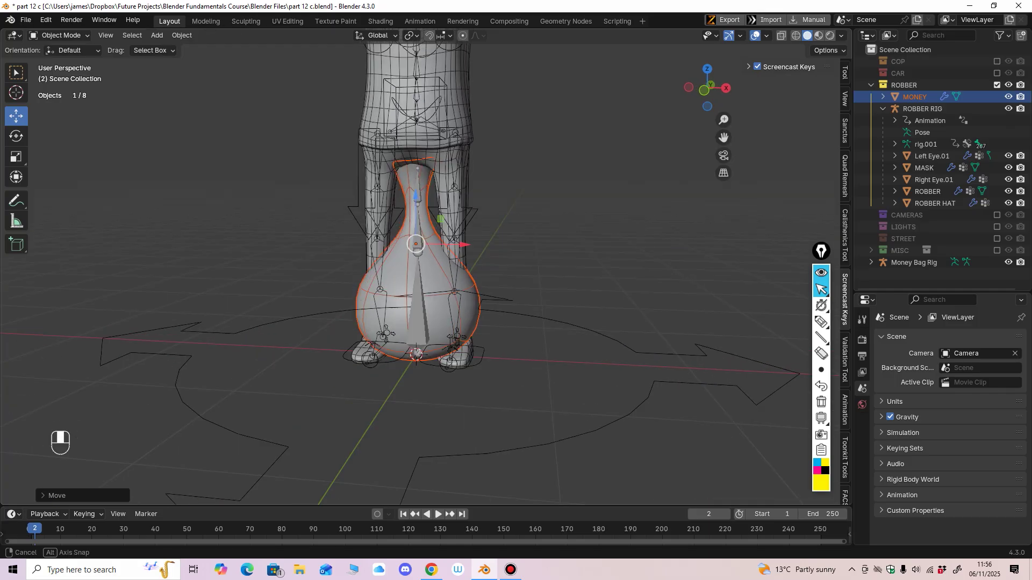
shift+middle_drag(400, 288, 397, 340)
click(922, 109)
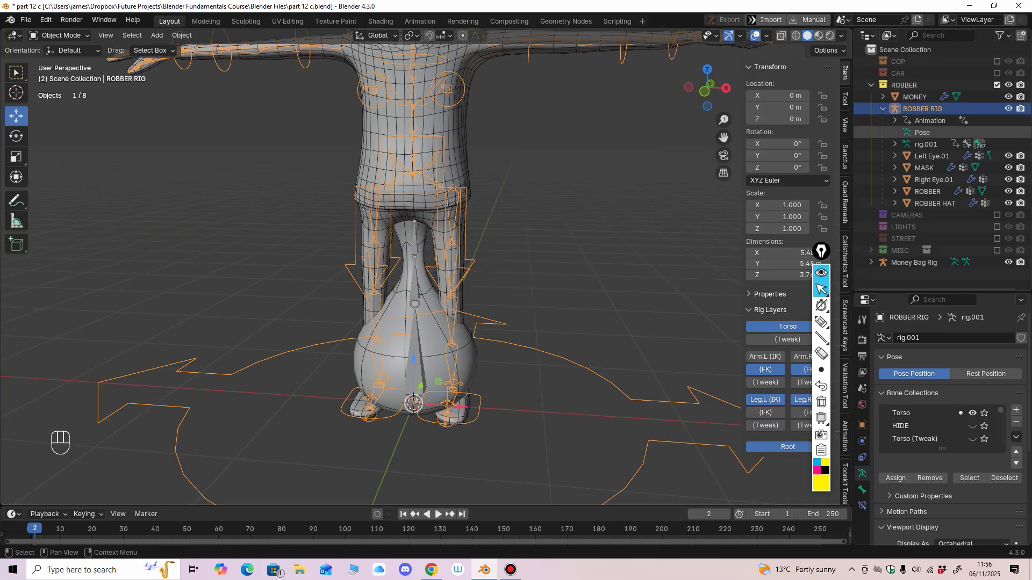
drag(1009, 156, 1008, 192)
click(1008, 108)
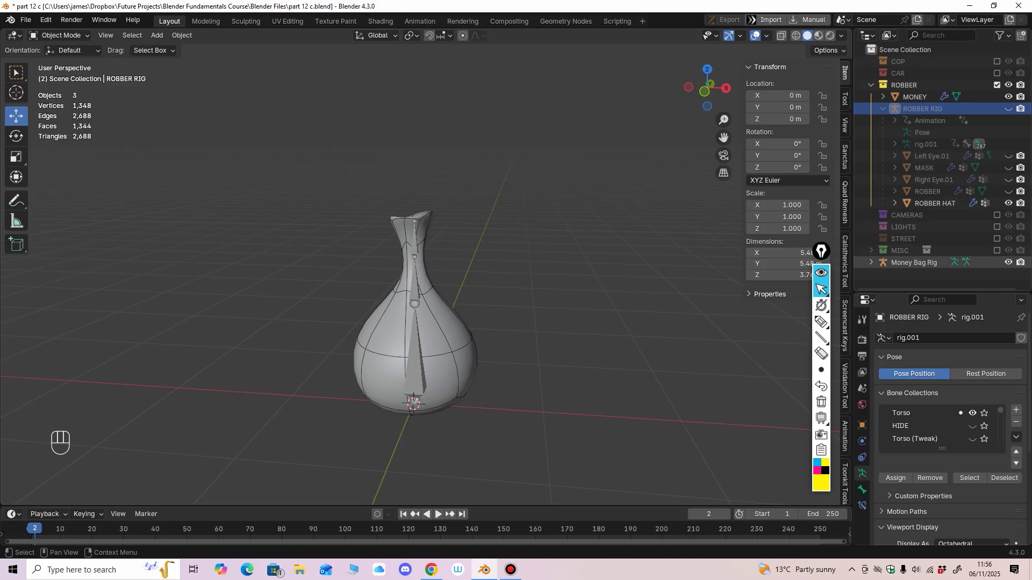
Step: Move the Money Bag Rig into the ROBBER collection and view the bag from the front
drag(913, 262, 912, 82)
key(KP_1)
ctrl+middle_drag(492, 286, 501, 232)
ctrl+middle_drag(430, 264, 430, 232)
Step: Apply all transforms to the MONEY mesh, and select the rig and the mesh in turn to check their transforms
click(456, 311)
click(434, 362)
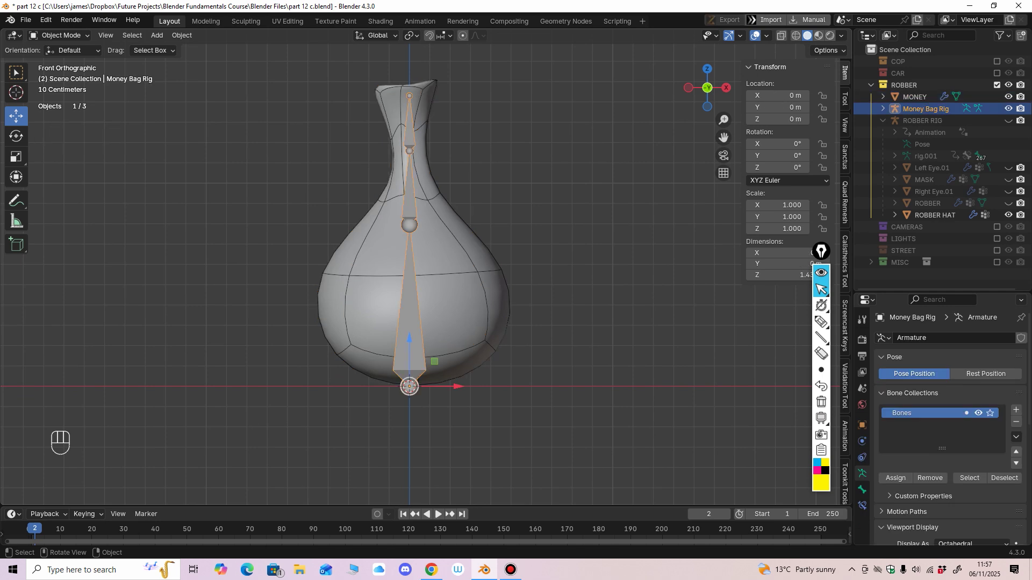
click(466, 303)
key(ctrl+a)
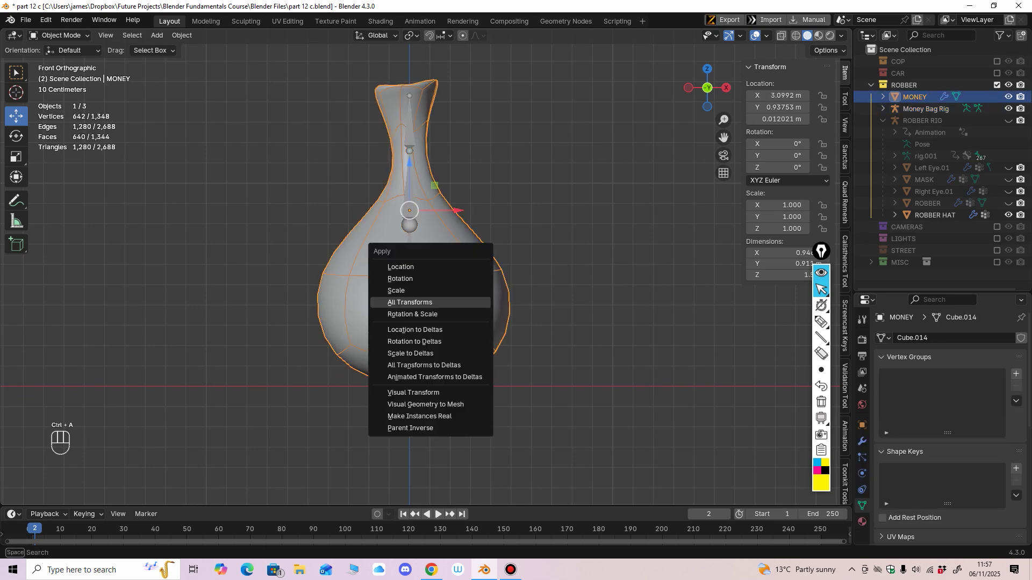
click(410, 302)
click(410, 301)
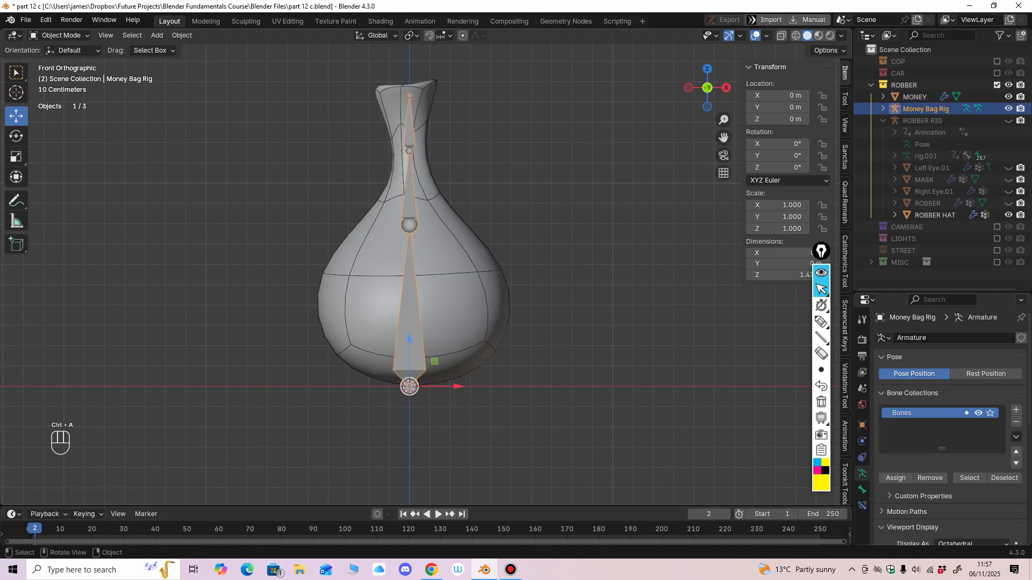
click(463, 302)
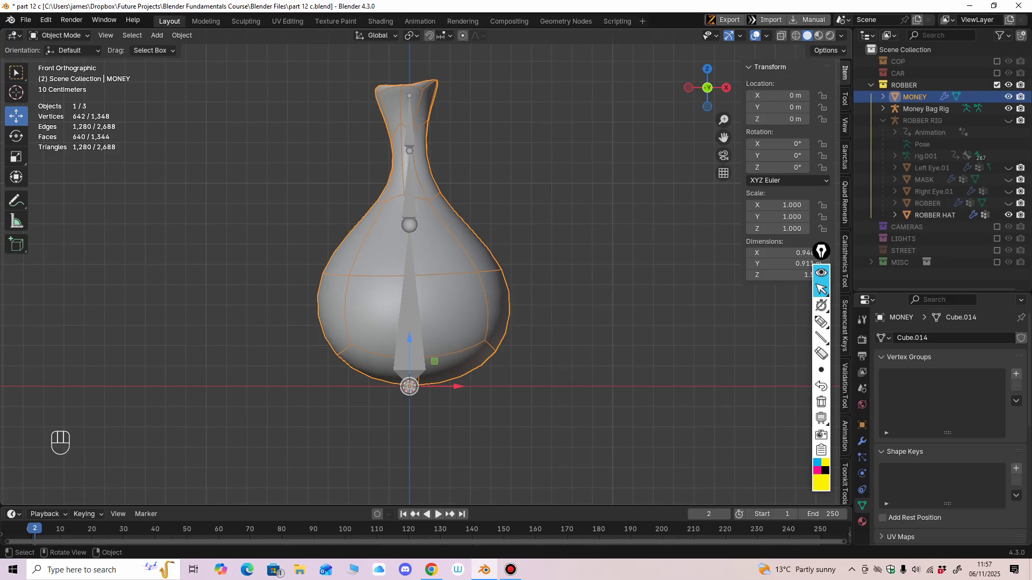
Step: Parent the MONEY mesh to the Money Bag Rig using Armature Deform With Automatic Weights
key(alt+a)
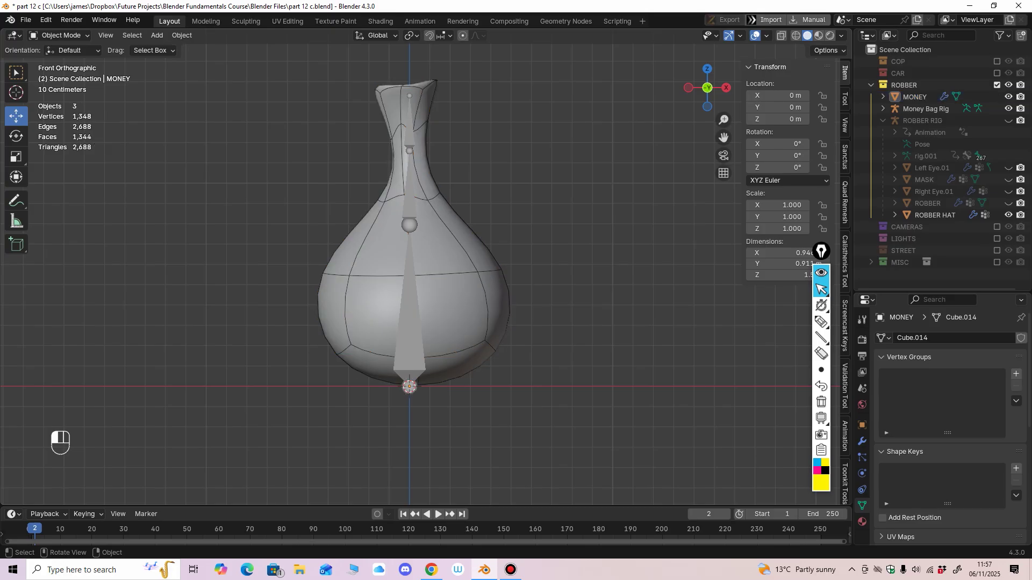
click(463, 302)
shift+click(410, 303)
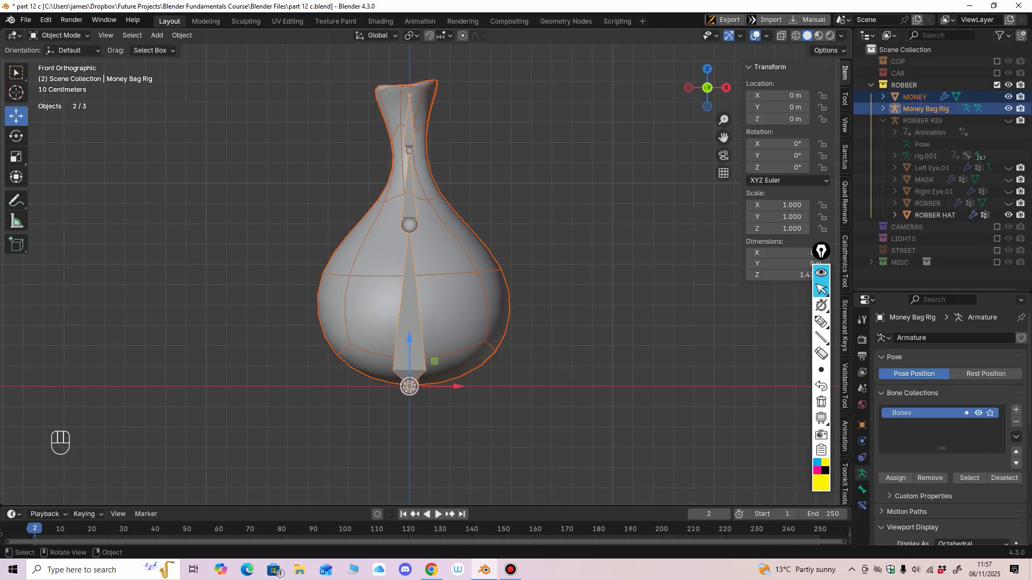
key(ctrl+p)
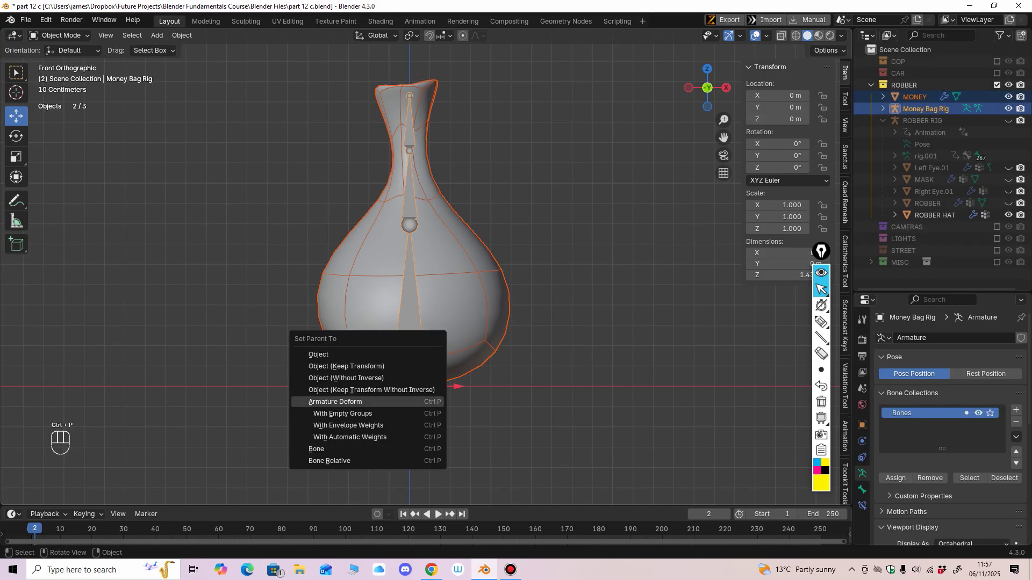
click(349, 438)
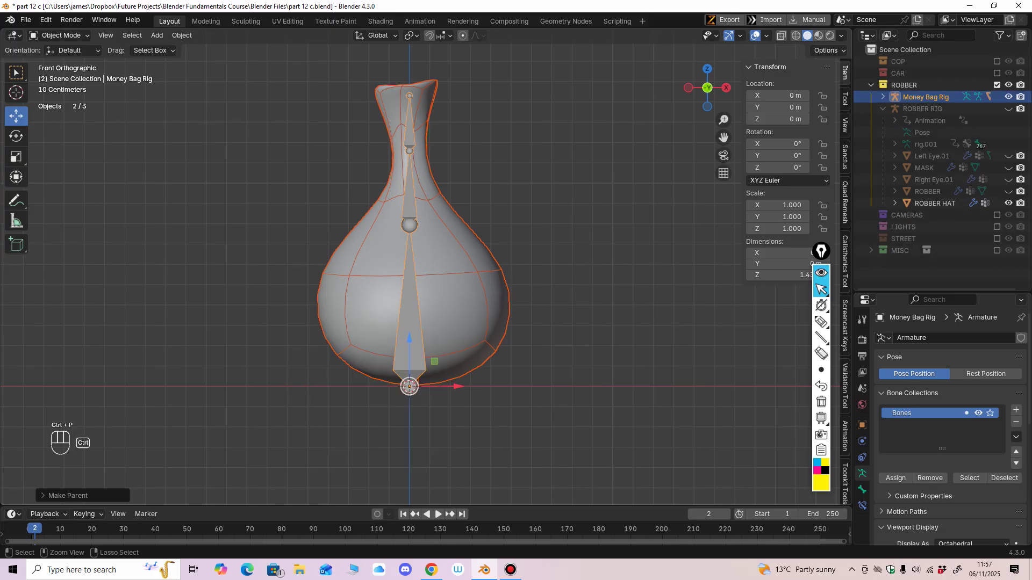
mouse_move(349, 437)
ctrl+middle_down()
mouse_move(350, 456)
mouse_move(349, 430)
ctrl+middle_up()
Step: Enter Pose Mode on the Money Bag Rig, try rotating its middle and top bones from the front, and undo each rotation
click(538, 333)
click(409, 322)
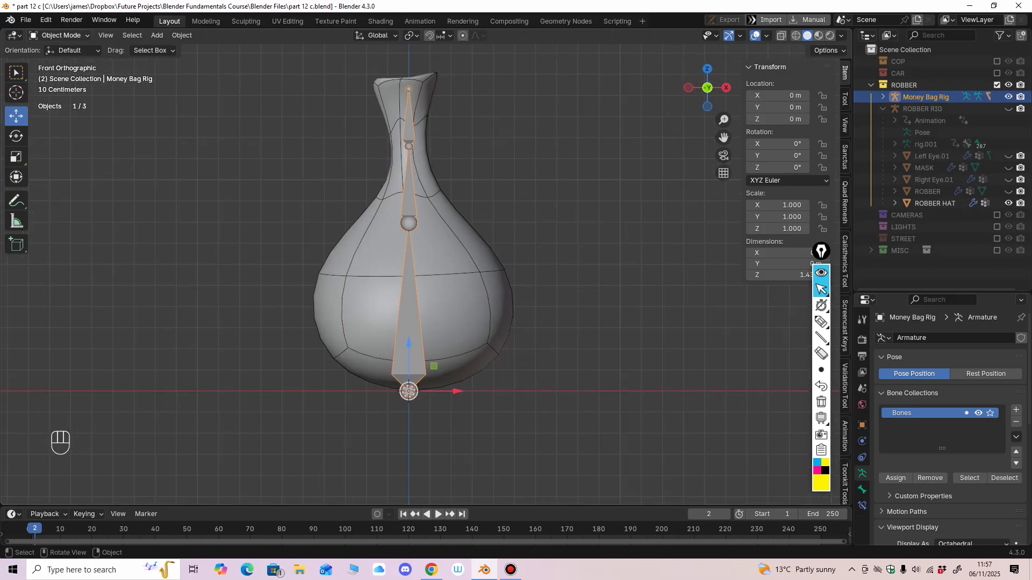
click(60, 36)
click(60, 75)
click(410, 185)
drag(439, 193, 439, 199)
key(ctrl+z)
key(ctrl+z)
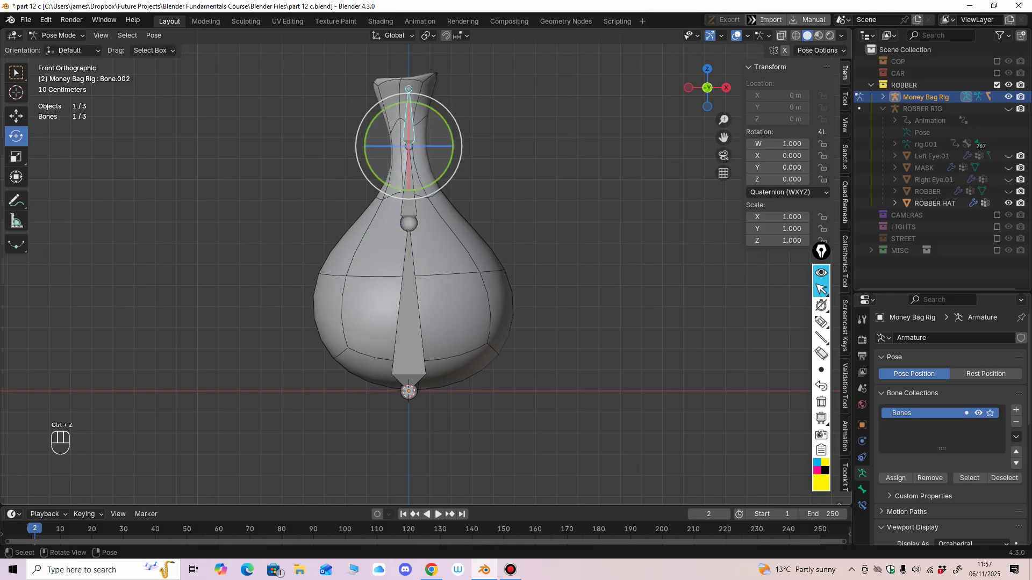
drag(440, 115, 419, 102)
key(ctrl+z)
Step: Try rotating the Money Bag Rig's upper bones from the right side view and undo the rotations
mouse_move(419, 108)
middle_down()
mouse_move(389, 115)
mouse_move(430, 113)
middle_up()
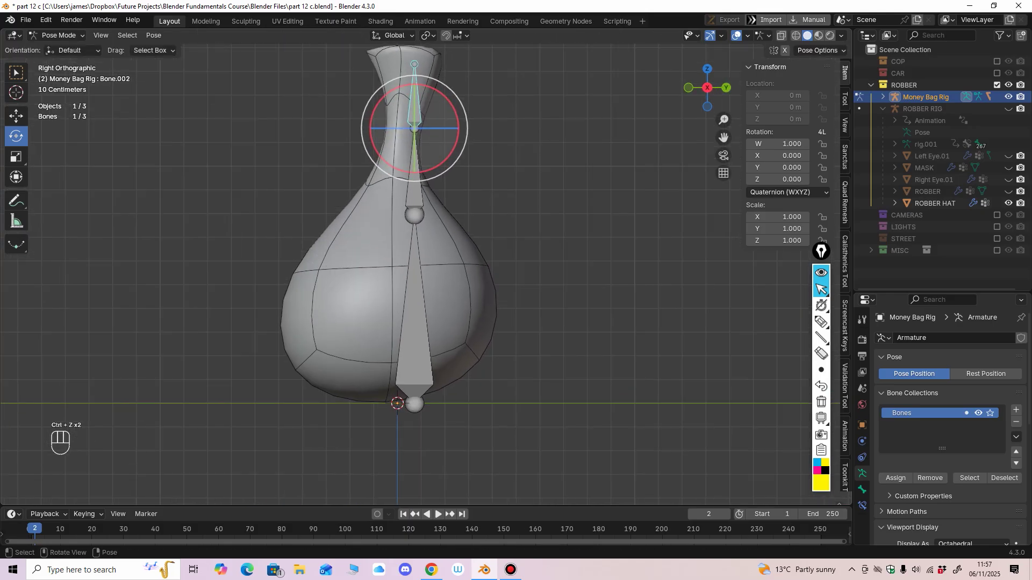
drag(447, 158, 442, 183)
key(ctrl+z)
key(ctrl+z)
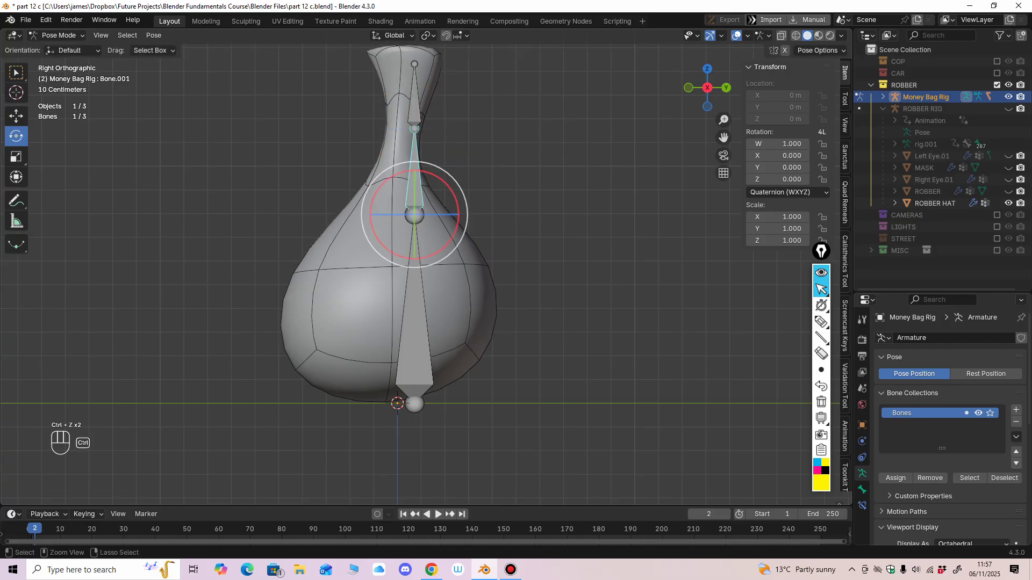
Step: Undo the Pose Mode changes and the automatic-weights parenting, back to the unparented MONEY mesh and rig
key(ctrl+z)
key(ctrl+z)
key(ctrl+z)
key(ctrl+z)
key(ctrl+z)
key(ctrl+z)
key(ctrl+z)
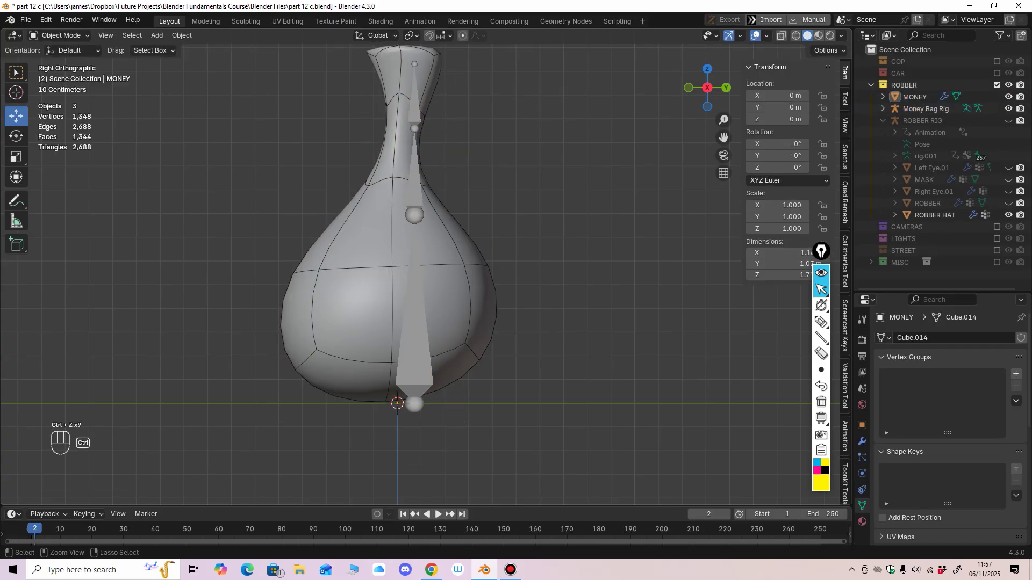
Step: Move the MONEY mesh about 0.054 m along Y to centre it around the bones and apply all transforms
click(451, 347)
mouse_move(445, 404)
mouse_down()
mouse_move(473, 403)
mouse_move(458, 403)
mouse_up()
key(ctrl+a)
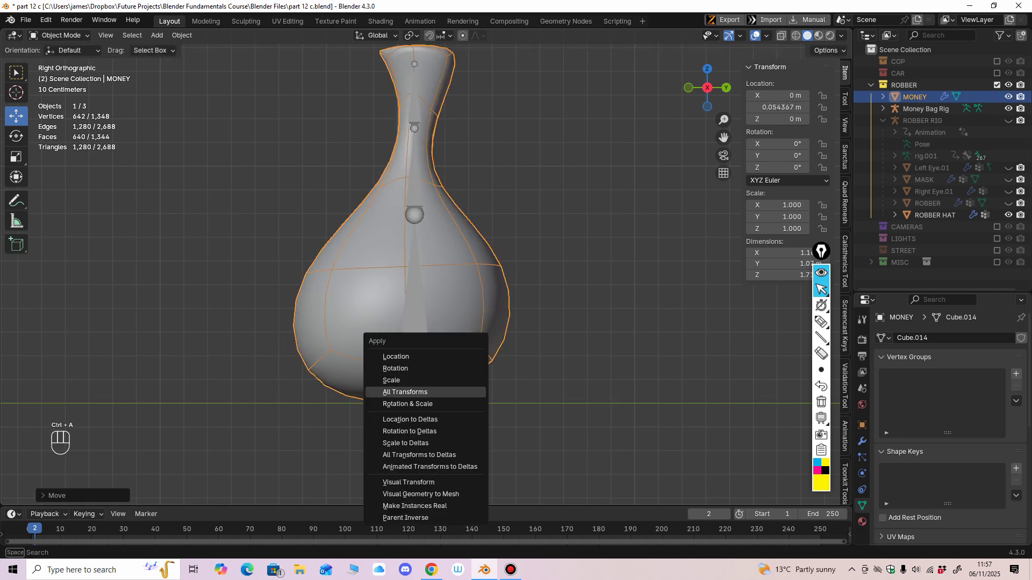
click(461, 393)
shift+middle_drag(460, 393, 467, 367)
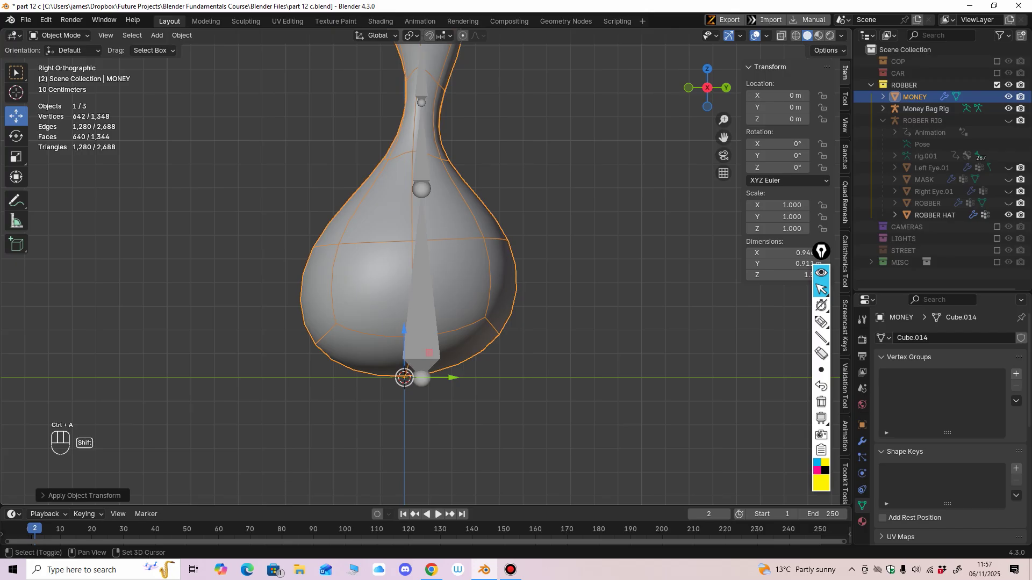
Step: Parent the repositioned MONEY mesh to the Money Bag Rig with automatic weights
shift+click(424, 333)
key(ctrl+p)
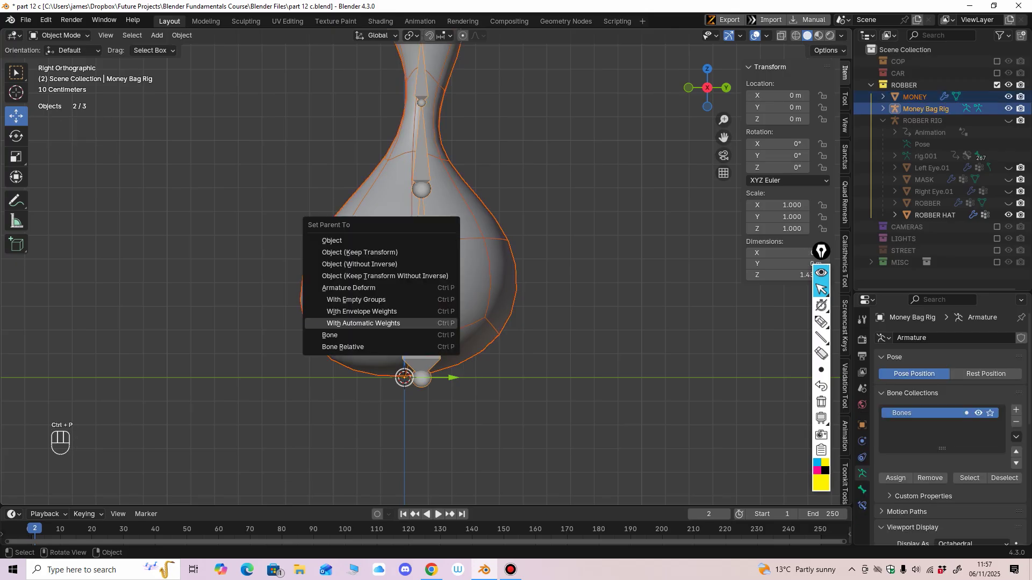
click(364, 323)
scroll(363, 323, up, 2)
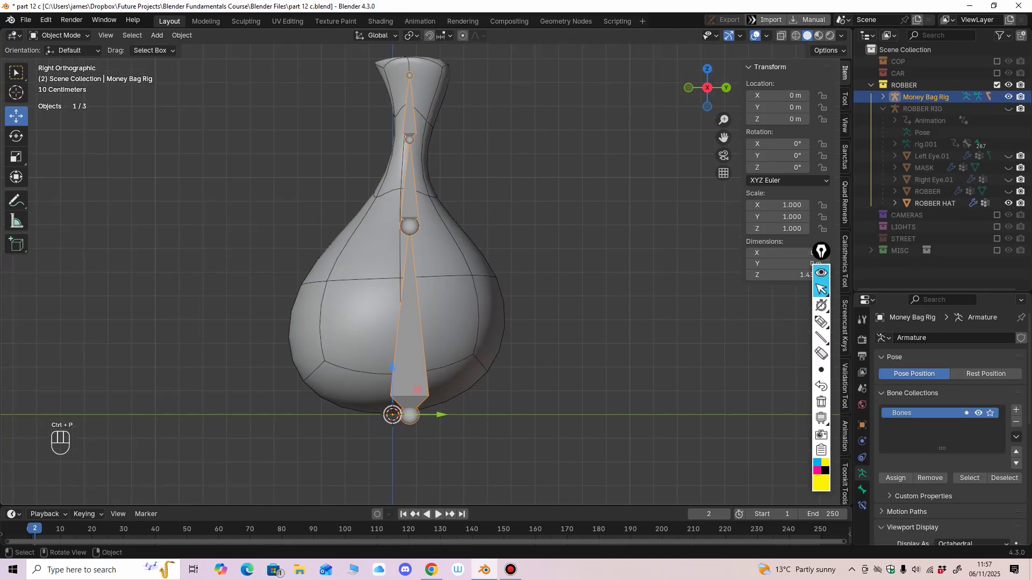
Step: In Pose Mode, try rotating the bag's middle bone about 35° and its top bone from the side, undoing each rotation
click(60, 35)
click(58, 75)
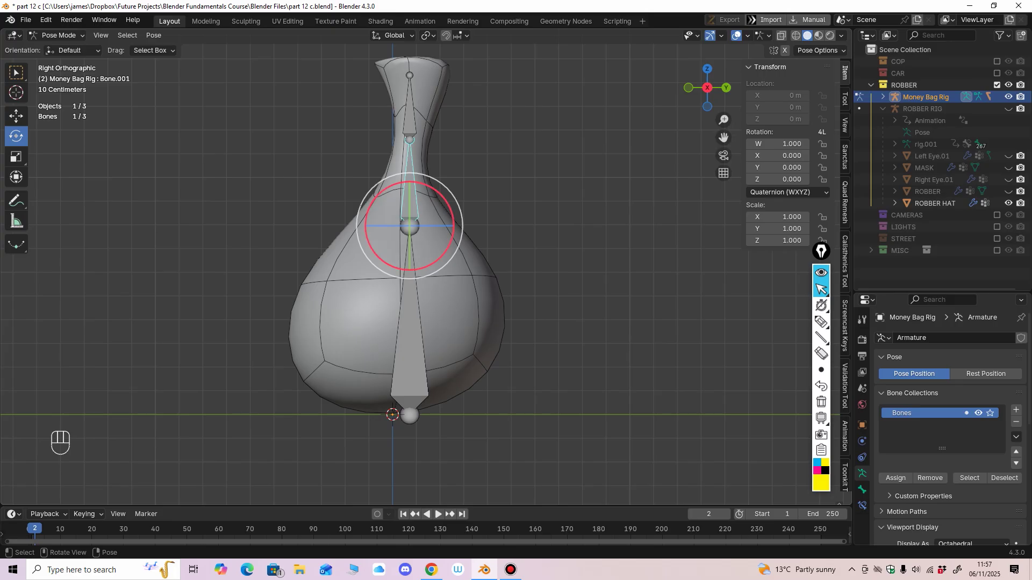
drag(445, 199, 424, 184)
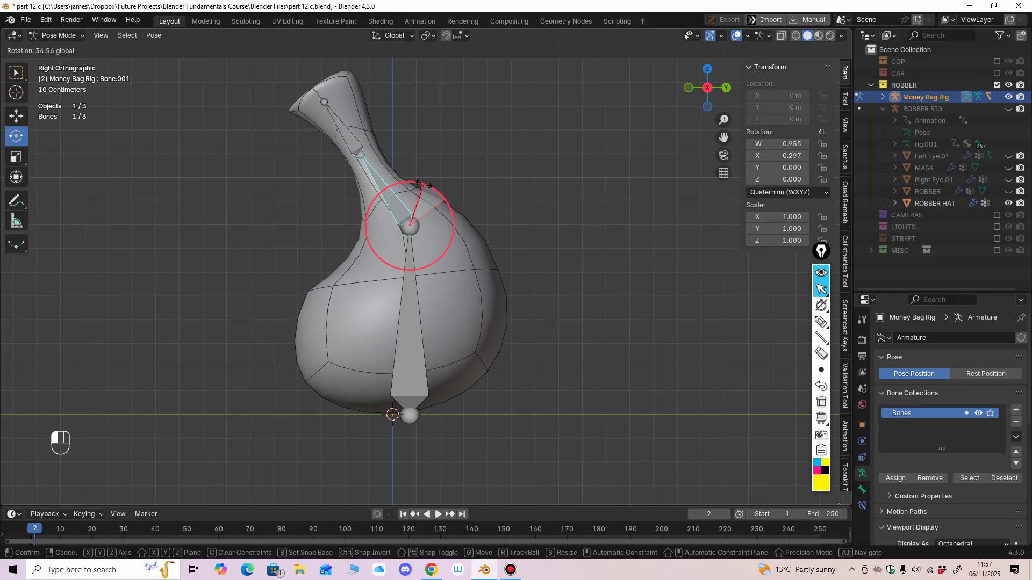
key(ctrl+z)
drag(411, 97, 425, 130)
key(ctrl+z)
Step: Try rotating the bag's top bone about 42° and its middle bone from the front, undo each, and return to Object Mode
scroll(424, 130, down, 3)
middle_drag(414, 134, 491, 156)
drag(449, 168, 456, 191)
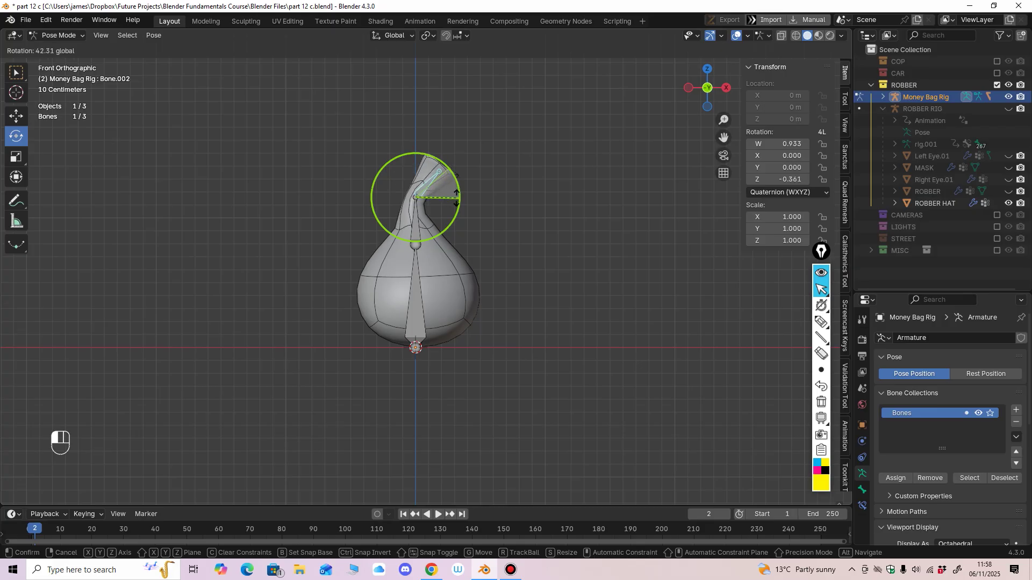
drag(453, 192, 450, 171)
key(ctrl+z)
click(416, 223)
drag(448, 215, 456, 237)
key(ctrl+z)
mouse_move(456, 258)
middle_down()
mouse_move(473, 274)
mouse_move(448, 265)
middle_up()
click(59, 36)
click(63, 48)
Step: Show the ROBBER RIG, both eyes, the MASK and the ROBBER mesh in the viewport again
scroll(376, 226, down, 5)
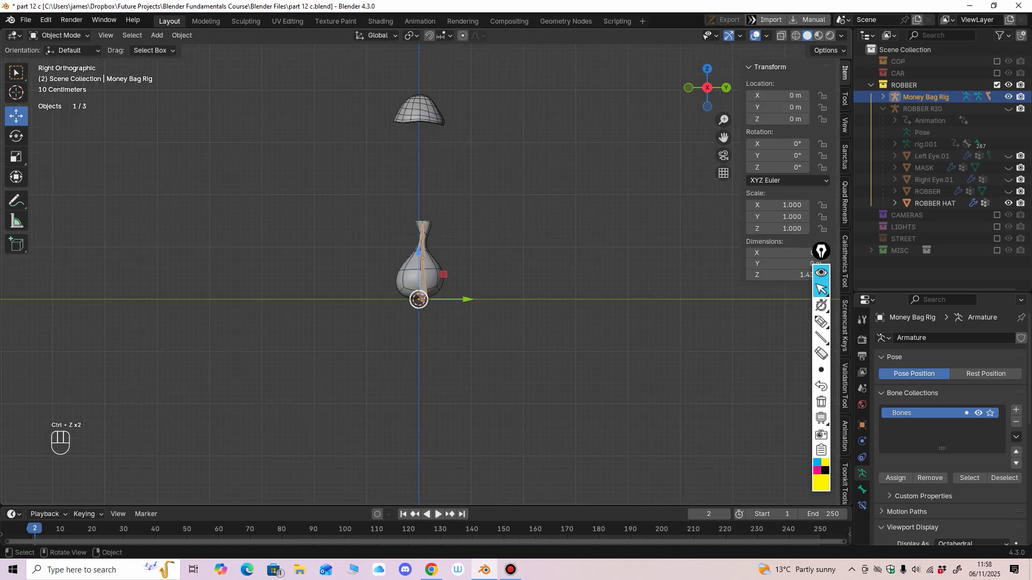
middle_drag(387, 241, 473, 252)
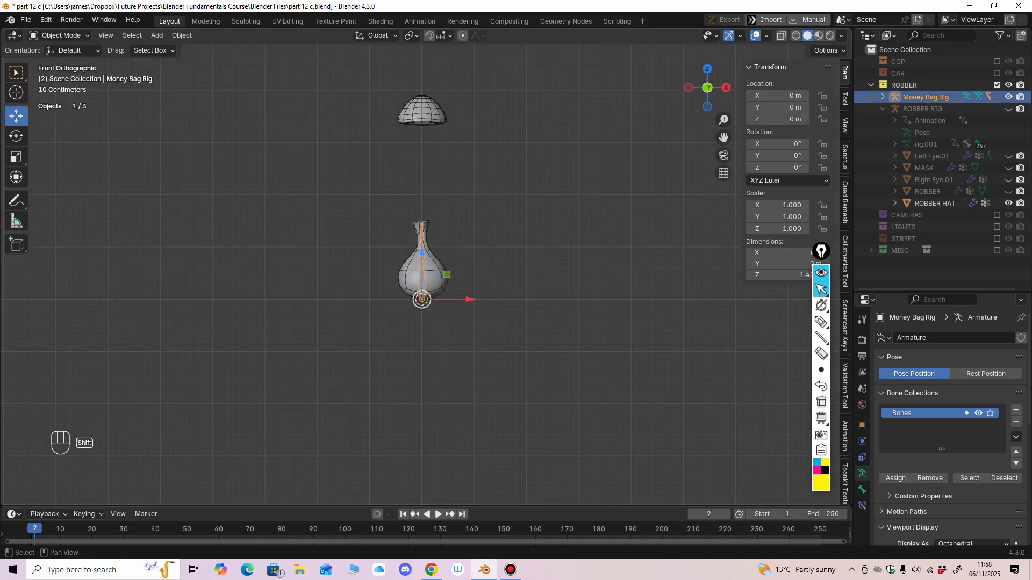
shift+click(1008, 97)
shift+click(1008, 98)
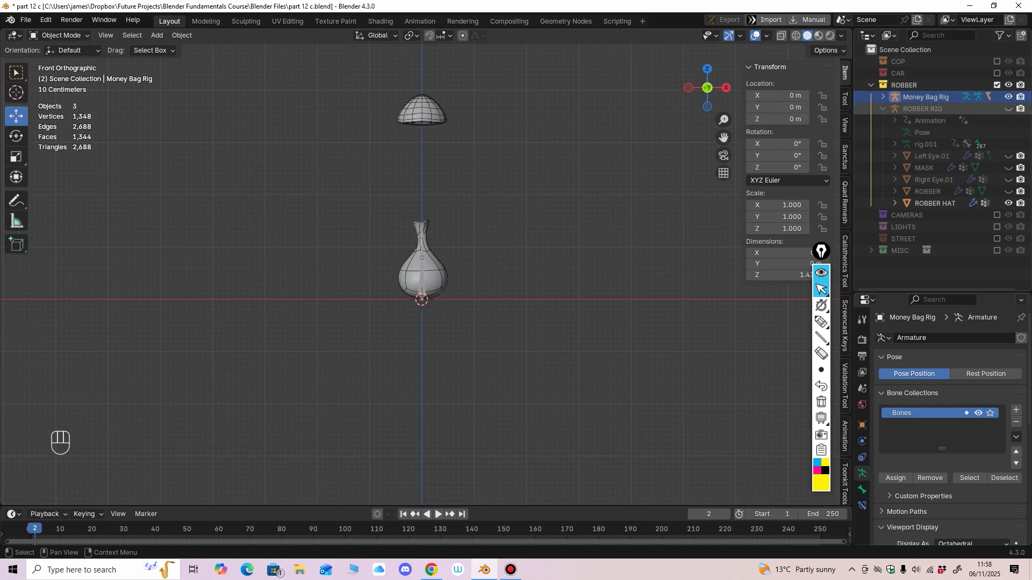
shift+click(1009, 108)
drag(1009, 171, 1008, 203)
Step: Switch the viewport shading to Material Preview and view the robber together with the money bag
mouse_move(505, 215)
shift+middle_down()
mouse_move(492, 235)
mouse_move(381, 237)
mouse_move(498, 252)
mouse_move(488, 233)
mouse_move(488, 244)
shift+middle_up()
scroll(484, 231, up, 3)
scroll(486, 250, down, 3)
click(818, 36)
scroll(489, 250, up, 3)
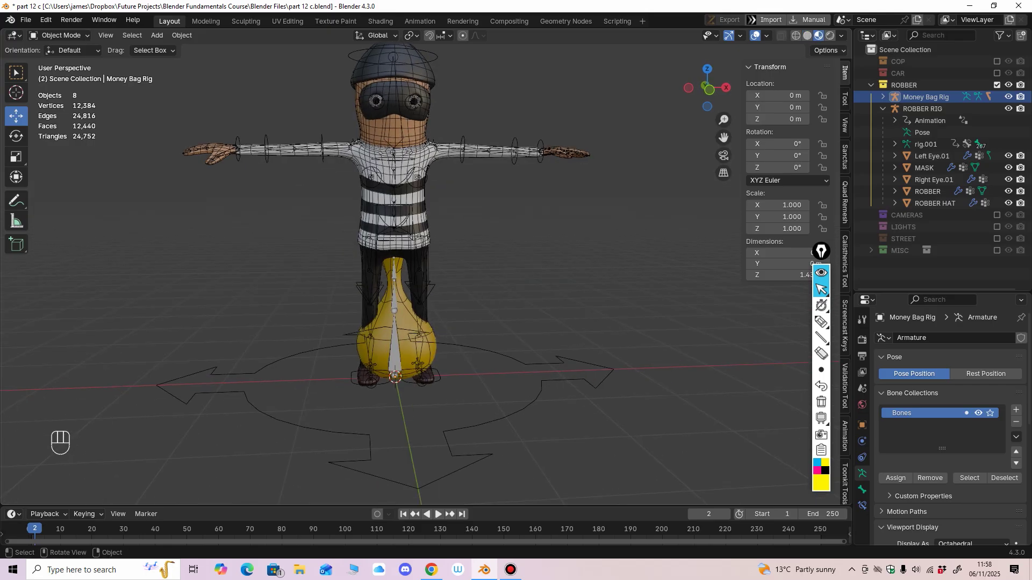
scroll(488, 244, down, 2)
middle_drag(488, 245, 460, 250)
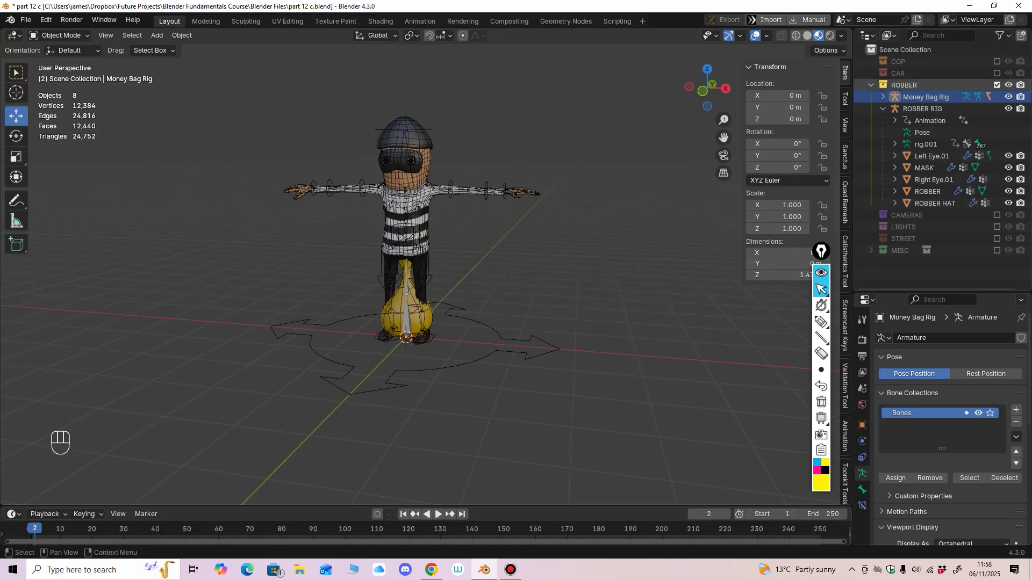
Step: Enable the CAR, COP, CAMERAS, LIGHTS and STREET collections and look over the whole scene
click(997, 73)
click(997, 61)
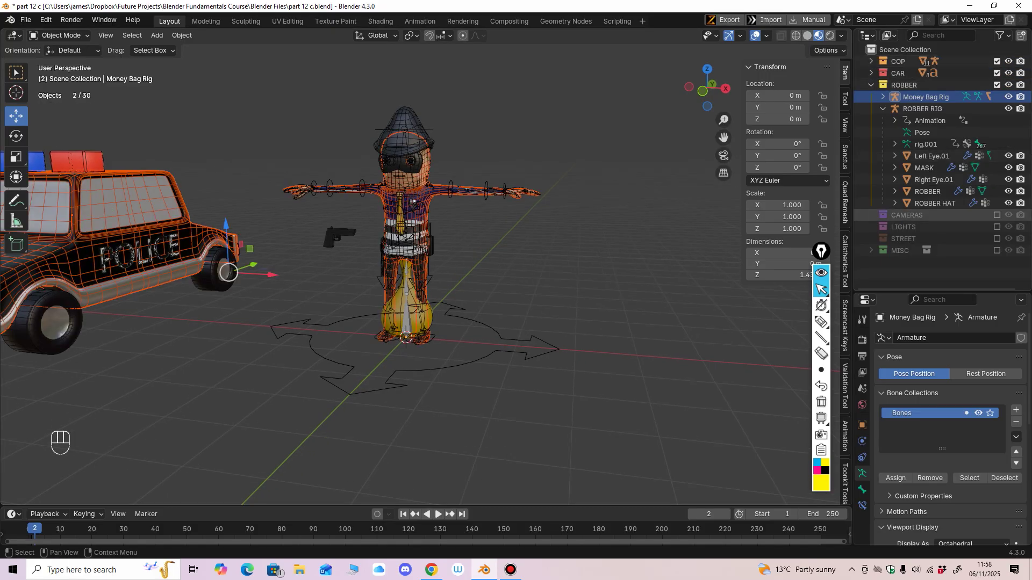
drag(997, 215, 997, 239)
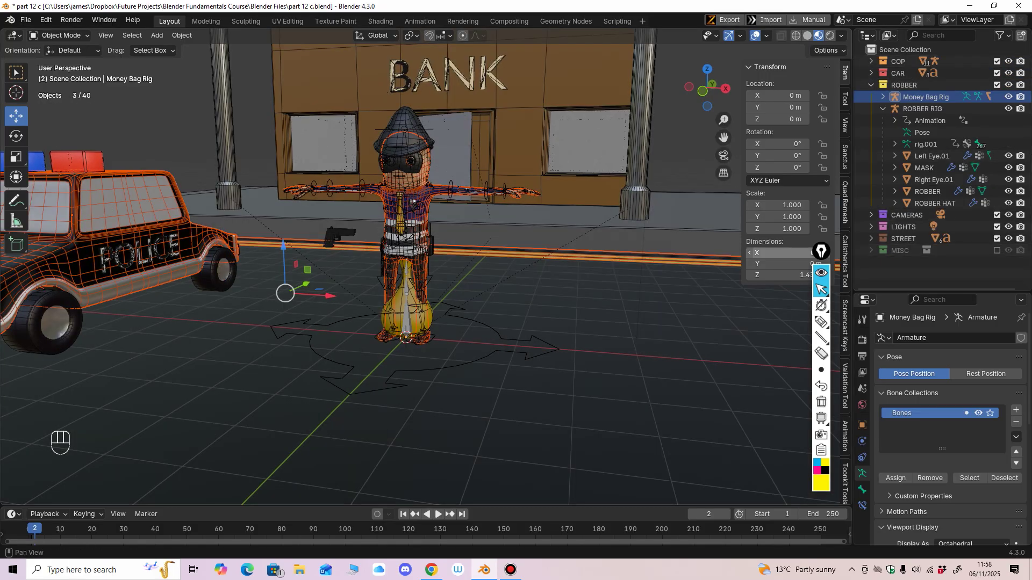
scroll(516, 252, down, 5)
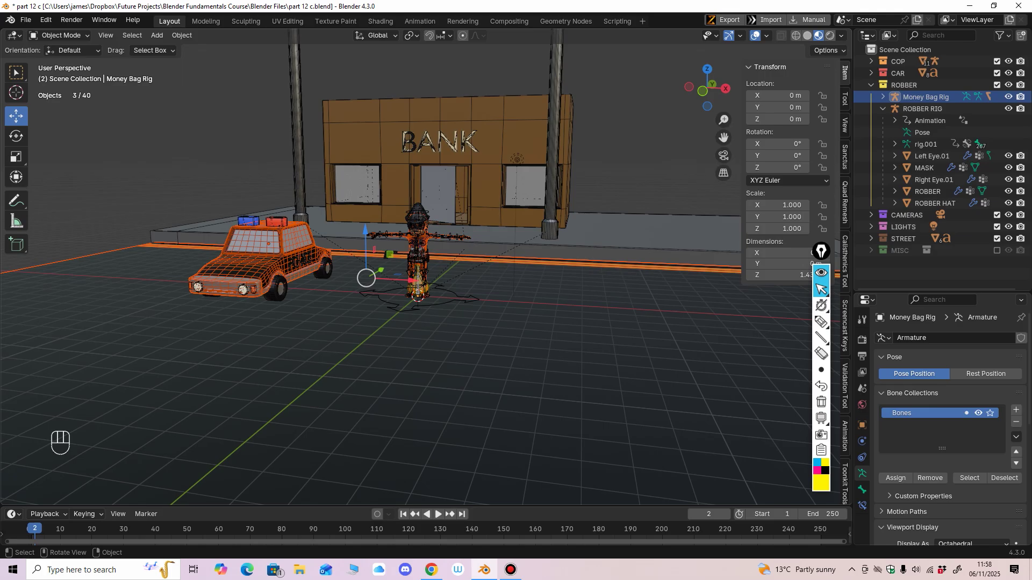
scroll(419, 258, up, 6)
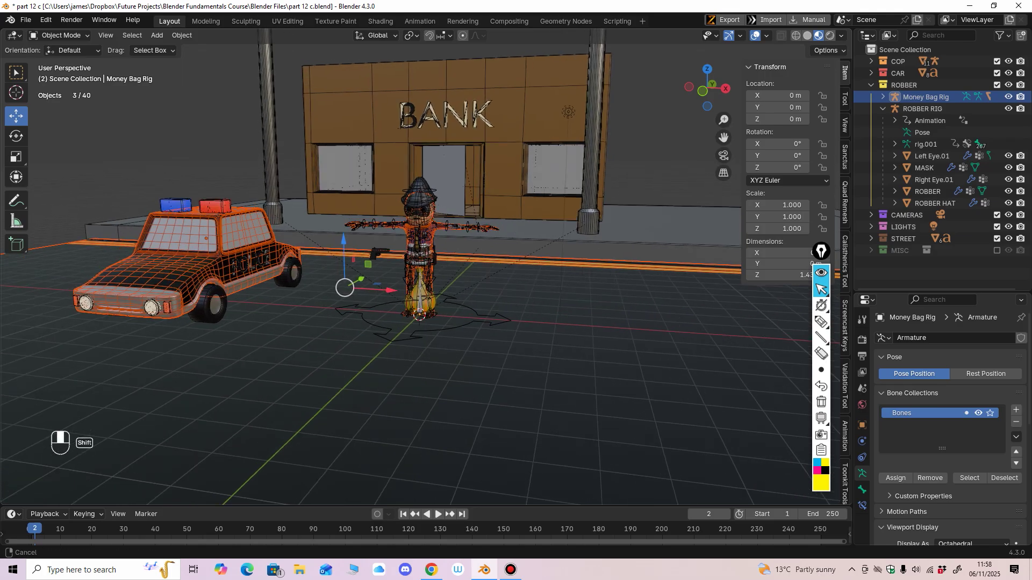
Step: Collapse the ROBBER collection and exclude the COP, CAR, CAMERAS, LIGHTS and STREET collections from the view layer
click(870, 85)
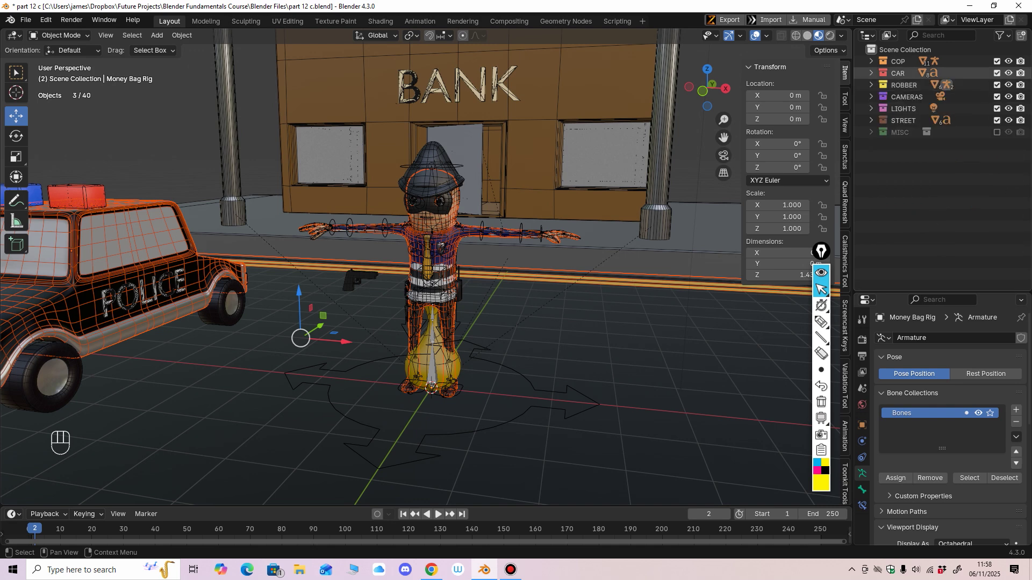
click(997, 61)
click(997, 73)
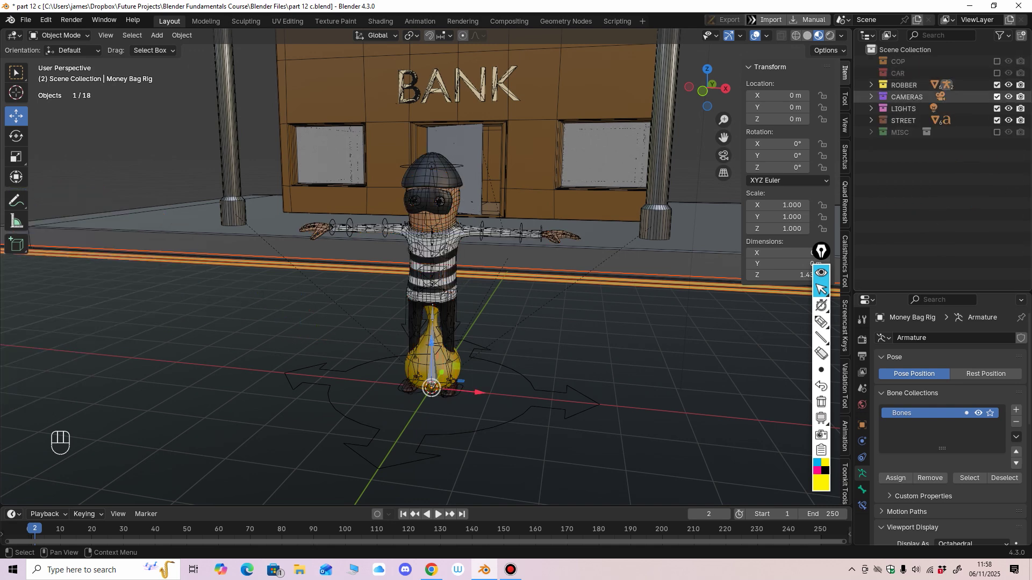
drag(997, 97, 997, 121)
Step: Select the ROBBER RIG and put it into Pose Mode
middle_drag(543, 301, 502, 302)
ctrl+middle_drag(503, 302, 554, 210)
click(490, 213)
shift+middle_drag(554, 210, 420, 242)
click(60, 36)
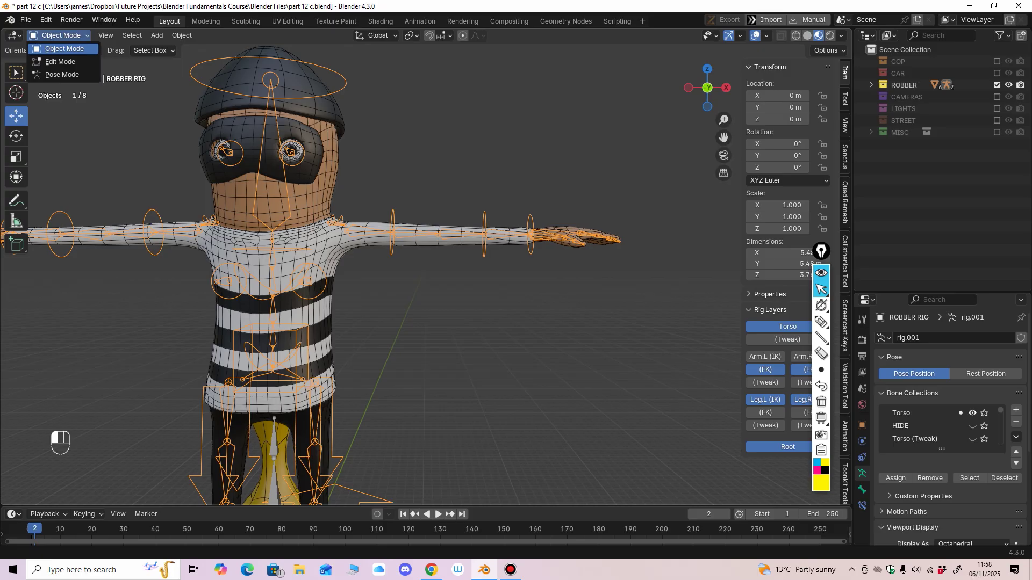
click(60, 74)
Step: Select the robber's left upper arm FK control and set the transform orientation to Local
middle_drag(376, 269, 422, 180)
click(405, 198)
click(394, 36)
click(376, 84)
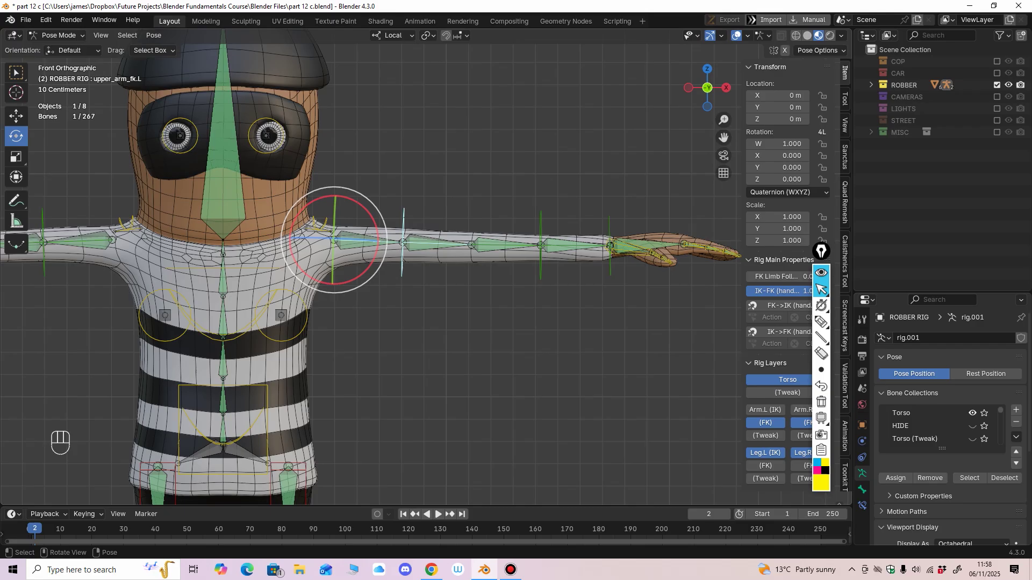
Step: Try rotating the left upper arm FK control from the front and from the side, undoing each rotation
shift+middle_drag(371, 207, 398, 178)
drag(373, 199, 370, 240)
key(ctrl+z)
middle_drag(387, 236, 285, 240)
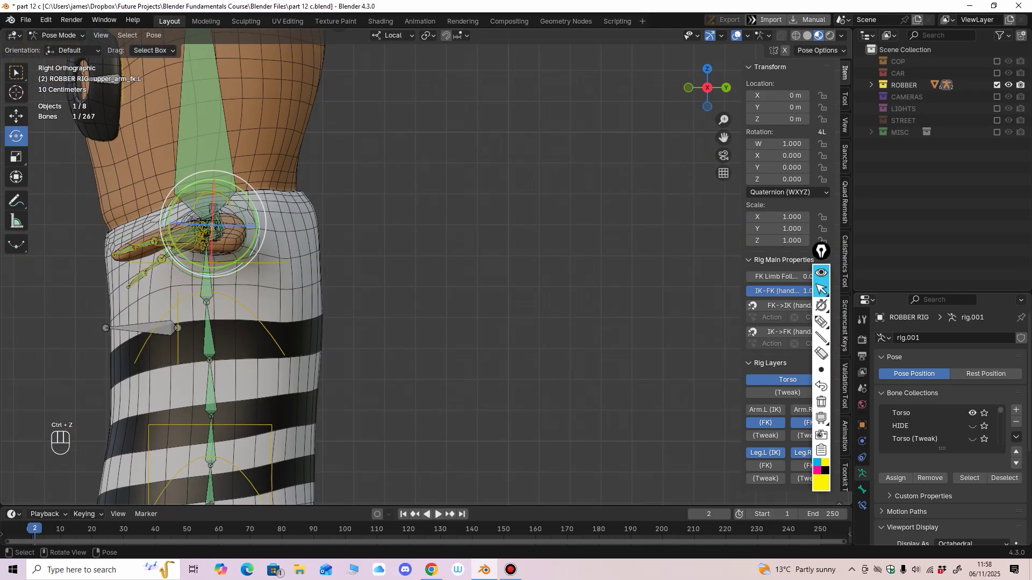
shift+middle_drag(344, 268, 480, 269)
drag(350, 211, 349, 243)
middle_drag(349, 243, 495, 259)
key(ctrl+z)
Step: Try rotating the left upper arm FK control once more from the front and undo it
scroll(462, 248, down, 3)
ctrl+middle_drag(496, 259, 495, 241)
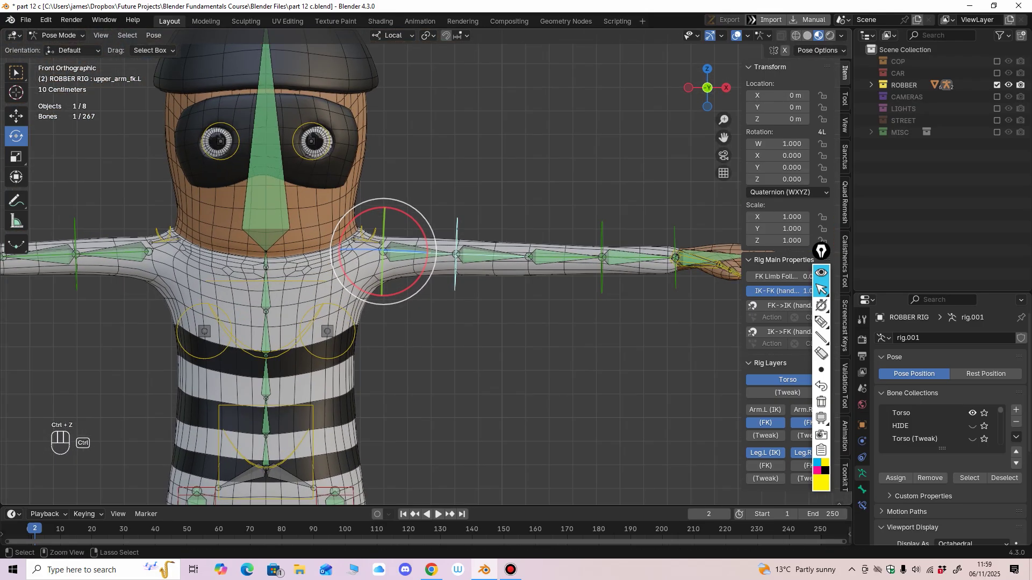
drag(422, 229, 423, 272)
key(ctrl+z)
Step: Select the robber's right upper arm FK control and examine the alignment of its local rotation rings
shift+middle_drag(423, 273, 622, 241)
scroll(532, 245, down, 2)
scroll(426, 267, up, 2)
shift+middle_drag(425, 242, 429, 255)
click(322, 216)
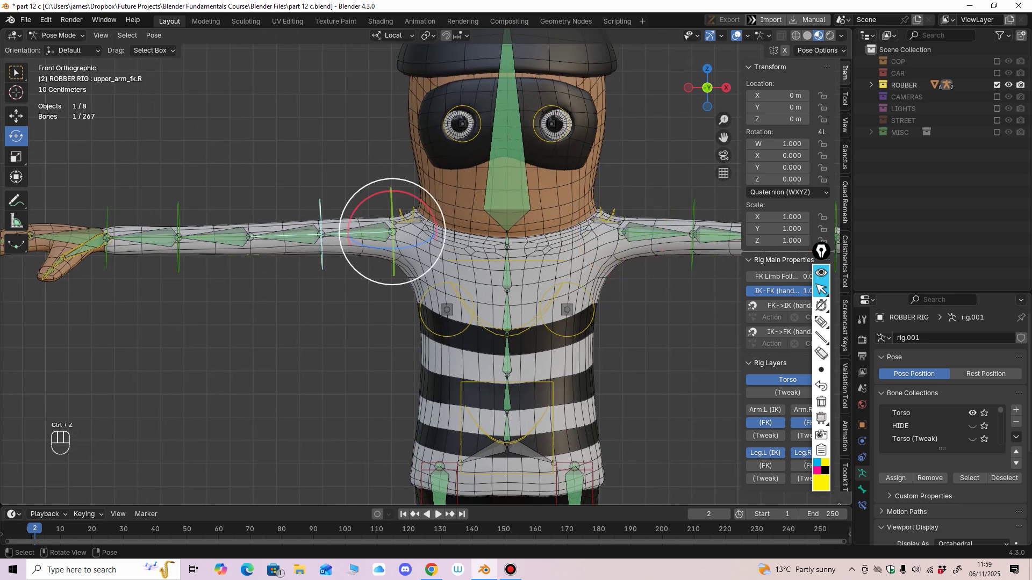
shift+middle_drag(322, 216, 297, 219)
scroll(297, 219, up, 1)
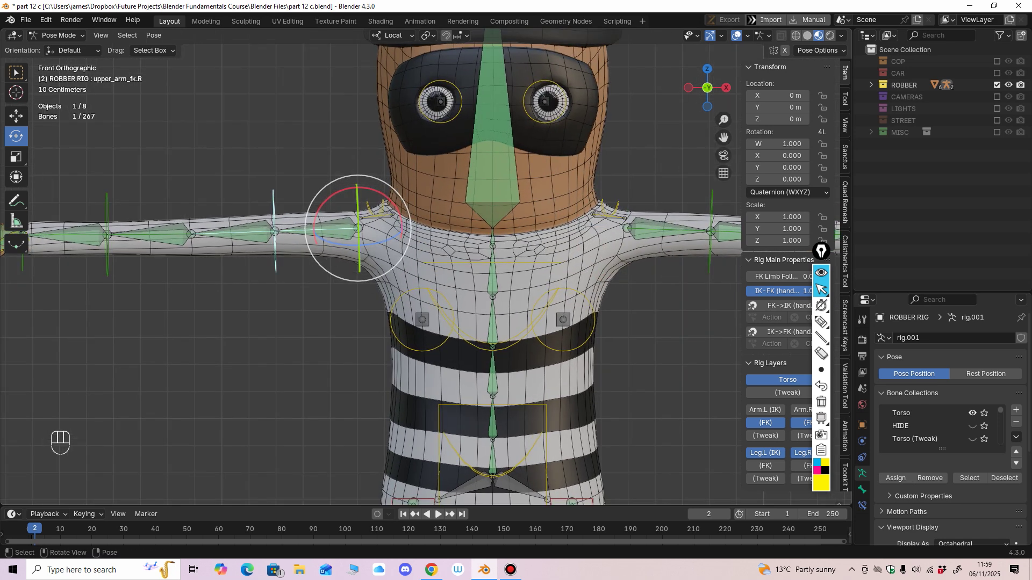
Step: Mark the right upper arm's slanted rotation ring with the yellow screen pen and reselect the left upper arm FK control
click(822, 321)
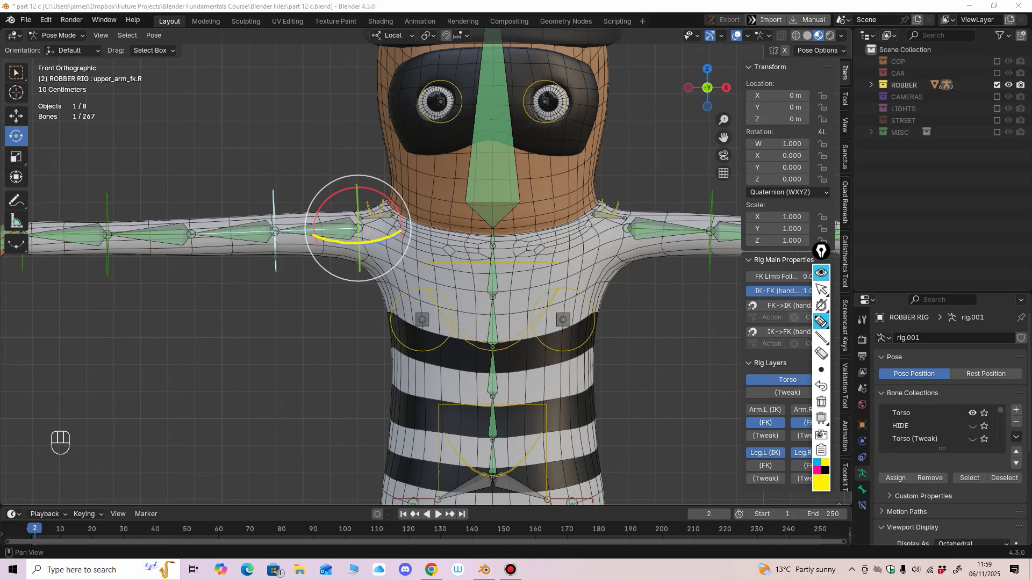
click(822, 289)
click(669, 230)
shift+middle_drag(670, 230, 595, 227)
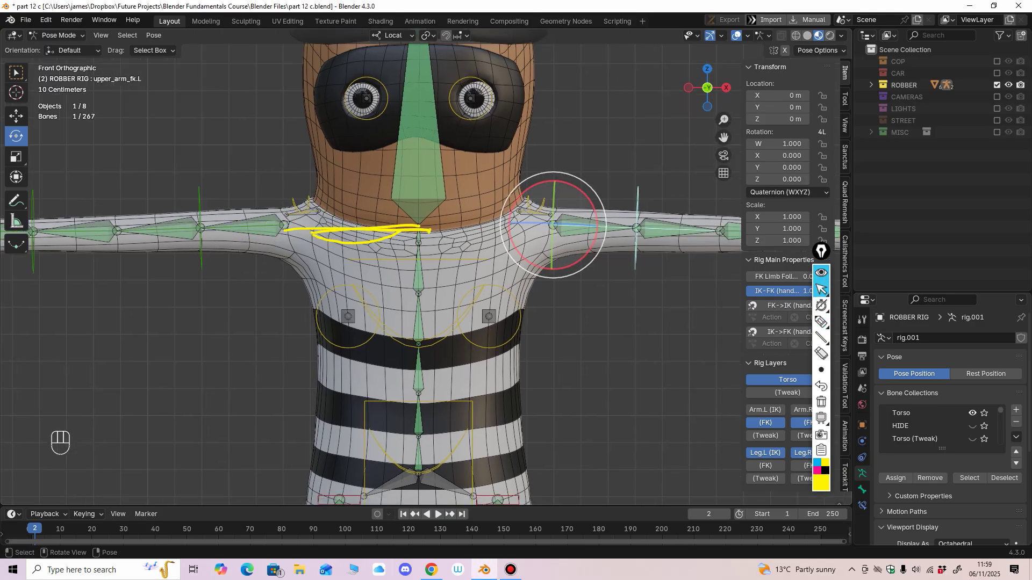
Step: Select the robber's right upper arm FK control and erase the yellow pen marks across the chest
click(200, 215)
click(822, 354)
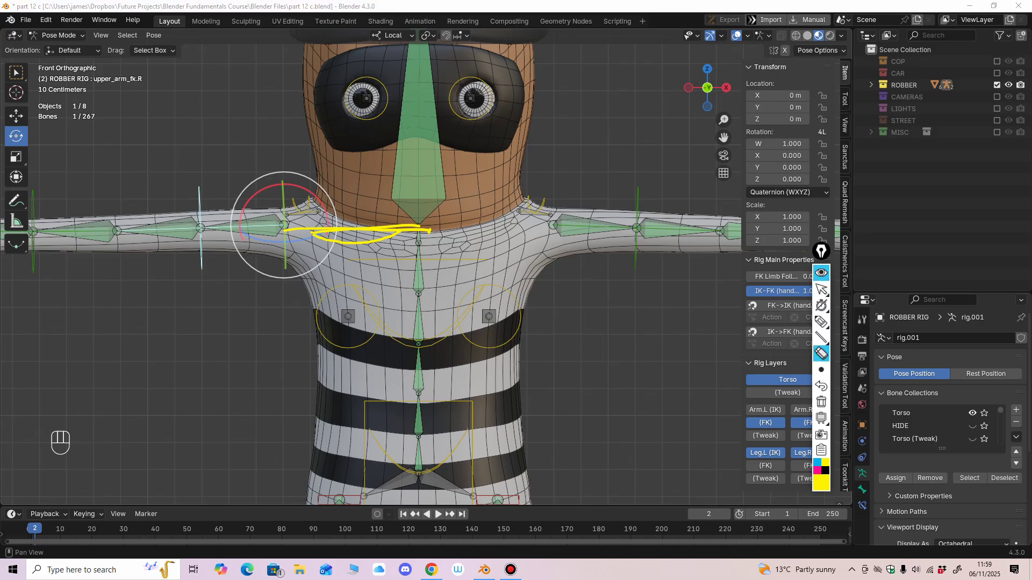
drag(424, 221, 371, 241)
Step: Try rotating the right upper arm FK control from the front and from the side, and undo both rotations
scroll(425, 269, down, 4)
shift+middle_drag(430, 258, 462, 262)
scroll(424, 269, up, 1)
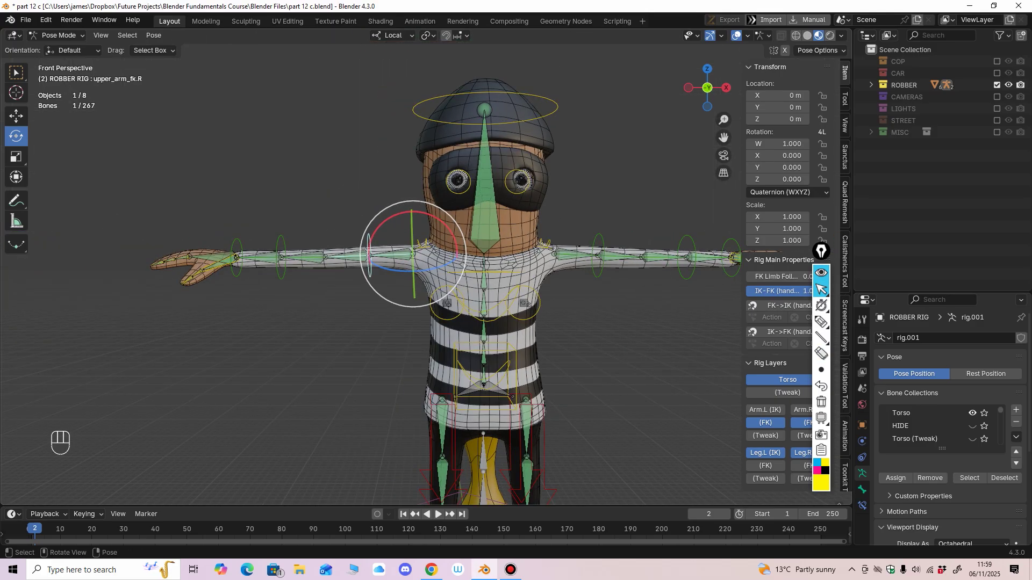
key(KP_5)
scroll(424, 269, up, 3)
scroll(425, 268, down, 1)
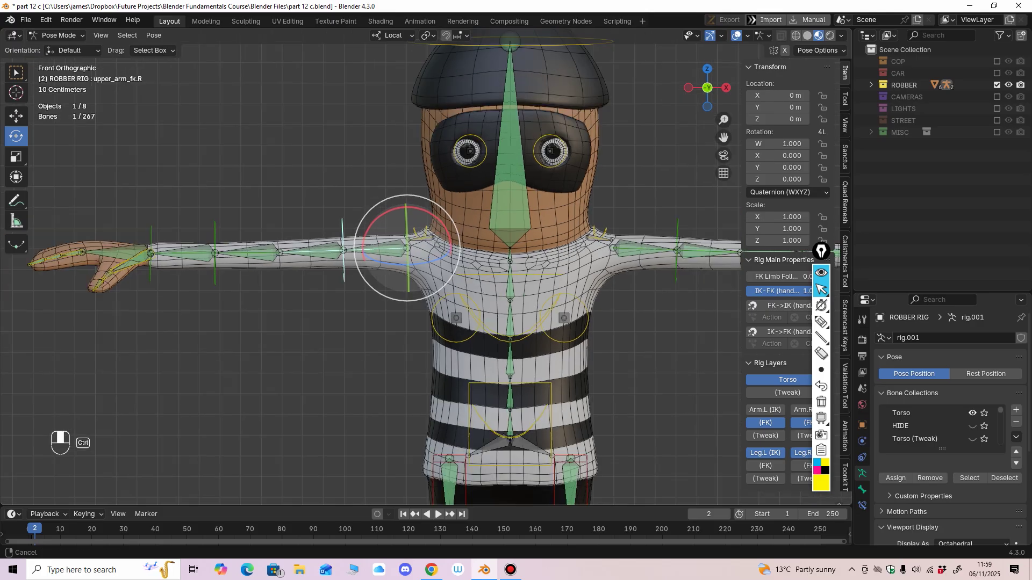
scroll(424, 268, up, 2)
shift+middle_drag(408, 247, 433, 270)
scroll(425, 269, down, 3)
drag(393, 236, 385, 282)
middle_drag(385, 282, 484, 280)
shift+middle_drag(301, 272, 488, 247)
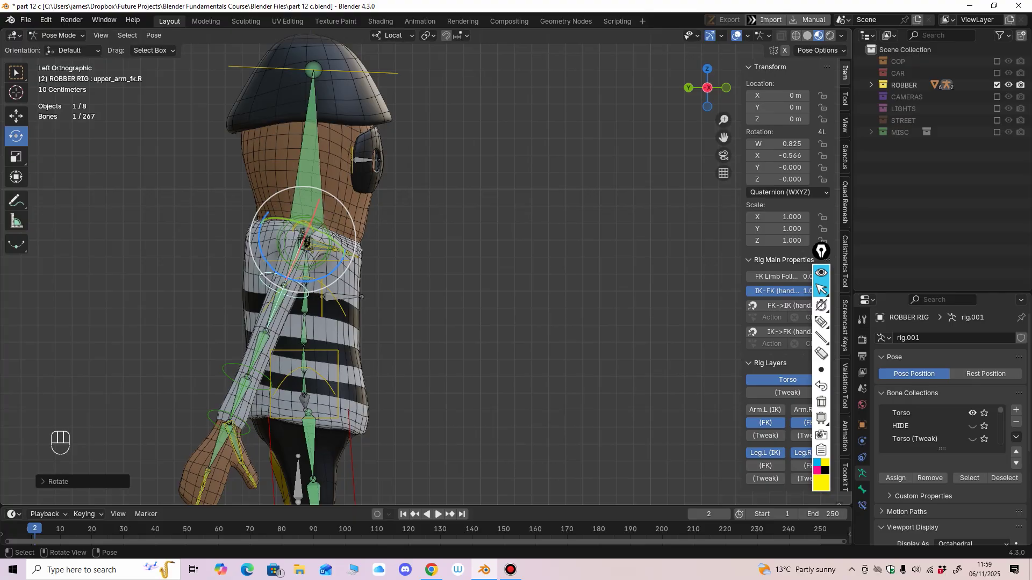
drag(324, 275, 348, 262)
middle_drag(361, 296, 430, 295)
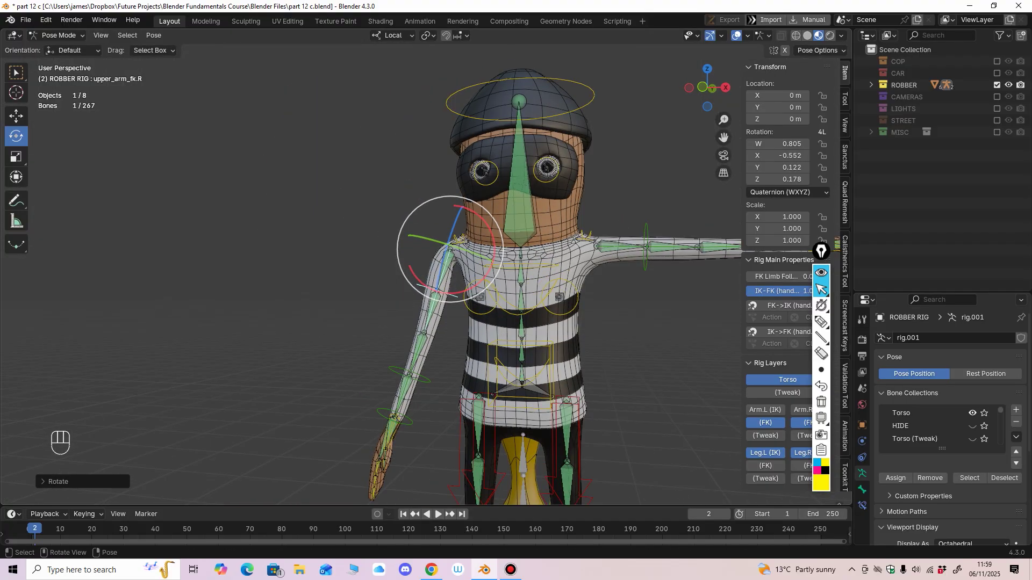
key(KP_1)
key(ctrl+z)
key(ctrl+z)
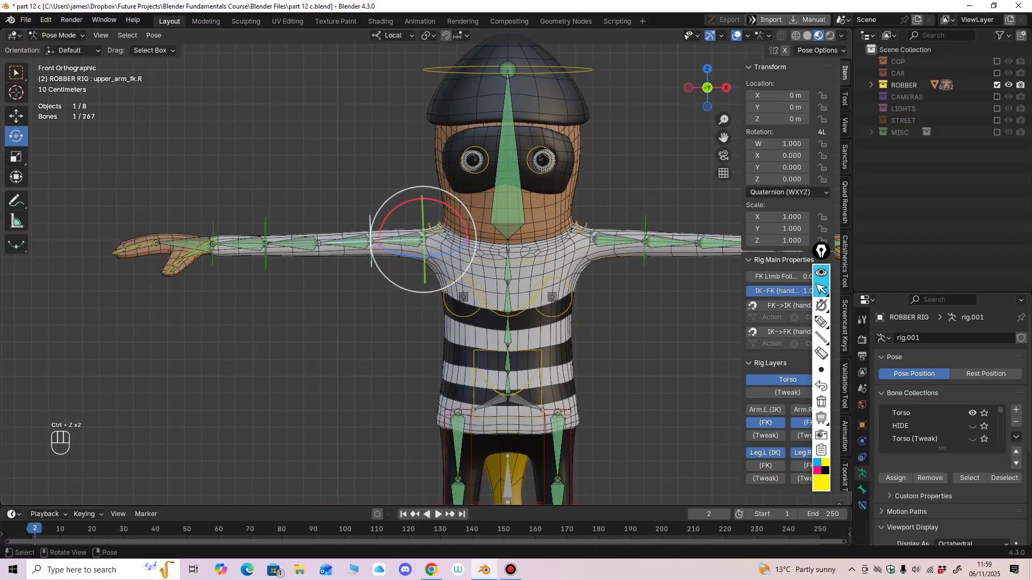
Step: Switch the robber rig to Edit Mode
scroll(419, 220, up, 5)
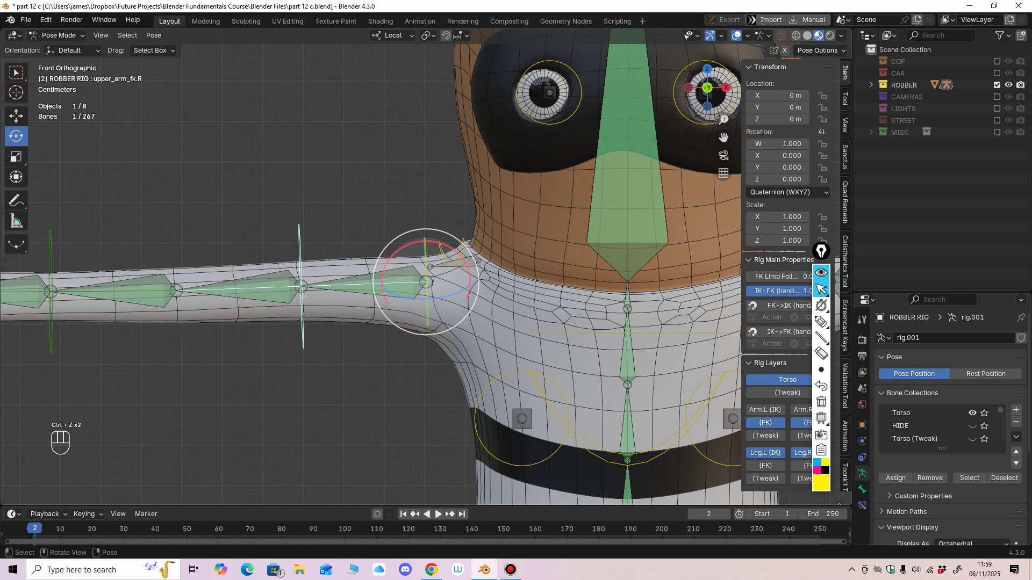
click(58, 36)
click(59, 62)
Step: Select the right upper arm FK bone and set its roll to 0°
scroll(376, 237, down, 2)
middle_drag(376, 237, 309, 301)
shift+middle_drag(309, 301, 457, 231)
middle_drag(400, 245, 379, 221)
scroll(430, 231, up, 1)
click(412, 278)
click(430, 234)
key(KP_1)
scroll(379, 222, down, 1)
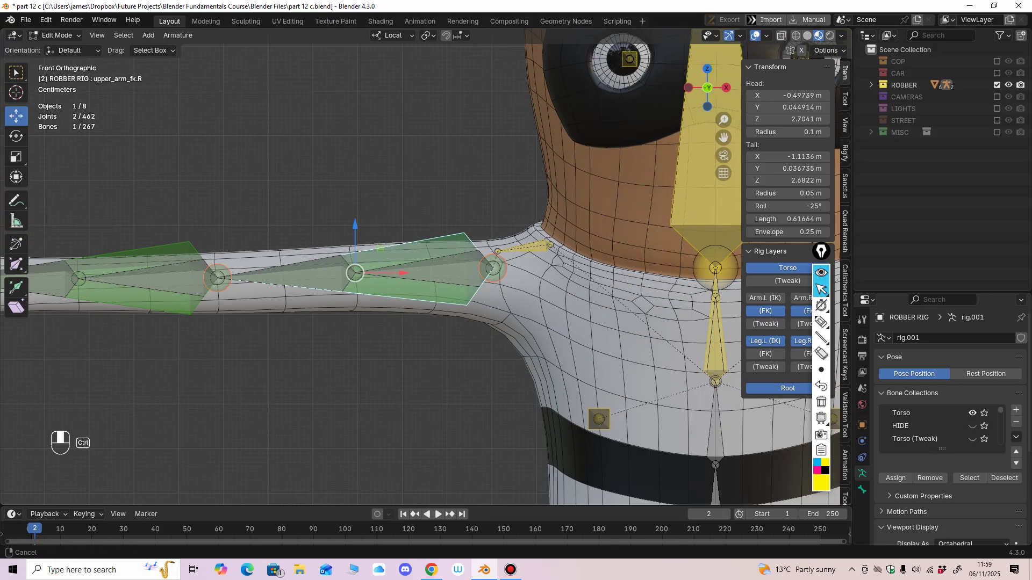
click(788, 207)
text(0)
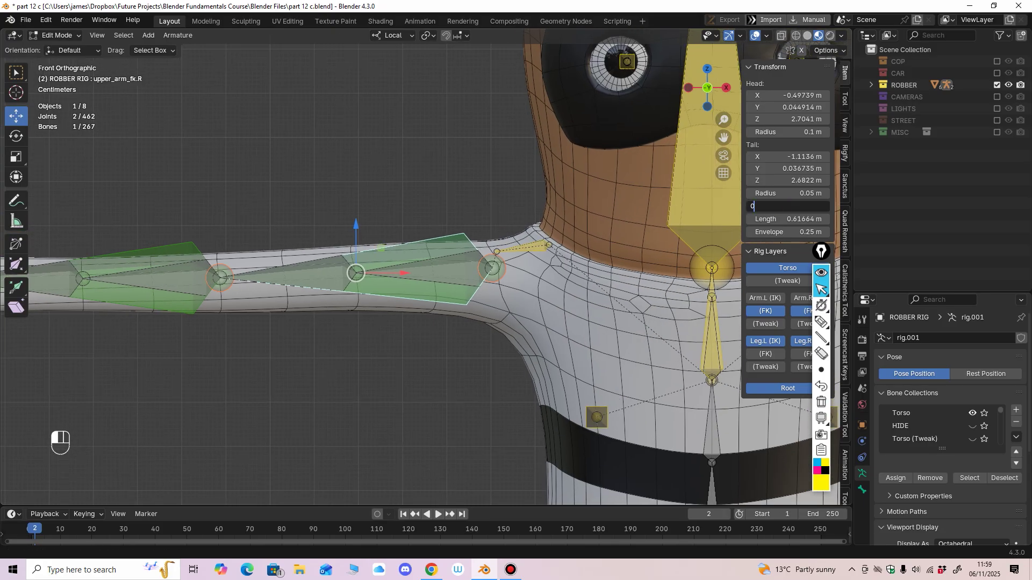
key(Return)
Step: Circle the bone's Roll value with the yellow screen pen and return to the normal pointer
click(821, 321)
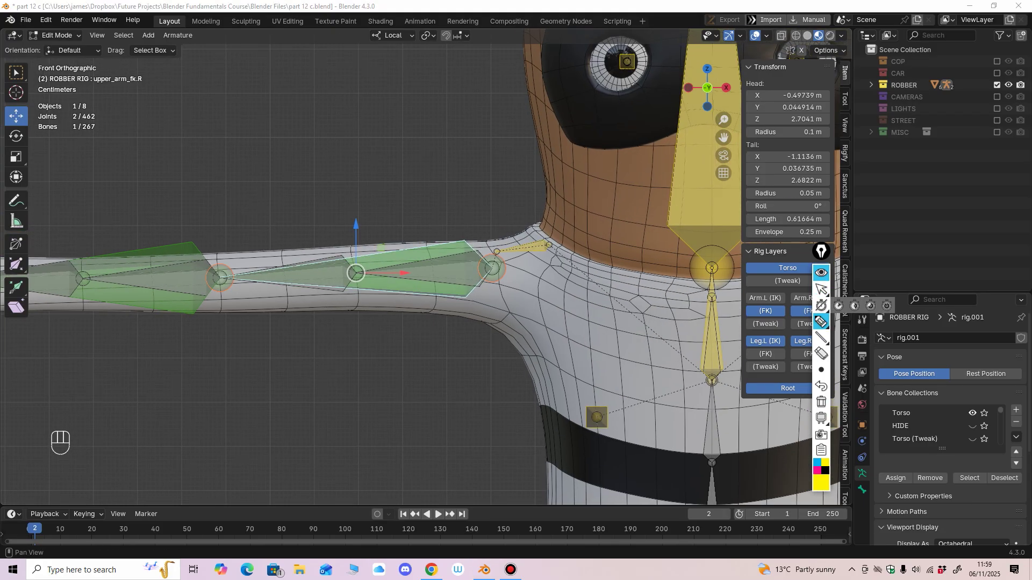
drag(781, 193, 848, 202)
click(821, 289)
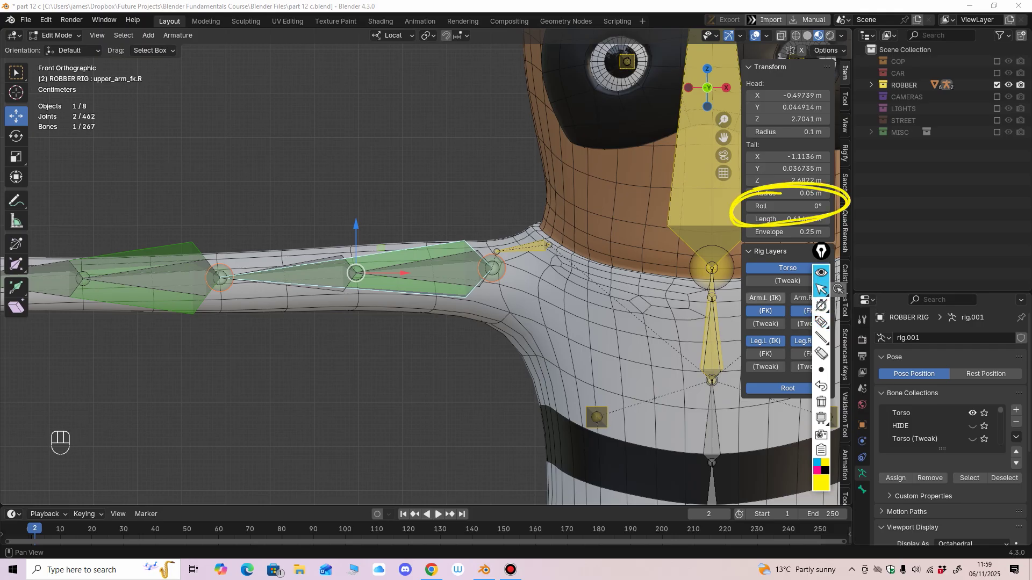
Step: Select the right forearm FK bone and set its roll to 0°
shift+middle_drag(473, 301, 671, 261)
click(377, 260)
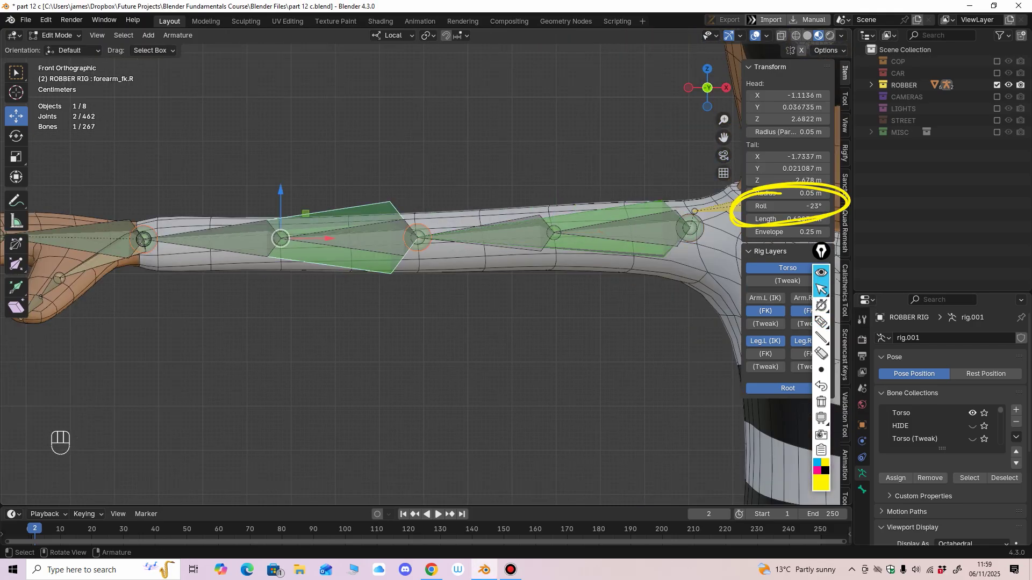
click(788, 206)
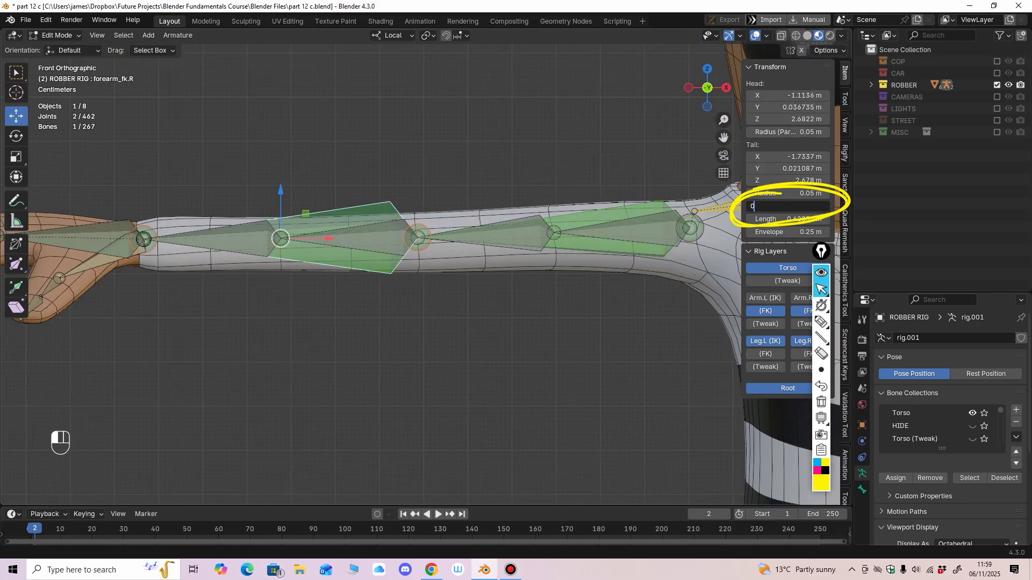
text(0)
key(Return)
Step: Select the right hand FK bone and set its roll to 0°
click(102, 238)
shift+middle_drag(102, 238, 231, 228)
click(788, 207)
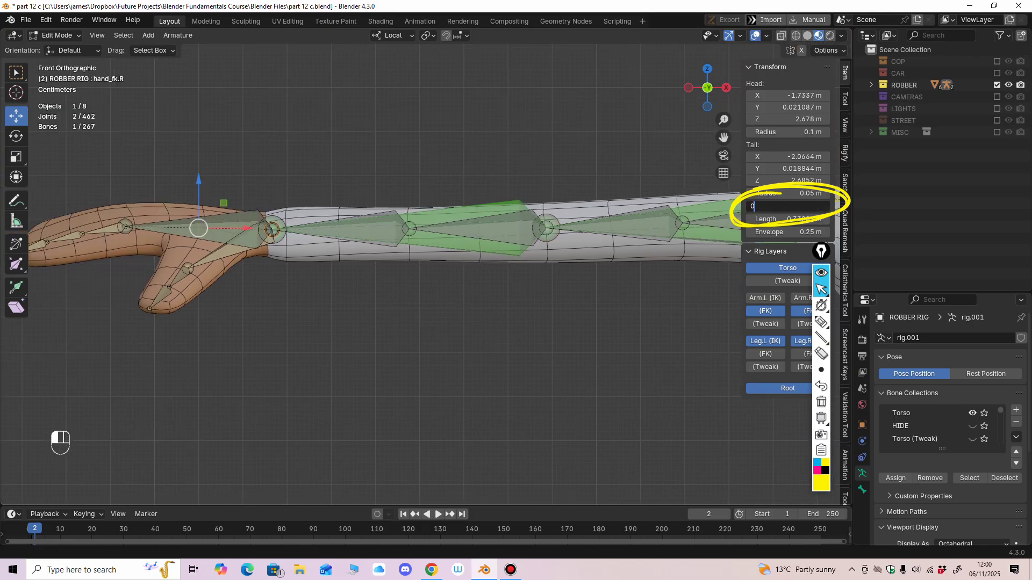
text(0)
key(Return)
Step: Erase the yellow circle around the Roll value and switch the robber rig back to Pose Mode
ctrl+middle_drag(592, 231, 591, 275)
shift+middle_drag(591, 274, 355, 307)
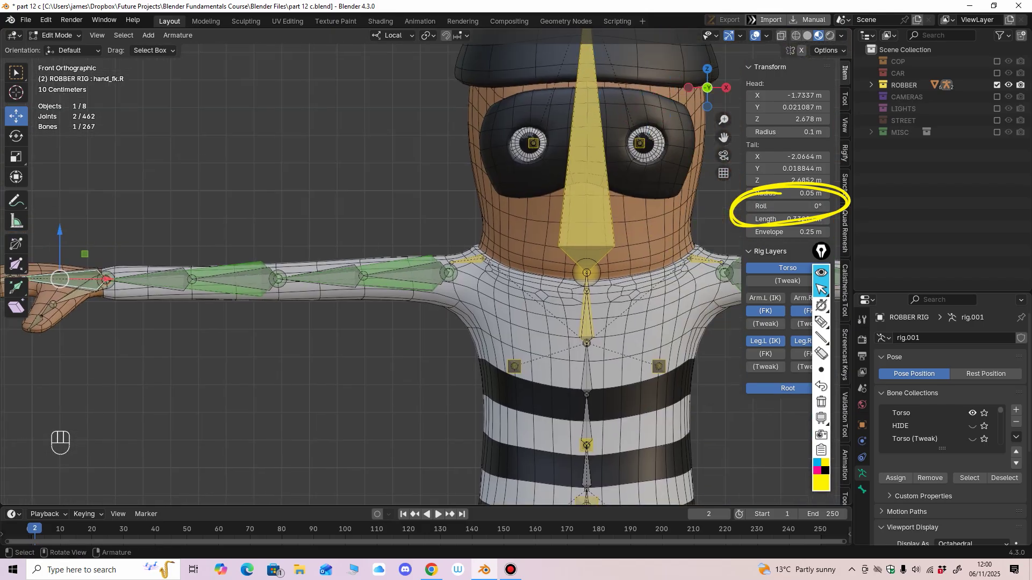
click(822, 353)
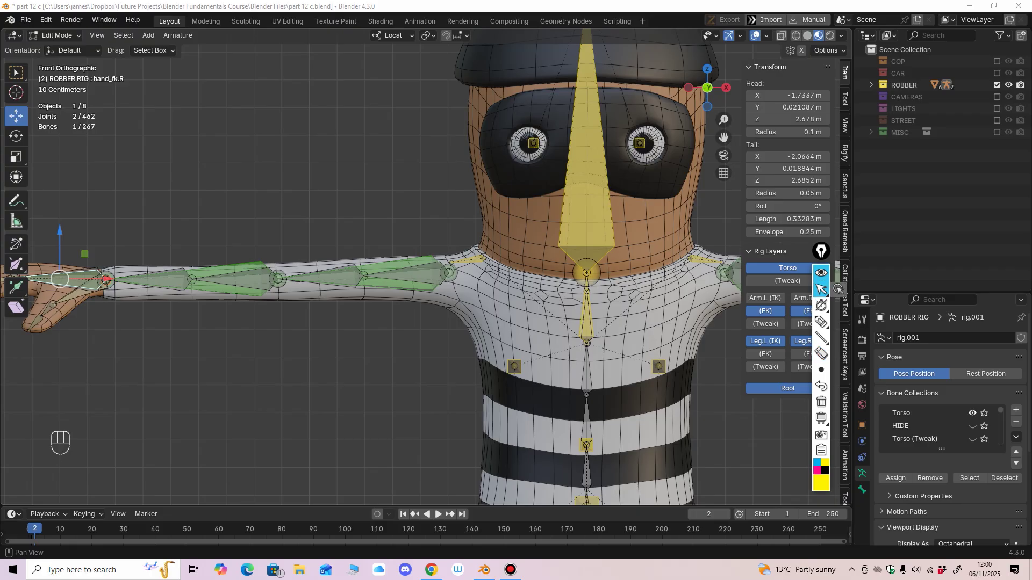
click(58, 36)
click(60, 75)
Step: Select the right upper arm FK control, try rotating it twice from the front, and undo each rotation
ctrl+middle_drag(322, 226, 323, 279)
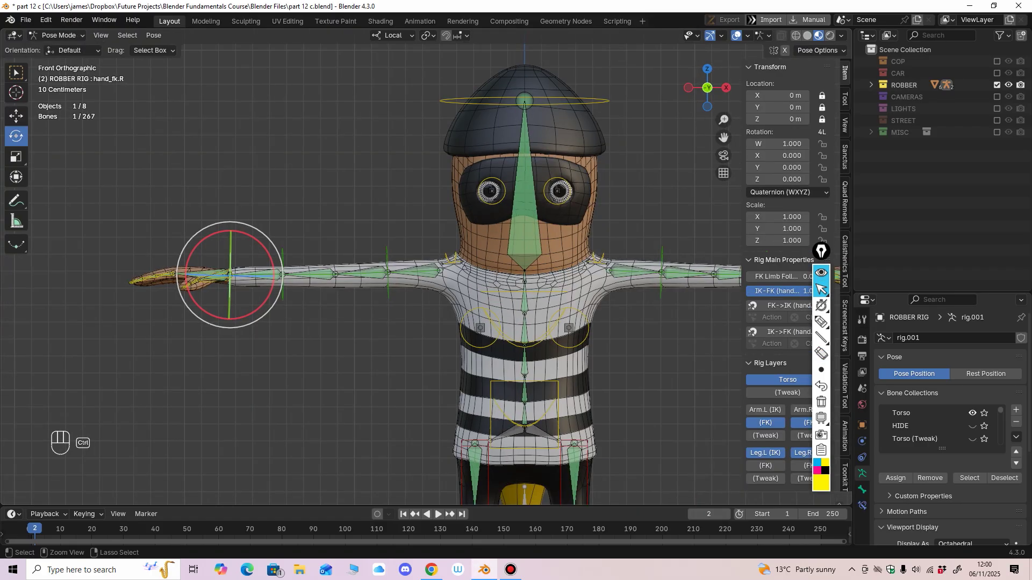
click(386, 271)
shift+middle_drag(386, 271, 407, 269)
scroll(406, 269, up, 2)
drag(435, 246, 434, 296)
key(ctrl+z)
middle_drag(430, 301, 548, 305)
ctrl+middle_drag(334, 253, 334, 312)
middle_drag(333, 312, 215, 307)
ctrl+middle_drag(426, 267, 427, 213)
drag(430, 248, 436, 297)
key(ctrl+z)
Step: Sketch the right upper arm's axis lines with the yellow screen pen in the side view and erase them
shift+middle_drag(436, 297, 532, 288)
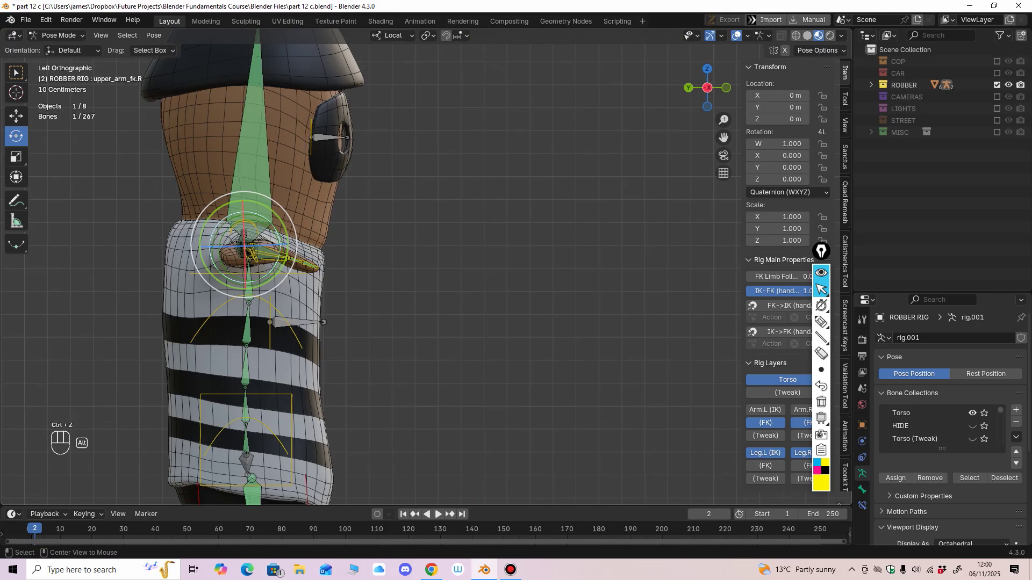
shift+middle_drag(323, 269, 396, 272)
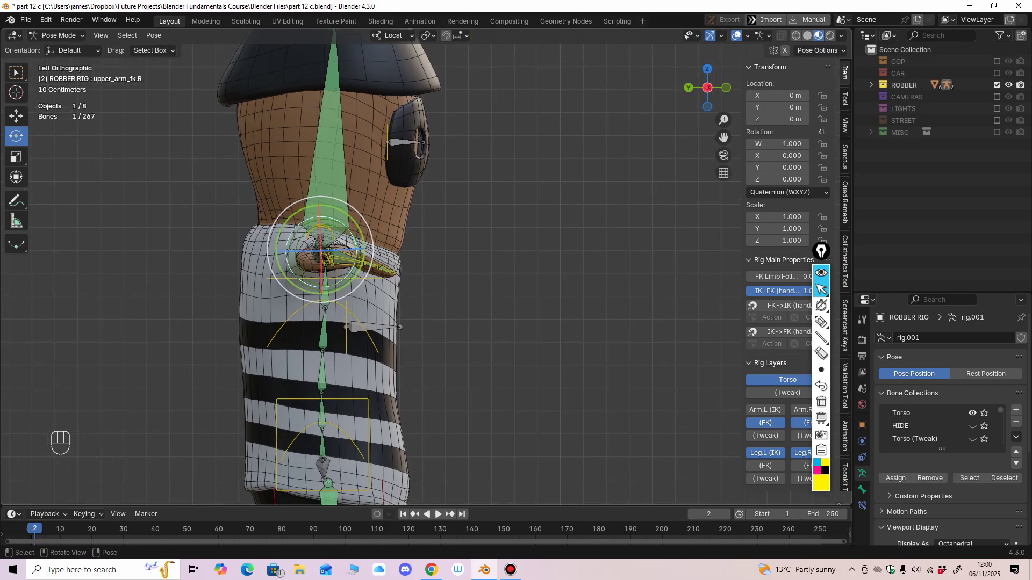
click(821, 321)
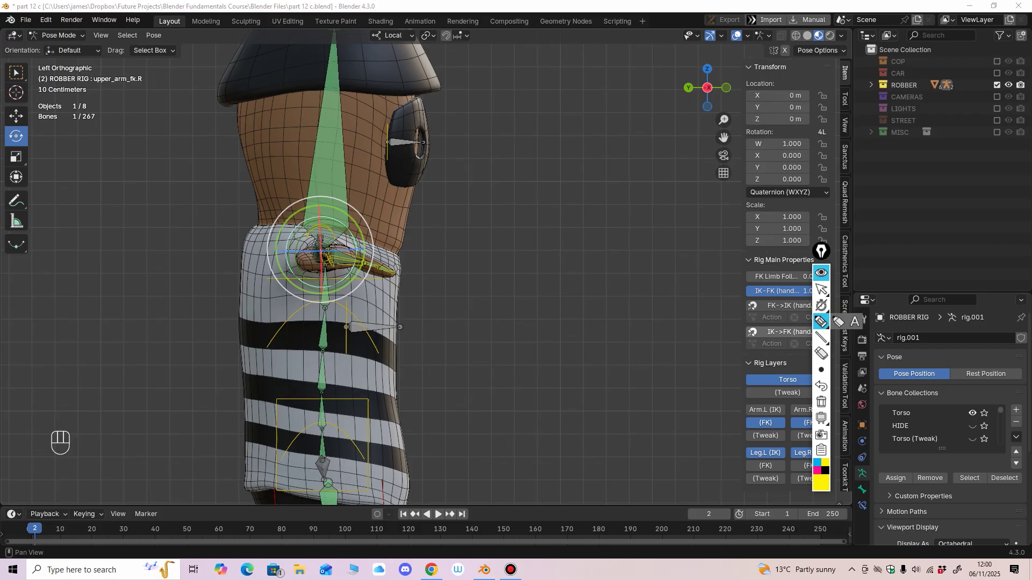
drag(296, 285, 366, 203)
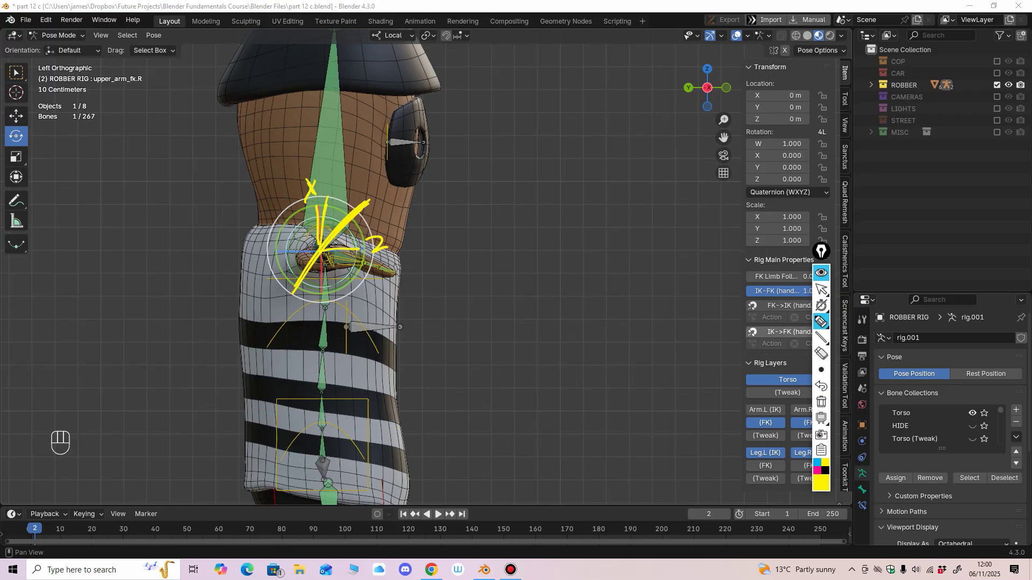
click(821, 353)
drag(379, 244, 310, 188)
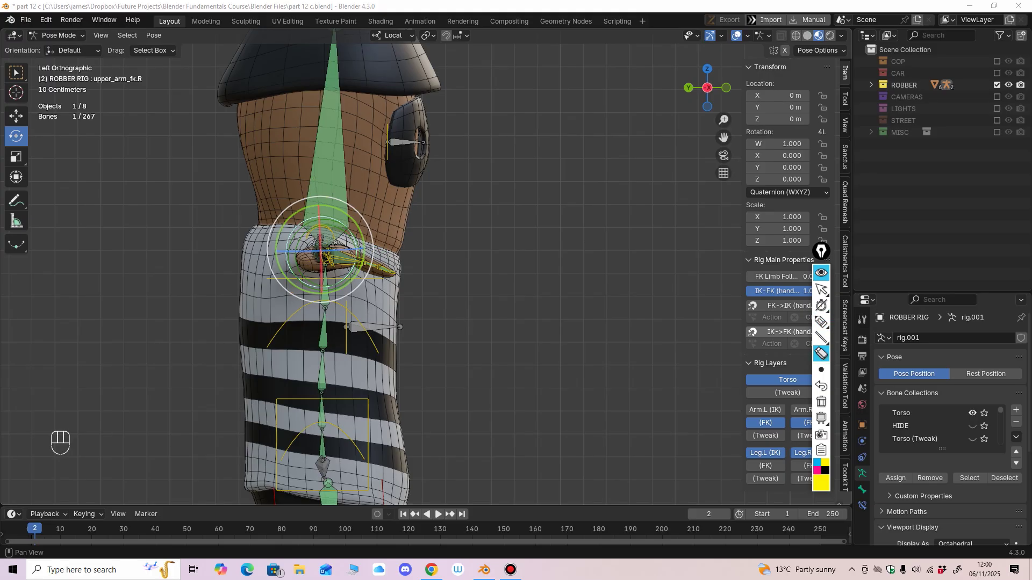
Step: Select the robber's right shoulder control, try rotating it from the front, and undo the rotation
scroll(565, 255, down, 2)
middle_drag(564, 255, 366, 264)
click(375, 263)
drag(361, 231, 374, 265)
key(ctrl+z)
scroll(375, 264, down, 2)
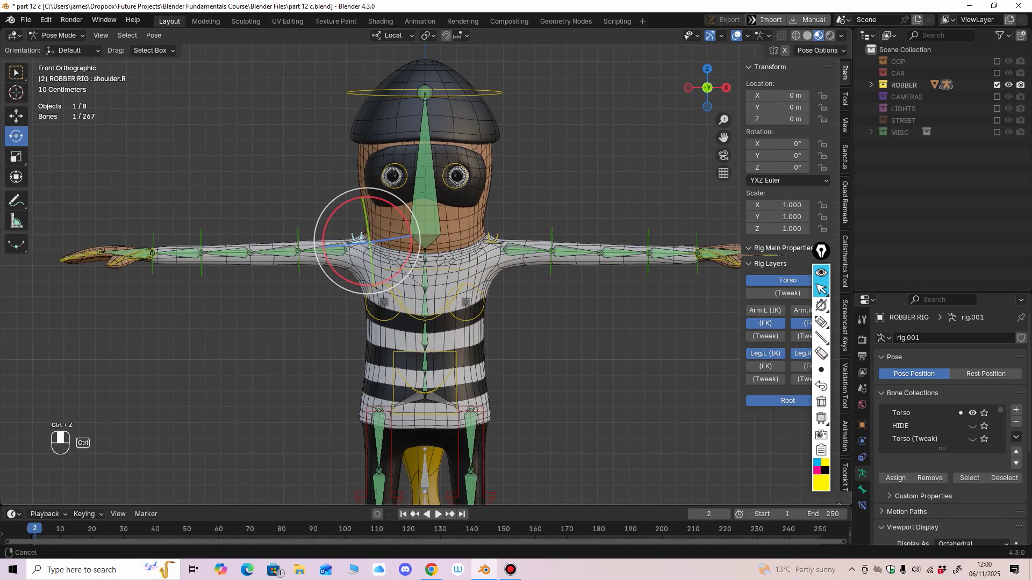
Step: Include the COP, CAR, CAMERAS, LIGHTS and STREET collections in the view layer while keeping MISC excluded
shift+middle_drag(374, 263, 364, 167)
ctrl+middle_drag(365, 168, 376, 193)
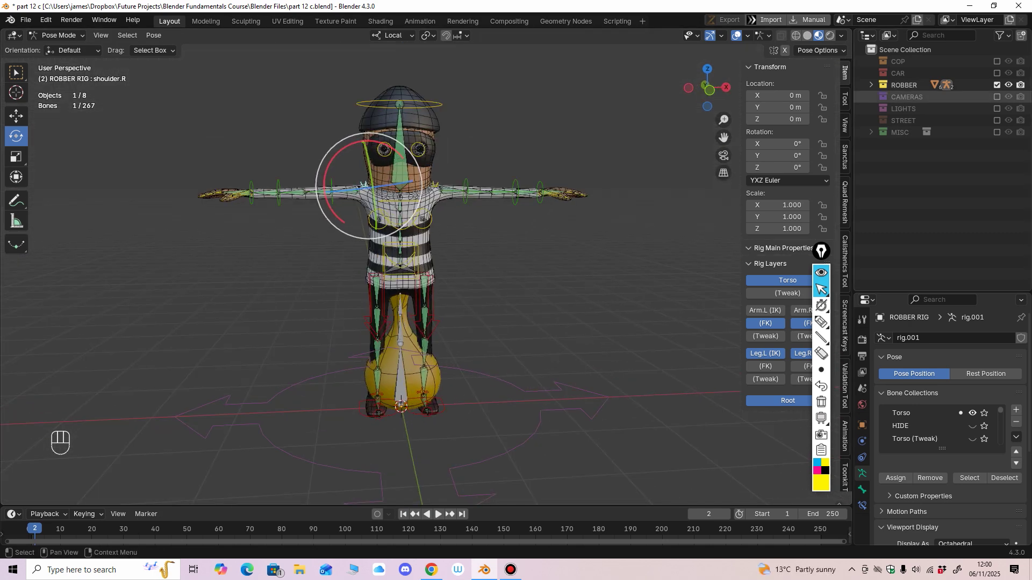
drag(997, 97, 997, 133)
drag(997, 73, 997, 61)
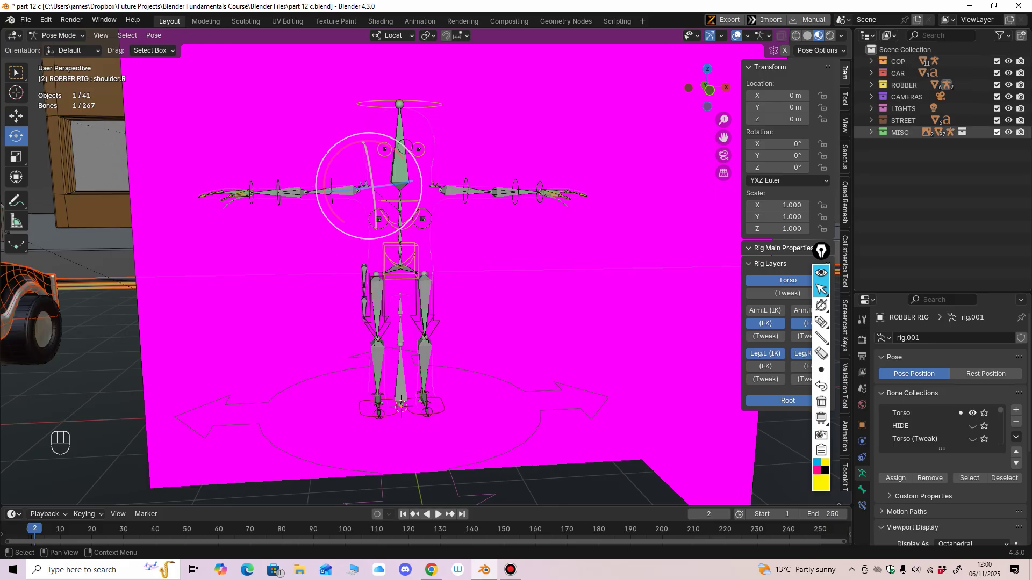
click(998, 132)
Step: Examine the full street scene with the bank, police car and robber from several angles
key(KP_1)
scroll(424, 231, down, 2)
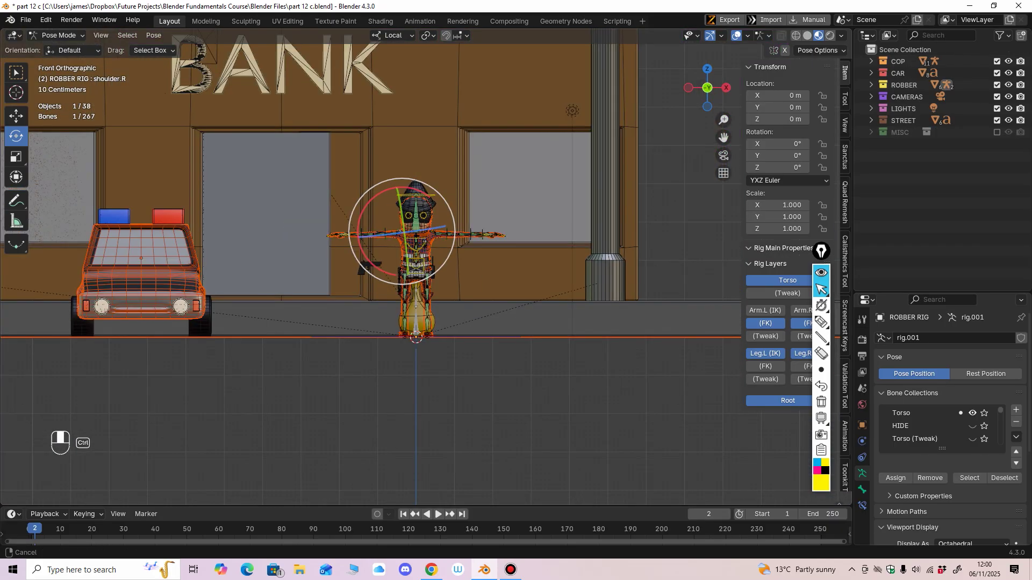
middle_drag(424, 231, 390, 241)
scroll(441, 263, down, 3)
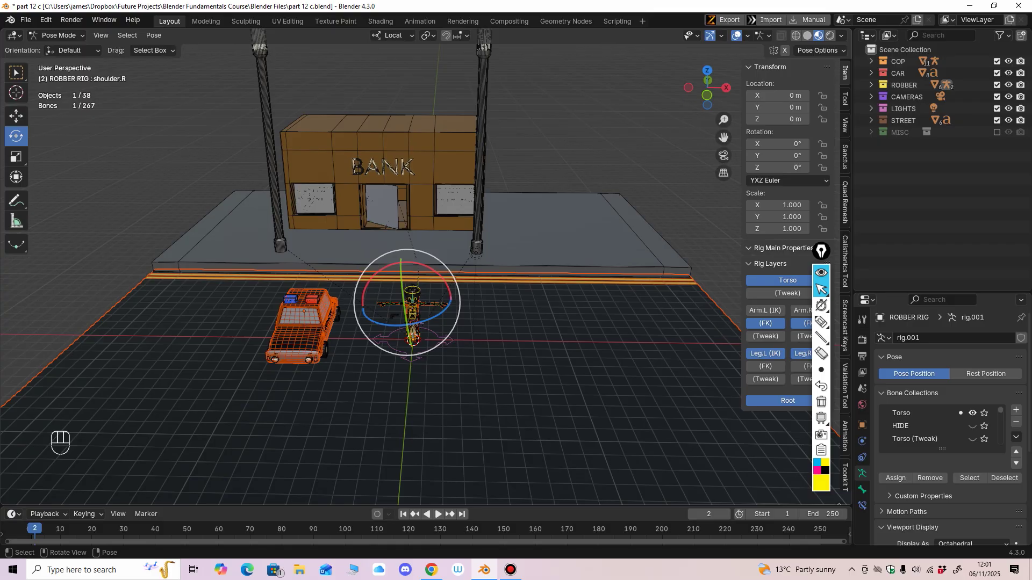
middle_drag(390, 241, 411, 258)
middle_drag(412, 258, 338, 236)
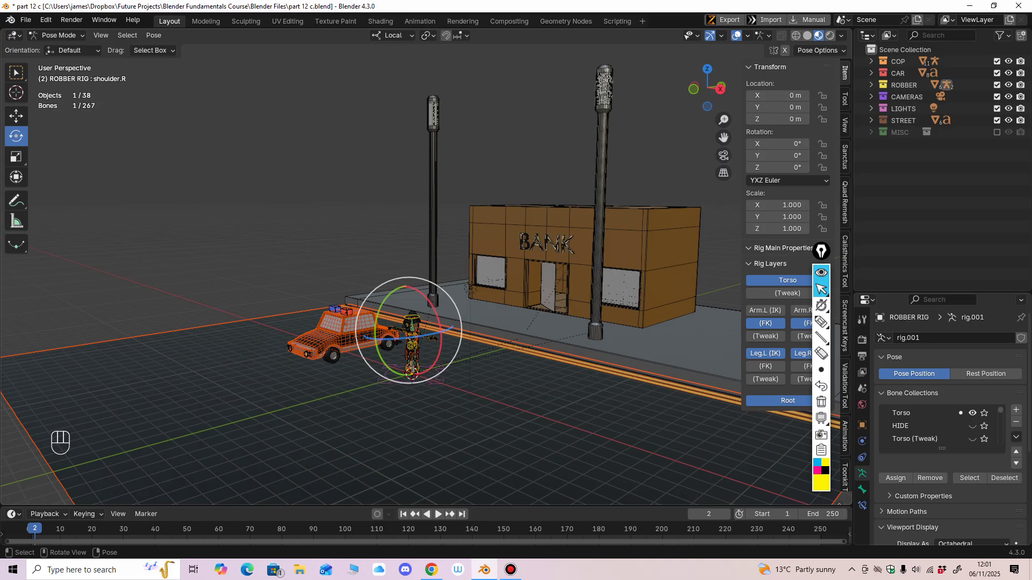
middle_drag(339, 235, 412, 309)
shift+middle_drag(411, 309, 392, 262)
Step: Switch to the Animation workspace, enlarge the camera view slightly, and open the scene's render properties
click(420, 21)
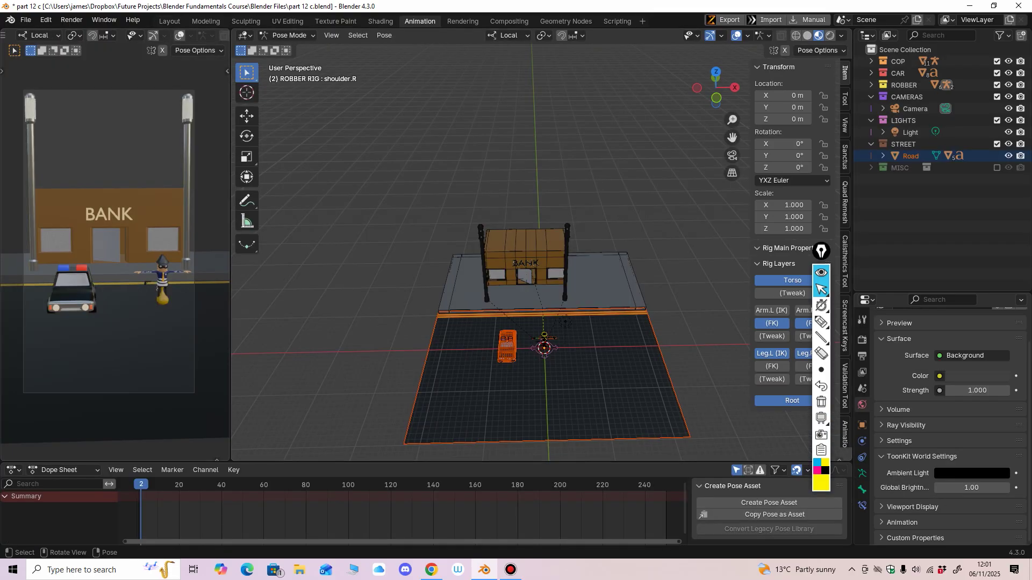
ctrl+middle_drag(103, 220, 102, 206)
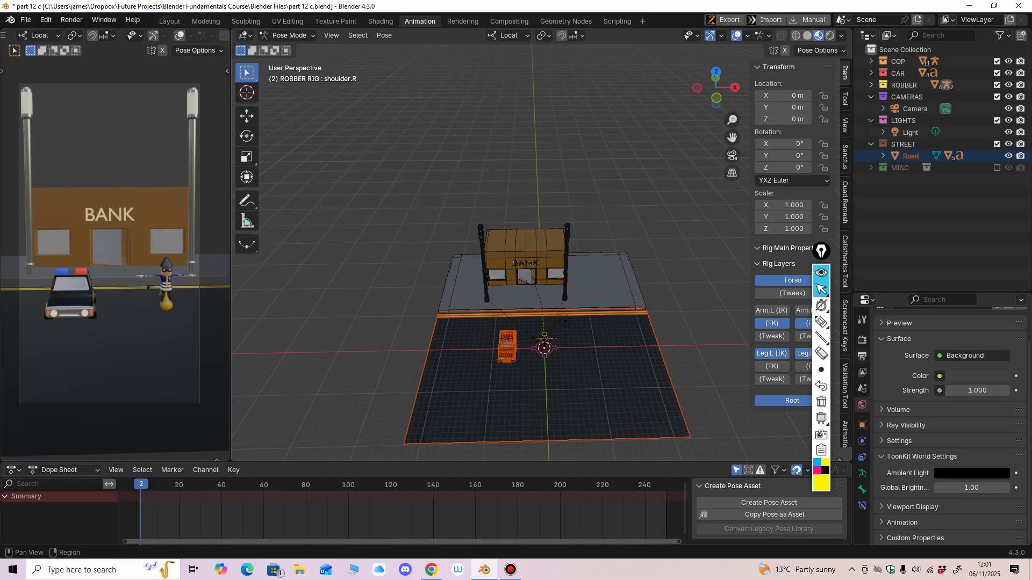
click(862, 356)
scroll(949, 411, up, 2)
click(862, 340)
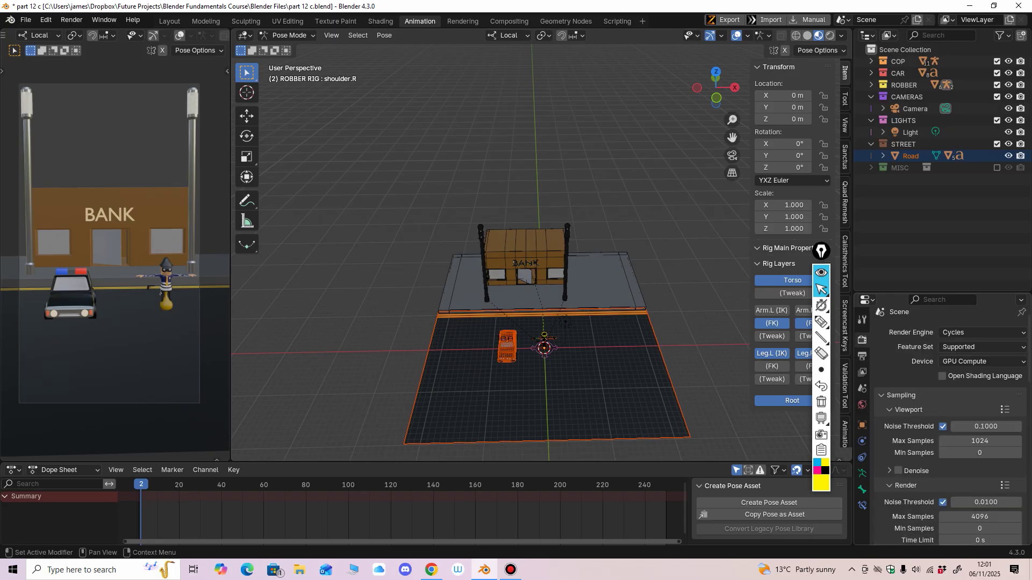
Step: Review the Cycles render engine and its viewport and render sampling settings
click(981, 333)
scroll(950, 425, down, 5)
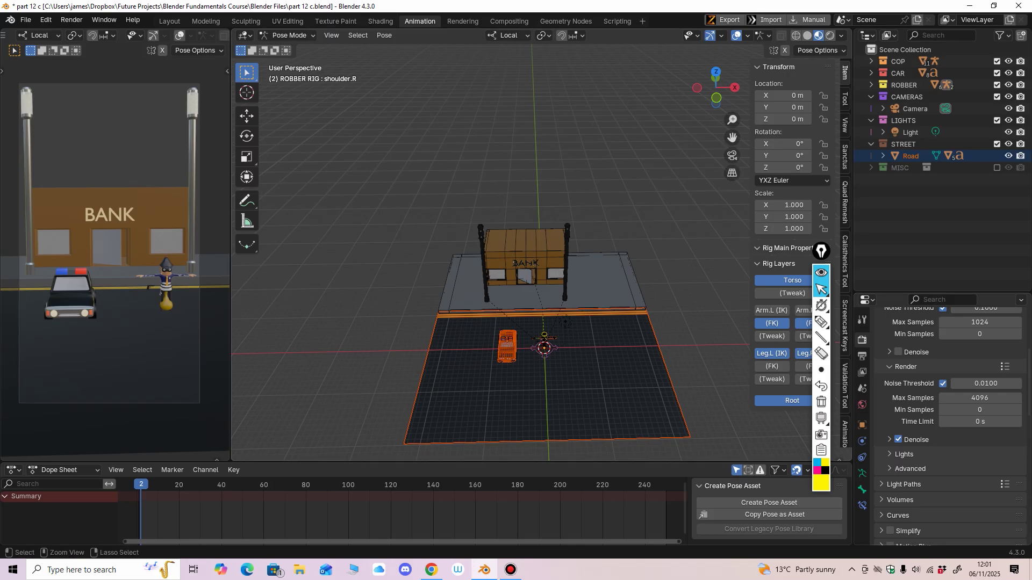
scroll(539, 247, up, 3)
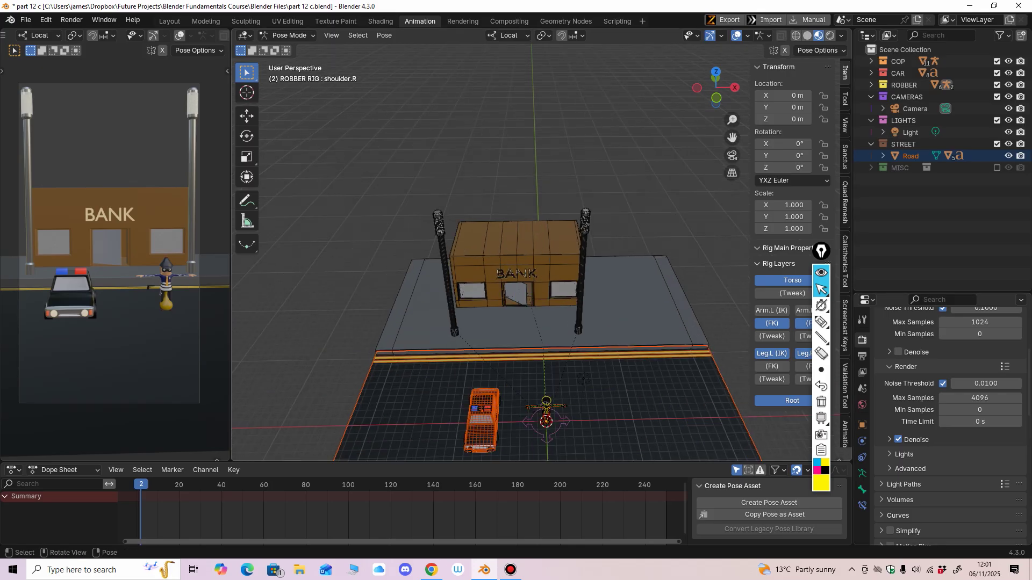
scroll(950, 430, up, 5)
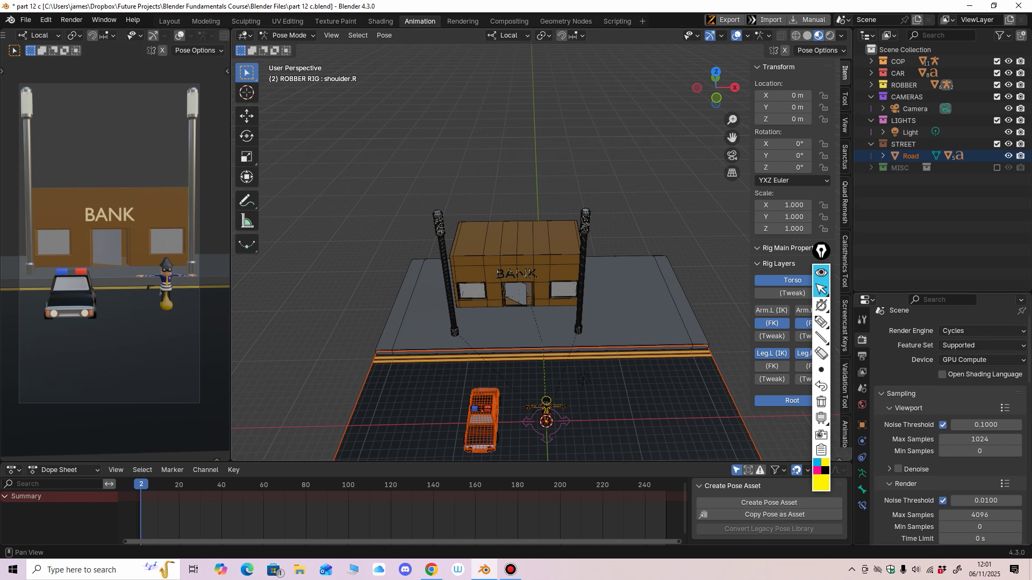
mouse_move(821, 337)
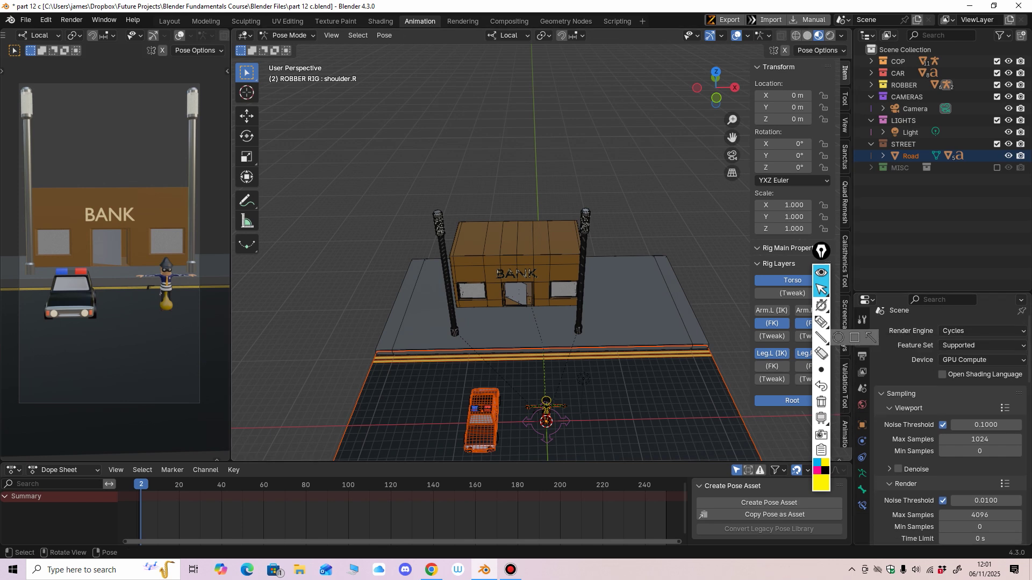
Step: Switch the camera view to rendered shading to preview the scene's lighting
scroll(115, 35, down, 3)
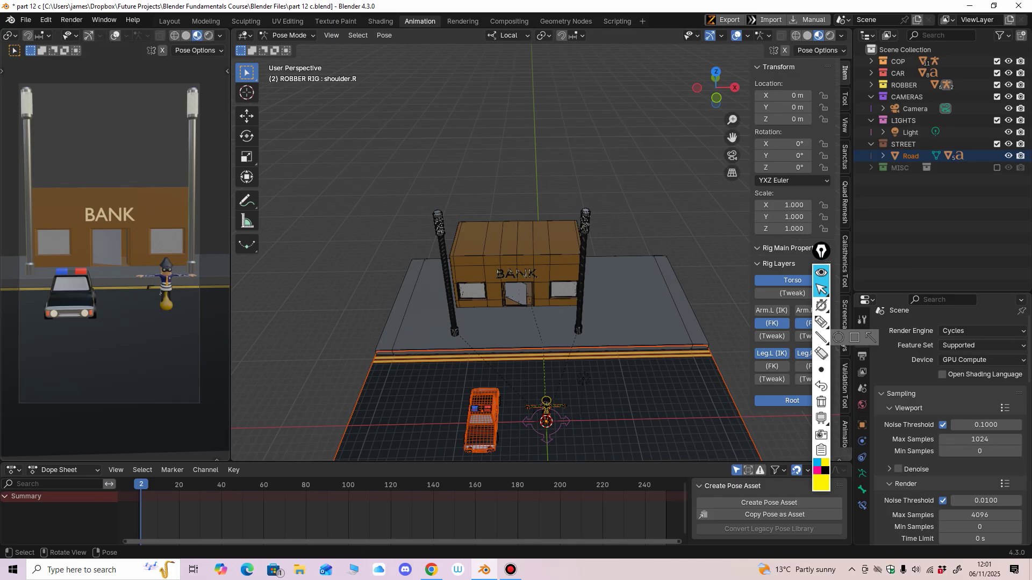
click(208, 35)
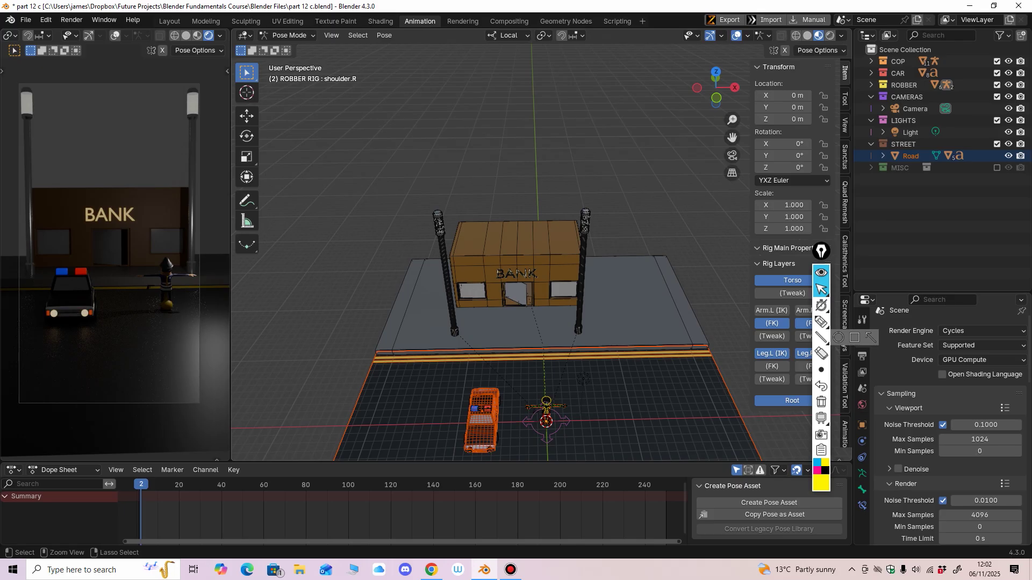
scroll(537, 290, down, 2)
middle_drag(538, 290, 485, 267)
scroll(484, 268, up, 2)
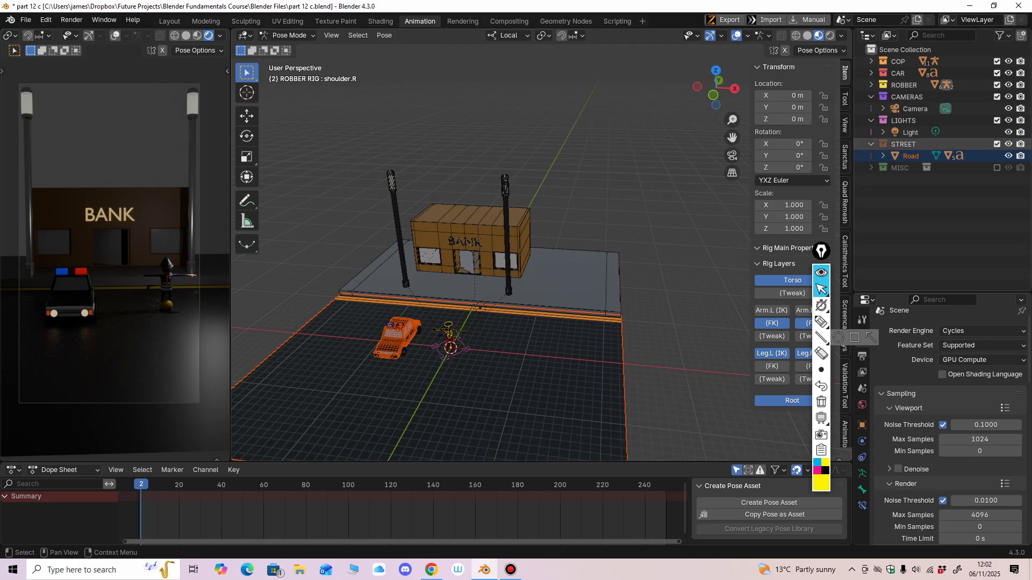
Step: Collapse the STREET collection, select the scene light, and change from Pose Mode to Object Mode in the front view
click(871, 144)
click(910, 133)
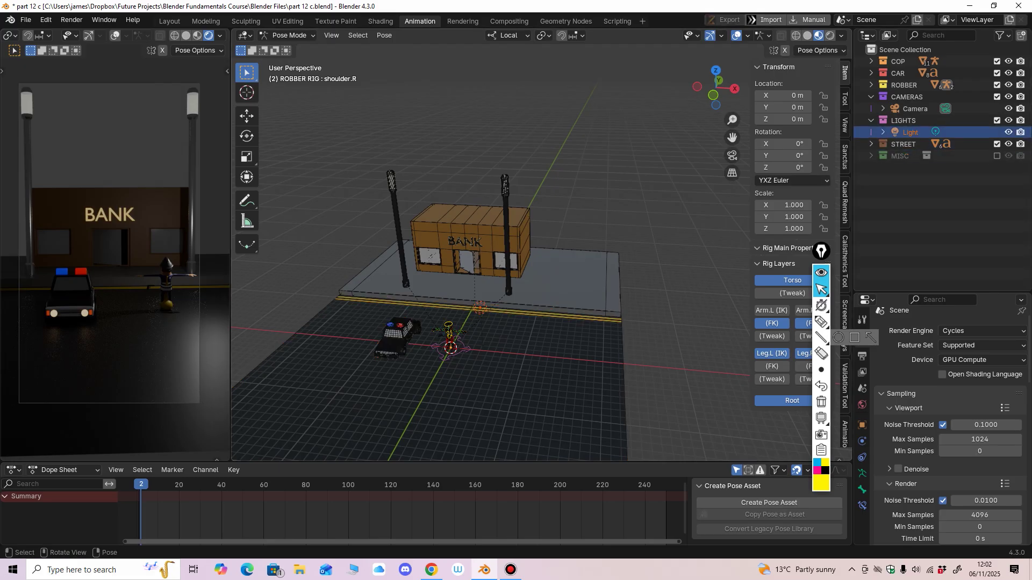
mouse_move(564, 301)
middle_down()
mouse_move(580, 284)
mouse_move(579, 306)
middle_up()
key(KP_1)
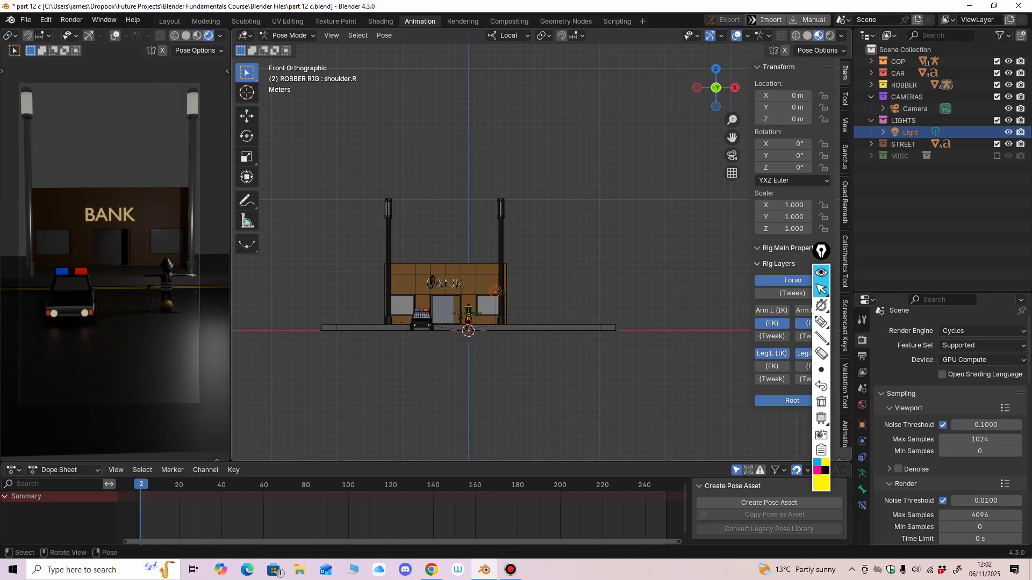
scroll(543, 244, up, 3)
click(289, 35)
click(282, 55)
shift+middle_drag(499, 301, 535, 258)
ctrl+middle_drag(535, 258, 535, 227)
click(548, 269)
click(483, 294)
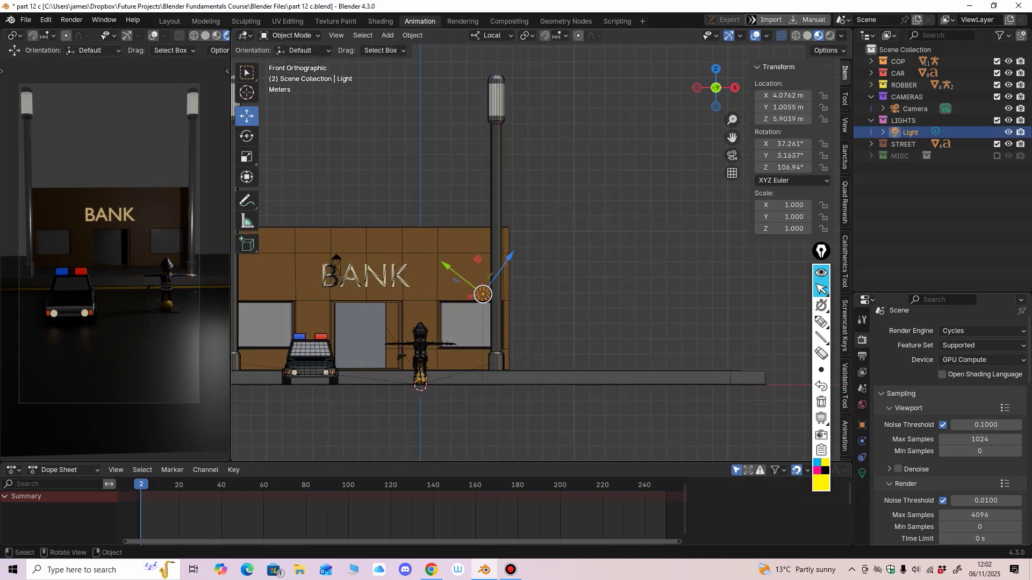
Step: Set the transform orientation to Global and open the selected light's data properties
click(492, 35)
click(468, 73)
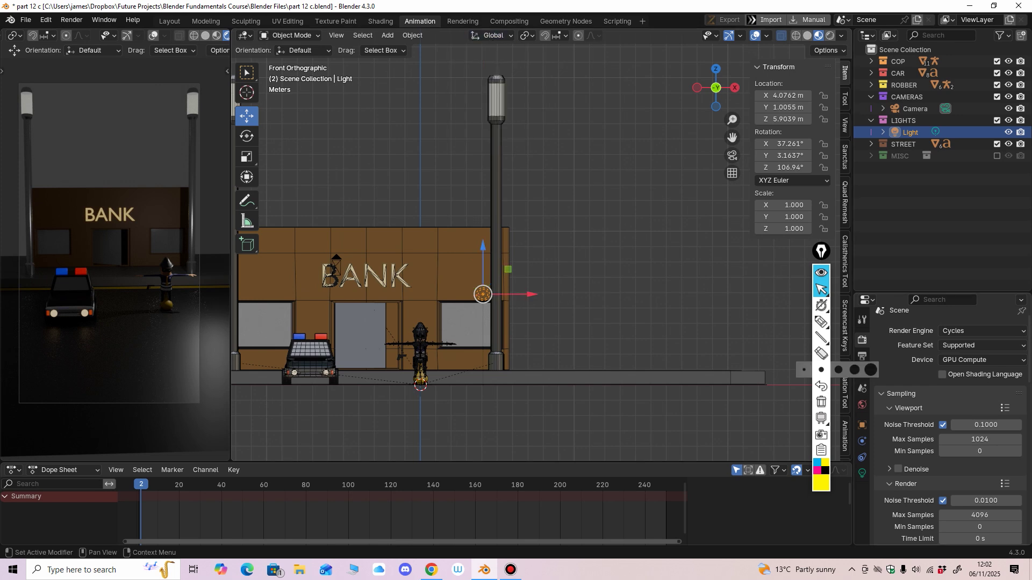
click(862, 474)
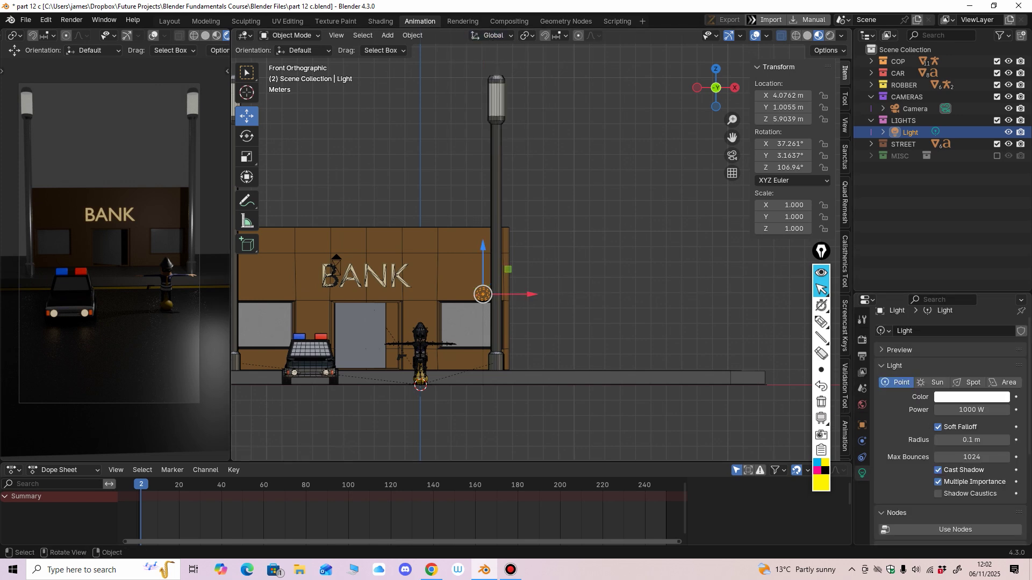
Step: Raise the light to street-lamp height at about Z 18.8 m and move it back to about Y 13.4 m
shift+middle_drag(537, 237, 566, 302)
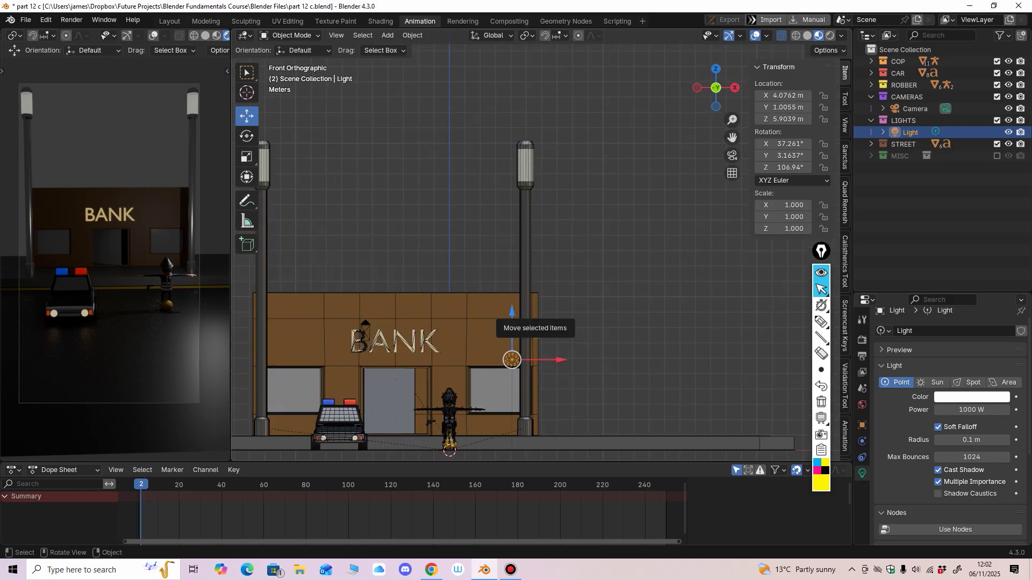
drag(512, 320, 512, 122)
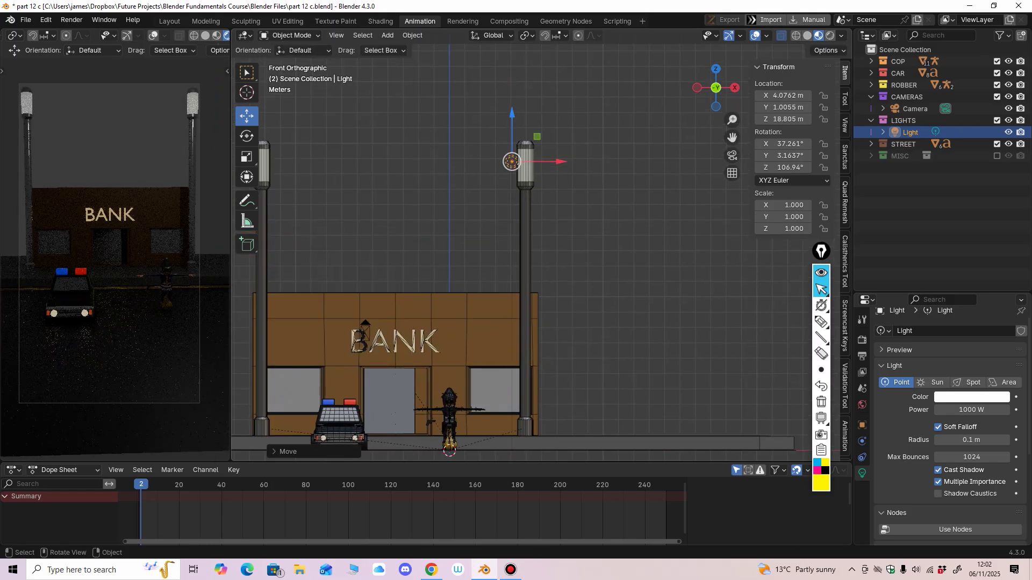
middle_drag(512, 129, 410, 144)
key(KP_3)
drag(367, 161, 559, 162)
Step: Centre the light inside the lamp head at about X 4.94 m, Y 13.47 m and Z 18.59 m
middle_drag(559, 162, 658, 174)
scroll(512, 162, up, 6)
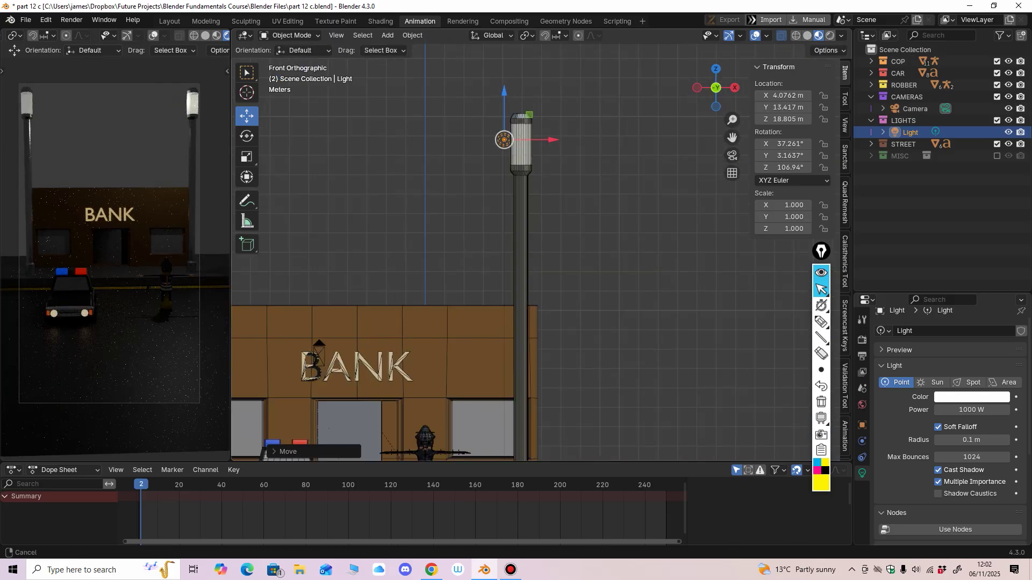
drag(515, 191, 548, 192)
middle_drag(548, 191, 438, 207)
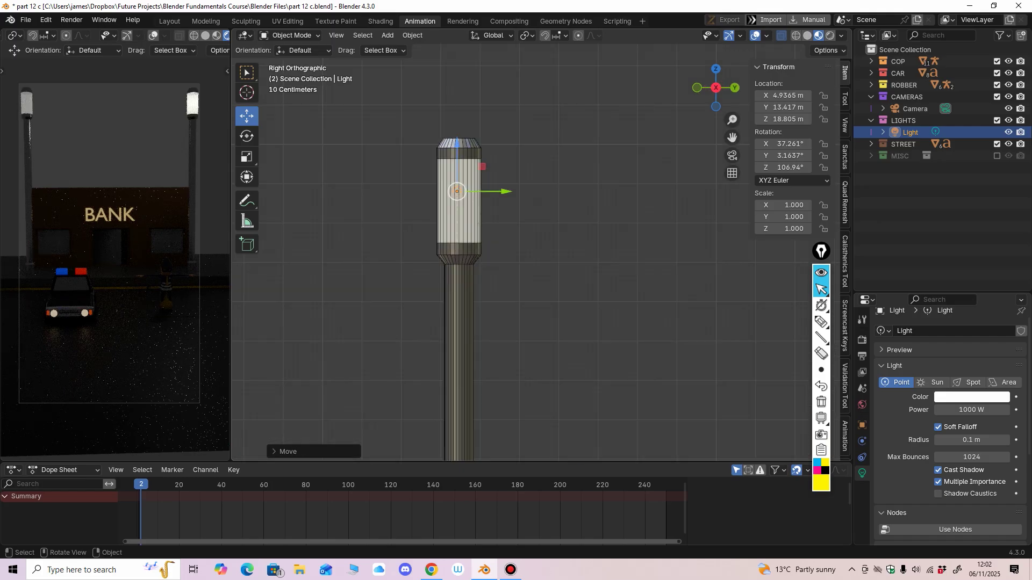
drag(457, 144, 457, 154)
drag(505, 201, 508, 201)
drag(459, 154, 459, 152)
click(821, 322)
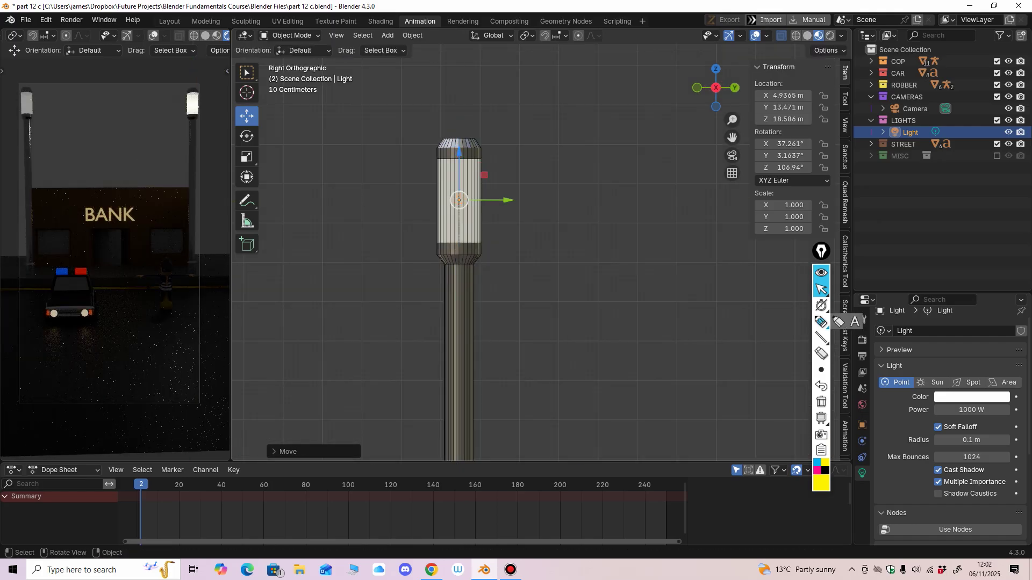
drag(477, 194, 571, 143)
drag(433, 201, 330, 165)
drag(456, 216, 433, 308)
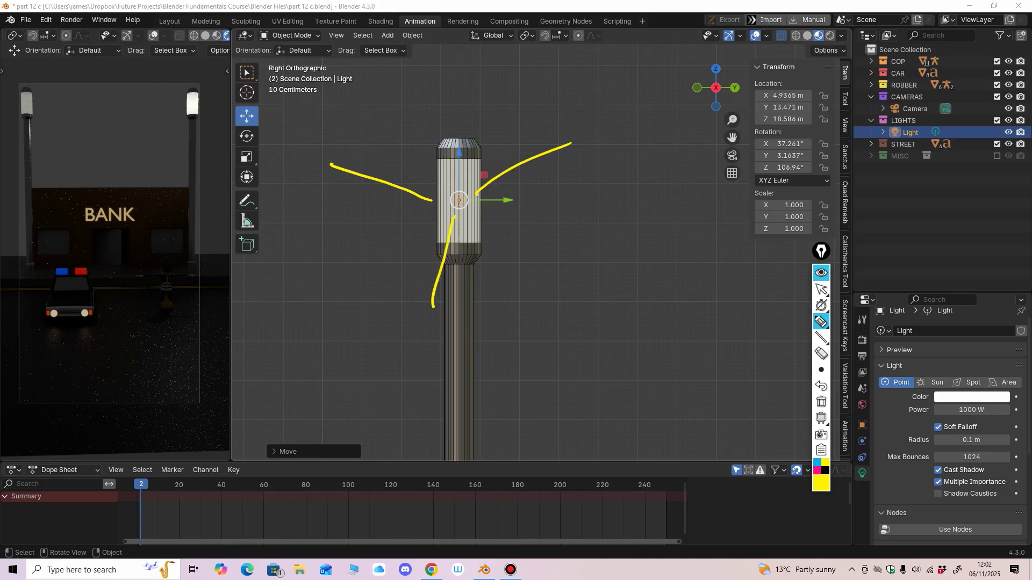
mouse_move(441, 192)
mouse_down()
mouse_move(395, 128)
mouse_move(411, 127)
mouse_up()
drag(424, 287, 447, 296)
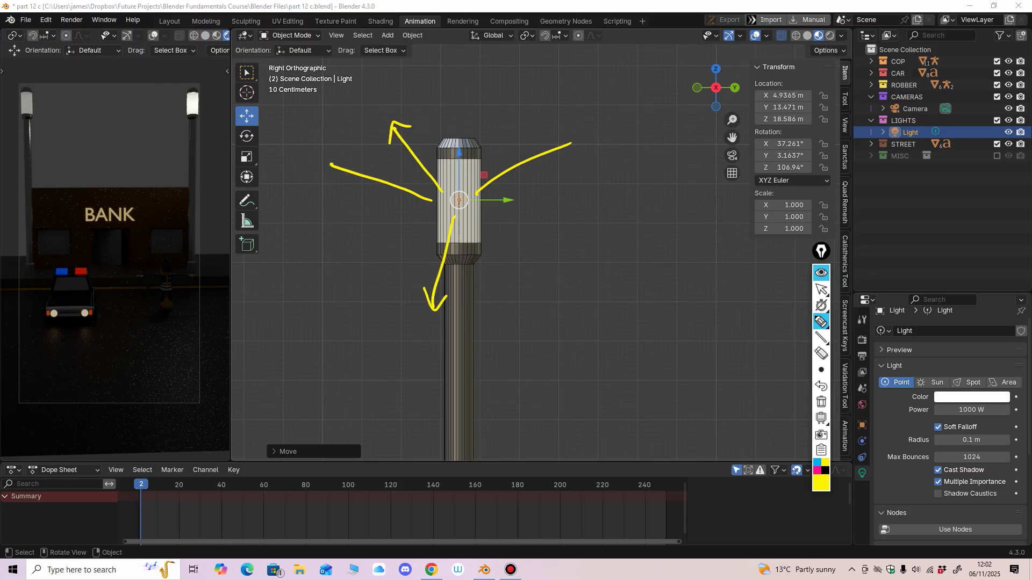
drag(525, 337, 533, 351)
drag(534, 342, 541, 350)
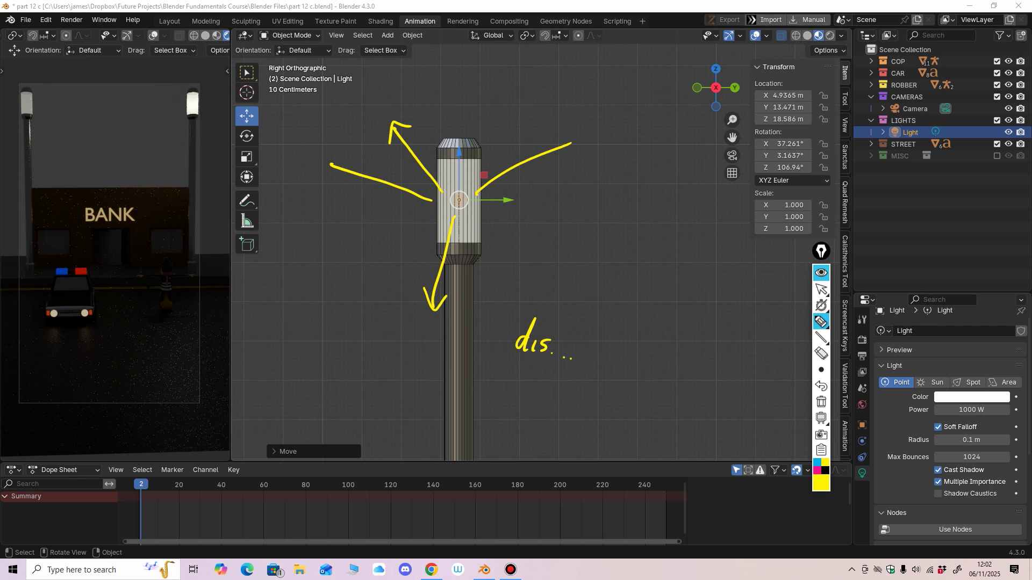
drag(345, 154, 336, 182)
drag(546, 141, 567, 154)
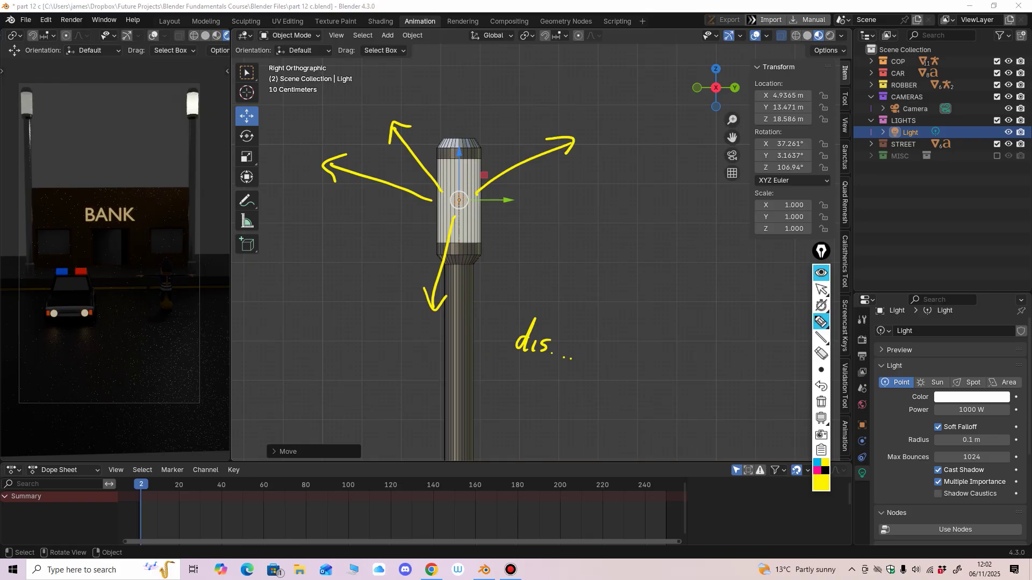
mouse_move(626, 166)
mouse_down()
mouse_move(647, 248)
mouse_move(710, 242)
mouse_up()
mouse_move(635, 177)
mouse_down()
mouse_move(709, 237)
mouse_move(697, 239)
mouse_move(569, 144)
mouse_move(331, 175)
mouse_move(546, 346)
mouse_up()
click(822, 354)
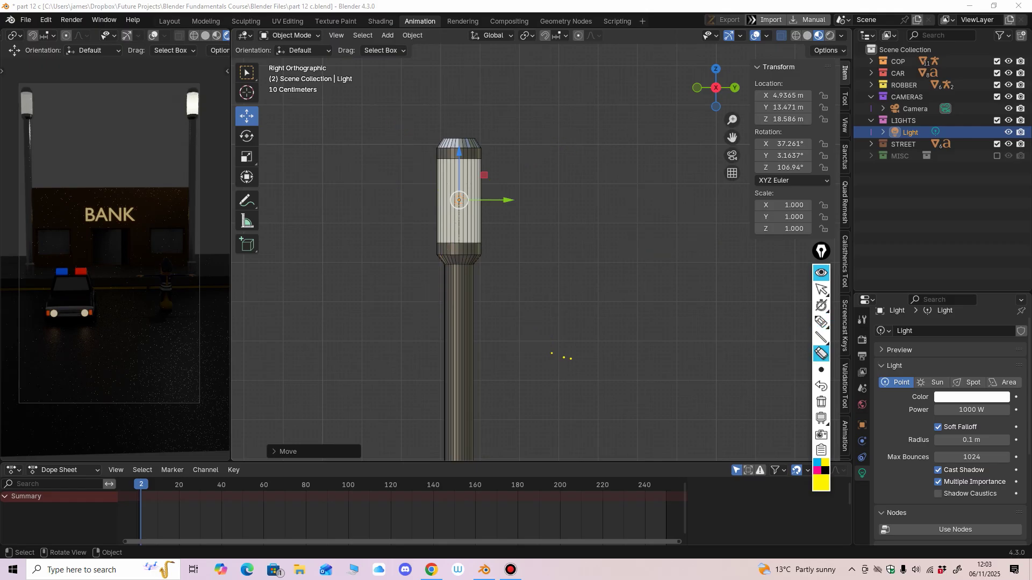
click(821, 289)
Step: Nudge the light along Y to about 13.51 m inside the lamp head, and return to the front view
scroll(537, 253, down, 4)
ctrl+middle_drag(530, 258, 530, 215)
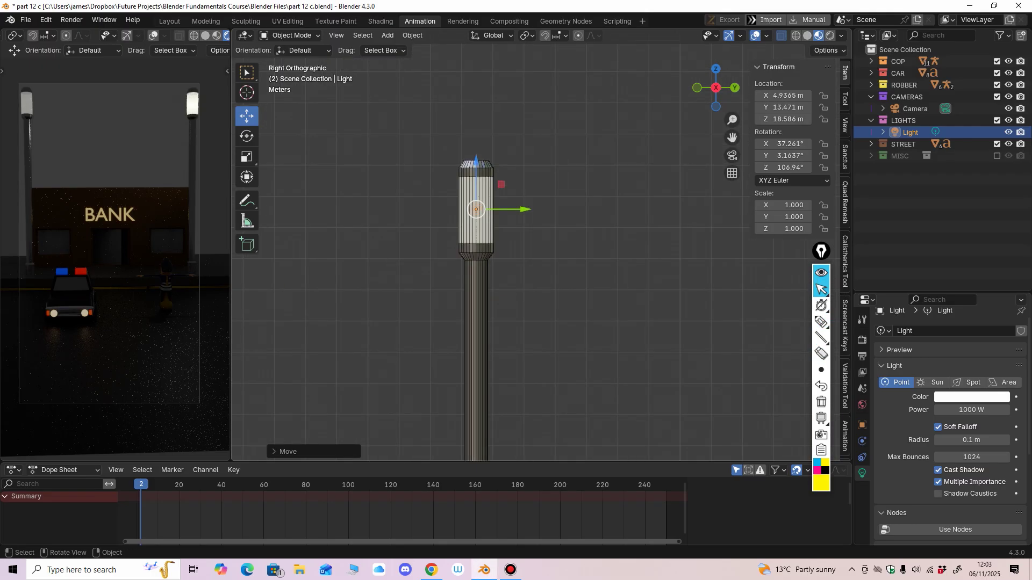
drag(525, 209, 525, 210)
ctrl+middle_drag(526, 215, 527, 253)
middle_drag(527, 253, 618, 258)
key(KP_1)
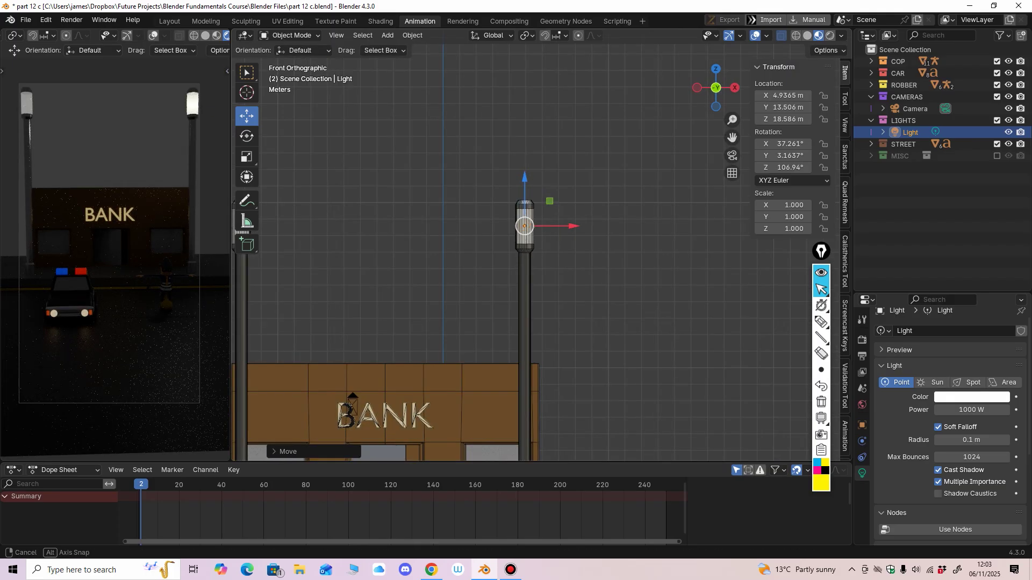
Step: Set the lamp light's radius to 10 m and its power to 2500 W
shift+middle_drag(538, 258, 563, 246)
scroll(591, 193, up, 4)
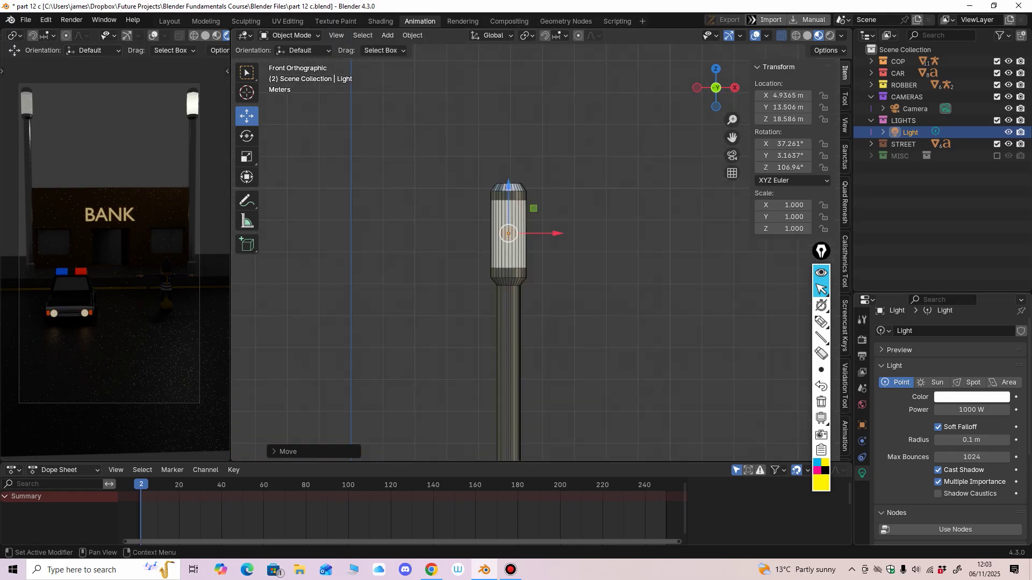
double_click(970, 439)
text(10)
key(Return)
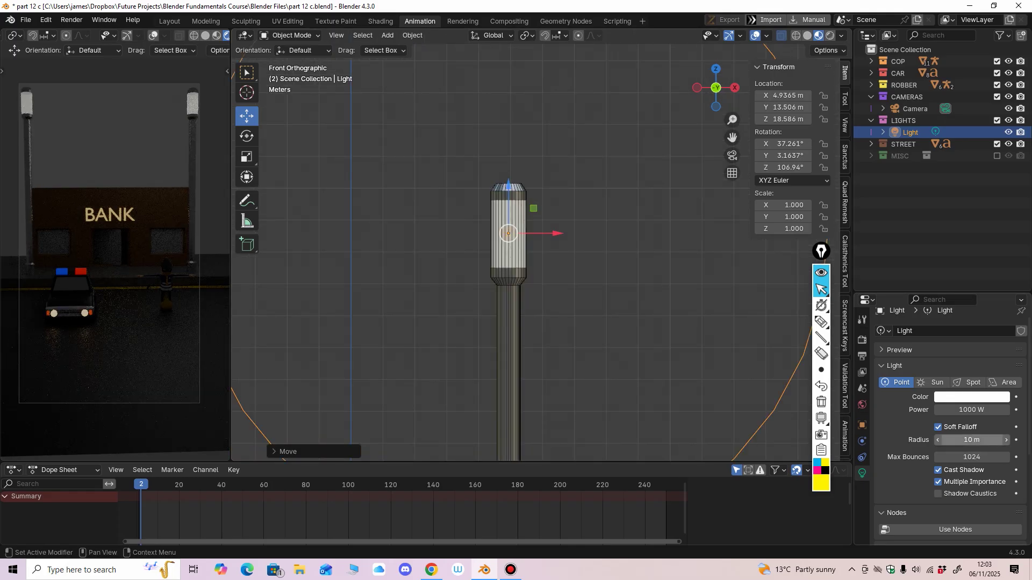
ctrl+middle_drag(537, 231, 537, 273)
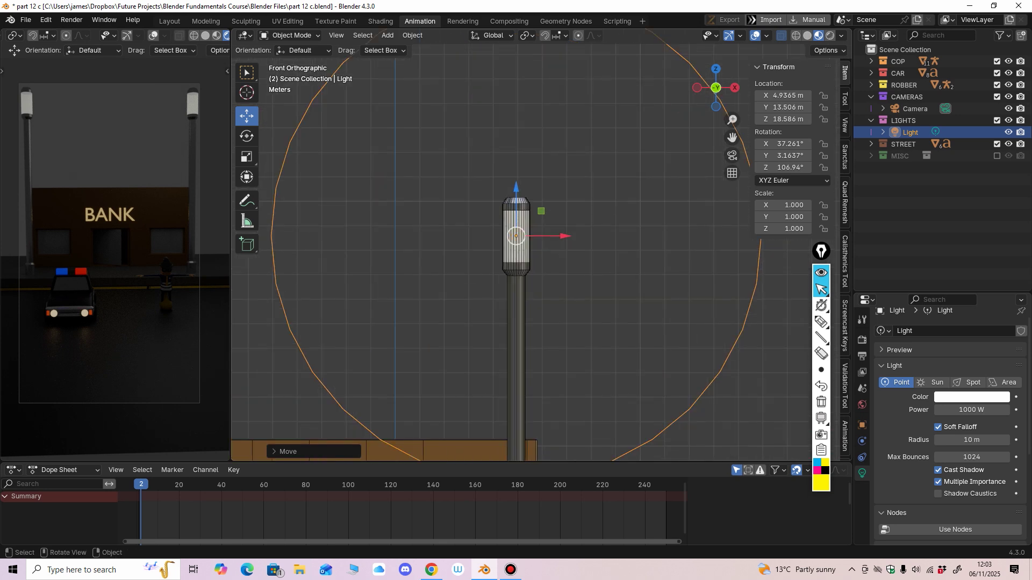
double_click(972, 410)
text(25-)
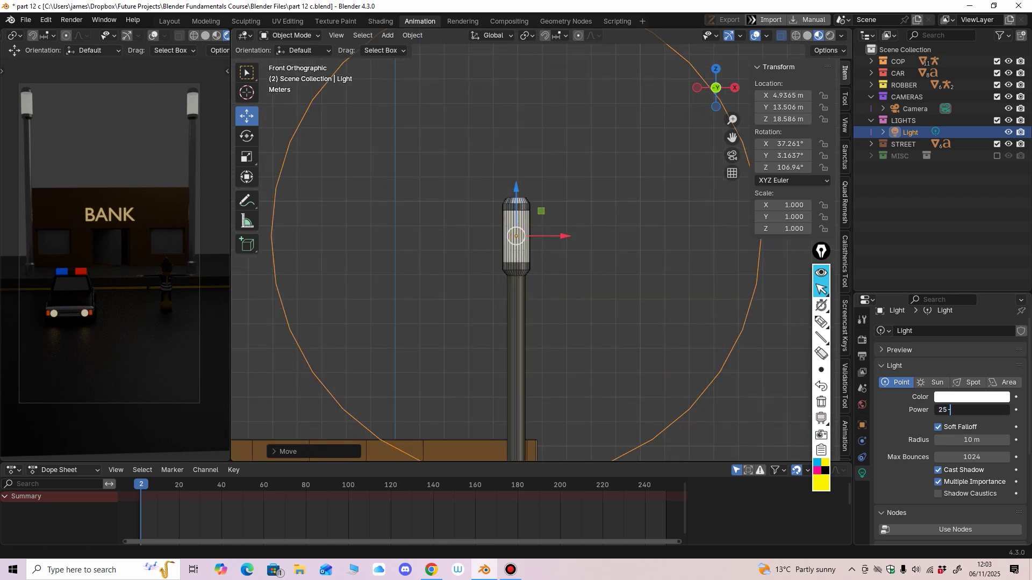
key(BackSpace)
text(00)
key(Return)
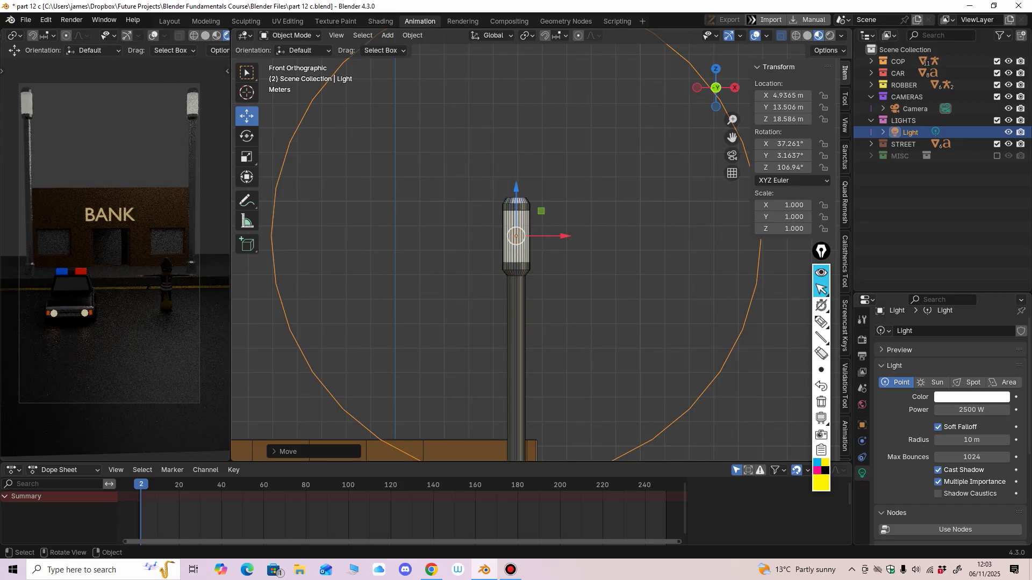
Step: Duplicate the lamp light, move the copy along X to about -12.09 m inside the other street lamp, and check its alignment
scroll(541, 244, down, 5)
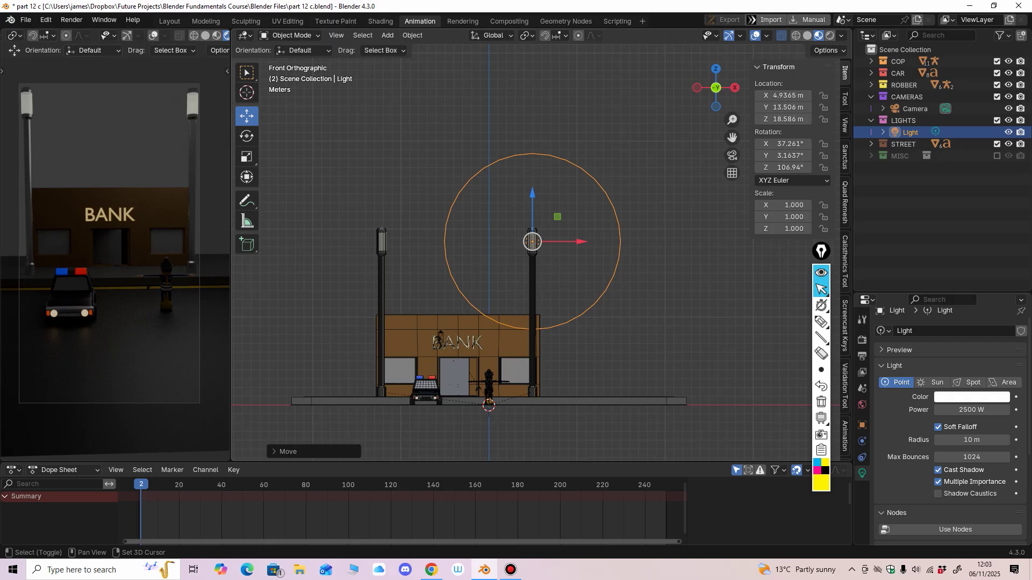
key(shift+d)
click(551, 214)
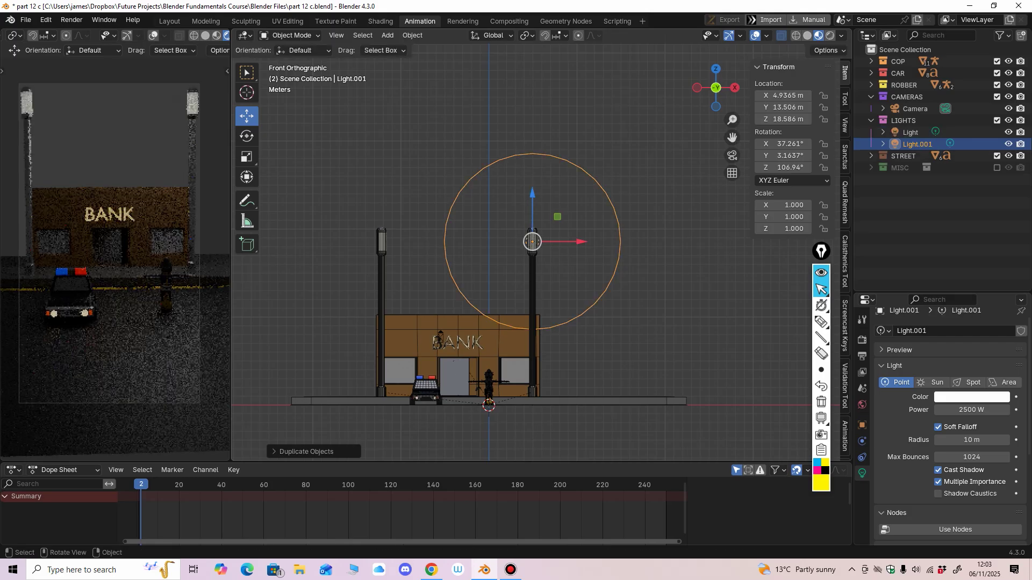
drag(581, 242, 431, 242)
middle_drag(484, 269, 476, 303)
key(ctrl+KP_3)
shift+middle_drag(516, 258, 470, 275)
ctrl+middle_drag(470, 274, 470, 180)
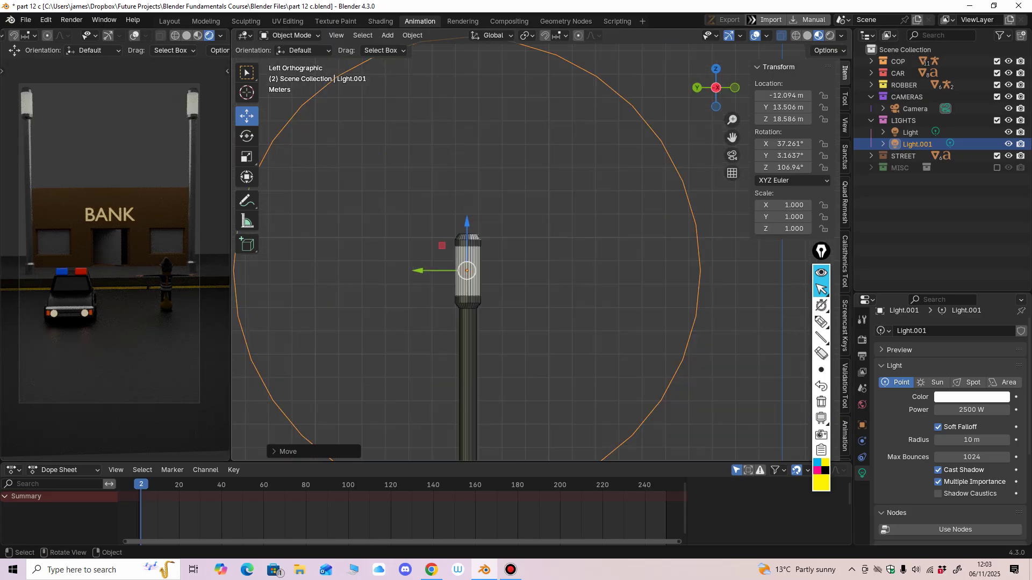
middle_drag(484, 237, 462, 312)
key(KP_1)
shift+middle_drag(462, 269, 511, 259)
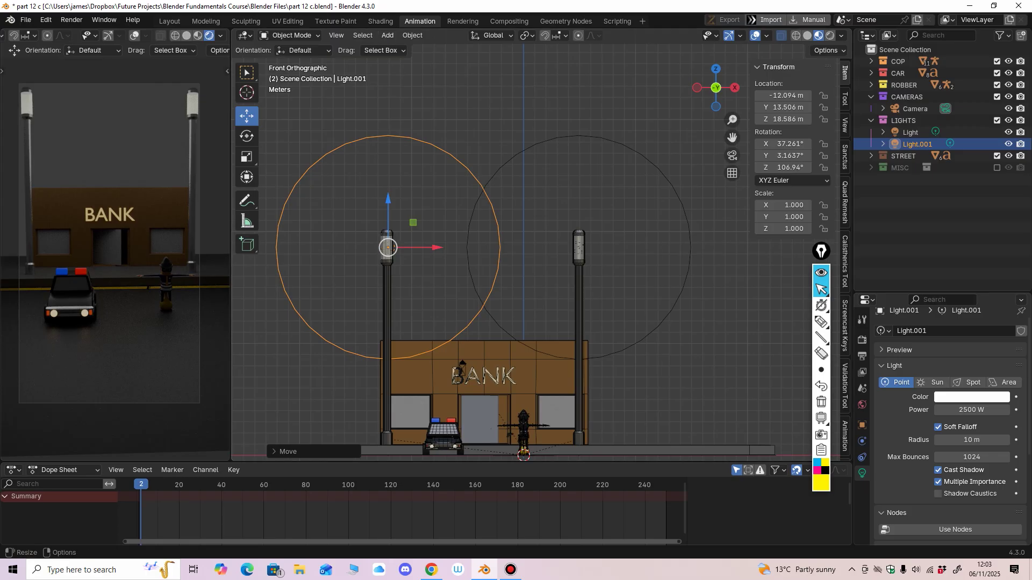
Step: In the Shading workspace, darken the World background colour to near black and set its strength to 0
click(380, 21)
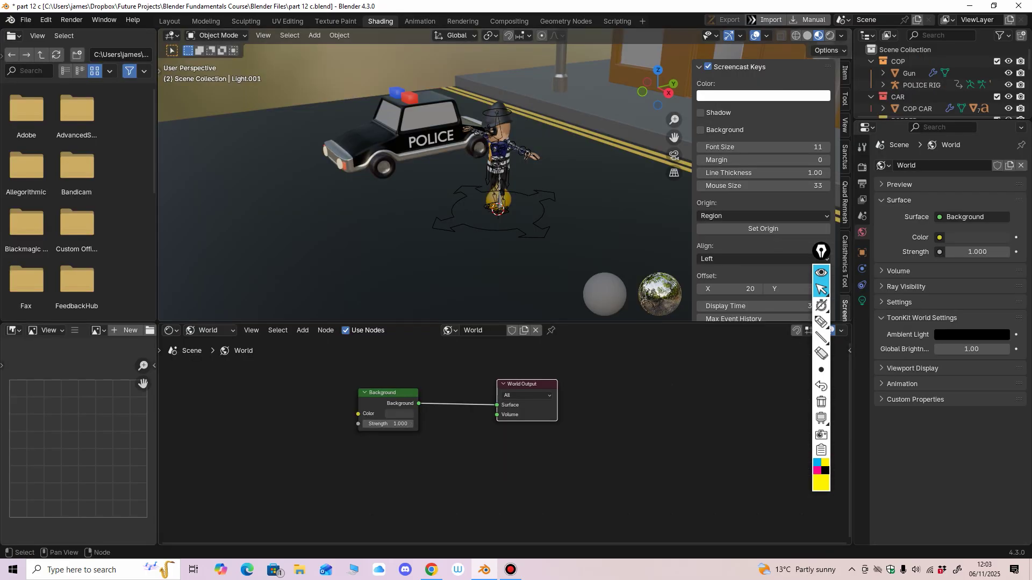
scroll(504, 441, up, 2)
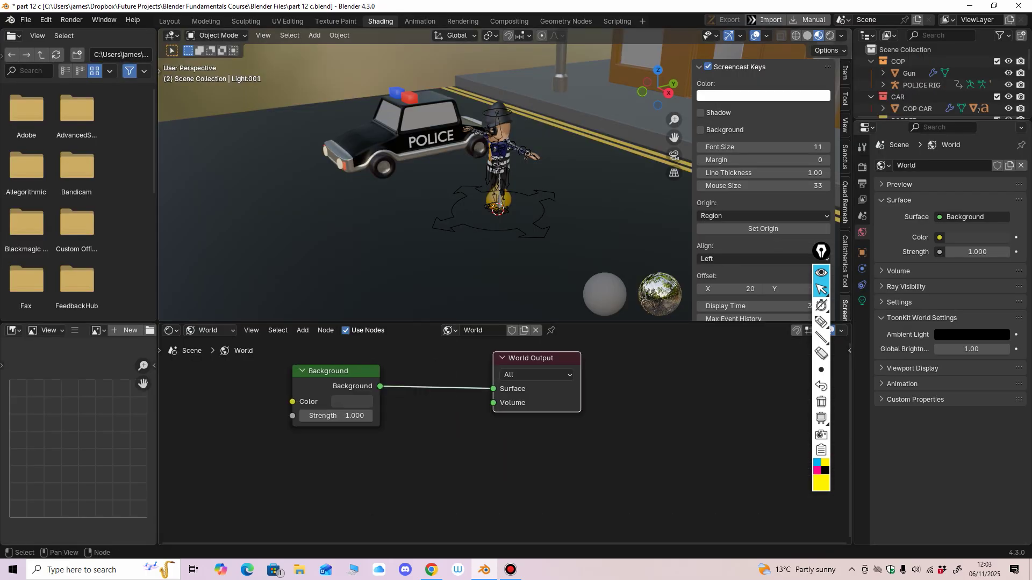
click(352, 402)
drag(445, 271, 445, 293)
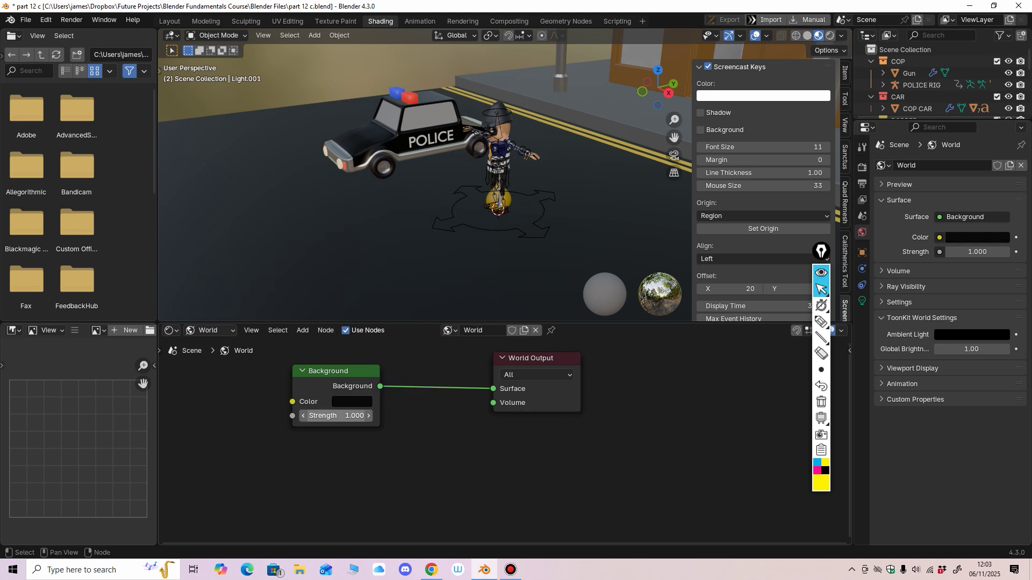
click(336, 415)
text(0)
key(Return)
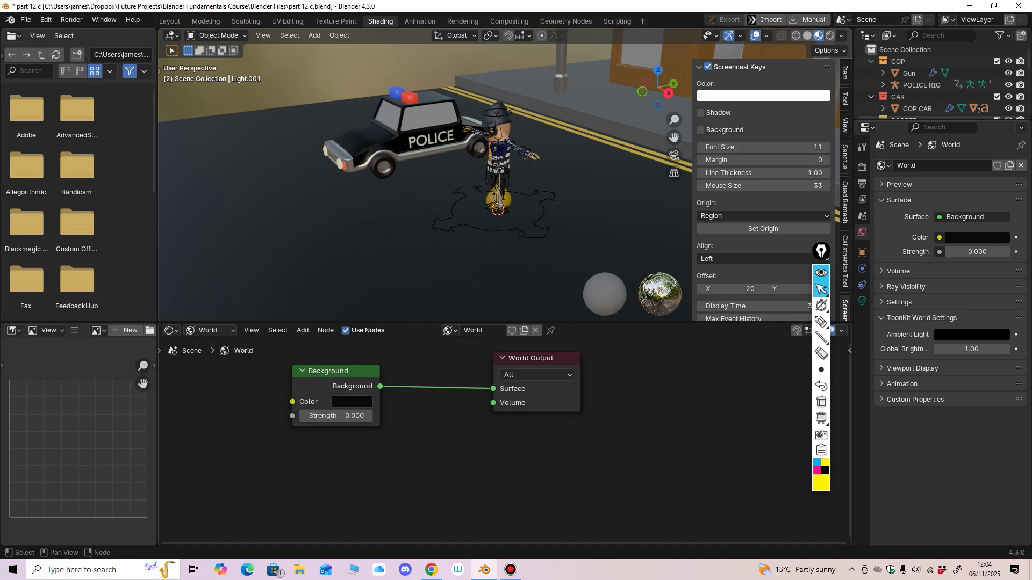
Step: Set the shader editor back to Object shading and return to the Animation workspace
click(209, 330)
click(215, 360)
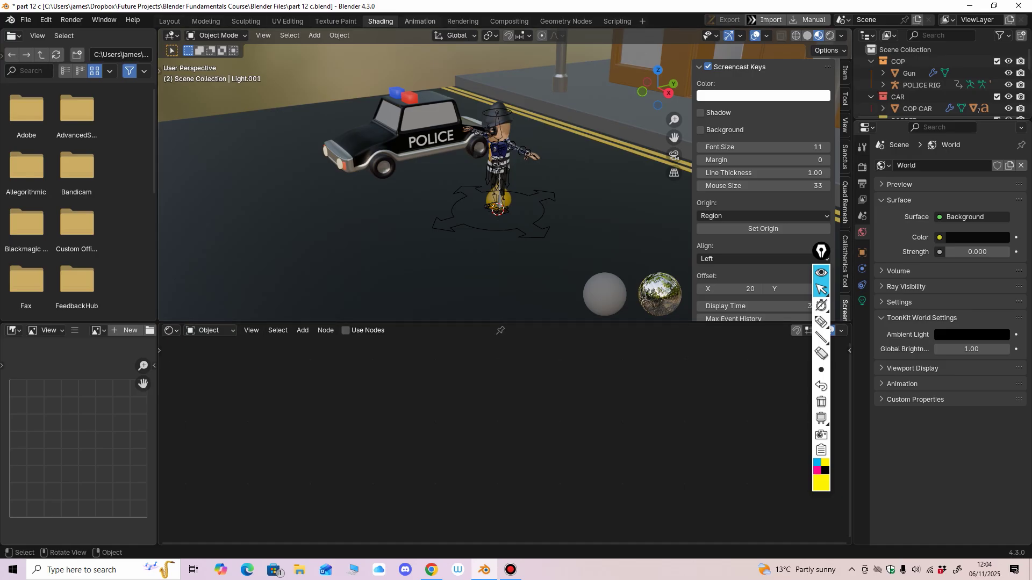
click(420, 21)
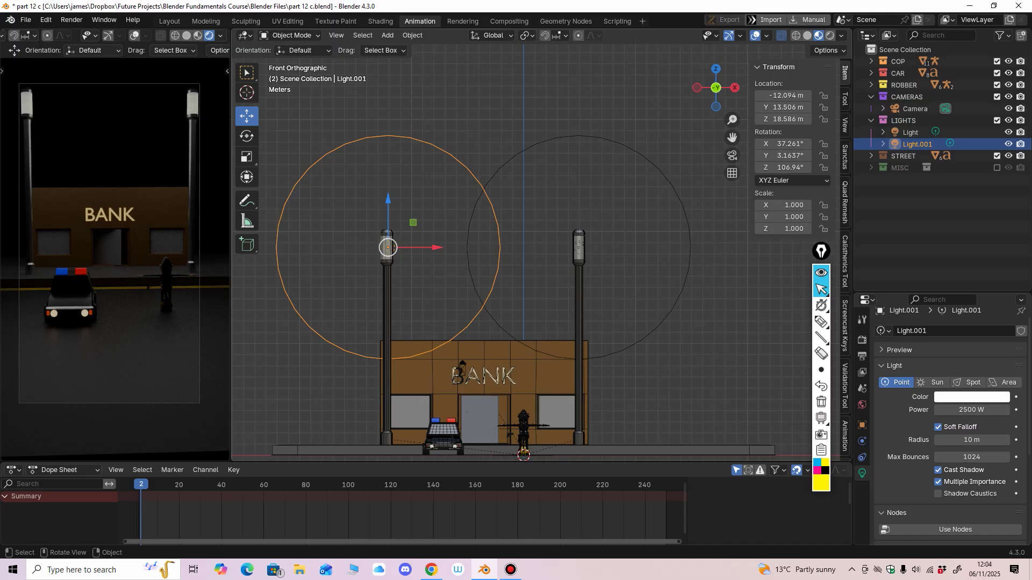
Step: Select the BANK text on the building and set its material's emission strength to 5
mouse_move(537, 245)
ctrl+middle_down()
mouse_move(537, 306)
mouse_move(538, 265)
ctrl+middle_up()
shift+middle_drag(537, 264, 535, 202)
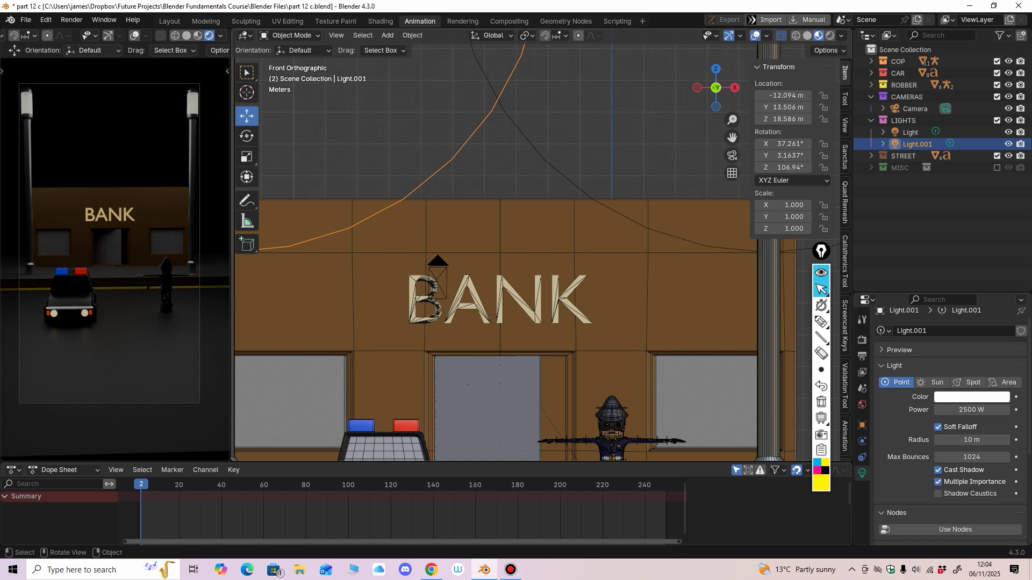
click(428, 299)
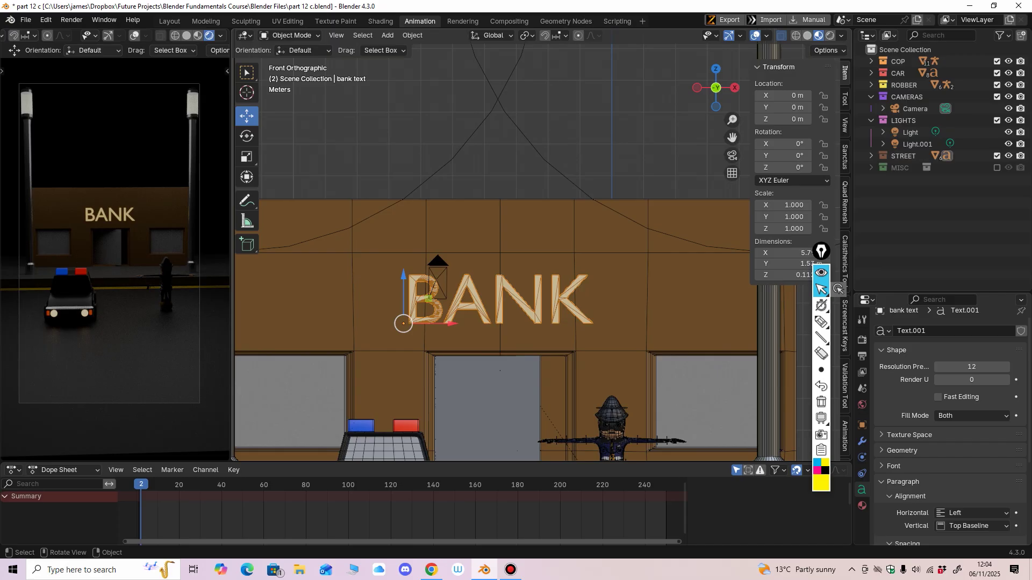
scroll(950, 424, down, 6)
click(862, 506)
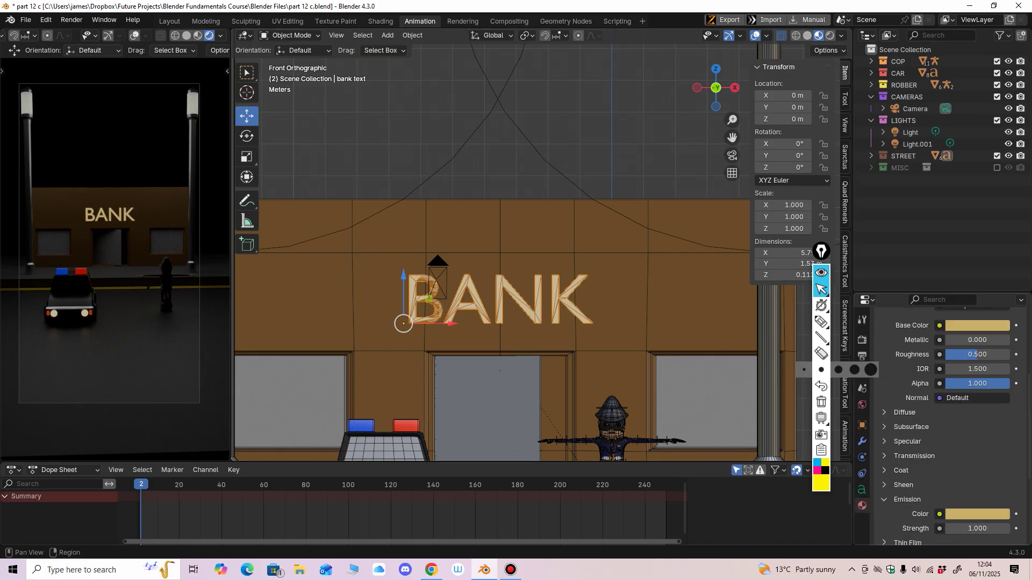
scroll(950, 425, down, 4)
click(972, 449)
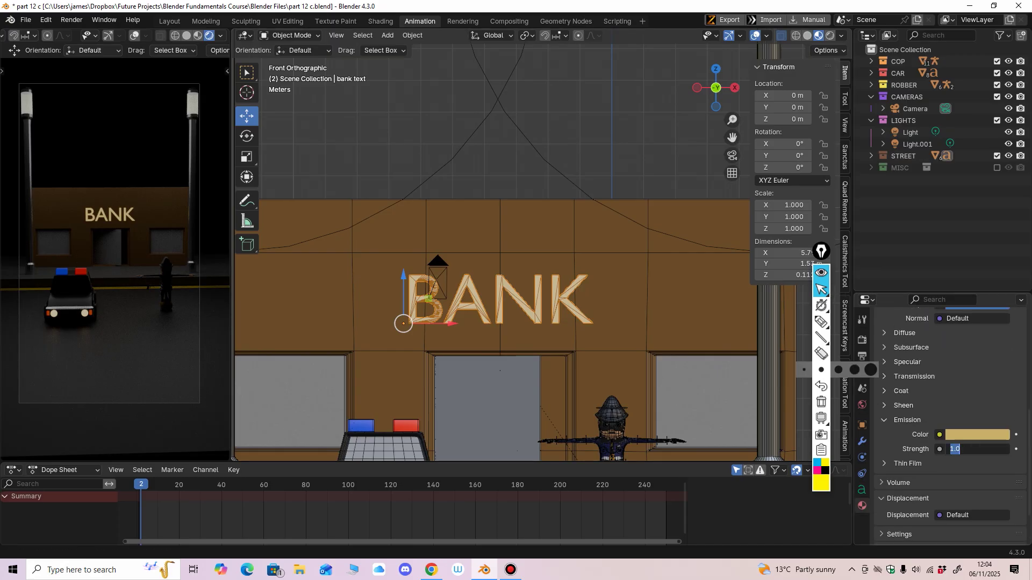
text(5)
key(Return)
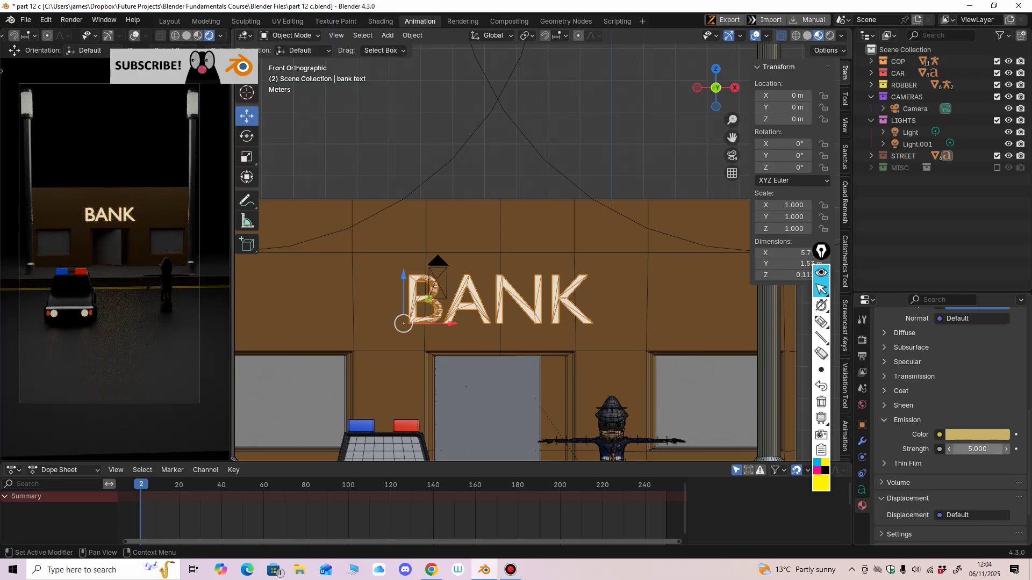
Step: Try an emission strength of 1 on the BANK text for comparison and undo that change
click(976, 449)
text(1)
key(Return)
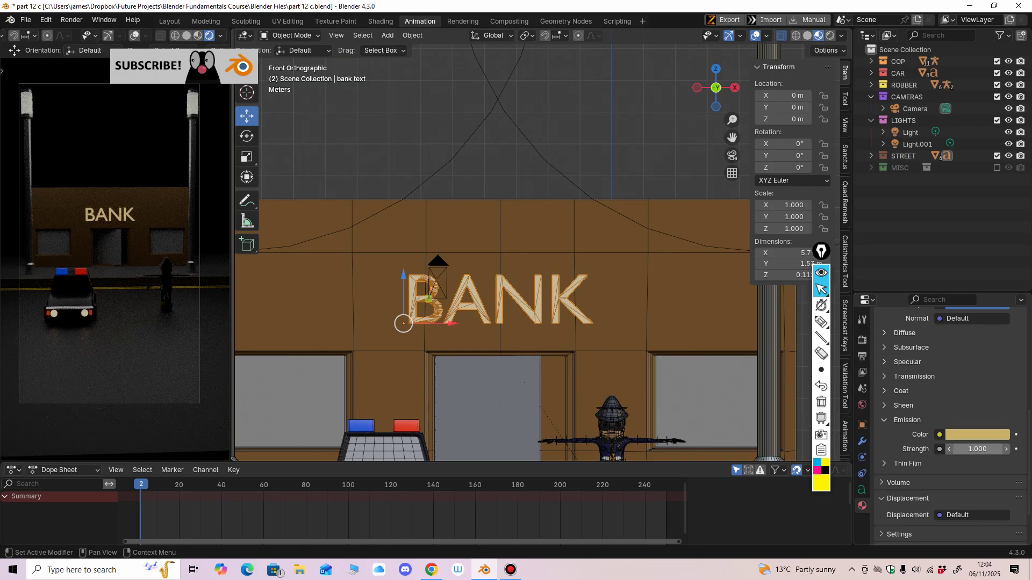
key(ctrl+z)
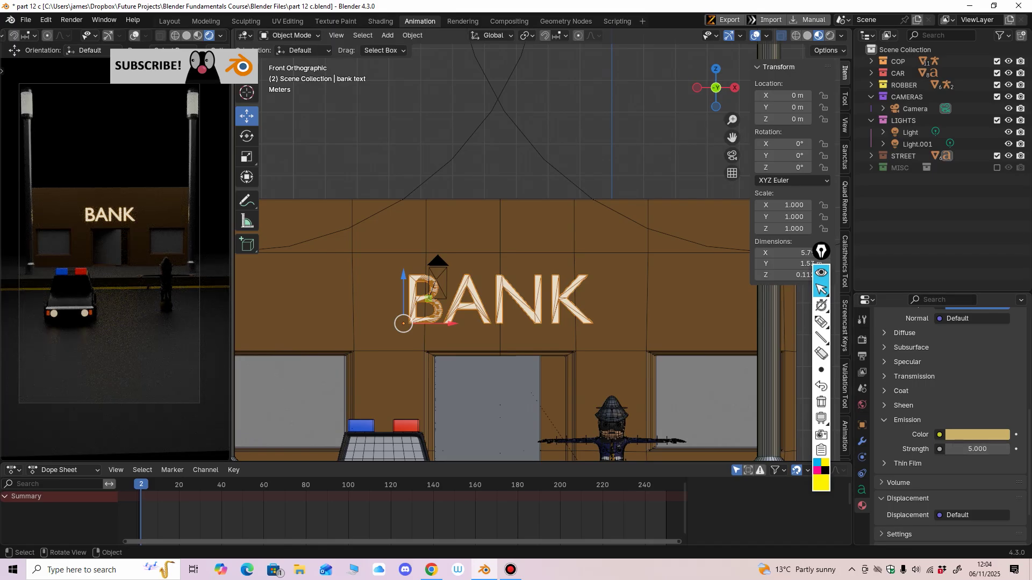
Step: Select the police car and, in top view, rotate it about Z to about -88.8° so it sits side-on to the bank
ctrl+middle_drag(115, 269, 117, 247)
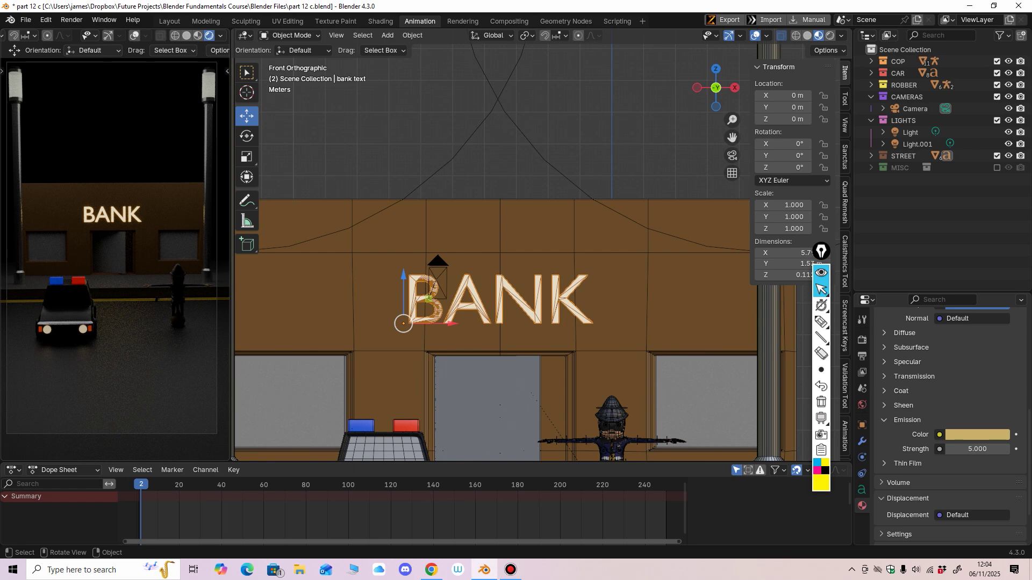
scroll(446, 314, down, 5)
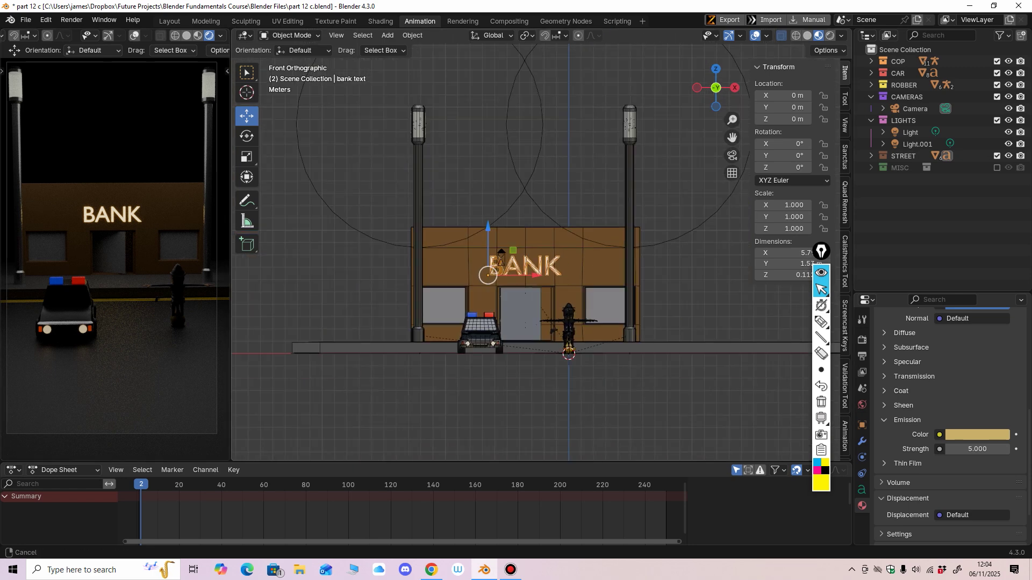
middle_drag(447, 314, 387, 350)
click(465, 293)
middle_drag(465, 293, 510, 379)
scroll(618, 286, up, 1)
click(246, 136)
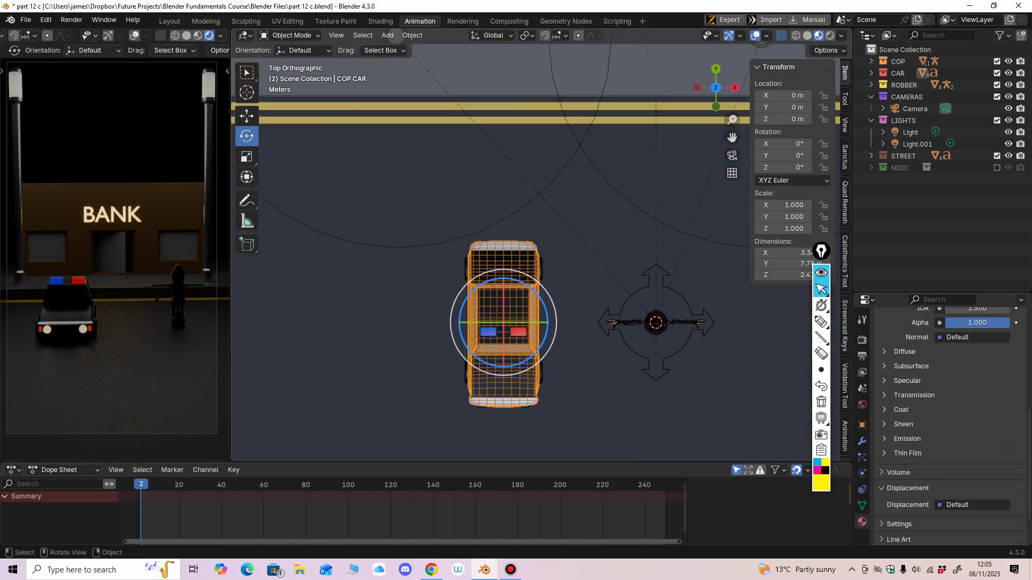
drag(535, 291, 535, 354)
Step: Move the police car along Y to about 7.47 m and along X to about 5.2 m, close to the yellow road lines
click(246, 116)
drag(503, 275, 503, 116)
shift+middle_drag(570, 258, 531, 242)
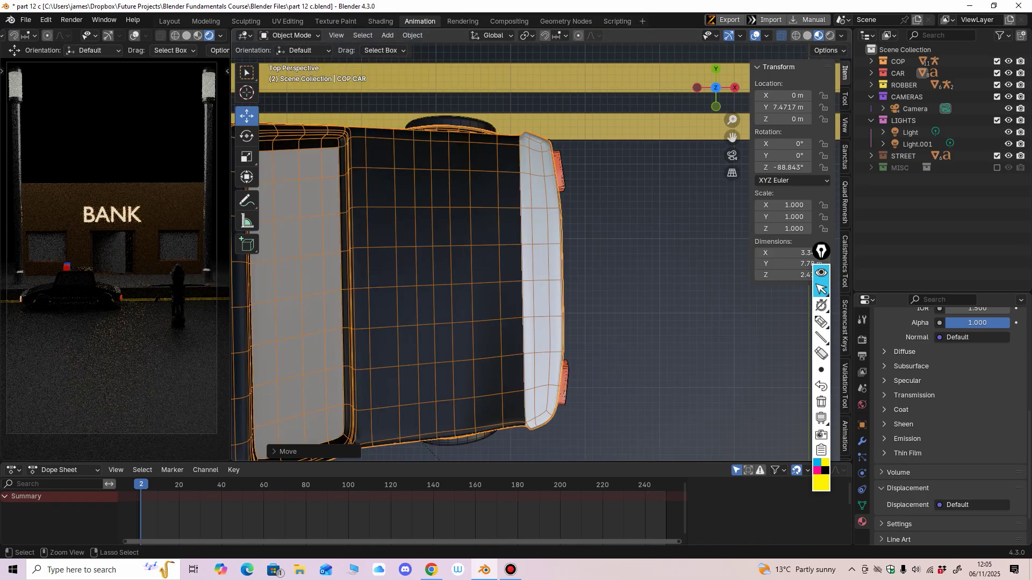
key(KP_7)
drag(551, 249, 603, 249)
Step: Fine-tune the police car's Z rotation to about -91.8° and move it to about X 3.11 m, Y 8.39 m beside the kerb
shift+middle_drag(603, 249, 570, 300)
ctrl+middle_drag(570, 300, 569, 267)
shift+middle_drag(570, 268, 545, 258)
key(KP_7)
click(246, 136)
drag(552, 261, 552, 262)
scroll(552, 263, up, 2)
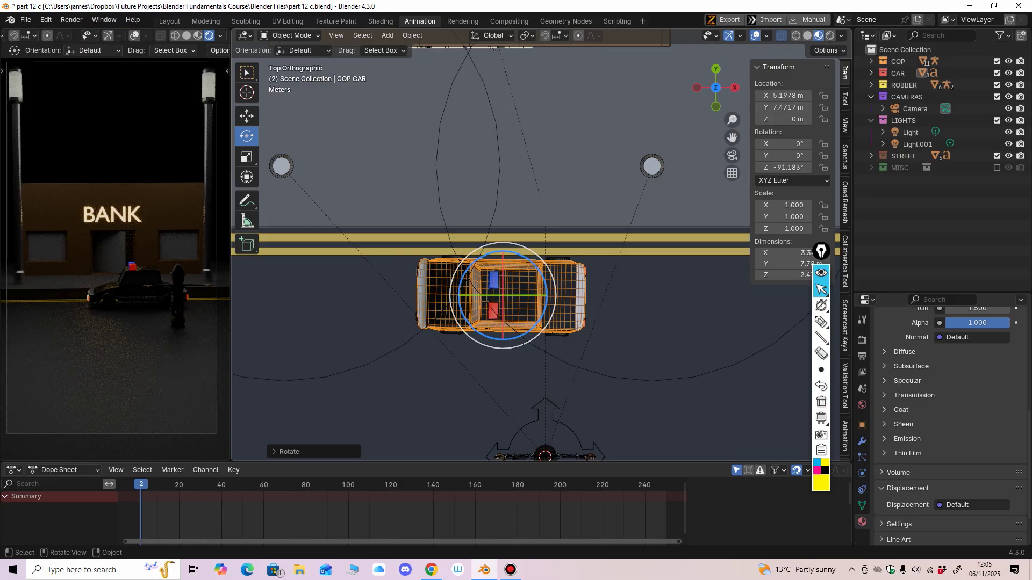
drag(537, 273, 506, 275)
click(247, 116)
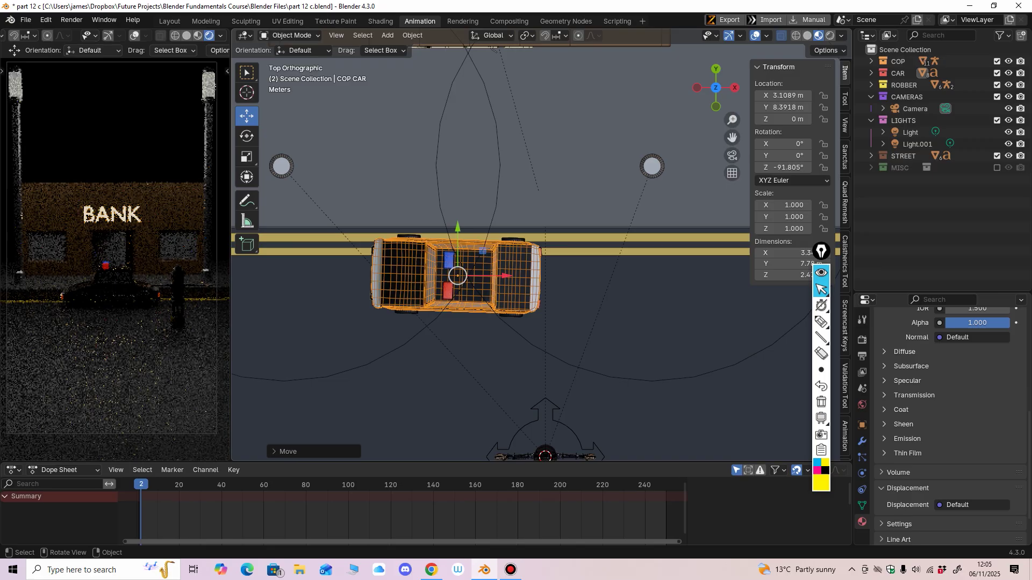
Step: Select the POLICE lettering on the car's side and give it a new material named "police text"
scroll(506, 275, down, 5)
middle_drag(506, 275, 519, 371)
ctrl+middle_drag(519, 323, 516, 296)
shift+middle_drag(516, 295, 537, 140)
scroll(592, 290, up, 3)
scroll(562, 360, up, 3)
middle_drag(537, 140, 537, 129)
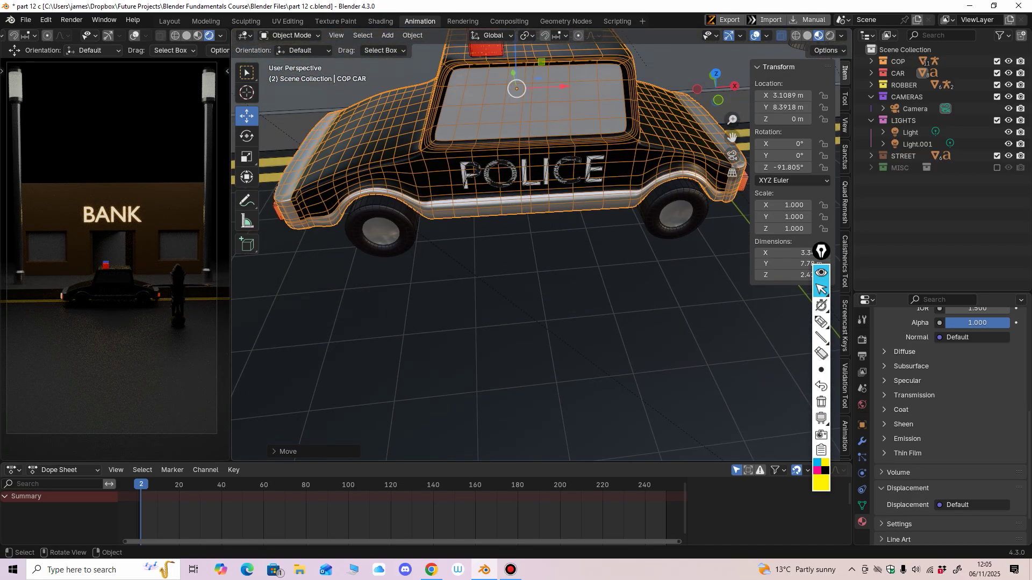
click(532, 171)
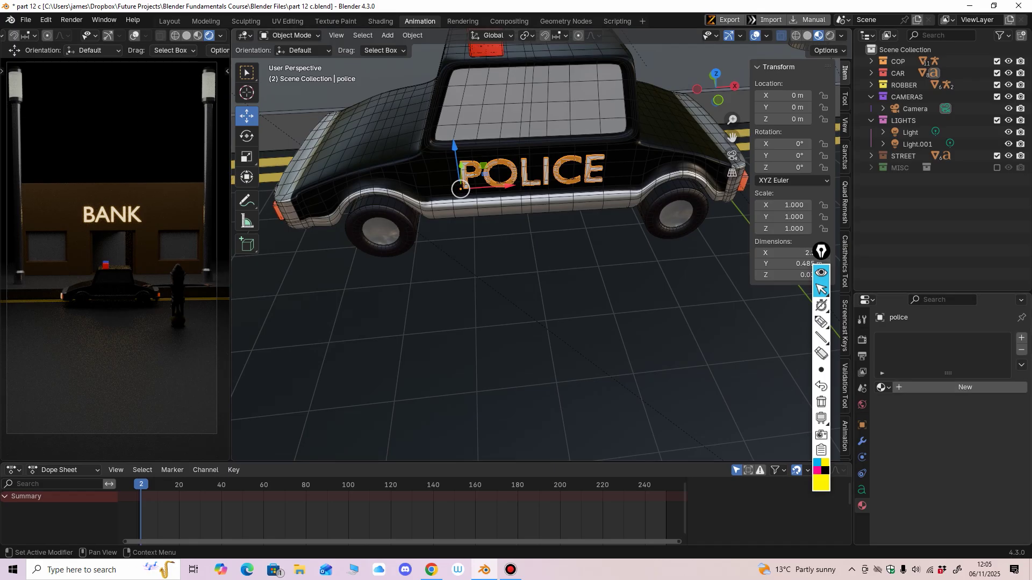
click(965, 387)
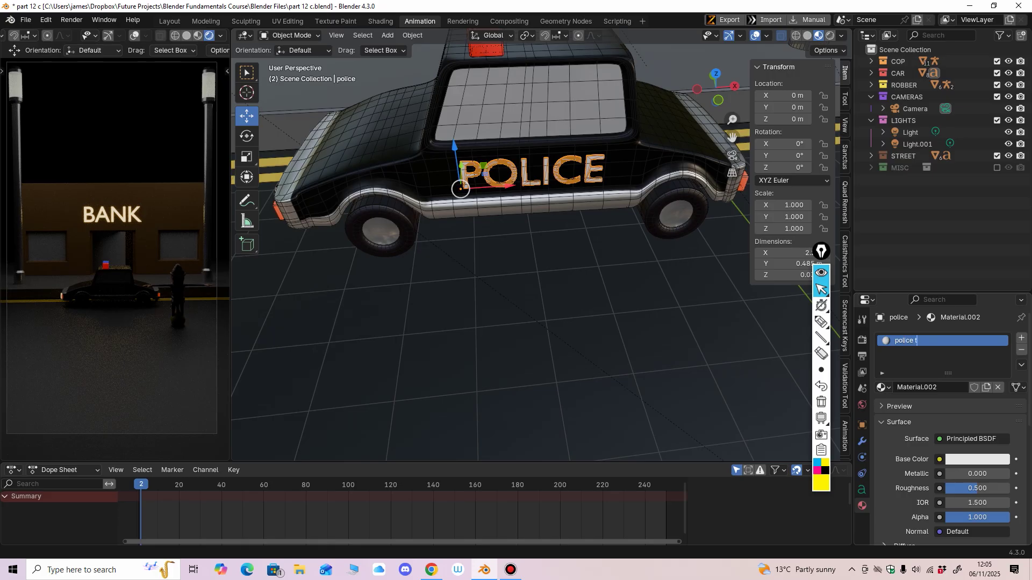
key(Return)
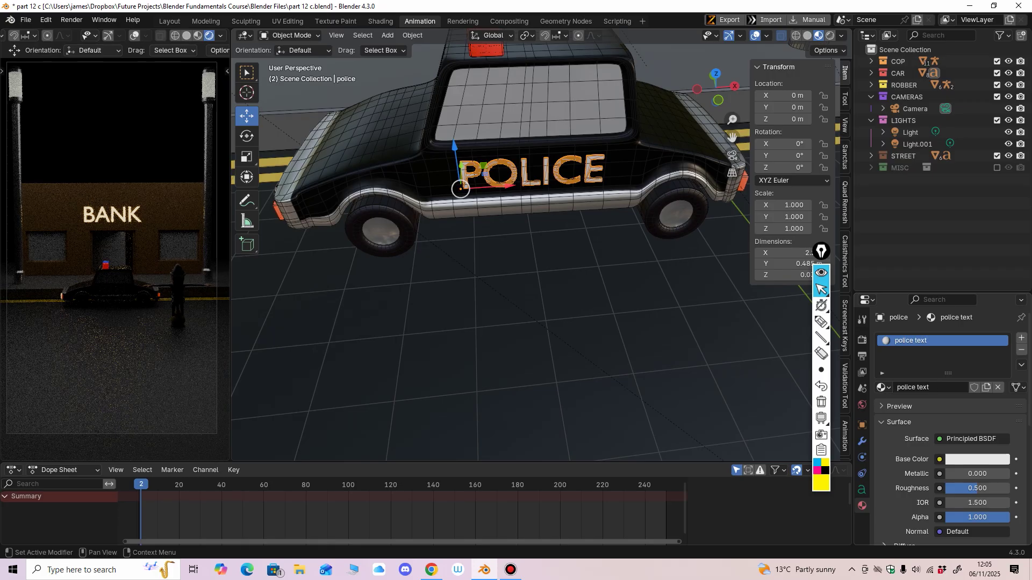
Step: Give the police text material a warm off-white base colour and set its emission strength to 1
click(977, 459)
drag(945, 313, 944, 313)
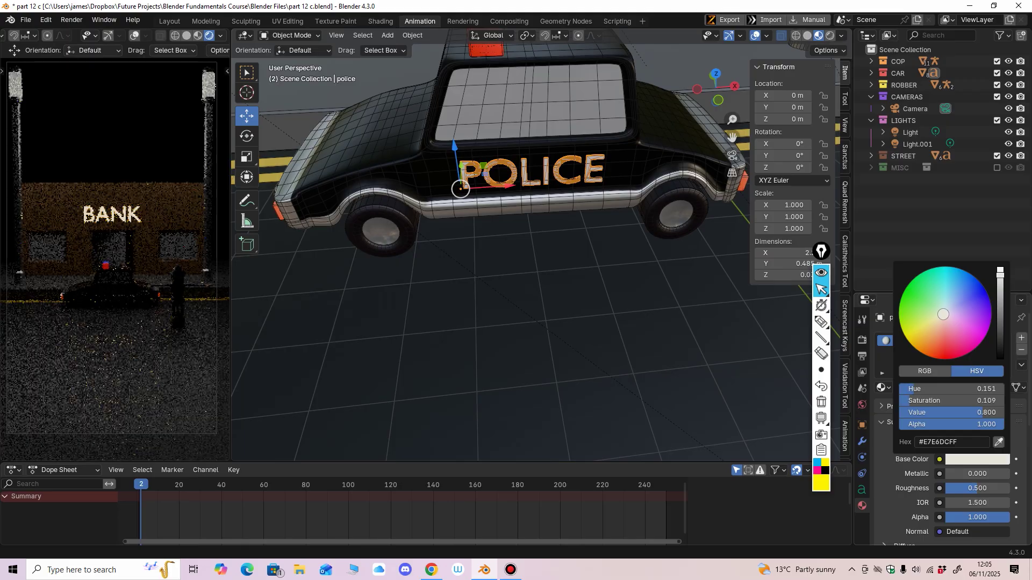
scroll(946, 403, down, 4)
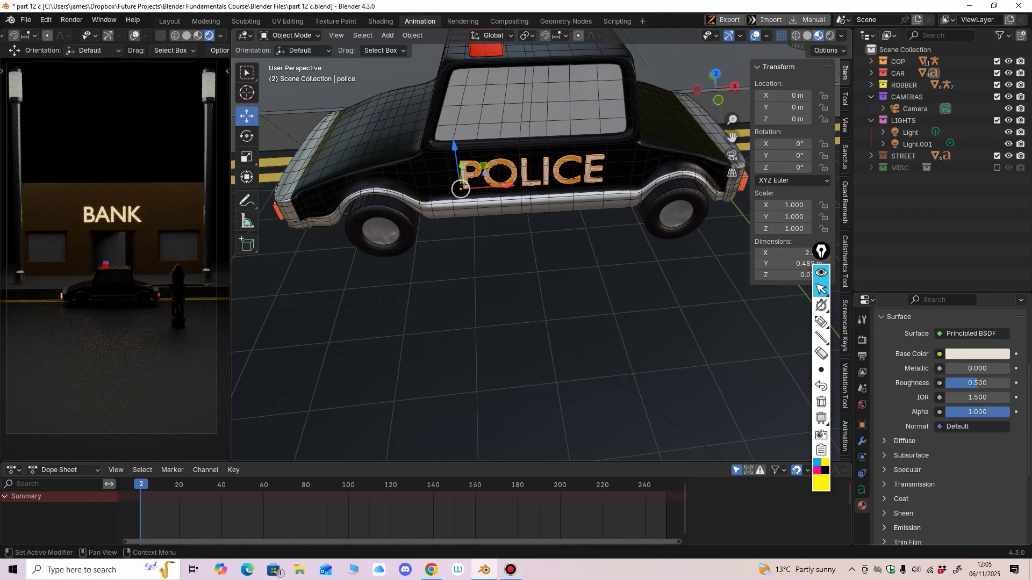
click(908, 528)
scroll(908, 528, down, 2)
click(977, 520)
text(1)
key(Return)
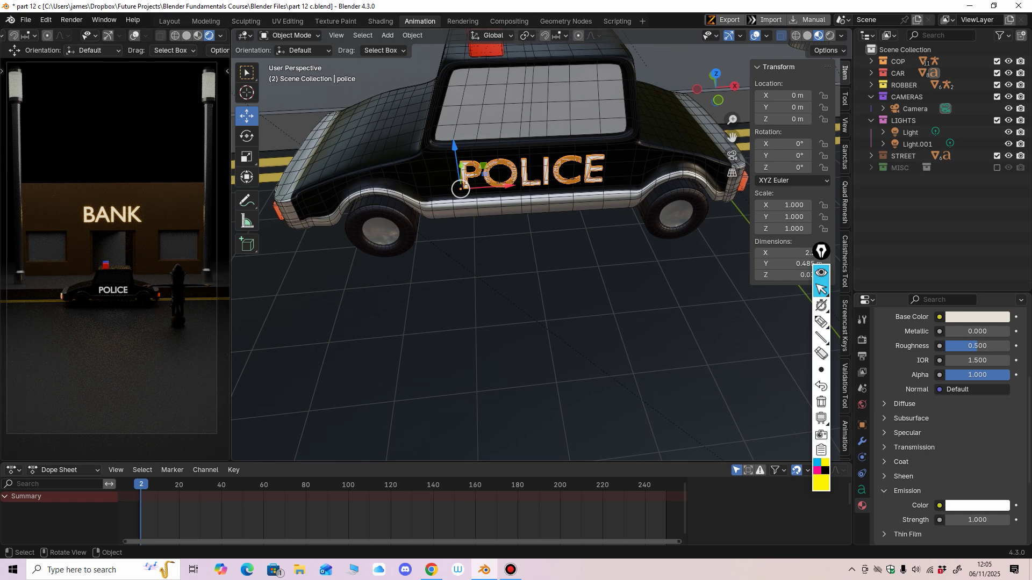
Step: Select the police car's front headlights and collapse the floating annotation toolbar covering the viewport sidebar
scroll(537, 258, down, 7)
middle_drag(516, 258, 543, 258)
shift+middle_drag(516, 269, 640, 264)
scroll(538, 258, up, 3)
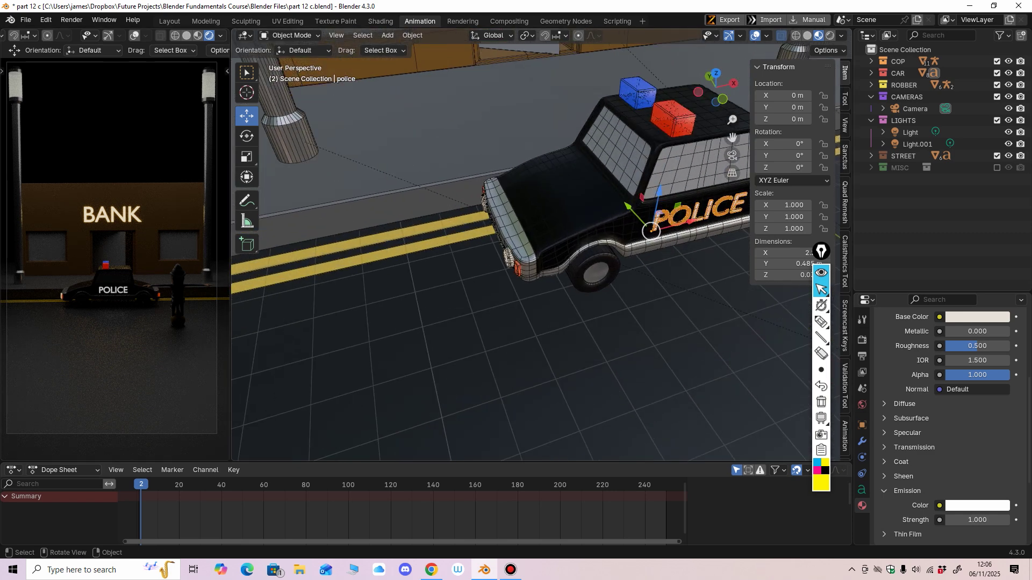
click(509, 258)
middle_drag(509, 258, 533, 224)
scroll(506, 242, up, 6)
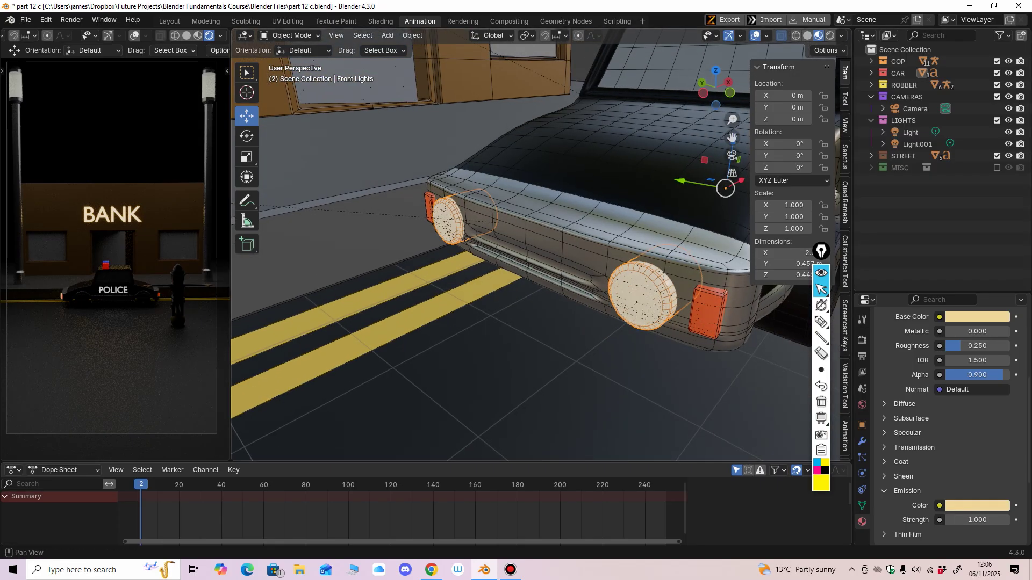
click(845, 325)
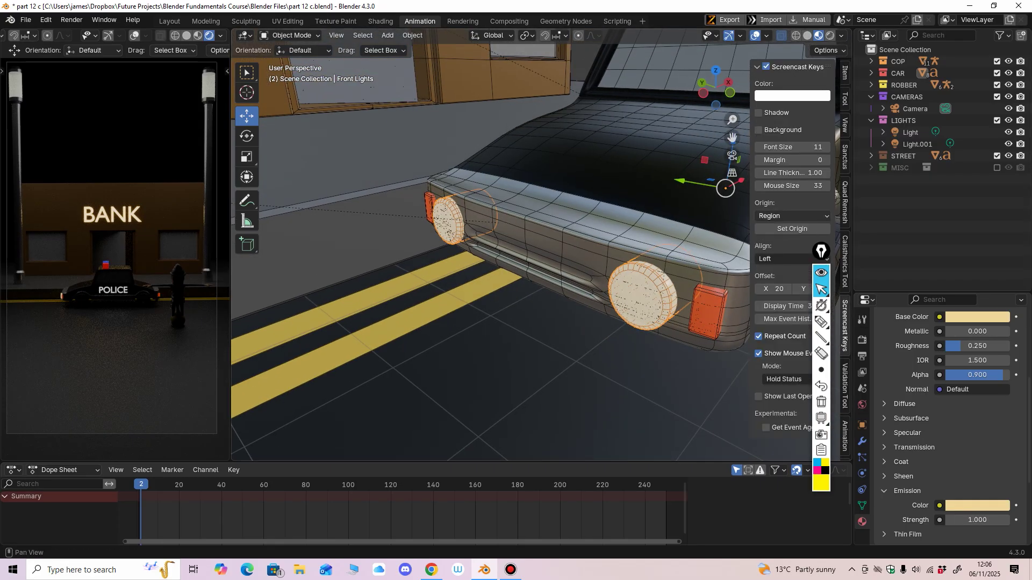
click(821, 273)
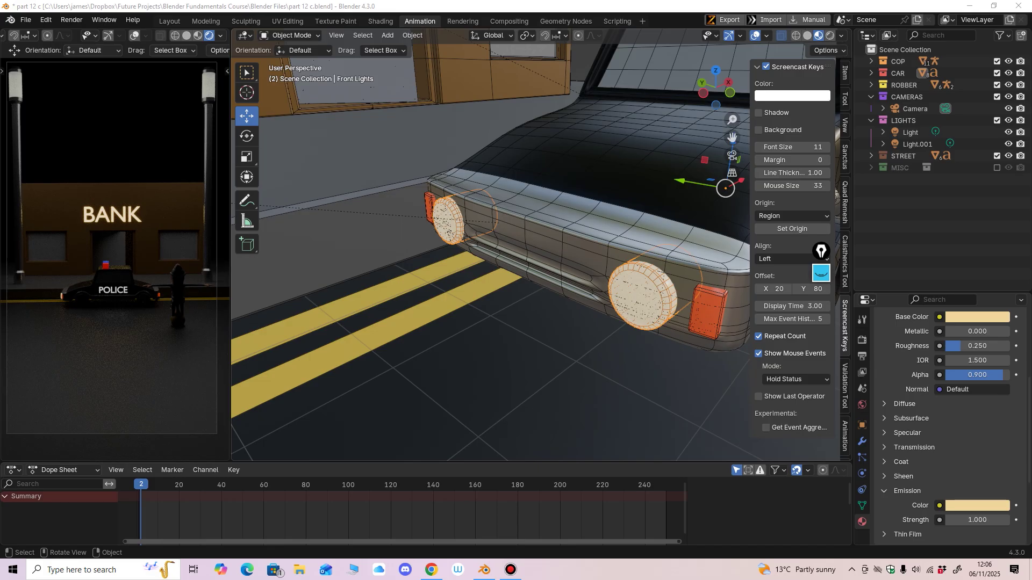
mouse_move(543, 268)
middle_down()
mouse_move(503, 259)
mouse_move(532, 266)
middle_up()
scroll(537, 268, down, 2)
mouse_move(532, 266)
shift+middle_down()
mouse_move(462, 281)
mouse_move(551, 267)
shift+middle_up()
scroll(538, 269, up, 1)
scroll(974, 457, down, 2)
Step: Set the headlight material's emission strength to 10, after trying 5
click(977, 466)
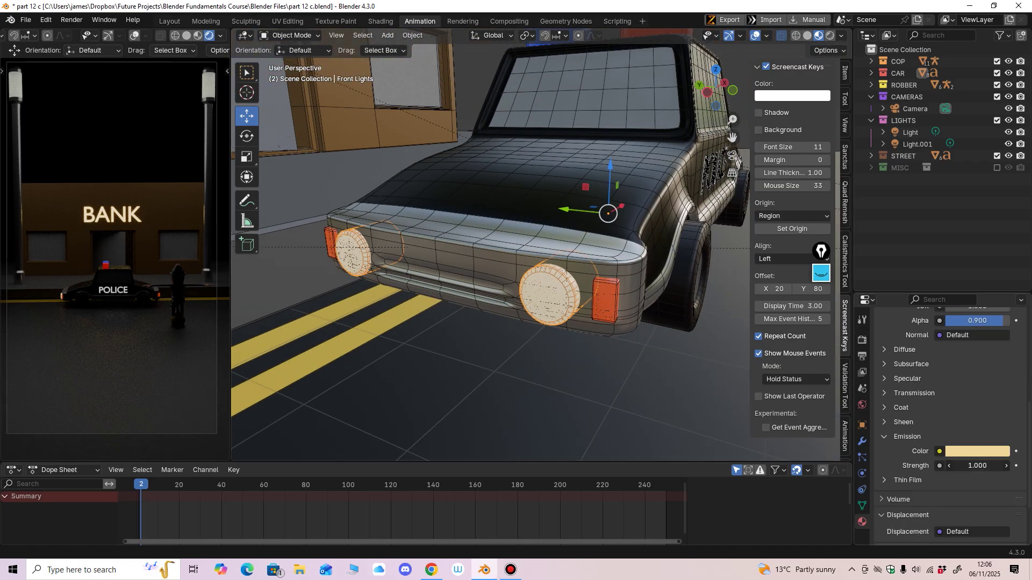
text(5)
key(Return)
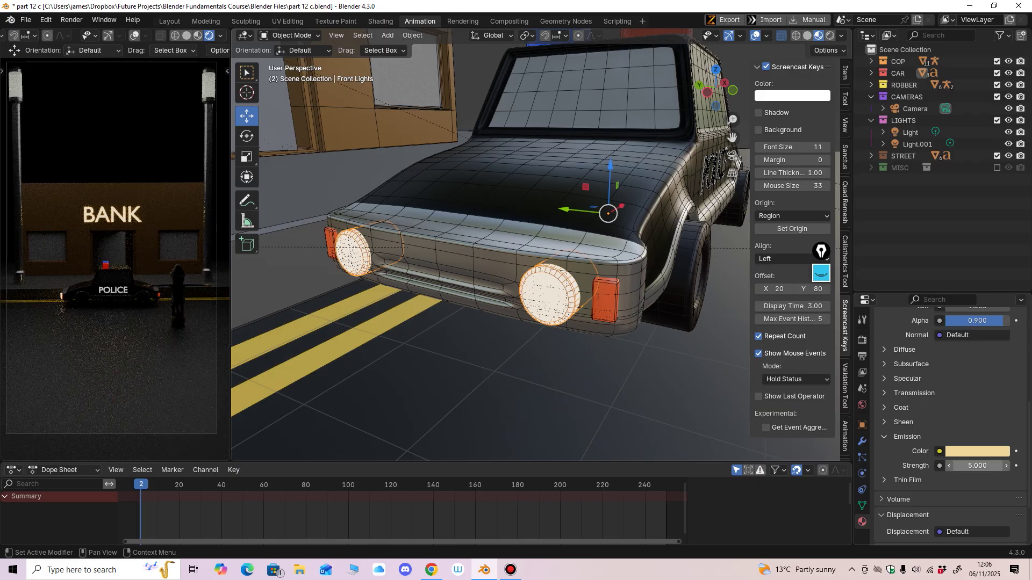
click(977, 466)
text(10)
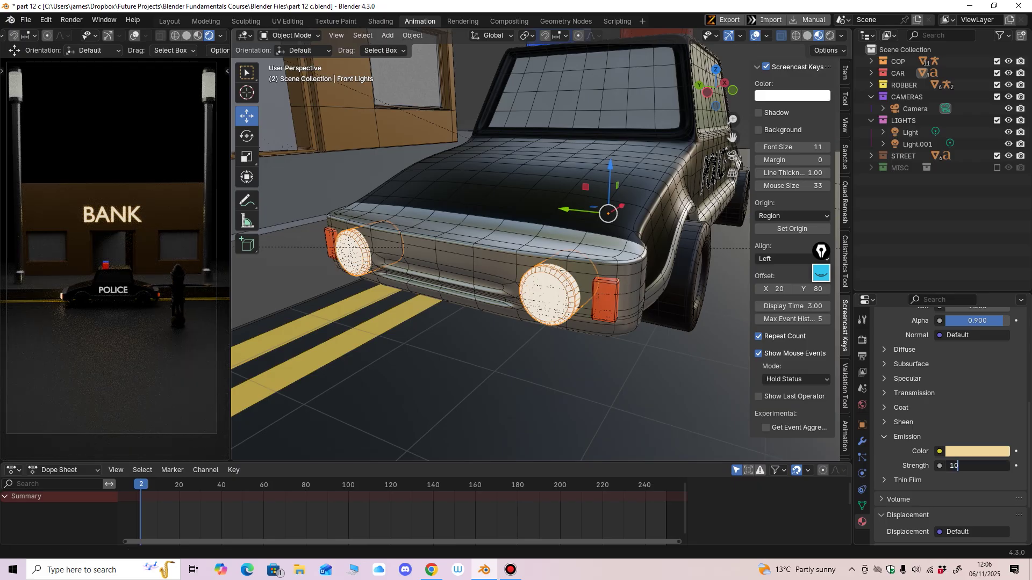
key(Return)
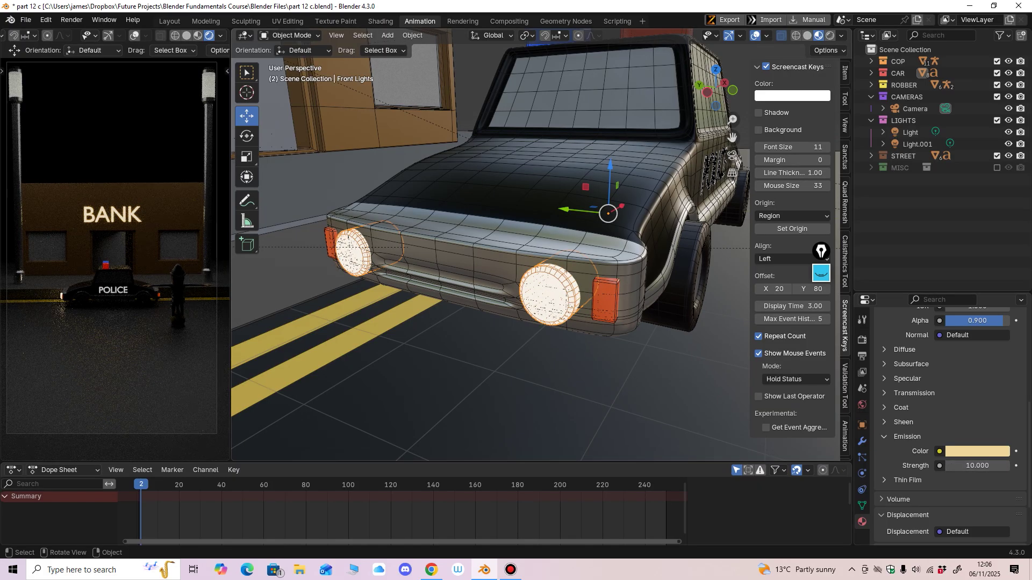
Step: Select the orange front indicators and set their material's emission strength to 3
middle_drag(602, 301, 594, 300)
click(605, 300)
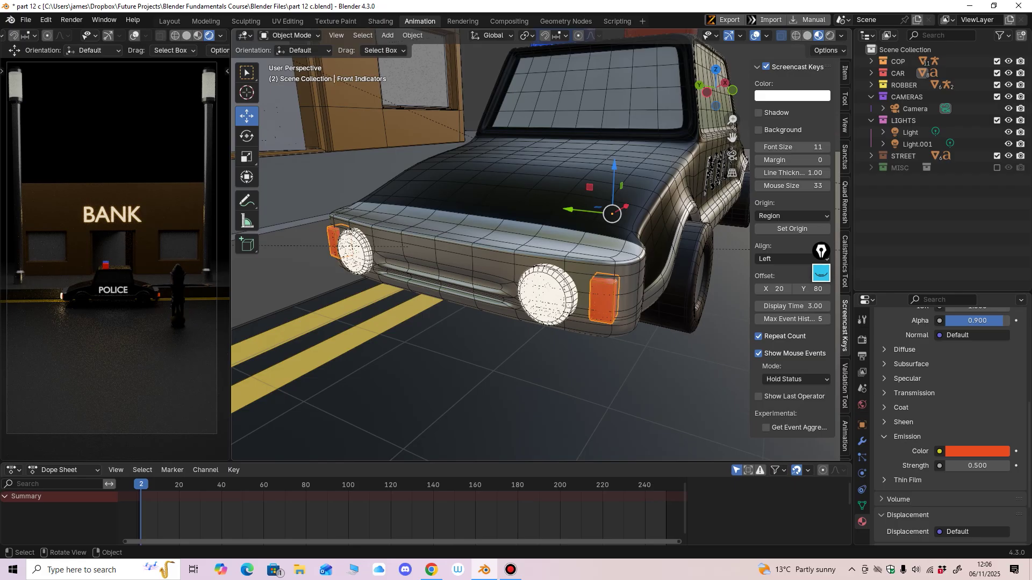
click(977, 466)
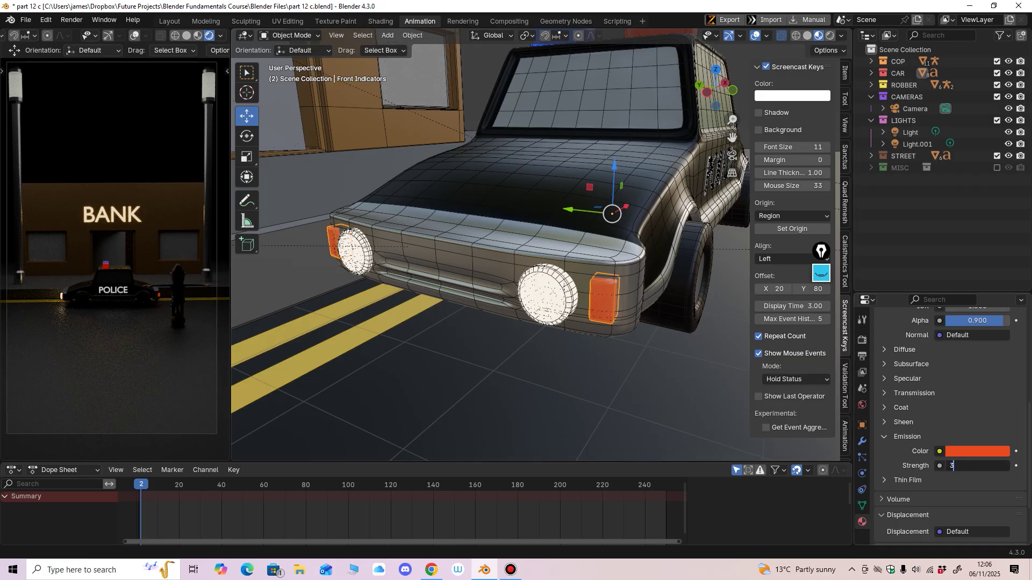
key(Return)
Step: Select the red flashing light on the car roof and set its material's emission strength to 10
scroll(537, 269, down, 5)
middle_drag(538, 269, 508, 272)
shift+middle_drag(508, 271, 502, 320)
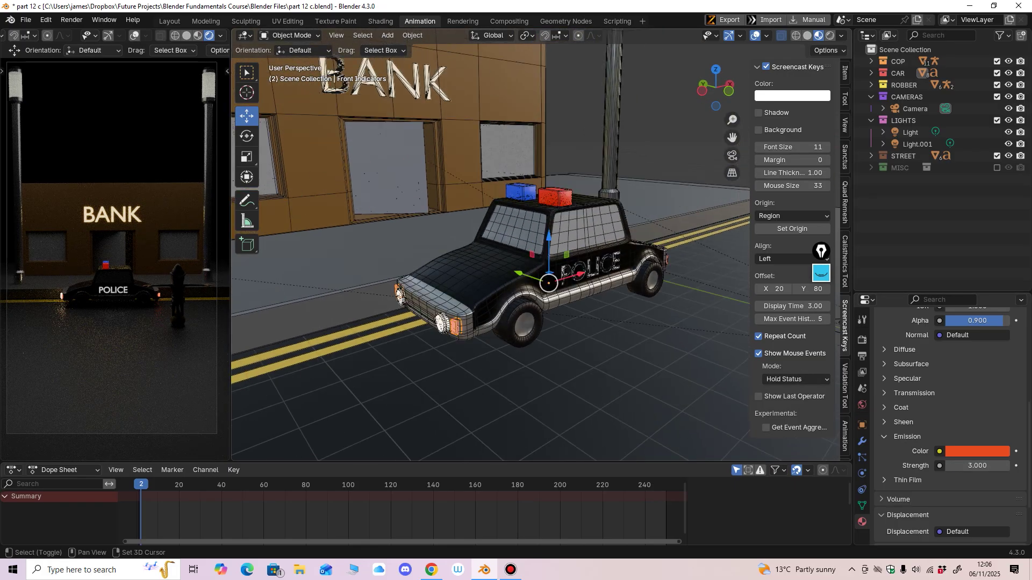
middle_drag(543, 258, 516, 268)
click(570, 195)
scroll(570, 204, up, 2)
middle_drag(569, 204, 516, 213)
click(977, 466)
text(1)
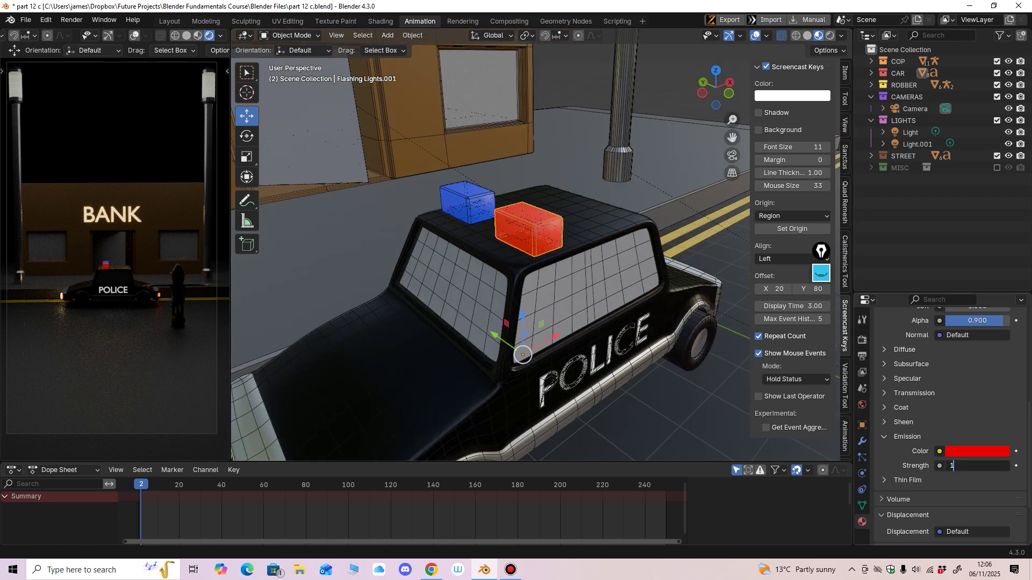
text(.0)
key(Return)
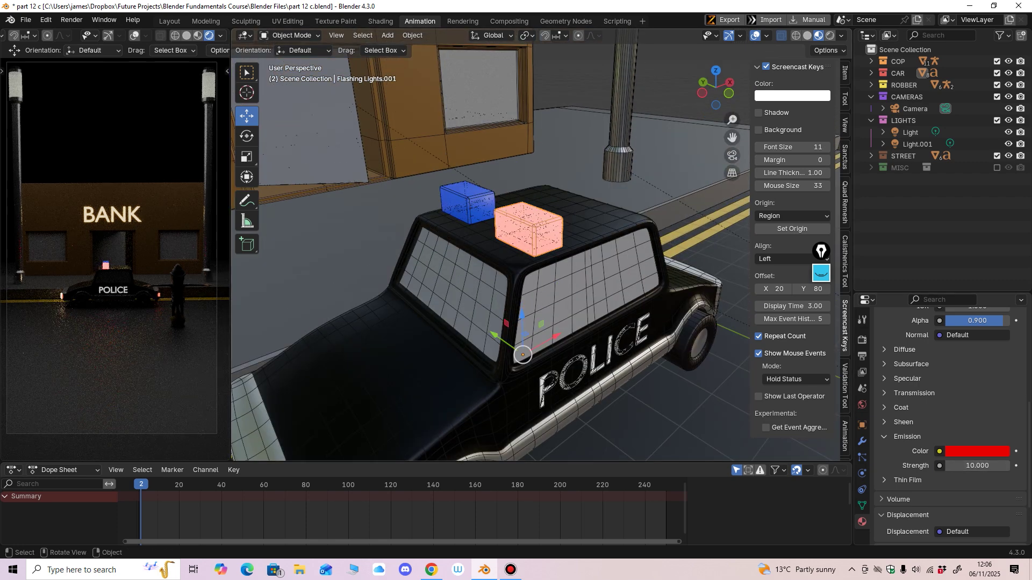
Step: Select the blue flashing light on the car roof and set its material's emission strength to 10
click(467, 204)
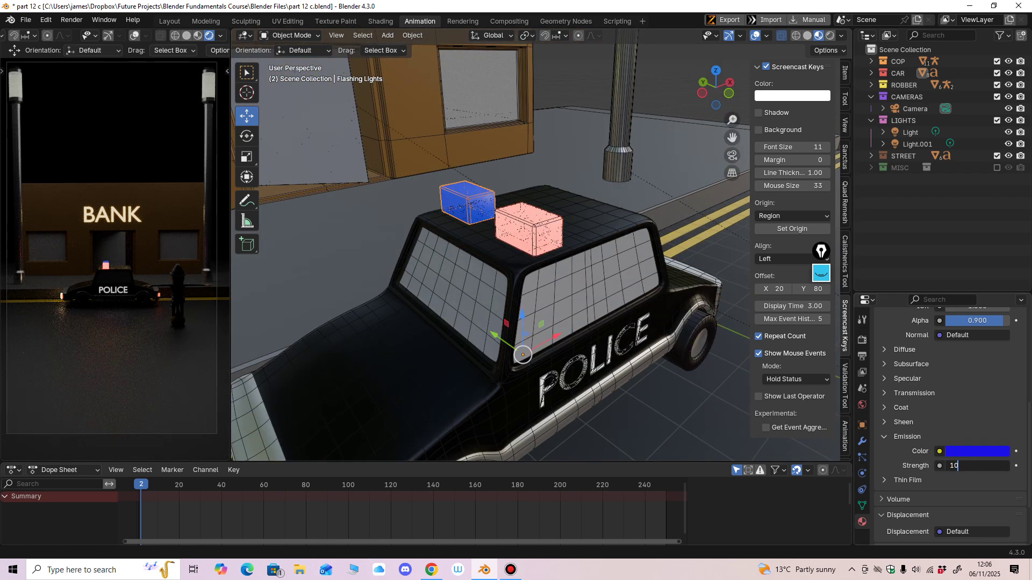
text(10)
key(Return)
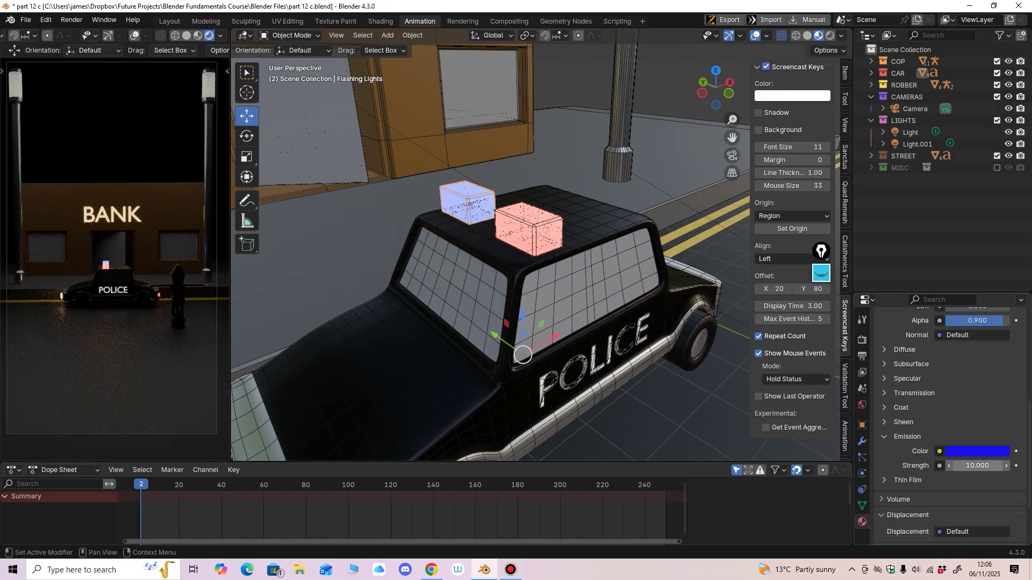
Step: Try emission strengths of 1 and 0.5 on the blue flashing light's material, and restore it to 10
click(977, 466)
text(1)
key(Return)
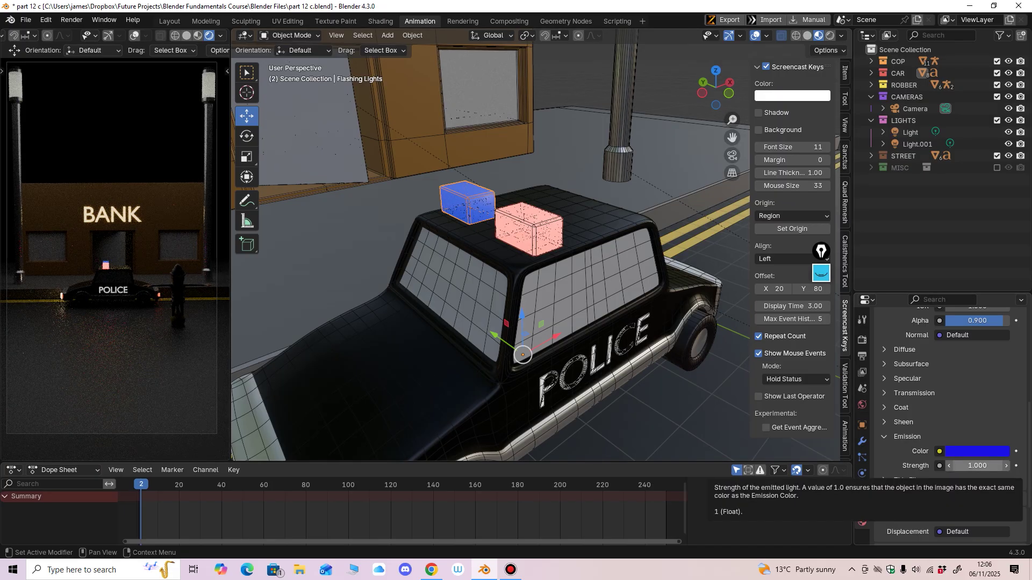
click(977, 466)
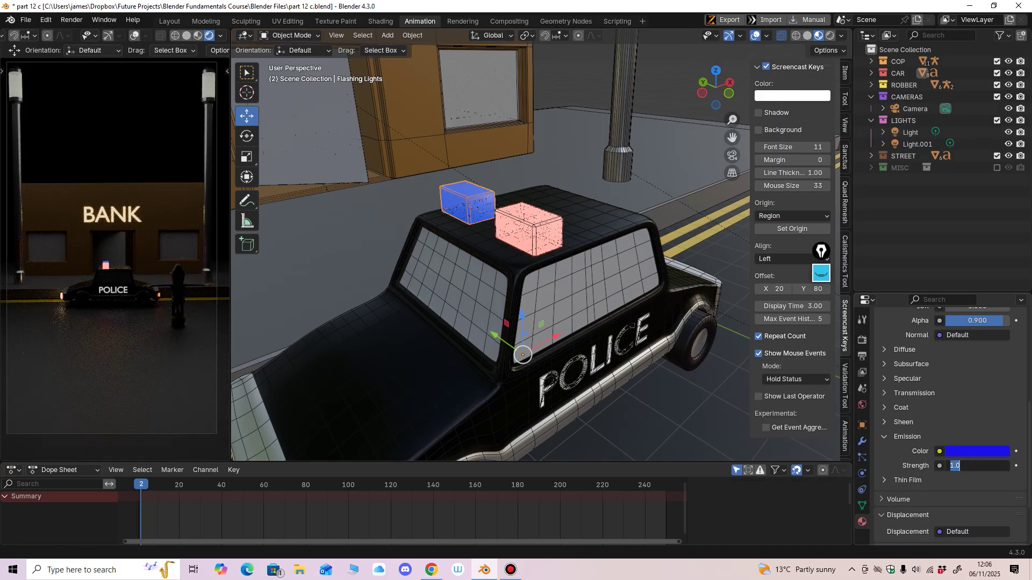
text(.5)
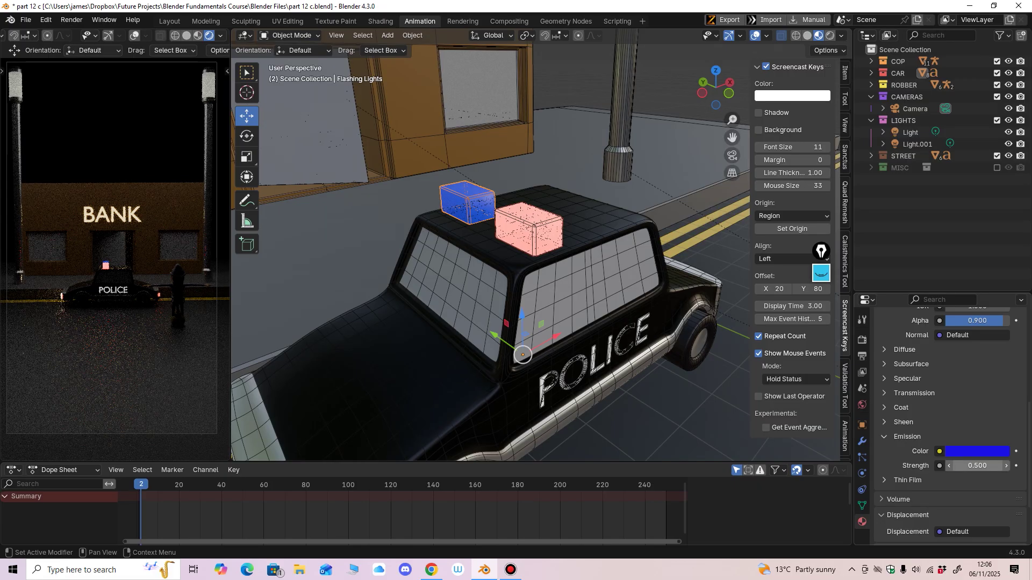
key(Return)
key(Return)
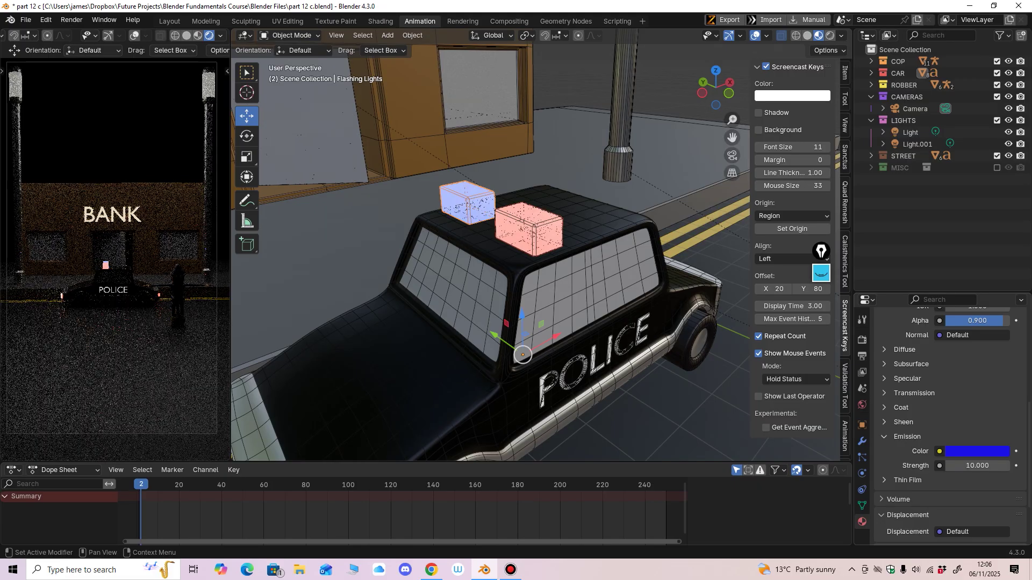
Step: Examine the red and blue flashing lights on the police car roof from several angles and distances
ctrl+middle_drag(537, 226, 538, 291)
middle_drag(436, 239, 500, 253)
scroll(471, 245, up, 2)
scroll(499, 253, up, 2)
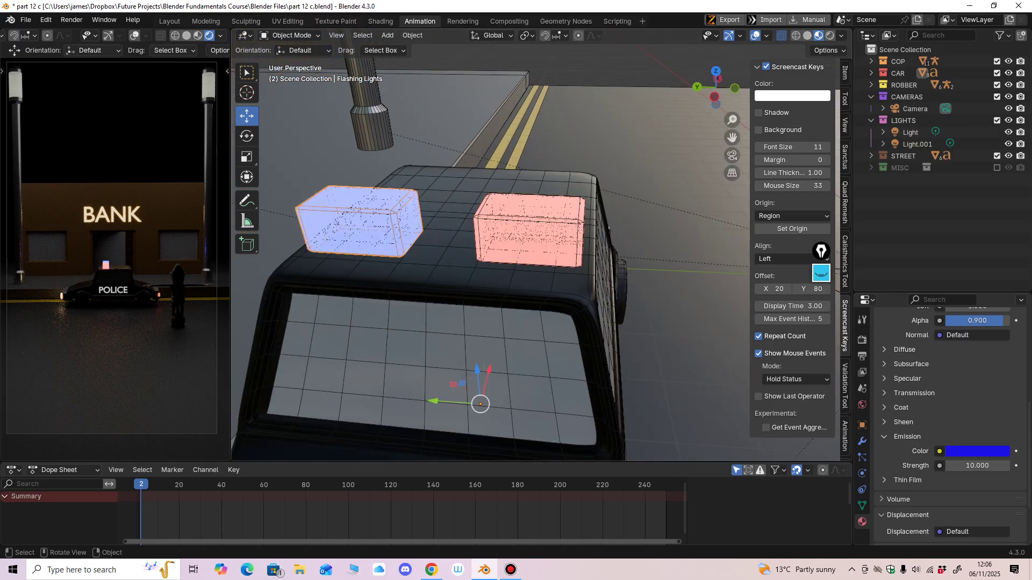
scroll(480, 403, down, 3)
middle_drag(495, 339, 574, 335)
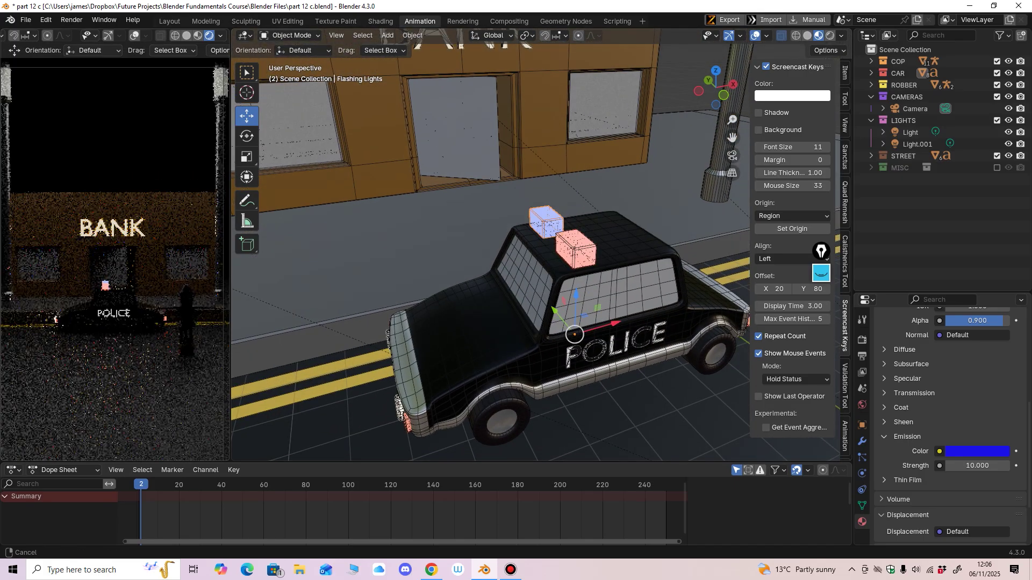
scroll(574, 335, down, 8)
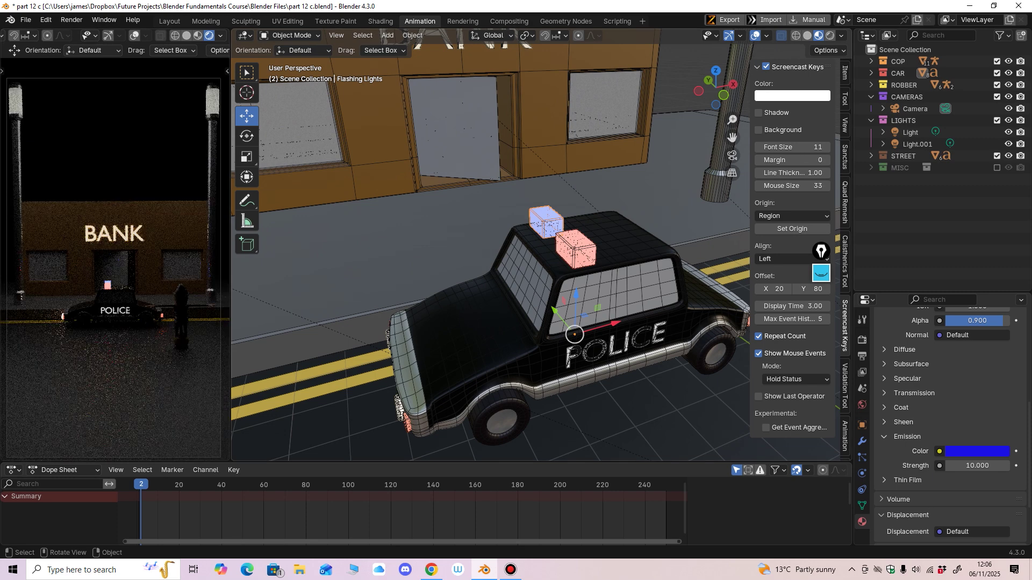
Step: Select the point light at the right street lamp, try a ToonKit radius of 7, and restore it to 10
click(594, 141)
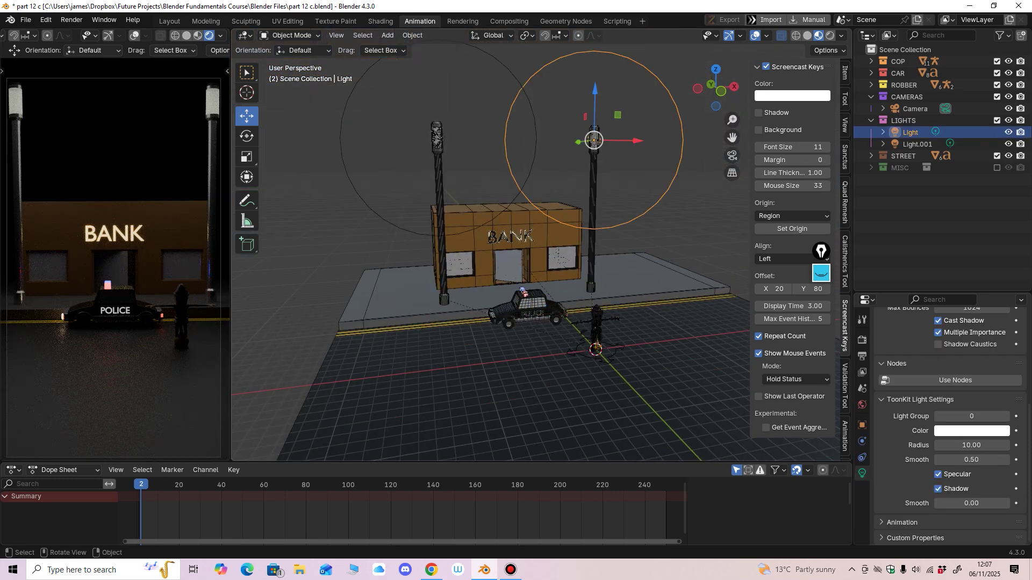
scroll(968, 446, up, 1)
click(967, 454)
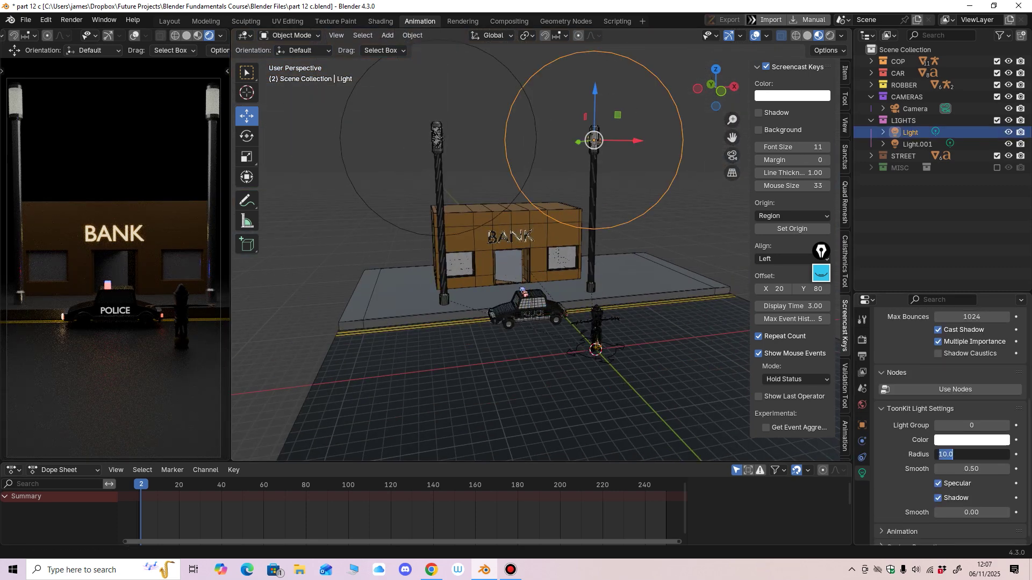
text(7)
key(Return)
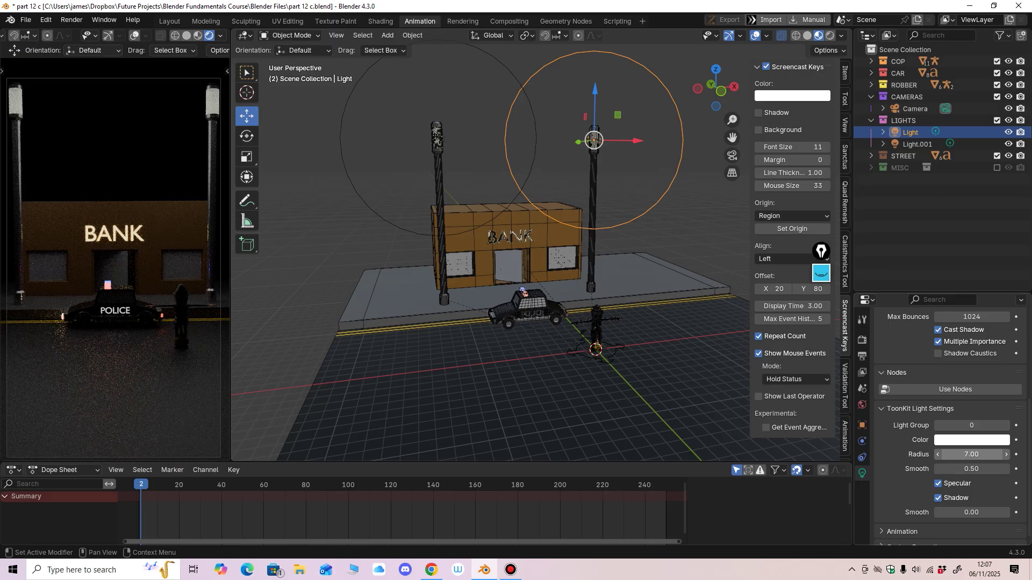
click(972, 454)
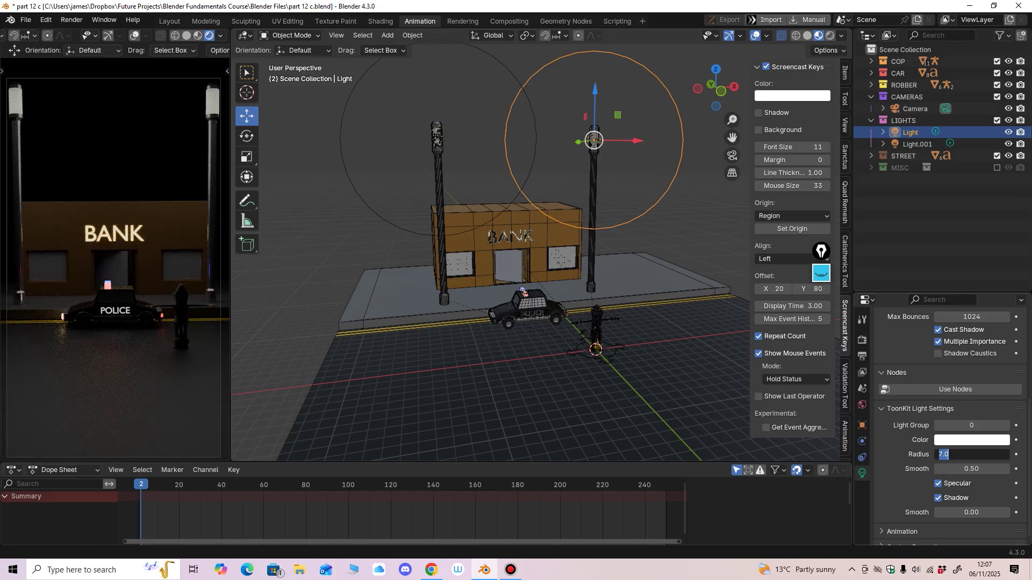
key(Return)
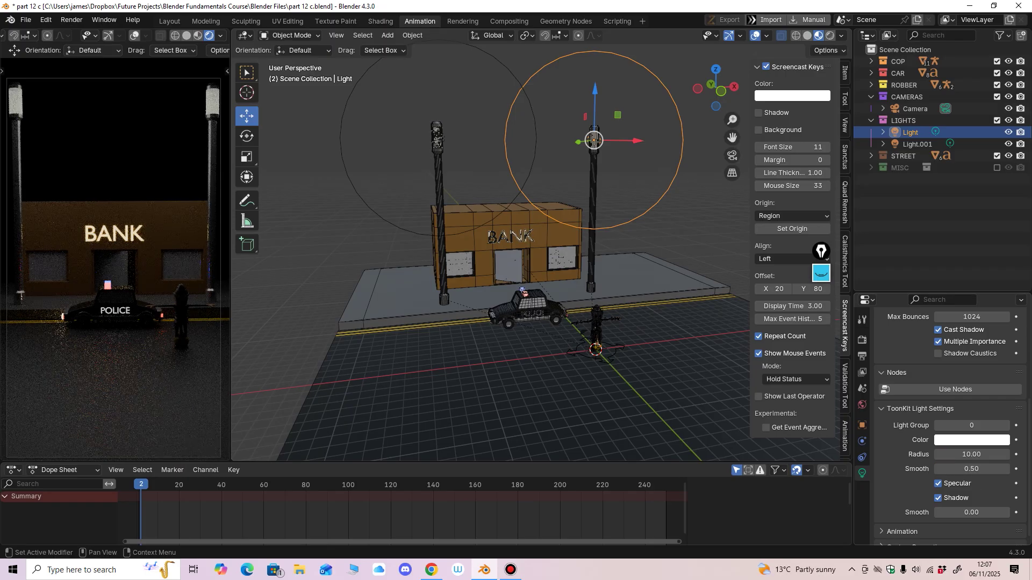
Step: Set the power of the right street lamp's point light to 2000 W, after trying 3000 W
middle_drag(602, 301, 579, 387)
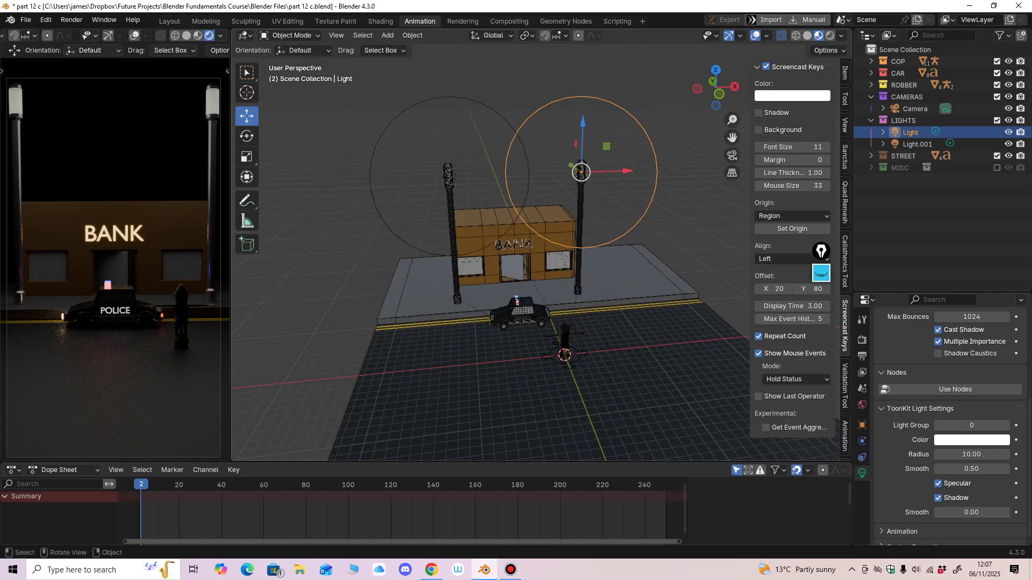
scroll(951, 425, up, 5)
click(972, 395)
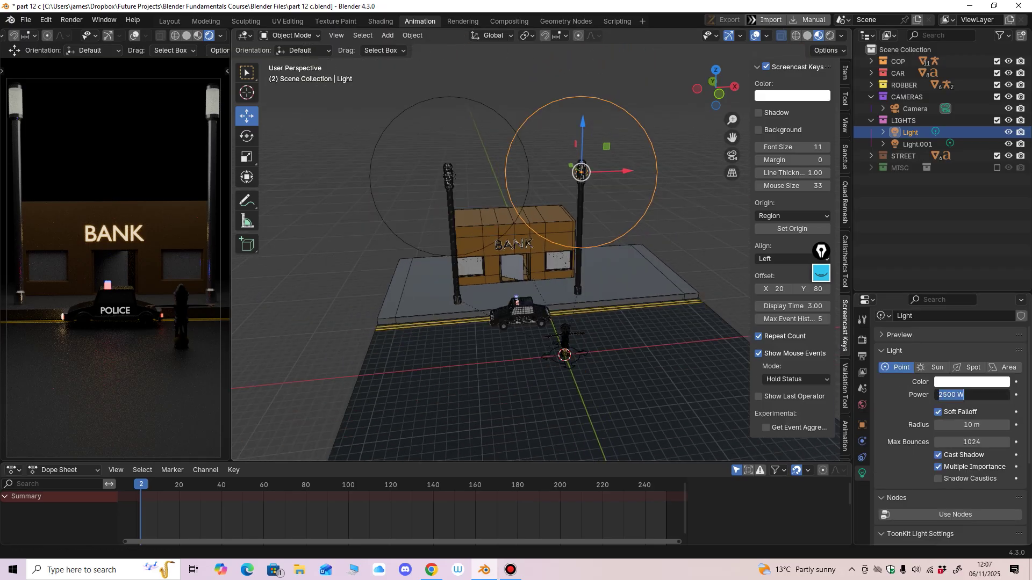
key(Return)
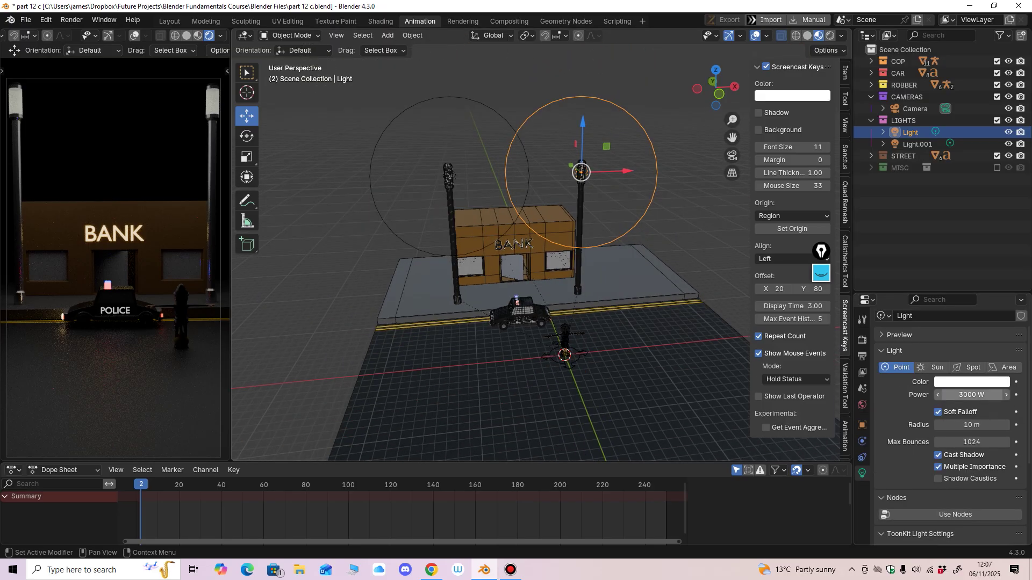
click(972, 395)
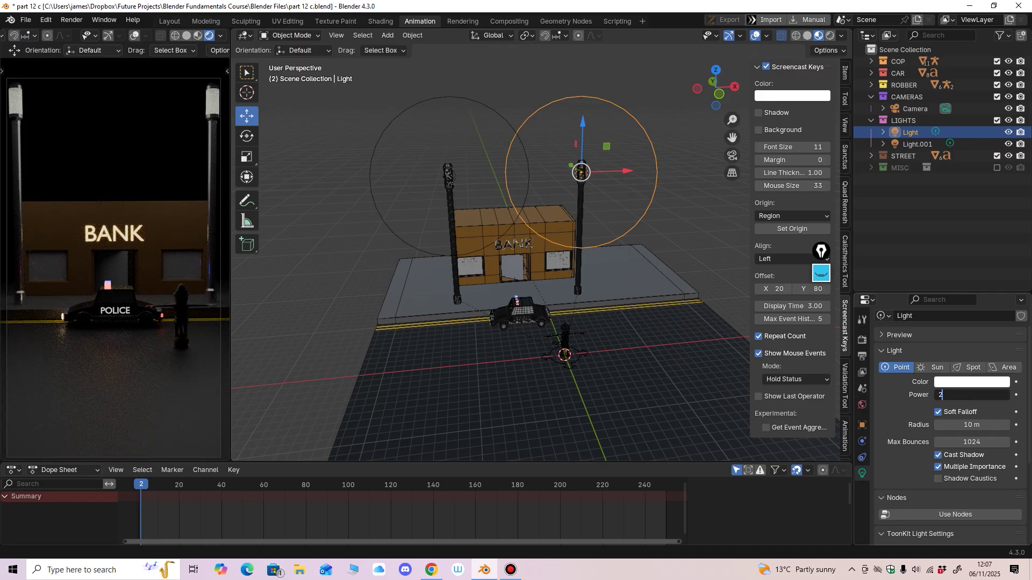
text(2000)
key(Return)
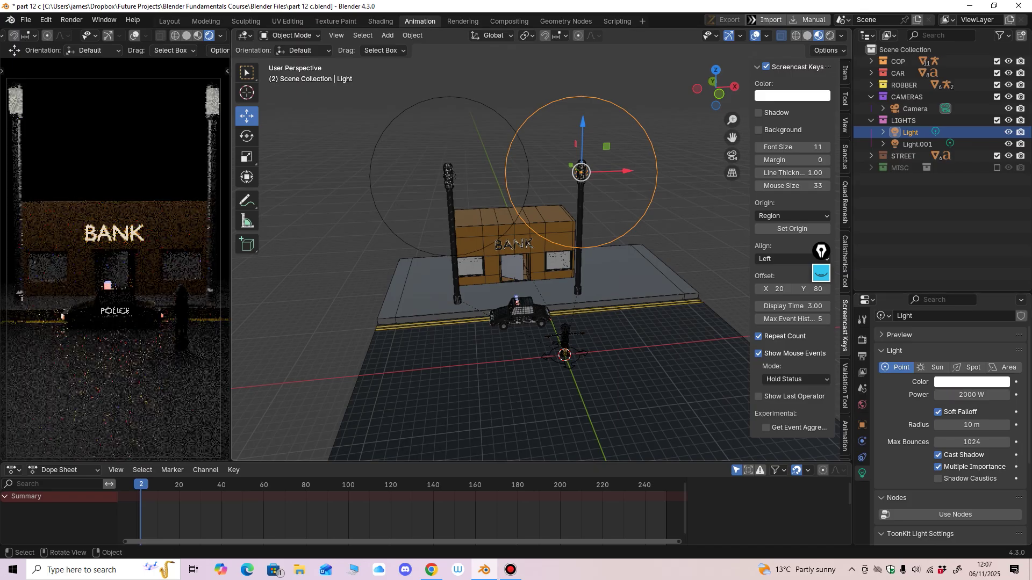
Step: Select the left street lamp's point light, Light.001, and set its power to 2000 W
click(918, 144)
click(972, 395)
text(2)
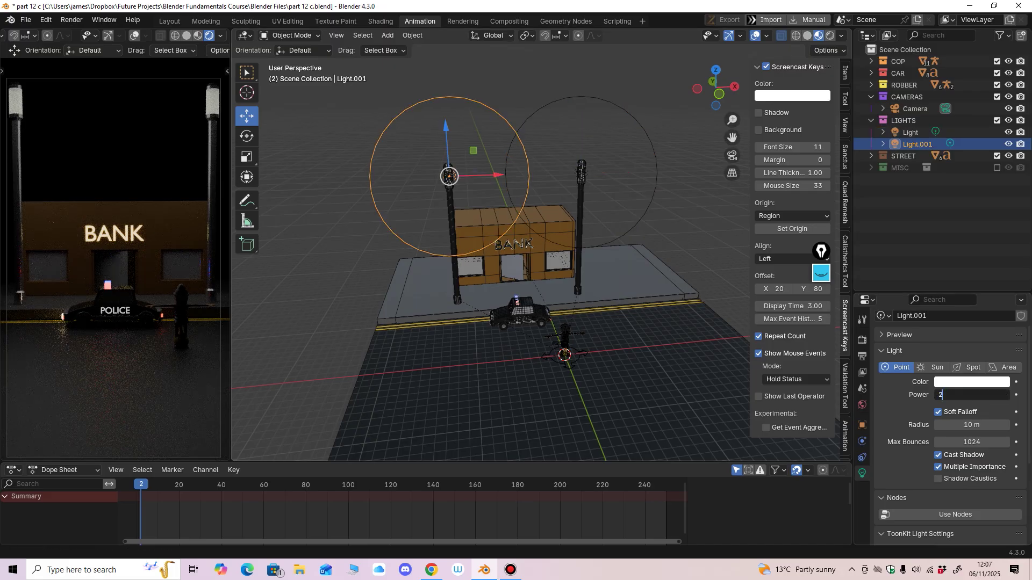
key(Return)
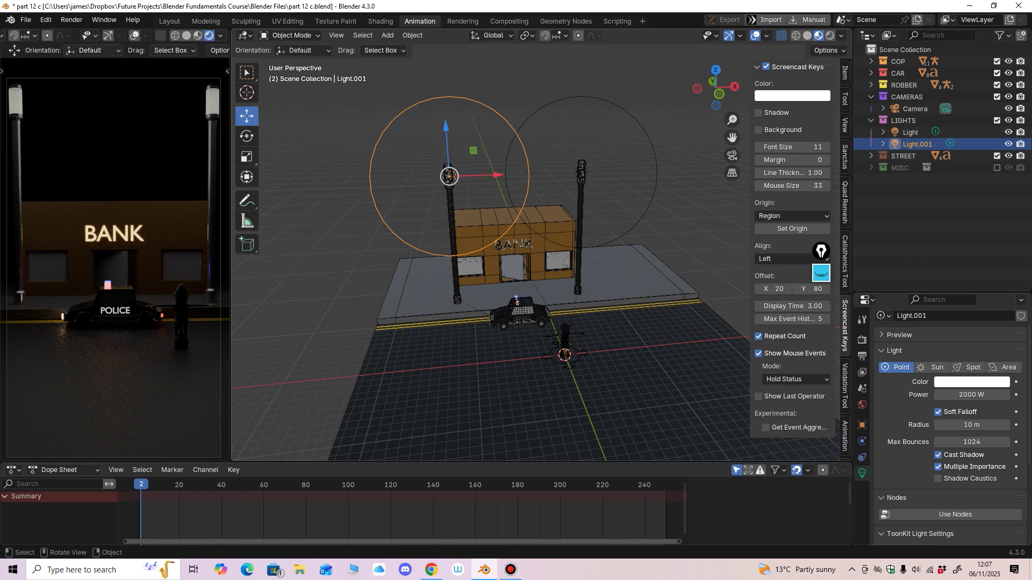
Step: Duplicate the left street lamp's light and move the copy back along Y towards the bank
ctrl+middle_drag(564, 344, 583, 451)
middle_drag(640, 349, 710, 145)
middle_drag(672, 383, 696, 396)
ctrl+middle_drag(591, 279, 591, 371)
key(shift+d)
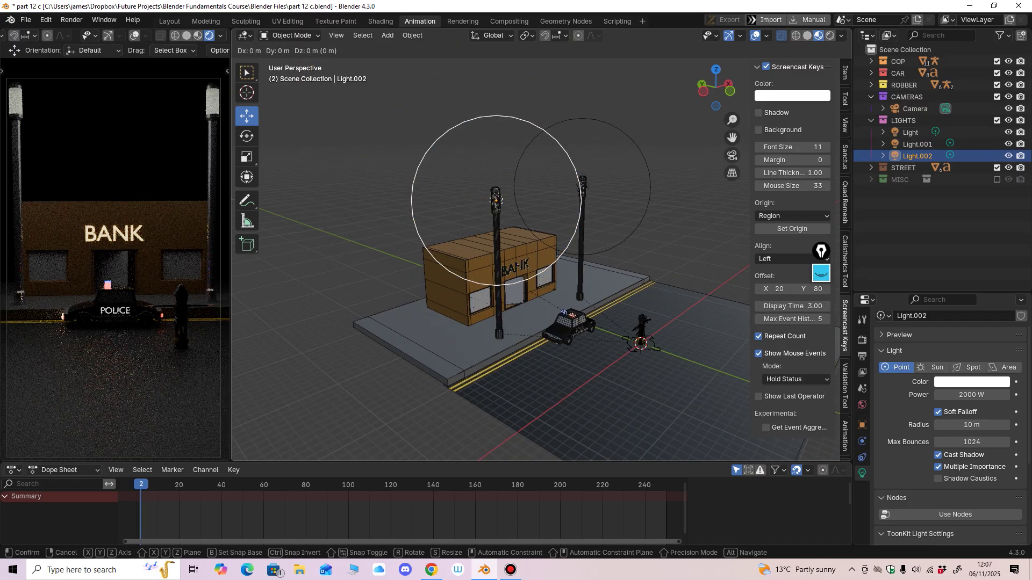
key(Escape)
middle_drag(671, 354, 628, 350)
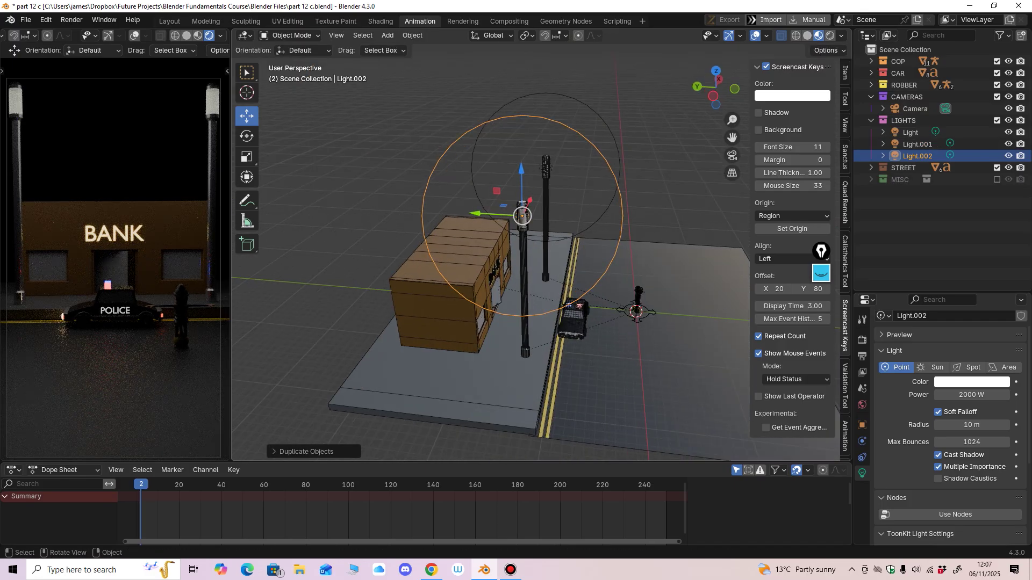
drag(476, 212, 403, 210)
Step: Lower the copied light along Z into the bank building, in line with the doorway
middle_drag(484, 301, 371, 274)
key(g)
key(z)
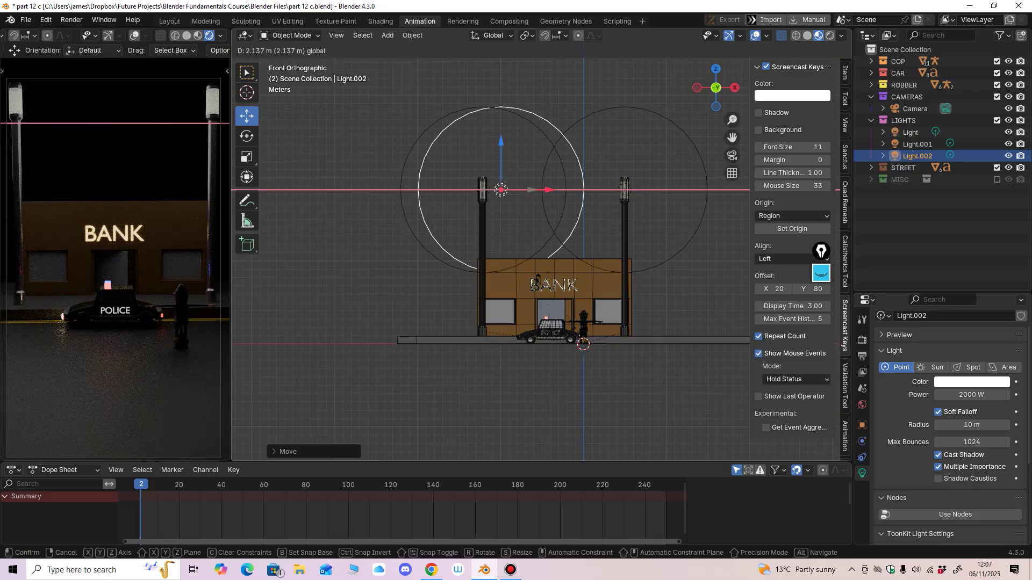
drag(558, 208, 558, 236)
Step: Show the scene in wireframe and position the copied light just behind the bank's doorway at door height
middle_drag(570, 242, 457, 265)
scroll(457, 265, up, 3)
scroll(510, 280, up, 4)
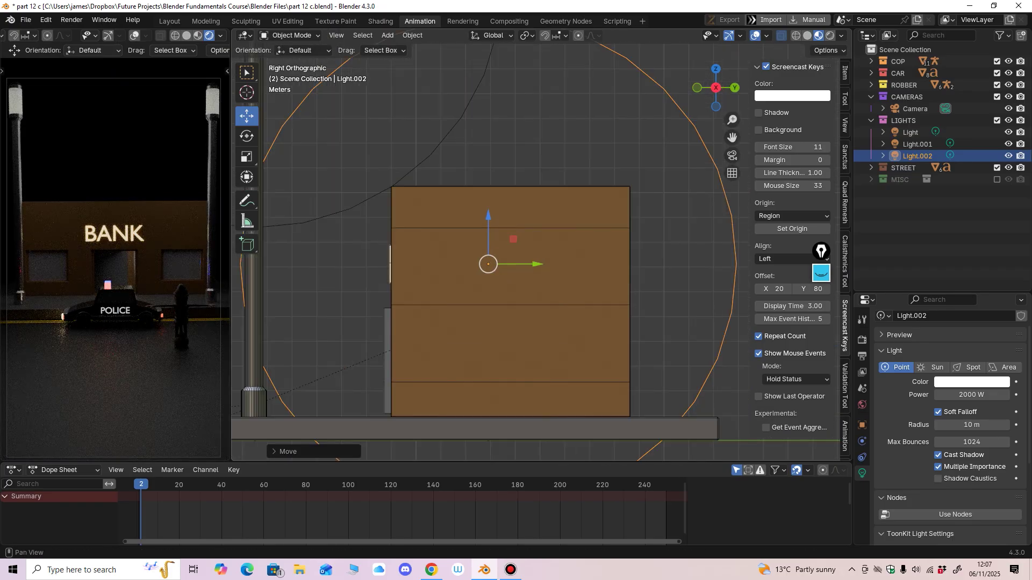
key(shift+z)
scroll(538, 269, up, 2)
drag(540, 265, 449, 364)
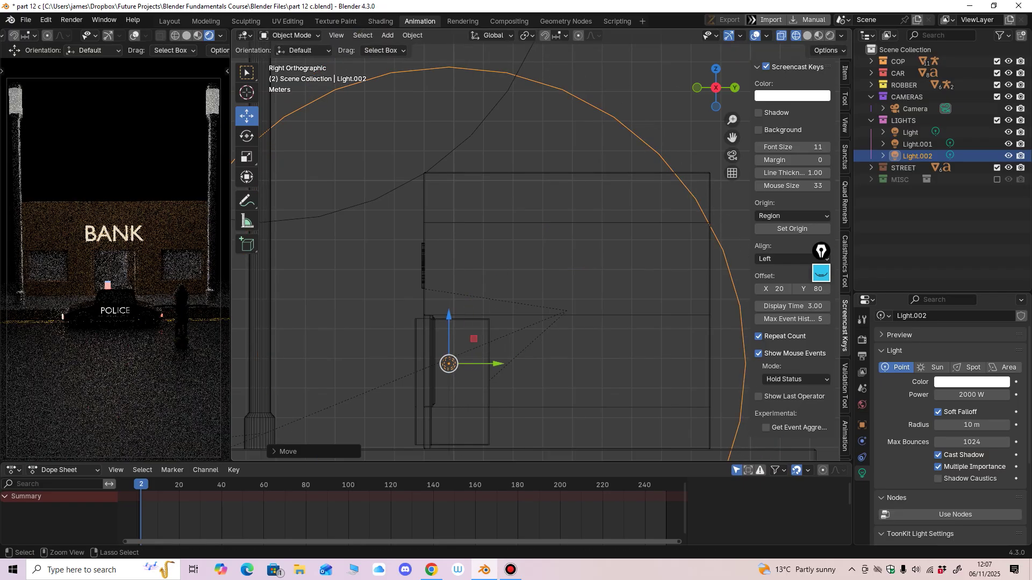
shift+middle_drag(450, 364, 477, 299)
ctrl+middle_drag(476, 299, 476, 342)
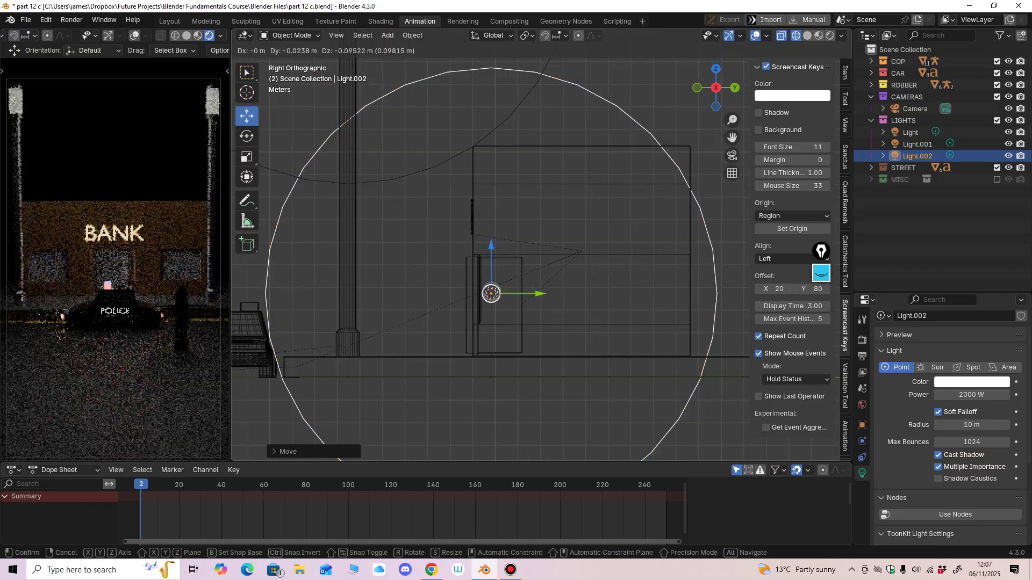
Step: Set the interior light's radius to 1 m and its power to 250 W
double_click(972, 425)
text(1)
key(Return)
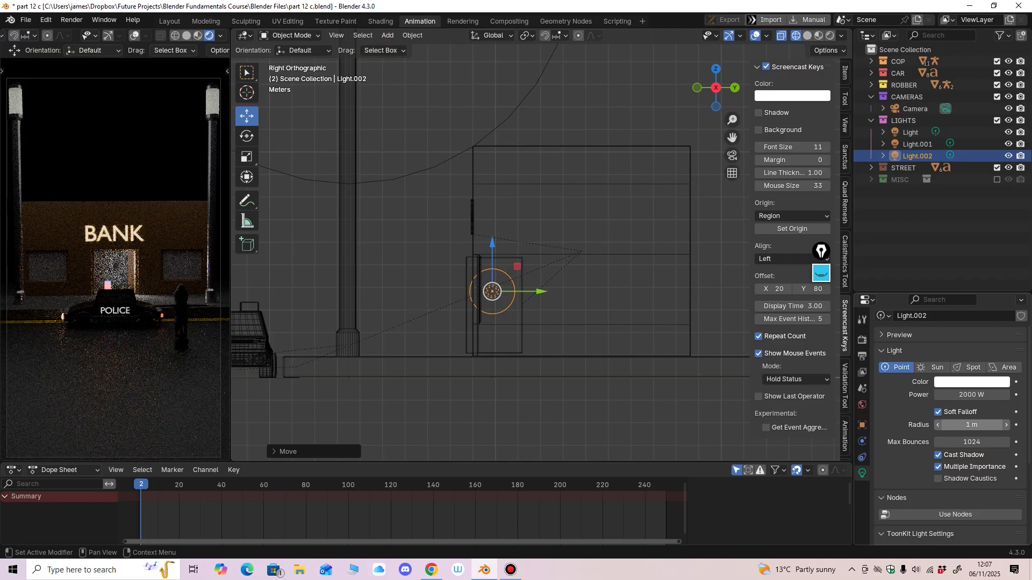
click(972, 395)
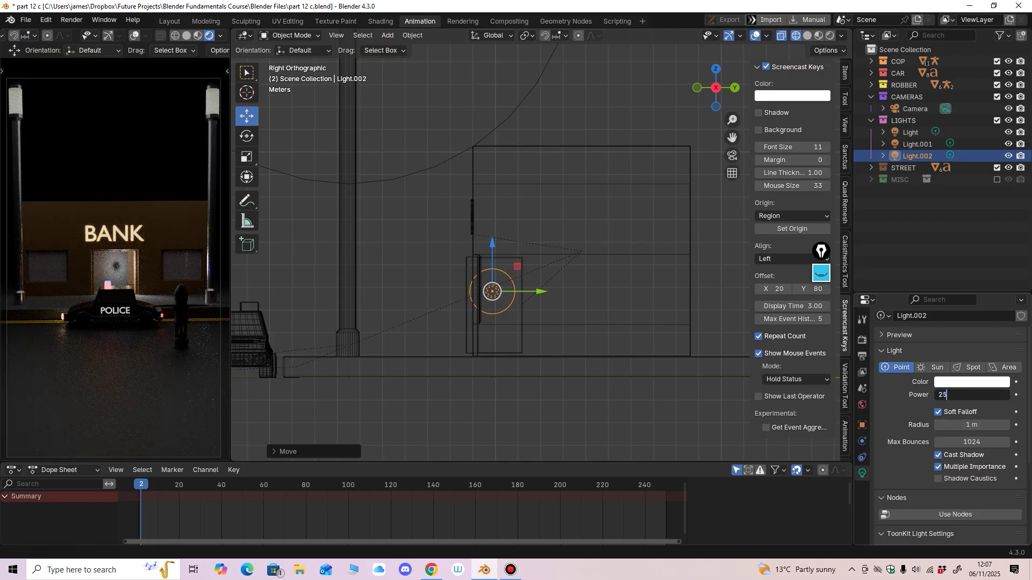
key(Return)
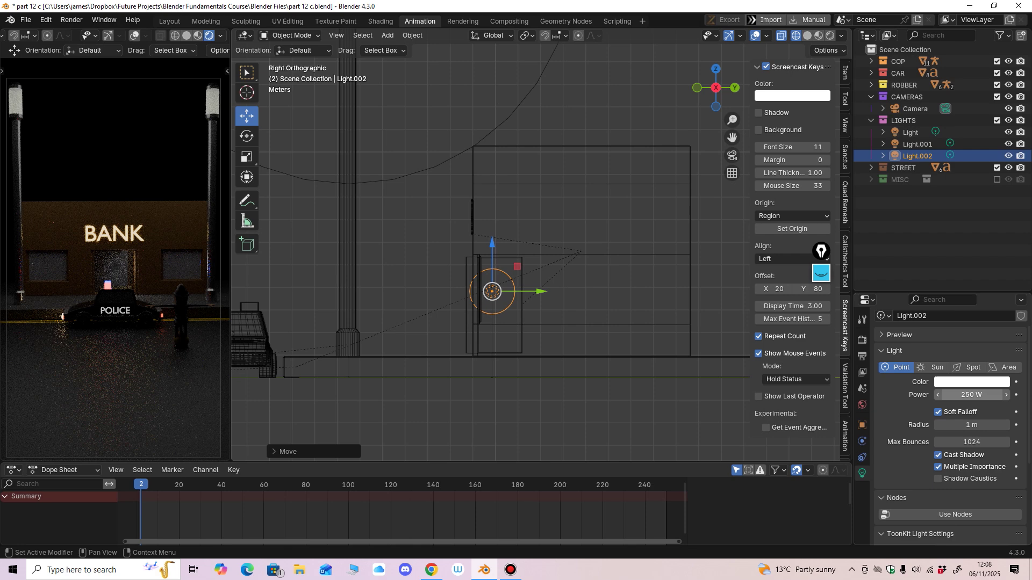
Step: In front view, move the interior light along X until it is centred behind the bank's right window
scroll(538, 269, down, 1)
middle_drag(516, 268, 487, 305)
key(KP_1)
key(g)
key(x)
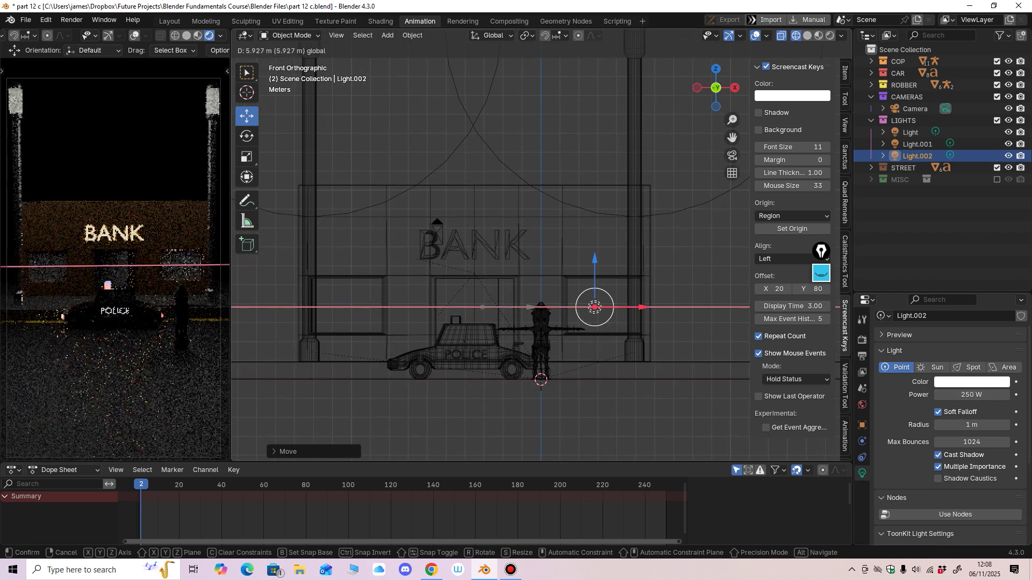
click(603, 307)
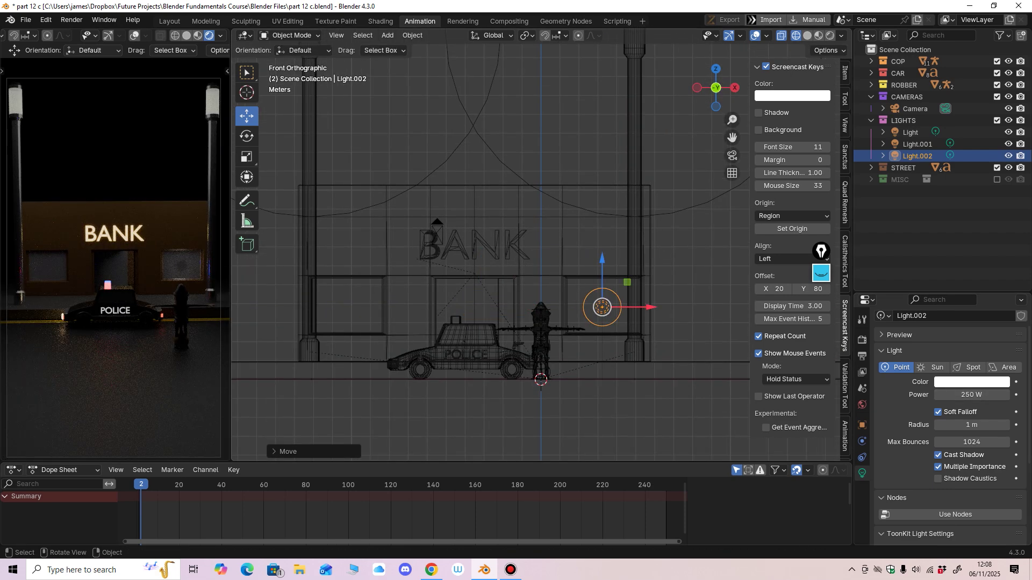
key(g)
key(x)
click(605, 307)
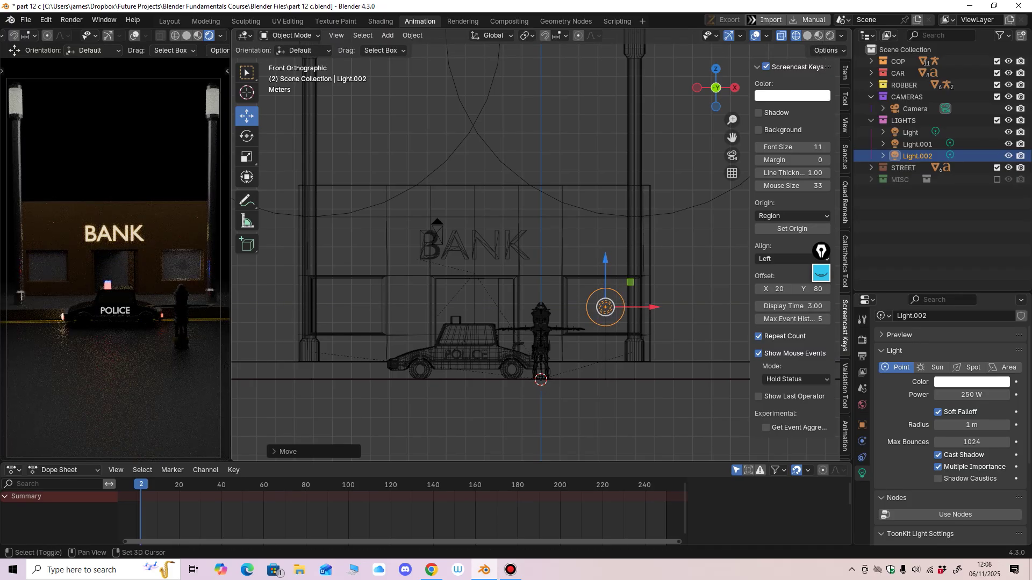
Step: Duplicate the right window's light along X and place the copy behind the bank's left window
key(shift+d)
key(x)
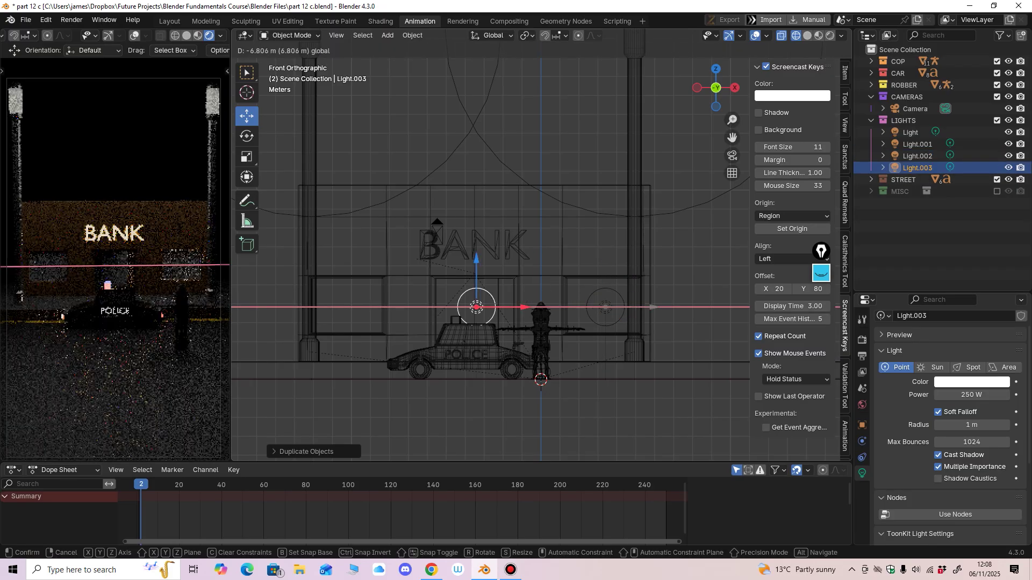
click(353, 307)
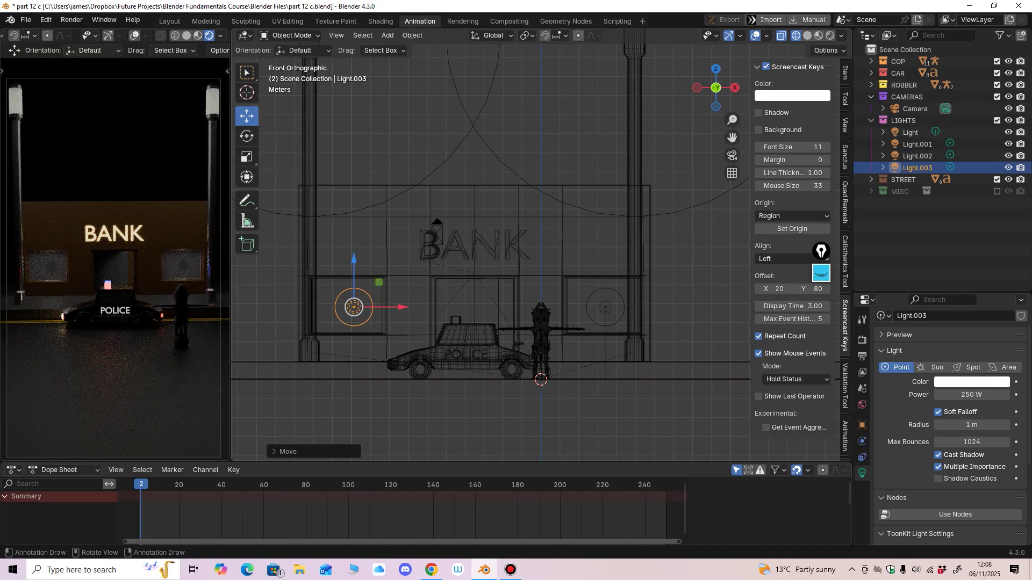
Step: Widen the rendered camera preview and enlarge the bank in it to check the lit windows
drag(230, 301, 241, 301)
scroll(183, 301, up, 1)
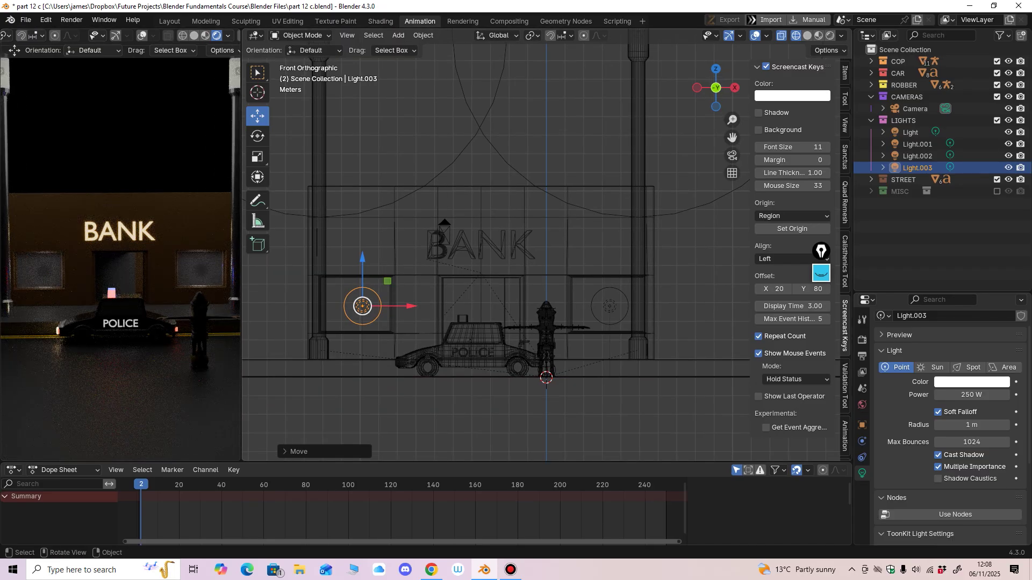
scroll(516, 269, down, 1)
middle_drag(516, 269, 485, 293)
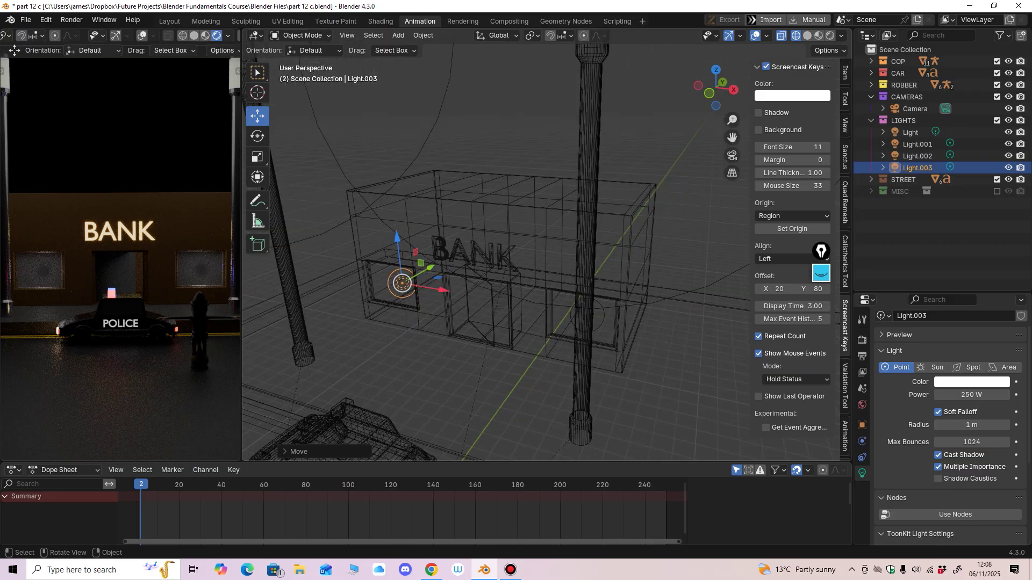
Step: Move the interior lights behind the bank's left and right windows slightly deeper into the building along Y
drag(430, 267, 436, 263)
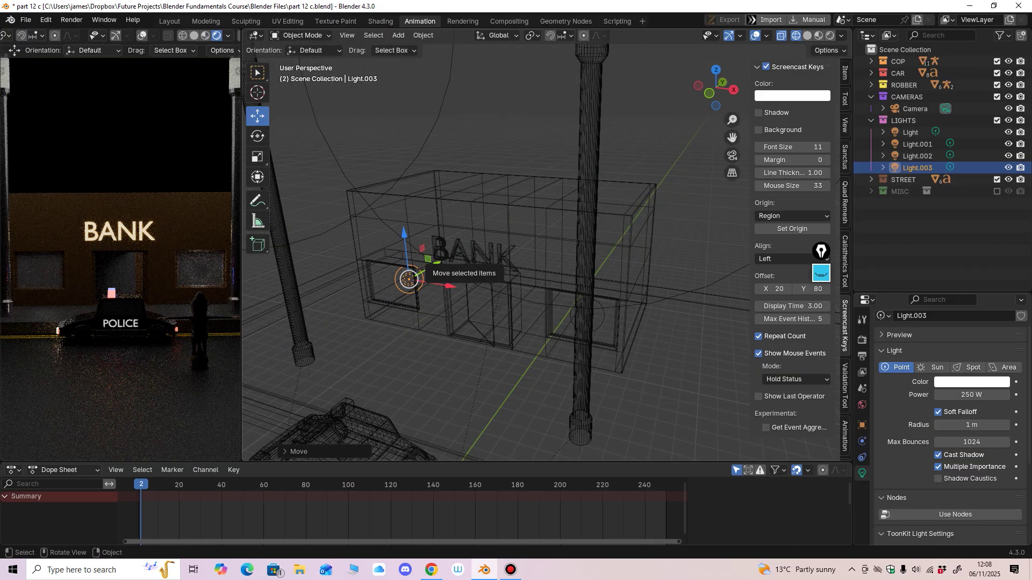
click(588, 316)
middle_drag(588, 315, 540, 324)
drag(587, 311, 592, 308)
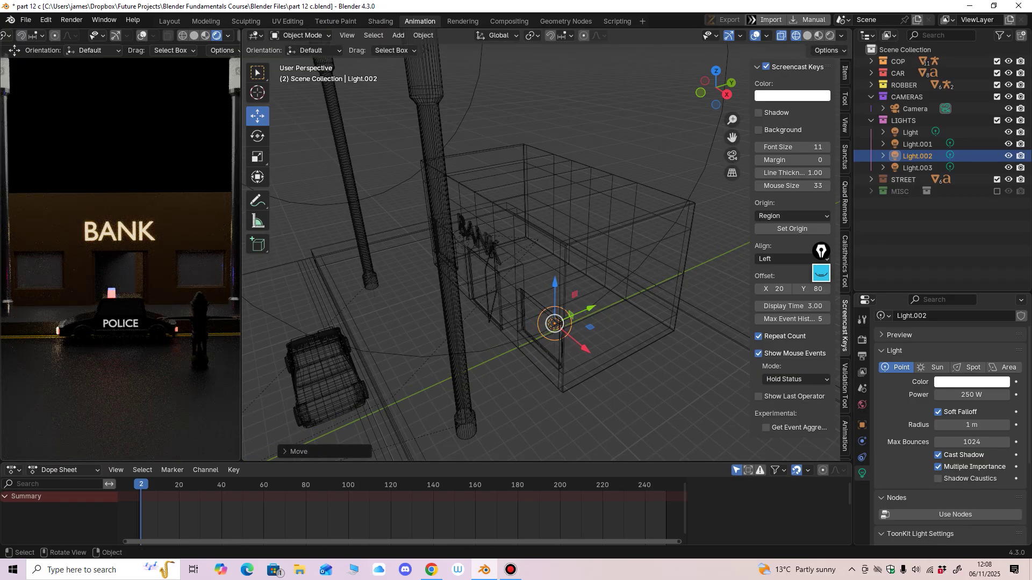
drag(590, 308, 588, 310)
middle_drag(484, 280, 516, 286)
ctrl+middle_drag(516, 286, 498, 249)
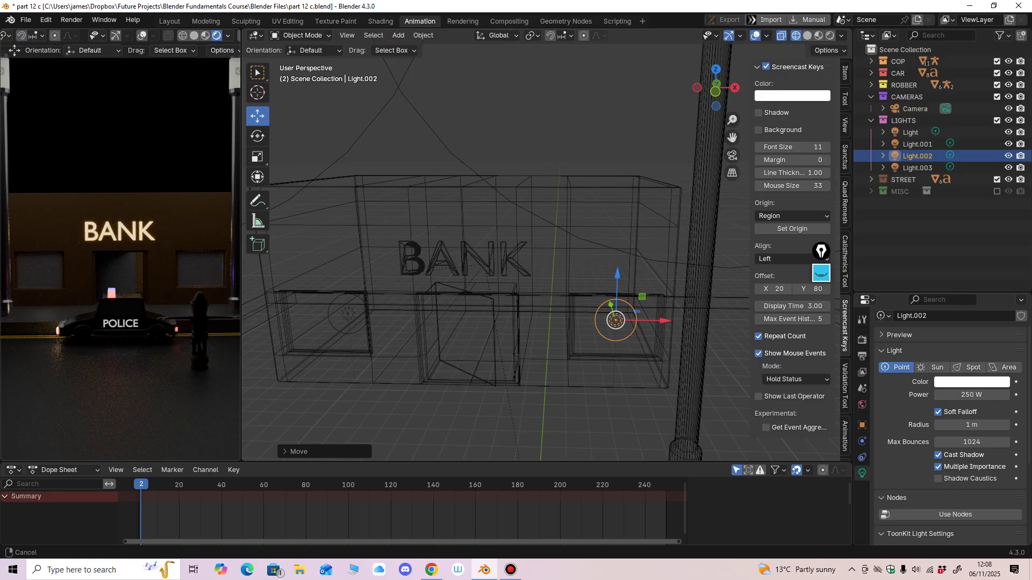
Step: Render the current frame, inspect the lit bank windows and car, and close the render window
ctrl+middle_drag(120, 248, 121, 291)
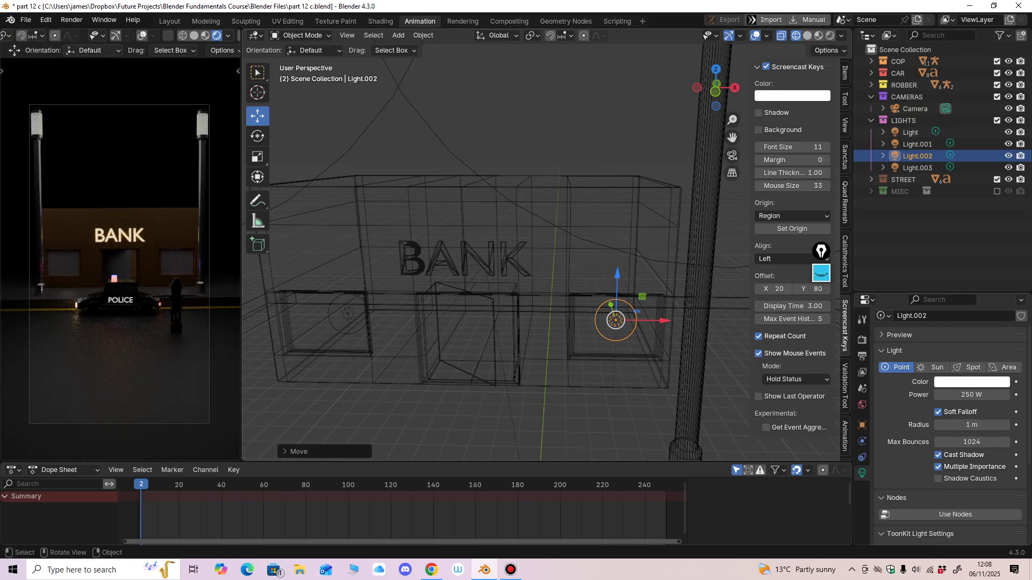
key(F12)
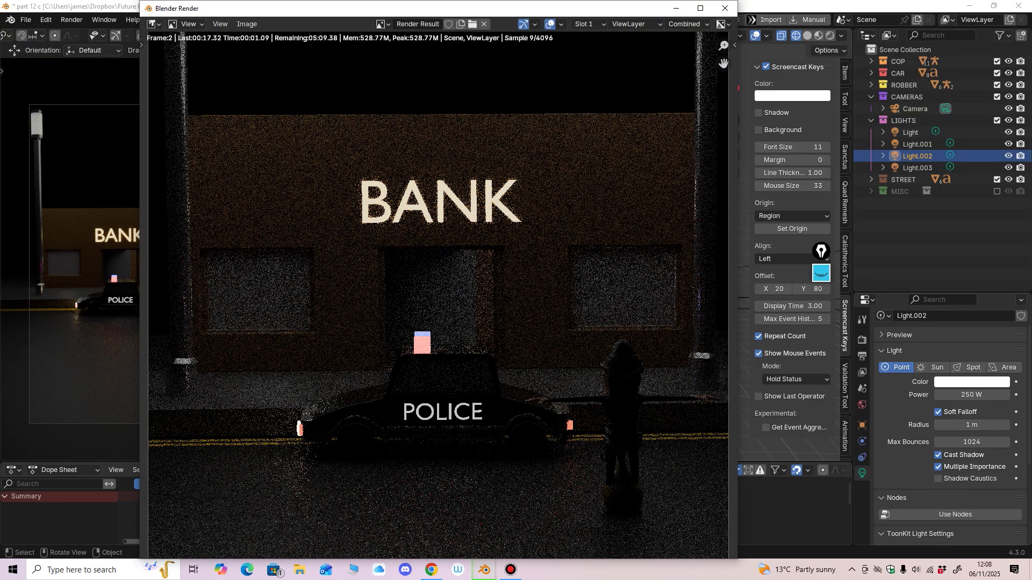
scroll(438, 295, down, 5)
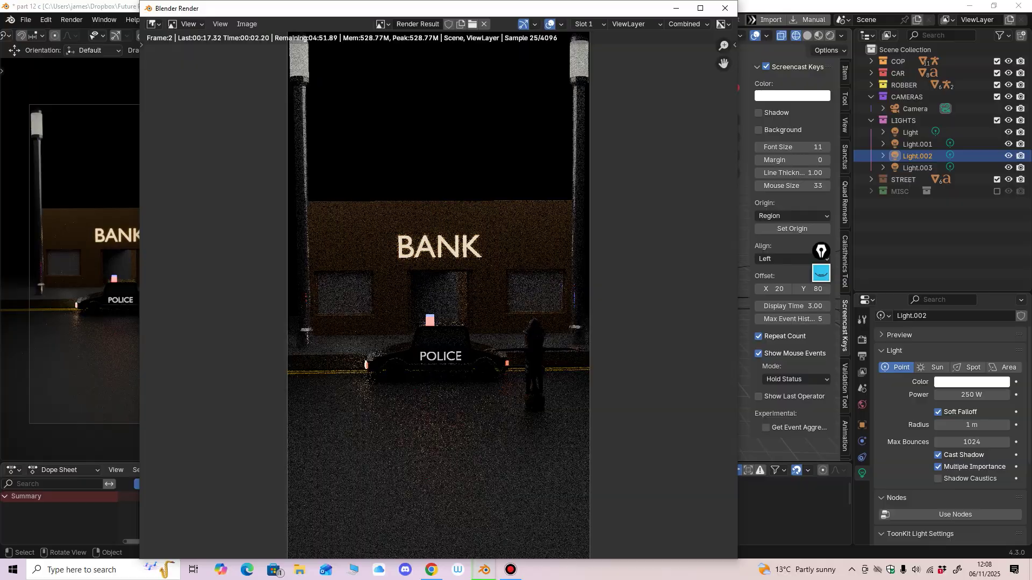
ctrl+middle_drag(439, 295, 439, 238)
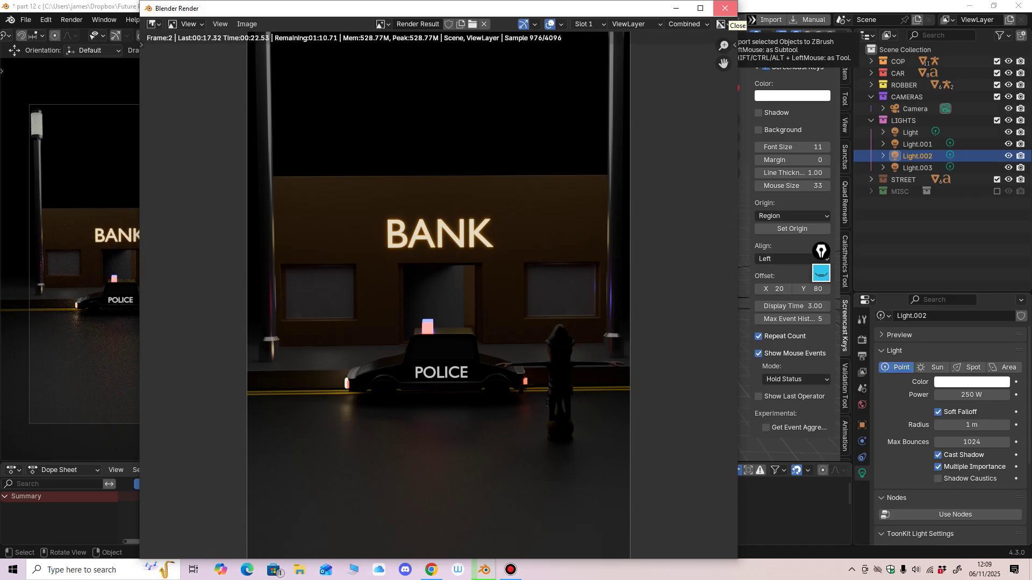
click(725, 8)
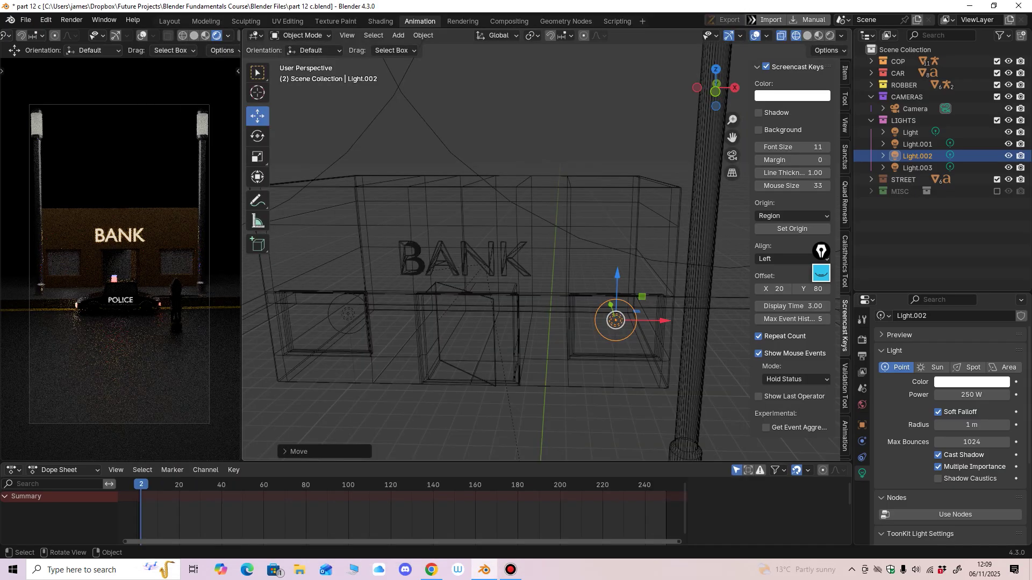
Step: Display the viewport in opaque Material Preview shading and select the police officer's rig
scroll(120, 258, up, 1)
scroll(495, 245, down, 4)
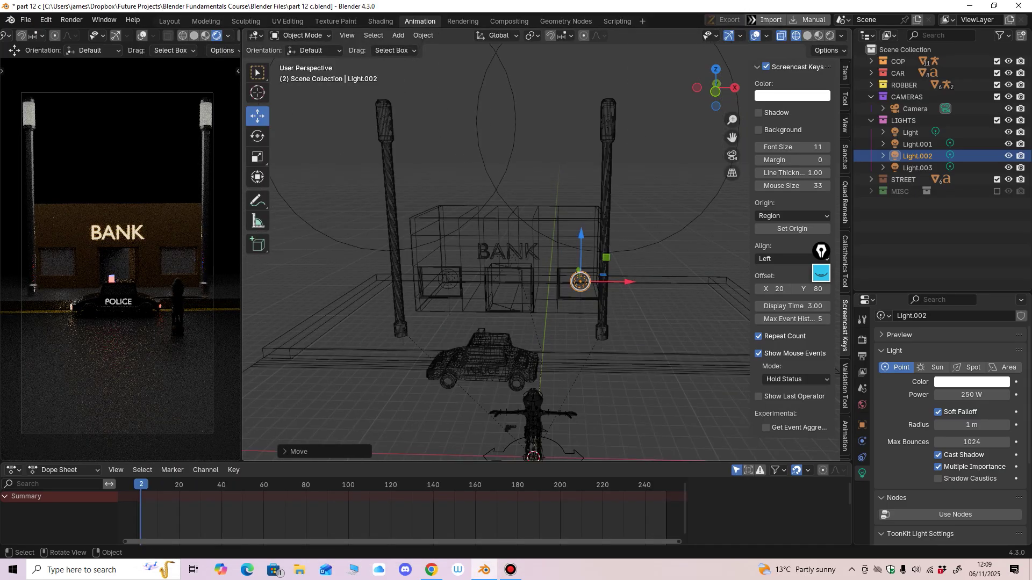
key(alt+z)
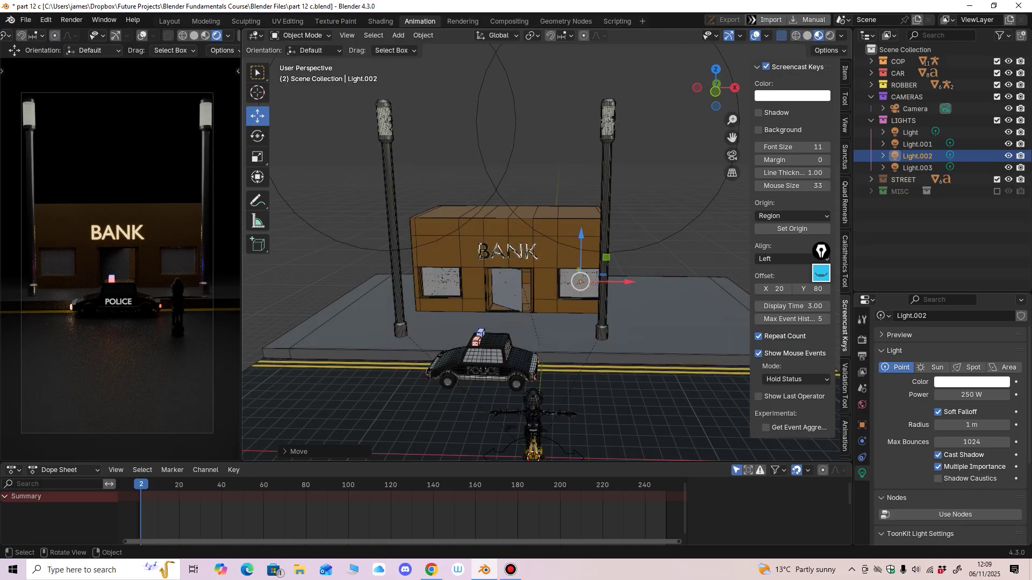
middle_drag(511, 258, 520, 175)
click(486, 342)
middle_drag(486, 341, 459, 345)
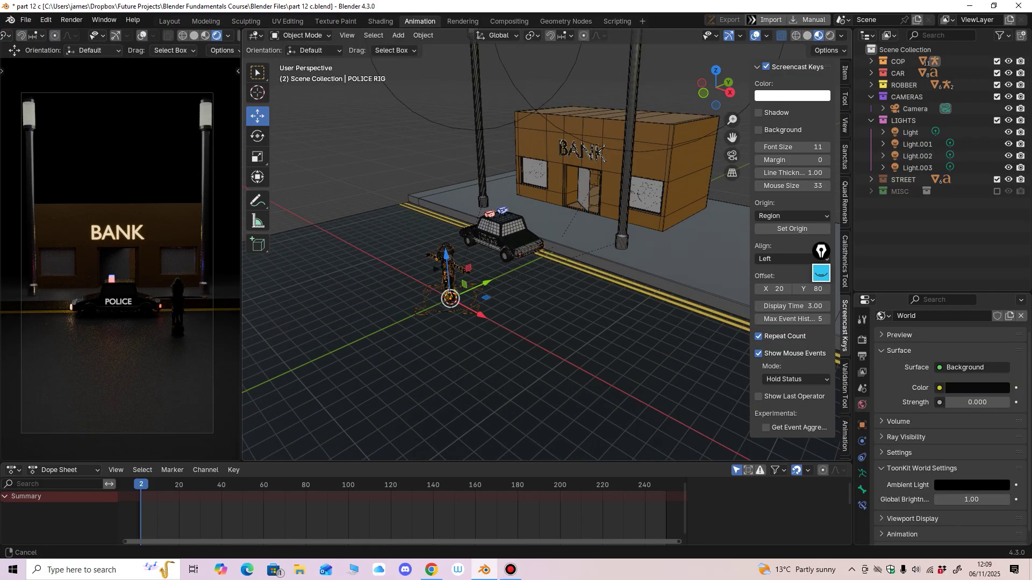
scroll(496, 269, up, 1)
shift+middle_drag(495, 269, 474, 282)
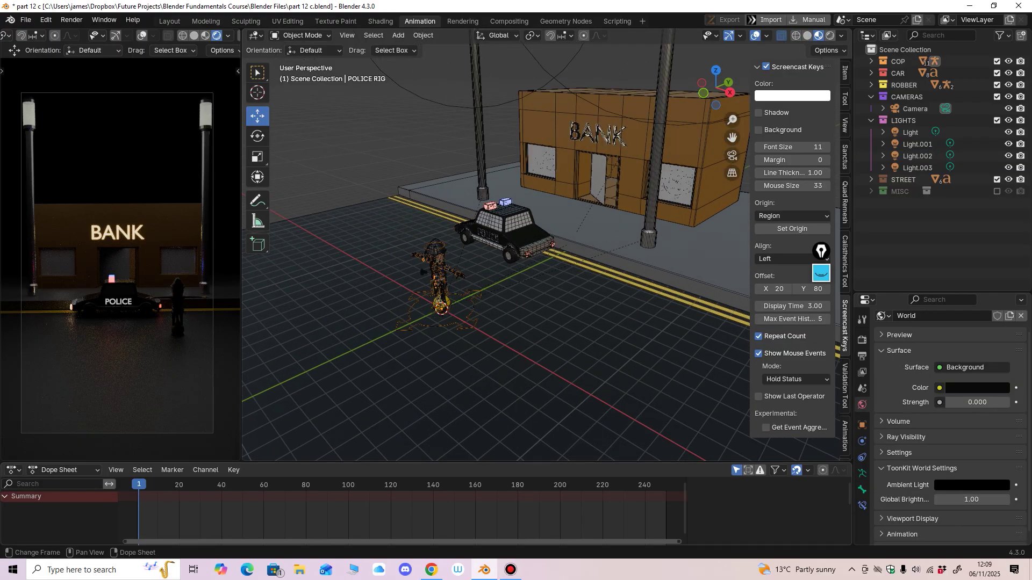
Step: Change the Dope Sheet editor to the Timeline editor
click(14, 469)
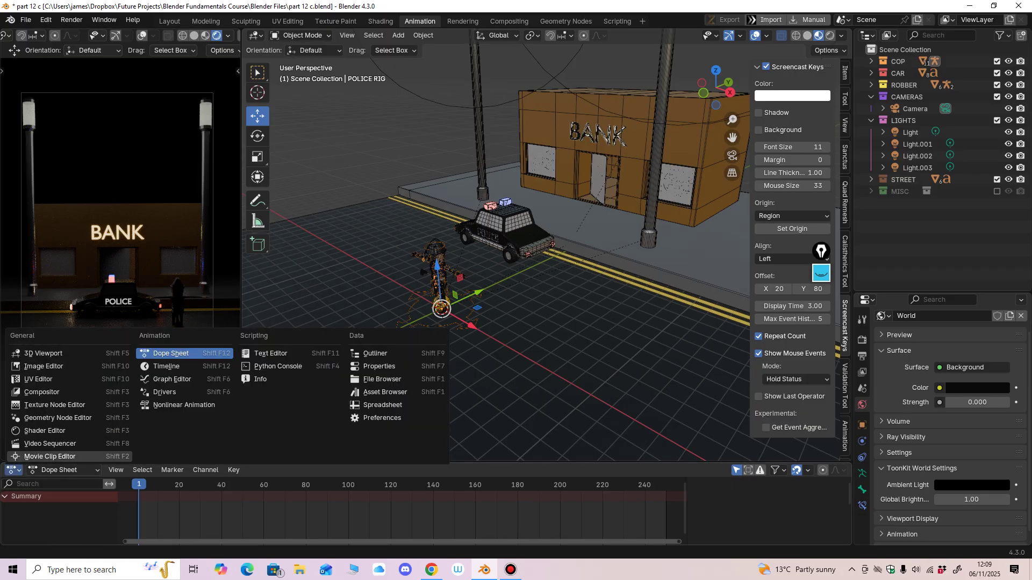
click(166, 366)
Step: Move the police officer's rig along Y from the road past the police car to the kerb on its bank side
middle_drag(511, 295, 490, 296)
shift+middle_drag(490, 297, 557, 275)
scroll(516, 279, up, 2)
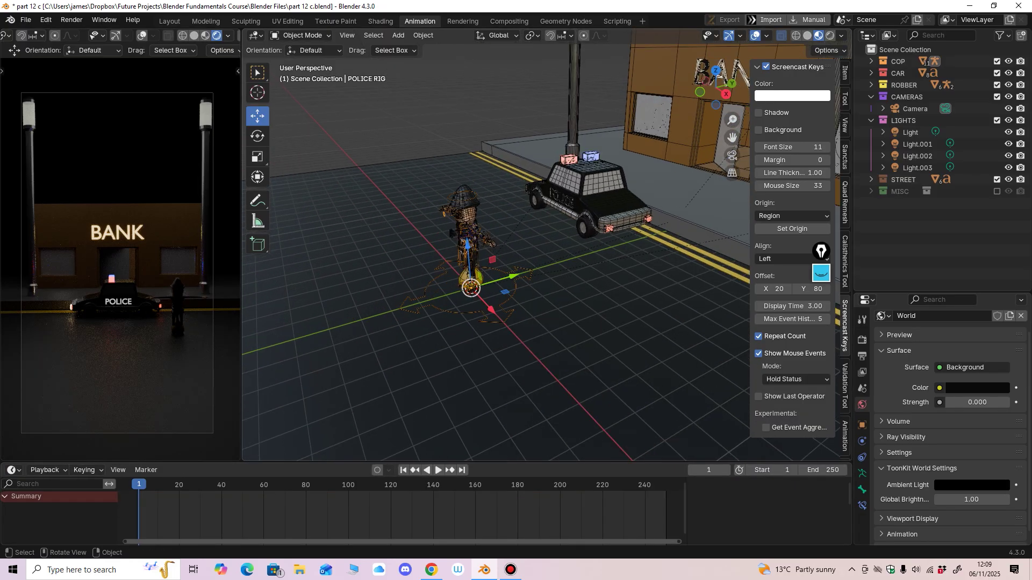
drag(515, 277, 659, 234)
middle_drag(635, 241, 565, 299)
scroll(556, 290, up, 2)
scroll(548, 301, up, 3)
shift+middle_drag(510, 328, 538, 309)
key(alt+z)
drag(594, 297, 712, 292)
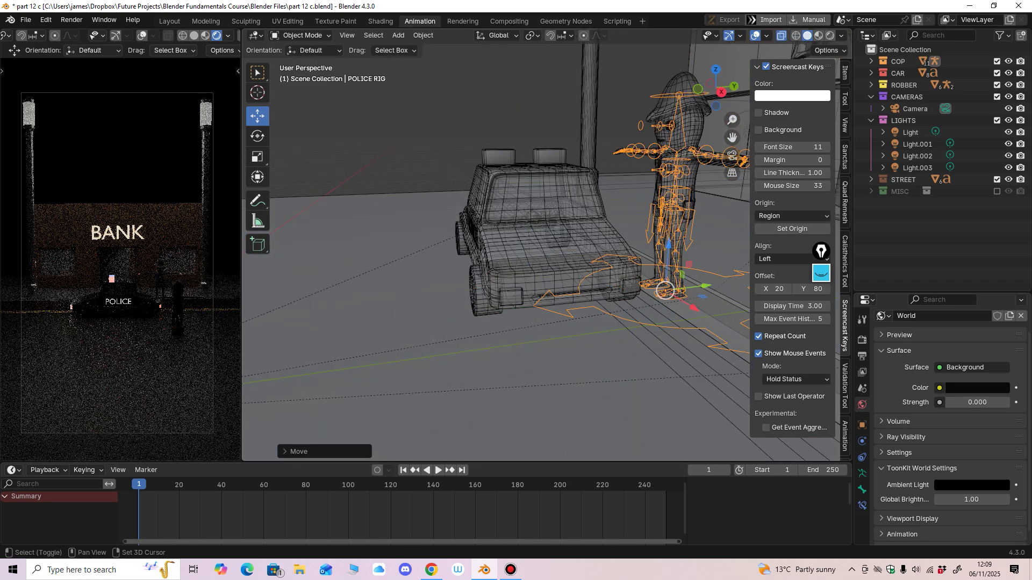
middle_drag(672, 301, 613, 297)
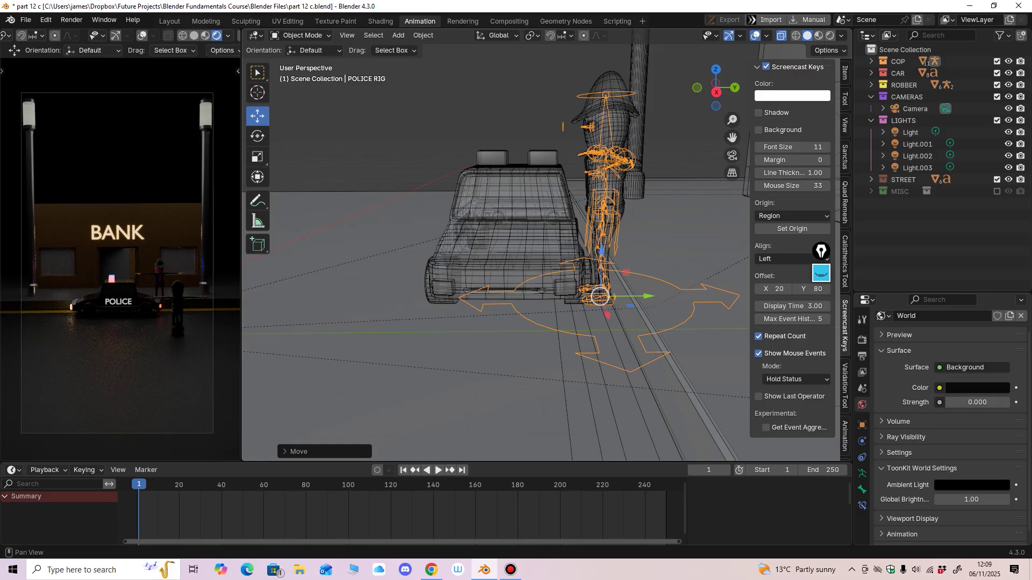
Step: Turn off X-ray, raise the police officer's rig to pavement height and move it along Y onto the pavement
middle_drag(613, 297, 651, 321)
click(845, 72)
click(845, 326)
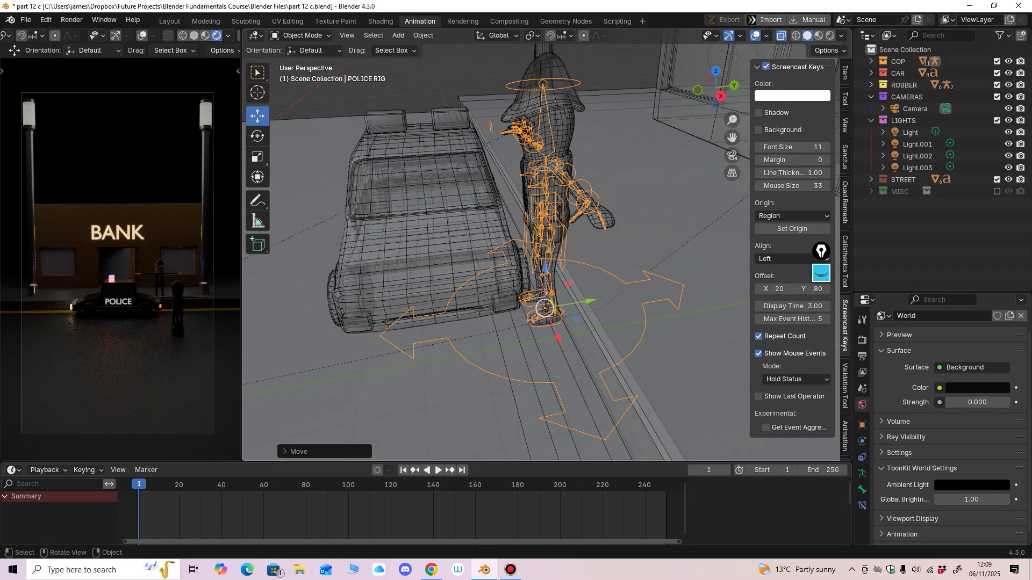
drag(241, 258, 224, 258)
scroll(538, 258, down, 2)
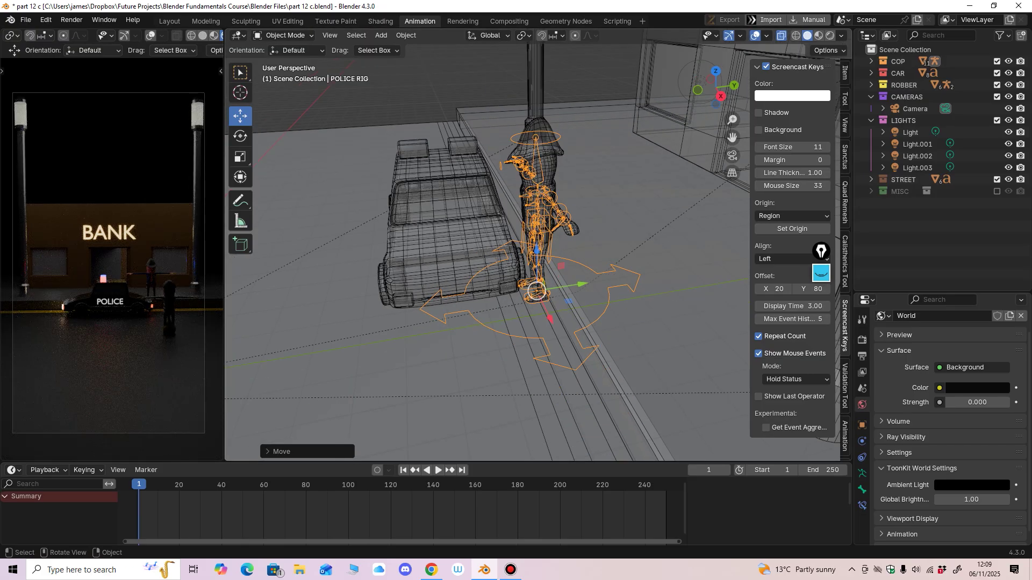
key(alt+z)
middle_drag(619, 279, 614, 253)
scroll(537, 258, up, 1)
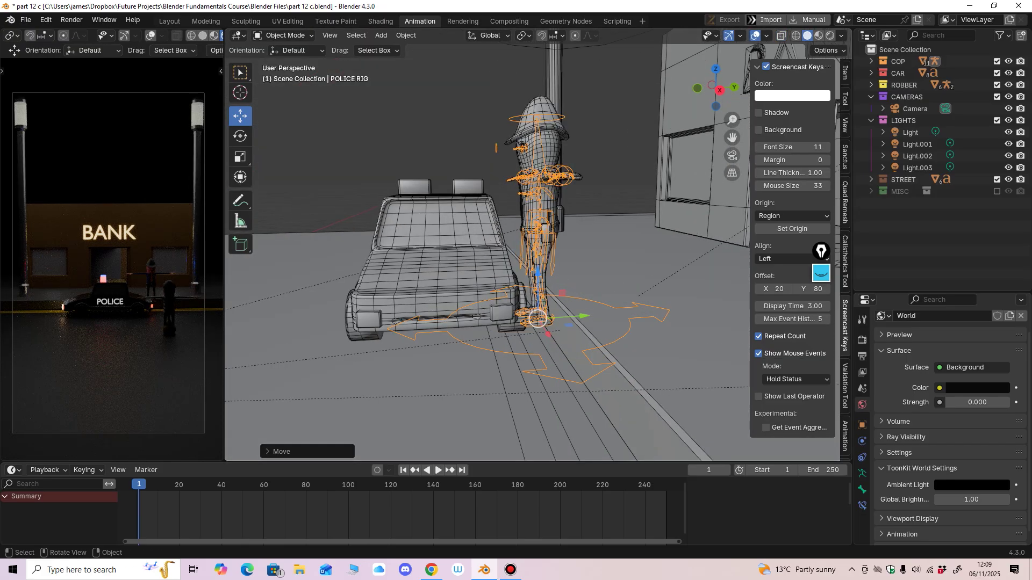
drag(538, 273, 538, 269)
middle_drag(580, 258, 618, 301)
drag(568, 275, 649, 257)
middle_drag(650, 256, 694, 285)
Step: In top view, rotate the police officer's rig about Z so the officer faces the bank at a slight angle
scroll(691, 240, down, 2)
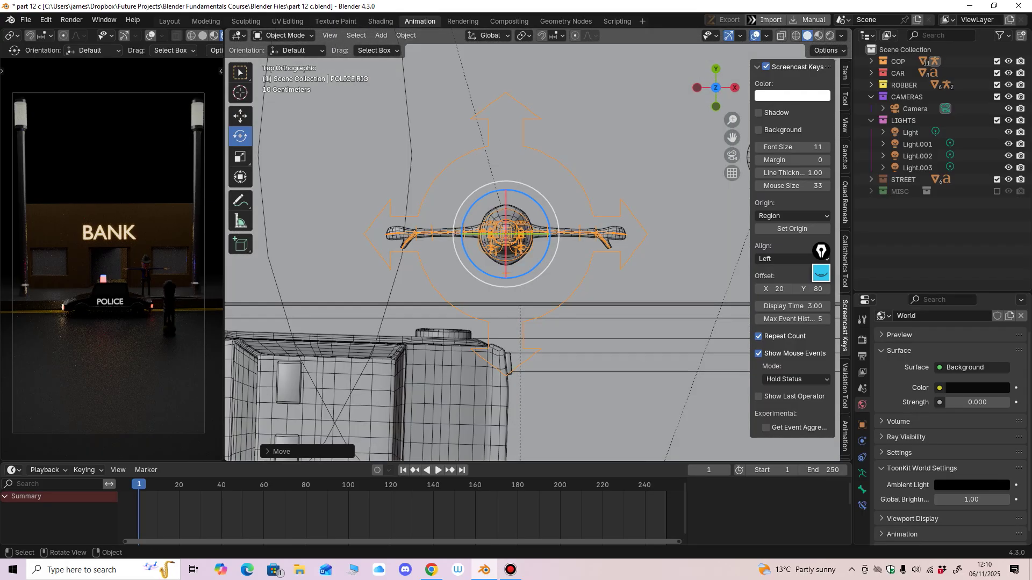
drag(546, 215, 525, 263)
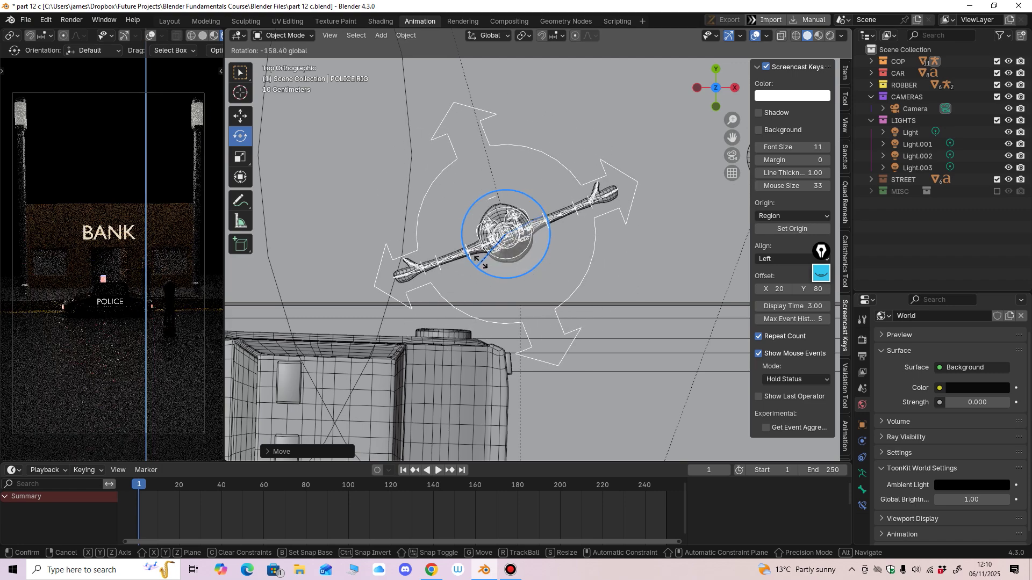
drag(481, 262, 476, 257)
middle_drag(476, 257, 414, 146)
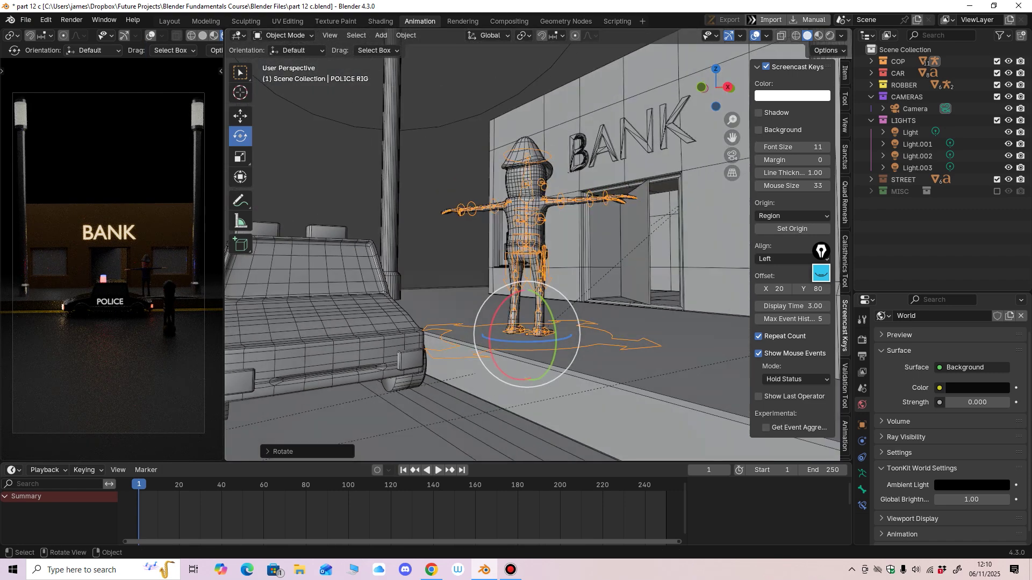
Step: Adjust the police officer's rig along Z until the feet rest on the pavement
scroll(533, 245, up, 3)
shift+middle_drag(532, 245, 491, 203)
click(241, 116)
middle_drag(430, 280, 433, 271)
drag(475, 326, 474, 334)
middle_drag(474, 381, 487, 316)
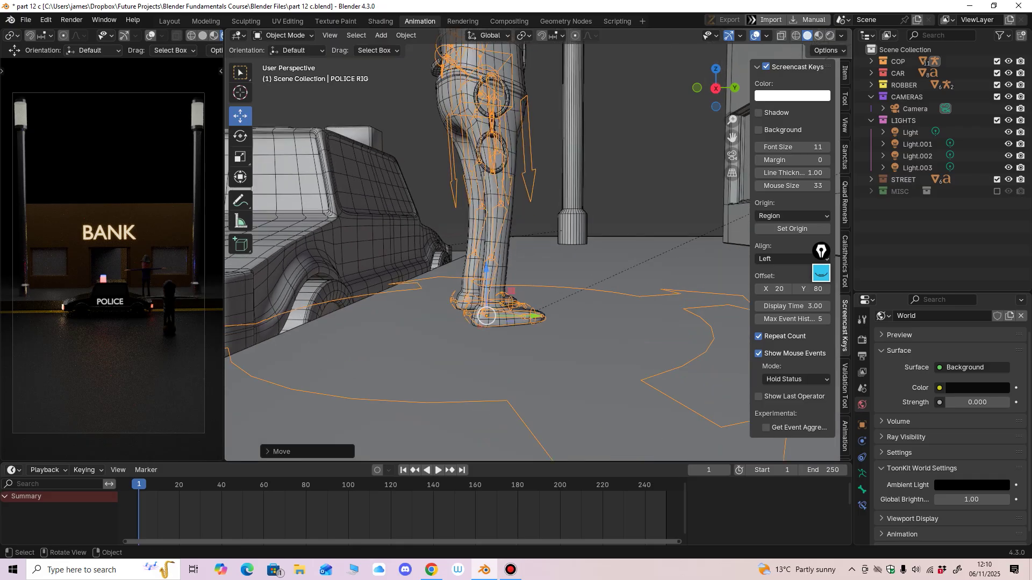
drag(487, 269, 487, 268)
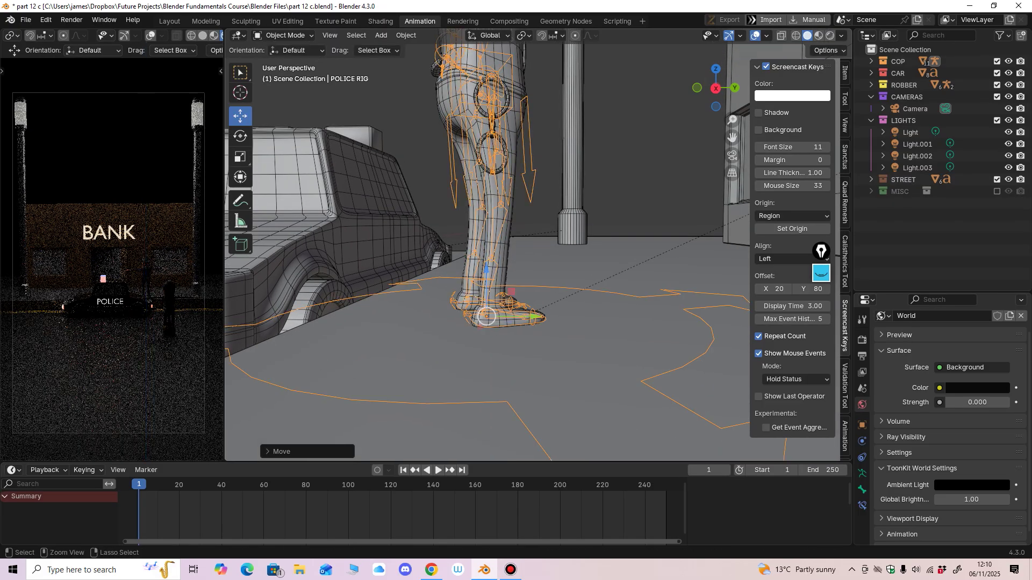
Step: In top view, select the robber's rig and move it along Y from the road to the pavement between the officer and the bank
scroll(487, 268, down, 6)
middle_drag(486, 268, 583, 320)
key(KP_7)
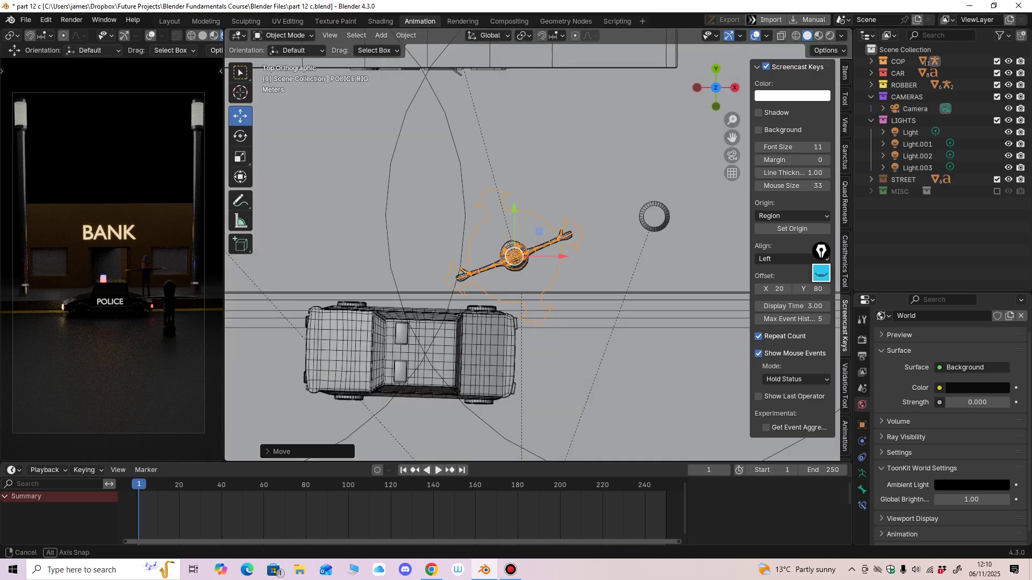
scroll(537, 269, down, 2)
scroll(538, 269, down, 2)
shift+middle_drag(538, 269, 538, 175)
key(KP_5)
scroll(586, 277, up, 2)
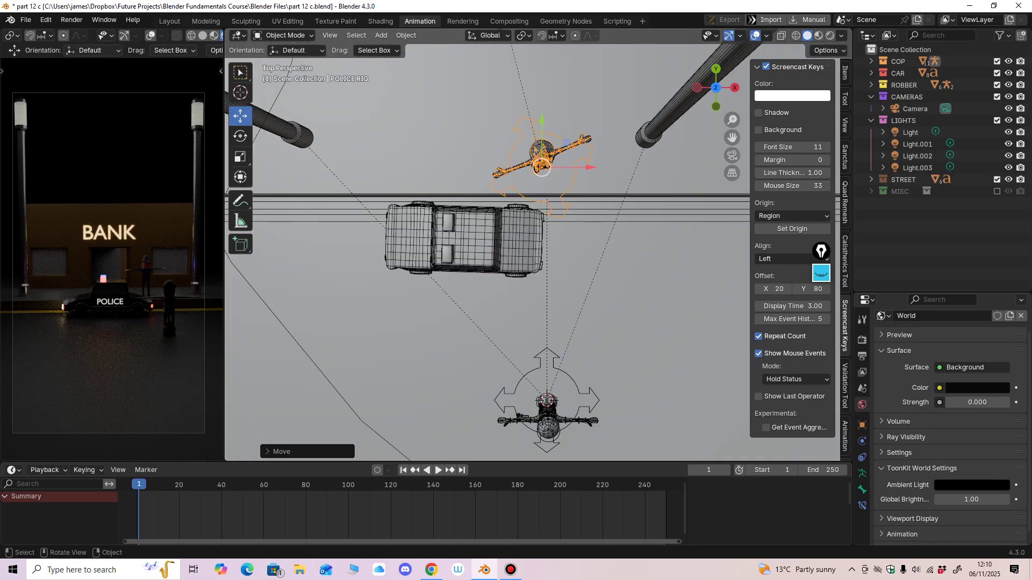
click(547, 400)
scroll(547, 401, down, 1)
drag(545, 326, 545, 75)
shift+middle_drag(545, 76, 538, 139)
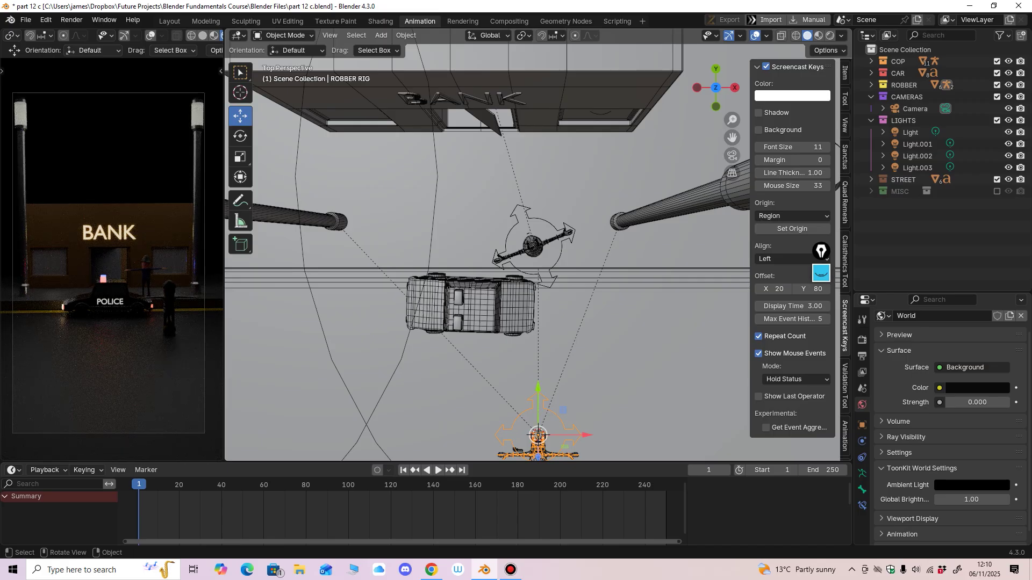
Step: Move the robber's rig closer to the bank along Y, then along X in front of the doorway
shift+middle_drag(538, 139, 528, 167)
scroll(528, 166, up, 3)
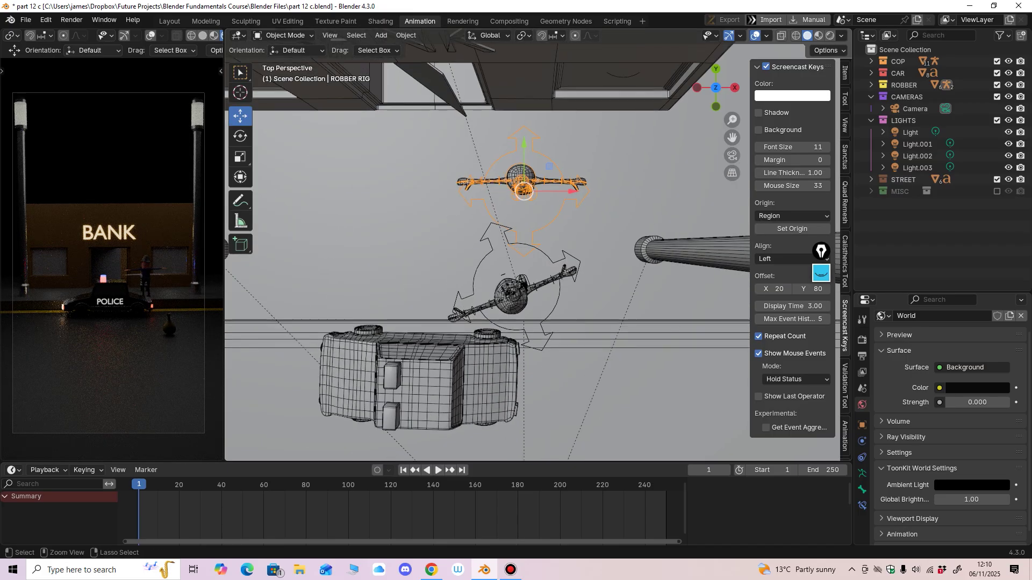
drag(524, 144, 524, 97)
drag(572, 146, 471, 145)
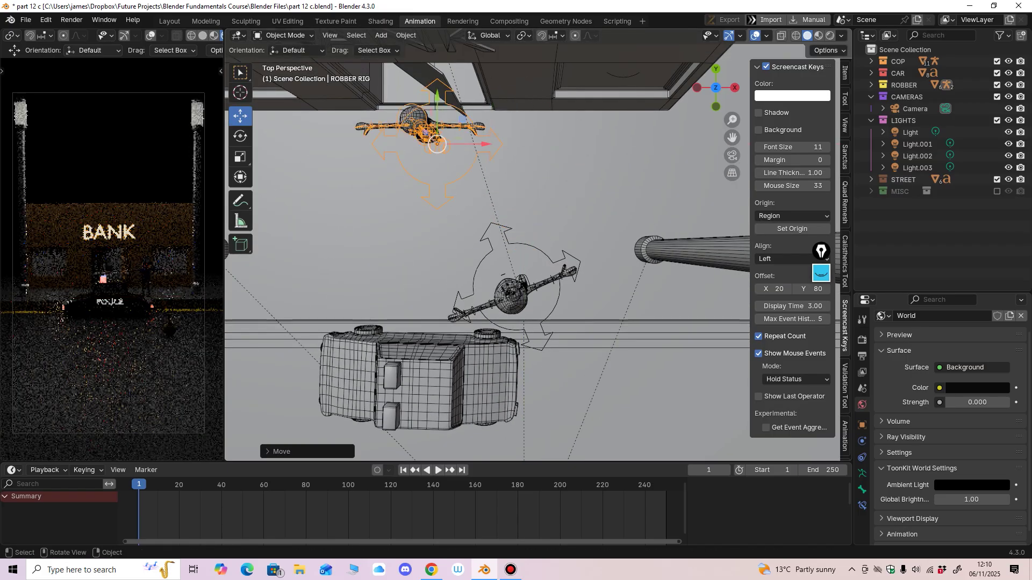
Step: Raise the robber's rig along Z so the feet stand on the pavement
middle_drag(471, 146, 562, 188)
shift+middle_drag(562, 188, 672, 139)
ctrl+middle_drag(672, 139, 672, 107)
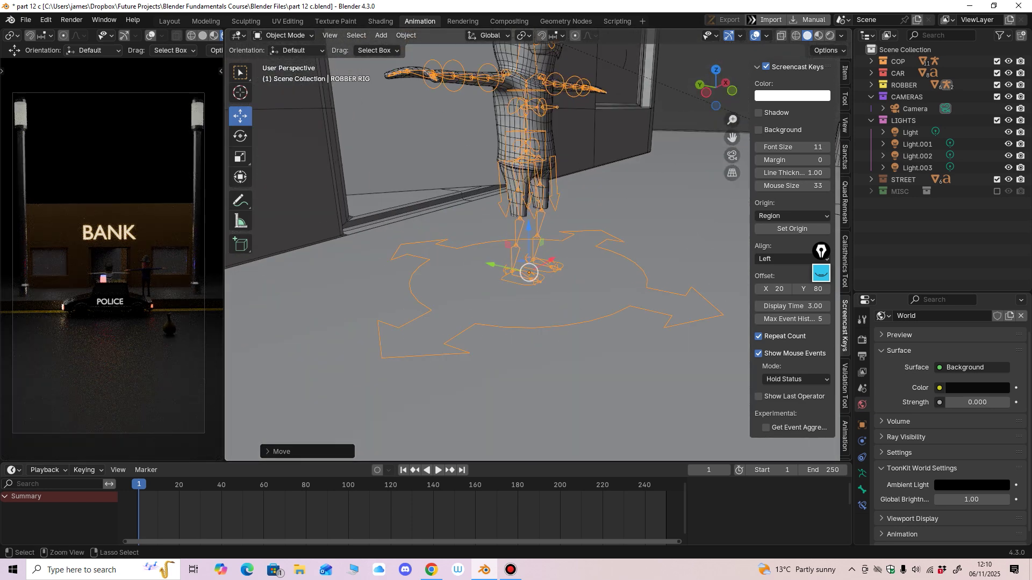
shift+middle_drag(529, 273, 456, 277)
drag(454, 232, 449, 170)
Step: Enlarge the bank entrance in the rendered camera preview to check the placement of the robber and officer
scroll(450, 172, down, 6)
middle_drag(451, 173, 519, 205)
key(KP_7)
scroll(513, 227, up, 6)
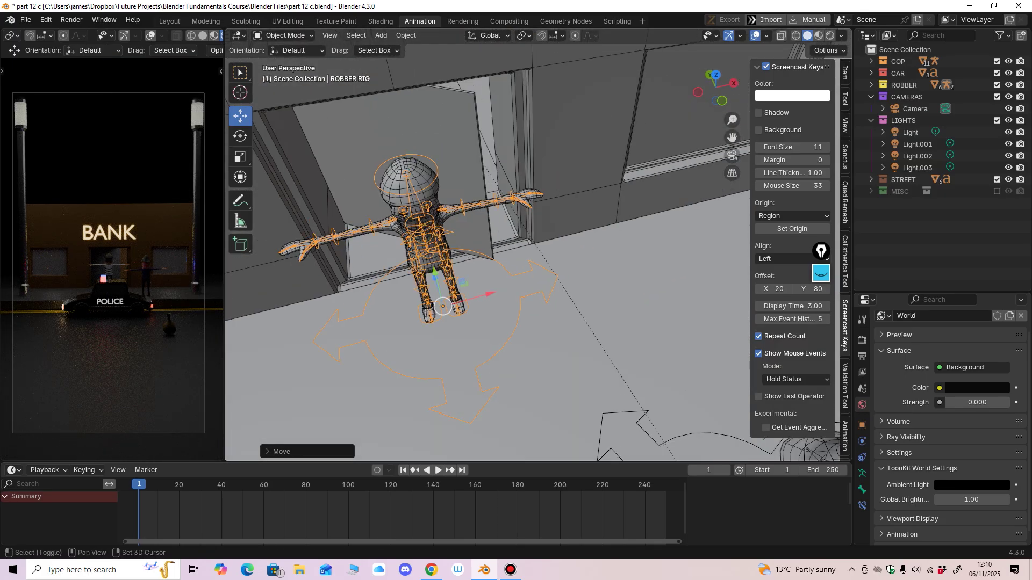
scroll(108, 258, up, 3)
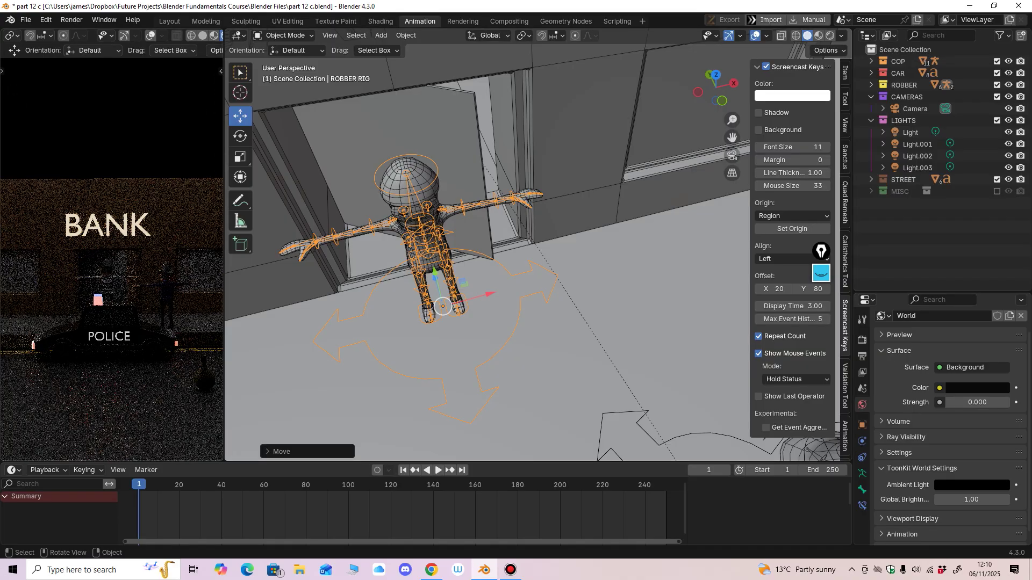
scroll(187, 356, up, 2)
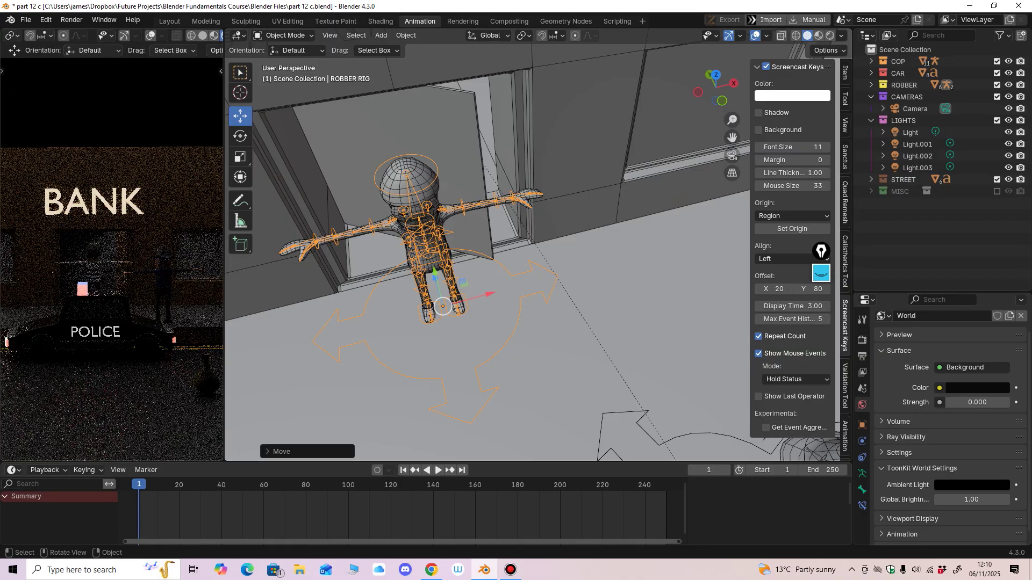
Step: Rotate the robber's rig slightly about Z and shift it a little along X in the bank doorway
middle_drag(483, 258, 438, 266)
click(240, 137)
drag(526, 290, 526, 294)
middle_drag(525, 294, 505, 301)
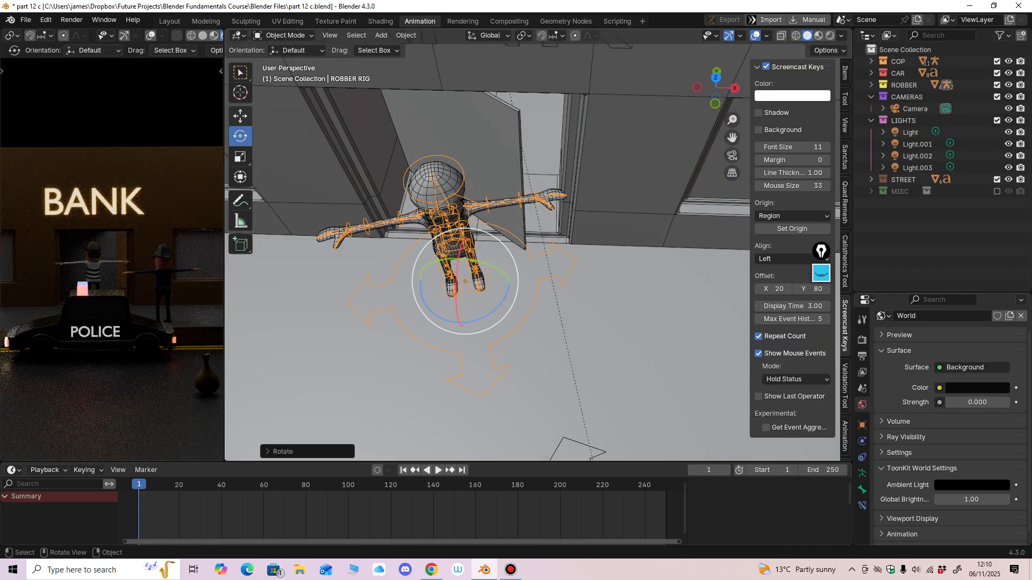
drag(512, 283, 533, 283)
middle_drag(533, 284, 536, 293)
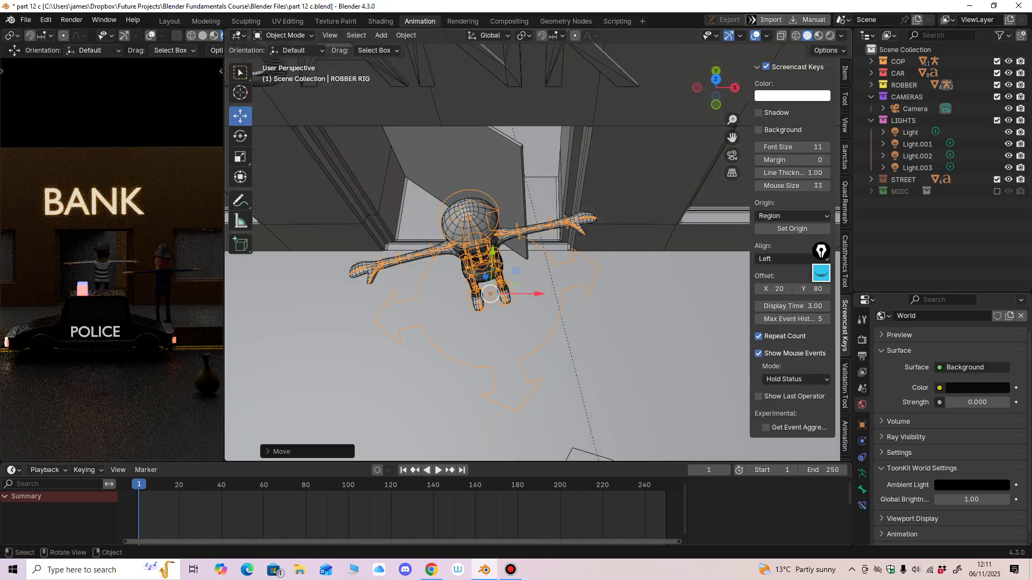
Step: Nudge the robber's rig along X and Y in front of the bank doorway and fine-tune its height on the pavement
drag(537, 294, 569, 294)
middle_drag(569, 294, 633, 293)
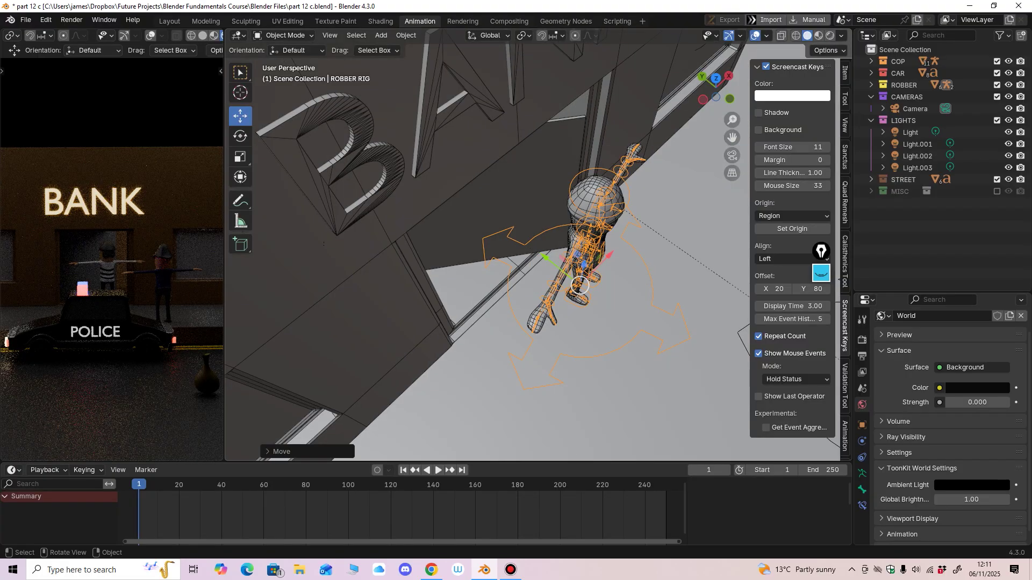
drag(546, 257, 546, 263)
middle_drag(546, 263, 619, 246)
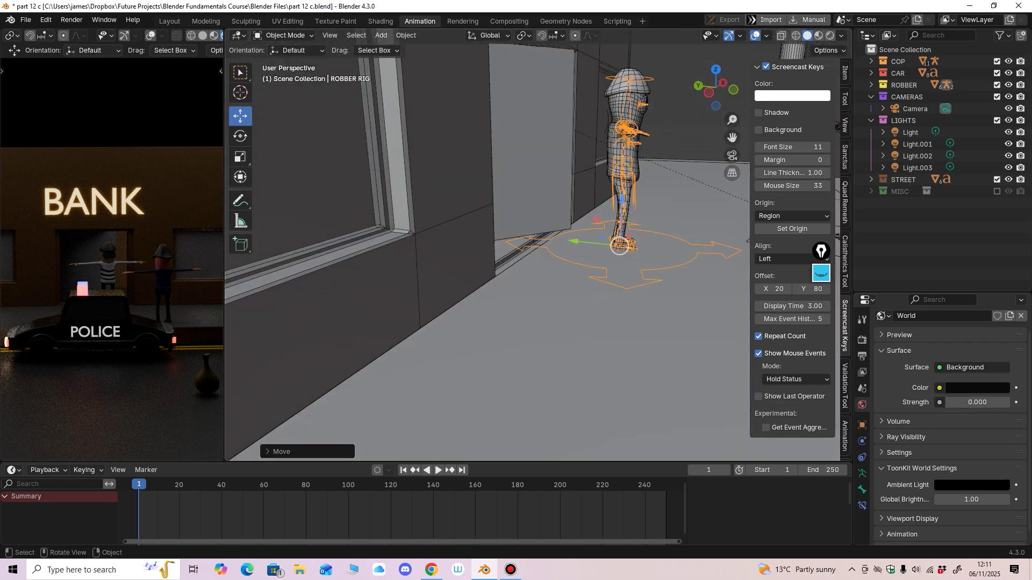
scroll(620, 246, up, 4)
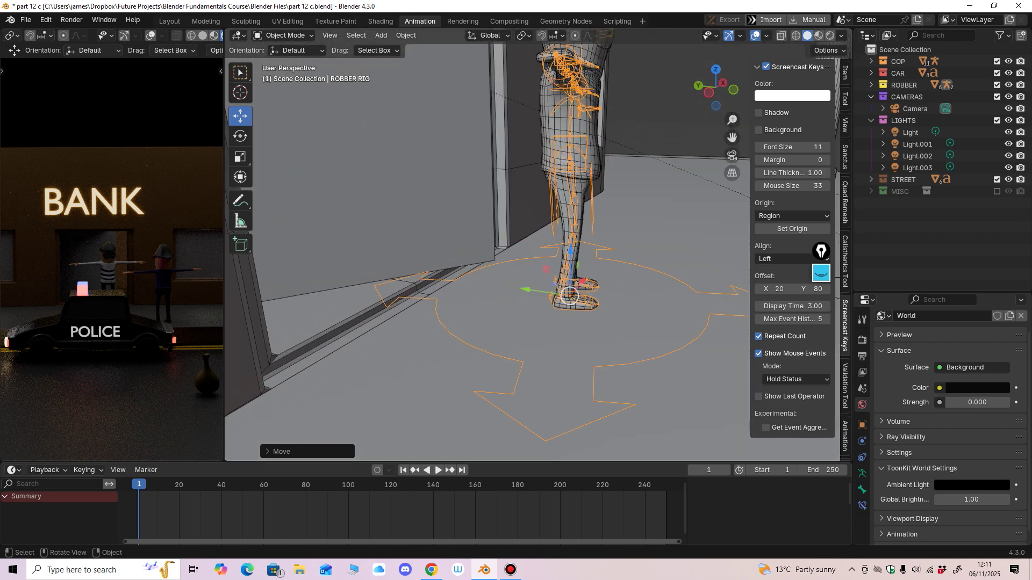
drag(571, 251, 570, 252)
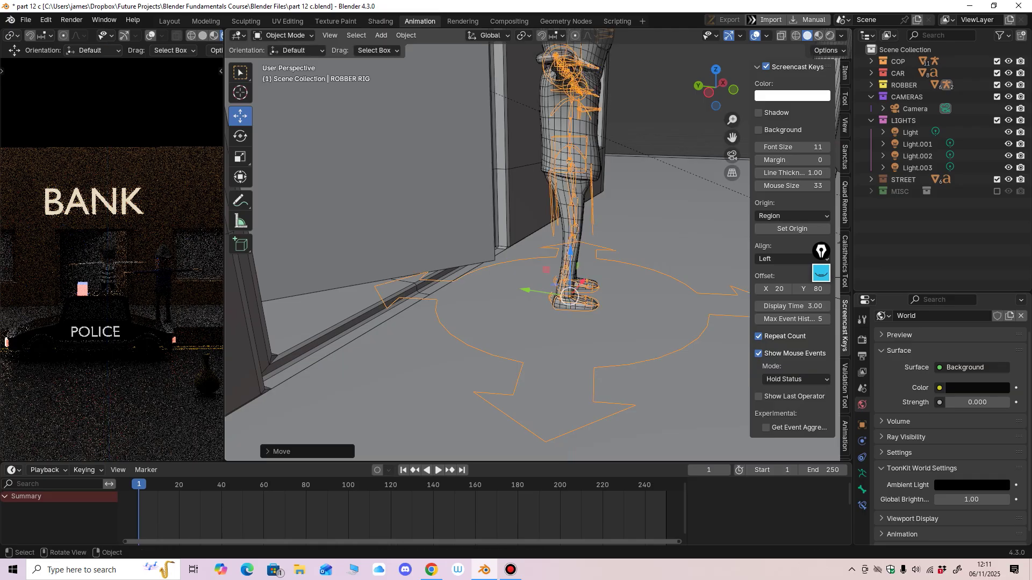
Step: Reposition the police officer's rig slightly on the pavement between the police car and the robber
scroll(570, 252, down, 4)
middle_drag(570, 252, 462, 263)
click(495, 231)
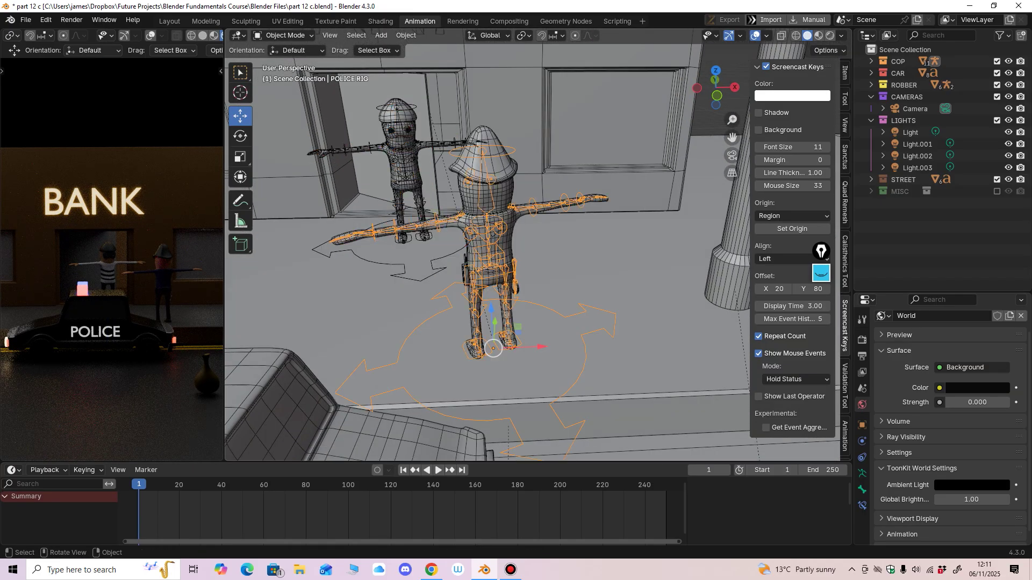
middle_drag(495, 231, 490, 274)
middle_drag(479, 406, 508, 344)
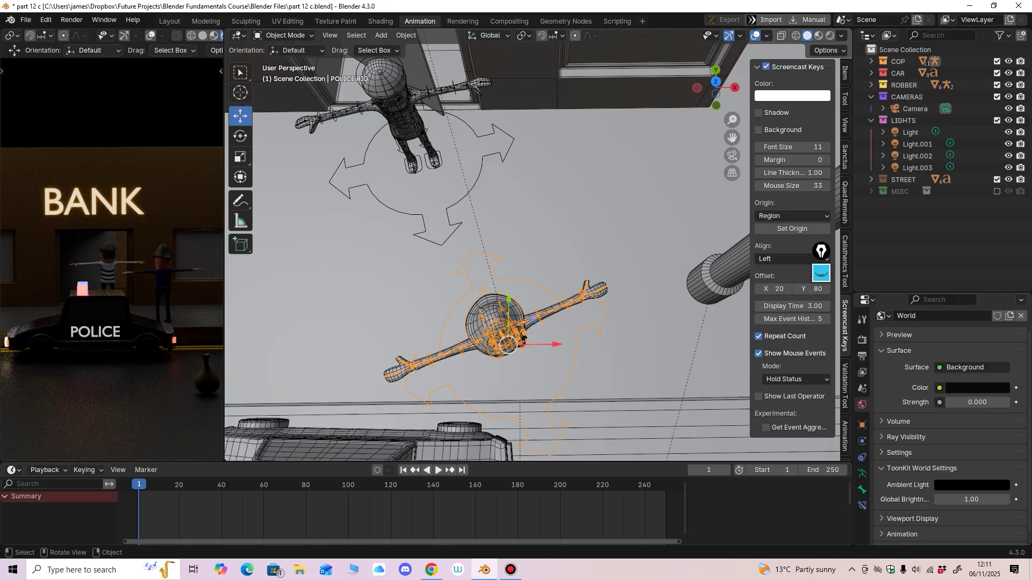
key(g)
click(540, 293)
middle_drag(540, 293, 561, 265)
Step: Set the origin of the gun beside the vase to its geometry
scroll(540, 281, down, 7)
click(574, 330)
middle_drag(574, 330, 425, 301)
scroll(425, 301, up, 2)
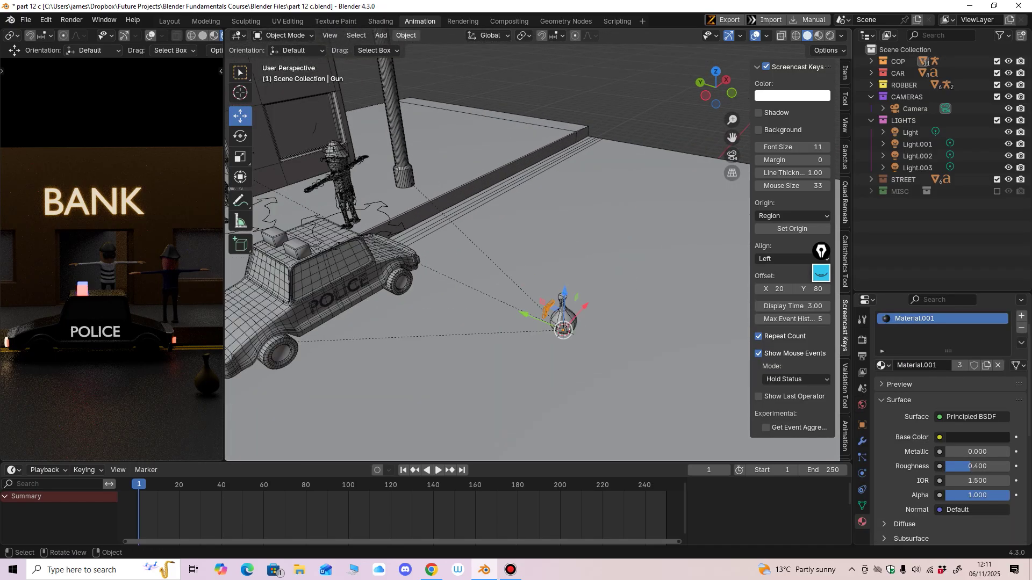
click(406, 35)
mouse_move(430, 61)
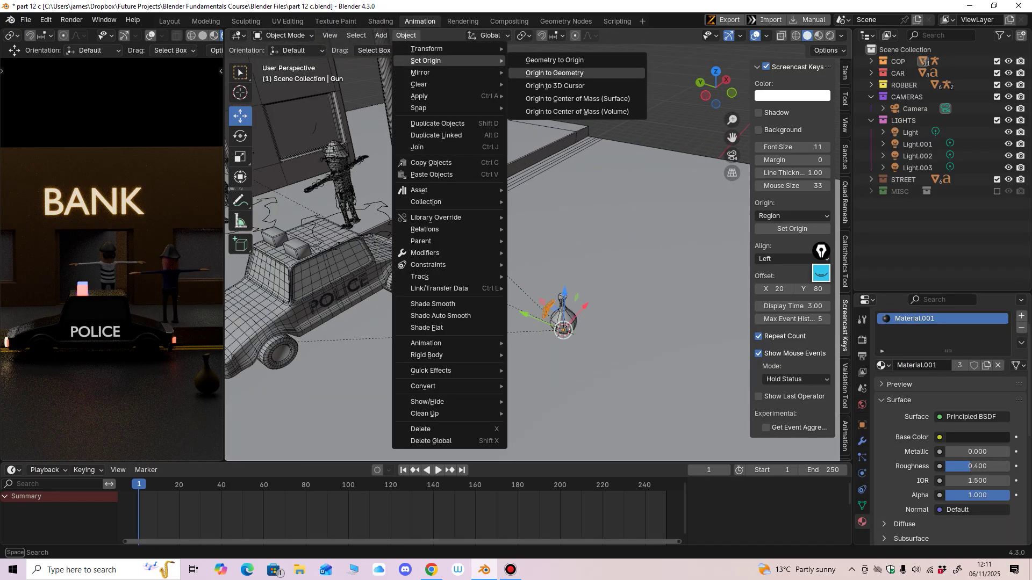
click(554, 74)
Step: Move the gun along Y from beside the vase, past the police car, towards the police officer
middle_drag(602, 226, 607, 212)
scroll(607, 258, up, 1)
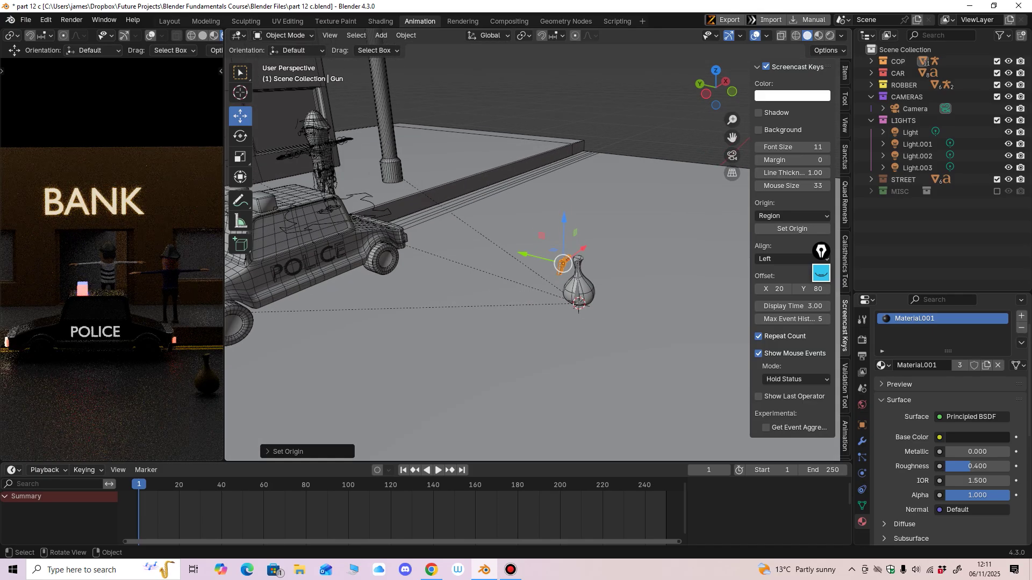
drag(523, 254, 397, 222)
shift+middle_drag(396, 222, 564, 257)
scroll(564, 257, up, 2)
drag(624, 277, 488, 239)
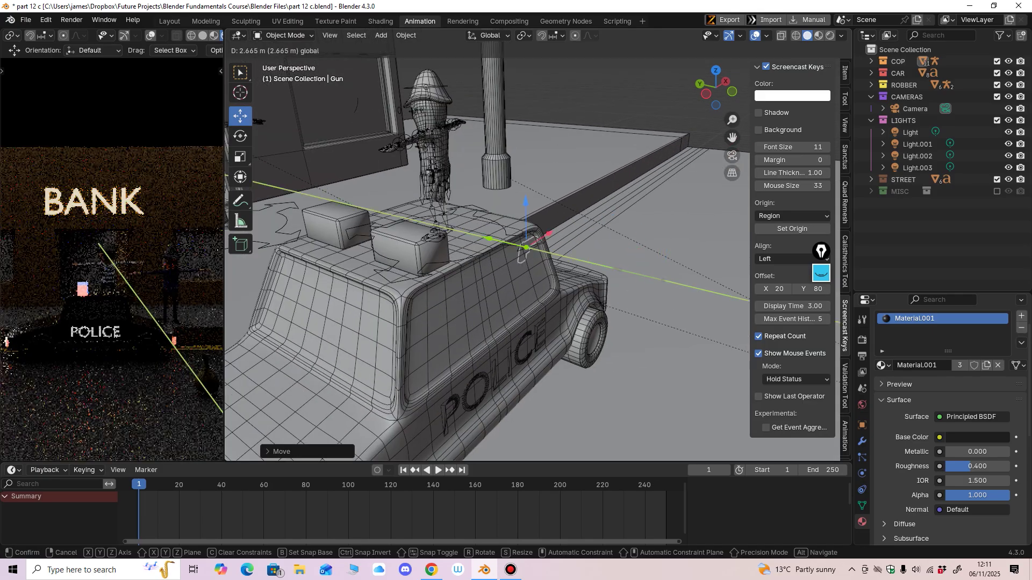
Step: Bring the gun up to the police officer and place it freely near the outstretched hand
middle_drag(489, 239, 516, 226)
drag(516, 225, 470, 220)
scroll(424, 255, up, 2)
shift+middle_drag(470, 220, 417, 261)
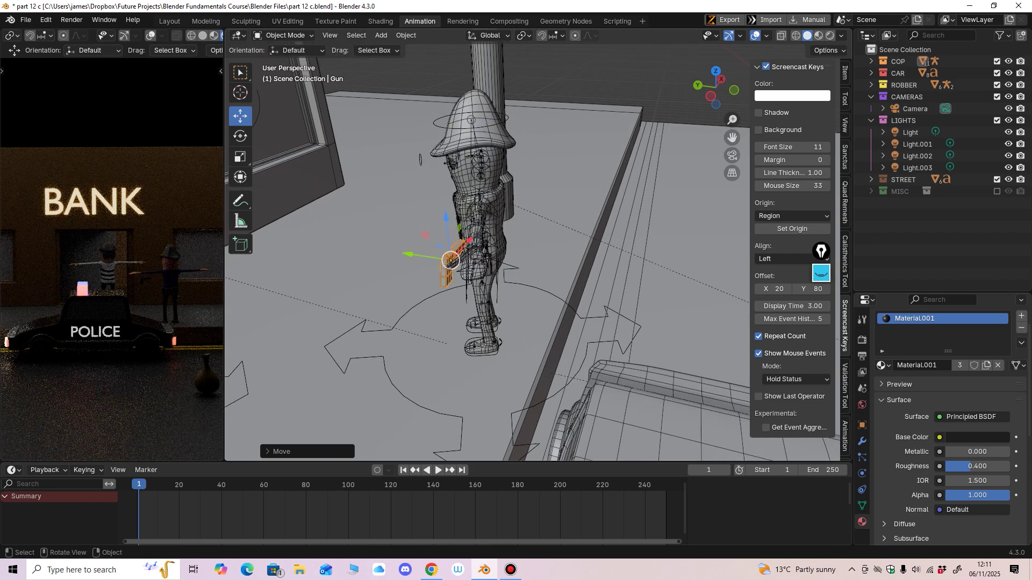
drag(450, 260, 437, 245)
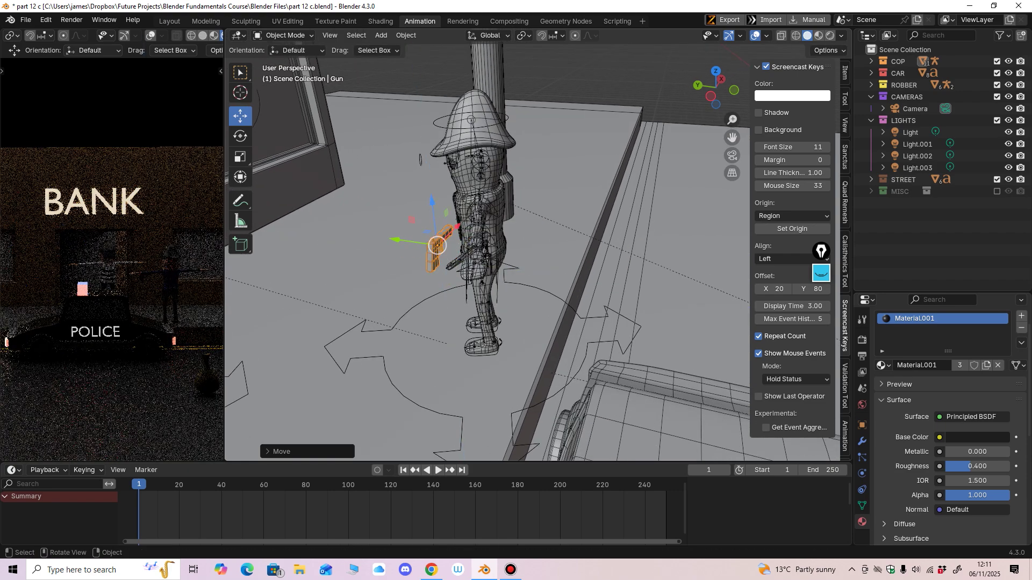
middle_drag(437, 246, 444, 217)
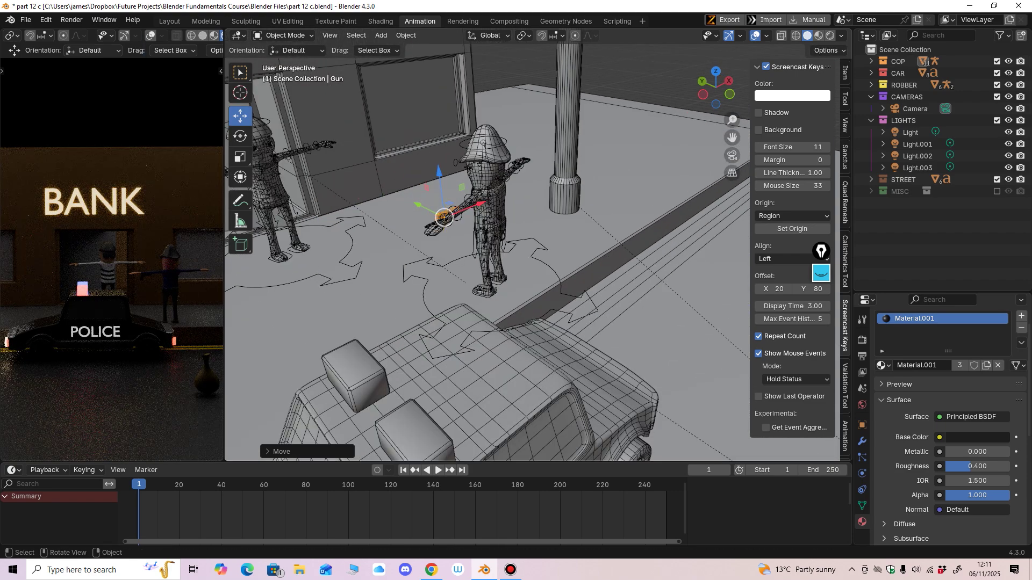
Step: Select the money bag rig on the road and move it onto the pavement near the two characters
scroll(532, 245, down, 4)
shift+middle_drag(532, 245, 403, 154)
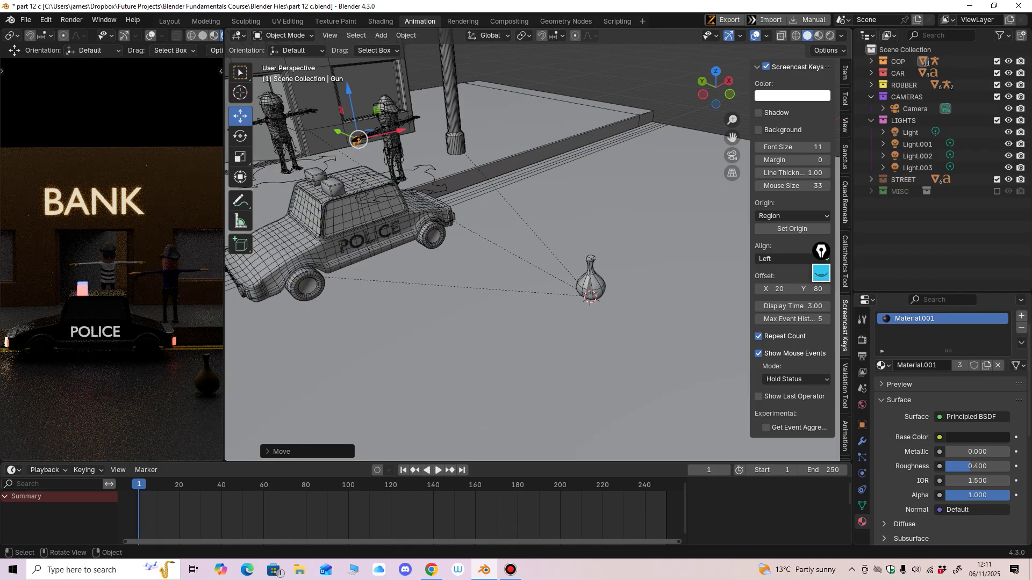
click(590, 283)
middle_drag(591, 284, 597, 299)
drag(593, 295, 349, 196)
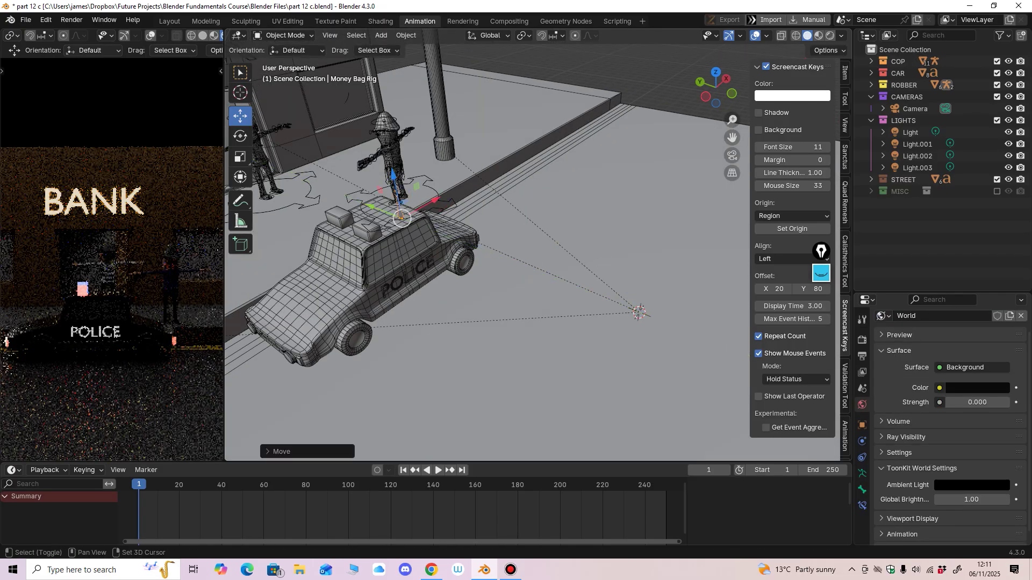
middle_drag(366, 202, 382, 205)
shift+middle_drag(382, 205, 510, 258)
ctrl+middle_drag(511, 258, 513, 215)
drag(501, 261, 424, 233)
Step: Adjust the money bag's height and position so that it sits on the ground at the robber's feet
middle_drag(425, 234, 353, 269)
drag(429, 219, 427, 203)
drag(476, 236, 408, 252)
shift+middle_drag(407, 252, 467, 301)
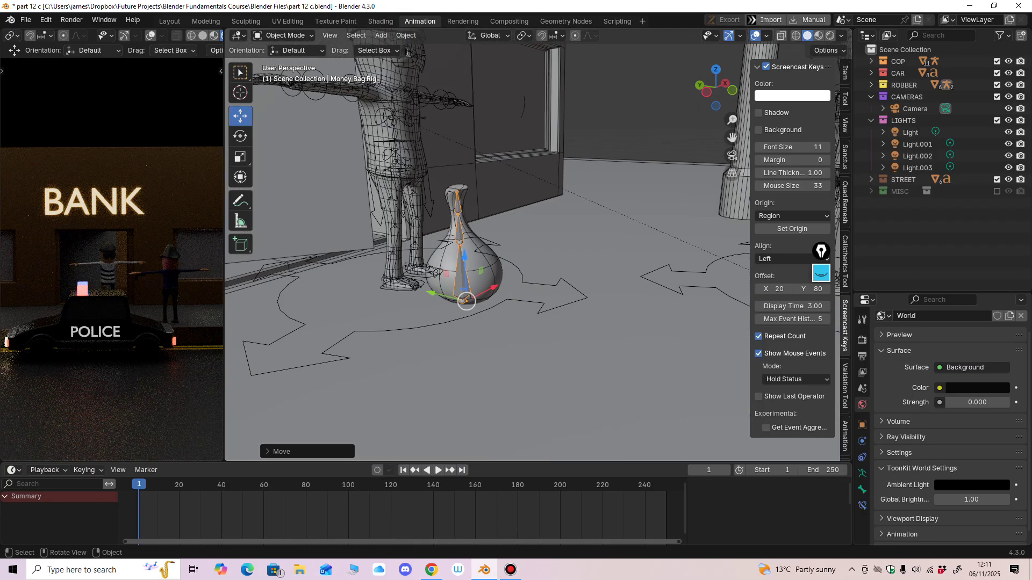
drag(465, 297, 467, 310)
middle_drag(467, 310, 435, 314)
drag(479, 310, 478, 310)
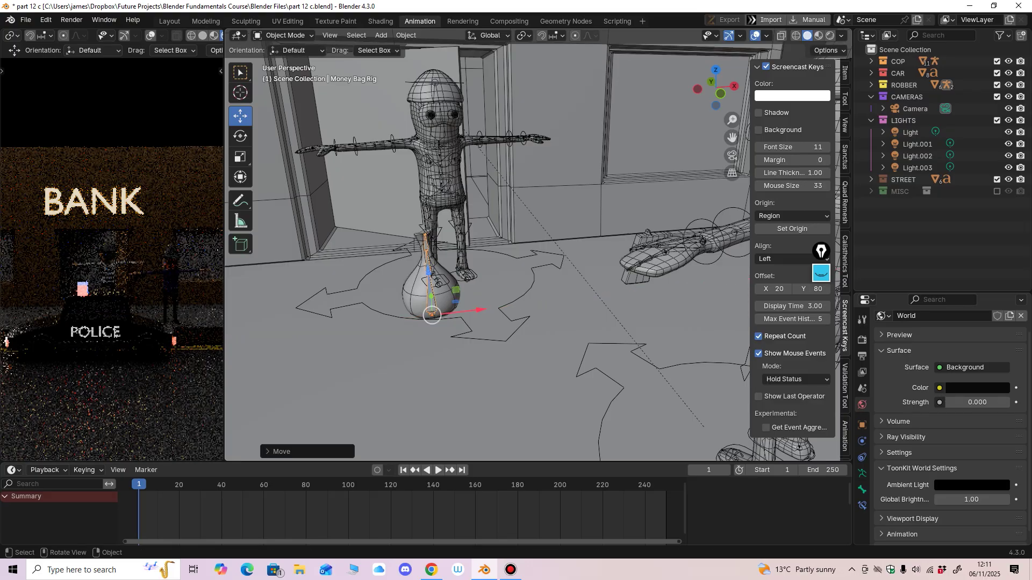
Step: Select the police car and bring up the output format settings to check resolution and frame rate against the camera framing
mouse_move(478, 310)
middle_down()
mouse_move(465, 322)
mouse_move(515, 329)
mouse_move(483, 326)
middle_up()
scroll(465, 314, down, 4)
scroll(465, 322, down, 4)
scroll(483, 327, up, 5)
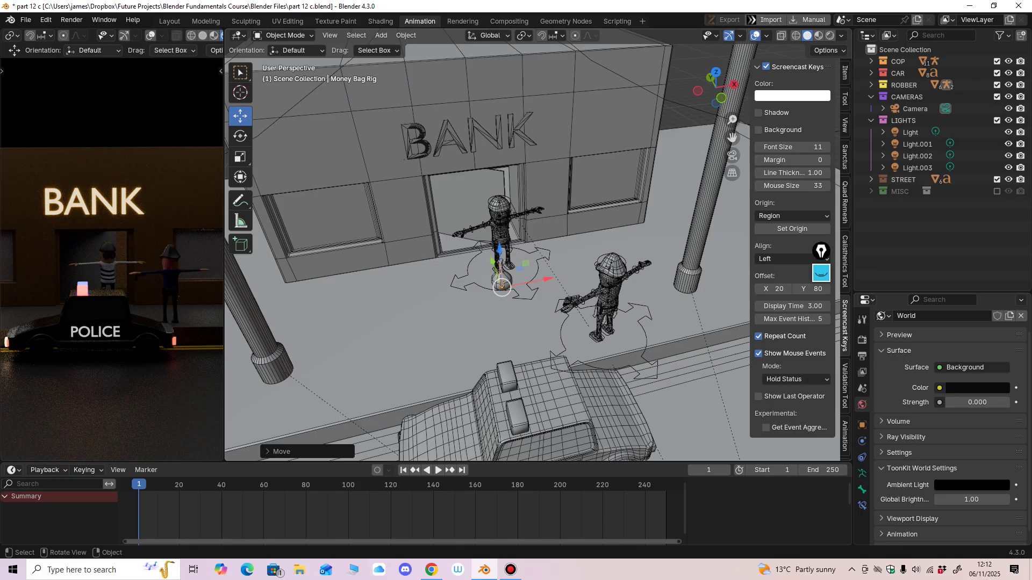
middle_drag(495, 252, 458, 222)
scroll(487, 285, up, 2)
click(382, 344)
mouse_move(134, 317)
ctrl+middle_down()
mouse_move(135, 357)
mouse_move(144, 328)
ctrl+middle_up()
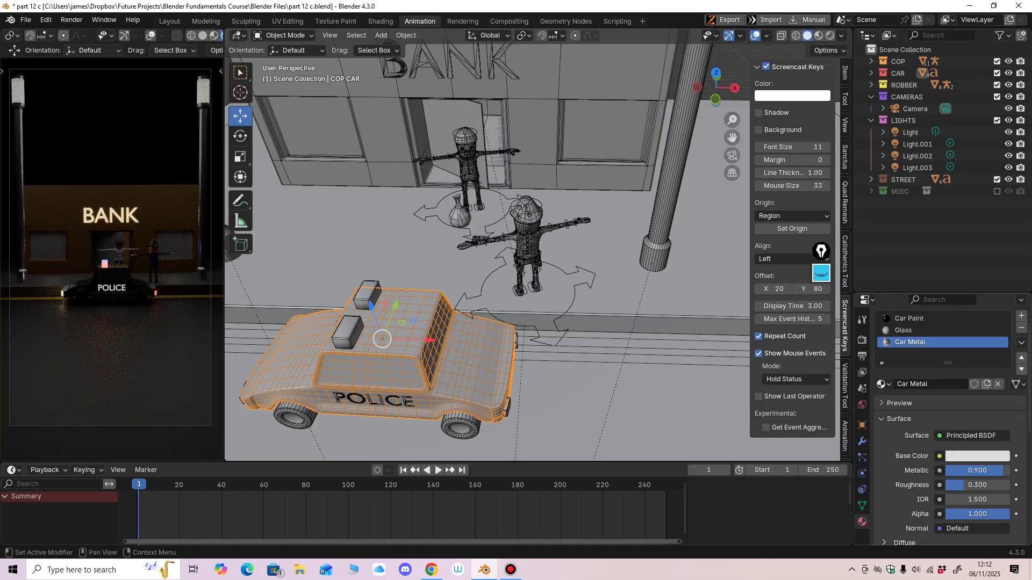
click(862, 357)
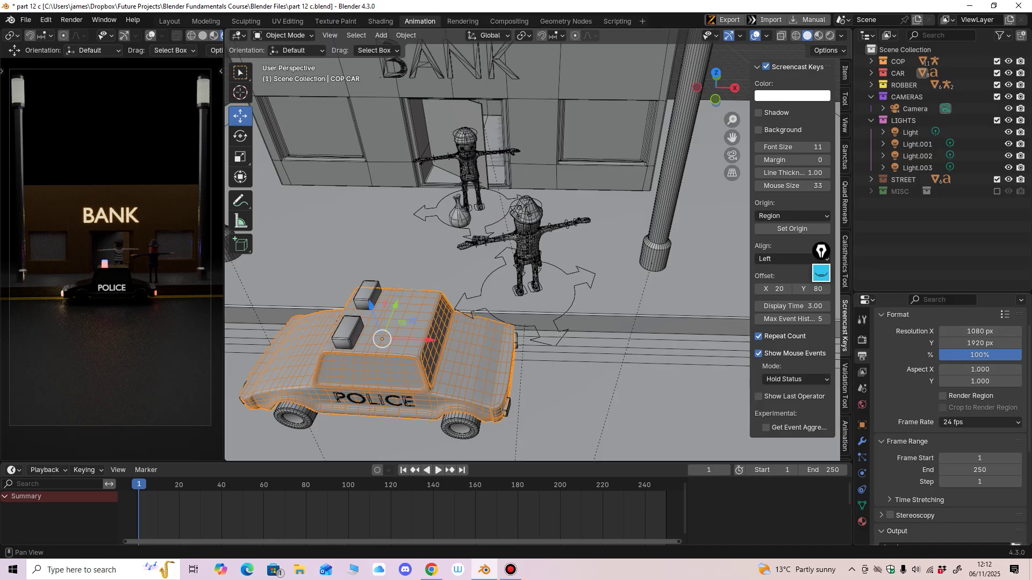
shift+middle_drag(111, 258, 113, 263)
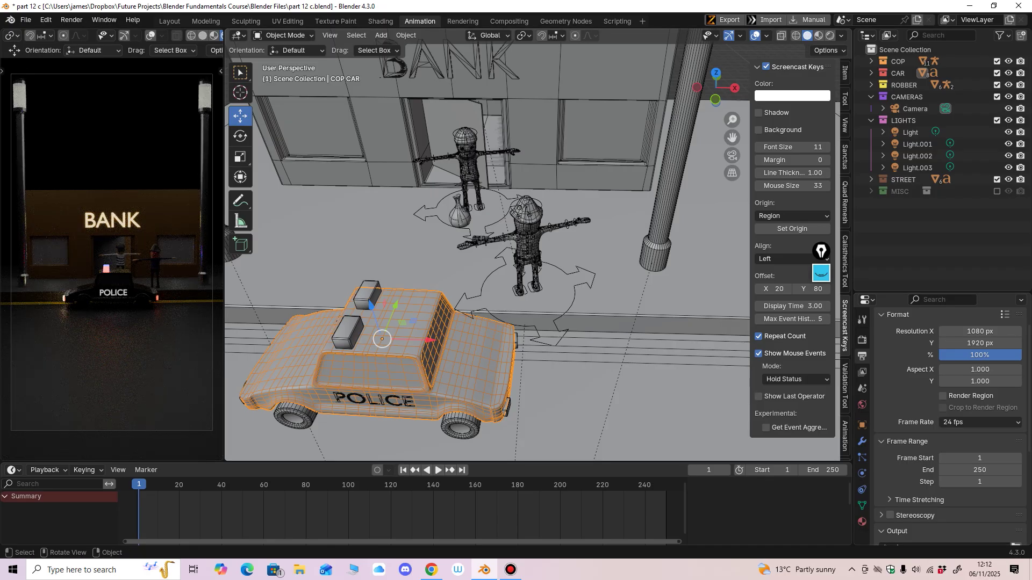
Step: Apply smooth shading to the street light post nearest the cop (post 2)
middle_drag(473, 242, 468, 215)
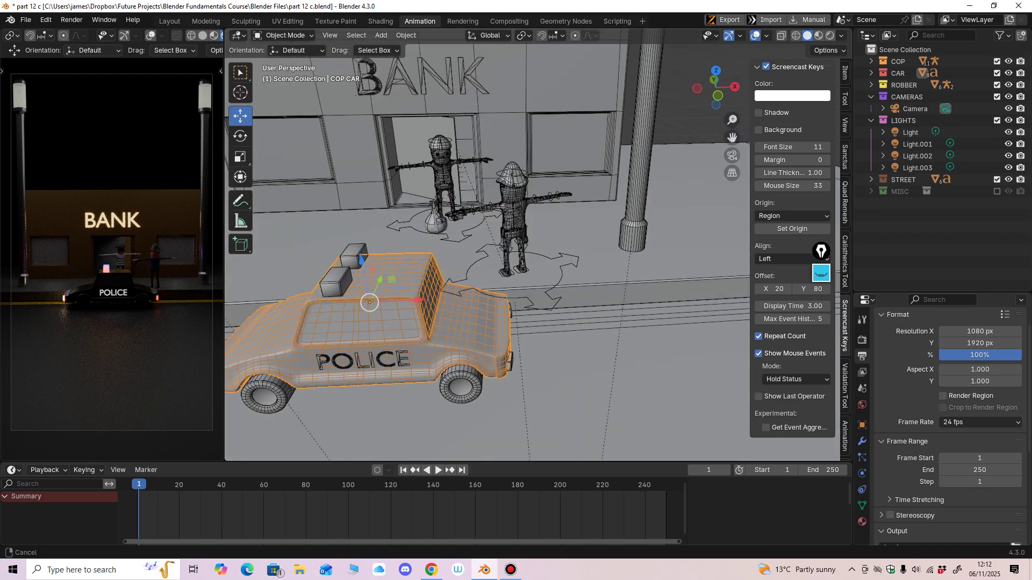
shift+middle_drag(538, 231, 398, 237)
ctrl+middle_drag(398, 236, 398, 210)
click(574, 237)
right_click(574, 237)
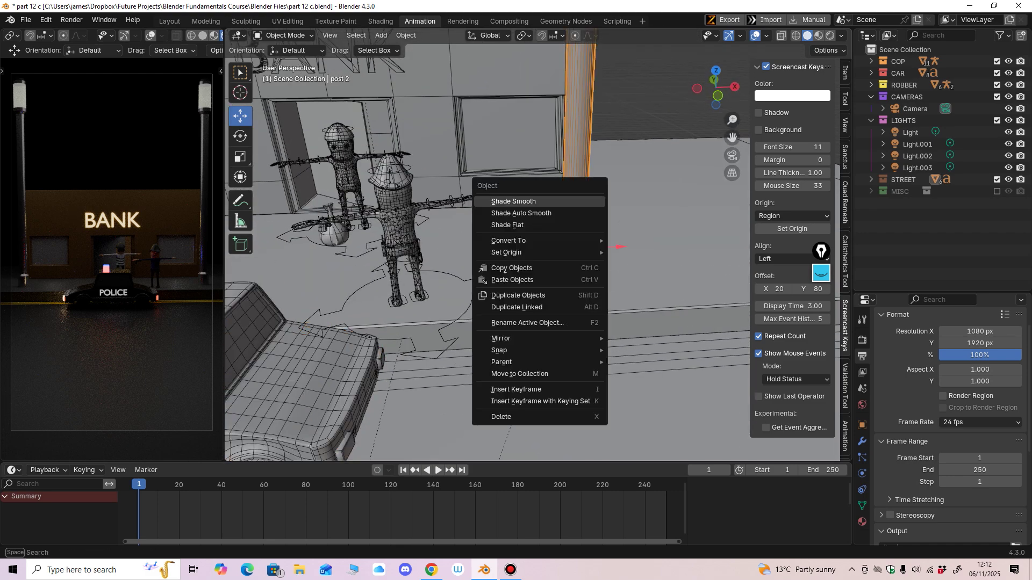
click(578, 201)
shift+middle_drag(559, 221, 704, 245)
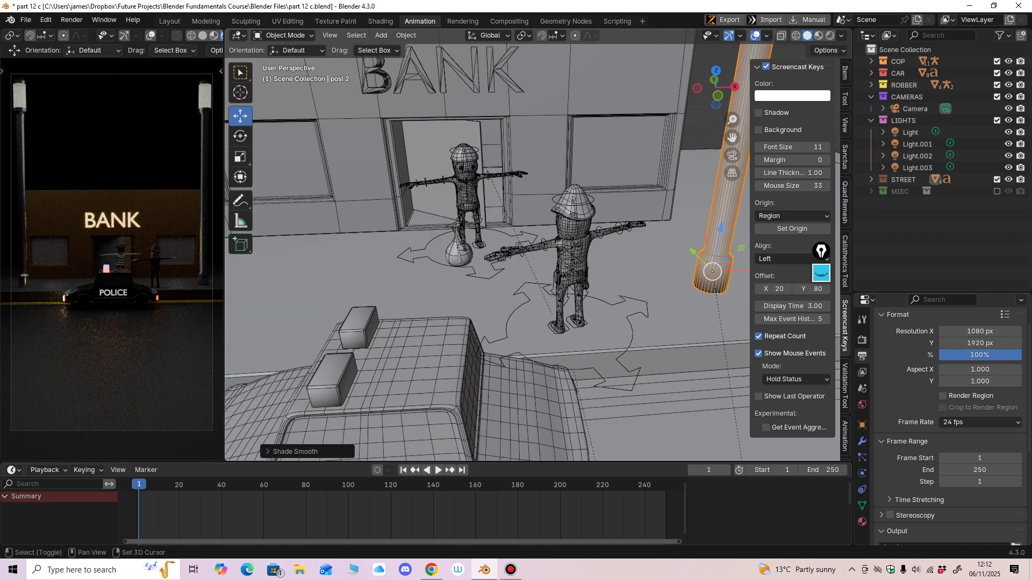
Step: Try smooth shading on the other street light post (post 1), beyond the front of the police car
shift+middle_drag(279, 261, 558, 236)
click(402, 238)
right_click(403, 239)
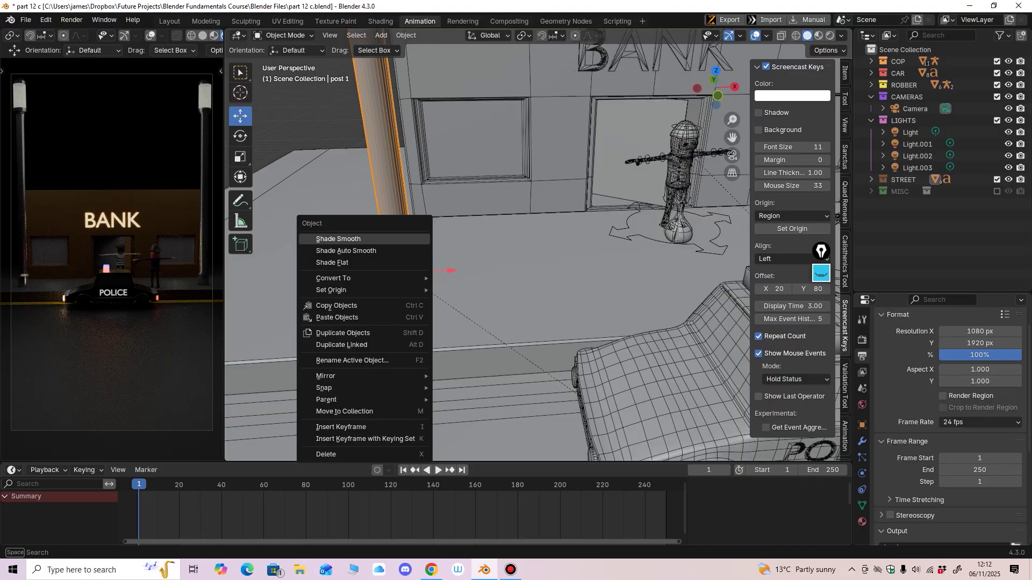
click(403, 238)
ctrl+middle_drag(430, 242, 430, 307)
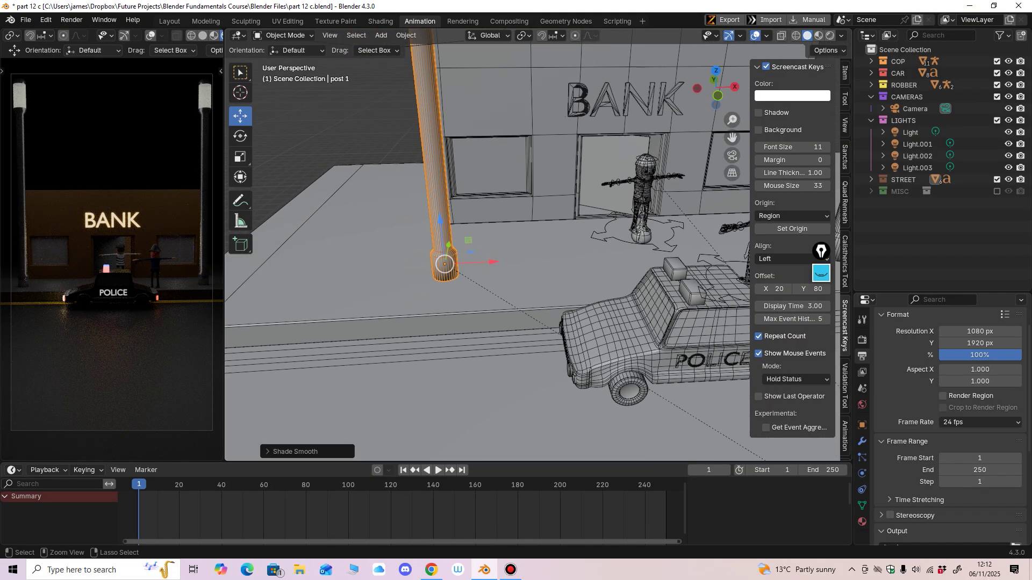
Step: Undo the smooth shading and selection of post 1
key(ctrl+z)
key(ctrl+z)
shift+middle_drag(592, 258, 358, 253)
scroll(357, 252, up, 1)
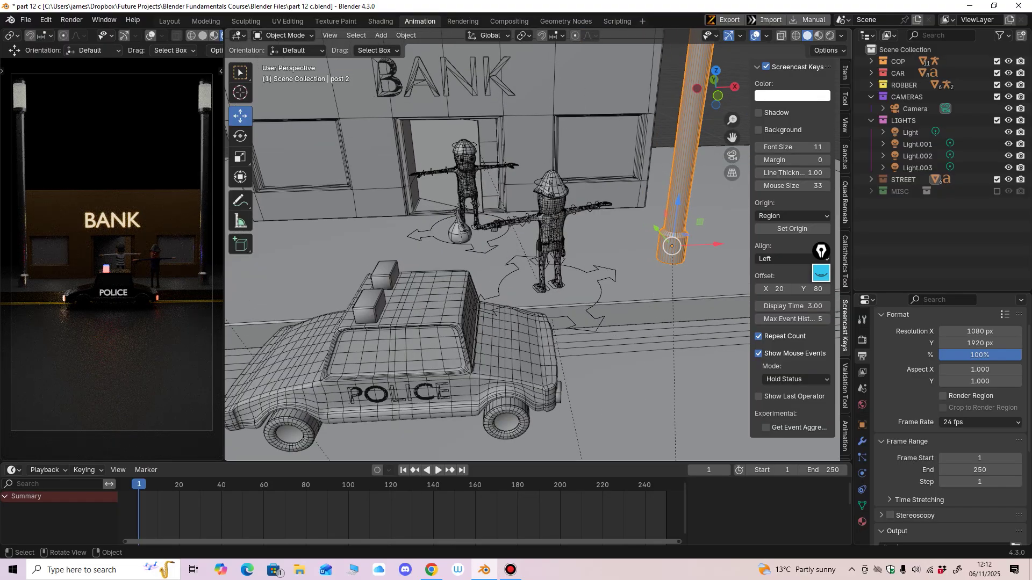
Step: Render the current frame, examine the lighting and characters in the result, and close the render window
ctrl+middle_drag(430, 253, 430, 350)
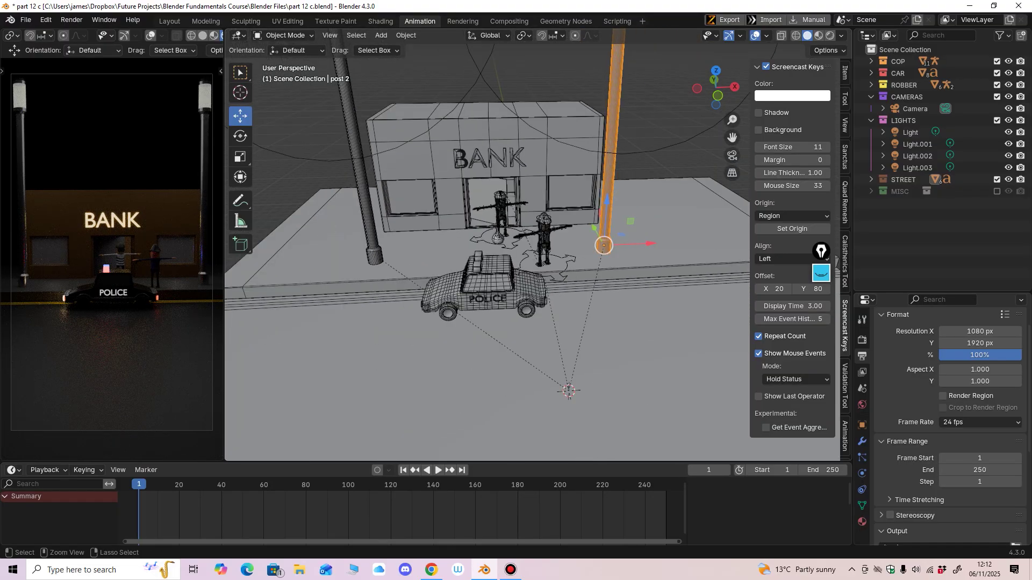
middle_drag(457, 301, 492, 319)
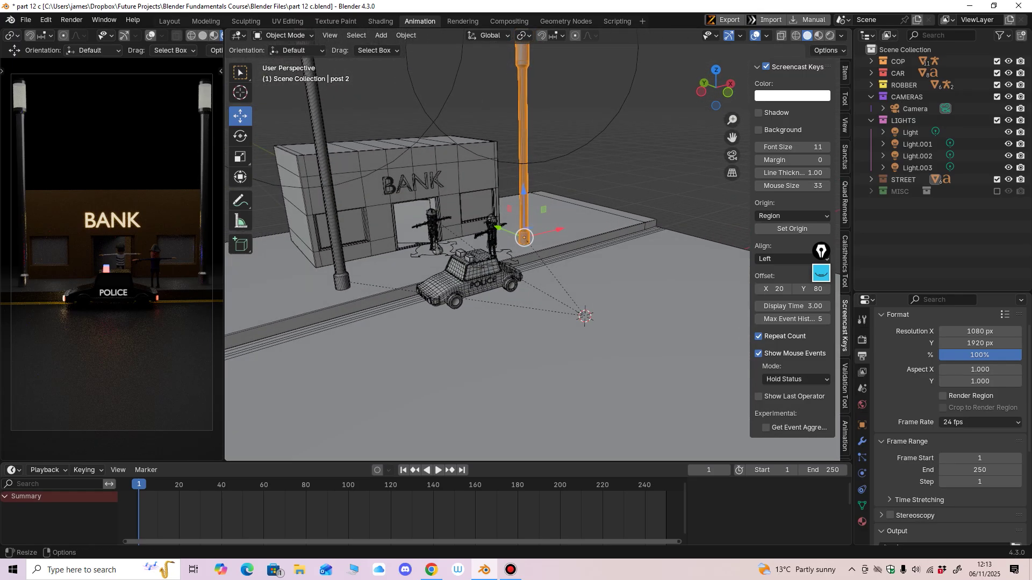
key(F12)
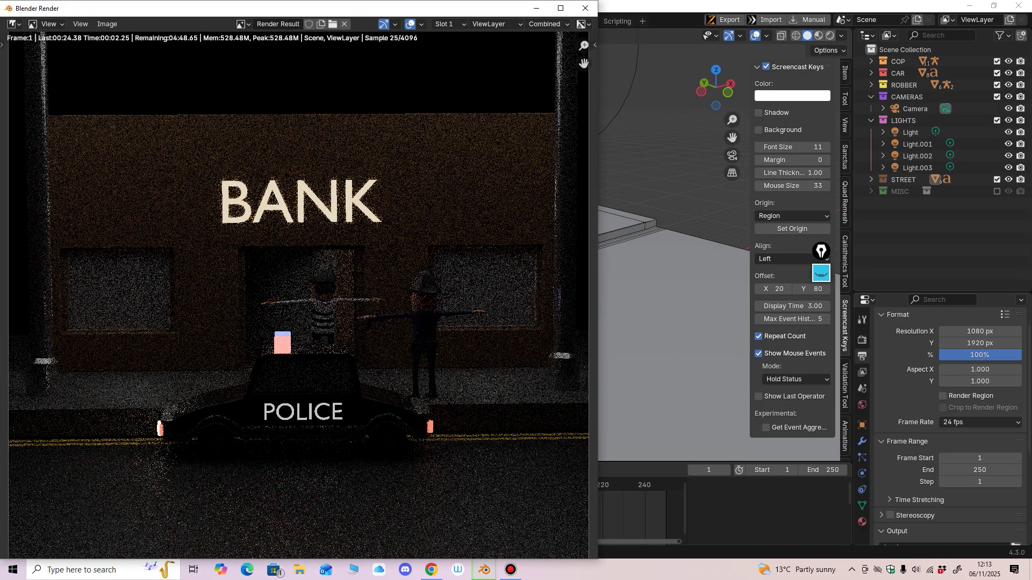
scroll(300, 296, down, 2)
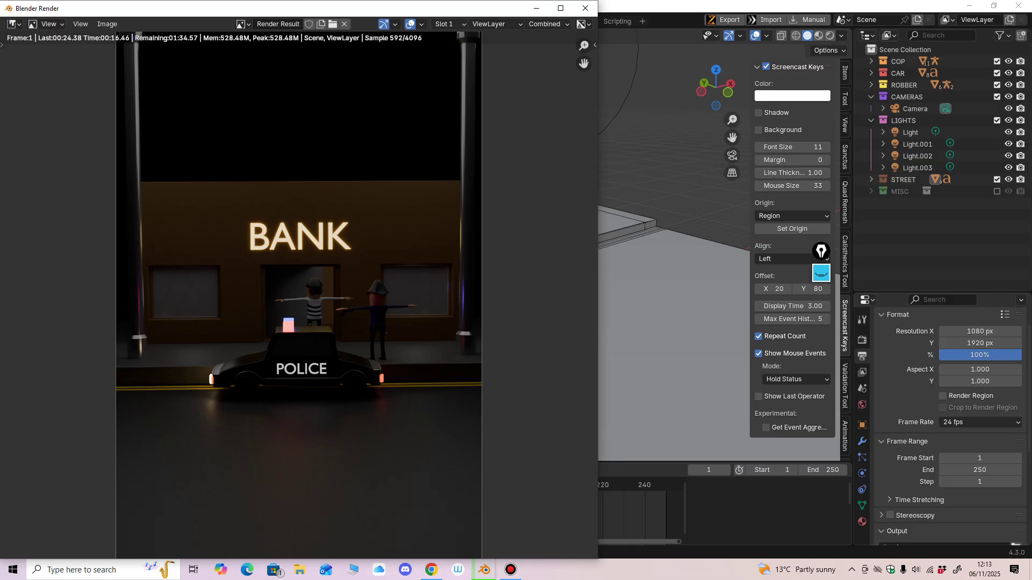
scroll(299, 294, up, 2)
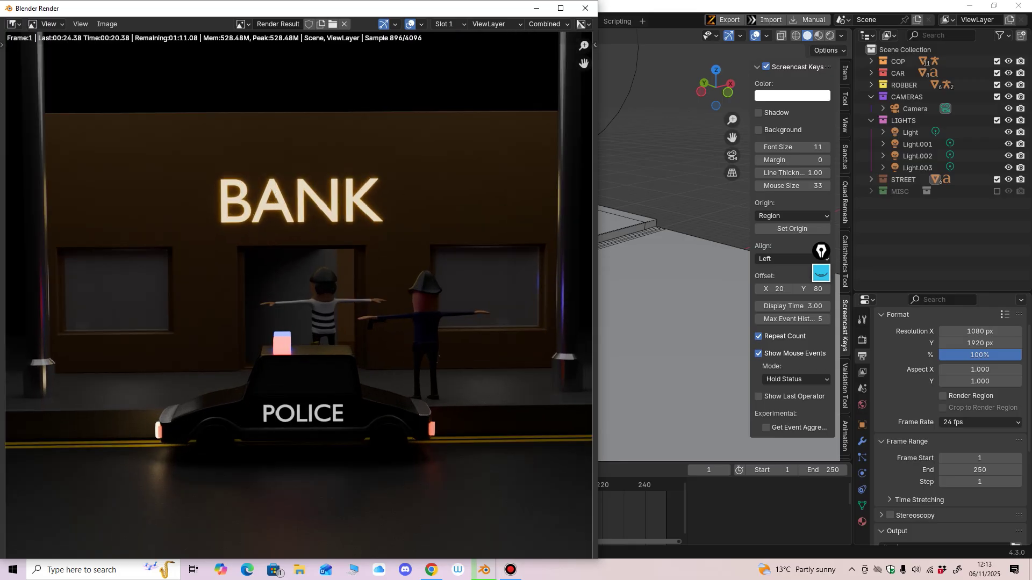
middle_drag(298, 294, 279, 269)
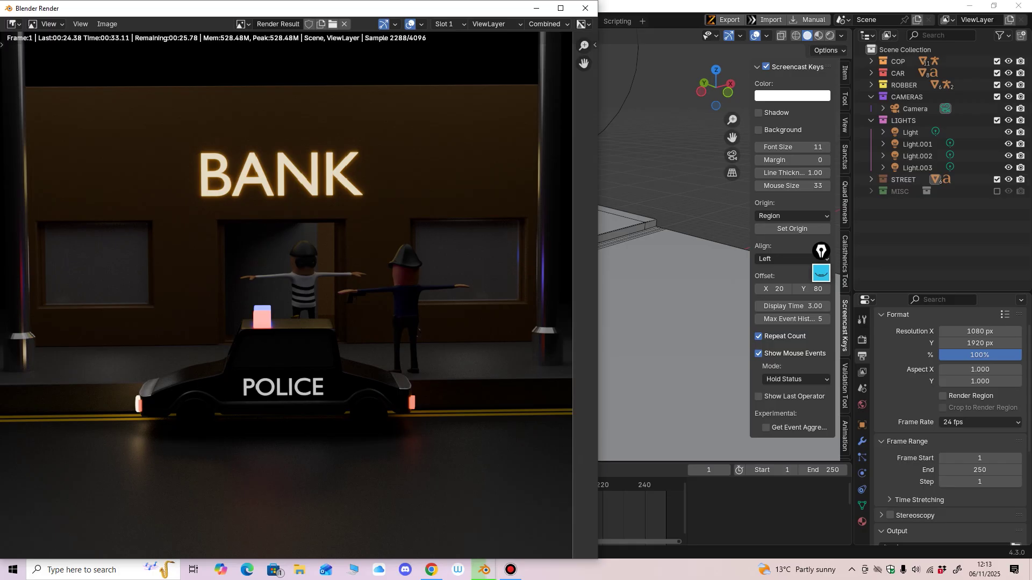
scroll(300, 294, down, 1)
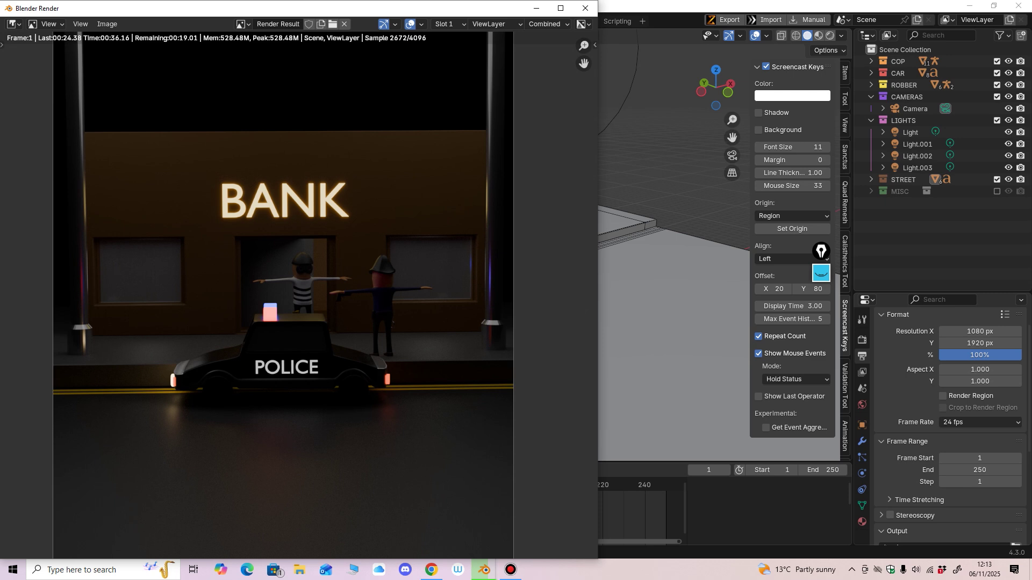
scroll(290, 290, down, 3)
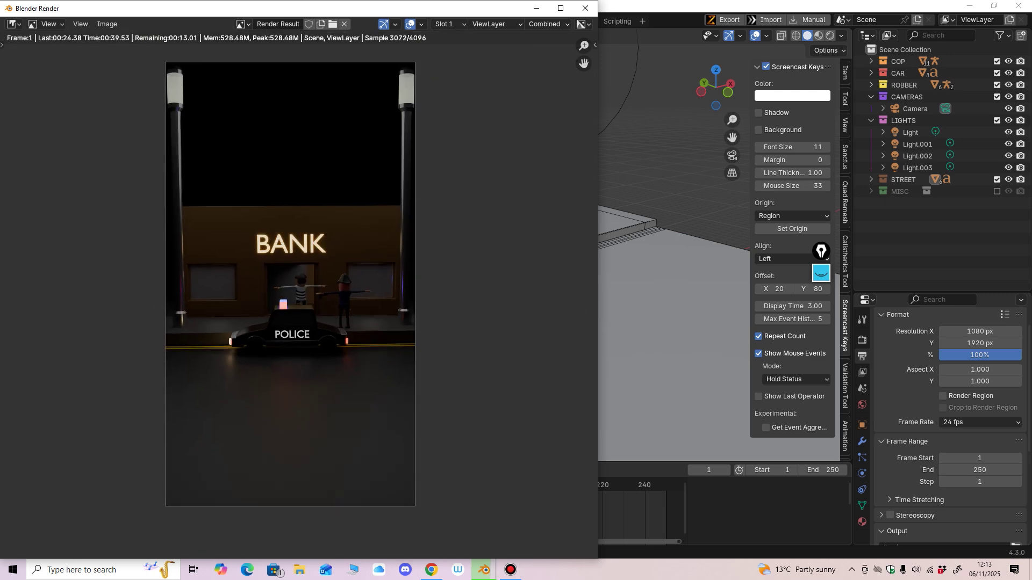
scroll(290, 290, up, 2)
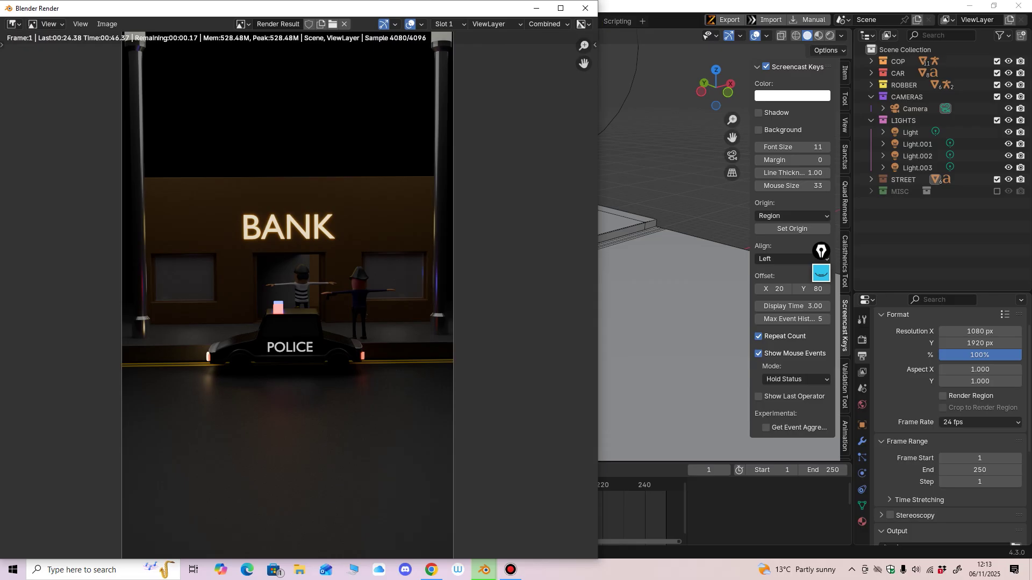
key(Escape)
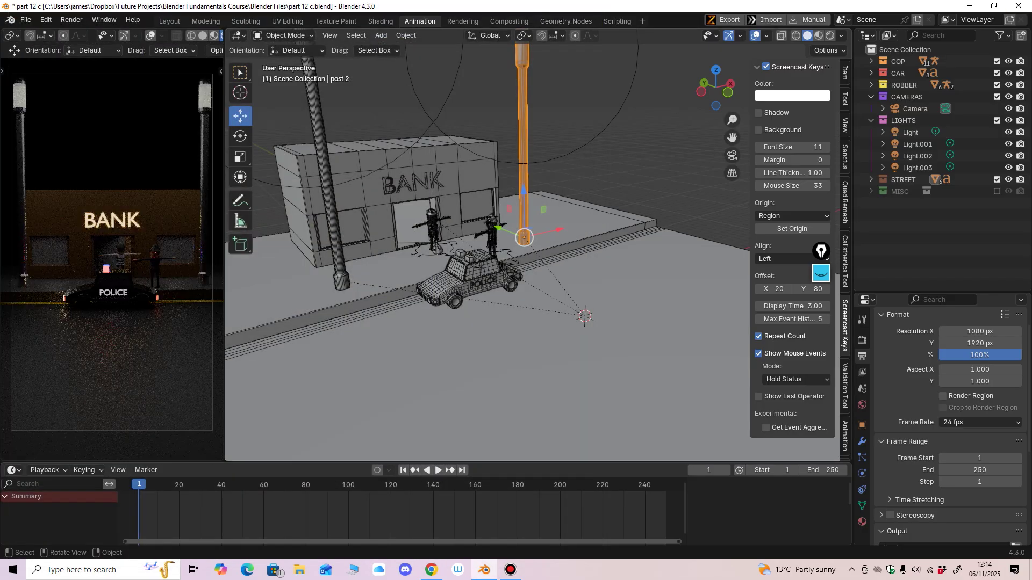
Step: Save the current Blender file
scroll(524, 258, up, 1)
middle_drag(524, 258, 531, 256)
scroll(531, 256, down, 1)
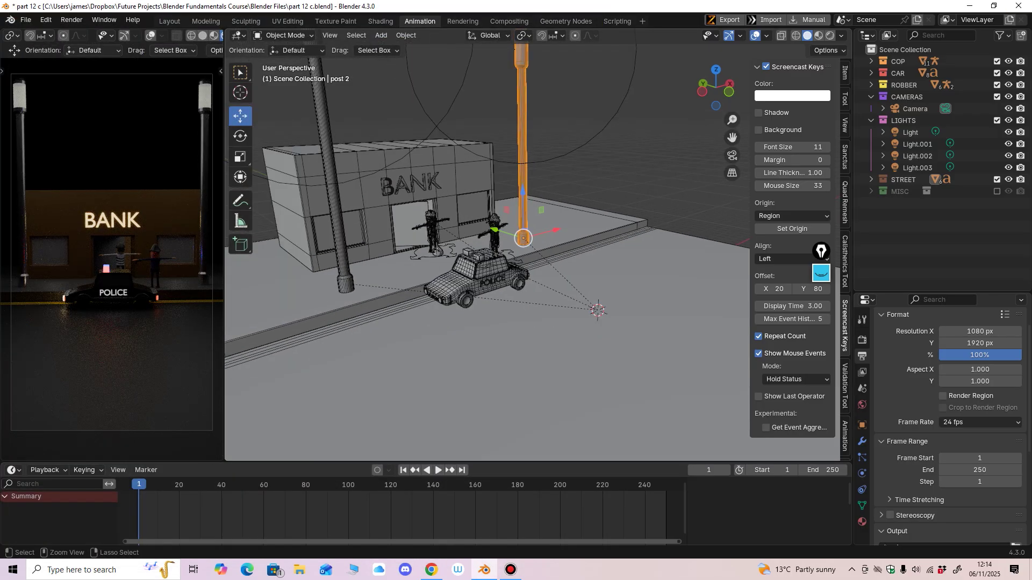
key(ctrl+s)
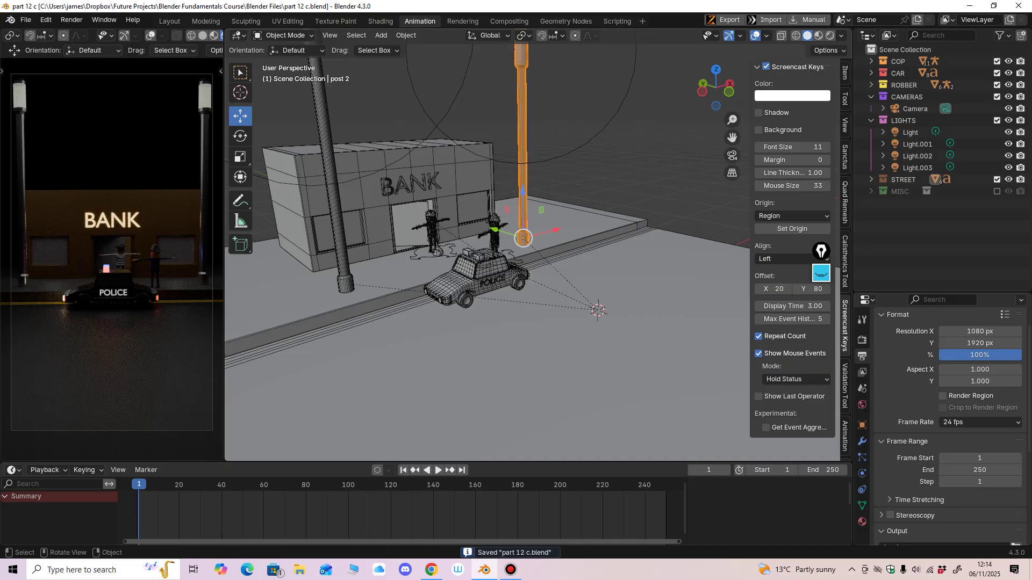
Step: Enable the Screencast Keys display in the viewport
scroll(532, 245, up, 2)
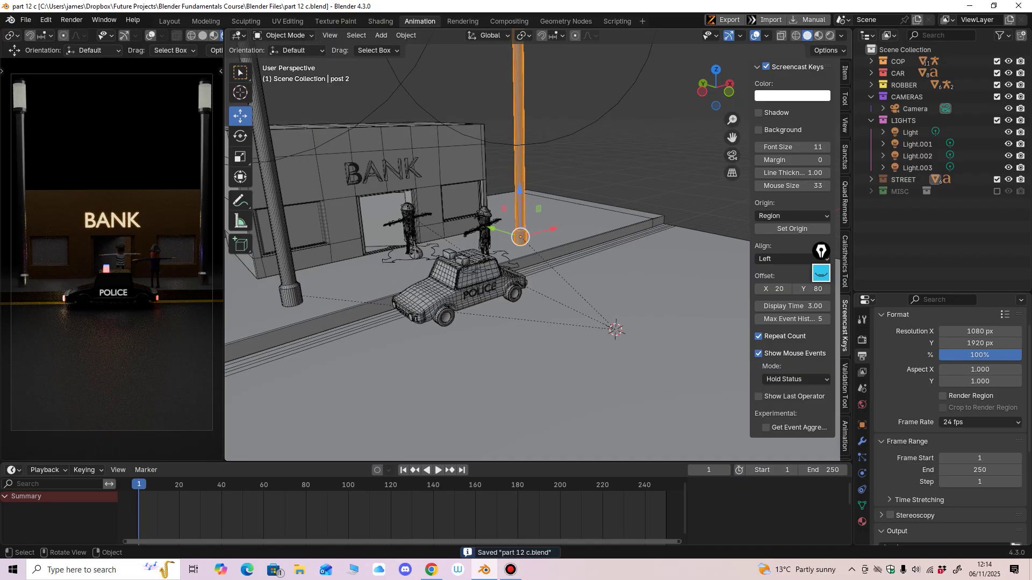
middle_drag(532, 247, 572, 233)
scroll(557, 240, up, 3)
scroll(572, 234, down, 2)
scroll(572, 233, up, 1)
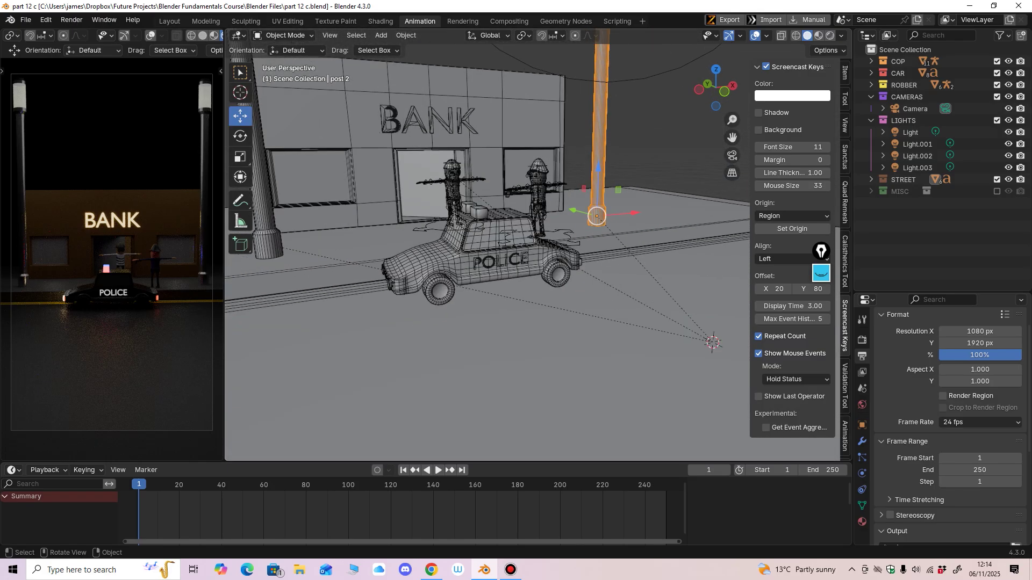
scroll(572, 233, down, 4)
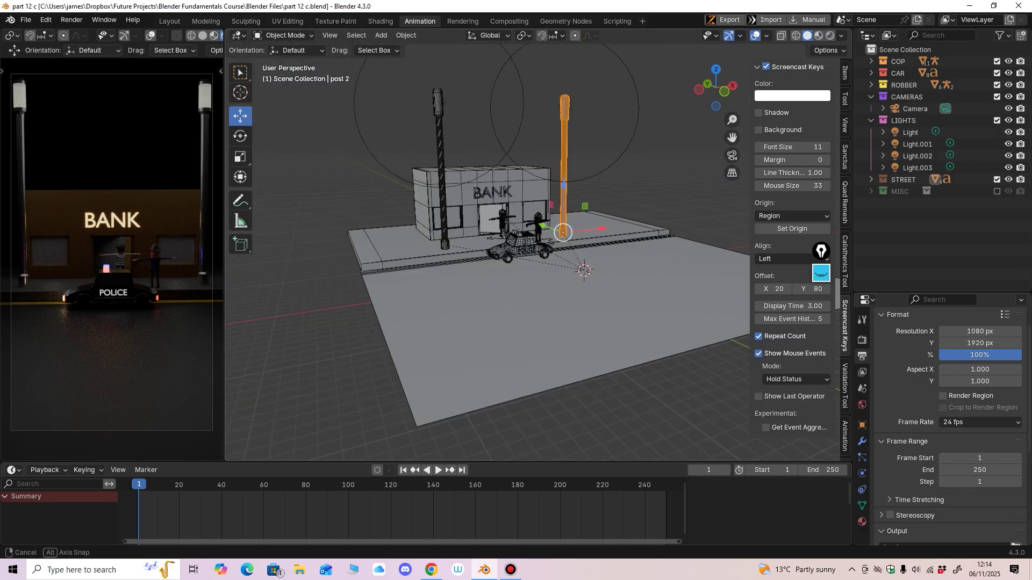
middle_drag(572, 233, 562, 231)
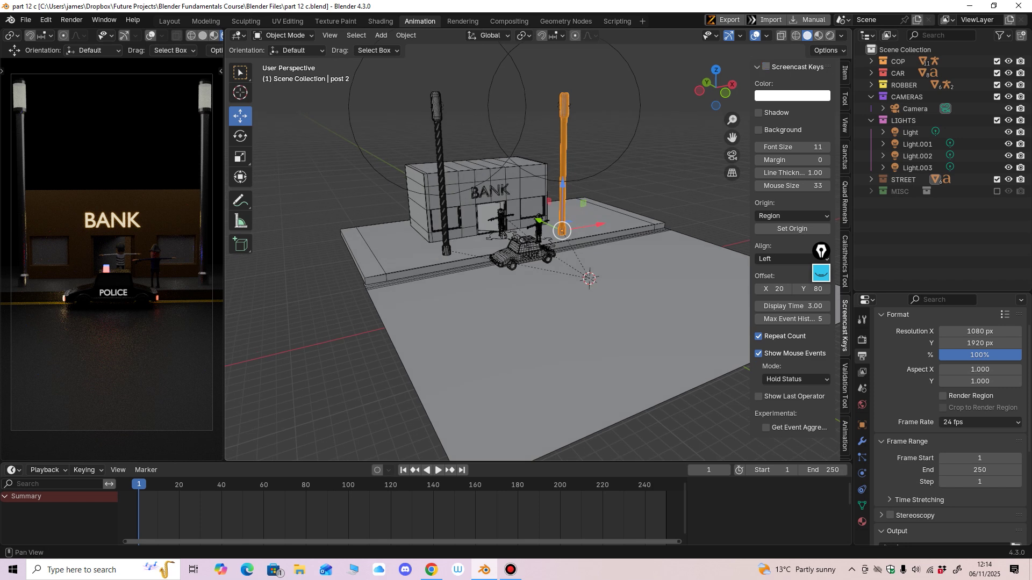
click(766, 66)
middle_drag(562, 232, 564, 199)
shift+middle_drag(537, 242, 522, 264)
ctrl+middle_drag(521, 264, 653, 231)
scroll(653, 231, up, 3)
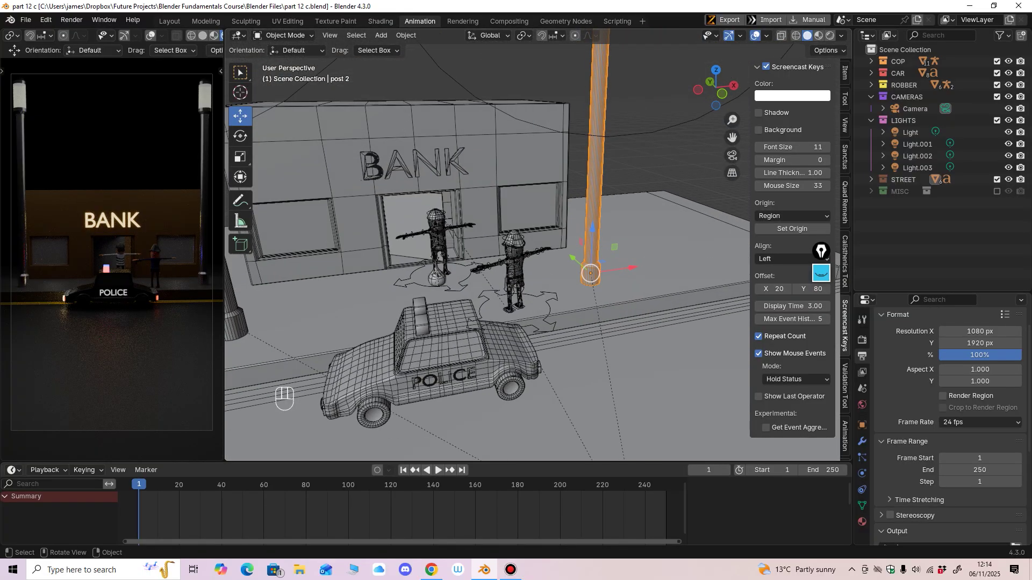
scroll(653, 231, down, 3)
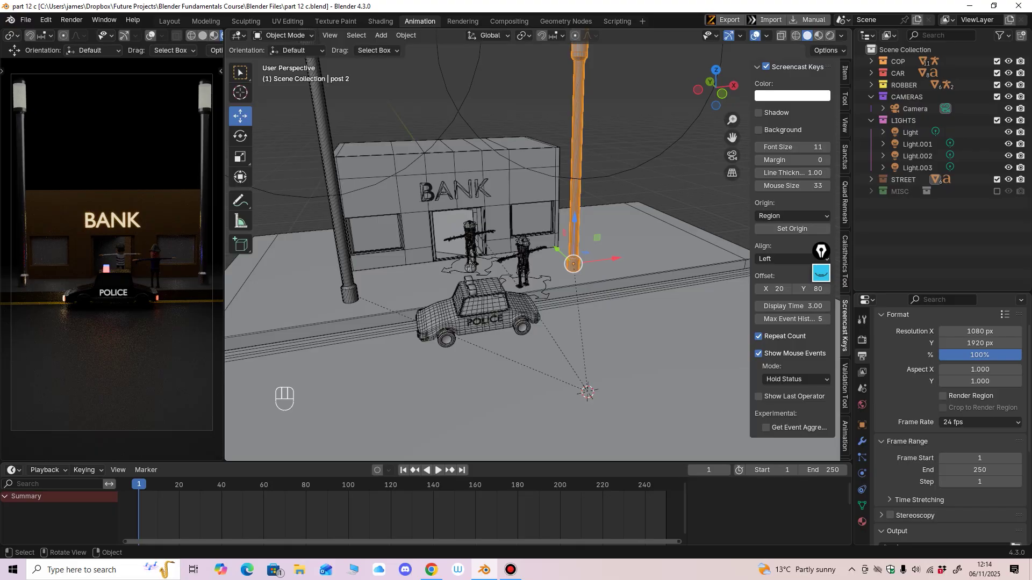
scroll(487, 244, up, 3)
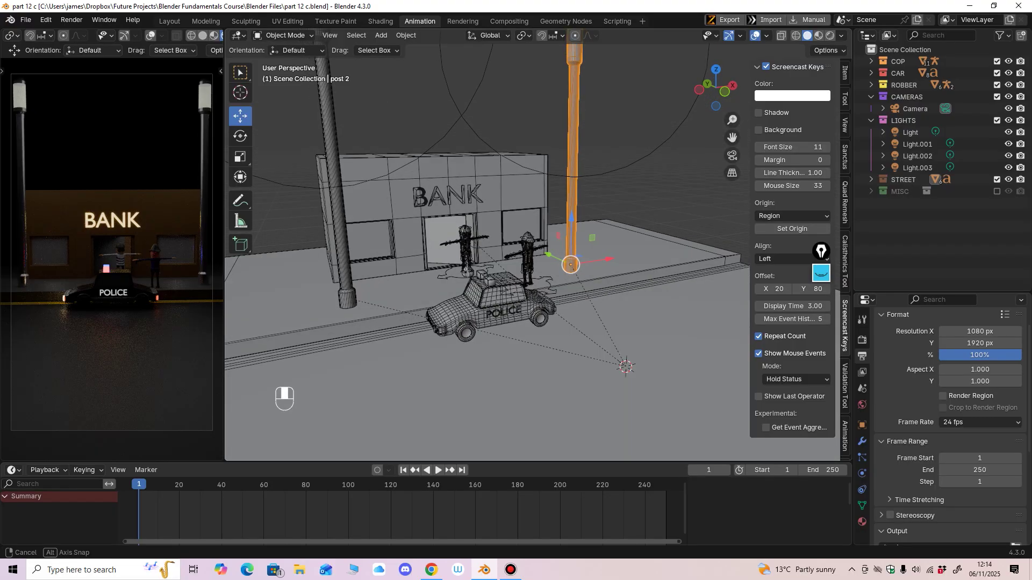
middle_drag(487, 244, 492, 242)
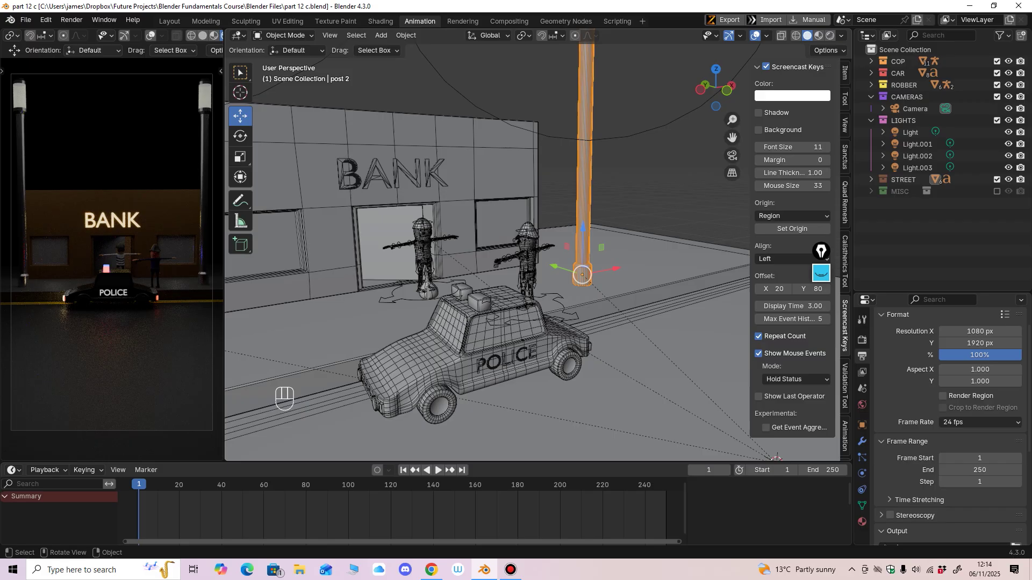
Step: View the scene from the top, collapse the LIGHTS collection and exclude it from the view layer
scroll(492, 242, down, 6)
middle_drag(493, 242, 445, 355)
click(872, 121)
click(997, 120)
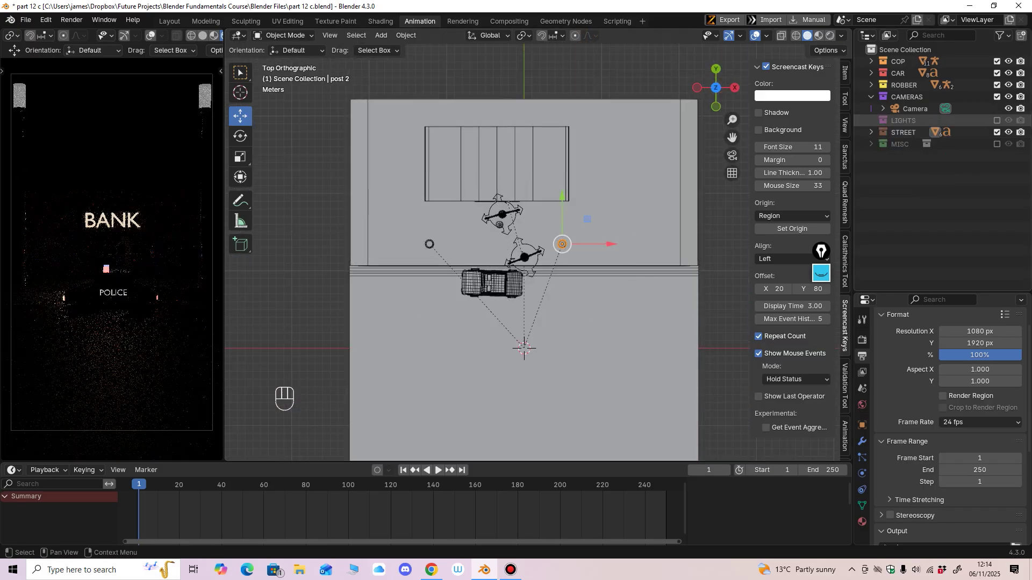
Step: Include the LIGHTS collection in the view layer again and show the main viewport in Material Preview shading
click(997, 121)
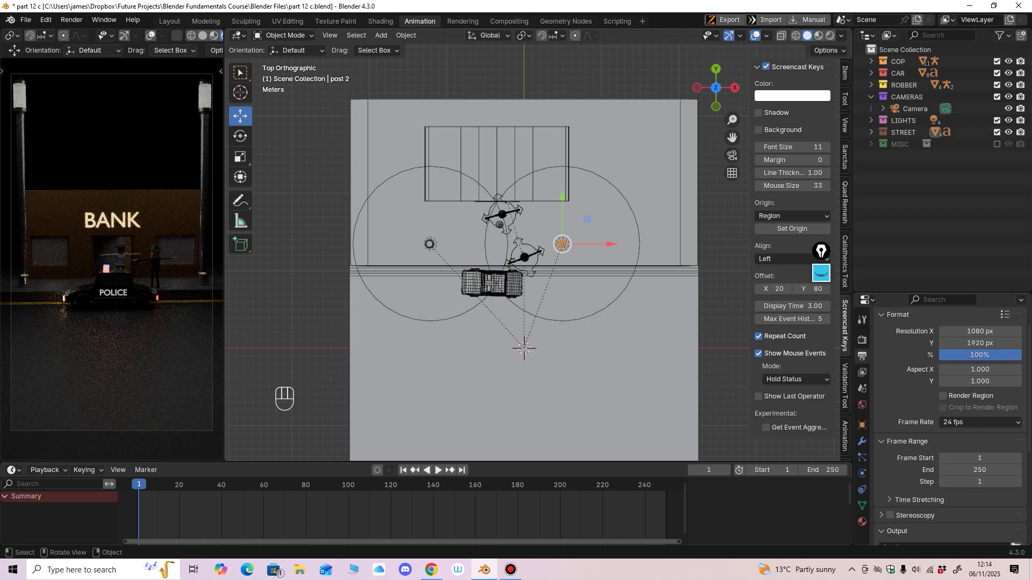
click(818, 36)
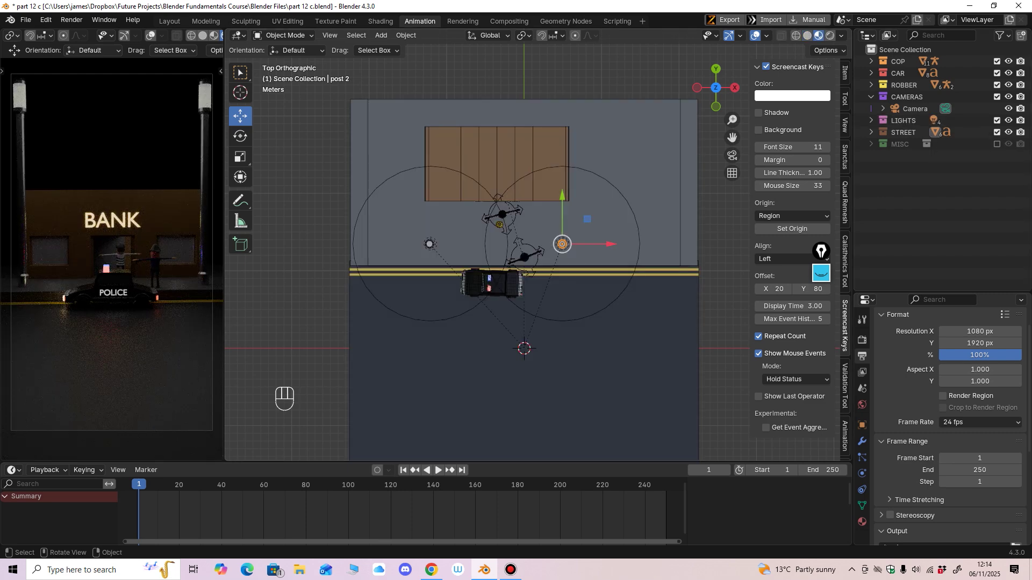
middle_drag(607, 258, 621, 153)
scroll(620, 162, up, 4)
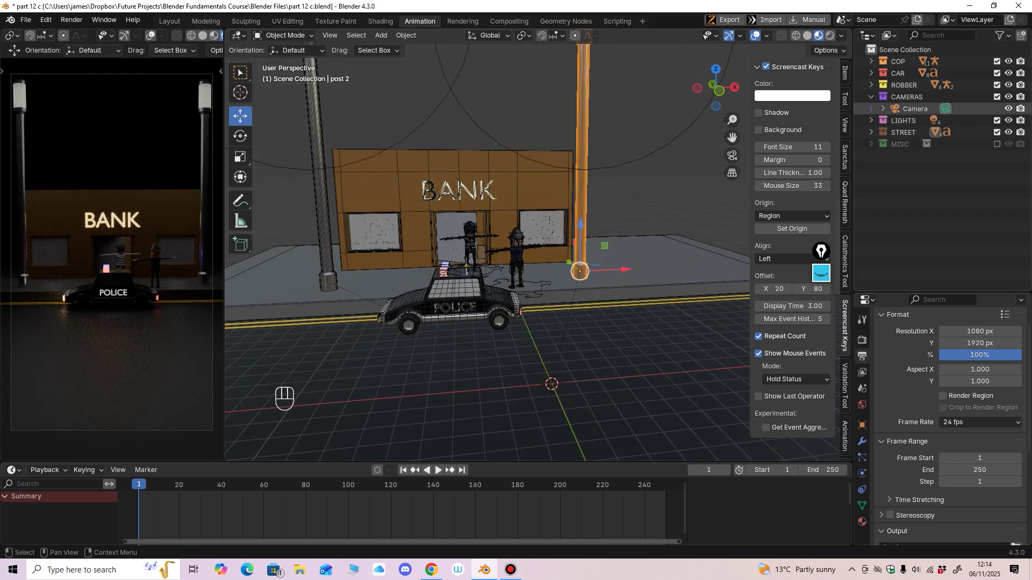
Step: Rename the camera in the CAMERAS collection as Shot 1
click(915, 109)
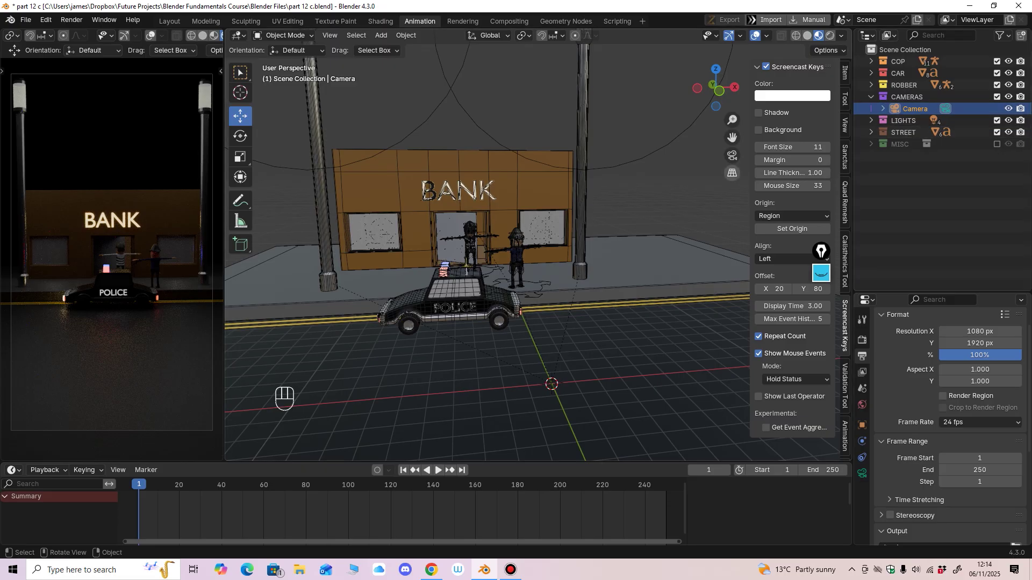
mouse_move(597, 236)
middle_down()
mouse_move(569, 239)
mouse_move(591, 242)
middle_up()
ctrl+middle_drag(591, 241, 592, 290)
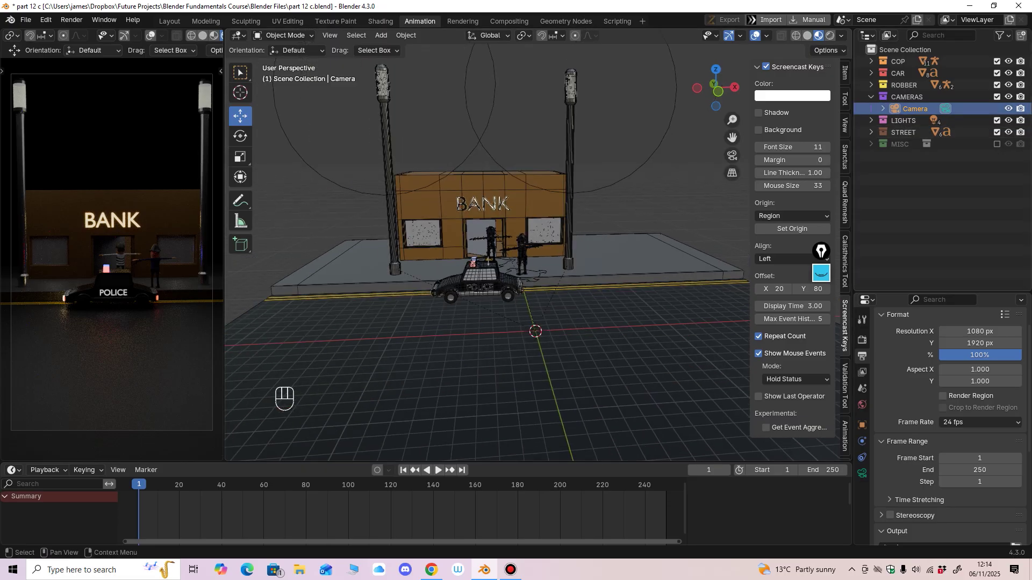
key(F2)
text(Shot)
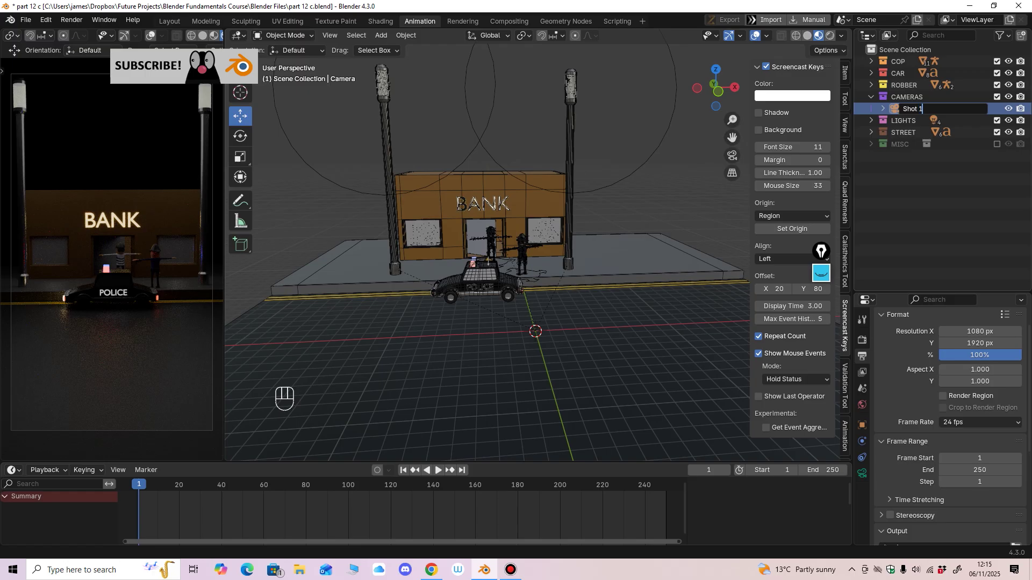
text( 1)
key(Return)
Step: Move the Shot 1 camera forward and up in the side view to about Y 16.5 m and Z 25 m
scroll(486, 263, down, 3)
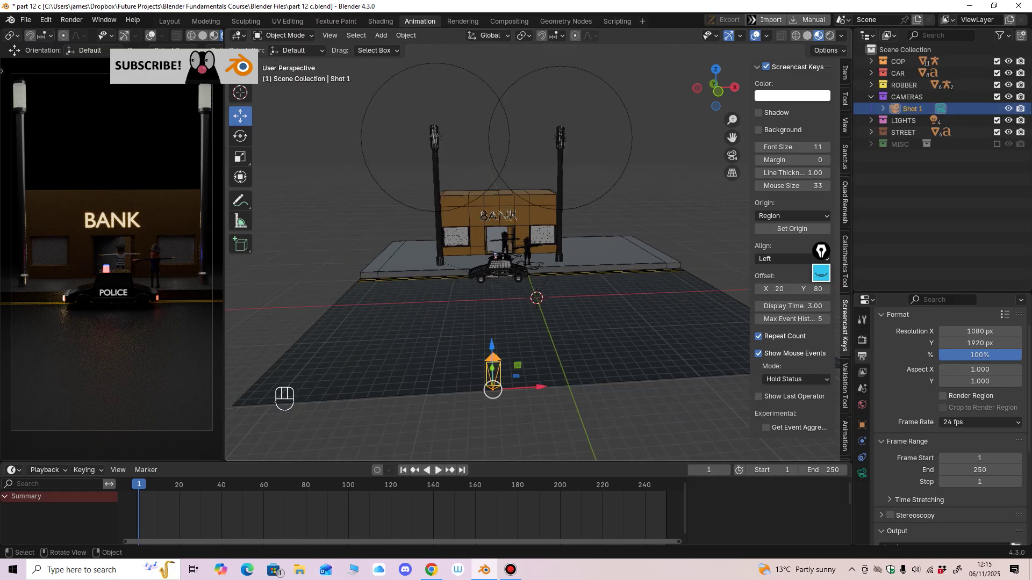
middle_drag(520, 370, 419, 371)
drag(457, 237, 727, 237)
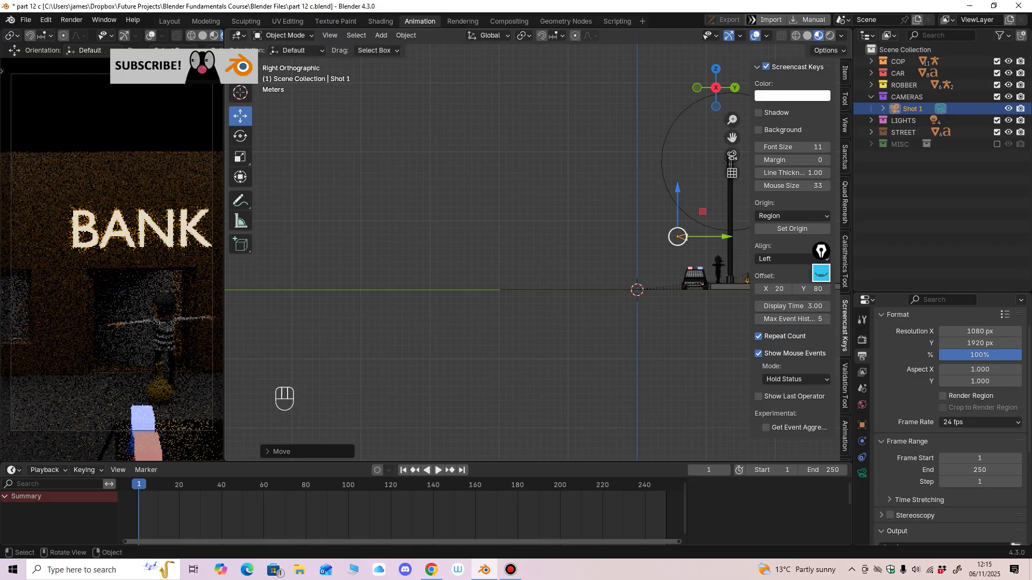
shift+middle_drag(726, 237, 522, 279)
drag(521, 279, 595, 279)
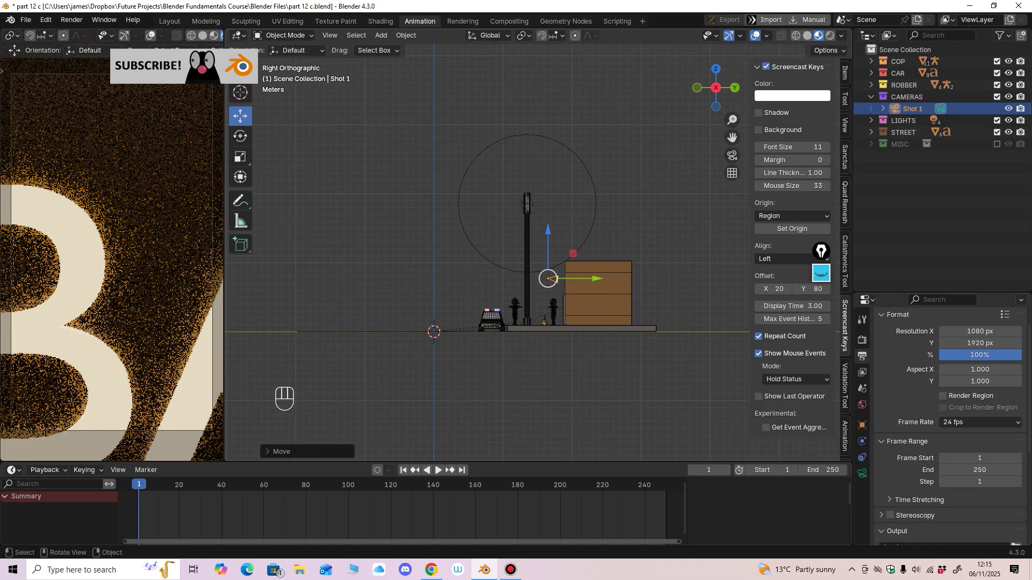
drag(548, 231, 548, 111)
scroll(548, 113, down, 3)
shift+middle_drag(548, 114, 519, 126)
scroll(520, 126, up, 1)
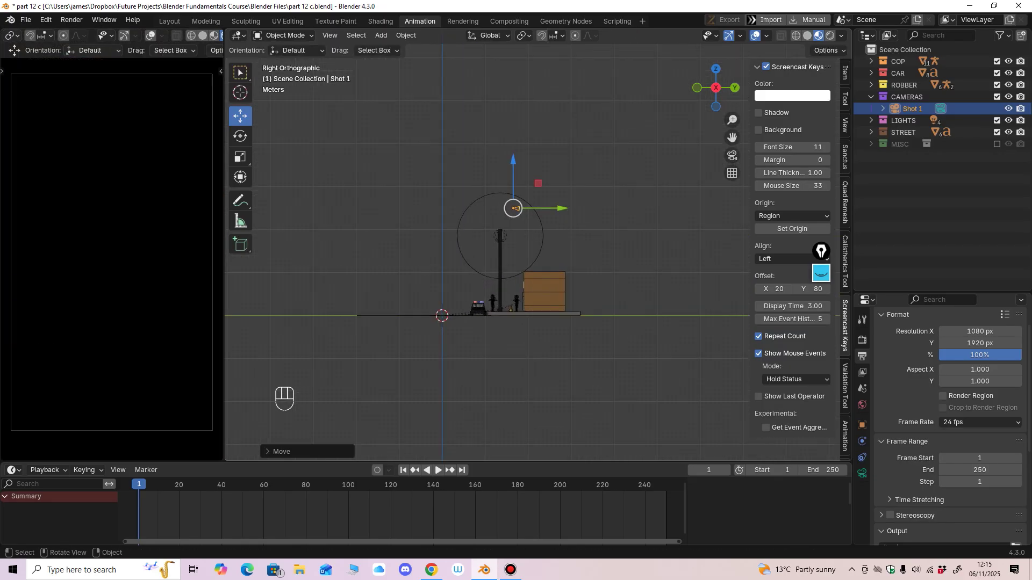
Step: Rotate the Shot 1 camera to look down on the scene, setting its X rotation to 0°
click(240, 136)
mouse_move(553, 191)
mouse_down()
mouse_move(557, 200)
mouse_move(540, 181)
mouse_up()
click(844, 73)
scroll(505, 191, up, 2)
click(785, 144)
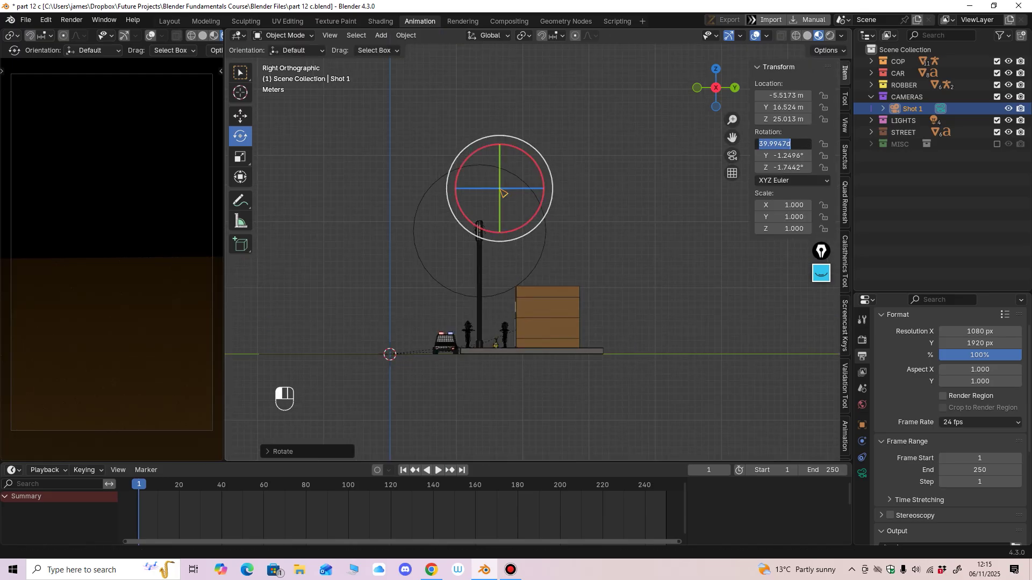
text(90)
key(Return)
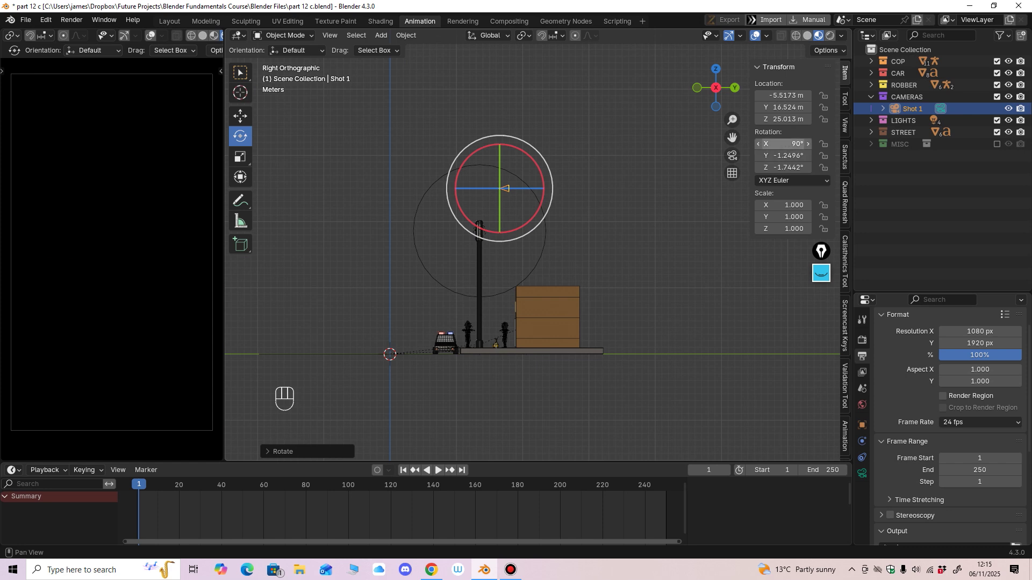
drag(504, 188, 502, 194)
key(ctrl+z)
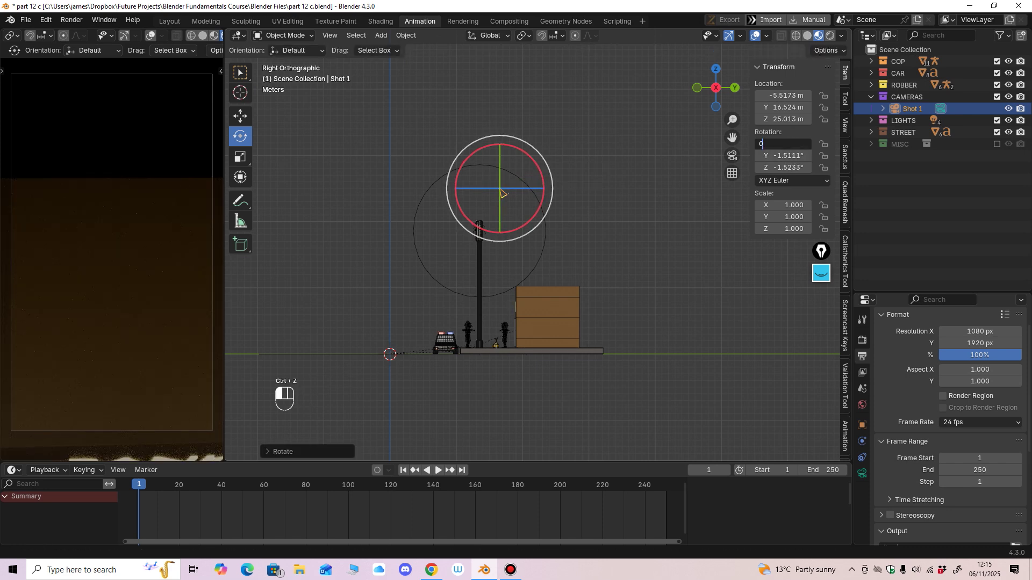
key(Return)
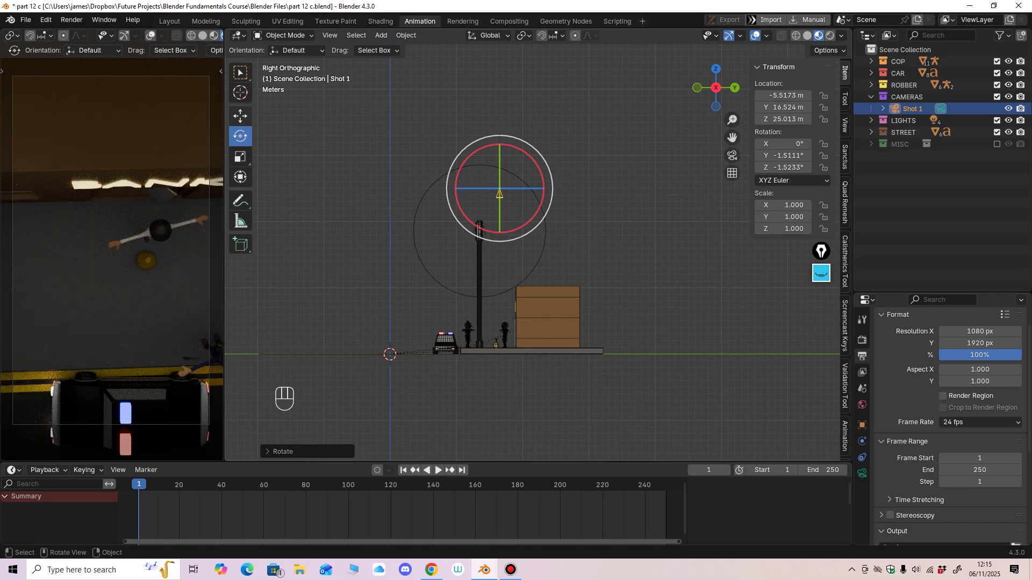
Step: Move the Shot 1 camera to about X -4.7 m, Y 14.8 m and Z 29.7 m to frame the car and characters
click(240, 116)
drag(500, 141, 500, 106)
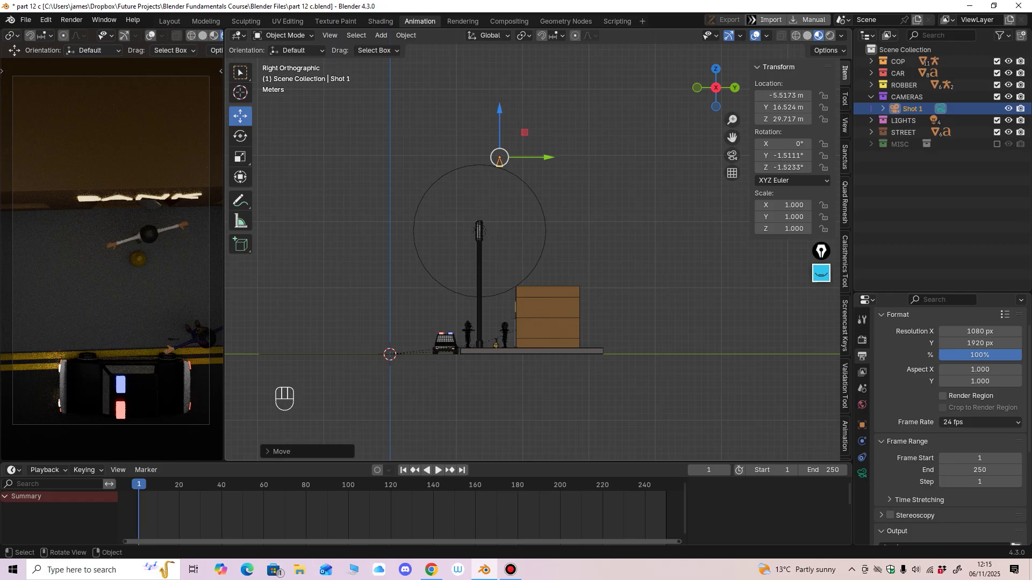
middle_drag(484, 242, 534, 264)
key(KP_1)
drag(559, 170, 566, 170)
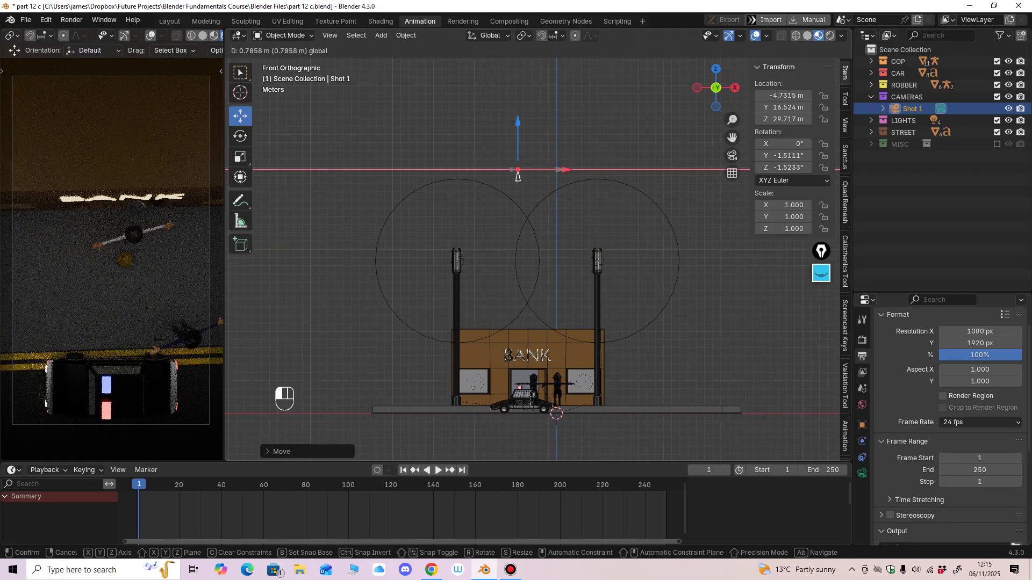
middle_drag(565, 215, 454, 233)
mouse_move(552, 170)
mouse_down()
mouse_move(529, 169)
mouse_move(538, 170)
mouse_up()
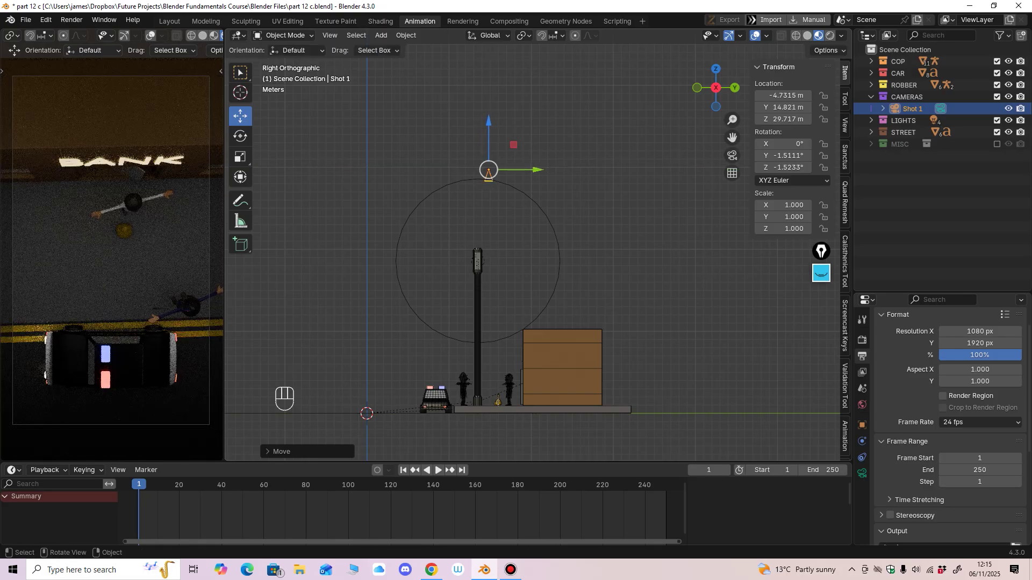
Step: Refine the overhead framing by moving the Shot 1 camera to about X -4.5 m, Y 14.7 m and Z 30.1 m
middle_drag(539, 215, 645, 232)
drag(564, 170, 568, 170)
middle_drag(568, 215, 427, 228)
alt+middle_drag(503, 192, 511, 173)
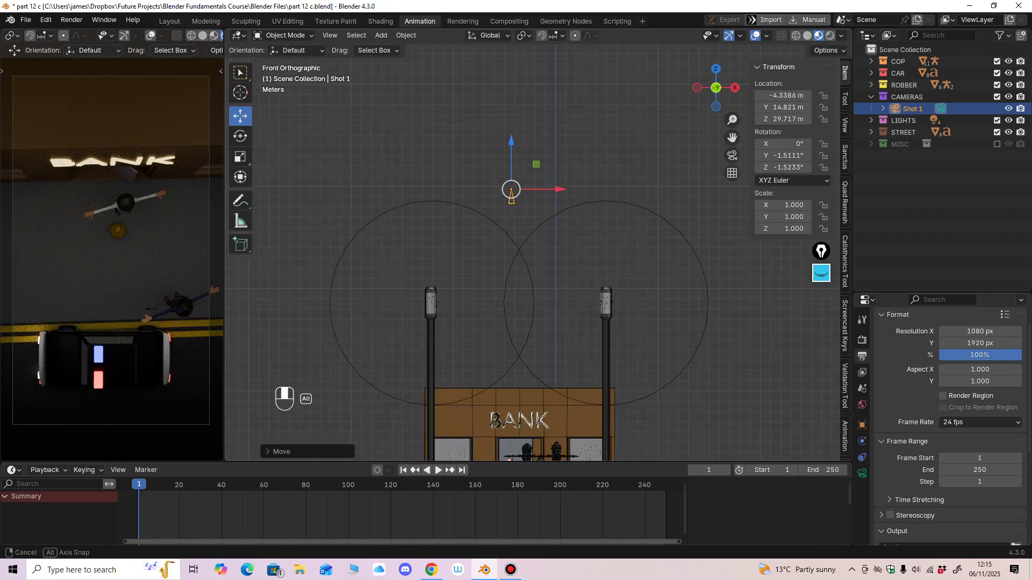
drag(560, 189, 559, 189)
alt+middle_drag(556, 189, 449, 200)
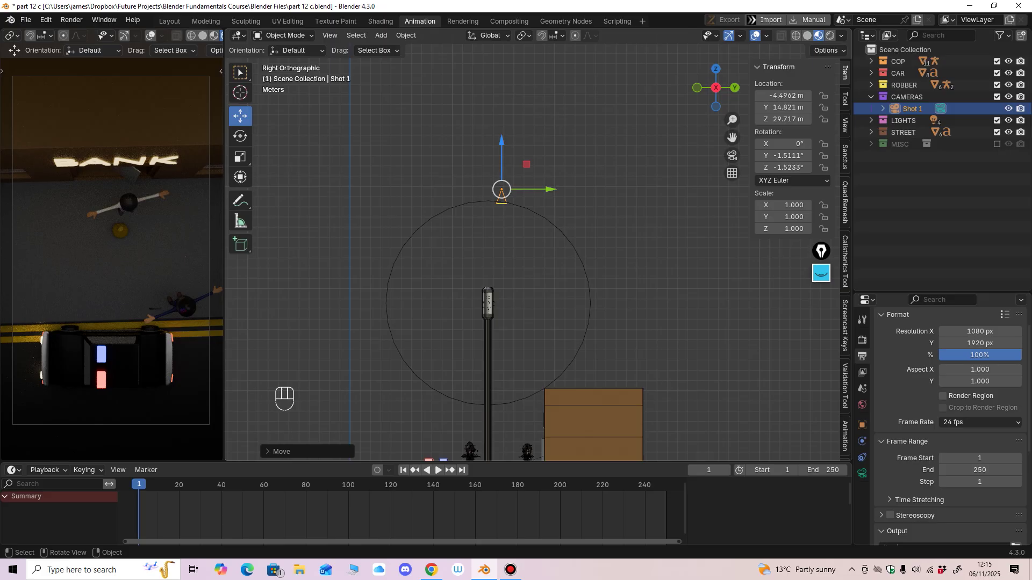
drag(502, 141, 501, 137)
drag(550, 185, 549, 185)
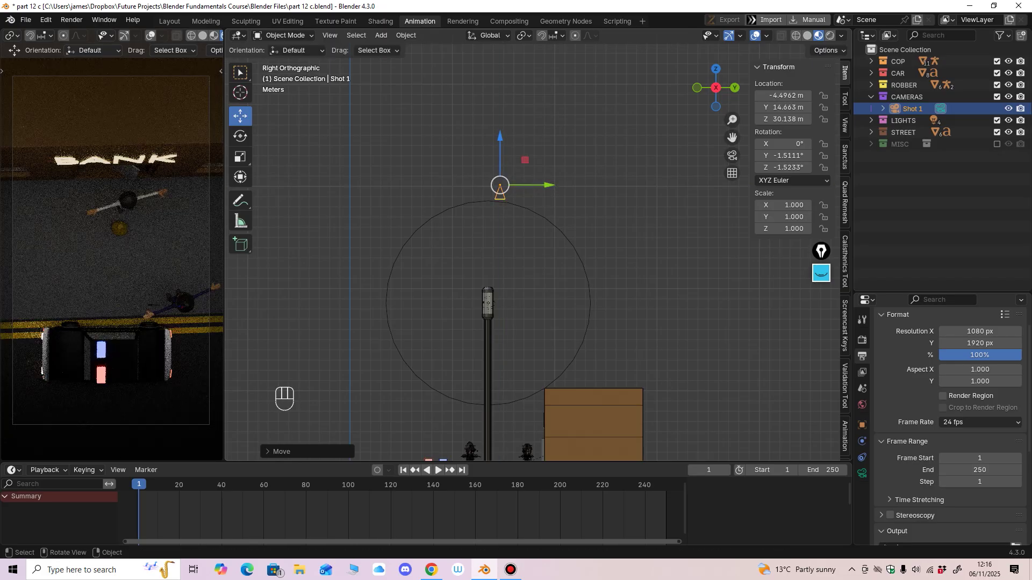
Step: Fine-tune the Shot 1 camera's horizontal position to about X -4.2 m and Y 14.4 m
middle_drag(473, 197, 580, 207)
drag(559, 185, 558, 184)
middle_drag(557, 194, 451, 197)
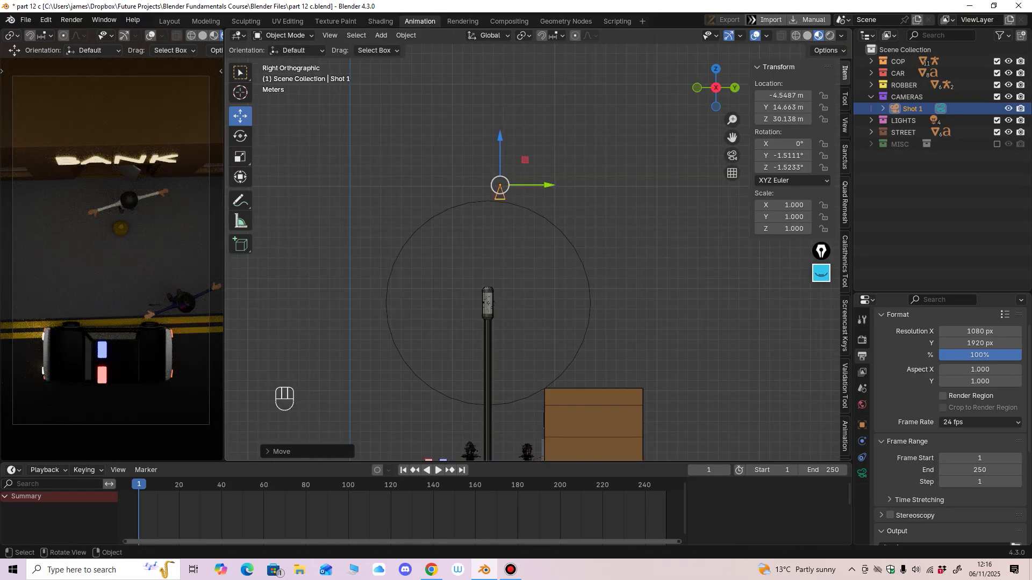
drag(547, 185, 545, 185)
alt+middle_drag(516, 200, 575, 204)
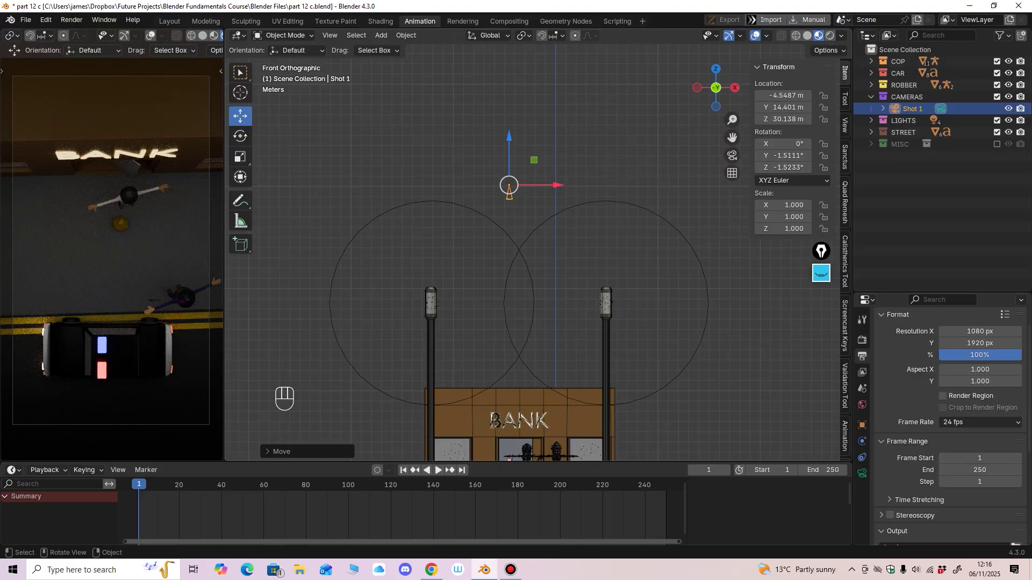
drag(558, 185, 562, 184)
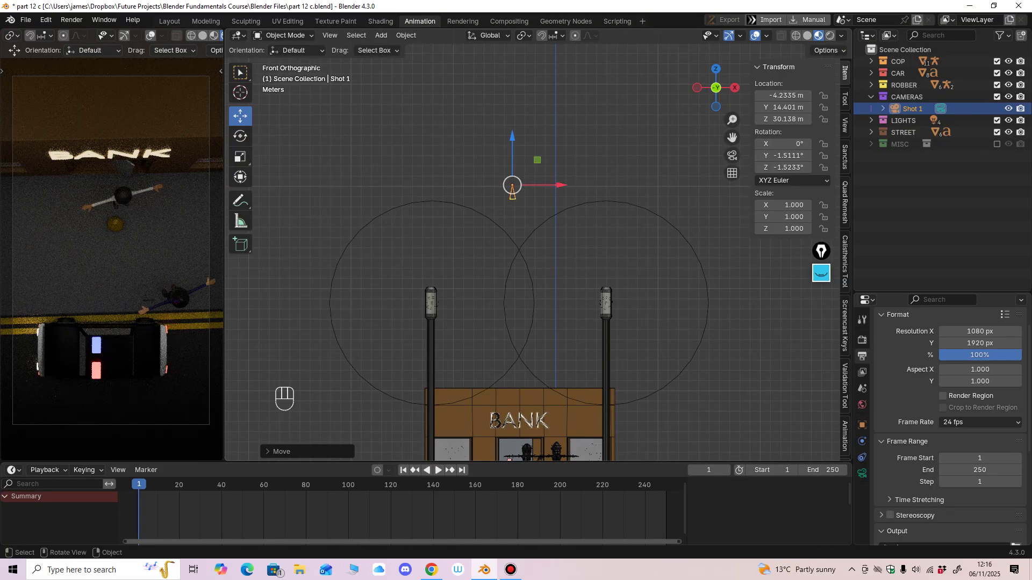
Step: Duplicate the Shot 1 camera and move the copy beside the street to about X -30.6 m and Z 21 m
middle_drag(562, 242, 561, 290)
key(KP_1)
shift+middle_drag(561, 290, 548, 296)
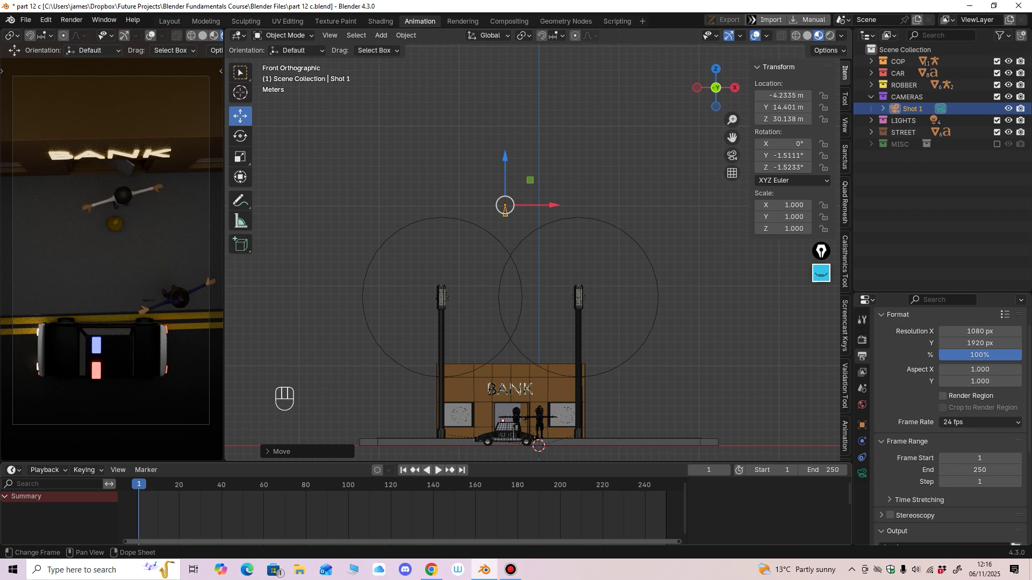
key(shift+d)
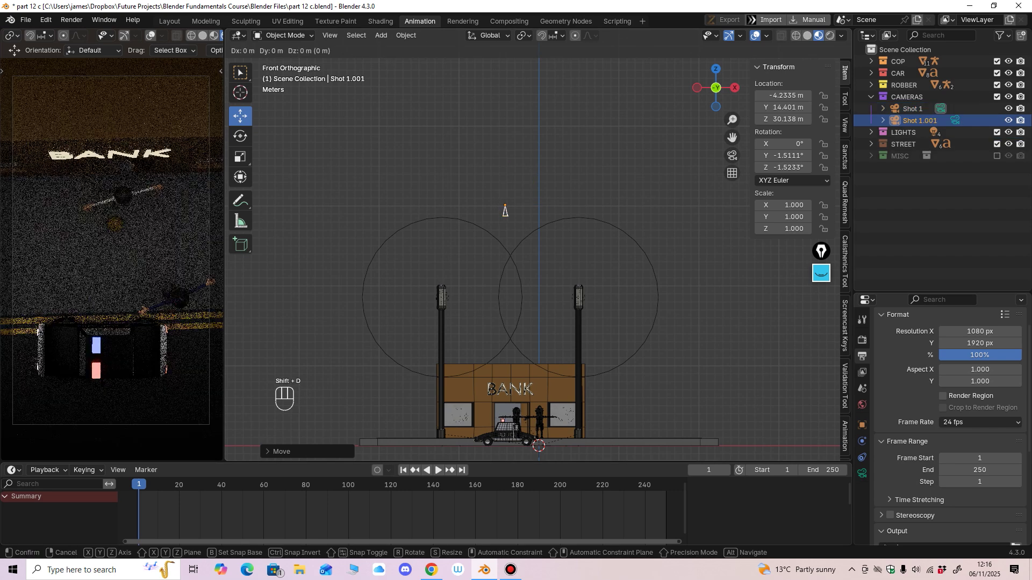
key(Return)
ctrl+middle_drag(537, 253, 562, 286)
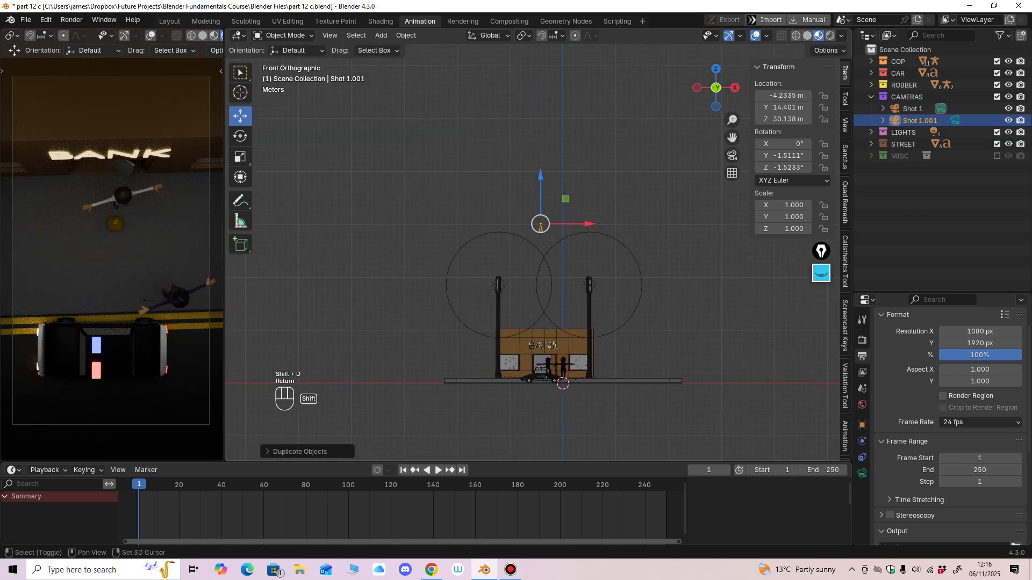
drag(541, 176, 540, 224)
drag(588, 272, 588, 273)
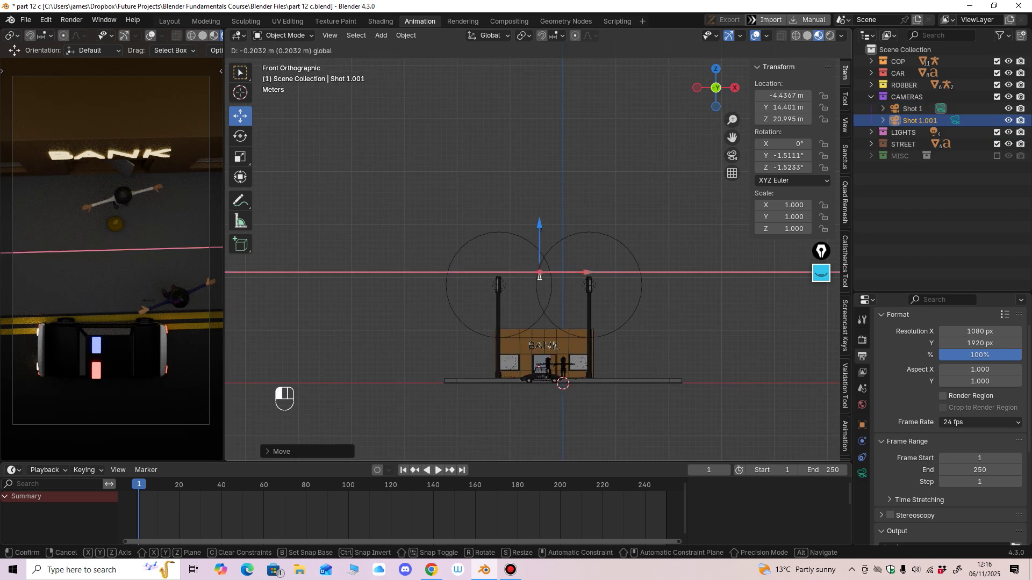
drag(449, 273, 449, 273)
shift+middle_drag(449, 272, 520, 258)
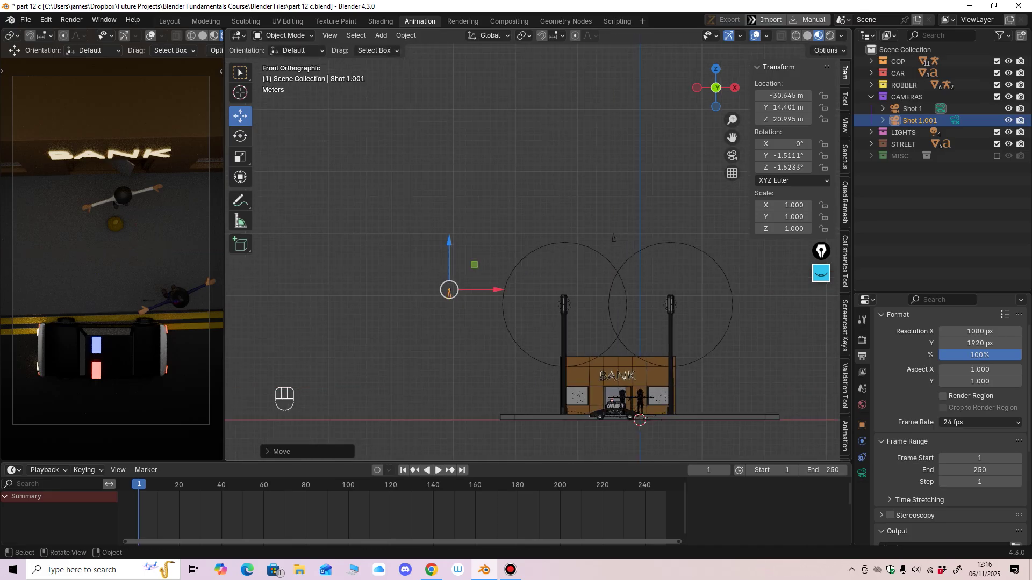
Step: Rotate the duplicated camera in the front view until it points horizontally towards the lamp posts, at about -87° Y rotation
click(241, 136)
drag(449, 294, 452, 294)
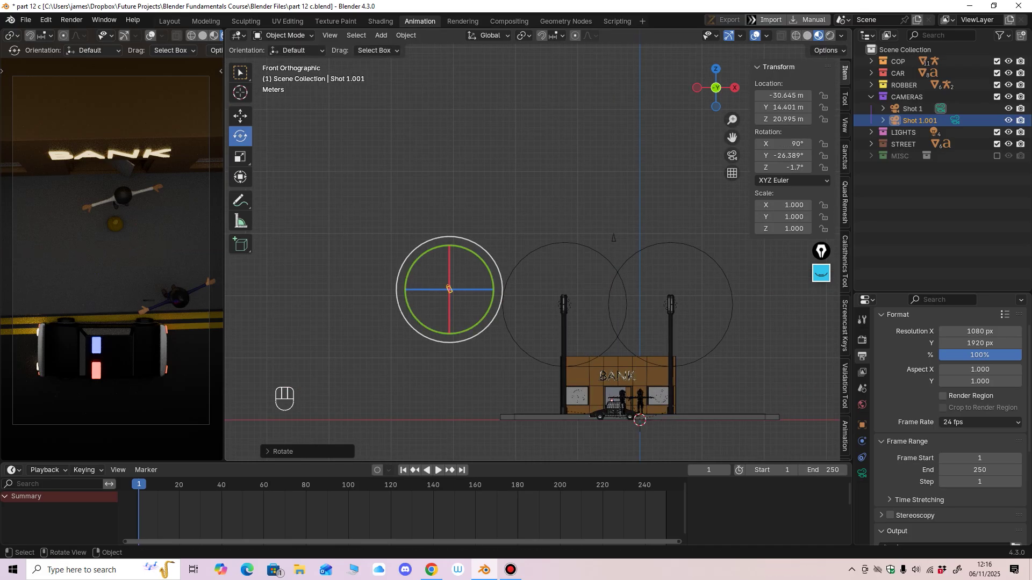
mouse_move(506, 269)
middle_down()
mouse_move(476, 296)
mouse_move(507, 281)
middle_up()
key(ctrl+z)
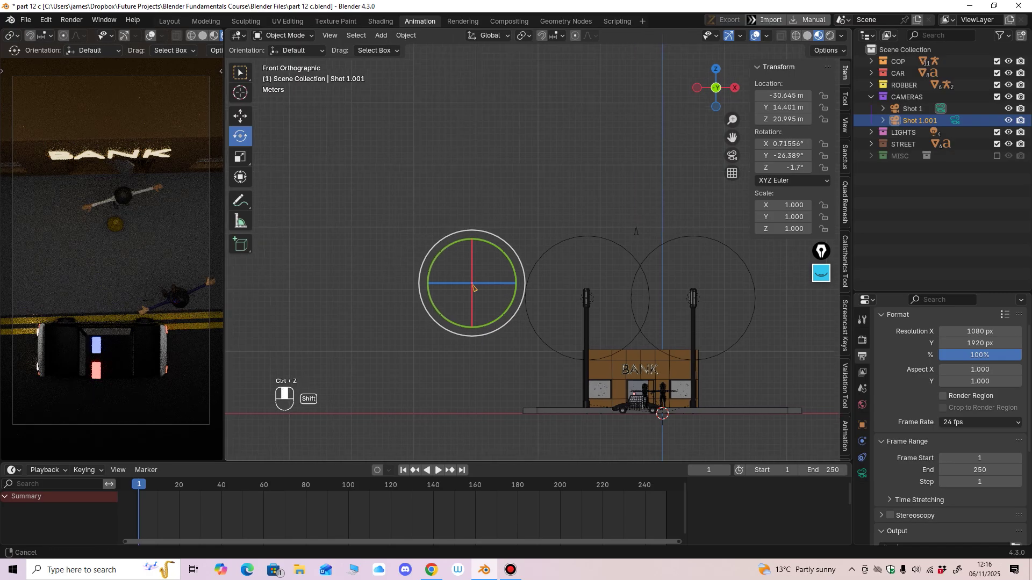
scroll(473, 288, up, 2)
drag(470, 322, 466, 273)
click(241, 116)
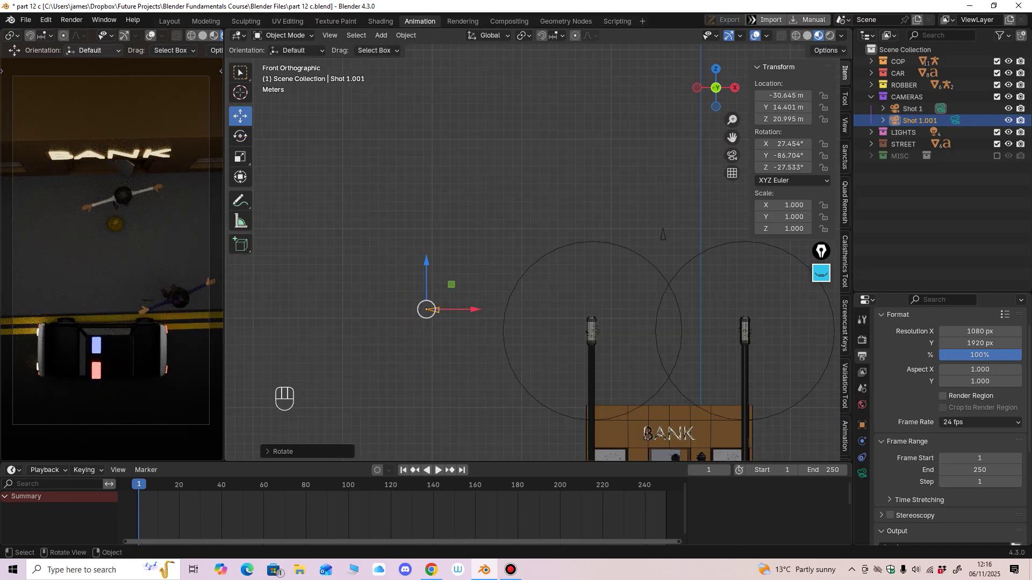
Step: Set the duplicated camera as the active camera for the camera viewport
scroll(129, 35, up, 5)
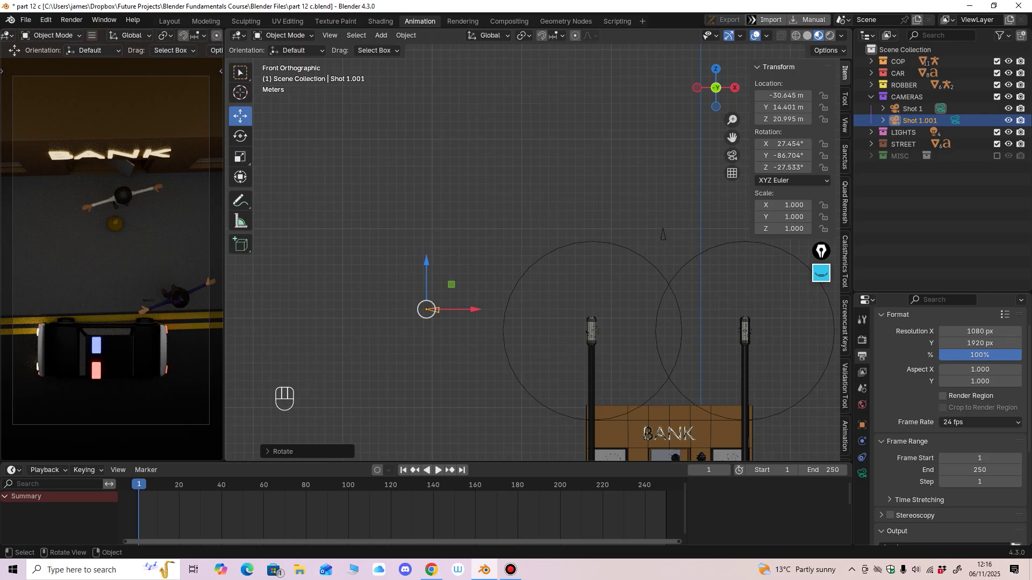
click(129, 35)
click(92, 34)
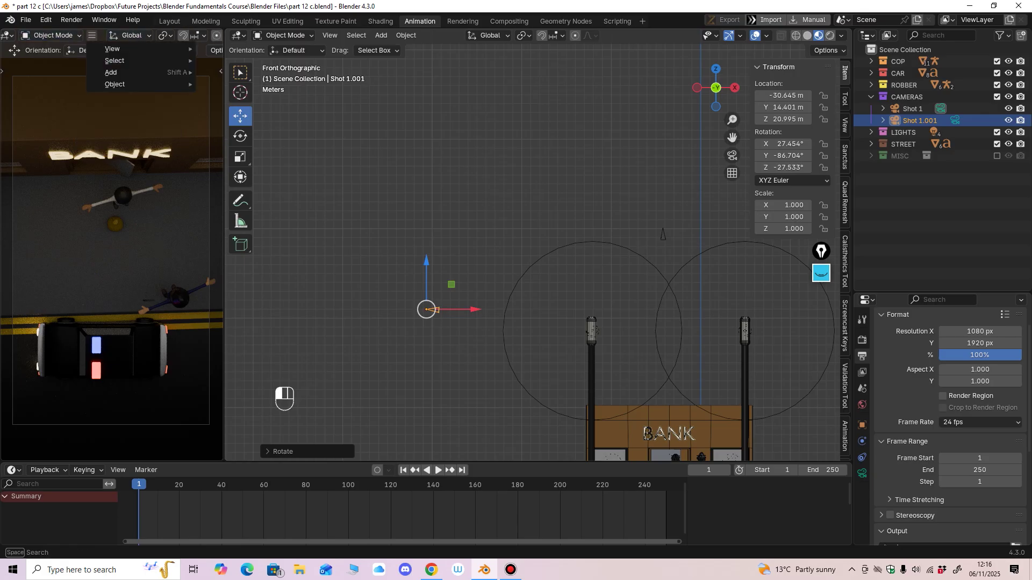
mouse_move(113, 48)
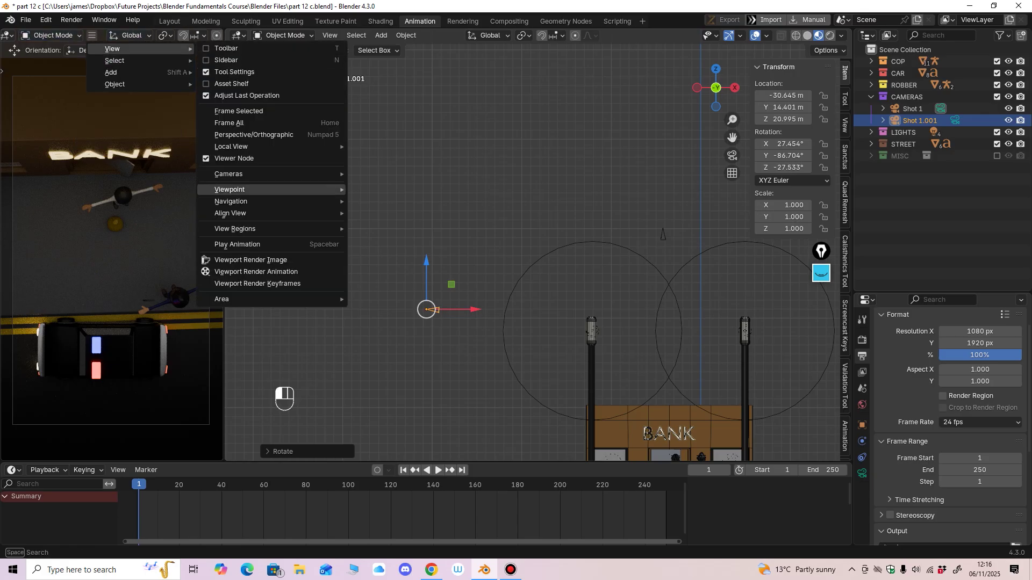
mouse_move(228, 174)
click(409, 174)
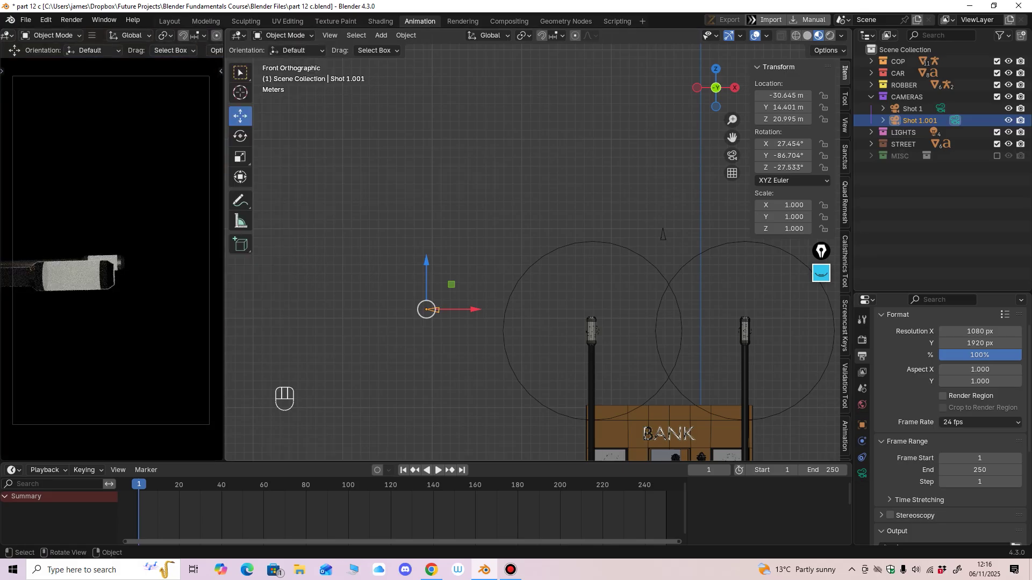
Step: Move the duplicated camera in the top view to about X -4.8 m and Y -14.4 m, in front of the bank
mouse_move(532, 322)
middle_down()
mouse_move(492, 371)
mouse_move(532, 324)
middle_up()
middle_drag(594, 329, 519, 331)
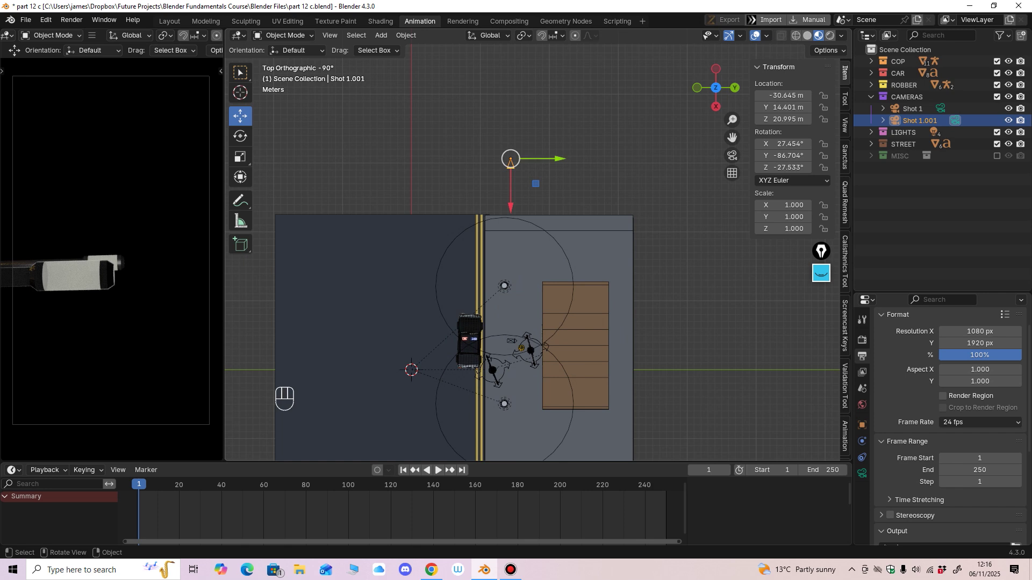
drag(558, 159, 360, 160)
shift+middle_drag(347, 206, 536, 214)
drag(501, 214, 501, 309)
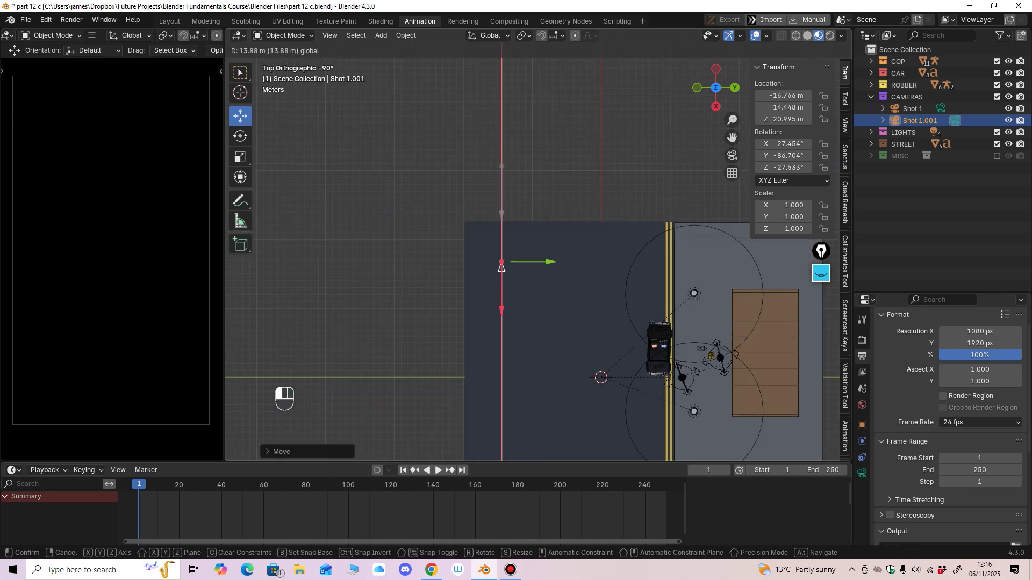
drag(501, 384, 501, 392)
shift+middle_drag(501, 392, 477, 318)
Step: Rotate the duplicated camera 90° about the vertical axis towards the bank, then fine-tune it to about 64° Z rotation
click(240, 136)
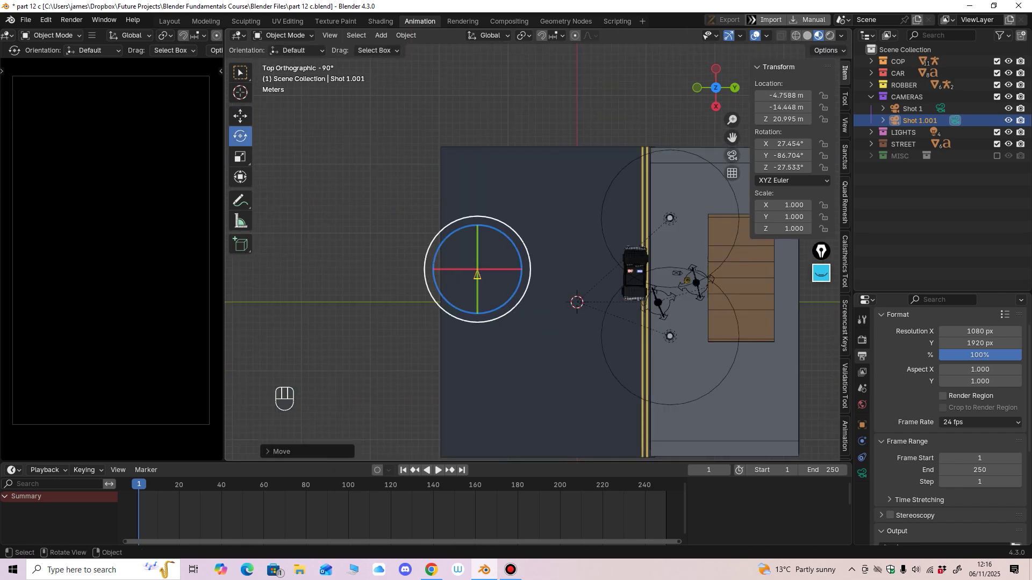
drag(524, 245, 512, 233)
drag(478, 268, 522, 267)
text(90)
key(Return)
ctrl+middle_drag(500, 307, 465, 260)
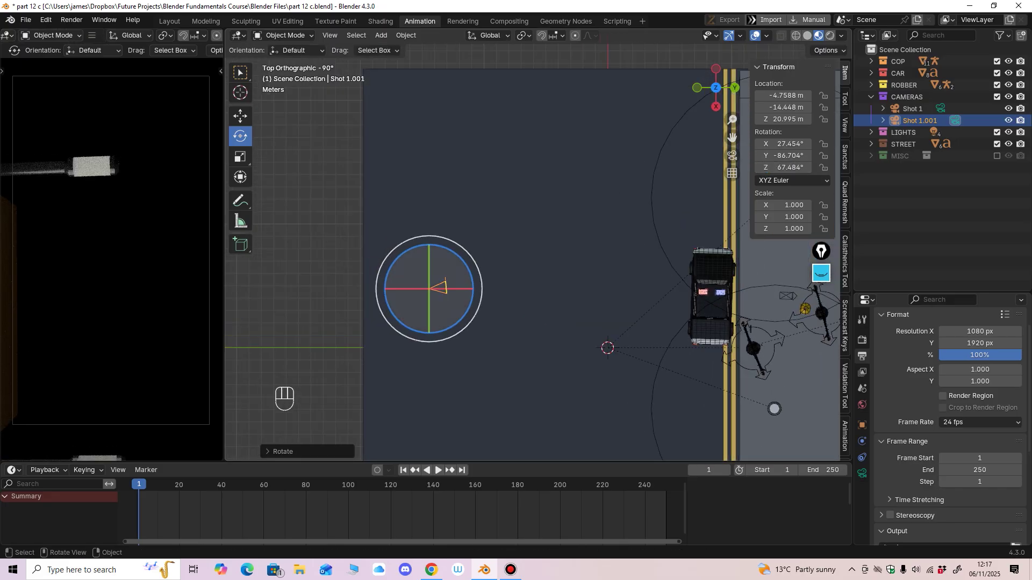
drag(471, 276, 467, 272)
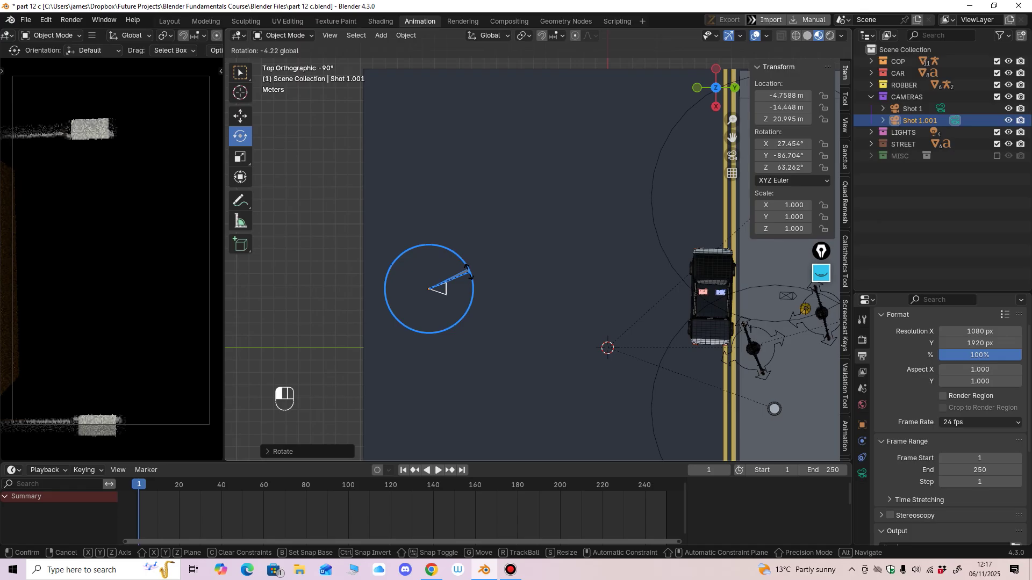
Step: Move the duplicated camera back from the bank in the side view to about Y -31.9 m
middle_drag(500, 322, 500, 293)
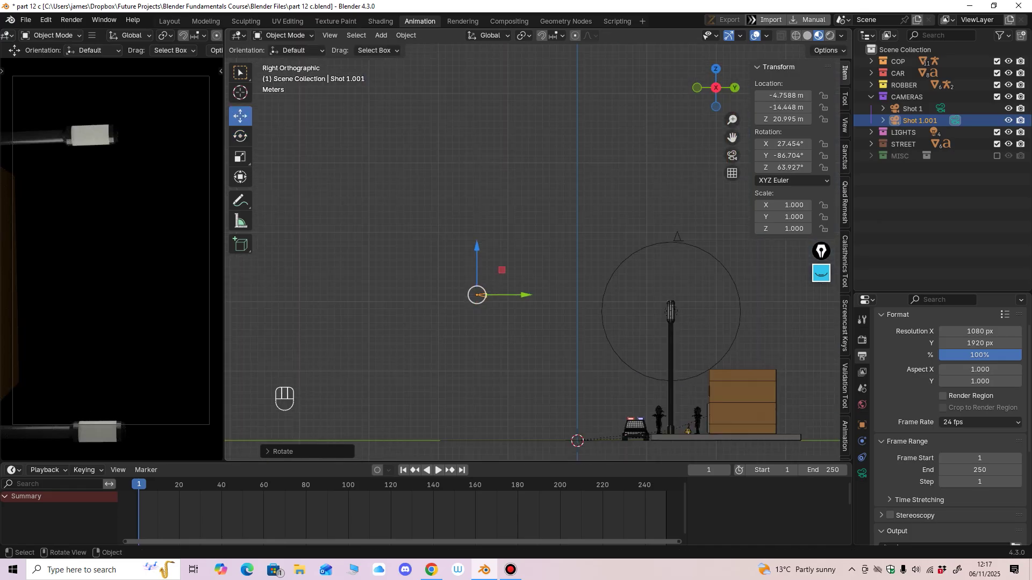
drag(523, 295, 363, 295)
shift+middle_drag(364, 293, 457, 257)
scroll(457, 257, up, 4)
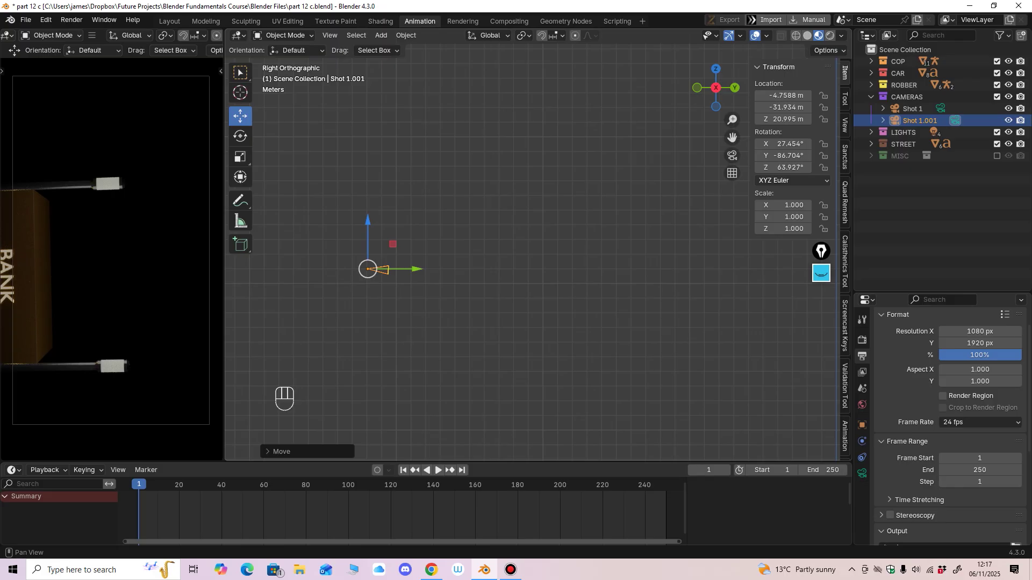
Step: Turn the duplicated camera upright facing the bank and set its rotation to X 90°, Y 0° and Z 0°
click(241, 136)
drag(406, 247, 407, 249)
key(ctrl+z)
middle_drag(438, 242, 510, 237)
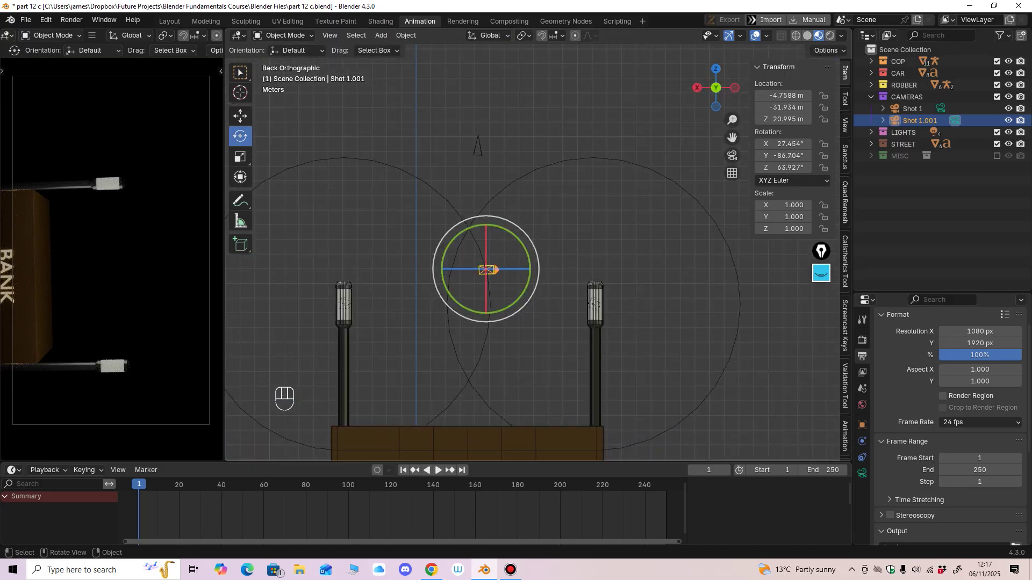
drag(516, 239, 444, 233)
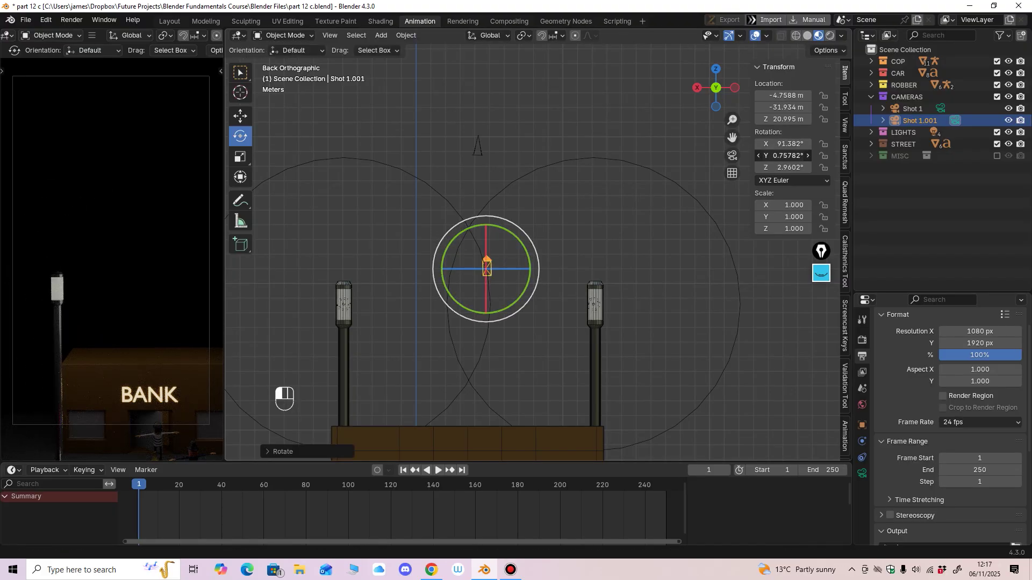
ctrl+middle_drag(570, 242, 569, 211)
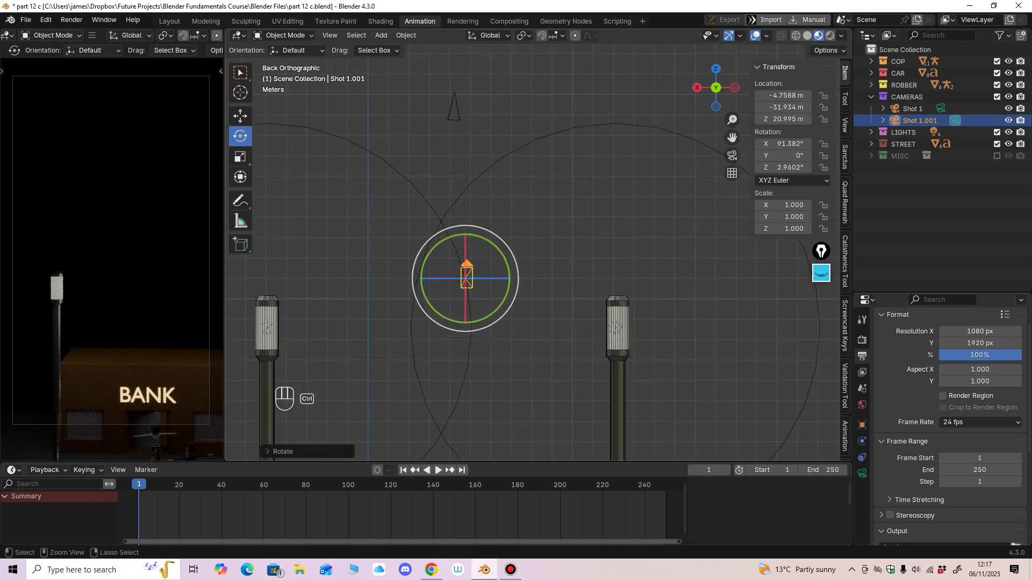
text(0)
key(Return)
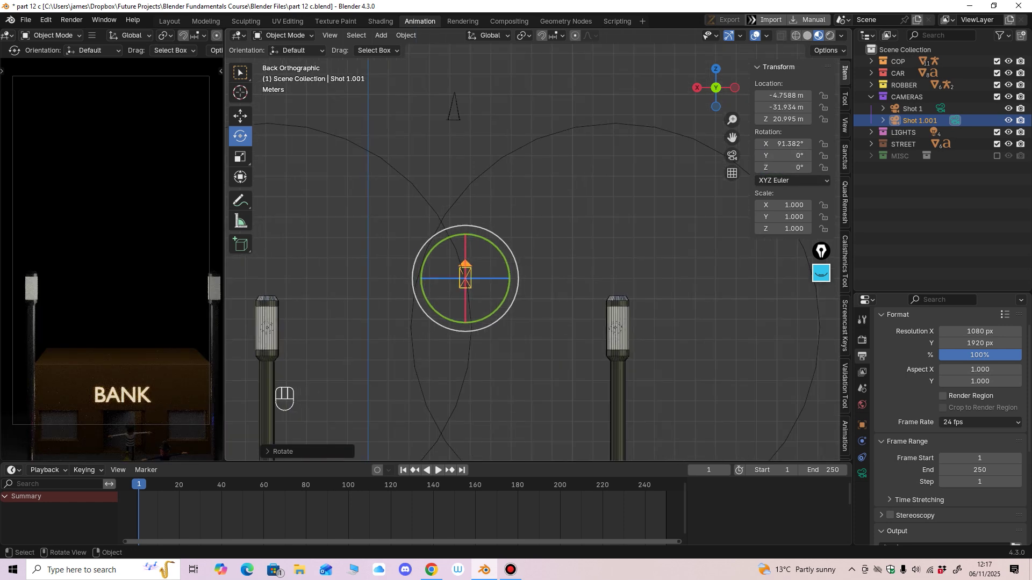
scroll(537, 244, down, 3)
text(90)
key(Return)
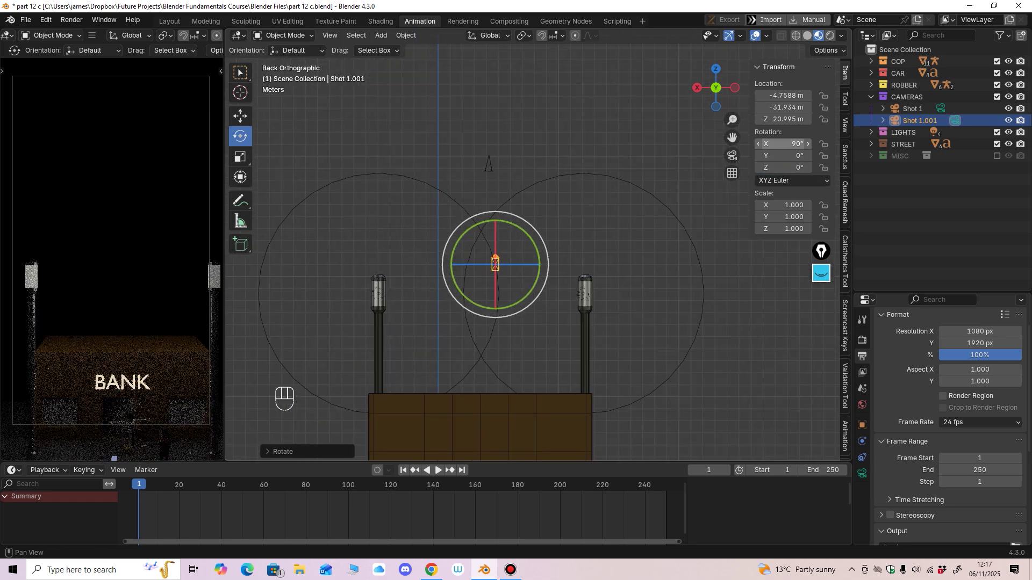
Step: Lower the duplicated camera to about Z 11 m and bring it closer to the bank, at about Y -18.7 m
ctrl+middle_drag(569, 231, 570, 263)
middle_drag(537, 258, 661, 265)
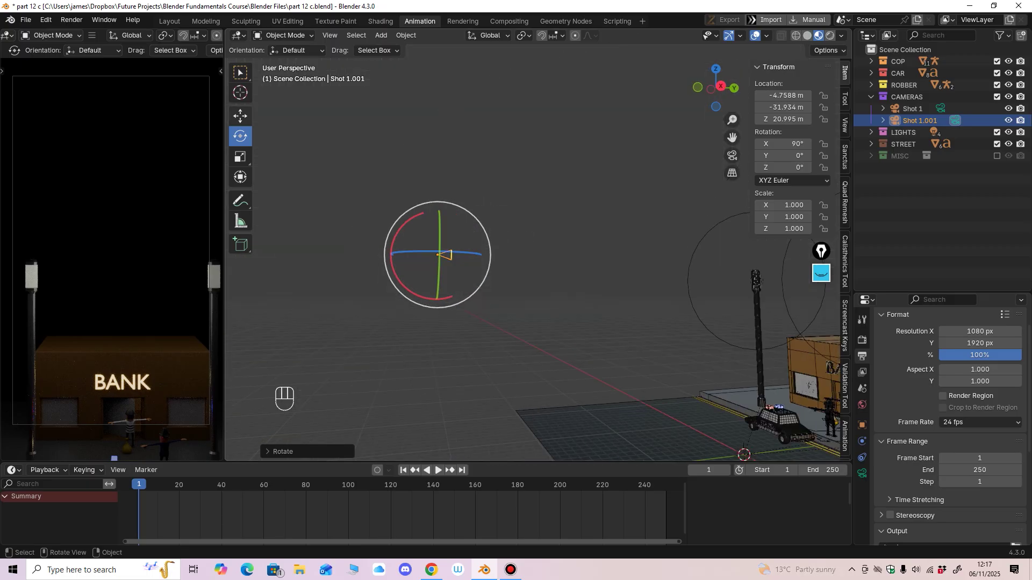
click(240, 116)
alt+middle_drag(537, 258, 524, 257)
drag(439, 210, 439, 294)
mouse_move(537, 258)
middle_down()
mouse_move(570, 259)
mouse_move(537, 258)
middle_up()
drag(488, 341, 596, 344)
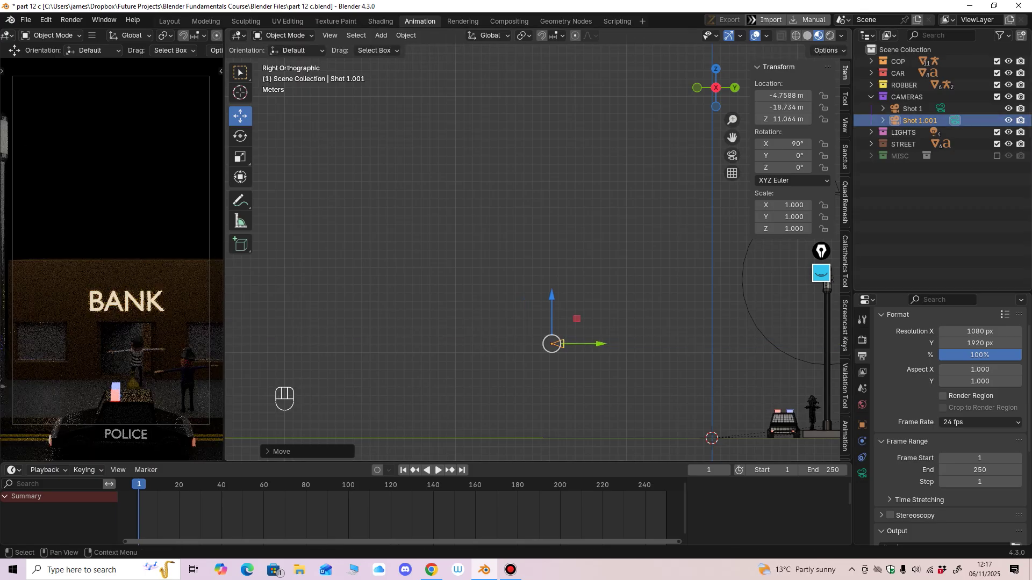
Step: Rename the duplicated camera to Shot 2 and move it nearer the police car, to about Y -3.8 m and Z 6.8 m
double_click(920, 121)
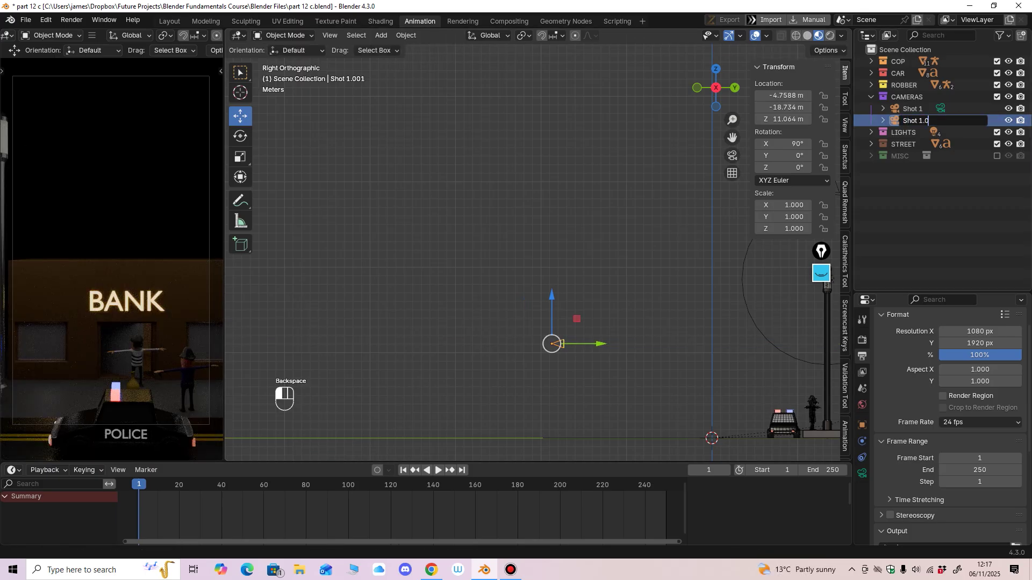
key(Return)
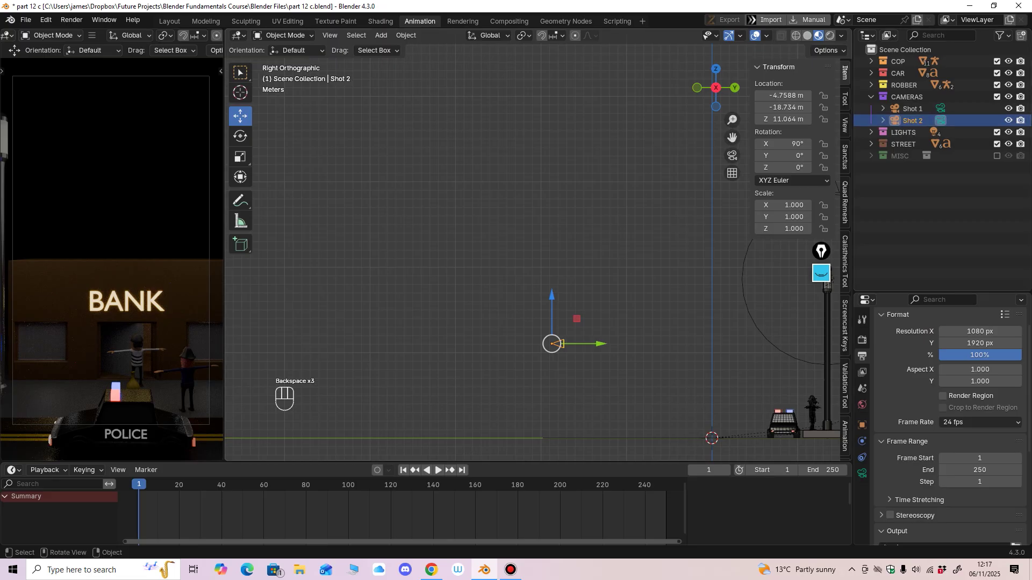
shift+middle_drag(569, 333, 516, 277)
drag(483, 279, 556, 279)
shift+middle_drag(556, 279, 540, 266)
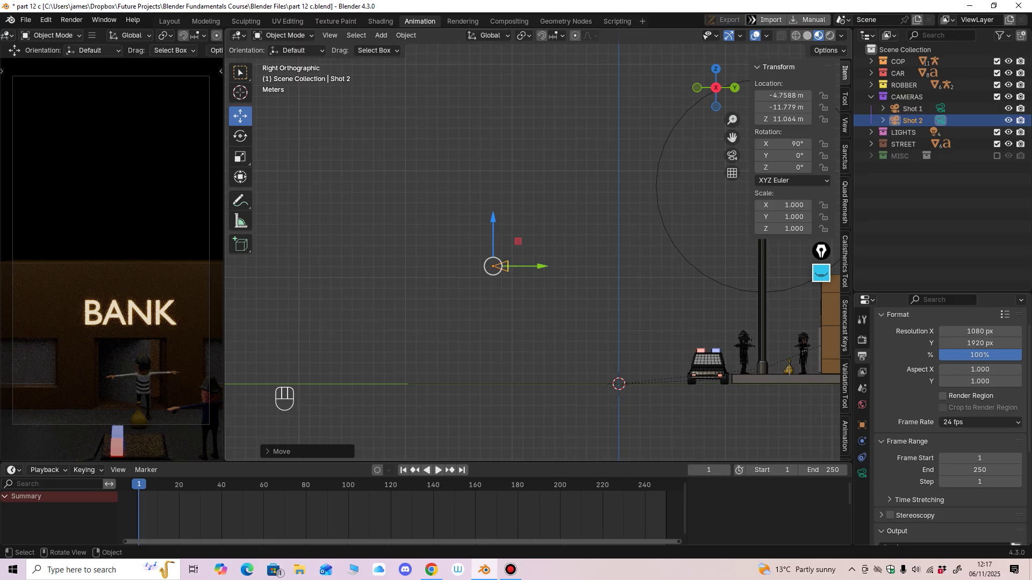
drag(493, 266, 578, 312)
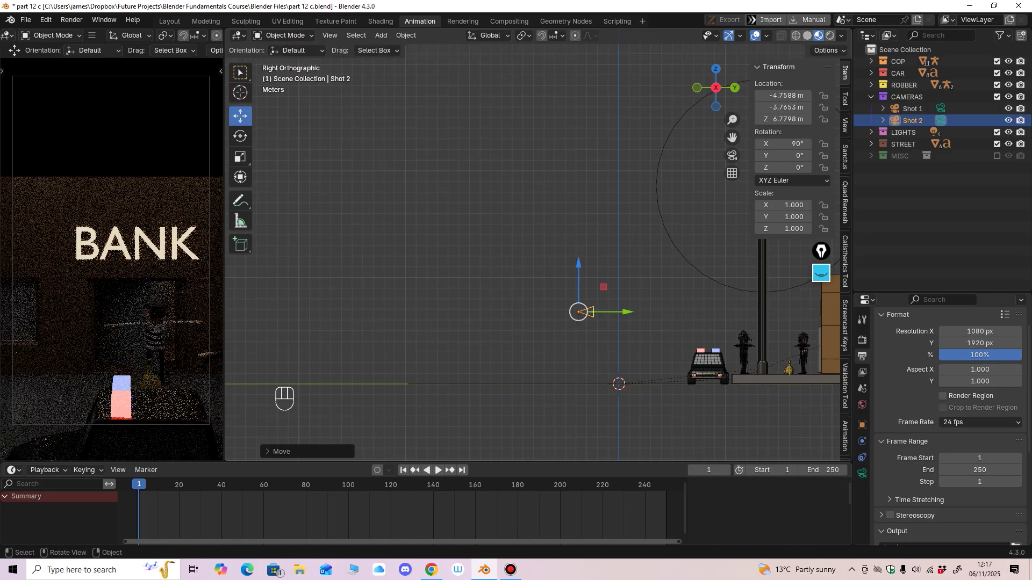
Step: Reposition the Shot 2 camera behind the police car at about X -1.5 m, Y -0.5 m and Z 5 m
middle_drag(570, 269, 685, 365)
shift+middle_drag(576, 203, 543, 321)
ctrl+middle_drag(543, 321, 543, 307)
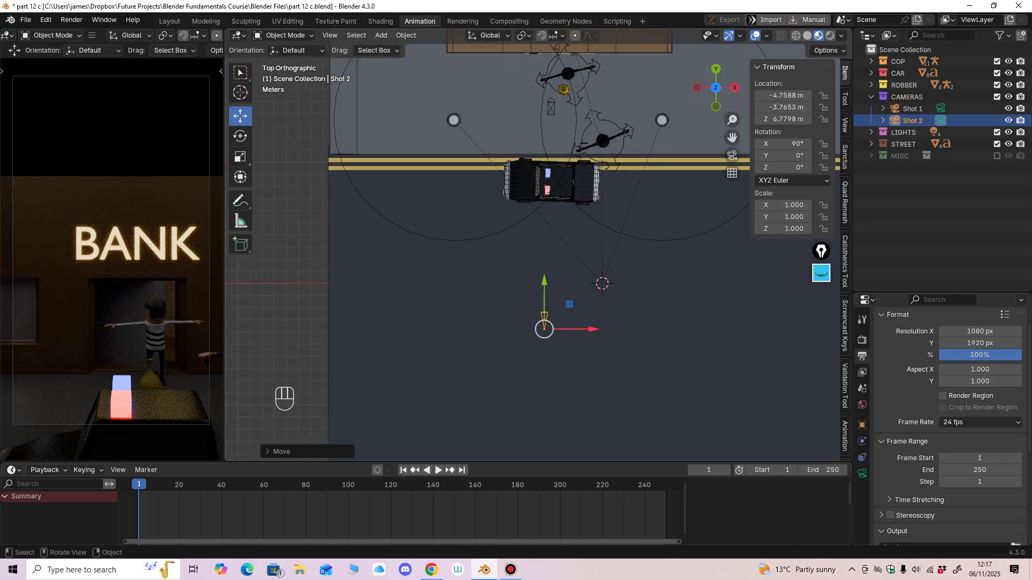
drag(592, 329, 624, 329)
drag(575, 282, 575, 243)
drag(623, 291, 632, 290)
middle_drag(626, 301, 500, 204)
scroll(500, 215, down, 1)
drag(473, 229, 473, 252)
scroll(473, 252, down, 1)
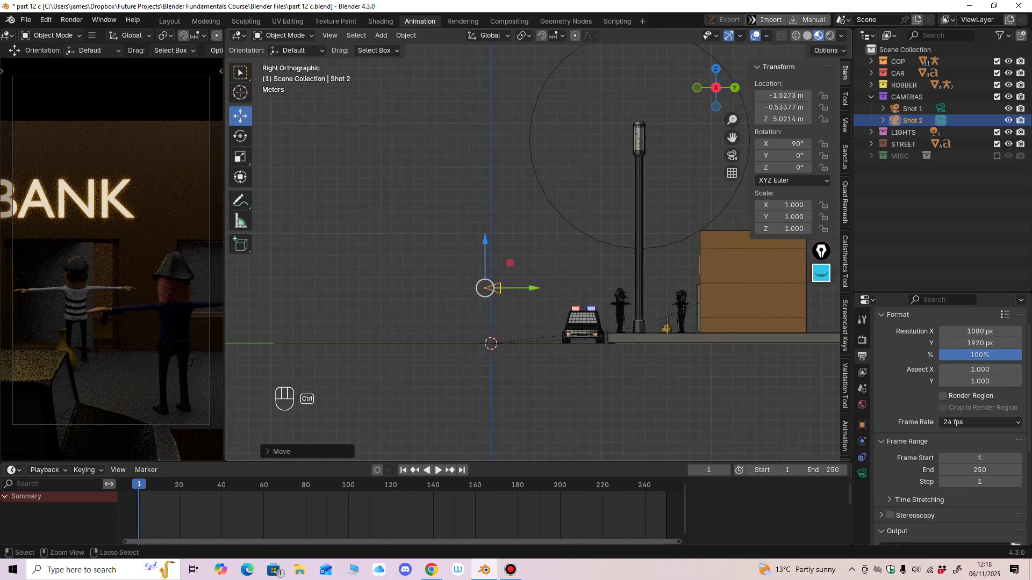
Step: Rotate the Shot 2 camera in the top view to about 17° Z rotation, angling it across the police car
middle_drag(473, 253, 516, 344)
alt+middle_drag(586, 333, 596, 322)
scroll(645, 215, up, 1)
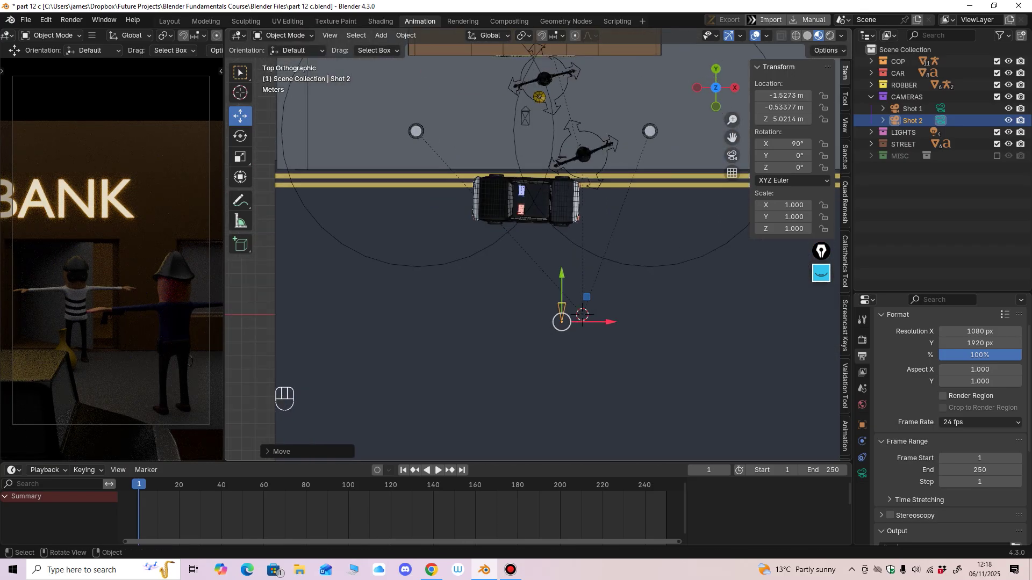
shift+middle_drag(645, 215, 642, 208)
key(shift+space)
key(r)
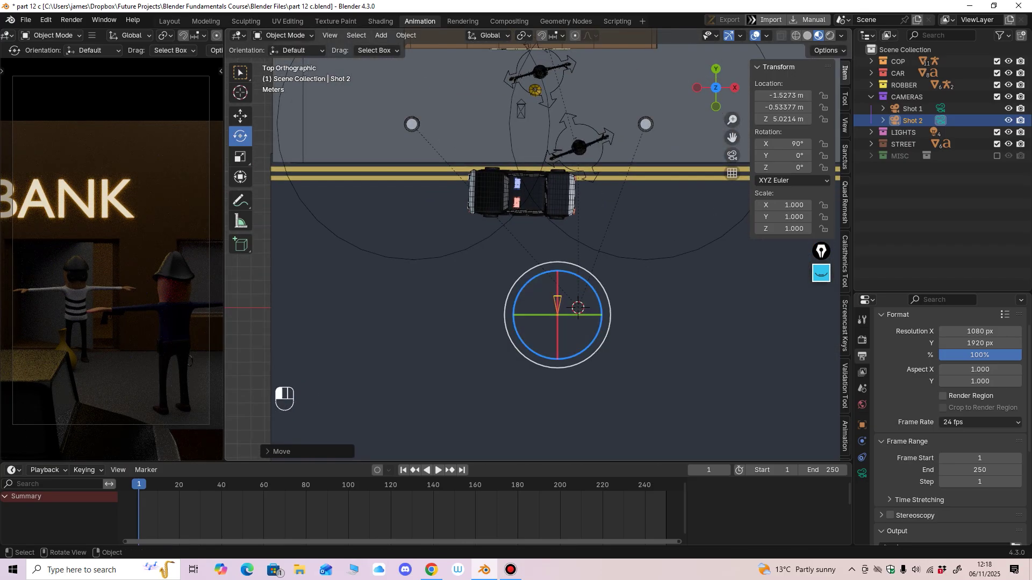
drag(596, 294, 593, 290)
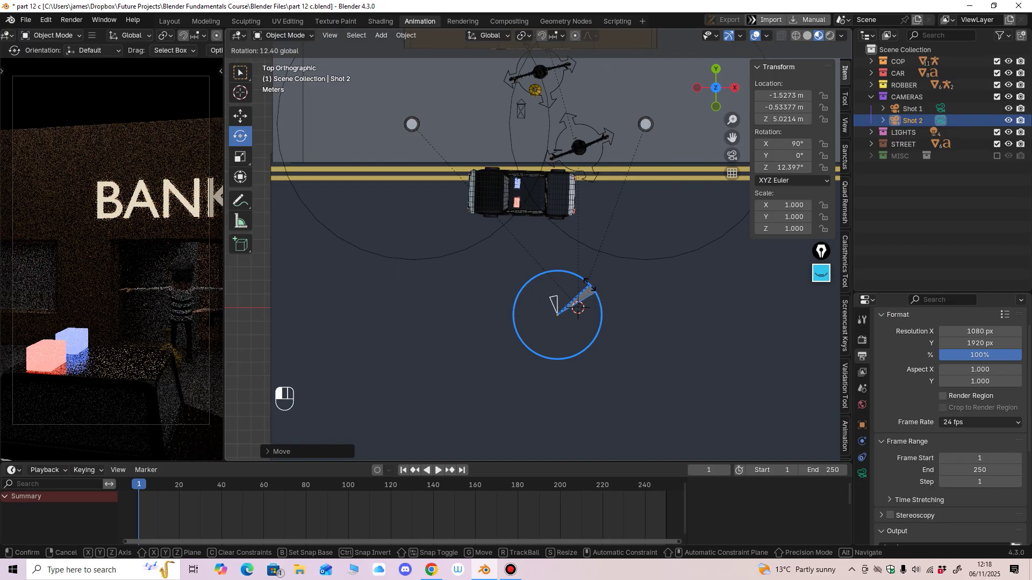
mouse_move(587, 283)
mouse_down()
mouse_move(604, 315)
mouse_move(630, 315)
mouse_move(583, 274)
mouse_up()
Step: Shift the Shot 2 camera sideways and back to about X 0.76 m and Y -1.8 m to reframe the car and robber
key(shift+space)
key(g)
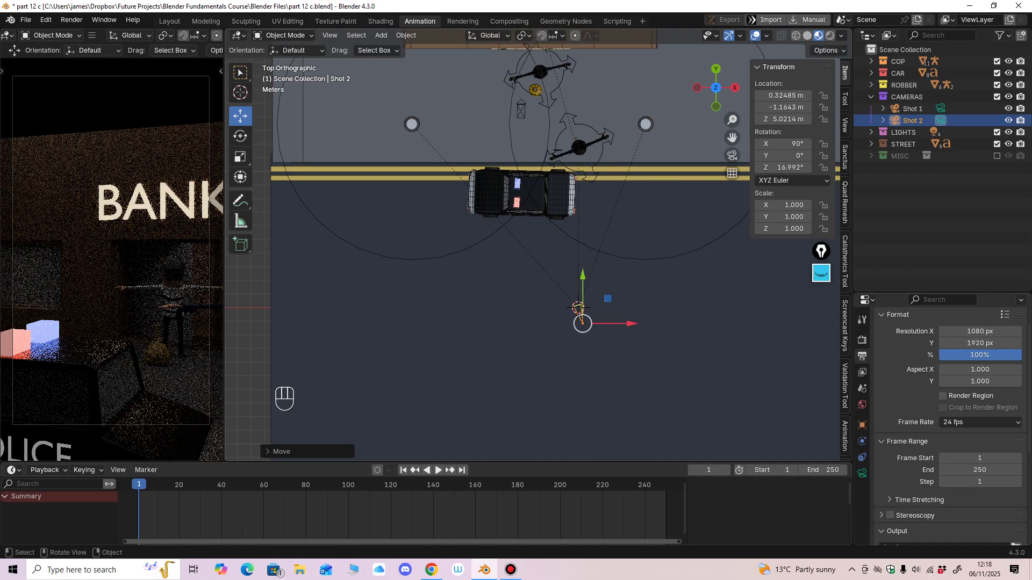
drag(632, 324, 642, 324)
drag(593, 275, 593, 285)
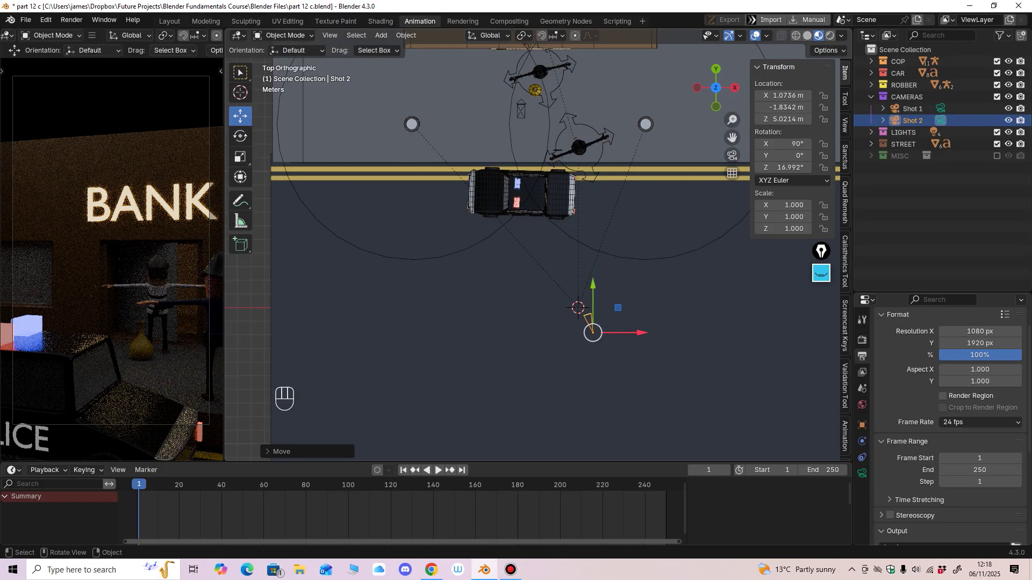
drag(642, 332, 637, 332)
click(821, 274)
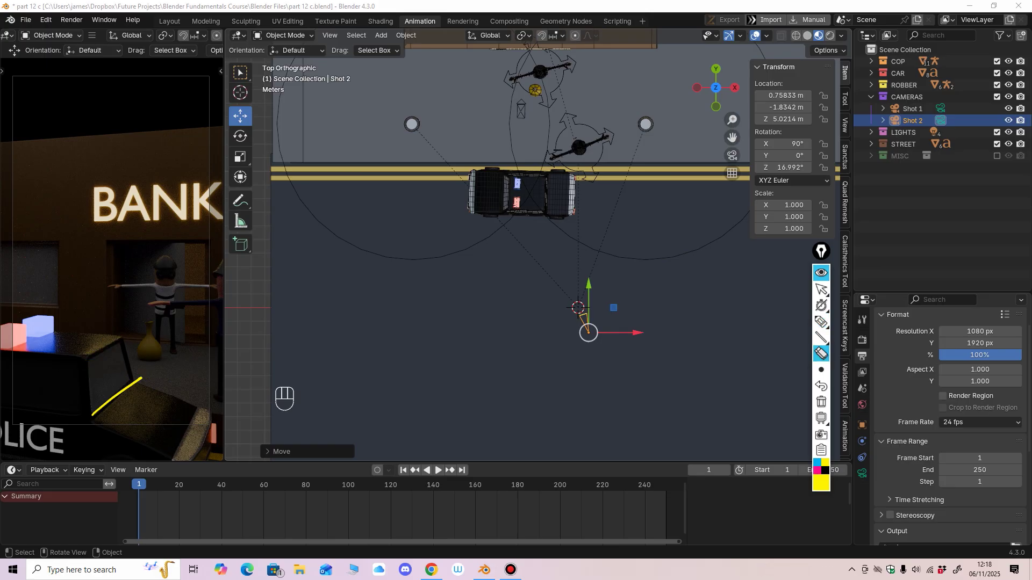
click(820, 273)
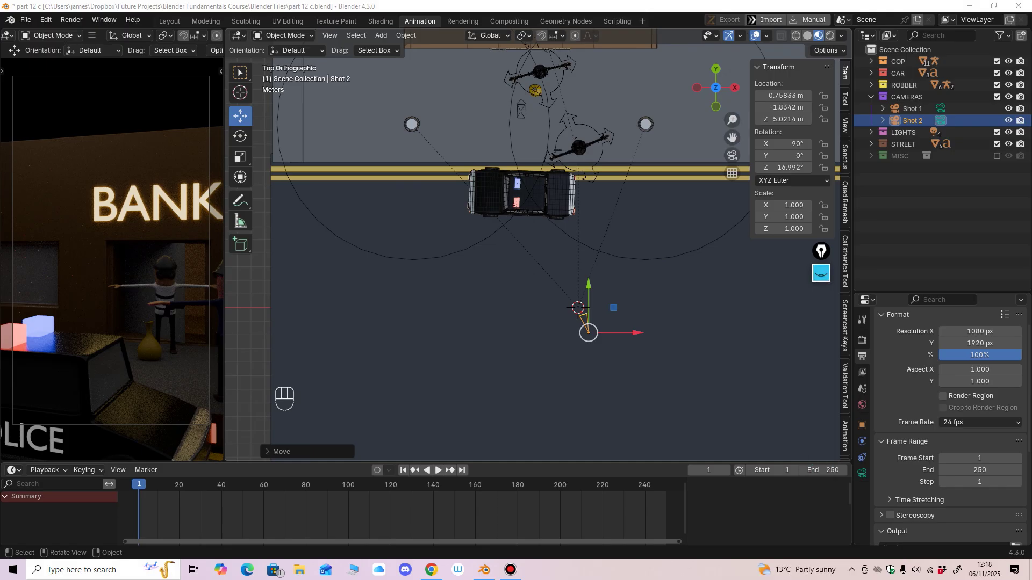
Step: Shift the robber rig along X to about -3.9 m and the police rig to about -1 m within the Shot 2 frame
shift+middle_drag(548, 178, 532, 255)
click(524, 149)
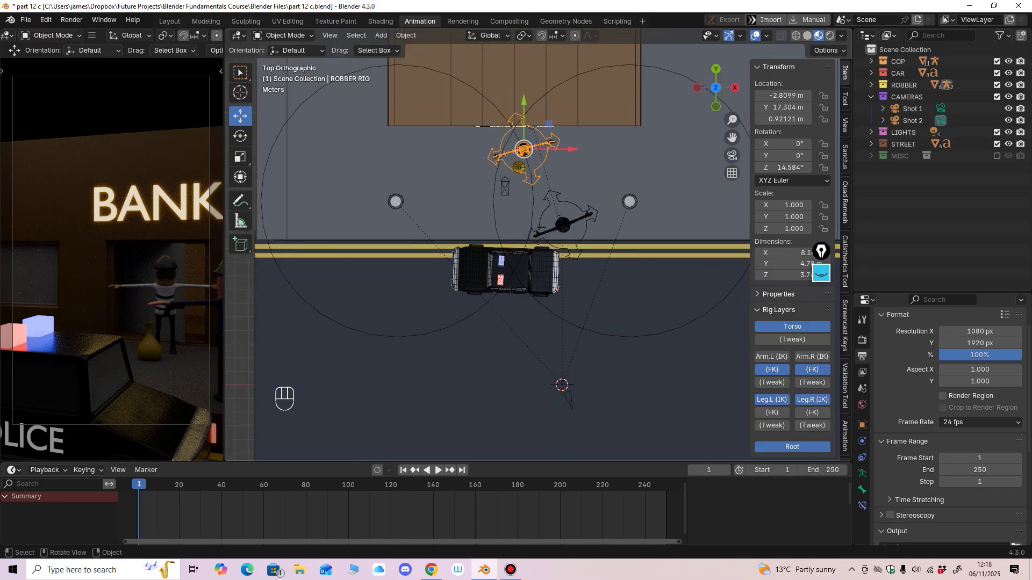
scroll(538, 245, up, 2)
drag(569, 119, 554, 120)
click(585, 192)
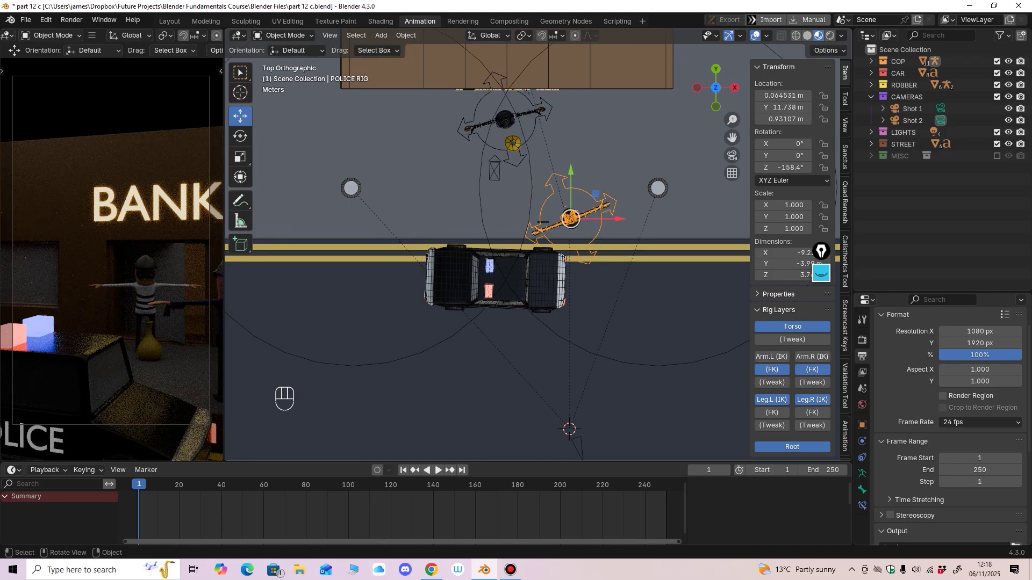
drag(619, 219, 598, 219)
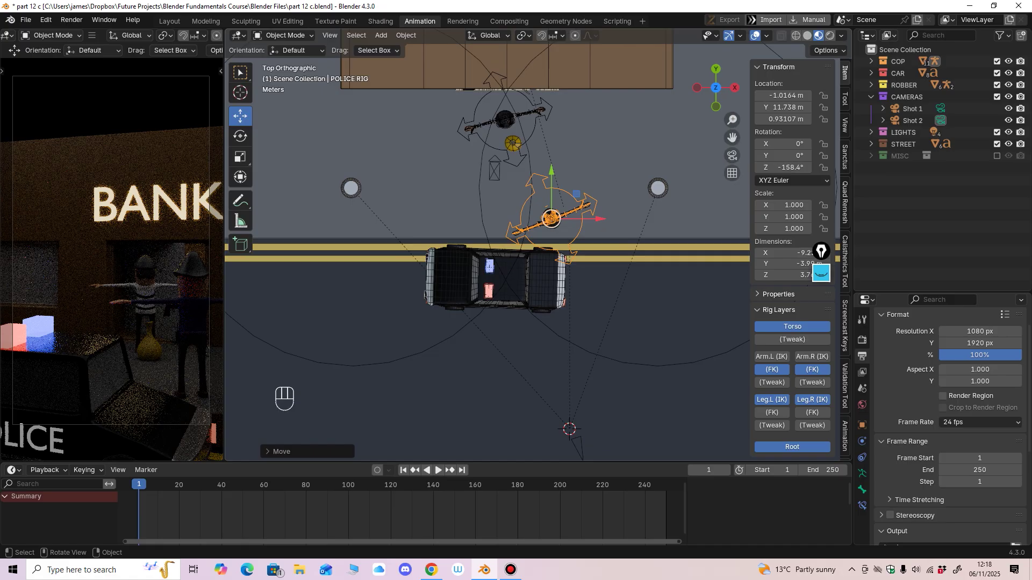
click(505, 120)
drag(554, 119, 548, 119)
ctrl+middle_drag(548, 161, 552, 231)
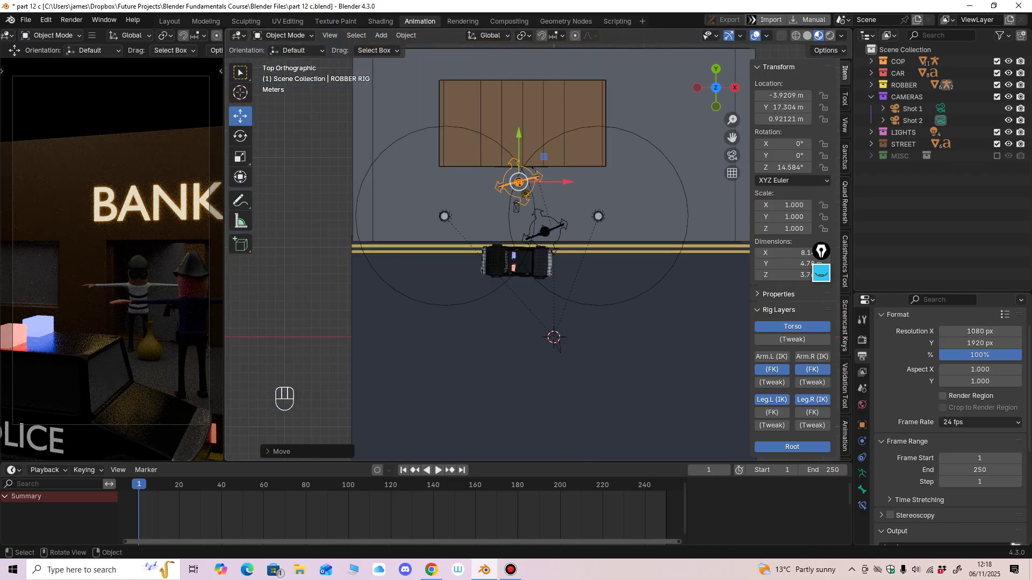
Step: Move the Shot 2 camera to about X 1.2 m and Y -2.6 m, and raise it to about Z 5.8 m
click(559, 350)
middle_drag(559, 350, 560, 347)
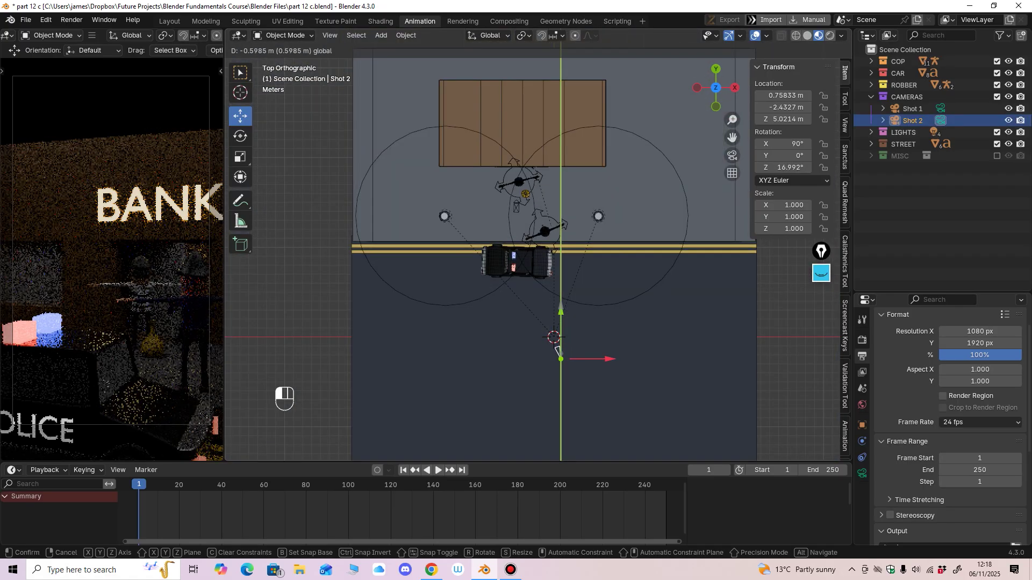
drag(559, 346, 561, 351)
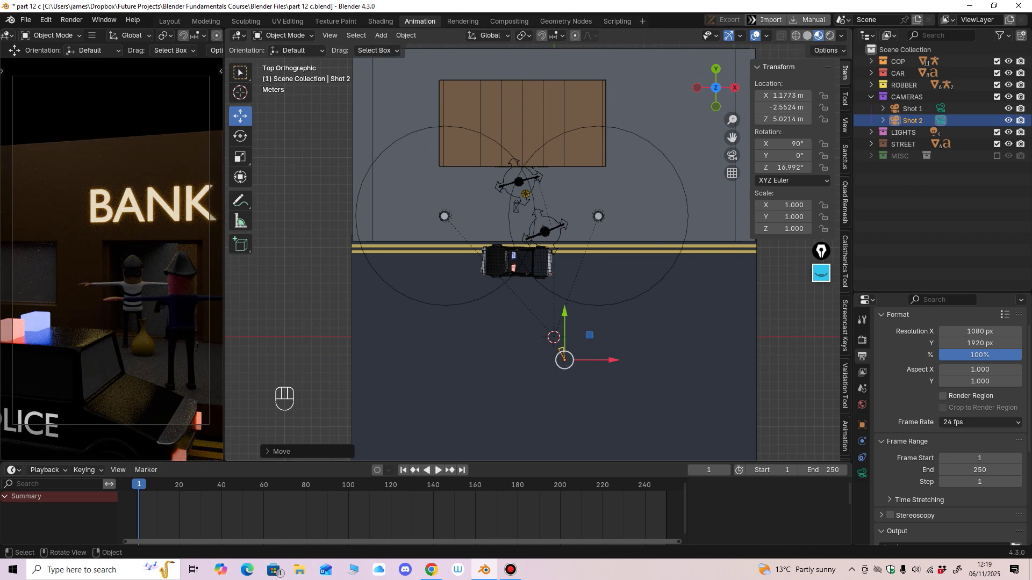
key(KP_1)
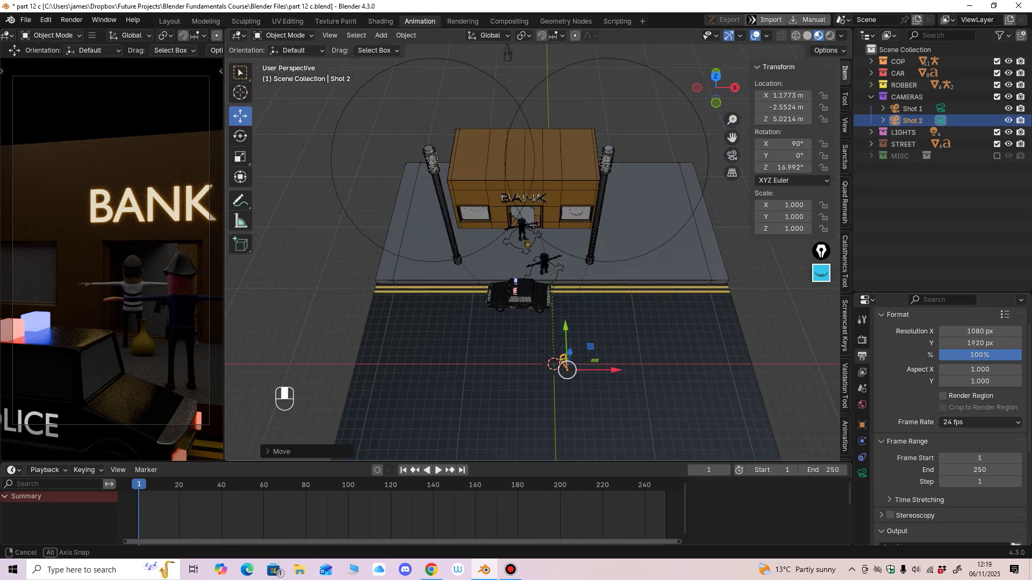
drag(560, 279, 561, 272)
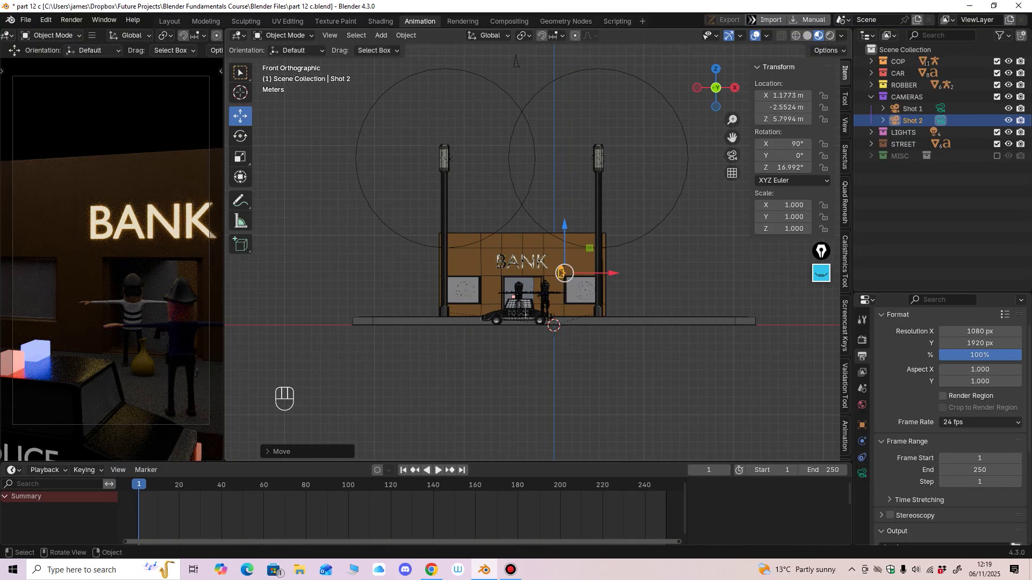
Step: Rotate the robber rig in the top view to about 13.6° Z rotation
middle_drag(570, 258, 570, 314)
click(545, 277)
mouse_move(545, 279)
middle_down()
mouse_move(547, 328)
mouse_move(548, 285)
middle_up()
drag(595, 225, 595, 225)
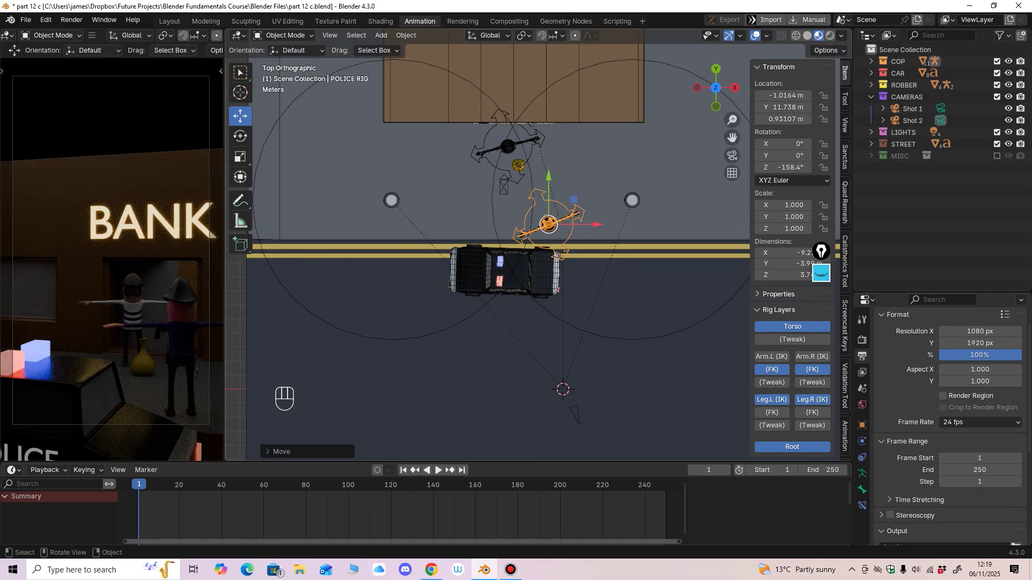
click(508, 147)
mouse_move(508, 146)
ctrl+middle_down()
mouse_move(509, 96)
mouse_move(510, 151)
ctrl+middle_up()
click(241, 136)
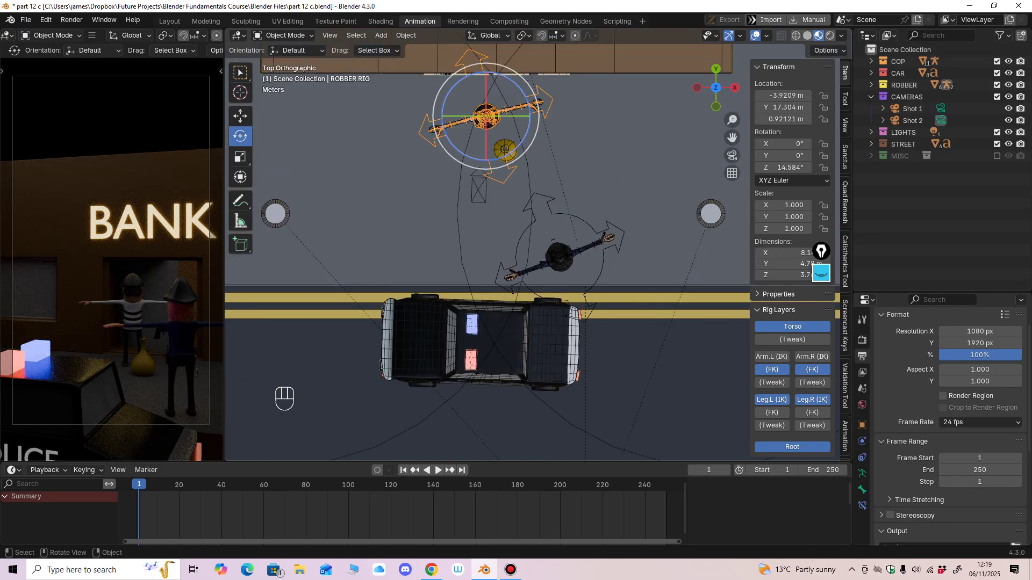
drag(445, 133, 445, 132)
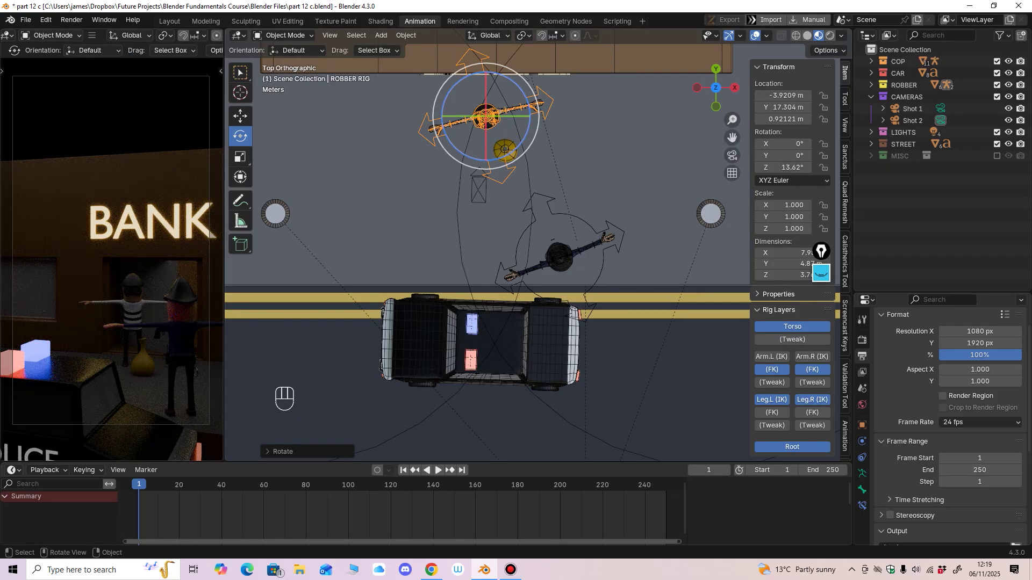
Step: Lower the Shot 2 camera to about Z 5.6 m in the side view
ctrl+middle_drag(484, 177, 487, 126)
ctrl+middle_drag(487, 126, 487, 172)
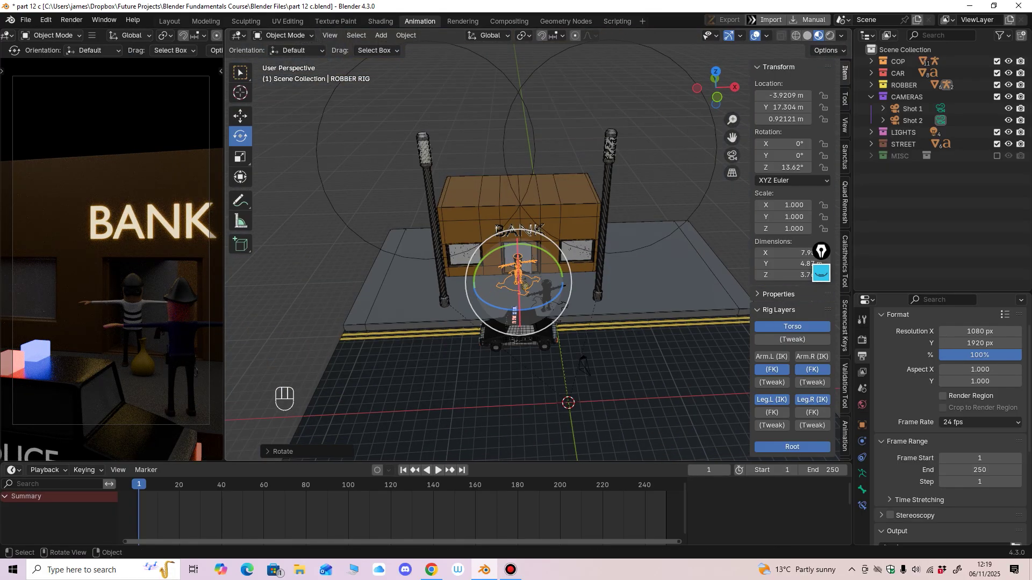
key(KP_1)
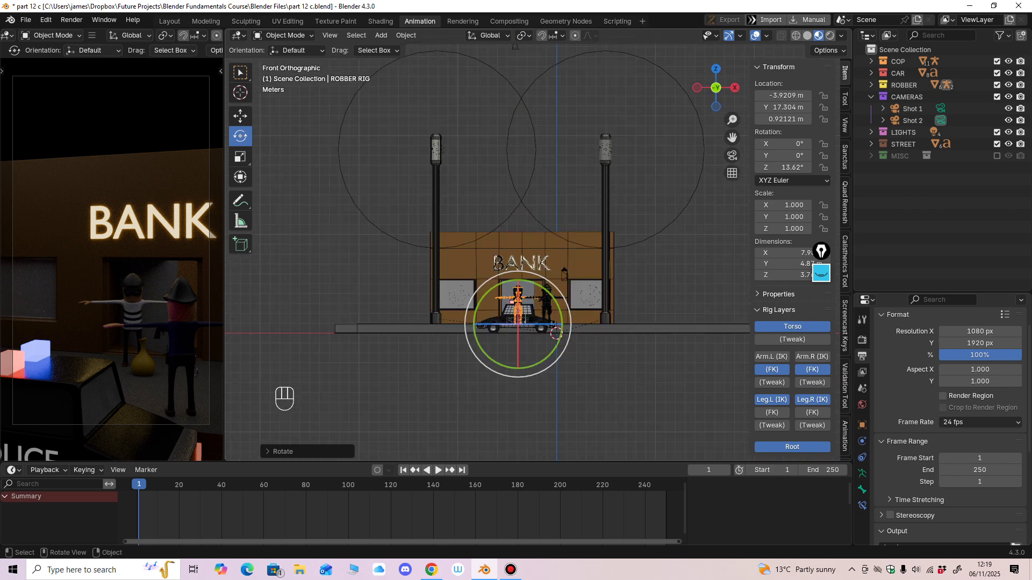
key(g)
middle_drag(527, 258, 384, 269)
click(453, 272)
drag(392, 228, 391, 230)
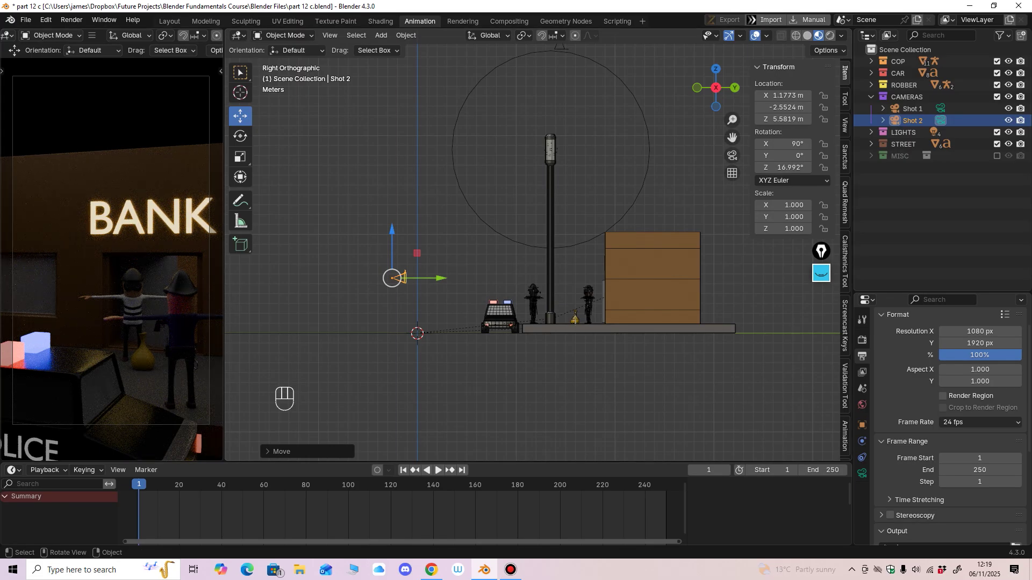
Step: Duplicate the Shot 2 camera and rotate the copy to about -0.6° Z so it faces the bank straight on
scroll(408, 274, down, 1)
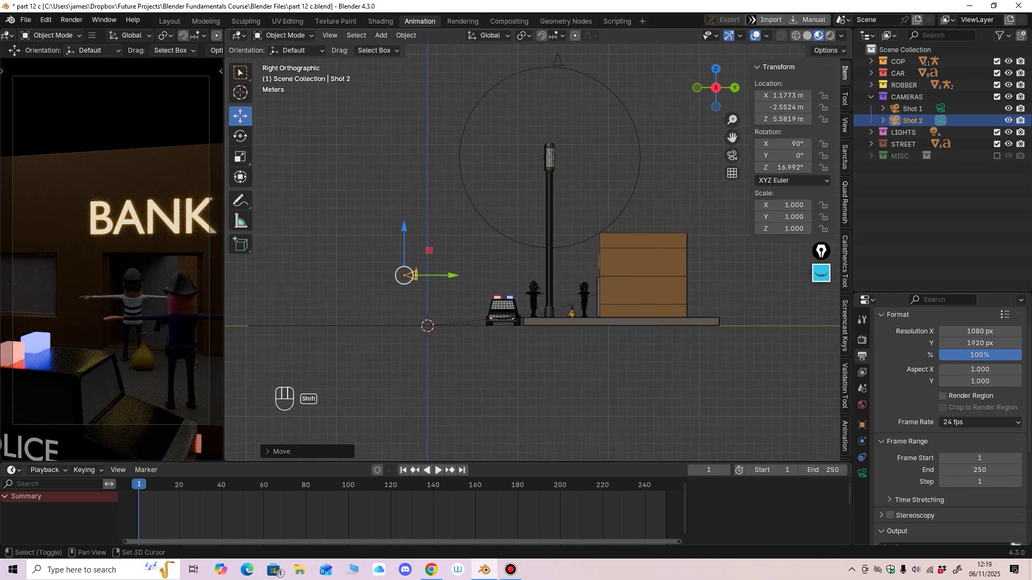
key(shift+d)
key(Return)
middle_drag(409, 274, 407, 384)
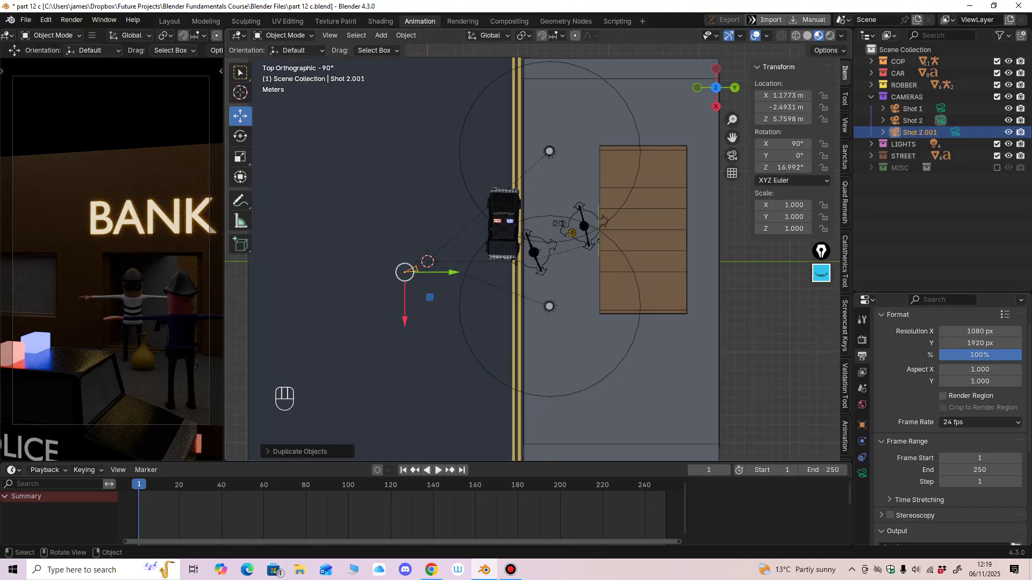
key(shift+space)
key(r)
drag(447, 257, 450, 267)
Step: Move the duplicated camera along X to about -3.4 m, opposite the police car
key(shift+space)
key(g)
middle_drag(449, 267, 476, 282)
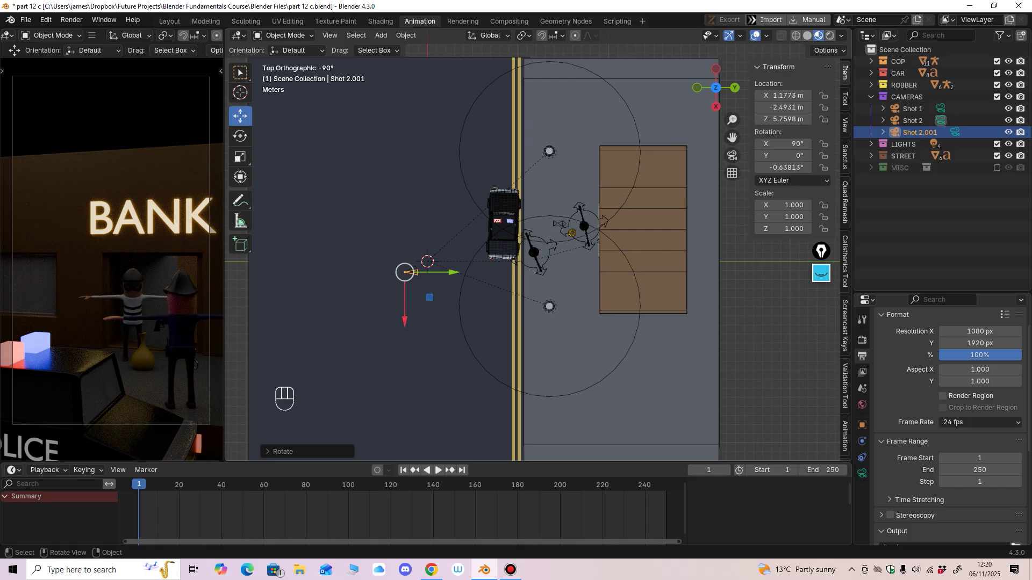
shift+middle_drag(473, 252, 510, 227)
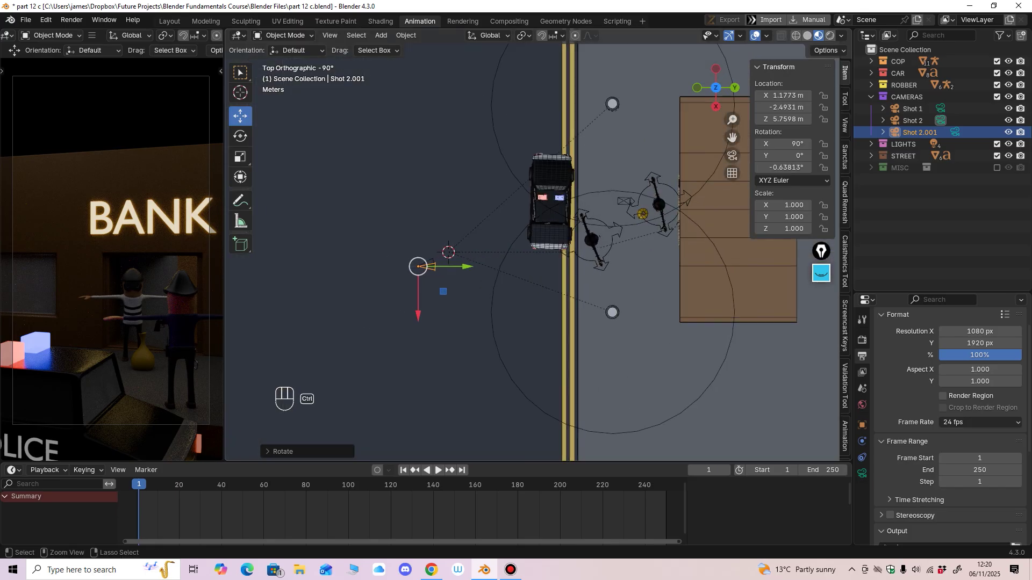
key(g)
key(x)
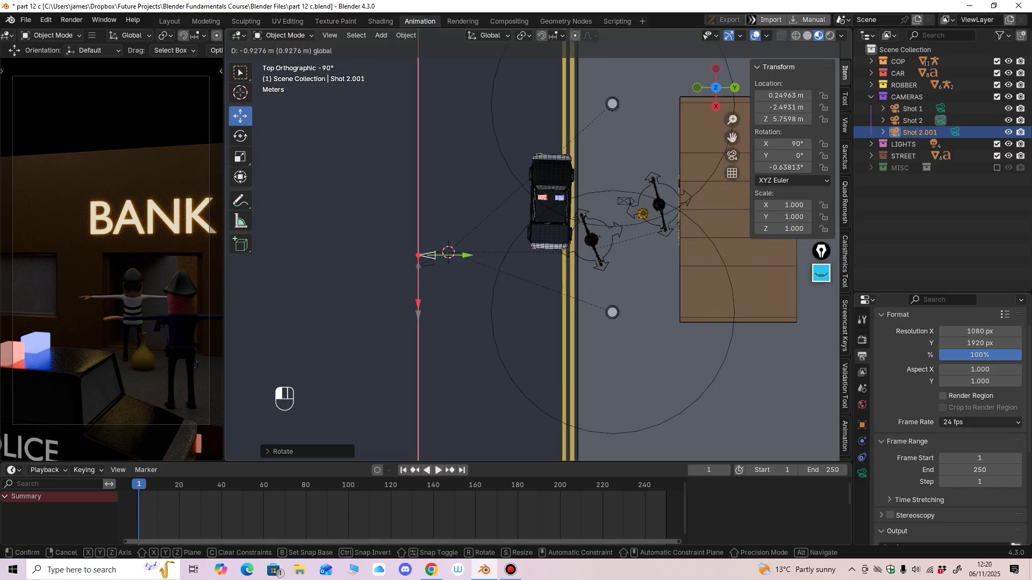
key(Return)
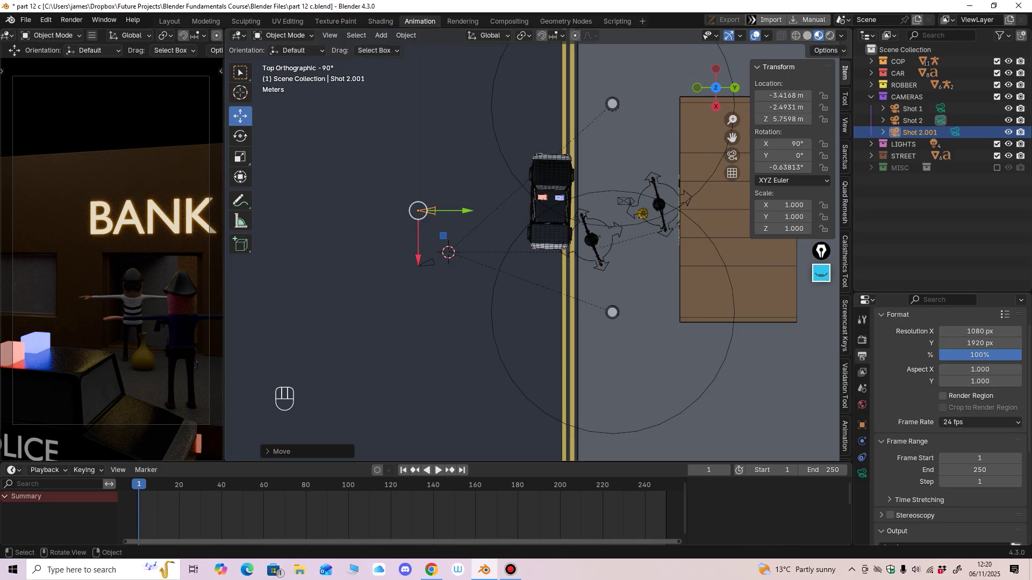
Step: Make the duplicated camera the active camera of the preview viewport
click(92, 35)
mouse_move(112, 48)
mouse_move(228, 173)
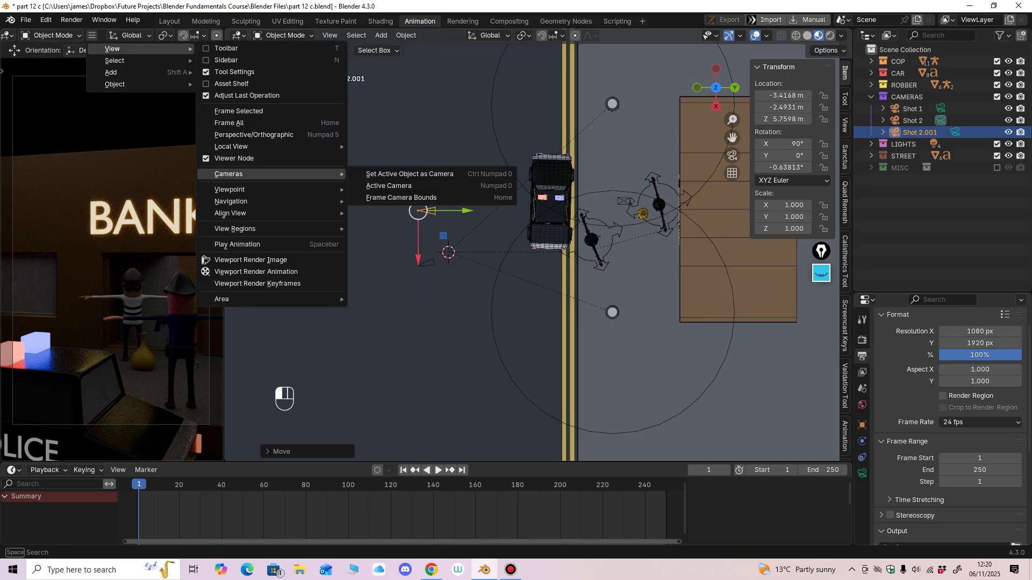
click(408, 174)
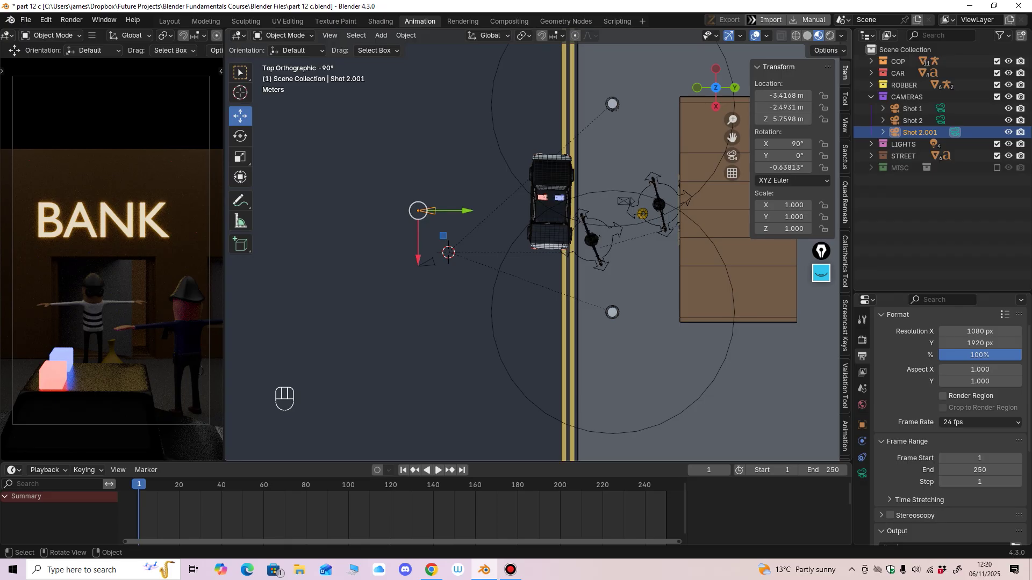
Step: Pull the duplicated camera back along Y to about -15.7 m so the whole police car fits in frame
key(KP_3)
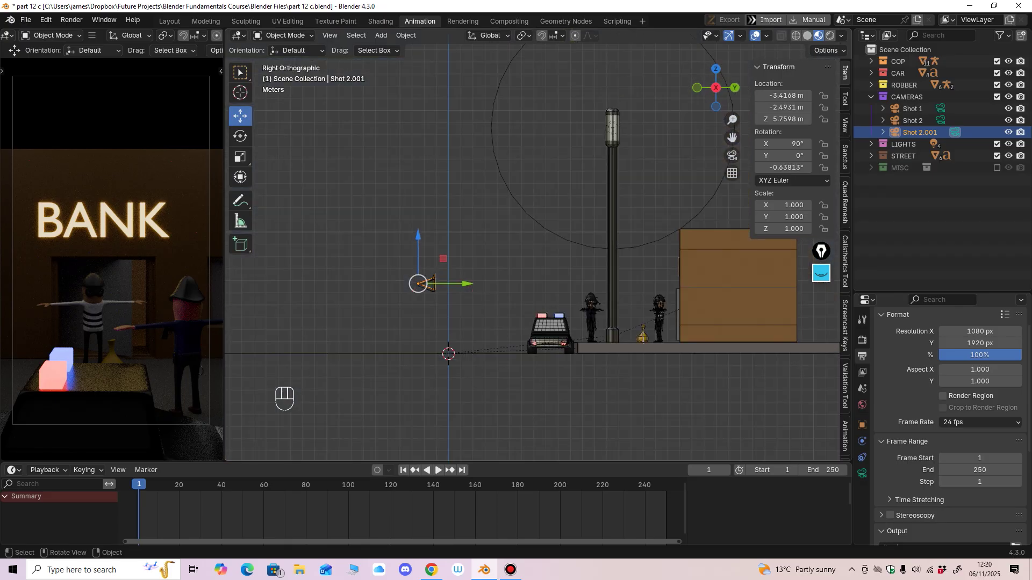
key(g)
key(y)
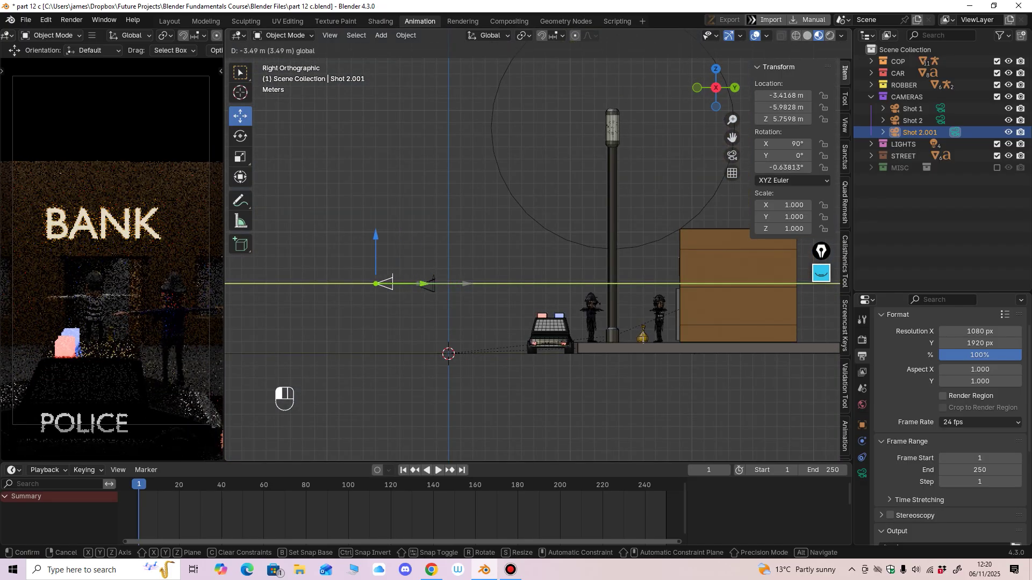
drag(395, 284, 375, 284)
ctrl+middle_drag(376, 284, 468, 301)
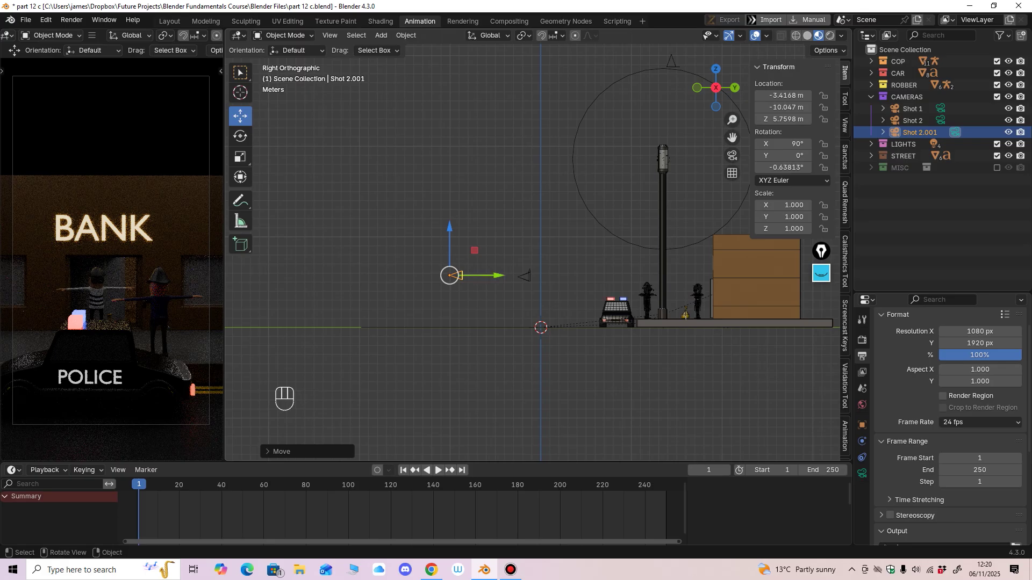
drag(499, 276, 442, 275)
middle_drag(463, 269, 446, 360)
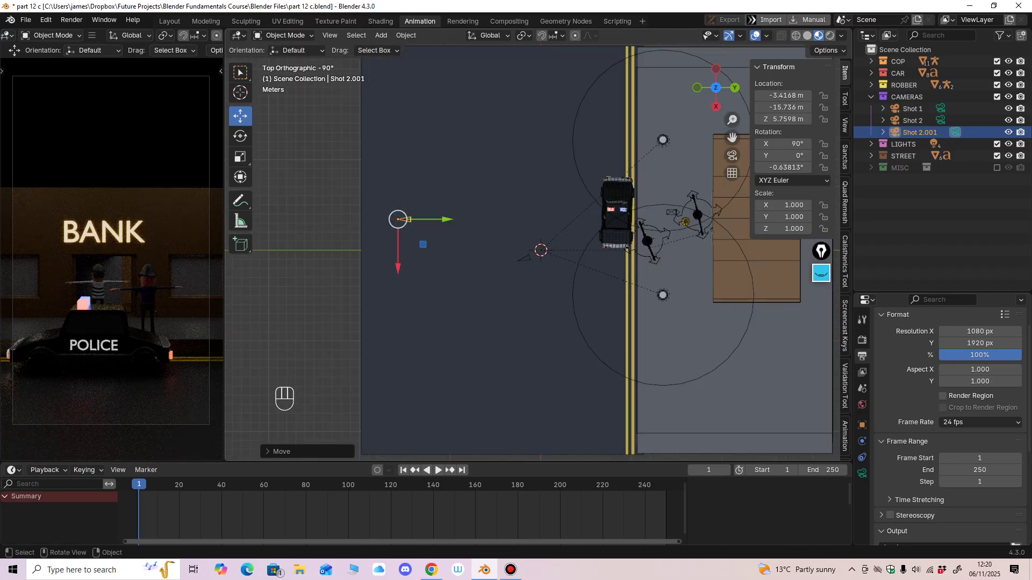
Step: Refine the duplicated camera's position to about X -4.3 m and Y -17 m to frame the car and bank
shift+middle_drag(446, 301, 465, 333)
drag(457, 249, 433, 250)
drag(383, 298, 383, 242)
middle_drag(383, 242, 453, 277)
drag(460, 280, 472, 279)
ctrl+middle_drag(471, 282, 469, 303)
drag(532, 280, 427, 280)
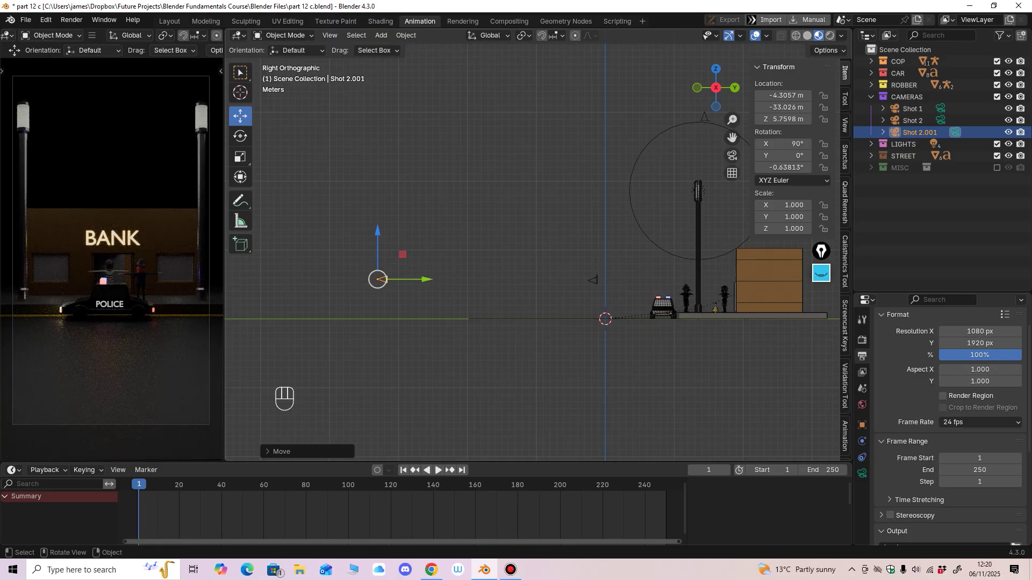
key(ctrl+z)
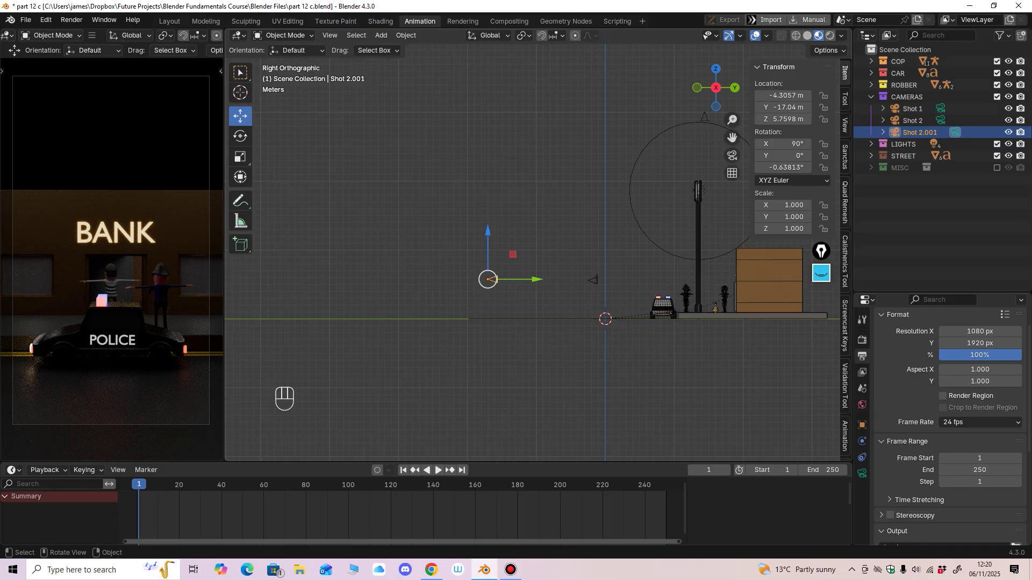
Step: Rename the duplicated camera as Shot 3
double_click(920, 133)
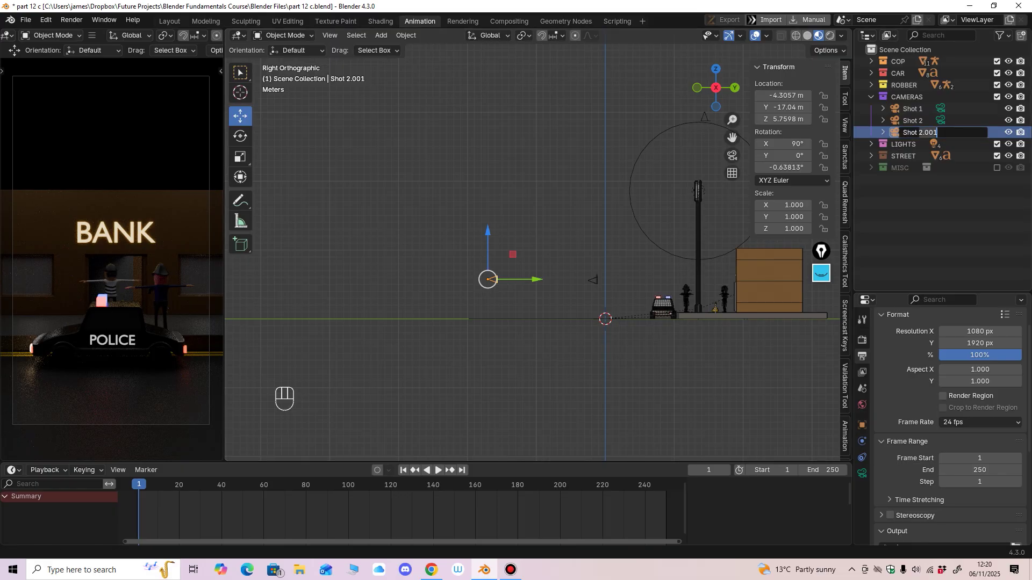
text(Shot 3)
key(Return)
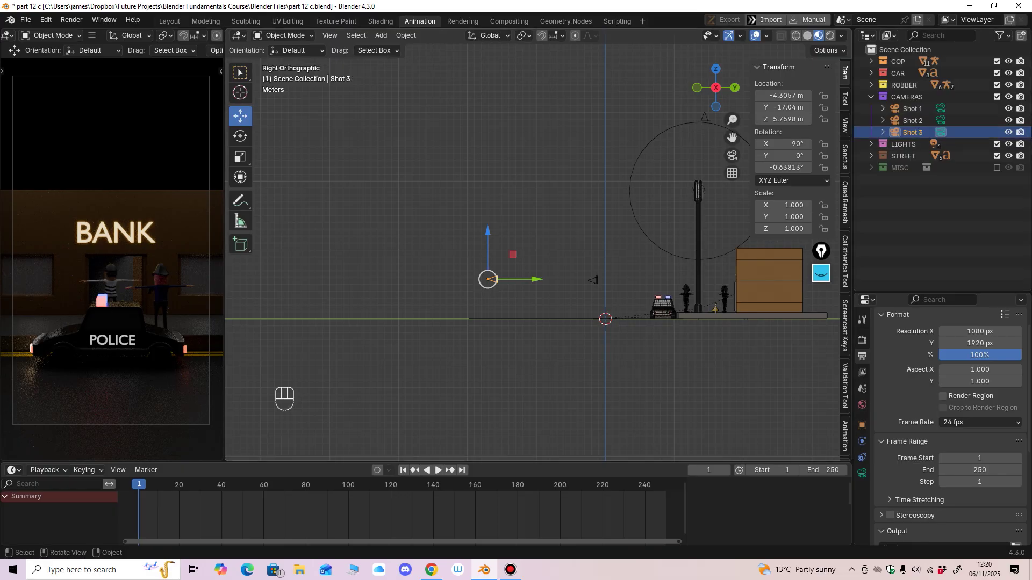
middle_drag(698, 269, 723, 325)
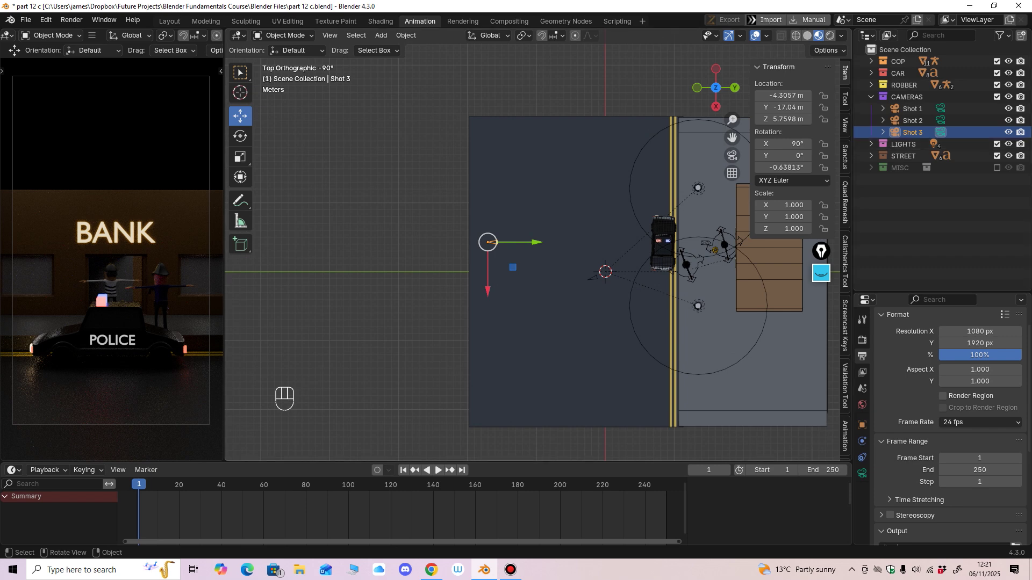
middle_drag(715, 231, 719, 172)
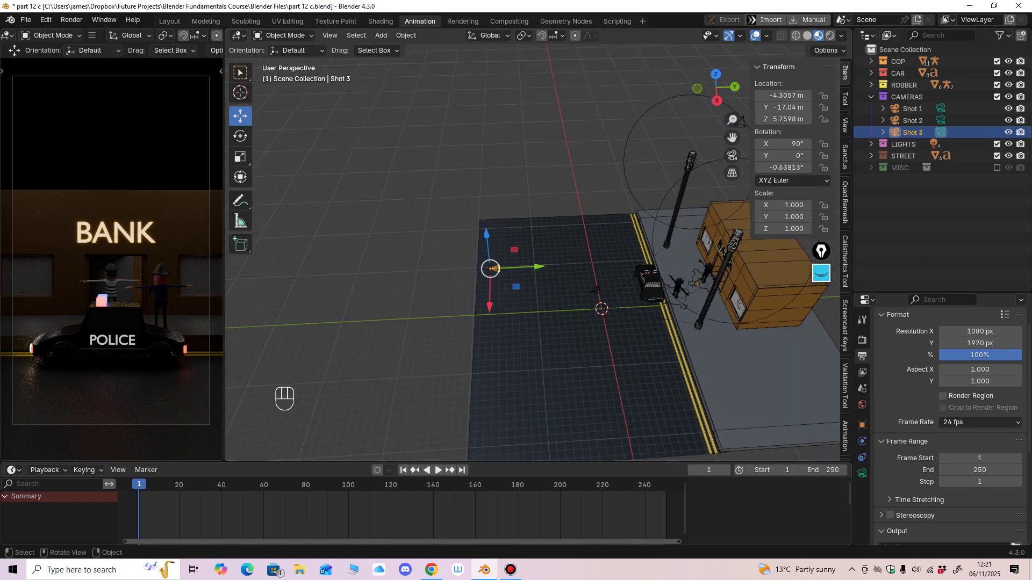
middle_drag(516, 287, 522, 269)
alt+middle_drag(624, 323, 493, 290)
scroll(612, 303, up, 1)
scroll(477, 313, up, 1)
Step: Enlarge the timeline area and bind the Shot 1 camera to a marker at frame 1
click(913, 109)
mouse_move(612, 258)
middle_down()
mouse_move(614, 272)
mouse_move(632, 260)
middle_up()
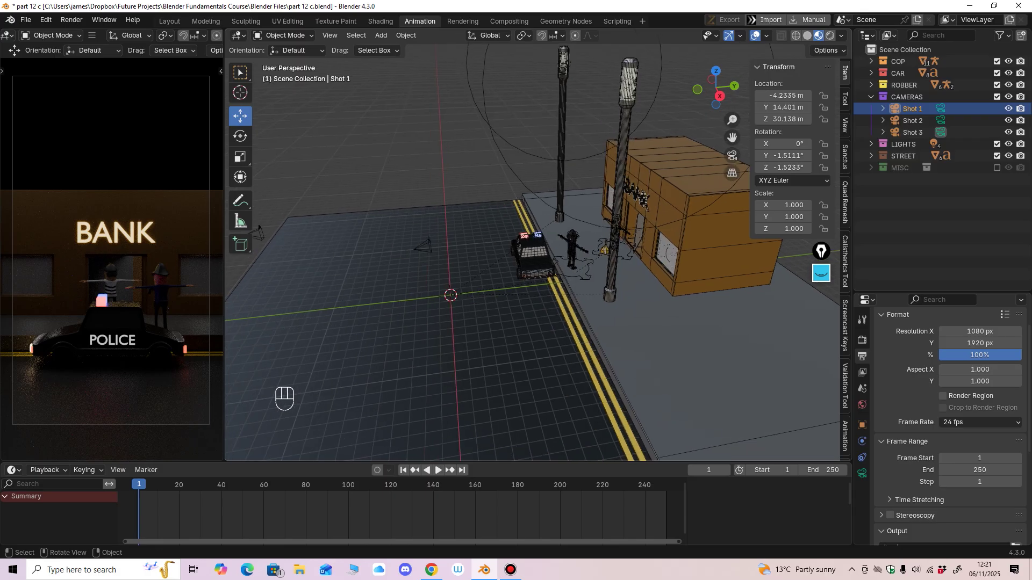
scroll(533, 253, down, 4)
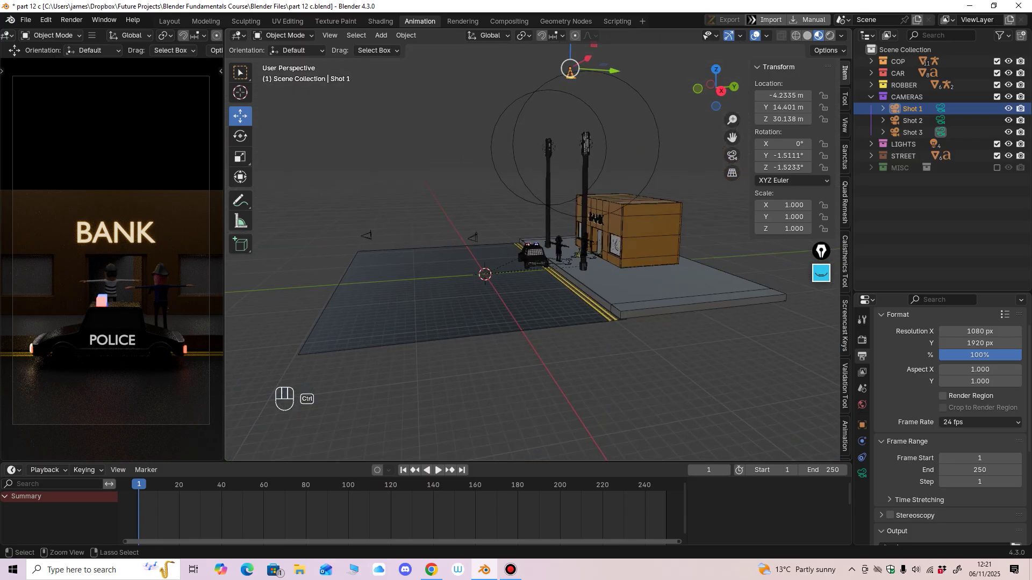
middle_drag(516, 301, 503, 298)
shift+middle_drag(503, 298, 543, 270)
drag(500, 462, 500, 423)
middle_drag(452, 489, 585, 489)
scroll(584, 489, up, 4)
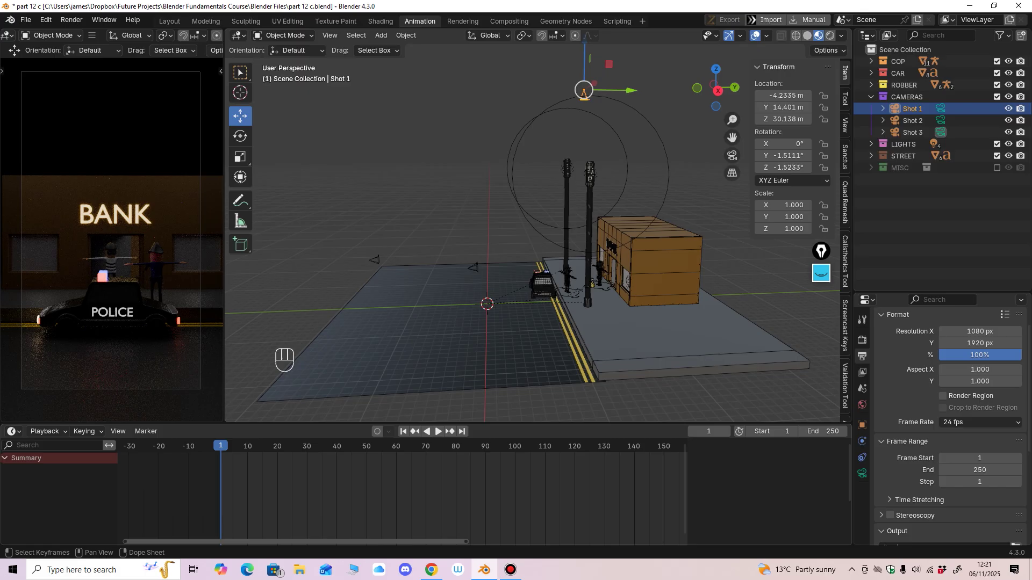
key(ctrl+b)
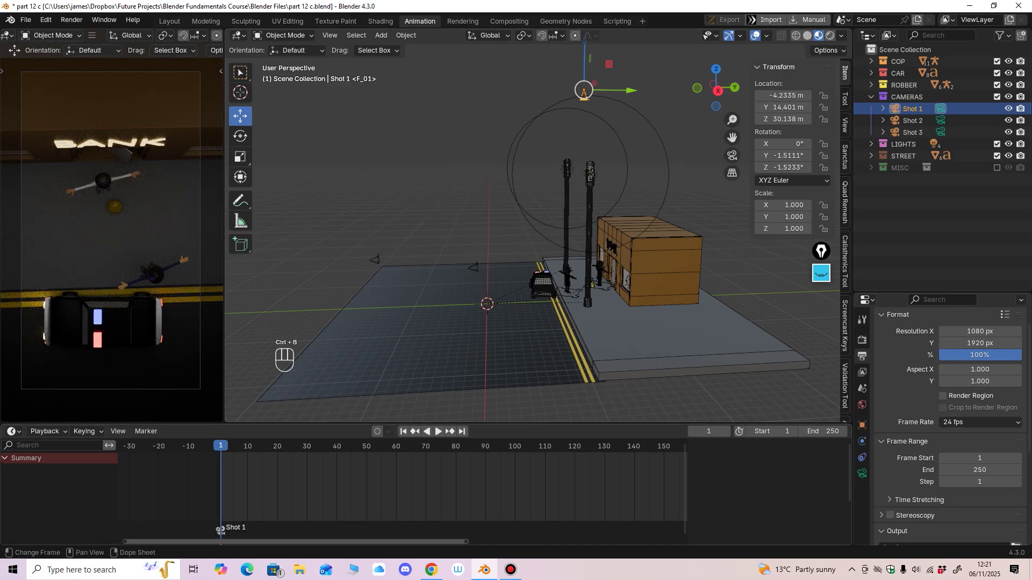
Step: Advance playback to frame 60 and bind the Shot 2 camera to a marker at that frame
key(space)
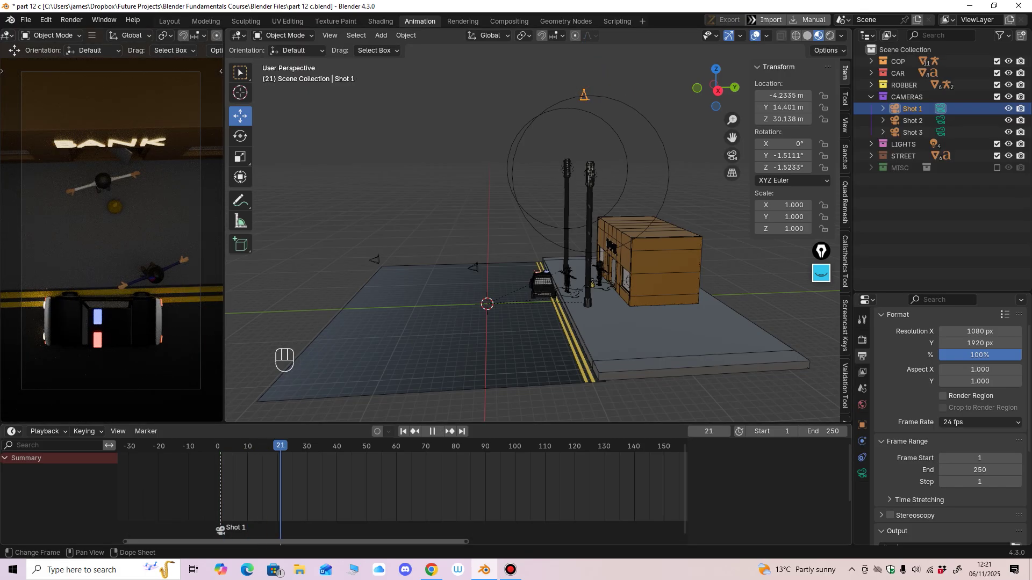
key(space)
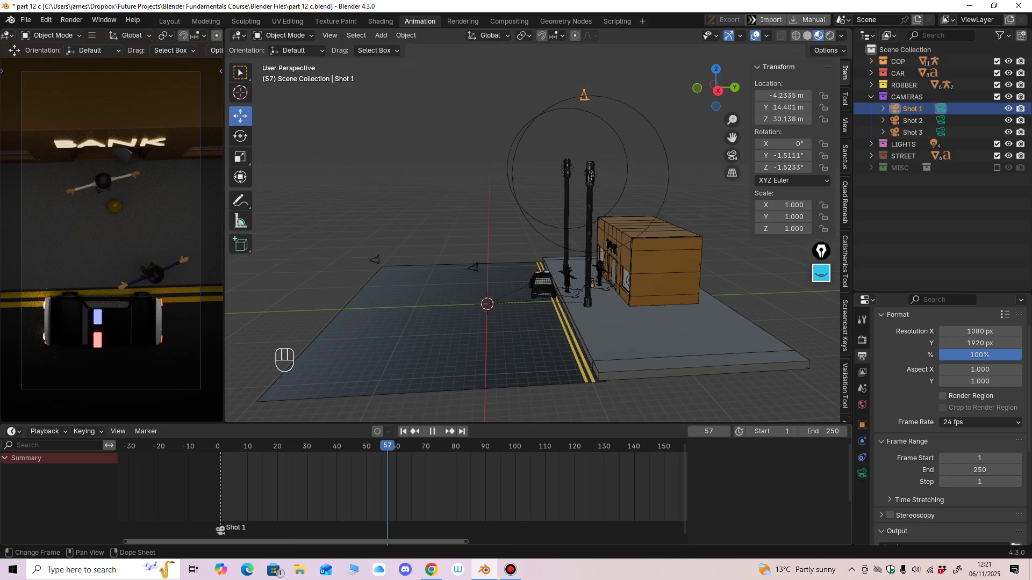
key(space)
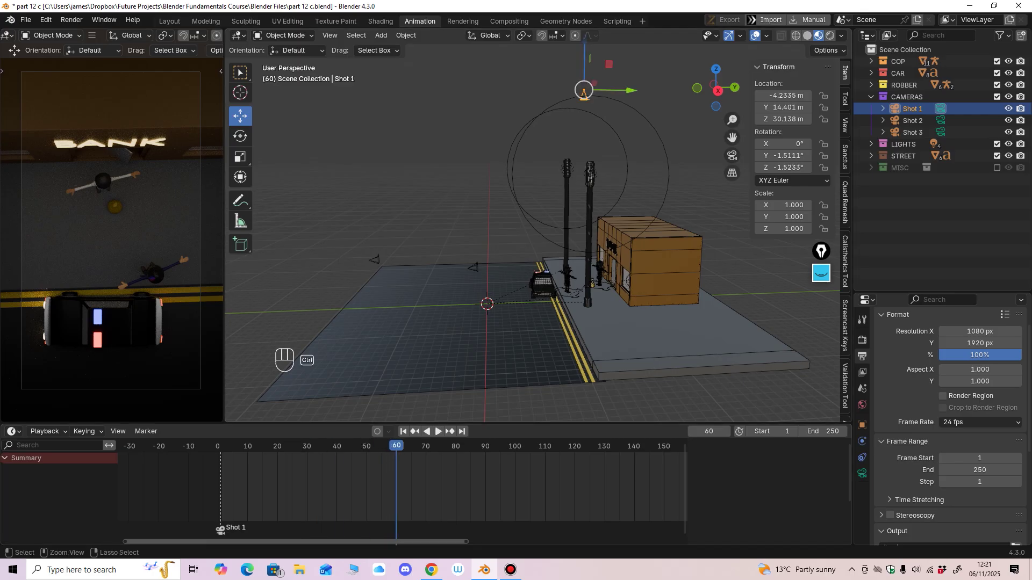
ctrl+middle_drag(532, 221, 532, 245)
mouse_move(533, 245)
shift+middle_down()
mouse_move(514, 262)
mouse_move(514, 238)
shift+middle_up()
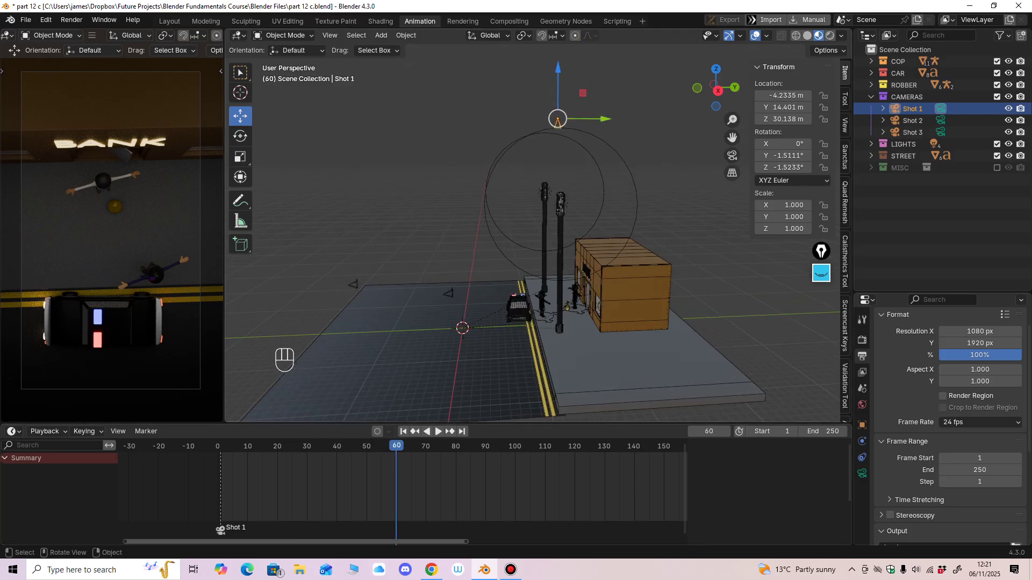
click(912, 120)
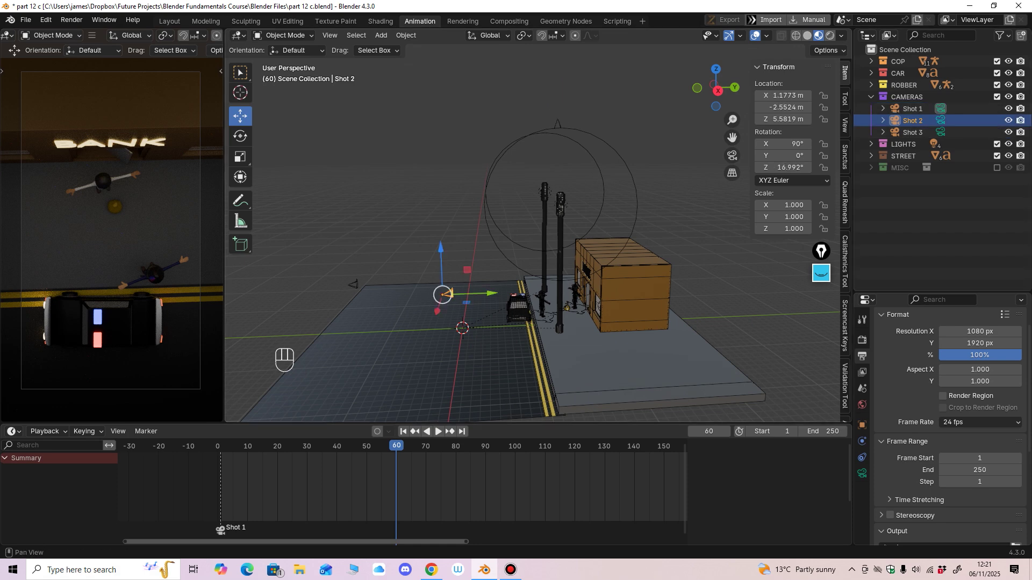
key(ctrl+b)
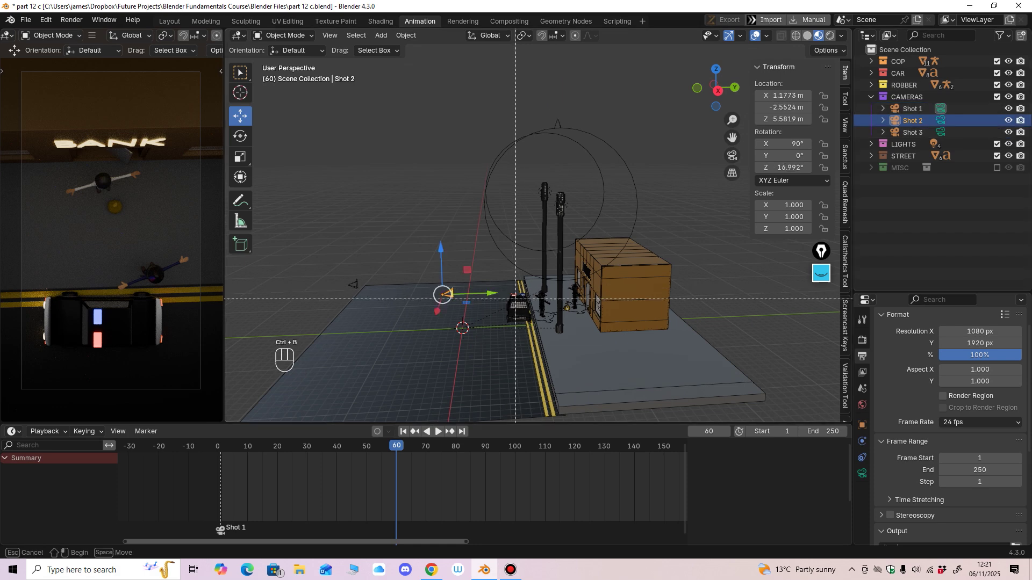
key(ctrl+b)
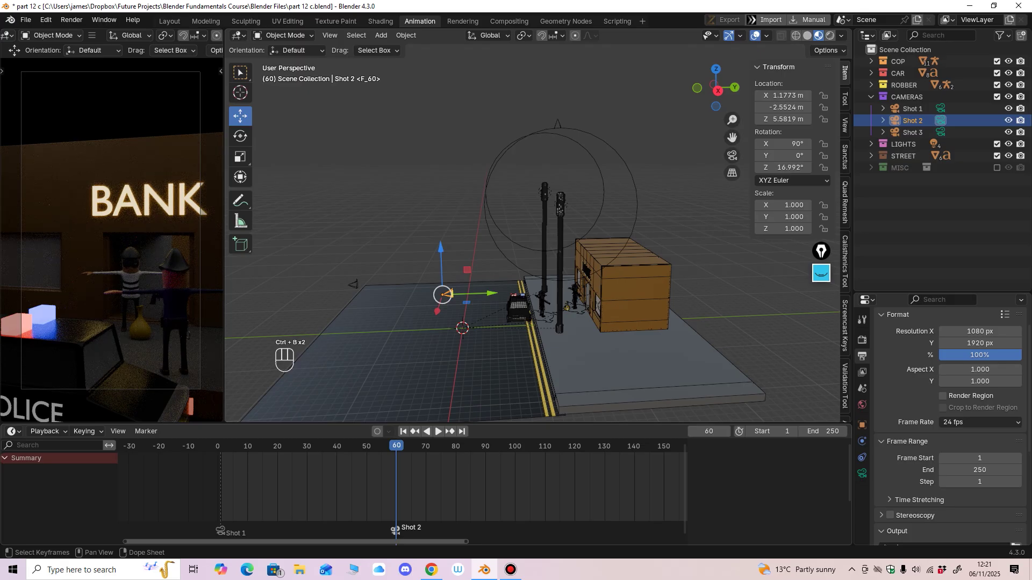
Step: Advance playback to frame 120 and bind the Shot 3 camera to a marker at that frame
key(space)
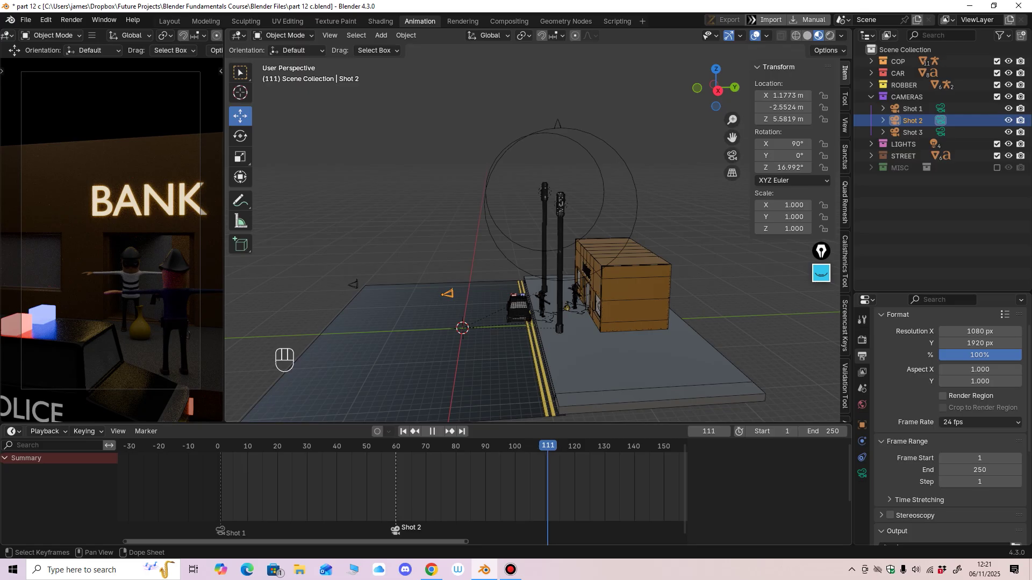
key(space)
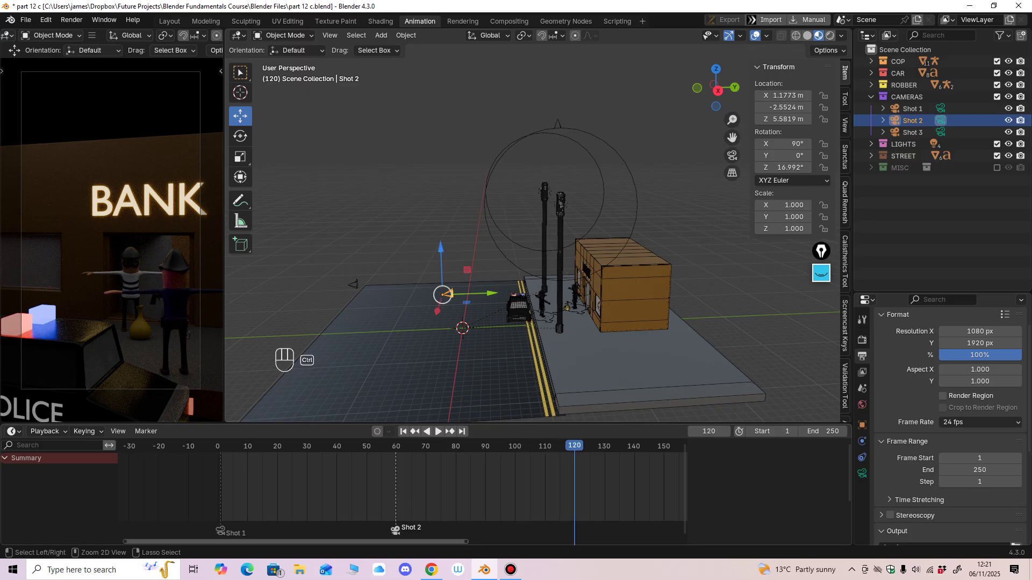
ctrl+middle_drag(397, 486, 371, 486)
middle_drag(370, 486, 354, 487)
click(912, 132)
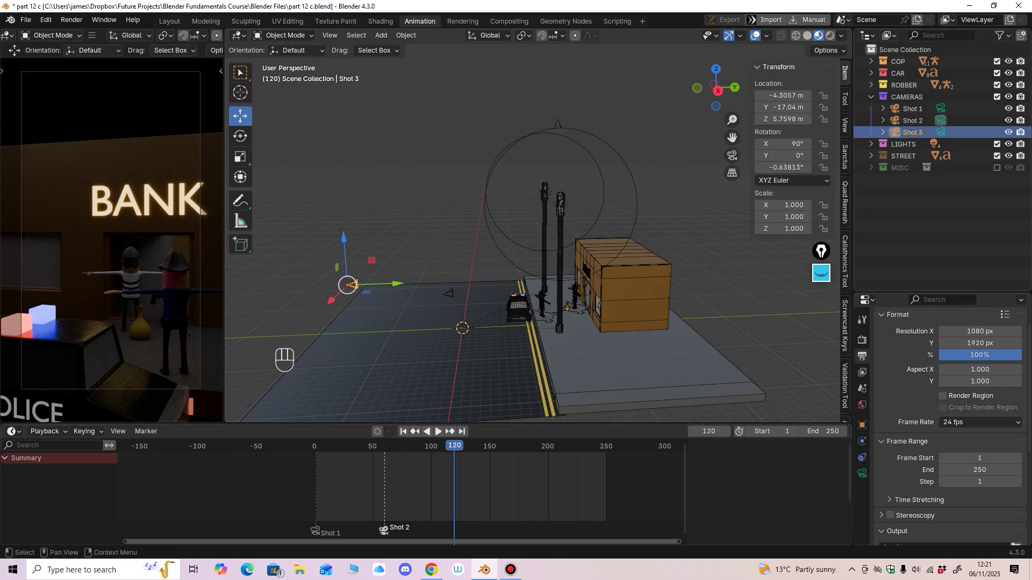
key(ctrl+b)
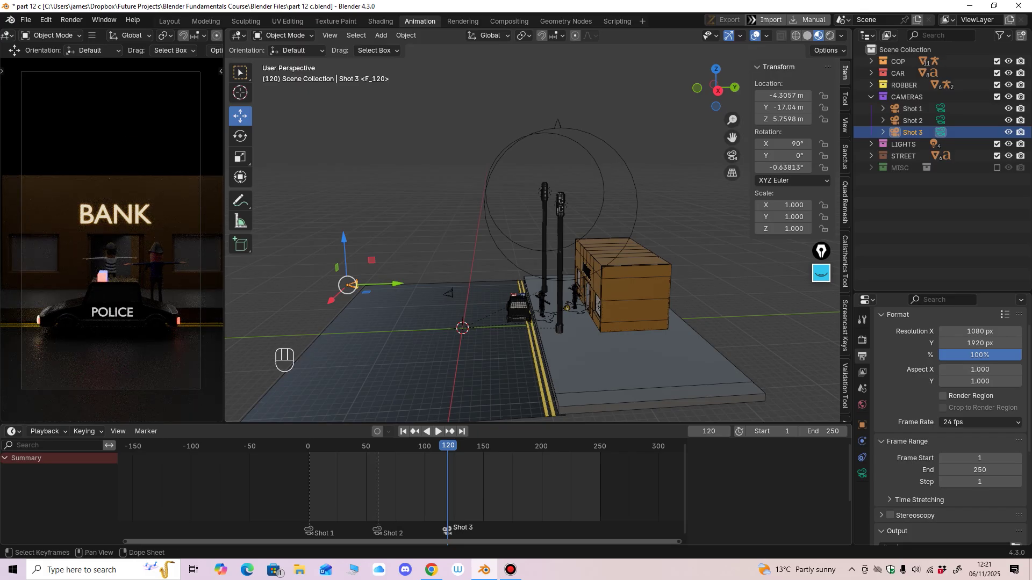
Step: Play the timeline from frame 1 past the Shot 3 marker to check the switching between the three cameras
key(space)
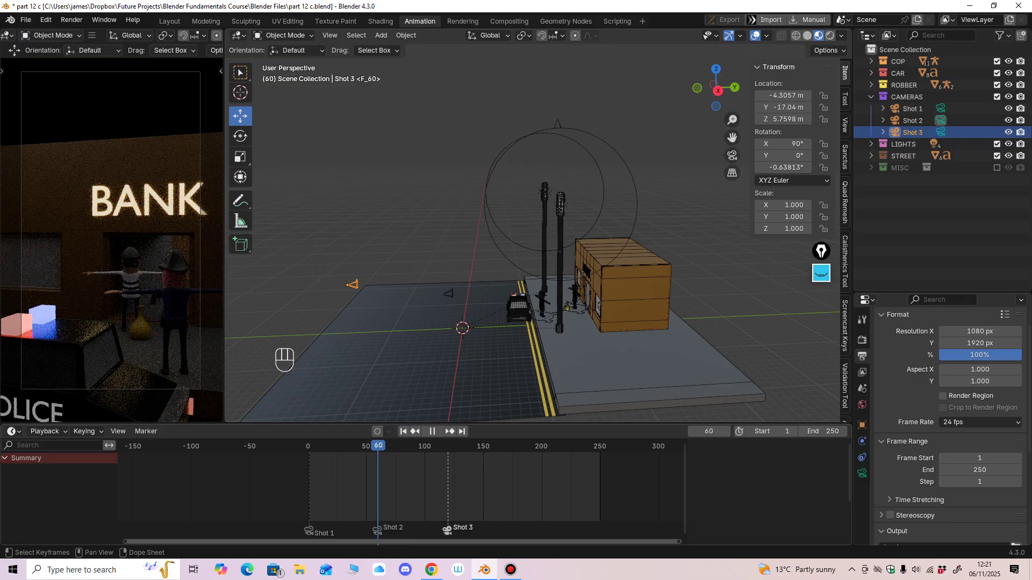
key(space)
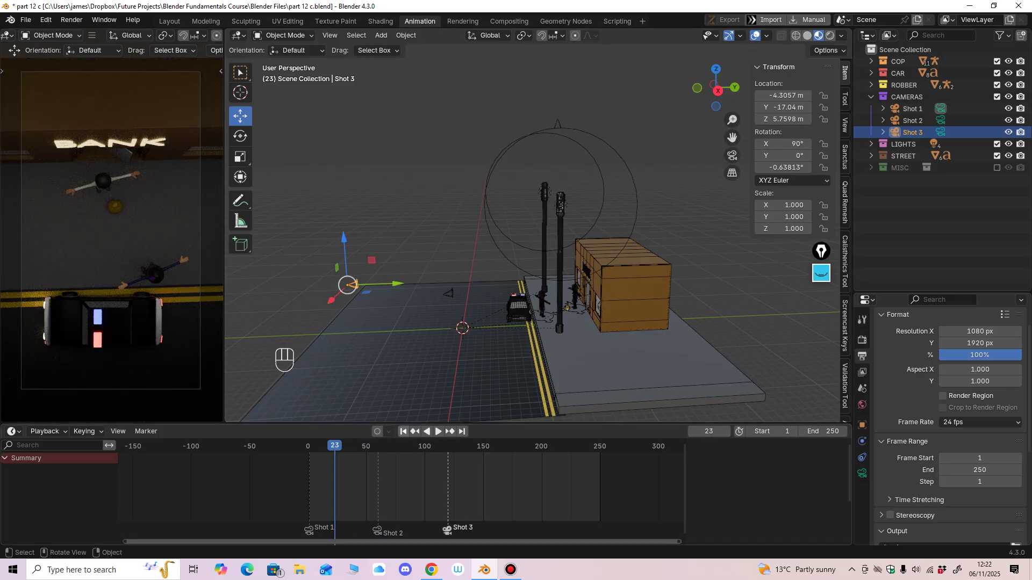
click(403, 431)
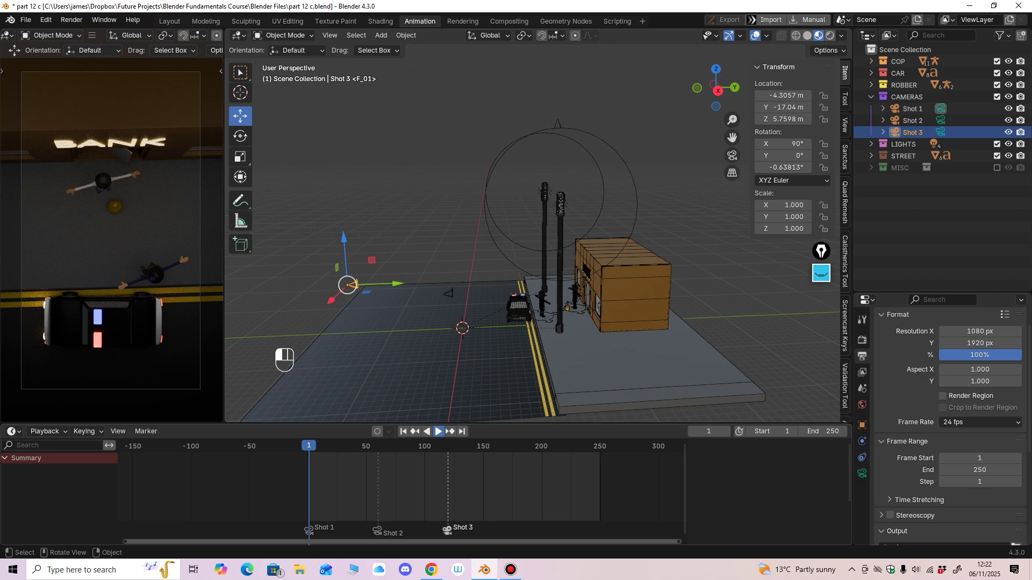
click(438, 431)
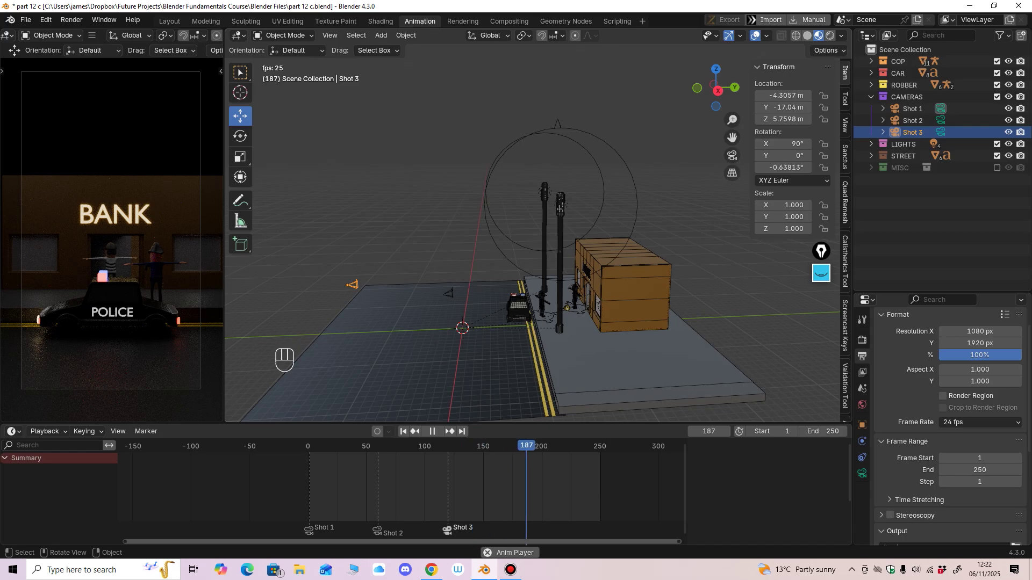
key(space)
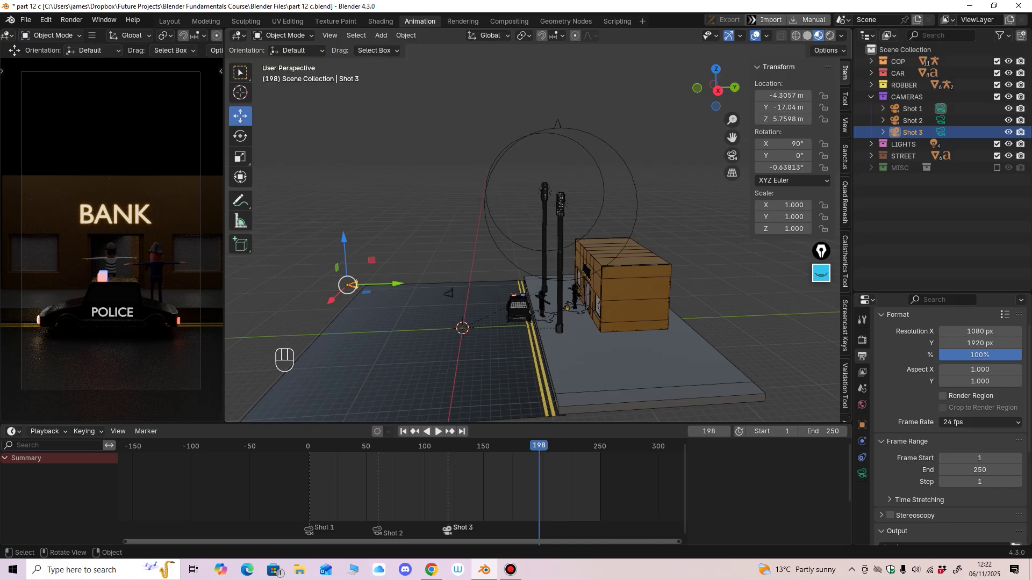
Step: Duplicate the street lamp's point light in place and select the copy in the LIGHTS collection
ctrl+middle_drag(532, 231, 546, 290)
middle_drag(545, 290, 535, 344)
ctrl+middle_drag(535, 344, 558, 344)
click(545, 207)
key(KP_3)
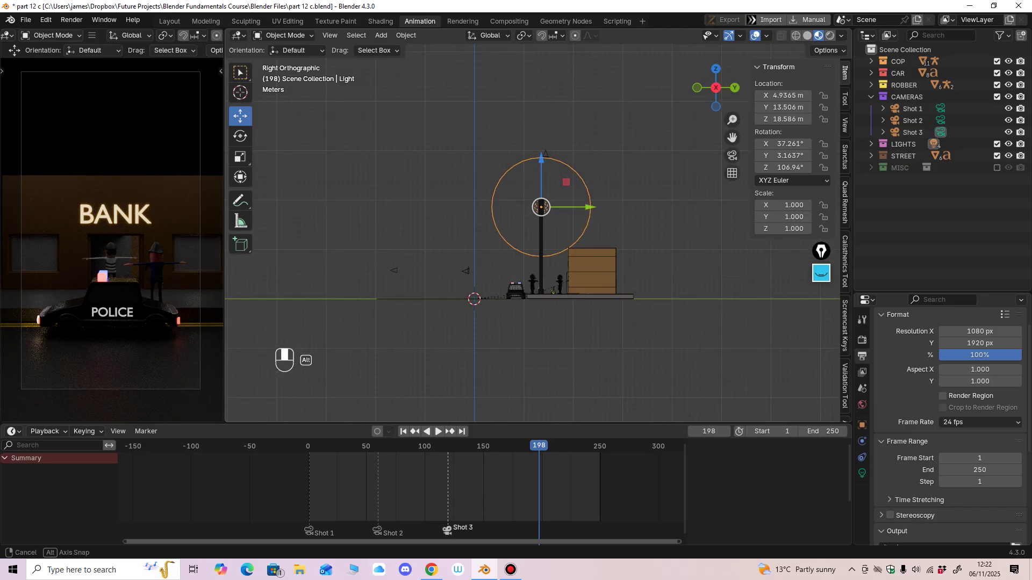
key(shift+d)
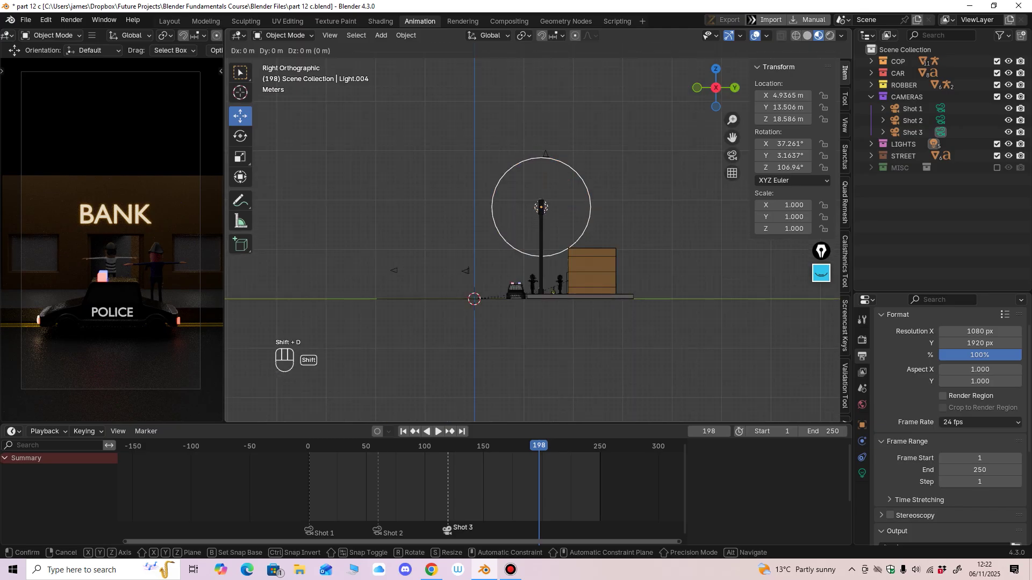
key(Return)
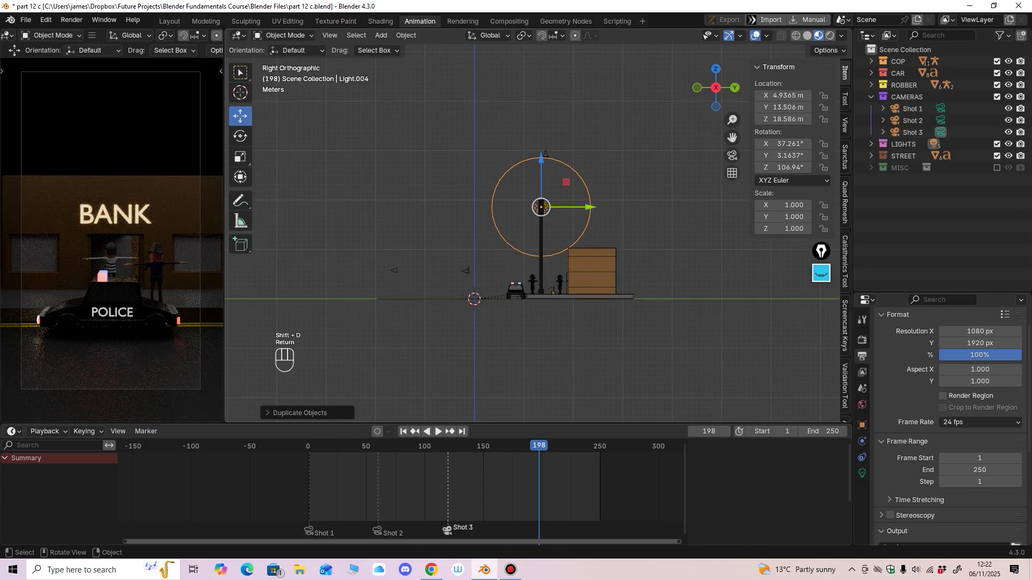
key(ctrl+z)
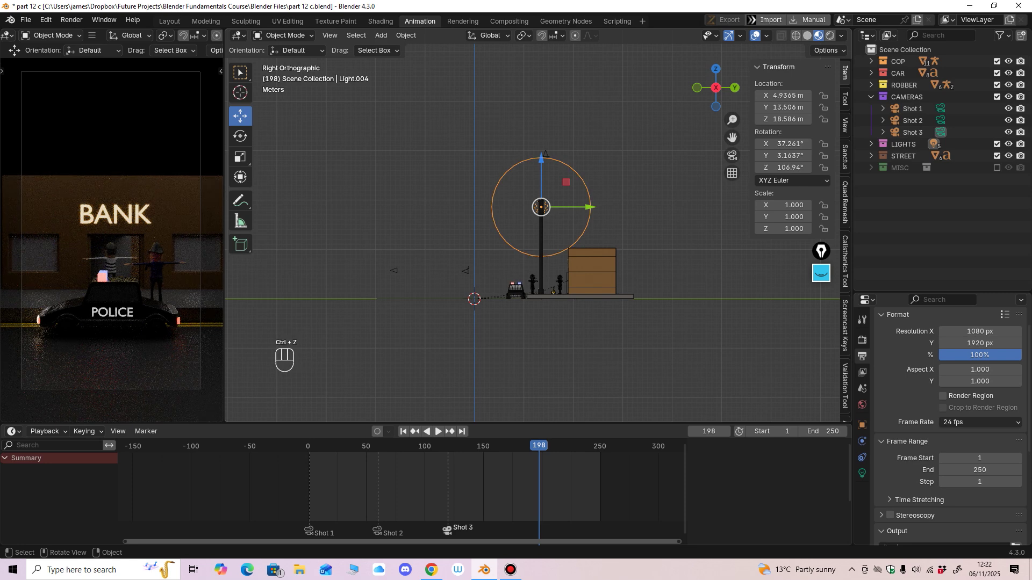
key(ctrl+z)
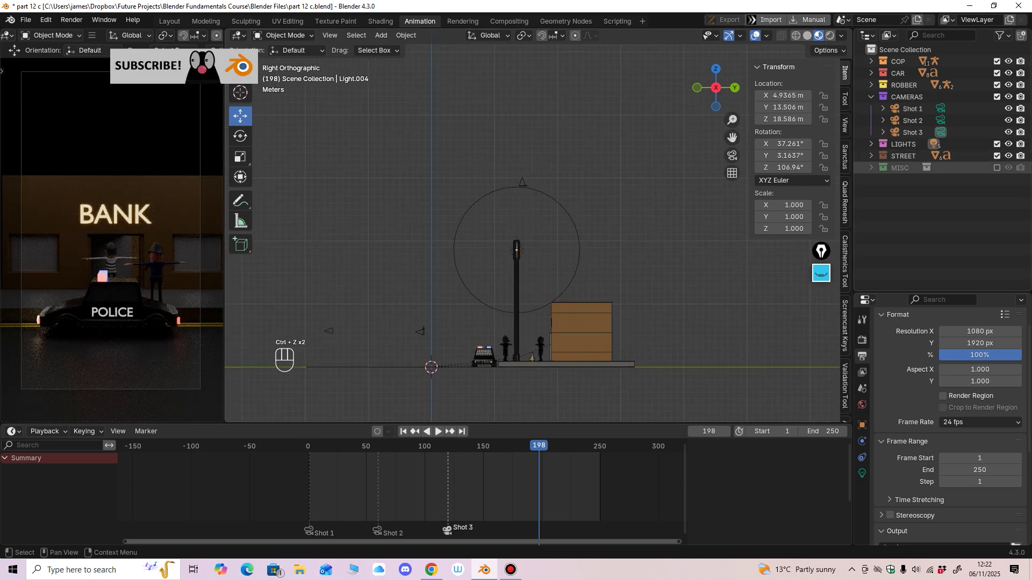
click(871, 144)
click(917, 203)
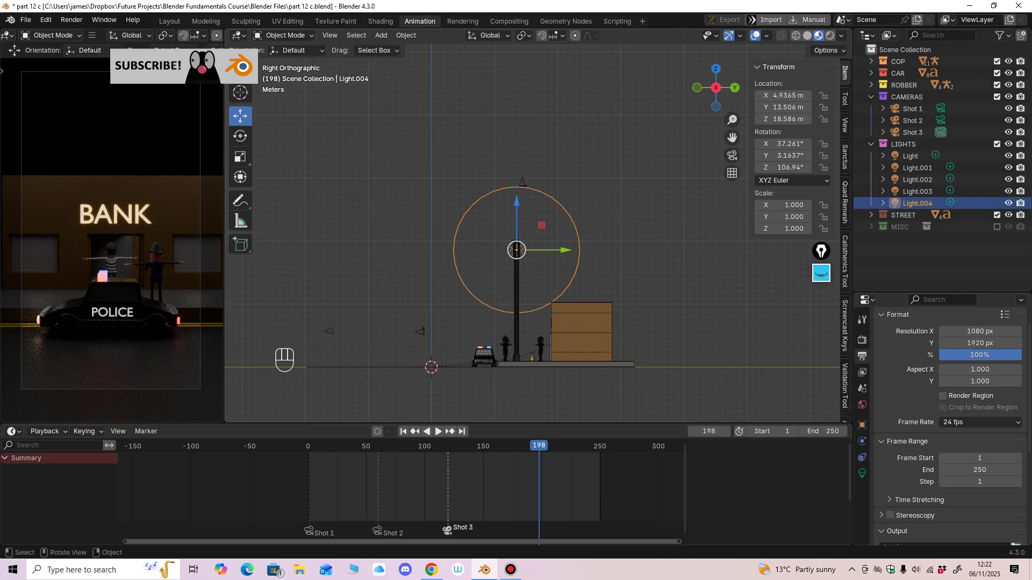
Step: Move the duplicated light low over the road beside the police car, to about X -4.5 m, Y 2.1 m, Z 1.7 m
middle_drag(634, 258, 636, 270)
mouse_move(559, 251)
middle_down()
mouse_move(561, 293)
mouse_move(578, 314)
mouse_move(553, 266)
middle_up()
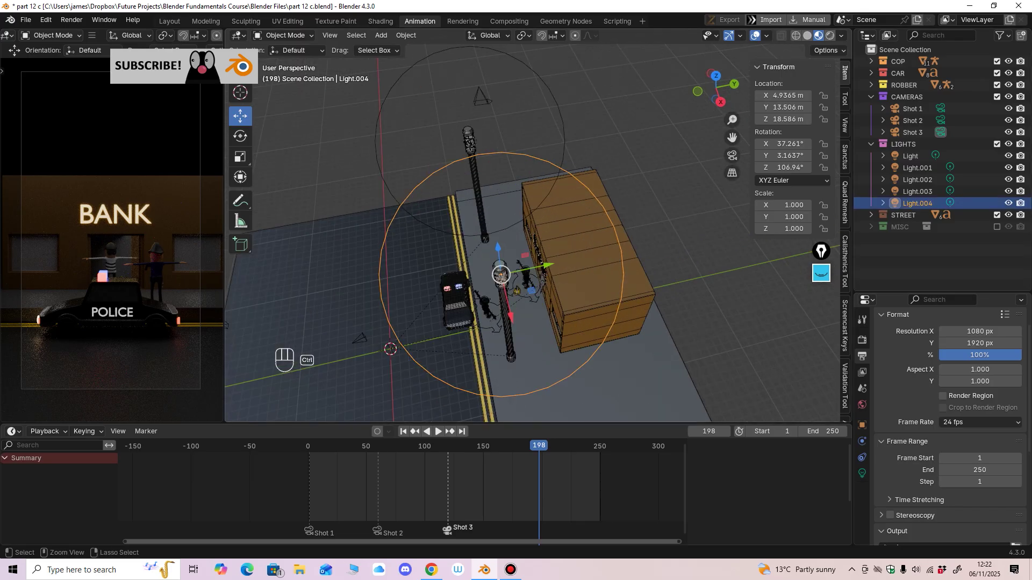
drag(547, 265, 419, 294)
middle_drag(420, 294, 414, 247)
drag(415, 258, 405, 351)
ctrl+middle_drag(405, 351, 407, 409)
shift+middle_drag(406, 409, 452, 342)
drag(489, 248, 496, 270)
middle_drag(495, 270, 598, 277)
middle_drag(597, 276, 555, 277)
ctrl+middle_drag(554, 276, 559, 250)
drag(608, 311, 499, 312)
middle_drag(499, 310, 395, 318)
drag(524, 263, 524, 289)
middle_drag(523, 289, 560, 319)
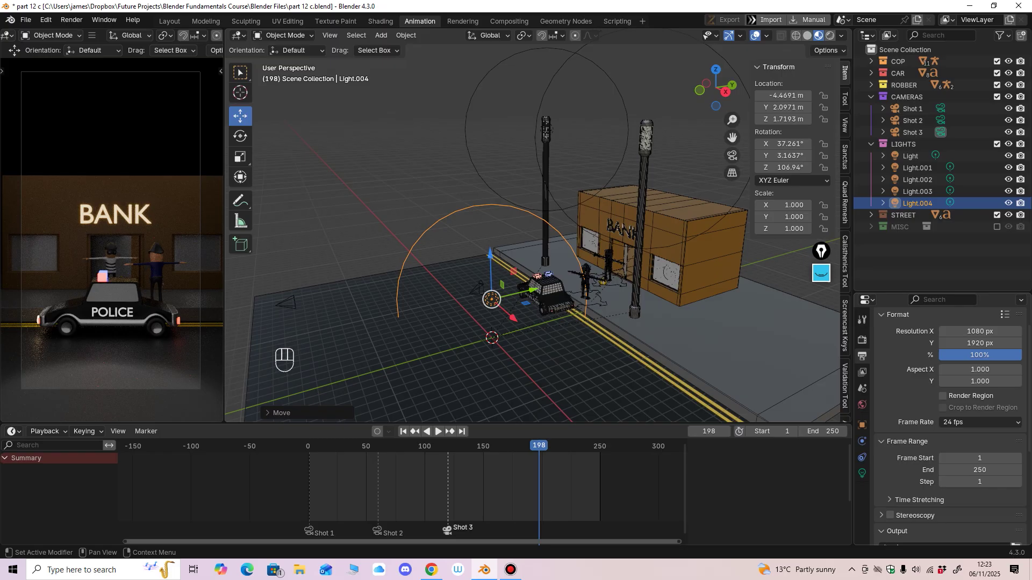
Step: Lower the duplicated light's power to 500 W and further to 250 W, and set its radius to 15 m
click(863, 474)
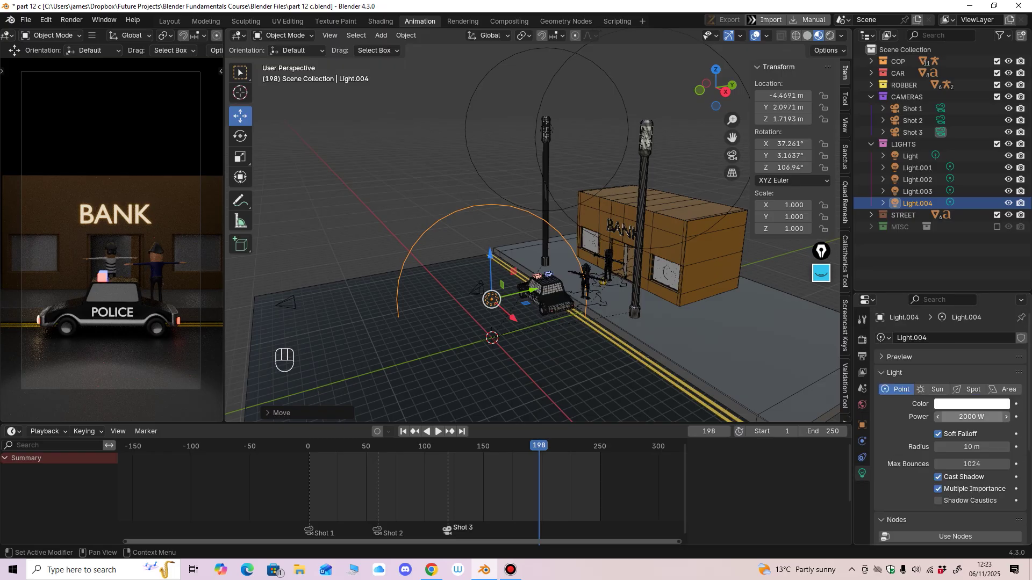
click(971, 417)
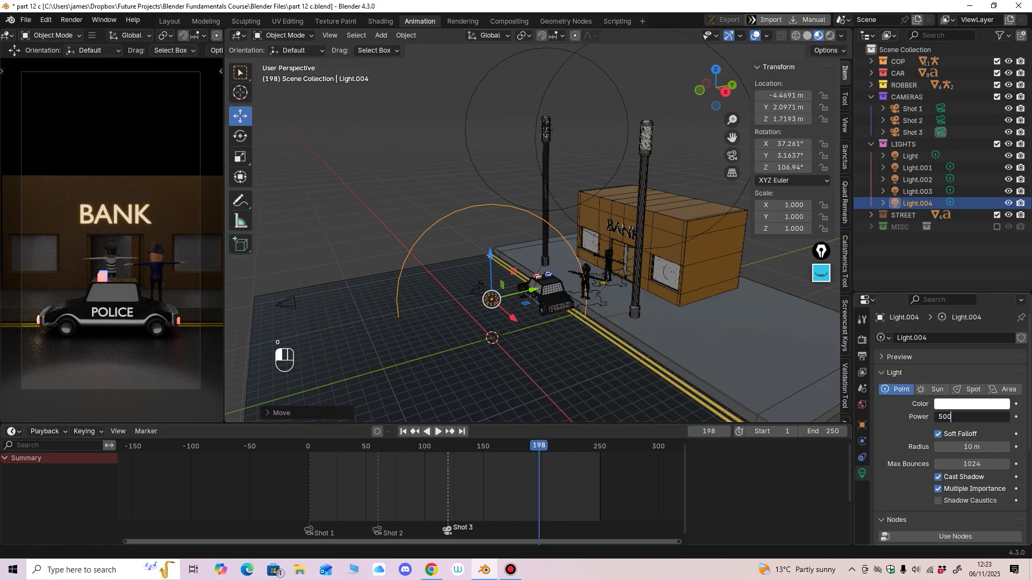
text(500)
key(Return)
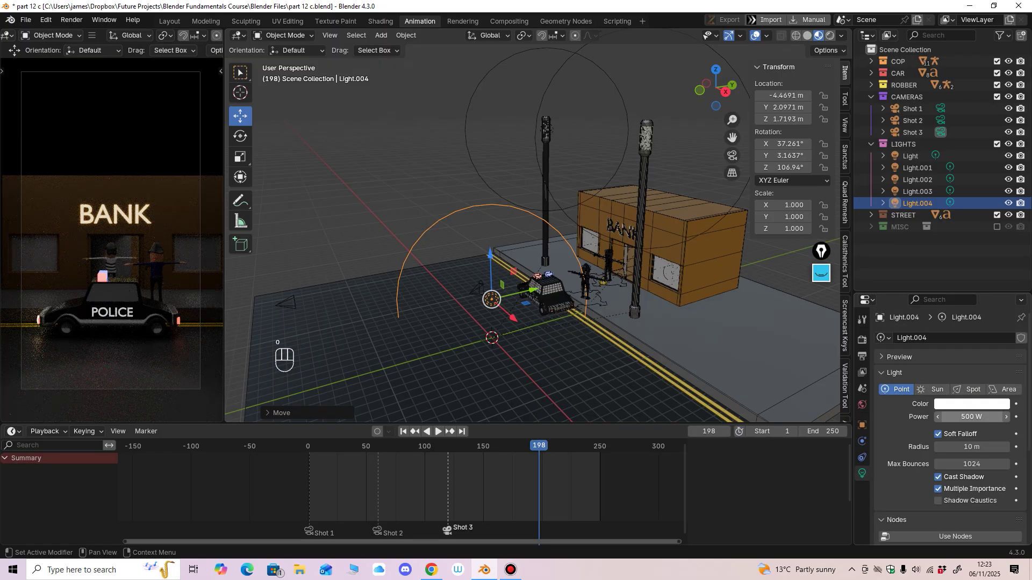
click(971, 417)
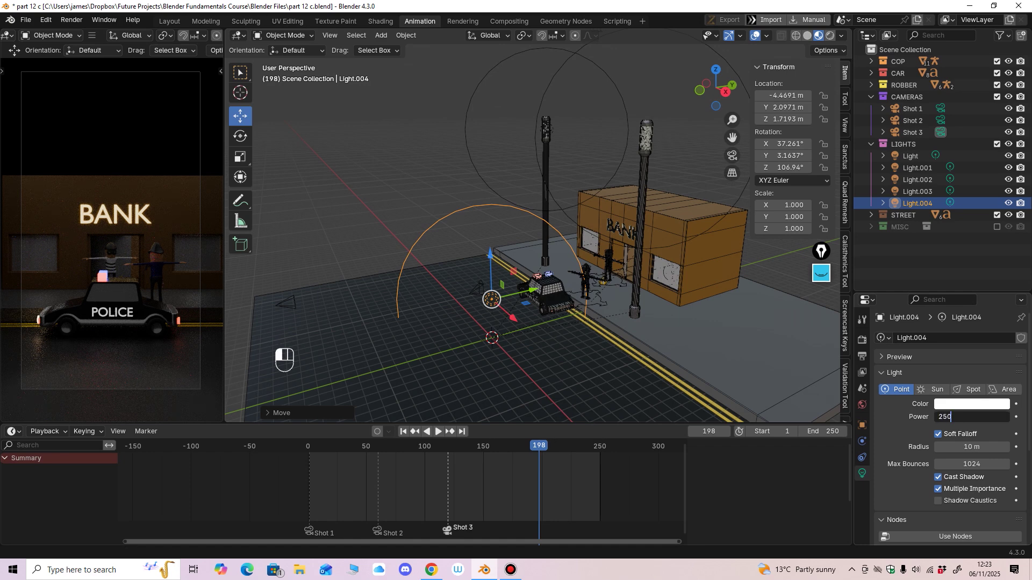
text(250)
key(Return)
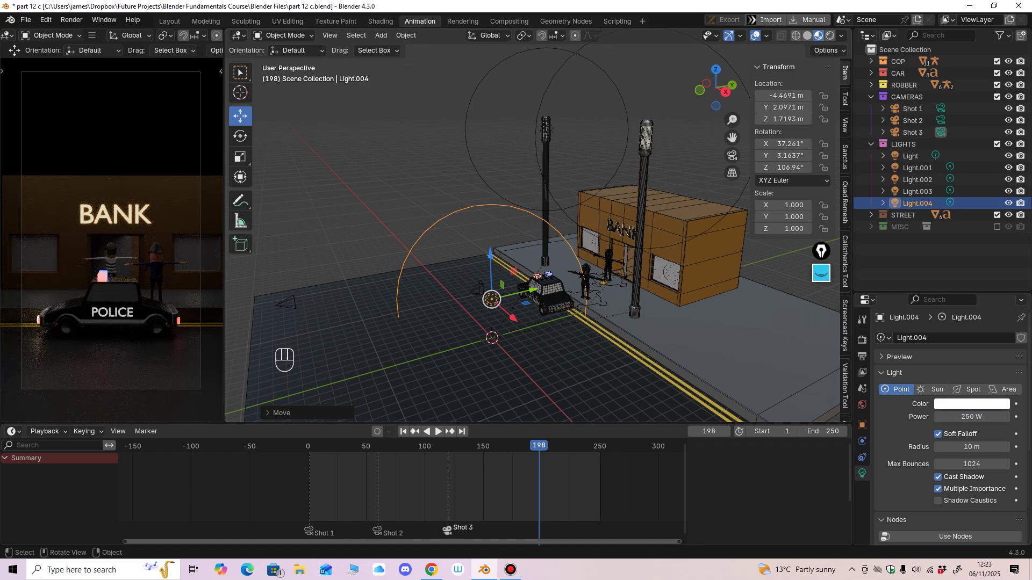
click(972, 446)
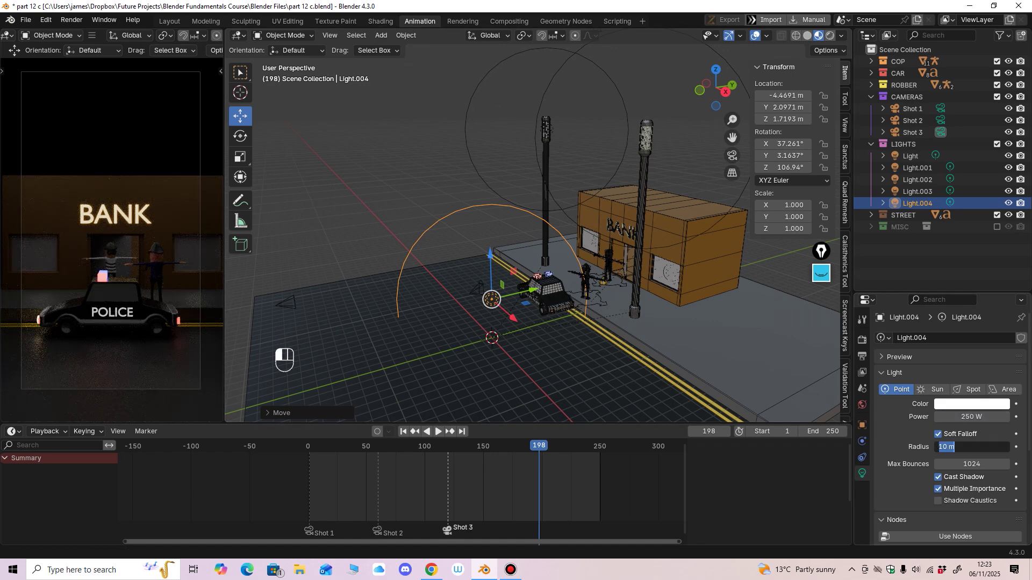
text(15)
key(Return)
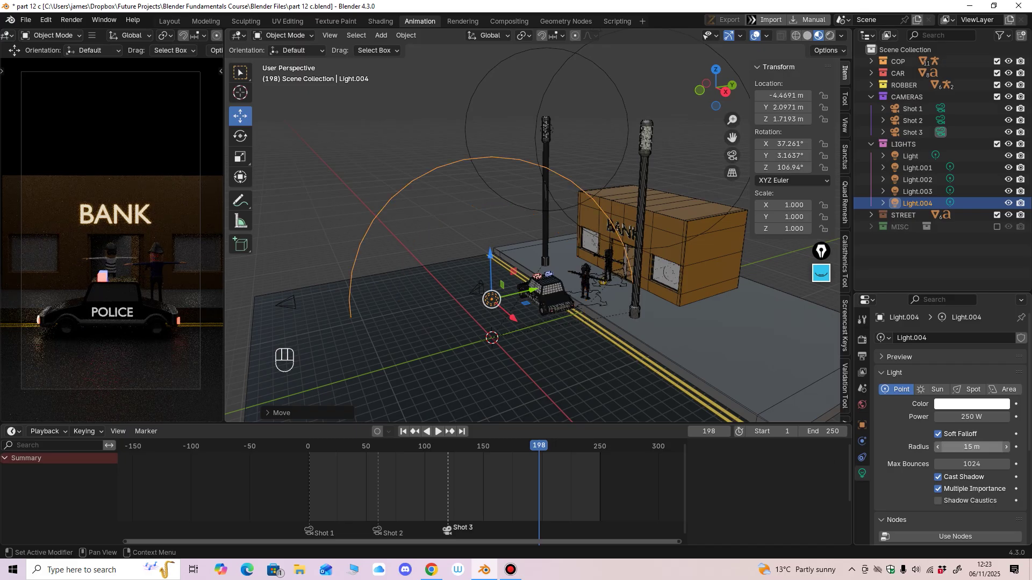
Step: Hide and show the duplicated light to compare the camera view with and without it
mouse_move(591, 301)
middle_down()
mouse_move(579, 302)
mouse_move(607, 308)
mouse_move(574, 303)
middle_up()
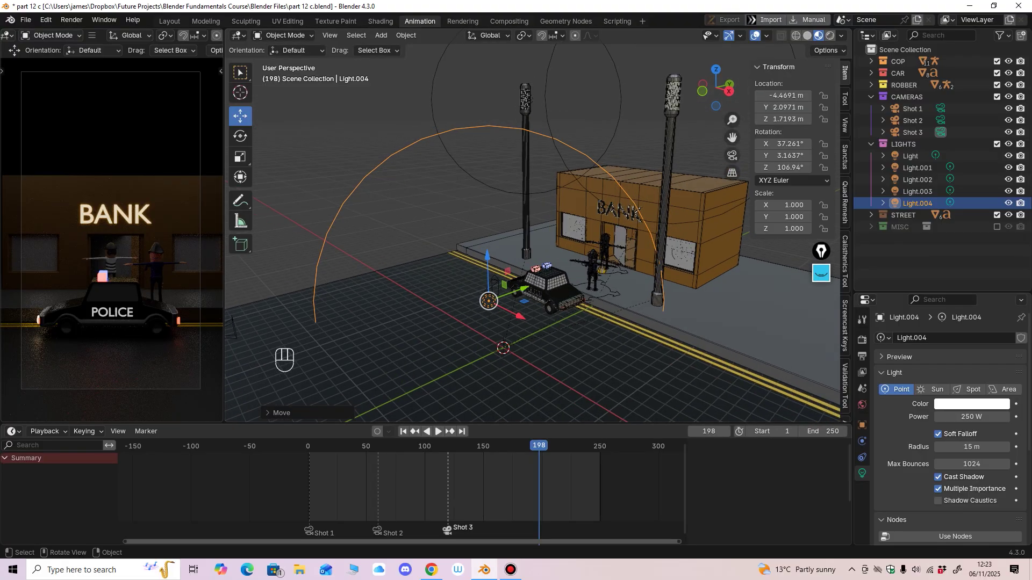
click(1008, 203)
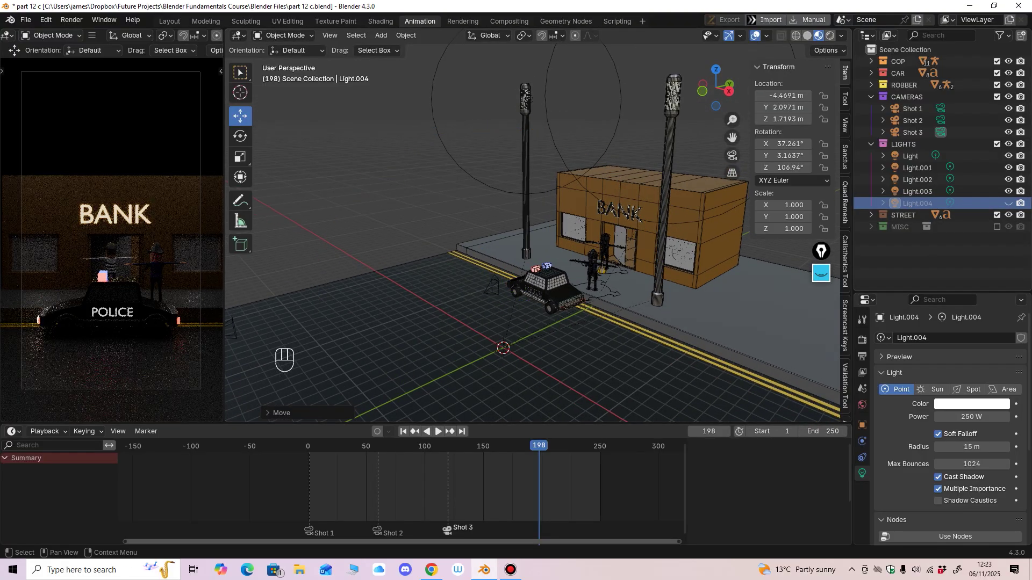
click(1009, 203)
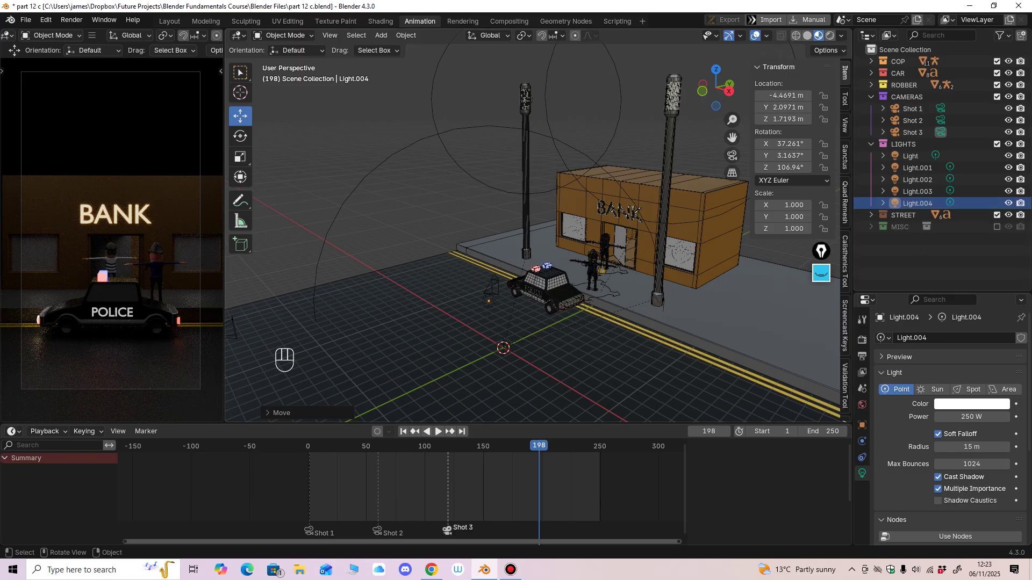
Step: Try a radius of 5 m on the duplicated light and set it back to 15 m
middle_drag(634, 237, 607, 241)
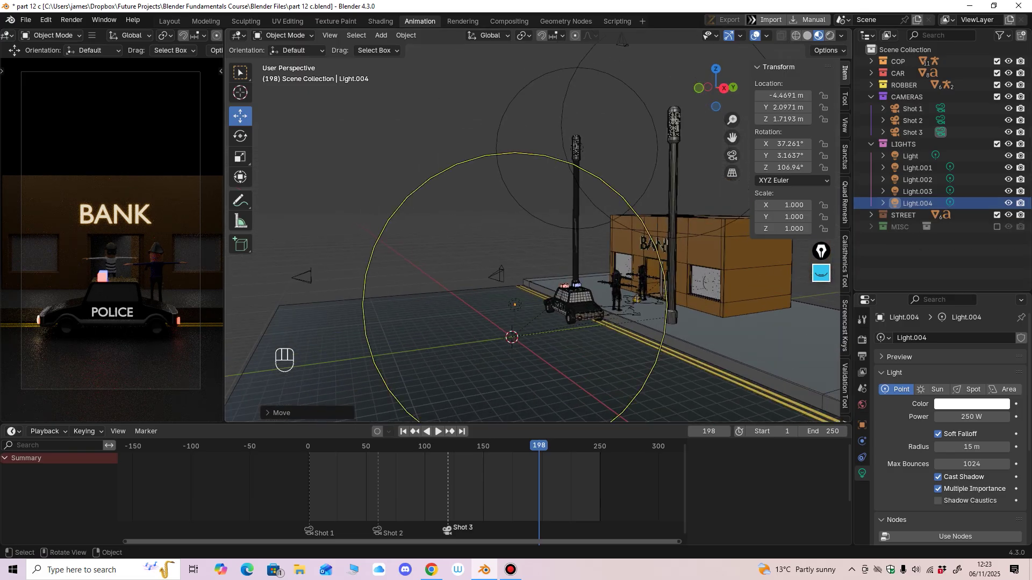
click(639, 219)
click(972, 447)
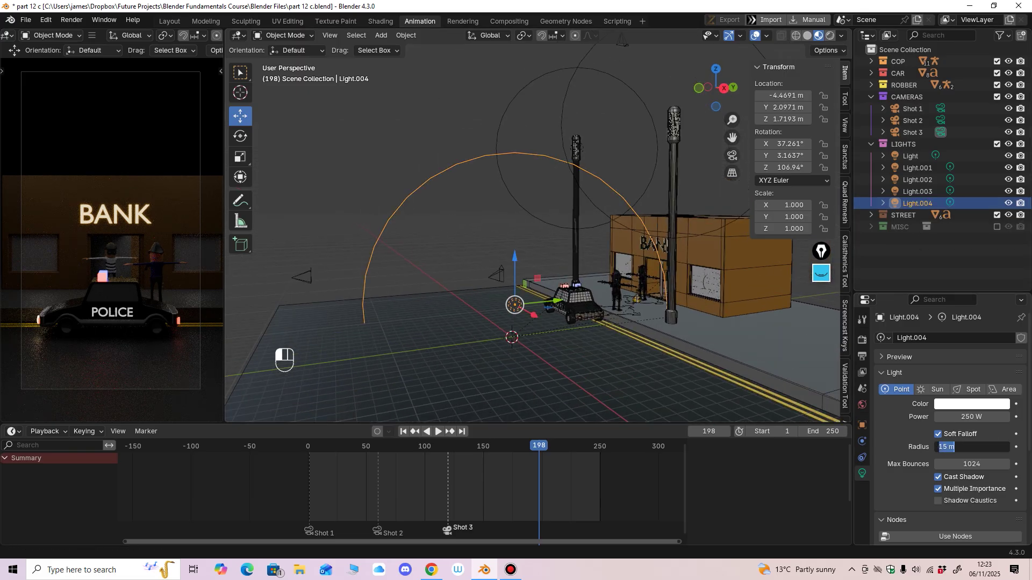
text(5)
key(Return)
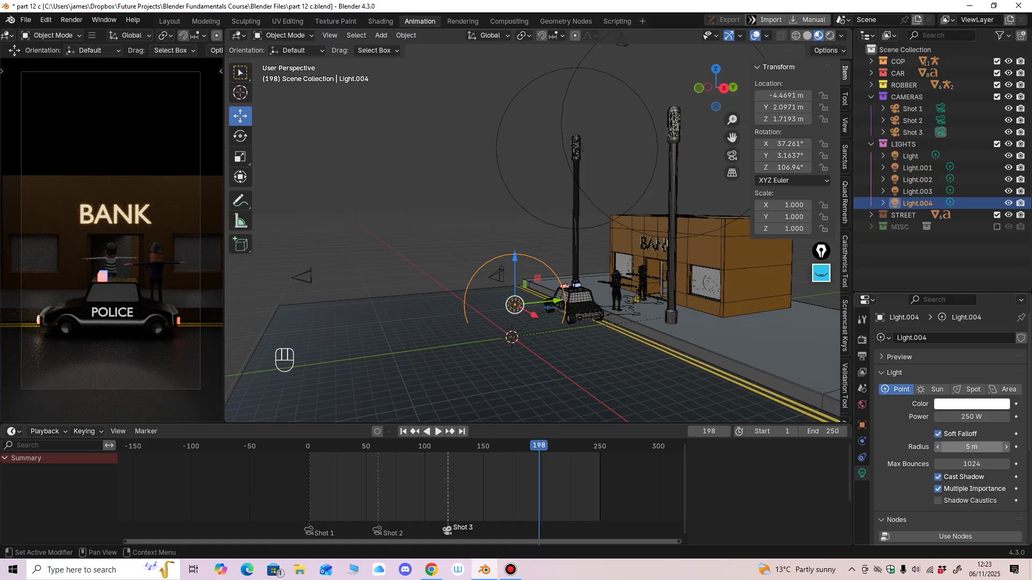
click(972, 446)
text(15)
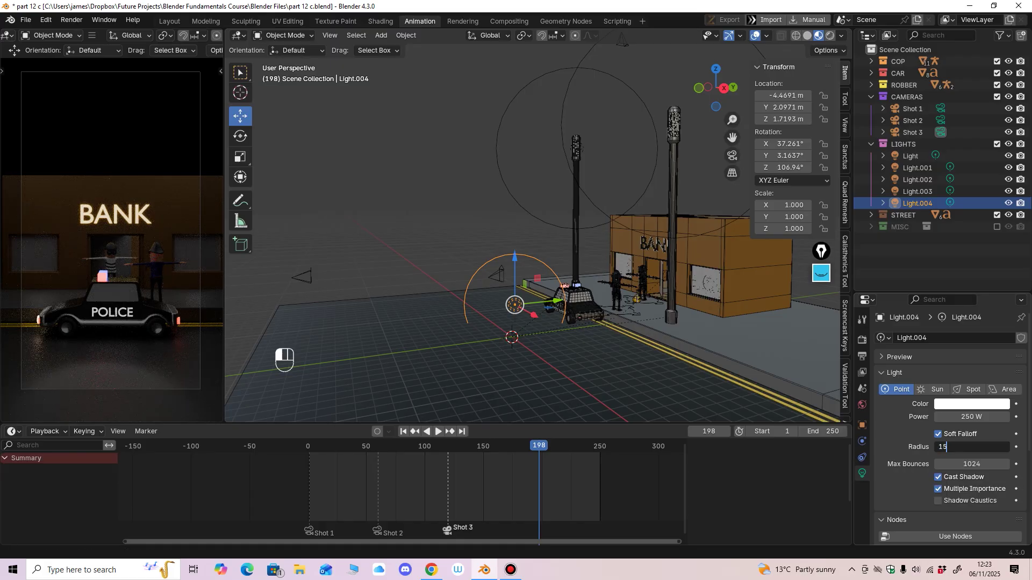
key(Return)
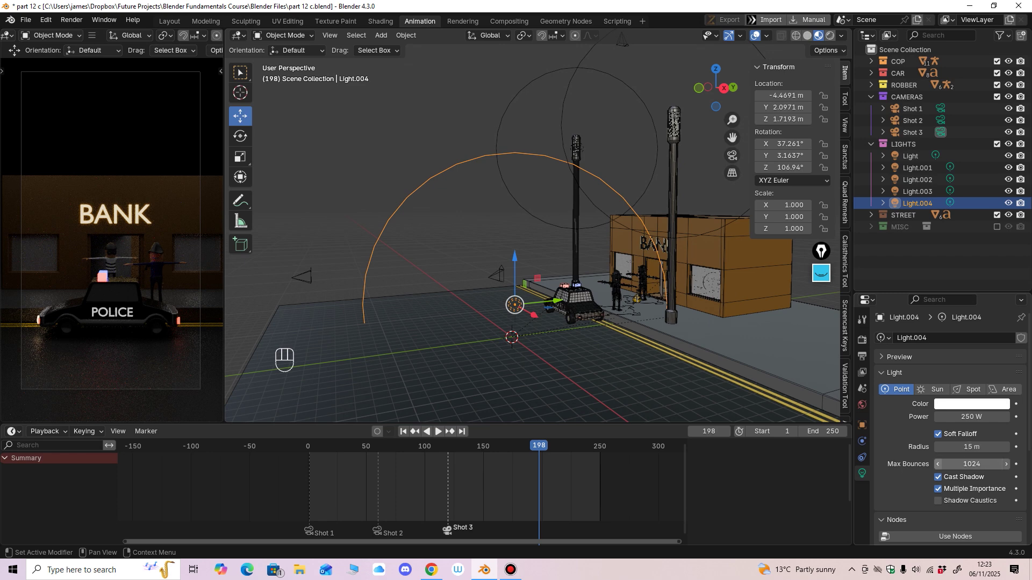
Step: Set the duplicated light's power to 200 W and look over its remaining light settings
click(972, 417)
text(2)
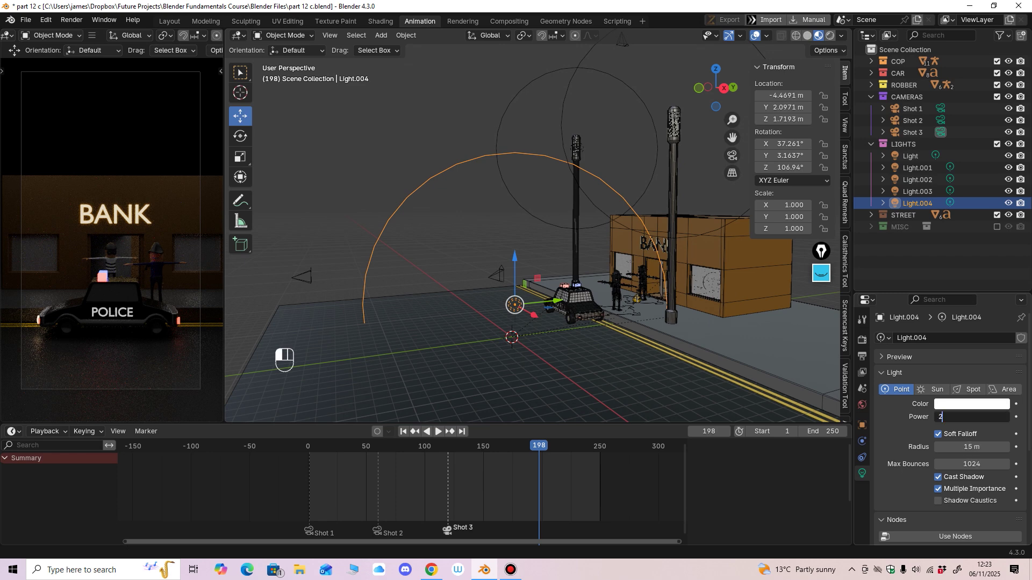
text(00 W)
key(Return)
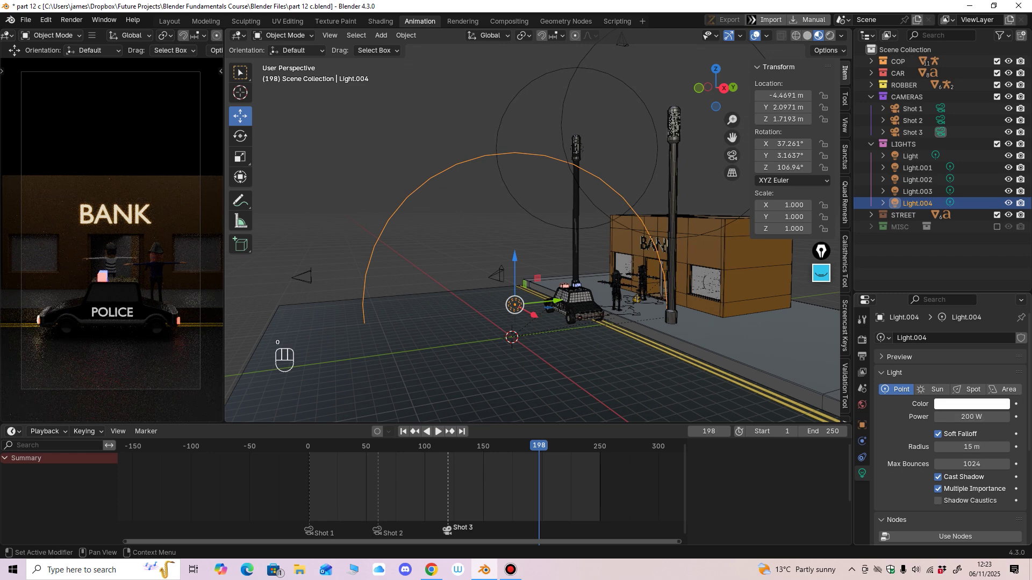
scroll(972, 465, down, 3)
scroll(952, 430, down, 1)
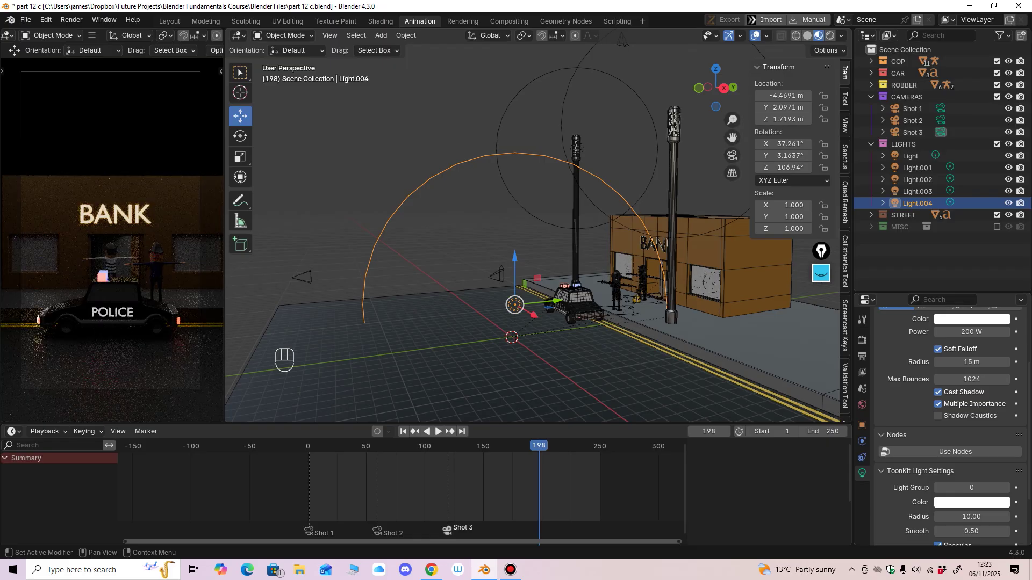
Step: Try a radius of 10 m on the duplicated light and return it to 15 m
scroll(952, 425, up, 3)
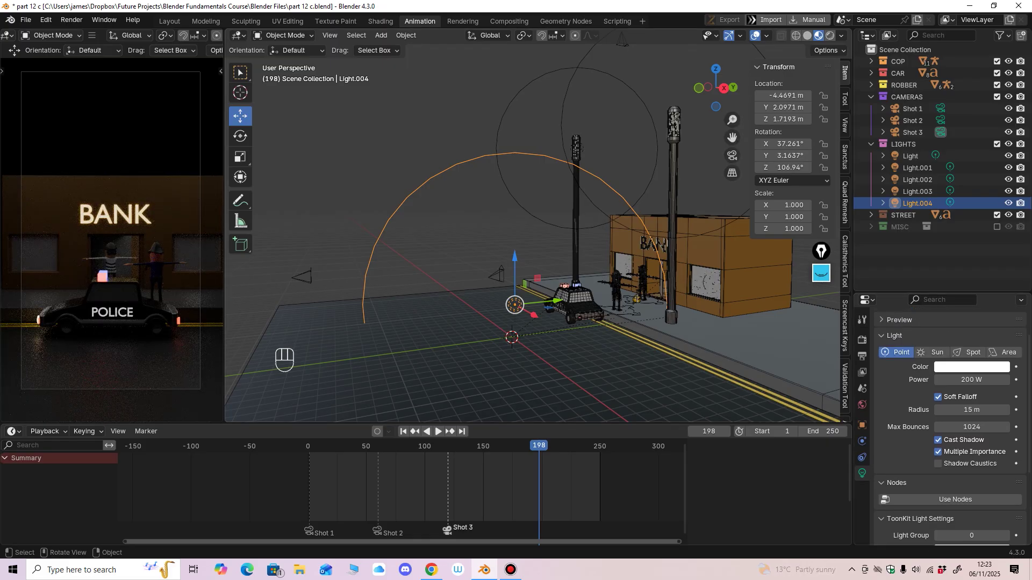
middle_drag(537, 322, 558, 336)
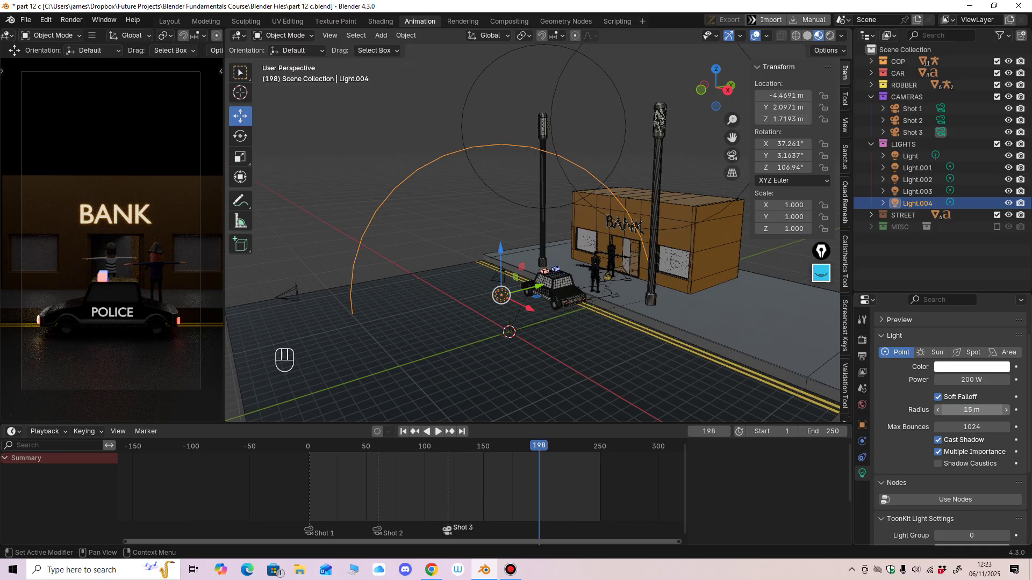
click(972, 410)
text(10)
key(Return)
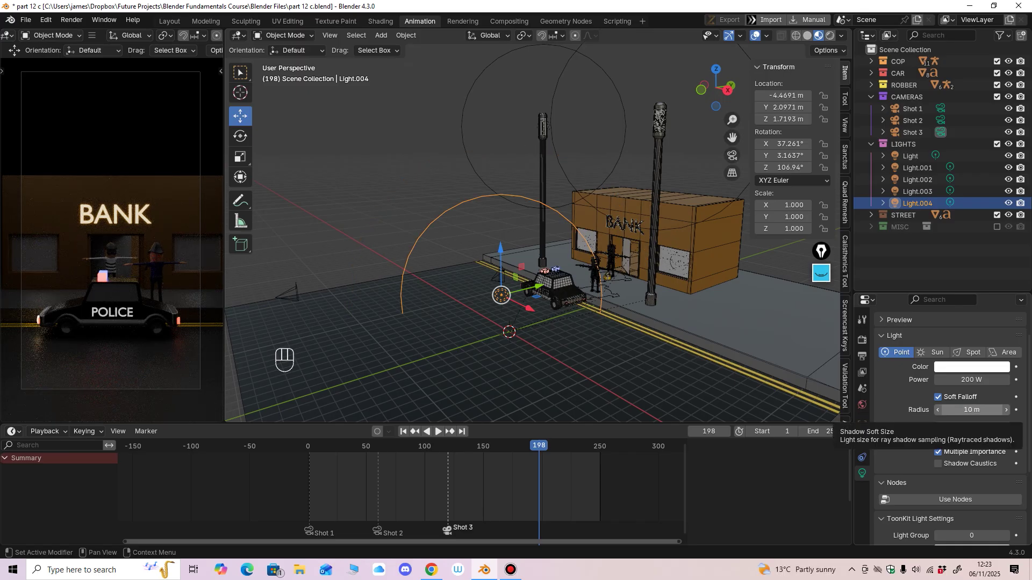
click(972, 410)
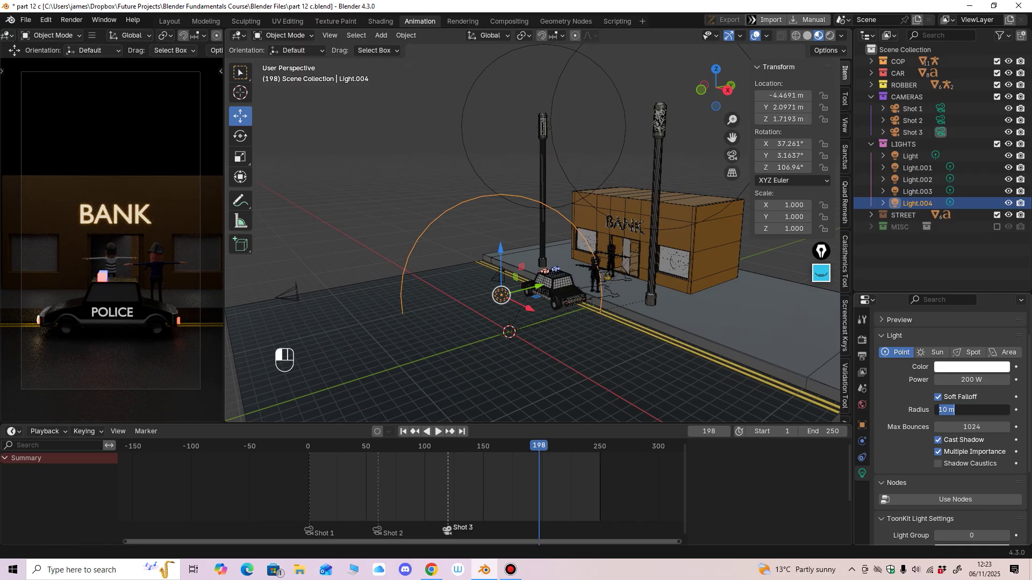
text(15)
key(Return)
Step: Move the duplicated light along the Y axis towards the police car, to about Y 4.06 m
middle_drag(532, 242, 497, 248)
scroll(532, 258, up, 2)
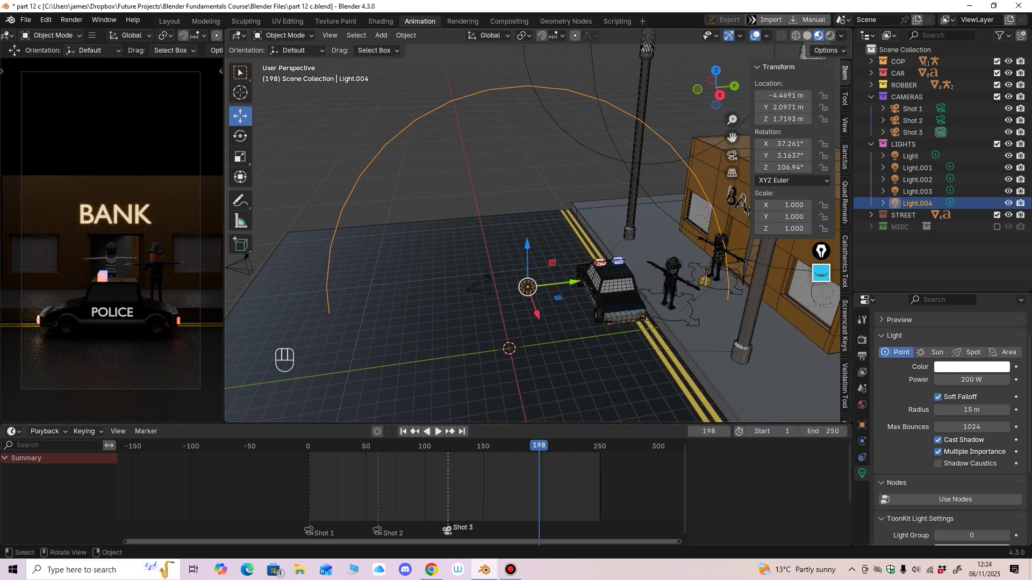
drag(571, 283, 592, 280)
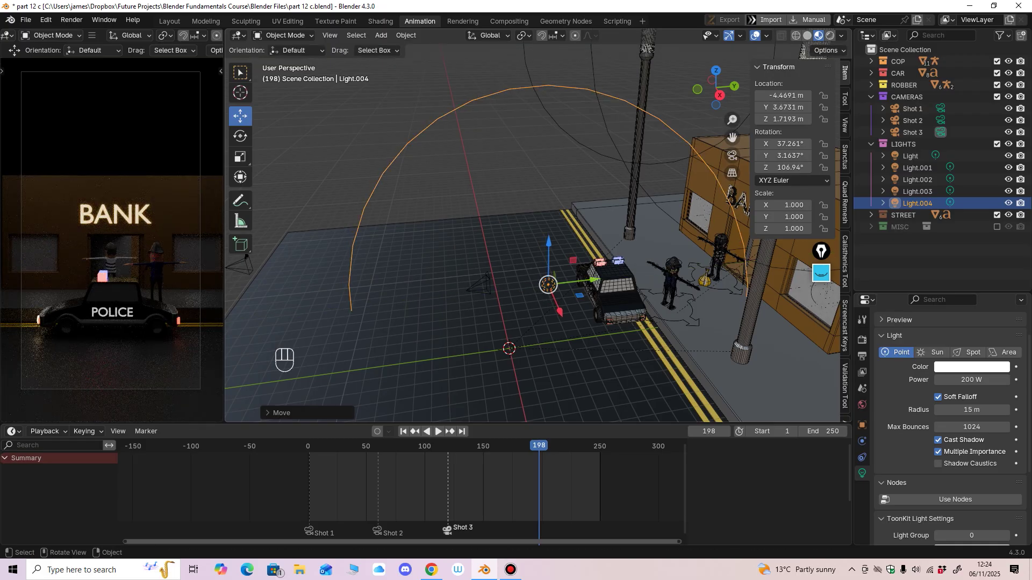
drag(592, 280, 597, 279)
scroll(598, 279, down, 4)
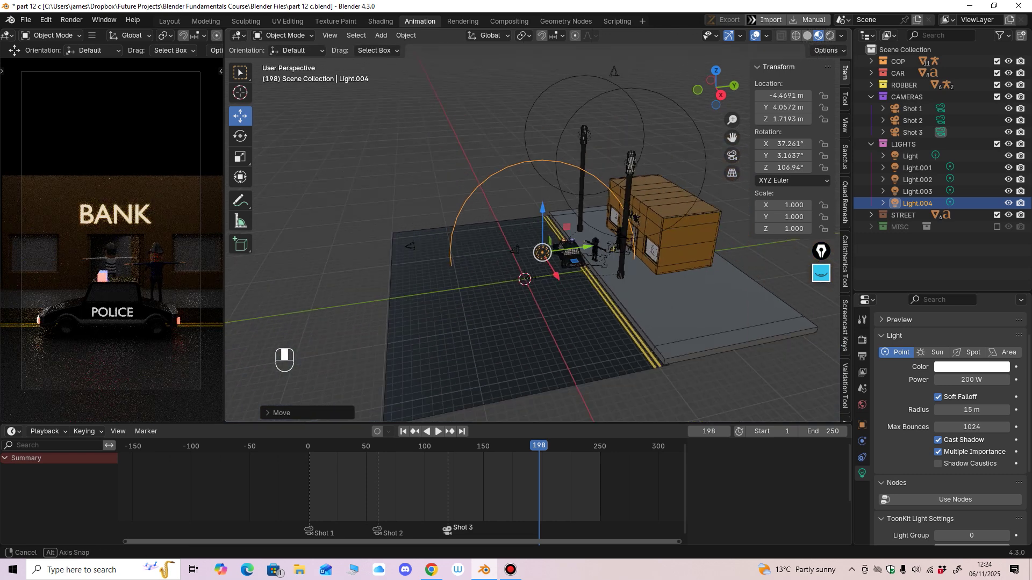
middle_drag(598, 279, 693, 355)
scroll(645, 323, up, 3)
middle_drag(693, 354, 752, 333)
ctrl+middle_drag(752, 333, 756, 302)
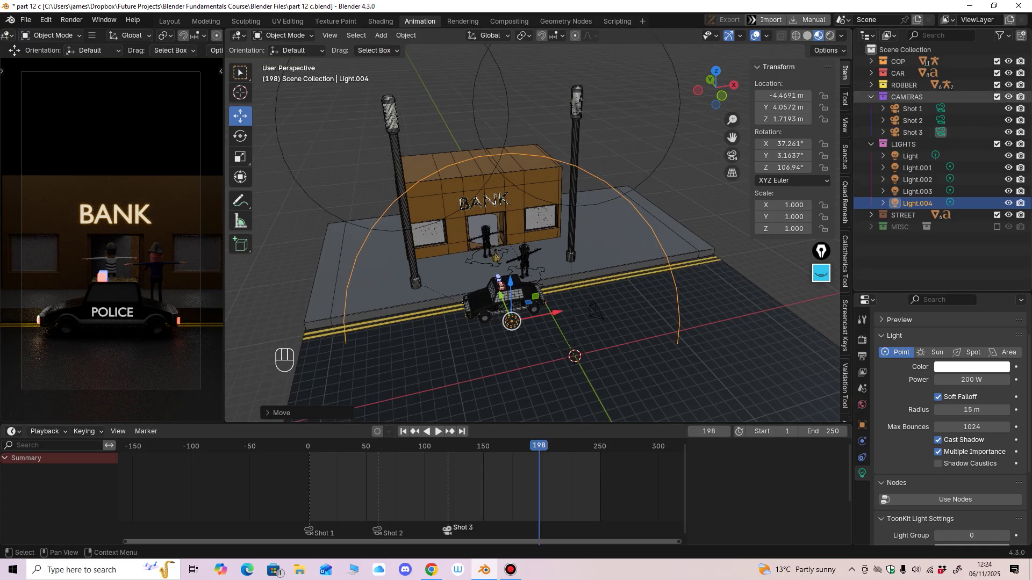
Step: Collapse the CAMERAS and LIGHTS collections in the outliner
click(871, 97)
click(871, 109)
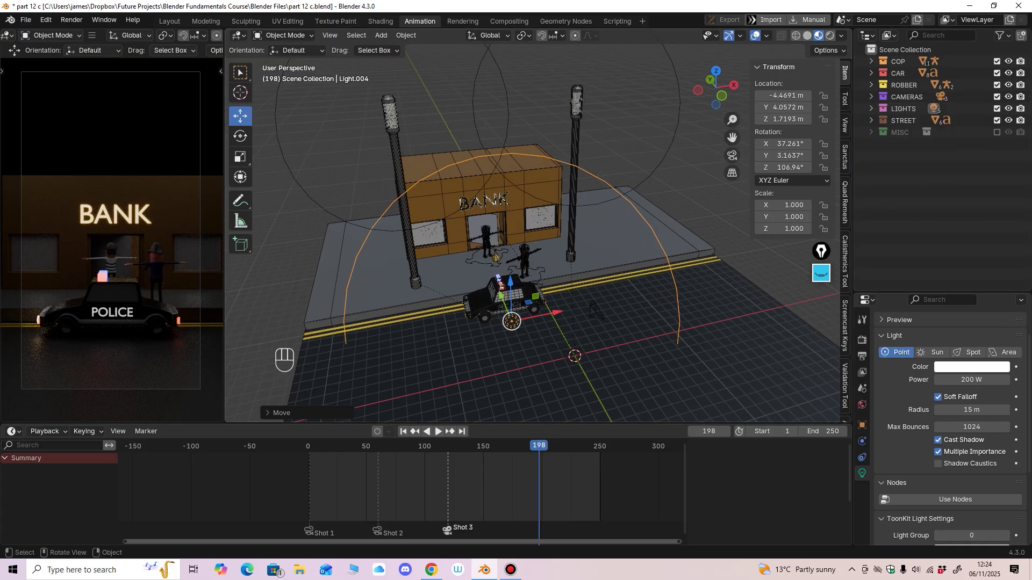
middle_drag(672, 269, 699, 272)
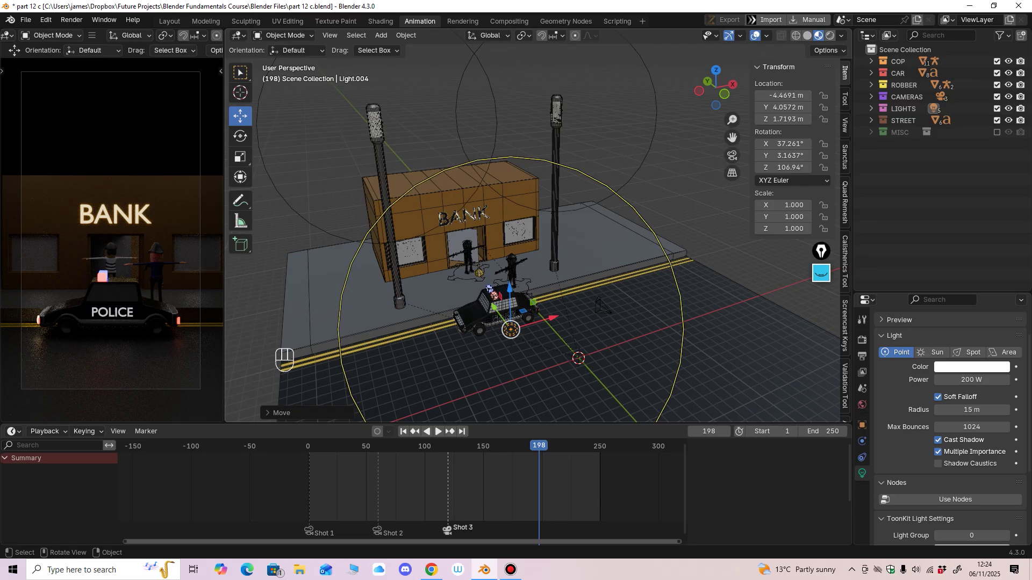
scroll(533, 242, down, 5)
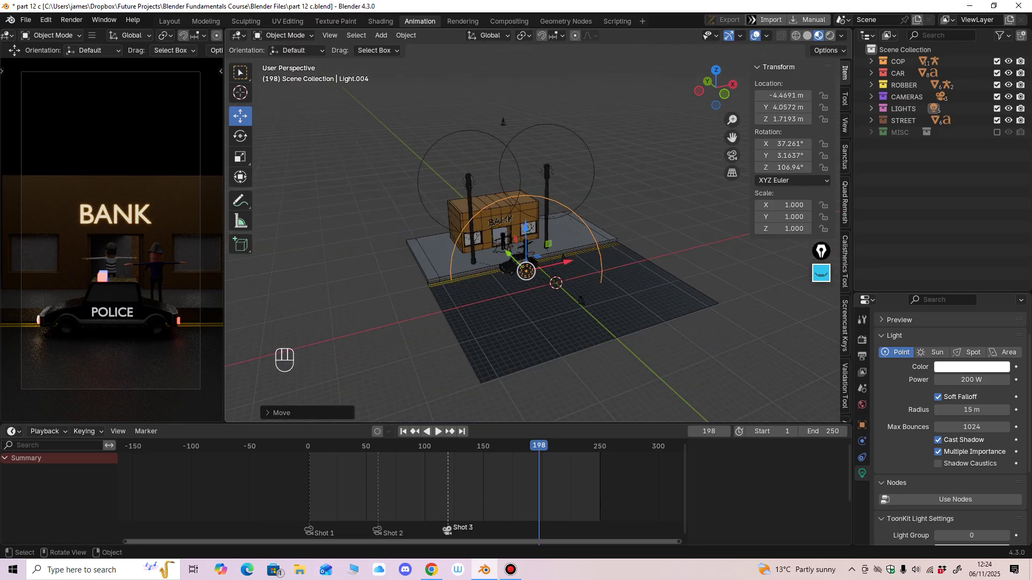
Step: Switch the main viewport to solid shading and deselect the duplicated light
click(807, 35)
scroll(537, 242, up, 2)
middle_drag(548, 242, 489, 248)
click(694, 199)
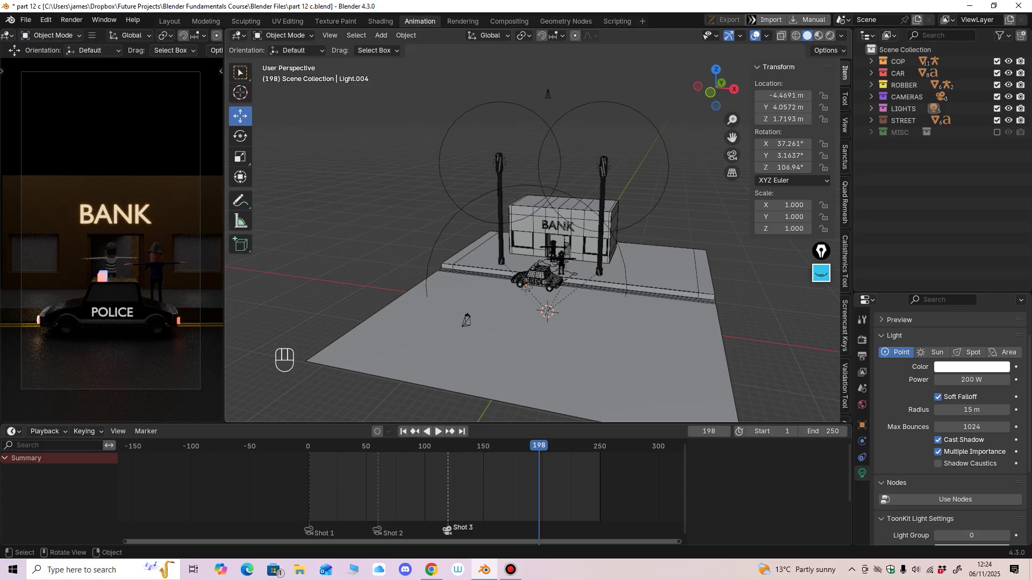
Step: Render frame 198 from the Shot 3 camera, inspect the whole image and close the render
key(F12)
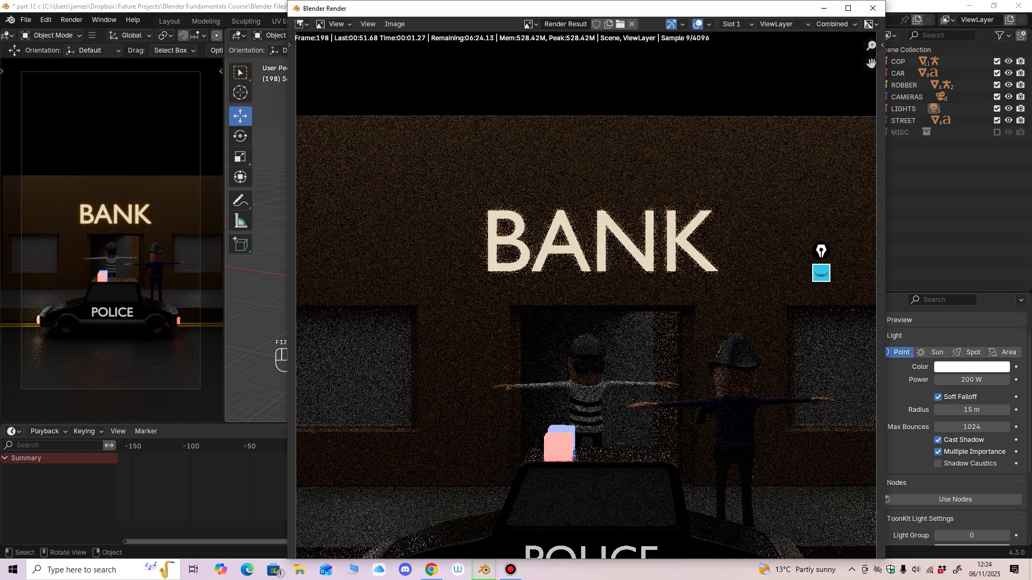
scroll(586, 295, down, 4)
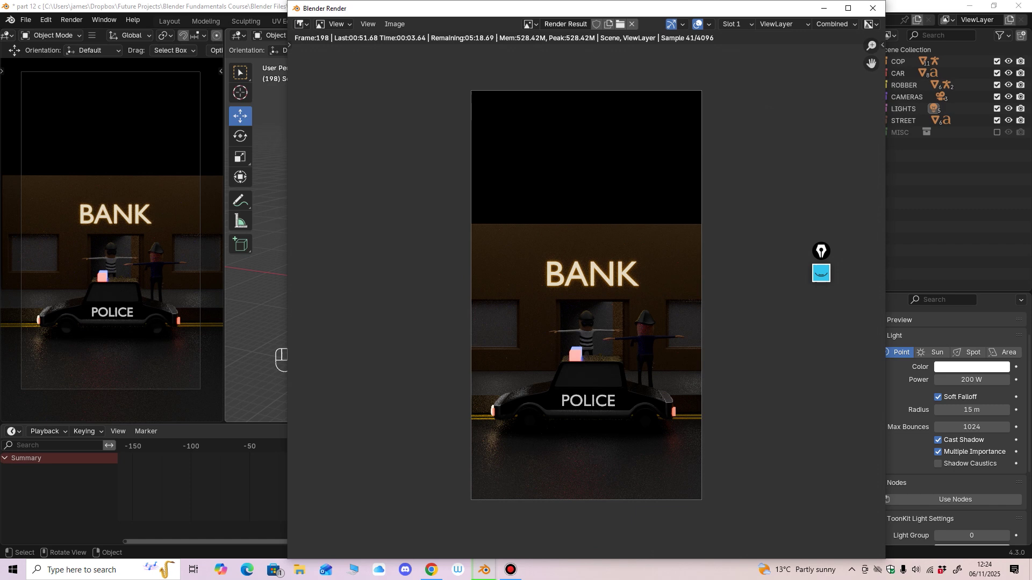
drag(566, 8, 446, 10)
scroll(467, 295, up, 1)
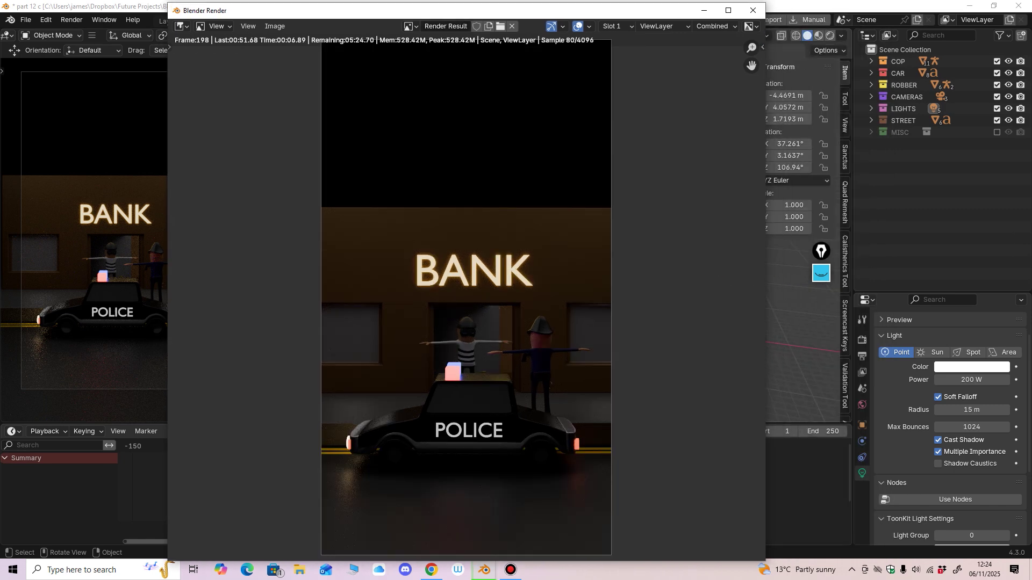
scroll(467, 297, down, 1)
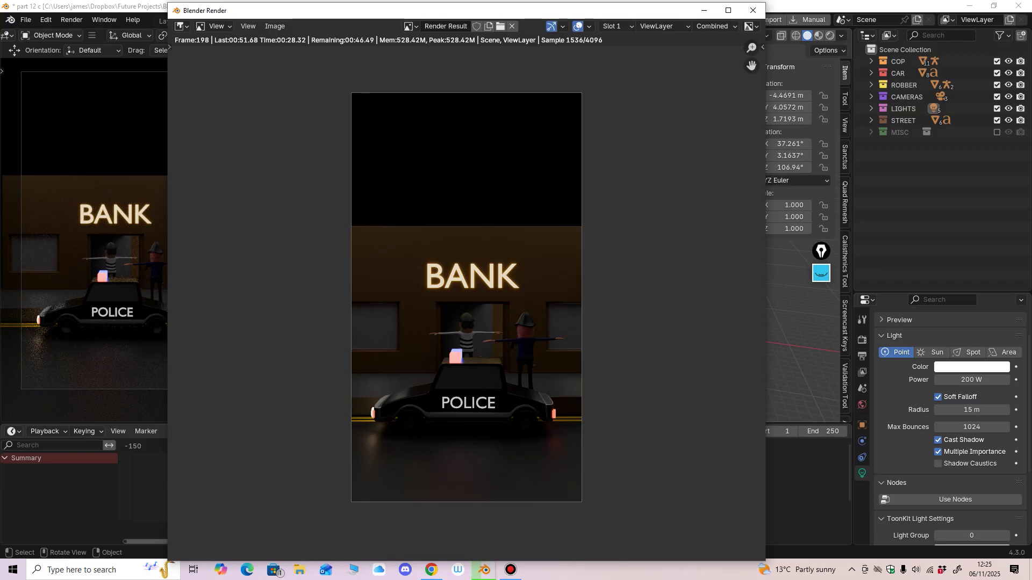
key(Escape)
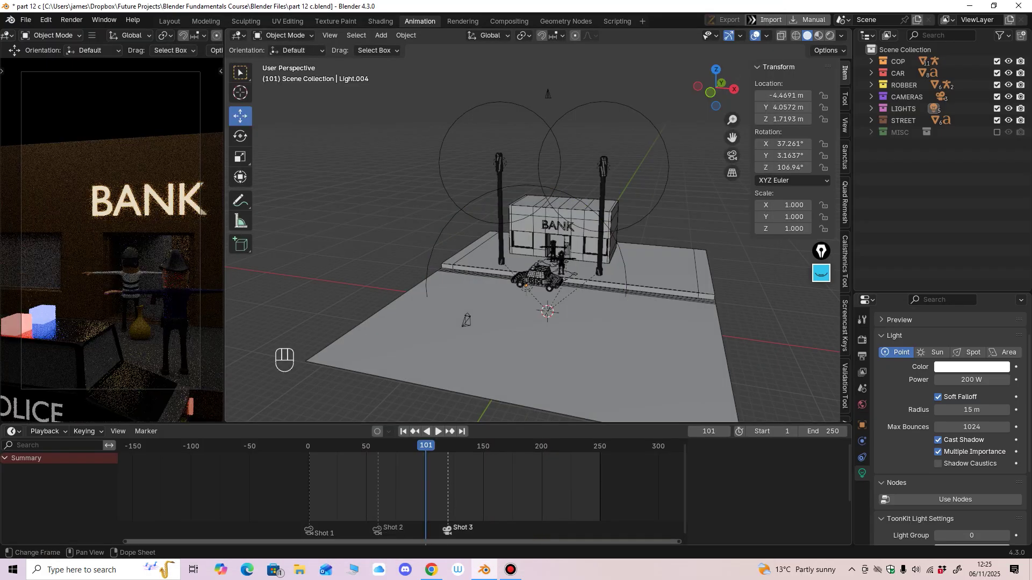
Step: Render frame 101 from the Shot 2 camera and frame 40 from the Shot 1 camera to check their lighting
key(ctrl+F12)
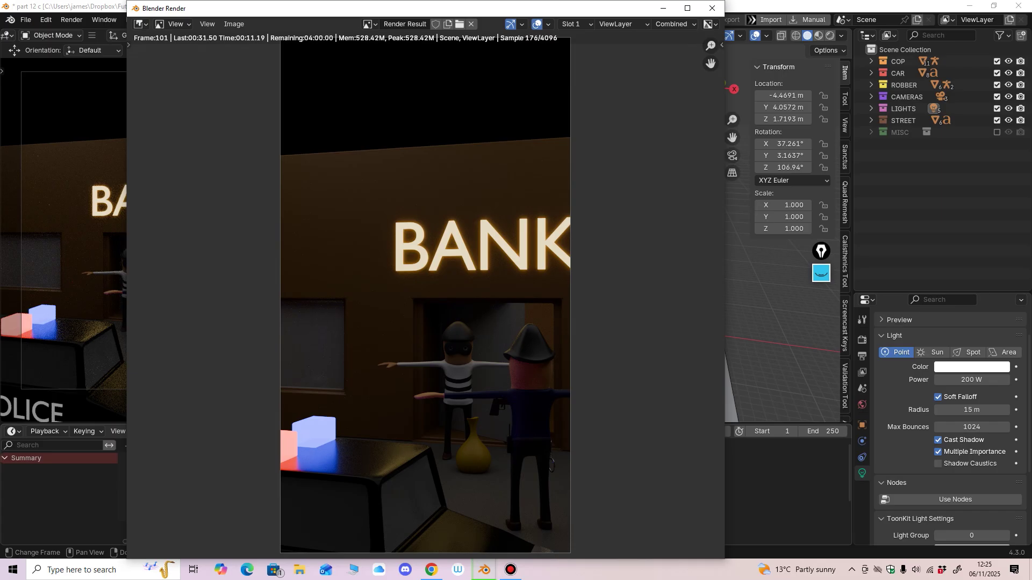
key(Escape)
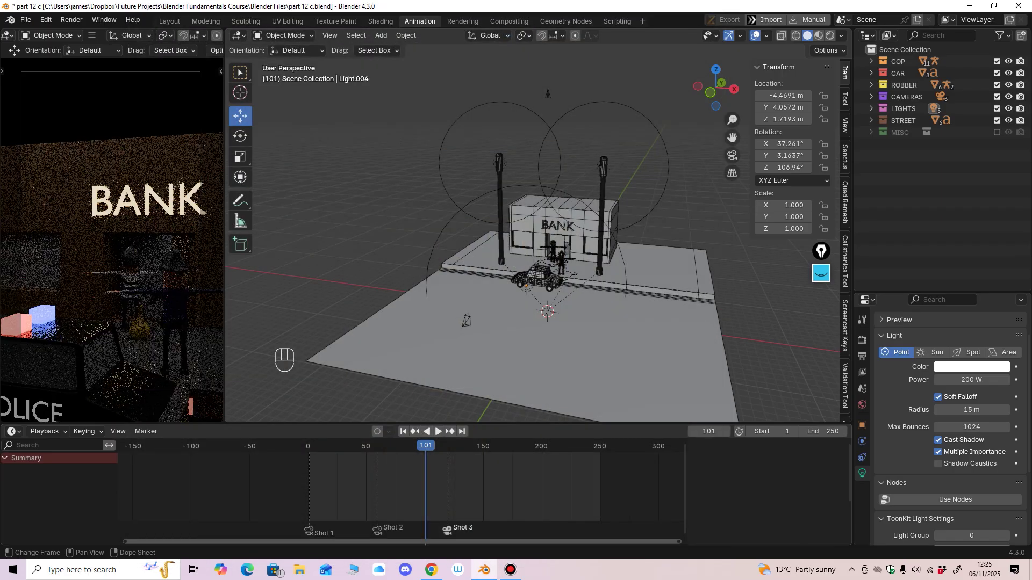
key(F12)
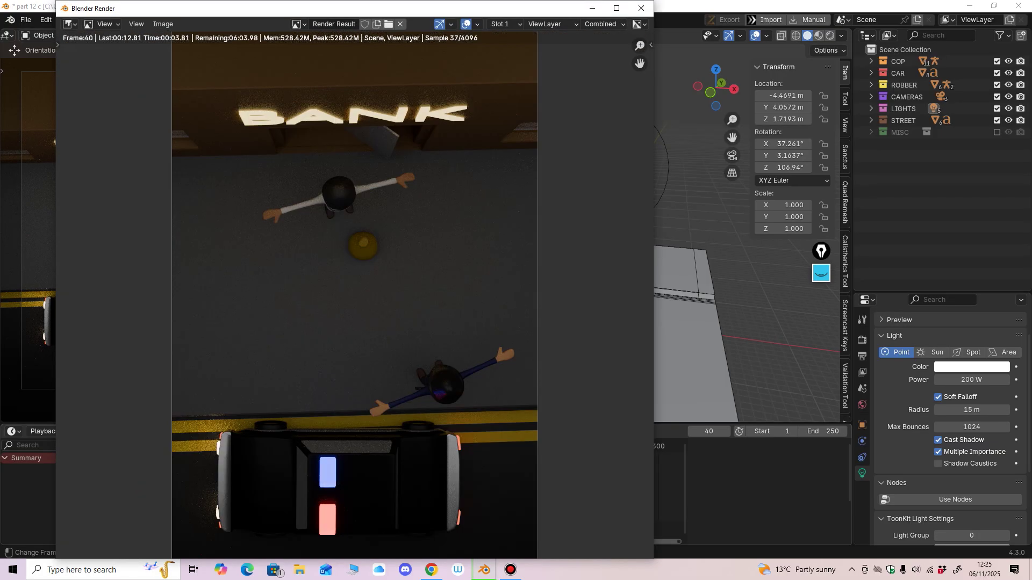
scroll(355, 295, down, 1)
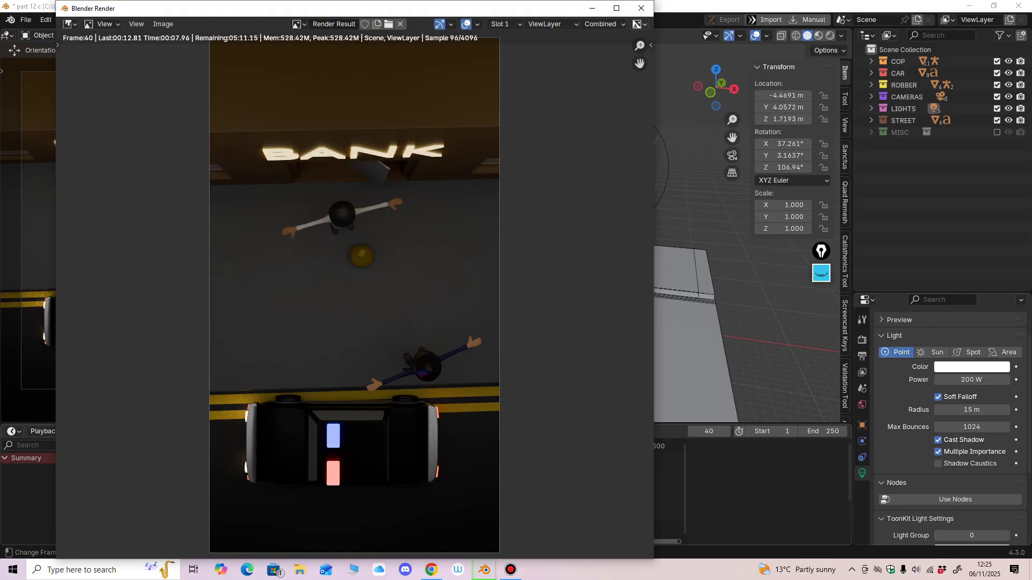
click(641, 8)
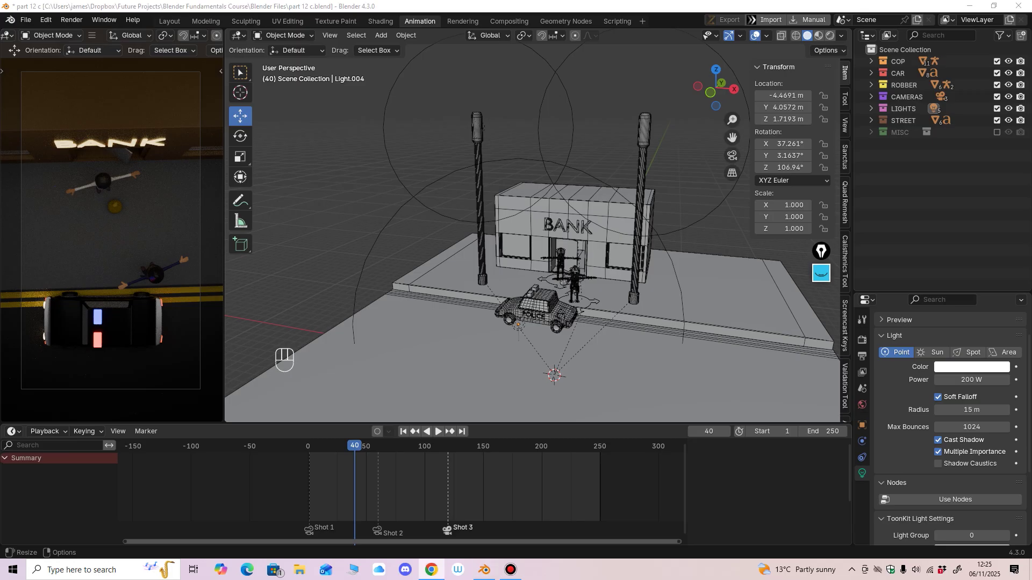
Step: Examine the street scene from several angles, including the bank, street lamps, police car, cameras and light placement
scroll(532, 236, down, 3)
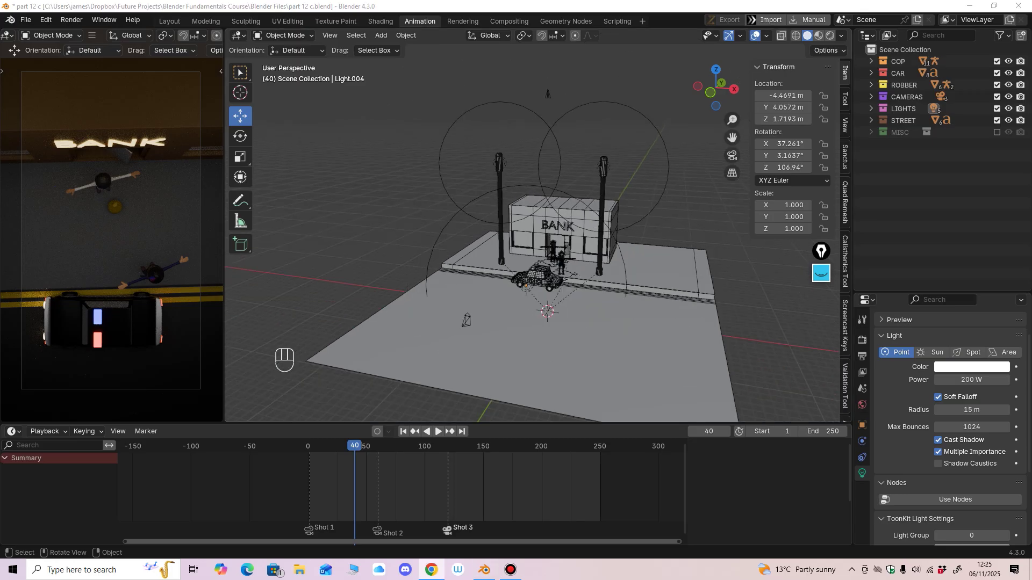
middle_drag(533, 237, 753, 259)
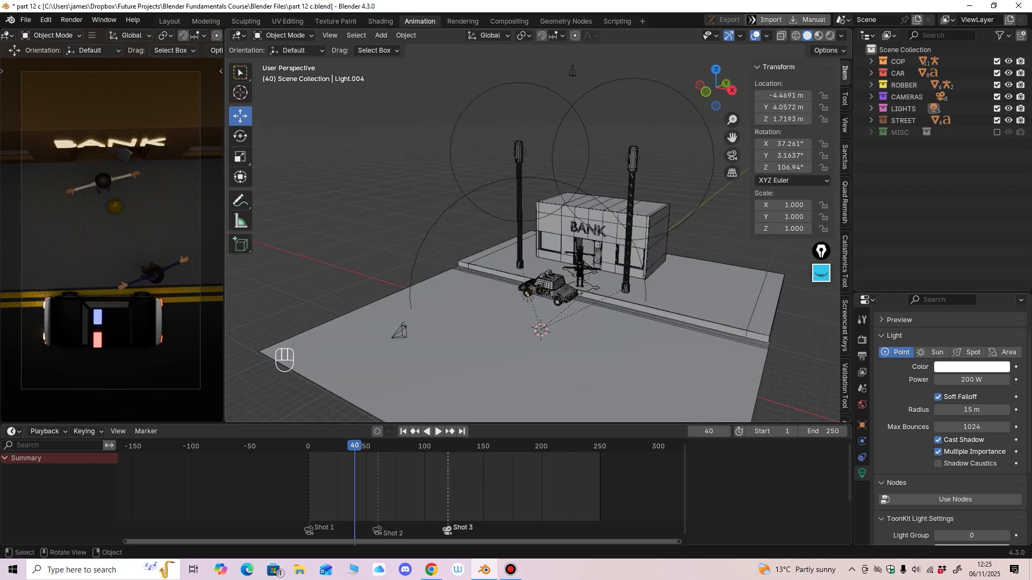
scroll(591, 323, down, 1)
middle_drag(618, 333, 486, 344)
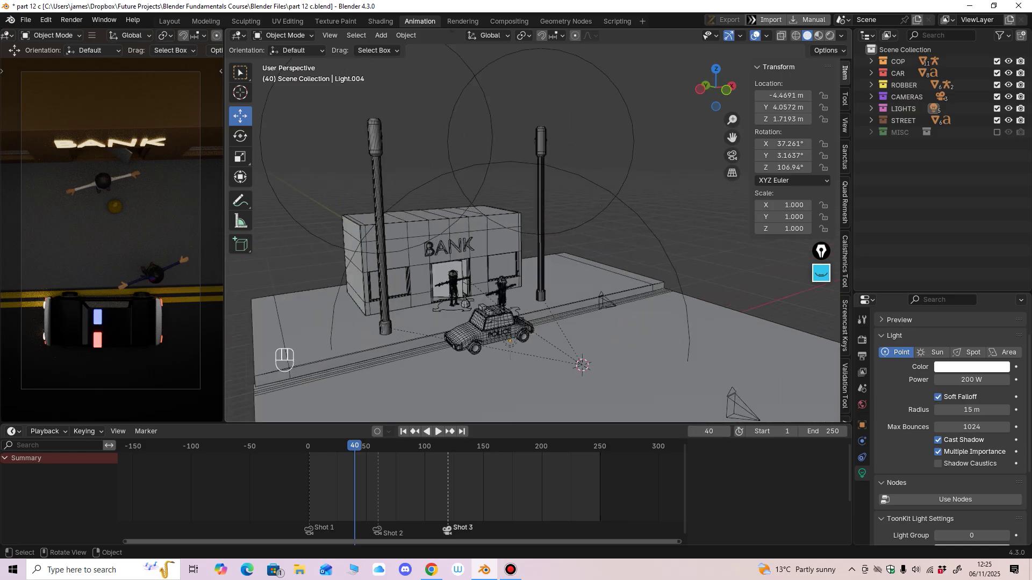
scroll(570, 323, down, 2)
middle_drag(570, 322, 627, 334)
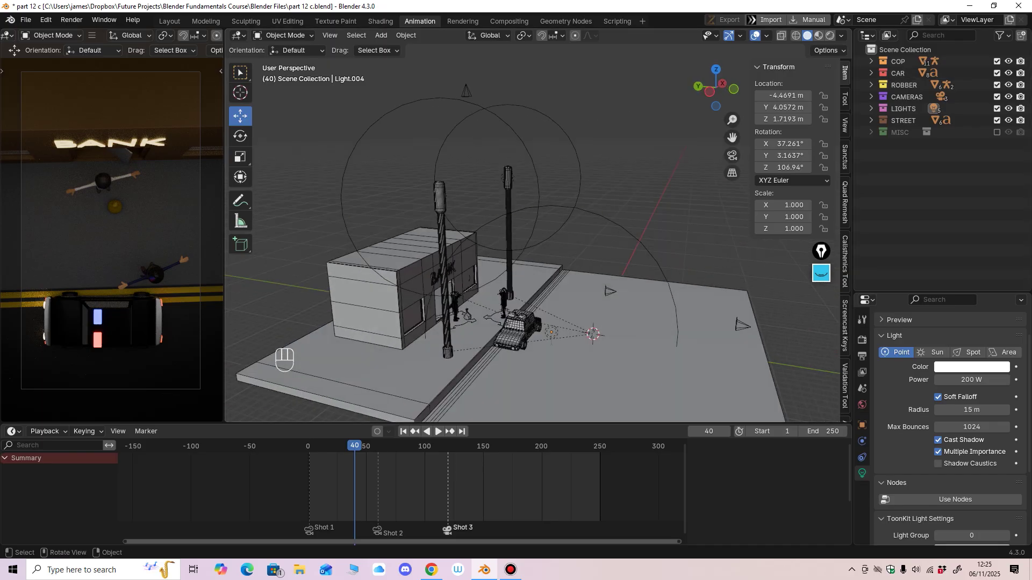
middle_drag(626, 334, 516, 315)
scroll(516, 315, up, 1)
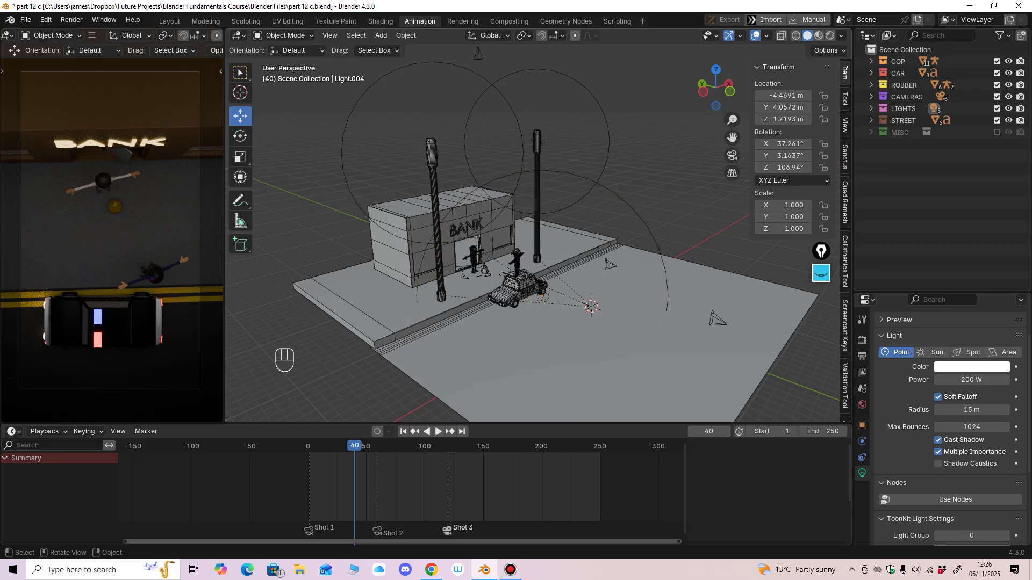
scroll(532, 234, up, 2)
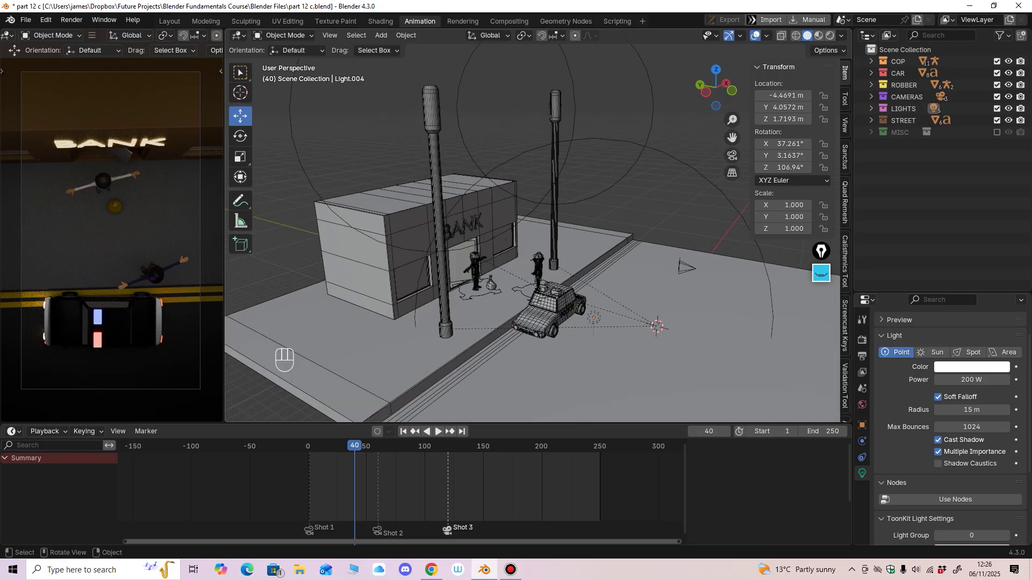
middle_drag(532, 234, 548, 185)
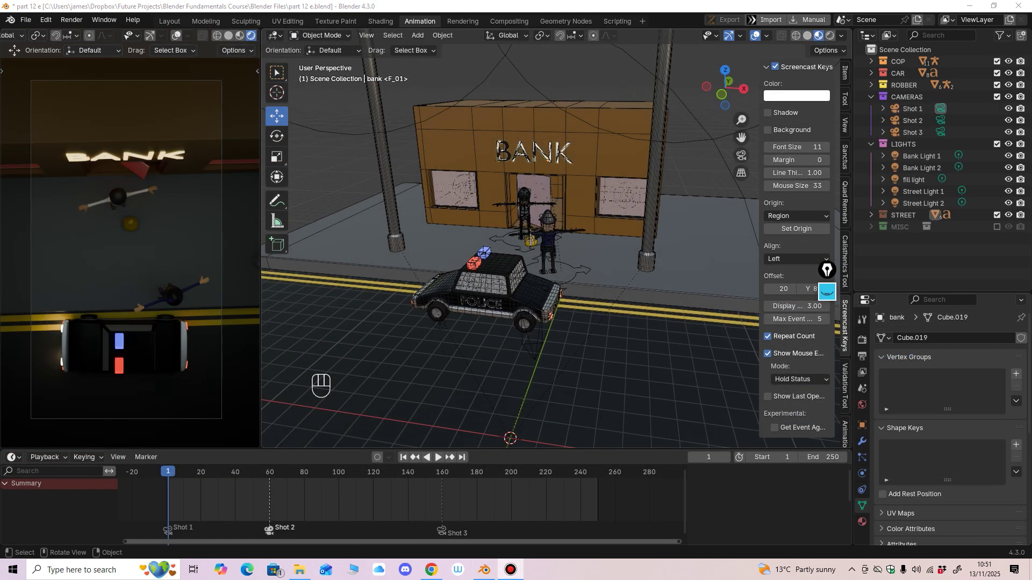
Step: Look over the bank front and render frame 1 from the Shot 1 camera, closing the render again
middle_drag(516, 247, 537, 188)
shift+middle_drag(538, 189, 537, 231)
mouse_move(516, 269)
shift+middle_down()
mouse_move(559, 236)
mouse_move(559, 215)
mouse_move(578, 242)
mouse_move(559, 210)
mouse_move(545, 223)
mouse_move(567, 250)
mouse_move(527, 236)
mouse_move(527, 264)
shift+middle_up()
mouse_move(527, 263)
middle_down()
mouse_move(549, 250)
mouse_move(531, 257)
middle_up()
key(F12)
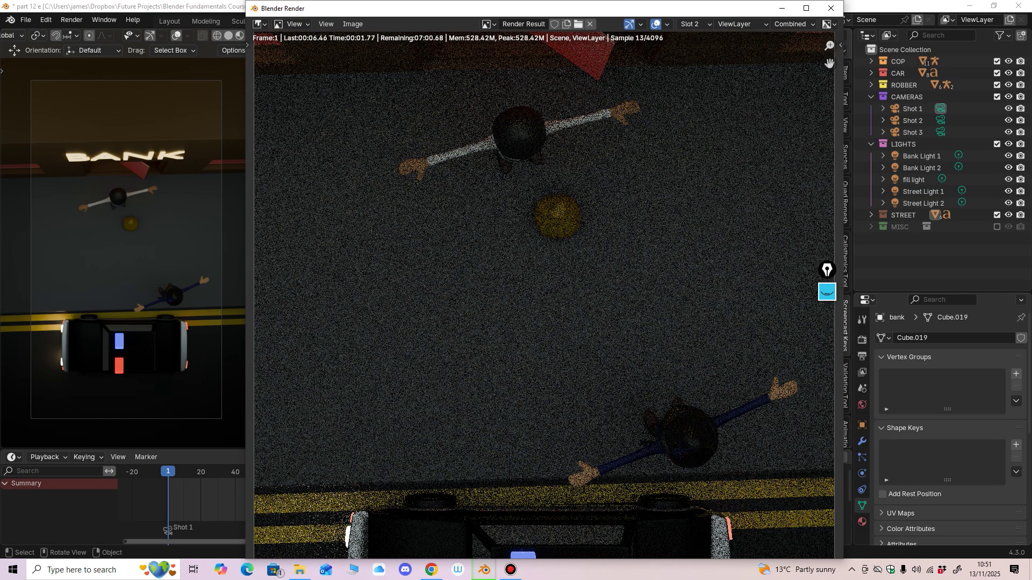
click(831, 8)
Step: Go to frame 91 and render it from the Shot 2 camera to inspect the red bank interior lighting
click(323, 471)
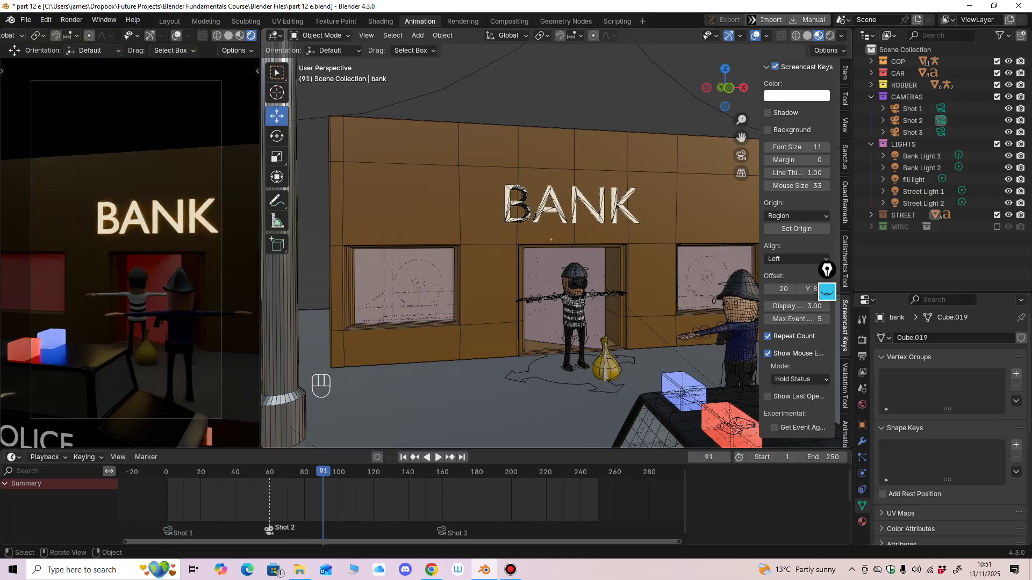
key(F12)
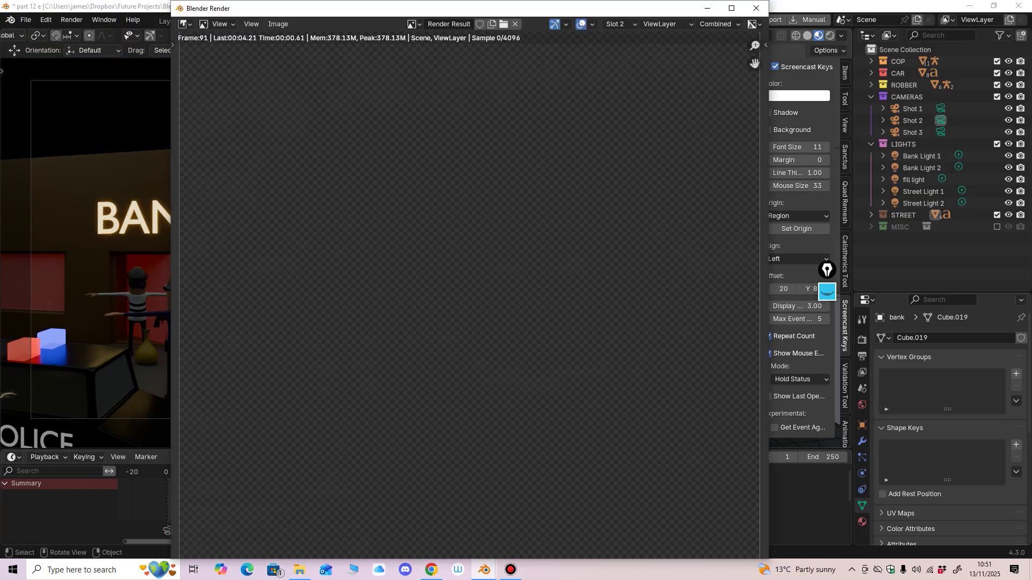
scroll(469, 295, down, 4)
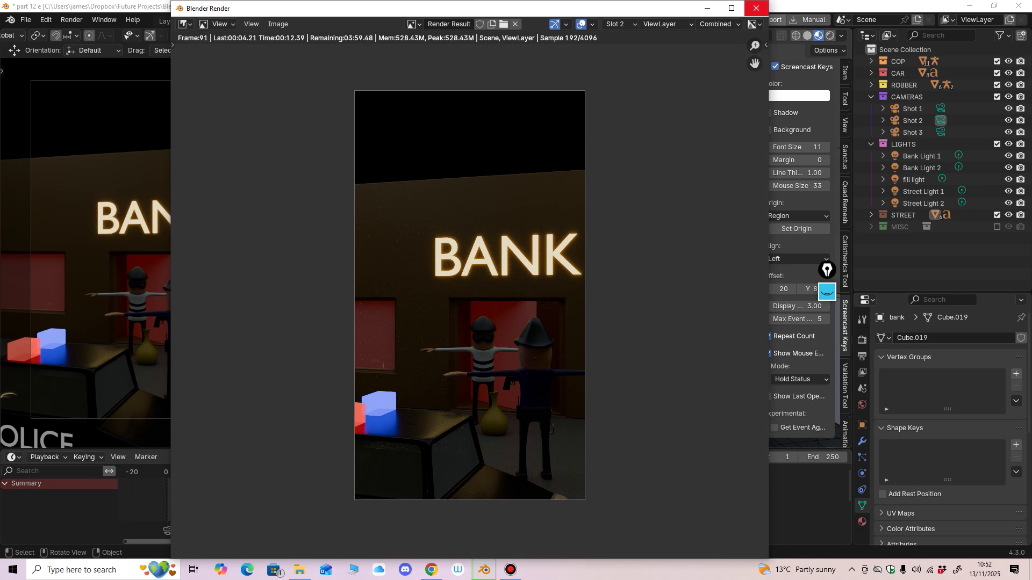
click(756, 8)
Step: Select Bank Light 1 and go down the lights list to the fill light to review its settings
click(922, 156)
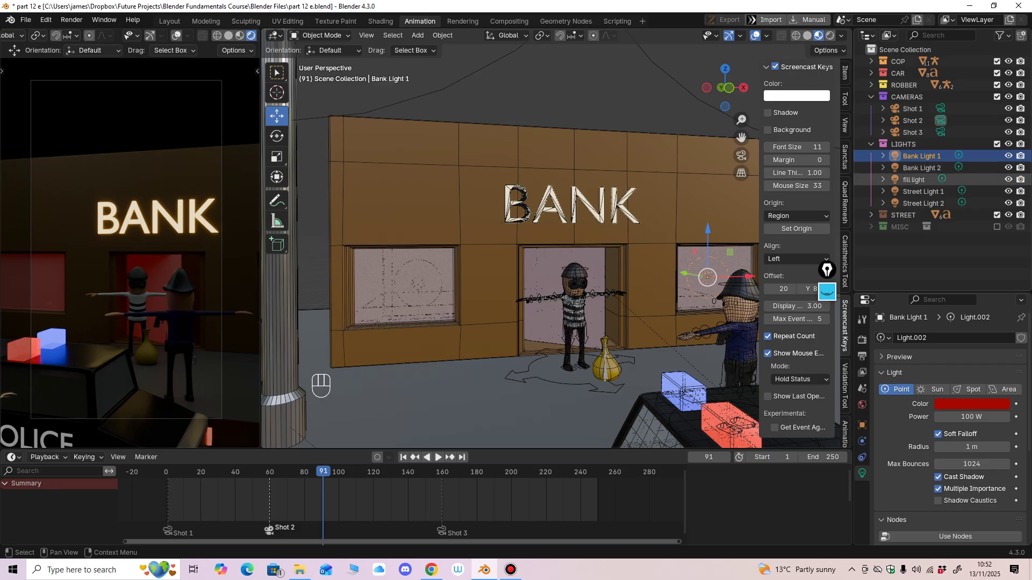
key(Down)
key(Down)
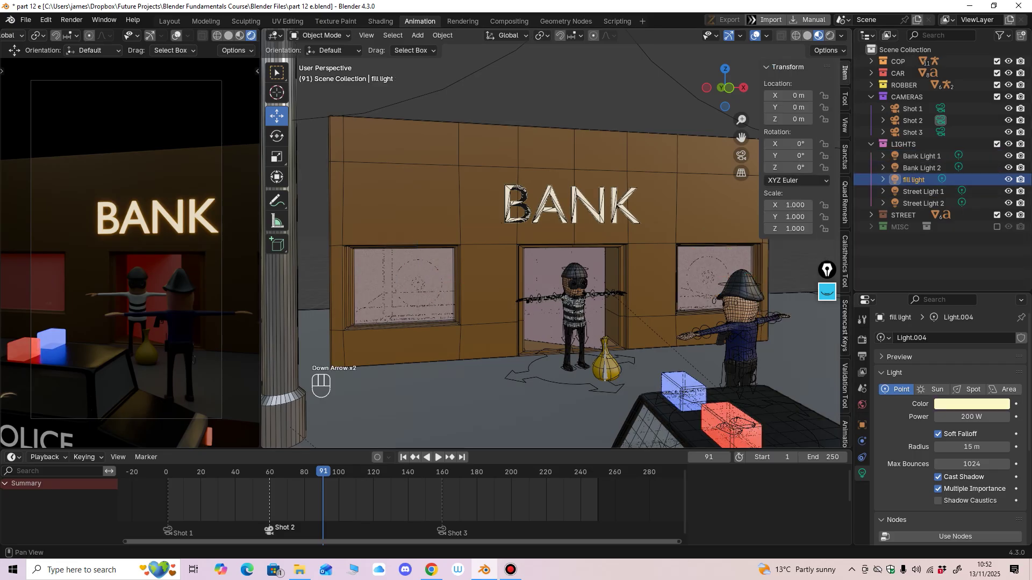
Step: Select the Shot 1 camera and examine its placement above the street and lamp posts
key(Up)
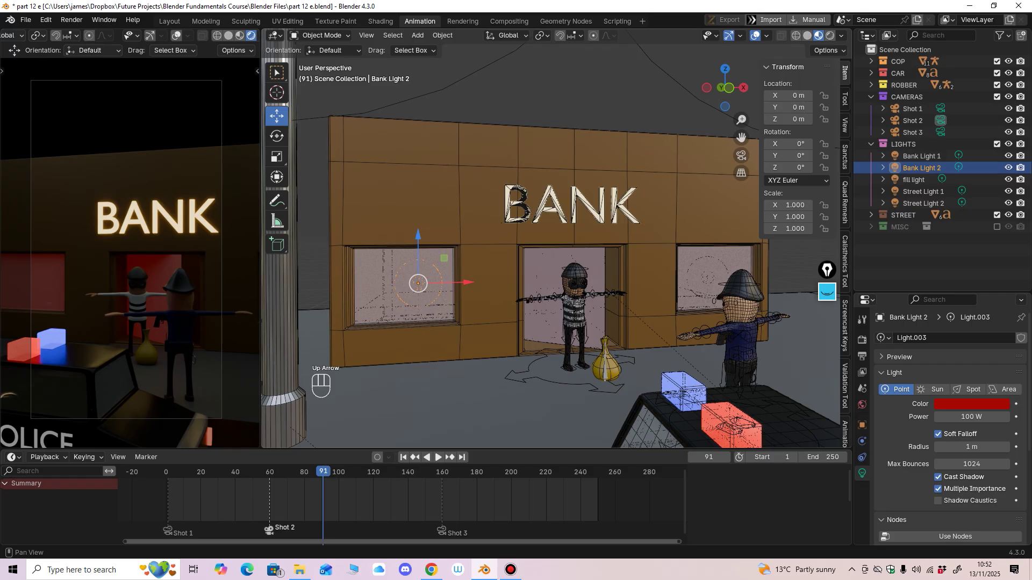
key(Down)
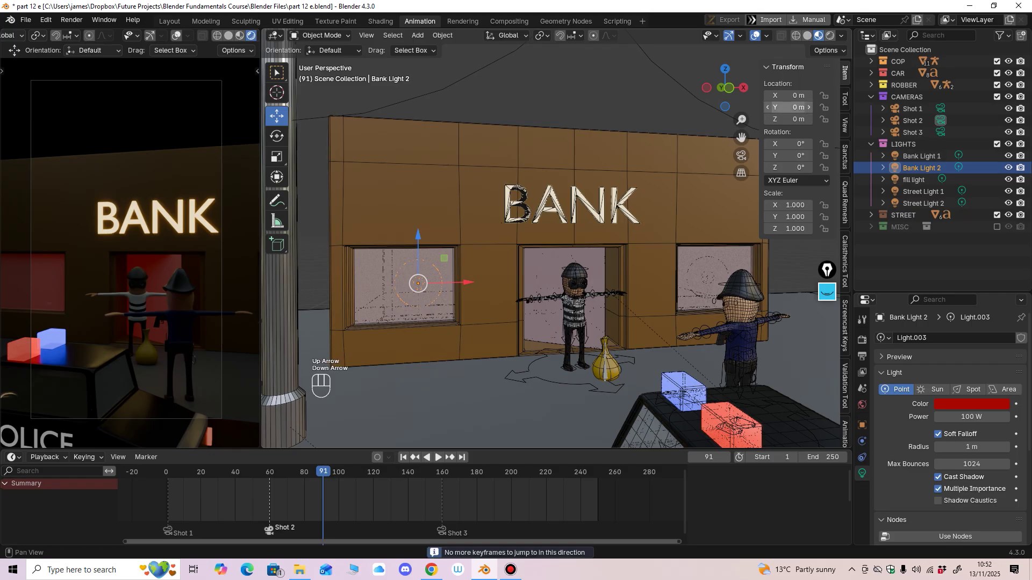
ctrl+middle_drag(634, 204, 634, 311)
click(912, 109)
middle_drag(656, 237, 602, 242)
ctrl+middle_drag(602, 242, 599, 323)
middle_drag(599, 322, 553, 296)
ctrl+middle_drag(554, 296, 522, 242)
shift+middle_drag(521, 242, 564, 244)
scroll(564, 245, up, 4)
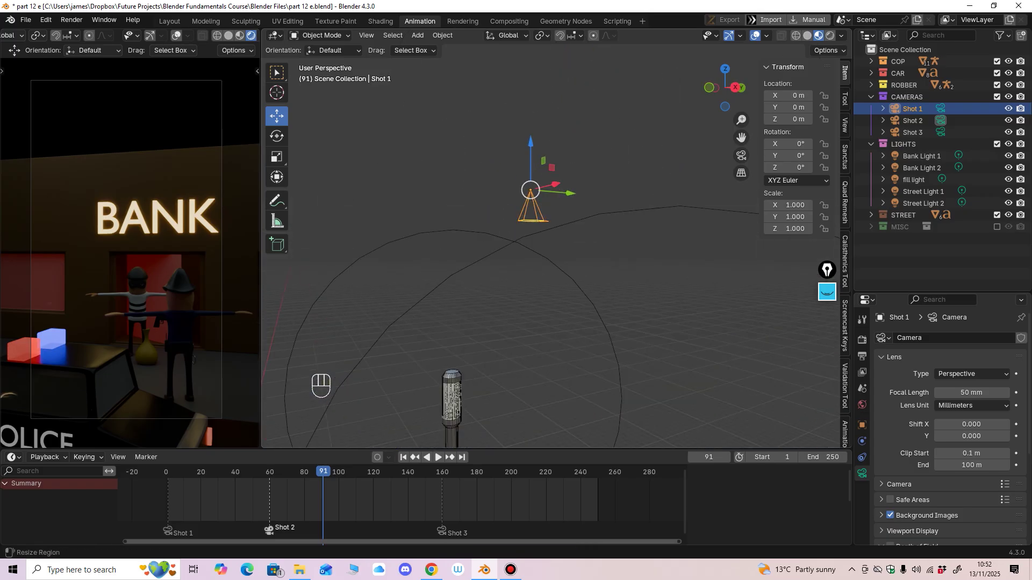
drag(759, 127, 746, 127)
middle_drag(645, 215, 610, 305)
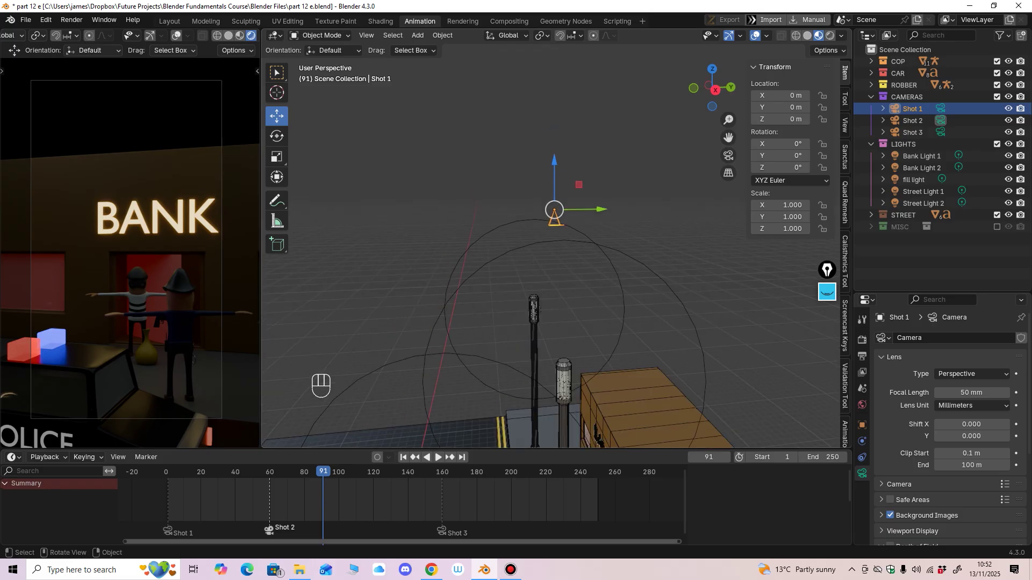
Step: Try applying all transforms to the Shot 1 camera and undo the attempt
key(ctrl+a)
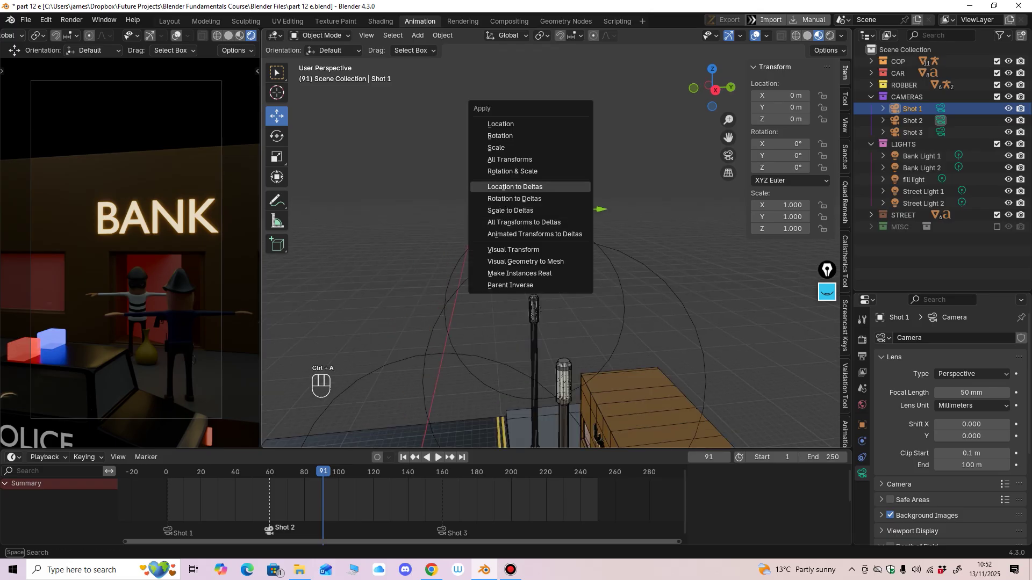
click(509, 159)
click(610, 247)
ctrl+middle_drag(611, 226, 610, 142)
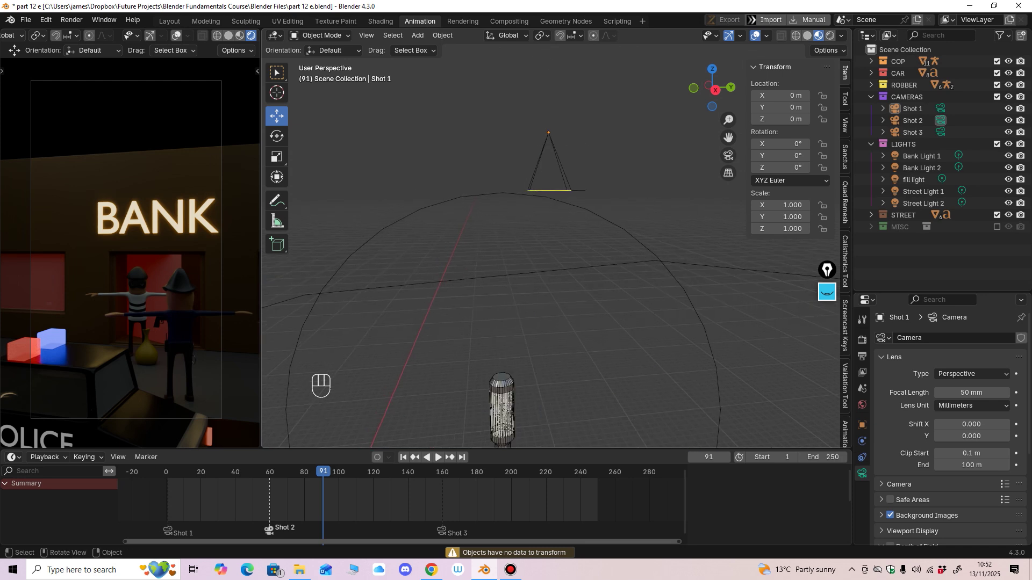
key(ctrl+z)
key(ctrl+z)
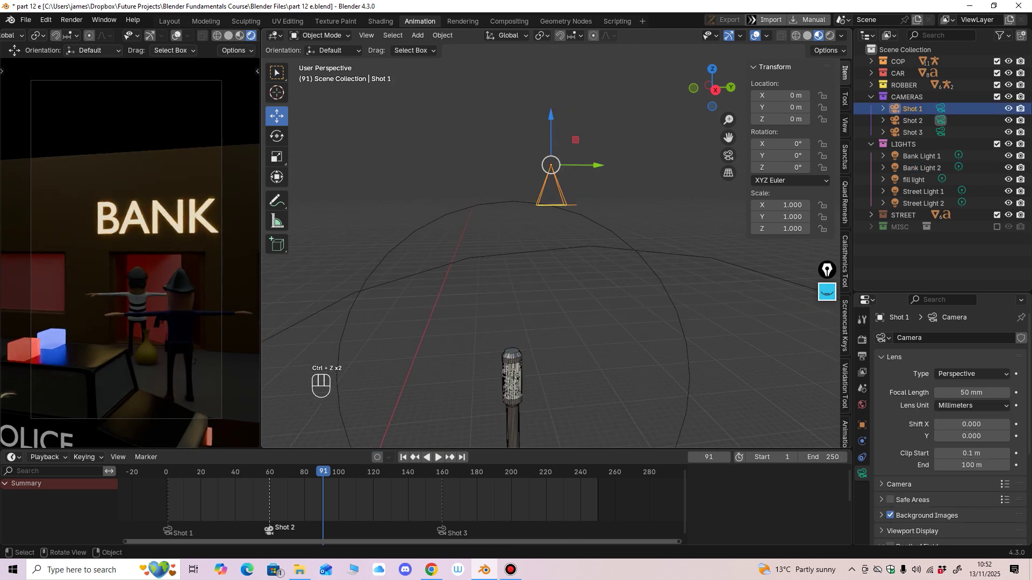
ctrl+middle_drag(551, 226, 626, 287)
ctrl+middle_drag(559, 447, 557, 376)
key(ctrl+a)
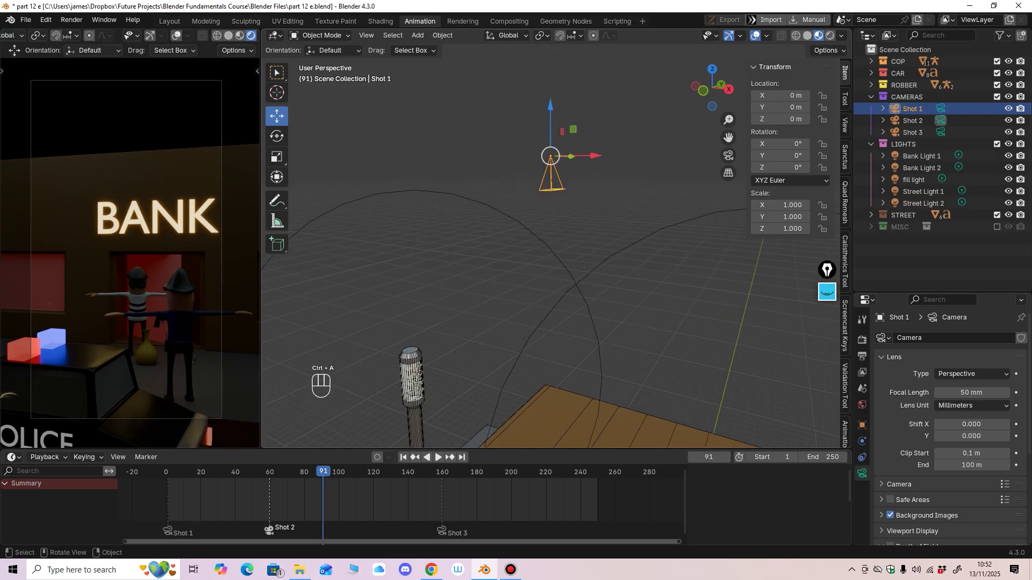
Step: Exclude the CAR collection from the scene to clear the view of the bank front and characters
middle_drag(557, 323, 534, 231)
middle_drag(535, 231, 596, 161)
middle_drag(597, 162, 782, 167)
click(997, 73)
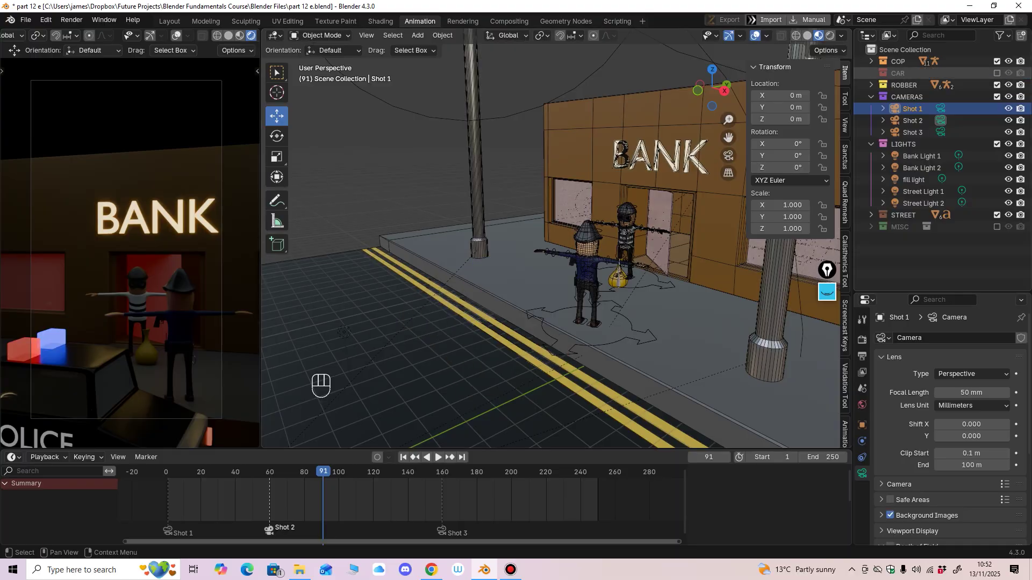
middle_drag(618, 177, 578, 161)
shift+middle_drag(577, 162, 606, 183)
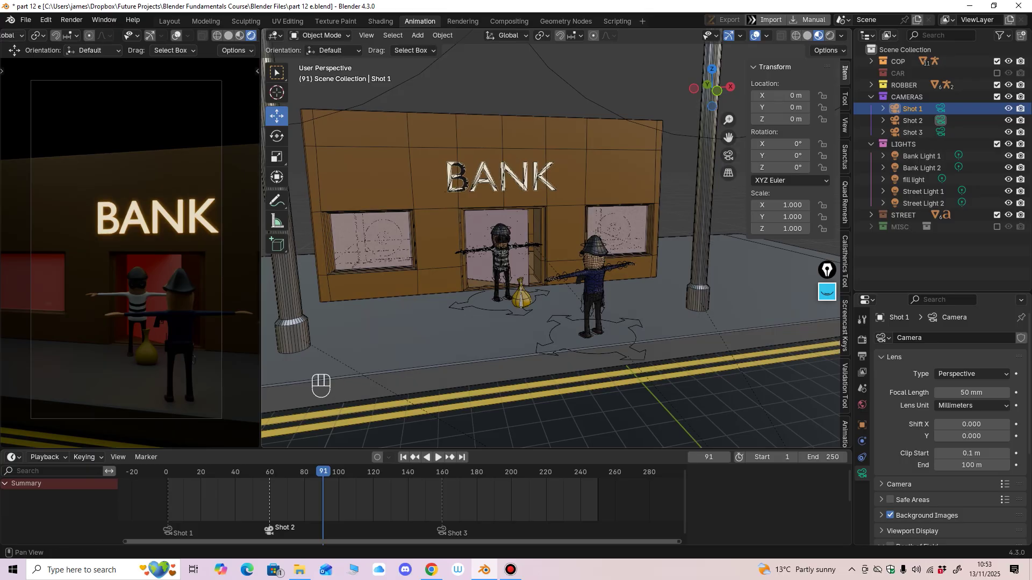
Step: Expand the STREET collection and hide the bank building, the BANK sign and the door
click(871, 215)
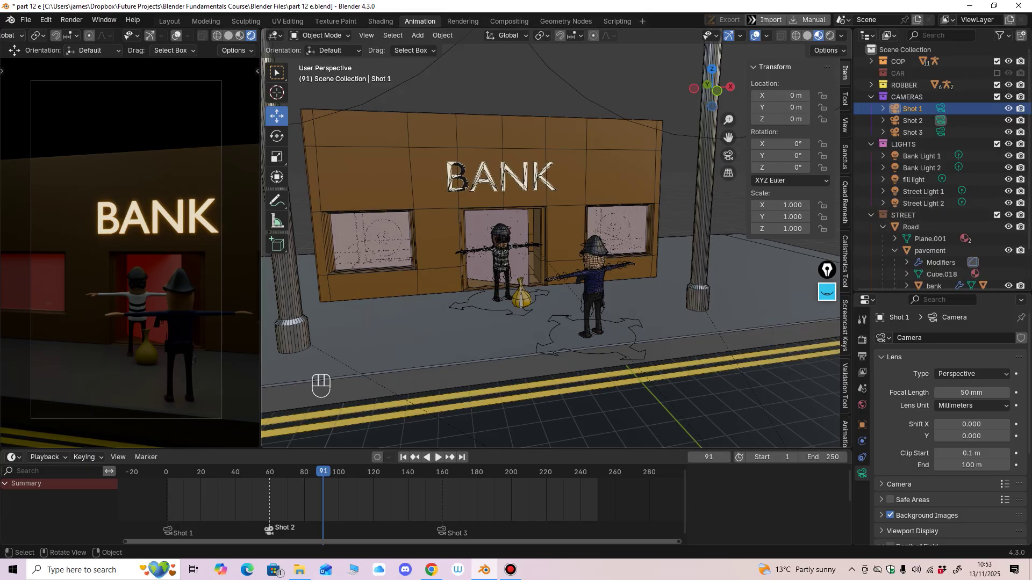
click(602, 166)
key(h)
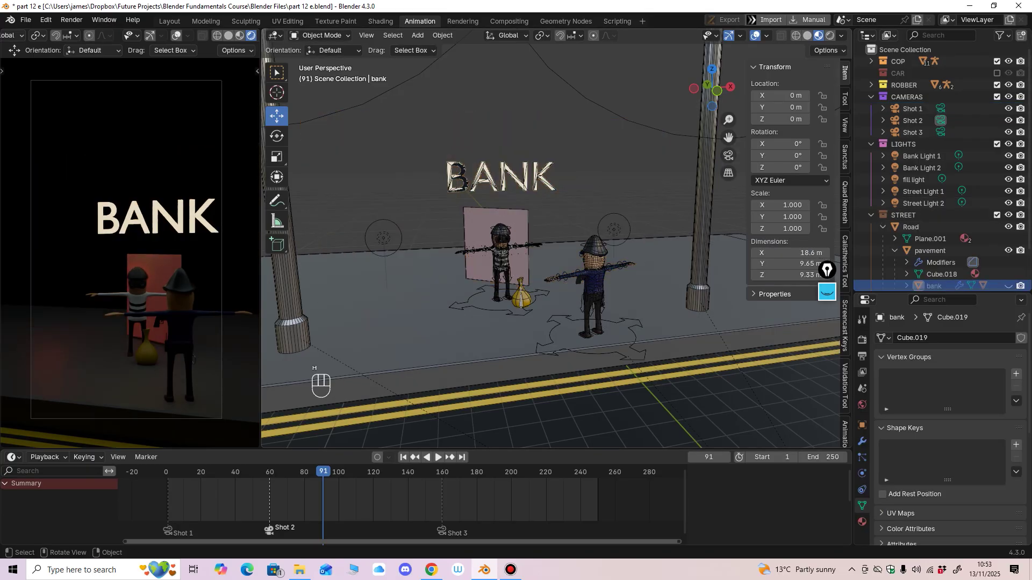
click(525, 178)
key(h)
mouse_move(511, 210)
middle_down()
mouse_move(548, 215)
mouse_move(525, 210)
middle_up()
click(457, 231)
key(h)
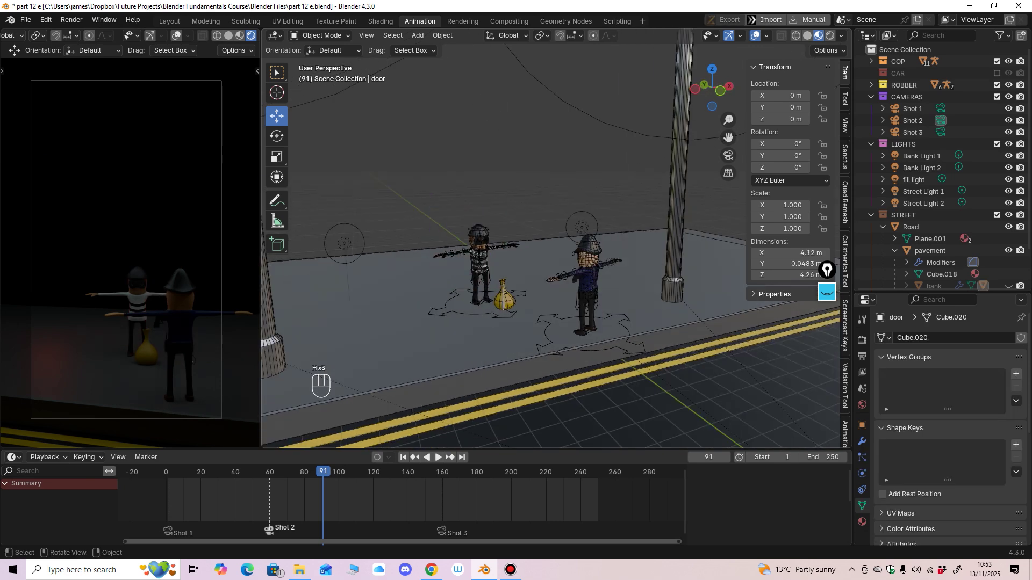
Step: Set the camera view to material preview and the main 3D view to solid shading
middle_drag(473, 231, 449, 226)
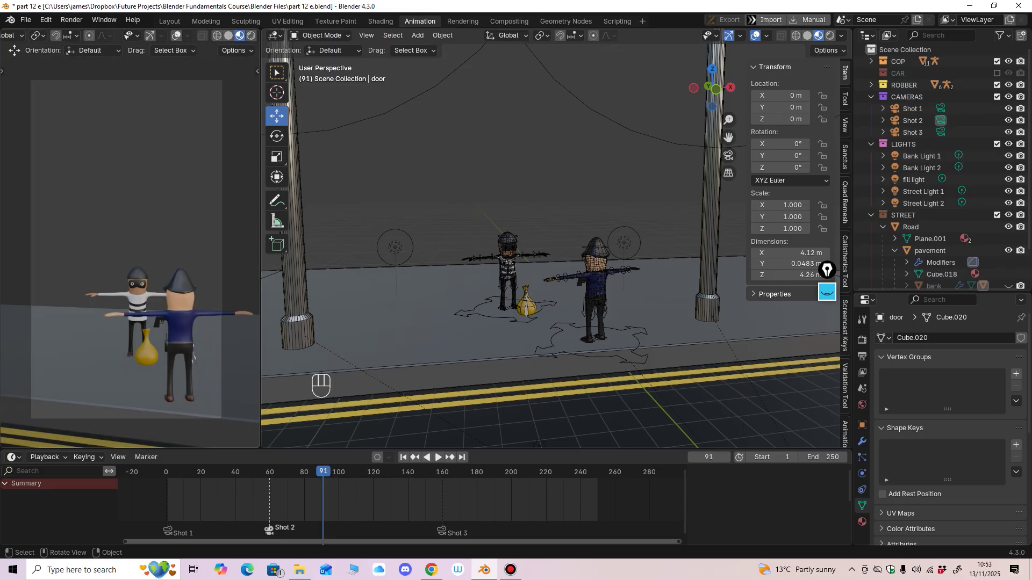
shift+middle_drag(129, 258, 104, 246)
click(808, 35)
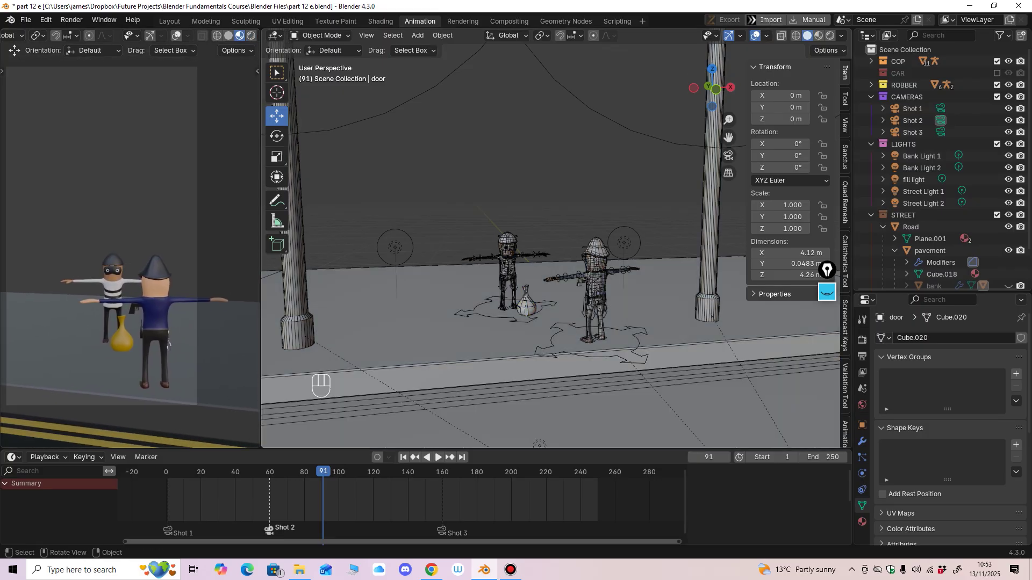
middle_drag(543, 242, 580, 248)
mouse_move(581, 248)
shift+middle_down()
mouse_move(585, 263)
mouse_move(589, 239)
shift+middle_up()
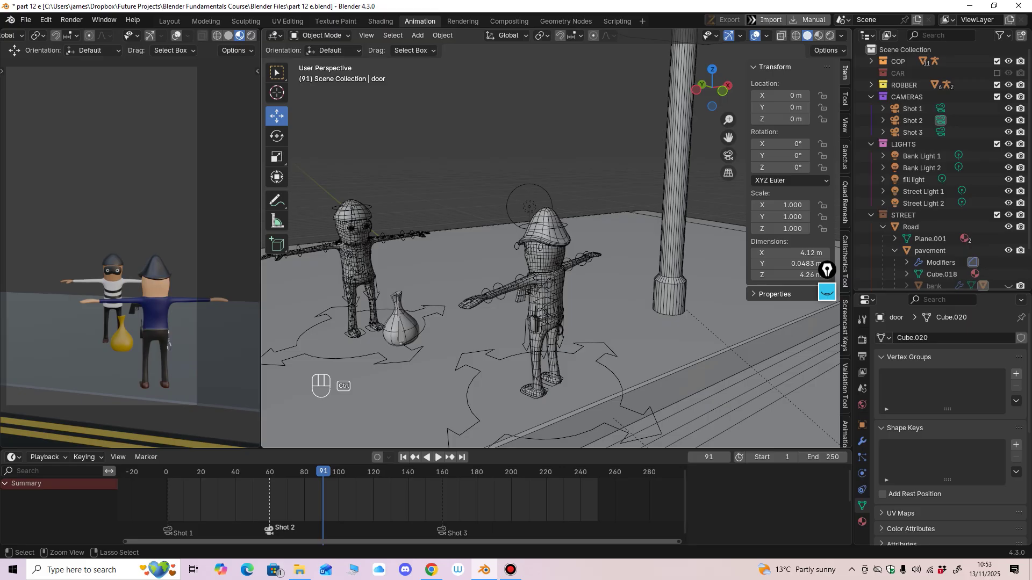
Step: Select the police officer's rig and return the timeline to frame 1
click(607, 346)
middle_drag(606, 345, 634, 339)
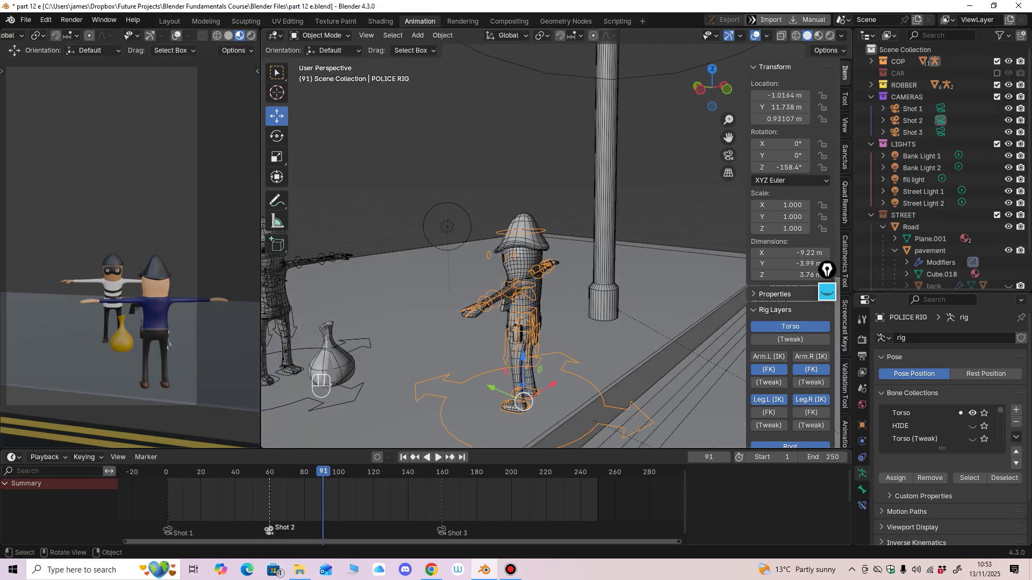
click(403, 457)
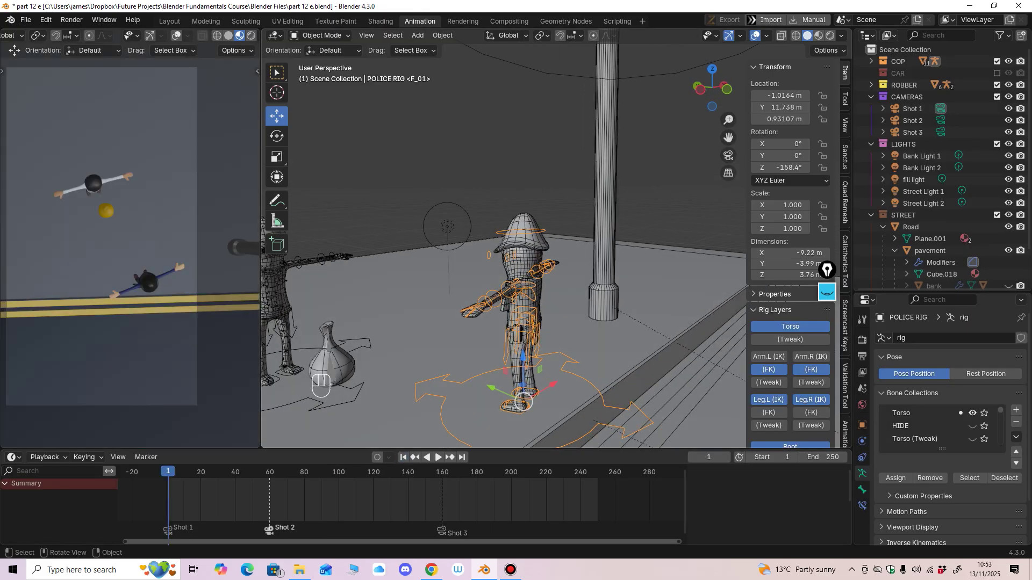
middle_drag(483, 269, 430, 220)
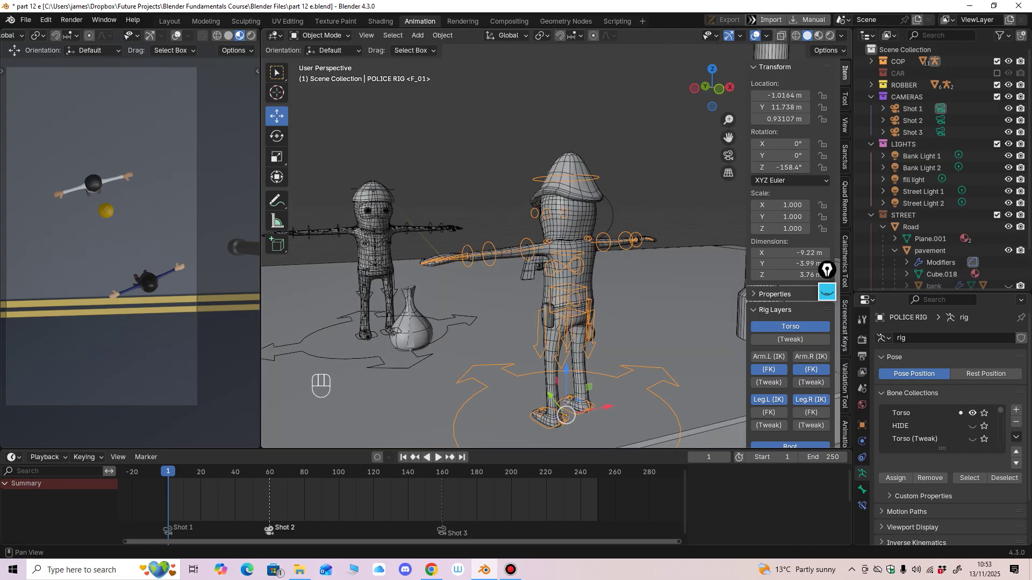
drag(746, 215, 754, 215)
mouse_move(602, 215)
middle_down()
mouse_move(699, 247)
mouse_move(608, 204)
middle_up()
click(645, 162)
click(666, 397)
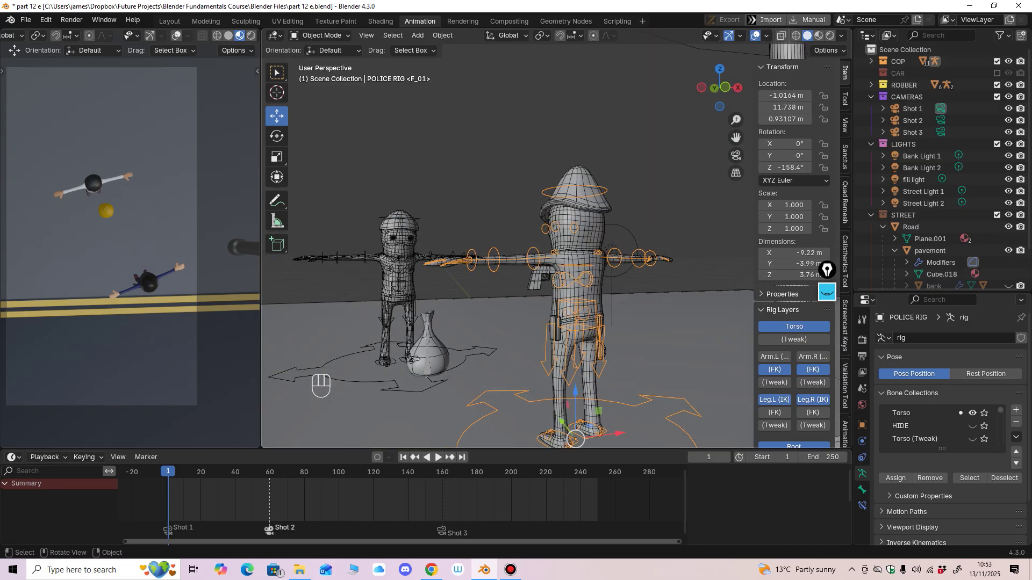
Step: Try applying the police rig's object transforms directly, and undo the operation
middle_drag(587, 270, 586, 333)
key(ctrl+a)
click(540, 270)
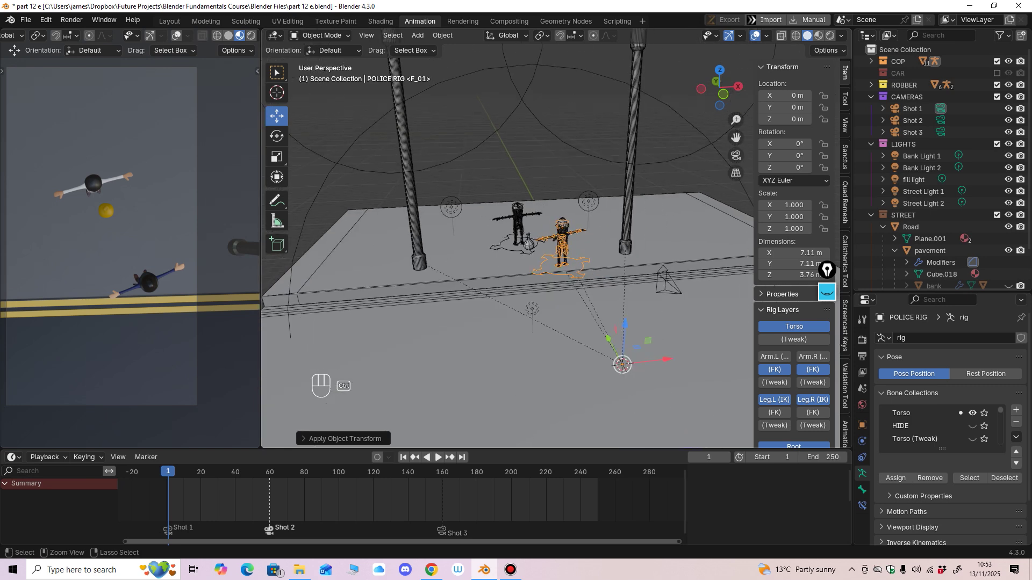
key(ctrl+z)
Step: Apply all transforms to deltas on the police rig
key(ctrl+a)
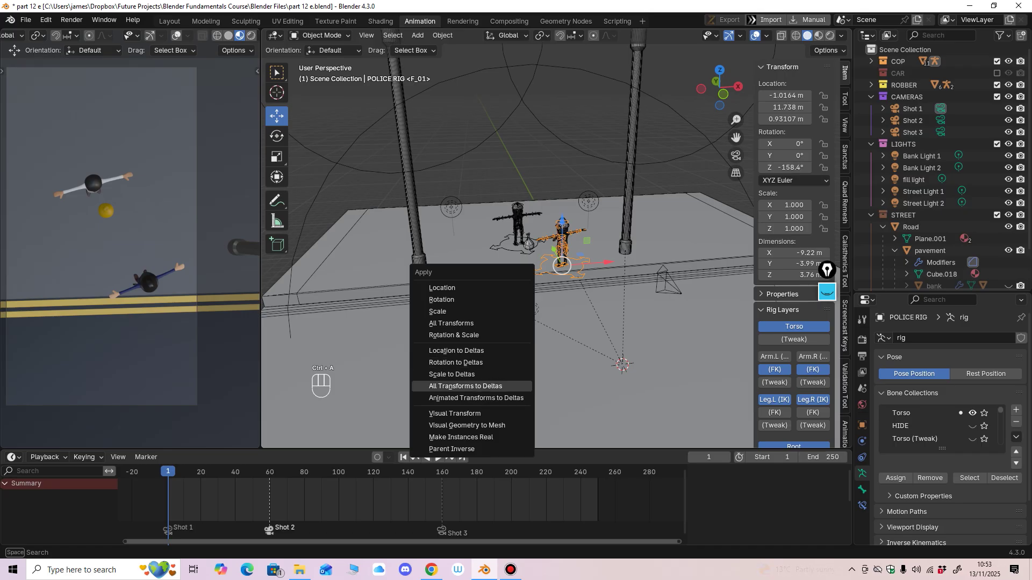
click(466, 387)
middle_drag(466, 386, 473, 329)
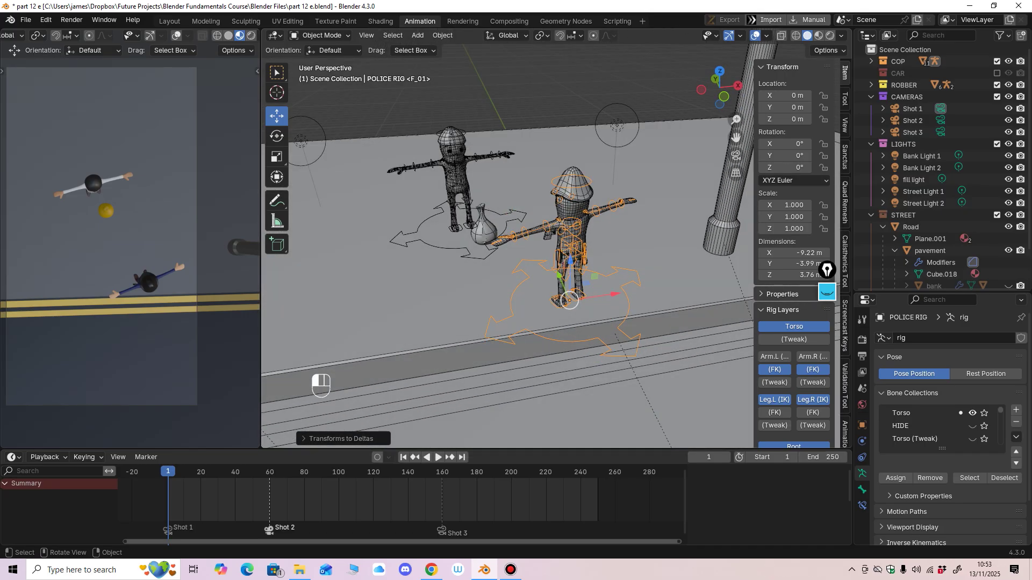
Step: Select the robber's rig and apply all its transforms to deltas
click(454, 193)
middle_drag(454, 194, 425, 207)
key(ctrl+a)
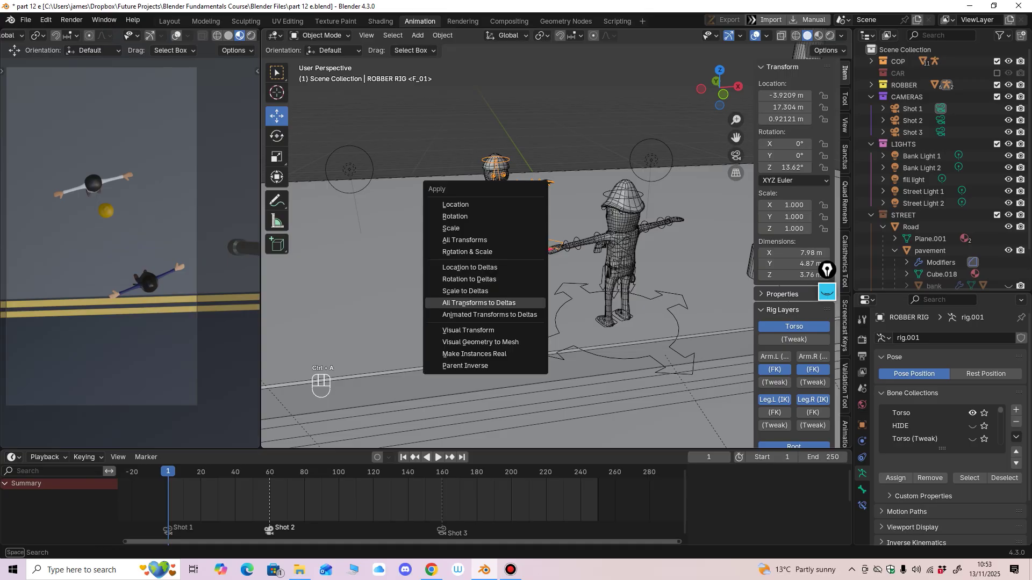
click(478, 303)
middle_drag(478, 303, 538, 298)
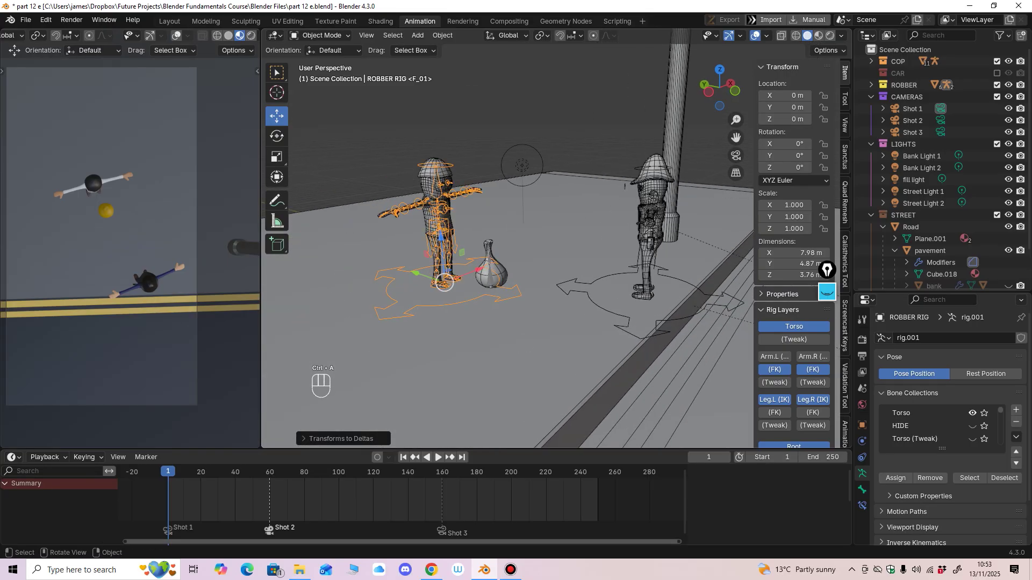
Step: Select the police rig, try moving it freely across the pavement, and undo the move
click(634, 269)
middle_drag(634, 269, 511, 266)
middle_drag(446, 252, 693, 245)
middle_drag(584, 301, 573, 310)
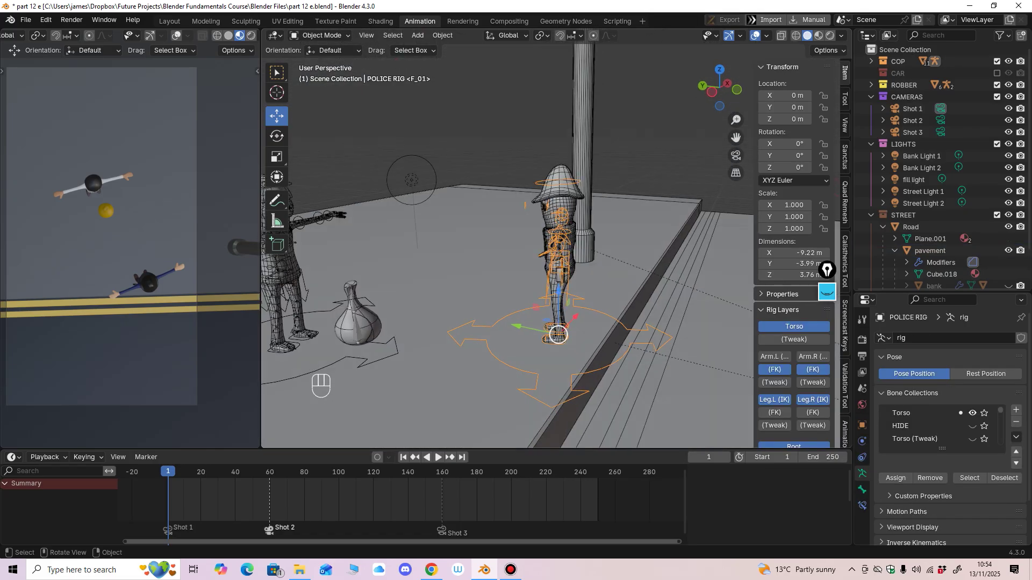
drag(558, 336, 586, 313)
key(ctrl+z)
middle_drag(585, 313, 495, 313)
key(ctrl+z)
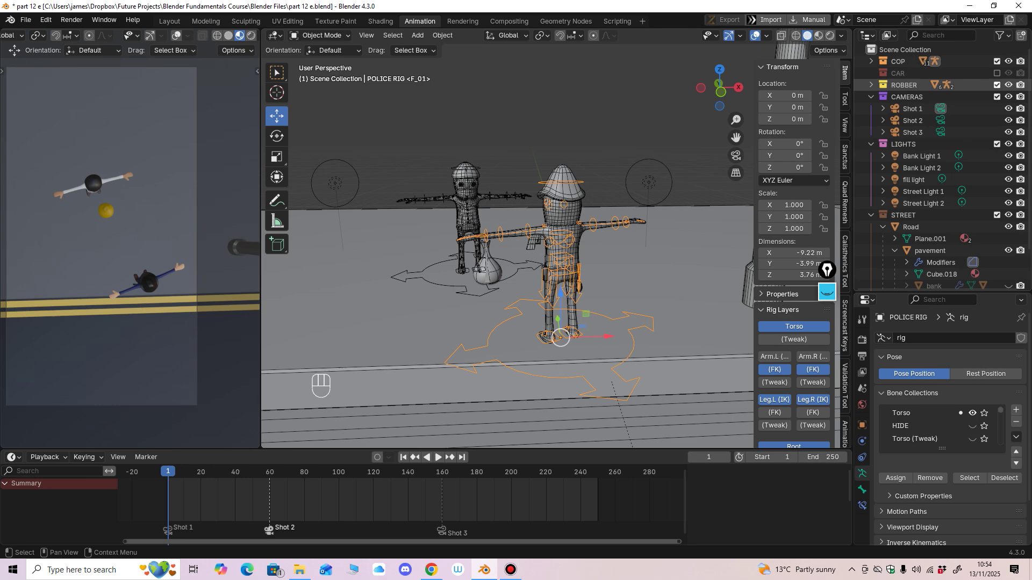
Step: Exclude the ROBBER collection and hide both street lamp posts
click(997, 85)
middle_drag(537, 322, 521, 349)
ctrl+middle_drag(521, 349, 710, 323)
ctrl+middle_drag(710, 323, 706, 425)
click(489, 210)
shift+click(681, 209)
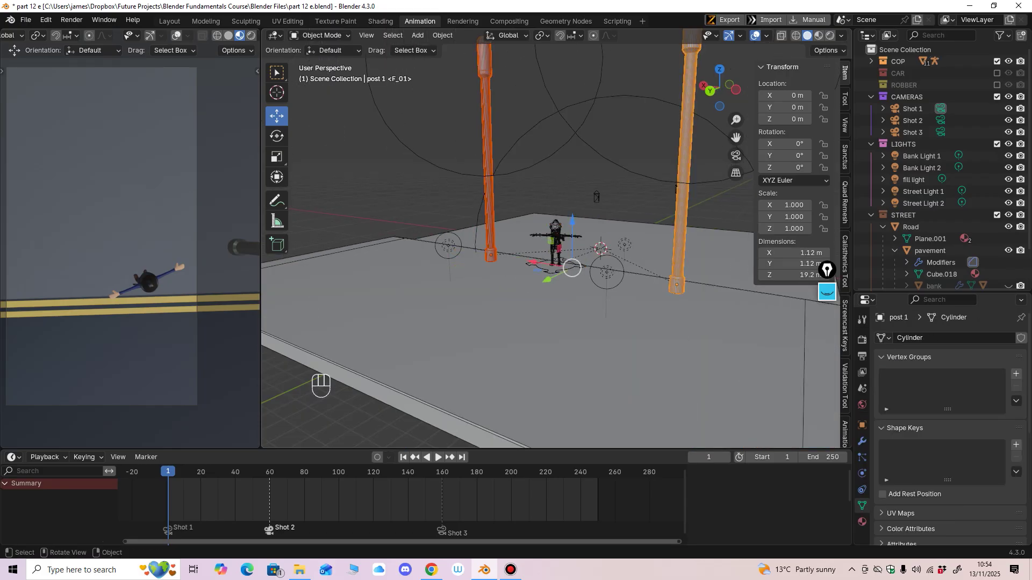
key(h)
Step: Exclude the LIGHTS and CAMERAS collections, leaving the police officer clear to work on from behind
click(997, 144)
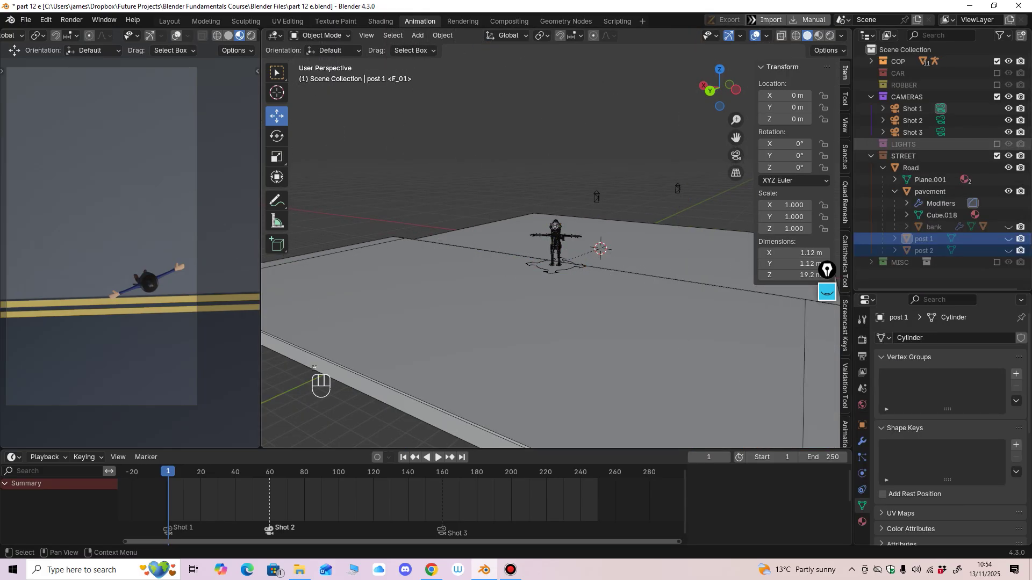
middle_drag(737, 237, 710, 211)
click(997, 96)
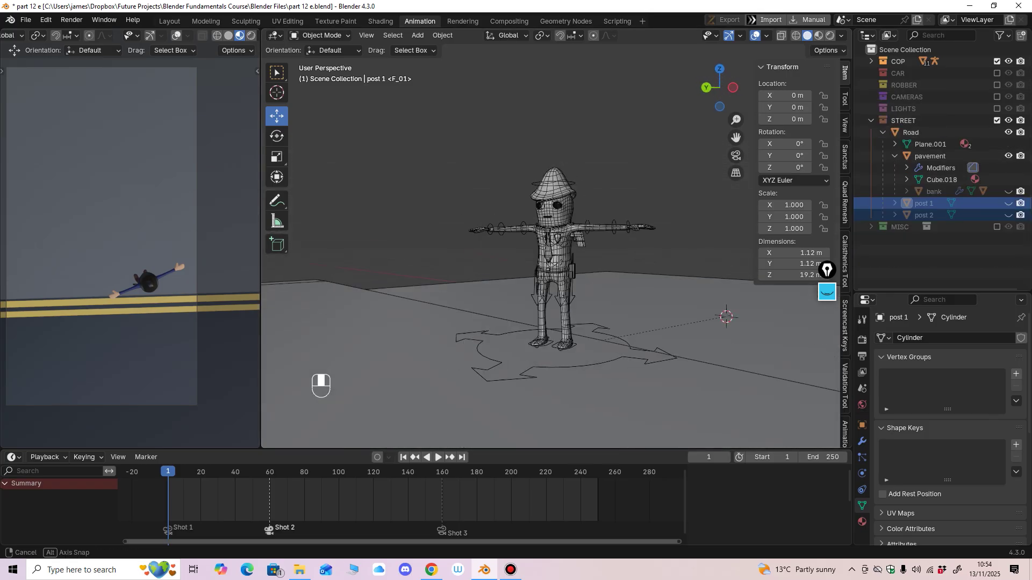
middle_drag(645, 215, 459, 217)
ctrl+middle_drag(460, 216, 442, 168)
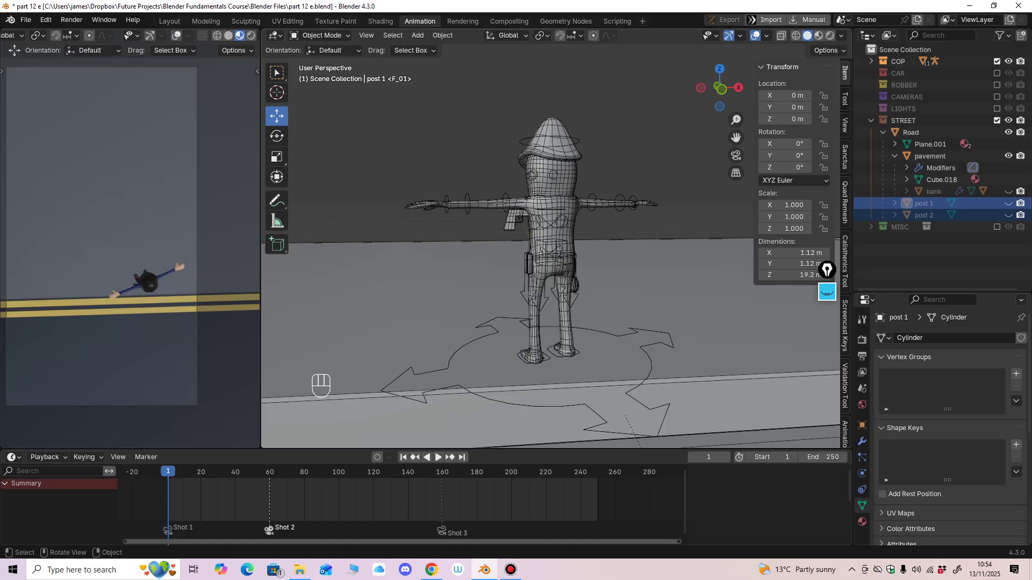
Step: Switch to File Explorer and open the reference video IMG_4212.MOV with VLC media player
click(300, 569)
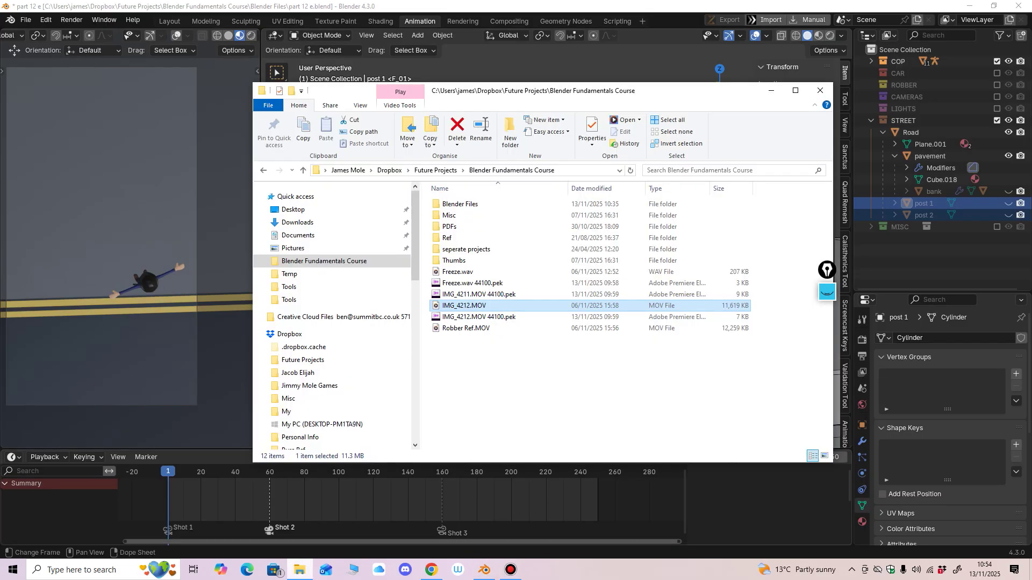
right_click(469, 305)
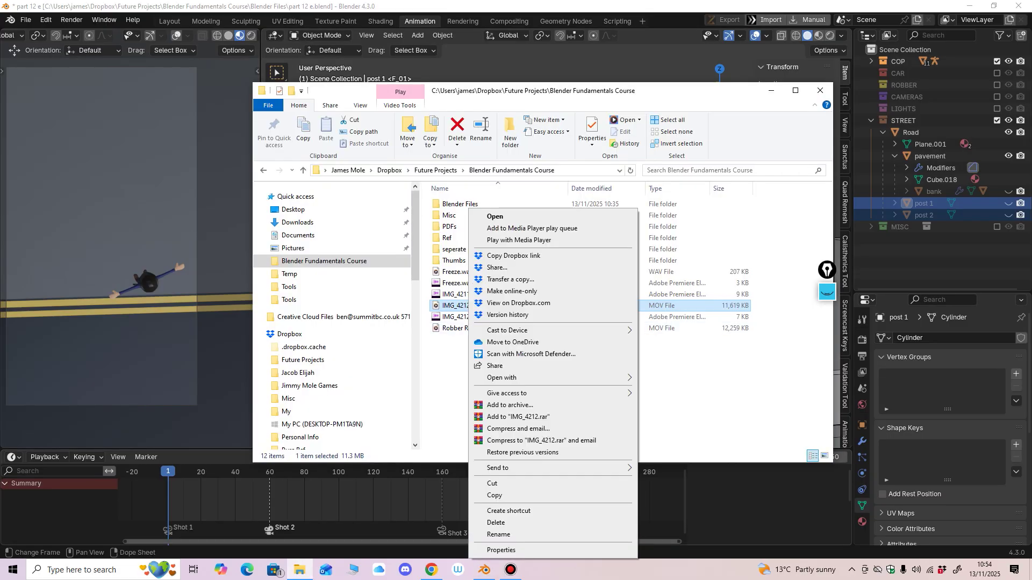
mouse_move(516, 378)
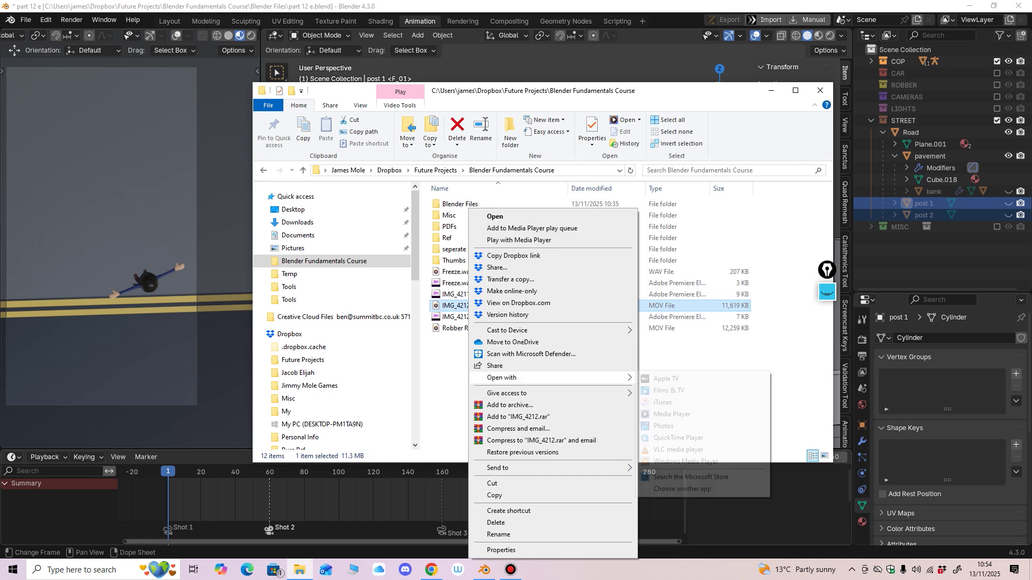
click(679, 450)
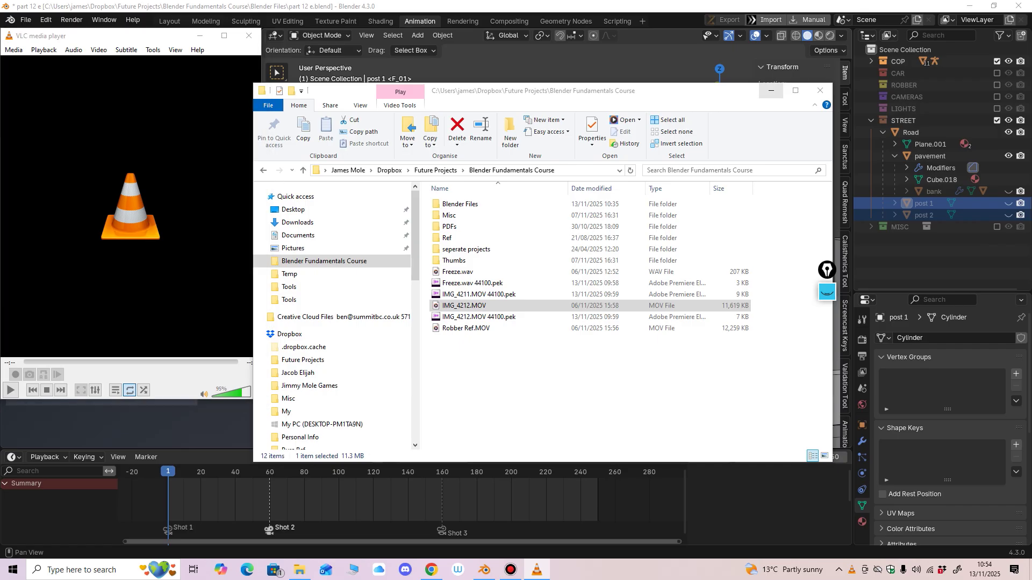
Step: Minimise File Explorer and play the reference clip IMG_4212.MOV, replaying it to study the actor's movement
click(771, 90)
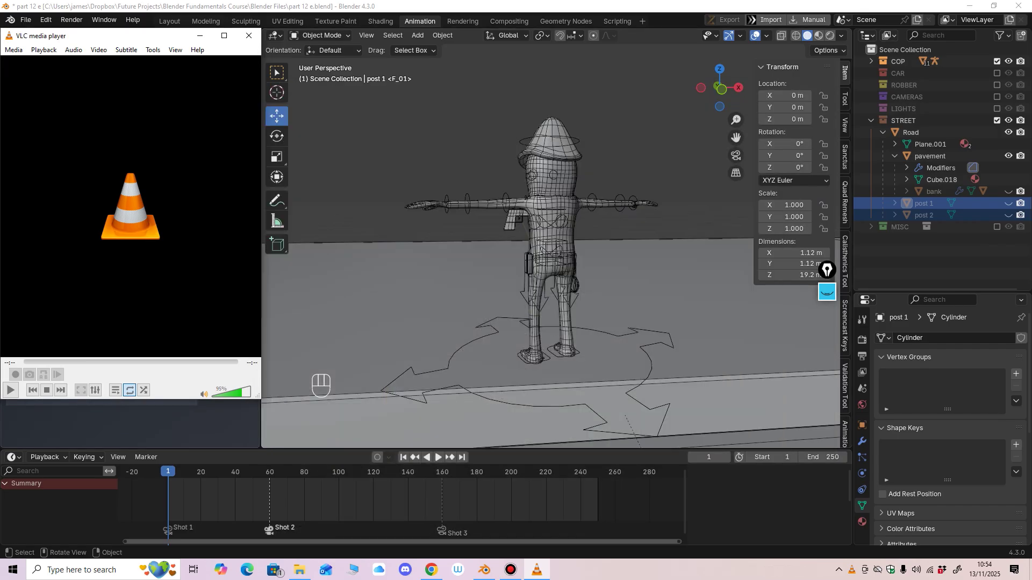
click(11, 390)
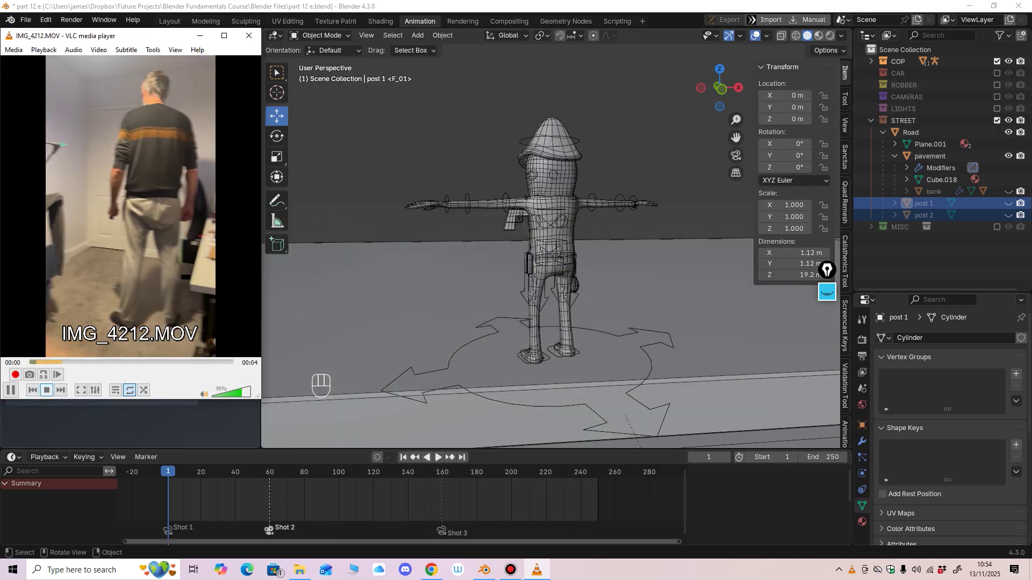
click(47, 391)
click(10, 390)
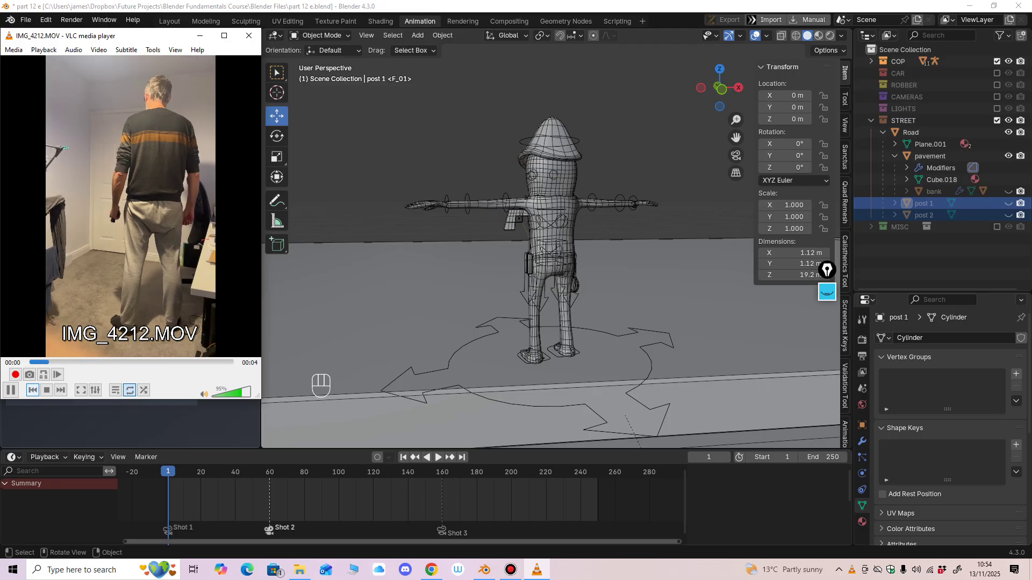
click(11, 390)
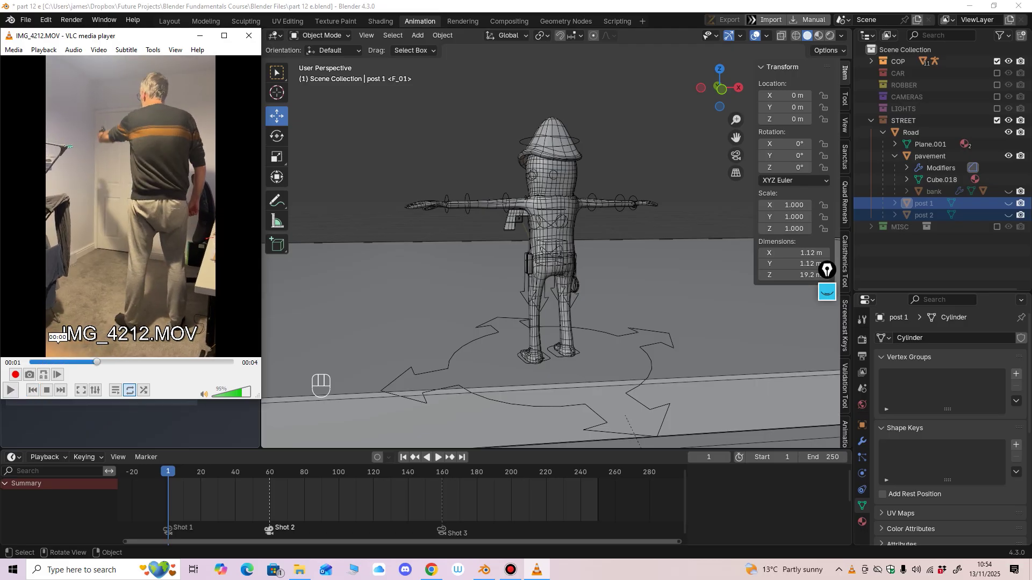
click(50, 362)
click(11, 391)
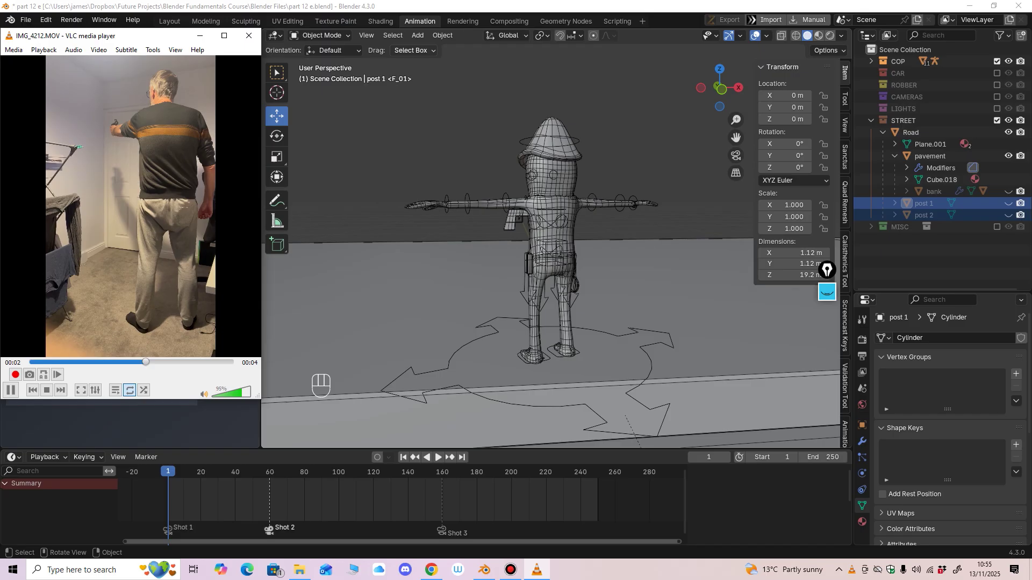
Step: Make the VLC window always stay on top of Blender and stop the video playback
click(175, 50)
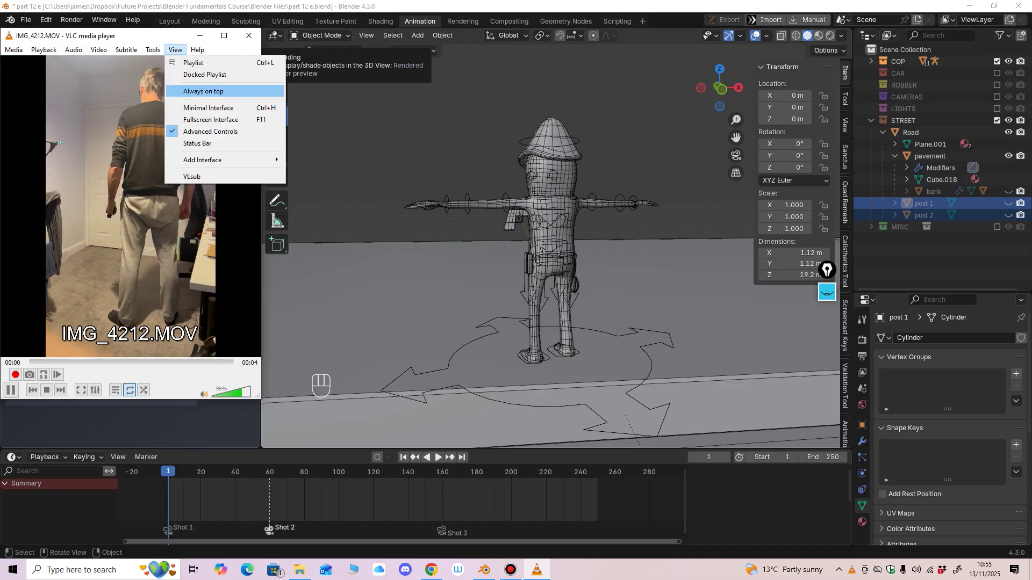
click(203, 91)
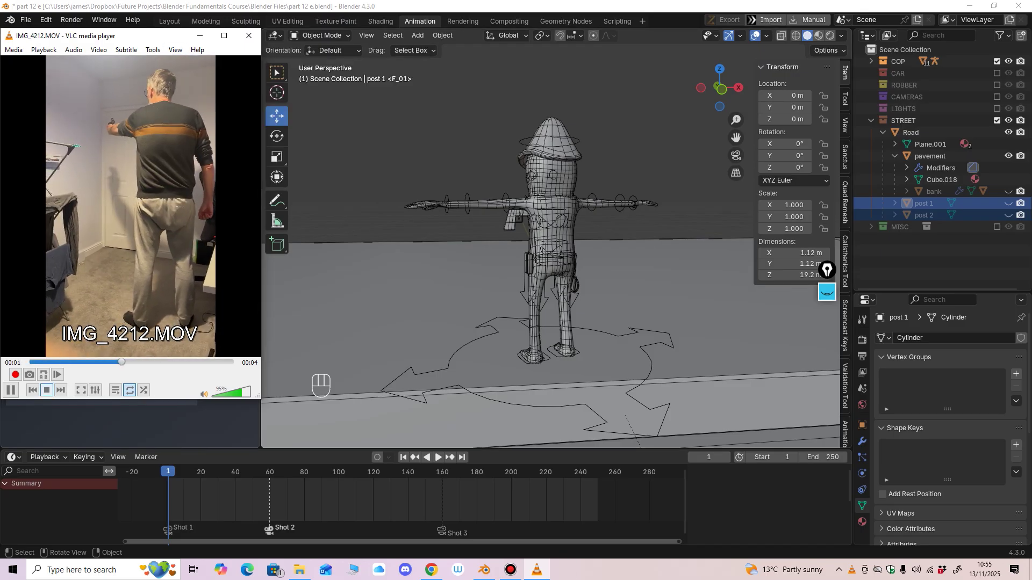
click(47, 390)
click(175, 50)
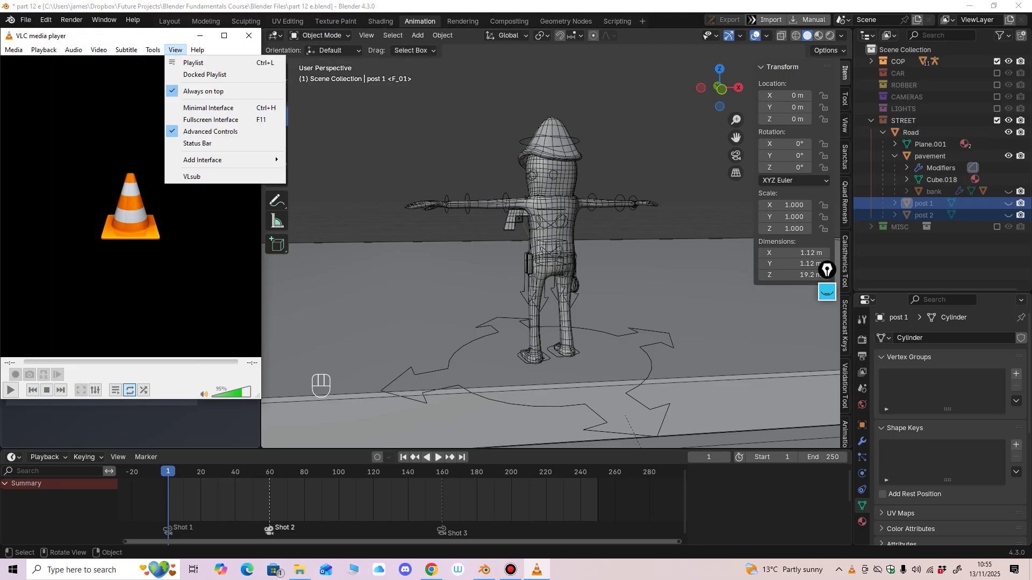
click(467, 36)
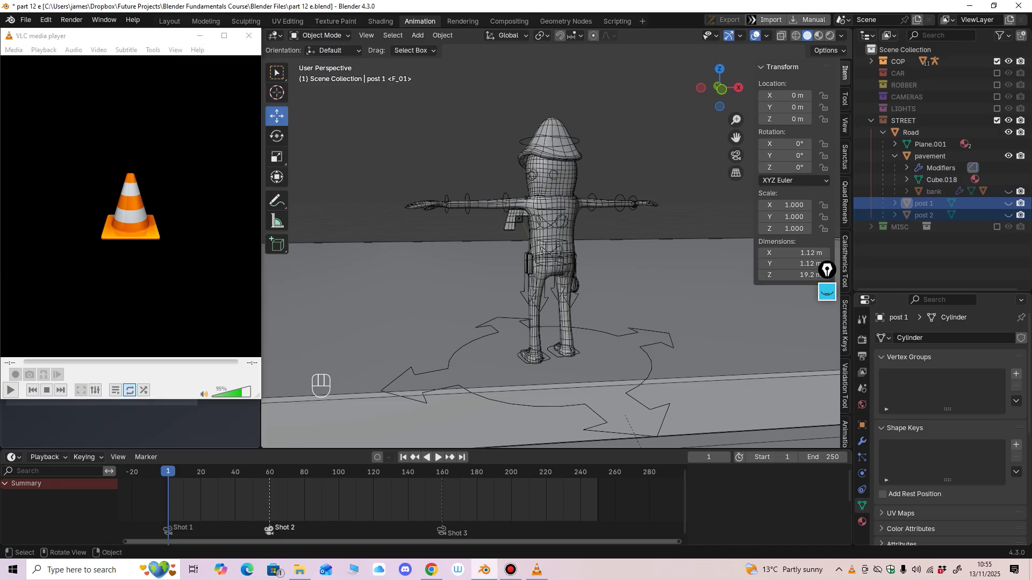
Step: Look through the VLC interface preferences and close them without saving
click(153, 49)
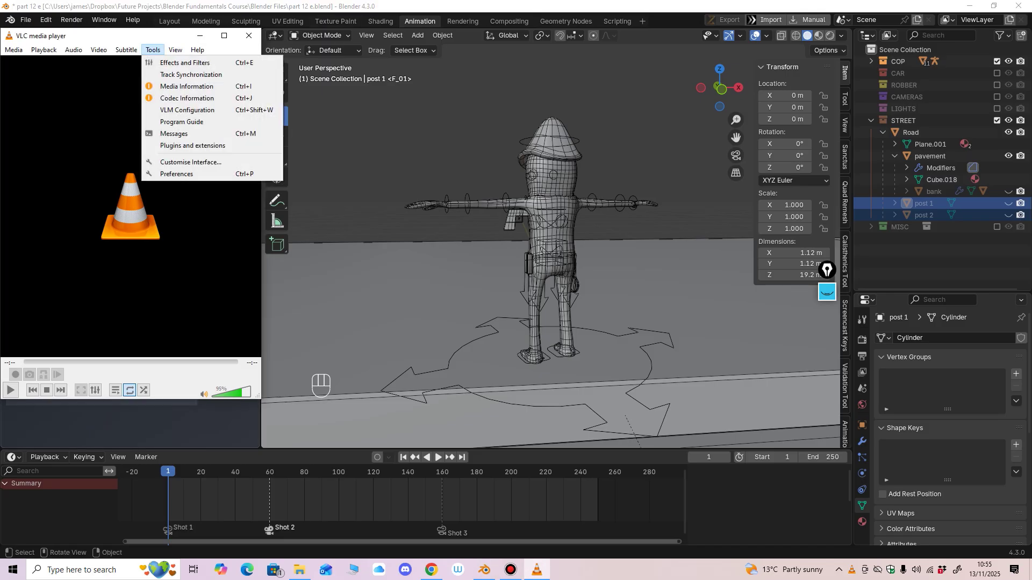
click(178, 173)
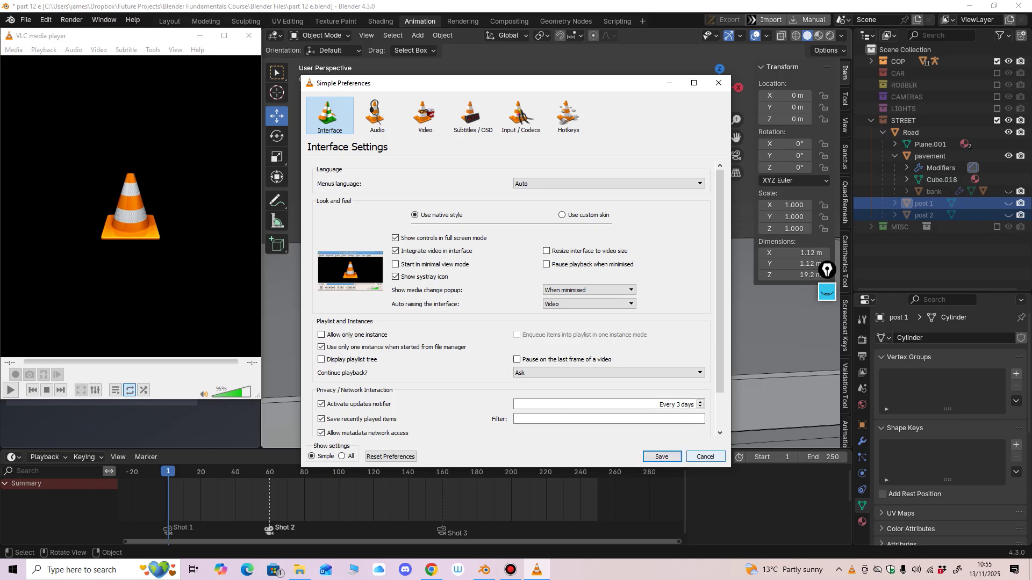
click(705, 457)
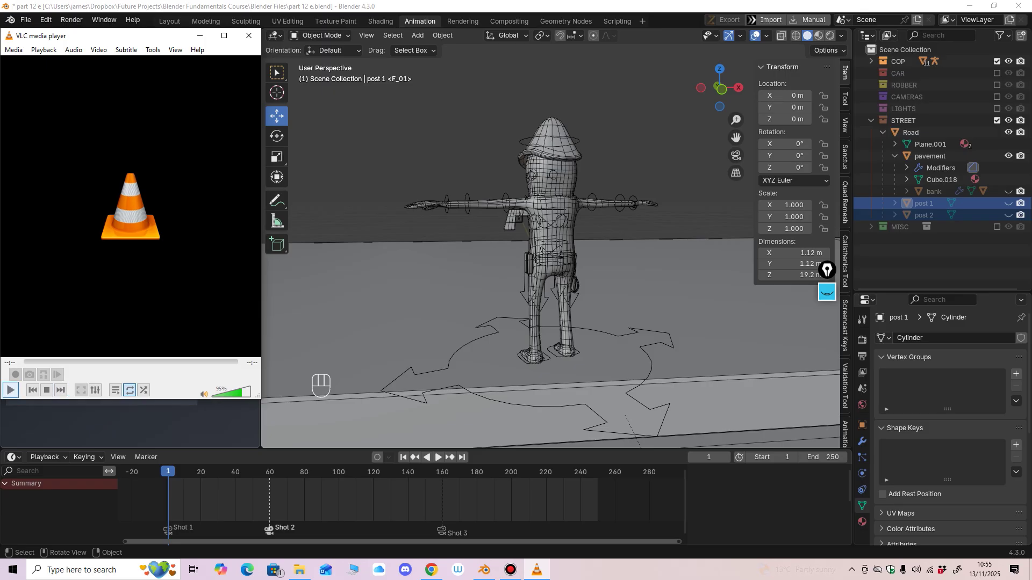
Step: Play the reference clip again and pause it at 00:02 on the arm-pointing pose
click(10, 390)
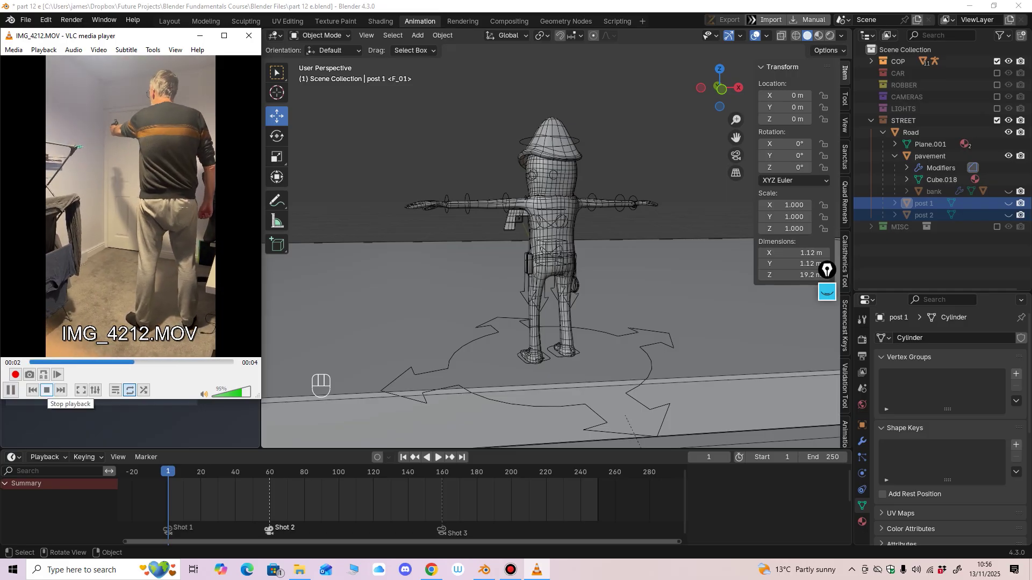
key(space)
click(46, 391)
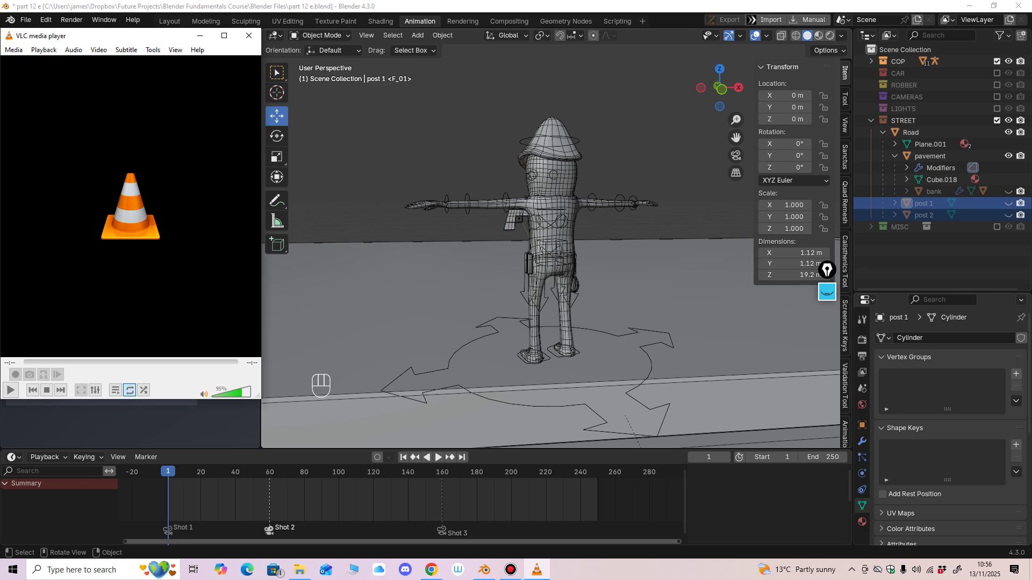
click(11, 390)
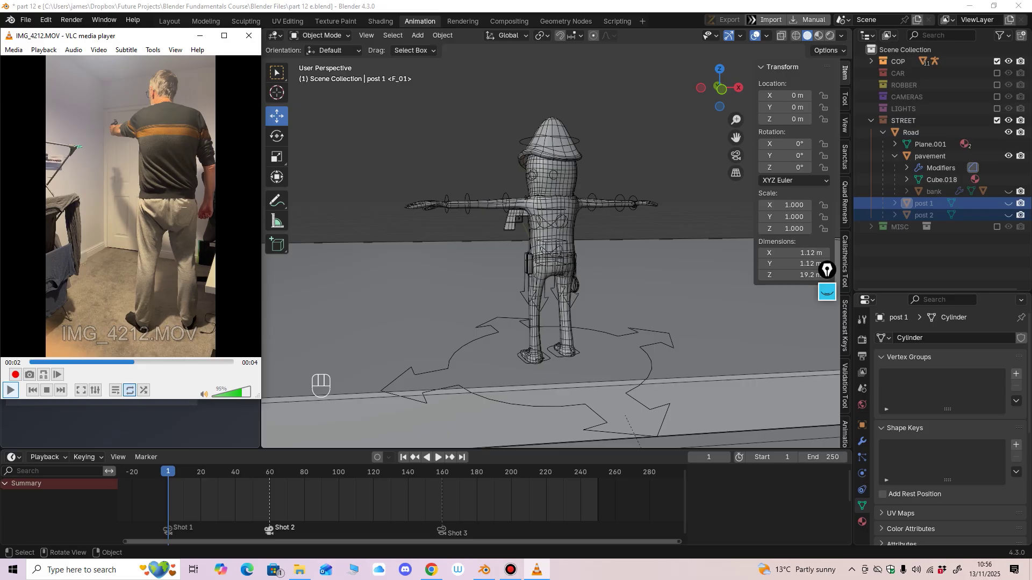
click(10, 390)
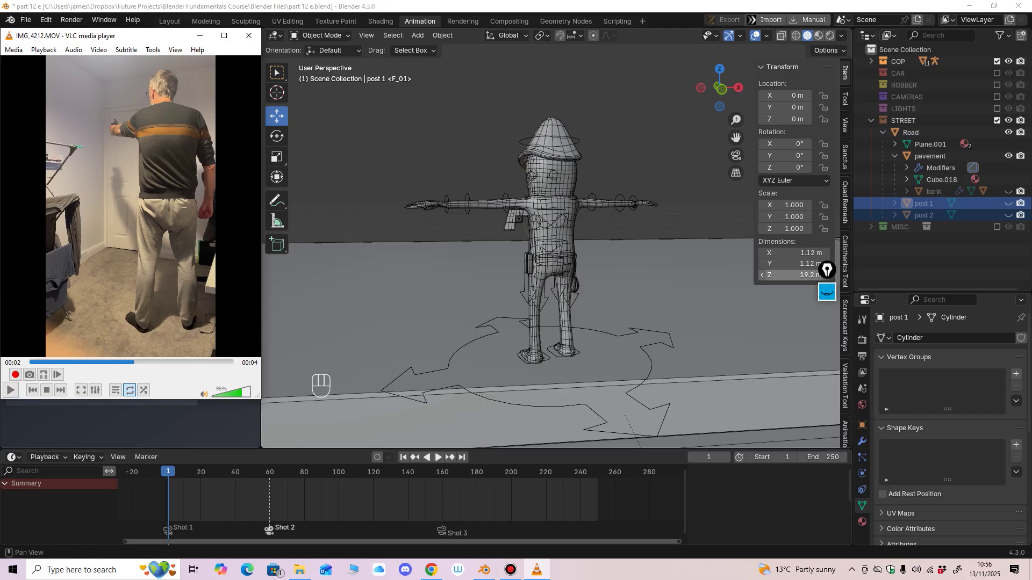
Step: Expand the floating screen-annotation toolbar, move it a little higher, and activate the yellow pen
click(828, 292)
drag(828, 273, 829, 231)
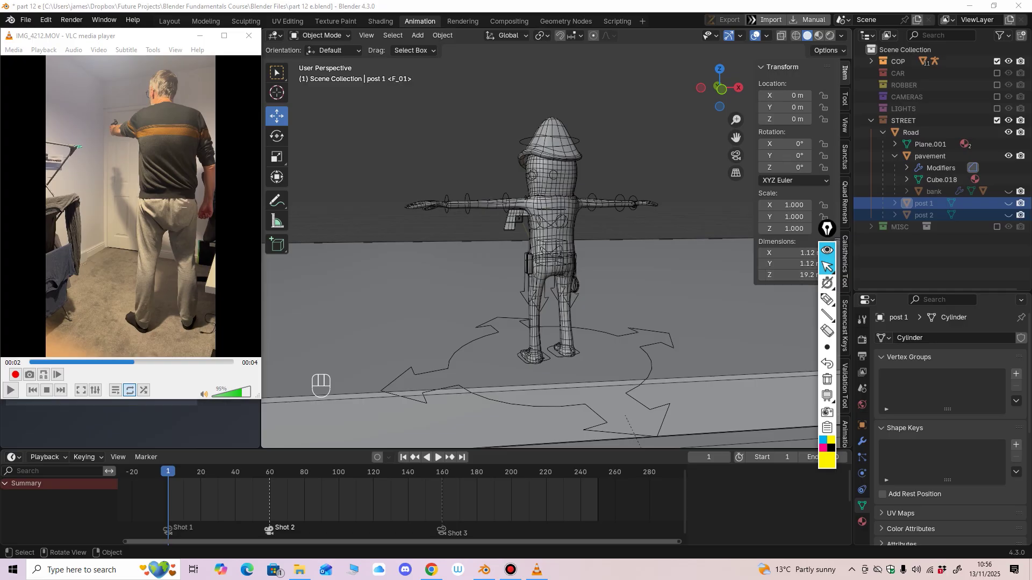
click(827, 299)
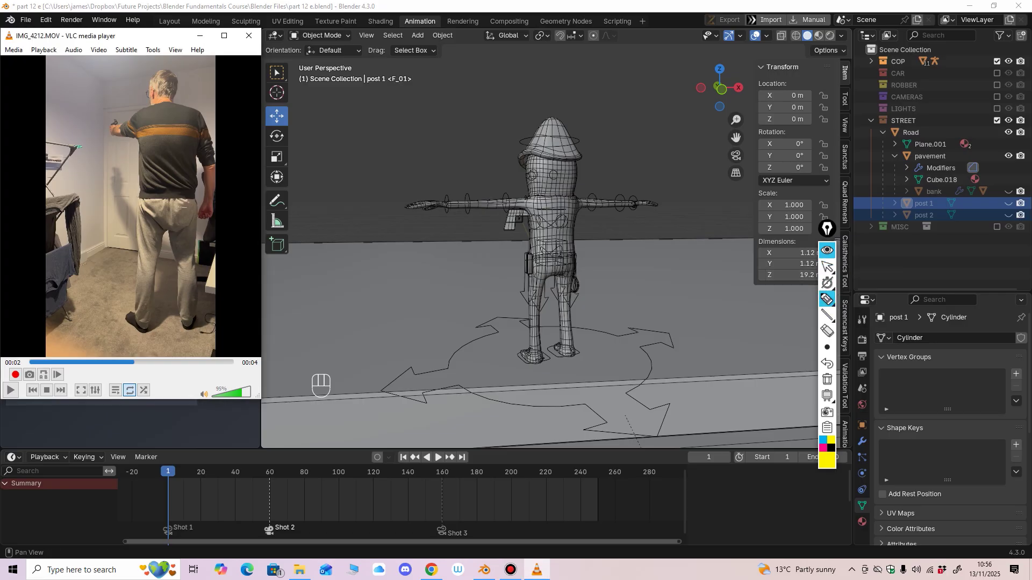
click(827, 300)
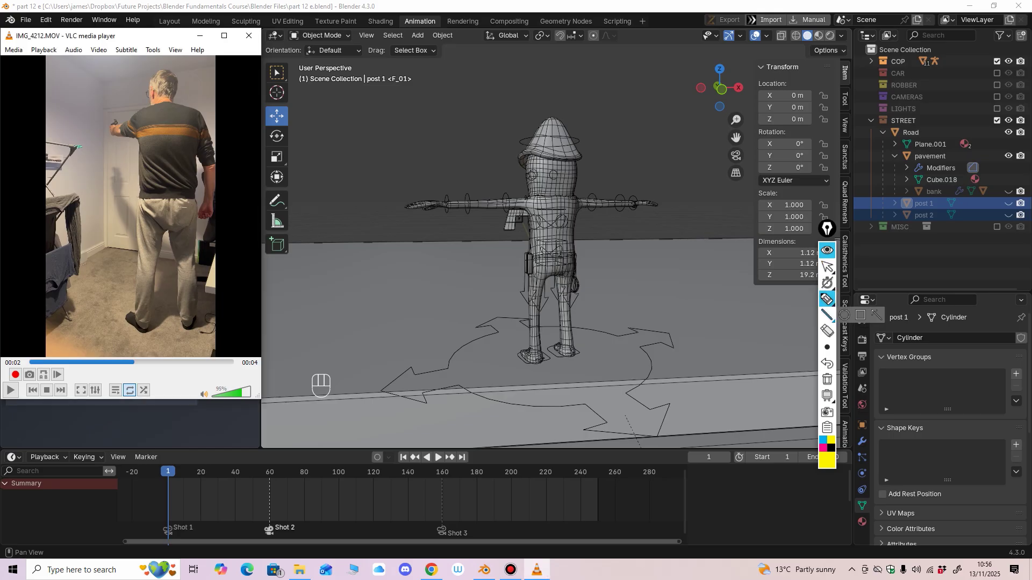
mouse_move(828, 300)
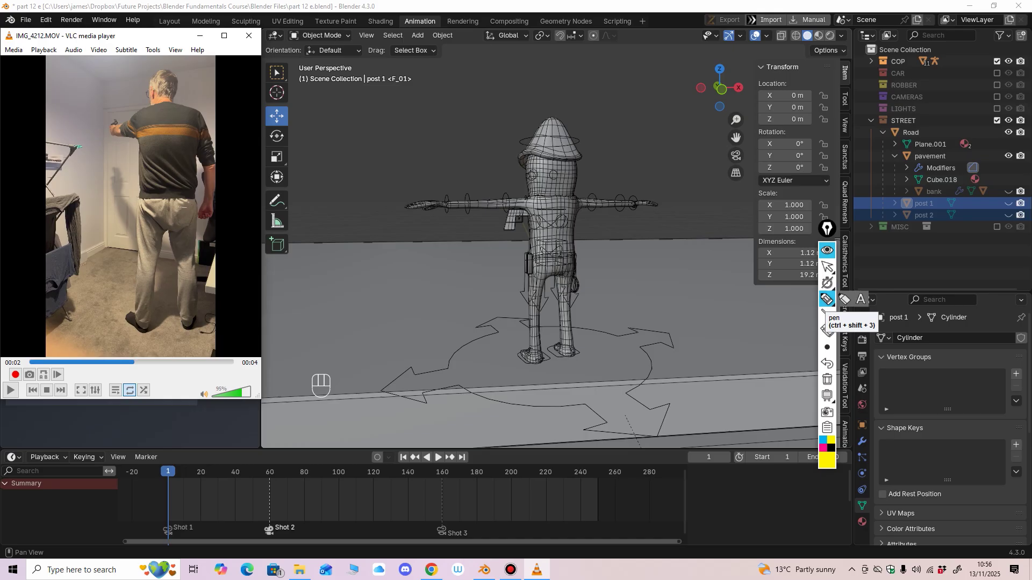
Step: Turn off the always-on-top setting of the VLC window
click(153, 50)
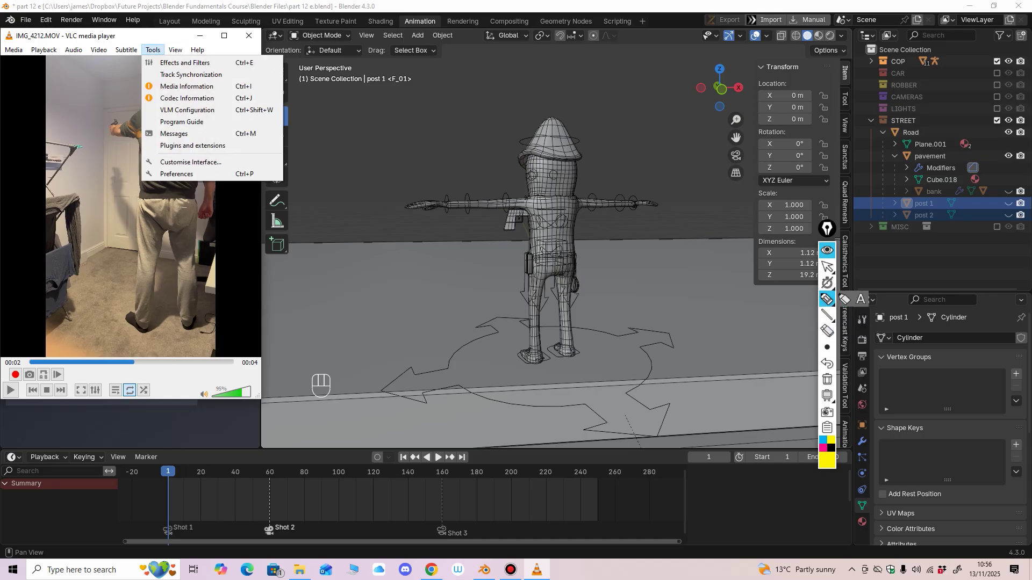
mouse_move(175, 50)
click(202, 92)
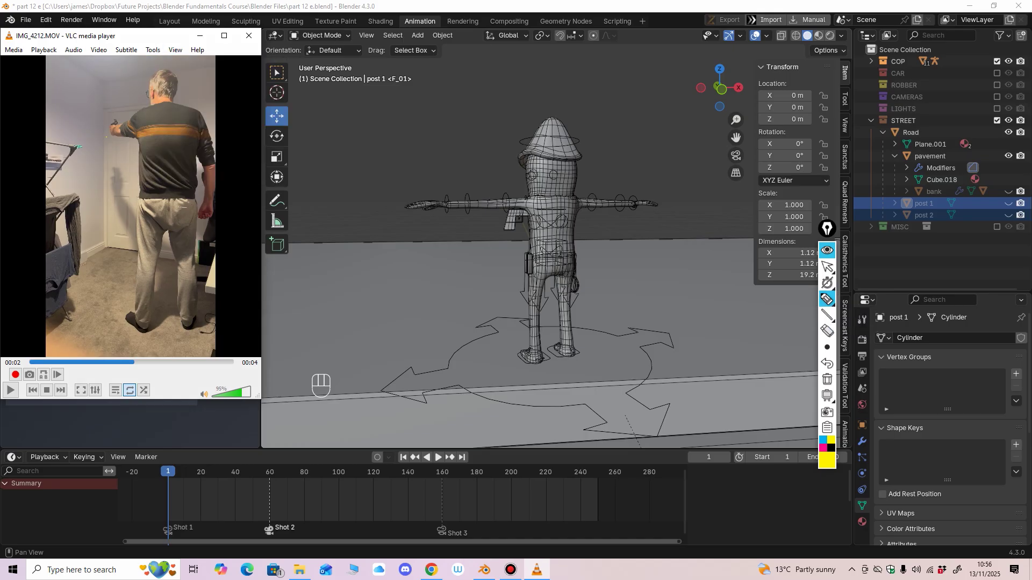
Step: Try a curved and a straight yellow line down the actor's body, undoing each stroke
drag(155, 77, 168, 284)
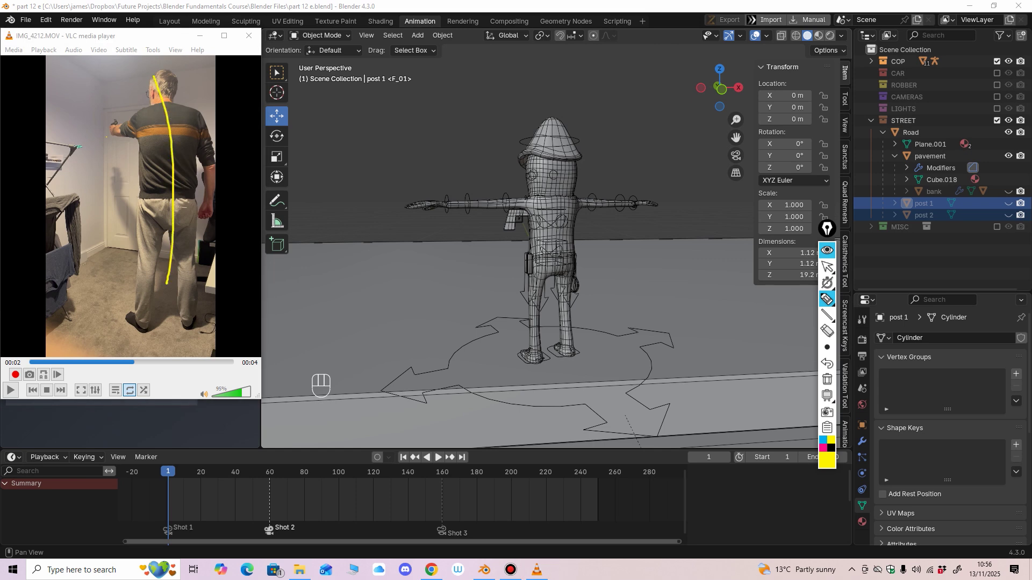
key(ctrl+z)
drag(162, 77, 163, 290)
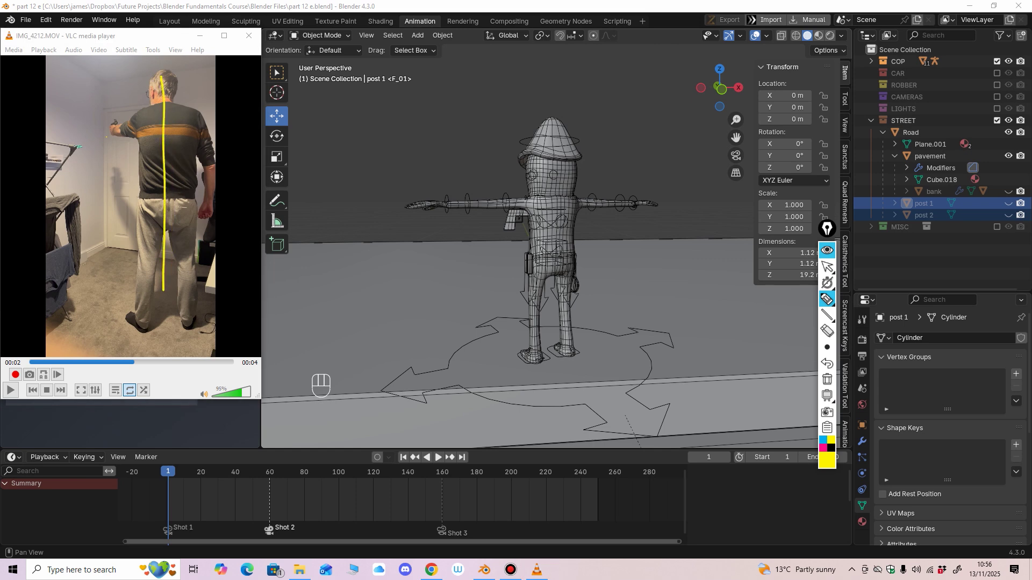
key(ctrl+z)
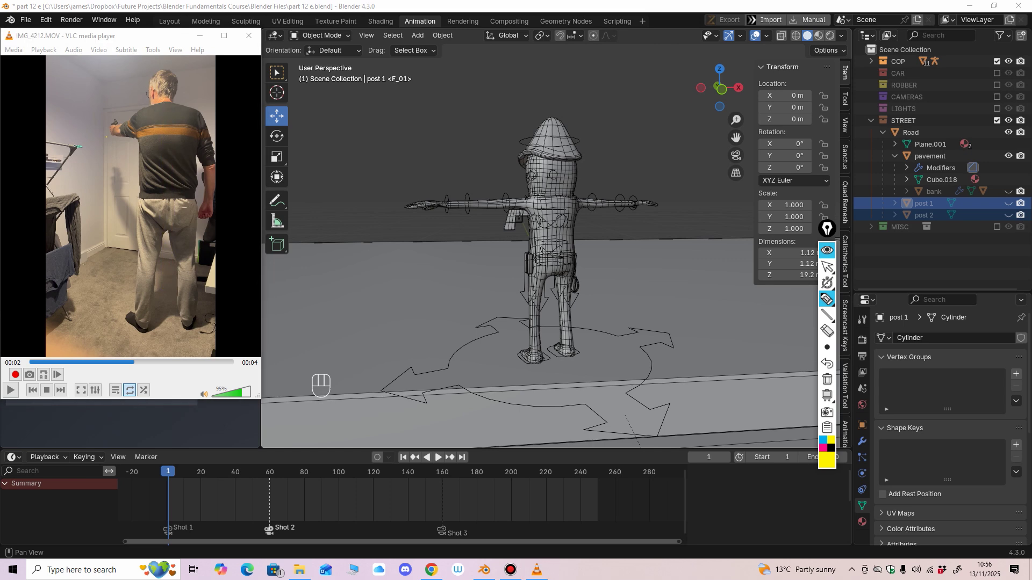
Step: Draw the shoulder line, a curved line of action from above the head to the foot, and the hip line over the actor
mouse_move(133, 114)
mouse_down()
mouse_move(194, 98)
mouse_move(168, 166)
mouse_up()
key(ctrl+z)
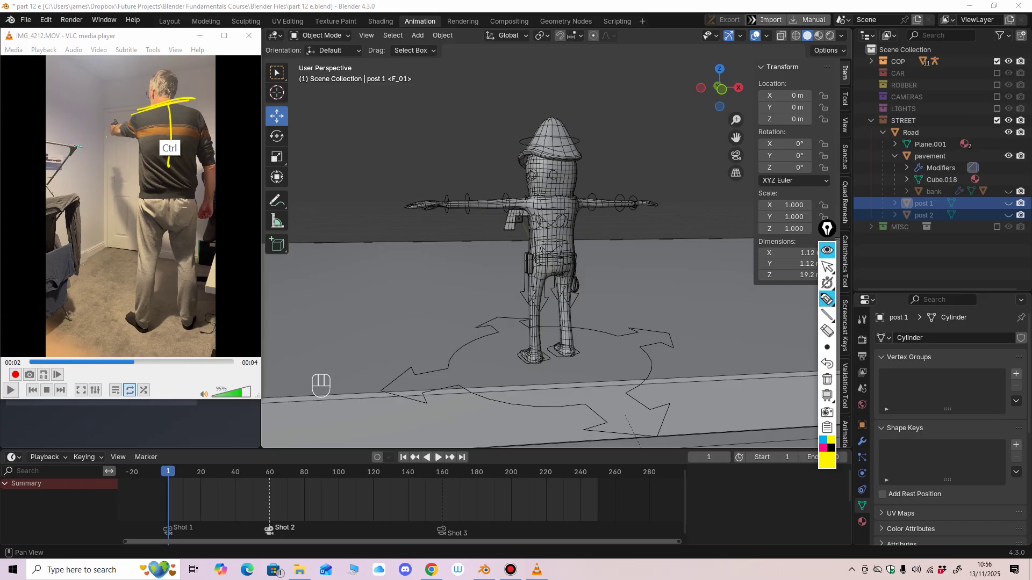
drag(139, 69, 136, 299)
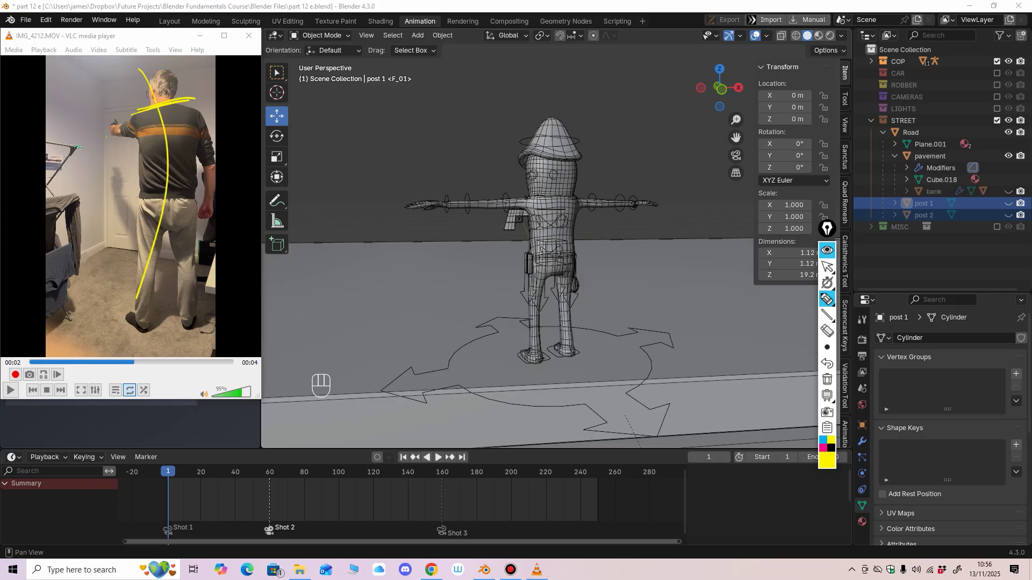
mouse_move(136, 45)
mouse_down()
mouse_move(137, 315)
mouse_move(161, 102)
mouse_move(141, 311)
mouse_up()
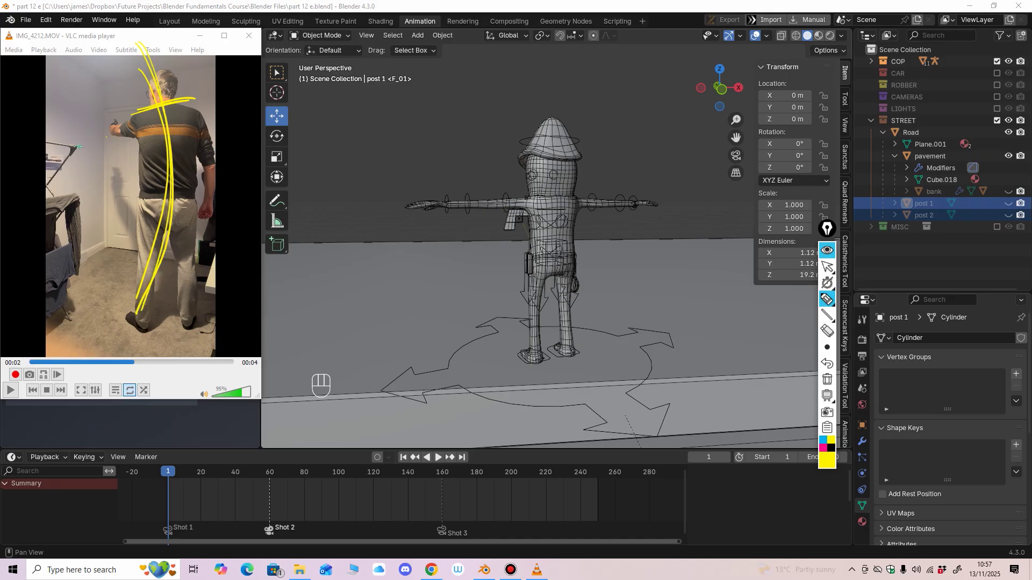
mouse_move(135, 199)
mouse_down()
mouse_move(197, 203)
mouse_move(190, 205)
mouse_up()
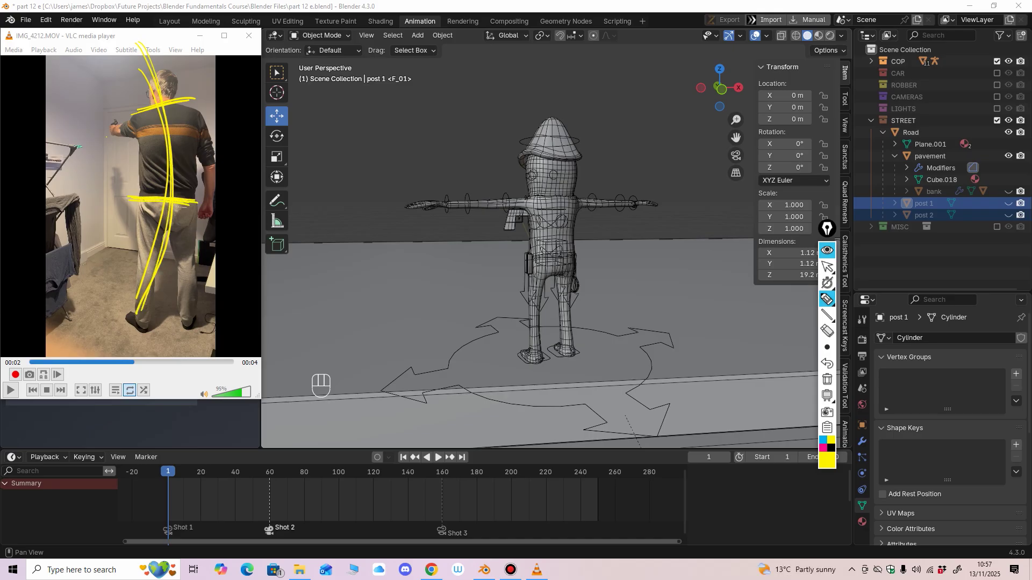
Step: Write the label LOA beside the actor's head and circle the head
mouse_move(176, 64)
mouse_down()
mouse_move(188, 76)
mouse_move(194, 69)
mouse_up()
mouse_move(200, 76)
mouse_down()
mouse_move(206, 62)
mouse_move(213, 77)
mouse_up()
mouse_move(203, 72)
mouse_down()
mouse_move(212, 70)
mouse_move(174, 100)
mouse_move(161, 67)
mouse_up()
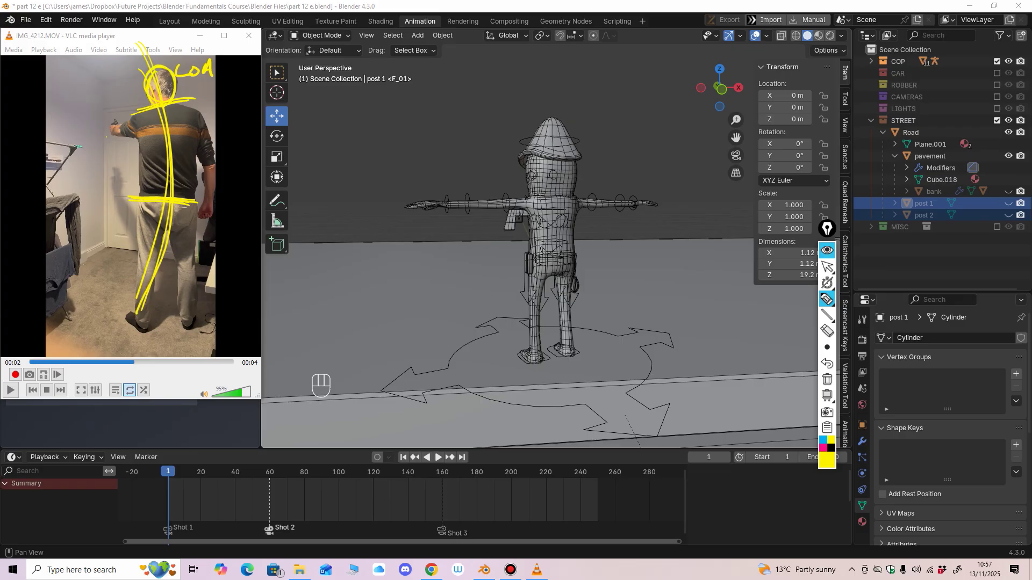
Step: Sketch the raised pointing arm, the side of the torso, and both legs with their feet over the actor
drag(135, 114, 109, 132)
drag(135, 138, 142, 321)
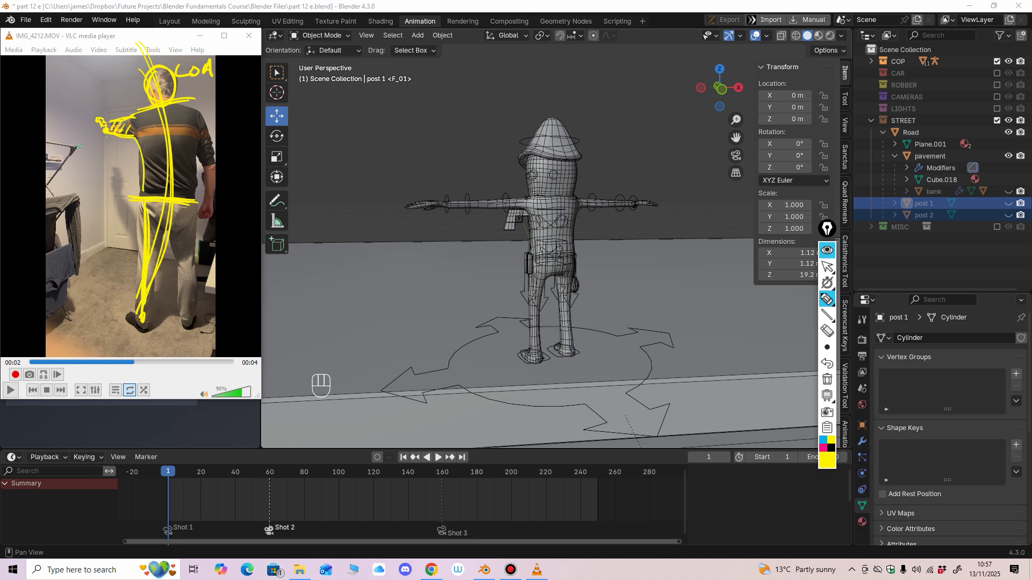
mouse_move(146, 274)
mouse_down()
mouse_move(148, 306)
mouse_move(114, 314)
mouse_move(142, 323)
mouse_up()
mouse_move(188, 210)
mouse_down()
mouse_move(186, 322)
mouse_move(208, 317)
mouse_move(198, 322)
mouse_up()
drag(185, 228, 179, 303)
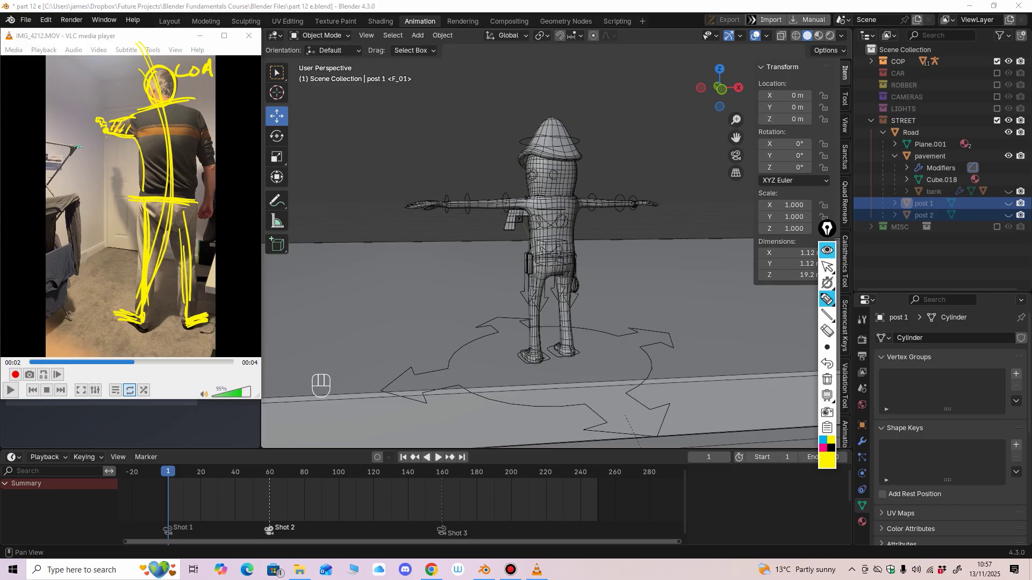
Step: Sketch the lowered arm down to the hand and reinforce the line of action through the body and its leg
mouse_move(178, 107)
mouse_down()
mouse_move(189, 195)
mouse_move(213, 187)
mouse_move(205, 216)
mouse_move(210, 141)
mouse_move(209, 210)
mouse_up()
drag(210, 134, 204, 214)
mouse_move(199, 111)
mouse_down()
mouse_move(214, 169)
mouse_move(201, 218)
mouse_move(208, 214)
mouse_up()
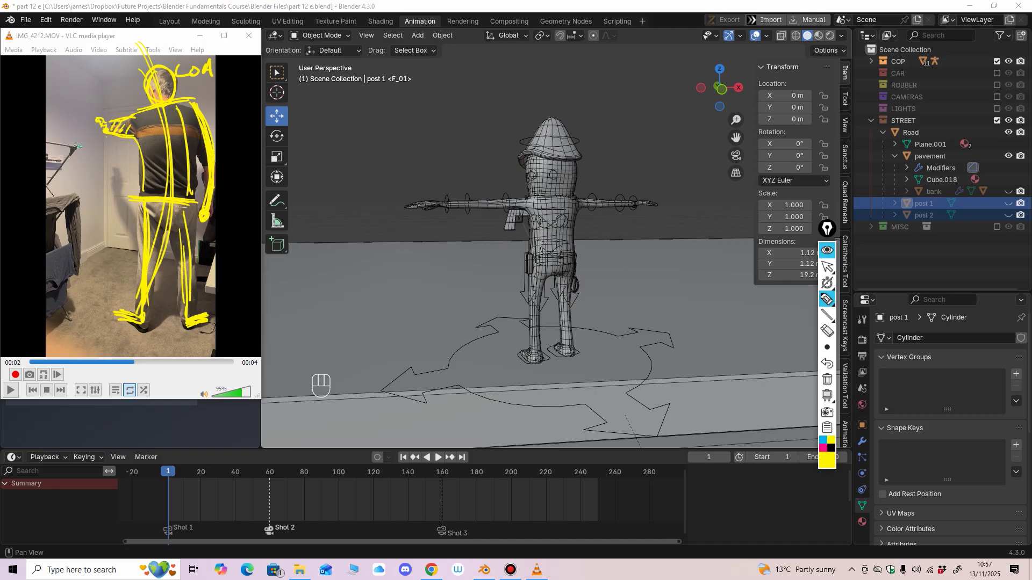
mouse_move(135, 52)
mouse_down()
mouse_move(148, 75)
mouse_move(161, 309)
mouse_up()
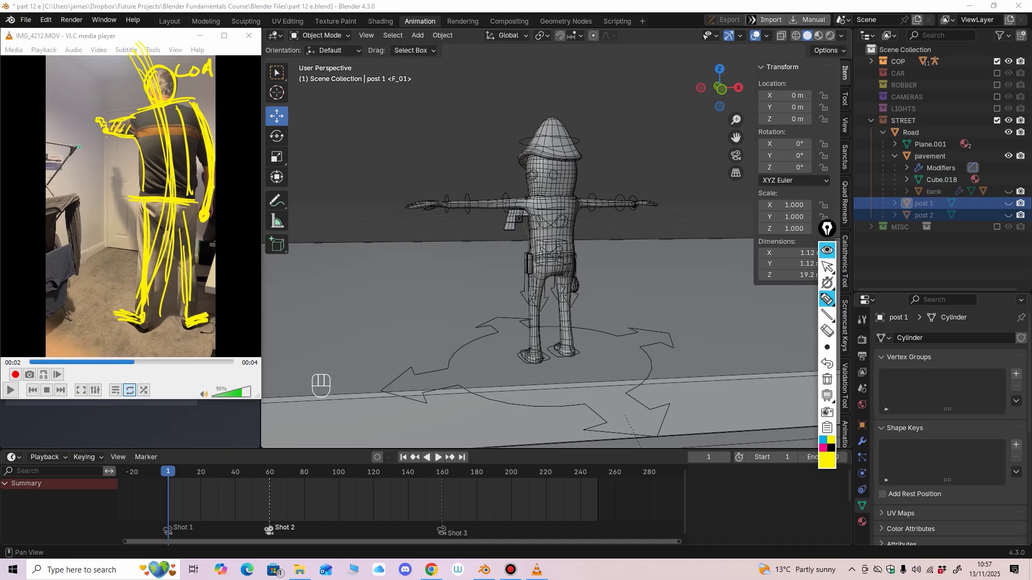
drag(144, 207, 132, 314)
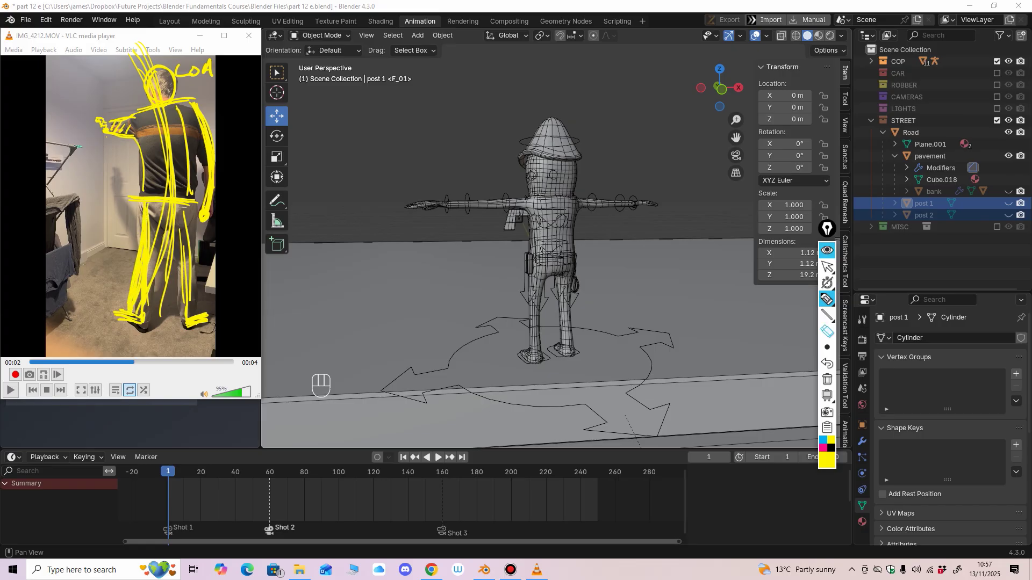
Step: Erase the forward foot and lower line of action, then redraw the line of action, foot and lower leg over the actor
click(827, 331)
mouse_move(157, 258)
mouse_down()
mouse_move(138, 321)
mouse_move(125, 312)
mouse_up()
click(827, 299)
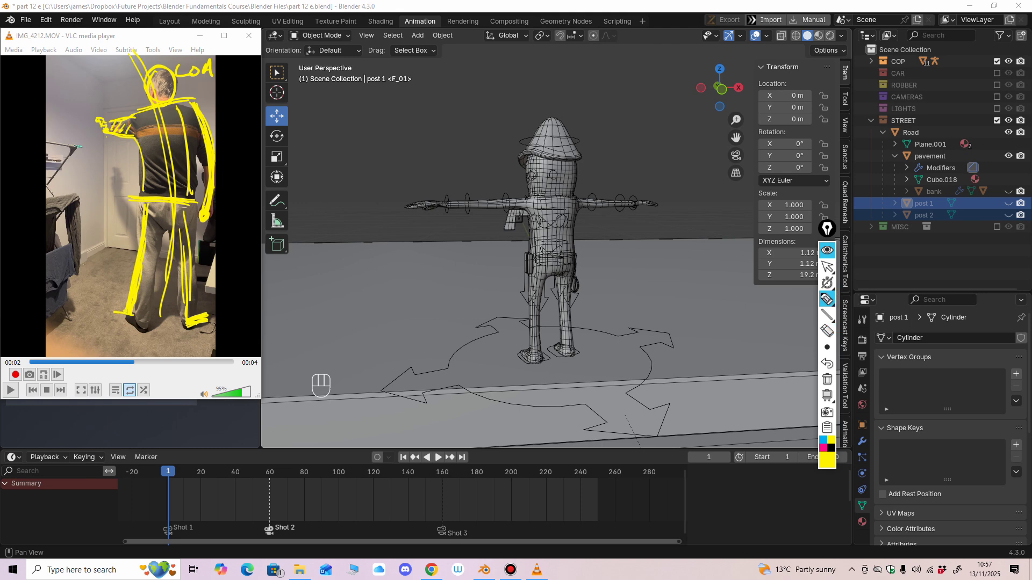
mouse_move(112, 74)
mouse_down()
mouse_move(137, 183)
mouse_move(114, 353)
mouse_up()
drag(113, 51, 148, 273)
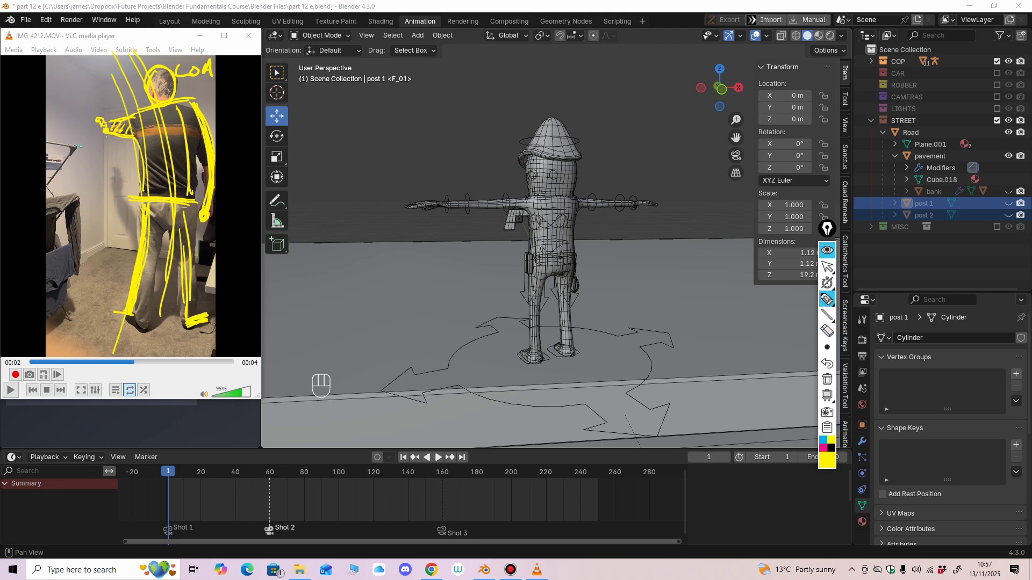
drag(115, 313, 142, 327)
drag(149, 314, 152, 208)
drag(150, 211, 140, 321)
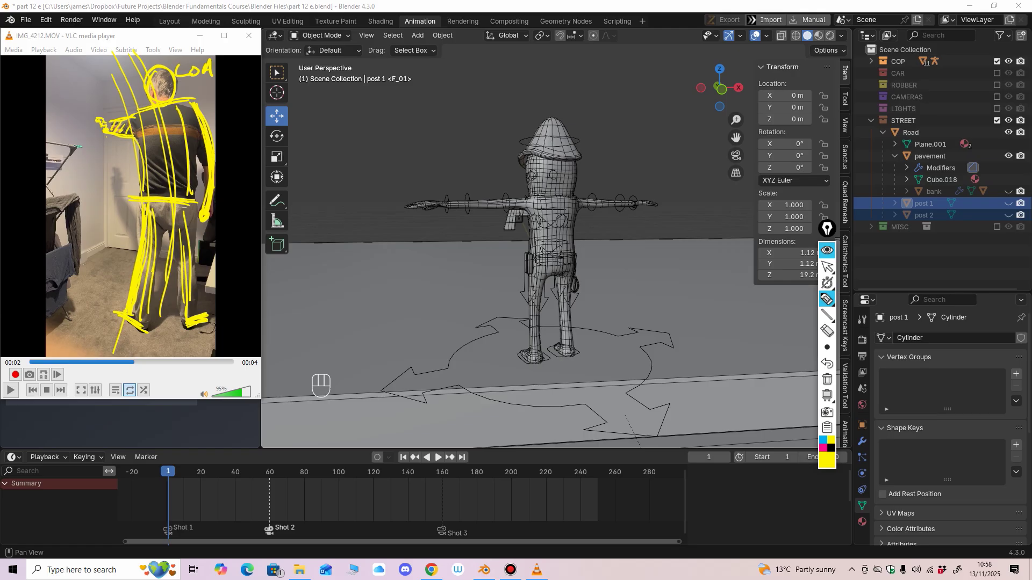
Step: Erase all the yellow pose sketches and the LOA label from the reference video
click(827, 331)
mouse_move(152, 86)
mouse_down()
mouse_move(120, 128)
mouse_move(190, 115)
mouse_up()
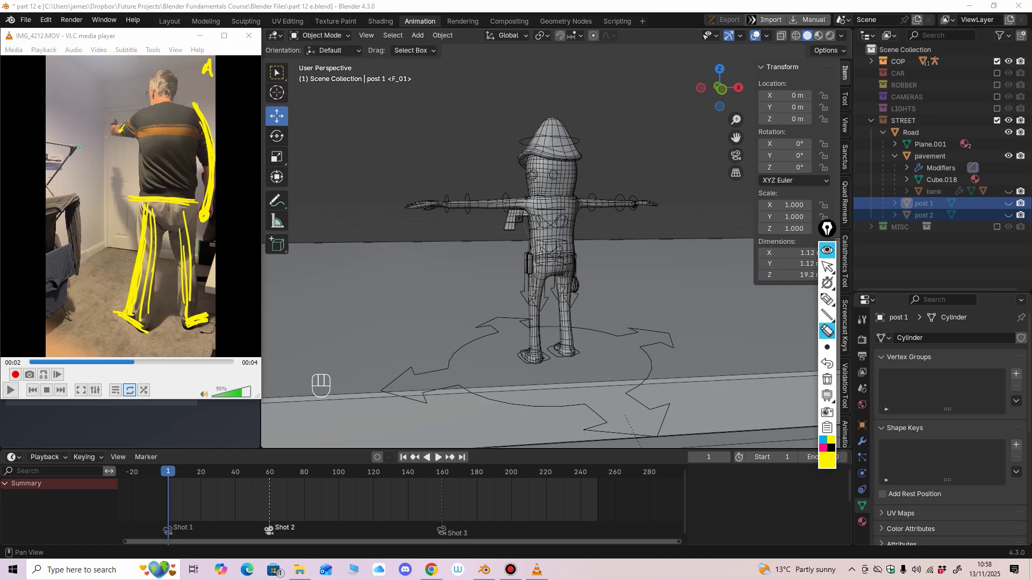
mouse_move(209, 70)
mouse_down()
mouse_move(211, 161)
mouse_move(185, 231)
mouse_move(138, 264)
mouse_move(132, 321)
mouse_move(206, 325)
mouse_up()
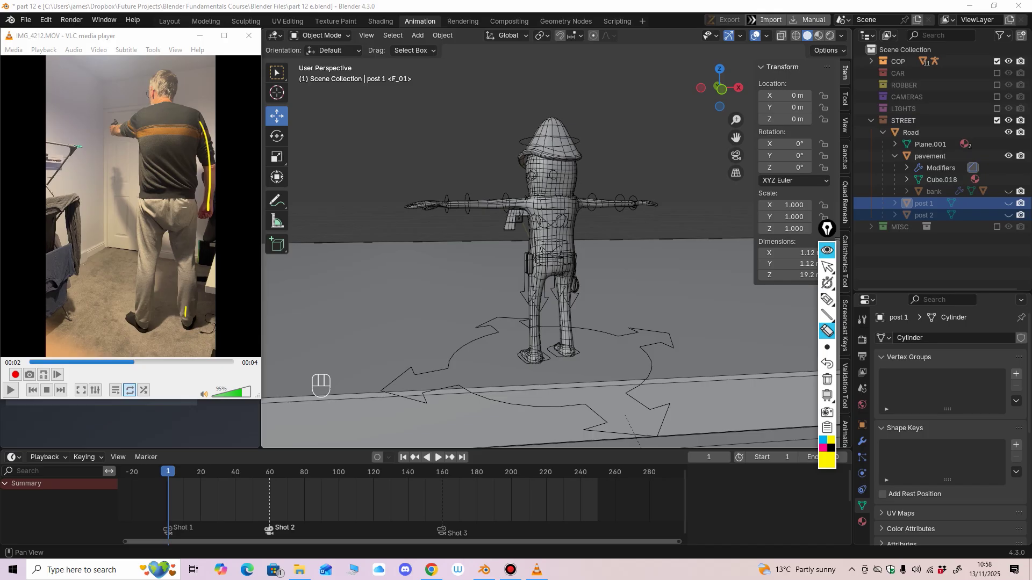
drag(201, 123, 208, 209)
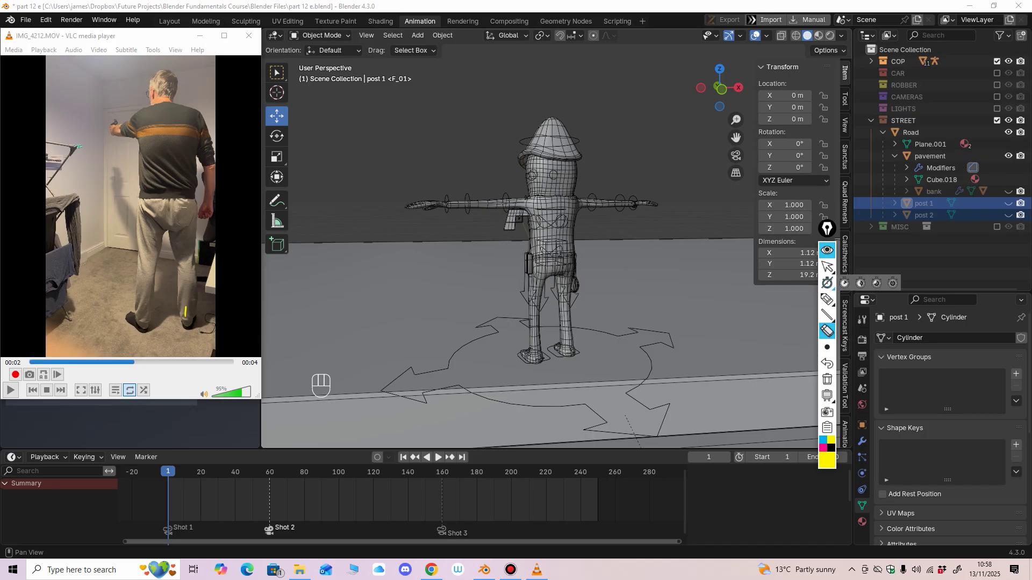
Step: Set the VLC reference video window to stay always on top and scrub Blender's timeline to frame 43
click(827, 266)
click(176, 50)
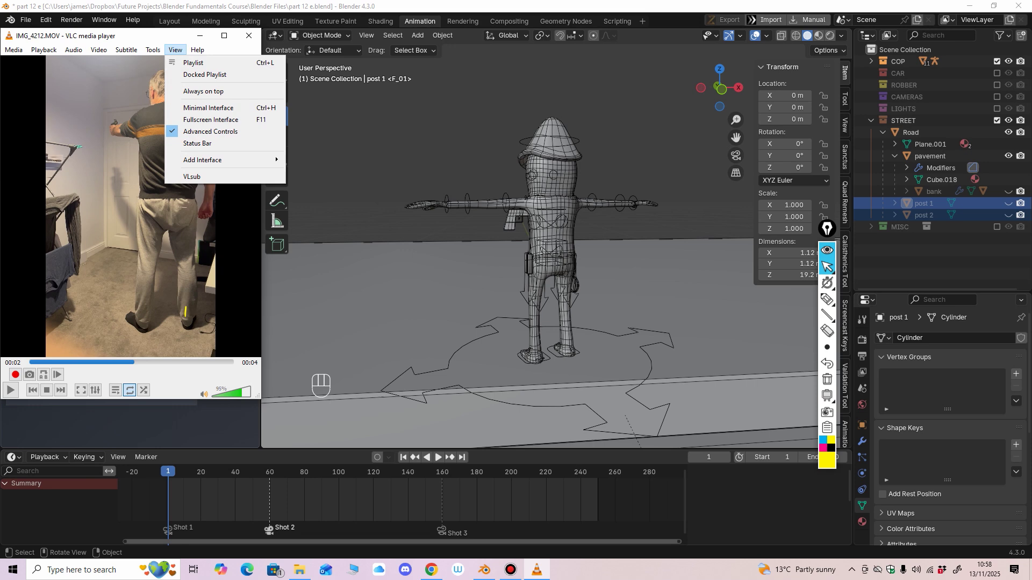
click(203, 91)
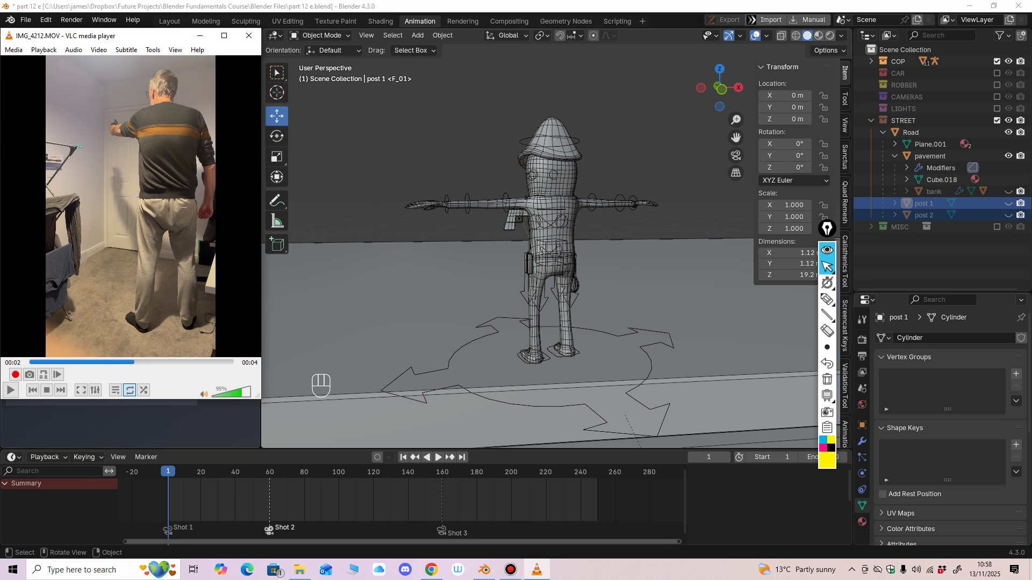
drag(192, 472, 279, 472)
key(Escape)
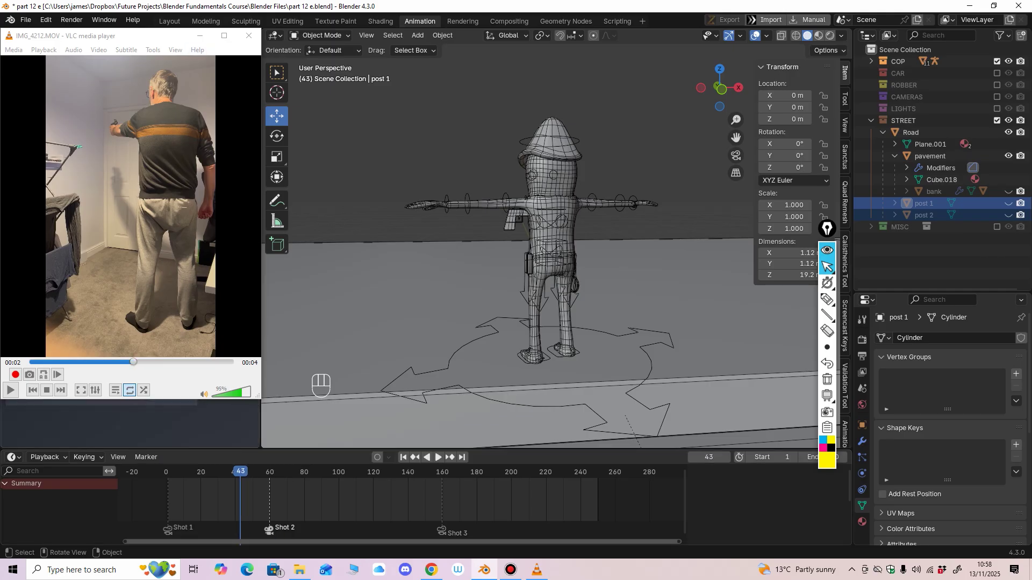
Step: Scrub the timeline to frame 66 and fit a shorter video window between the officer in the camera view and the 3D character
drag(164, 40, 458, 56)
drag(256, 472, 280, 472)
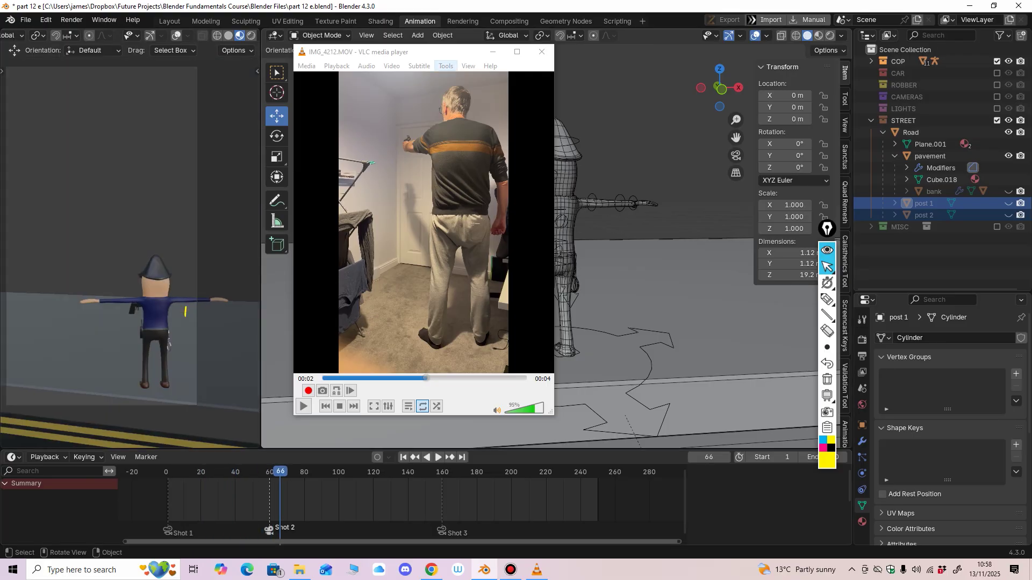
drag(436, 52, 314, 53)
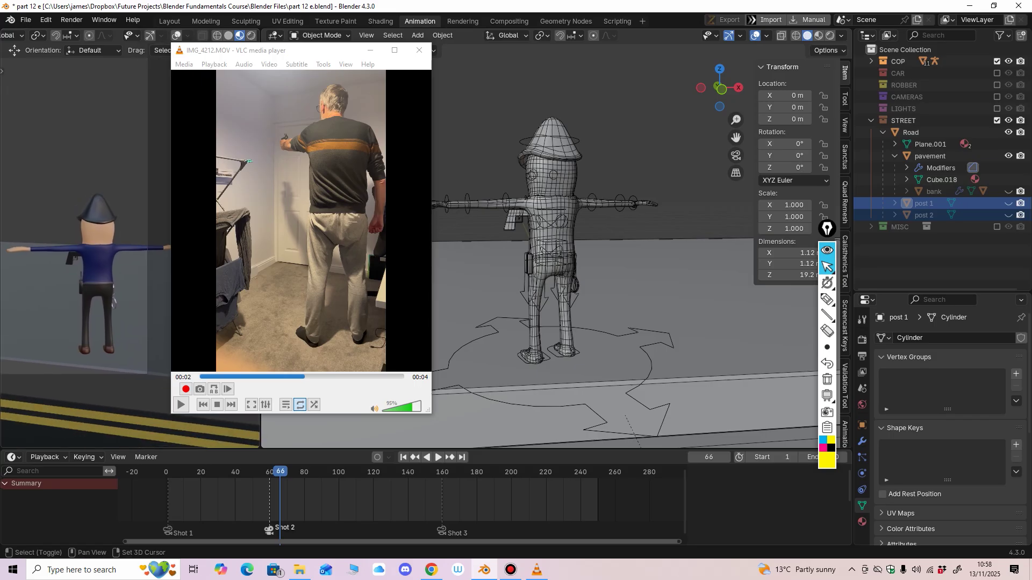
drag(275, 52, 231, 49)
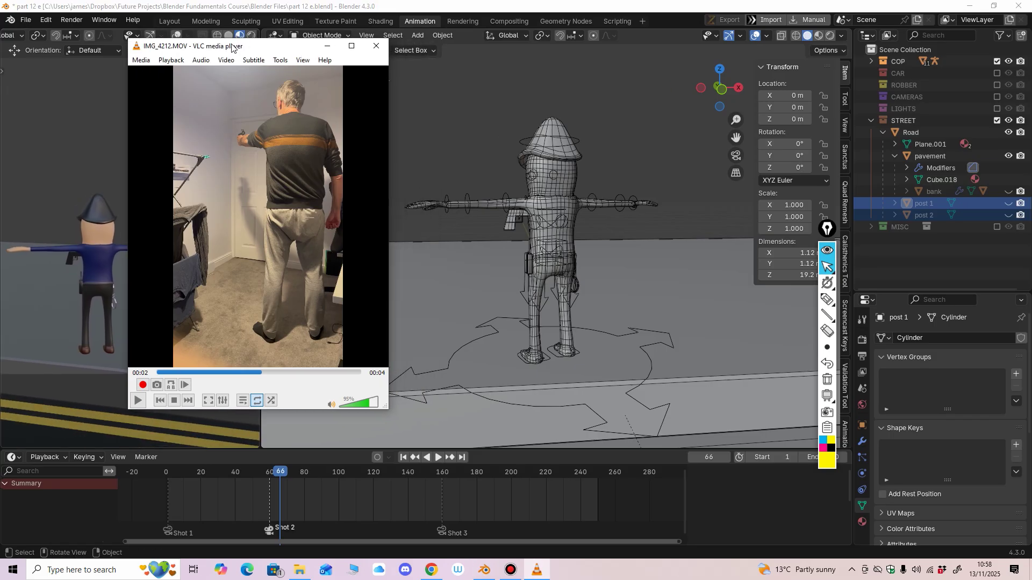
scroll(69, 290, down, 1)
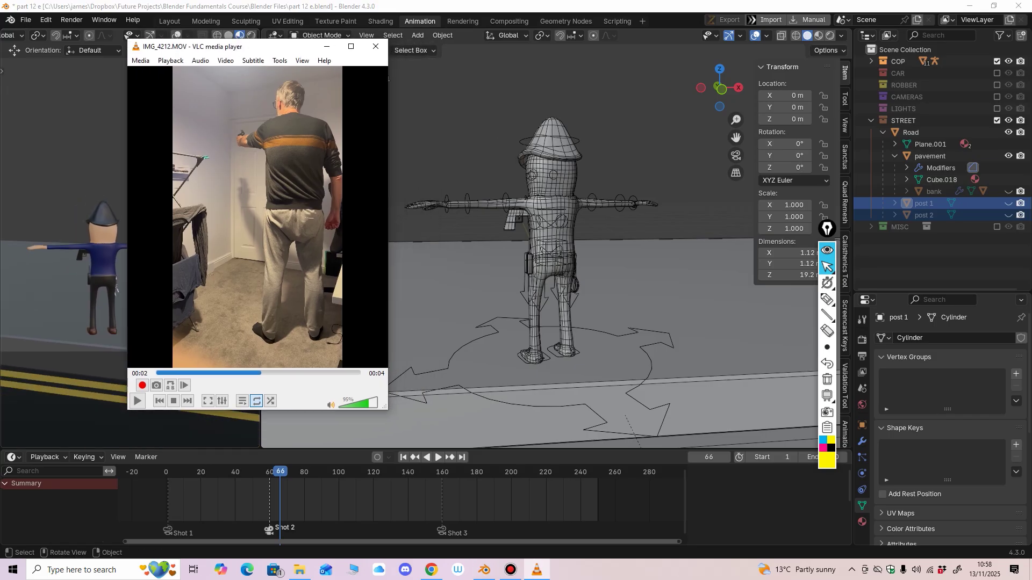
shift+middle_drag(70, 290, 50, 283)
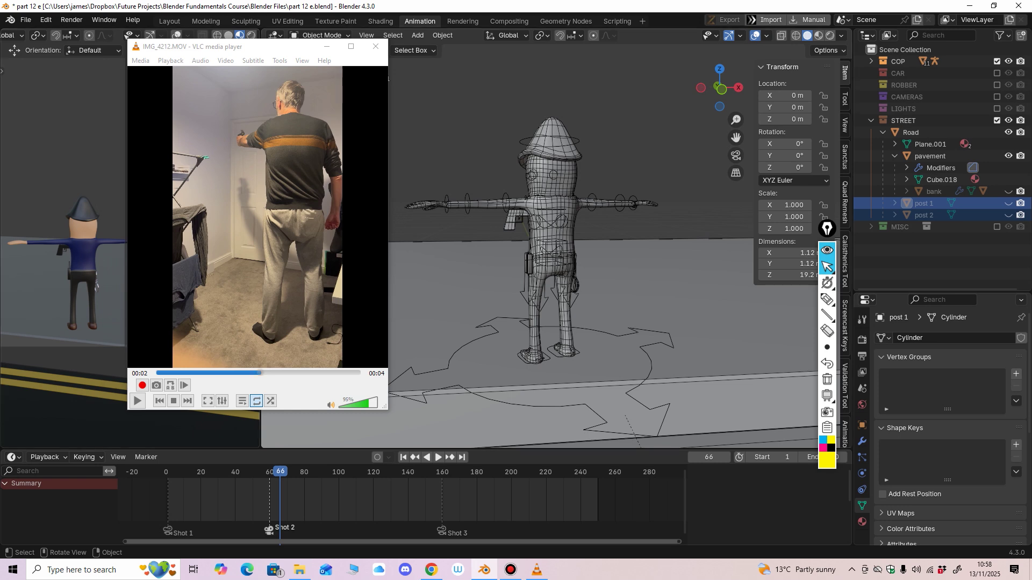
drag(304, 410, 303, 369)
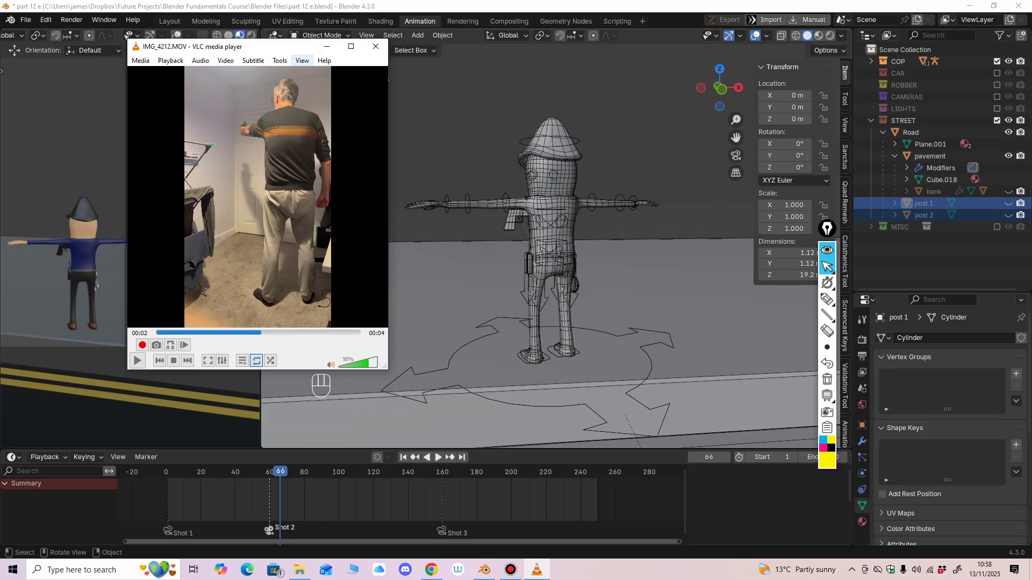
drag(262, 47, 257, 49)
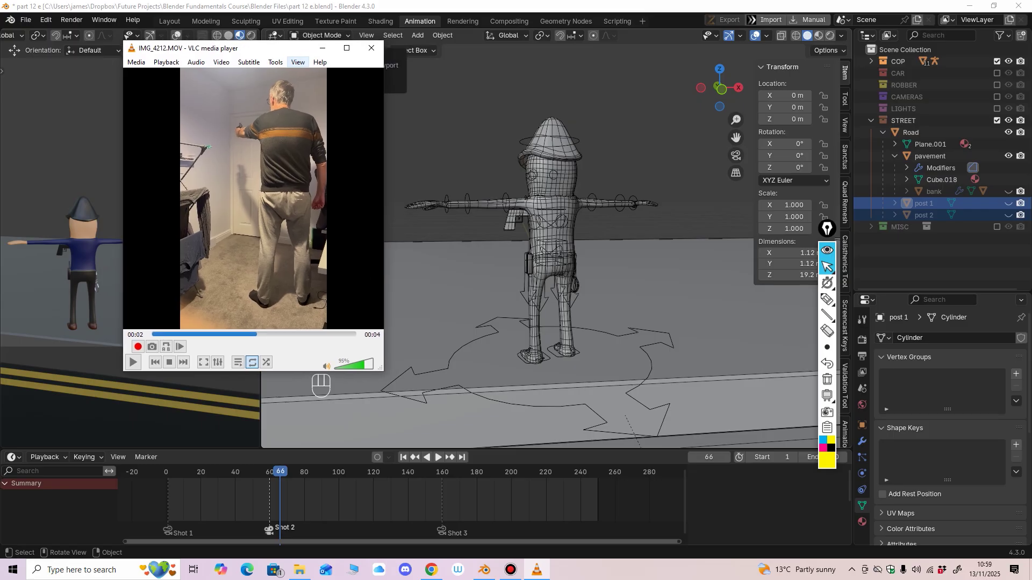
Step: Select the police rig and collapse the screen annotation toolbar
middle_drag(602, 252, 579, 273)
click(607, 302)
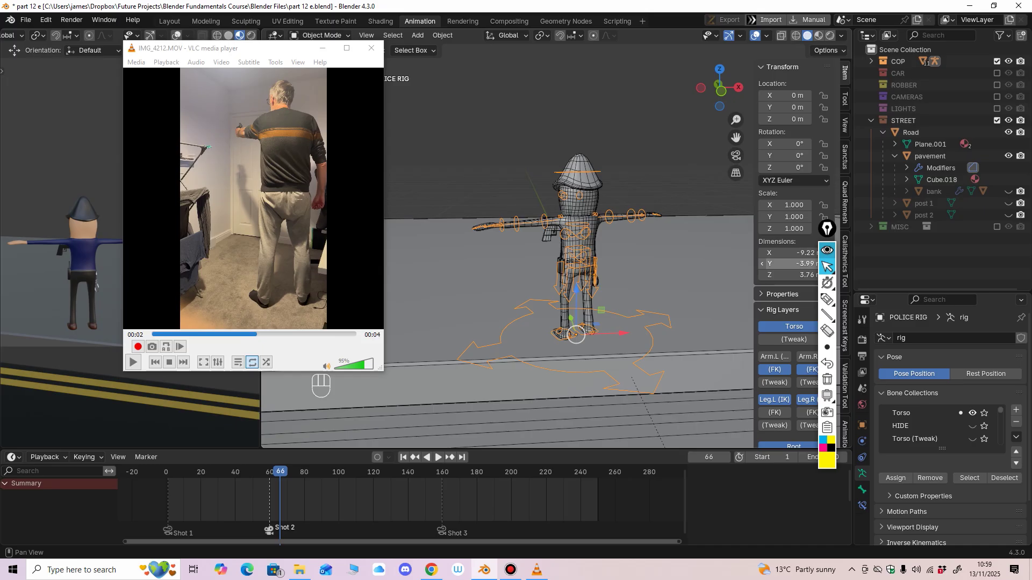
click(827, 251)
drag(829, 233, 818, 237)
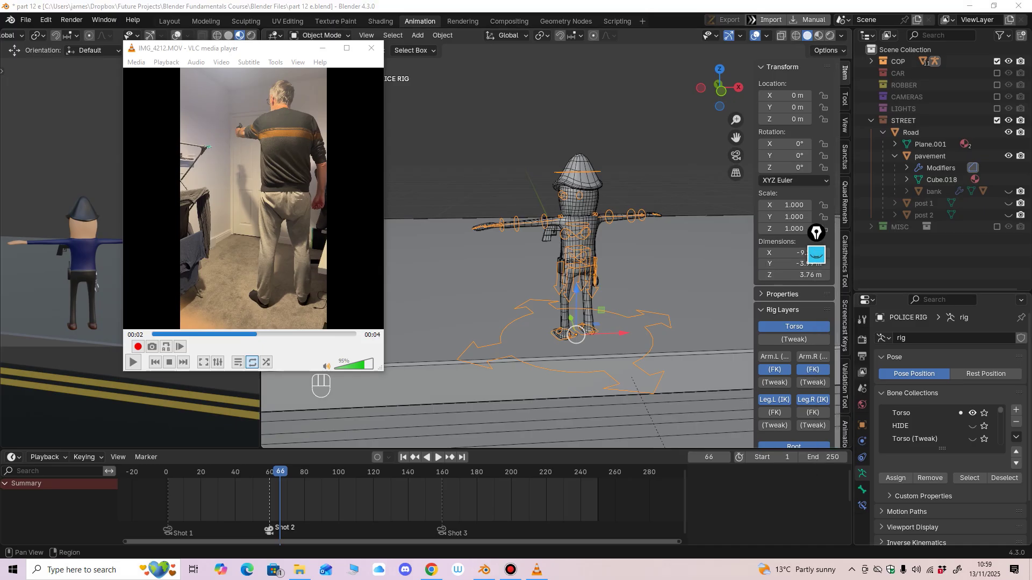
Step: Enlarge the police rig's bone collections list to show the arm and leg collections
scroll(946, 484, down, 2)
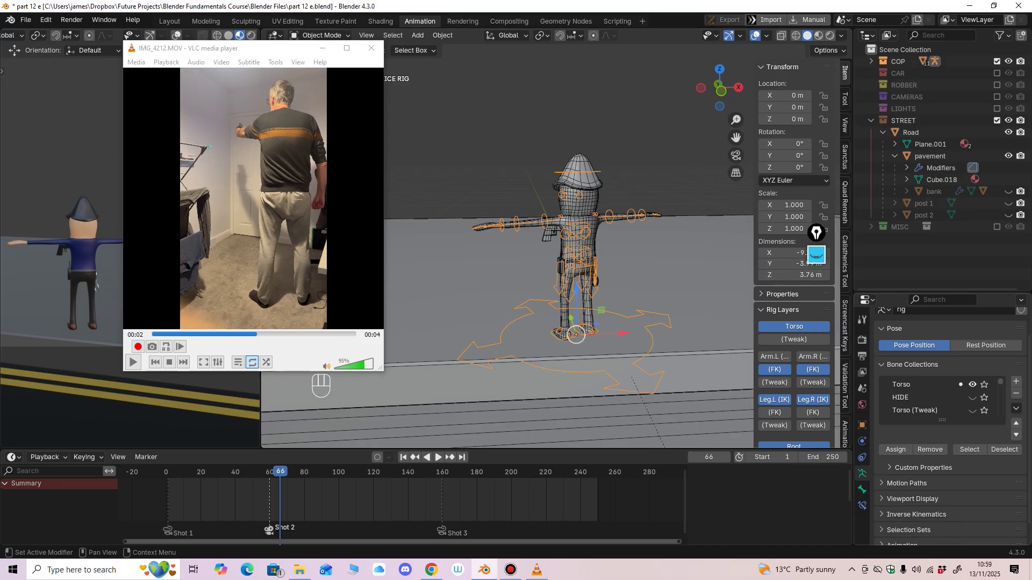
drag(942, 420, 941, 523)
middle_drag(941, 522, 942, 446)
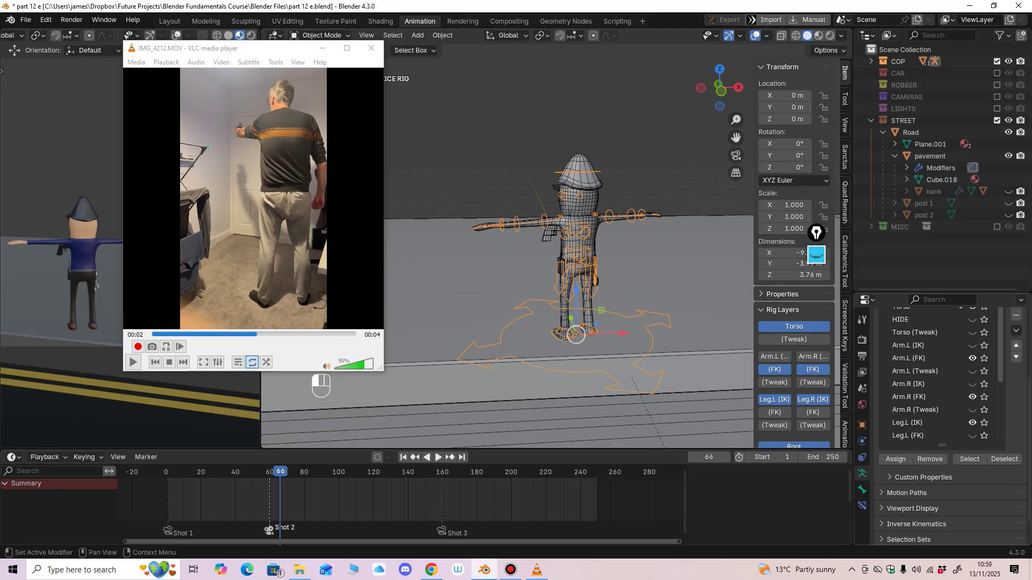
drag(942, 445, 942, 523)
drag(1001, 435, 1000, 466)
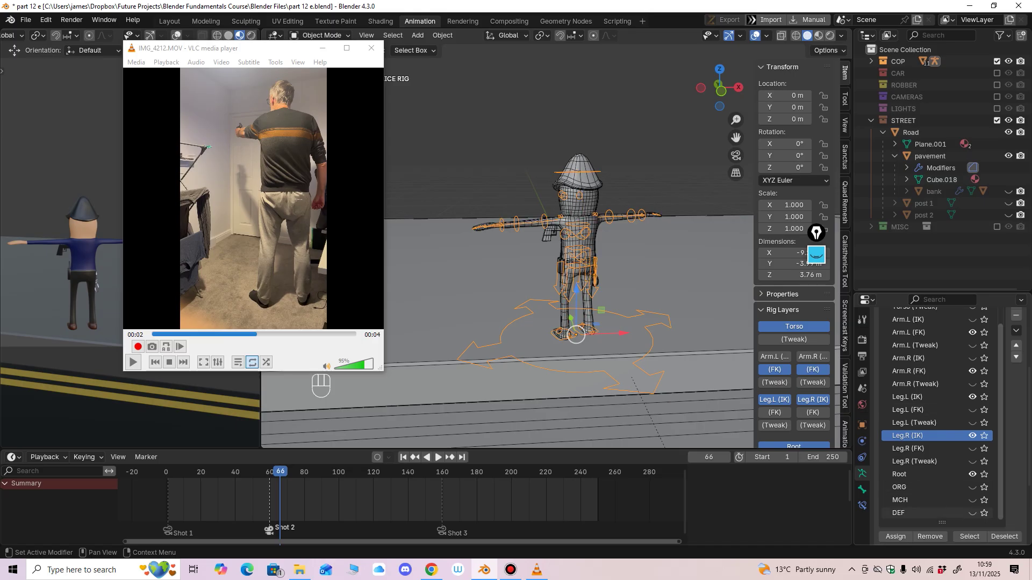
drag(942, 523, 942, 445)
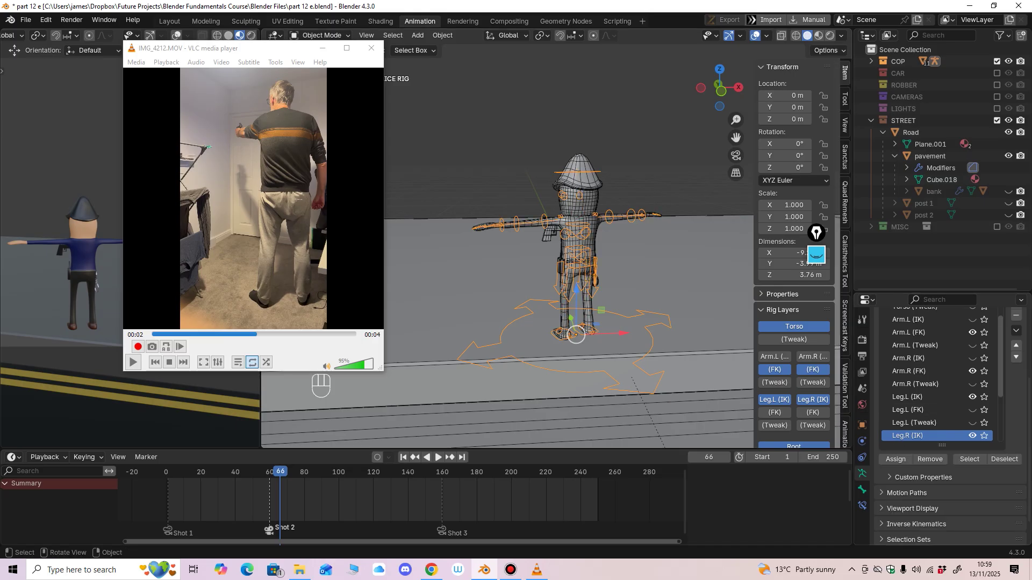
Step: Show the Arm.R (IK) bone collection briefly and hide it again while viewing the officer from the front and back
scroll(618, 252, up, 3)
middle_drag(618, 252, 725, 252)
scroll(914, 387, up, 2)
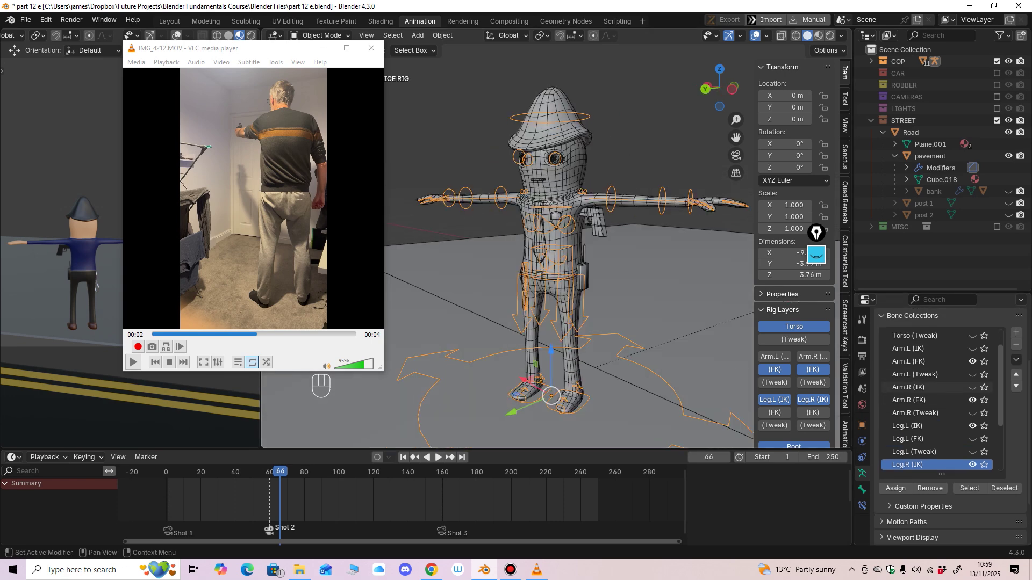
click(972, 387)
click(972, 388)
middle_drag(672, 258, 551, 239)
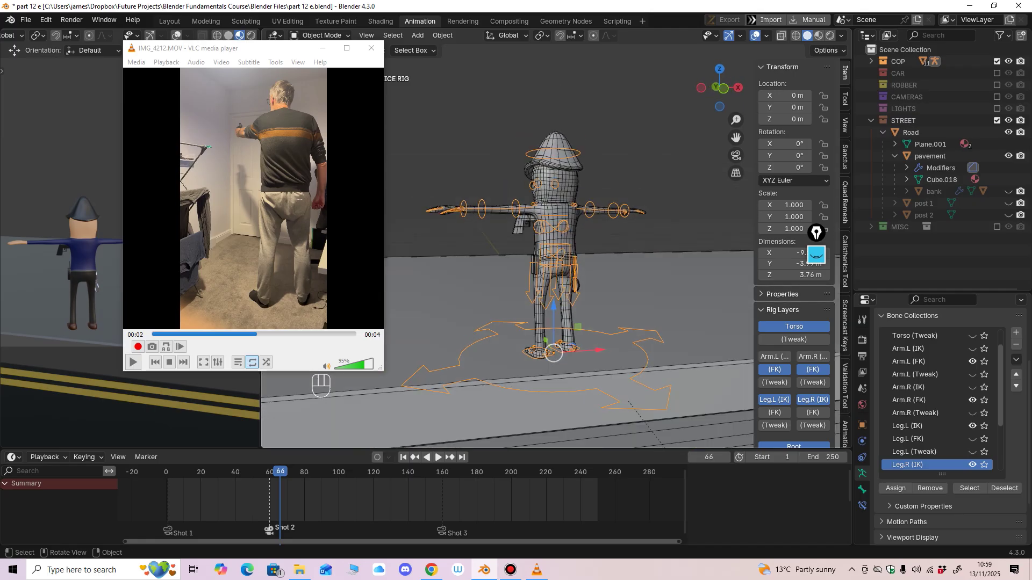
Step: Place the reference video window directly below the camera view, reframing the officer and the timeline so both are unobstructed
drag(275, 48, 189, 167)
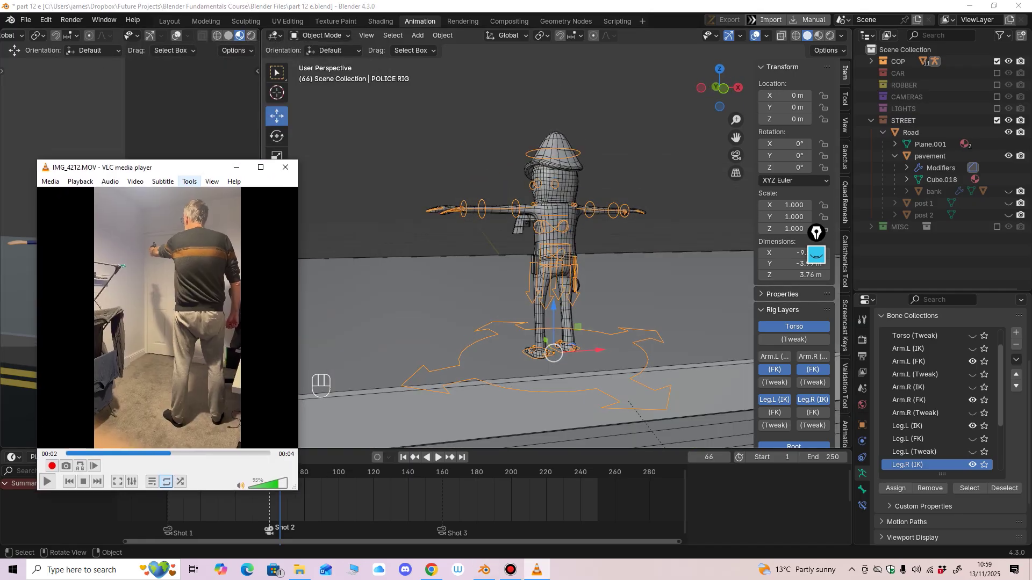
shift+middle_drag(135, 154, 164, 89)
drag(159, 172, 139, 208)
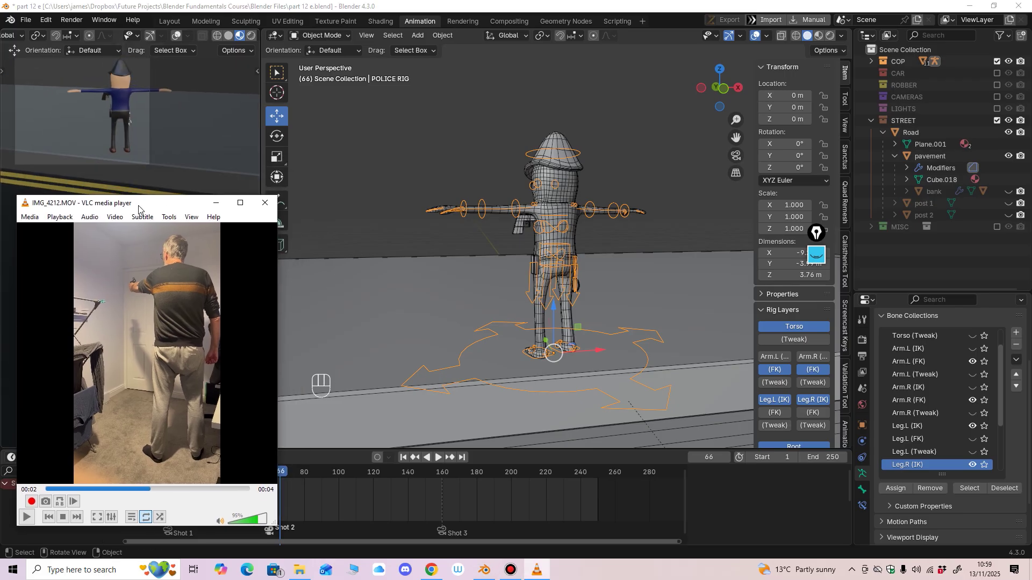
middle_drag(301, 500, 452, 500)
ctrl+middle_drag(322, 500, 316, 500)
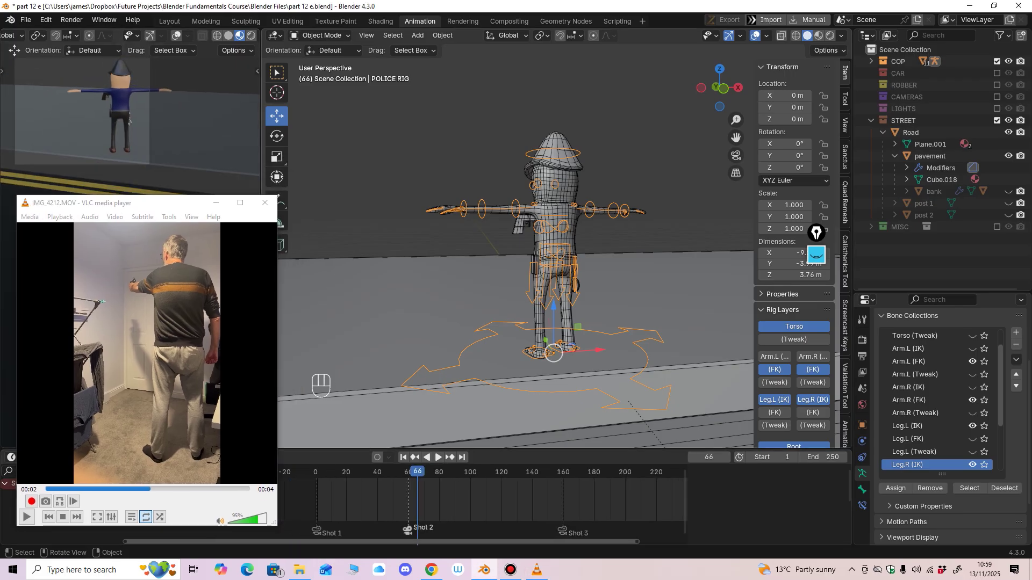
drag(178, 202, 164, 211)
shift+middle_drag(159, 141, 188, 181)
ctrl+middle_drag(188, 180, 188, 194)
shift+middle_drag(188, 194, 190, 174)
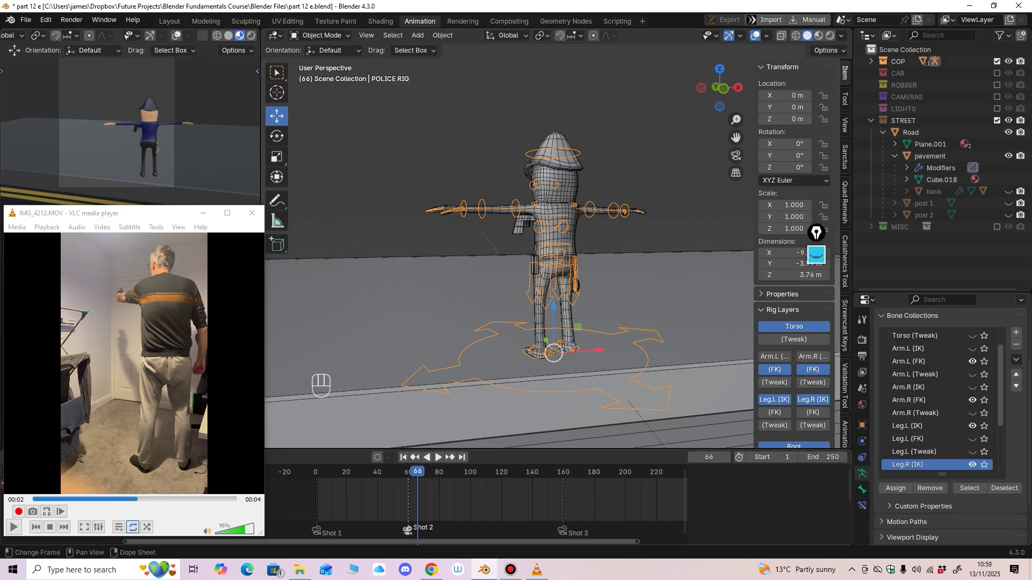
Step: Play the animation from frame 1, stop on the Shot 2 marker at frame 60, and enable auto keying
click(403, 458)
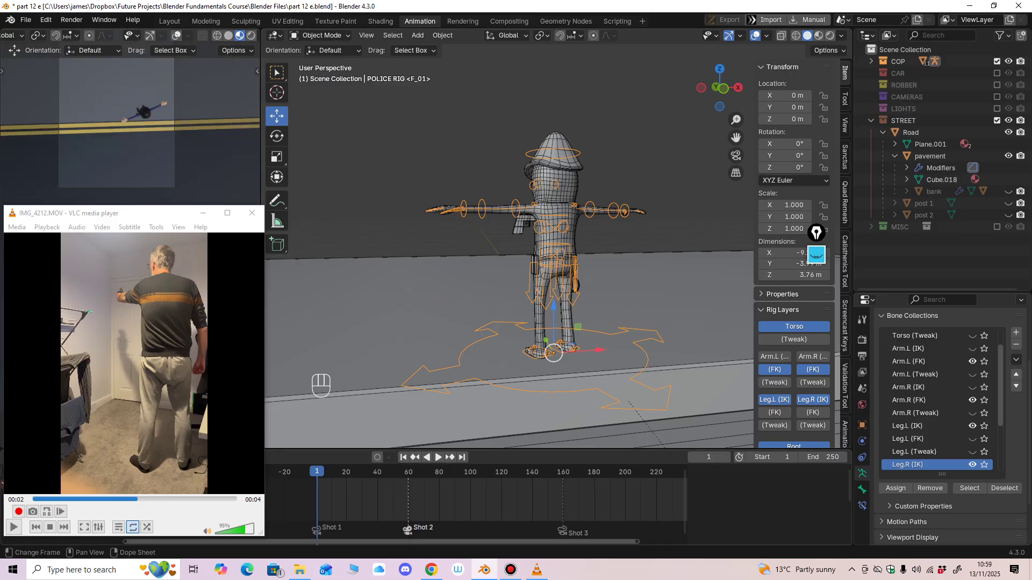
key(space)
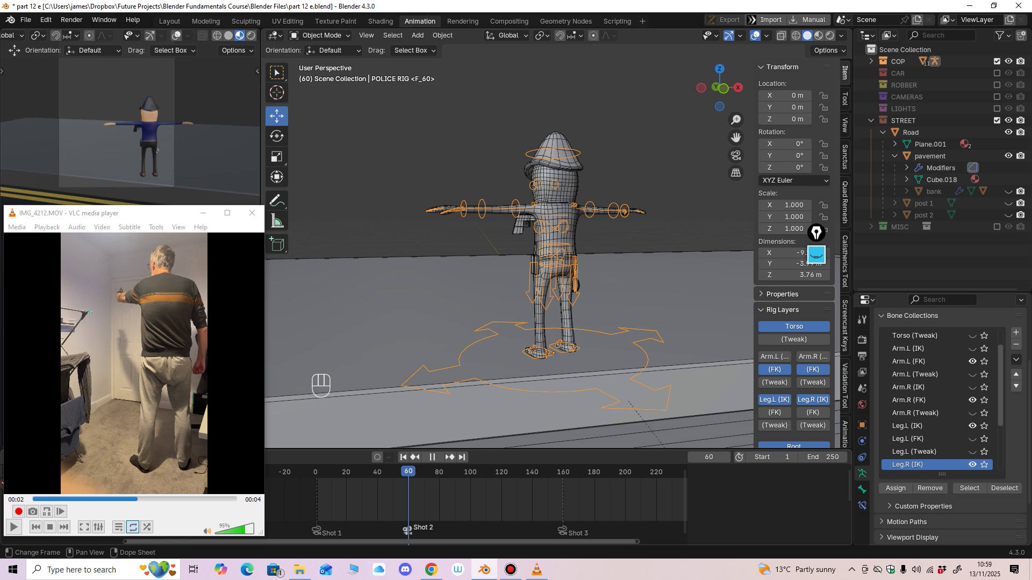
key(space)
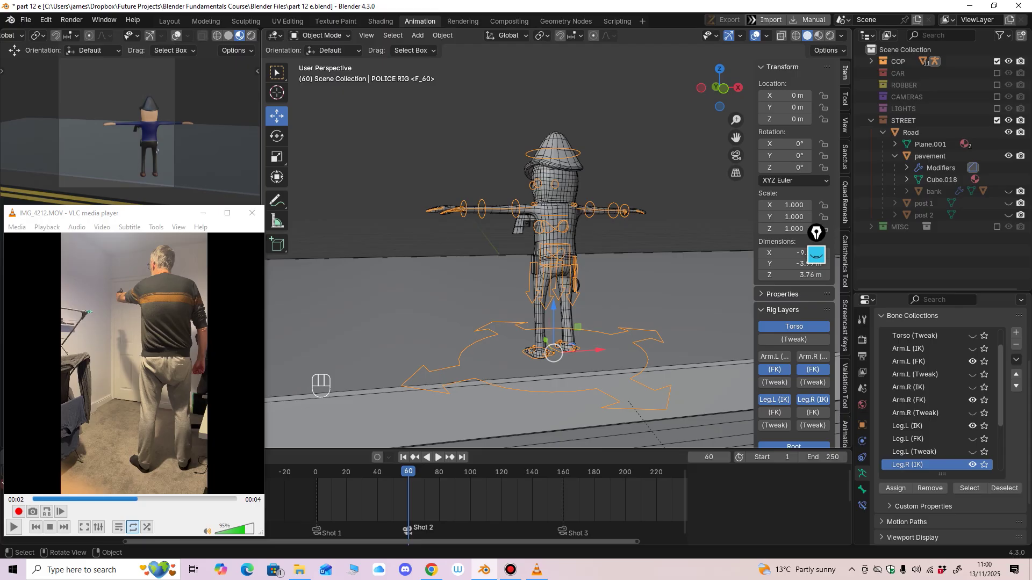
middle_drag(543, 322, 537, 327)
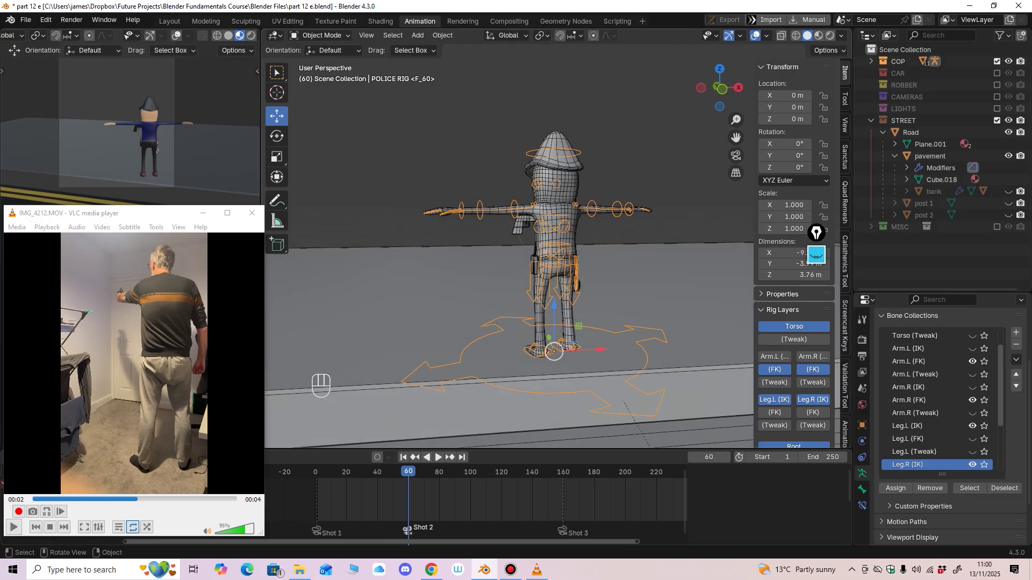
click(377, 458)
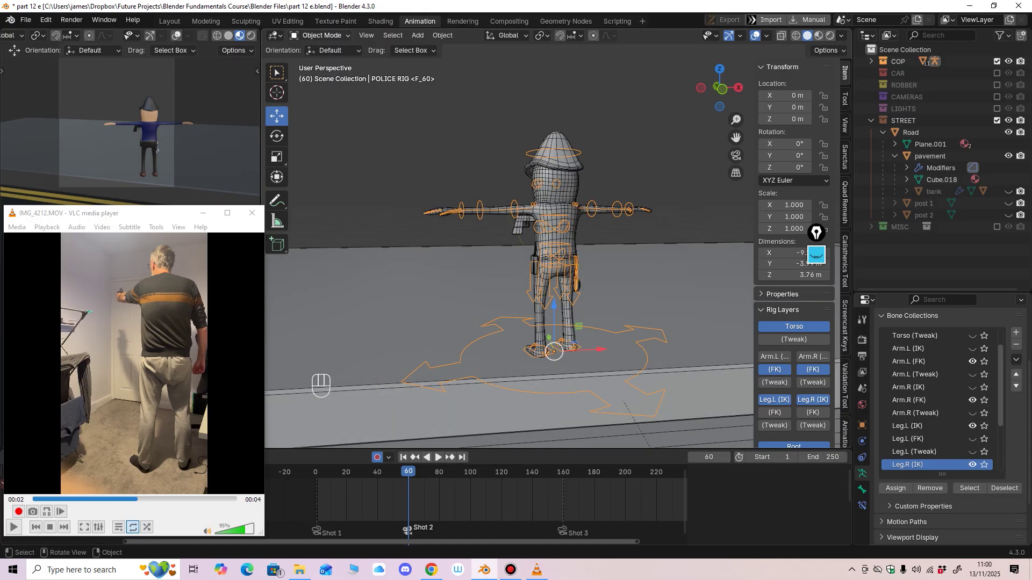
Step: Switch the police rig to Pose Mode and select all of its visible bone controls
click(320, 35)
click(322, 76)
mouse_move(543, 301)
middle_down()
mouse_move(559, 300)
mouse_move(540, 304)
middle_up()
ctrl+middle_drag(541, 304, 540, 280)
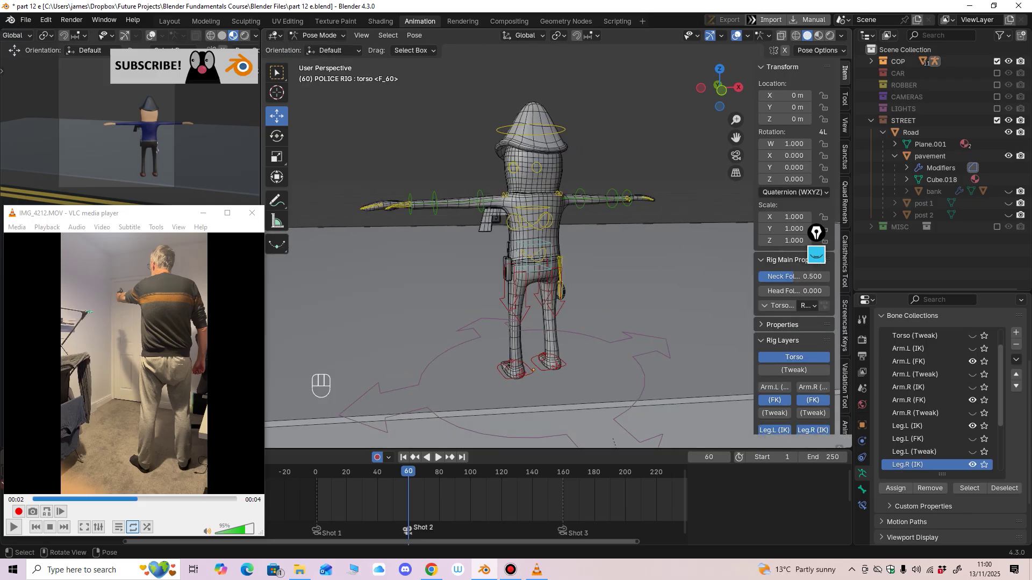
key(a)
mouse_move(540, 301)
middle_down()
mouse_move(634, 294)
mouse_move(683, 333)
mouse_move(586, 295)
mouse_move(570, 276)
mouse_move(618, 279)
mouse_move(543, 290)
middle_up()
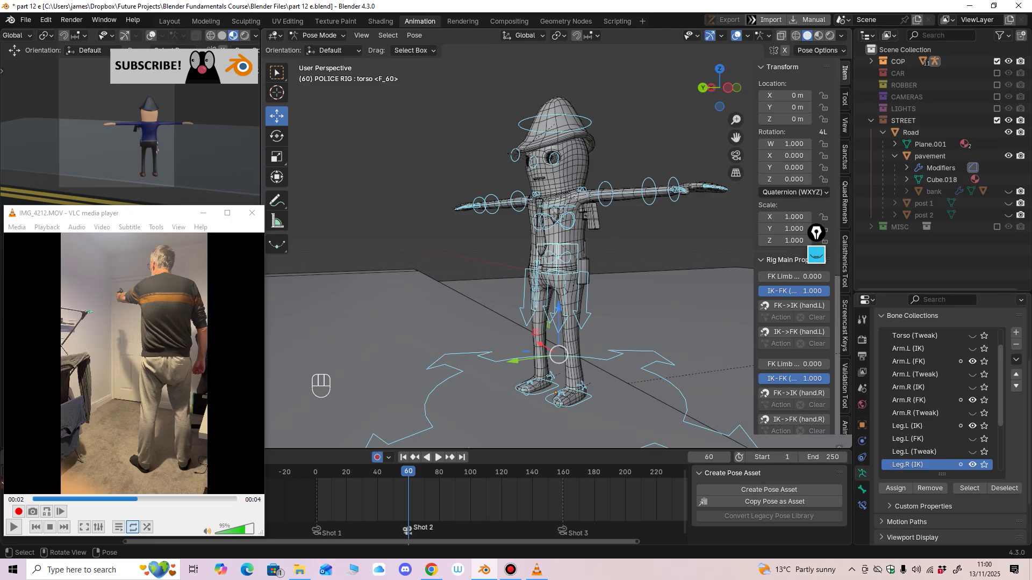
Step: Collapse the STREET collection, expand COP and its POLICE RIG, and hide the Gun object in the viewport
middle_drag(543, 290, 597, 276)
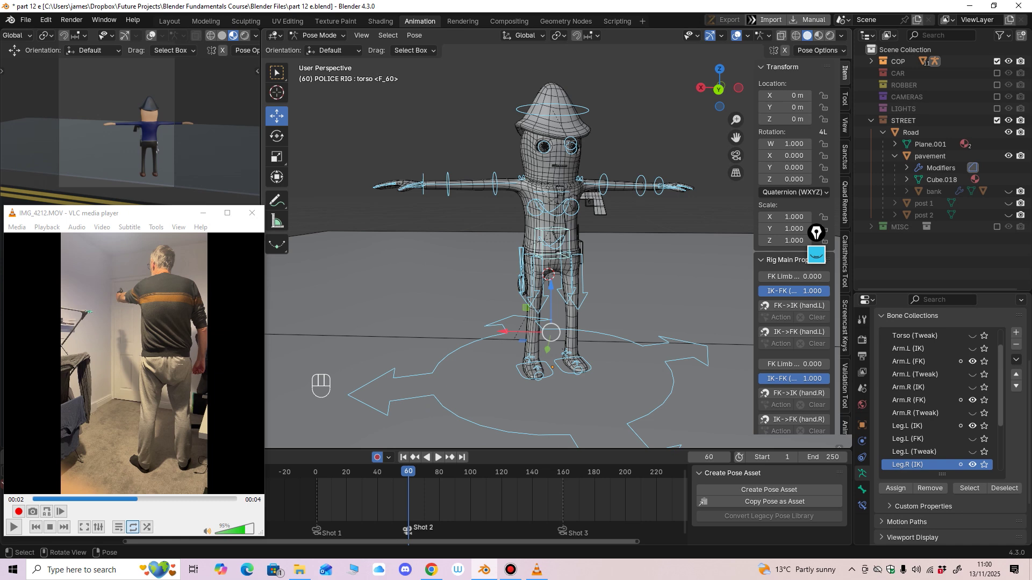
middle_drag(538, 290, 575, 288)
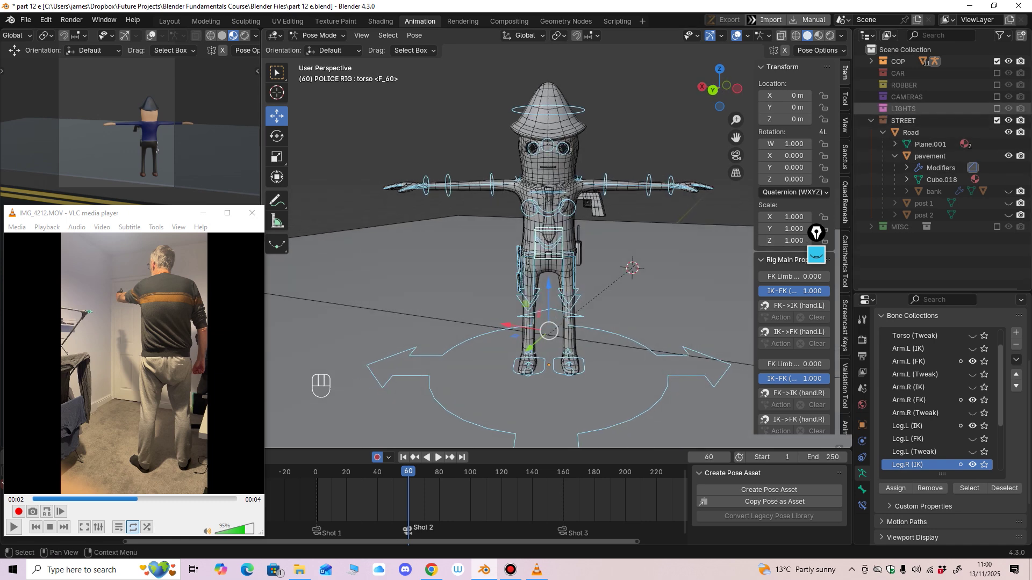
click(872, 121)
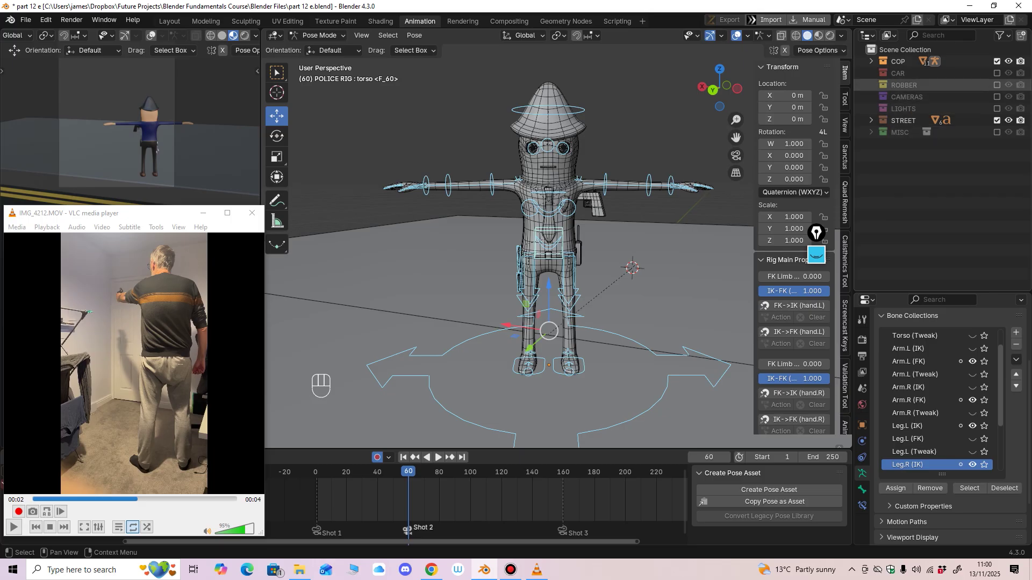
click(872, 61)
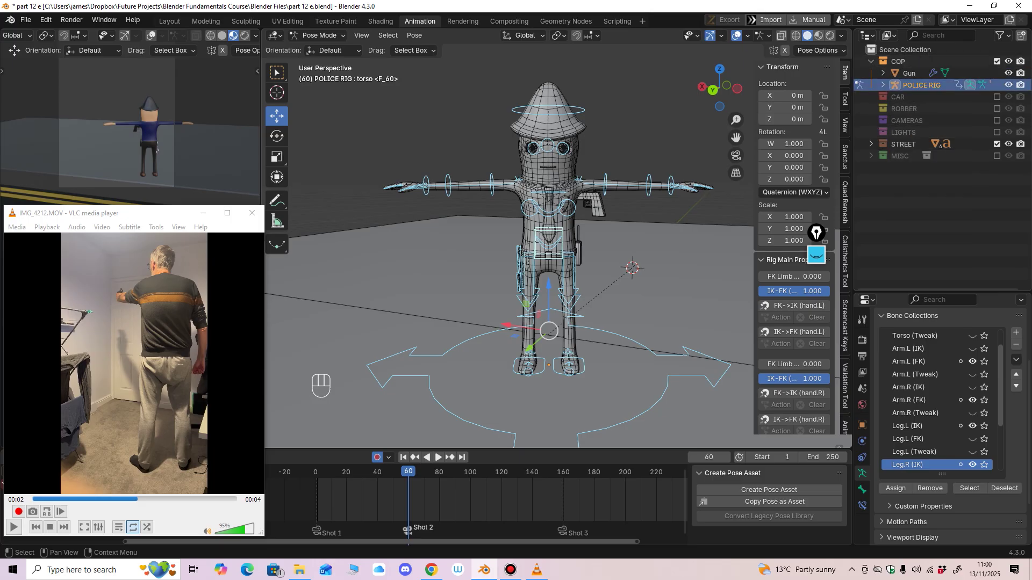
click(883, 85)
click(1008, 73)
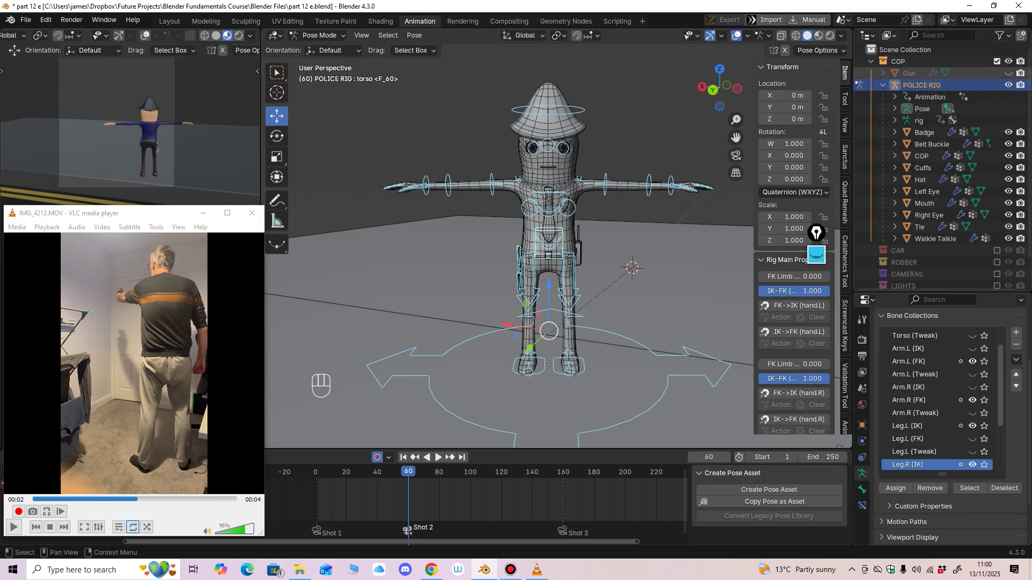
Step: Select all visible bone controls of the police rig and keyframe them at frame 60, viewing the officer from behind
middle_drag(659, 233, 558, 243)
middle_drag(511, 242, 480, 242)
click(482, 242)
key(a)
key(i)
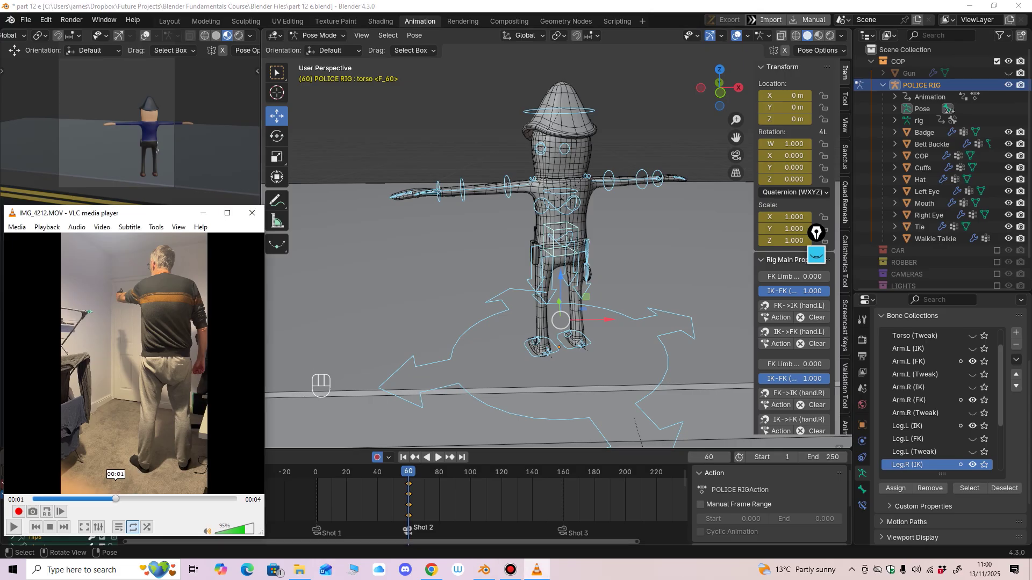
Step: Switch to the VLC reference video and rewind it to 00:00 to show the starting stance
click(35, 499)
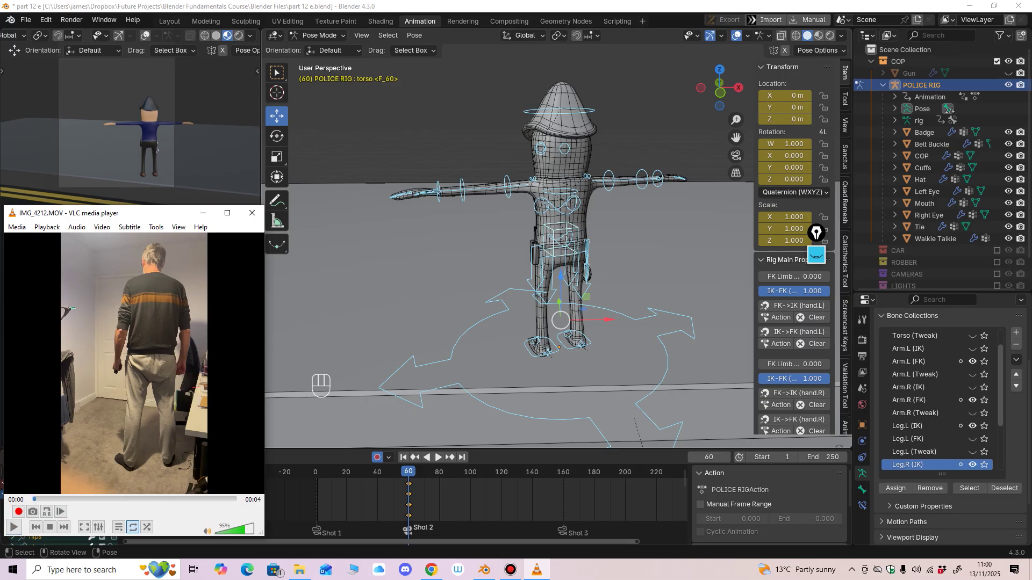
click(178, 227)
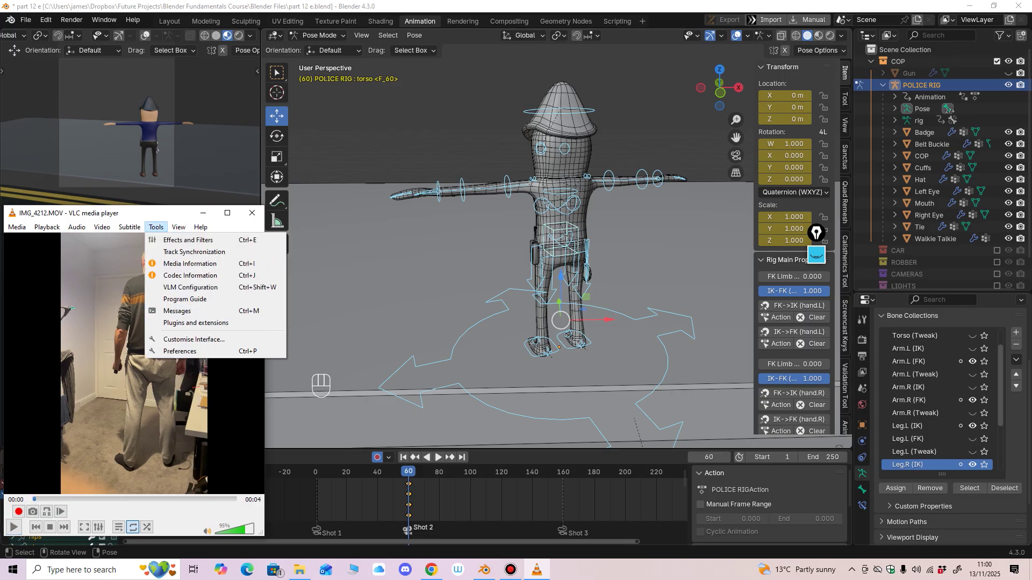
click(207, 269)
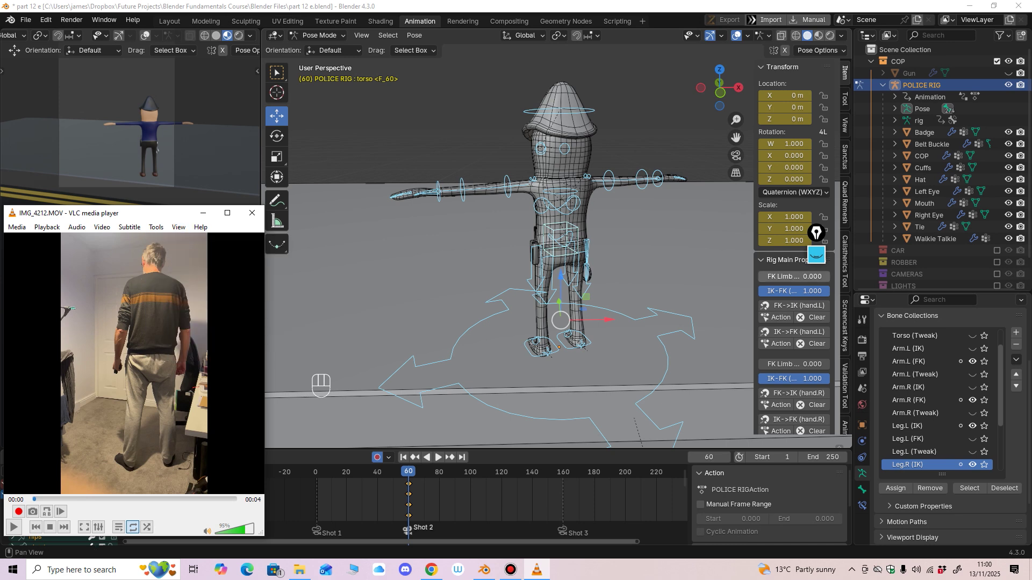
Step: Sketch the body's line of action plus shoulder and hip lines over the reference video figure, and erase them
click(816, 255)
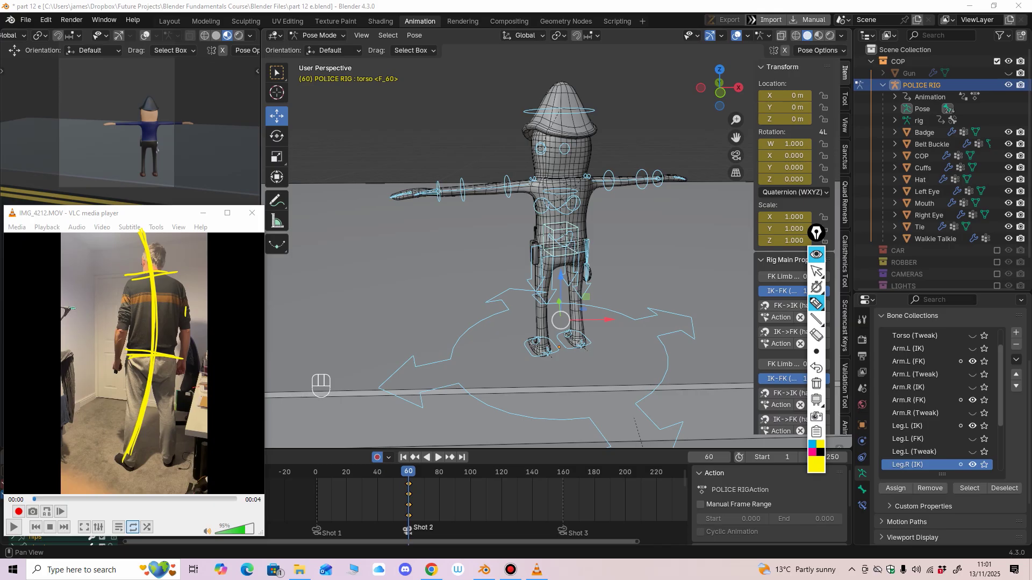
click(150, 274)
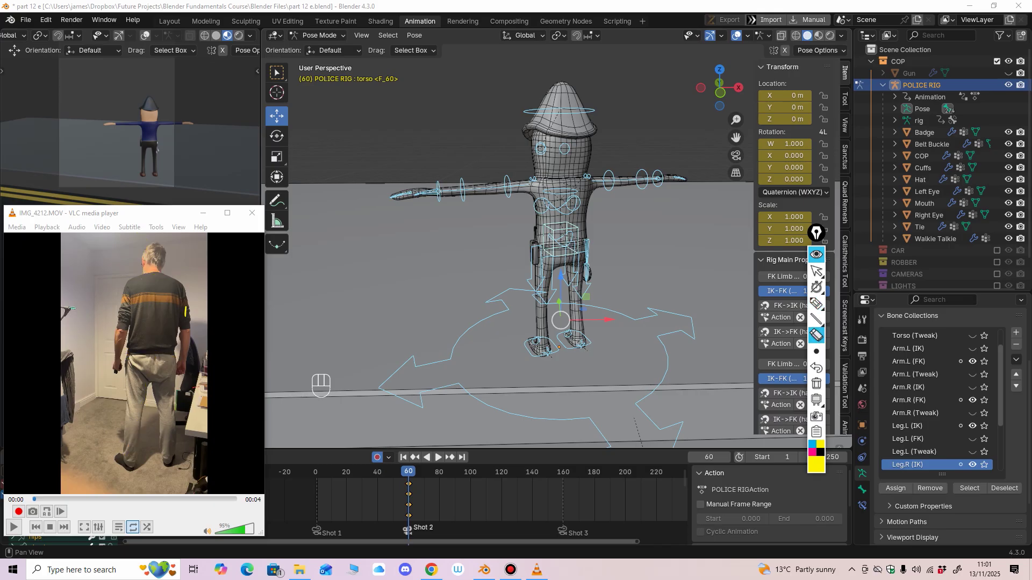
click(816, 271)
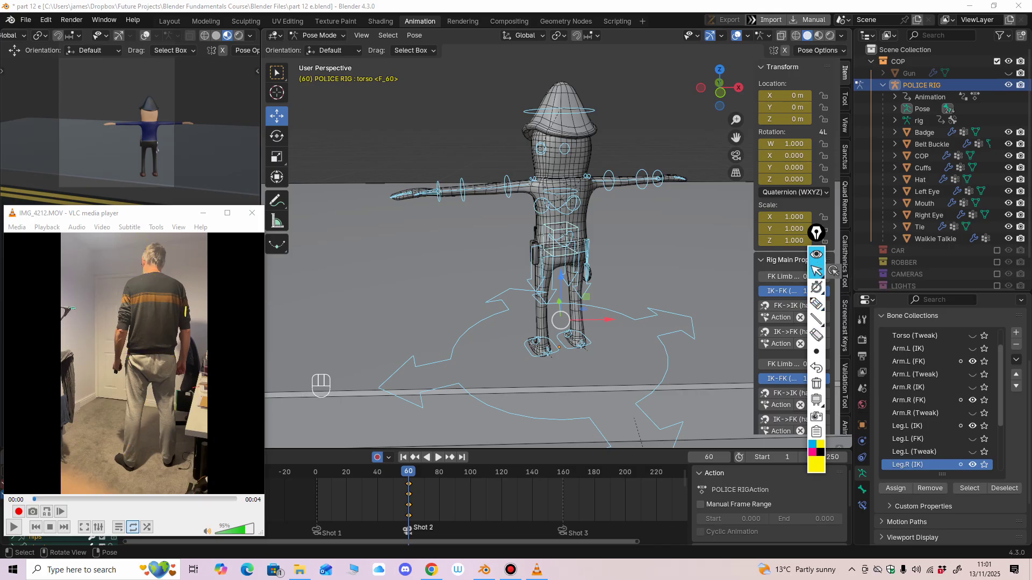
Step: Bring the VLC reference video window to the front and keep it on top of Blender
mouse_move(658, 252)
middle_down()
mouse_move(653, 232)
mouse_move(651, 249)
middle_up()
click(536, 569)
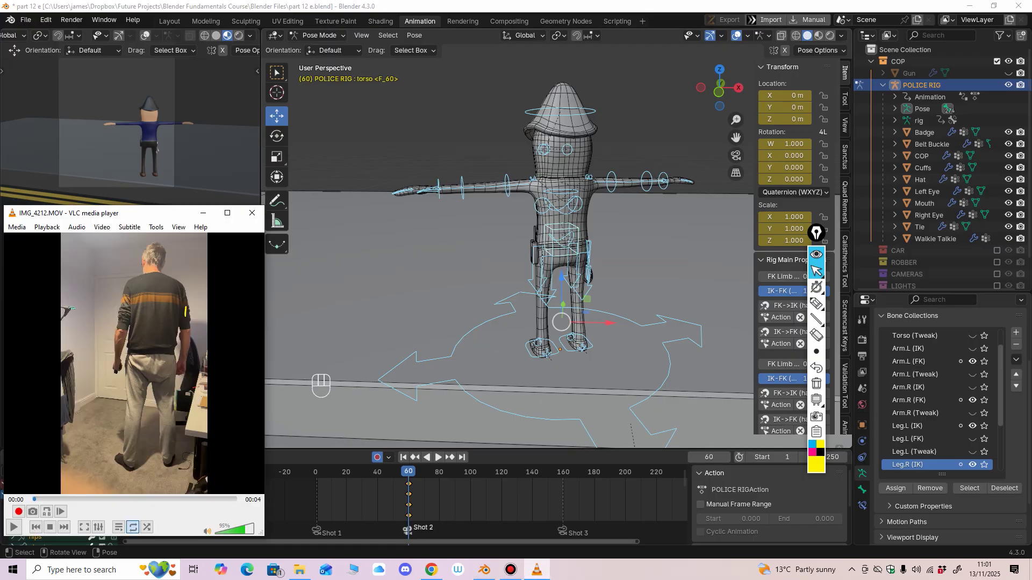
click(179, 227)
click(207, 268)
Step: Move the left and right shoulder controls slightly along the global Z axis, working from behind the officer
middle_drag(640, 258, 672, 250)
middle_drag(607, 251, 522, 240)
click(672, 231)
key(a)
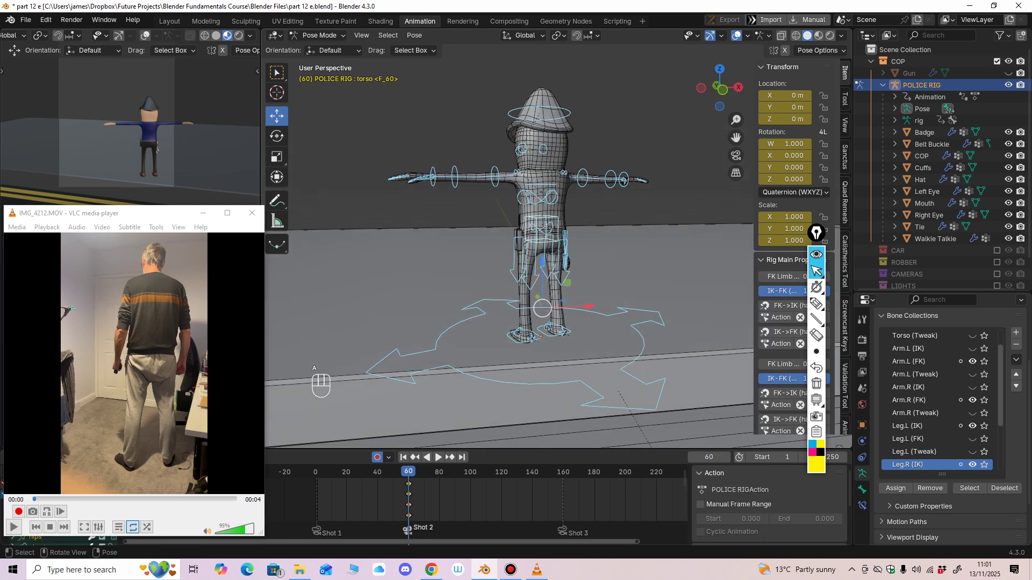
scroll(537, 242, up, 5)
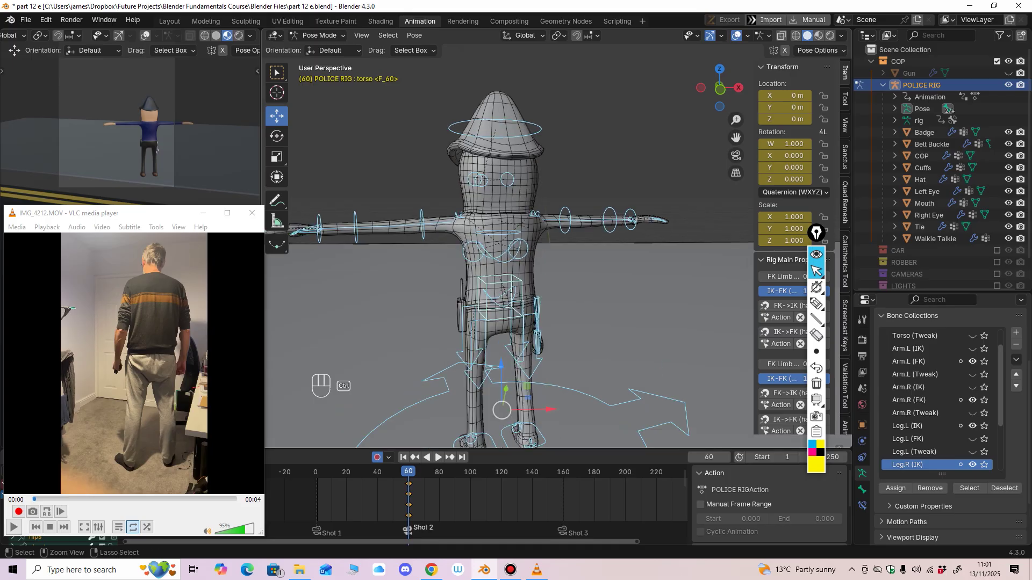
click(454, 217)
scroll(457, 215, up, 1)
mouse_move(457, 215)
shift+middle_down()
mouse_move(463, 241)
mouse_move(449, 237)
mouse_move(454, 223)
shift+middle_up()
drag(453, 222, 453, 217)
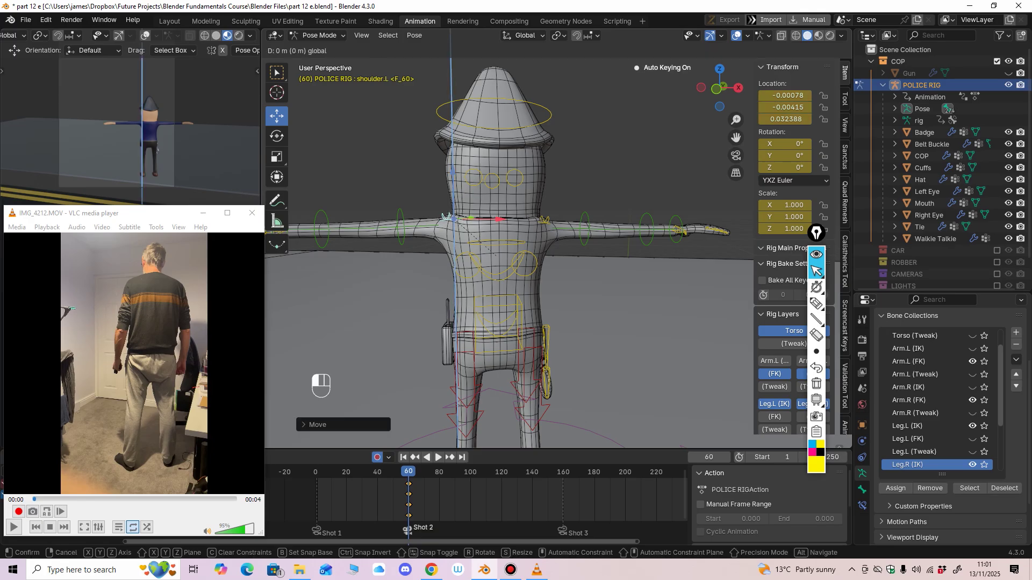
click(541, 221)
drag(541, 220, 540, 217)
Step: Select the left shoulder control, switch to the Rotate tool, and set the transform orientation to Local after comparing it with Global
shift+middle_drag(541, 216, 591, 197)
scroll(591, 198, down, 2)
click(519, 200)
key(shift+space)
key(r)
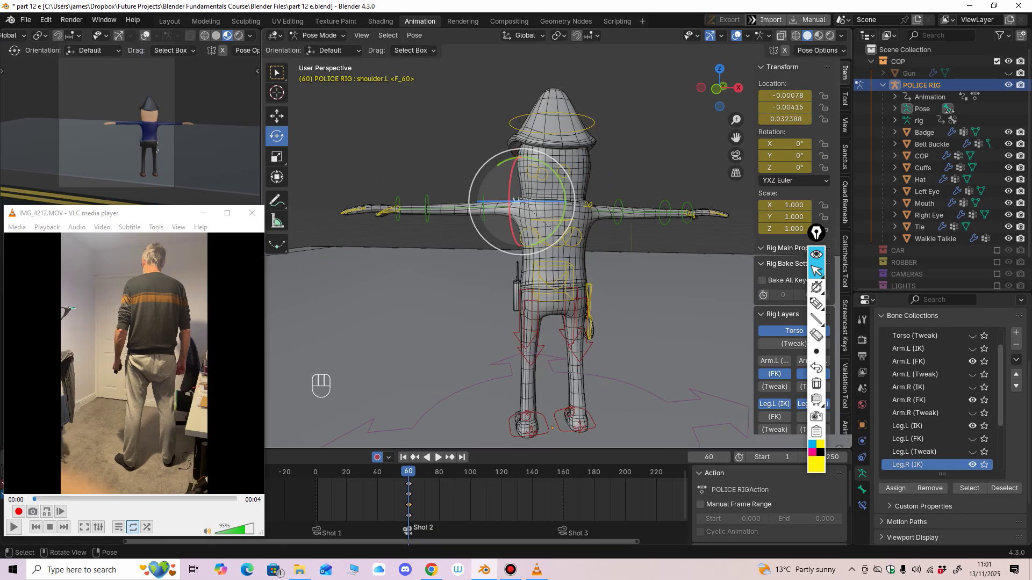
click(524, 35)
mouse_move(543, 209)
middle_down()
mouse_move(487, 274)
mouse_move(533, 221)
middle_up()
click(525, 35)
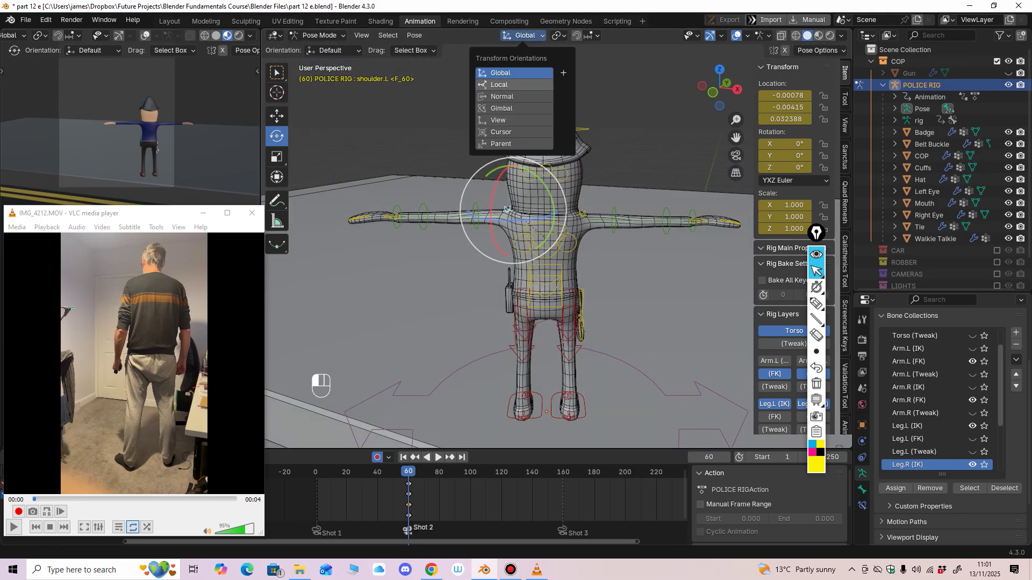
click(511, 85)
middle_drag(519, 162, 520, 212)
click(525, 36)
click(511, 72)
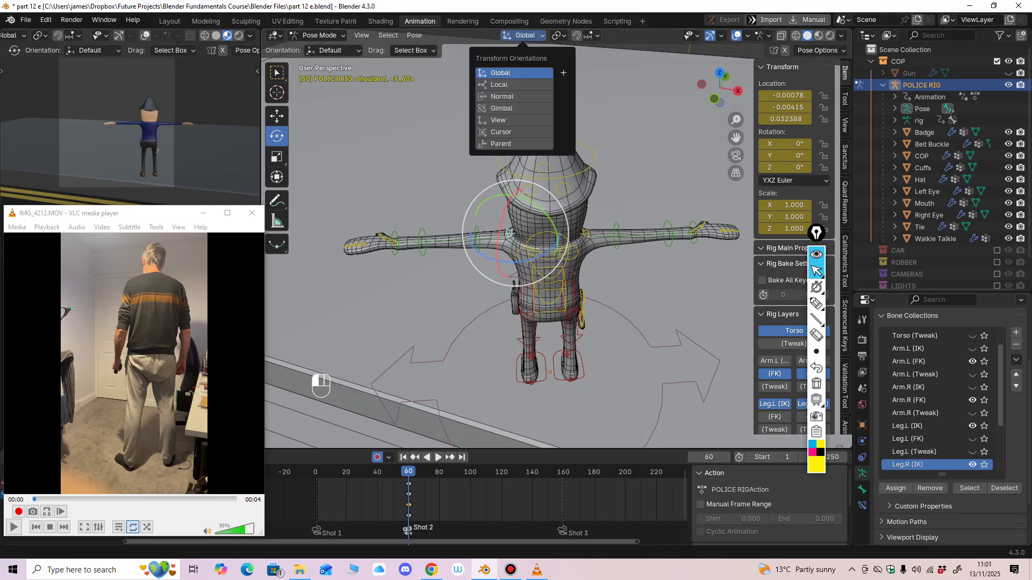
middle_drag(517, 175, 511, 204)
click(525, 35)
click(510, 85)
Step: Rotate the left and right shoulder controls downward about local X, to about -19.6° and -26.2°
drag(476, 186, 472, 202)
shift+middle_drag(499, 215, 475, 230)
click(558, 222)
drag(584, 190, 593, 202)
shift+middle_drag(593, 203, 594, 163)
drag(586, 153, 590, 161)
Step: Rotate the right upper arm FK control down about local X, to about W 0.951 and X -0.309
middle_drag(590, 162, 577, 159)
click(582, 202)
drag(594, 170, 593, 194)
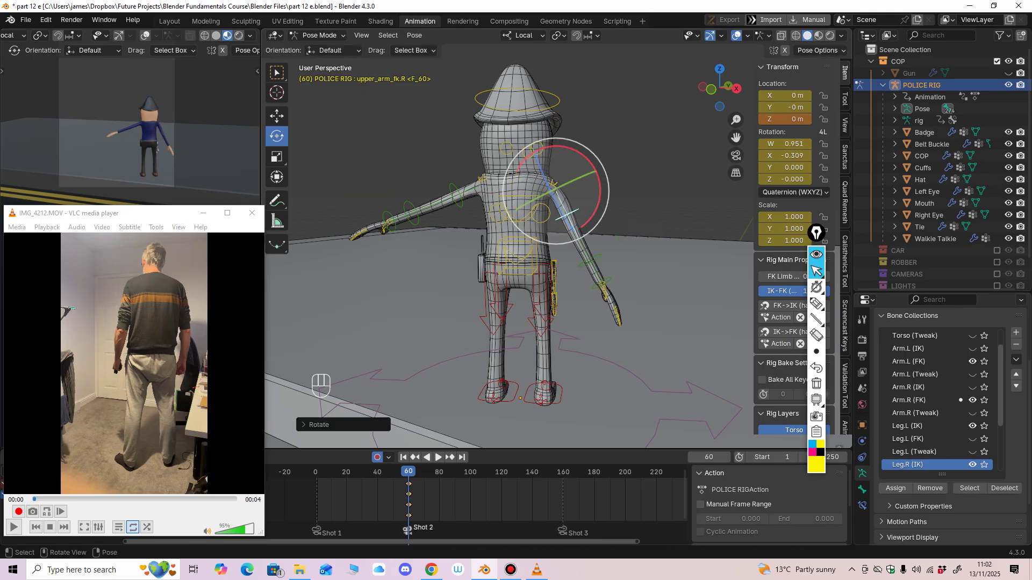
Step: Rotate the left upper arm FK control down beside the body, to about W 0.924 and X -0.382
click(436, 202)
drag(440, 166, 436, 197)
middle_drag(436, 196, 471, 206)
drag(452, 182, 453, 184)
middle_drag(452, 183, 565, 188)
middle_drag(483, 215, 602, 215)
drag(547, 188, 550, 183)
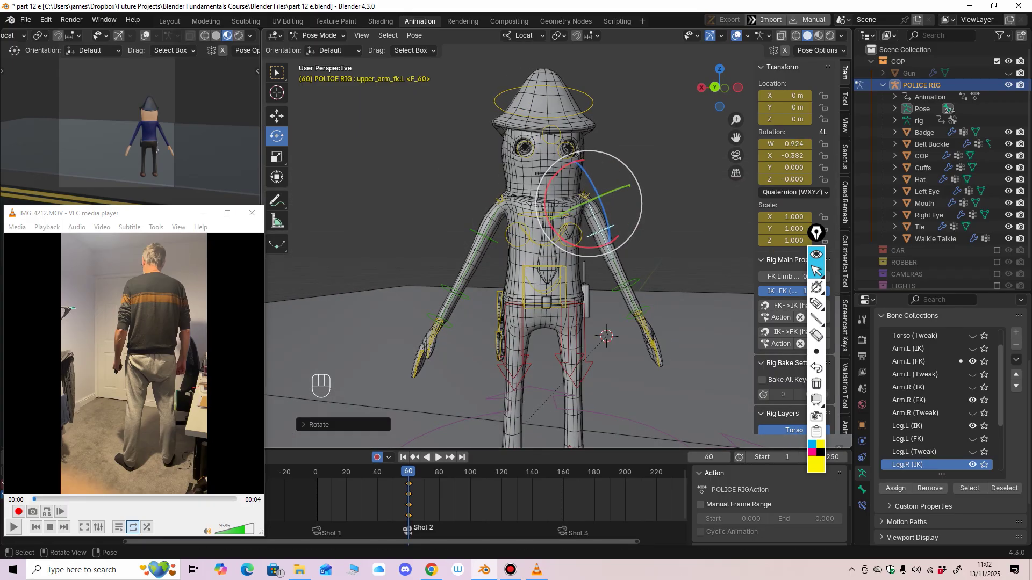
Step: Bring both upper arms closer to the body, rotating the left to about X -0.394 and the right to X -0.351
middle_drag(570, 193, 446, 200)
middle_drag(516, 200, 464, 205)
scroll(465, 196, up, 1)
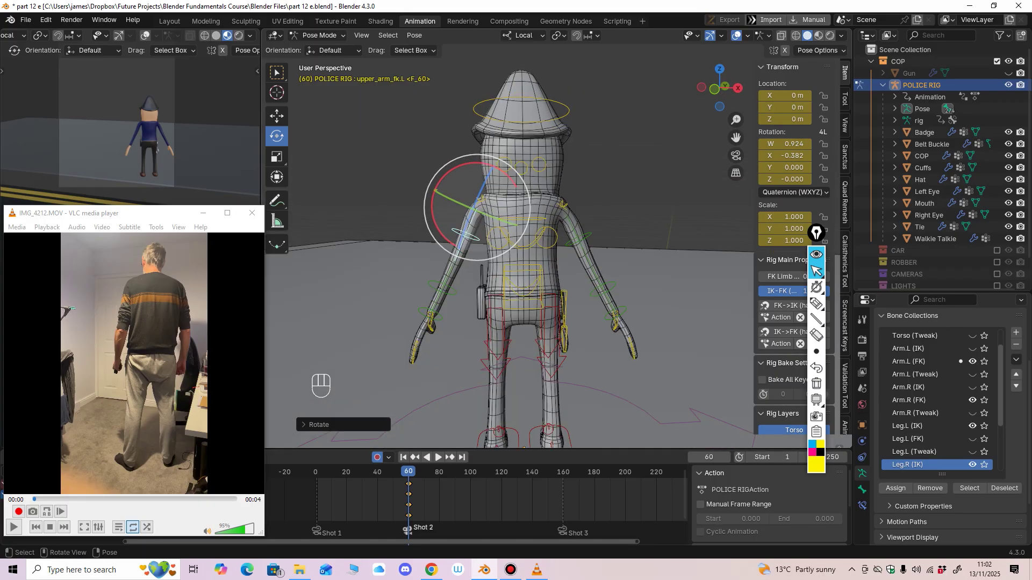
drag(434, 189, 434, 192)
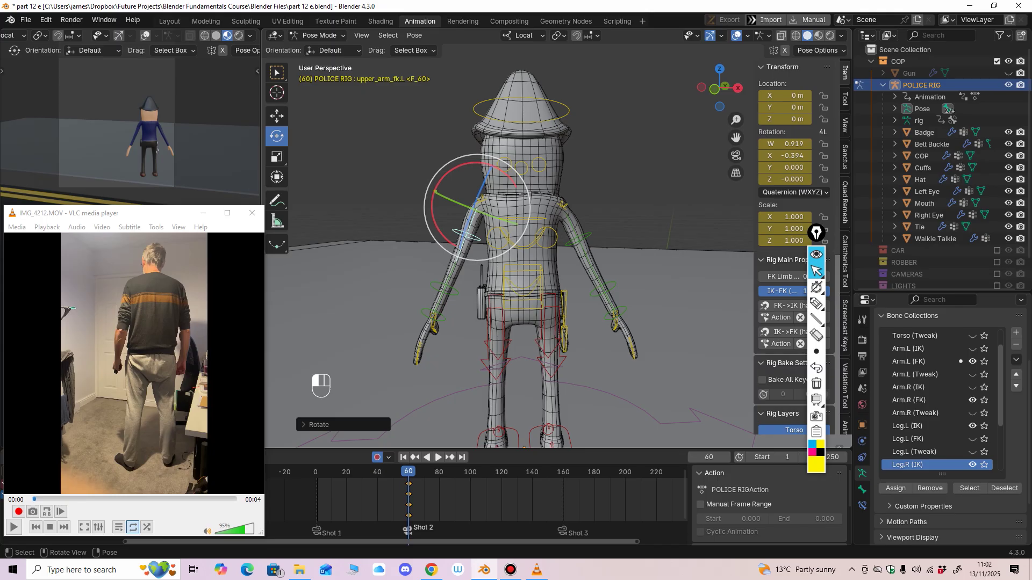
click(586, 235)
drag(599, 184, 603, 189)
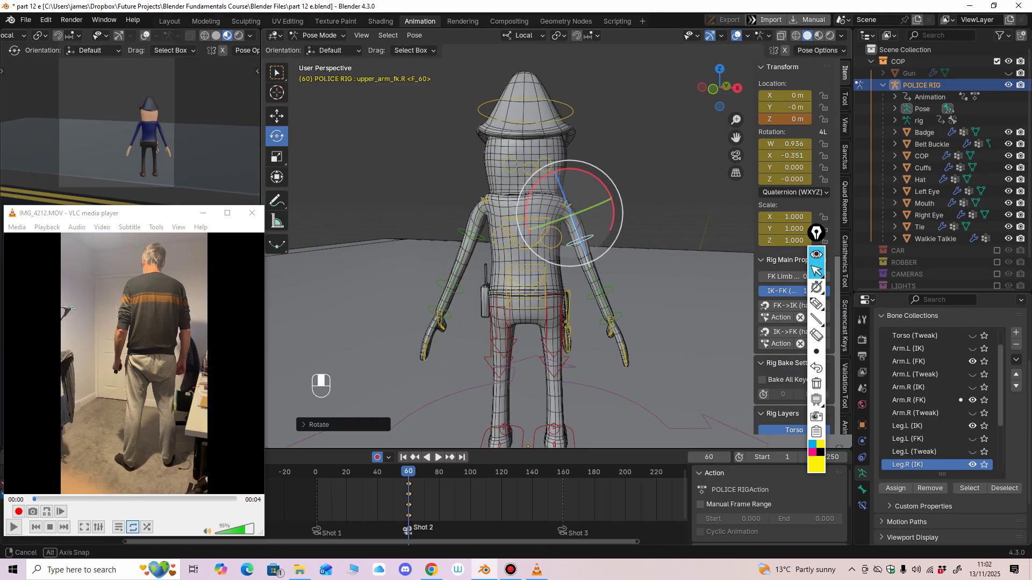
Step: Lower the right shoulder control slightly further and rotate the left shoulder control to about -23.6° in X
middle_drag(603, 189, 499, 159)
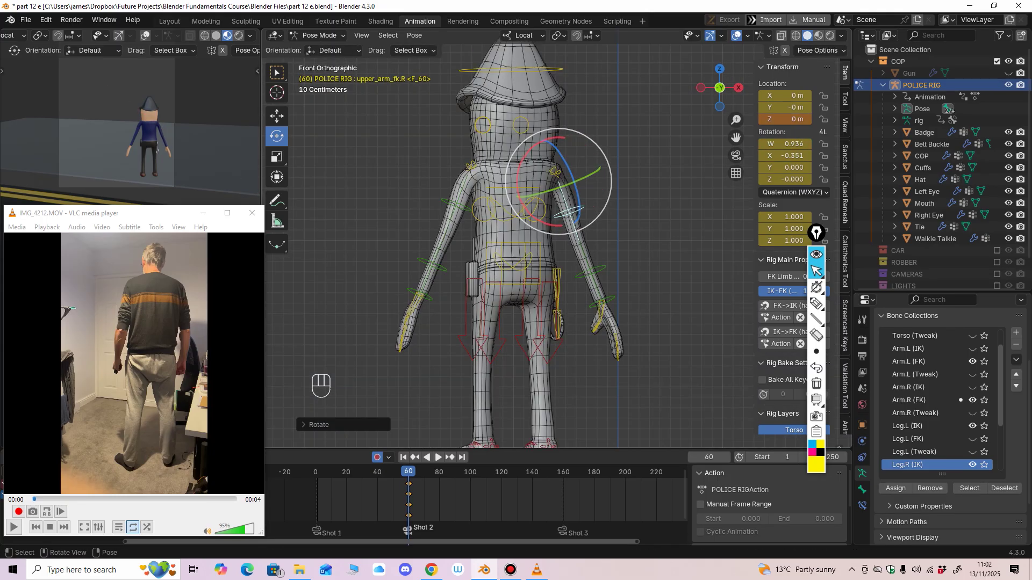
click(555, 172)
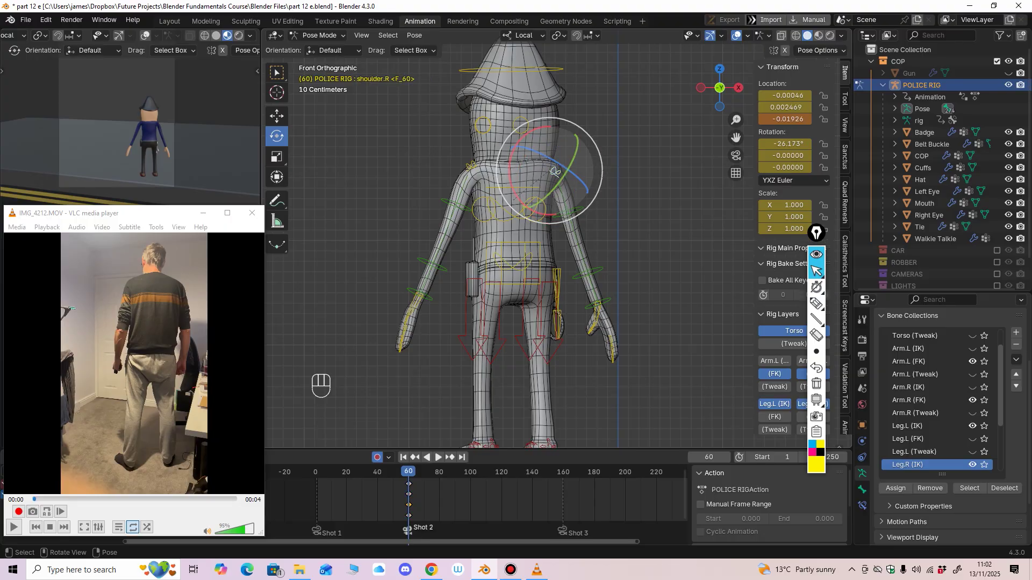
drag(512, 158, 512, 153)
click(472, 166)
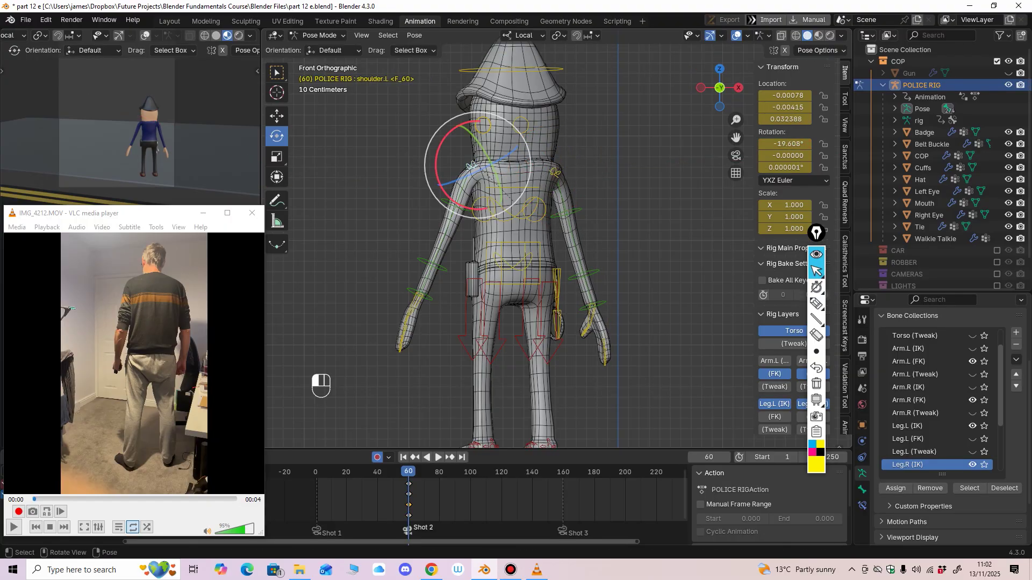
drag(437, 155, 471, 166)
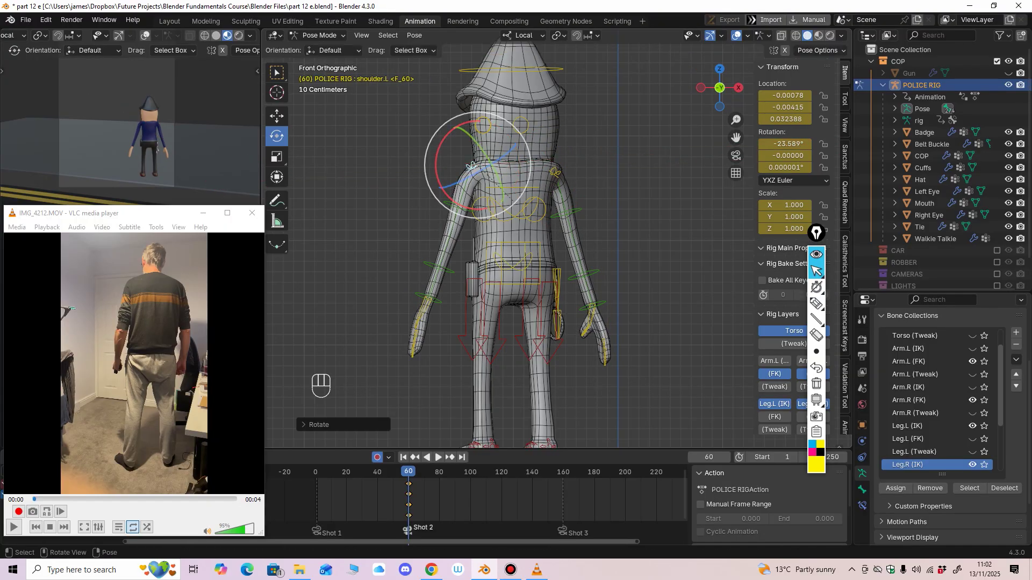
Step: Bend the right and left forearm FK controls slightly at the elbows, giving the left forearm a Z rotation of about -0.159
click(595, 271)
middle_drag(595, 273, 422, 288)
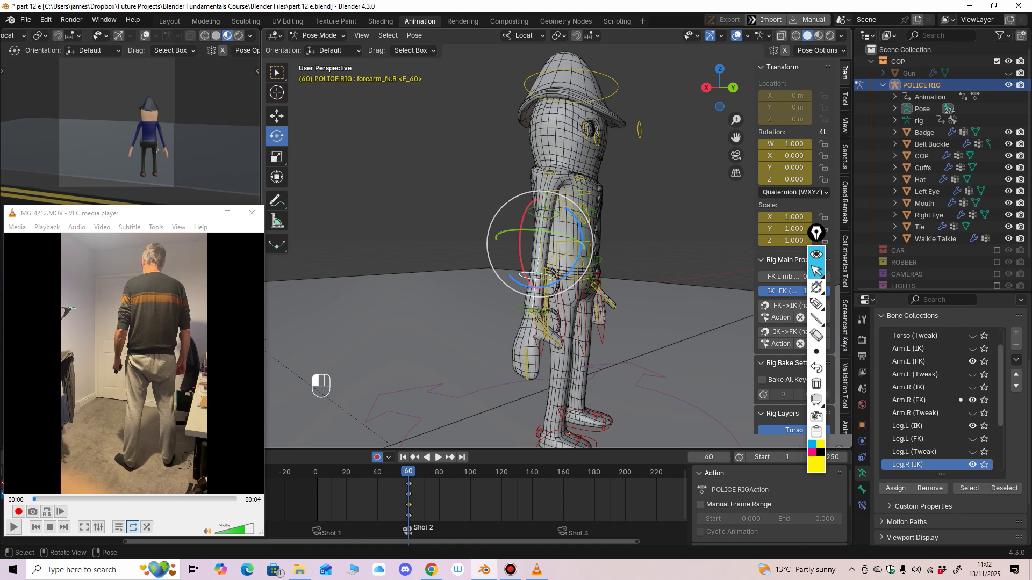
drag(521, 247, 523, 263)
middle_drag(543, 266, 344, 265)
click(601, 262)
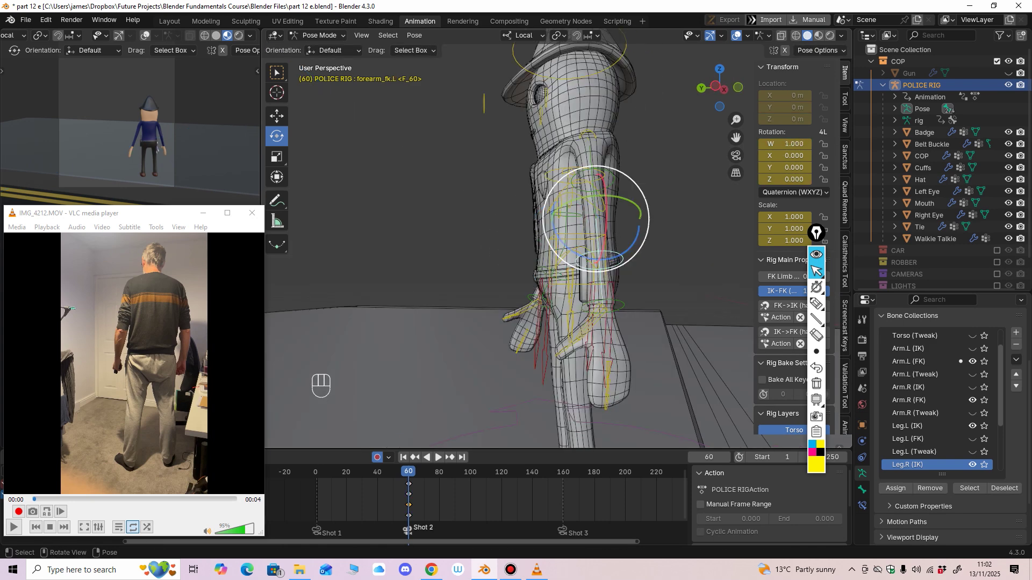
middle_drag(600, 263, 642, 264)
drag(612, 272, 593, 262)
middle_drag(594, 263, 462, 259)
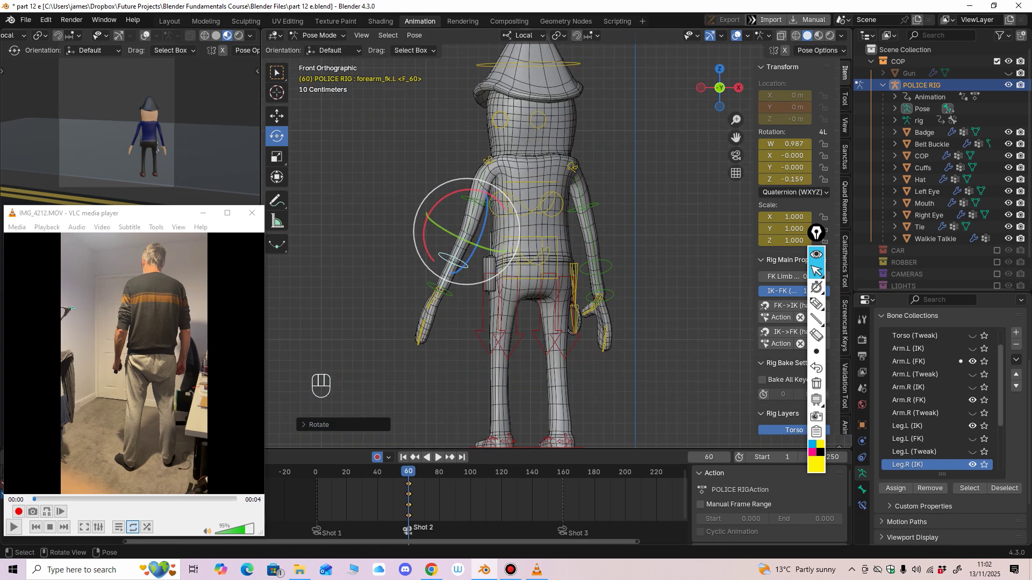
Step: Rotate the left upper arm inward to about X -0.459 and turn the left hand to about X -0.104
click(471, 200)
drag(445, 179, 449, 185)
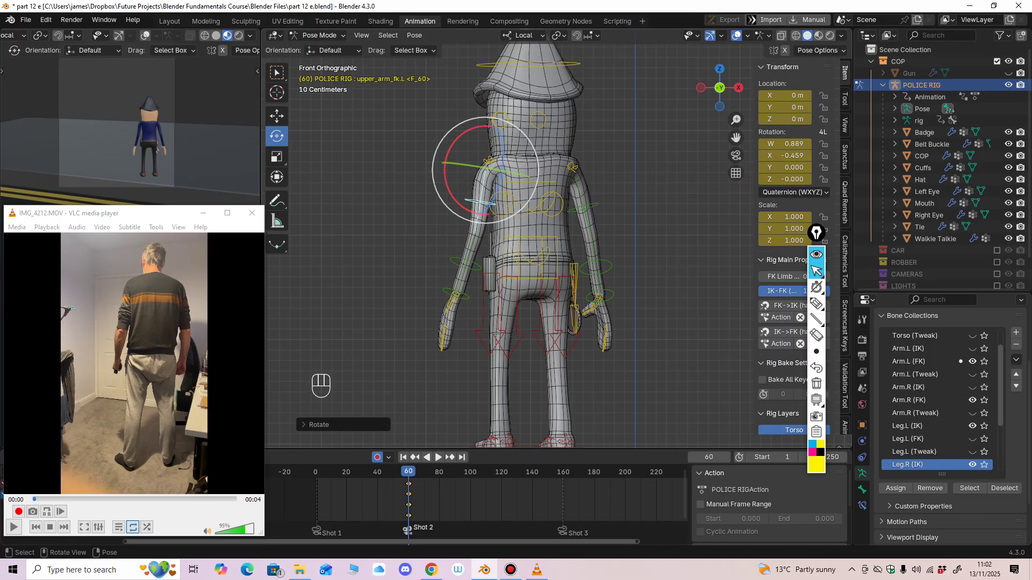
click(457, 295)
drag(415, 299, 413, 288)
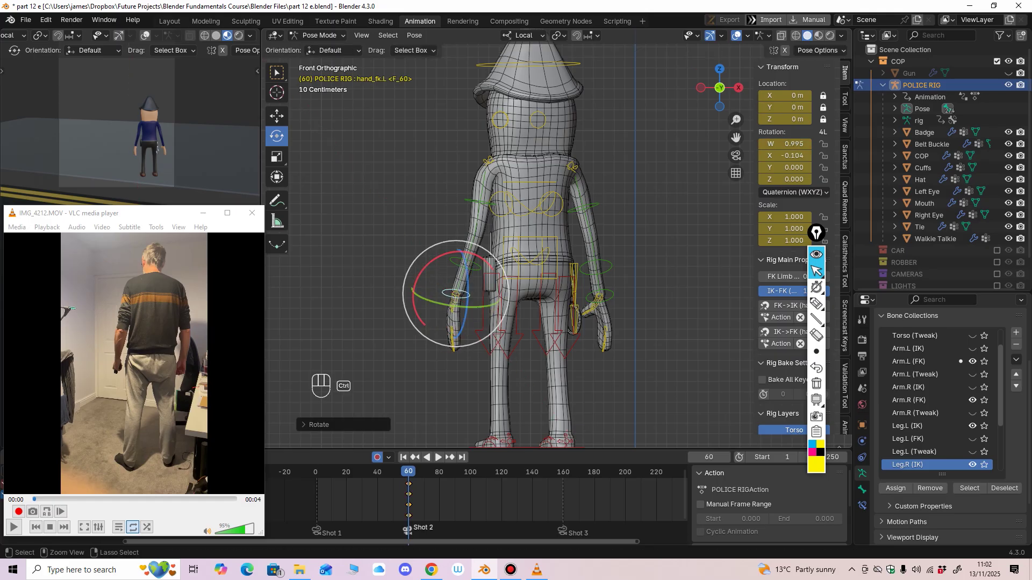
Step: Turn the right hand FK control slightly inward to about X -0.060
middle_drag(413, 288, 473, 253)
scroll(435, 290, up, 2)
scroll(473, 252, up, 3)
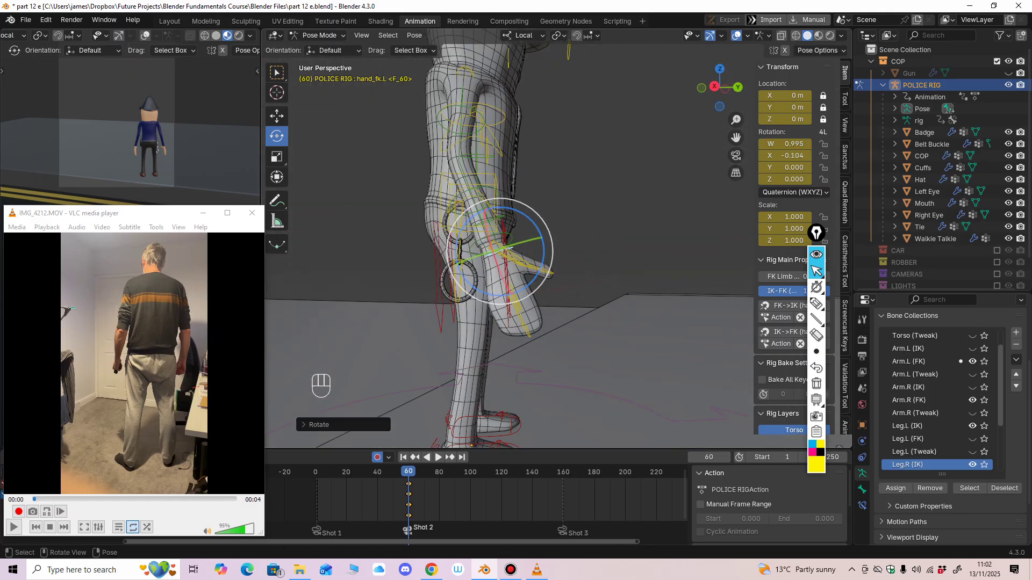
middle_drag(317, 290, 344, 283)
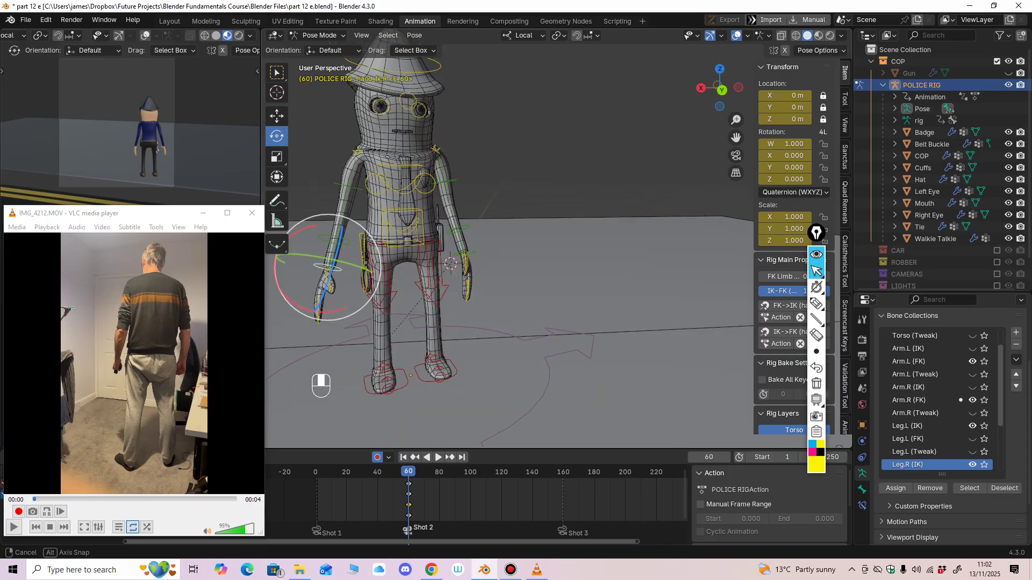
shift+middle_drag(344, 282, 381, 255)
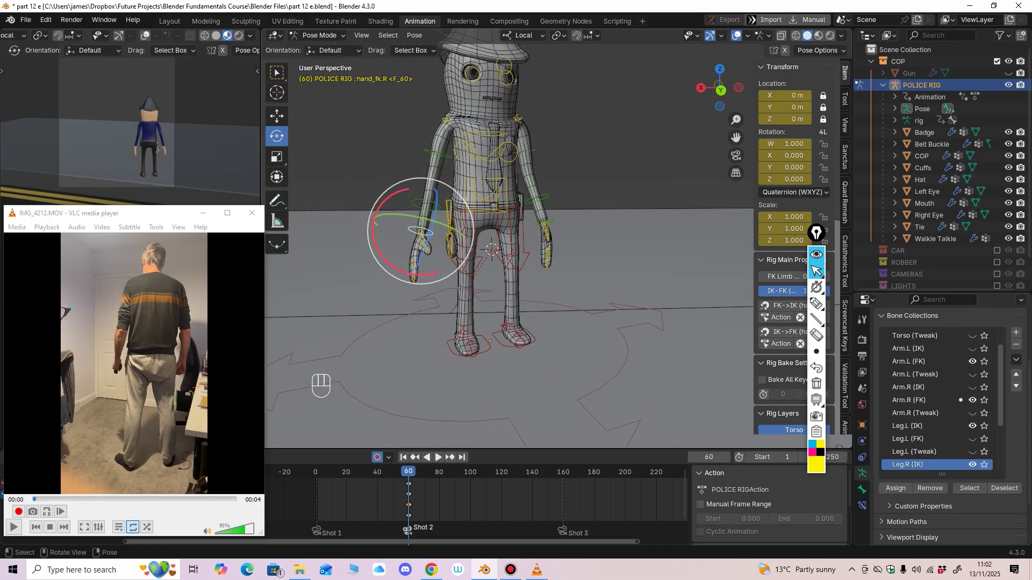
drag(381, 253, 385, 258)
key(KP_Decimal)
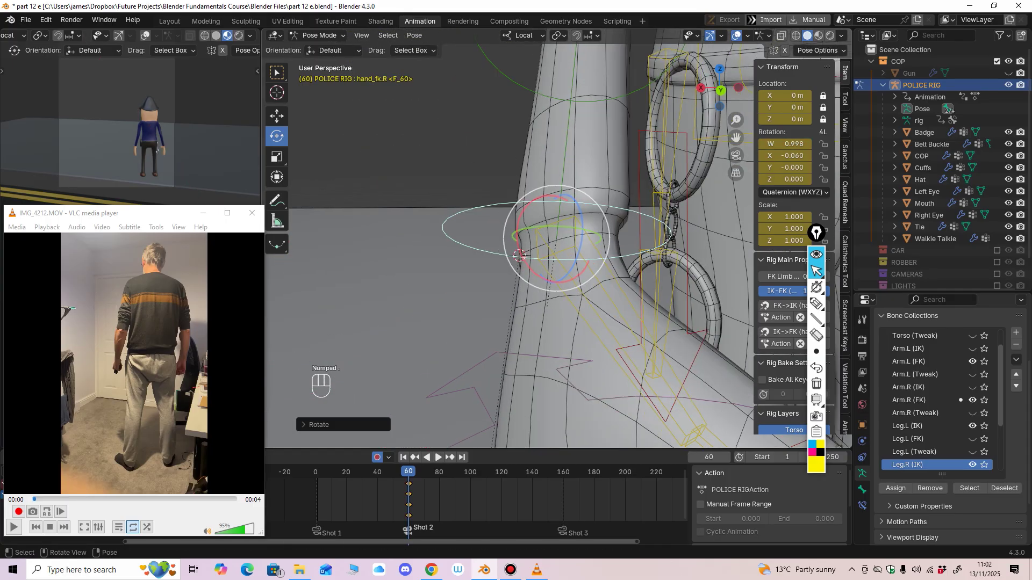
Step: Rotate the right upper arm FK control closer to the body, to about X -0.417
ctrl+middle_drag(640, 226, 465, 309)
click(452, 193)
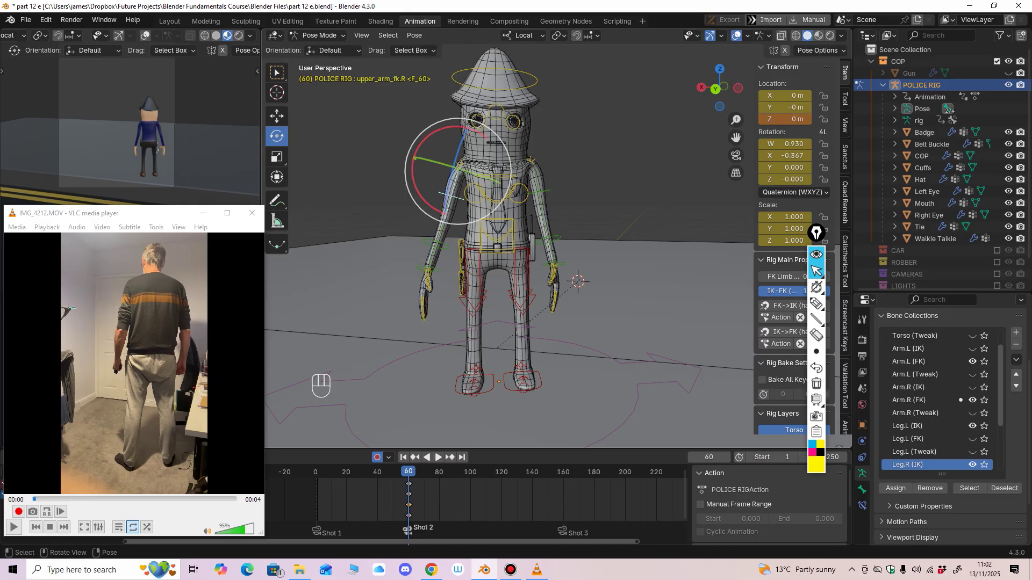
drag(417, 191, 421, 198)
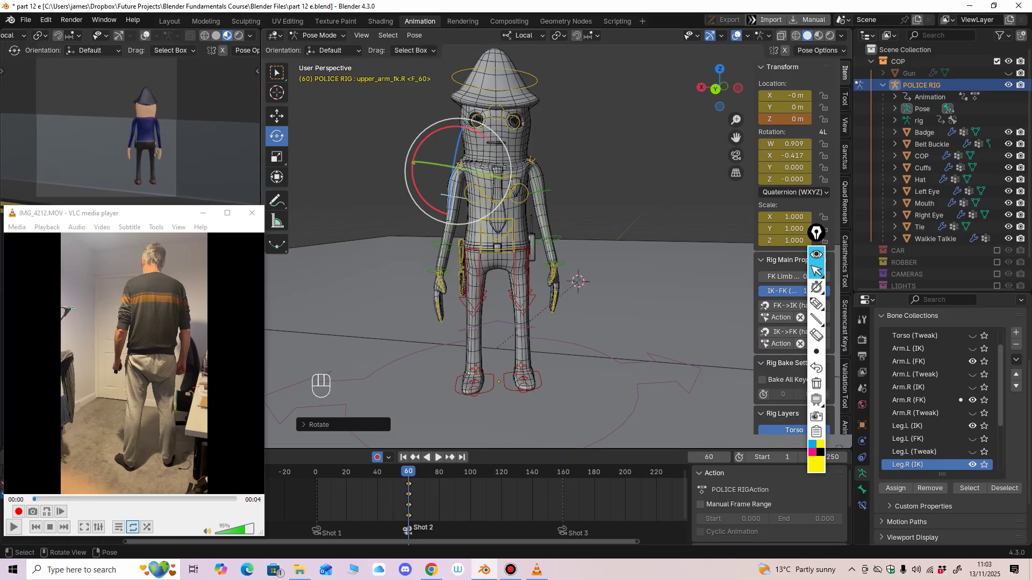
Step: Tilt the head control slightly to the side around its local Z axis
click(537, 84)
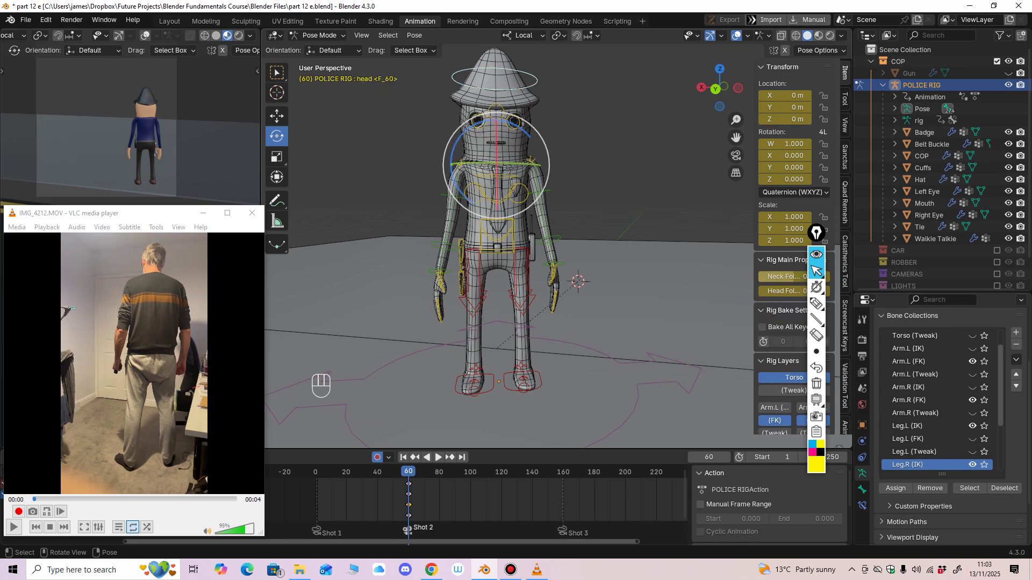
middle_drag(473, 204, 544, 263)
key(r)
key(z)
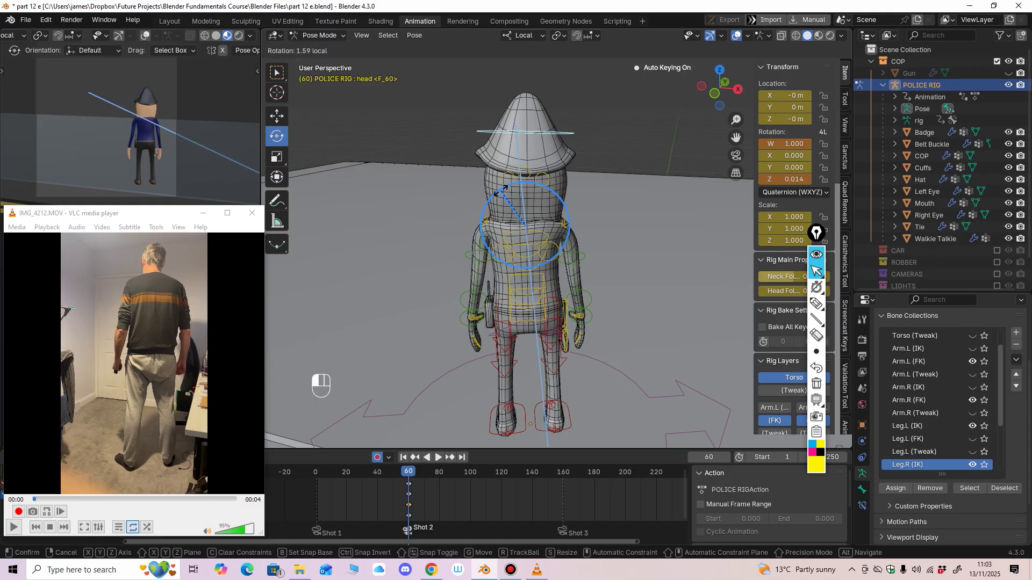
drag(502, 189, 499, 192)
shift+middle_drag(524, 231, 515, 215)
drag(545, 218, 549, 213)
middle_drag(549, 228, 526, 175)
middle_drag(526, 185, 525, 171)
Step: Rotate the hips control to about Y 0.023 and tilt the neck control to about Z 0.040
click(493, 230)
shift+middle_drag(496, 212, 502, 244)
drag(468, 215, 466, 216)
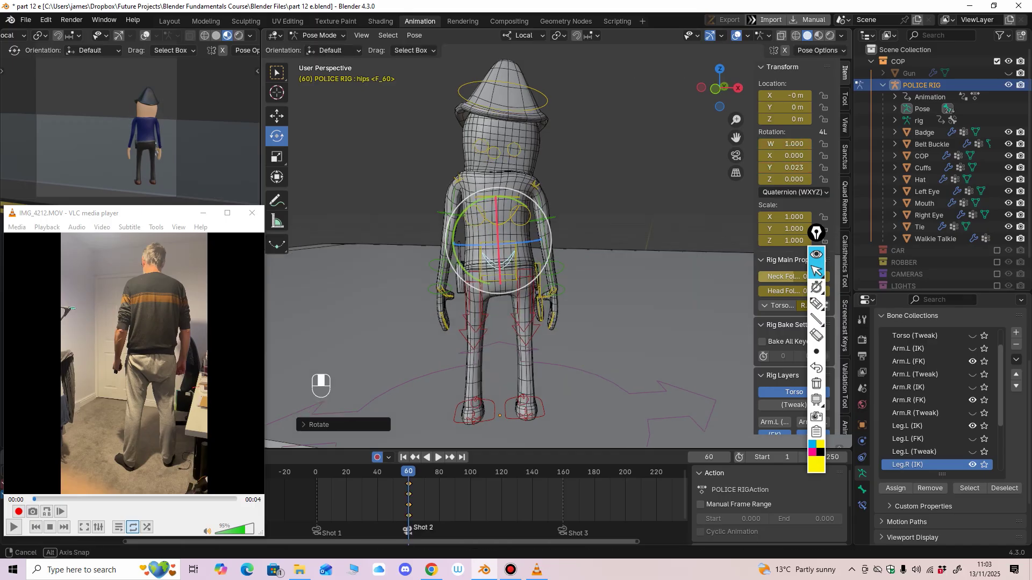
click(456, 215)
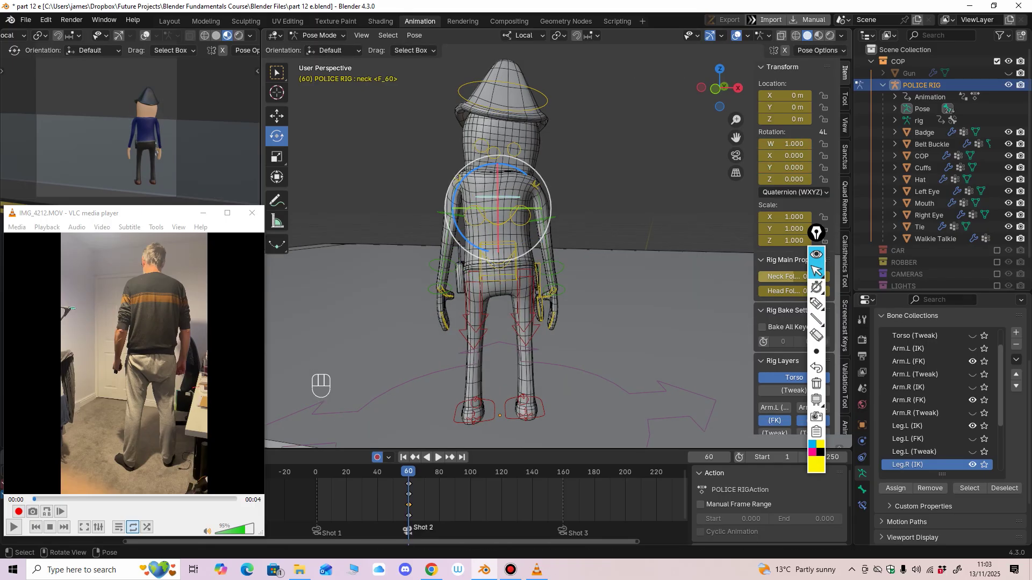
mouse_move(533, 183)
mouse_down()
mouse_move(529, 173)
mouse_move(536, 184)
mouse_up()
Step: Draw temporary annotation lines over the character's shoulders, spine and hips, and erase them
click(817, 304)
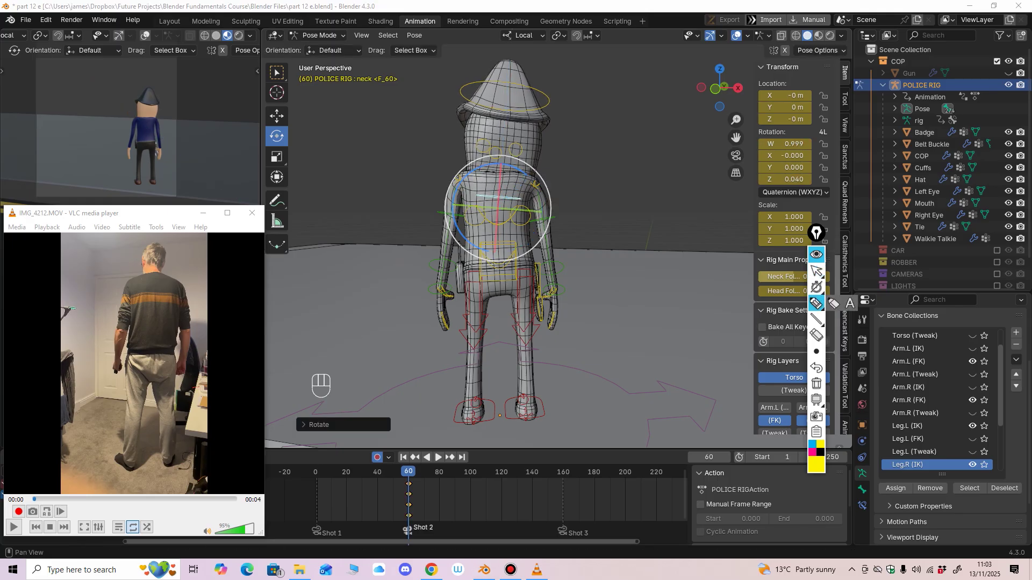
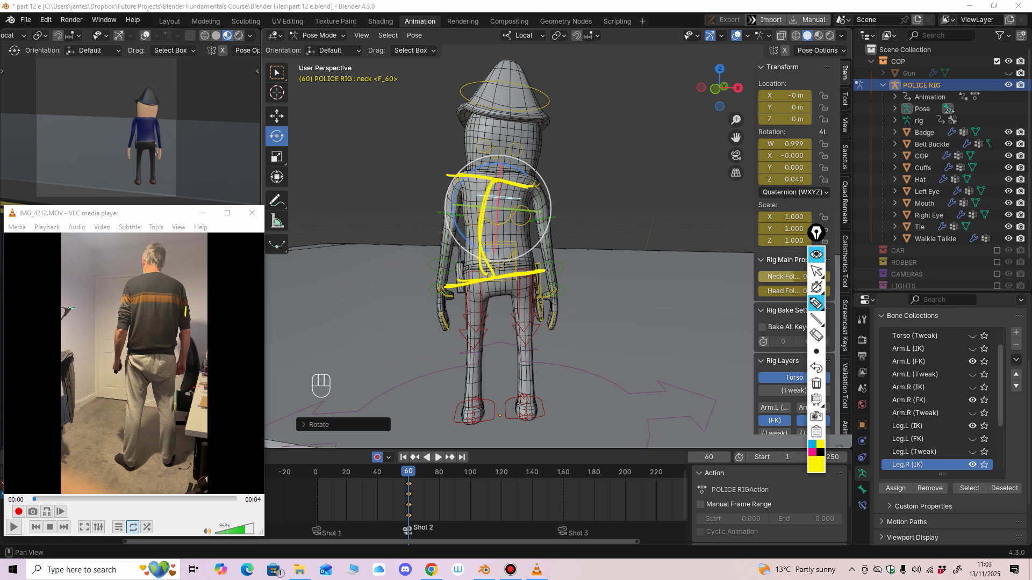
mouse_move(816, 304)
click(816, 336)
drag(515, 181, 484, 216)
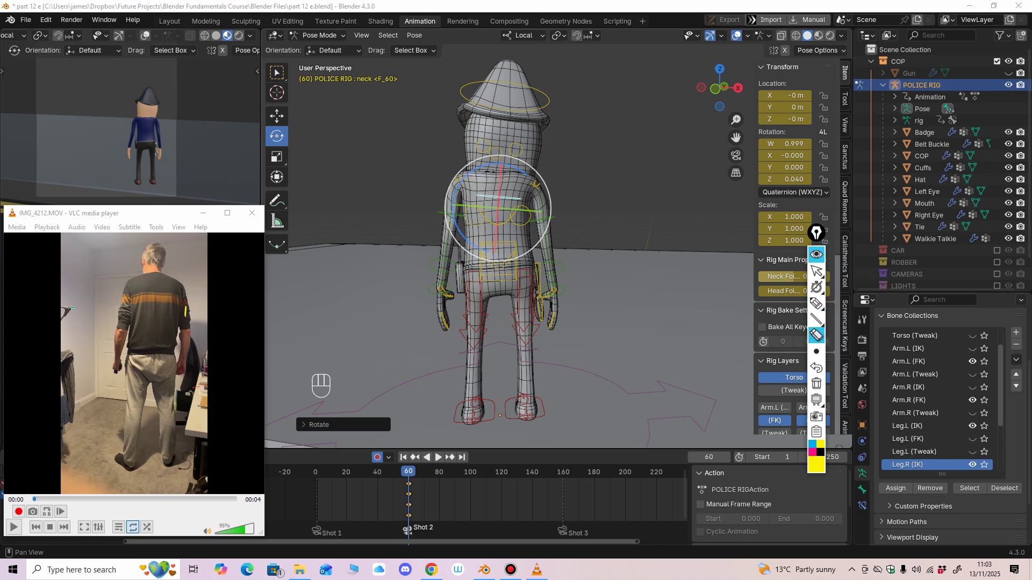
click(816, 271)
Step: Turn the left foot IK control outward to about Z 0.206
mouse_move(634, 258)
middle_down()
mouse_move(608, 242)
mouse_move(616, 250)
mouse_move(484, 243)
middle_up()
scroll(612, 251, up, 2)
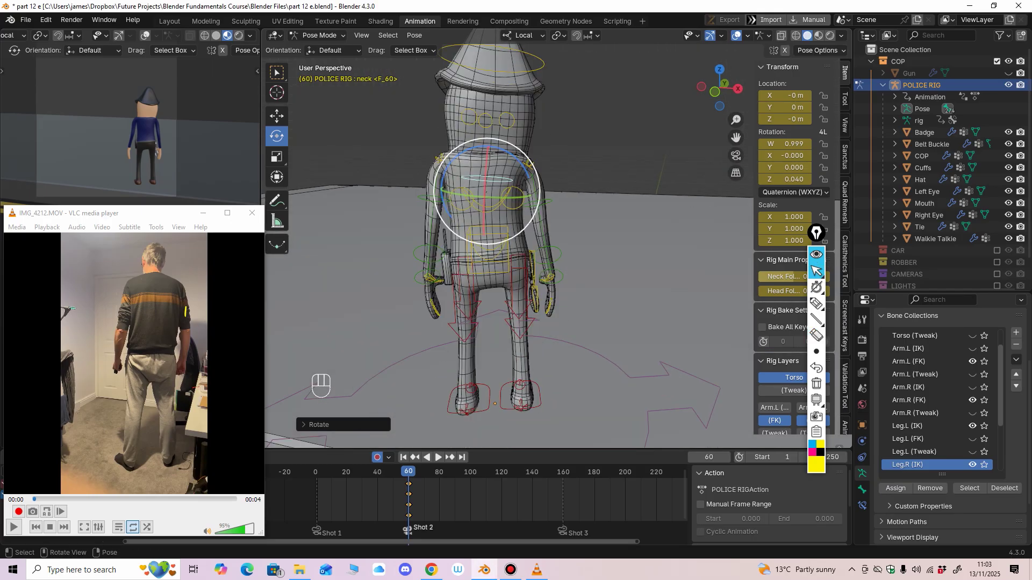
shift+middle_drag(559, 236, 575, 213)
click(456, 394)
middle_drag(457, 391, 460, 425)
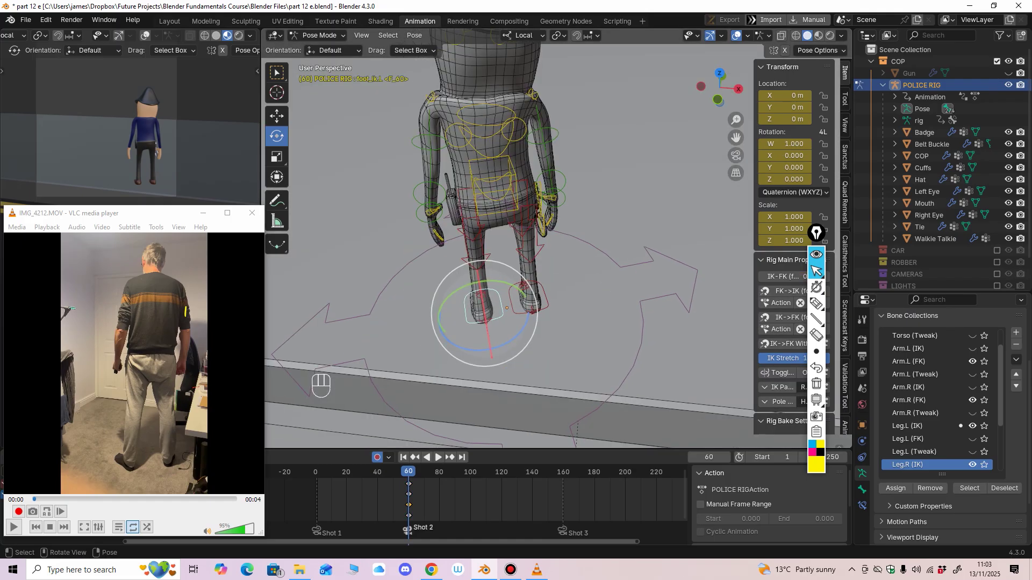
drag(470, 348, 487, 345)
middle_drag(488, 345, 571, 344)
shift+middle_drag(546, 334, 607, 342)
drag(604, 361, 612, 358)
Step: Rotate the left thigh IK control to about -22° in Y so the knee points outward with the foot
middle_drag(612, 357, 637, 354)
click(611, 226)
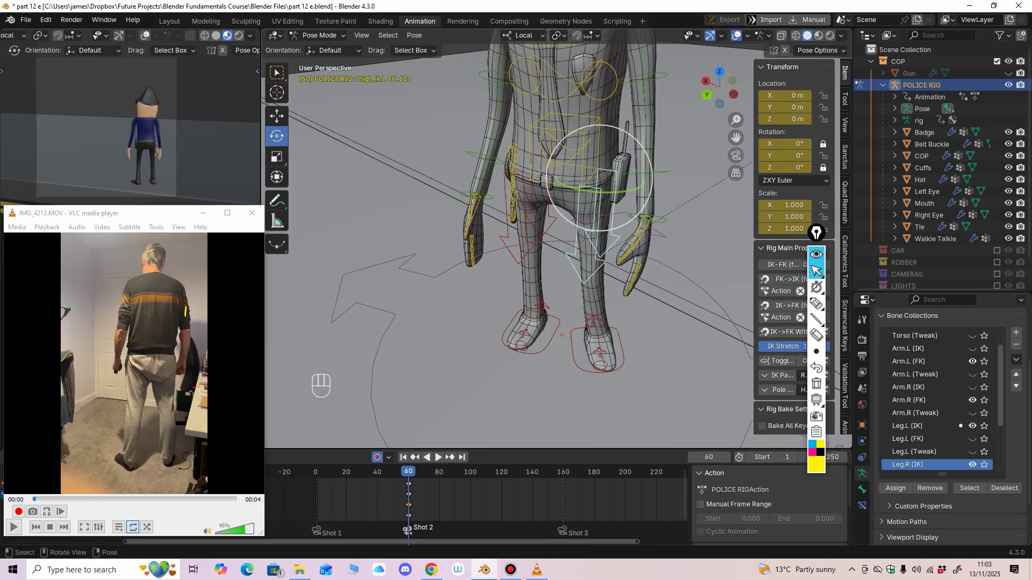
middle_drag(610, 218, 620, 203)
drag(626, 157, 630, 153)
middle_drag(629, 155, 618, 180)
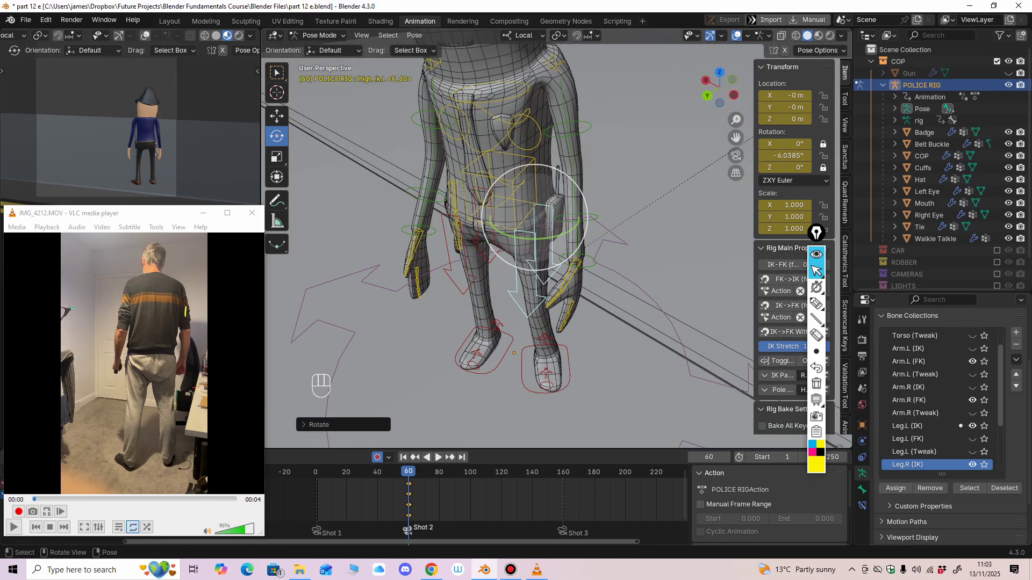
drag(548, 238, 556, 237)
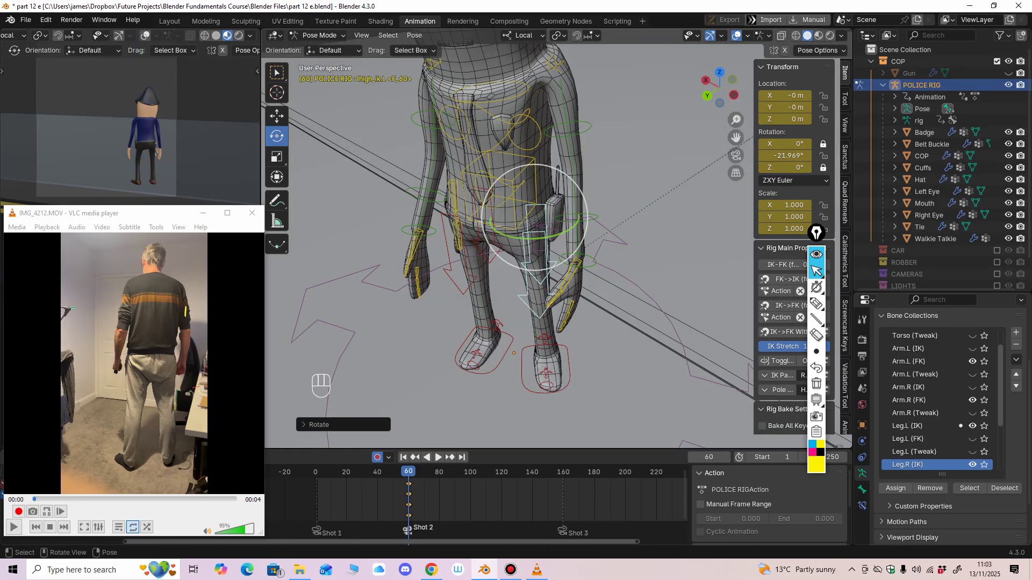
Step: Rotate the right thigh IK control to about 8.6° in Y and turn the right foot outward to about Z -0.202
middle_drag(557, 237, 583, 221)
click(508, 249)
drag(509, 194, 510, 196)
middle_drag(510, 215, 518, 233)
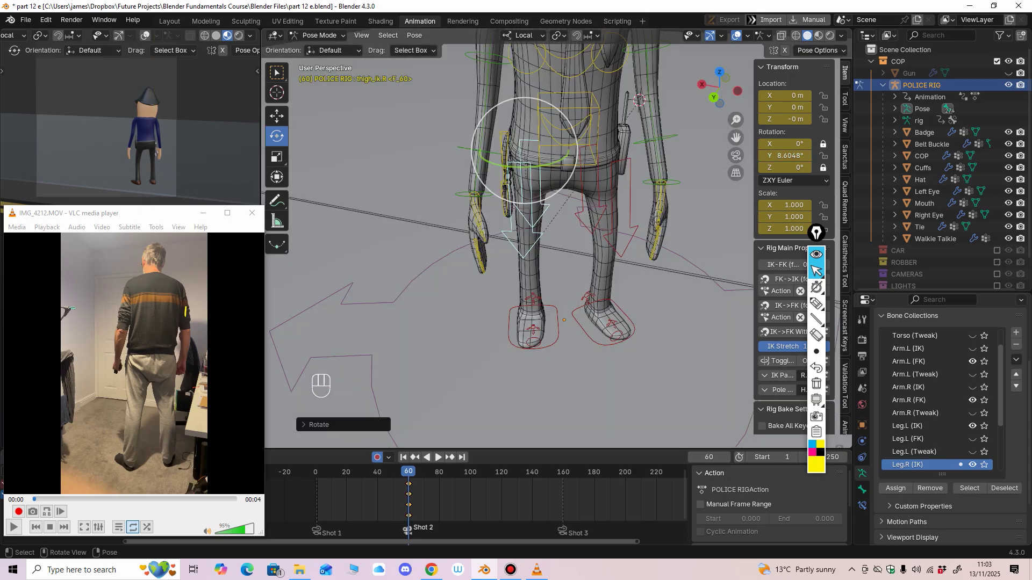
click(554, 329)
drag(549, 339, 539, 340)
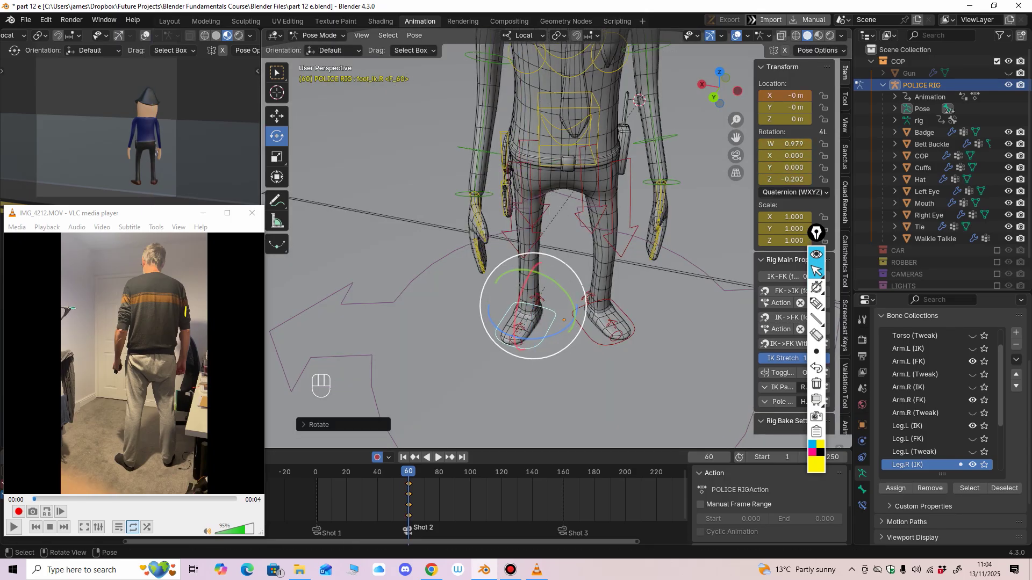
Step: Increase the right thigh IK rotation to about 19.95° in Y and turn the right foot further out to about Z -0.236
click(513, 161)
drag(513, 162, 507, 162)
middle_drag(507, 167, 533, 186)
drag(538, 240, 562, 235)
shift+middle_drag(561, 236, 535, 193)
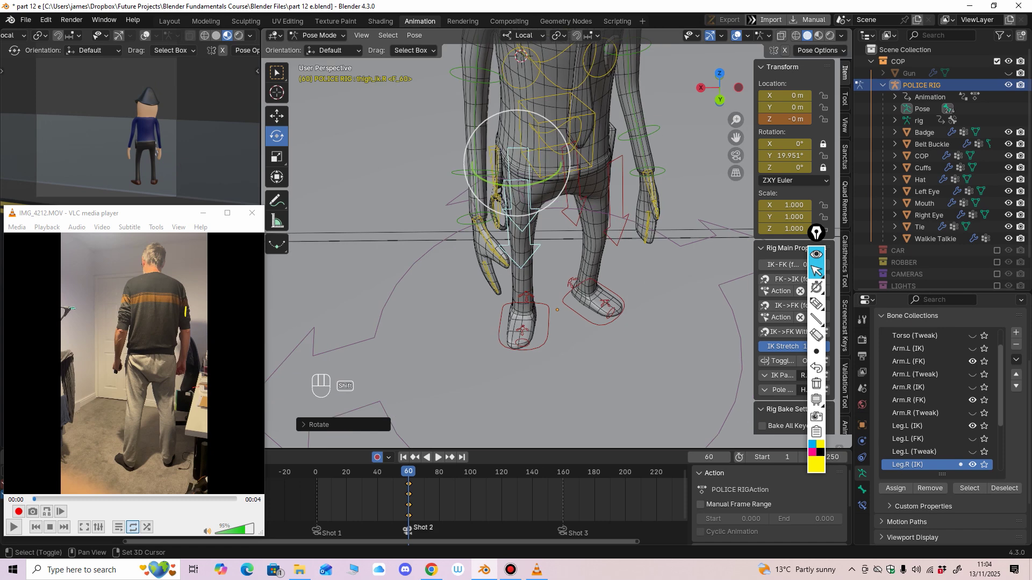
click(548, 332)
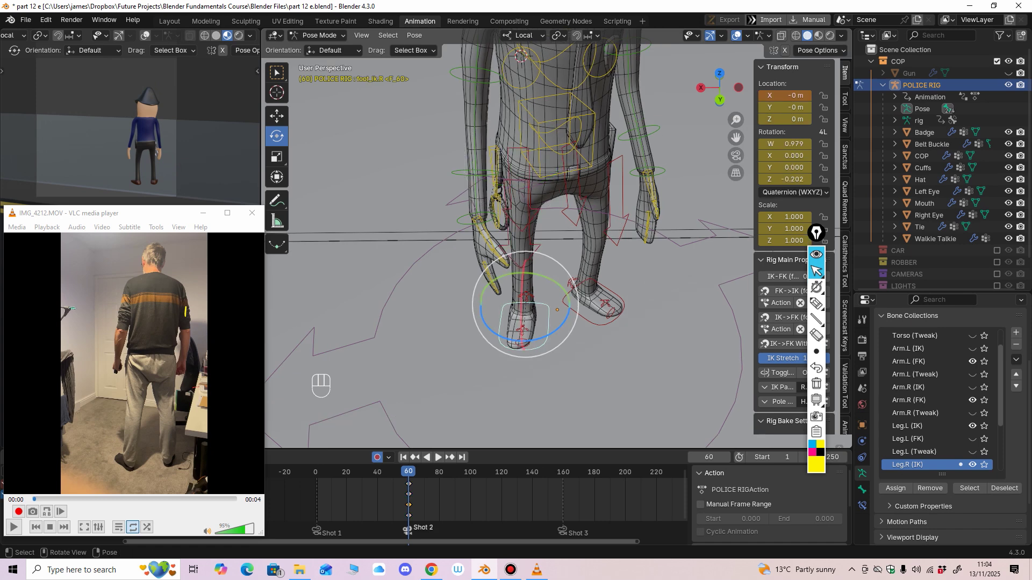
drag(555, 330, 550, 332)
middle_drag(570, 317, 307, 365)
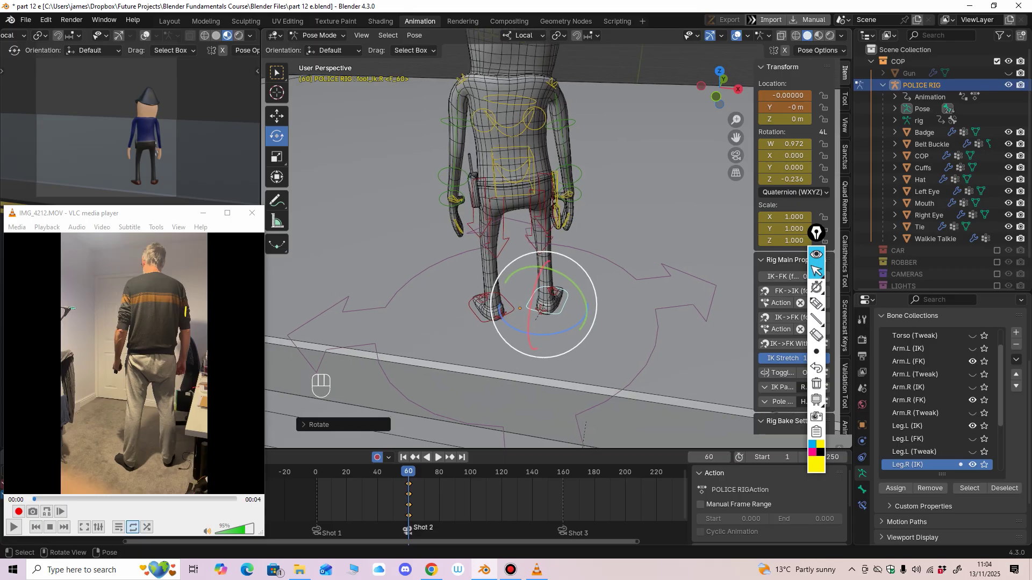
mouse_move(215, 166)
ctrl+middle_down()
mouse_move(212, 146)
mouse_move(206, 173)
mouse_move(213, 168)
ctrl+middle_up()
ctrl+middle_drag(214, 167, 213, 175)
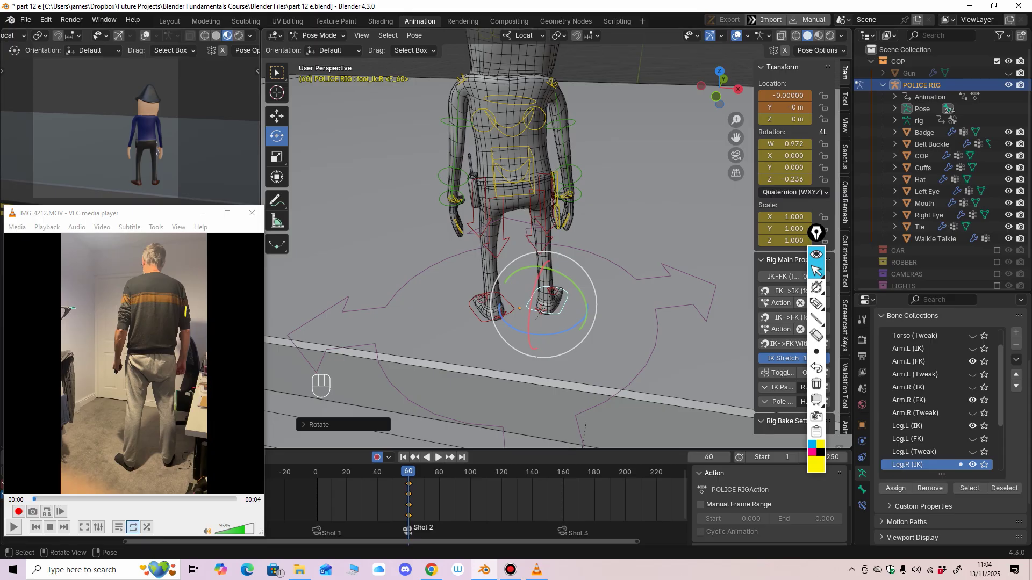
Step: Tilt the neck control slightly further in the same direction around its local Z axis
shift+middle_drag(543, 215, 543, 254)
click(525, 163)
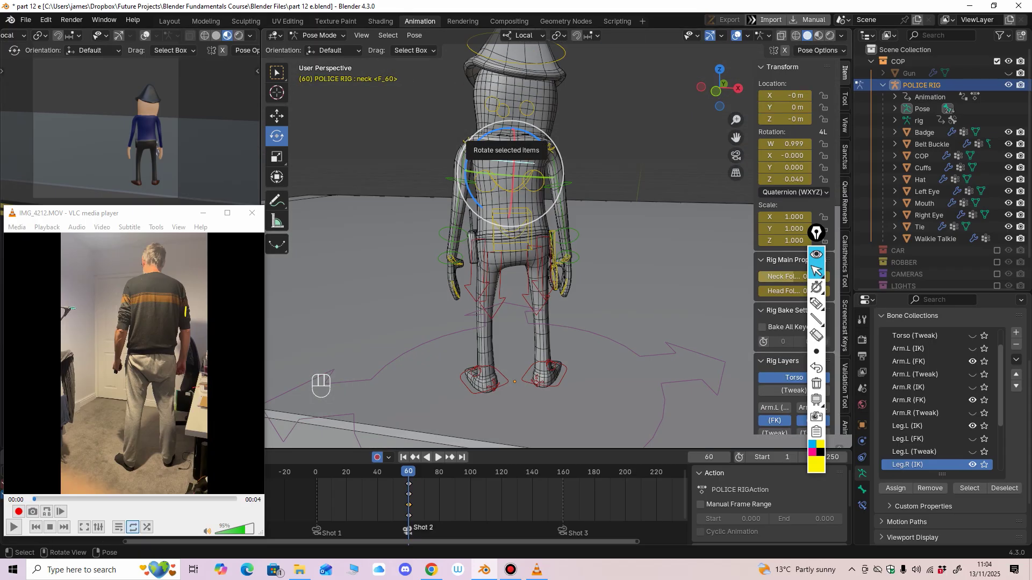
drag(478, 136, 485, 130)
Step: Lower the torso control slightly, to about Z -0.033, so the knees bend a little
click(531, 226)
middle_drag(538, 231, 640, 242)
click(277, 116)
drag(538, 187, 531, 192)
click(560, 188)
click(277, 136)
Step: Adjust the upper body's lean with a slight rotation of its control
middle_drag(532, 199, 564, 189)
click(554, 193)
scroll(626, 177, up, 1)
drag(539, 233, 526, 235)
middle_drag(580, 232, 479, 240)
shift+middle_drag(554, 215, 475, 239)
shift+middle_drag(486, 239, 494, 176)
Step: Try a further rotation of the hips control and undo it
click(555, 210)
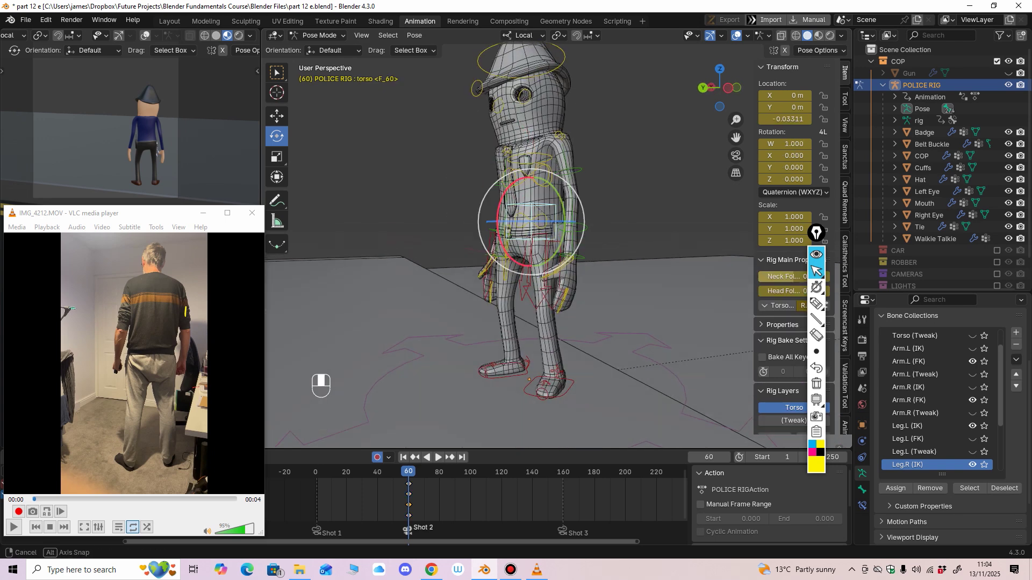
scroll(538, 226, up, 1)
middle_drag(505, 229, 583, 222)
click(517, 217)
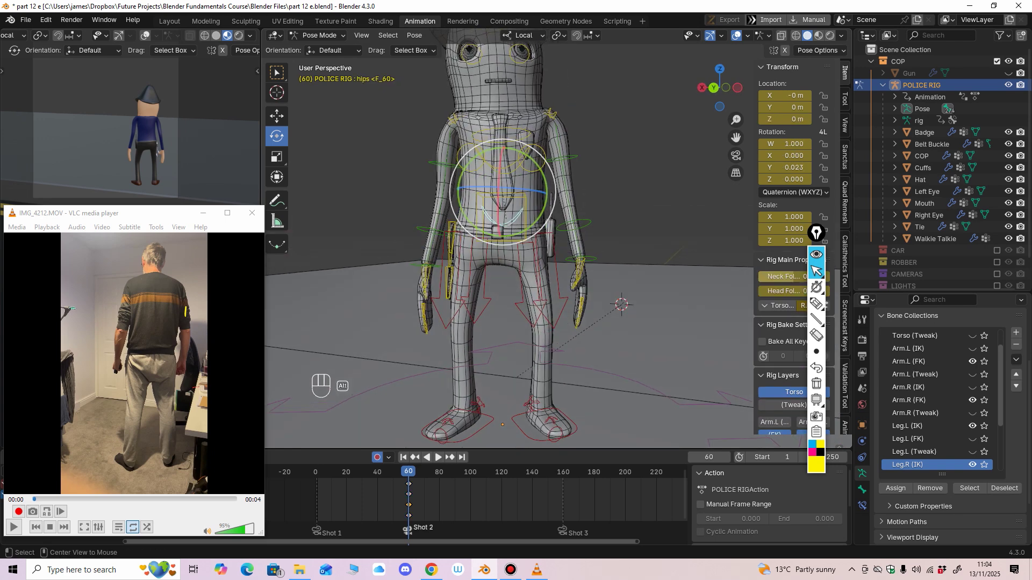
drag(532, 163, 535, 158)
key(ctrl+z)
Step: Rotate the handcuff controls Cuff.01 and Cuff.03 slightly at the hip so the cuffs hang clear of the leg
scroll(535, 159, down, 2)
middle_drag(529, 172, 540, 173)
scroll(537, 174, up, 2)
click(455, 249)
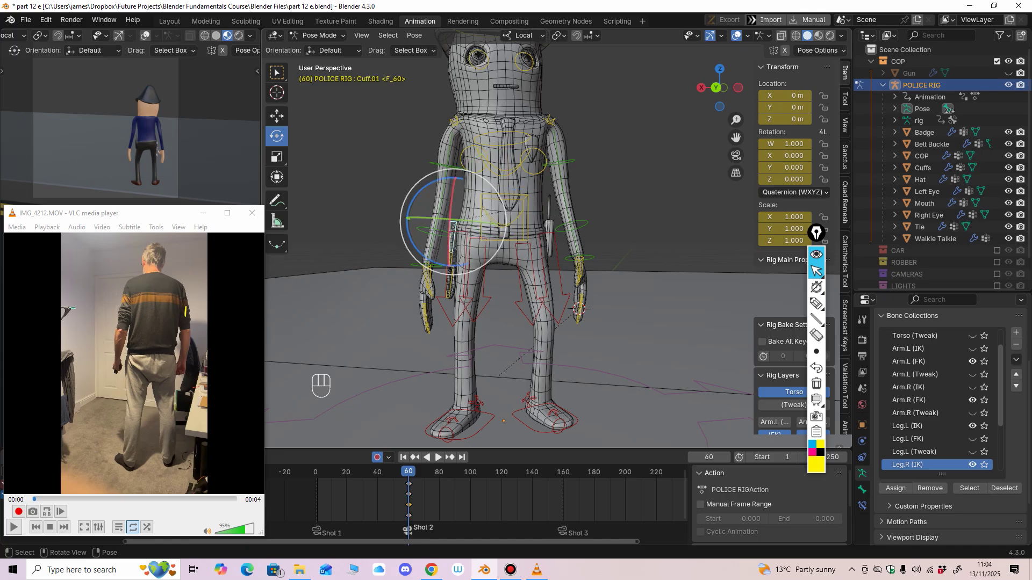
scroll(454, 248, up, 2)
drag(451, 171, 447, 169)
click(461, 321)
click(460, 317)
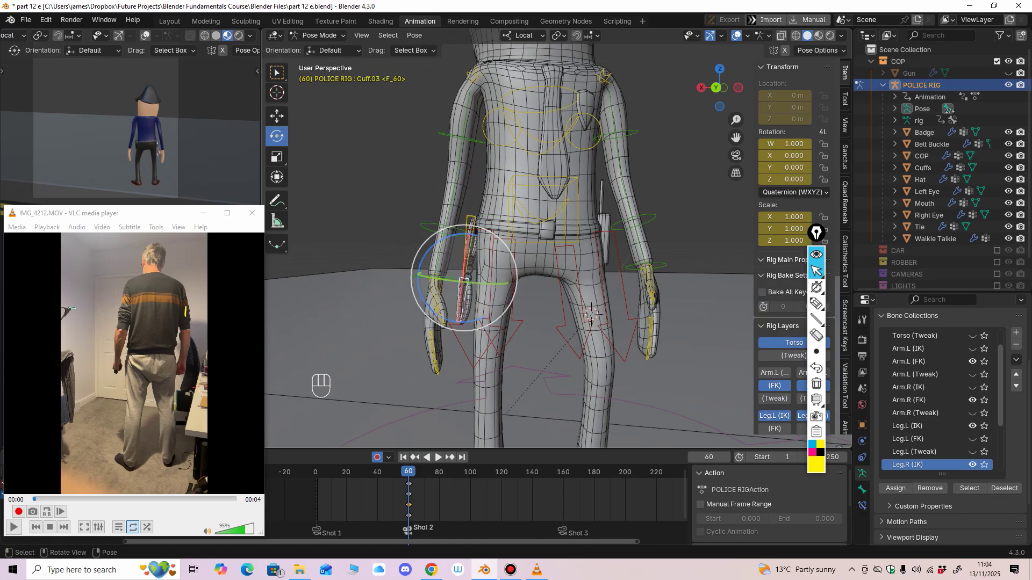
drag(442, 318, 439, 316)
Step: Move the left foot IK control to about X 0.087 and Y -0.197
middle_drag(484, 309, 333, 349)
scroll(411, 304, down, 3)
click(517, 345)
click(277, 116)
middle_drag(387, 242, 461, 251)
drag(606, 313, 590, 319)
middle_drag(590, 320, 501, 315)
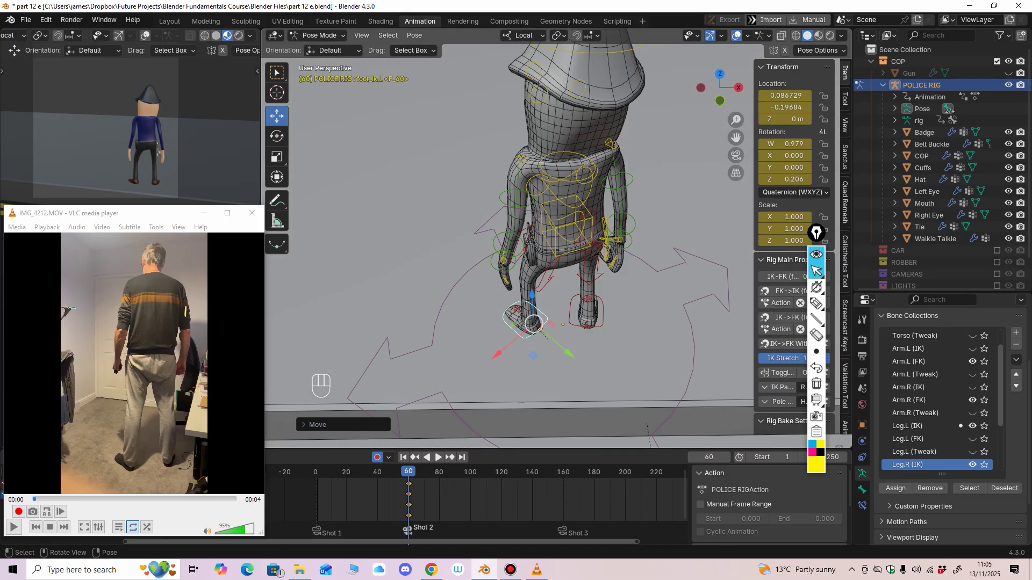
Step: Move the right foot IK control to about X 0.054 and Y 0.162 m
click(601, 317)
middle_drag(601, 318, 497, 314)
drag(523, 365, 506, 365)
middle_drag(506, 365, 387, 366)
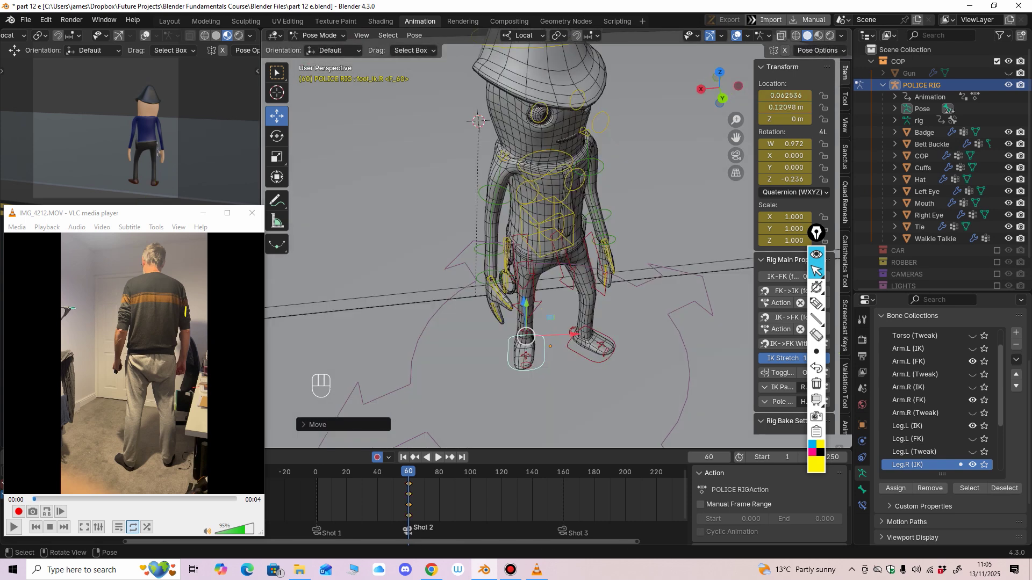
middle_drag(506, 355, 417, 346)
drag(589, 319, 594, 316)
middle_drag(595, 316, 643, 323)
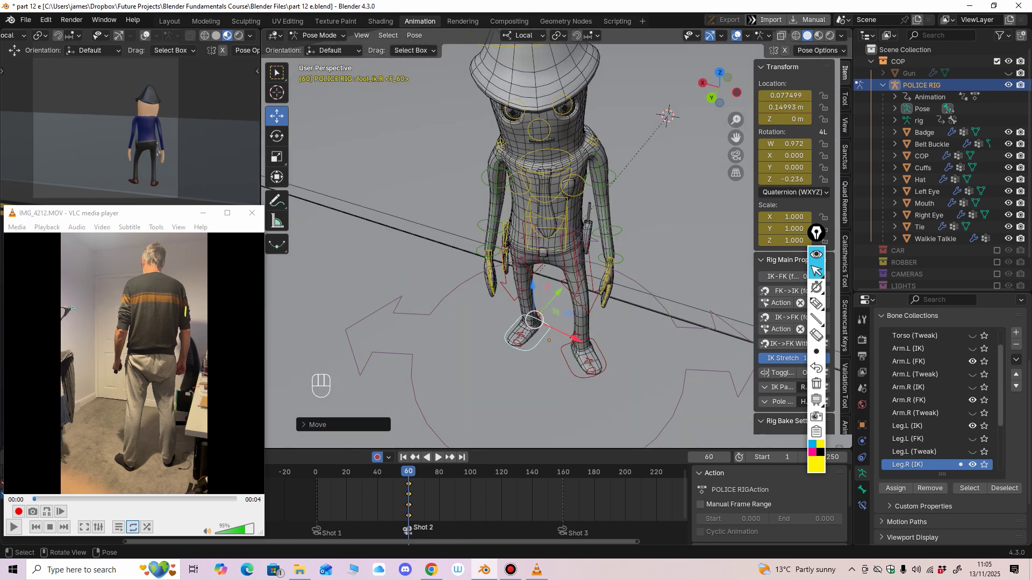
drag(578, 340, 572, 338)
Step: Rotate the right thigh IK control slightly further, to about 21° in Y
middle_drag(570, 344, 377, 308)
middle_drag(376, 308, 343, 321)
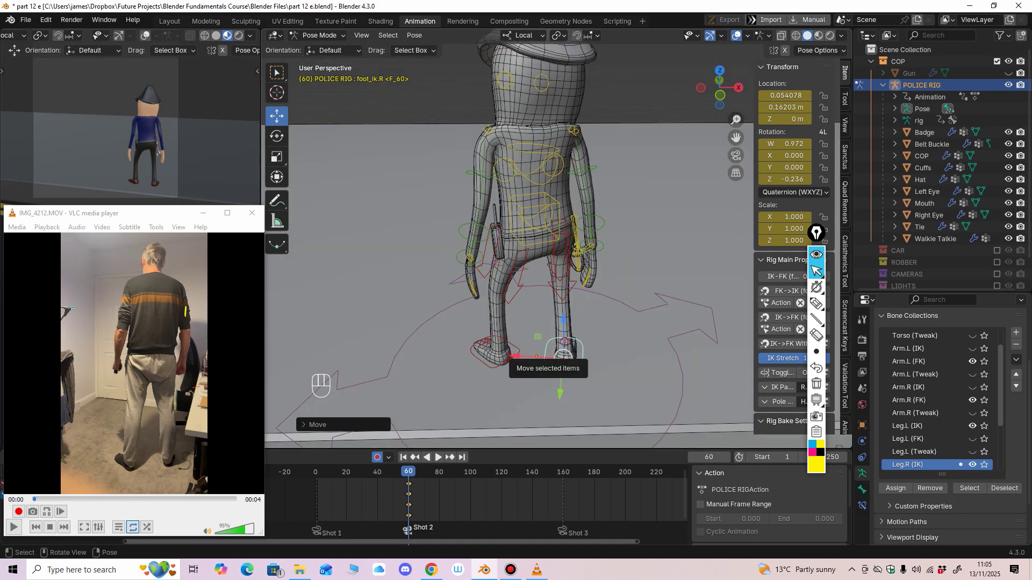
click(559, 253)
click(277, 136)
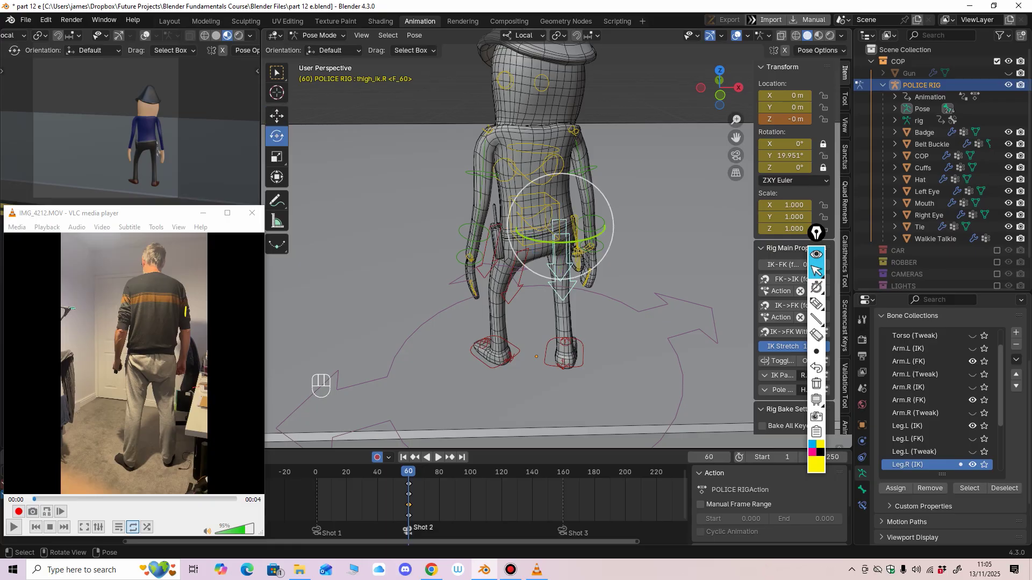
drag(575, 244, 575, 250)
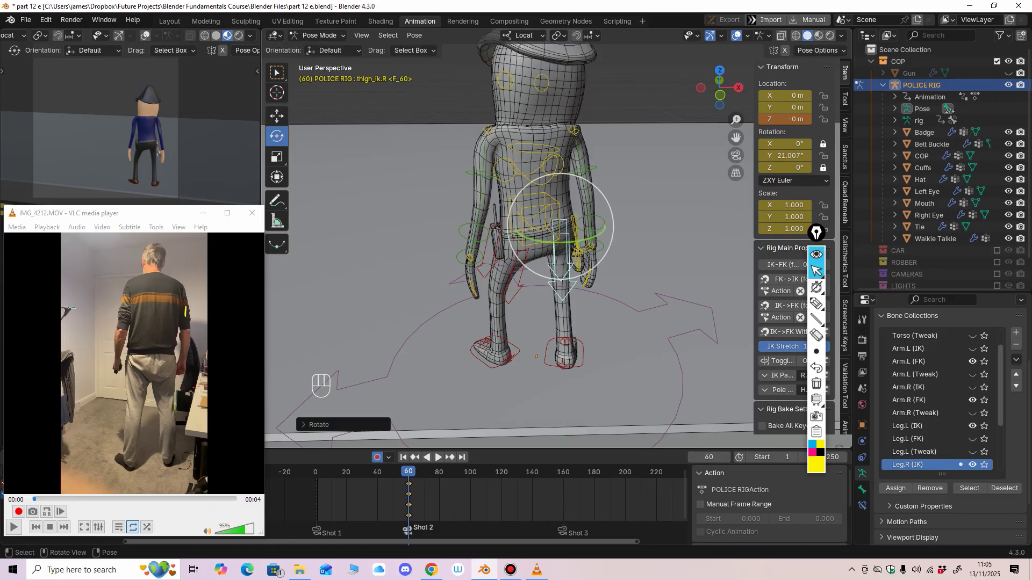
Step: Curl the right hand's fingers slightly inward by rotating the Finger controls from Finger.01.R to Finger.03.R, undoing the last excess change
click(516, 285)
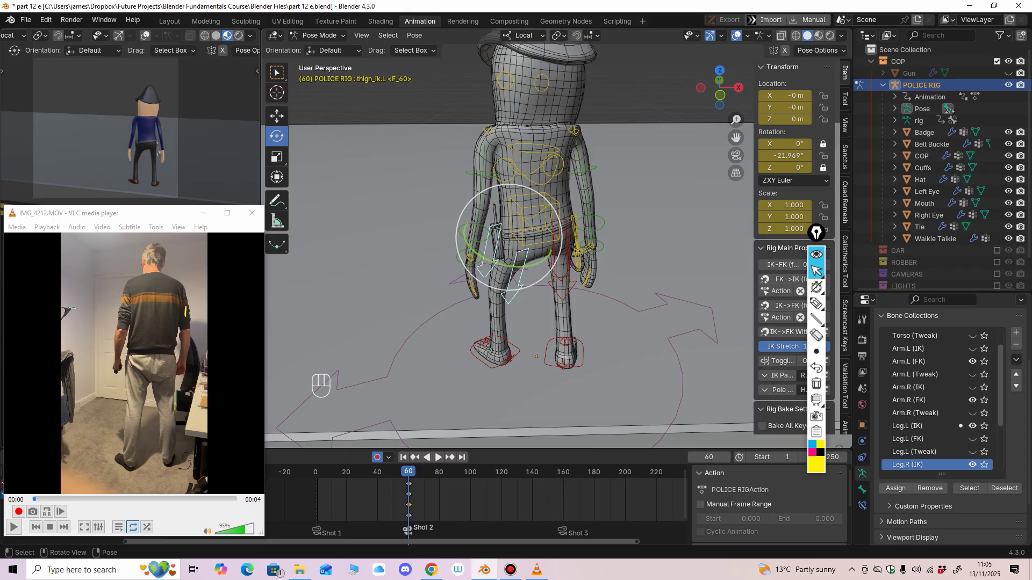
middle_drag(462, 258, 608, 312)
middle_drag(591, 280, 565, 287)
ctrl+middle_drag(564, 287, 549, 251)
scroll(532, 252, up, 3)
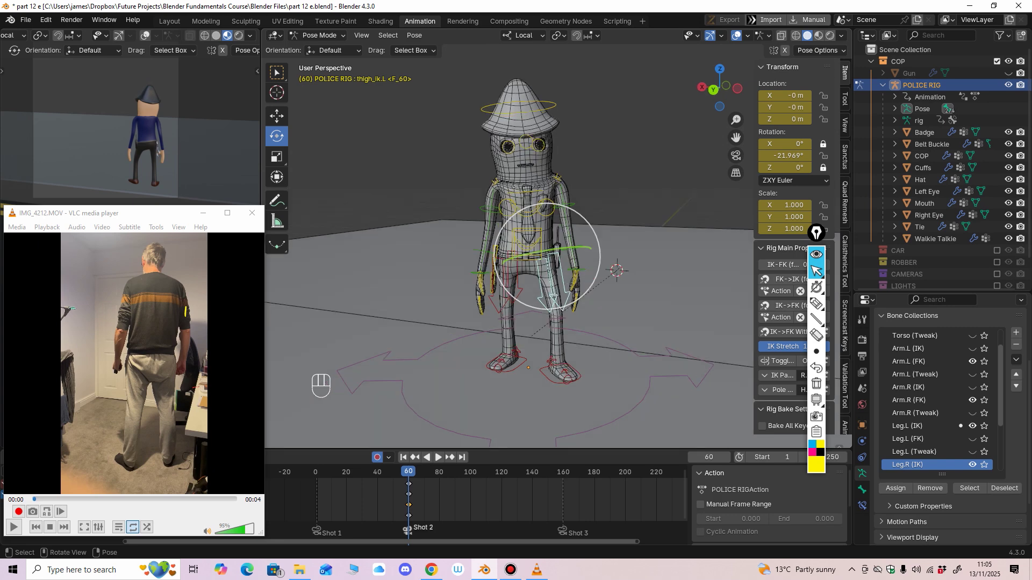
middle_drag(605, 290, 643, 278)
scroll(645, 277, up, 3)
scroll(509, 258, up, 3)
shift+middle_drag(387, 350, 487, 249)
click(396, 272)
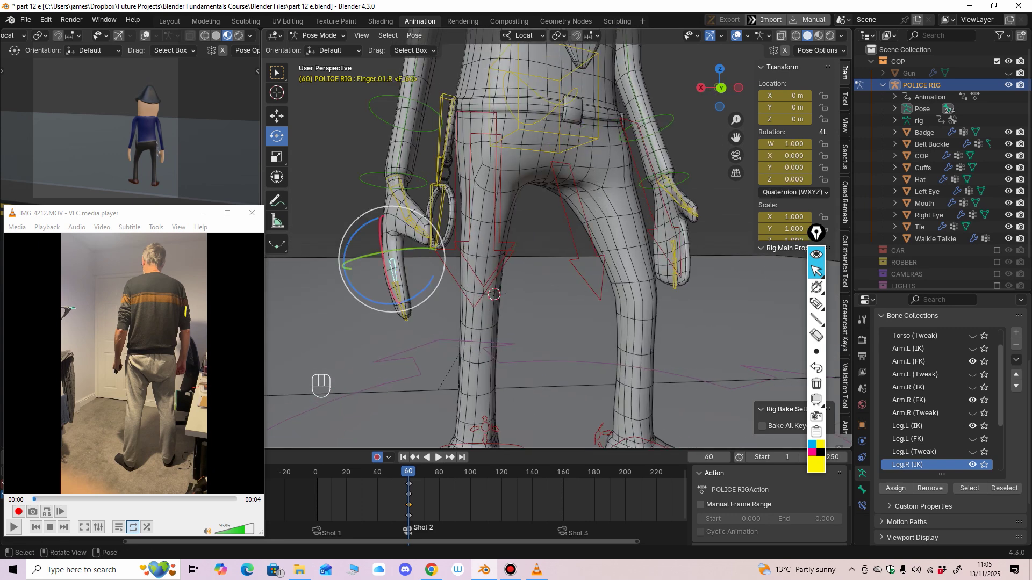
middle_drag(397, 271, 392, 280)
drag(430, 291, 451, 318)
click(402, 300)
click(413, 312)
key(ctrl+z)
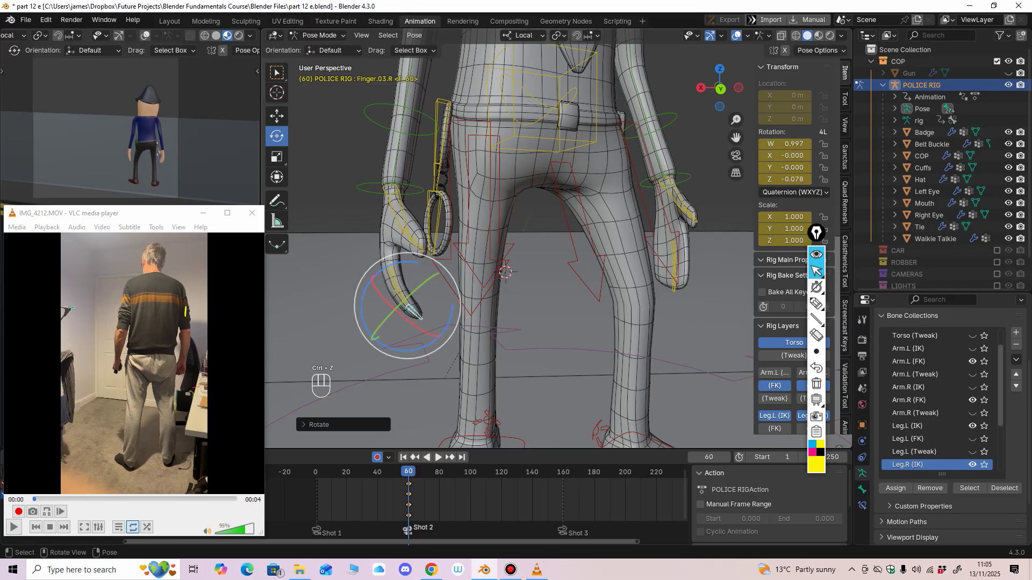
Step: Bend the tip of the right thumb by rotating Thumb.02.R about its local X axis to a quaternion X of about 0.233
click(401, 210)
middle_drag(401, 210, 466, 209)
click(593, 236)
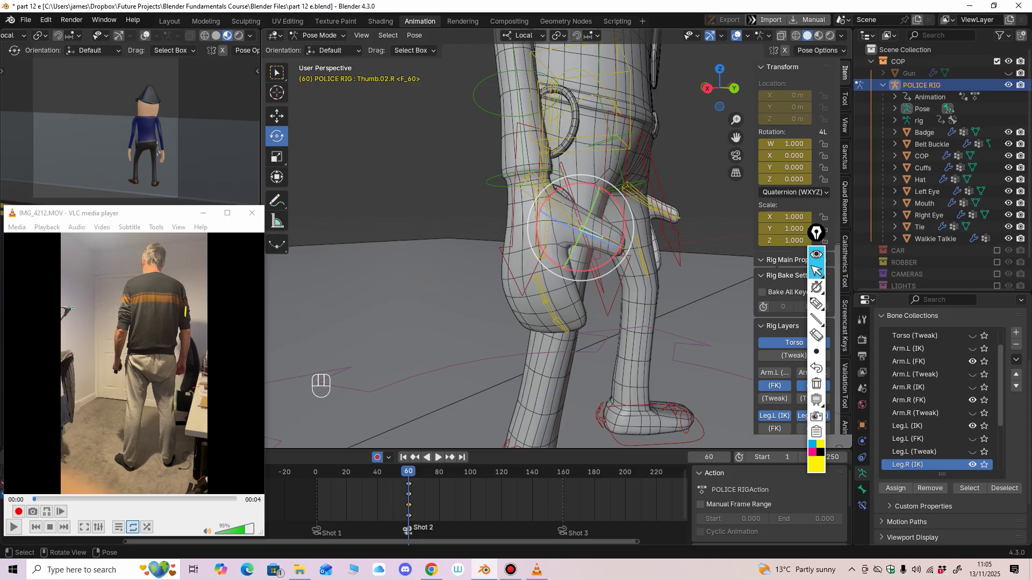
drag(616, 213, 618, 231)
middle_drag(617, 233, 525, 232)
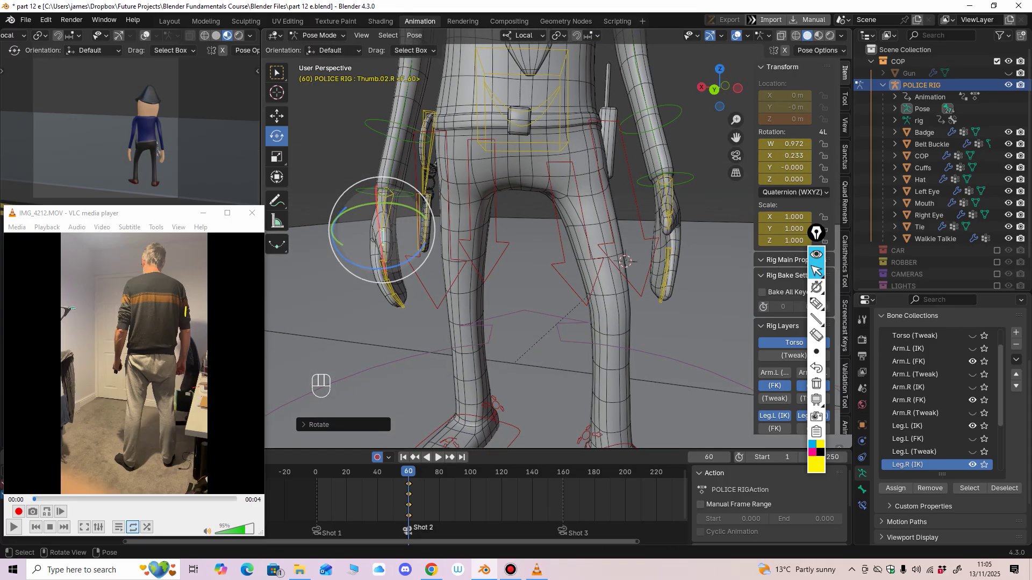
Step: Rotate the base of the right thumb, Thumb.01.R, freely in trackball mode to about W 0.995, X -0.073, Y -0.053, Z 0.032
click(381, 214)
middle_drag(625, 262, 602, 255)
key(r)
key(r)
click(612, 258)
scroll(613, 258, down, 4)
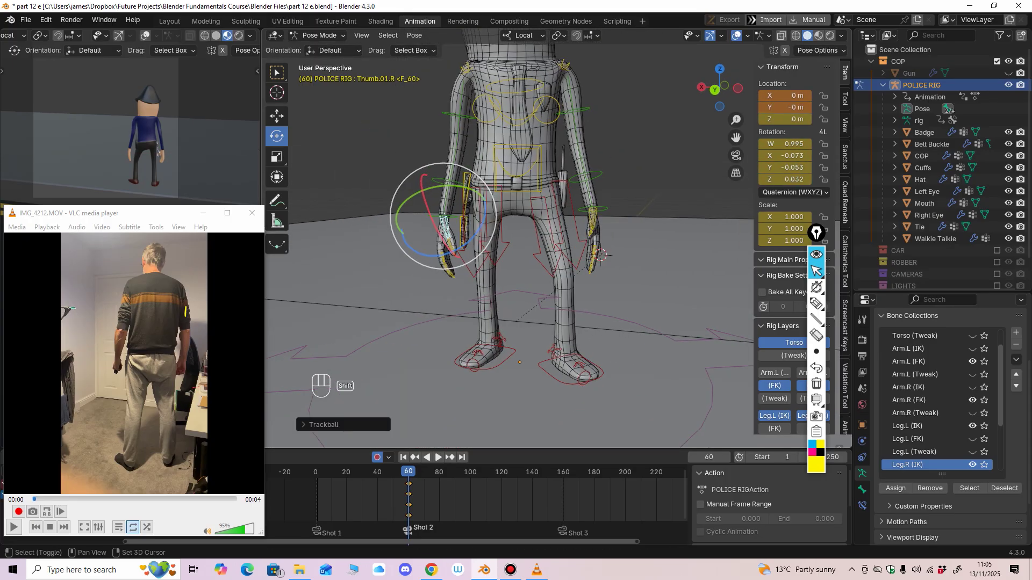
Step: Rotate the right hand FK control slightly from the front, plus a few degrees about its local Z axis from the side
click(456, 218)
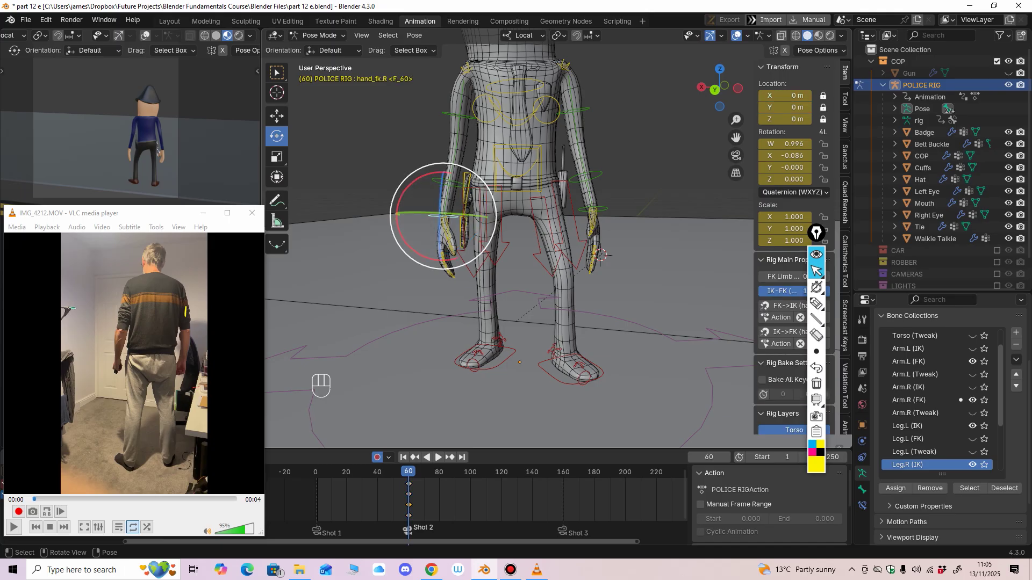
drag(492, 200, 489, 195)
middle_drag(490, 195, 570, 221)
middle_drag(570, 220, 591, 210)
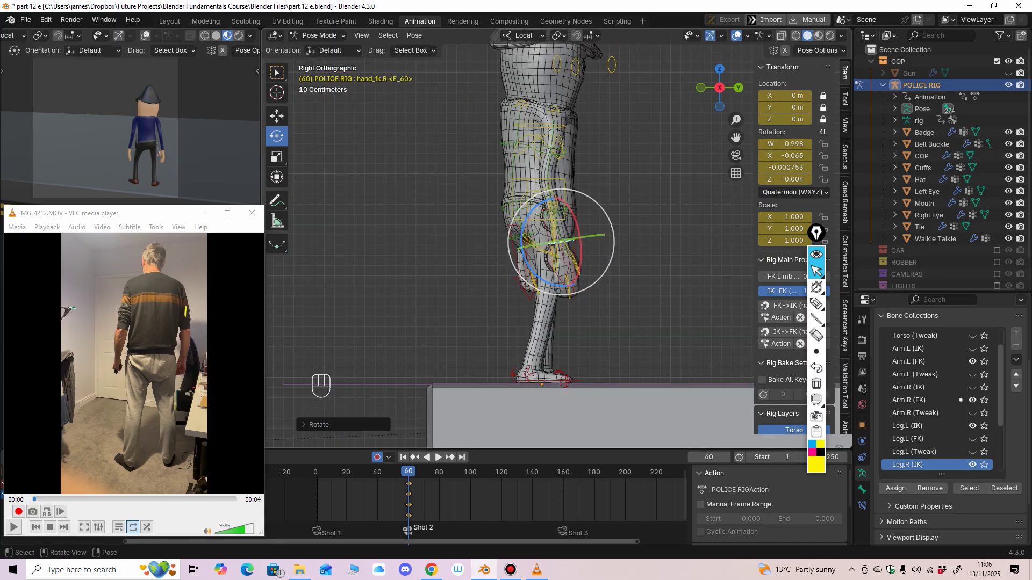
drag(530, 213, 533, 204)
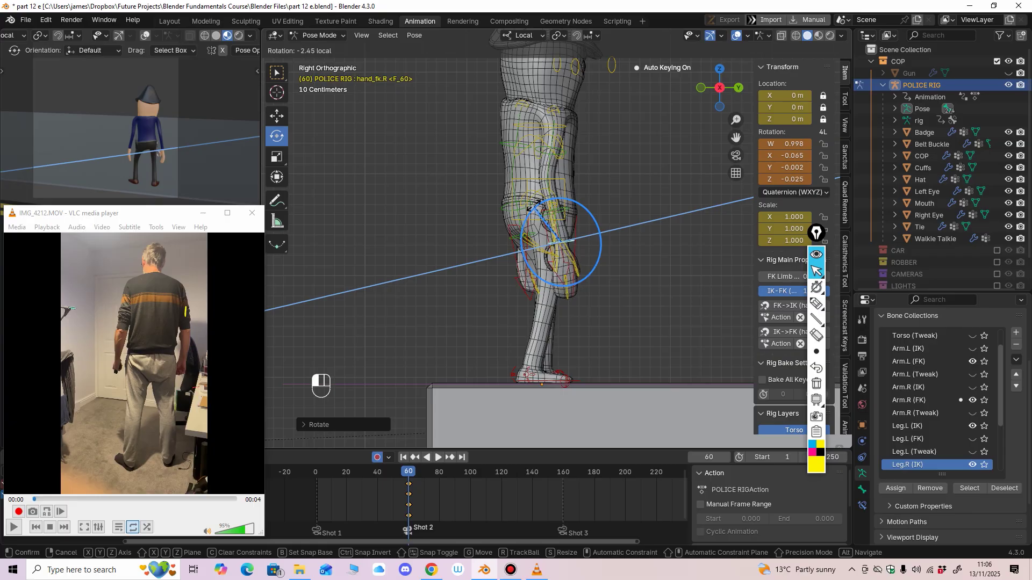
click(536, 207)
middle_drag(536, 207, 556, 223)
Step: Rotate the right upper arm FK control slightly away from the body, to a quaternion of about W 0.916, X -0.389
click(461, 154)
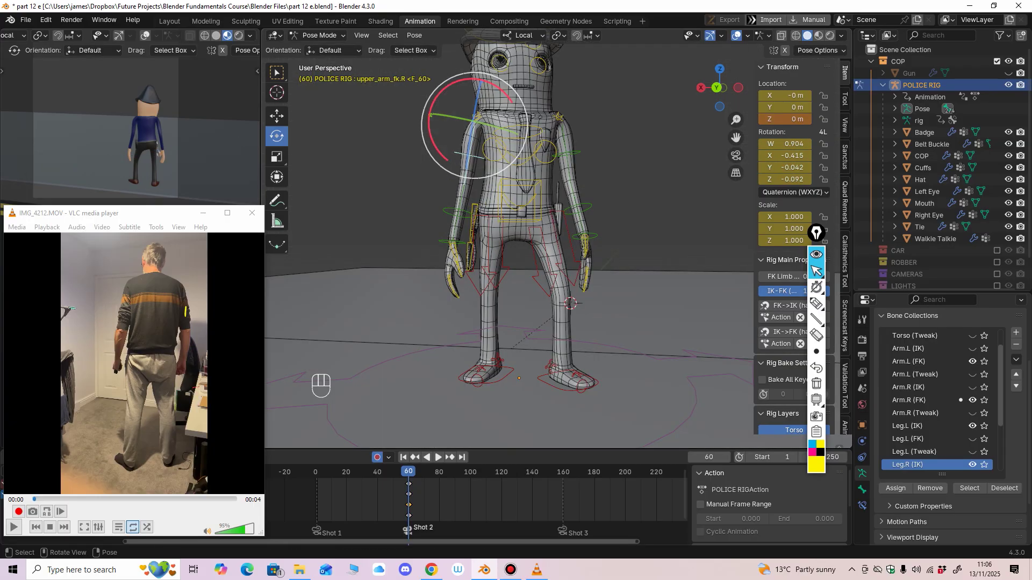
drag(512, 97, 512, 98)
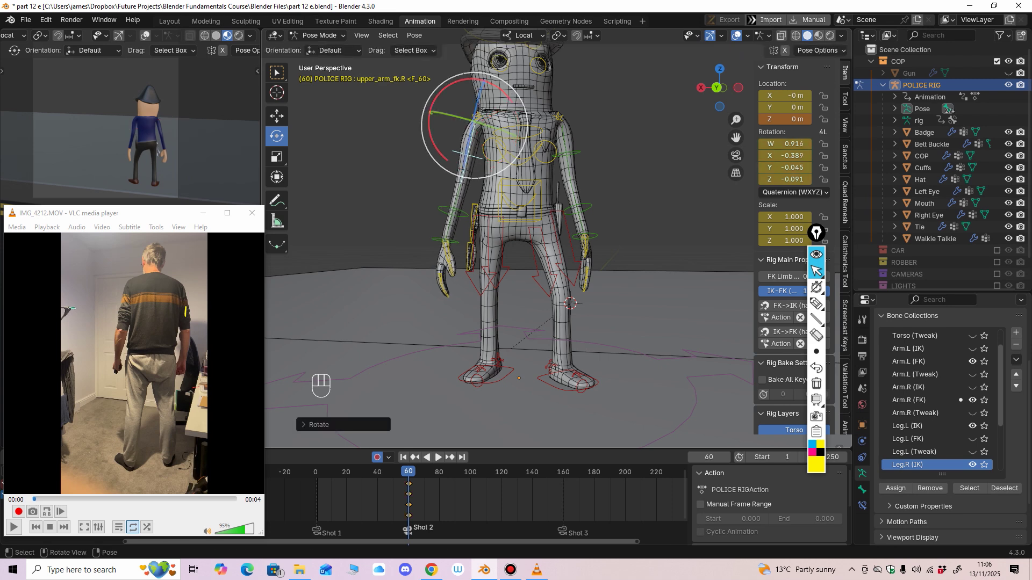
Step: Select the handcuff control Cuff.03 at the right hip
click(473, 212)
scroll(473, 215, up, 3)
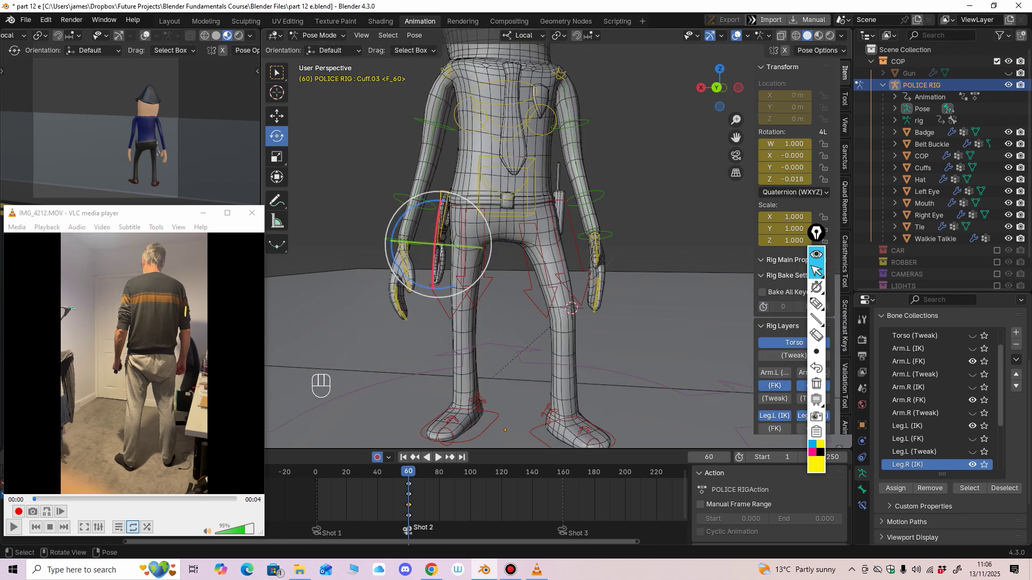
Step: Rotate the top handcuff bone (Cuff.01) slightly to a Z rotation of about -0.002 and save the file
click(445, 203)
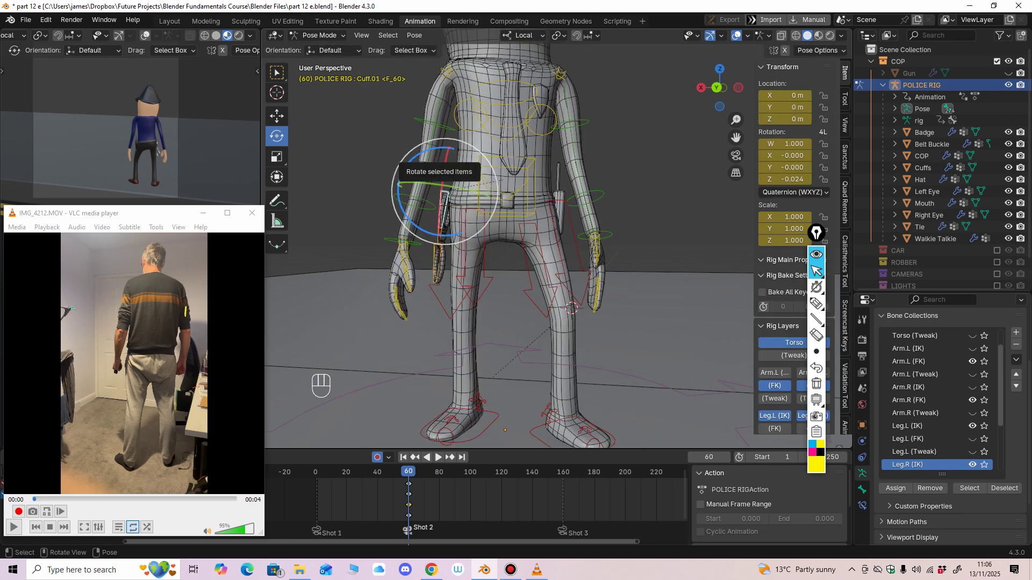
drag(424, 157, 416, 159)
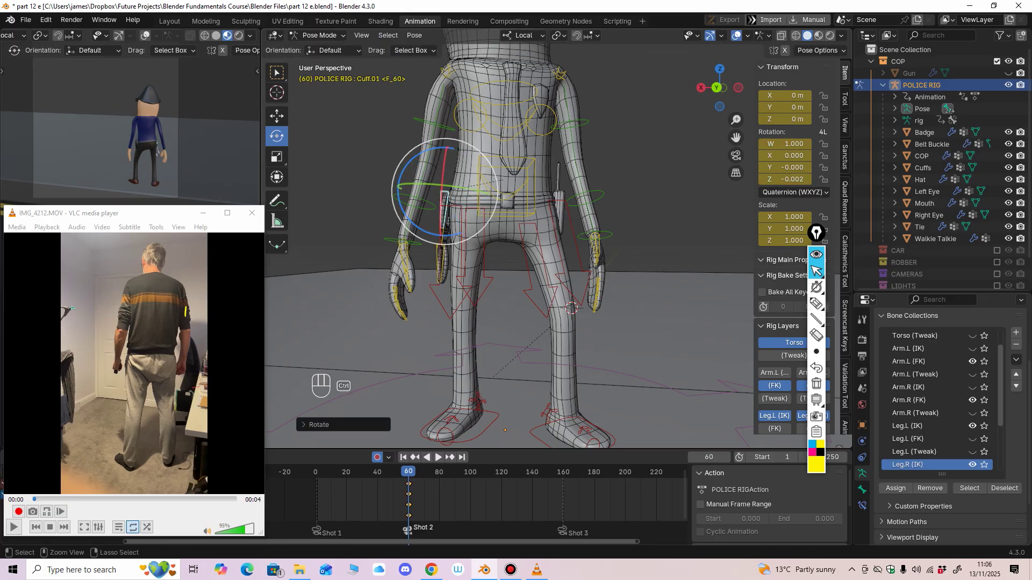
scroll(484, 226, down, 3)
middle_drag(462, 225, 516, 201)
scroll(570, 226, up, 3)
scroll(540, 252, down, 2)
key(ctrl+s)
Step: Switch to Object Mode, unhide the Gun object, and select and frame it beside the cop's chest
key(ctrl+Tab)
scroll(516, 202, down, 3)
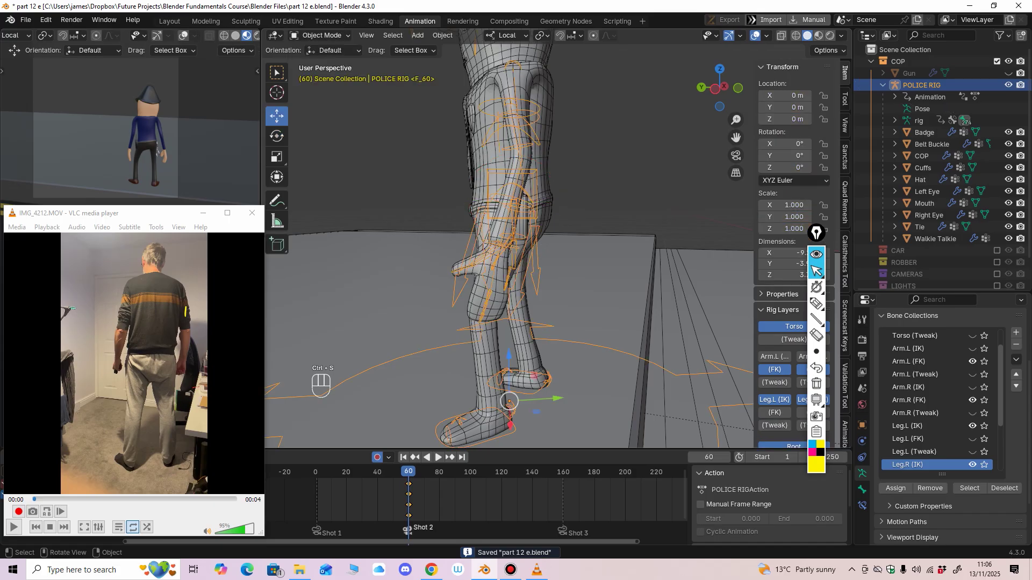
click(1008, 73)
middle_drag(516, 215, 575, 220)
click(555, 148)
mouse_move(555, 156)
middle_down()
mouse_move(602, 164)
mouse_move(602, 155)
mouse_move(559, 162)
middle_up()
scroll(602, 165, up, 3)
key(KP_Decimal)
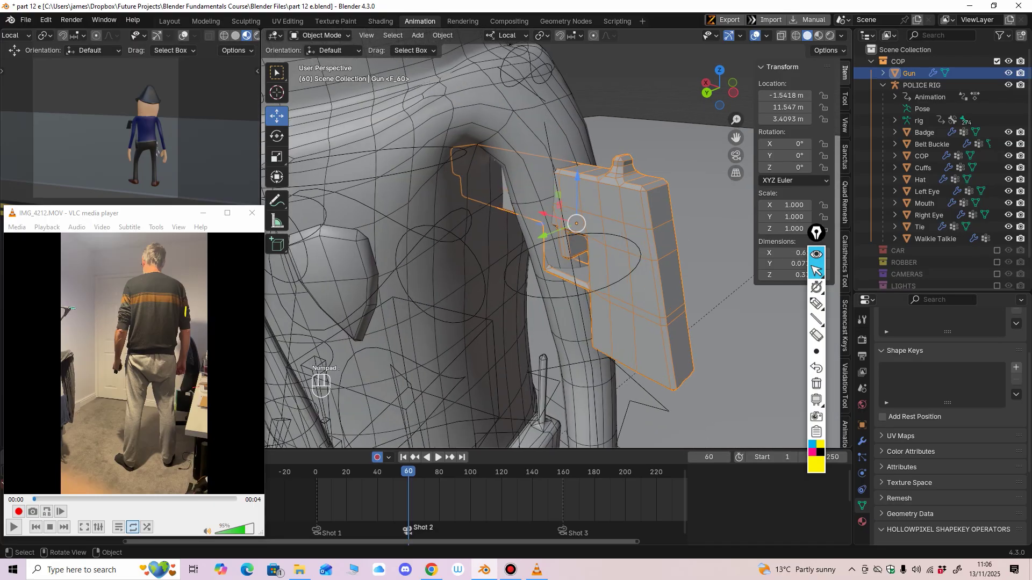
Step: Move the gun forward in front of the cop's chest, to about Y 12.03 m
ctrl+middle_drag(556, 237, 559, 322)
middle_drag(559, 323, 541, 326)
drag(475, 208, 425, 220)
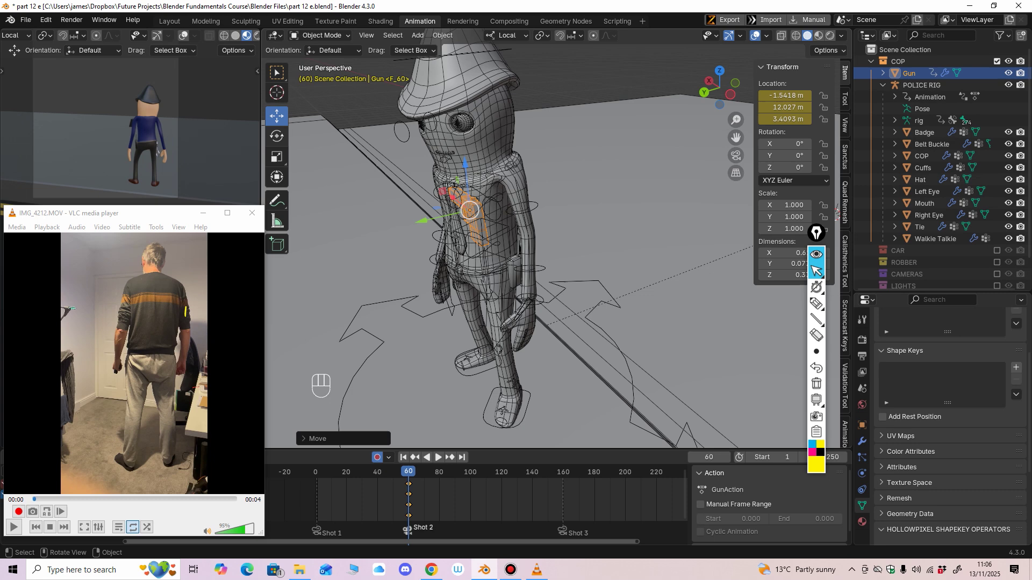
Step: Rotate the gun to point downward at about Y 84° and Z 93°, and lower it to about Z 2.33 m
click(277, 136)
middle_drag(403, 211, 411, 230)
drag(475, 251, 509, 216)
middle_drag(509, 216, 458, 168)
drag(454, 164, 490, 299)
shift+middle_drag(490, 298, 492, 216)
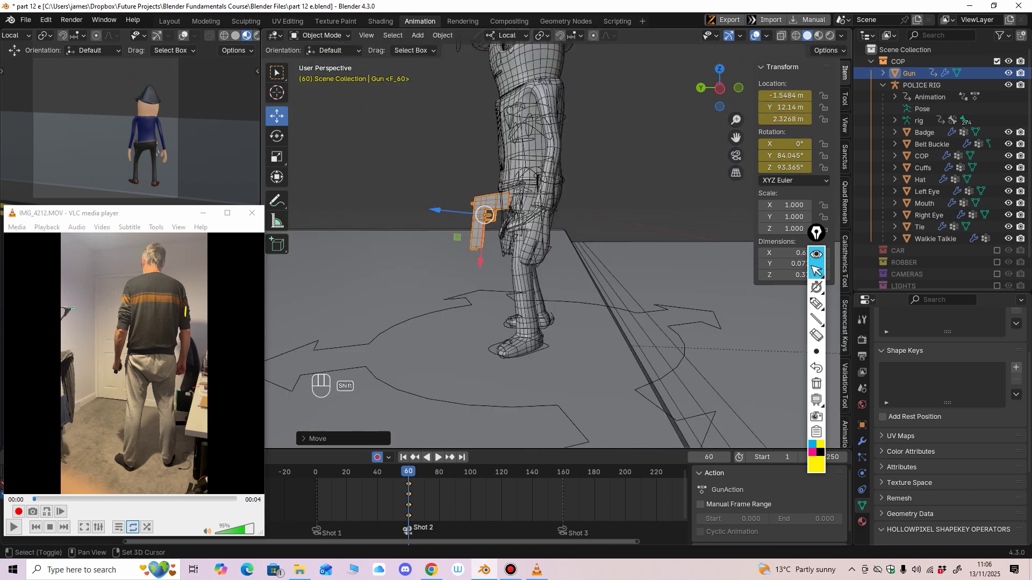
Step: Move the gun next to the cop's left hand, at about X -1.69 m, Y 11.80 m, Z 1.95 m
scroll(488, 214, up, 1)
drag(470, 209, 491, 241)
middle_drag(491, 241, 588, 267)
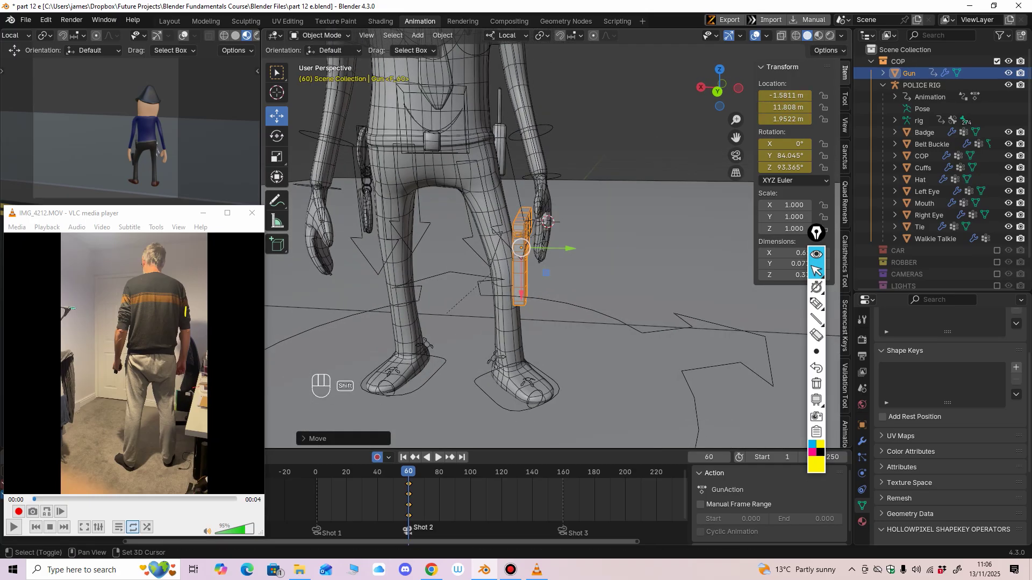
scroll(570, 256, up, 1)
drag(560, 248, 577, 248)
Step: Tilt the gun to match the left hand's angle, at about X -6.2°, Y 76.7°, Z 101.1°
middle_drag(576, 249, 540, 254)
drag(532, 251, 544, 246)
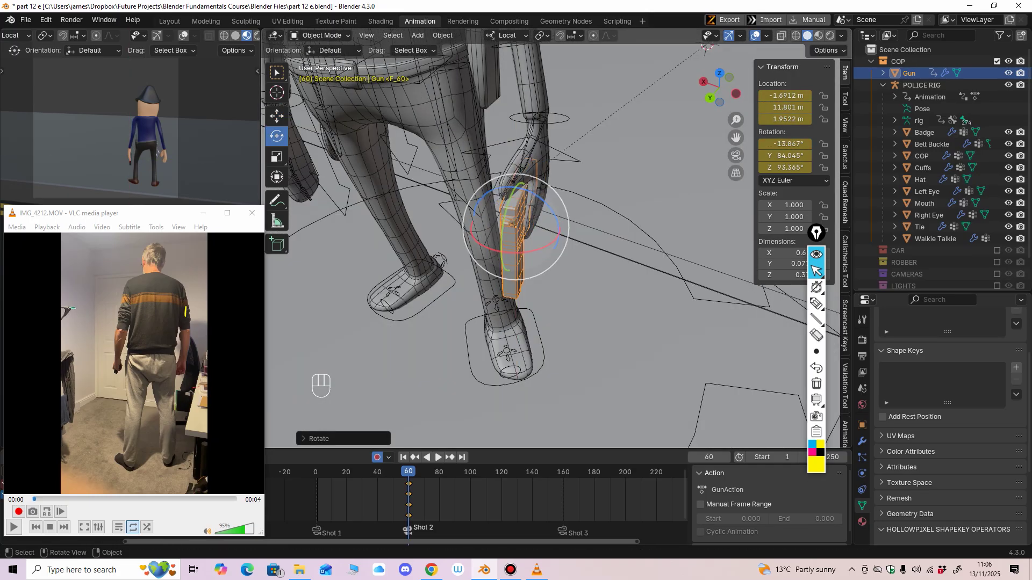
middle_drag(544, 246, 473, 263)
scroll(410, 262, up, 1)
scroll(505, 255, up, 2)
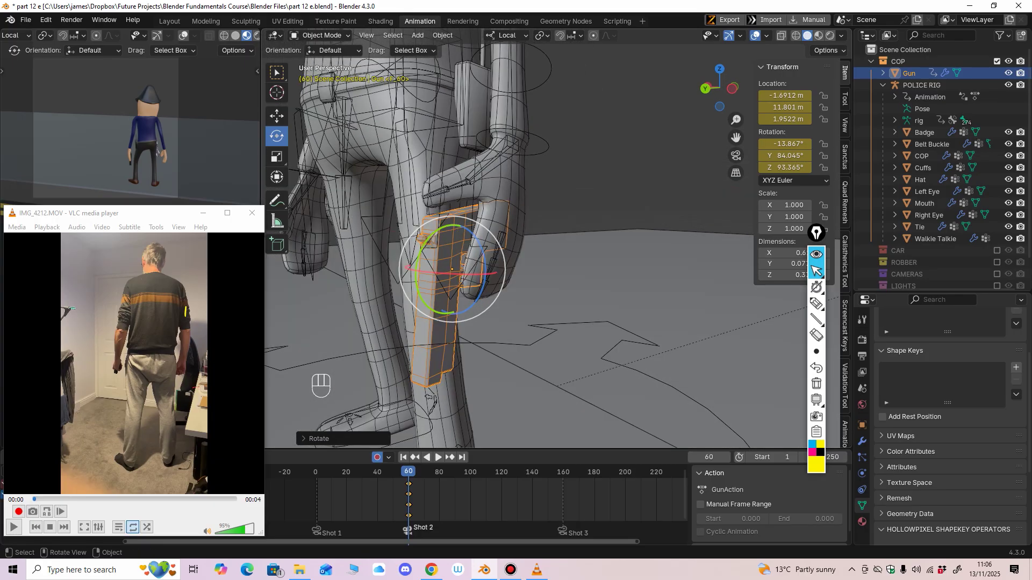
drag(429, 235, 423, 240)
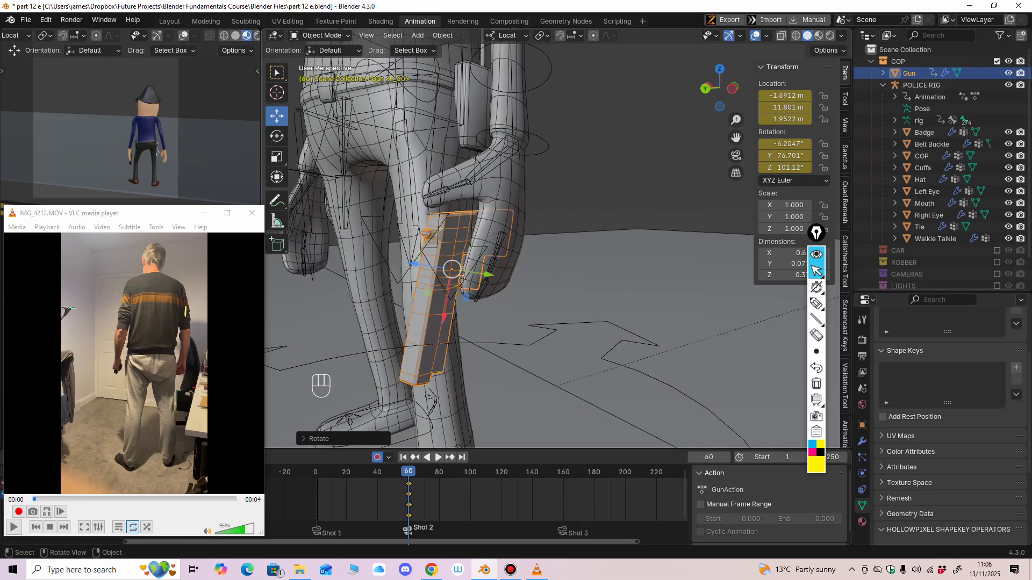
Step: Shift the gun up into the left hand's grip, to about X -1.674 m, Y 11.798 m, Z 1.986 m
drag(444, 318, 447, 308)
middle_drag(447, 308, 492, 258)
drag(502, 249, 501, 249)
middle_drag(501, 249, 550, 239)
drag(520, 305, 510, 305)
shift+middle_drag(509, 305, 573, 230)
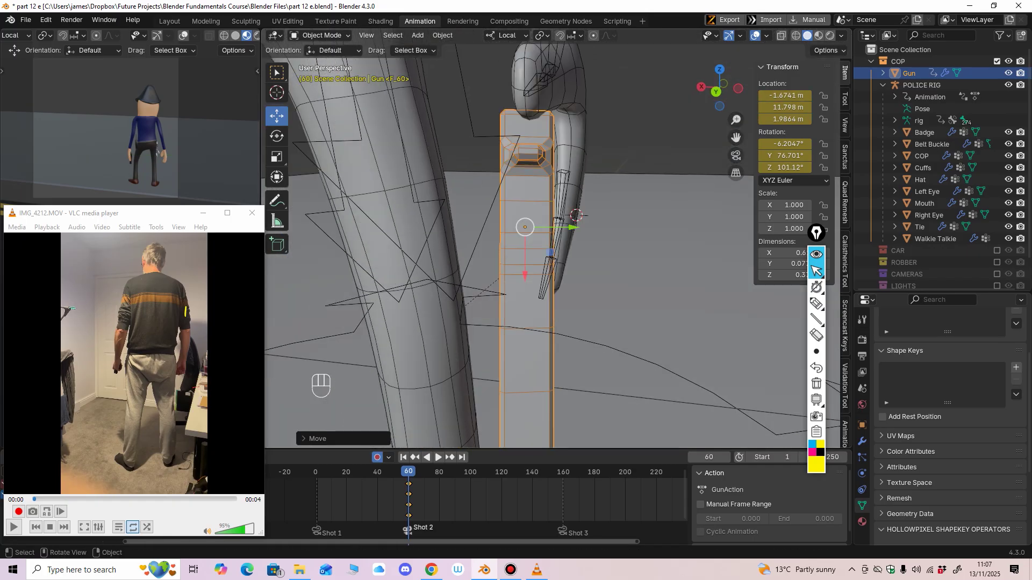
Step: Refine the gun's fit in the hand with rotation about X -21.6°, Y 75.8°, Z 85.2° and location about X -1.671 m, Y 11.79 m, Z 1.985 m
drag(564, 206, 569, 230)
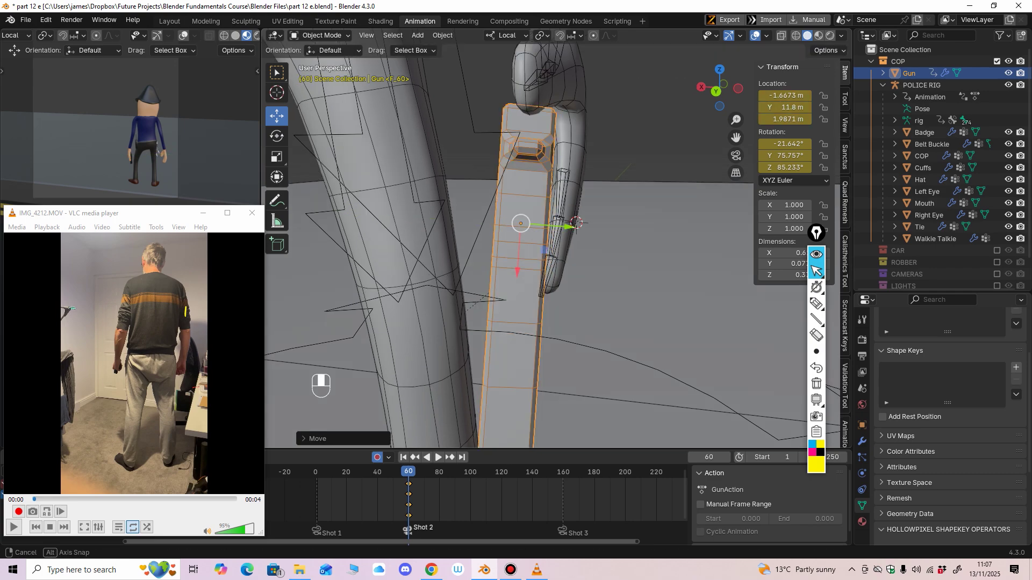
middle_drag(568, 230, 362, 245)
drag(555, 269, 556, 269)
middle_drag(555, 269, 467, 250)
drag(412, 209, 417, 210)
middle_drag(462, 242, 545, 246)
drag(559, 245, 563, 245)
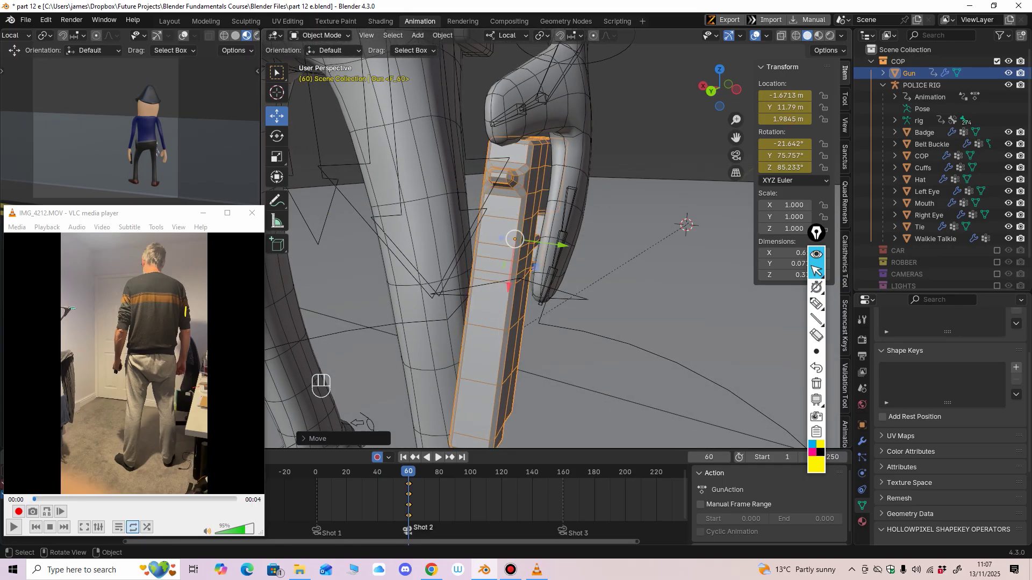
Step: Turn off auto keying and delete the gun's location and rotation keyframes at frame 60
scroll(564, 246, down, 4)
middle_drag(563, 246, 500, 241)
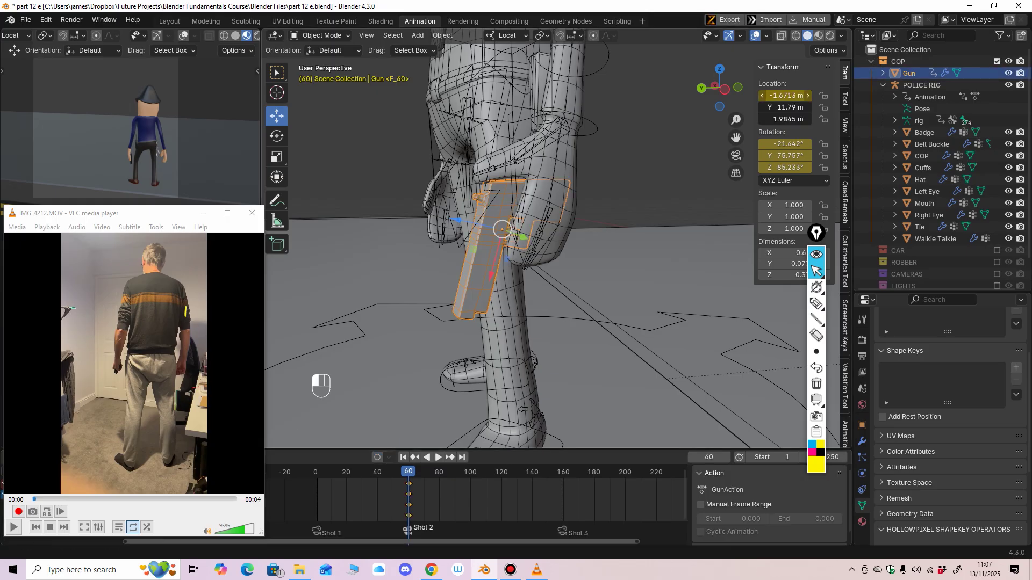
key(Escape)
right_click(776, 118)
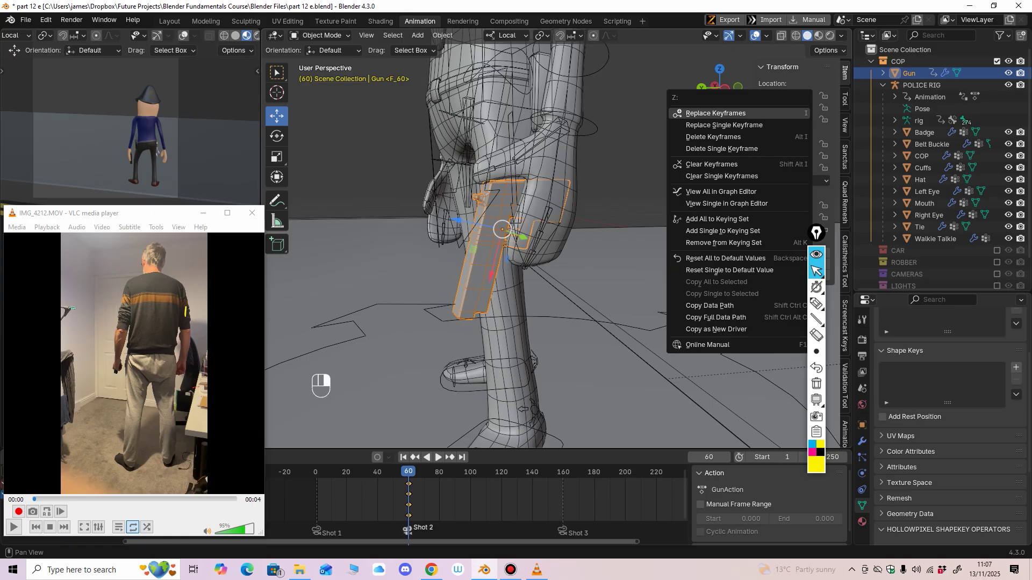
click(713, 136)
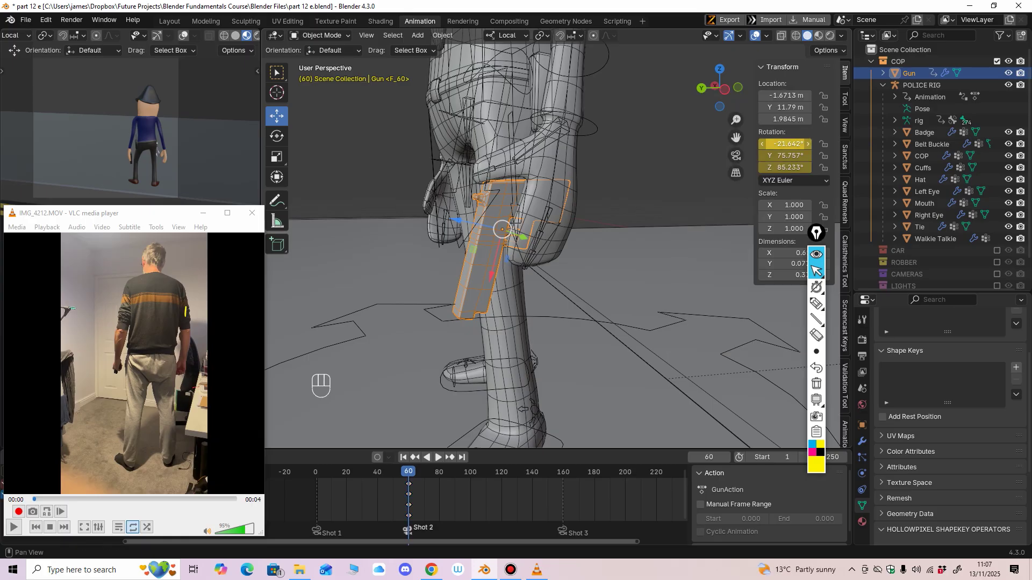
right_click(785, 167)
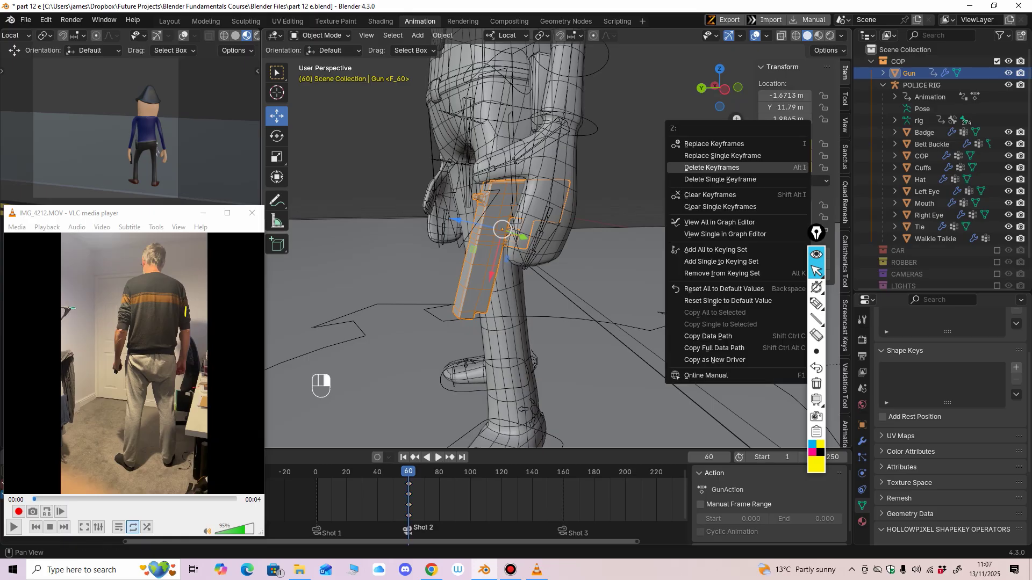
click(711, 167)
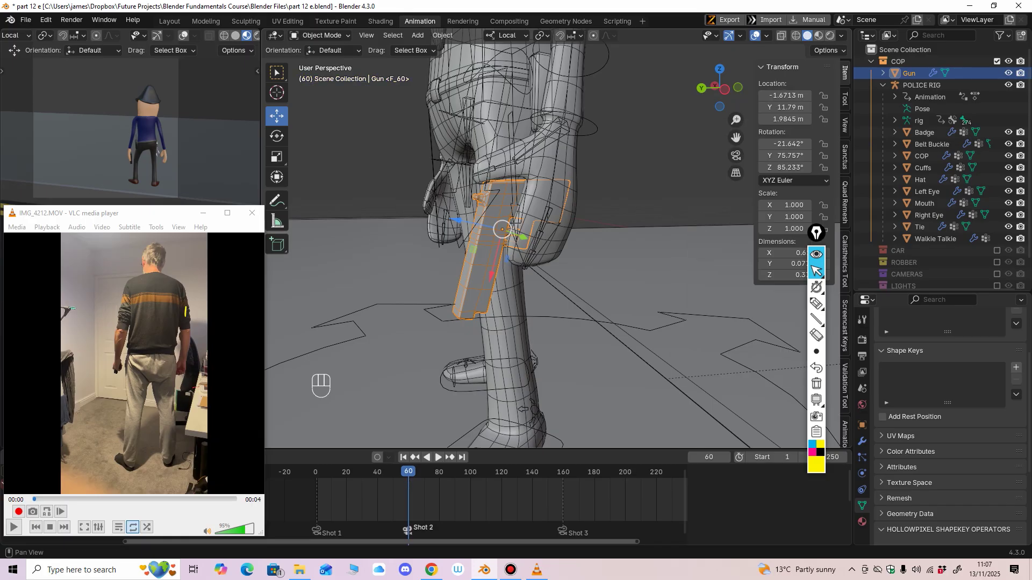
Step: Apply All Transforms to Deltas on the gun
key(ctrl+a)
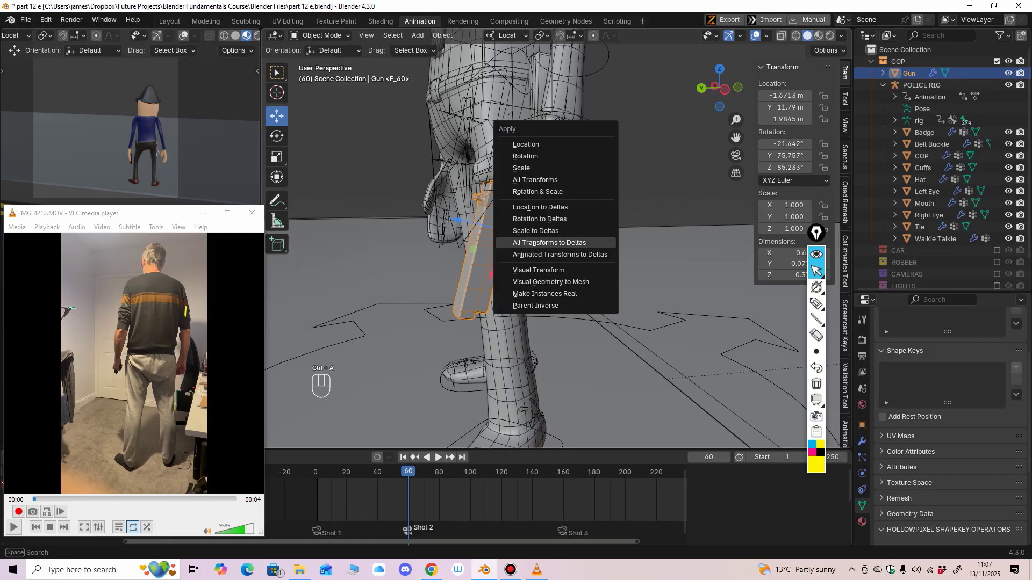
click(549, 243)
mouse_move(538, 236)
middle_down()
mouse_move(511, 228)
mouse_move(623, 226)
mouse_move(586, 234)
mouse_move(527, 218)
mouse_move(570, 225)
mouse_move(543, 236)
mouse_move(508, 228)
mouse_move(596, 236)
mouse_move(554, 240)
middle_up()
scroll(508, 228, up, 2)
scroll(513, 234, up, 2)
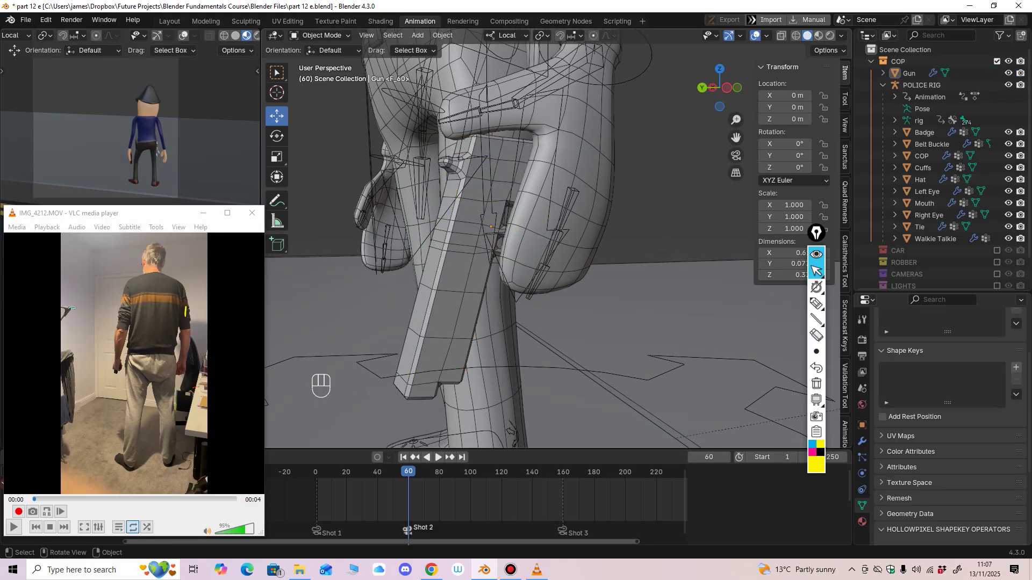
shift+click(474, 410)
middle_drag(510, 247, 508, 232)
click(325, 36)
click(321, 73)
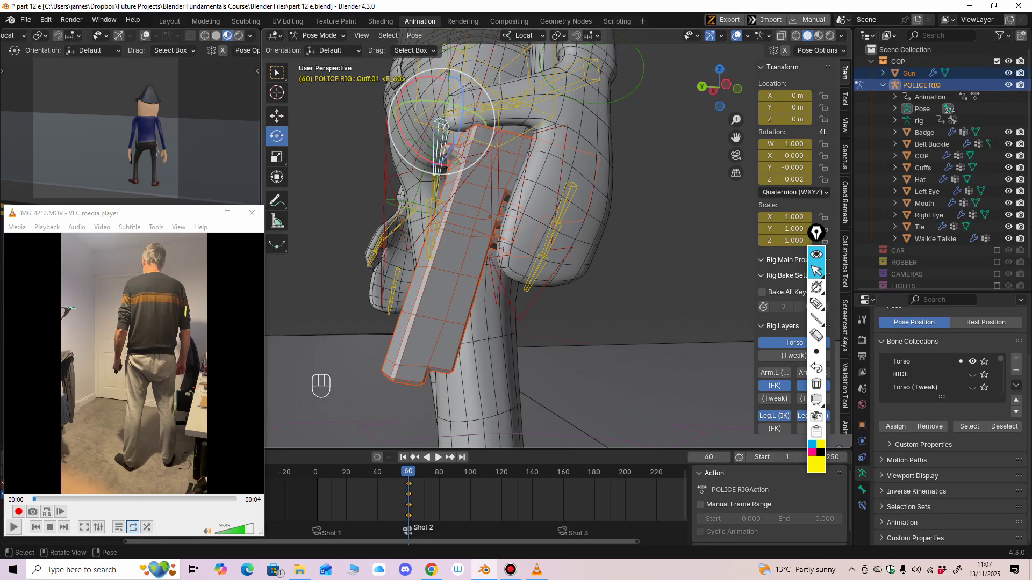
middle_drag(440, 205, 446, 126)
click(324, 36)
click(322, 49)
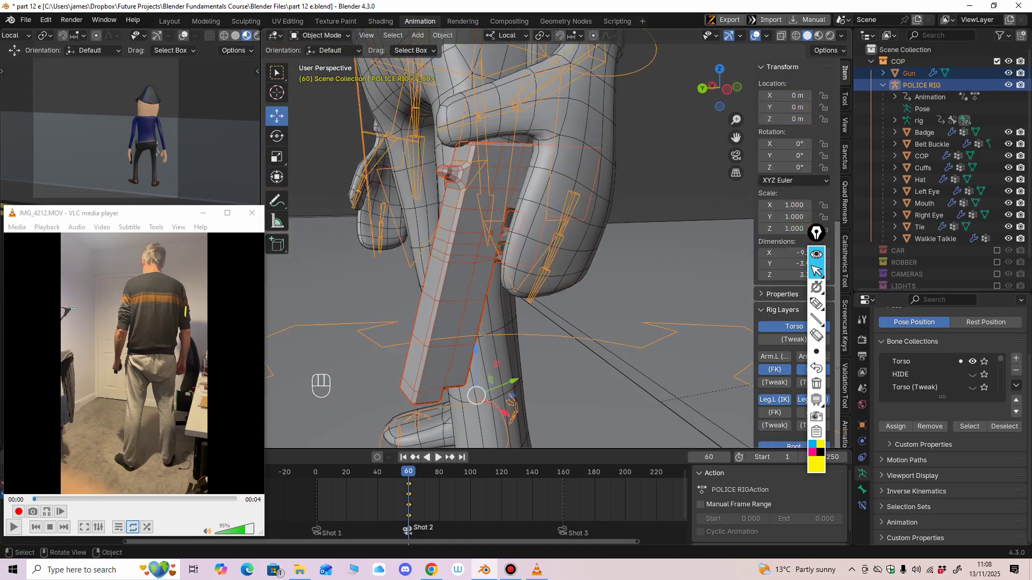
Step: Select only the gun, add a Child Of object constraint, and set its target to POLICE RIG
scroll(484, 242, down, 2)
middle_drag(484, 242, 451, 239)
click(398, 226)
click(473, 275)
middle_drag(473, 274, 479, 273)
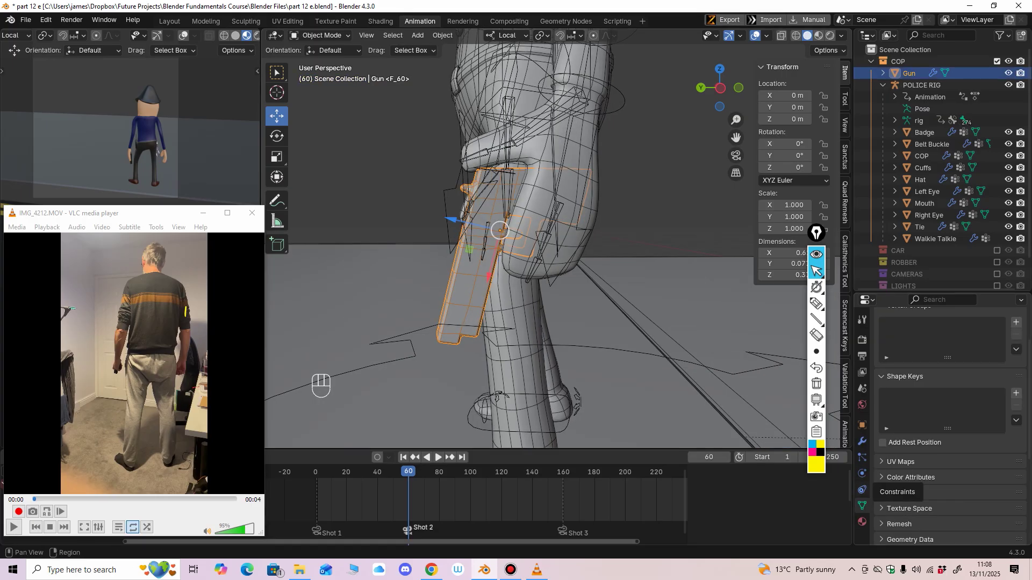
click(862, 490)
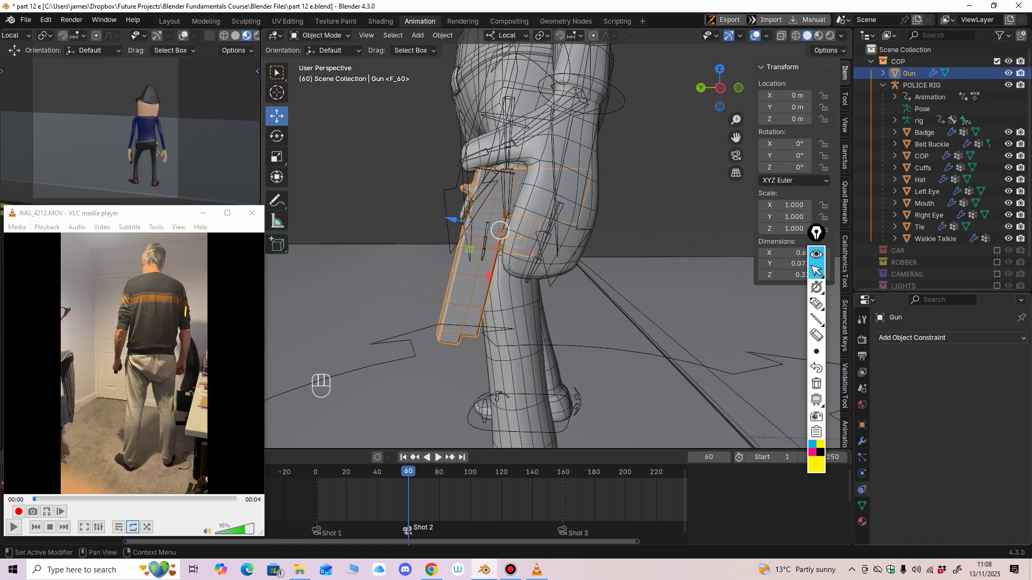
click(912, 338)
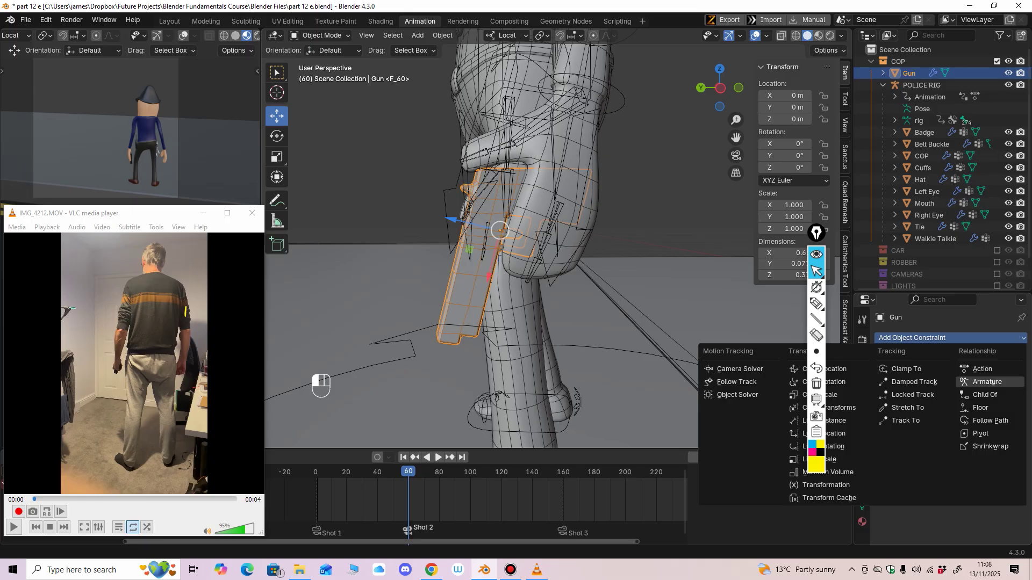
click(985, 394)
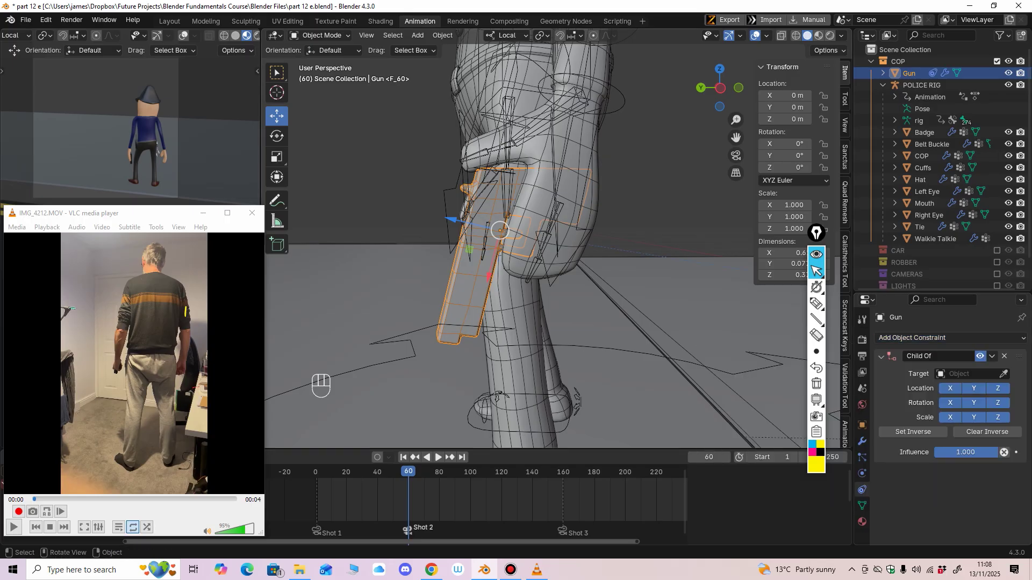
middle_drag(607, 301, 642, 303)
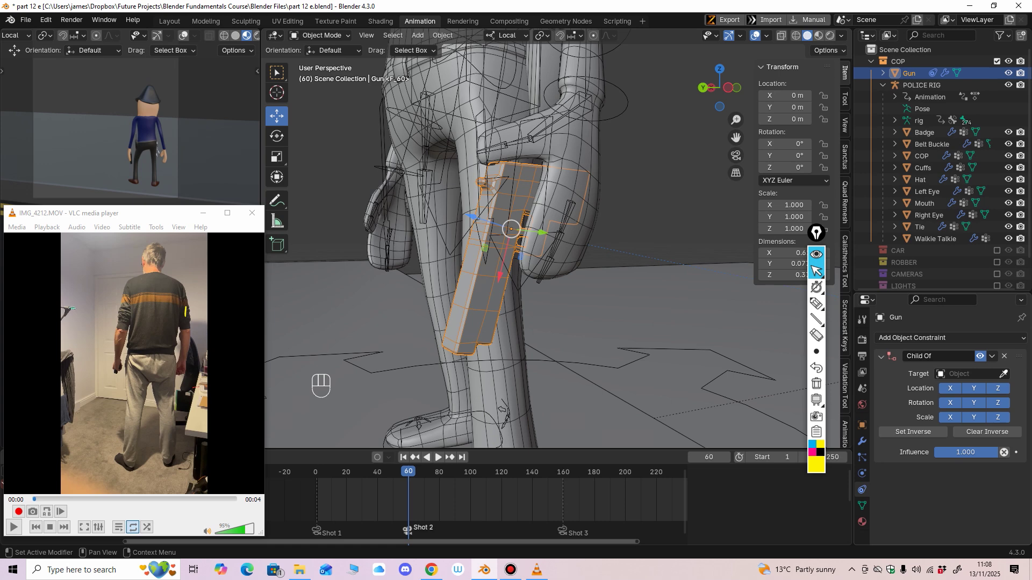
click(1004, 374)
click(620, 88)
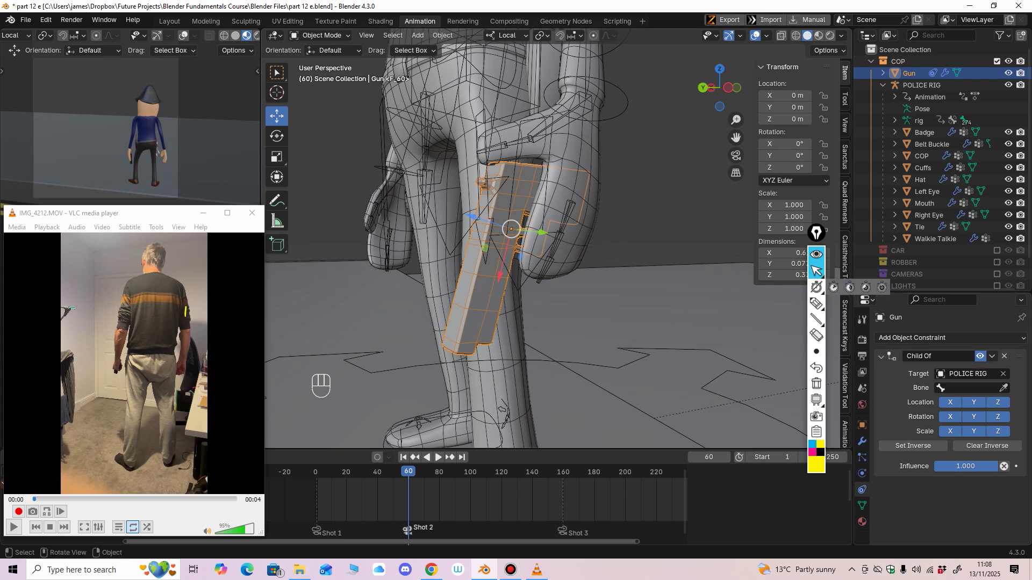
Step: Select the police rig's upper finger bone on the gun hand in Pose Mode, and return to Object Mode
ctrl+middle_drag(591, 258, 584, 292)
ctrl+middle_drag(584, 292, 618, 266)
click(548, 270)
ctrl+middle_drag(618, 266, 602, 244)
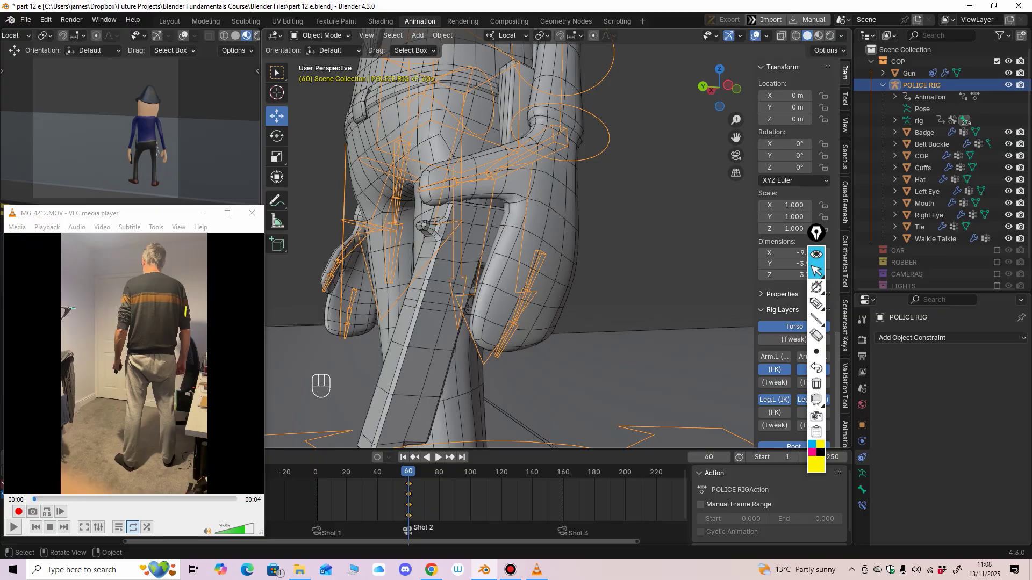
click(319, 35)
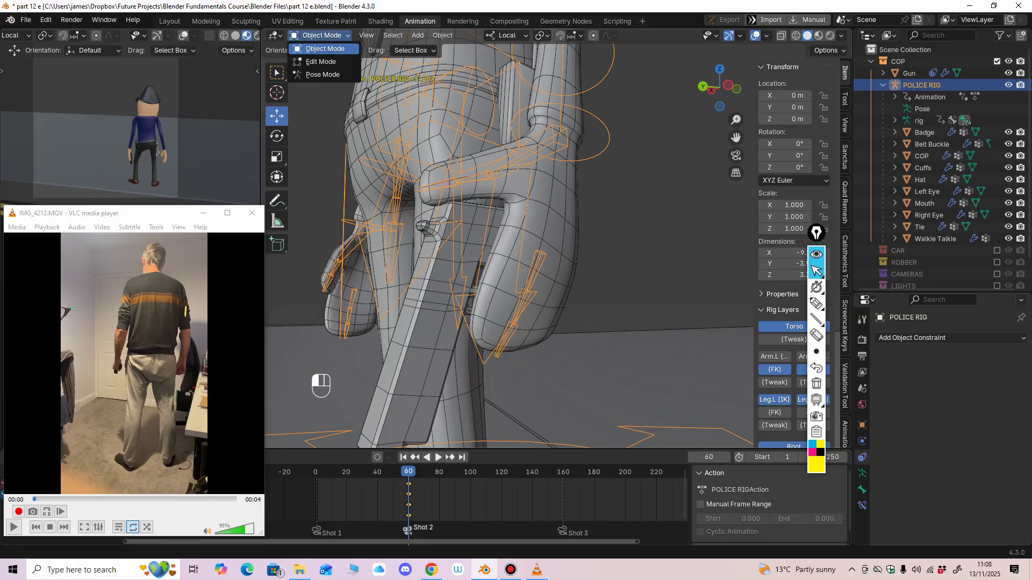
click(317, 75)
click(553, 137)
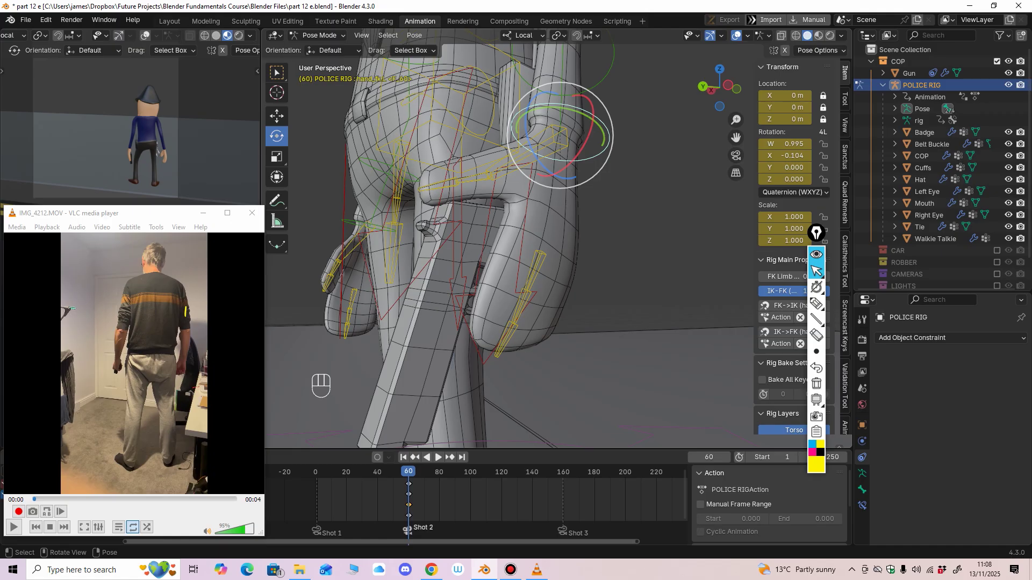
click(535, 269)
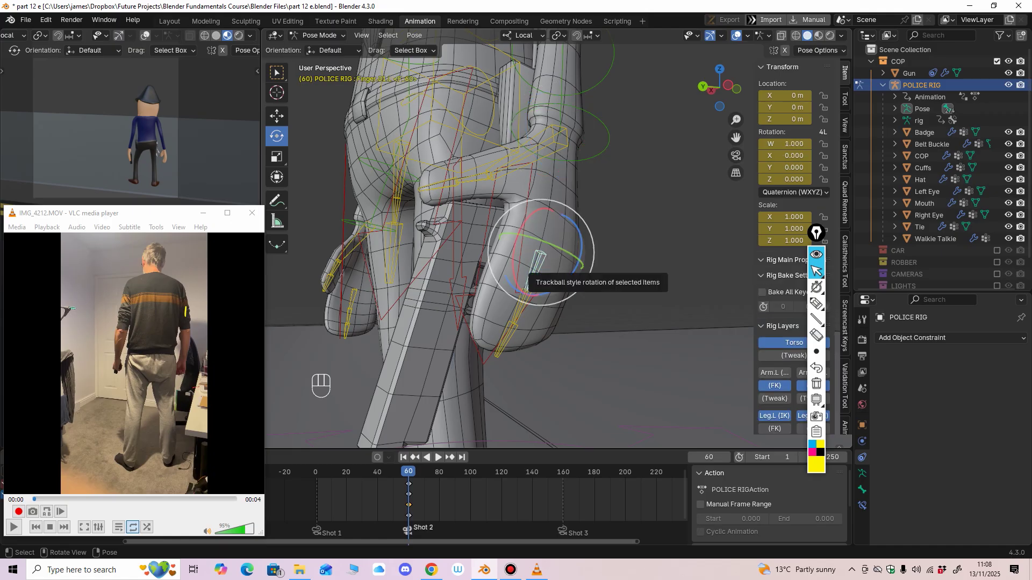
middle_drag(530, 269, 494, 258)
click(321, 35)
click(325, 48)
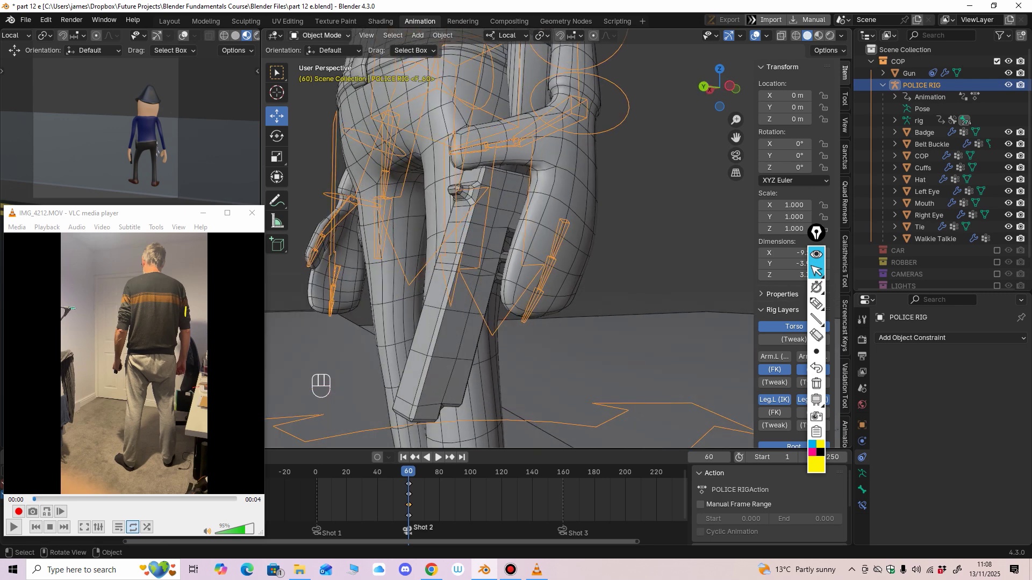
Step: Select the gun plus the police rig as the active object, and enter Pose Mode
click(322, 35)
click(323, 48)
click(470, 264)
shift+click(547, 274)
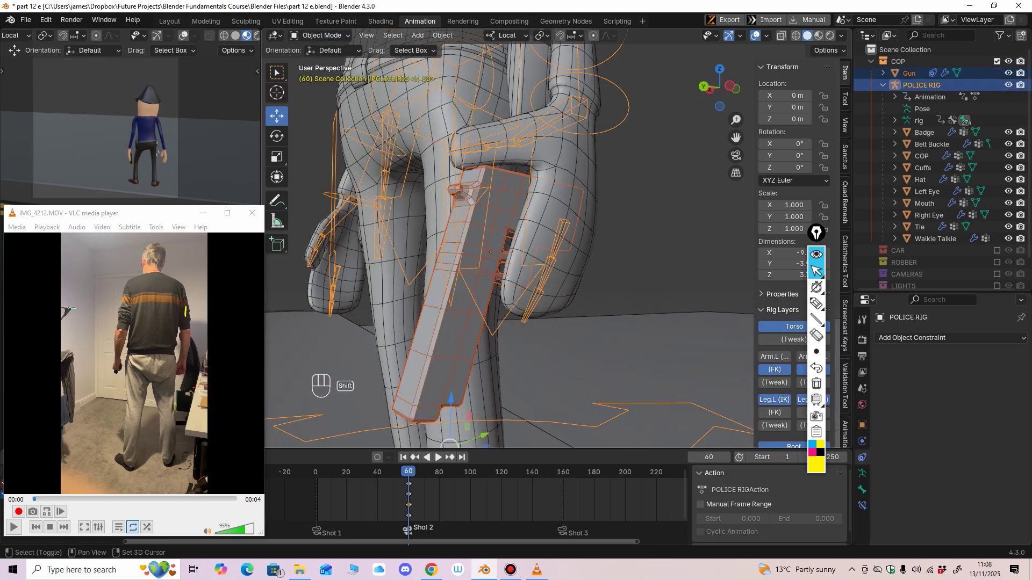
click(322, 36)
click(322, 70)
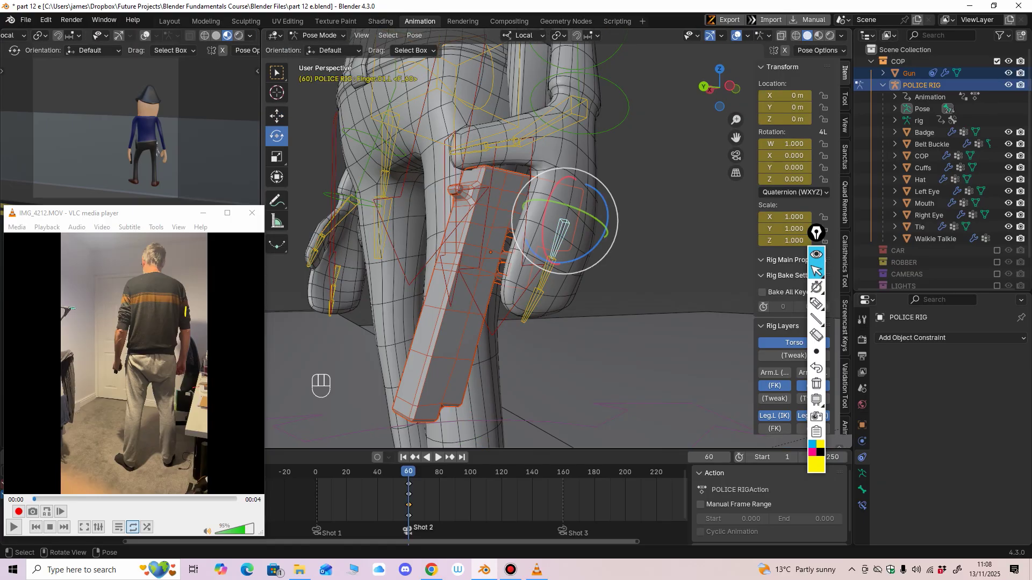
Step: Return the police rig to Object Mode and select only the gun to bring up its Child Of constraint
mouse_move(559, 258)
middle_down()
mouse_move(571, 231)
mouse_move(566, 251)
middle_up()
click(321, 36)
click(323, 48)
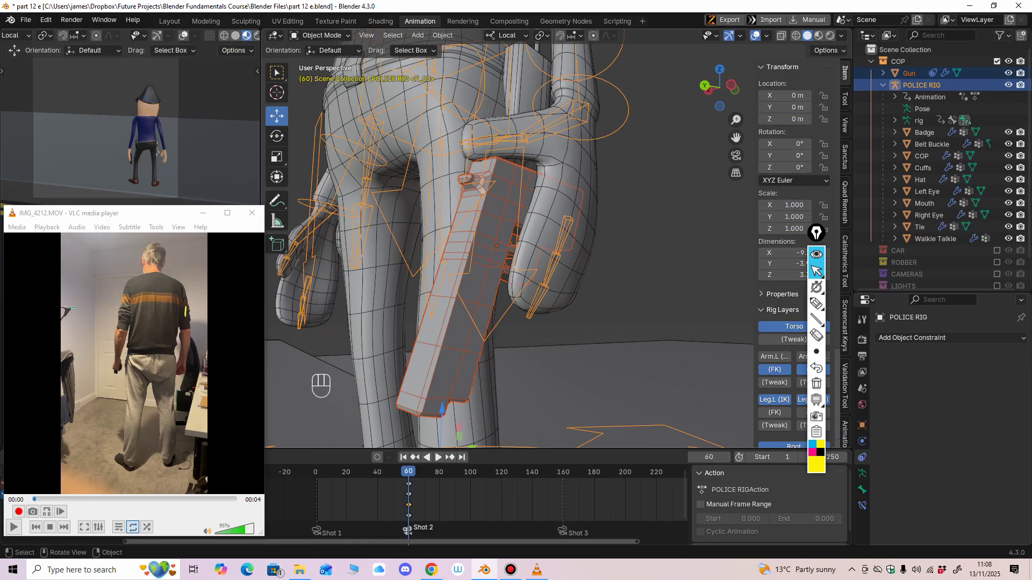
click(483, 274)
middle_drag(491, 269, 485, 269)
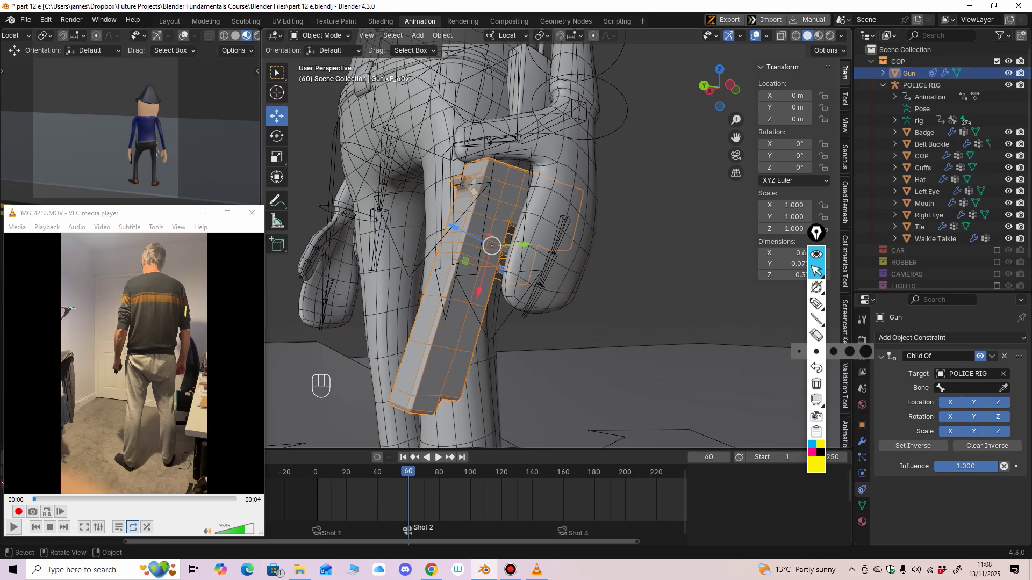
Step: Check the name of the police rig's upper finger bone on the gun hand in Pose Mode, and return to Object Mode
click(554, 252)
click(322, 36)
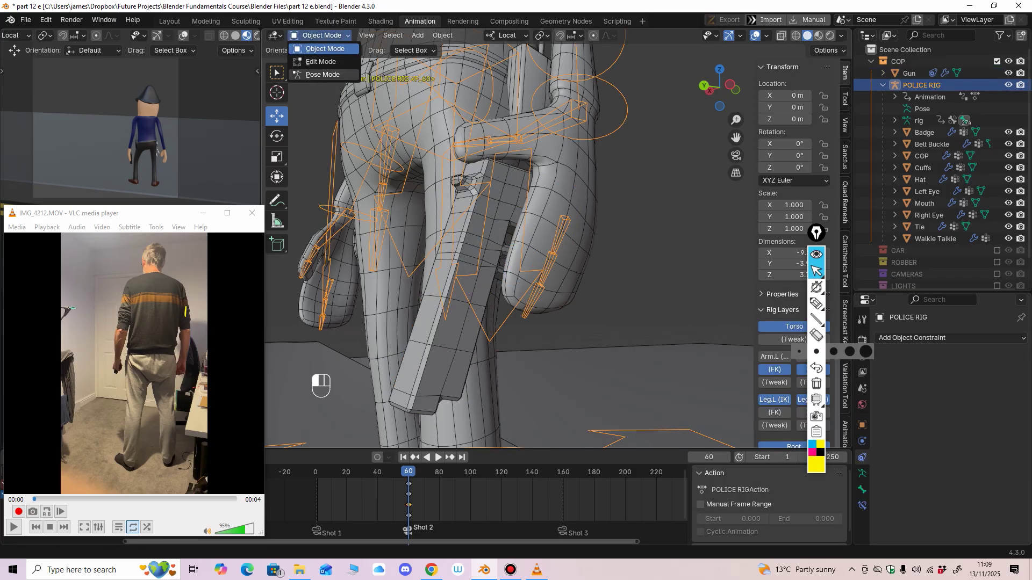
click(323, 75)
click(559, 236)
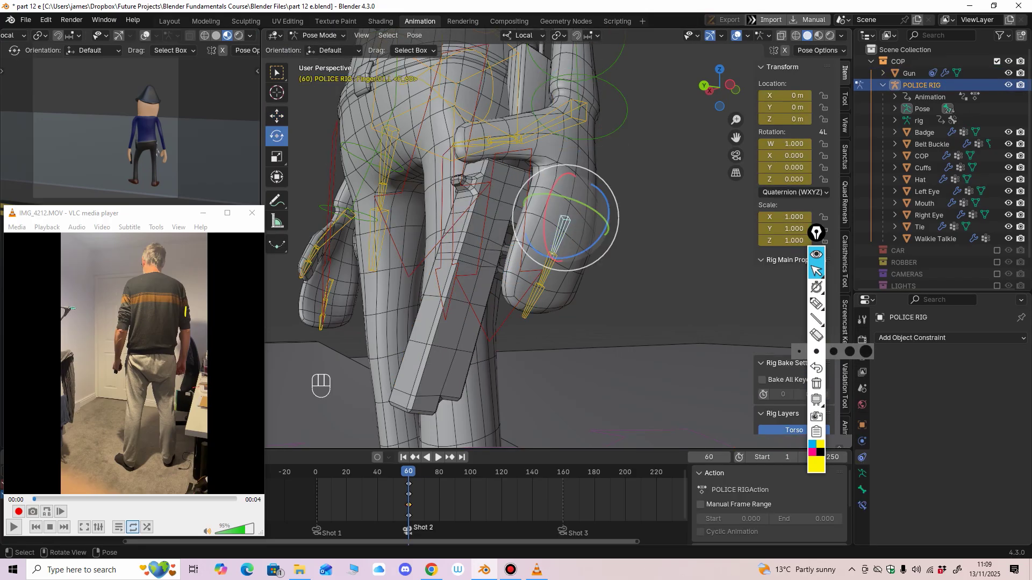
click(322, 35)
click(323, 50)
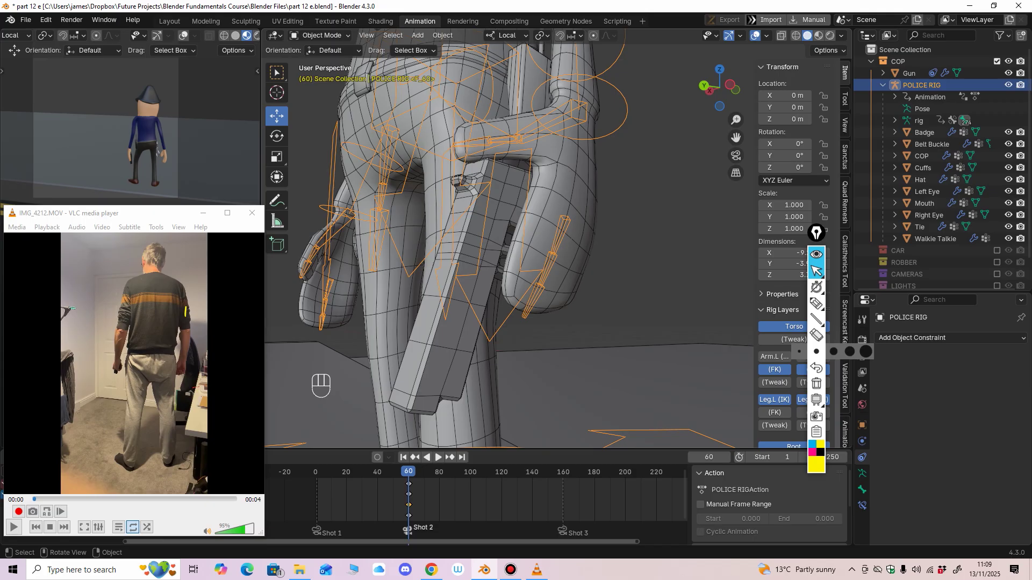
Step: Select the gun and set the bone of its Child Of constraint to Finger.01.L
middle_drag(440, 177, 432, 177)
click(442, 295)
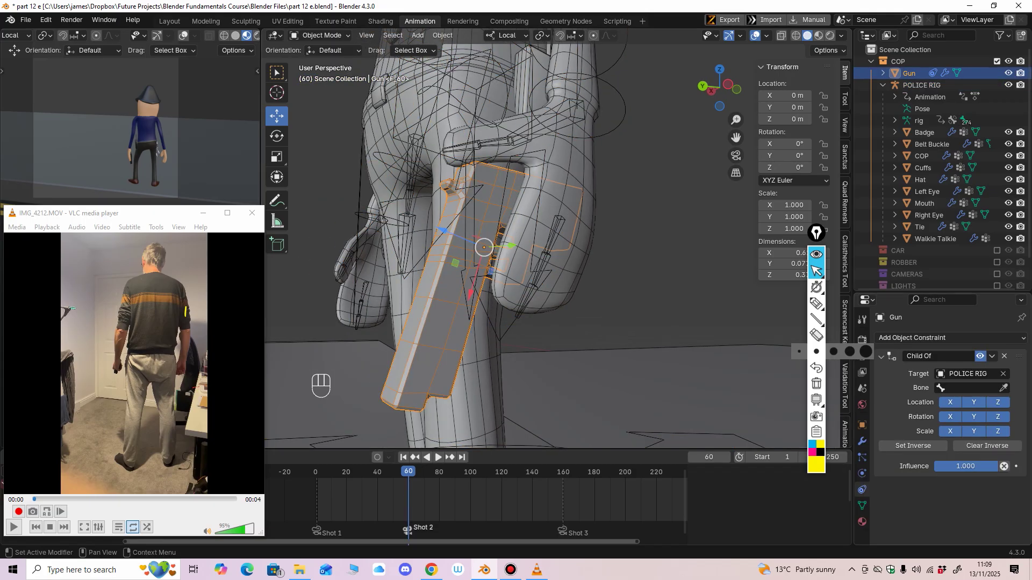
click(968, 387)
text(fi)
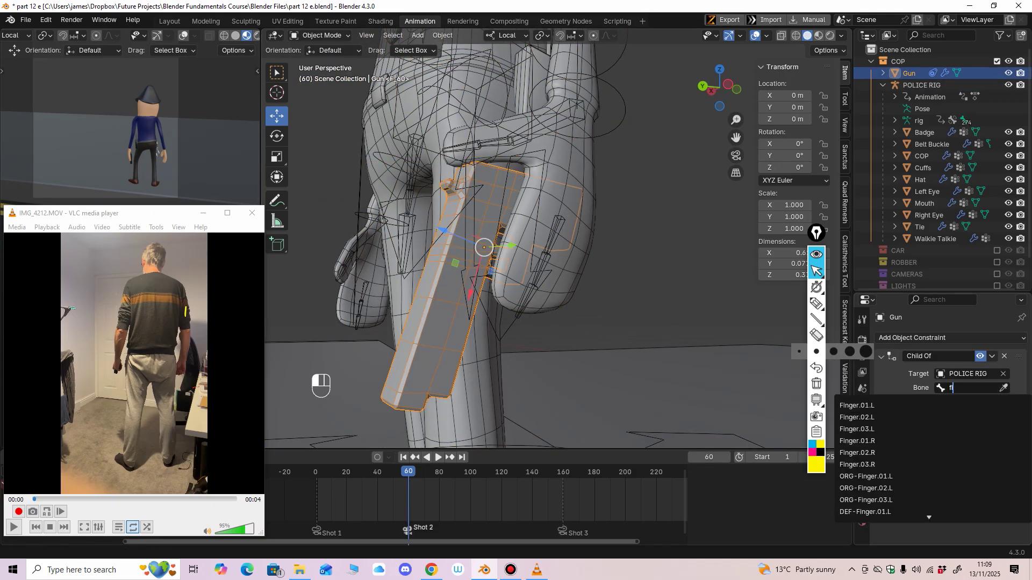
key(Down)
key(Down)
key(Down)
key(Down)
key(Down)
key(Down)
key(Up)
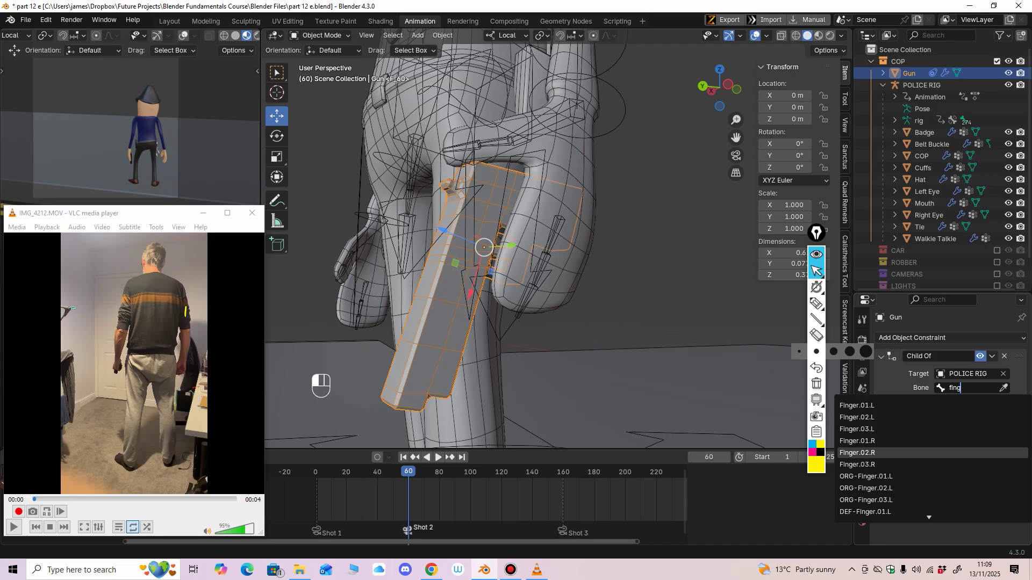
key(Up)
key(Up)
key(Up)
key(Up)
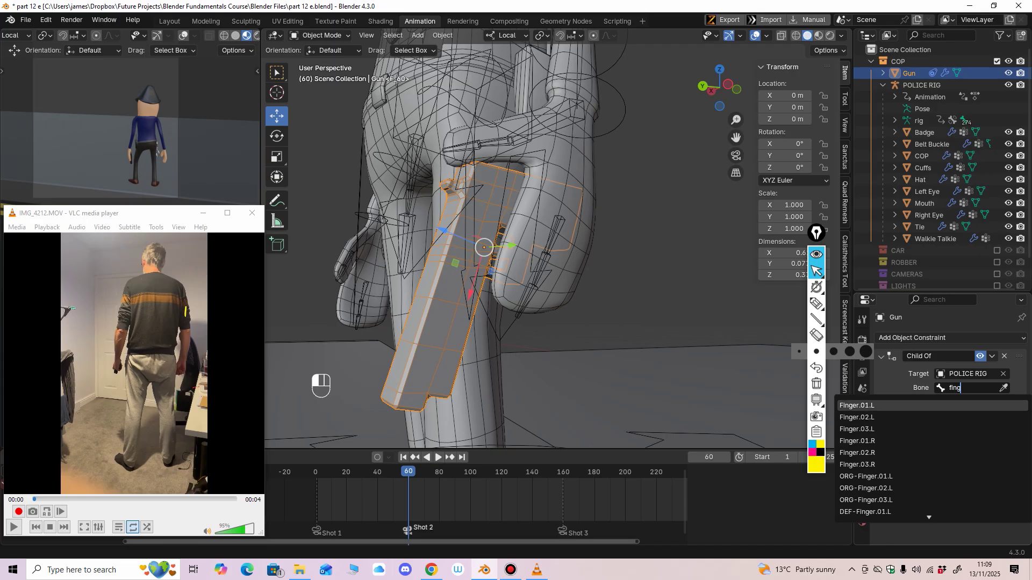
key(Return)
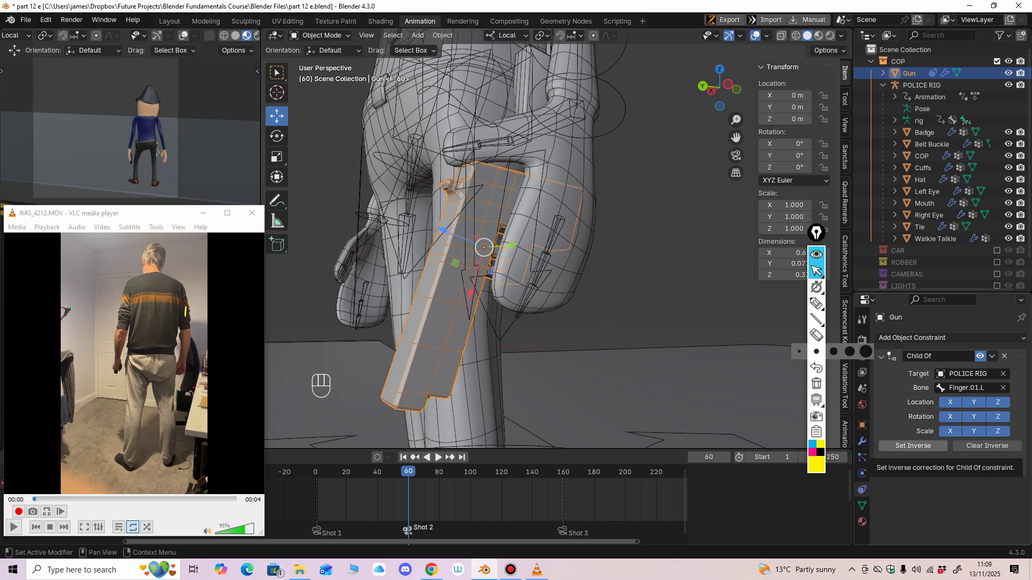
Step: Try rotating the police rig's Finger.01.L bone in Pose Mode to test the gun's attachment, and undo the rotation
middle_drag(608, 242, 618, 231)
ctrl+middle_drag(618, 231, 618, 252)
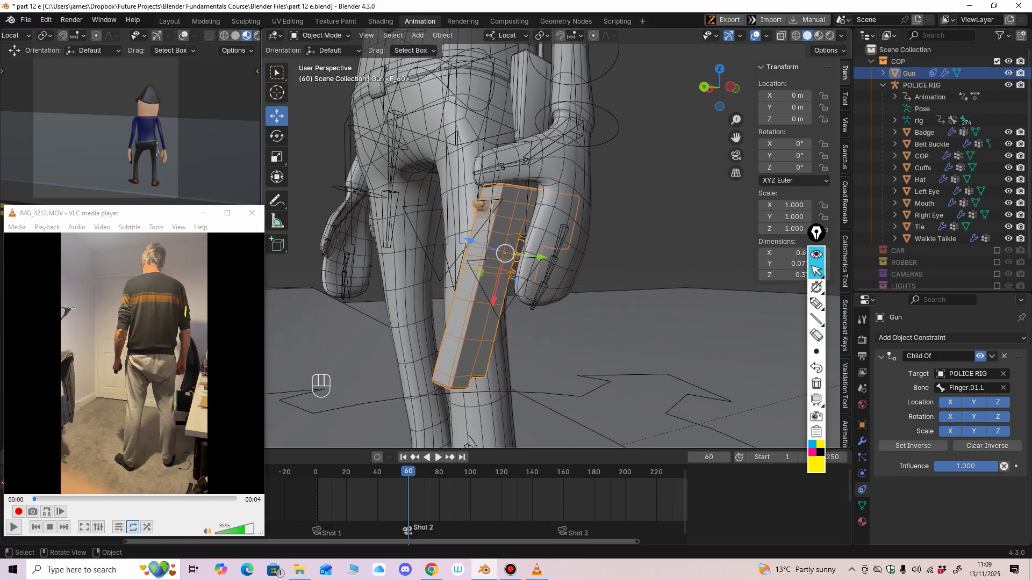
click(560, 239)
click(321, 35)
click(322, 75)
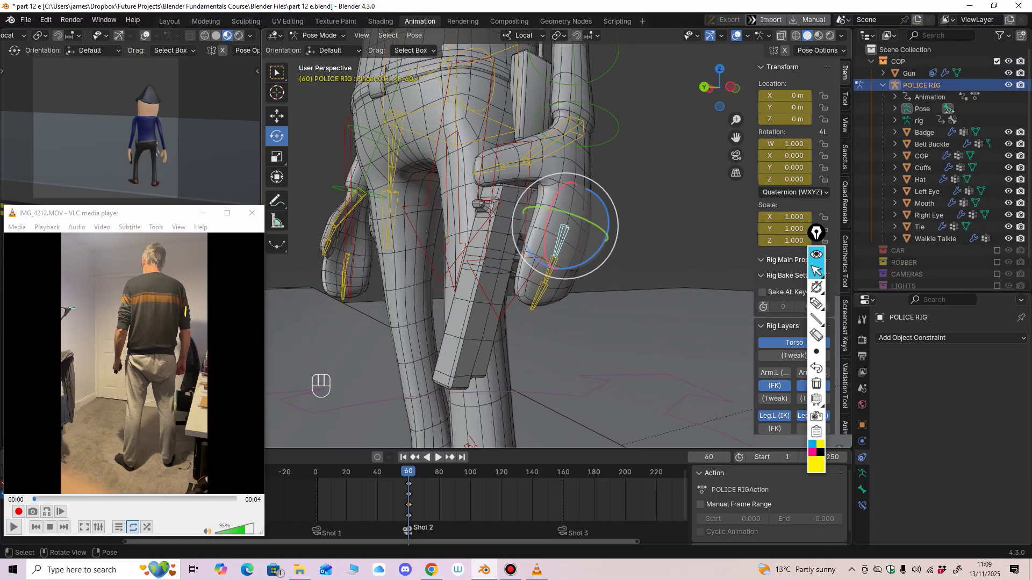
ctrl+middle_drag(575, 253, 575, 215)
drag(600, 256, 604, 247)
key(ctrl+z)
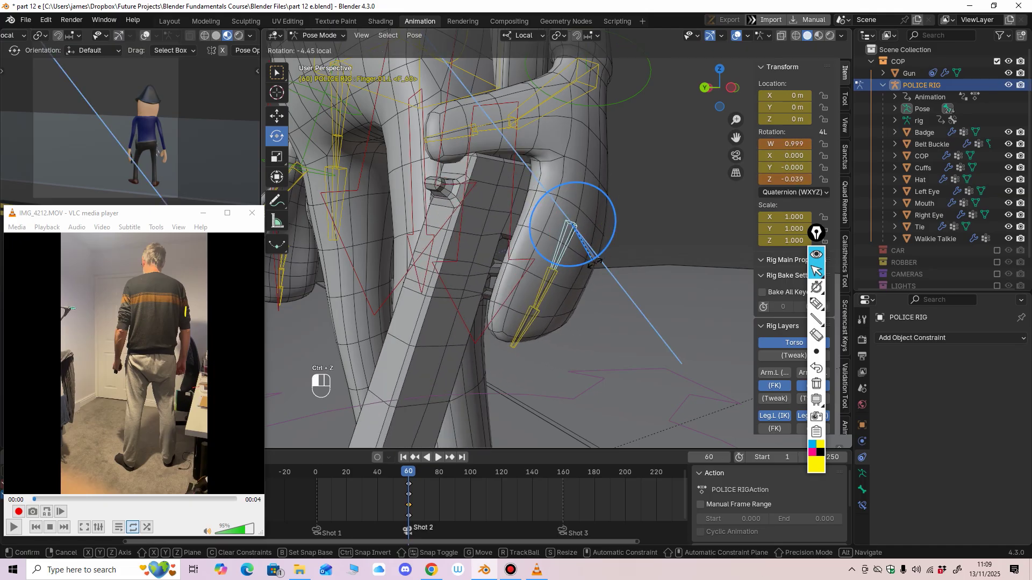
key(ctrl+z)
scroll(601, 248, down, 3)
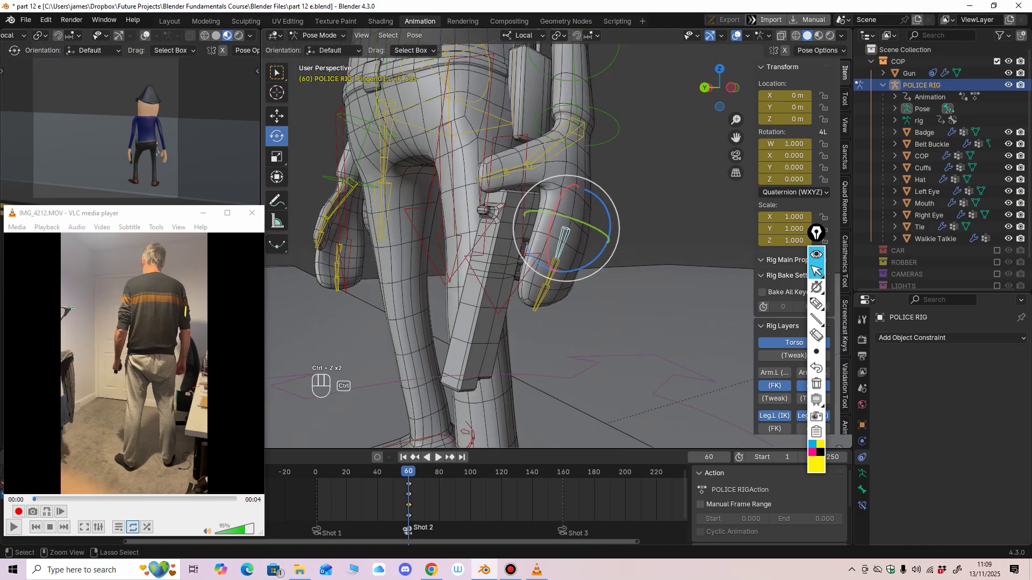
middle_drag(601, 249, 579, 237)
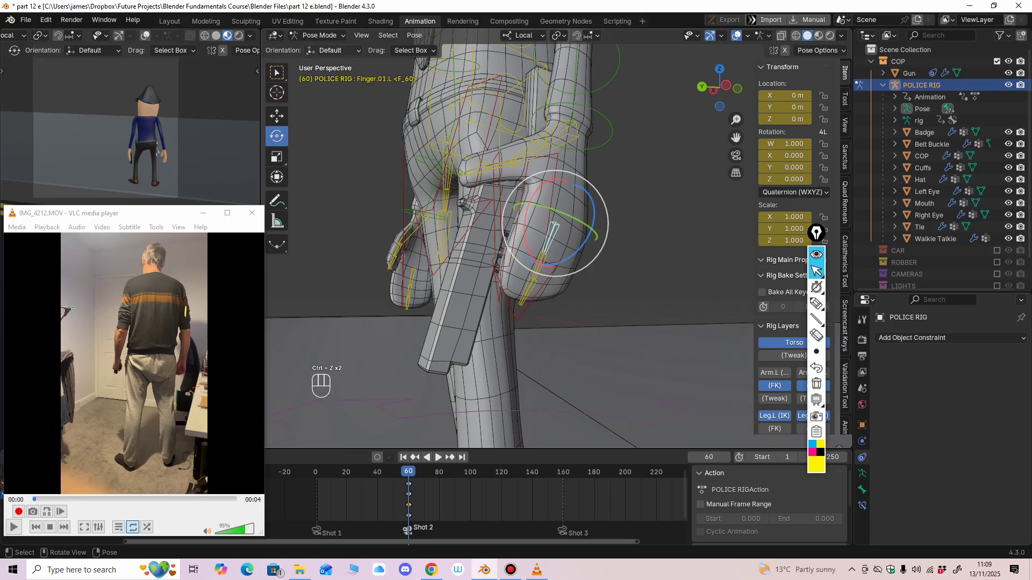
Step: Check the gun's Child Of settings in Object Mode, and put the police rig back into Pose Mode
click(321, 36)
click(322, 47)
click(460, 290)
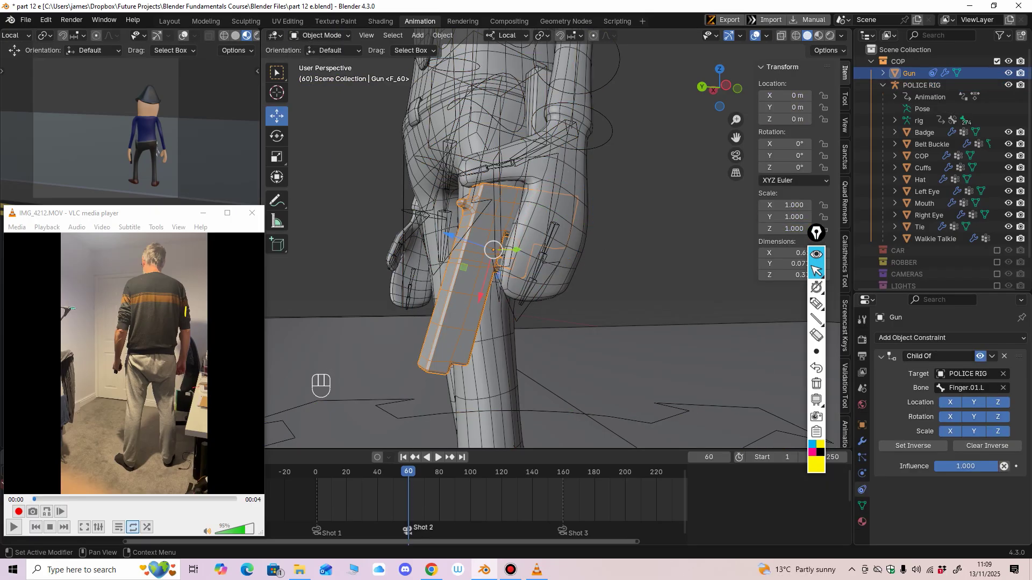
click(549, 246)
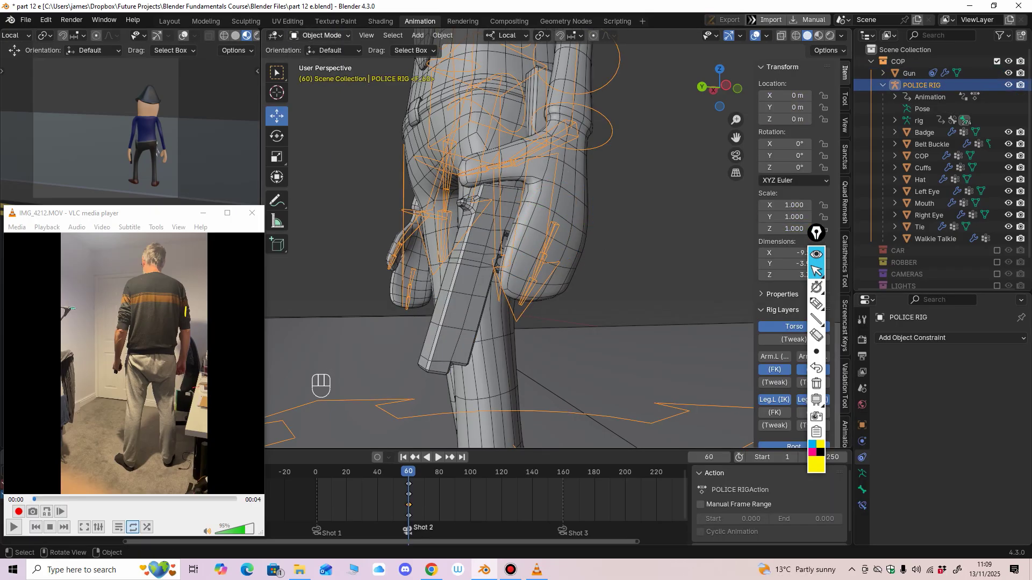
click(321, 36)
click(322, 70)
Step: Try rotating the left hand FK bone to test the gun's attachment, and undo the rotations
ctrl+middle_drag(564, 215, 565, 237)
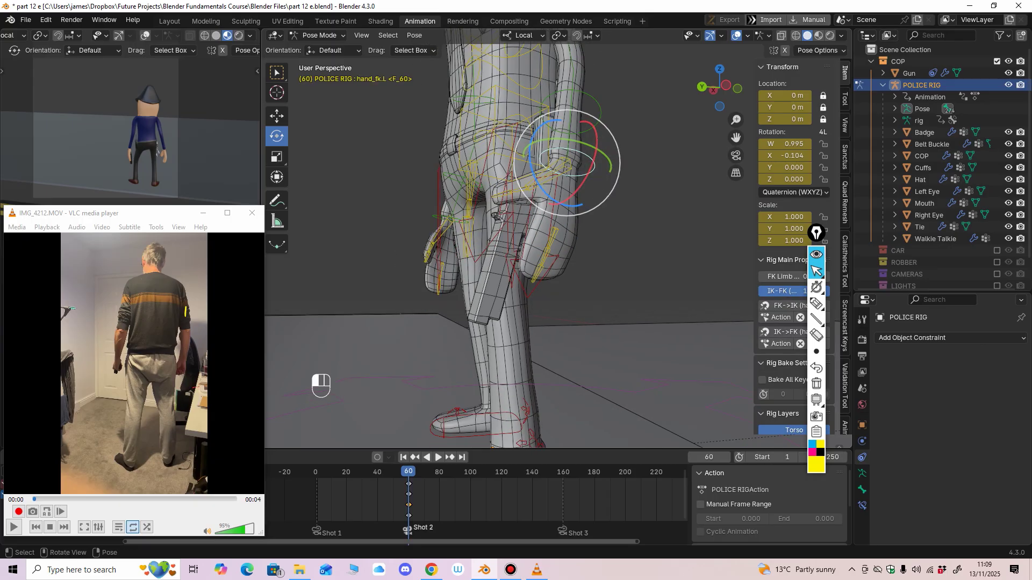
drag(531, 167, 537, 184)
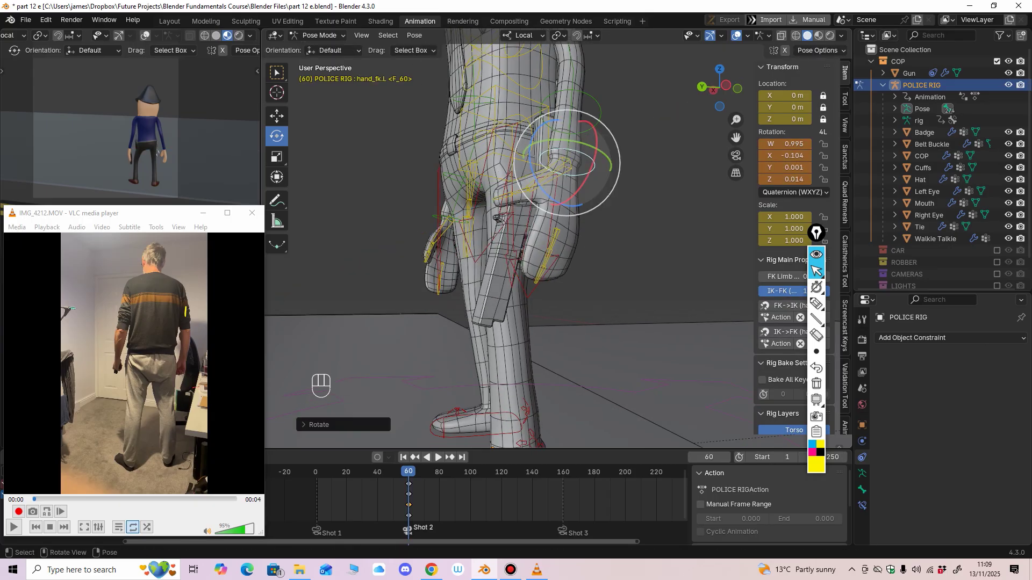
key(ctrl+z)
middle_drag(543, 201, 527, 180)
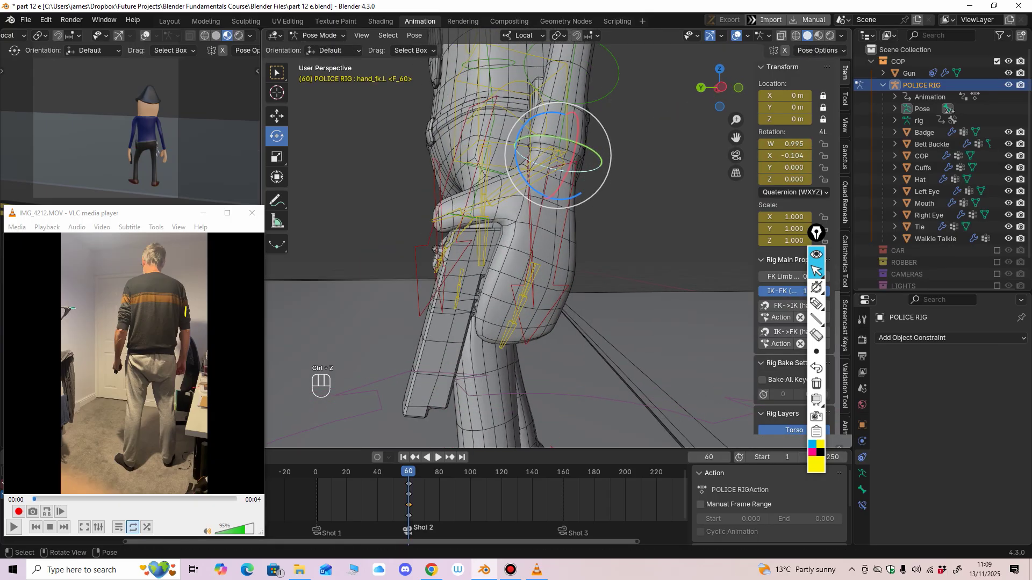
drag(527, 180, 524, 161)
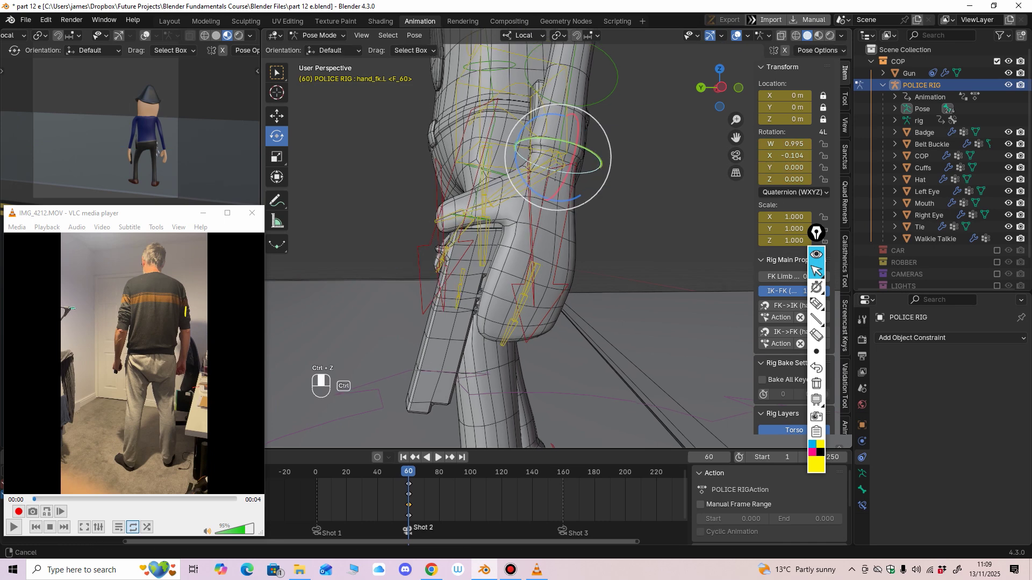
key(ctrl+z)
key(ctrl+z)
Step: Try swinging the left forearm FK bone to test whether the gun follows the arm, and undo it
drag(515, 122, 504, 92)
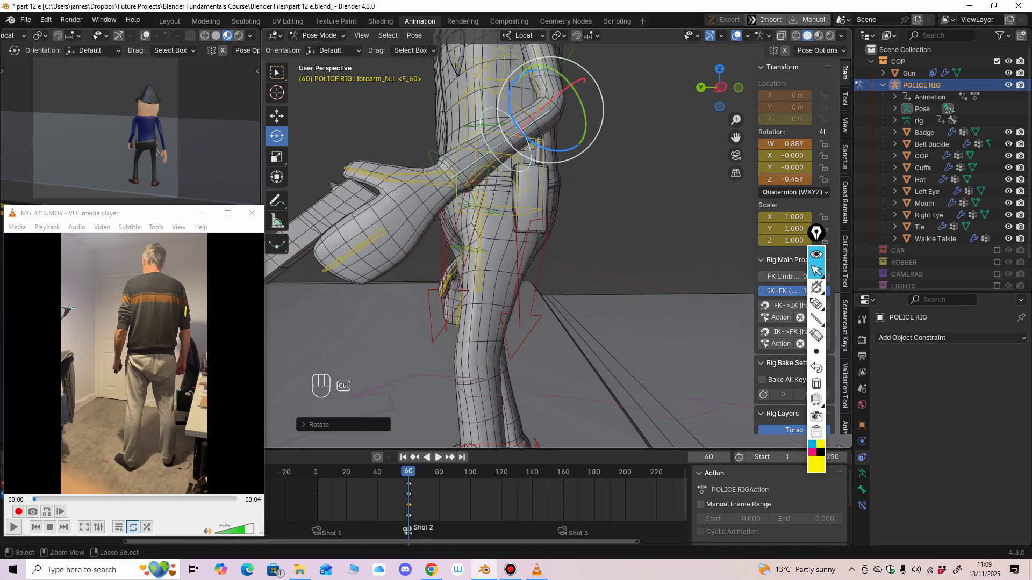
key(ctrl+z)
key(ctrl+z)
scroll(561, 280, up, 2)
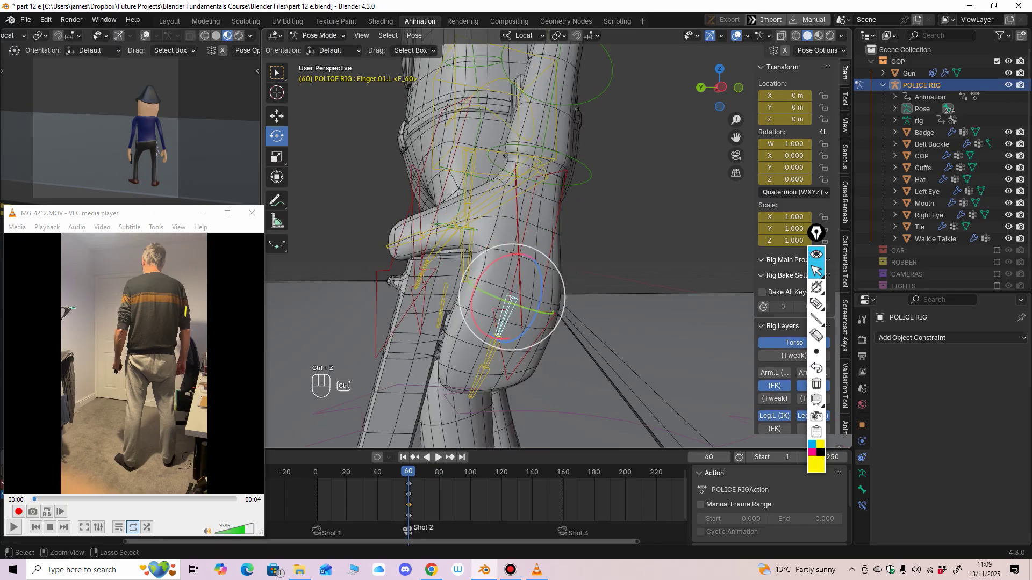
Step: Rotate the Finger.02.L and Finger.03.L bones to curl the left hand's fingers around the gun
mouse_move(562, 280)
middle_down()
mouse_move(583, 280)
mouse_move(587, 216)
mouse_move(599, 232)
mouse_move(585, 225)
mouse_move(594, 211)
mouse_move(546, 231)
mouse_move(587, 204)
mouse_move(571, 231)
mouse_move(577, 267)
middle_up()
scroll(585, 226, up, 1)
click(571, 250)
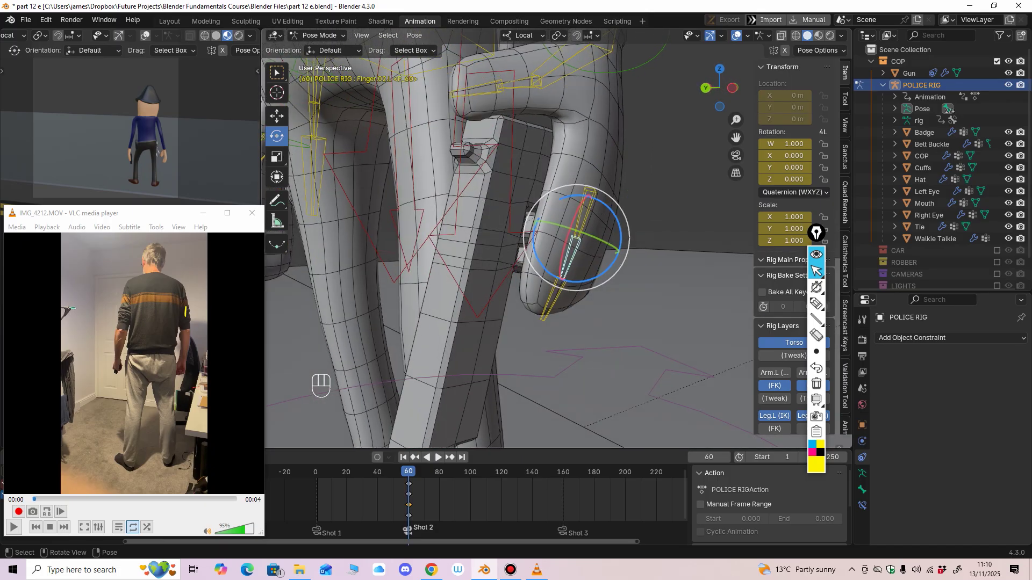
drag(608, 273, 606, 280)
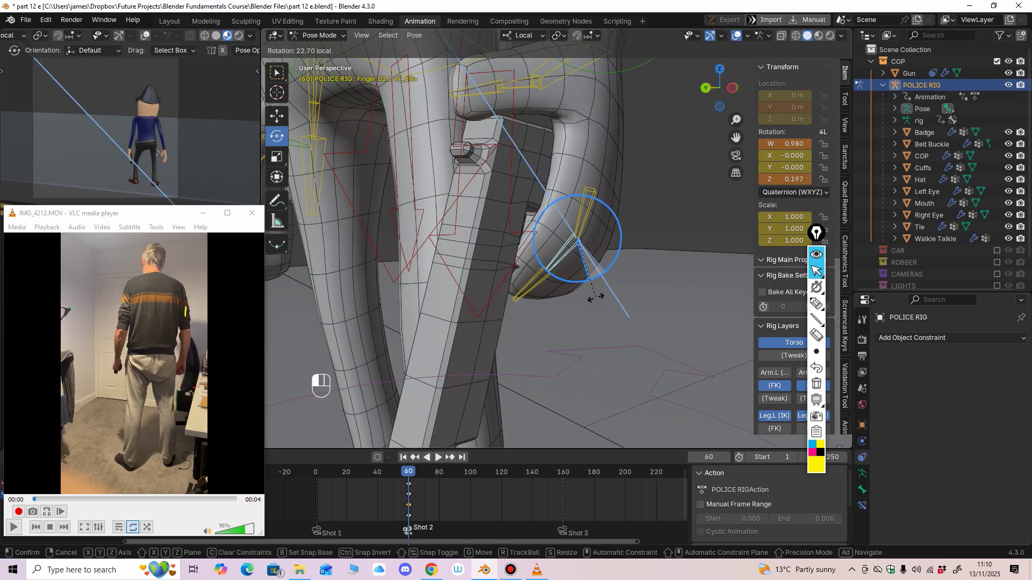
drag(597, 295, 595, 296)
click(537, 286)
middle_drag(536, 286, 511, 271)
drag(577, 262, 568, 280)
shift+middle_drag(568, 279, 591, 350)
Step: Rotate the thumb's base bone, Thumb.01.L, to lower the left thumb toward the gun
click(575, 135)
middle_drag(576, 134, 602, 134)
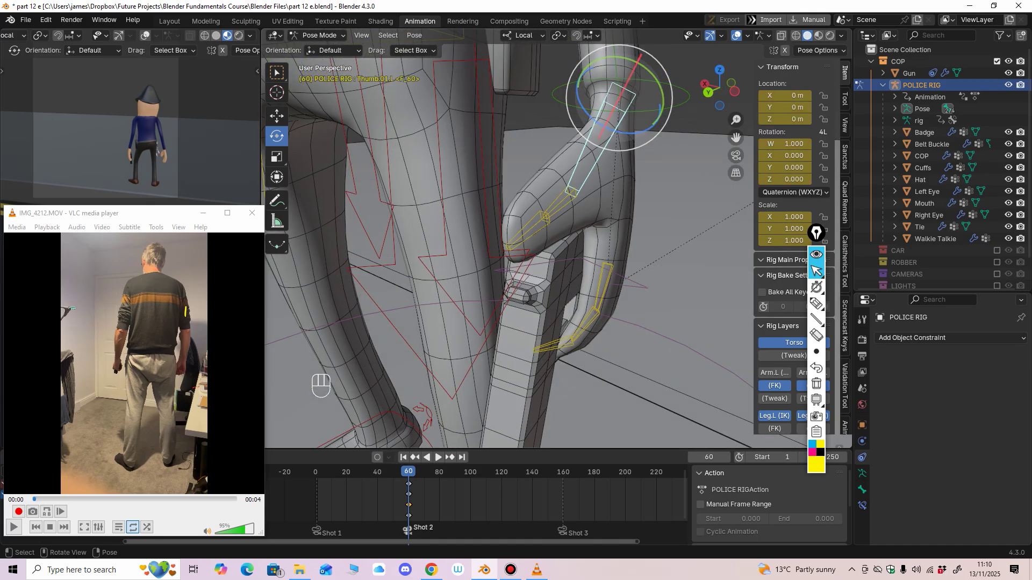
drag(623, 129, 611, 136)
middle_drag(611, 136, 568, 152)
drag(568, 151, 570, 156)
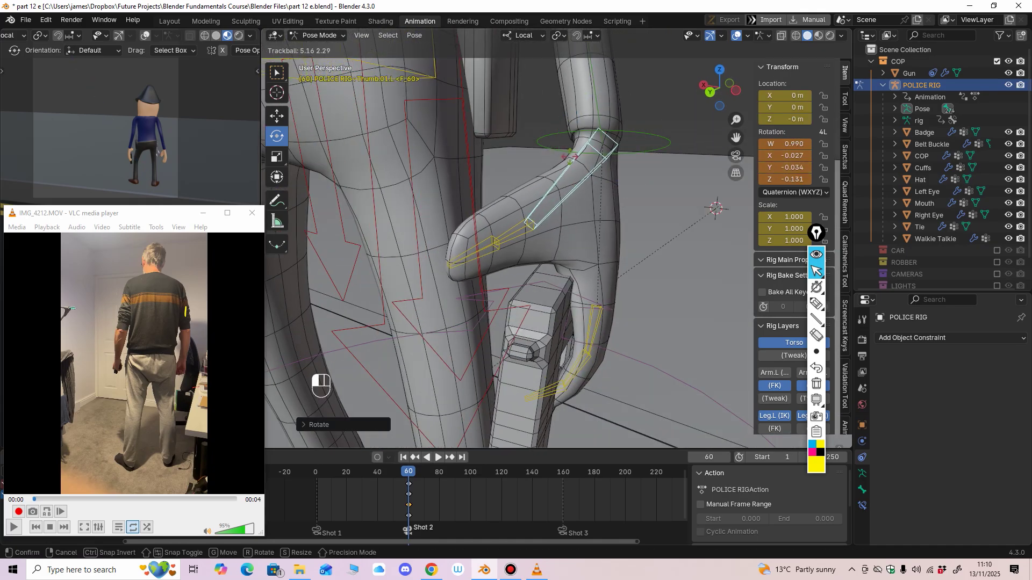
click(570, 161)
Step: Rotate the Thumb.02.L and Thumb.03.L bones to bend the left thumb inward over the gun
click(524, 235)
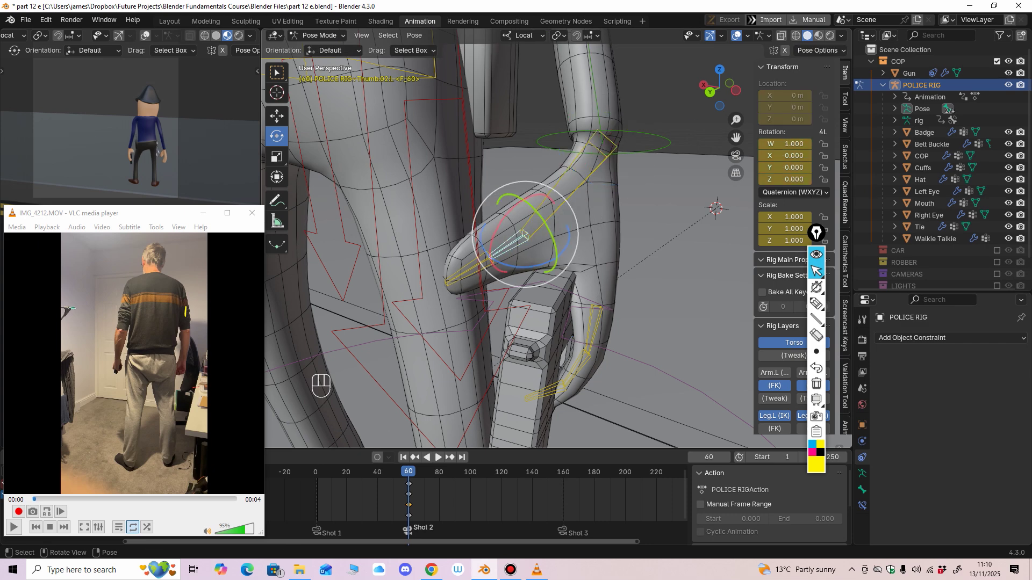
drag(551, 232, 488, 249)
middle_drag(488, 250, 469, 229)
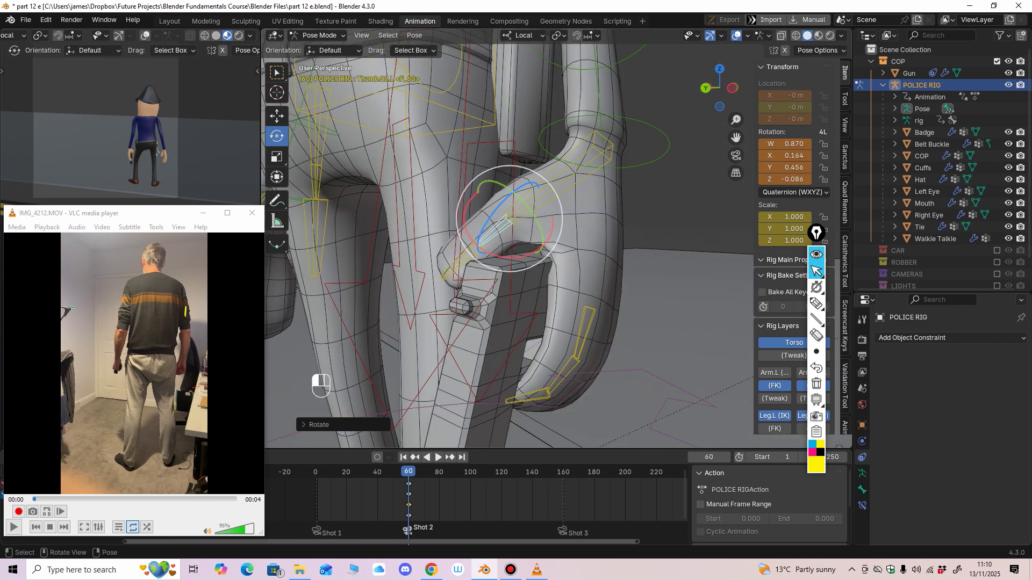
drag(484, 226, 488, 236)
middle_drag(488, 235, 540, 224)
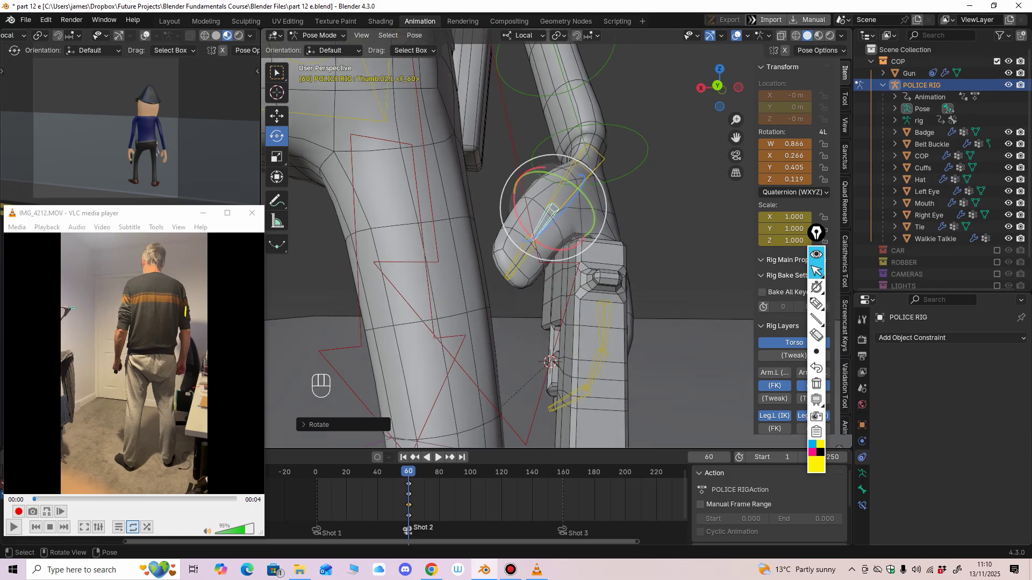
click(518, 259)
drag(493, 248, 498, 258)
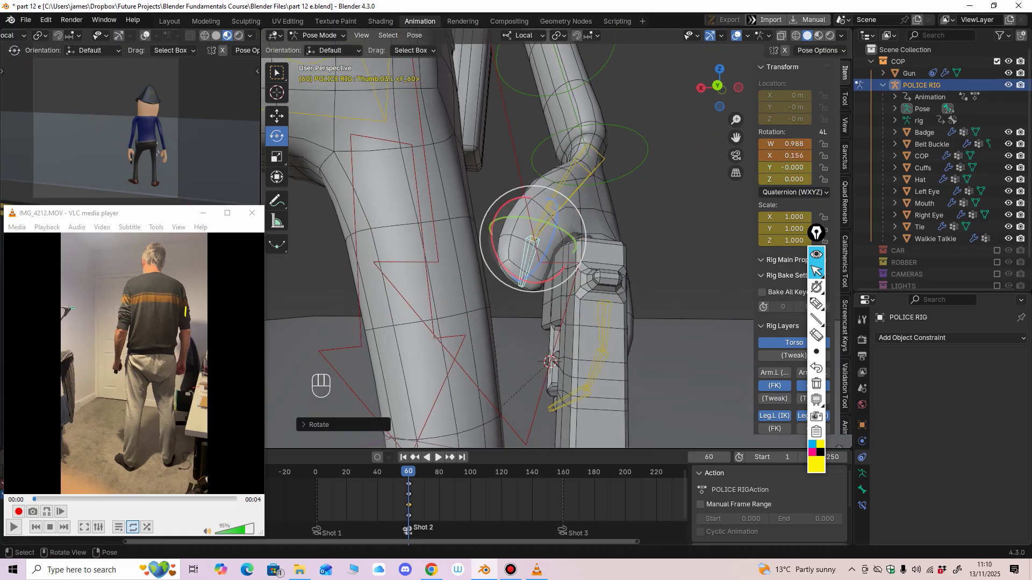
middle_drag(498, 252, 449, 248)
Step: Refine the rotation of the left thumb's base so the thumb rests against the back of the gun
click(552, 181)
middle_drag(551, 181, 602, 134)
drag(602, 134, 605, 128)
drag(548, 152, 595, 151)
Step: Use the Move tool to nudge the upper and middle finger bones of the left hand against the gun
click(276, 116)
middle_drag(596, 172, 623, 185)
click(593, 255)
middle_drag(591, 250, 607, 255)
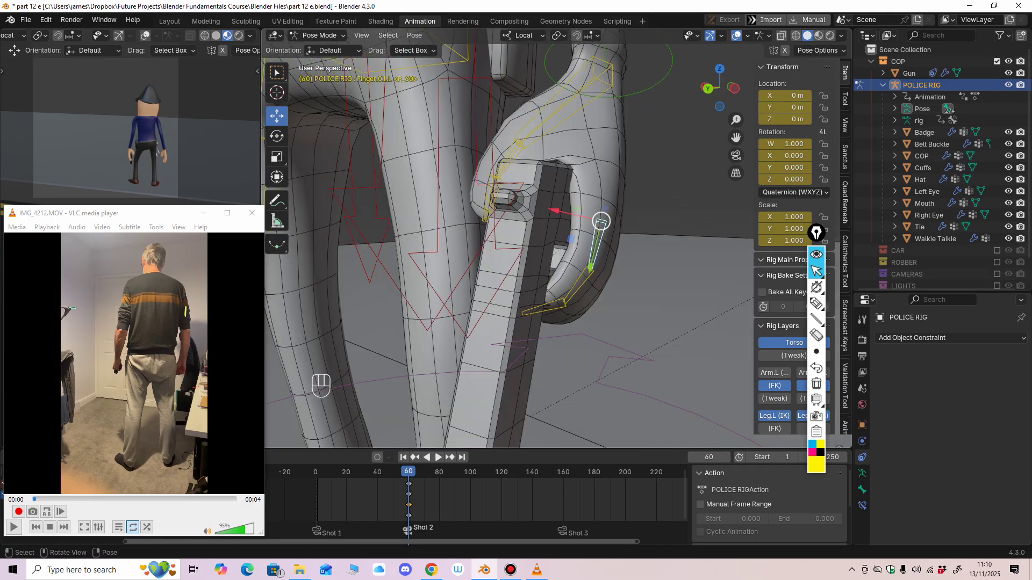
drag(554, 210, 553, 210)
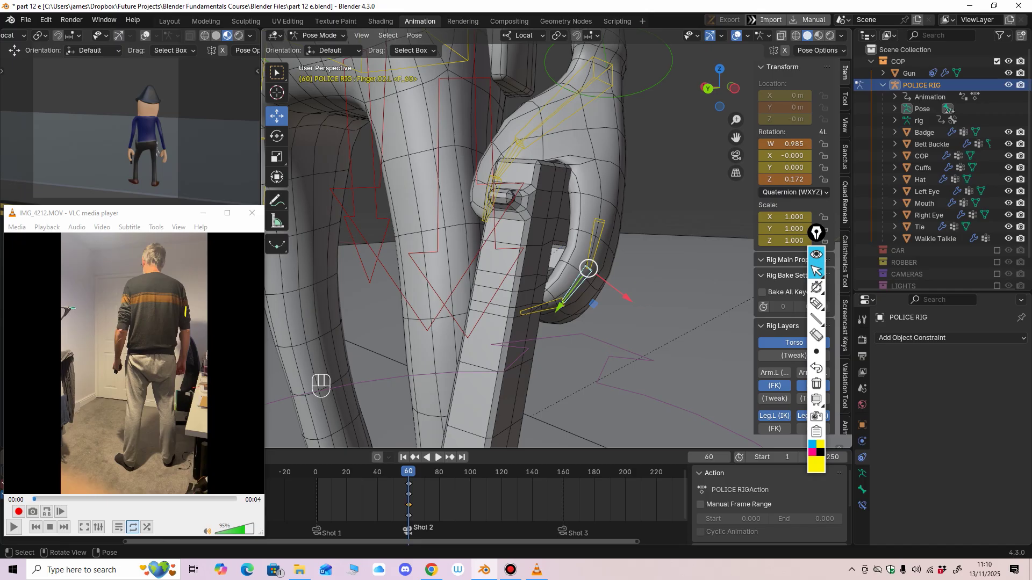
drag(593, 275, 633, 265)
Step: Rotate the Finger.03.L bone freely to fit the fingertips around the gun, and check the grip from several angles
click(276, 136)
middle_drag(633, 265, 596, 258)
click(529, 303)
drag(538, 307, 542, 300)
ctrl+middle_drag(542, 300, 542, 376)
middle_drag(542, 323, 650, 328)
middle_drag(563, 267, 533, 272)
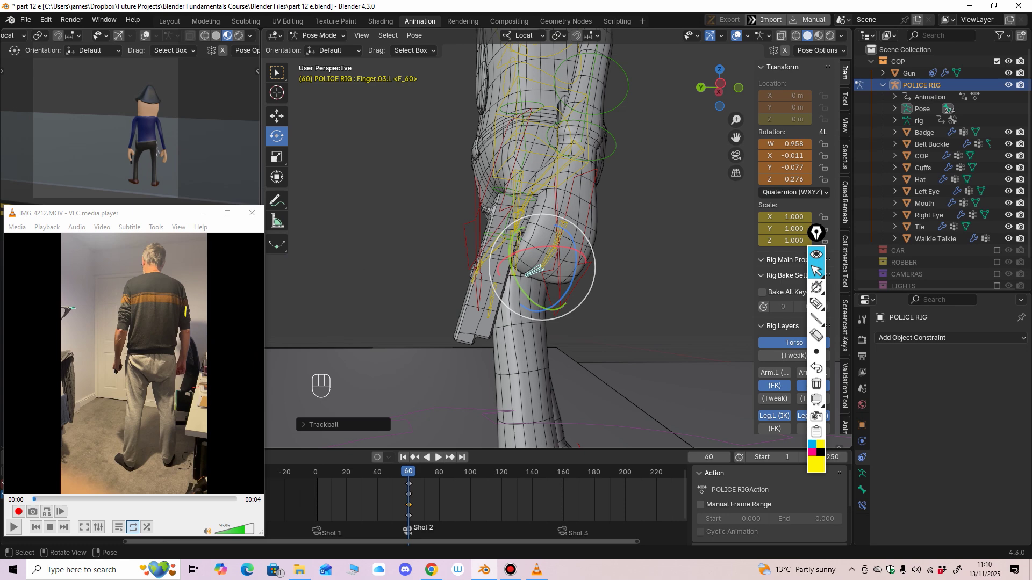
ctrl+middle_drag(178, 140, 124, 113)
ctrl+middle_drag(543, 237, 543, 280)
middle_drag(542, 279, 500, 269)
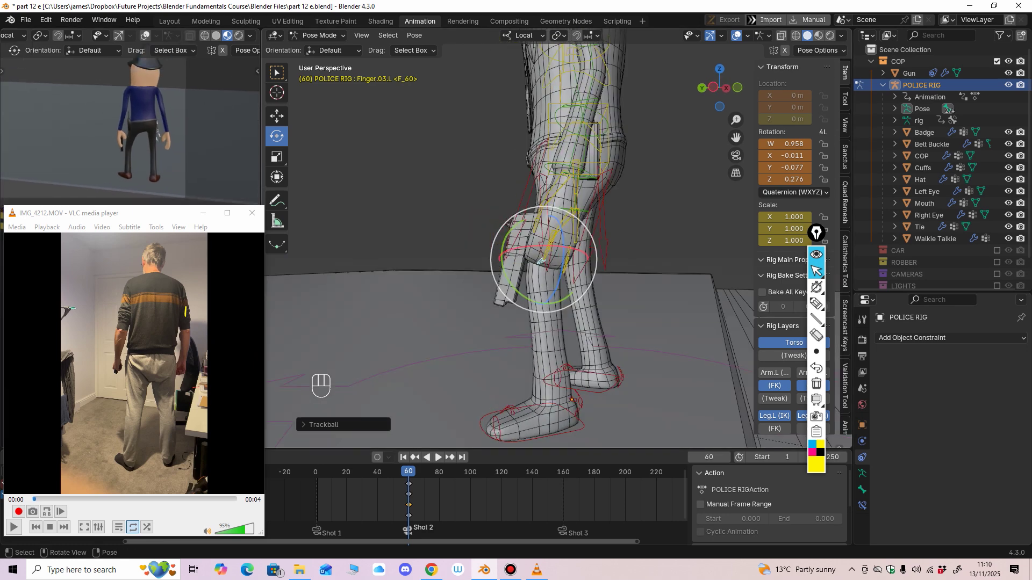
Step: Rotate the hand_fk.L bone on its local axes to turn the left hand and gun at the wrist
click(555, 175)
middle_drag(556, 183, 526, 183)
shift+middle_drag(526, 183, 449, 203)
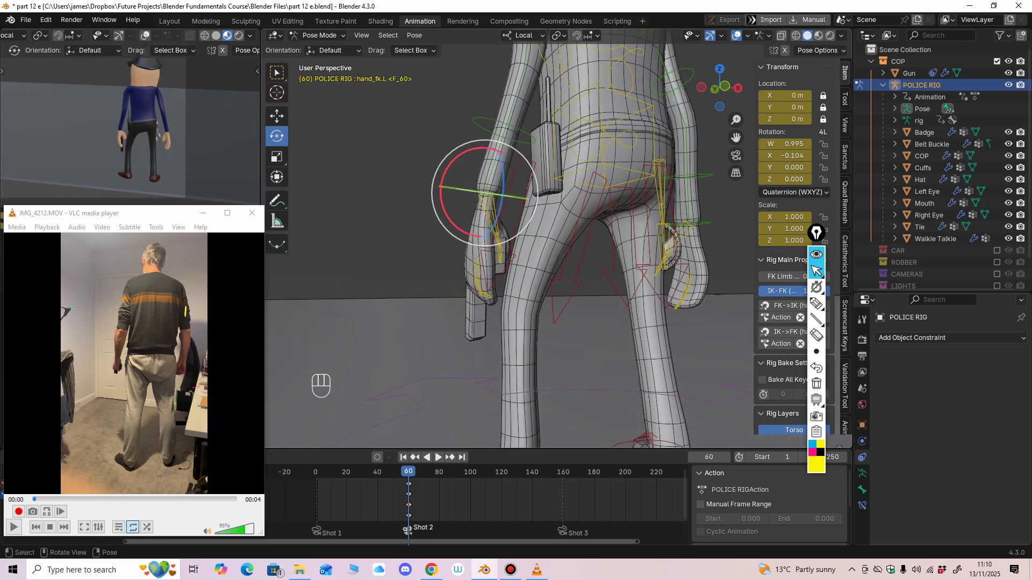
drag(450, 164, 453, 159)
middle_drag(496, 152, 459, 172)
drag(535, 201, 534, 200)
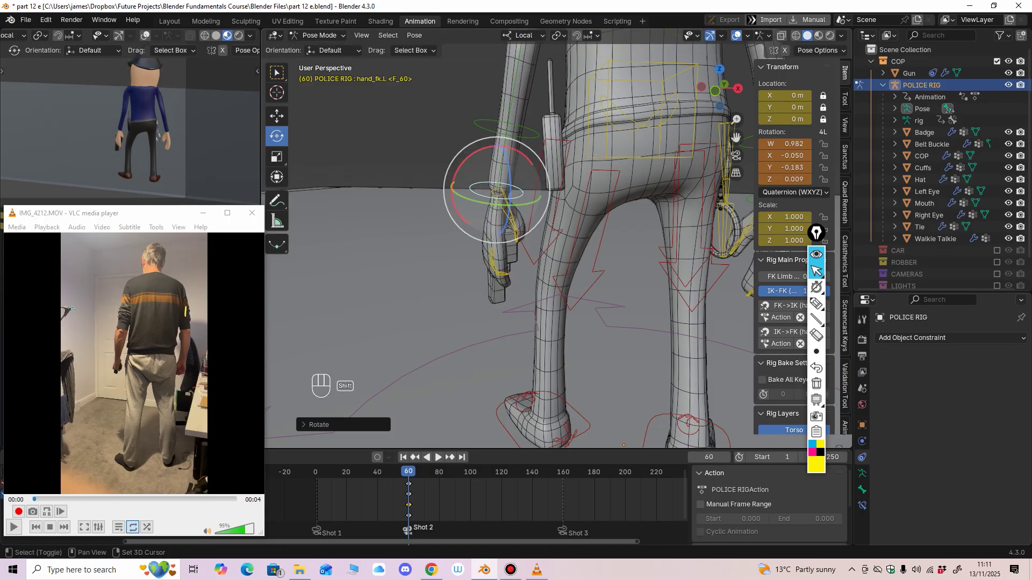
Step: Rotate the forearm_fk.L bone to turn the left forearm and the gun hand
shift+middle_drag(534, 200, 539, 223)
click(540, 158)
scroll(540, 157, down, 1)
shift+middle_drag(540, 157, 509, 232)
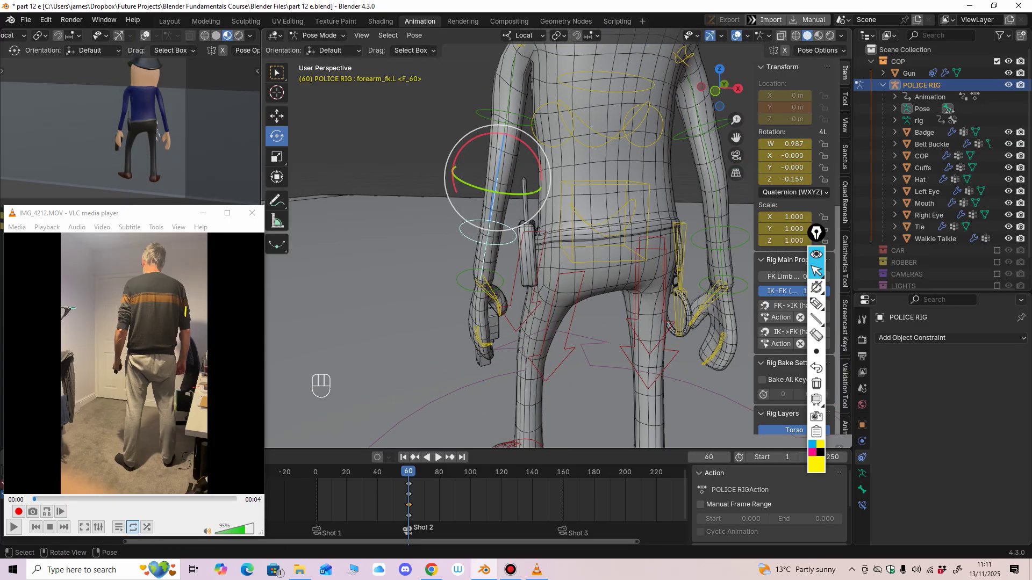
drag(530, 194, 546, 198)
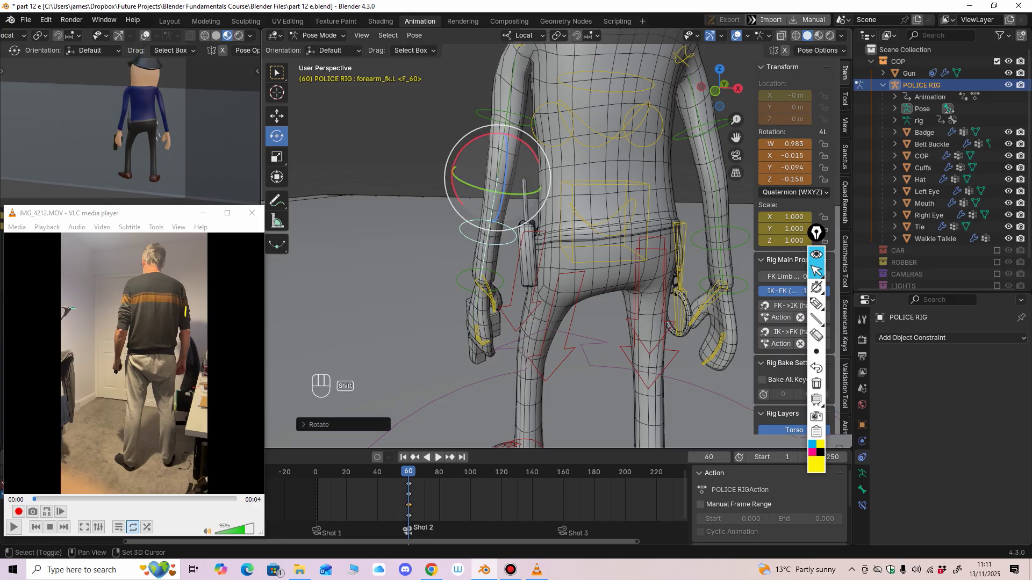
shift+middle_drag(545, 197, 540, 176)
middle_drag(539, 176, 531, 167)
click(531, 146)
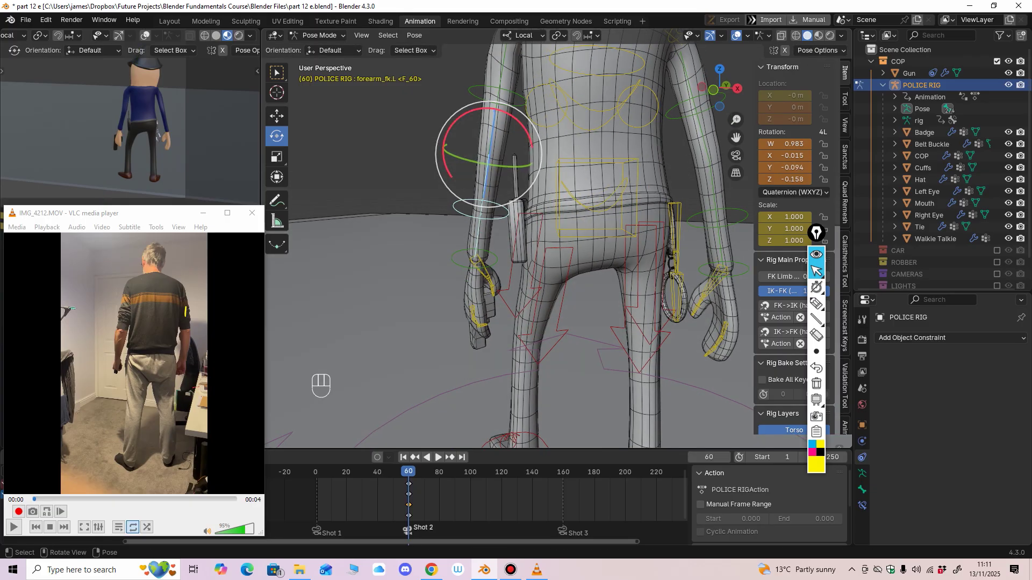
drag(531, 142, 531, 145)
Step: Refine the hand_fk.L rotation so the left hand and gun line up with the adjusted forearm
click(493, 262)
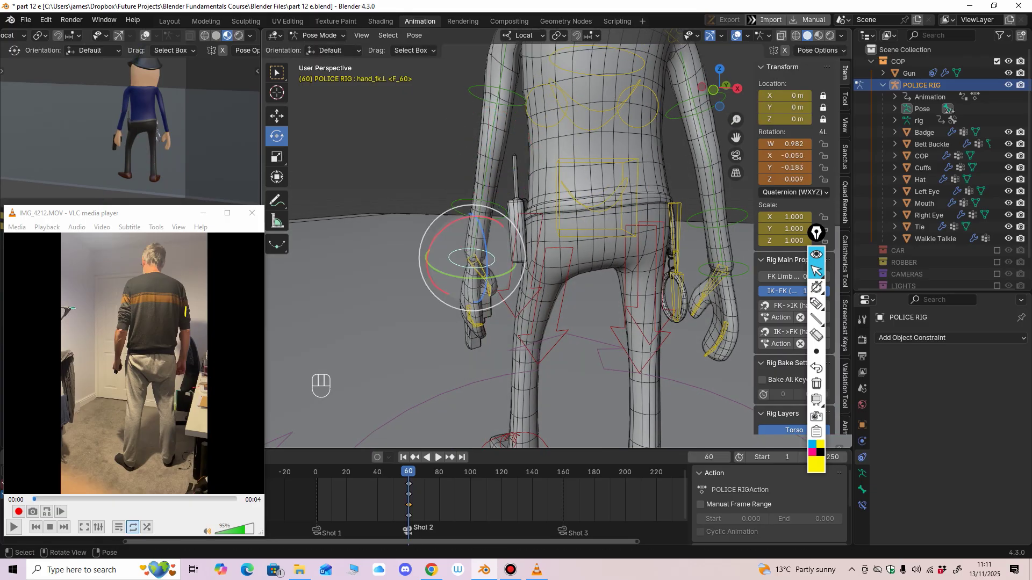
drag(466, 216, 458, 208)
middle_drag(459, 211, 527, 201)
drag(505, 239, 507, 241)
scroll(506, 242, down, 3)
middle_drag(507, 248, 424, 255)
scroll(473, 258, down, 5)
Step: Select all bones of the police rig and insert keyframes for the full pose at frame 60
key(a)
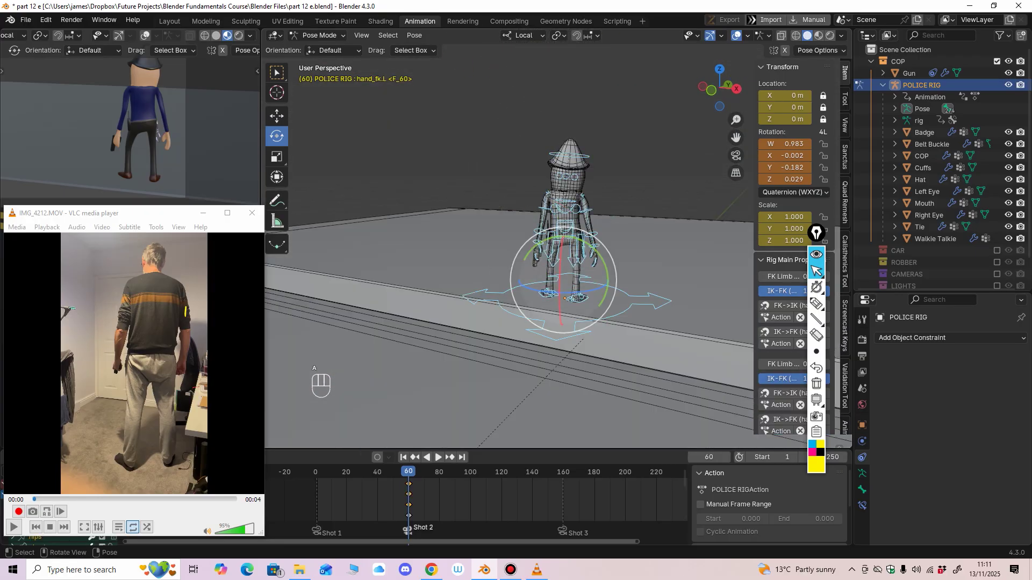
middle_drag(540, 285, 547, 291)
middle_drag(516, 501, 517, 500)
middle_drag(433, 503, 458, 504)
key(i)
click(458, 504)
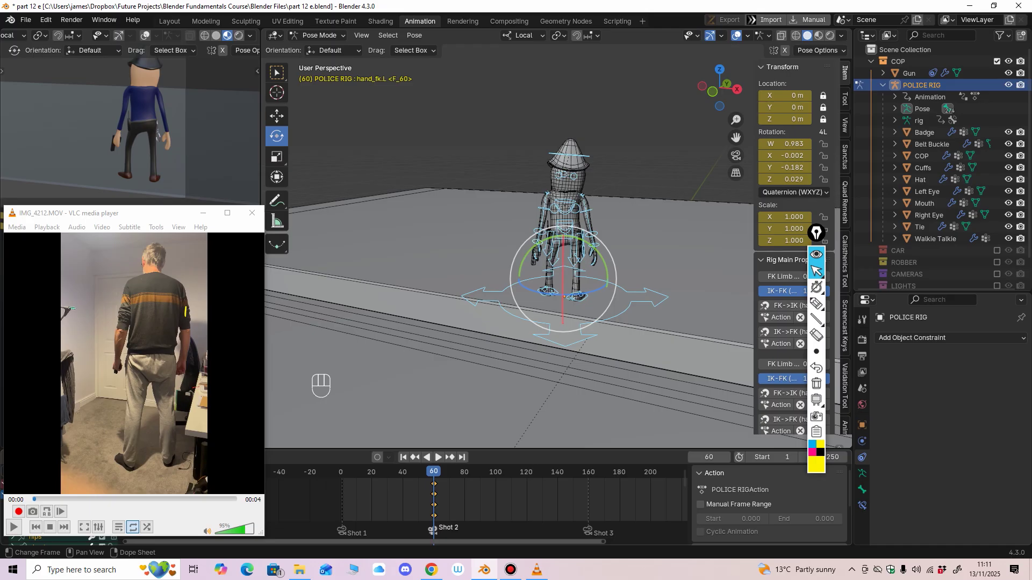
ctrl+middle_drag(129, 102, 146, 125)
ctrl+middle_drag(147, 125, 82, 104)
shift+drag(82, 105, 80, 108)
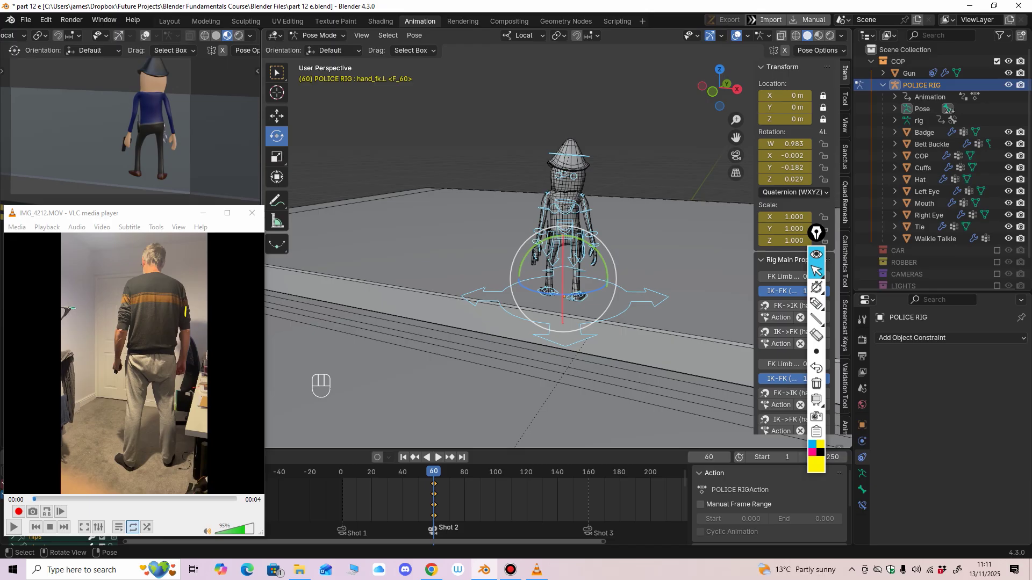
click(817, 335)
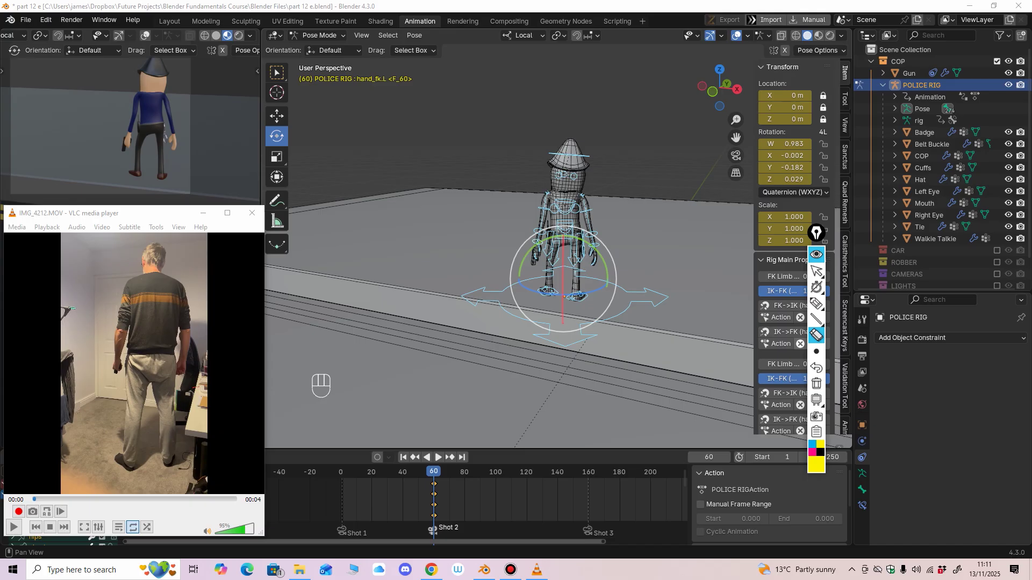
click(816, 271)
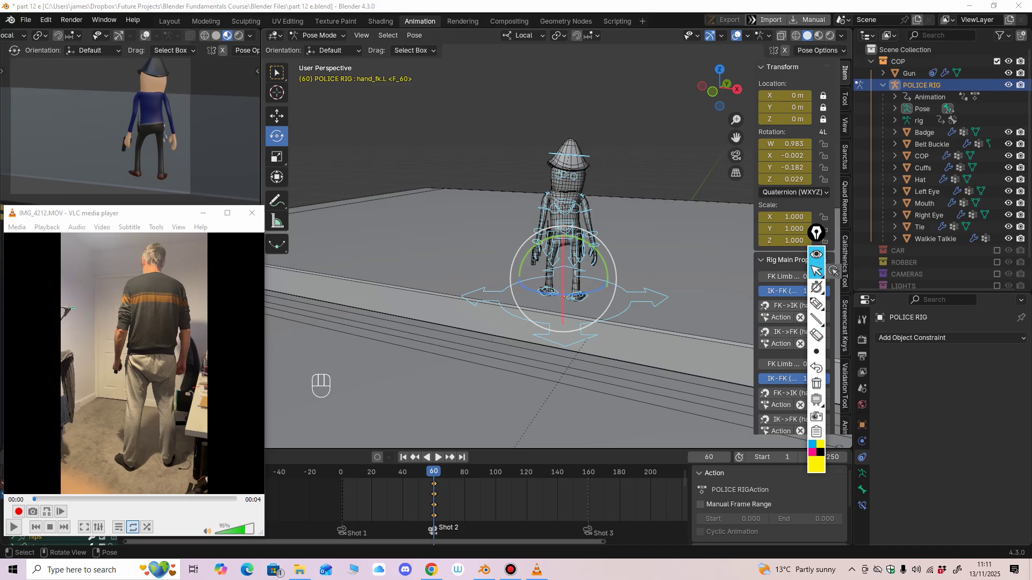
ctrl+middle_drag(229, 159, 225, 175)
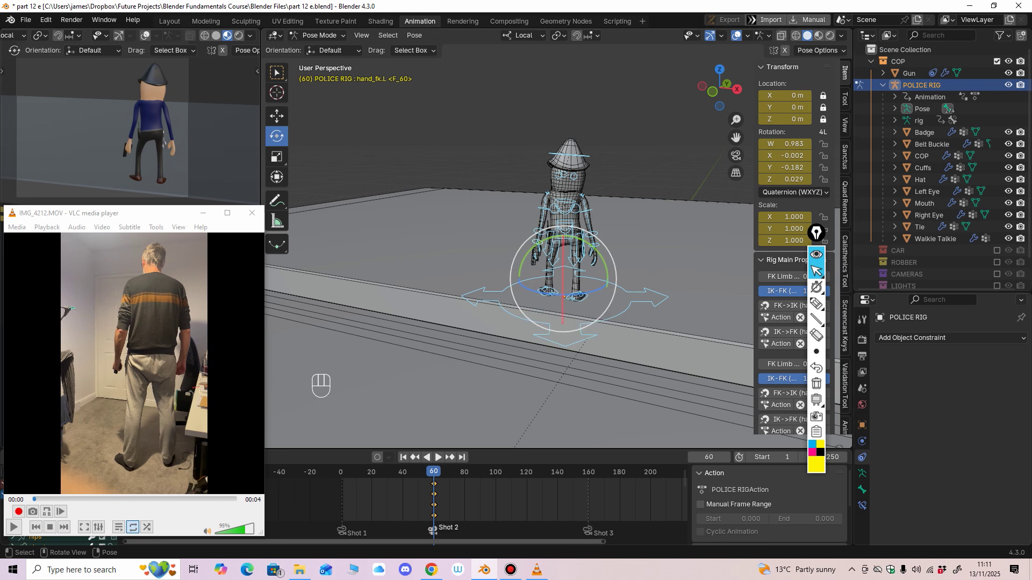
Step: Switch to VLC and advance the reference video frame by frame to the raised-arm aiming pose at 00:02
click(134, 363)
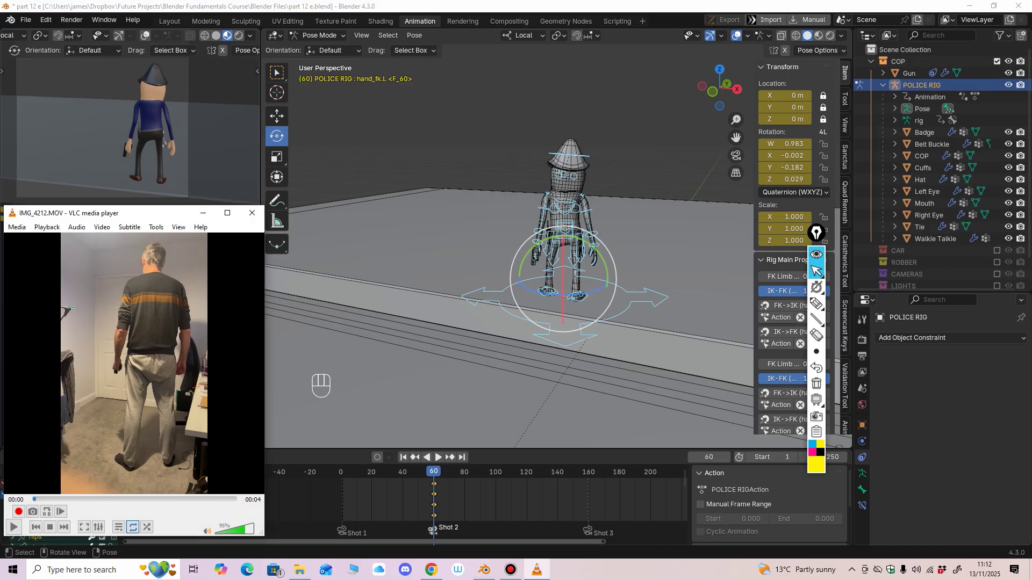
key(e)
key(e)
key(e)
key(e)
key(e)
key(e)
key(e)
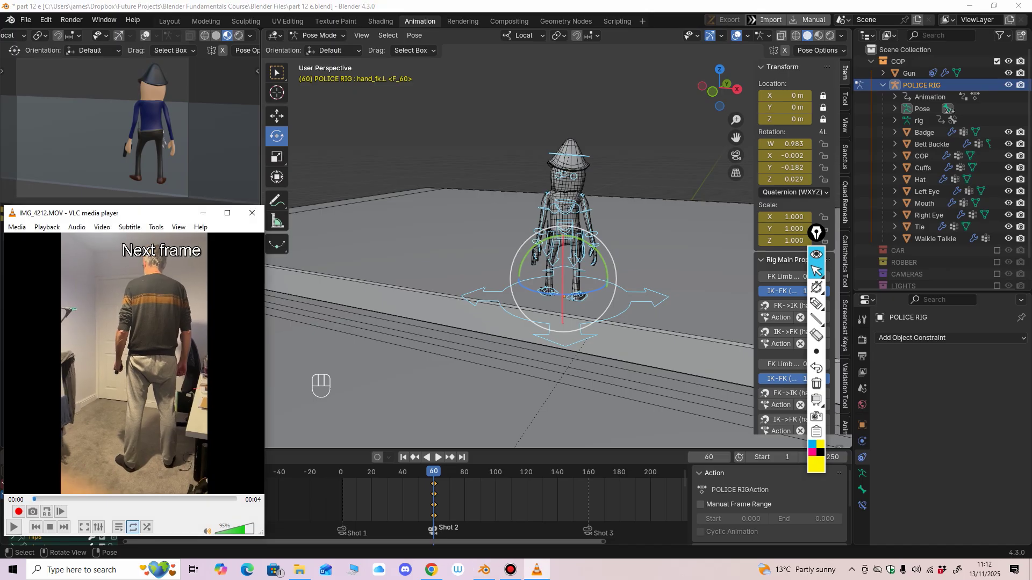
key(e)
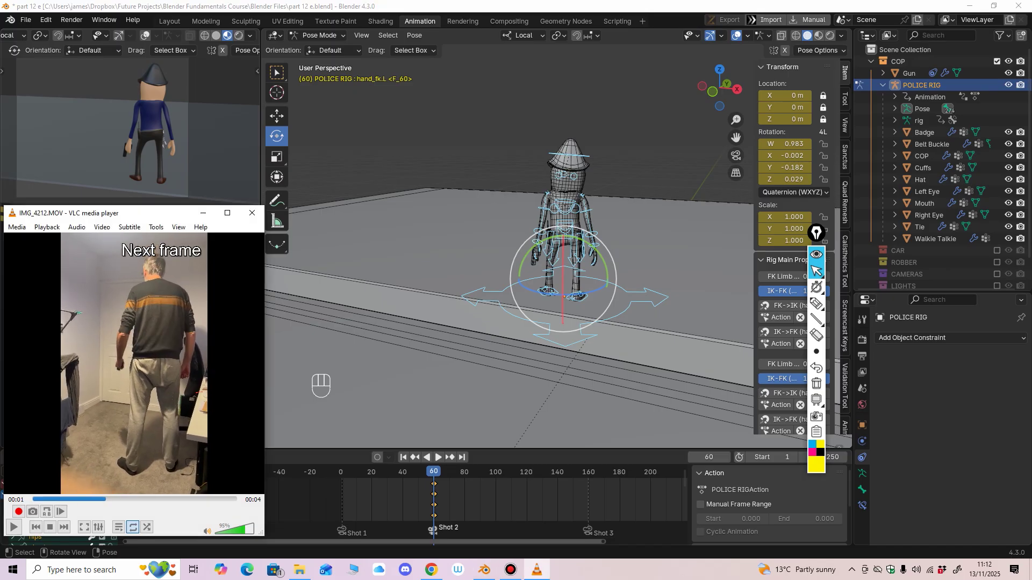
key(e)
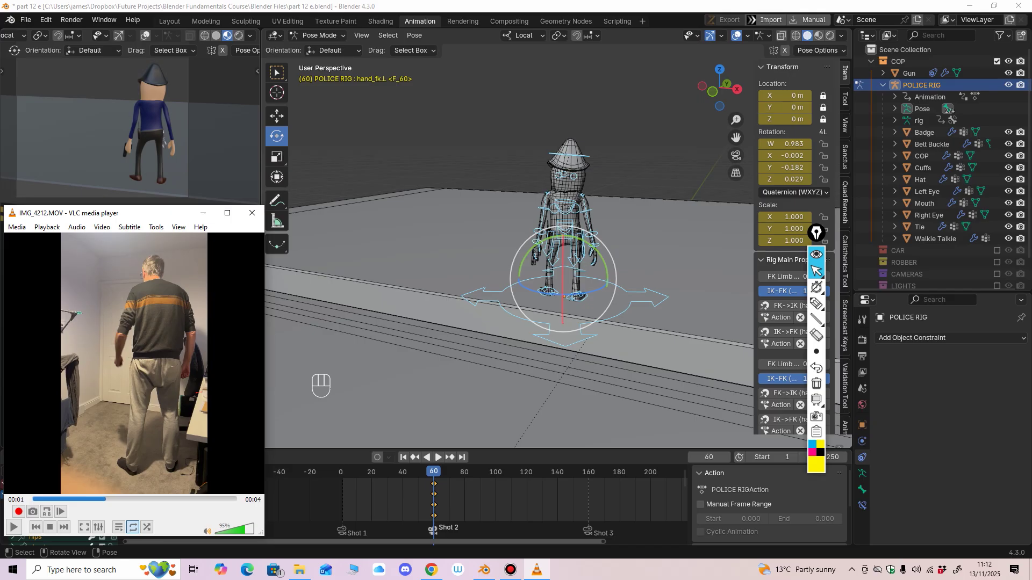
key(e)
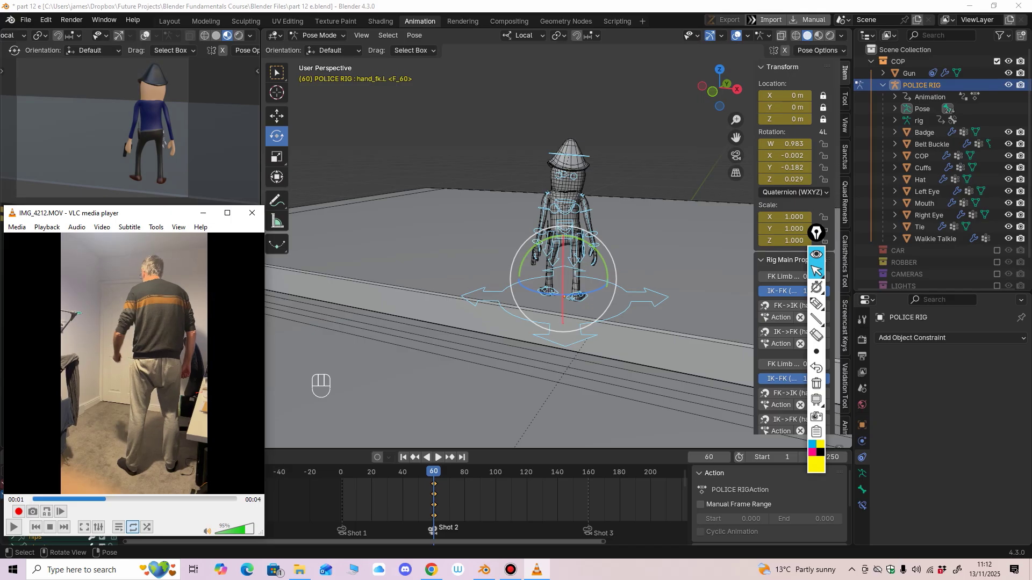
key(e)
key(e)
key(e)
key(e)
key(e)
key(e)
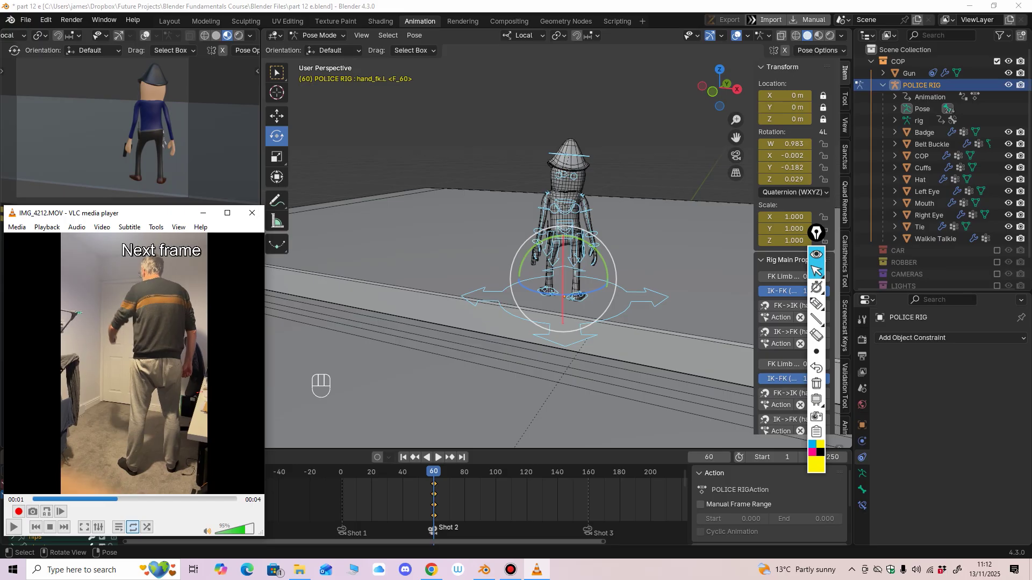
key(e)
key(e)
key(e)
key(e)
key(e)
key(e)
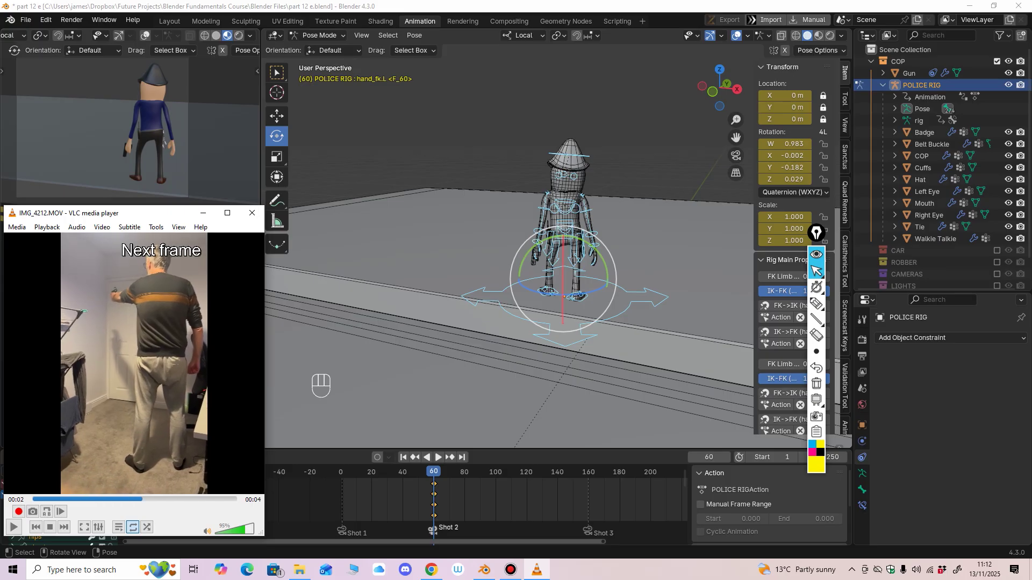
key(e)
key(e)
key(e)
key(e)
key(e)
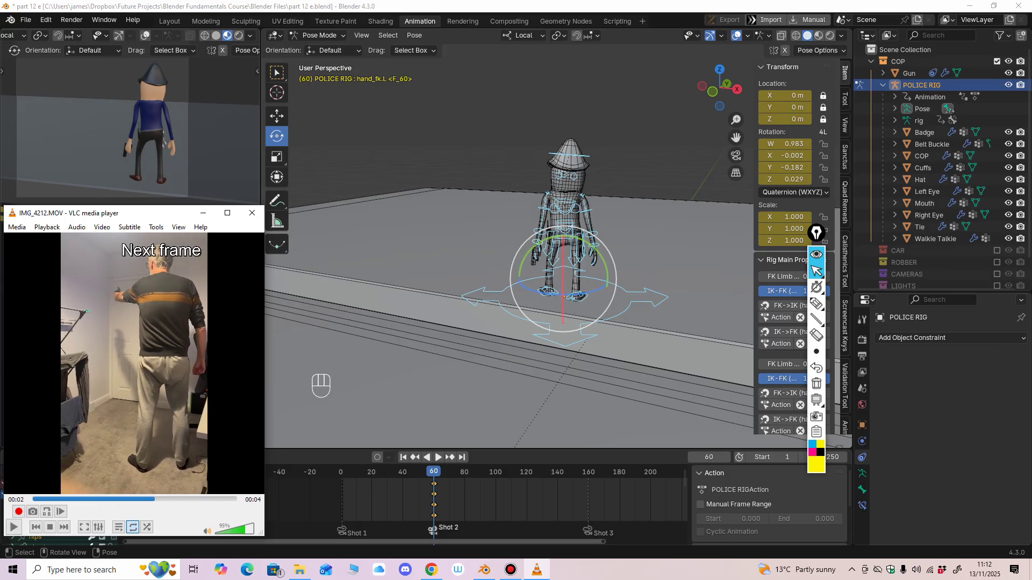
key(e)
key(e)
key(e)
key(e)
key(e)
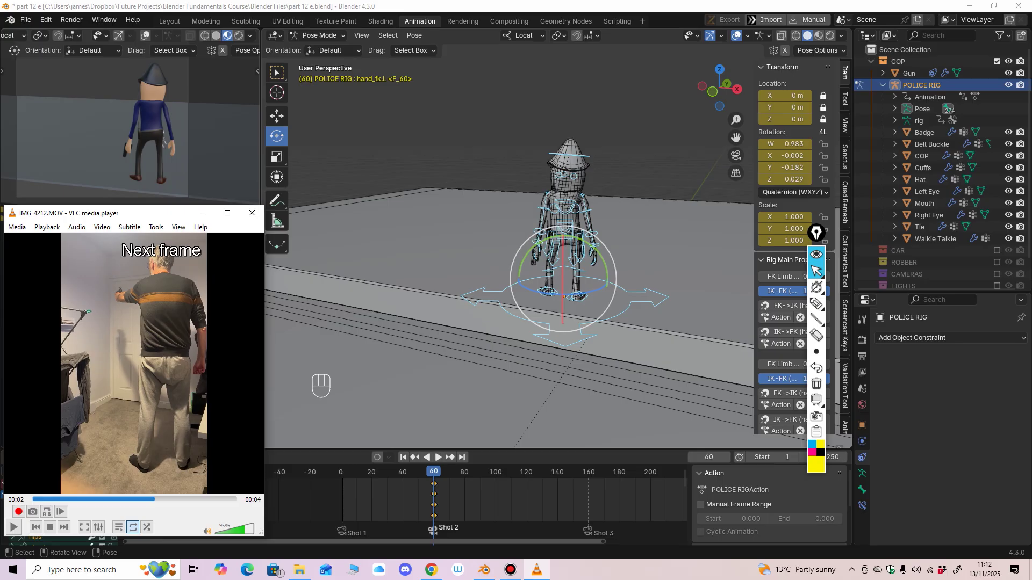
key(e)
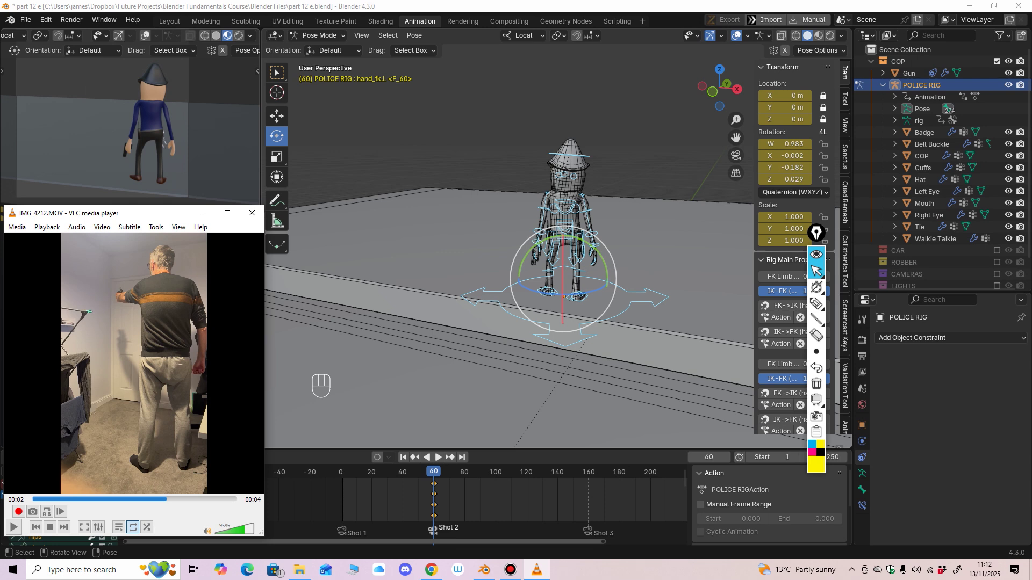
Step: Rewind the reference video to near its start, play it and pause on the aiming pose at 00:02
middle_drag(473, 499, 446, 499)
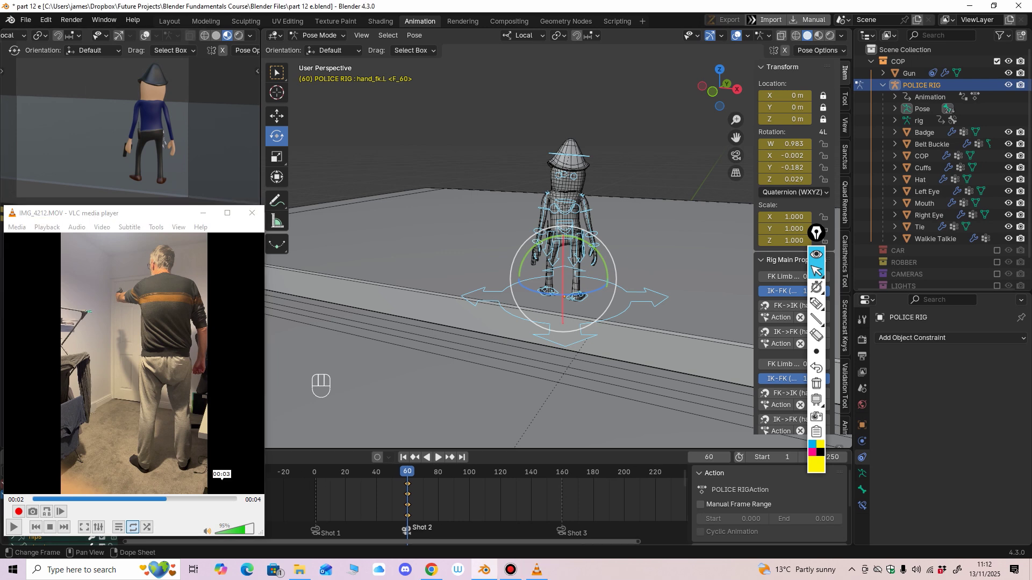
click(49, 500)
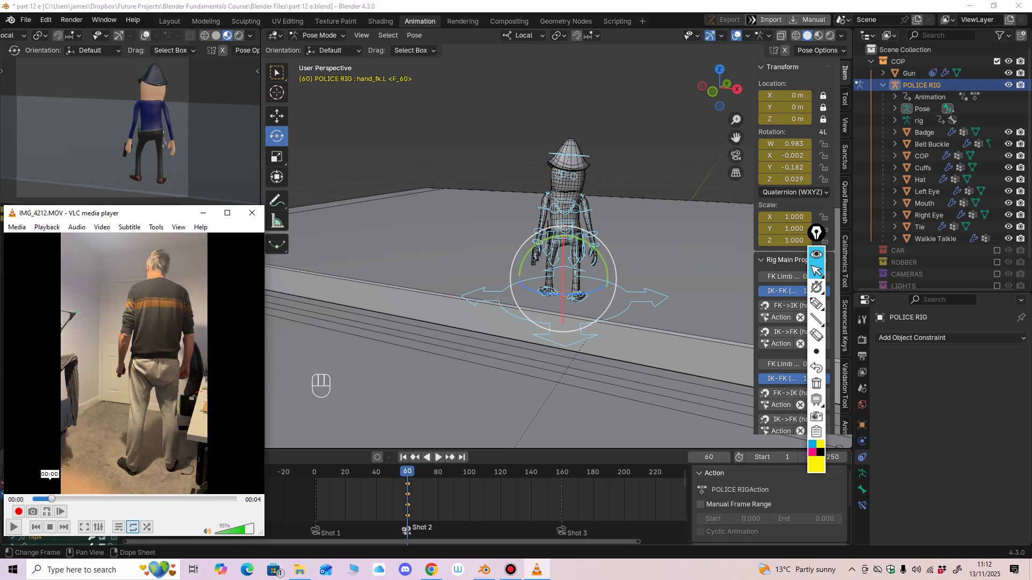
drag(50, 499, 44, 500)
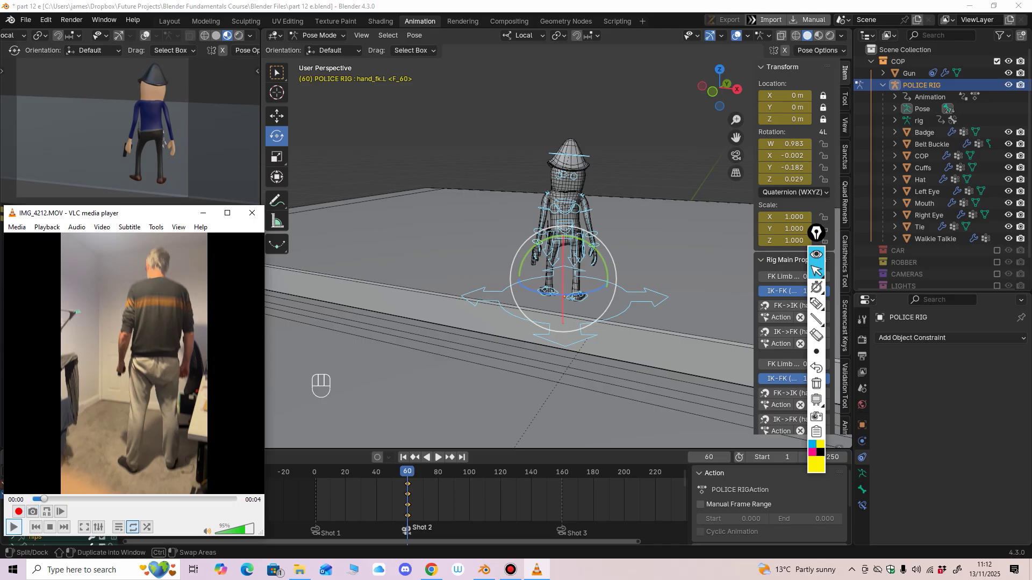
click(14, 528)
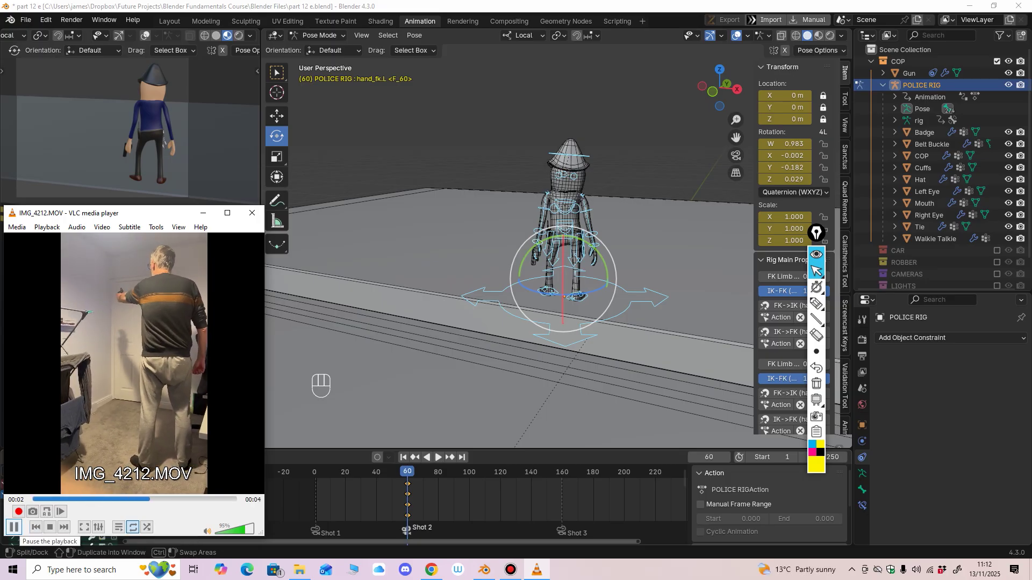
click(14, 527)
Step: Switch back to Blender and advance the animation from frame 60 to frame 100
key(space)
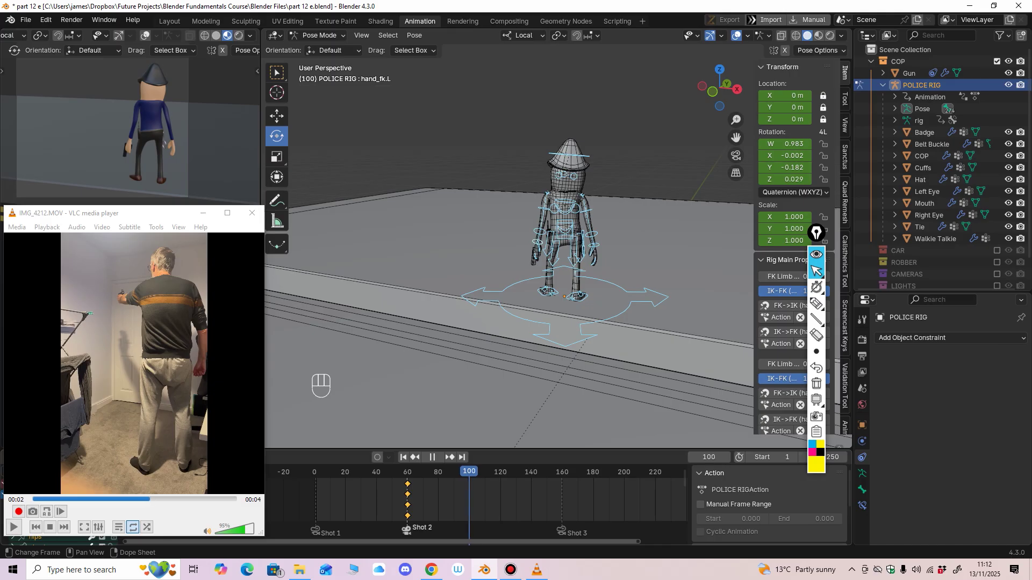
key(space)
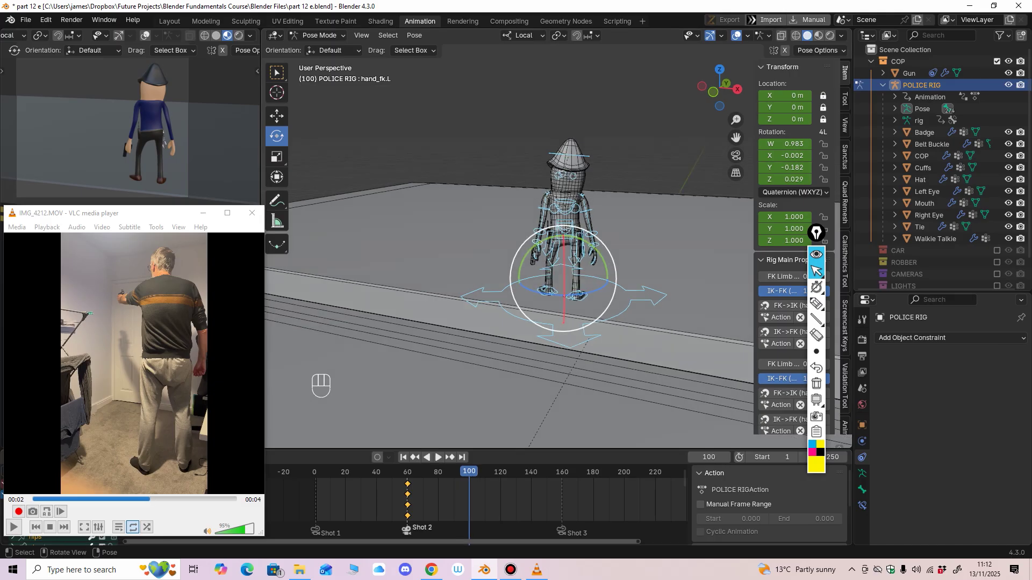
scroll(538, 253, up, 2)
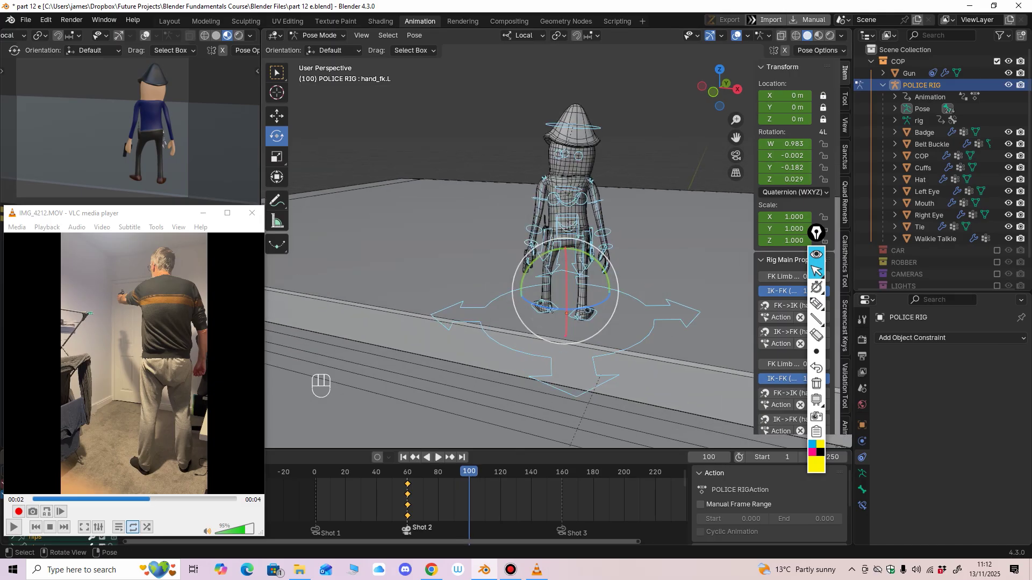
click(816, 303)
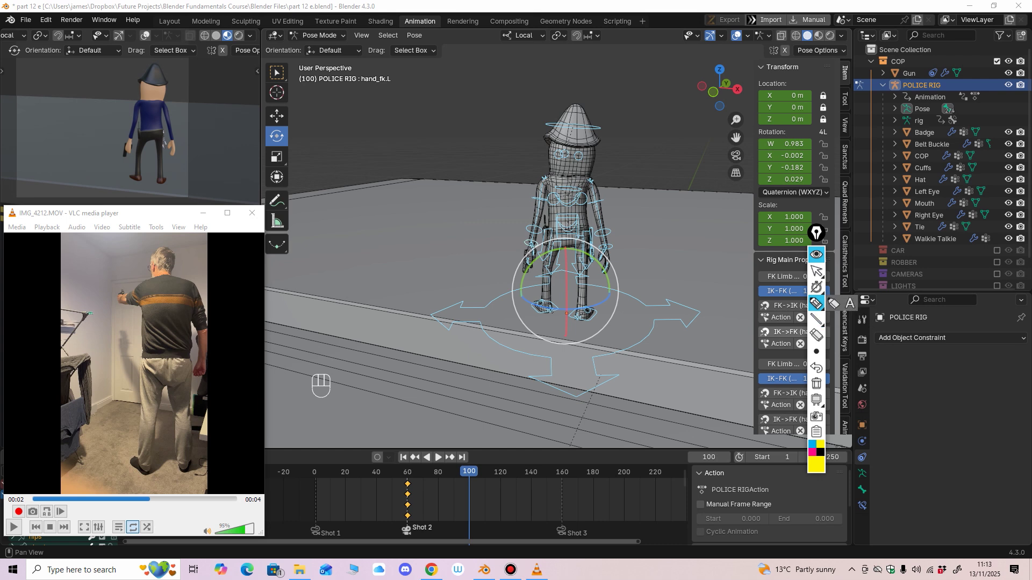
drag(353, 95, 355, 164)
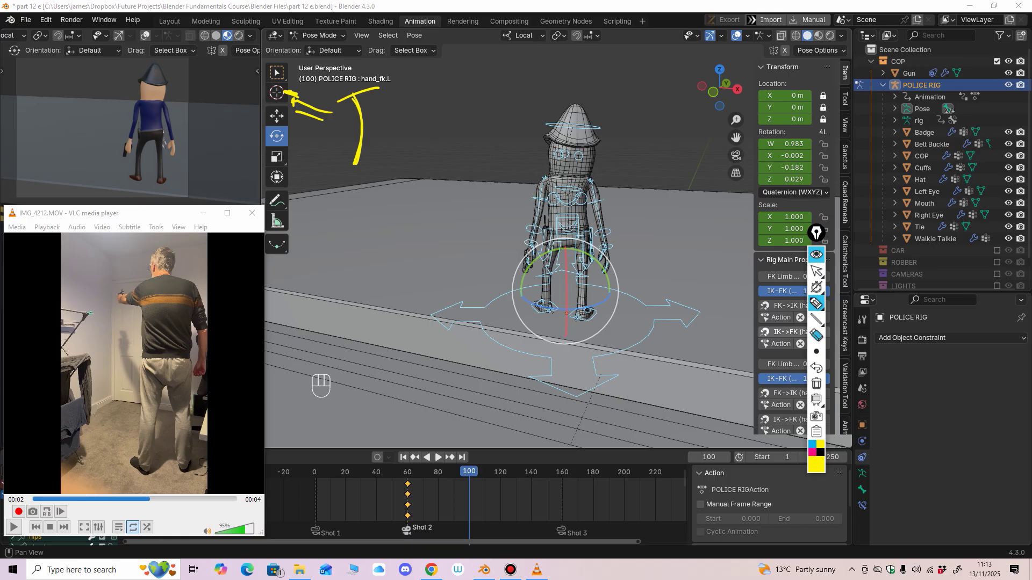
click(816, 335)
mouse_move(361, 129)
mouse_down()
mouse_move(354, 96)
mouse_move(307, 111)
mouse_up()
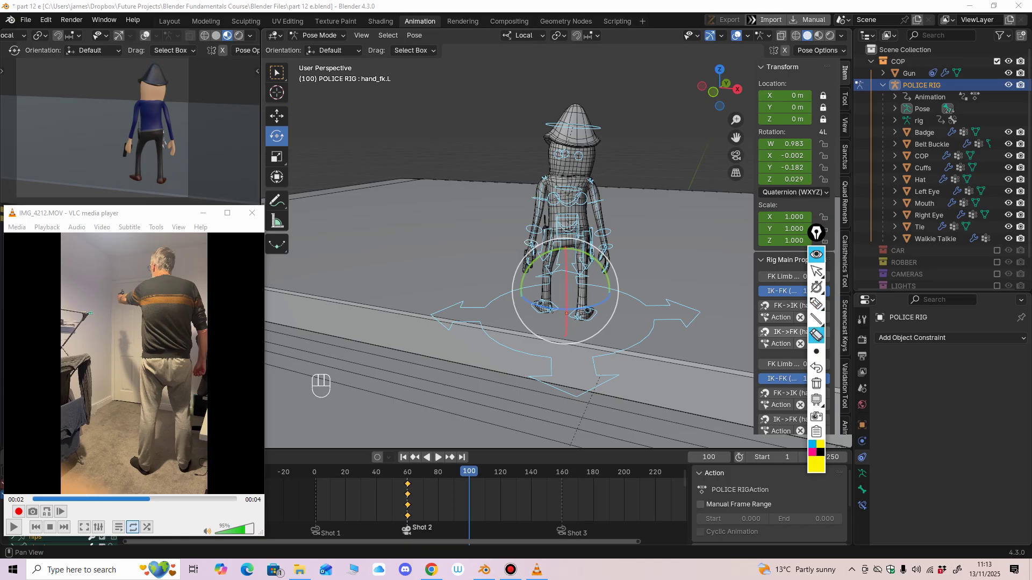
click(816, 271)
Step: Enable auto keying, select all bones of the police rig and insert keyframes for the full pose at frame 100
middle_drag(639, 274, 763, 258)
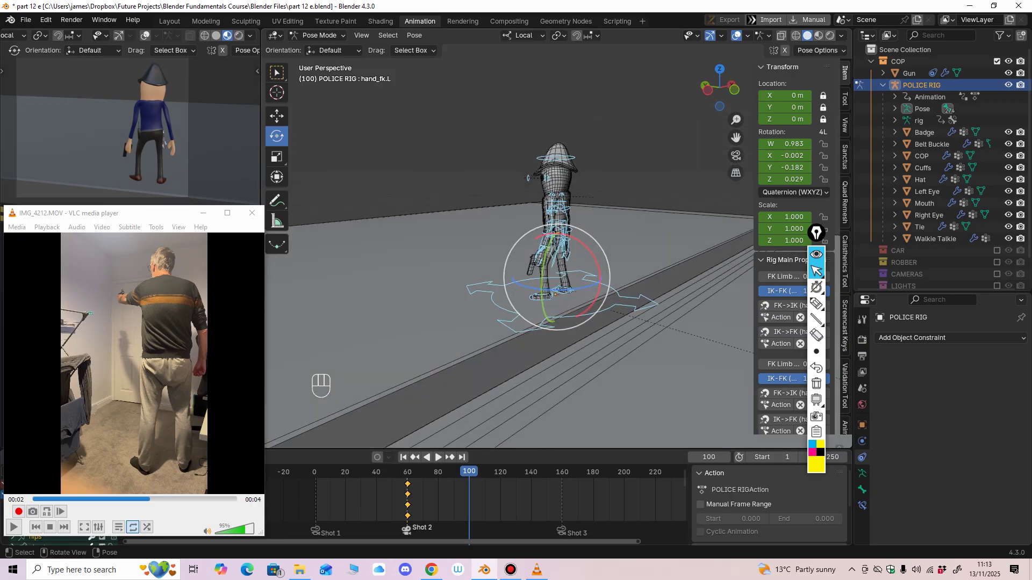
shift+middle_drag(538, 301, 510, 311)
click(520, 199)
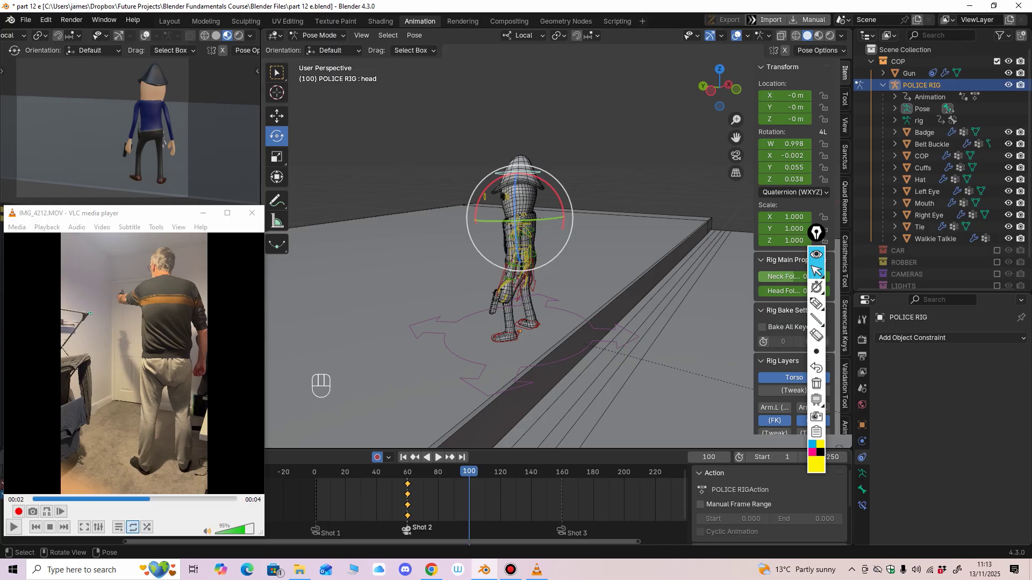
middle_drag(559, 268, 556, 221)
key(a)
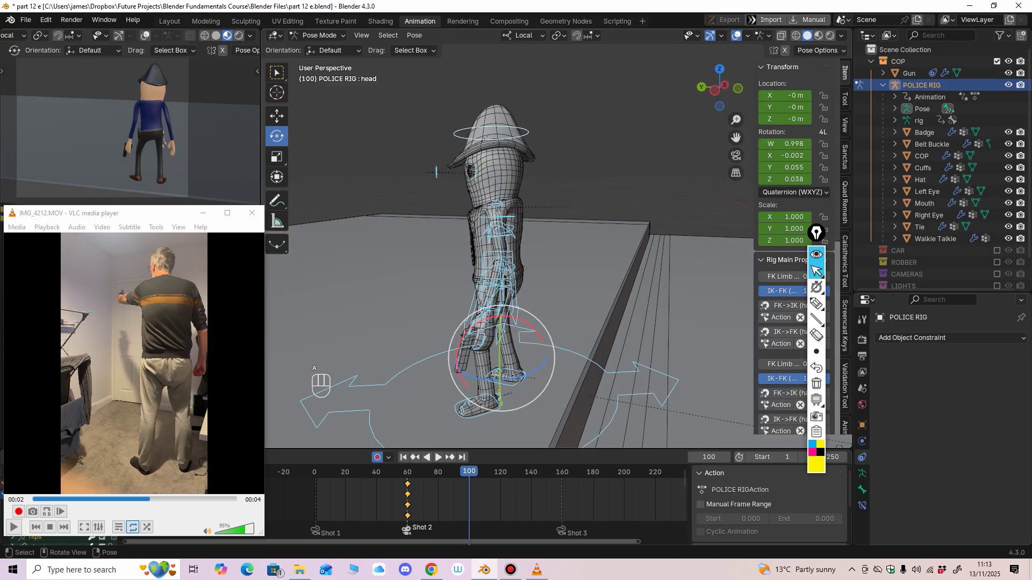
key(i)
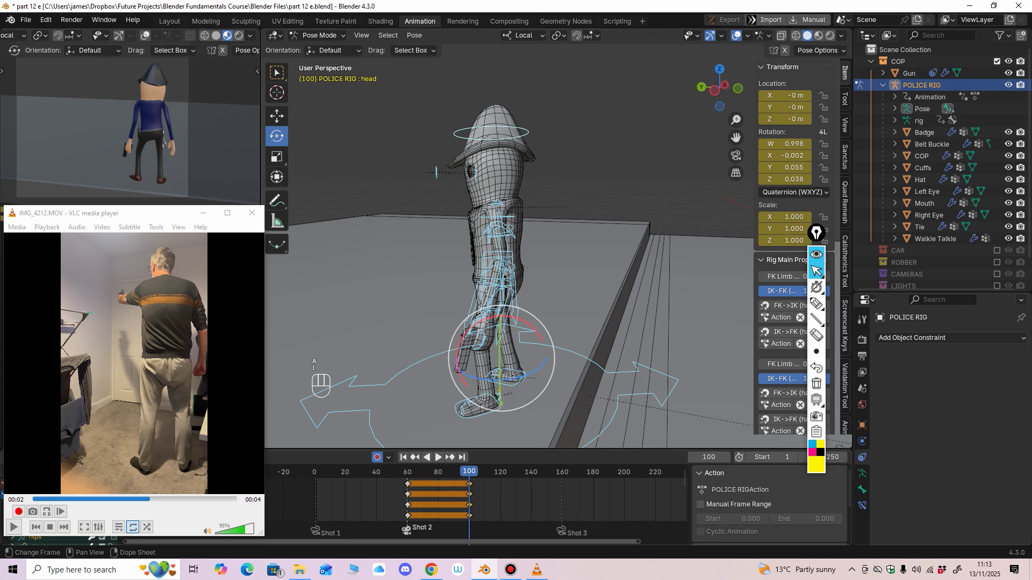
key(i)
click(439, 497)
Step: Select the torso control, raise it to about 0.02 m in Z and shift it about 0.095 m along its local X axis
middle_drag(543, 333, 492, 361)
click(515, 245)
middle_drag(514, 244, 481, 214)
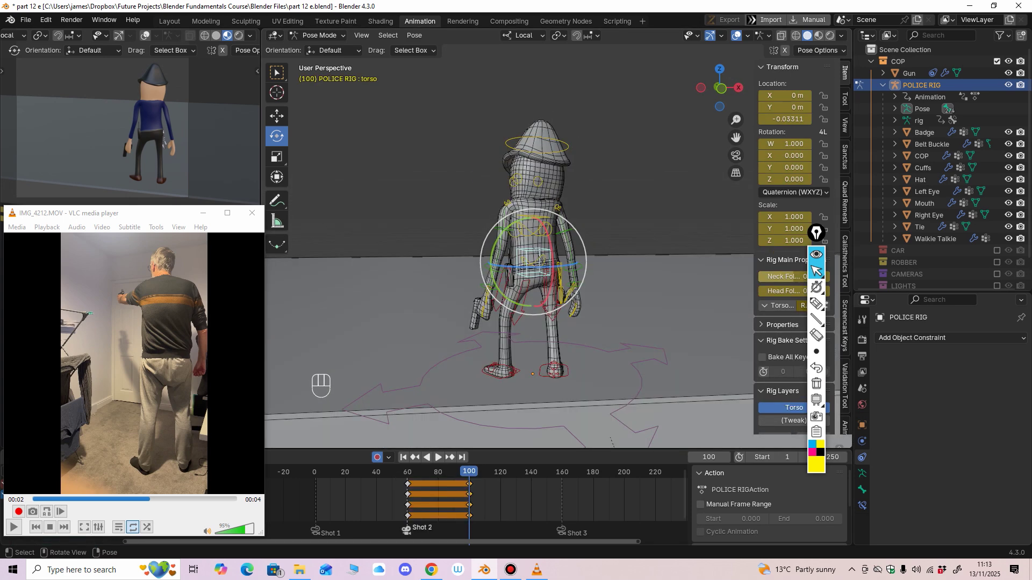
click(277, 116)
mouse_move(457, 301)
middle_down()
mouse_move(409, 317)
mouse_move(457, 293)
mouse_move(457, 282)
mouse_move(457, 295)
middle_up()
drag(535, 223, 535, 215)
middle_drag(535, 216, 569, 277)
key(g)
key(x)
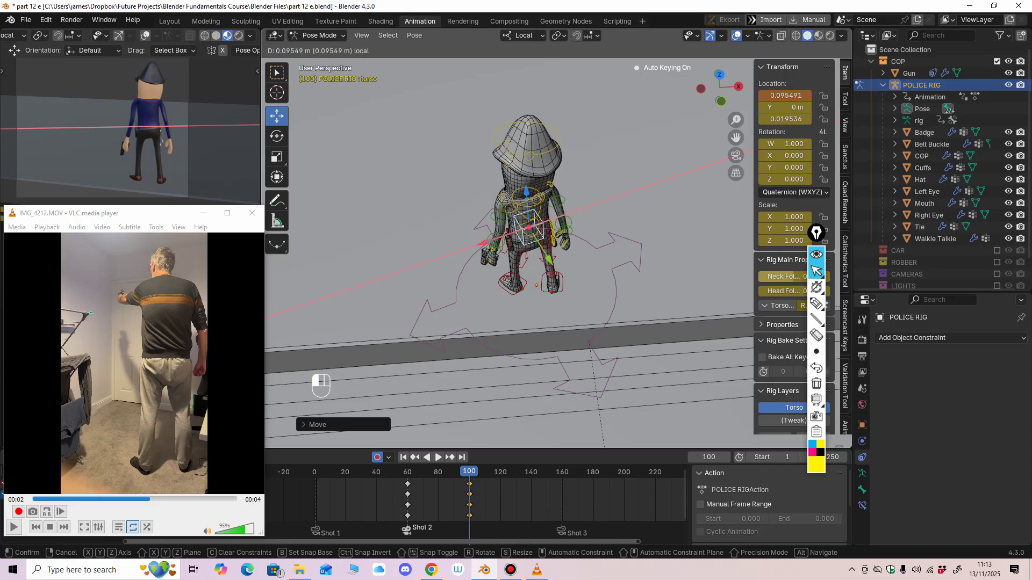
drag(482, 243, 481, 244)
Step: Rotate the right shoulder, right upper arm and right forearm controls slightly for the frame 100 pose
middle_drag(481, 244, 511, 176)
click(513, 176)
key(shift+space)
key(r)
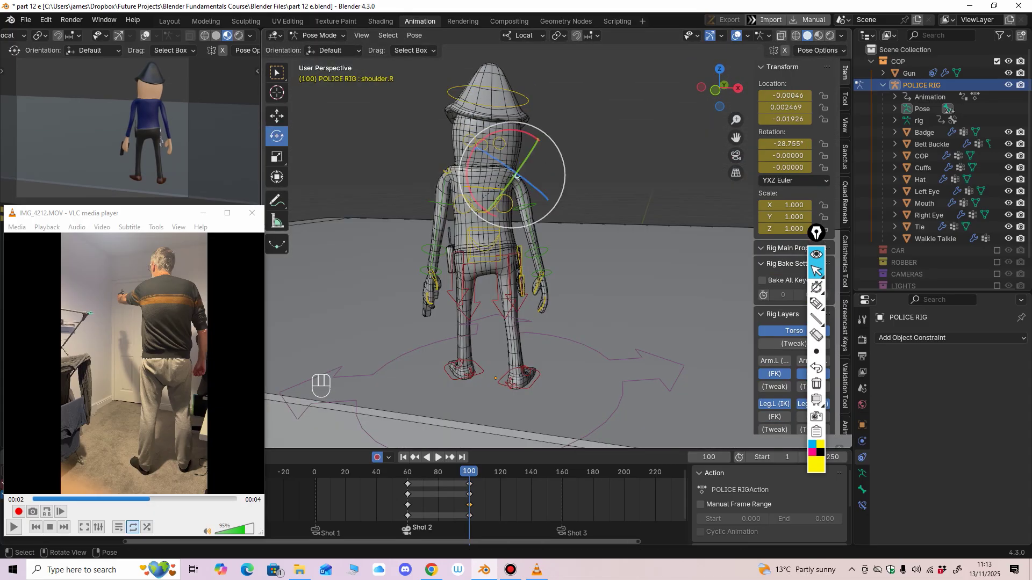
drag(470, 155, 467, 167)
click(529, 206)
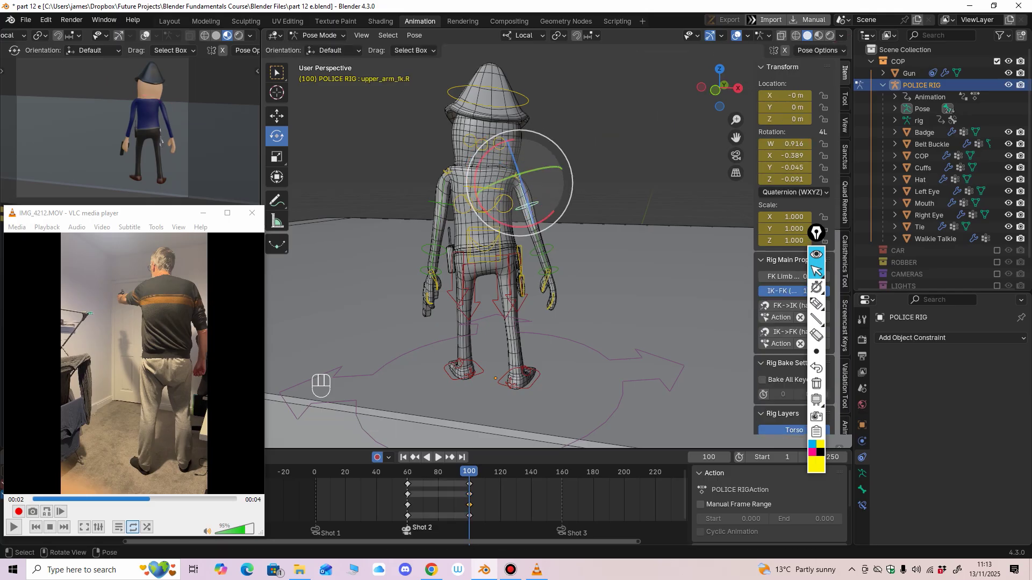
mouse_move(552, 213)
mouse_down()
mouse_move(548, 220)
mouse_move(553, 213)
mouse_up()
click(542, 252)
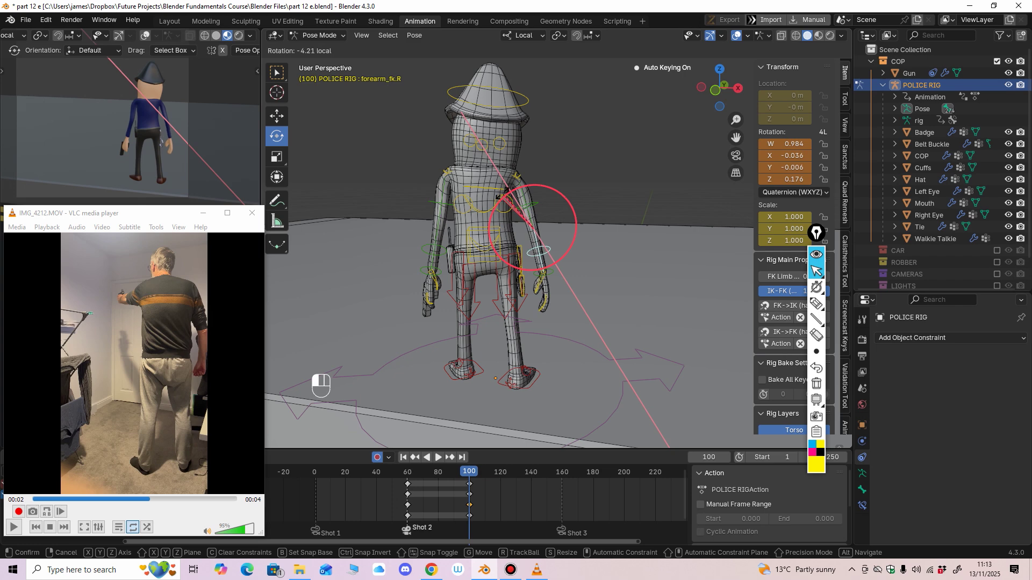
drag(503, 194, 502, 196)
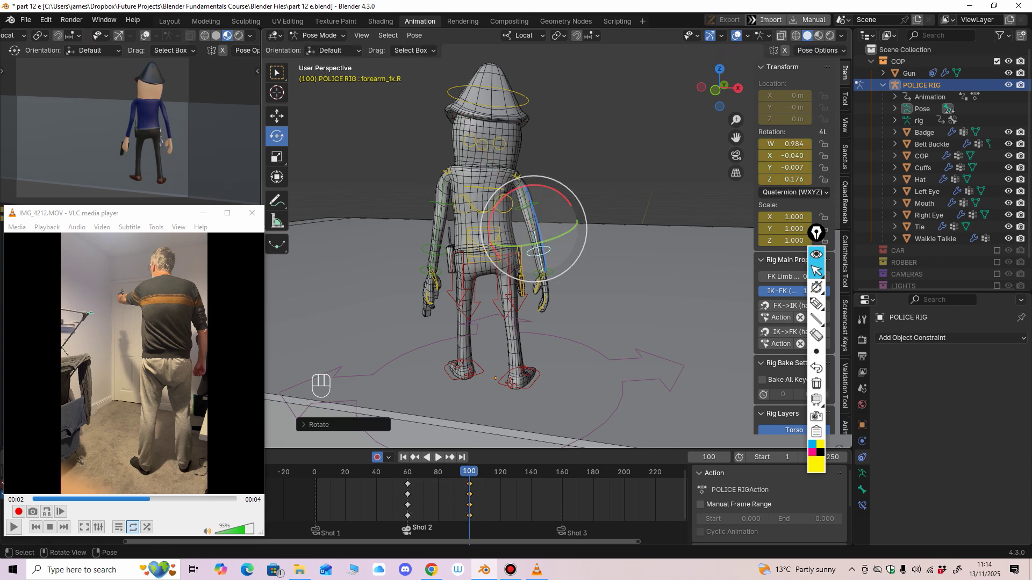
Step: Fine-tune the rotations of the right hand, upper arm and forearm so the free arm hangs naturally
click(549, 273)
scroll(549, 273, up, 1)
middle_drag(550, 273, 553, 264)
drag(519, 201, 522, 196)
middle_drag(532, 215, 511, 209)
click(519, 190)
drag(562, 132, 565, 139)
click(518, 251)
drag(546, 245, 547, 245)
click(504, 306)
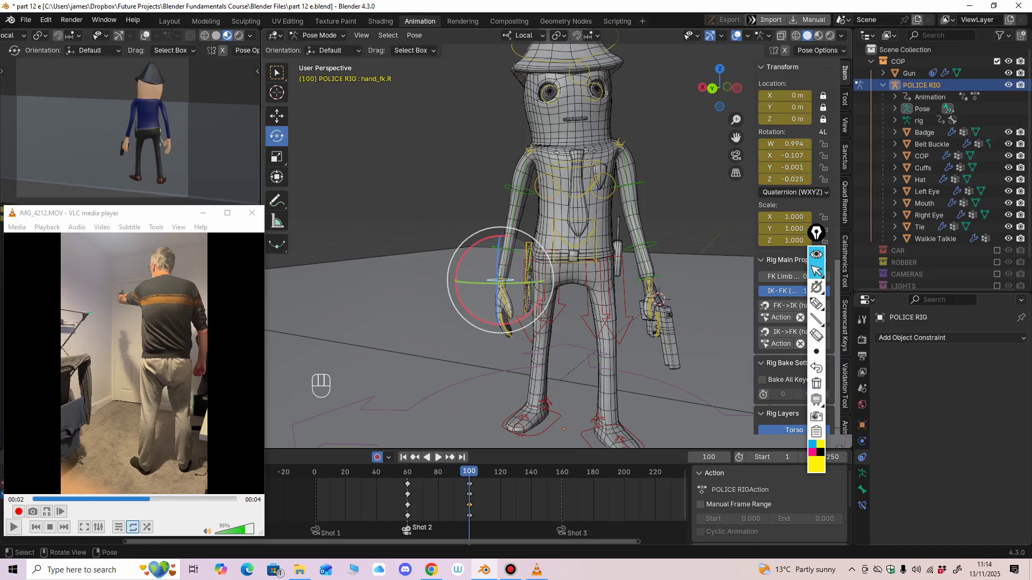
drag(480, 241, 475, 236)
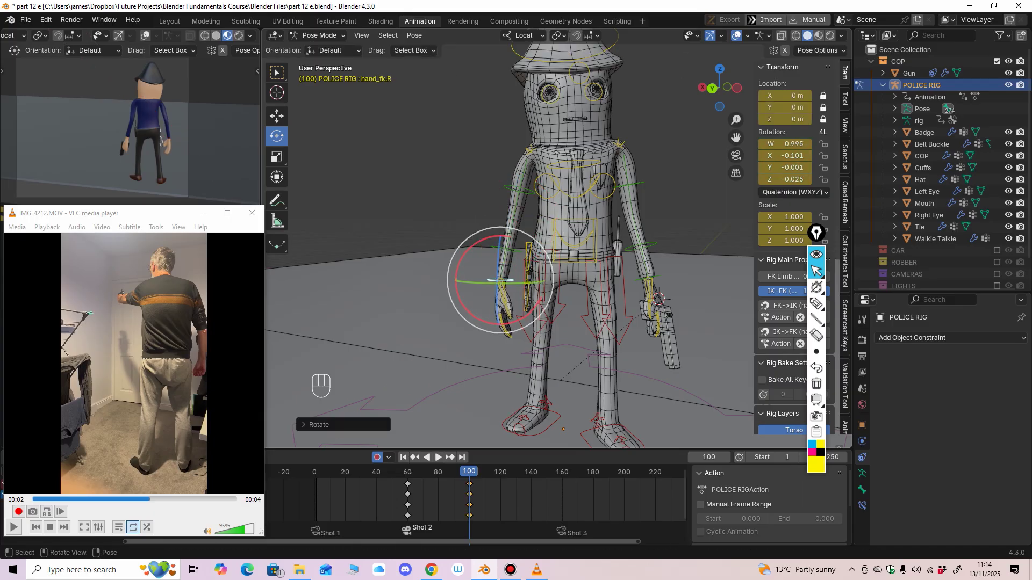
Step: Select the head control and compare the cop's poses at keyframes 60 and 100
middle_drag(475, 236, 368, 244)
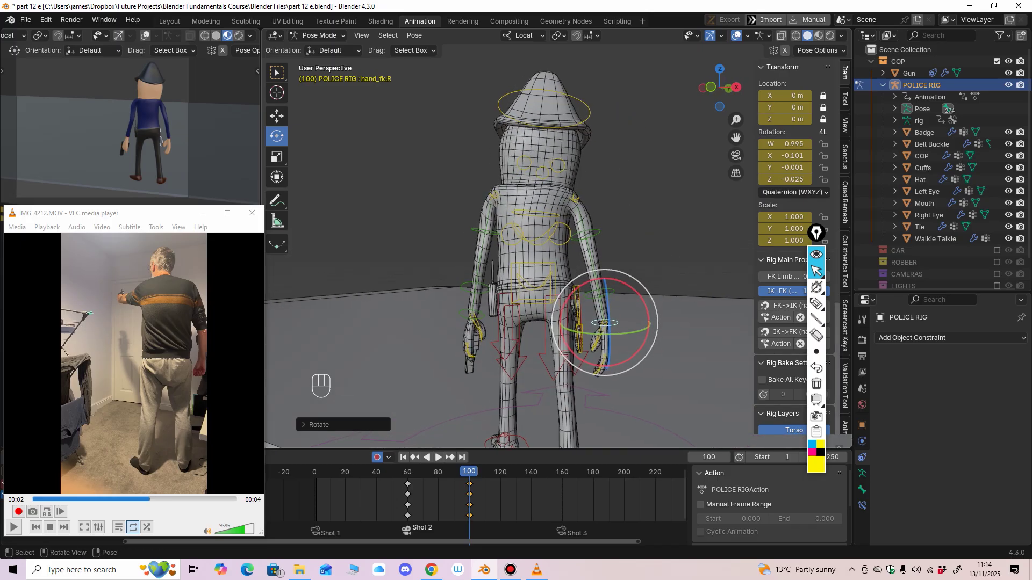
click(529, 127)
middle_drag(530, 129, 527, 140)
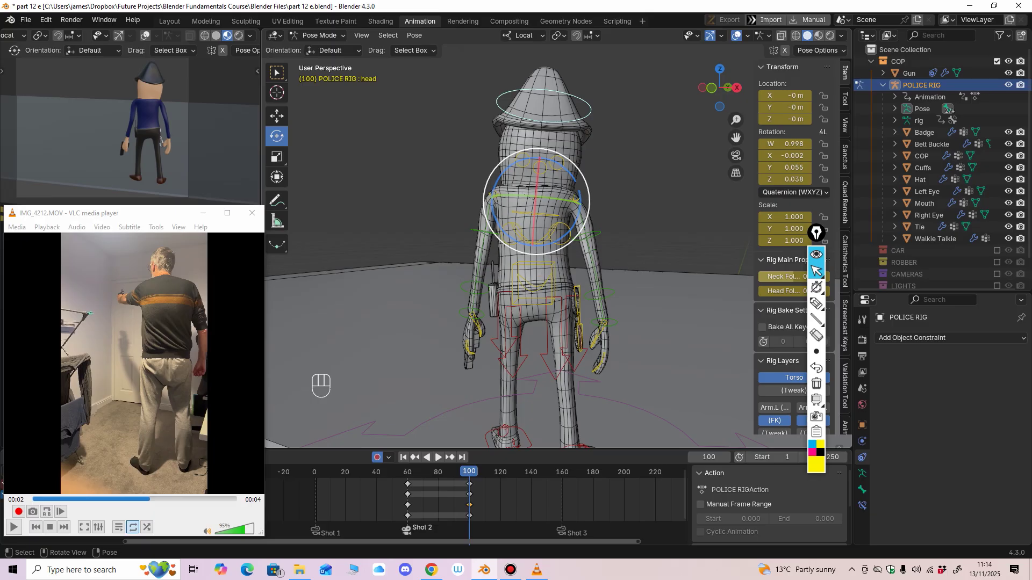
key(Down)
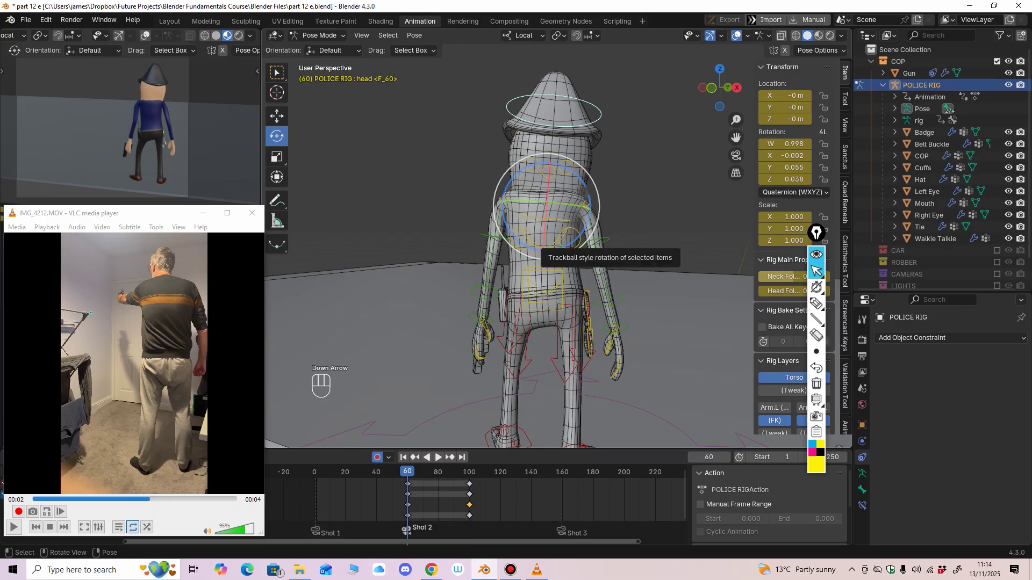
key(Up)
key(Down)
key(Up)
key(Down)
key(Up)
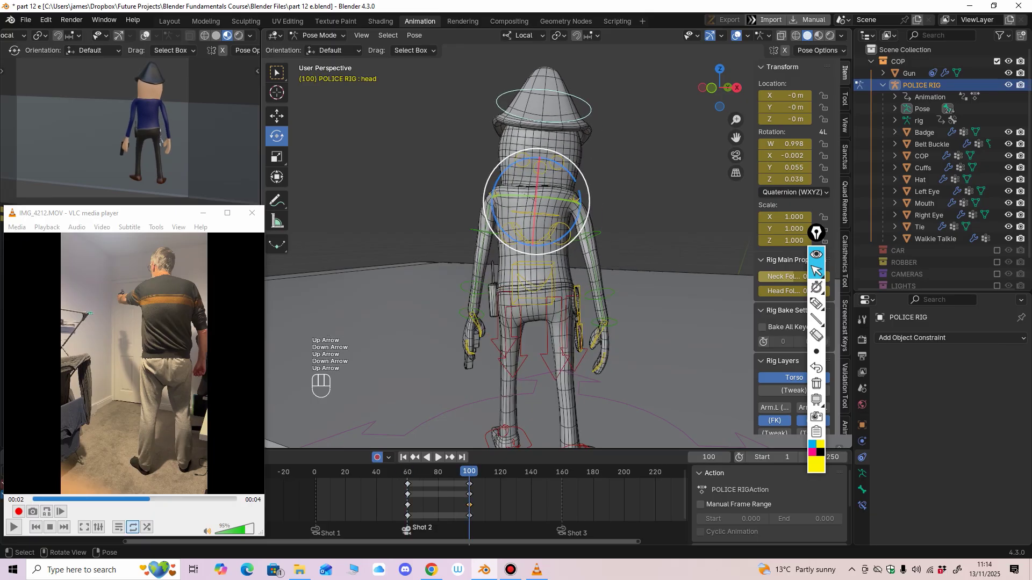
Step: Turn and tilt the head towards the gun side, with a rotation of about W 0.986, Y 0.161, Z -0.033
drag(506, 170, 503, 173)
middle_drag(503, 173, 580, 189)
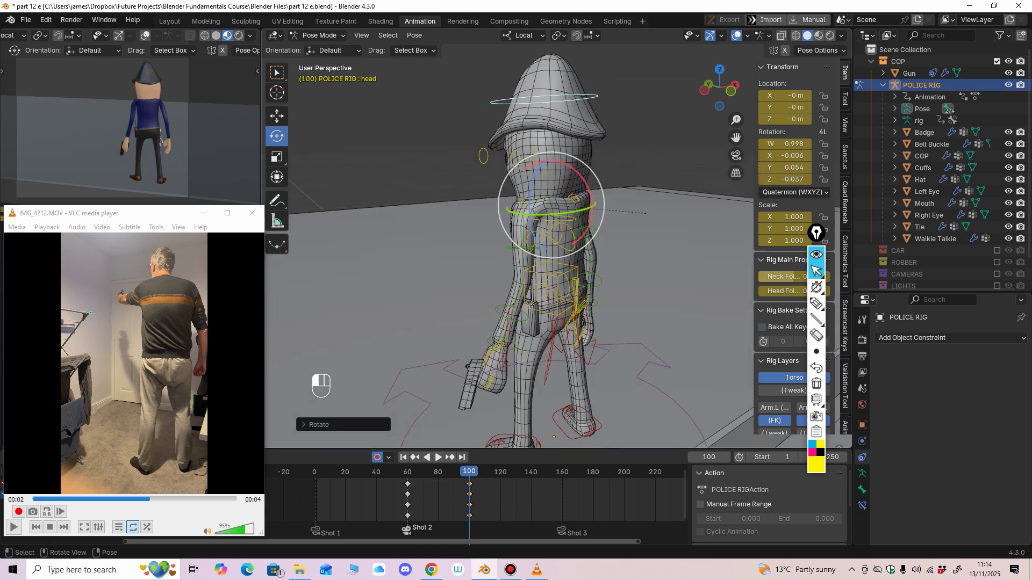
drag(569, 205, 567, 208)
middle_drag(567, 208, 660, 209)
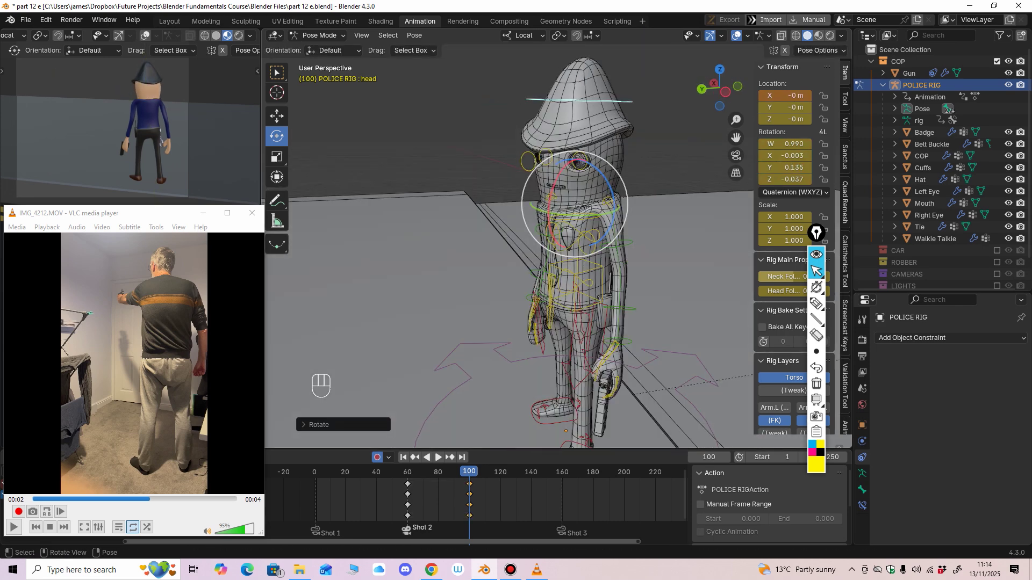
drag(575, 214, 580, 215)
middle_drag(580, 215, 618, 210)
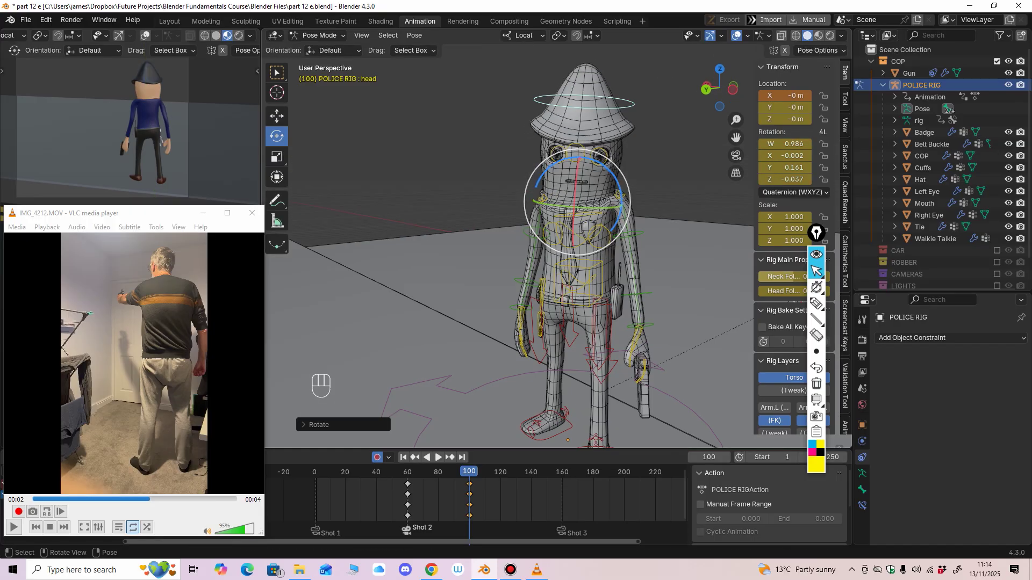
drag(622, 197, 621, 201)
mouse_move(621, 201)
middle_down()
mouse_move(548, 203)
mouse_move(638, 200)
middle_up()
Step: Select the neck control and rotate it slightly to follow the turned head
click(623, 204)
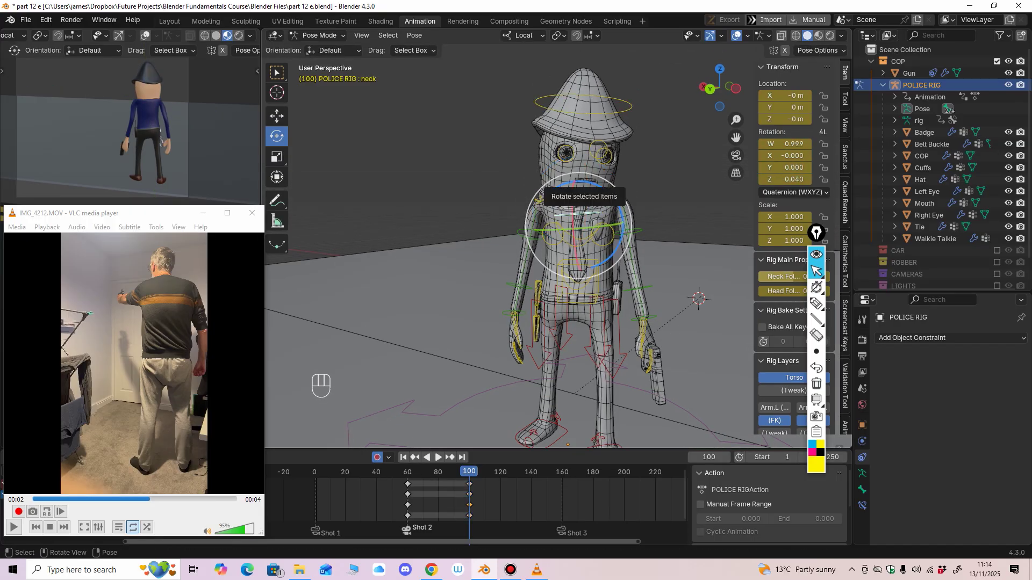
drag(624, 204, 621, 198)
click(565, 181)
middle_drag(565, 182, 441, 185)
middle_drag(562, 233, 532, 235)
Step: Refine the head control's turn and tilt to a rotation of about W 0.990, X -0.055, Y 0.129, Z -0.026
click(521, 102)
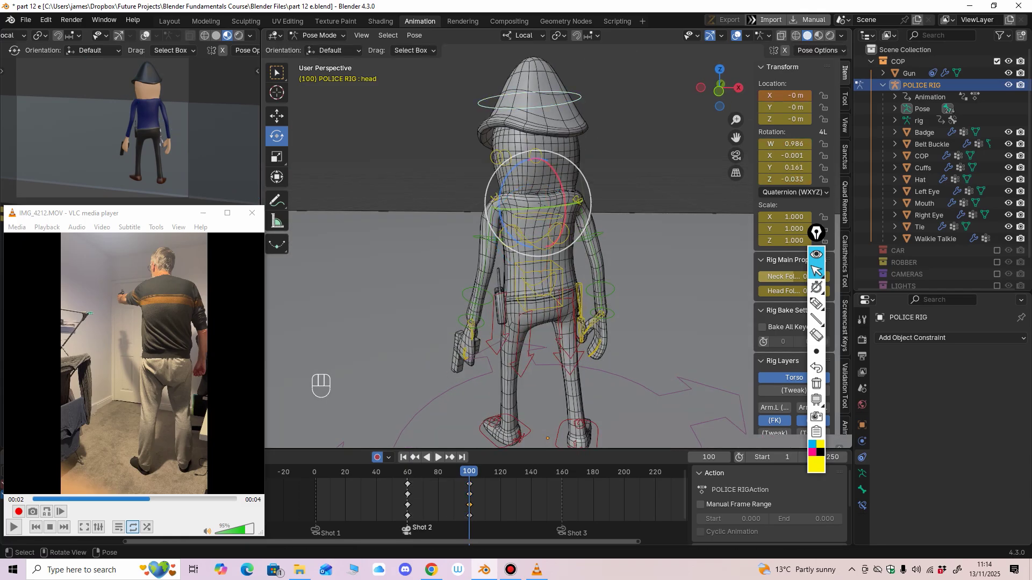
middle_drag(521, 103, 516, 114)
drag(539, 208, 511, 211)
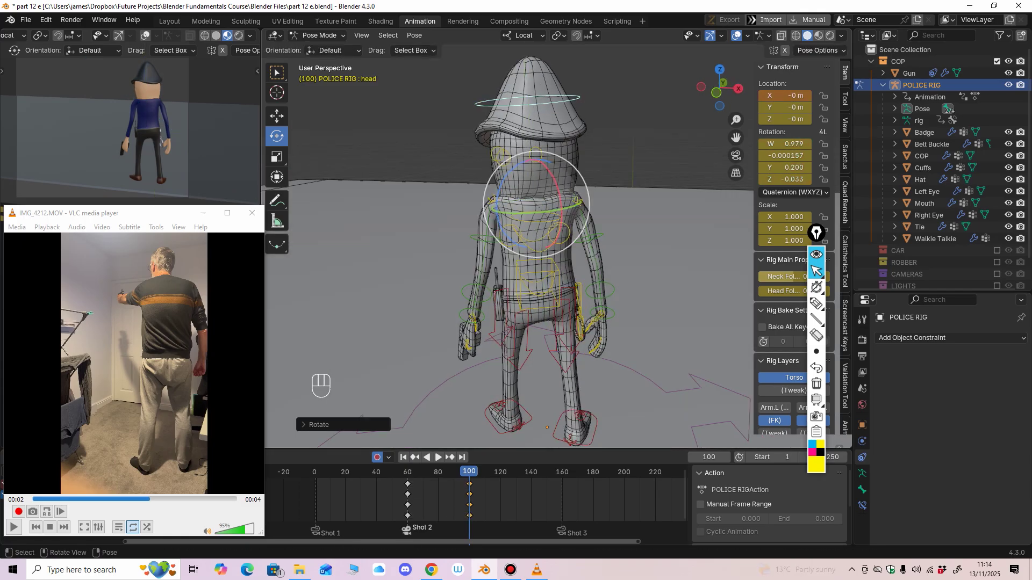
middle_drag(511, 210, 540, 227)
key(ctrl+z)
drag(547, 228, 554, 226)
middle_drag(554, 225, 565, 207)
drag(576, 191, 574, 189)
middle_drag(574, 190, 570, 200)
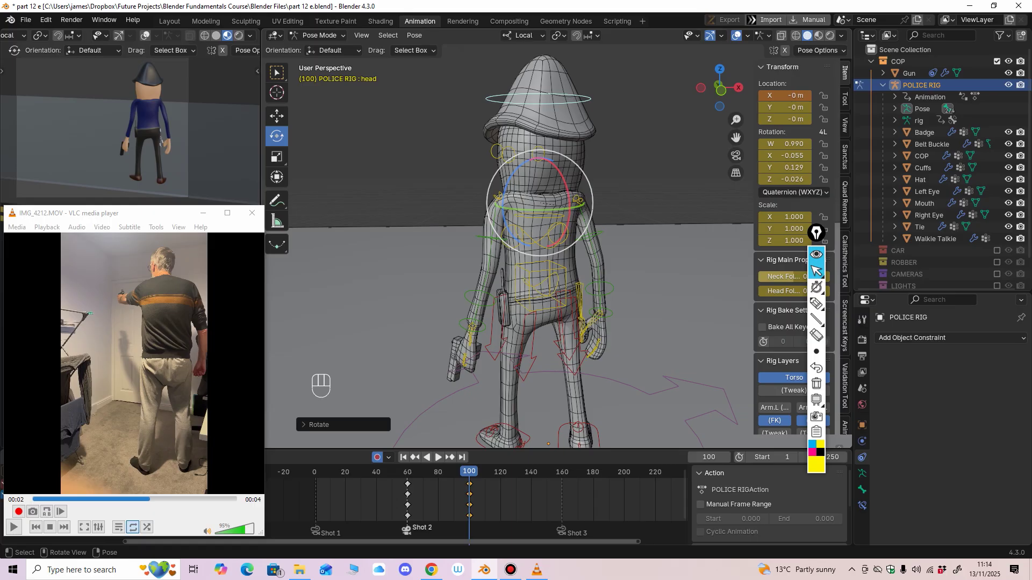
Step: Select the left shoulder control and rotate it around its local X axis
middle_drag(570, 200, 596, 196)
click(475, 209)
middle_drag(475, 208, 540, 215)
click(537, 170)
middle_drag(536, 170, 605, 171)
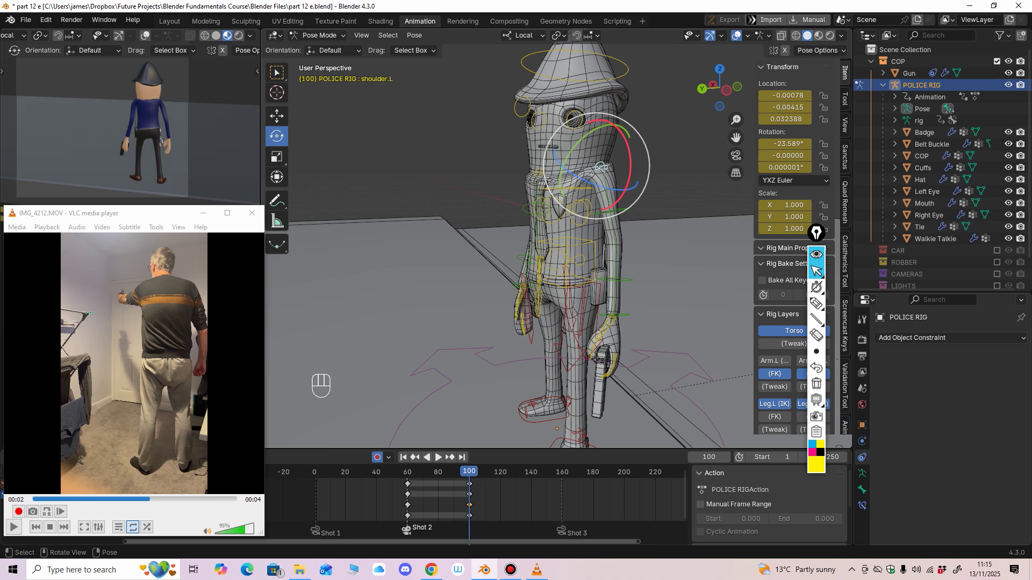
drag(630, 167, 632, 157)
Step: Rotate the left upper arm to raise the gun arm forward into the aiming pose of the reference video
click(626, 209)
middle_drag(626, 208, 572, 203)
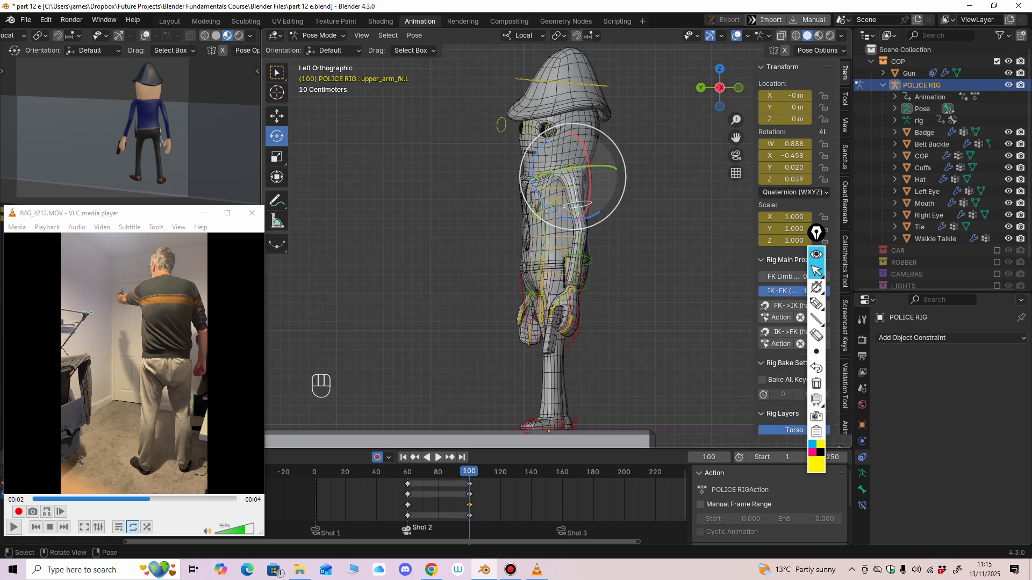
drag(566, 218, 536, 197)
middle_drag(536, 197, 473, 209)
drag(530, 203, 516, 207)
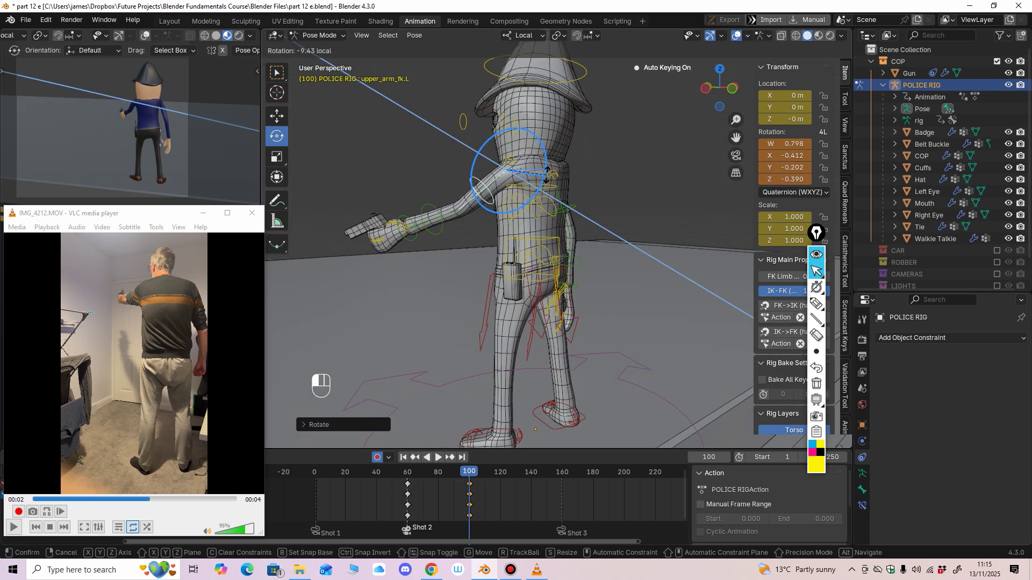
middle_drag(516, 207, 659, 250)
drag(631, 213, 636, 198)
middle_drag(636, 198, 535, 157)
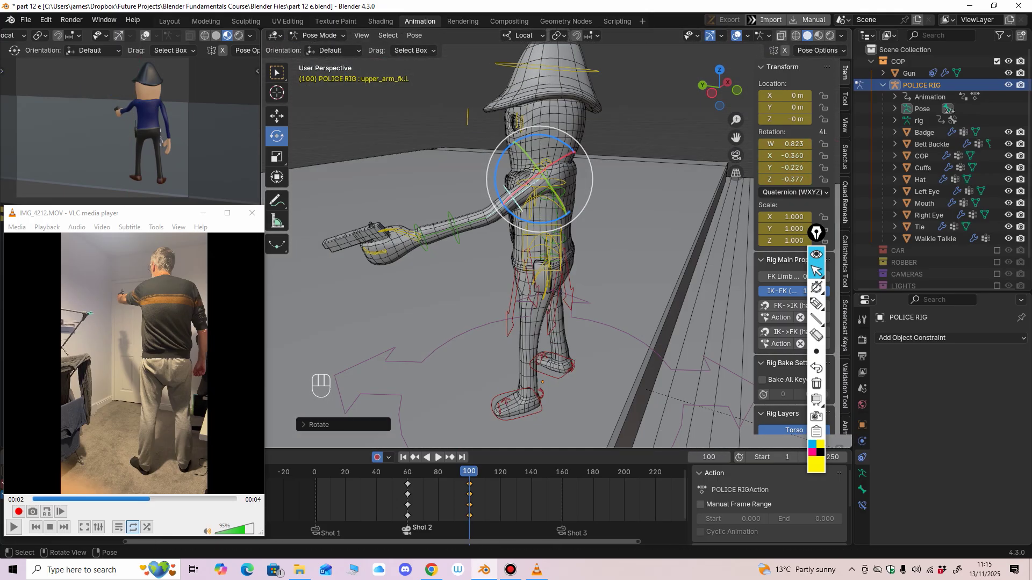
drag(500, 200, 498, 197)
middle_drag(498, 197, 583, 210)
drag(566, 164, 568, 170)
Step: Rotate the left shoulder to about X -11.2°, Y 1.0°, Z 13.9° to support the raised gun arm
click(531, 162)
middle_drag(531, 163, 637, 164)
drag(576, 157, 580, 163)
middle_drag(581, 165, 640, 209)
drag(569, 249, 576, 244)
middle_drag(575, 245, 583, 188)
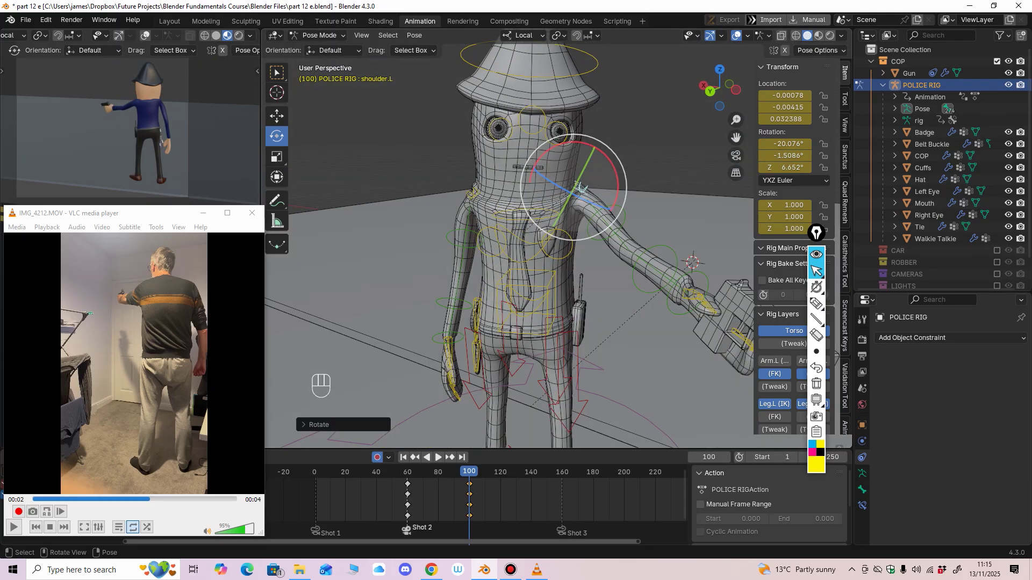
drag(606, 208, 617, 167)
middle_drag(617, 166, 677, 169)
Step: Move the left shoulder control to about X -0.006, Y 0.007, Z 0.013
middle_drag(528, 189, 527, 188)
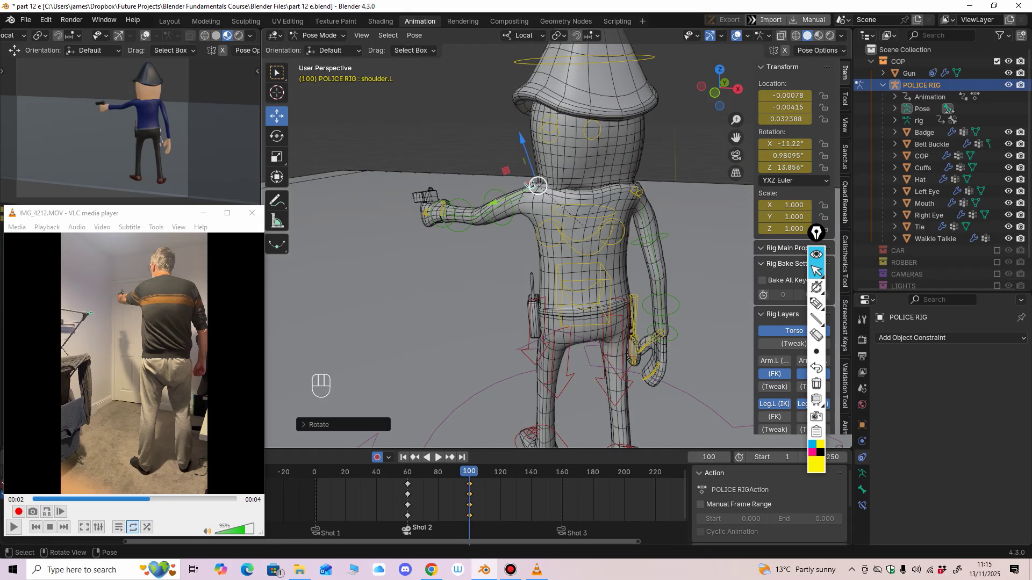
drag(527, 188, 527, 188)
middle_drag(526, 188, 537, 185)
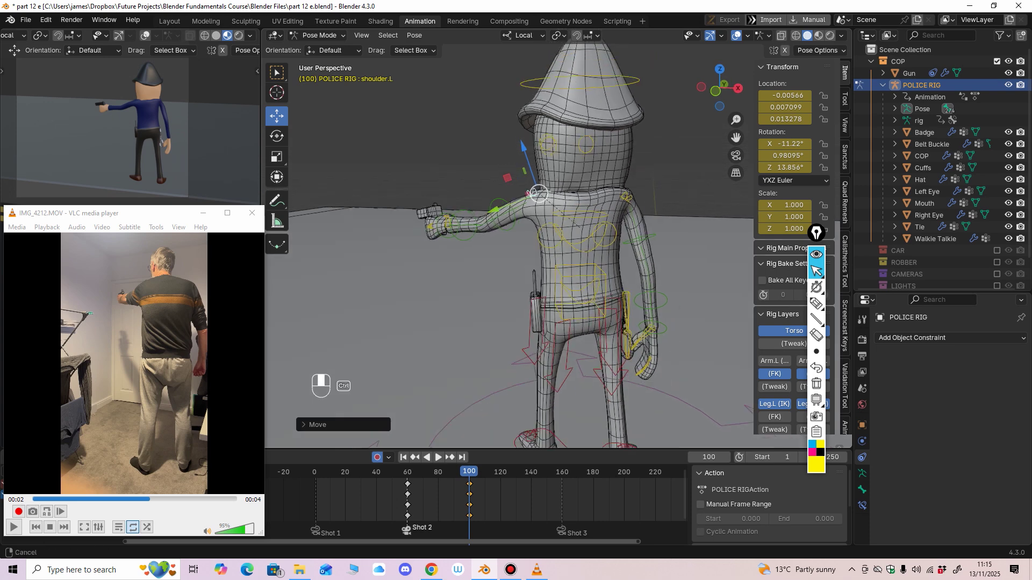
Step: Make the ROBBER collection visible in the scene as a target for the aim
scroll(536, 184, down, 3)
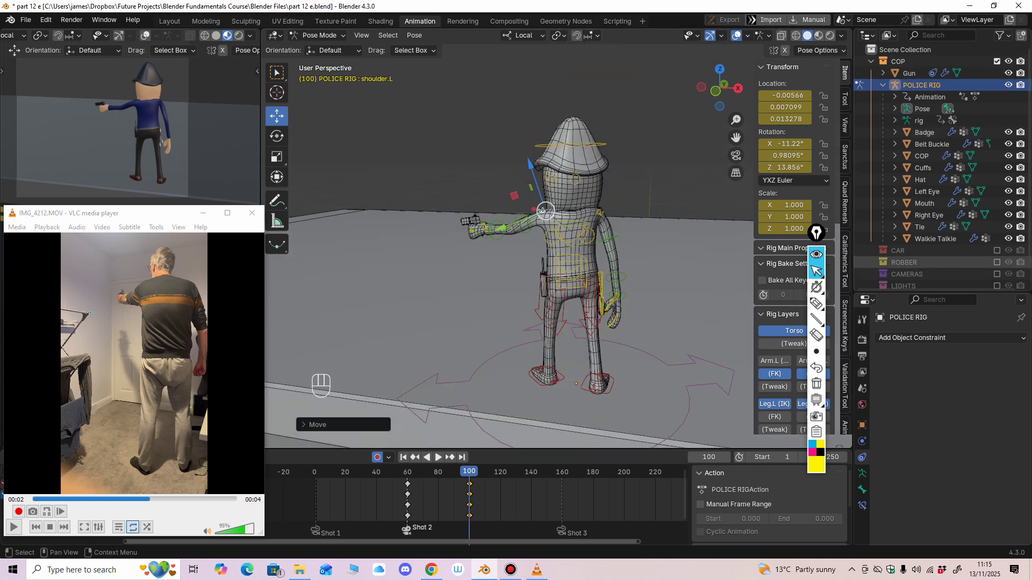
click(997, 263)
middle_drag(830, 269, 834, 271)
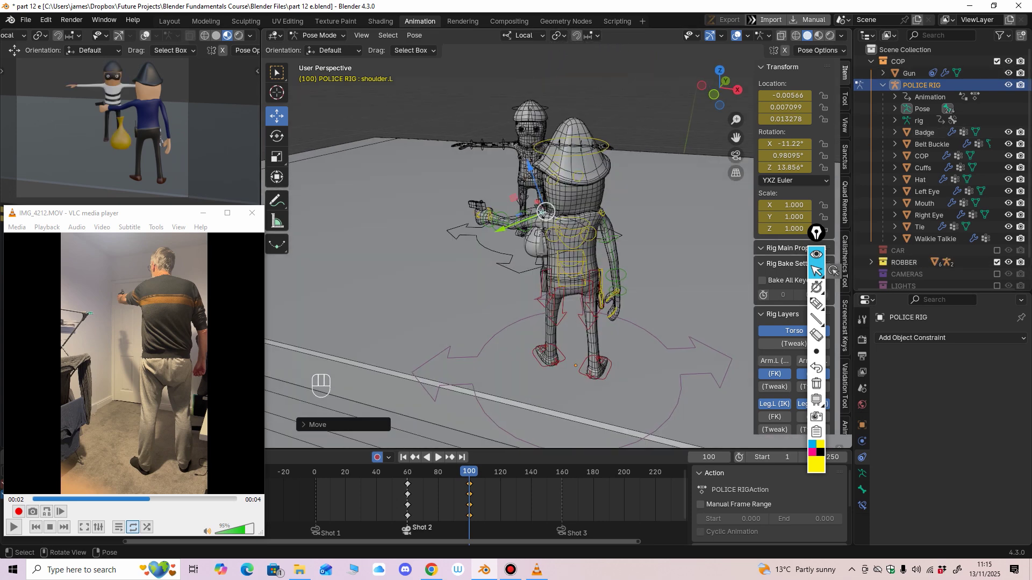
Step: Rotate the left upper arm so the gun aims at the robber, to about W 0.722, X -0.355, Y -0.274, Z -0.527
middle_drag(484, 225, 530, 223)
click(526, 233)
click(277, 137)
middle_drag(376, 183, 473, 177)
drag(599, 236, 589, 249)
middle_drag(589, 248, 548, 237)
drag(556, 234, 548, 224)
middle_drag(548, 224, 520, 229)
key(ctrl+z)
drag(501, 215, 507, 198)
middle_drag(507, 198, 453, 178)
drag(582, 225, 581, 225)
middle_drag(581, 226, 534, 179)
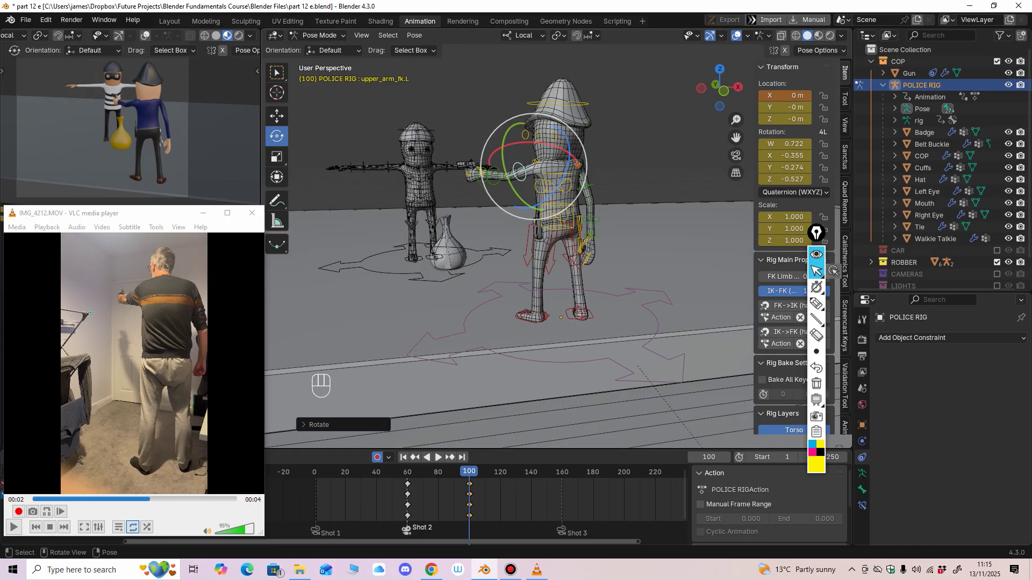
Step: Switch the police rig to Object Mode and select the robber rig
ctrl+middle_drag(127, 129, 127, 145)
key(ctrl+Tab)
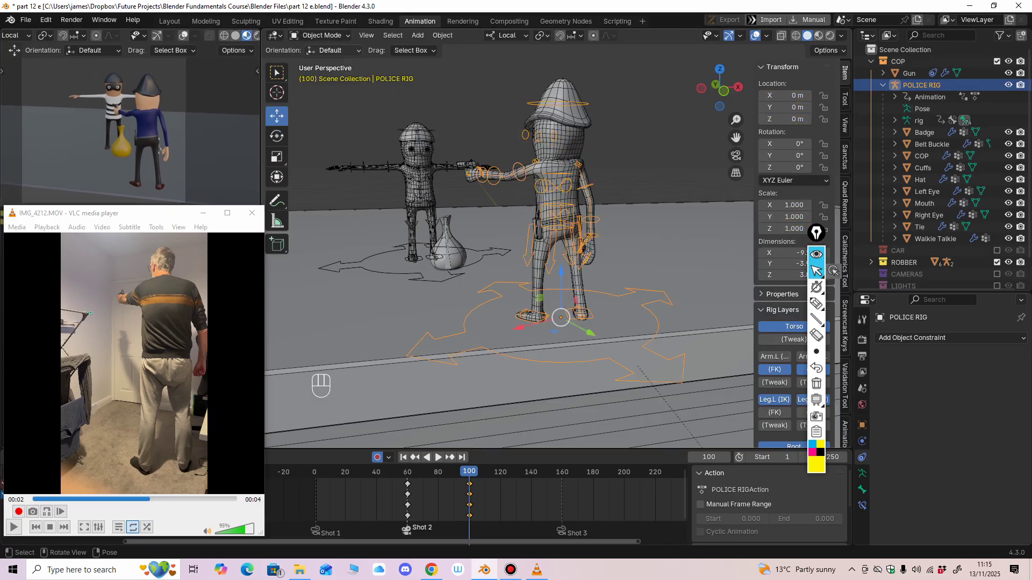
click(486, 251)
middle_drag(487, 252, 484, 262)
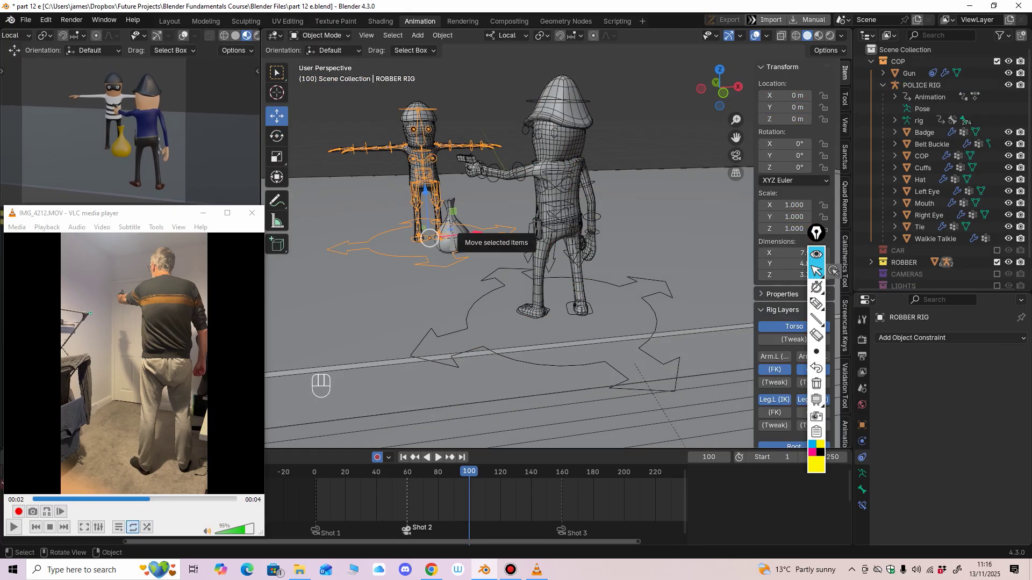
Step: Move the robber rig to about X -0.452, Y -0.110 m and rotate it about 8.5° around Z
drag(475, 235, 446, 240)
click(277, 136)
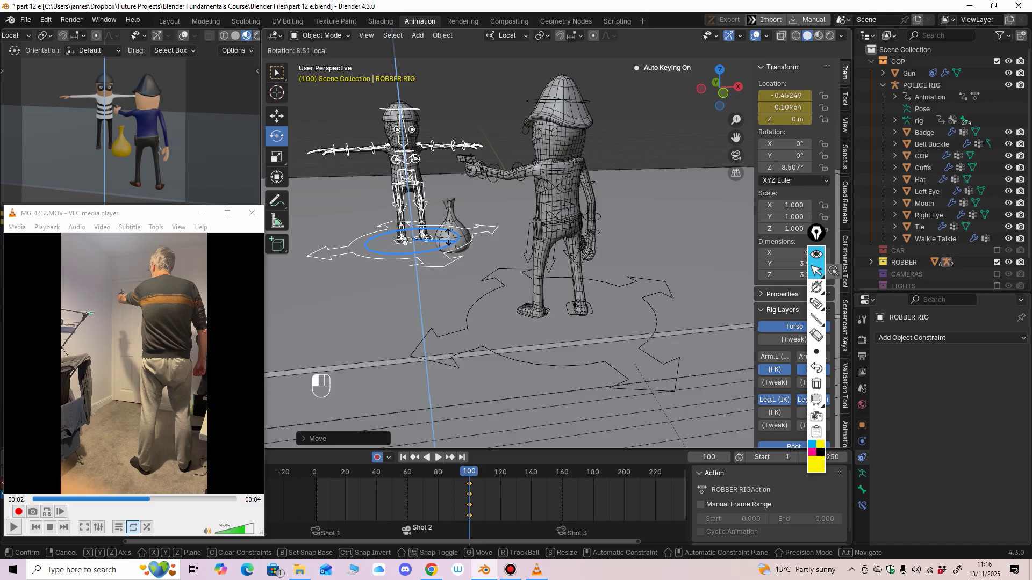
drag(448, 236, 447, 238)
Step: Select the police rig at frame 60 and switch it to Pose Mode
click(473, 305)
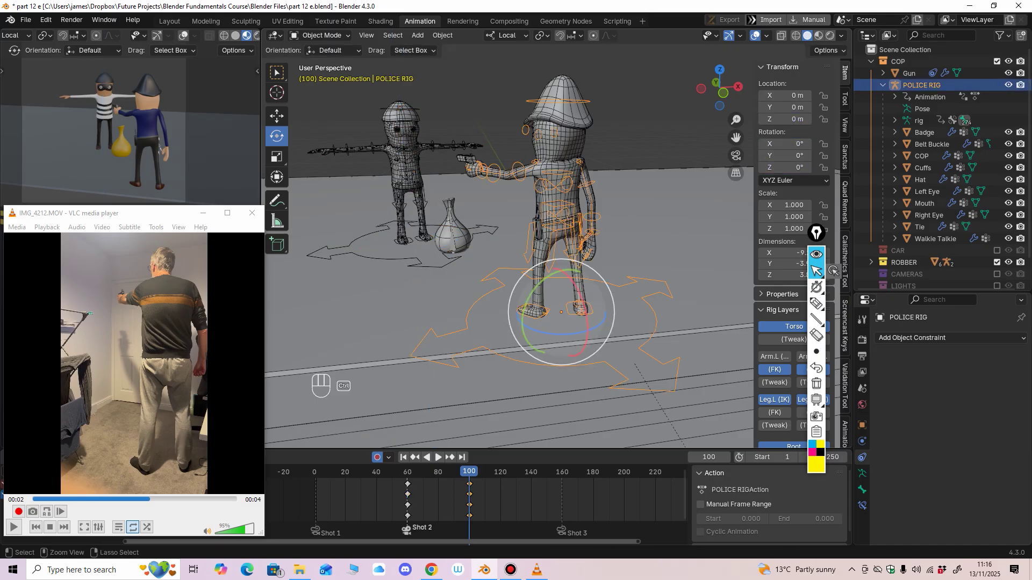
middle_drag(473, 305, 450, 321)
click(277, 115)
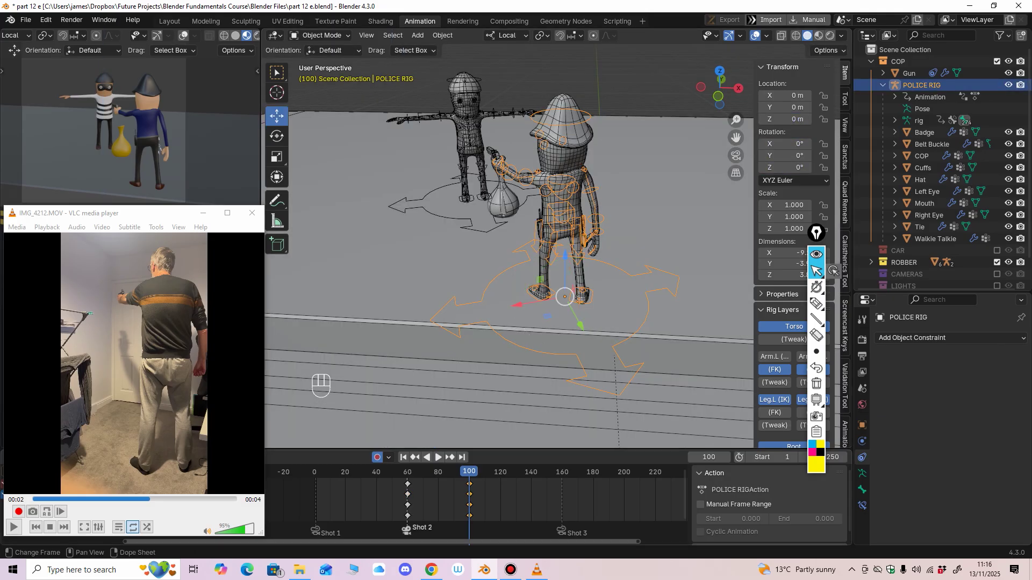
key(Down)
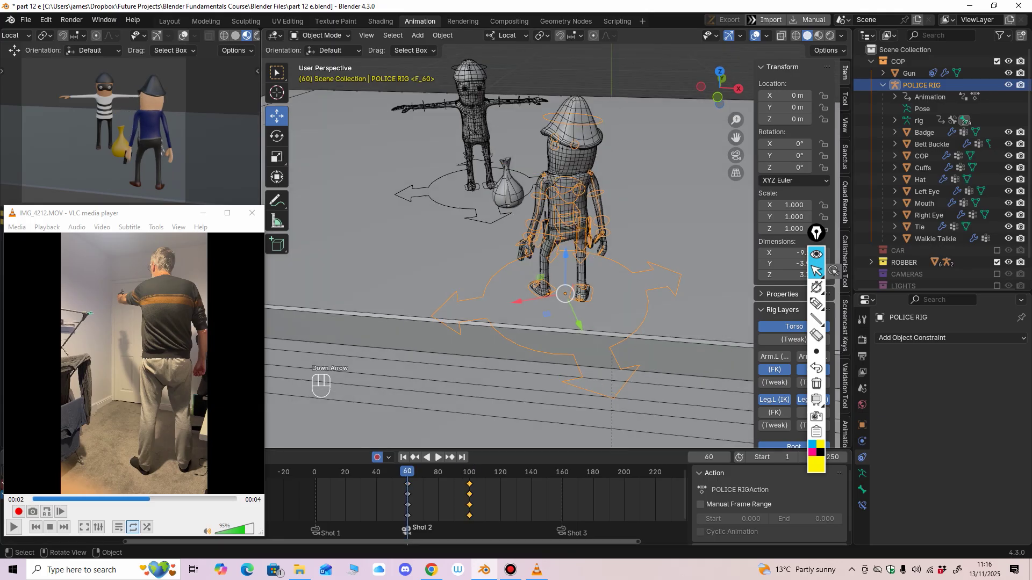
click(320, 35)
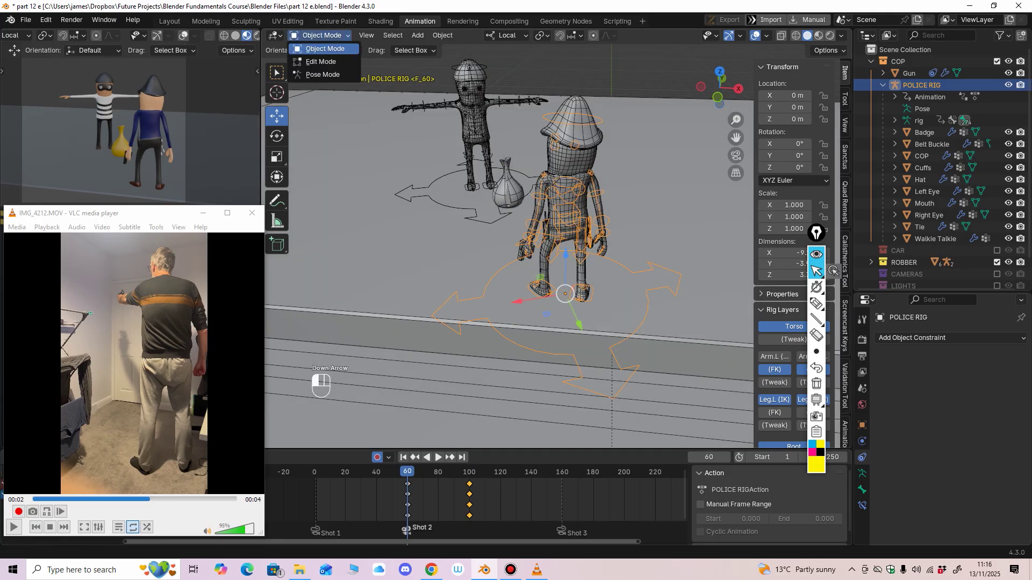
click(319, 77)
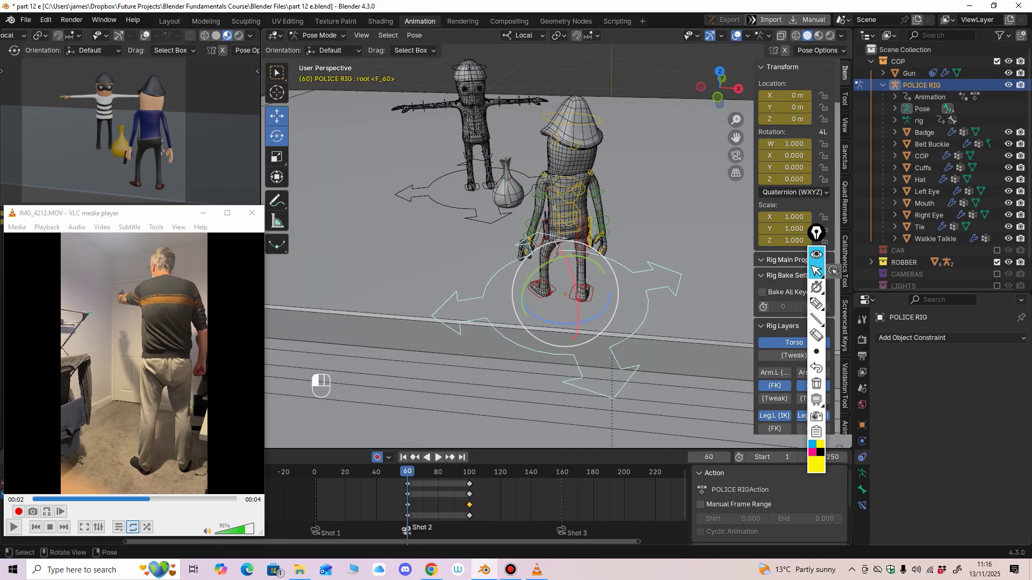
Step: Move the police rig's root control to about X -0.357 at frame 60 and paste the same root pose at frame 100
click(277, 116)
drag(519, 302, 537, 298)
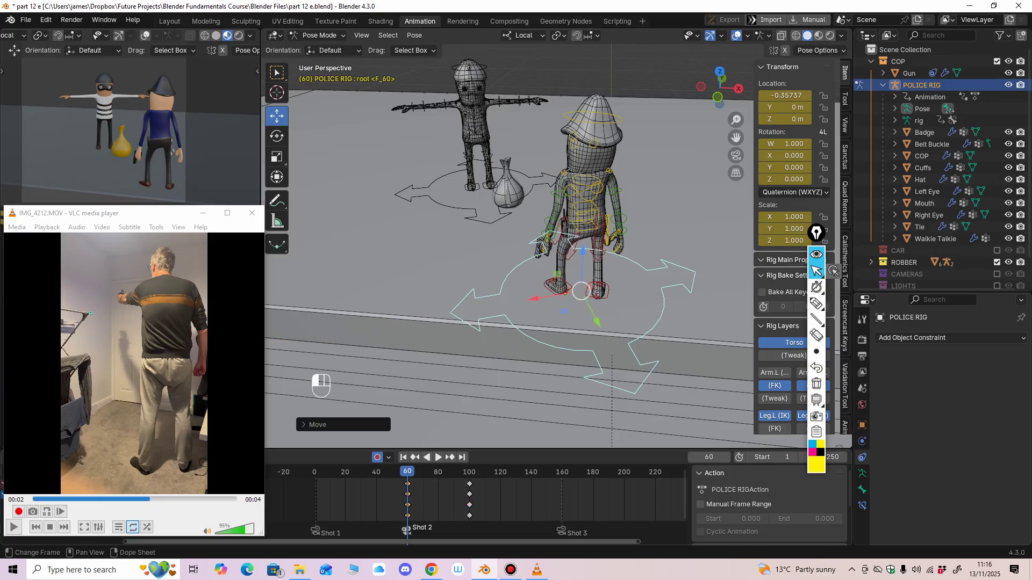
ctrl+scroll(768, 502, down, 1)
key(space)
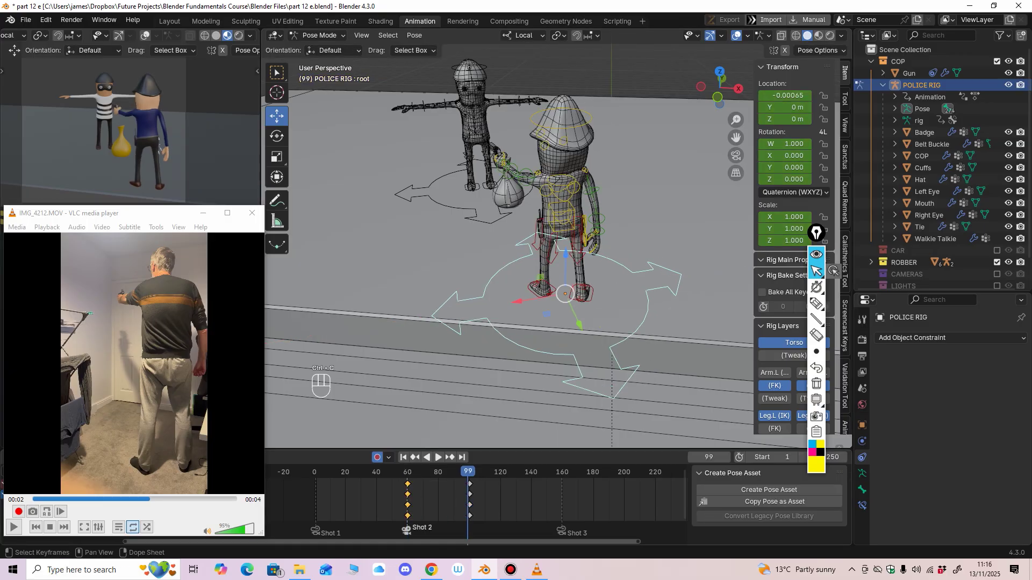
key(Up)
key(ctrl+v)
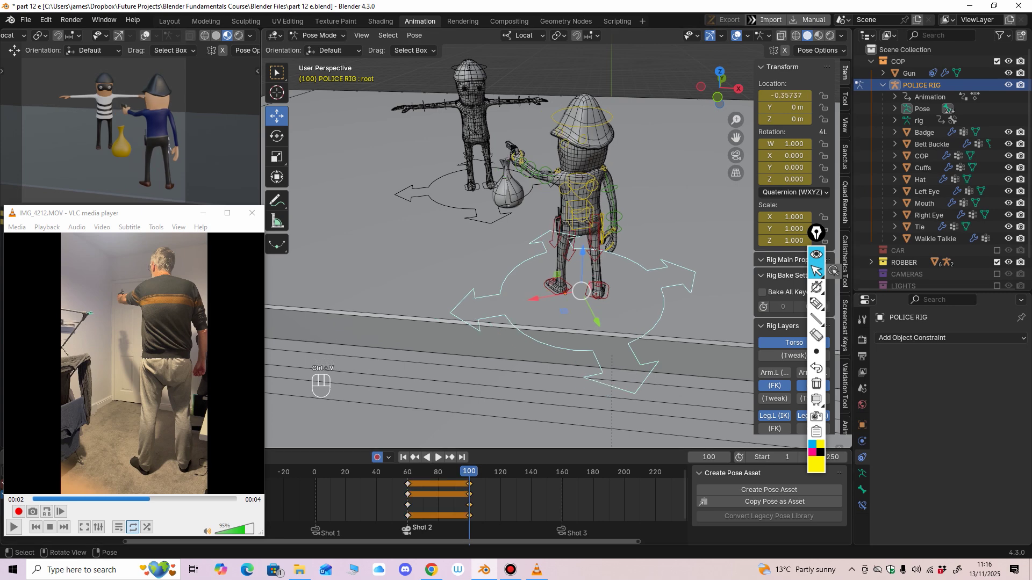
Step: Compare the cop's poses at frames 60 and 100 to examine the arm raise and the gun's aim at the robber
middle_drag(569, 238, 481, 235)
scroll(502, 236, up, 1)
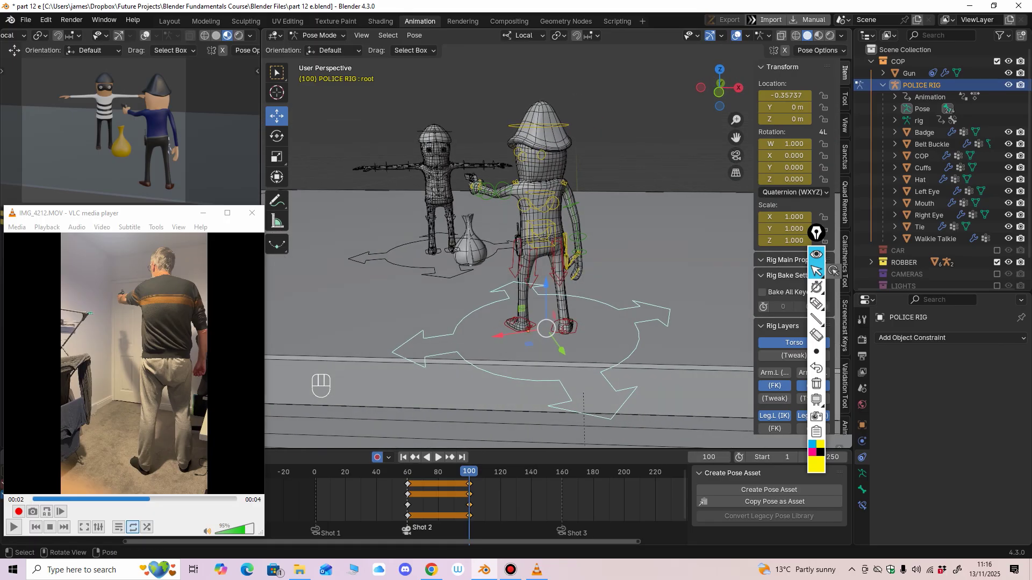
key(Down)
key(Up)
key(Down)
key(Up)
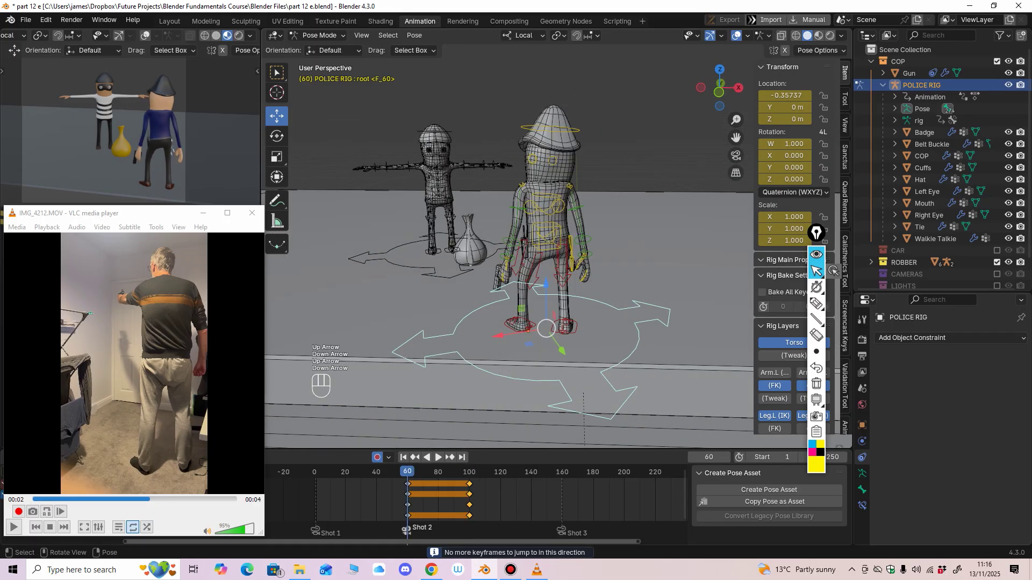
key(Down)
key(Up)
key(Down)
key(Up)
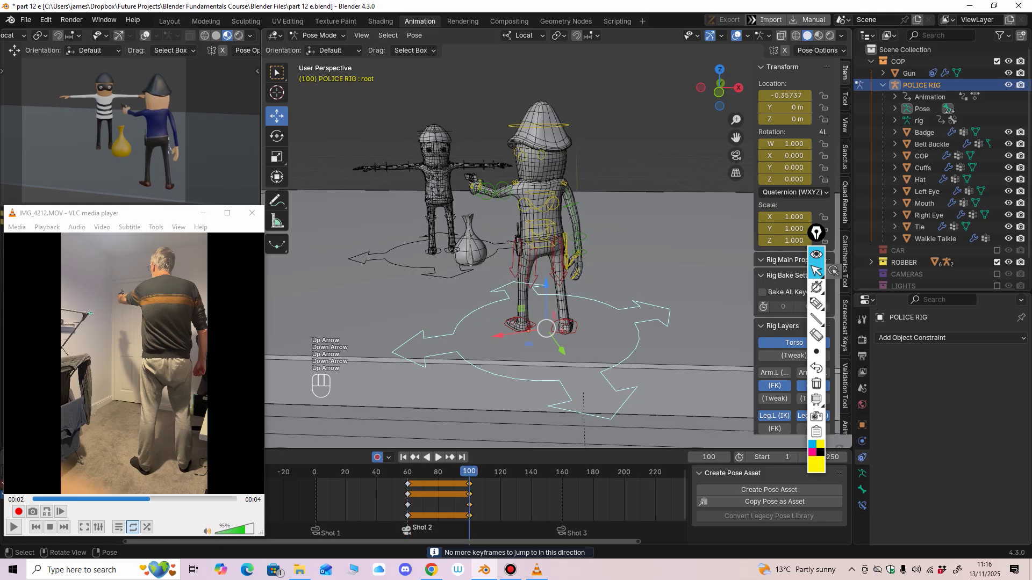
middle_drag(481, 235, 502, 236)
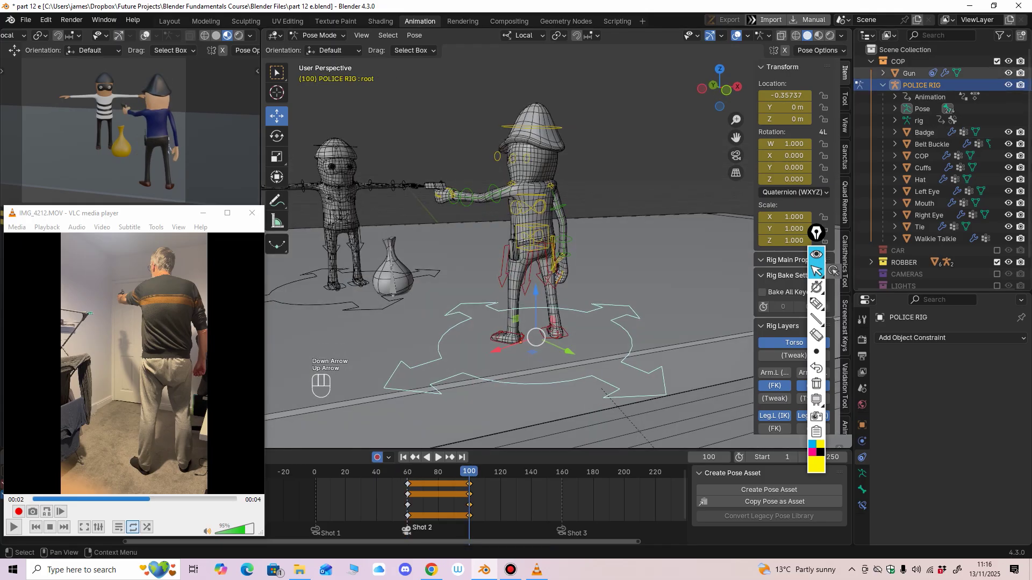
Step: Exclude the ROBBER collection from the scene and rotate the cop's left upper arm at frame 100 to refine the gun's aim
click(998, 262)
click(487, 195)
middle_drag(486, 195, 516, 183)
click(277, 137)
middle_drag(473, 215, 462, 203)
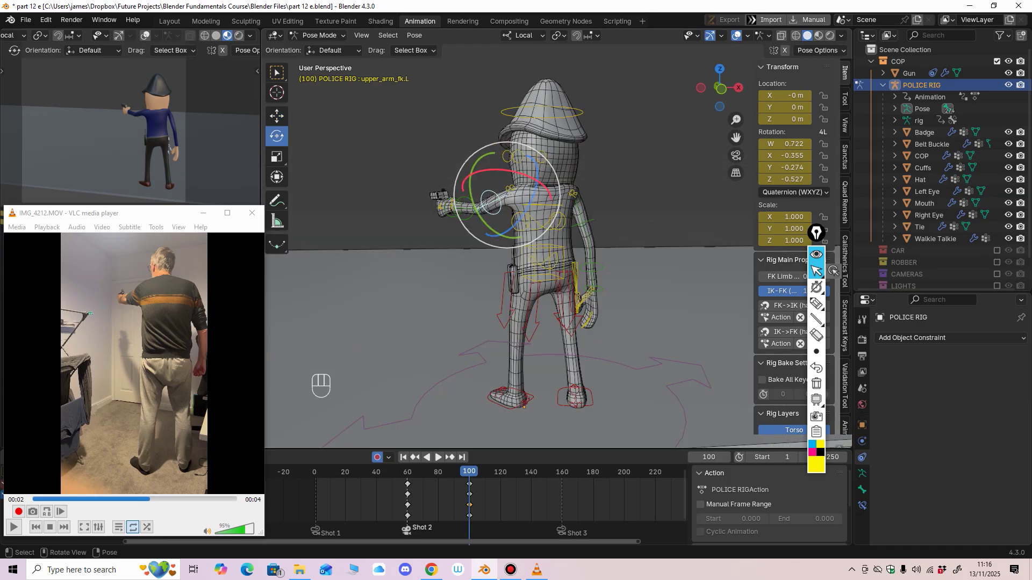
drag(549, 191, 549, 198)
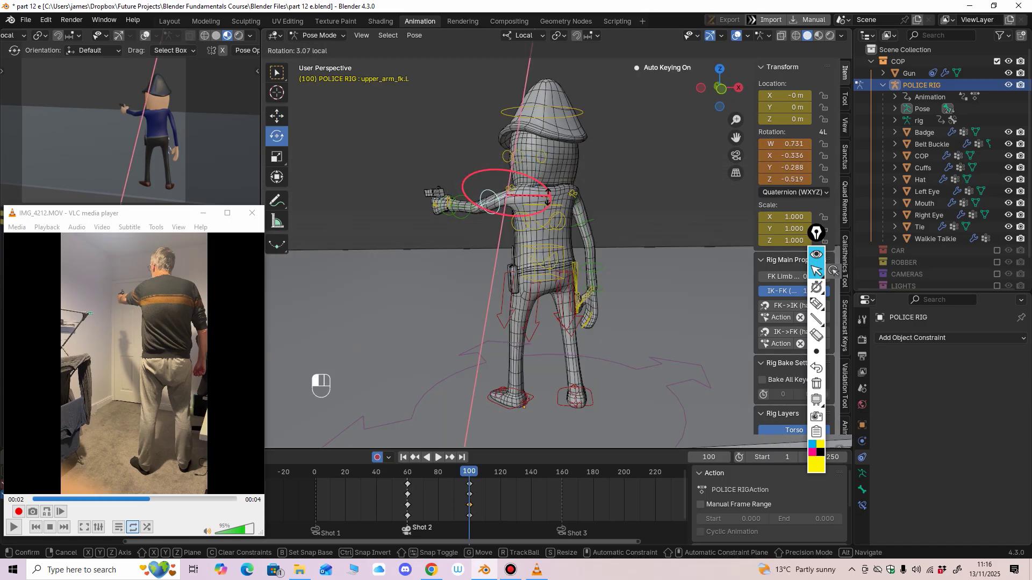
drag(548, 199, 549, 200)
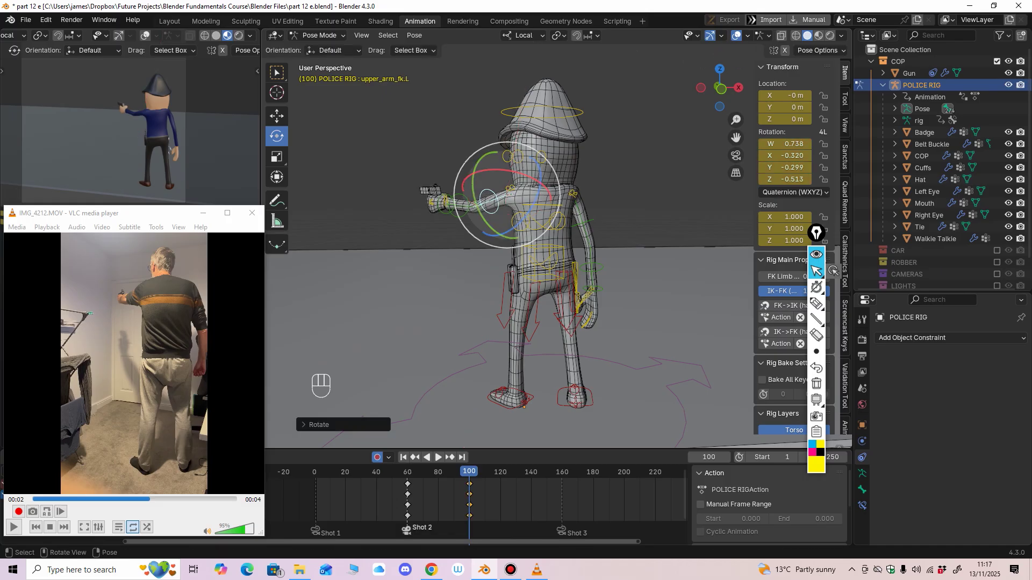
middle_drag(549, 200, 532, 196)
drag(548, 203, 542, 211)
middle_drag(542, 210, 507, 221)
Step: Raise the left shoulder control slightly along its local Z axis at frame 100
click(504, 175)
click(277, 116)
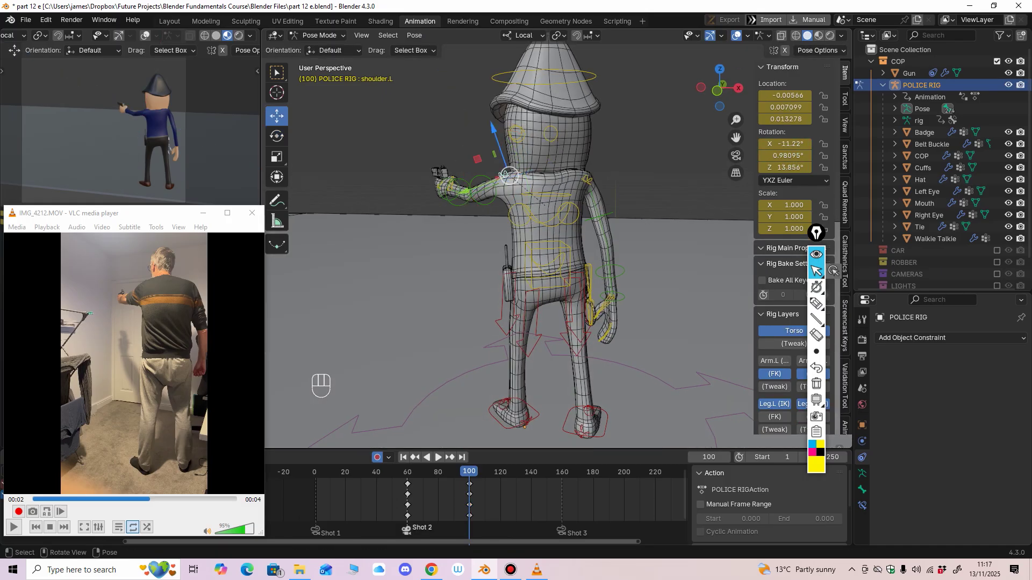
drag(493, 129, 492, 122)
middle_drag(491, 122, 475, 116)
Step: Tilt the head control to about W 0.989, X -0.056, Y 0.128, Z -0.040
click(472, 110)
click(277, 136)
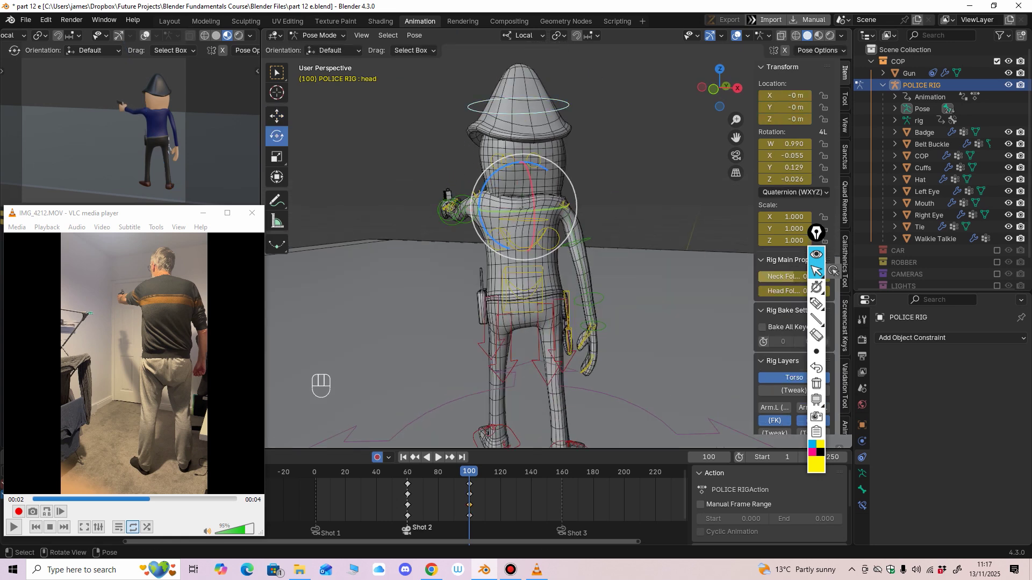
drag(484, 184, 481, 189)
mouse_move(481, 188)
middle_down()
mouse_move(513, 186)
mouse_move(483, 190)
middle_up()
Step: Rotate the right upper arm, and turn the right hand to about W 0.993, X -0.120, Y -0.001, Z -0.025
click(559, 213)
drag(594, 171, 602, 215)
click(570, 258)
click(589, 296)
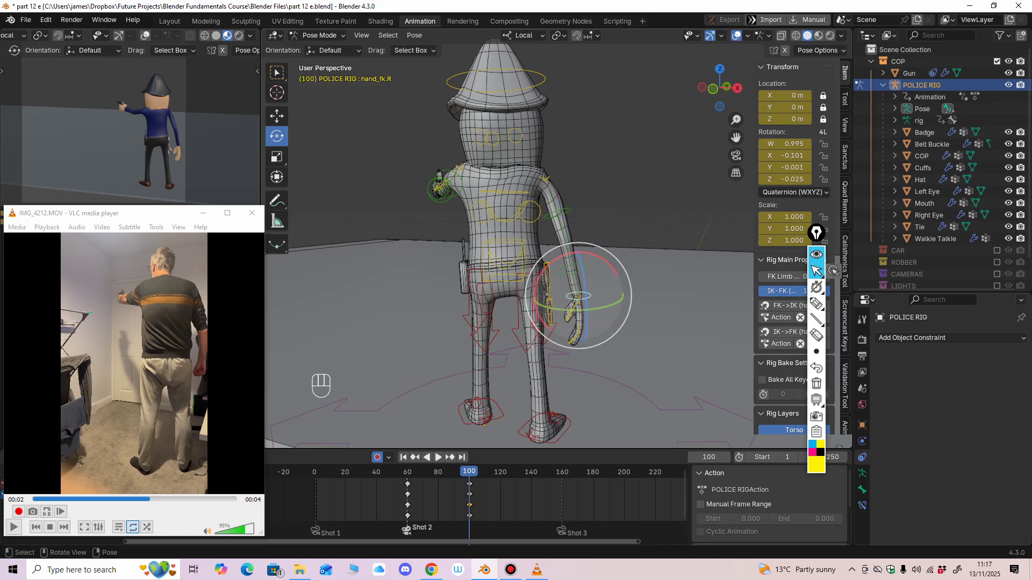
drag(606, 262, 612, 272)
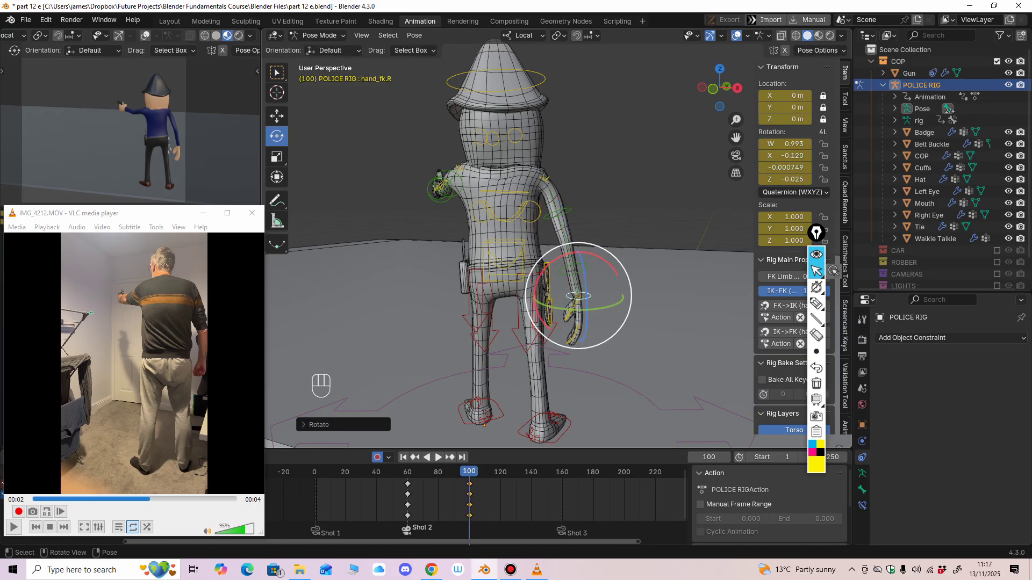
shift+middle_drag(580, 301, 573, 276)
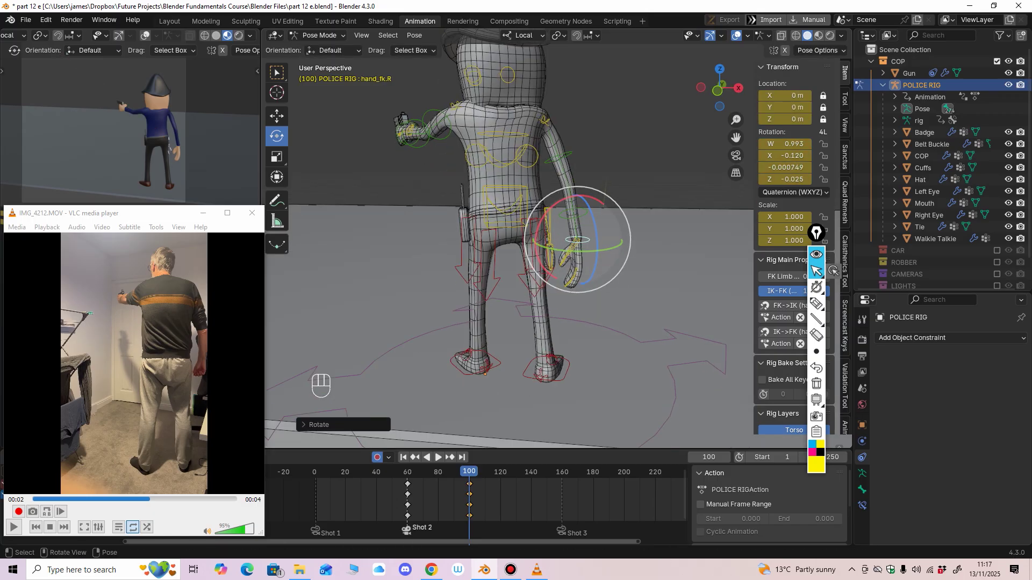
Step: Replay the reference video from about one second to examine the body posture in the aiming pose
click(102, 500)
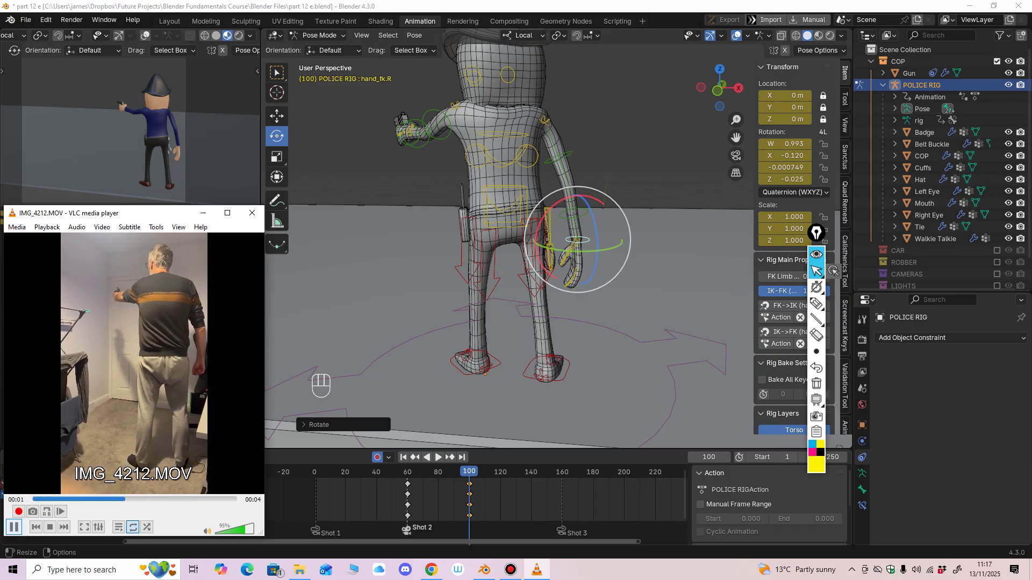
key(space)
mouse_move(419, 279)
middle_down()
mouse_move(465, 278)
mouse_move(409, 283)
middle_up()
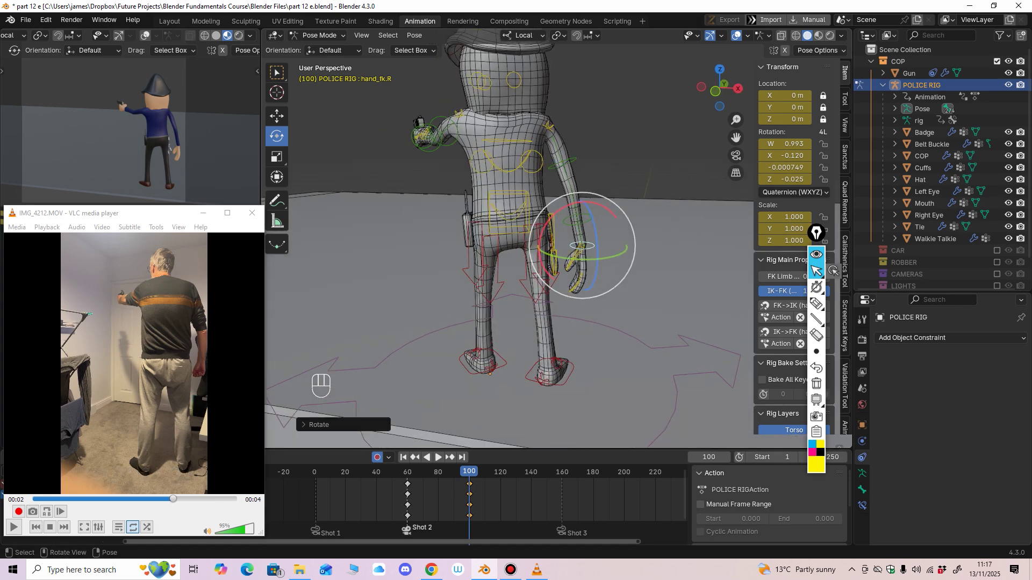
Step: Rotate the cop's lower spine control slightly to match the reference posture
click(510, 212)
middle_drag(511, 212, 492, 242)
scroll(490, 242, up, 2)
shift+middle_drag(492, 241, 489, 212)
drag(454, 158, 456, 154)
Step: Tilt the neck control about -6° around its local Z axis
click(472, 118)
scroll(473, 118, down, 3)
middle_drag(473, 118, 481, 119)
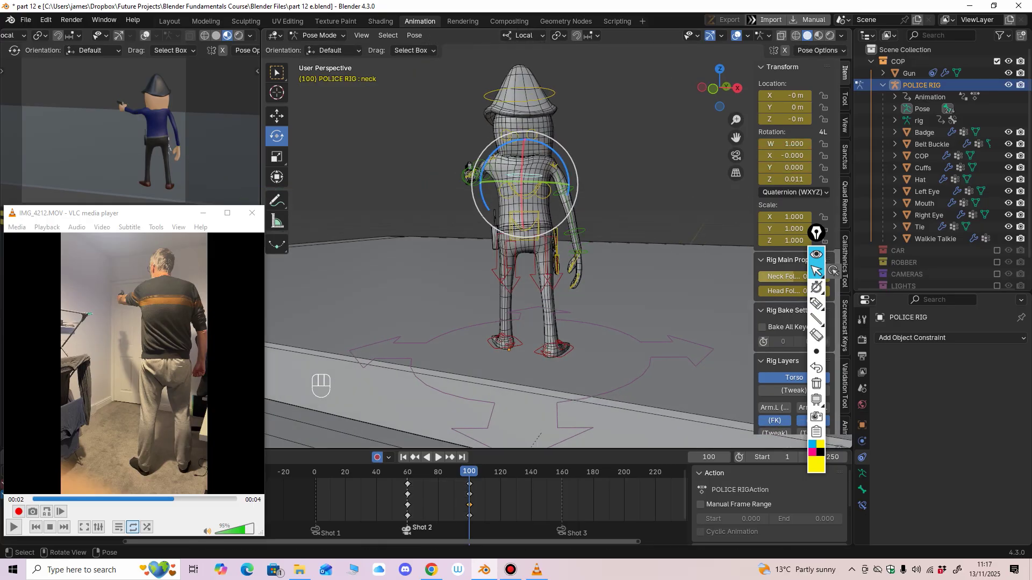
drag(553, 143, 549, 146)
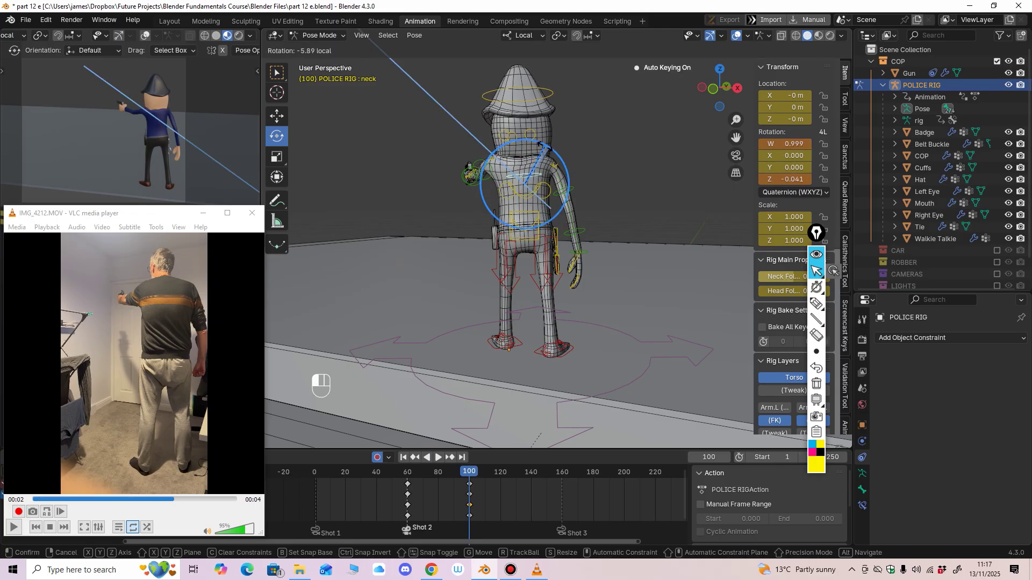
drag(544, 147, 545, 146)
Step: Tilt the head control further, to about W 0.988, X -0.059, Y 0.127, Z -0.062
scroll(544, 145, up, 2)
shift+middle_drag(542, 141, 537, 195)
click(540, 113)
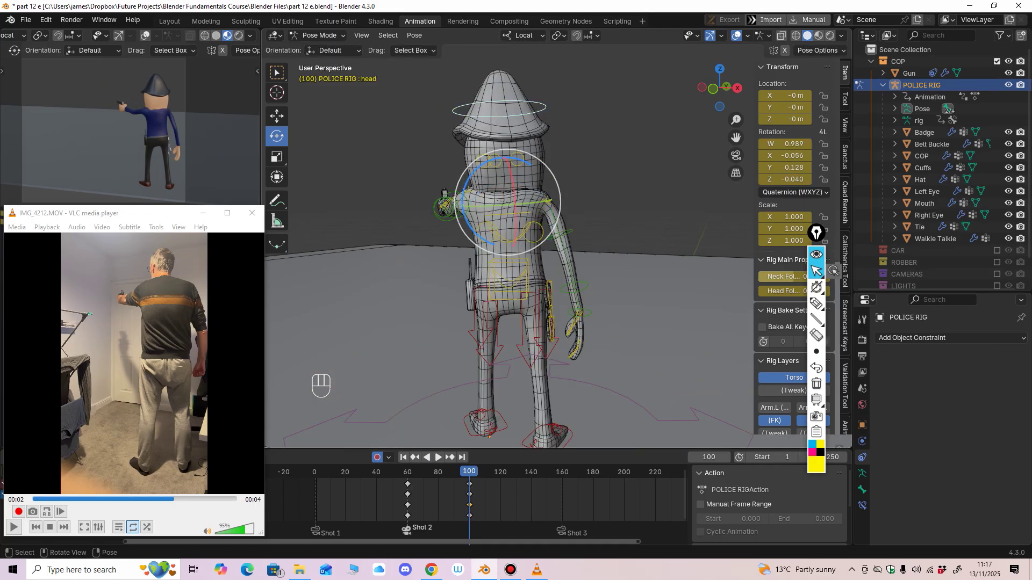
drag(527, 162, 524, 160)
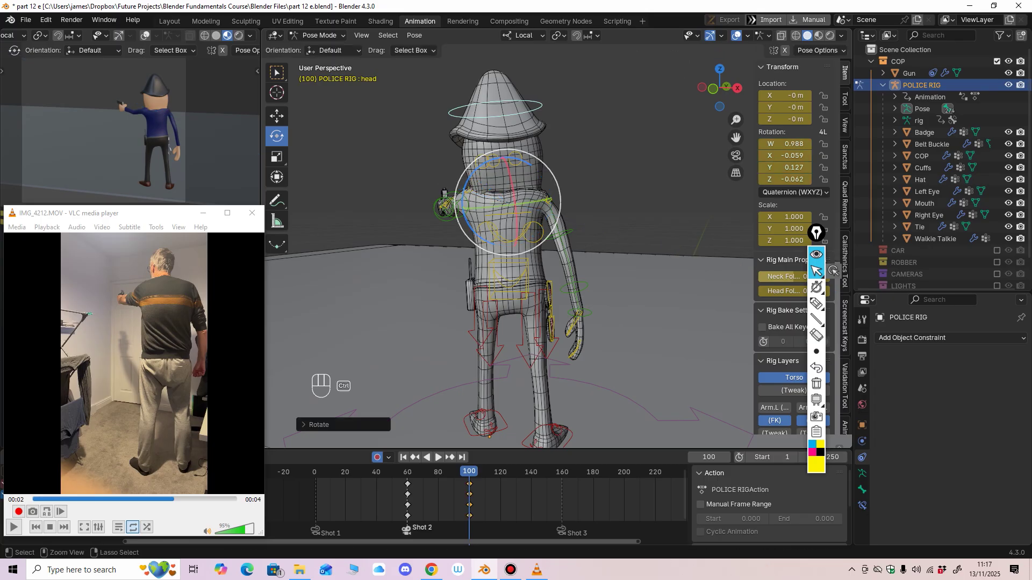
ctrl+middle_drag(524, 160, 525, 183)
Step: Shift the torso control slightly farther along its positive local X axis at frame 100
click(527, 288)
middle_drag(529, 285, 535, 273)
click(277, 116)
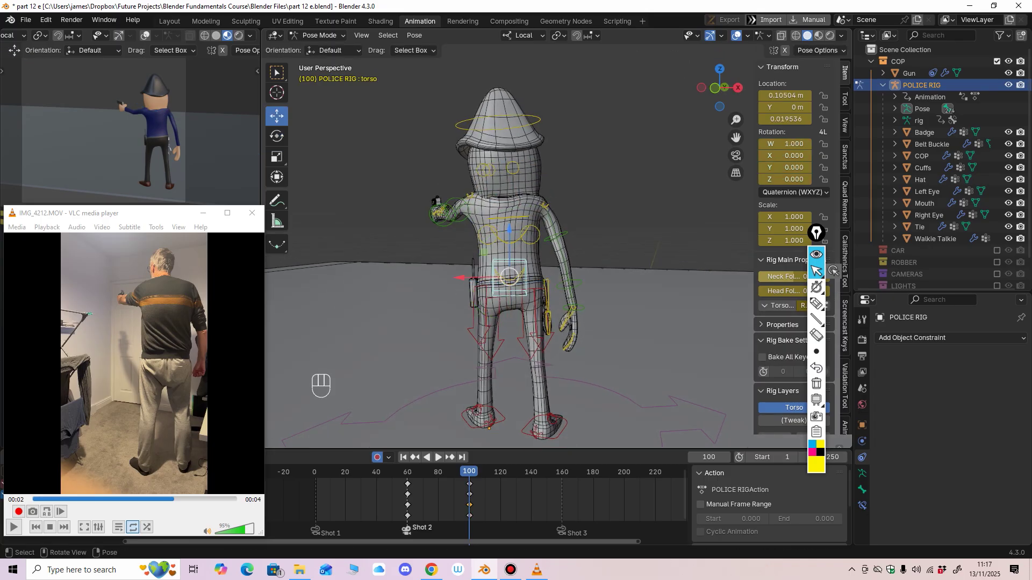
drag(463, 278, 458, 278)
scroll(459, 278, down, 1)
middle_drag(459, 278, 478, 245)
Step: Rotate the left foot's heel control to about X 2.64° at frame 100
scroll(476, 273, up, 1)
scroll(479, 245, up, 1)
click(477, 341)
middle_drag(477, 340, 500, 336)
shift+middle_drag(500, 335, 530, 264)
shift+middle_drag(530, 263, 518, 294)
scroll(519, 293, up, 2)
click(517, 295)
click(277, 137)
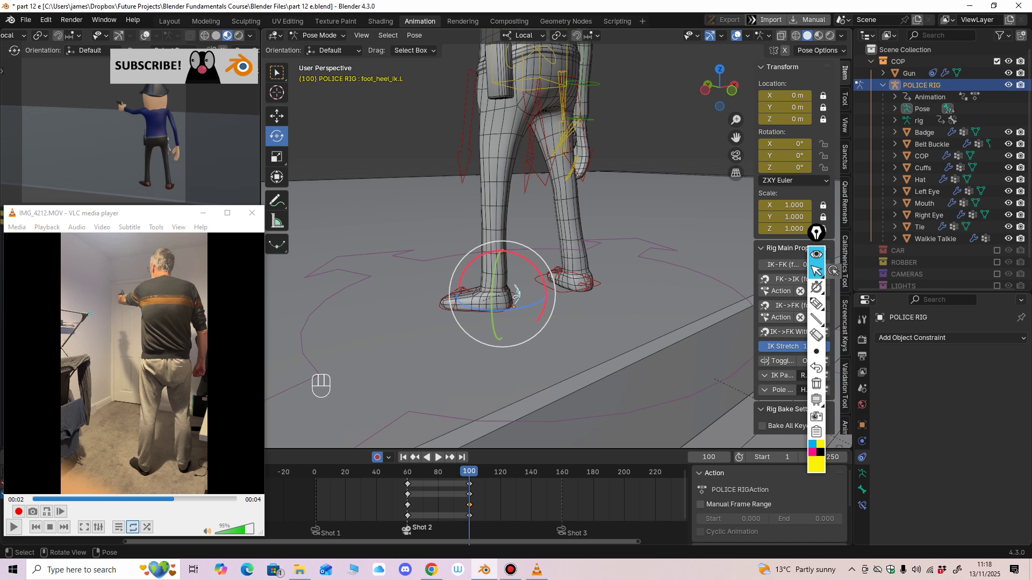
drag(525, 259, 526, 254)
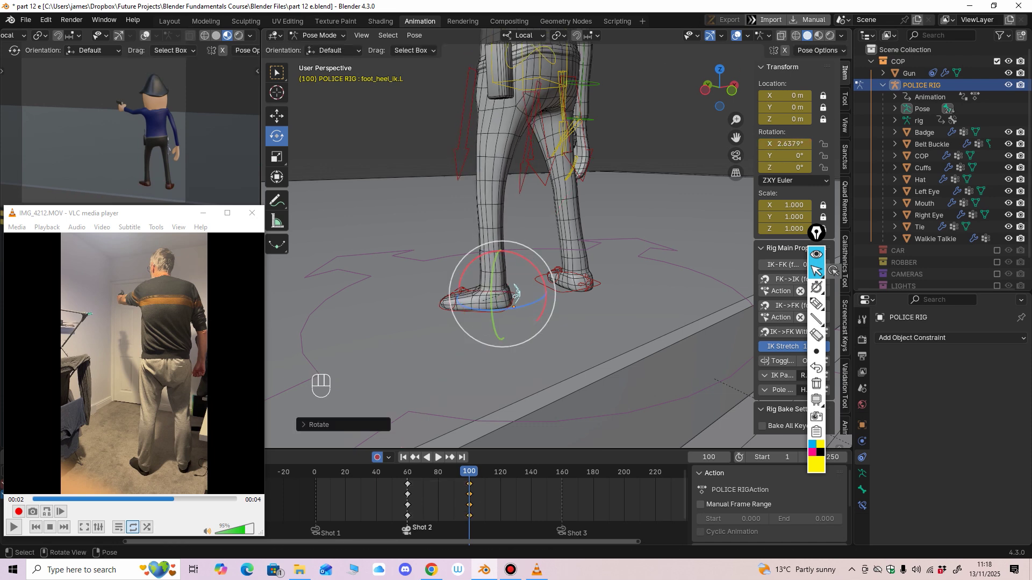
Step: Compare the left leg and foot between frames 60 and 100 to examine their movement
key(Down)
key(Up)
key(Down)
key(Up)
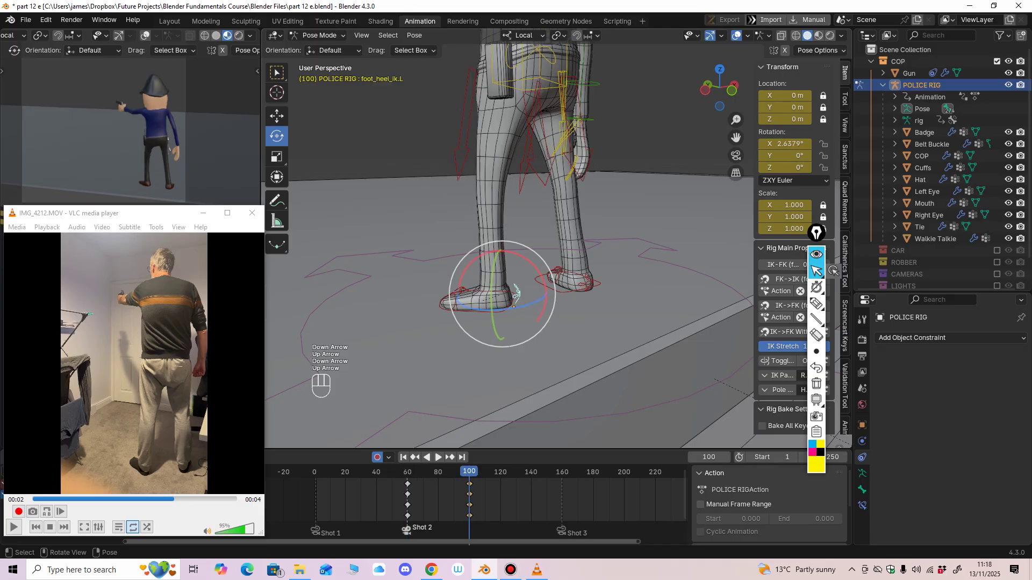
key(Down)
key(Up)
key(Down)
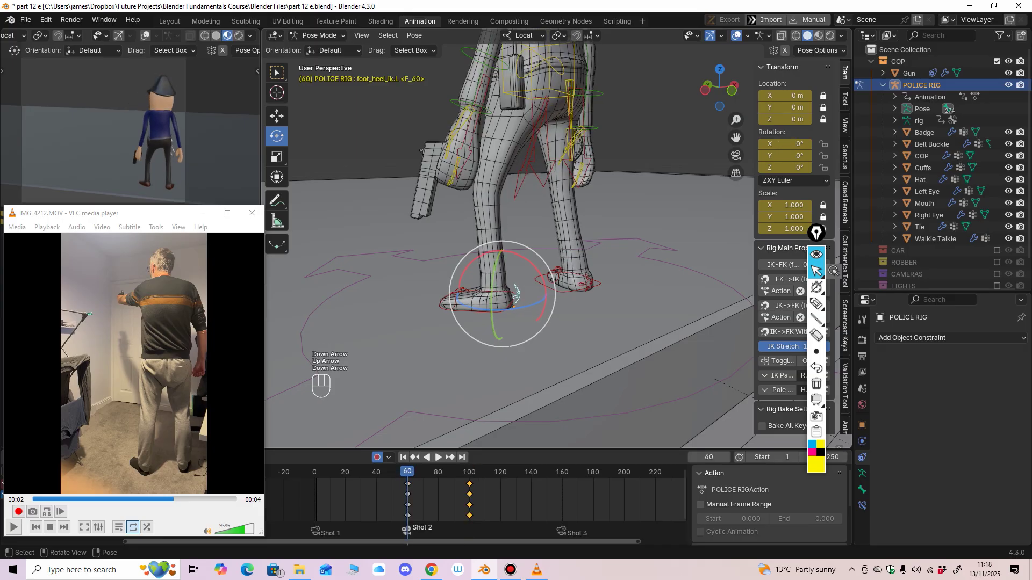
key(Up)
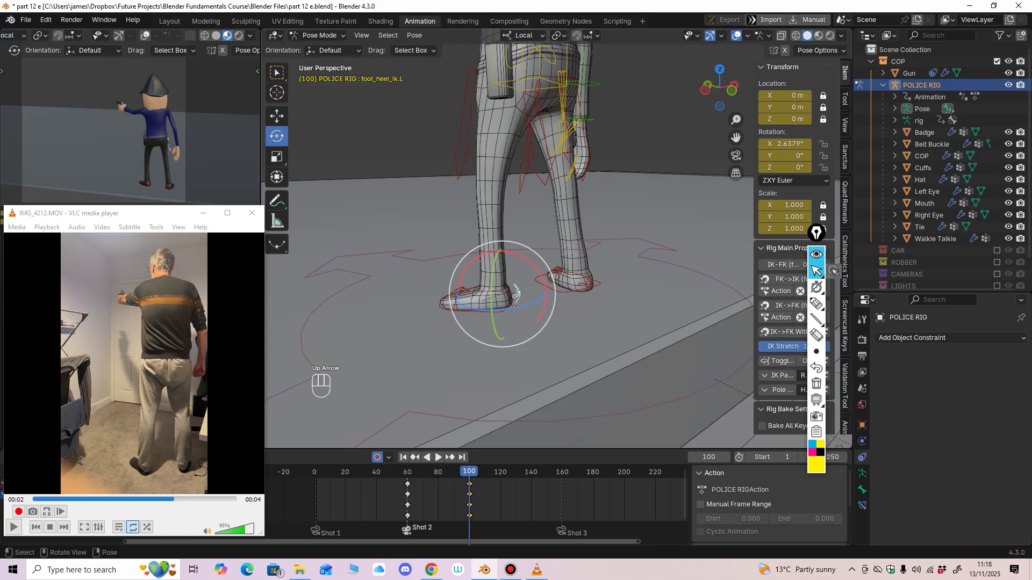
Step: Examine the cop's aiming pose at frame 100 from behind, the front and the side
middle_drag(564, 370, 537, 427)
mouse_move(514, 360)
middle_down()
mouse_move(503, 376)
mouse_move(508, 402)
mouse_move(502, 374)
middle_up()
ctrl+middle_drag(502, 374, 503, 352)
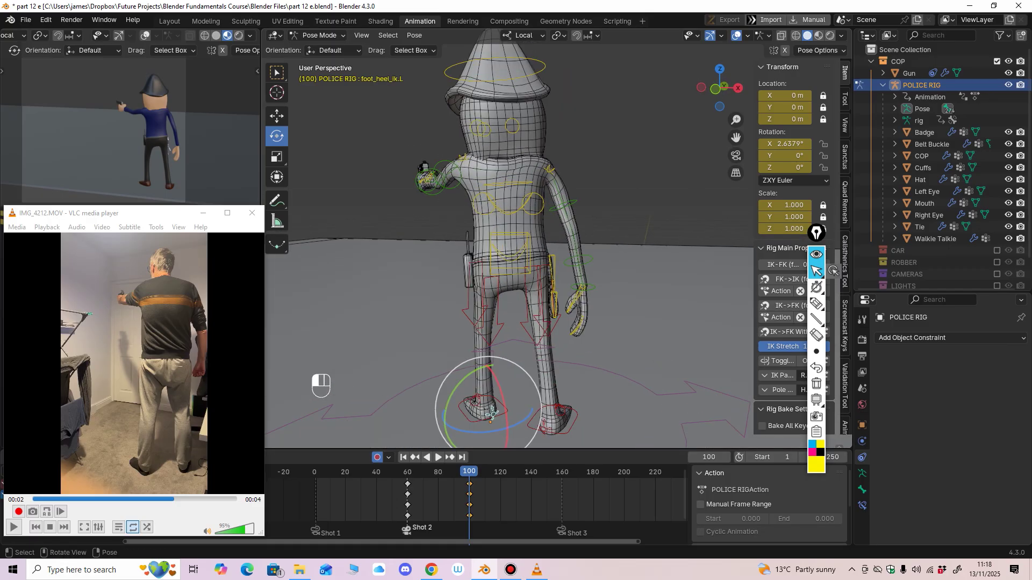
middle_drag(494, 412, 495, 404)
click(505, 213)
click(498, 206)
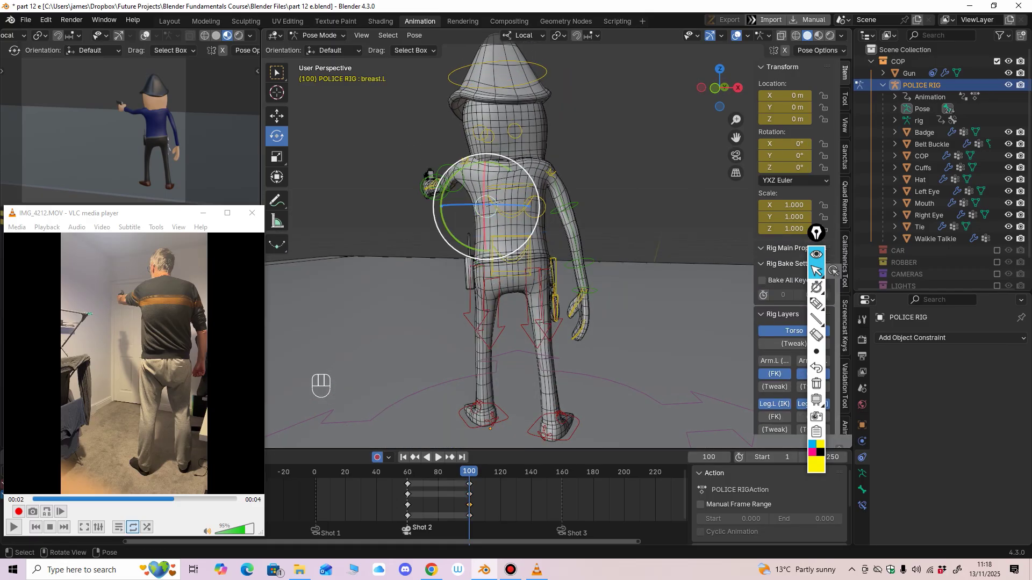
click(510, 260)
middle_drag(512, 260, 645, 260)
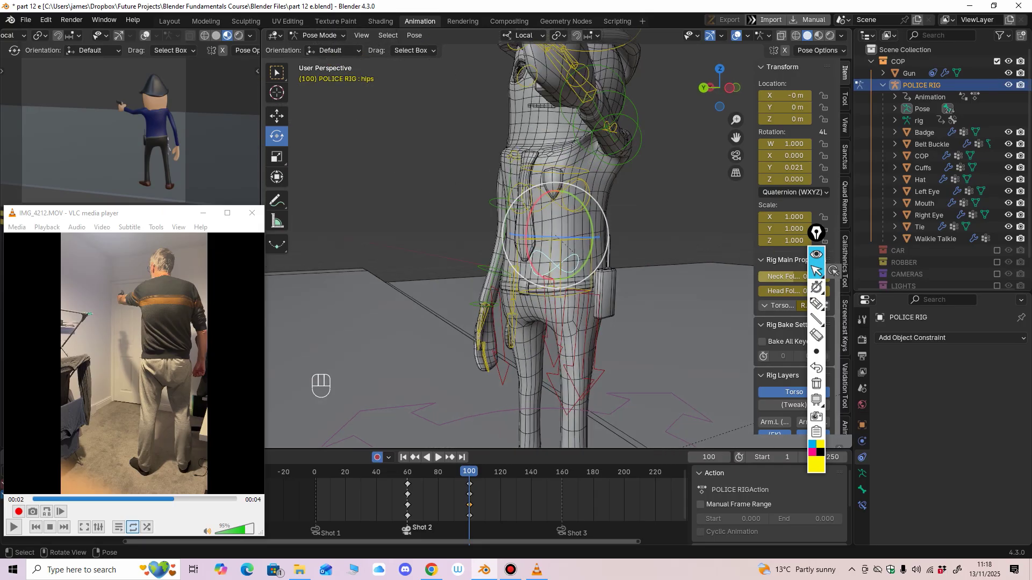
middle_drag(462, 344, 447, 327)
middle_drag(446, 328, 457, 286)
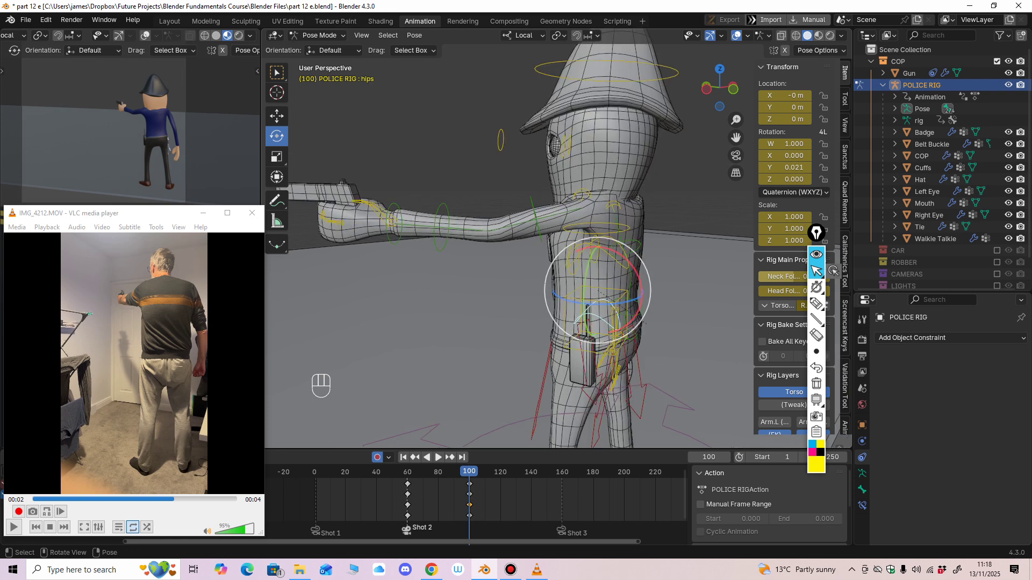
Step: Rotate the left upper arm FK control to about W 0.750, X -0.326, Y -0.292, Z -0.496 at frame 100
click(534, 211)
drag(546, 234, 551, 240)
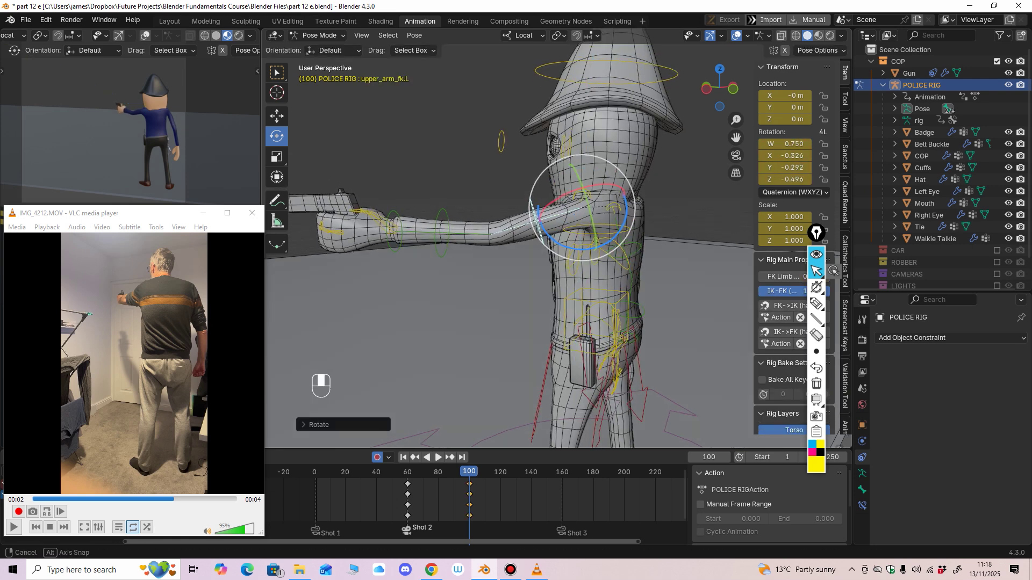
shift+middle_drag(548, 239, 609, 208)
Step: Rotate the left forearm to about W 0.987, Z -0.133 and the left upper arm to about W 0.737, X -0.319, Y -0.300, Z -0.514
click(507, 215)
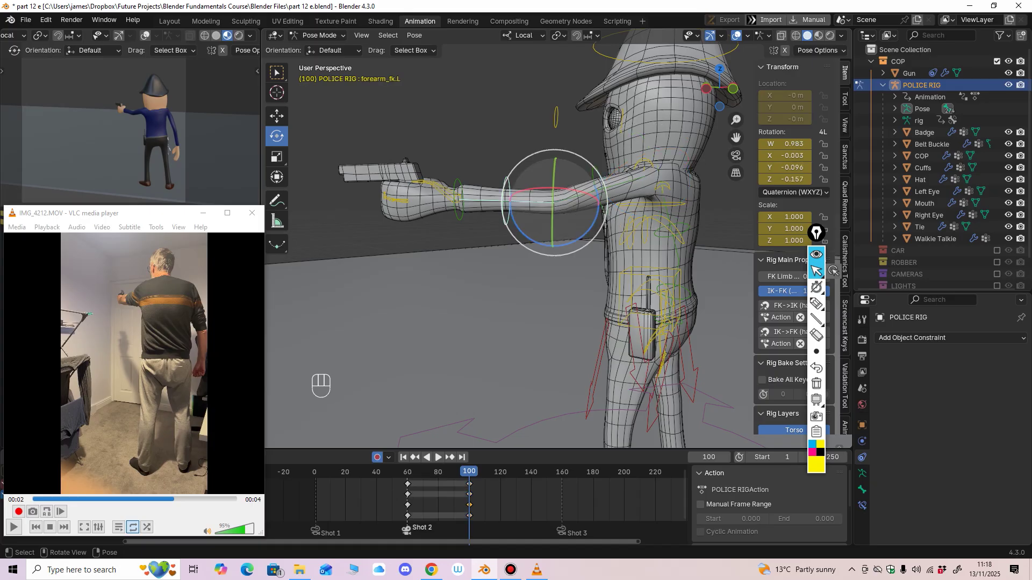
drag(532, 239, 535, 242)
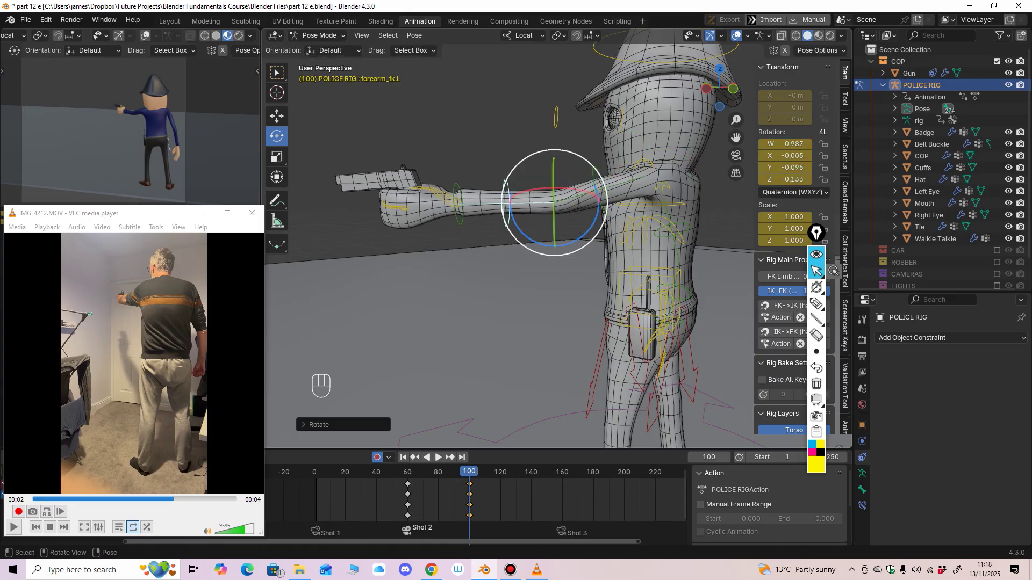
click(596, 175)
drag(615, 207, 610, 200)
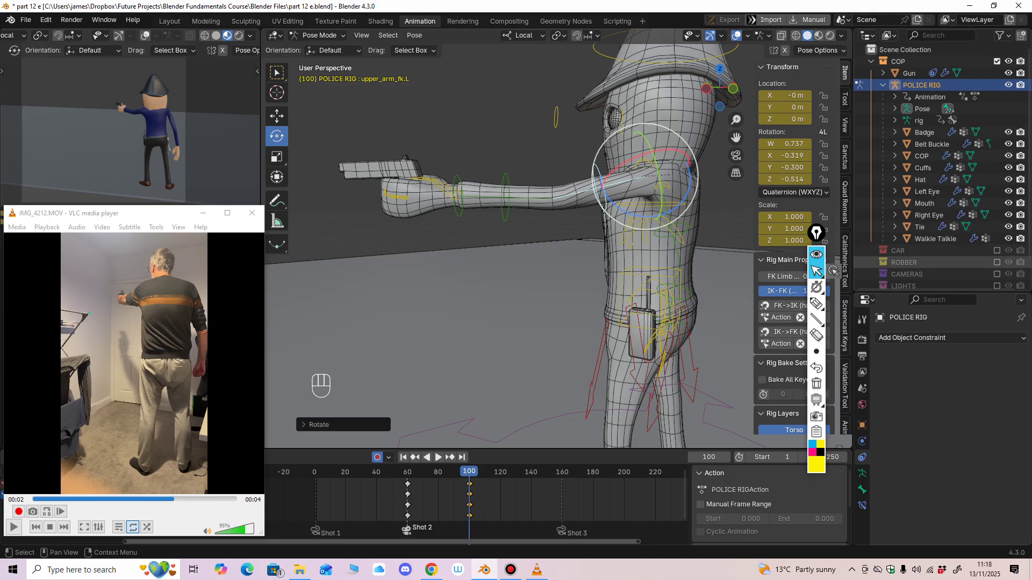
Step: Show the ROBBER collection and rotate the cop's left hand to about W 0.989, X 0.0006, Y -0.148, Z 0.004
click(997, 263)
click(460, 213)
middle_drag(460, 213, 527, 293)
scroll(529, 291, down, 3)
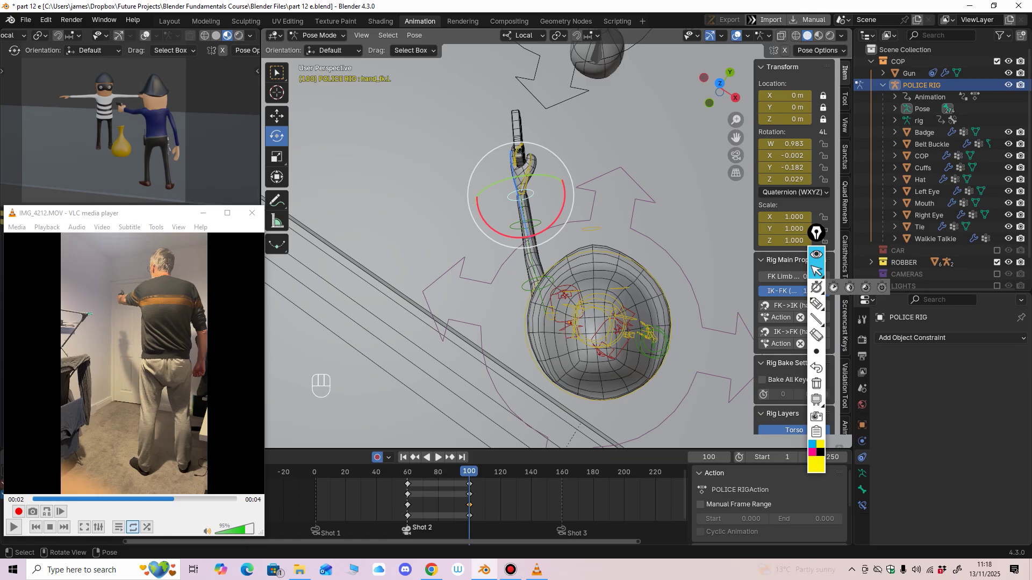
drag(555, 223, 553, 226)
middle_drag(553, 230, 520, 189)
drag(520, 178, 511, 213)
middle_drag(511, 213, 455, 304)
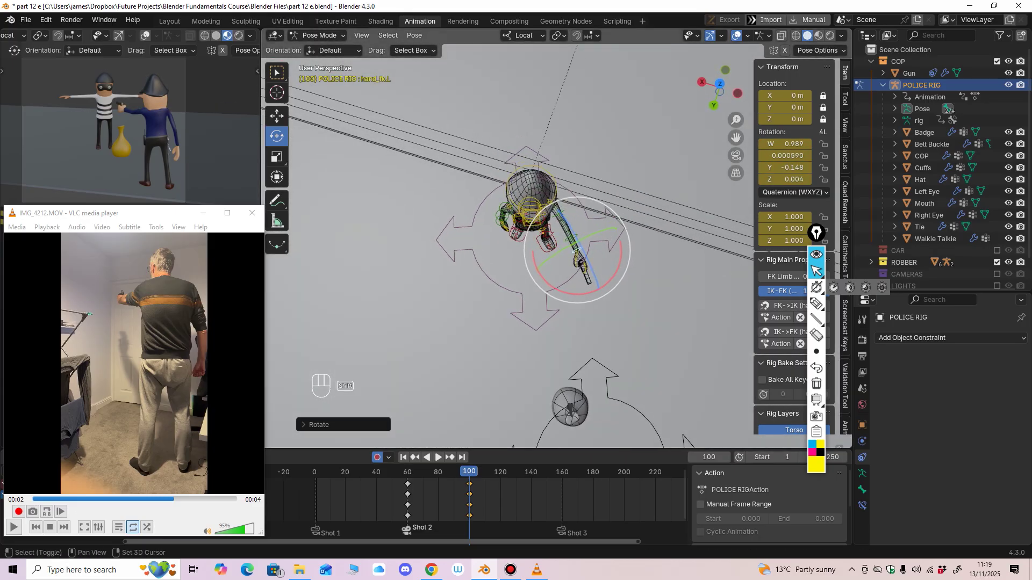
Step: Swing the left upper arm toward the robber, to about W 0.709, X -0.345, Y -0.271, Z -0.552
scroll(498, 205, up, 1)
shift+middle_drag(537, 301, 484, 231)
click(518, 159)
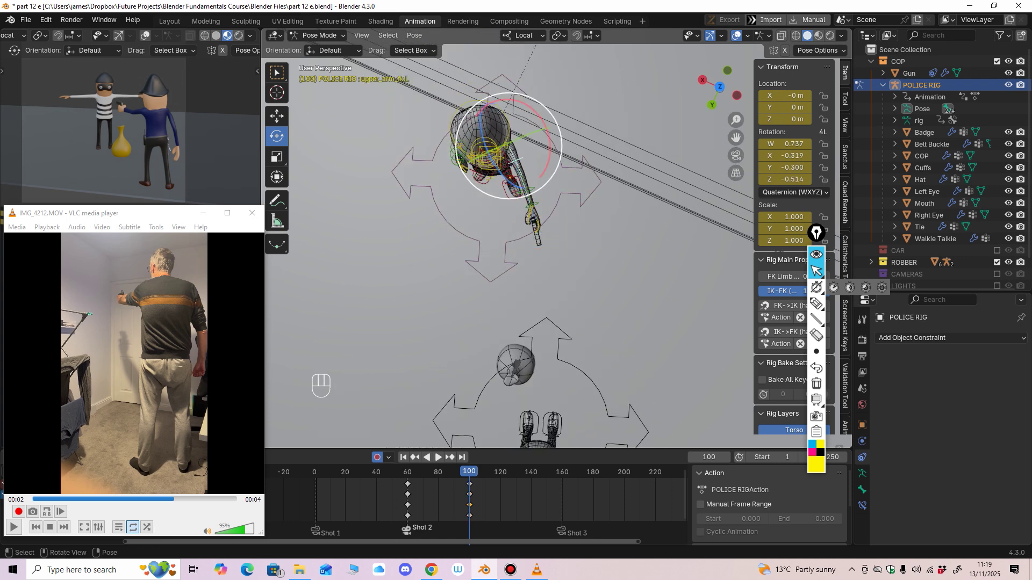
drag(561, 154, 563, 155)
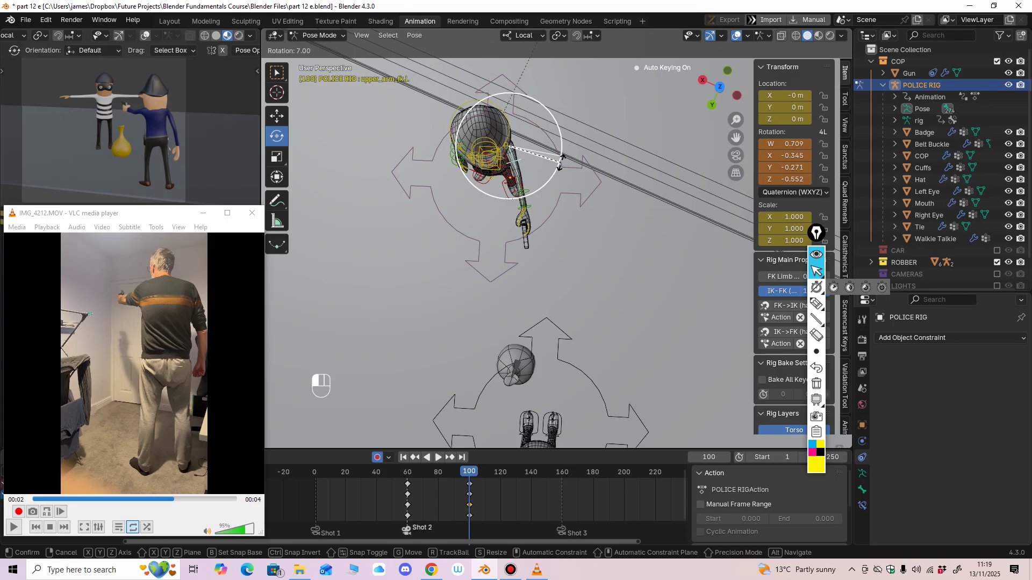
drag(561, 163, 560, 163)
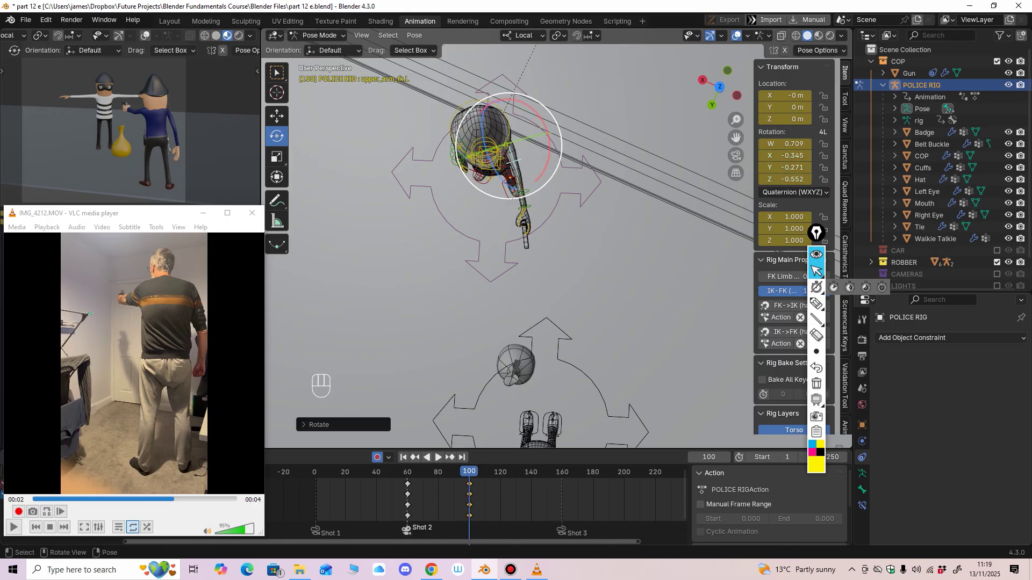
Step: Rotate the left forearm slightly from an overhead view to straighten the aim toward the robber
middle_drag(559, 167, 376, 215)
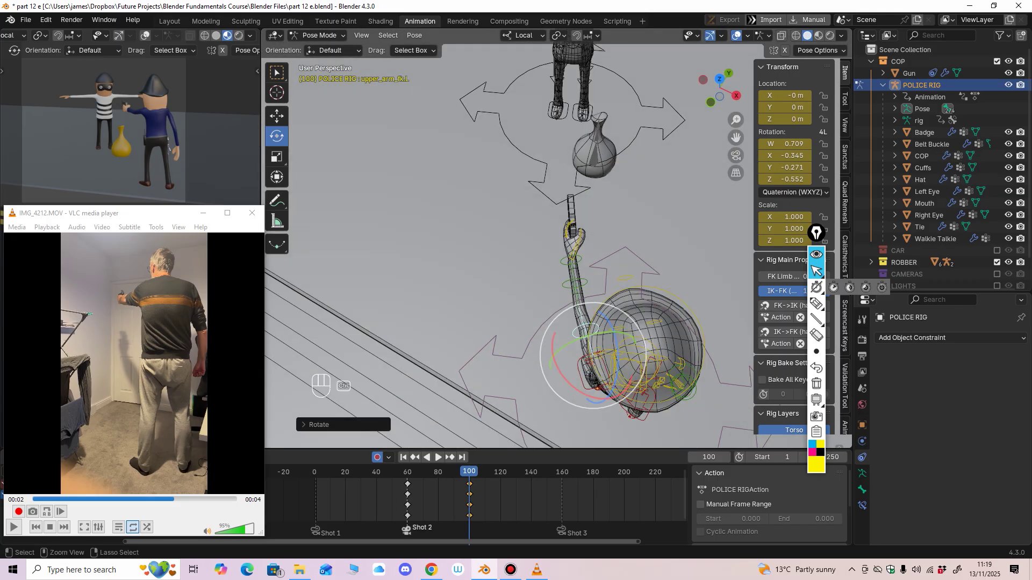
ctrl+middle_drag(580, 301, 579, 271)
click(576, 305)
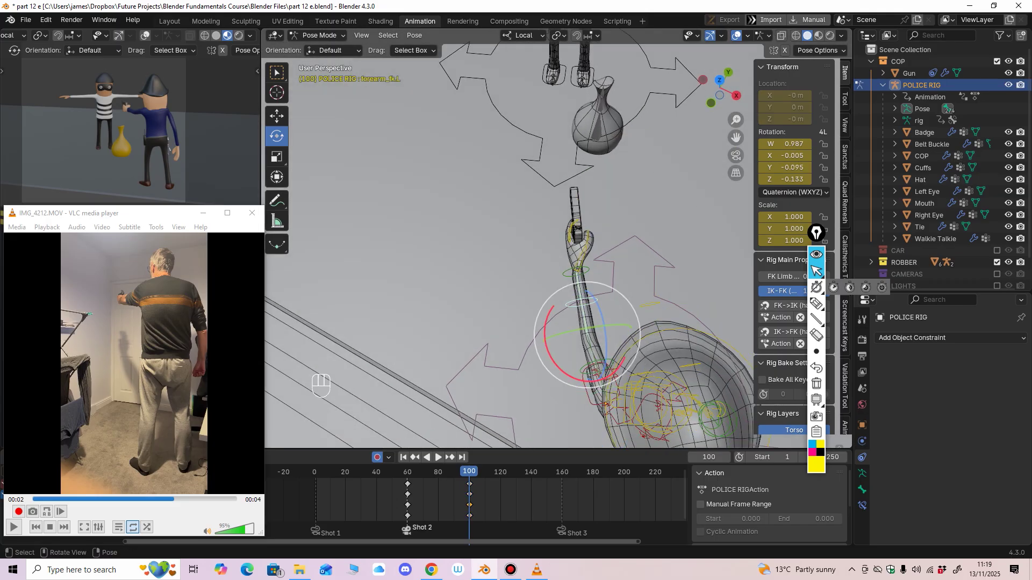
drag(558, 364, 560, 358)
middle_drag(560, 357, 578, 258)
Step: Rotate the left hand holding the gun to about W 0.985, X 0.080, Y -0.150, Z -0.017
click(609, 195)
middle_drag(591, 215, 627, 185)
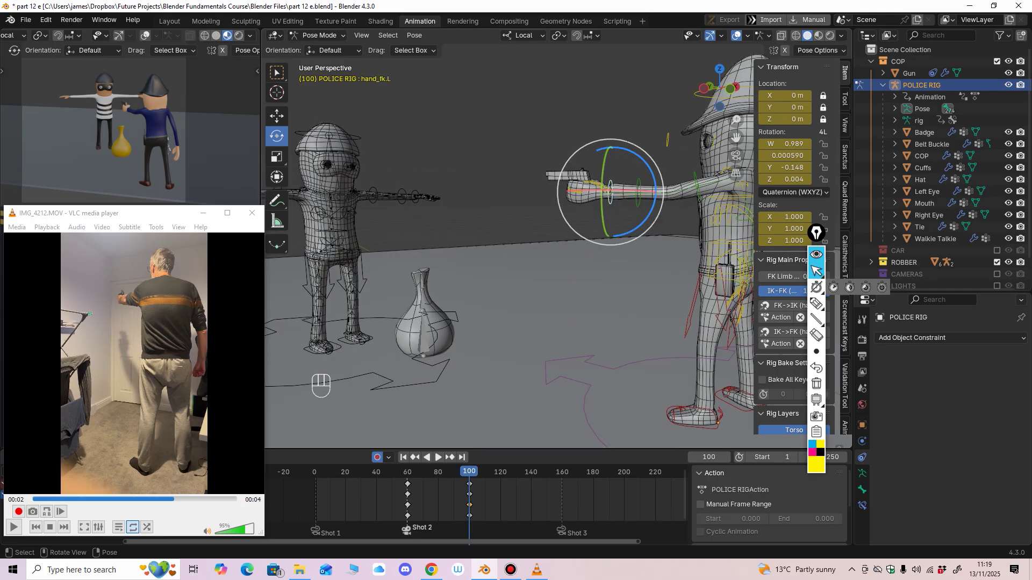
drag(654, 181, 653, 179)
middle_drag(652, 180, 611, 230)
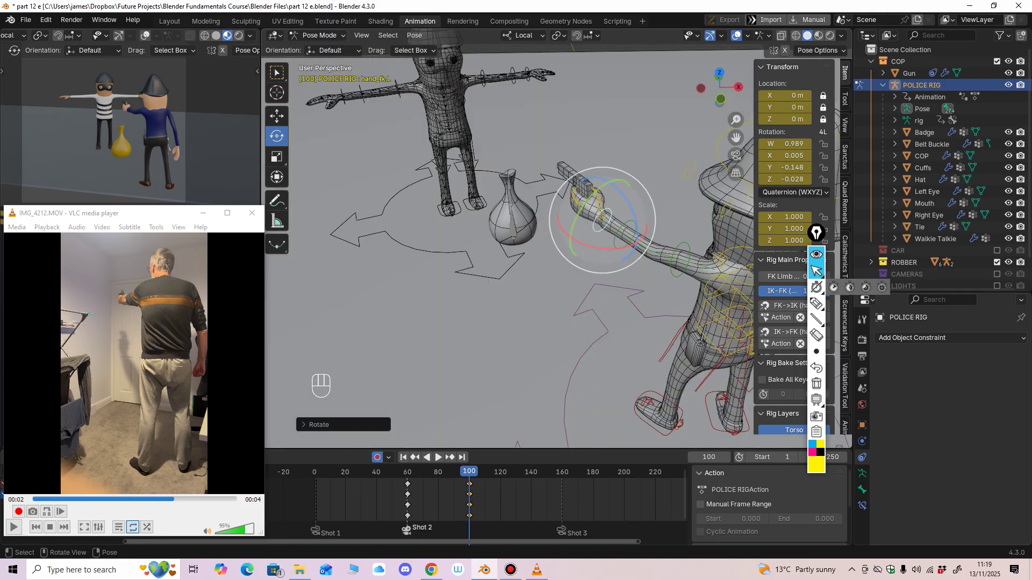
drag(605, 248, 602, 245)
middle_drag(602, 245, 729, 173)
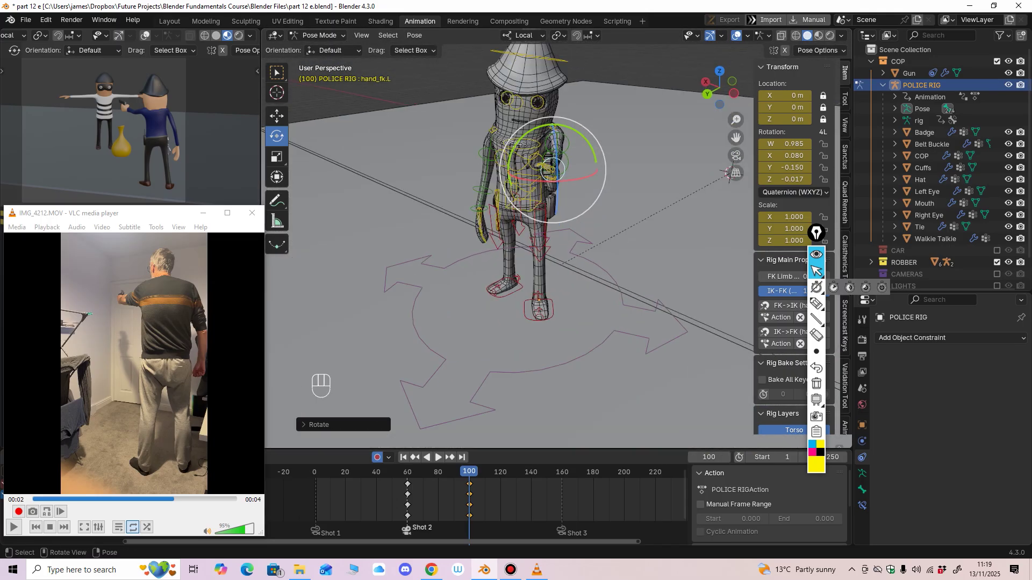
Step: Refine the left hand's rotation to about W 0.990, X 0.065, Y -0.123, Z -0.008
drag(591, 143, 594, 150)
drag(580, 192, 578, 187)
middle_drag(578, 187, 436, 192)
ctrl+middle_drag(436, 191, 481, 211)
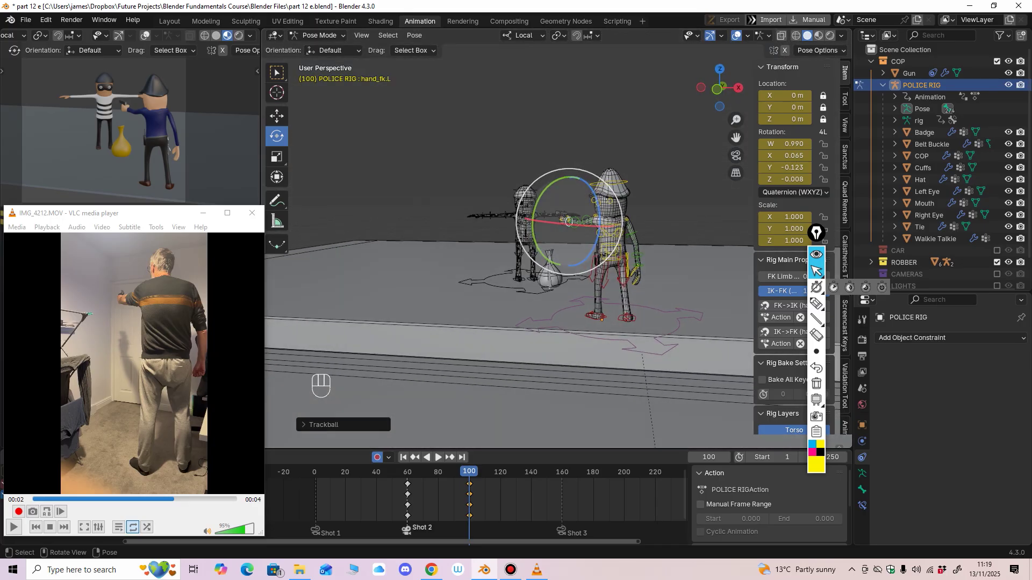
Step: Flip repeatedly between the keyframes at 60 and 100 to compare the lowered and aiming poses
key(Down)
key(Up)
key(Down)
key(Up)
key(Down)
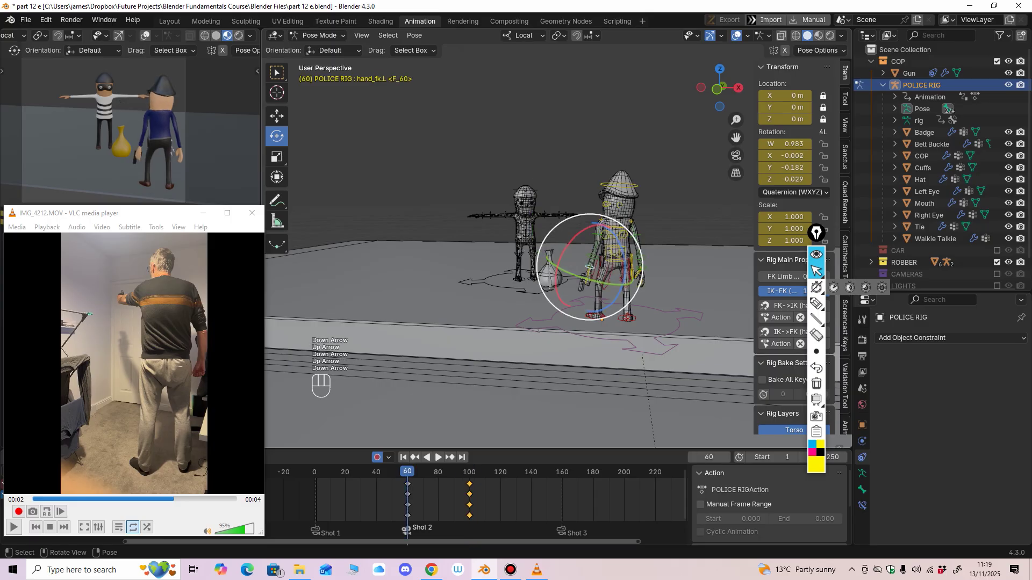
key(Up)
key(Down)
key(Up)
key(Down)
key(Up)
key(Down)
key(Up)
key(Down)
key(Up)
key(Down)
key(Up)
key(Down)
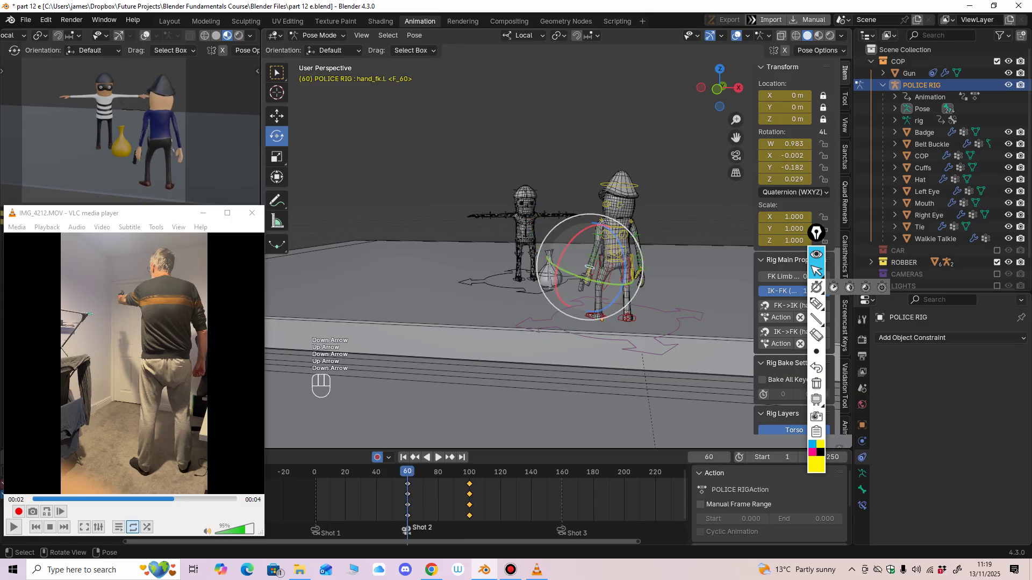
key(Up)
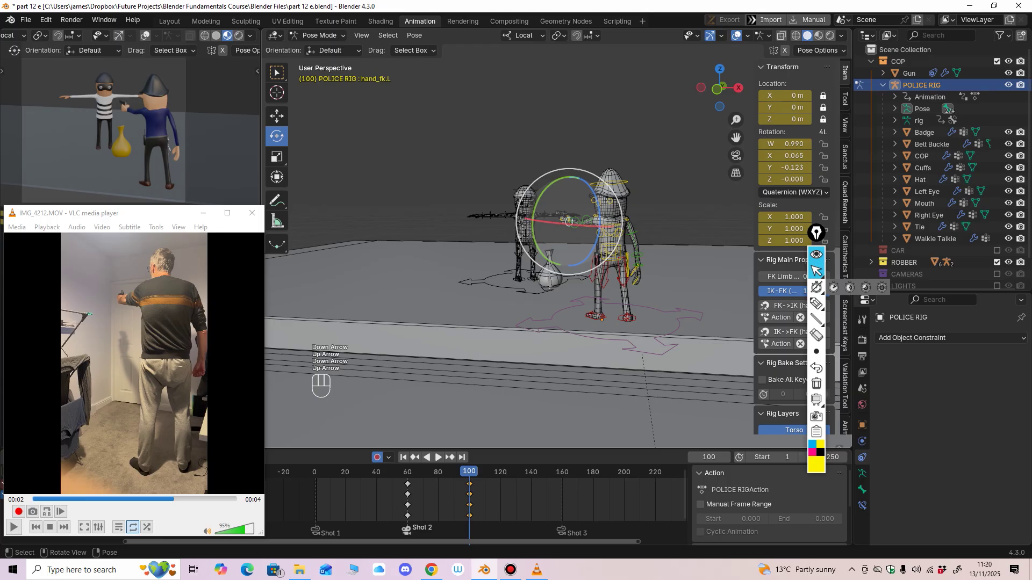
Step: Replay the reference video IMG_4212.MOV in VLC media player to study the gun-raising movement
shift+middle_drag(568, 231, 546, 228)
scroll(546, 228, up, 2)
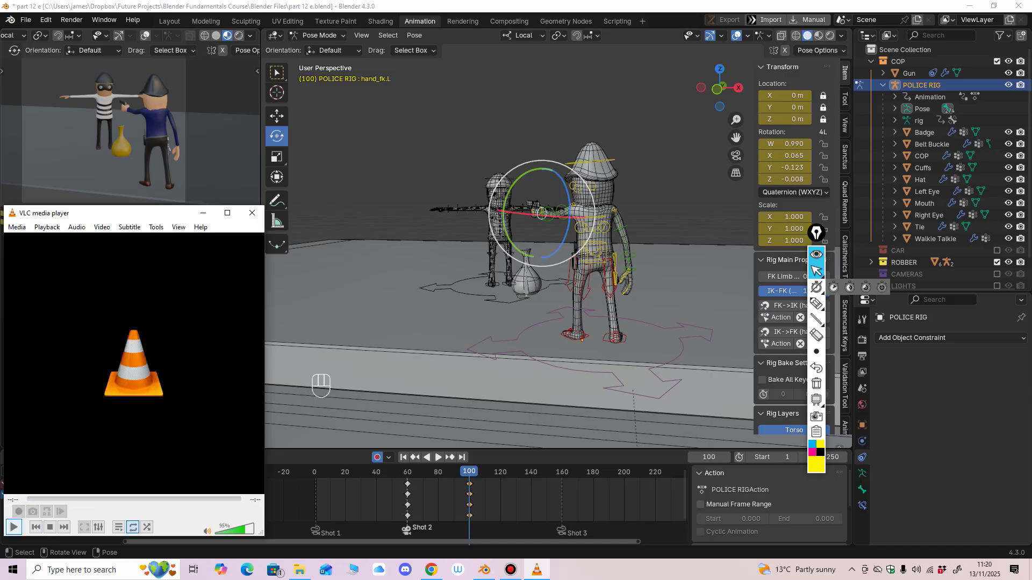
click(13, 527)
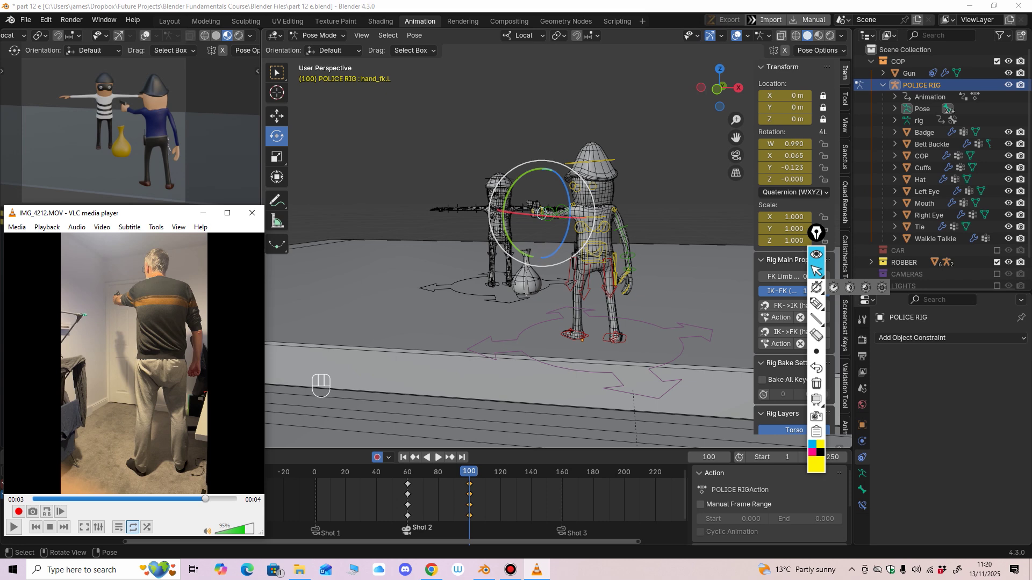
Step: Select all of the cop's rig controls and play the start of the gun-raising motion through frame 71
mouse_move(607, 269)
middle_down()
mouse_move(653, 275)
mouse_move(617, 264)
middle_up()
scroll(637, 278, down, 2)
key(a)
scroll(345, 499, up, 4)
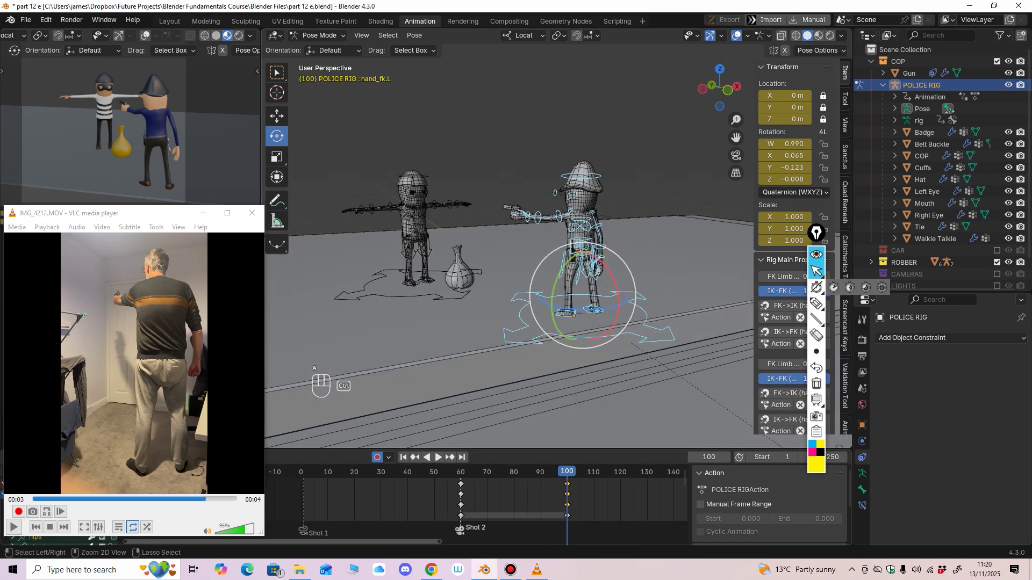
middle_drag(453, 500, 402, 530)
click(429, 472)
scroll(419, 489, up, 5)
key(space)
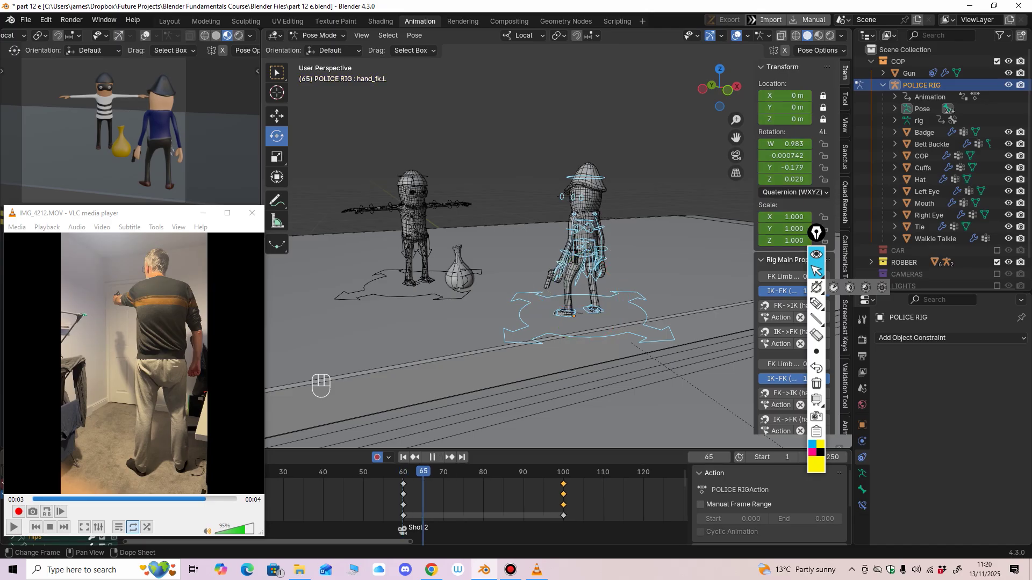
key(space)
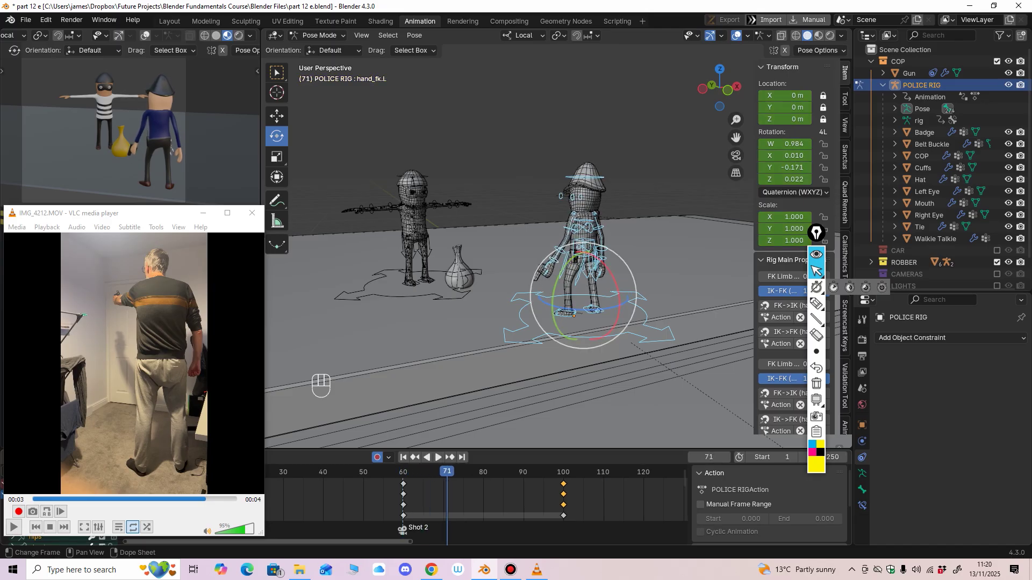
shift+middle_drag(543, 291, 513, 294)
scroll(514, 294, up, 1)
scroll(513, 294, down, 3)
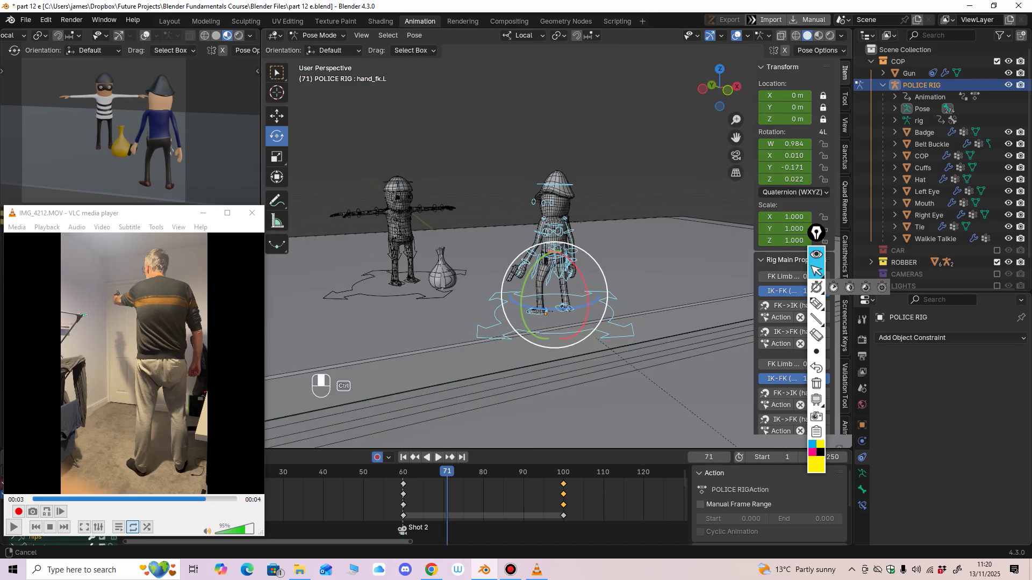
Step: Copy the keyframes of all the cop's controls at frame 60 and paste them at frame 70
click(403, 472)
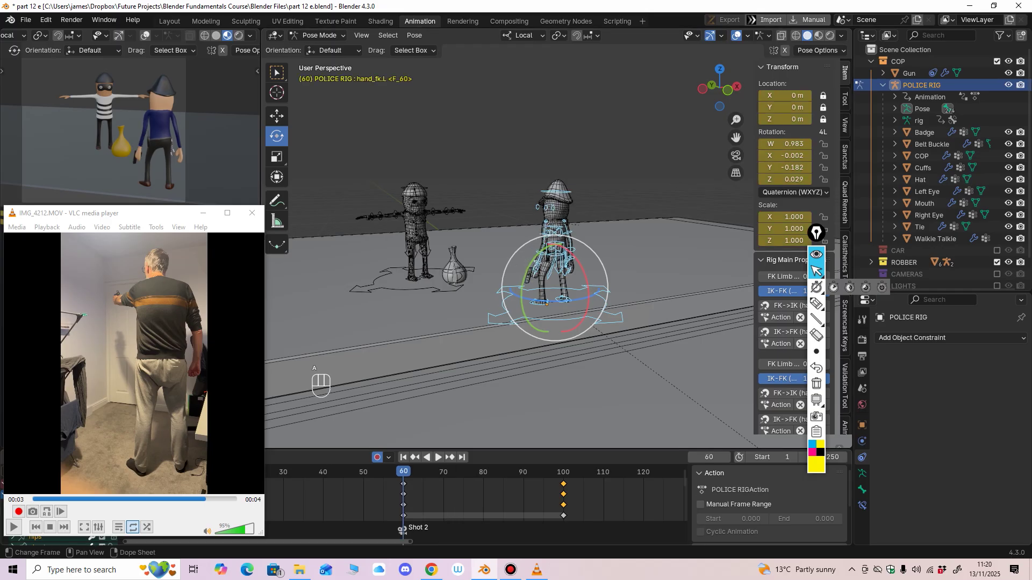
click(403, 484)
key(ctrl+c)
click(443, 471)
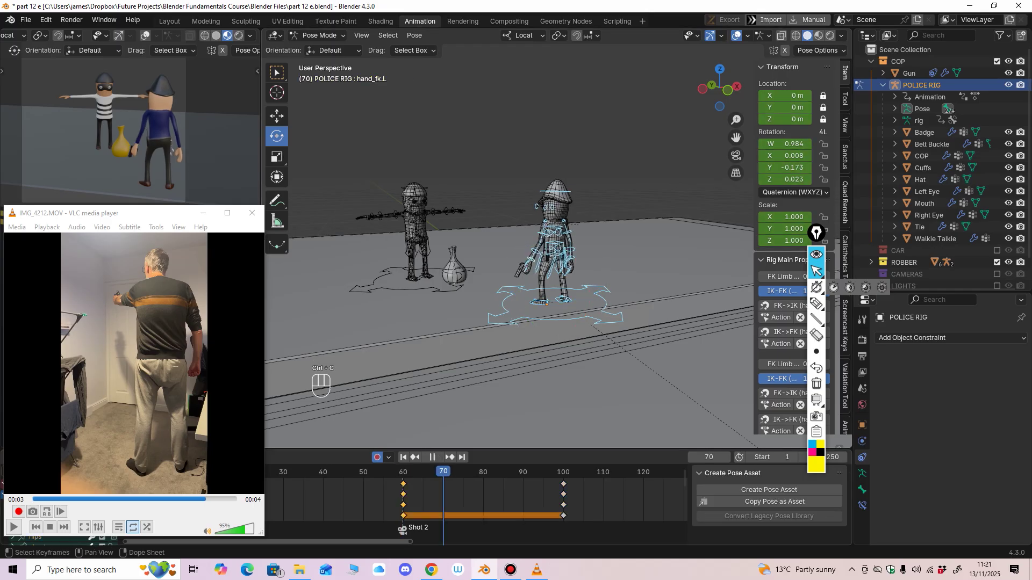
key(ctrl+v)
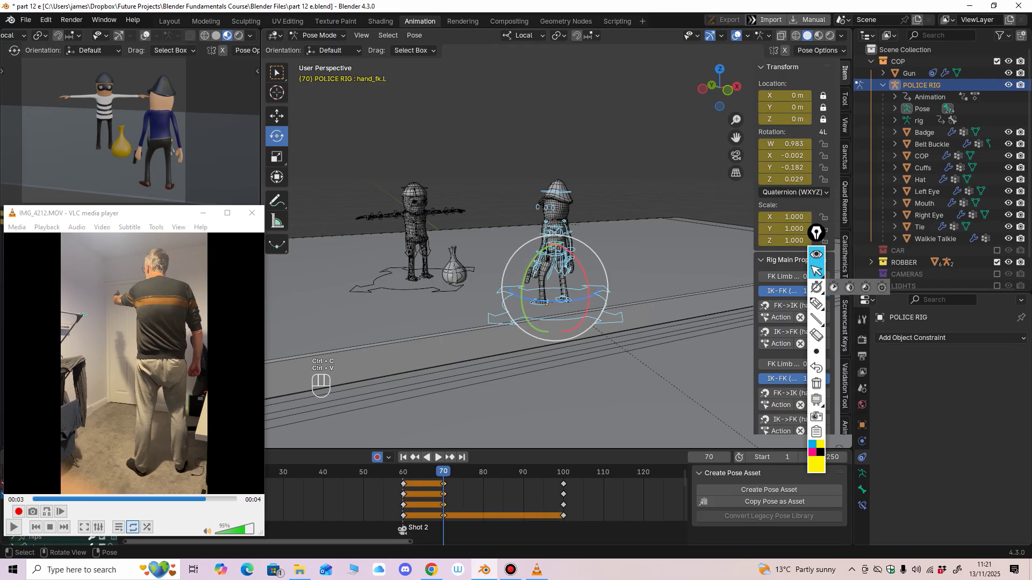
Step: Step between the keyframes at 60 and 70 to check the duplicated pose
key(Down)
key(Up)
key(Down)
key(Down)
key(Up)
key(Down)
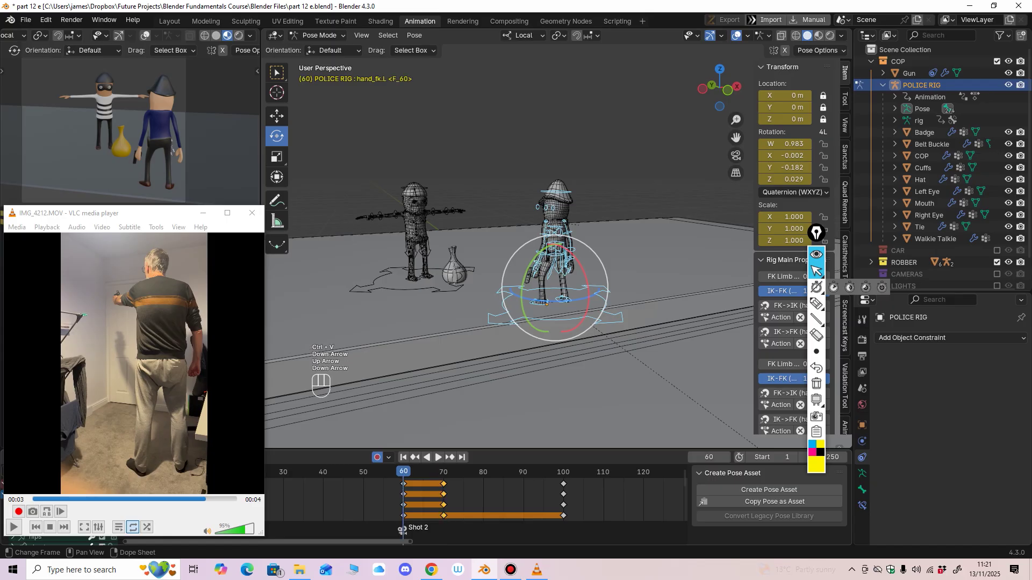
key(Up)
Step: Lower the torso control to about Z -0.0656 m at frame 70 so the cop's knees bend
scroll(537, 252, up, 6)
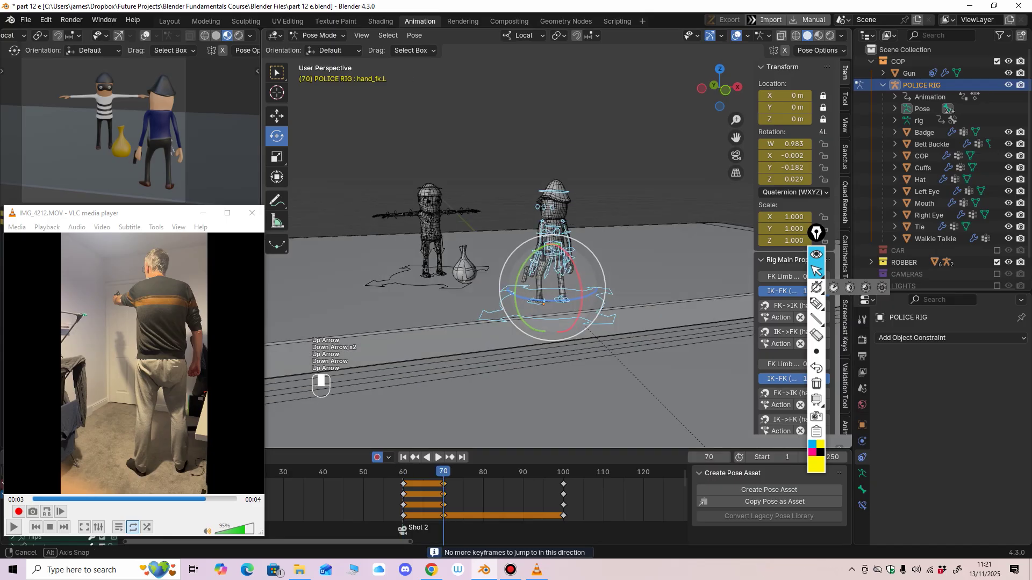
click(537, 249)
middle_drag(538, 252, 532, 245)
click(276, 116)
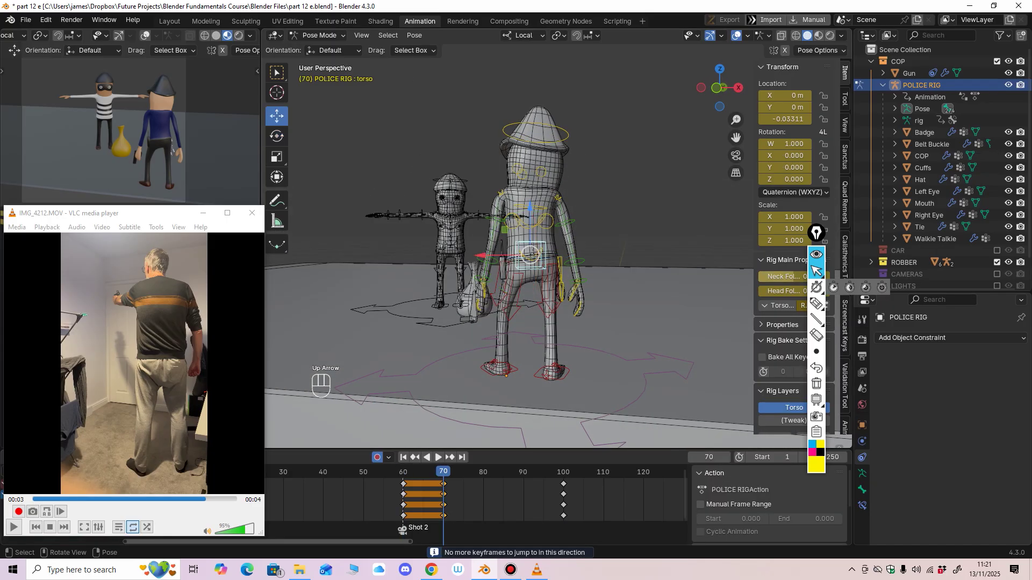
drag(529, 207, 530, 213)
middle_drag(530, 214, 602, 220)
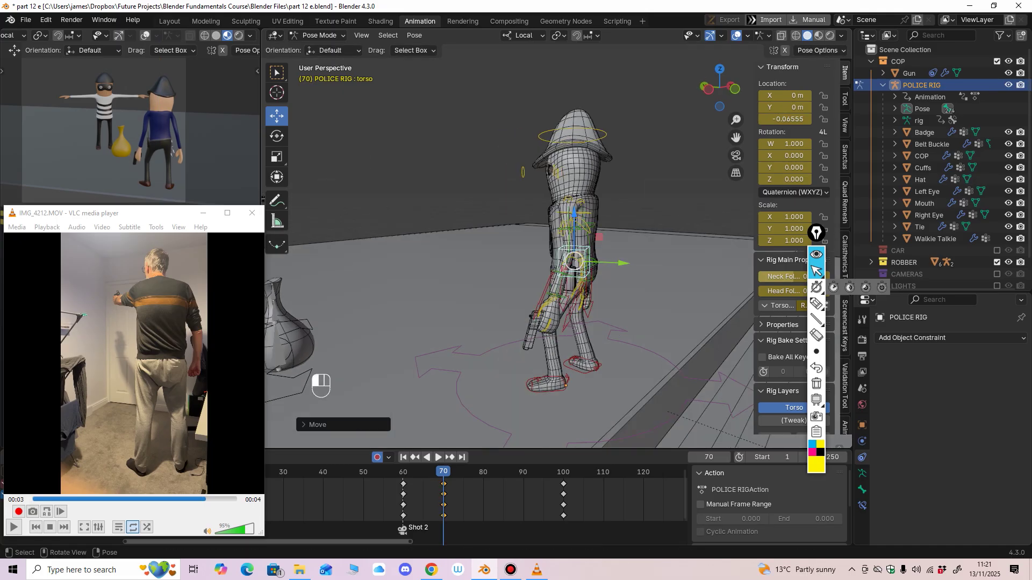
Step: Lower the cop's torso control to about Z -0.09 m and shift it to about Y 0.033 m at frame 70
drag(575, 215, 574, 221)
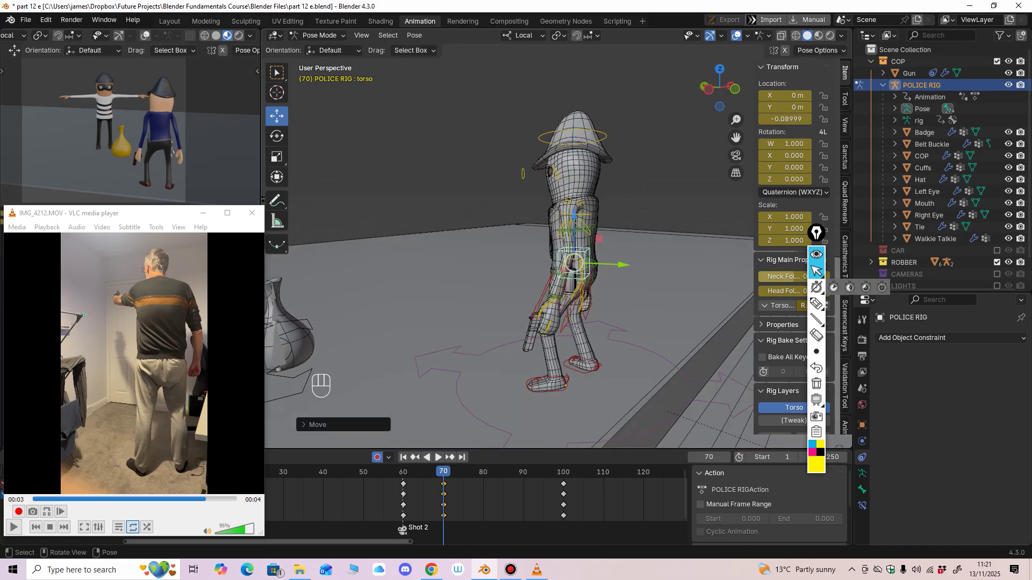
drag(623, 265, 628, 265)
middle_drag(628, 265, 638, 263)
Step: Rotate the cop's chest control slightly to about X 0.013 at frame 70
click(277, 136)
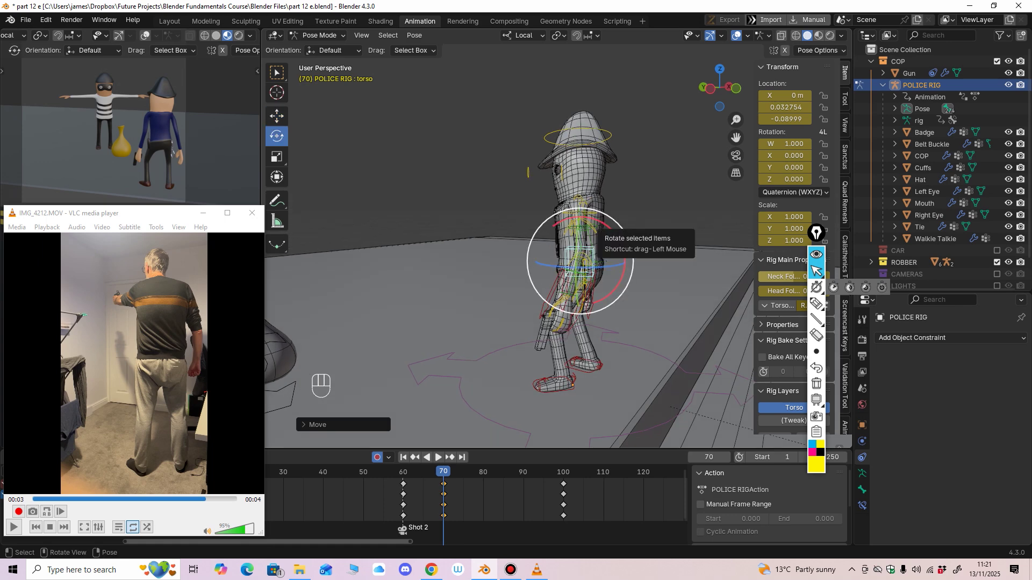
drag(603, 223, 603, 224)
mouse_move(603, 223)
middle_down()
mouse_move(562, 223)
mouse_move(598, 215)
mouse_move(559, 214)
mouse_move(595, 217)
middle_up()
click(566, 213)
click(586, 228)
drag(605, 216, 607, 215)
Step: Play the gun-raising motion from frame 60 several times to review the crouching anticipation
click(403, 471)
key(space)
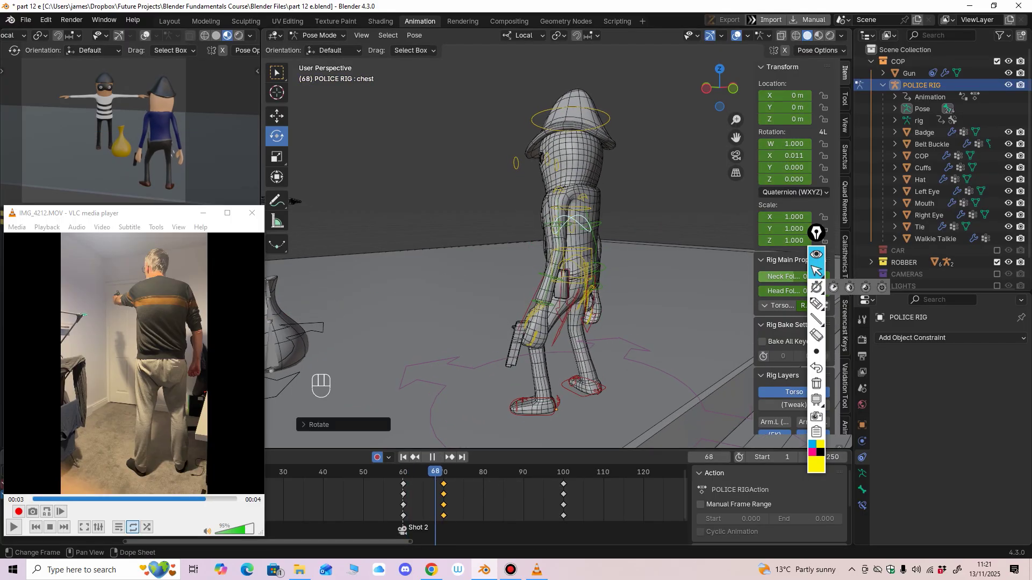
drag(435, 472, 411, 472)
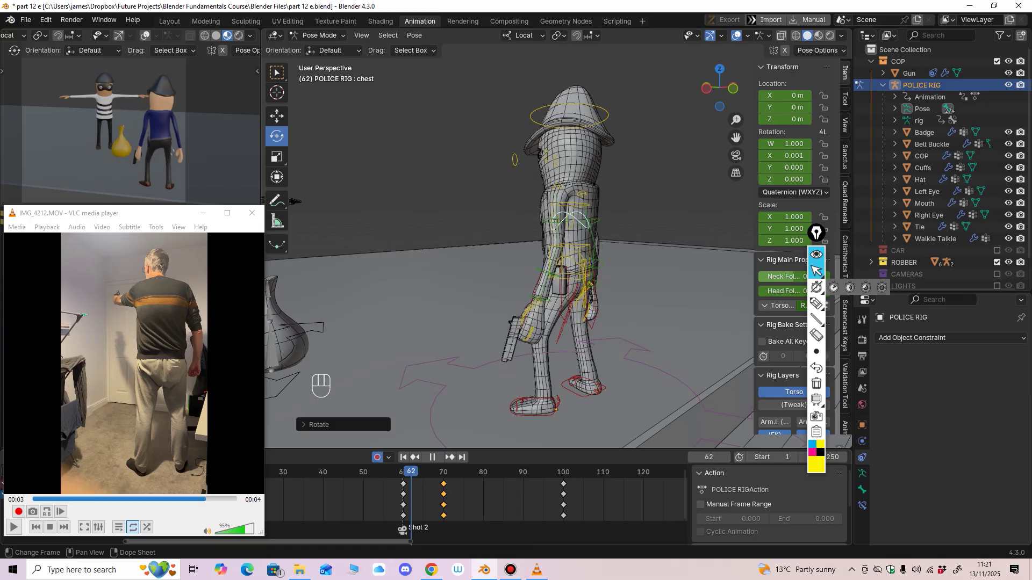
key(space)
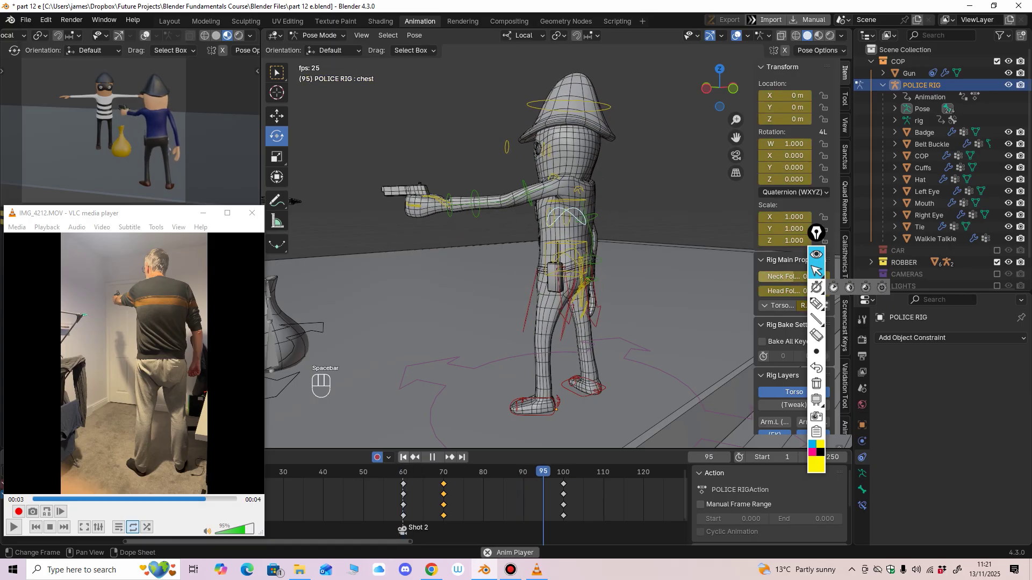
key(space)
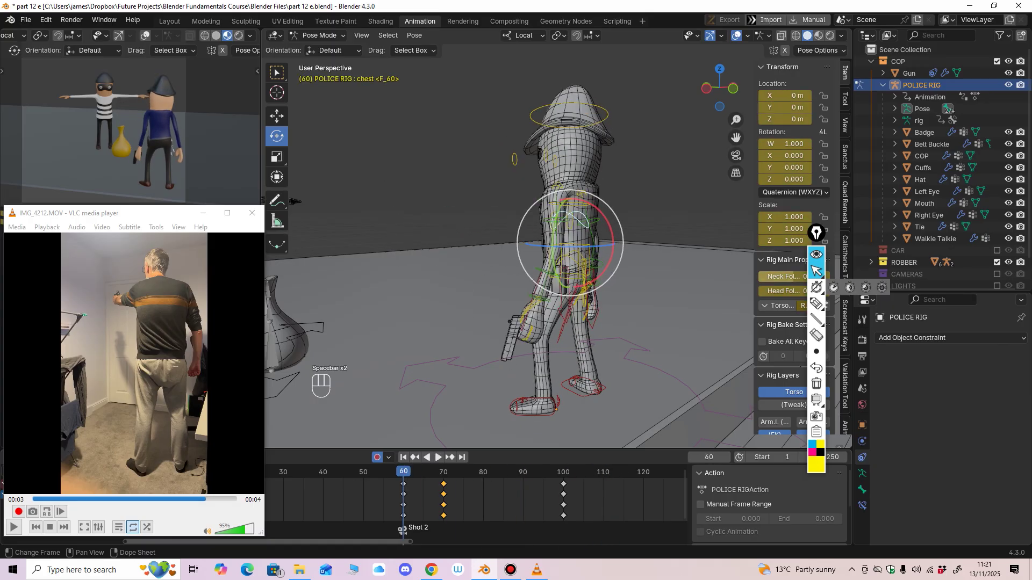
key(space)
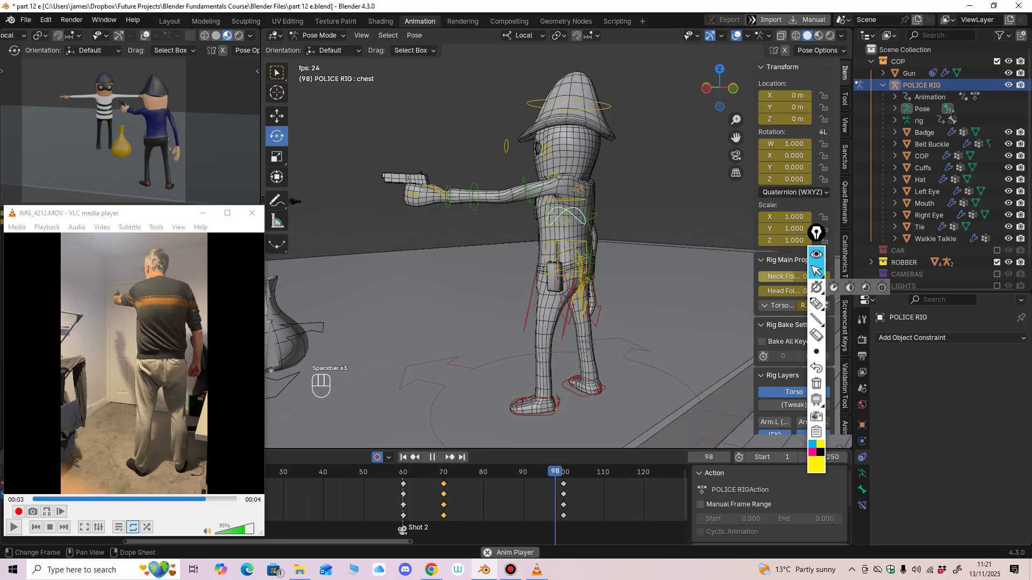
key(space)
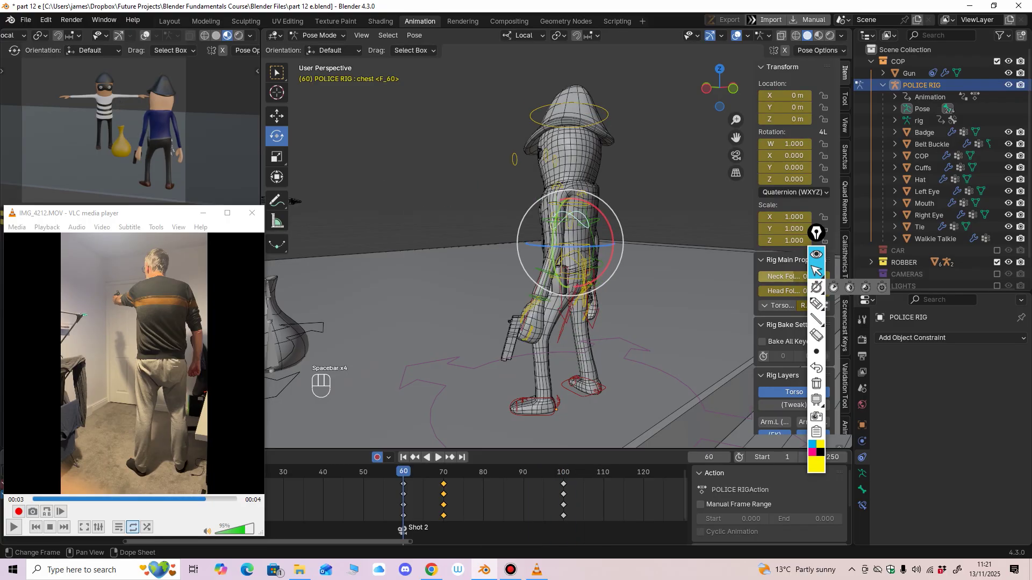
Step: Step back and forth through the keyframes from frame 60 to compare the cop's standing, anticipation and aiming poses
key(Up)
key(Up)
key(Down)
key(Down)
key(Up)
key(Up)
key(Down)
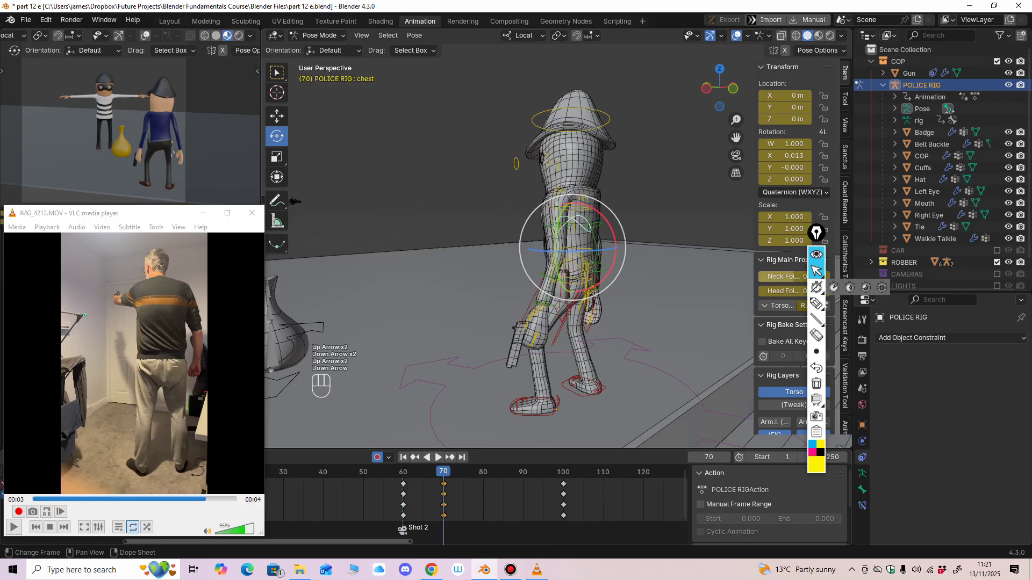
key(Down)
key(Up)
key(Up)
key(Down)
key(Down)
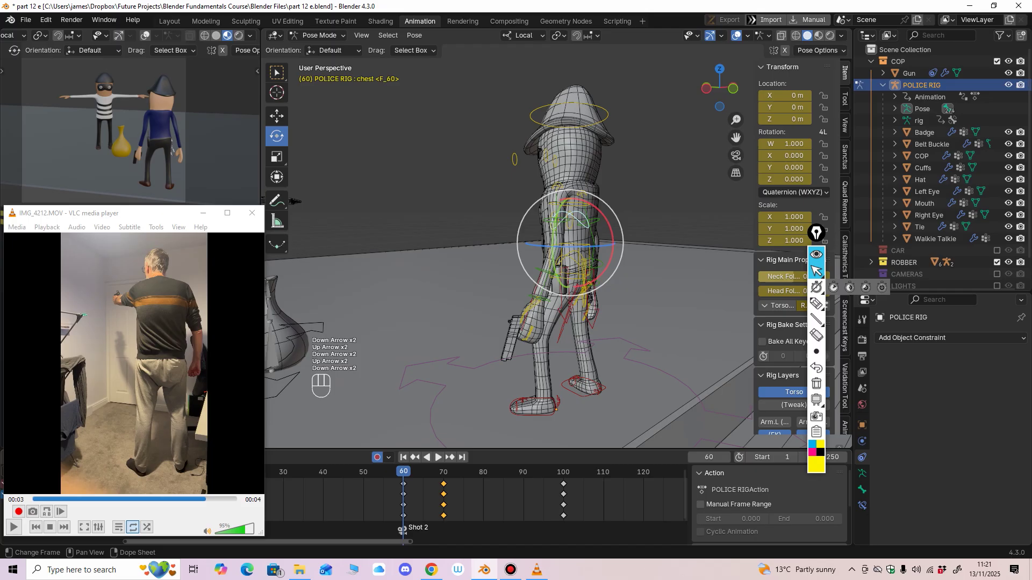
Step: Play the gun-raising motion once more, return to frame 60 and save the file
key(space)
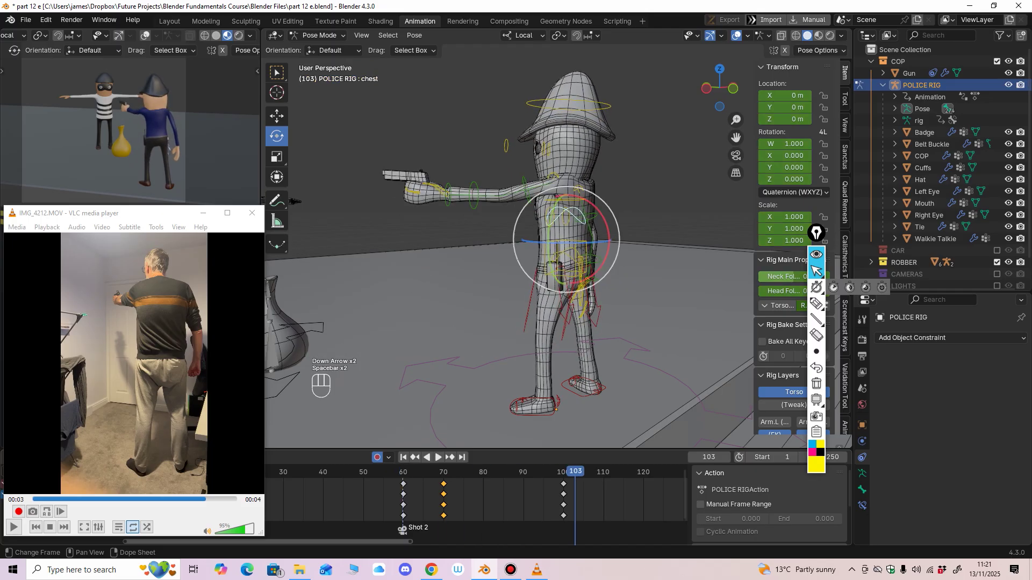
click(407, 471)
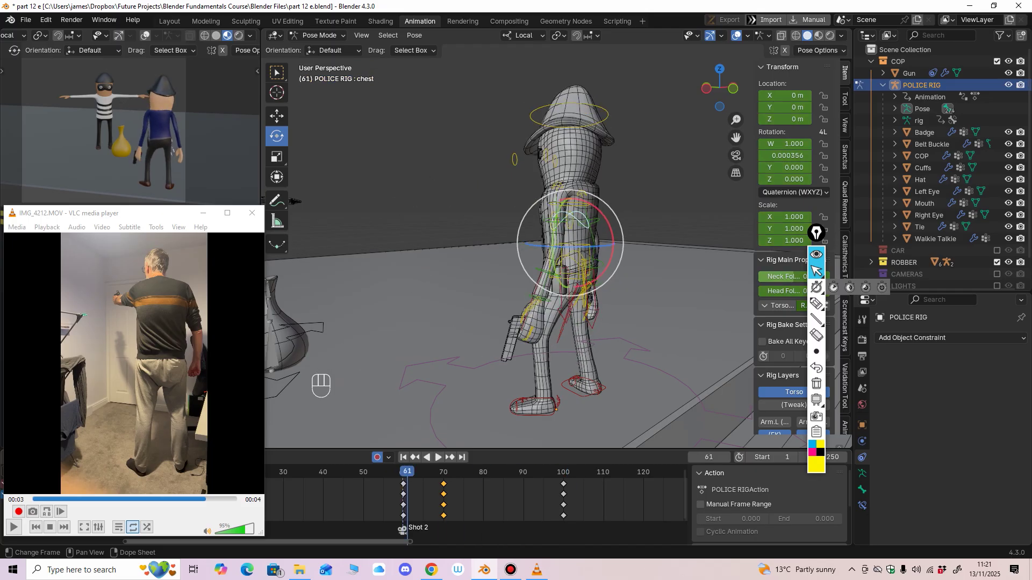
key(Down)
key(ctrl+s)
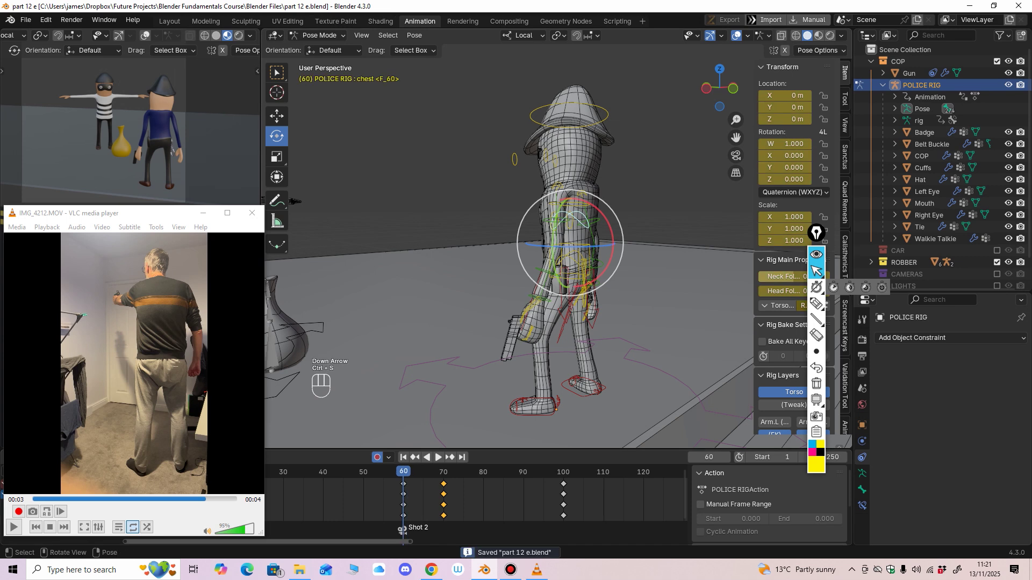
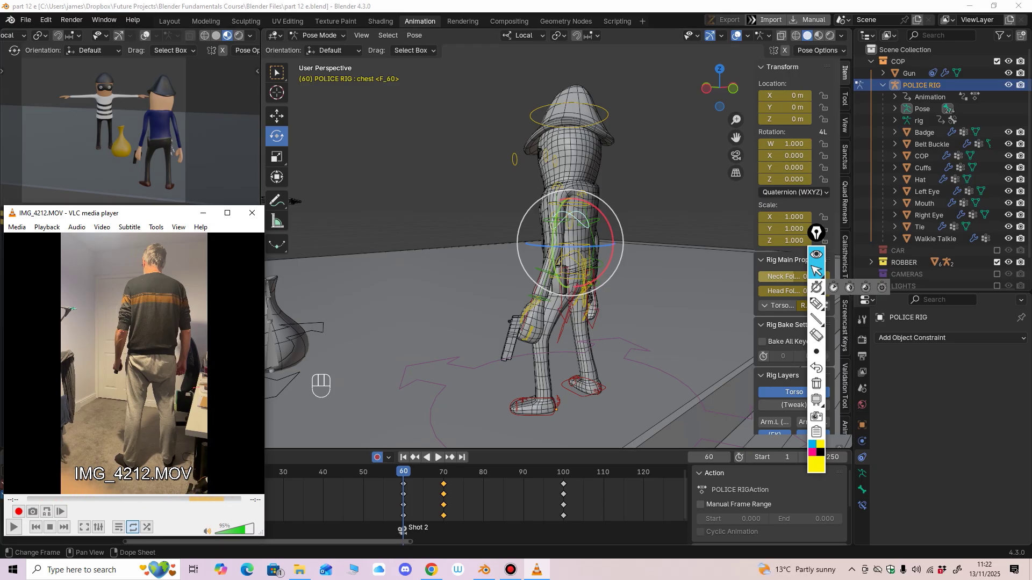
Step: Compare the poses at frames 70 and 100, then play from frame 70 and stop at frame 85
click(507, 472)
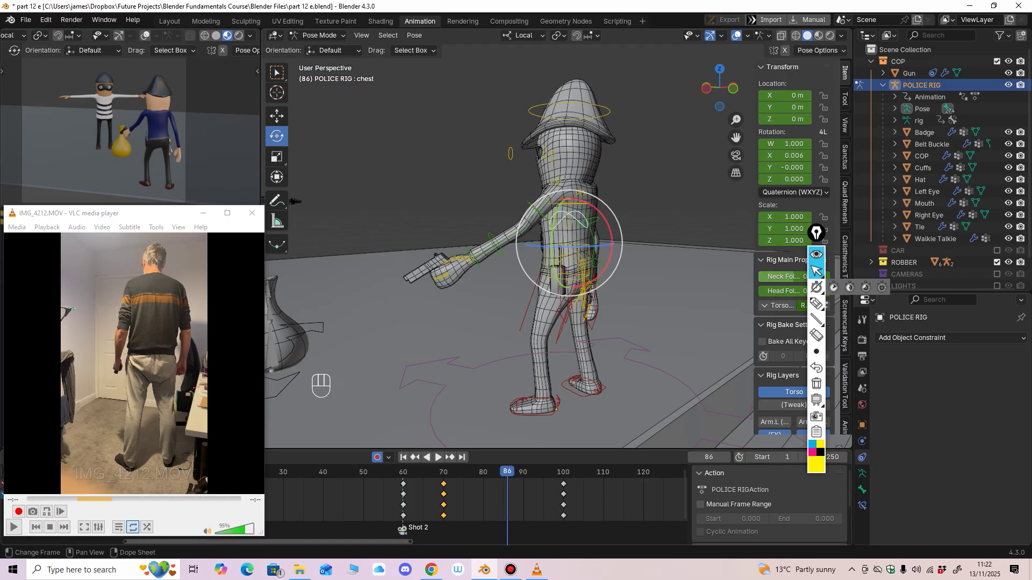
click(447, 472)
key(Down)
key(Up)
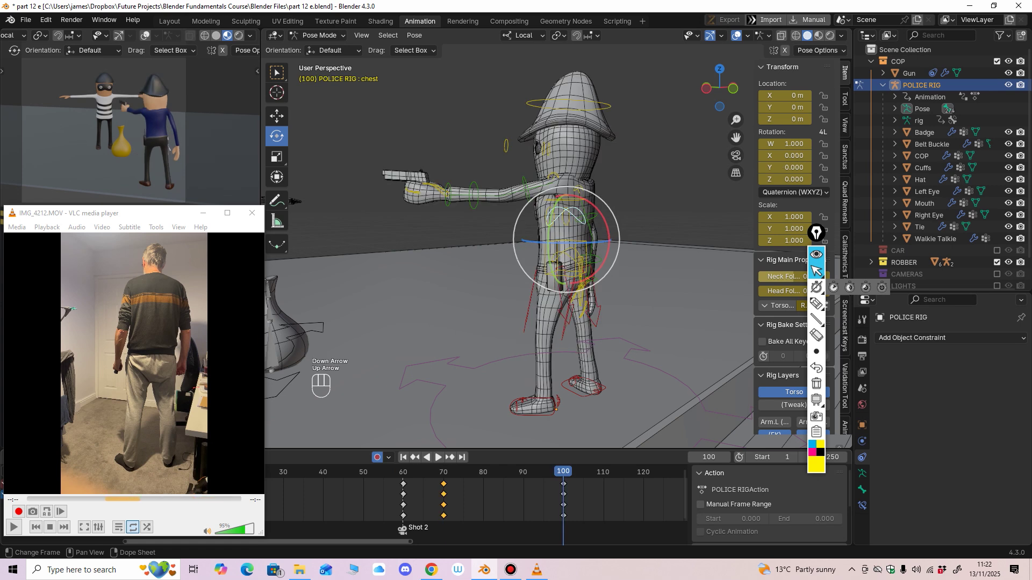
key(Down)
key(space)
key(space)
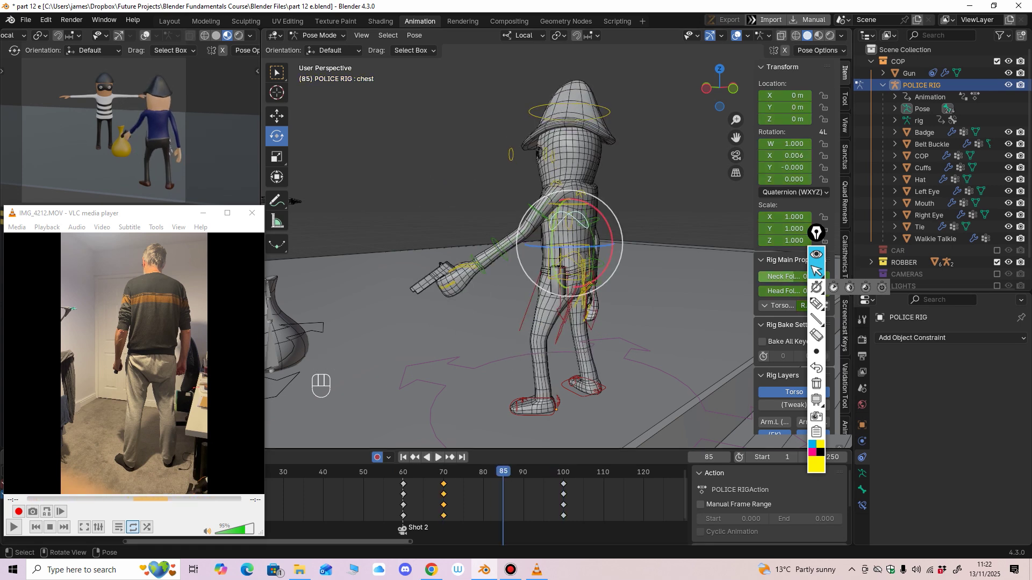
Step: Play the reference video in VLC, pause it and advance frame by frame through the arm raise
click(14, 528)
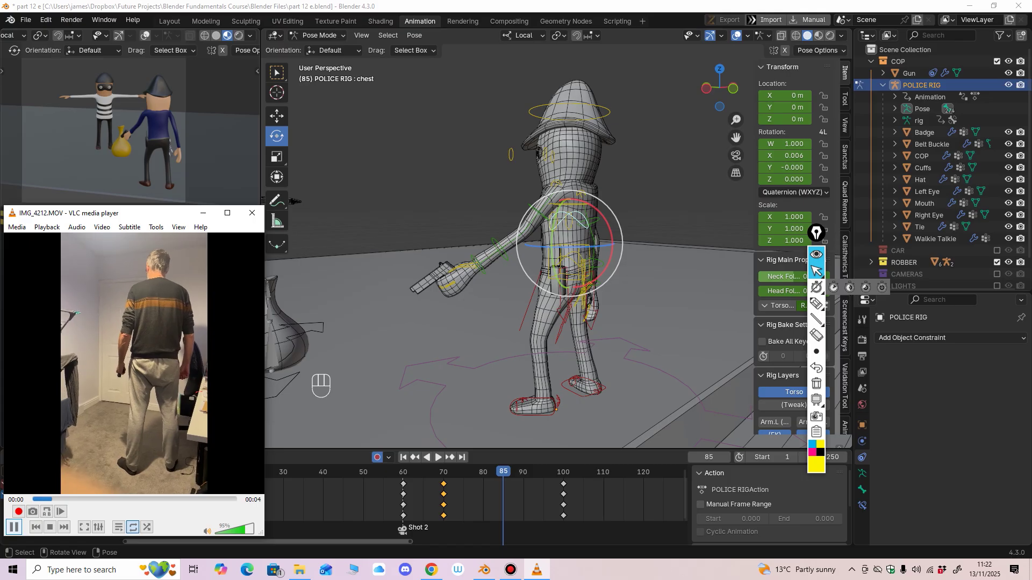
key(e)
key(e)
key(e)
key(e)
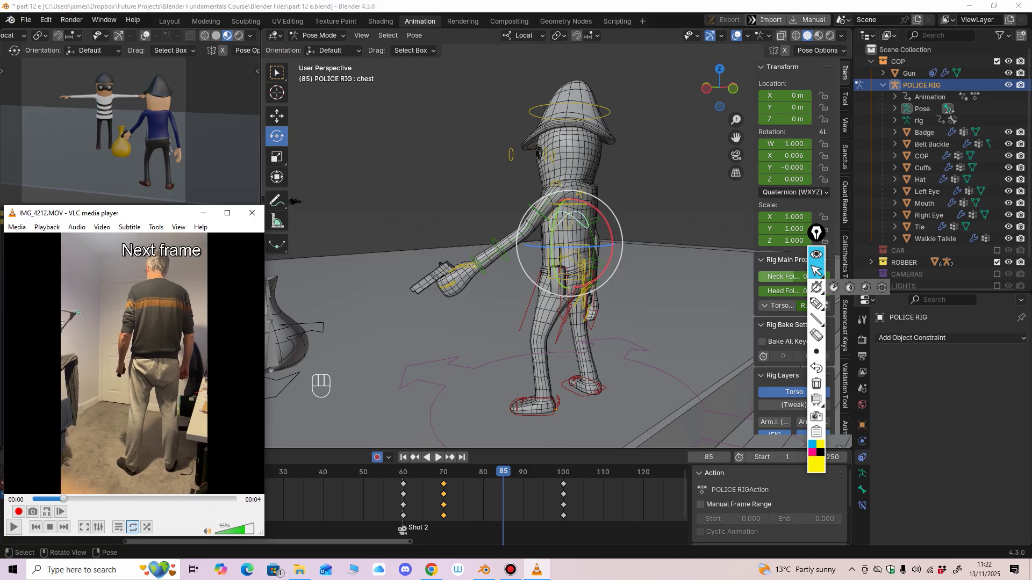
key(e)
key(e)
key(e)
key(e)
key(e)
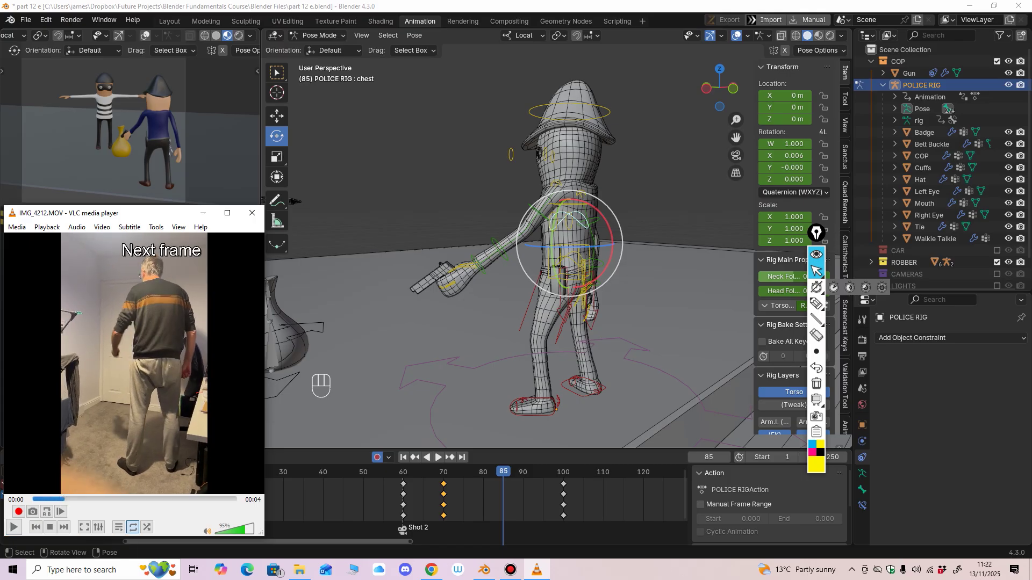
key(e)
key(e)
key(e)
key(e)
key(e)
key(e)
key(e)
key(e)
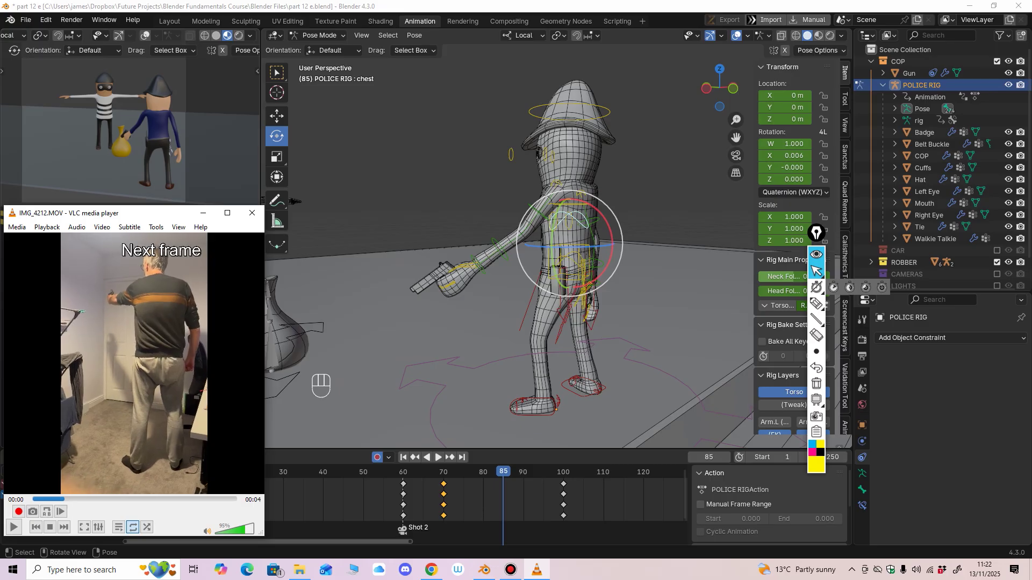
Step: Rewind the reference video and advance frame by frame again to examine the wrist and arm while the gun is raised
drag(63, 500, 48, 500)
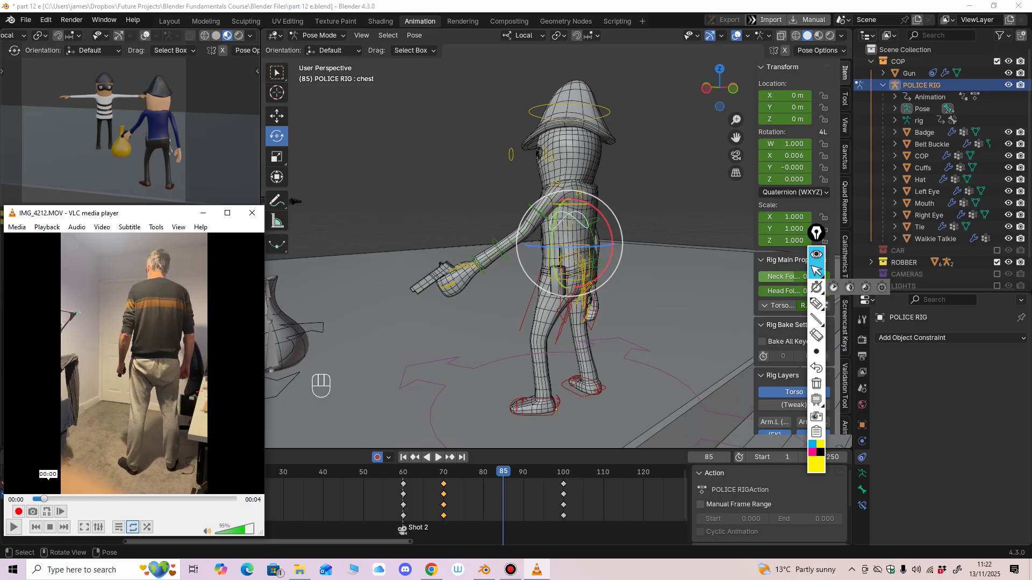
key(e)
key(e)
key(e)
key(e)
key(e)
key(e)
key(e)
key(e)
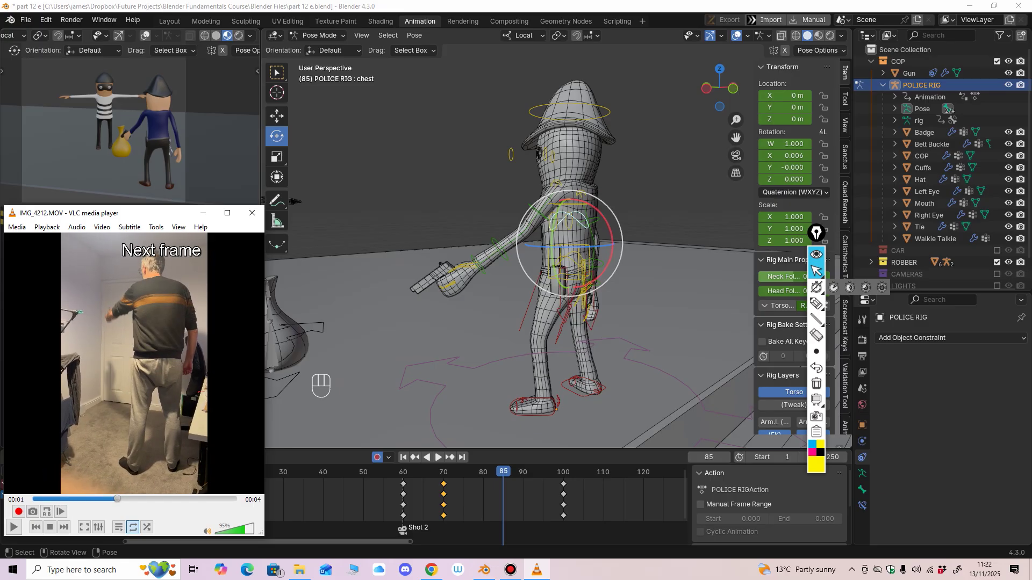
key(e)
key(e)
key(e)
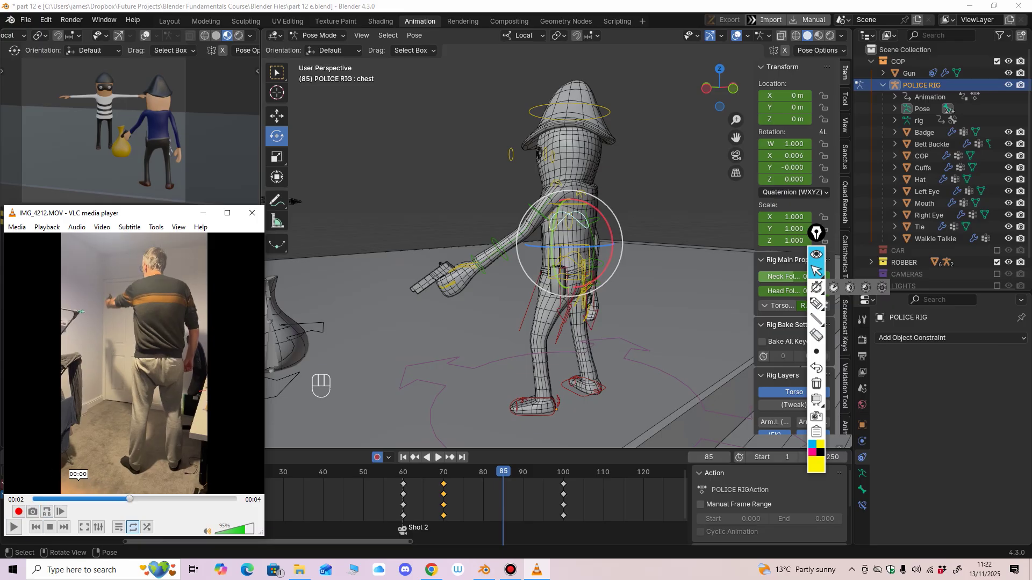
Step: Select all of the cop's rig controls in Blender and insert keyframes for them at frame 85
middle_drag(408, 215, 399, 225)
scroll(399, 224, down, 2)
key(a)
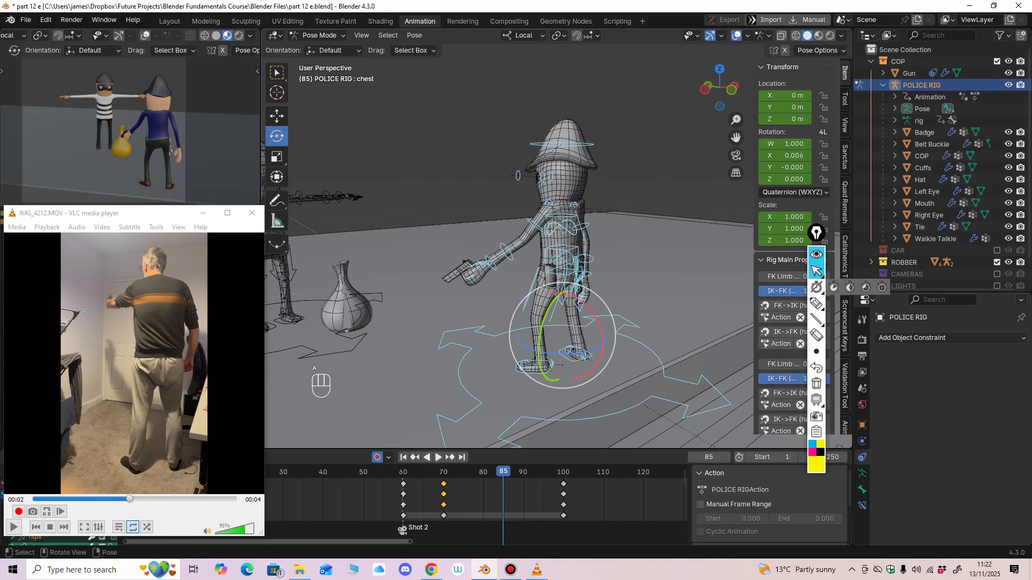
key(i)
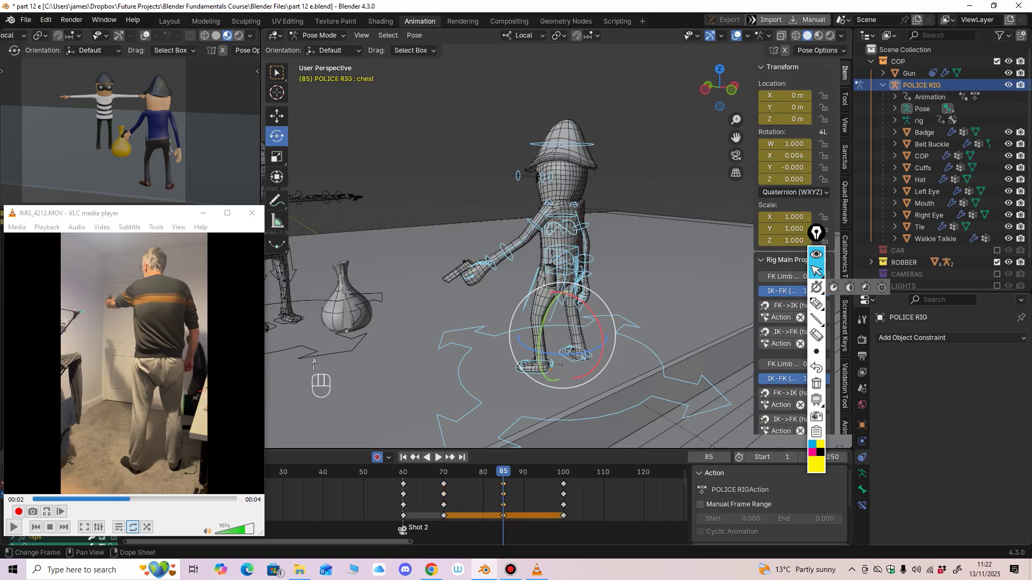
key(i)
click(497, 486)
middle_drag(484, 349, 436, 348)
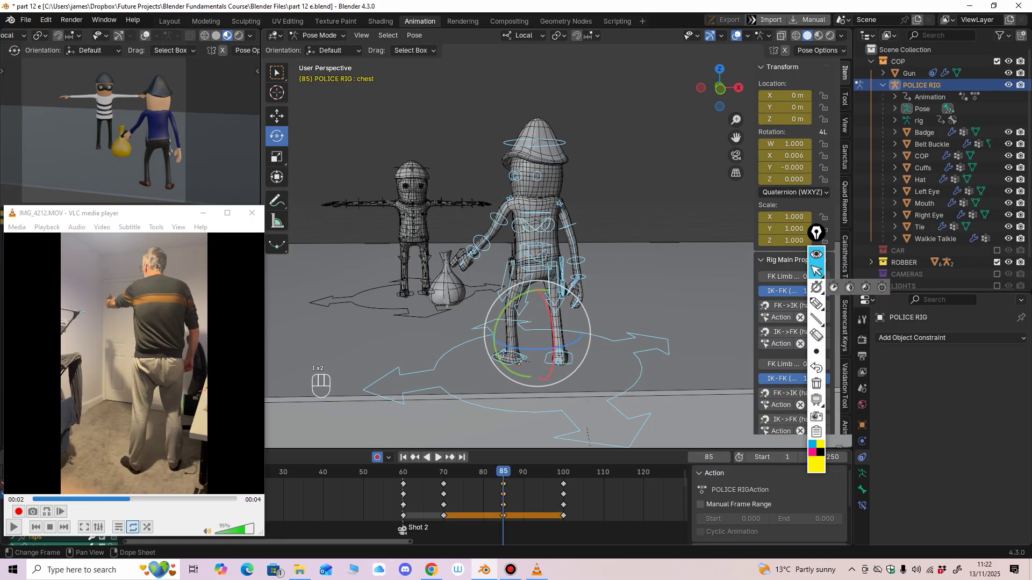
key(i)
click(497, 493)
middle_drag(508, 346, 570, 349)
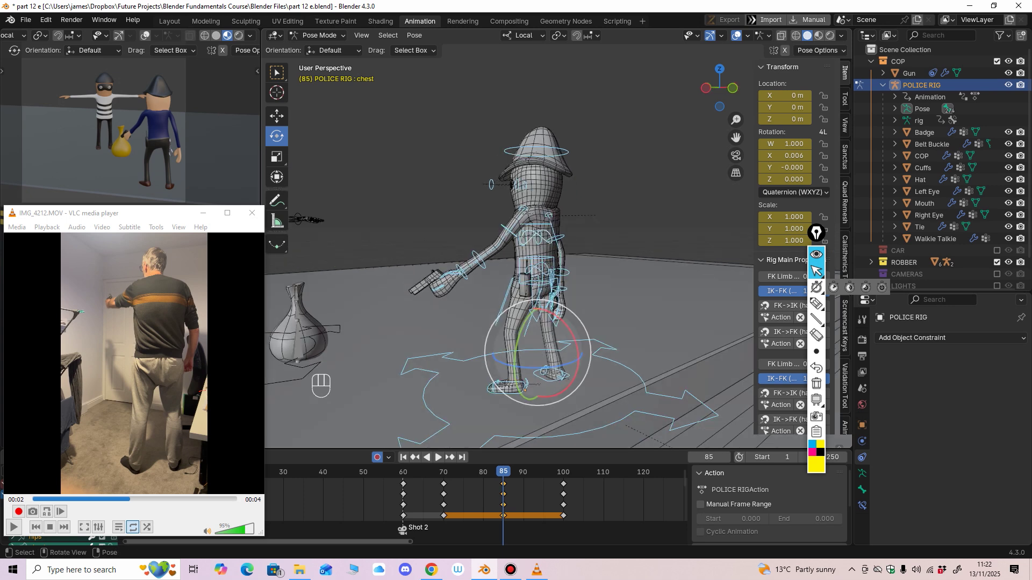
Step: Step between the keyframes at 70, 85 and 100 to check the in-between pose, ending on frame 85
key(Down)
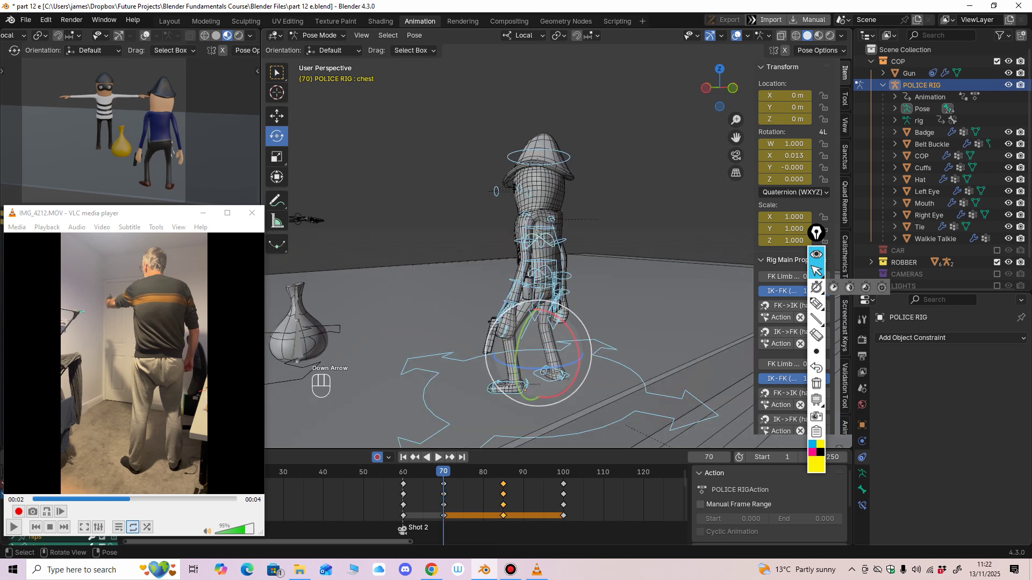
key(Up)
key(Up)
key(Down)
key(Down)
key(Up)
key(Up)
key(Down)
key(Down)
key(Up)
Step: Select the hand_fk.L control of the cop's gun hand at frame 85
middle_drag(570, 349, 518, 322)
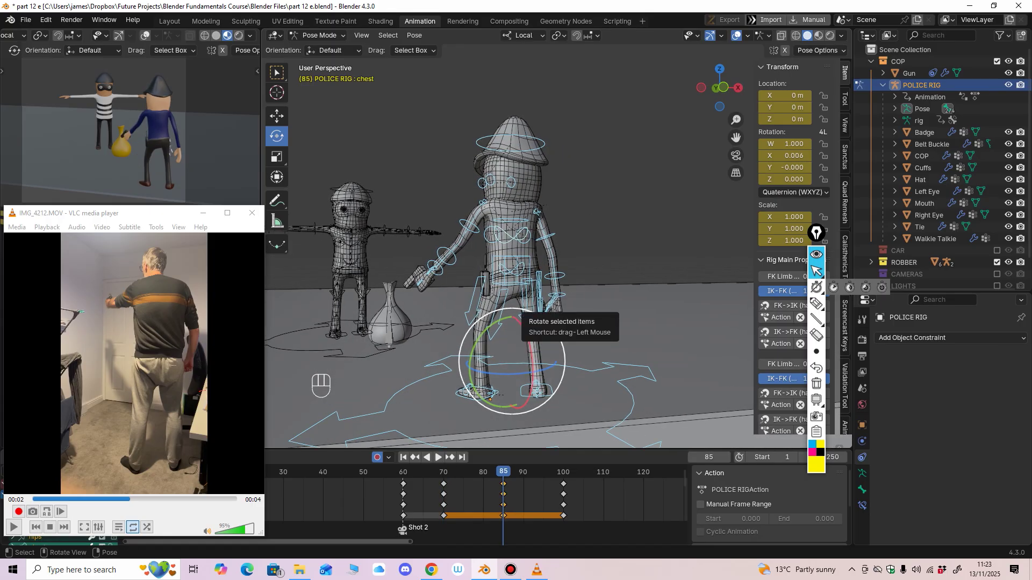
scroll(414, 293, up, 4)
middle_drag(414, 293, 492, 288)
click(476, 249)
middle_drag(476, 248, 452, 262)
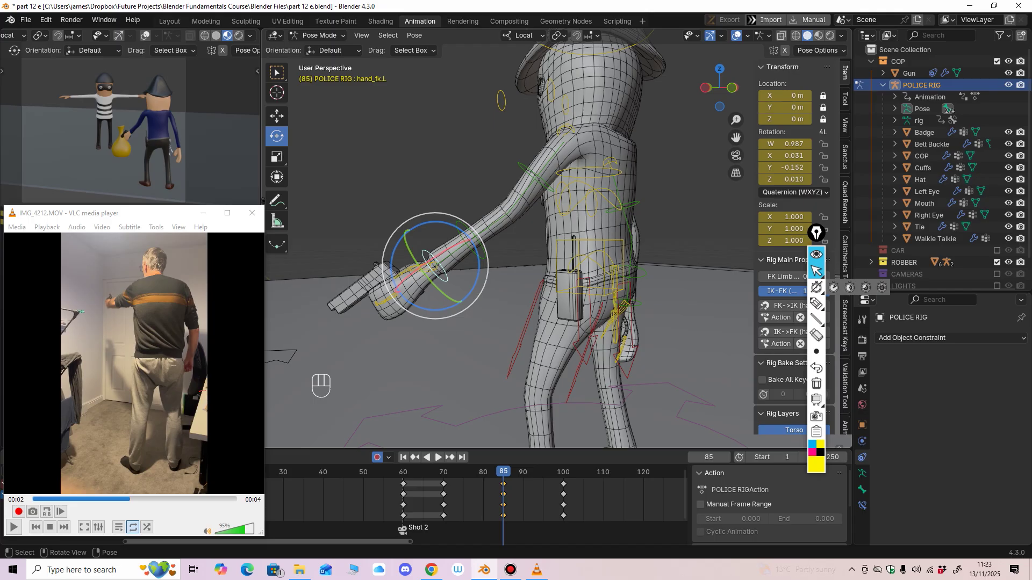
Step: Compare the gun hand's wrist angle at frame 85 with its angle at frame 71
click(816, 304)
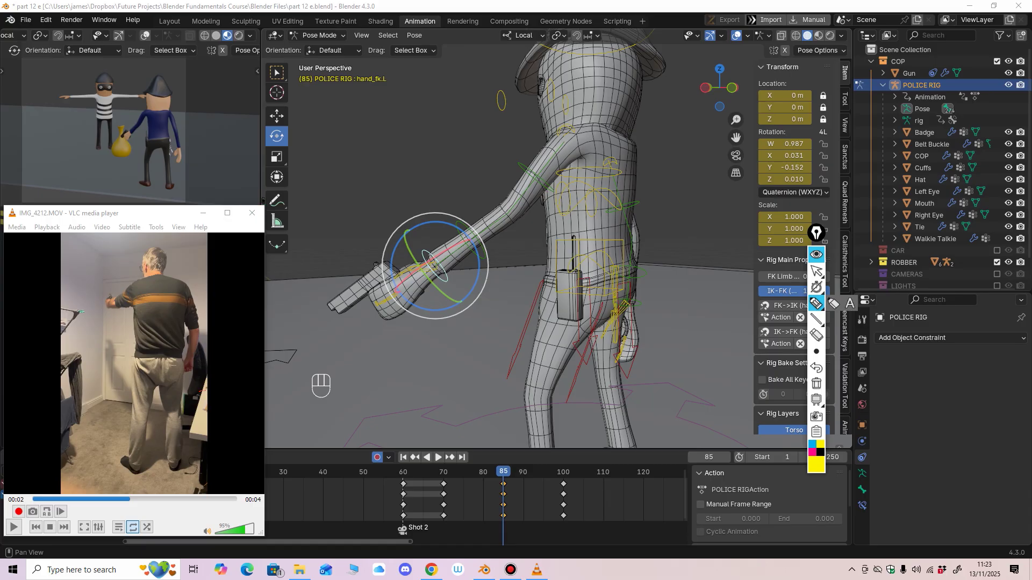
click(817, 270)
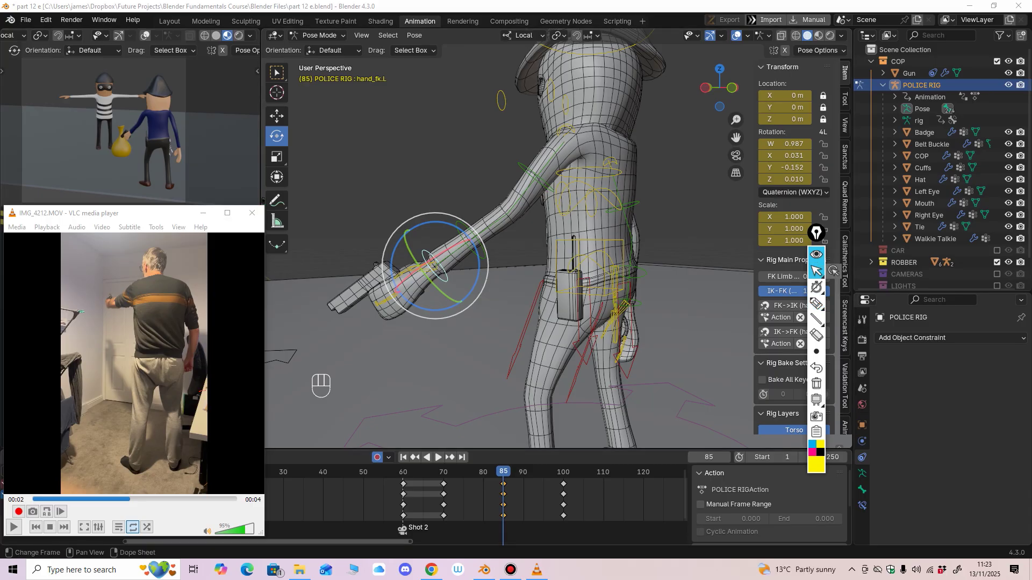
click(447, 472)
click(817, 304)
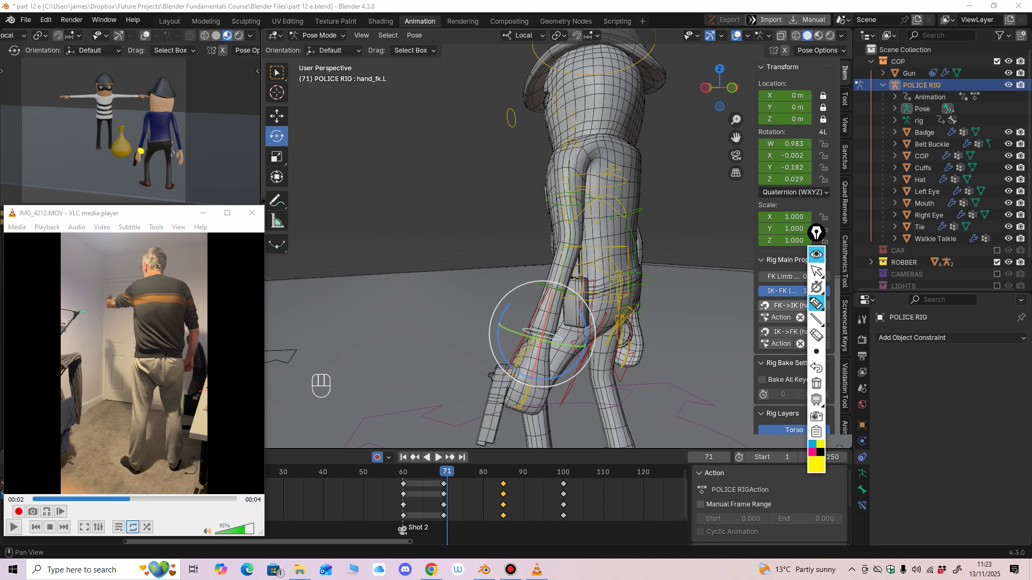
click(817, 272)
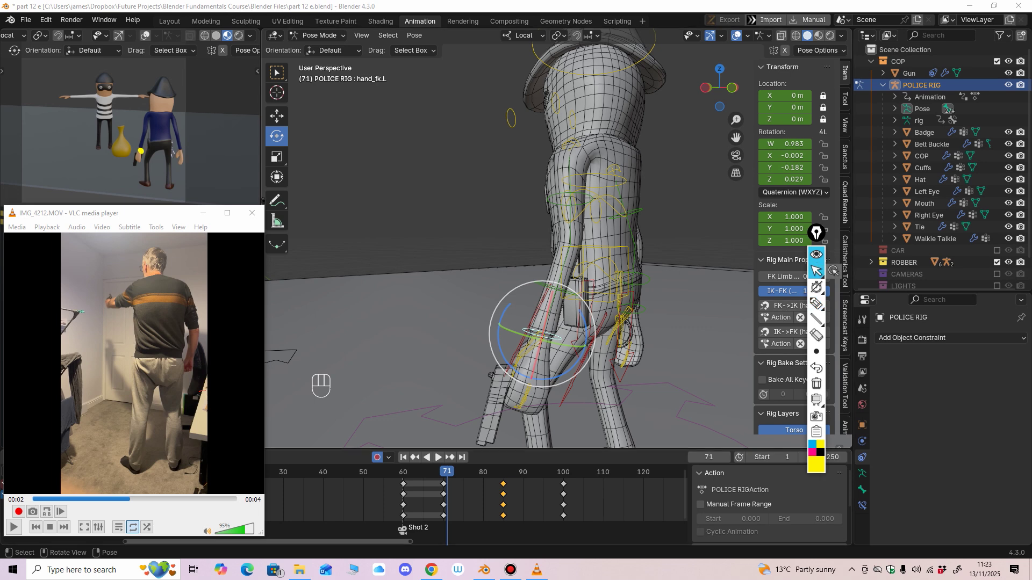
Step: Go to frame 100 and draw a yellow arc over the camera view to mark the gun hand's path
click(563, 472)
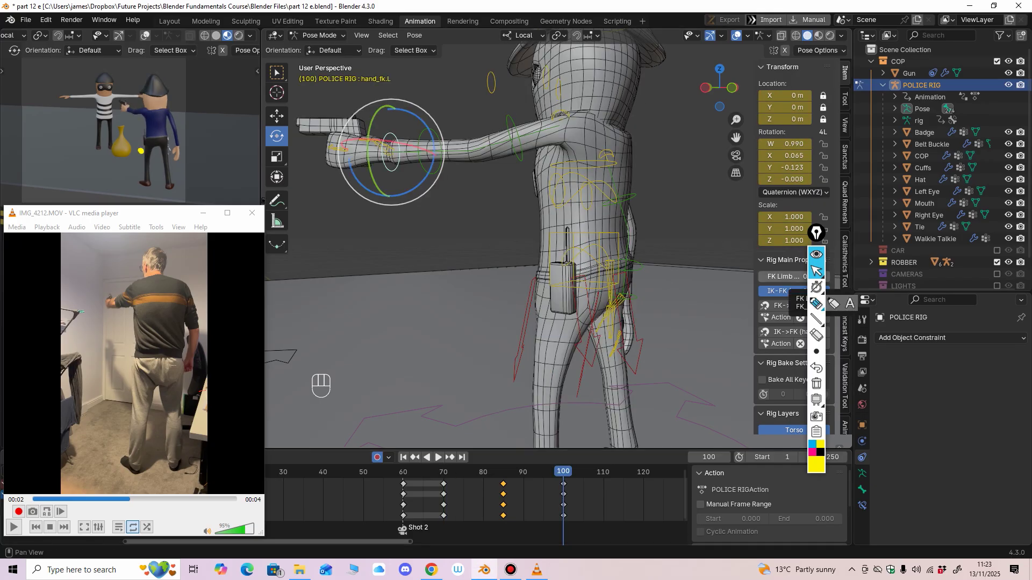
click(816, 304)
click(125, 106)
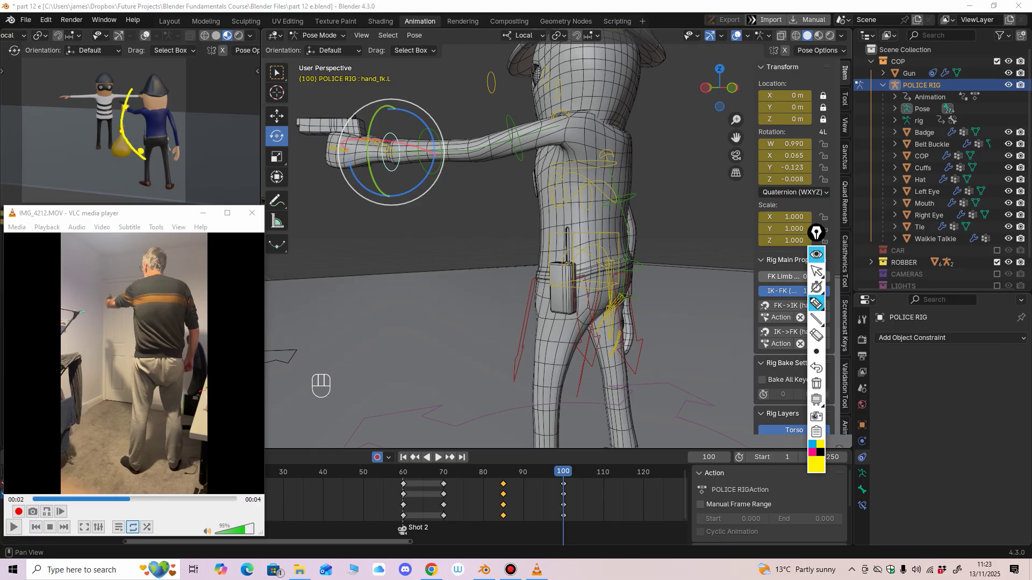
key(ctrl+z)
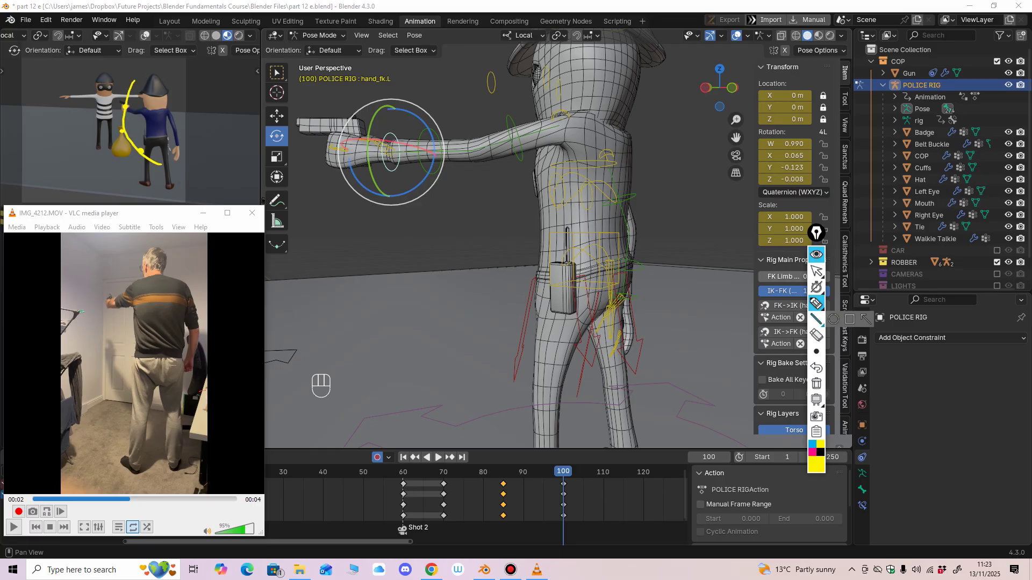
click(817, 271)
Step: Rotate the cop's upper_arm_fk.L control at frame 85 to raise the gun arm and swing it outward along the marked arc
key(Down)
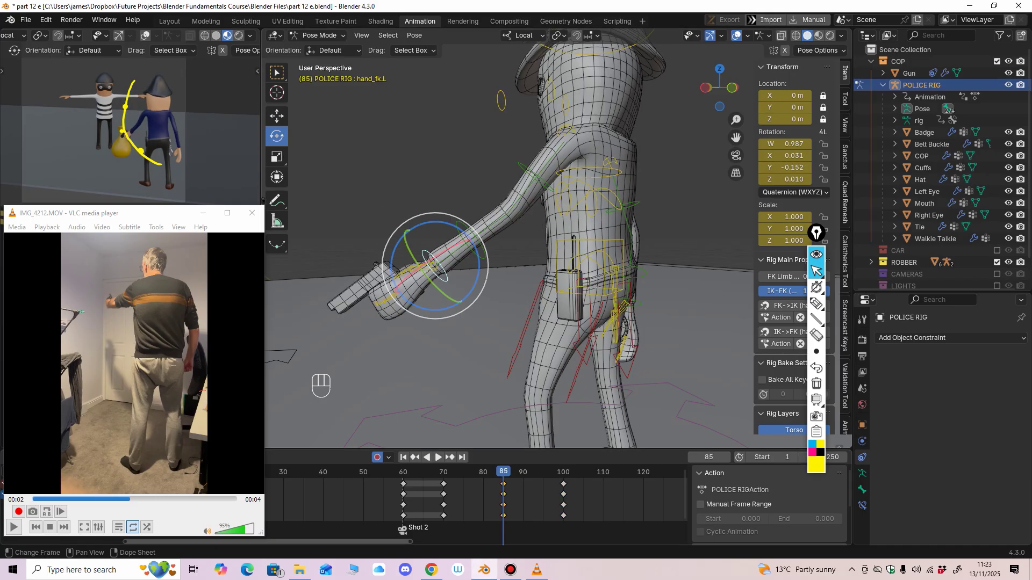
click(538, 179)
middle_drag(538, 180, 475, 178)
shift+middle_drag(456, 215, 467, 255)
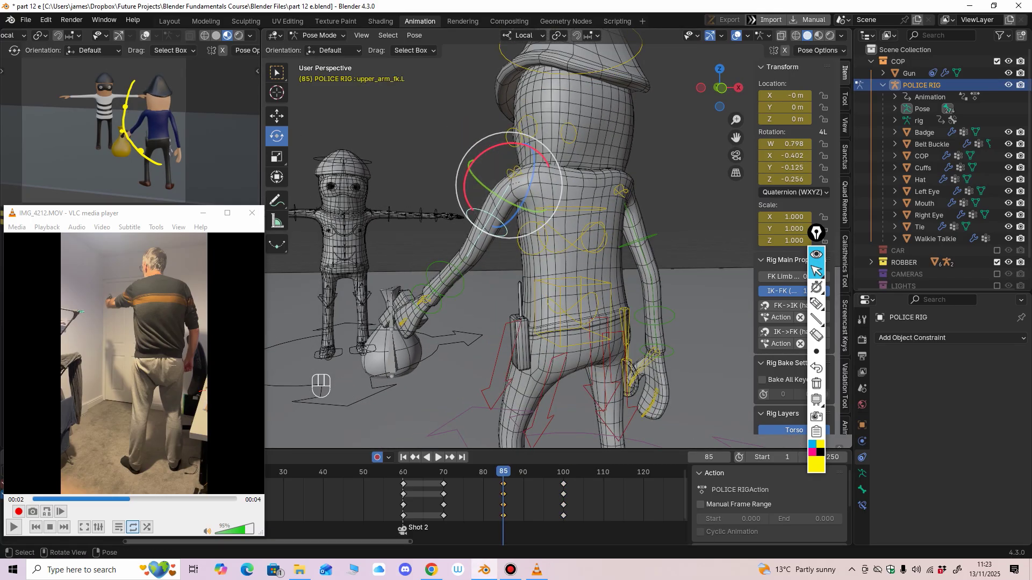
drag(466, 174, 469, 164)
mouse_move(469, 164)
middle_down()
mouse_move(479, 165)
mouse_move(457, 168)
middle_up()
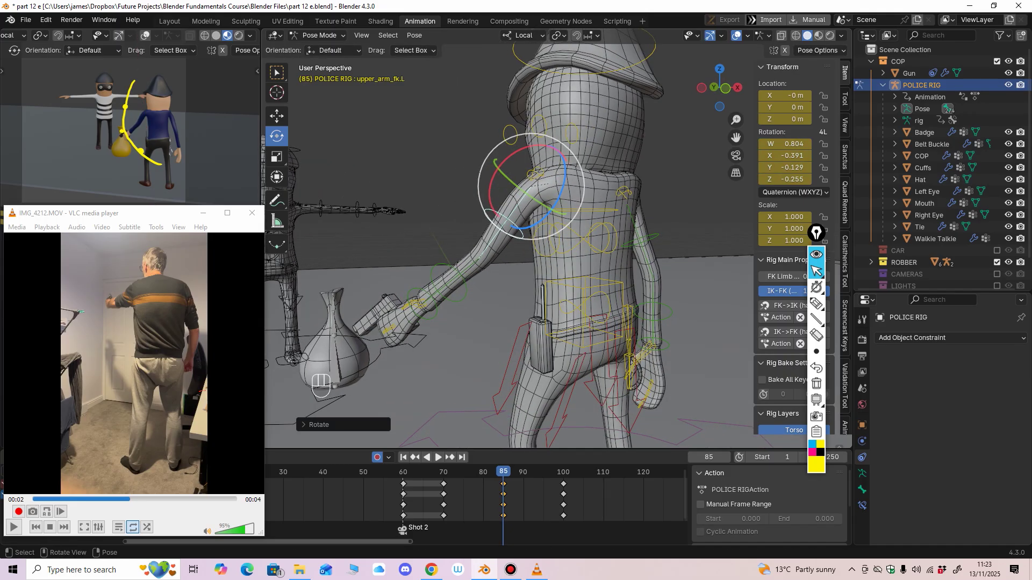
drag(491, 187, 493, 174)
middle_drag(493, 173, 473, 175)
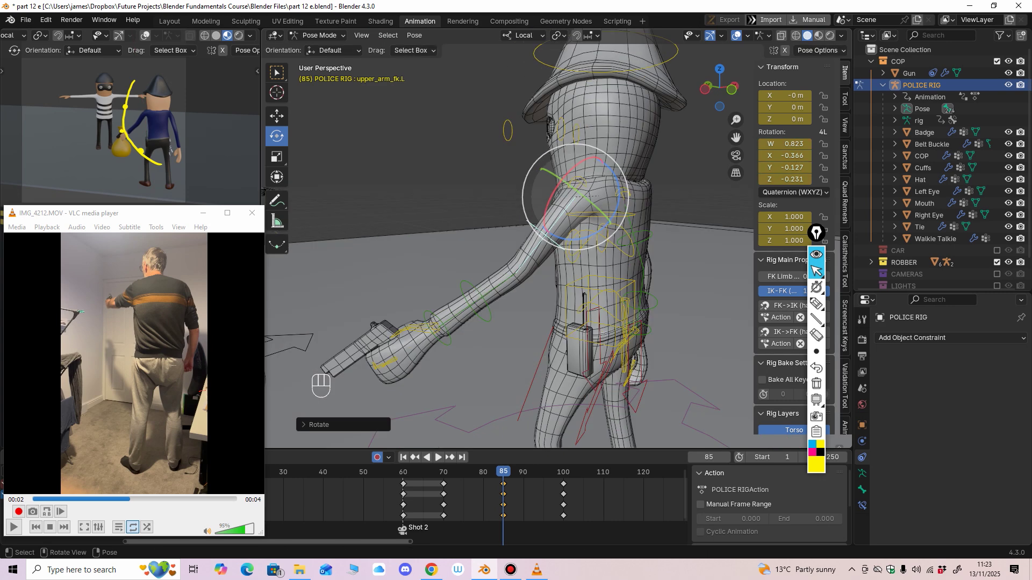
drag(576, 240, 581, 239)
middle_drag(582, 239, 489, 188)
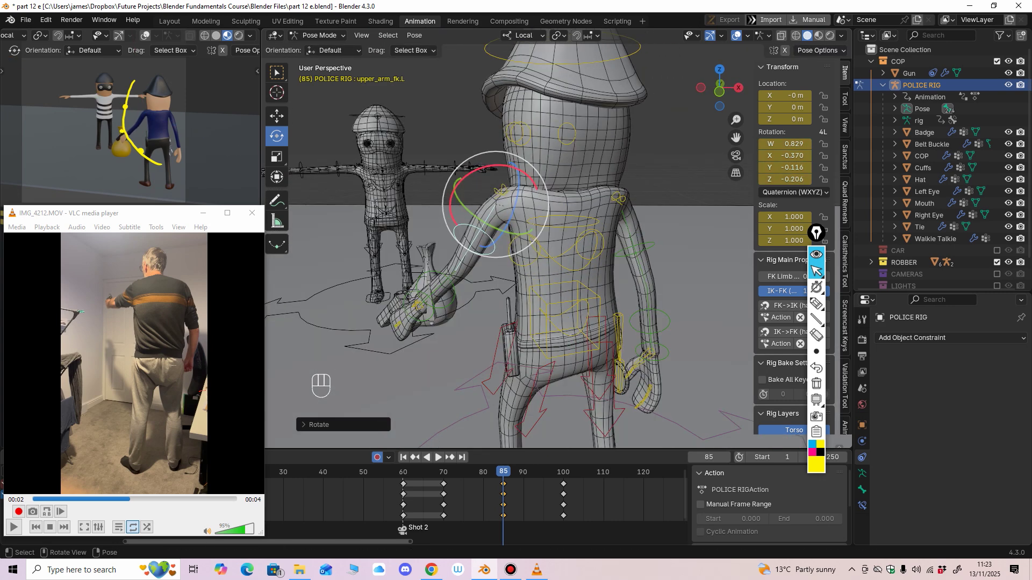
drag(477, 170, 476, 172)
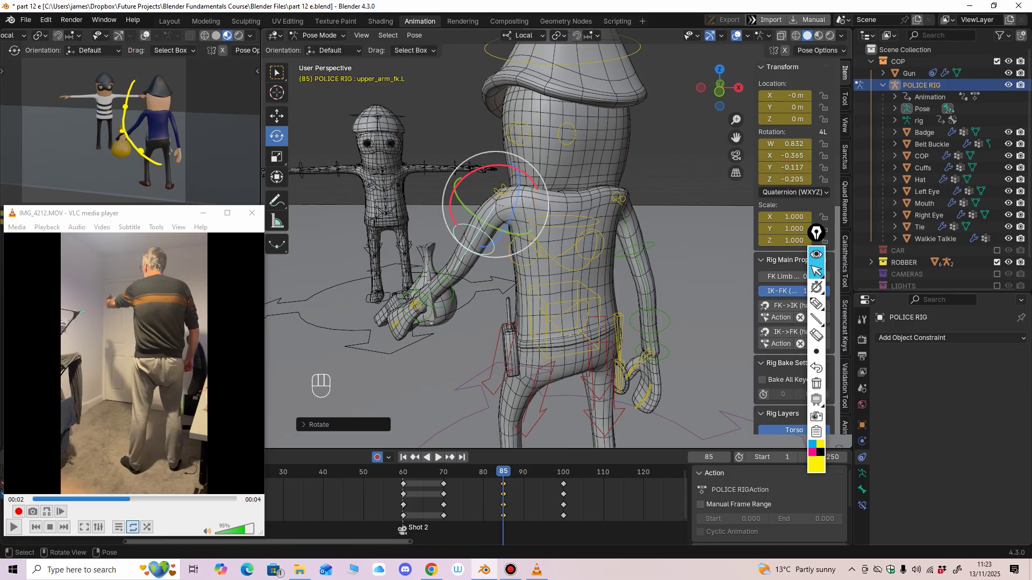
Step: Rotate the forearm_fk.L control slightly at frame 85 to adjust the bend of the gun arm
middle_drag(403, 192, 502, 265)
click(497, 270)
drag(475, 242, 479, 235)
middle_drag(479, 236, 493, 255)
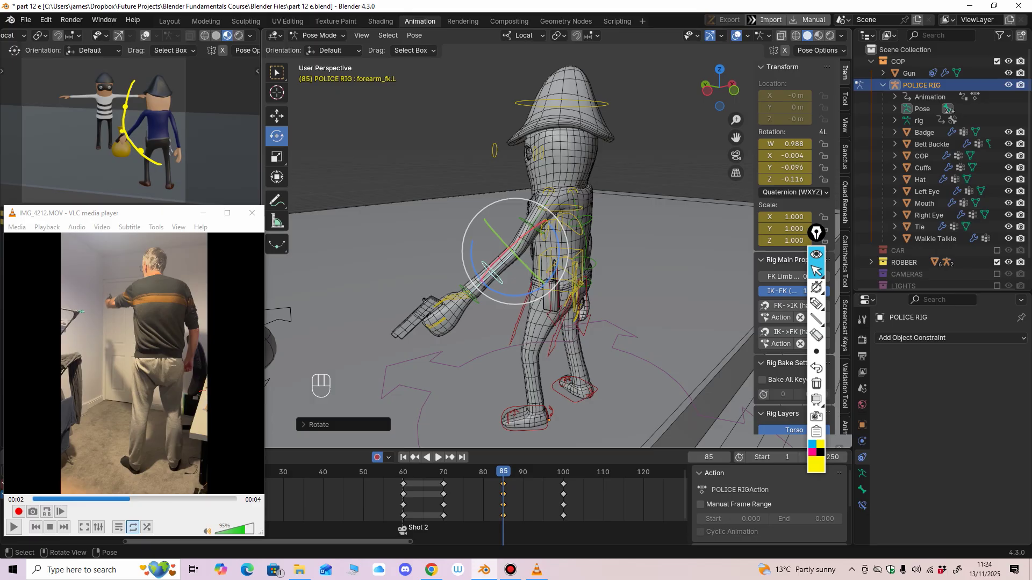
Step: Rotate the hand_fk.L control at frame 85 to refine the gun hand's angle
click(468, 293)
middle_drag(467, 294, 496, 322)
drag(573, 311, 574, 307)
middle_drag(574, 307, 603, 299)
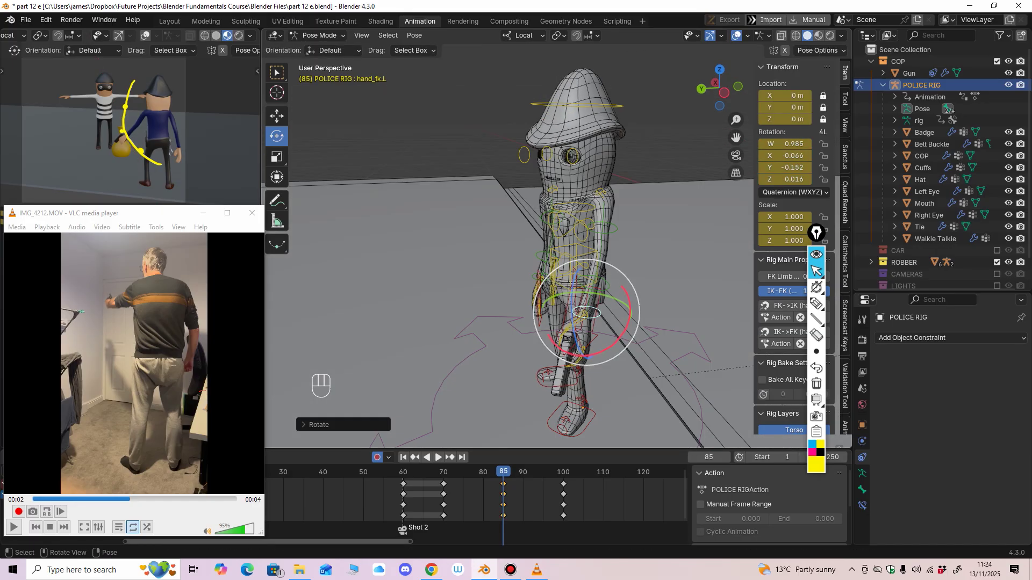
drag(628, 317, 627, 322)
middle_drag(628, 322, 526, 302)
Step: Scrub and play the gun raise to review its motion, returning to frame 62
drag(446, 472, 480, 472)
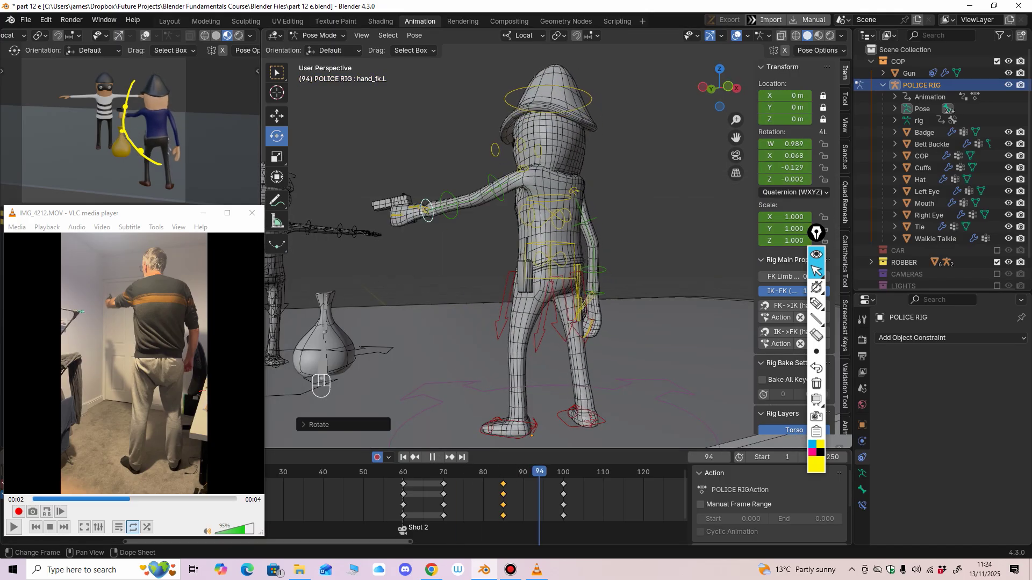
key(space)
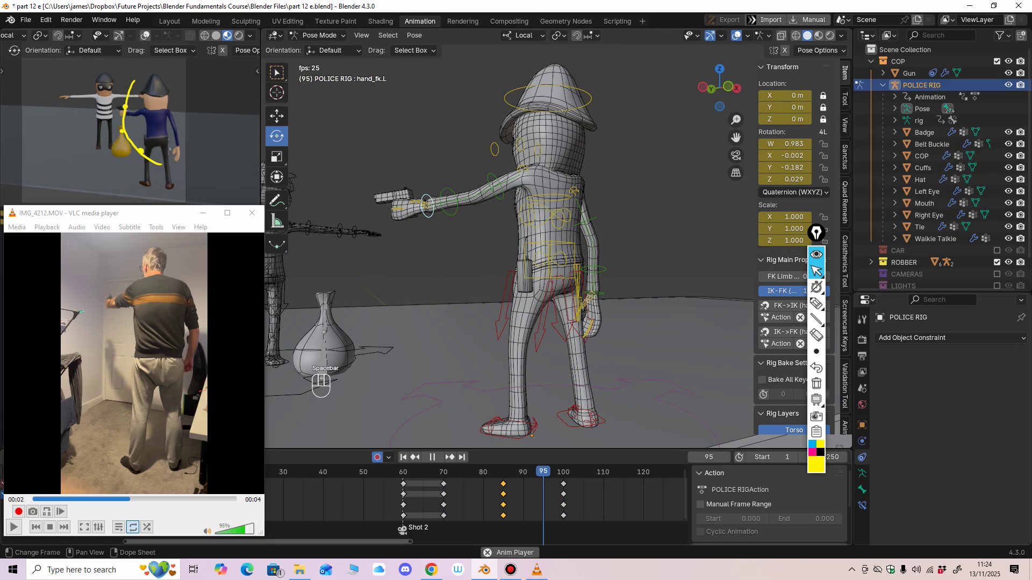
key(space)
click(411, 473)
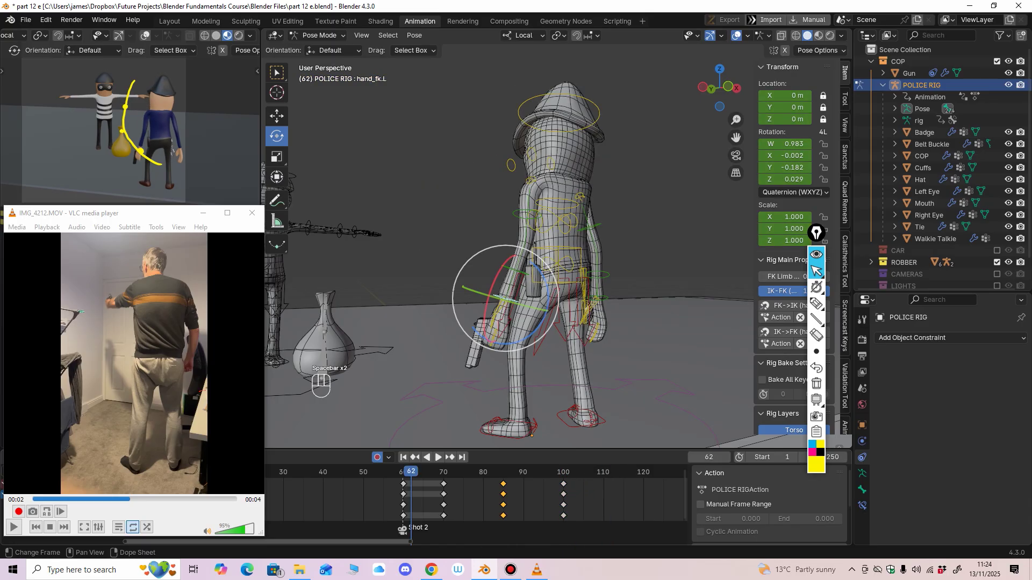
Step: Step repeatedly between the keyframes at 60, 70, 85 and 100 to check the adjusted in-between pose, ending on frame 85
key(Down)
key(Up)
key(Up)
key(Up)
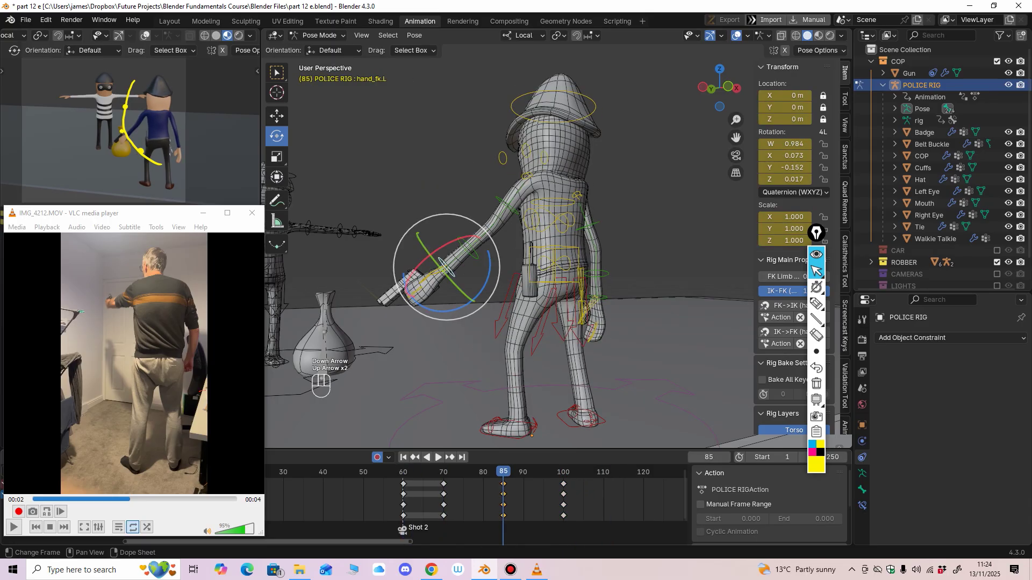
key(Down)
key(Down)
key(Down)
key(Up)
key(Up)
key(Down)
key(Down)
key(Up)
key(Down)
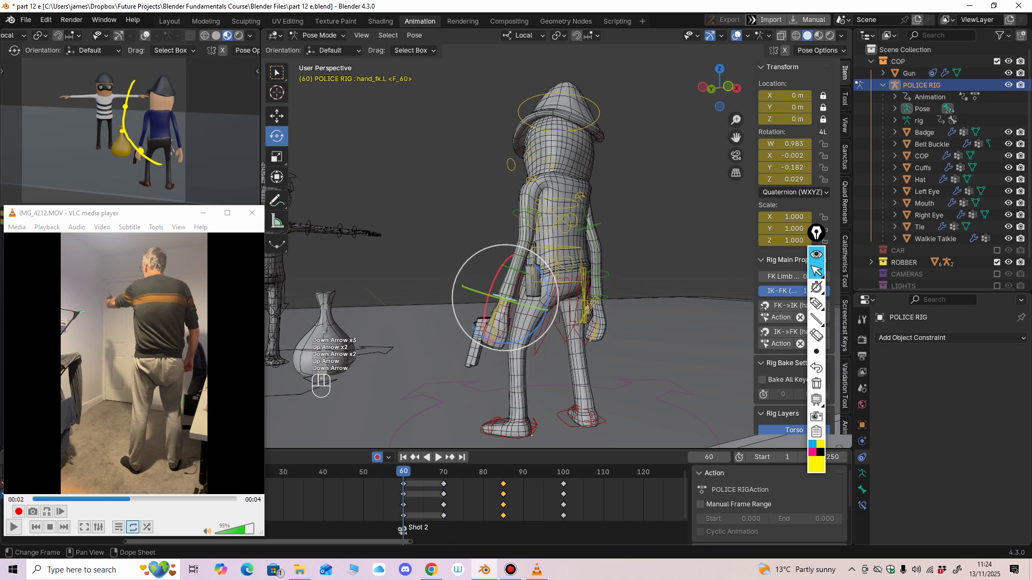
key(Up)
key(Up)
key(Down)
key(Down)
key(Up)
key(Up)
key(Up)
key(Down)
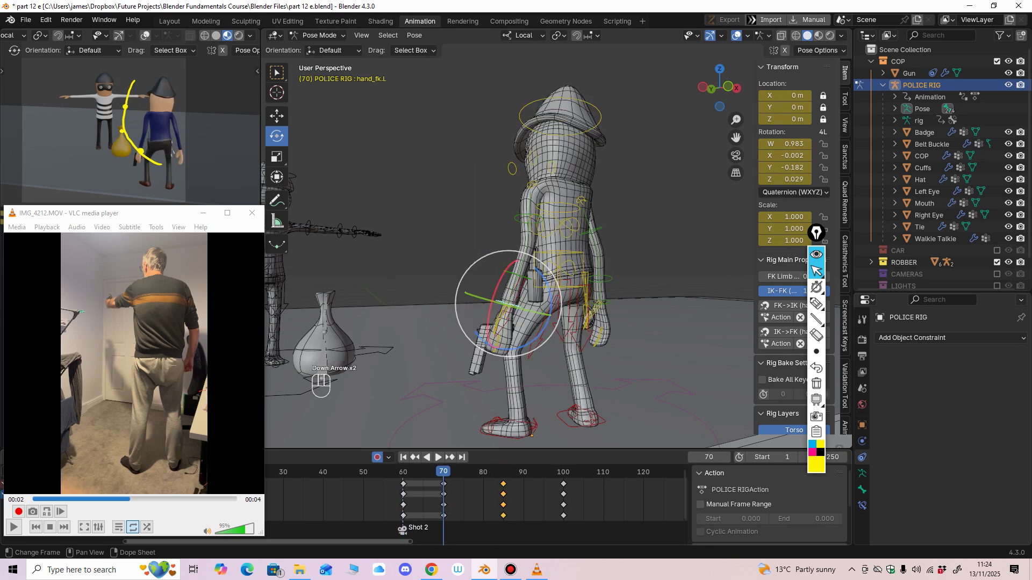
key(Down)
key(Up)
key(Up)
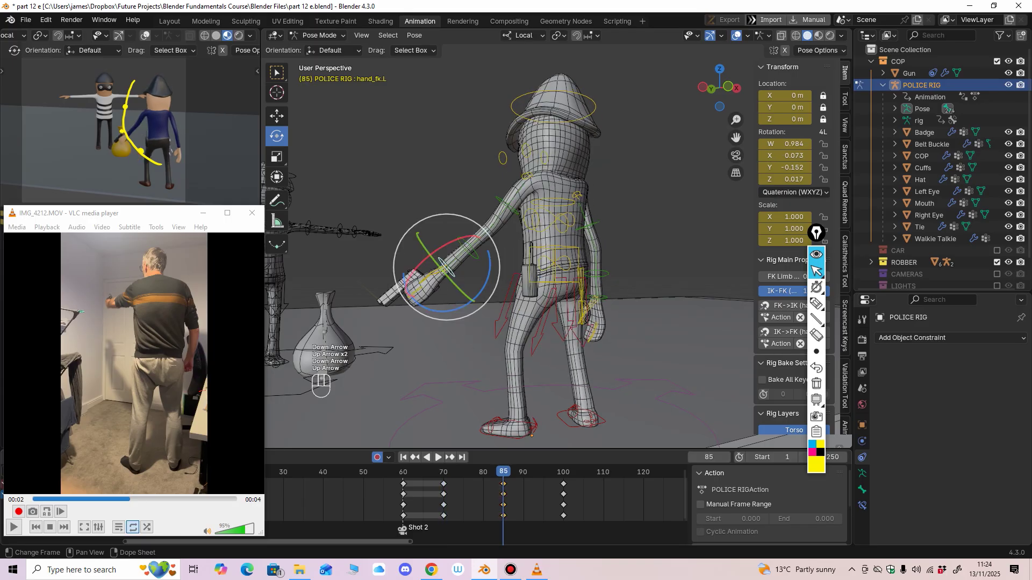
key(Up)
key(Down)
key(Down)
key(Down)
key(Up)
key(Up)
key(Down)
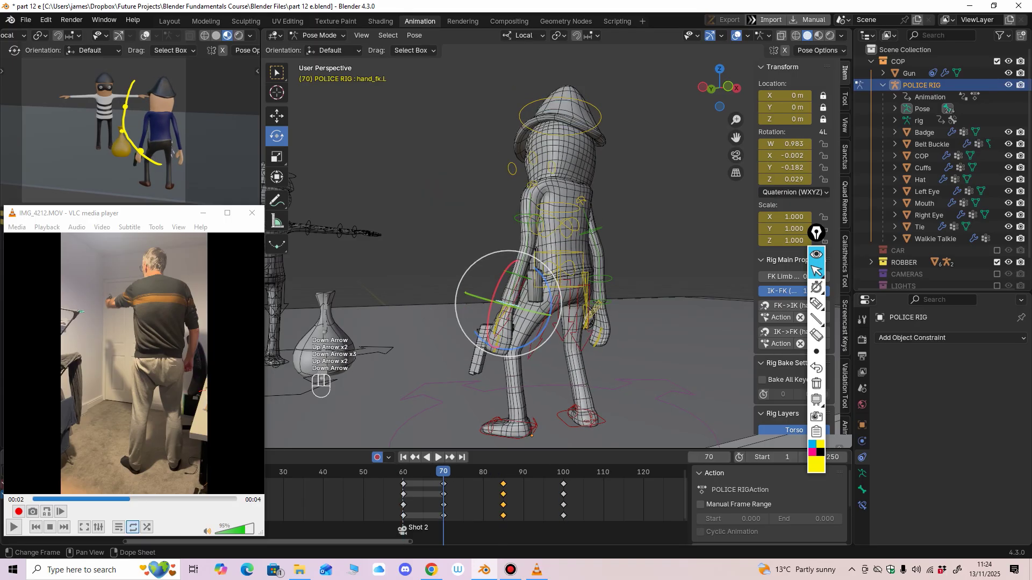
key(Down)
key(Up)
key(Up)
key(Down)
drag(444, 472, 543, 472)
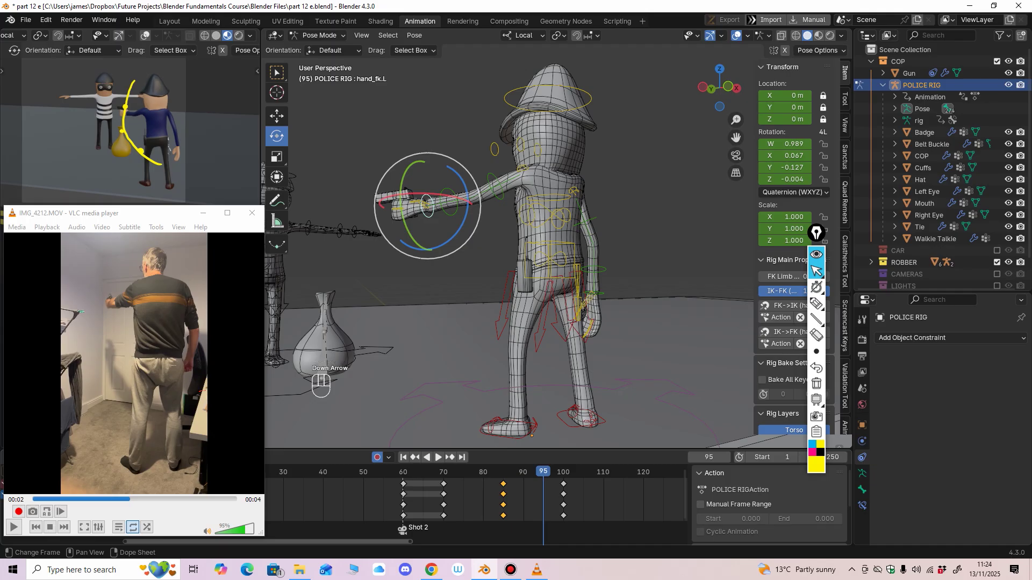
key(Up)
key(Up)
key(Down)
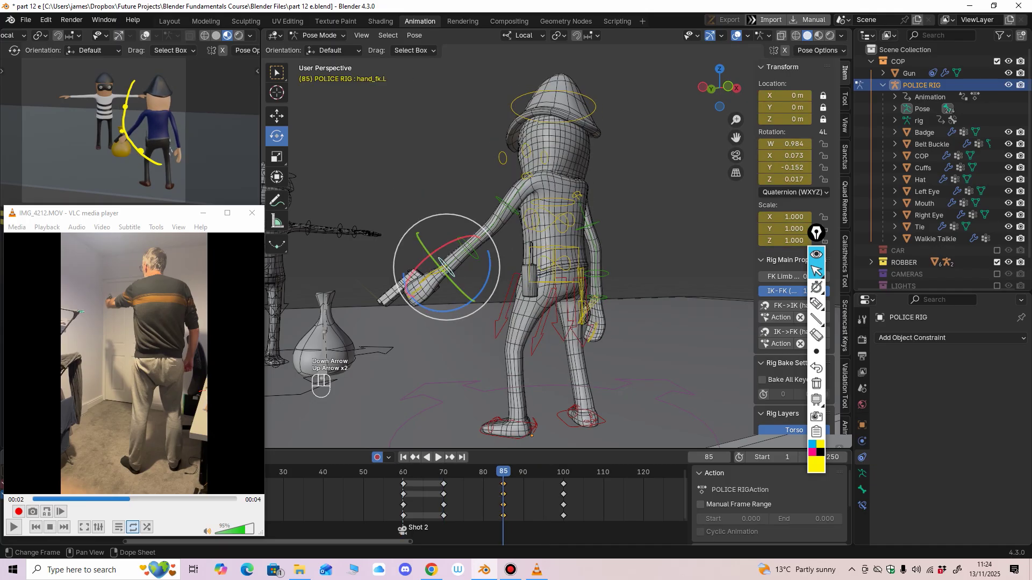
key(Down)
key(Up)
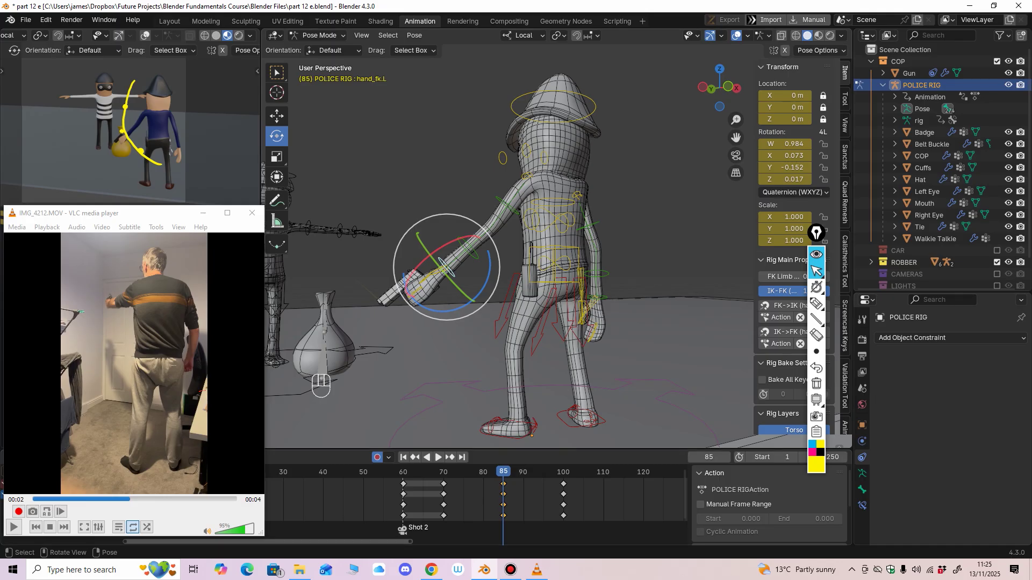
Step: Erase the yellow arc drawn over the camera view
mouse_move(397, 274)
middle_down()
mouse_move(365, 287)
mouse_move(410, 274)
mouse_move(578, 277)
mouse_move(441, 299)
mouse_move(376, 275)
middle_up()
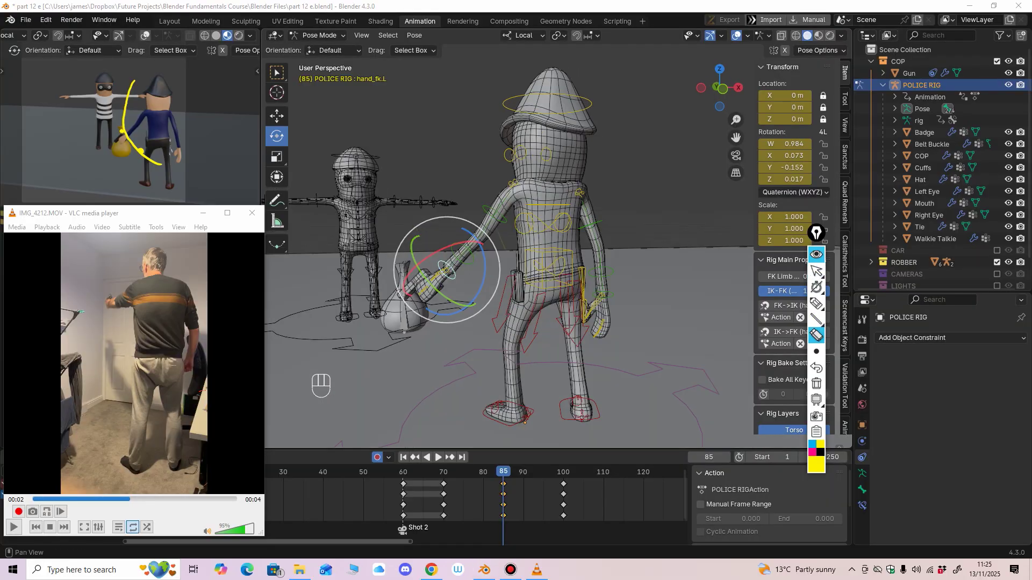
click(816, 272)
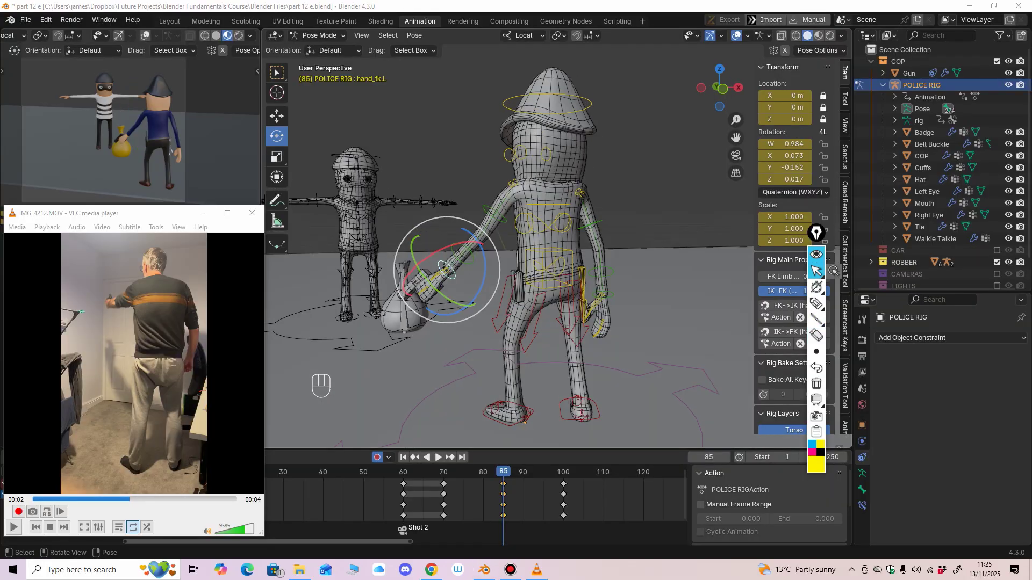
mouse_move(661, 280)
middle_down()
mouse_move(632, 275)
mouse_move(661, 271)
mouse_move(645, 258)
mouse_move(750, 269)
mouse_move(642, 271)
middle_up()
scroll(704, 261, down, 2)
Step: Review the gun raise from the cop's side by flipping between keyframes 70, 85 and 100, ending on frame 60
key(Down)
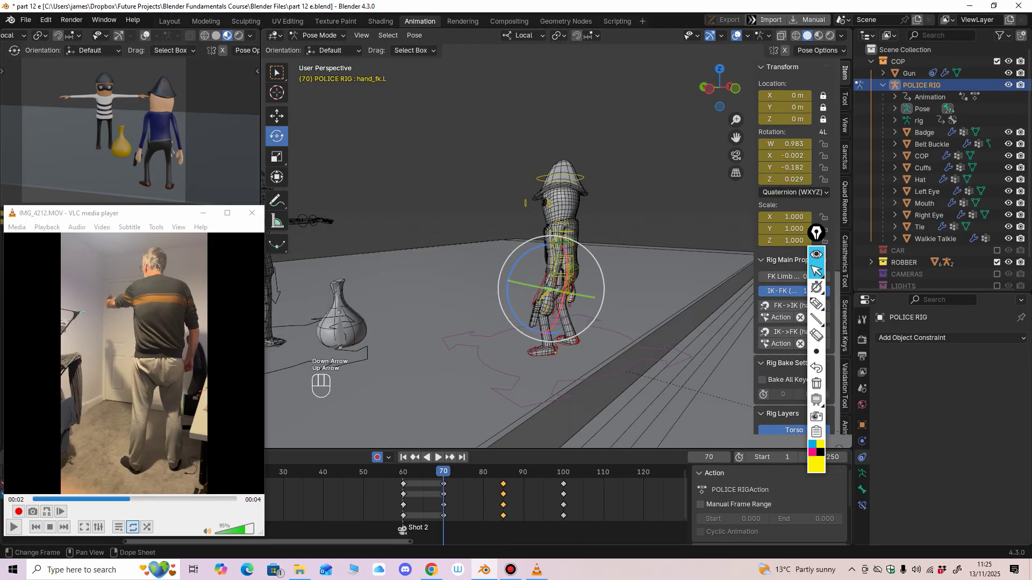
key(Up)
key(Up)
key(Up)
key(Down)
key(Down)
key(Down)
key(Up)
key(Up)
key(Up)
key(Down)
key(Down)
key(Down)
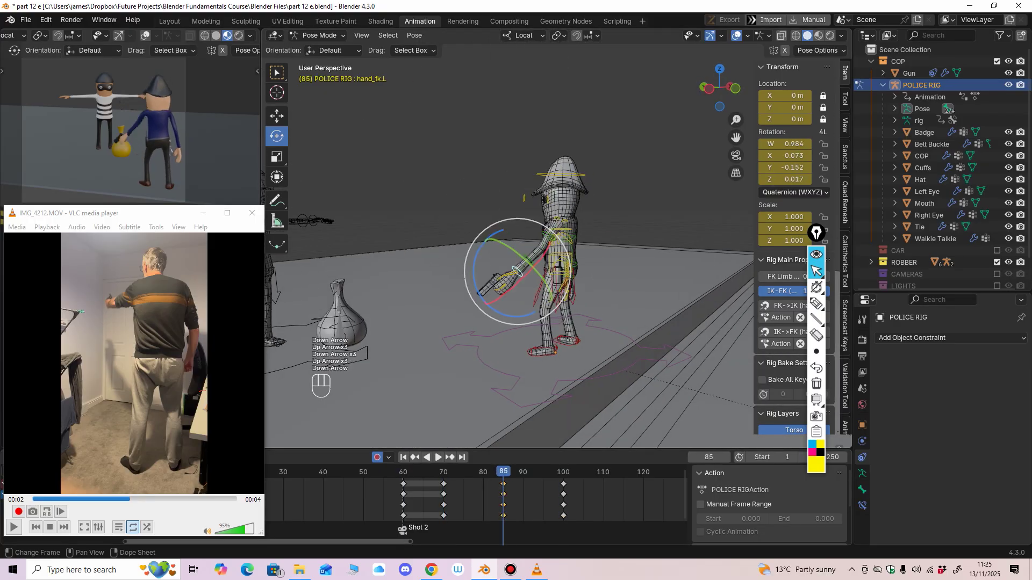
key(Up)
key(Up)
key(Up)
key(Down)
key(Down)
key(Down)
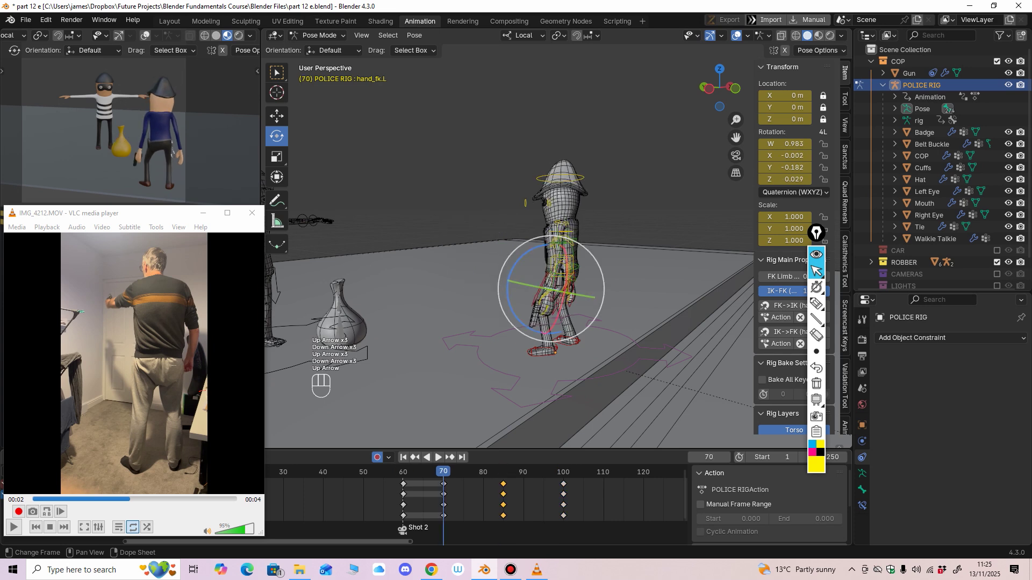
key(Up)
key(Up)
key(Up)
key(Down)
key(Down)
key(Down)
key(Up)
key(Up)
key(Up)
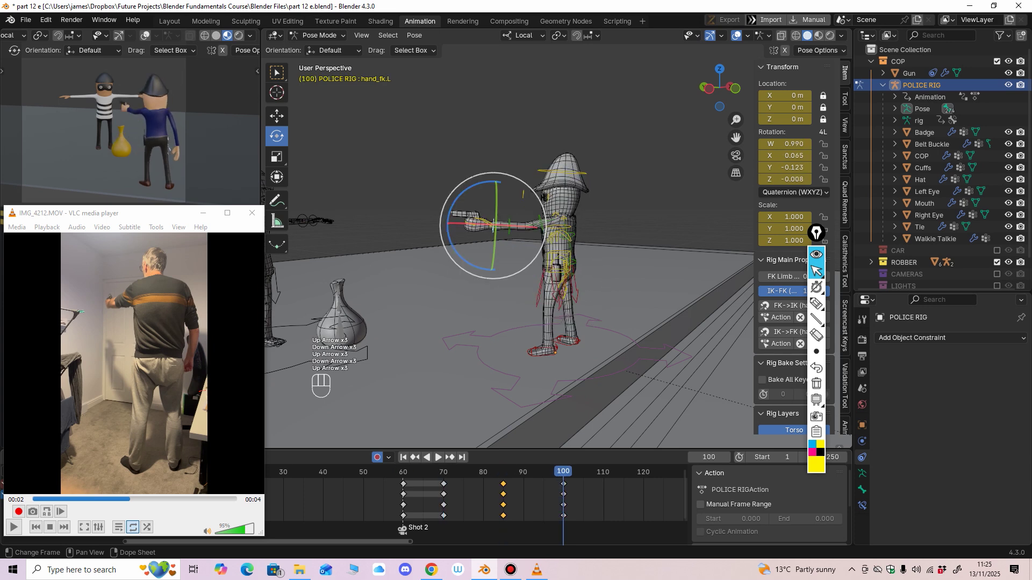
key(Down)
key(Down)
key(Up)
key(Up)
key(Down)
key(Down)
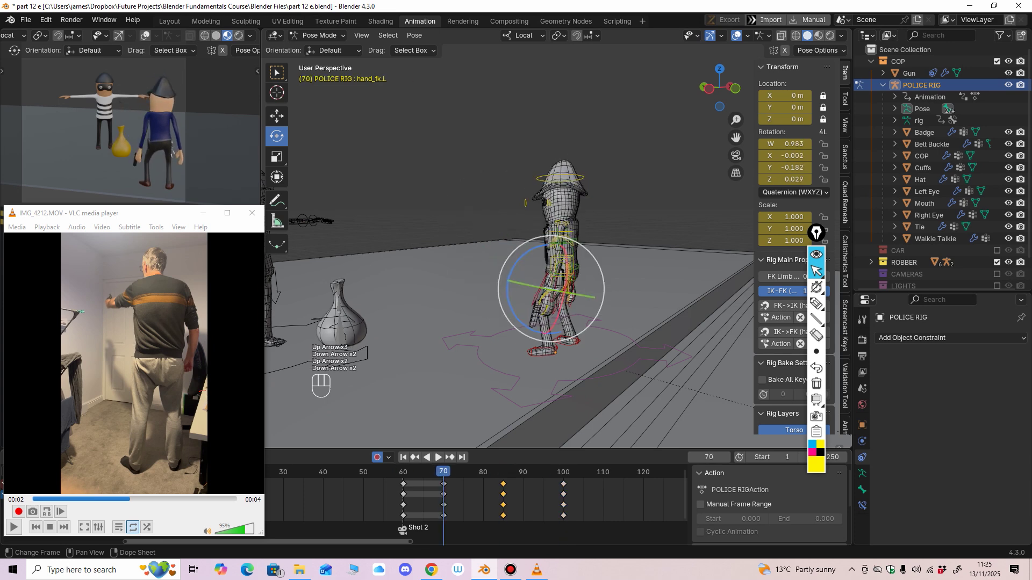
key(Up)
key(Up)
key(Down)
key(Down)
key(Up)
key(Up)
key(Down)
key(Down)
key(Up)
key(Up)
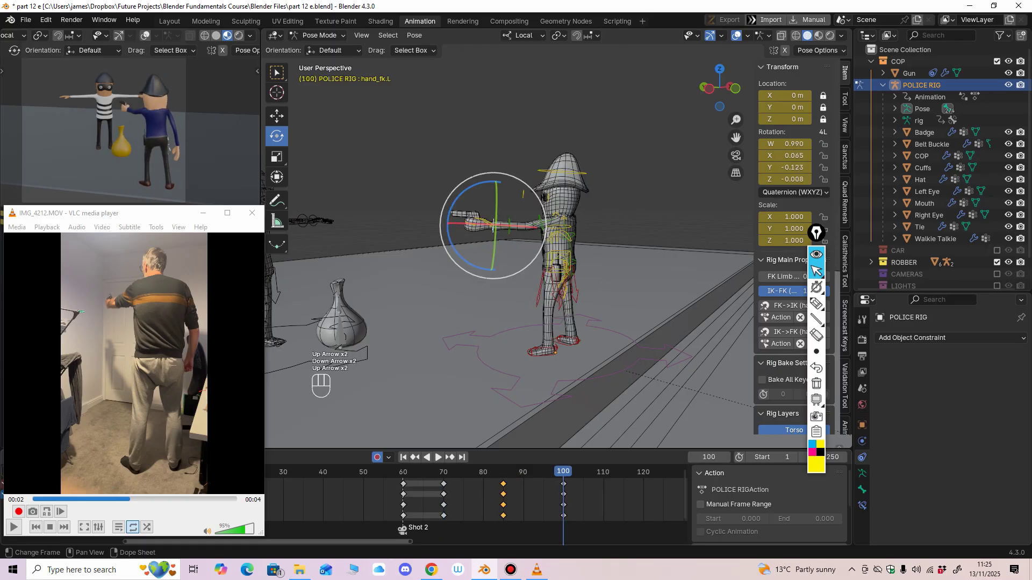
key(Down)
key(Down)
key(Down)
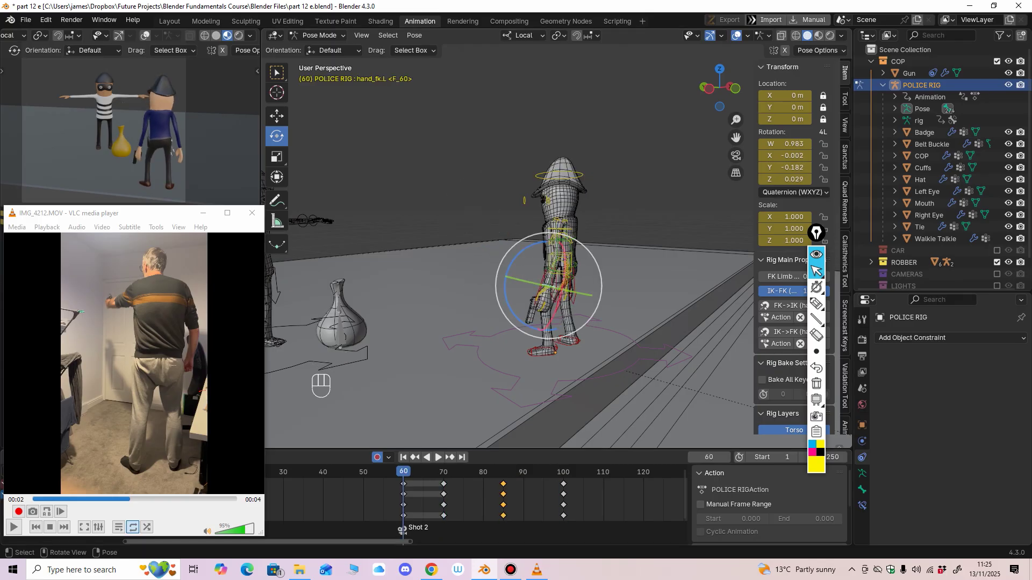
Step: Copy the cop rig's keyframes at frame 60 for all bones and paste them at frame 1
scroll(404, 502, down, 1)
middle_drag(406, 504, 469, 498)
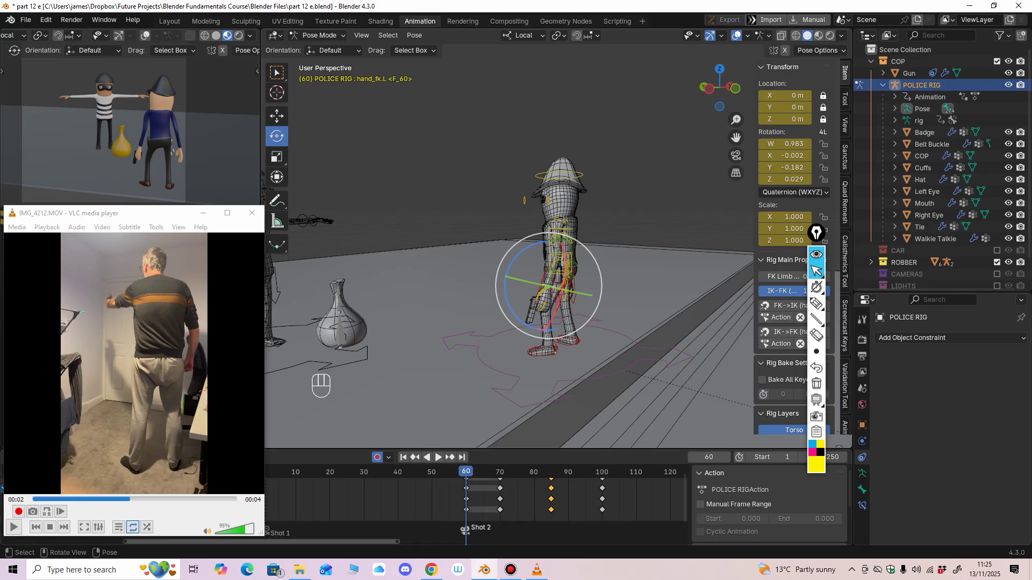
middle_drag(473, 344, 451, 339)
scroll(408, 341, up, 1)
key(a)
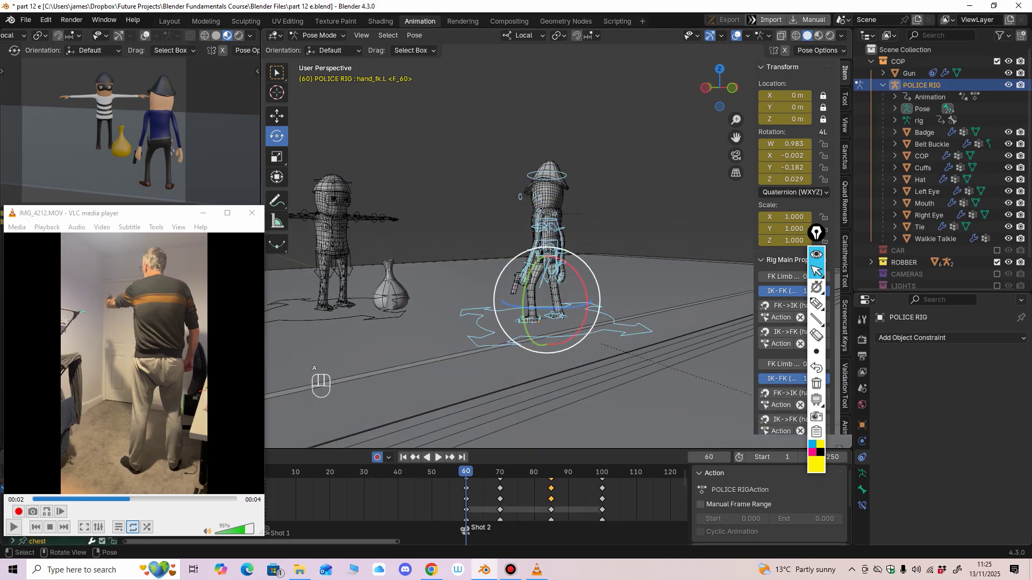
middle_drag(465, 531, 470, 530)
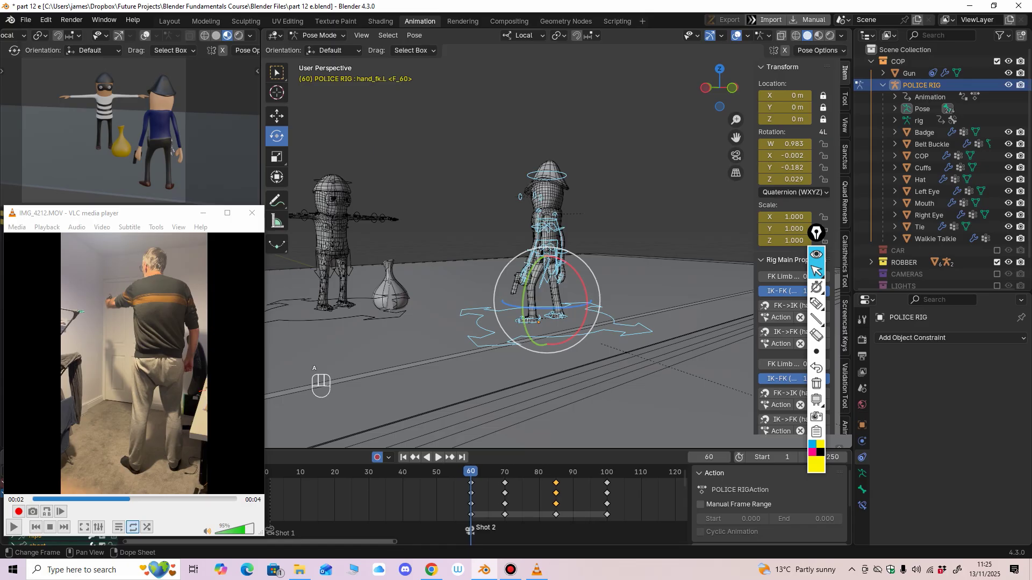
click(471, 483)
mouse_move(501, 500)
ctrl+middle_down()
mouse_move(451, 499)
mouse_move(493, 501)
ctrl+middle_up()
key(ctrl+c)
click(377, 472)
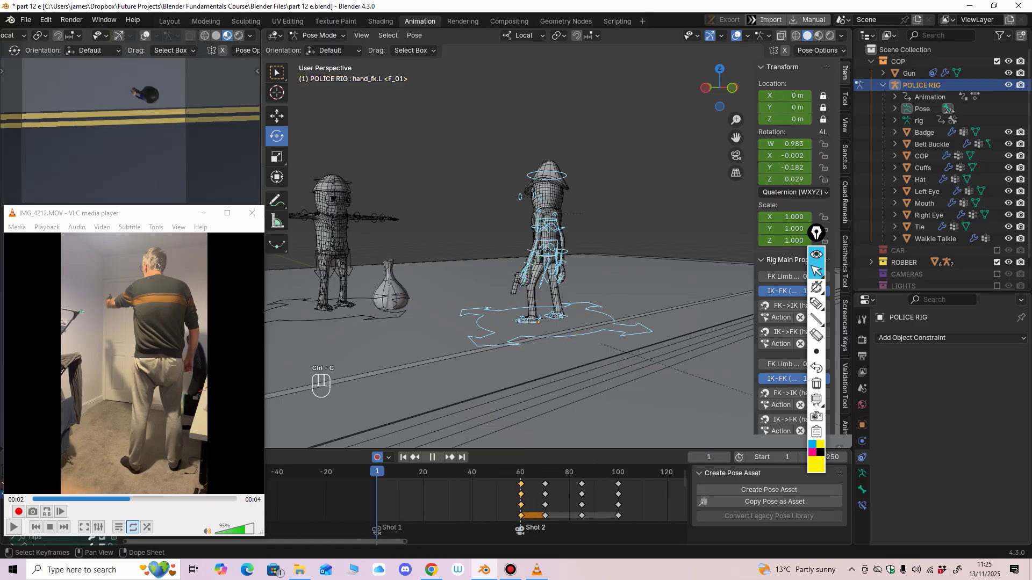
key(ctrl+v)
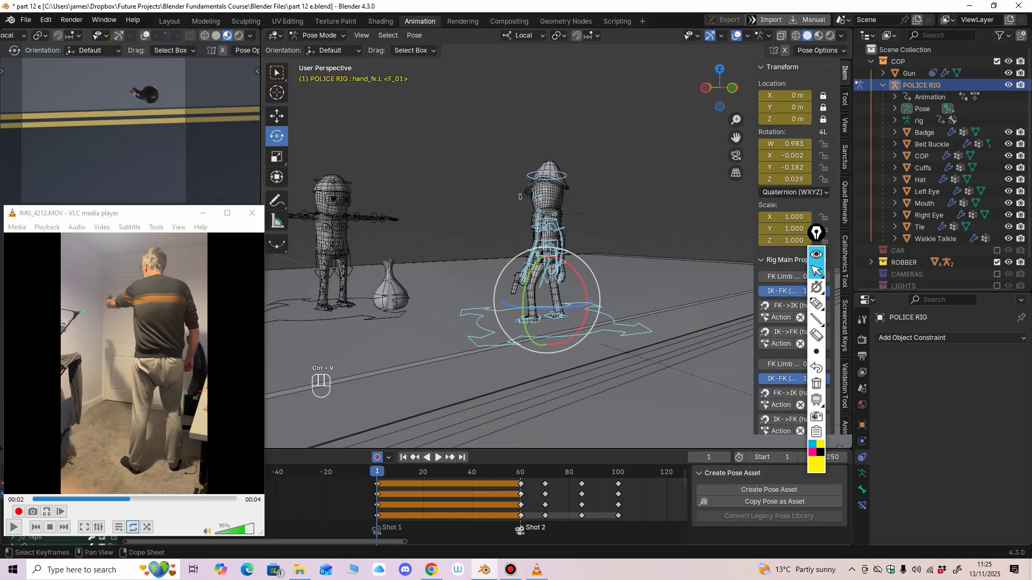
Step: Check the cop's held pose by playing and scrubbing between frames 1 and 60
key(Up)
key(Down)
key(space)
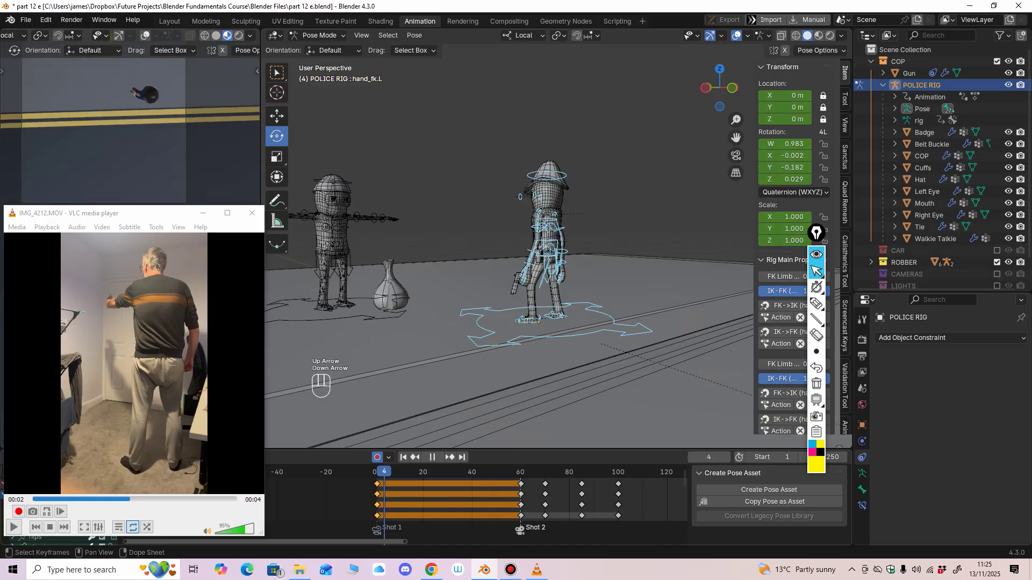
drag(399, 472, 380, 471)
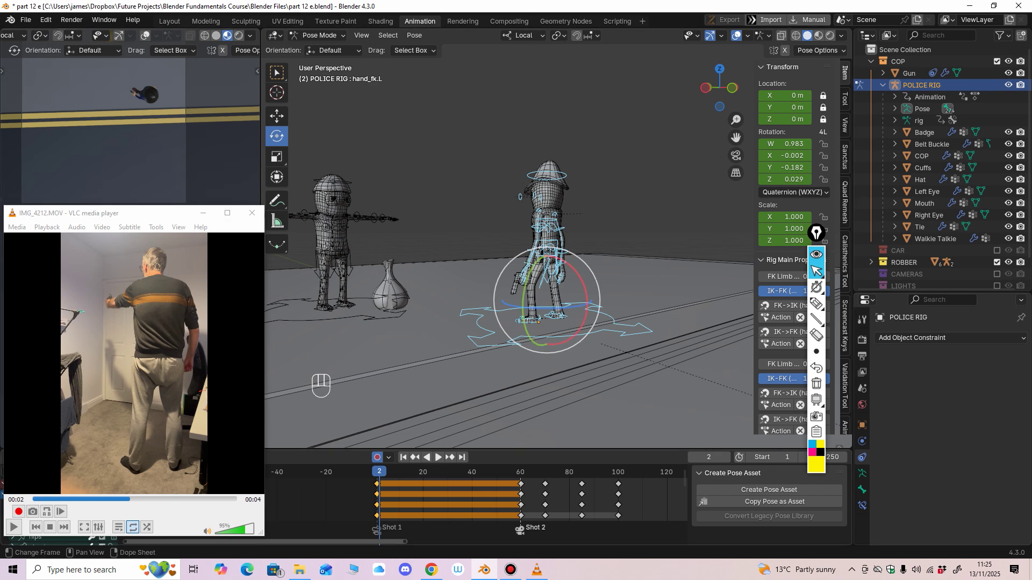
key(Up)
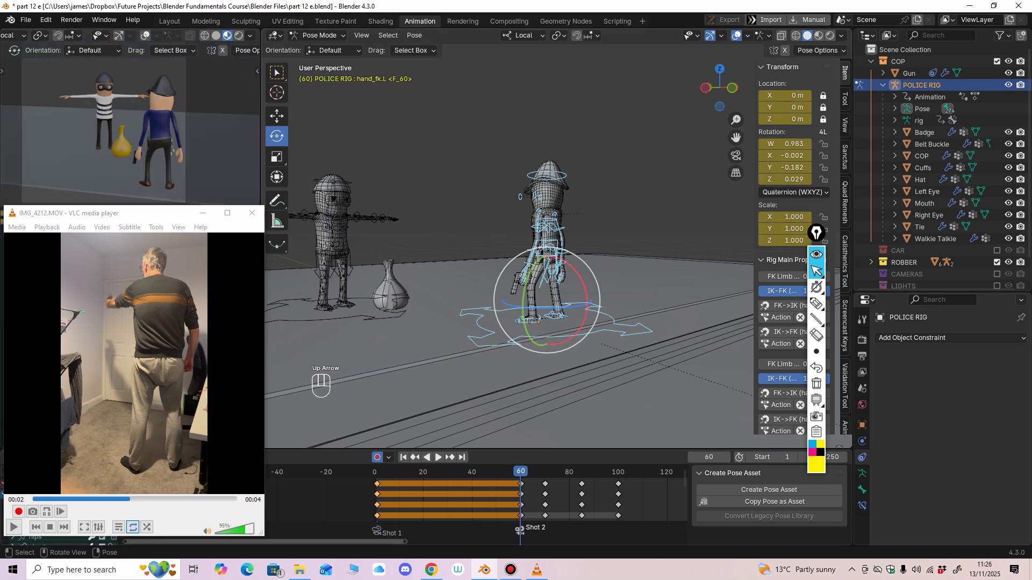
scroll(521, 302, up, 1)
middle_drag(520, 302, 578, 313)
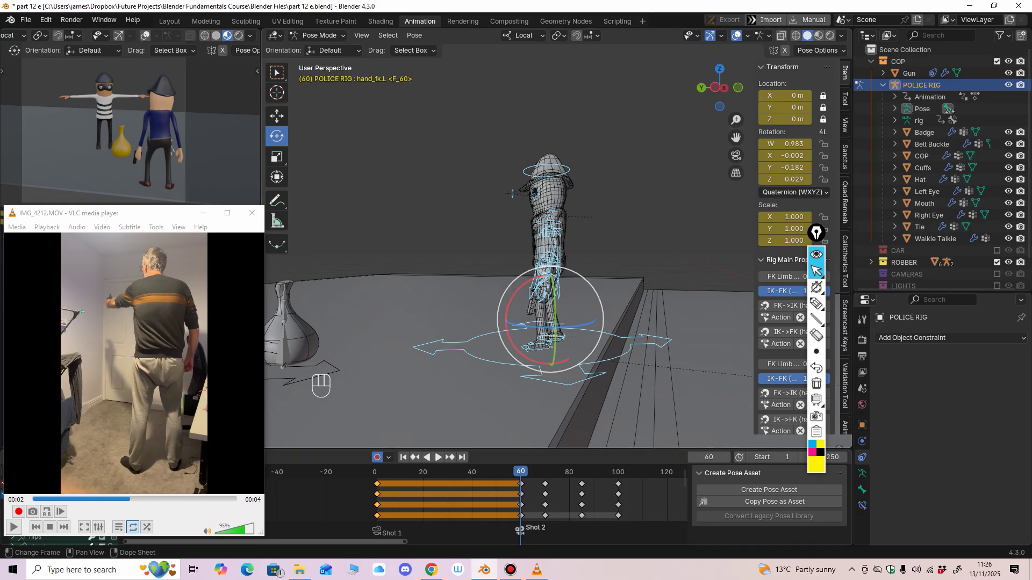
drag(406, 472, 496, 471)
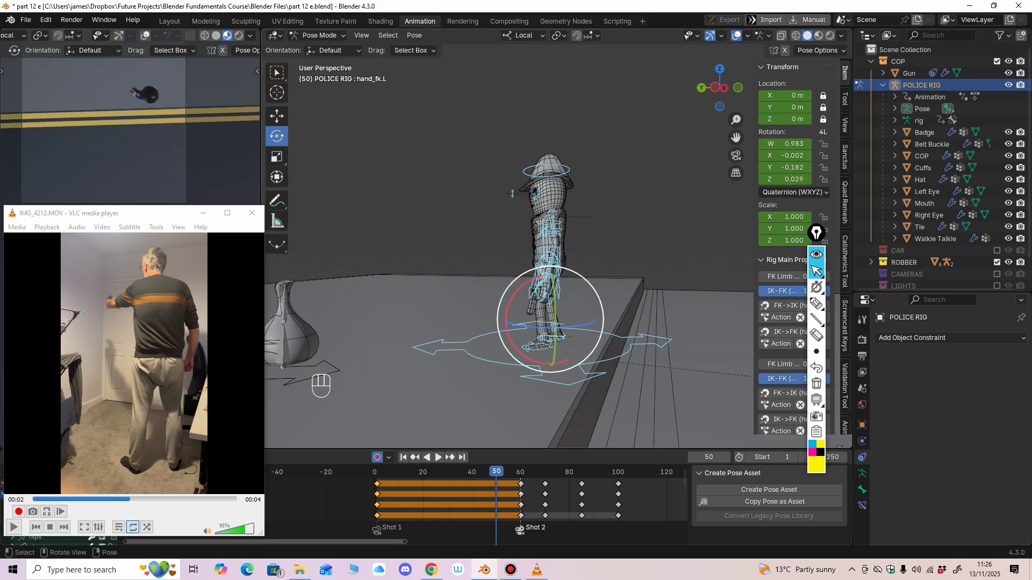
Step: Step through the gun raise keyframes at 60, 70, 85 and 100 from the side and front, ending on frame 100
key(Up)
key(Up)
key(Up)
key(Up)
key(Down)
key(Down)
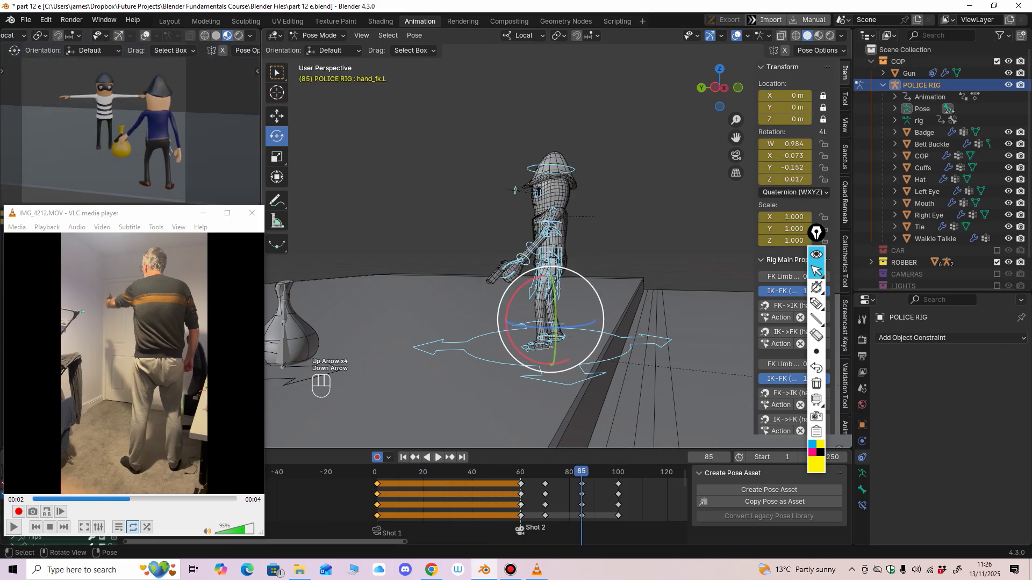
middle_drag(511, 225, 530, 242)
shift+middle_drag(529, 242, 446, 287)
ctrl+middle_drag(516, 500, 489, 500)
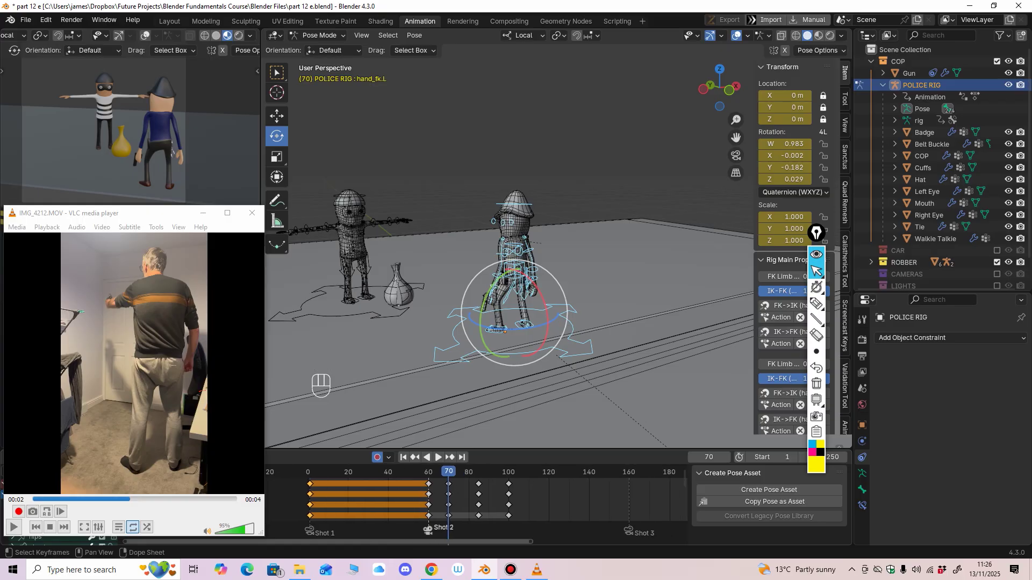
key(Up)
key(Up)
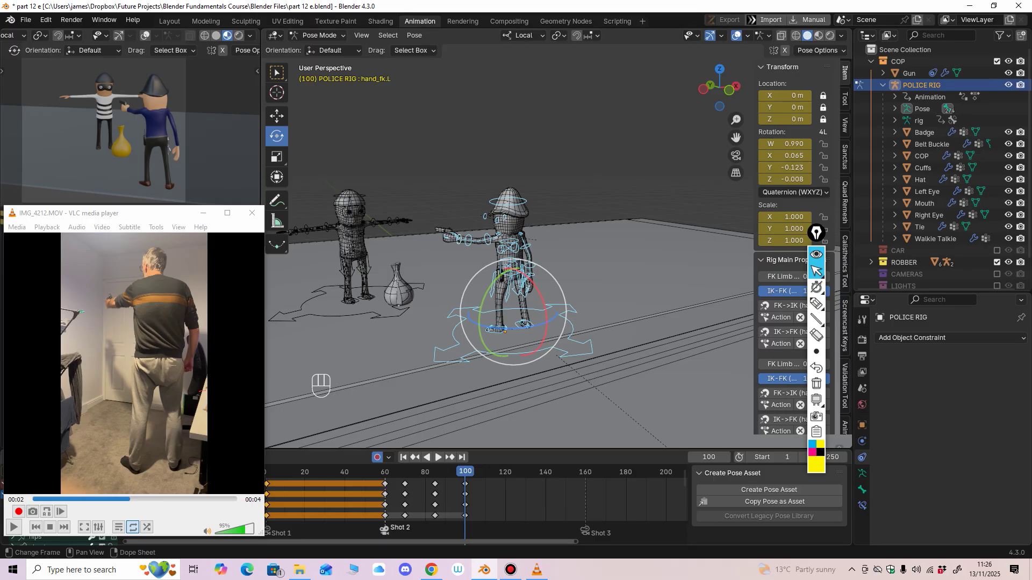
key(space)
key(Escape)
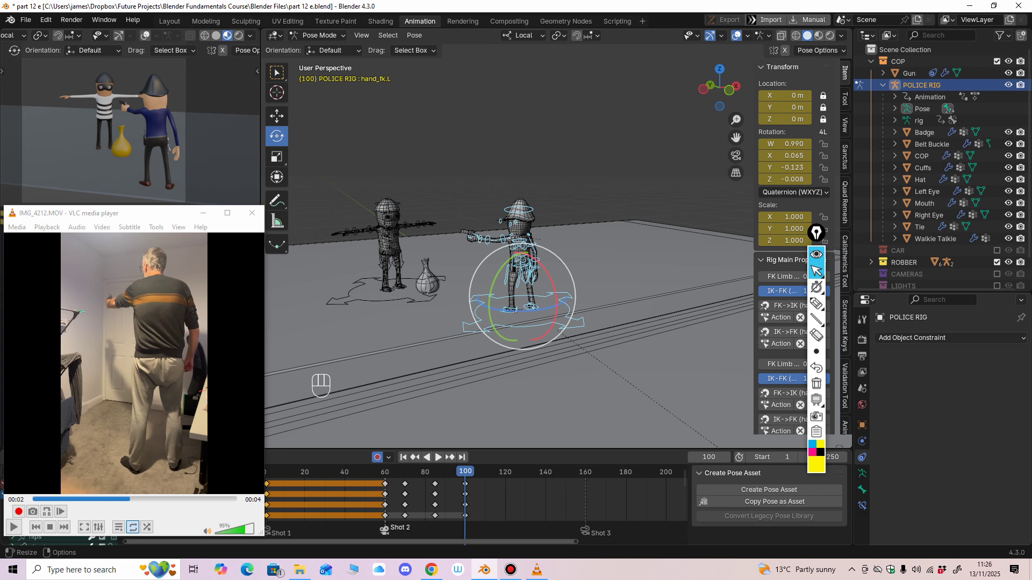
Step: Collapse the COP collection, exclude it from the view layer, and save the file
click(871, 62)
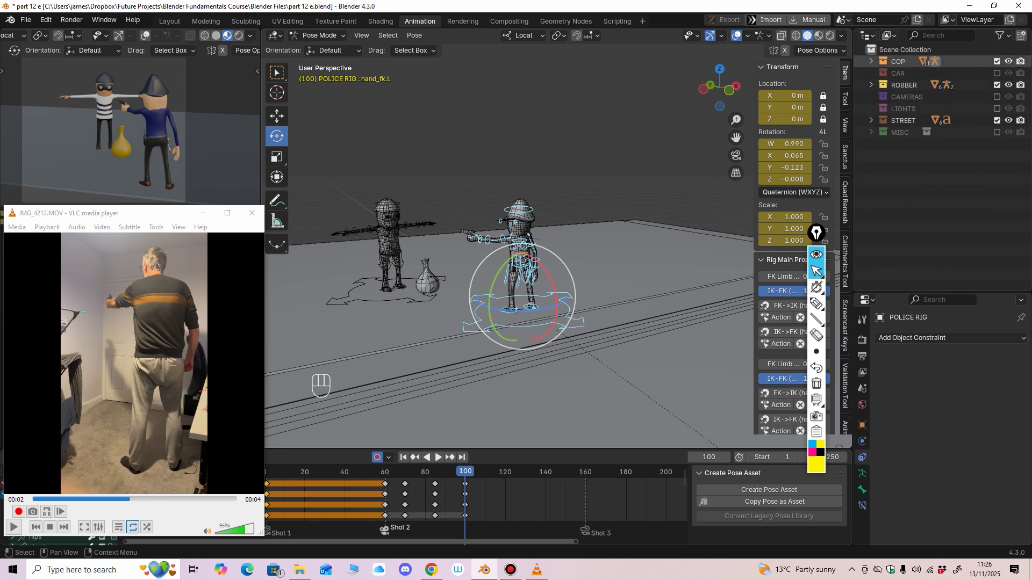
click(997, 61)
middle_drag(591, 242, 586, 240)
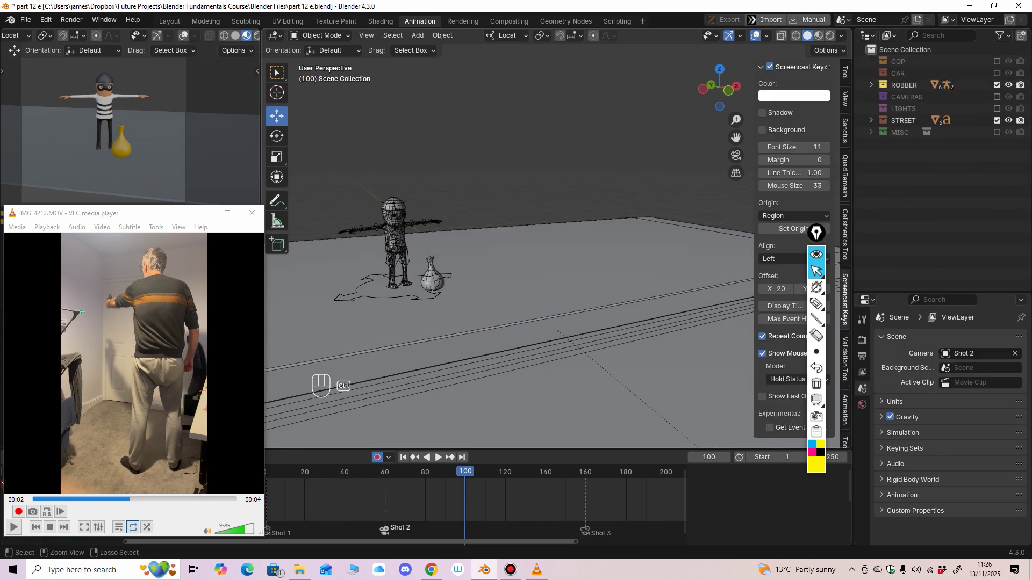
key(ctrl+s)
Step: Delete the robber rig's object location and rotation keyframes at frame 100, undoing a trial move of the rig
shift+middle_drag(371, 284, 484, 293)
click(409, 298)
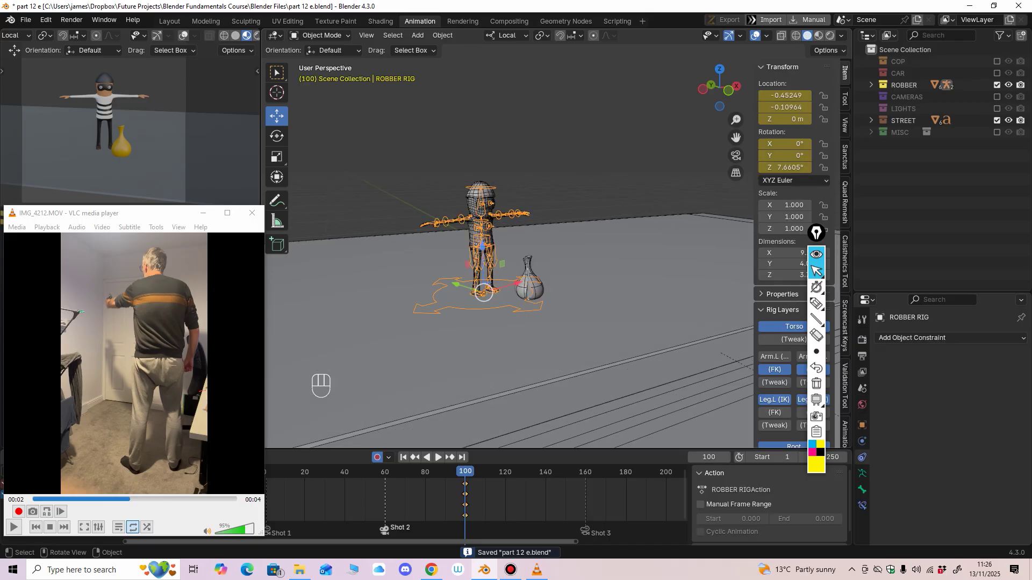
scroll(509, 246, up, 2)
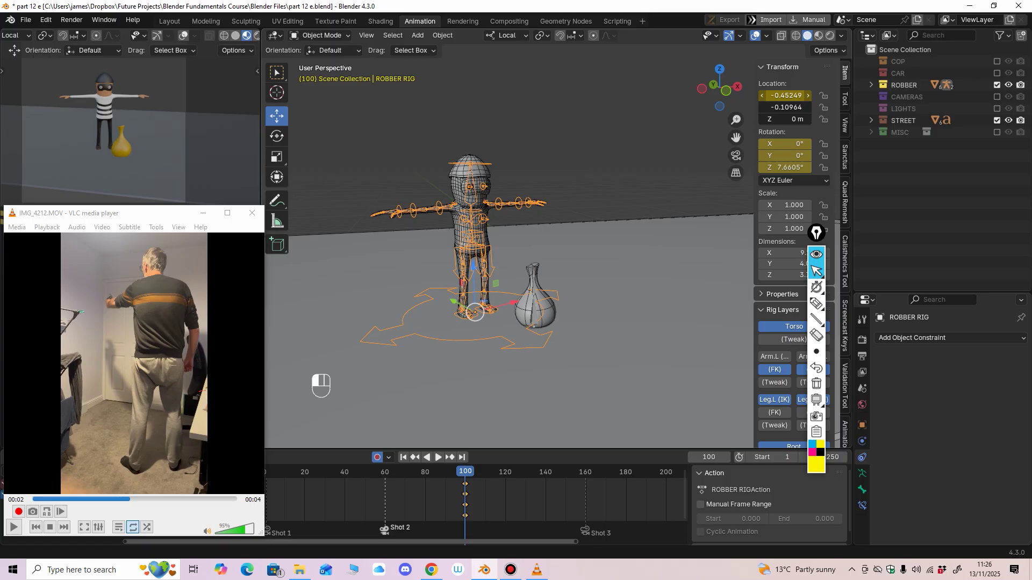
right_click(786, 95)
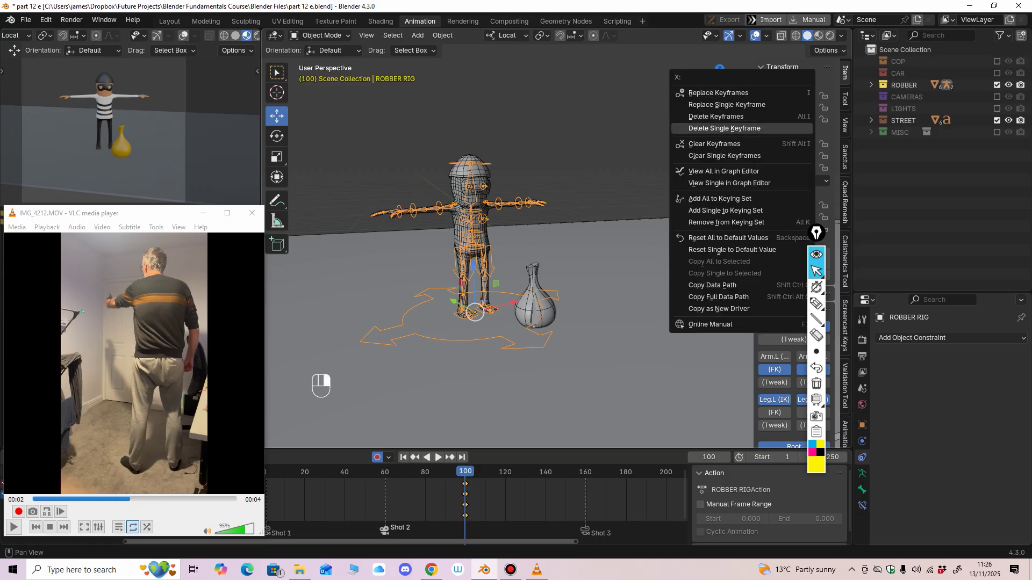
click(716, 116)
drag(788, 144, 788, 167)
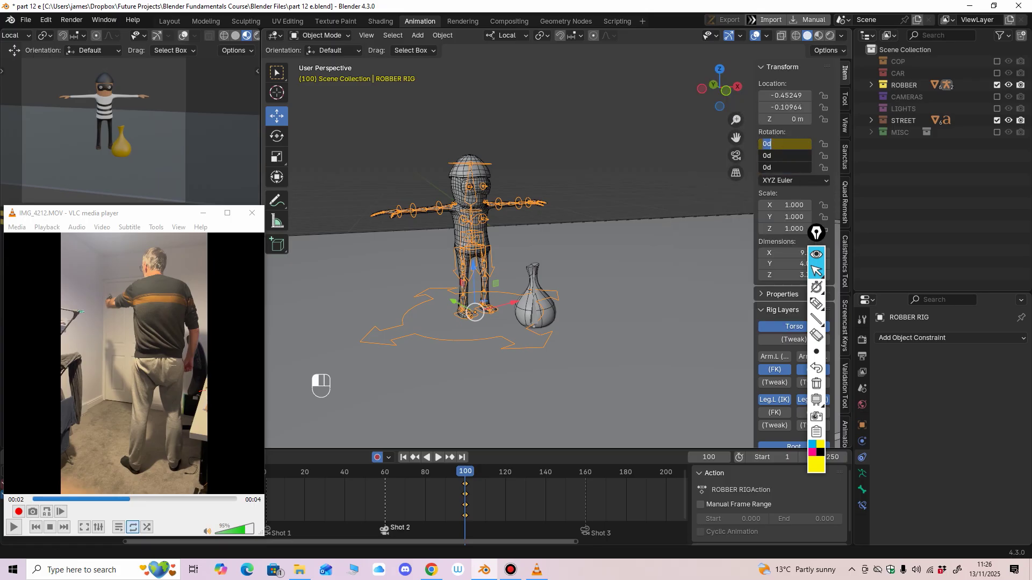
key(Escape)
right_click(784, 143)
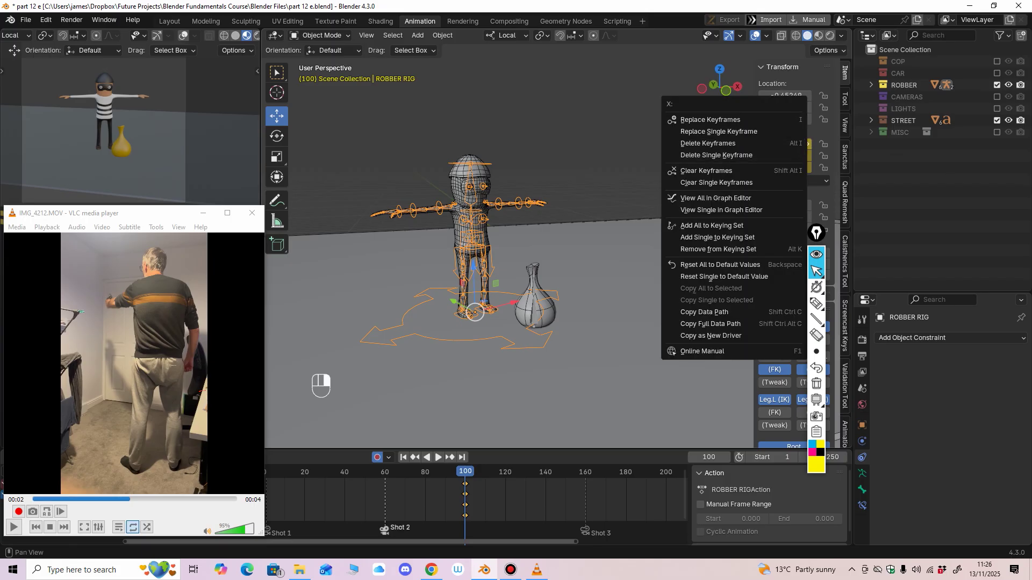
click(708, 143)
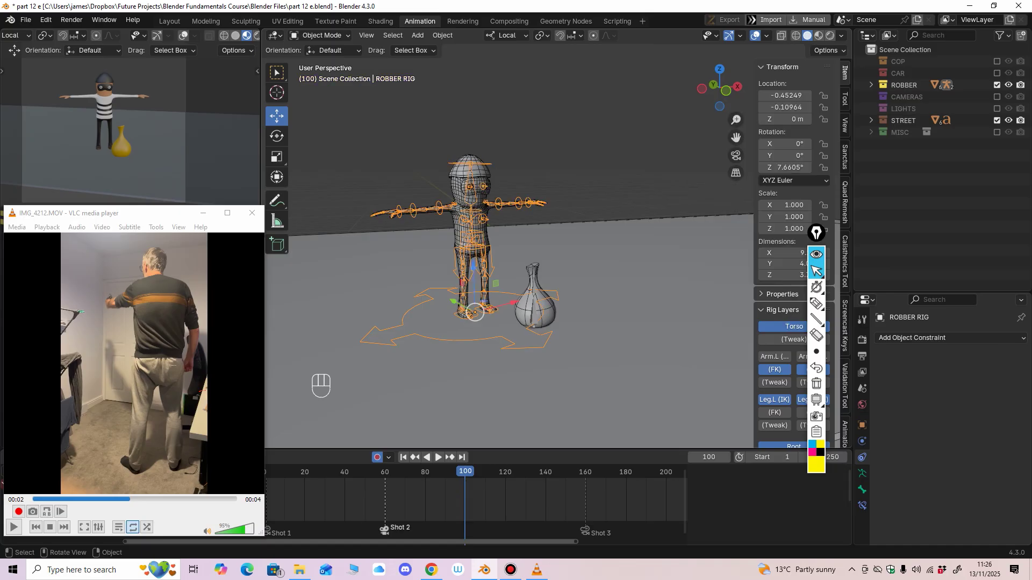
drag(474, 312, 502, 254)
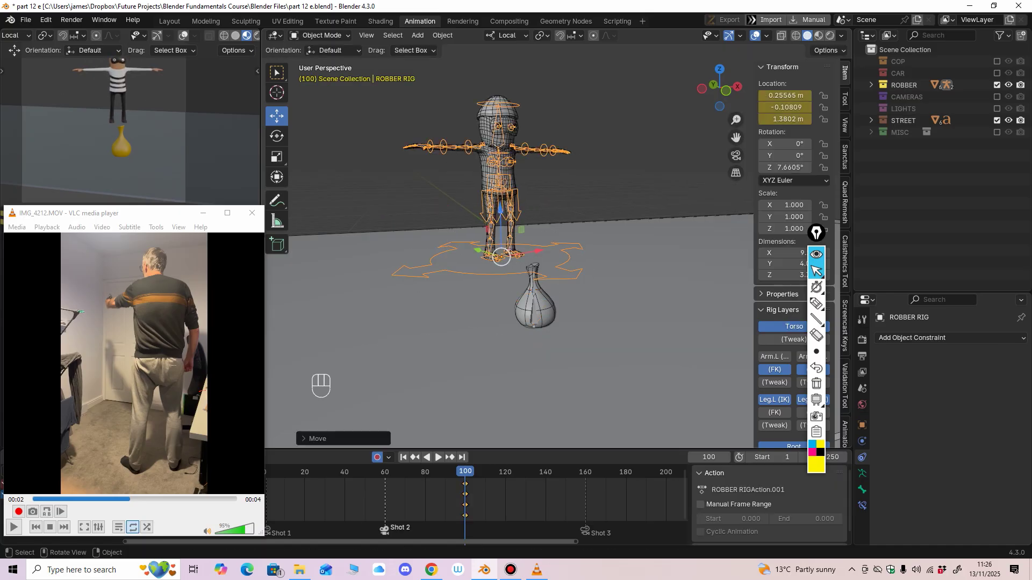
key(ctrl+z)
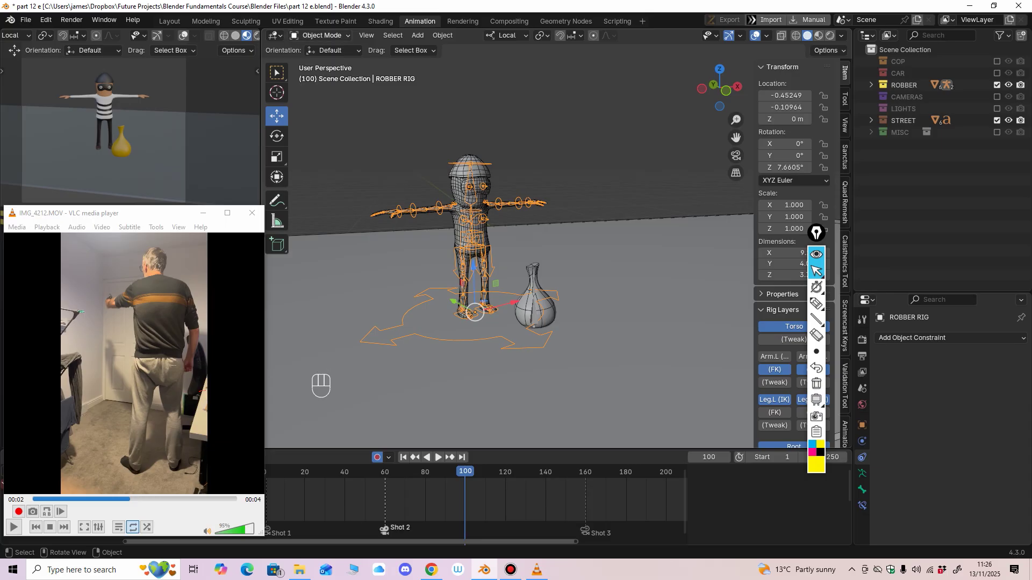
Step: Put the robber rig in Pose Mode and hide its ORG bone collection
click(319, 35)
click(316, 72)
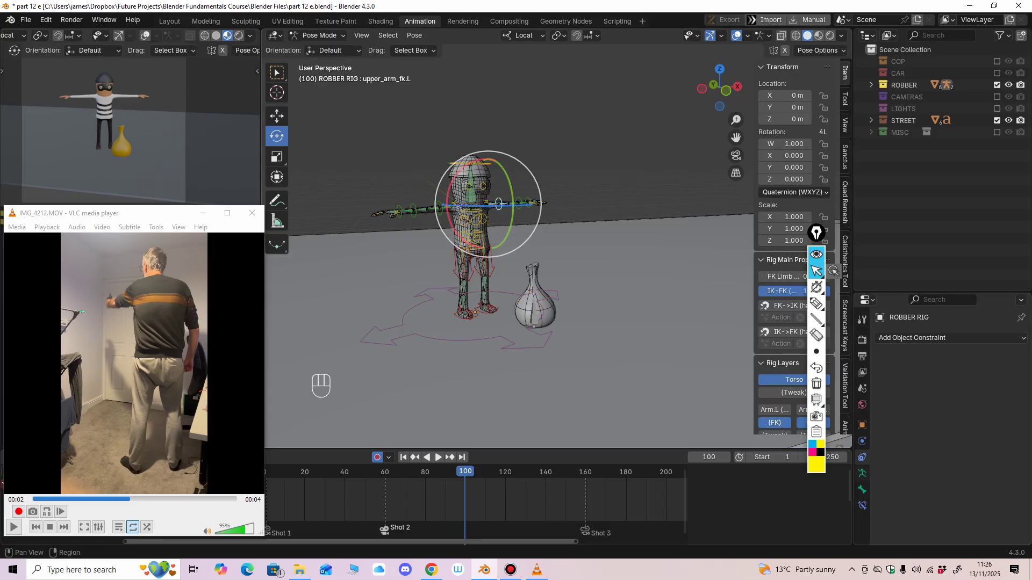
click(862, 473)
drag(942, 449, 941, 545)
scroll(941, 520, down, 8)
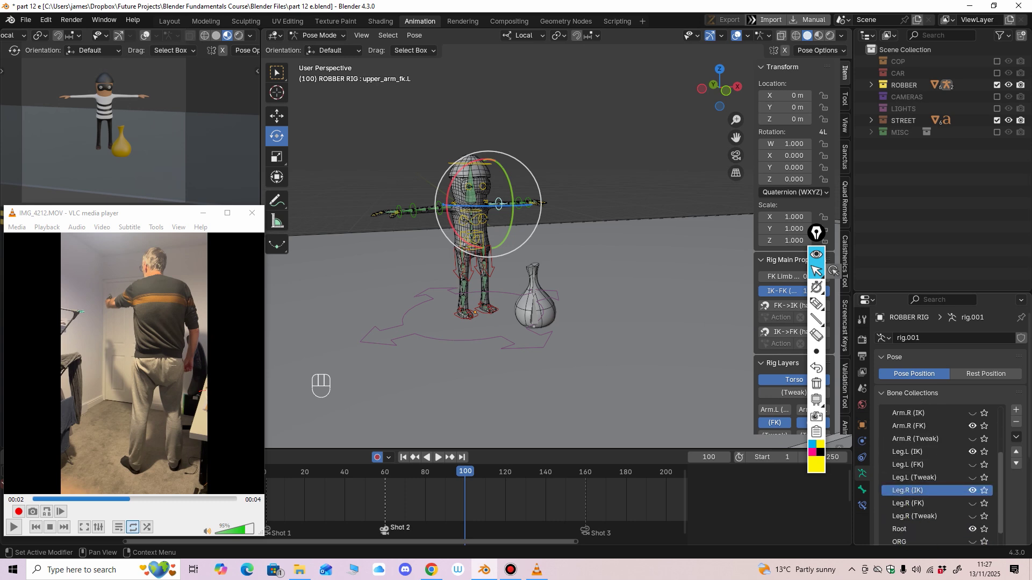
click(972, 542)
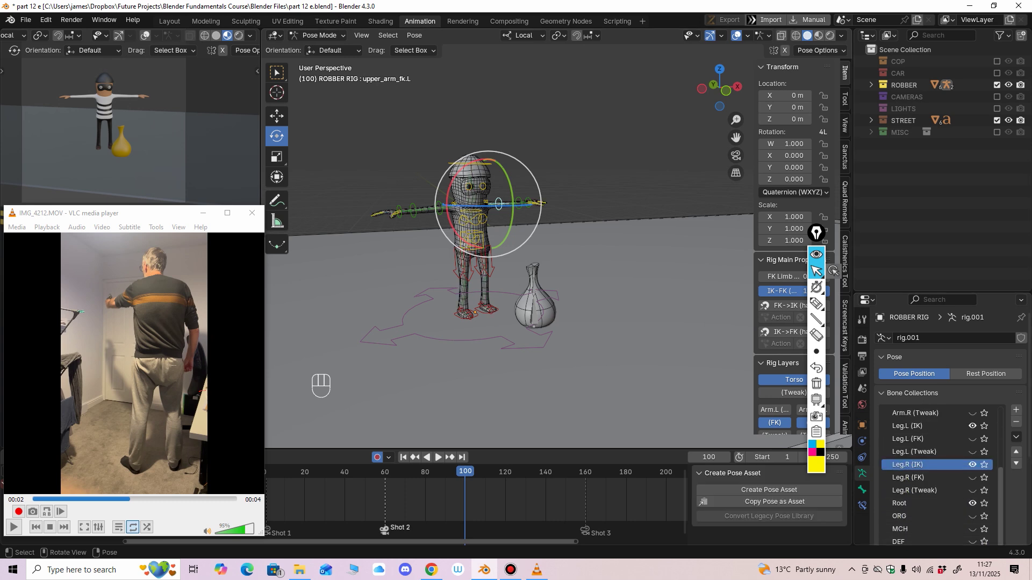
scroll(557, 242, up, 2)
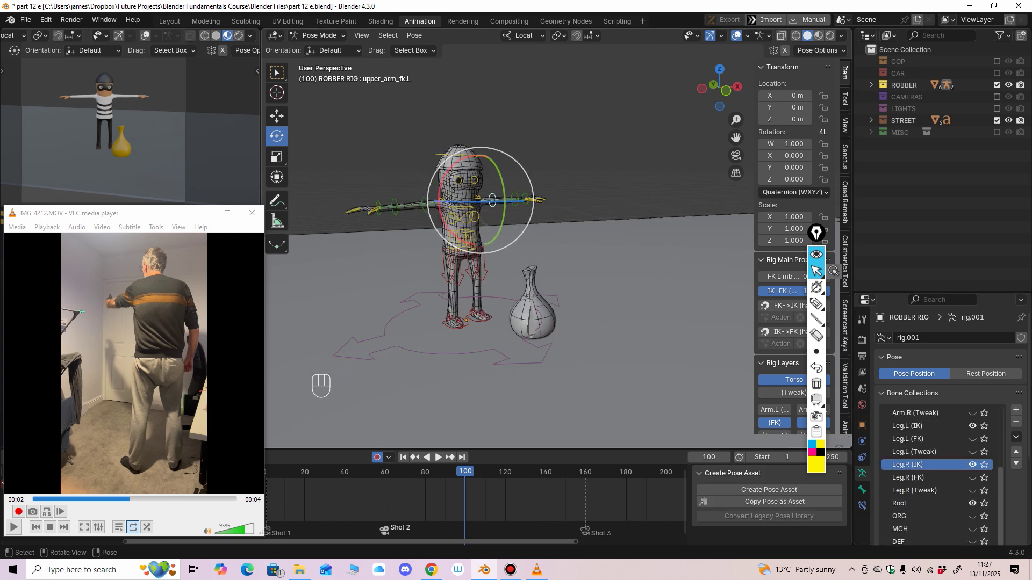
middle_drag(511, 242, 567, 244)
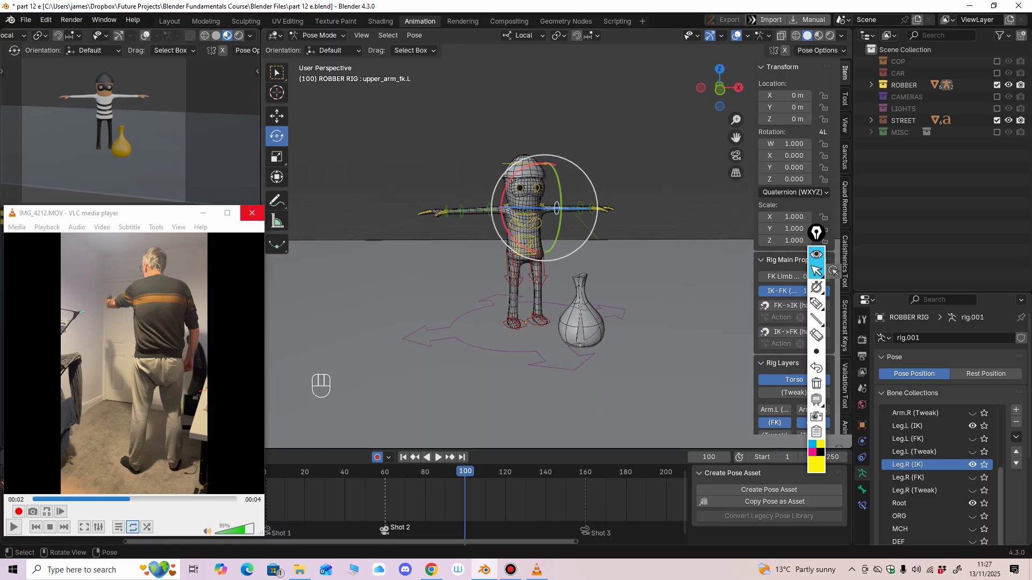
Step: Close the IMG_4212.MOV reference and open Robber Ref.MOV in VLC media player, keeping it in front of the Blender workspace
click(252, 212)
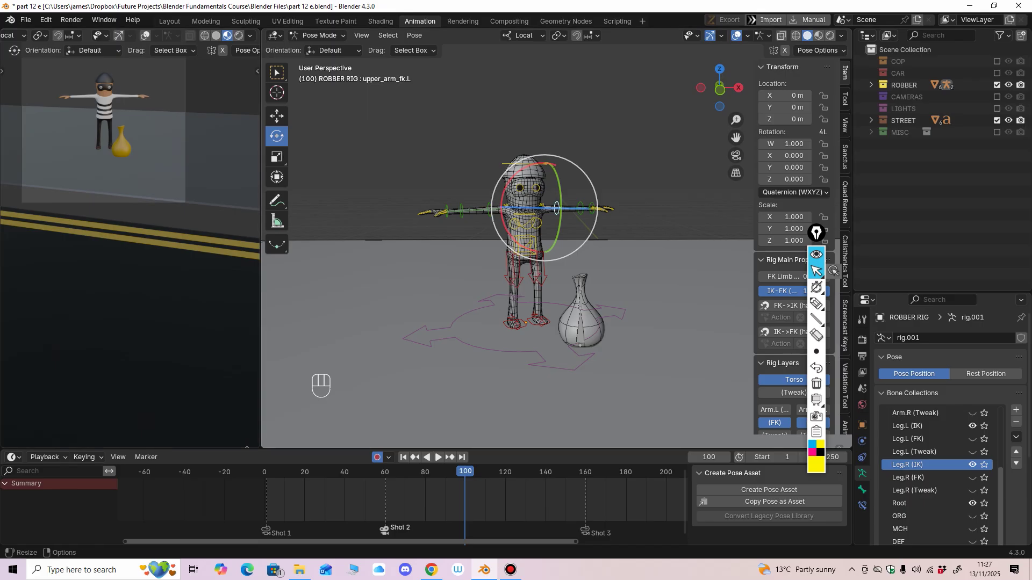
click(300, 570)
right_click(463, 329)
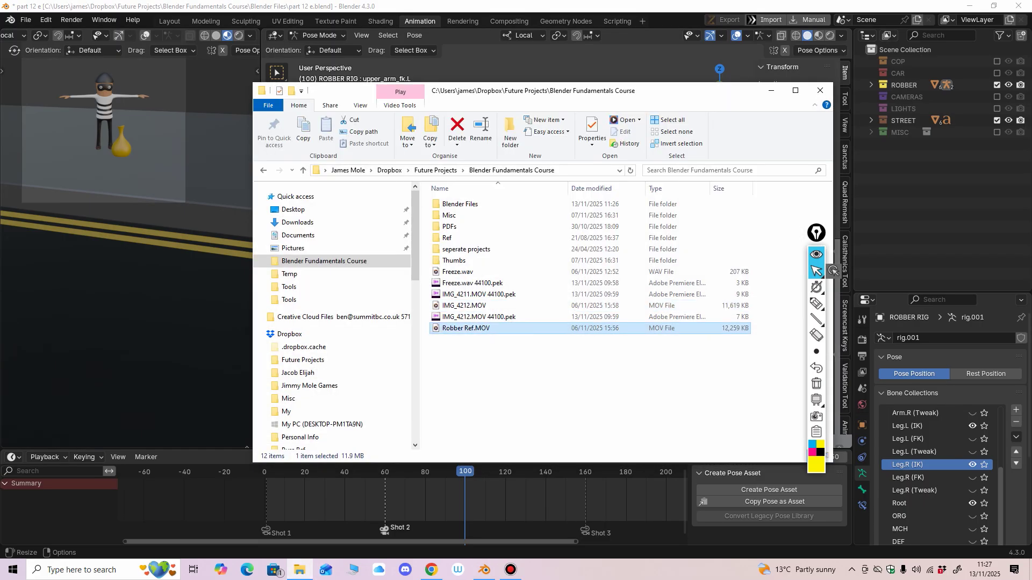
mouse_move(496, 378)
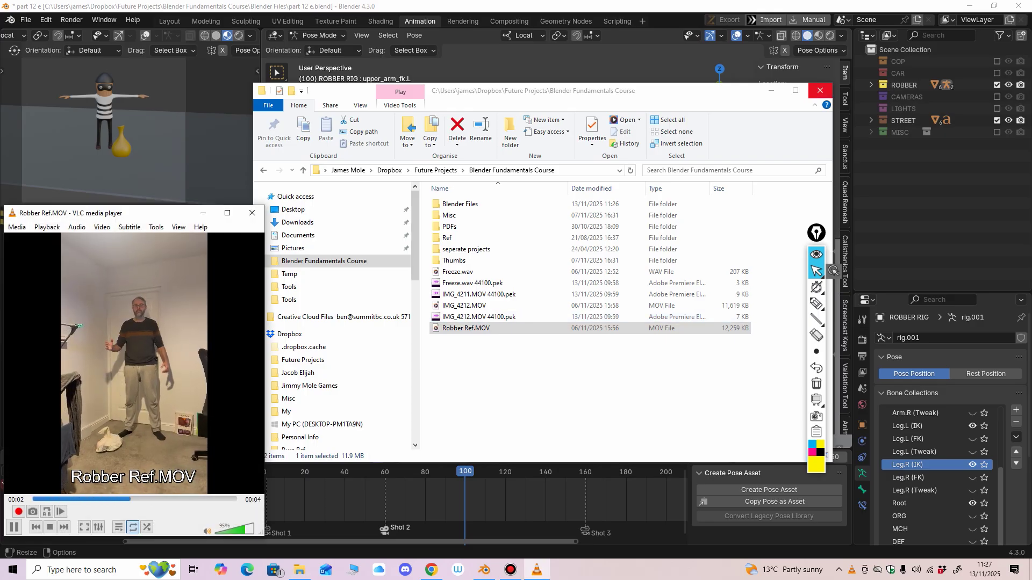
click(820, 90)
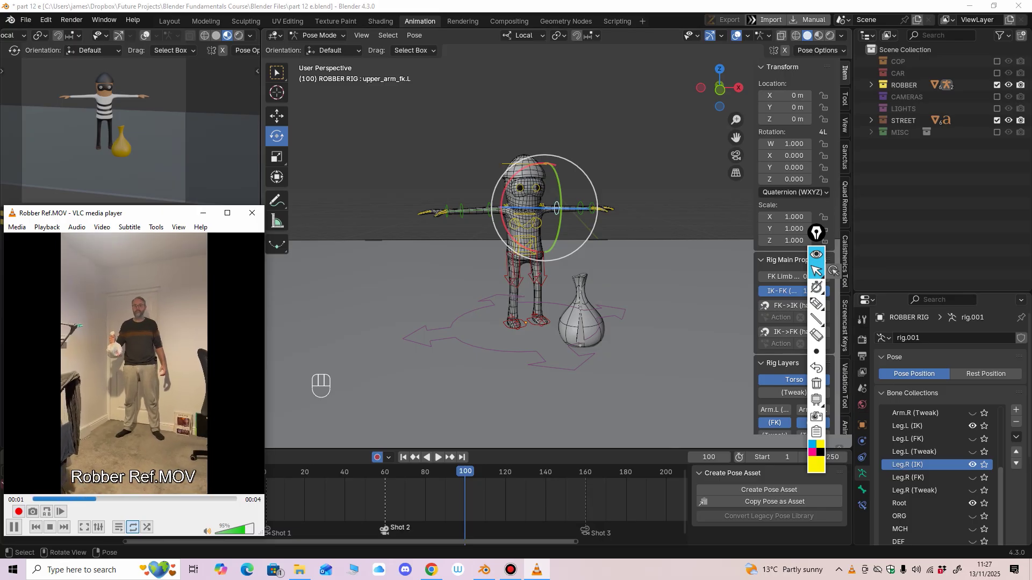
mouse_move(430, 301)
middle_down()
mouse_move(446, 302)
mouse_move(431, 296)
middle_up()
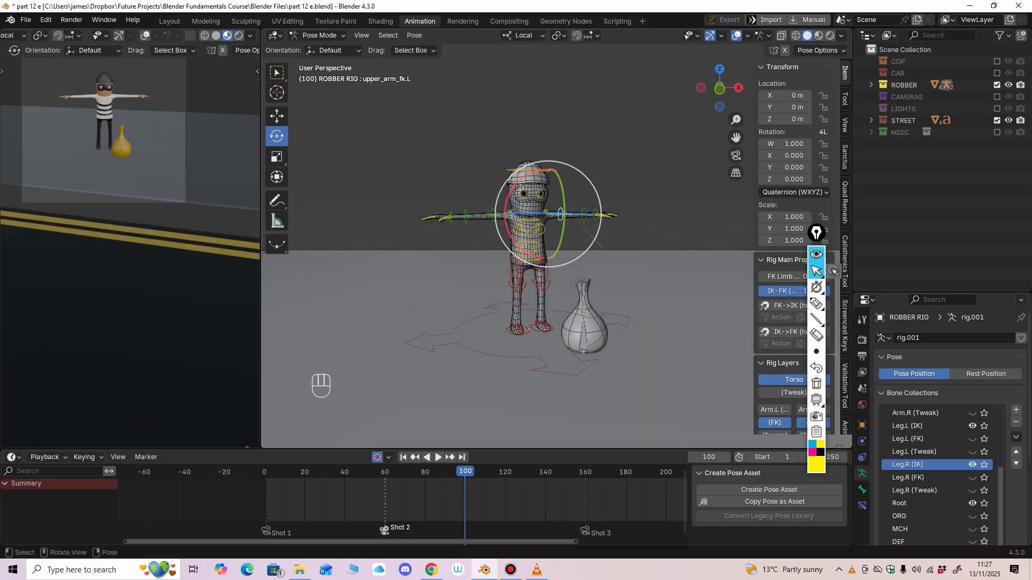
click(537, 570)
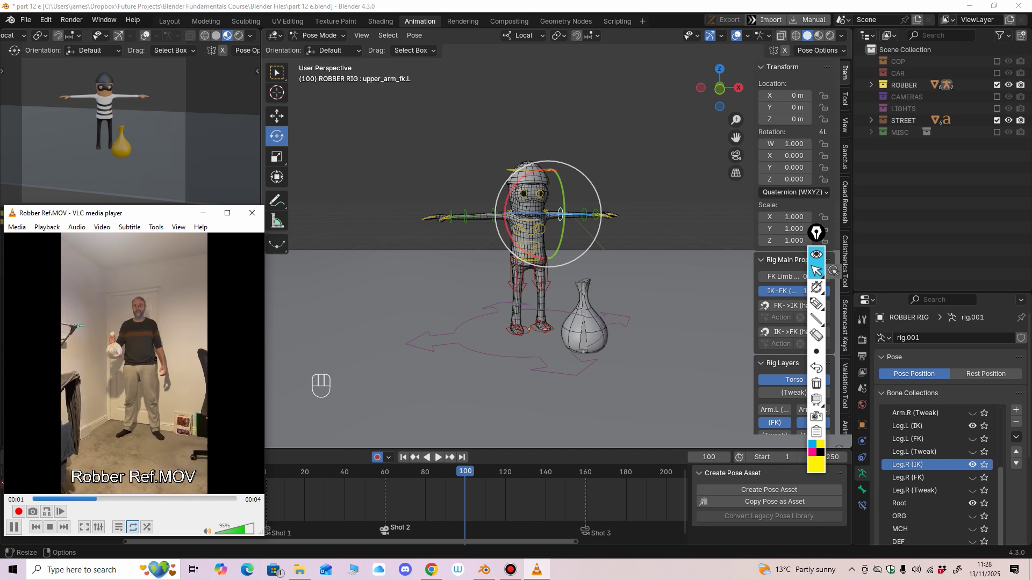
Step: Pause the reference video at 00:03 on the hands-up pose and draw yellow lines along the actor's shoulders and curved spine
click(14, 527)
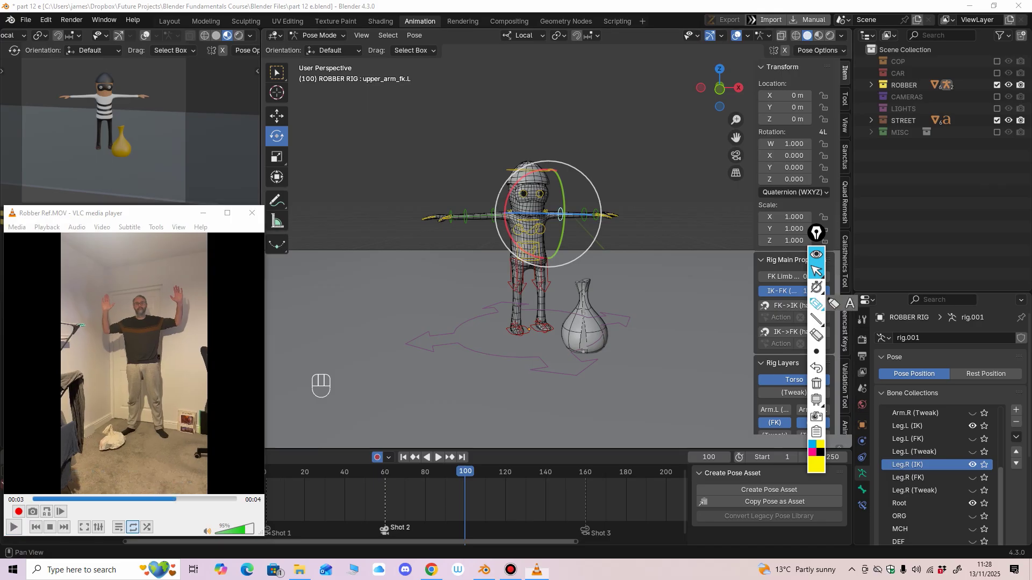
click(817, 303)
drag(118, 323, 159, 316)
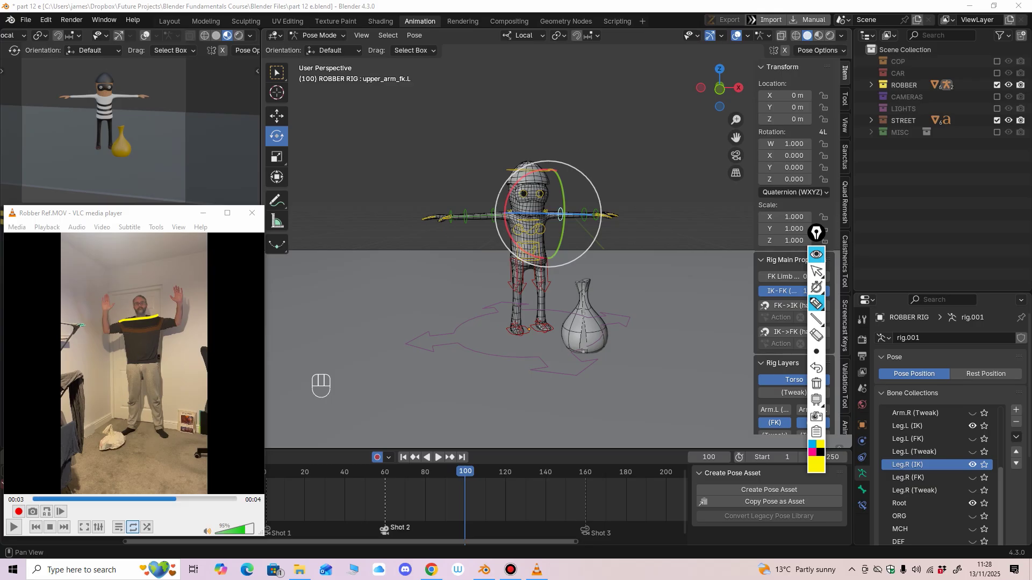
mouse_move(121, 278)
mouse_down()
mouse_move(143, 379)
mouse_move(135, 426)
mouse_up()
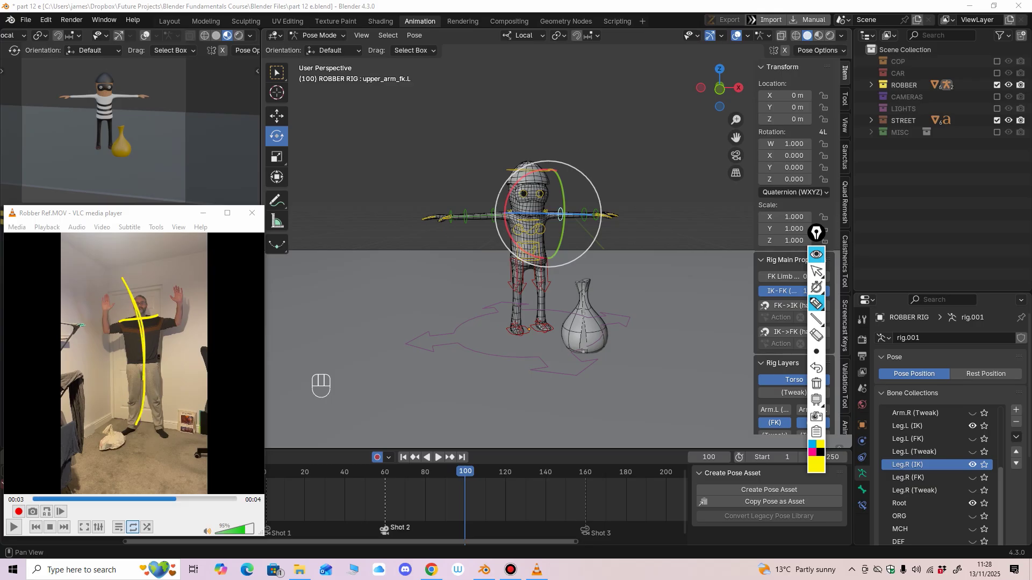
drag(123, 273, 146, 399)
Step: Draw yellow annotation lines over the reference actor's hips, legs and raised arms, redrawing one leg line
mouse_move(159, 360)
mouse_down()
mouse_move(119, 362)
mouse_move(162, 431)
mouse_move(153, 379)
mouse_move(128, 405)
mouse_up()
drag(131, 368, 127, 412)
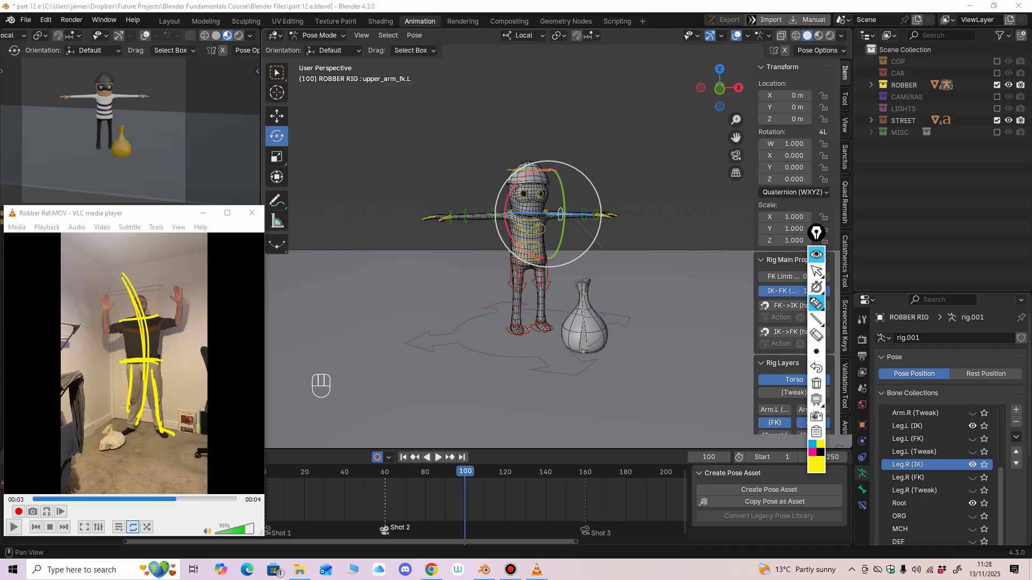
key(ctrl+z)
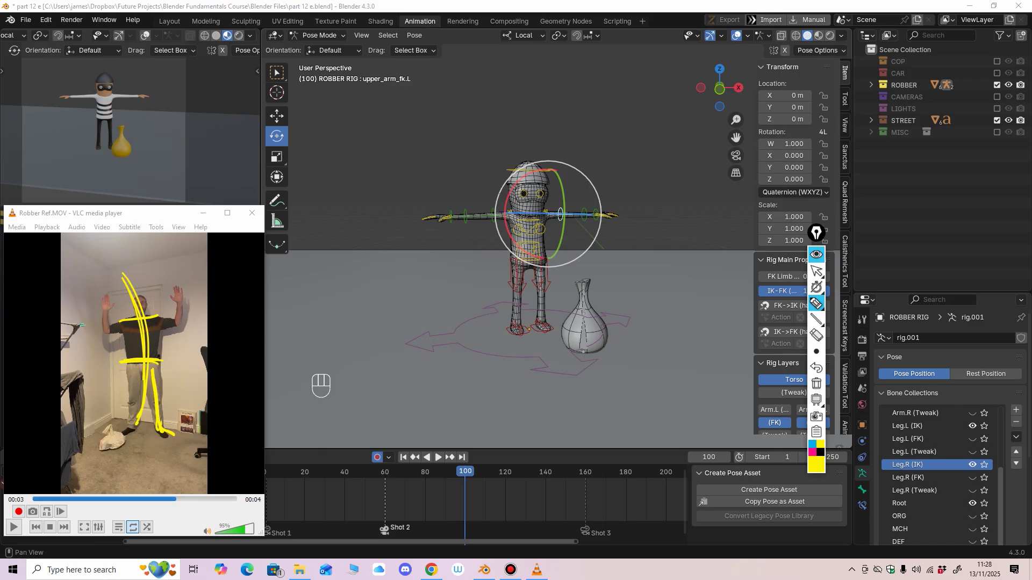
mouse_move(135, 365)
mouse_down()
mouse_move(127, 426)
mouse_move(116, 437)
mouse_up()
mouse_move(125, 326)
mouse_down()
mouse_move(104, 315)
mouse_move(102, 295)
mouse_up()
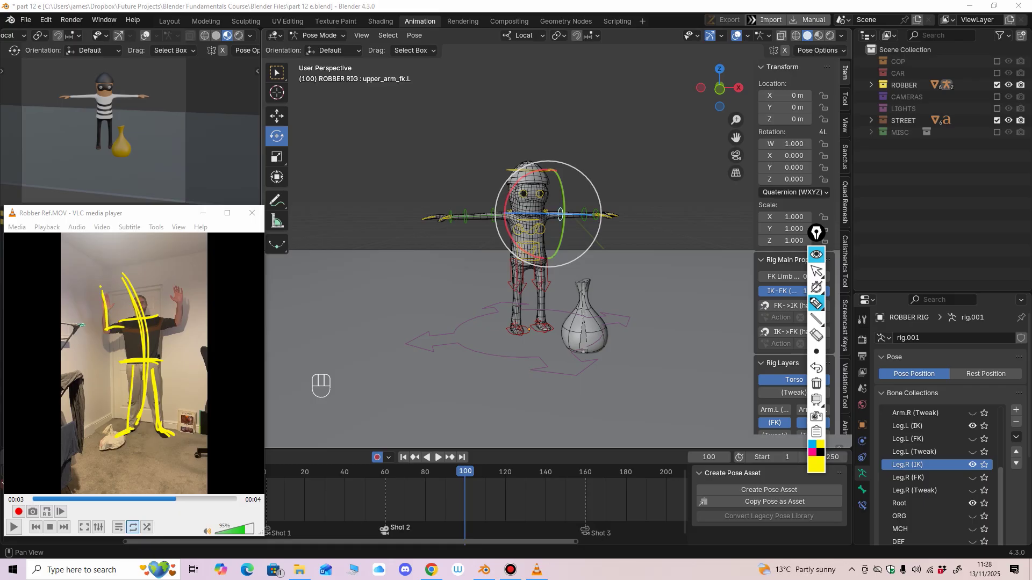
mouse_move(155, 321)
mouse_down()
mouse_move(179, 285)
mouse_move(173, 266)
mouse_move(127, 302)
mouse_move(154, 288)
mouse_up()
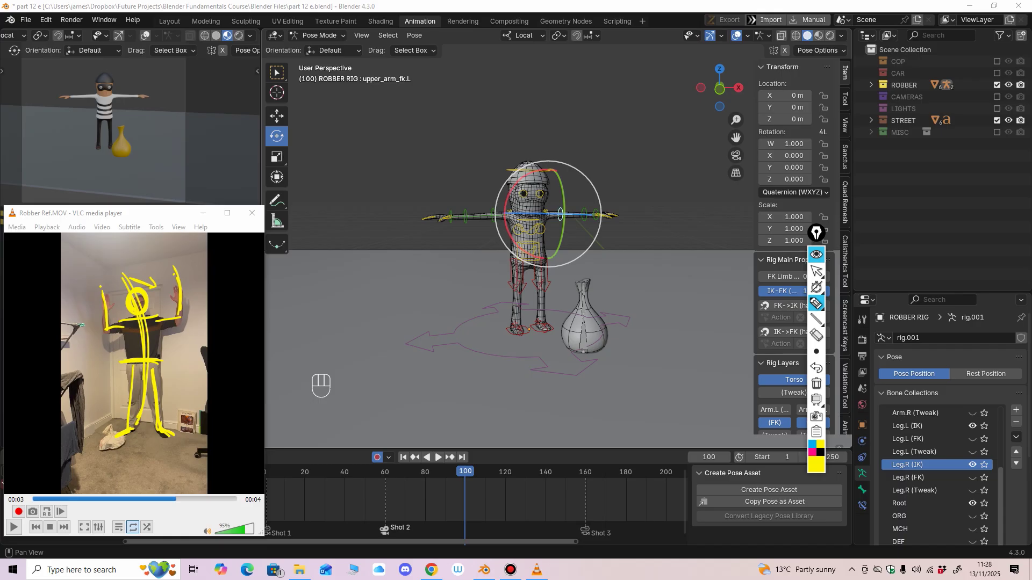
Step: Erase all yellow annotations from the reference video and return to the normal pointer
click(817, 335)
mouse_move(146, 344)
mouse_down()
mouse_move(133, 320)
mouse_move(174, 269)
mouse_move(181, 312)
mouse_move(133, 370)
mouse_move(154, 377)
mouse_move(158, 428)
mouse_move(164, 382)
mouse_up()
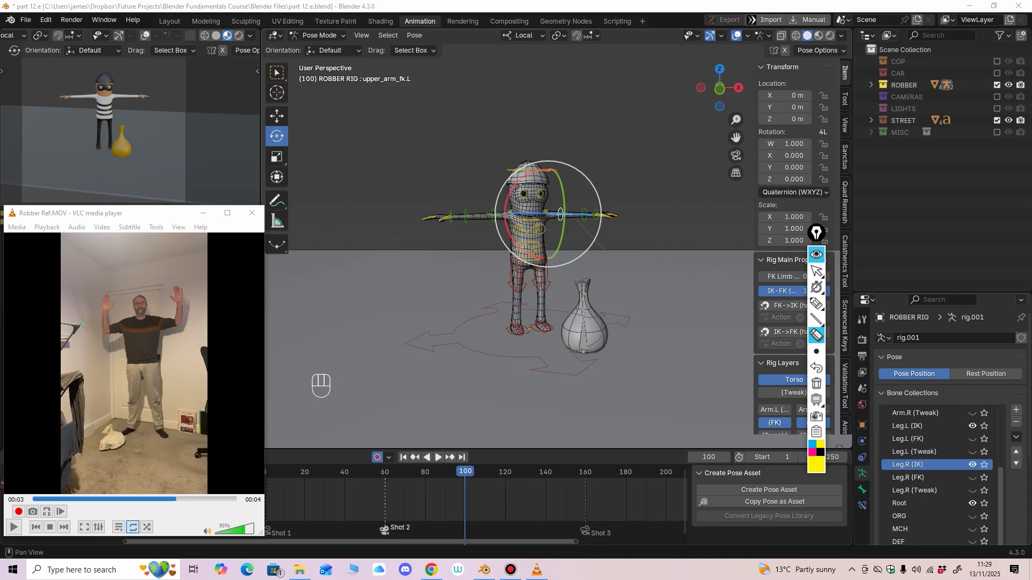
click(817, 271)
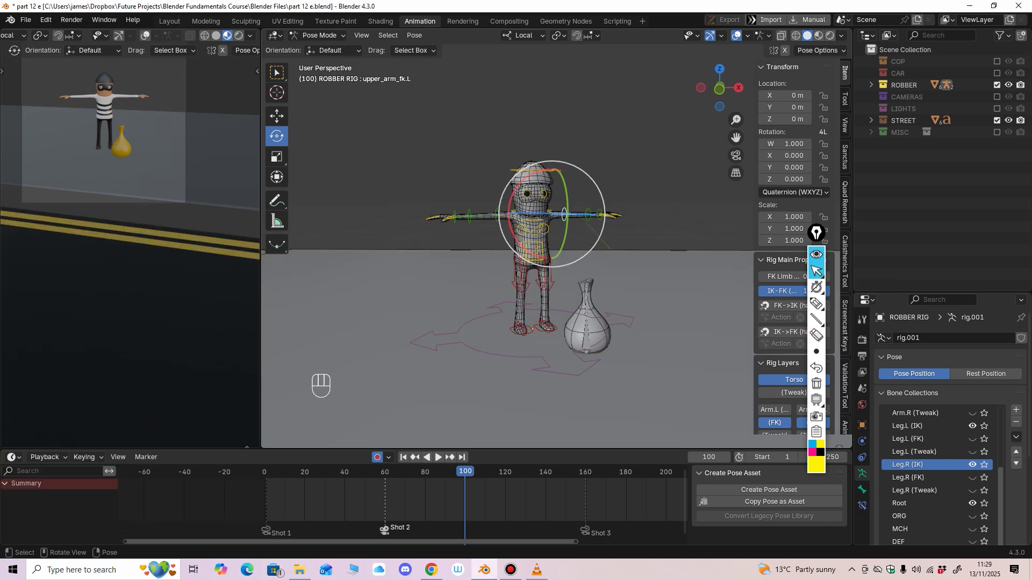
Step: Bring the VLC reference window back to the front and keep it always on top
click(537, 569)
click(178, 226)
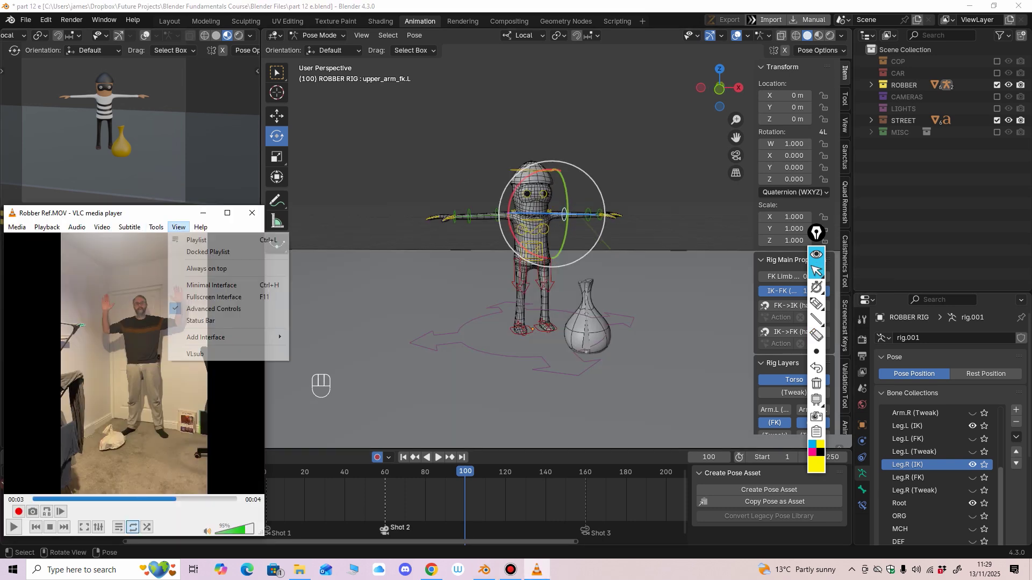
mouse_move(156, 227)
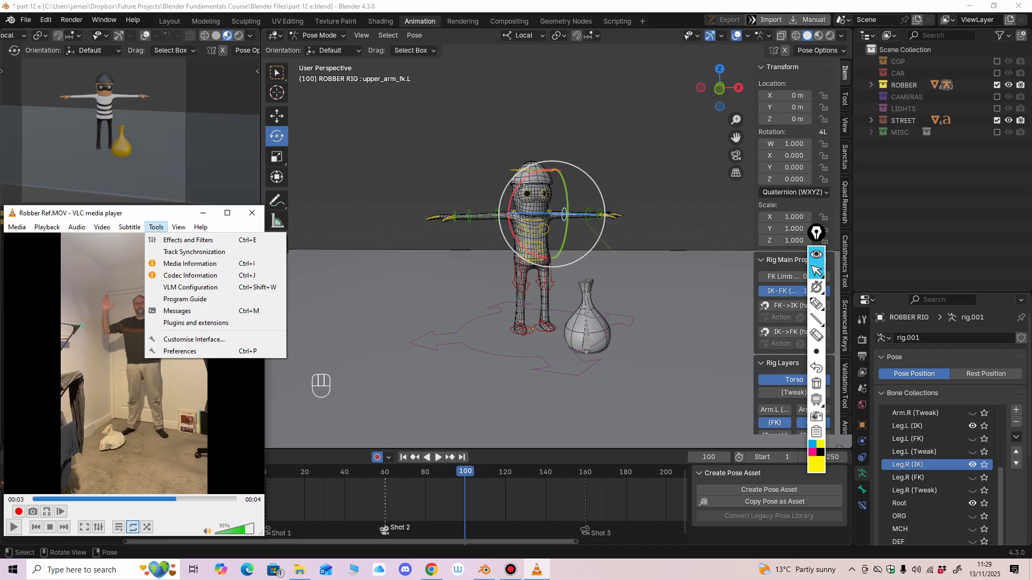
click(206, 268)
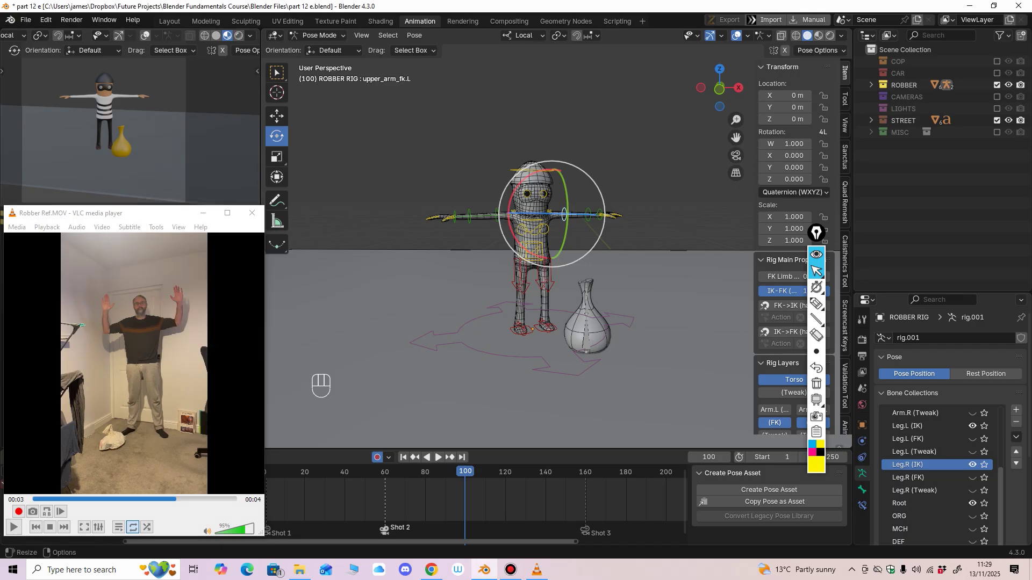
Step: Keyframe every bone of the robber rig at frame 60, the Shot 2 marker
middle_drag(409, 333, 403, 334)
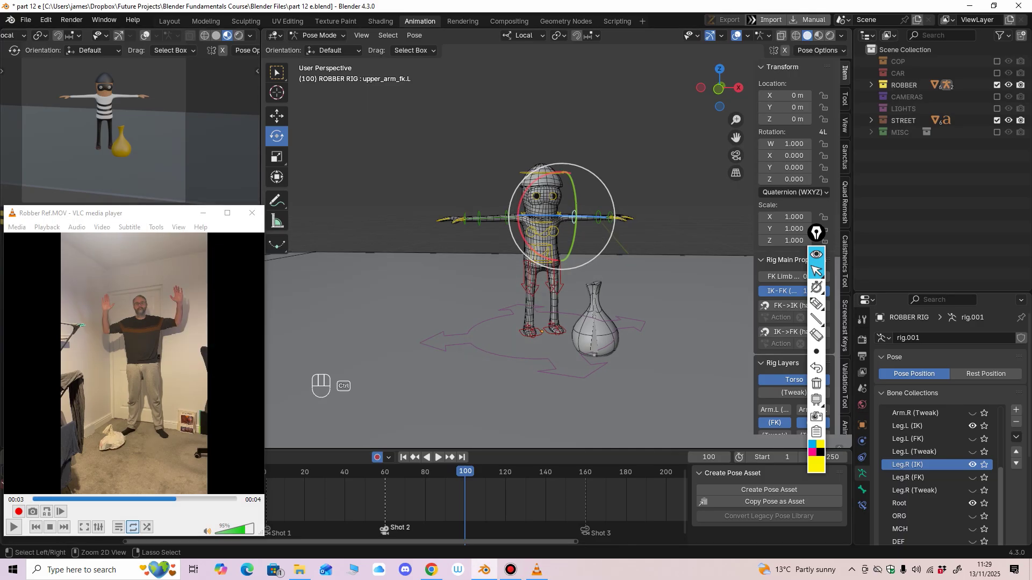
scroll(501, 497, down, 2)
drag(402, 472, 401, 472)
scroll(543, 323, up, 1)
key(a)
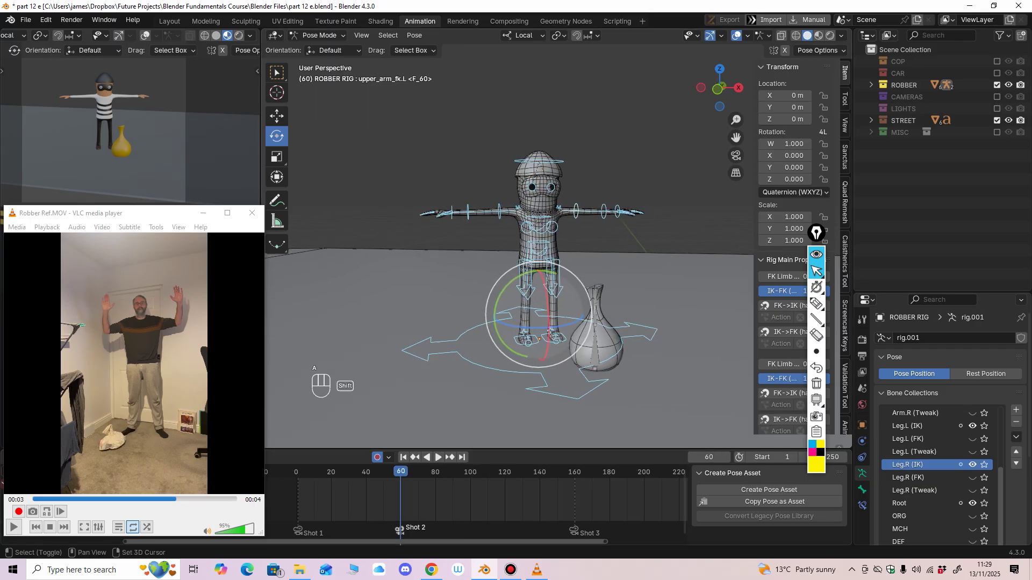
scroll(511, 247, up, 1)
middle_drag(475, 346, 482, 346)
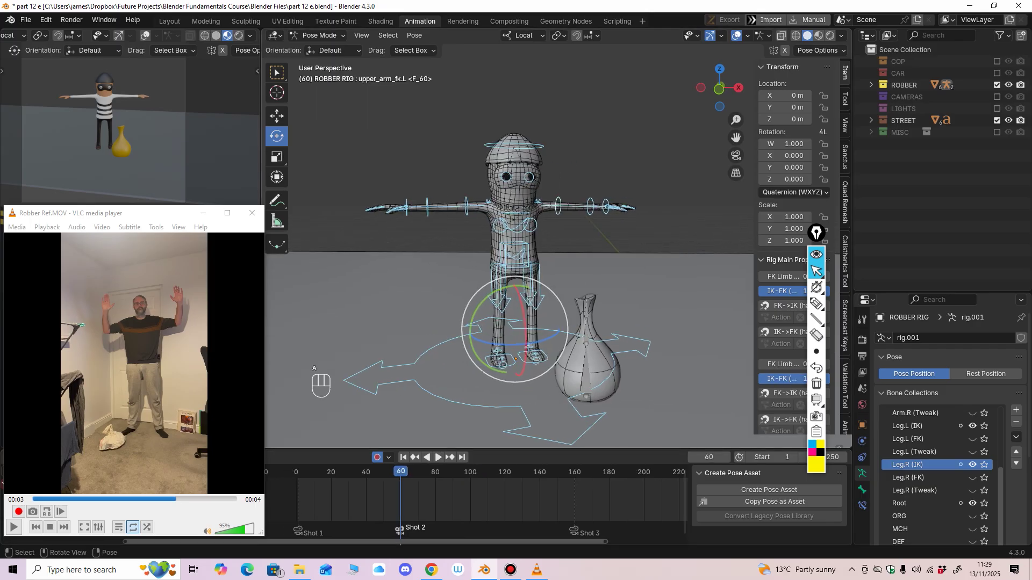
key(i)
key(i)
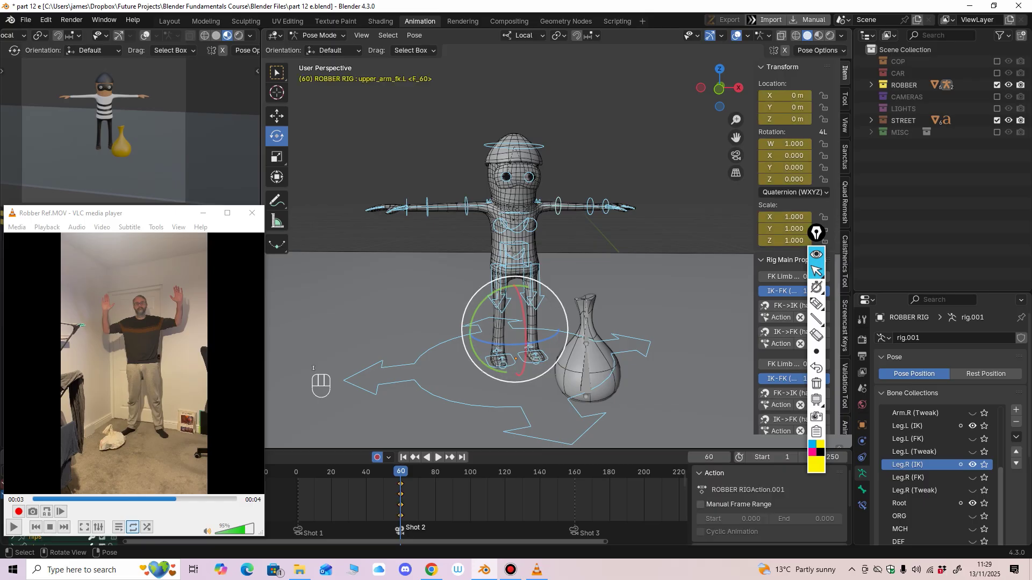
key(i)
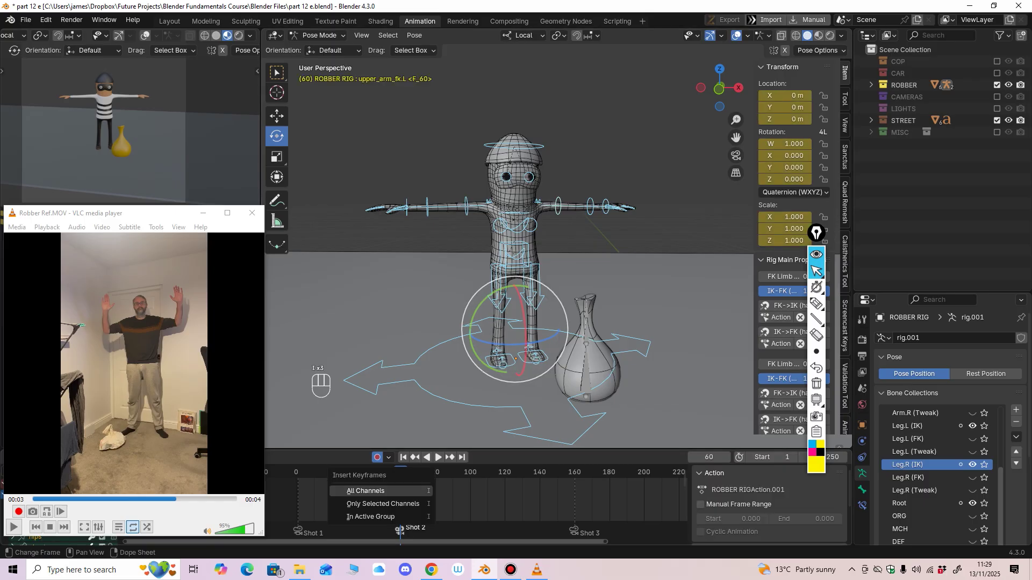
Step: Rewind Robber Ref.MOV to 00:00 and pause it on its opening pose
middle_drag(484, 323, 422, 322)
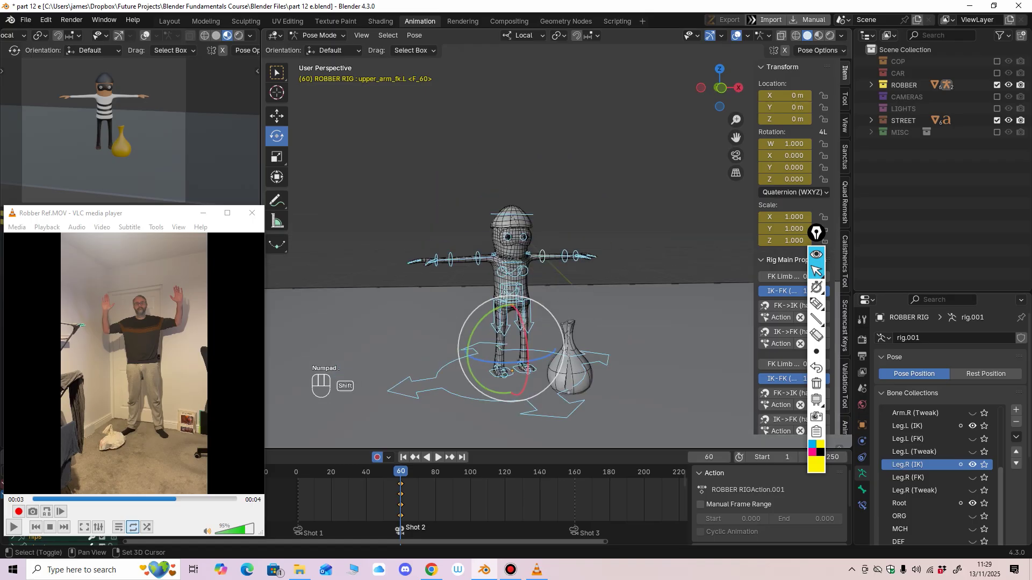
key(KP_Decimal)
mouse_move(129, 124)
shift+middle_down()
mouse_move(135, 158)
mouse_move(136, 142)
shift+middle_up()
scroll(134, 134, up, 1)
scroll(136, 156, down, 1)
middle_drag(483, 322, 476, 322)
shift+middle_drag(476, 322, 491, 280)
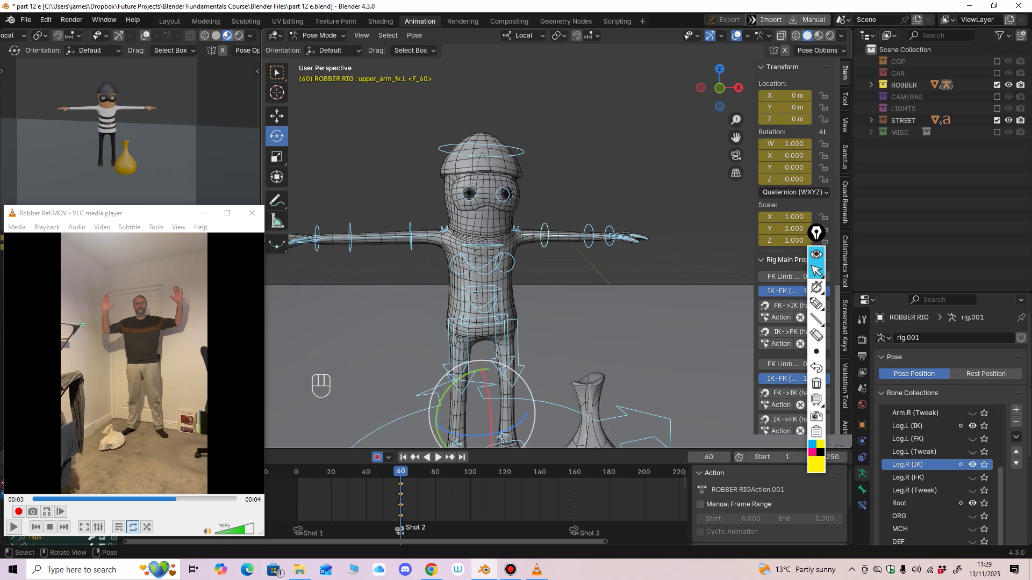
middle_drag(483, 322, 516, 279)
click(39, 499)
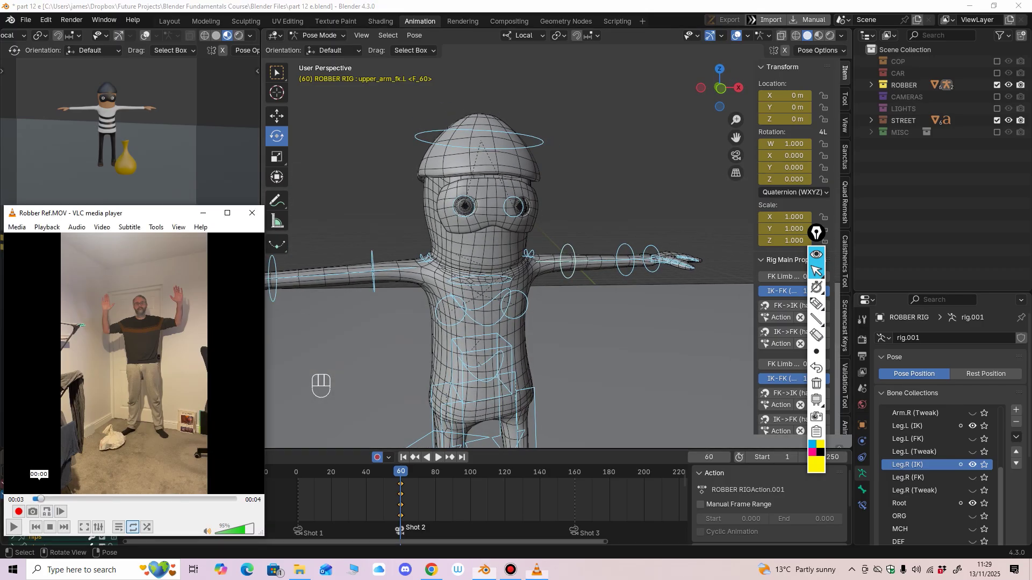
drag(39, 498, 33, 499)
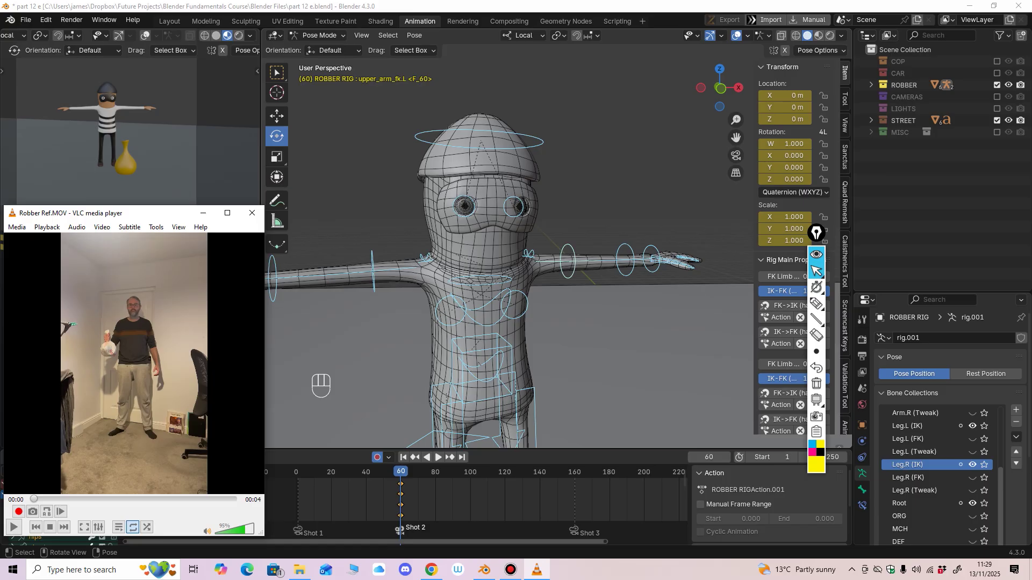
click(13, 527)
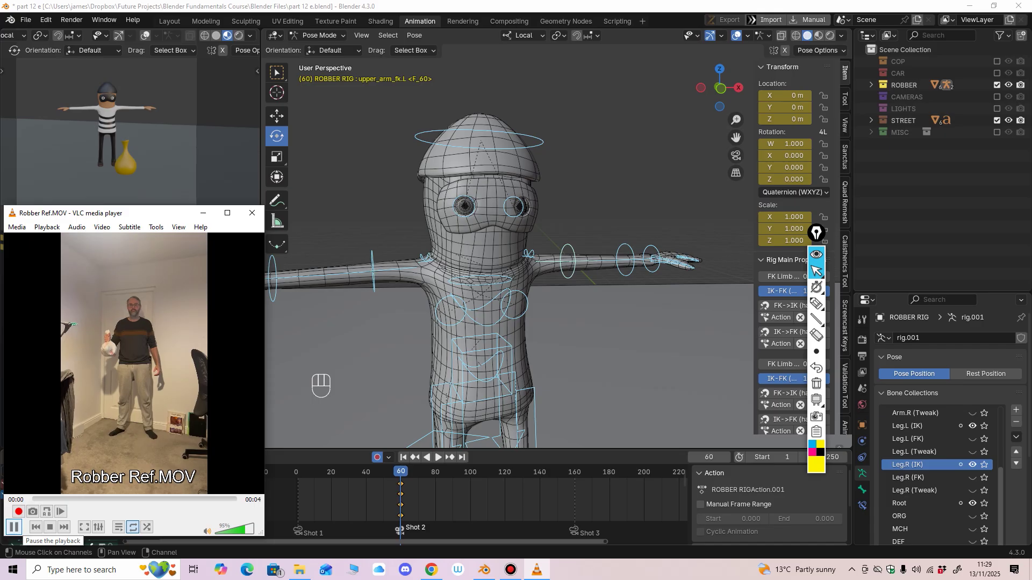
click(14, 527)
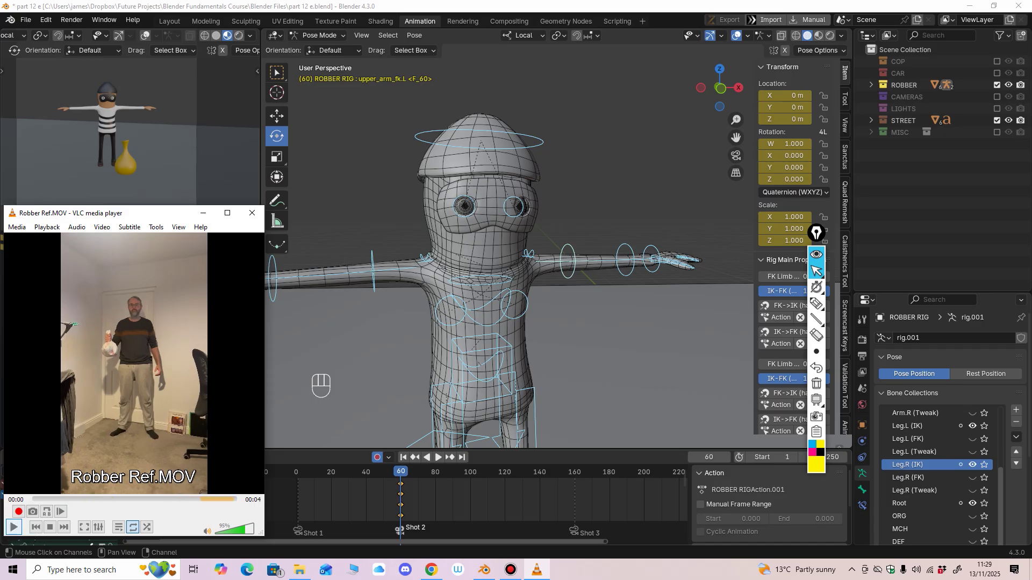
Step: Rotate the robber's torso control very slightly at frame 60, giving a quaternion Y of about -0.008
ctrl+middle_drag(527, 258, 462, 261)
click(497, 259)
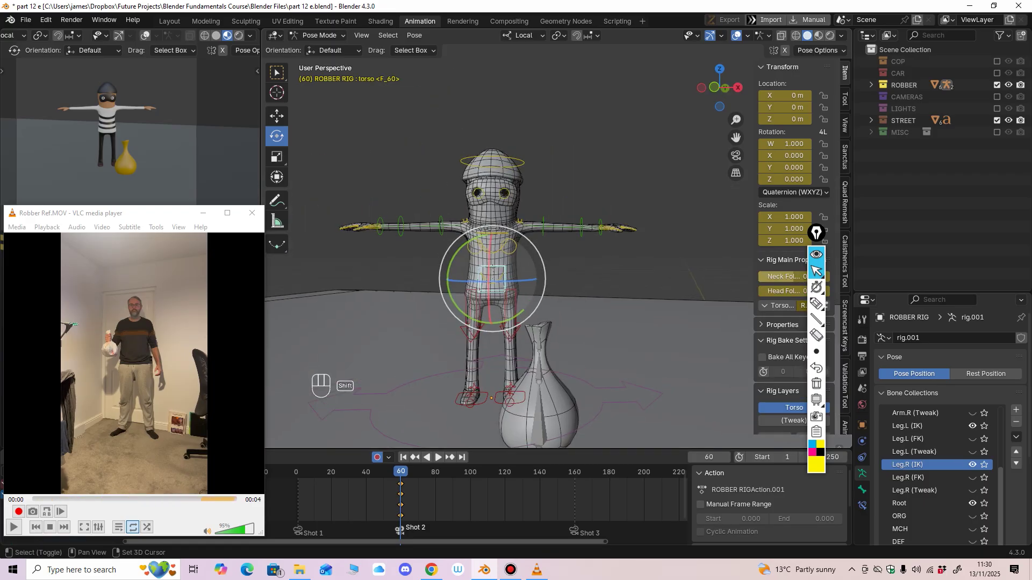
scroll(484, 269, up, 1)
ctrl+middle_drag(140, 139, 143, 129)
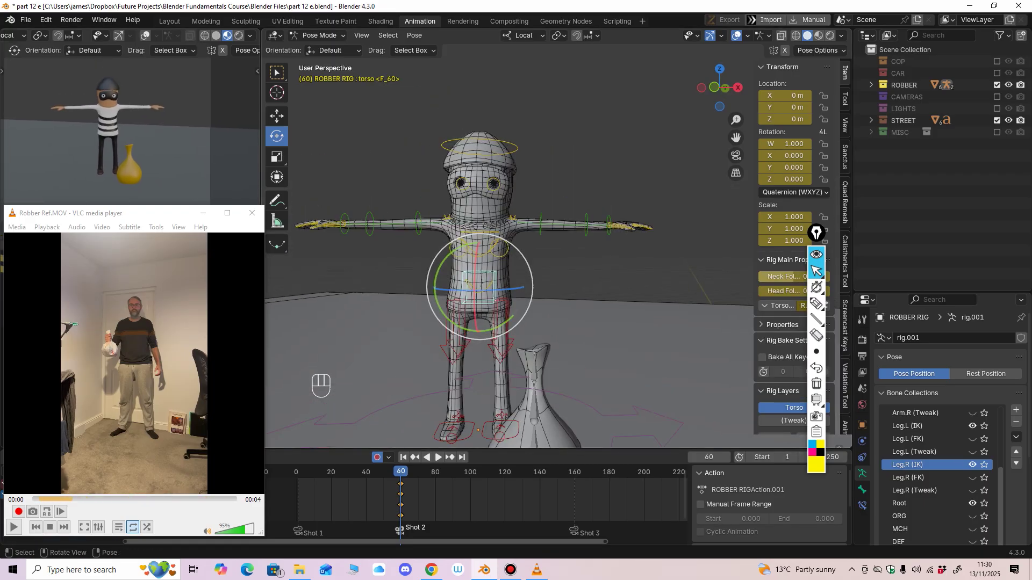
mouse_move(497, 269)
alt+middle_down()
mouse_move(470, 274)
mouse_move(500, 271)
mouse_move(500, 253)
alt+middle_up()
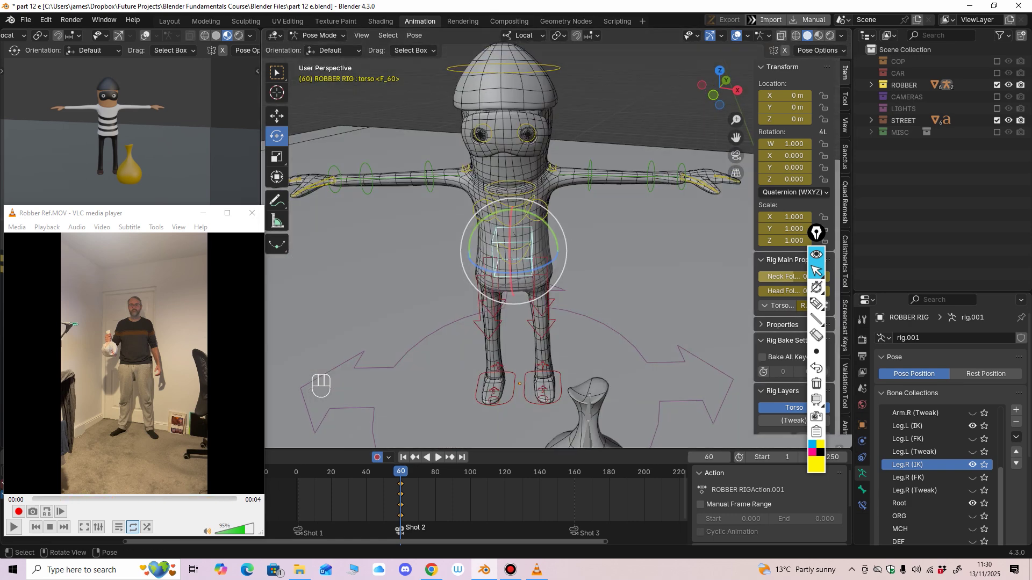
mouse_move(548, 225)
mouse_down()
mouse_move(542, 218)
mouse_move(549, 226)
mouse_up()
middle_drag(549, 231, 549, 209)
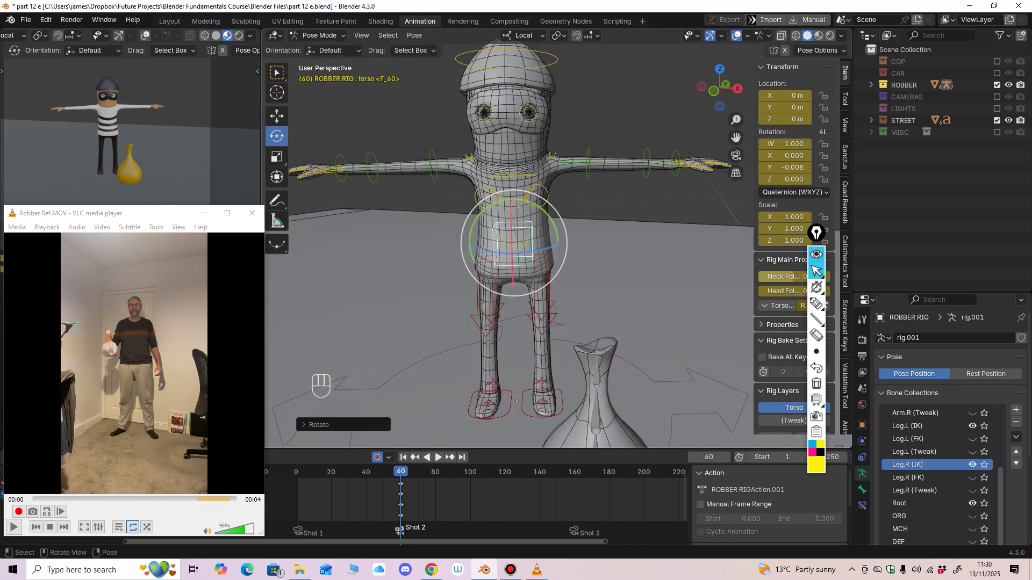
Step: Rotate the hips control to a quaternion Y of about 0.039 and counter-tilt the chest slightly
click(526, 242)
drag(543, 188, 544, 190)
middle_drag(545, 194, 545, 185)
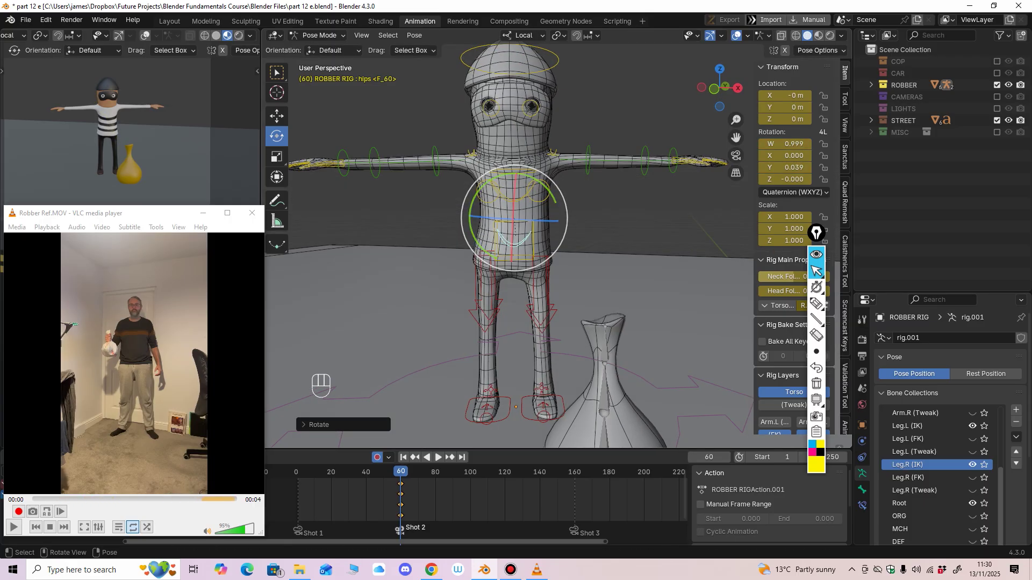
click(532, 173)
drag(530, 142, 525, 140)
shift+middle_drag(529, 134, 528, 159)
Step: Tilt the head control slightly sideways to a quaternion Z of about -0.029 and fine-tune the upper-body tilt
click(532, 94)
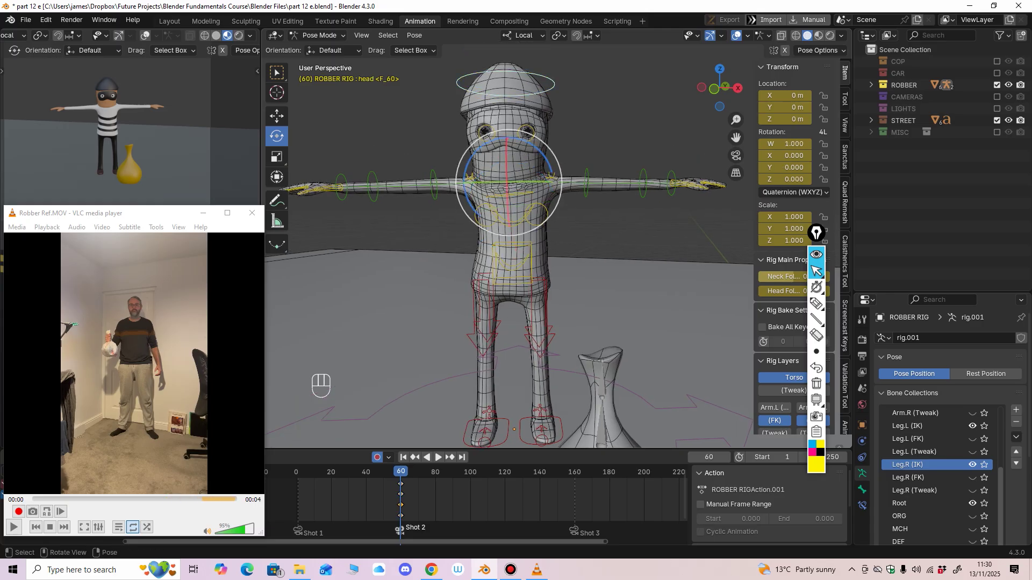
drag(547, 160, 548, 157)
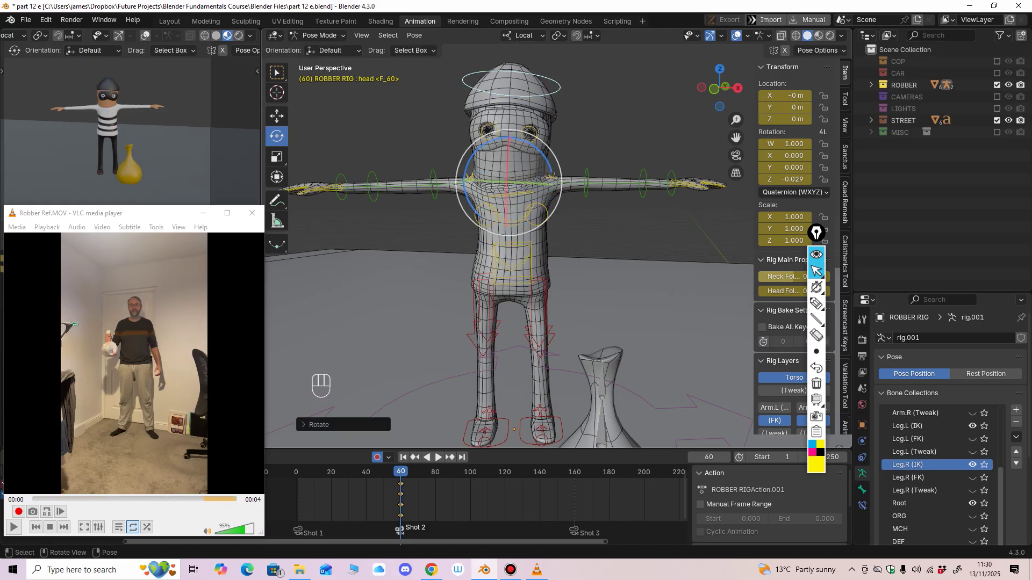
middle_drag(548, 158, 548, 178)
drag(530, 208, 523, 208)
drag(544, 164, 541, 171)
ctrl+middle_drag(540, 171, 540, 186)
Step: Rotate the shoulder.L and shoulder.R controls downward until both of the robber's arms hang diagonally beside the body
click(532, 203)
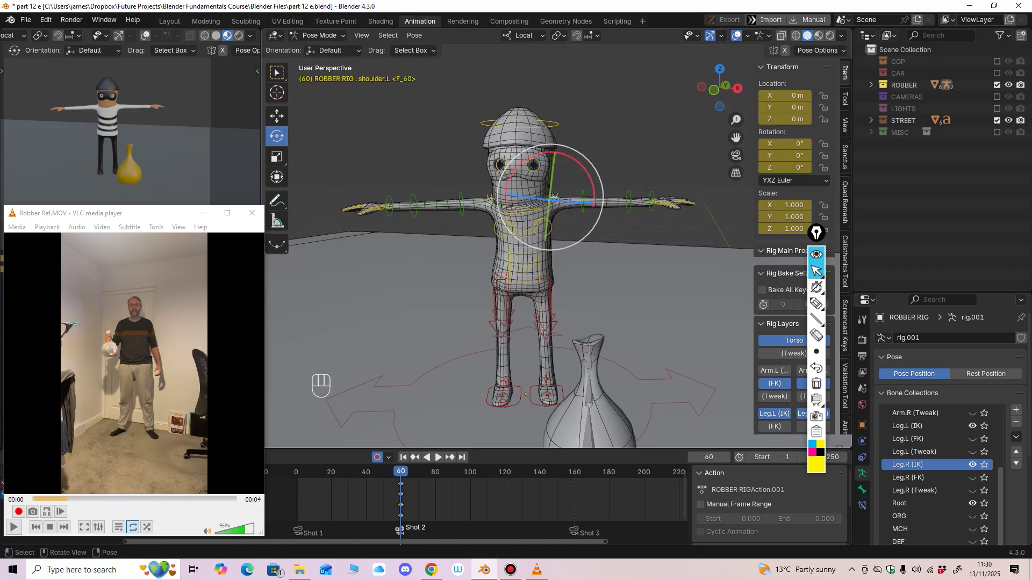
drag(554, 177, 560, 186)
click(451, 206)
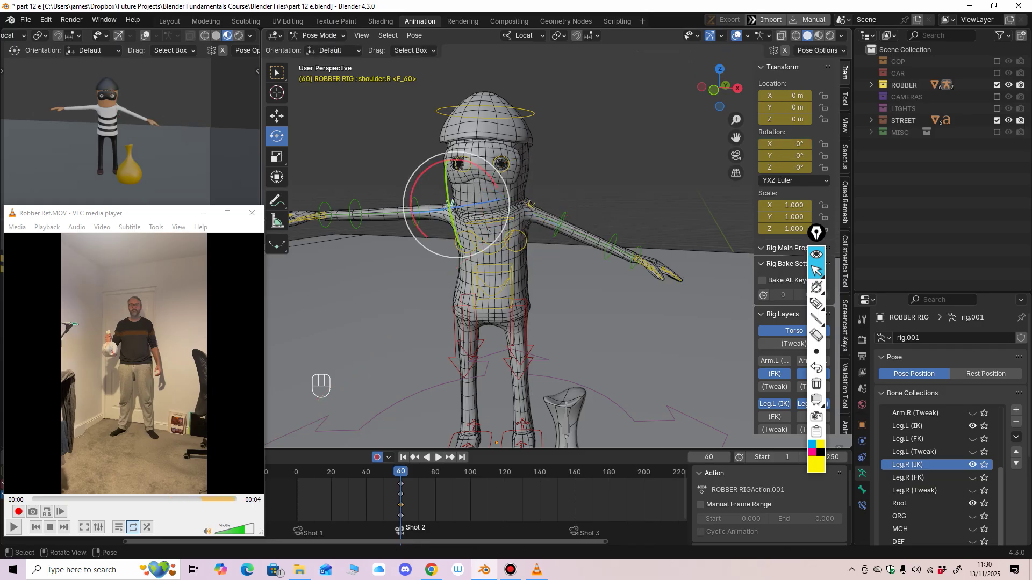
mouse_move(478, 164)
mouse_down()
mouse_move(457, 157)
mouse_move(466, 153)
mouse_up()
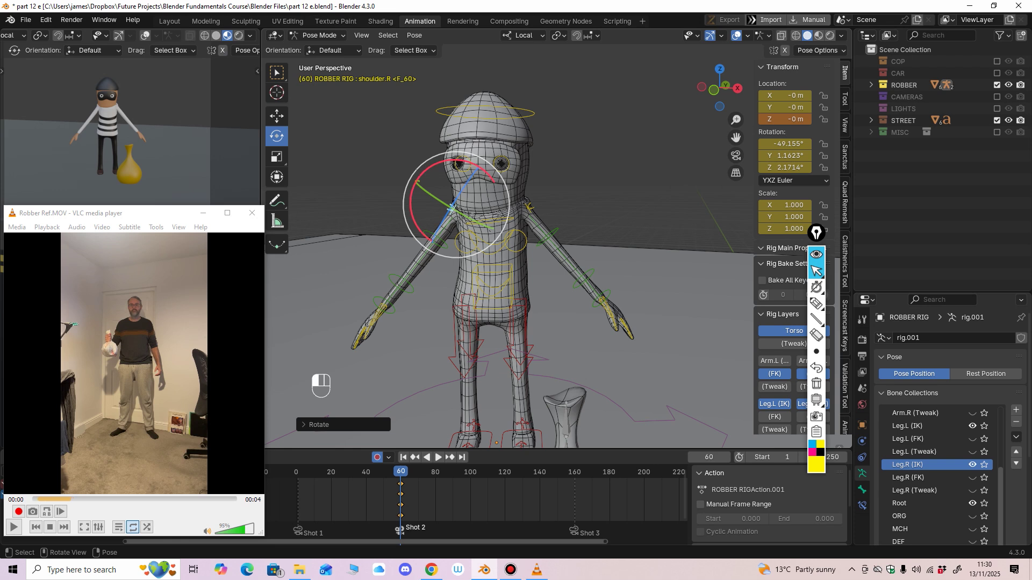
drag(411, 197, 412, 209)
Step: Move the shoulder.L and shoulder.R controls slightly so the lowered shoulders sit naturally against the body
drag(529, 207, 531, 212)
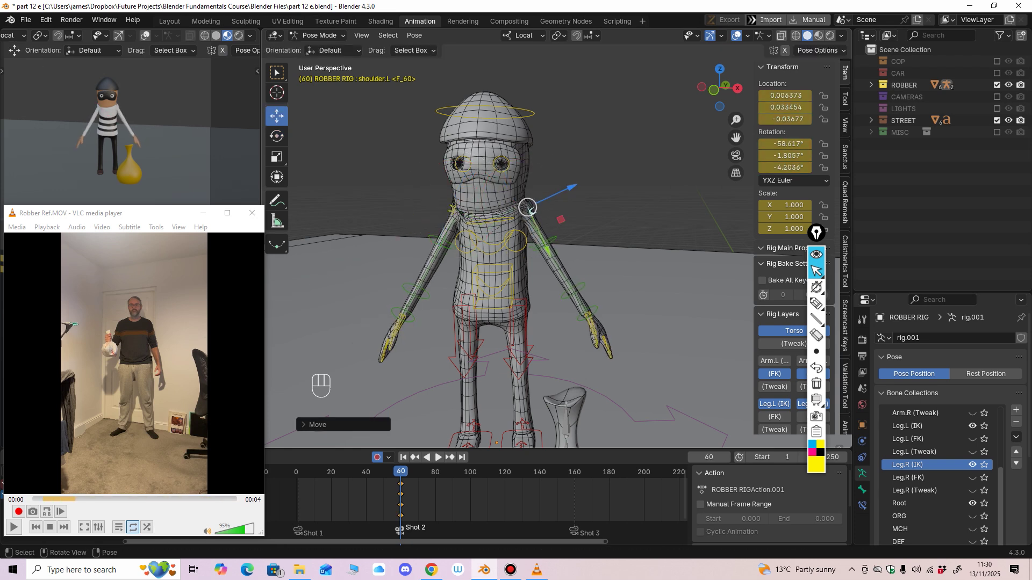
drag(456, 205, 458, 208)
middle_drag(458, 207, 519, 215)
click(531, 210)
scroll(519, 215, up, 2)
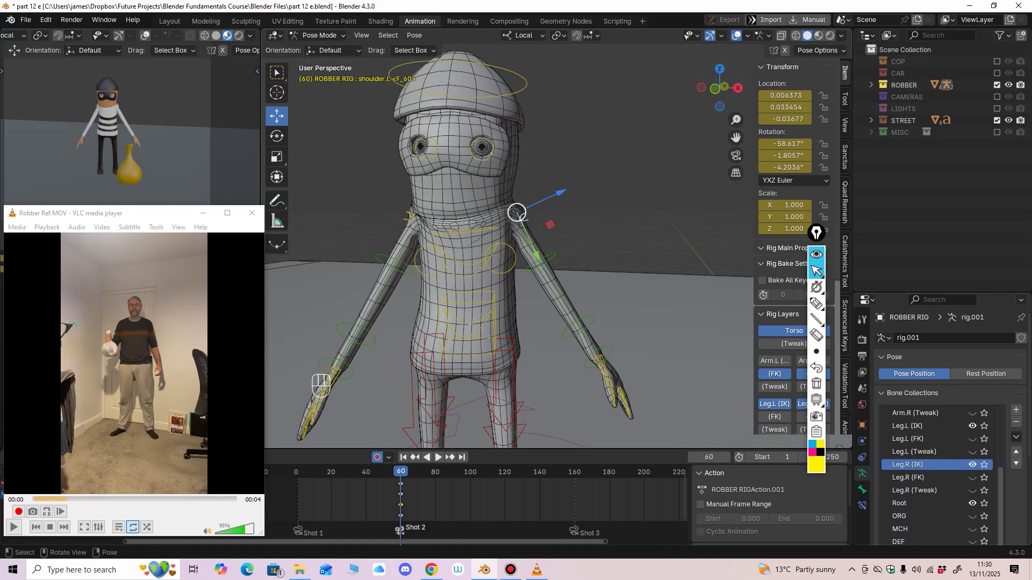
Step: Nudge shoulder.L down slightly and rotate upper_arm_fk.L so the left arm hangs closer to the body and slightly back
drag(517, 212, 517, 211)
shift+middle_drag(517, 210, 530, 185)
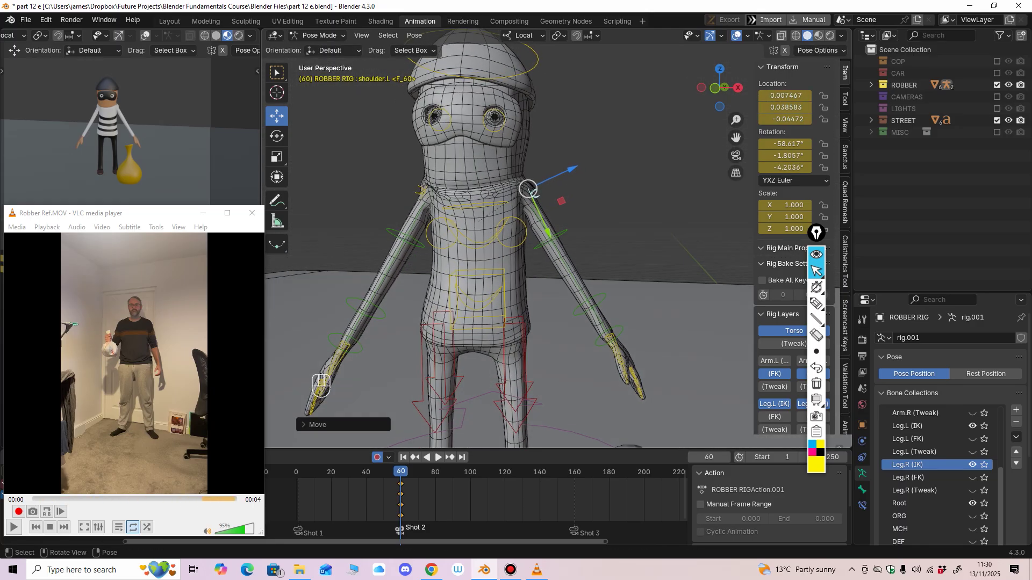
click(551, 238)
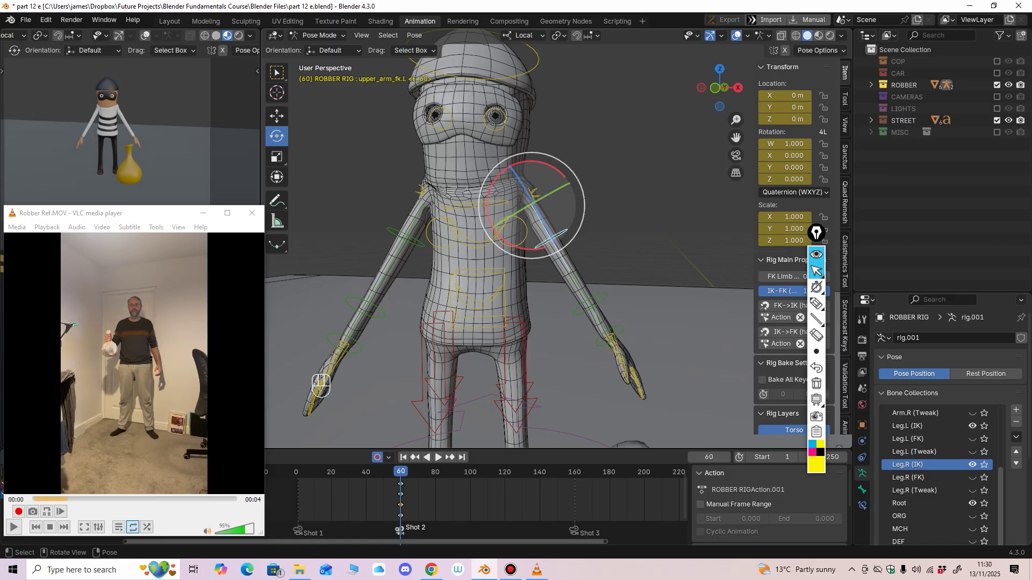
drag(563, 177, 561, 184)
shift+middle_drag(561, 183, 473, 161)
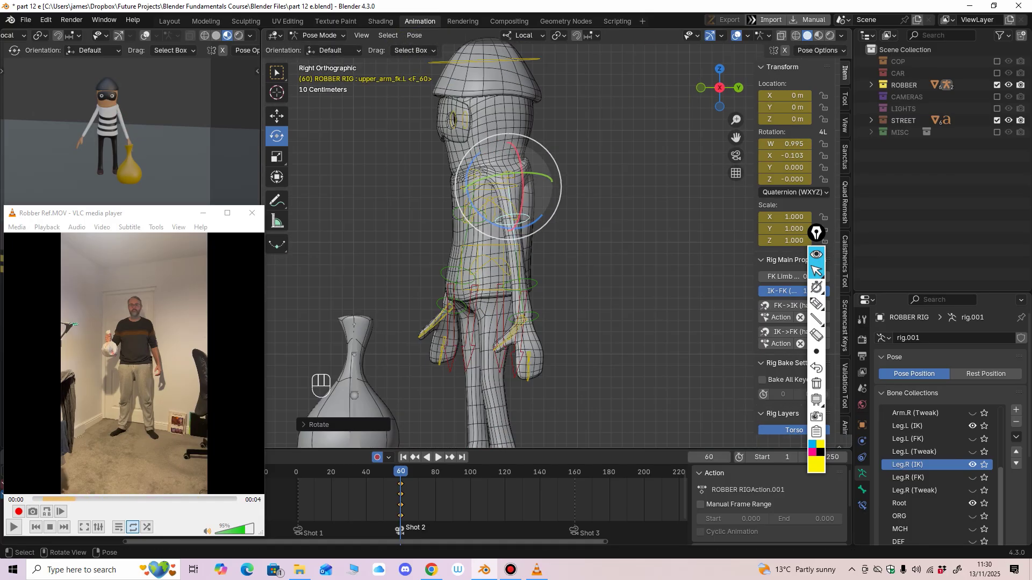
drag(478, 217, 484, 222)
Step: Bend forearm_fk.L slightly forward and rotate hand_fk.L inward to a quaternion X of about -0.146
click(514, 286)
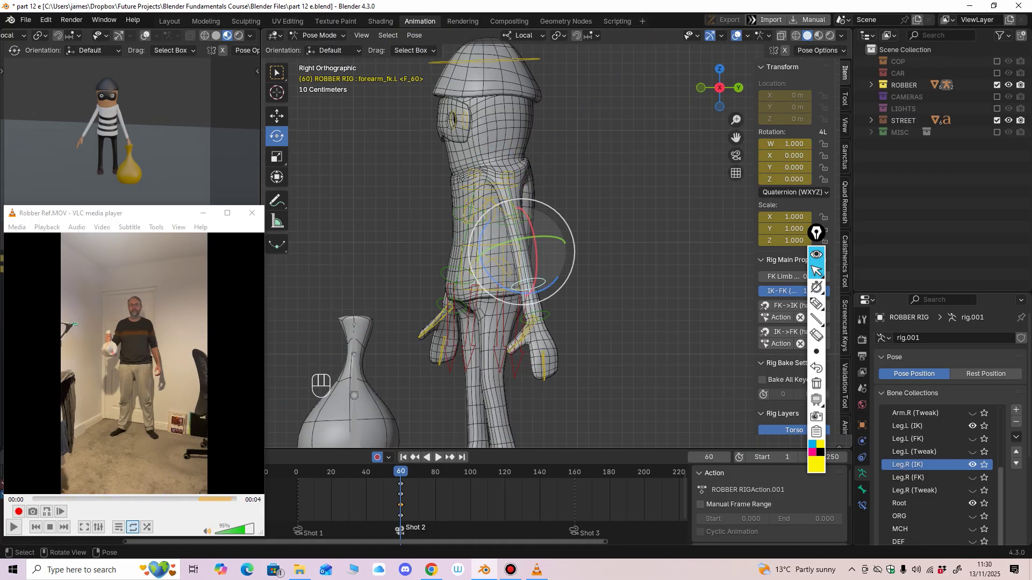
drag(495, 277, 477, 263)
middle_drag(478, 263, 603, 269)
click(584, 277)
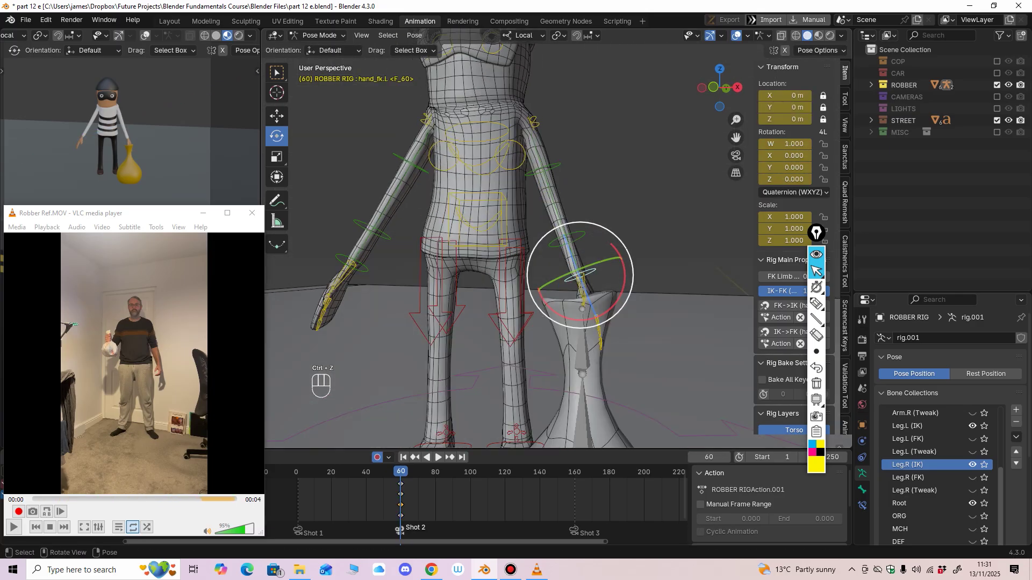
drag(621, 278, 617, 294)
middle_drag(617, 293, 635, 311)
shift+middle_drag(634, 311, 577, 250)
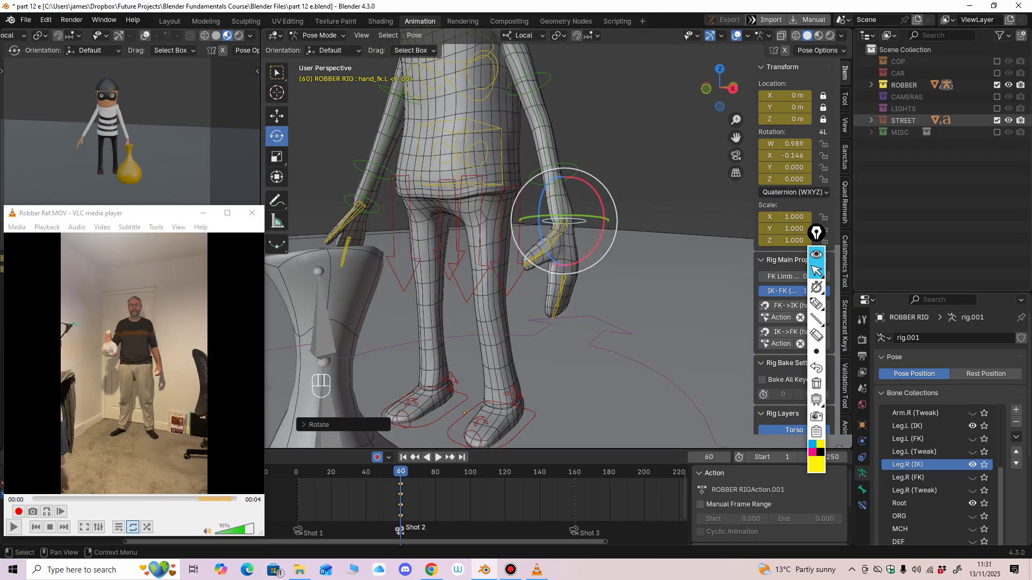
Step: Expand the ROBBER collection and hide the Money Bag Rig together with its children in the viewport
click(871, 85)
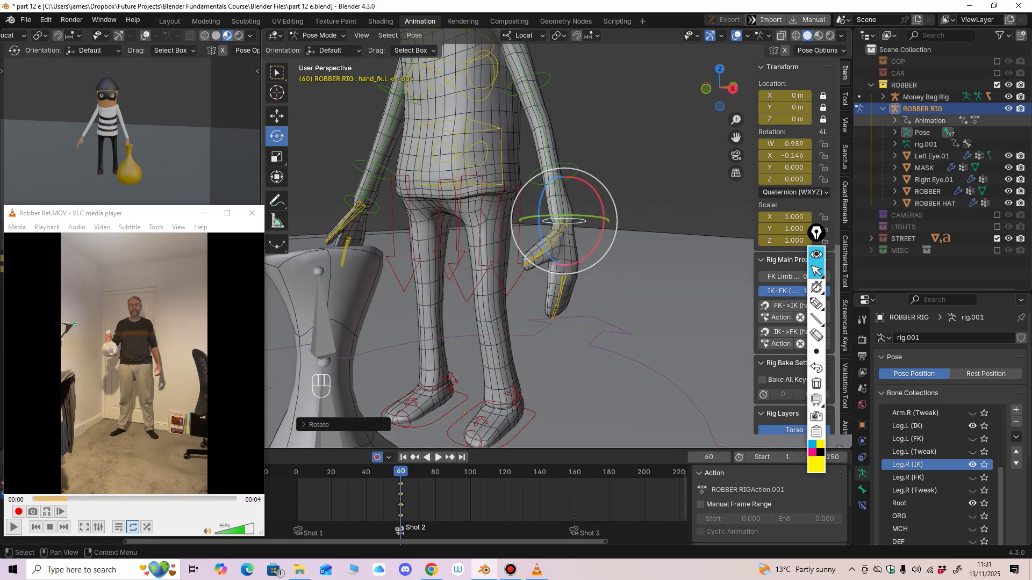
shift+click(1008, 97)
mouse_move(602, 288)
shift+middle_down()
mouse_move(621, 225)
mouse_move(580, 273)
mouse_move(593, 277)
shift+middle_up()
Step: Rotate Finger.01.L inward to a quaternion Z of about -0.055 to start curling the left hand
click(581, 224)
scroll(580, 273, up, 1)
shift+middle_drag(593, 277, 575, 265)
scroll(575, 265, up, 1)
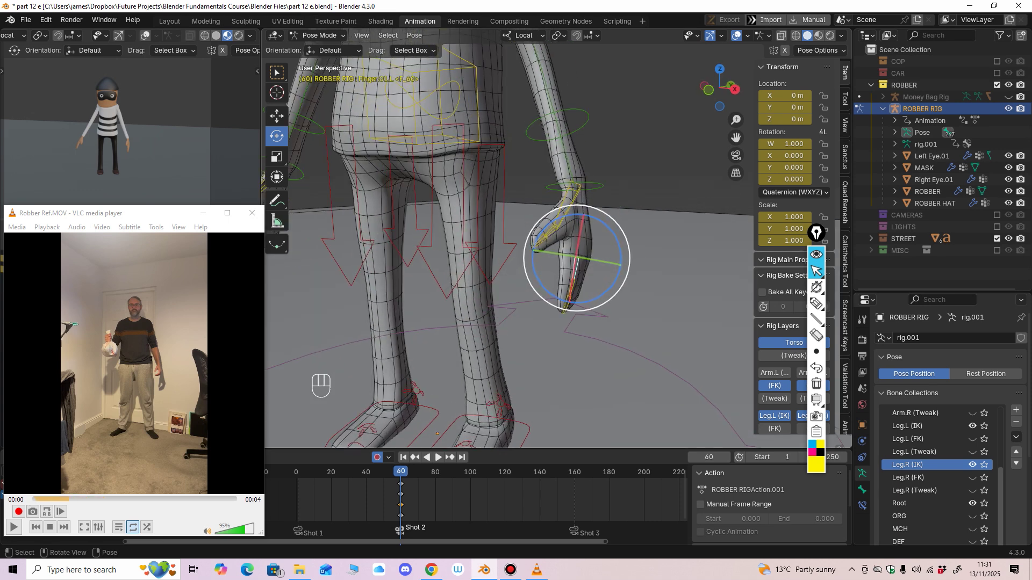
drag(617, 238, 620, 249)
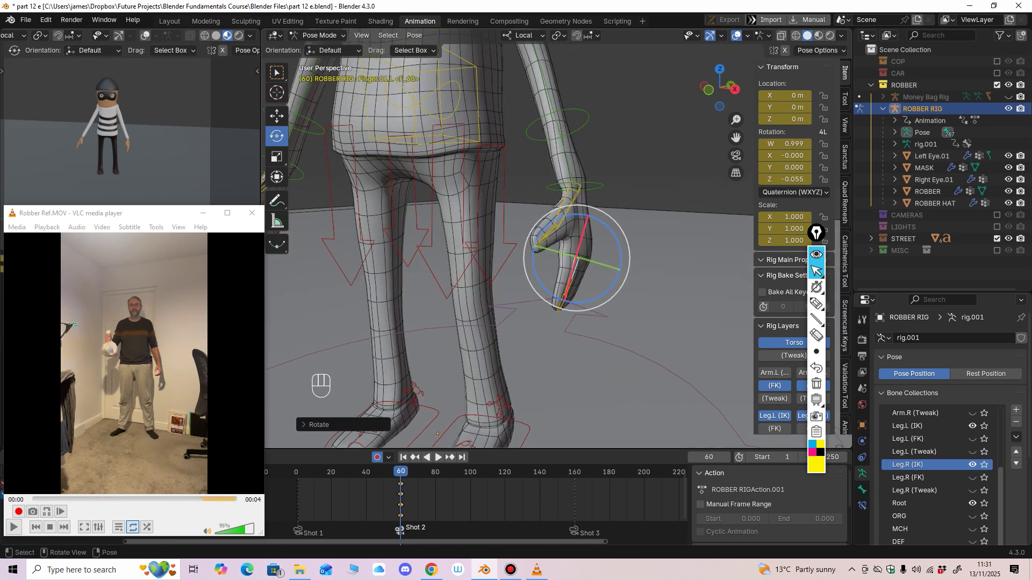
click(569, 287)
Step: Rotate Thumb.01.L and bend Thumb.02.L so the left thumb relaxes toward the fingers
click(564, 211)
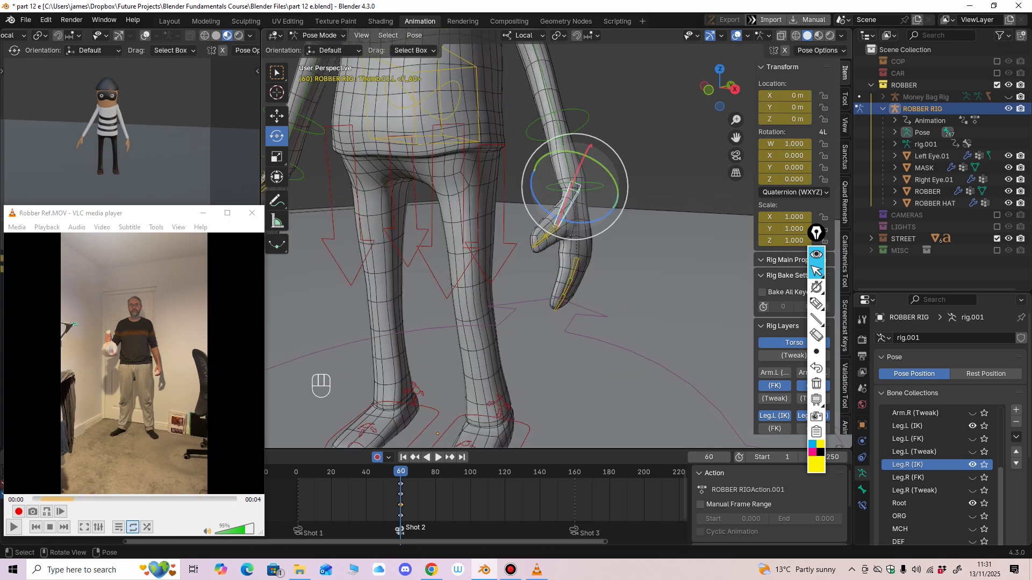
drag(587, 153, 581, 151)
click(547, 236)
middle_drag(545, 237, 521, 223)
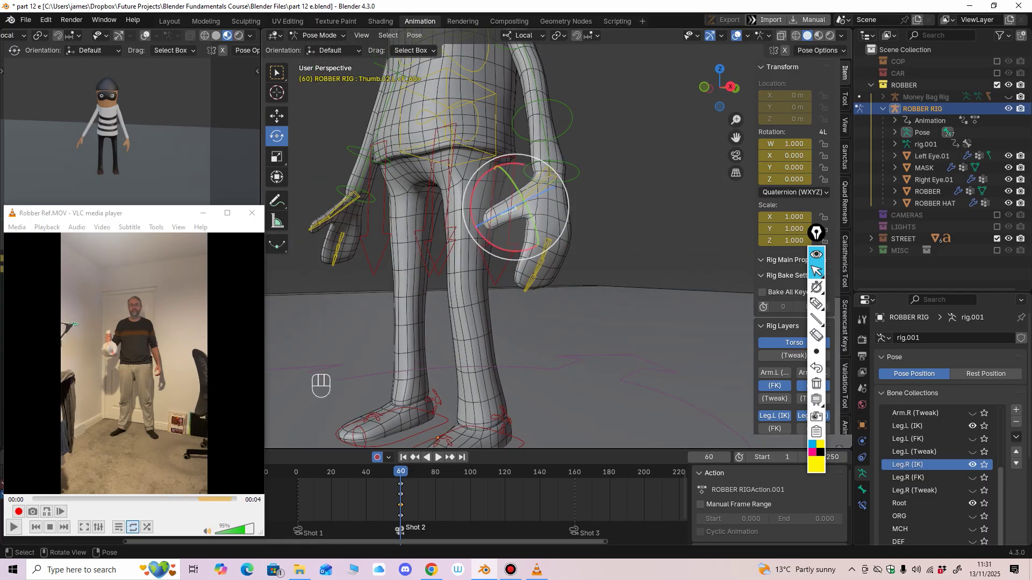
drag(473, 194, 471, 200)
middle_drag(474, 201, 508, 213)
Step: Refine the rotation of Thumb.01.L so the base of the left thumb sits closer to the hand
scroll(559, 217, up, 2)
click(574, 211)
middle_drag(574, 211, 594, 197)
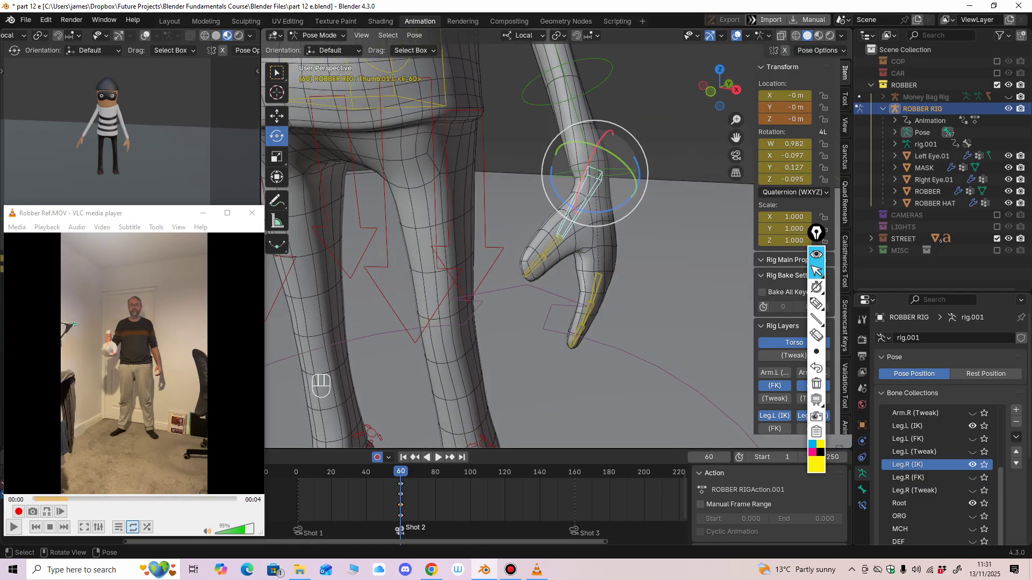
drag(602, 190, 595, 213)
Step: Rotate Thumb.02.L around several axes to shape the bend of the left thumb's tip
click(549, 247)
middle_drag(549, 246, 536, 227)
drag(506, 203, 504, 210)
mouse_move(504, 210)
middle_down()
mouse_move(518, 223)
mouse_move(498, 209)
middle_up()
drag(486, 245, 491, 247)
middle_drag(492, 247, 529, 261)
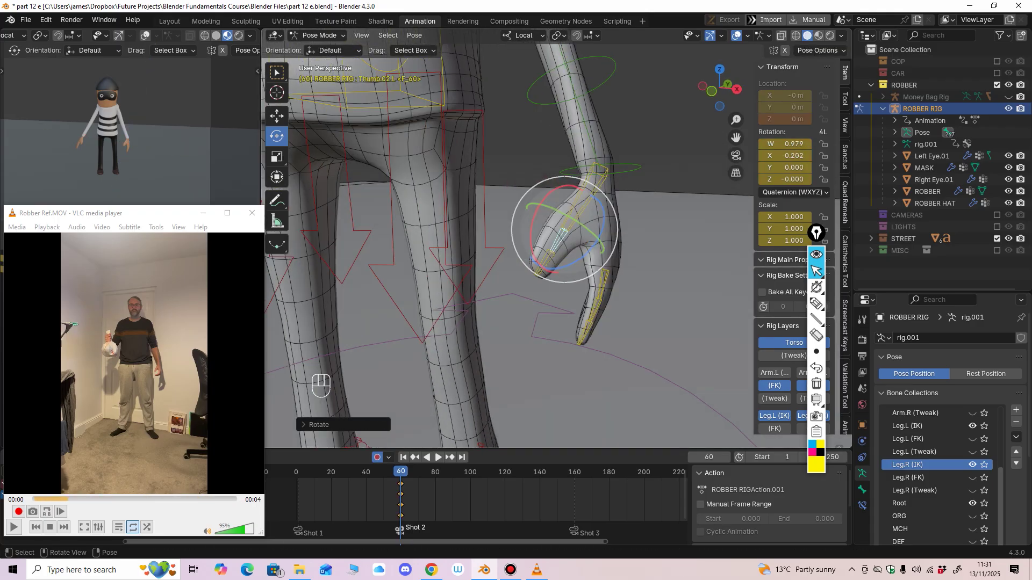
drag(577, 263, 536, 262)
middle_drag(536, 262, 471, 244)
Step: Curl Finger.02.L and Finger.03.L and adjust Finger.01.L to a quaternion Z of about -0.054 for a relaxed left hand
click(494, 288)
middle_drag(494, 288, 564, 288)
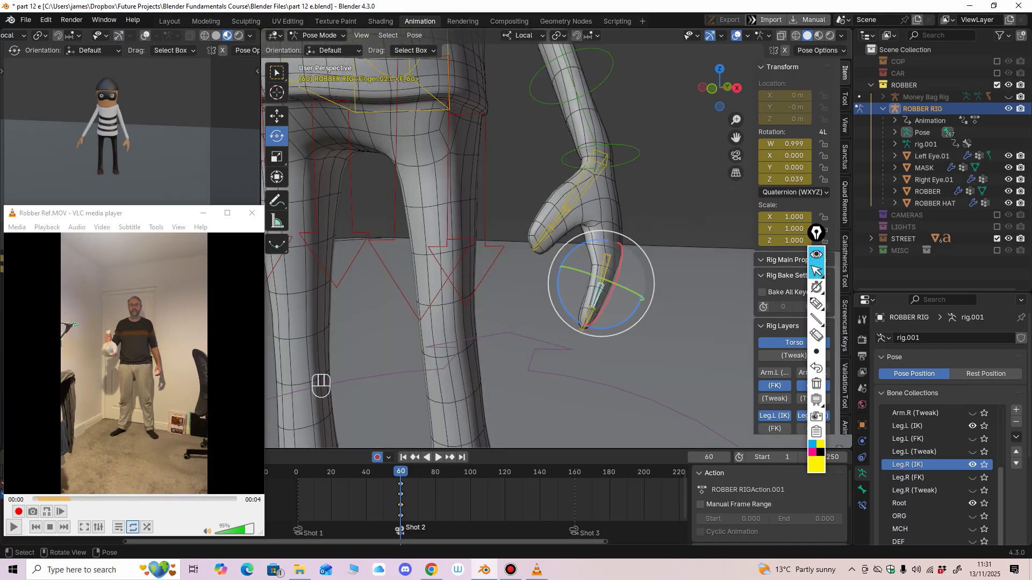
drag(628, 318, 622, 323)
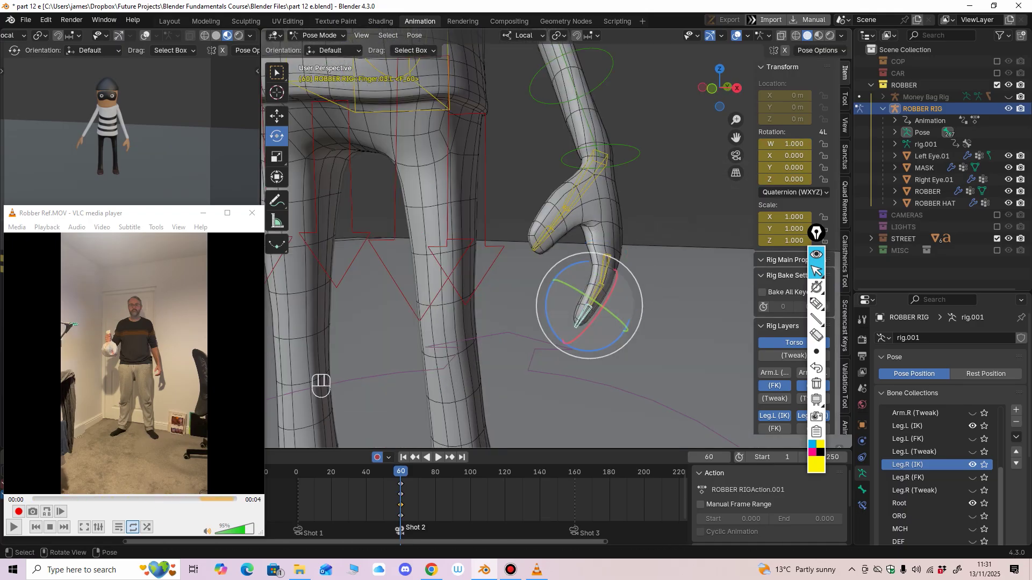
drag(547, 316, 547, 307)
click(604, 270)
drag(599, 245, 597, 246)
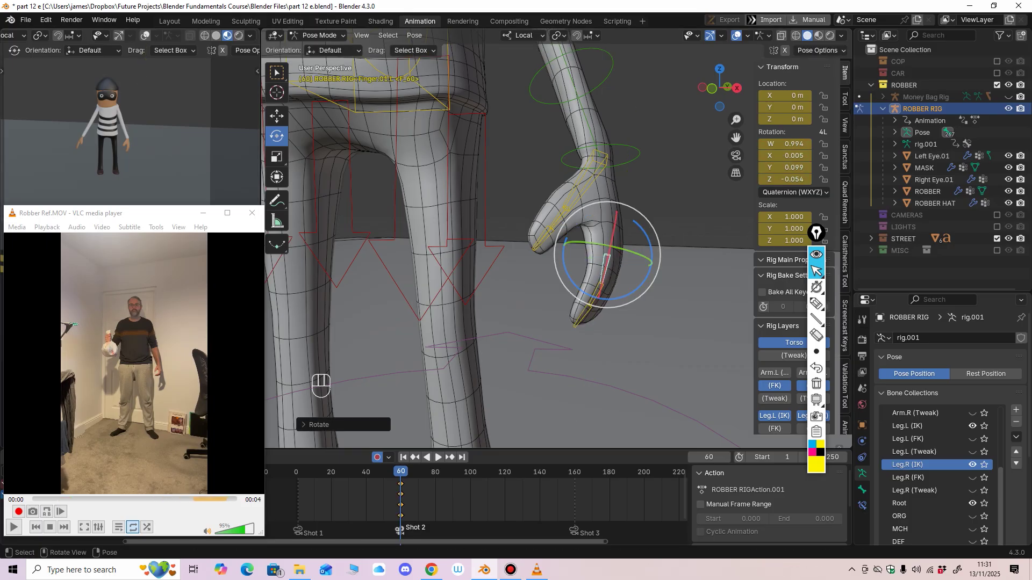
Step: Rotate upper_arm_fk.R down and back to a quaternion X of about -0.055 and Z of about -0.061
scroll(507, 238, down, 2)
shift+middle_drag(508, 238, 513, 375)
scroll(537, 242, down, 3)
scroll(513, 371, down, 2)
middle_drag(510, 301, 515, 297)
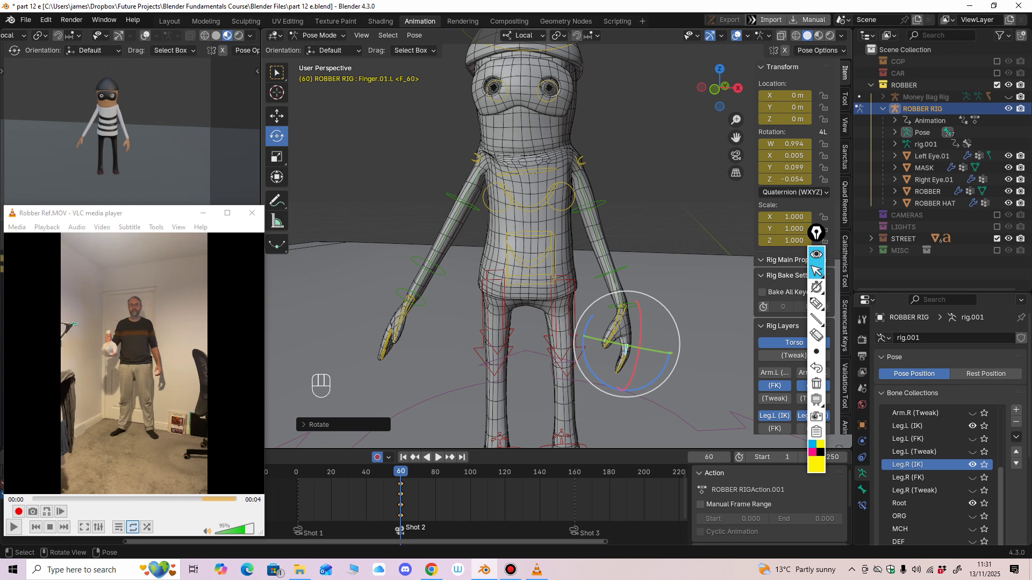
click(477, 210)
drag(456, 138, 437, 165)
key(ctrl+z)
ctrl+middle_drag(437, 165, 554, 219)
ctrl+middle_drag(554, 220, 556, 185)
drag(529, 251, 523, 259)
middle_drag(523, 259, 519, 257)
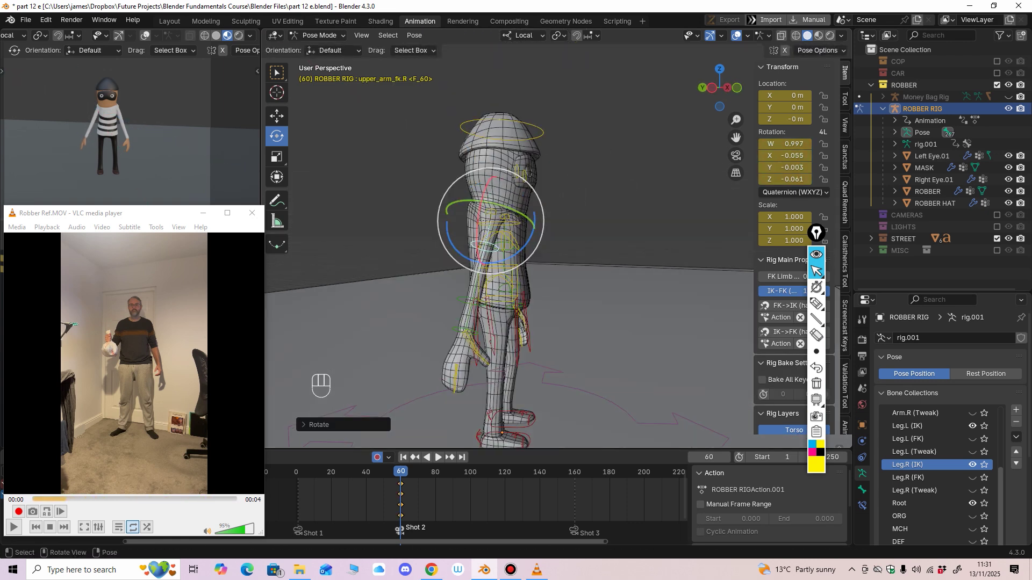
Step: Bend forearm_fk.R forward to a quaternion Z of about 0.102
click(467, 302)
drag(469, 316, 479, 317)
middle_drag(478, 318, 385, 316)
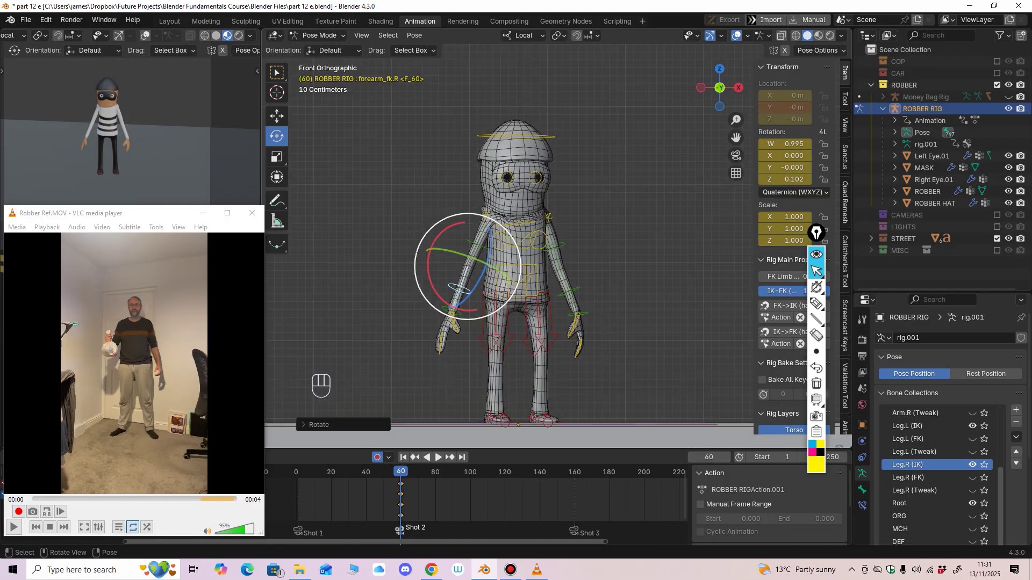
Step: Bring the right arm closer to the body, rotating upper_arm_fk.R to a quaternion X of about -0.093 and forearm_fk.R to about -0.052
click(469, 242)
mouse_move(468, 241)
middle_down()
mouse_move(463, 258)
mouse_move(462, 239)
middle_up()
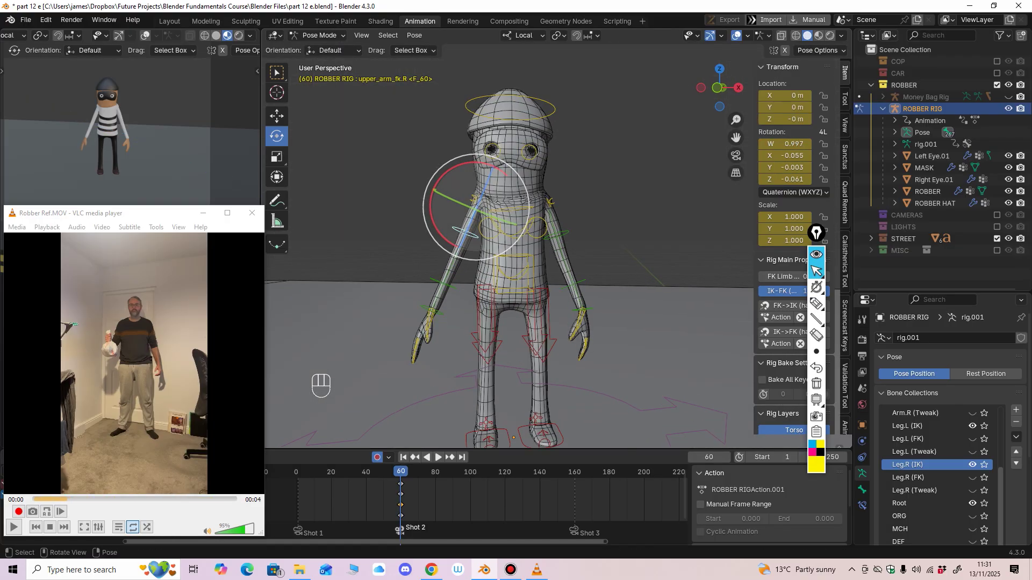
drag(444, 173, 438, 181)
middle_drag(451, 288, 461, 281)
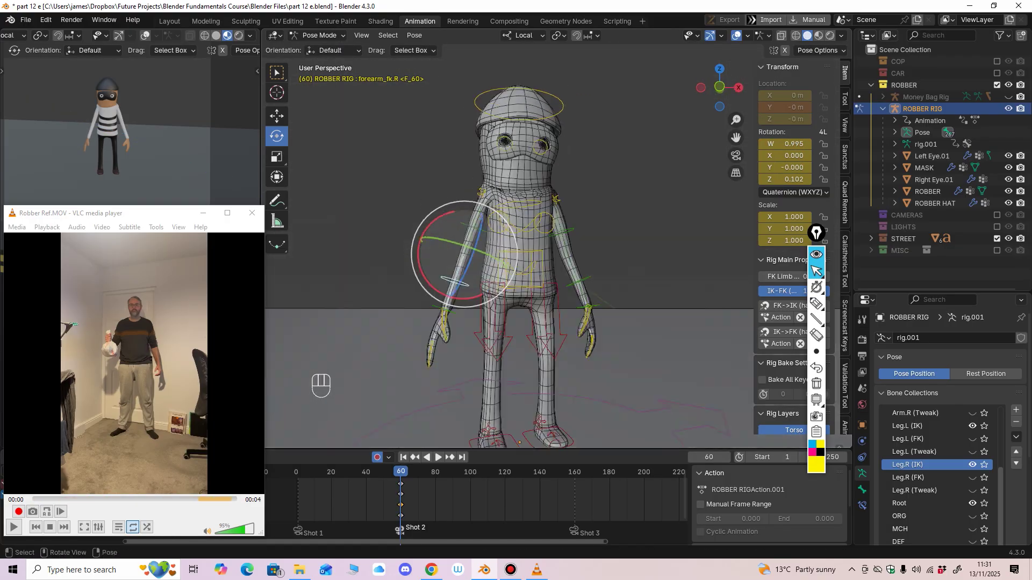
drag(424, 275, 428, 282)
middle_drag(427, 282, 418, 277)
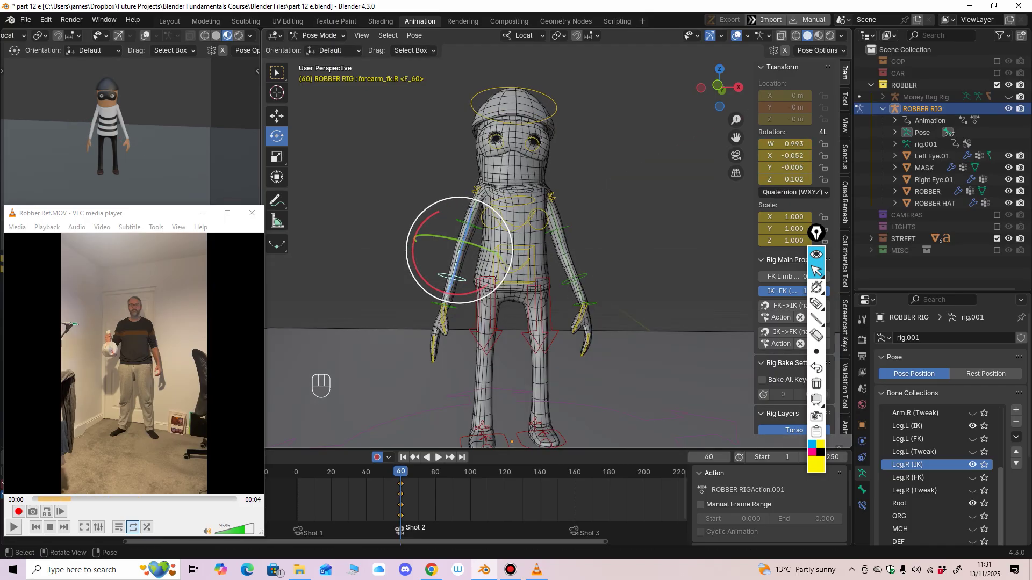
Step: Rotate hand_fk.R inward to a quaternion X of about -0.106 so the right hand hangs naturally
drag(400, 290, 398, 299)
alt+middle_drag(408, 299, 444, 307)
ctrl+middle_drag(444, 306, 438, 258)
shift+middle_drag(438, 258, 463, 264)
shift+middle_drag(464, 265, 508, 277)
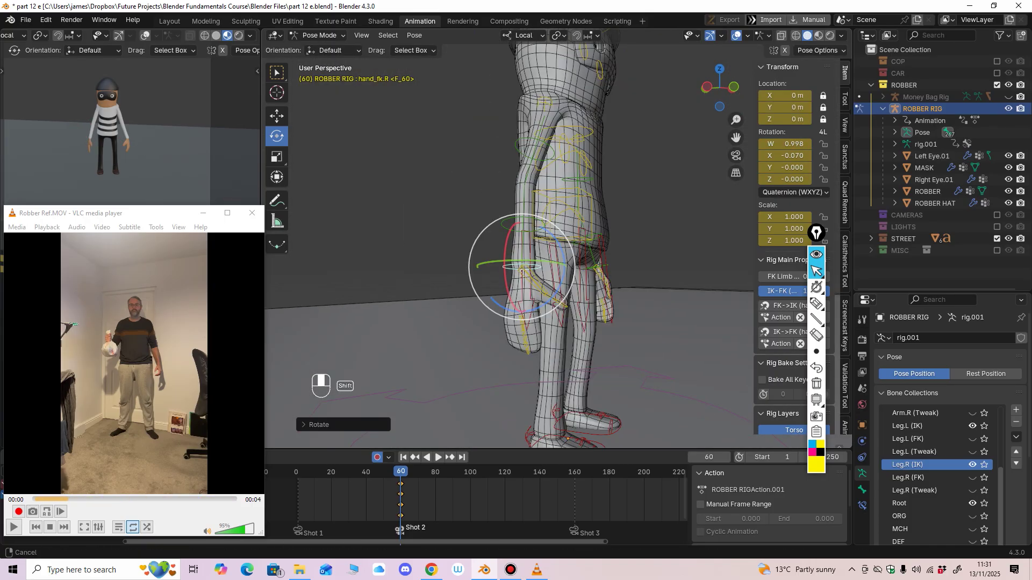
drag(506, 277, 505, 288)
middle_drag(505, 288, 442, 268)
shift+middle_drag(442, 269, 463, 258)
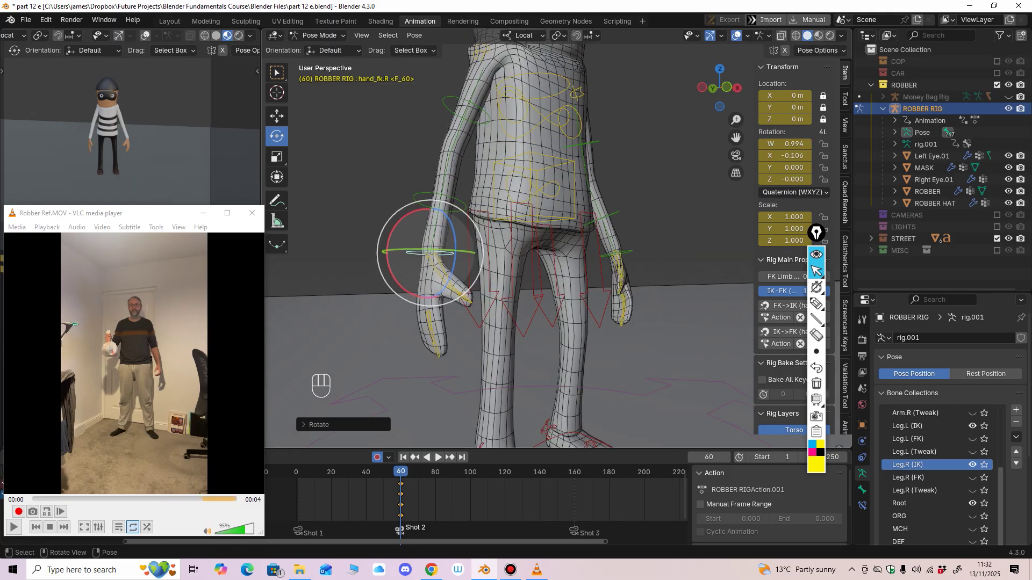
Step: Curl the right hand's fingers by rotating Finger.01.R about 4 degrees on its local axis and bending Finger.02.R
click(429, 320)
middle_drag(454, 300, 434, 300)
shift+middle_drag(434, 299, 435, 265)
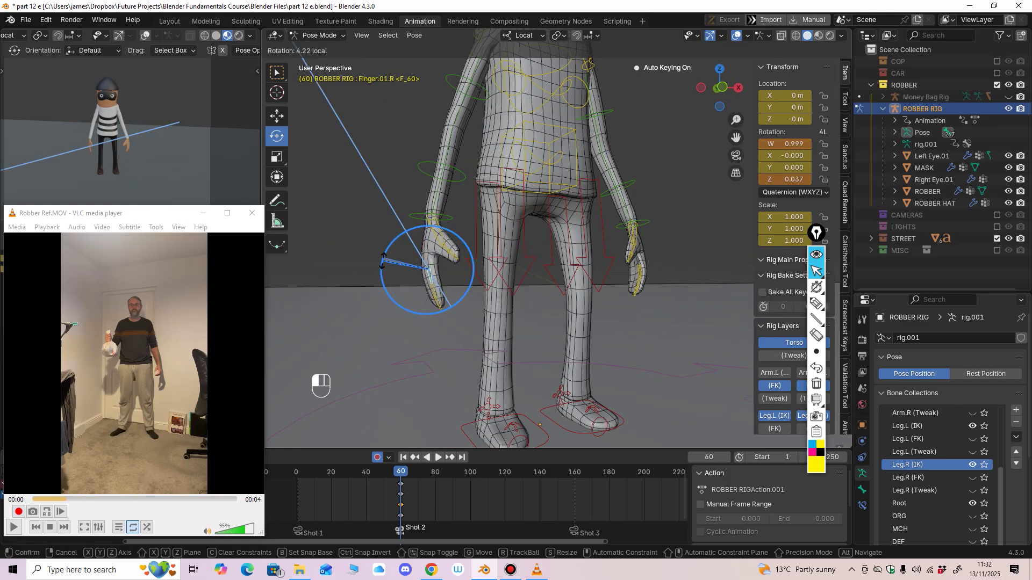
click(432, 287)
drag(436, 302, 439, 294)
Step: Rotate Thumb.01.R inward and bend Thumb.02.R to a quaternion X of about 0.176 to relax the right thumb
click(442, 237)
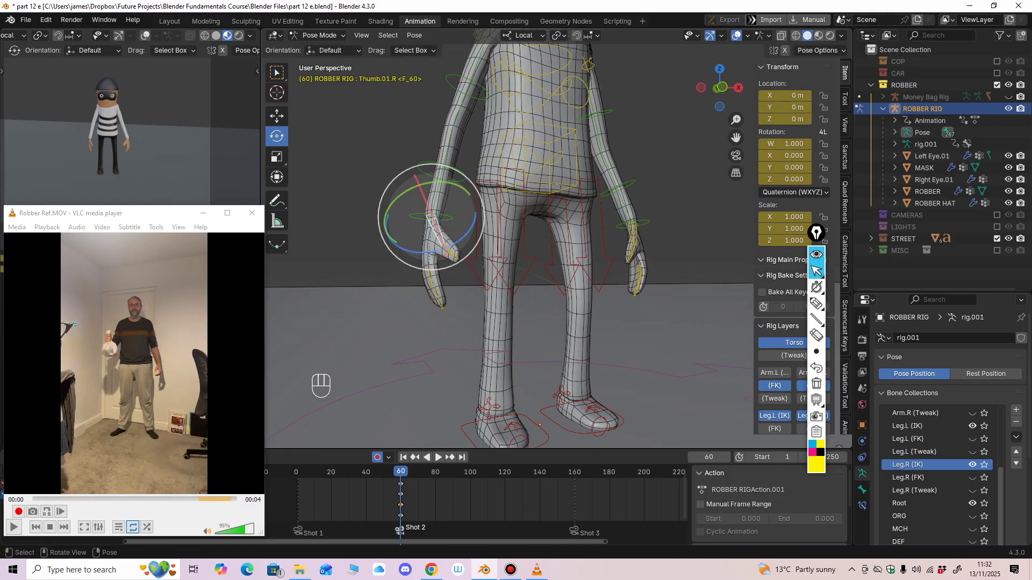
drag(447, 240, 450, 263)
click(457, 253)
middle_drag(450, 263, 535, 291)
scroll(532, 255, down, 3)
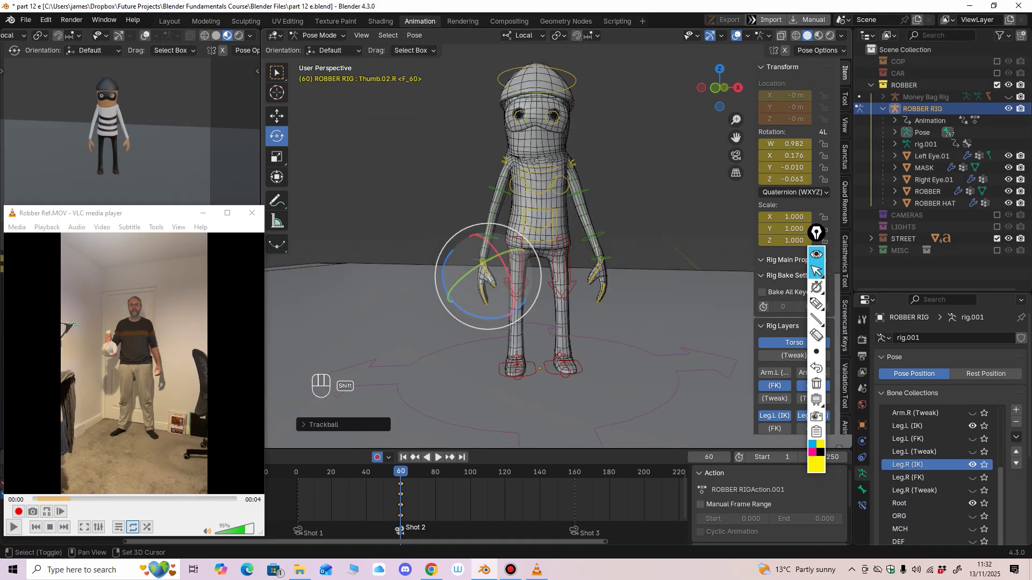
Step: Fine-tune the right arm, rotating upper_arm_fk.R to a quaternion X of about -0.084 and forearm_fk.R to about -0.066
click(496, 190)
shift+middle_drag(497, 190, 472, 224)
scroll(472, 224, up, 1)
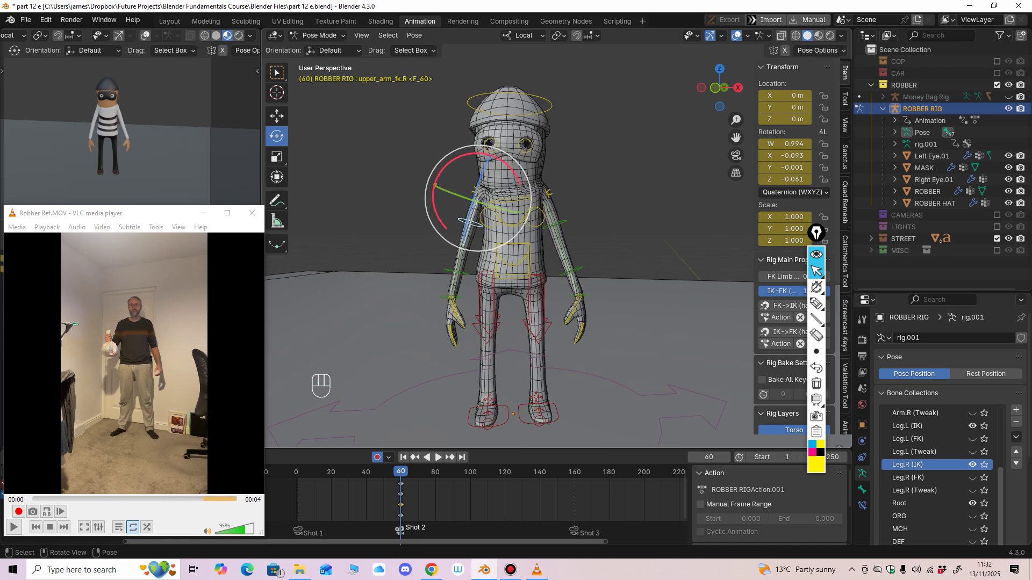
drag(442, 172, 442, 176)
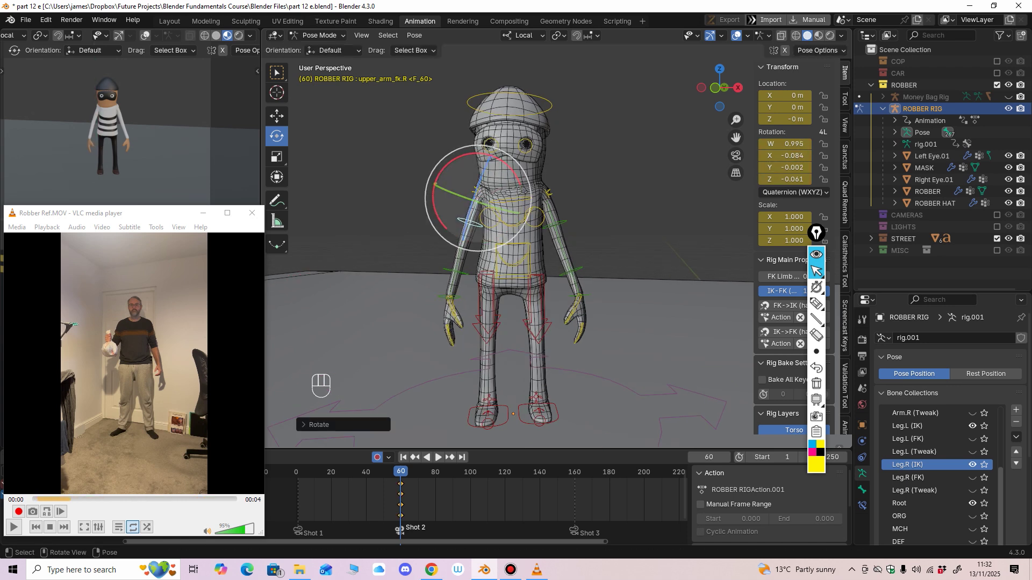
click(449, 270)
drag(433, 214, 434, 215)
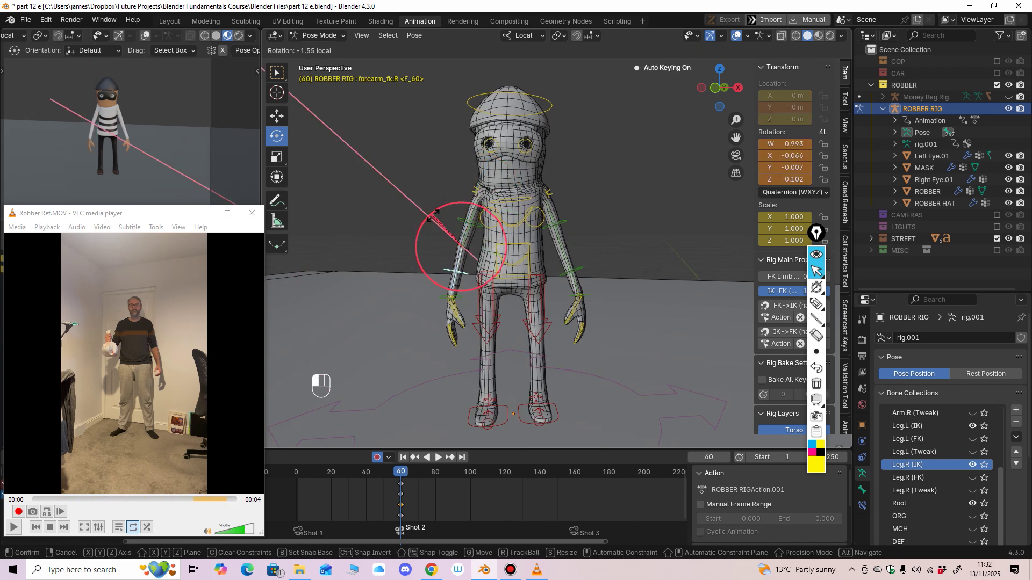
click(433, 216)
Step: Move shoulder.R slightly down to a location of about 0.003, 0.041, -0.025
click(475, 189)
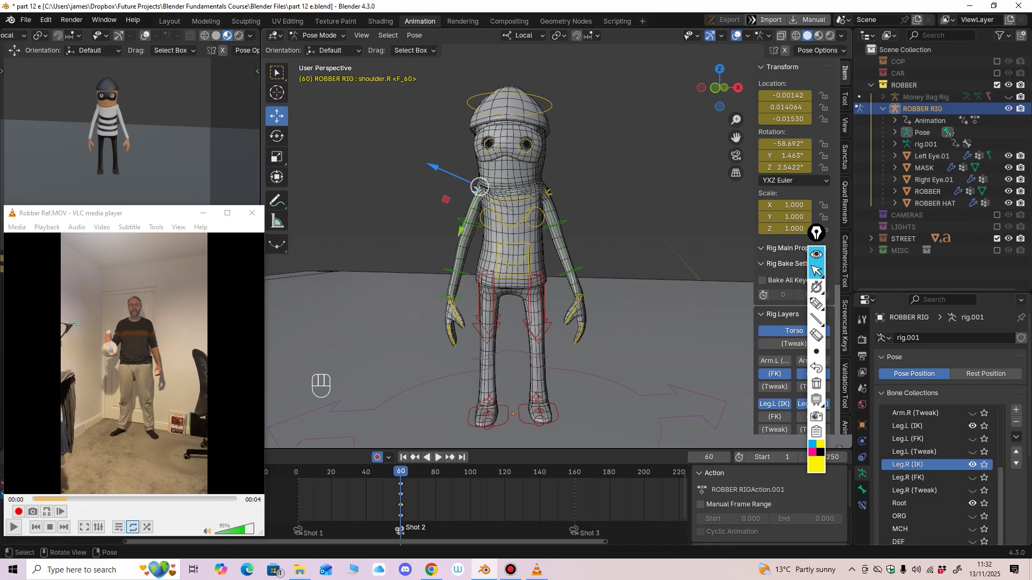
drag(479, 186, 477, 190)
scroll(477, 190, down, 4)
middle_drag(477, 190, 452, 215)
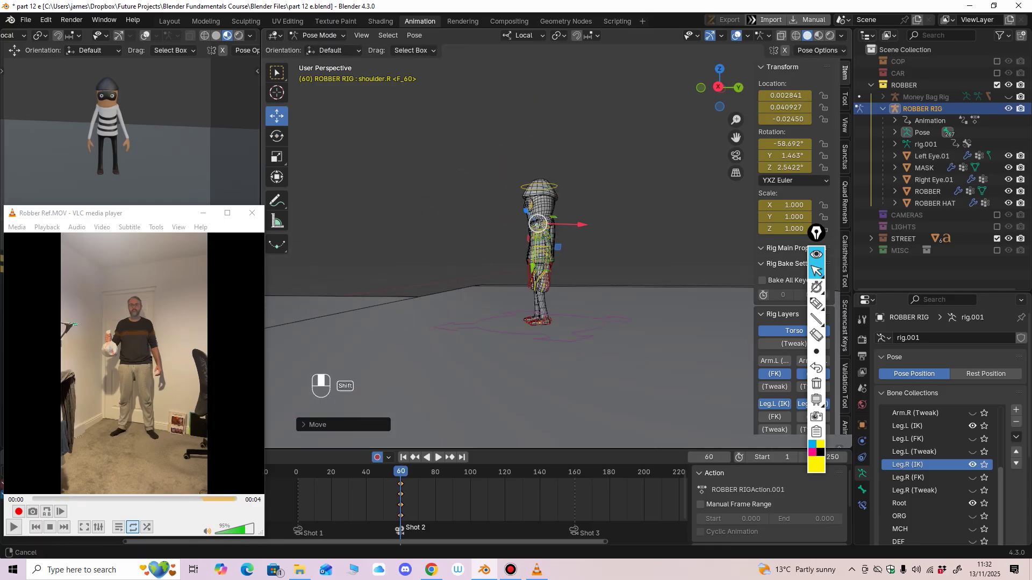
Step: Examine the robber's whole opening pose from the side and other angles
scroll(538, 220, up, 3)
key(KP_Decimal)
ctrl+middle_drag(537, 220, 537, 392)
ctrl+middle_drag(538, 323, 538, 376)
middle_drag(538, 269, 529, 349)
scroll(538, 225, up, 3)
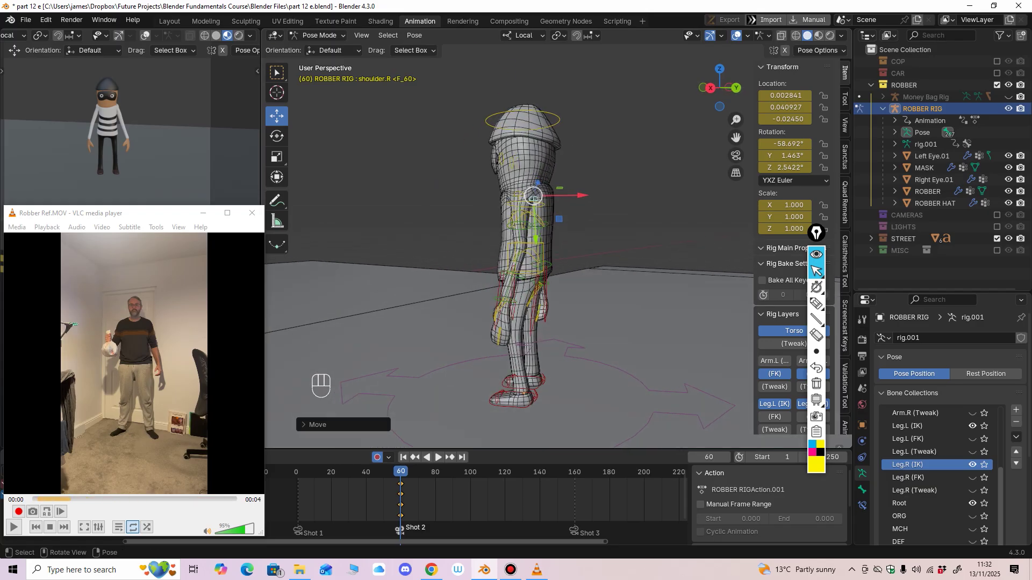
key(KP_Decimal)
middle_drag(538, 226, 524, 381)
middle_drag(524, 323, 559, 322)
mouse_move(554, 268)
shift+middle_down()
mouse_move(542, 296)
mouse_move(542, 277)
shift+middle_up()
Step: Tilt the head control slightly sideways to a quaternion Z rotation of about -0.023
click(580, 129)
middle_drag(580, 161, 688, 164)
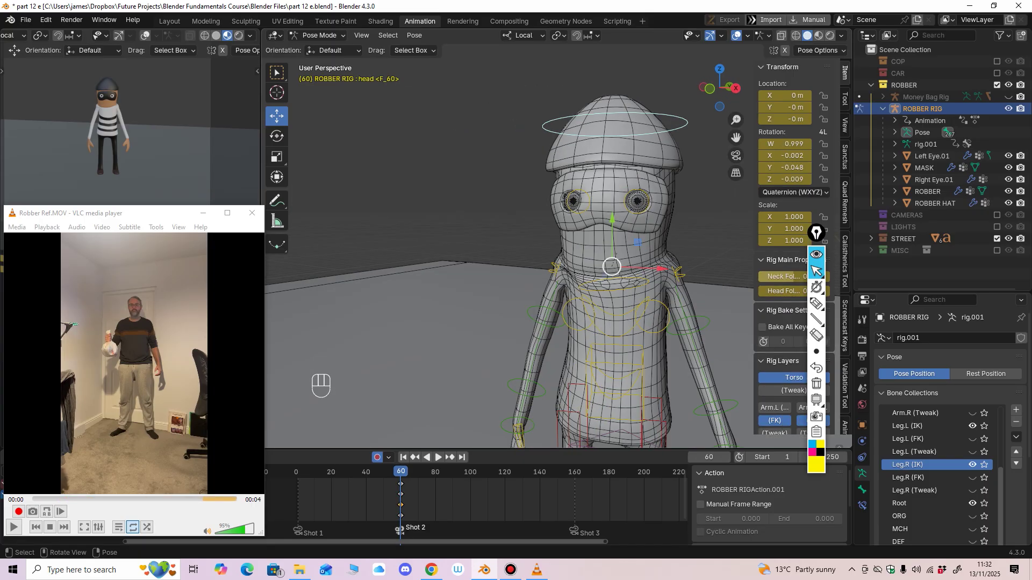
key(KP_1)
middle_drag(591, 226, 570, 226)
click(276, 136)
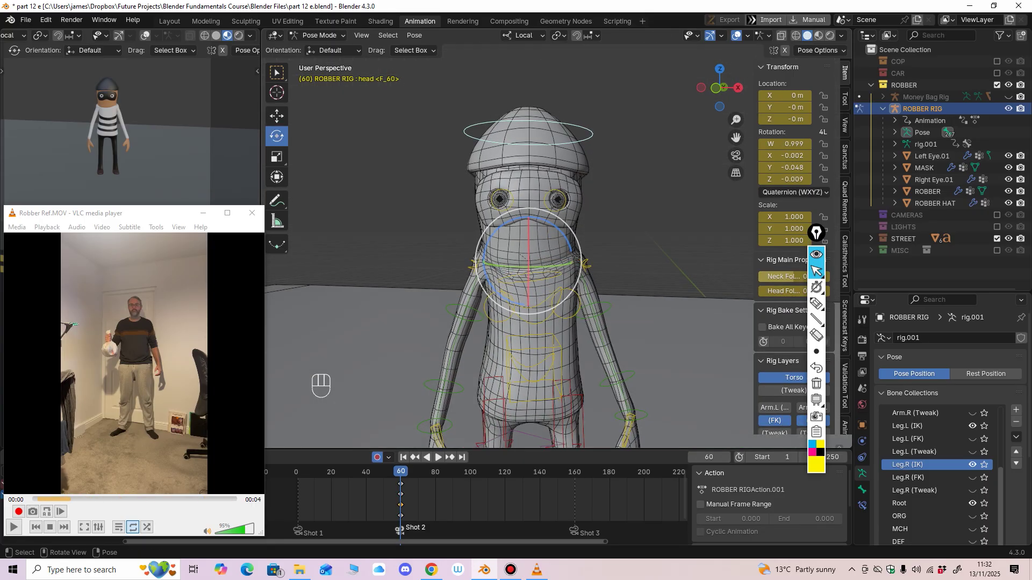
middle_drag(494, 234, 494, 234)
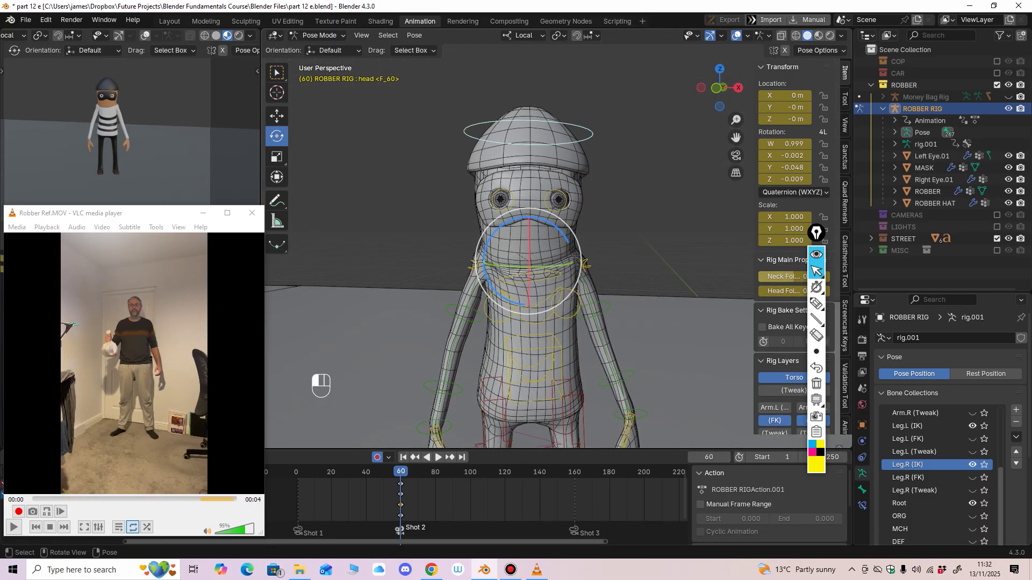
drag(566, 237, 557, 230)
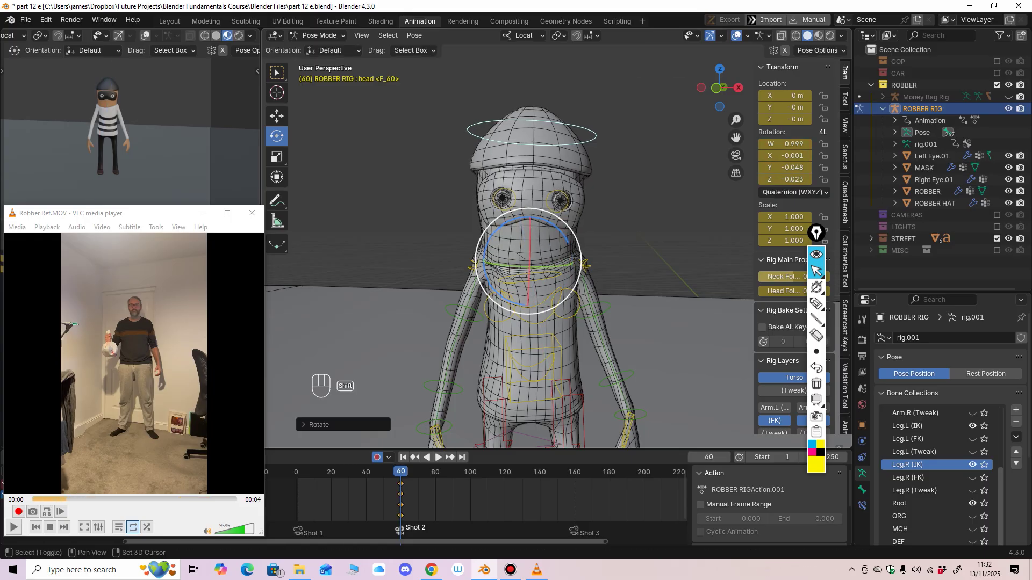
Step: Rotate the hips control to a quaternion Y of about 0.047 and lower the torso control slightly
shift+middle_drag(559, 231, 528, 174)
click(505, 284)
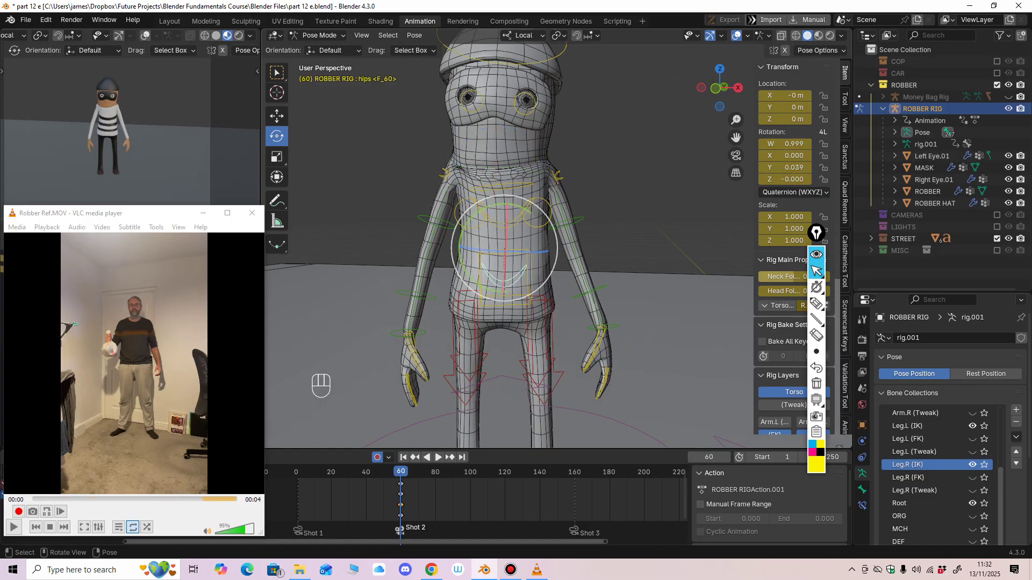
drag(477, 213, 476, 212)
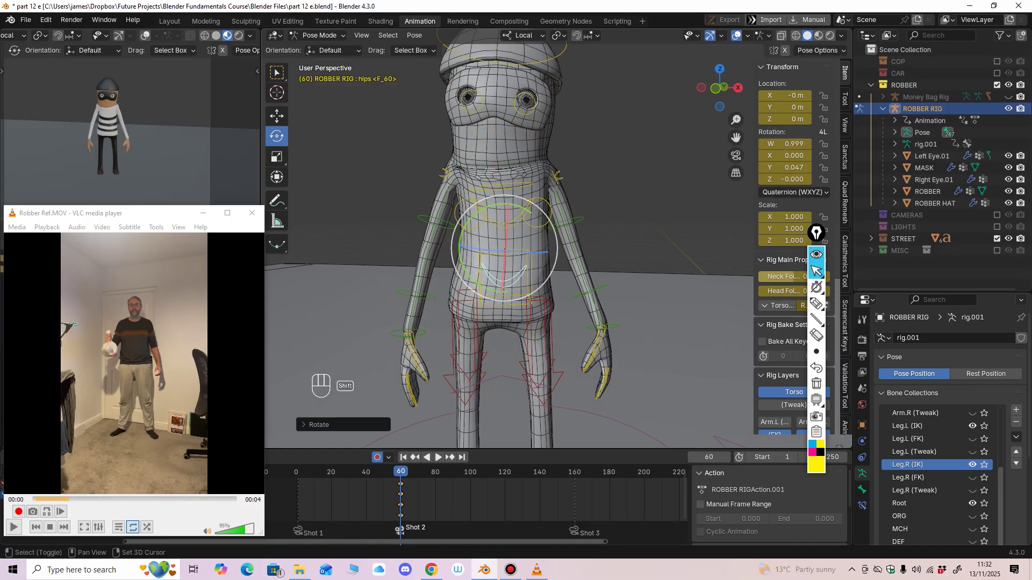
shift+middle_drag(479, 214, 485, 183)
click(487, 228)
click(277, 116)
shift+middle_drag(408, 178, 398, 155)
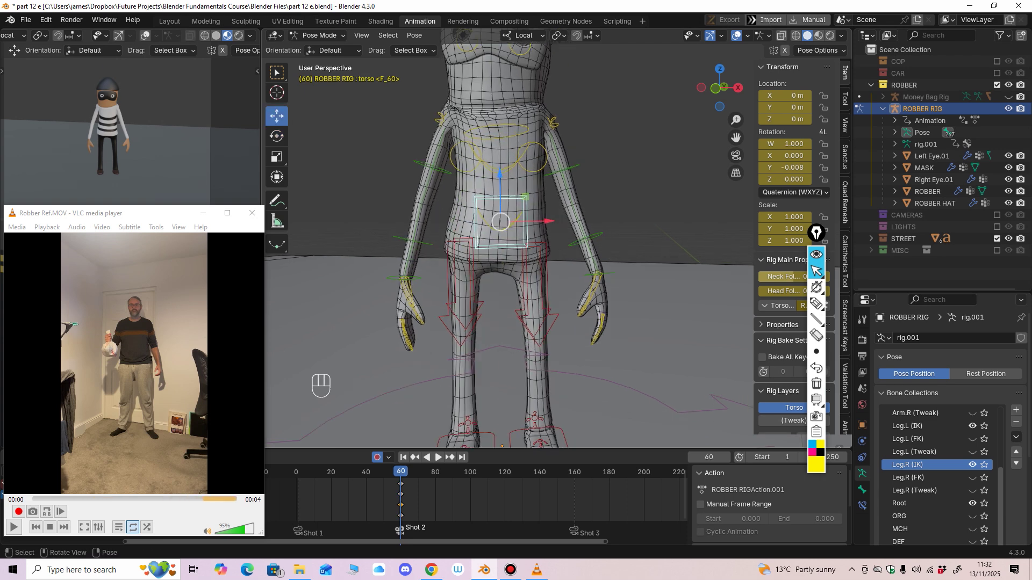
drag(500, 176, 500, 180)
Step: Turn foot_ik.R outward by about 23° and rotate thigh_ik.R so the right knee points outward as well
shift+middle_drag(500, 181, 522, 94)
click(516, 323)
middle_drag(516, 323, 513, 344)
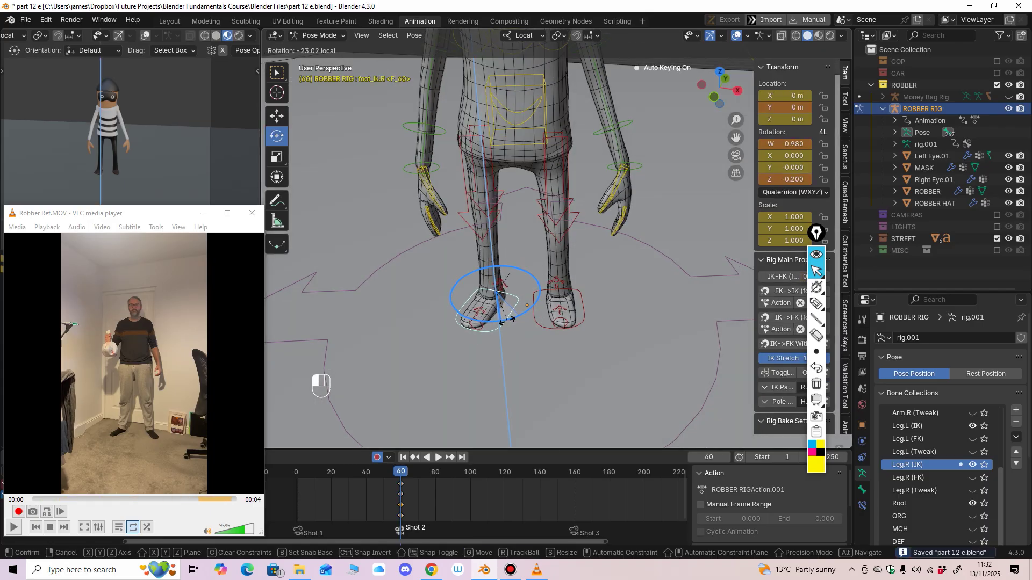
click(482, 215)
drag(480, 136, 487, 141)
Step: Turn foot_ik.L outward to a quaternion Z of about 0.079 and rotate thigh_ik.L to a Y rotation of about -4.15°
middle_drag(487, 143, 498, 145)
click(579, 318)
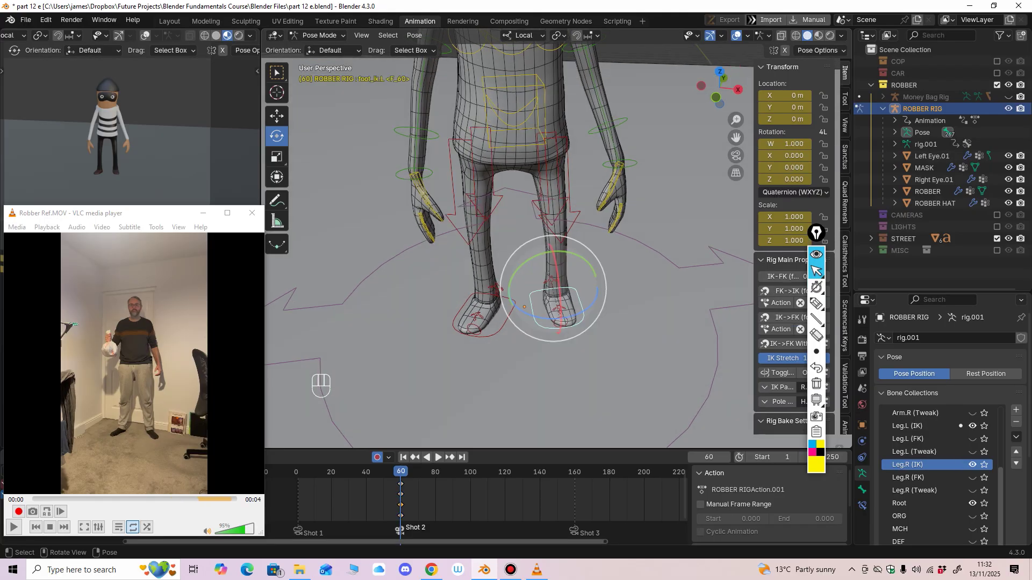
drag(584, 311, 593, 305)
click(551, 177)
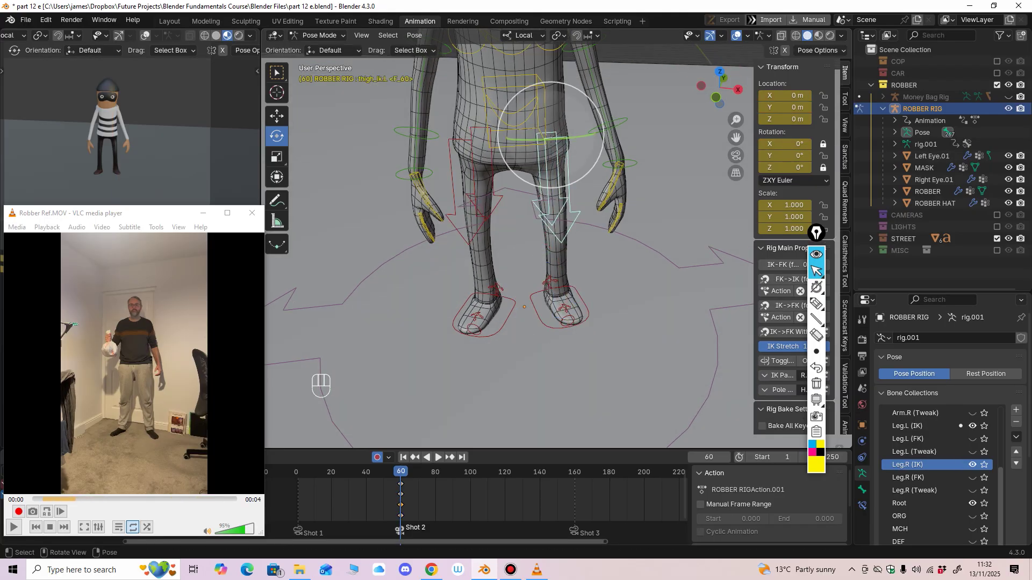
drag(570, 136, 576, 137)
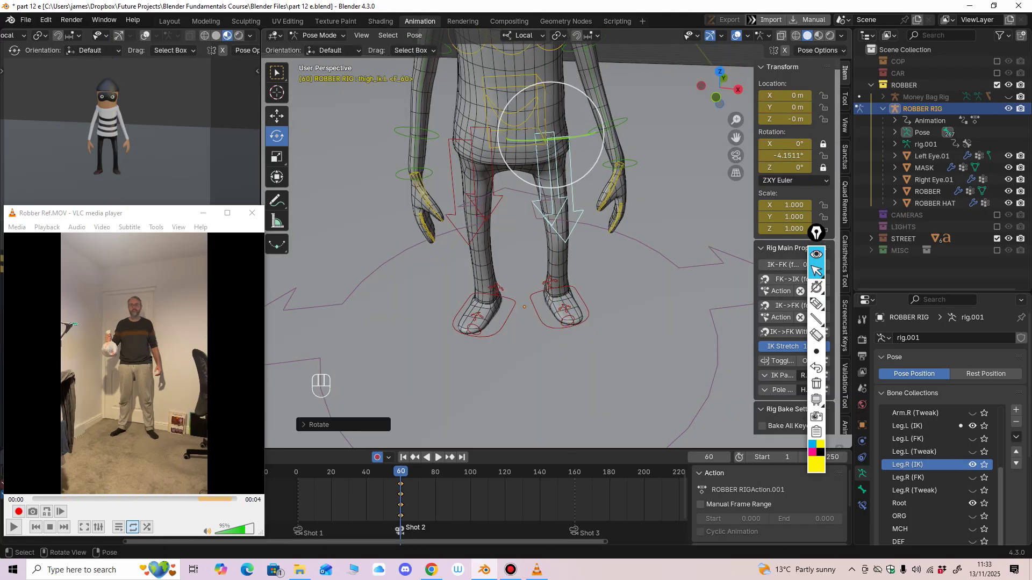
Step: Move foot_ik.L outward to an X location of about 0.036 to widen the stance
middle_drag(578, 153, 562, 148)
click(587, 313)
drag(606, 293, 613, 293)
Step: Stagger the feet by moving the right foot control slightly forward and foot_ik.L slightly back
middle_drag(554, 307, 629, 320)
click(510, 379)
middle_drag(513, 376, 589, 349)
drag(529, 367, 546, 368)
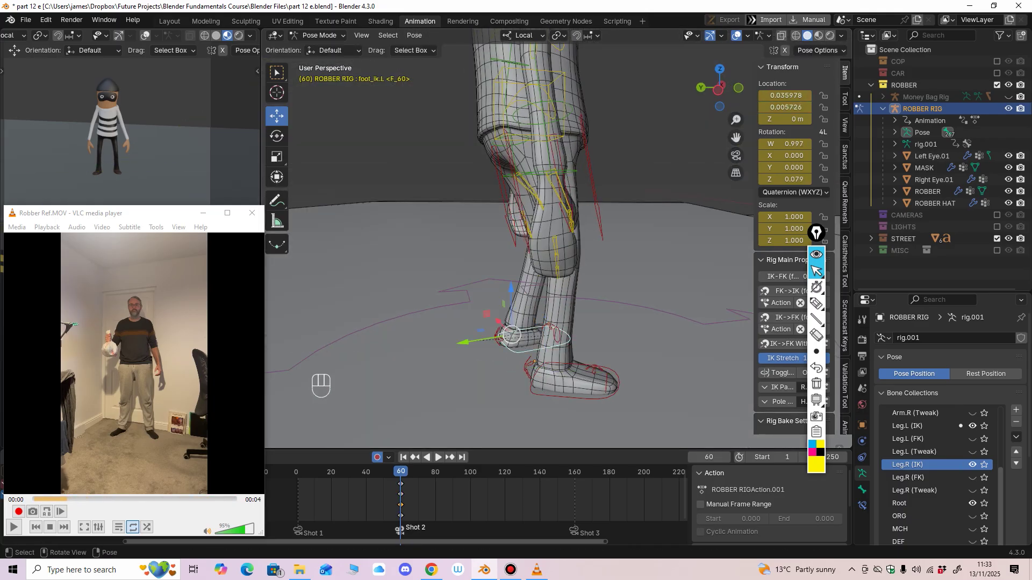
drag(463, 342, 447, 345)
middle_drag(447, 344, 538, 301)
Step: Rotate hand_fk.R to a quaternion X of about -0.065
click(474, 235)
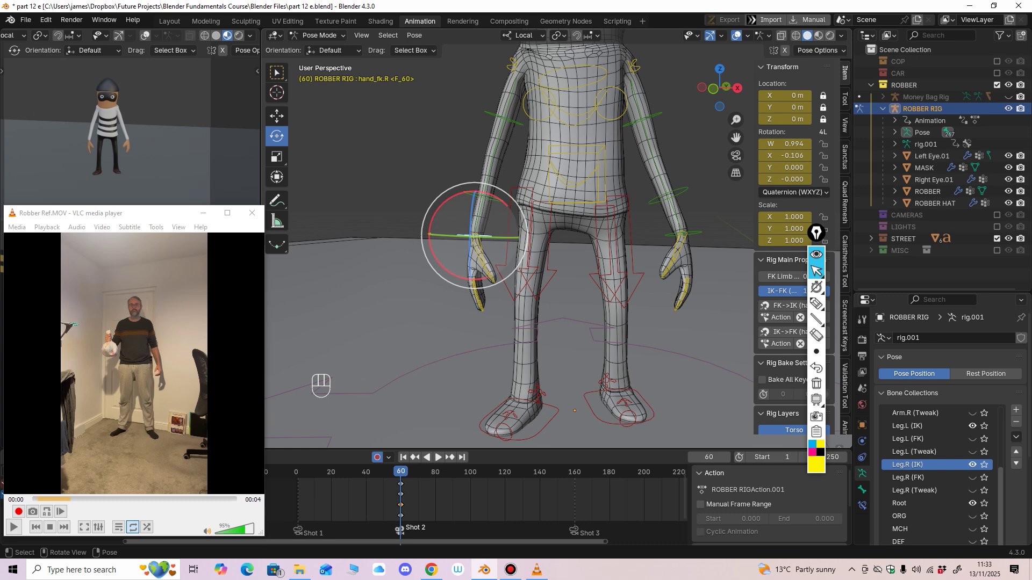
drag(503, 204, 504, 207)
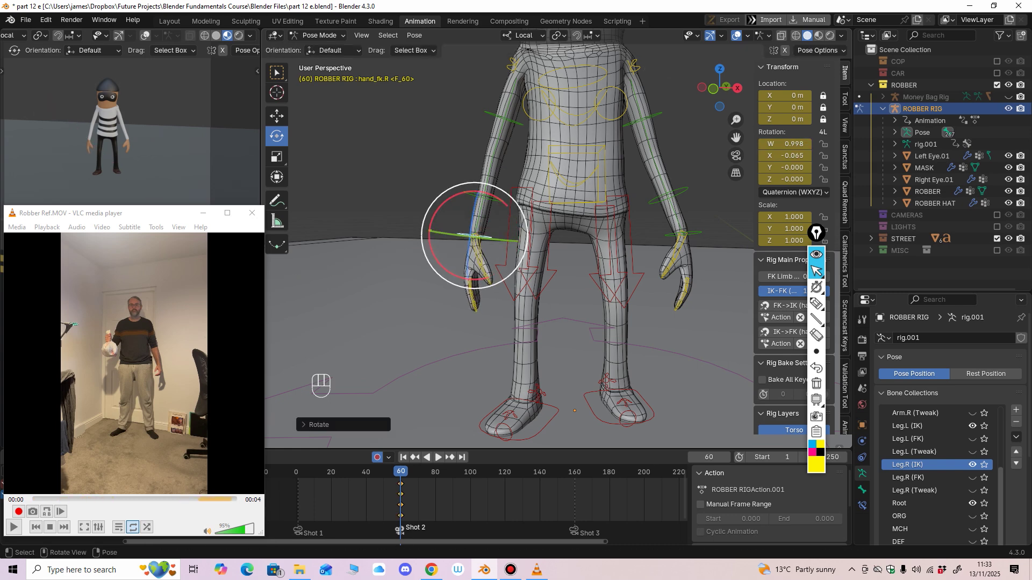
middle_drag(527, 218, 484, 220)
scroll(530, 211, up, 1)
scroll(530, 211, down, 2)
Step: Swing upper_arm_fk.R to a quaternion Z of about 0.098
click(461, 130)
shift+middle_drag(461, 130, 435, 209)
scroll(436, 210, down, 1)
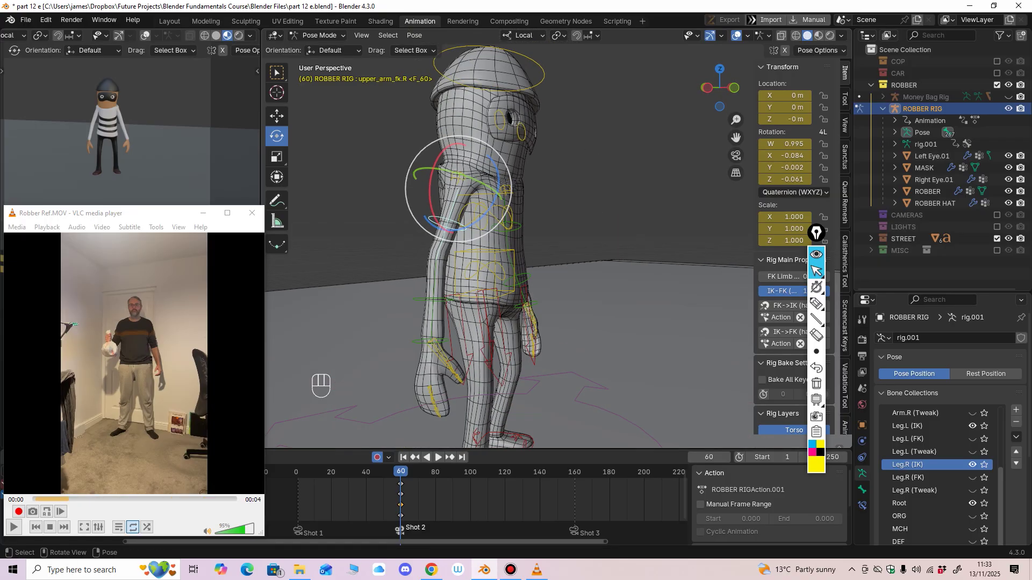
drag(496, 189, 489, 206)
Step: Bend forearm_fk.R sharply forward at the elbow to a quaternion W of about 0.685 and Z of about 0.726
mouse_move(491, 215)
middle_down()
mouse_move(517, 217)
mouse_move(479, 223)
middle_up()
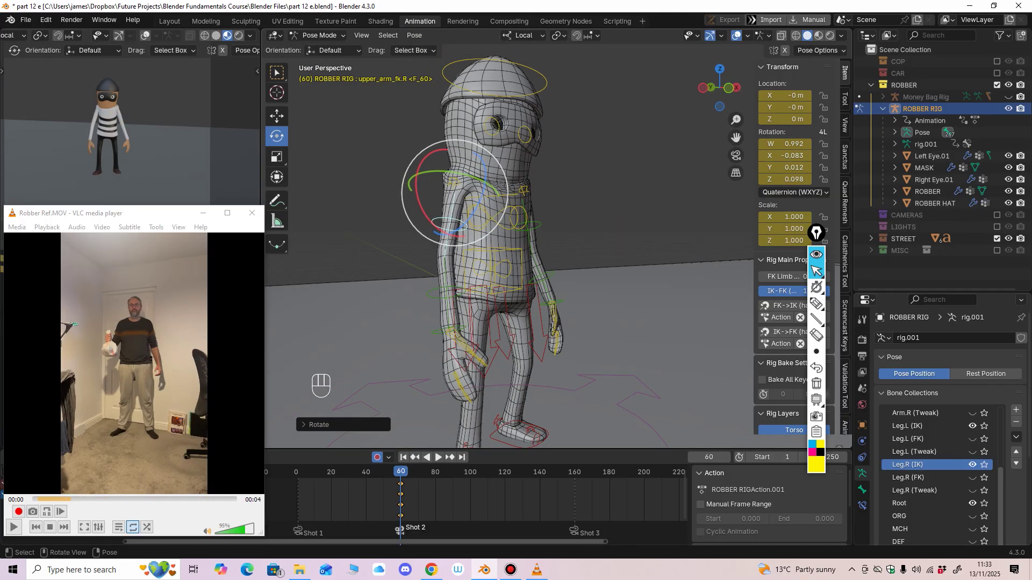
click(474, 297)
middle_drag(475, 297, 514, 293)
drag(504, 293, 518, 234)
middle_drag(518, 234, 510, 235)
scroll(510, 236, up, 5)
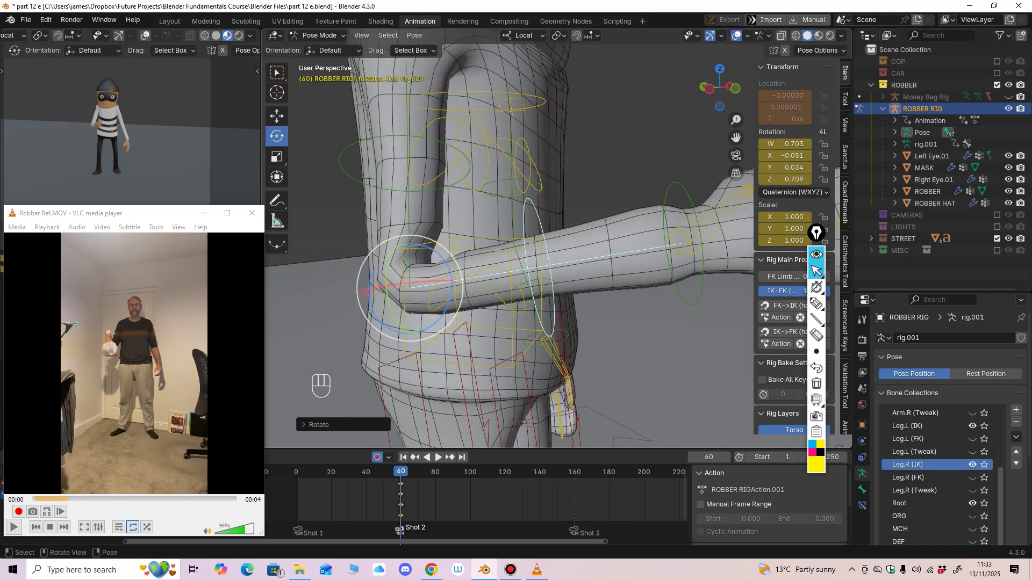
middle_drag(478, 268, 494, 272)
drag(488, 279, 485, 276)
scroll(484, 275, down, 2)
middle_drag(485, 274, 400, 306)
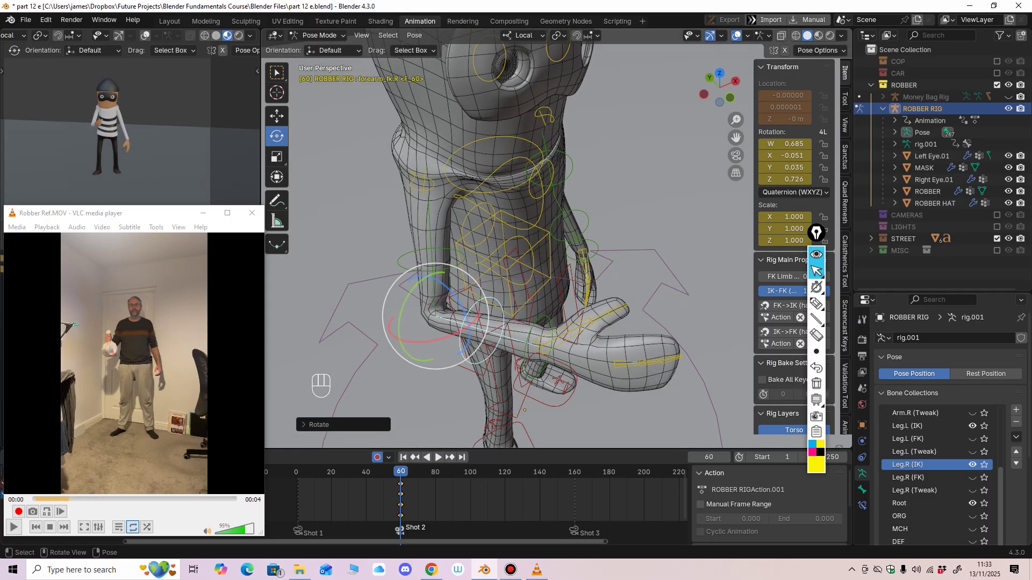
Step: Rotate hand_fk.R on the raised forearm to a quaternion X of about -0.166
click(543, 319)
shift+middle_drag(542, 319, 547, 297)
drag(537, 362, 558, 367)
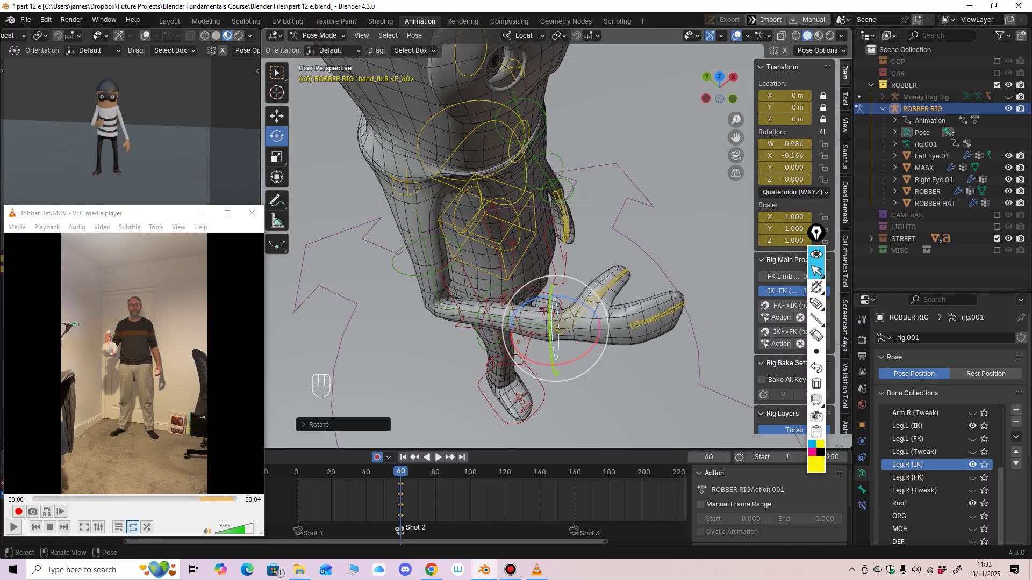
Step: Swing upper_arm_fk.R outward from the torso and rotate shoulder.R to a Y rotation of about 10.9°
middle_drag(558, 368, 522, 367)
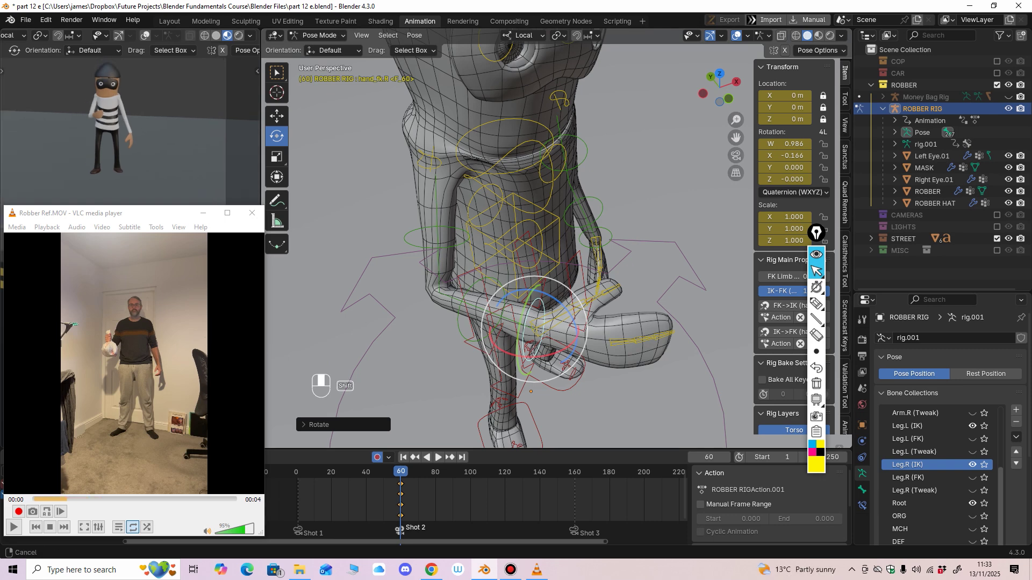
middle_drag(554, 299, 544, 226)
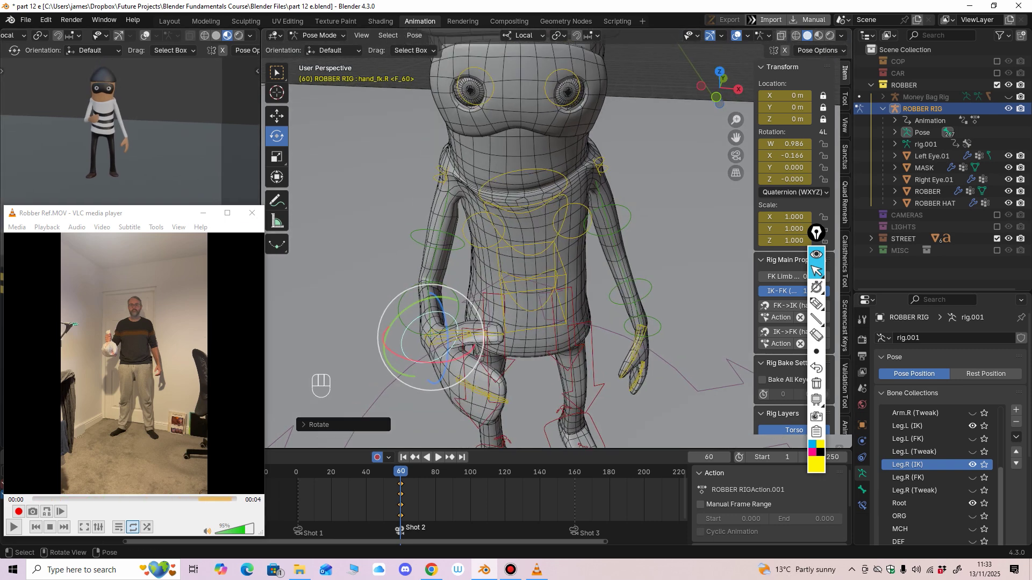
click(430, 228)
middle_drag(463, 226, 482, 210)
drag(471, 193, 463, 177)
click(449, 166)
middle_drag(463, 177, 473, 179)
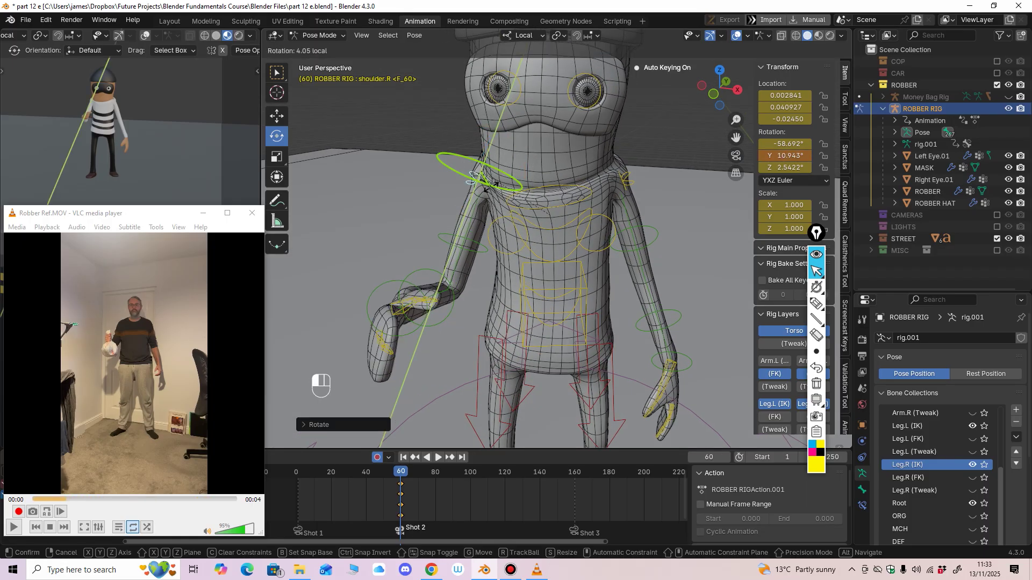
Step: Rotate forearm_fk.R about its local X axis to a quaternion X of about 0.011 and Y of about 0.100
click(384, 307)
middle_drag(384, 306, 382, 280)
drag(499, 285, 503, 280)
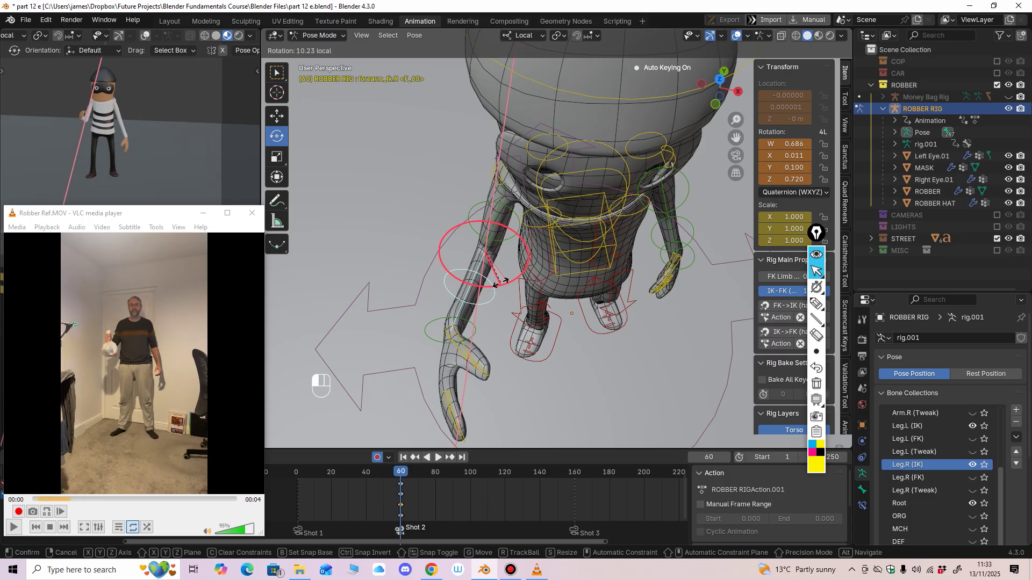
Step: Bend the right forearm bone at the elbow at frame 60, rotating it about 10 degrees around its red axis and adjusting its raised angle
drag(501, 283, 500, 285)
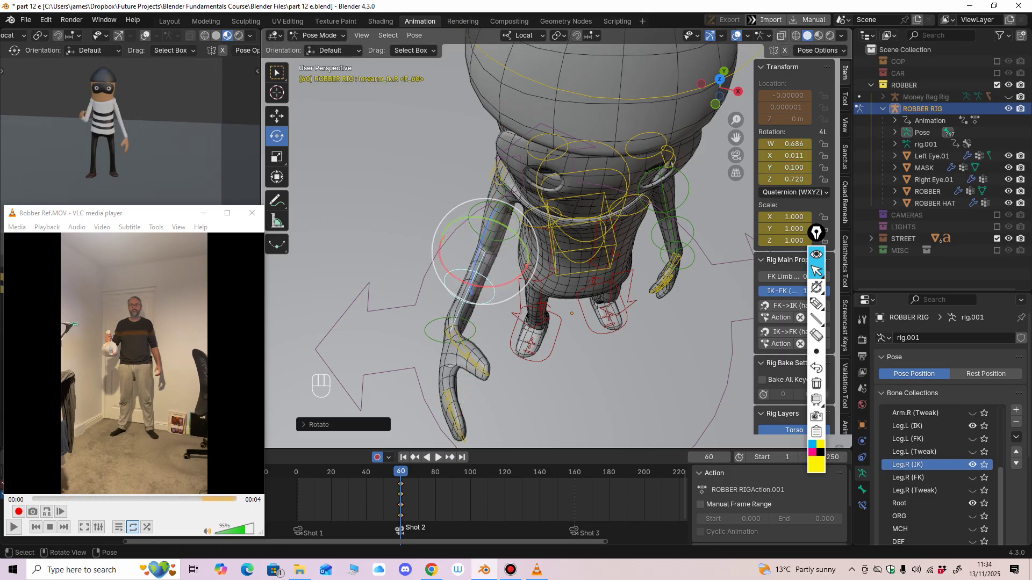
middle_drag(500, 284, 423, 202)
drag(482, 252, 488, 241)
middle_drag(488, 241, 607, 245)
Step: Rotate the right hand bone hand_fk.R at the wrist to about W 1.000, X 0.007, Y 0, Z -0.018
middle_drag(529, 280, 611, 275)
click(609, 304)
drag(614, 267, 611, 272)
middle_drag(611, 272, 640, 284)
shift+middle_drag(639, 284, 561, 327)
drag(605, 323, 606, 332)
middle_drag(606, 333, 416, 223)
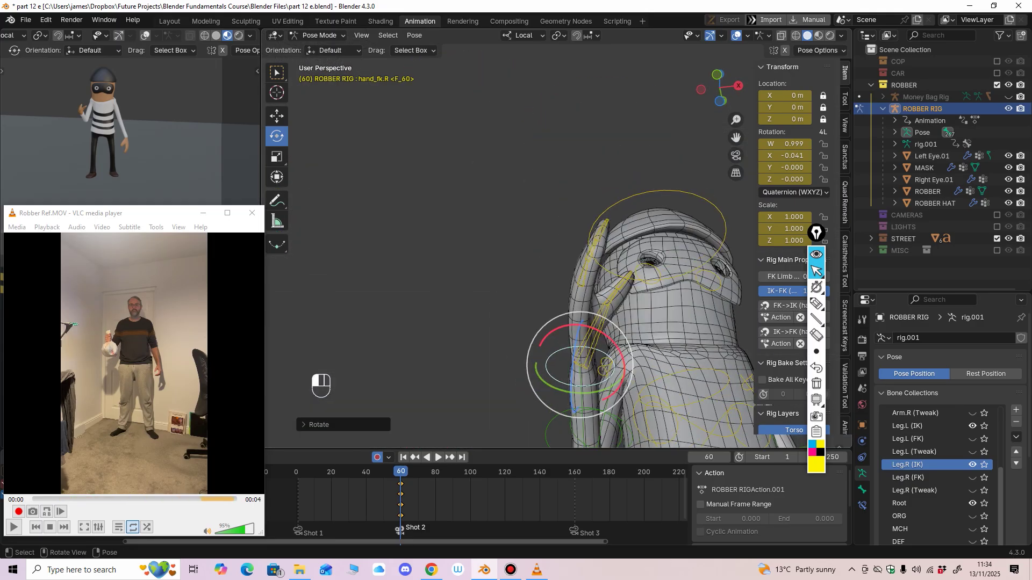
drag(624, 364, 623, 368)
shift+middle_drag(624, 367, 537, 301)
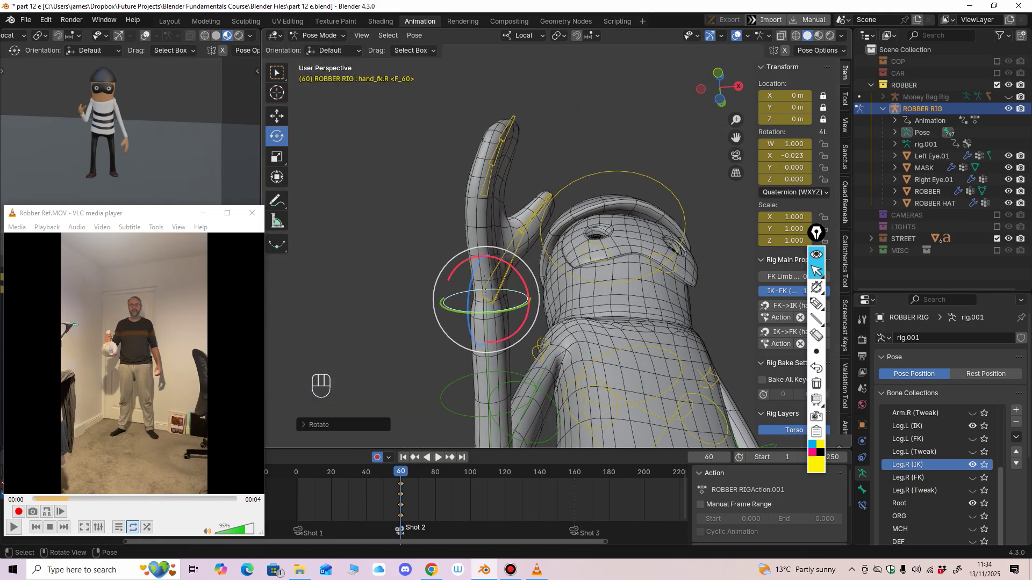
drag(529, 304, 528, 309)
Step: Rotate the right thumb's base bone Thumb.01.R to about W 0.991, X -0.126, Y -0.017, Z -0.036
middle_drag(528, 309, 624, 420)
click(505, 267)
middle_drag(508, 264, 554, 166)
middle_drag(554, 167, 570, 215)
drag(559, 274, 566, 285)
Step: Rotate the right thumb's second bone Thumb.02.R to about W 0.980, X 0.198, Y -0.021, Z -0.002
middle_drag(566, 285, 550, 357)
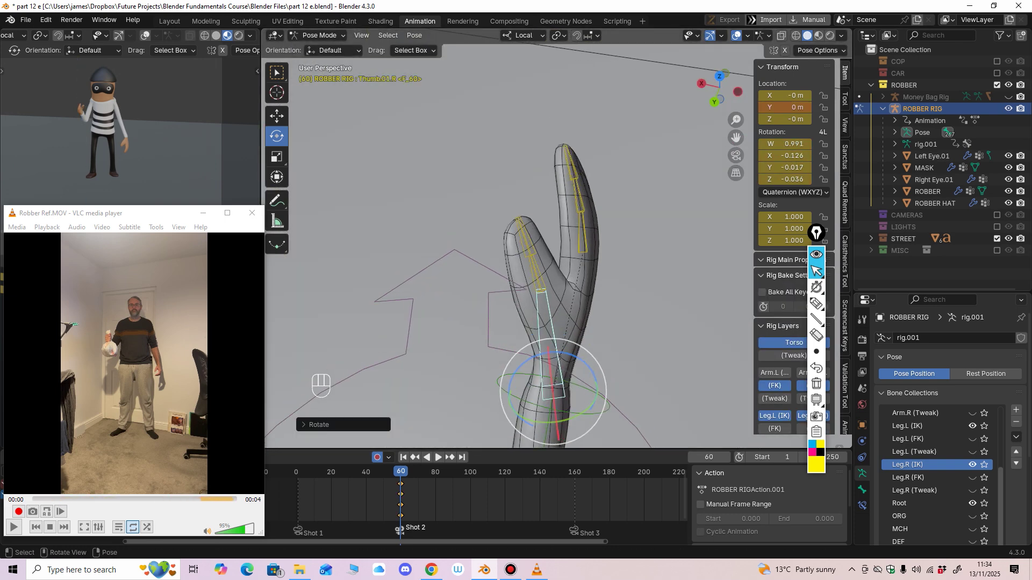
click(536, 273)
middle_drag(536, 273, 553, 253)
drag(537, 237, 543, 234)
middle_drag(543, 233, 503, 234)
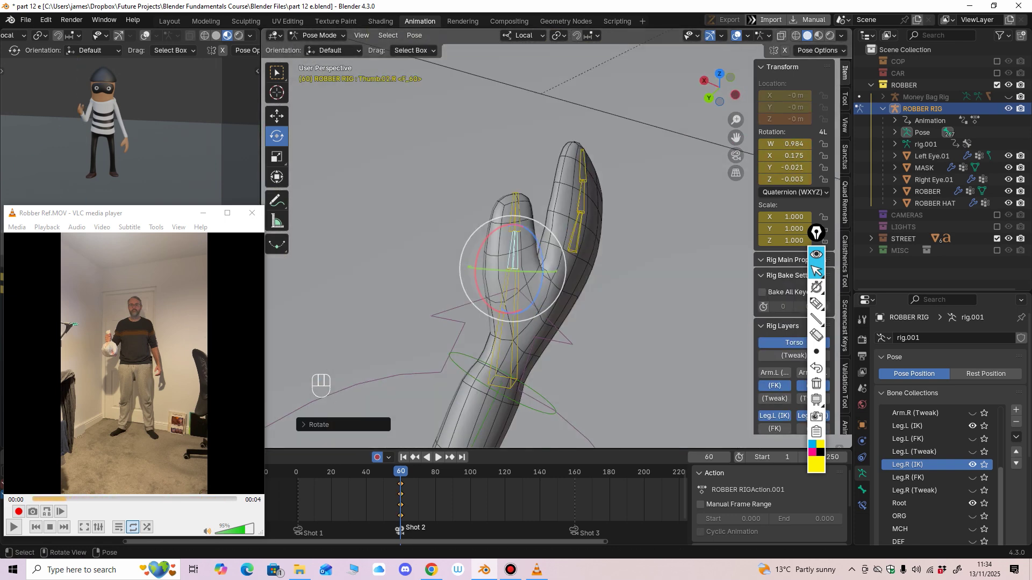
drag(486, 234, 483, 239)
Step: Readjust the thumb base bone Thumb.01.R on two axes to about W 0.995, X 0.040, Y -0.036, Z -0.079
middle_drag(483, 240, 502, 232)
click(524, 301)
middle_drag(524, 301, 548, 290)
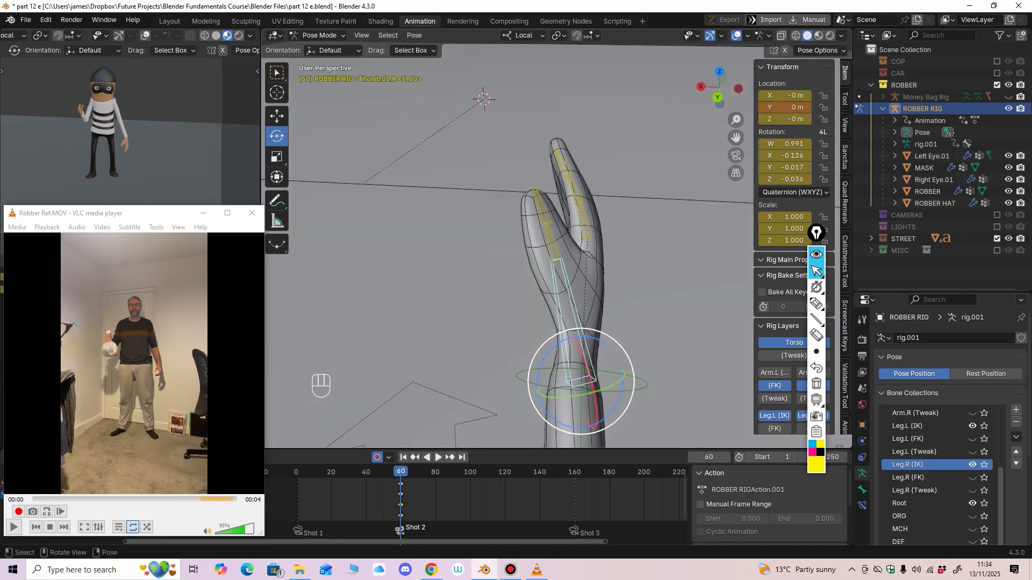
middle_drag(651, 397, 679, 379)
drag(656, 392, 649, 395)
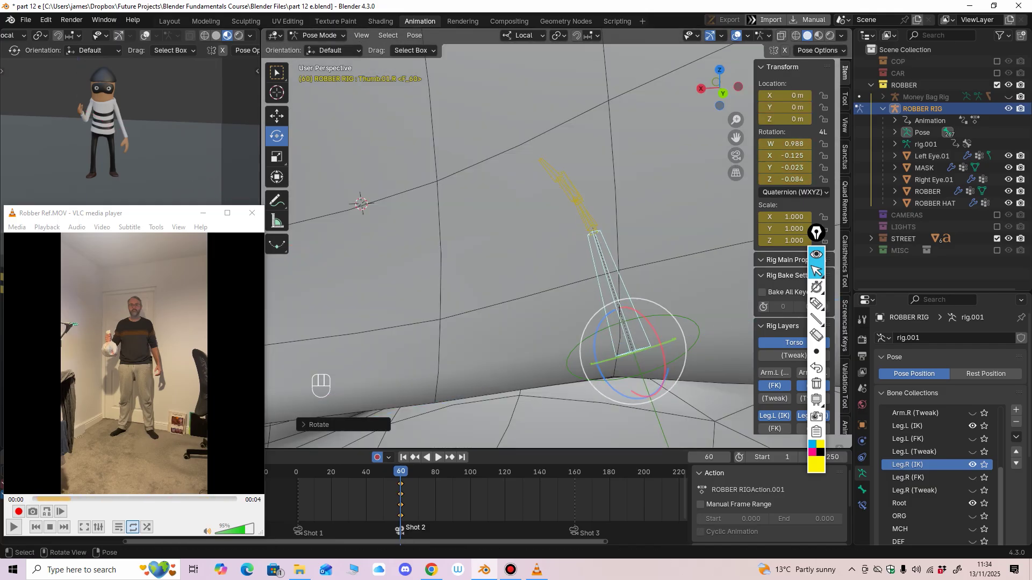
middle_drag(648, 395, 751, 352)
drag(597, 317, 604, 305)
Step: Rotate the right hand's finger bones, including Finger.02.R, to adjust the curl of the fingers
middle_drag(604, 304, 806, 338)
click(613, 259)
middle_drag(613, 261, 653, 344)
drag(665, 226, 665, 253)
click(639, 184)
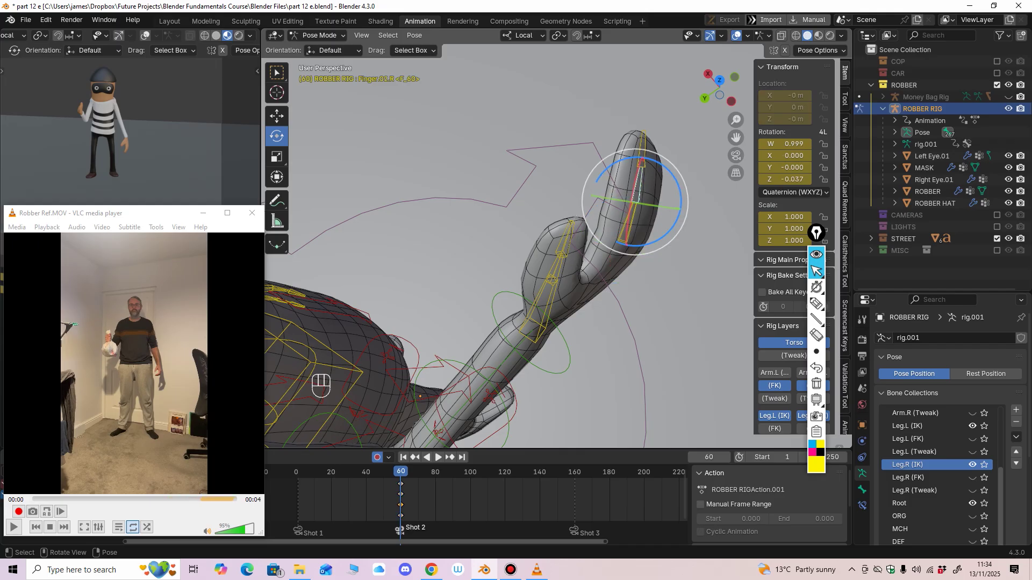
drag(678, 182, 671, 160)
click(624, 155)
Step: Rotate the right forearm bone about -10 degrees around its local blue axis to lower the raised forearm
middle_drag(664, 177, 533, 148)
shift+middle_drag(172, 124, 190, 188)
scroll(179, 151, up, 3)
scroll(580, 247, down, 3)
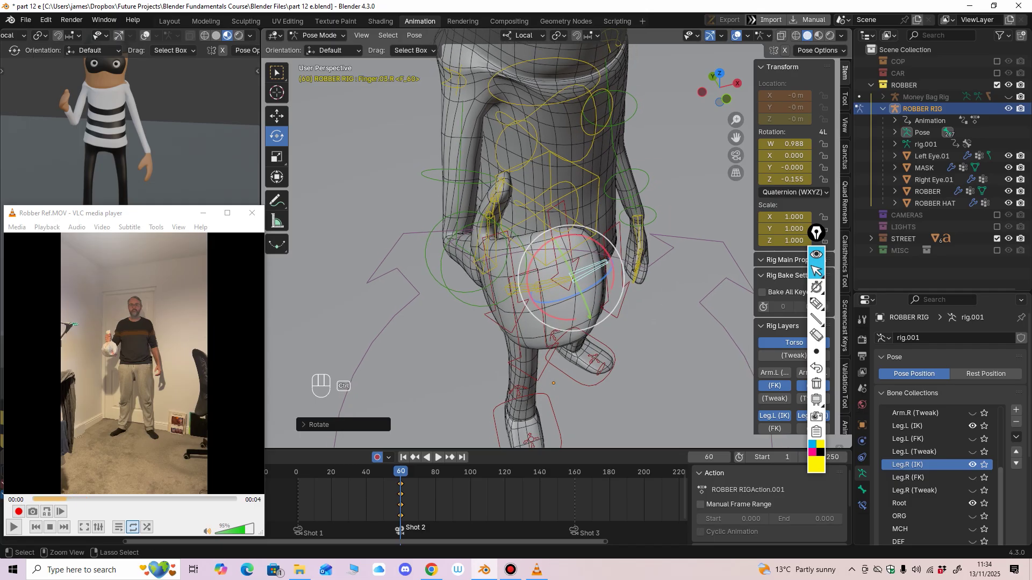
middle_drag(580, 247, 640, 193)
scroll(640, 194, up, 3)
shift+middle_drag(603, 222, 662, 178)
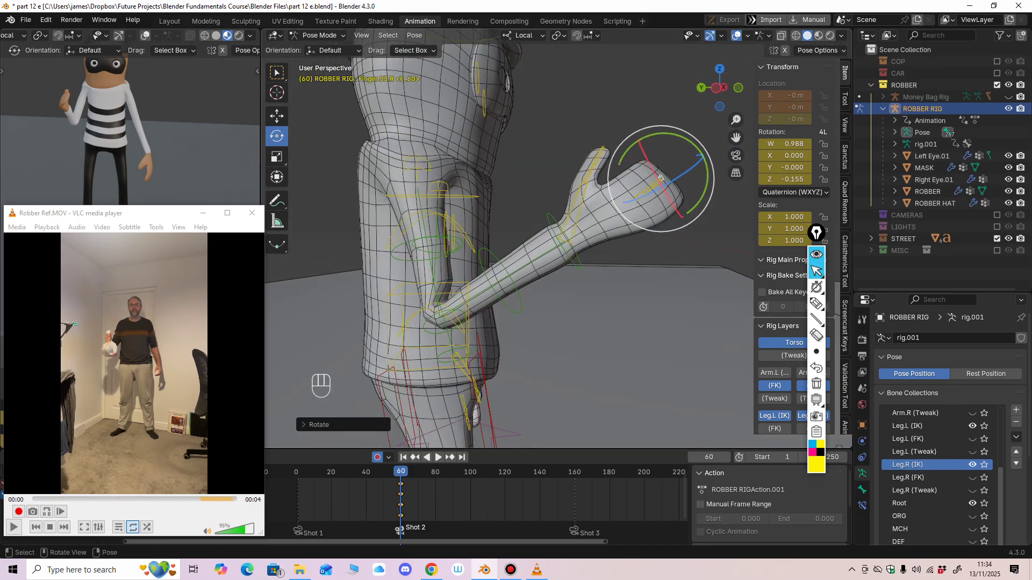
click(555, 226)
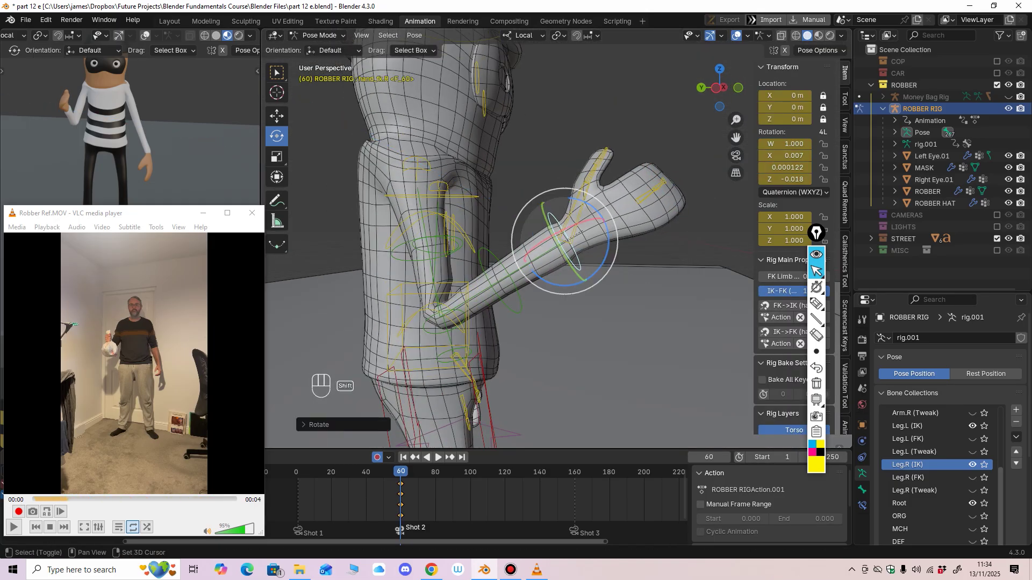
middle_drag(575, 241, 592, 233)
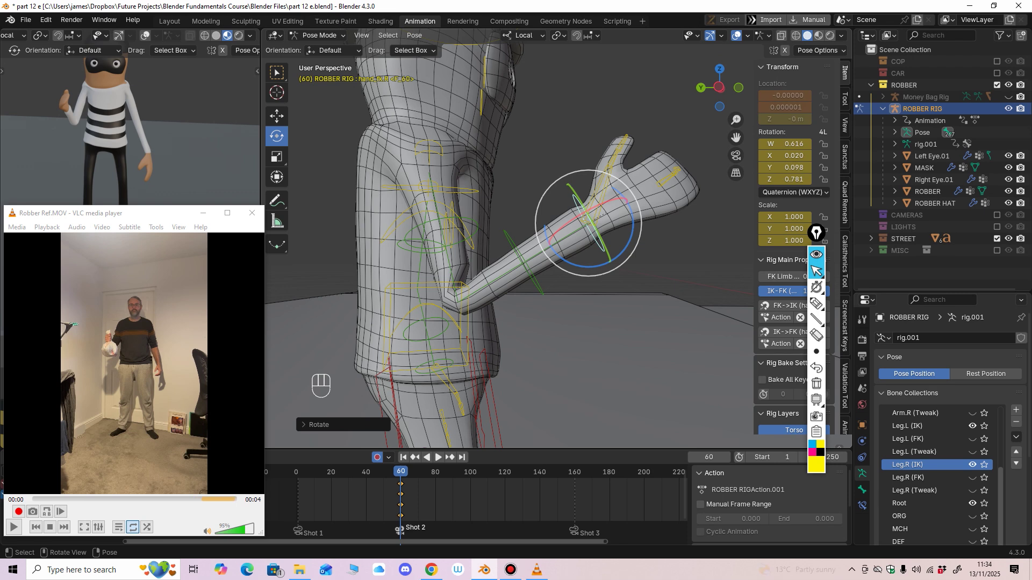
click(538, 285)
drag(502, 303, 502, 310)
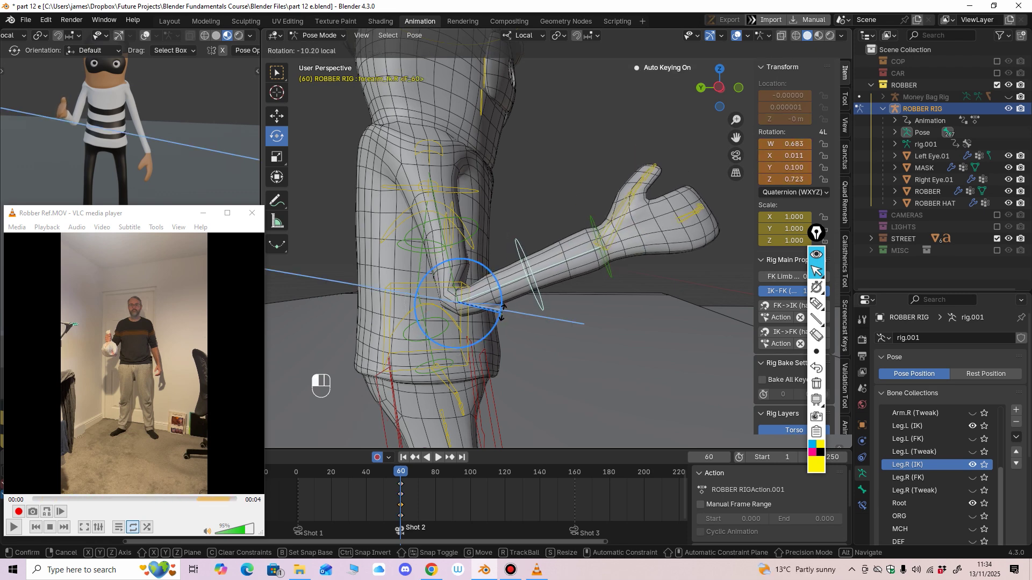
drag(502, 313, 502, 312)
Step: Rotate the right finger's base bone Finger.01.R further inward, to about W 0.977 and Z 0.213
middle_drag(570, 280, 473, 296)
scroll(484, 291, up, 2)
click(574, 252)
middle_drag(573, 252, 563, 177)
shift+middle_drag(563, 177, 556, 196)
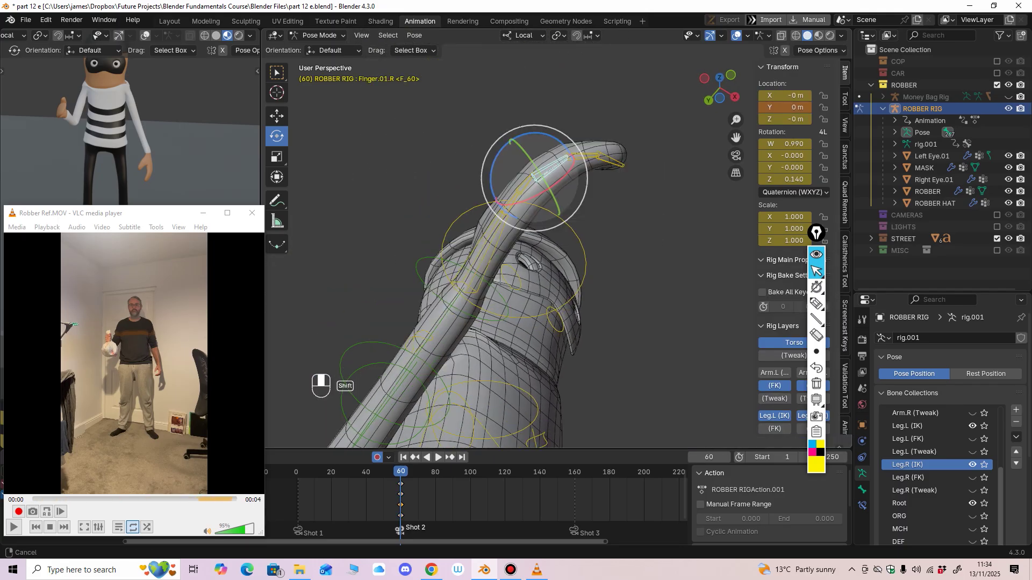
drag(557, 141, 539, 133)
Step: Rotate the thumb base bone Thumb.01.R on several axes, swinging the thumb across the palm into a gripping pose
click(525, 186)
middle_drag(525, 187, 618, 318)
click(603, 307)
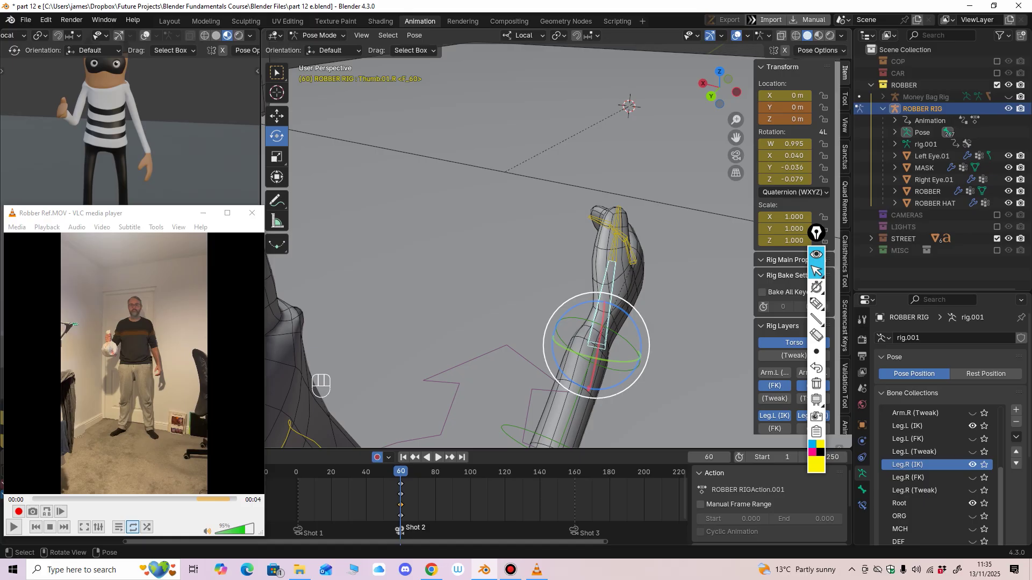
drag(618, 317, 615, 310)
middle_drag(615, 310, 489, 288)
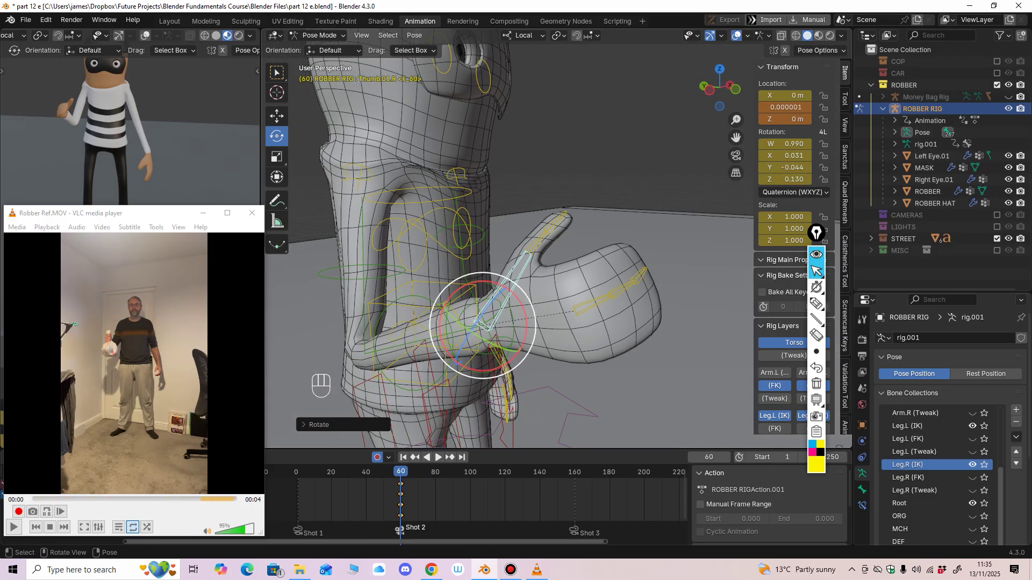
drag(515, 295, 519, 301)
middle_drag(520, 301, 597, 358)
drag(601, 358, 602, 345)
middle_drag(603, 346, 693, 322)
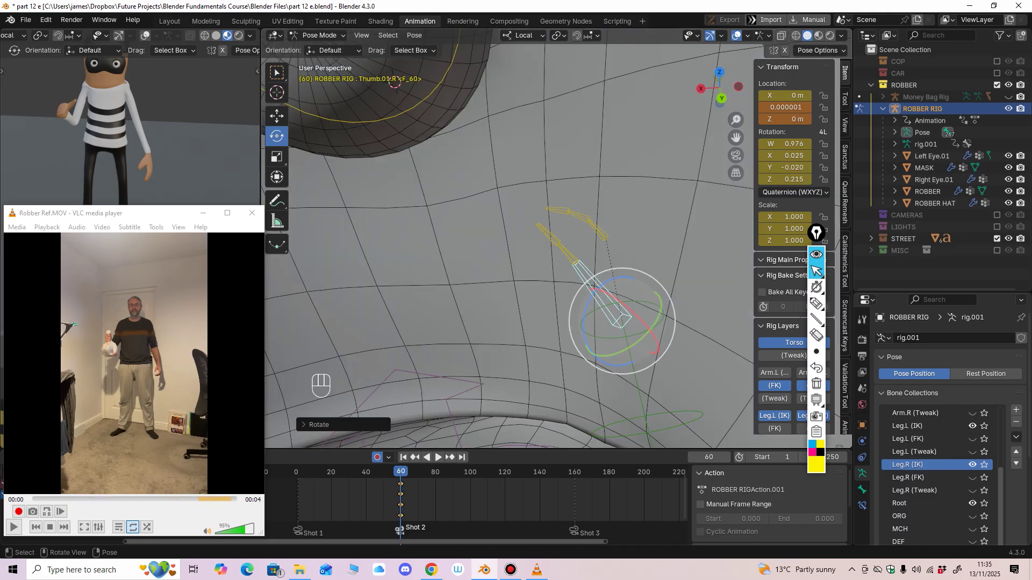
middle_drag(618, 322, 594, 335)
drag(586, 314, 588, 323)
middle_drag(587, 324, 693, 333)
scroll(645, 317, down, 6)
middle_drag(580, 280, 550, 258)
drag(543, 256, 547, 260)
Step: Rotate the thumb's second bone Thumb.02.R on two axes to shape the thumb's bend
middle_drag(547, 260, 575, 241)
click(555, 236)
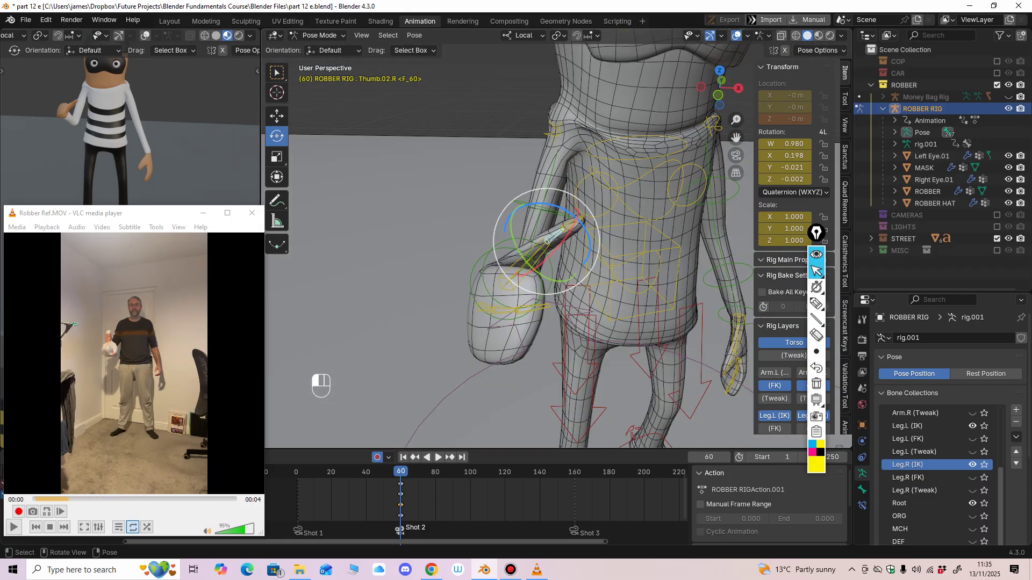
drag(584, 222, 589, 238)
middle_drag(589, 237, 438, 231)
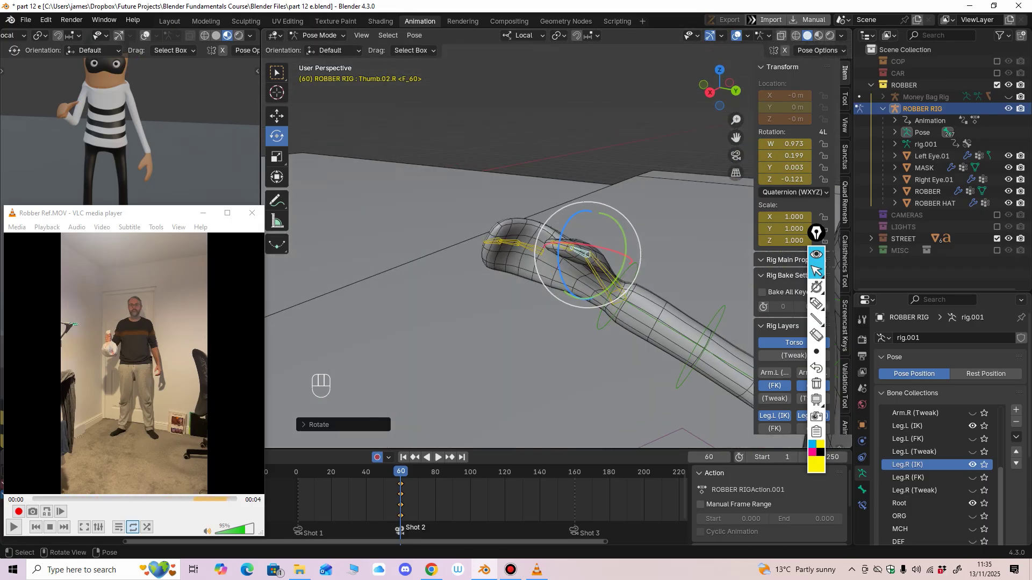
drag(559, 245, 542, 256)
Step: Rotate Finger.01.R to about Z 0.240 and move it to about X -0.04259, Y -0.00472, Z 0.014688
middle_drag(542, 256, 739, 298)
click(625, 316)
middle_drag(621, 322, 663, 349)
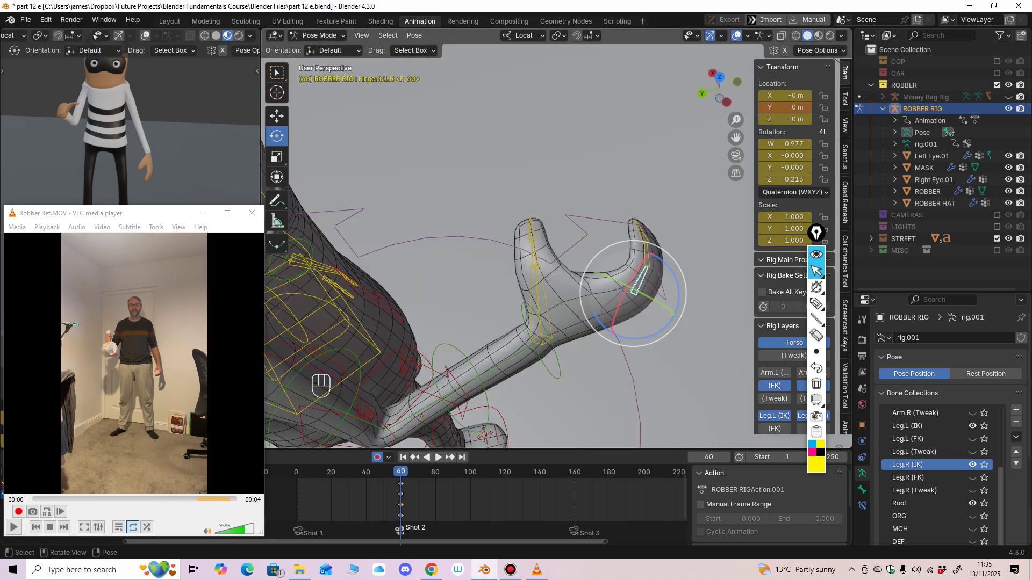
drag(664, 325, 620, 285)
middle_drag(620, 286, 577, 253)
drag(611, 327, 626, 323)
Step: Fine-tune the rotation of Finger.01.R to about W 0.963, X 0.015, Y -0.008, Z 0.269
middle_drag(626, 322, 745, 382)
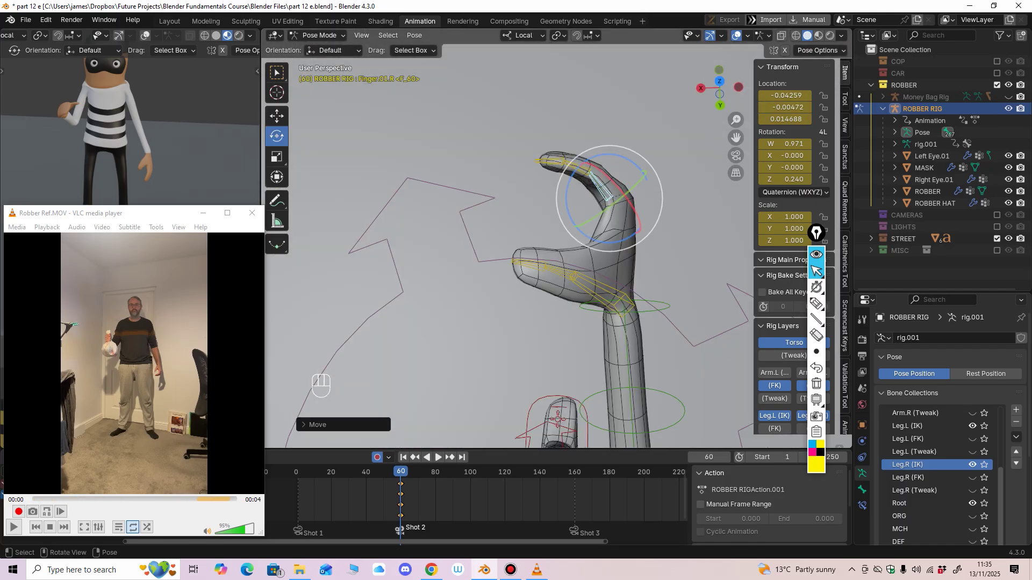
drag(569, 182, 567, 187)
middle_drag(567, 187, 448, 141)
middle_drag(537, 215, 570, 239)
drag(601, 234, 604, 238)
drag(607, 292, 610, 285)
middle_drag(610, 285, 688, 278)
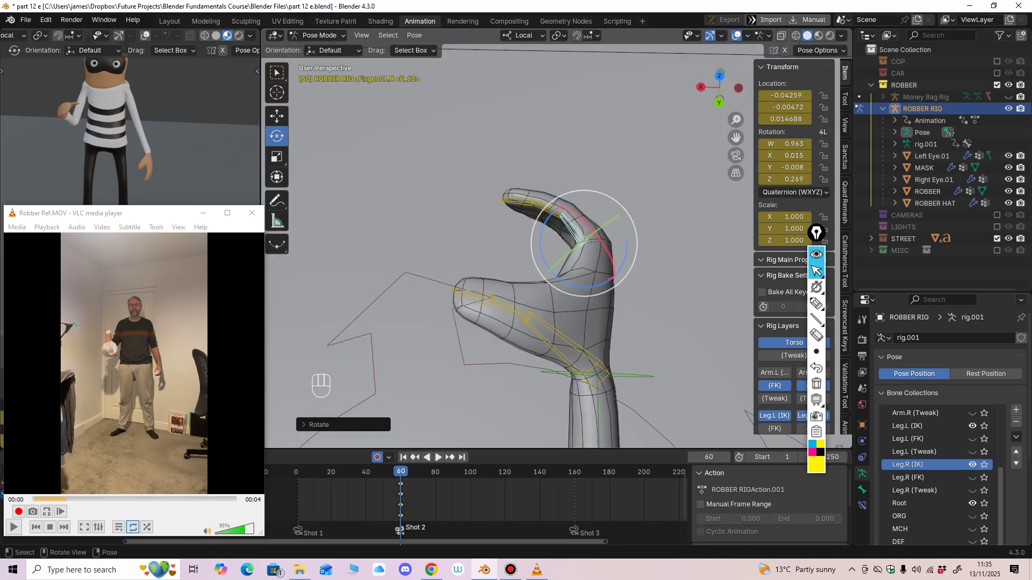
Step: Rotate the next bone along the right finger to adjust the curl toward its tip
middle_drag(541, 190, 543, 207)
click(543, 208)
drag(519, 227, 488, 231)
click(513, 211)
Step: Rotate Thumb.01.R to about W 0.968, X -0.027, Y -0.035, Z 0.247 to bring the thumb closer to the fingers
middle_drag(488, 231, 355, 191)
click(456, 246)
middle_drag(455, 245, 430, 231)
drag(486, 240, 492, 249)
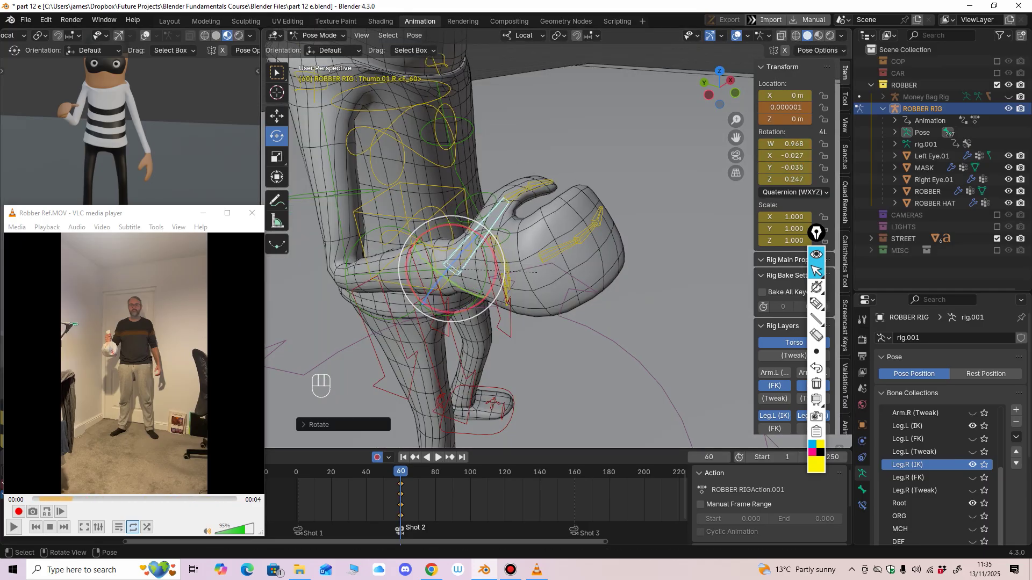
Step: Rotate the right hand bone hand_fk.R, finishing with a free trackball rotation to about W 0.993, X -0.041, Y 0.065, Z -0.090
middle_drag(492, 249, 521, 252)
click(442, 293)
middle_drag(442, 293, 346, 273)
drag(454, 258, 455, 266)
middle_drag(455, 266, 447, 292)
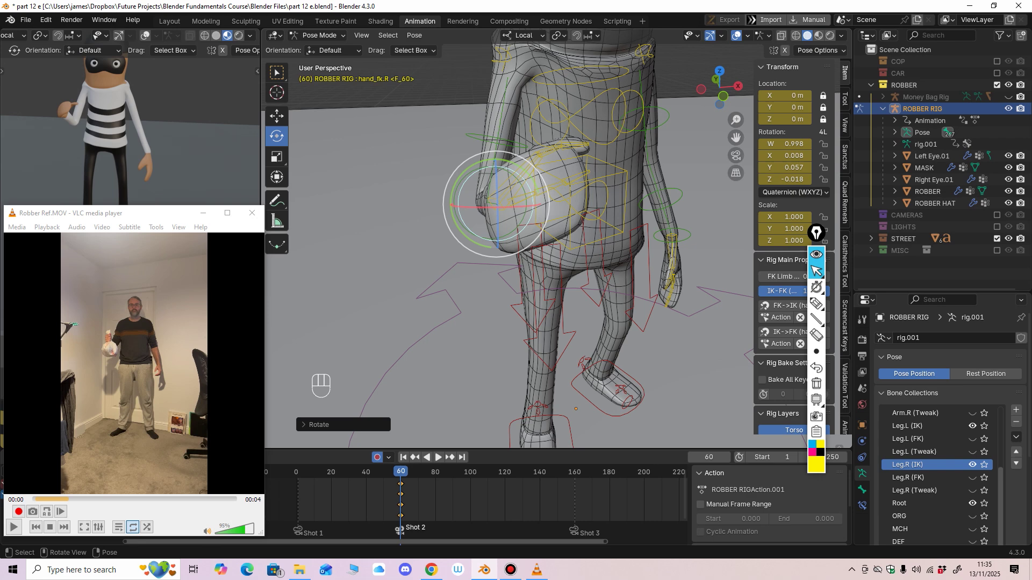
drag(517, 218, 520, 220)
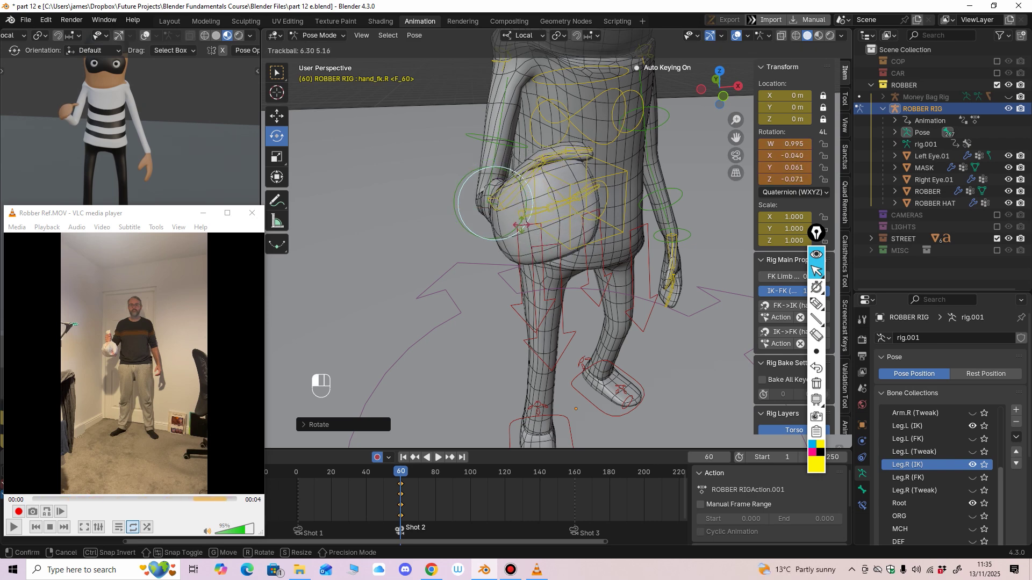
drag(521, 226, 522, 226)
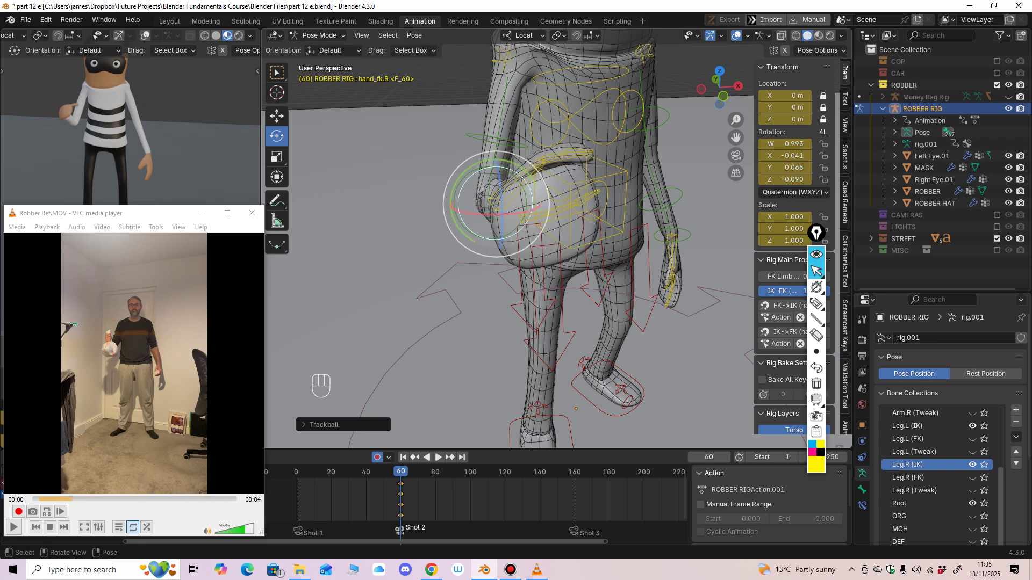
Step: Switch the robber rig to Object Mode and unhide the Money Bag Rig together with its MONEY mesh
middle_drag(522, 226, 548, 213)
ctrl+middle_drag(145, 118, 112, 121)
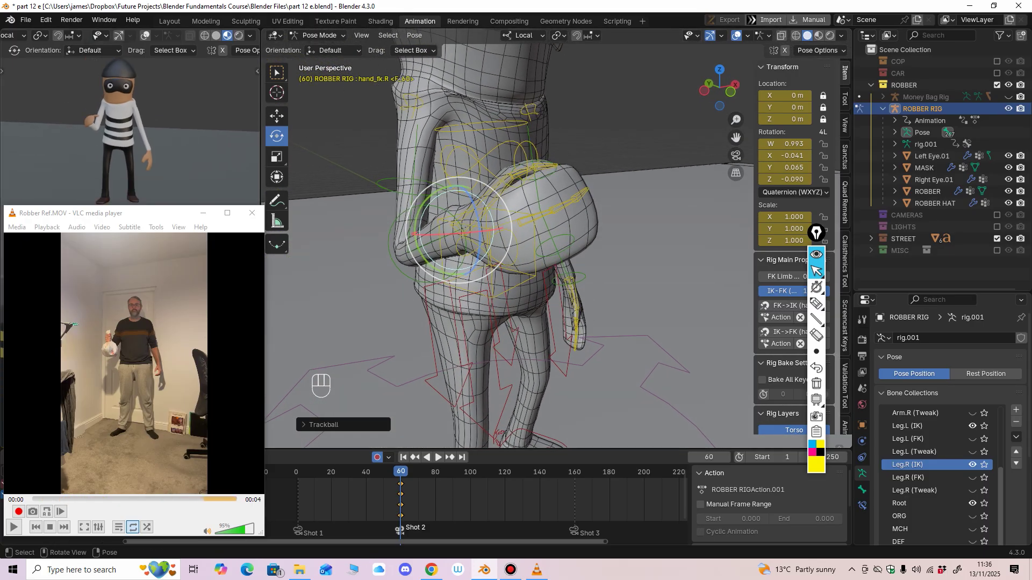
middle_drag(516, 242, 484, 322)
click(319, 34)
click(322, 49)
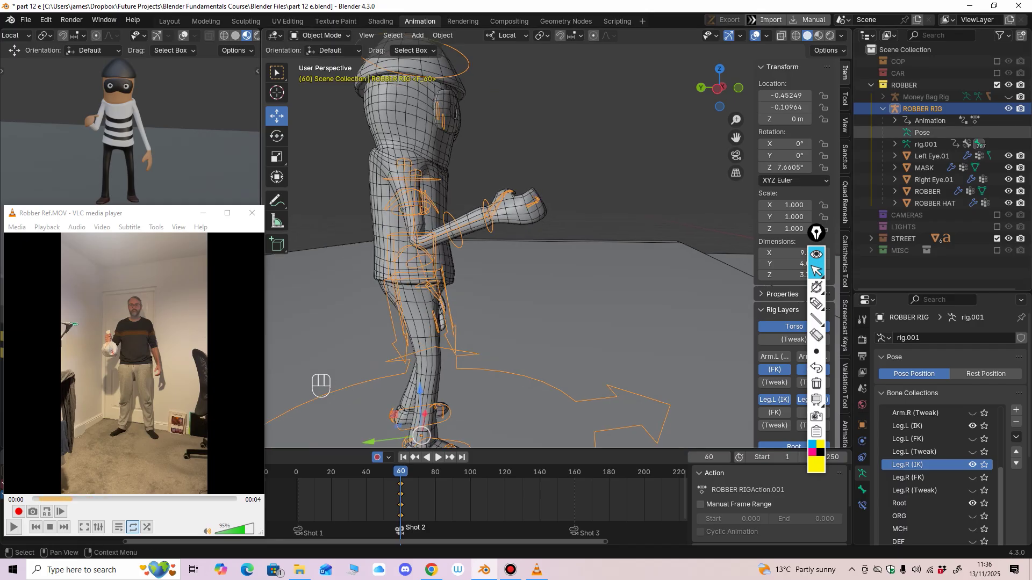
click(1008, 97)
shift+middle_drag(484, 321, 474, 304)
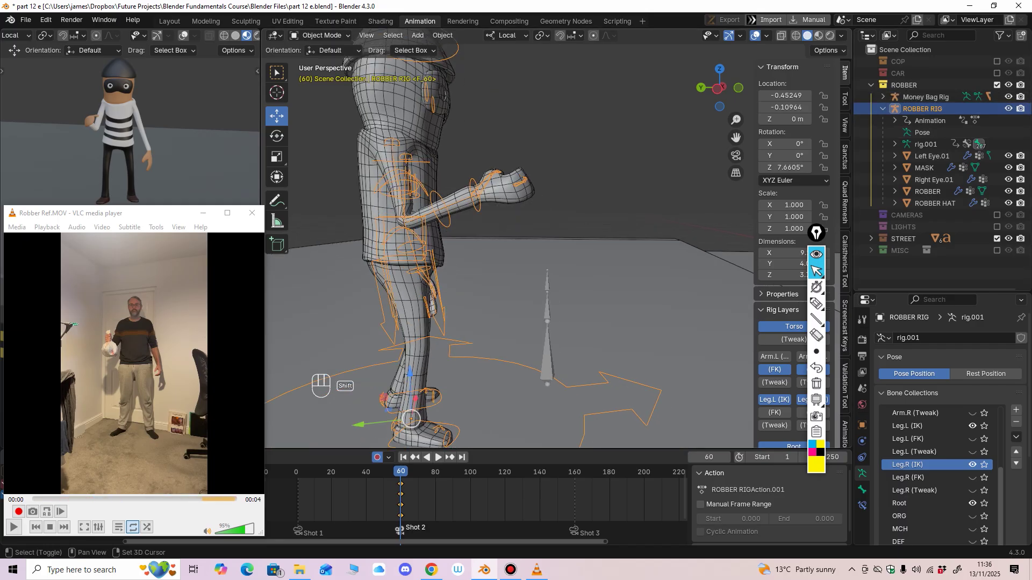
shift+click(1009, 109)
shift+click(1008, 109)
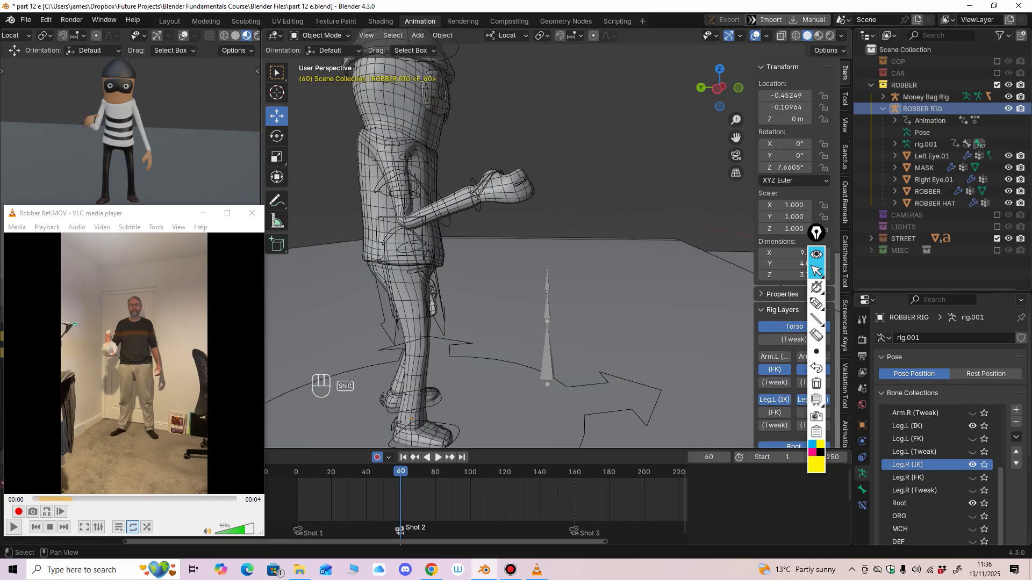
click(883, 97)
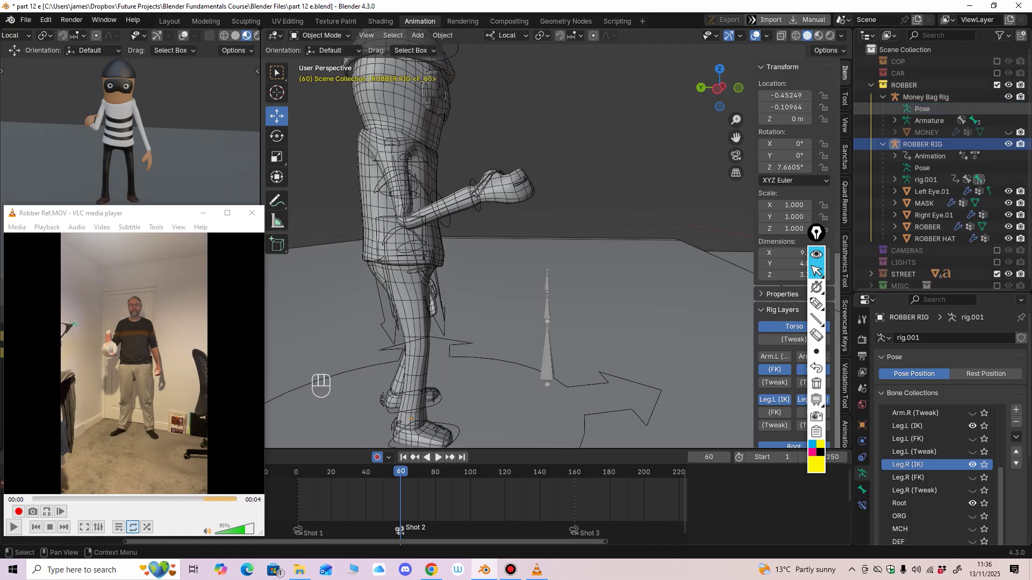
shift+click(1008, 96)
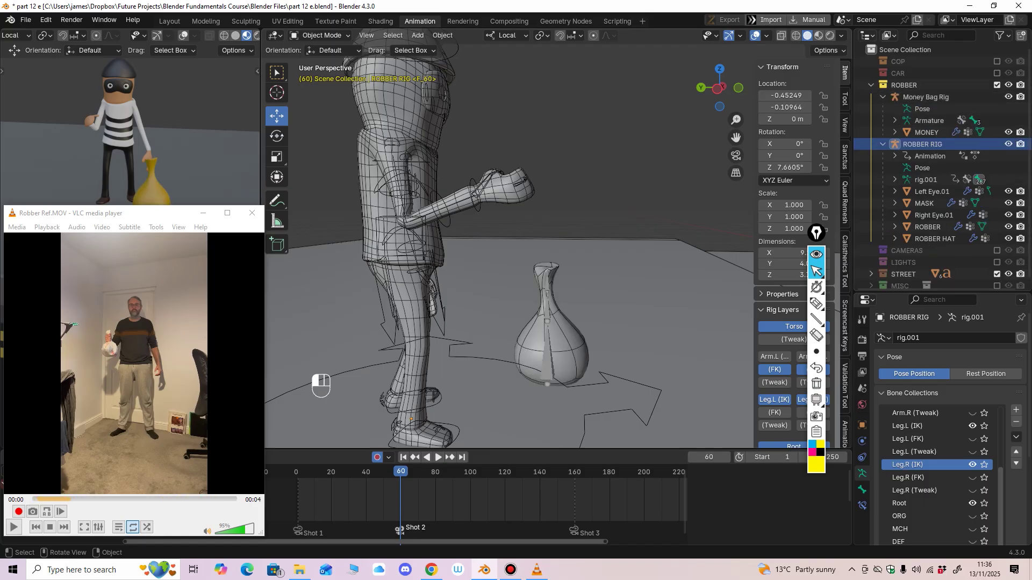
Step: Select the Money Bag Rig and apply All Transforms to Deltas
click(547, 352)
middle_drag(547, 352, 420, 303)
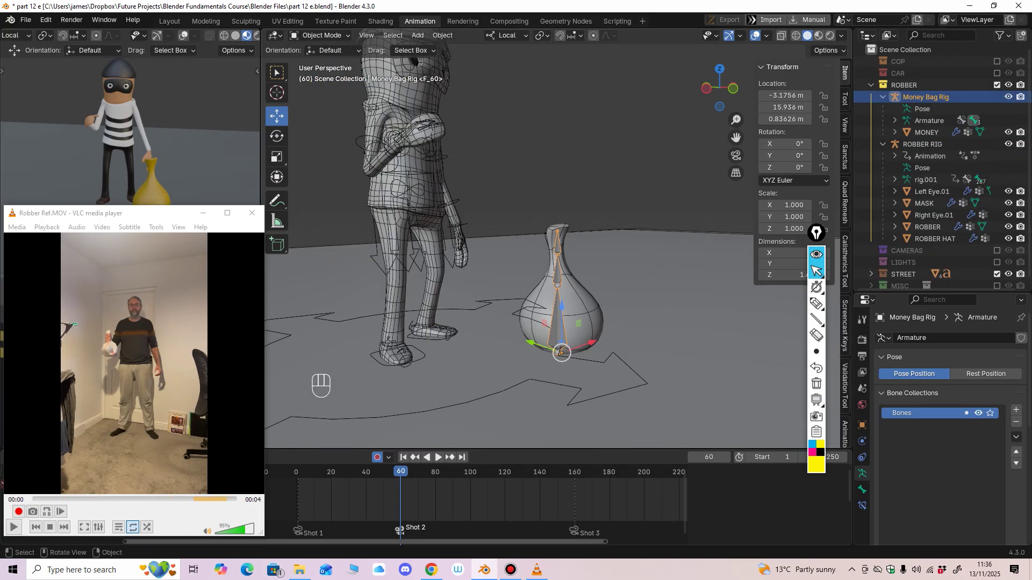
key(ctrl+a)
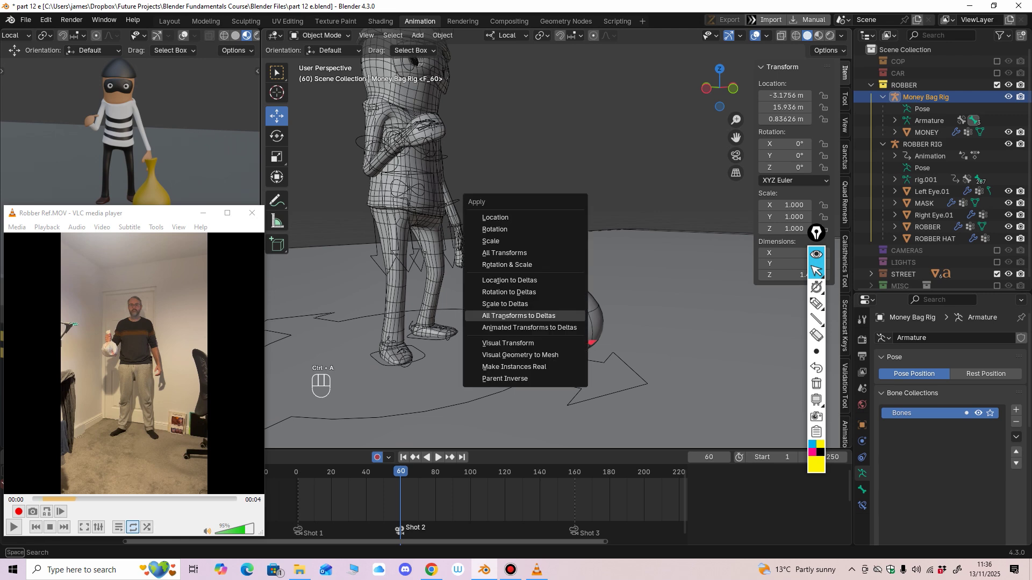
click(529, 315)
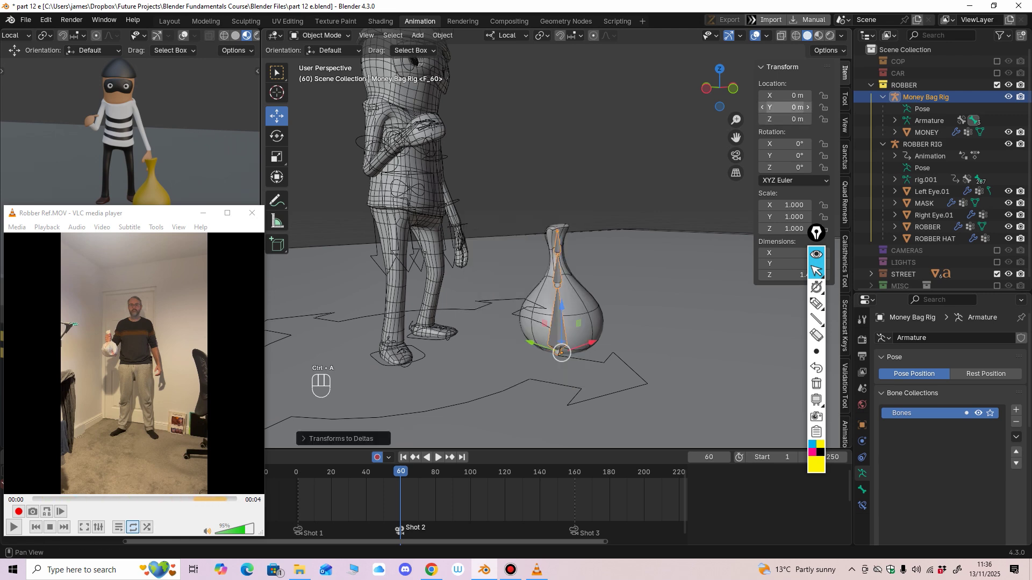
Step: Switch the Money Bag Rig to Pose Mode and select the lowest bone at the base of the bag
middle_drag(529, 317, 510, 317)
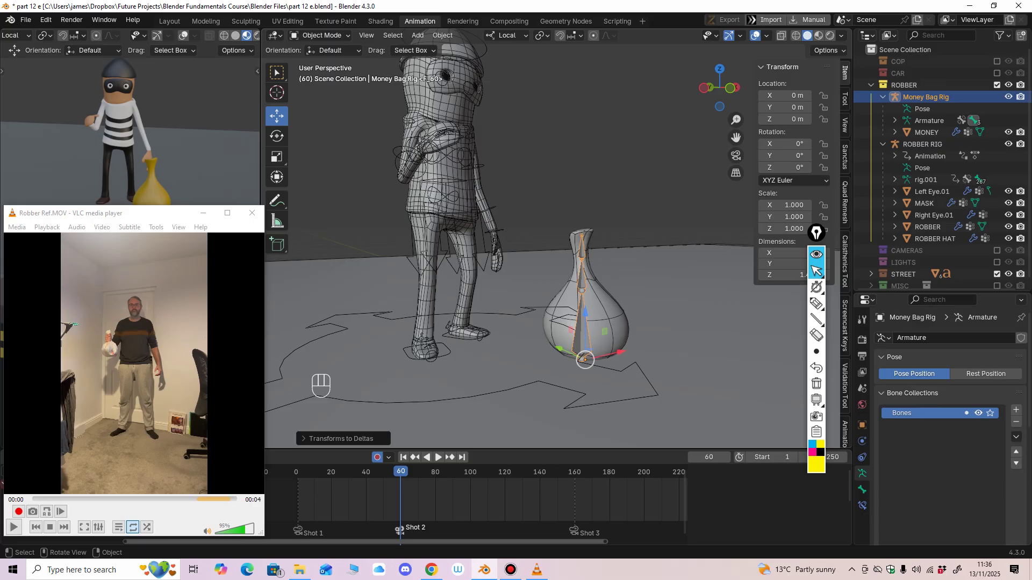
middle_drag(509, 317, 524, 317)
middle_drag(574, 363, 555, 347)
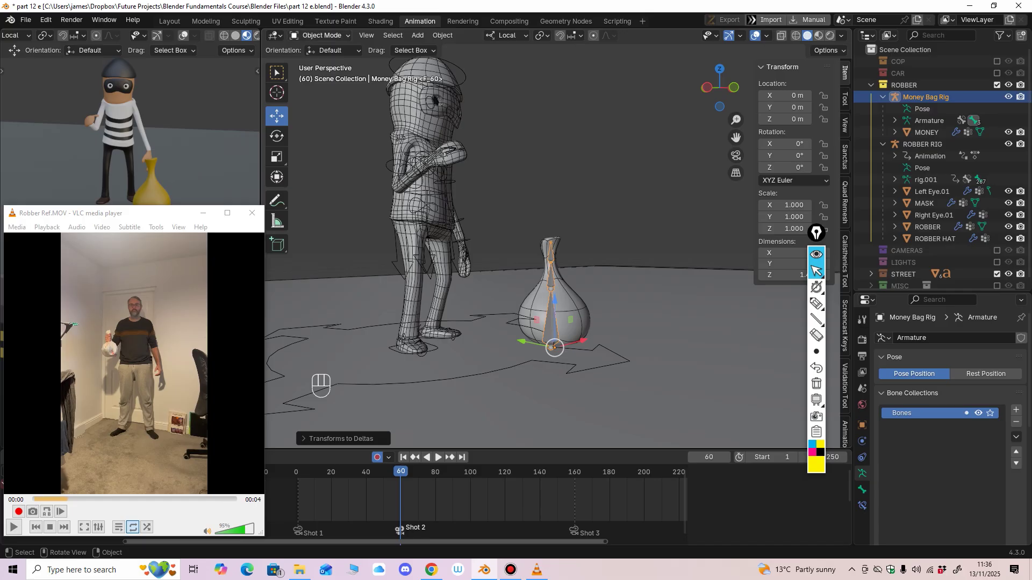
click(321, 35)
click(321, 75)
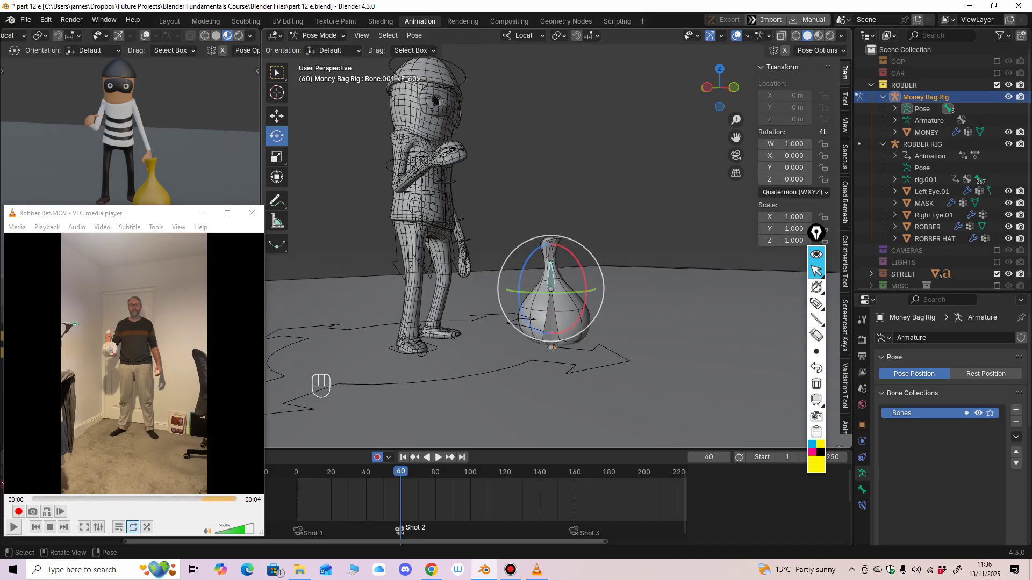
middle_drag(516, 268, 519, 258)
click(543, 359)
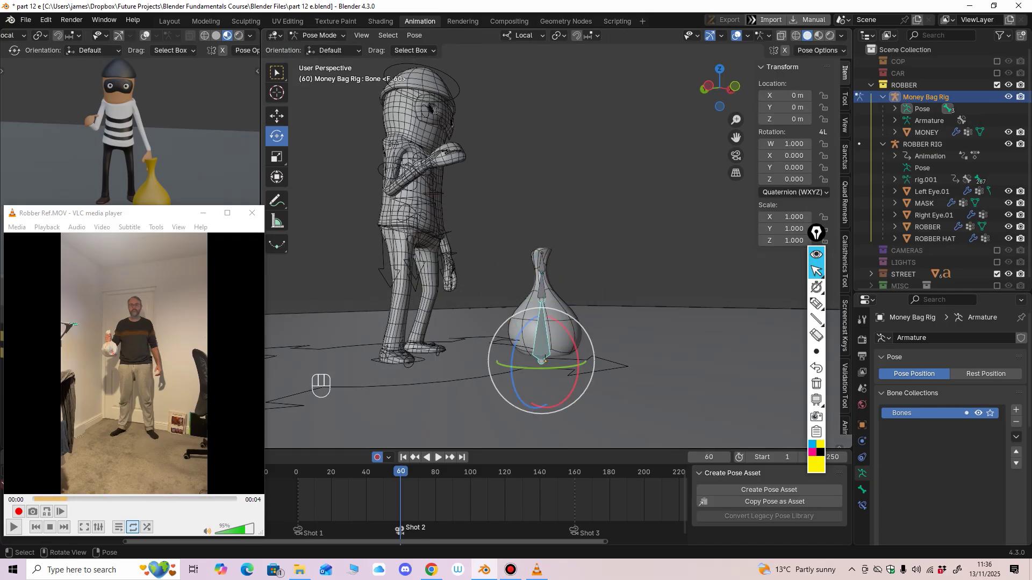
Step: Select all bones of the Money Bag Rig and insert a keyframe for them at frame 60
drag(542, 328, 541, 290)
key(ctrl+z)
middle_drag(543, 301, 412, 323)
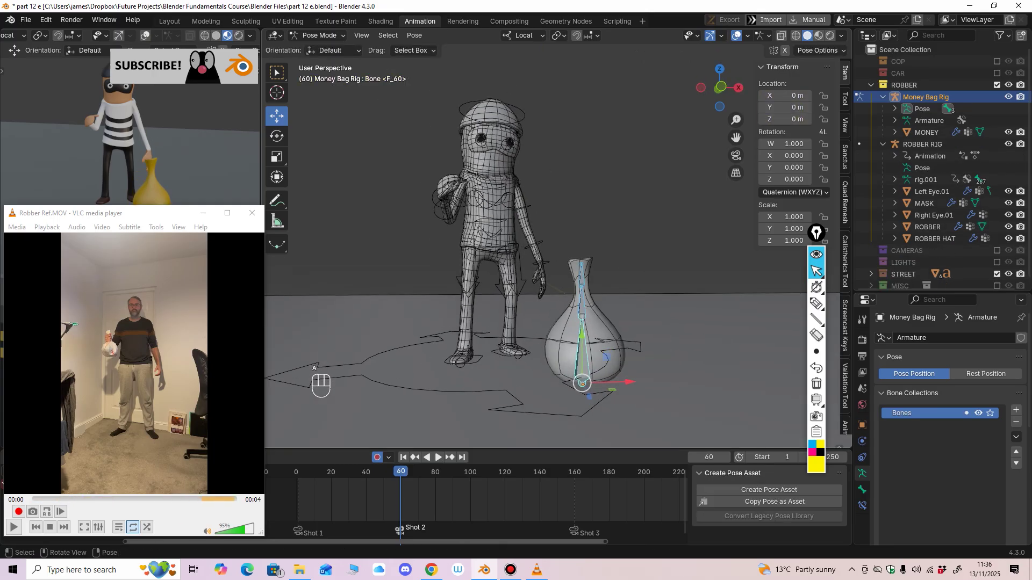
key(i)
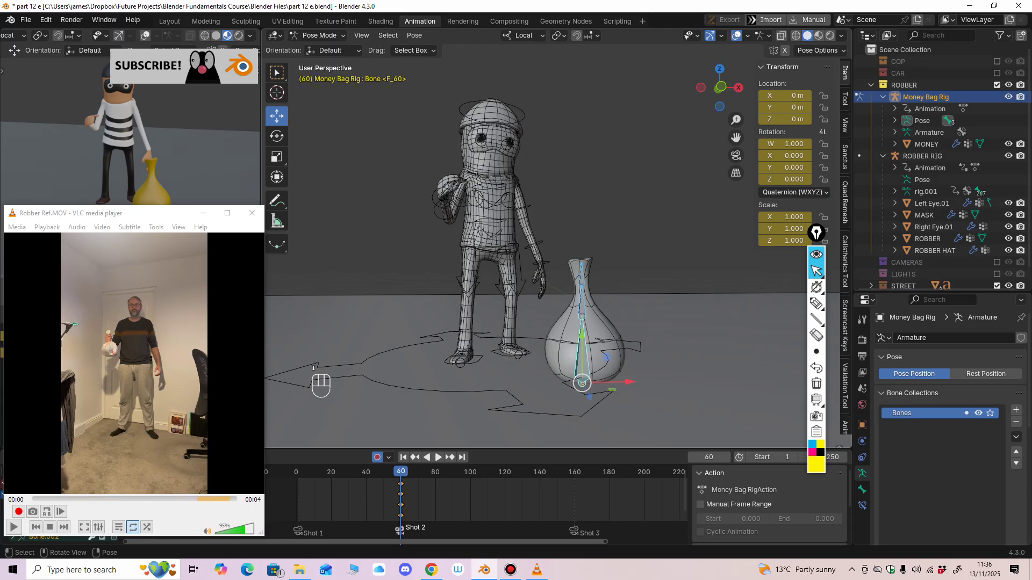
Step: Move the bag's base bone to about X -1.530 m and Y 0.928 m, near the robber's right hand
click(662, 317)
click(583, 349)
drag(582, 336, 582, 258)
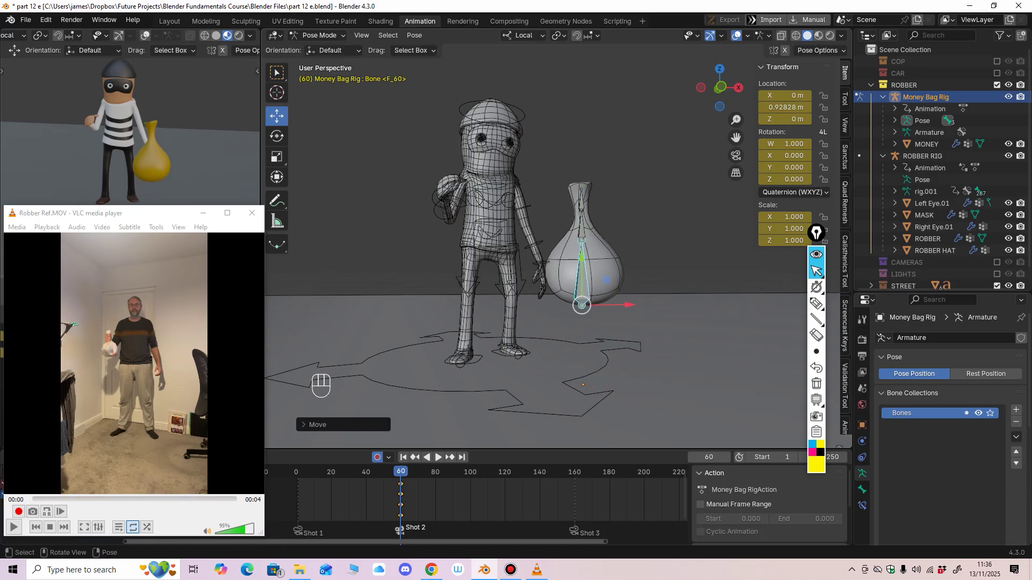
middle_drag(586, 263, 575, 420)
drag(638, 247, 462, 221)
middle_drag(462, 228, 497, 159)
middle_drag(497, 159, 529, 142)
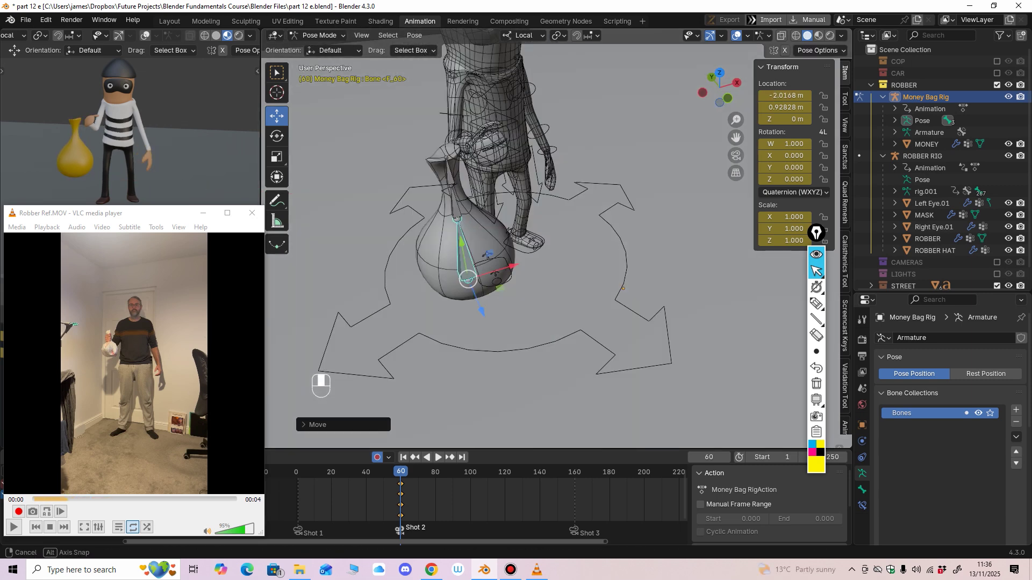
middle_drag(487, 255, 553, 102)
key(ctrl+z)
scroll(553, 102, up, 3)
middle_drag(564, 215, 533, 223)
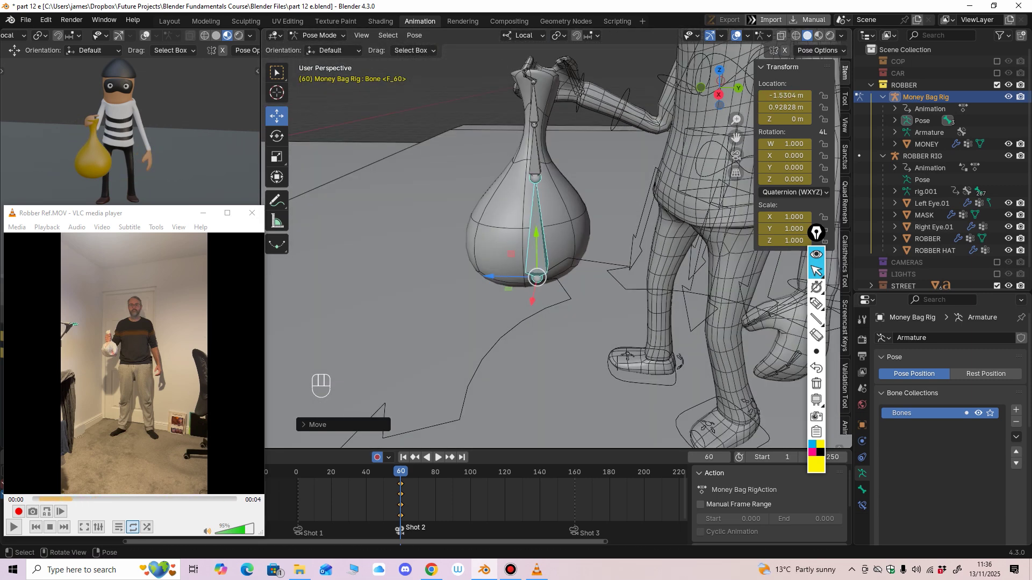
Step: Move the bag's base bone to about Y 1.289 m and Z -0.068 m to raise the neck into the robber's grip
drag(537, 234, 537, 204)
shift+middle_drag(537, 204, 532, 263)
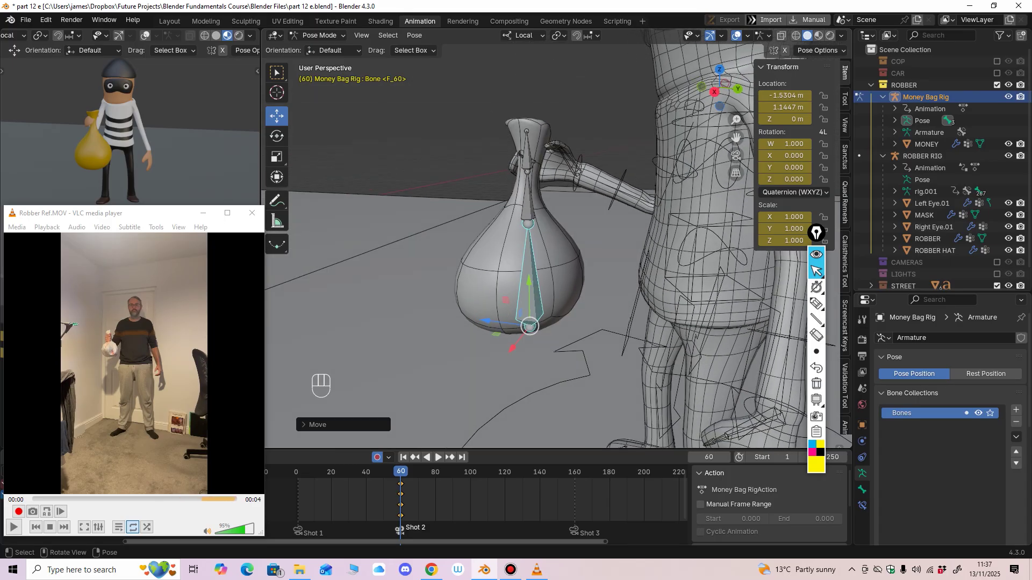
drag(486, 321, 497, 322)
middle_drag(496, 322, 569, 323)
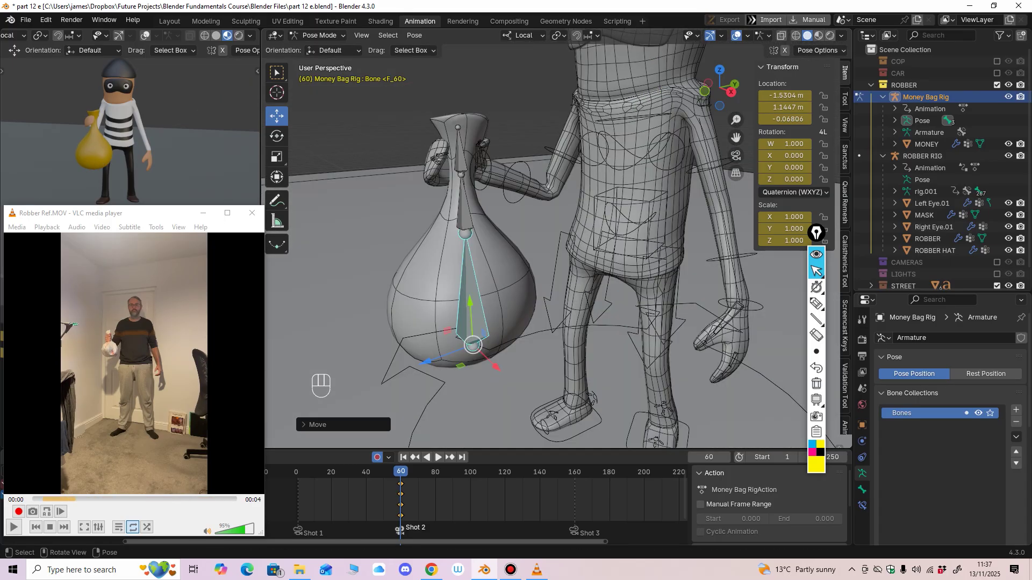
drag(470, 302, 469, 282)
middle_drag(468, 282, 626, 283)
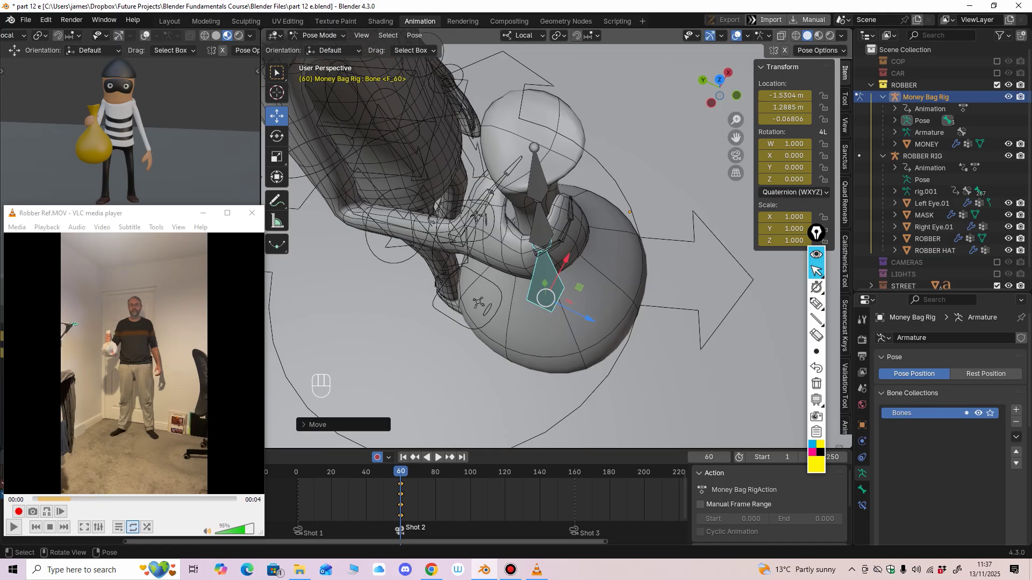
Step: Adjust the bag's base bone to about X -1.601 m, Y 1.279 m, Z -0.066 m to centre the neck between fingers and thumb
drag(566, 259, 561, 268)
middle_drag(561, 268, 539, 273)
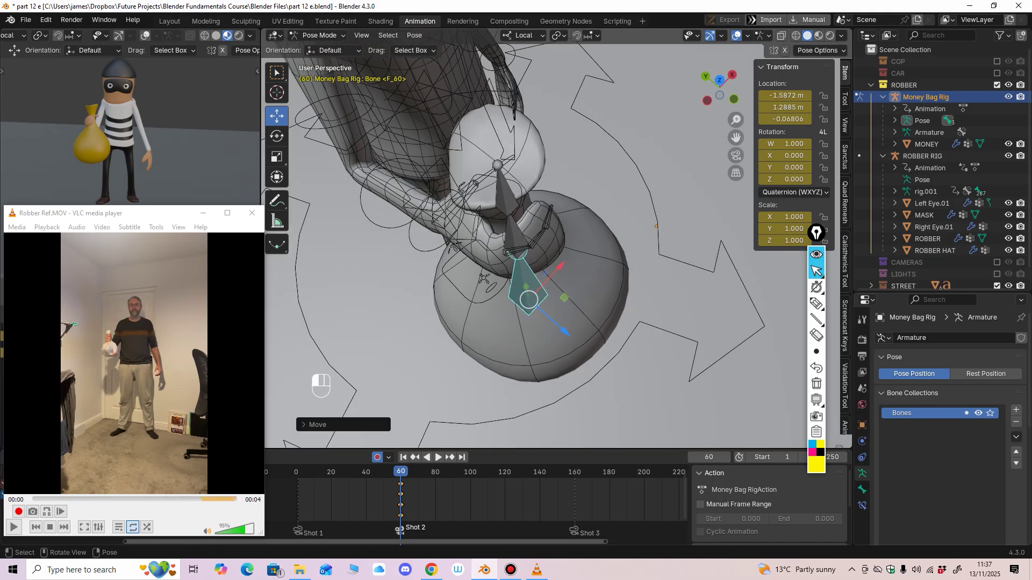
drag(566, 329, 570, 333)
middle_drag(569, 332, 487, 290)
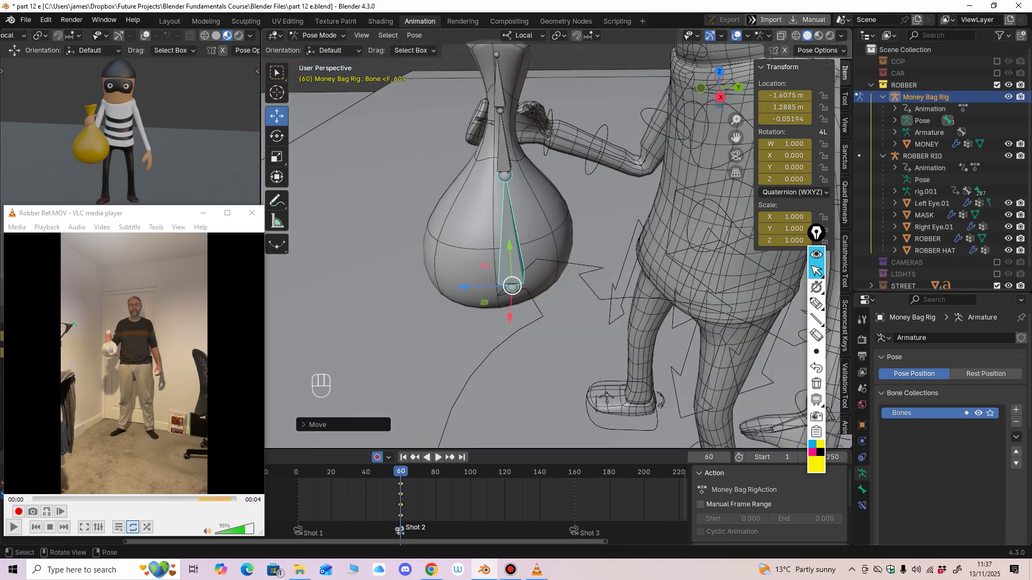
drag(512, 286, 515, 286)
middle_drag(515, 286, 495, 262)
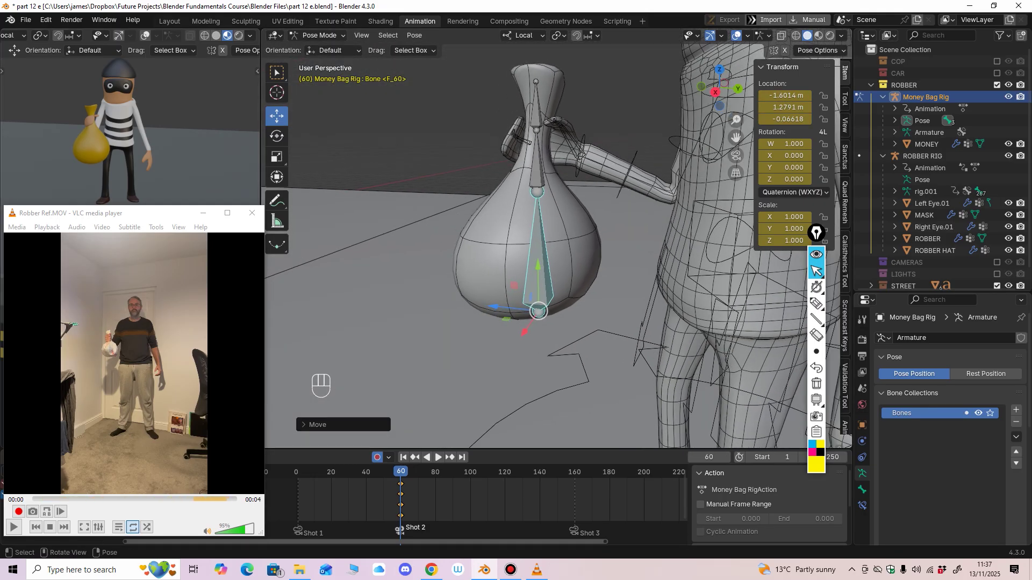
Step: Fine-tune the bag's base bone to about X -1.619 m, Y 1.283 m, Z -0.063 m, checking the camera view
ctrl+middle_drag(134, 135, 135, 142)
shift+middle_drag(135, 142, 136, 136)
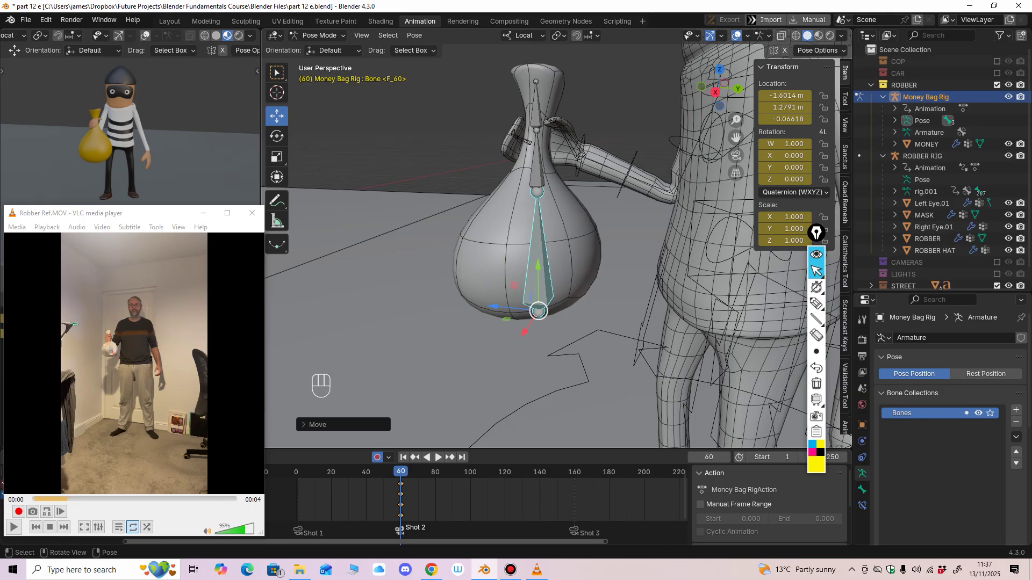
drag(514, 285, 513, 285)
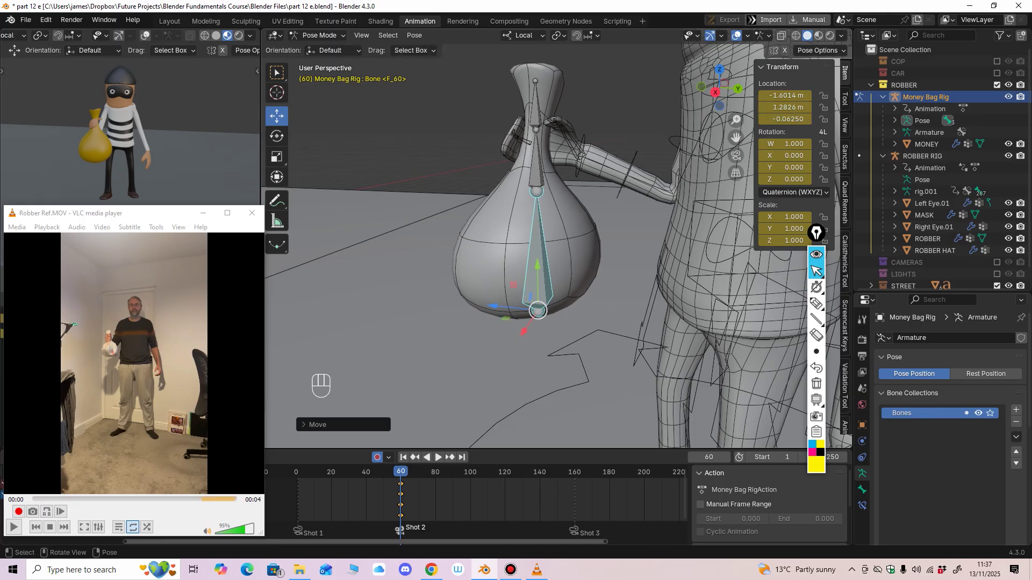
middle_drag(513, 285, 632, 291)
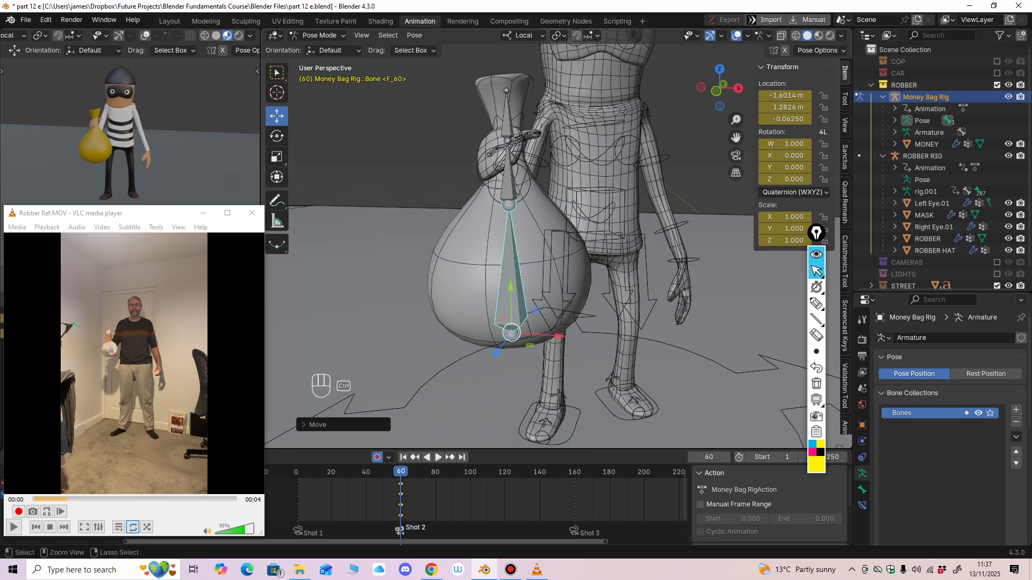
drag(559, 336, 555, 337)
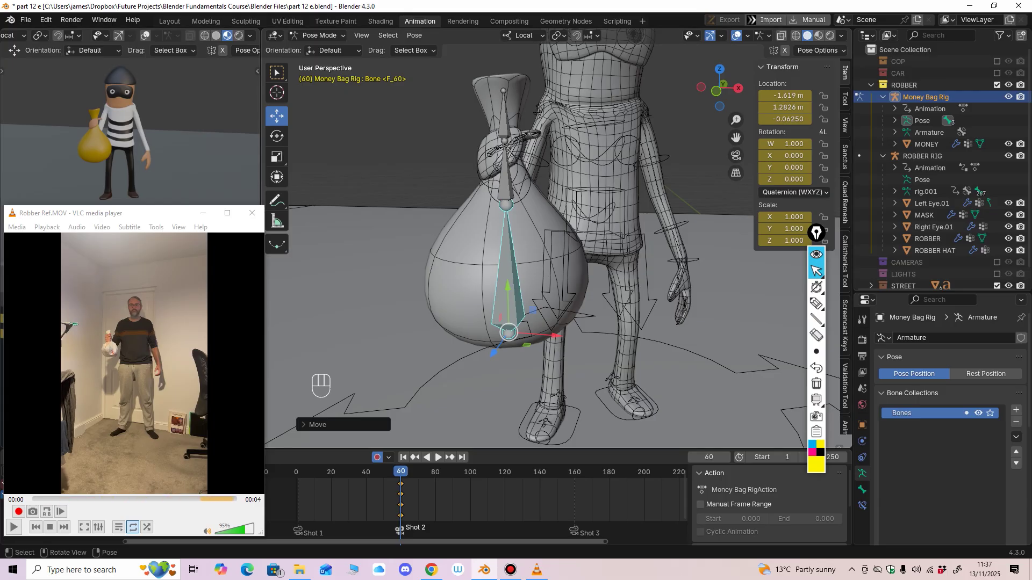
Step: Examine from several angles how the bag's neck sits in the robber's right hand and how its bones are placed
middle_drag(632, 295, 500, 295)
ctrl+middle_drag(500, 296, 503, 278)
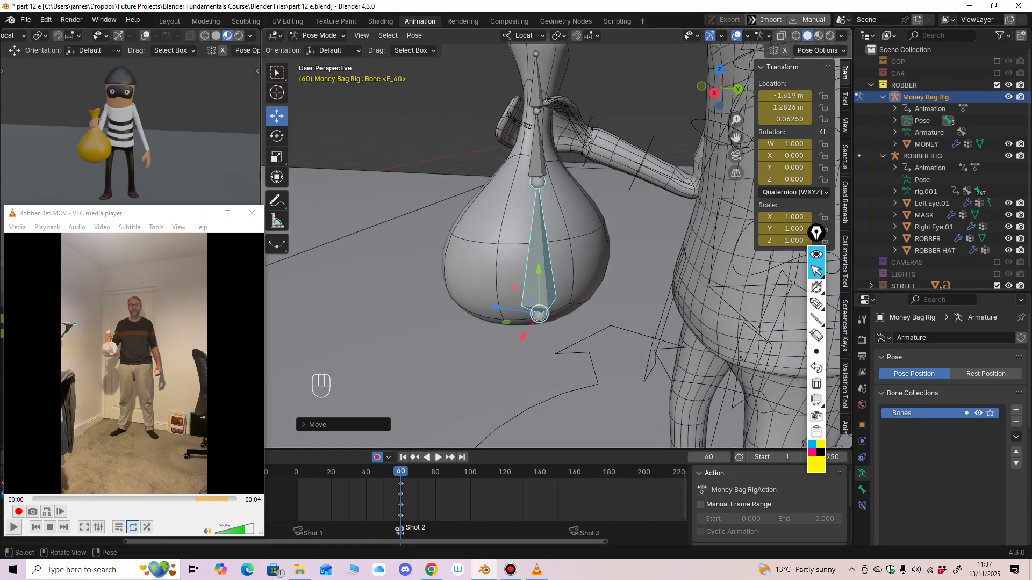
click(425, 328)
ctrl+middle_drag(425, 328, 425, 360)
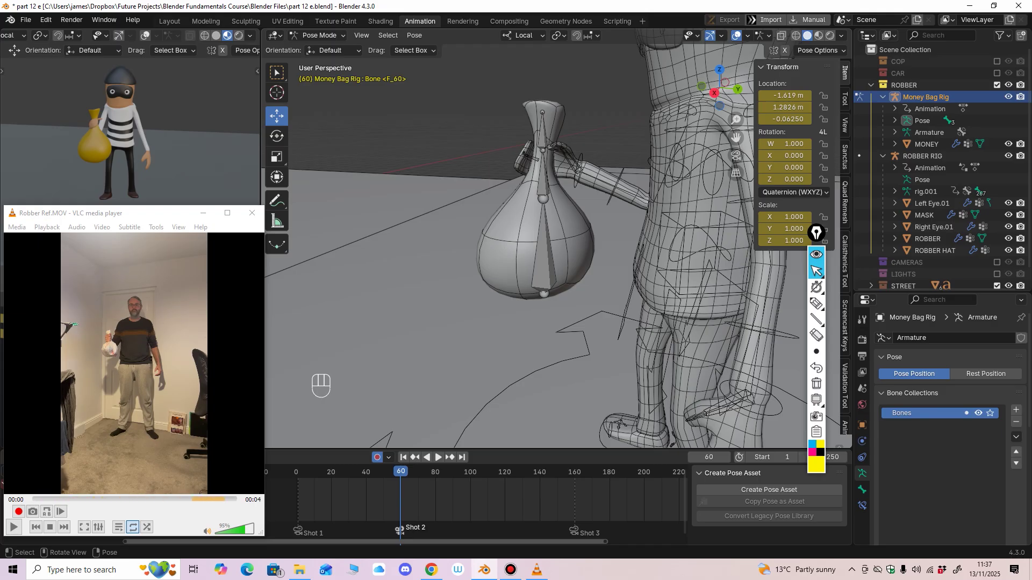
middle_drag(537, 268, 483, 268)
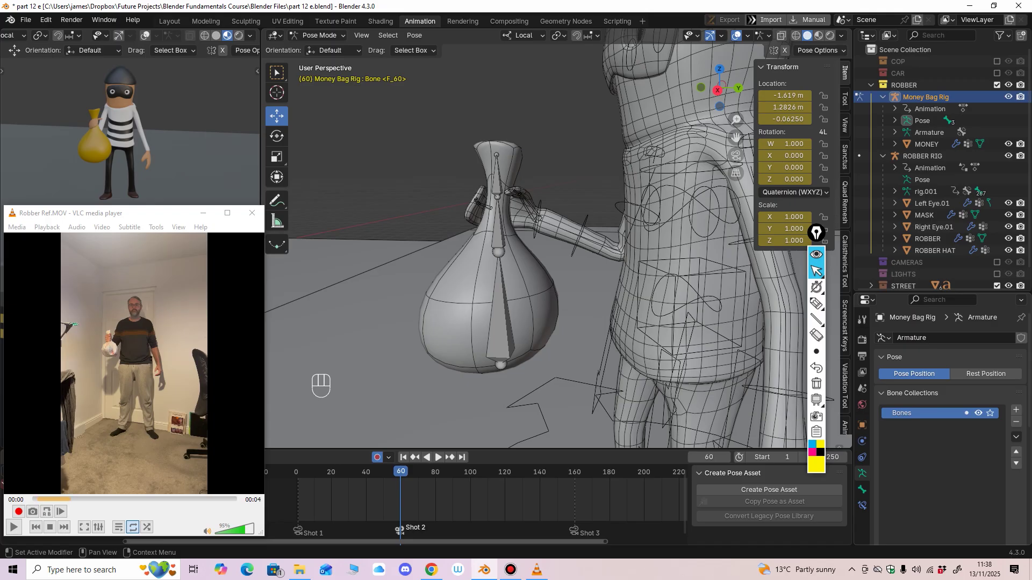
middle_drag(483, 268, 486, 264)
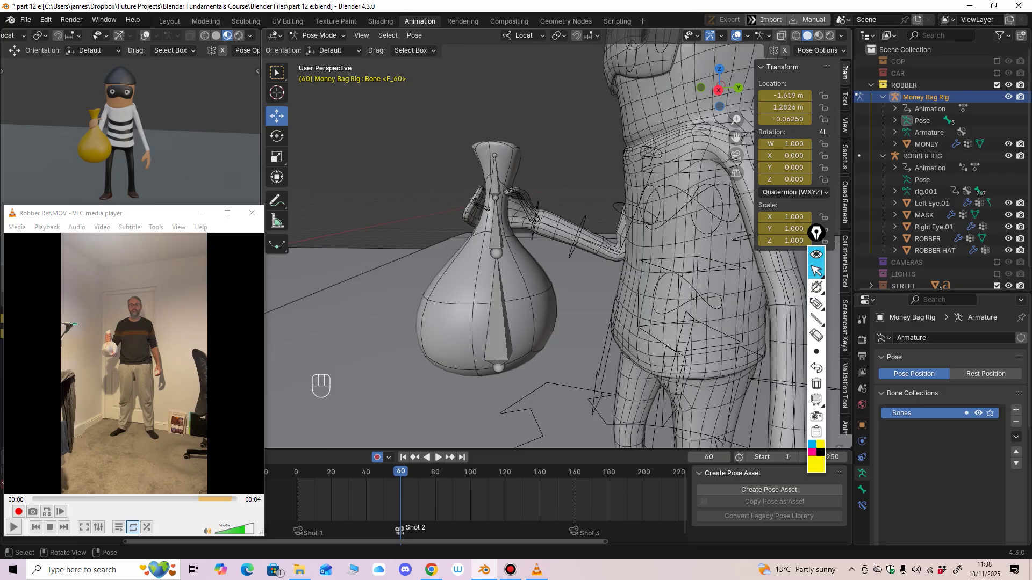
middle_drag(485, 264, 481, 265)
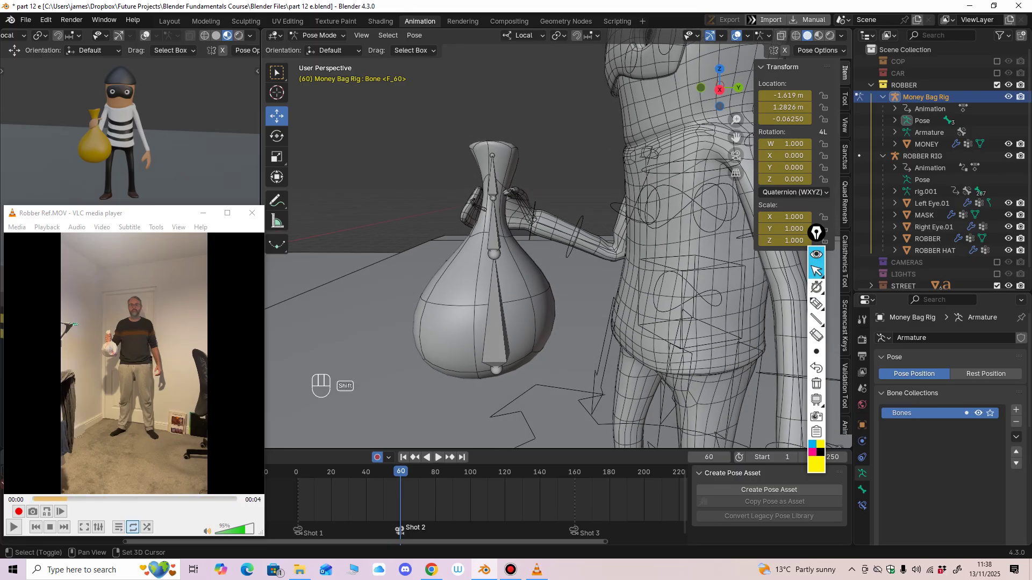
click(496, 322)
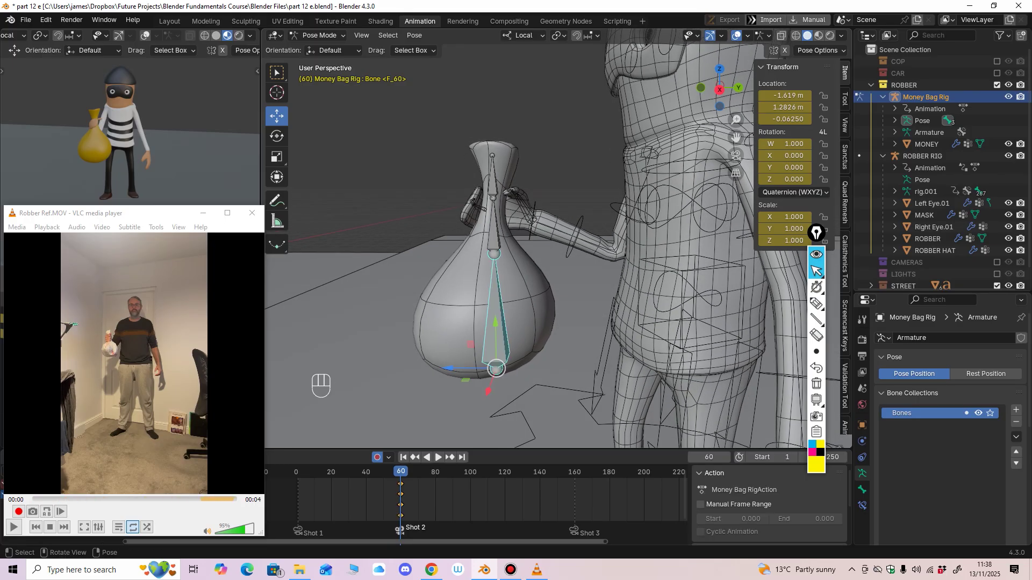
middle_drag(496, 321, 504, 323)
click(578, 328)
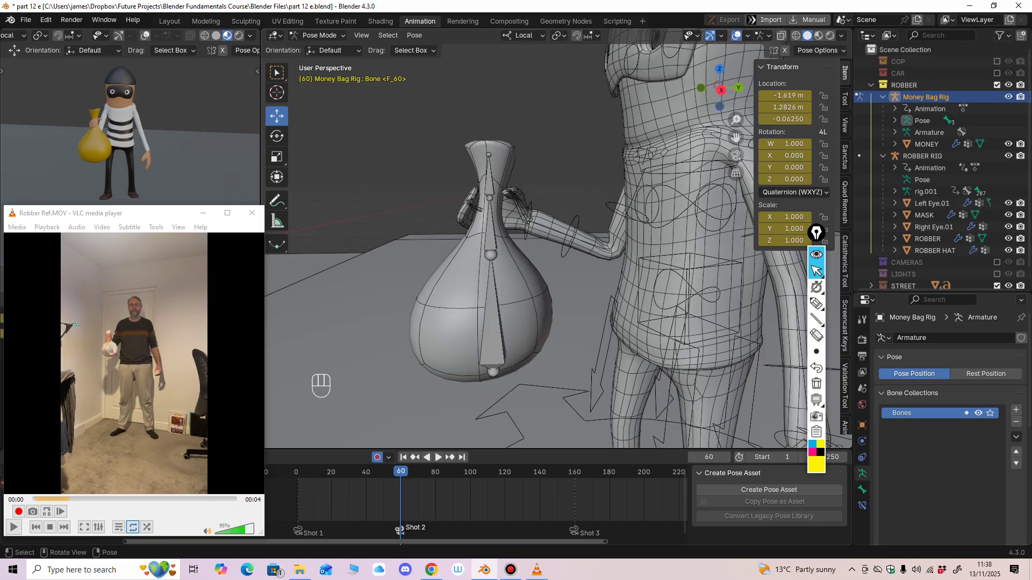
Step: Leave Pose Mode on the money bag, select the ROBBER RIG and put it in Pose Mode
click(319, 36)
click(322, 49)
click(564, 247)
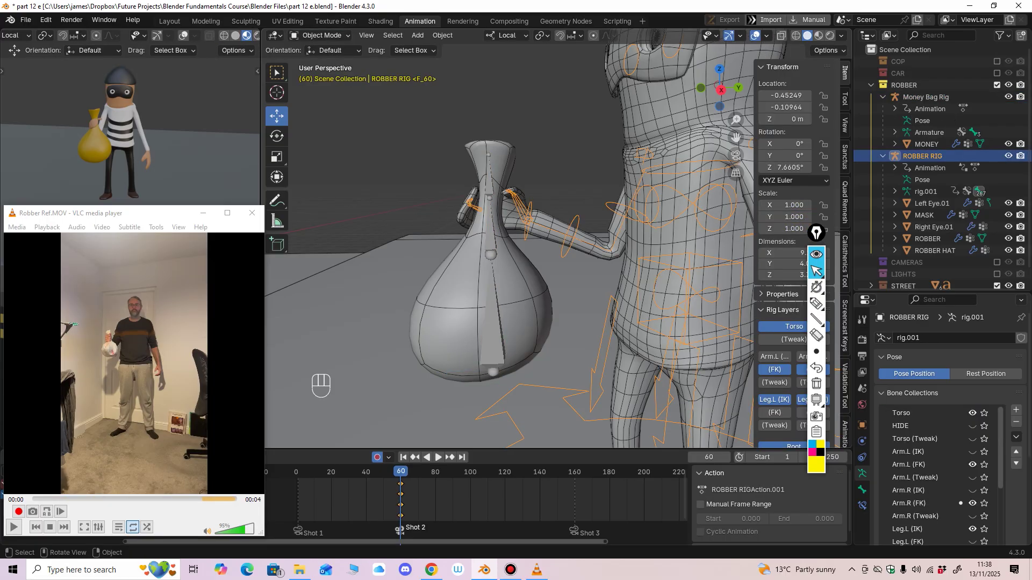
middle_drag(564, 247, 579, 271)
click(319, 36)
click(321, 72)
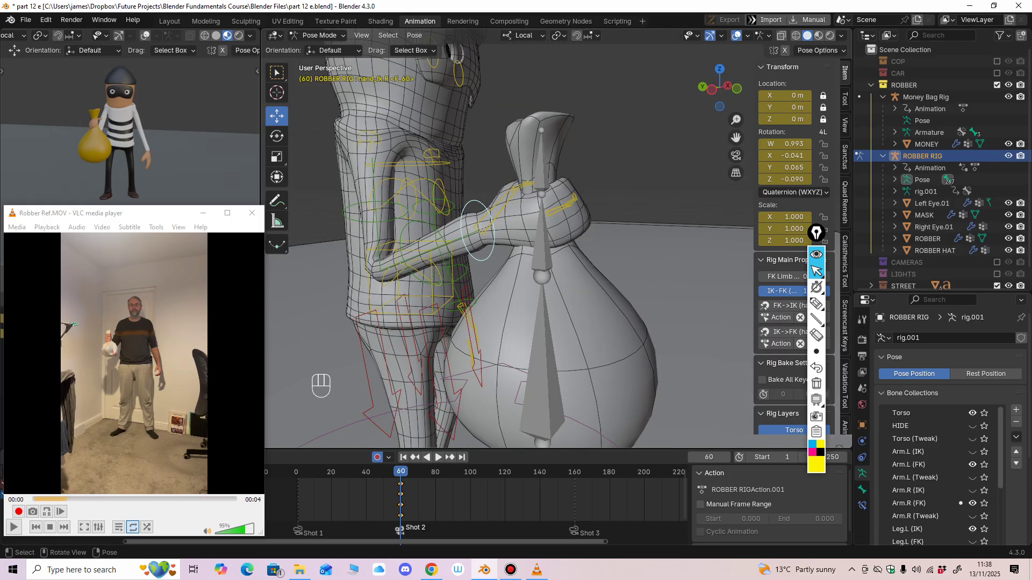
Step: Rotate the robber's hand_fk.R bone slightly to align the grip with the bag's neck, checking it close up in the camera view
key(r)
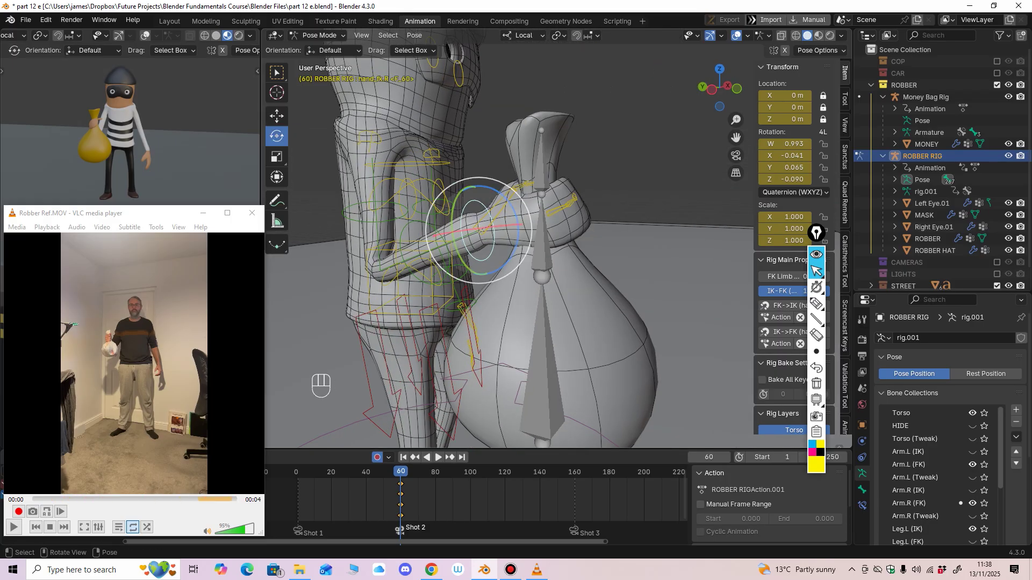
ctrl+middle_drag(129, 156, 134, 132)
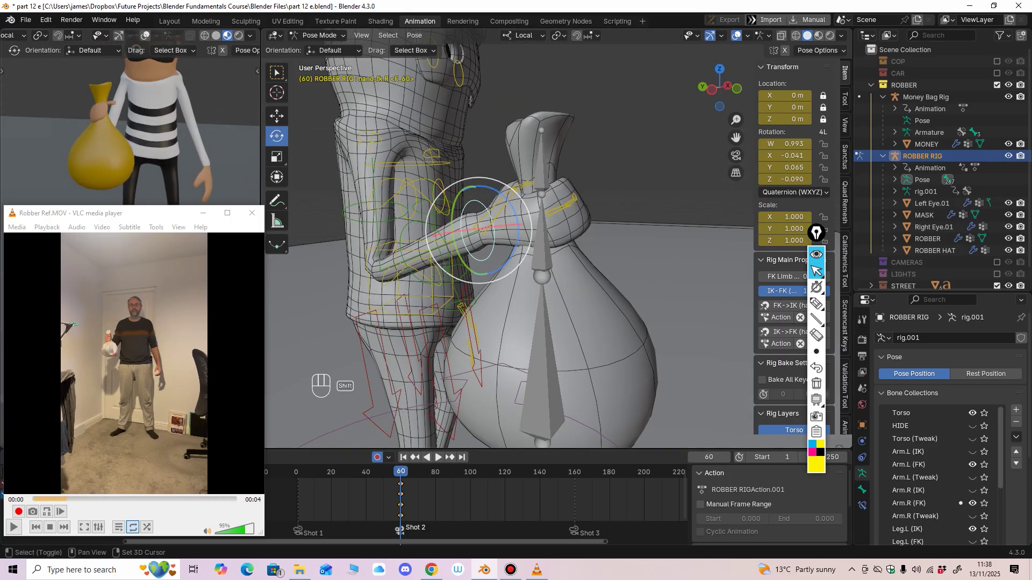
drag(512, 205, 514, 208)
middle_drag(514, 215, 464, 235)
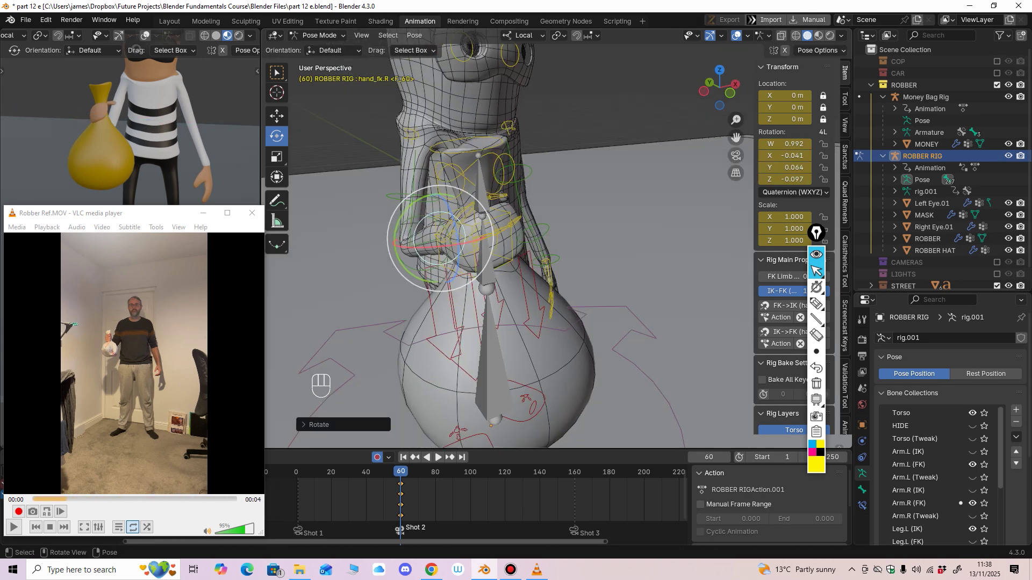
drag(406, 207, 407, 204)
middle_drag(407, 205, 388, 236)
drag(437, 263, 436, 263)
middle_drag(437, 262, 455, 236)
Step: Select the Thumb.01.R bone and rotate it slightly to fit the thumb around the bag's neck
click(480, 187)
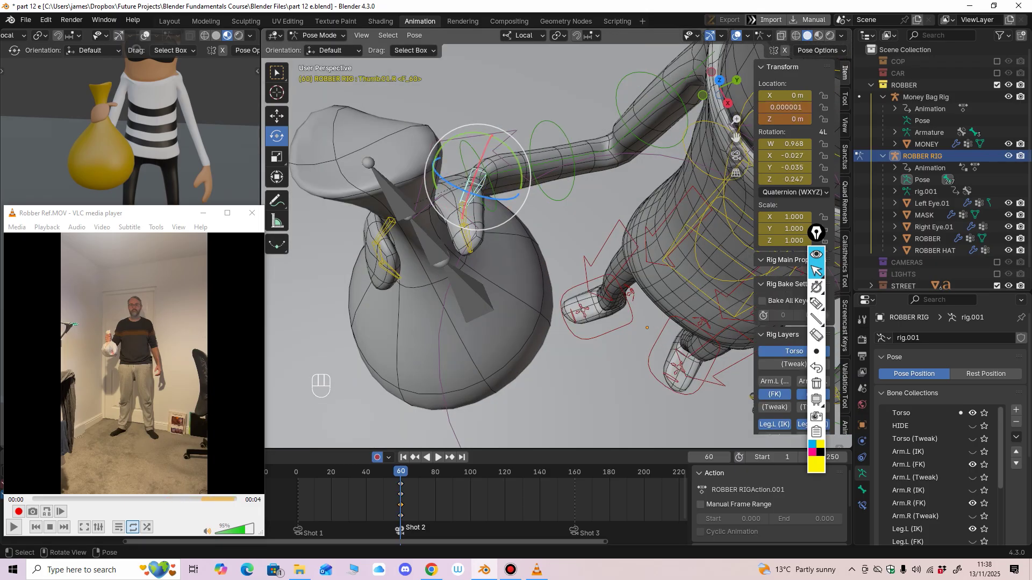
middle_drag(480, 187, 481, 146)
drag(489, 161, 487, 166)
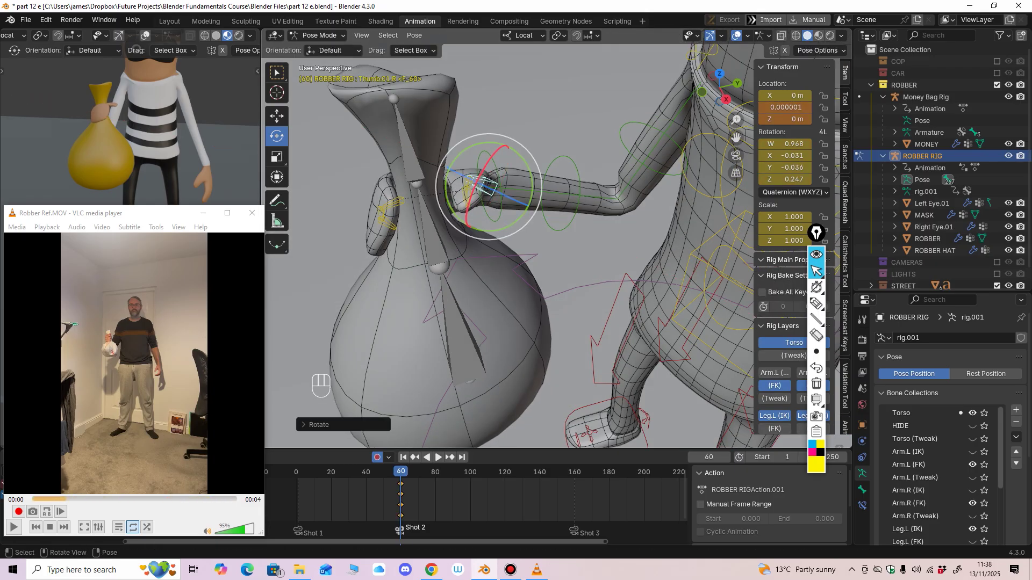
mouse_move(486, 165)
middle_down()
mouse_move(507, 217)
mouse_move(488, 175)
middle_up()
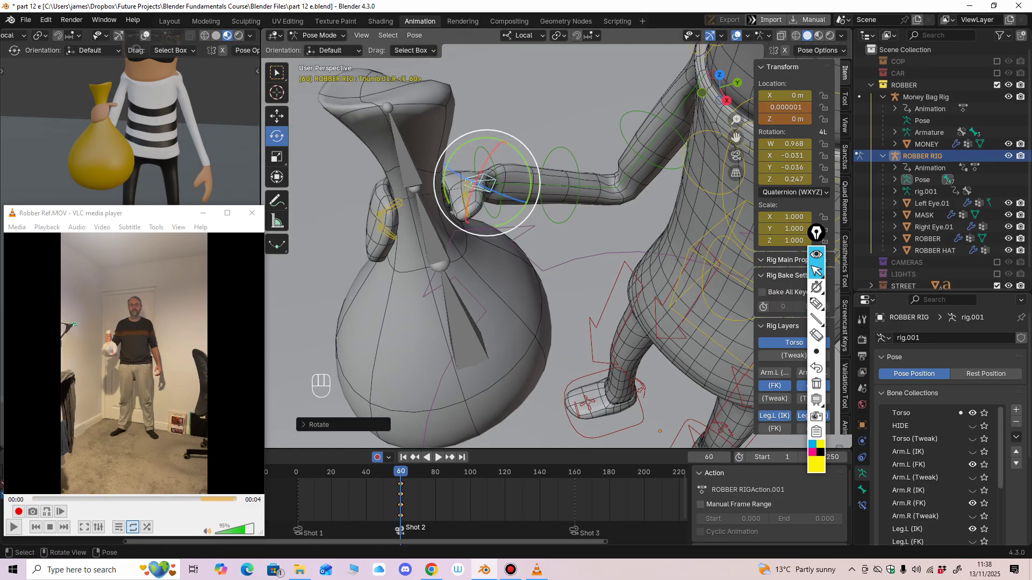
drag(513, 188, 510, 191)
Step: Select the Thumb.02.R bone and rotate it slightly to bend the thumb towards the bag's neck
click(461, 212)
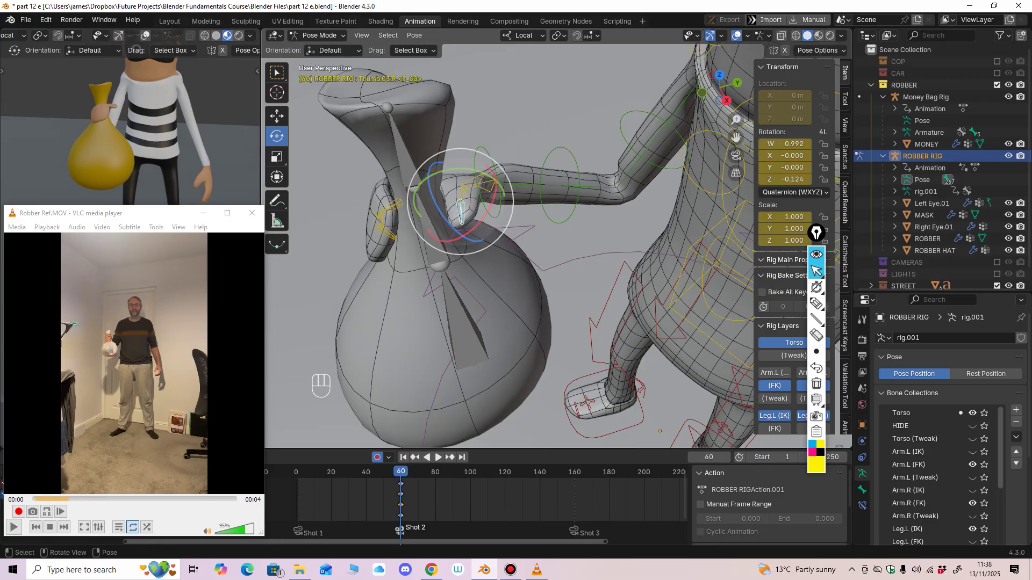
middle_drag(462, 212, 421, 180)
click(495, 170)
shift+middle_drag(495, 169, 482, 234)
scroll(483, 234, up, 1)
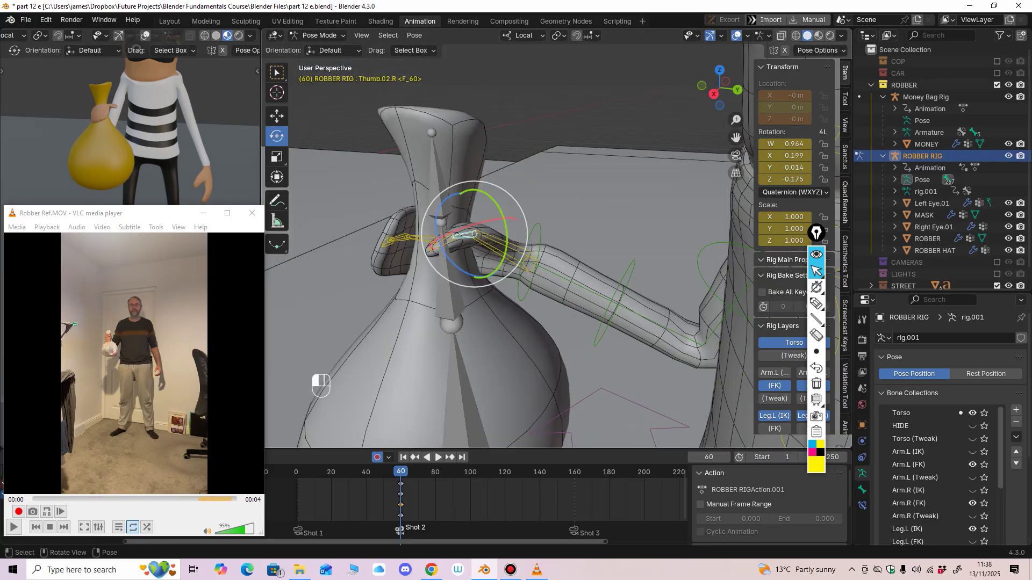
drag(507, 241, 502, 262)
middle_drag(502, 262, 614, 233)
Step: Rotate the Thumb.01.R bone freely to bring the base of the thumb around the bag's neck
drag(507, 208, 476, 235)
click(484, 223)
middle_drag(476, 236, 451, 223)
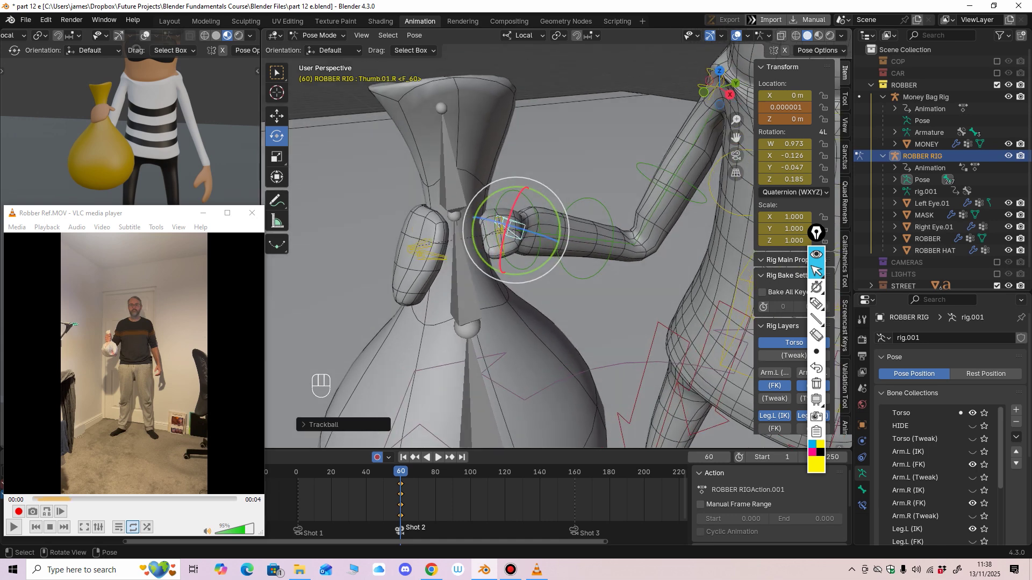
middle_drag(559, 237, 473, 219)
Step: Move the Thumb.01.R bone slightly to a location of about X -0.0006, Y -0.014, Z 0.004 m
click(519, 223)
mouse_move(546, 216)
middle_down()
mouse_move(516, 220)
mouse_move(529, 242)
mouse_move(550, 232)
middle_up()
click(583, 228)
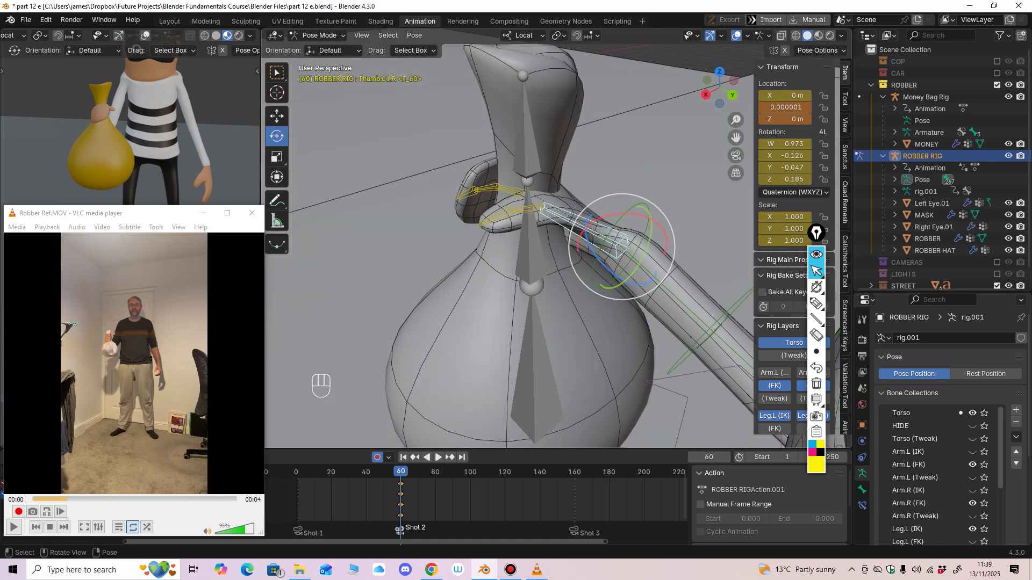
click(277, 116)
drag(621, 247, 625, 250)
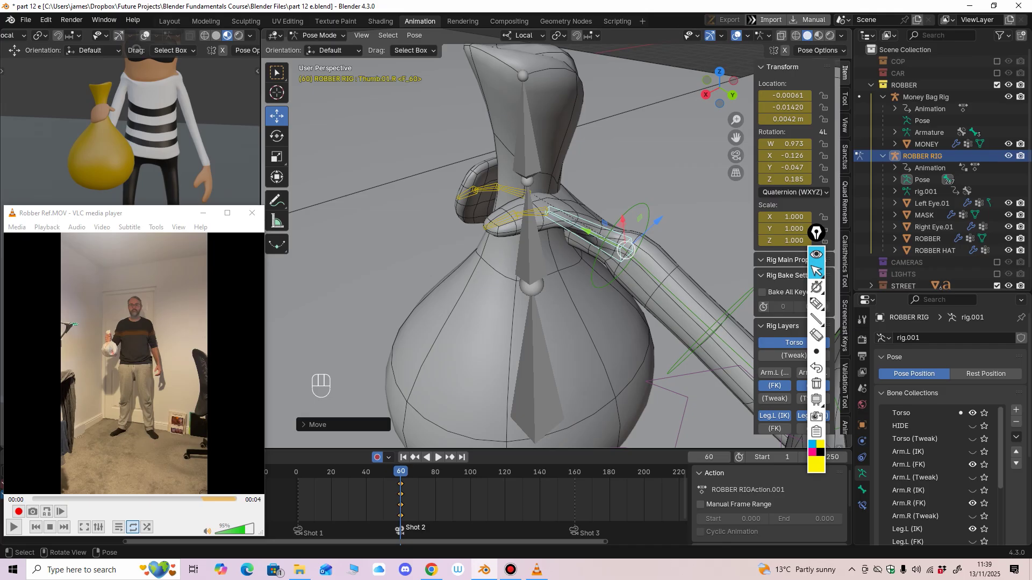
Step: Rotate the Thumb.02.R bone on several axes to curl the thumb around the bag's neck
click(539, 215)
key(r)
drag(547, 224, 547, 226)
click(277, 136)
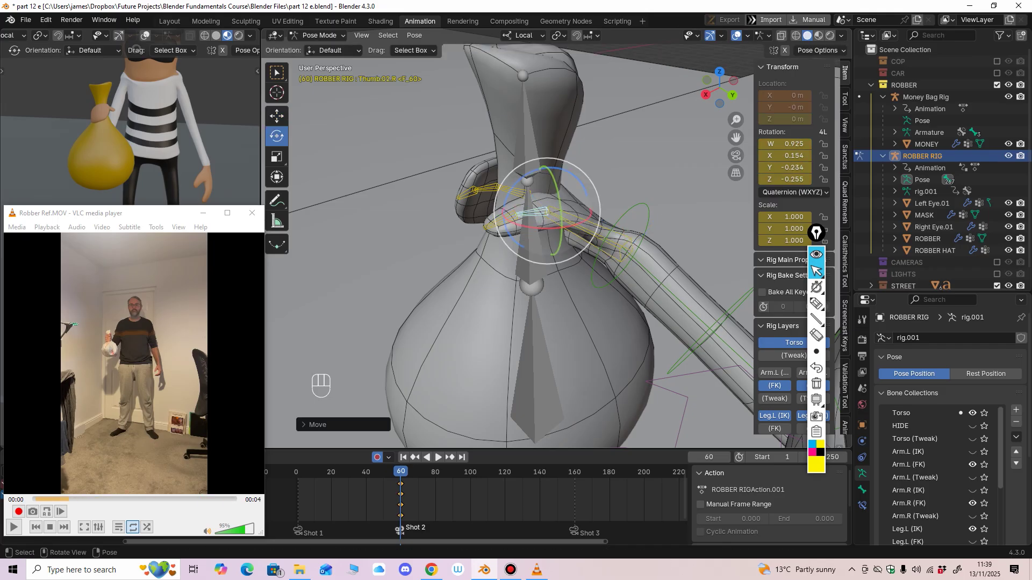
drag(512, 189, 508, 214)
middle_drag(509, 214, 669, 200)
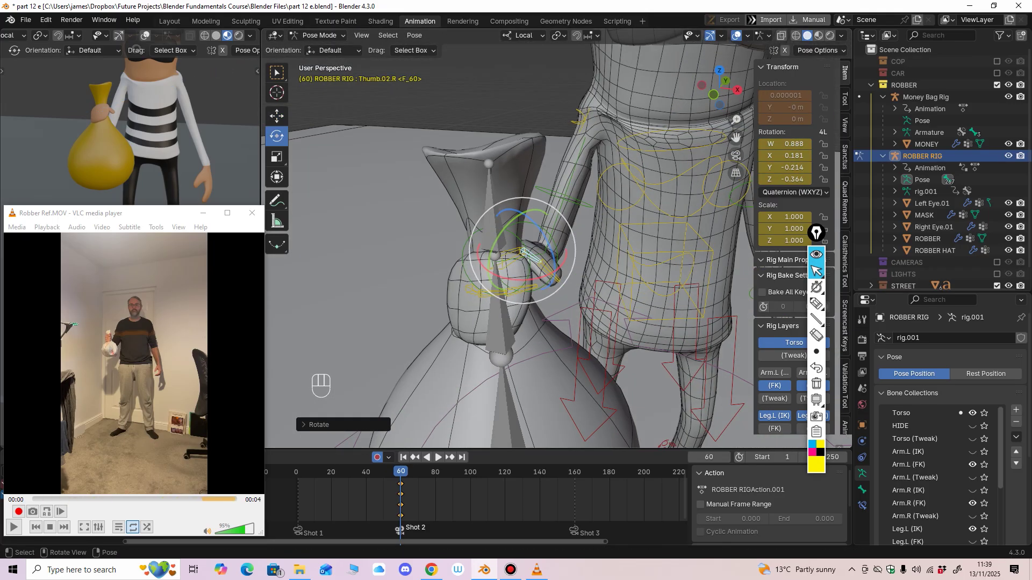
drag(529, 257, 551, 277)
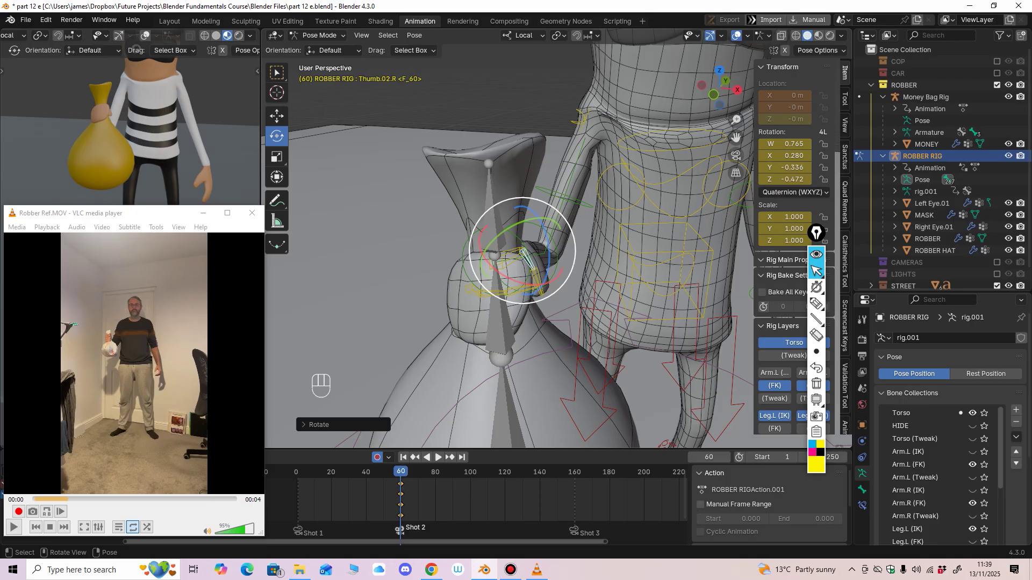
middle_drag(552, 277, 451, 283)
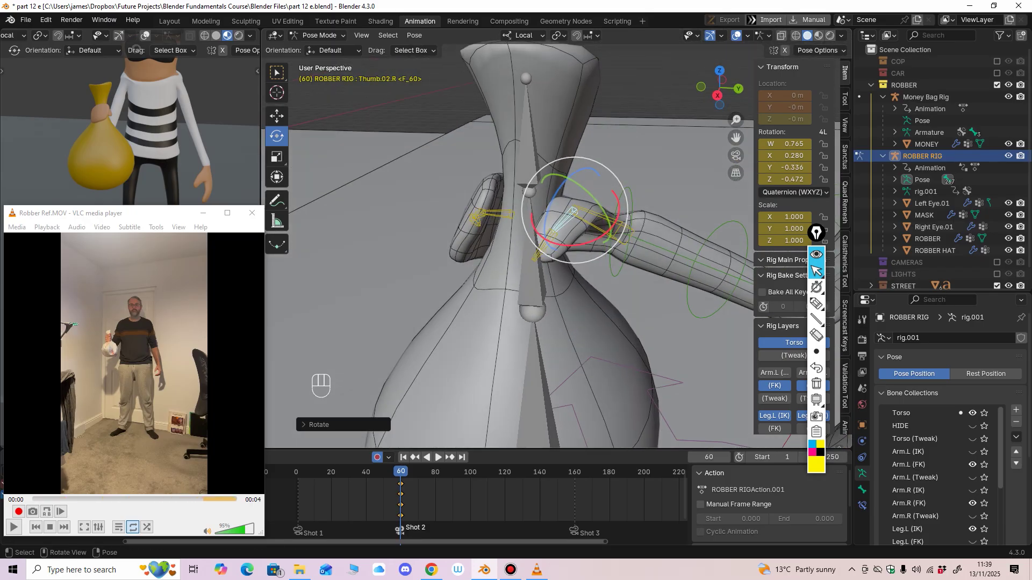
drag(539, 249, 553, 261)
middle_drag(554, 262, 543, 279)
Step: Rotate the Thumb.03.R bone to turn the thumb tip in towards the fingers
click(552, 240)
middle_drag(553, 240, 645, 242)
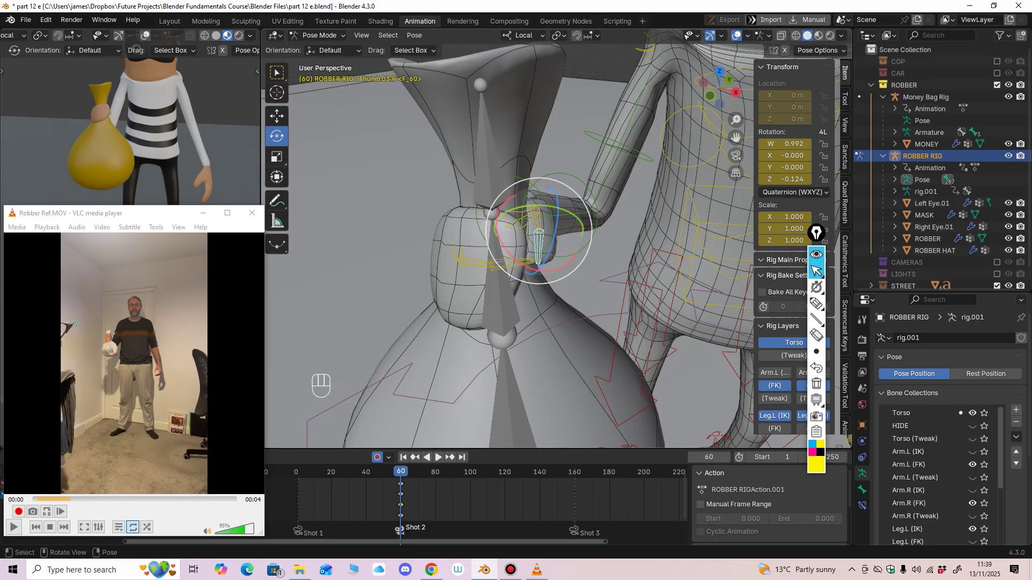
drag(557, 271, 542, 271)
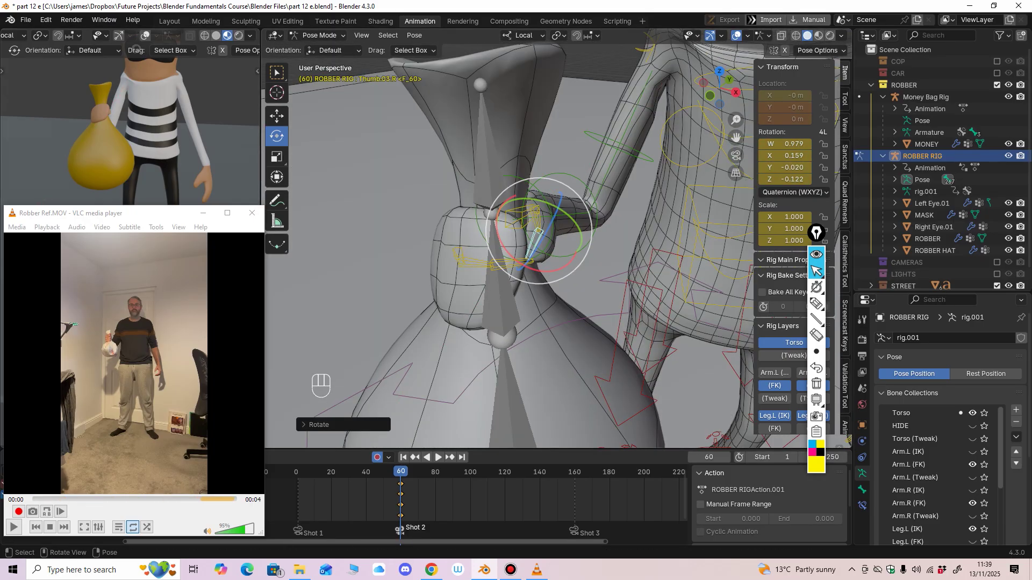
mouse_move(543, 272)
middle_down()
mouse_move(563, 271)
mouse_move(559, 282)
middle_up()
Step: Move the Finger.01.R bone closer to the bag's neck, to about X -0.054, Y -0.004, Z 0.013 m
click(477, 281)
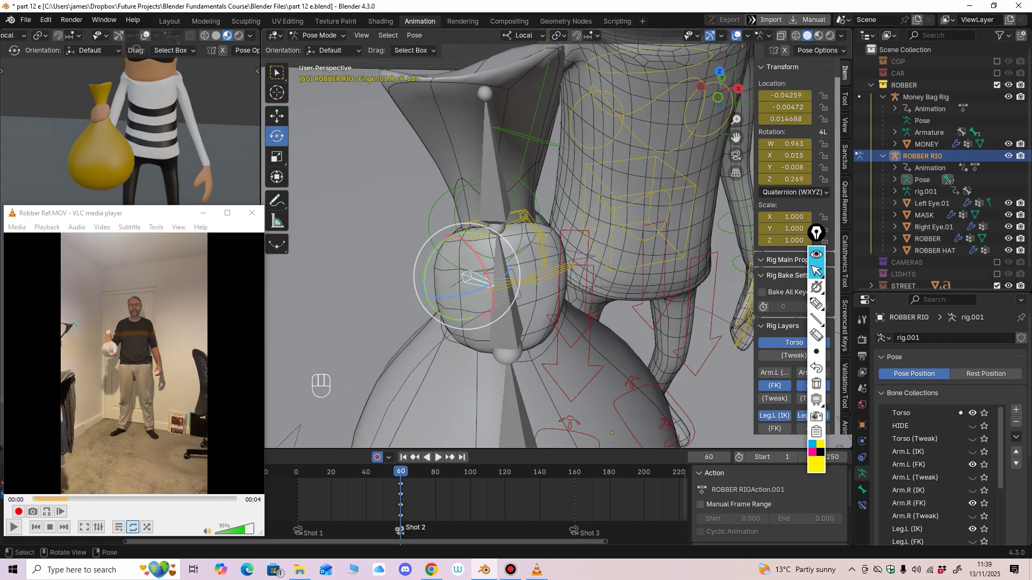
click(277, 117)
middle_drag(376, 226, 378, 250)
shift+middle_drag(379, 250, 387, 216)
drag(479, 244, 485, 237)
middle_drag(486, 237, 461, 230)
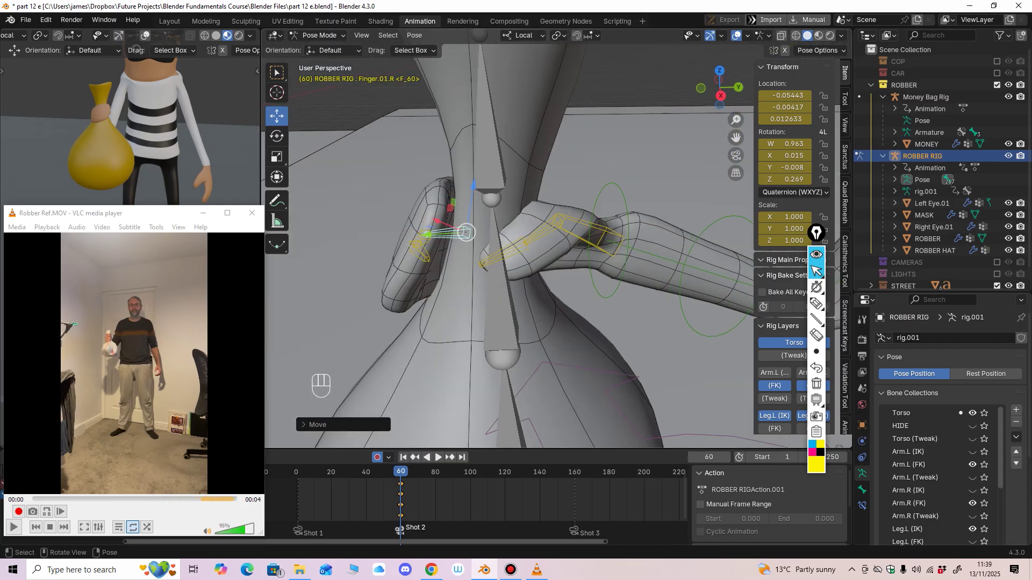
Step: Adjust the rotation of the right thumb bones slightly, starting with Thumb.03.R, to tighten the grip on the bag
click(527, 240)
middle_drag(527, 240, 549, 263)
key(shift+space)
key(r)
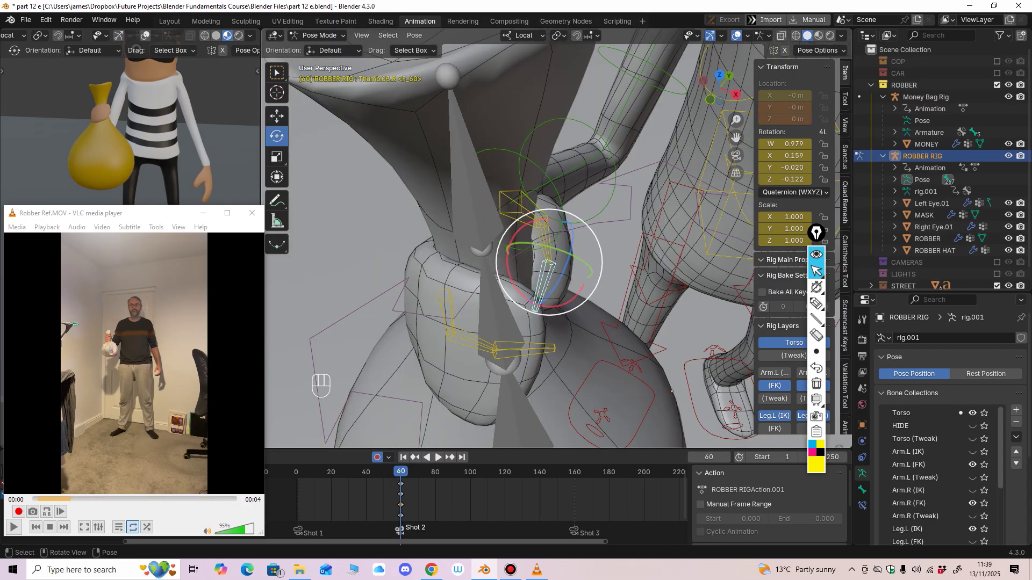
drag(594, 289, 593, 291)
click(515, 203)
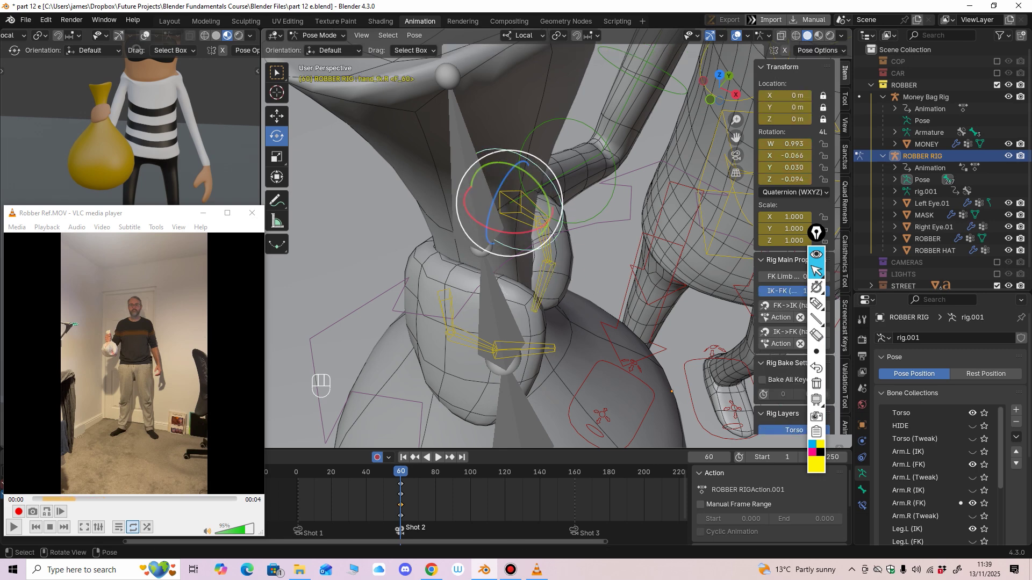
click(544, 242)
drag(586, 242, 588, 250)
Step: Rotate the Finger.03.R bone about its local axis to adjust the curl of the fingertips around the neck
middle_drag(589, 249, 642, 236)
click(634, 288)
middle_drag(634, 289, 645, 331)
drag(667, 303, 660, 330)
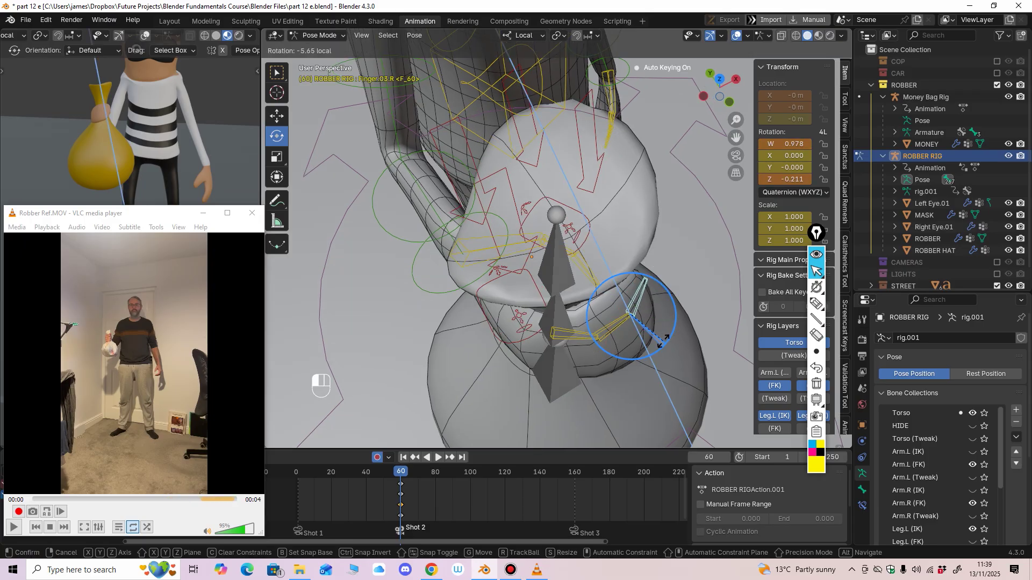
middle_drag(658, 333, 529, 285)
Step: Rotate the Finger.01.R and Finger.02.R bones slightly to fit the fingers against the bag's neck
middle_drag(454, 241, 473, 232)
click(475, 231)
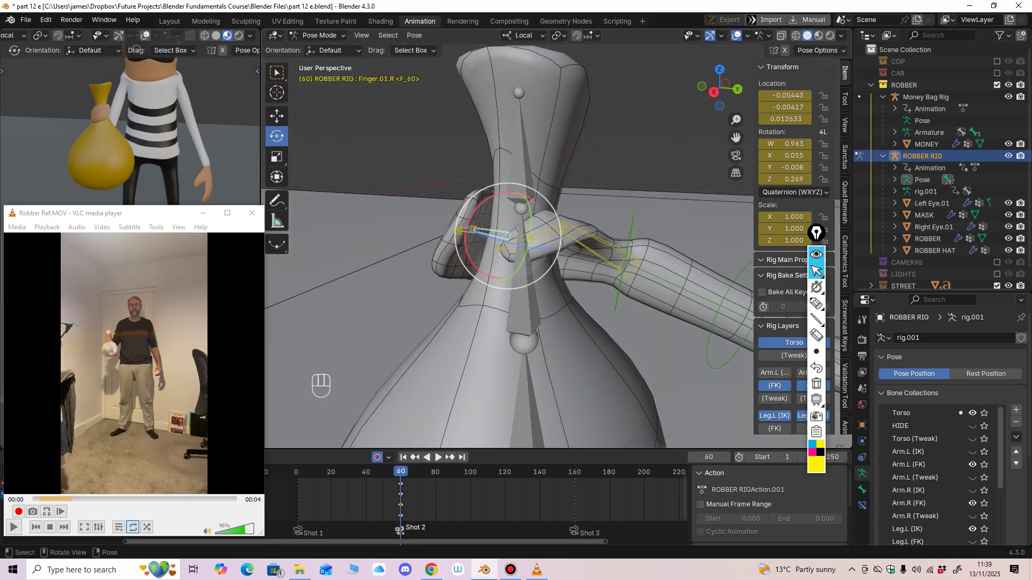
drag(466, 239, 469, 249)
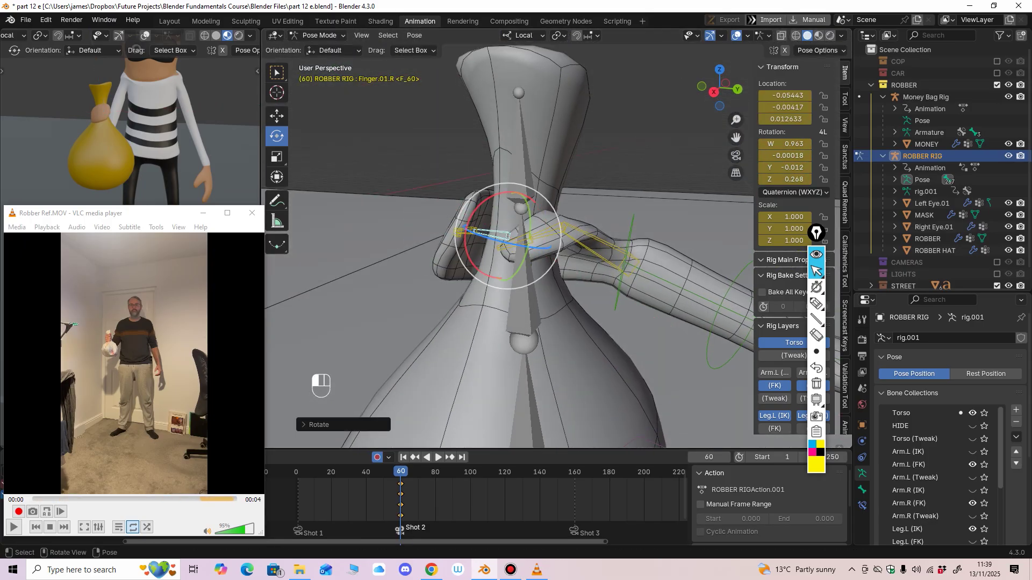
click(466, 232)
drag(495, 194, 486, 189)
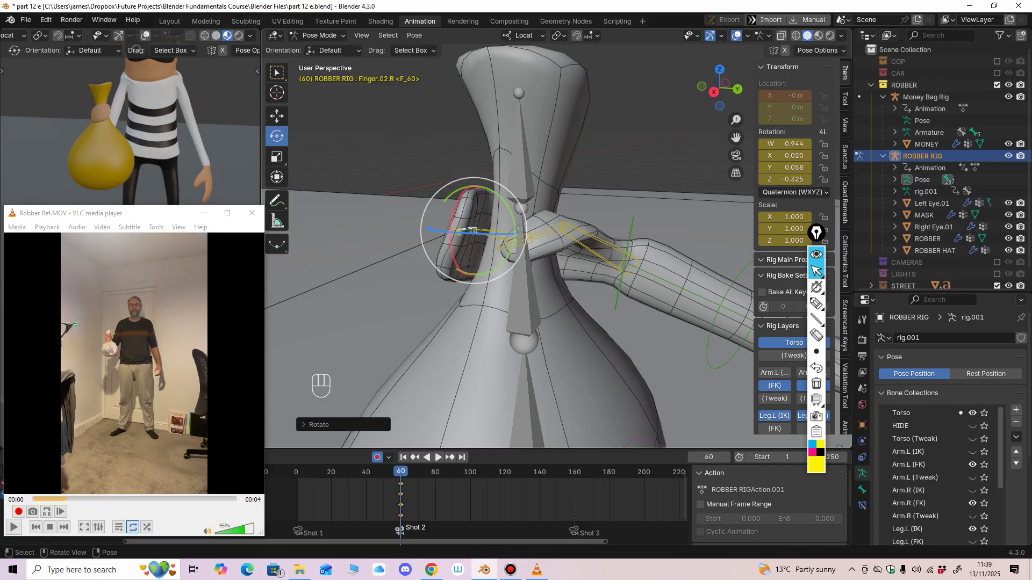
Step: Rotate the Finger.03.R bone to close the fingertips on the bag and check the whole robber in both views
click(455, 235)
middle_drag(454, 235, 464, 309)
drag(454, 237, 439, 272)
ctrl+middle_drag(430, 275, 424, 296)
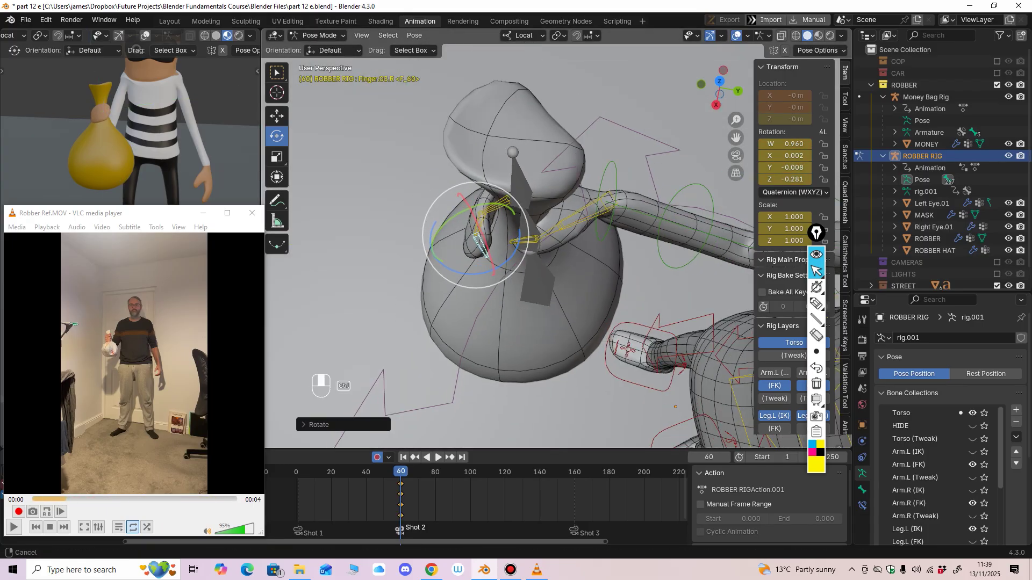
mouse_move(177, 134)
ctrl+middle_down()
mouse_move(177, 175)
mouse_move(180, 123)
mouse_move(177, 158)
mouse_move(172, 138)
ctrl+middle_up()
middle_drag(484, 301, 591, 277)
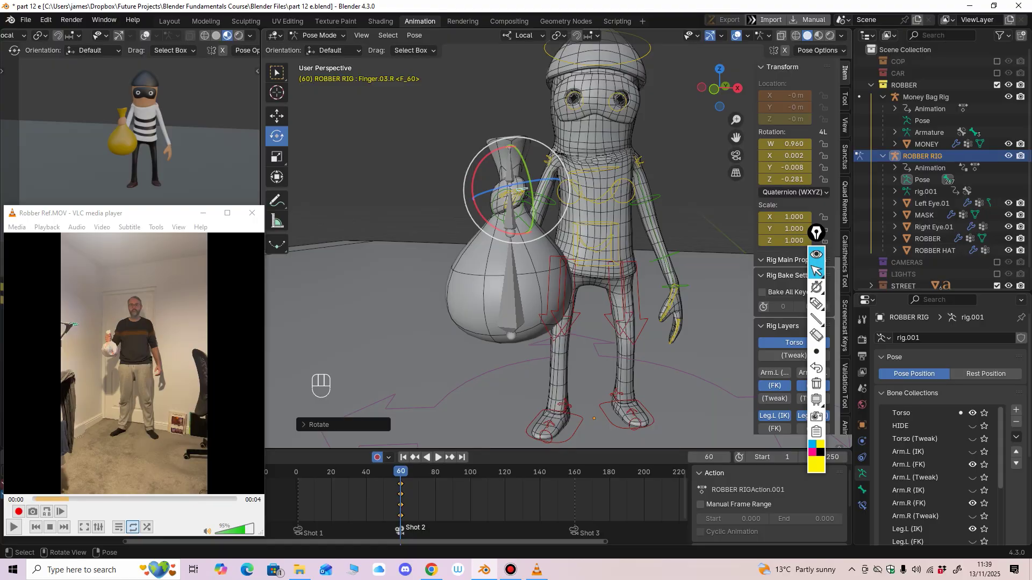
Step: Select the hips bone of the robber and rotate it slightly
shift+middle_drag(516, 242, 484, 306)
middle_drag(484, 307, 497, 300)
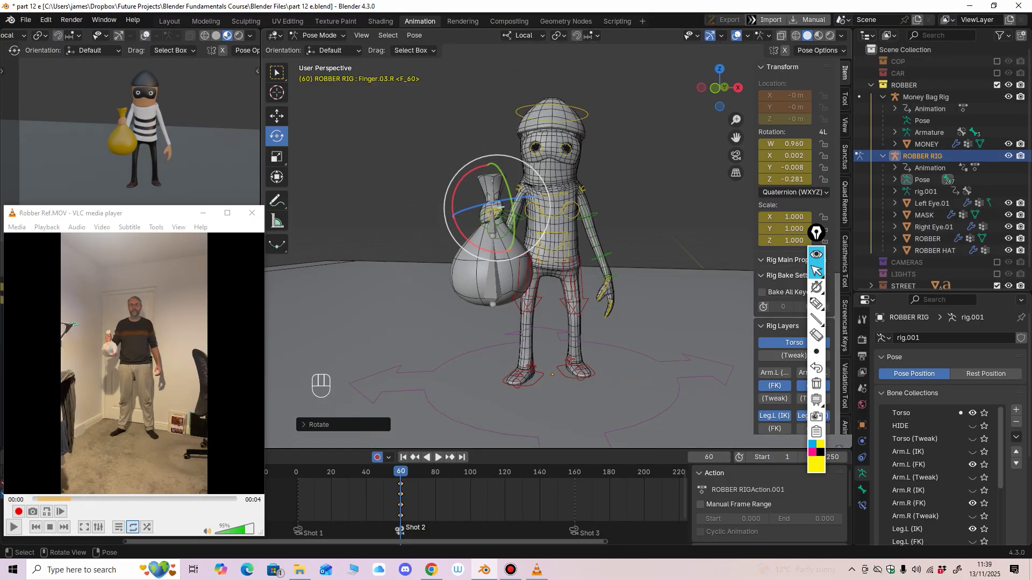
scroll(613, 223, up, 4)
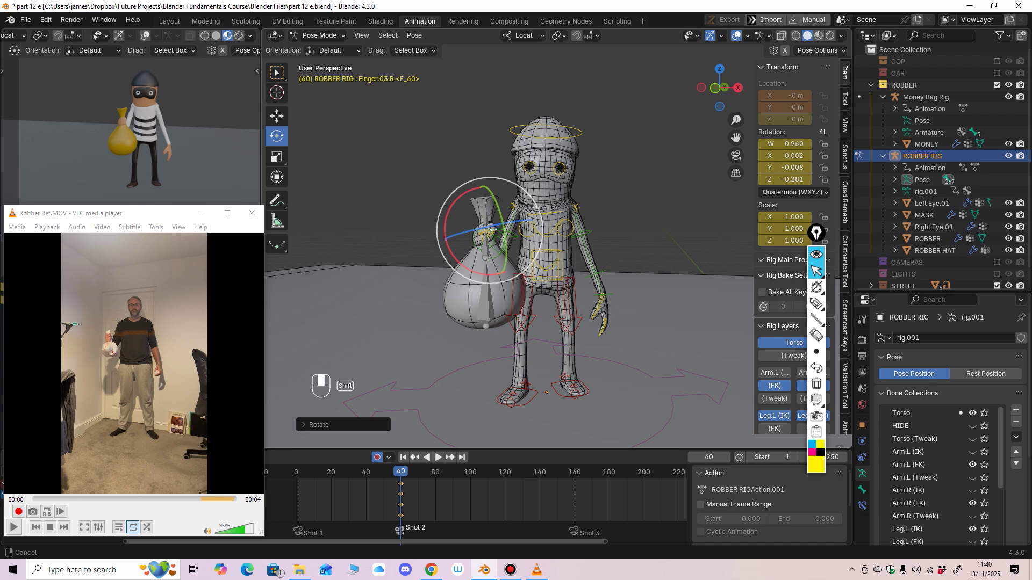
click(545, 250)
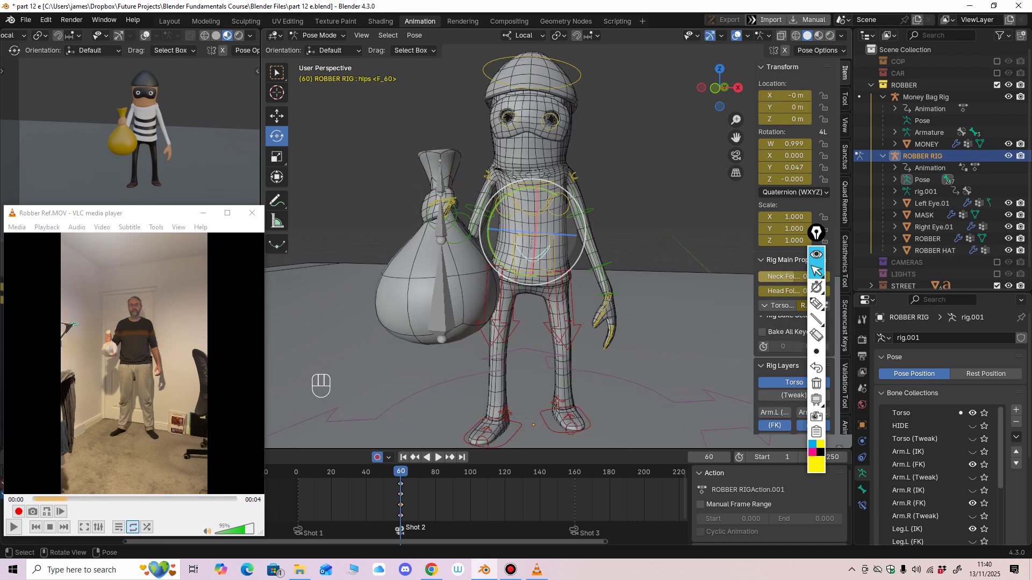
middle_drag(549, 250, 553, 250)
click(554, 253)
click(562, 203)
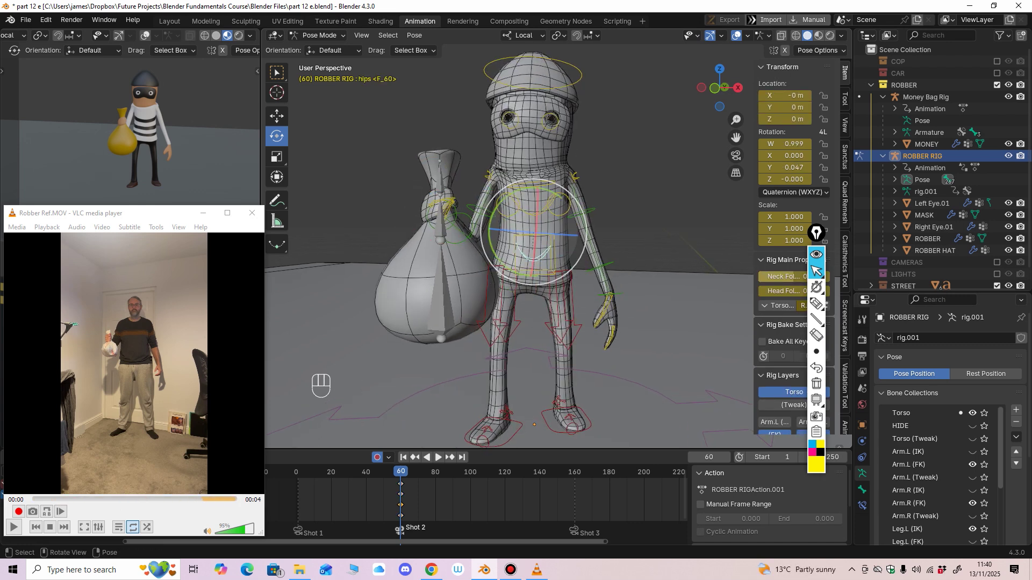
key(r)
drag(562, 199, 563, 200)
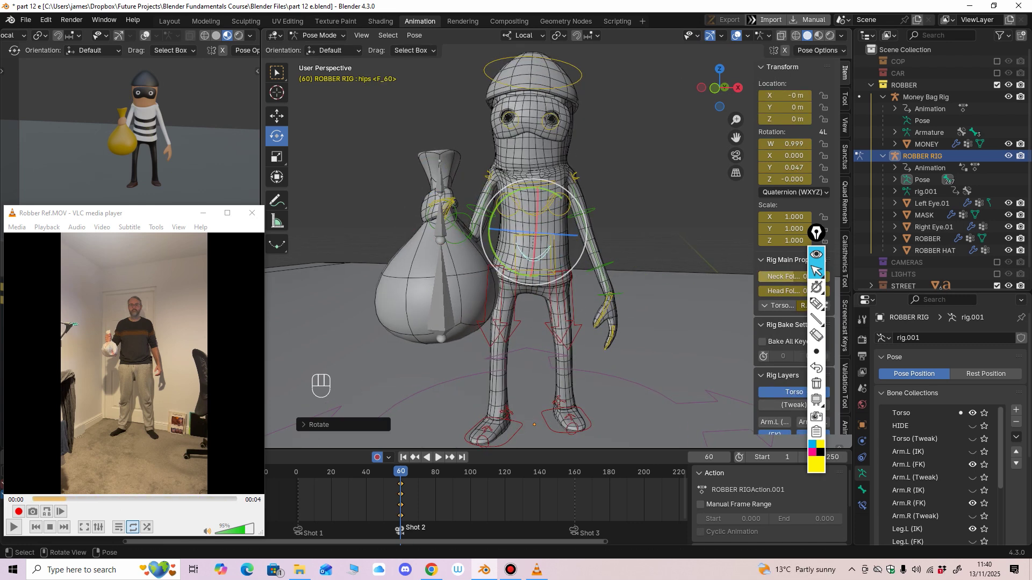
Step: Rotate the robber's neck bone and then the head bone slightly to balance the tilt of the pose
middle_drag(543, 186, 541, 191)
click(531, 182)
drag(557, 160, 555, 158)
shift+middle_drag(561, 81, 548, 107)
click(552, 103)
drag(553, 157, 554, 158)
Step: Sketch yellow annotation lines across the robber's head, shoulders and hips with a curved spine line, then erase them all
click(817, 305)
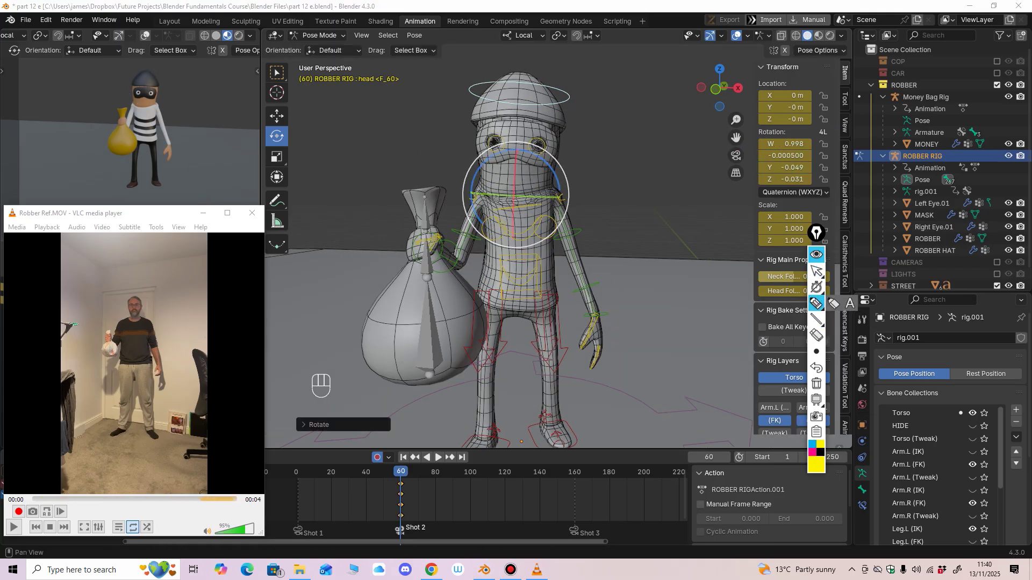
drag(466, 296, 572, 308)
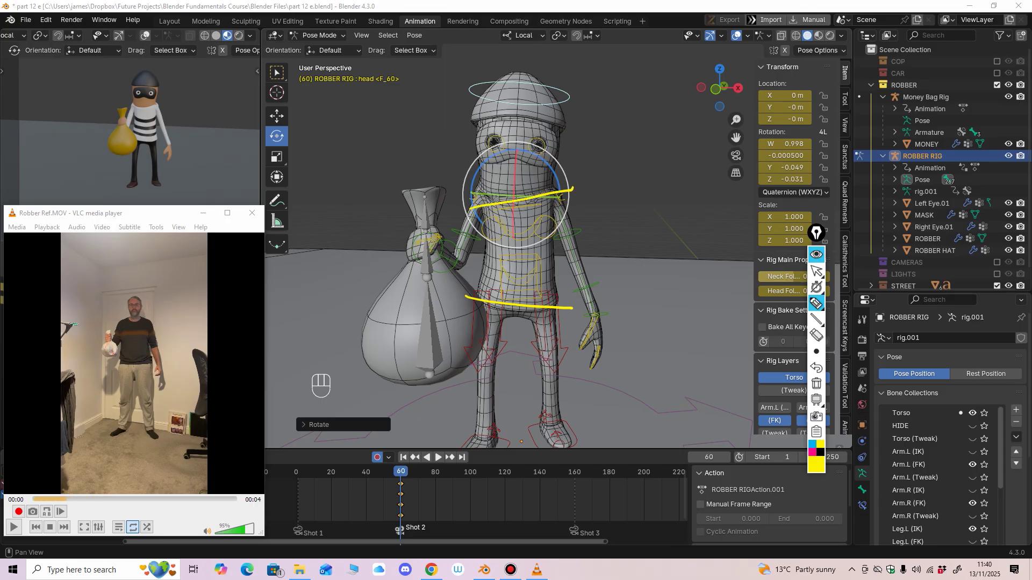
drag(461, 110, 575, 123)
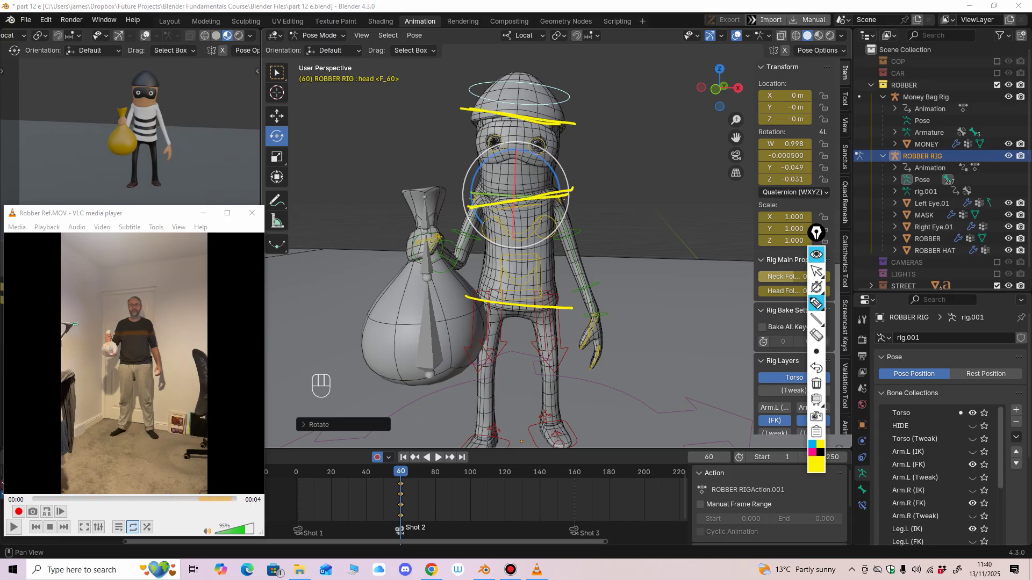
drag(513, 206, 521, 301)
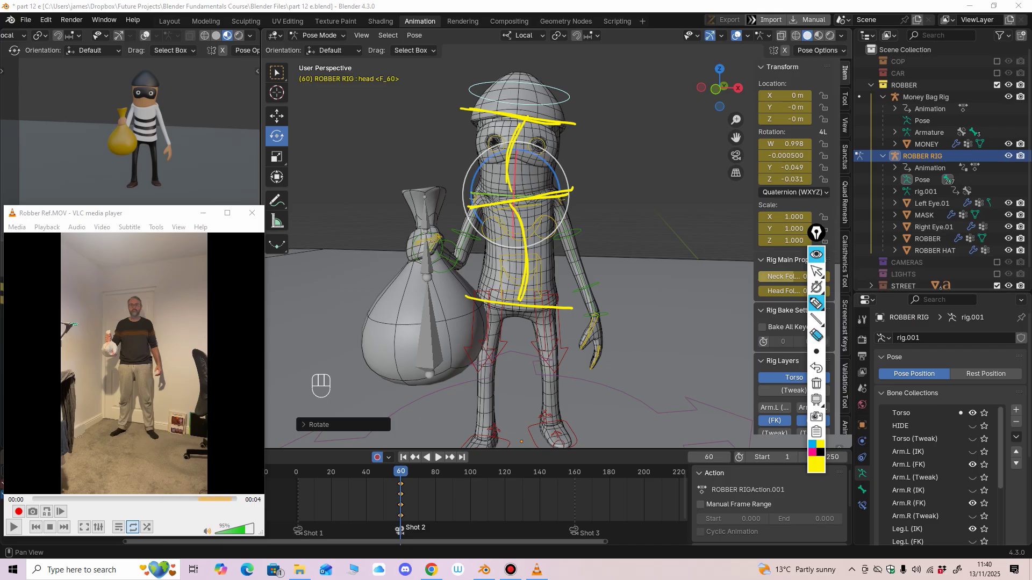
click(817, 336)
mouse_move(529, 115)
mouse_down()
mouse_move(514, 180)
mouse_move(521, 307)
mouse_up()
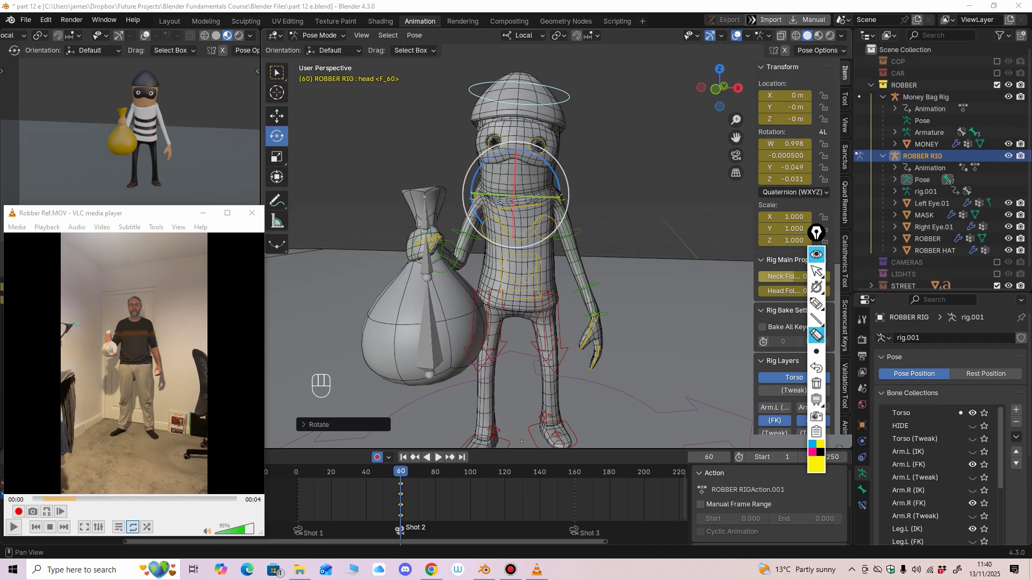
click(816, 271)
Step: Rotate the robber's right foot control slightly and turn the thigh_ik.R bone to angle the right leg
click(529, 206)
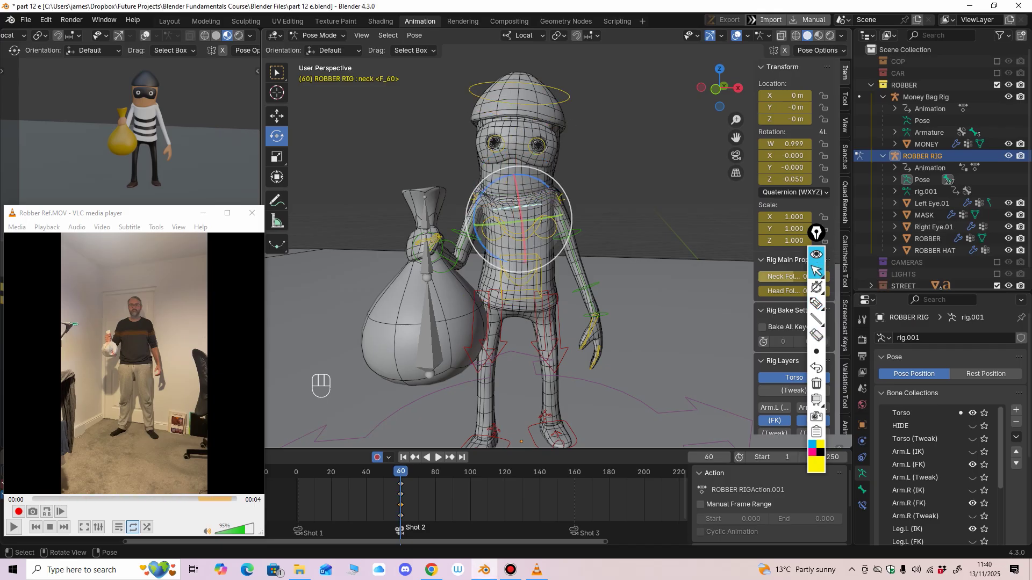
ctrl+middle_drag(530, 215, 528, 301)
click(514, 352)
drag(505, 364, 510, 359)
click(498, 258)
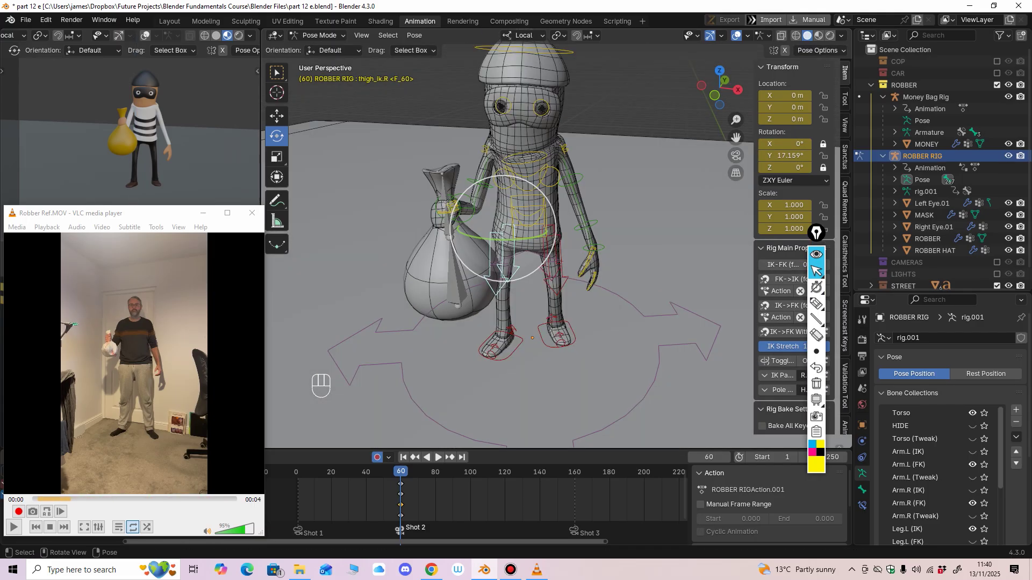
drag(486, 253, 512, 243)
Step: Move the foot_ik.L bone slightly along its local Y and X axes to reposition the left foot
middle_drag(543, 279, 500, 280)
click(569, 350)
middle_drag(573, 328, 505, 328)
click(277, 116)
middle_drag(548, 269, 540, 277)
shift+middle_drag(591, 301, 516, 285)
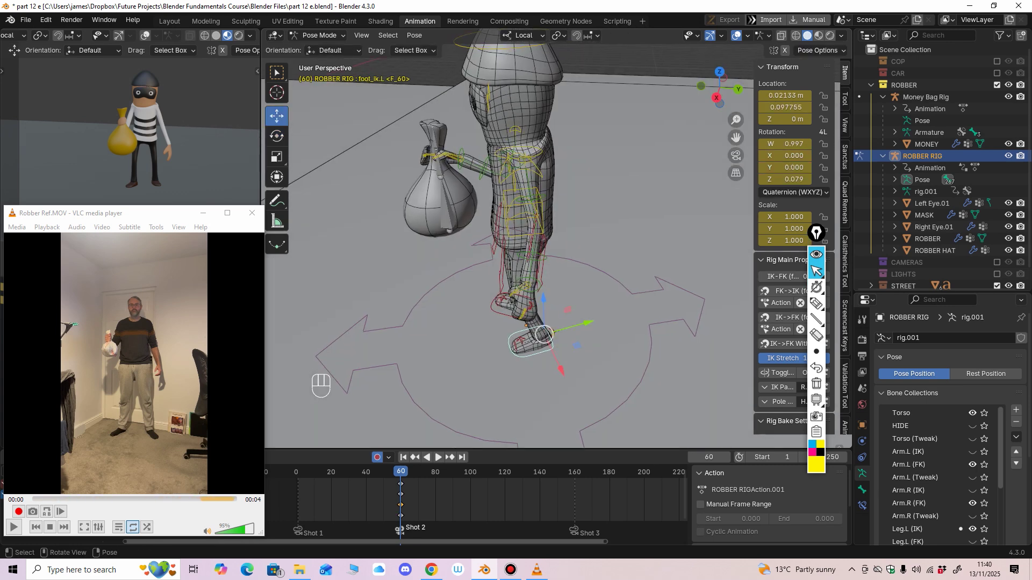
drag(588, 323, 596, 321)
middle_drag(597, 321, 628, 311)
drag(581, 369, 575, 368)
middle_drag(583, 371, 632, 356)
Step: Reposition the robber's left foot at frame 60 by moving the foot_ik.L bone slightly across the ground
click(618, 361)
click(521, 252)
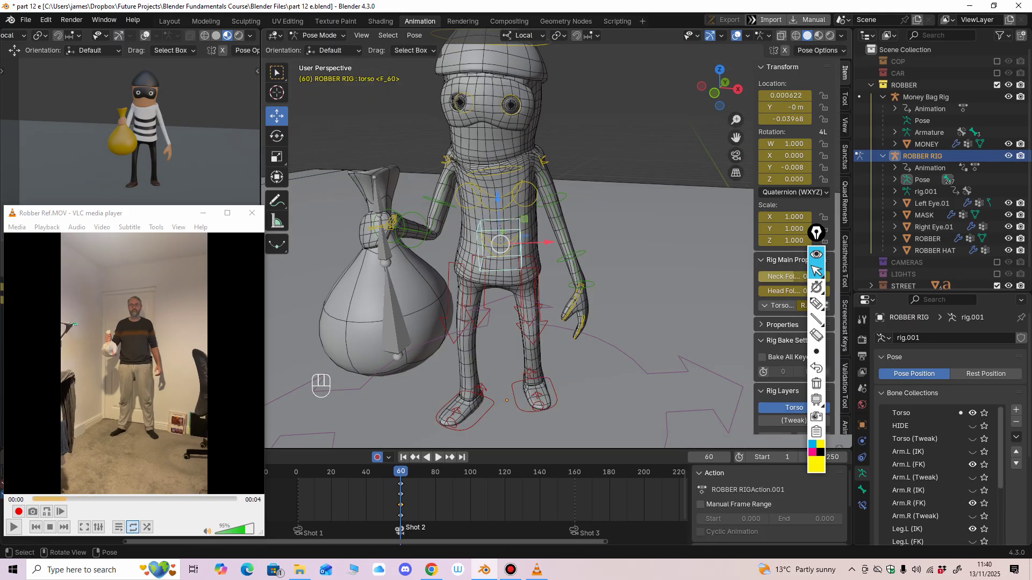
middle_drag(521, 252, 530, 282)
shift+middle_drag(529, 282, 537, 180)
scroll(539, 212, up, 1)
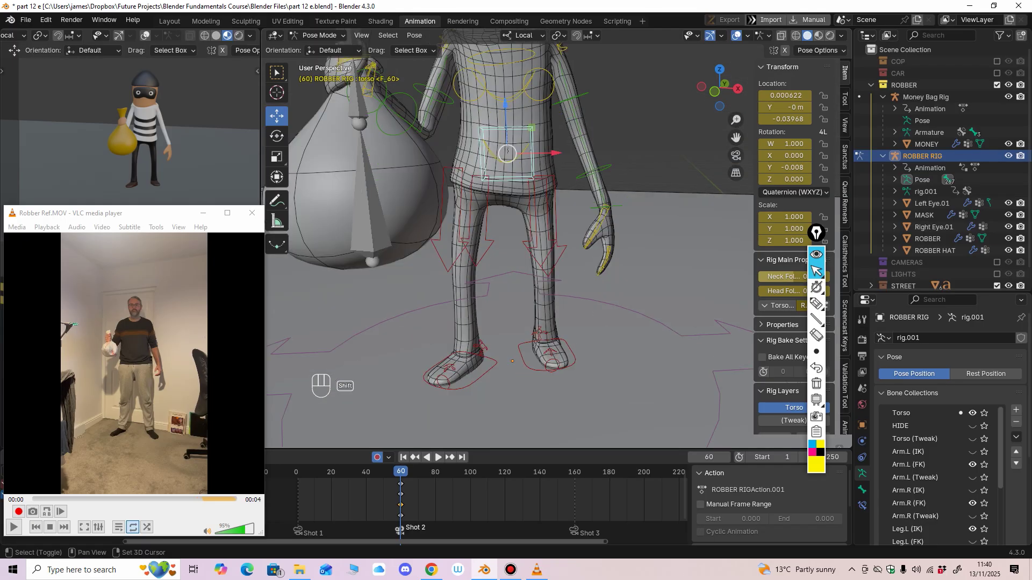
click(573, 357)
drag(585, 333, 585, 333)
middle_drag(585, 334, 546, 333)
Step: Switch from the robber rig to the Money Bag Rig in Pose Mode and nudge the bag's large lower bone
shift+middle_drag(538, 290, 591, 381)
click(321, 35)
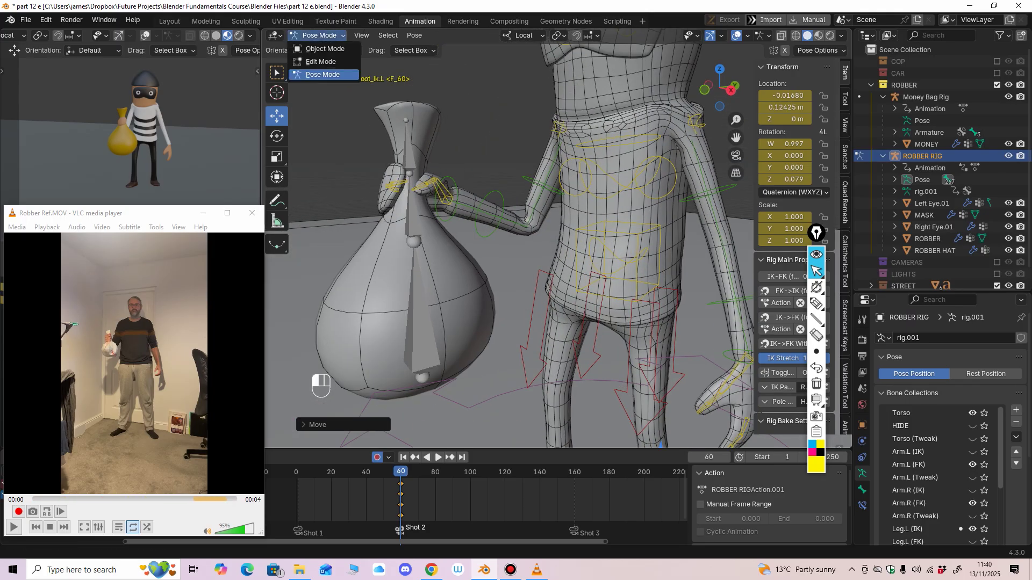
click(325, 49)
click(413, 215)
click(323, 36)
click(323, 75)
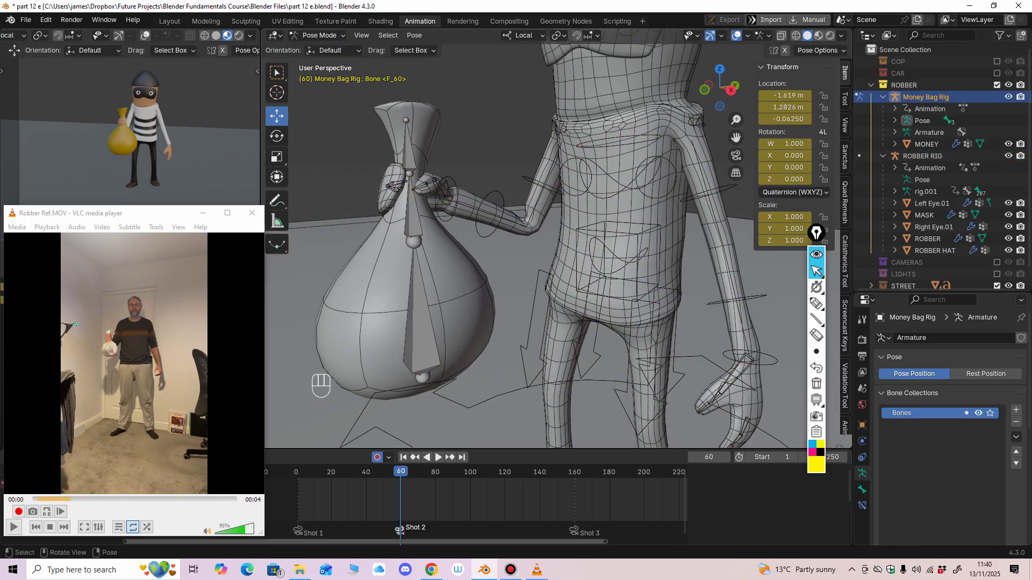
click(423, 327)
middle_drag(422, 328, 412, 317)
drag(410, 318, 410, 318)
middle_drag(412, 319, 521, 321)
scroll(422, 329, down, 4)
shift+middle_drag(522, 321, 434, 338)
scroll(471, 347, down, 2)
Step: Return the money bag rig to Object Mode and save the file
click(322, 36)
click(322, 50)
middle_drag(484, 242, 492, 241)
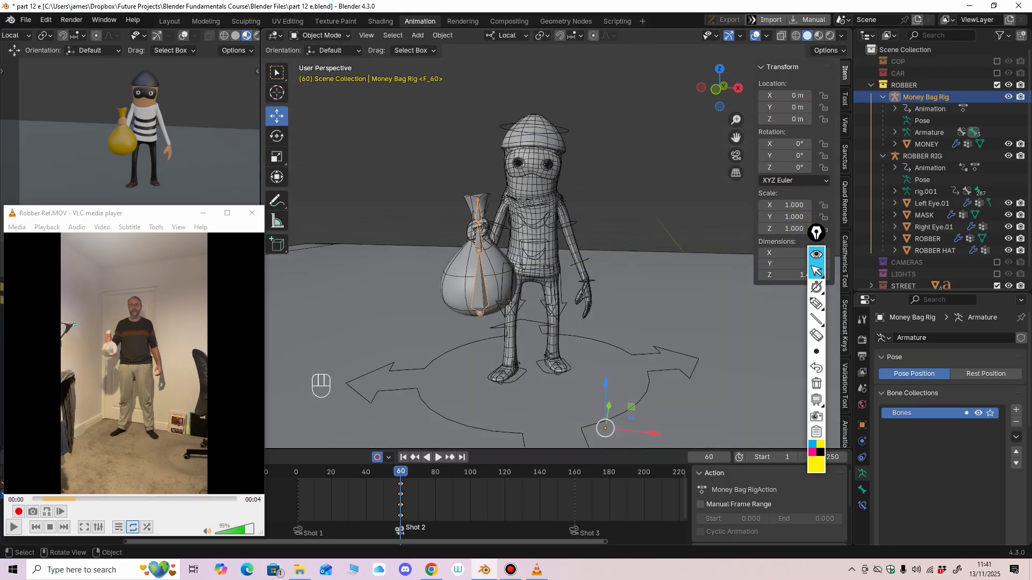
key(ctrl+s)
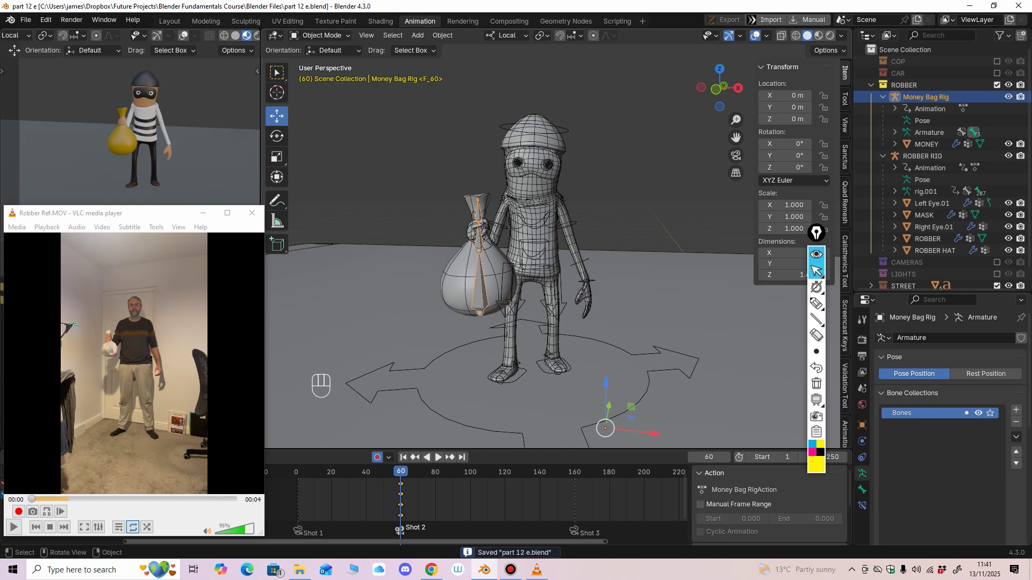
Step: Switch to VLC, play the Robber Ref.MOV reference clip and pause it at about 00:01
click(14, 527)
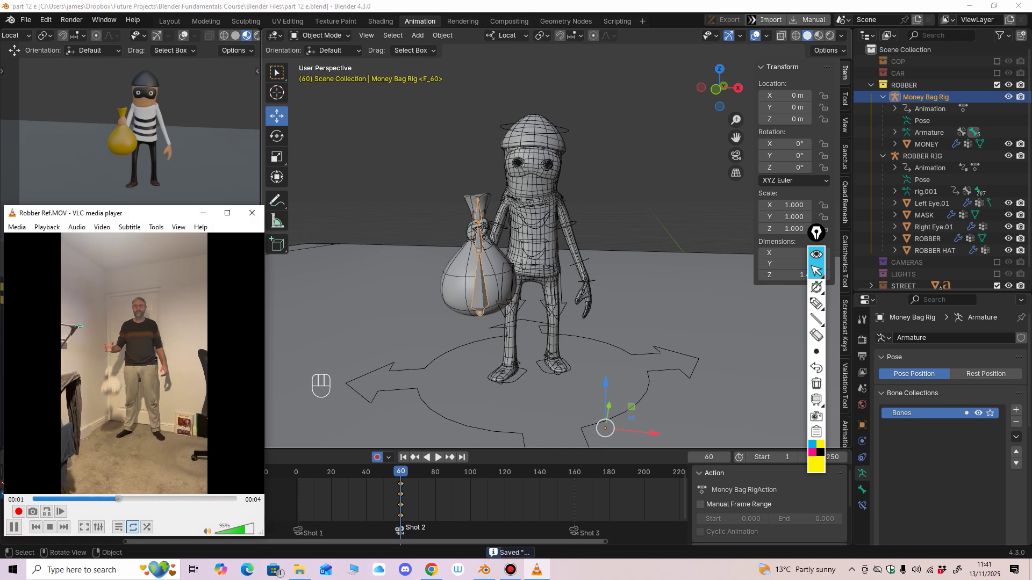
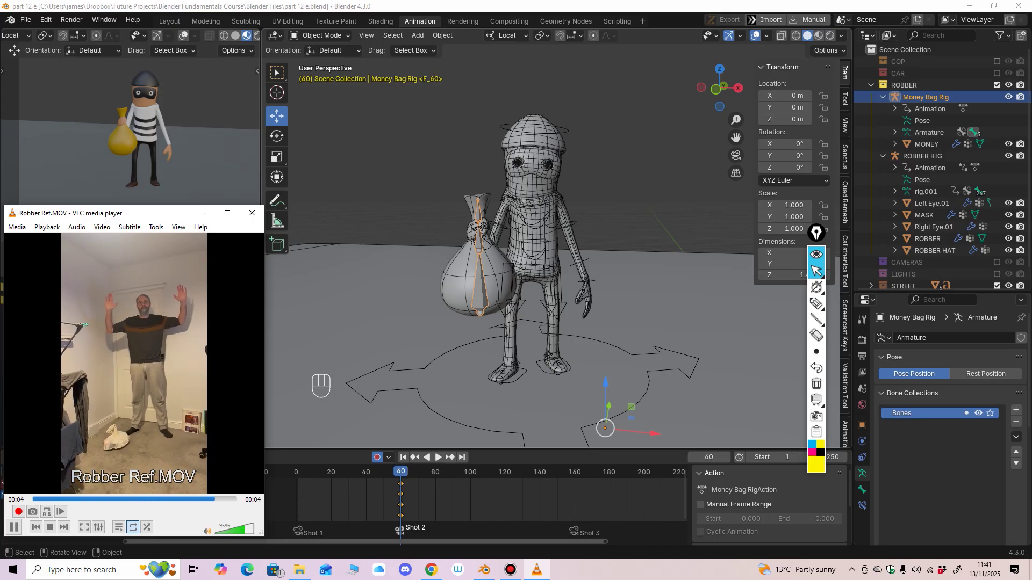
click(14, 527)
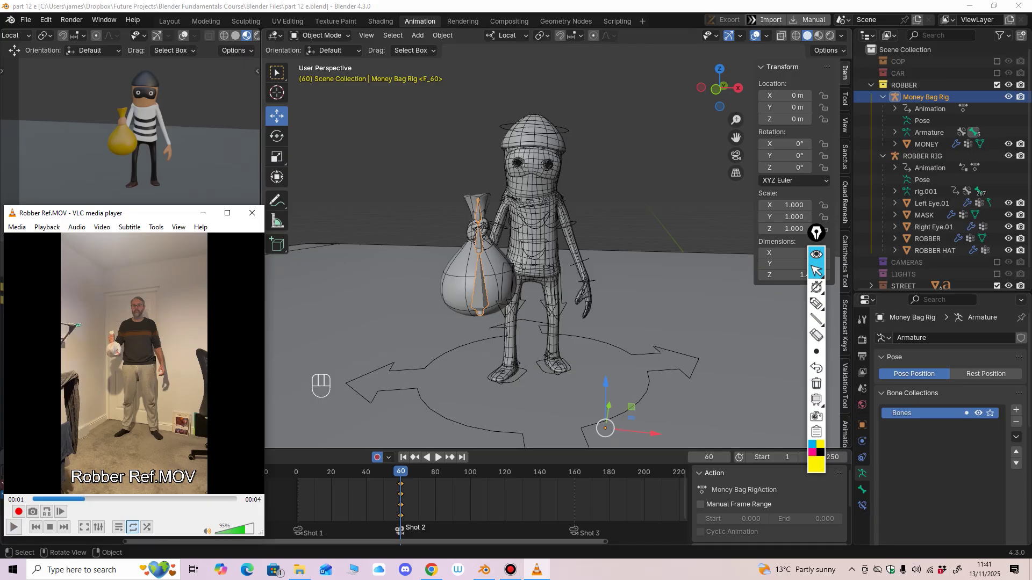
Step: In Blender, select all bones of the robber rig in Pose Mode, copy the frame 60 pose and paste it at frame 70
middle_drag(483, 501, 464, 501)
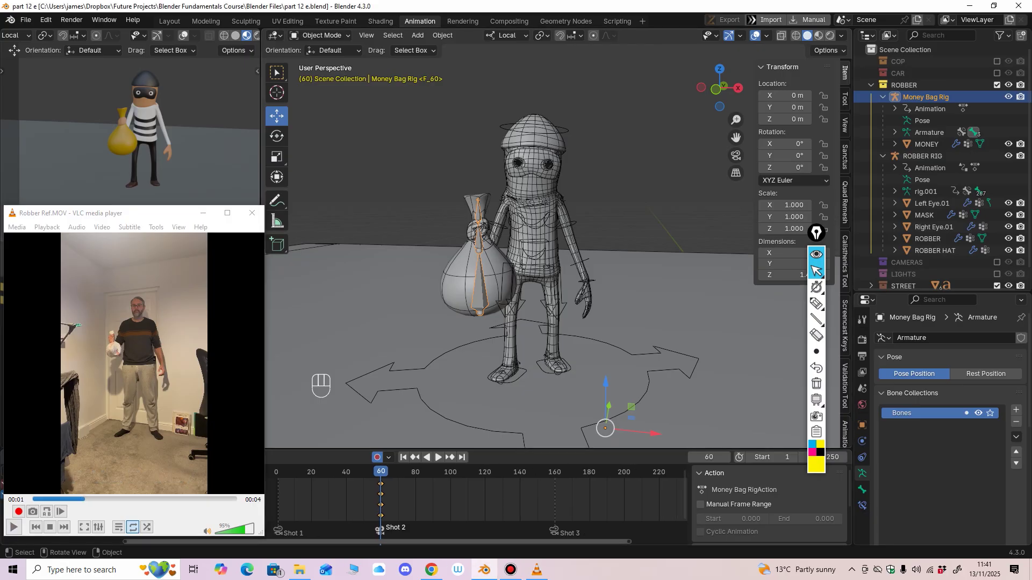
click(466, 427)
click(320, 35)
click(322, 75)
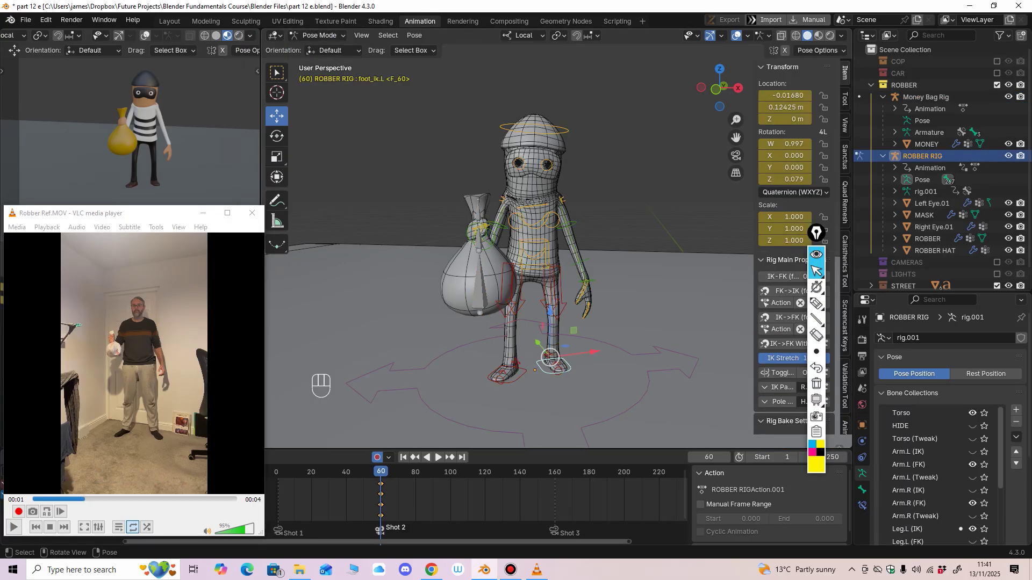
key(a)
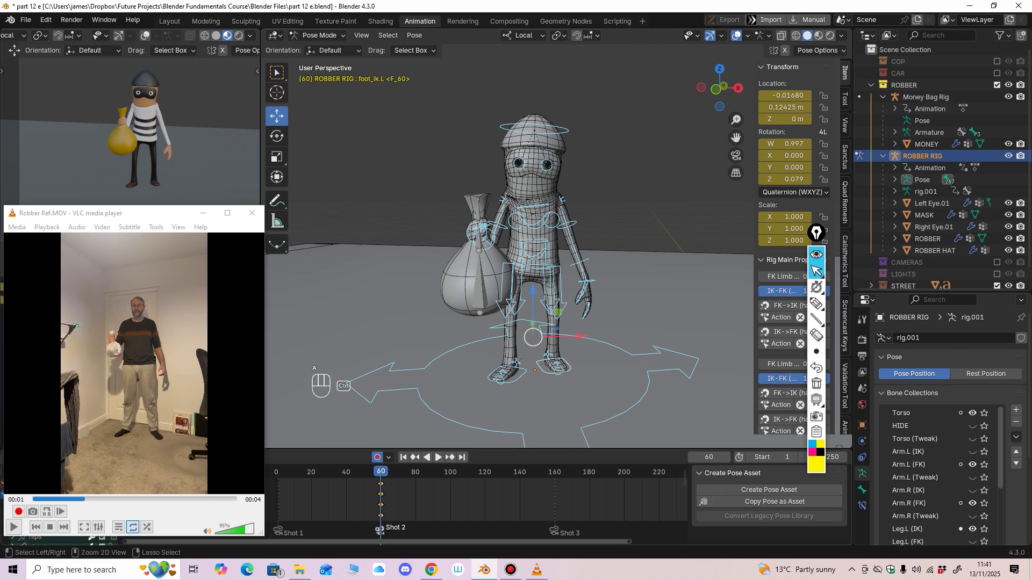
key(ctrl+c)
key(space)
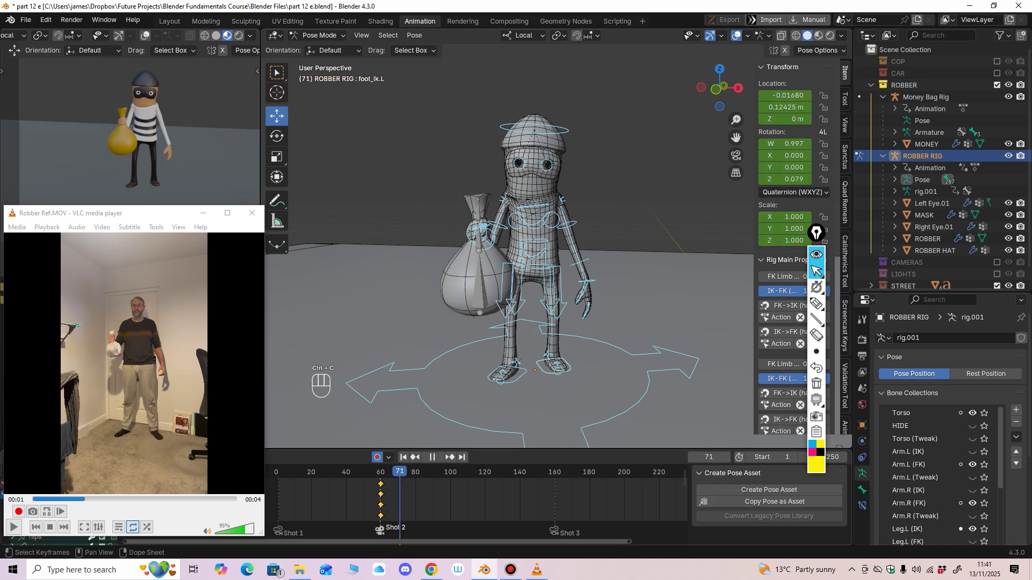
key(space)
key(ctrl+v)
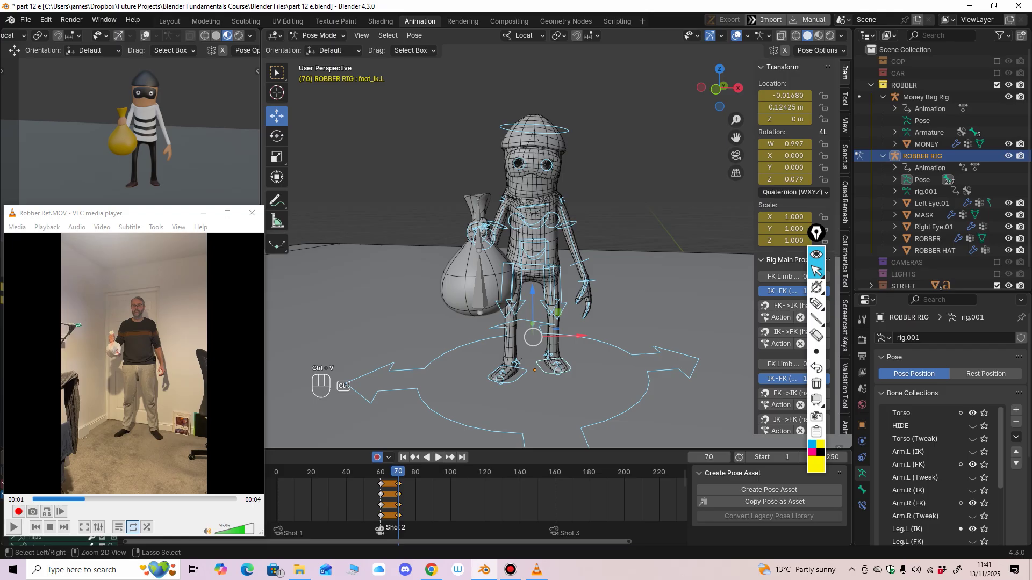
Step: Paste the copied pose onto all robber bones at frame 76 and compare it with the keys at frames 60 and 70
middle_drag(398, 500, 472, 499)
ctrl+middle_drag(559, 344, 544, 250)
click(535, 268)
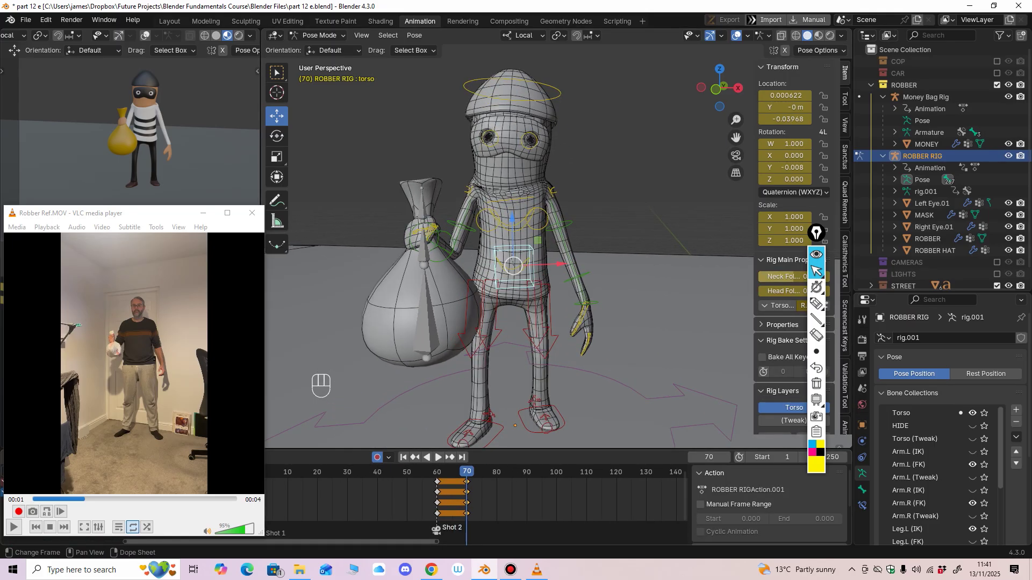
key(space)
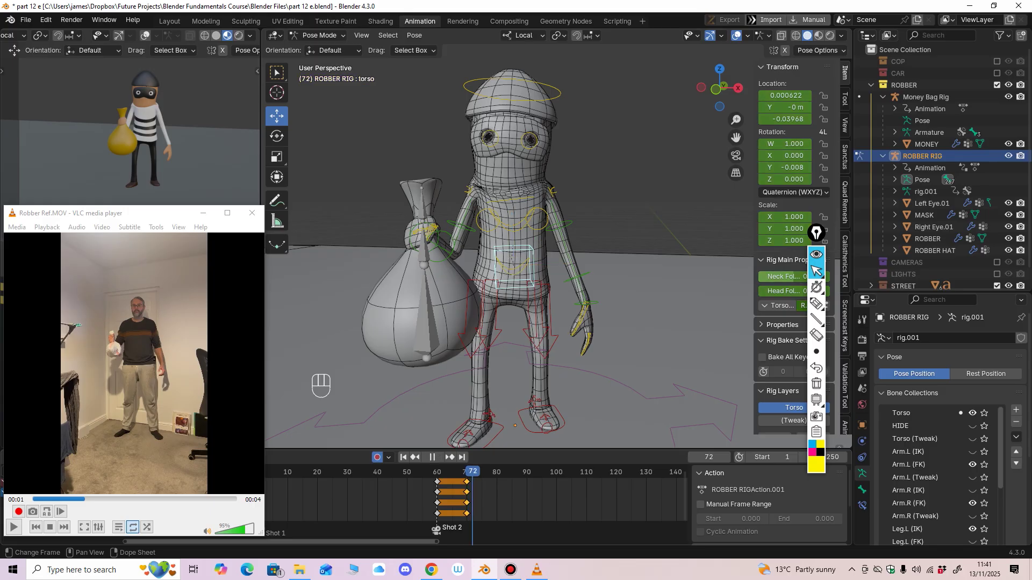
key(space)
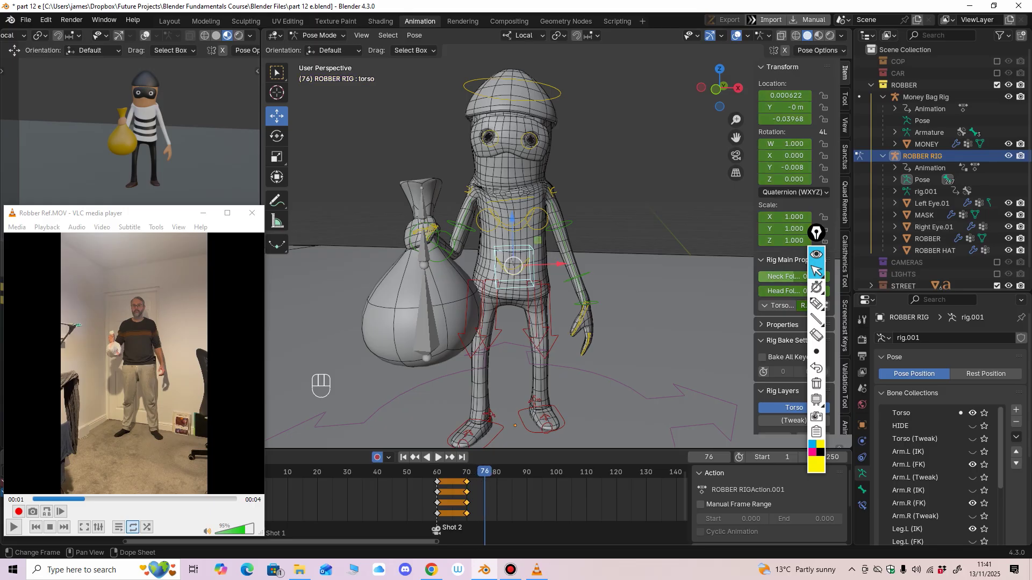
scroll(510, 253, down, 3)
key(a)
key(ctrl+v)
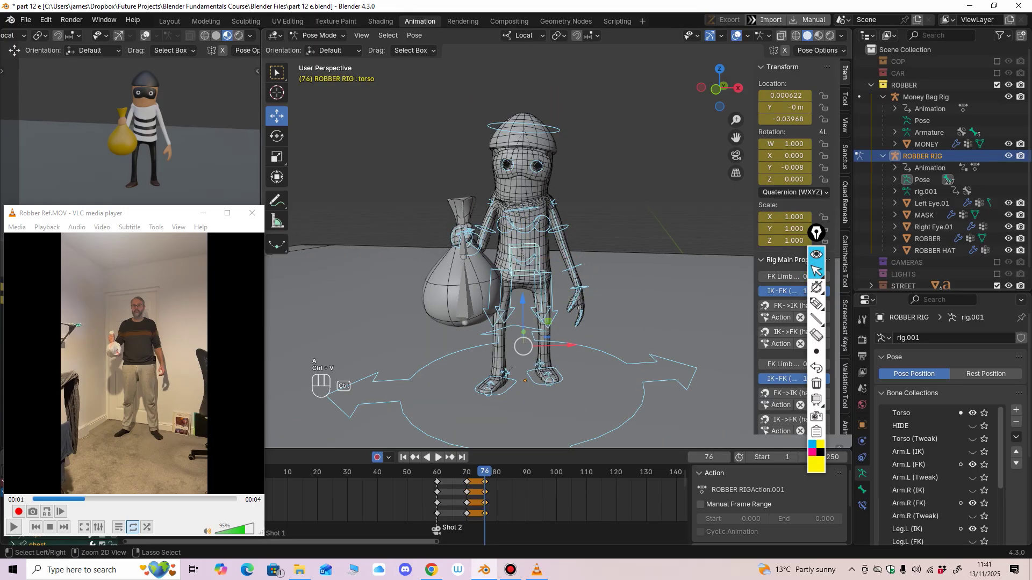
key(Down)
key(Down)
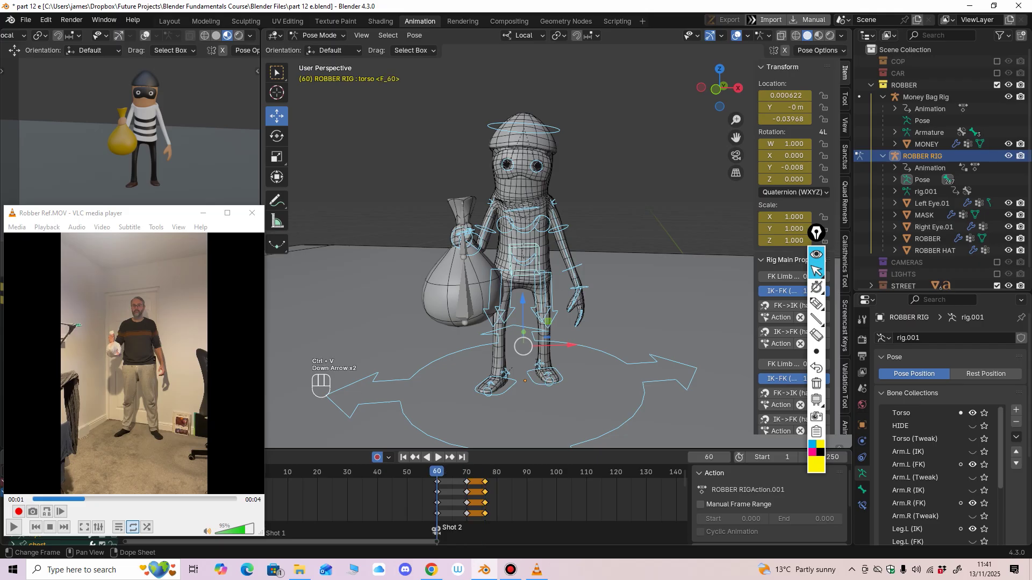
key(Up)
key(Down)
key(Up)
key(Up)
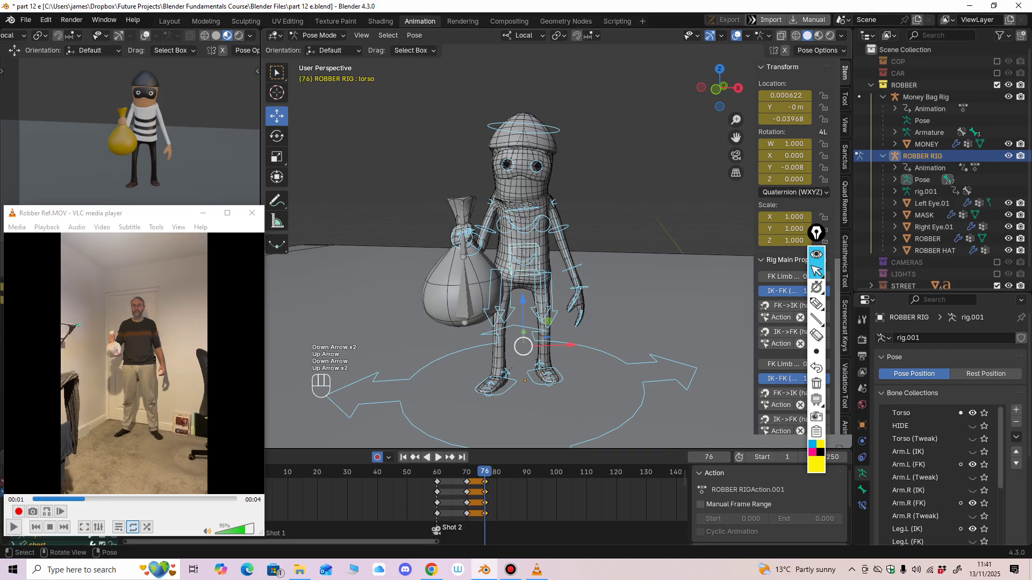
Step: Rotate the robber's head bone at frame 76 so the face turns toward the money bag
ctrl+middle_drag(570, 210, 570, 162)
click(558, 110)
middle_drag(559, 113, 560, 137)
click(531, 214)
shift+middle_drag(532, 215, 555, 231)
click(276, 136)
middle_drag(564, 293, 562, 263)
drag(559, 279, 559, 280)
click(562, 98)
drag(528, 237, 506, 202)
key(alt+a)
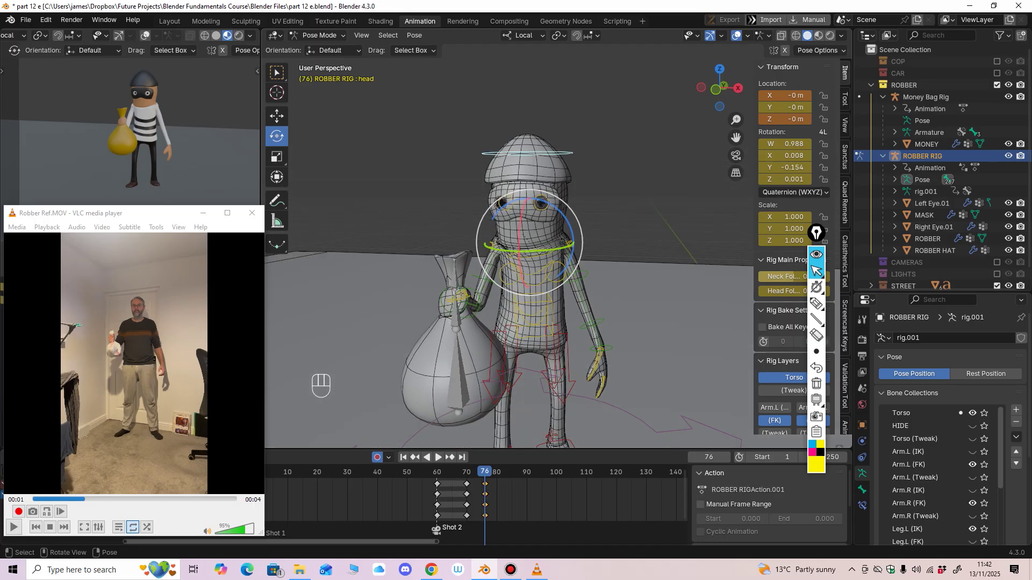
drag(535, 250, 519, 227)
click(518, 223)
shift+middle_drag(519, 250, 499, 210)
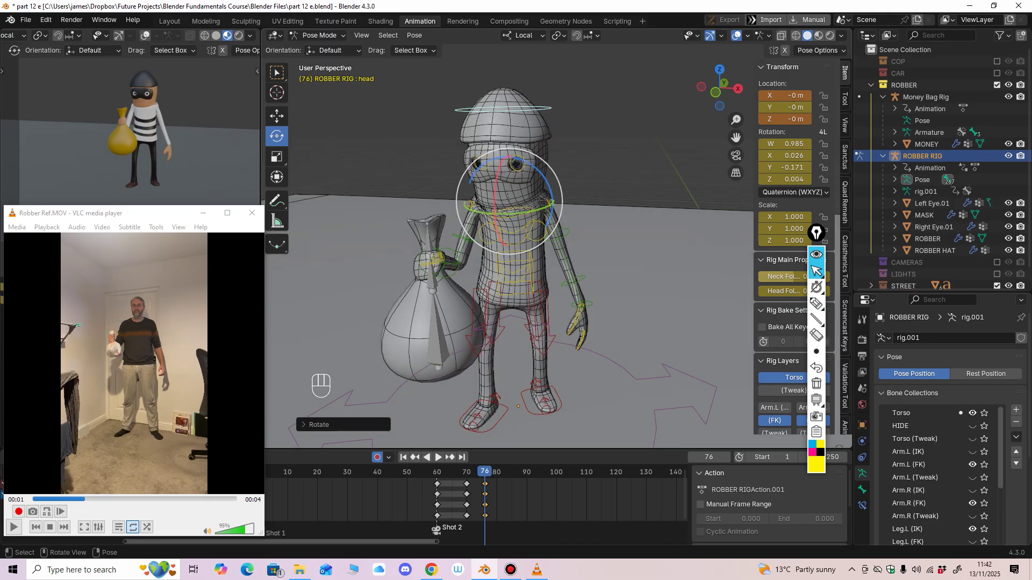
Step: Try moving the robber's torso bone slightly along its local X axis at frame 76, and undo the change
click(514, 294)
click(277, 116)
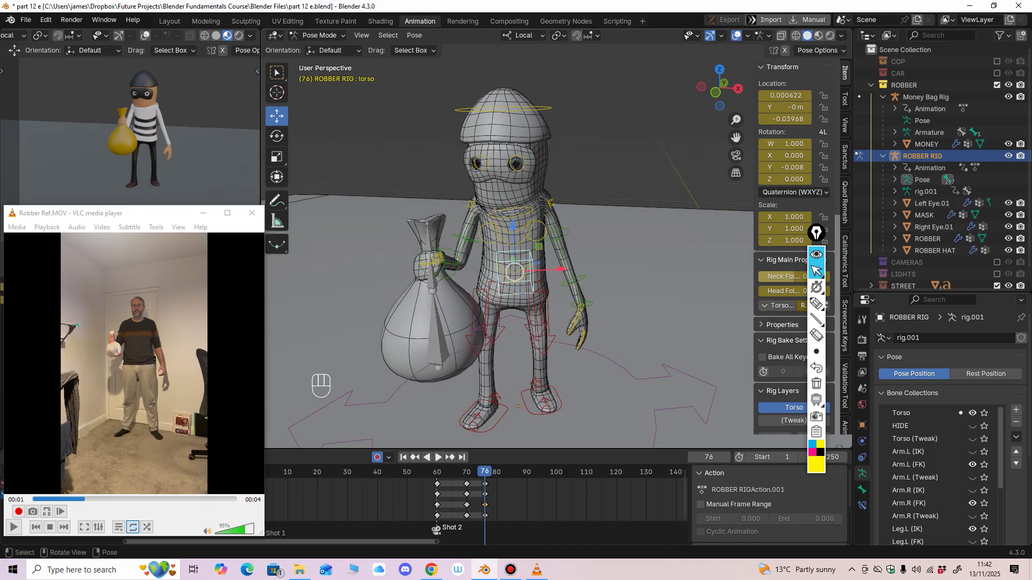
drag(561, 269, 559, 270)
ctrl+middle_drag(379, 317, 379, 279)
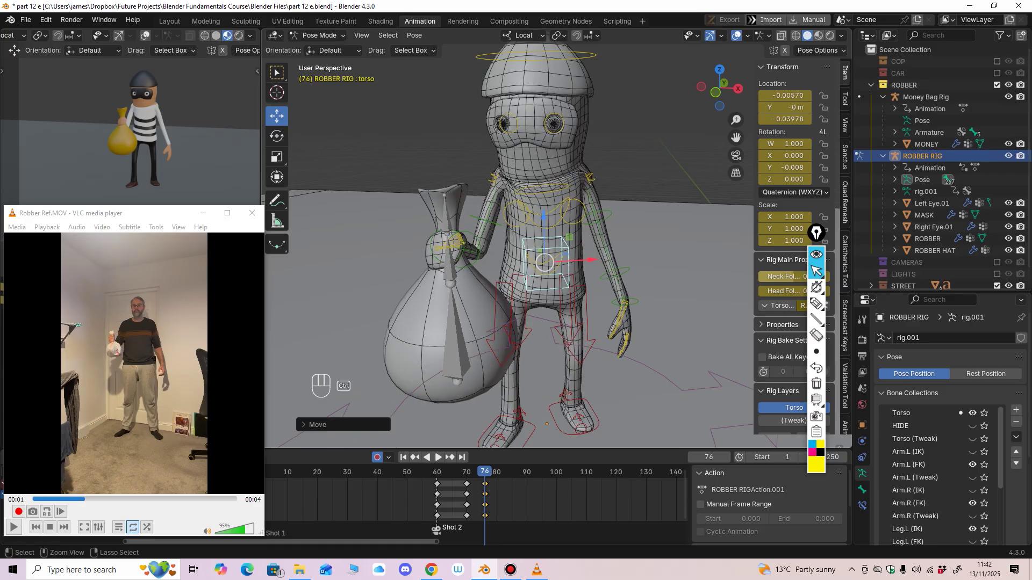
key(ctrl+z)
key(ctrl+z)
key(ctrl+z)
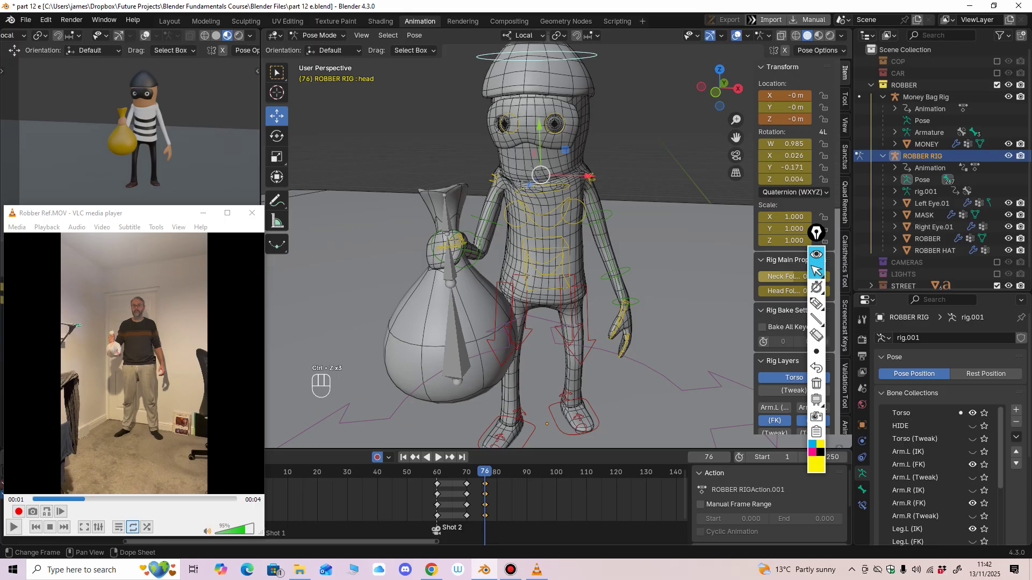
Step: Flip between the keyframes at frames 70 and 76 to examine the robber's head turn
key(Down)
key(Up)
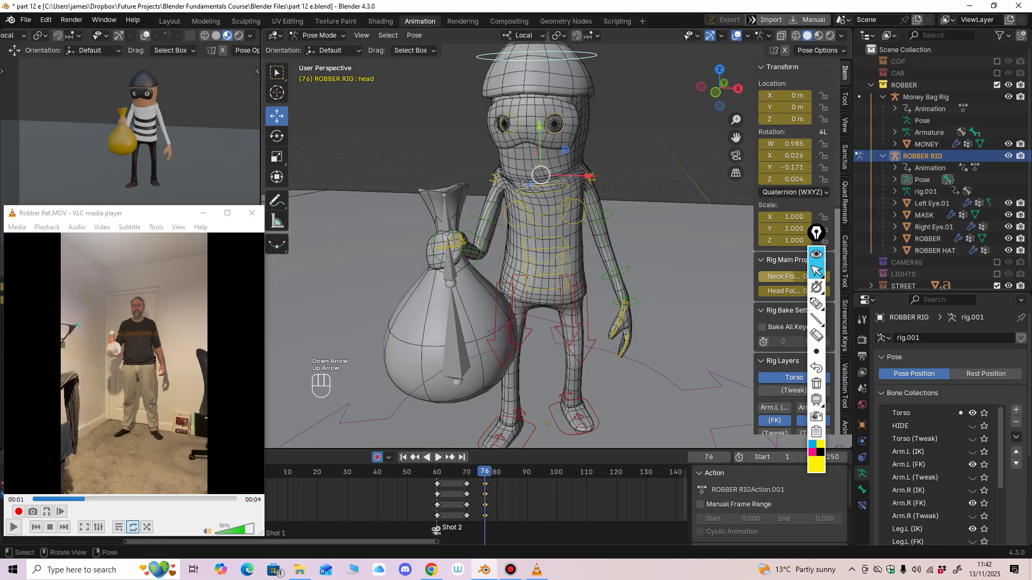
middle_drag(537, 258, 540, 254)
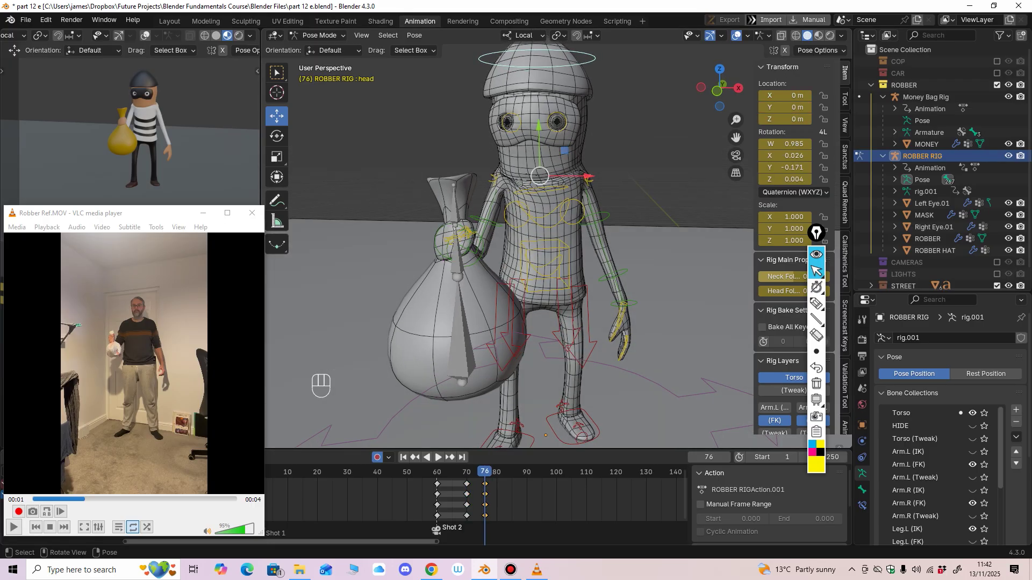
key(Down)
key(Up)
key(Down)
key(Up)
key(Down)
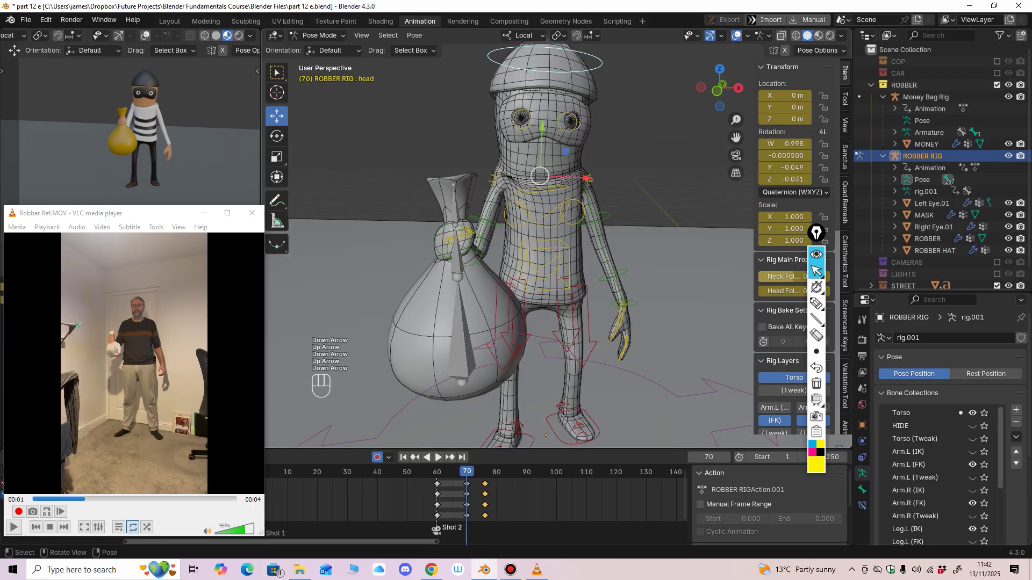
key(Up)
key(Down)
key(Up)
key(Down)
key(Up)
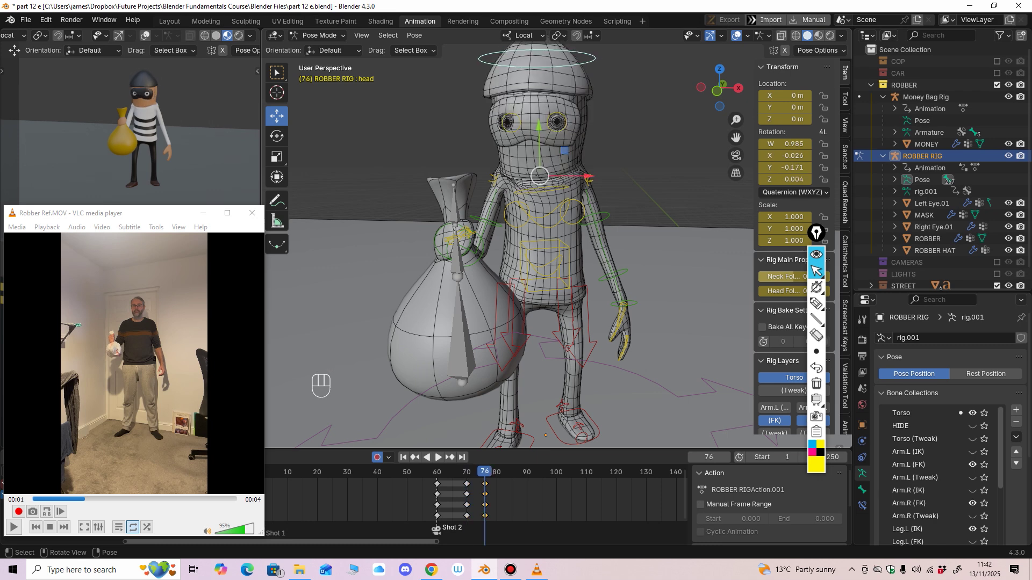
Step: Select all of the robber's bones and insert keyframes for all channels at frame 76
ctrl+middle_drag(543, 188, 543, 301)
drag(642, 89, 470, 330)
key(i)
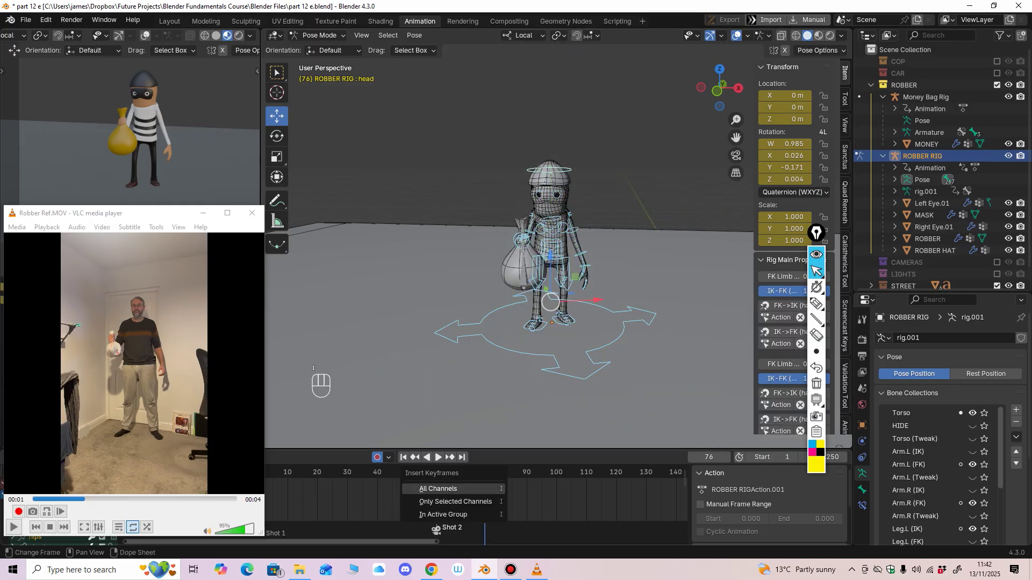
click(438, 488)
Step: Undo the mistaken paste of the old pose, copy the turned-head pose from frame 76 and paste it at frame 84
key(ctrl+v)
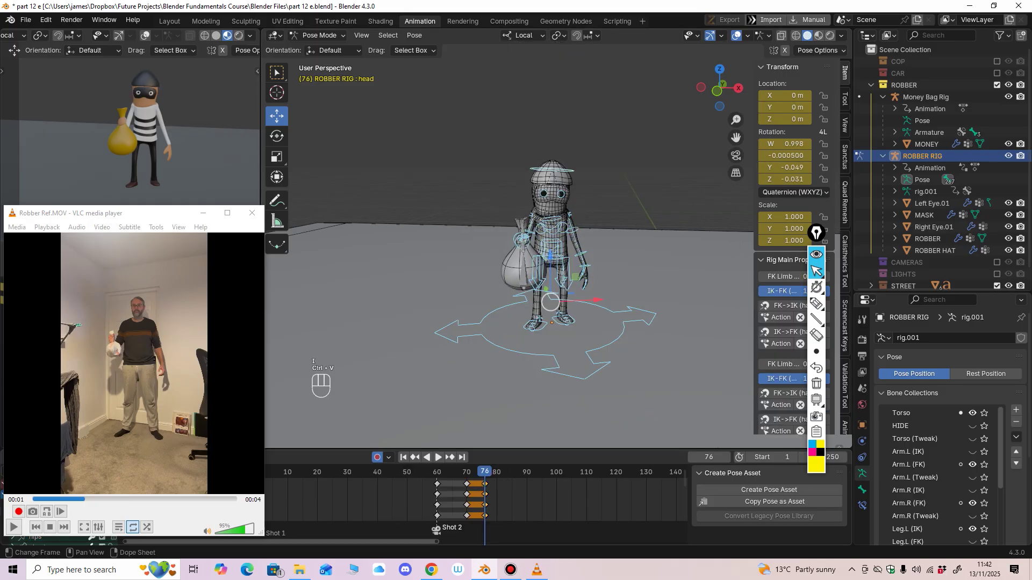
key(ctrl+z)
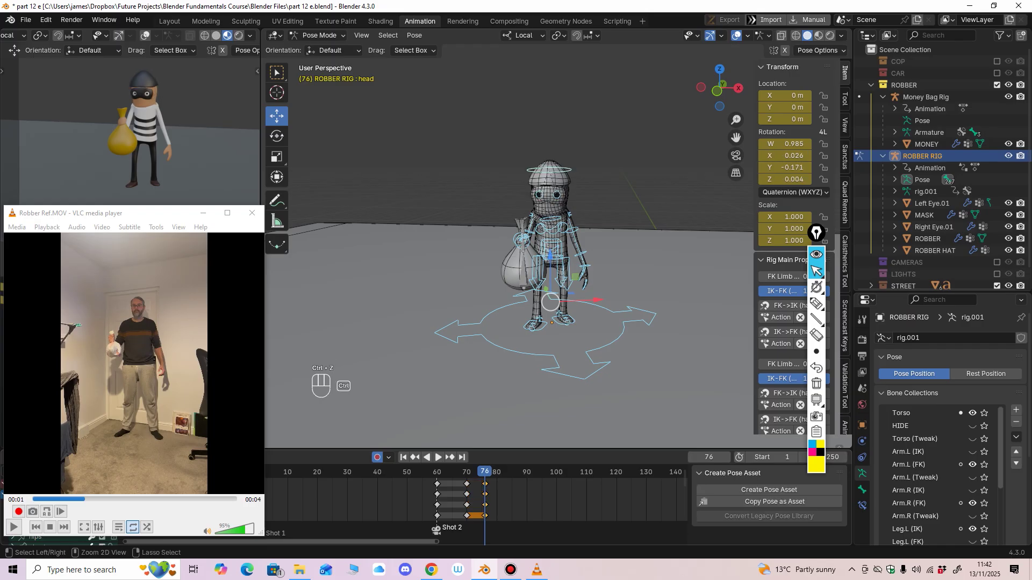
key(ctrl+c)
key(space)
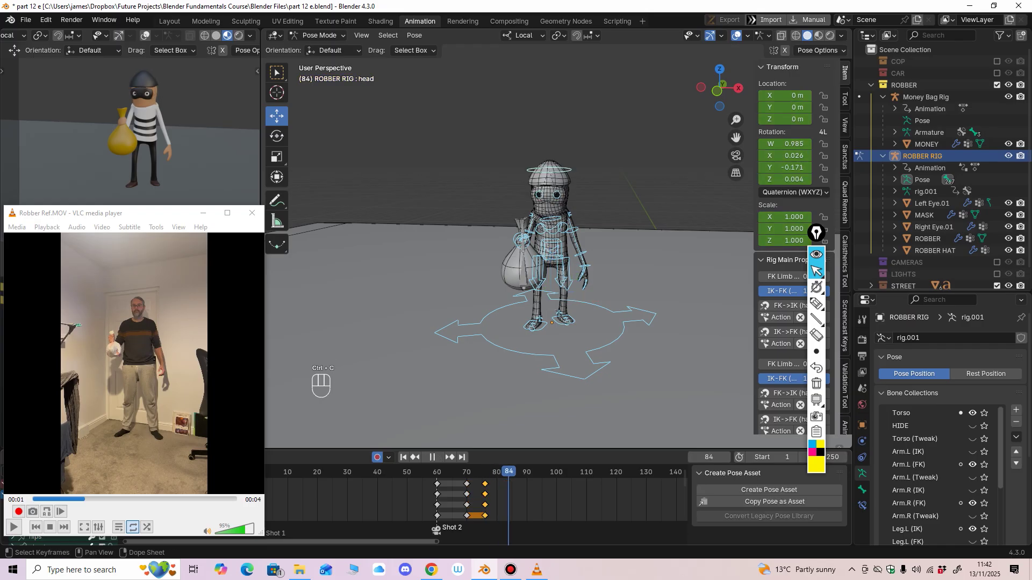
key(ctrl+v)
key(Down)
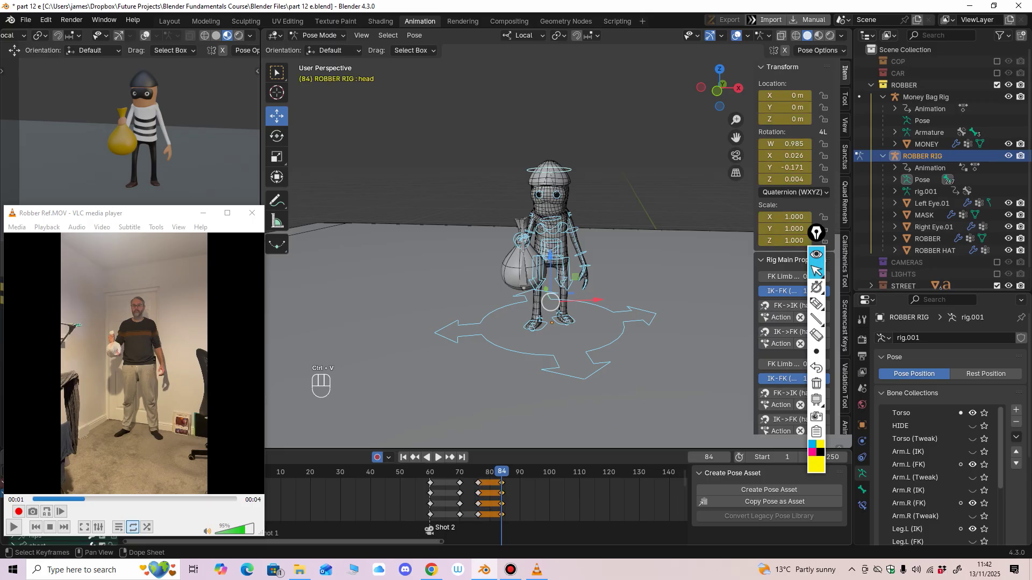
key(Up)
Step: Step the reference video in VLC frame by frame to examine the performer's head and body movement
click(14, 527)
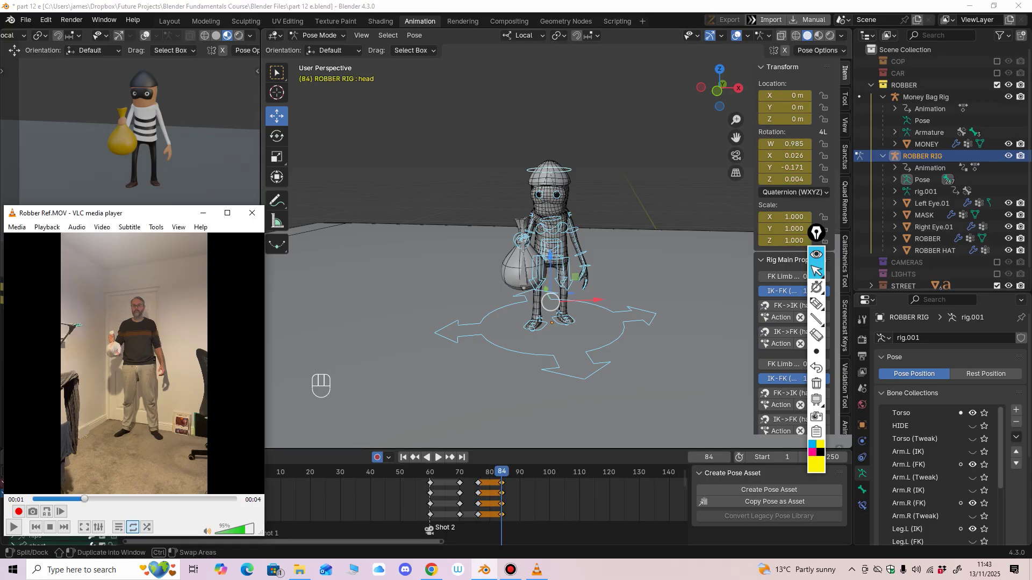
key(e)
key(e)
key(e)
key(e)
key(e)
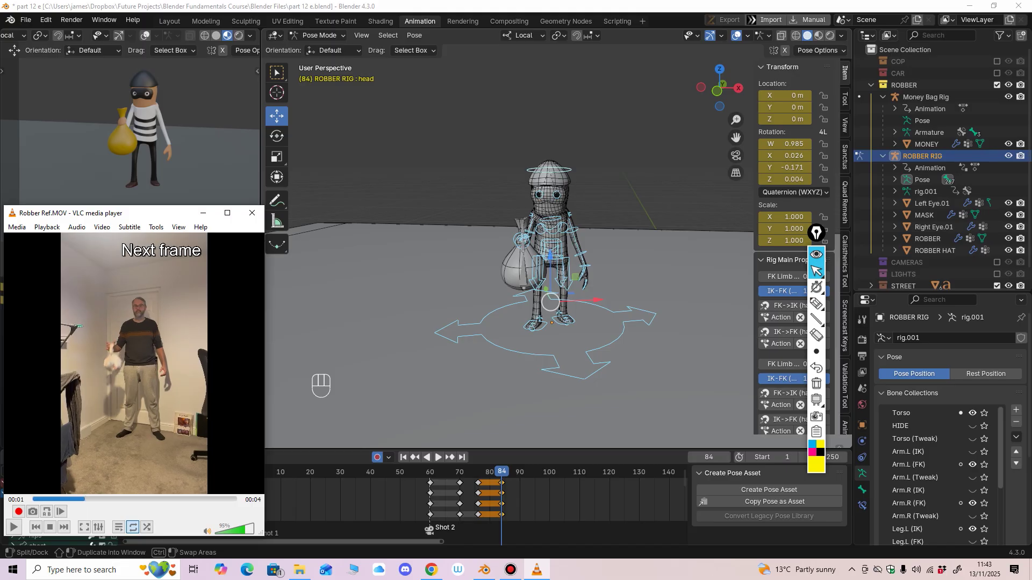
key(e)
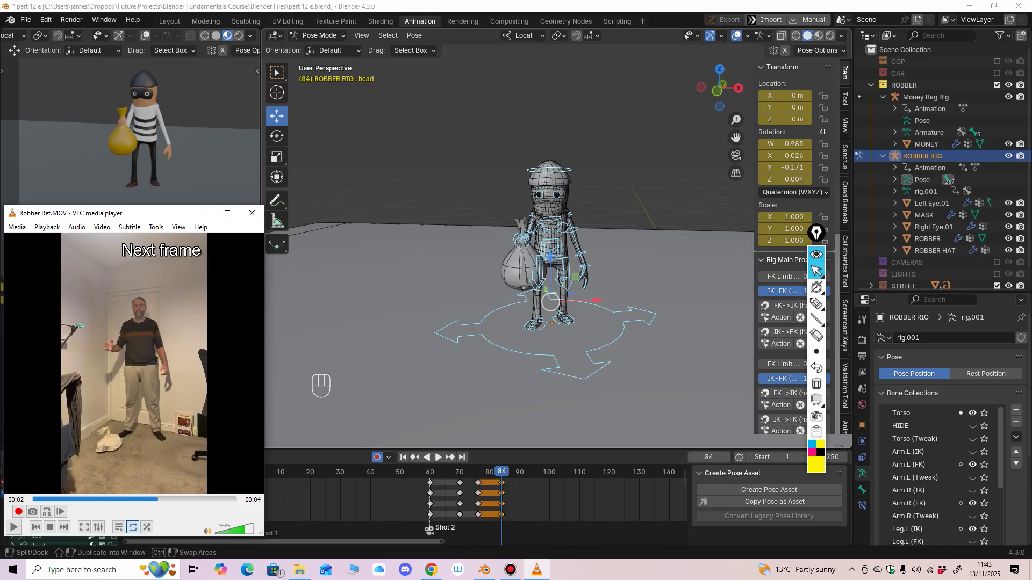
key(e)
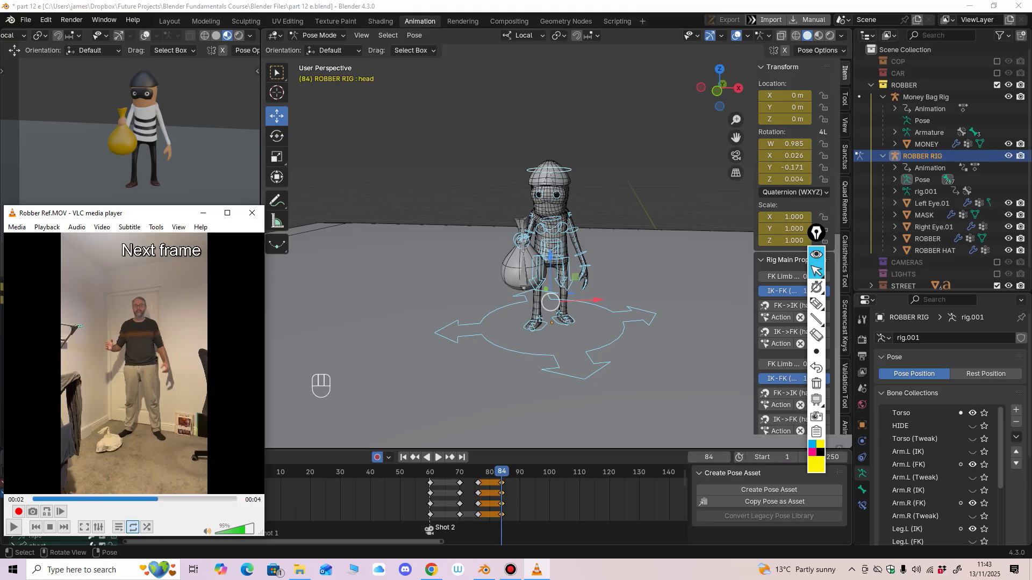
Step: At frame 90, rotate the robber's head bone around its local Y axis to face the front again
key(Up)
key(Up)
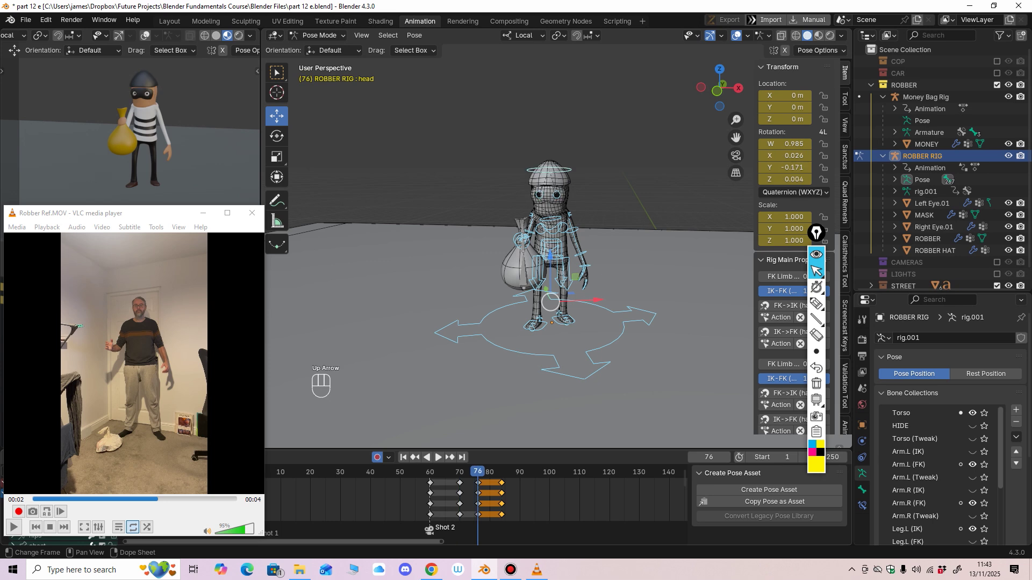
ctrl+middle_drag(537, 301, 517, 282)
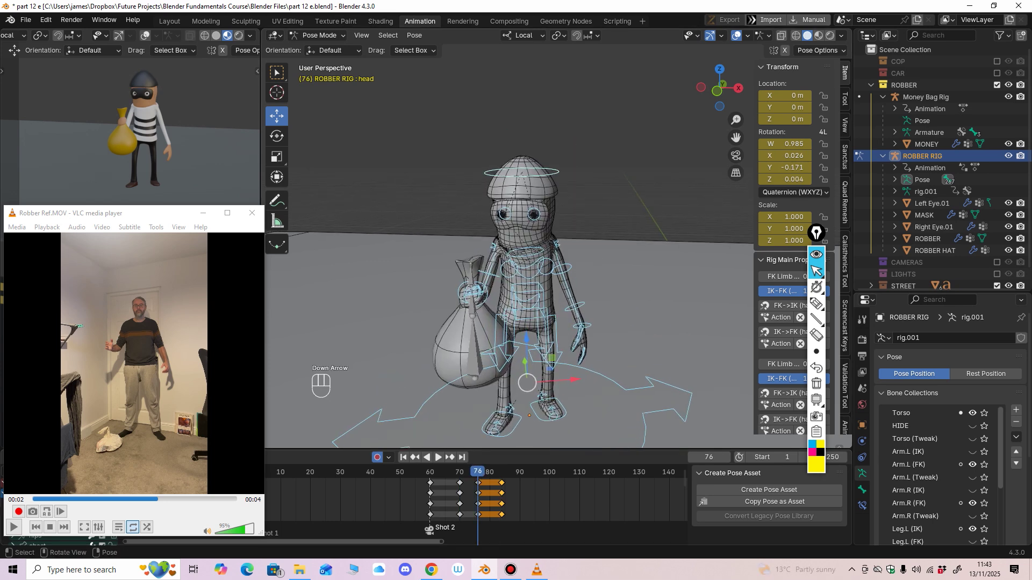
key(Down)
key(Down)
drag(502, 472, 519, 471)
ctrl+middle_drag(538, 301, 533, 272)
ctrl+middle_drag(532, 272, 533, 264)
click(524, 157)
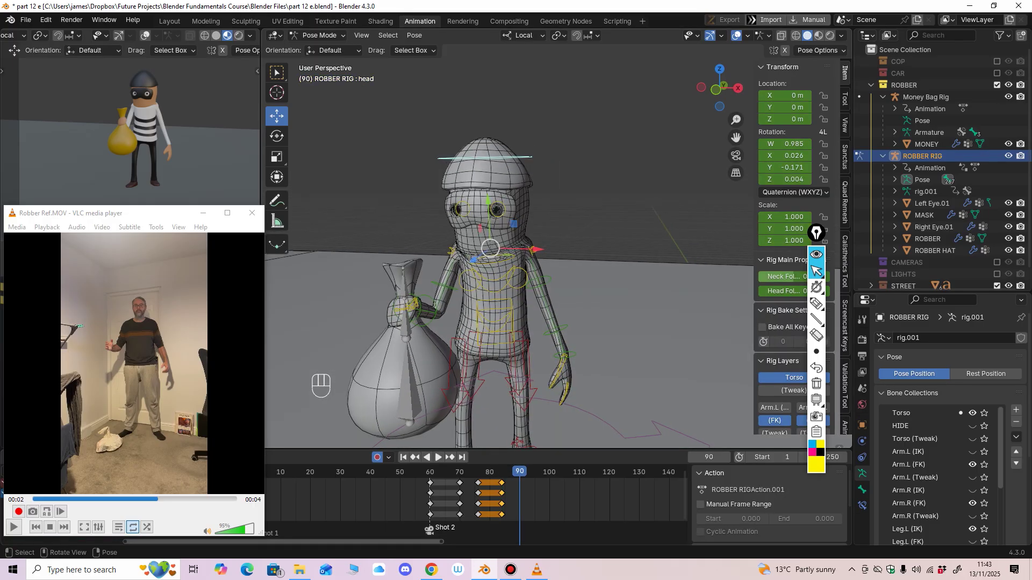
key(r)
key(y)
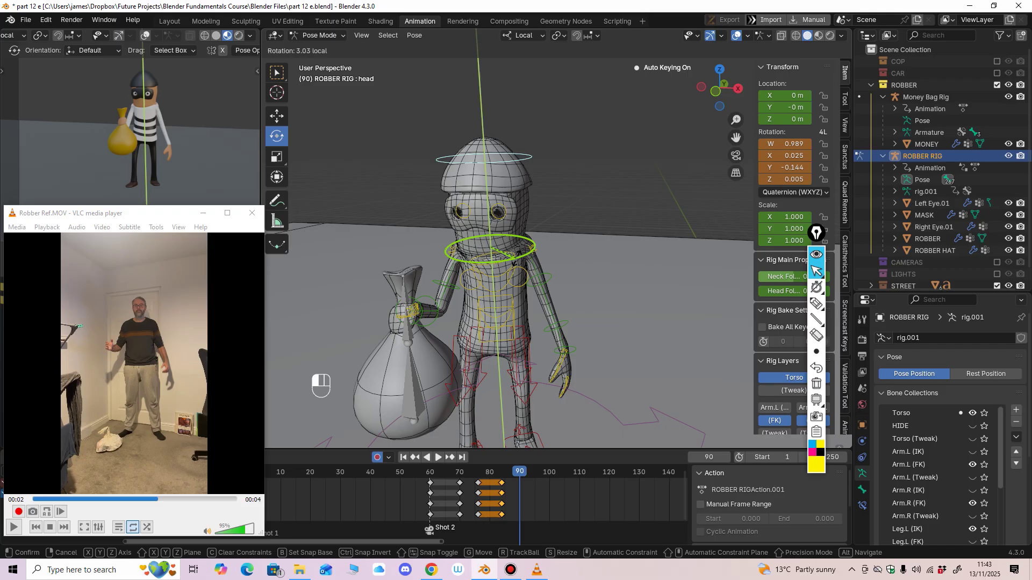
key(Return)
Step: Tilt the robber's head slightly around its local X and Z axes at frame 90
middle_drag(527, 258, 578, 252)
drag(487, 254, 488, 248)
middle_drag(488, 248, 560, 250)
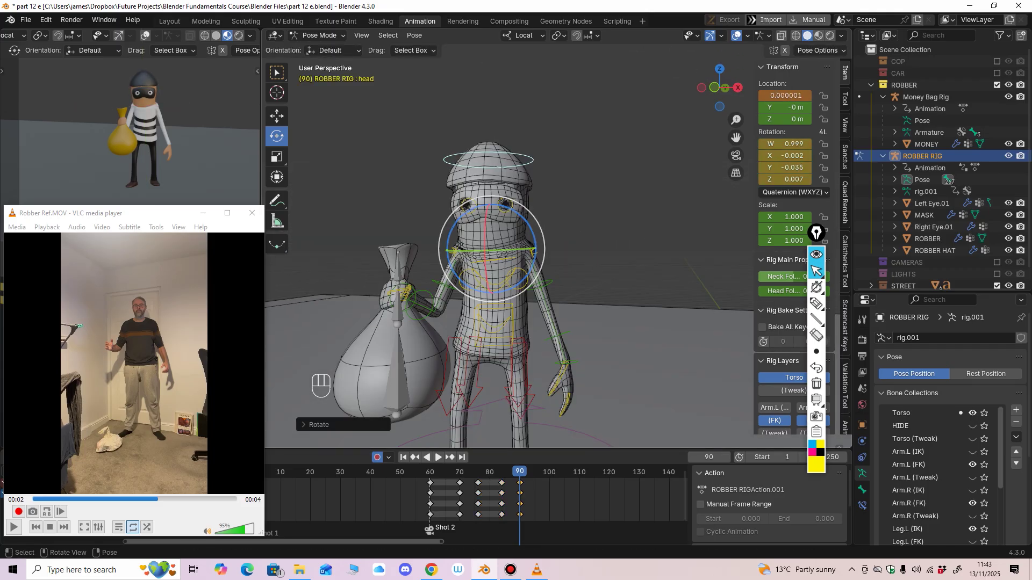
key(r)
key(Return)
middle_drag(344, 349, 371, 355)
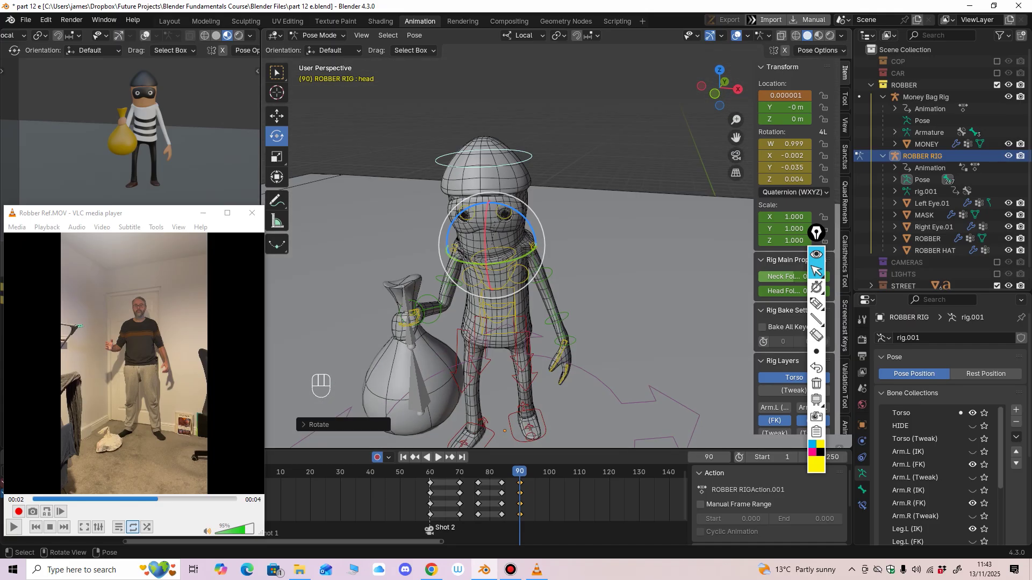
drag(516, 210, 520, 214)
middle_drag(520, 214, 497, 193)
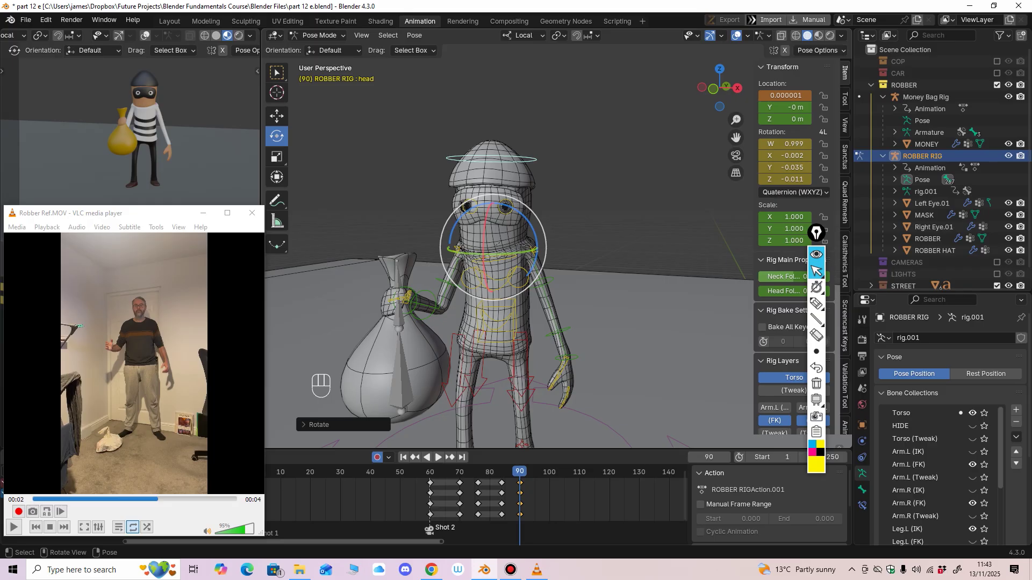
Step: Refine the robber's head tilt at frame 90 to a quaternion rotation of about X -0.010 and Z -0.018
middle_drag(497, 244, 505, 240)
drag(528, 222, 530, 227)
middle_drag(531, 227, 478, 223)
key(g)
key(r)
drag(493, 249, 493, 254)
middle_drag(492, 254, 591, 261)
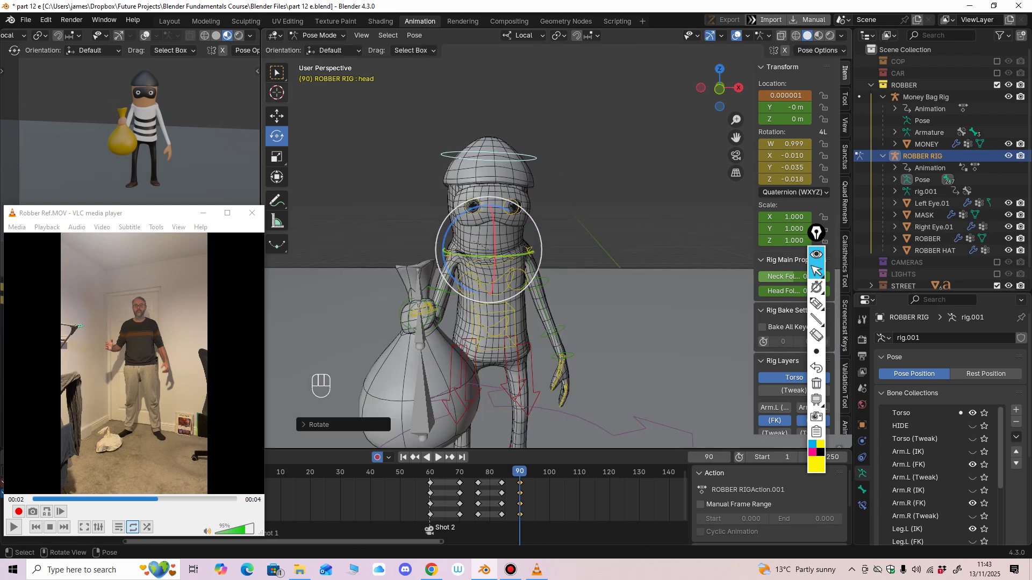
key(g)
middle_drag(506, 236, 500, 240)
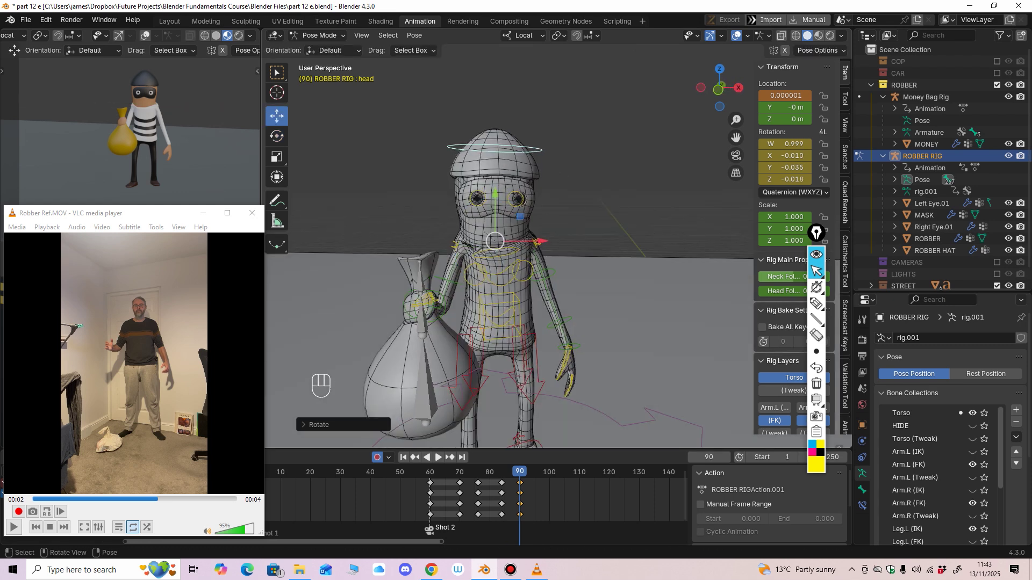
Step: Flip between the keyframes at frames 76, 84 and 90 to examine the robber's head turning back
key(Down)
key(Up)
key(Down)
key(Up)
key(Down)
key(Down)
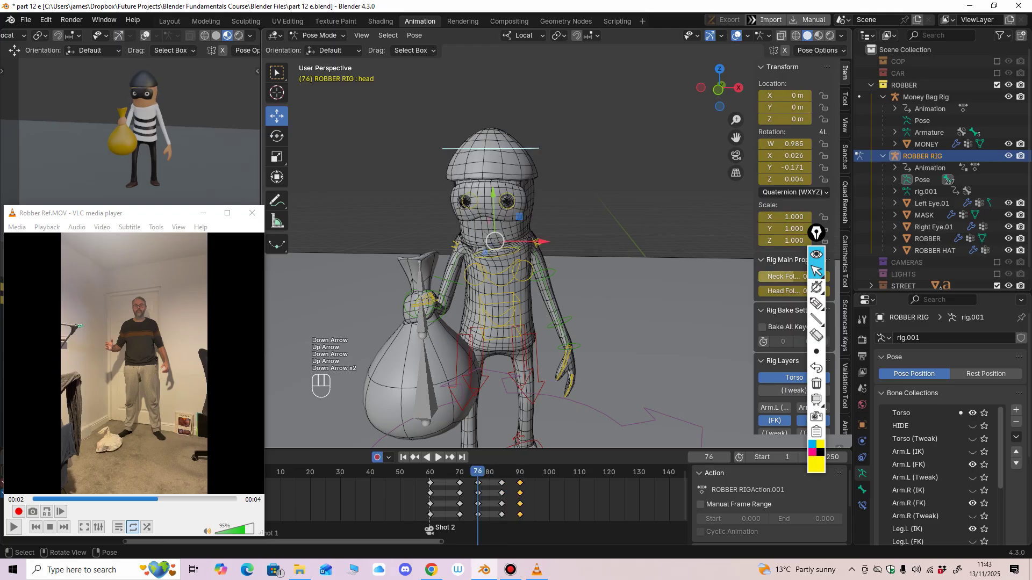
key(Up)
key(Up)
key(Down)
key(Up)
key(Down)
key(Up)
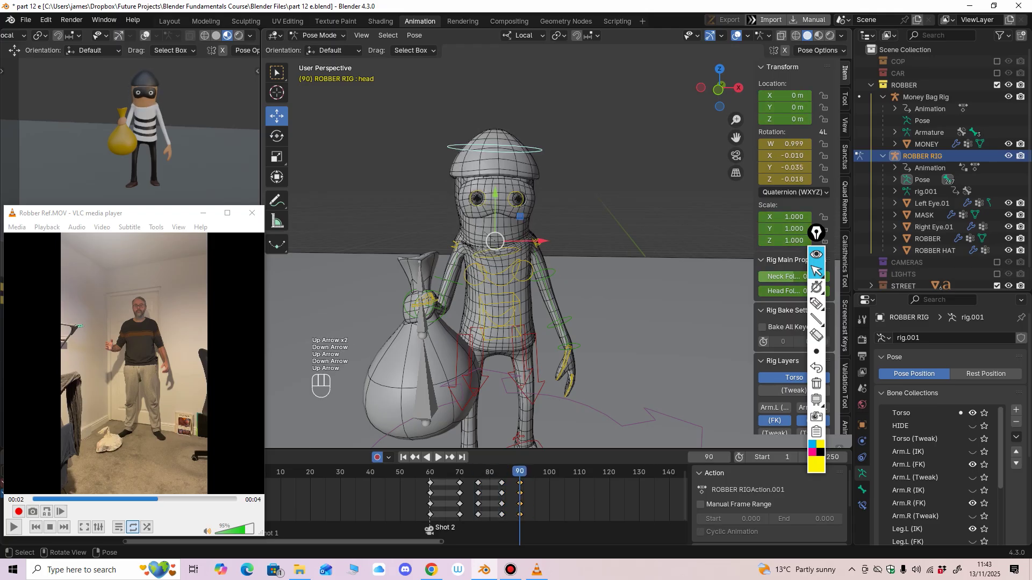
key(Down)
key(Up)
key(Down)
key(Up)
key(Down)
key(Up)
key(Down)
key(Down)
key(Up)
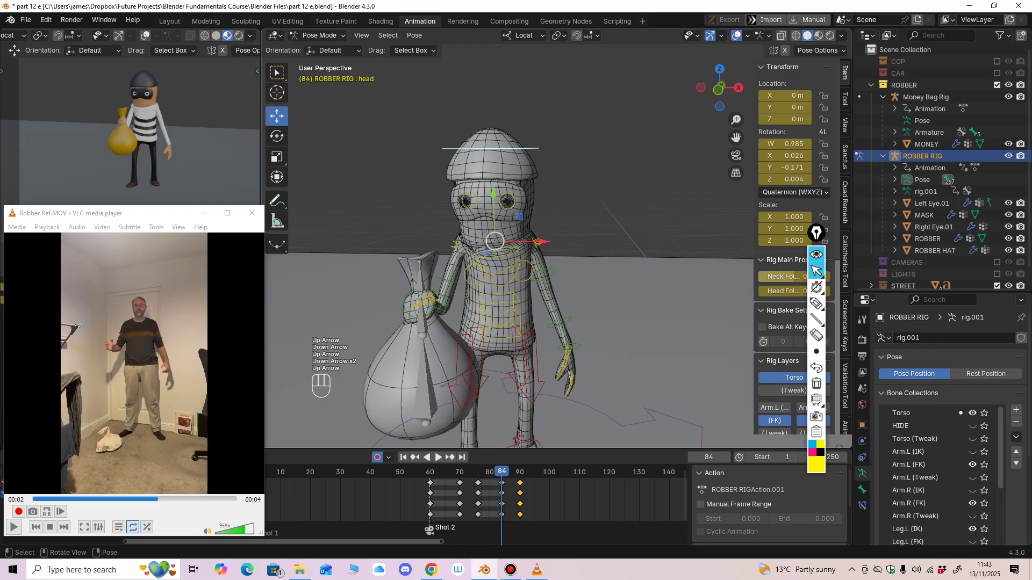
key(Up)
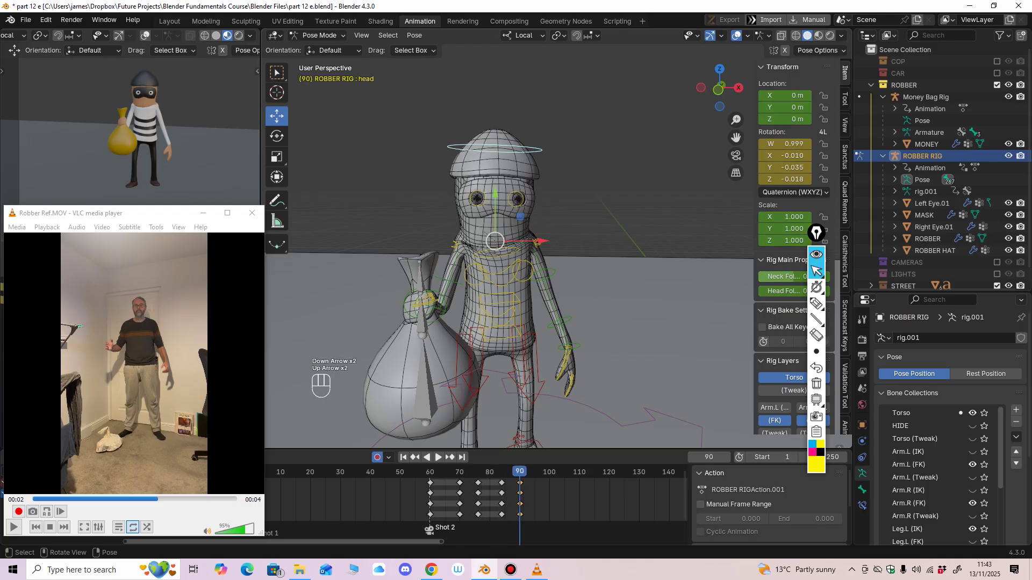
Step: Select all of the robber's bones and insert keyframes for all channels at frame 90
ctrl+middle_drag(553, 236, 553, 301)
middle_drag(554, 301, 516, 300)
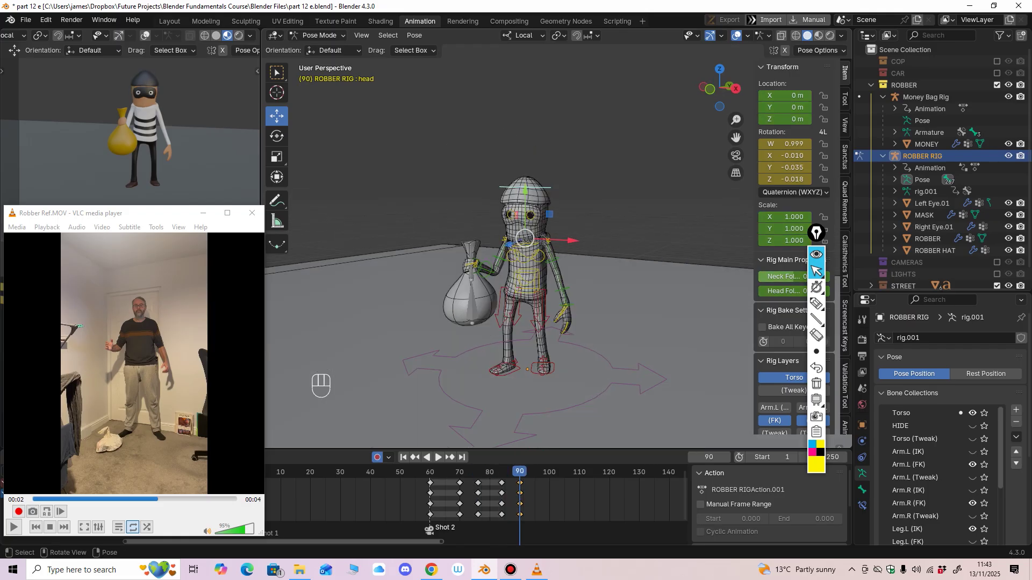
key(a)
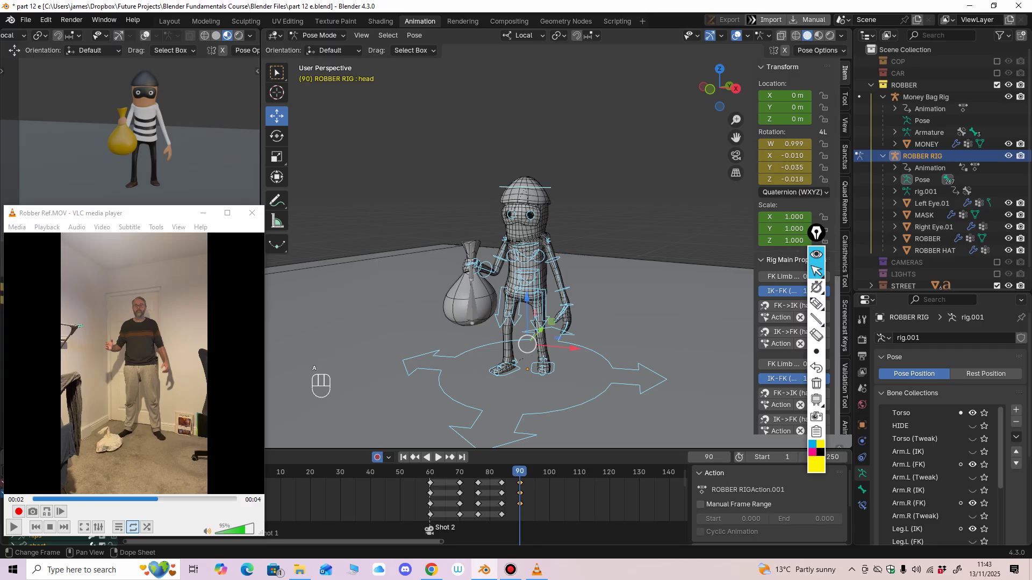
key(i)
key(i)
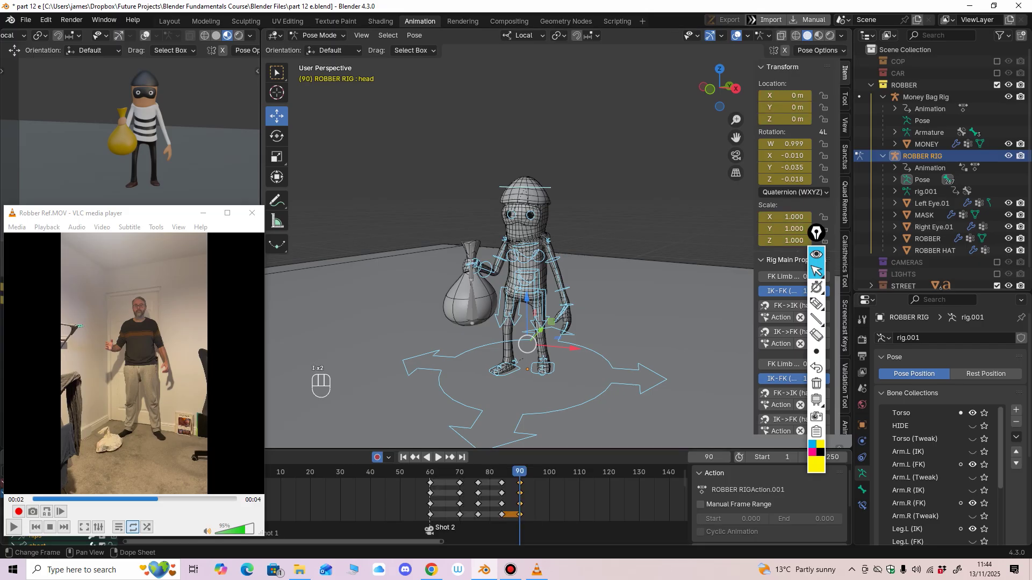
Step: Copy the front-facing pose from frame 90, paste it at frame 95 and compare it with the earlier keyframes
key(ctrl+c)
drag(520, 472, 535, 472)
key(ctrl+v)
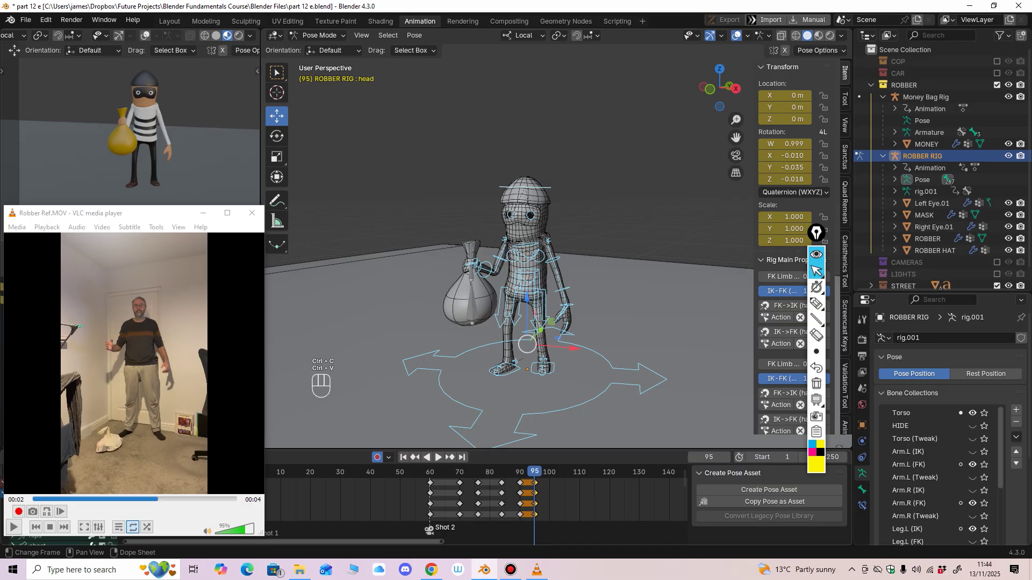
key(Down)
key(Down)
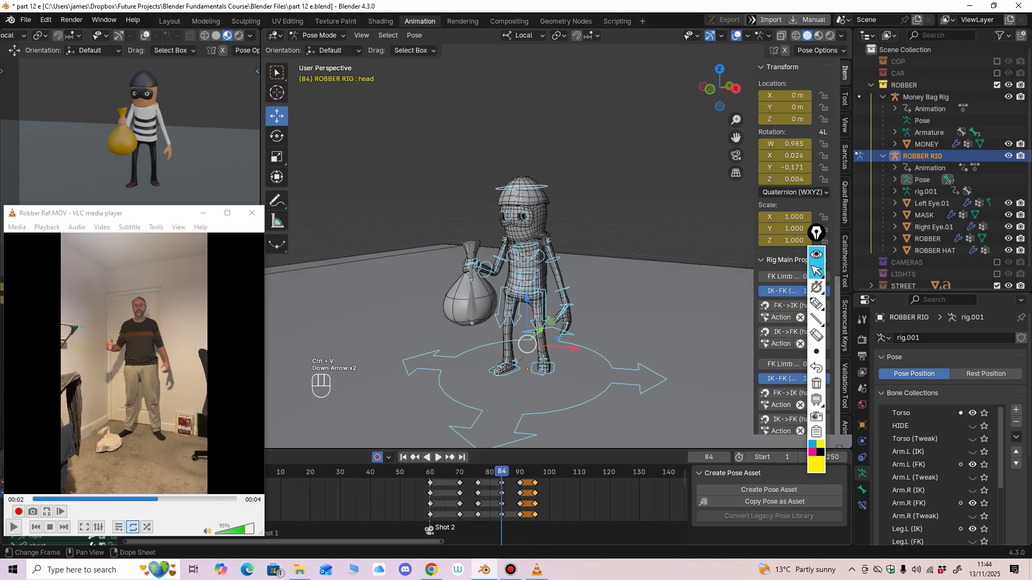
key(Up)
key(Up)
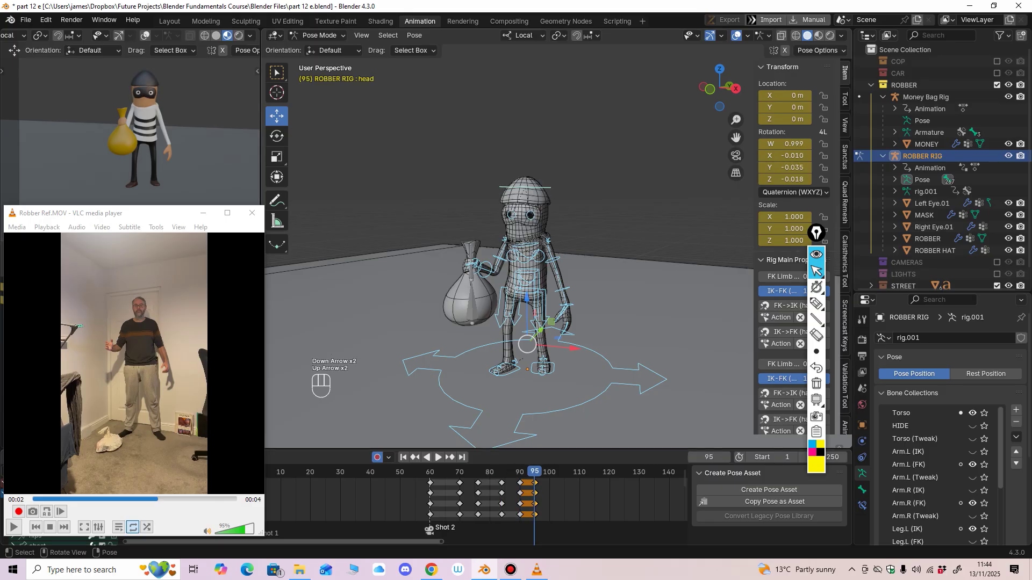
Step: Rewind the reference video in VLC and step through it frame by frame to study the performer's pose changes
middle_drag(537, 301, 559, 301)
shift+middle_drag(559, 301, 526, 277)
scroll(570, 280, up, 2)
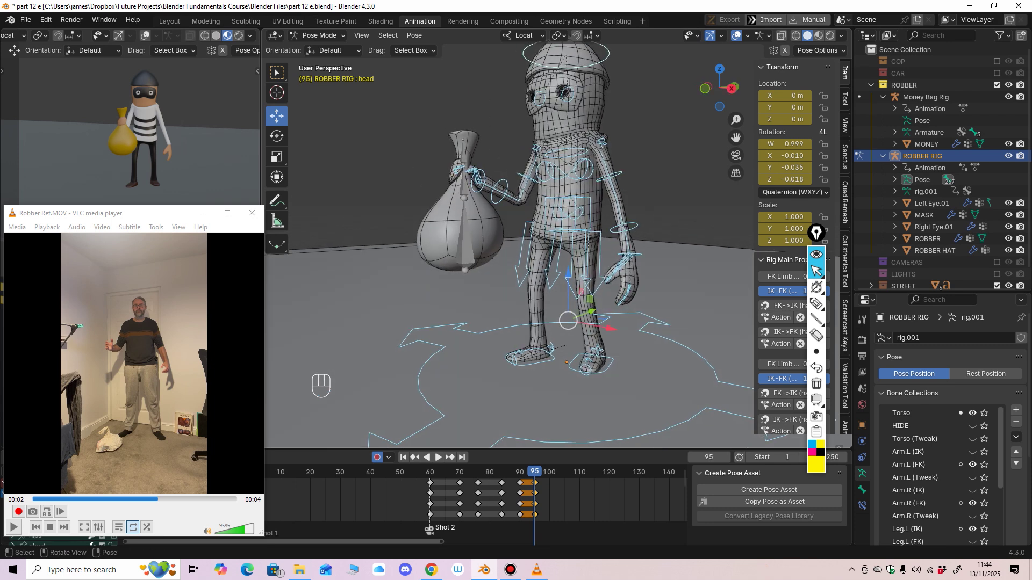
click(97, 499)
key(e)
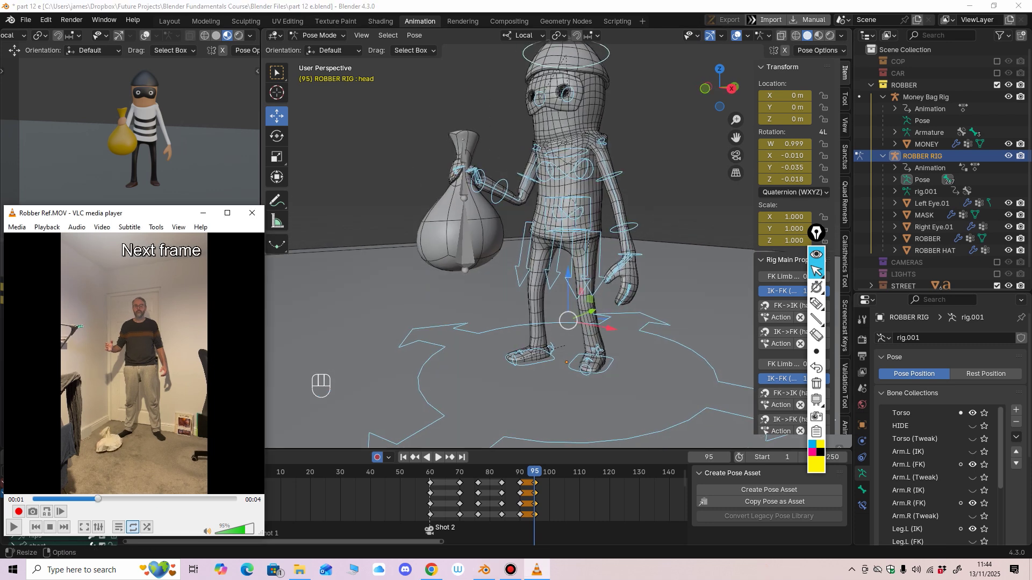
key(e)
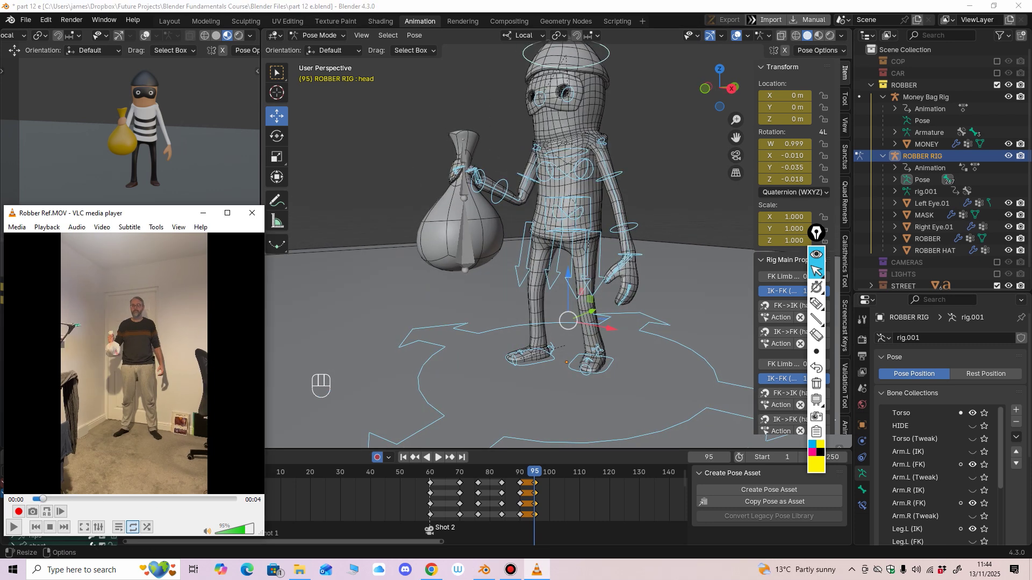
key(e)
key(e)
key(e)
key(e)
key(e)
key(e)
key(e)
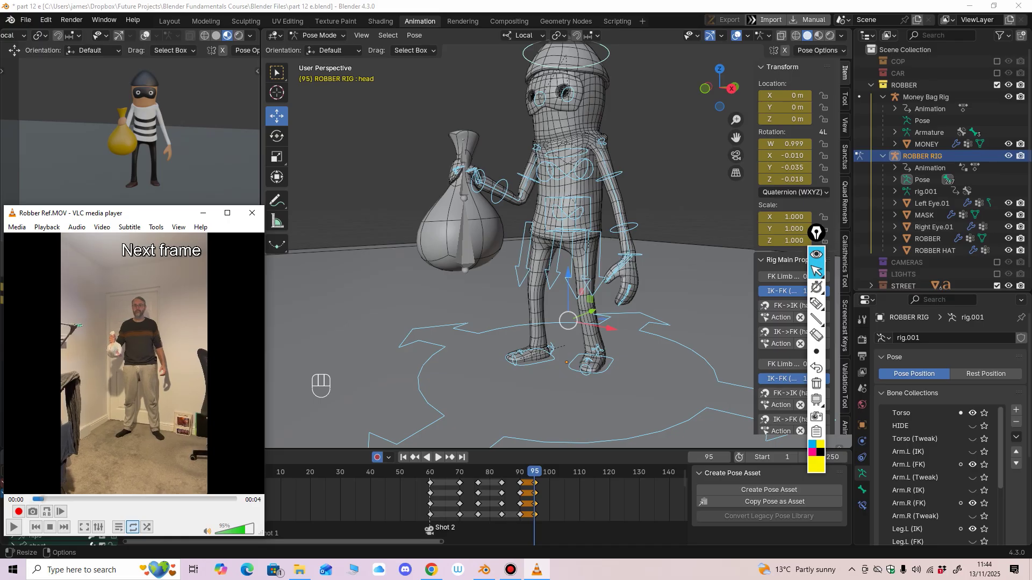
key(e)
key(e)
key(e)
key(e)
key(e)
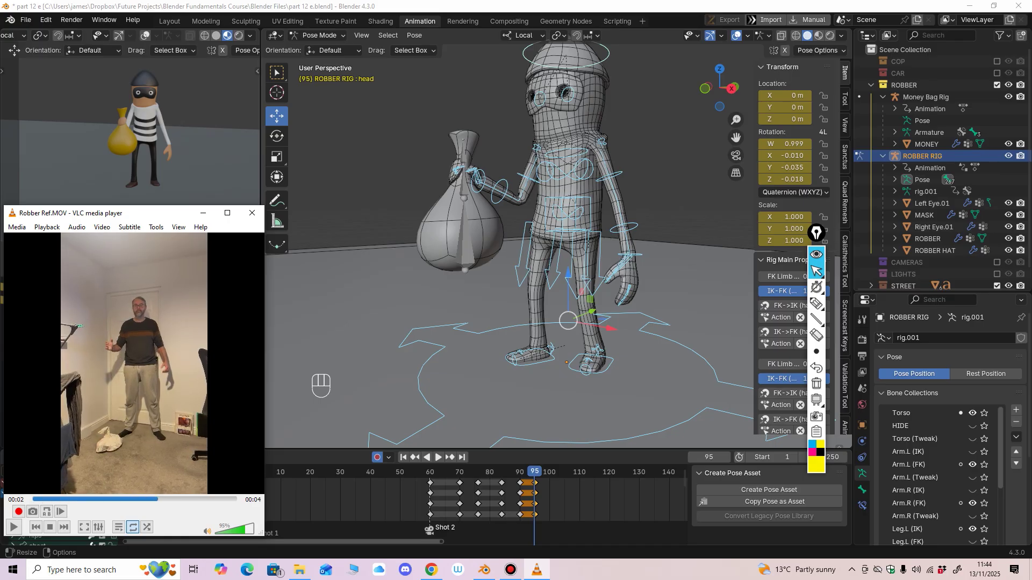
Step: Lower the robber's torso bone slightly along its local Z axis at frame 90
key(Up)
key(Up)
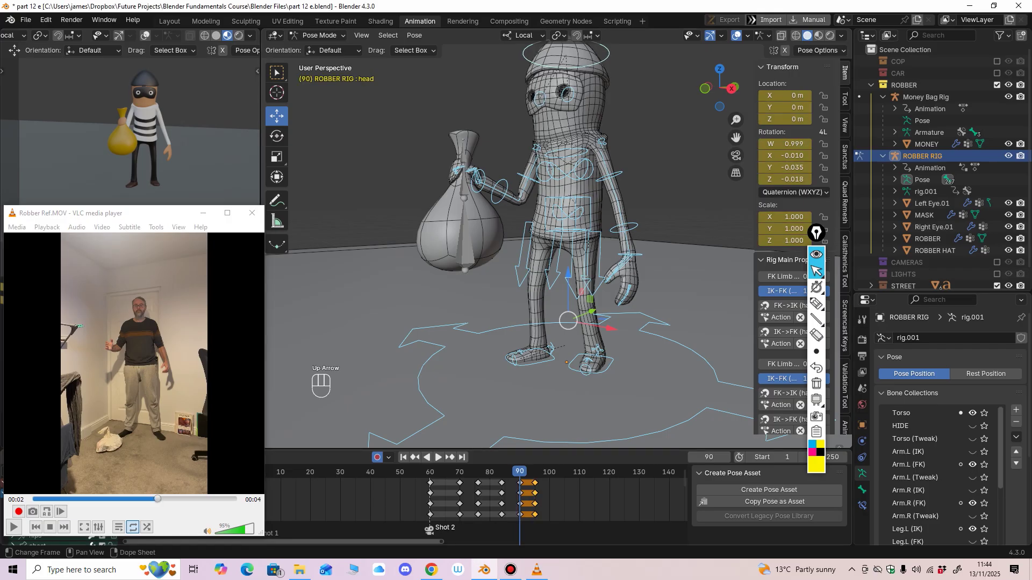
middle_drag(542, 301, 525, 308)
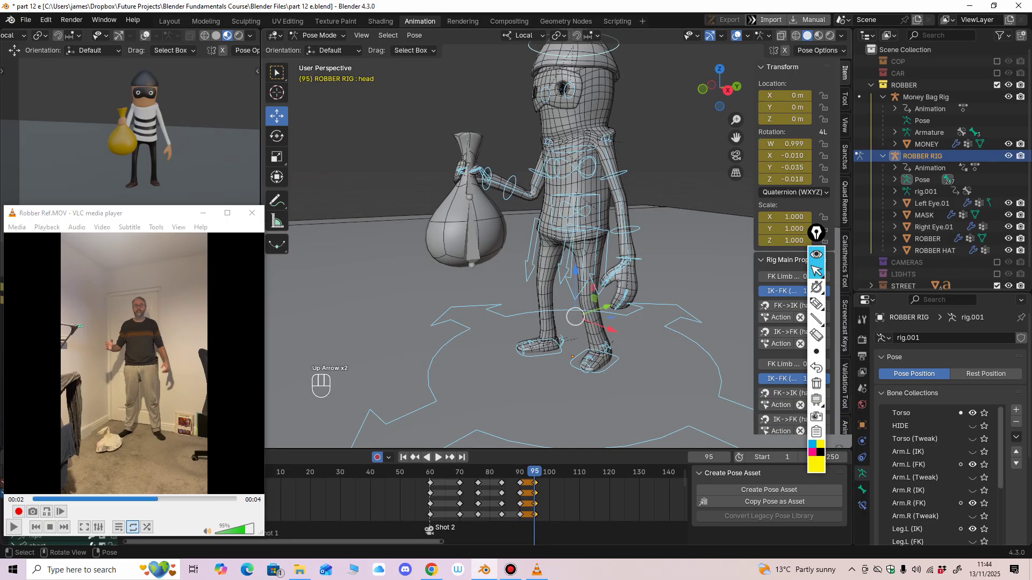
click(598, 205)
middle_drag(599, 205, 572, 194)
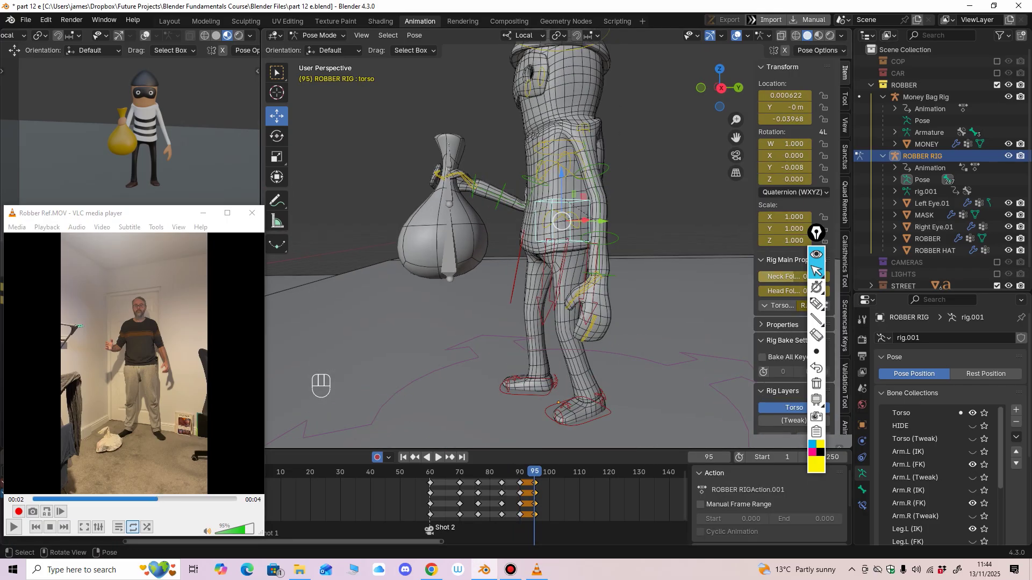
key(Down)
key(Down)
key(Up)
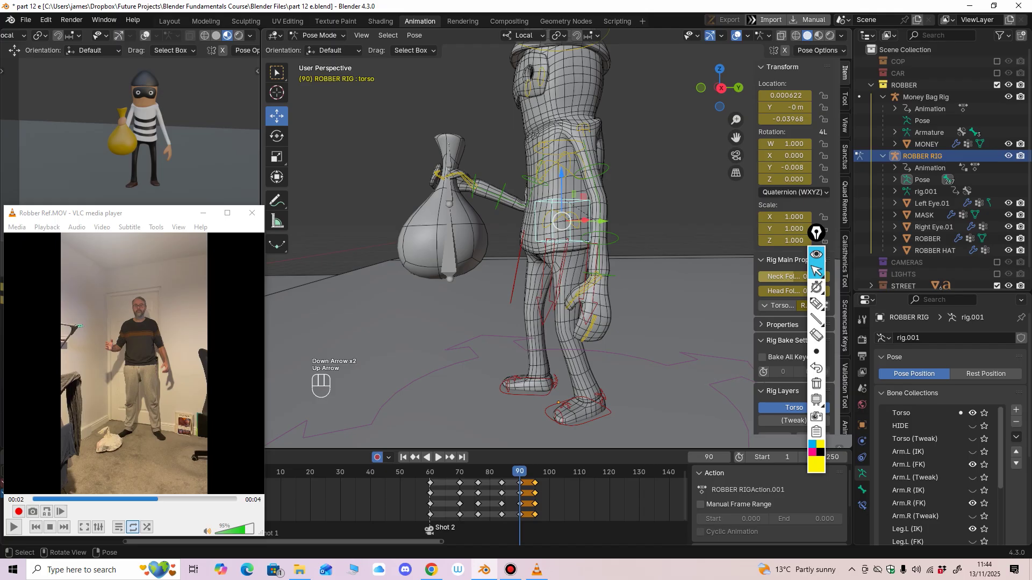
drag(561, 173, 561, 177)
middle_drag(562, 178, 561, 272)
Step: Rotate the robber's chest bone slightly around its local X axis at frame 90 and counter-tilt the head
click(592, 99)
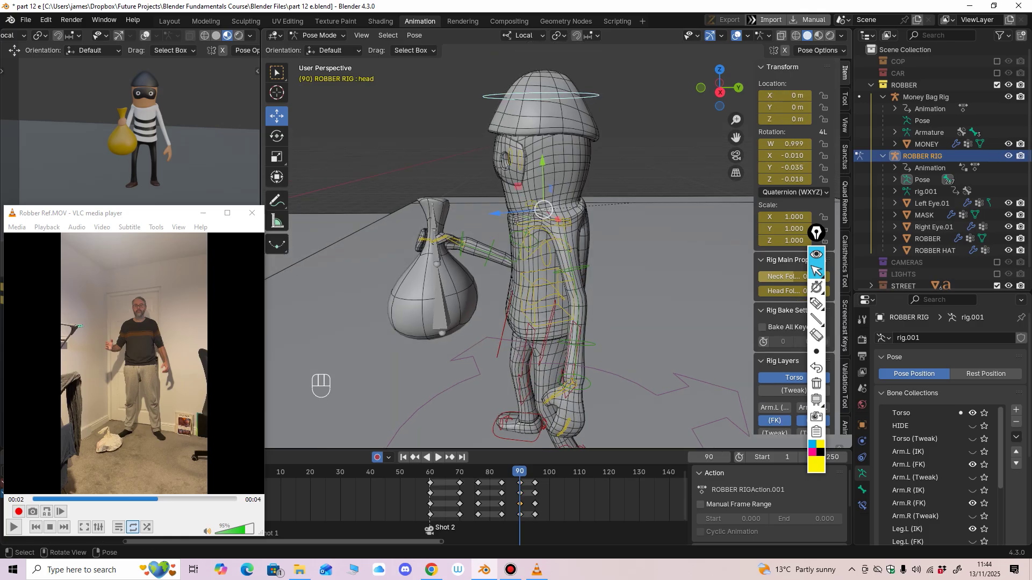
click(276, 137)
drag(508, 188, 509, 186)
middle_drag(529, 195, 514, 176)
click(570, 250)
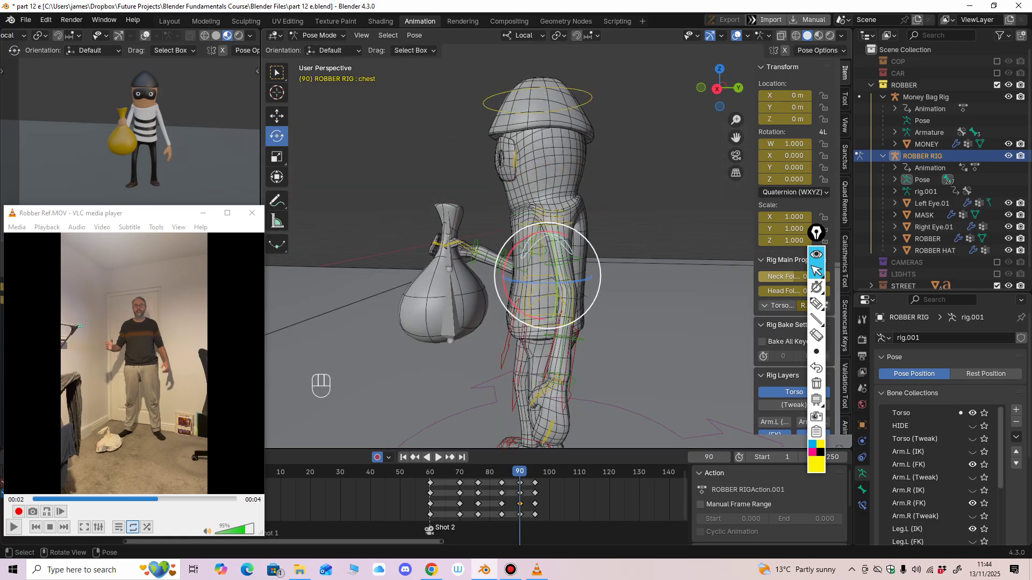
drag(511, 252, 516, 249)
click(570, 109)
drag(505, 187, 503, 192)
Step: Try rotating the robber's chest bone further around its local X axis at frame 90, and undo the change
click(570, 249)
middle_drag(569, 249, 596, 266)
drag(511, 254, 515, 253)
key(ctrl+z)
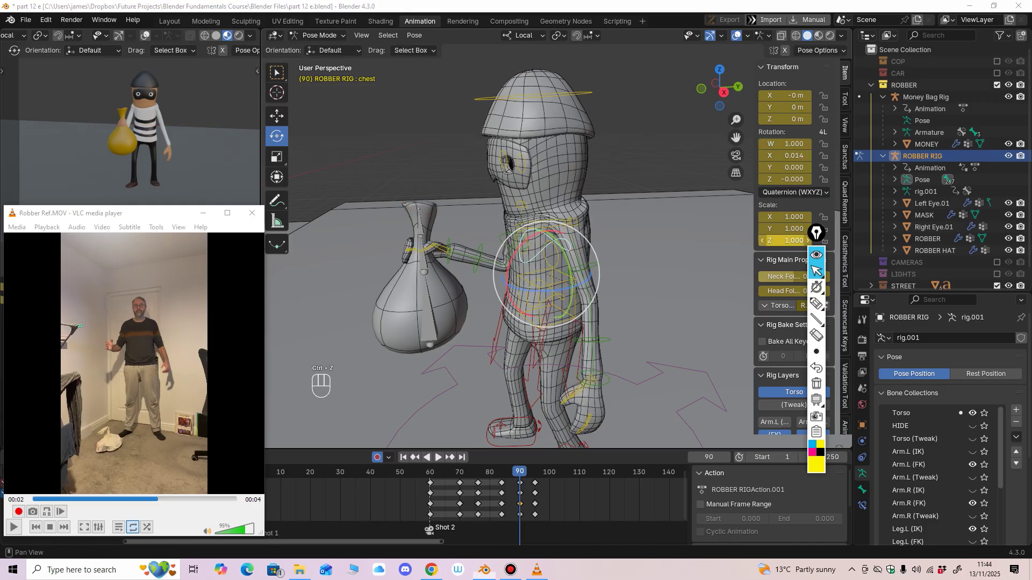
Step: Set the robber rig's Neck Follow and Head Follow values to 1.000 at frame 90
click(817, 255)
drag(817, 233, 886, 227)
double_click(795, 277)
text(1)
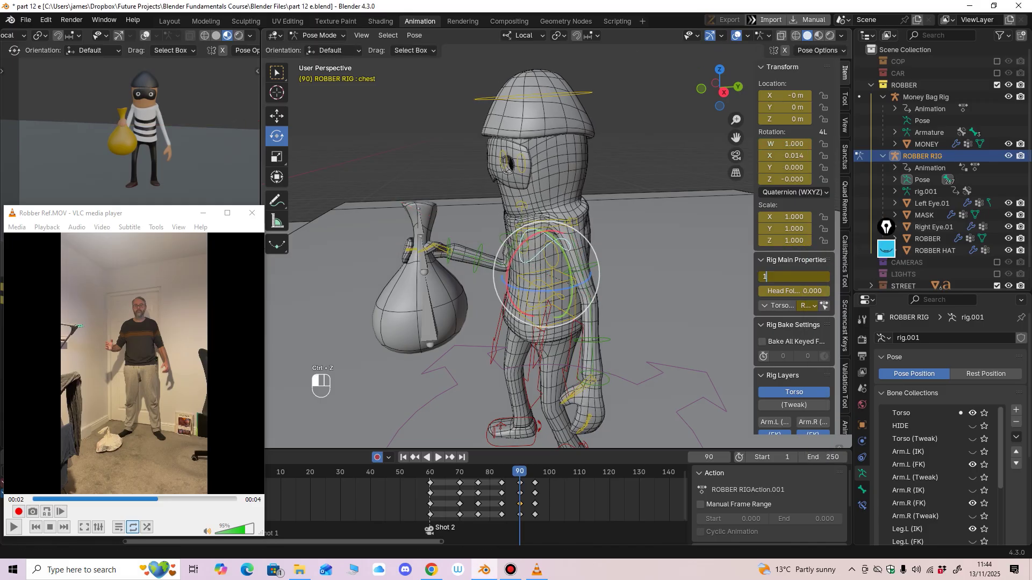
key(Tab)
key(Return)
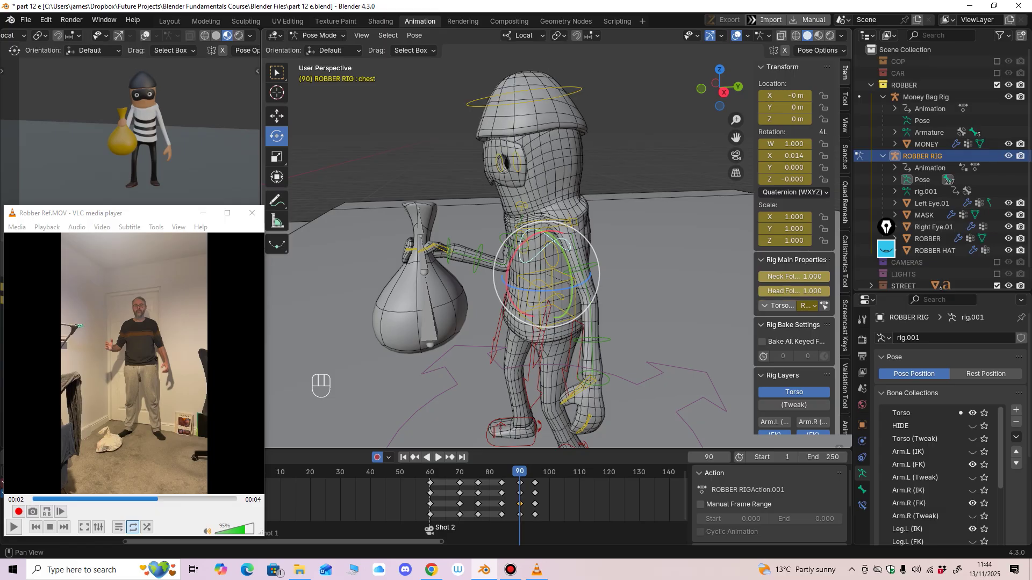
middle_drag(655, 301, 720, 293)
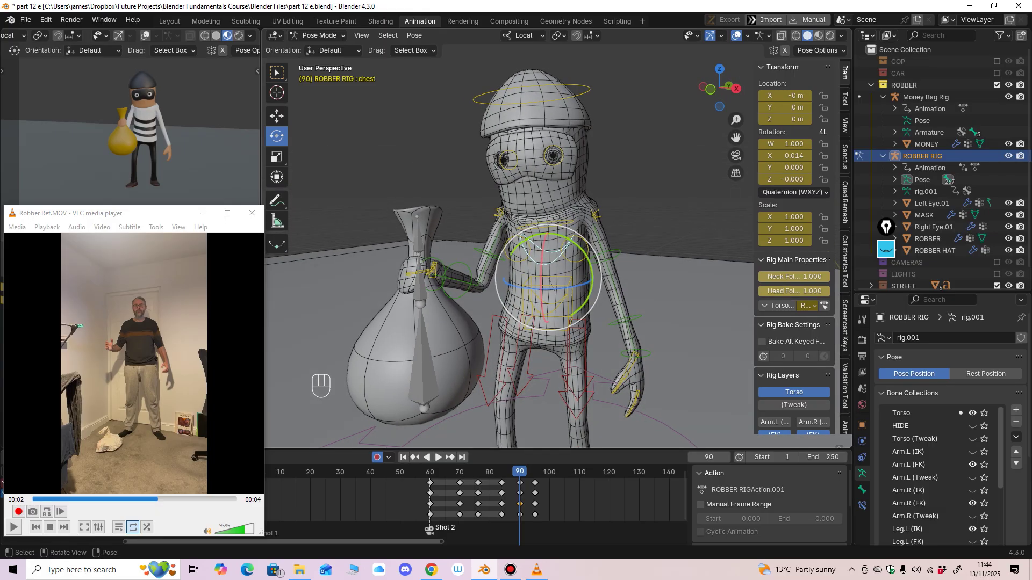
drag(571, 240, 571, 241)
key(ctrl+z)
Step: Compare the robber's poses at the keyframes between frames 76 and 95, viewing the rig from the front and side
key(Down)
key(Down)
key(Down)
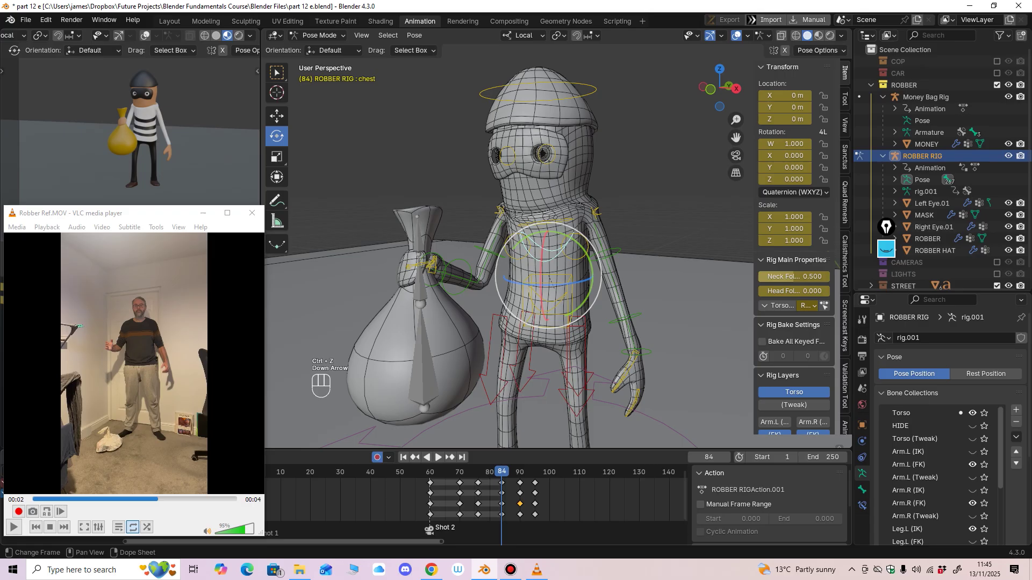
key(Up)
key(Up)
key(Up)
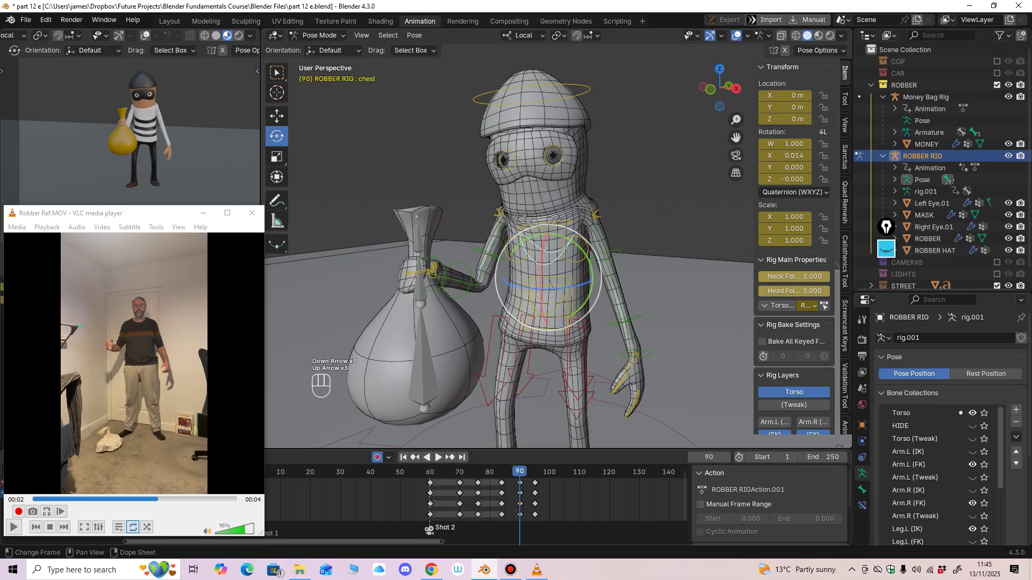
key(Down)
key(Up)
key(Down)
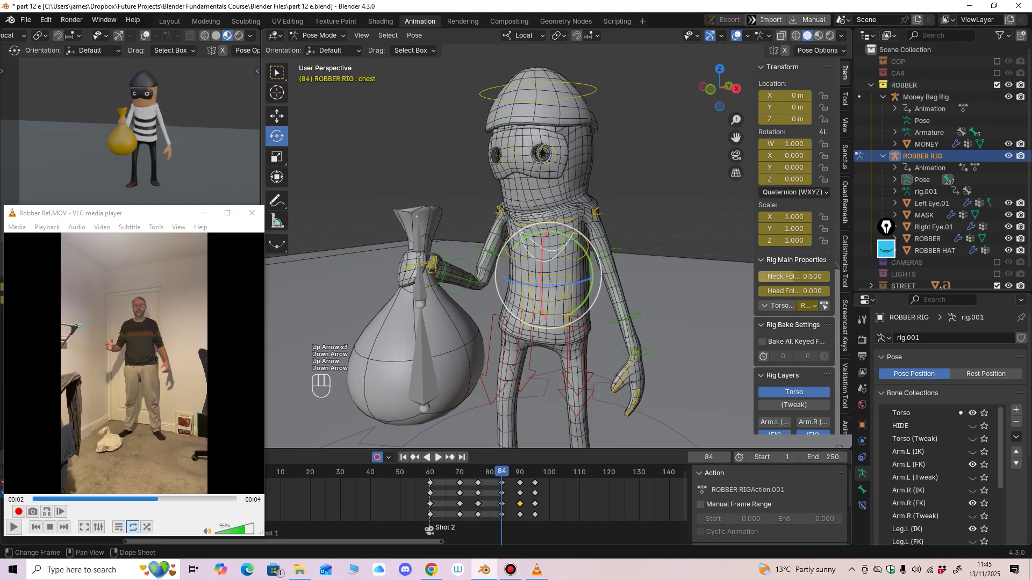
key(Up)
key(Up)
key(Down)
key(Down)
key(Down)
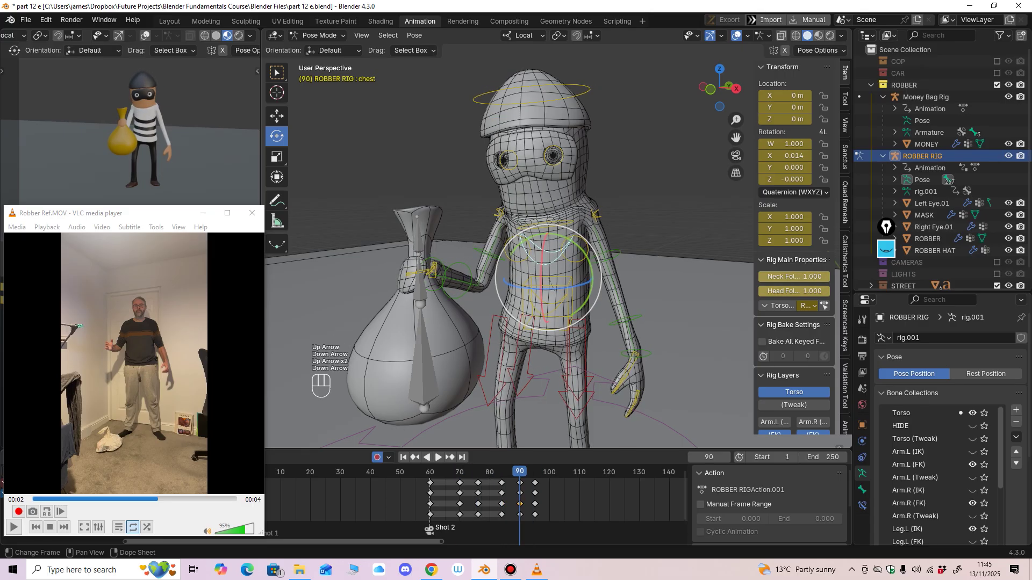
key(Down)
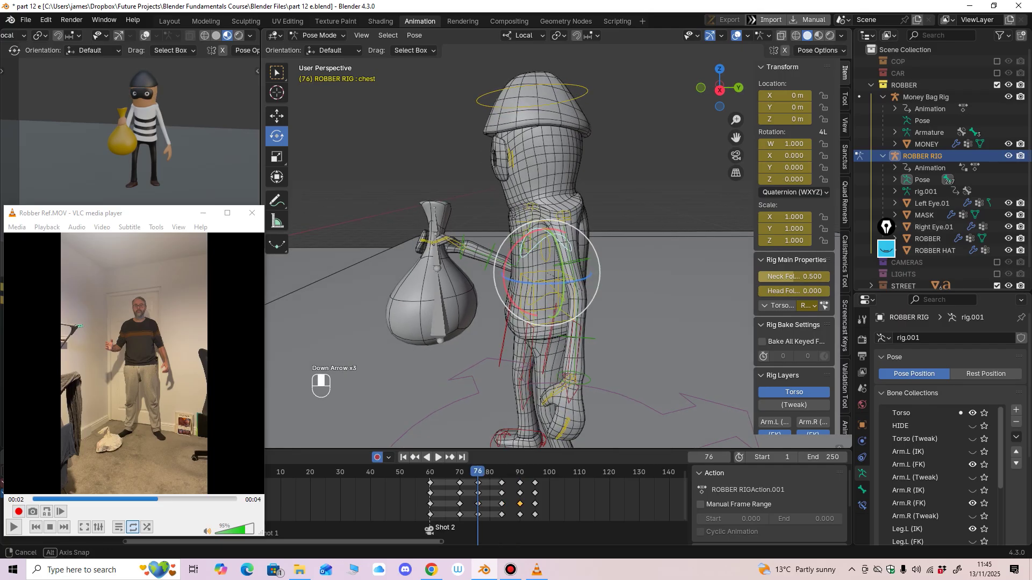
key(Up)
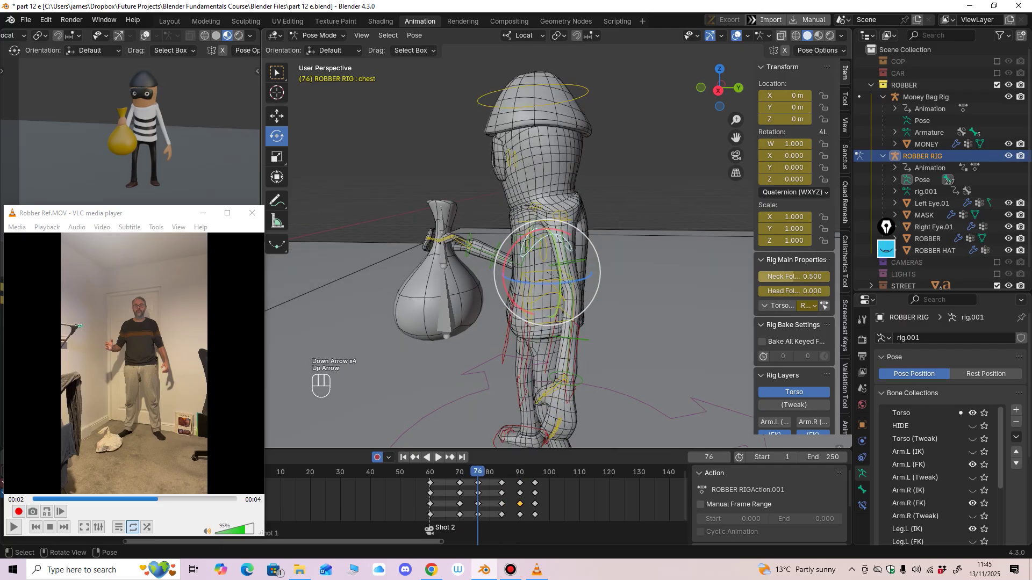
key(Up)
key(Up)
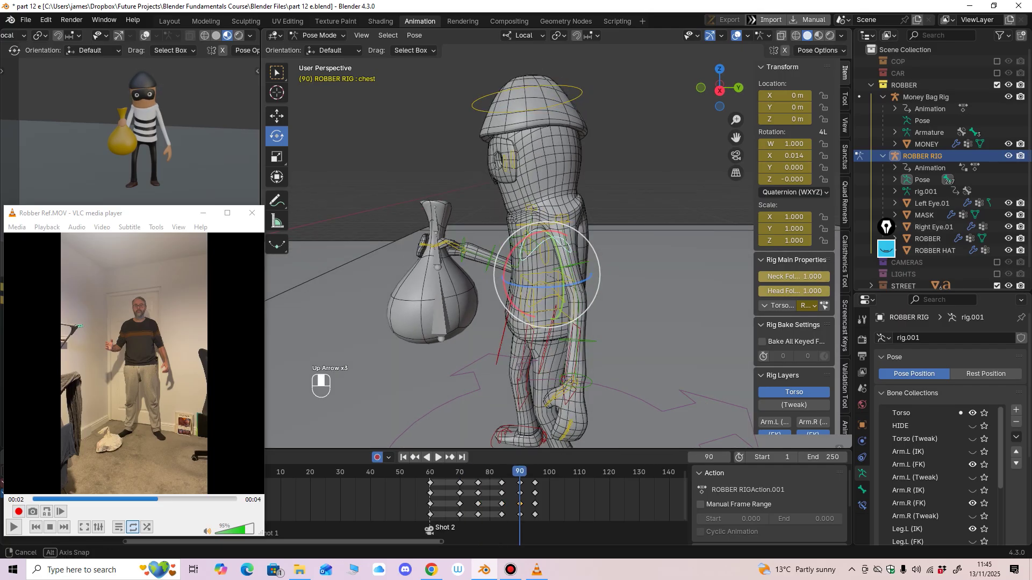
key(Up)
key(Down)
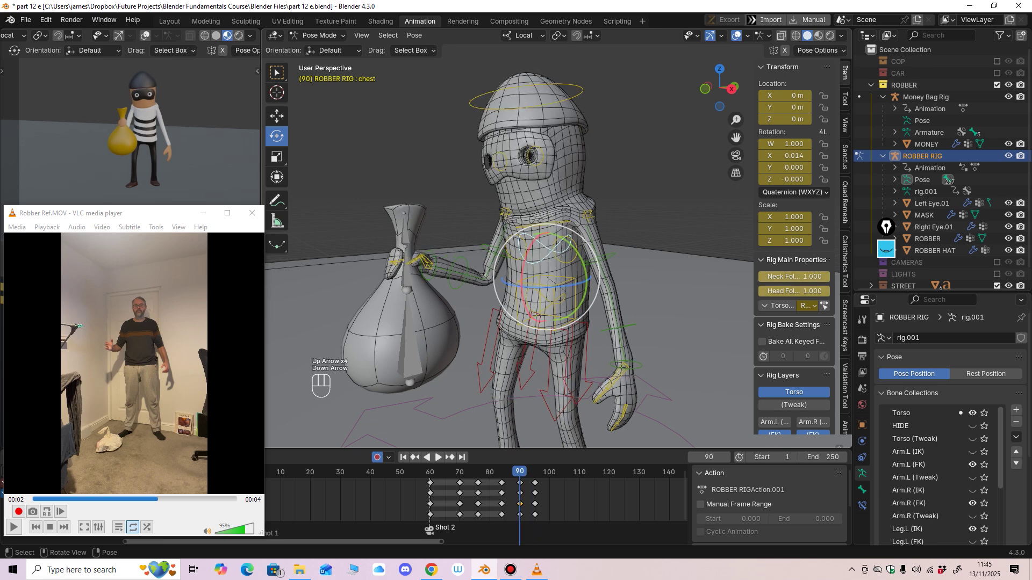
middle_drag(559, 269, 524, 266)
key(Down)
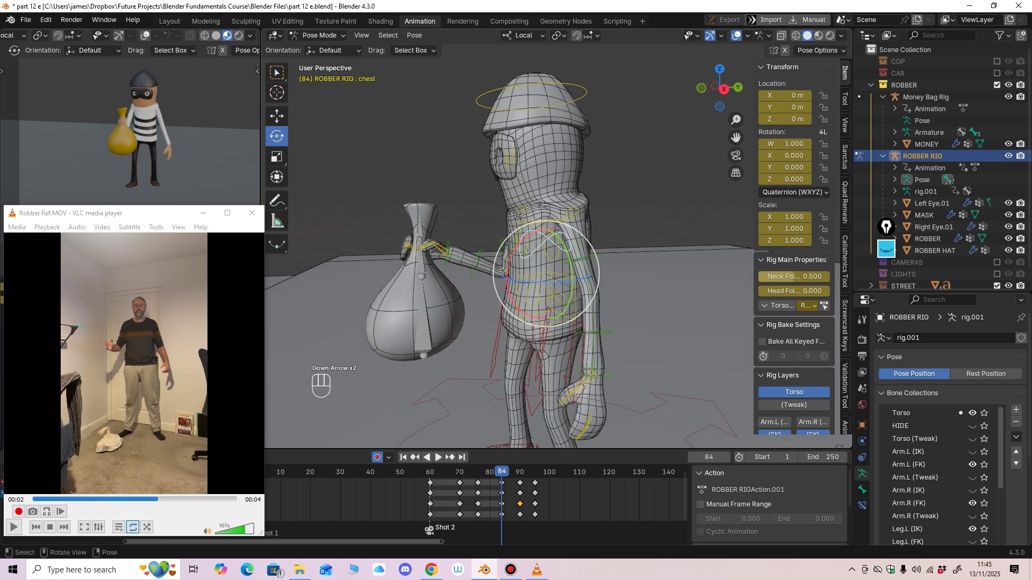
key(Up)
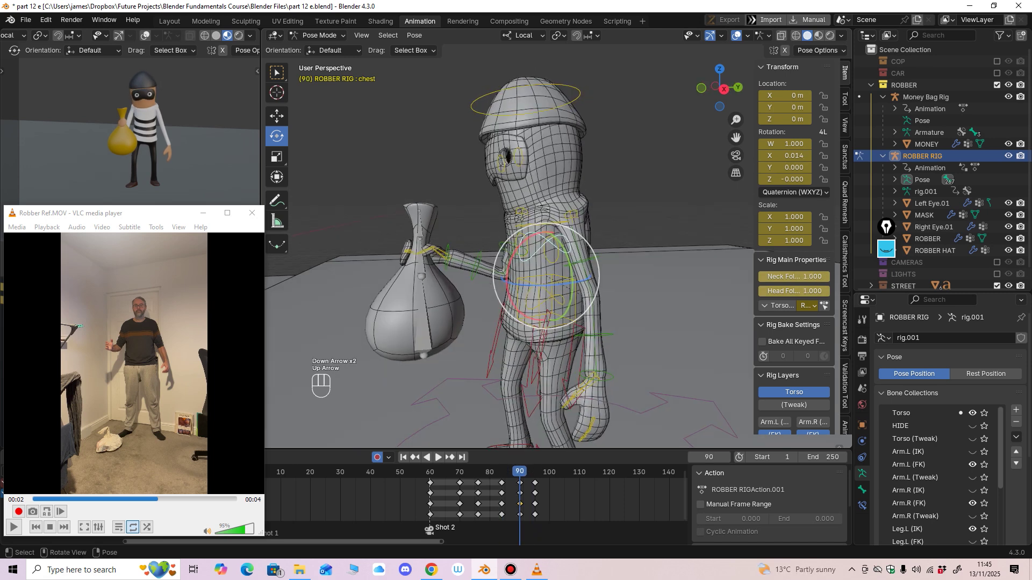
key(Up)
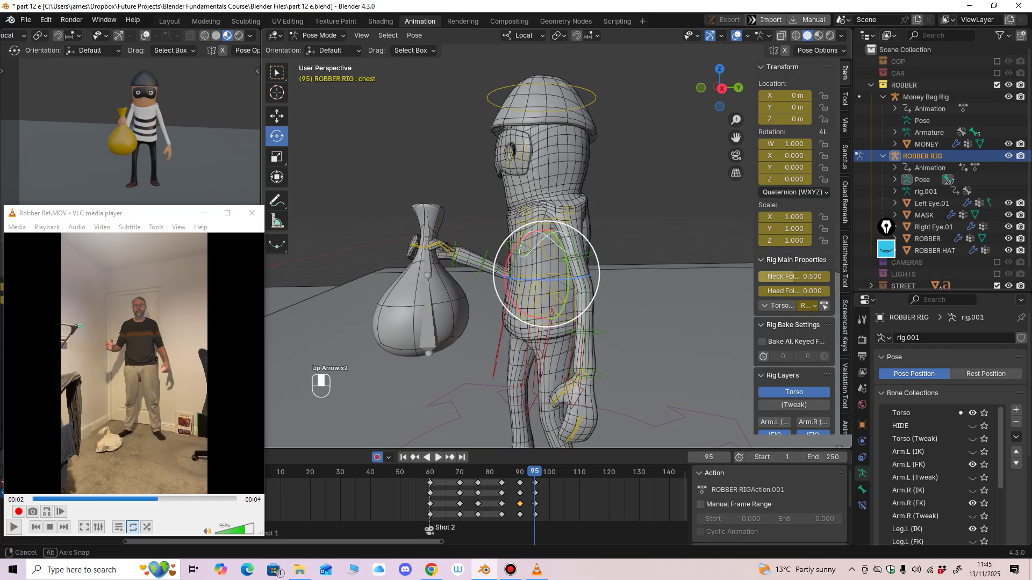
key(Down)
key(Down)
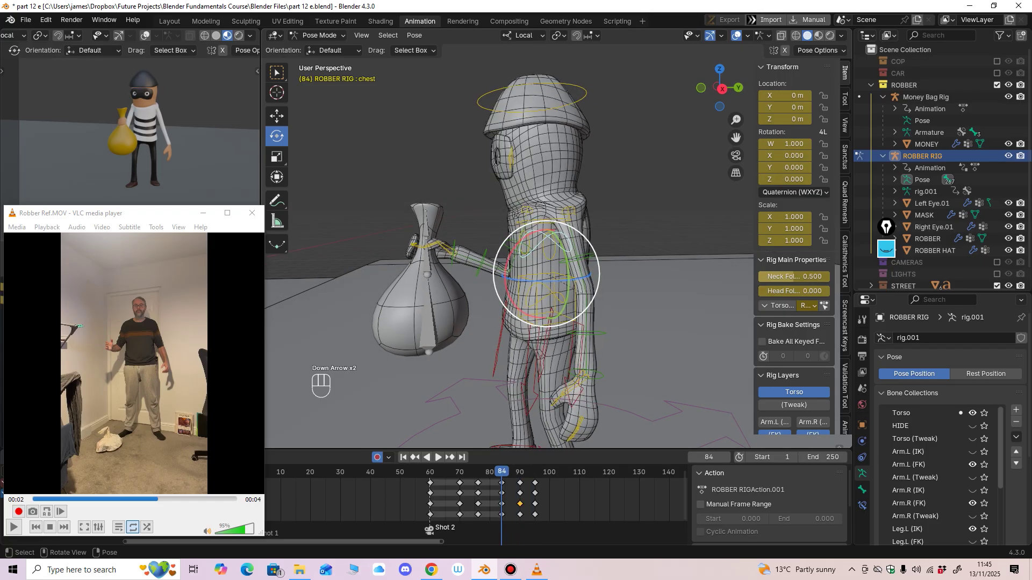
key(Up)
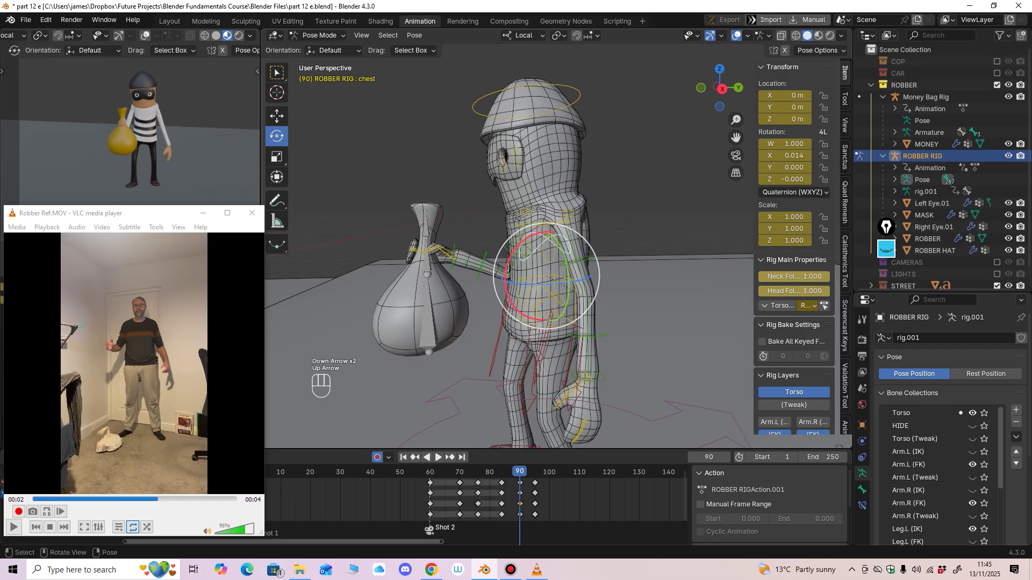
Step: Select all of the robber's bones and delete their keyframes at frame 95
ctrl+middle_drag(607, 177, 608, 242)
drag(675, 109, 482, 360)
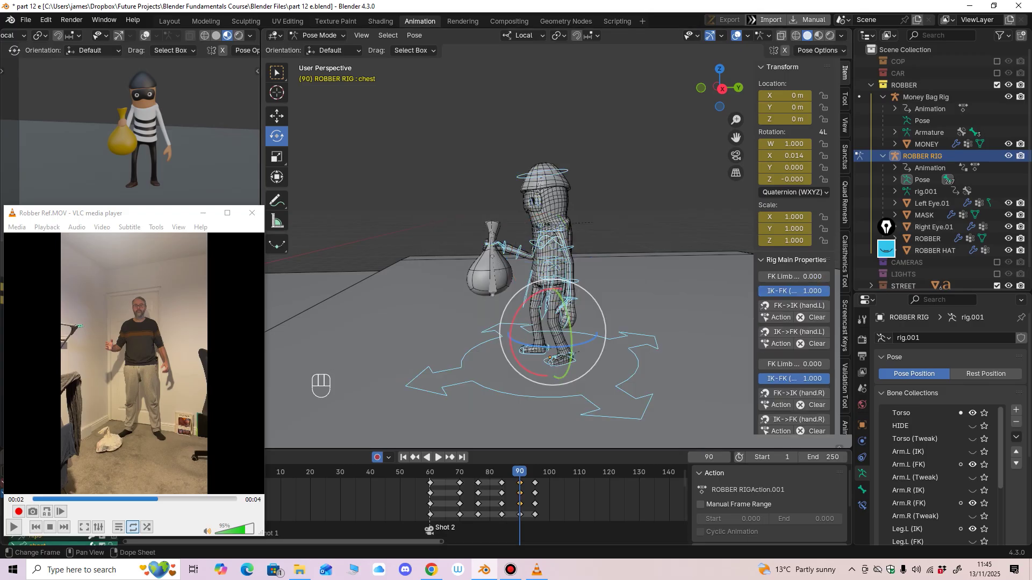
key(Up)
click(535, 483)
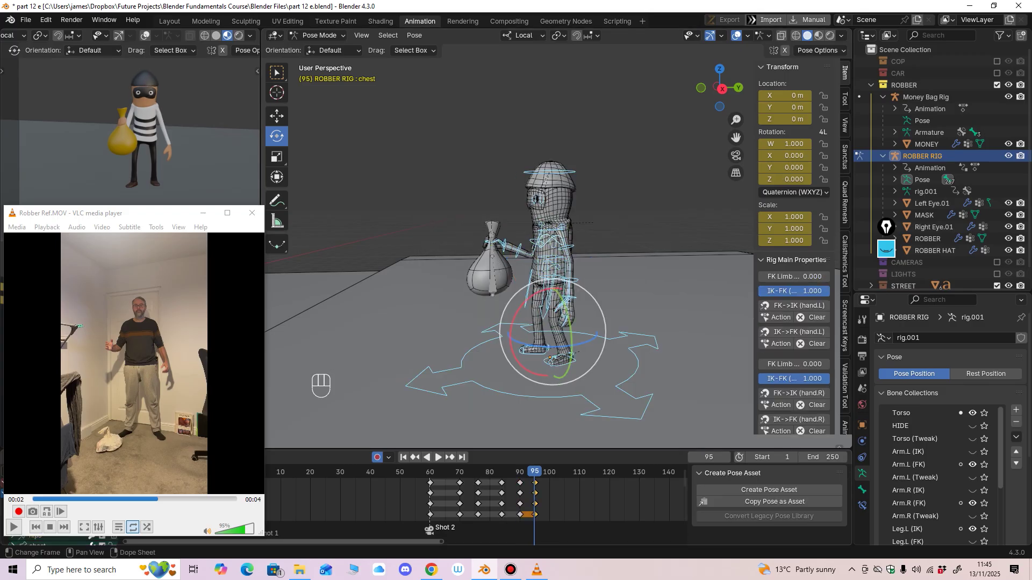
key(Delete)
key(Down)
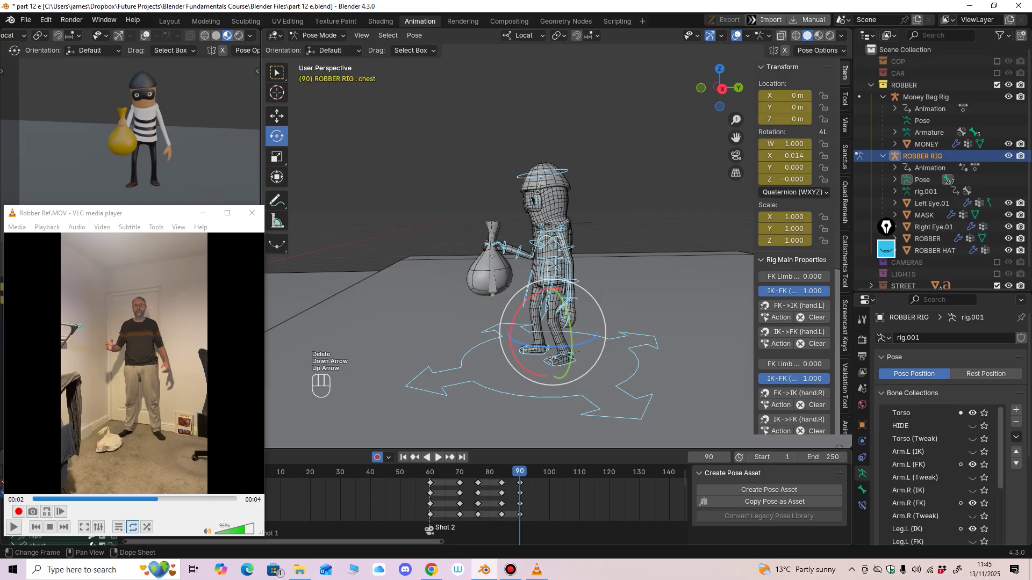
Step: Copy the robber's keyframes for all bones from frame 90 and paste them at frame 96
scroll(553, 333, up, 2)
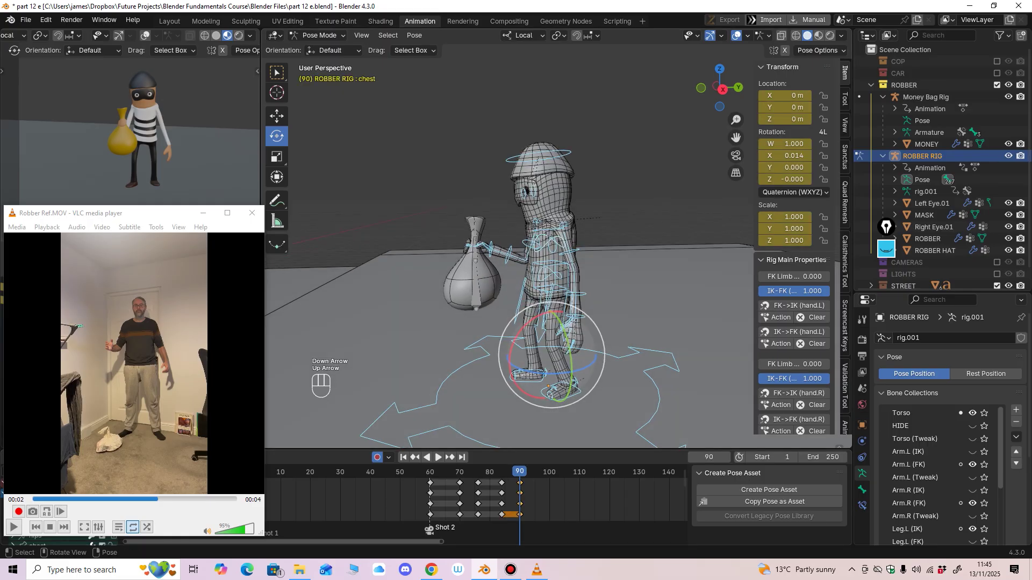
key(c)
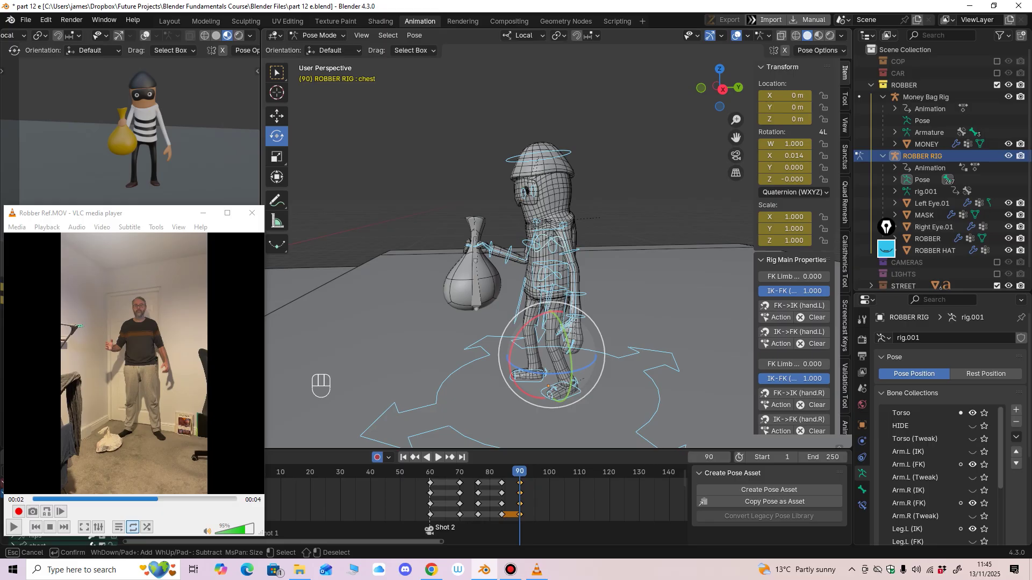
click(282, 117)
key(Escape)
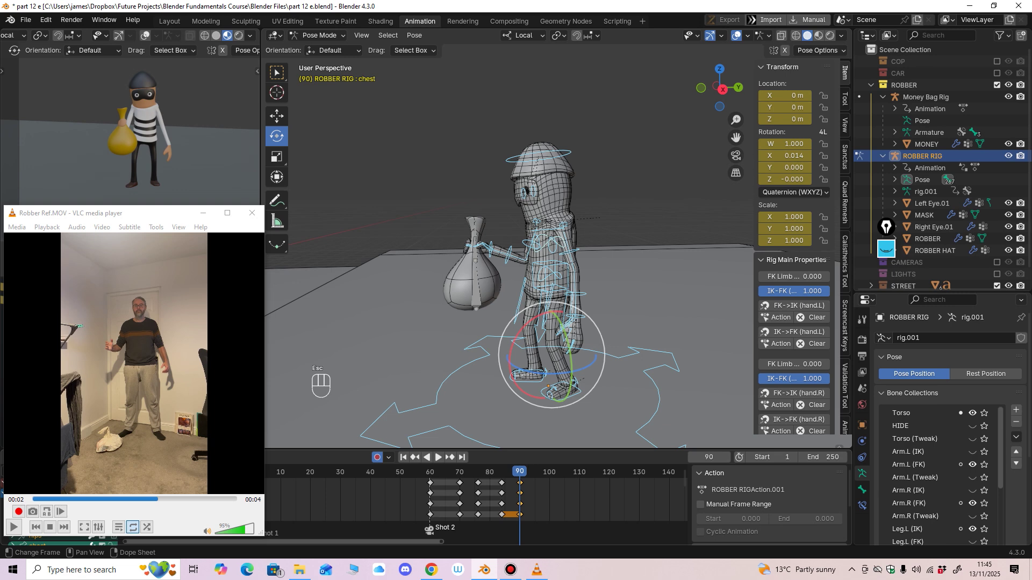
key(Up)
click(520, 472)
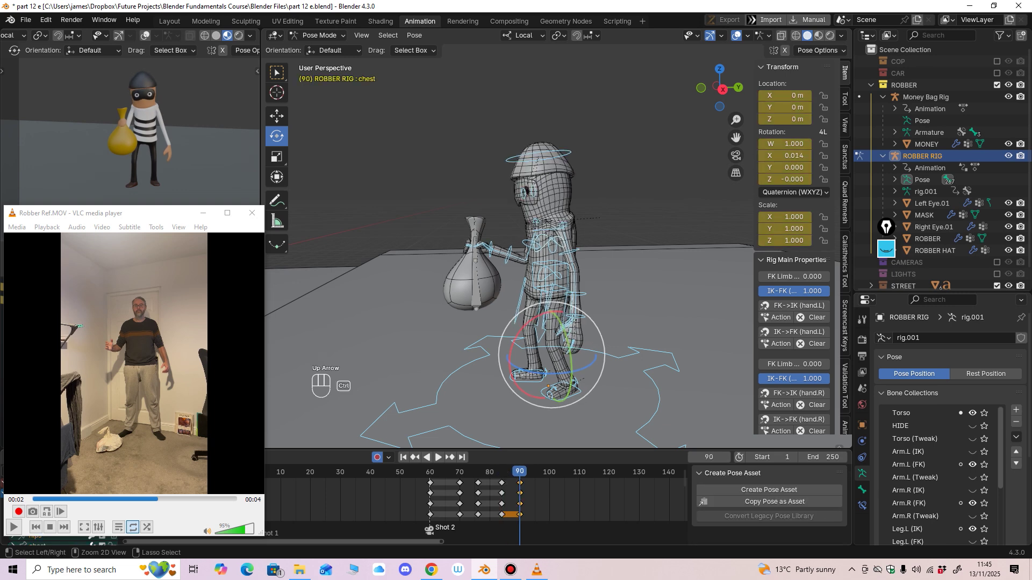
key(ctrl+c)
key(space)
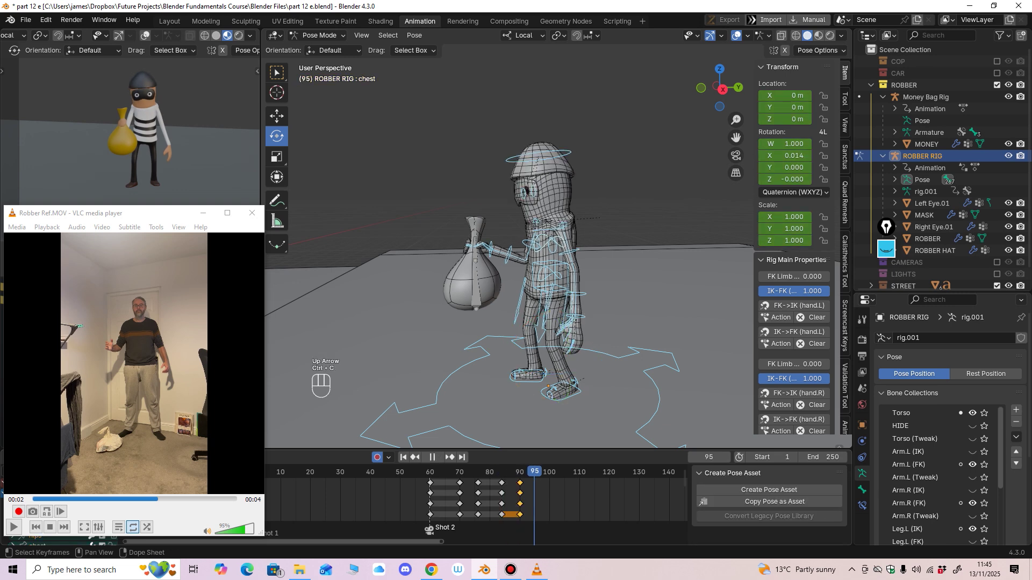
key(space)
key(ctrl+v)
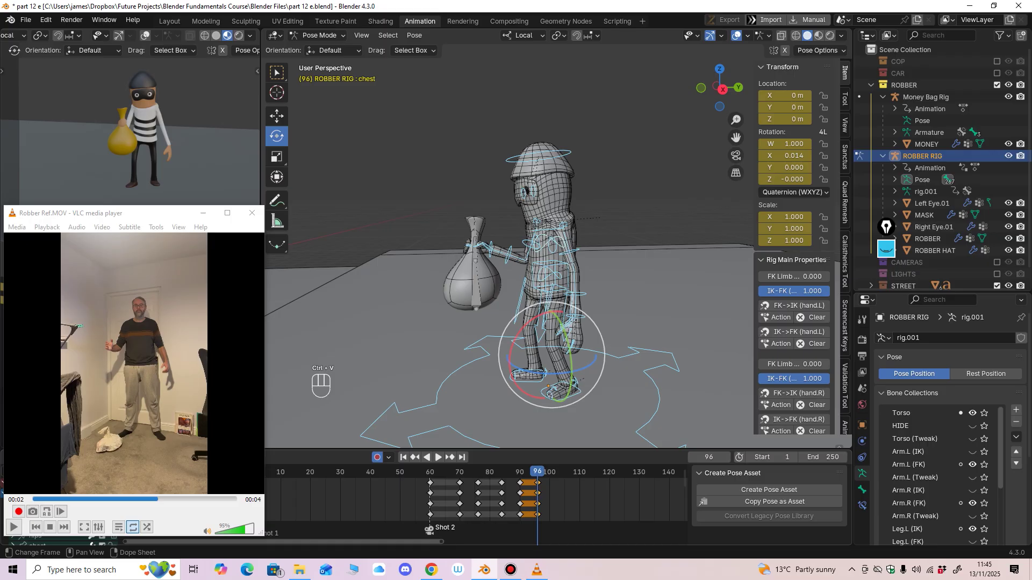
key(Down)
key(Down)
key(Up)
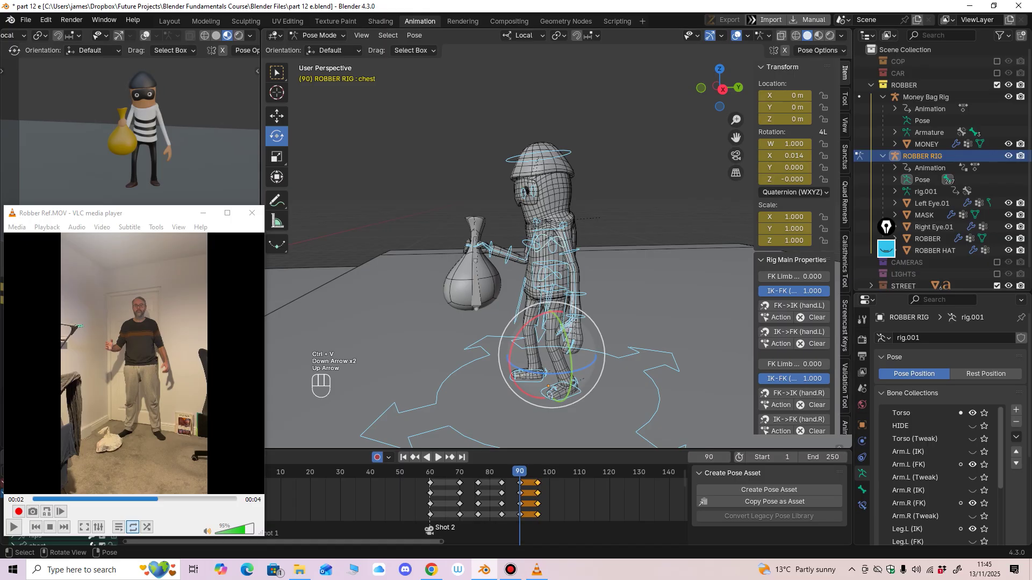
Step: Lower the robber's torso bone slightly along its local Z axis at frame 96
key(Up)
middle_drag(538, 290, 581, 309)
ctrl+middle_drag(581, 309, 581, 271)
middle_drag(581, 271, 522, 255)
click(626, 247)
click(572, 257)
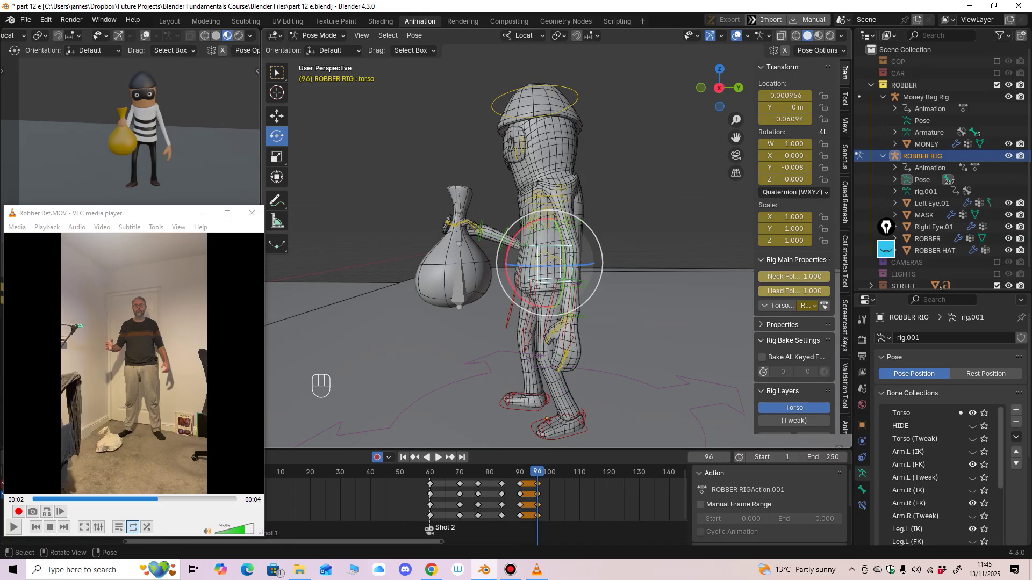
click(276, 116)
drag(550, 216, 549, 218)
Step: Rotate the robber's head bone around its local X axis at frame 96
click(577, 103)
click(277, 136)
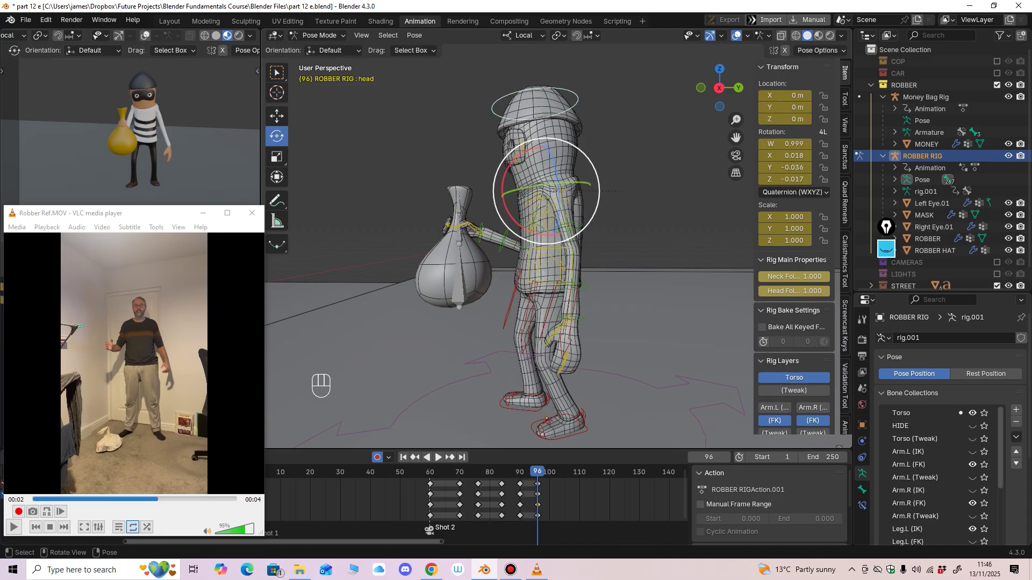
drag(511, 166, 475, 158)
click(478, 167)
click(321, 35)
click(325, 48)
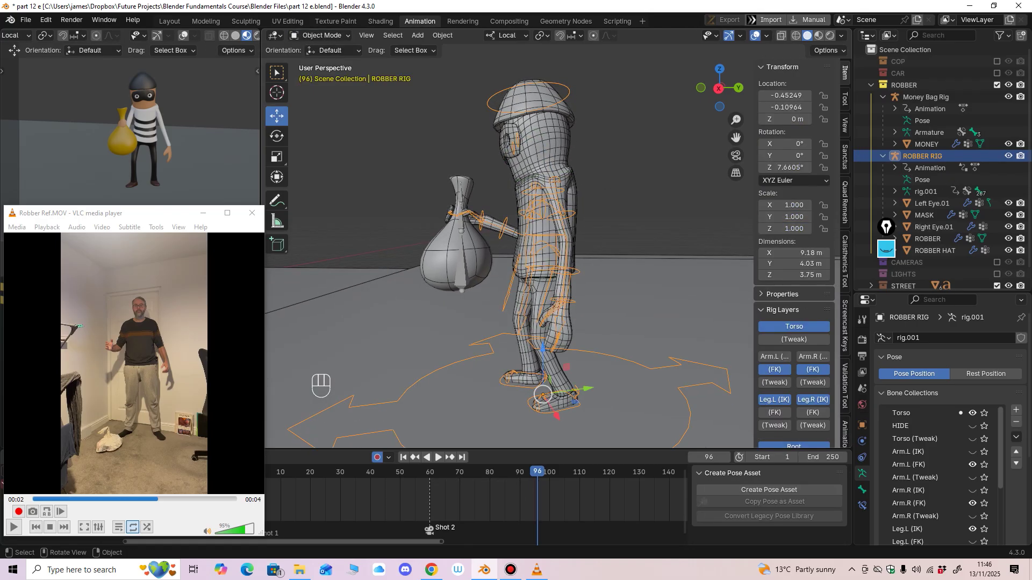
click(461, 236)
click(320, 35)
click(322, 74)
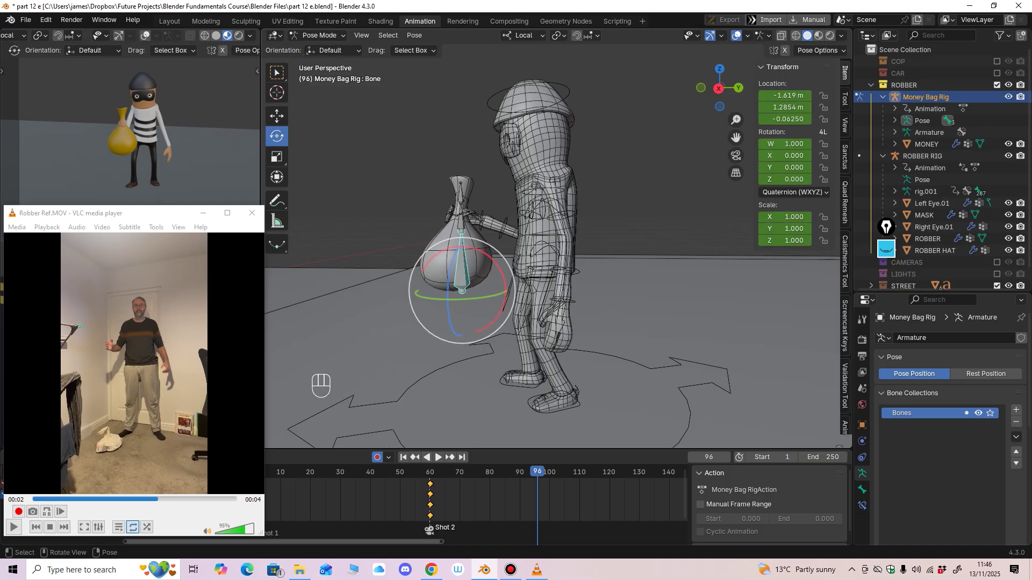
click(277, 116)
scroll(398, 215, down, 1)
middle_drag(398, 215, 394, 219)
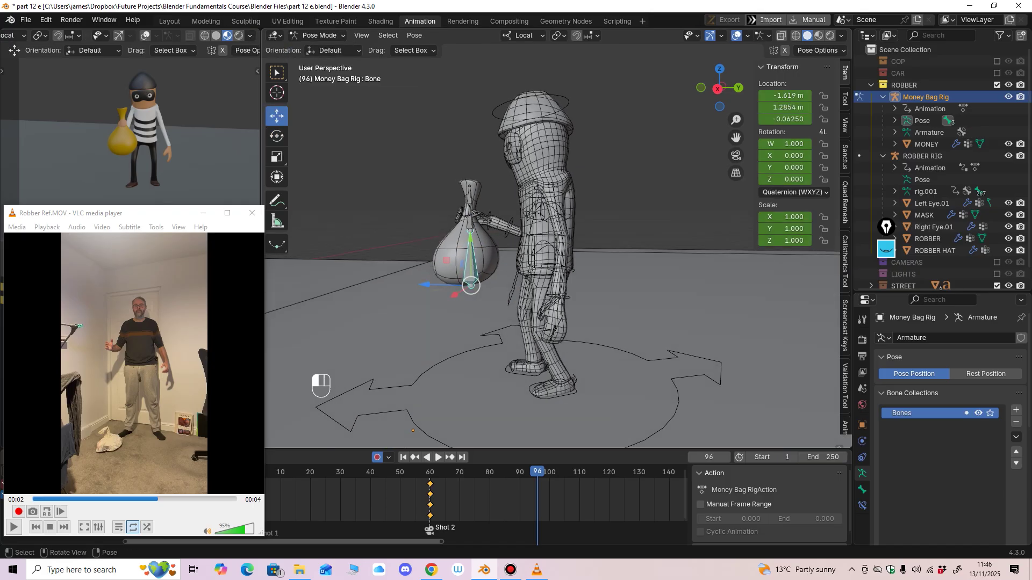
click(321, 35)
click(324, 48)
click(544, 380)
click(321, 35)
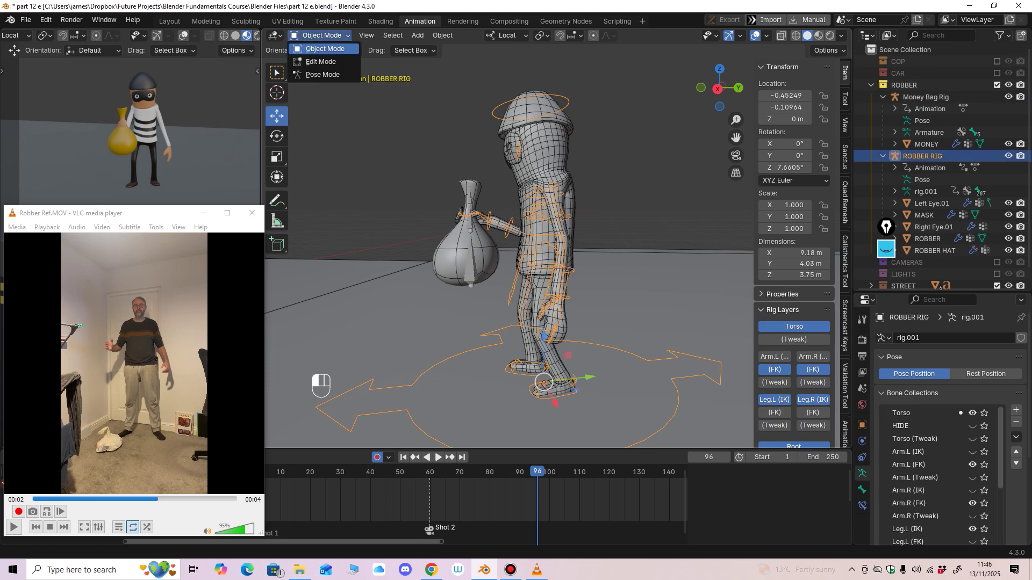
click(322, 74)
Step: Leave the robber rig's pose at frame 90 and select the money bag rig's lower bone in Pose Mode
click(539, 207)
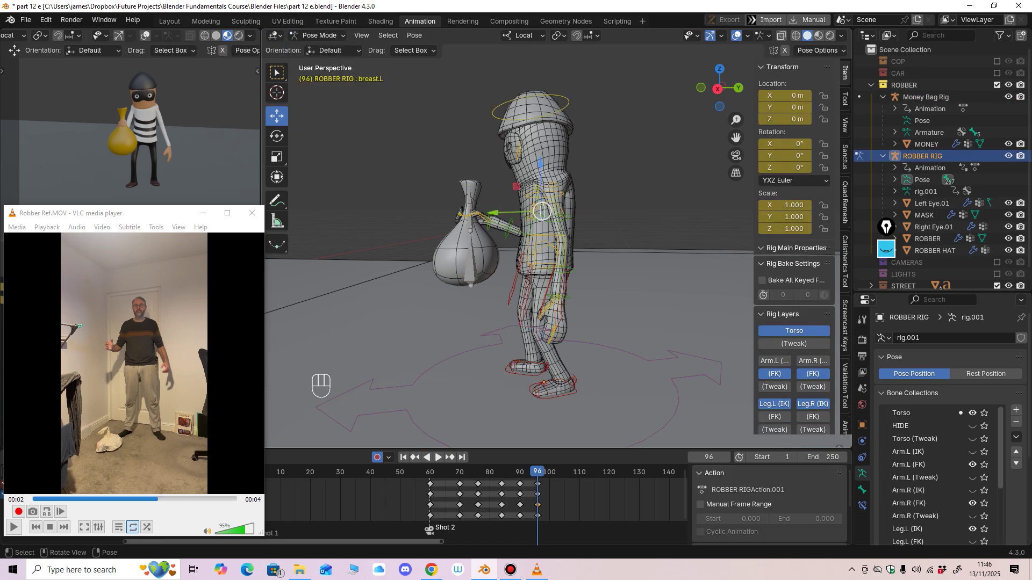
key(Down)
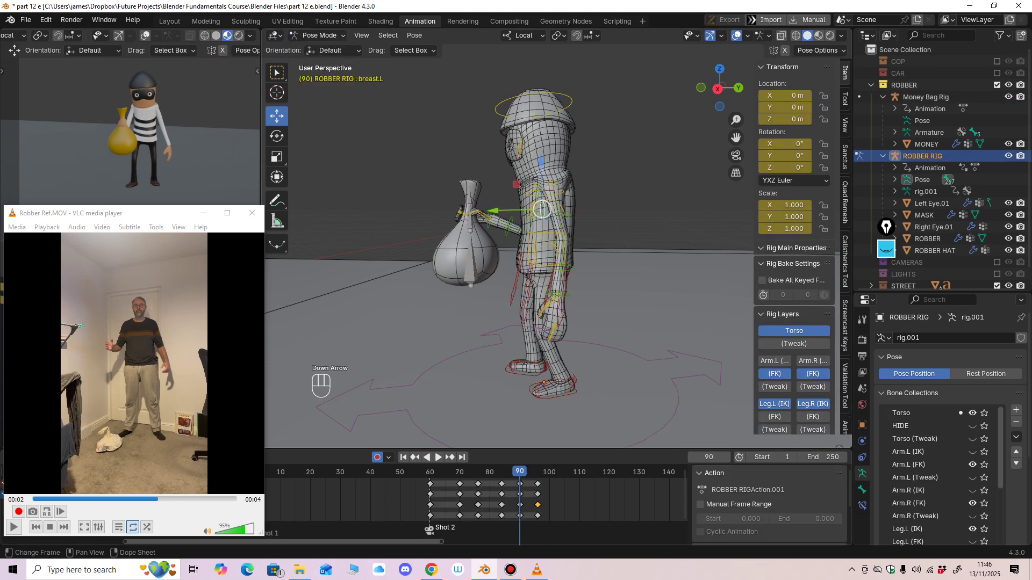
click(519, 485)
click(317, 35)
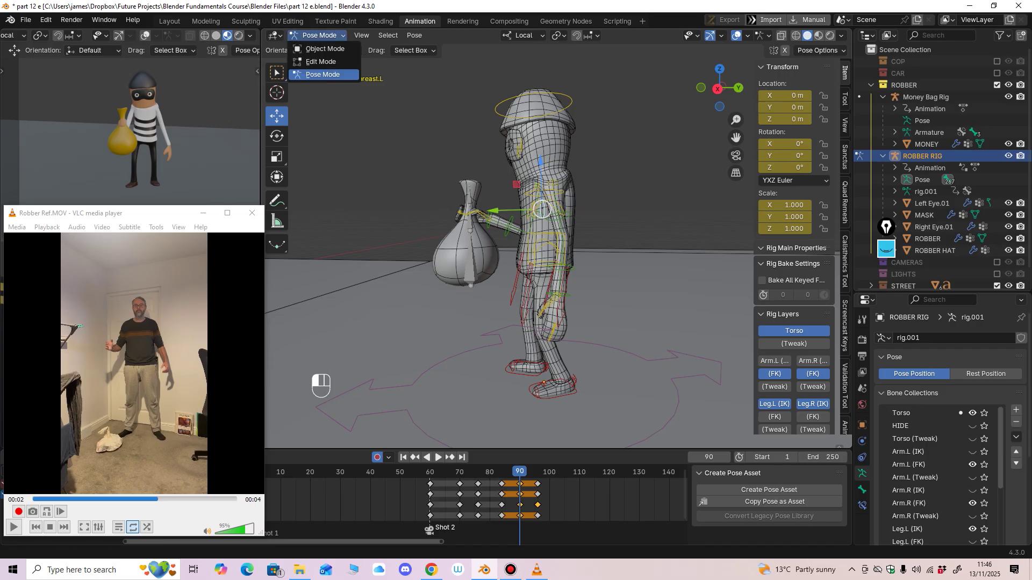
click(322, 49)
click(926, 97)
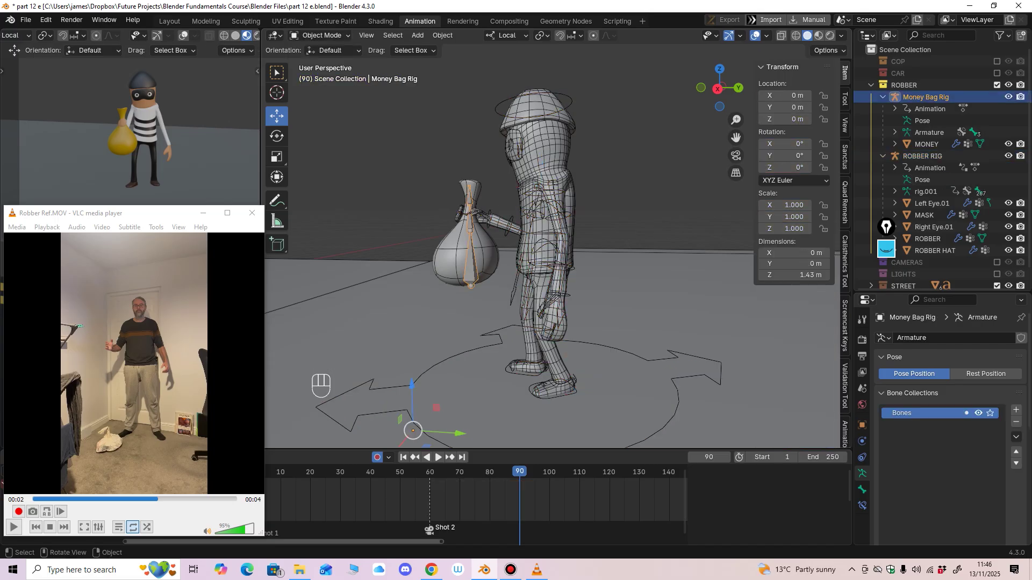
click(317, 35)
click(322, 73)
click(470, 271)
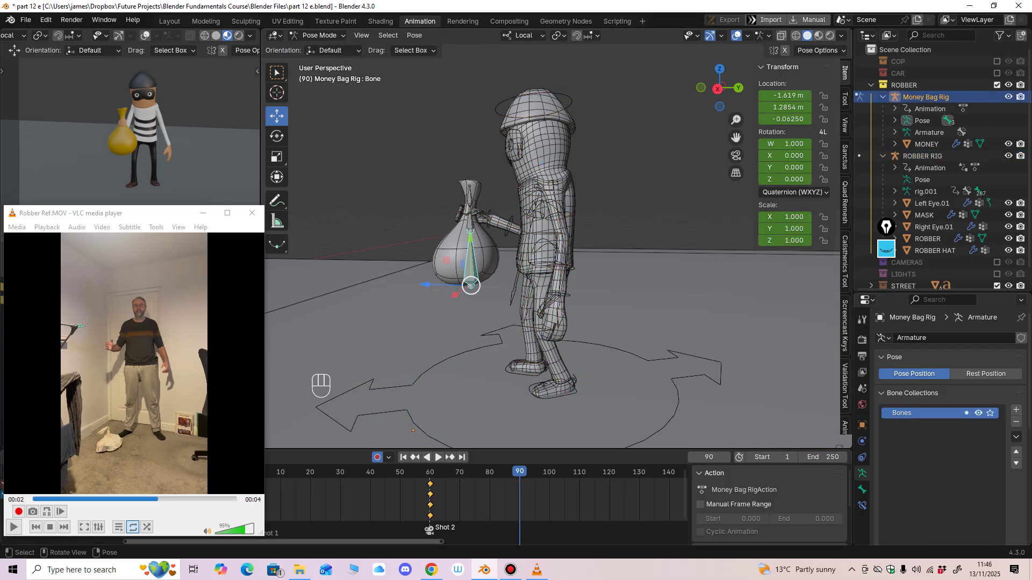
Step: Copy the keyframes of all money bag bones from frame 60 and paste them at frame 90
click(430, 472)
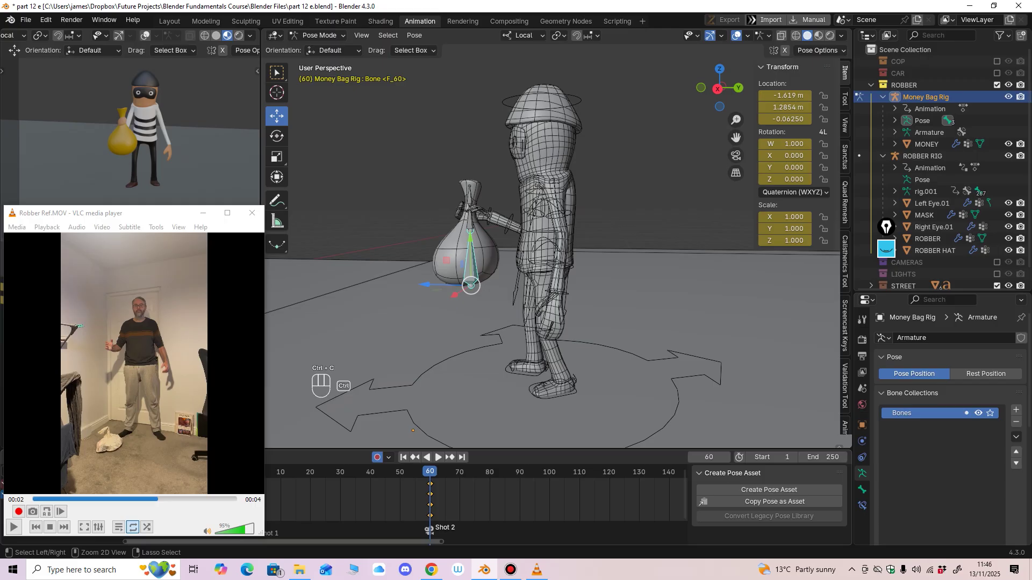
drag(430, 472, 520, 472)
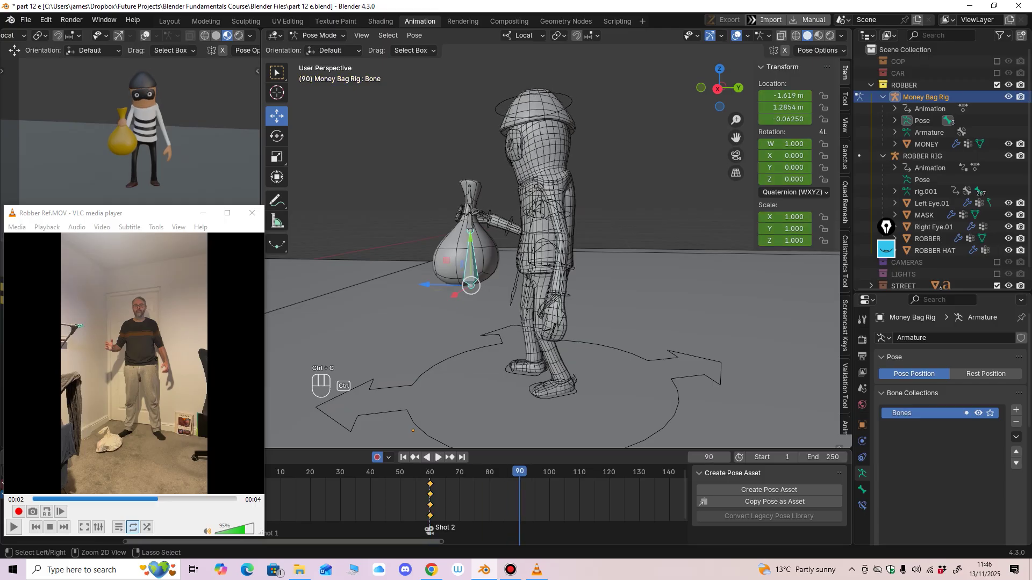
key(a)
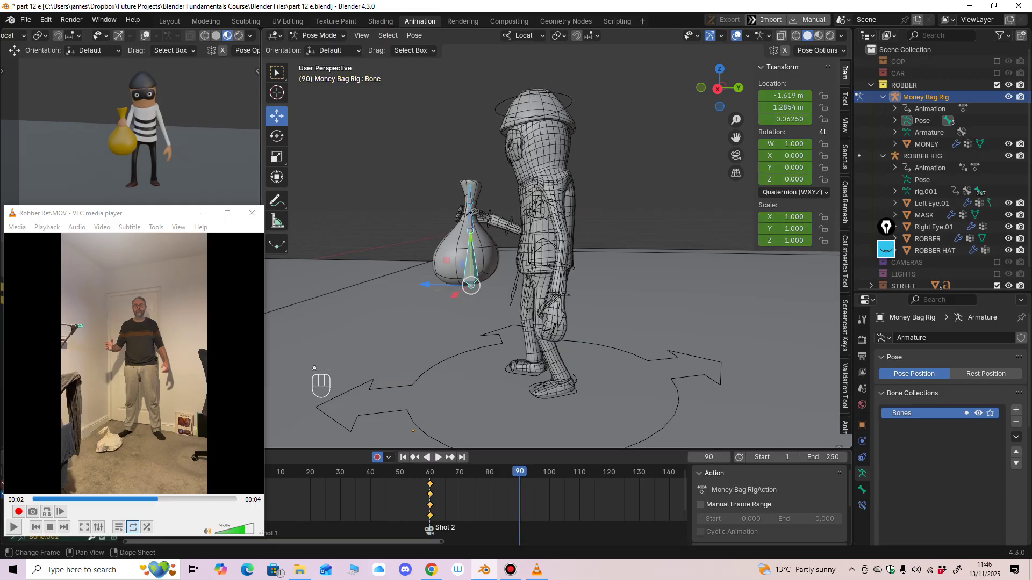
click(430, 472)
key(ctrl+c)
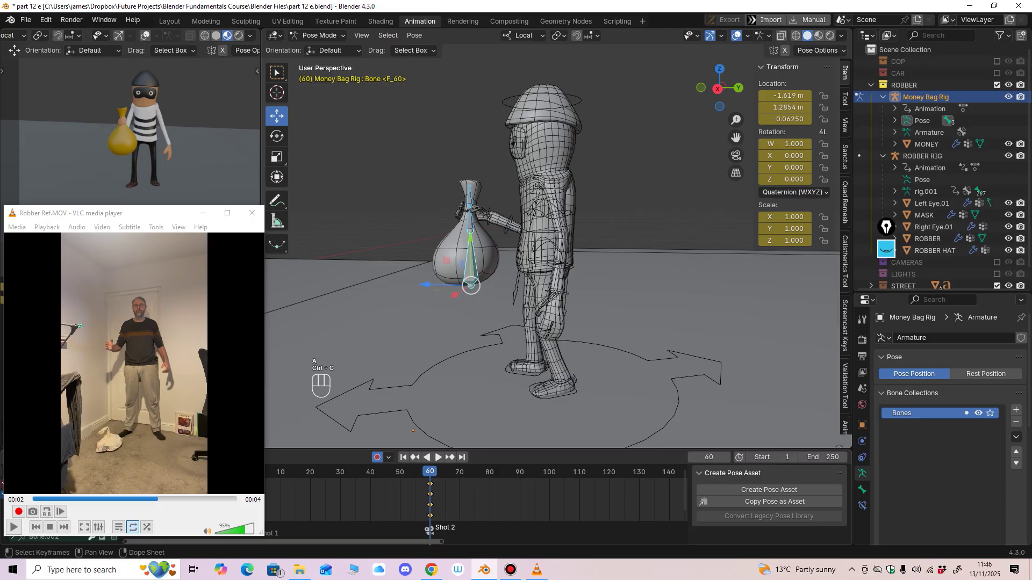
click(519, 472)
key(ctrl+v)
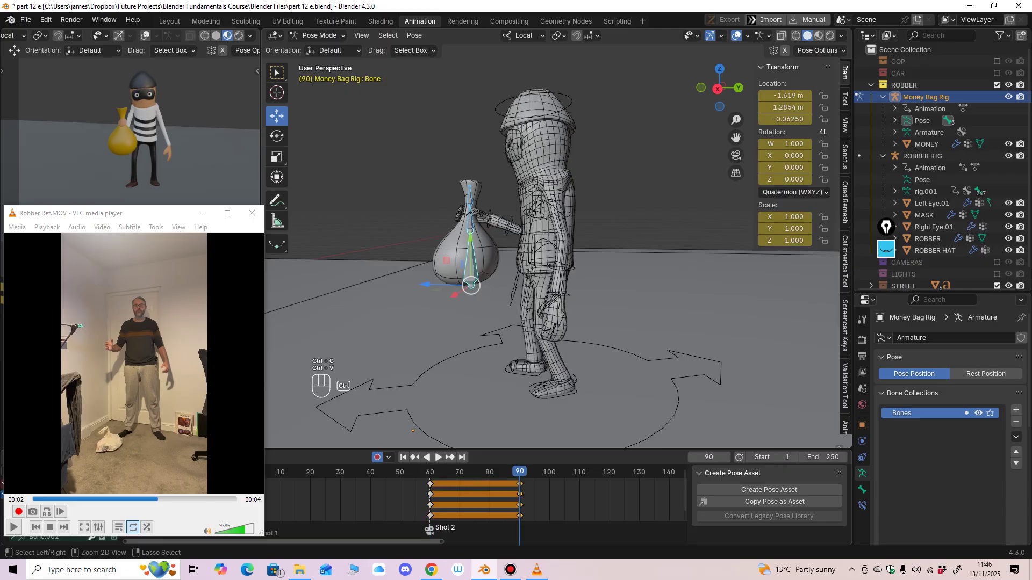
Step: Insert keyframes for all money bag bones at frame 96
drag(521, 472, 538, 472)
scroll(554, 248, up, 3)
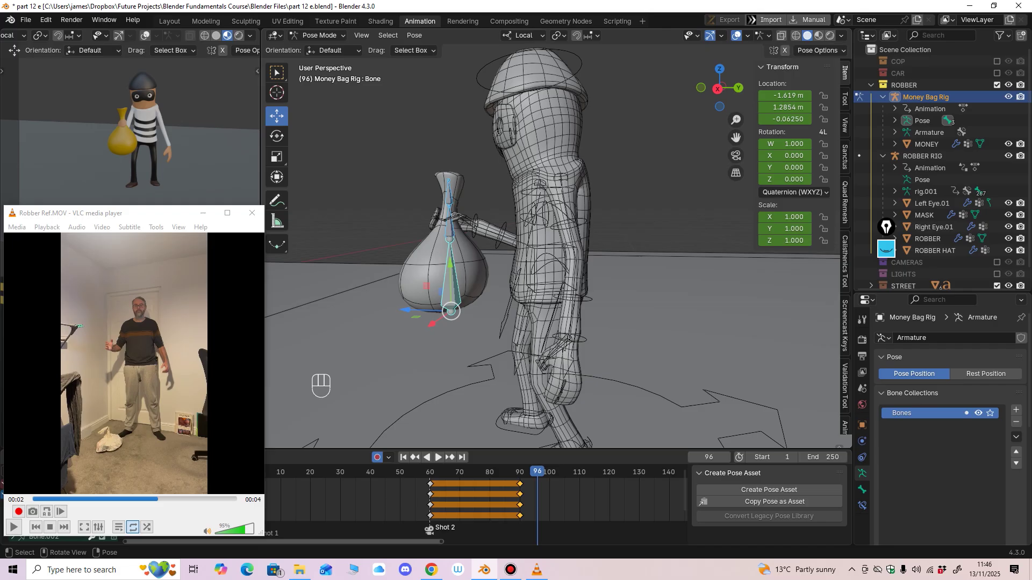
scroll(537, 247, down, 2)
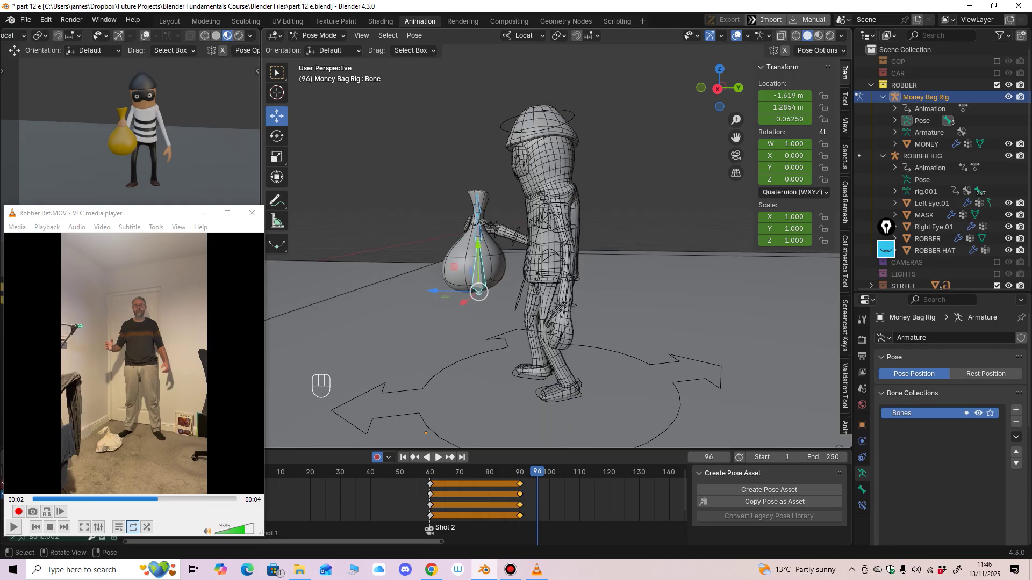
scroll(537, 247, up, 3)
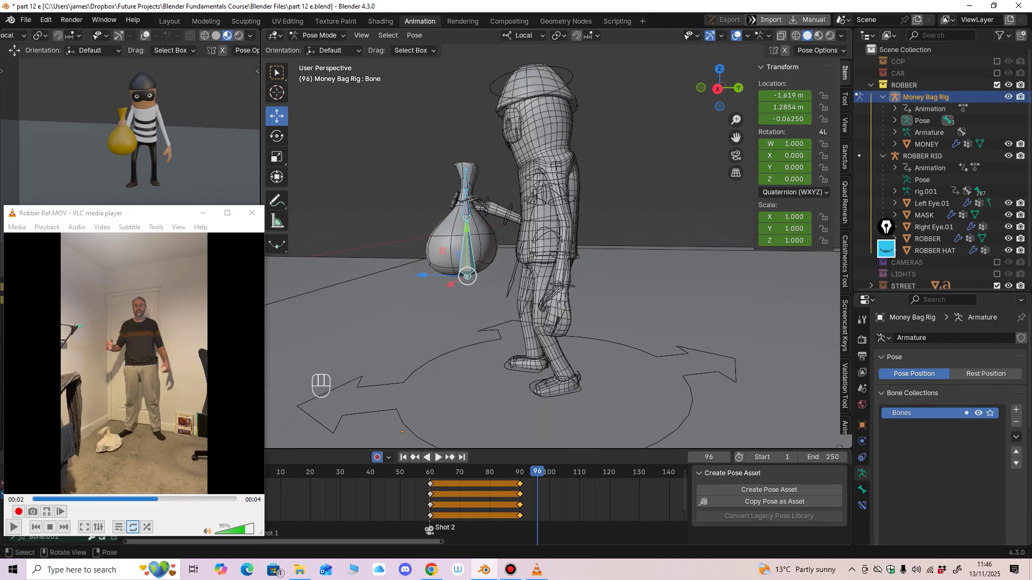
scroll(538, 247, up, 1)
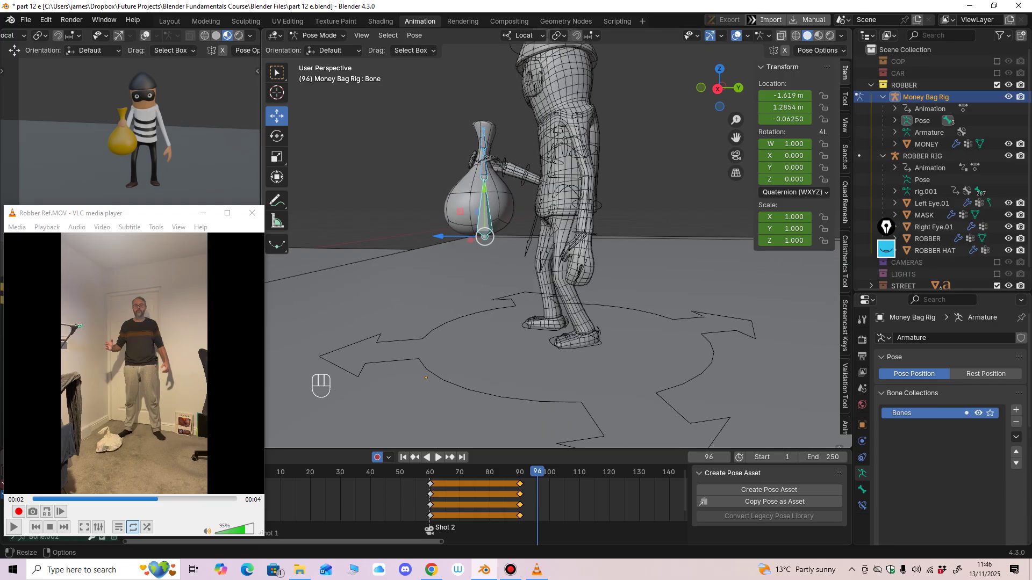
key(i)
click(500, 489)
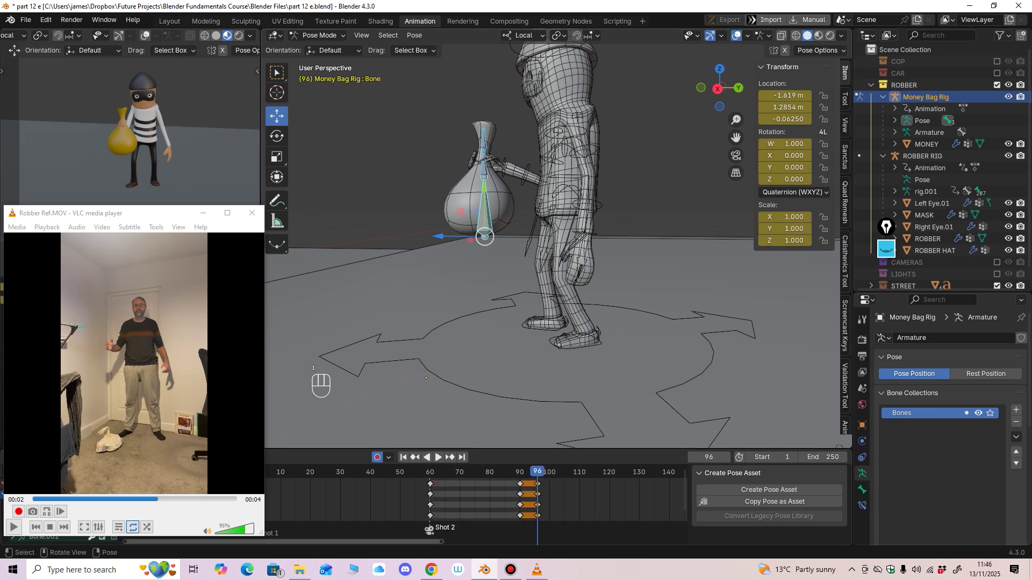
Step: Lower the money bag along its local Y axis onto the floor at frame 96, to a Y location of about 0.087 m
key(g)
key(y)
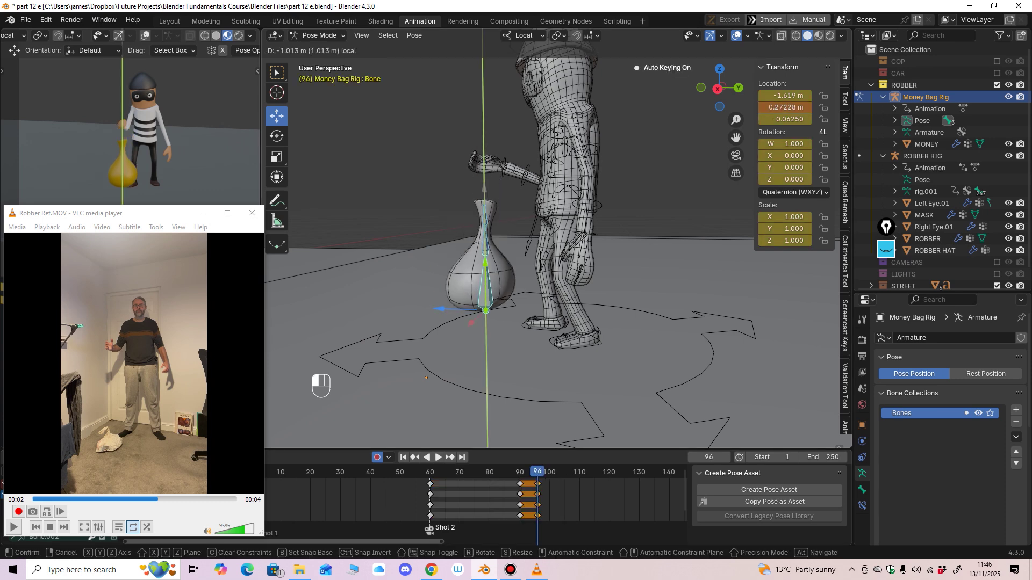
drag(485, 293, 485, 291)
middle_drag(486, 292, 494, 254)
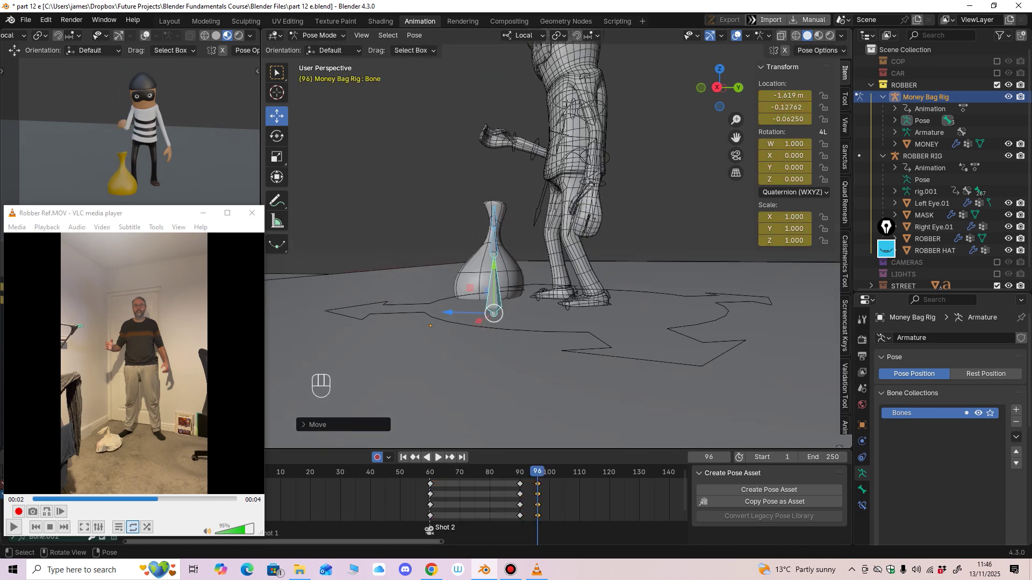
drag(494, 266, 494, 246)
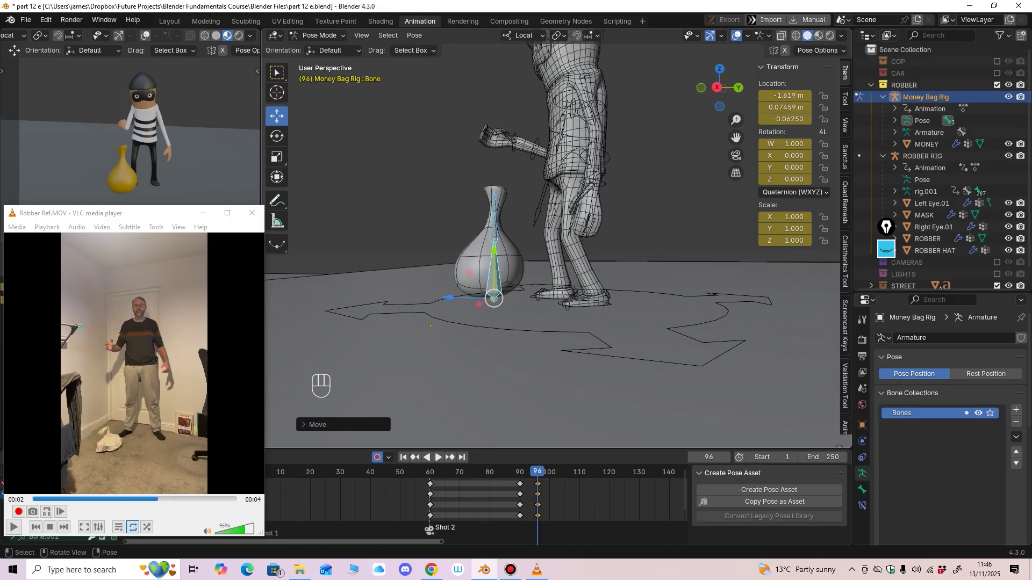
ctrl+middle_drag(494, 246, 477, 303)
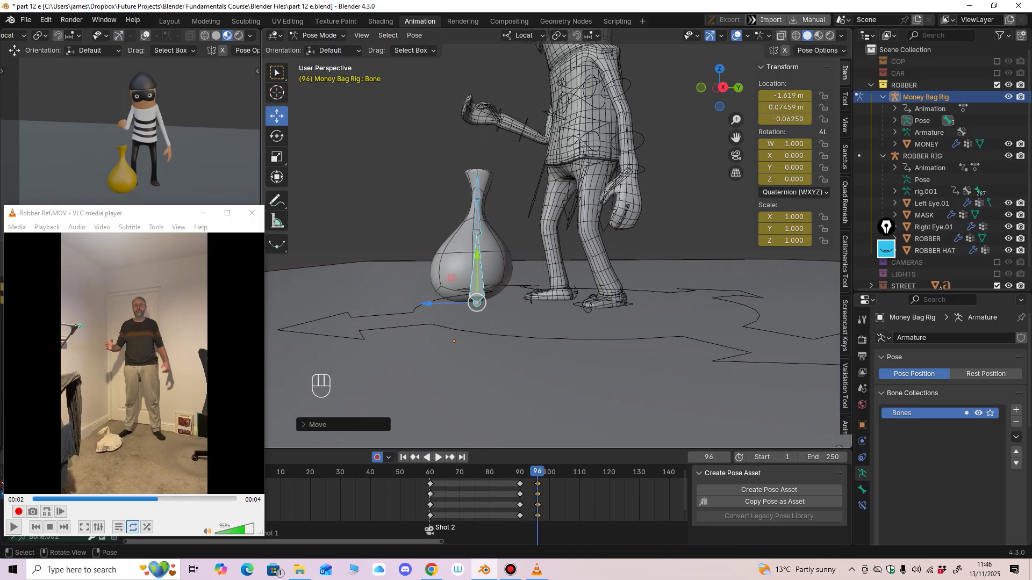
drag(477, 256, 477, 254)
Step: Step the reference video forward to the pose with both hands raised, and undo the stray shift of the bag's keyframes
click(132, 498)
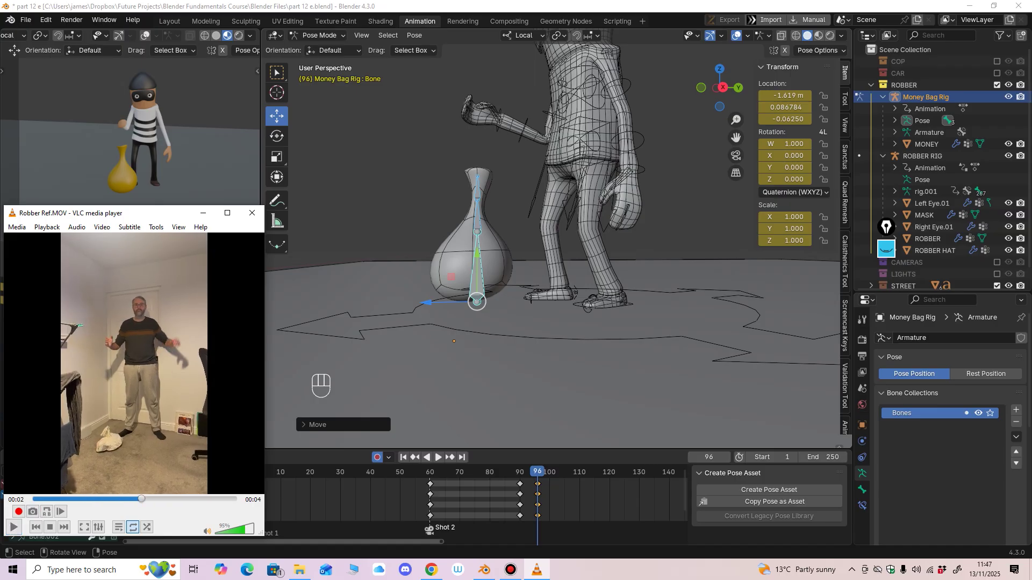
middle_drag(548, 280, 624, 311)
scroll(573, 277, down, 3)
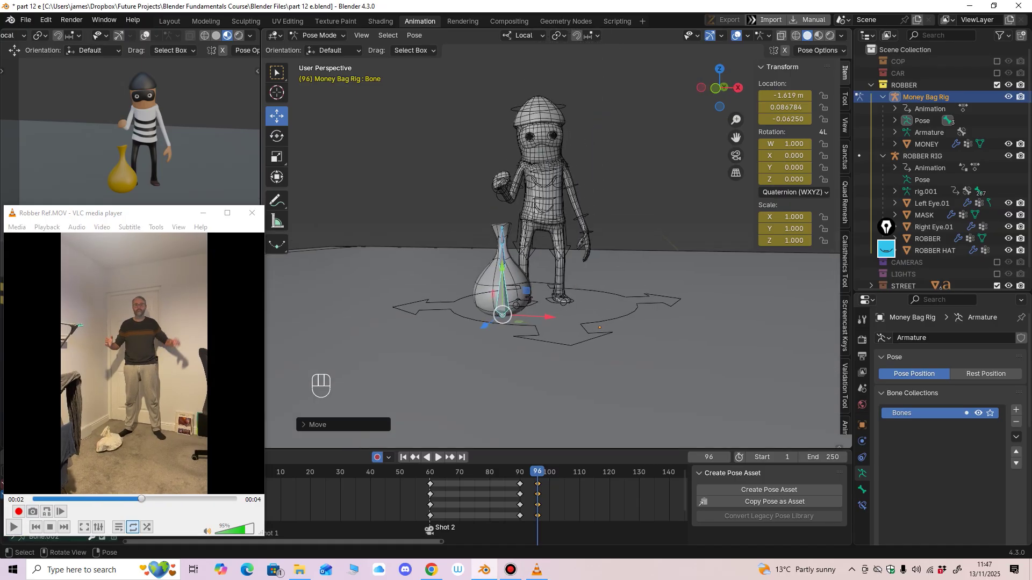
key(e)
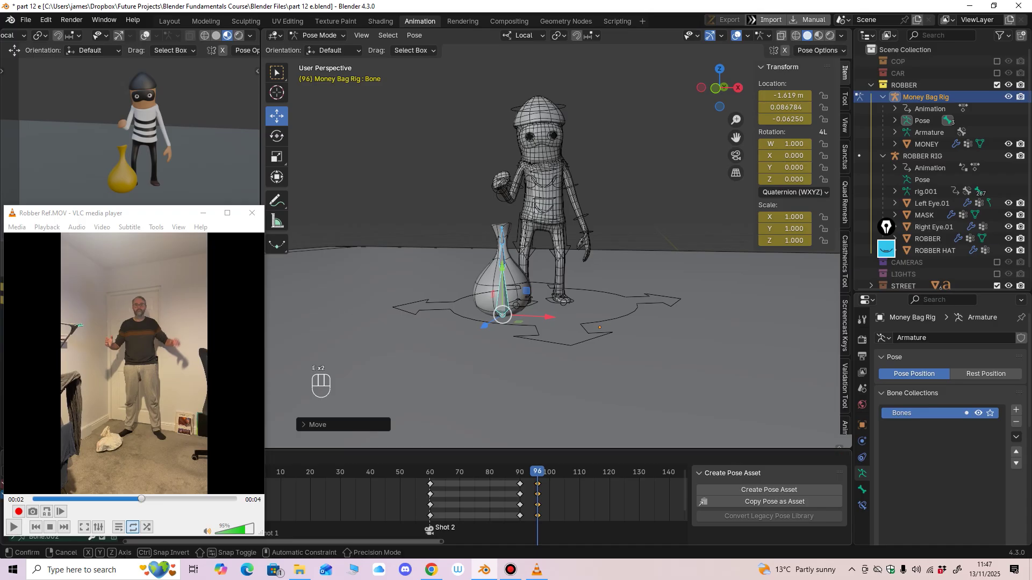
key(e)
key(e)
key(e)
key(e)
key(e)
key(e)
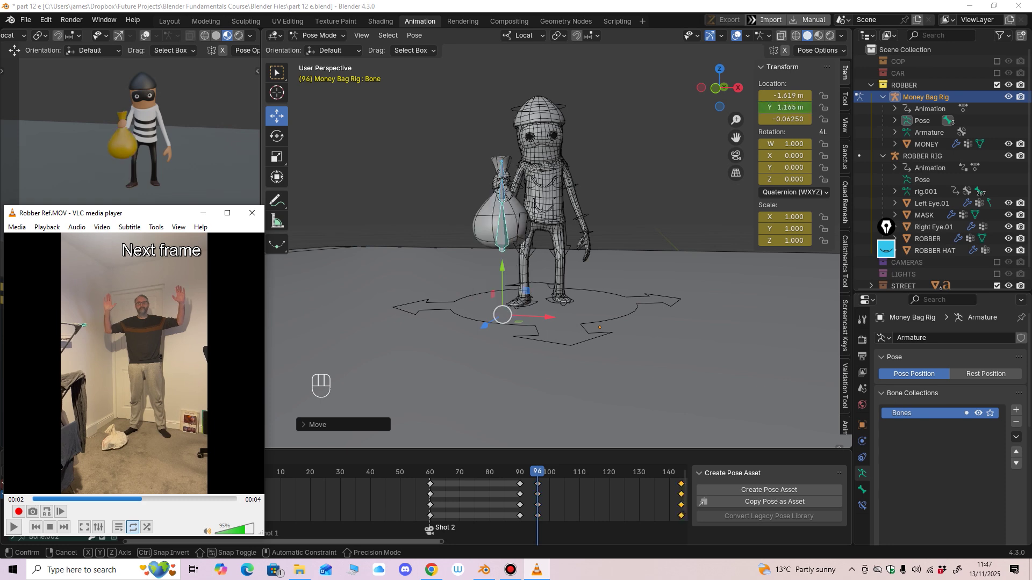
key(ctrl+z)
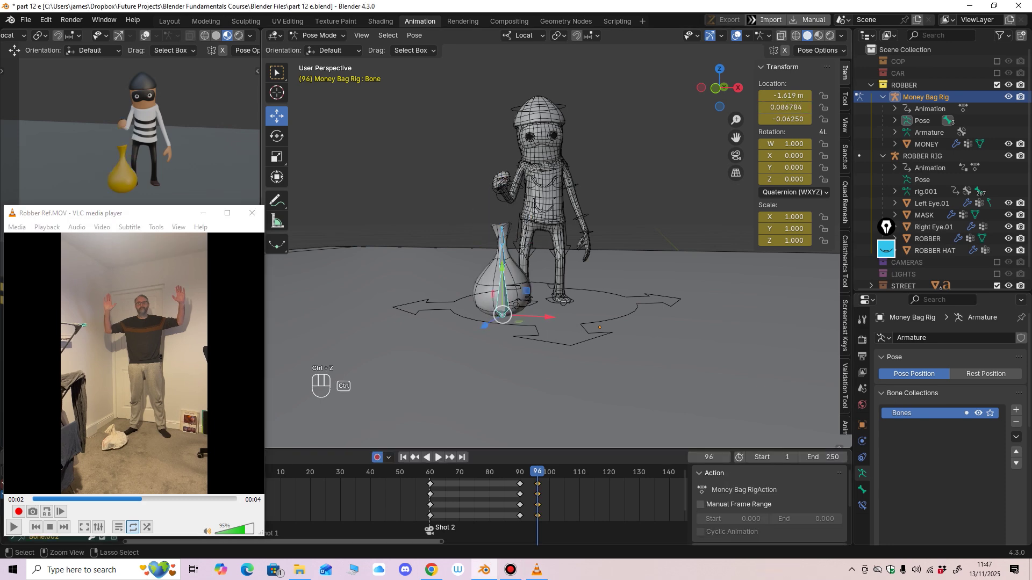
Step: Fine-tune the money bag's contact with the floor at frame 96 to a Y location of about 0.087 m, and save the file
middle_drag(559, 301, 511, 293)
key(Down)
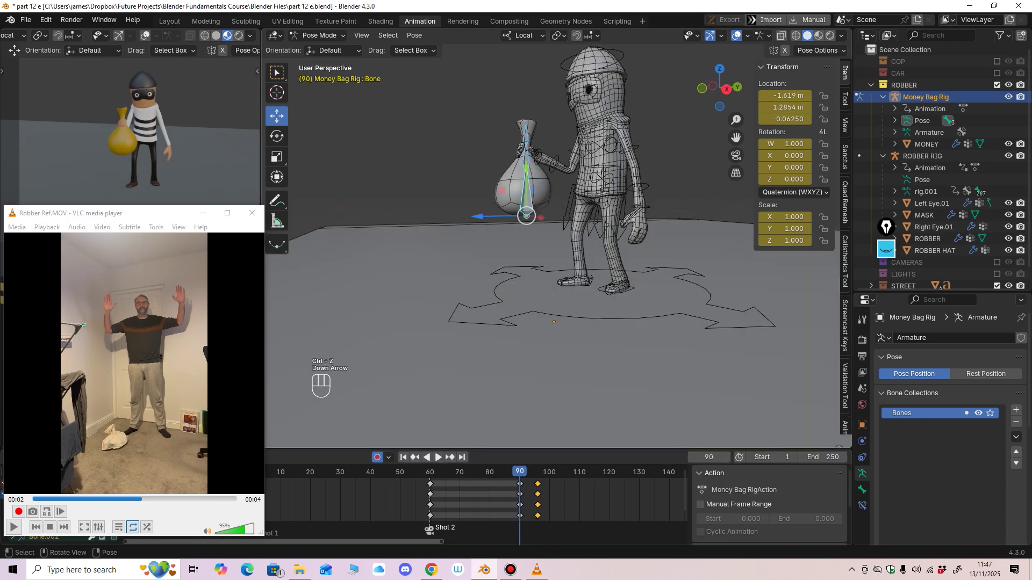
key(Up)
scroll(538, 242, up, 5)
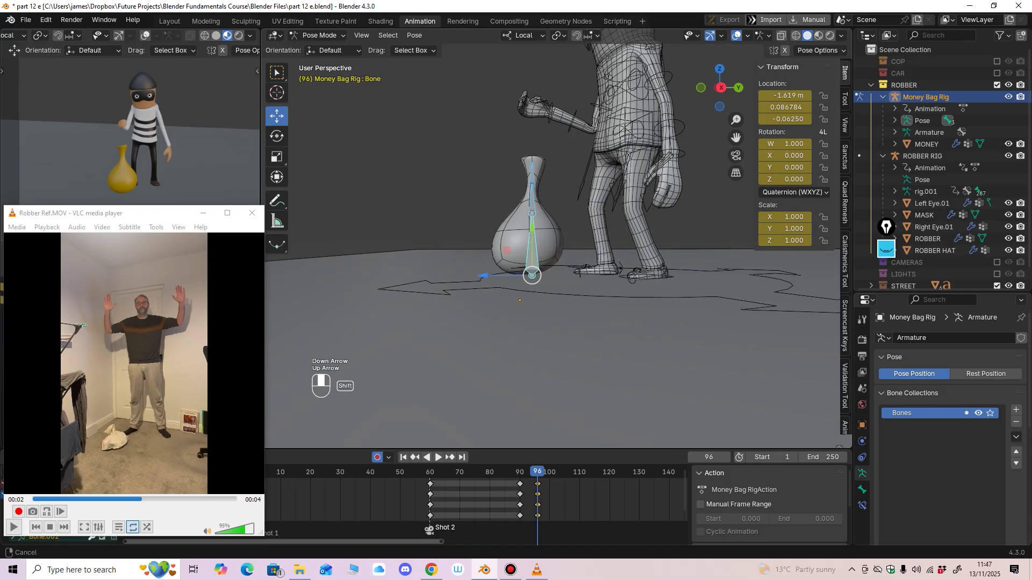
middle_drag(530, 263, 532, 249)
scroll(529, 245, up, 2)
drag(519, 215, 519, 213)
middle_drag(519, 214, 541, 228)
key(ctrl+s)
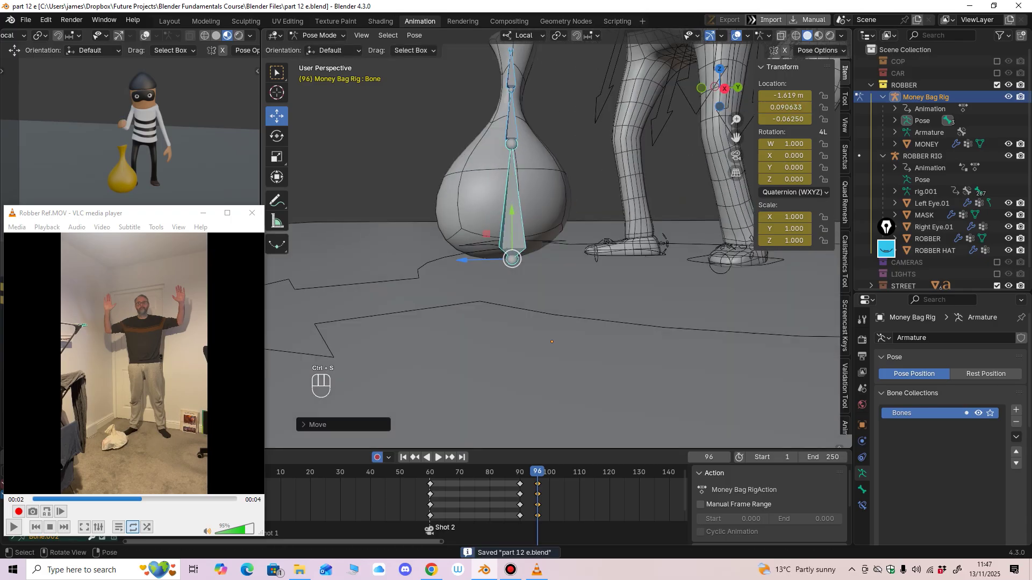
drag(512, 210, 512, 212)
scroll(520, 242, down, 3)
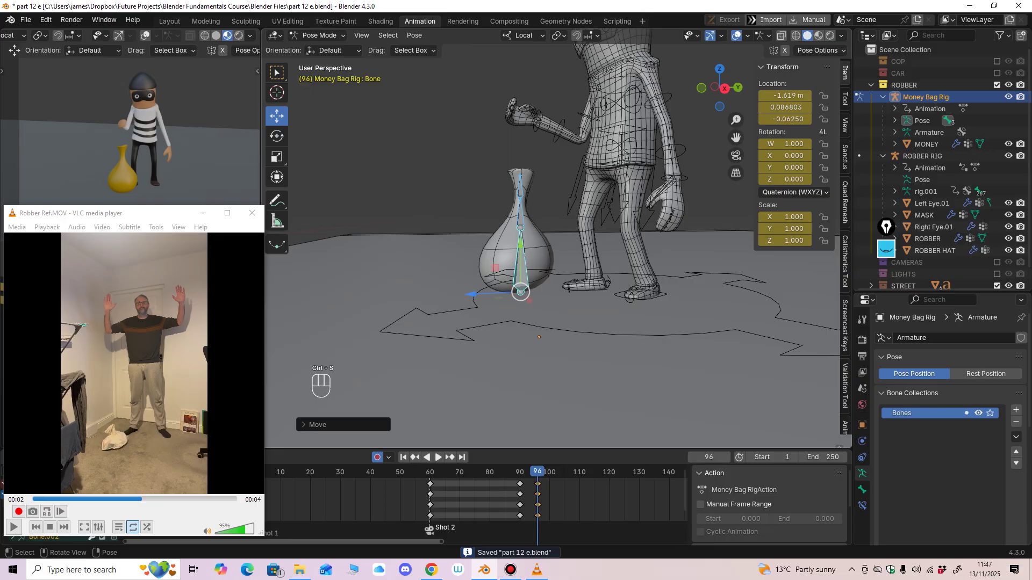
Step: Play back the animation from about frame 90 to frame 102 to review the timing of the bag drop
key(space)
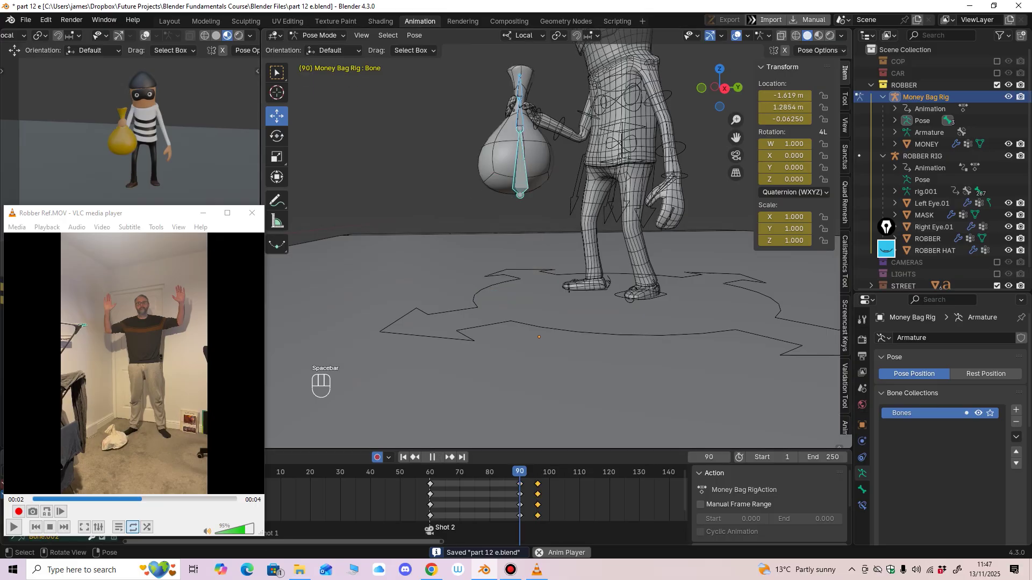
key(space)
key(space)
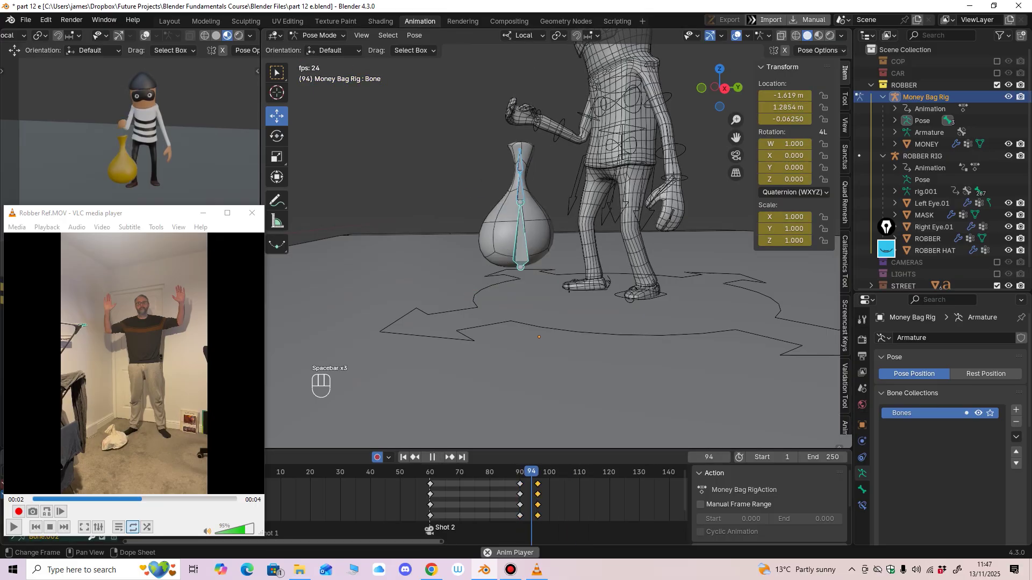
key(space)
key(space)
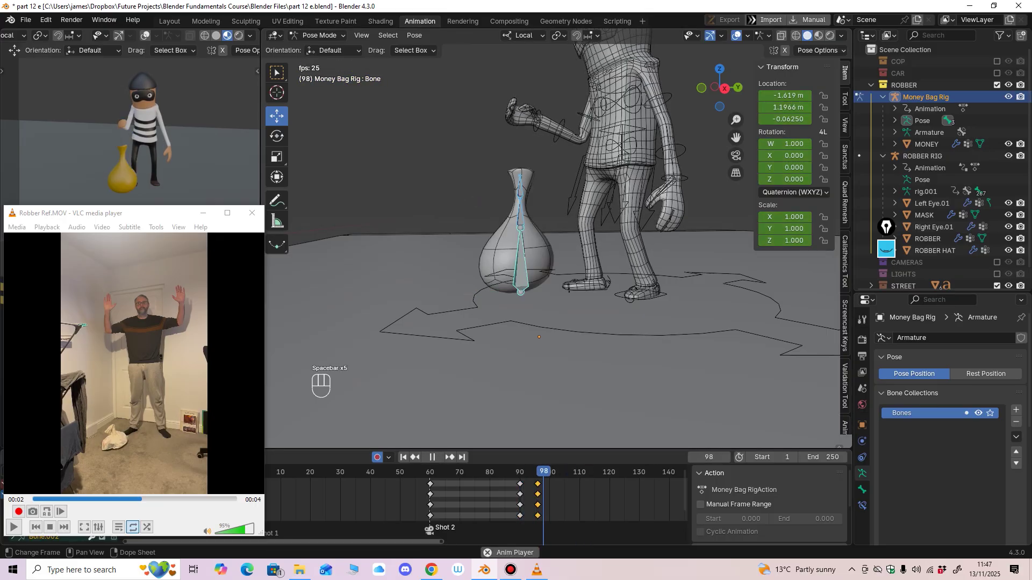
key(space)
Step: Switch from the money bag rig to the robber rig in Pose Mode at frame 102
mouse_move(537, 269)
middle_down()
mouse_move(514, 283)
mouse_move(527, 278)
middle_up()
click(408, 177)
click(320, 35)
click(321, 48)
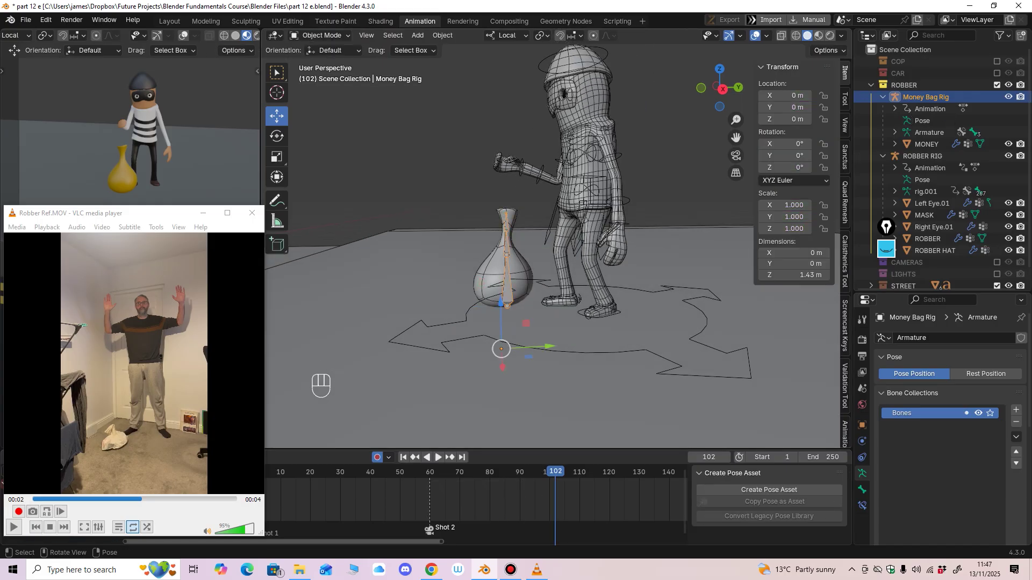
click(446, 325)
click(320, 36)
click(321, 73)
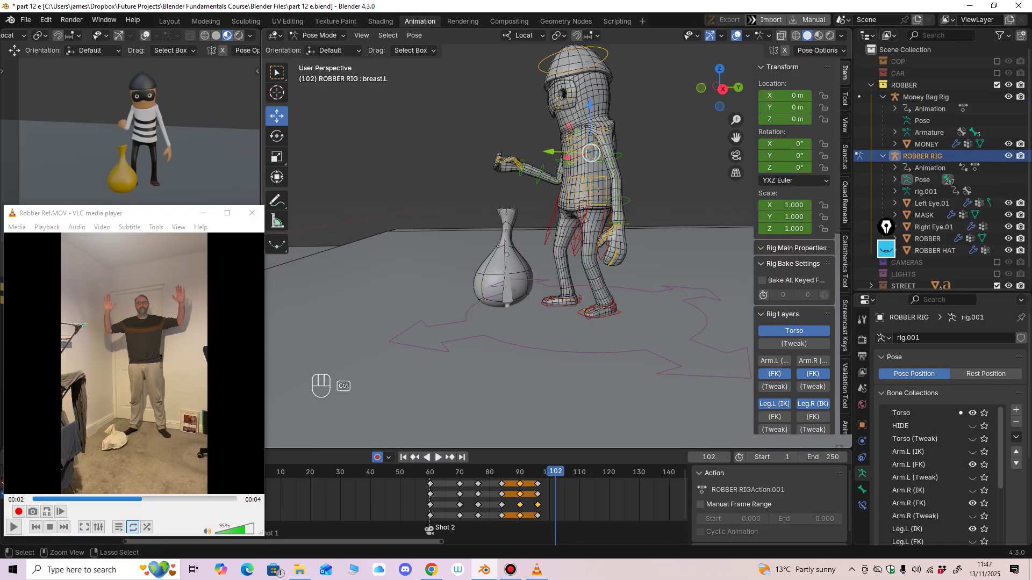
Step: Select all of the robber rig's bones, copy their keyframes at frame 96, and advance to frame 105
scroll(553, 239, down, 3)
key(a)
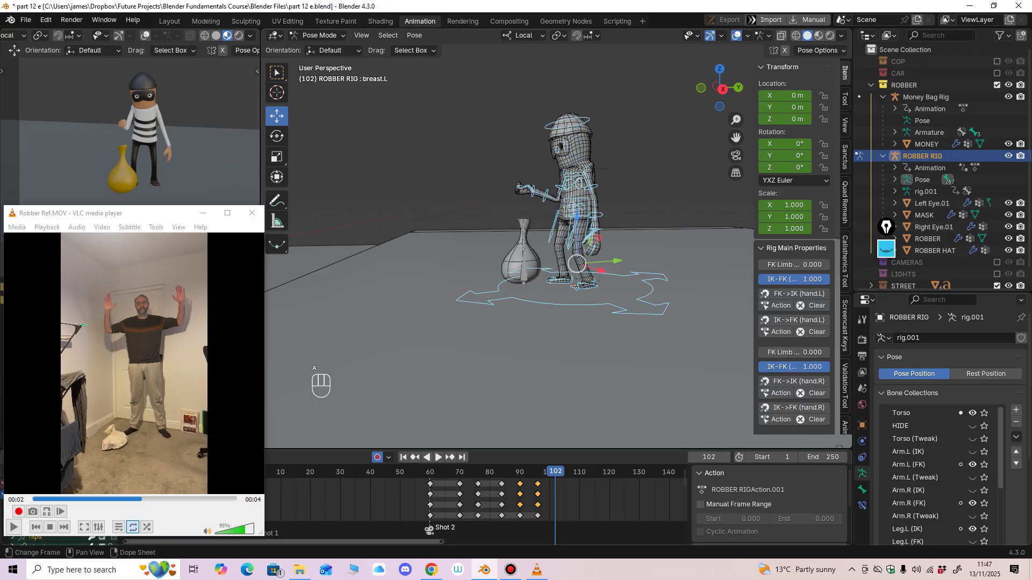
key(Down)
key(Down)
key(Up)
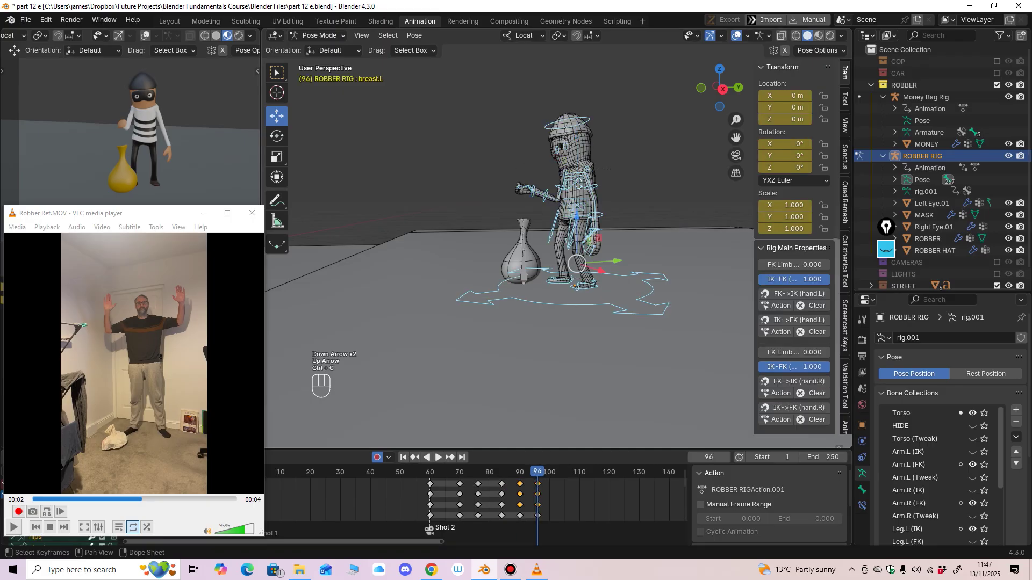
key(space)
key(ctrl+v)
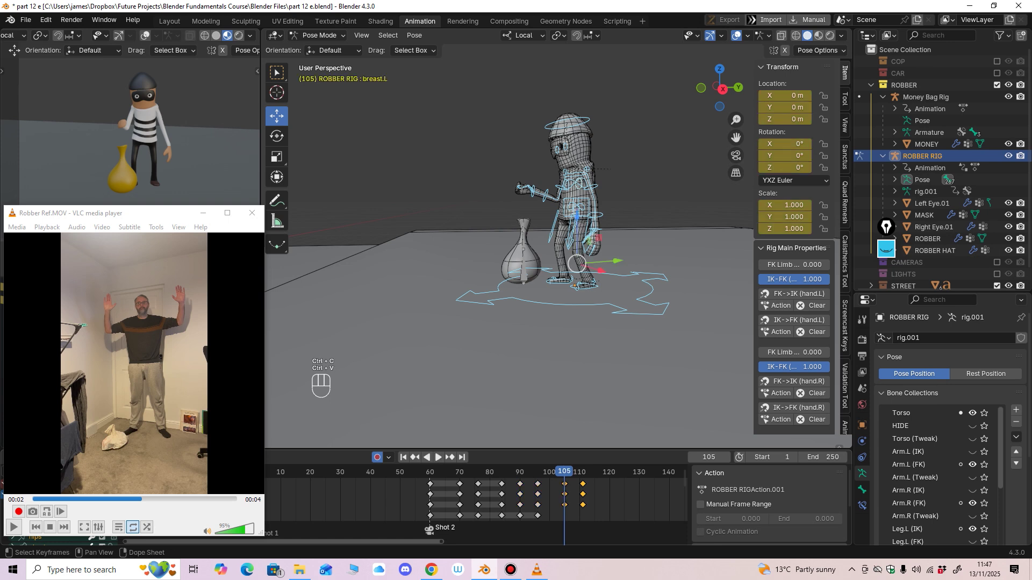
key(ctrl+z)
key(ctrl+z)
key(ctrl+z)
key(ctrl+z)
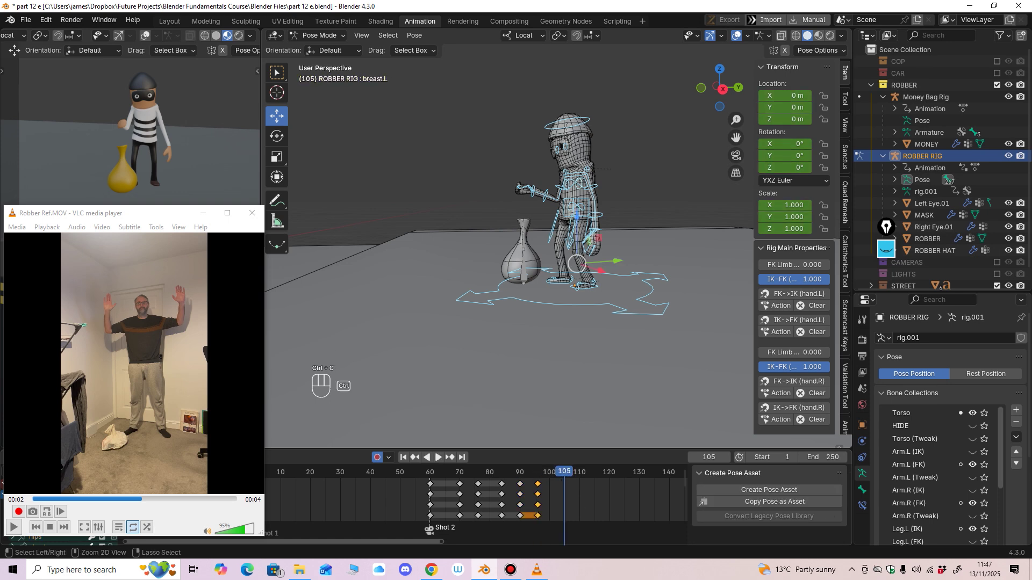
Step: Paste the frame 96 pose keyframes at frame 105, and insert keyframes for all bones at frame 120
key(ctrl+v)
shift+middle_drag(575, 344, 550, 347)
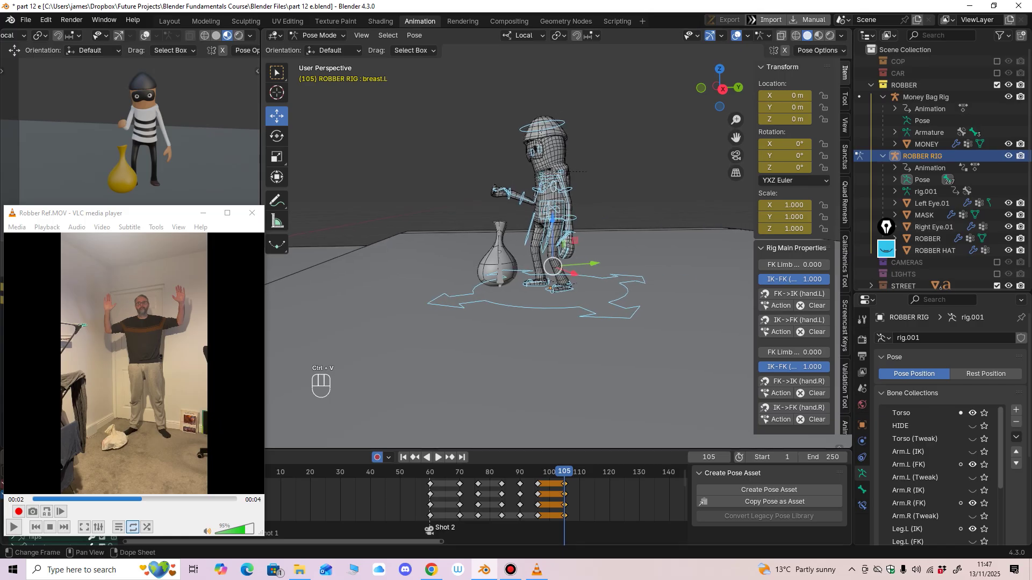
drag(541, 471, 573, 471)
middle_drag(573, 473, 529, 472)
drag(530, 472, 536, 471)
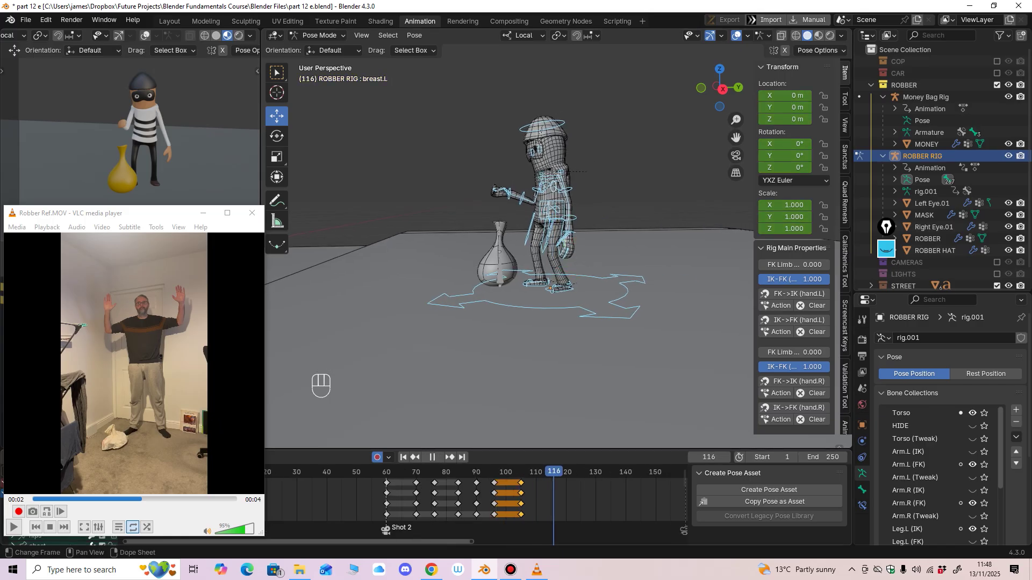
mouse_move(538, 344)
middle_down()
mouse_move(601, 354)
mouse_move(552, 333)
middle_up()
scroll(575, 350, up, 2)
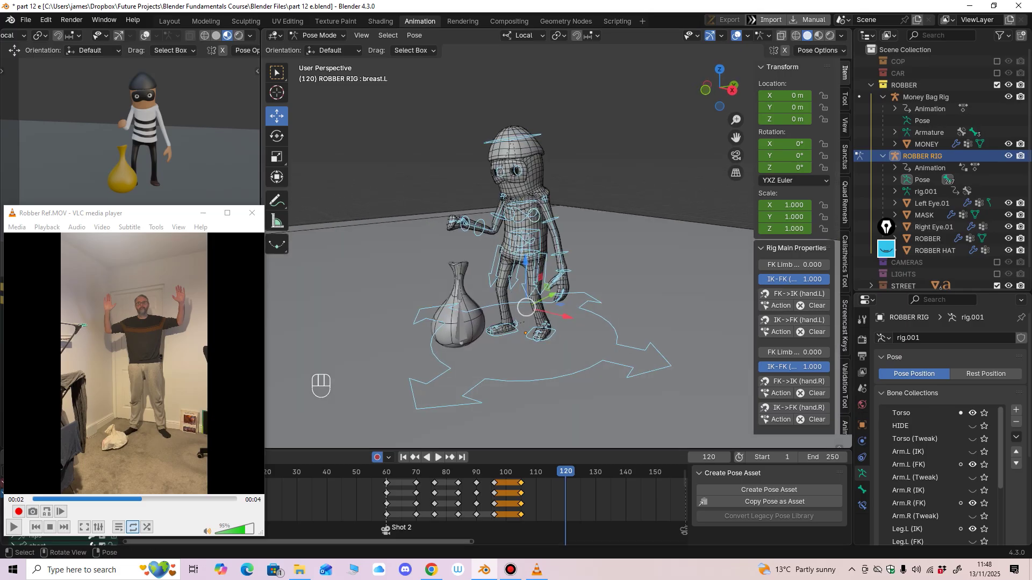
key(i)
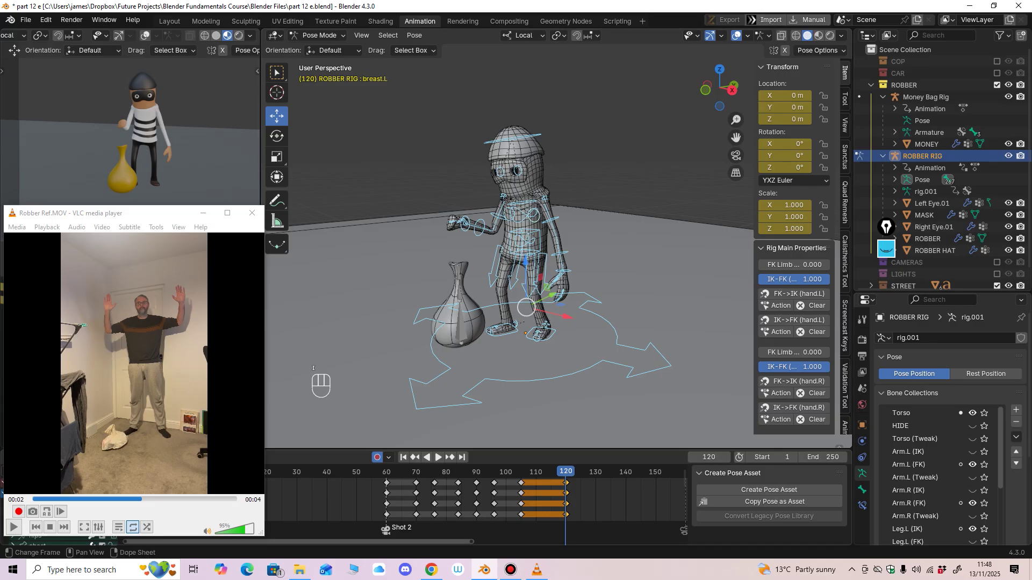
key(i)
Step: Straighten the robber's stance at frame 120 by moving the torso to about Y 0.010 m and Z 0.006 m, and fine-tune its X rotation
mouse_move(569, 317)
middle_down()
mouse_move(571, 347)
mouse_move(553, 327)
middle_up()
scroll(571, 324, up, 1)
click(519, 236)
alt+middle_drag(518, 236, 478, 215)
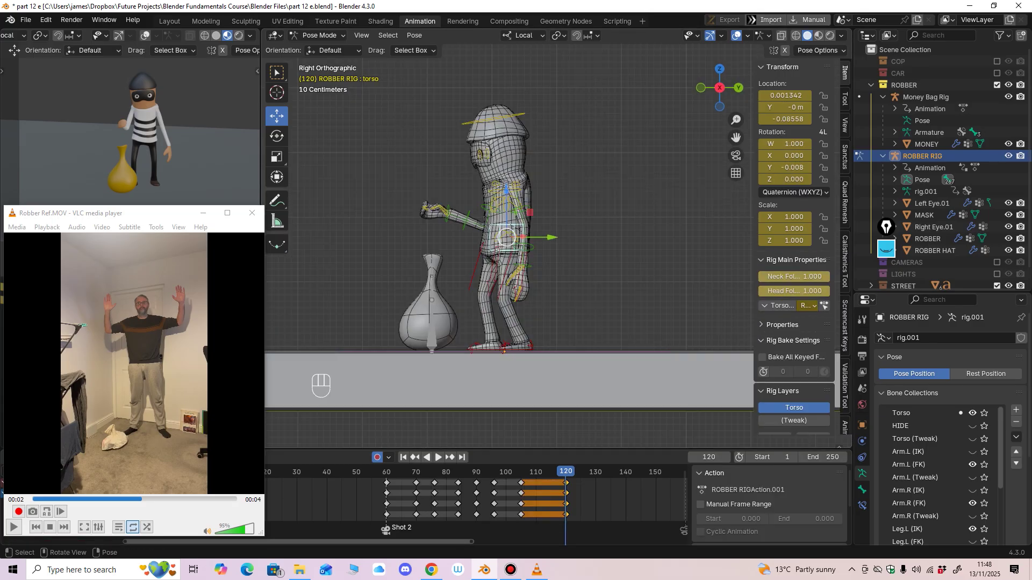
shift+middle_drag(554, 258, 549, 260)
drag(501, 193, 500, 183)
shift+middle_drag(504, 193, 466, 251)
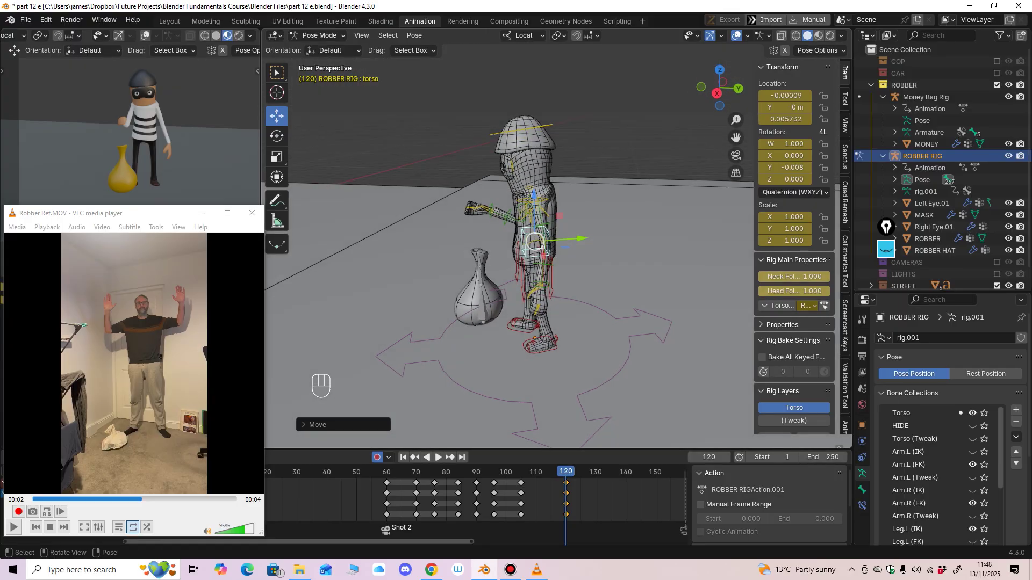
drag(582, 238, 587, 237)
middle_drag(587, 237, 577, 217)
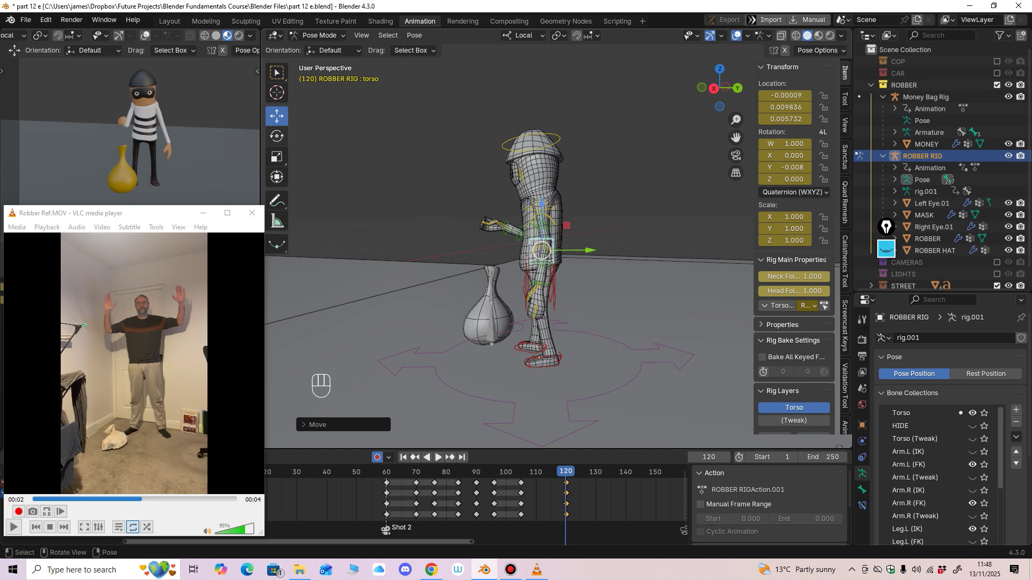
key(r)
key(x)
drag(515, 211, 515, 212)
middle_drag(514, 211, 632, 218)
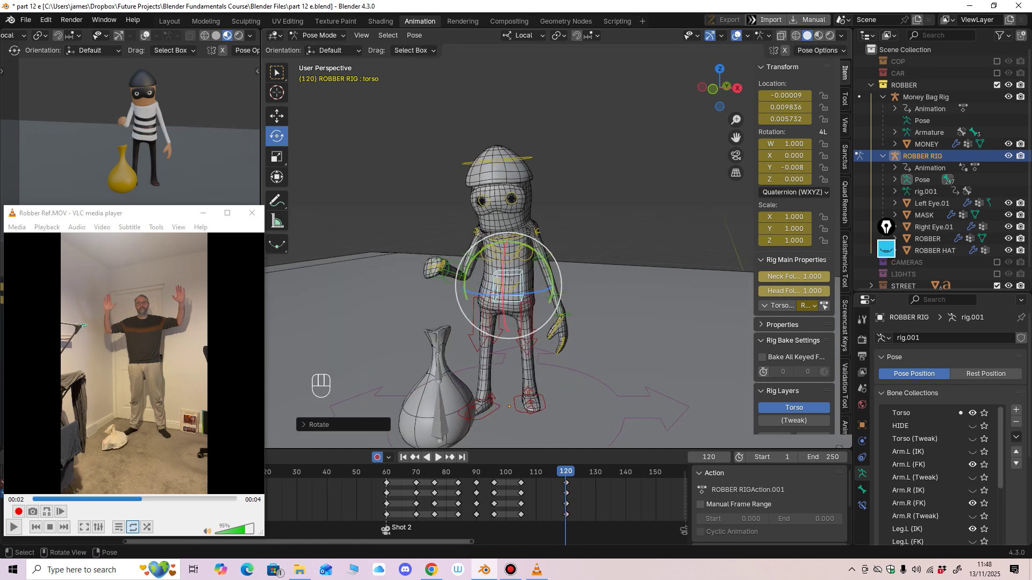
Step: Tilt the robber's head and neck slightly about their local X axes at frame 120
click(530, 158)
key(KP_1)
middle_drag(516, 226, 554, 229)
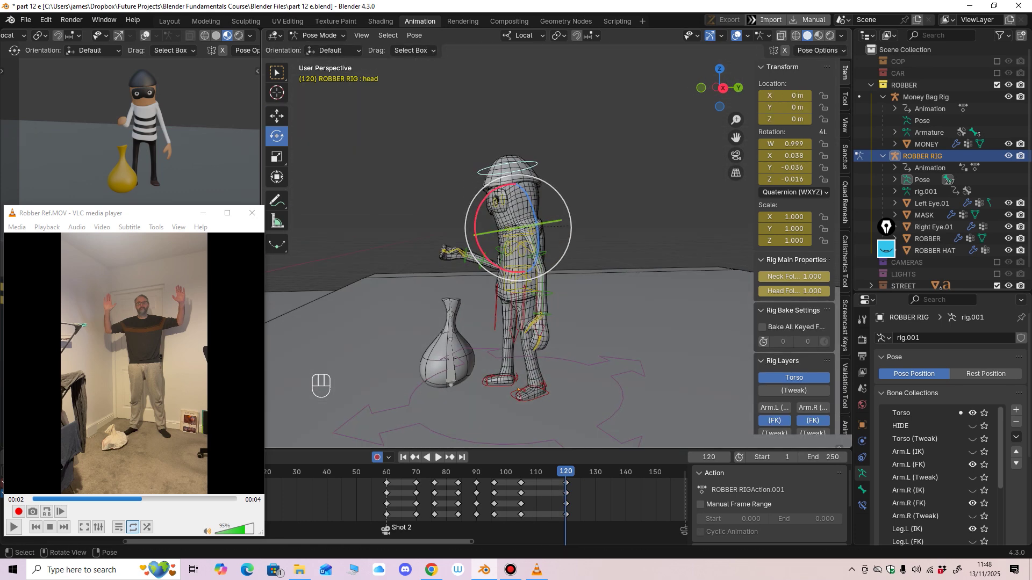
drag(480, 206, 482, 201)
middle_drag(482, 201, 533, 228)
ctrl+middle_drag(532, 228, 532, 202)
middle_drag(533, 202, 517, 191)
click(558, 254)
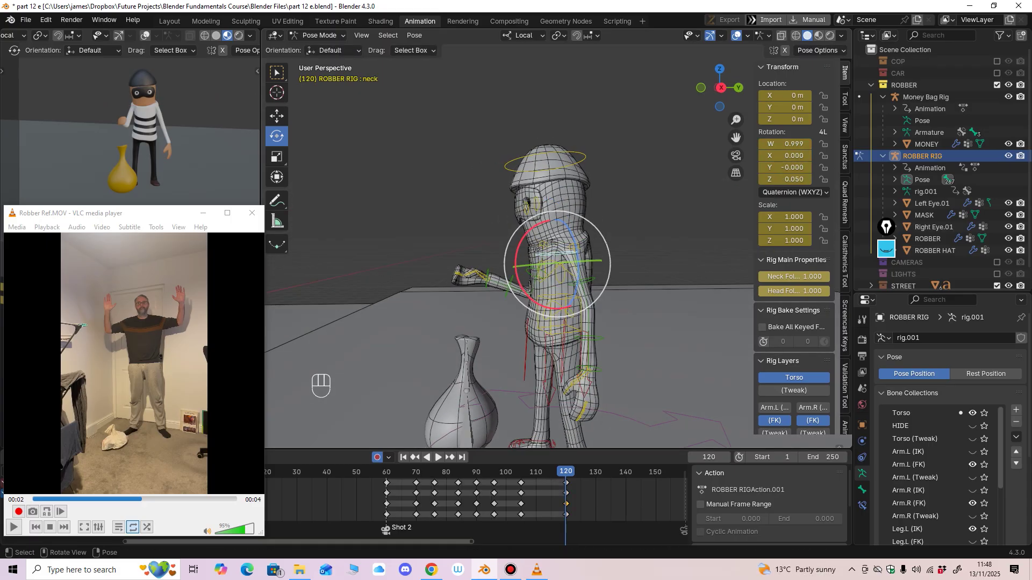
drag(516, 254, 517, 251)
middle_drag(517, 252, 557, 202)
Step: Step back through the robber's keyframes from frame 120 to frame 90, and stop at frame 96
click(551, 242)
key(KP_1)
ctrl+middle_drag(558, 203, 519, 202)
shift+middle_drag(519, 202, 613, 154)
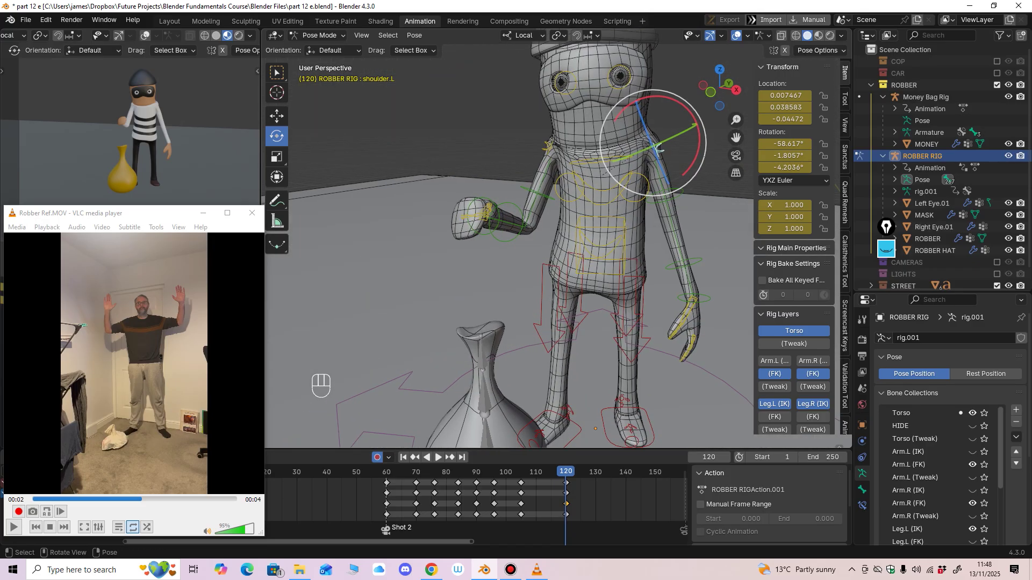
key(Down)
key(Down)
key(Down)
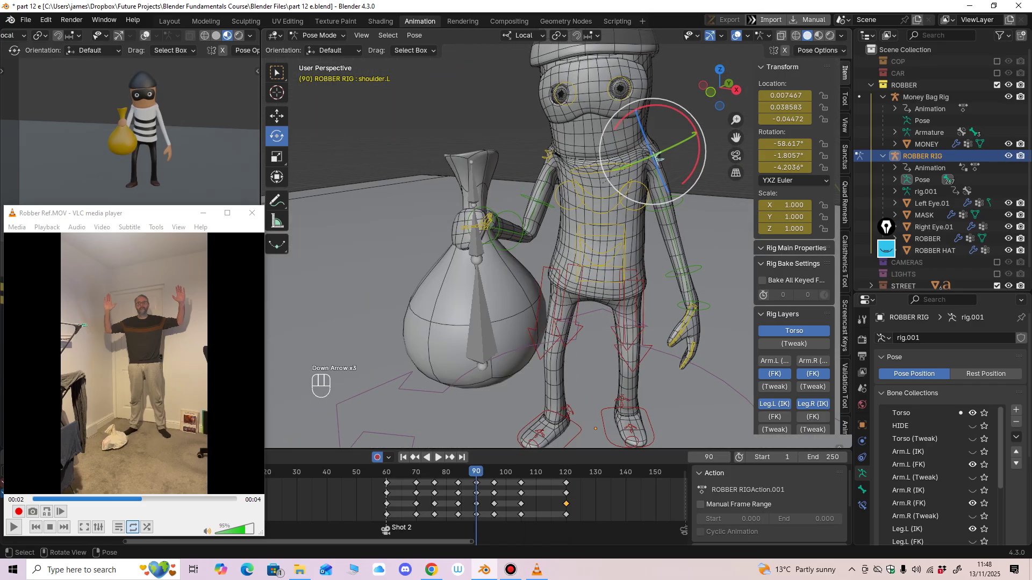
key(Up)
Step: Rotate the right hand's finger bones outward from the grip at frame 96, starting with the first finger bone
middle_drag(612, 154, 592, 161)
shift+middle_drag(591, 162, 611, 186)
click(464, 259)
middle_drag(463, 259, 467, 307)
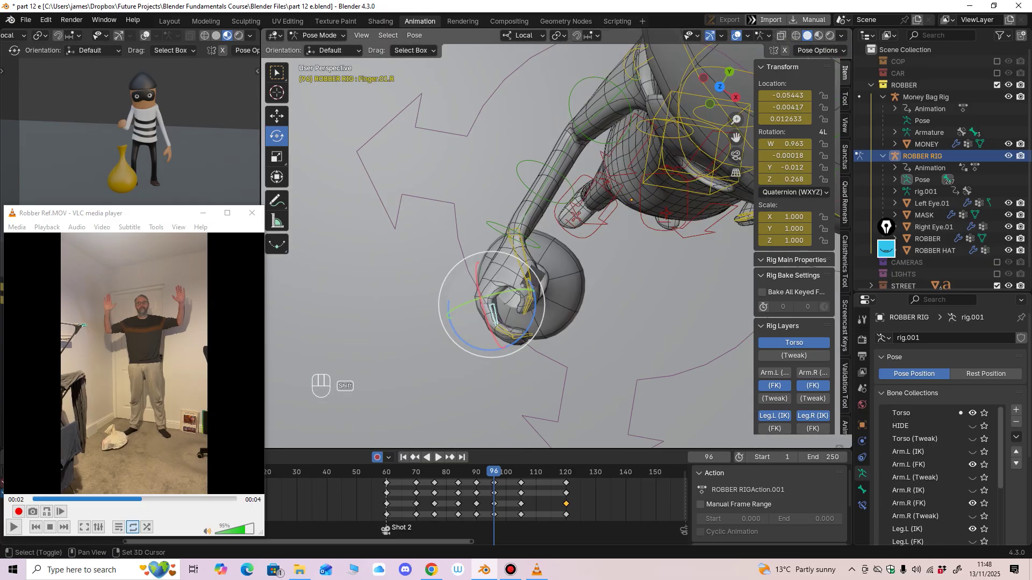
mouse_move(517, 342)
mouse_down()
mouse_move(497, 350)
mouse_move(530, 347)
mouse_up()
click(494, 335)
click(497, 355)
middle_drag(533, 347, 567, 300)
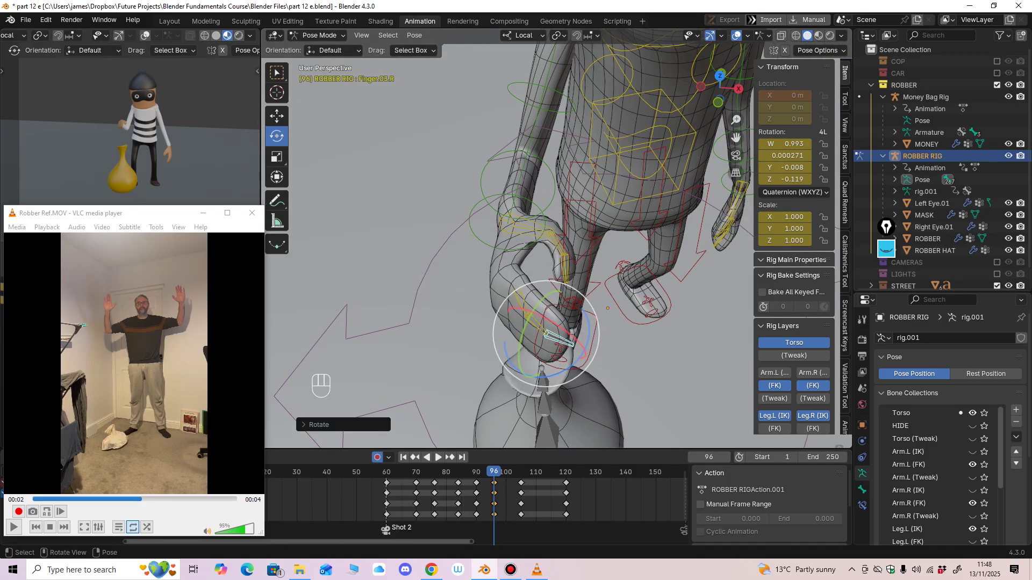
Step: Uncurl the right thumb at frame 96 by rotating its joints one after another away from the palm
click(531, 226)
middle_drag(531, 226, 557, 222)
drag(538, 209, 544, 218)
click(585, 223)
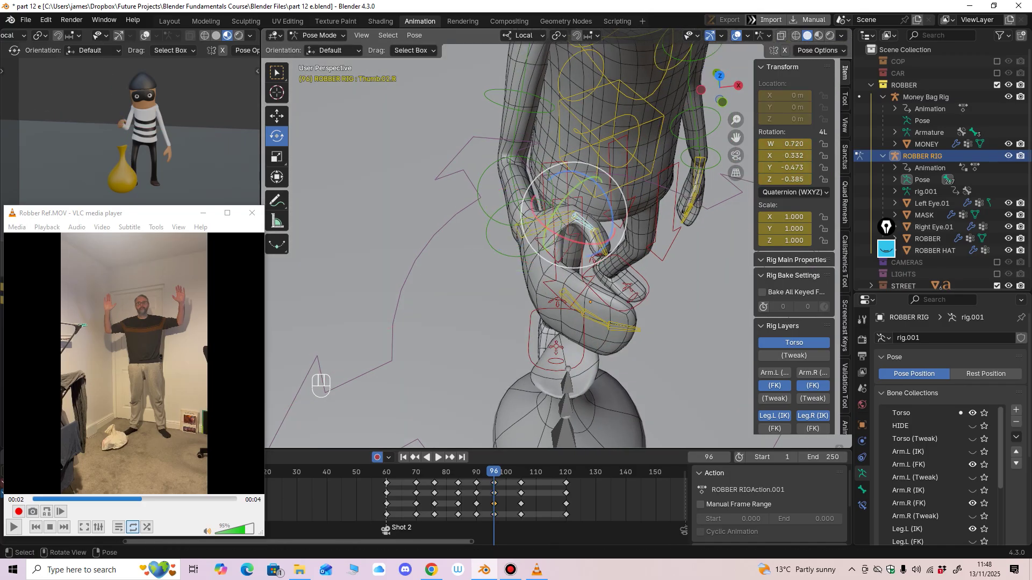
middle_drag(586, 223, 592, 198)
drag(630, 162, 640, 174)
middle_drag(629, 182, 615, 226)
click(591, 268)
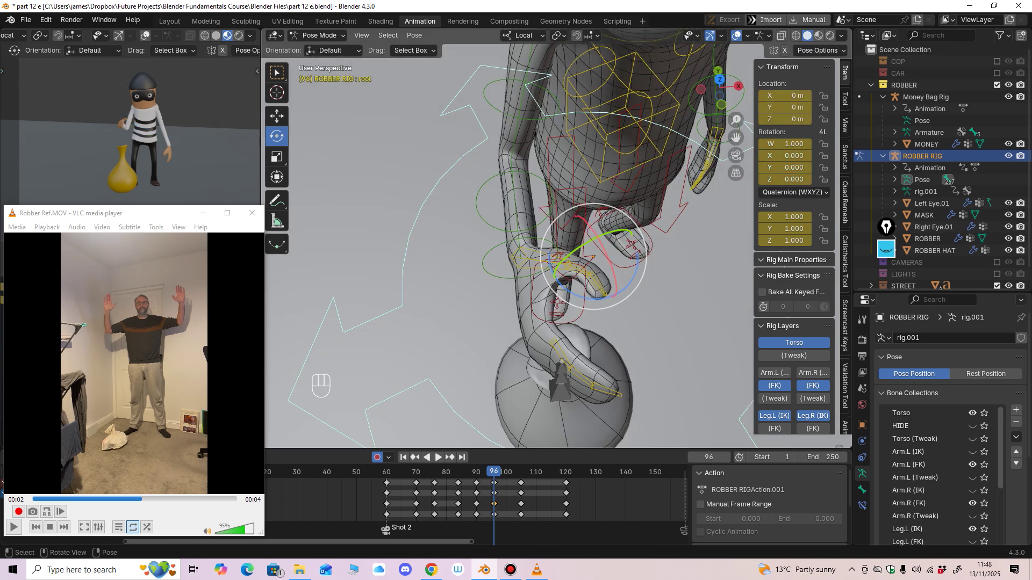
click(599, 287)
middle_drag(601, 285, 619, 240)
drag(656, 181, 663, 193)
middle_drag(663, 194, 607, 242)
Step: Swing the right thumb's base bone and the joint after it further open at frame 96
click(490, 274)
middle_drag(492, 274, 468, 285)
drag(467, 297, 474, 299)
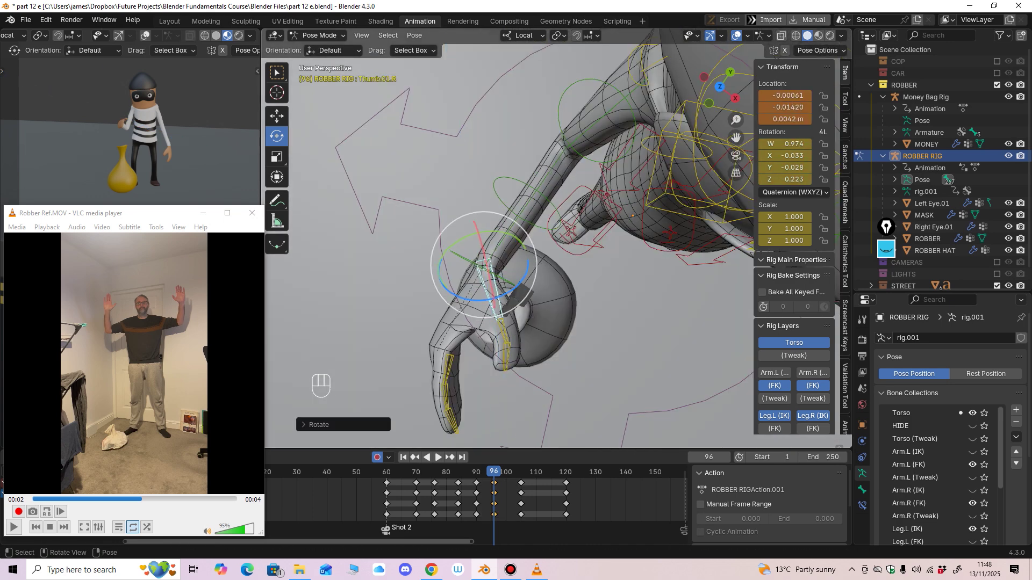
click(503, 332)
drag(488, 362, 507, 384)
click(511, 356)
middle_drag(508, 383, 486, 350)
Step: Refine the base and middle bones of the right thumb from a side view of the hand at frame 96
scroll(554, 347, up, 2)
click(497, 296)
middle_drag(505, 301, 490, 303)
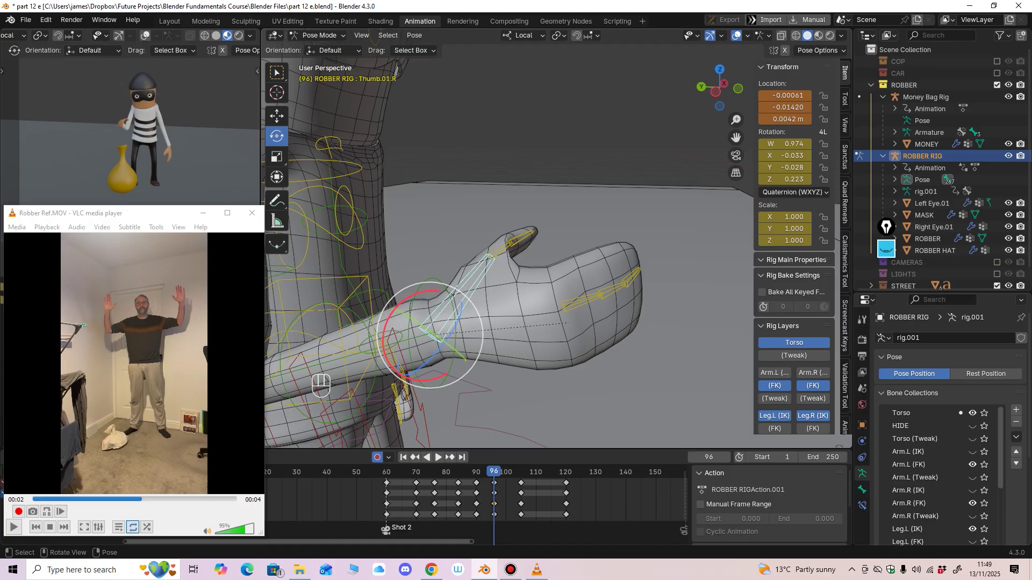
drag(434, 291, 422, 296)
click(501, 251)
middle_drag(502, 252, 494, 260)
drag(427, 257, 427, 267)
middle_drag(427, 266, 293, 239)
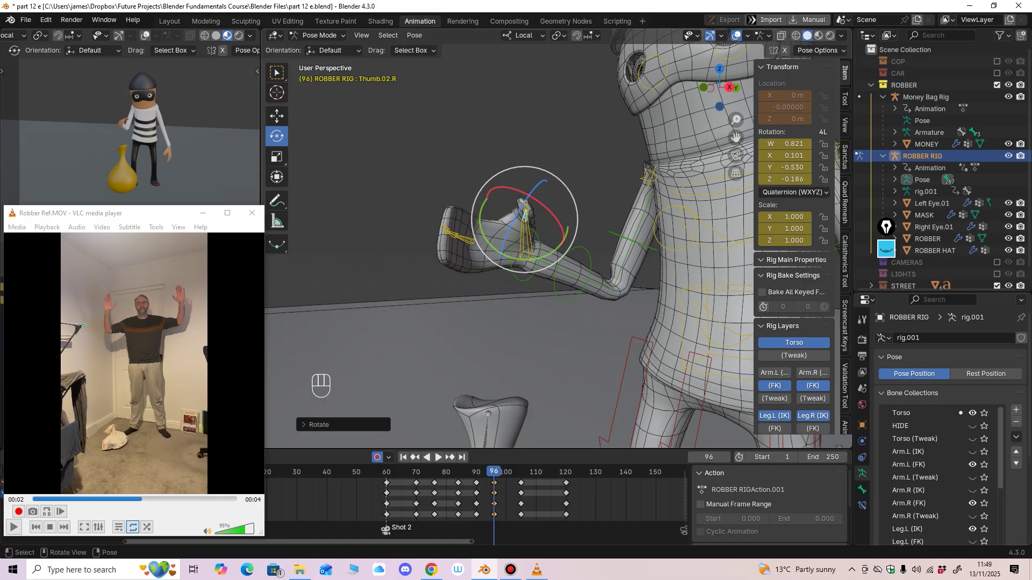
Step: Adjust the right finger bones' rotation on several axes to shape the released hand at frame 96
click(453, 243)
middle_drag(455, 244, 461, 356)
drag(470, 251, 467, 252)
middle_drag(467, 252, 461, 271)
drag(466, 208, 466, 212)
click(444, 234)
middle_drag(444, 234, 466, 216)
drag(481, 276, 477, 282)
middle_drag(476, 282, 587, 302)
Step: Rotate the first right finger bone further at frame 96, and compare the hand with the preceding keyframe
click(588, 292)
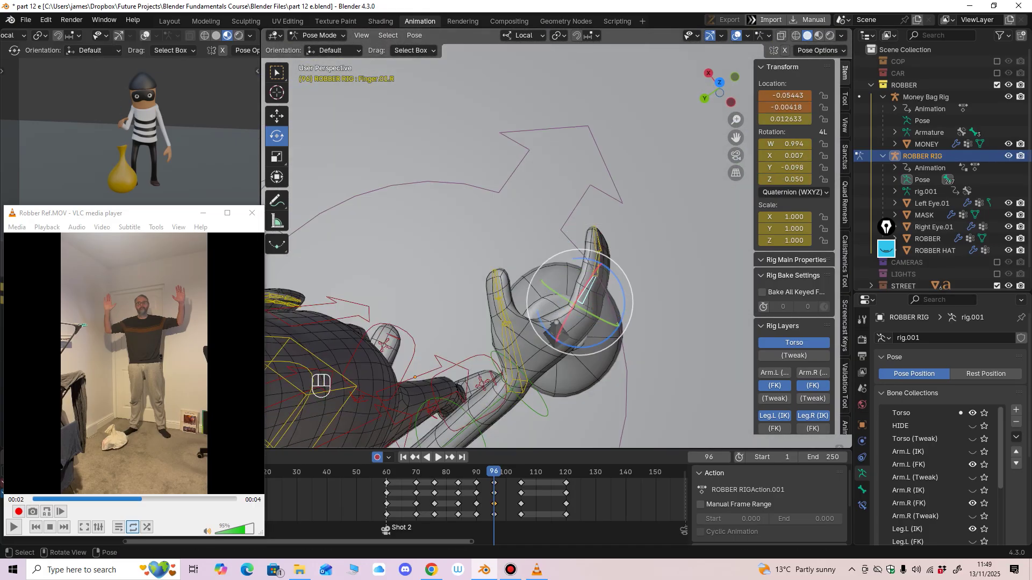
drag(623, 293, 613, 269)
click(600, 266)
middle_drag(613, 269, 559, 290)
key(Down)
key(Up)
Step: Rotate the robber's right FK hand at frame 96 to about W 0.972, X -0.048, Y 0.207, Z -0.105
click(493, 259)
middle_drag(494, 260, 618, 288)
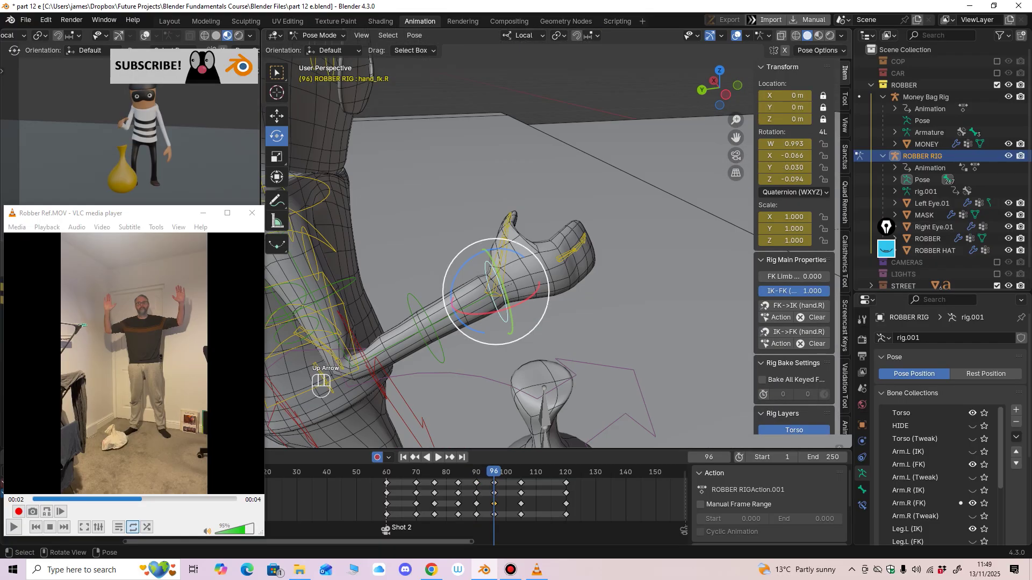
middle_drag(526, 269, 610, 331)
shift+middle_drag(611, 331, 602, 296)
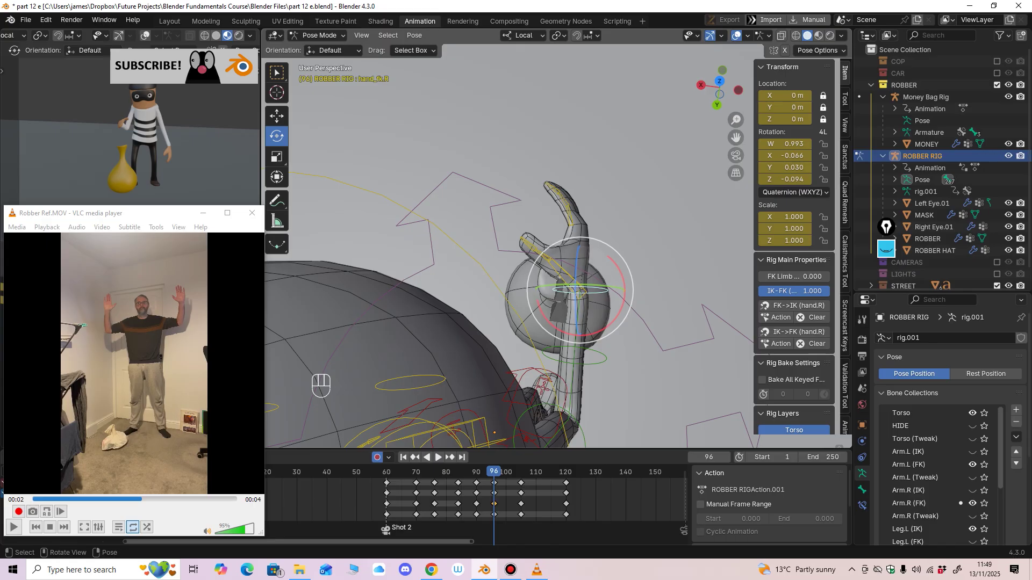
drag(601, 289, 599, 304)
ctrl+middle_drag(152, 178, 152, 132)
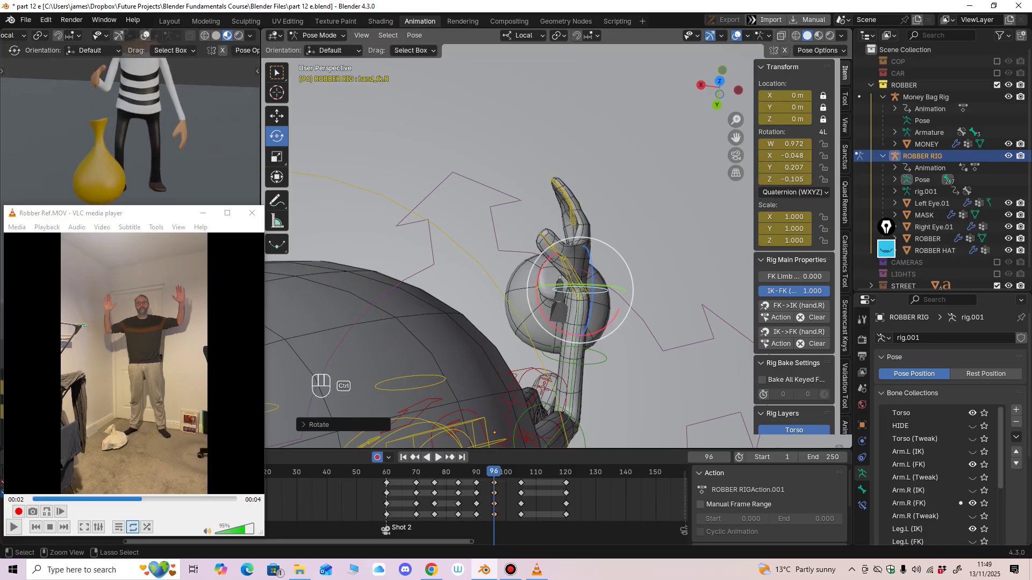
Step: Angle the right thumb's base bone further out, and fine-tune the first finger bone's rotation at frame 96
ctrl+middle_drag(537, 322, 508, 314)
click(514, 258)
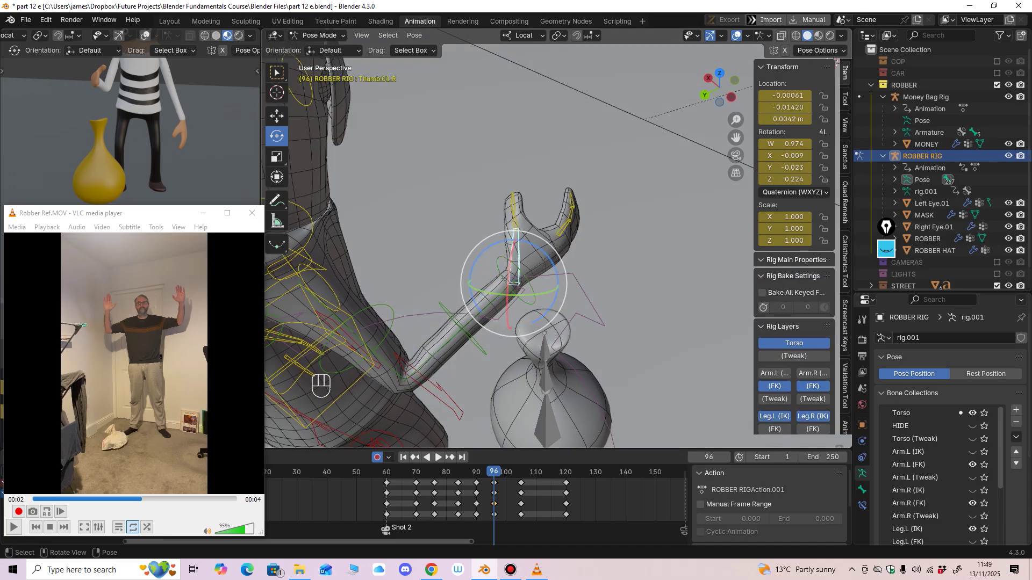
drag(547, 253, 540, 247)
middle_drag(540, 247, 454, 197)
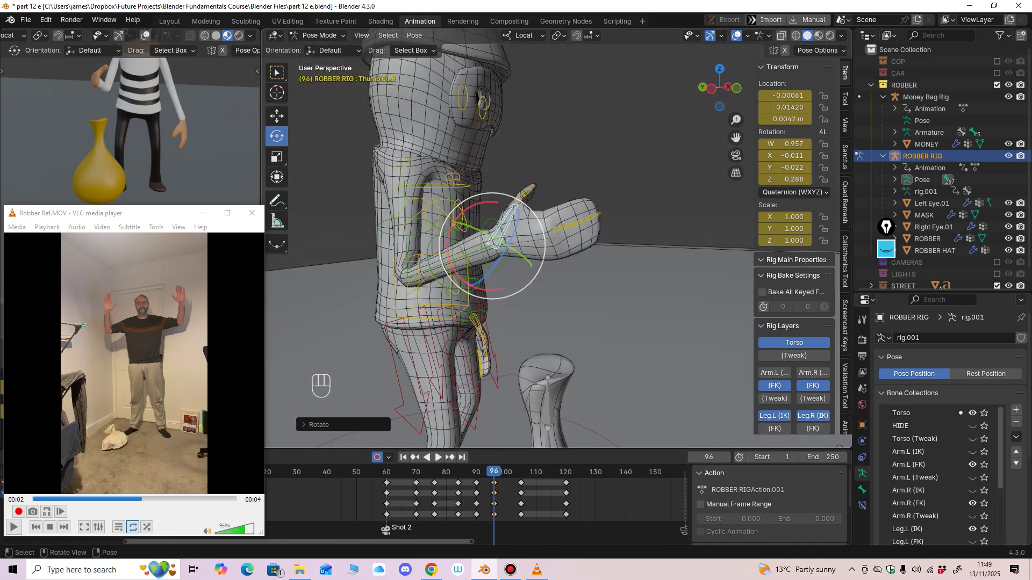
drag(475, 203, 475, 195)
click(572, 223)
middle_drag(573, 224, 526, 216)
drag(586, 205, 585, 205)
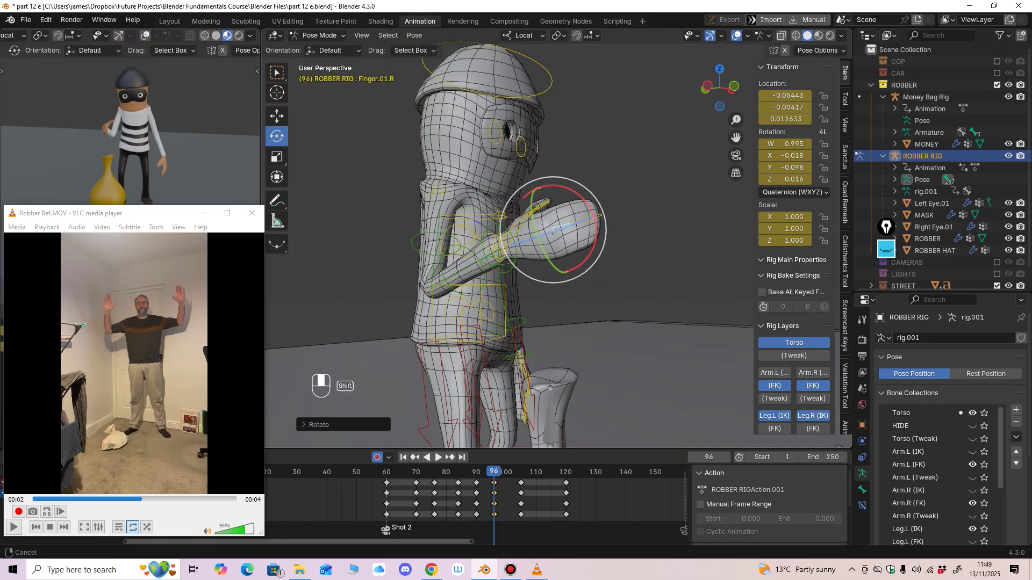
Step: Copy the right arm and opened hand pose from frame 96 and paste it at frames 105 and 120
key(Up)
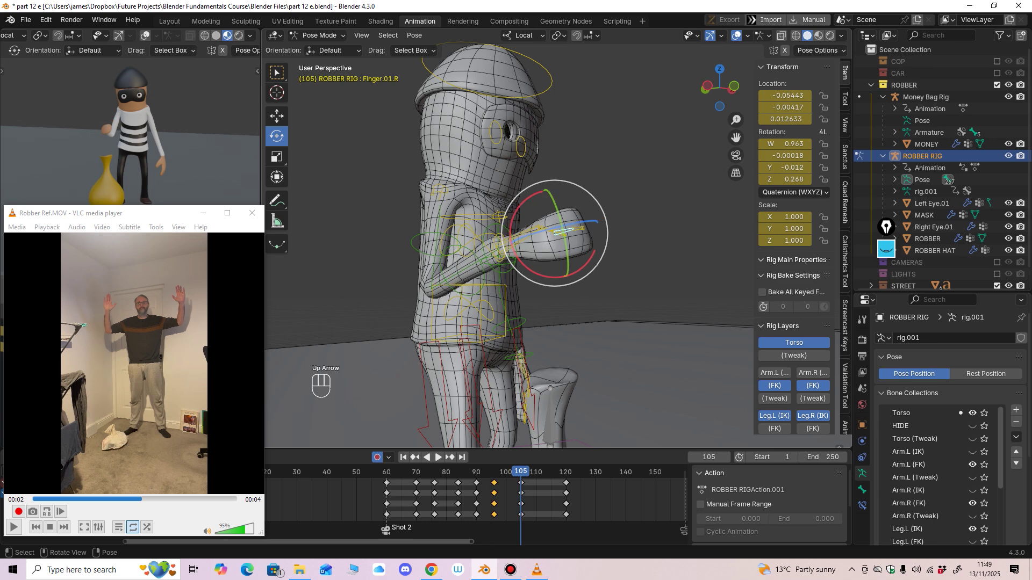
middle_drag(543, 220, 564, 253)
drag(615, 266, 615, 266)
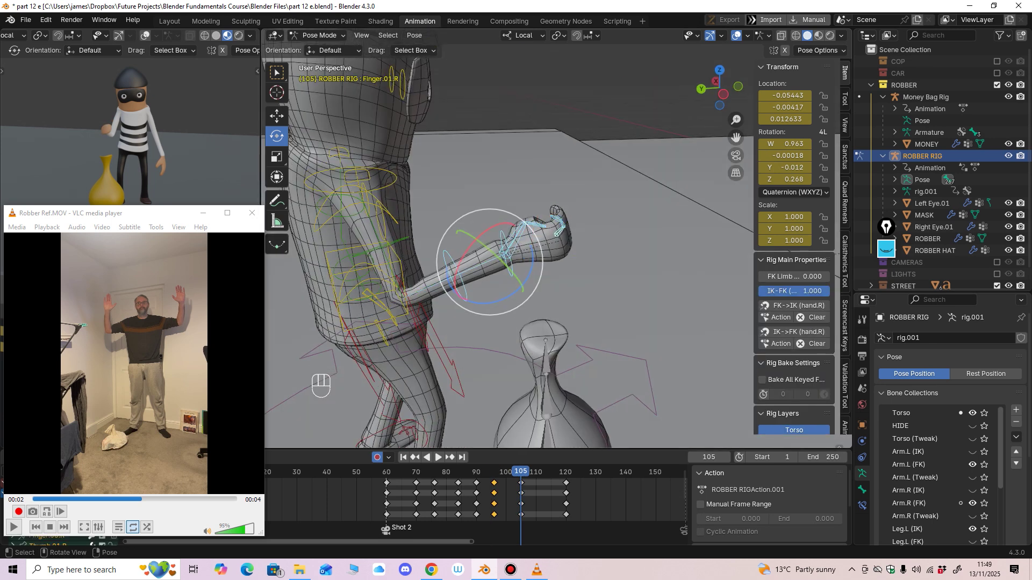
key(Down)
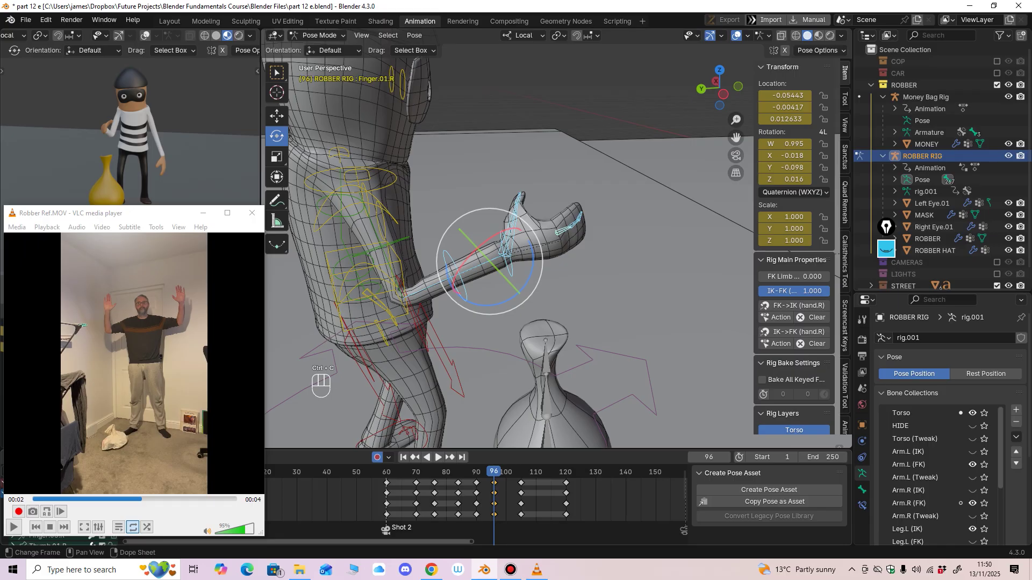
key(space)
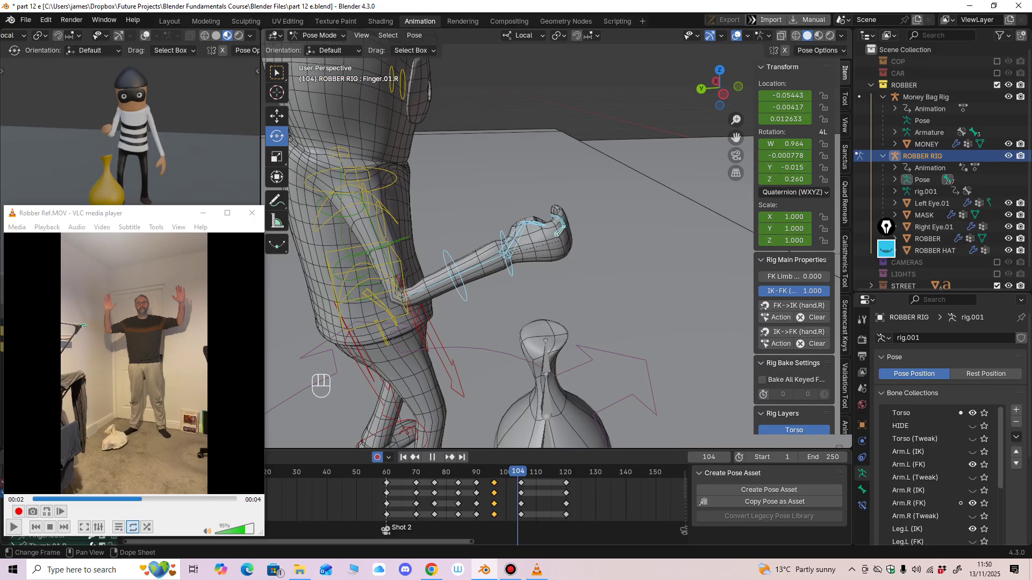
key(space)
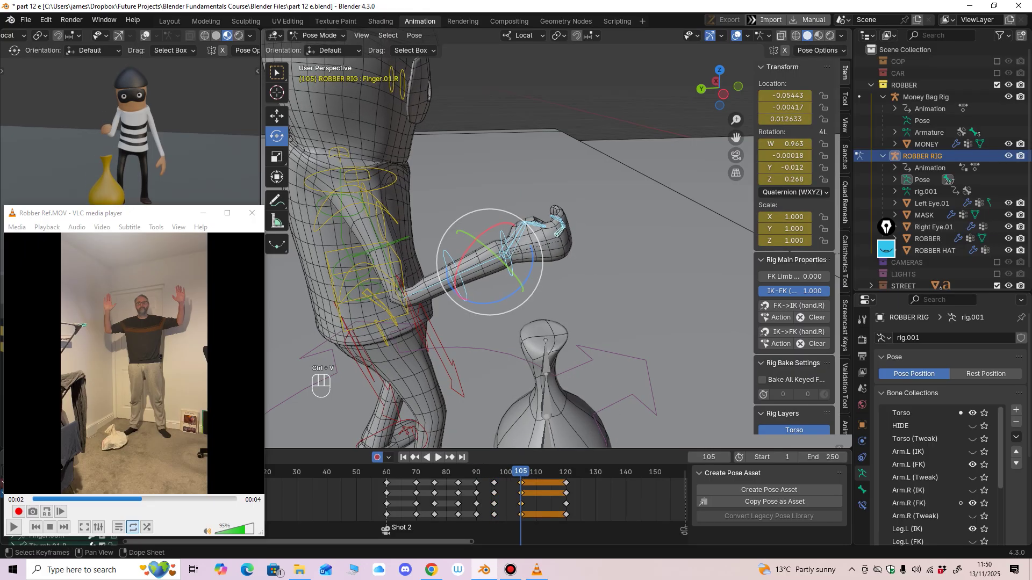
key(Down)
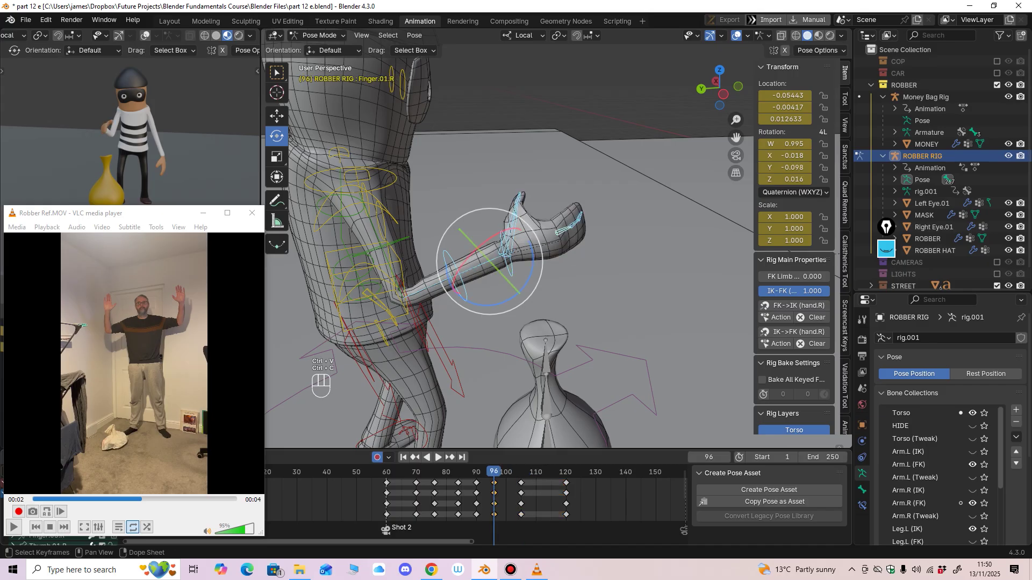
key(Up)
key(ctrl+v)
middle_drag(618, 279, 452, 253)
key(Up)
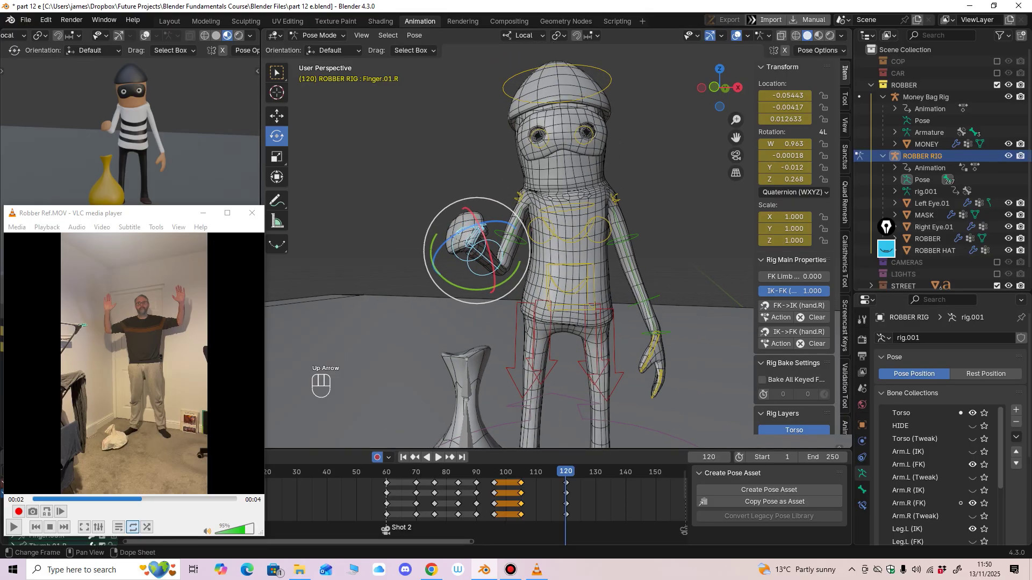
key(ctrl+v)
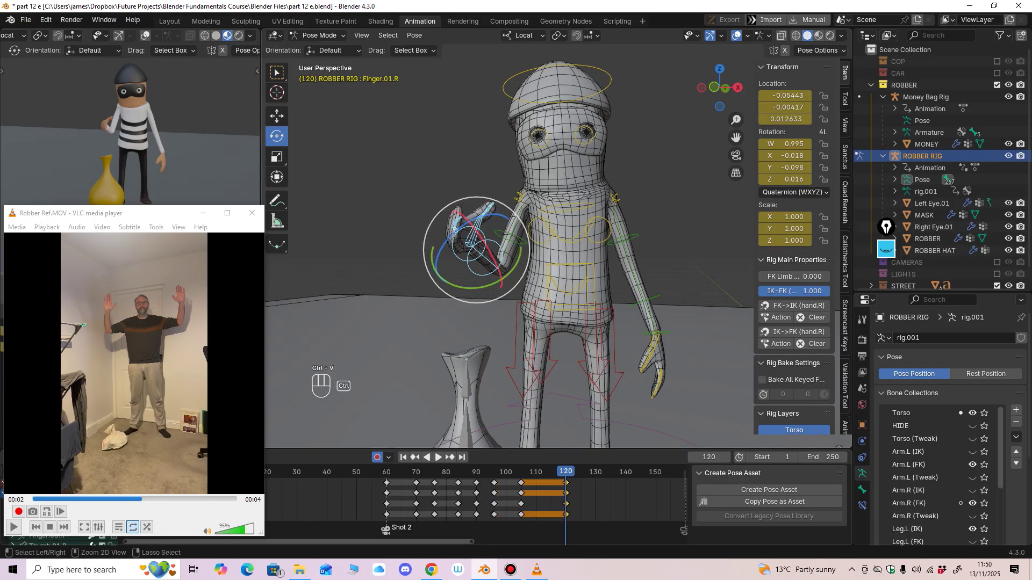
Step: Move the robber's right shoulder control slightly at frame 120
middle_drag(451, 253, 486, 249)
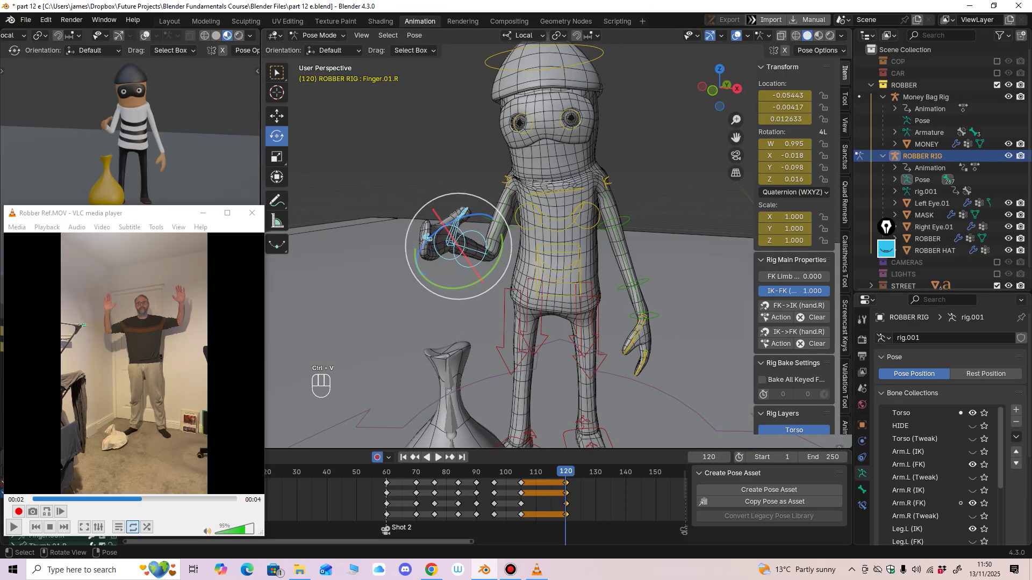
click(508, 180)
middle_drag(508, 180, 493, 224)
key(g)
scroll(494, 215, down, 3)
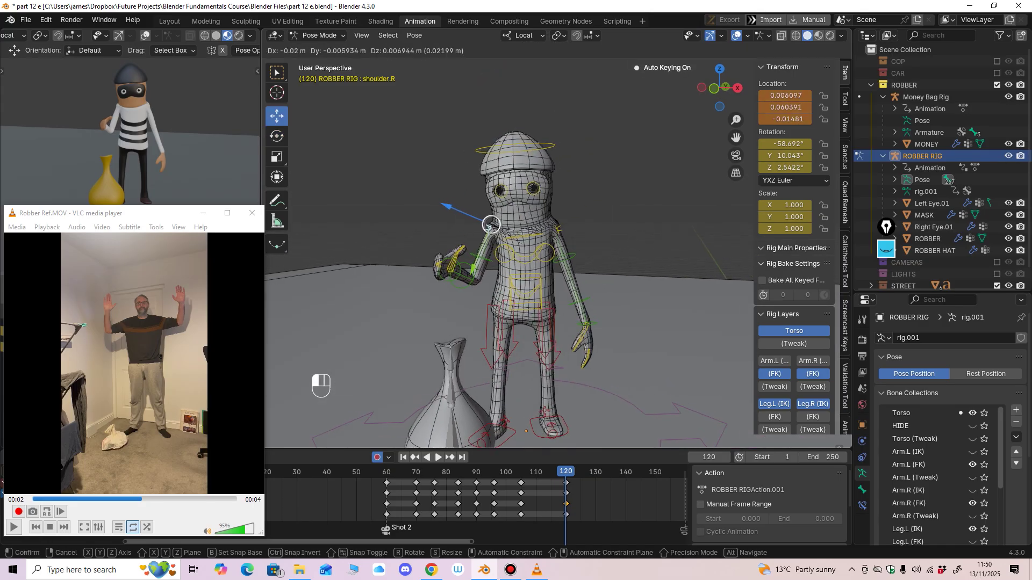
Step: Rotate the right FK upper arm at frame 120 to about W 0.976, X 0.180, Y 0.102, Z 0.067
click(488, 235)
key(r)
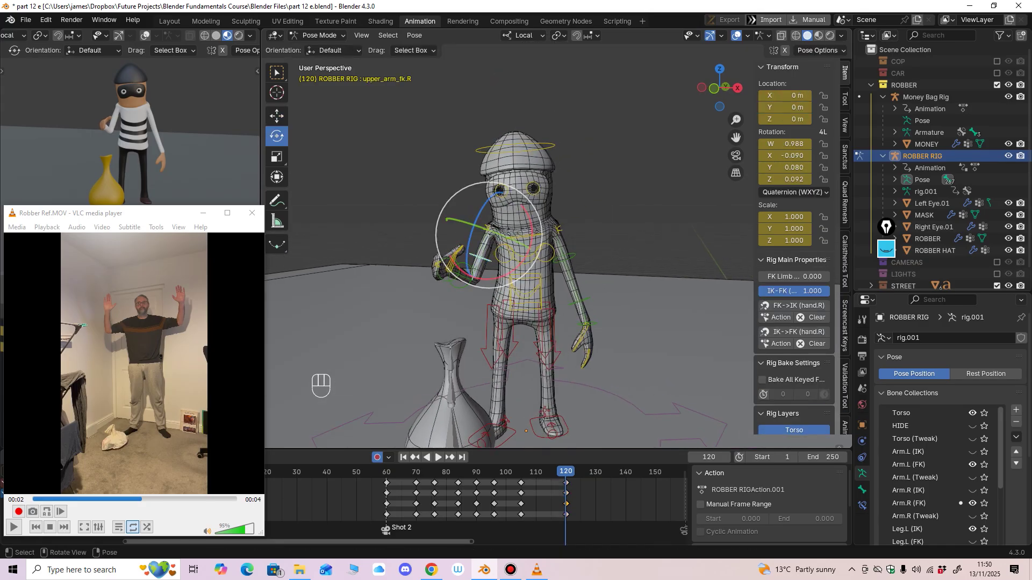
drag(531, 228, 526, 254)
shift+middle_drag(526, 253, 554, 289)
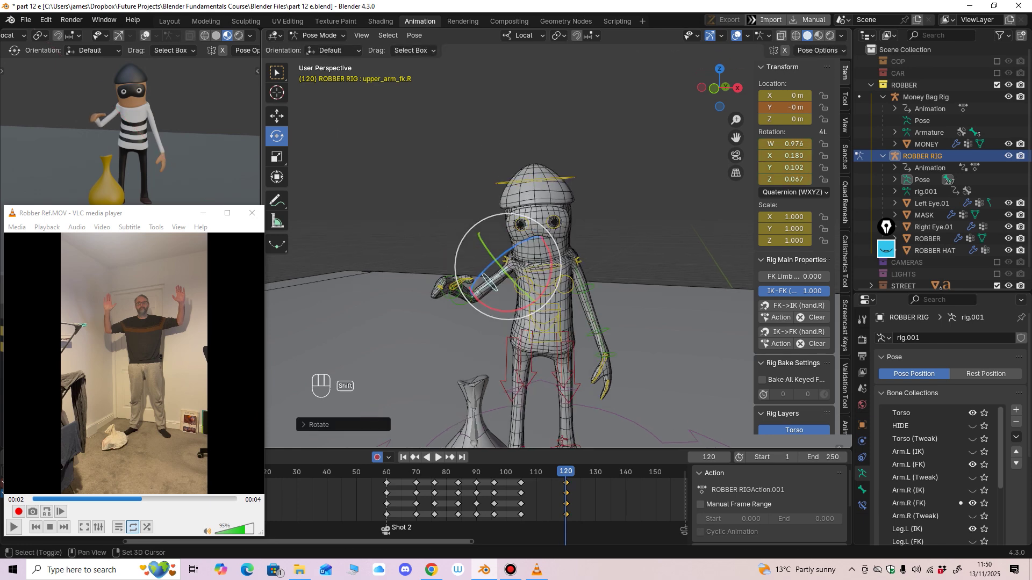
Step: Clear the right shoulder's rotation and location at frame 120
scroll(554, 289, up, 2)
click(489, 269)
middle_drag(489, 269, 510, 236)
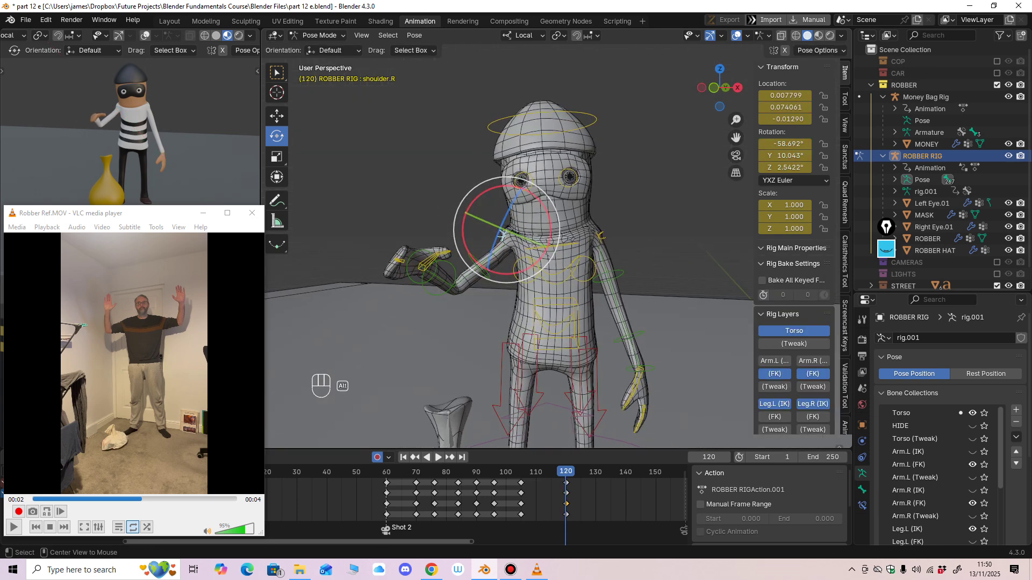
key(alt+r)
key(alt+g)
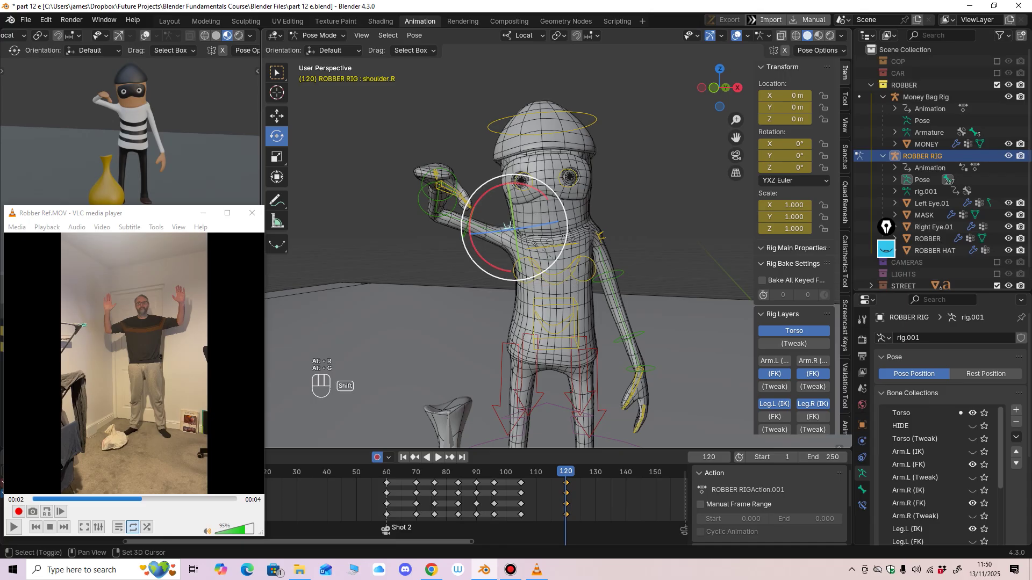
Step: Clear the left shoulder's rotation and location at frame 120, and rotate it about 21° on its local X axis
shift+middle_drag(592, 242, 553, 228)
click(558, 232)
key(alt+r)
key(alt+g)
drag(571, 196, 577, 191)
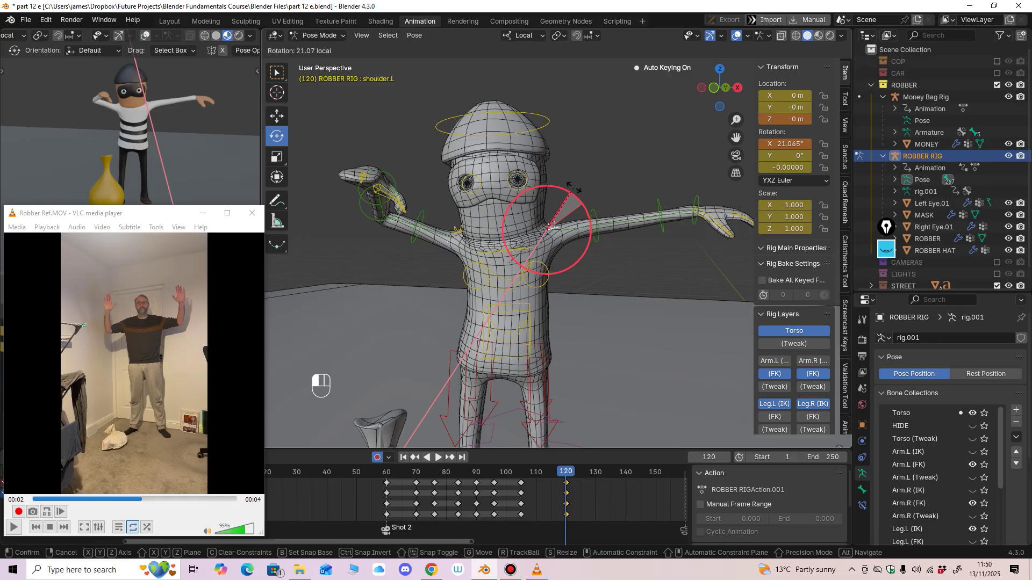
click(573, 191)
Step: Rotate the right shoulder to about 1.8° on X at frame 120, and compare the pose with the preceding keyframe
click(459, 230)
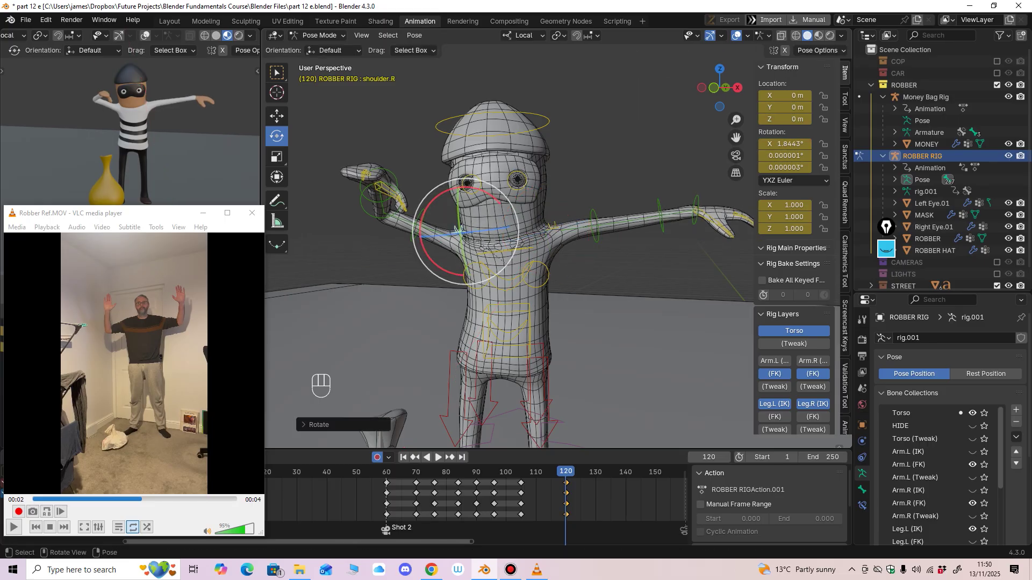
key(Down)
key(Up)
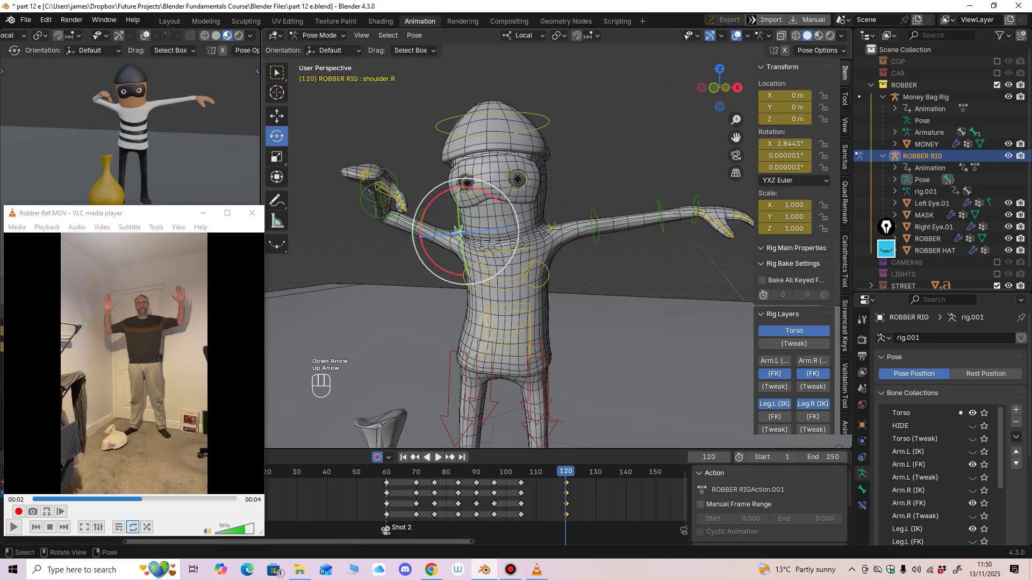
Step: Rotate the right FK upper arm further at frame 120 to bring the arm out from the head
click(421, 214)
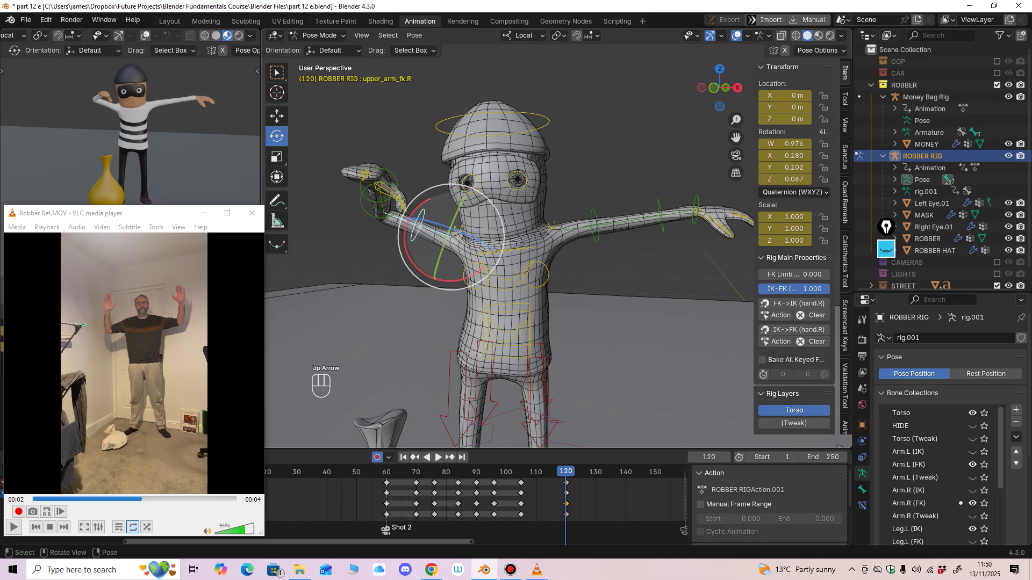
middle_drag(420, 214, 469, 216)
shift+middle_drag(469, 216, 590, 215)
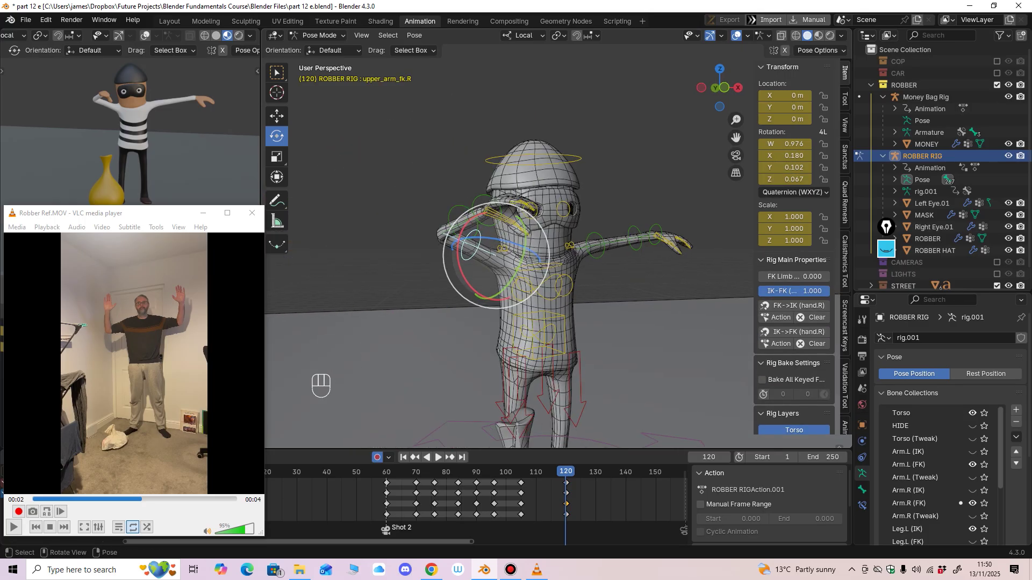
drag(518, 264, 516, 252)
middle_drag(516, 251, 479, 243)
Step: Rotate the right FK forearm at frame 120 so that the hand points upward
click(462, 208)
middle_drag(462, 208, 450, 188)
drag(450, 207, 436, 216)
middle_drag(437, 216, 491, 237)
Step: Rotate the right FK upper arm at frame 120 to about W 0.854, X 0.138, Y 0.484, Z 0.134
click(466, 234)
drag(519, 236, 521, 241)
middle_drag(521, 241, 471, 229)
drag(530, 237, 530, 242)
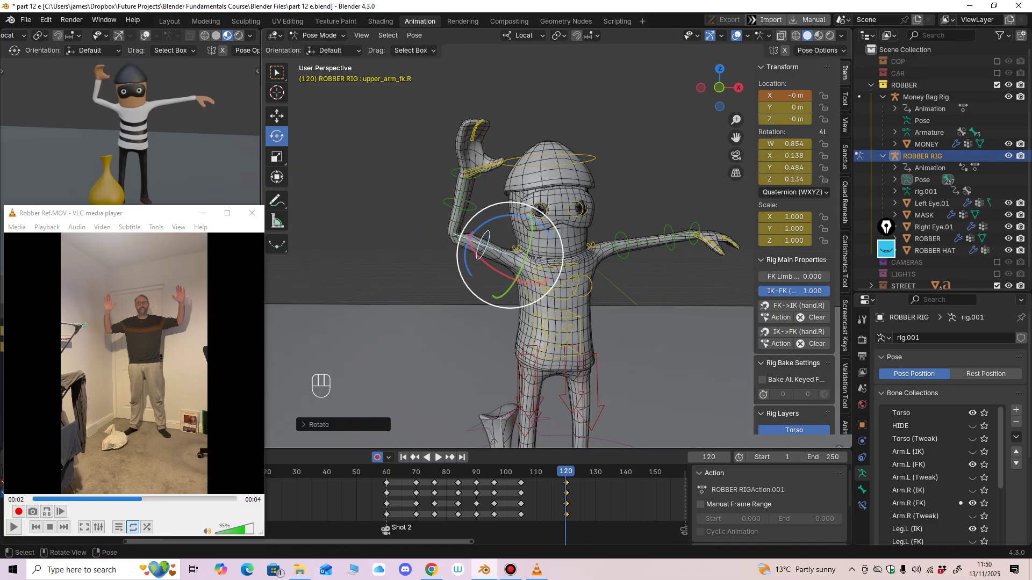
Step: Tilt the right FK forearm slightly outward at frame 120, with the whole robber framed in the preview view
click(462, 207)
middle_drag(462, 207, 430, 197)
shift+middle_drag(118, 140, 132, 111)
scroll(156, 137, down, 2)
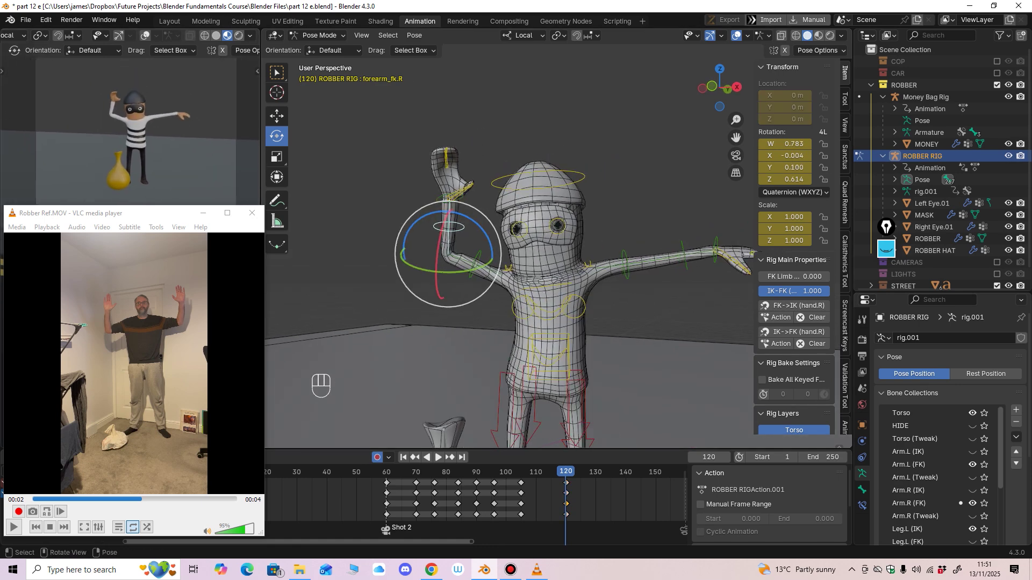
middle_drag(463, 247, 464, 242)
drag(484, 233, 482, 229)
Step: Rotate the left FK upper arm on several axes at frame 120 to lift the left arm
shift+middle_drag(481, 230, 408, 227)
click(554, 262)
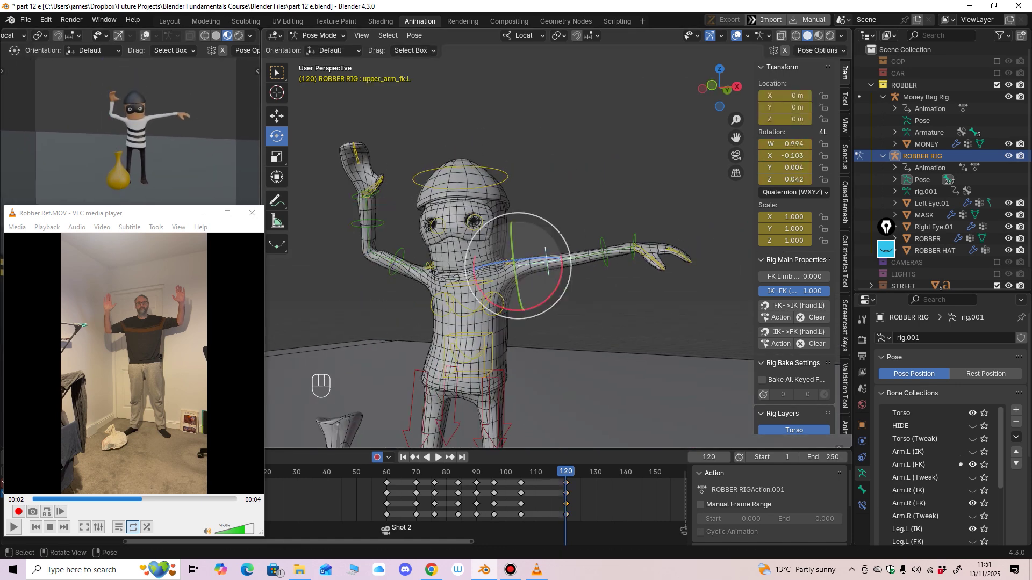
middle_drag(554, 261, 584, 273)
drag(510, 284, 508, 278)
middle_drag(508, 279, 543, 304)
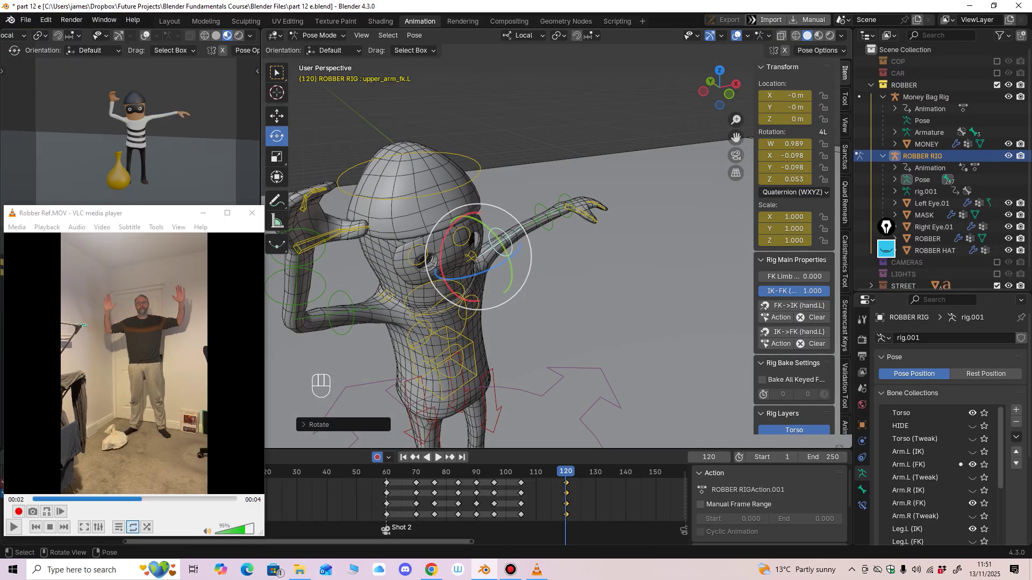
drag(507, 272, 507, 271)
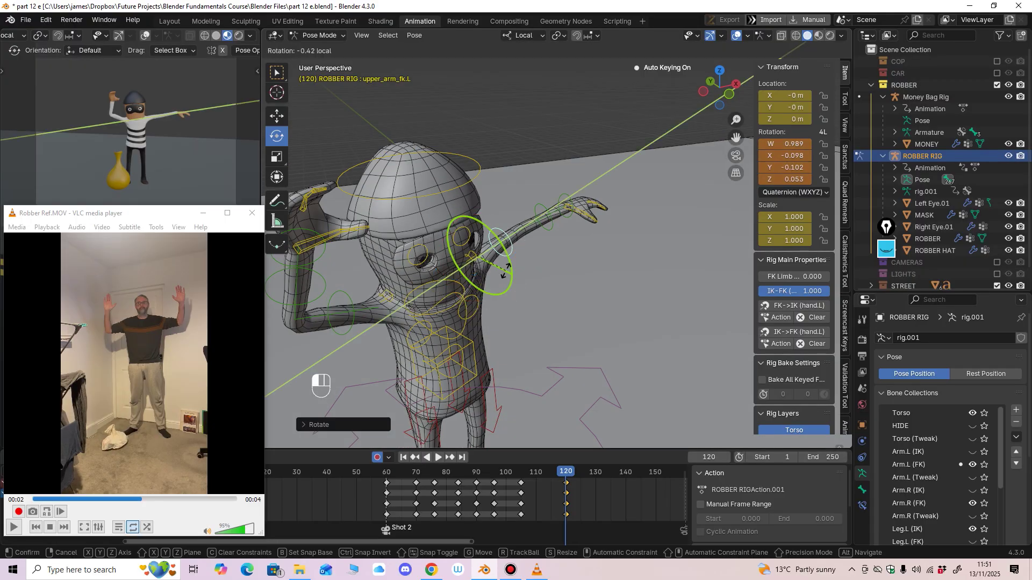
drag(645, 217, 529, 245)
middle_drag(529, 246, 509, 237)
Step: Bend the left FK forearm upright at frame 120 by rotating it about -63° on its local Z axis
click(591, 236)
middle_drag(588, 236, 569, 220)
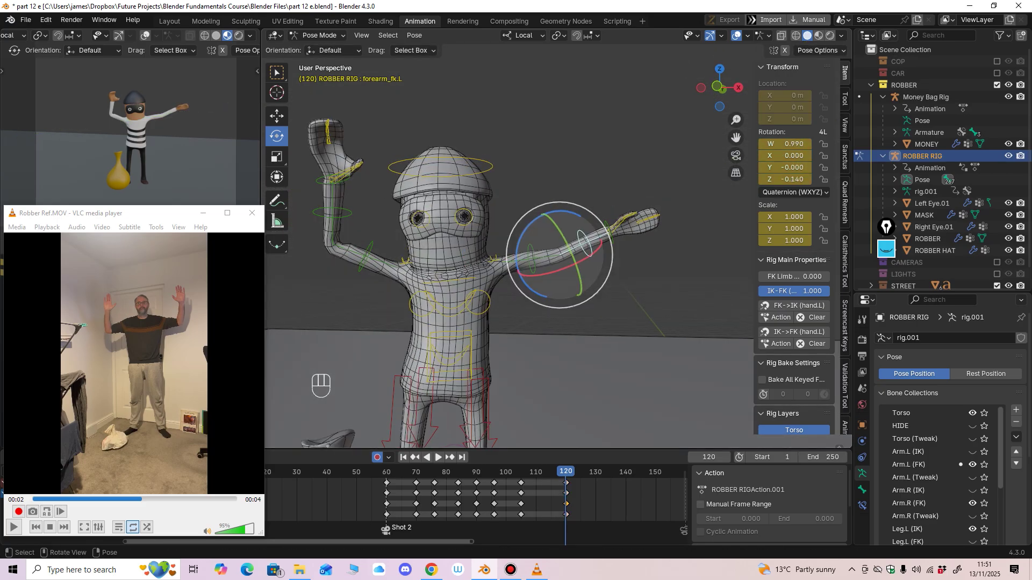
drag(523, 234, 518, 249)
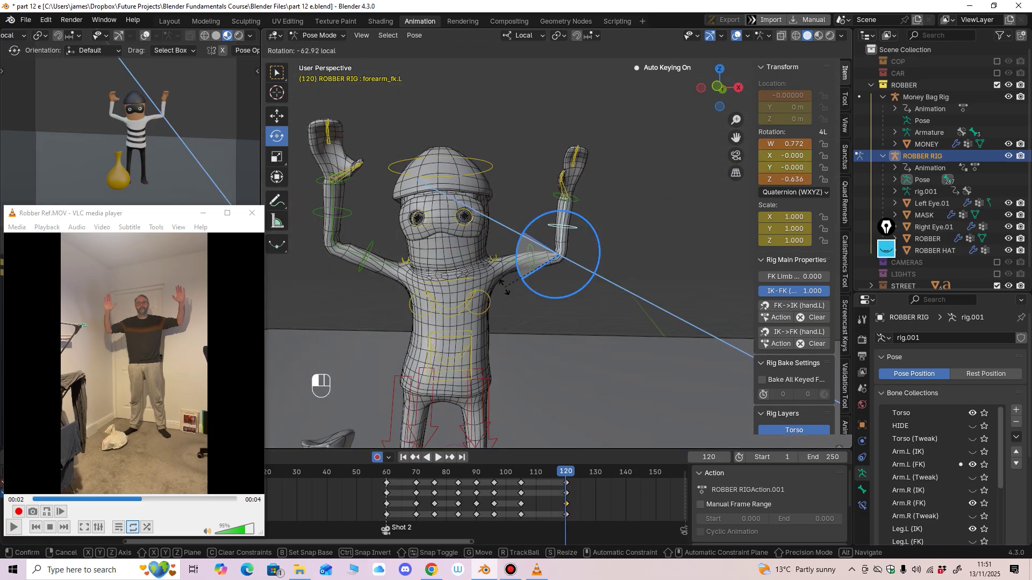
drag(504, 287, 504, 289)
mouse_move(508, 289)
middle_down()
mouse_move(491, 316)
mouse_move(498, 293)
middle_up()
Step: Rotate the left FK hand at frame 120 to about W 0.991, X -0.009, Y -0.127, Z 0.037
click(578, 228)
middle_drag(575, 231, 564, 242)
ctrl+middle_drag(565, 242, 568, 220)
drag(602, 253, 593, 248)
key(ctrl+z)
middle_drag(594, 247, 554, 221)
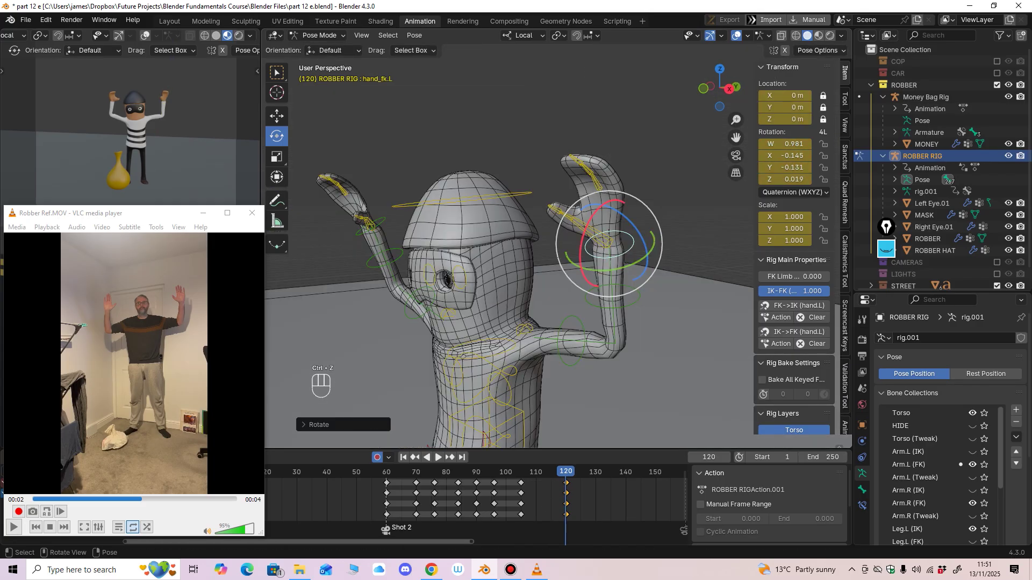
drag(582, 240, 587, 227)
ctrl+middle_drag(587, 226, 626, 239)
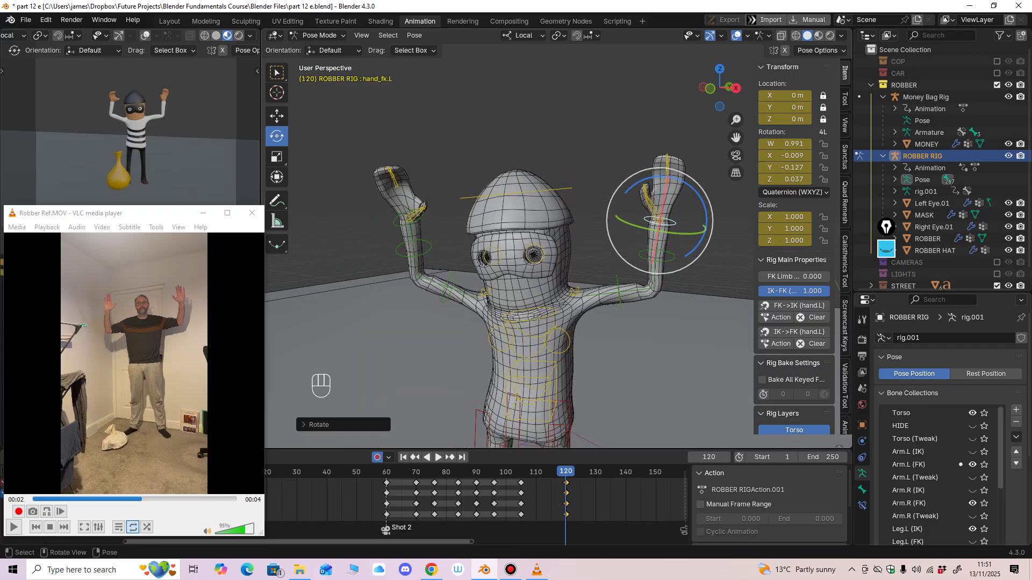
Step: Rotate the right FK hand on two axes at frame 120 to align it with the raised forearm
click(401, 222)
middle_drag(401, 221, 522, 209)
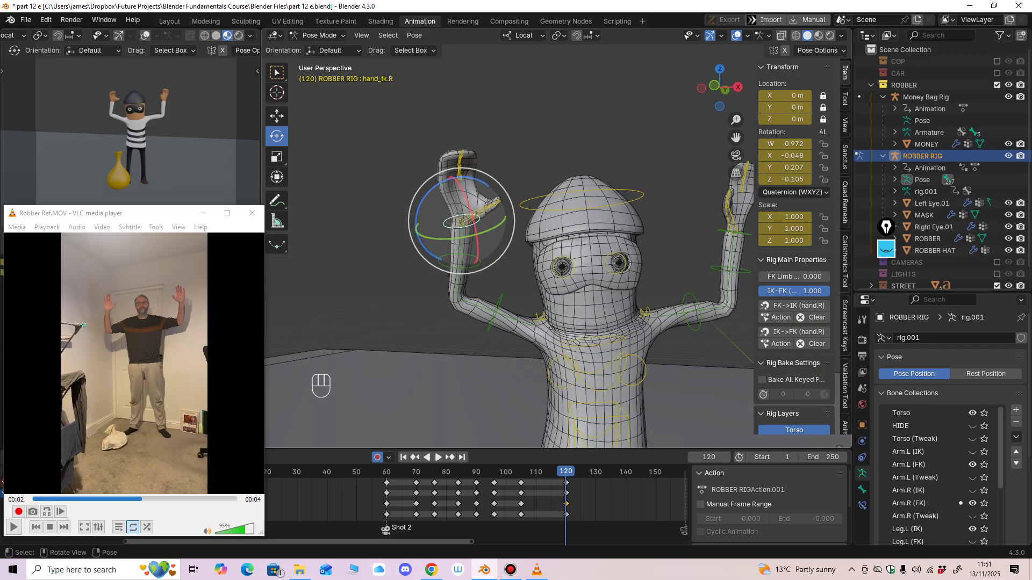
drag(482, 183, 488, 188)
middle_drag(489, 188, 568, 197)
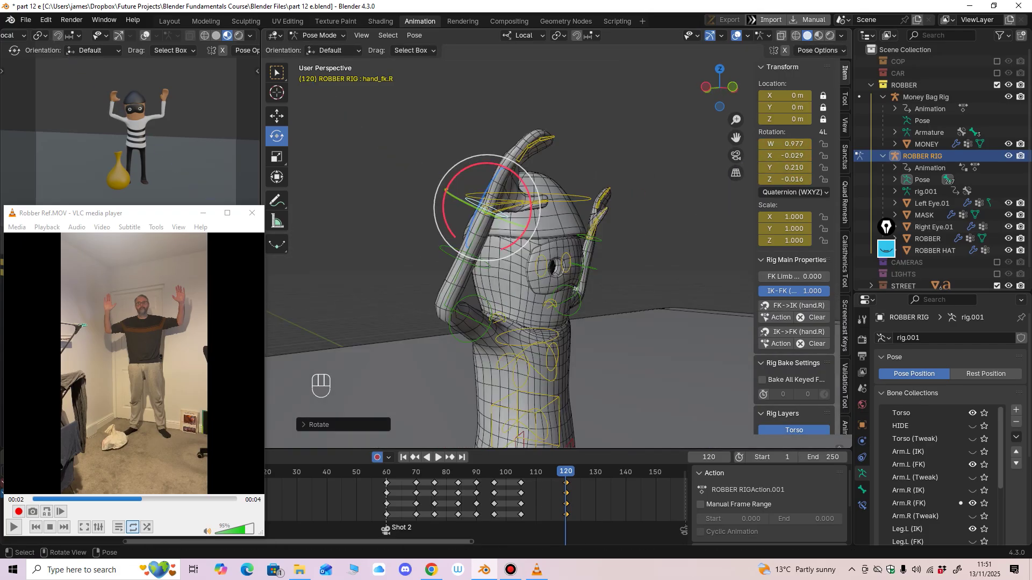
drag(530, 194, 531, 186)
middle_drag(532, 186, 527, 172)
Step: Refine the right FK upper arm's rotation on several axes at frame 120
click(474, 342)
middle_drag(475, 322, 478, 355)
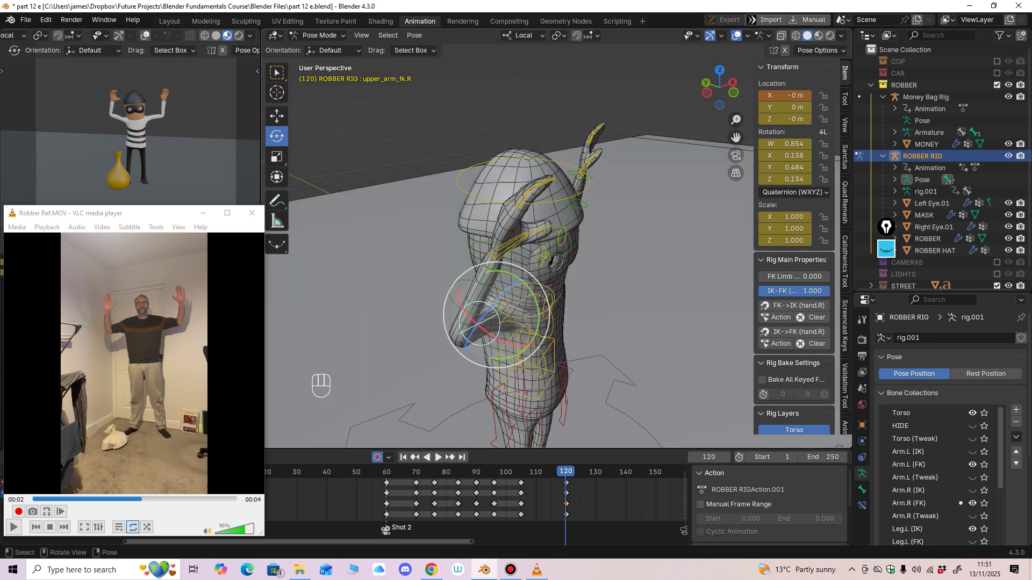
drag(496, 340, 498, 339)
middle_drag(498, 338, 473, 344)
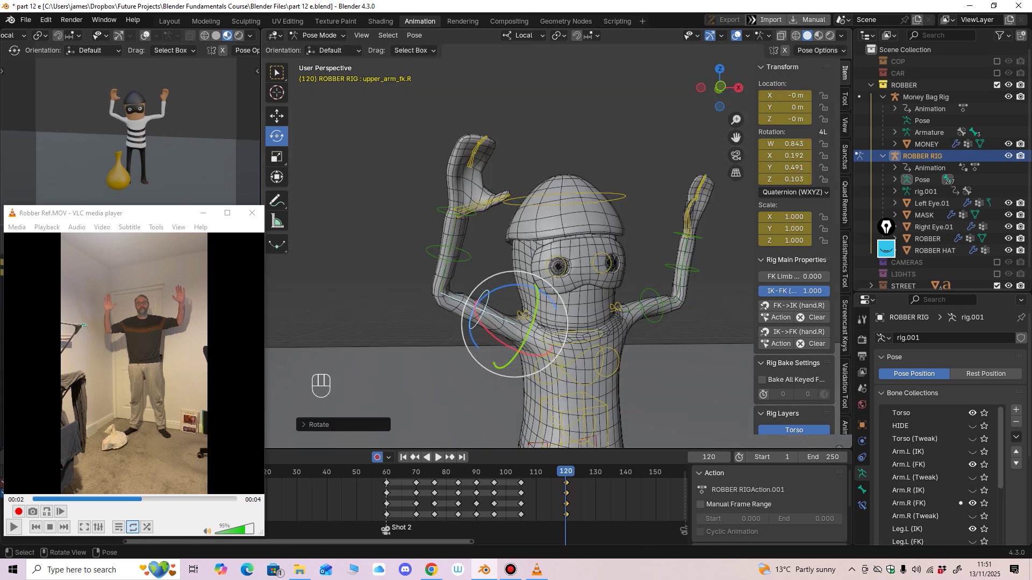
drag(530, 332, 525, 344)
mouse_move(525, 344)
middle_down()
mouse_move(511, 357)
mouse_move(509, 338)
middle_up()
shift+middle_drag(508, 339, 451, 271)
drag(509, 243, 506, 237)
Step: Rotate the right FK forearm at frame 120 to about W 0.807, X 0.013, Y 0.116, Z 0.579
click(417, 200)
middle_drag(414, 206, 436, 210)
drag(379, 194, 381, 192)
mouse_move(383, 192)
middle_down()
mouse_move(437, 191)
mouse_move(376, 192)
middle_up()
shift+middle_drag(376, 191, 410, 248)
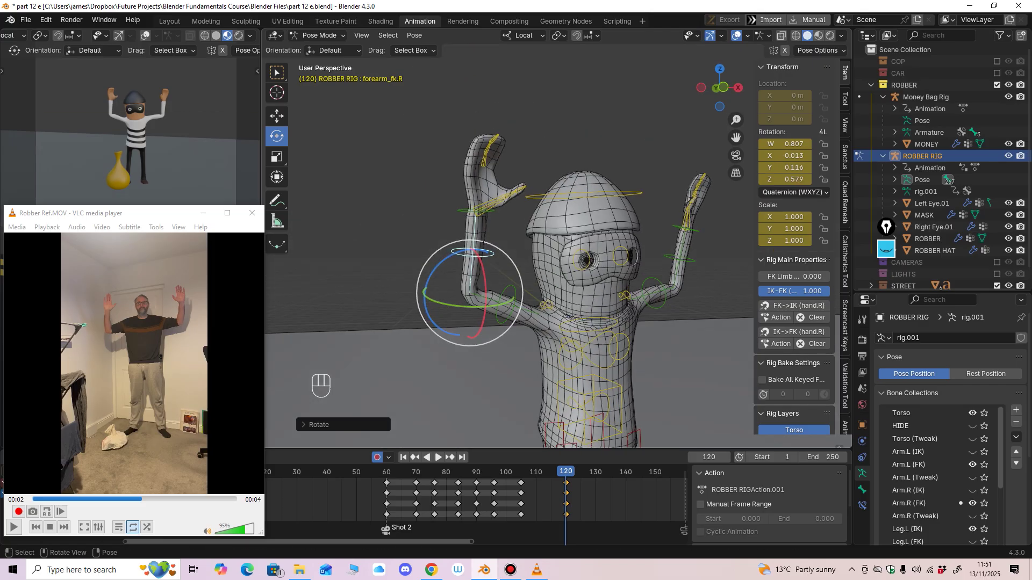
Step: Rotate the right FK hand at frame 120 to about W 0.977, X 0.037, Y 0.209, Z -0.030
click(501, 215)
middle_drag(501, 215, 618, 223)
drag(551, 197, 554, 202)
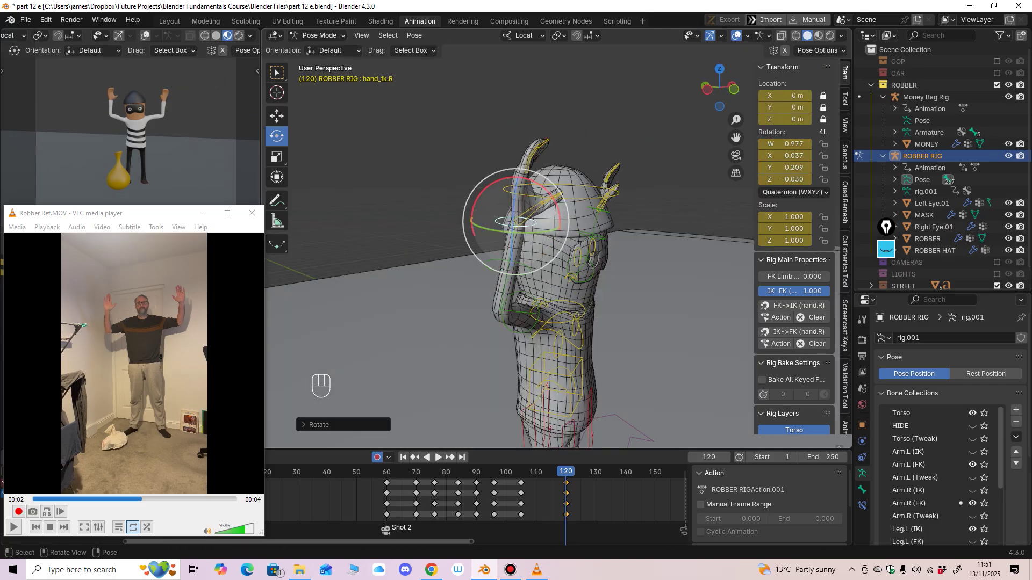
middle_drag(554, 202, 460, 200)
Step: Fine-tune the raised-arms pose at frame 120 with small arm rotations checked from different angles
shift+middle_drag(527, 202, 473, 188)
click(490, 182)
drag(551, 278, 549, 273)
middle_drag(548, 273, 506, 287)
drag(559, 297, 560, 300)
middle_drag(560, 300, 565, 280)
ctrl+middle_drag(564, 280, 548, 307)
middle_drag(548, 306, 527, 277)
Step: Move the left shoulder control slightly at frame 120, to about X -0.00046, Y -0.00050, Z 0.0047
click(537, 229)
ctrl+middle_drag(537, 228, 537, 199)
shift+middle_drag(537, 199, 574, 277)
key(shift+space)
key(g)
drag(569, 280, 572, 278)
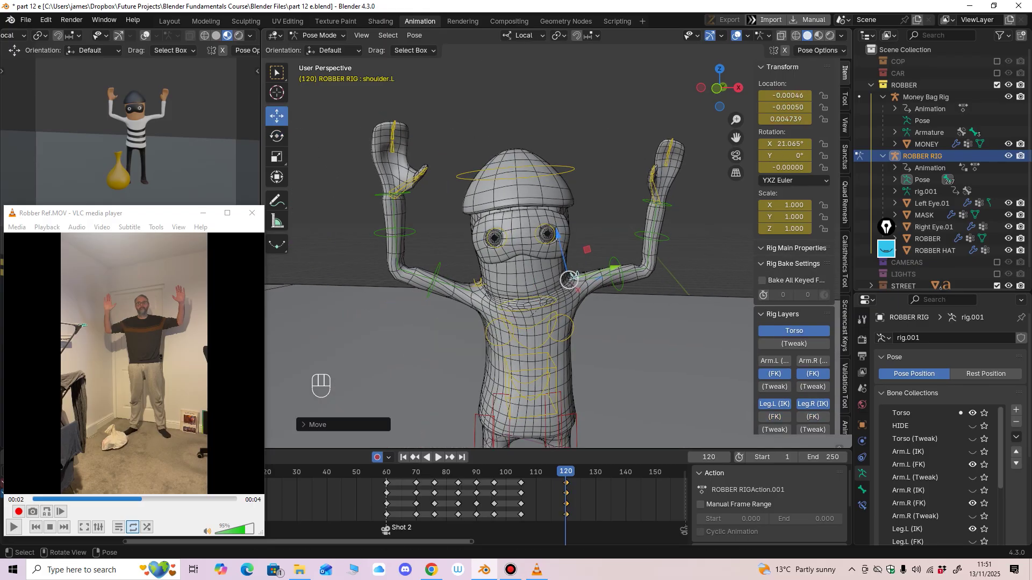
Step: Nudge the right shoulder control at frame 120 and rotate the left FK upper arm to about W 0.784, X -0.050, Y -0.612, Z 0.091
click(479, 283)
drag(487, 285, 483, 283)
shift+middle_drag(483, 283, 397, 248)
scroll(397, 249, up, 1)
click(550, 250)
mouse_move(550, 250)
middle_down()
mouse_move(529, 253)
mouse_move(551, 262)
middle_up()
drag(508, 250, 509, 251)
drag(538, 217, 534, 213)
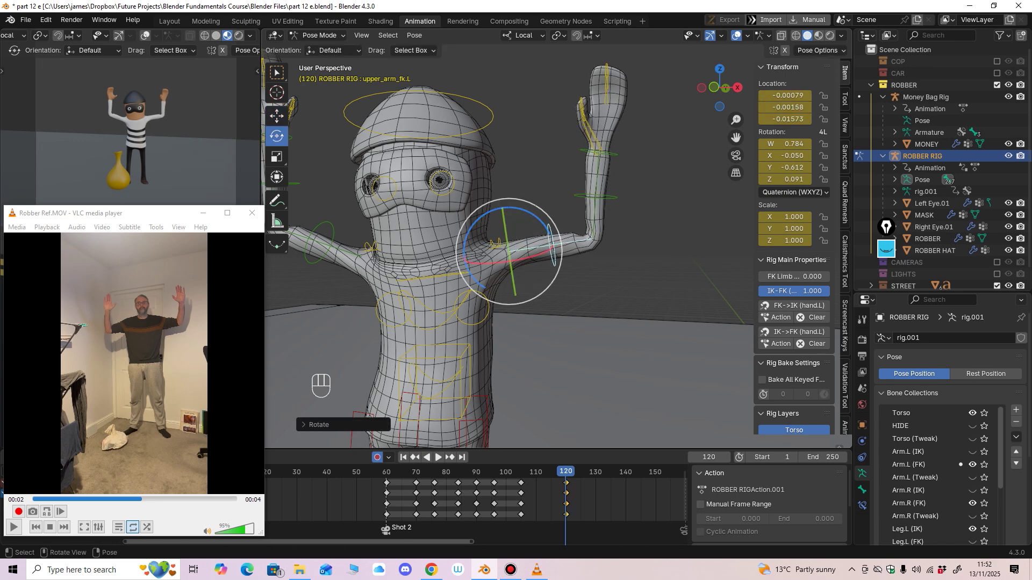
Step: Rotate the left FK forearm at frame 120 to about W 0.770, X 0.042, Y -0.035, Z -0.636
click(596, 197)
middle_drag(596, 198, 508, 200)
drag(405, 222, 409, 215)
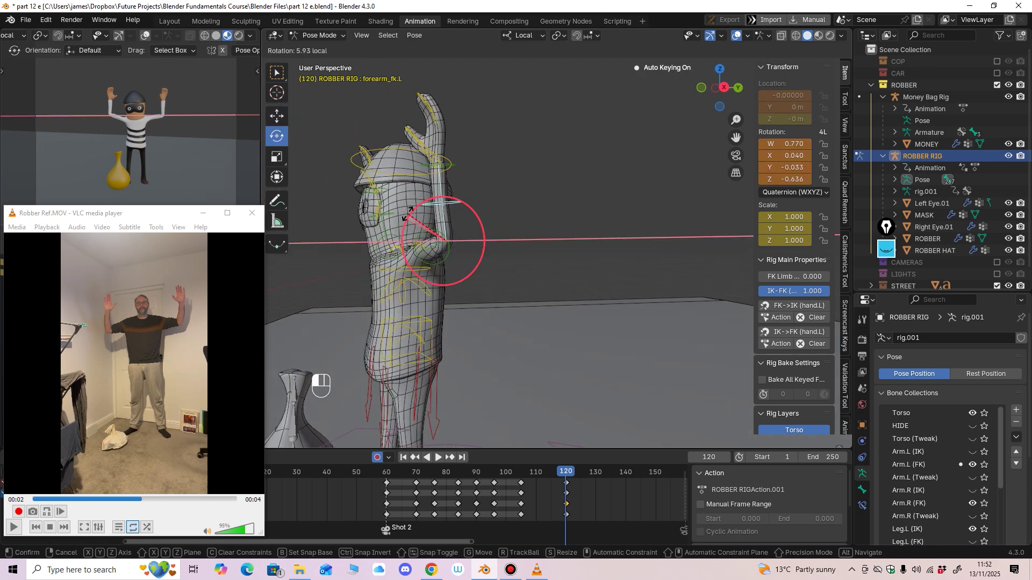
middle_drag(409, 215, 558, 158)
scroll(557, 158, down, 1)
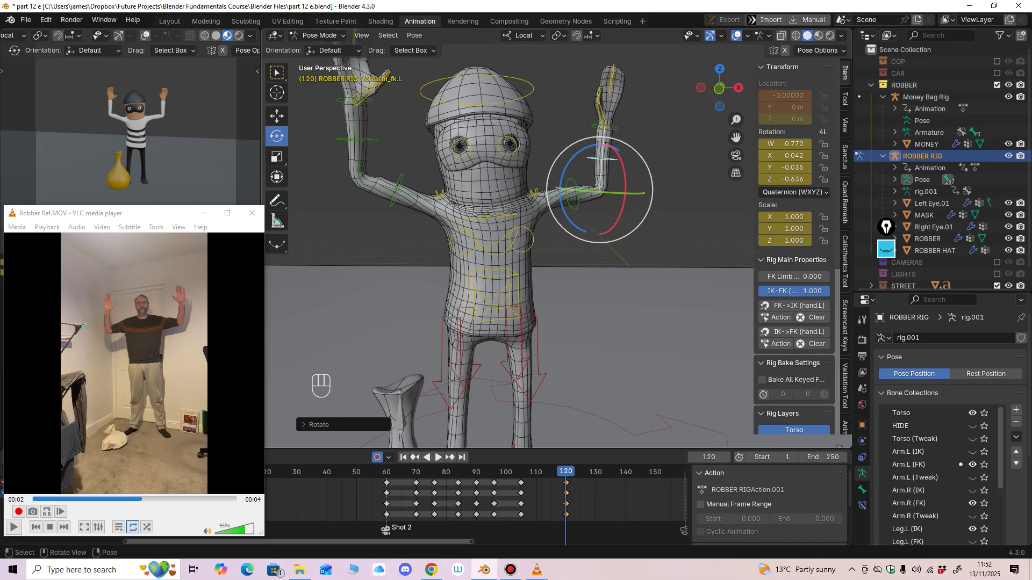
Step: Rotate the robber's upper body slightly and shift the torso control a little along its local X axis at frame 120
shift+middle_drag(538, 215, 571, 156)
click(523, 237)
middle_drag(521, 236, 480, 230)
drag(462, 194, 461, 192)
click(484, 220)
click(277, 116)
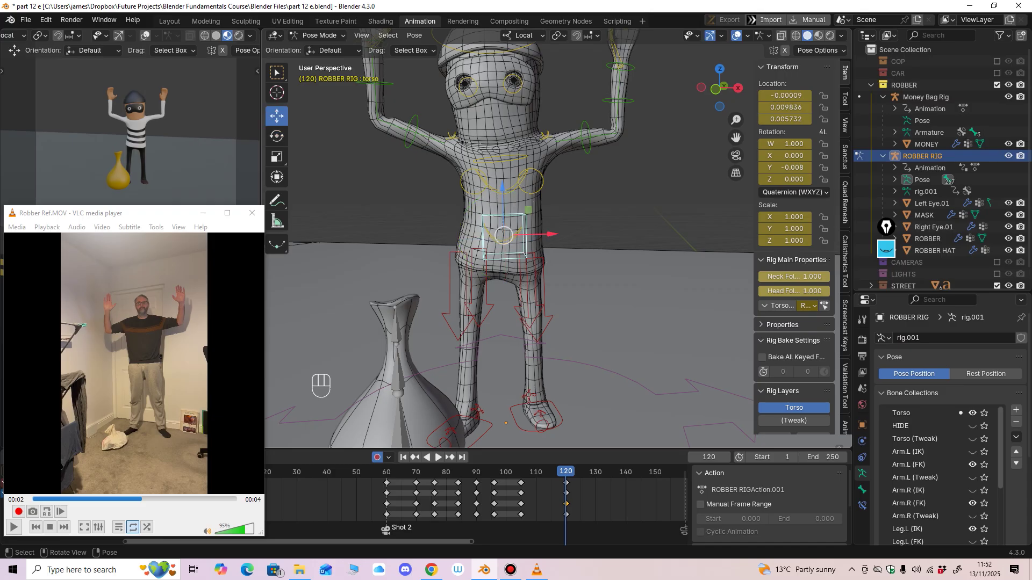
drag(551, 234, 557, 234)
Step: Rotate the chest control at frame 120 to about W 1.000, X 0.014, Y -0.014, Z -0.0002
shift+middle_drag(557, 234, 542, 275)
click(474, 222)
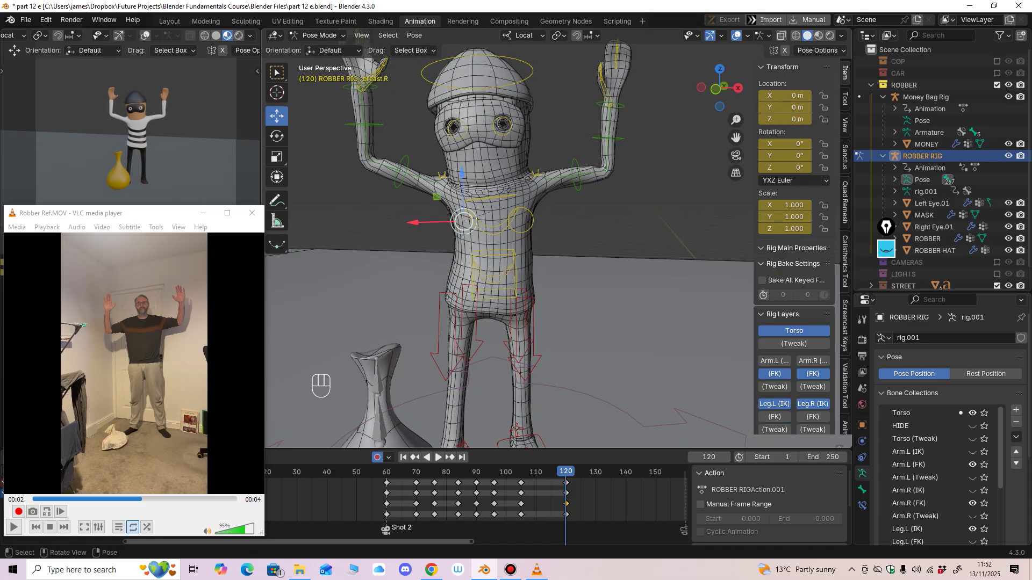
click(475, 224)
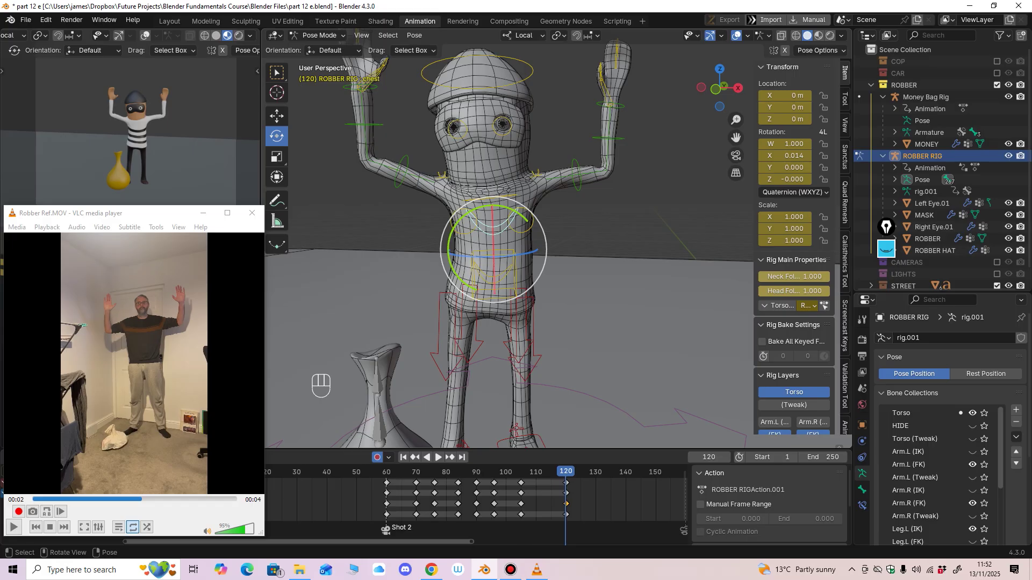
drag(454, 226, 454, 226)
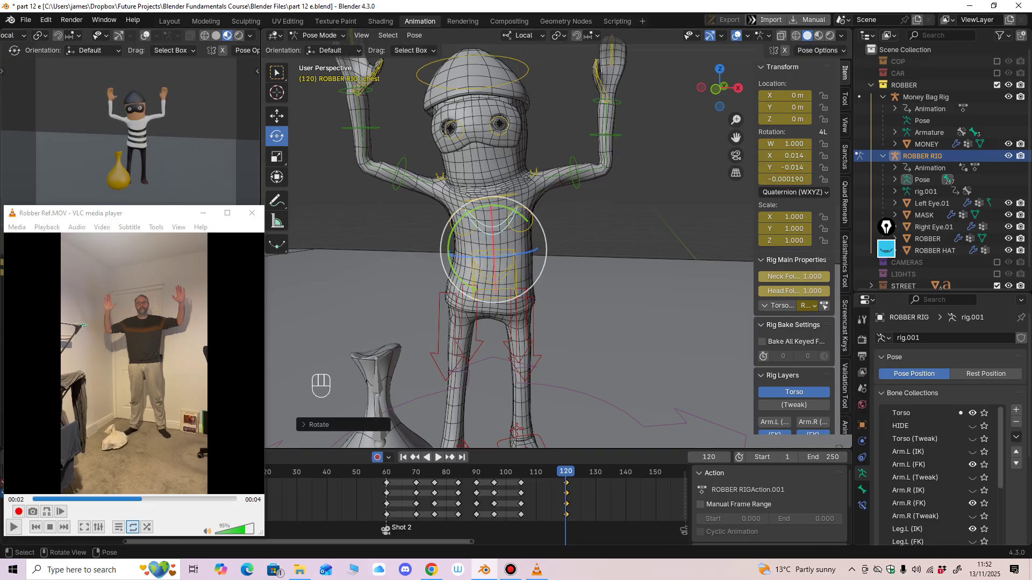
Step: Rotate the neck control slightly at frame 120 and check the full raised-arms pose from the front
middle_drag(484, 237, 441, 231)
middle_drag(451, 172, 430, 171)
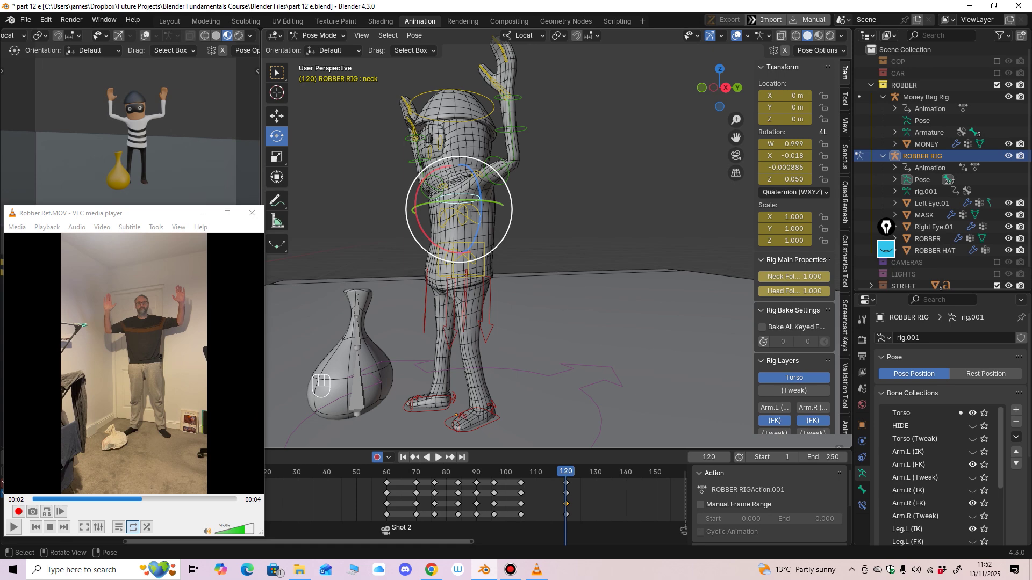
drag(421, 180, 421, 181)
middle_drag(422, 181, 720, 234)
click(411, 228)
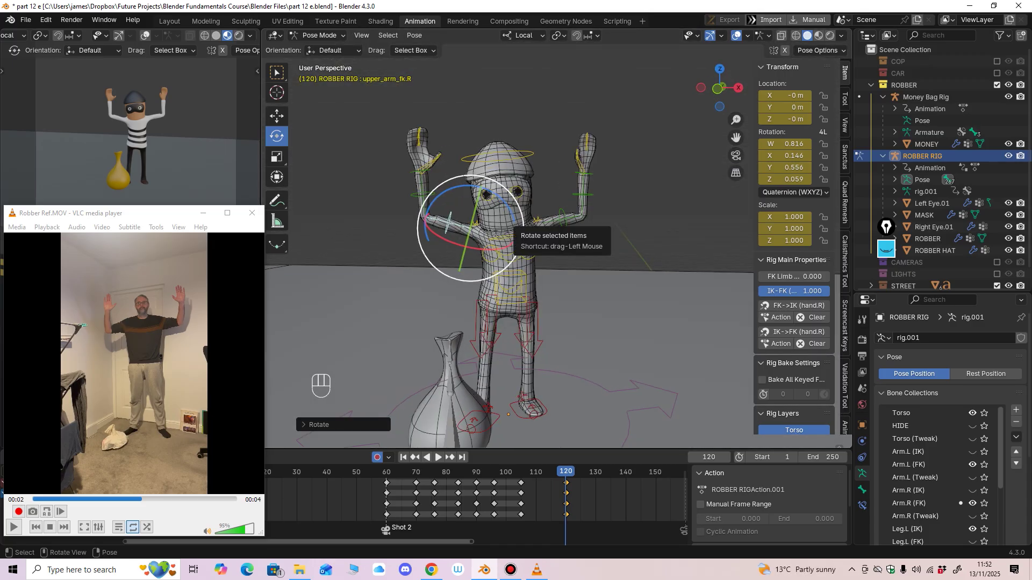
scroll(510, 247, down, 2)
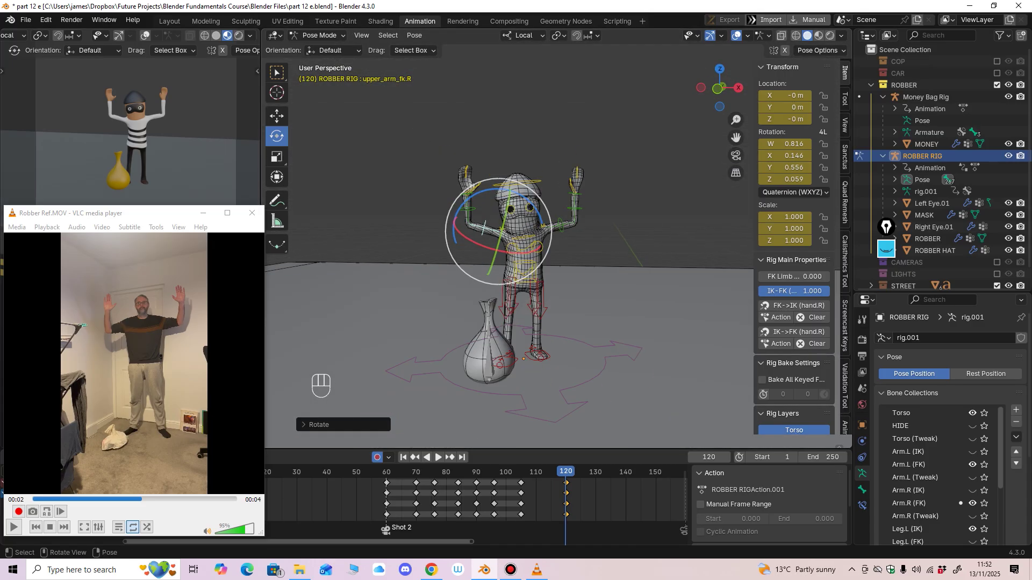
scroll(558, 247, up, 2)
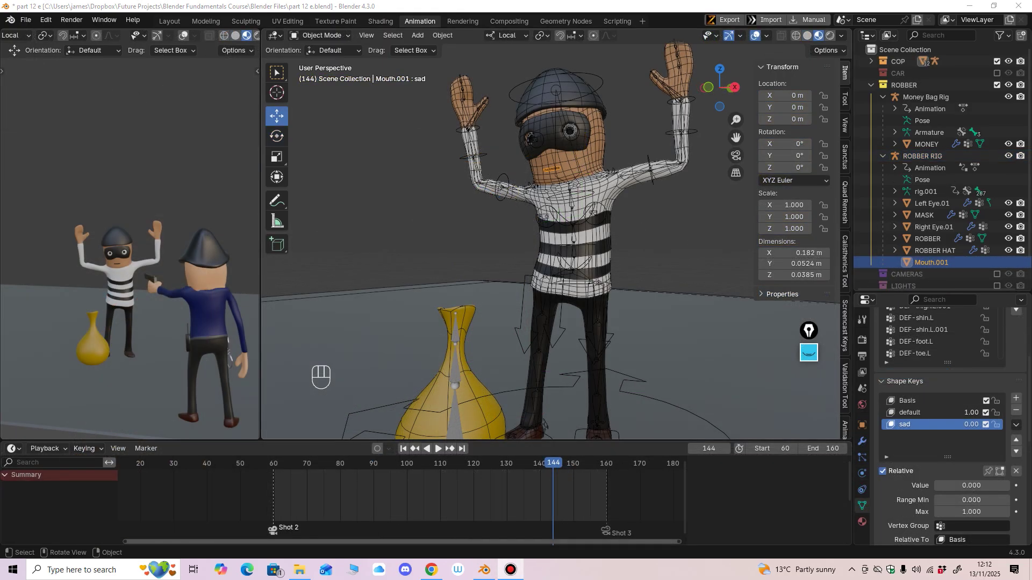
Step: Examine the robber's mouth mesh up close from the front and the side
mouse_move(537, 237)
middle_down()
mouse_move(548, 285)
mouse_move(557, 220)
mouse_move(545, 277)
mouse_move(546, 237)
middle_up()
click(647, 317)
shift+middle_drag(647, 317, 712, 269)
click(520, 245)
ctrl+middle_drag(521, 248, 522, 218)
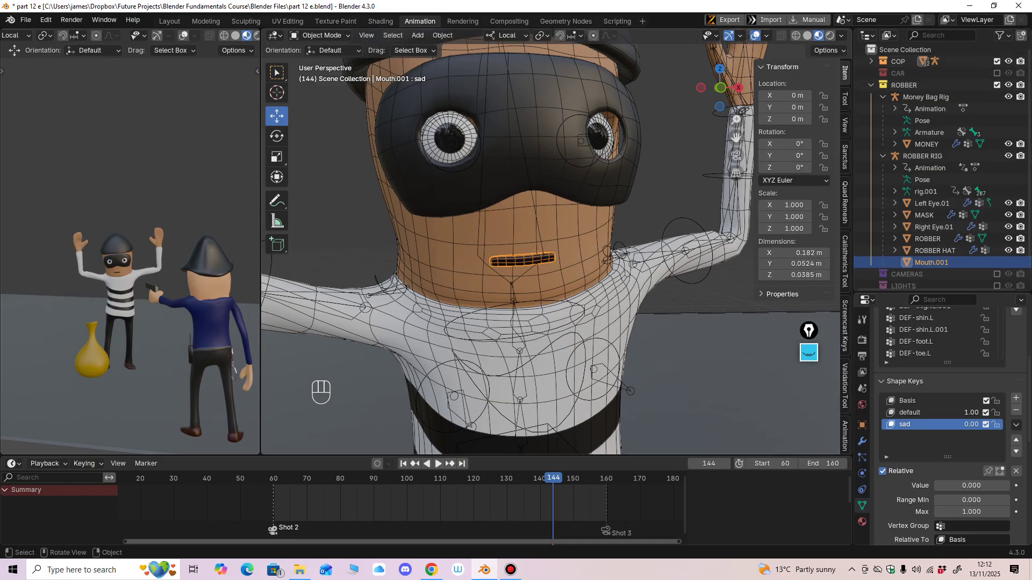
middle_drag(538, 258, 452, 270)
scroll(452, 270, up, 3)
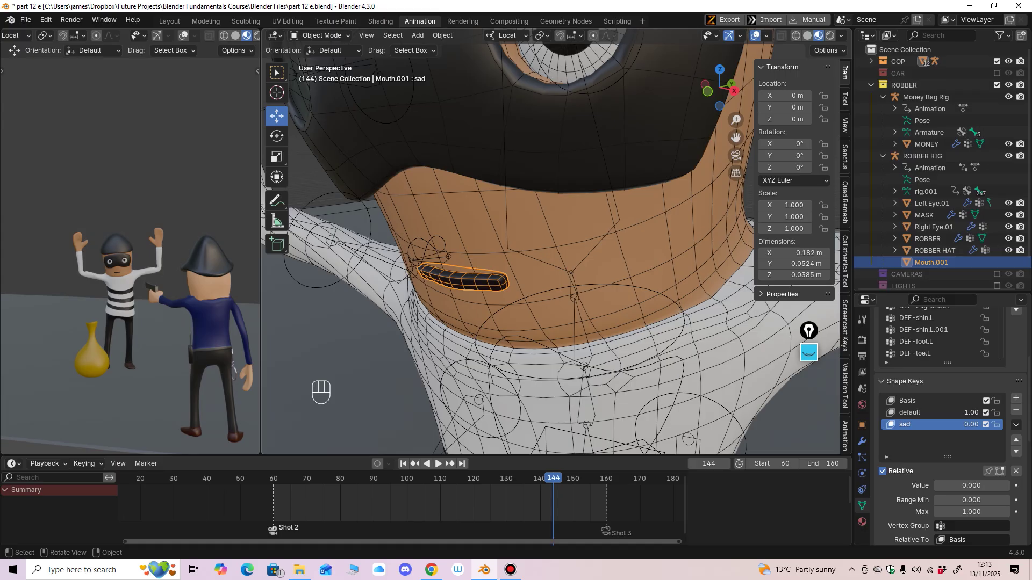
middle_drag(452, 270, 546, 240)
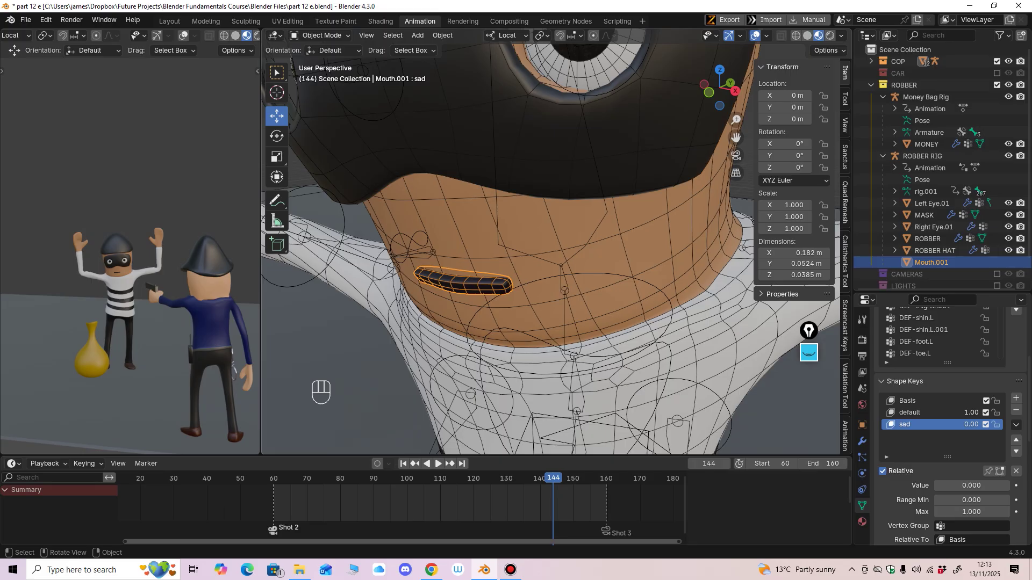
middle_drag(546, 240, 508, 244)
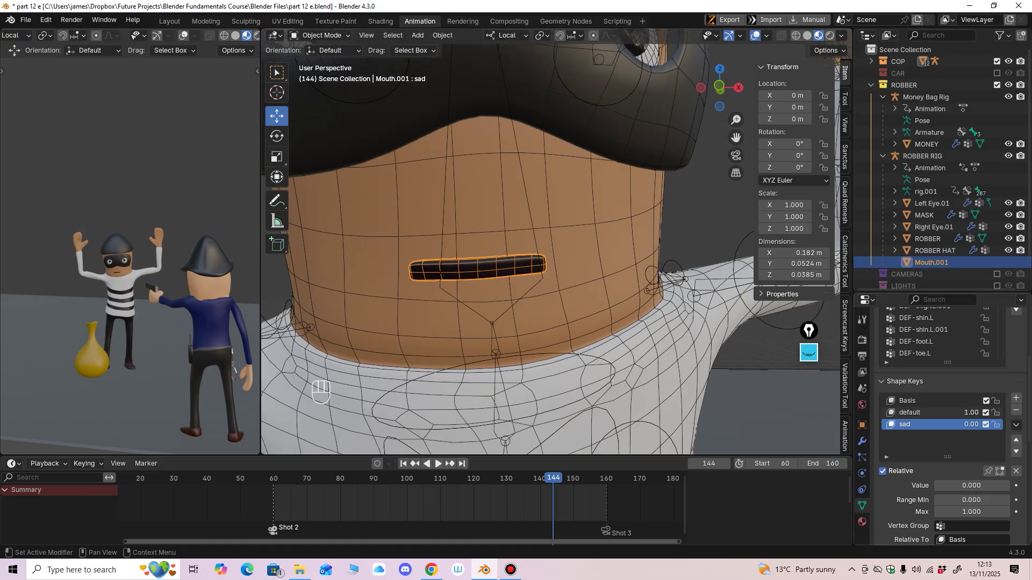
Step: Test the mouth's sad shape key at a value of 1 and reset it to 0
mouse_move(962, 486)
mouse_down()
mouse_move(996, 486)
mouse_move(951, 486)
mouse_up()
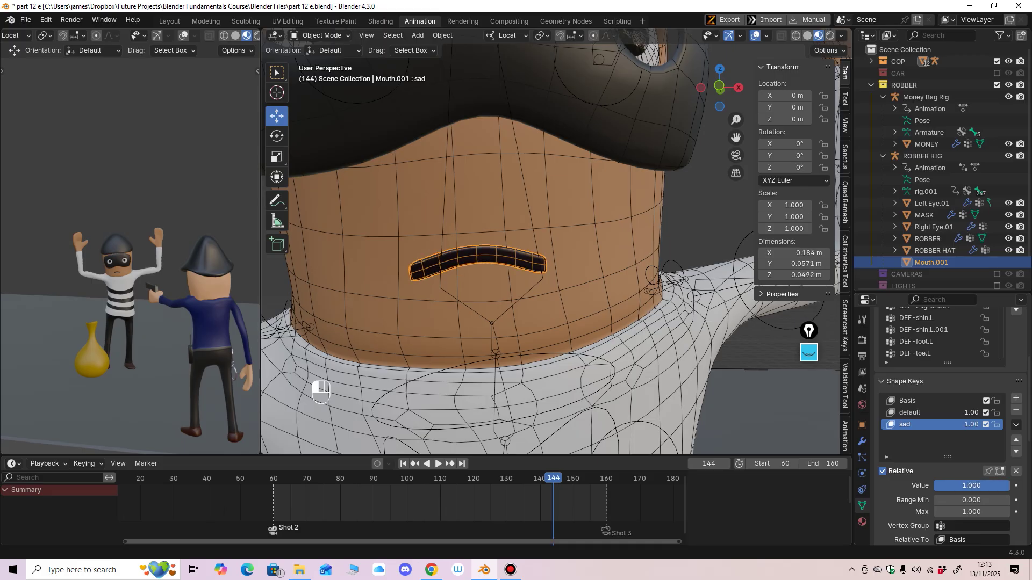
click(989, 486)
text(1)
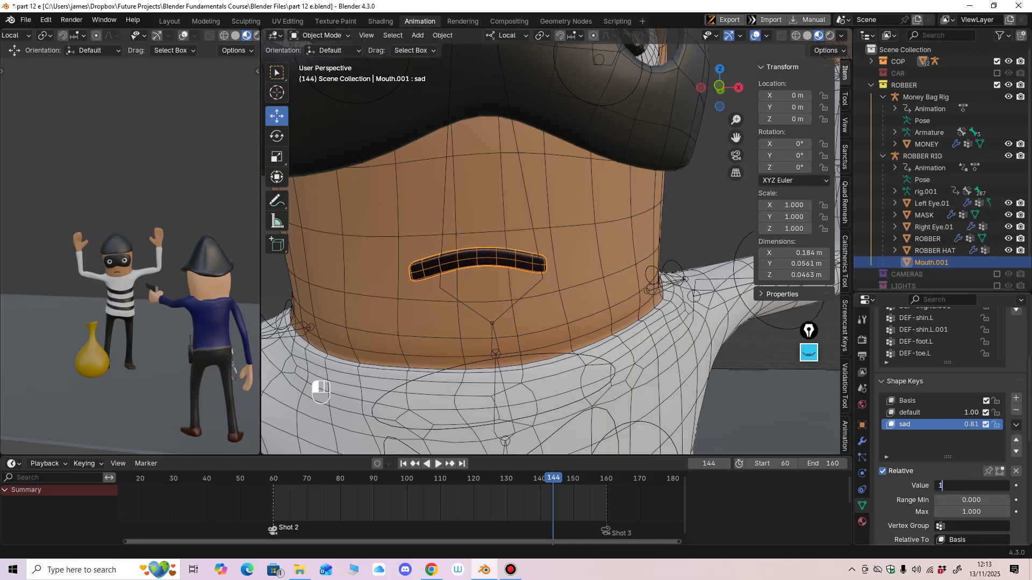
key(Return)
click(980, 486)
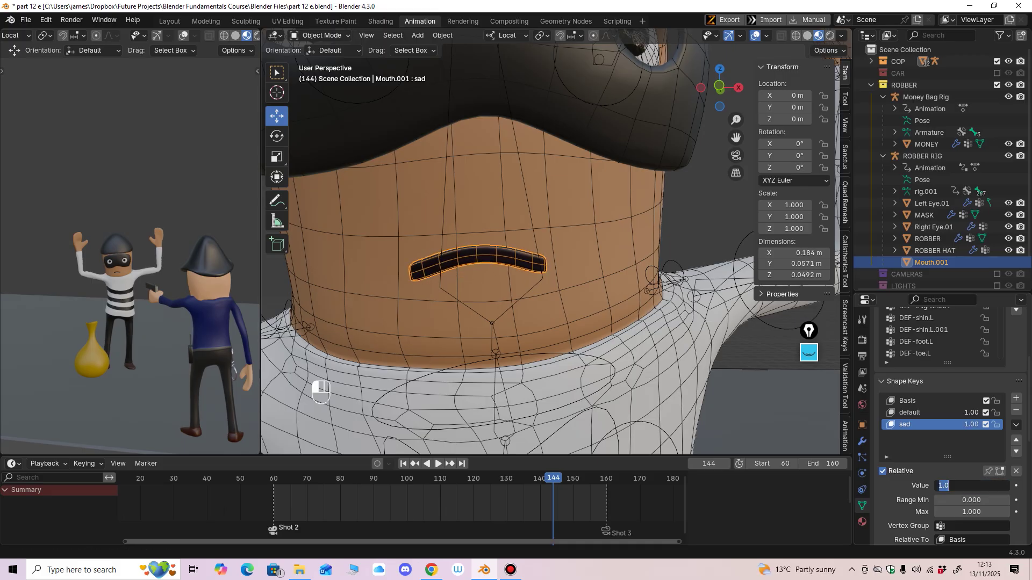
text(0)
key(Return)
scroll(516, 258, down, 5)
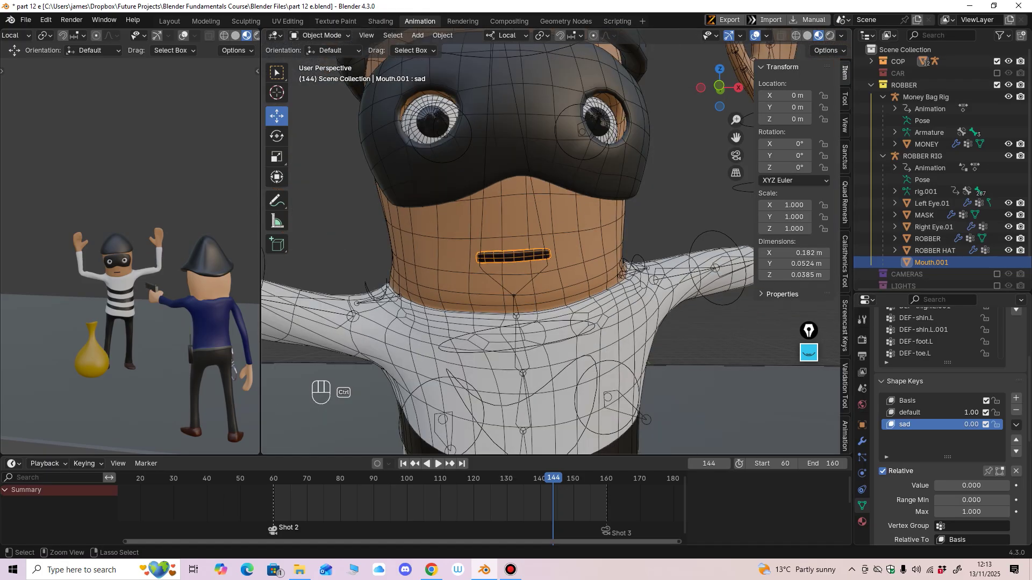
scroll(516, 258, up, 4)
mouse_move(516, 258)
middle_down()
mouse_move(520, 271)
mouse_move(514, 257)
mouse_move(524, 245)
mouse_move(500, 259)
mouse_move(435, 264)
mouse_move(516, 260)
middle_up()
scroll(516, 258, down, 3)
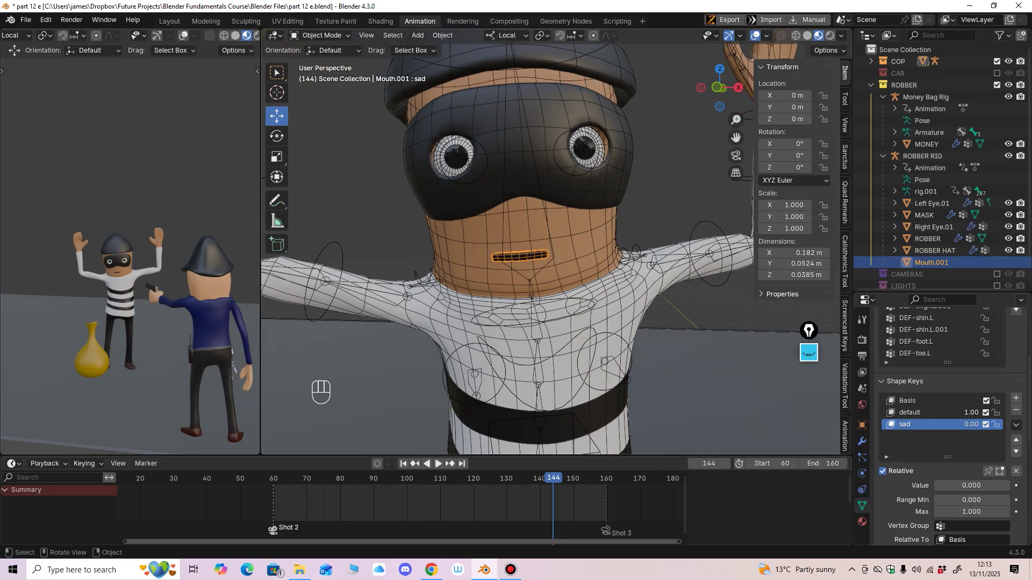
click(319, 35)
scroll(508, 242, up, 4)
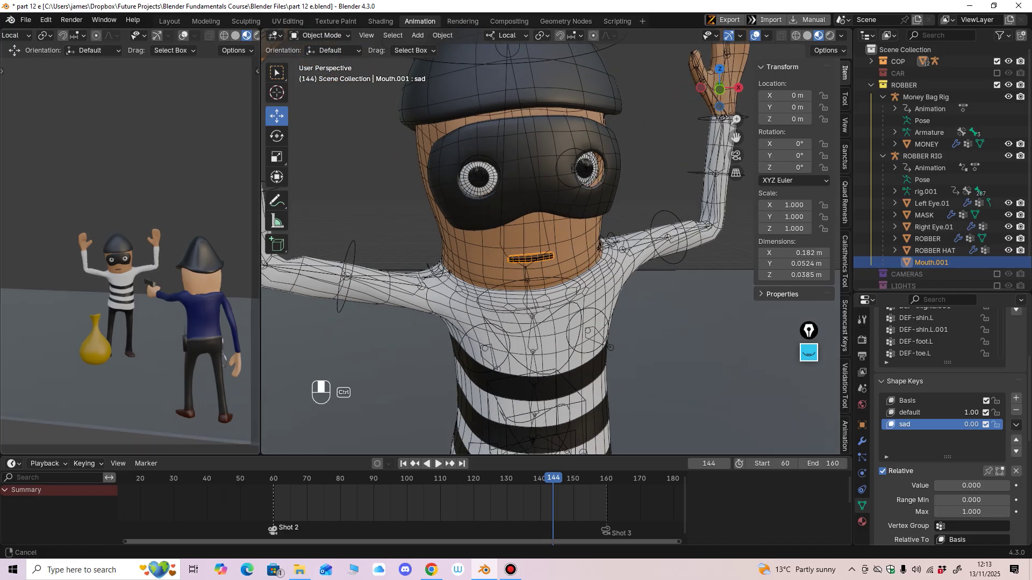
scroll(551, 247, down, 5)
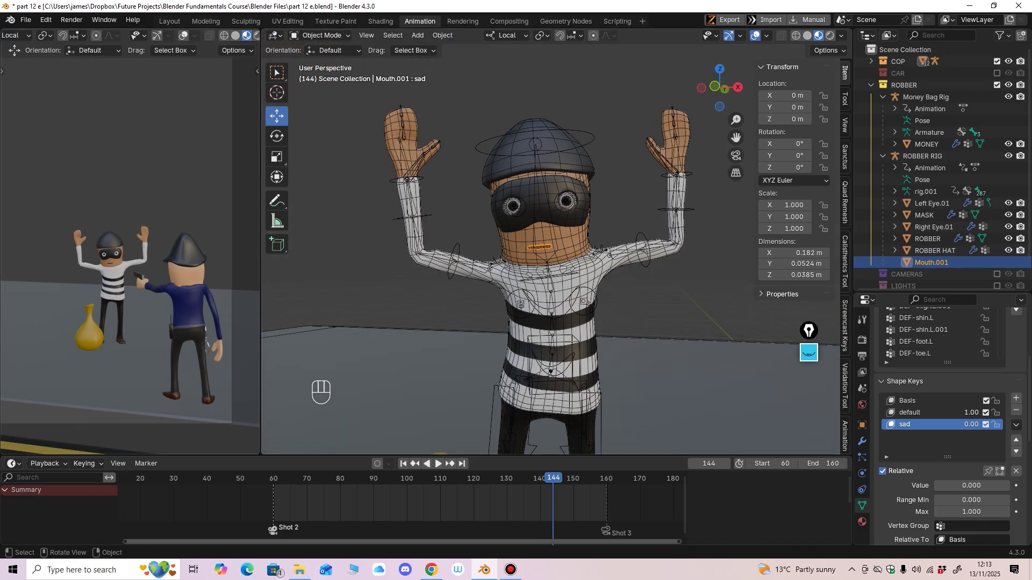
Step: Select the robber rig and switch it to Pose Mode
mouse_move(559, 226)
ctrl+middle_down()
mouse_move(559, 258)
mouse_move(570, 231)
mouse_move(561, 188)
mouse_move(561, 242)
mouse_move(594, 234)
mouse_move(566, 215)
ctrl+middle_up()
click(571, 180)
click(322, 36)
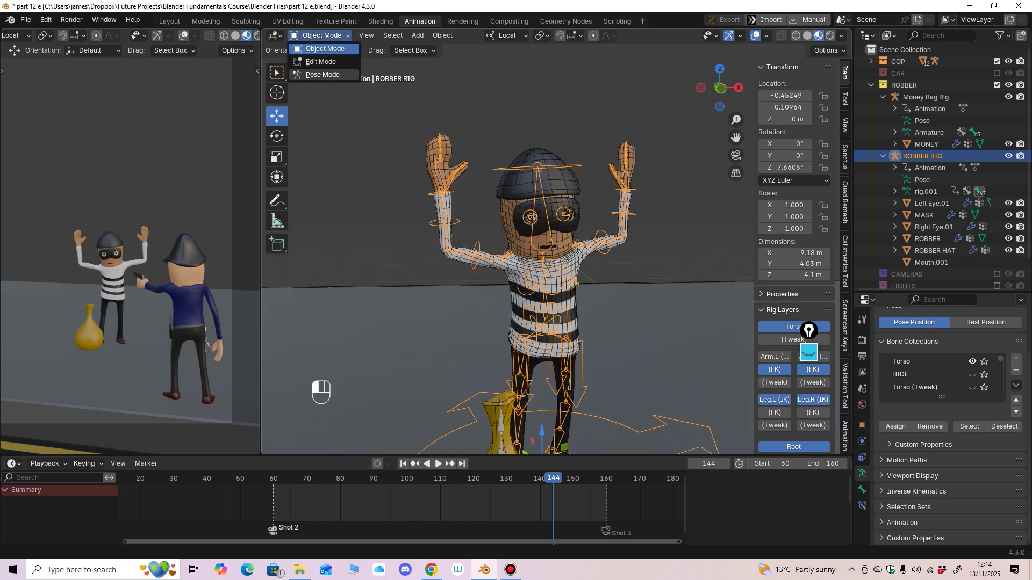
click(321, 75)
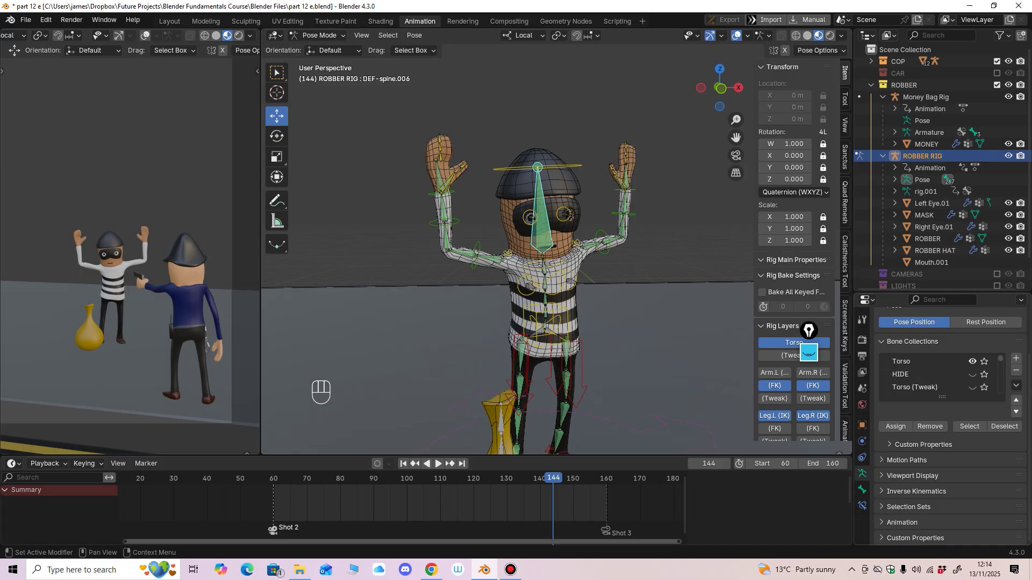
Step: Enlarge the bone collections list and hide the DEF bone collection of the robber rig
drag(942, 398, 942, 498)
scroll(942, 491, down, 8)
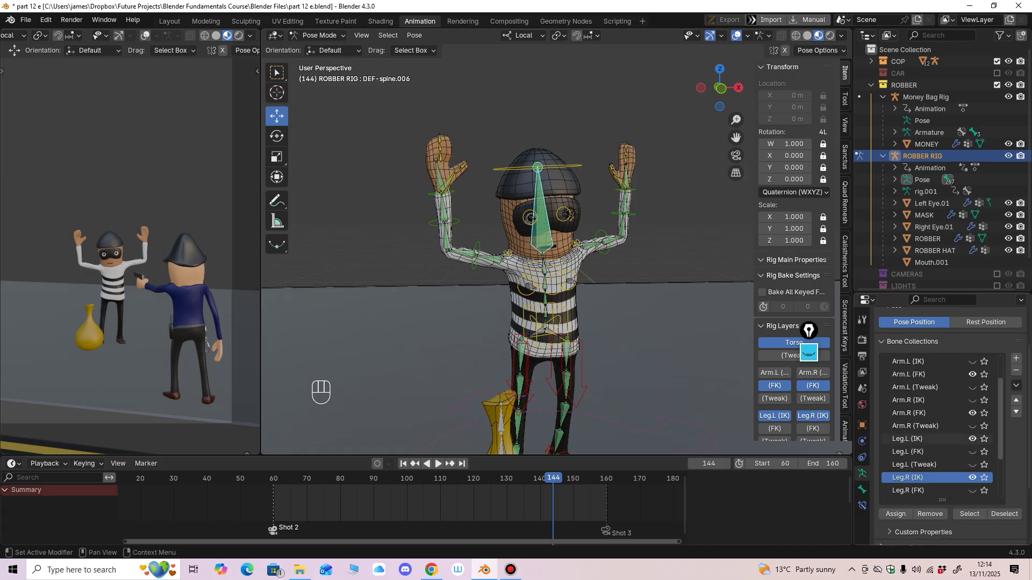
click(972, 491)
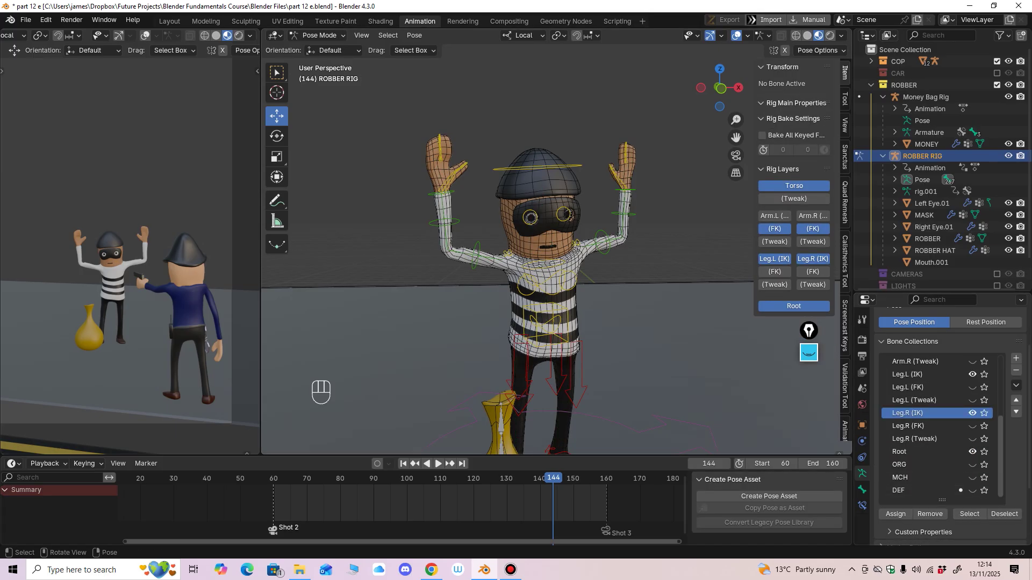
Step: Select the left thigh IK control and compare the robber's poses at keyframes 140 and 150 from the front and side
middle_drag(650, 334, 639, 331)
click(568, 342)
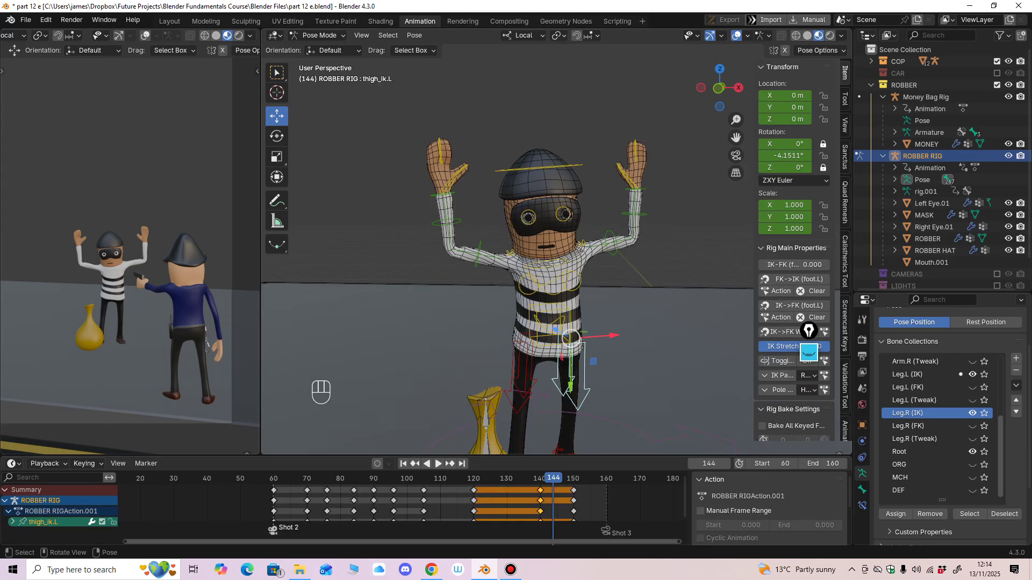
key(Up)
key(Down)
key(Up)
middle_drag(592, 350, 430, 355)
key(Down)
key(Up)
key(Down)
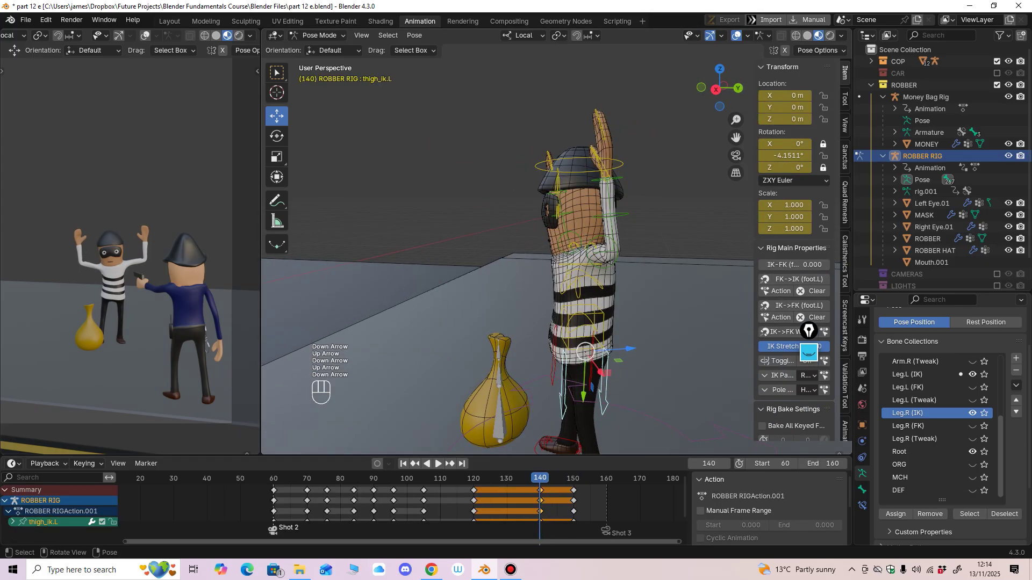
key(Up)
key(Down)
key(Up)
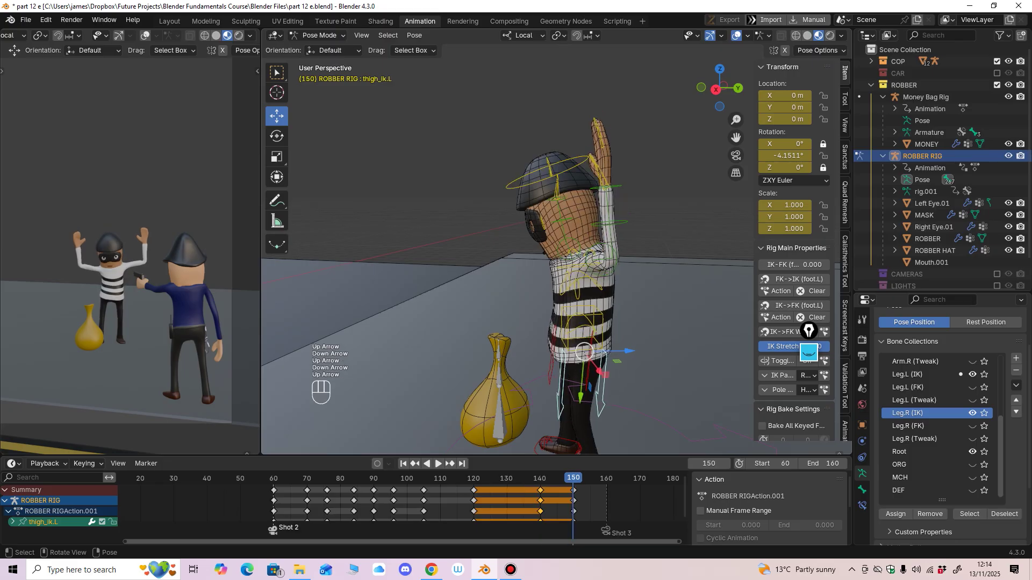
middle_drag(430, 355, 408, 354)
key(Down)
key(Up)
key(Down)
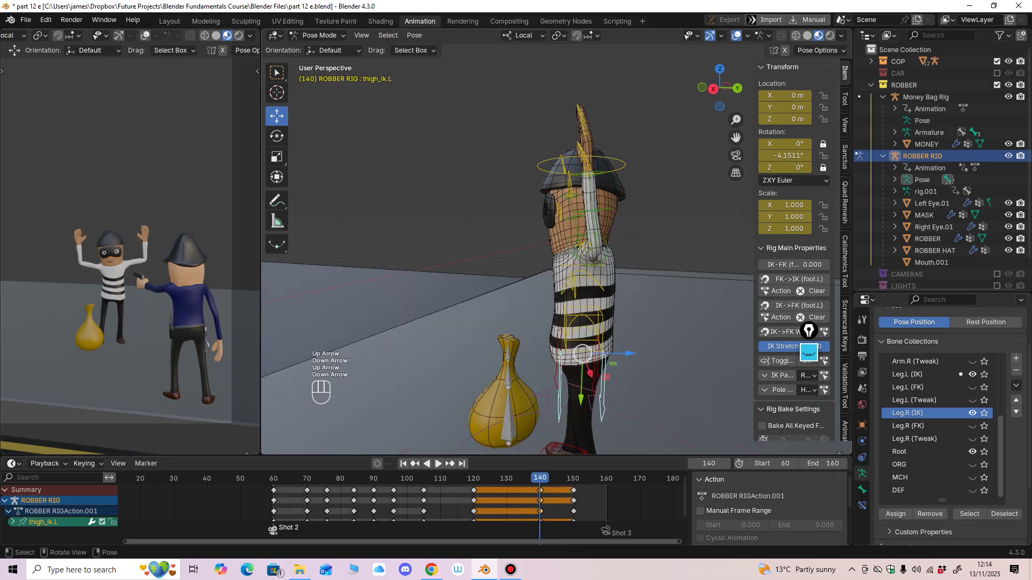
key(Up)
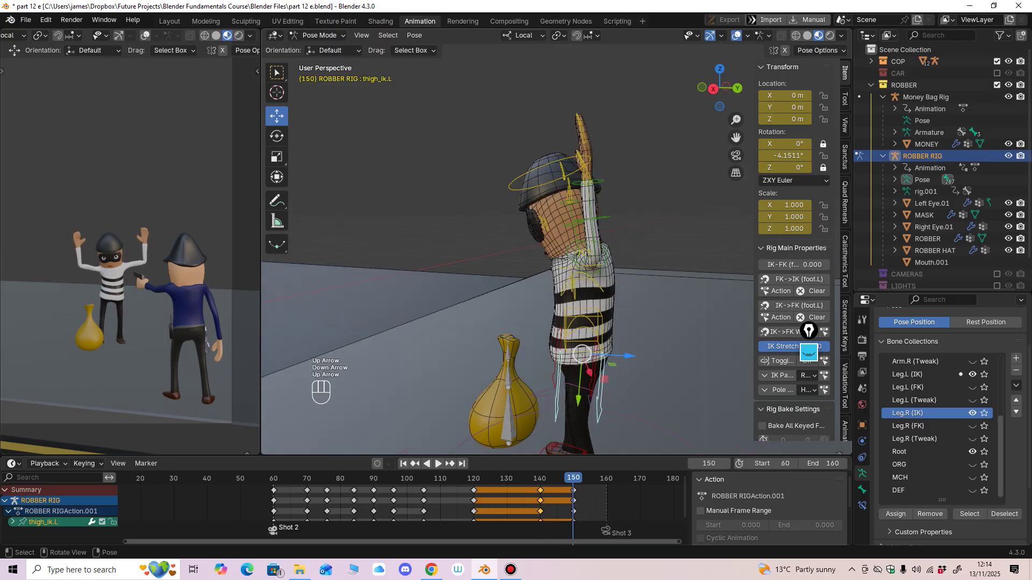
Step: Try to move the torso control along its local Y axis at frame 150 and compare it with frame 140
click(602, 341)
key(Down)
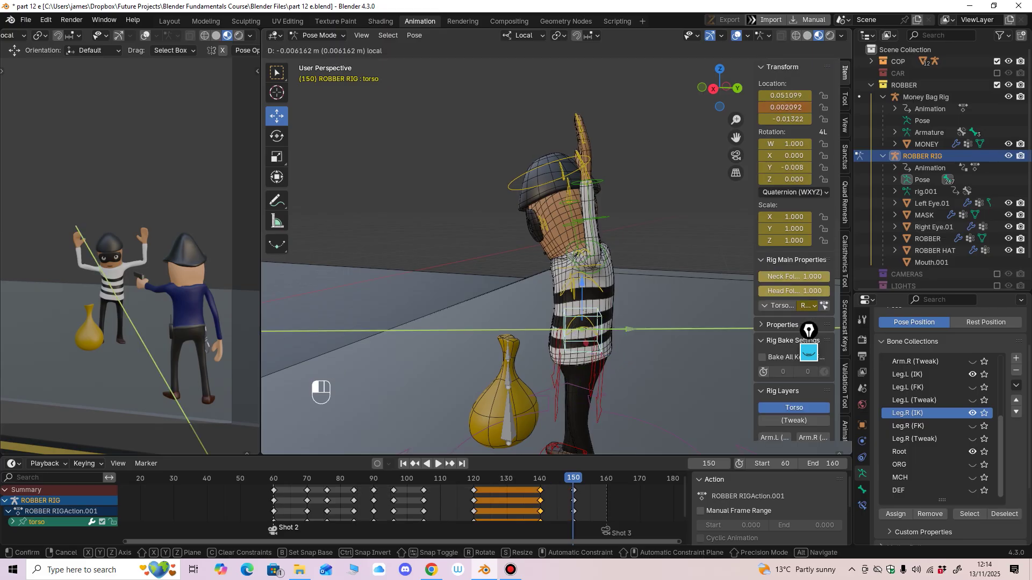
key(Up)
key(Down)
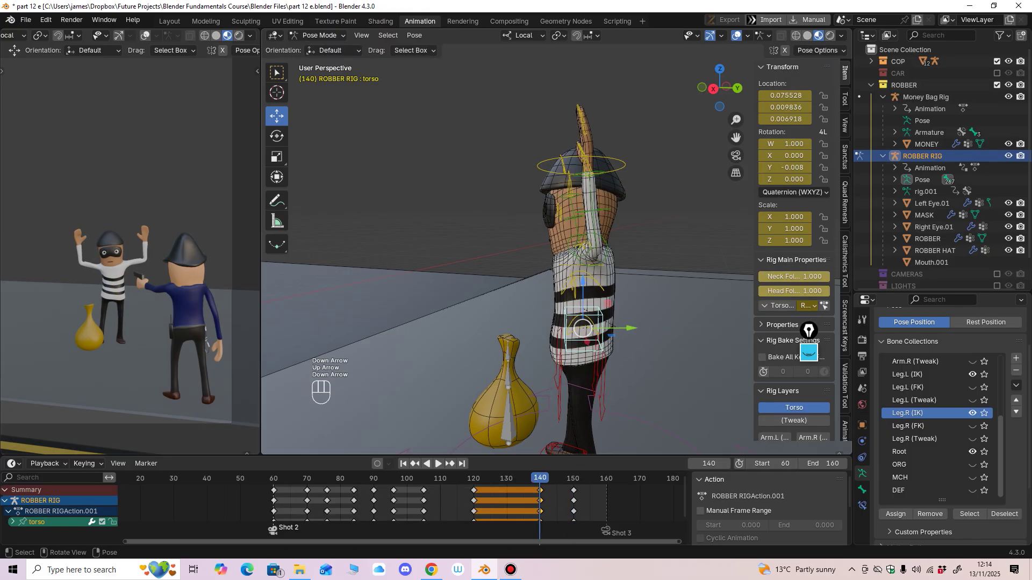
key(Up)
Step: Turn on Auto Keying and move the torso control at frame 150 to about Y -0.047, comparing it with frame 140
click(377, 464)
key(Down)
key(Up)
key(Down)
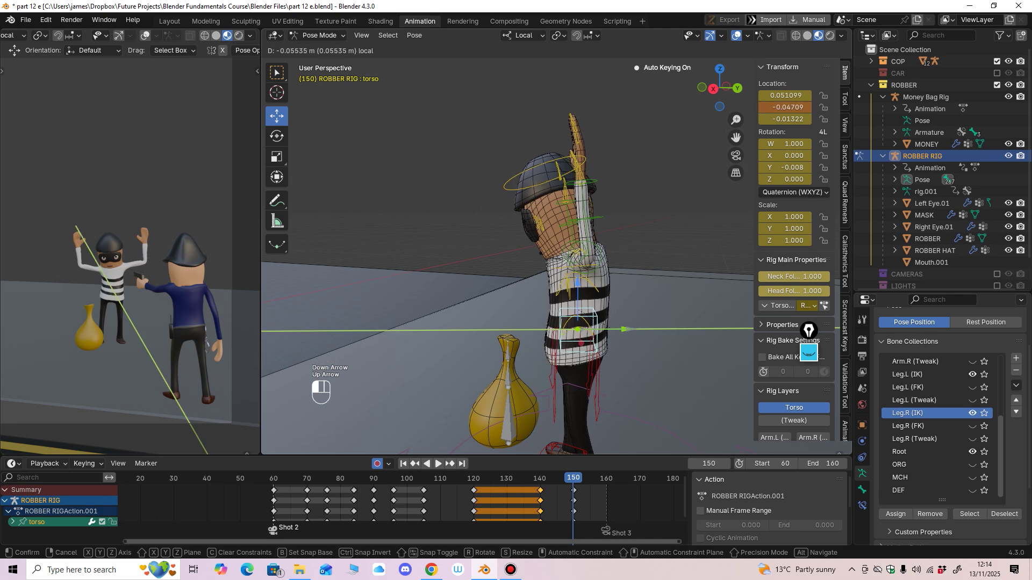
key(Up)
key(Down)
key(Up)
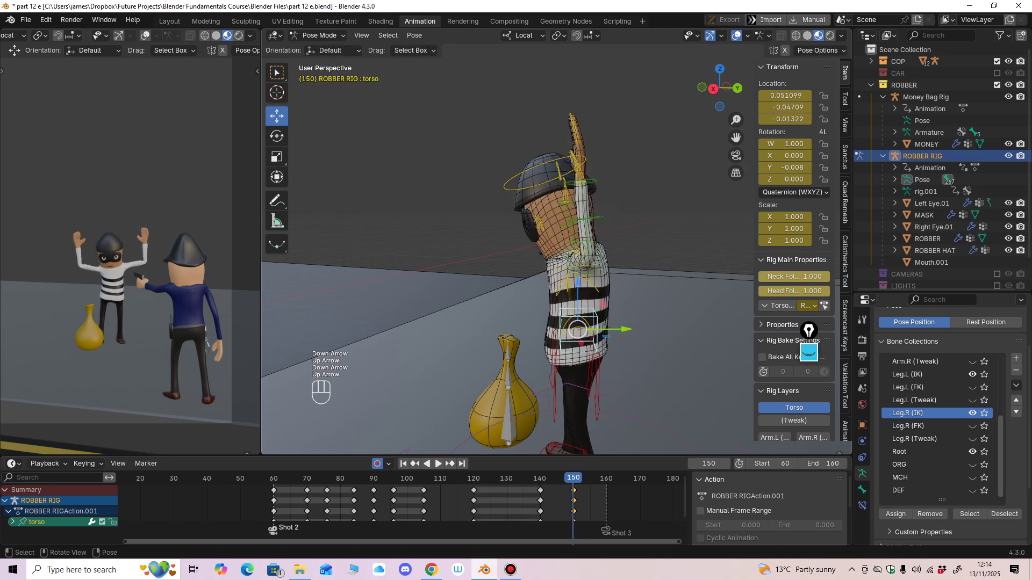
Step: Compare the robber's adjacent key poses and move the torso control at frame 150 to about Y -0.053
key(Down)
key(Up)
drag(626, 330, 626, 329)
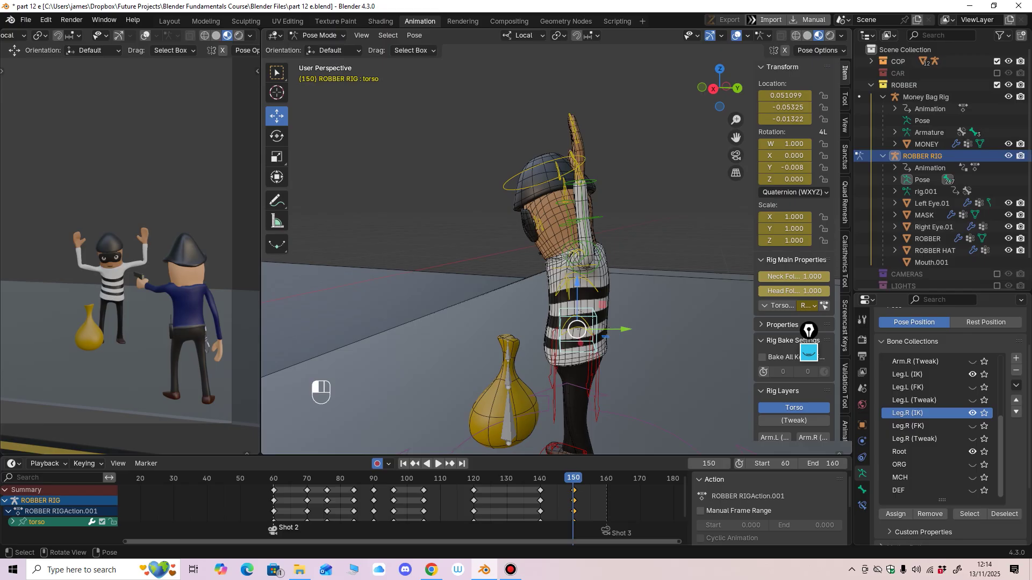
Step: Rotate the robber's hips control slightly at frame 150 and review the earlier key poses back to frame 120
click(586, 321)
click(276, 136)
drag(542, 281, 541, 283)
key(Down)
key(Down)
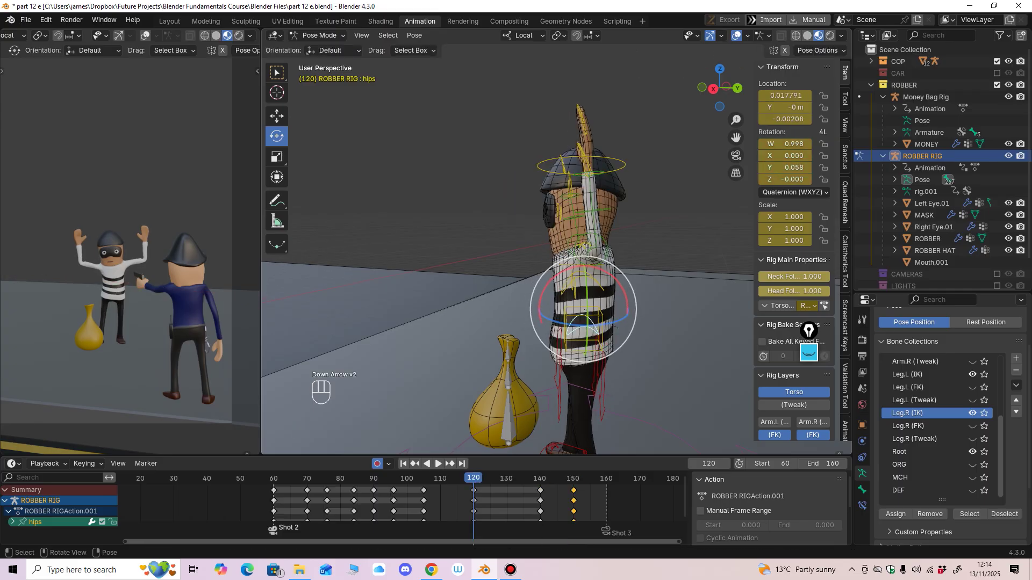
middle_drag(541, 301, 645, 304)
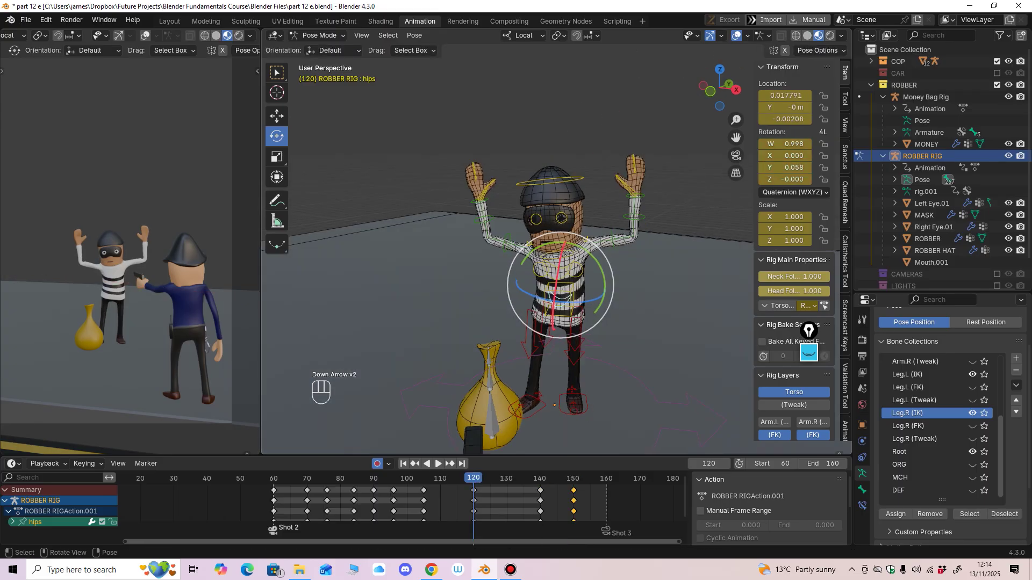
Step: Switch to Object Mode and play the Shot 2 animation from its start to review the robber's performance
click(322, 35)
click(323, 48)
mouse_move(537, 301)
shift+middle_down()
mouse_move(524, 258)
mouse_move(540, 260)
mouse_move(541, 290)
shift+middle_up()
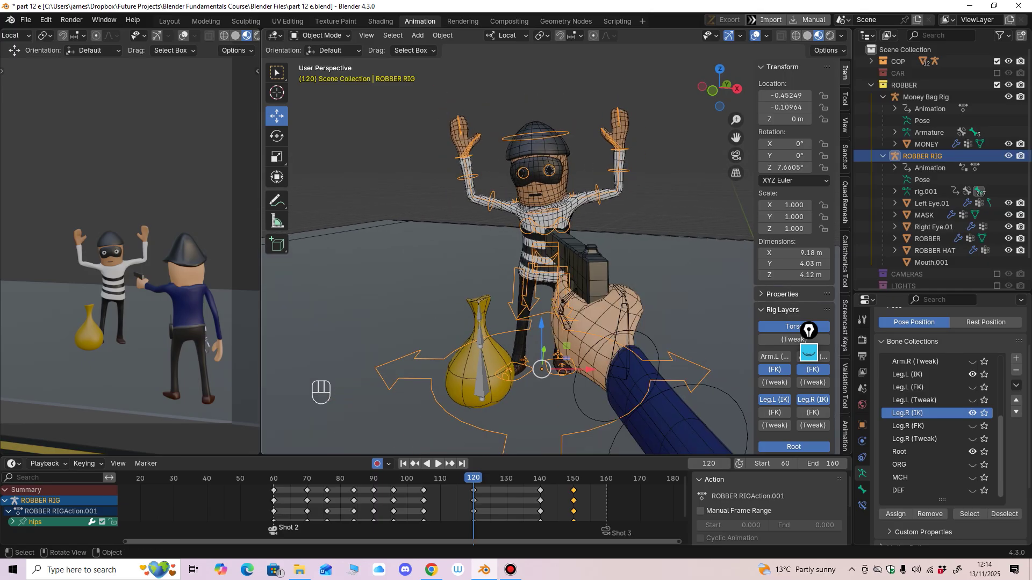
scroll(537, 301, down, 2)
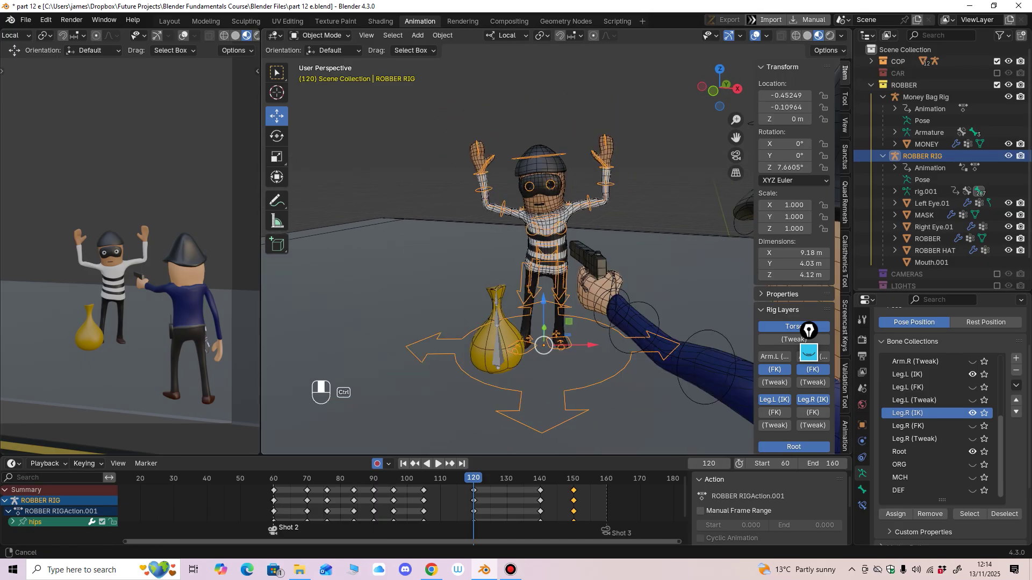
middle_drag(484, 508, 458, 508)
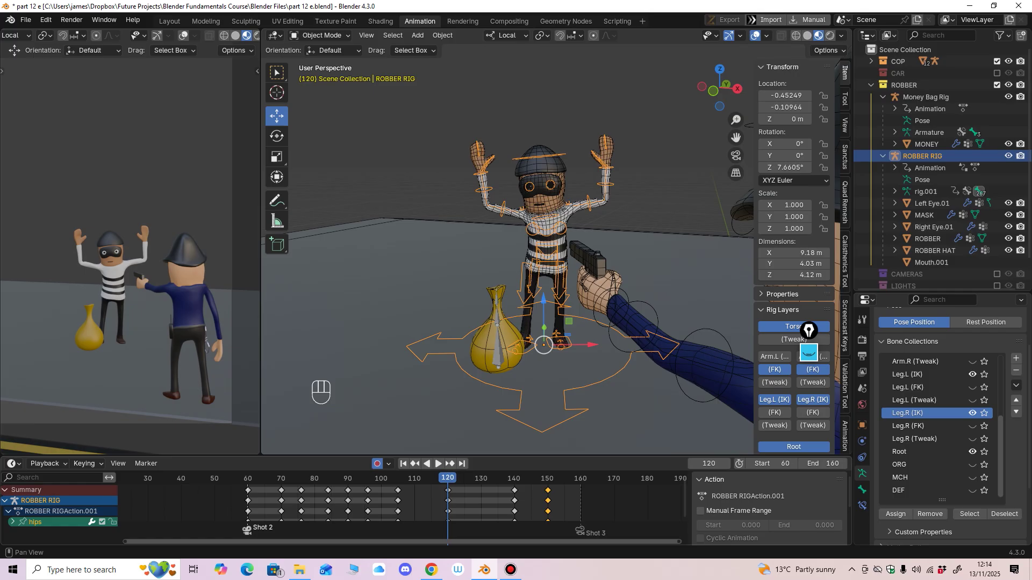
mouse_move(253, 478)
mouse_down()
mouse_move(281, 478)
mouse_move(245, 478)
mouse_up()
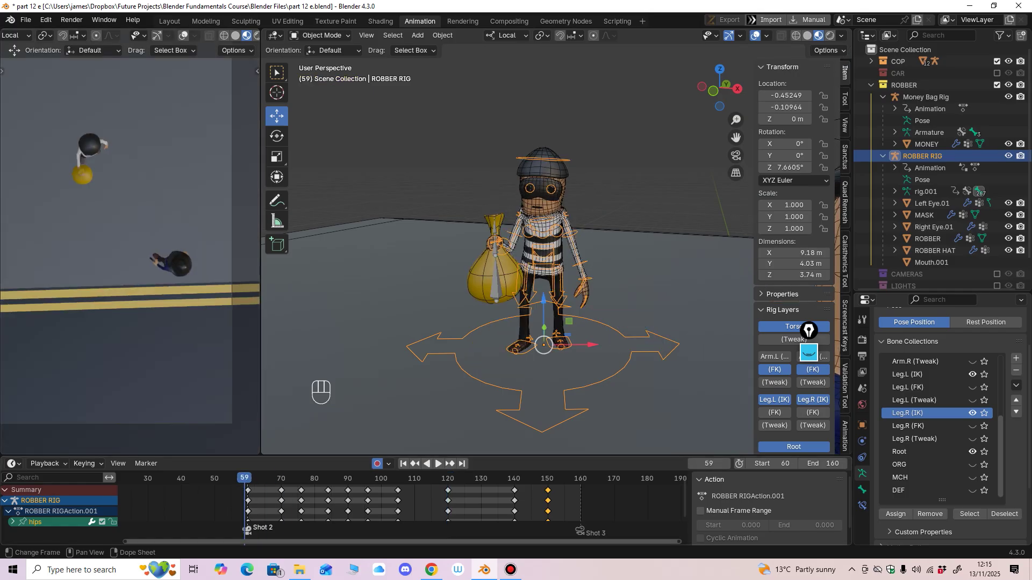
key(space)
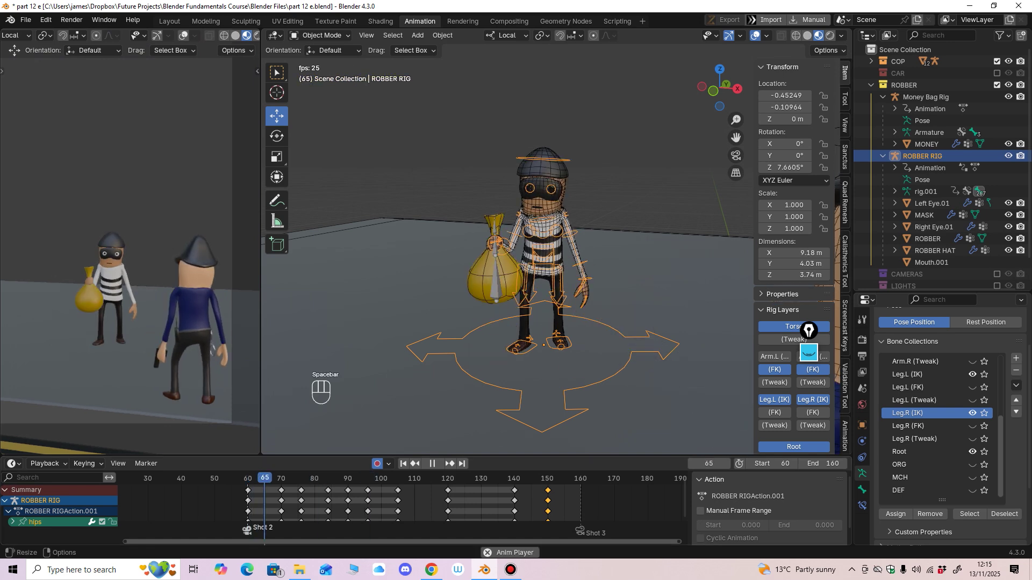
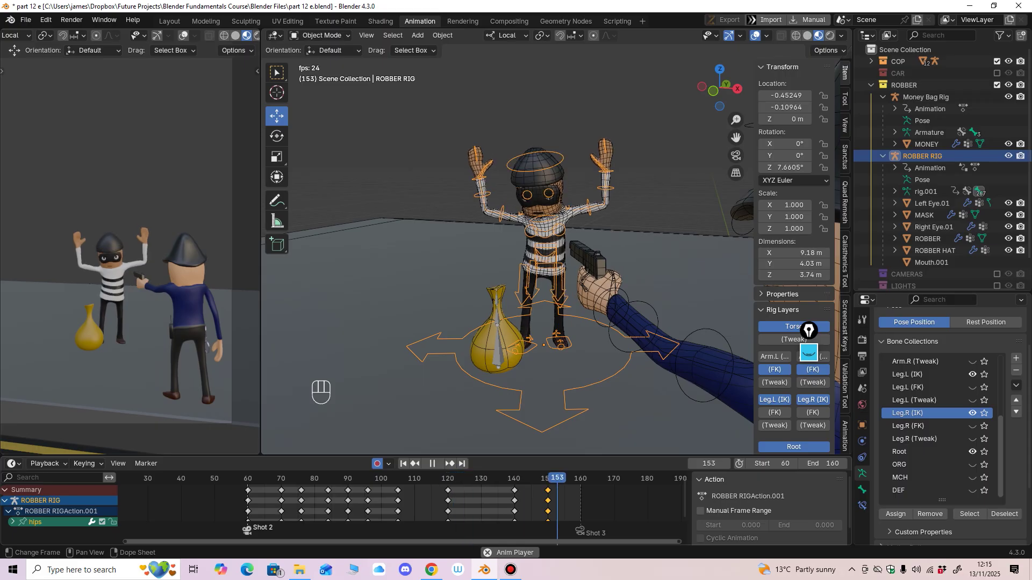
key(space)
Step: Select the Money Bag Rig's main bone in Pose Mode and inspect its Child Of constraint influence up to frame 90
middle_drag(543, 258, 492, 259)
ctrl+middle_drag(492, 259, 492, 204)
middle_drag(492, 205, 471, 166)
click(321, 35)
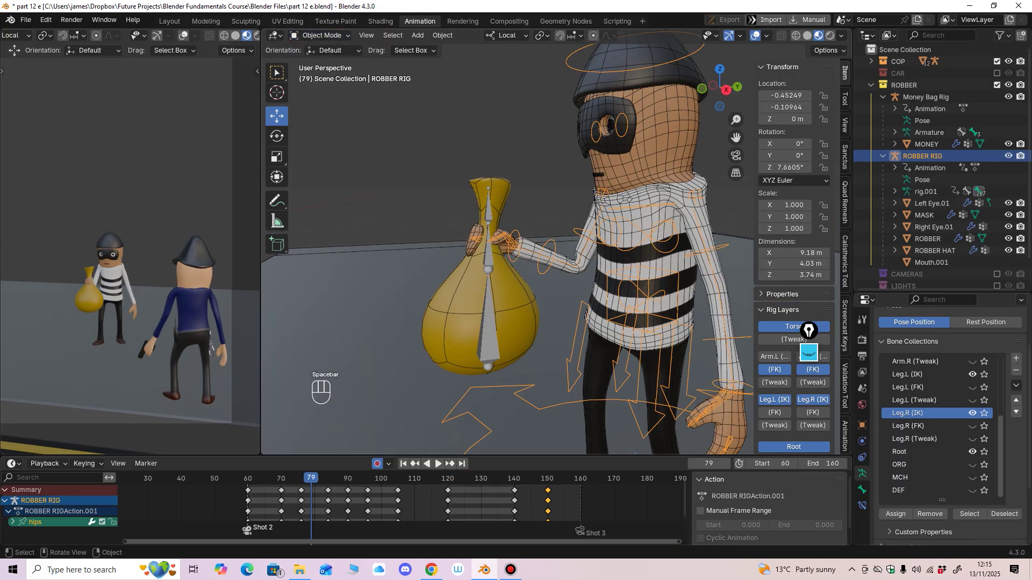
click(488, 323)
ctrl+middle_drag(488, 322, 488, 295)
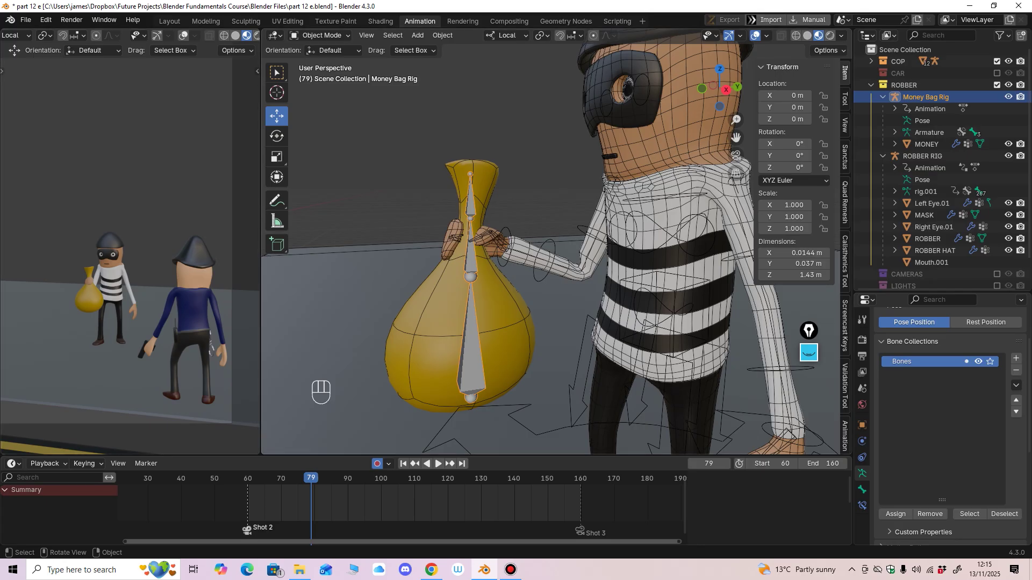
click(321, 35)
click(318, 59)
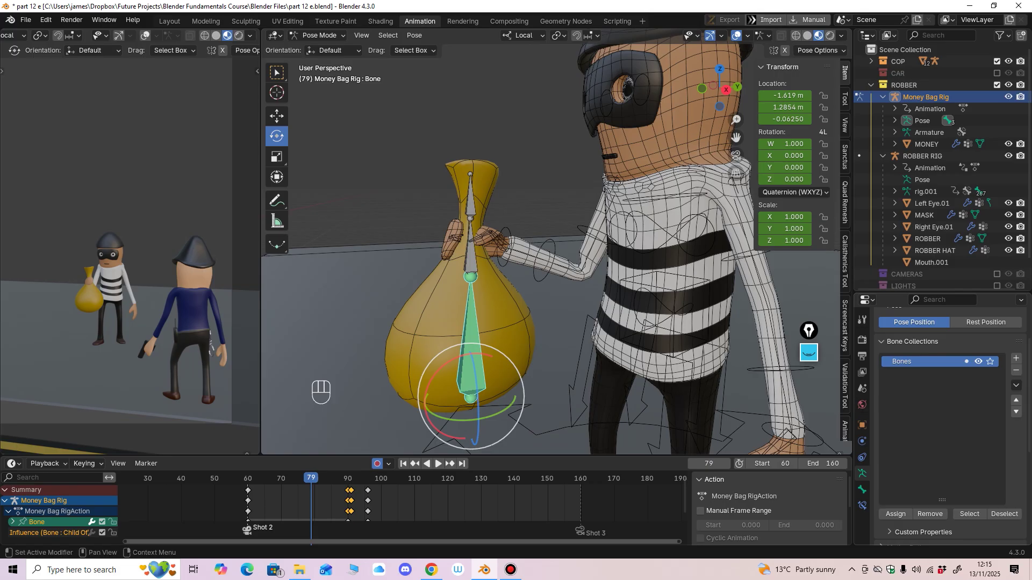
click(862, 505)
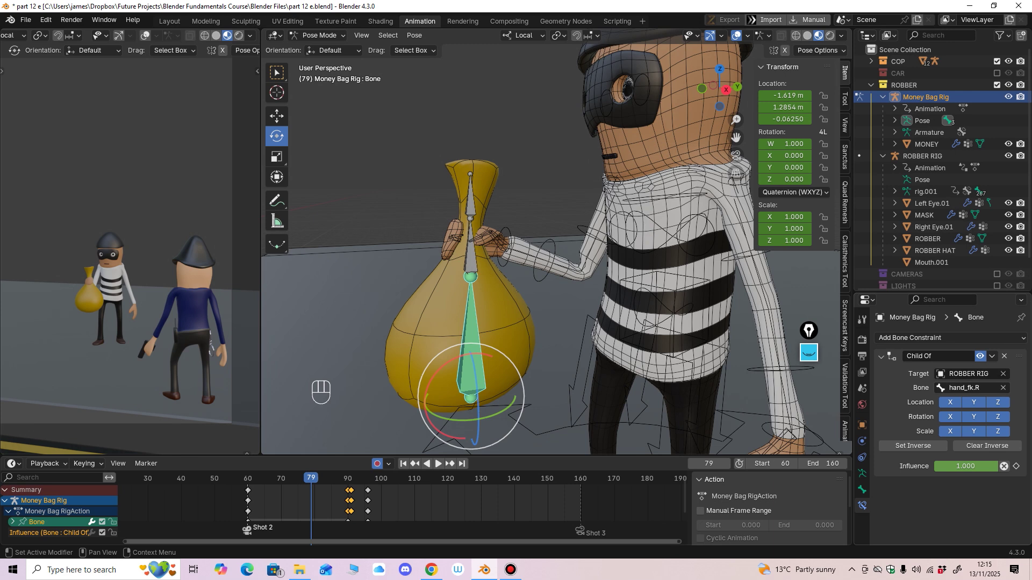
key(space)
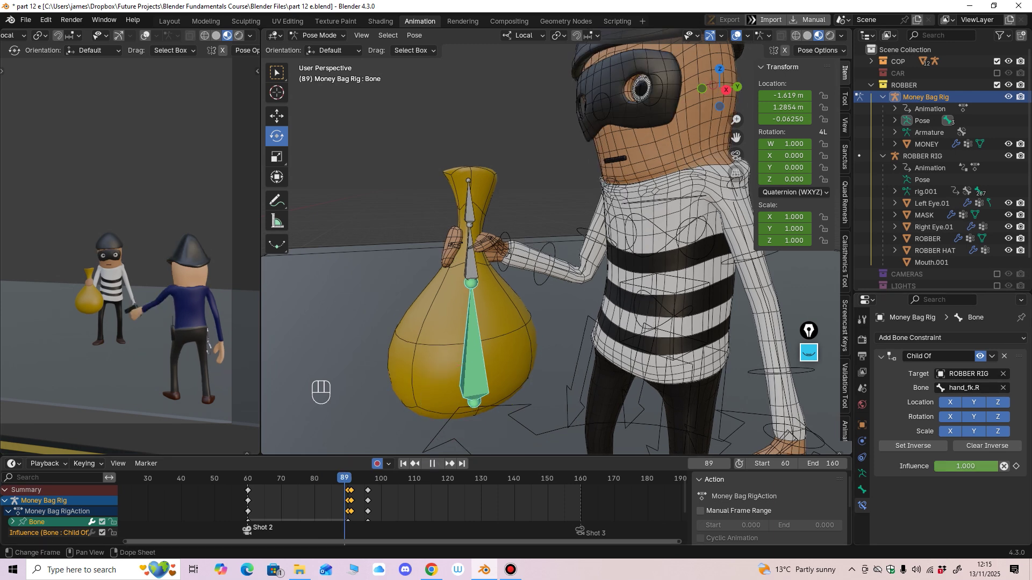
key(space)
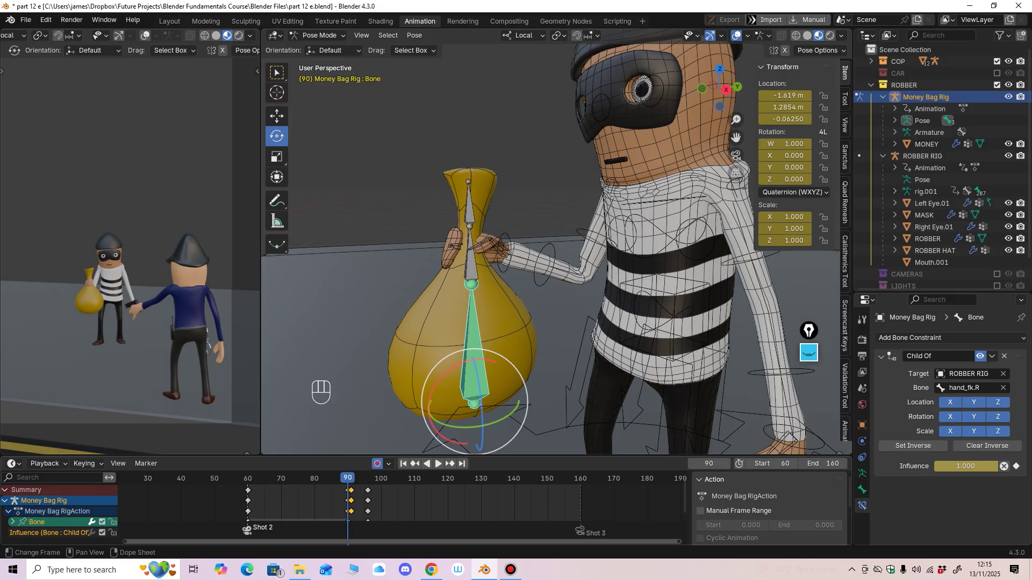
Step: Select the robber's right hand FK control and try rotating it about local X at frame 90, undoing the rotation
click(355, 333)
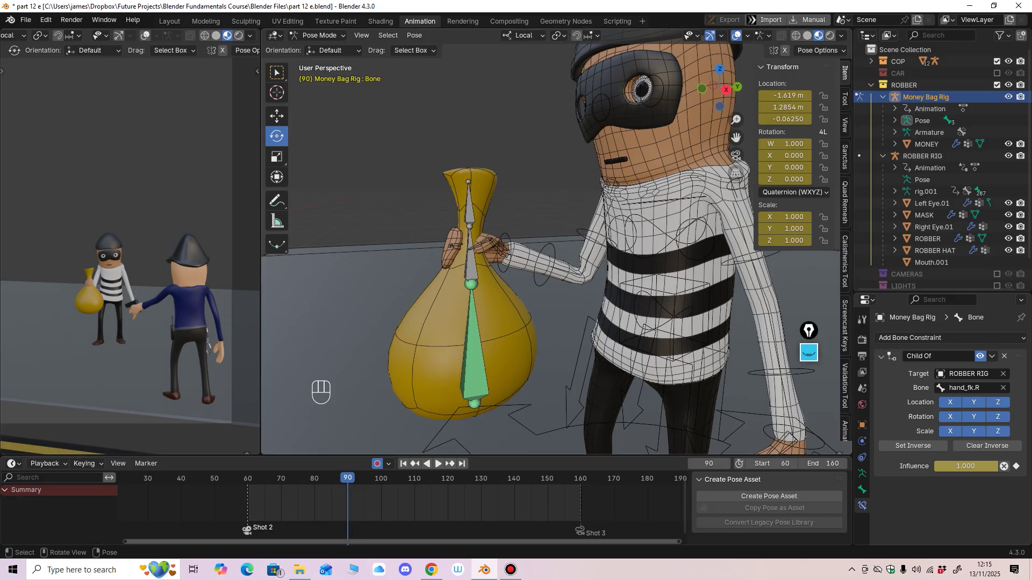
key(Tab)
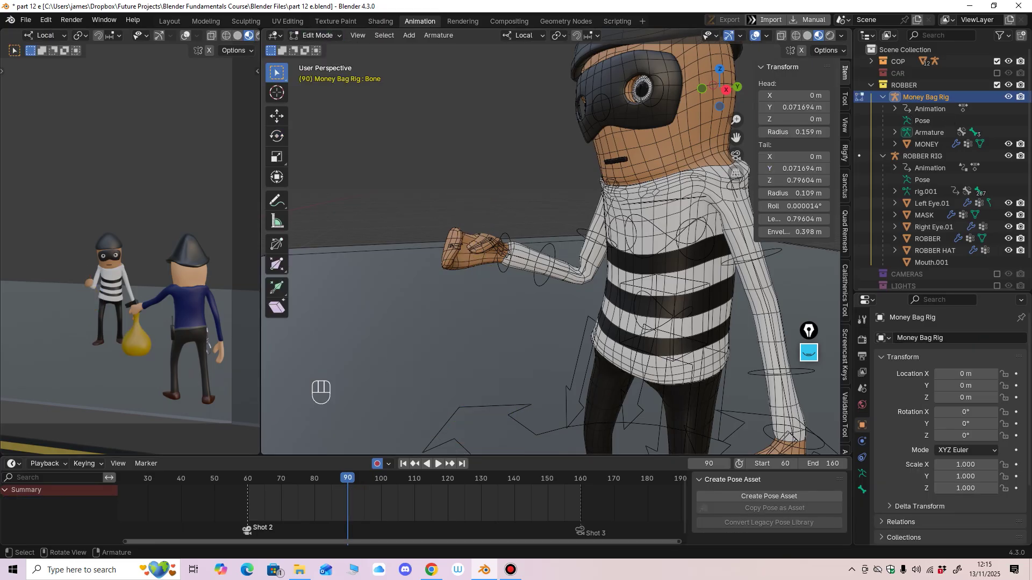
click(320, 35)
click(317, 48)
click(543, 248)
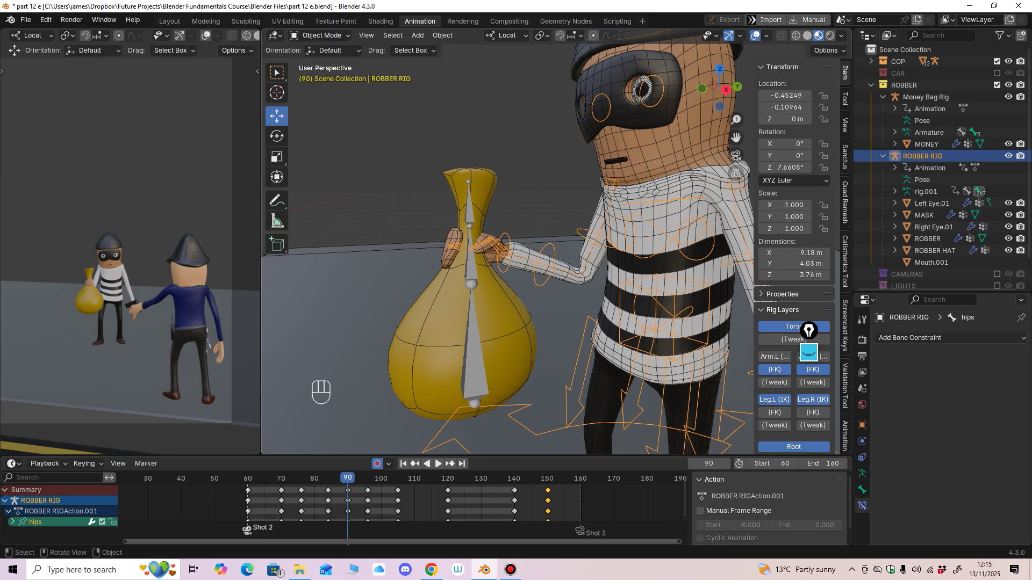
key(ctrl+Tab)
click(504, 248)
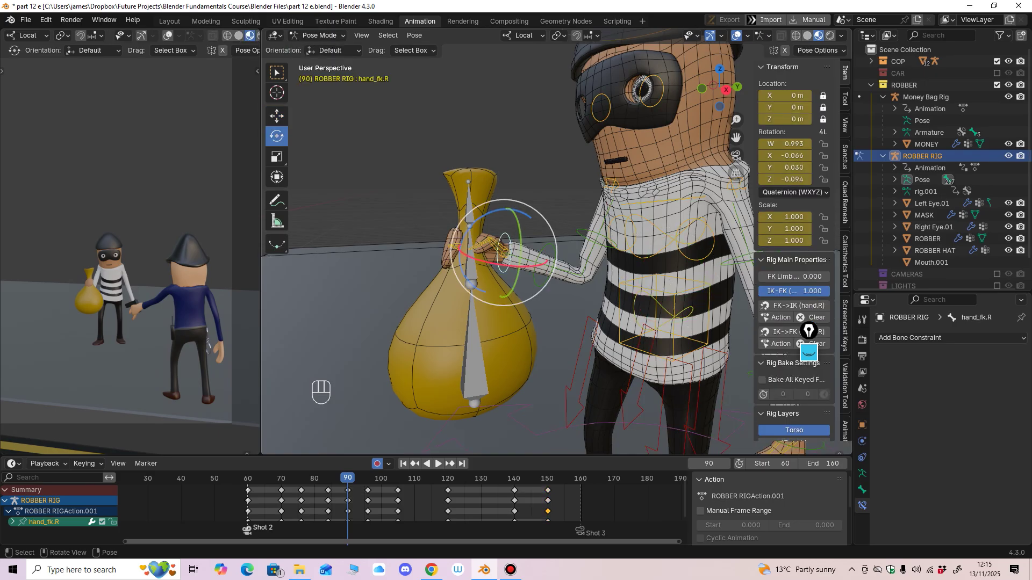
key(r)
key(x)
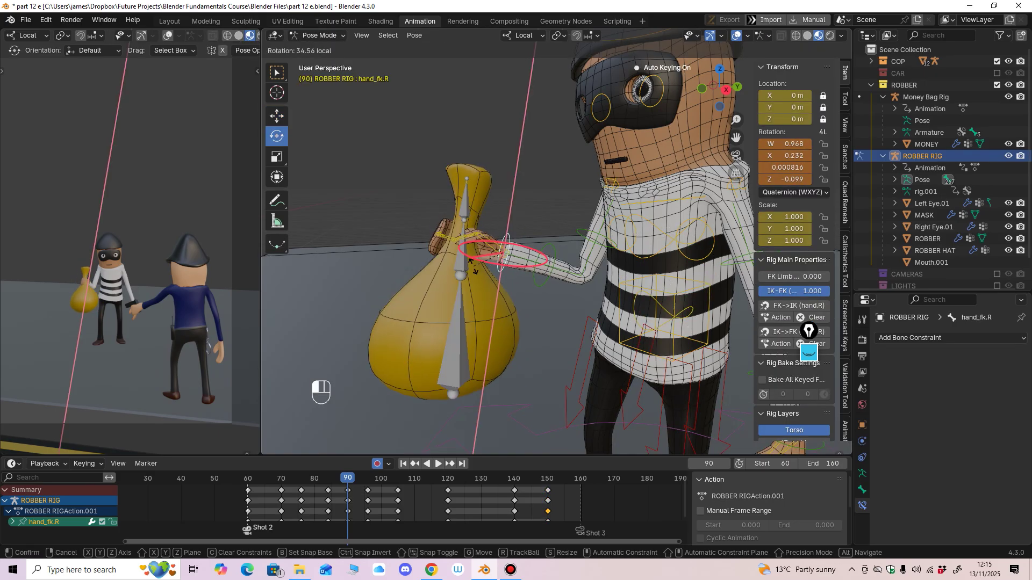
click(473, 269)
key(ctrl+z)
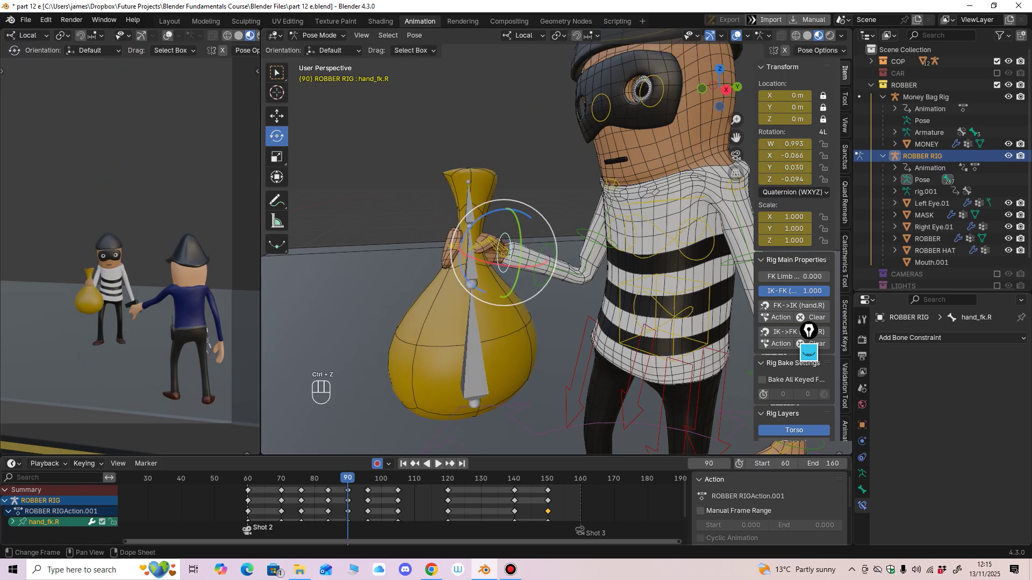
Step: Advance to frame 91, try rotating the robber's right hand FK control there, and undo the rotation
key(space)
key(space)
drag(492, 263, 497, 267)
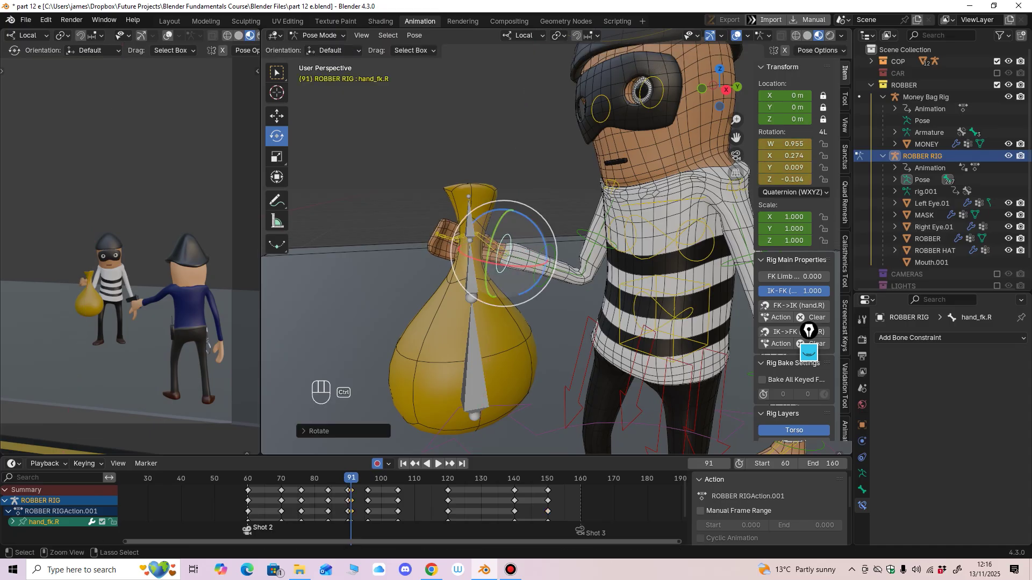
key(ctrl+z)
Step: Select the Money Bag Rig in Object Mode to examine its Child Of influence at frame 91
click(318, 35)
click(325, 49)
click(474, 344)
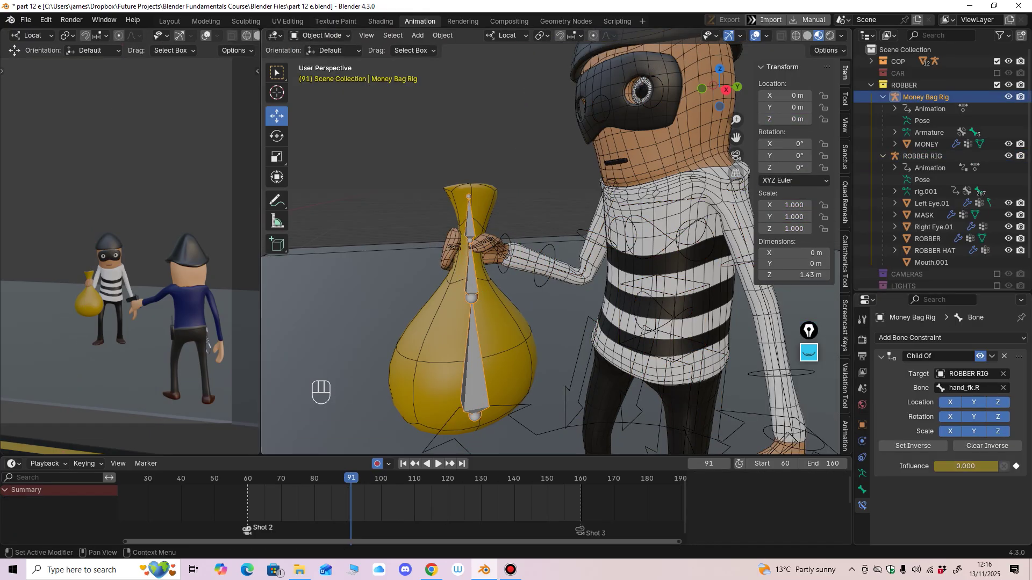
click(808, 352)
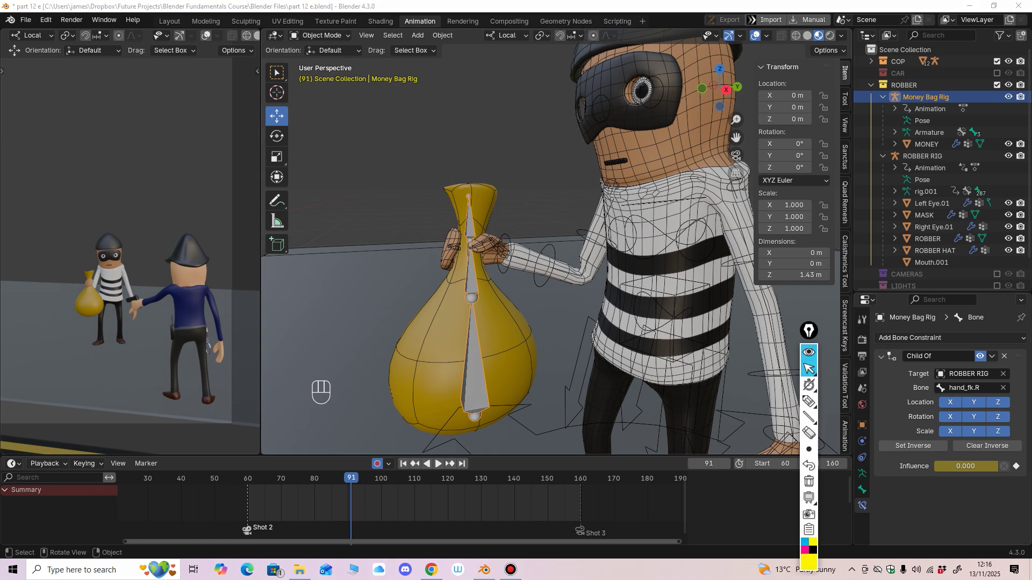
click(805, 335)
drag(1006, 452, 1003, 458)
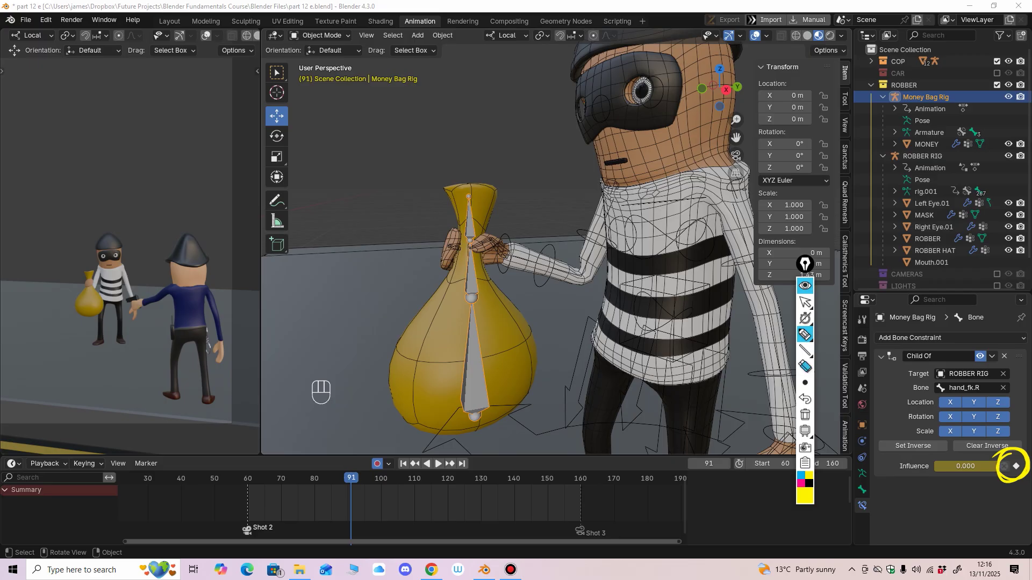
click(804, 366)
click(1010, 466)
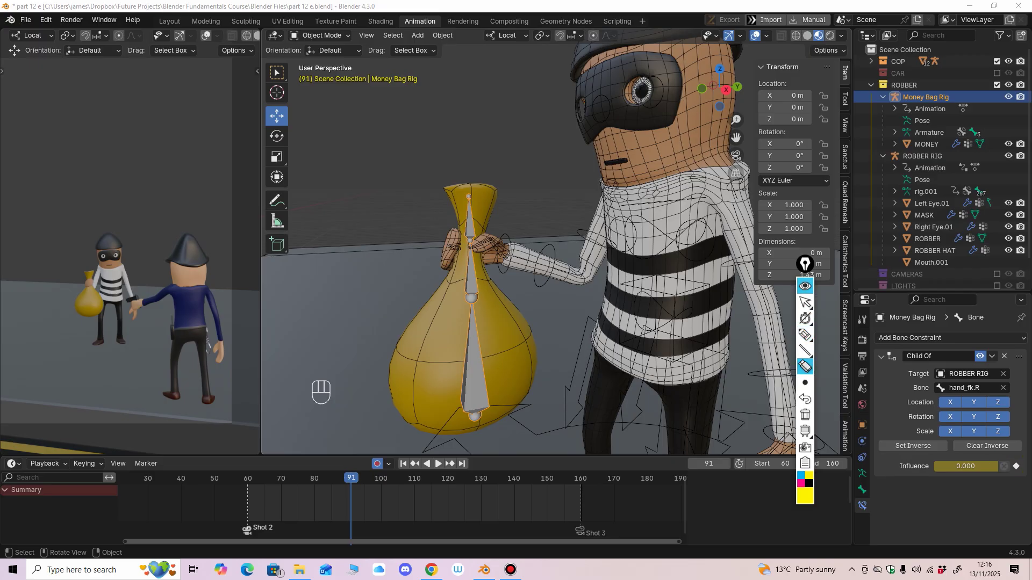
click(805, 286)
Step: Select the robber rig in Object Mode and play back the shot to review the bag drop and raised hands
scroll(559, 247, down, 1)
middle_drag(559, 247, 560, 245)
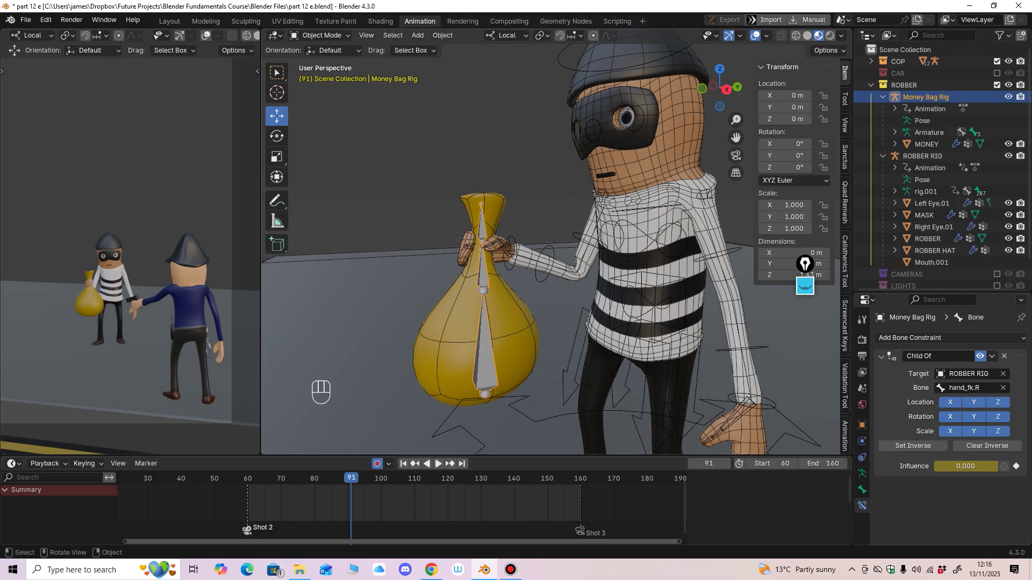
middle_drag(559, 248, 497, 207)
click(321, 35)
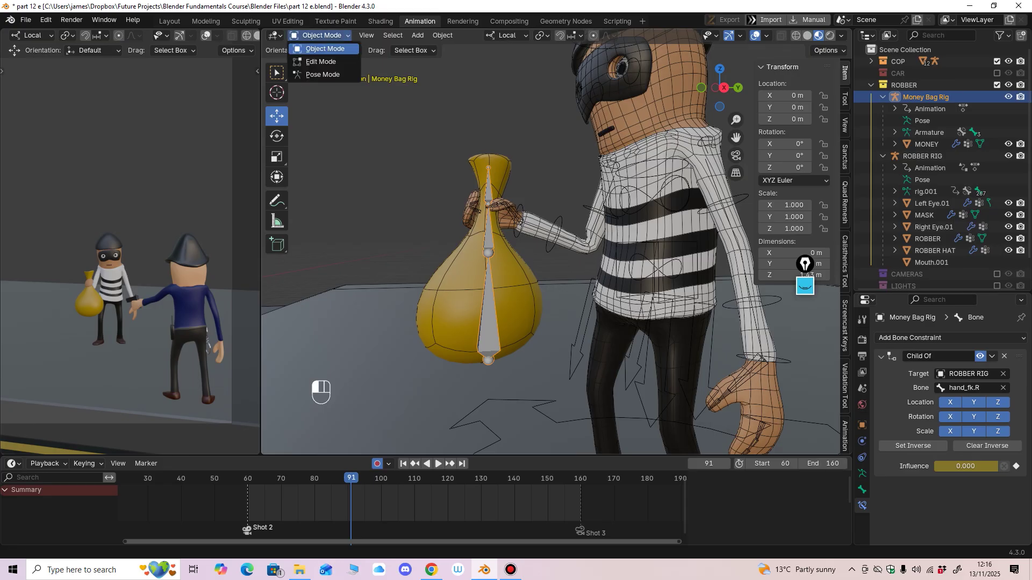
click(325, 49)
middle_drag(543, 232, 556, 235)
click(556, 235)
scroll(557, 235, down, 2)
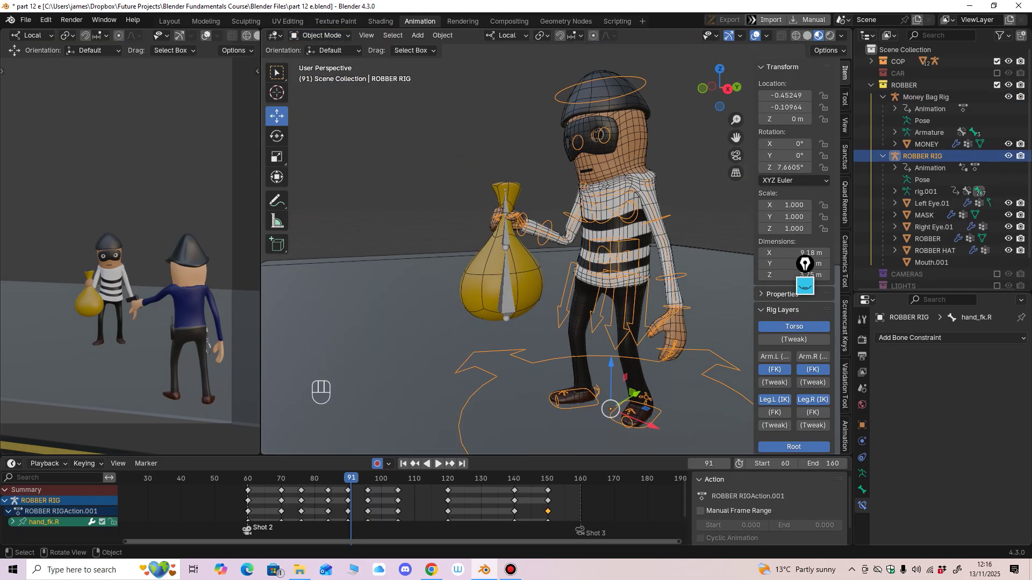
click(438, 464)
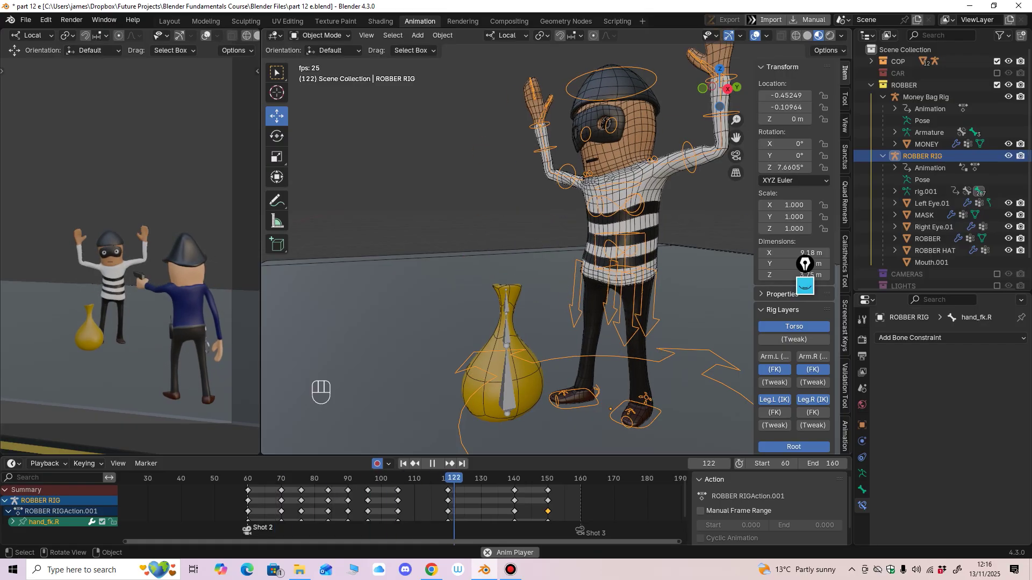
key(space)
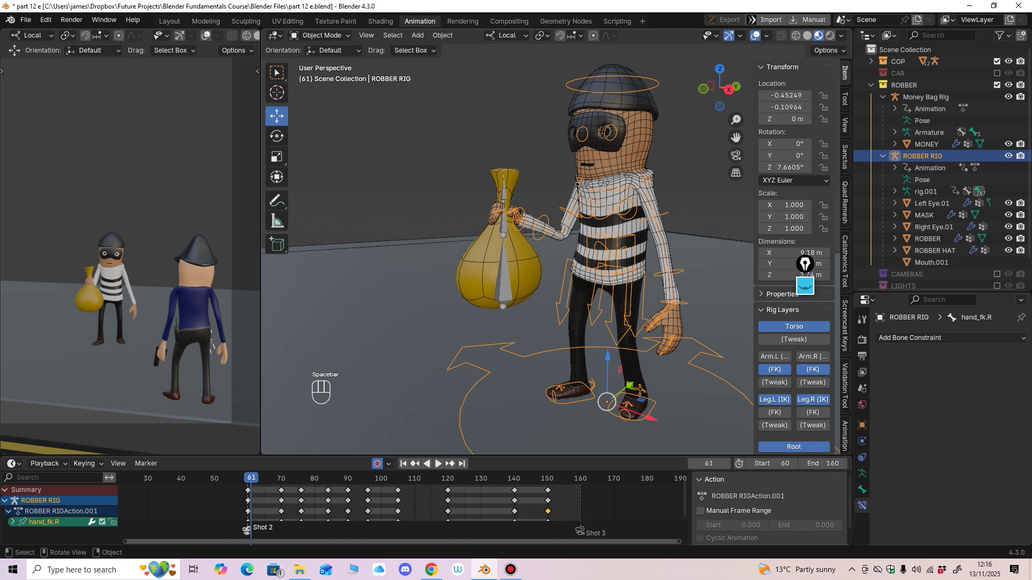
Step: Select all of the robber rig's controls in Pose Mode and replay the shot from near frame 60
click(320, 35)
click(320, 73)
scroll(516, 236, down, 4)
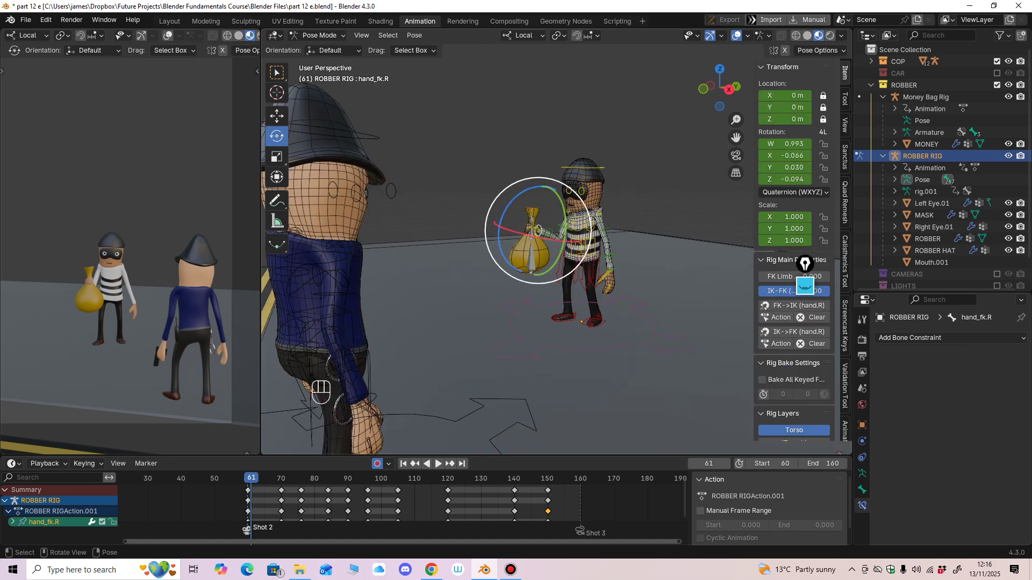
key(a)
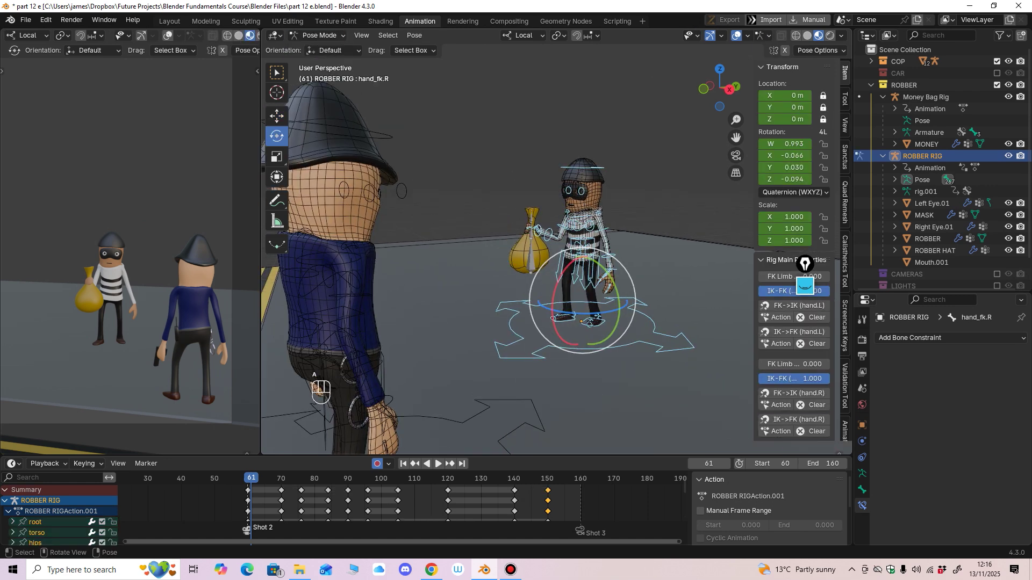
key(Down)
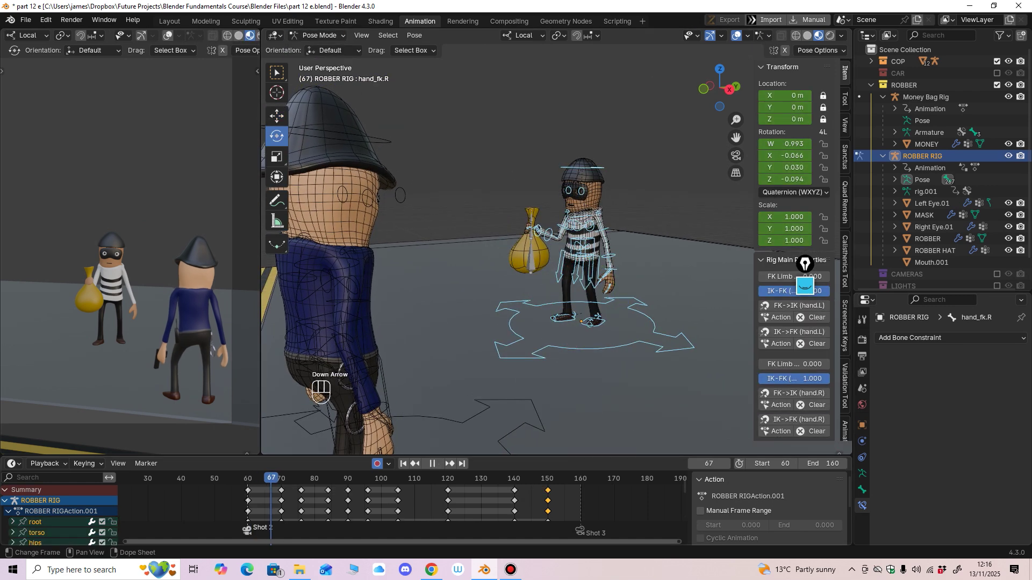
drag(278, 478, 251, 478)
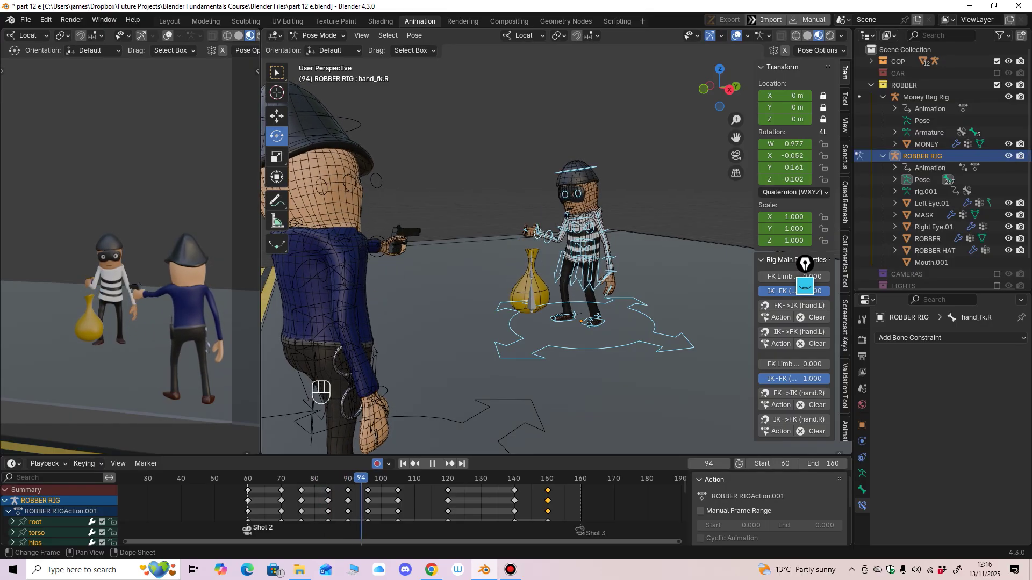
Step: Review the robber's bag drop by scrubbing through the shot, and stop playback at frame 96
drag(362, 479, 249, 478)
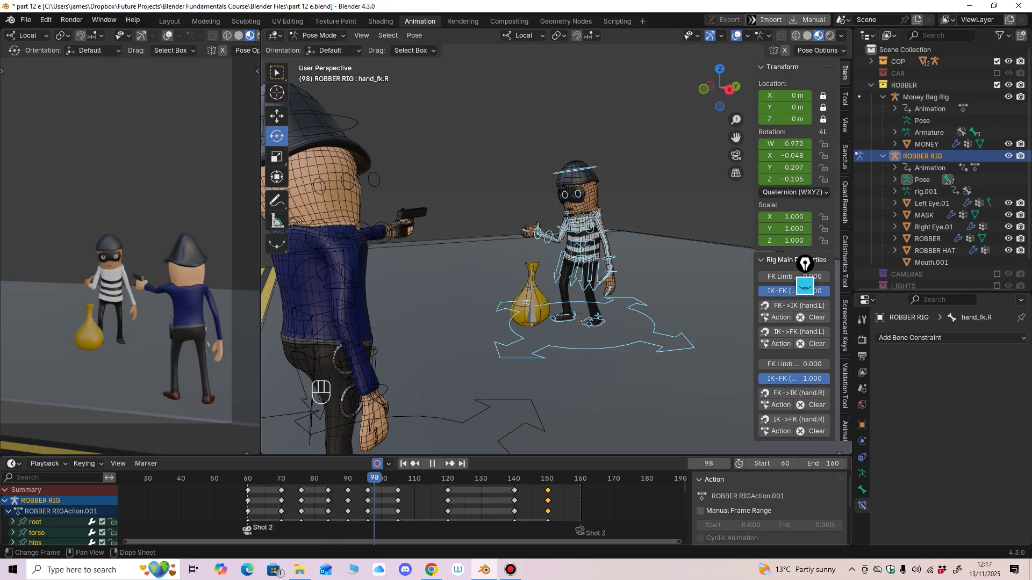
drag(374, 478, 368, 478)
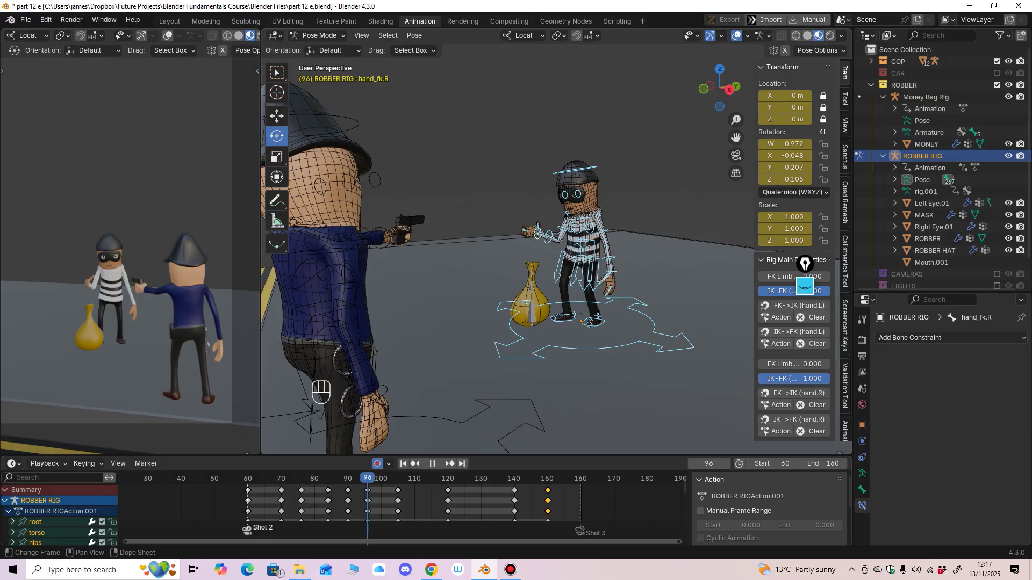
key(space)
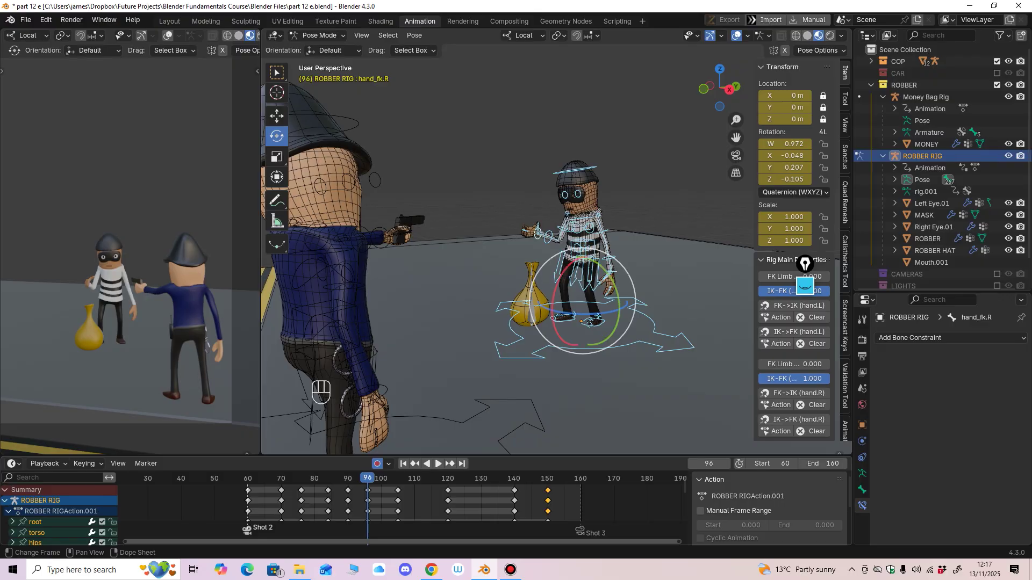
Step: Select all robber controls, shift the frame 60–120 keyframes about 12 frames later, and space the final poses at frames 136, 144 and 154
drag(689, 102, 497, 371)
key(a)
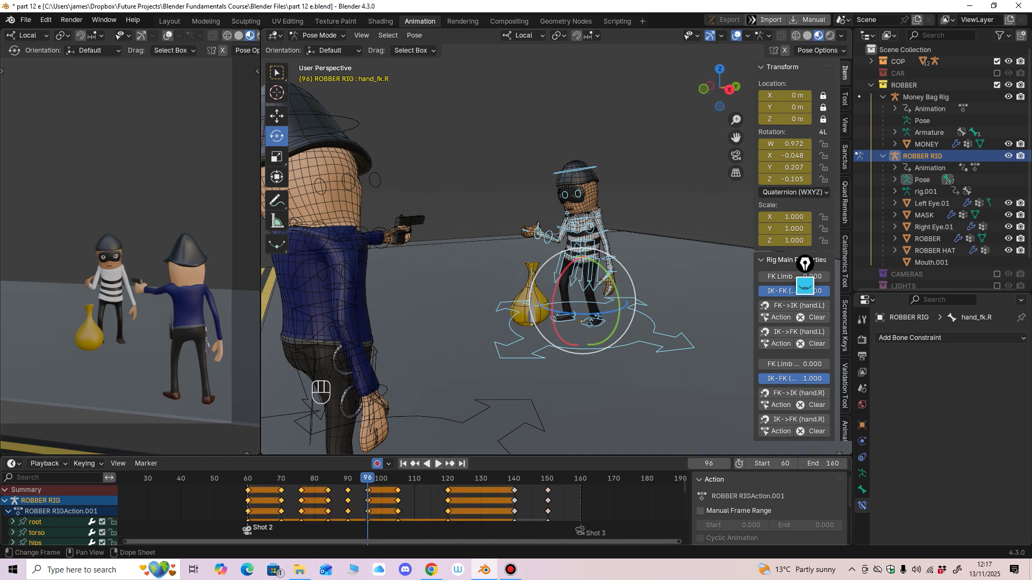
drag(448, 490, 481, 490)
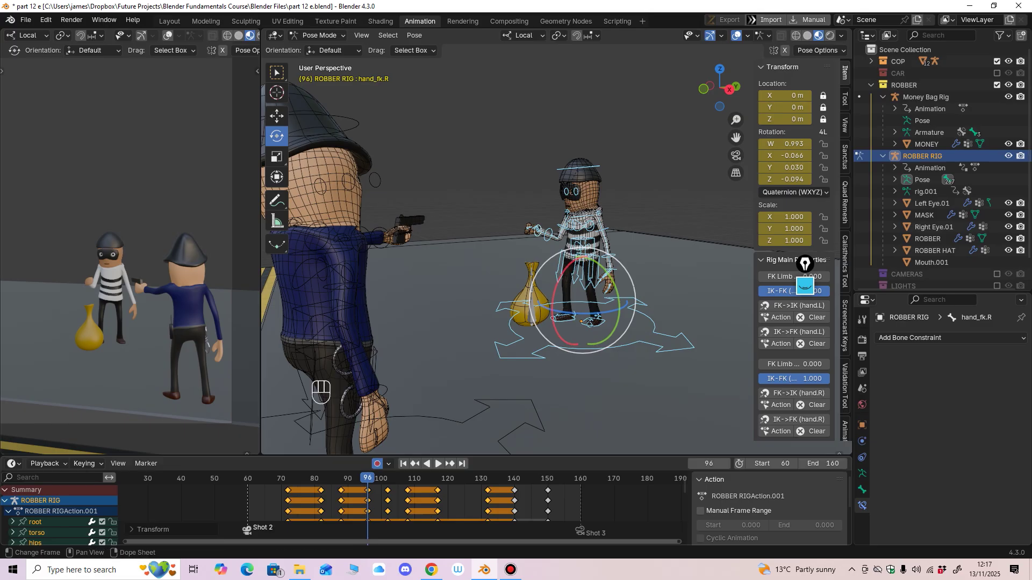
drag(564, 491, 291, 501)
middle_drag(291, 501, 304, 501)
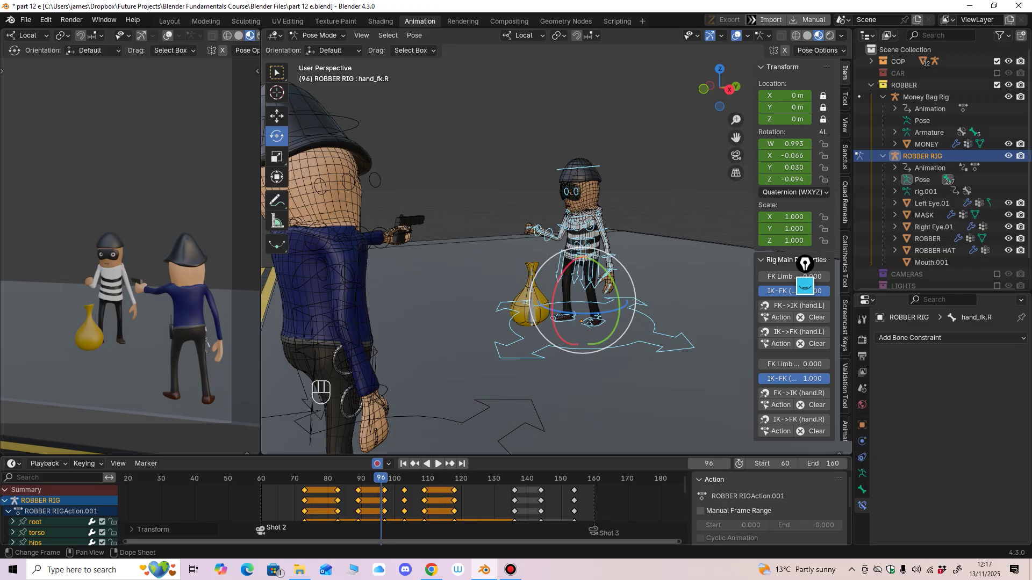
Step: Move the robber's earlier keyframe group later so it begins at frame 82, and play back the shot
drag(305, 501, 311, 501)
drag(477, 488, 429, 501)
key(space)
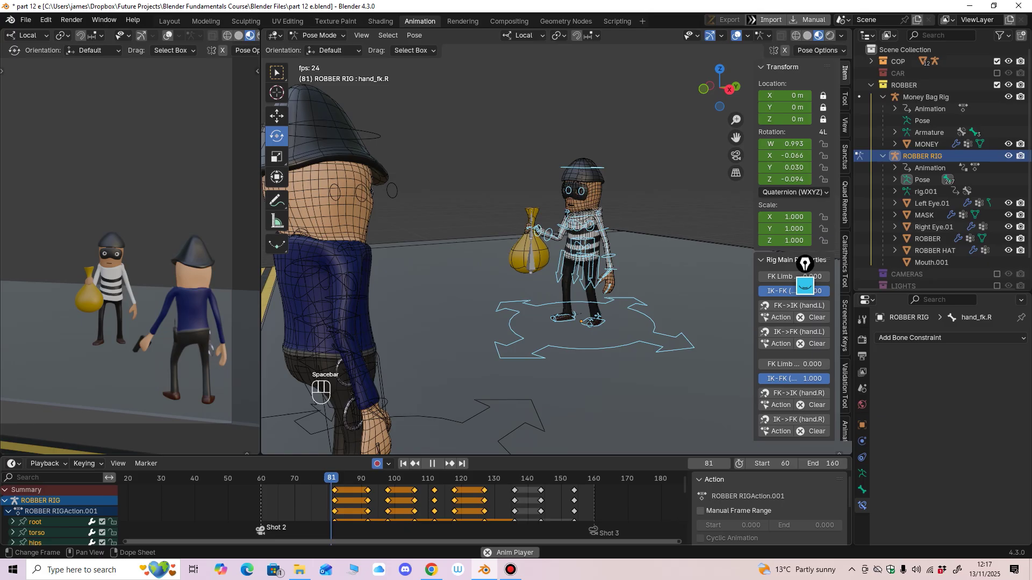
key(space)
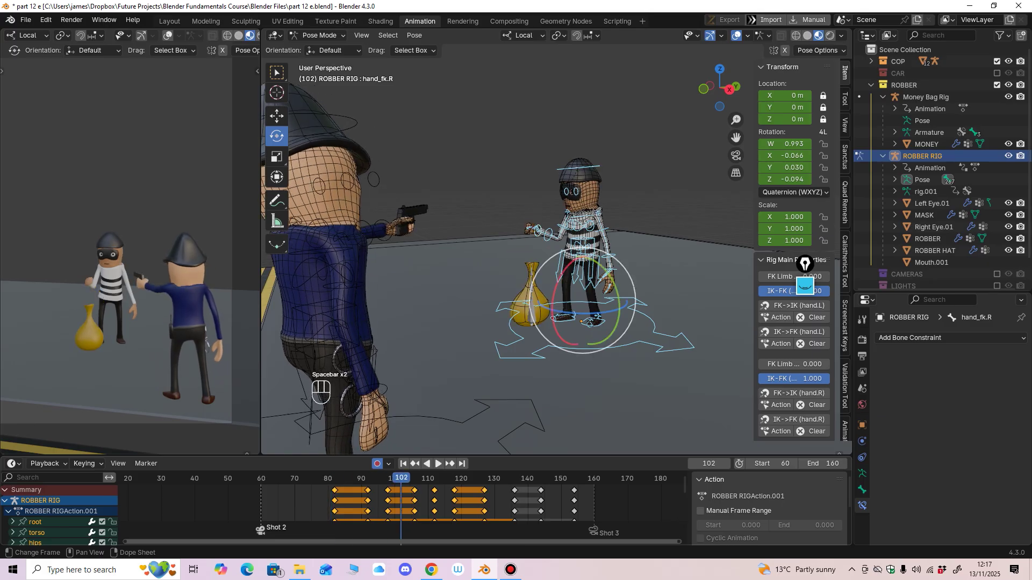
Step: Retime the robber's poses so the opening keyframe pair sits at frames 89 and 97 and the last keyframe at frame 157
mouse_move(368, 501)
mouse_down()
mouse_move(379, 525)
mouse_move(378, 501)
mouse_up()
drag(474, 487, 405, 501)
drag(529, 487, 584, 501)
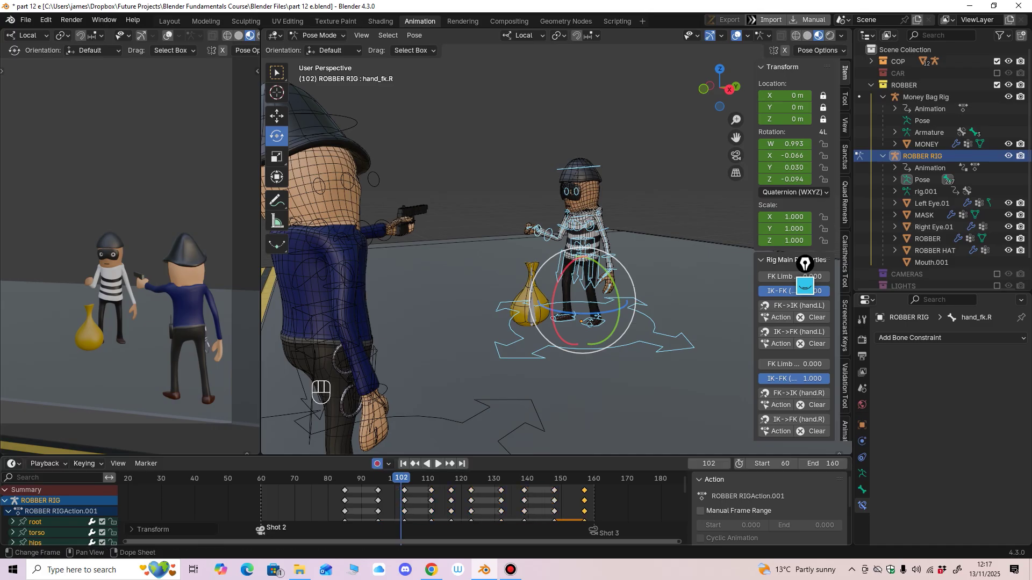
click(351, 478)
drag(344, 501, 370, 515)
drag(378, 501, 385, 501)
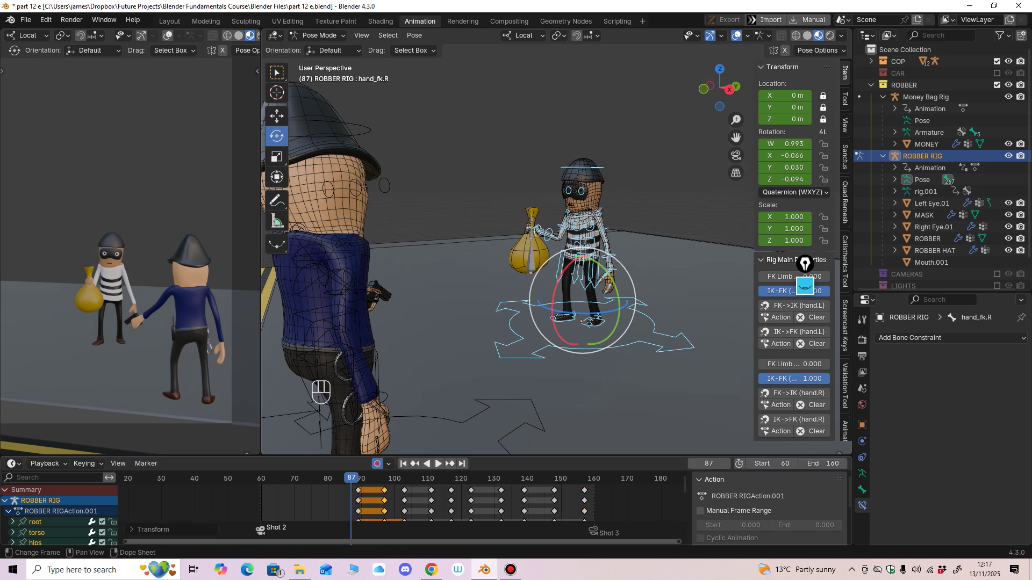
Step: Replay the bag drop, and shift the robber's opening keyframe pair to frames 90 and 98 and the following group to start at frame 106
click(324, 478)
key(space)
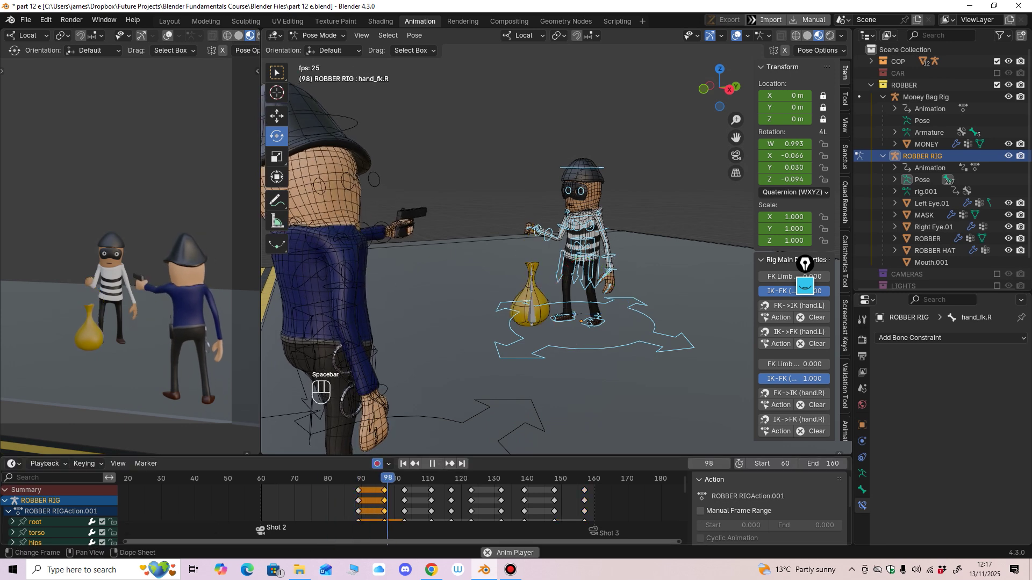
drag(332, 477, 391, 478)
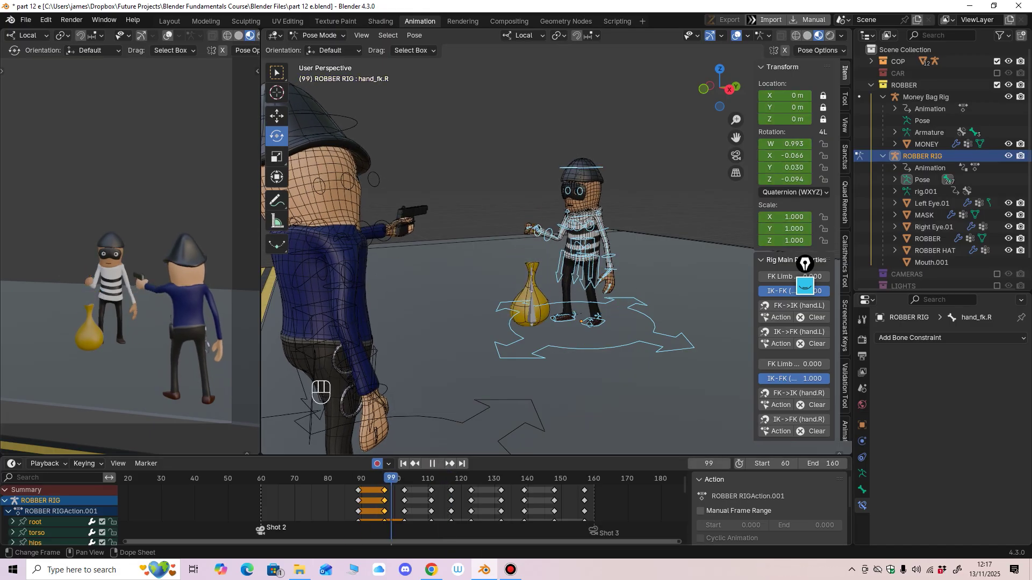
drag(391, 478, 398, 478)
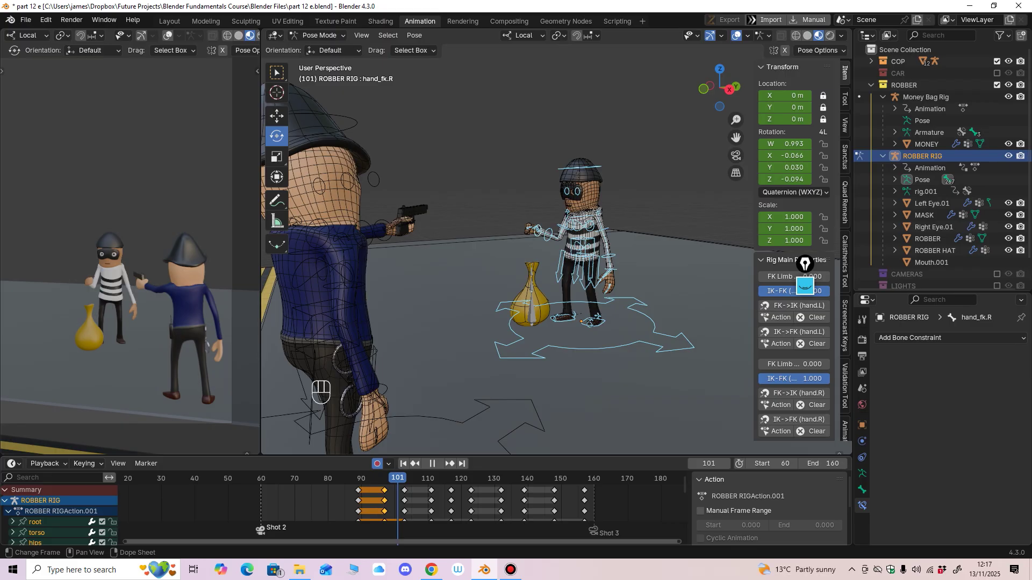
drag(398, 478, 415, 500)
drag(485, 489, 438, 500)
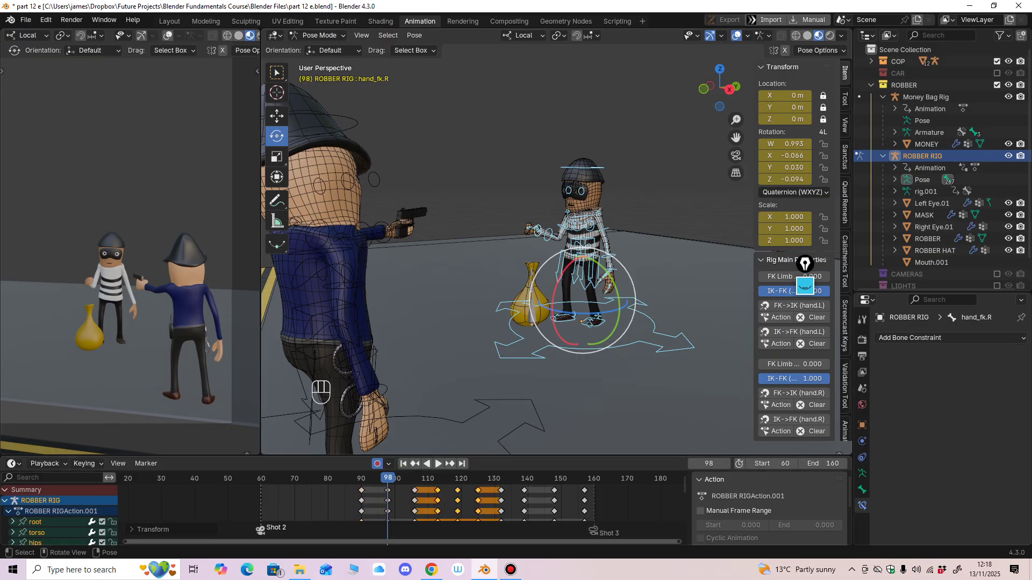
Step: Leave the robber rig's Pose Mode, select the police rig, and enter Pose Mode on it
scroll(508, 257, down, 3)
click(318, 36)
click(319, 48)
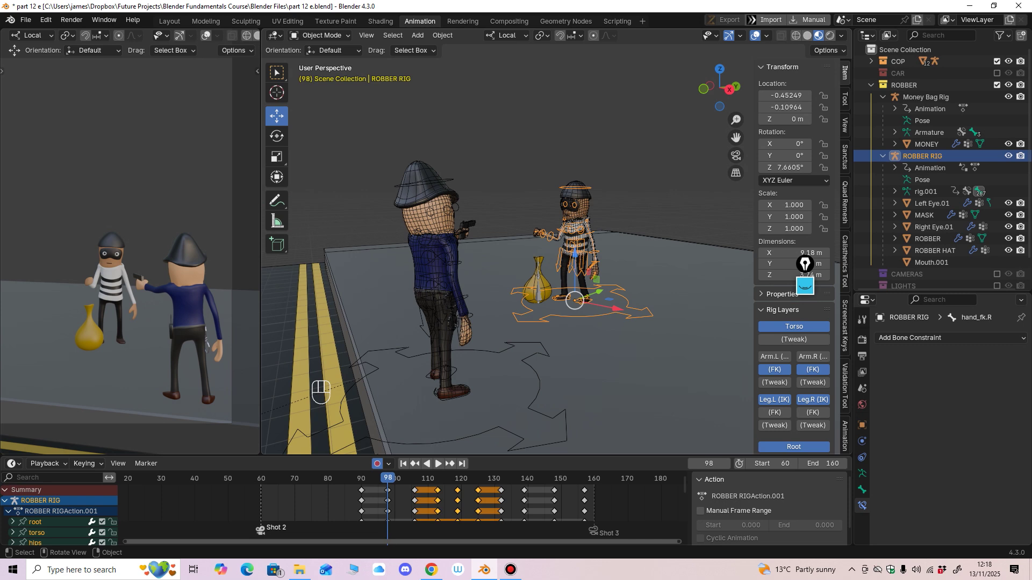
click(500, 352)
click(318, 36)
click(322, 62)
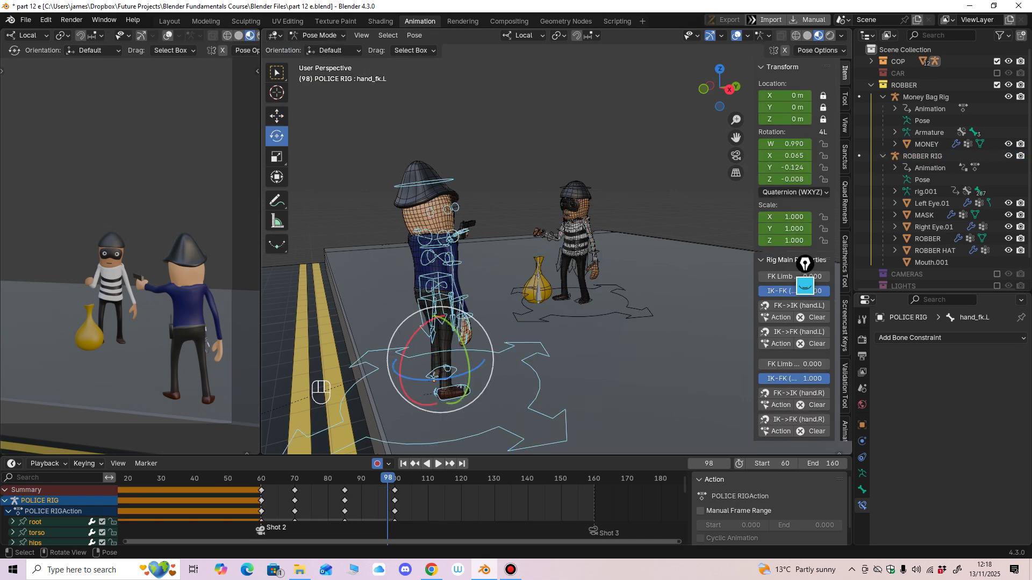
Step: Move the police rig's three keyframes after frame 60 earlier to frames 66, 75 and 90, and play back the shot
mouse_move(289, 478)
mouse_down()
mouse_move(277, 478)
mouse_move(281, 490)
mouse_move(284, 478)
mouse_up()
click(294, 490)
drag(344, 490, 325, 490)
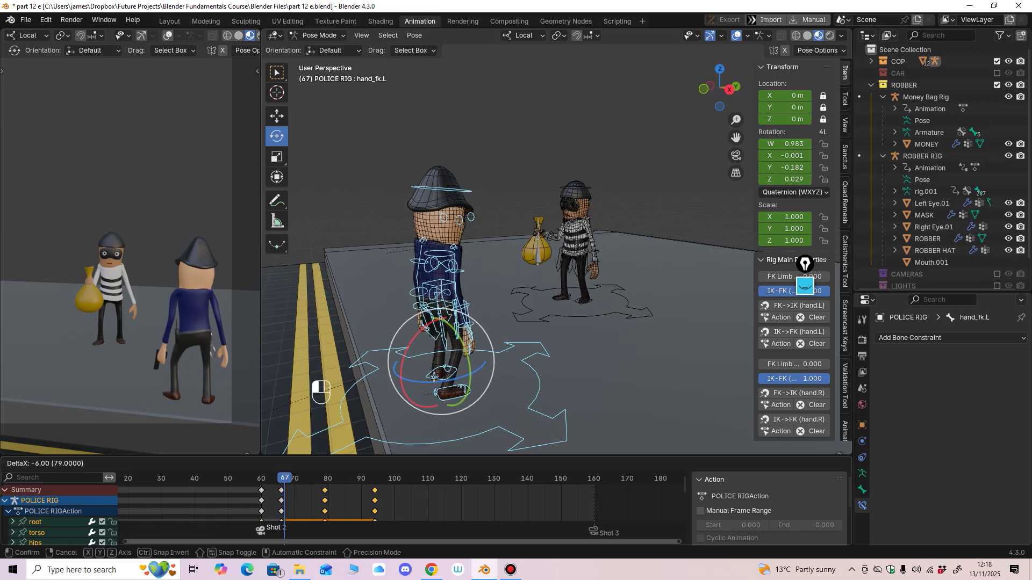
click(434, 375)
key(space)
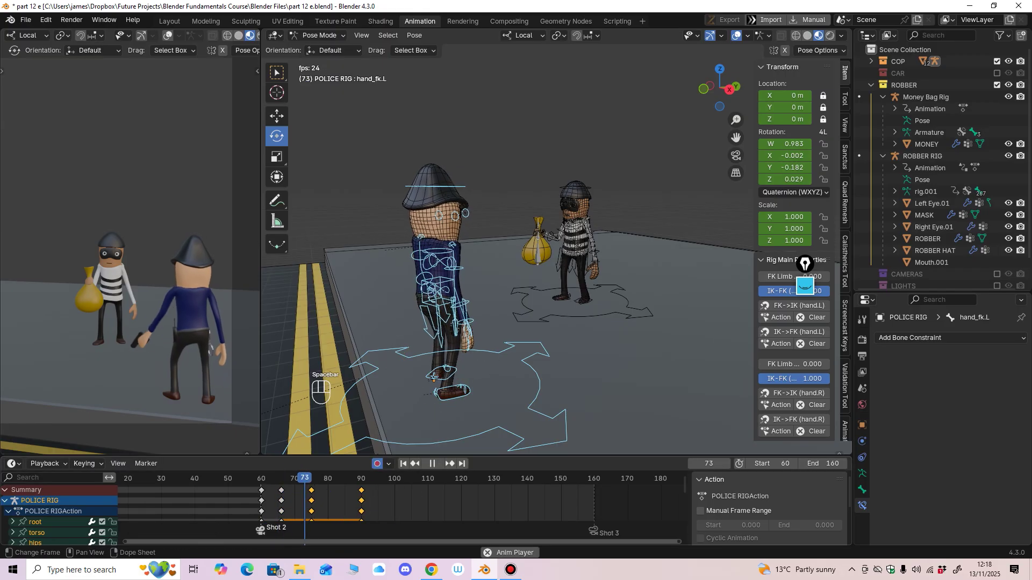
key(space)
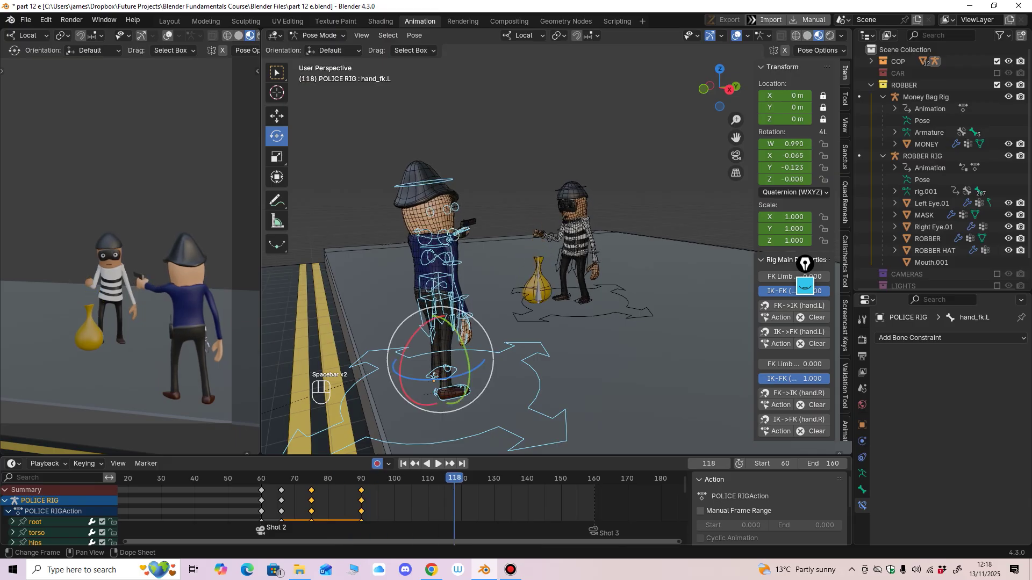
Step: Move the police rig's last keyframe to frame 85 and replay the gun raise
drag(362, 490, 348, 490)
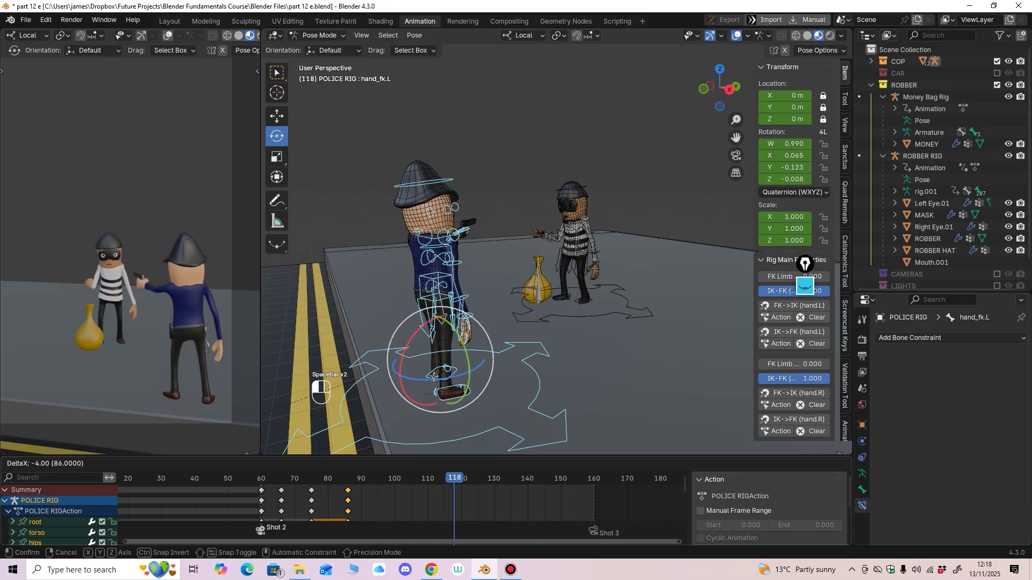
click(433, 375)
key(space)
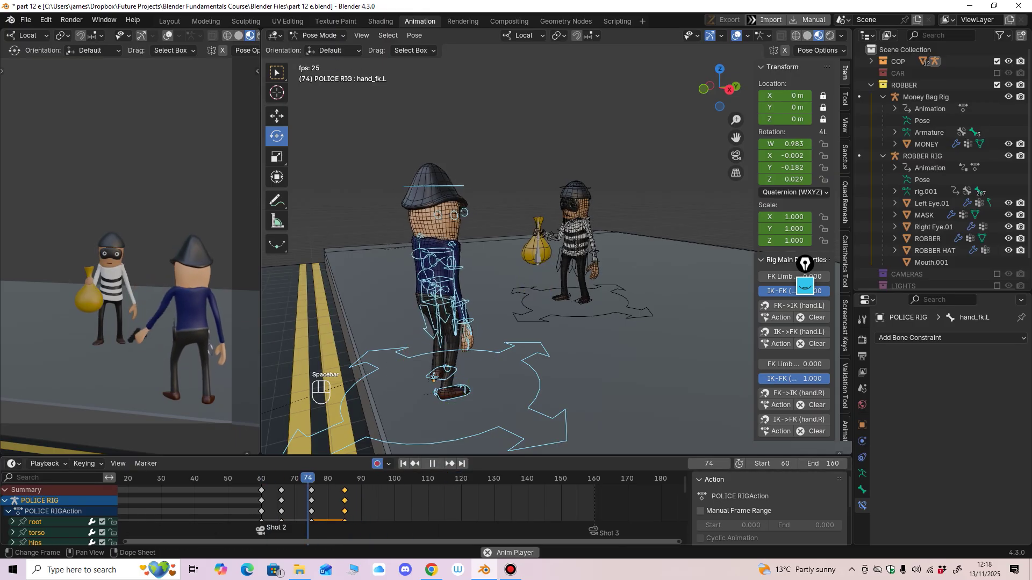
key(space)
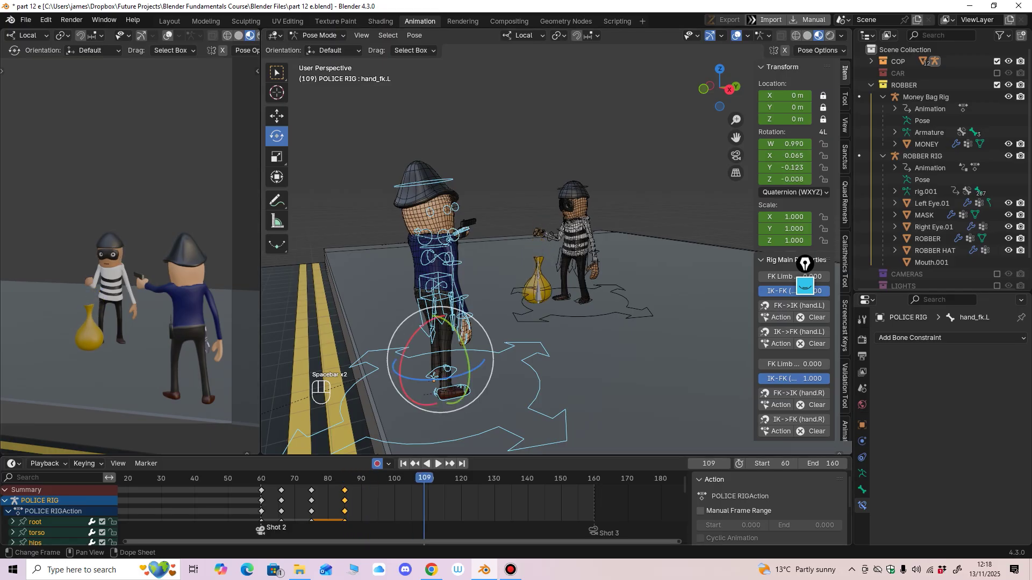
Step: Move the police rig's last two keyframes earlier to frames 73 and 83
drag(344, 490, 308, 491)
click(312, 491)
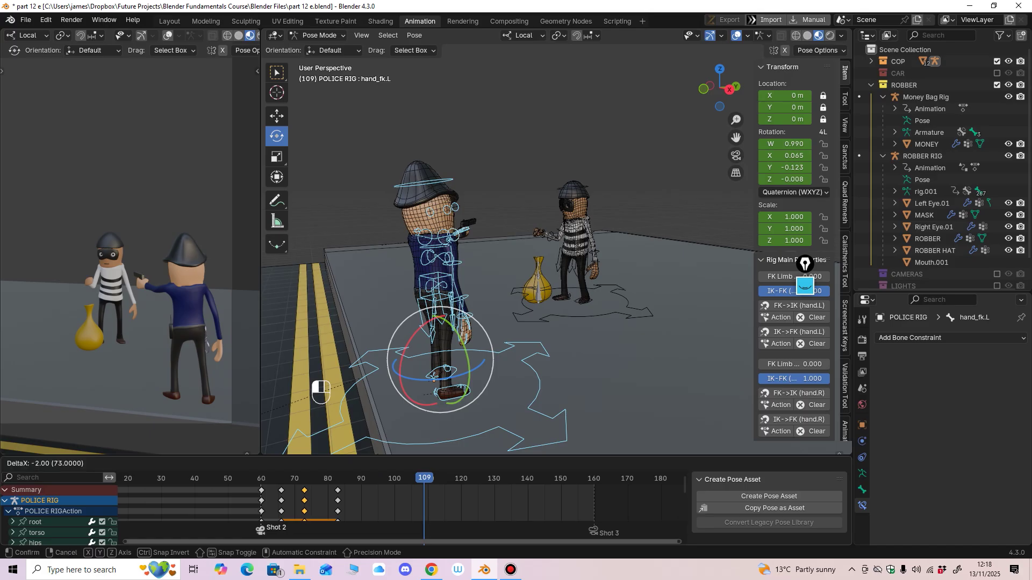
click(281, 491)
click(321, 35)
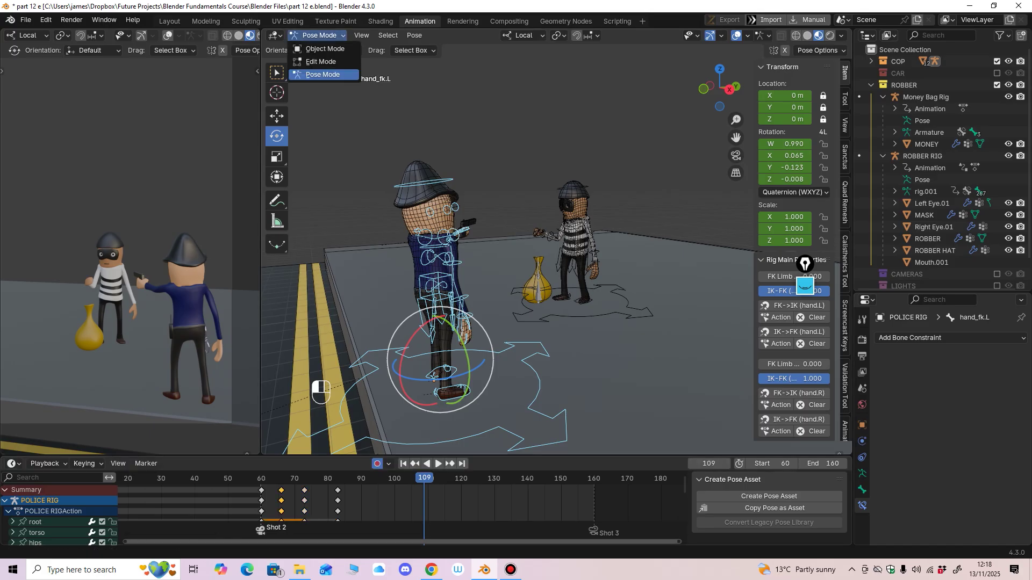
Step: Leave the police rig's pose and switch to Pose Mode on the robber rig
click(322, 50)
click(574, 190)
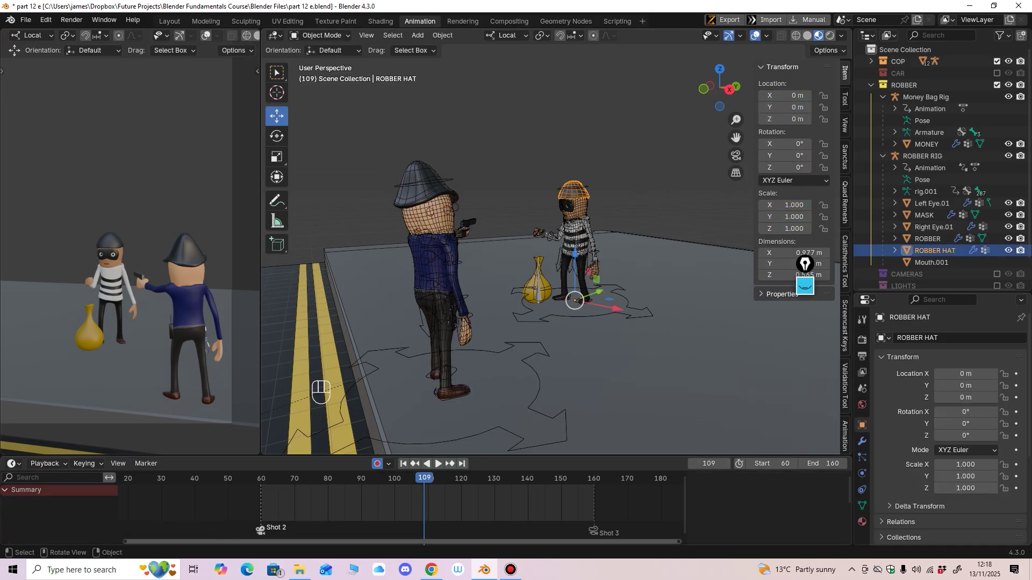
click(645, 316)
click(321, 36)
click(322, 74)
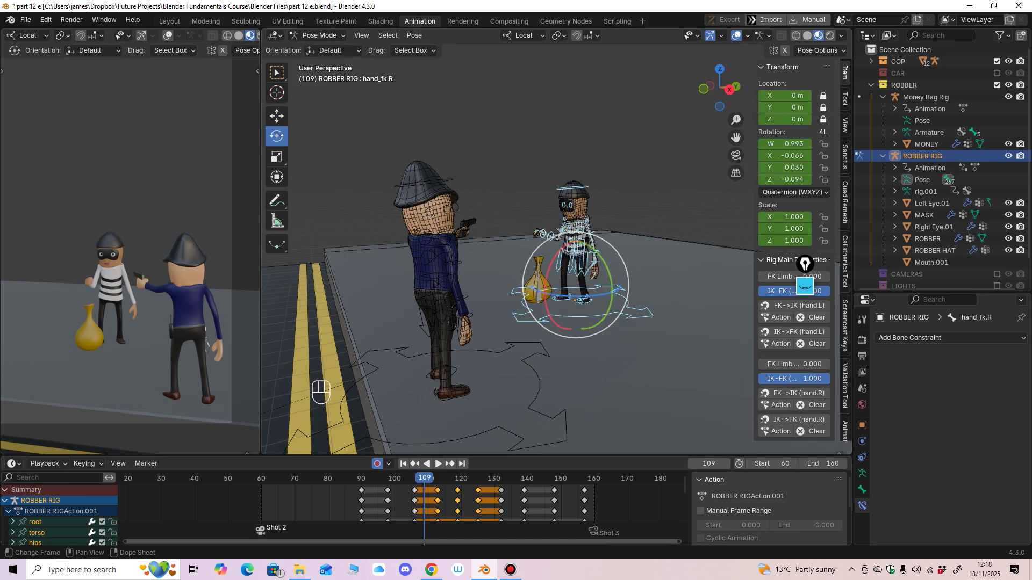
Step: Retime the robber's keyframes so they start at frame 95, with the last ones kept at frame 157
click(554, 501)
drag(555, 501, 562, 501)
mouse_move(538, 492)
mouse_down()
mouse_move(487, 513)
mouse_move(511, 501)
mouse_move(450, 513)
mouse_move(415, 501)
mouse_move(425, 501)
mouse_move(359, 505)
mouse_move(404, 500)
mouse_up()
click(377, 478)
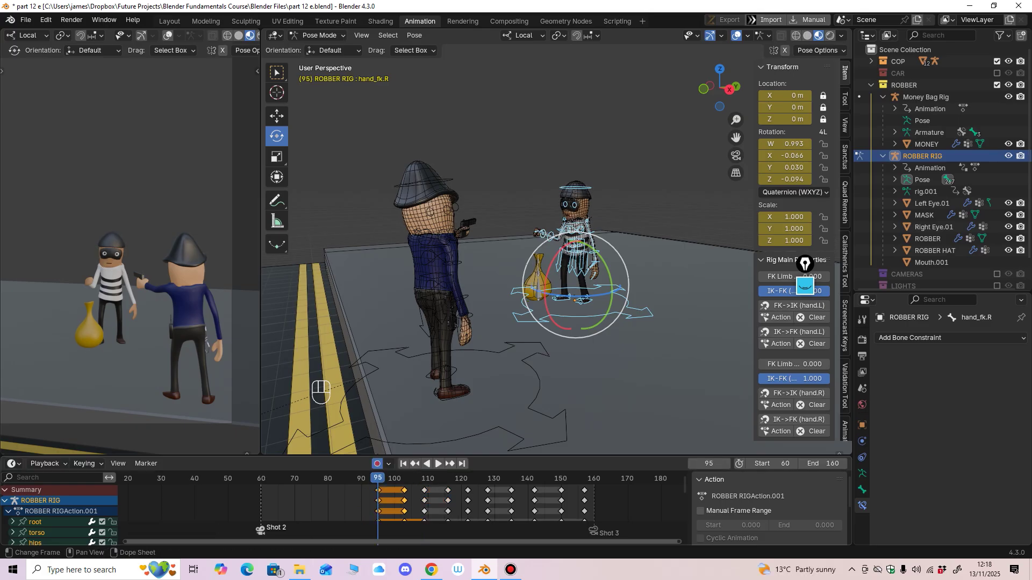
Step: Play back the shot and set the playback range's end frame to 159
key(space)
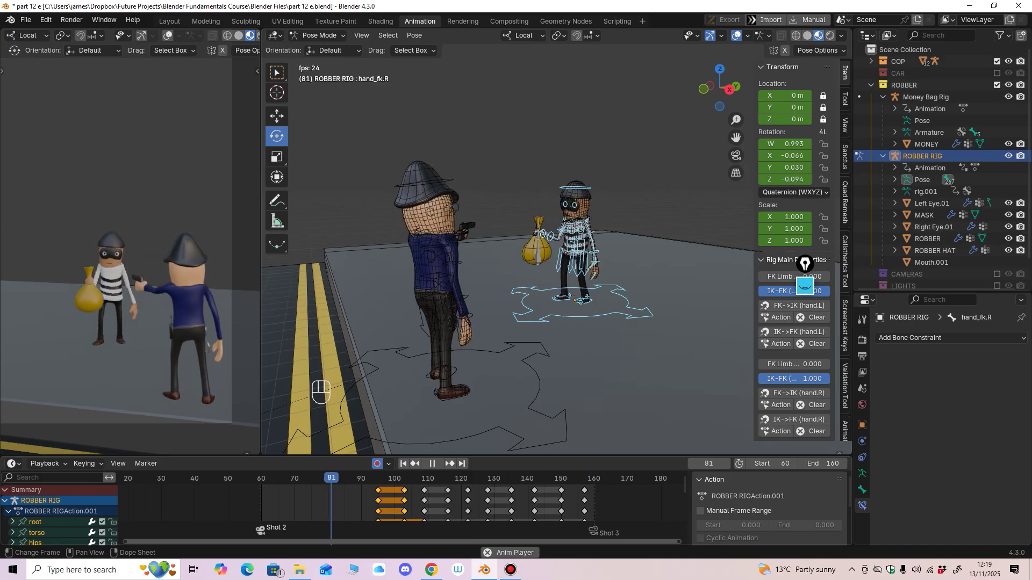
key(space)
click(594, 479)
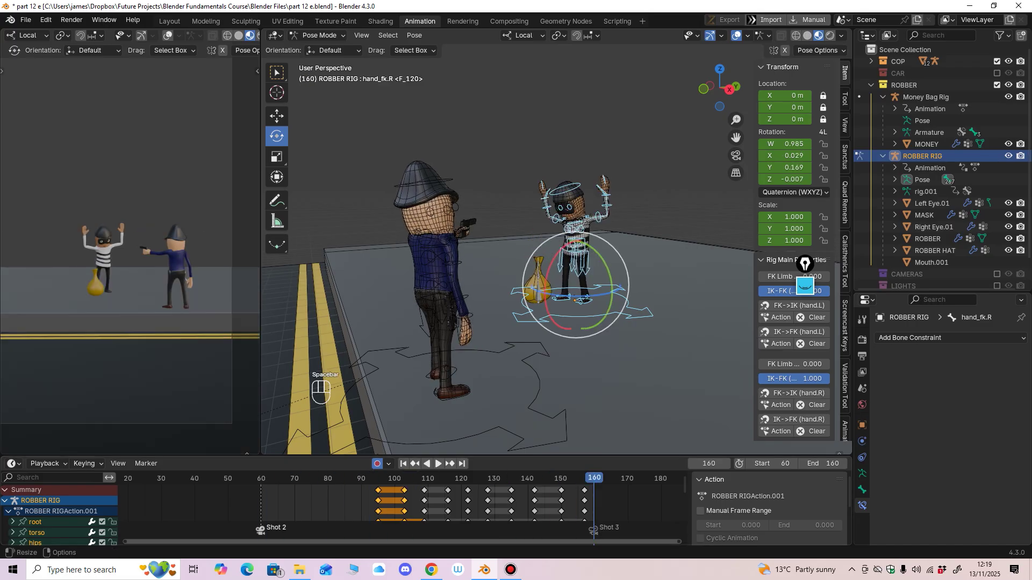
click(823, 464)
key(Return)
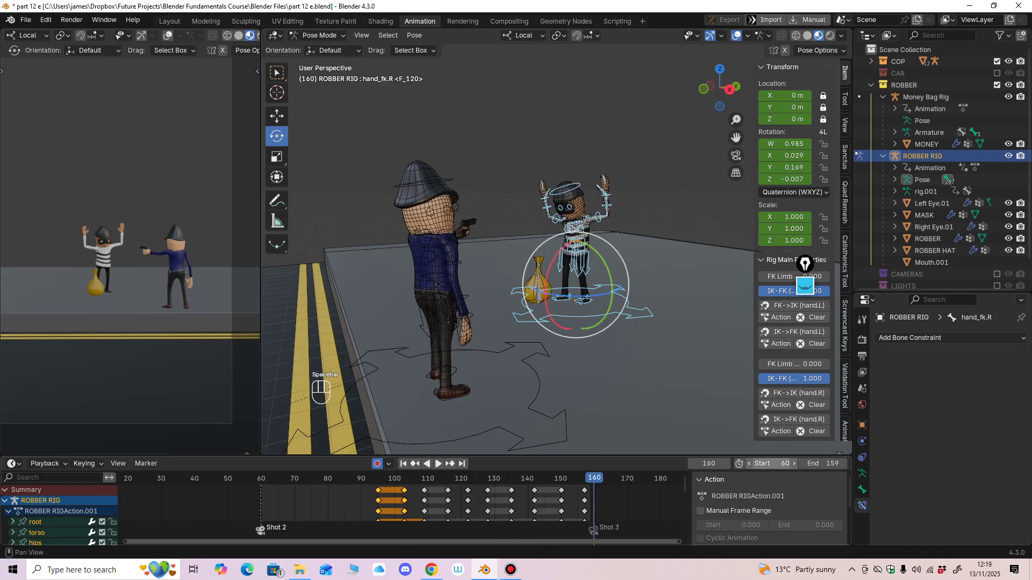
Step: Play back shot 2 repeatedly to examine when the bag drops relative to the robber's reaction, stopping at frame 95
middle_drag(323, 500, 292, 500)
click(250, 479)
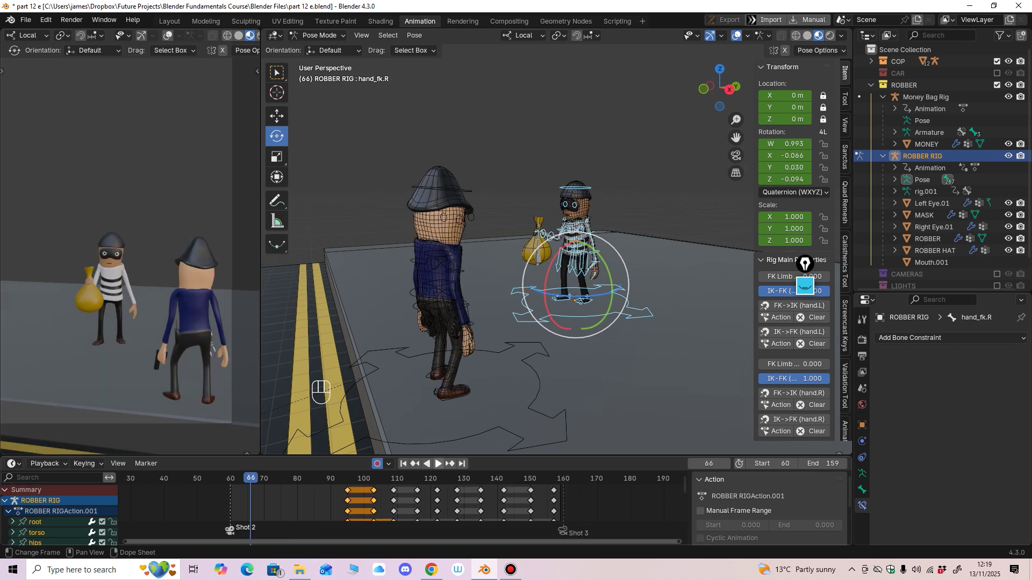
drag(250, 456, 250, 430)
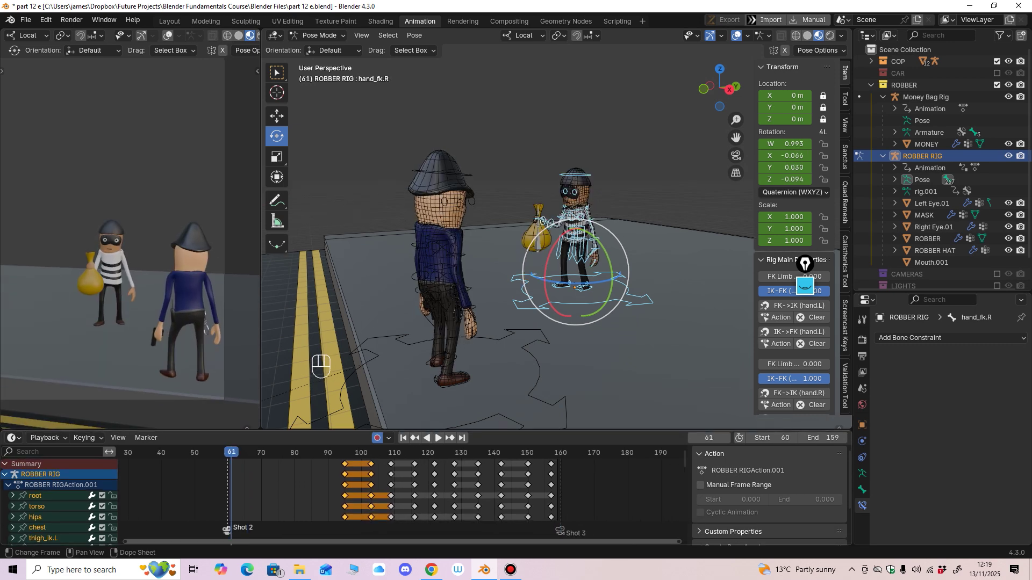
key(space)
key(space)
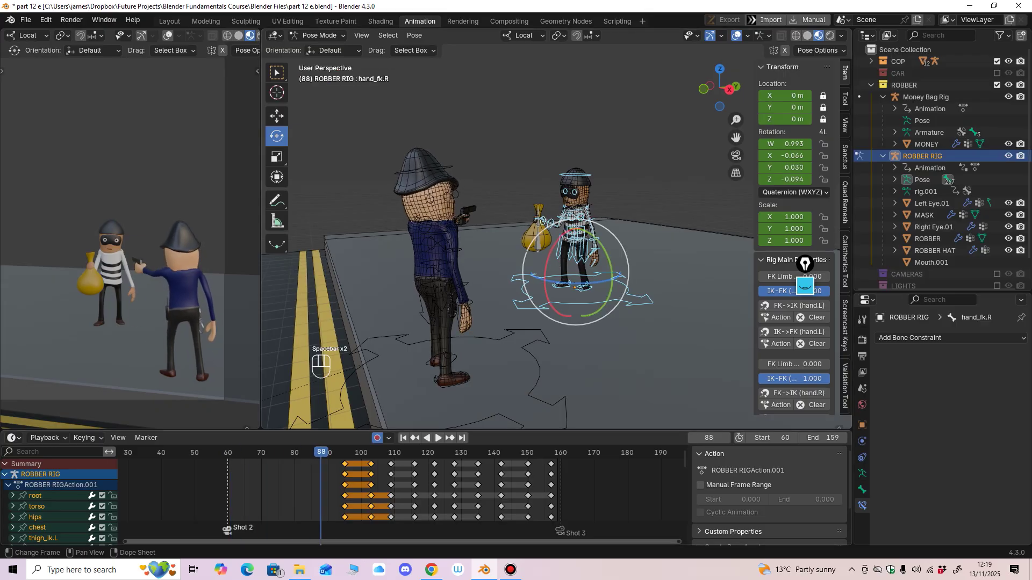
key(space)
key(space)
click(315, 452)
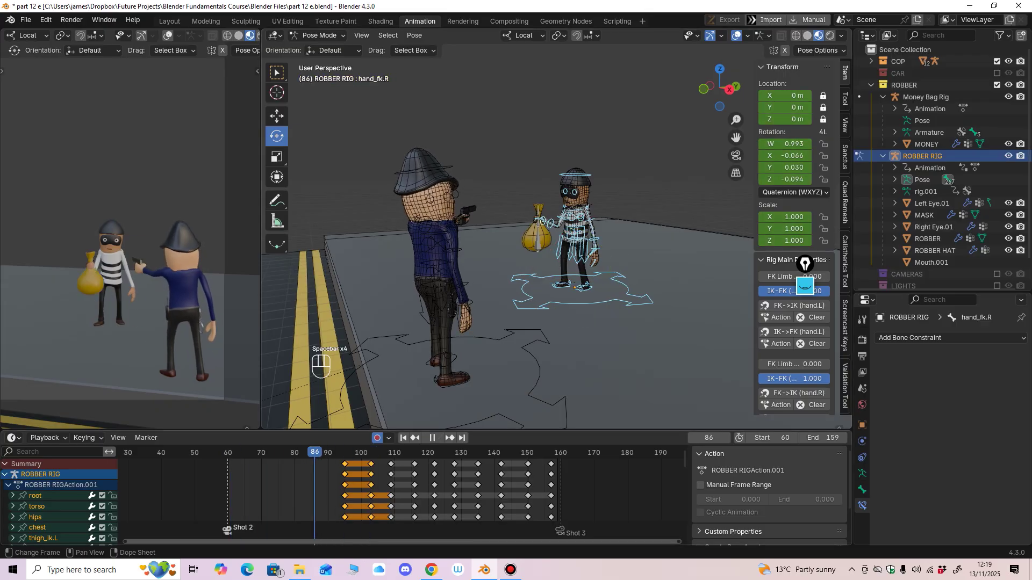
key(space)
key(space)
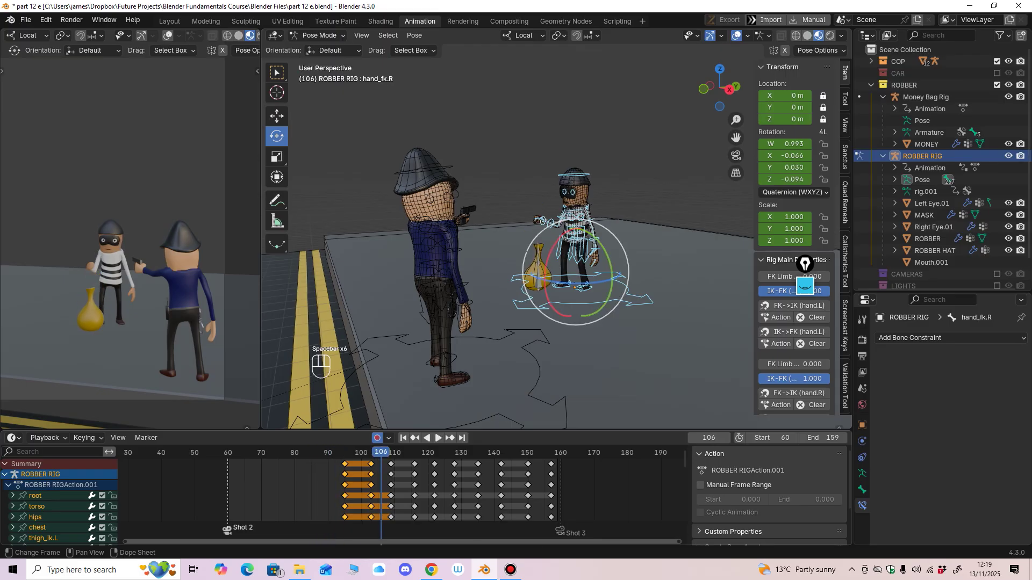
key(shift+ctrl+space)
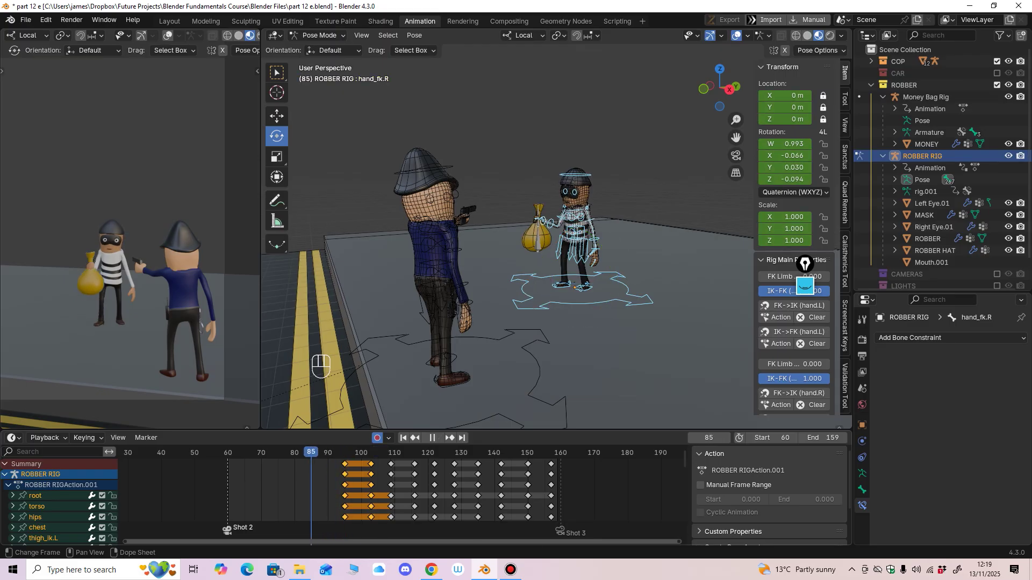
key(space)
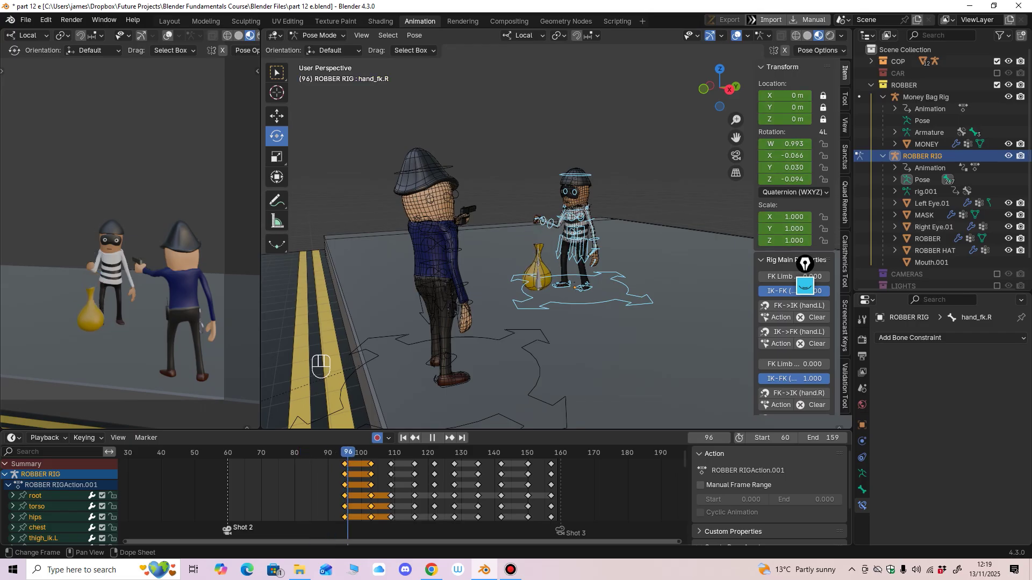
mouse_move(355, 452)
mouse_down()
mouse_move(408, 453)
mouse_move(345, 452)
mouse_up()
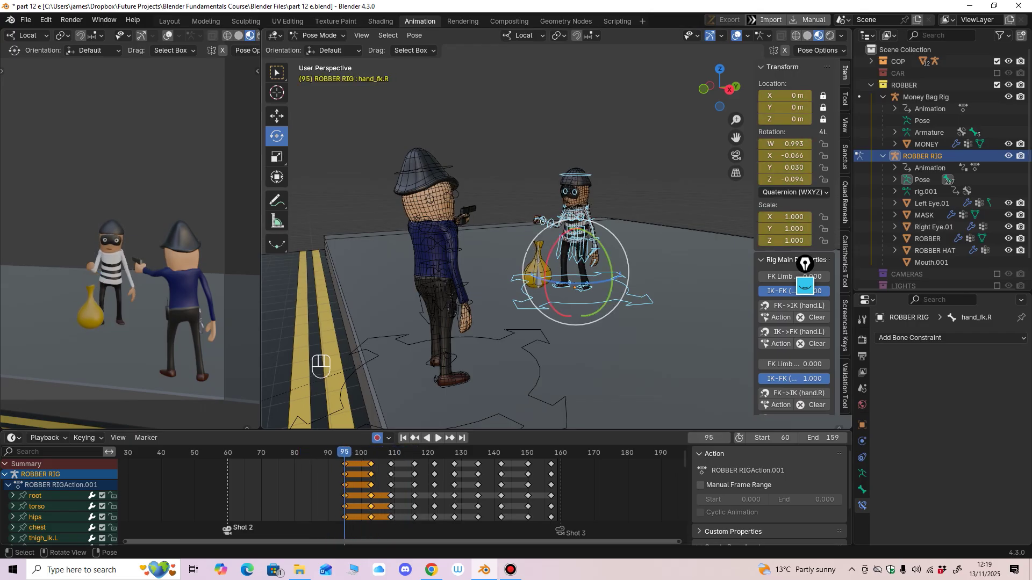
Step: Switch to Pose Mode on the money bag rig and select the bag's lower bone
scroll(564, 234, up, 4)
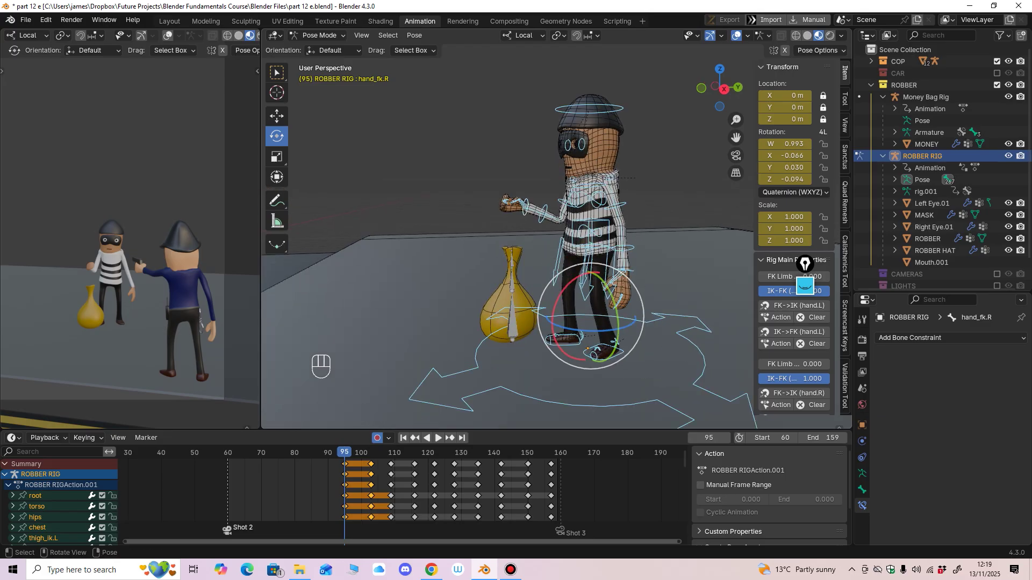
click(510, 316)
click(318, 35)
click(318, 48)
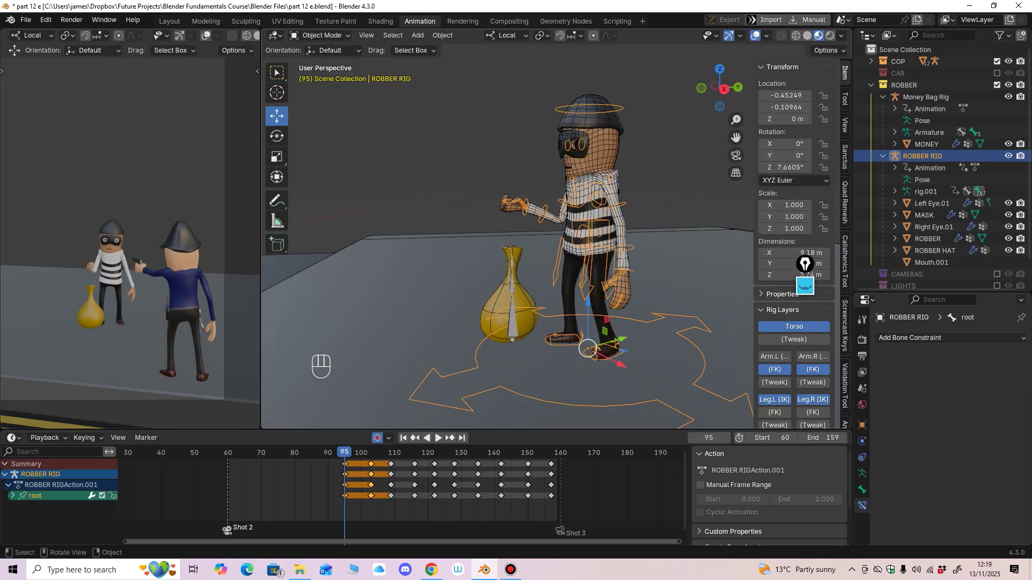
click(512, 318)
click(318, 35)
click(318, 74)
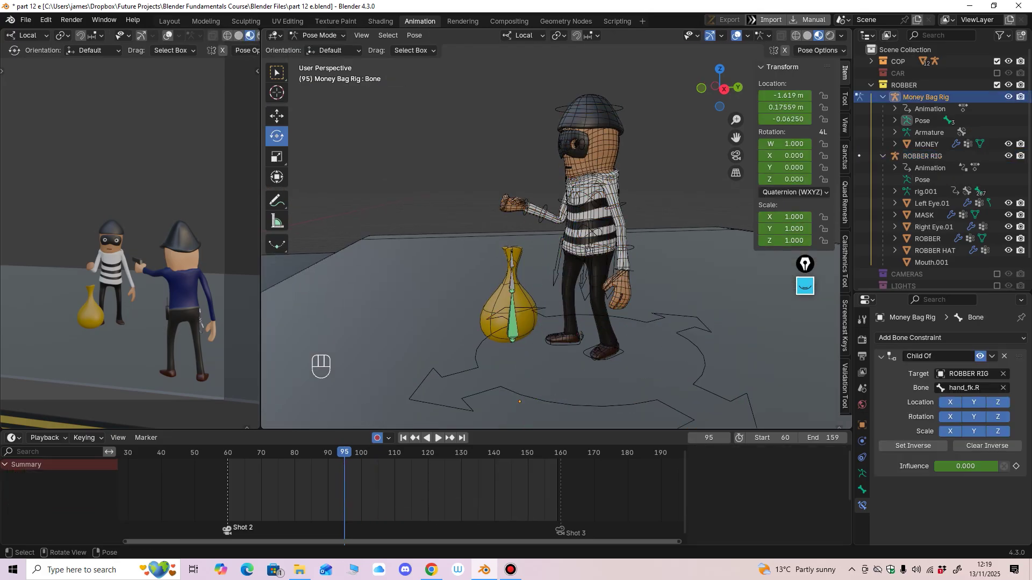
click(513, 318)
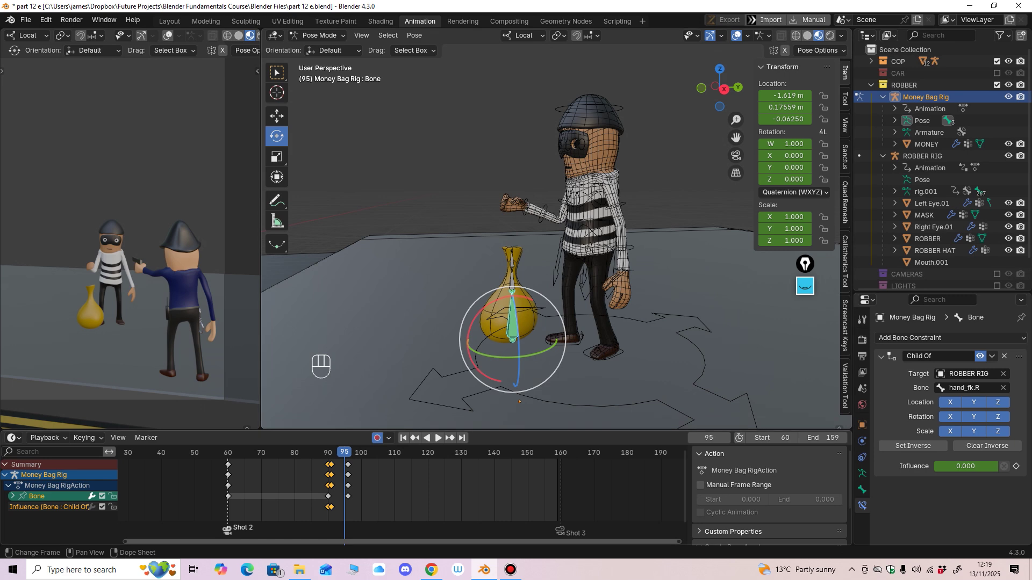
Step: Select all the money bag bones and shift their keyframes so the first one lands on frame 87
key(ctrl+shift+space)
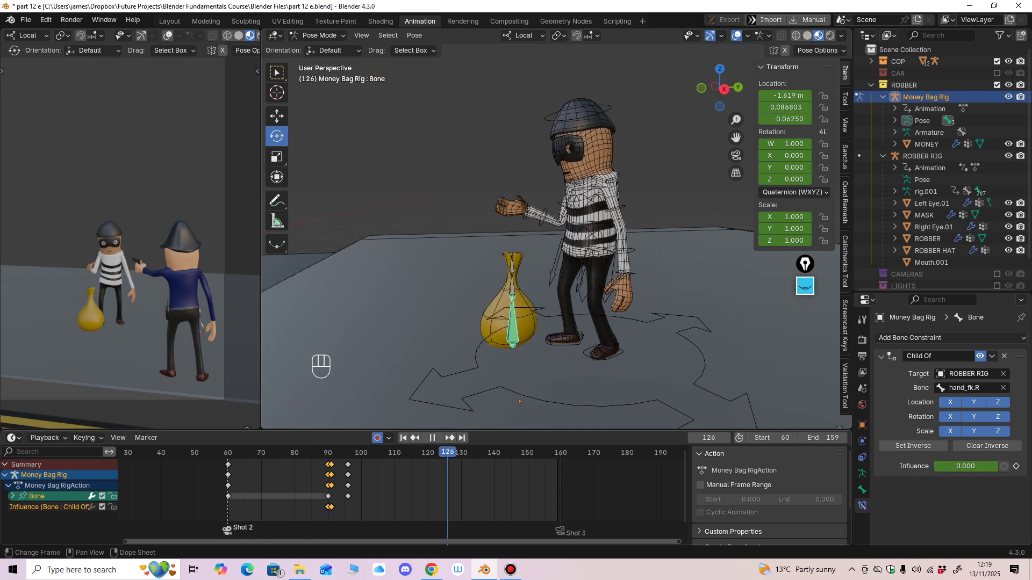
mouse_move(437, 453)
mouse_down()
mouse_move(317, 453)
mouse_move(441, 453)
mouse_up()
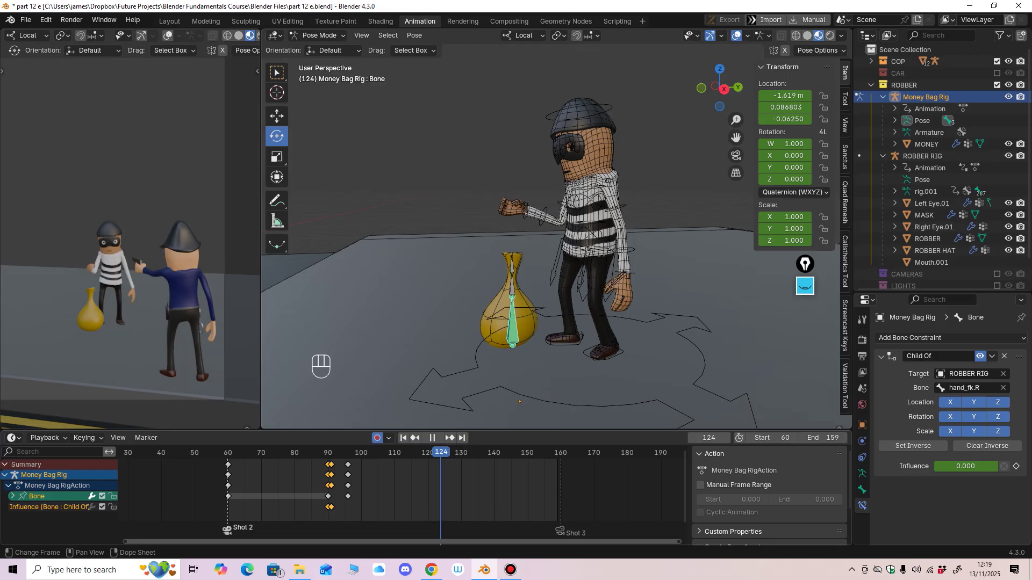
mouse_move(382, 465)
mouse_down()
mouse_move(312, 493)
mouse_move(410, 475)
mouse_move(224, 502)
mouse_move(318, 486)
mouse_up()
key(ctrl+z)
key(a)
click(366, 452)
key(space)
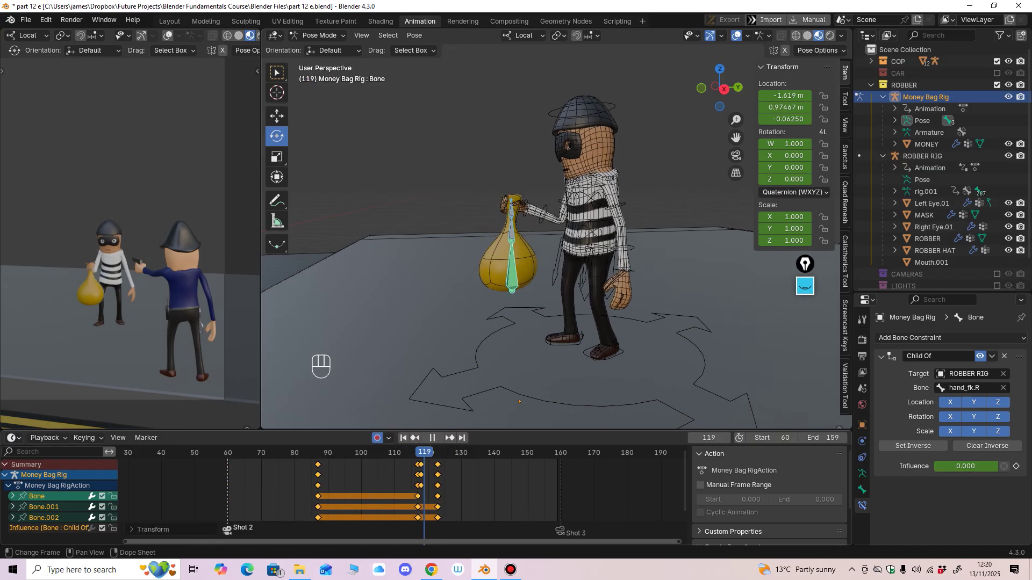
Step: Shift all the money bag keyframes further along the timeline so they start at frame 93
key(space)
drag(418, 486, 429, 485)
key(space)
drag(455, 453, 398, 453)
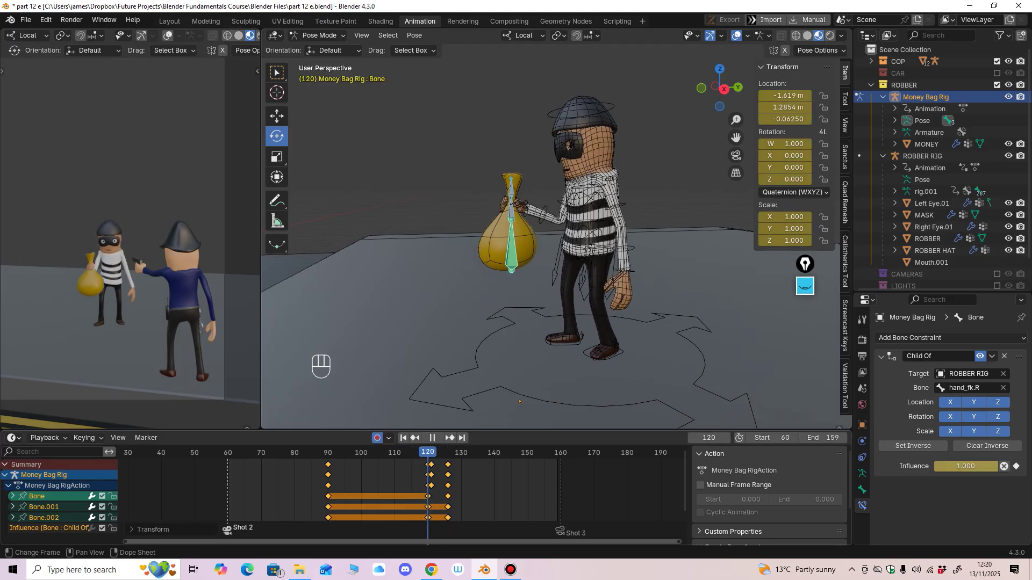
key(space)
key(g)
key(Return)
key(space)
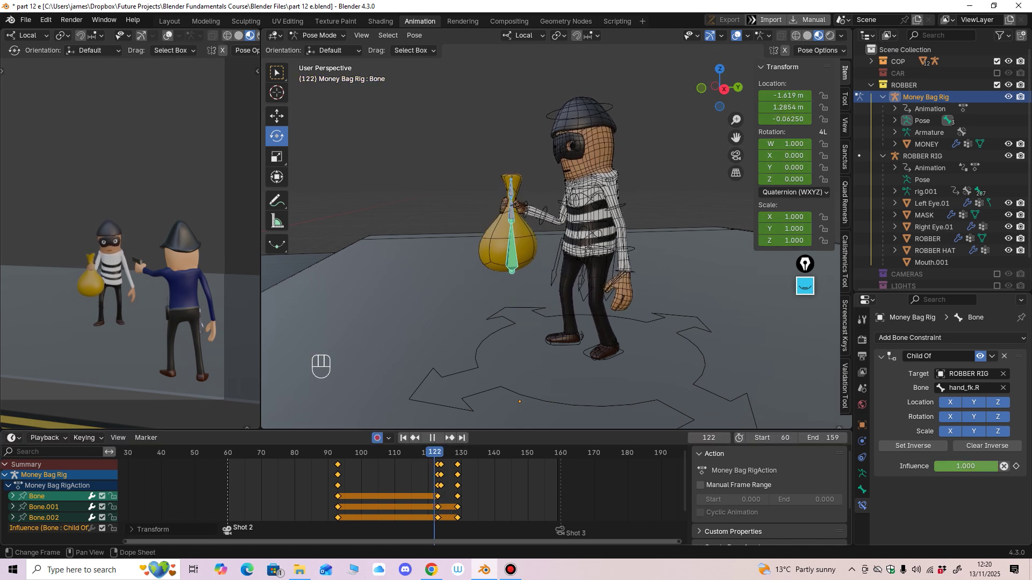
Step: Play back the shot from around frame 91 to check the bag drop against the robber raising his hands
key(Escape)
key(space)
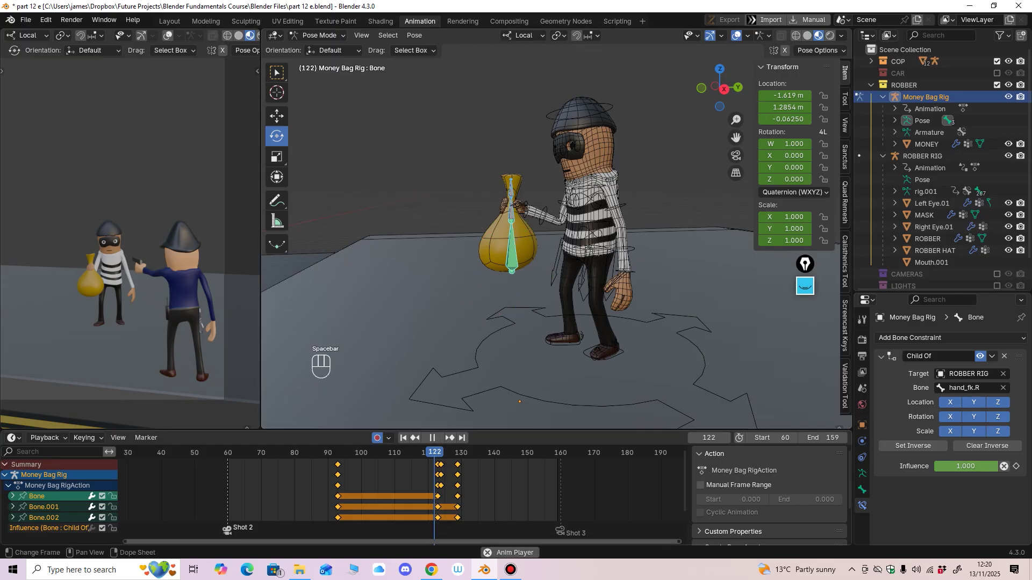
key(space)
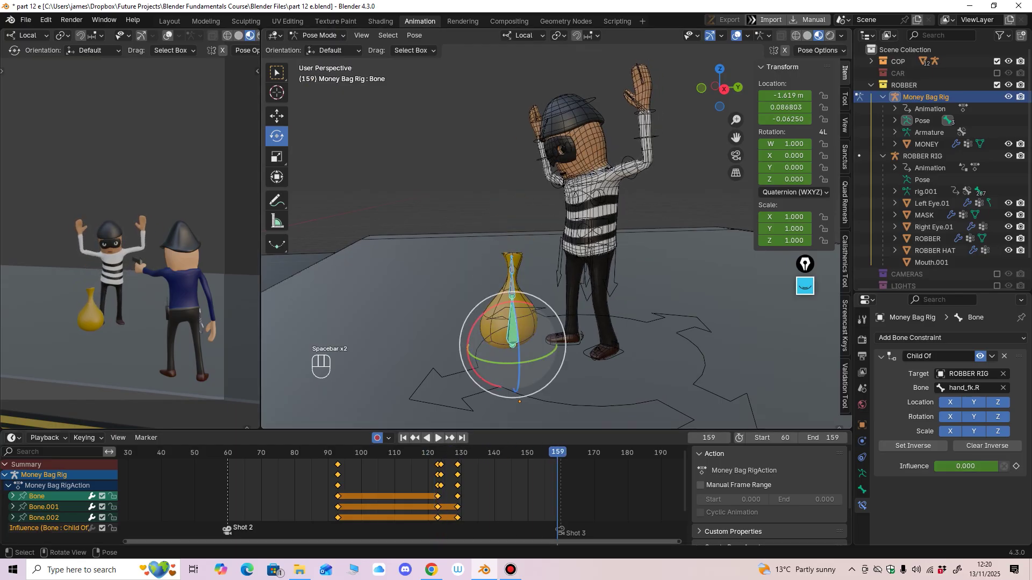
click(332, 453)
key(space)
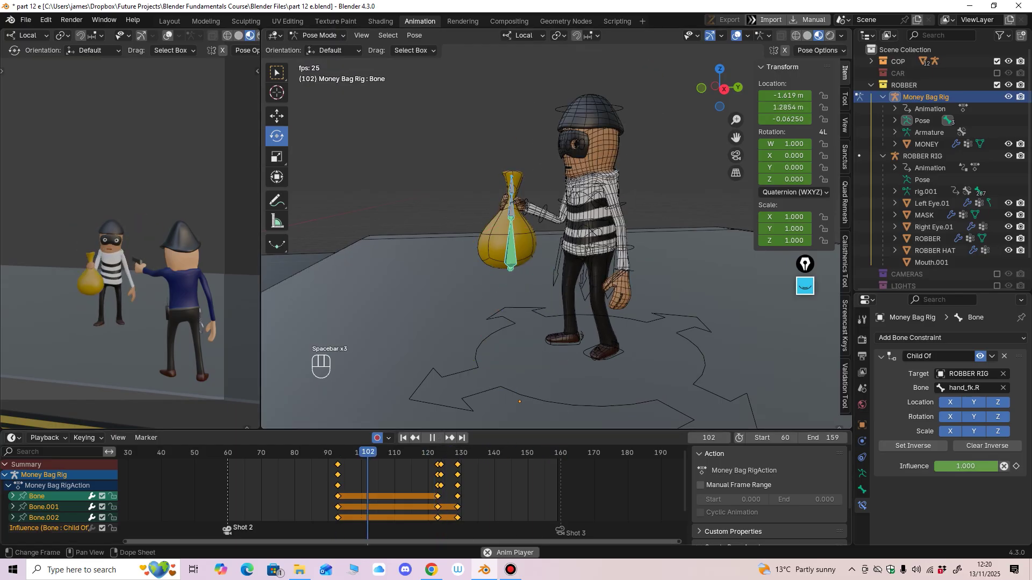
key(space)
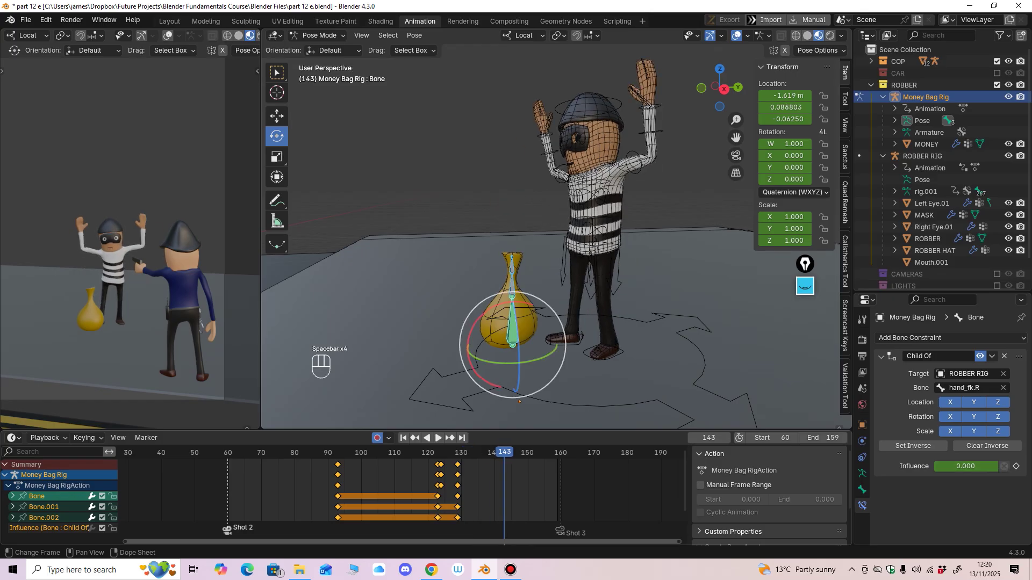
Step: Switch to Pose Mode on the robber rig and select all its bones at frame 95
click(419, 301)
click(319, 35)
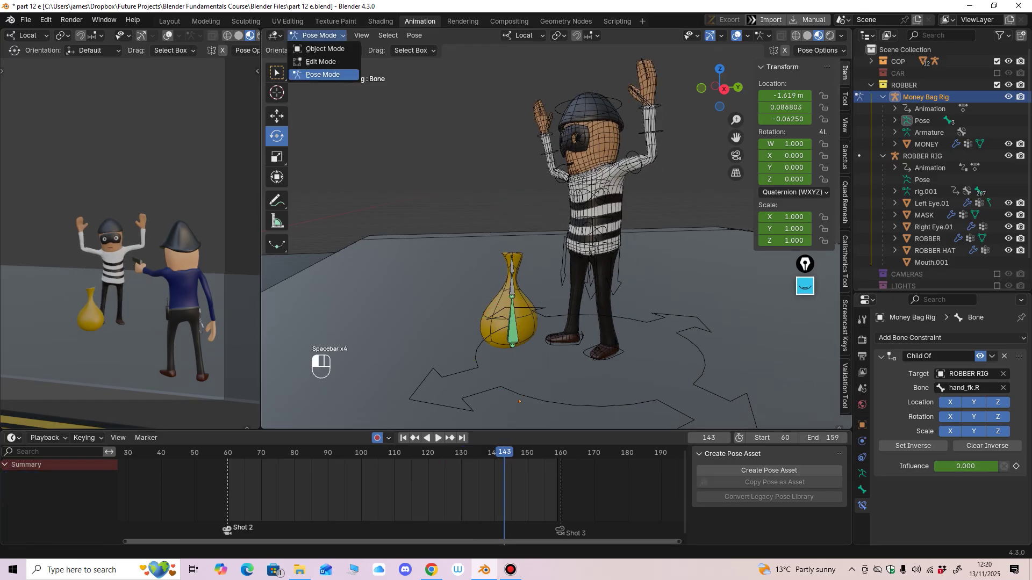
click(325, 48)
click(922, 156)
click(321, 35)
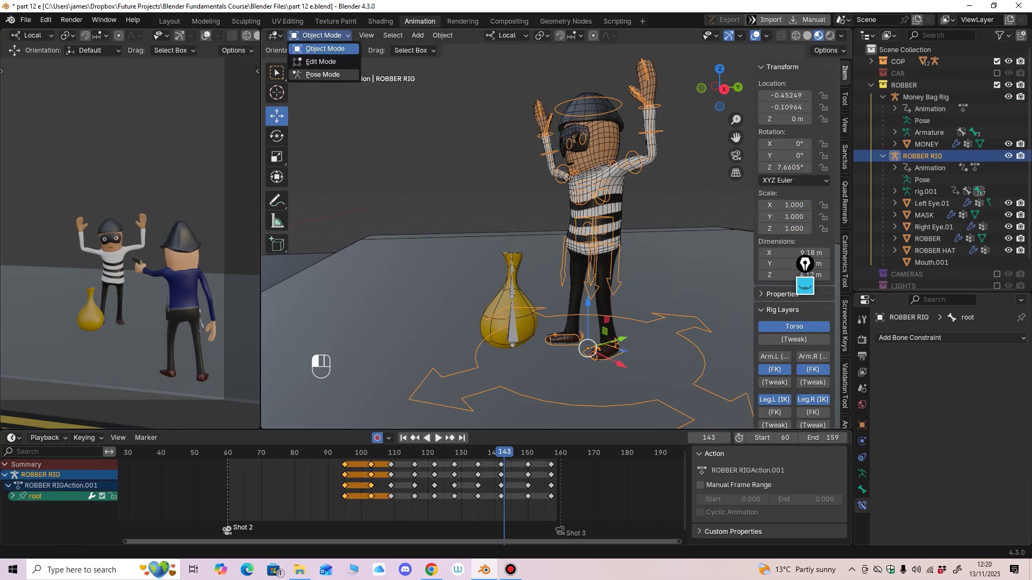
click(322, 75)
middle_drag(456, 497, 432, 495)
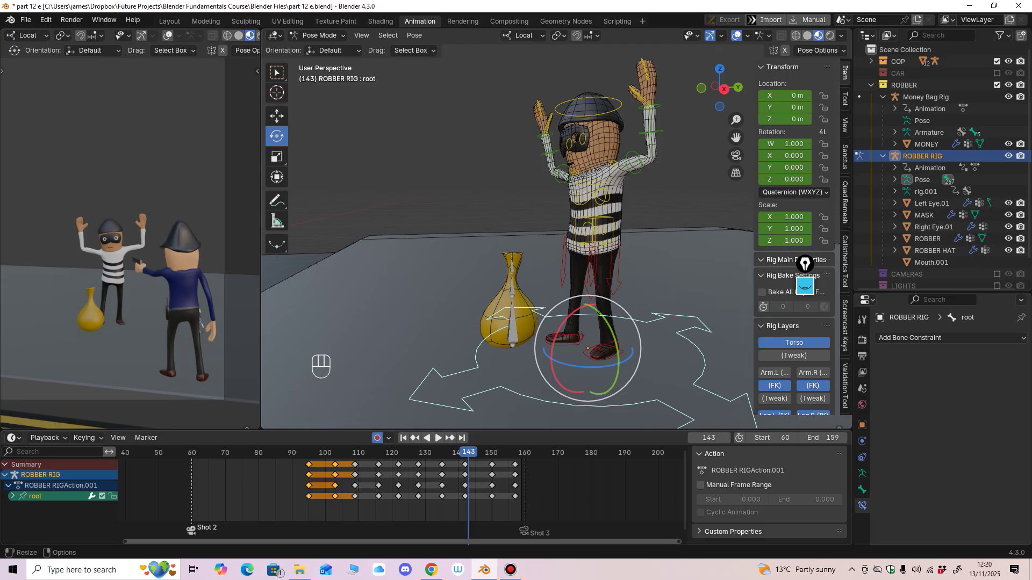
drag(333, 430, 334, 425)
click(309, 448)
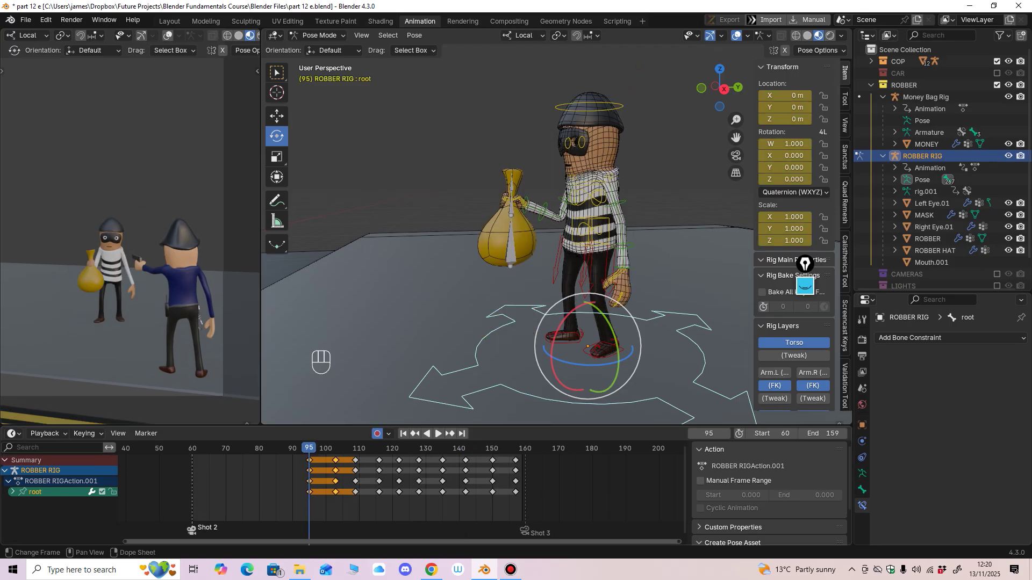
key(a)
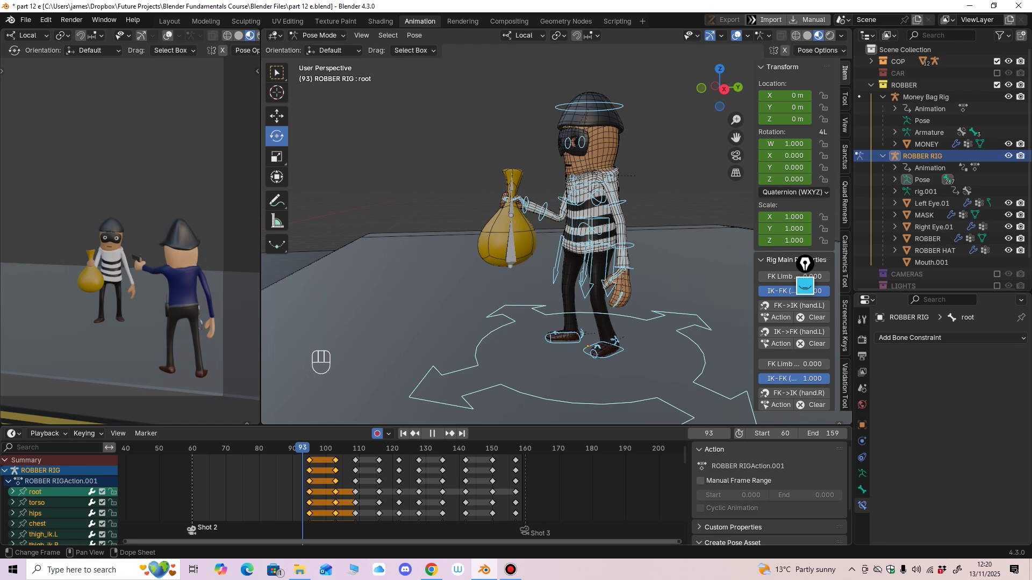
Step: Move the robber's first two sets of keyframes earlier, to frames 89 and 97, playing back the shot between adjustments
key(space)
drag(309, 461, 302, 461)
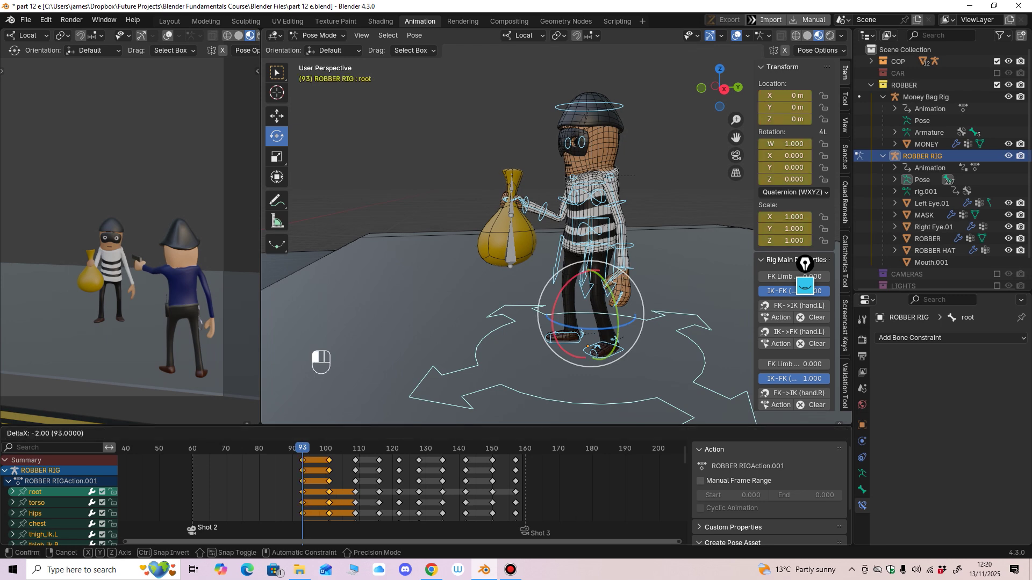
key(space)
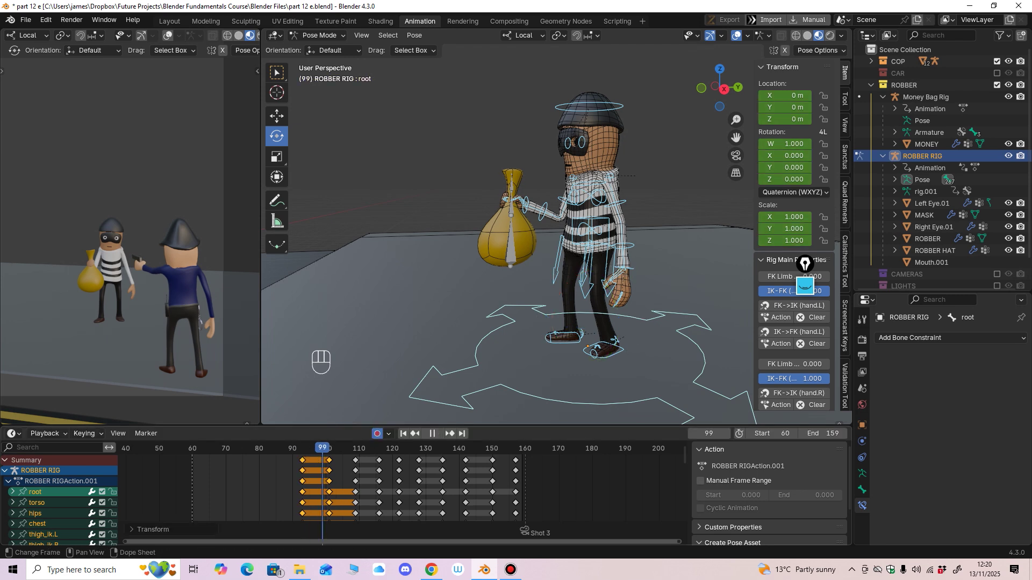
drag(330, 461, 269, 448)
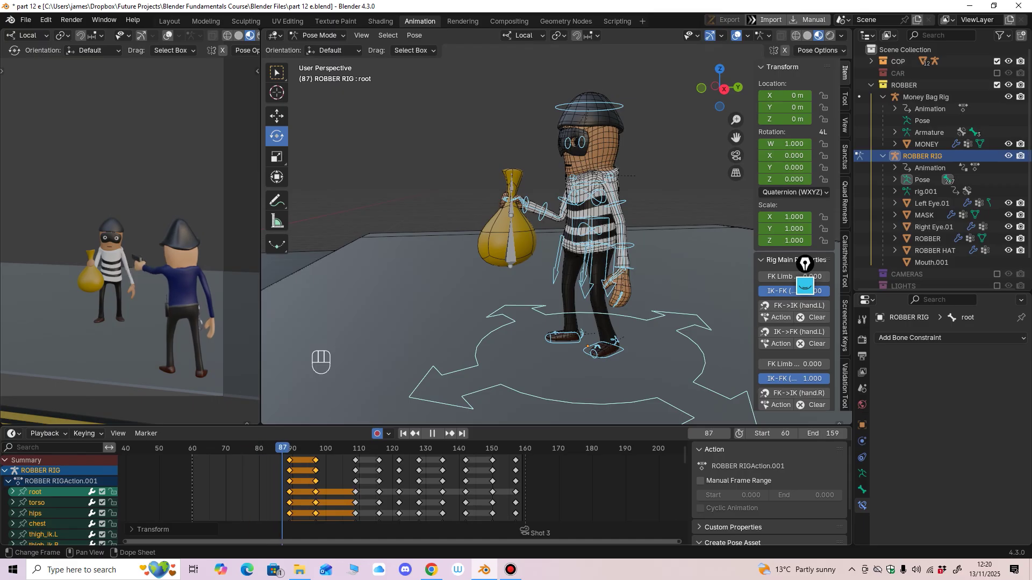
Step: Move the robber's third set of keyframes earlier to frame 103 and play back the shot from frame 91
key(space)
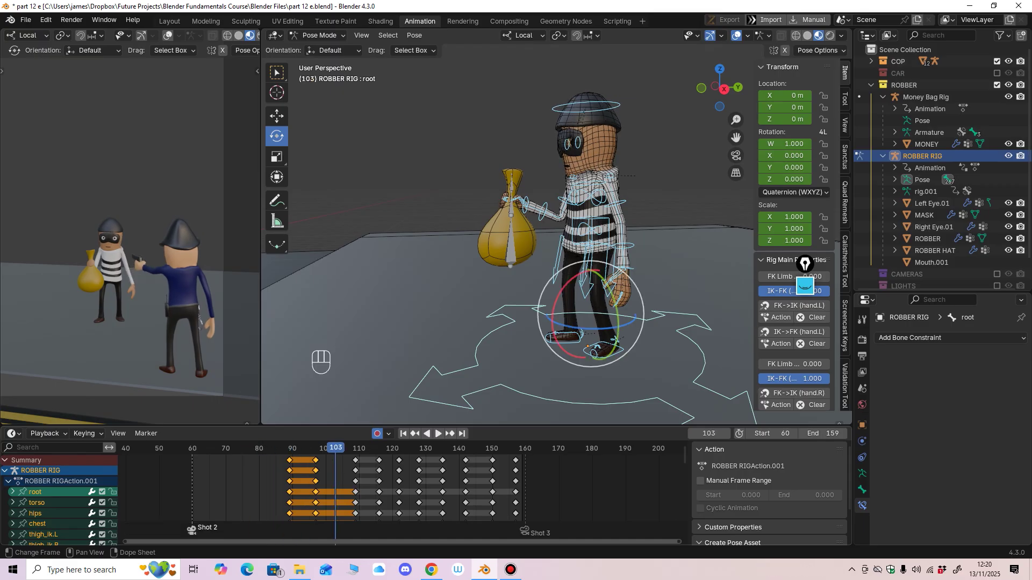
drag(355, 461, 335, 461)
click(296, 449)
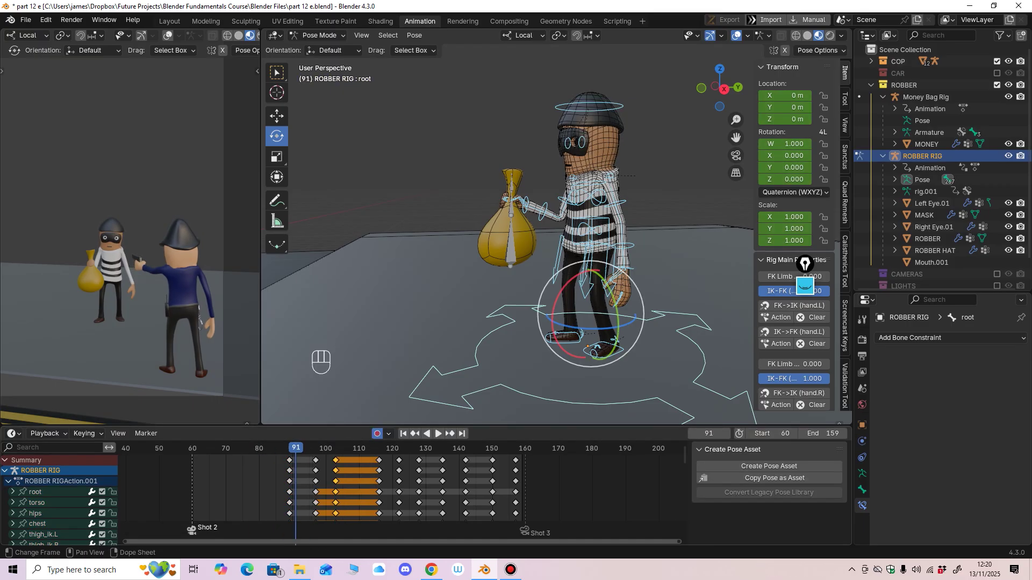
key(space)
key(space)
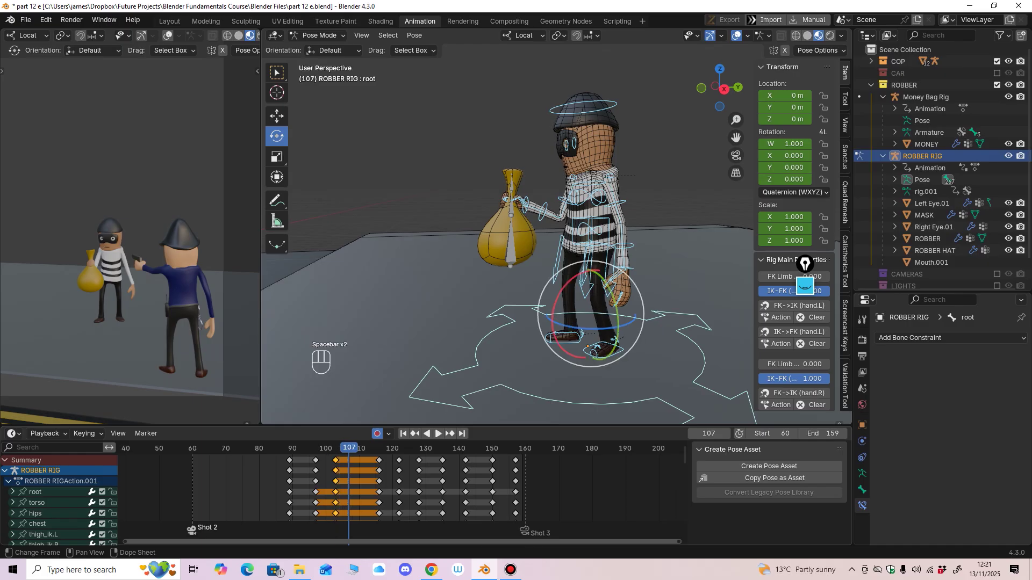
Step: Move the robber's fourth and fifth keyframe sets earlier to frames 110 and 117, playing back the shot after each move
mouse_move(363, 449)
mouse_down()
mouse_move(379, 461)
mouse_move(359, 460)
mouse_up()
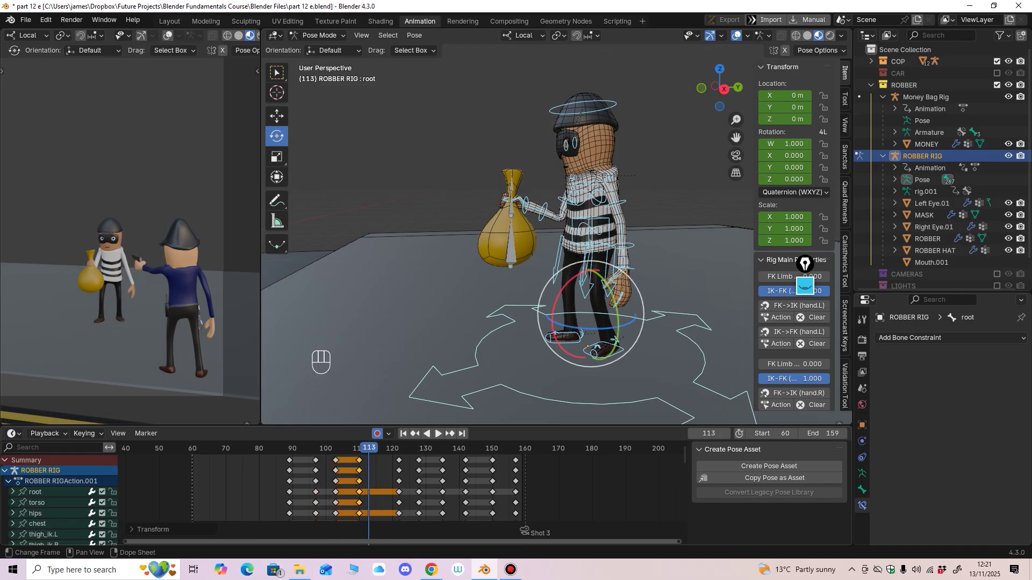
key(space)
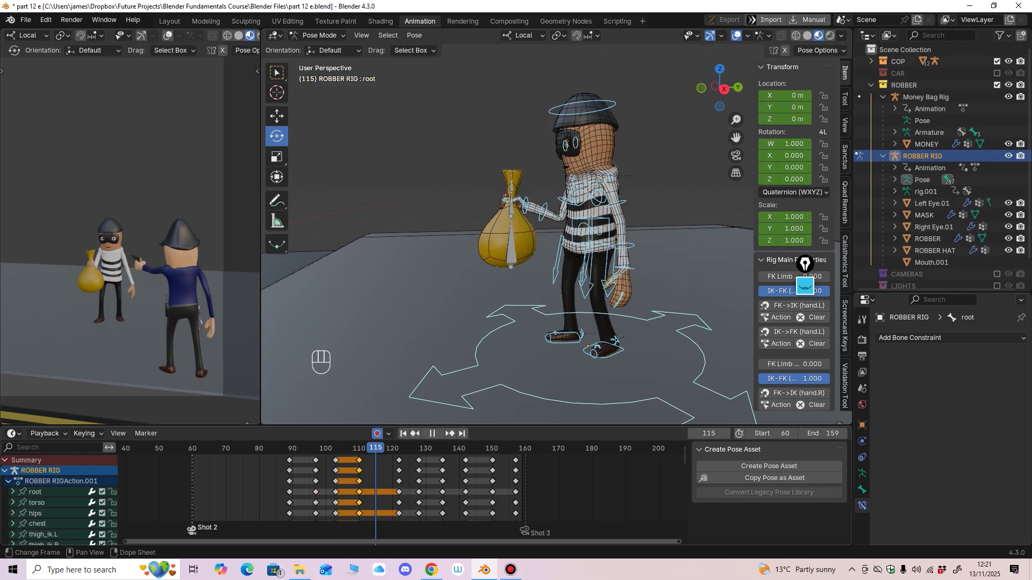
key(space)
drag(399, 461, 382, 461)
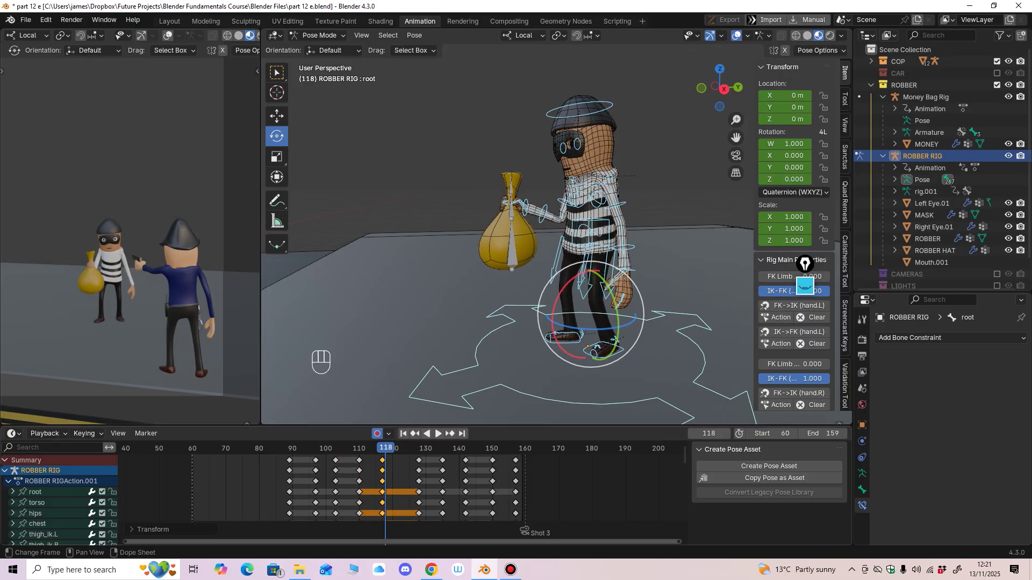
key(space)
key(space)
key(space)
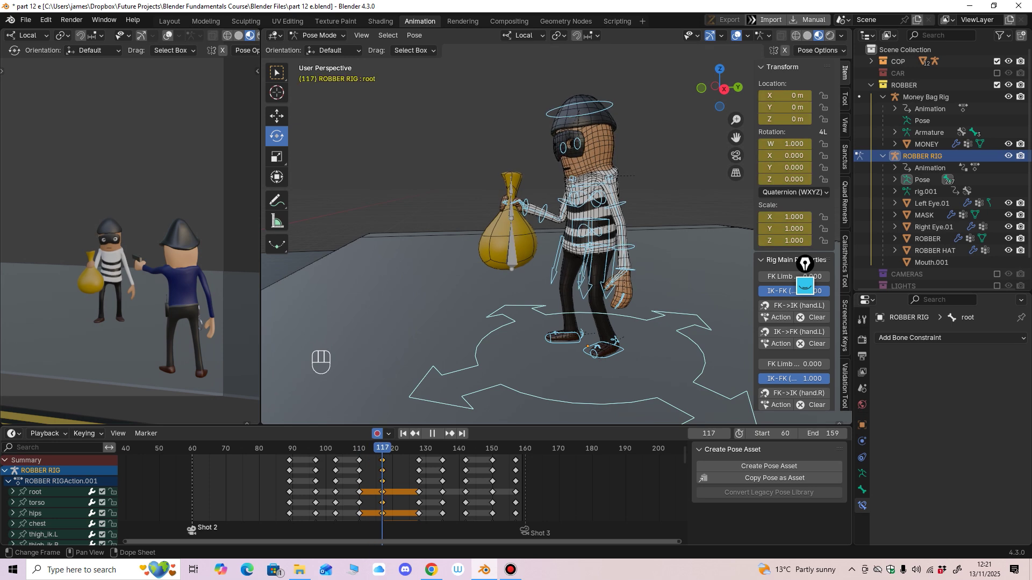
key(Escape)
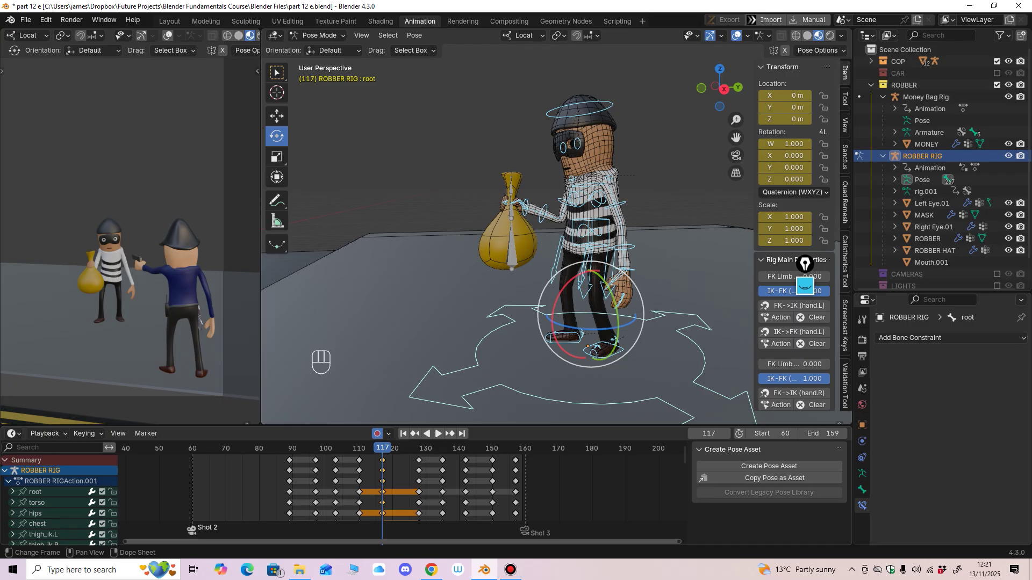
Step: Deselect the robber's bones, then put the money bag rig in Pose Mode with all its bones selected
key(alt+a)
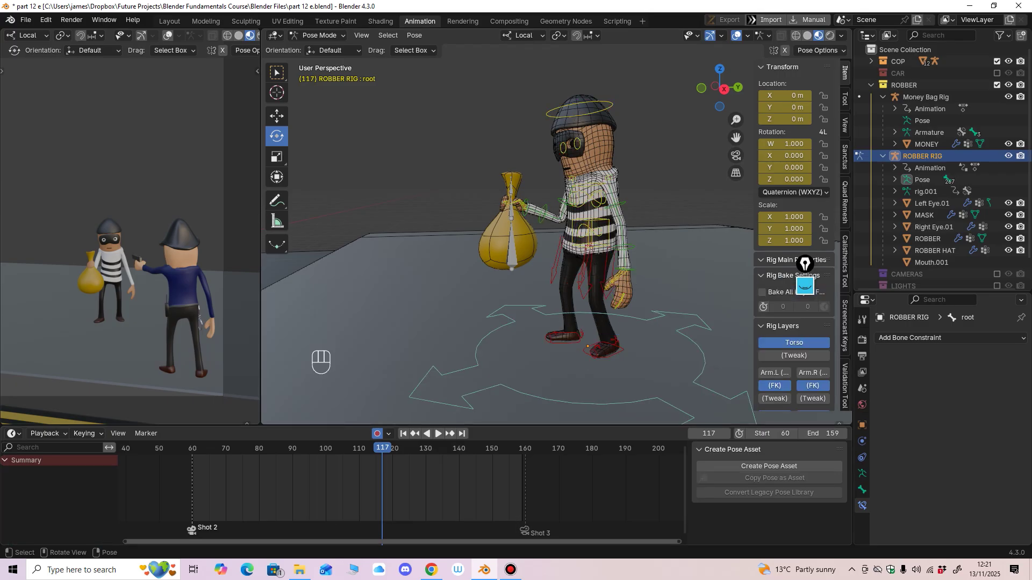
click(319, 35)
click(321, 48)
click(512, 247)
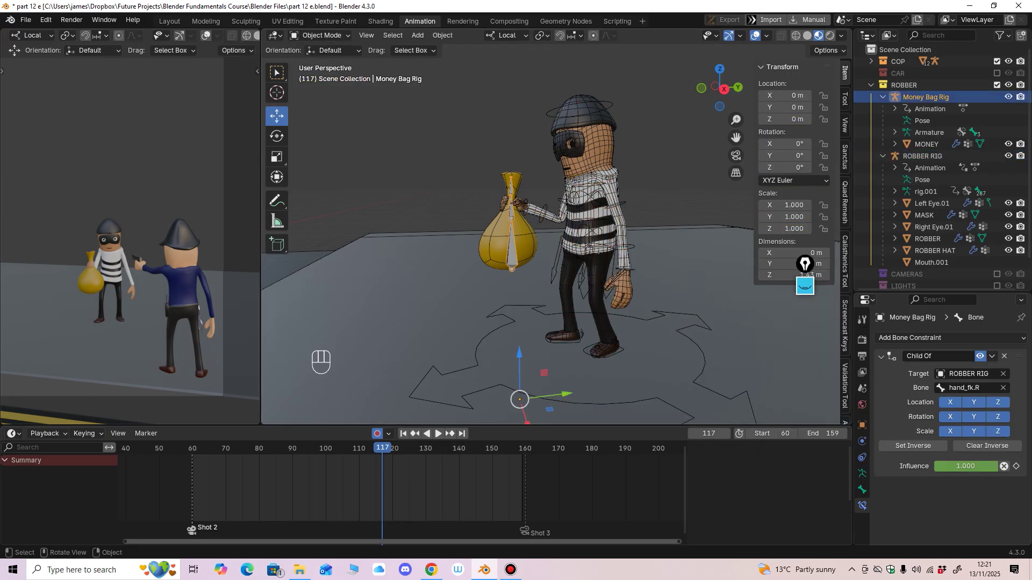
click(318, 35)
click(321, 74)
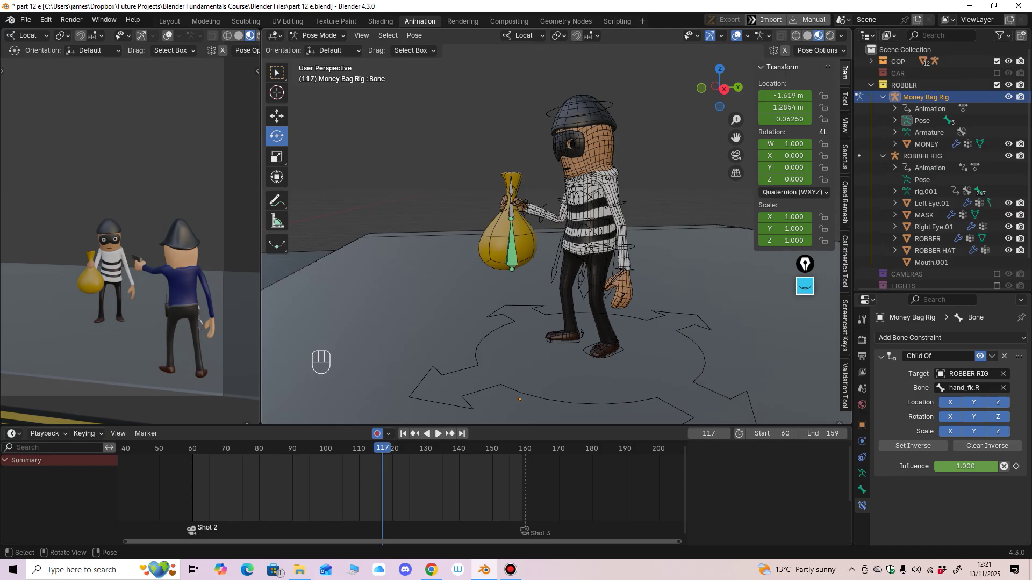
key(a)
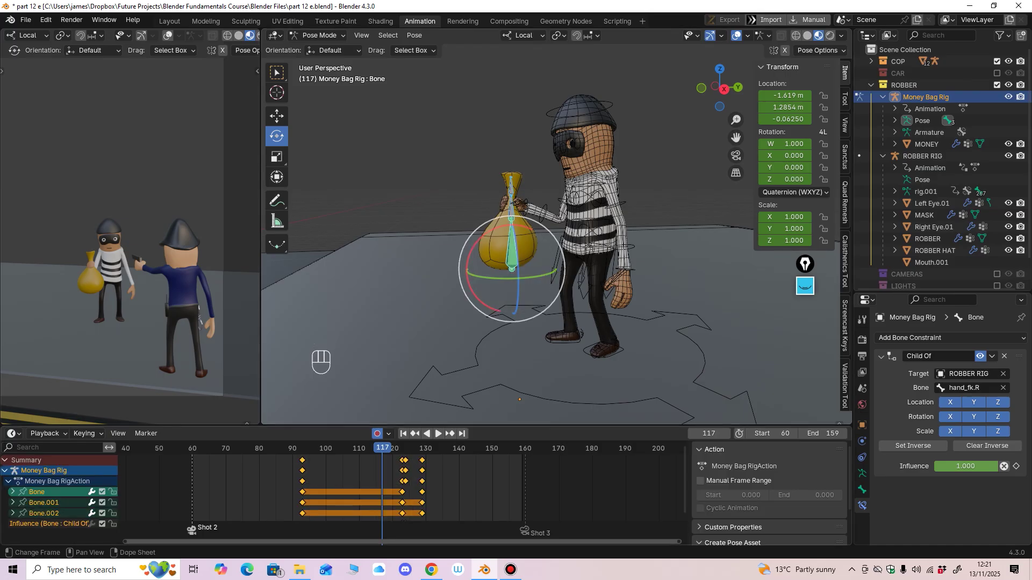
Step: Delete all of the money bag rig's keyframes and play back the shot from frame 102
key(Delete)
key(space)
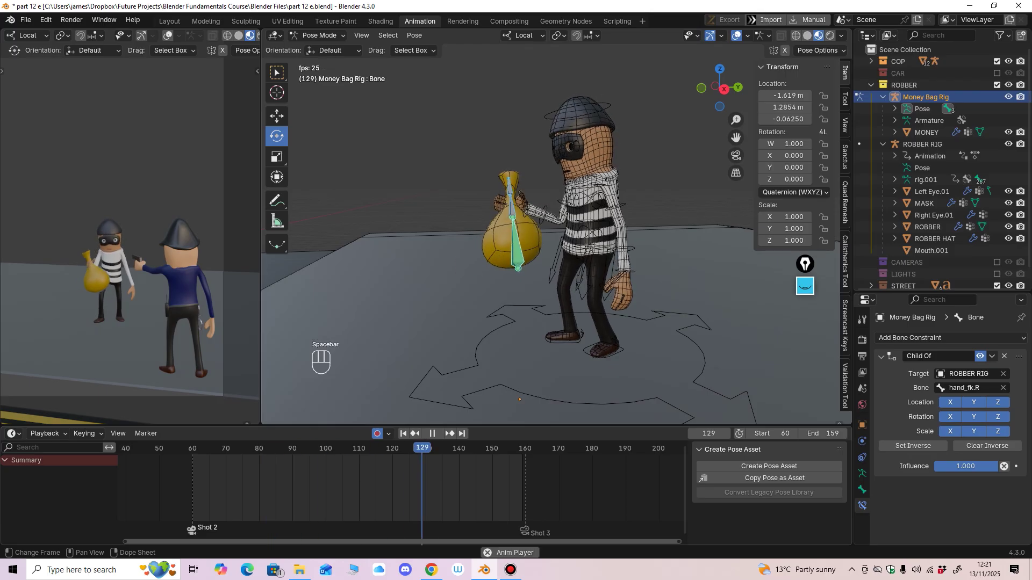
key(space)
click(332, 449)
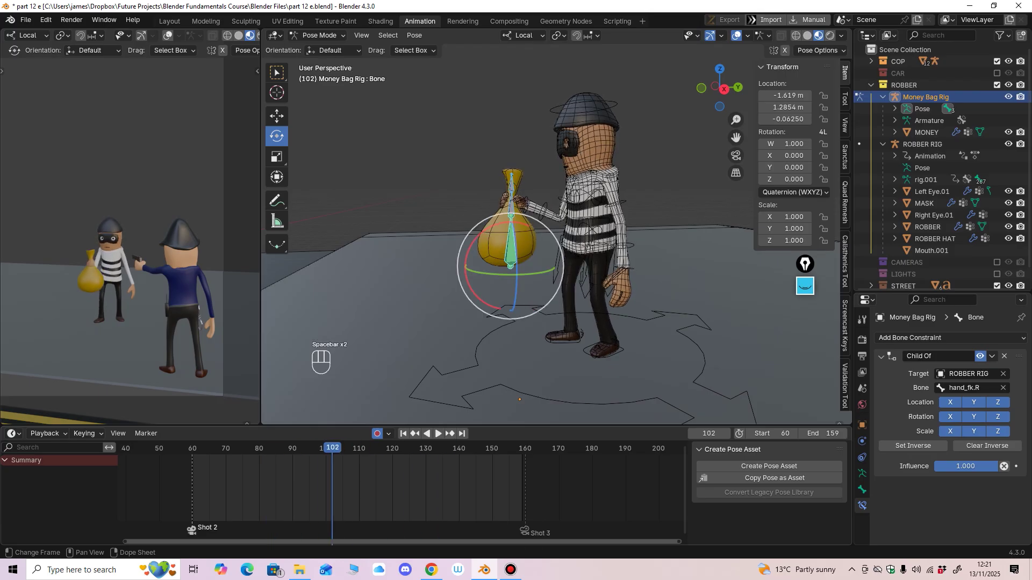
key(space)
key(space)
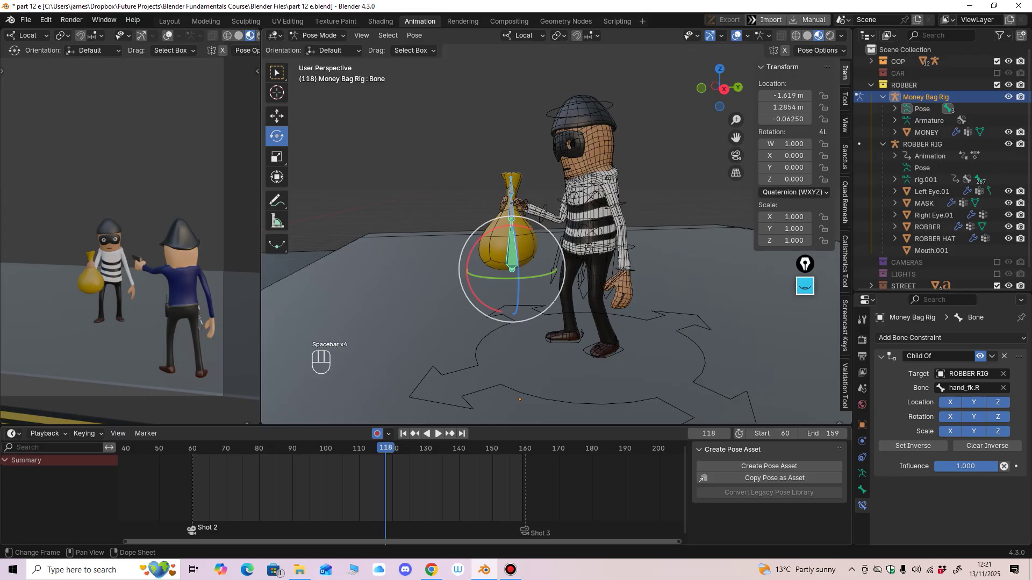
Step: Leave the money bag's Pose Mode and return to posing the robber rig with all its bones selected
click(325, 448)
click(377, 323)
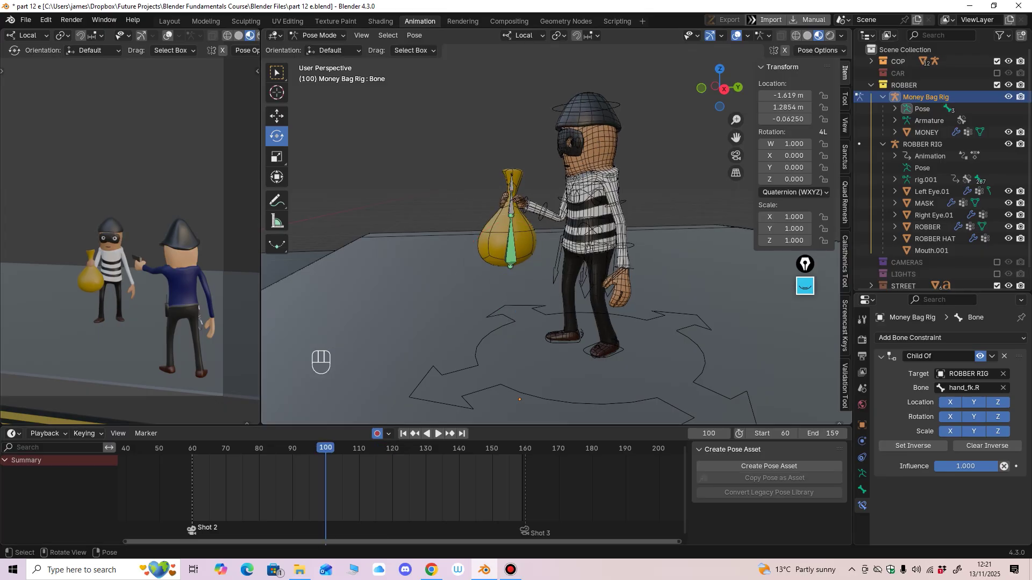
click(319, 36)
click(321, 49)
click(584, 113)
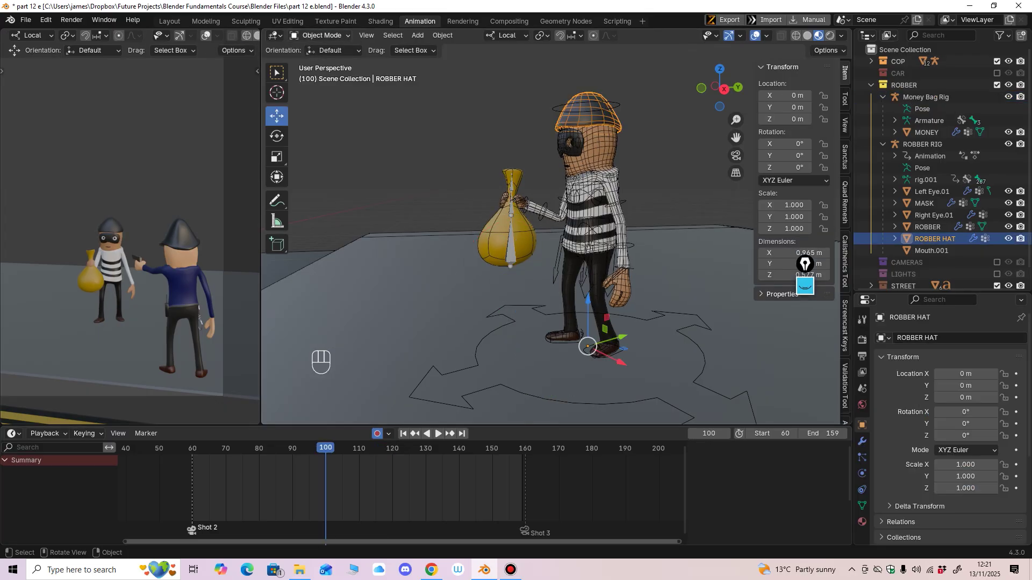
click(554, 108)
click(321, 36)
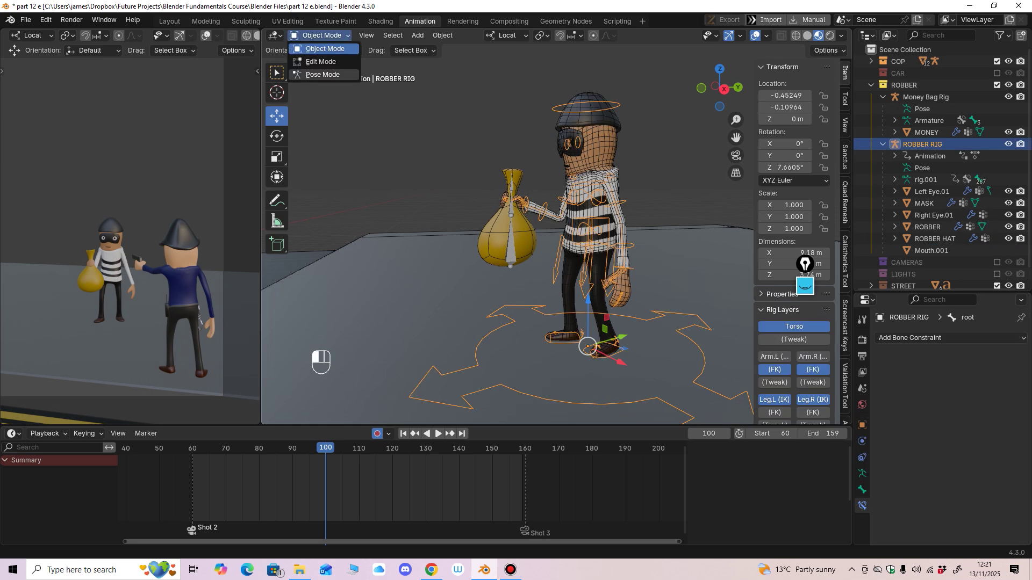
click(321, 75)
key(a)
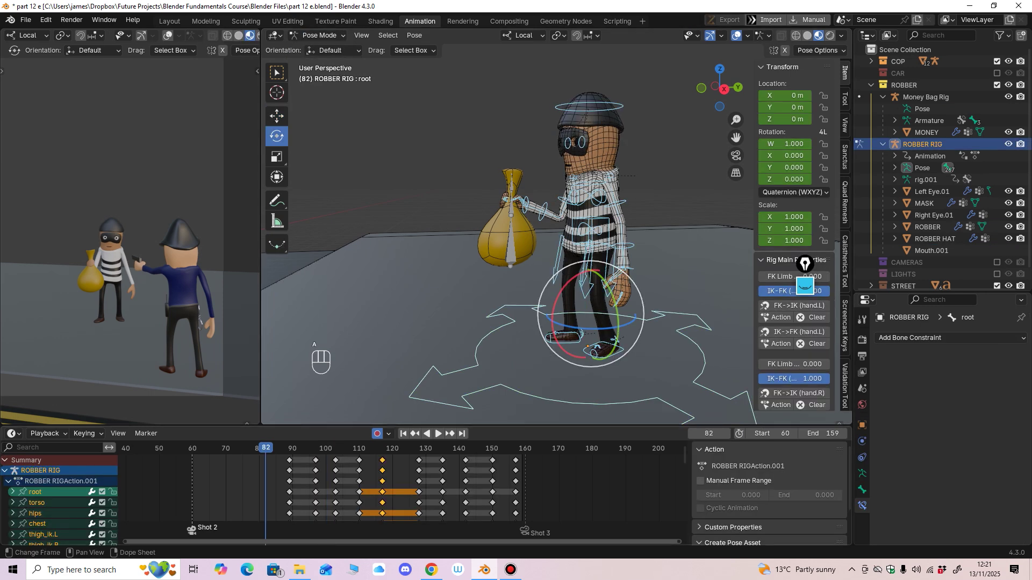
Step: Play back the robber's reaction from frame 82, examining the head and bag movement up close in the camera view
key(space)
key(space)
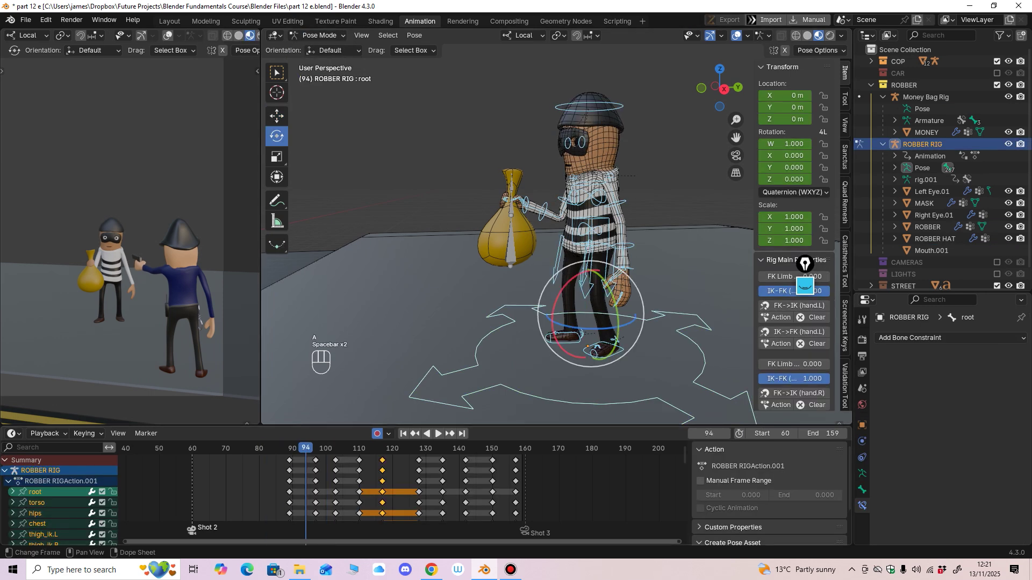
mouse_move(137, 269)
middle_down()
mouse_move(151, 269)
mouse_move(125, 257)
middle_up()
scroll(150, 269, up, 3)
key(space)
key(space)
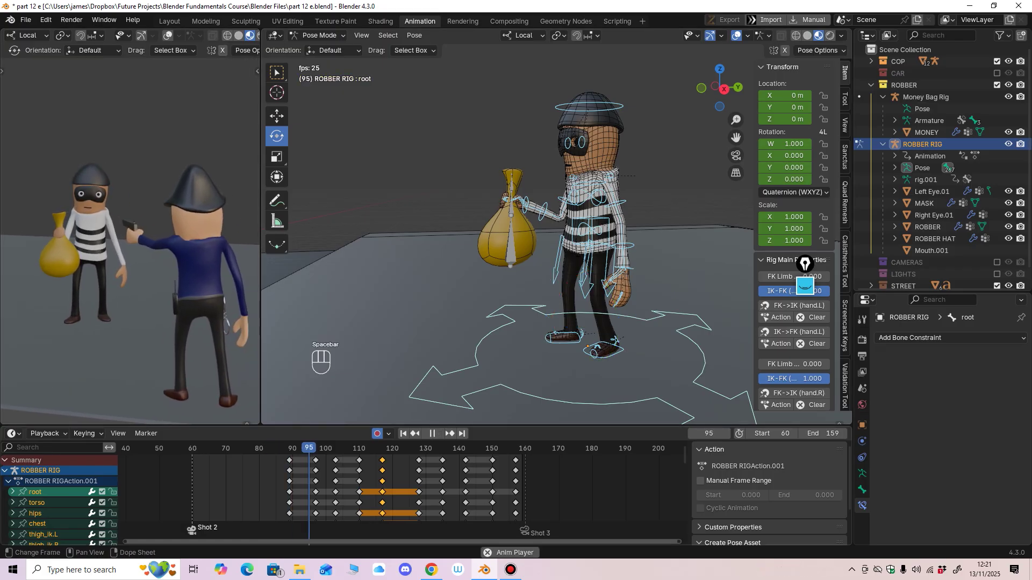
key(space)
key(space)
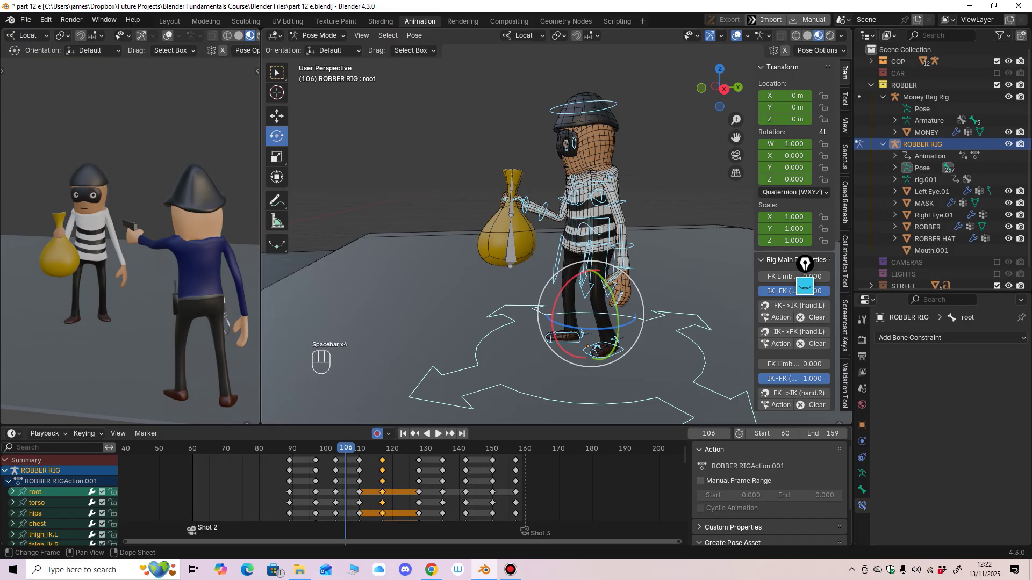
Step: Compare the robber's poses at frames 103 and 110, then move the frame 110 keyframes earlier to frame 108
drag(346, 448, 329, 449)
key(Up)
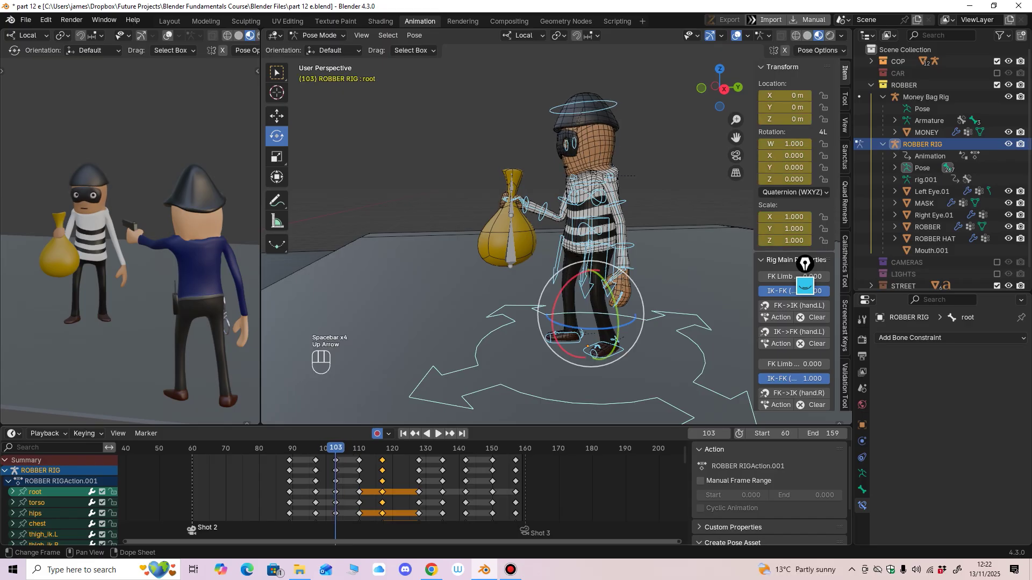
key(Up)
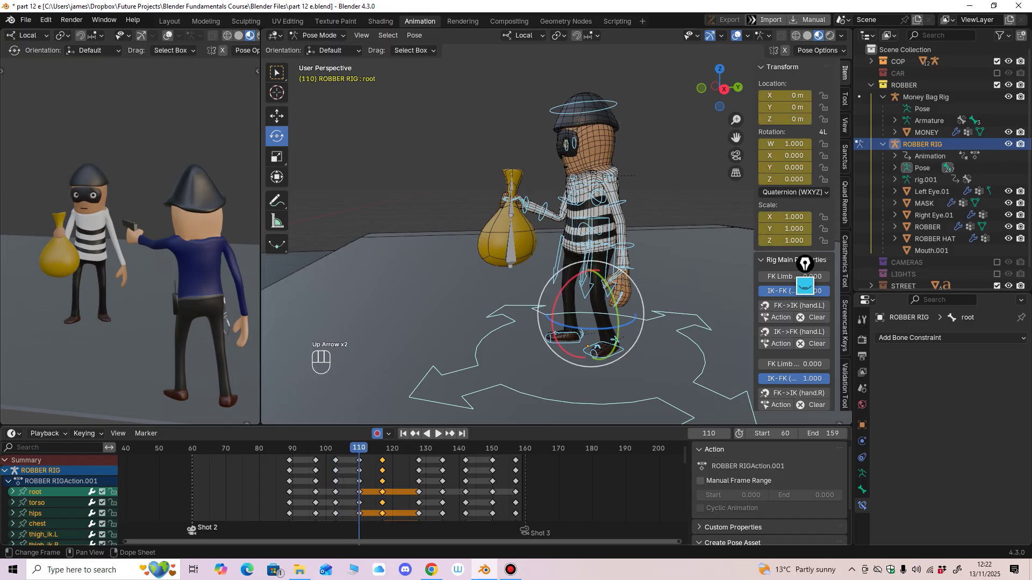
key(Down)
key(Up)
key(Down)
key(Up)
drag(359, 460, 352, 460)
key(Up)
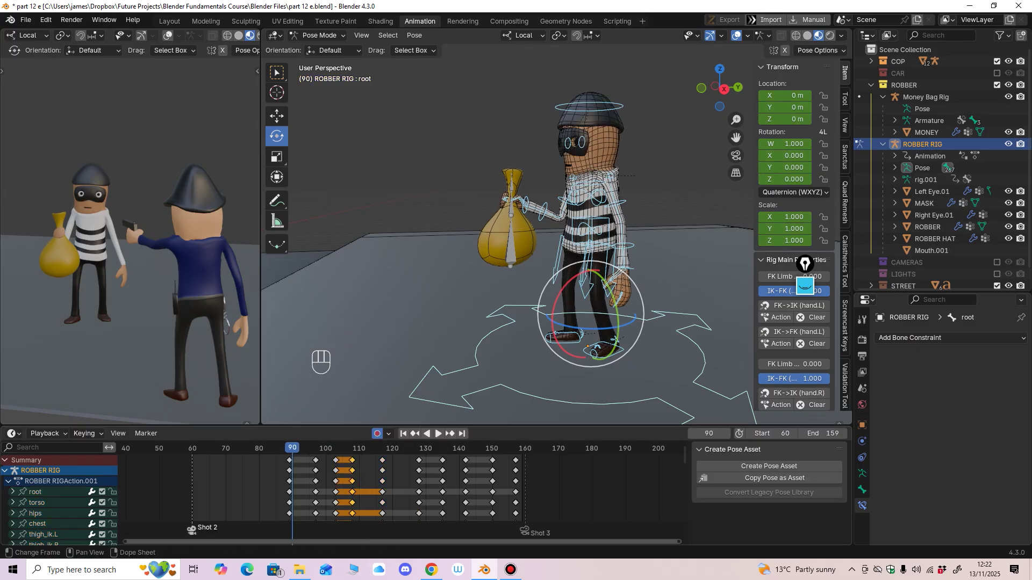
Step: Step through the robber's poses, move the frame 117 keyframes earlier to frame 114, and play back the result
key(Down)
key(Down)
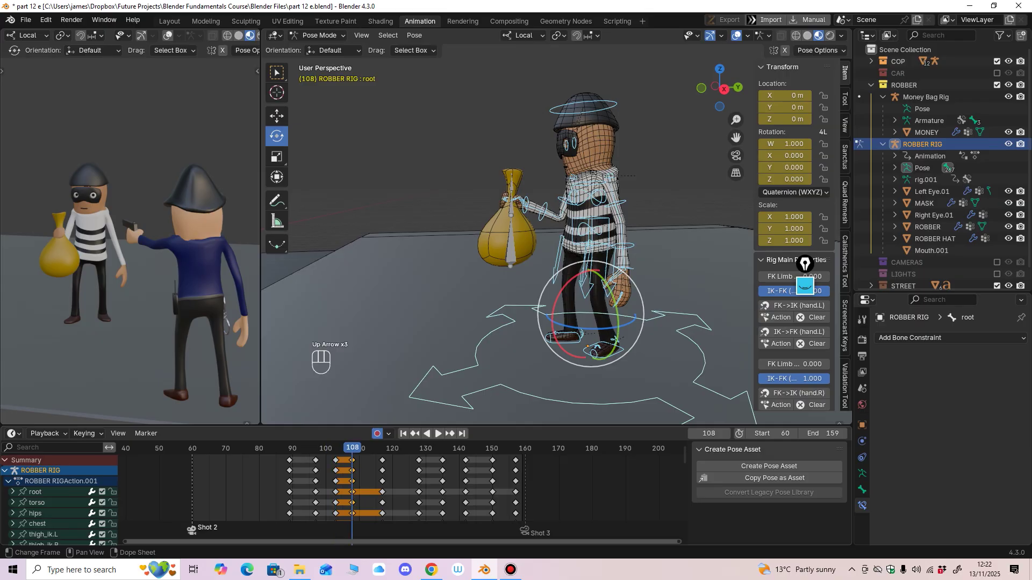
key(Up)
key(Up)
key(Up)
drag(353, 448, 372, 461)
key(space)
key(space)
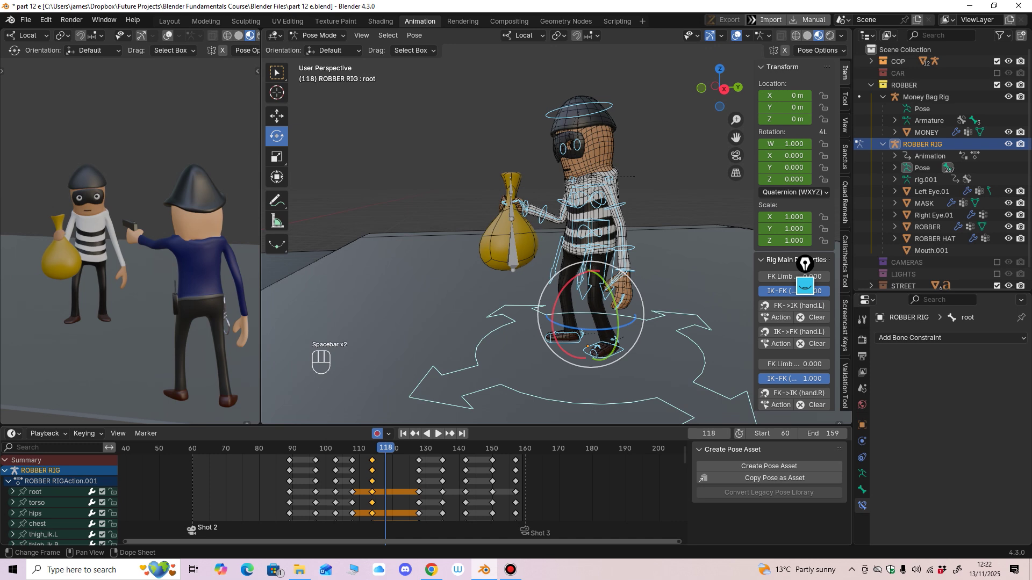
Step: Step back and forth between the robber's keyframes around frames 114 and 128 to compare the poses
key(Down)
key(Down)
key(Up)
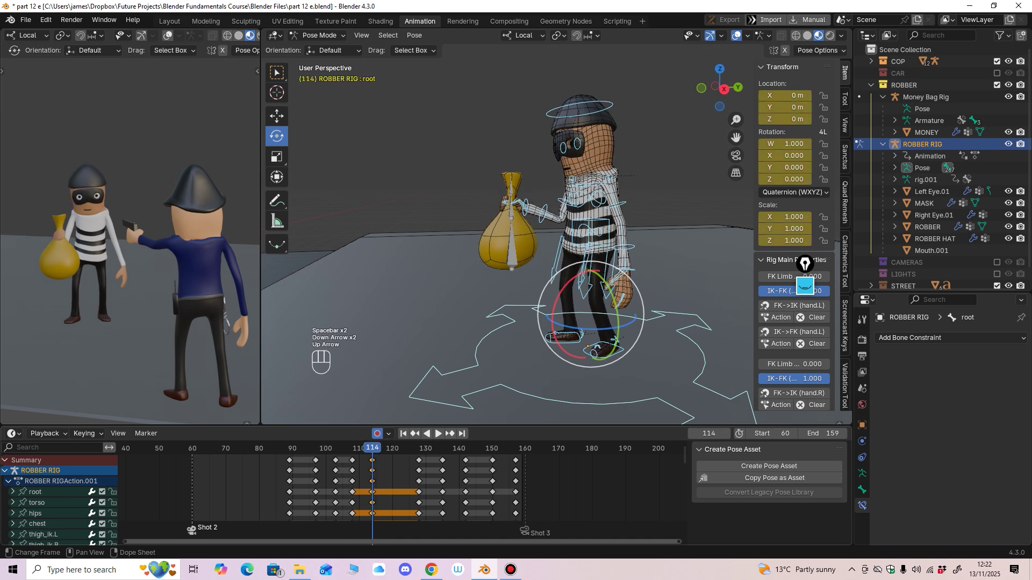
key(Up)
key(Down)
key(Up)
key(Down)
key(Up)
key(Down)
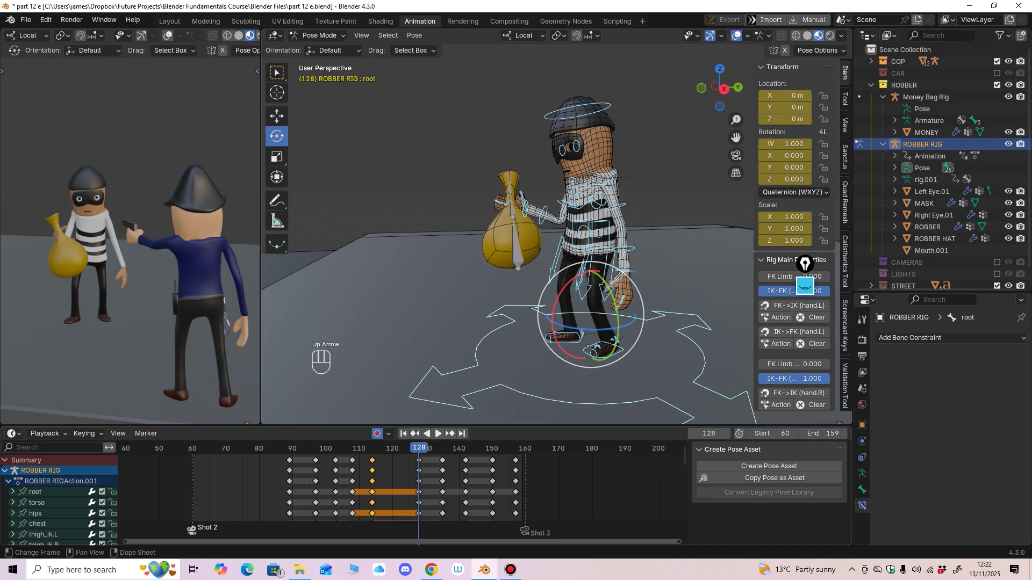
key(Up)
key(Up)
key(Up)
key(Down)
key(Down)
key(Down)
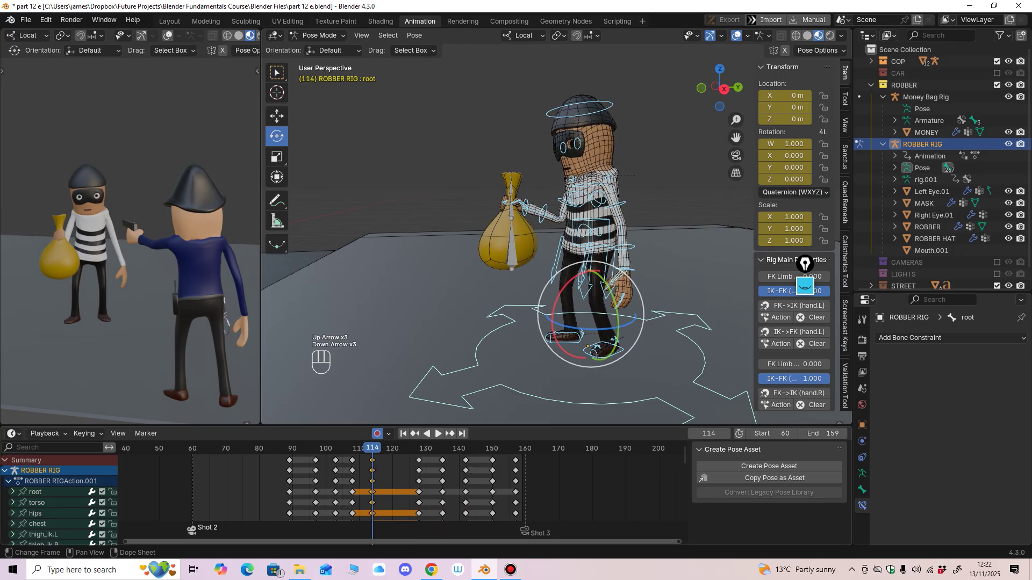
Step: Duplicate the robber's frame 114 keyframes at frame 123 to hold that pose
key(ctrl+c)
drag(399, 448, 402, 448)
key(ctrl+v)
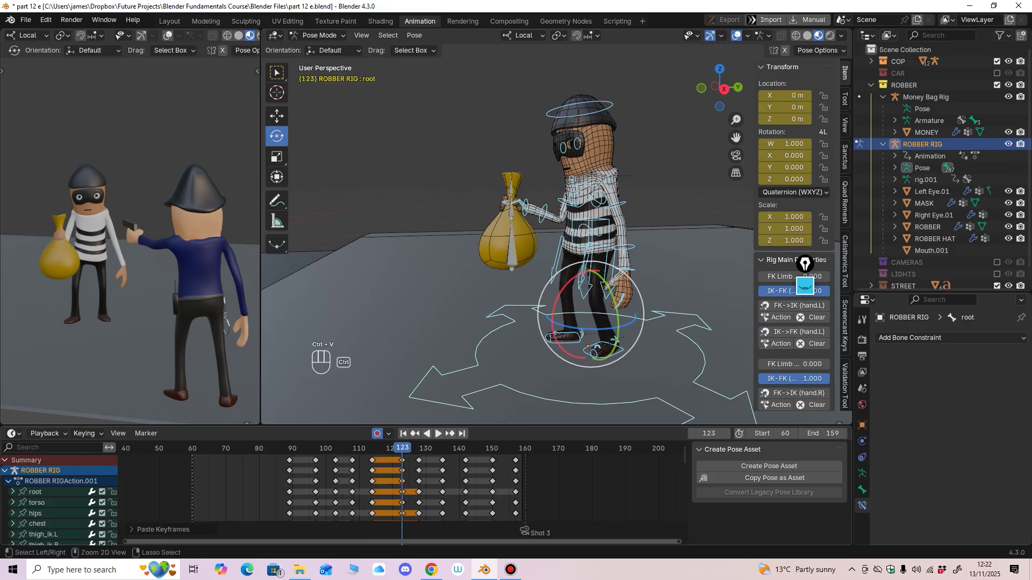
Step: Scrub and play back the robber's reaction to check the timing of the held pose before the bag movement
key(Down)
key(space)
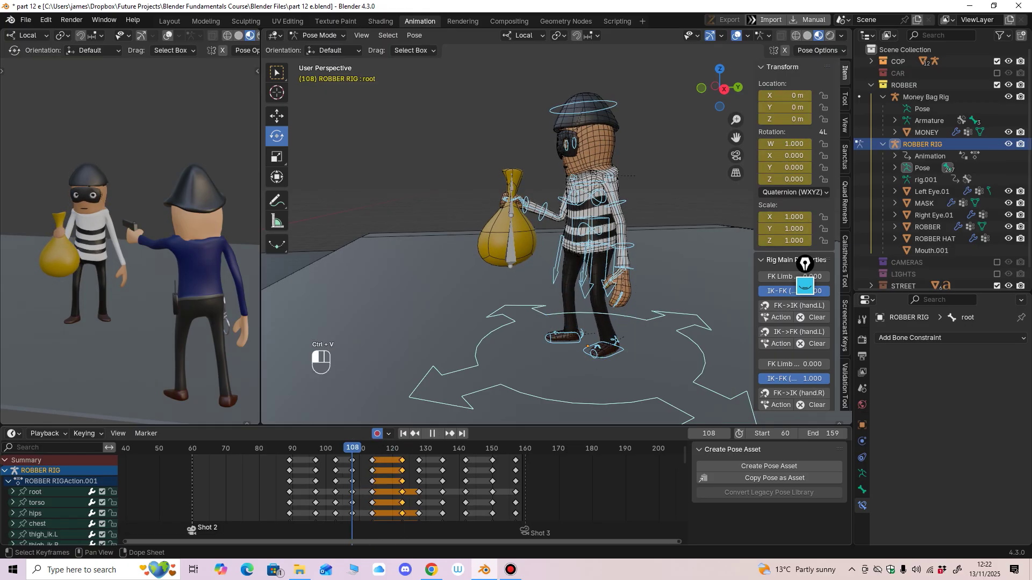
key(space)
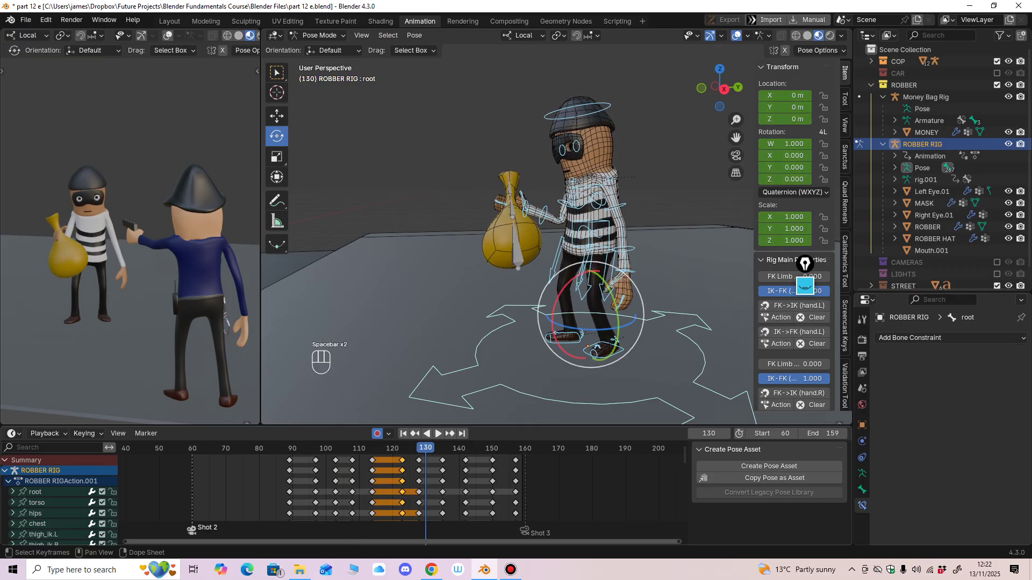
mouse_move(426, 448)
mouse_down()
mouse_move(462, 448)
mouse_move(399, 448)
mouse_move(465, 448)
mouse_move(410, 448)
mouse_move(456, 448)
mouse_move(446, 448)
mouse_up()
key(space)
key(space)
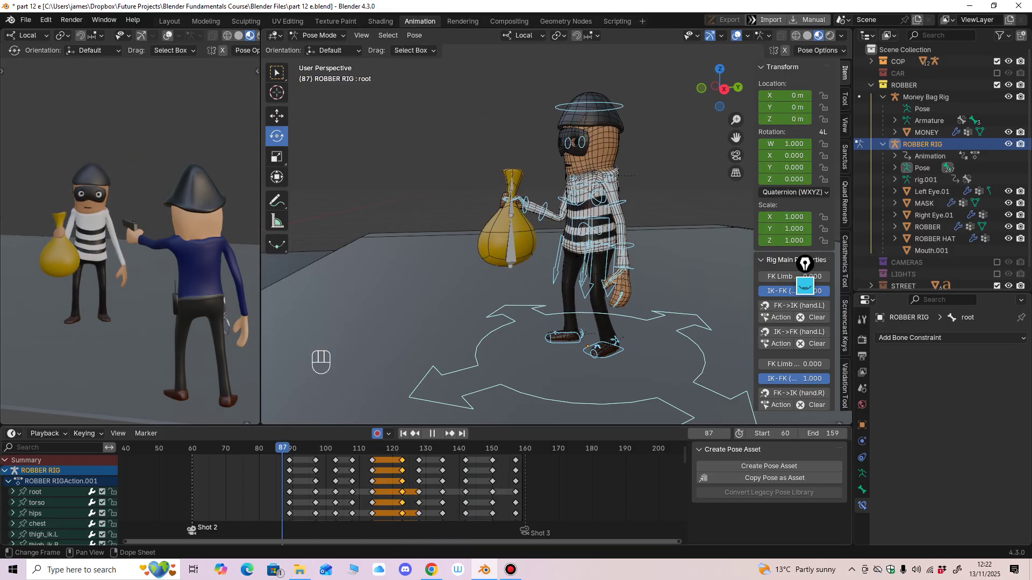
key(space)
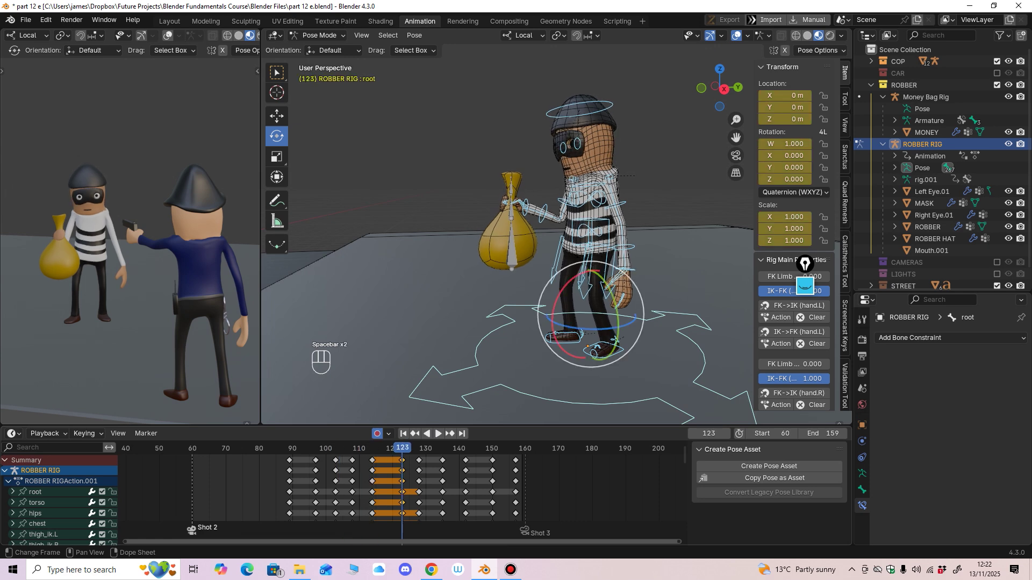
Step: Retime the robber's three middle reaction poses to frames 102, 110 and 117, and play back the result
key(space)
key(space)
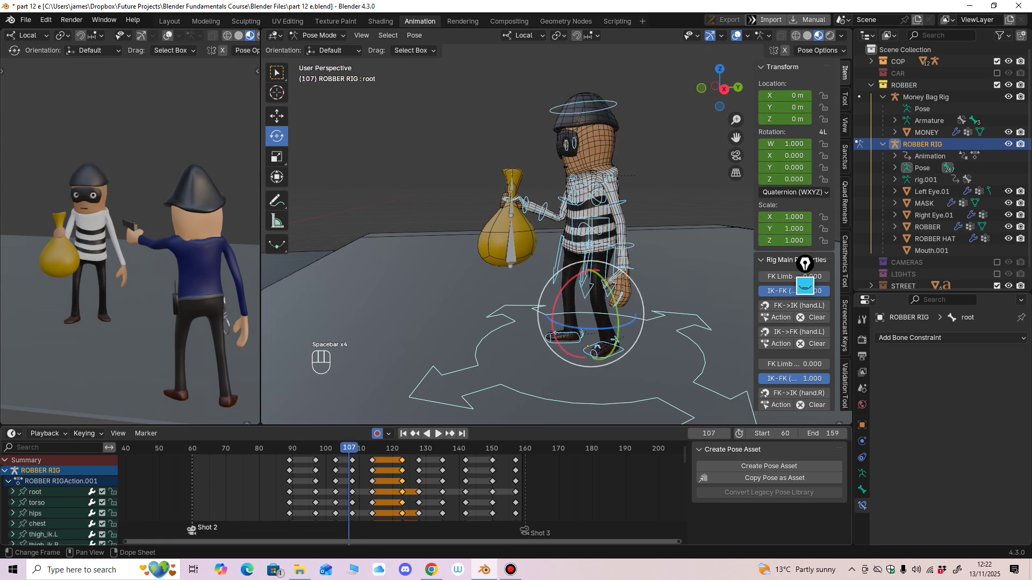
drag(349, 448, 402, 448)
click(353, 461)
click(319, 449)
key(space)
key(space)
Step: Step back and forth through the robber's keyframes between frames 123 and 142 to compare the poses before the hands go up
key(Up)
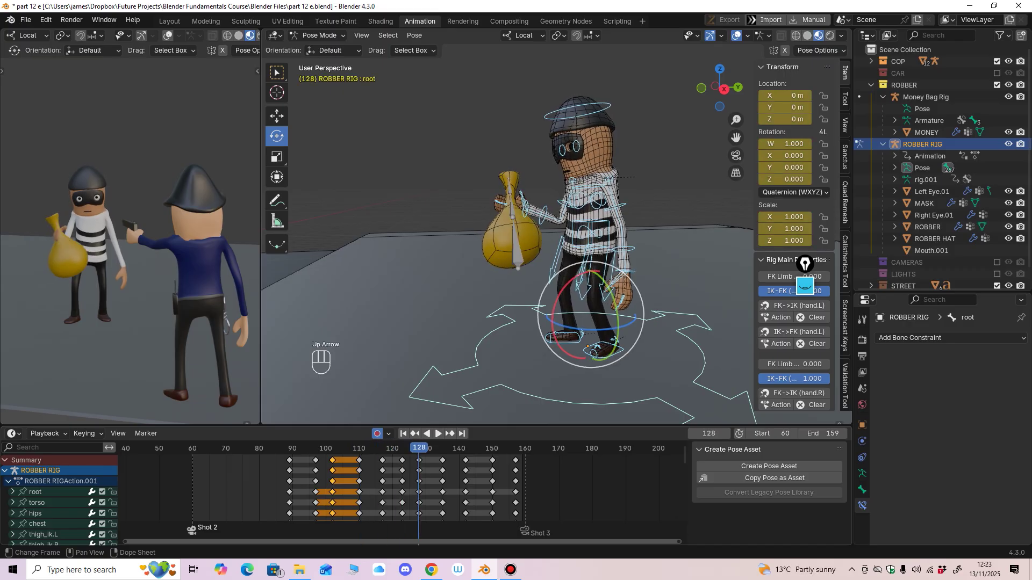
key(Down)
key(Up)
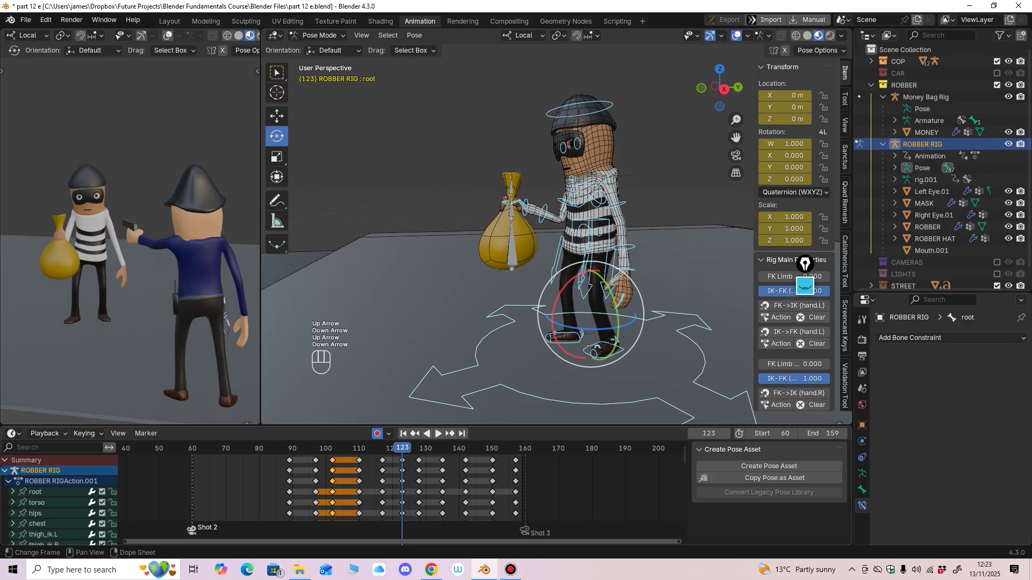
key(Up)
key(Down)
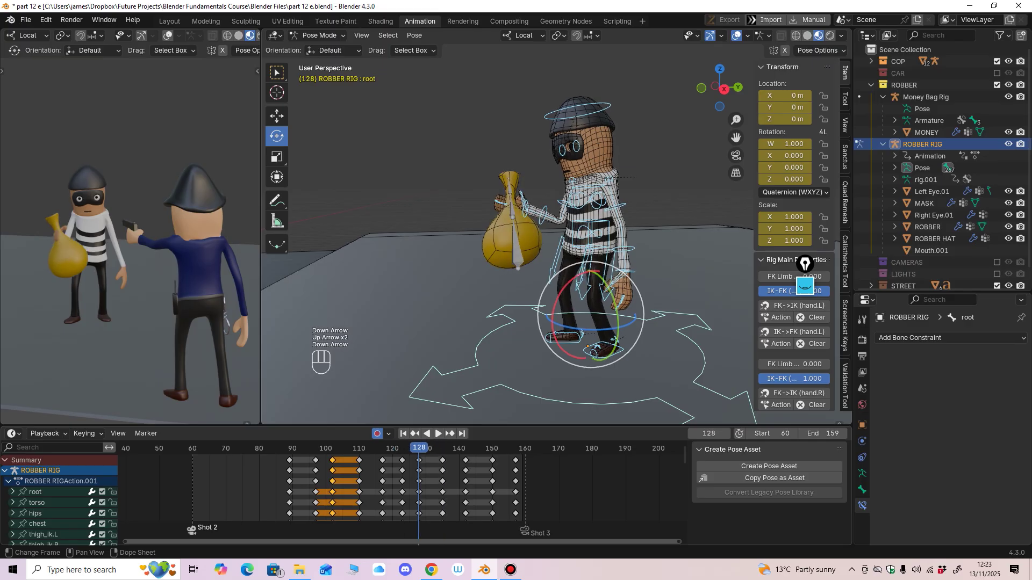
key(Down)
key(Up)
key(Down)
key(Up)
key(Down)
drag(401, 448, 399, 448)
key(Up)
key(Up)
key(Down)
key(Up)
key(Down)
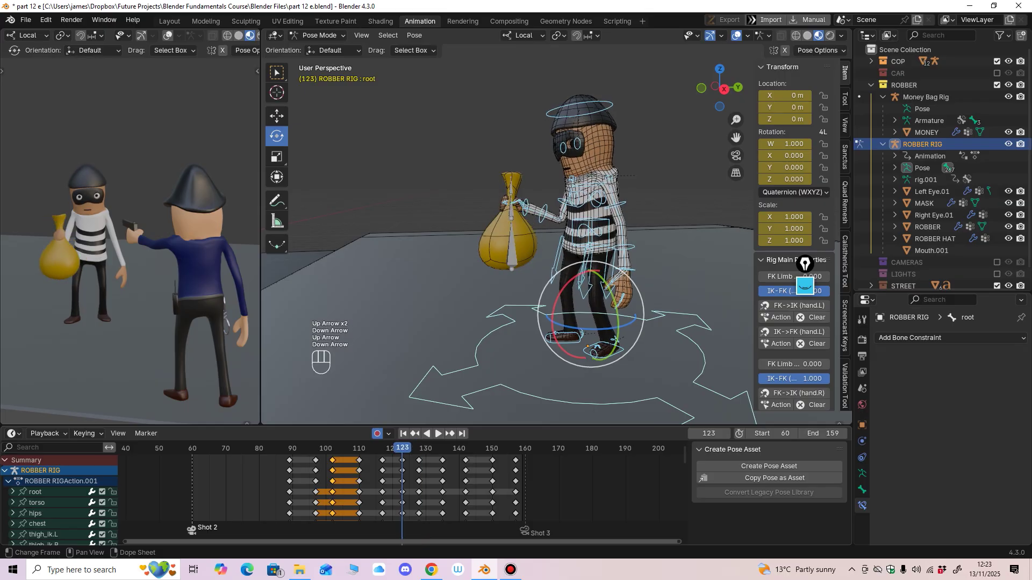
key(Up)
key(Down)
key(Up)
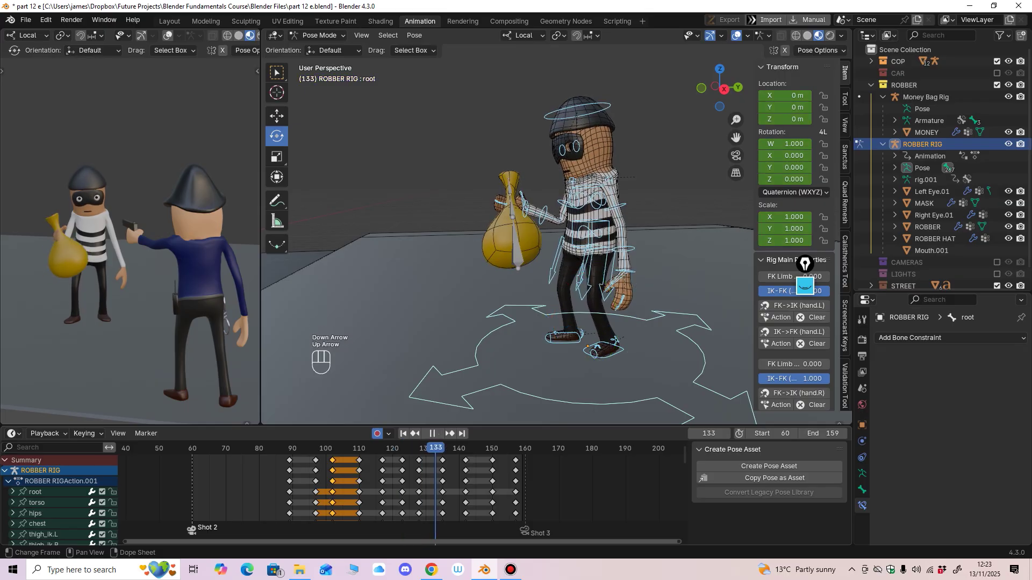
key(Up)
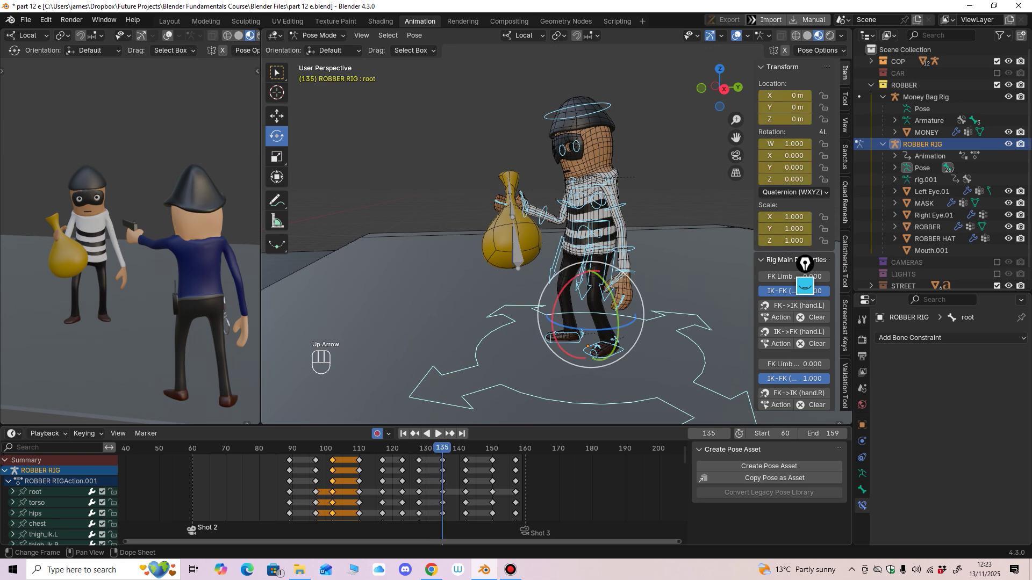
key(Up)
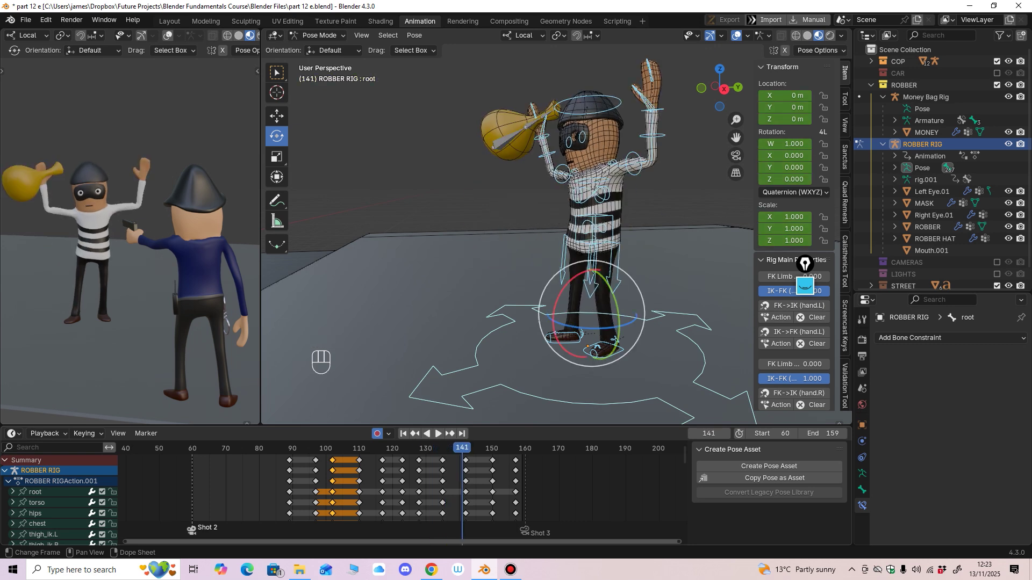
Step: Move the robber's hands-up keyframes from frame 142 to frame 145 and play back the timing
click(466, 461)
drag(465, 461, 476, 461)
key(space)
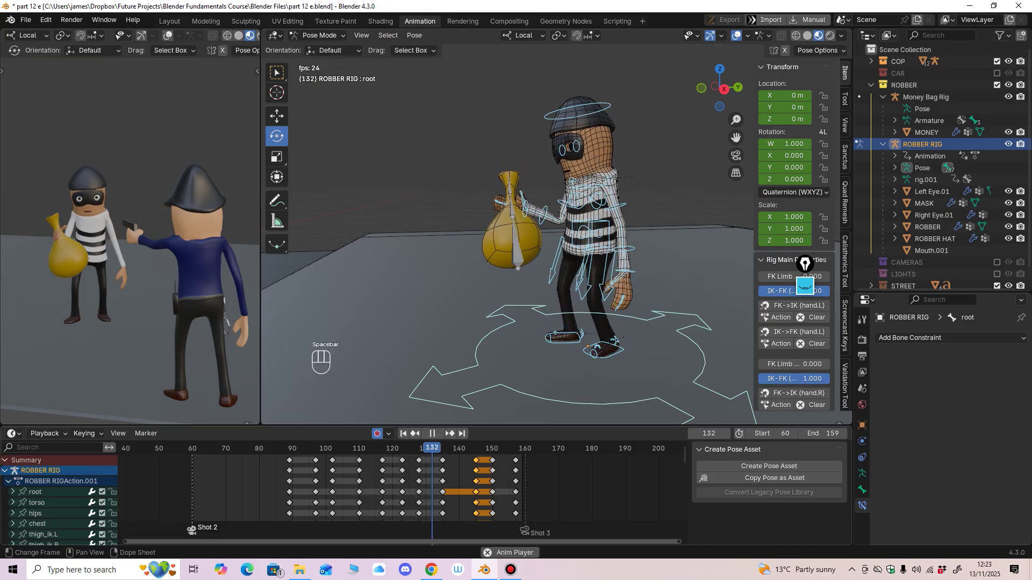
key(space)
Step: Shift the robber's frame 135 keyframes one frame earlier to frame 134 and play back the movement
key(Down)
key(Down)
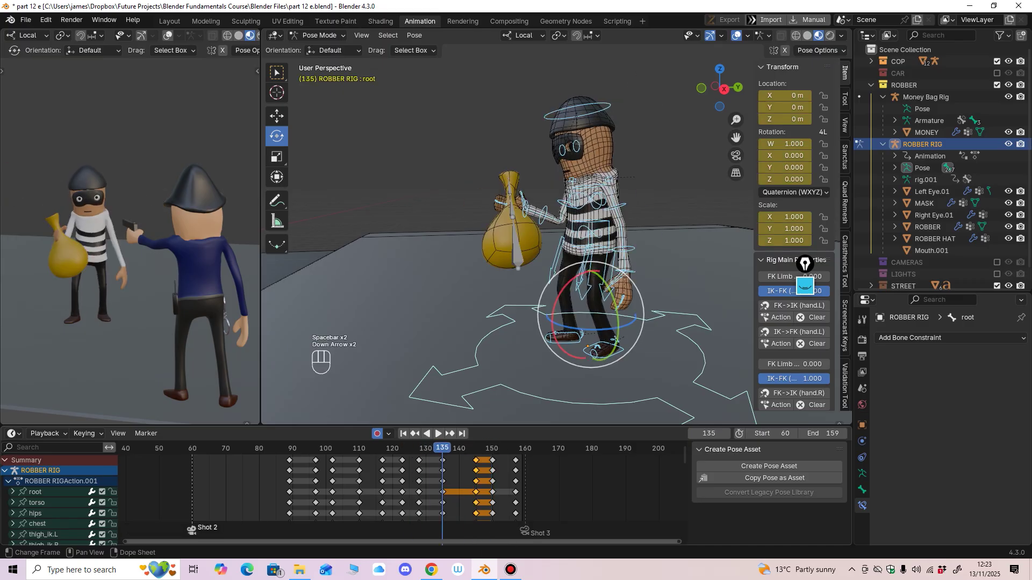
key(Down)
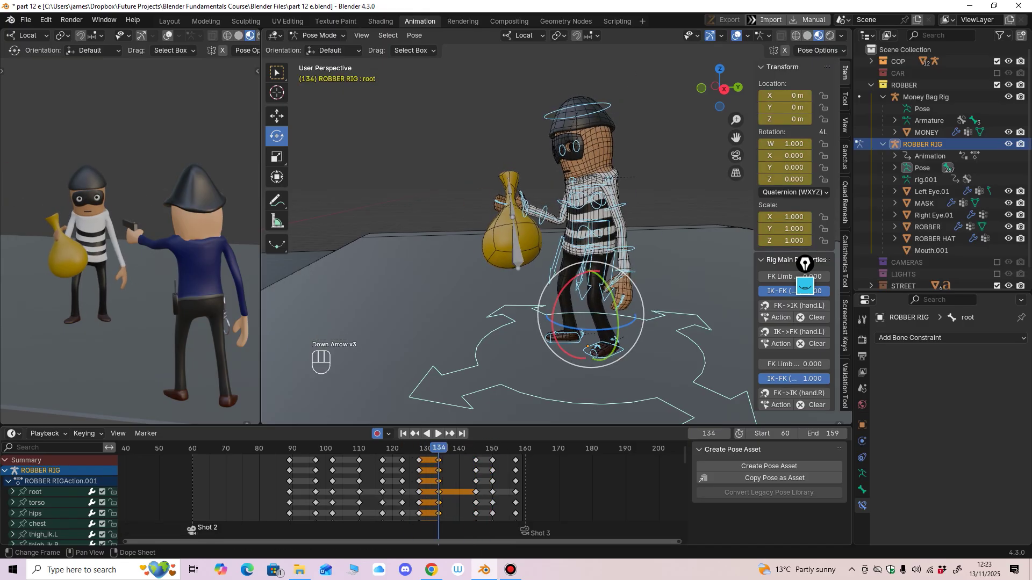
key(space)
key(space)
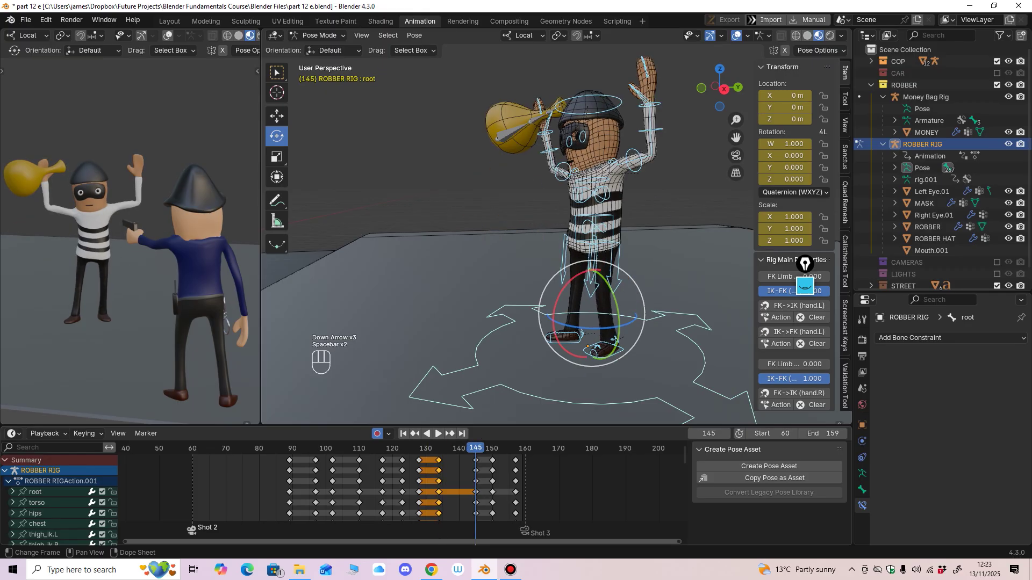
Step: Move the robber's frame 145 keyframes to 146 and the frame 150 keyframes to 152, and play back the animation
click(475, 461)
drag(475, 461, 480, 461)
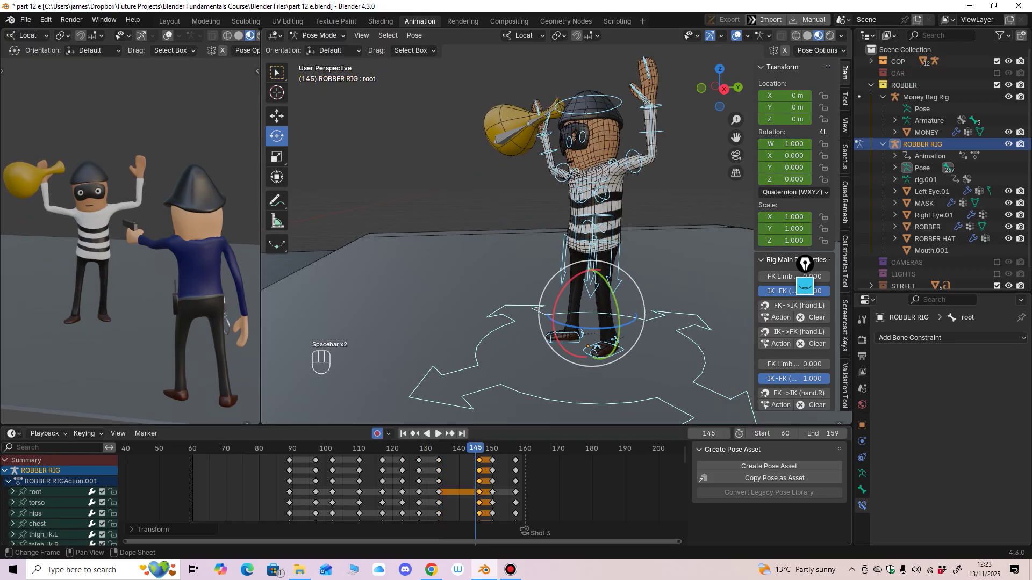
click(493, 460)
key(space)
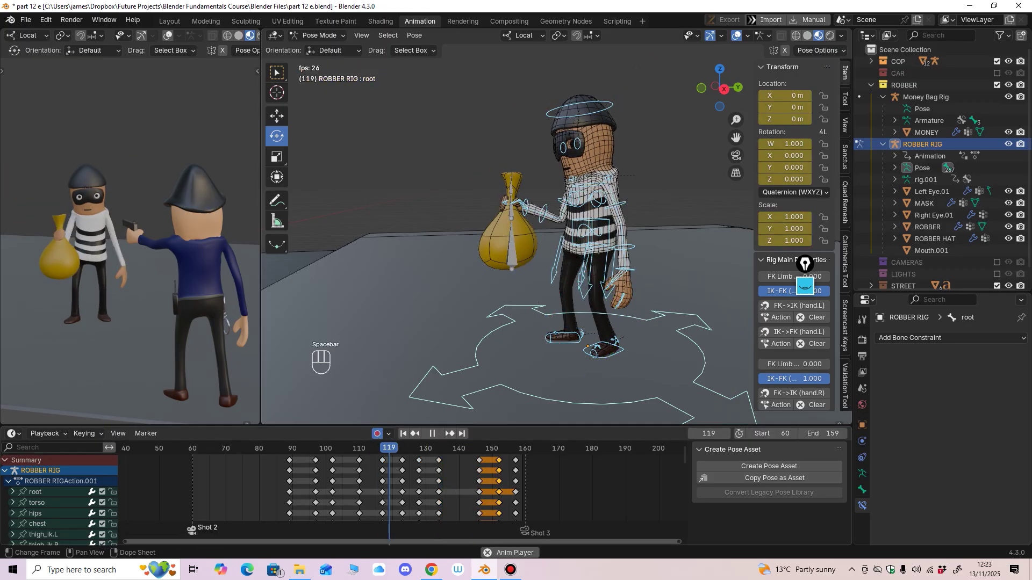
key(space)
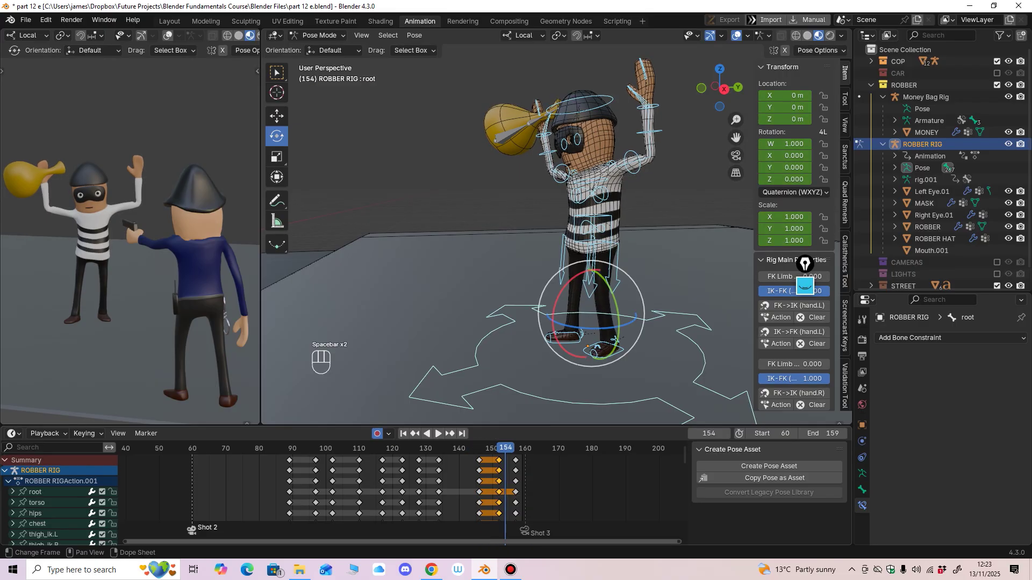
key(space)
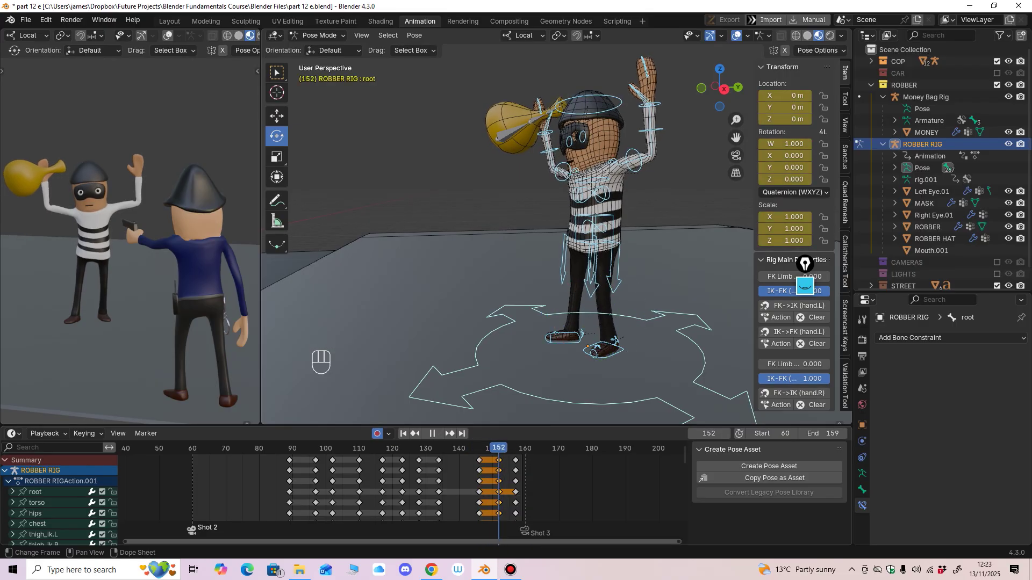
key(space)
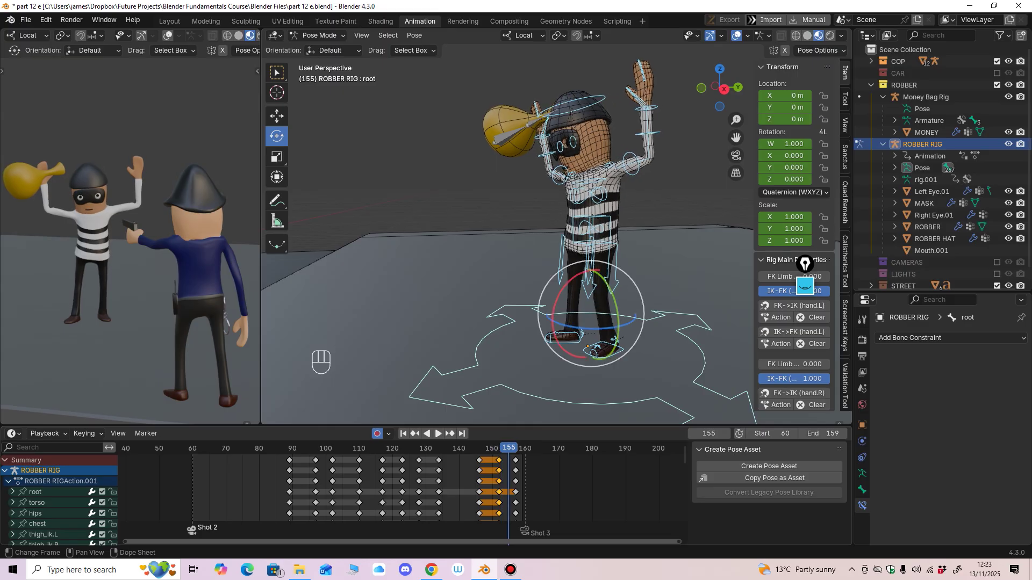
Step: Move the robber's last keyframes from frame 157 to about frame 167, beyond the Shot 3 marker, and play back the ending
drag(516, 460, 549, 460)
key(space)
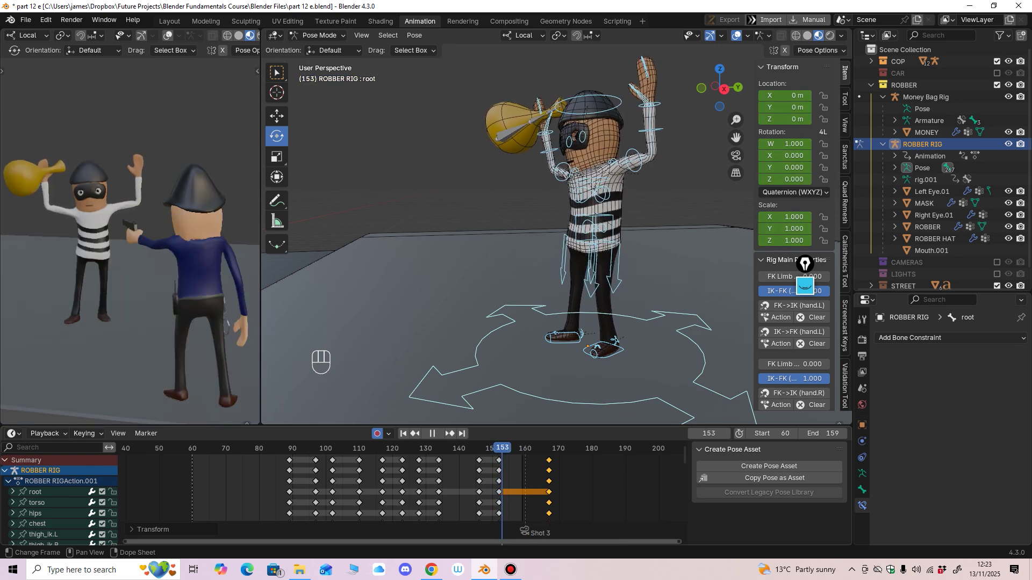
key(space)
Step: Move the robber's frame 152 keyframes to frame 159 to extend the hands-up hold, and play back the shot
drag(499, 461, 506, 460)
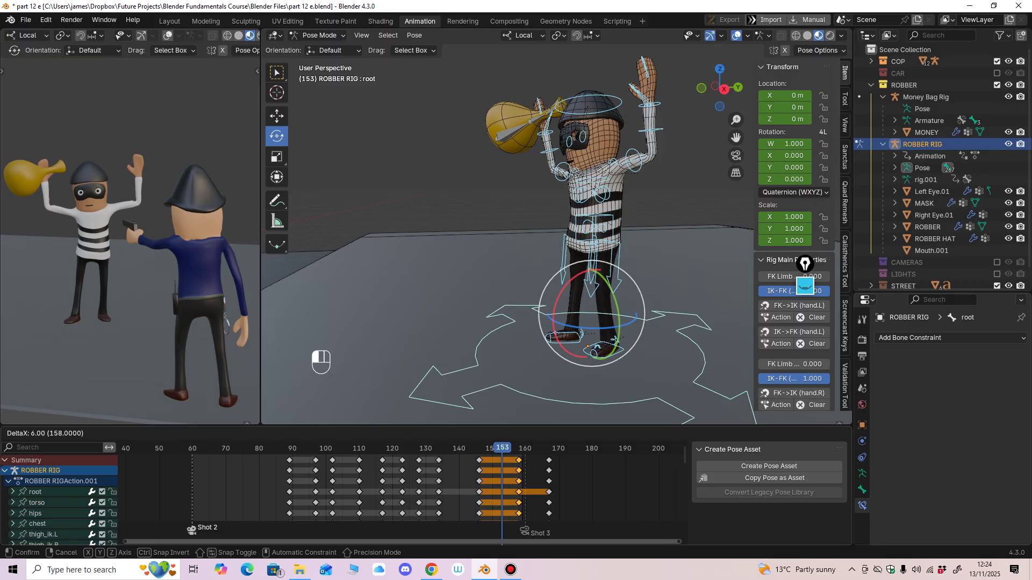
drag(522, 461, 522, 461)
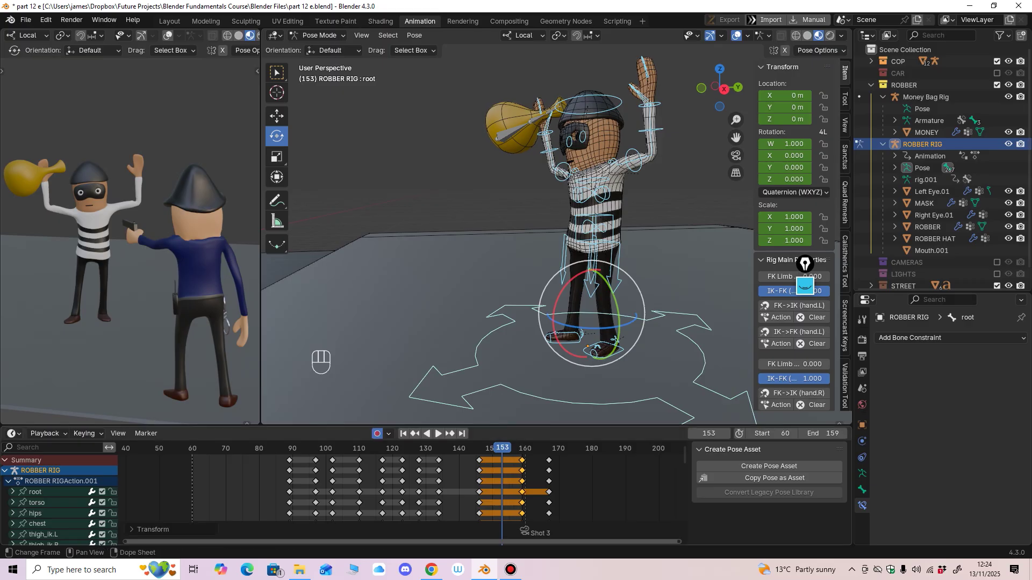
key(space)
key(space)
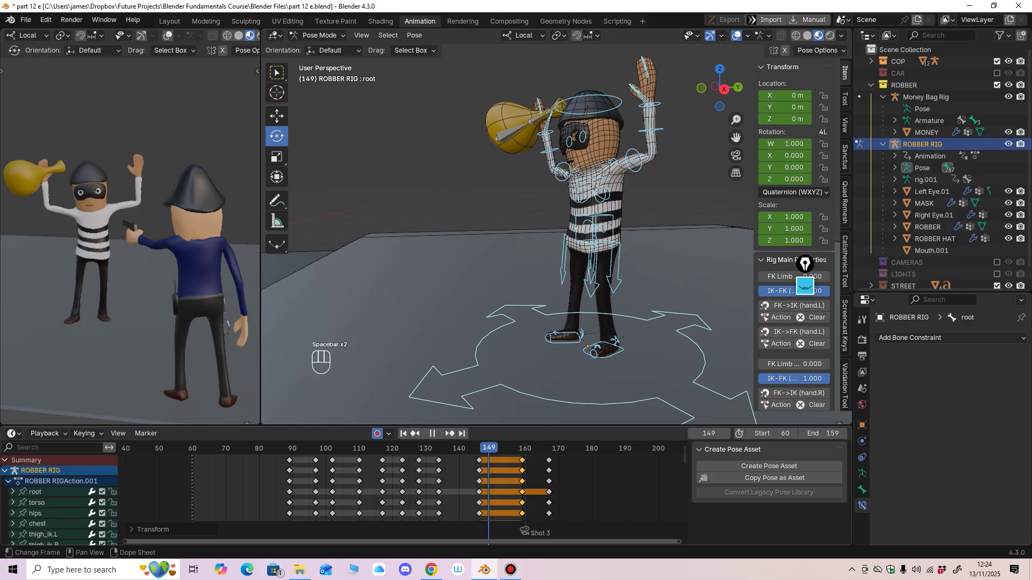
key(Escape)
key(space)
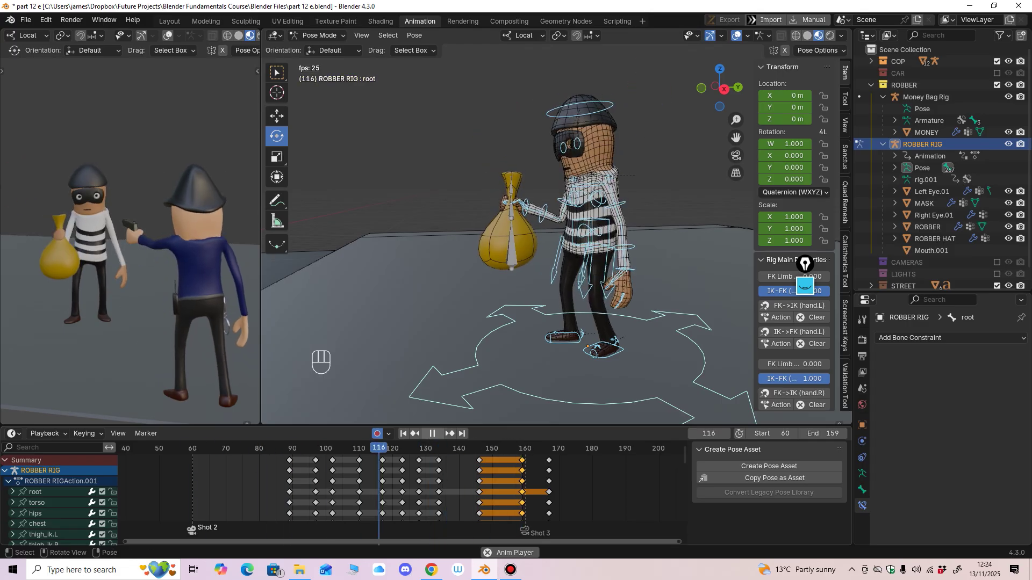
key(space)
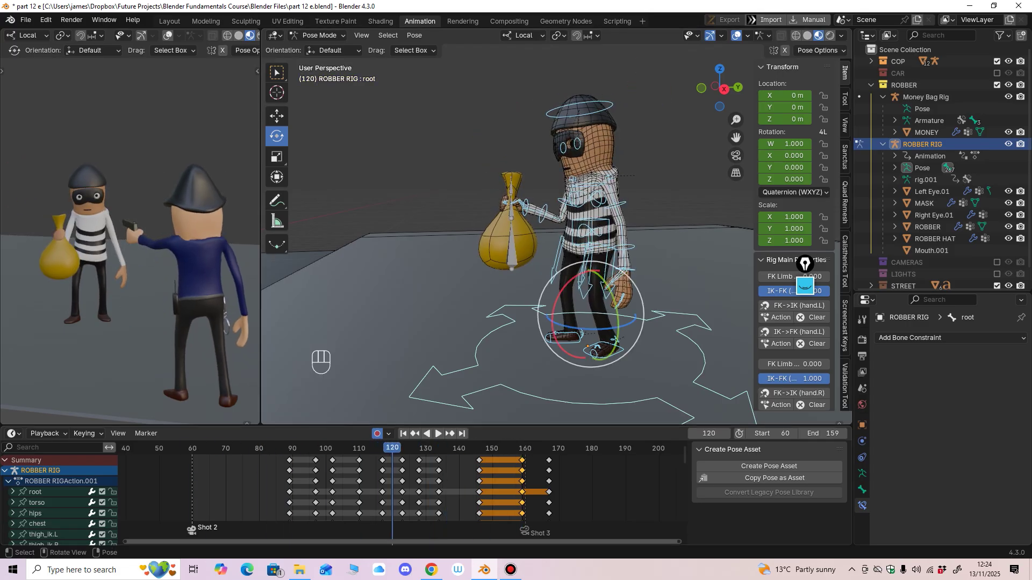
Step: Return the robber rig to Object Mode and save the file
click(408, 166)
click(320, 36)
click(322, 50)
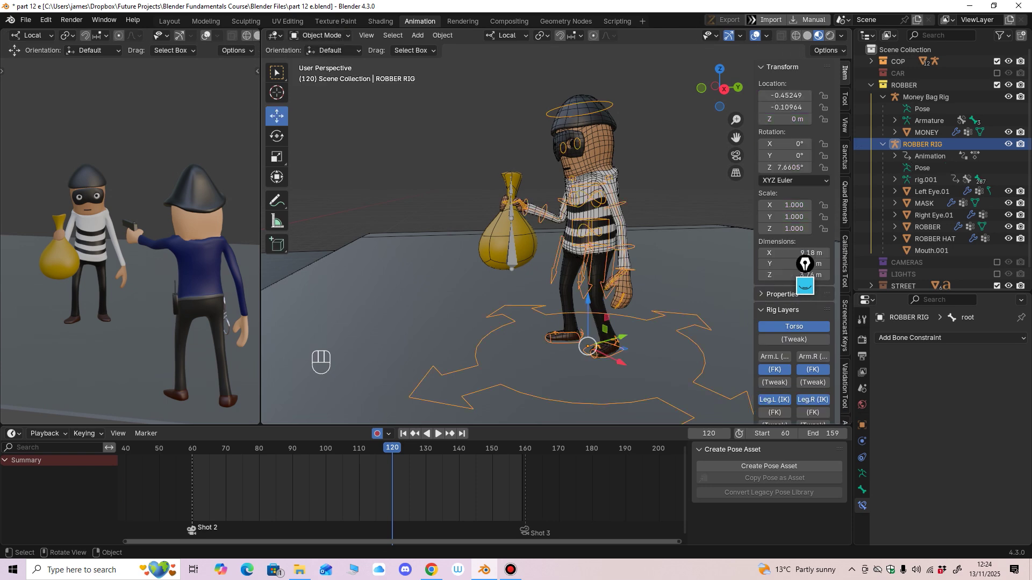
key(ctrl+s)
Step: Put the Money Bag Rig in Pose Mode, select its lower bone and activate the Move tool
click(512, 252)
click(323, 35)
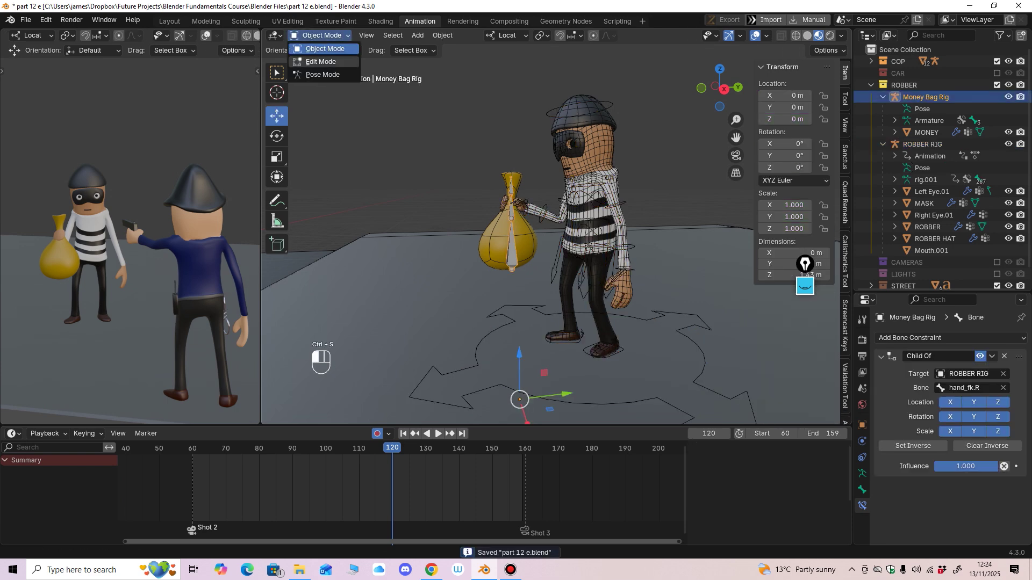
click(322, 75)
click(510, 242)
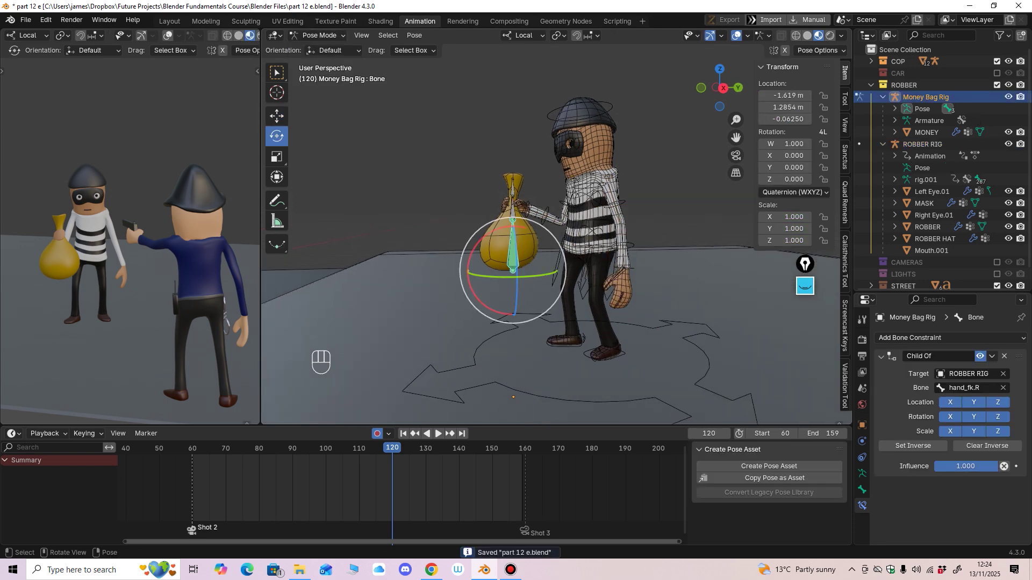
scroll(557, 241, up, 1)
click(277, 116)
scroll(557, 241, up, 2)
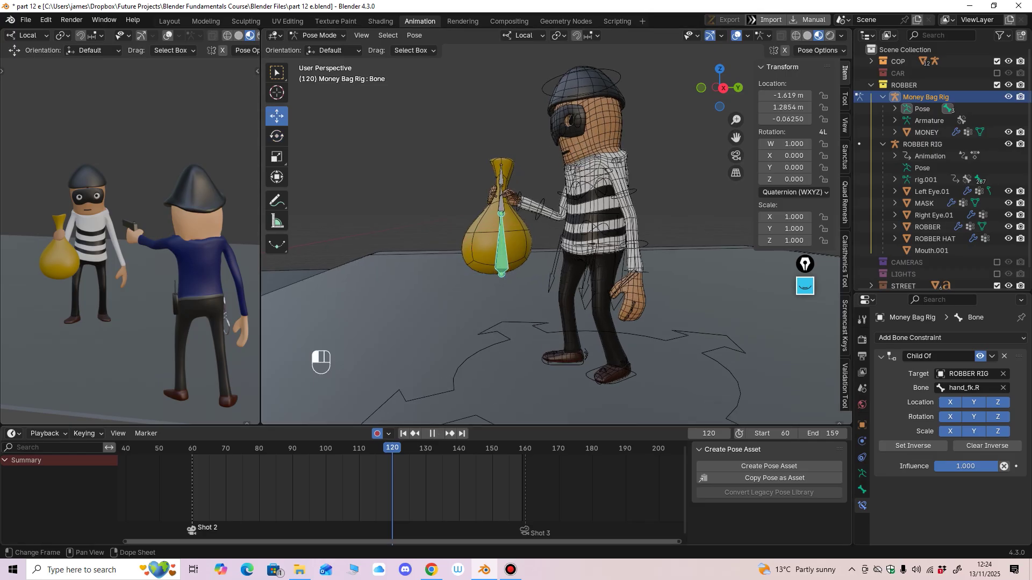
Step: Scrub and play the frames around 117 to 128 from several angles to examine how the money bag moves in the robber's hand
drag(359, 449, 355, 448)
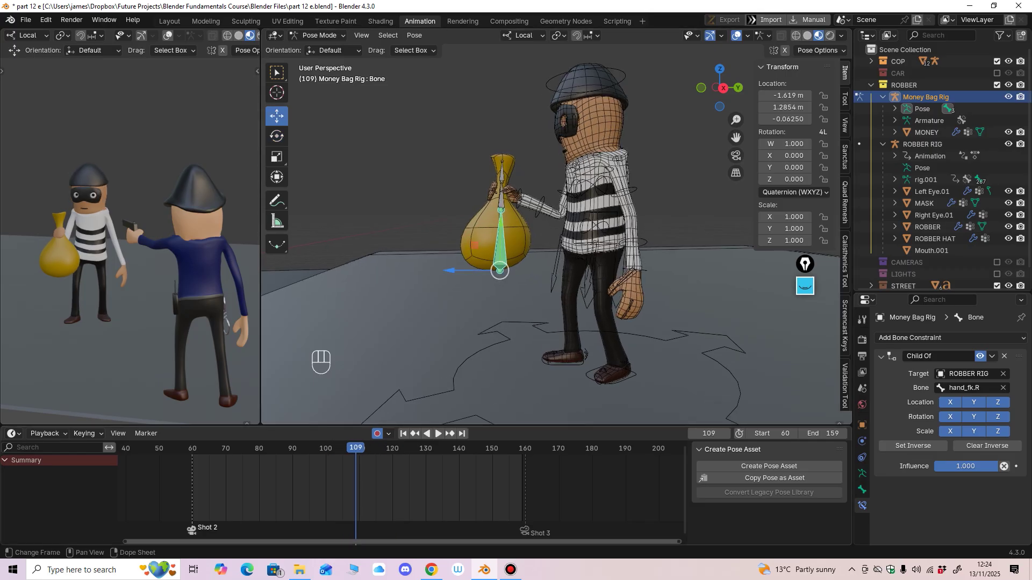
key(space)
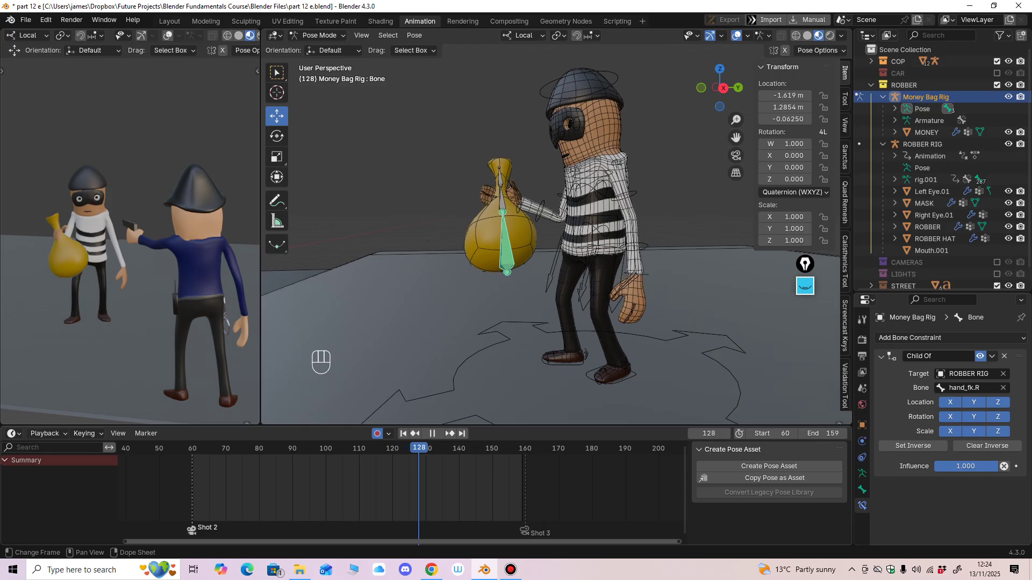
drag(419, 448, 329, 448)
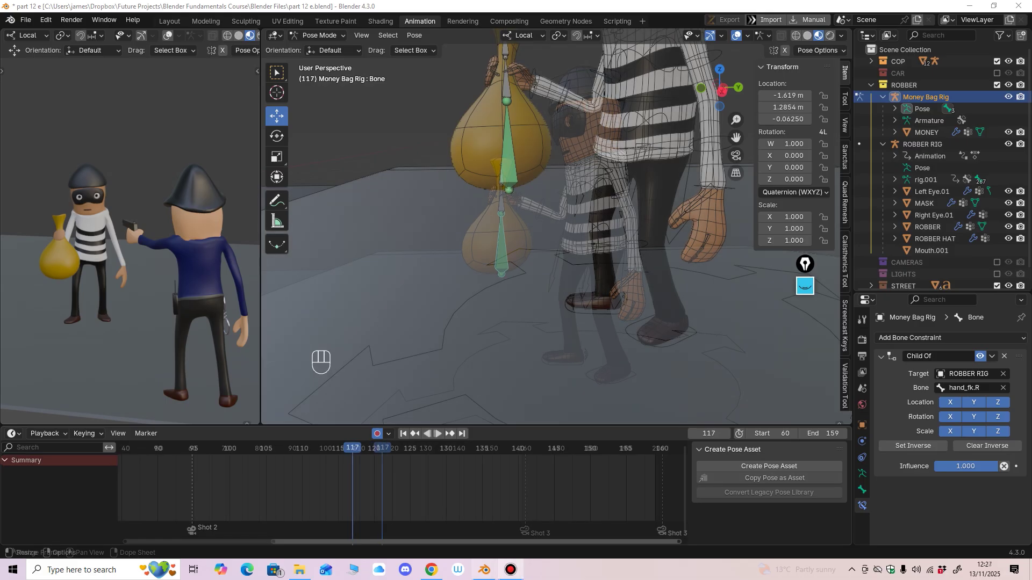
shift+middle_drag(538, 215, 535, 242)
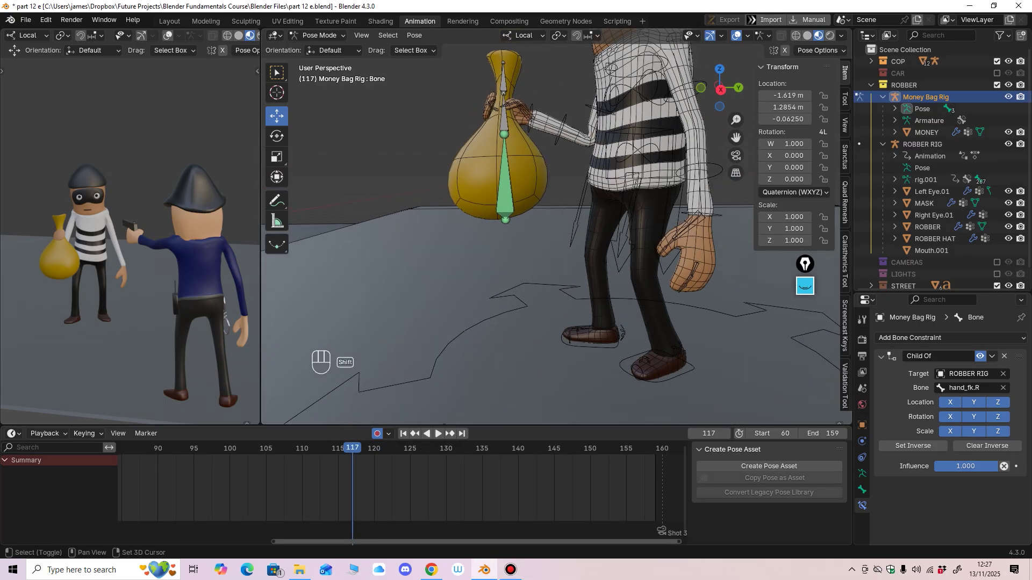
drag(353, 448, 381, 448)
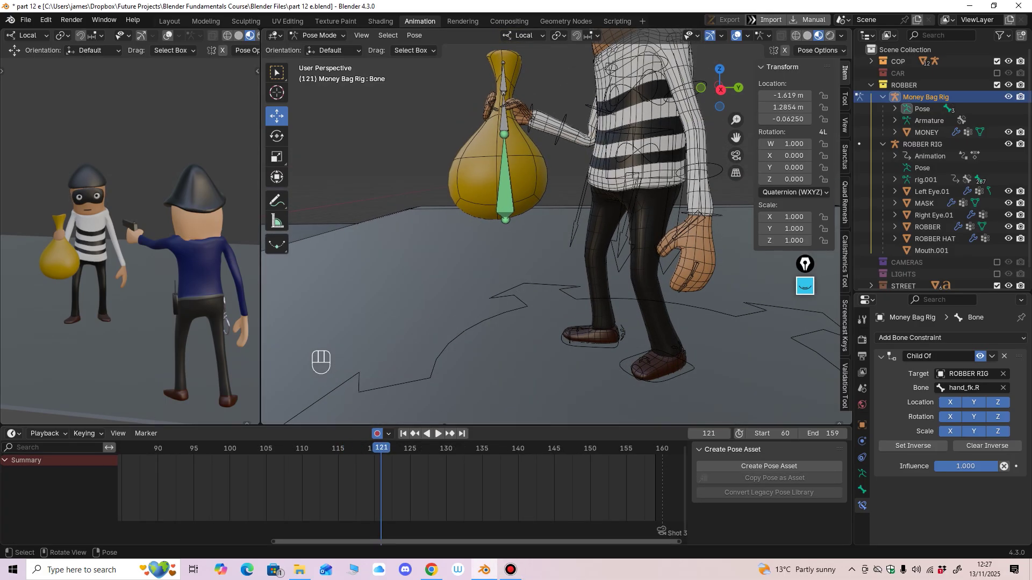
middle_drag(526, 215, 542, 220)
shift+middle_drag(541, 221, 514, 263)
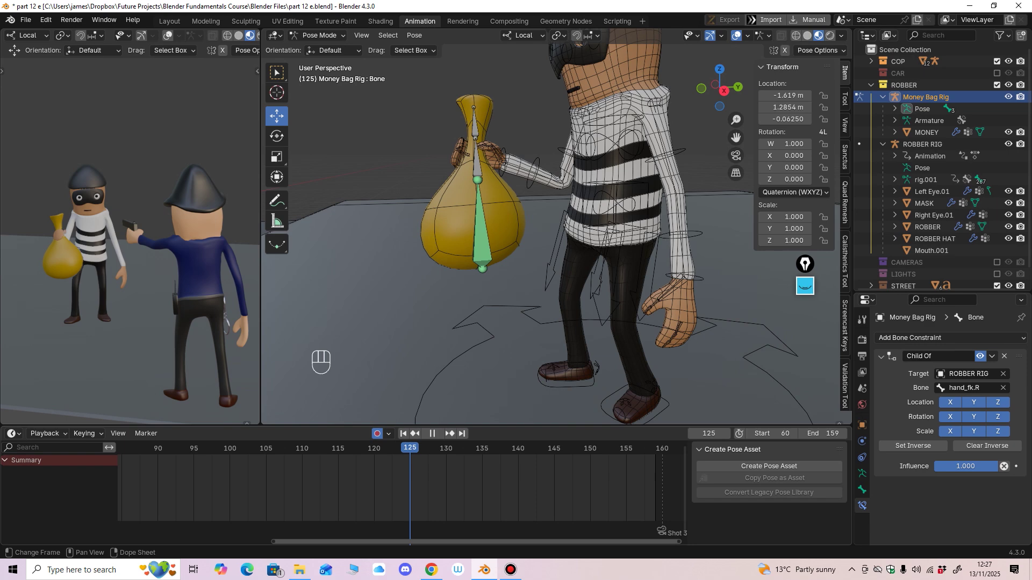
drag(403, 449, 425, 448)
middle_drag(516, 290, 483, 285)
drag(425, 449, 388, 448)
middle_drag(516, 291, 543, 288)
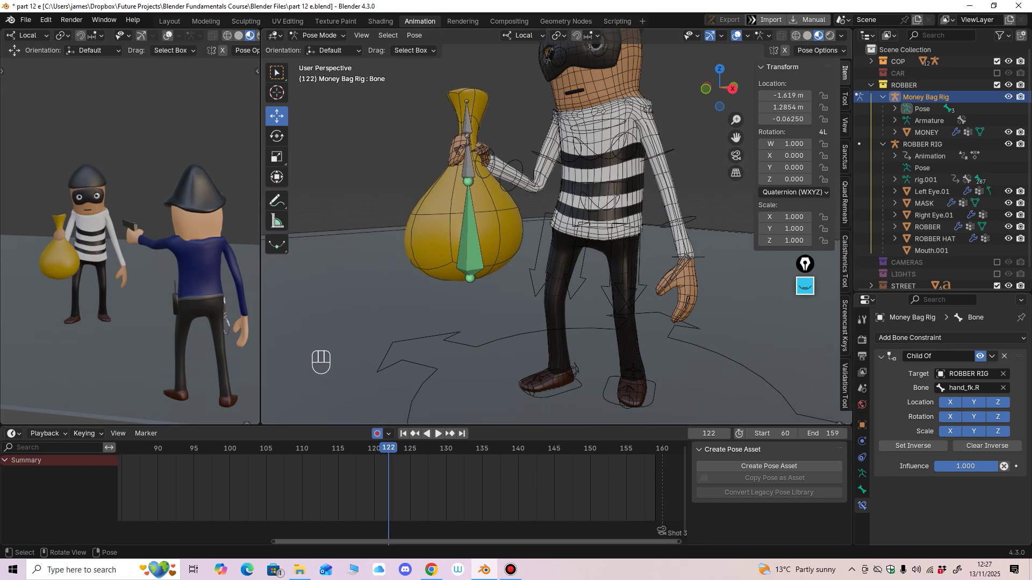
key(space)
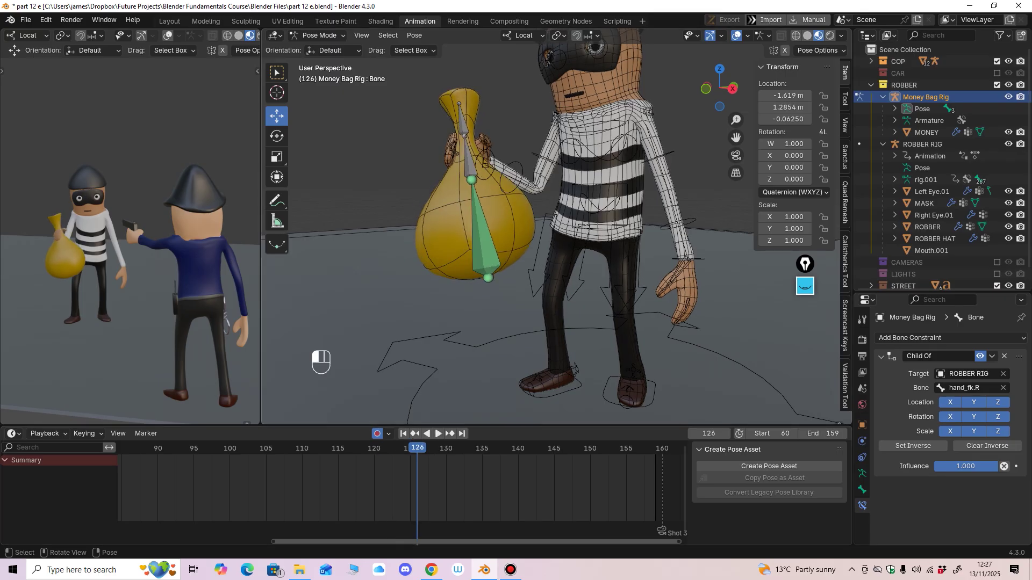
Step: Play and scrub frames 122 to 127 in perspective and right side views to examine when the robber's hand should release the money bag
click(470, 161)
key(space)
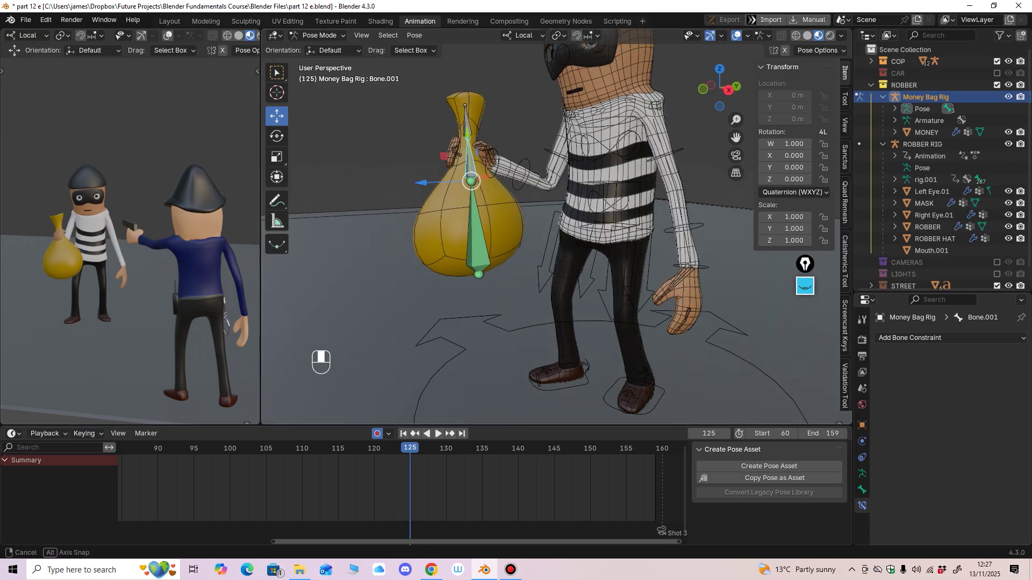
key(space)
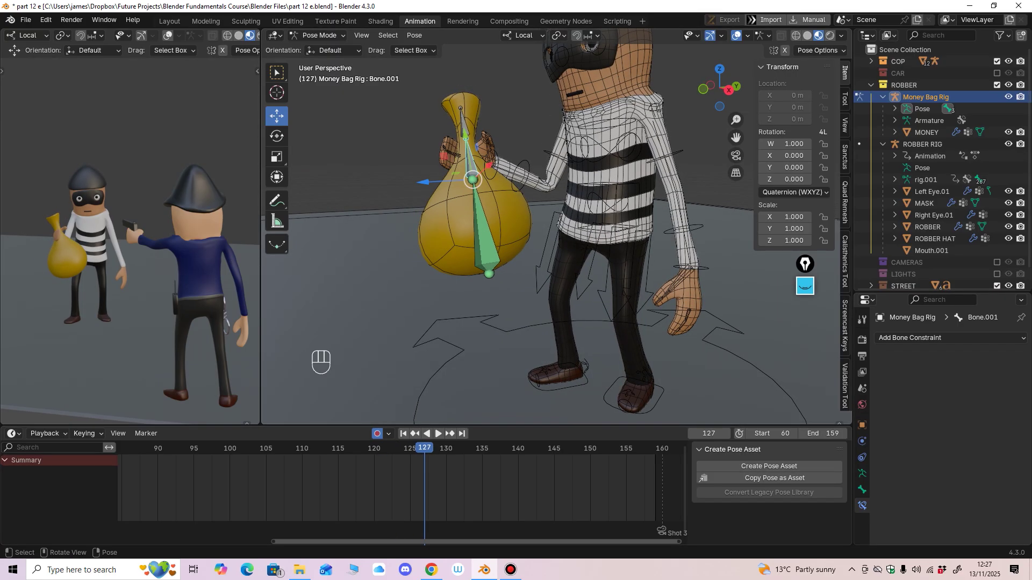
click(484, 236)
key(space)
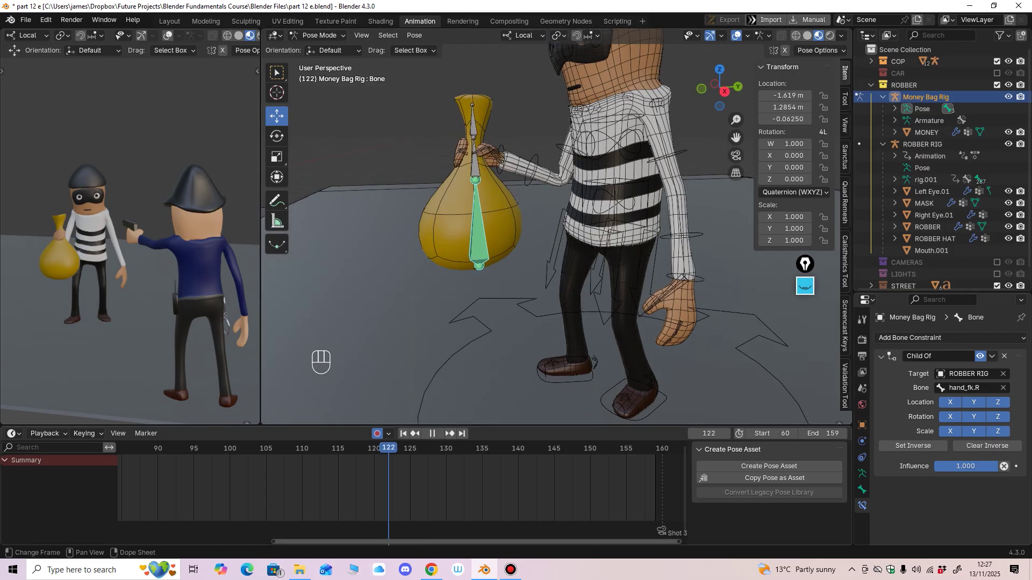
key(space)
mouse_move(538, 242)
middle_down()
mouse_move(554, 237)
mouse_move(537, 247)
mouse_move(537, 228)
middle_up()
key(KP_3)
key(space)
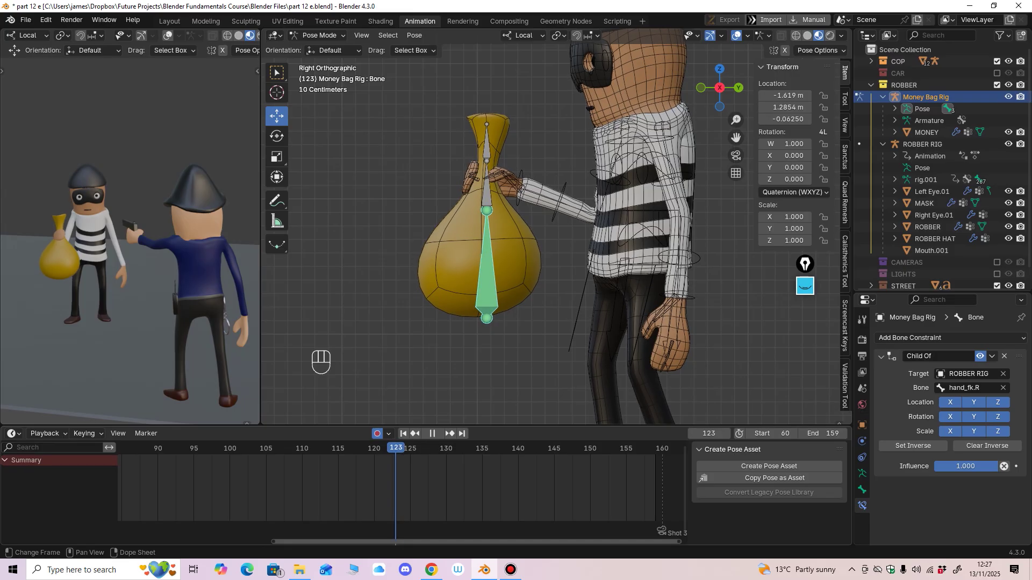
key(space)
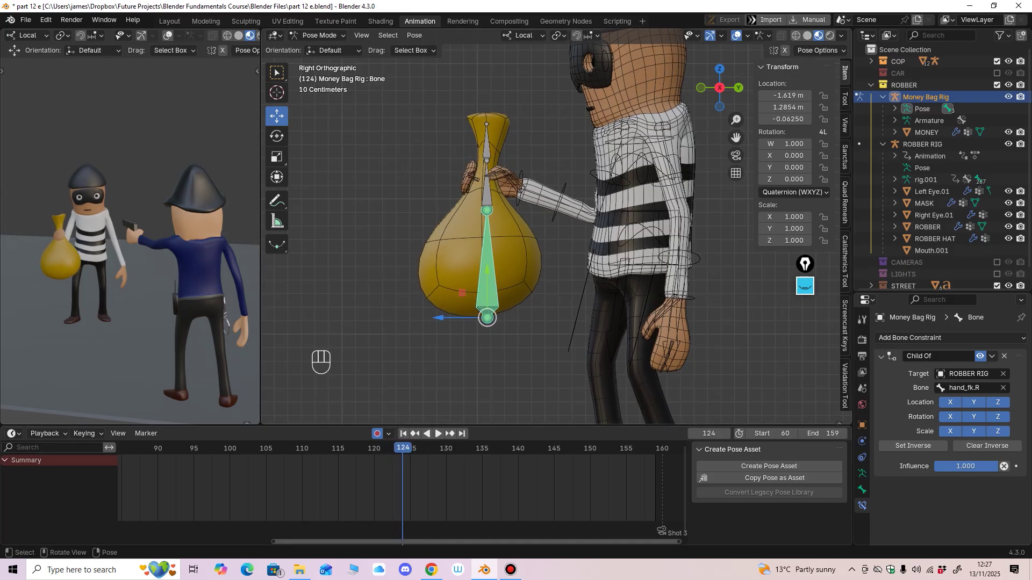
Step: Select all bones of the Money Bag Rig and insert keyframes for them at frame 124
scroll(556, 227, down, 2)
middle_drag(556, 226, 589, 228)
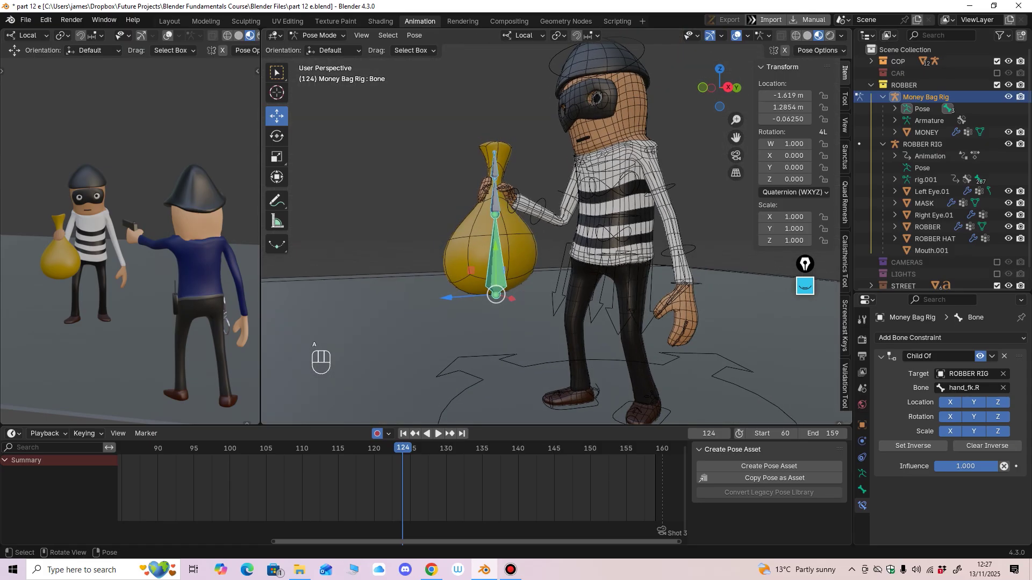
key(i)
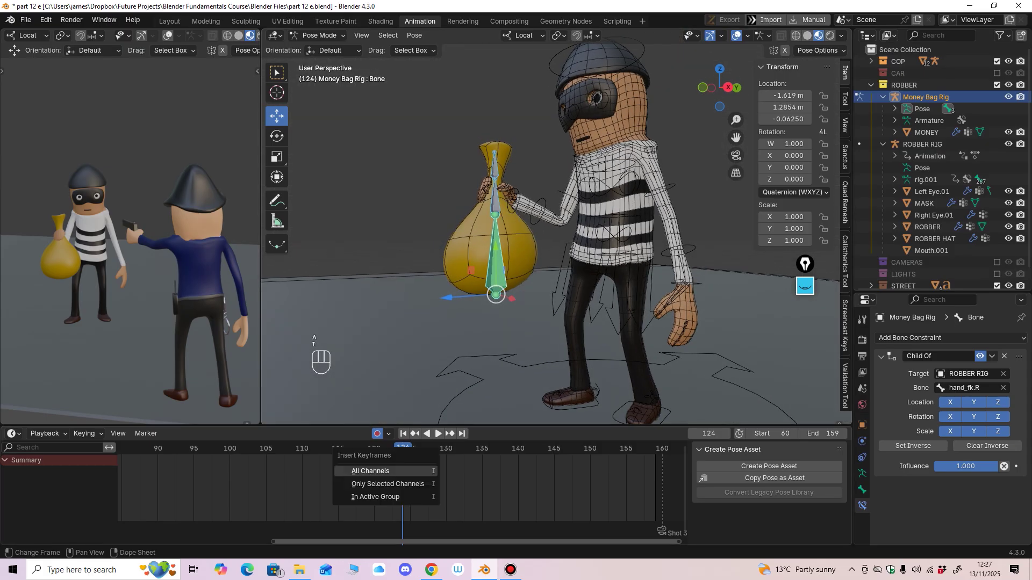
key(Return)
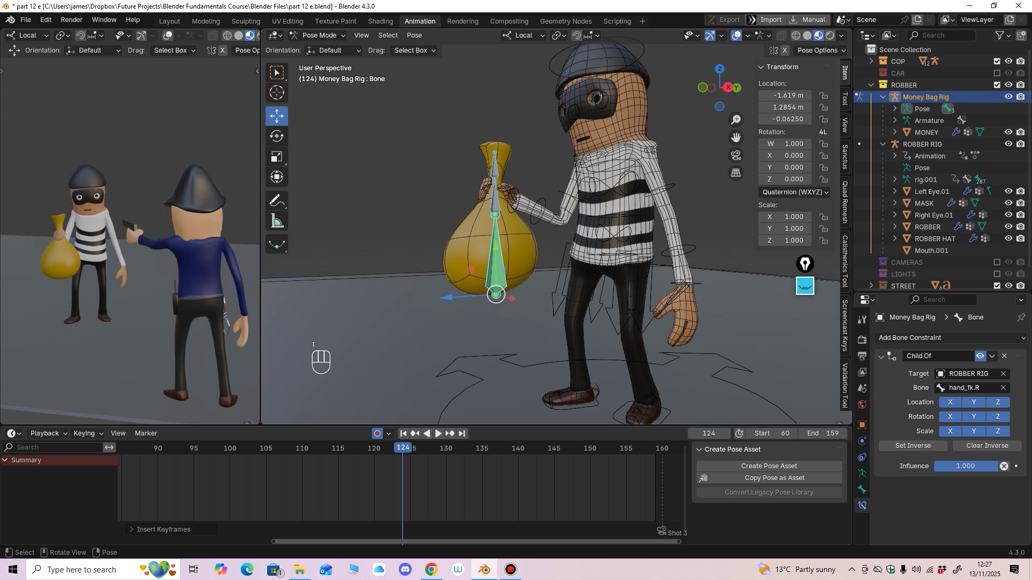
middle_drag(500, 322, 487, 306)
middle_drag(422, 486, 423, 487)
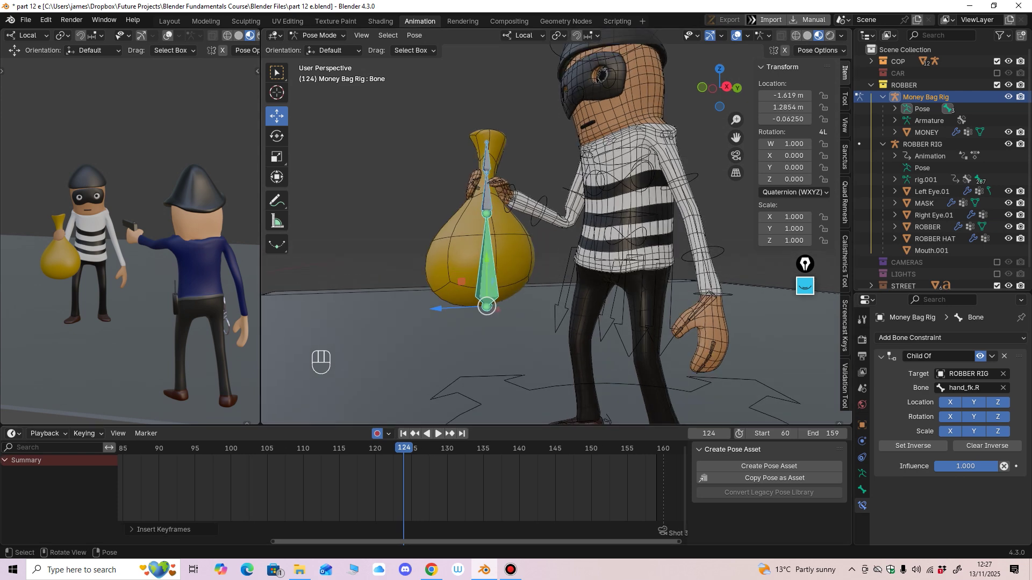
click(486, 172)
middle_drag(487, 172, 482, 178)
key(a)
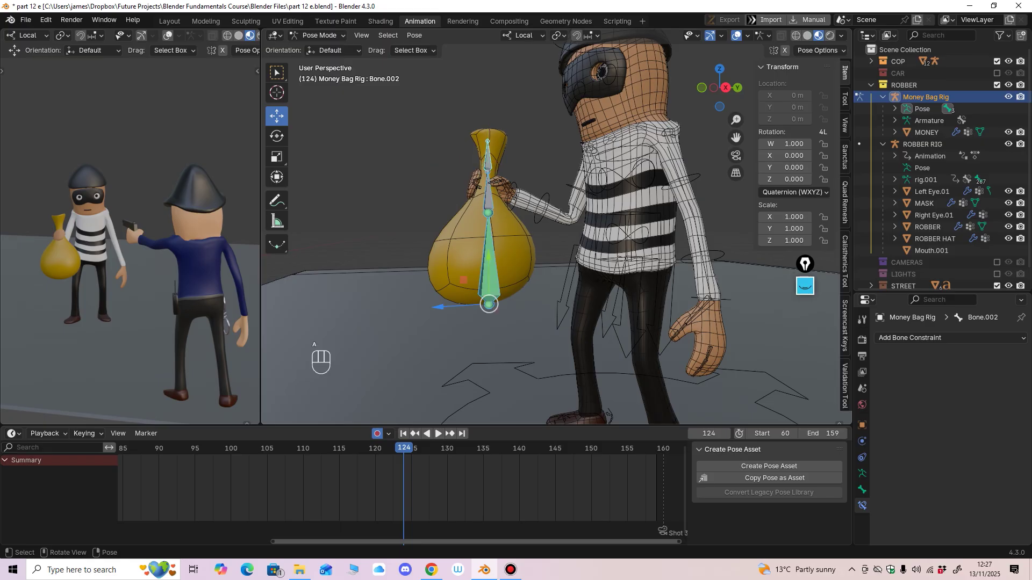
key(i)
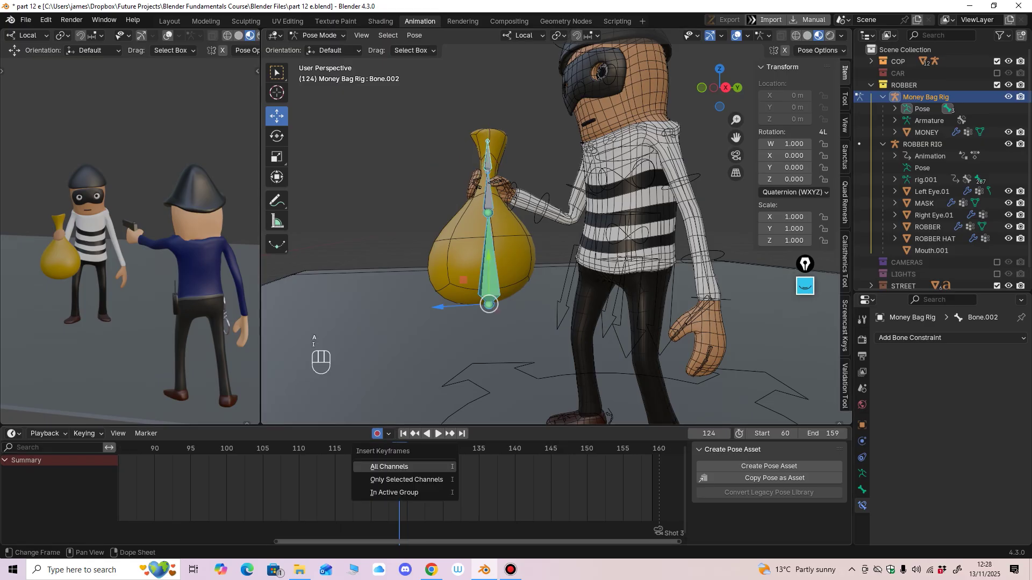
key(i)
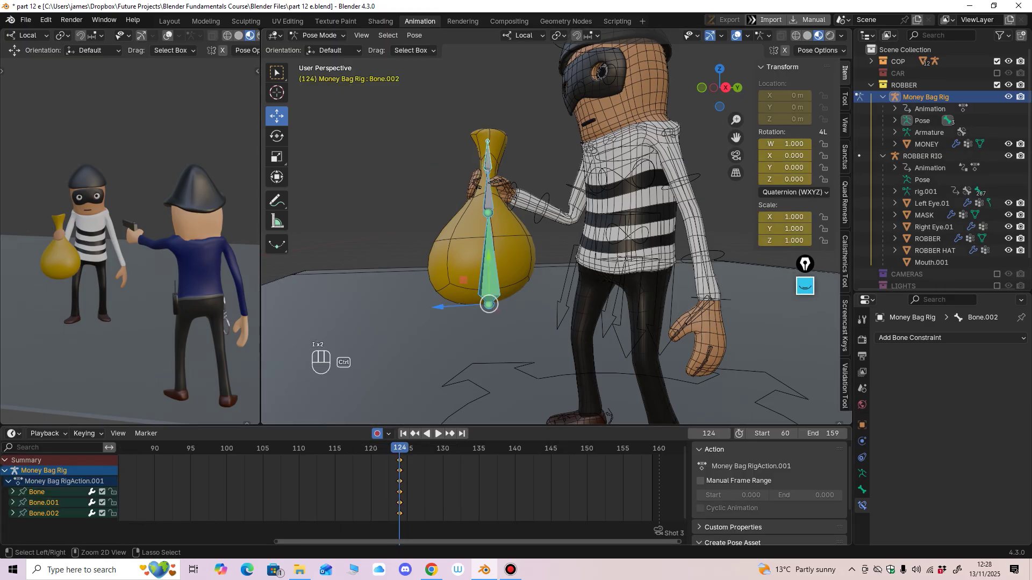
Step: Insert keyframes for all money bag bones at frame 125
scroll(401, 485, up, 4)
middle_drag(462, 312, 454, 316)
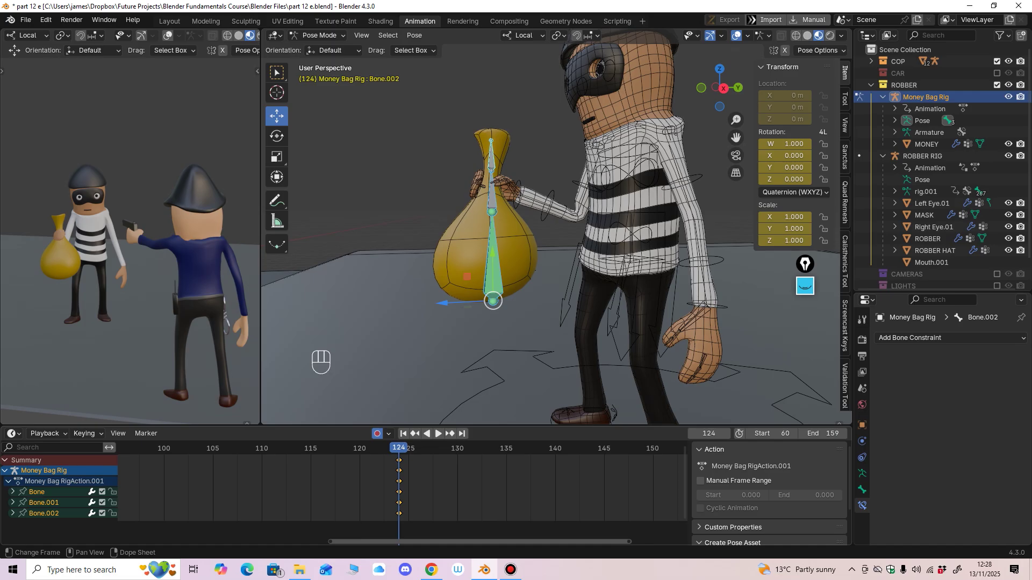
key(space)
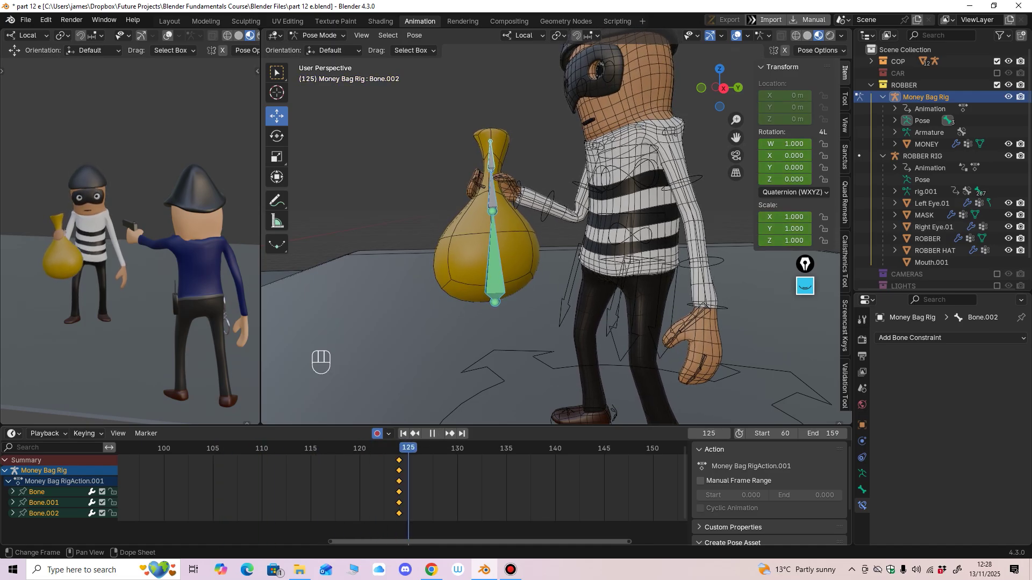
scroll(556, 228, up, 3)
shift+middle_drag(556, 242, 553, 213)
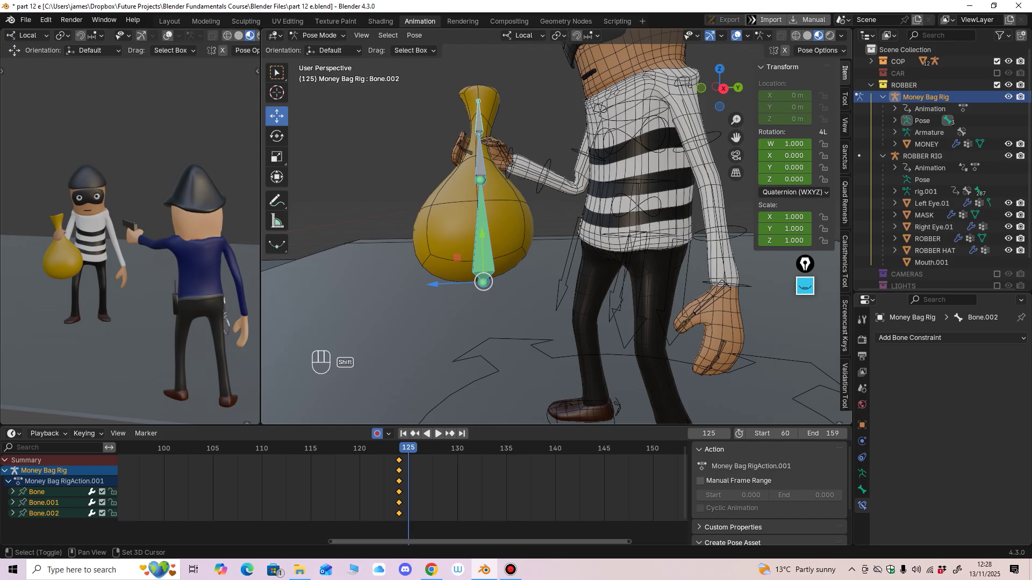
key(space)
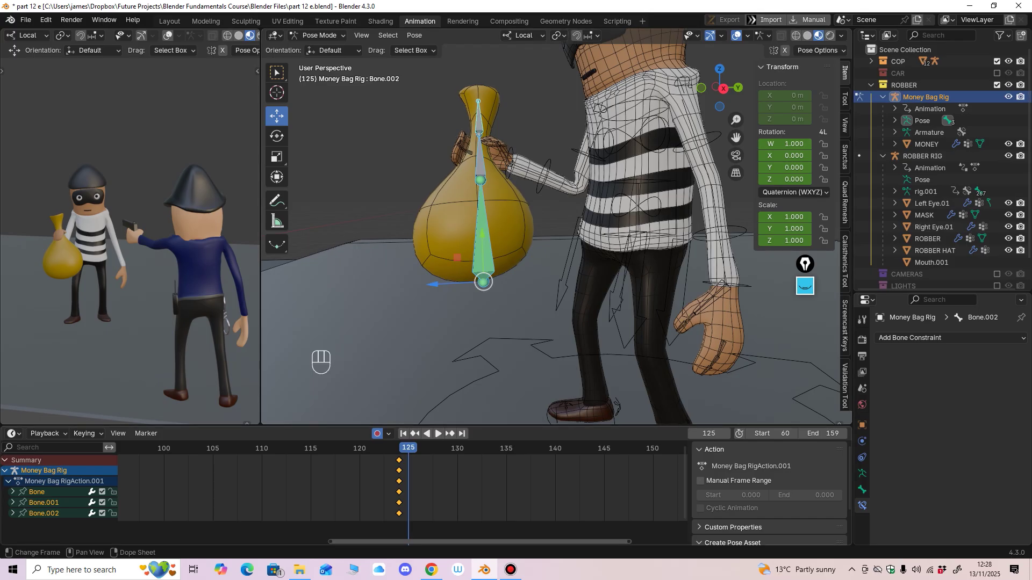
key(i)
key(Return)
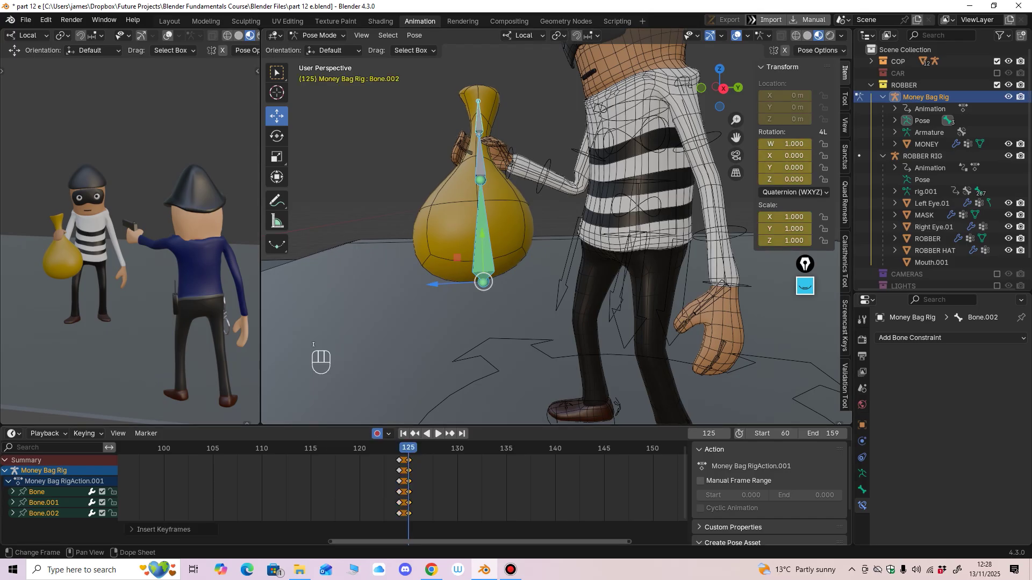
Step: At frame 124, keyframe the lower bag bone's Child Of constraint influence at 1.000
drag(408, 448, 399, 448)
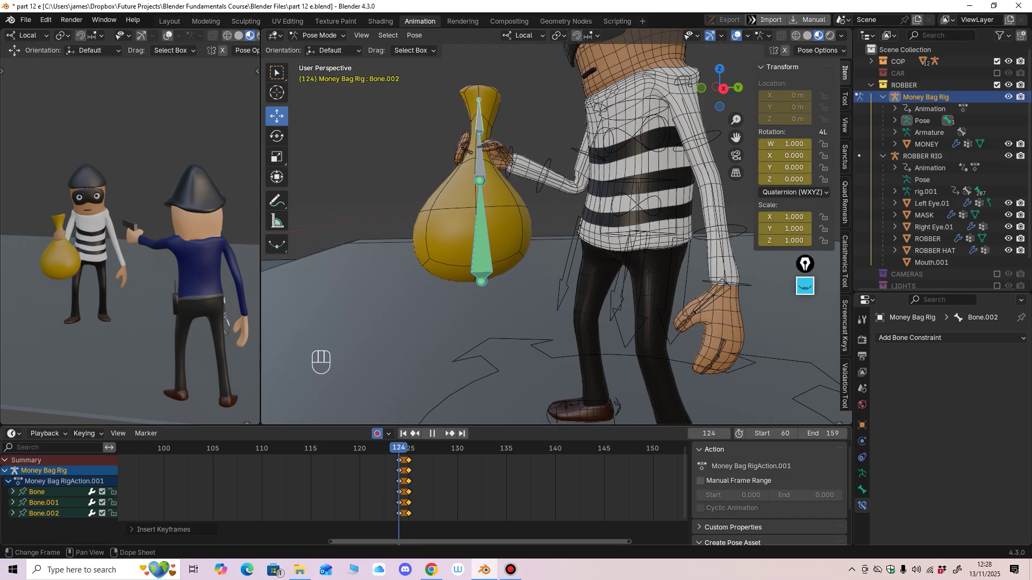
click(480, 237)
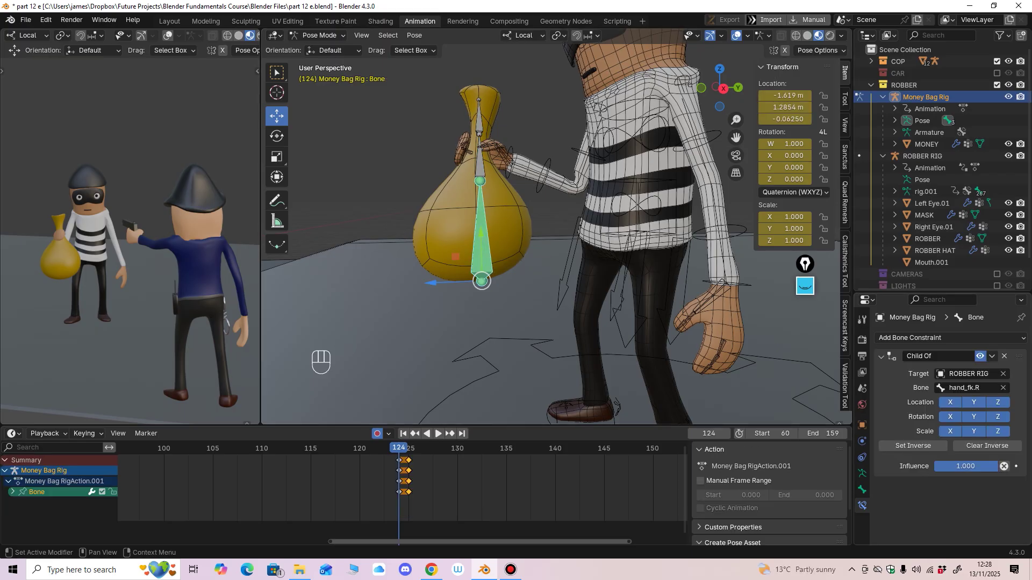
key(i)
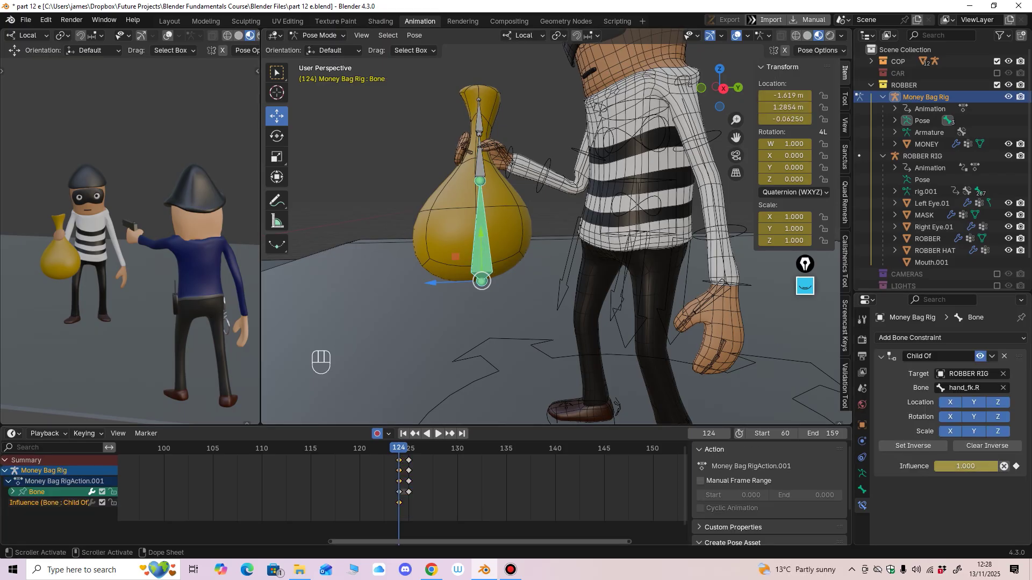
Step: At frame 125, set the lower bag bone's Child Of influence to 0 and keyframe it
key(space)
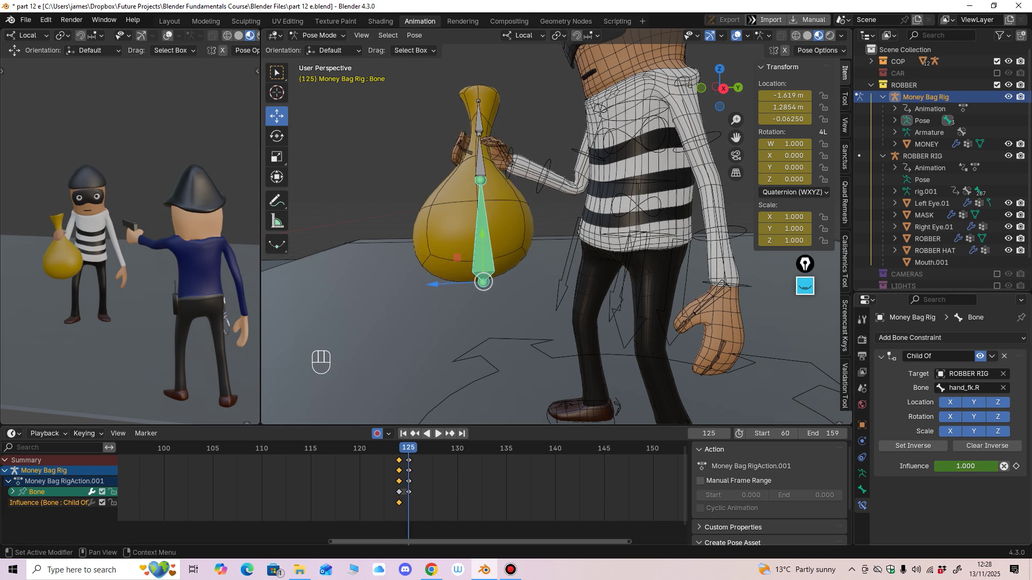
click(966, 466)
key(Return)
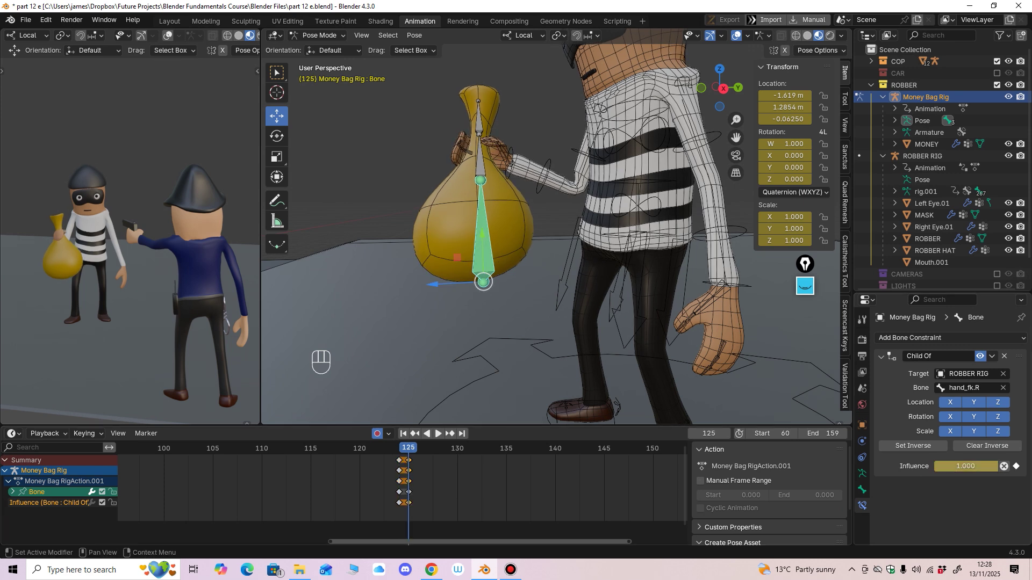
click(966, 466)
text(0)
key(Return)
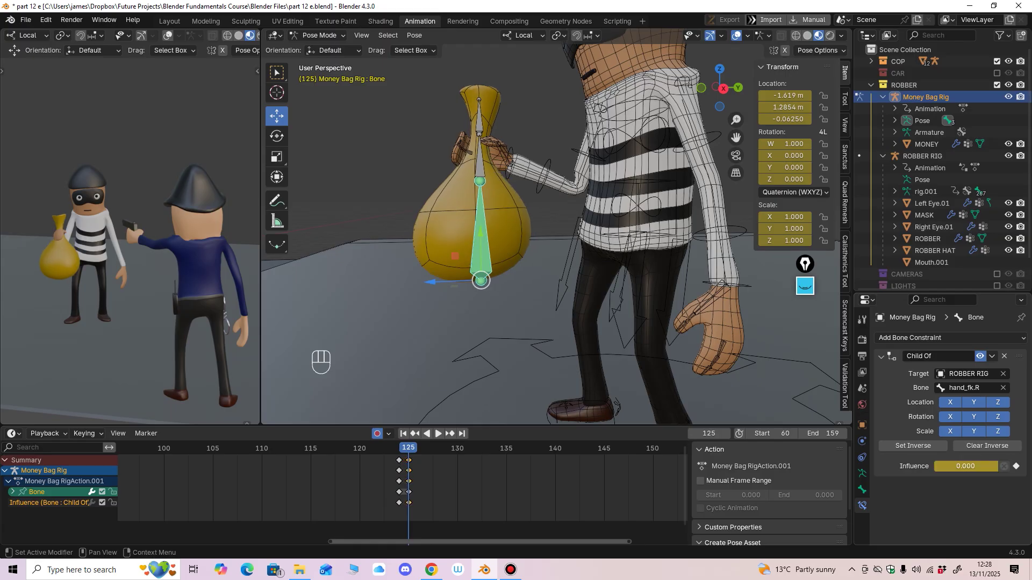
Step: Check the release in playback, and insert keyframes for all money bag bones at frame 133
key(shift+ctrl+space)
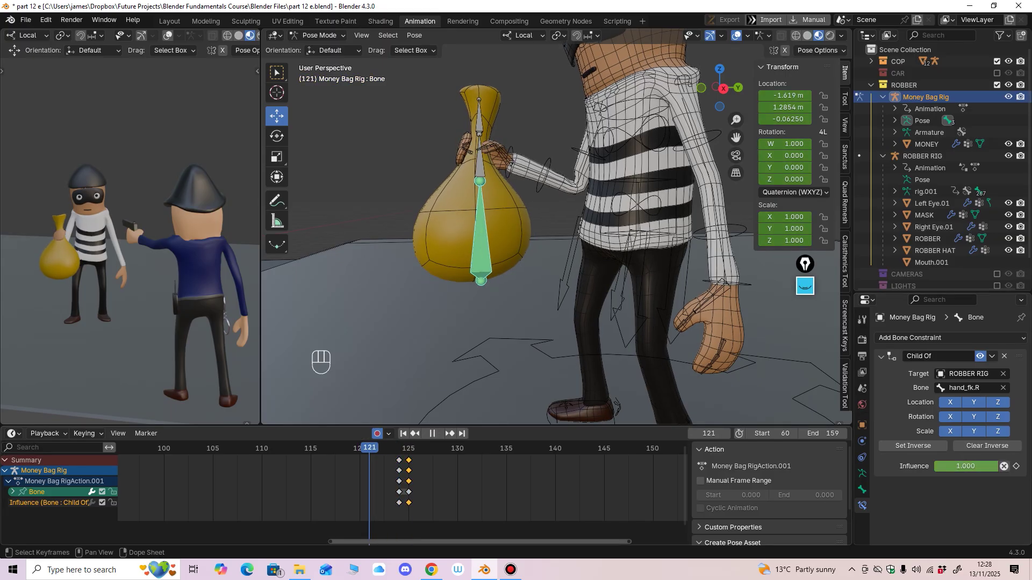
drag(262, 448, 409, 449)
ctrl+middle_drag(473, 258, 484, 317)
key(space)
key(space)
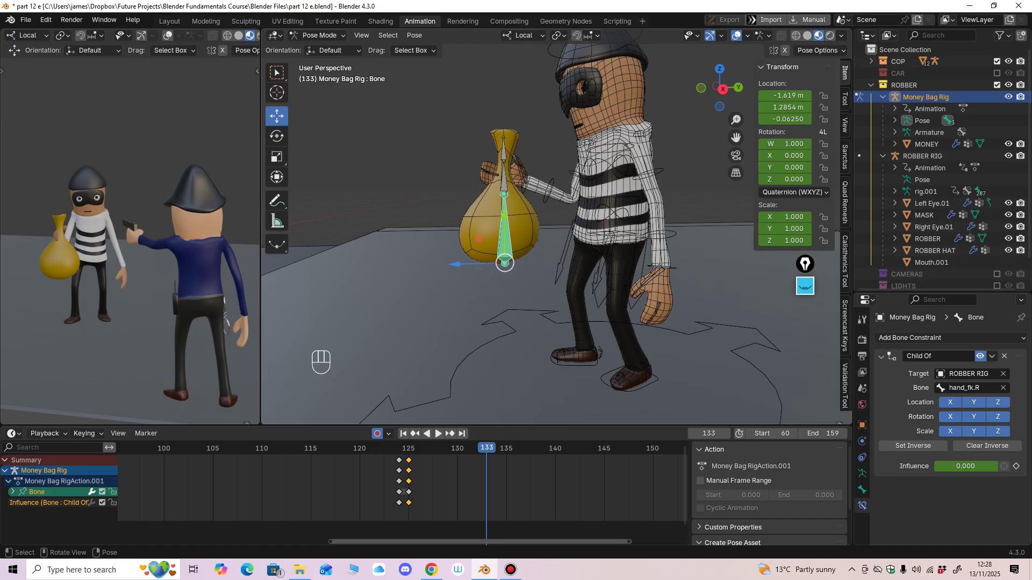
key(a)
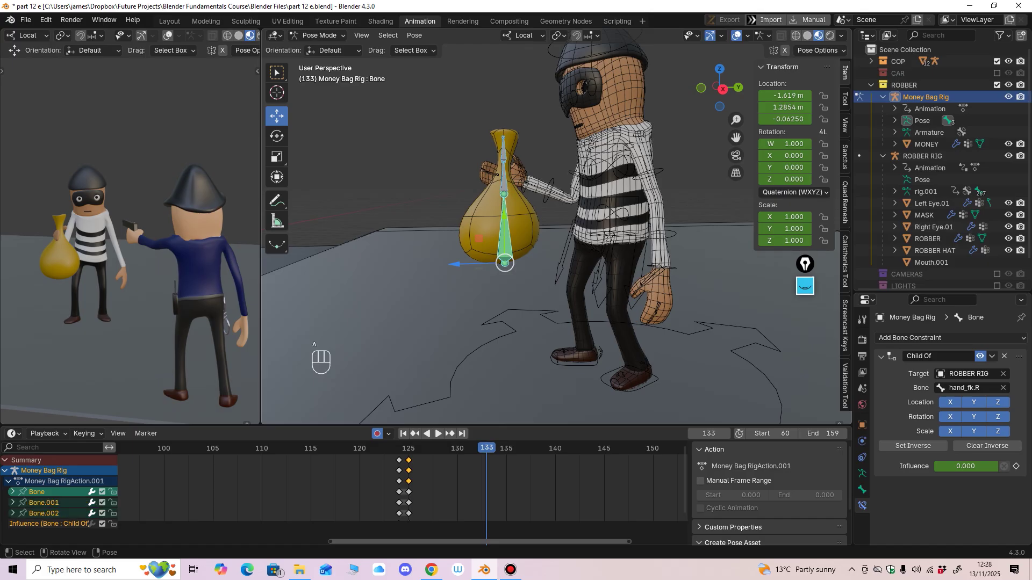
key(i)
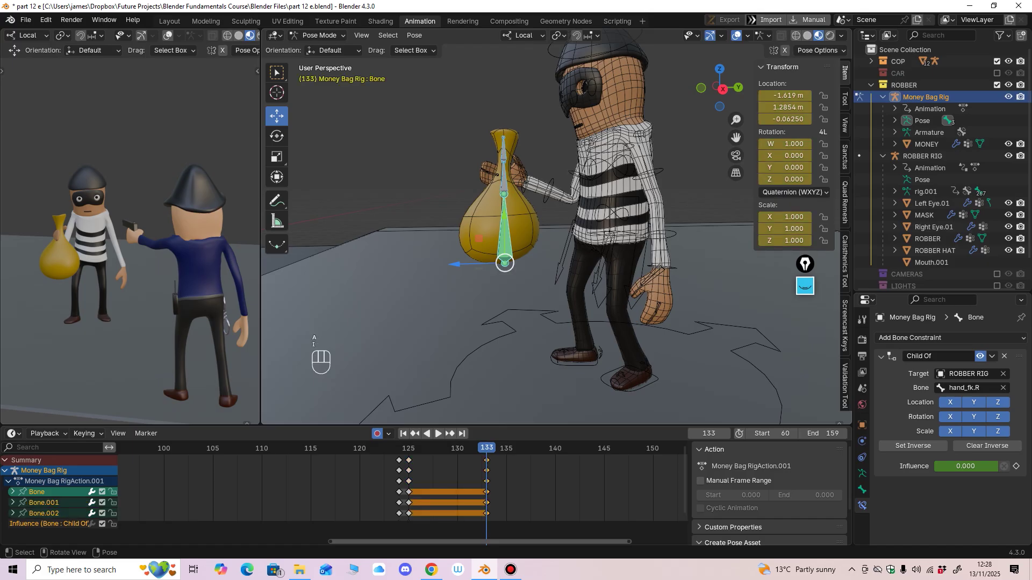
Step: At frame 133, move the bag's lower bone straight down to the ground, to a Y location of about 0.003 m
click(505, 237)
drag(504, 215, 505, 323)
mouse_move(505, 323)
middle_down()
mouse_move(508, 295)
mouse_move(512, 317)
middle_up()
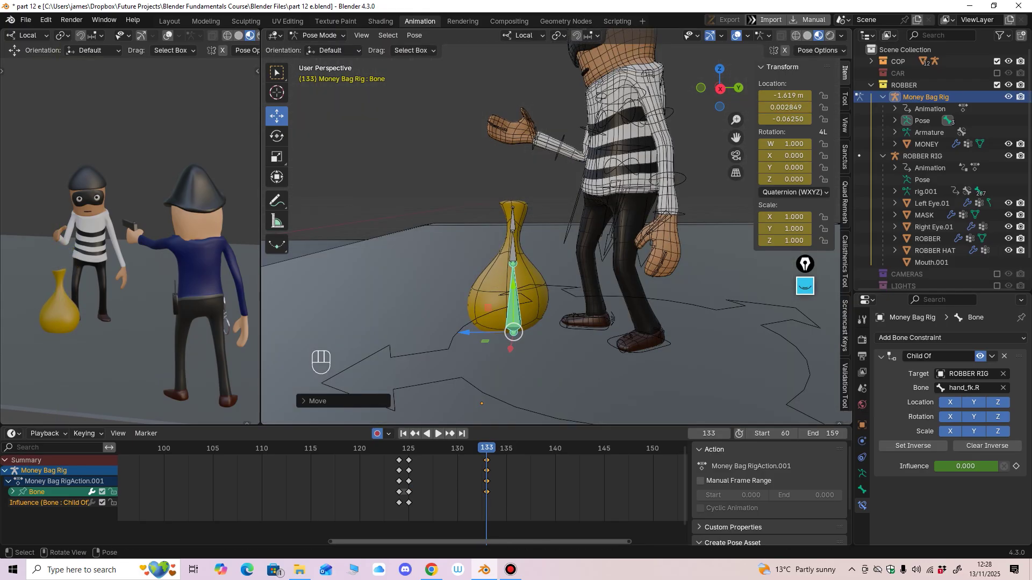
drag(513, 329, 514, 331)
Step: Select all bag bones and play and scrub the drop between frames 124 and 133 to examine how the bag falls from the hand
drag(487, 447, 399, 447)
ctrl+middle_drag(473, 333, 492, 343)
key(space)
key(Escape)
ctrl+middle_drag(493, 343, 486, 301)
click(491, 111)
key(a)
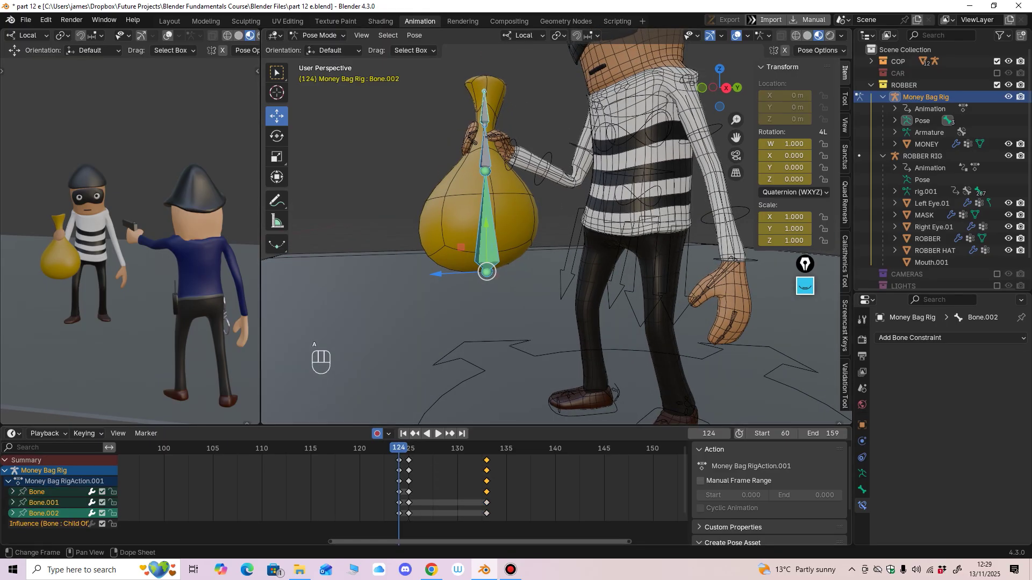
key(space)
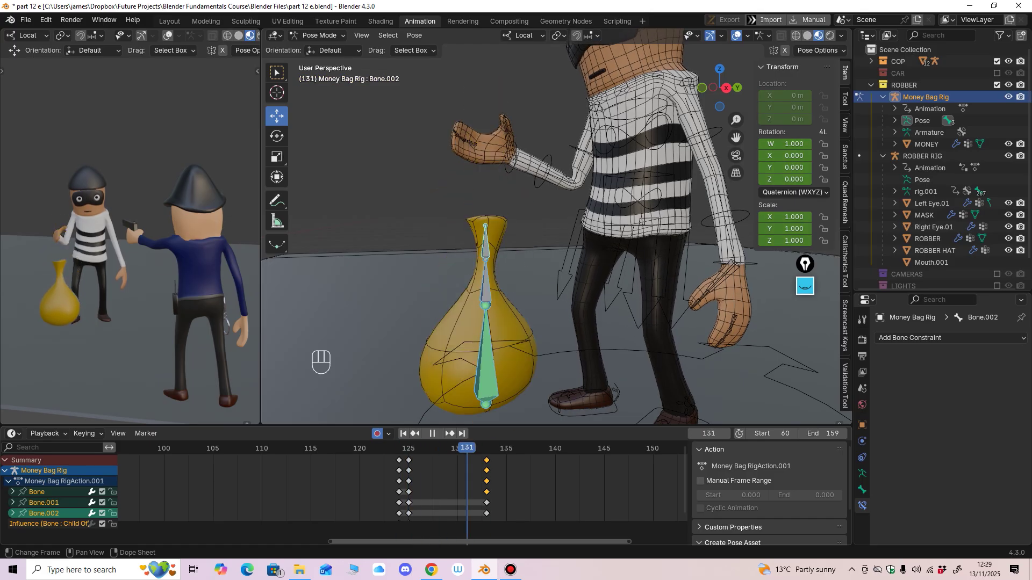
drag(467, 447, 409, 448)
middle_drag(419, 371, 415, 378)
drag(408, 447, 438, 448)
ctrl+drag(493, 309, 494, 309)
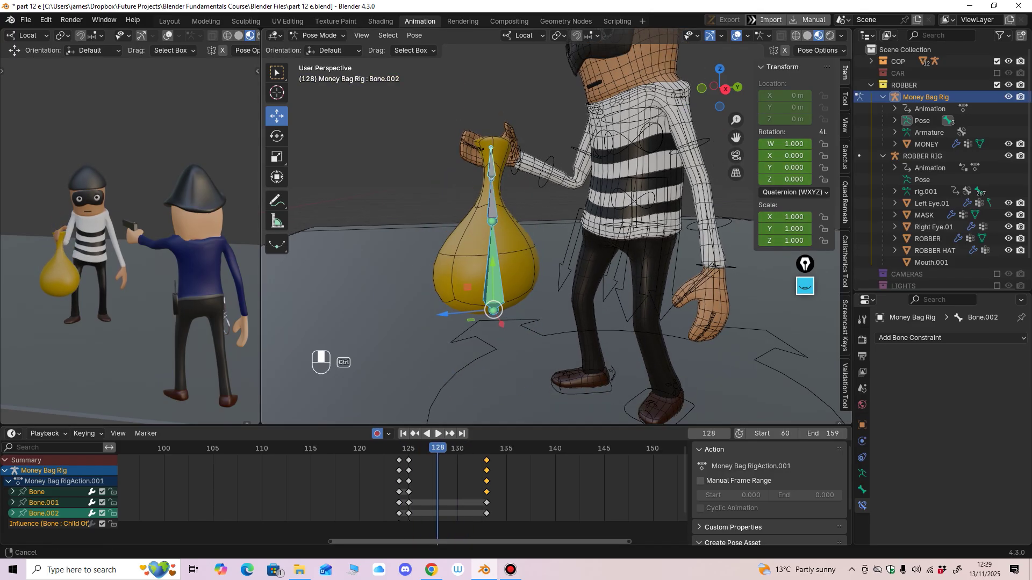
ctrl+middle_drag(425, 344, 422, 387)
middle_drag(422, 387, 430, 388)
mouse_move(400, 495)
ctrl+middle_down()
mouse_move(347, 495)
mouse_move(403, 494)
ctrl+middle_up()
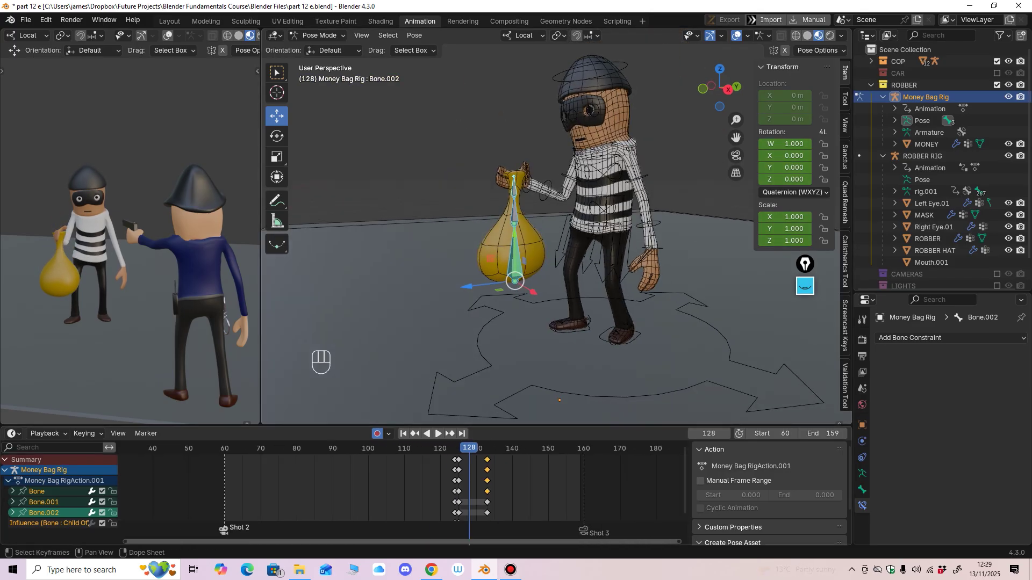
Step: Play shot 2 from its first frame and examine the bag drop and robber's reaction from several angles
key(shift+Left)
key(space)
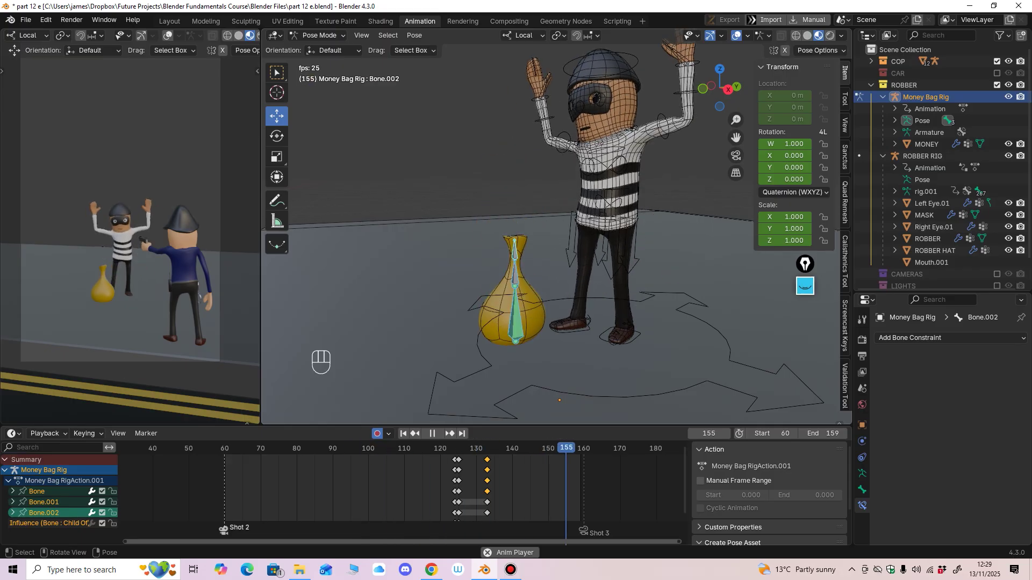
scroll(551, 236, down, 2)
middle_drag(516, 252, 630, 253)
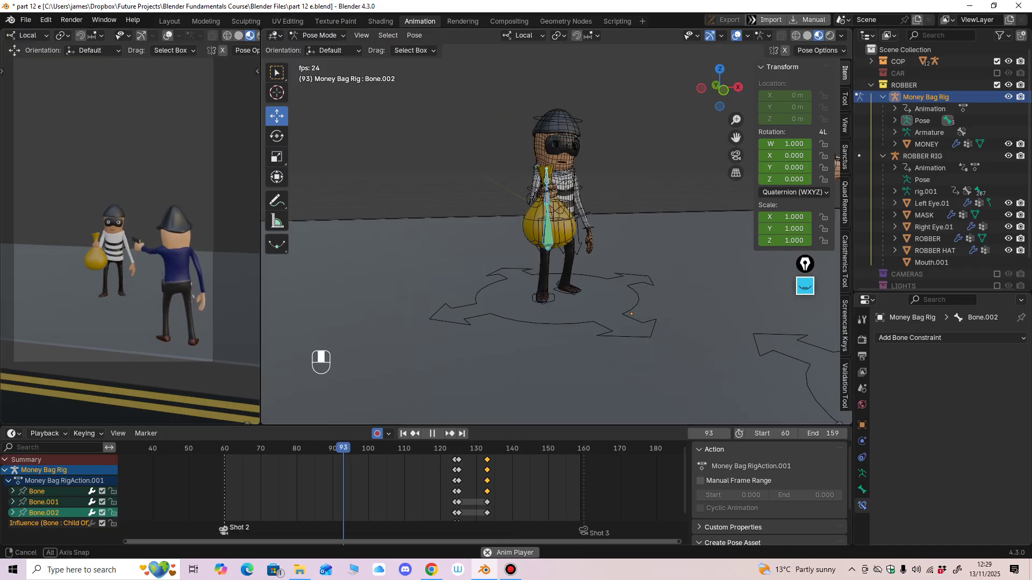
middle_drag(559, 253, 591, 248)
shift+middle_drag(591, 247, 522, 255)
scroll(521, 255, down, 2)
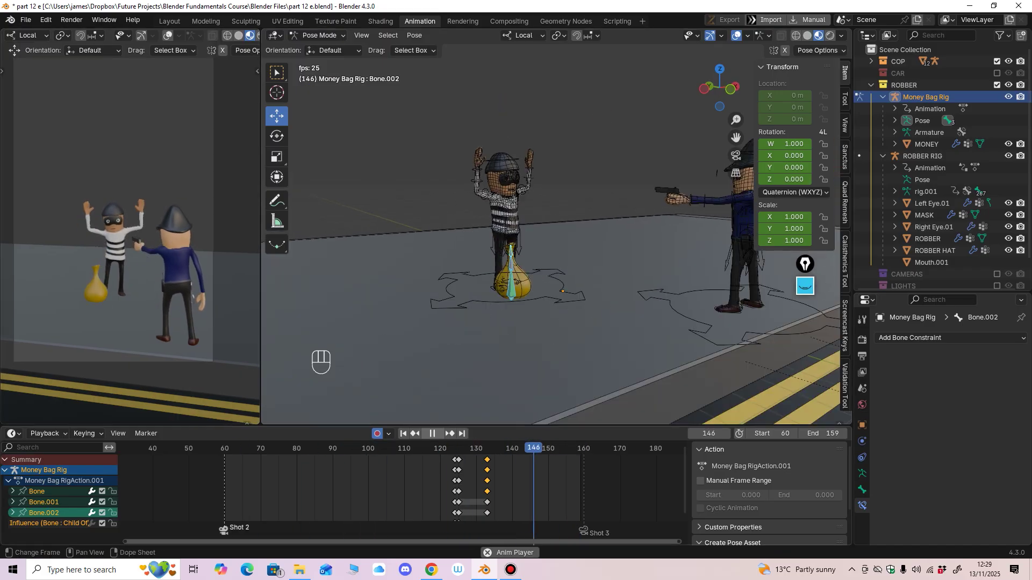
Step: Review the output and render settings, and replay shot 2 from frame 60 to check the animation
key(space)
click(403, 434)
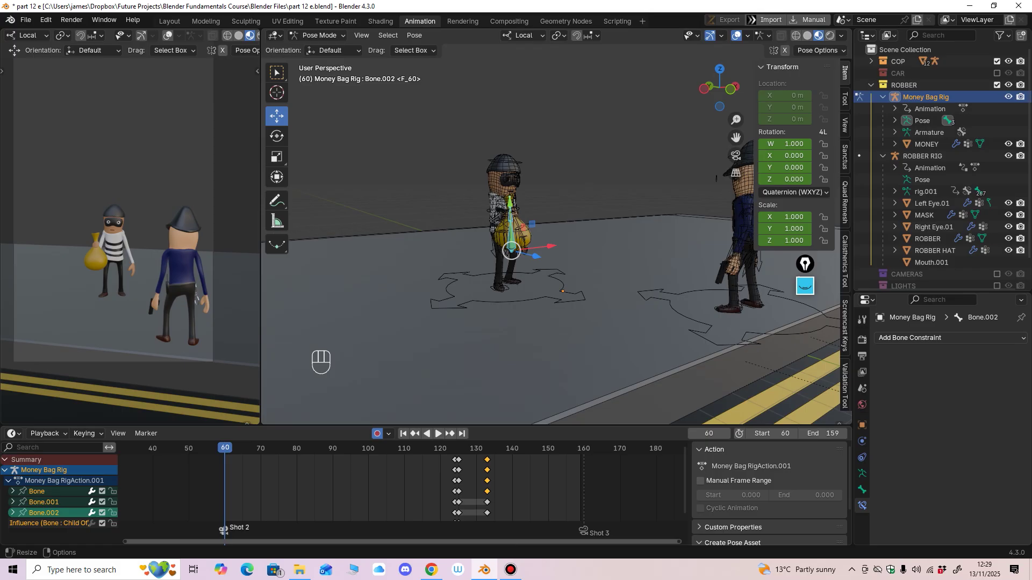
click(862, 357)
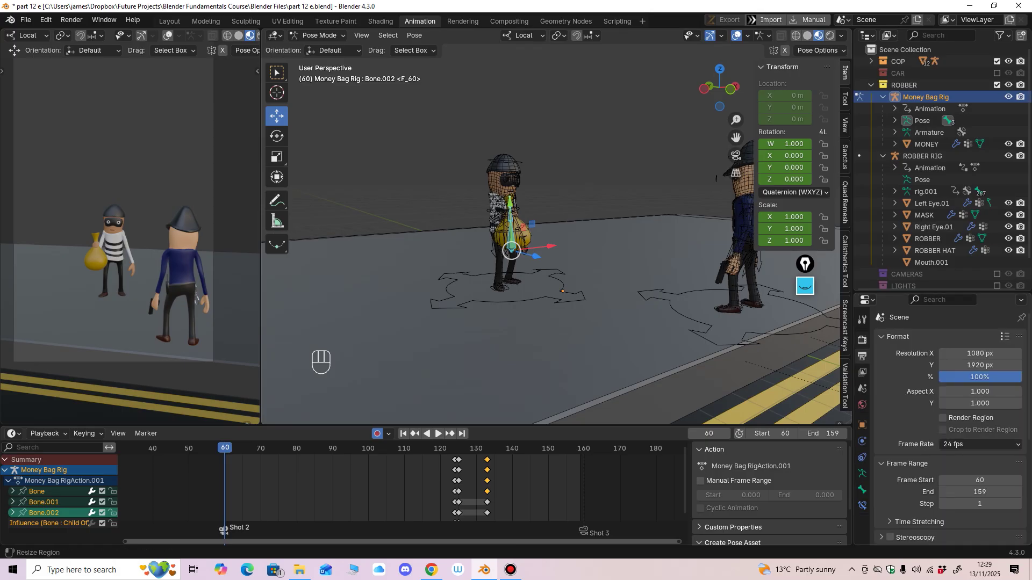
click(862, 340)
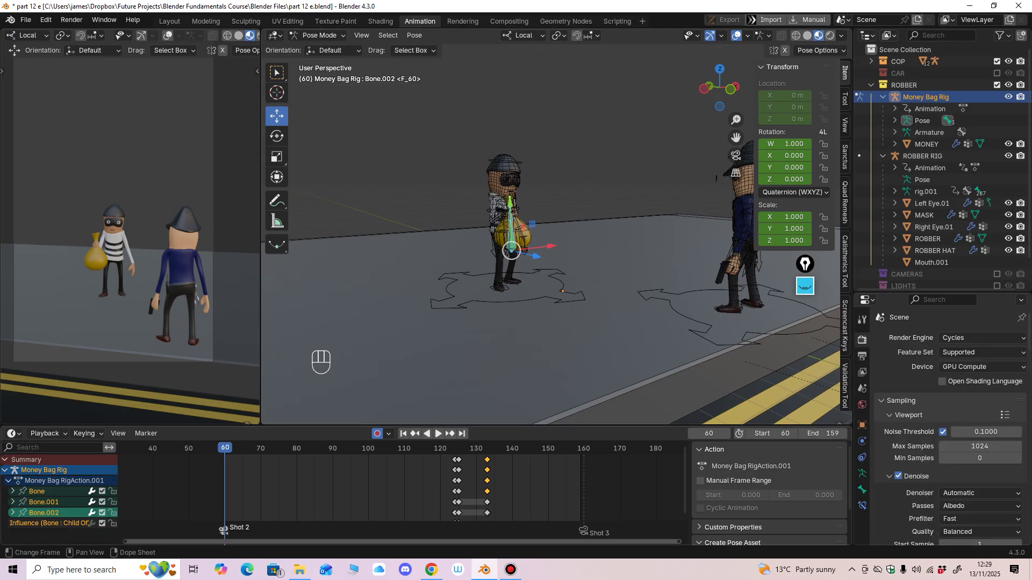
key(space)
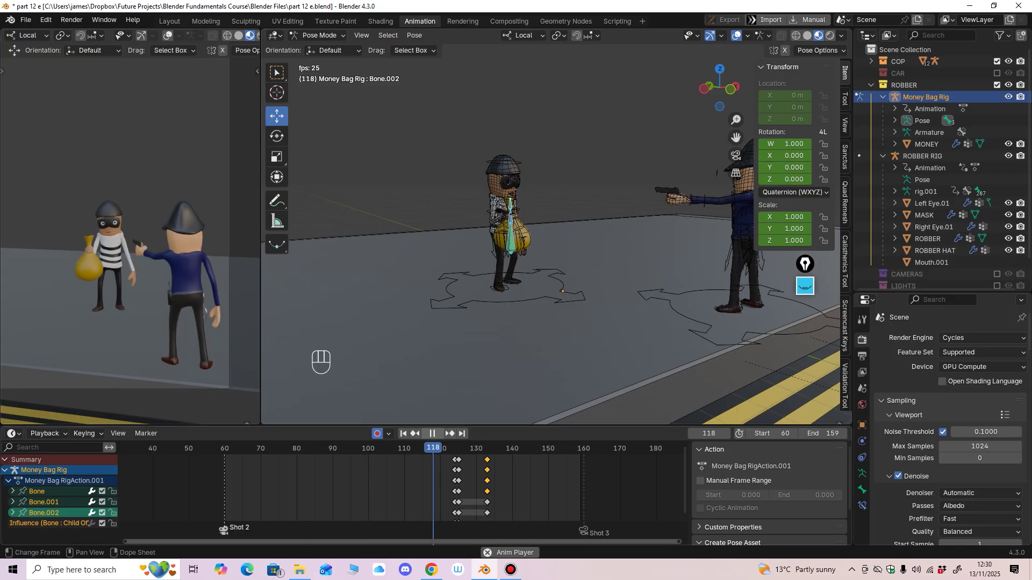
key(space)
key(shift+Left)
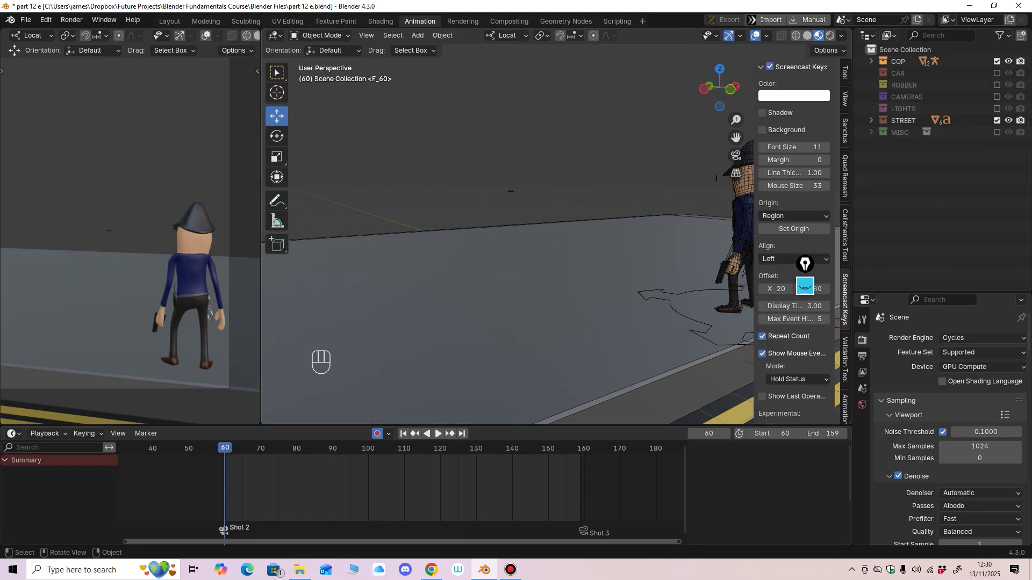
Step: Re-enable the ROBBER collection and move the robber's mouth object into it
ctrl+middle_drag(537, 269, 538, 228)
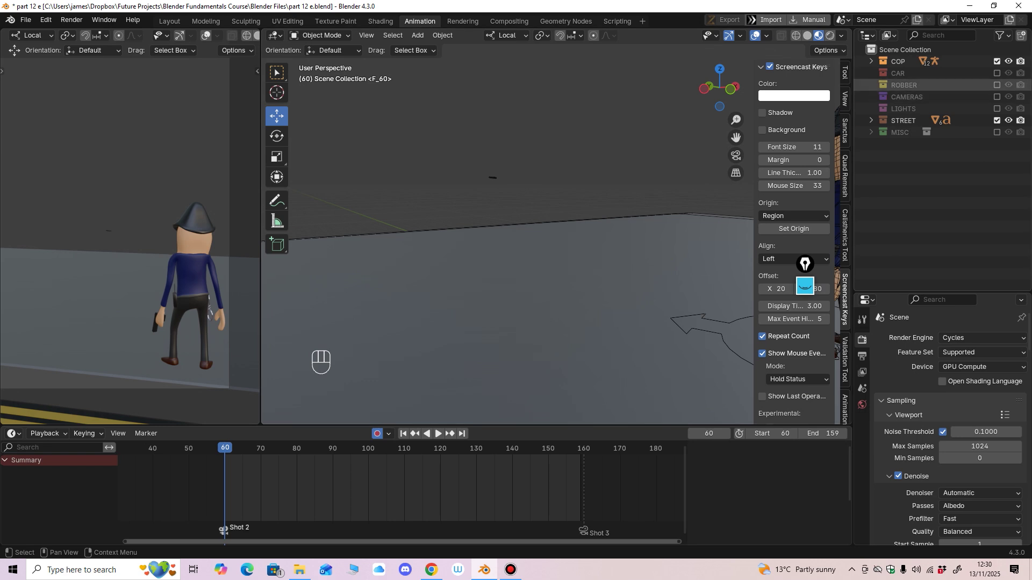
click(997, 85)
scroll(538, 242, up, 3)
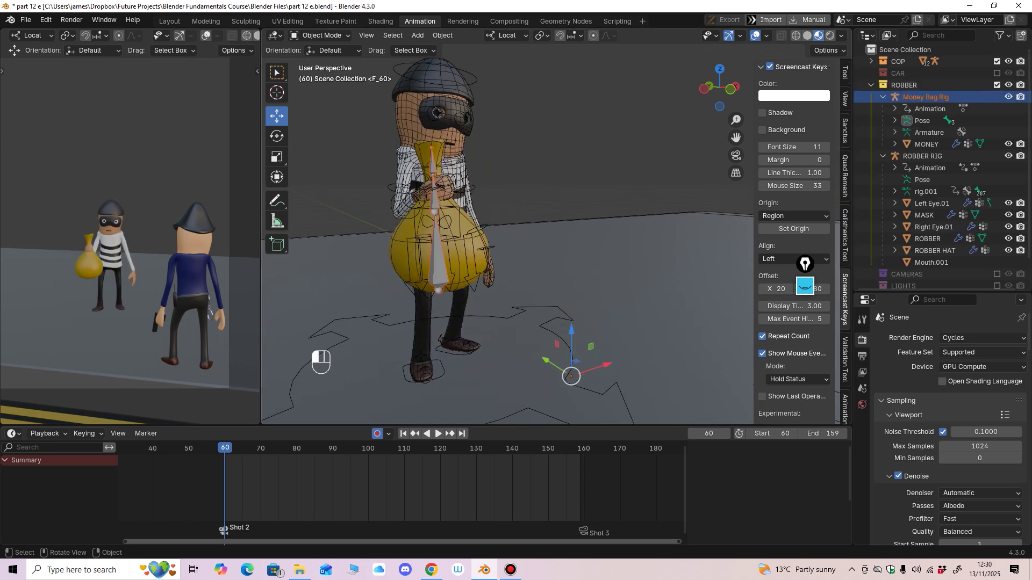
click(450, 144)
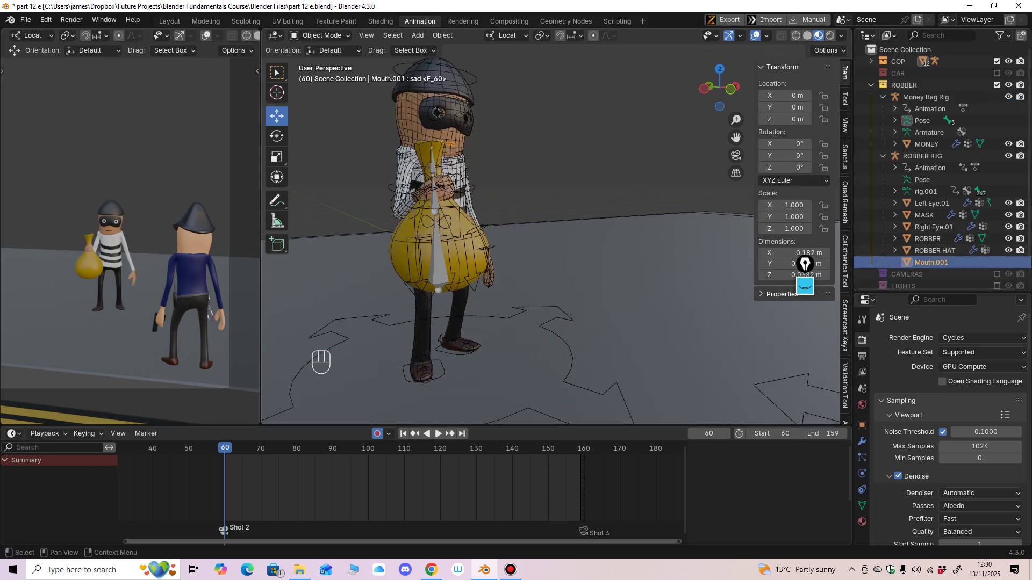
drag(932, 263, 904, 83)
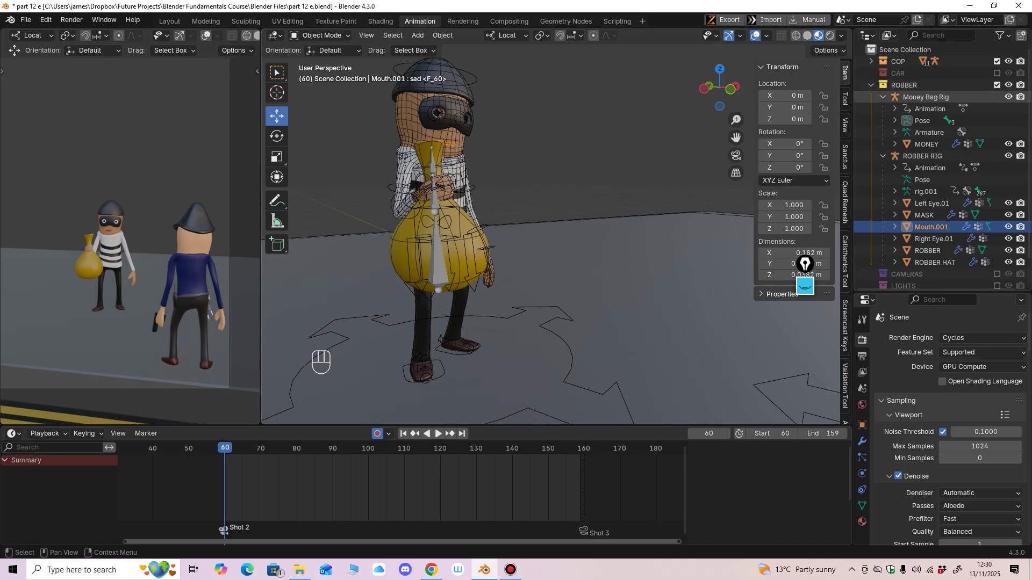
Step: Rename the robber's mouth object as Robber Mouth
double_click(932, 227)
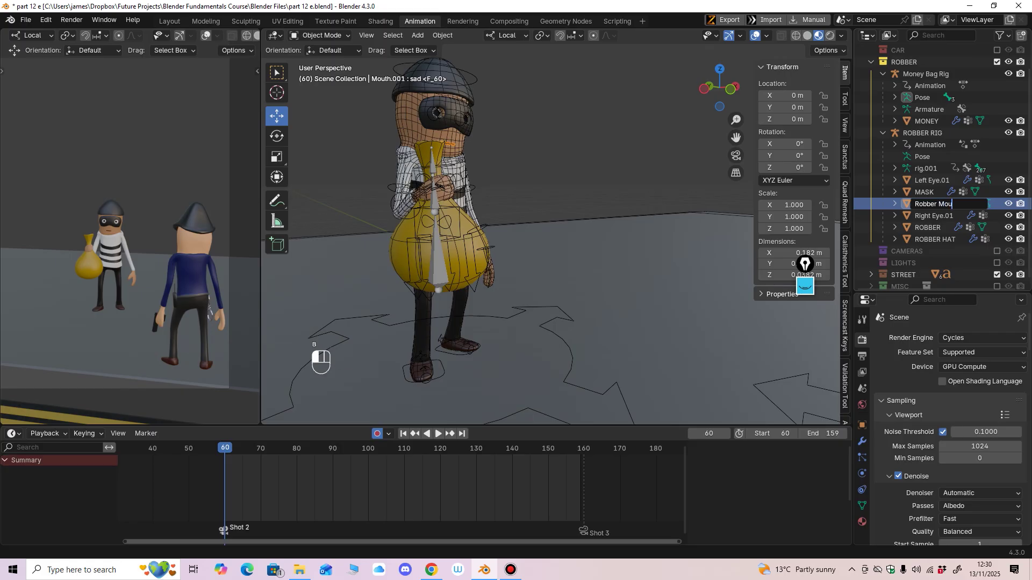
text(Robber Mouth)
key(Return)
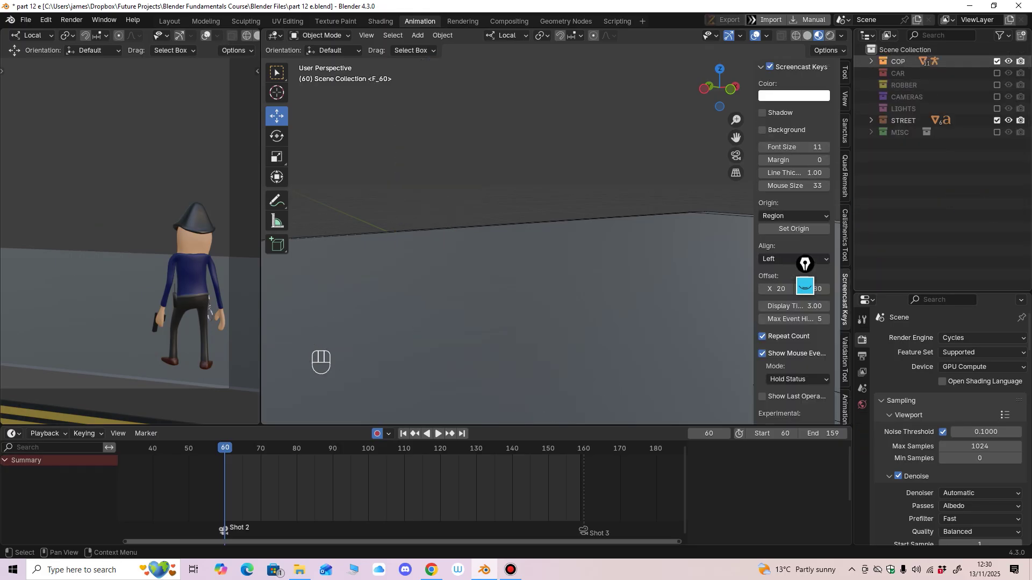
Step: Select the policeman's rig and switch the main viewport to solid shading
scroll(507, 242, down, 6)
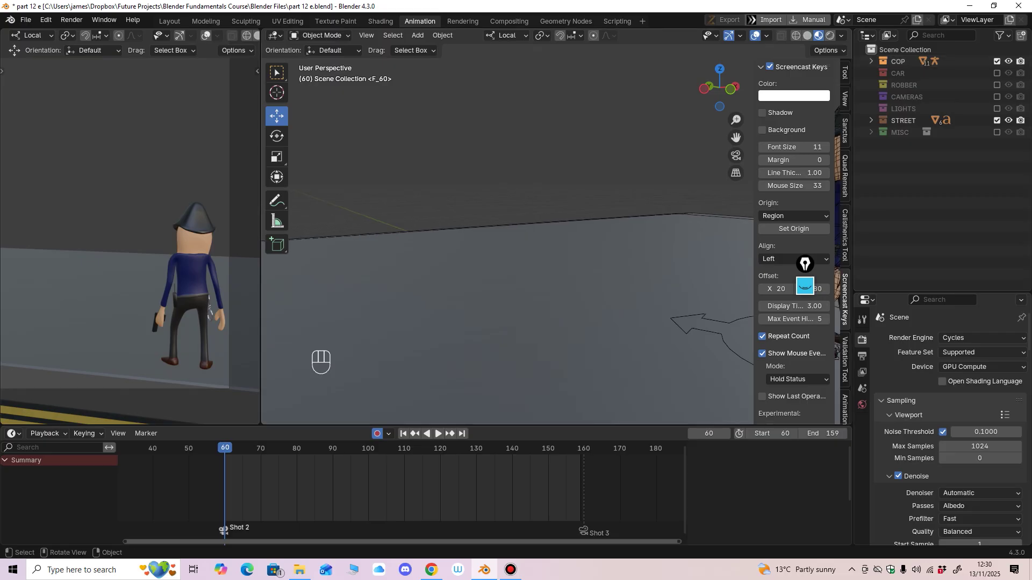
shift+middle_drag(592, 258, 462, 261)
click(529, 293)
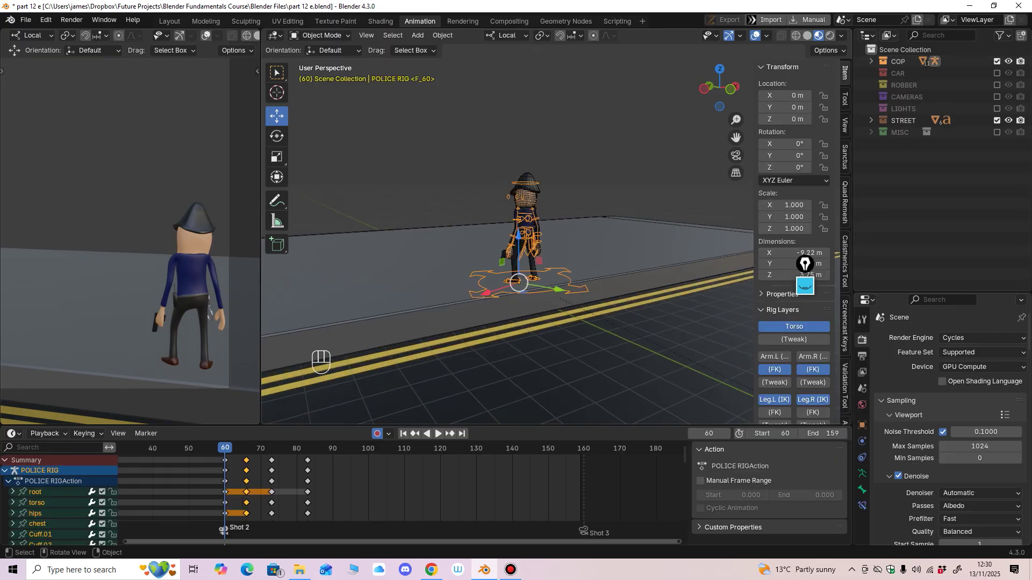
click(807, 36)
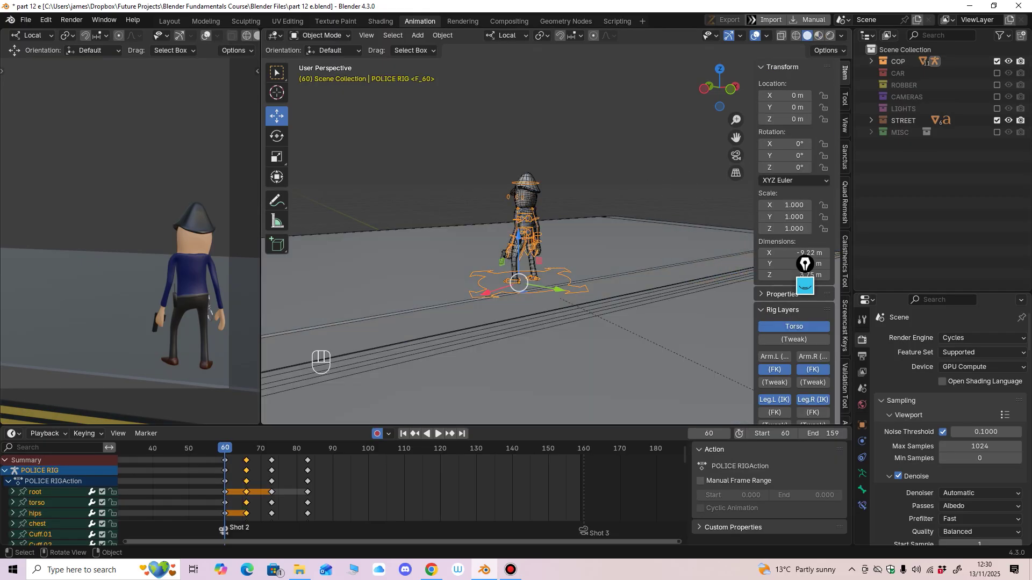
Step: Play the policeman's gun-drawing animation from the start of shot 2 and replay it to study the movement
shift+middle_drag(177, 268, 150, 258)
middle_drag(500, 285, 464, 288)
scroll(501, 242, up, 2)
key(space)
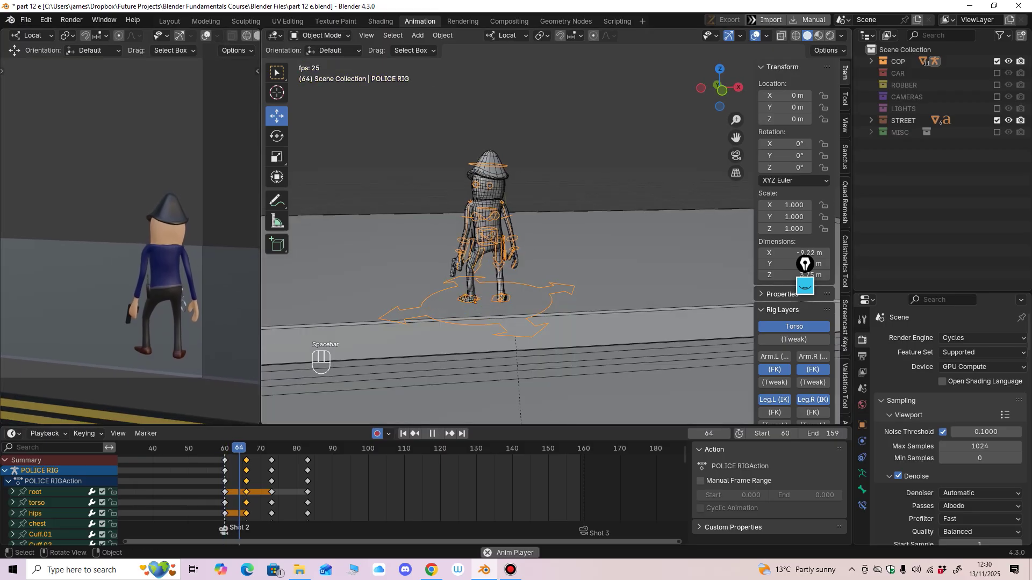
key(space)
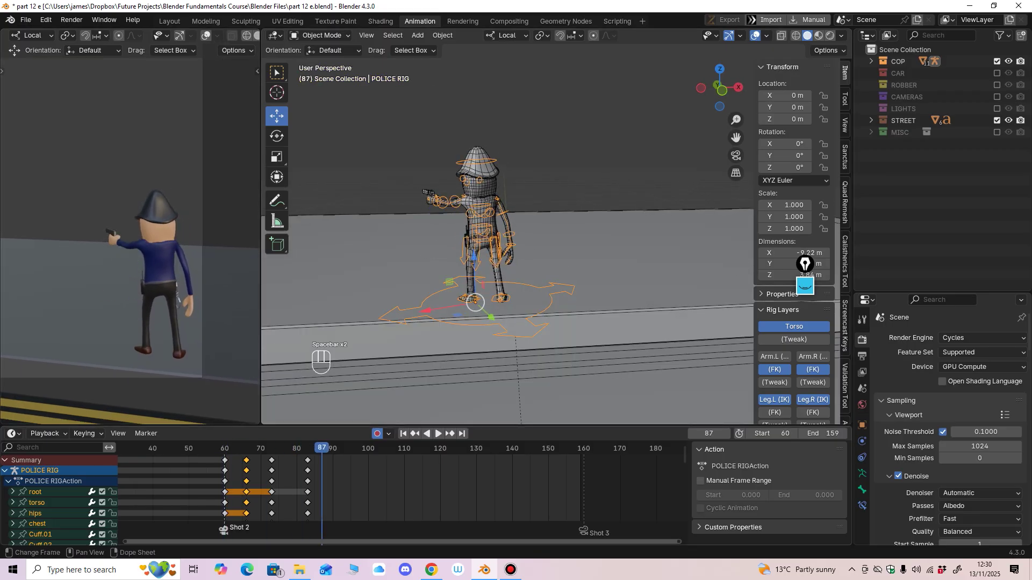
click(238, 448)
key(space)
key(space)
Step: Examine the policeman's aiming pose at frame 83 up close and from different angles
middle_drag(500, 269, 581, 251)
scroll(543, 251, up, 2)
shift+middle_drag(581, 252, 581, 309)
scroll(580, 309, up, 3)
scroll(581, 309, down, 1)
mouse_move(548, 269)
middle_down()
mouse_move(515, 269)
mouse_move(557, 266)
middle_up()
scroll(556, 267, up, 2)
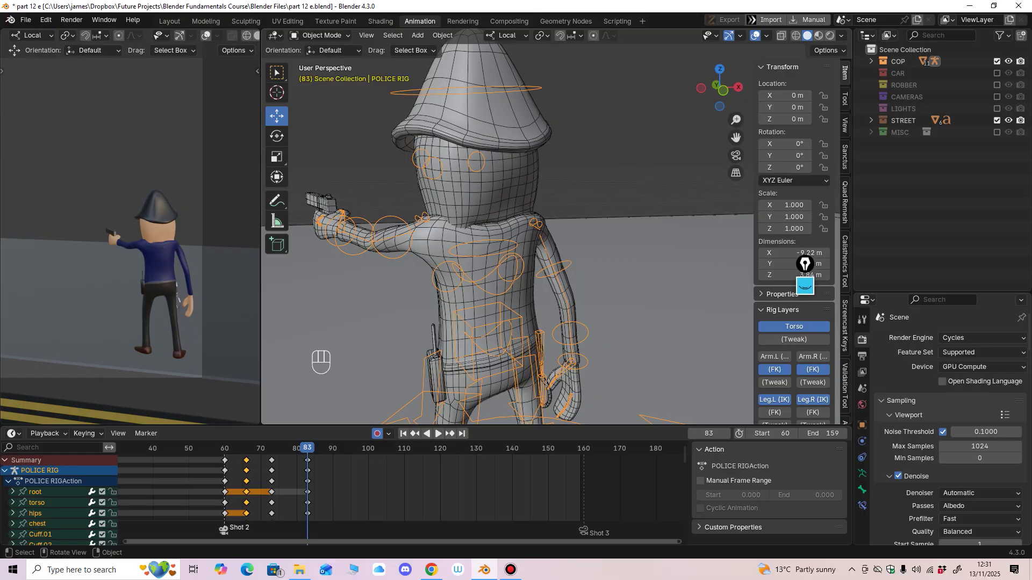
scroll(508, 237, down, 2)
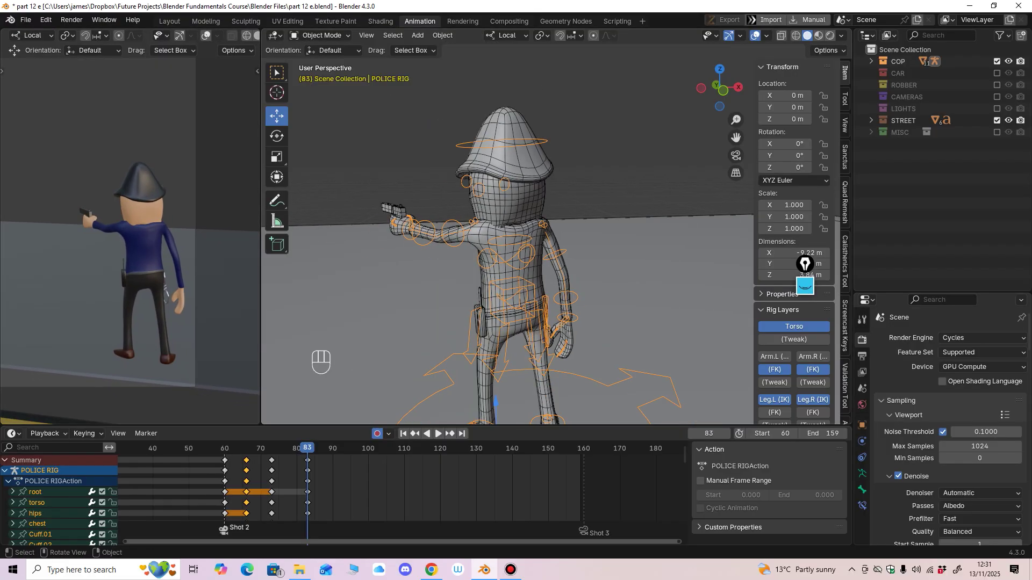
mouse_move(543, 242)
middle_down()
mouse_move(502, 244)
mouse_move(535, 247)
middle_up()
scroll(535, 247, up, 4)
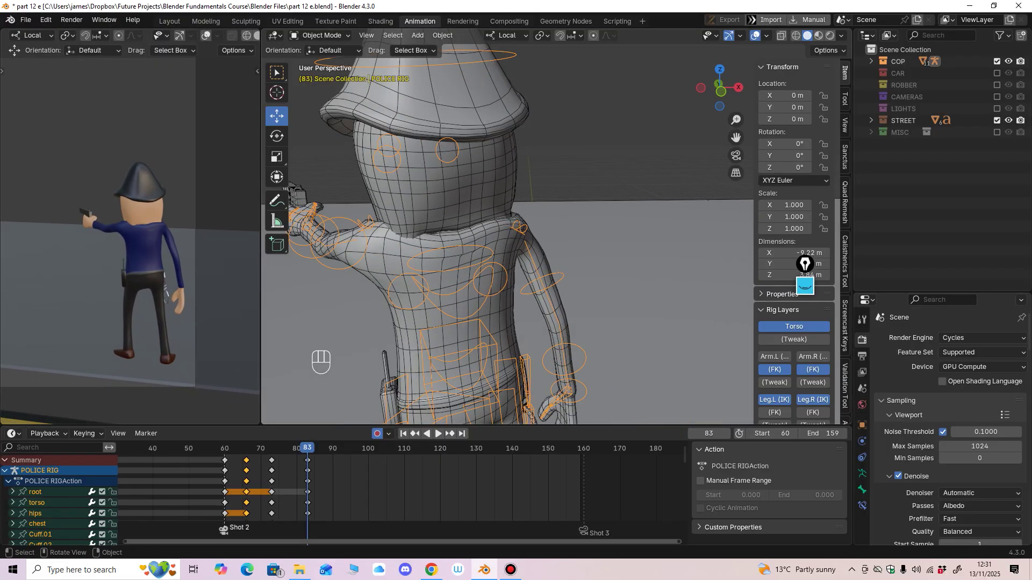
scroll(535, 247, down, 4)
scroll(535, 247, up, 4)
scroll(534, 247, down, 3)
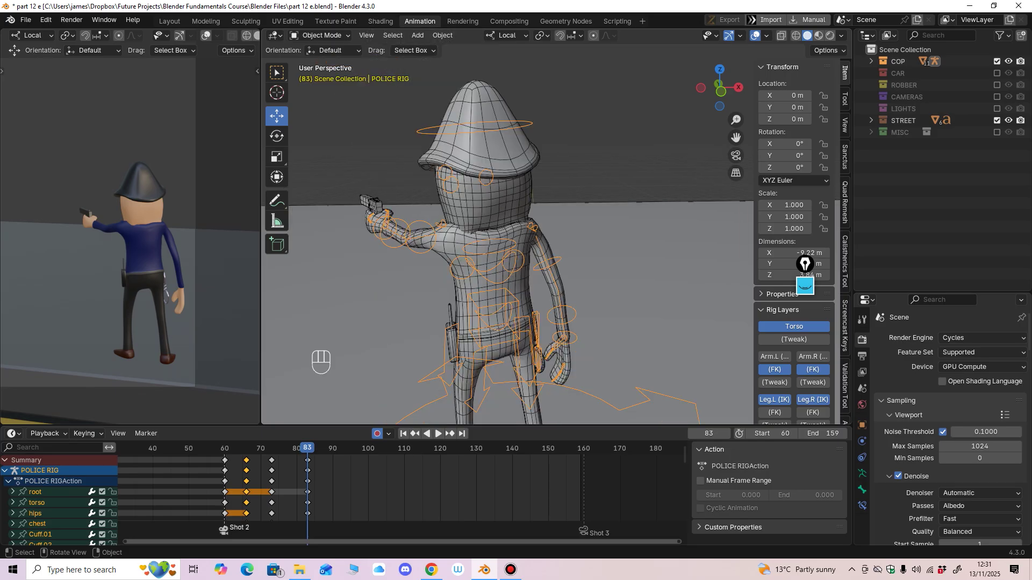
Step: Enlarge the timeline area and put the police rig into Pose Mode
drag(427, 428, 426, 381)
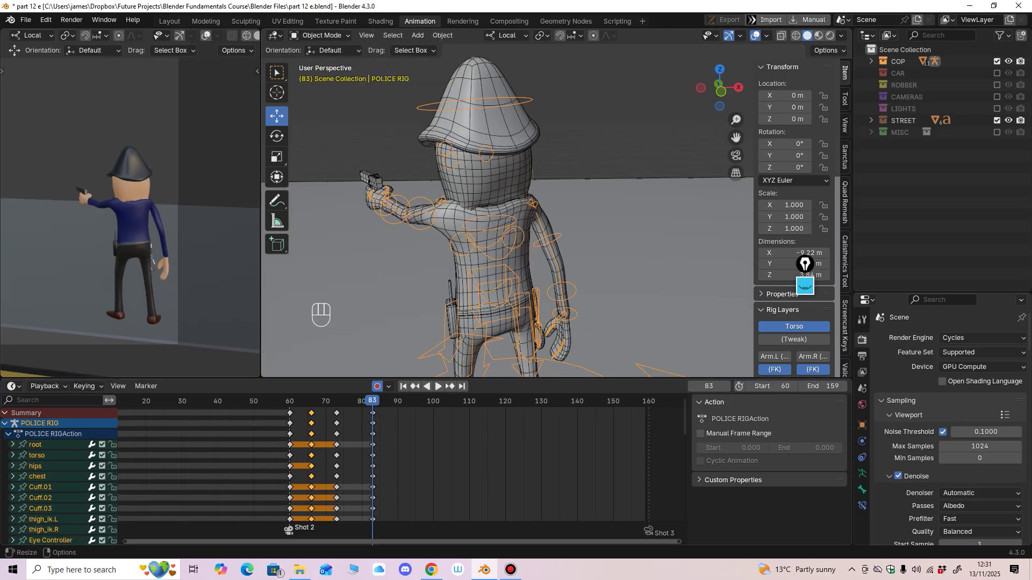
scroll(130, 217, up, 1)
shift+middle_drag(130, 218, 140, 193)
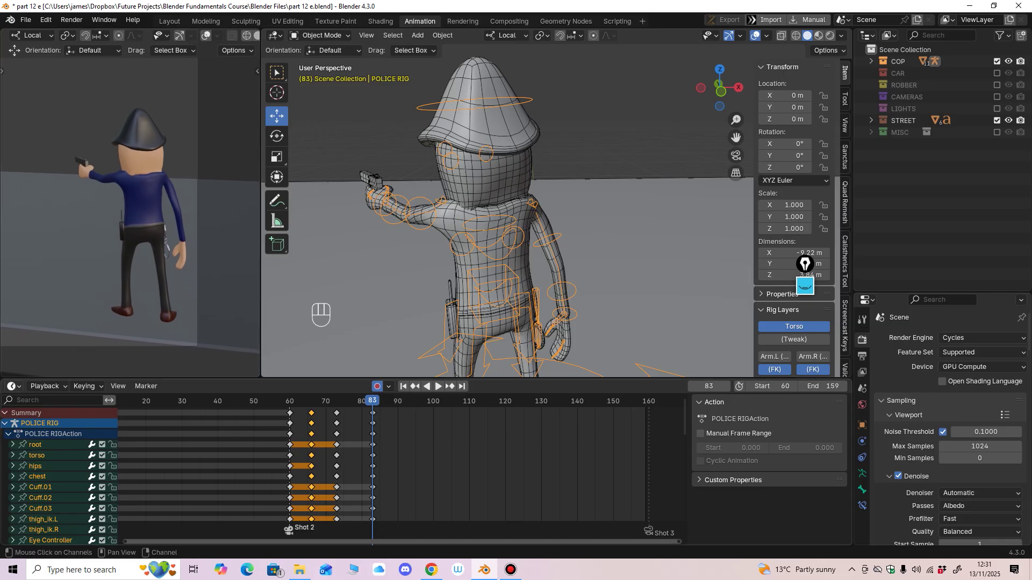
click(14, 387)
click(162, 431)
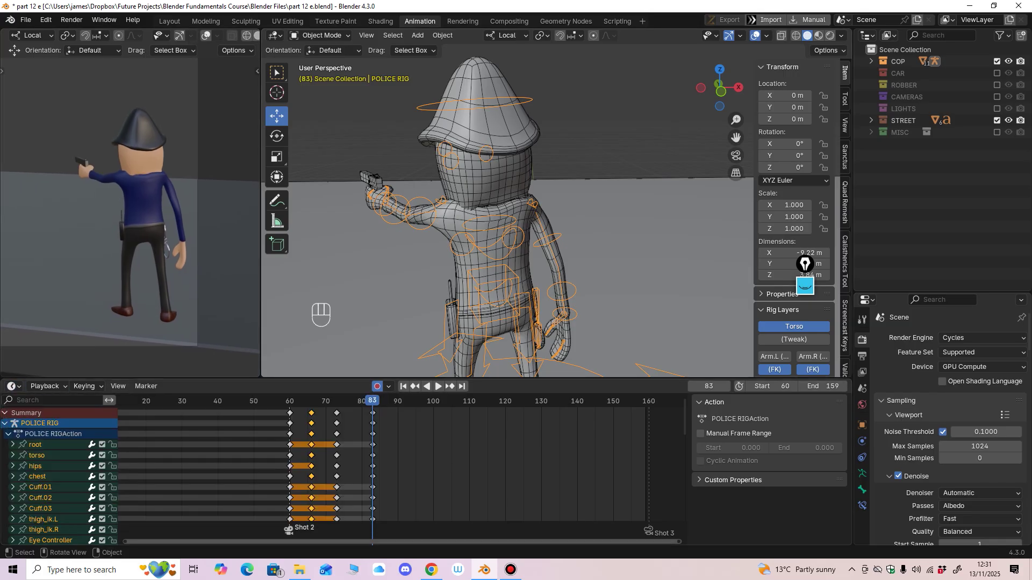
click(320, 35)
click(323, 75)
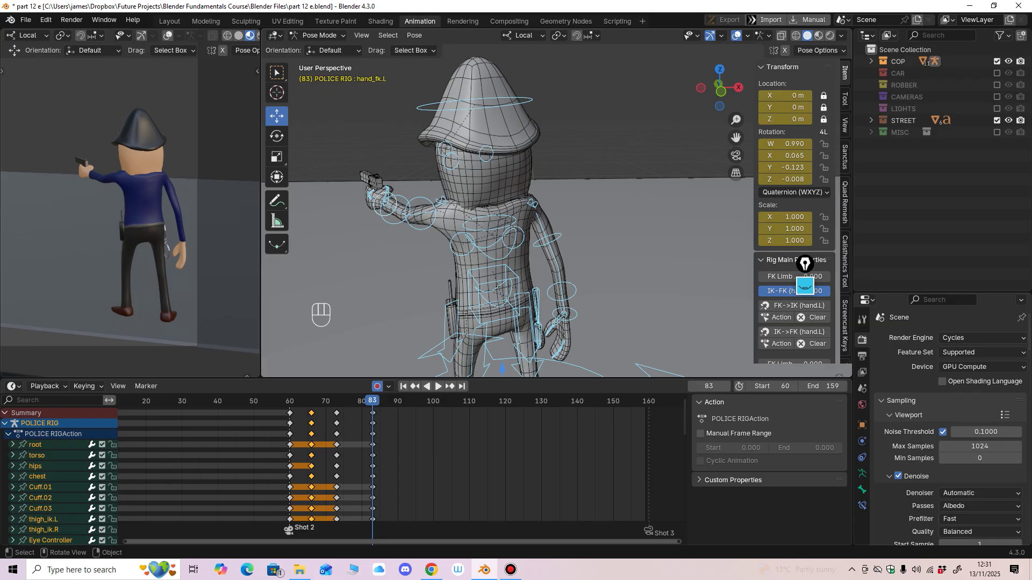
Step: Change the timeline area into a Graph Editor and make it taller, bringing the shot 2 curves into view
click(14, 386)
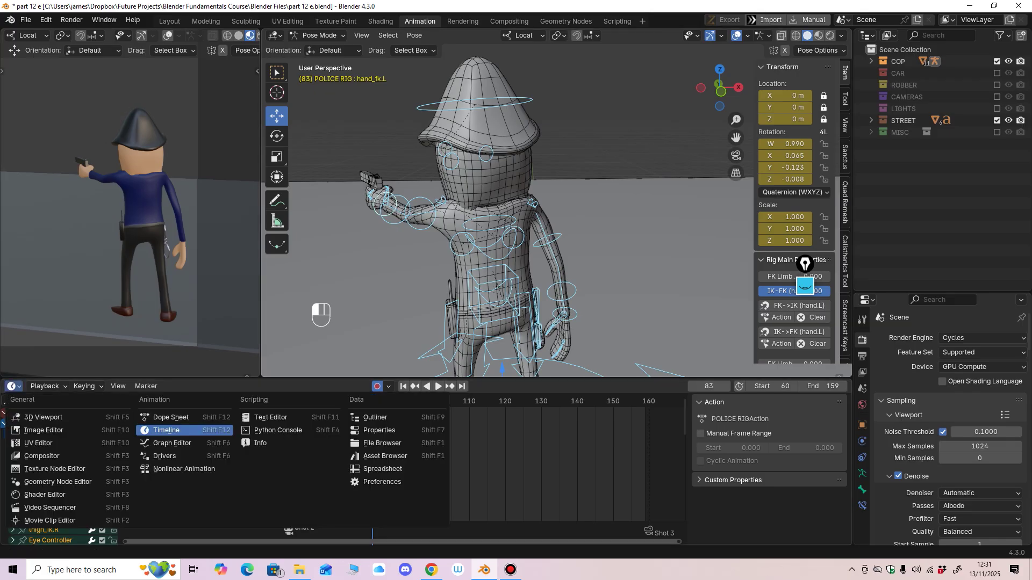
click(162, 443)
drag(323, 378, 323, 354)
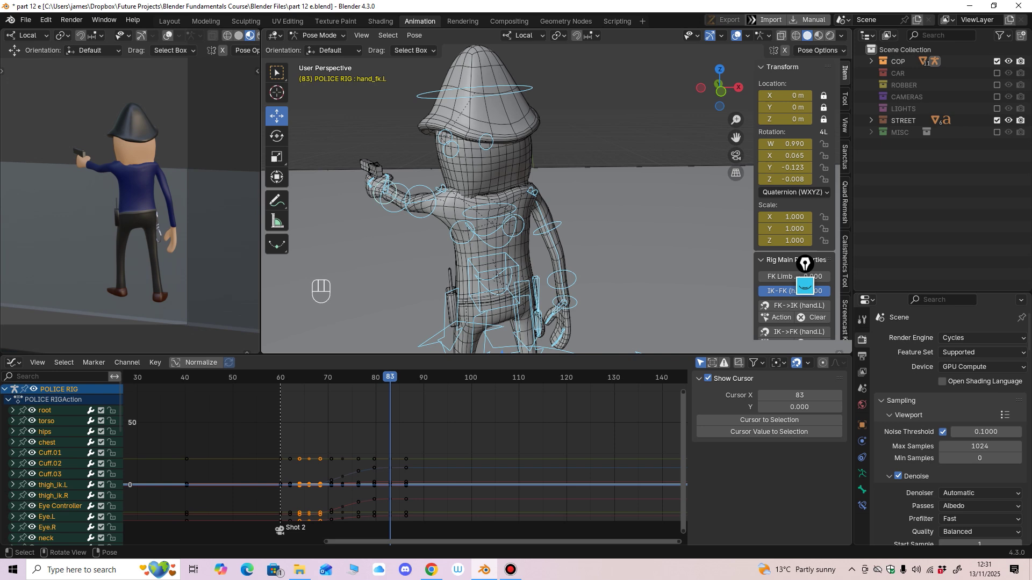
middle_drag(376, 457, 412, 460)
Step: In the Graph Editor, turn off the cursor display and show handles for selected keyframes only
click(37, 362)
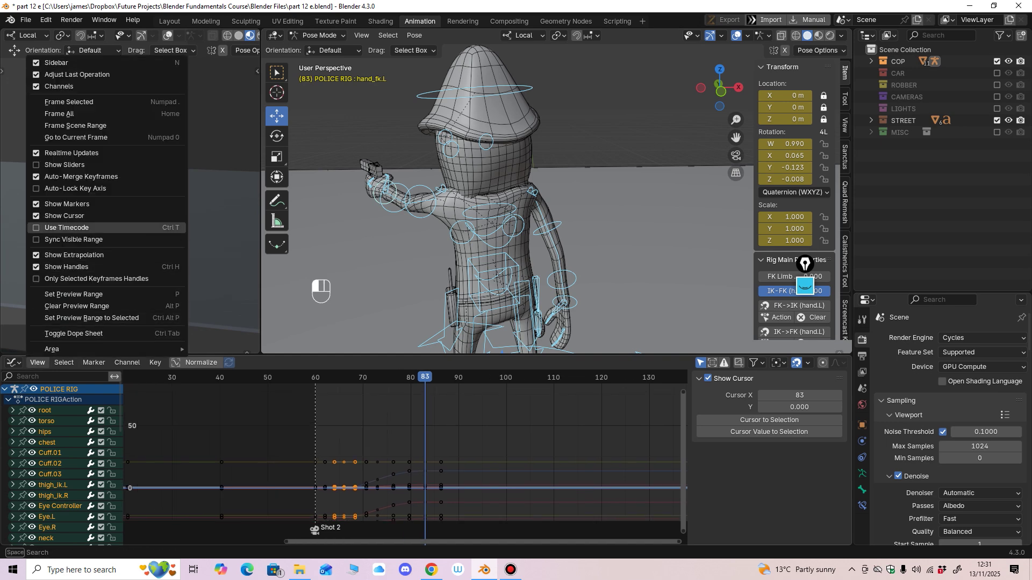
click(64, 216)
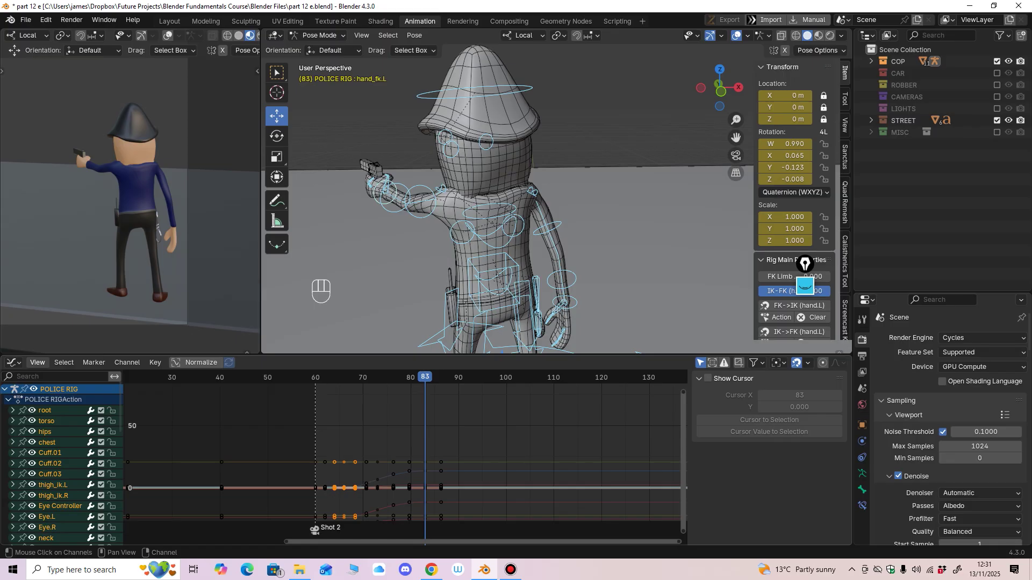
click(37, 363)
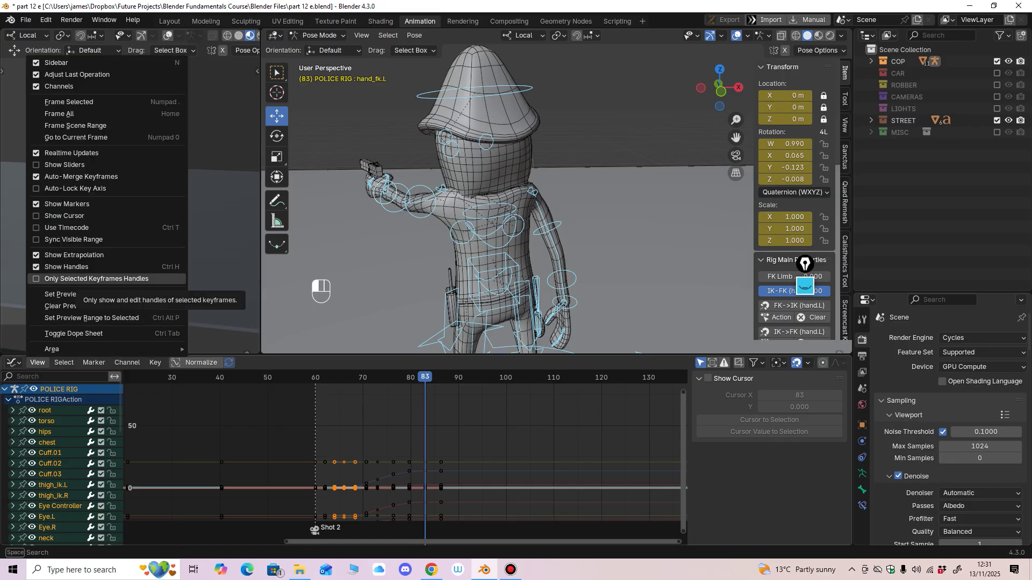
click(81, 278)
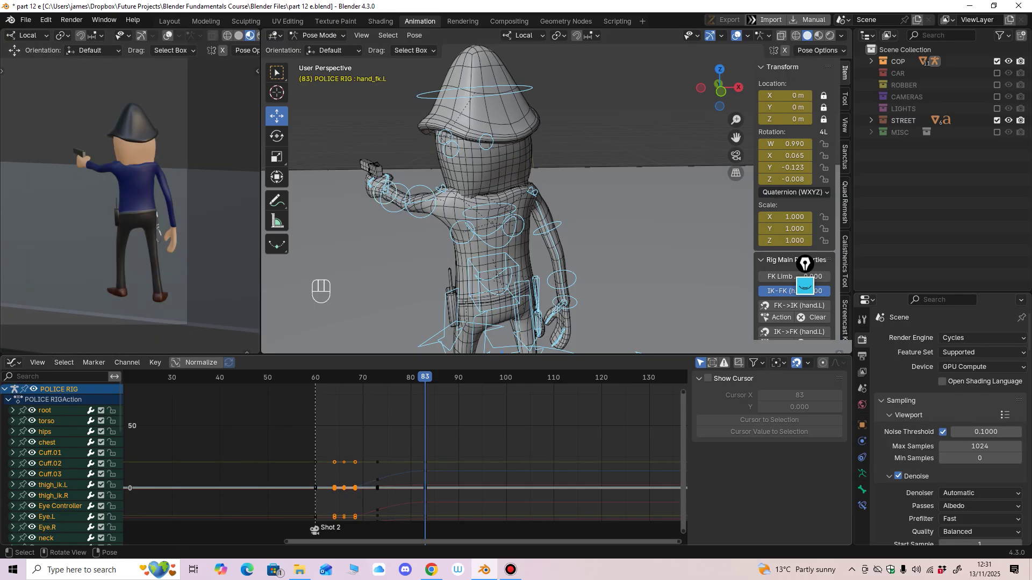
Step: Readjust the Graph Editor's height and select only the policeman's torso control bone to isolate its curves
drag(516, 354, 516, 337)
ctrl+middle_drag(516, 226, 516, 253)
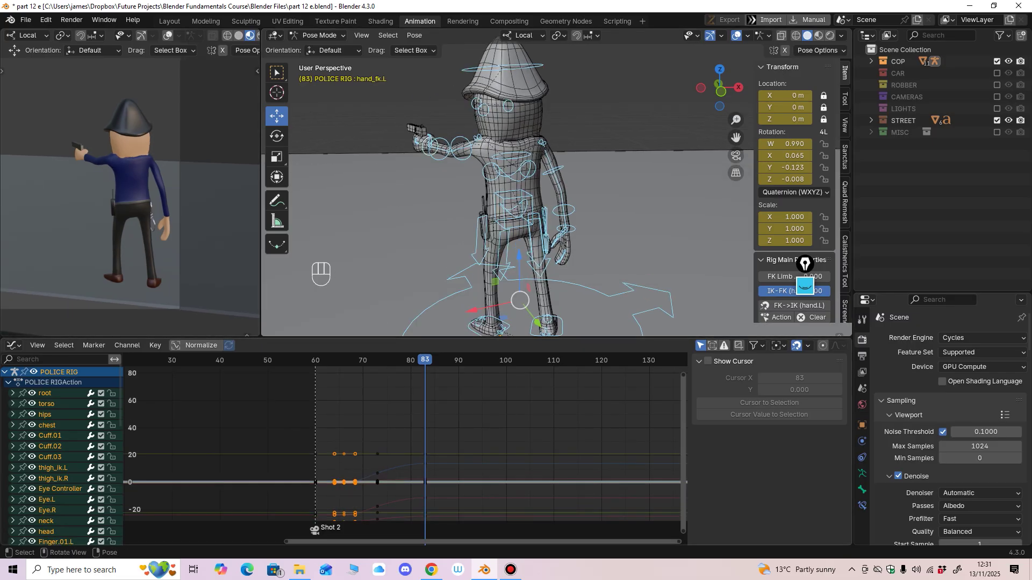
drag(516, 337, 516, 369)
shift+middle_drag(510, 242, 546, 212)
click(501, 241)
drag(538, 369, 538, 354)
middle_drag(537, 279, 570, 280)
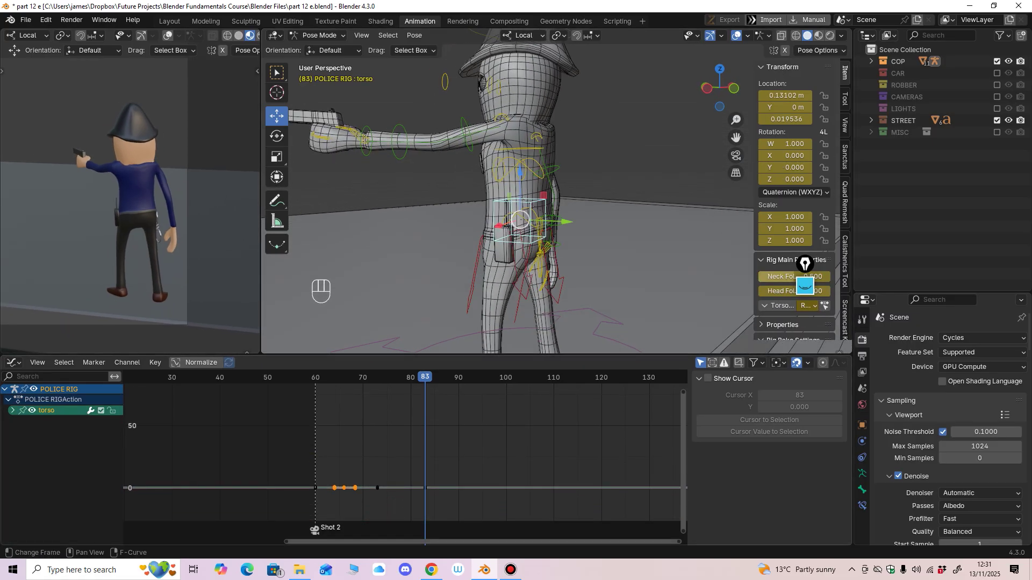
Step: Try moving the policeman's torso control slightly downward at frame 83, and undo the move
ctrl+middle_drag(570, 478, 551, 438)
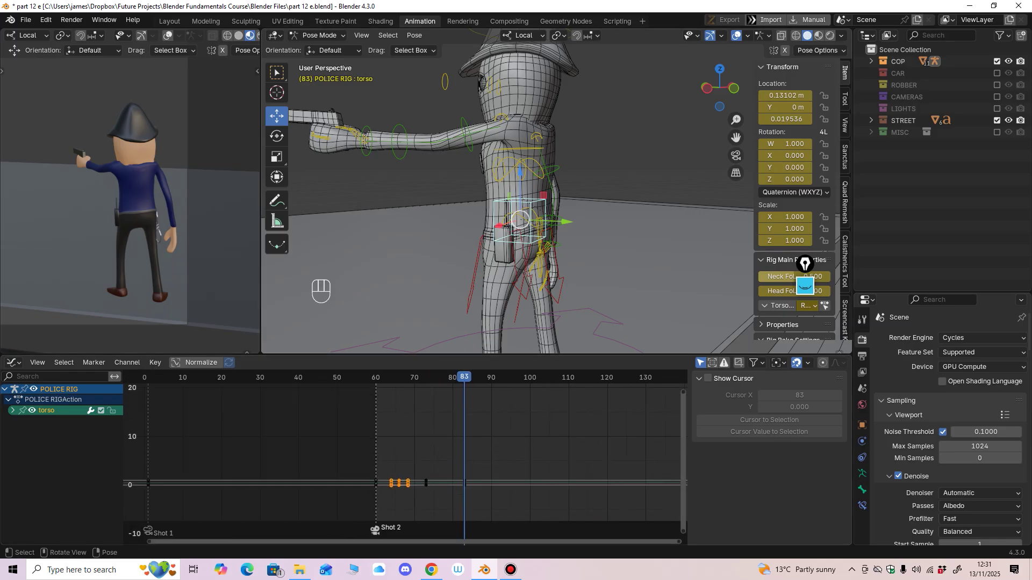
middle_drag(516, 242, 543, 241)
drag(508, 228, 507, 236)
key(ctrl+z)
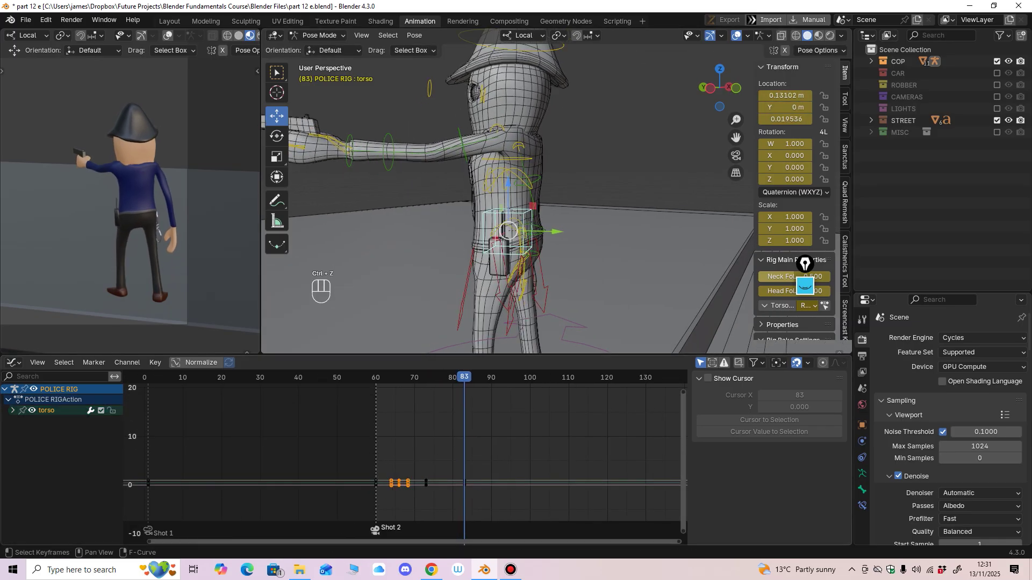
Step: Expand the torso channel group and enlarge the Graph Editor to bring the torso's shot 2 curves into close view
click(12, 410)
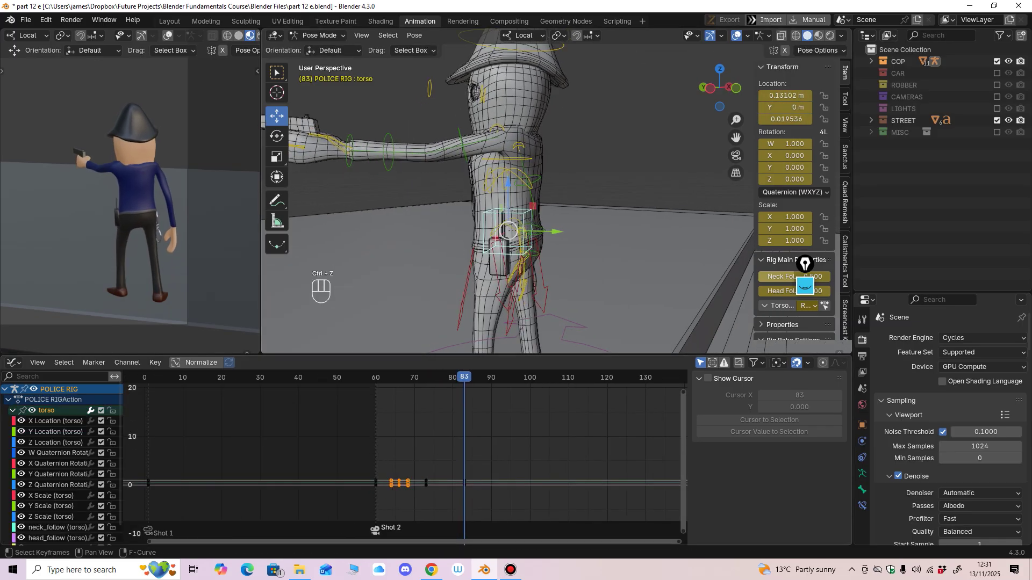
middle_drag(484, 215, 526, 215)
ctrl+middle_drag(456, 457, 484, 438)
middle_drag(457, 478, 467, 419)
middle_drag(467, 430, 459, 452)
drag(463, 354, 462, 305)
mouse_move(478, 420)
middle_down()
mouse_move(442, 432)
mouse_move(438, 403)
mouse_move(468, 402)
mouse_move(446, 430)
mouse_move(467, 413)
middle_up()
Step: Hide the torso's location, rotation and scale curves, keeping only neck_follow, head_follow and torso_parent shown in the Graph Editor
drag(22, 478, 22, 446)
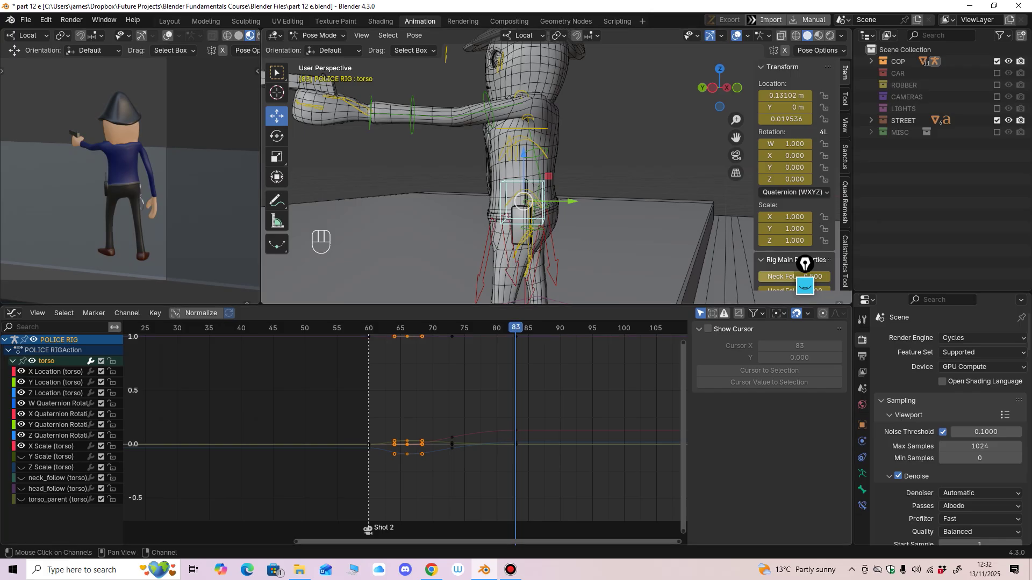
drag(21, 447, 21, 499)
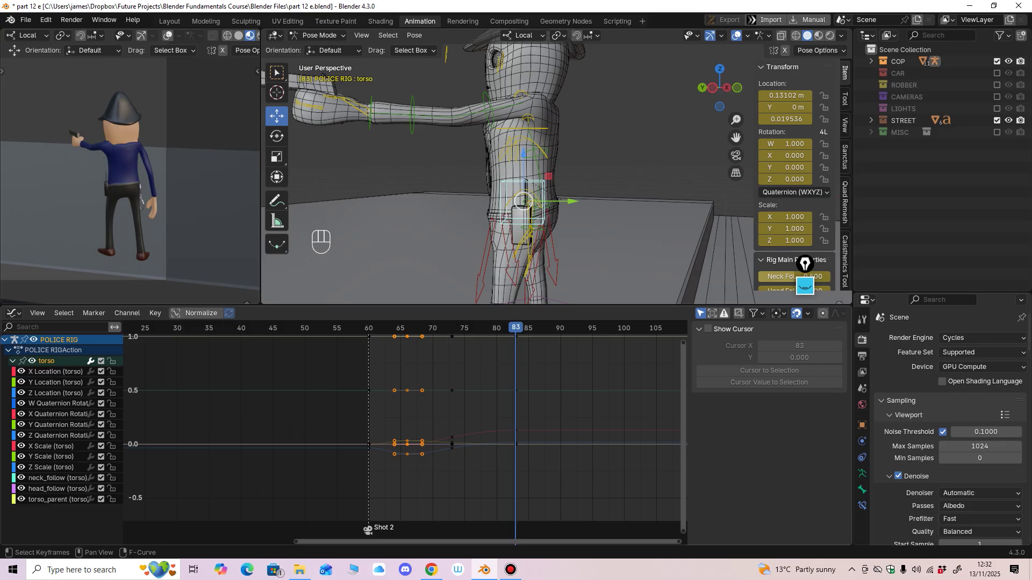
middle_drag(422, 419, 441, 419)
ctrl+middle_drag(441, 419, 438, 400)
drag(22, 393, 22, 457)
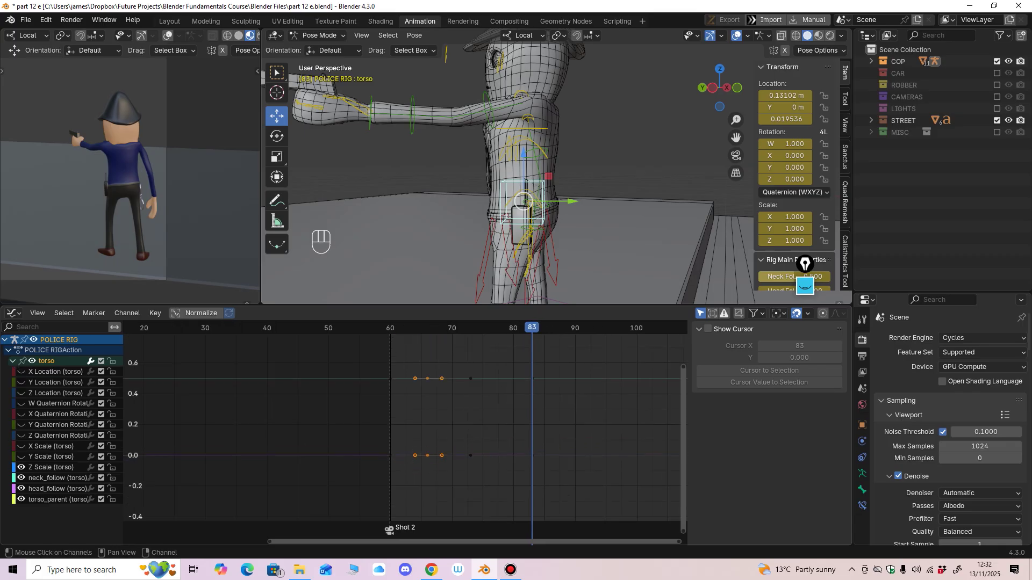
middle_drag(439, 400, 411, 372)
ctrl+middle_drag(411, 372, 392, 371)
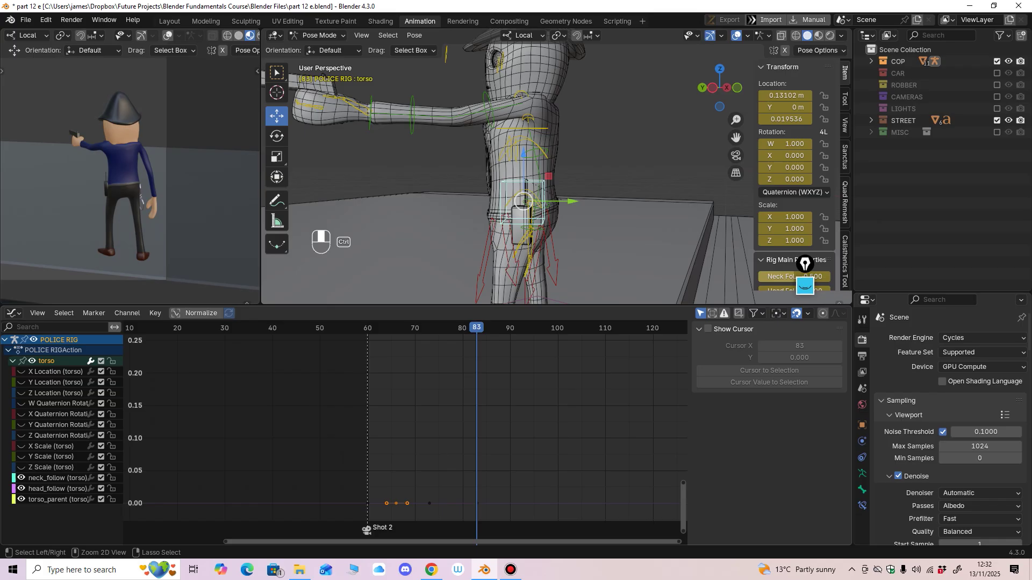
middle_drag(393, 420, 409, 433)
middle_drag(409, 398, 471, 449)
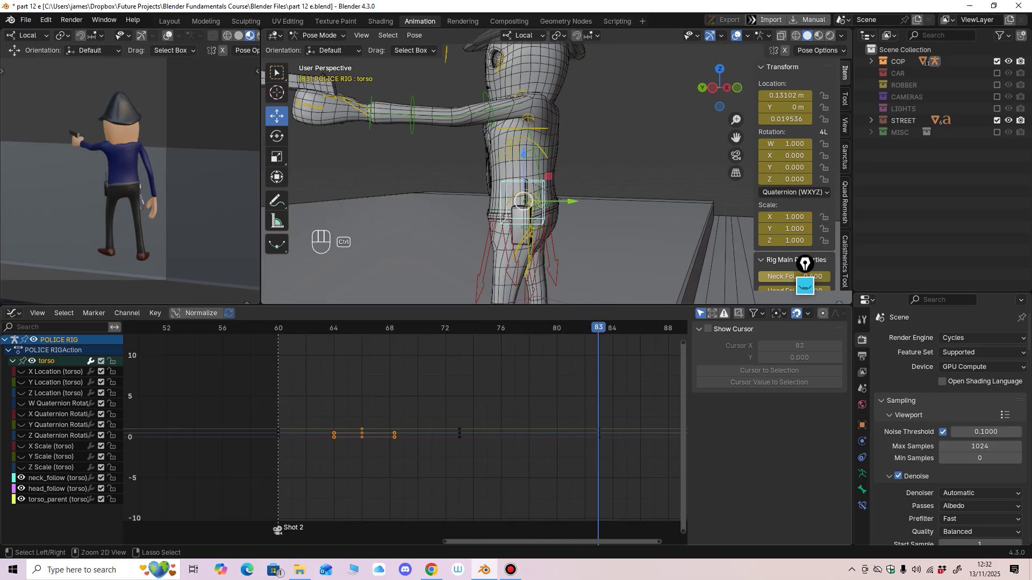
Step: Delete the neck_follow, head_follow and torso_parent keyframes that come after frame 60 in shot 2
key(a)
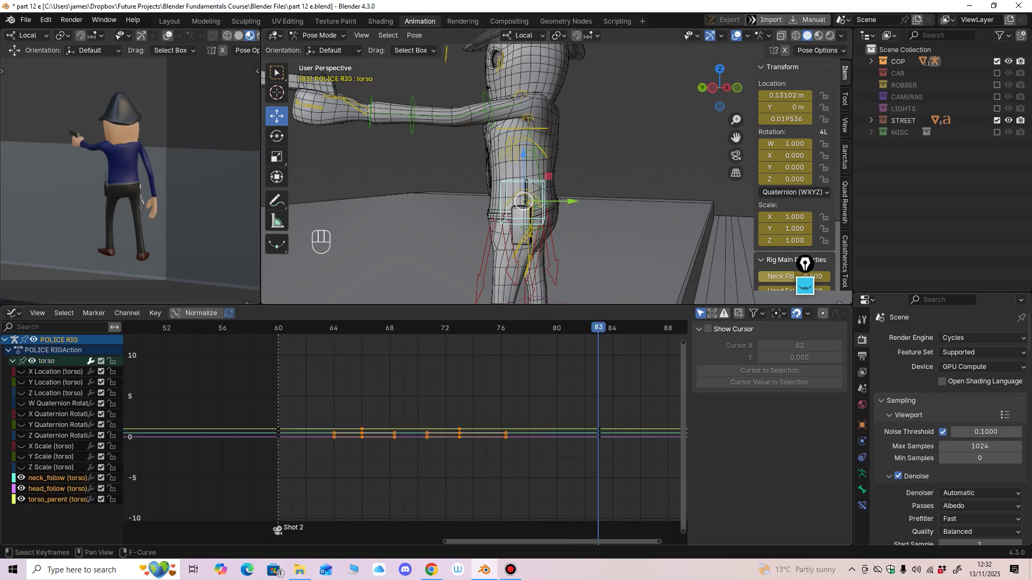
key(Delete)
ctrl+middle_drag(484, 414, 401, 417)
drag(429, 398, 545, 488)
key(Delete)
middle_drag(529, 449, 424, 473)
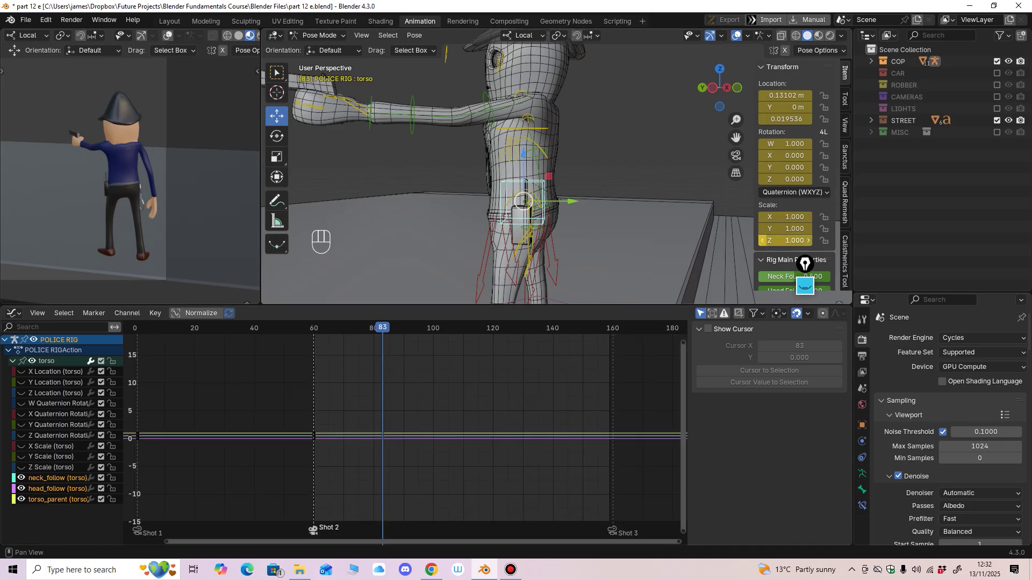
Step: Go to frame 60, select the policeman's neck control, and try a slight rotation on it before undoing it
middle_drag(784, 217, 784, 129)
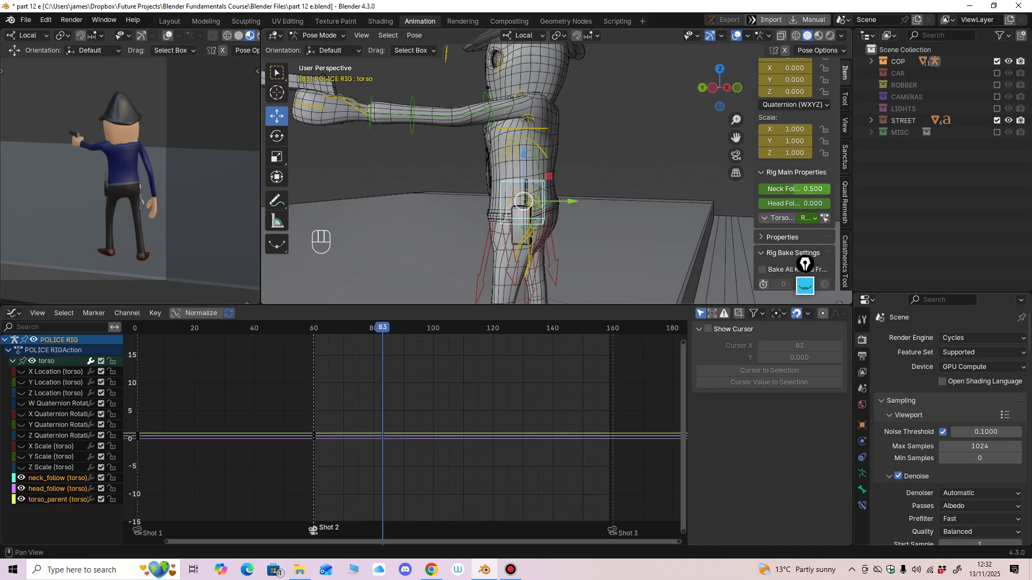
middle_drag(629, 199, 503, 211)
key(Down)
click(508, 146)
click(277, 136)
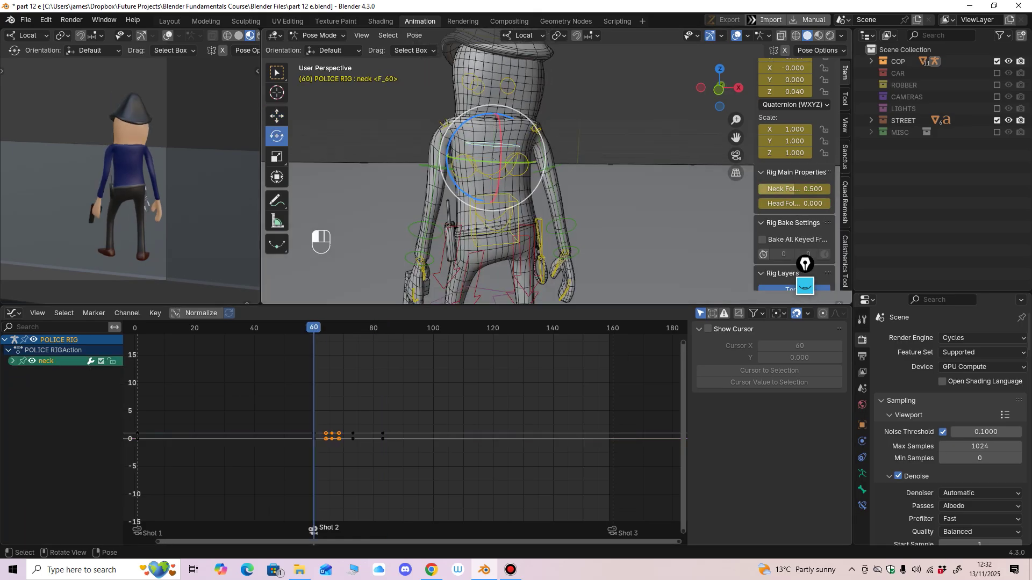
drag(457, 125, 461, 123)
key(ctrl+z)
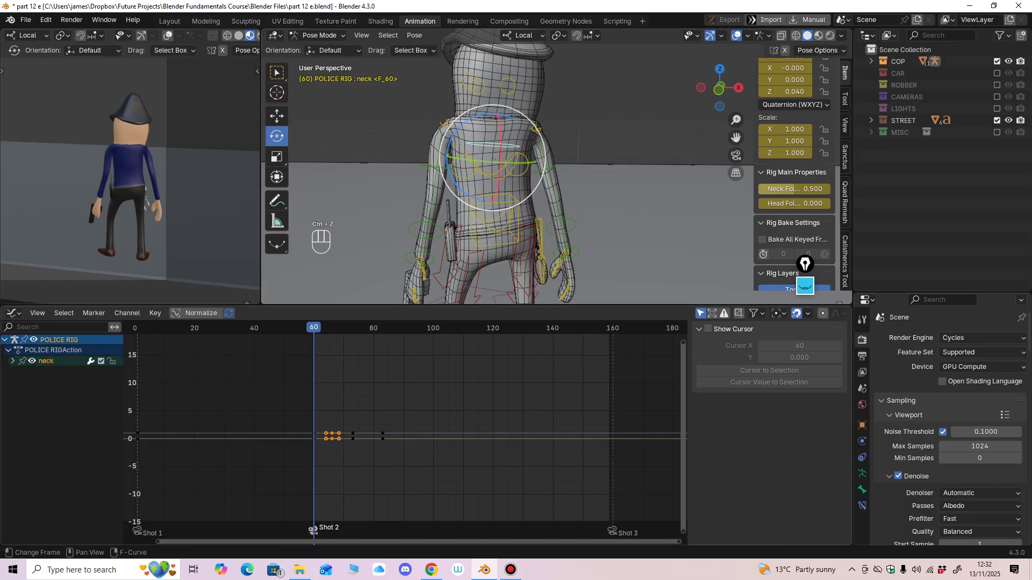
Step: Delete all of the neck control's keyframes after frame 60 in shot 2
middle_drag(344, 430, 458, 401)
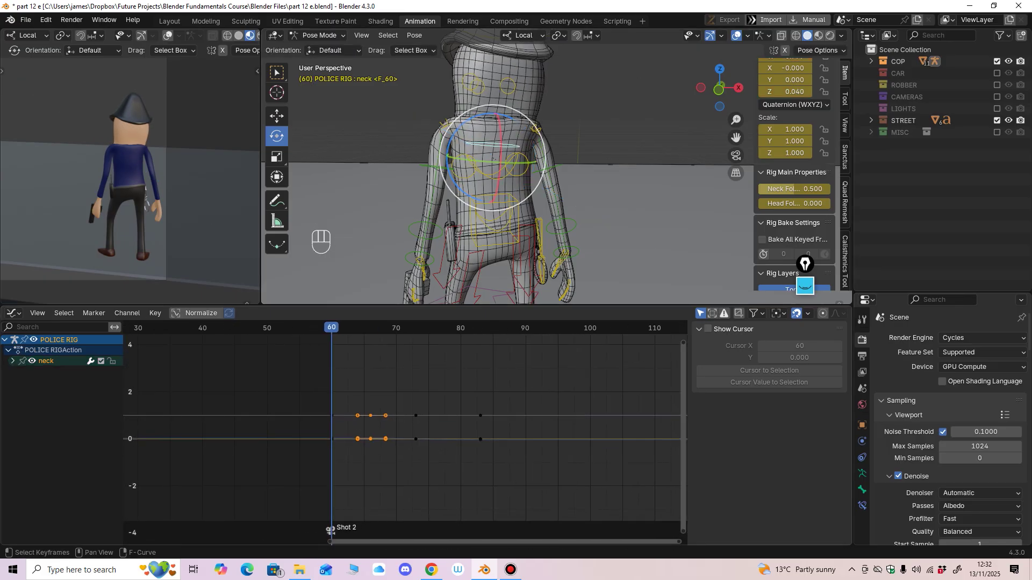
middle_drag(596, 177, 573, 171)
scroll(573, 171, up, 1)
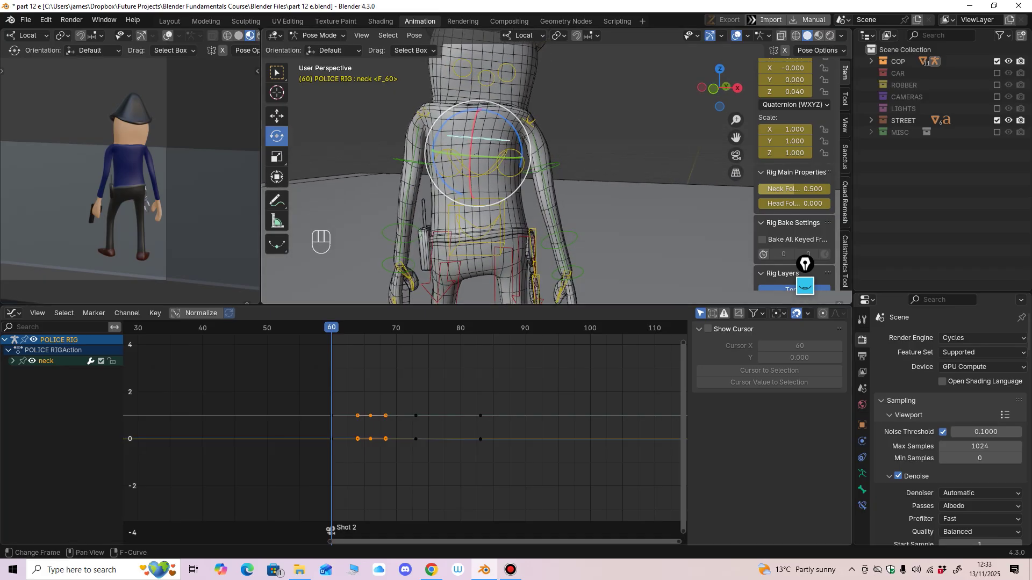
drag(364, 375, 649, 477)
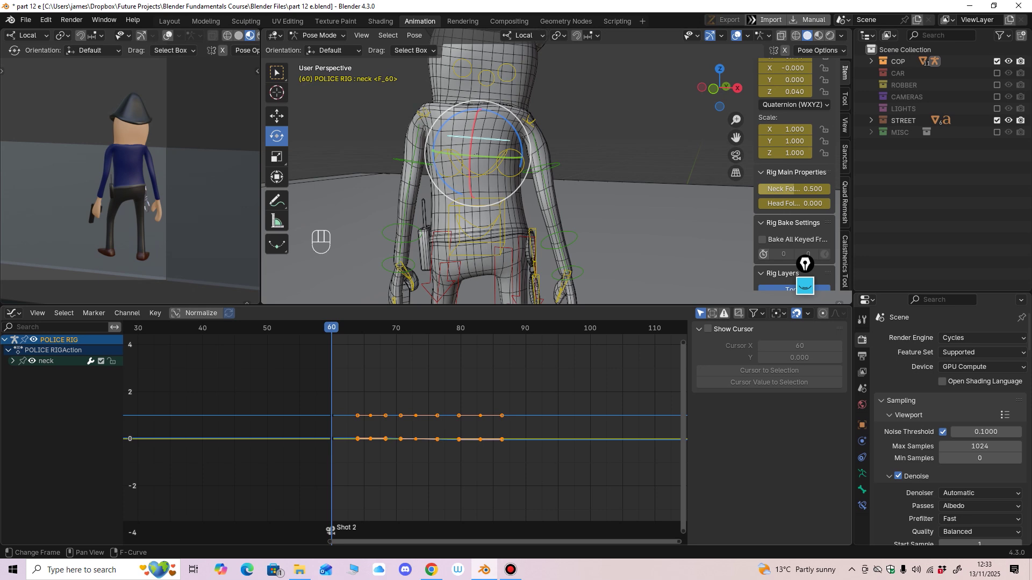
key(Delete)
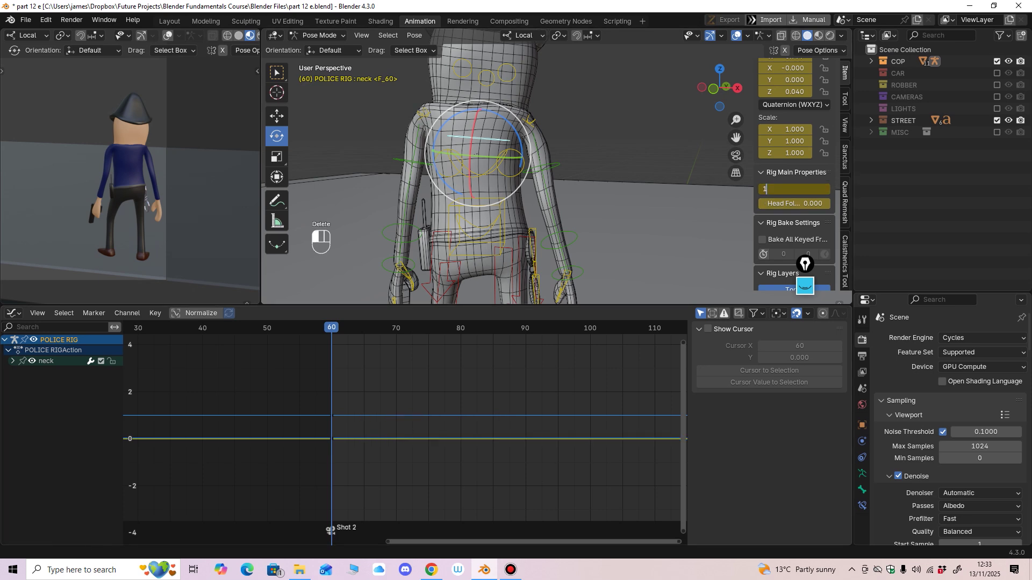
Step: Set both Neck Follow and Head Follow to 1 in the rig's main properties at frame 60
key(Tab)
text(1)
key(Return)
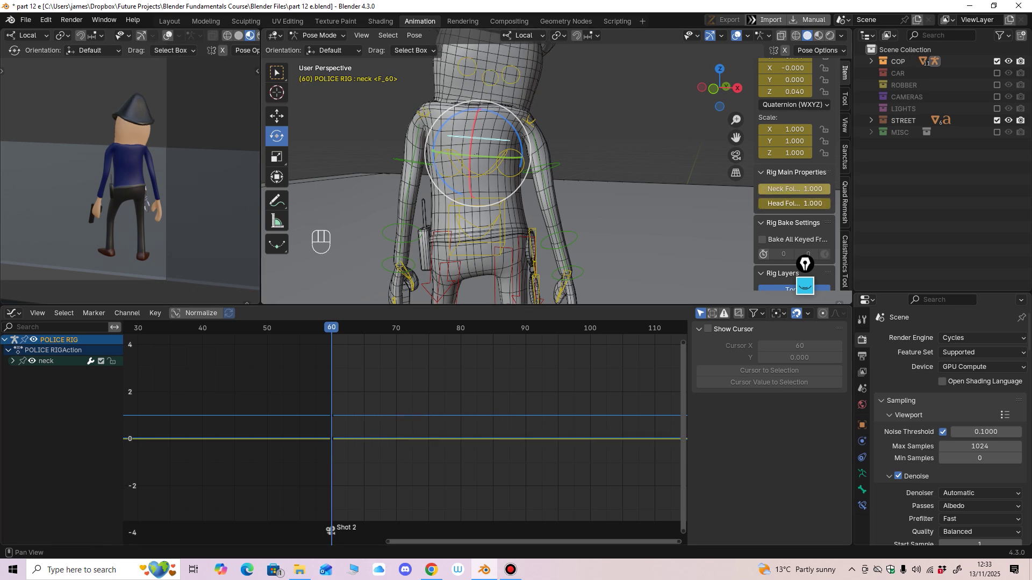
Step: Try rotating the policeman's neck control at frame 74, and undo the trial rotations
drag(332, 328, 421, 328)
scroll(495, 215, down, 3)
drag(532, 118, 528, 158)
key(ctrl+z)
click(514, 156)
key(ctrl+z)
key(ctrl+z)
key(ctrl+z)
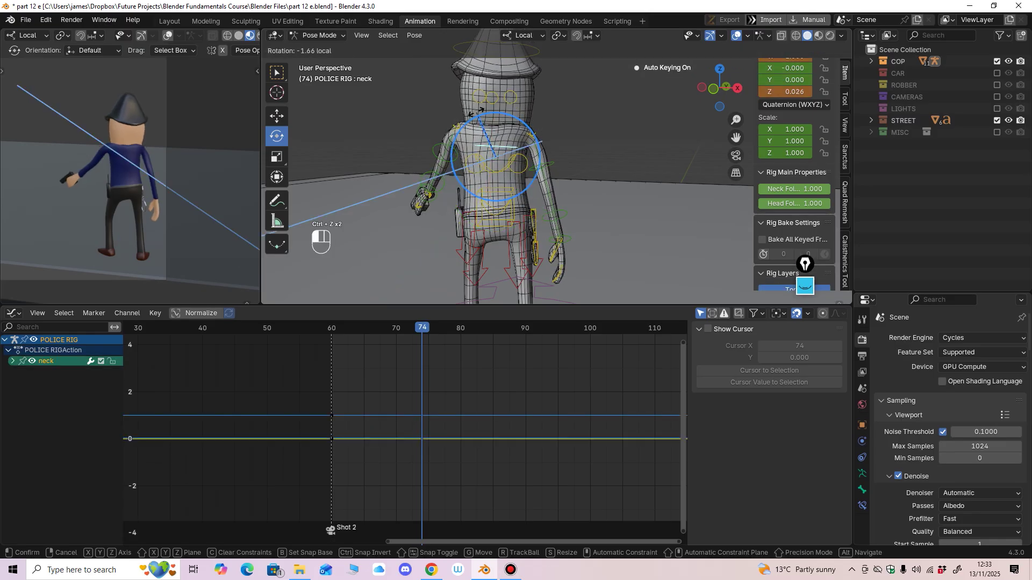
key(ctrl+z)
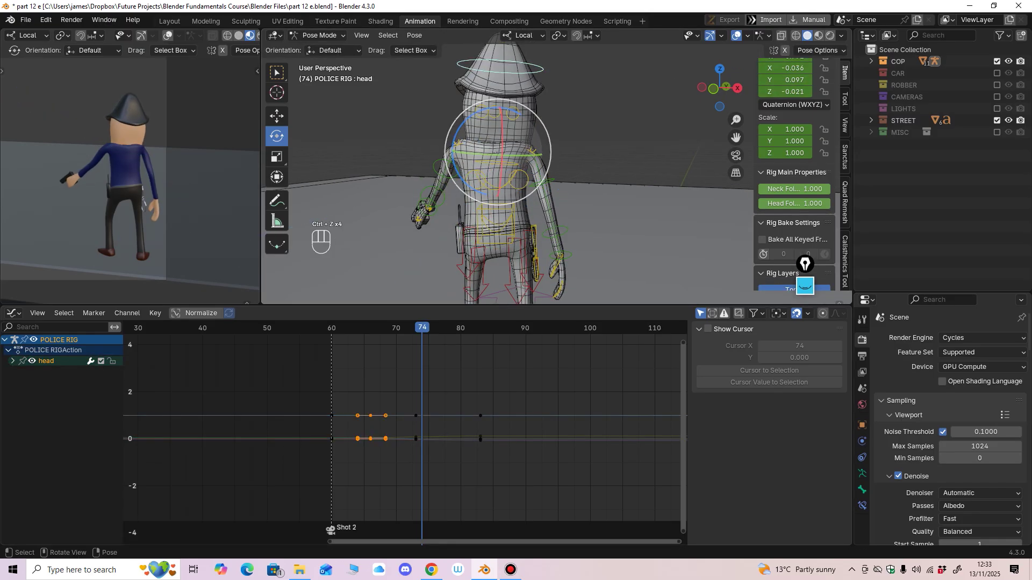
Step: Select the neck control again and scrub through the gun draw in shot 2, examining the neck and shoulders from behind and above
click(509, 163)
ctrl+middle_drag(509, 177, 510, 140)
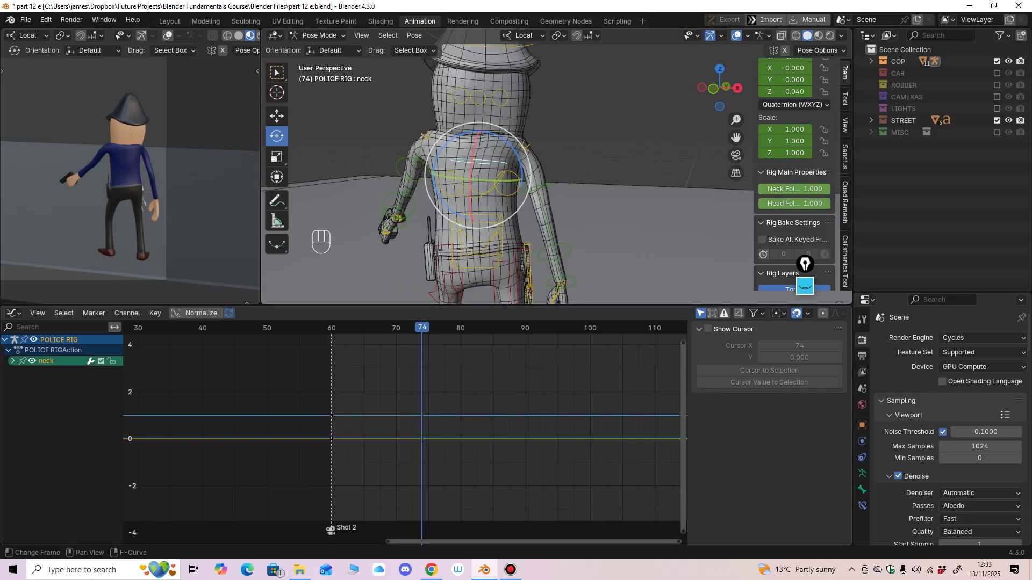
drag(422, 328, 364, 328)
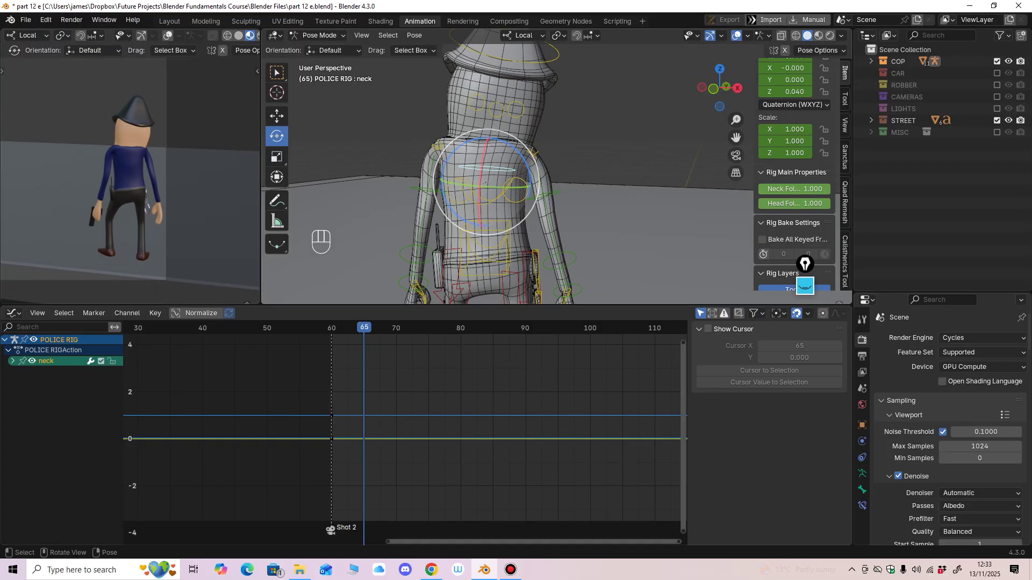
middle_drag(430, 215, 438, 258)
scroll(551, 164, up, 3)
middle_drag(551, 165, 548, 145)
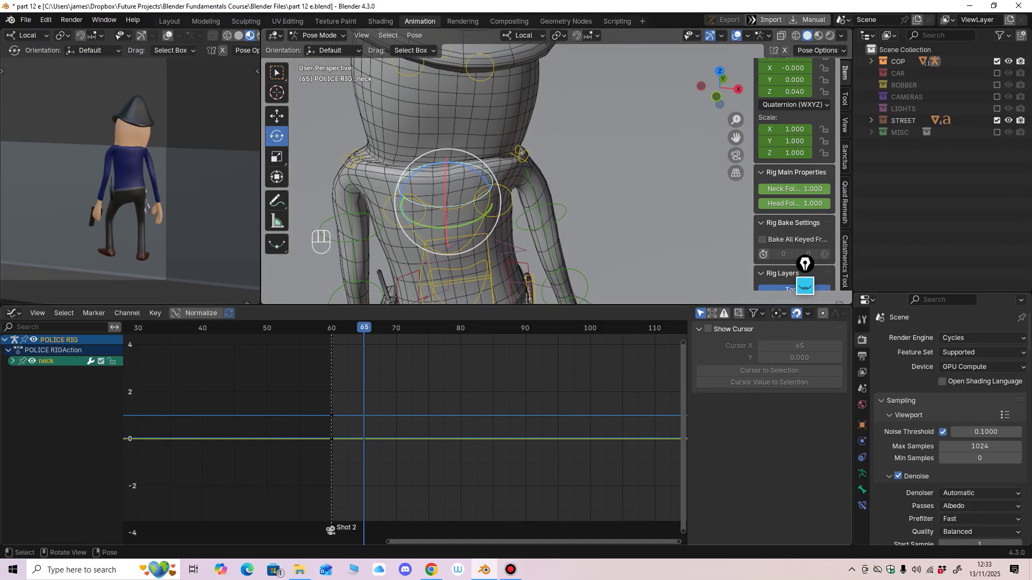
drag(364, 328, 441, 328)
shift+middle_drag(457, 215, 626, 177)
scroll(537, 177, down, 3)
scroll(626, 177, up, 5)
middle_drag(626, 177, 605, 215)
scroll(637, 175, up, 3)
Step: Return to frame 60, select the torso control, and delete its neck_follow, head_follow and torso_parent keyframes at the start of shot 1
click(331, 327)
shift+middle_drag(605, 215, 537, 165)
click(556, 168)
click(277, 116)
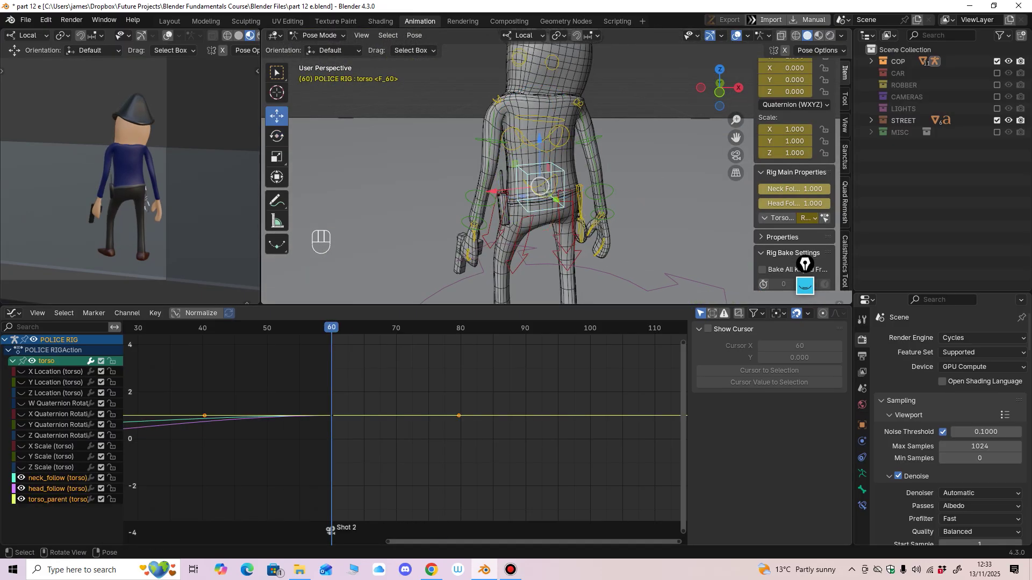
click(21, 500)
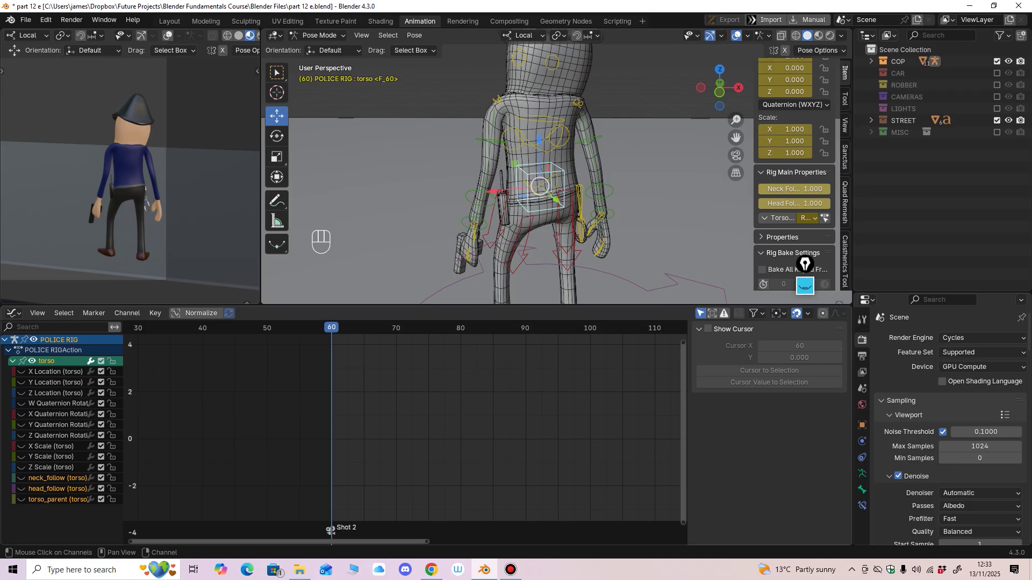
drag(21, 500, 21, 478)
ctrl+middle_drag(405, 434, 352, 463)
drag(325, 410, 357, 454)
key(Delete)
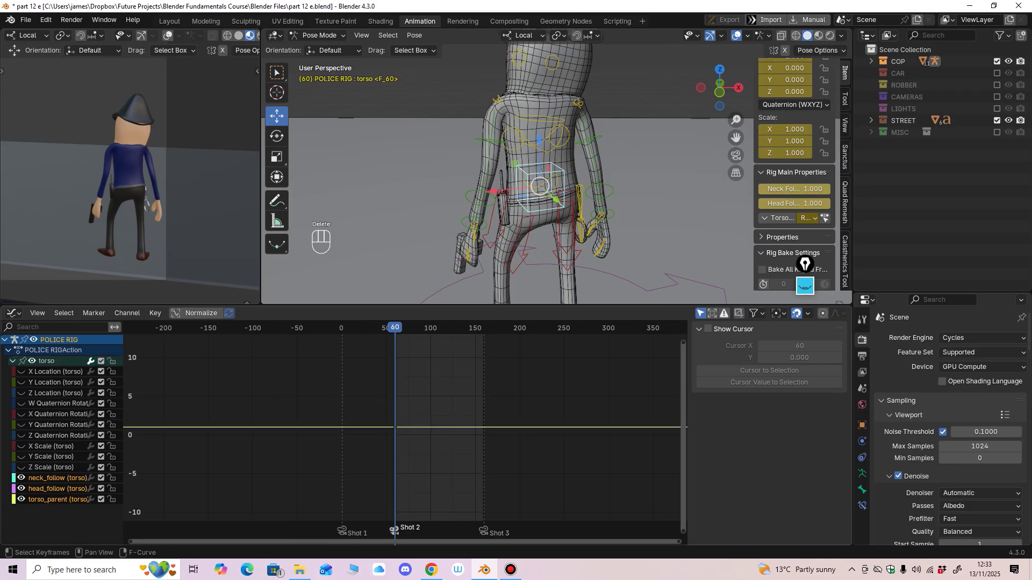
Step: Hide the torso's follow and parent curves, show its location and quaternion rotation curves, and select the W Quaternion Rotation channel
middle_drag(363, 446, 421, 404)
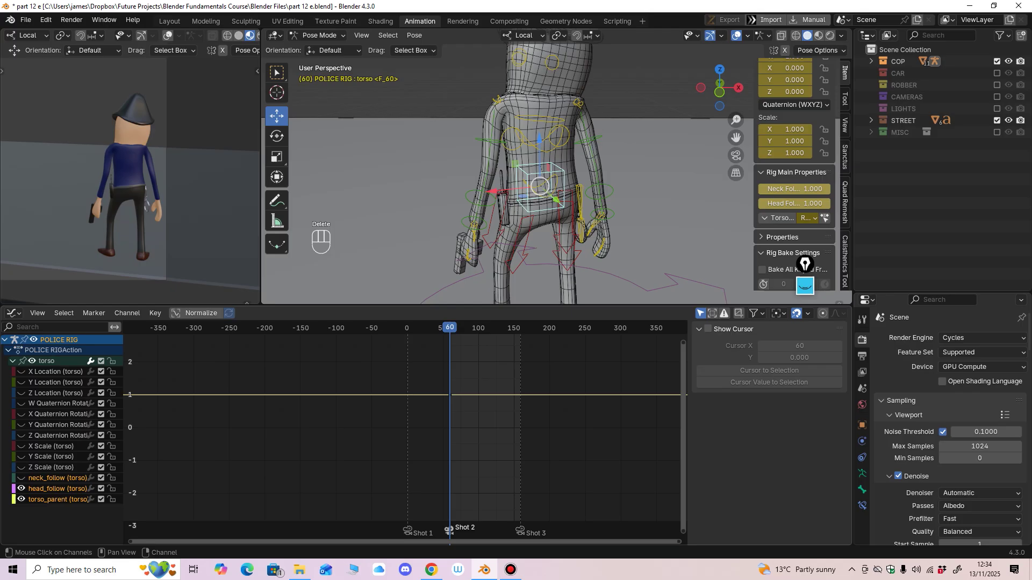
drag(21, 479, 21, 499)
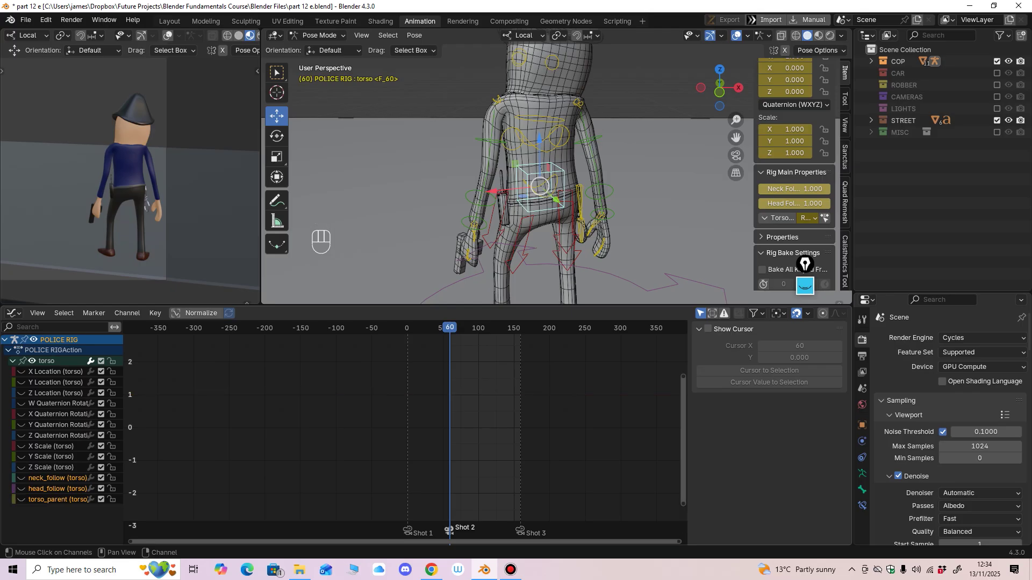
drag(21, 414, 21, 436)
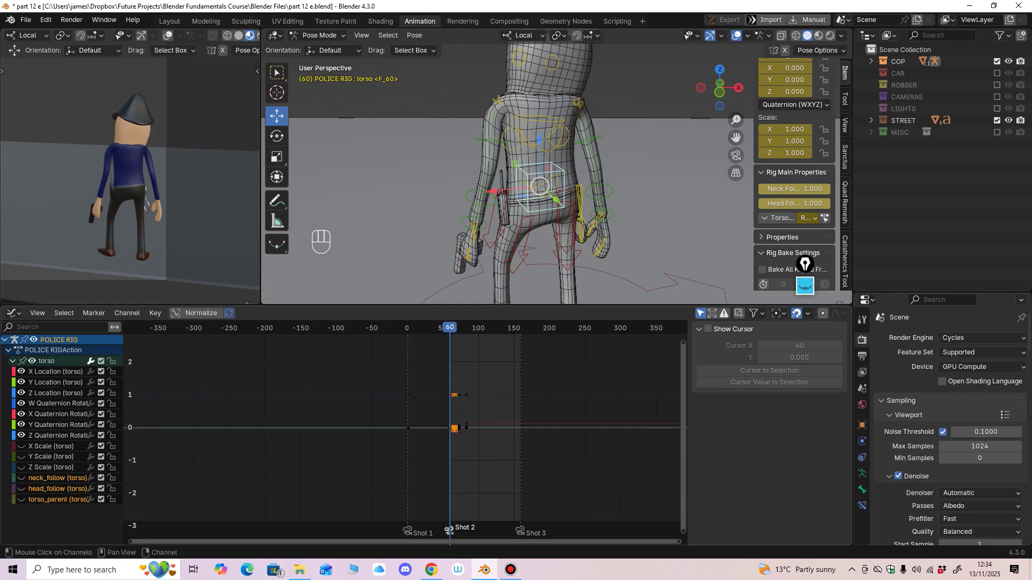
middle_drag(428, 430, 402, 436)
mouse_move(403, 435)
ctrl+middle_down()
mouse_move(419, 417)
mouse_move(438, 417)
mouse_move(385, 432)
mouse_move(416, 420)
ctrl+middle_up()
click(58, 404)
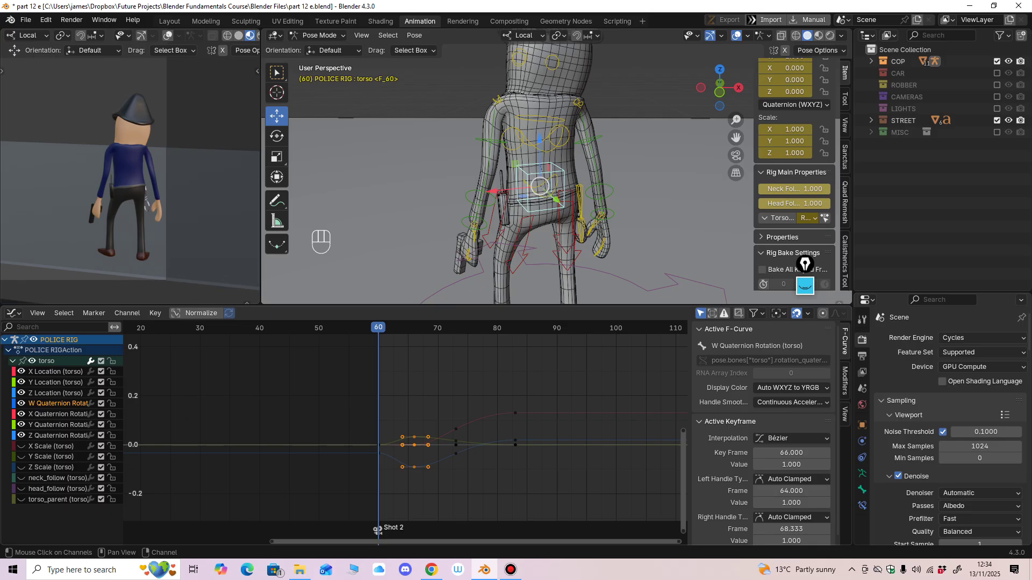
Step: Try the XYZ Euler rotation mode on the torso control, and restore it to Quaternion (WXYZ)
ctrl+middle_drag(516, 204, 491, 187)
click(276, 137)
scroll(795, 161, up, 5)
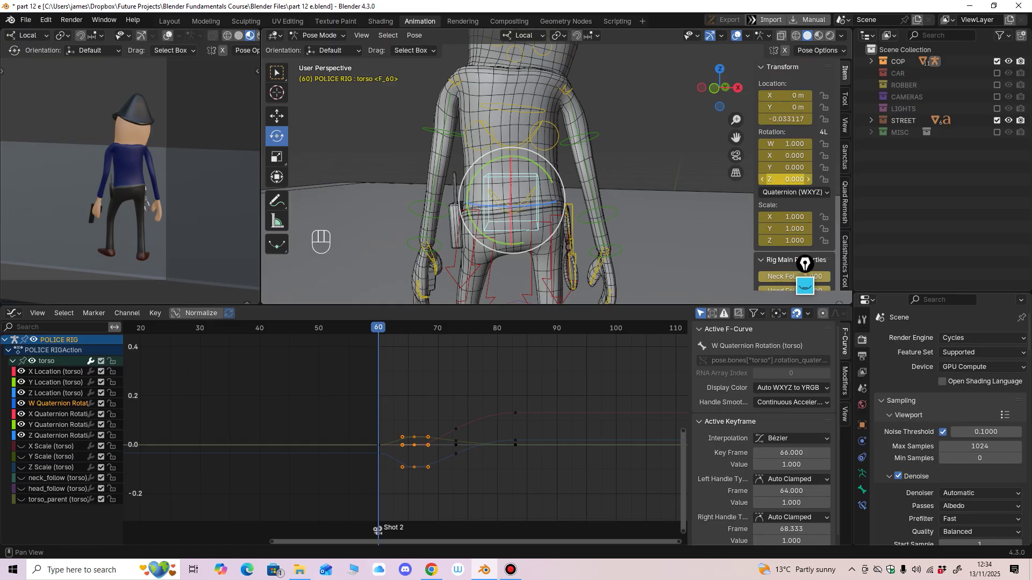
click(794, 192)
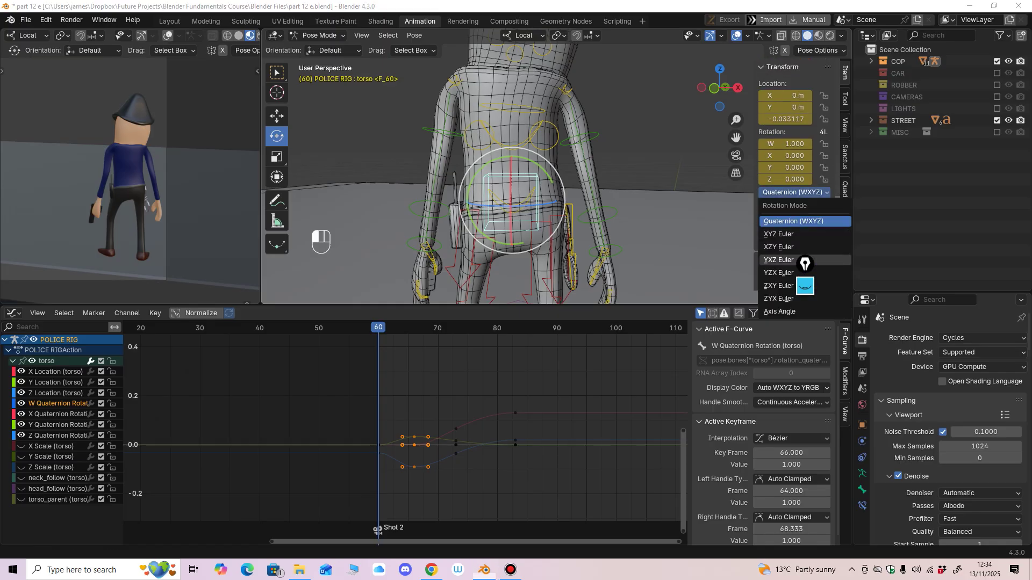
click(794, 191)
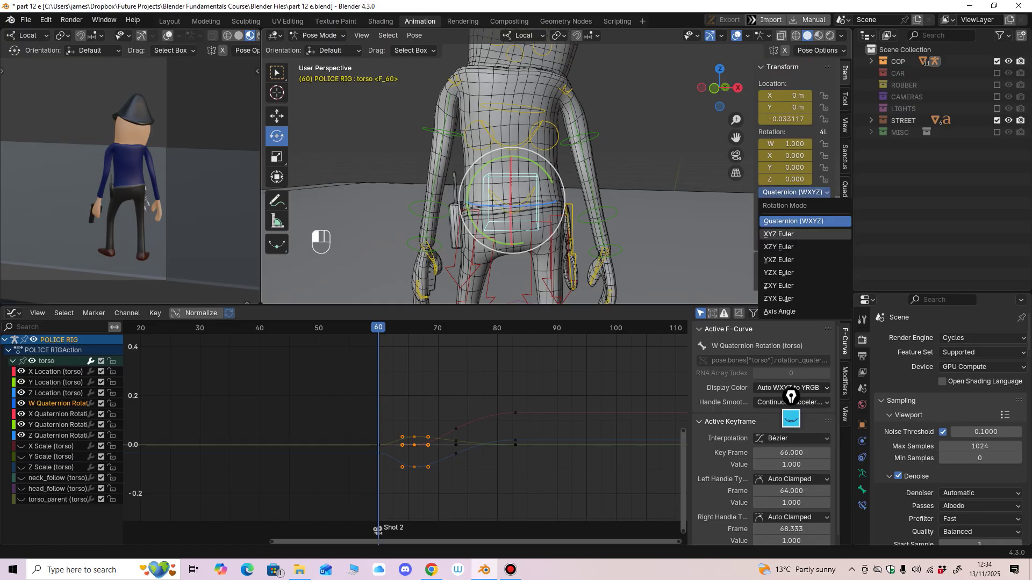
click(778, 234)
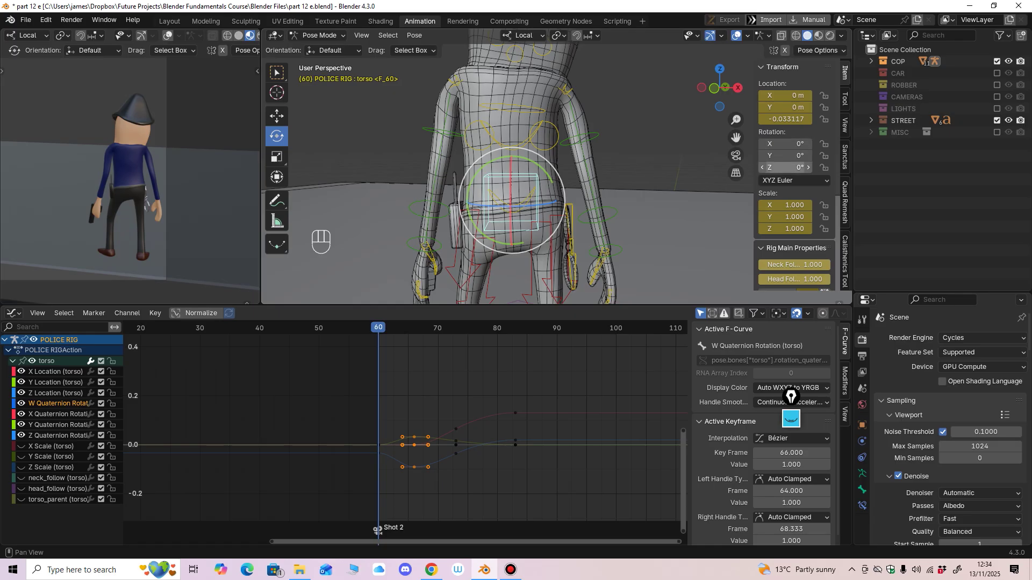
click(794, 180)
click(788, 209)
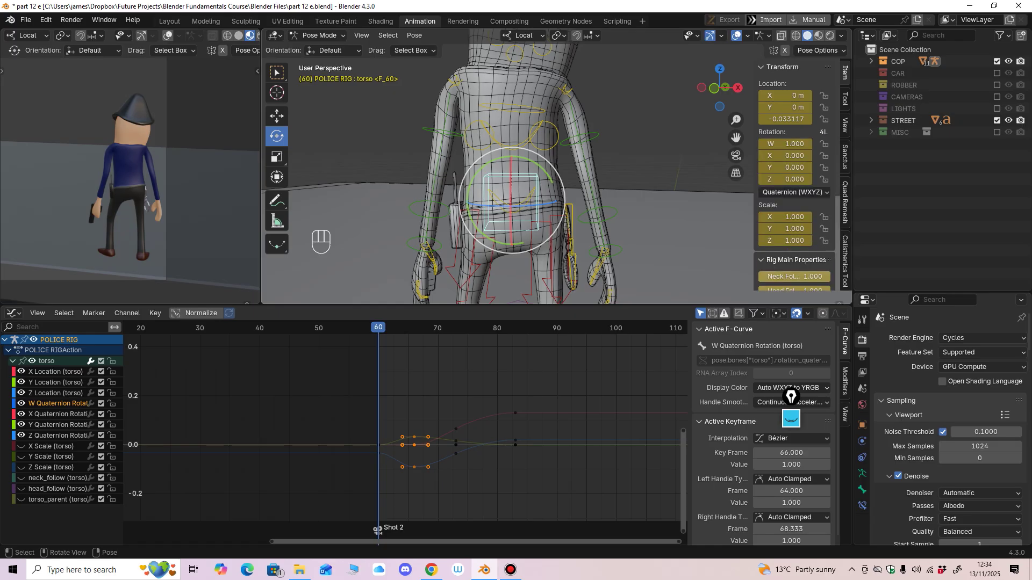
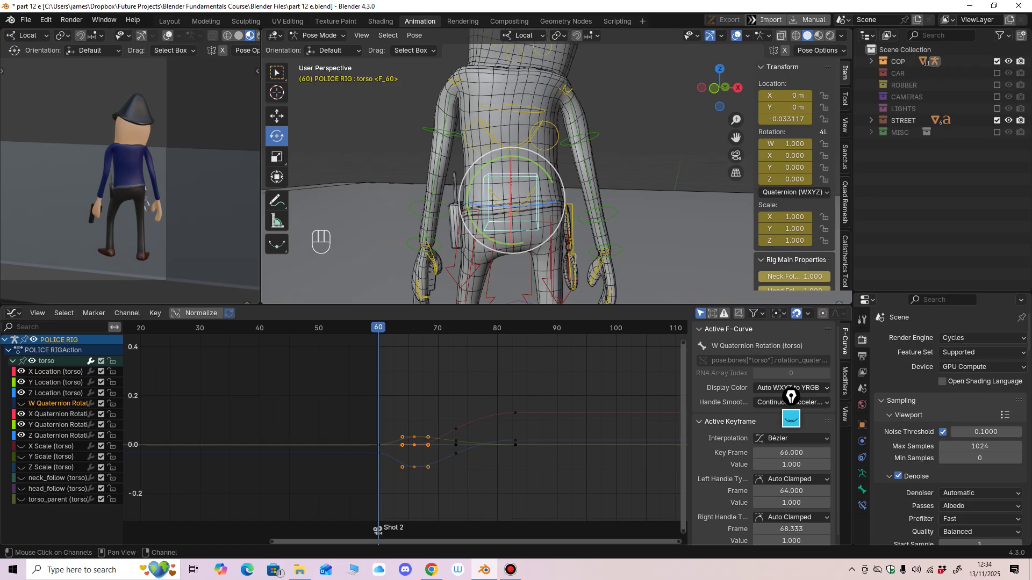
Step: Isolate the torso's W Quaternion Rotation curve, delete its shot 2 keyframes, and display only the location and X, Y, Z quaternion curves
middle_drag(378, 531, 357, 530)
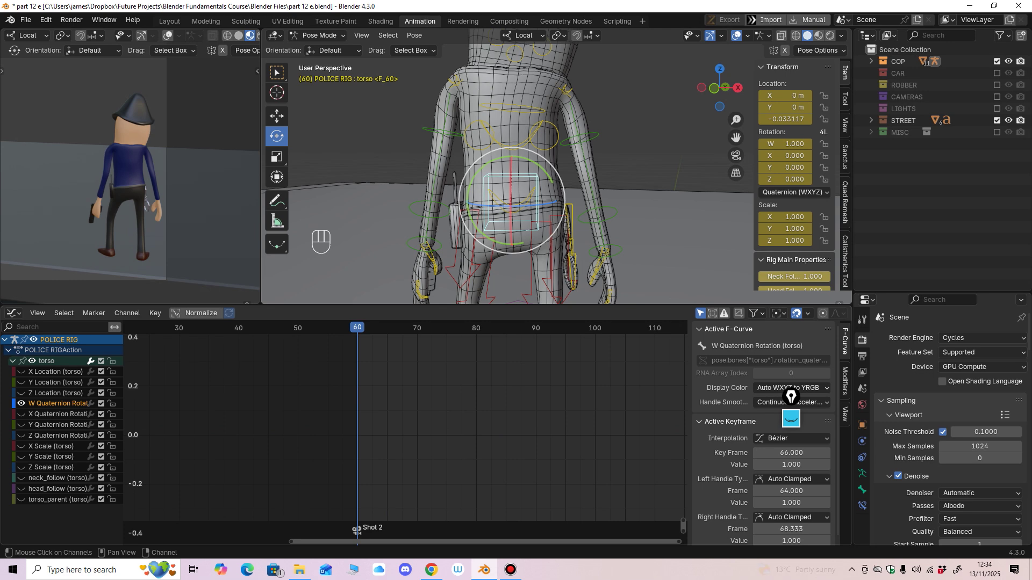
key(Home)
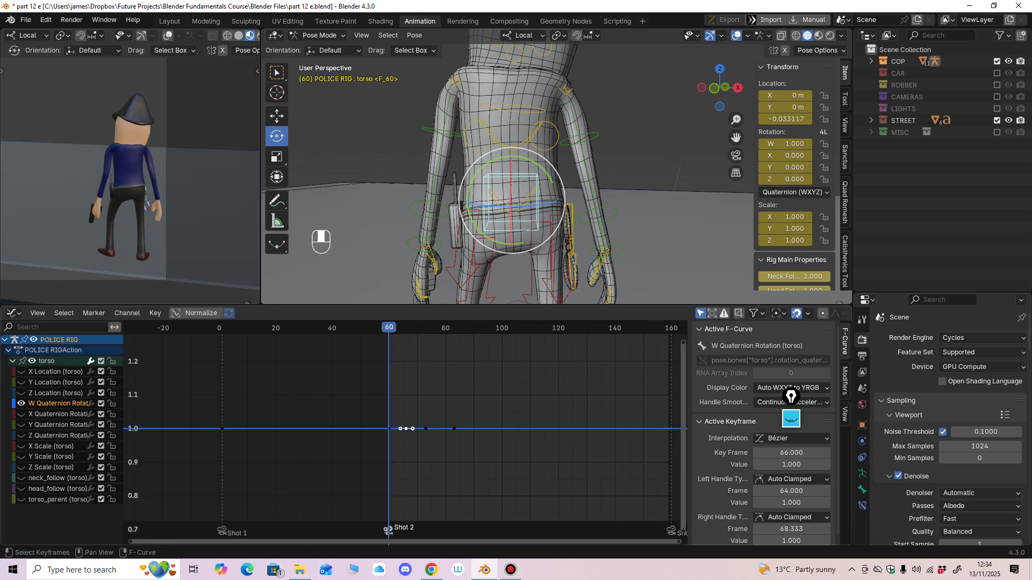
mouse_move(430, 436)
ctrl+middle_down()
mouse_move(431, 374)
mouse_move(441, 444)
mouse_move(447, 422)
mouse_move(440, 450)
mouse_move(428, 432)
ctrl+middle_up()
drag(546, 372, 366, 427)
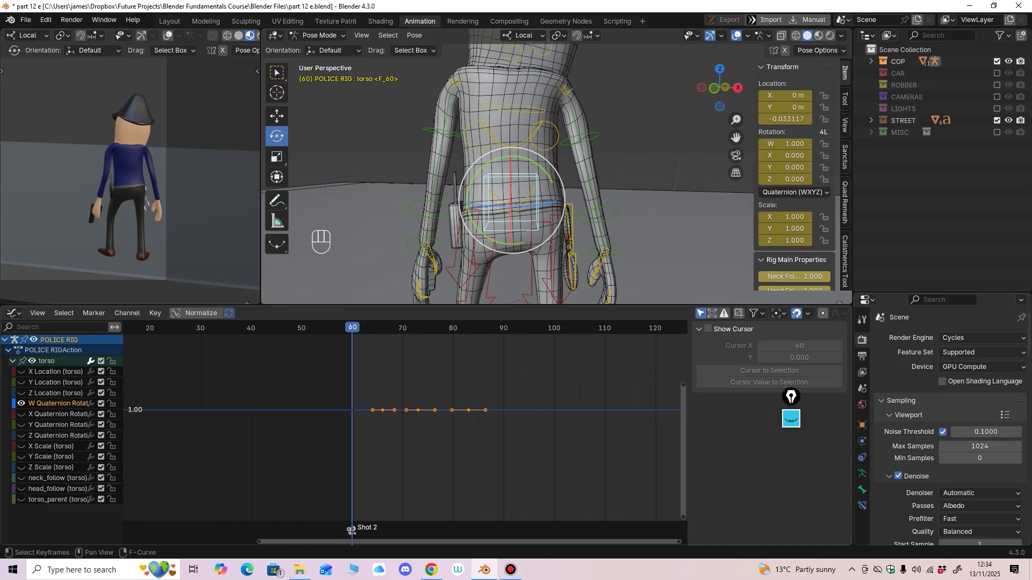
click(21, 404)
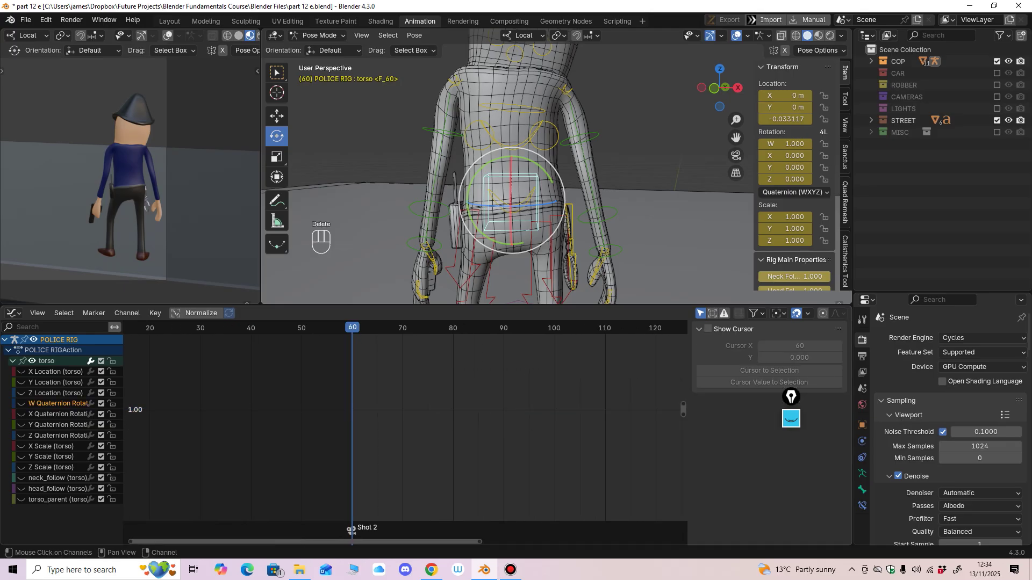
drag(21, 415, 21, 436)
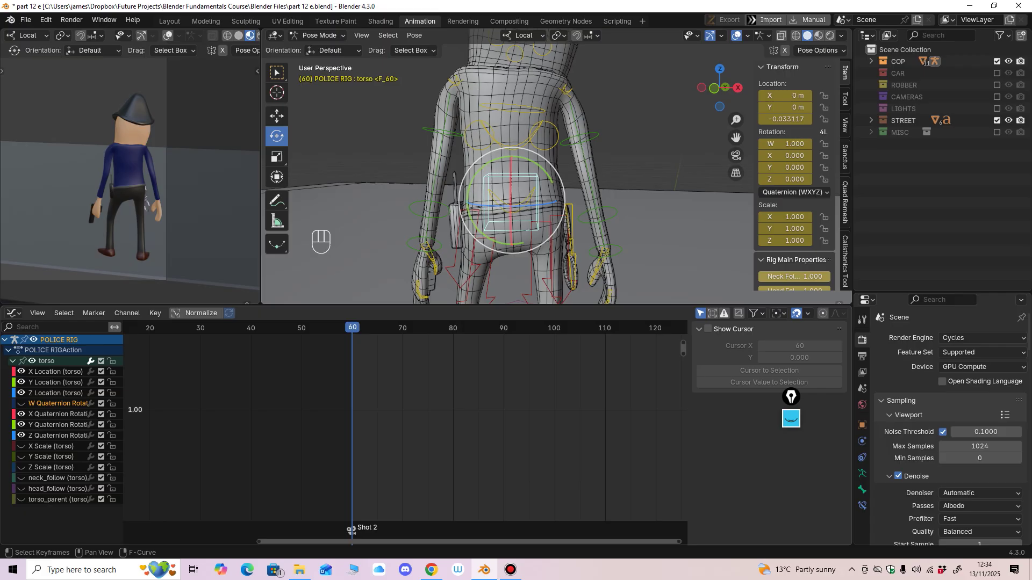
Step: Try rotating the torso control at frame 60, and undo the rotation
middle_drag(478, 225, 558, 215)
drag(466, 206, 466, 215)
key(ctrl+z)
middle_drag(473, 213, 516, 215)
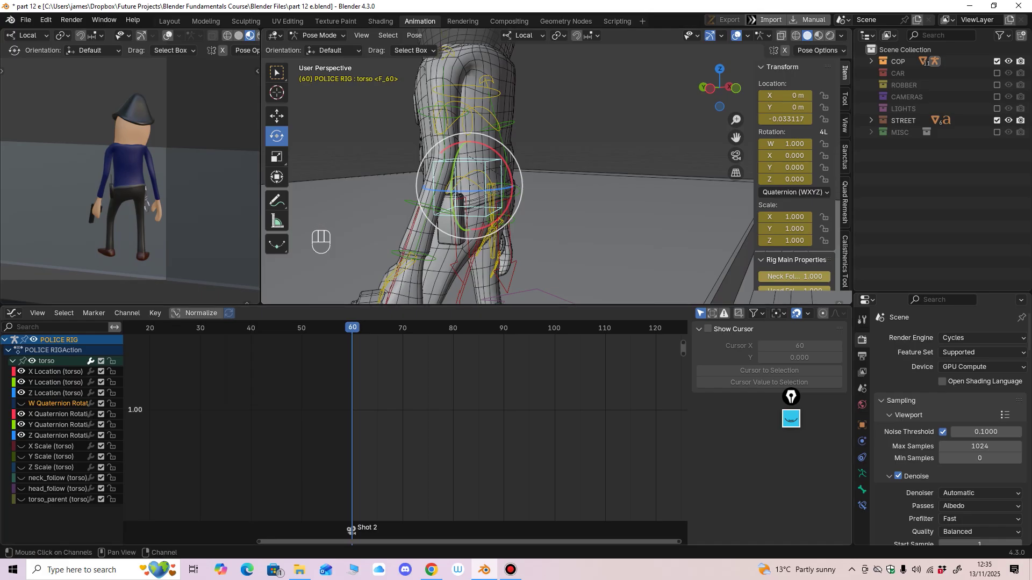
Step: Select the torso's X, Y and Z Location channels, activate the Move tool, and frame their curves around the start of shot 2
click(56, 371)
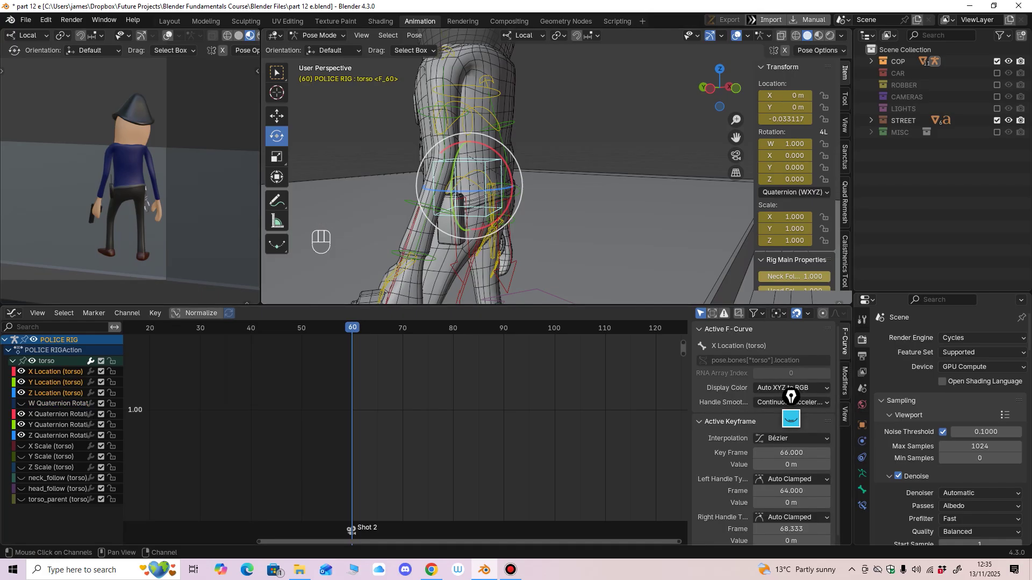
ctrl+middle_drag(408, 420, 392, 451)
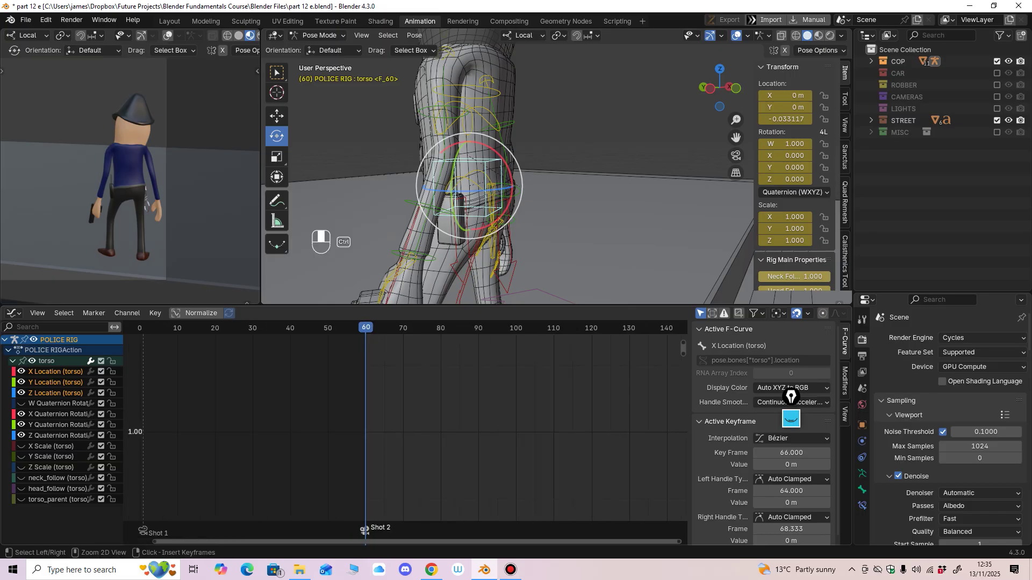
click(277, 116)
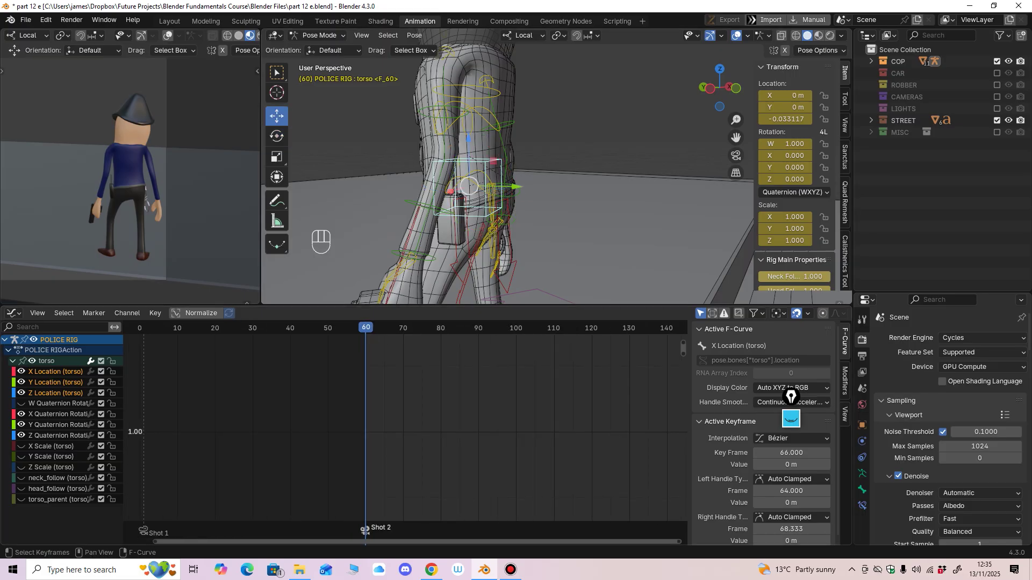
key(KP_Decimal)
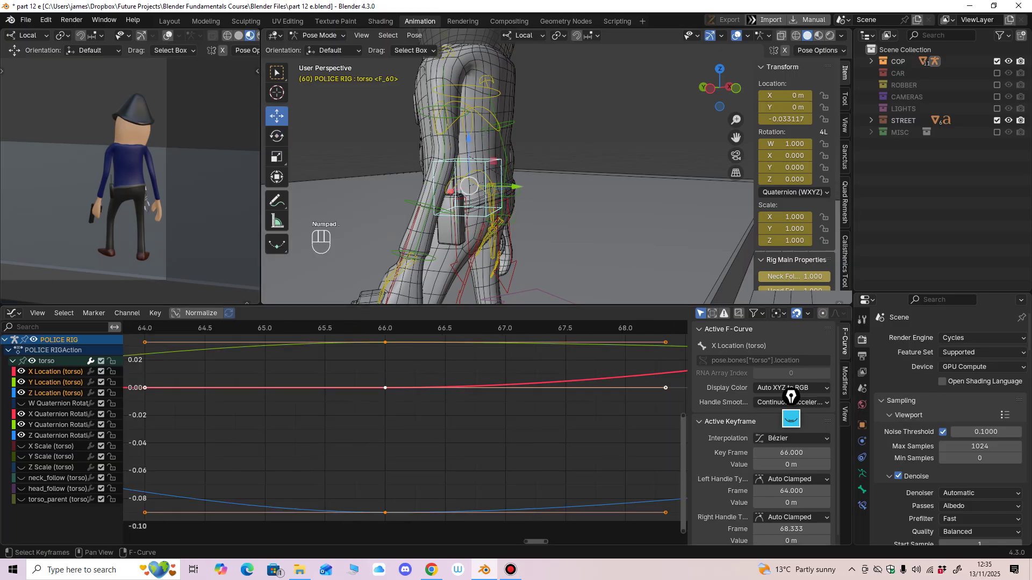
ctrl+middle_drag(406, 425, 344, 468)
drag(407, 305, 406, 299)
ctrl+middle_drag(442, 440, 452, 418)
middle_drag(469, 182, 480, 231)
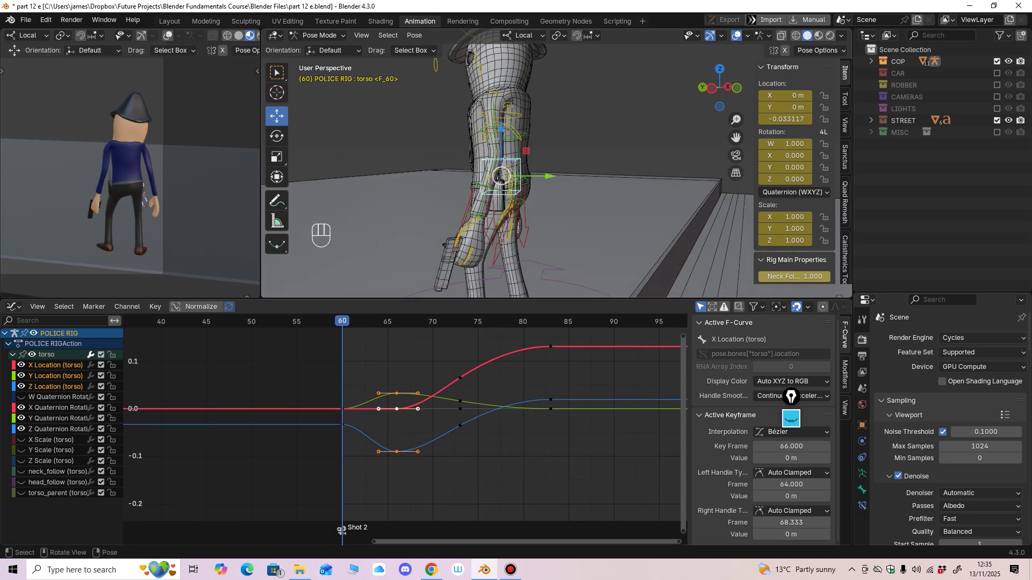
drag(407, 299, 406, 342)
ctrl+middle_drag(484, 215, 484, 232)
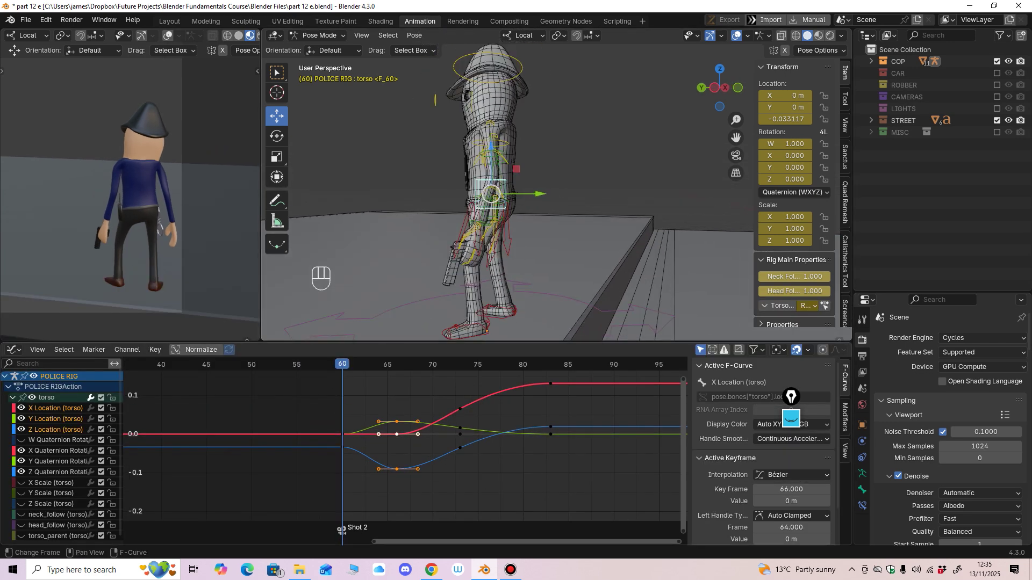
Step: Play and scrub the start of the gun draw between frames 60 and 70, examining the torso's movement from the side
key(space)
key(space)
scroll(489, 188, up, 3)
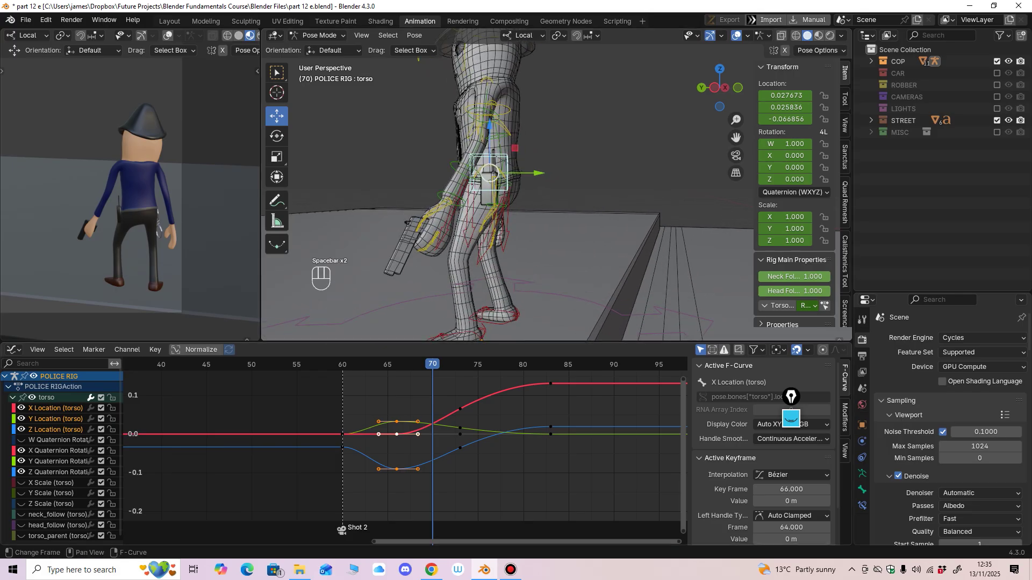
drag(430, 341, 430, 329)
shift+middle_drag(489, 161, 457, 231)
ctrl+middle_drag(456, 231, 457, 218)
key(space)
key(space)
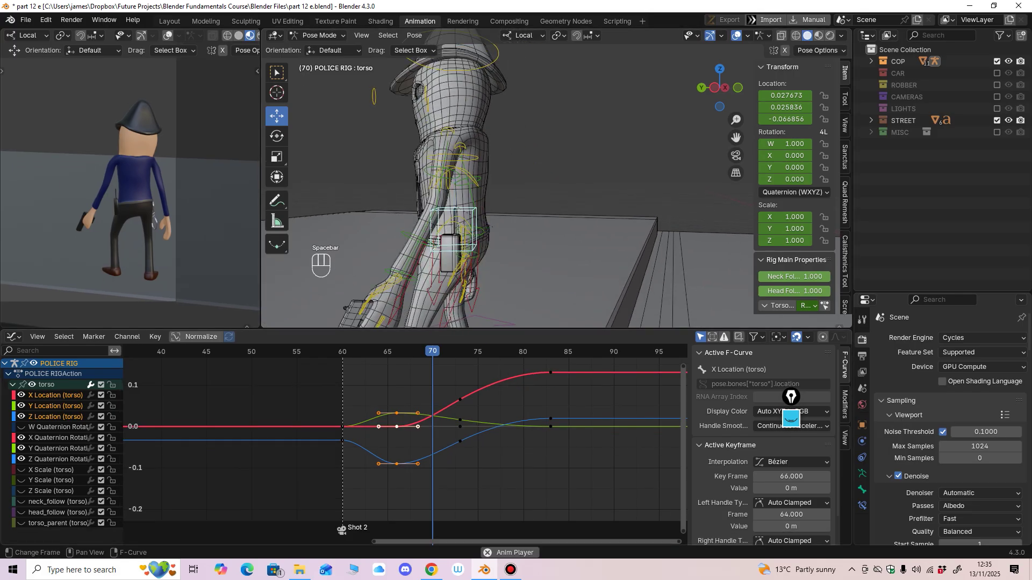
drag(457, 351, 387, 352)
middle_drag(456, 226, 474, 216)
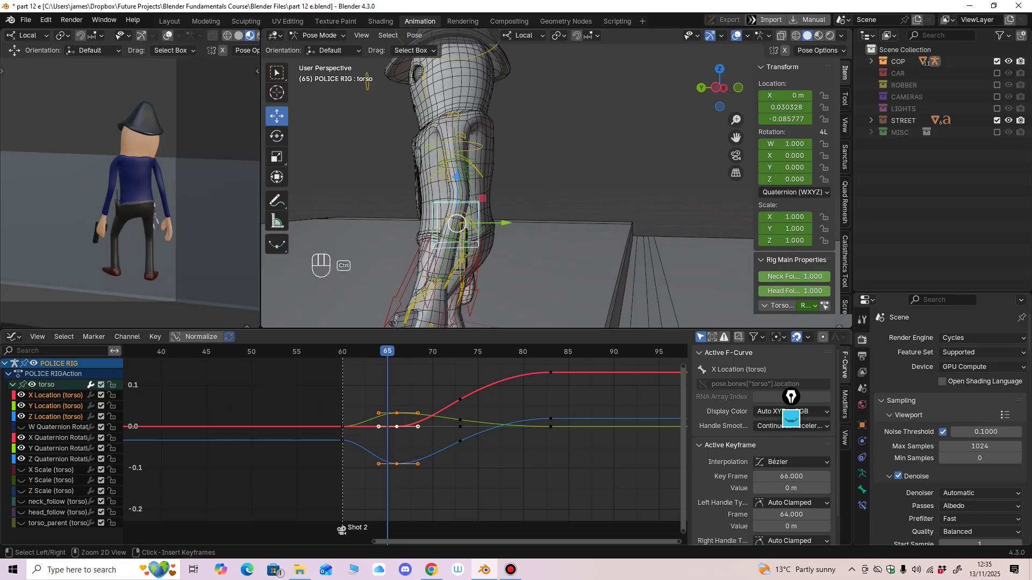
Step: At frame 64, raise the torso's frame 66 Z Location keyframe to about -0.065 and angle its handles downwards
ctrl+middle_drag(408, 452, 436, 425)
middle_drag(435, 425, 438, 400)
drag(339, 352, 374, 351)
drag(379, 492, 398, 435)
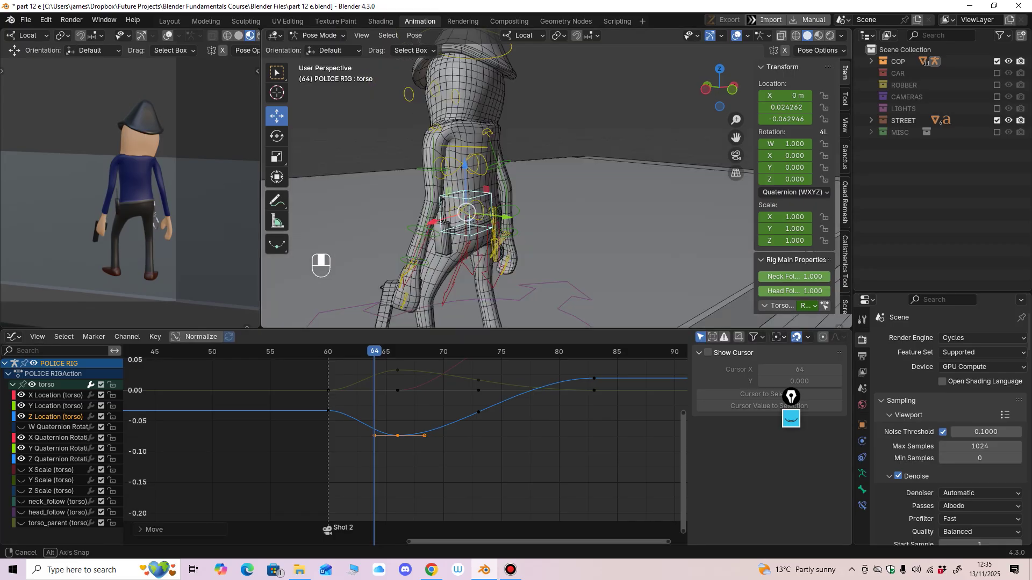
middle_drag(506, 225, 537, 225)
drag(398, 436, 428, 436)
drag(398, 433, 398, 430)
middle_drag(400, 430, 389, 454)
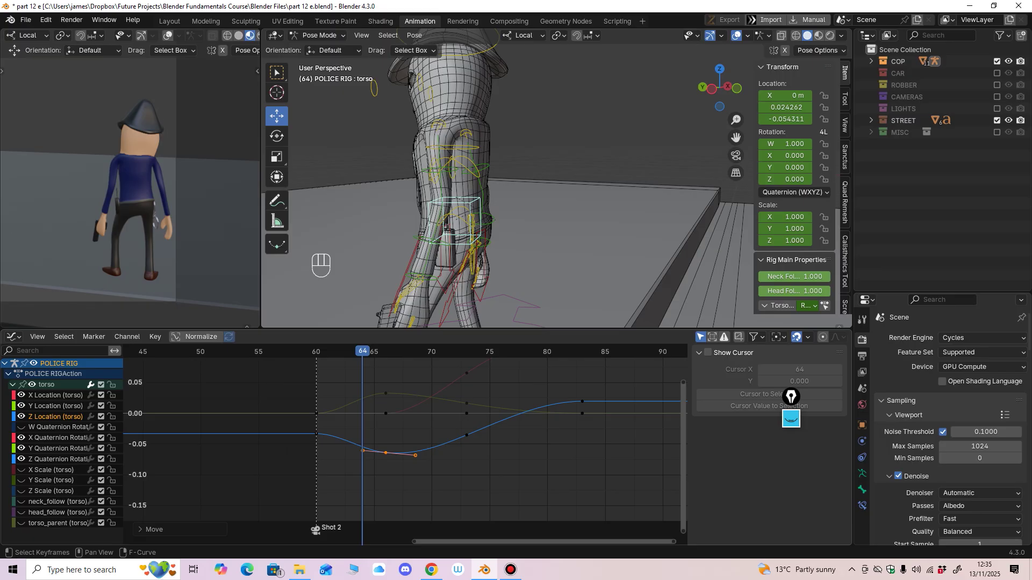
Step: Angle the handles of the torso's frame 66 Y Location keyframe and move it to frame 67 at 0.0345 m
middle_drag(388, 401, 398, 446)
drag(396, 438, 426, 434)
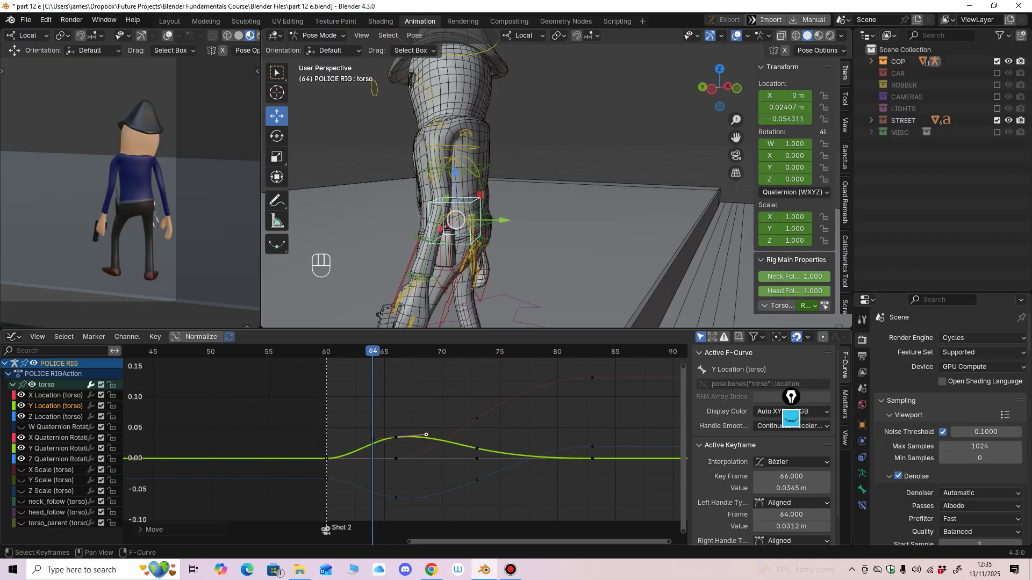
middle_drag(426, 435, 427, 428)
drag(397, 431, 408, 431)
mouse_move(409, 431)
ctrl+middle_down()
mouse_move(427, 419)
mouse_move(425, 429)
ctrl+middle_up()
Step: Hide the quaternion curves, shift the frame 66 X Location keyframe to frame 65 at -0.00324 m with angled handles, and play the draw
drag(21, 437, 21, 459)
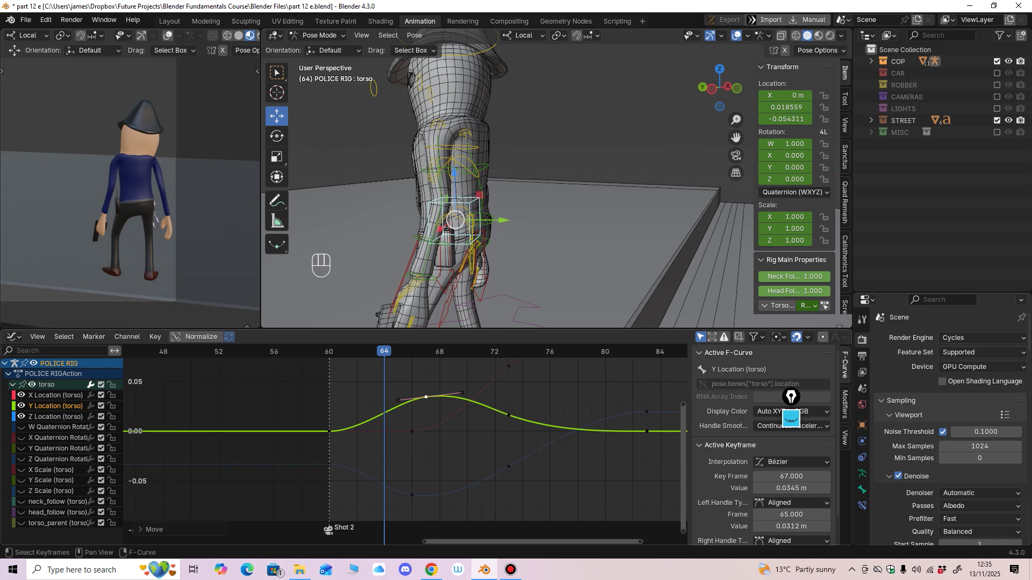
drag(412, 431, 434, 431)
middle_drag(434, 431, 409, 430)
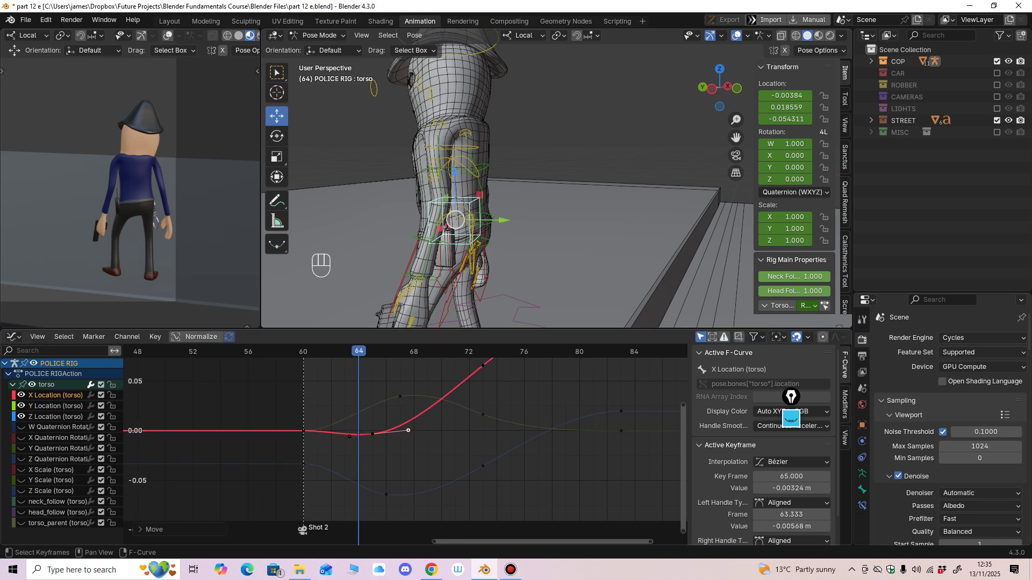
key(space)
key(space)
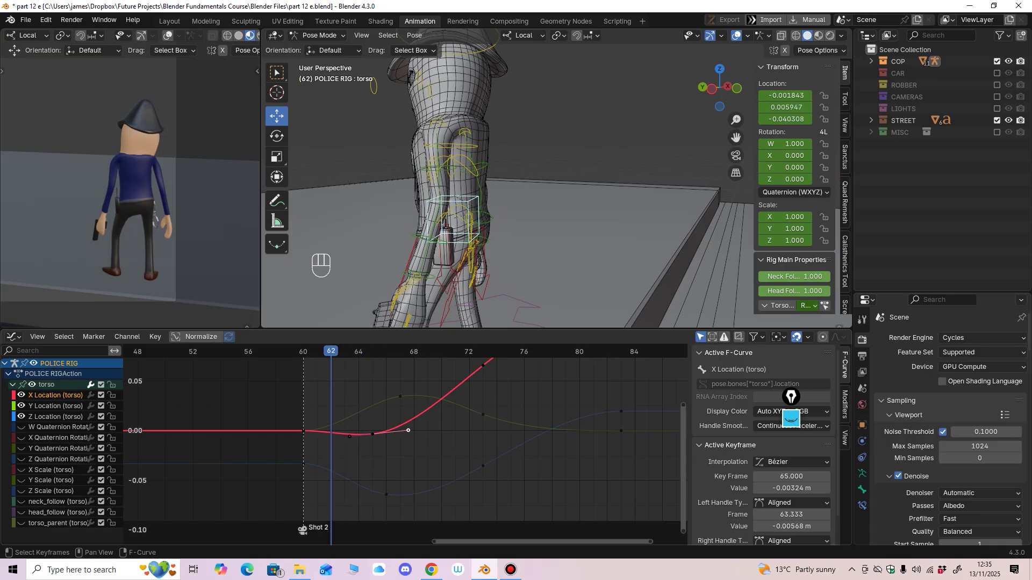
key(space)
key(space)
key(space)
ctrl+middle_drag(337, 433, 324, 444)
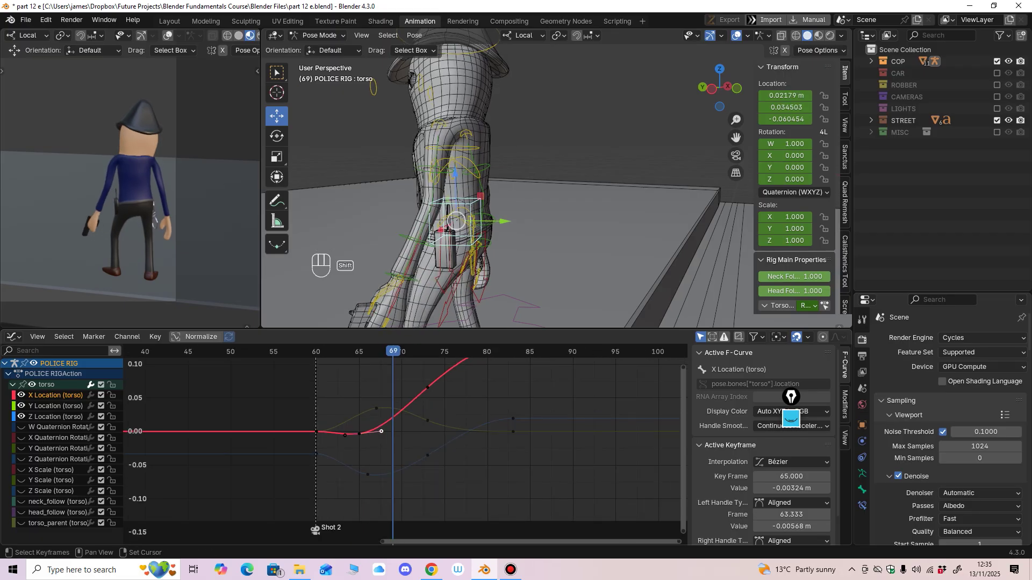
Step: Adjust the frame 65 X Location handle and lower the frame 73 keyframes, X Location to about 0.053 and Z Location to -0.0416 m
drag(382, 432, 386, 431)
middle_drag(386, 431, 358, 463)
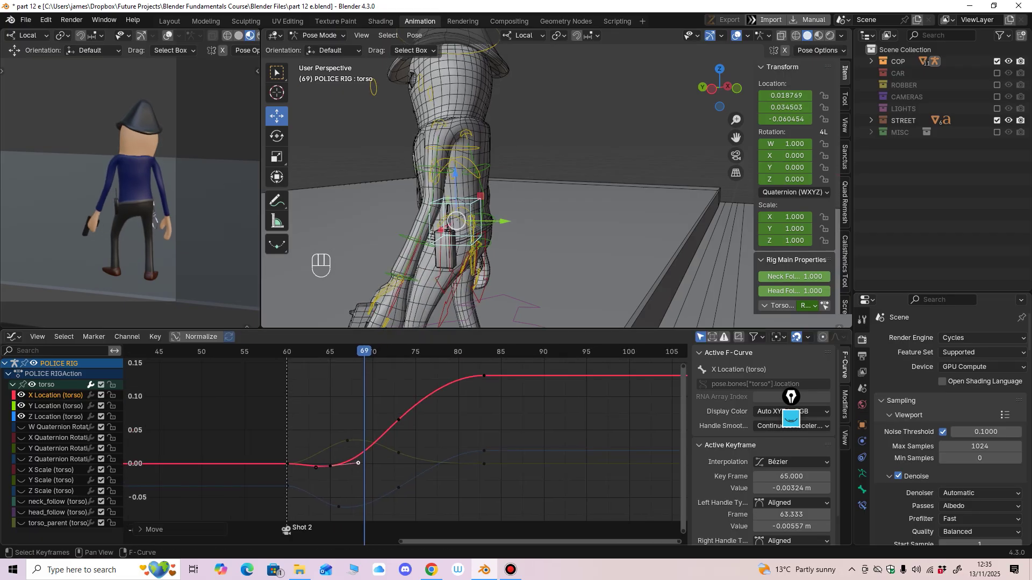
drag(398, 419, 399, 428)
middle_drag(398, 428, 377, 400)
drag(377, 460, 377, 464)
key(space)
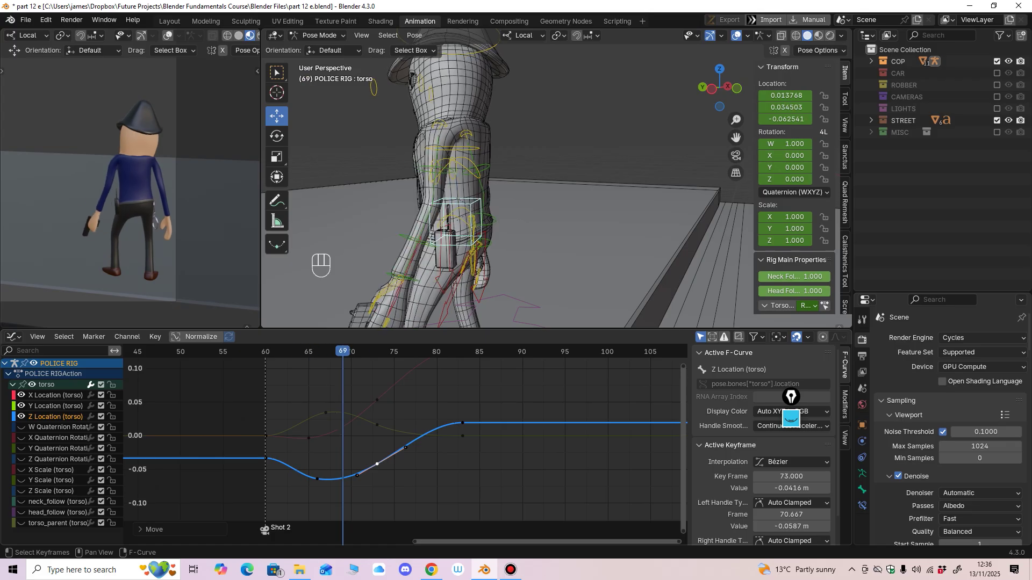
key(space)
Step: Copy the torso's X, Y and Z Location keyframes at frame 83 and paste them at frame 89
middle_drag(462, 269, 409, 267)
middle_drag(398, 408, 375, 441)
ctrl+middle_drag(375, 442, 370, 457)
middle_drag(418, 420, 396, 429)
drag(397, 387, 450, 503)
middle_drag(451, 503, 435, 504)
key(space)
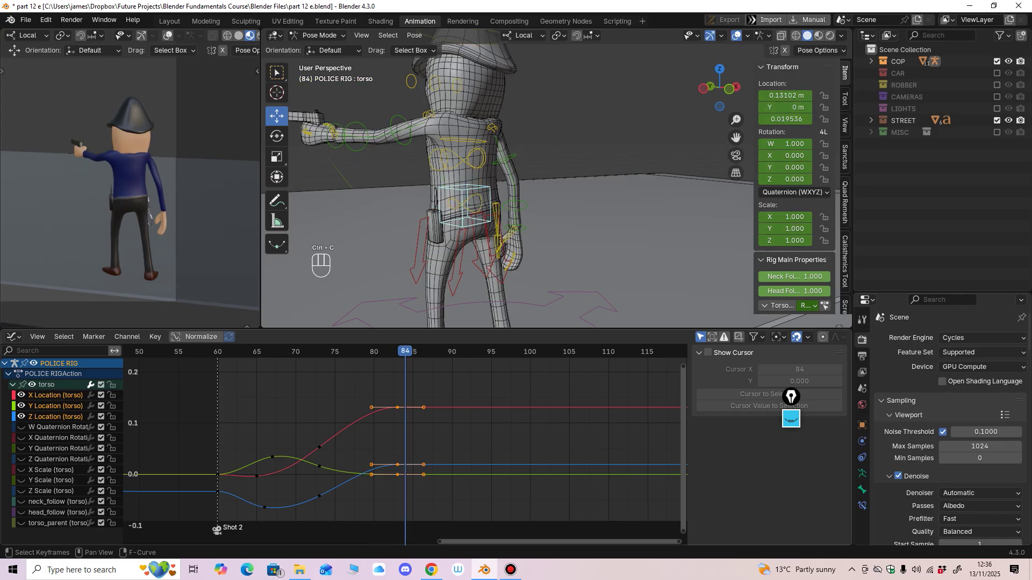
key(ctrl+v)
scroll(400, 408, up, 3)
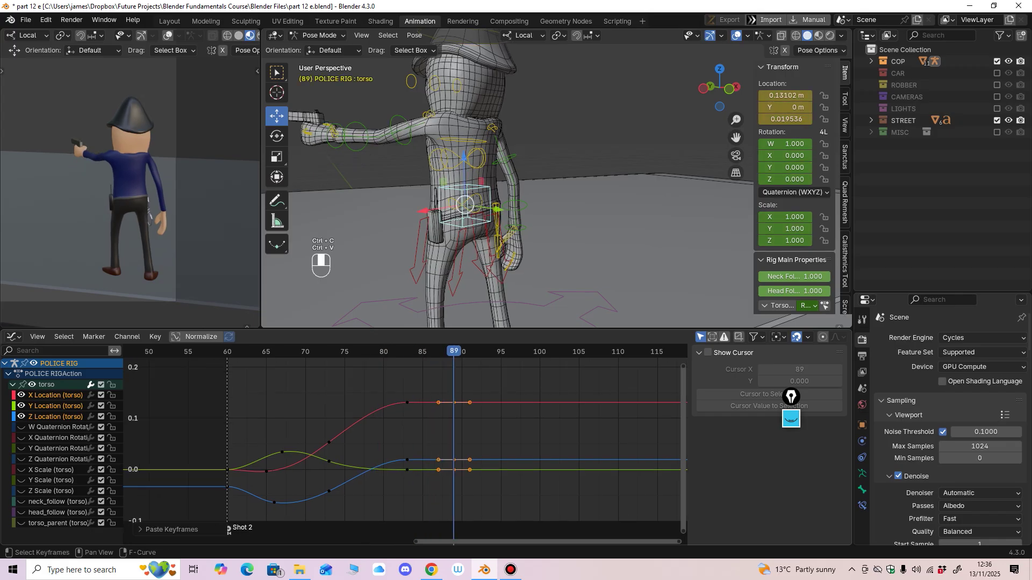
Step: Create an overshoot at frame 83 with X Location at 0.132 m, Z Location at about 0.021 and Y Location at about -0.002
drag(398, 407, 397, 405)
middle_drag(397, 405, 392, 377)
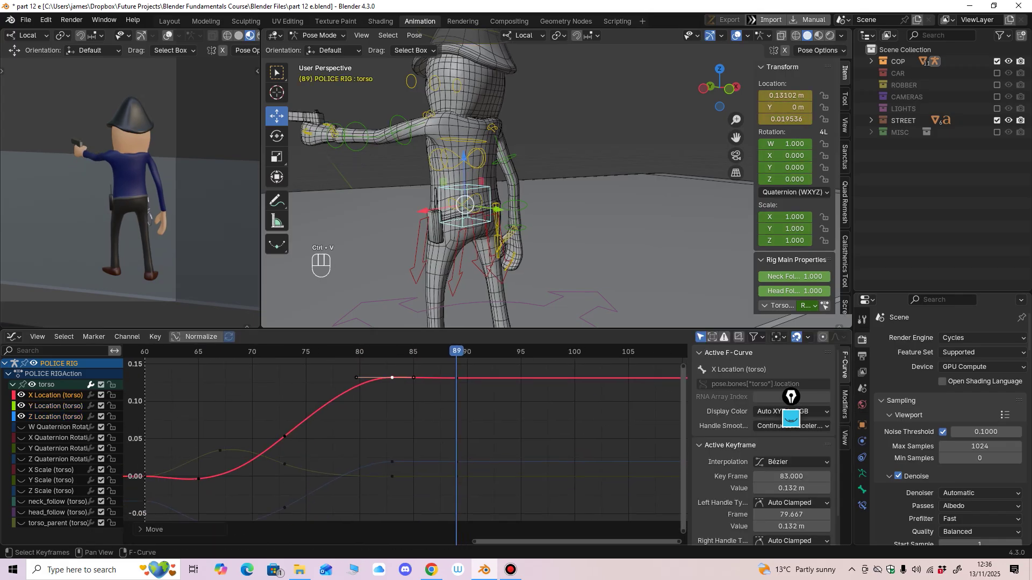
drag(393, 462, 392, 460)
middle_drag(393, 460, 361, 438)
click(386, 433)
Step: At frame 74, raise the frame 73 Y Location keyframe to 0.023 m and slightly flatten the handles of the frame 67 keyframe
click(316, 351)
drag(310, 429, 310, 428)
middle_drag(310, 428, 330, 415)
ctrl+middle_drag(330, 416, 334, 386)
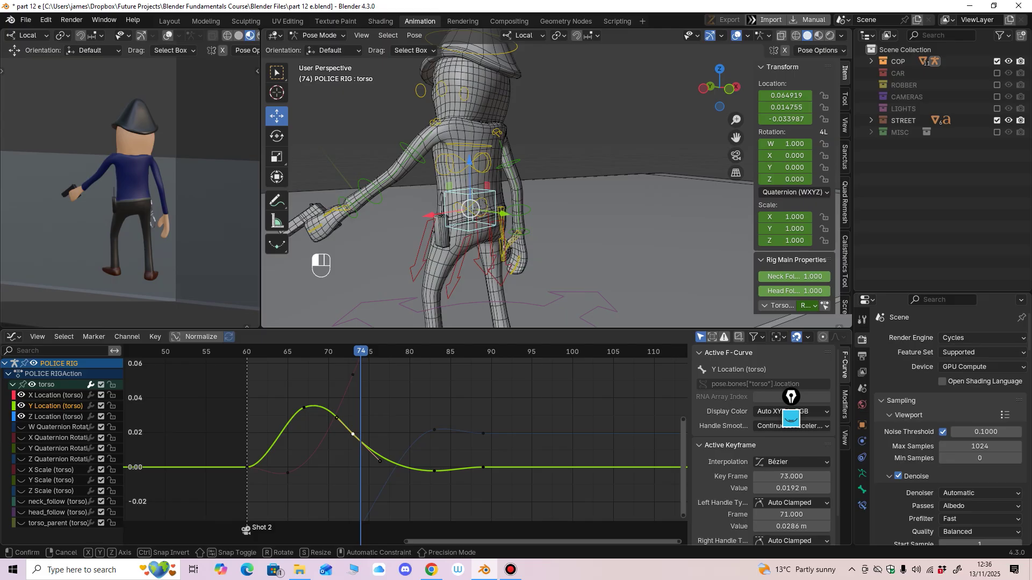
drag(352, 434, 353, 431)
middle_drag(305, 408, 319, 409)
click(319, 409)
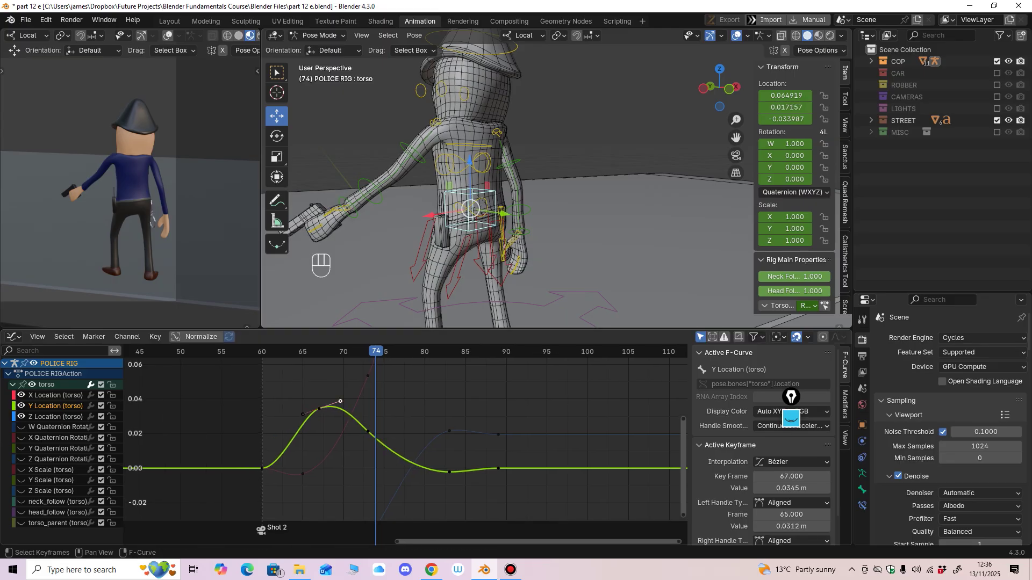
drag(340, 401, 341, 404)
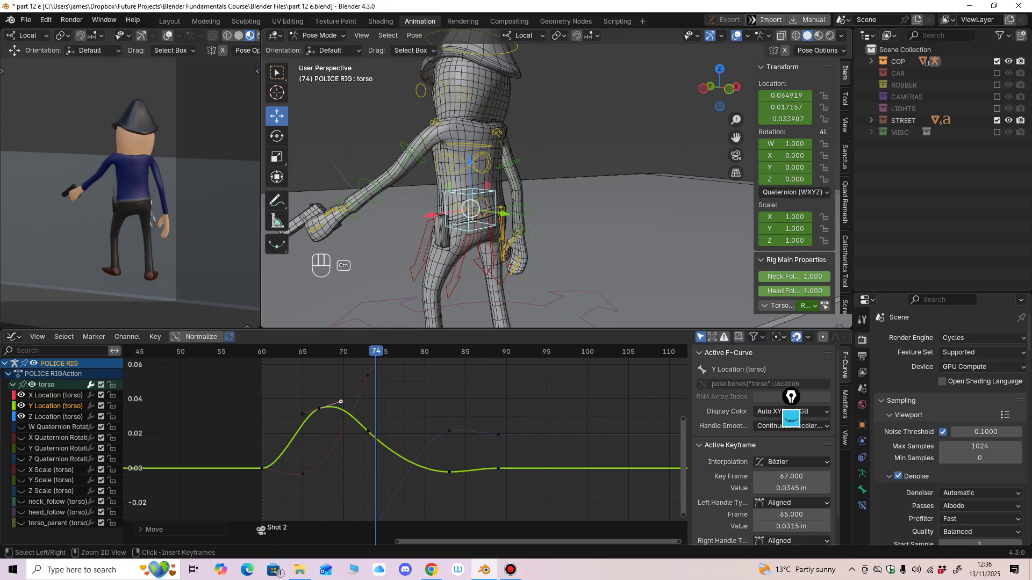
ctrl+middle_drag(375, 409, 358, 433)
drag(381, 437, 381, 436)
middle_drag(381, 436, 357, 445)
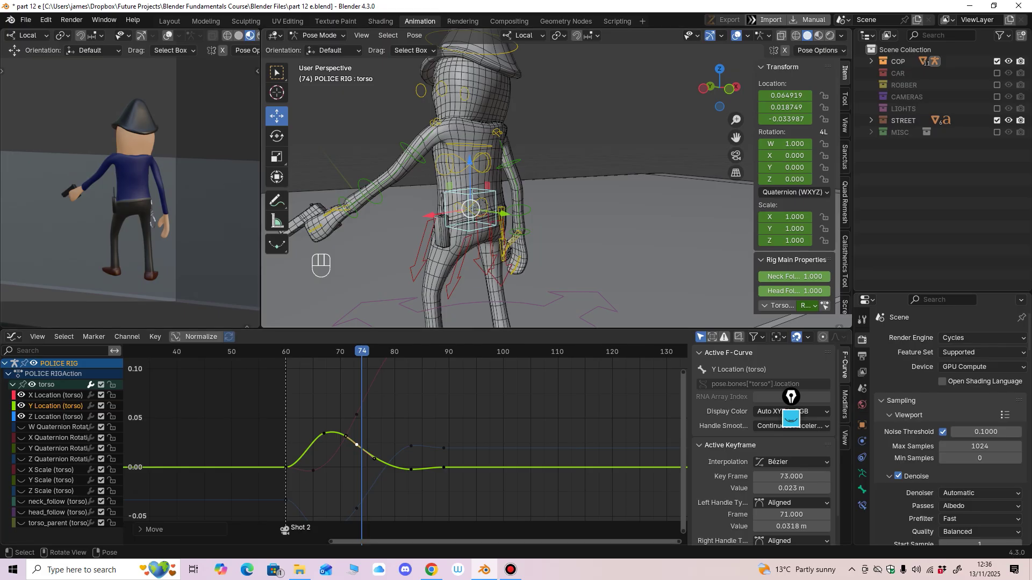
Step: View the policeman from behind and lower the frame 73 Z Location keyframe to -0.0438 m
middle_drag(516, 204, 477, 177)
scroll(488, 219, down, 1)
scroll(488, 219, up, 4)
middle_drag(383, 490, 384, 430)
drag(358, 449, 358, 451)
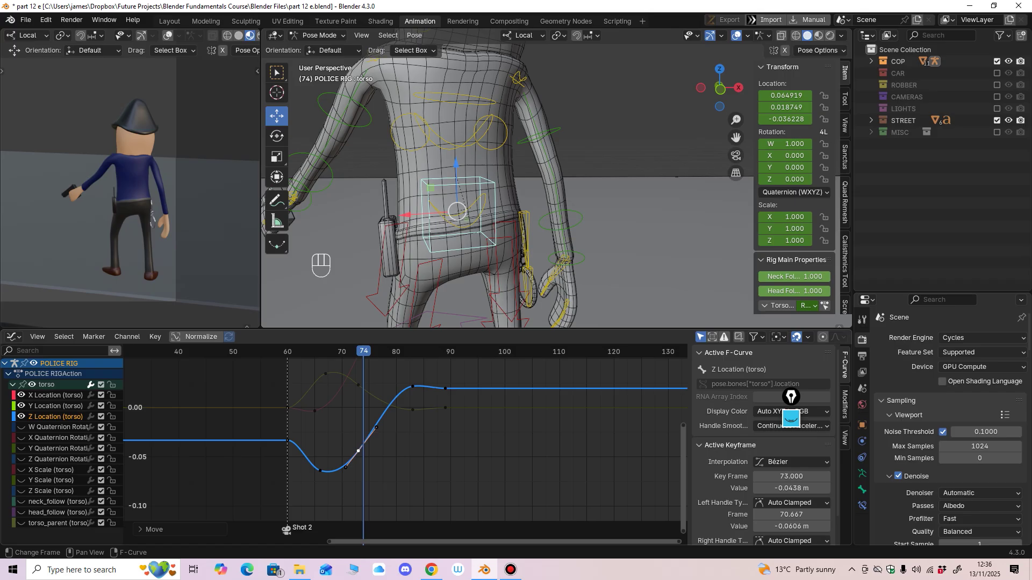
Step: Try lowering the frame 73 Z Location keyframe further, and undo the change
key(ctrl+z)
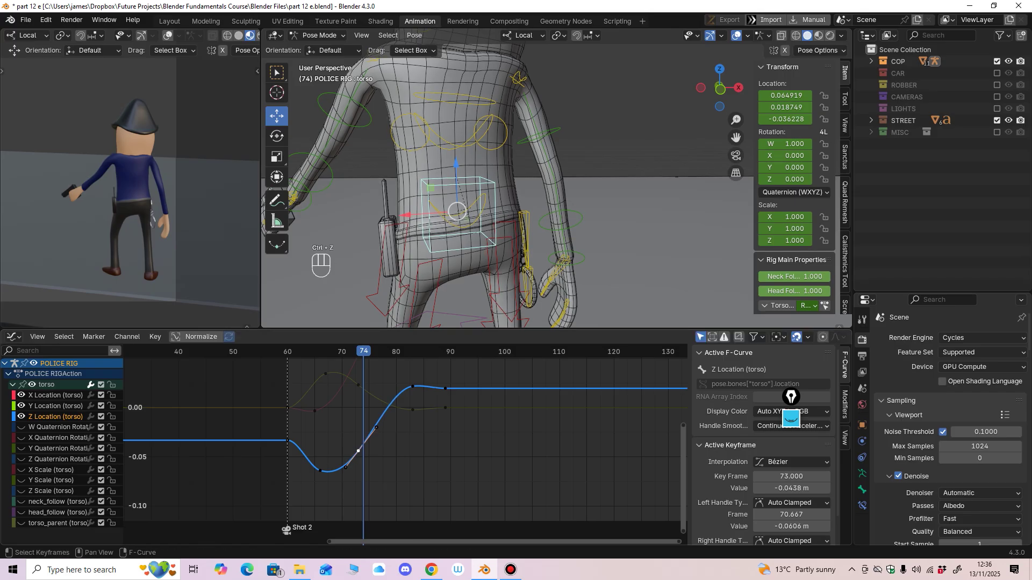
click(358, 451)
drag(358, 451, 358, 467)
key(ctrl+z)
Step: Adjust the frame 83 Z Location handle, angle the Y Location handles with that keyframe at -0.00215 m, and play back the draw
click(425, 385)
drag(426, 384, 426, 383)
middle_drag(426, 384, 476, 441)
drag(394, 452, 394, 450)
middle_drag(394, 450, 377, 426)
middle_drag(443, 458, 422, 435)
drag(422, 435, 436, 437)
ctrl+middle_drag(434, 438, 415, 466)
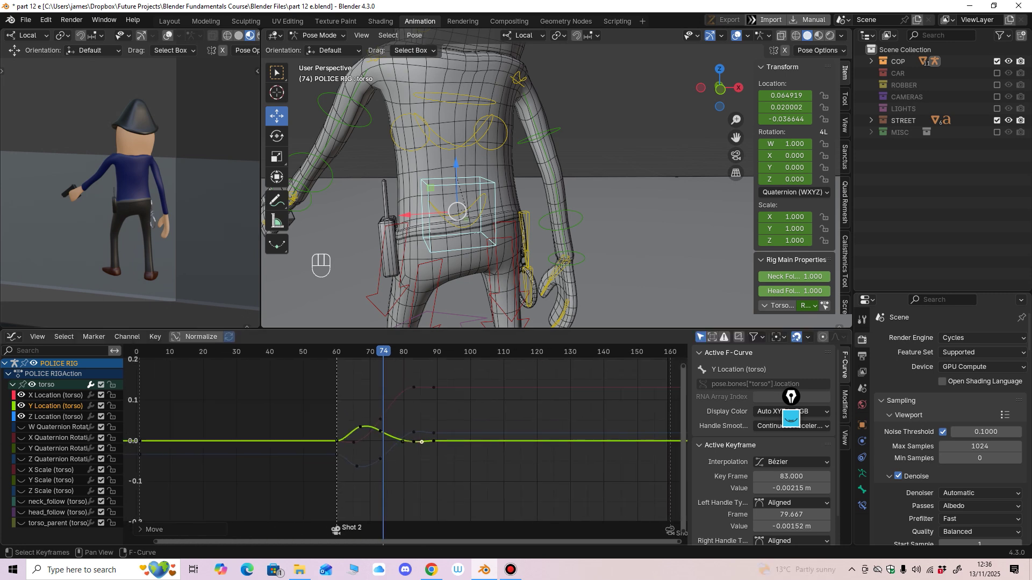
click(350, 352)
key(space)
key(space)
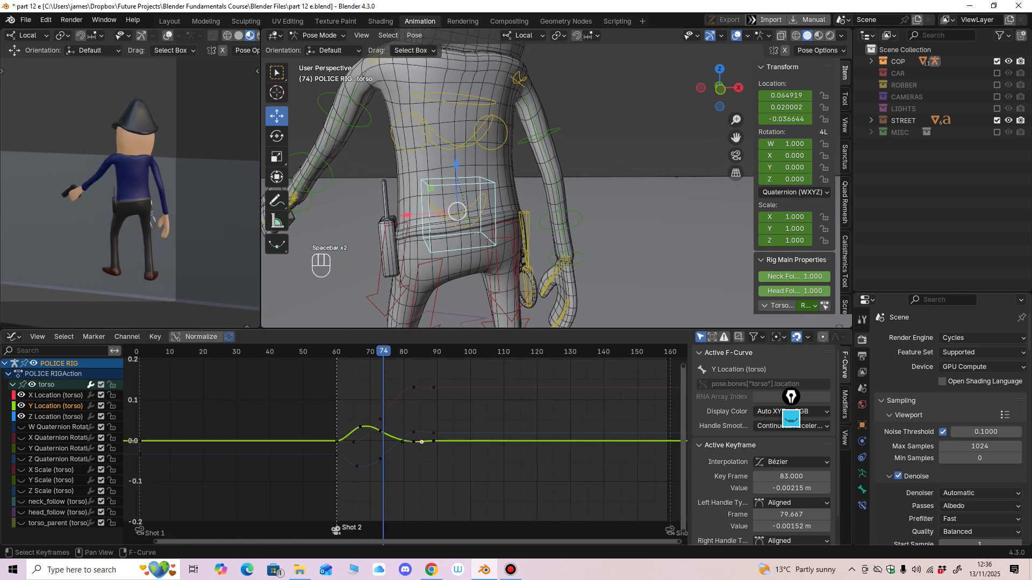
Step: Play back the start of shot 2 and scrub through frames 62 to 67 to examine the torso's initial dip
click(341, 352)
key(space)
key(space)
middle_drag(384, 451, 408, 422)
ctrl+middle_drag(408, 422, 422, 417)
click(353, 352)
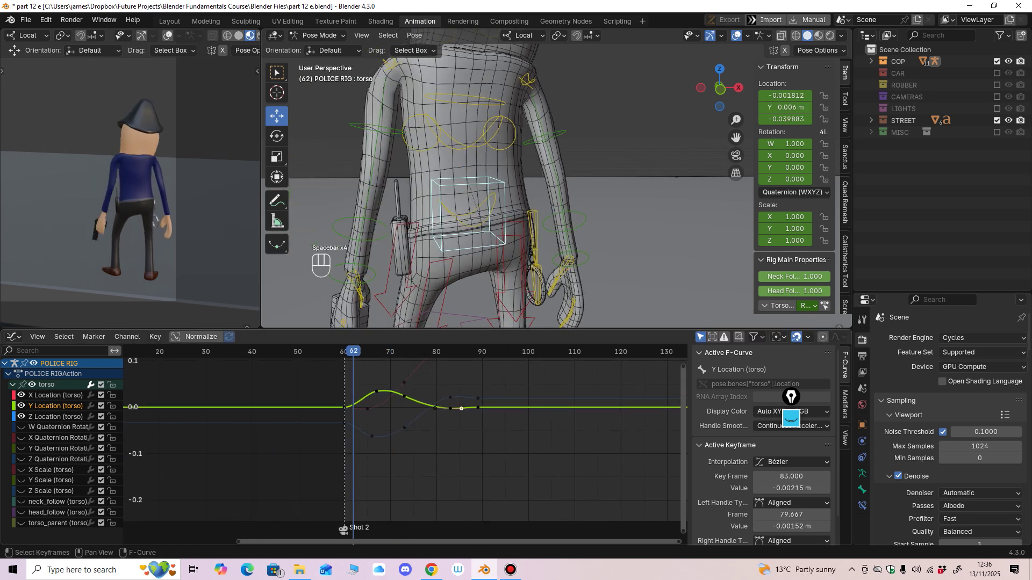
drag(353, 352, 376, 352)
Step: Lower the frame 66 Z Location keyframe to -0.0793 m and play back the gun draw
ctrl+middle_drag(380, 392, 400, 376)
middle_drag(387, 447, 400, 381)
ctrl+middle_drag(408, 419, 418, 438)
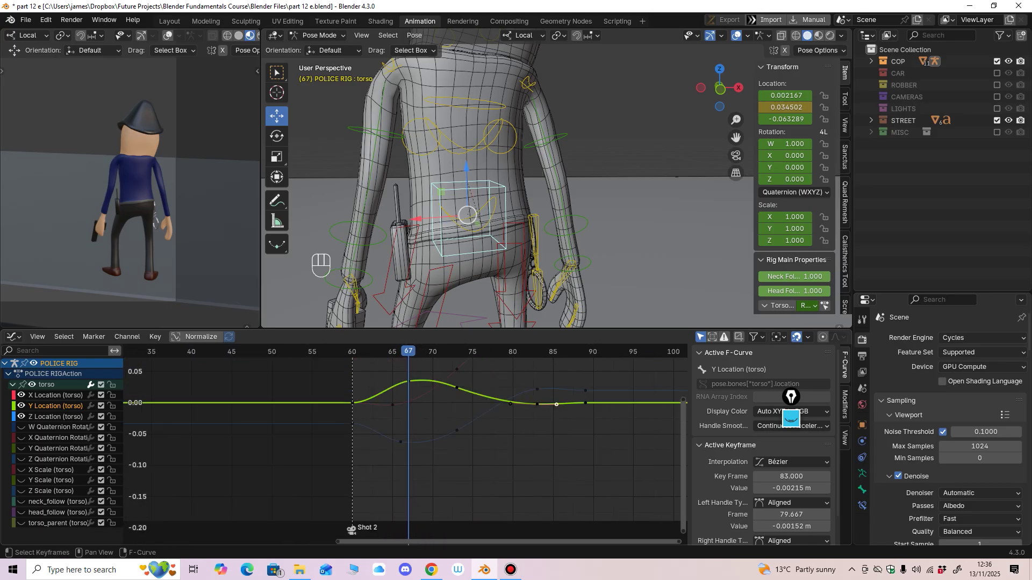
drag(401, 442, 401, 453)
key(space)
key(space)
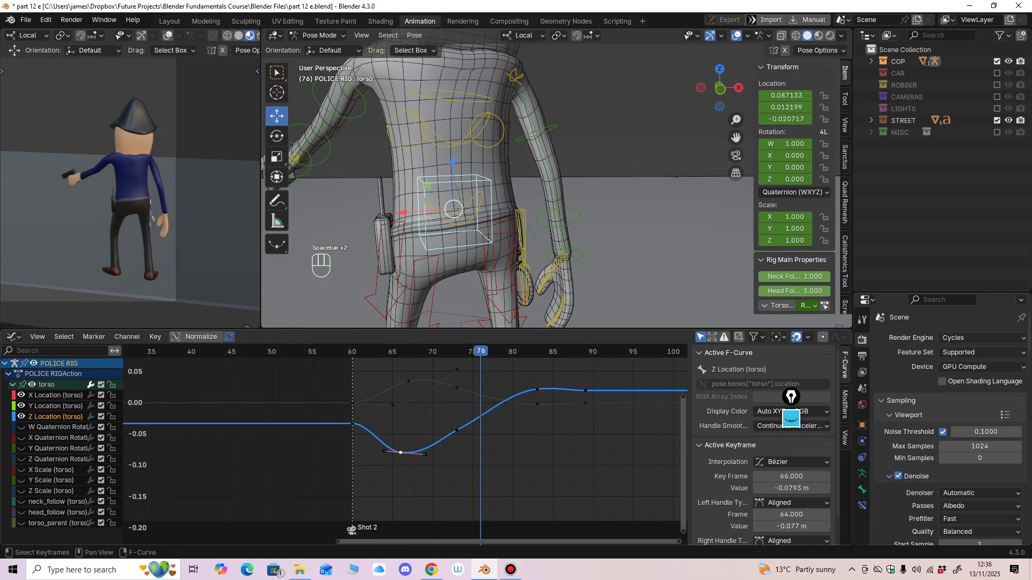
key(space)
key(space)
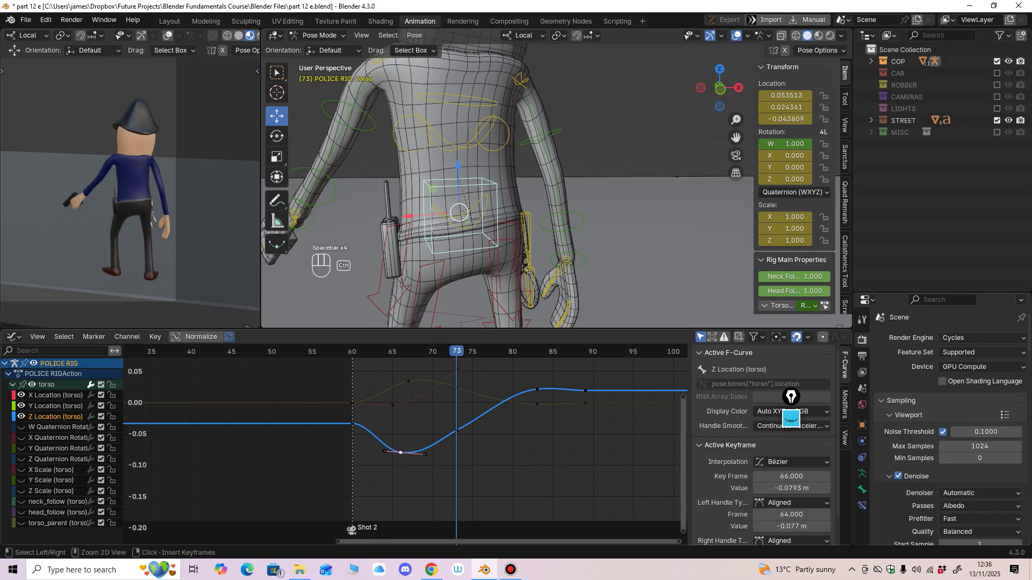
Step: Lower the frame 73 Z Location keyframe to -0.0483 m and tilt the frame 83 keyframe's handles upward for a slight overshoot
ctrl+middle_drag(456, 431, 419, 432)
drag(411, 432, 412, 434)
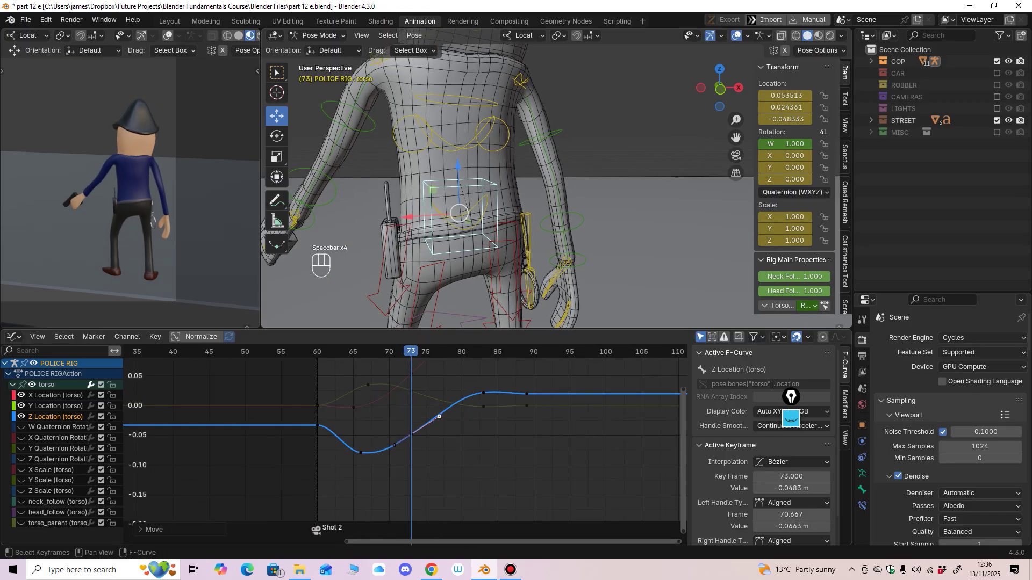
middle_drag(481, 398, 431, 413)
drag(434, 407, 434, 406)
middle_drag(434, 406, 422, 425)
mouse_move(421, 425)
ctrl+middle_down()
mouse_move(441, 401)
mouse_move(410, 414)
ctrl+middle_up()
key(Up)
key(Up)
key(Up)
key(Up)
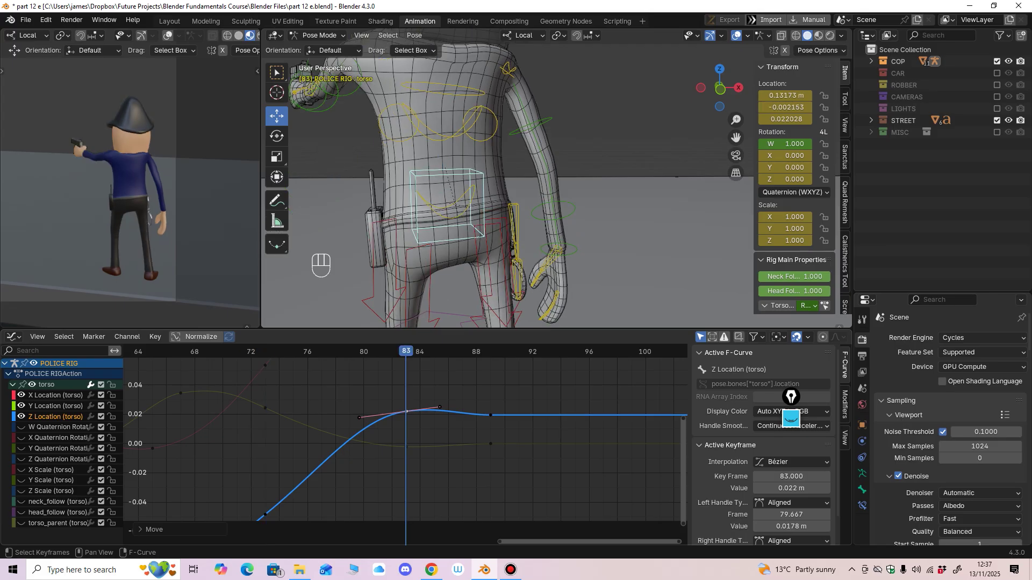
Step: Move the last two X Location keyframes to frames 84 and 90, and the last two Y Location keyframes to 85 and 91
middle_drag(457, 242, 532, 240)
shift+middle_drag(532, 241, 582, 200)
ctrl+middle_drag(441, 411, 424, 438)
middle_drag(425, 438, 385, 499)
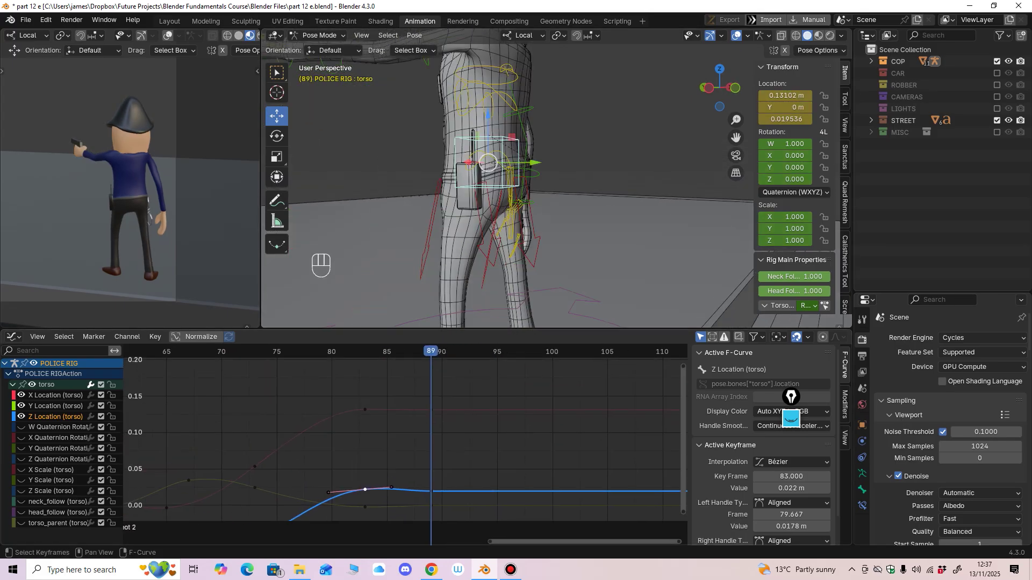
drag(461, 380, 322, 452)
key(g)
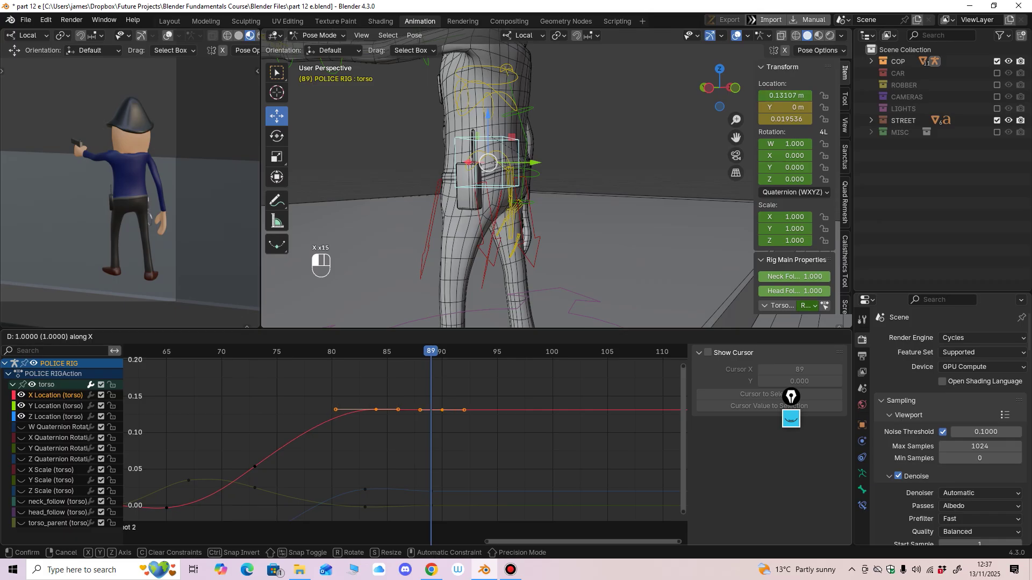
click(335, 451)
middle_drag(334, 451, 326, 385)
drag(334, 487, 446, 439)
key(x)
Step: Play back the end of the gun draw repeatedly from around frame 78 to examine how the torso settles
click(357, 352)
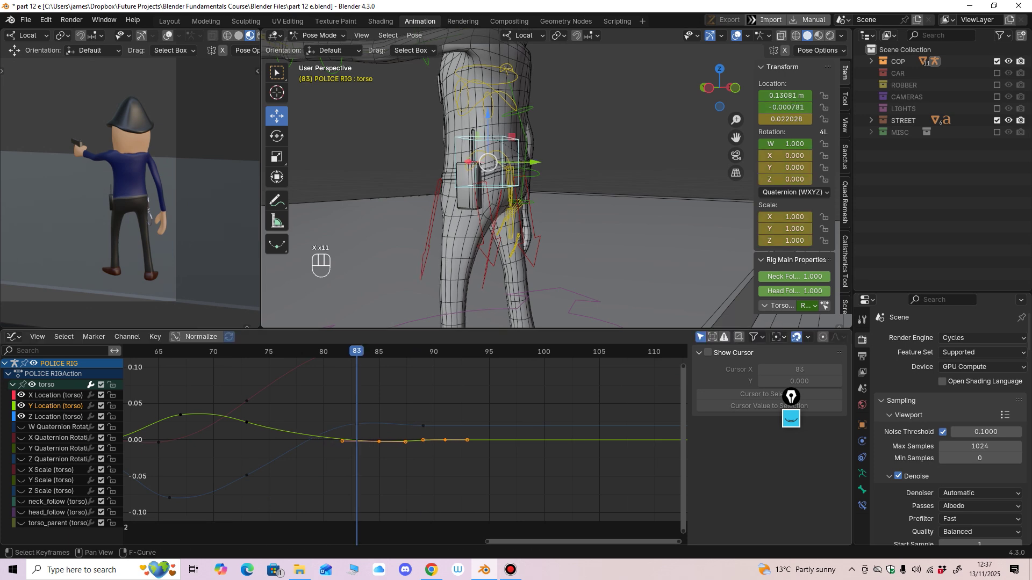
key(space)
key(space)
click(302, 351)
key(space)
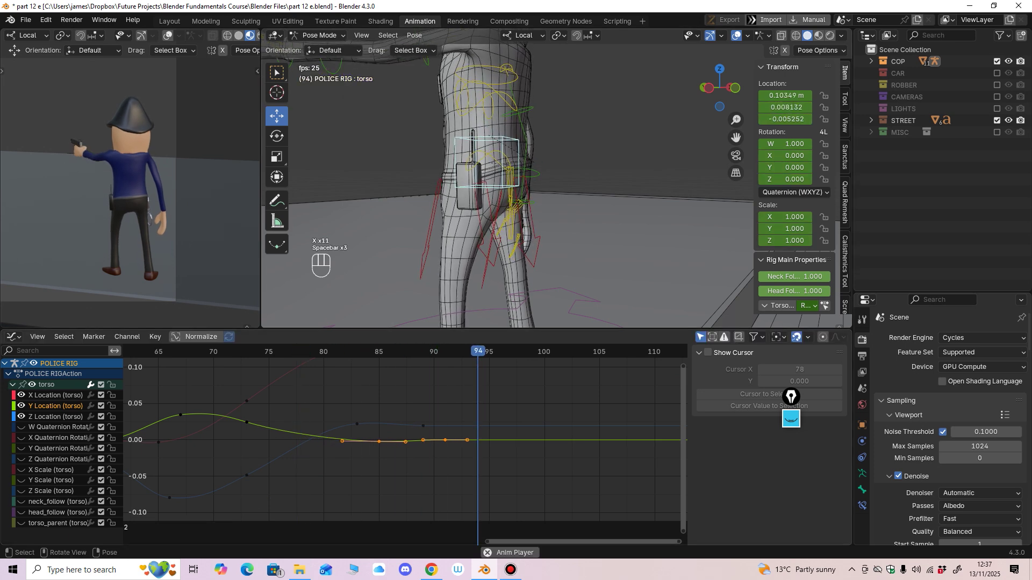
key(space)
key(space)
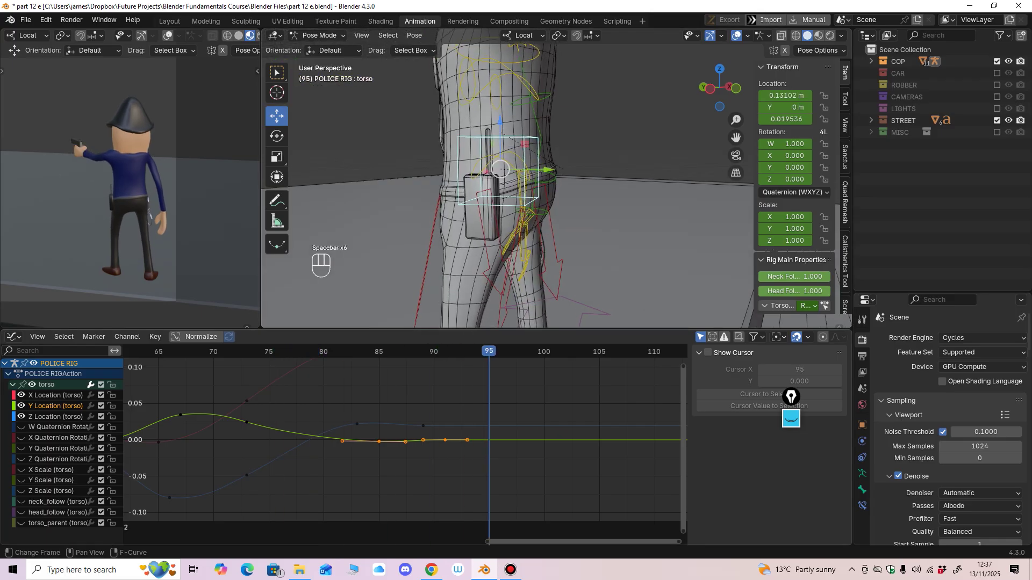
key(space)
key(space)
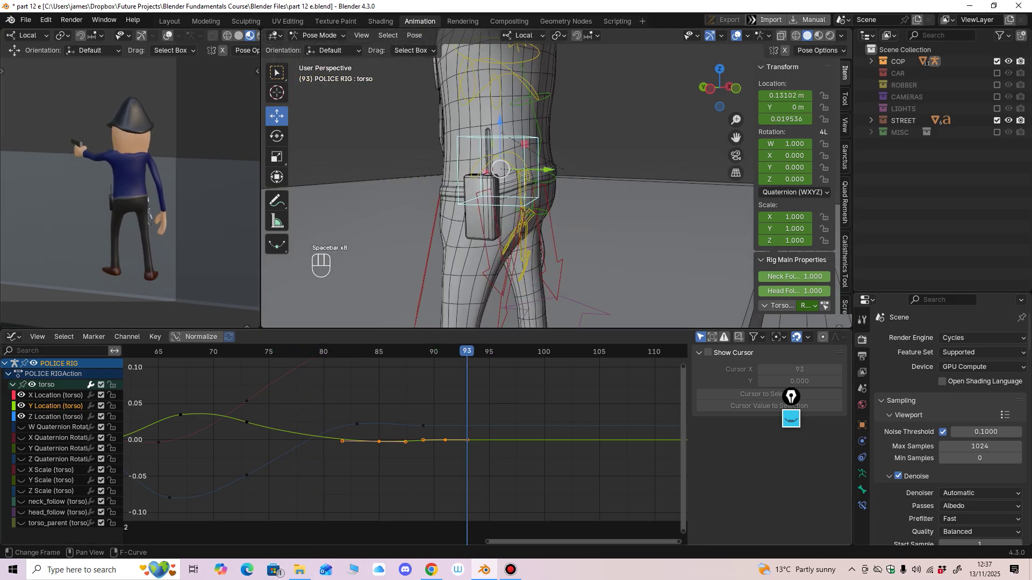
key(space)
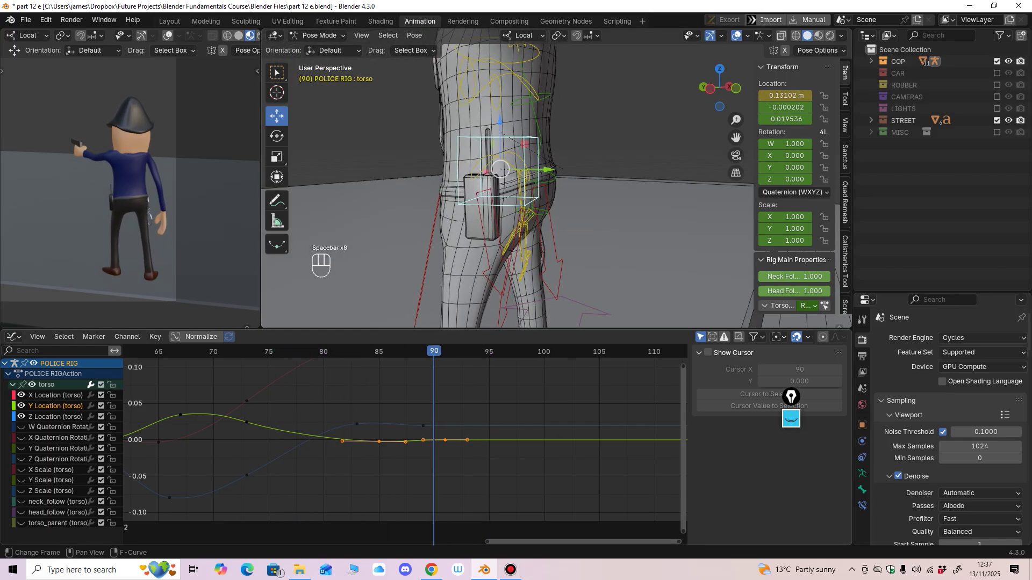
Step: Shift the last two Y Location keyframes to frames 86 and 92, and the last two Z Location keyframes to 82 and 88
middle_drag(409, 438, 388, 467)
drag(425, 469, 338, 467)
key(x)
key(x)
key(x)
key(x)
key(x)
key(x)
key(x)
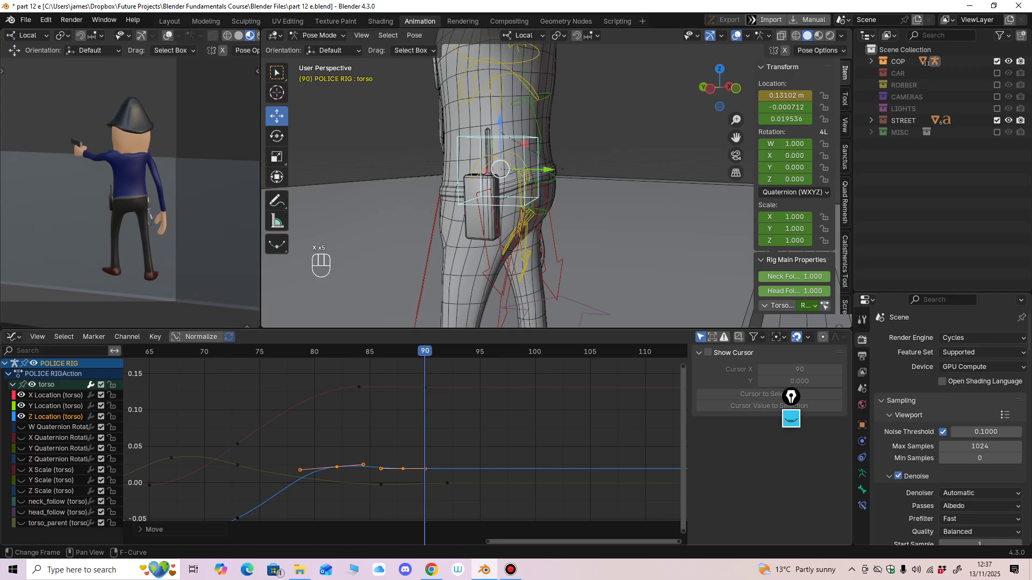
Step: Play back the end of the draw and scrub to frame 91 to check the offset torso keyframes
key(space)
key(space)
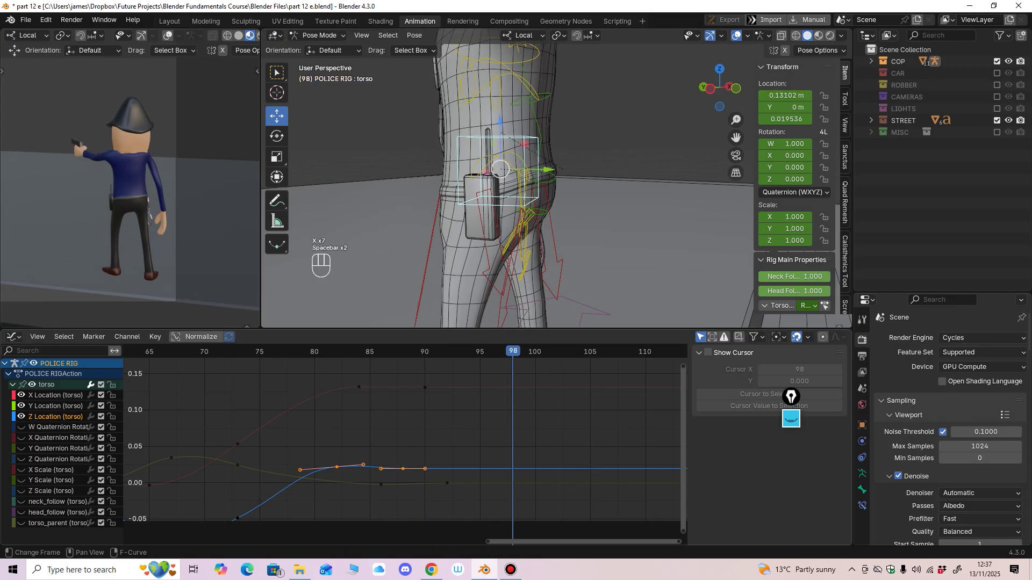
drag(511, 352, 436, 351)
scroll(537, 188, down, 3)
middle_drag(537, 188, 495, 185)
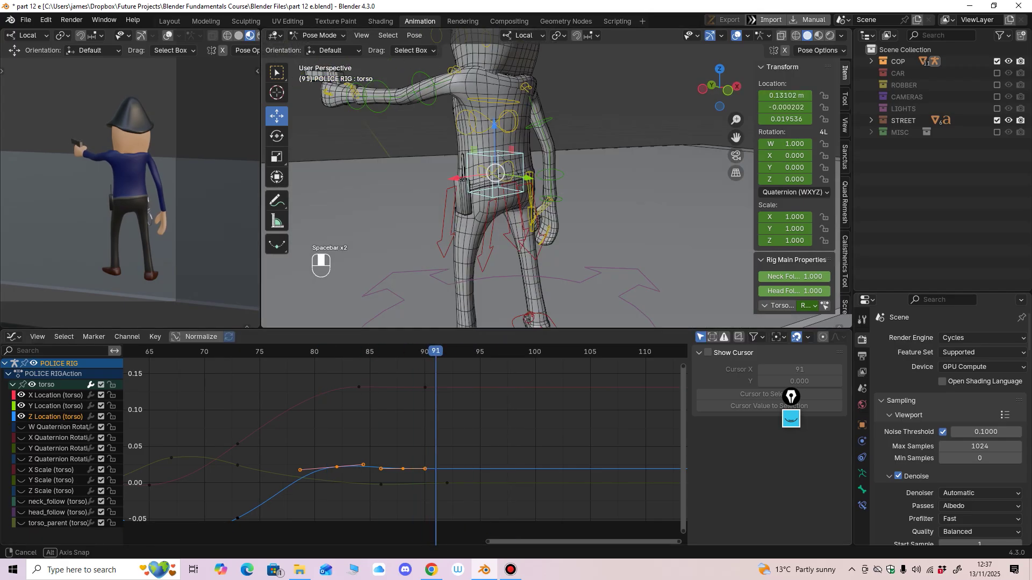
mouse_move(436, 351)
mouse_down()
mouse_move(325, 351)
mouse_move(436, 351)
mouse_up()
Step: View the whole policeman from behind and replay the draw repeatedly from the start of shot 2 to judge the torso motion
ctrl+middle_drag(537, 189, 494, 214)
ctrl+middle_drag(419, 430, 378, 438)
click(269, 352)
key(space)
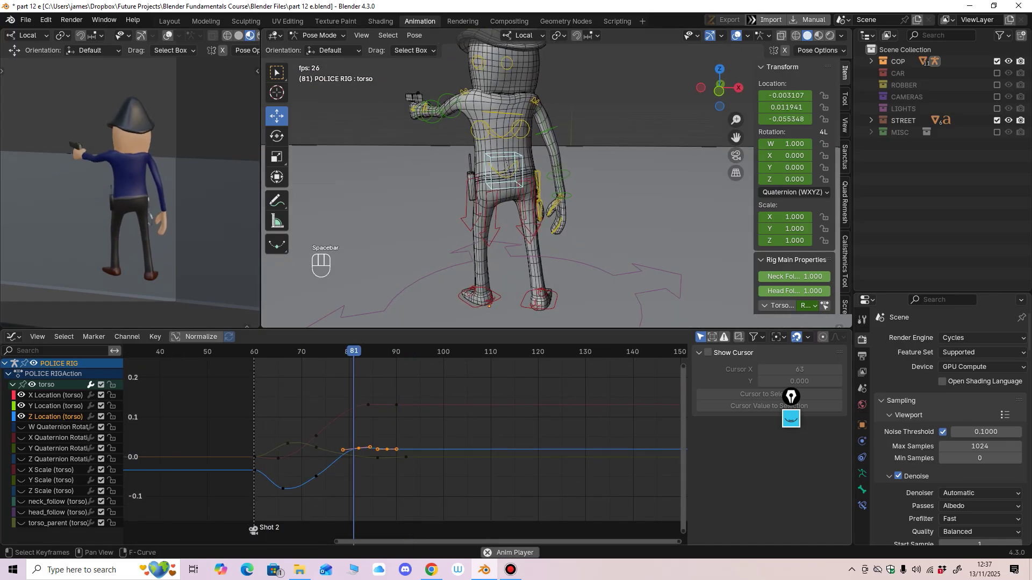
key(space)
key(space)
key(space)
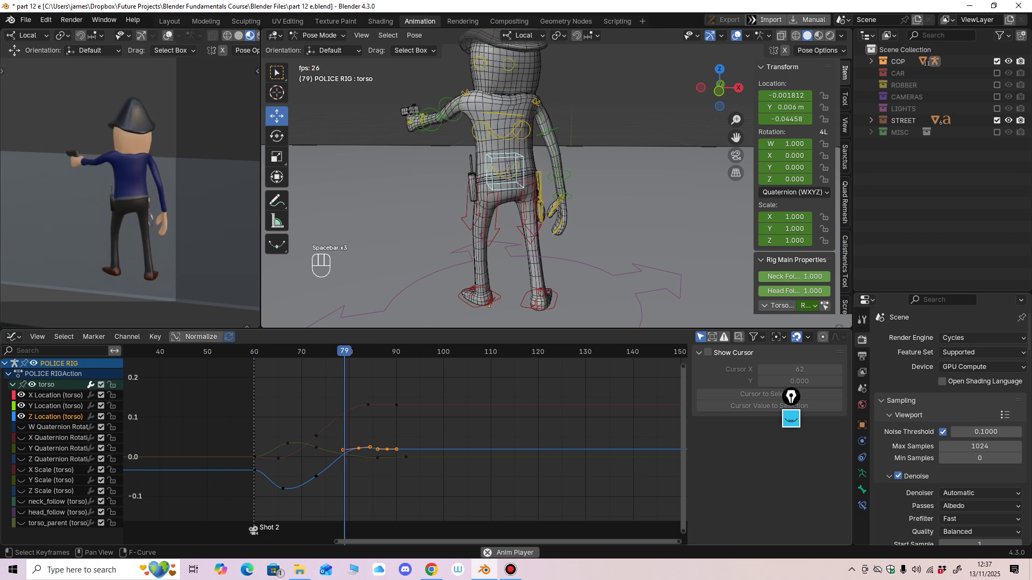
key(space)
key(space)
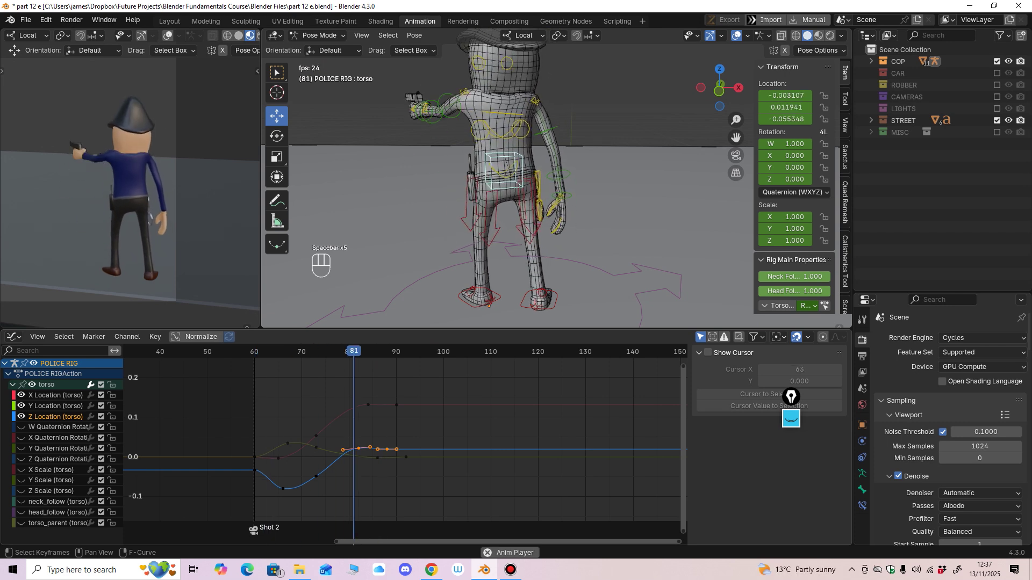
middle_drag(530, 188, 519, 183)
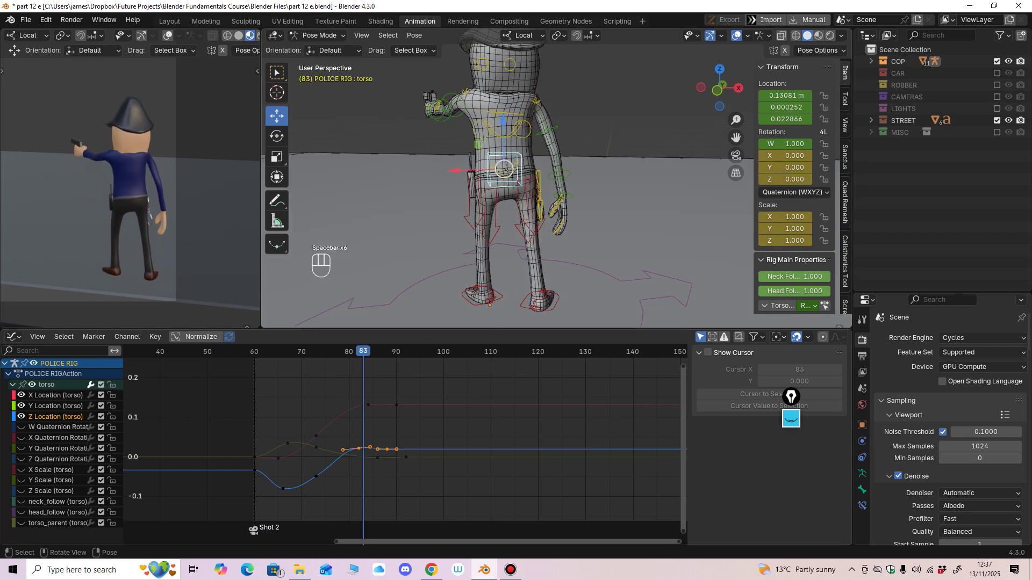
key(space)
key(space)
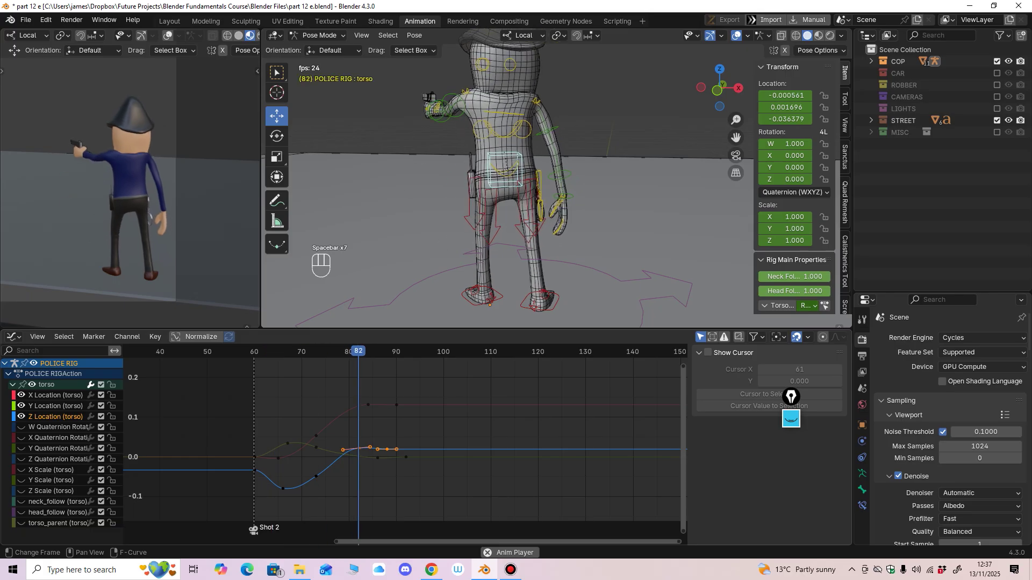
key(space)
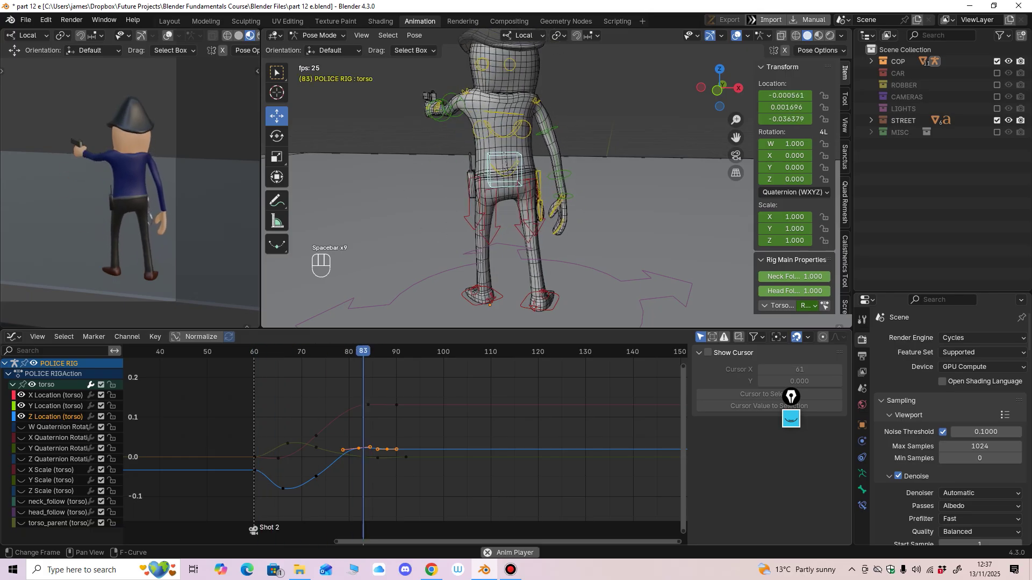
key(space)
key(space)
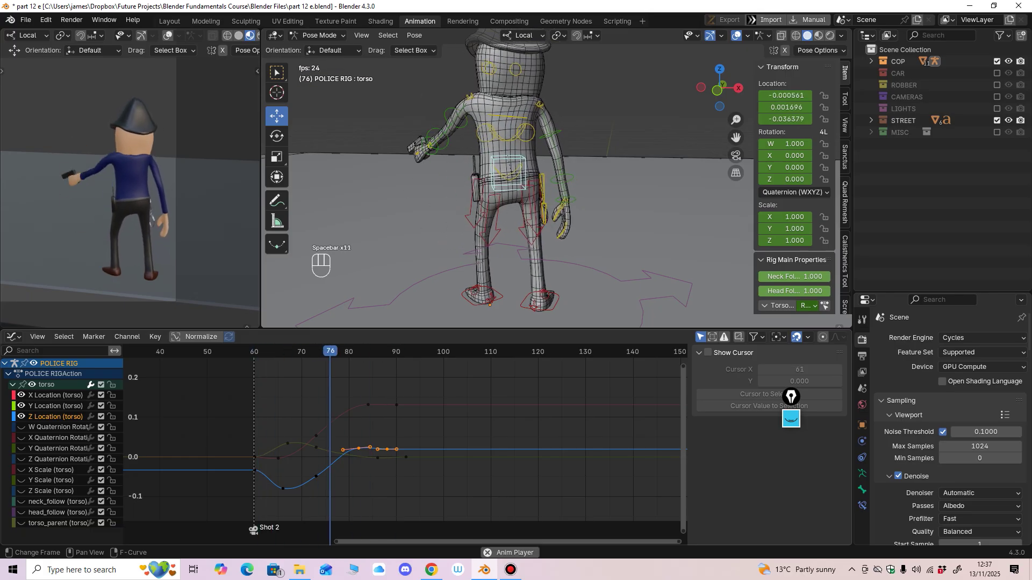
key(space)
Step: Show only the torso's X, Y and Z Quaternion Rotation curves, then select and frame their keyframes after frame 60
ctrl+middle_drag(405, 445, 401, 426)
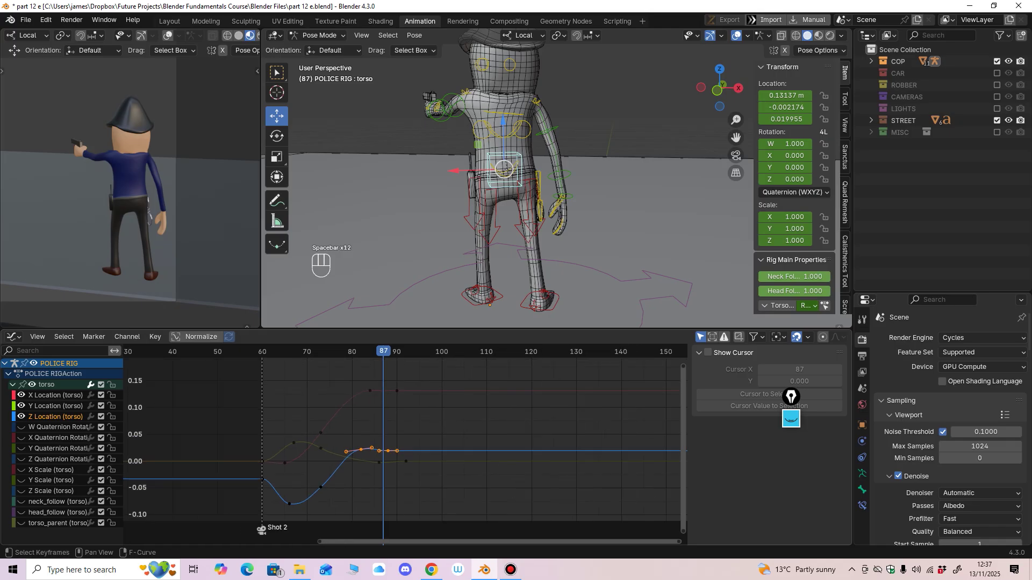
middle_drag(519, 184, 518, 182)
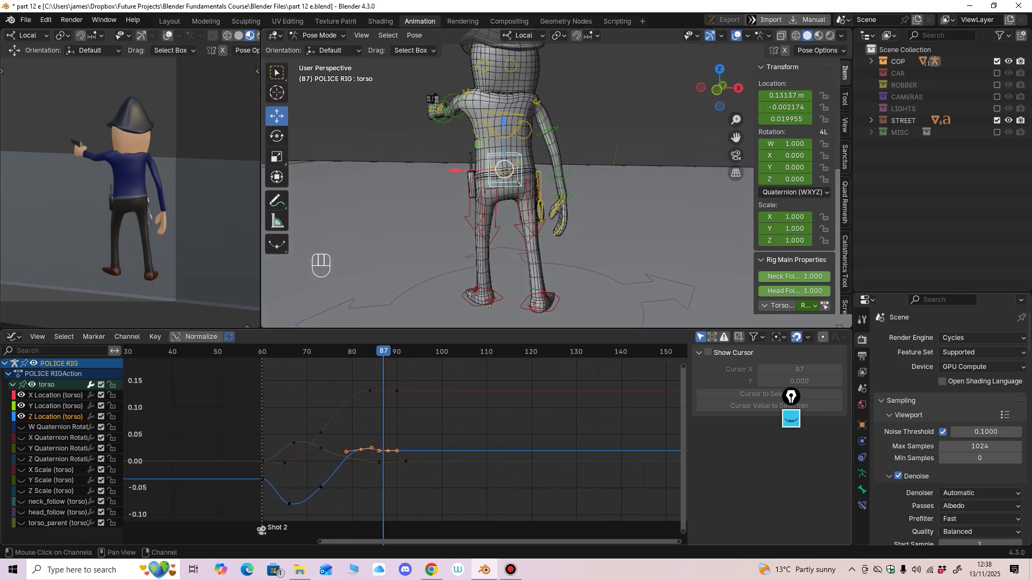
click(21, 416)
drag(21, 438, 21, 449)
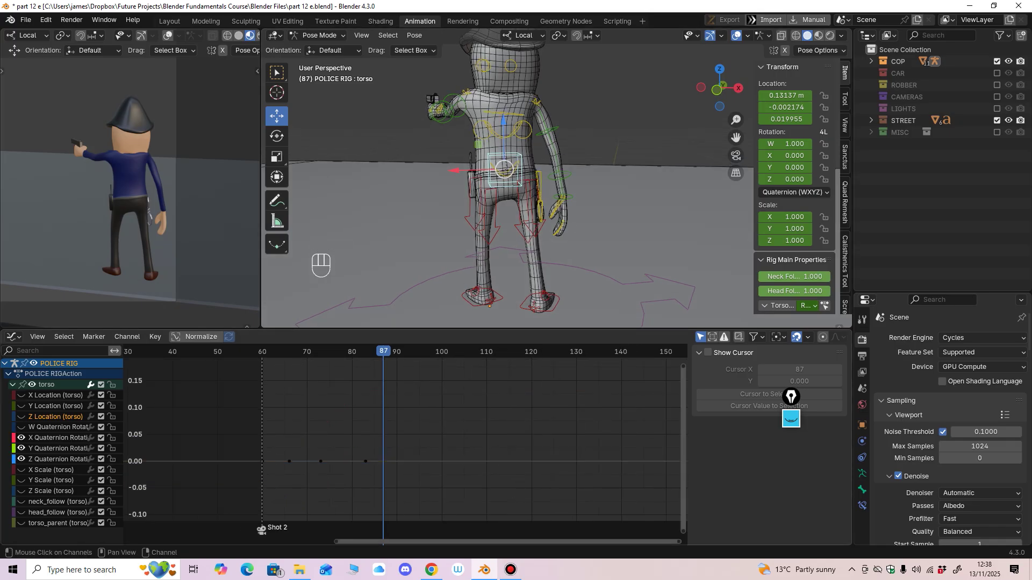
middle_drag(290, 457, 378, 462)
mouse_move(378, 463)
ctrl+middle_down()
mouse_move(367, 420)
mouse_move(364, 468)
ctrl+middle_up()
ctrl+middle_drag(364, 468, 371, 435)
middle_drag(371, 435, 377, 484)
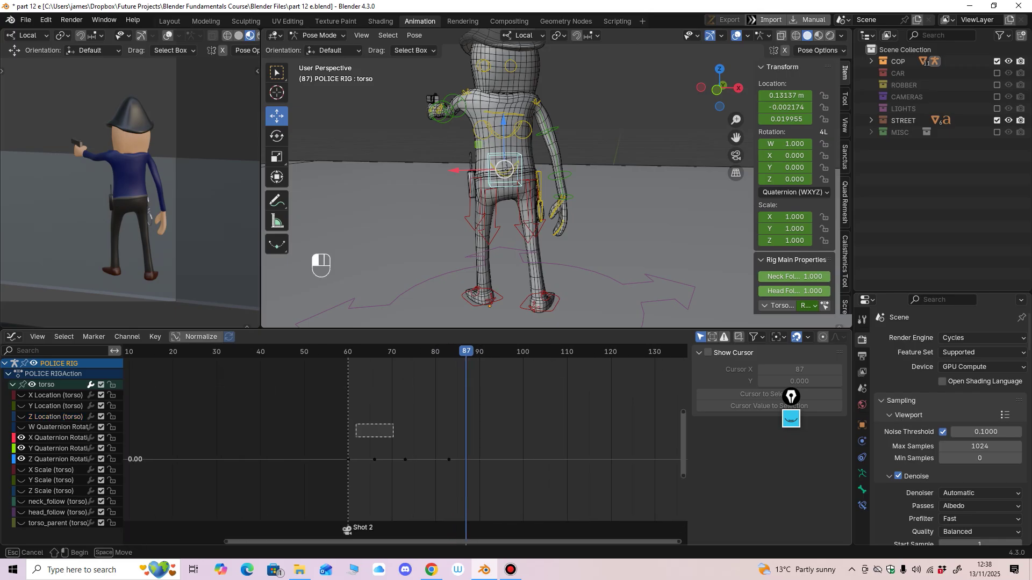
drag(393, 437, 466, 479)
key(KP_Decimal)
ctrl+middle_drag(473, 462, 399, 451)
Step: At frame 62, isolate the torso's Y Quaternion Rotation curve and activate the Rotate tool
drag(355, 352, 325, 352)
middle_drag(403, 258, 397, 236)
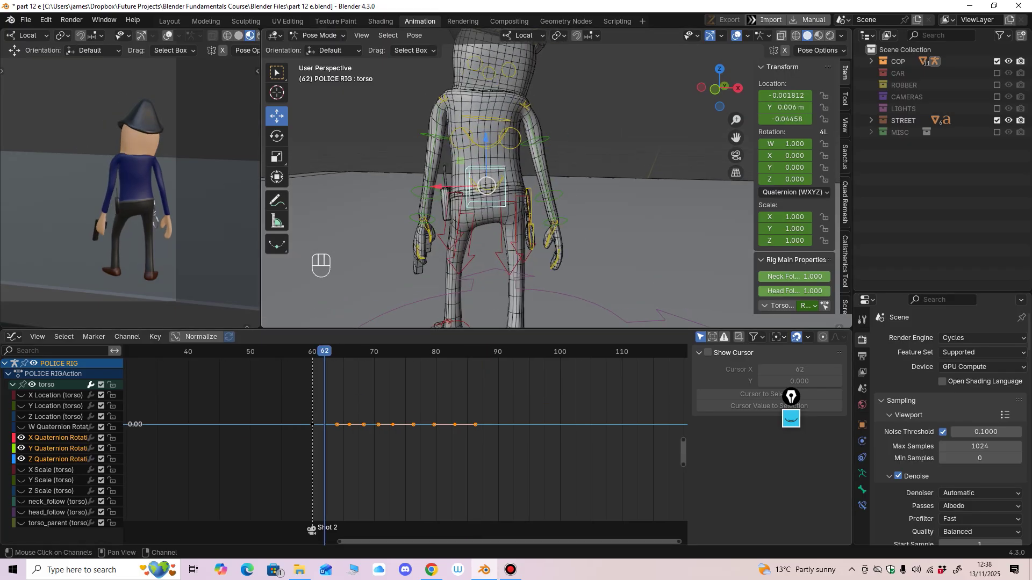
click(58, 438)
middle_drag(322, 430, 353, 428)
click(276, 136)
mouse_move(377, 215)
middle_down()
mouse_move(388, 237)
mouse_move(392, 216)
middle_up()
middle_drag(387, 425, 433, 404)
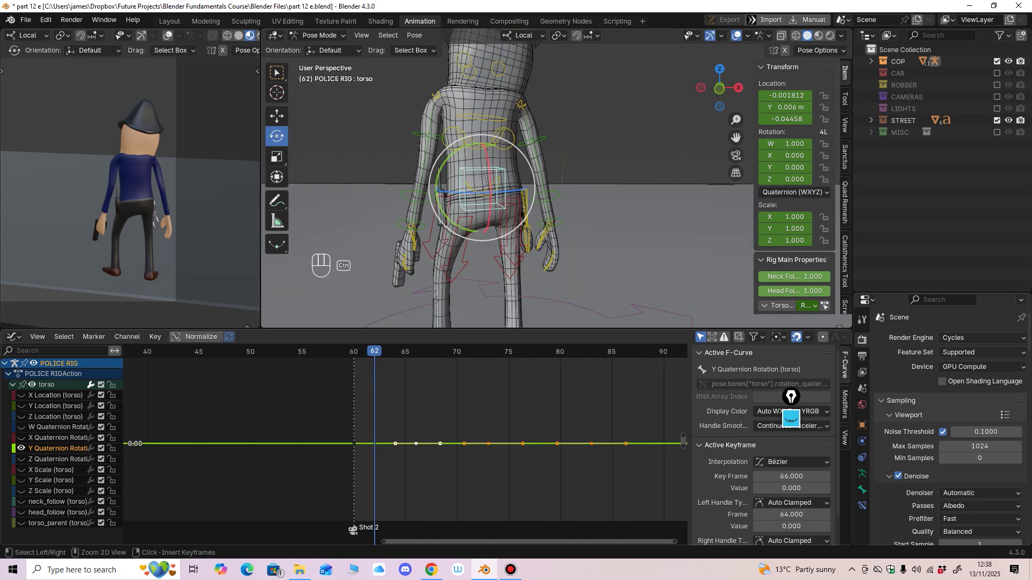
Step: Try raising the frame 66 Y Quaternion Rotation keyframe slightly to 0.000001
drag(374, 351, 385, 351)
middle_drag(408, 414, 403, 417)
click(410, 430)
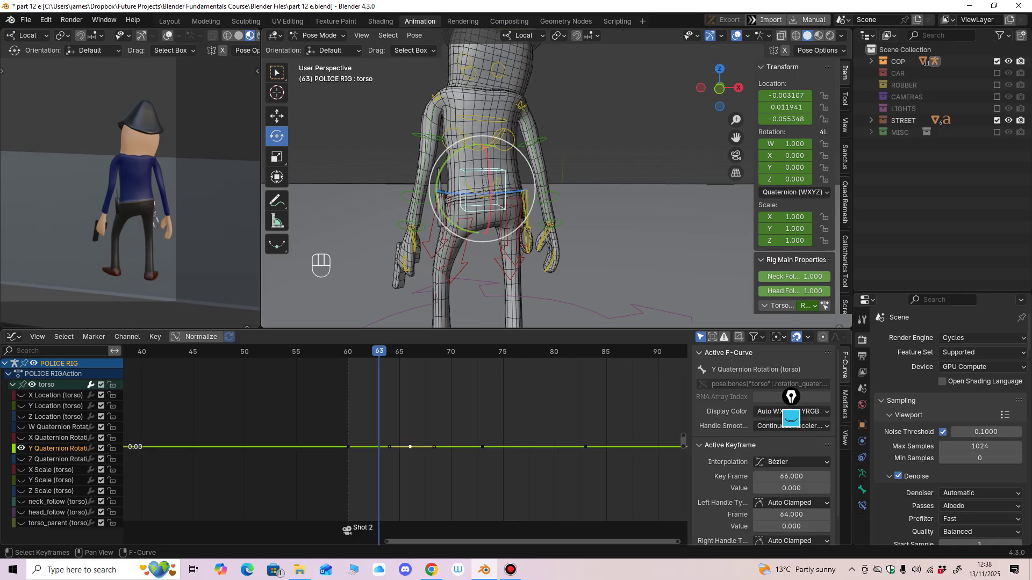
drag(410, 448, 410, 442)
middle_drag(478, 237, 464, 217)
middle_drag(414, 422, 404, 431)
drag(401, 452, 401, 417)
ctrl+middle_drag(401, 418, 403, 516)
key(Right)
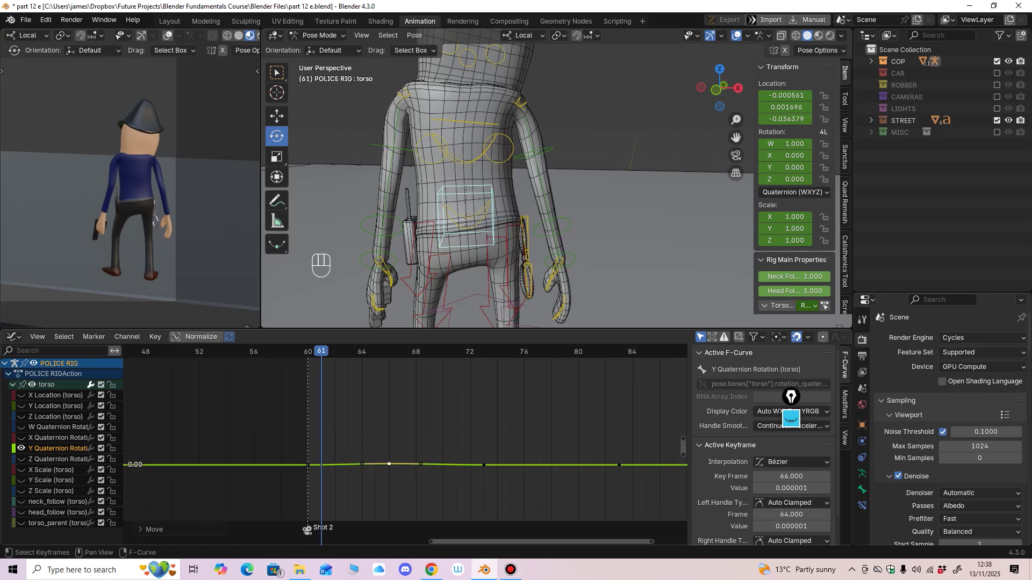
Step: Try rotating the torso at frame 64 and pulling the curve handle there, and undo the Y Quaternion Rotation edits
mouse_move(484, 215)
shift+middle_down()
mouse_move(491, 199)
mouse_move(491, 218)
shift+middle_up()
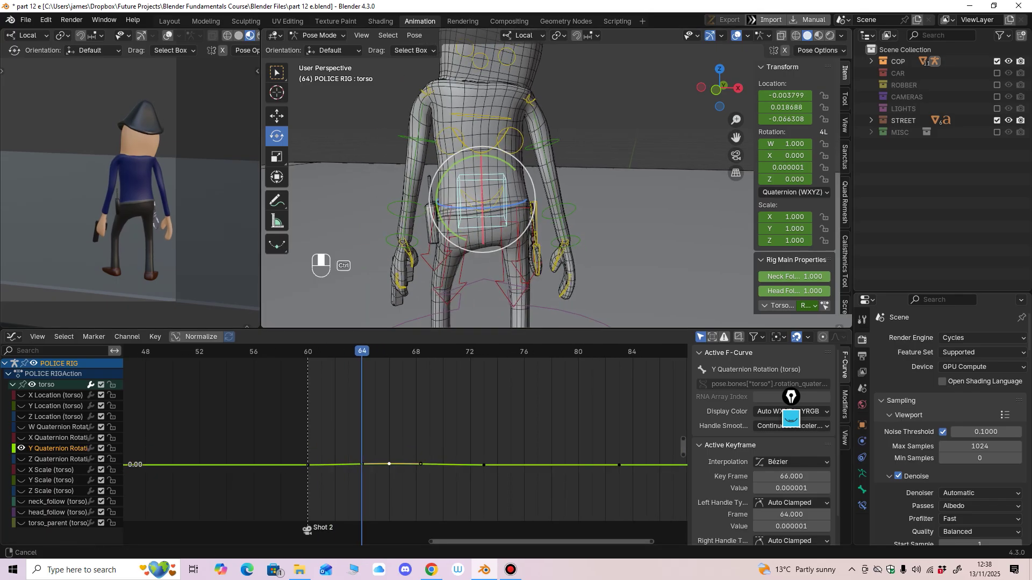
drag(450, 167, 469, 157)
key(ctrl+z)
ctrl+middle_drag(397, 457, 397, 430)
middle_drag(398, 473, 473, 395)
drag(411, 398, 410, 448)
key(ctrl+z)
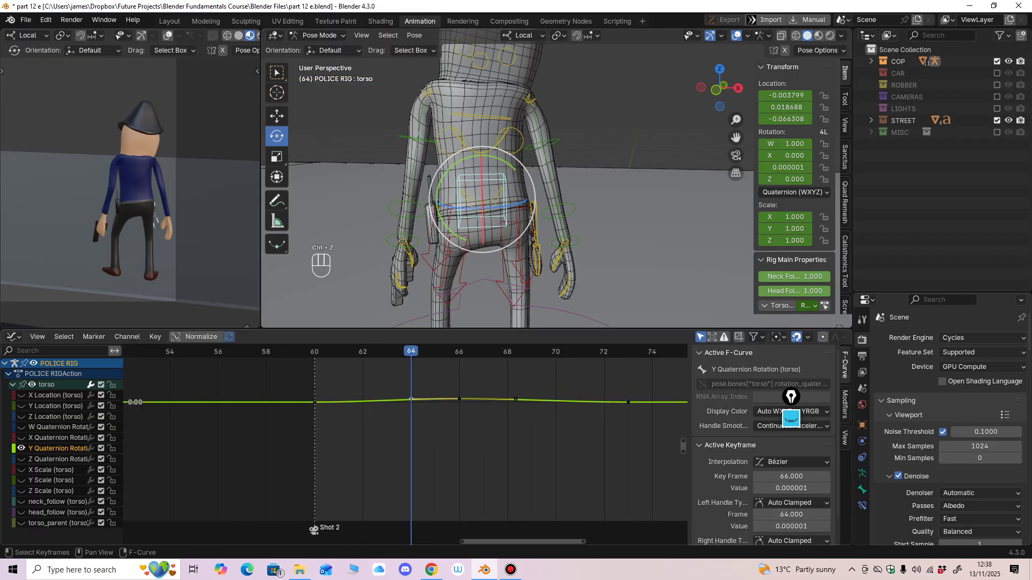
key(ctrl+z)
key(ctrl+z)
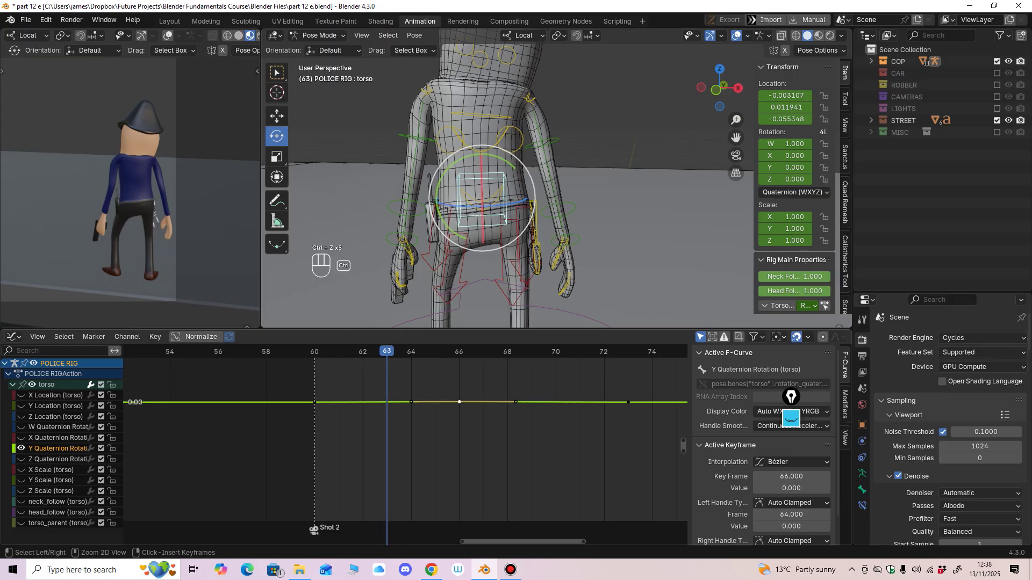
Step: Key the torso's Y Quaternion Rotation curve at frame 63 and lower its frame 66 keyframe to -0.000011
key(i)
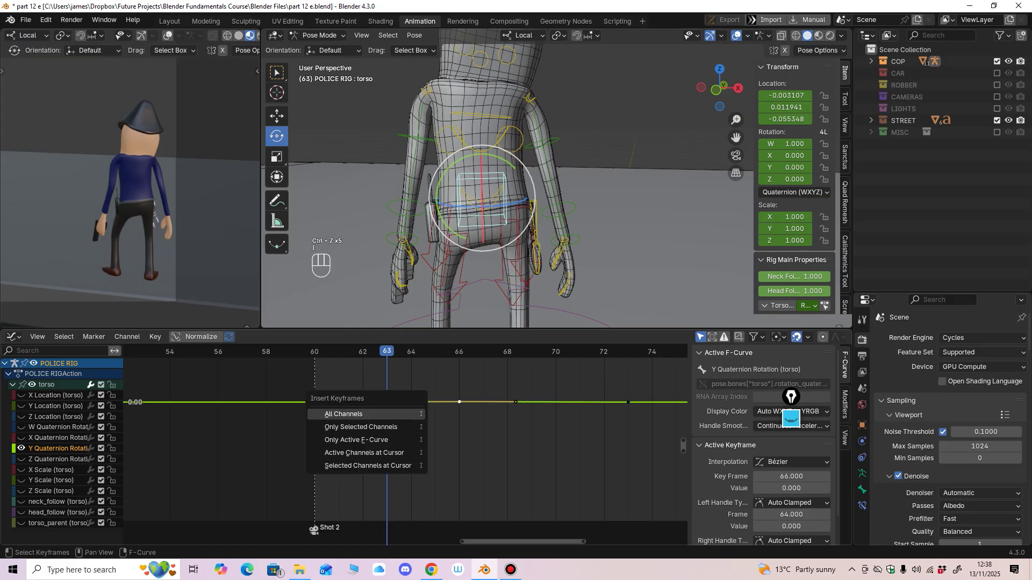
click(360, 427)
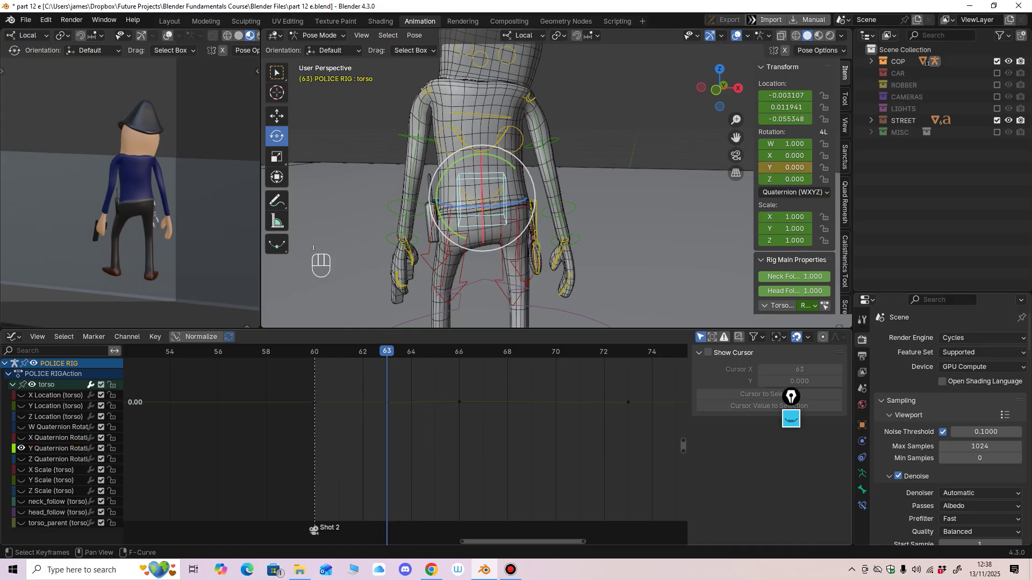
drag(387, 351, 459, 351)
middle_drag(459, 430, 425, 428)
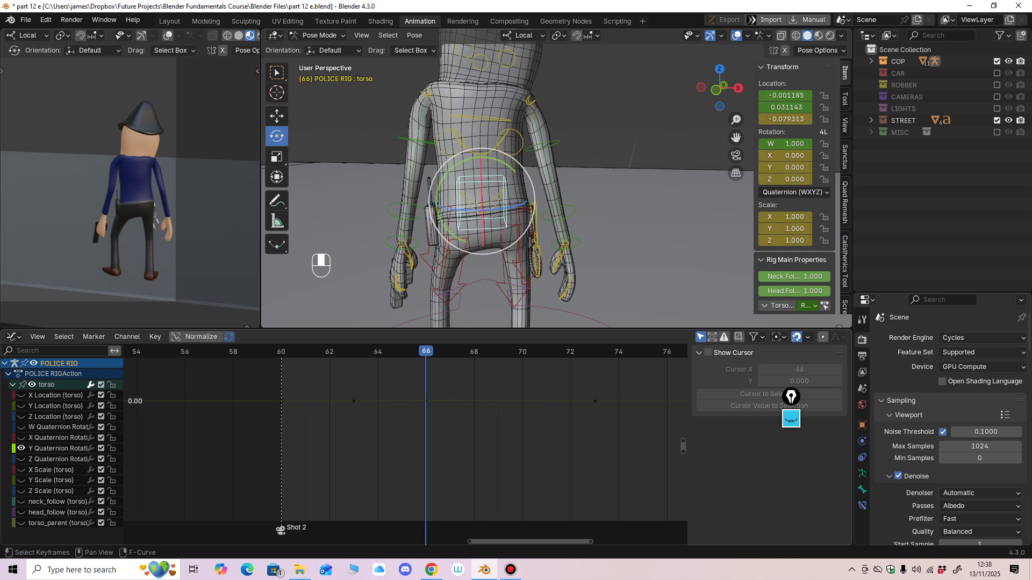
drag(306, 351, 426, 351)
drag(426, 401, 427, 446)
ctrl+middle_drag(427, 446, 417, 483)
ctrl+middle_drag(504, 67, 505, 60)
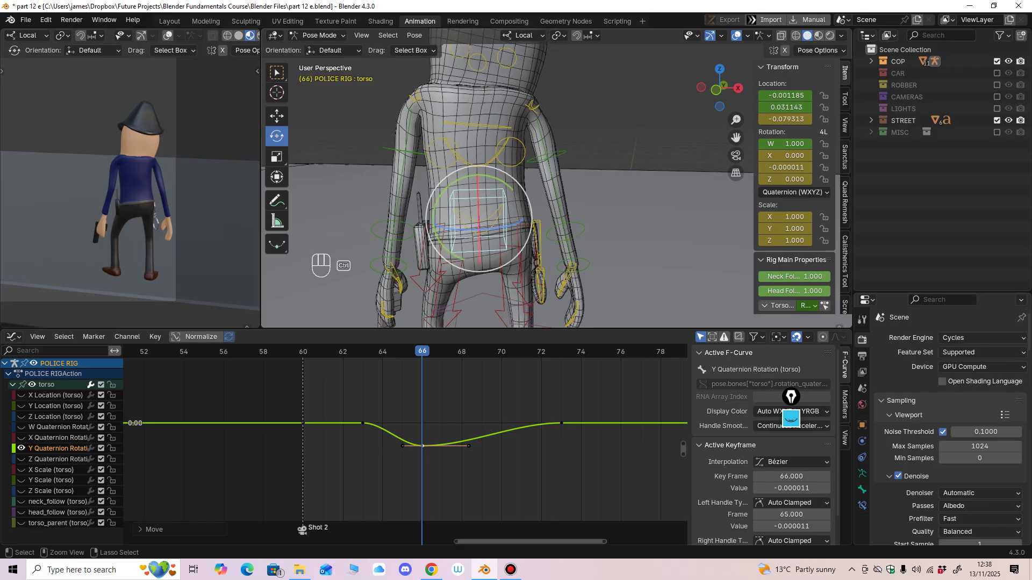
Step: Play the shot, then lower the frame 66 Y Quaternion Rotation keyframe to -0.000129
drag(442, 192, 445, 186)
ctrl+middle_drag(451, 403, 417, 476)
key(space)
key(space)
key(space)
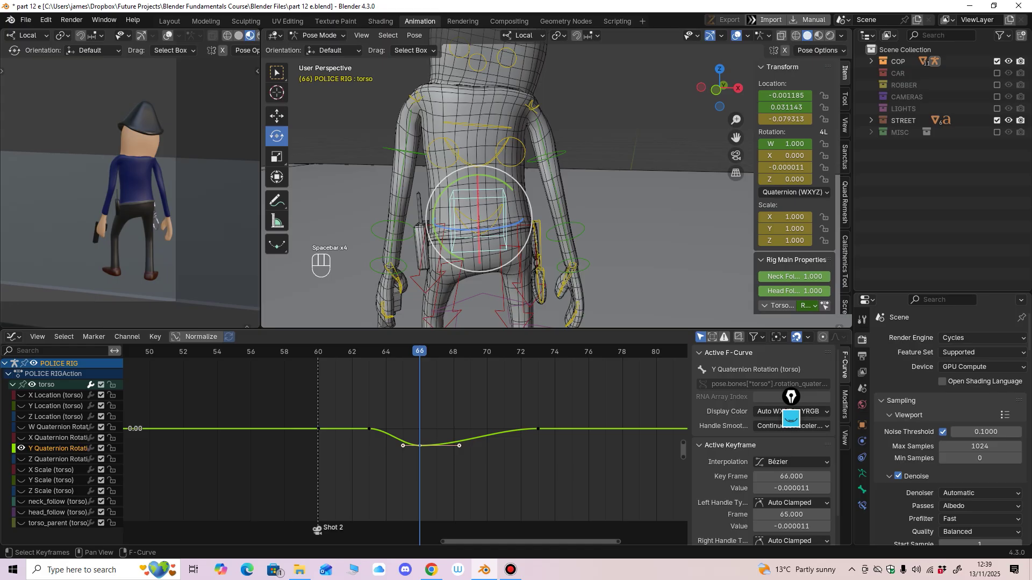
key(space)
drag(420, 446, 419, 460)
ctrl+middle_drag(422, 461, 416, 483)
drag(420, 456, 420, 488)
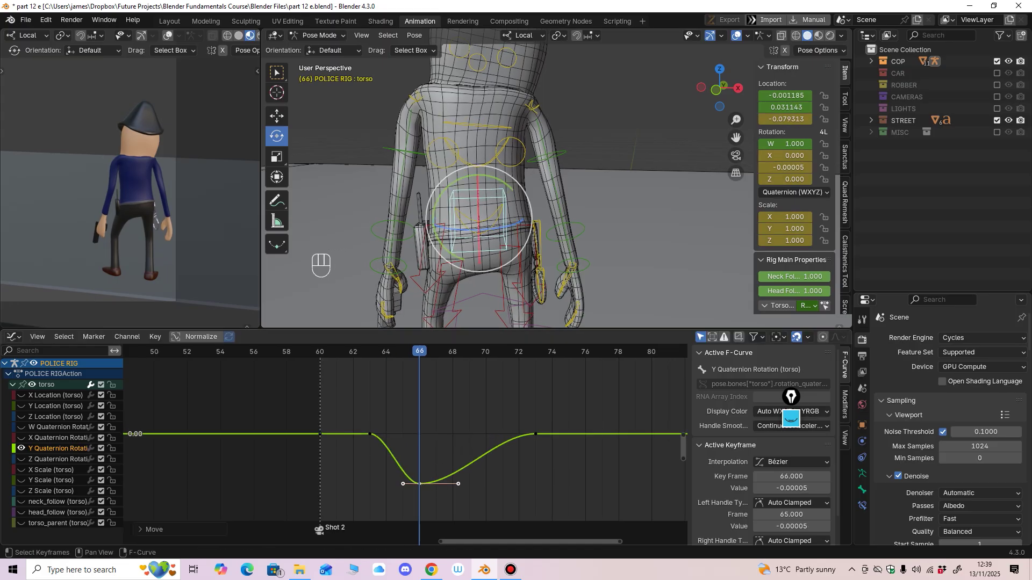
ctrl+middle_drag(420, 487, 414, 510)
drag(428, 413, 429, 446)
ctrl+middle_drag(429, 447, 426, 484)
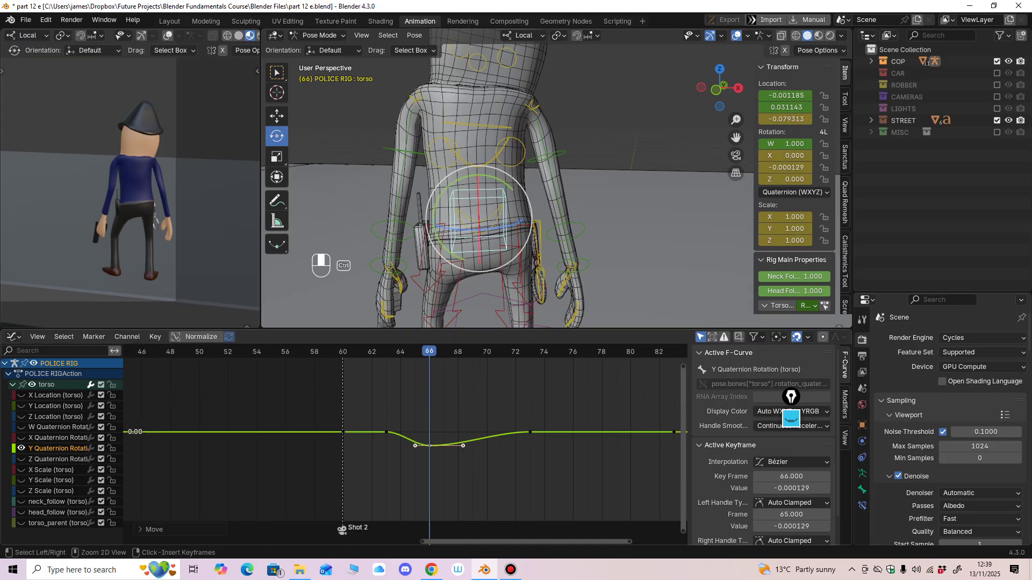
Step: Lower the frame 66 Y Quaternion Rotation keyframe to -0.000739 with its handle adjusted, and scrub around that frame
drag(429, 446, 429, 474)
mouse_move(429, 474)
middle_down()
mouse_move(423, 443)
mouse_move(420, 456)
middle_up()
drag(423, 436, 463, 462)
mouse_move(423, 351)
mouse_down()
mouse_move(395, 351)
mouse_move(409, 351)
mouse_up()
ctrl+middle_drag(411, 419, 394, 473)
key(Right)
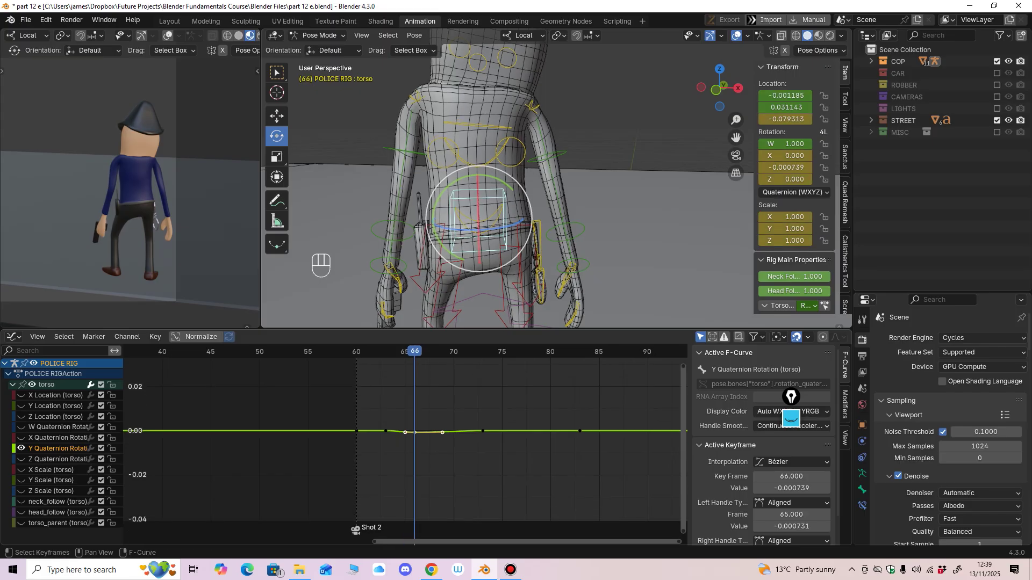
Step: Undo the further lowering of the frame 66 keyframe, tilt its right handle slightly downward, and play the shot
drag(415, 432, 415, 456)
ctrl+middle_drag(414, 457, 430, 383)
key(ctrl+z)
drag(414, 446, 461, 450)
key(space)
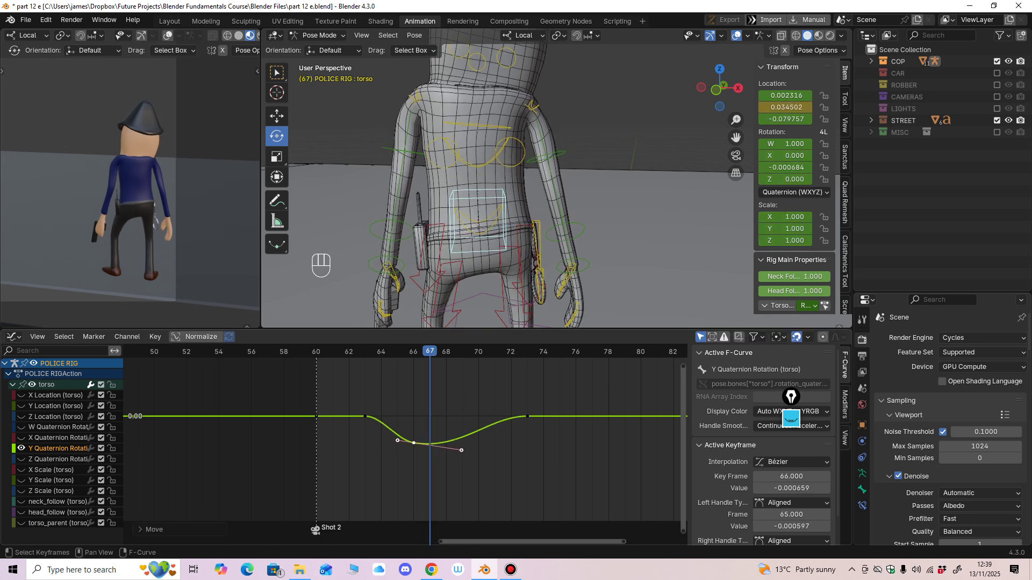
Step: Lower the frame 66 Y Quaternion Rotation keyframe to about -0.004 and scrub back to frame 65
drag(414, 443, 414, 451)
key(Home)
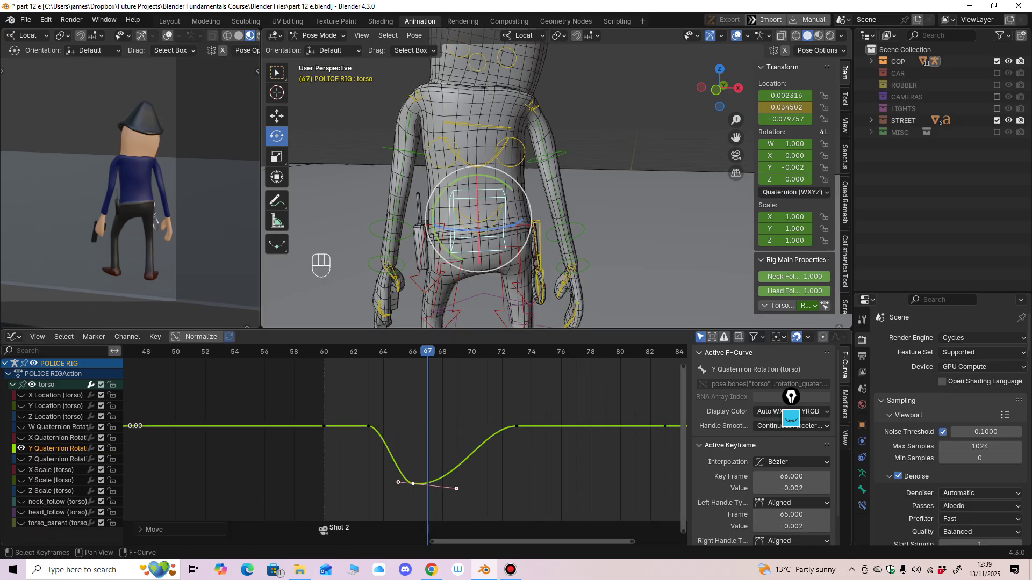
middle_drag(415, 487, 440, 424)
ctrl+middle_drag(440, 425, 432, 469)
drag(434, 433, 433, 453)
middle_drag(433, 453, 430, 469)
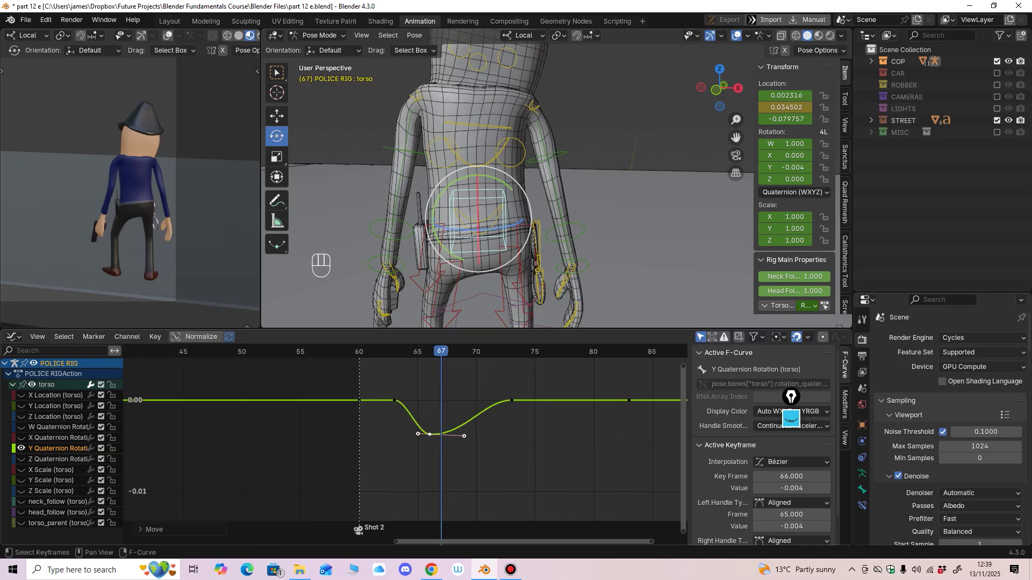
drag(429, 434, 430, 441)
drag(441, 351, 417, 351)
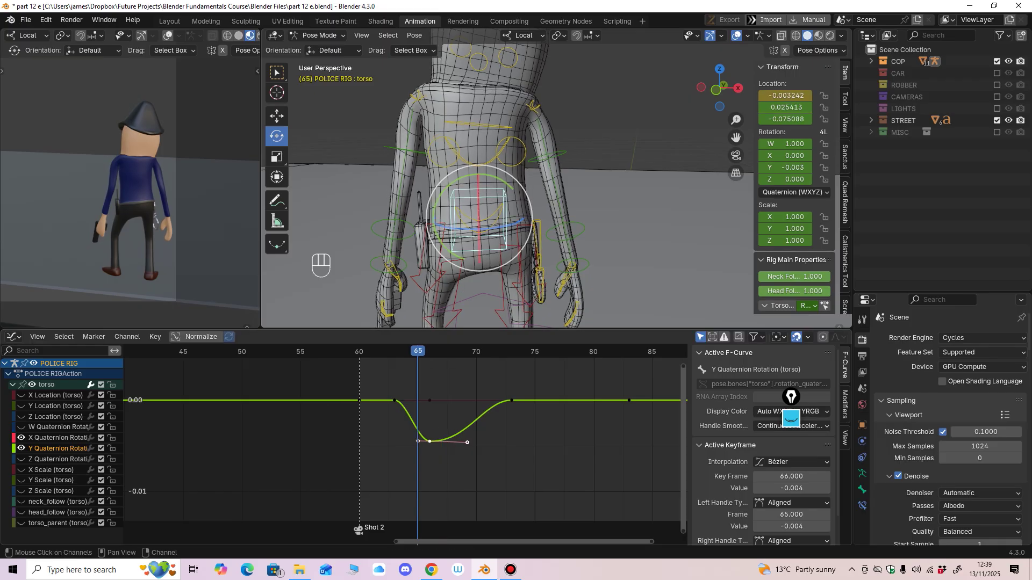
Step: Show the torso's X and Z Quaternion Rotation curves alongside Y, and raise the frame 66 X keyframe to 0.000412
click(57, 438)
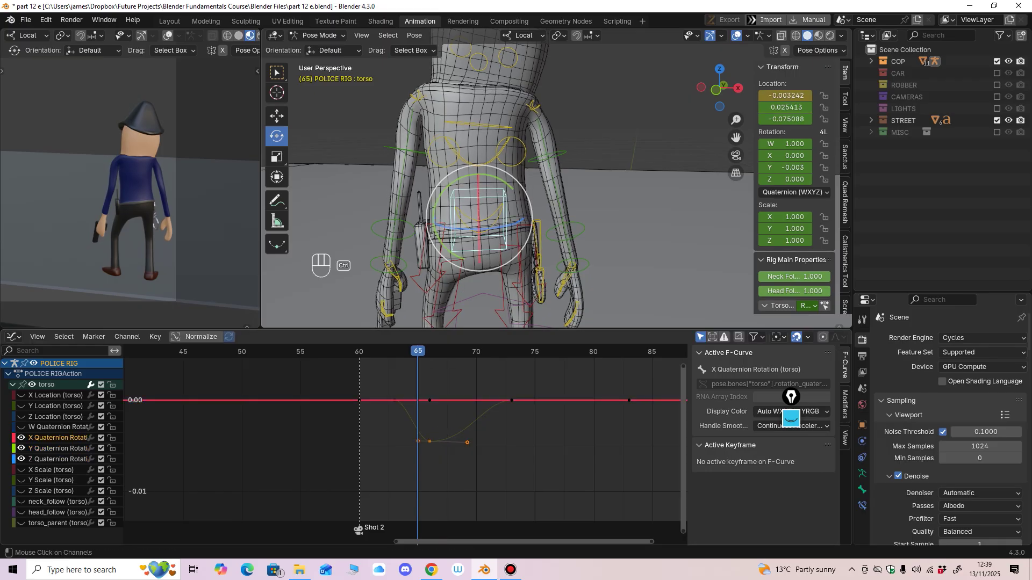
click(58, 460)
key(Left)
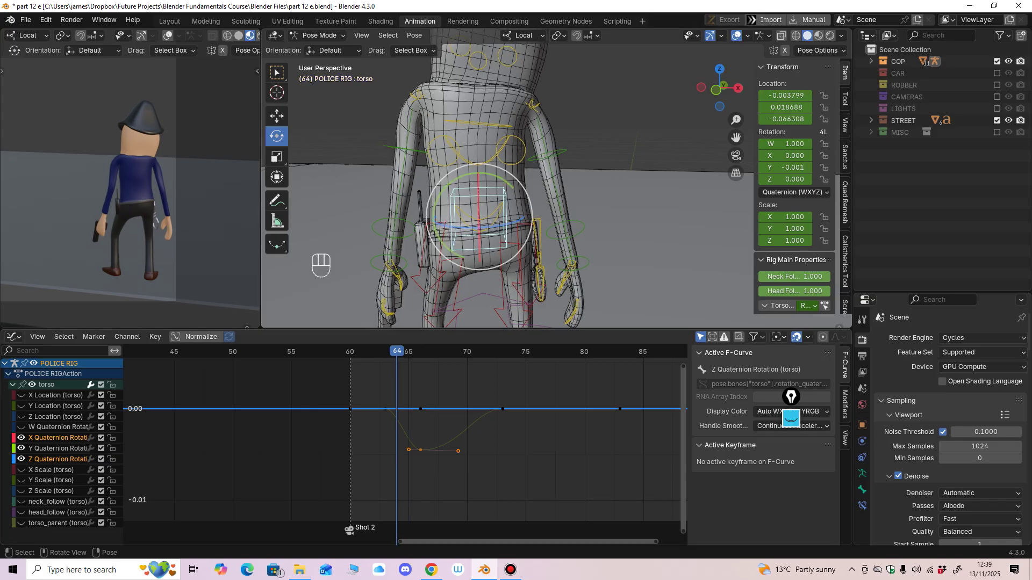
drag(421, 409, 420, 406)
middle_drag(438, 236, 558, 242)
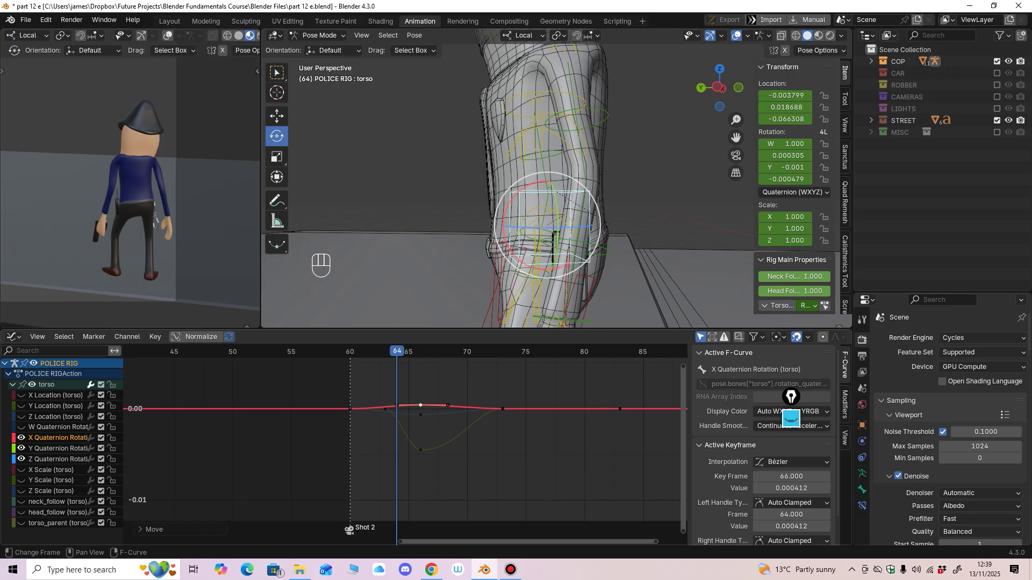
Step: Raise the frame 66 X Quaternion Rotation keyframe to 0.003 and play the shot from frame 60
mouse_move(421, 405)
mouse_down()
mouse_move(420, 374)
mouse_move(420, 387)
mouse_up()
ctrl+middle_drag(421, 387, 420, 404)
drag(421, 403, 421, 407)
drag(399, 351, 351, 351)
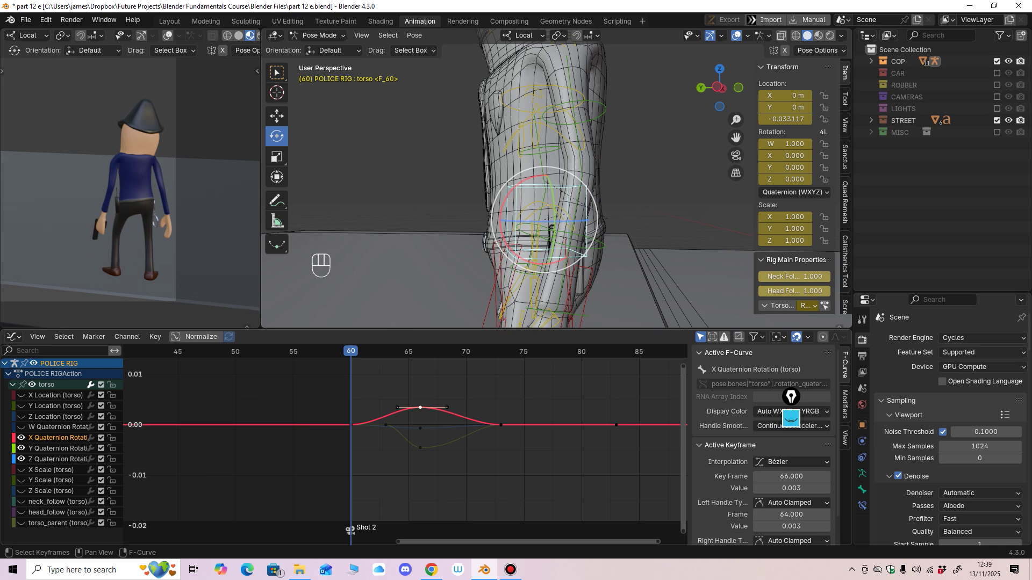
key(space)
key(space)
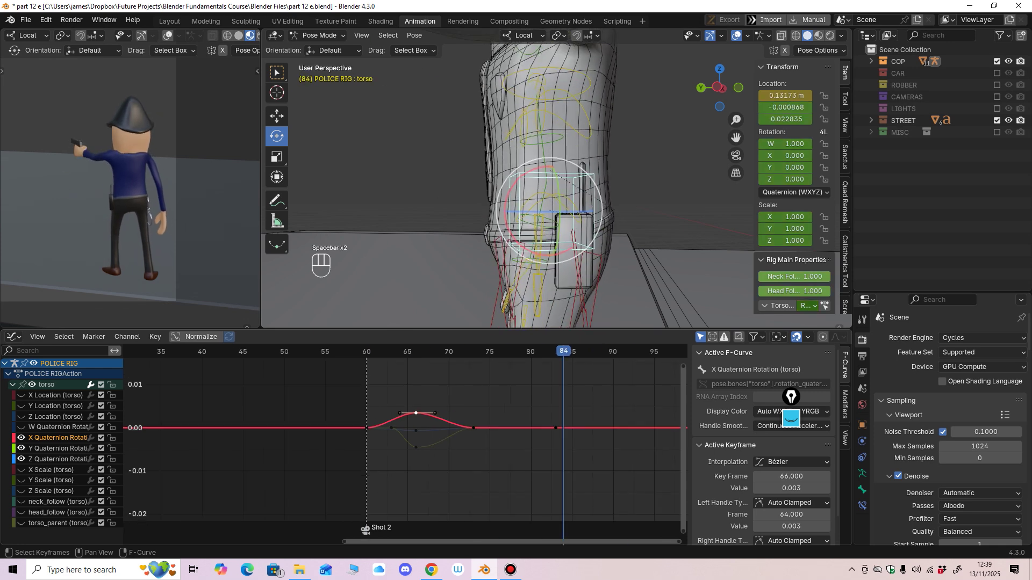
Step: Lower the torso's quaternion rotation keyframes at frame 73 slightly, with Z at -0.000125, and play the shot
drag(435, 414, 473, 430)
drag(473, 431, 473, 429)
click(473, 429)
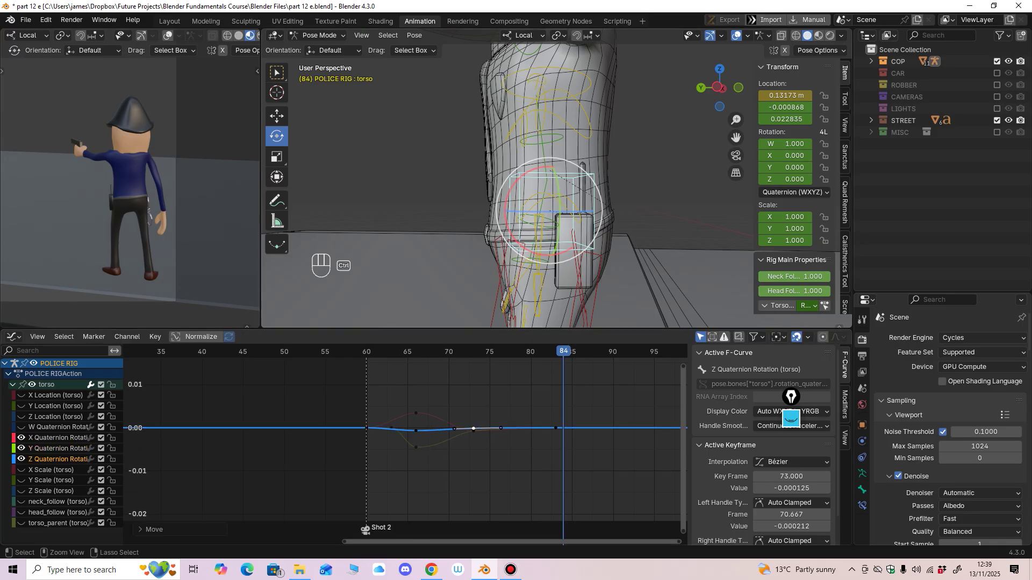
middle_drag(484, 215, 548, 226)
key(space)
key(space)
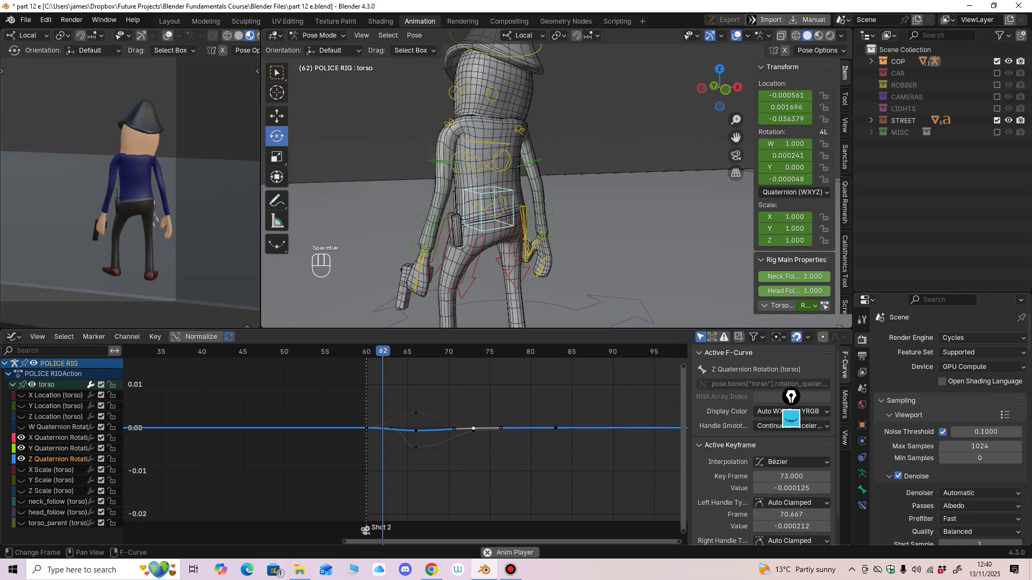
key(space)
key(space)
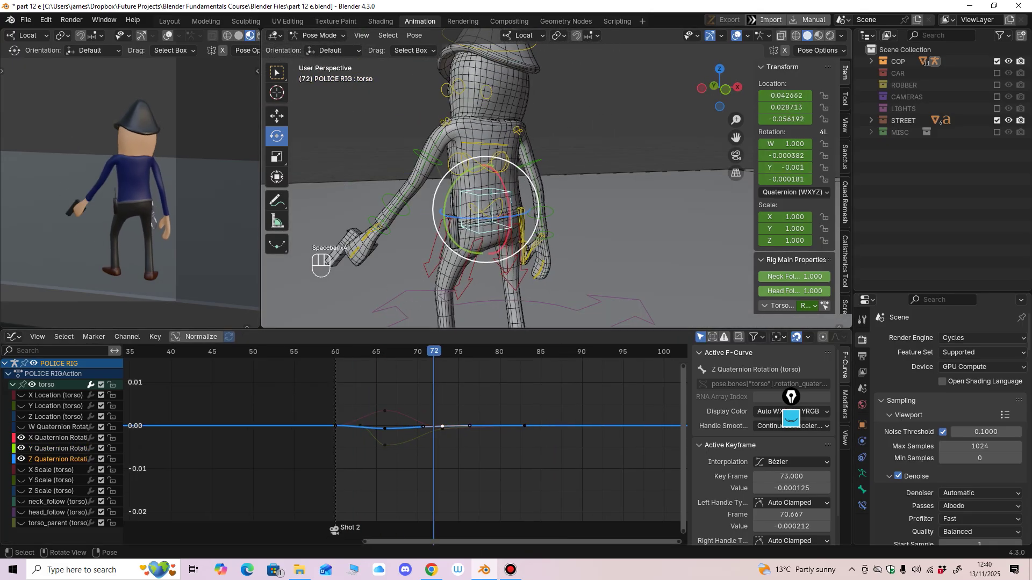
Step: Extend the right handle of the frame 66 Y Quaternion Rotation keyframe to about frame 70
middle_drag(516, 209, 572, 201)
click(482, 159)
middle_drag(483, 167, 457, 221)
click(482, 226)
middle_drag(425, 433, 433, 409)
click(399, 478)
drag(417, 478, 429, 479)
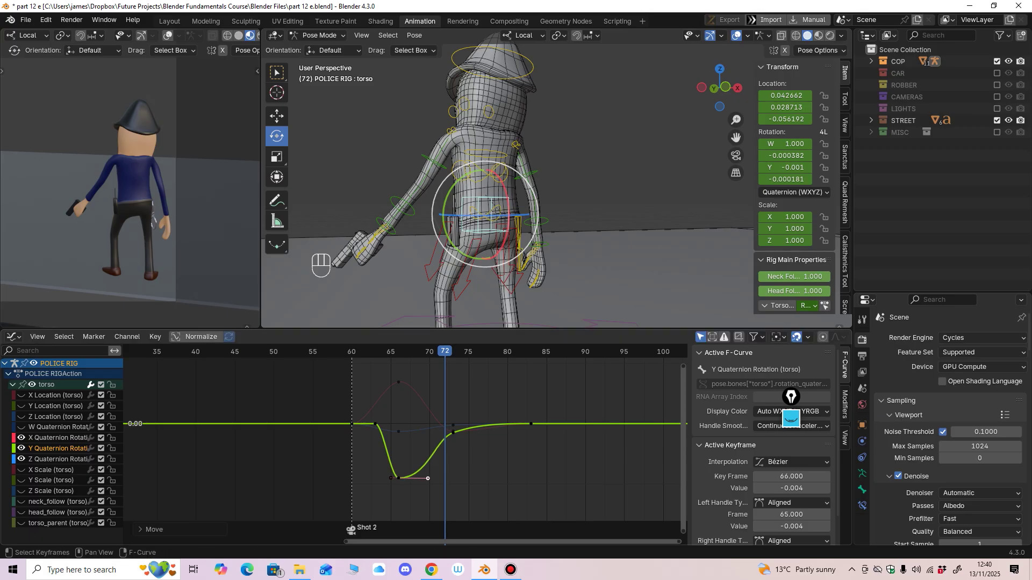
Step: Pull out the right handle of the frame 63 Y Quaternion Rotation keyframe slightly and play back the gun draw
click(375, 424)
drag(382, 424, 386, 425)
key(space)
key(space)
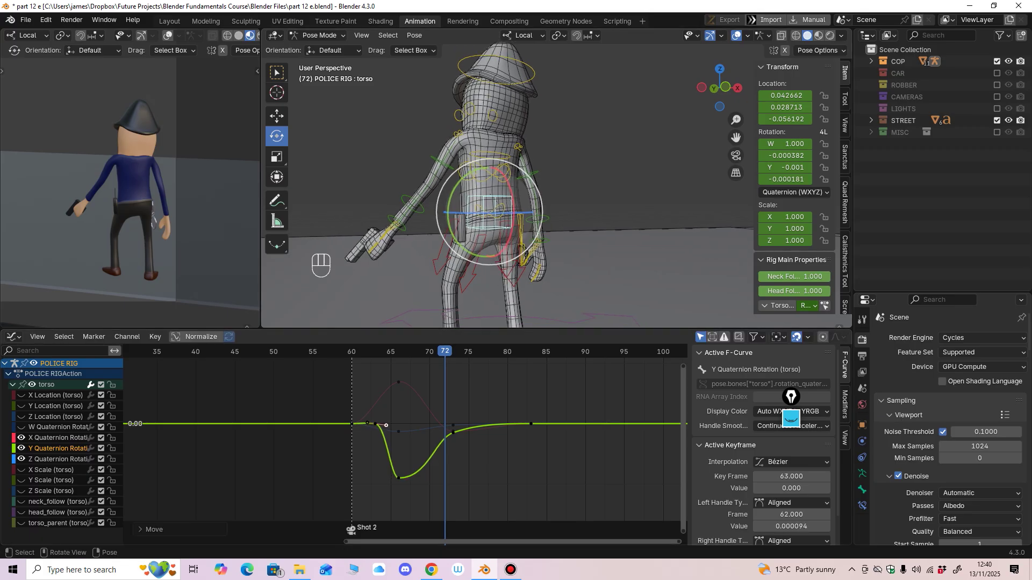
shift+middle_drag(508, 258, 648, 238)
shift+middle_drag(648, 238, 653, 249)
scroll(653, 248, up, 2)
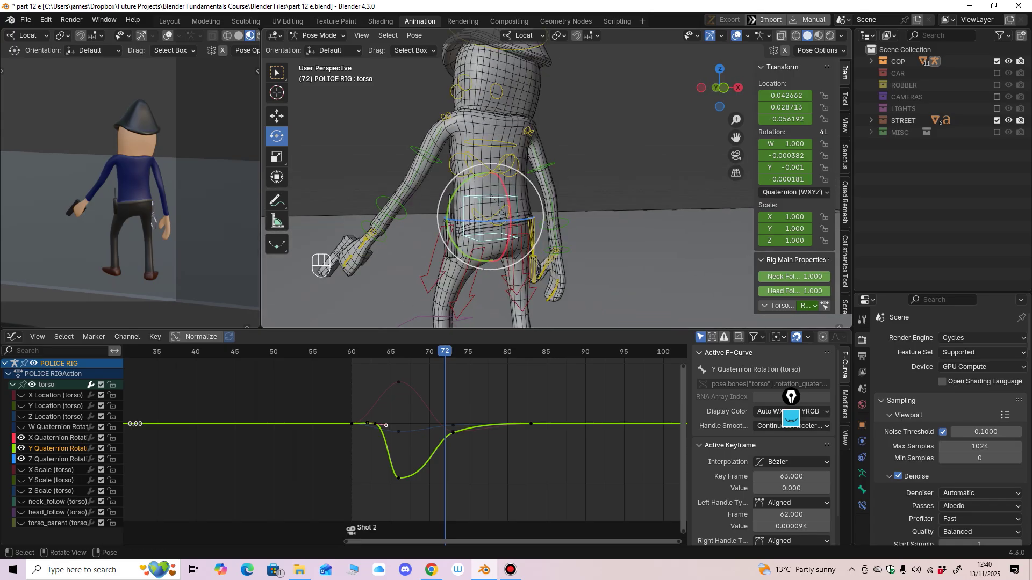
key(space)
key(space)
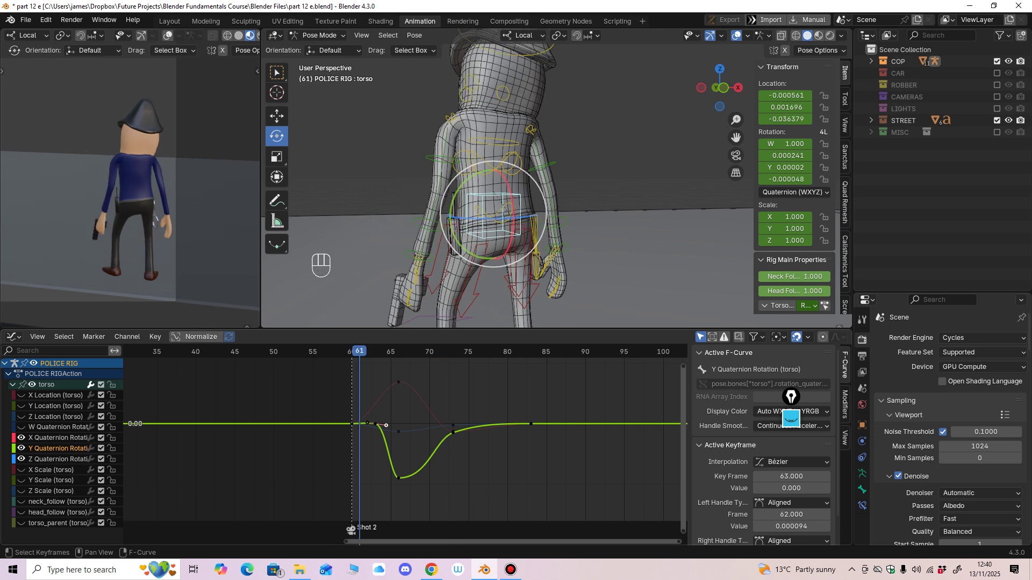
Step: Select the policeman's left upper arm FK control and examine its rotation curves and pose at frame 73
mouse_move(494, 199)
middle_down()
mouse_move(468, 200)
mouse_move(481, 215)
middle_up()
click(430, 171)
middle_drag(430, 171, 473, 170)
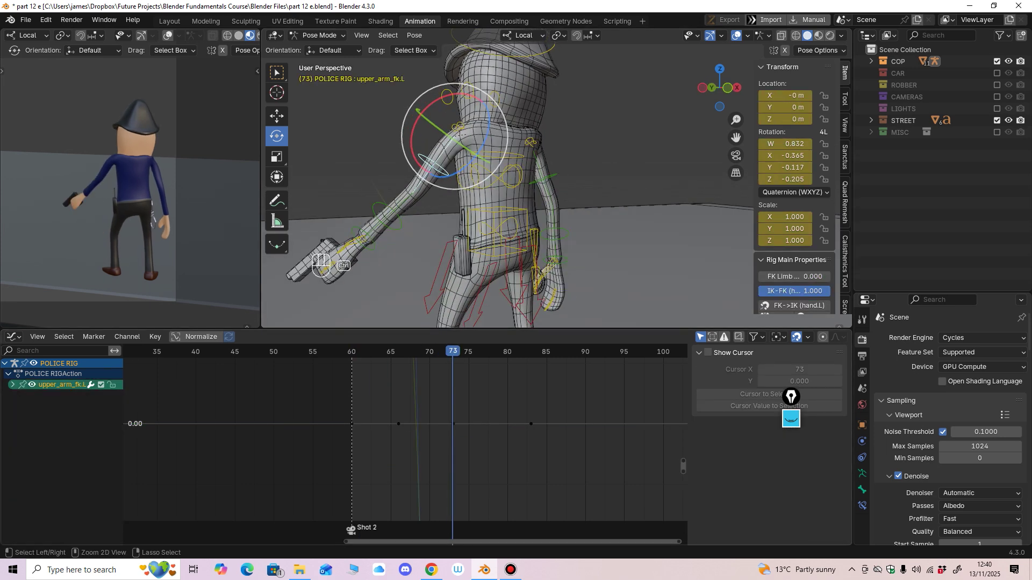
ctrl+middle_drag(430, 420, 417, 475)
middle_drag(416, 475, 398, 476)
middle_drag(483, 215, 447, 223)
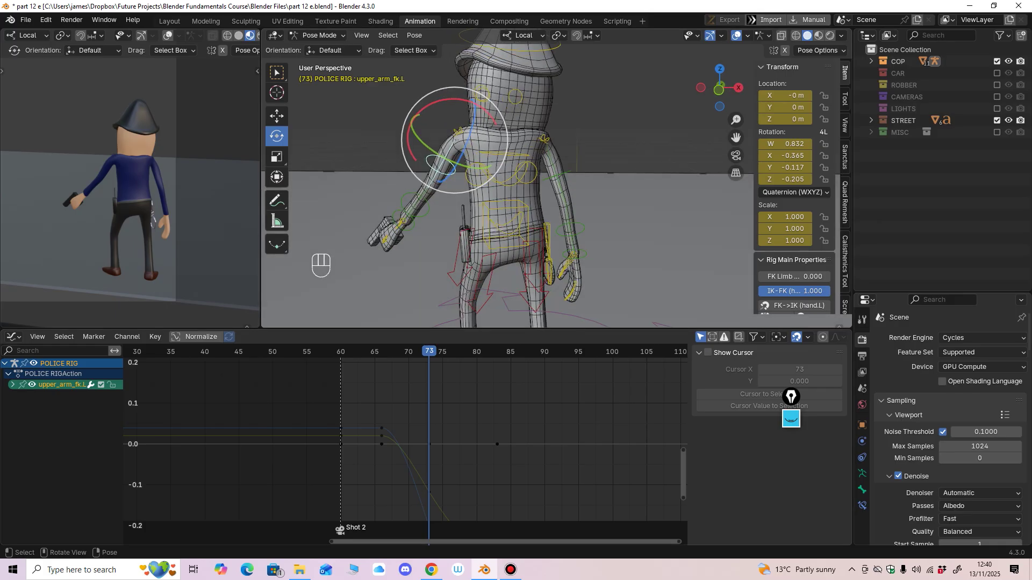
ctrl+middle_drag(438, 446, 449, 468)
middle_drag(449, 467, 411, 450)
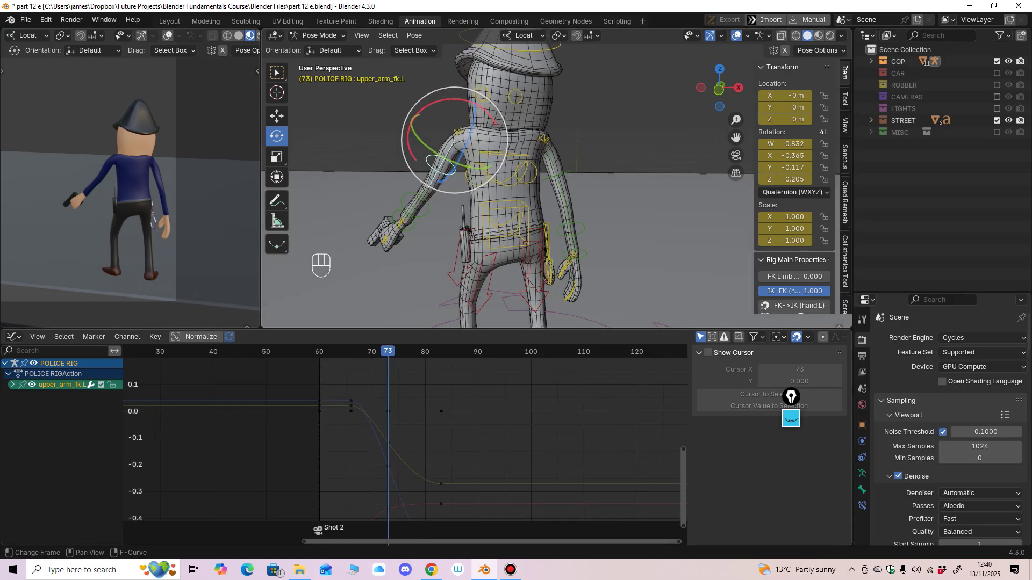
Step: At frame 67, calculate the left hand FK control's motion path using In Range, Scene Frame Range and Heads
click(356, 351)
middle_drag(478, 209, 490, 185)
shift+middle_drag(490, 185, 516, 153)
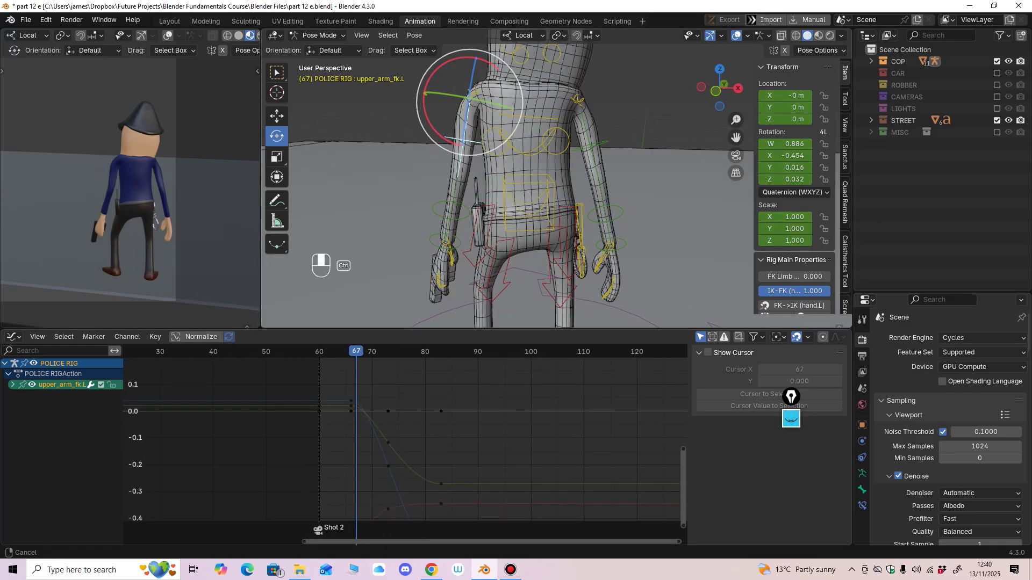
click(463, 228)
middle_drag(463, 228, 488, 226)
shift+middle_drag(488, 226, 529, 159)
shift+middle_drag(529, 159, 504, 138)
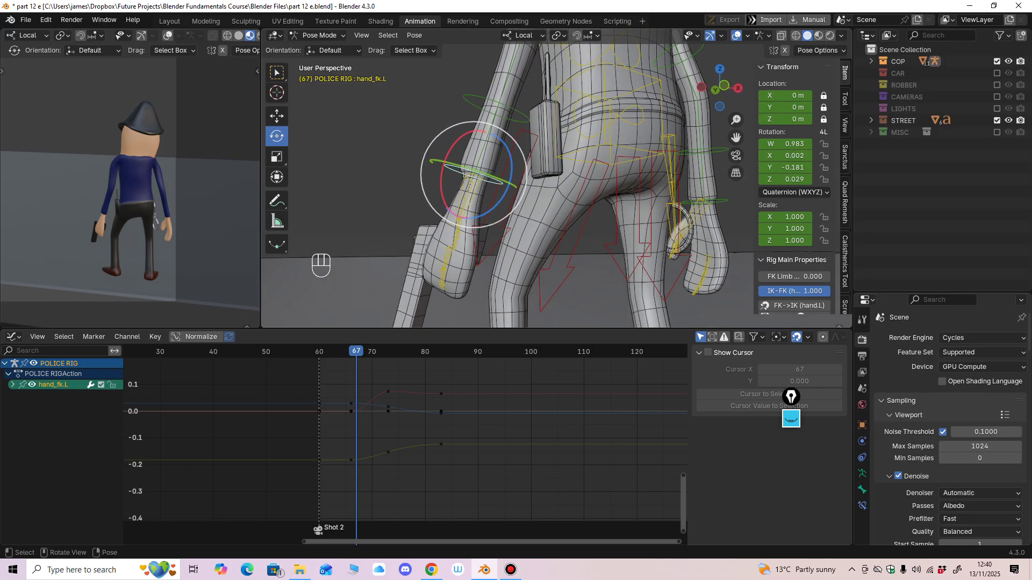
key(F3)
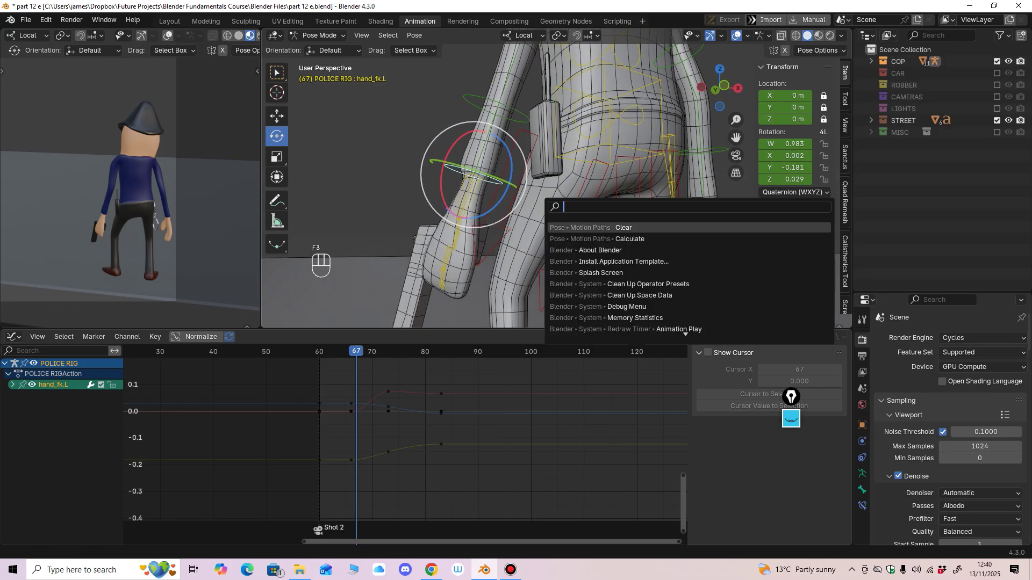
key(Down)
key(Return)
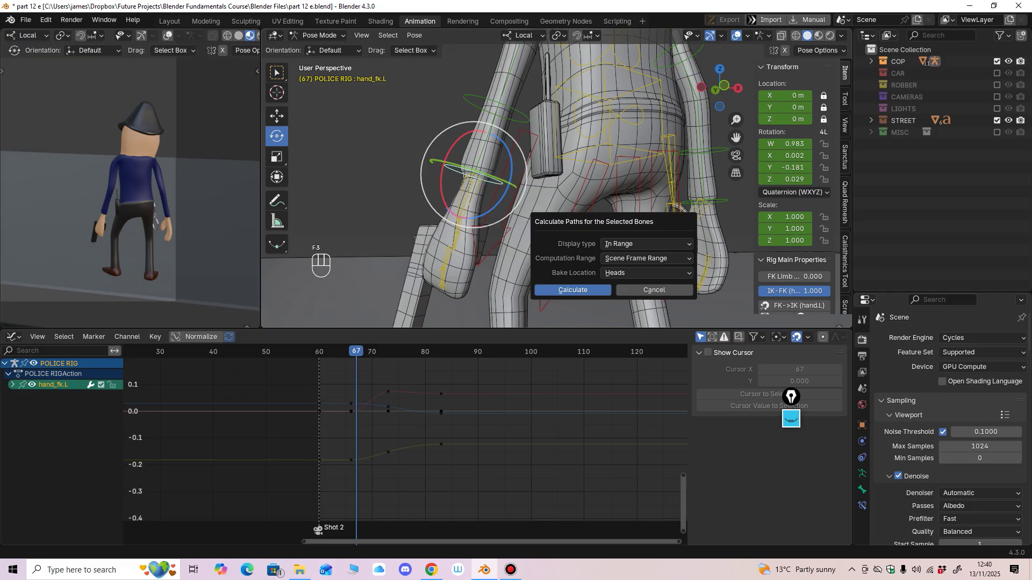
key(Return)
Step: Show overlays in the camera view and move to frame 73 with the hand's motion path in view
middle_drag(573, 258, 519, 289)
scroll(559, 244, down, 3)
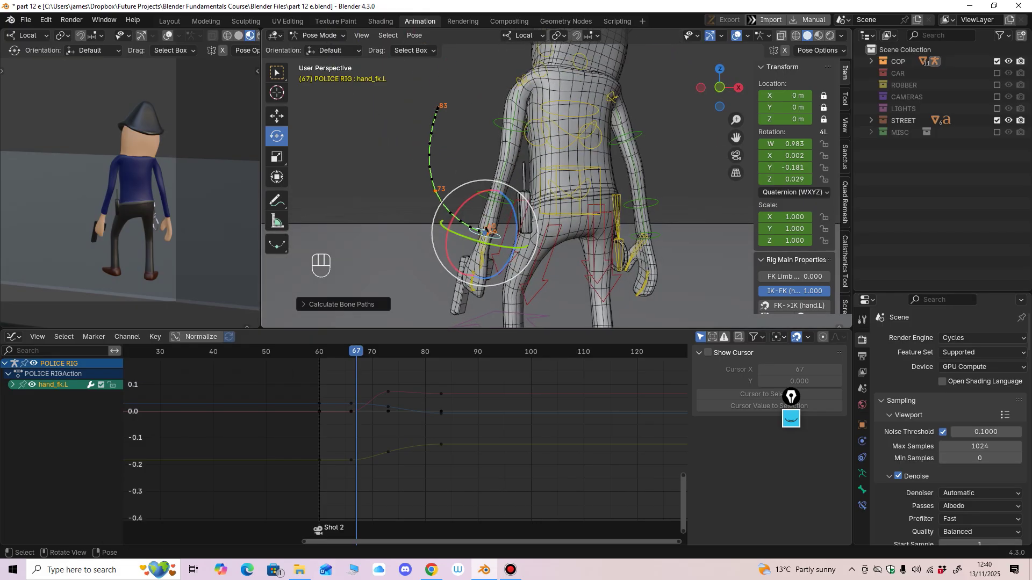
click(168, 36)
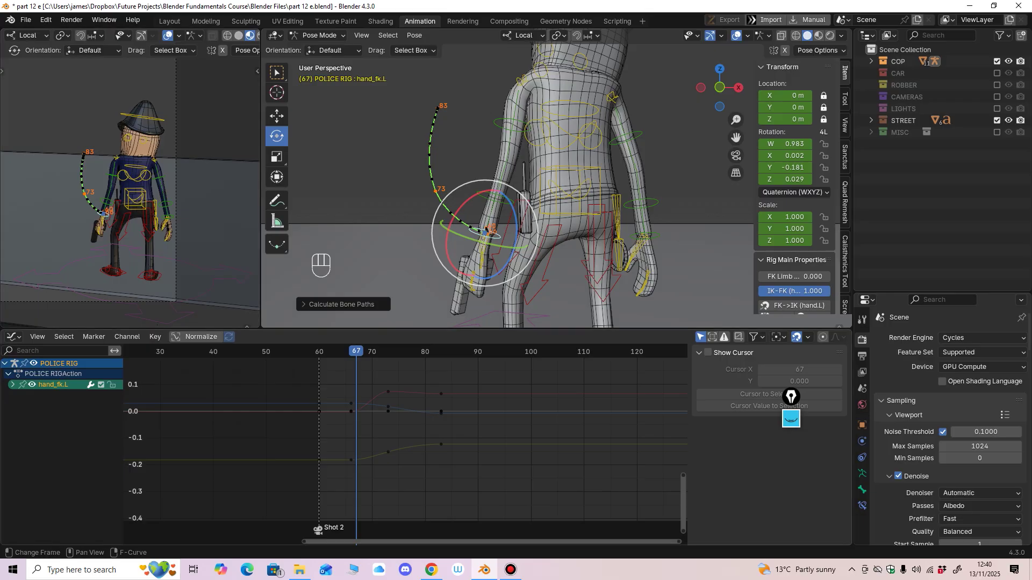
drag(355, 352, 388, 351)
middle_drag(483, 139, 571, 161)
Step: At frame 73, rotate the policeman's left upper arm FK control slightly about its local X axis
click(490, 114)
middle_drag(398, 430, 455, 418)
ctrl+middle_drag(456, 419, 491, 424)
key(Up)
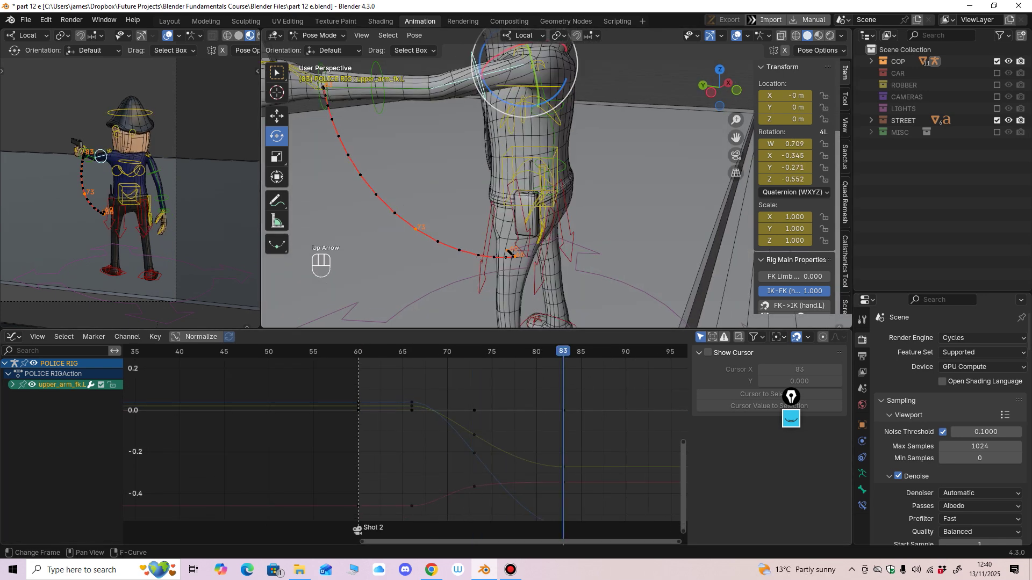
key(Down)
middle_drag(484, 177, 559, 182)
shift+middle_drag(559, 183, 564, 228)
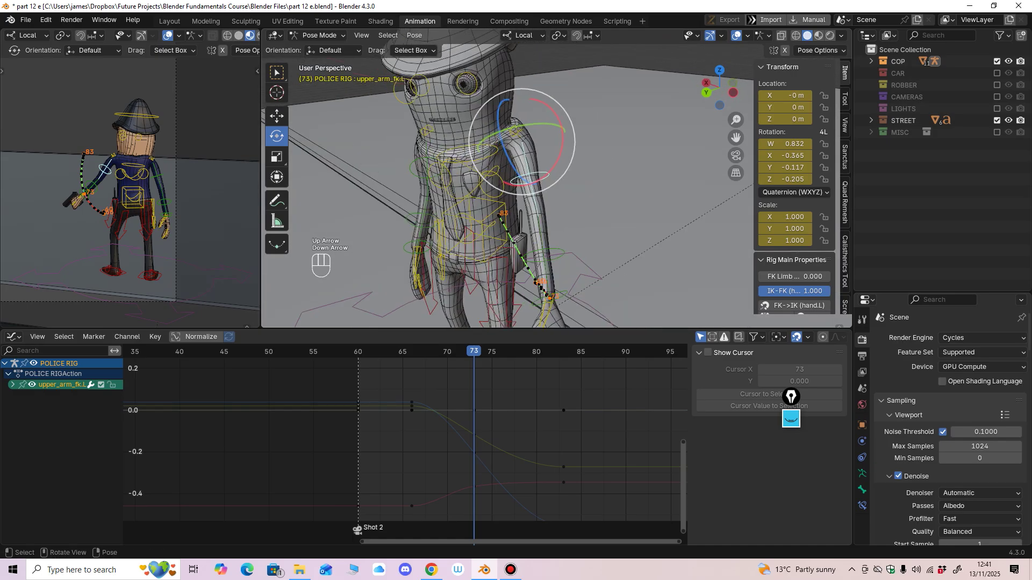
drag(562, 138, 560, 146)
middle_drag(561, 146, 520, 138)
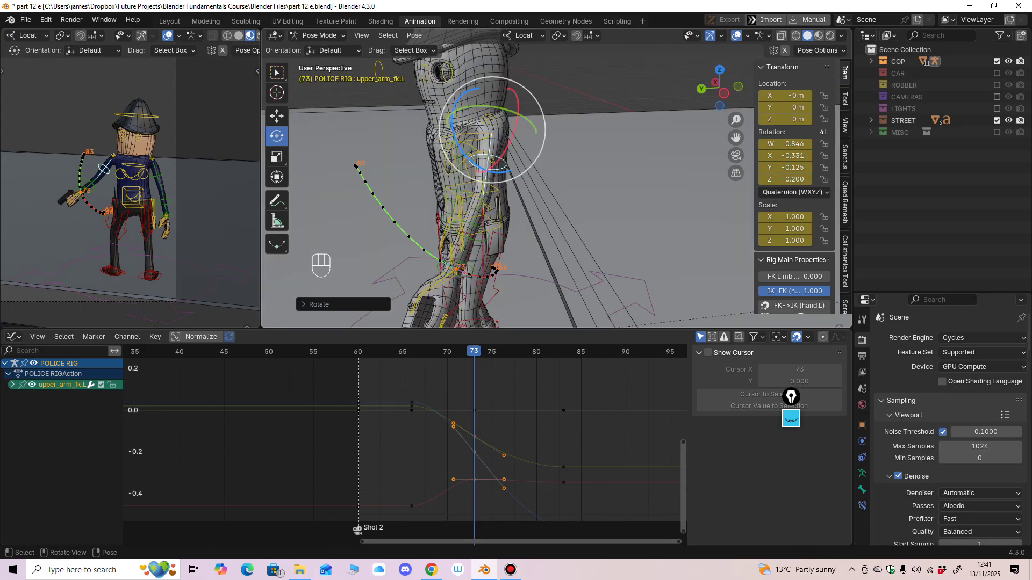
Step: Fine-tune the left upper arm's frame 73 pose with small rotations about its local Z and X axes
drag(455, 138, 460, 148)
middle_drag(460, 148, 501, 158)
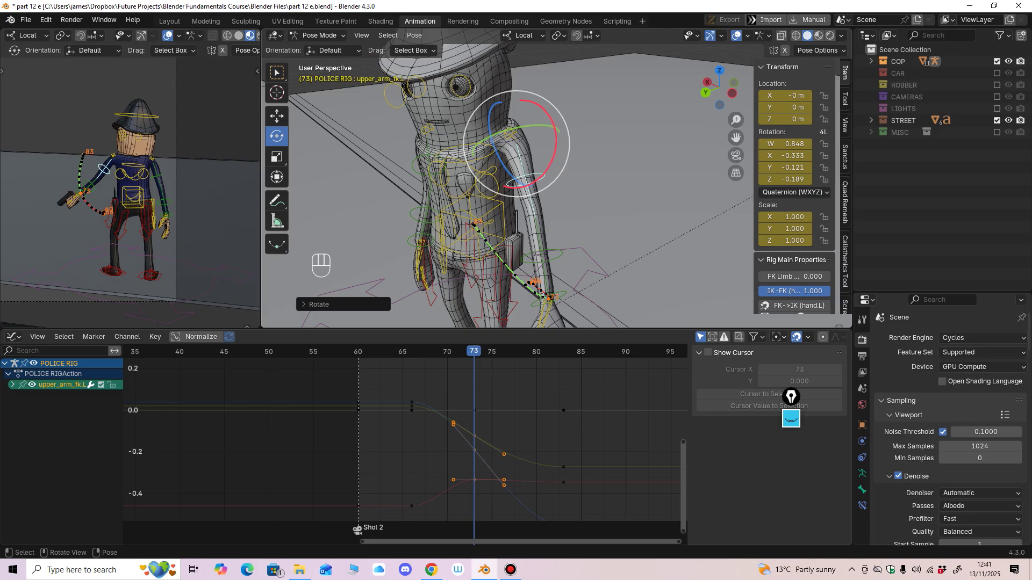
drag(557, 146, 555, 150)
middle_drag(555, 150, 559, 131)
Step: Reshape the left upper arm's X Quaternion Rotation curve at frame 73 so it arcs smoothly toward frame 83
middle_drag(479, 383, 442, 356)
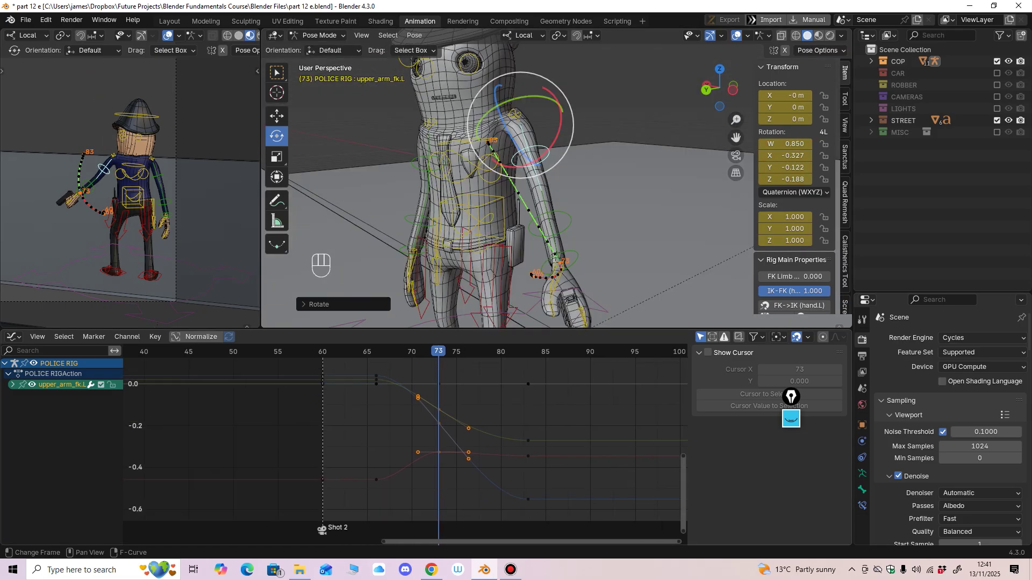
drag(433, 443, 439, 411)
click(439, 424)
Step: Copy the left upper arm's X, Y and Z rotation keyframes from frame 83 to frame 88
middle_drag(457, 422, 344, 435)
drag(415, 410, 487, 512)
drag(434, 352, 459, 352)
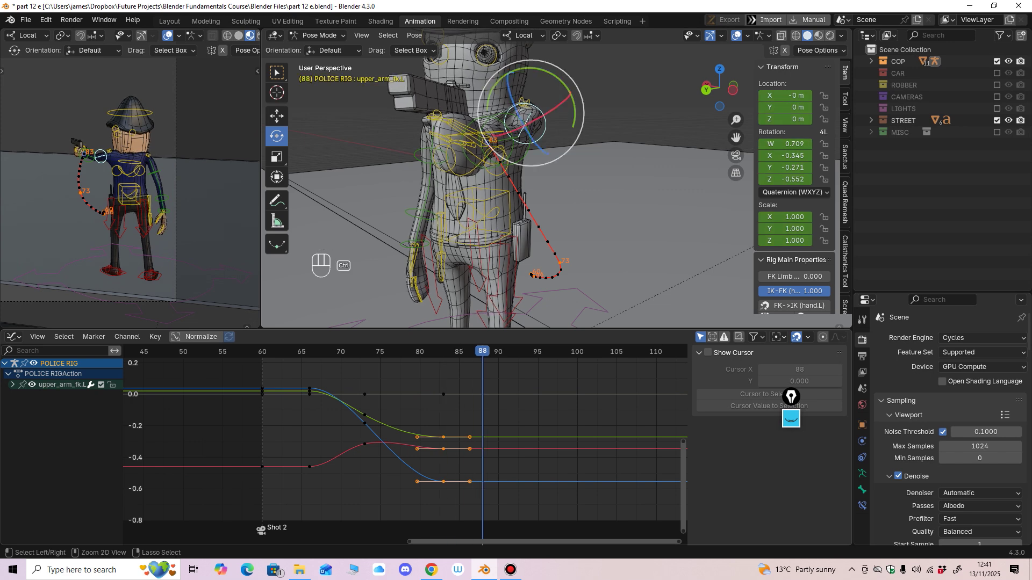
key(ctrl+v)
middle_drag(377, 473, 383, 452)
ctrl+middle_drag(383, 452, 416, 430)
drag(438, 352, 462, 352)
middle_drag(473, 398, 420, 410)
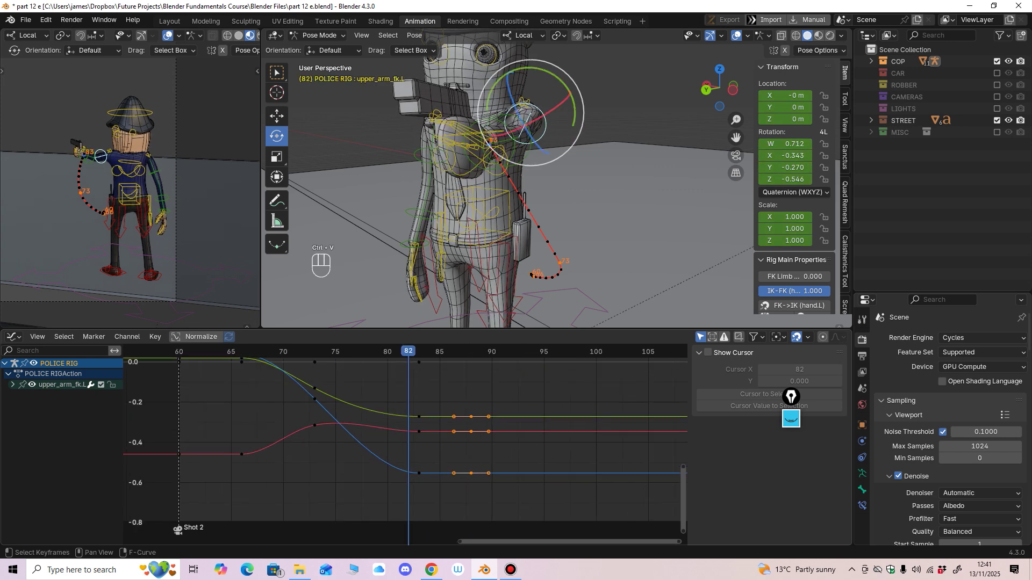
key(Up)
click(419, 473)
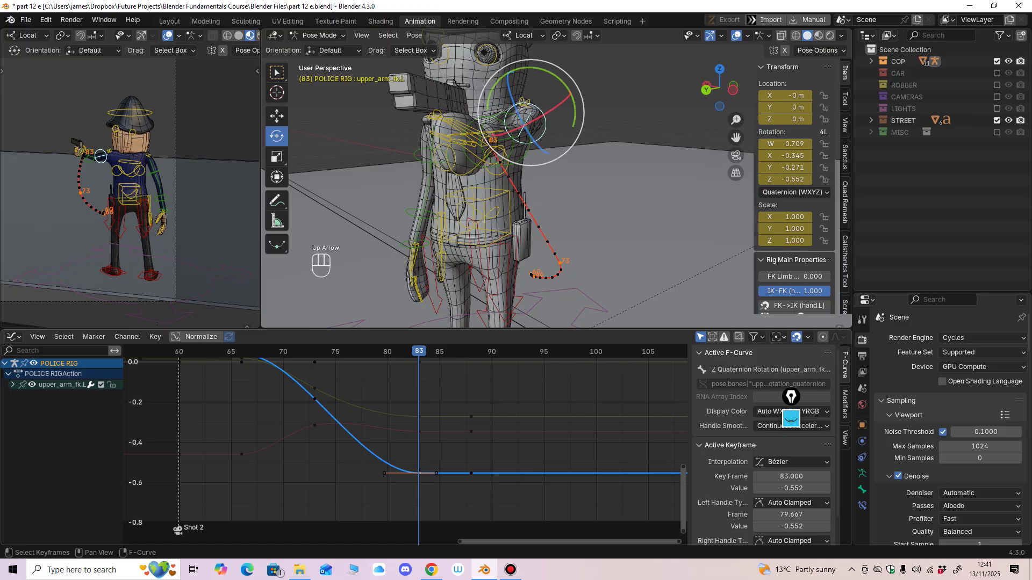
drag(419, 473, 420, 473)
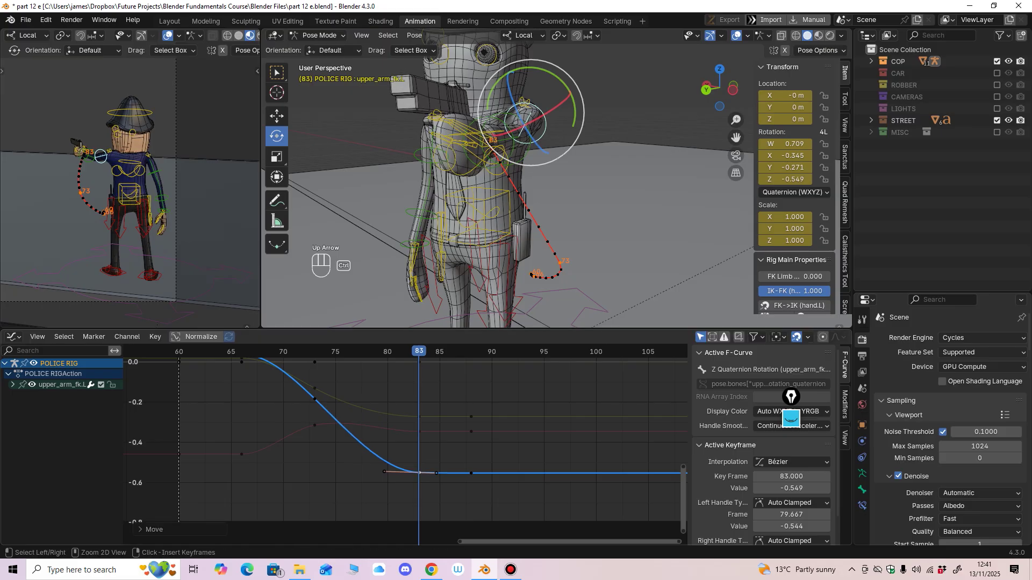
key(ctrl+z)
Step: Nudge the left upper arm's X, Y and Z Quaternion Rotation keyframes at frame 83 to slightly overshoot the frame 88 pose
mouse_move(419, 416)
mouse_down()
mouse_move(436, 418)
mouse_move(419, 430)
mouse_up()
click(420, 432)
click(419, 473)
drag(419, 473, 438, 475)
Step: Play back the gun draw repeatedly and check how the left arm settles between frames 83 and 88
drag(419, 351, 378, 351)
key(space)
key(space)
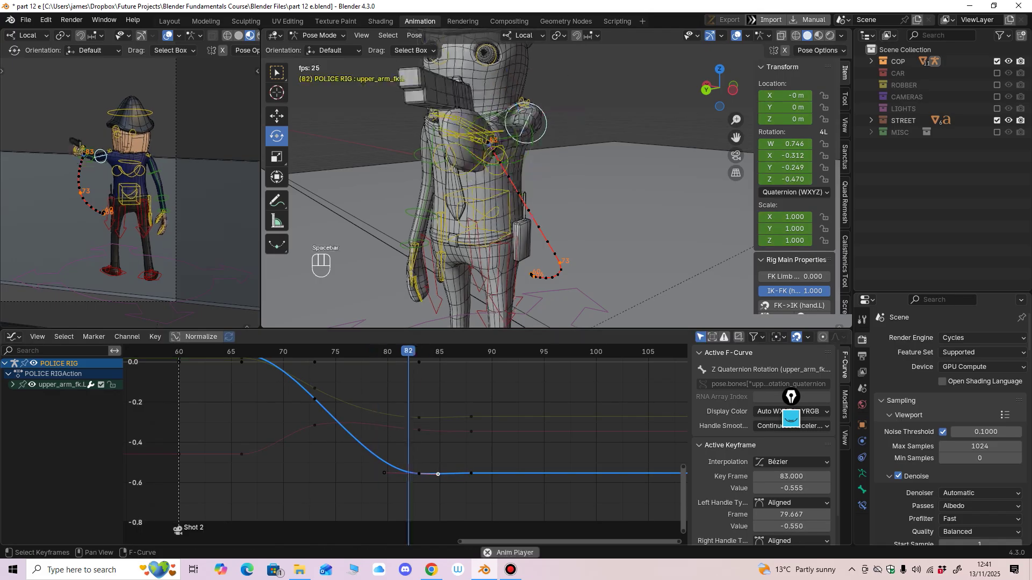
key(space)
key(space)
key(space)
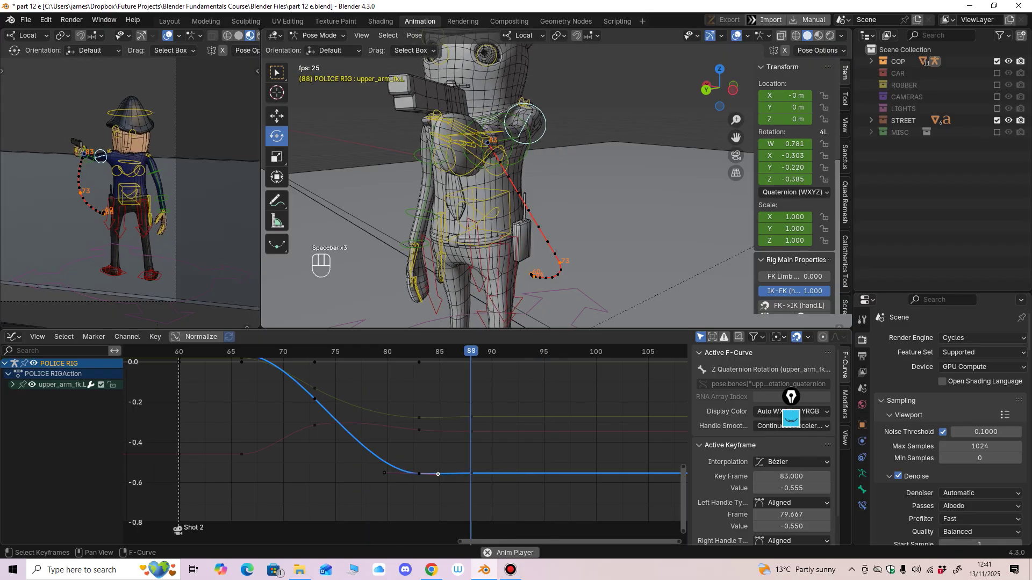
key(space)
key(space)
key(space)
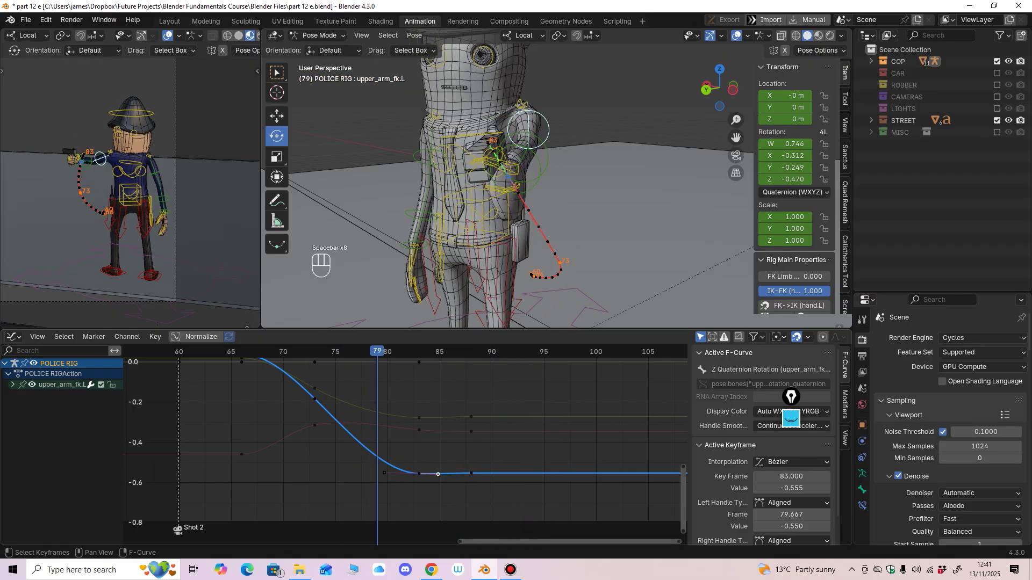
Step: Offset the left upper arm's Z rotation keyframes to frames 84 and 89 and its Y rotation keyframes to 82 and 87, then play back
drag(406, 455, 482, 474)
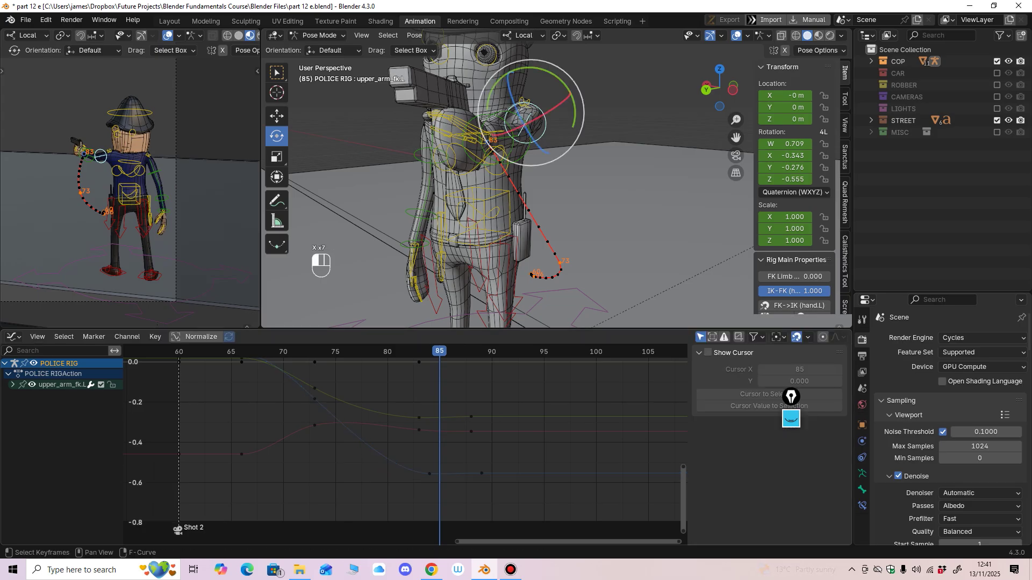
drag(404, 396, 461, 417)
key(x)
key(space)
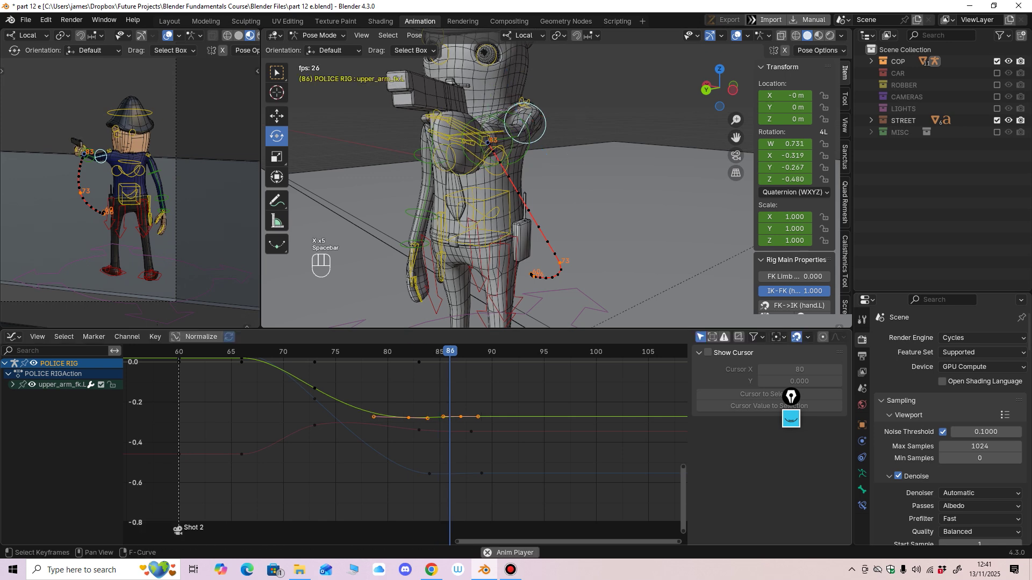
key(space)
Step: Clear the policeman's bone motion path from the viewport and save the file
ctrl+middle_drag(460, 417, 458, 433)
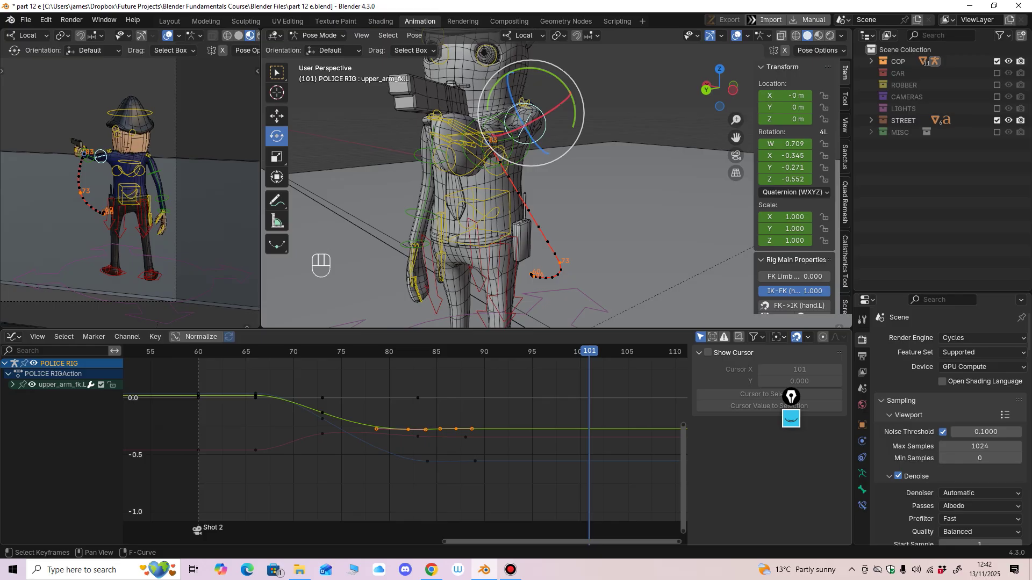
middle_drag(532, 115, 482, 121)
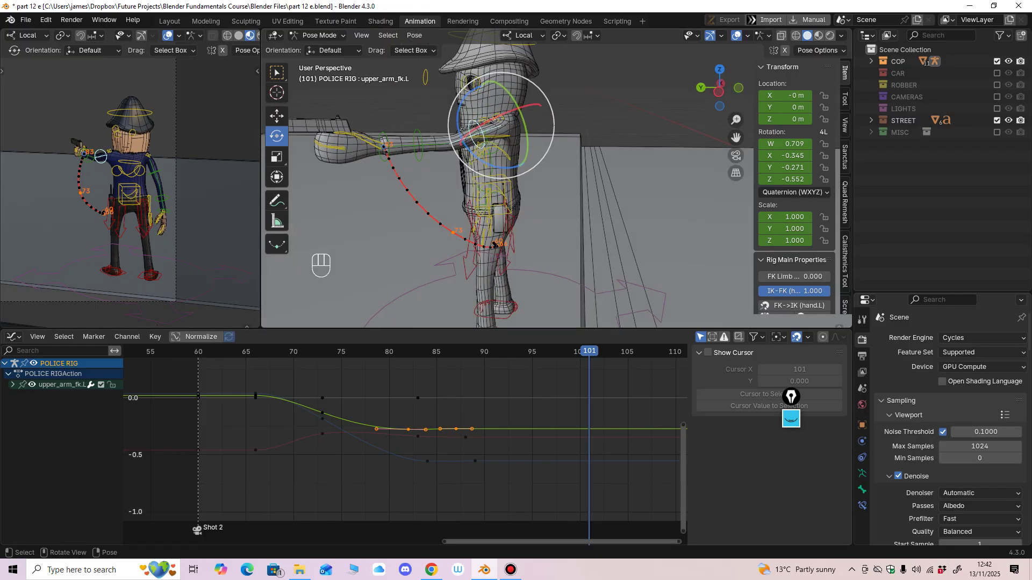
key(F3)
key(Down)
key(Return)
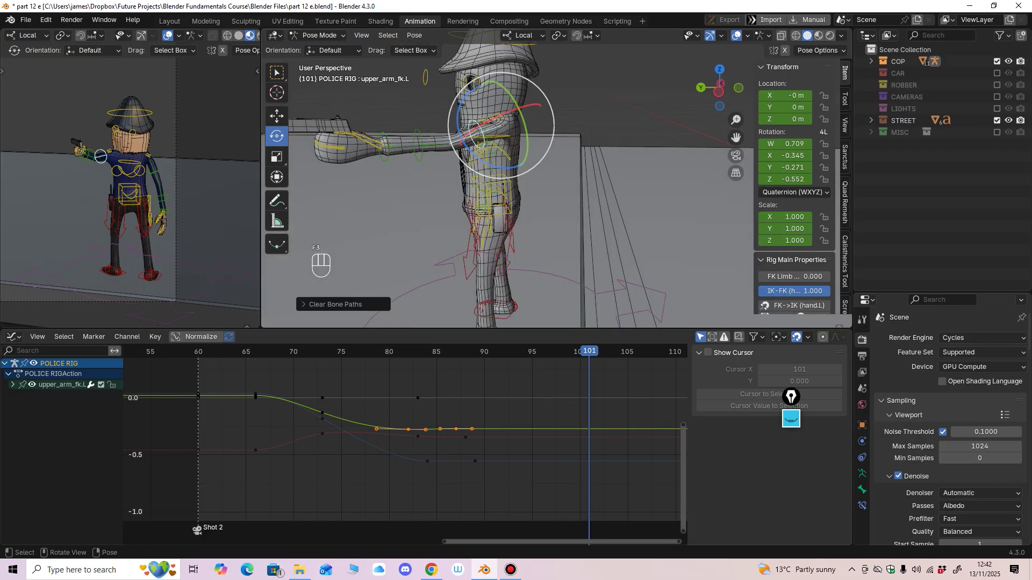
middle_drag(505, 134, 454, 134)
key(ctrl+s)
Step: Play back the gun draw several times and examine the arm's swing and settle
scroll(500, 134, down, 2)
key(space)
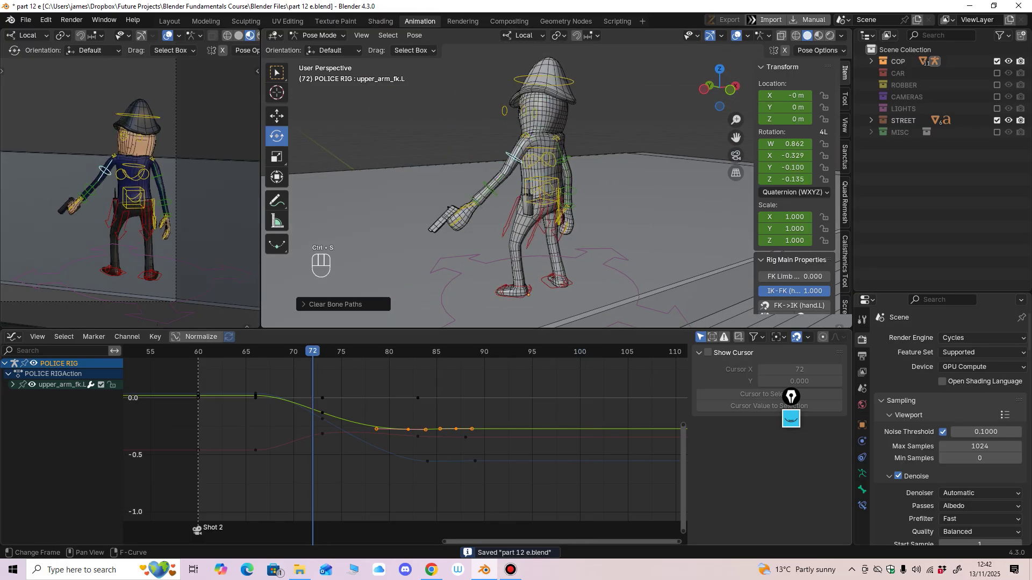
key(space)
key(space)
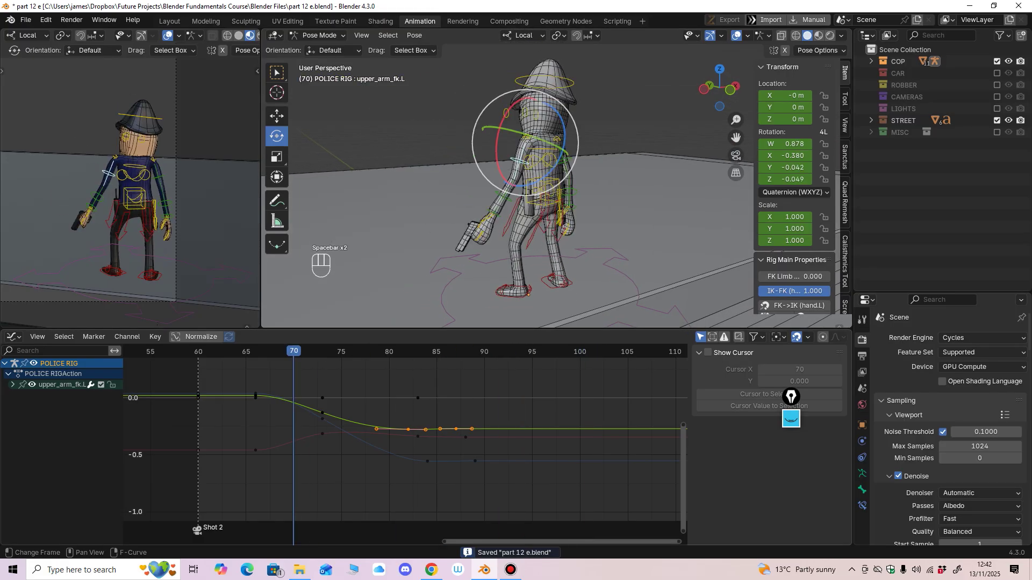
key(space)
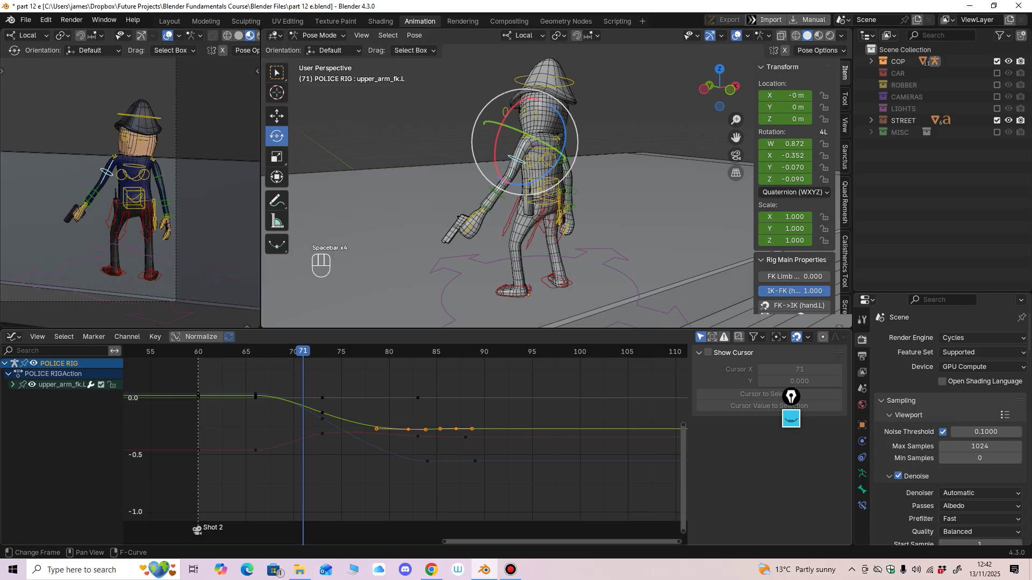
key(space)
key(space)
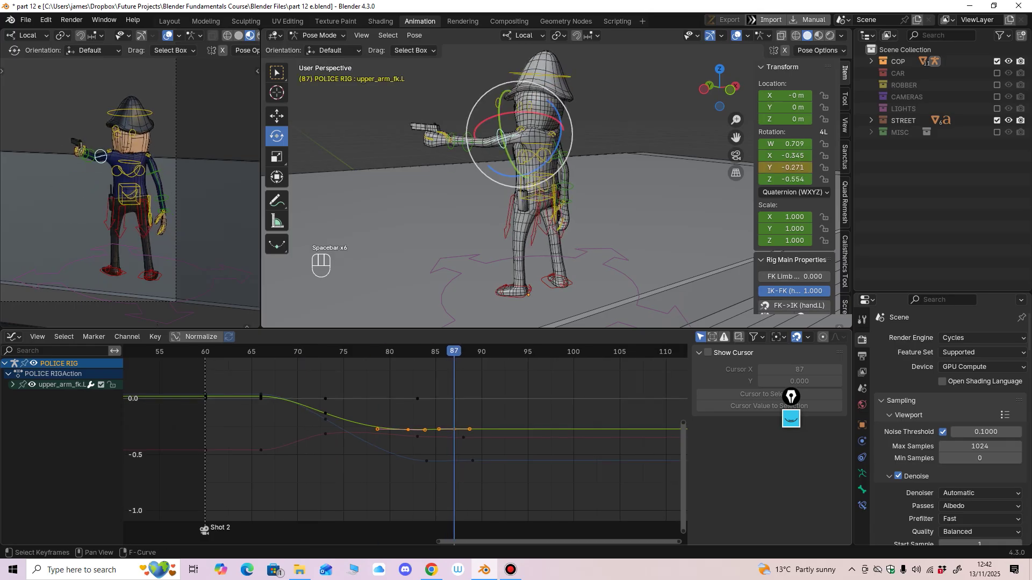
key(space)
key(space)
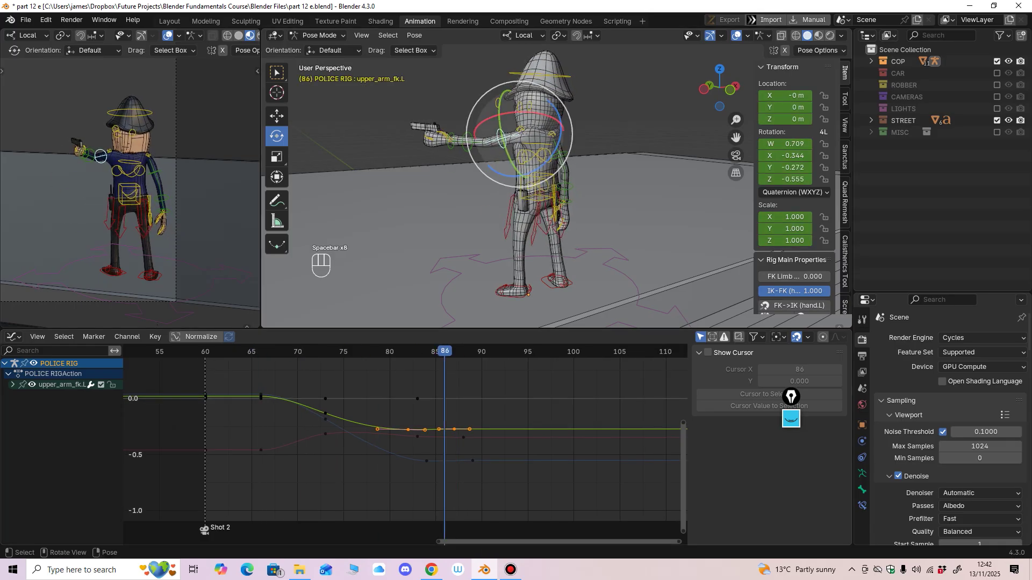
Step: Hide overlays in the camera view and play back the gun draw there
click(167, 36)
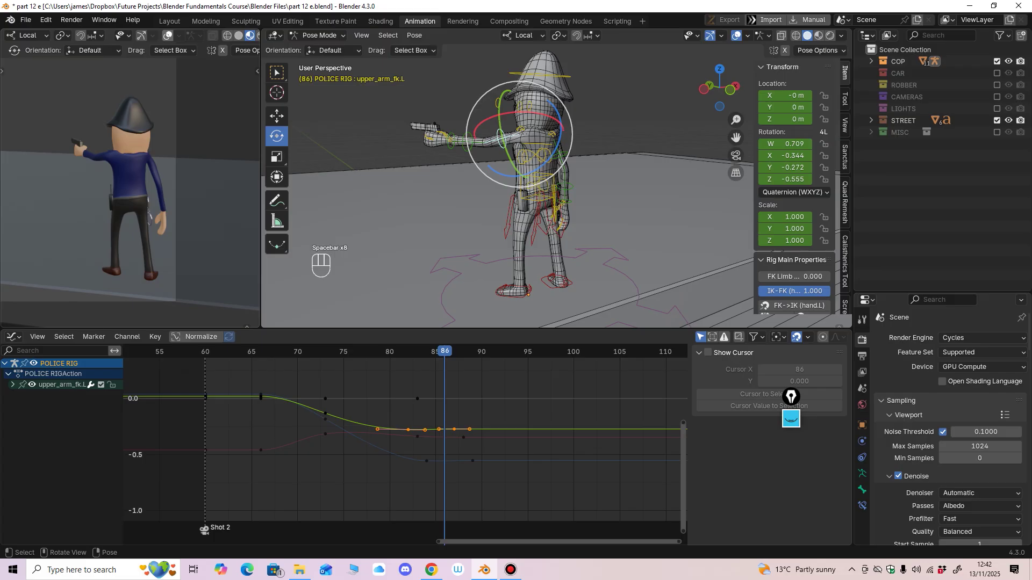
key(space)
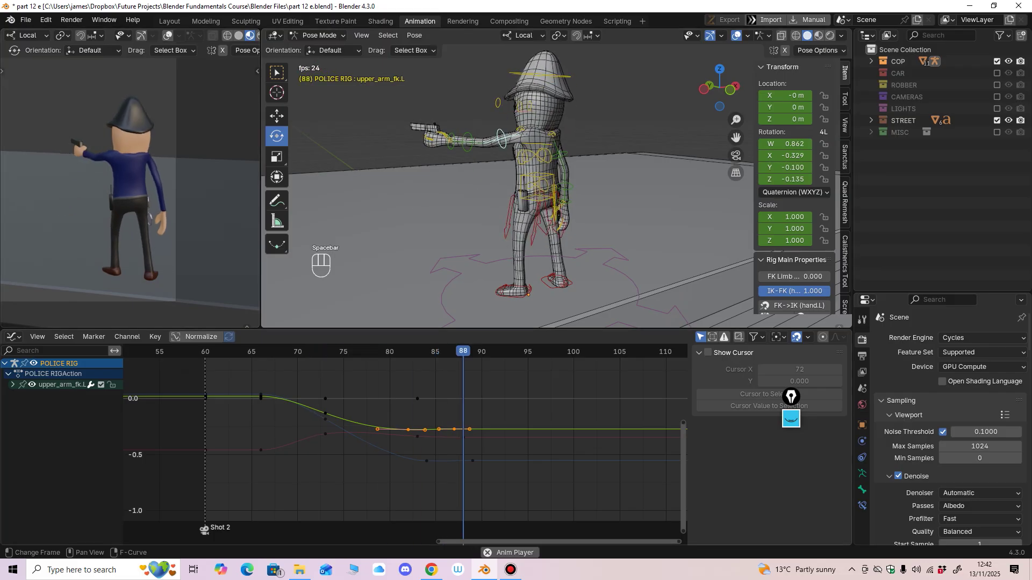
key(space)
key(space)
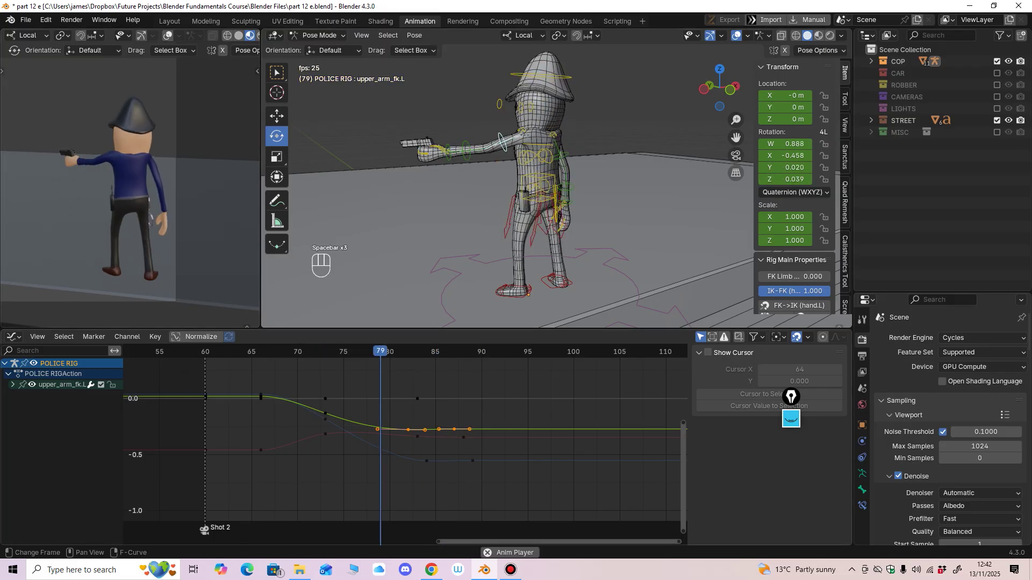
key(space)
key(space)
key(space)
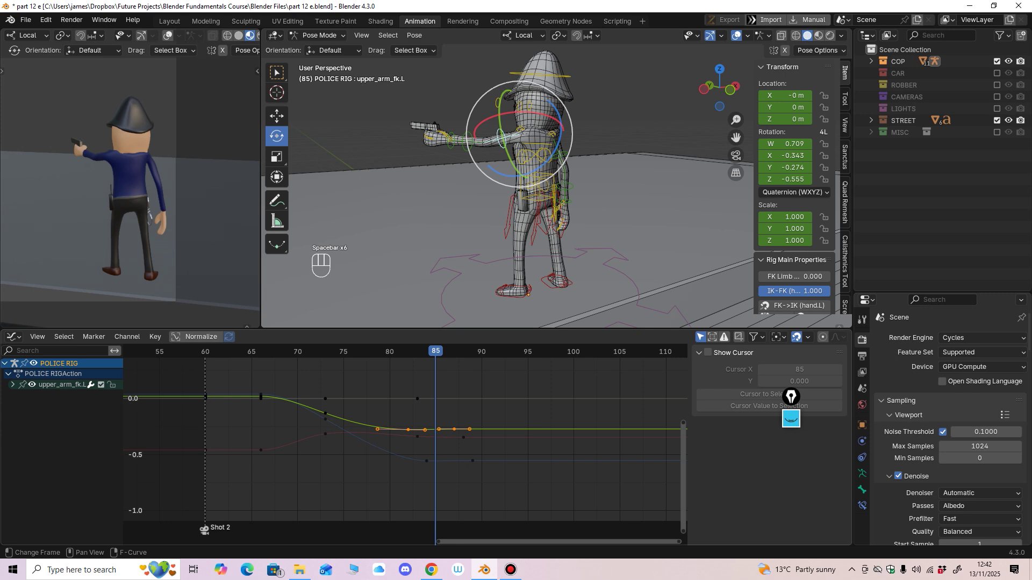
key(space)
key(space)
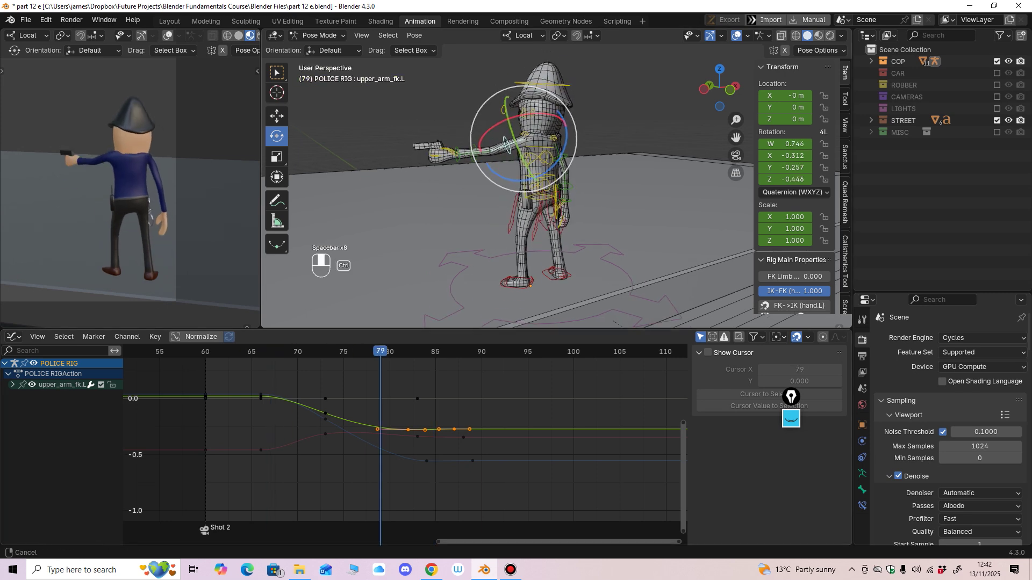
Step: Keep the police rig in Pose Mode and select all of its bones
key(ctrl+Tab)
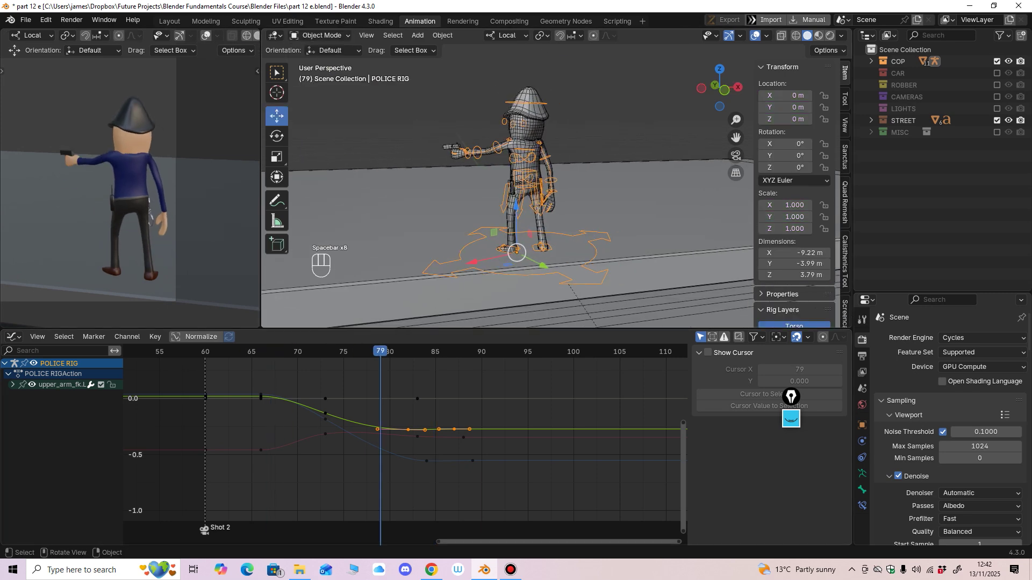
click(322, 36)
click(321, 75)
middle_drag(398, 145, 382, 142)
key(a)
Step: Switch the Graph Editor to the Dope Sheet and examine the keyframes of the whole police rig
click(37, 337)
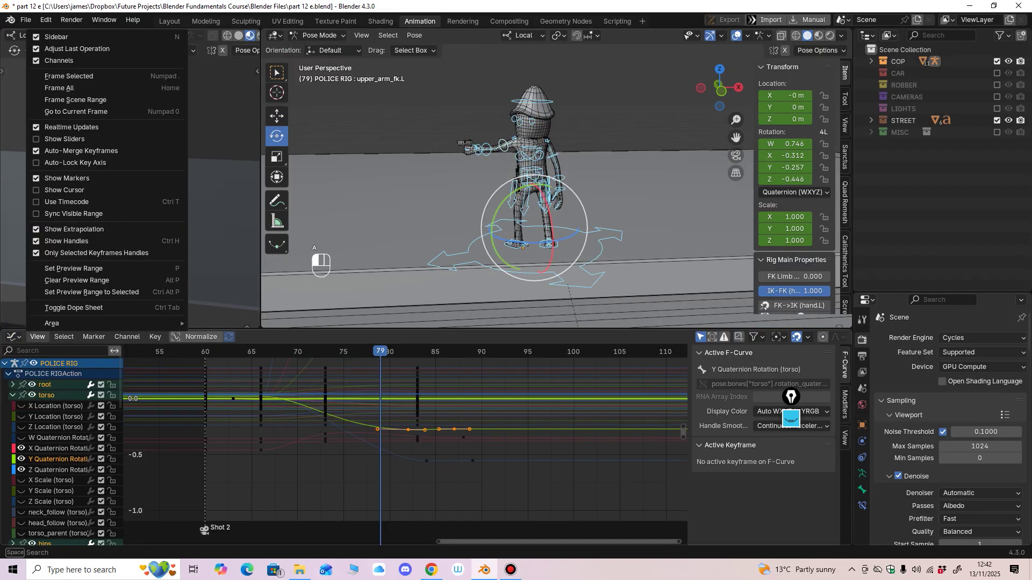
click(12, 337)
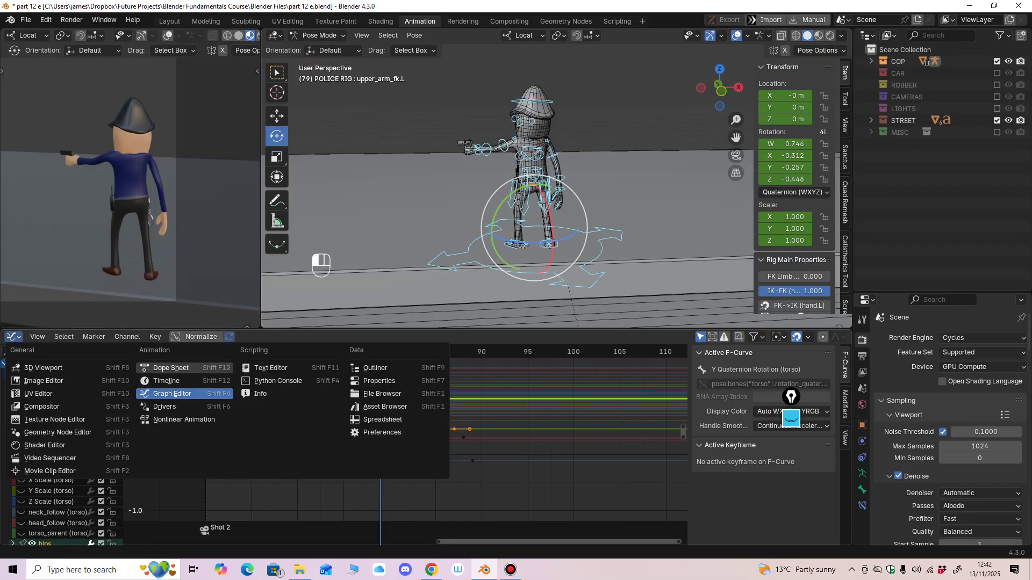
click(171, 368)
ctrl+scroll(171, 376, left, 6)
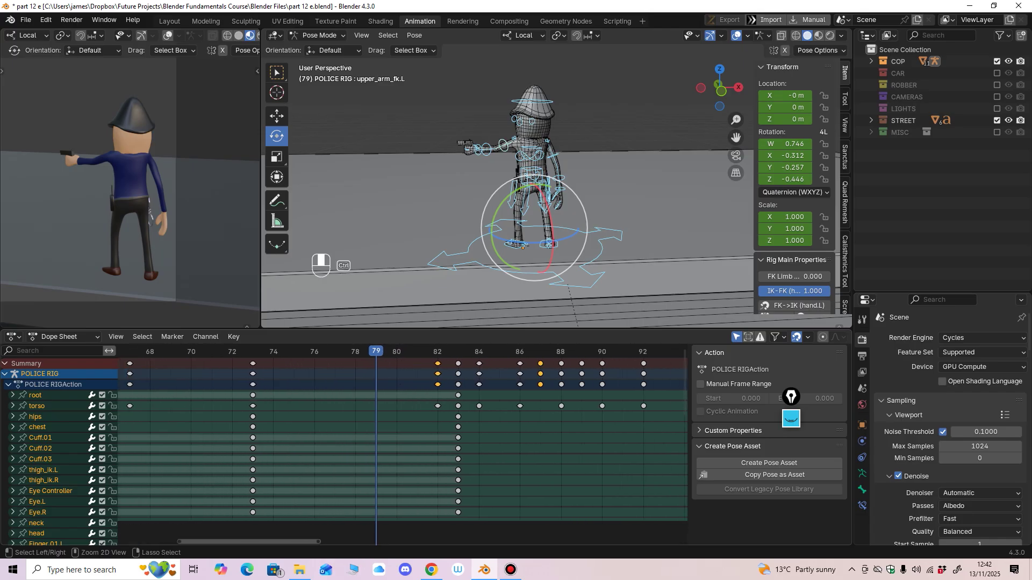
scroll(403, 430, down, 8)
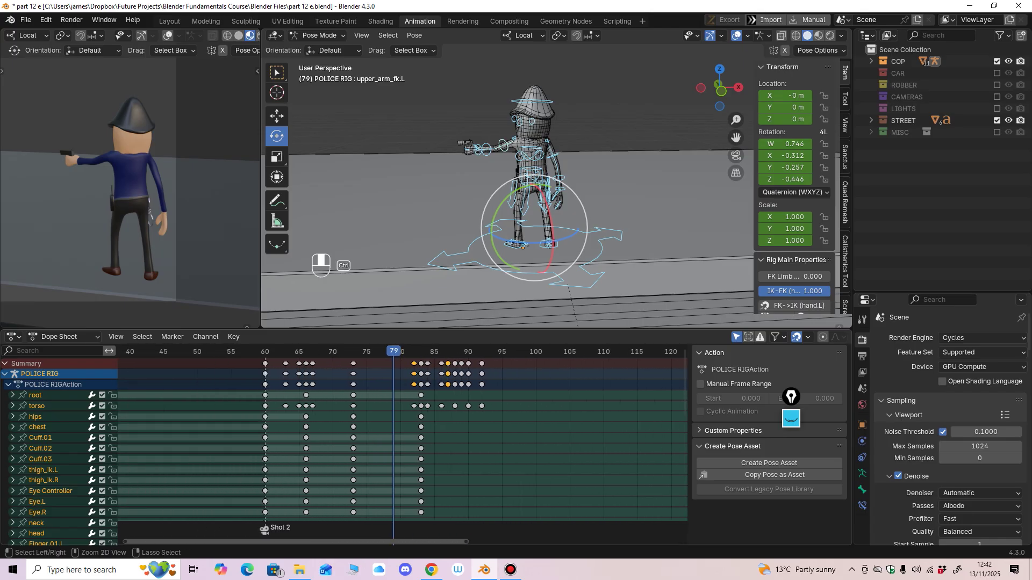
mouse_move(403, 430)
ctrl+middle_down()
mouse_move(413, 430)
mouse_move(391, 430)
ctrl+middle_up()
Step: Switch the animation editor to the Timeline and move to frame 63
click(12, 336)
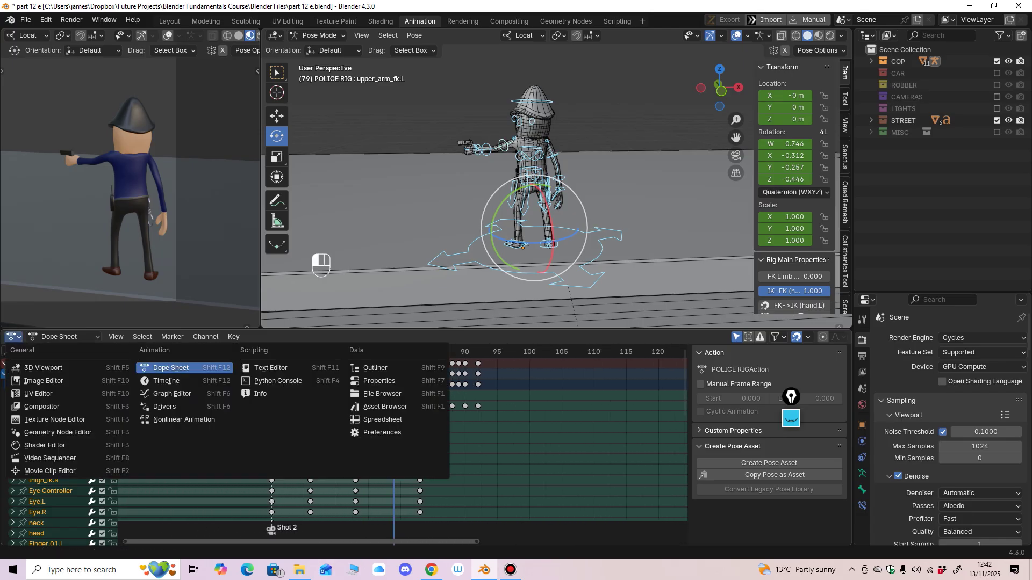
click(167, 381)
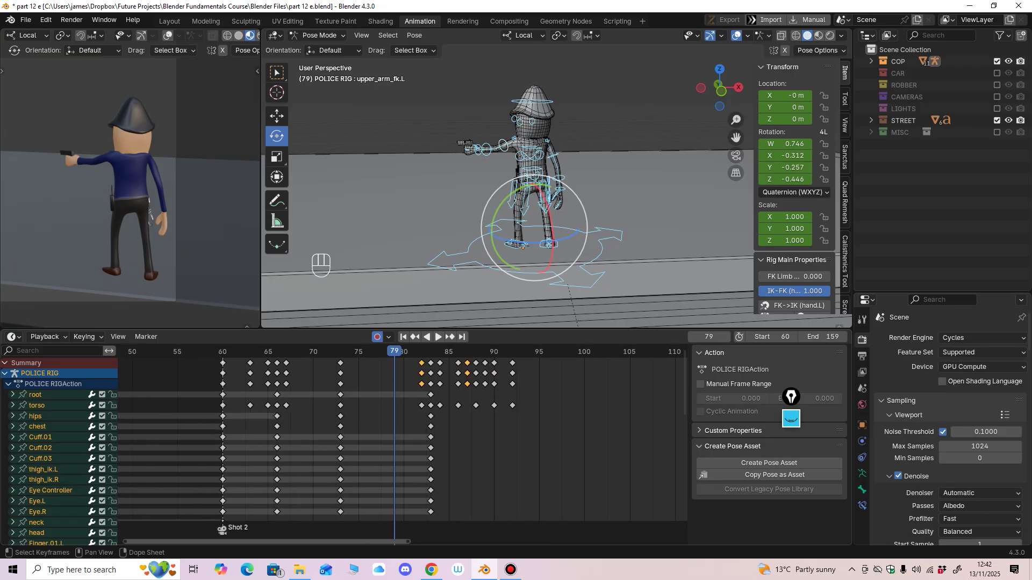
drag(395, 351, 250, 351)
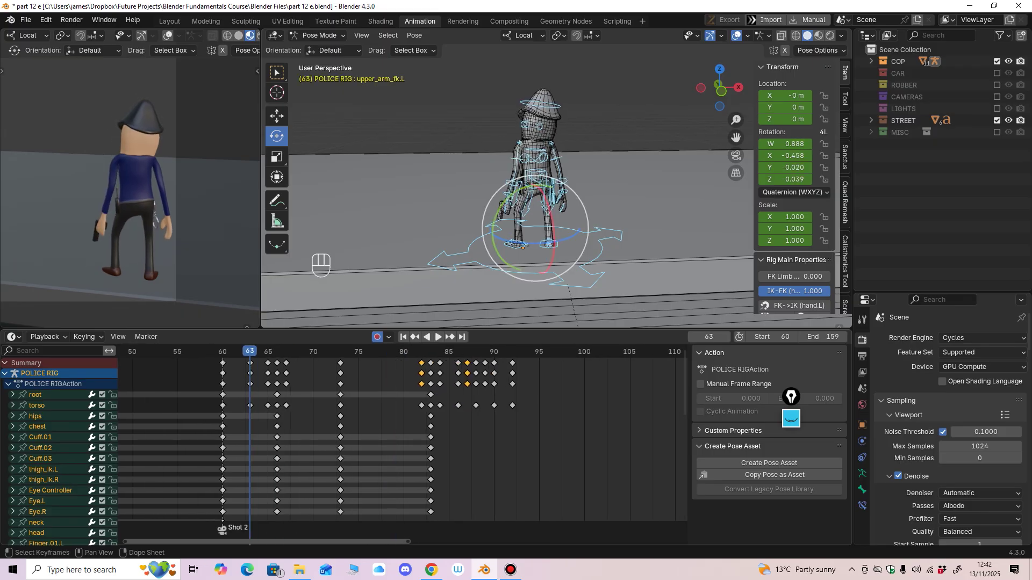
Step: Play back the gun draw, then move the police rig's keyframes at frames 63 to 67 one frame earlier
scroll(535, 188, up, 2)
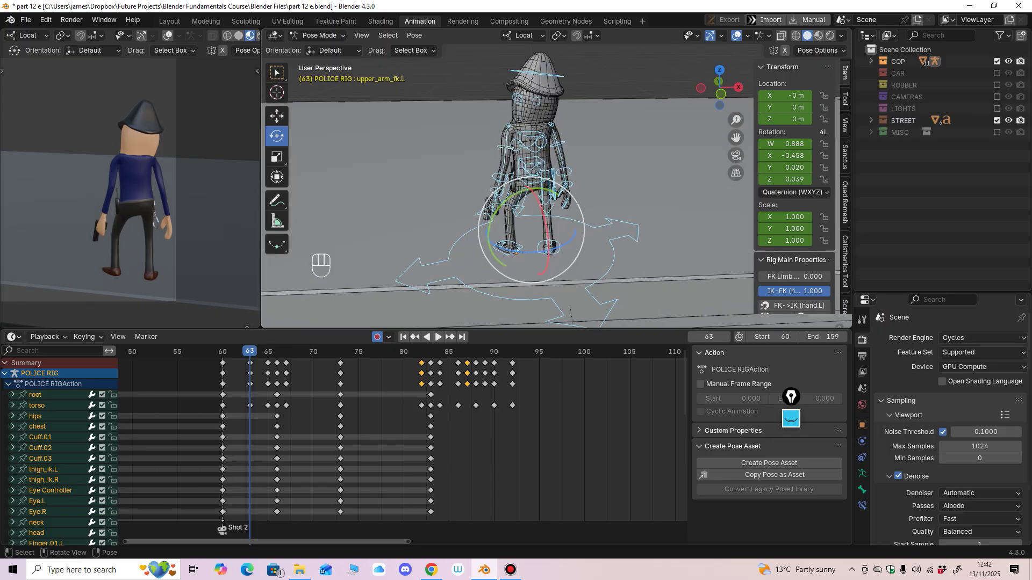
scroll(402, 443, up, 2)
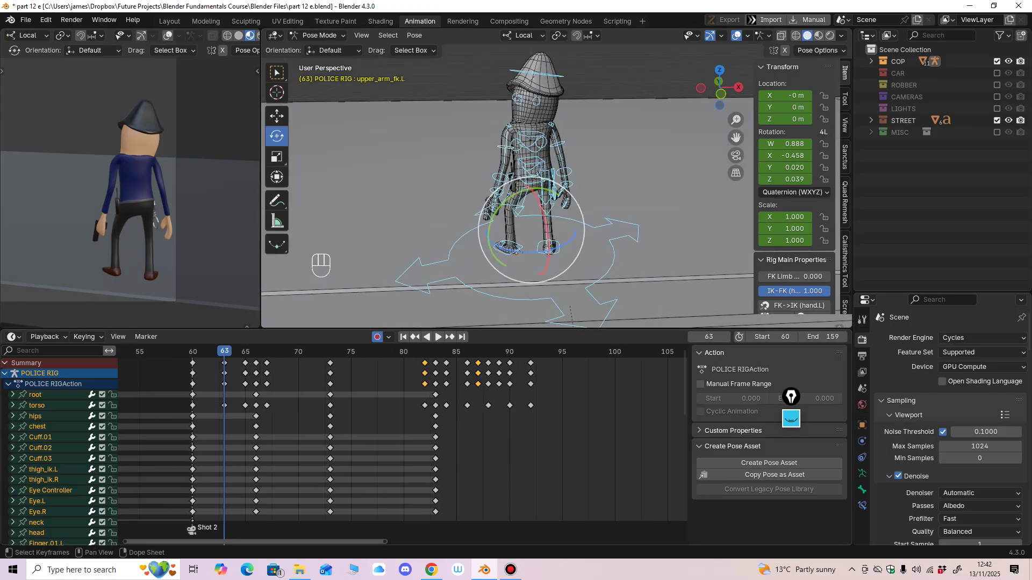
key(shift+ctrl+space)
key(space)
key(space)
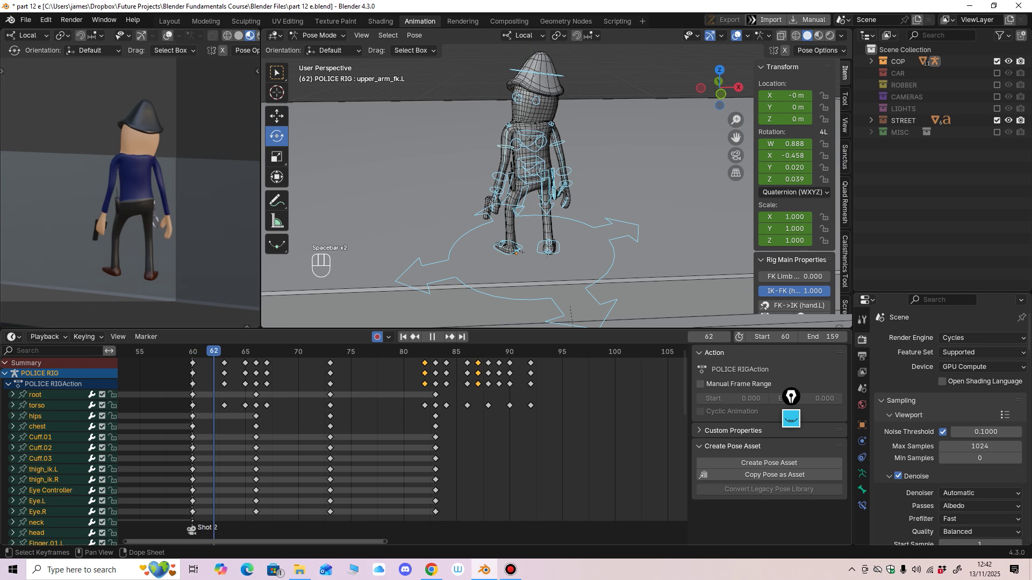
drag(288, 360, 214, 406)
key(Left)
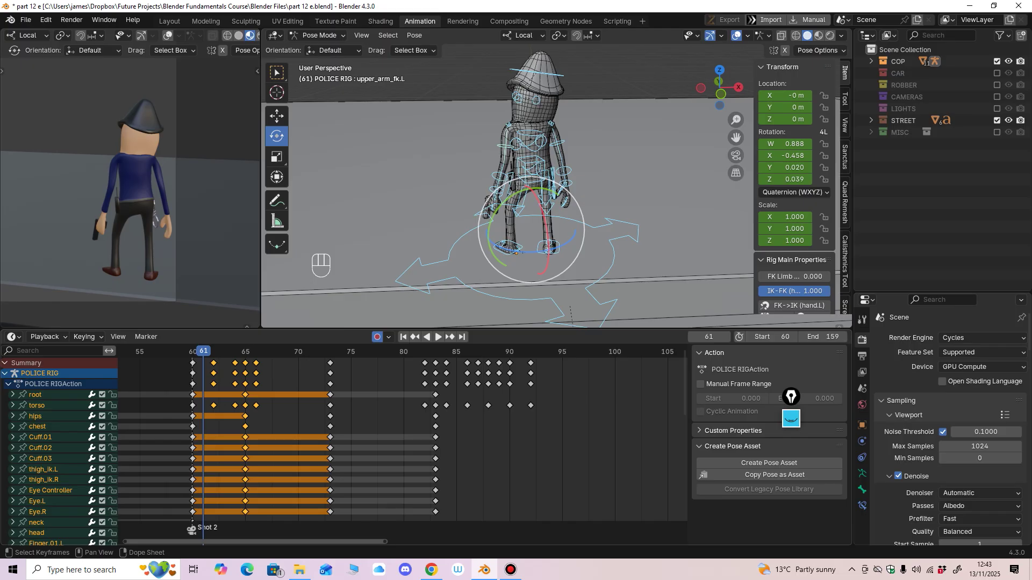
Step: Move the police rig's frame 73 keyframes to frame 71 and all keyframes from frame 82 onward two frames earlier
key(space)
key(space)
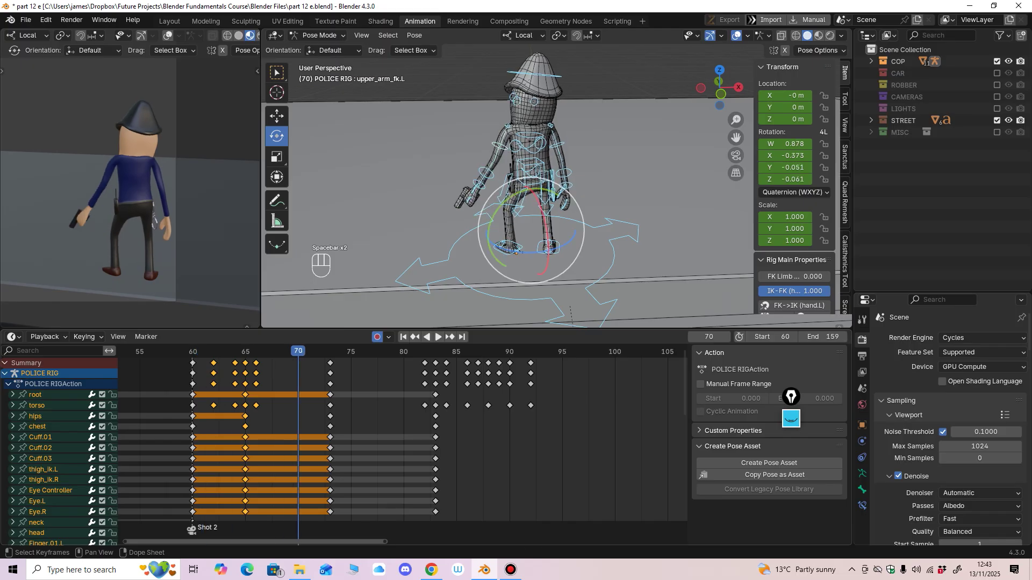
key(space)
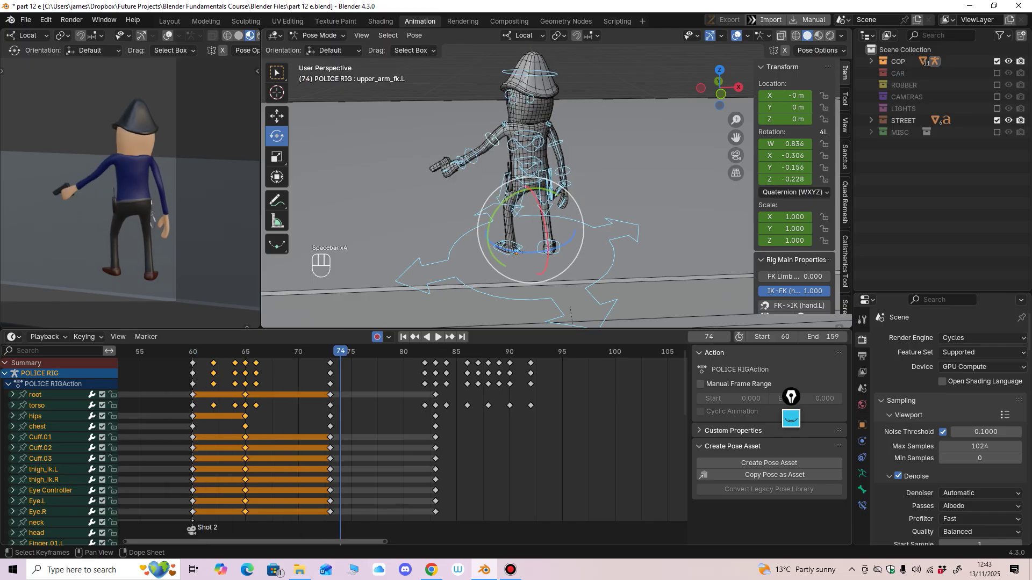
drag(361, 440, 309, 374)
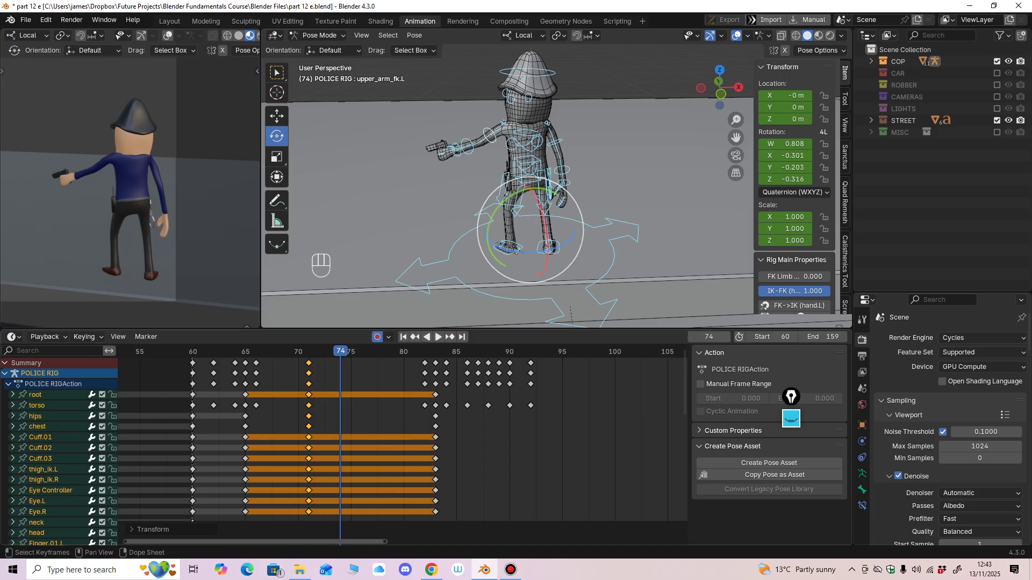
drag(571, 359, 391, 476)
key(g)
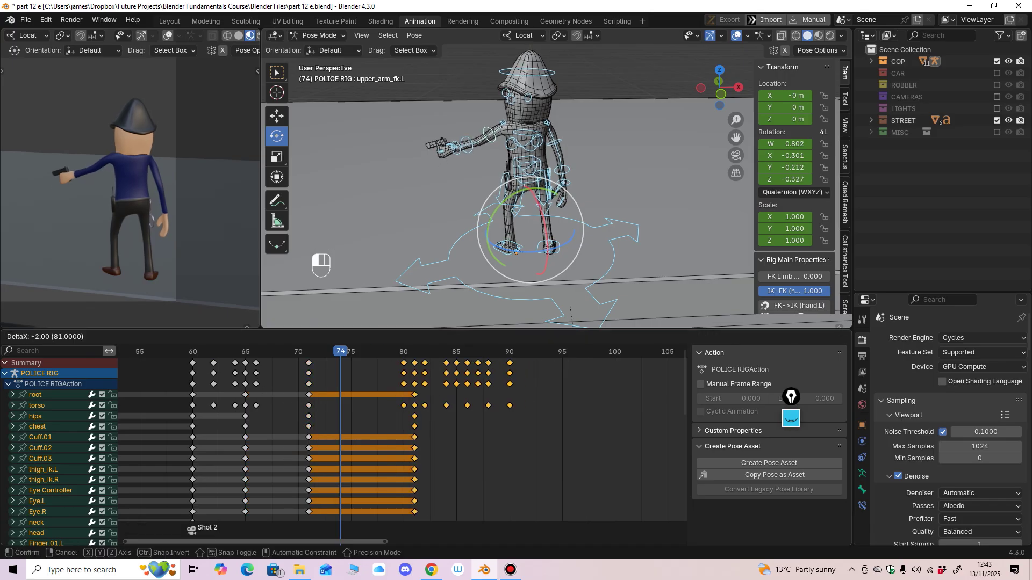
key(Return)
Step: Play back the retimed gun draw several times to judge its speed
key(space)
key(space)
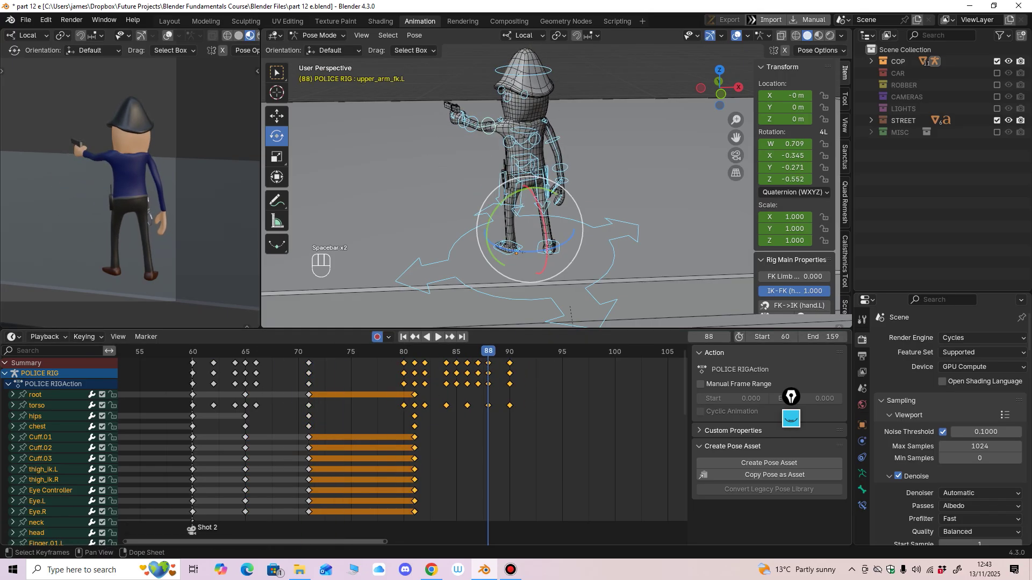
click(256, 351)
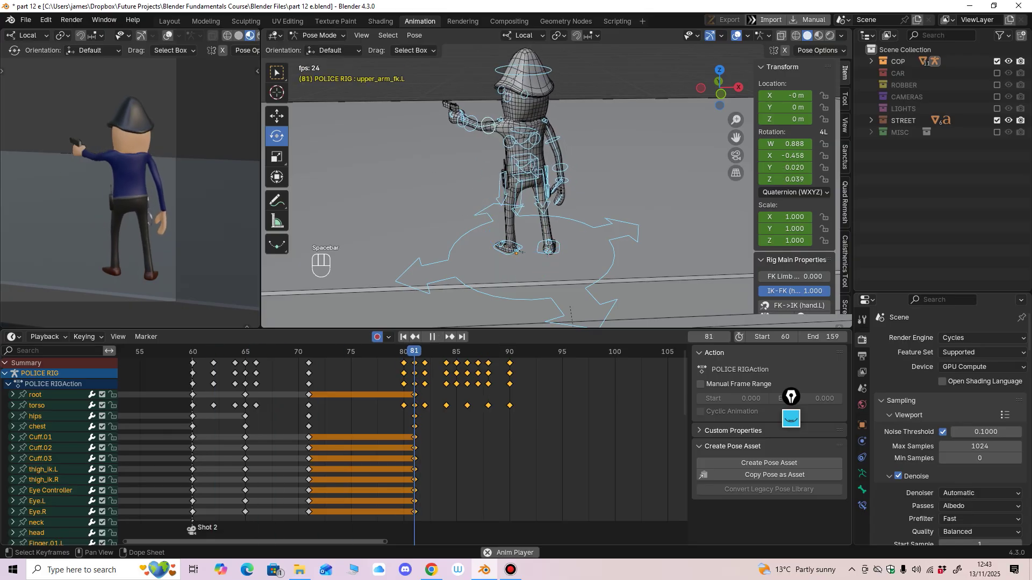
key(space)
key(space)
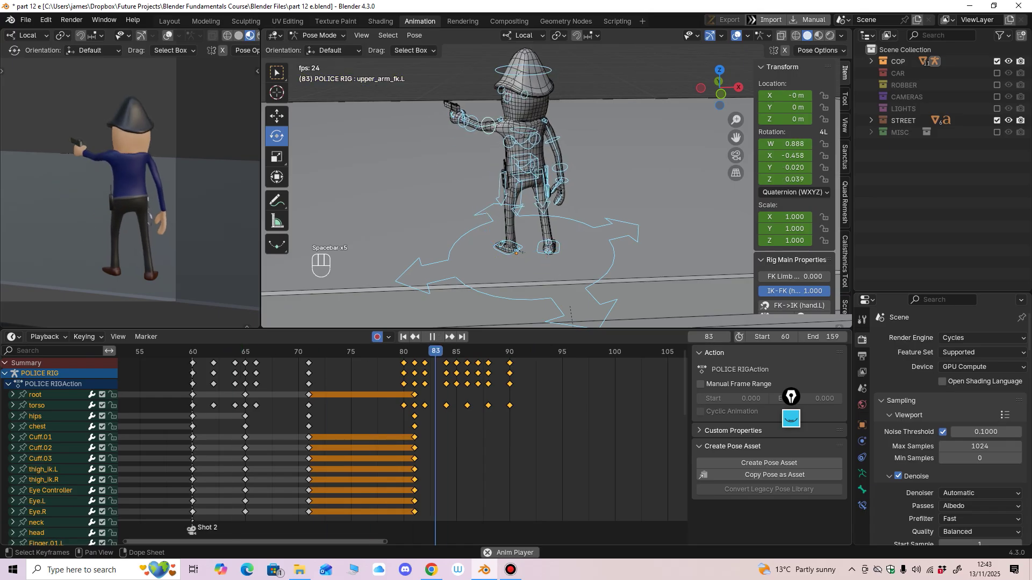
key(space)
key(space)
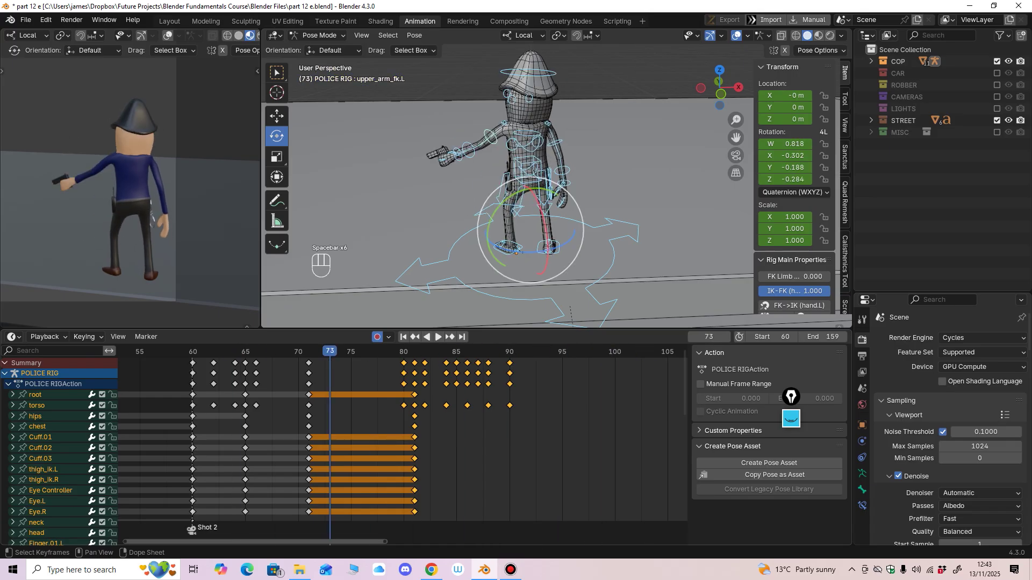
Step: Shift the keyframes from frame 80 onward two frames earlier and move the frame 71 keyframes to frame 72
drag(551, 362, 393, 438)
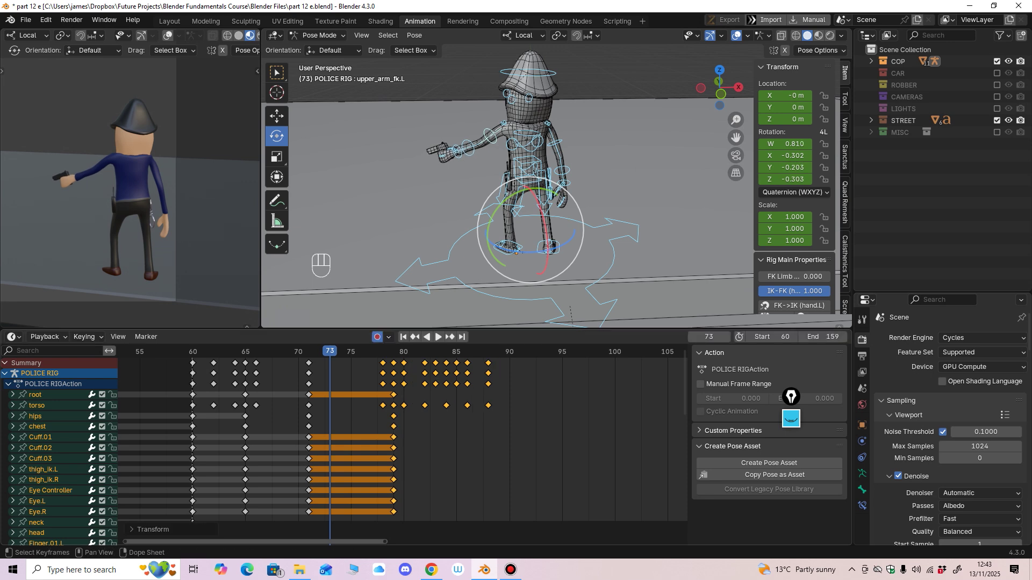
key(space)
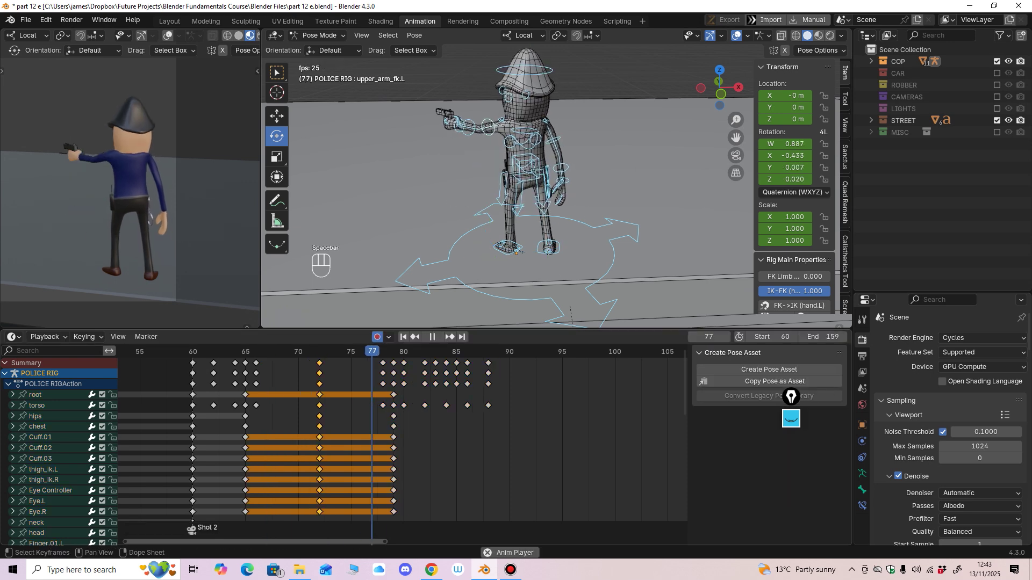
key(space)
Step: Play back the gun draw with the tightened timing and save the file
key(space)
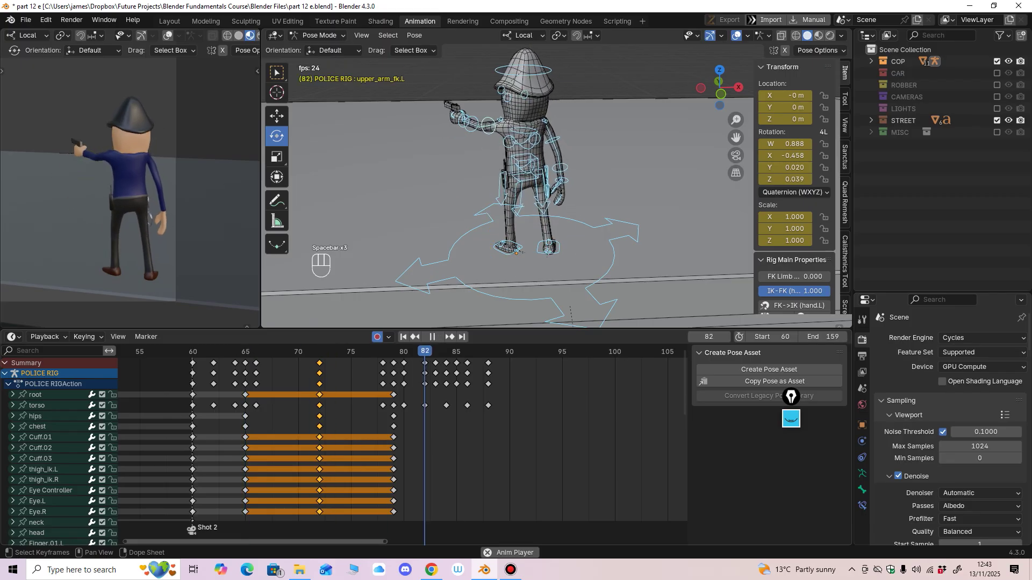
key(space)
key(space)
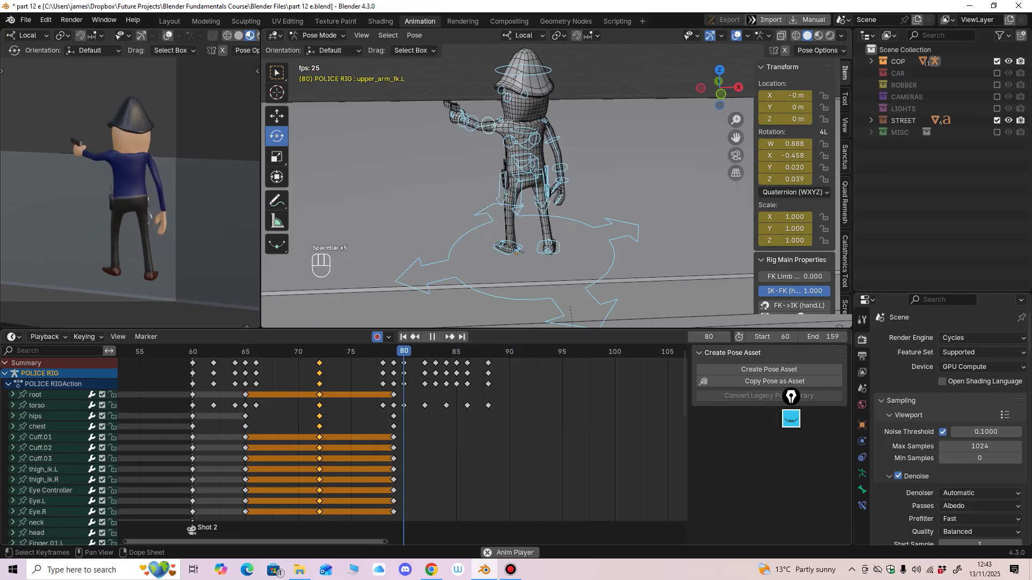
key(space)
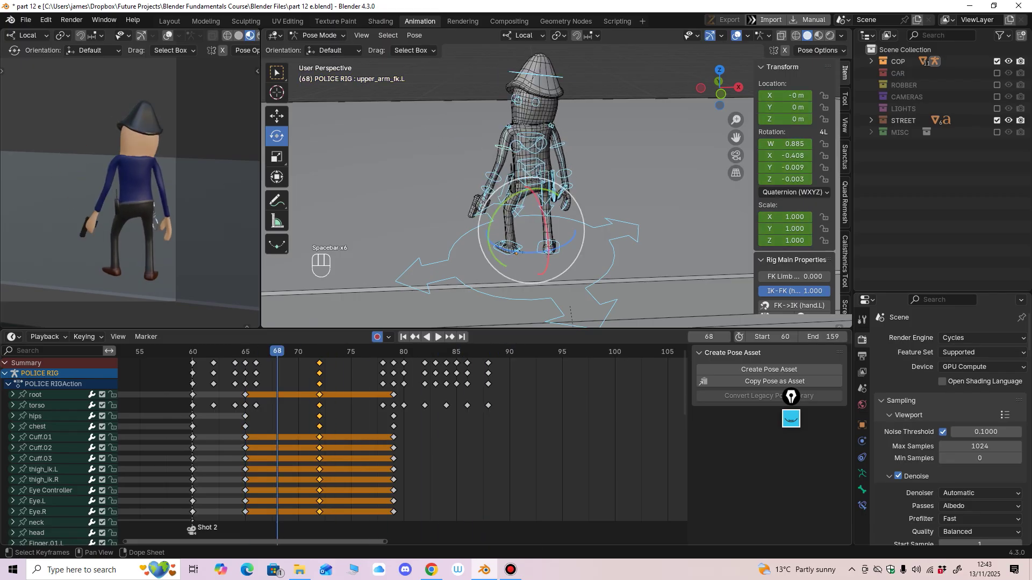
key(ctrl+s)
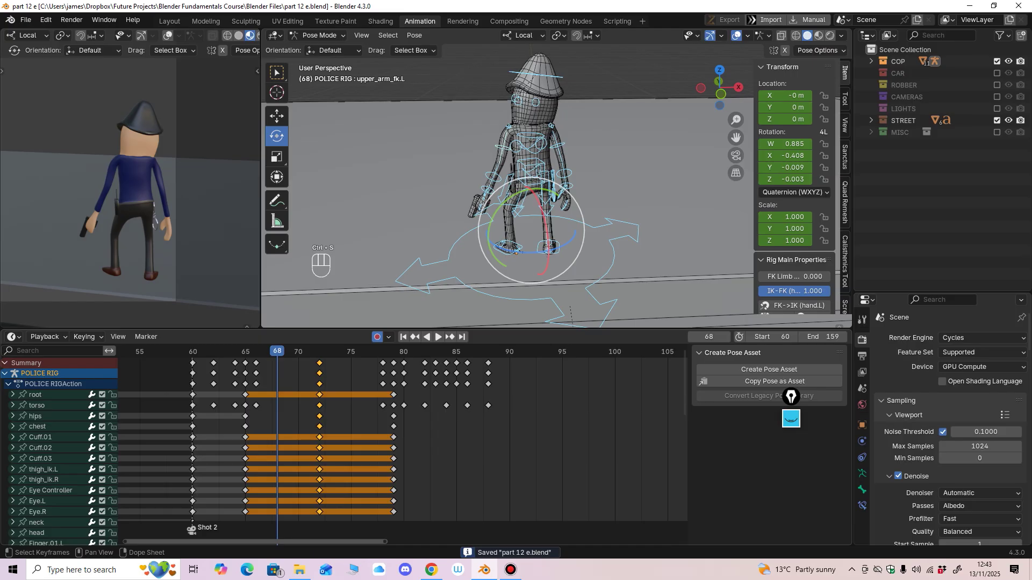
Step: Shift the keyframes from frame 78 onward two frames earlier and move the frame 72 keyframes to frame 71
drag(520, 397, 308, 363)
click(256, 351)
key(space)
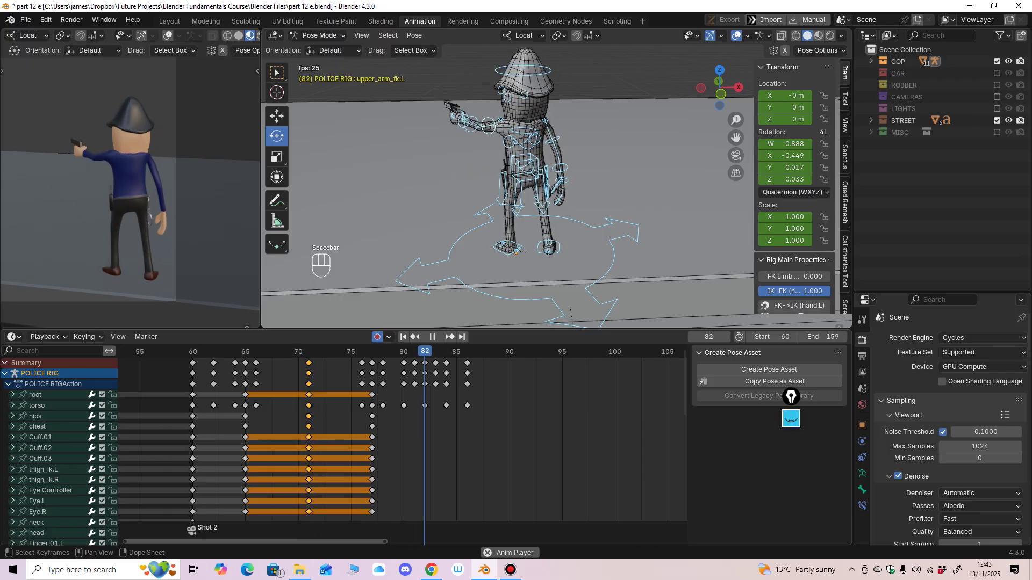
key(space)
Step: Play back the gun draw repeatedly from the start of shot 2 and examine the motion of both arms
click(256, 352)
key(space)
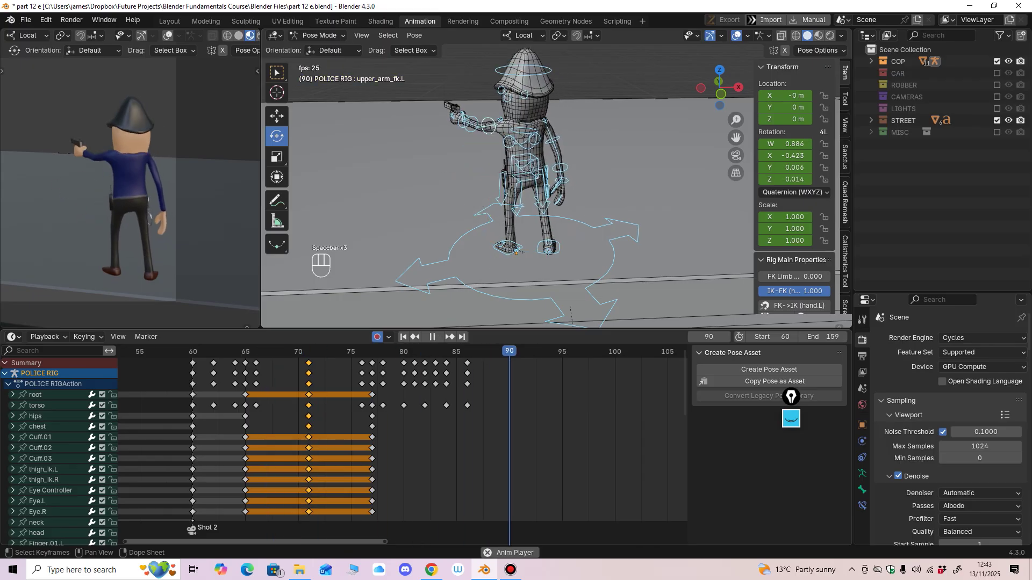
key(space)
click(214, 351)
key(space)
key(space)
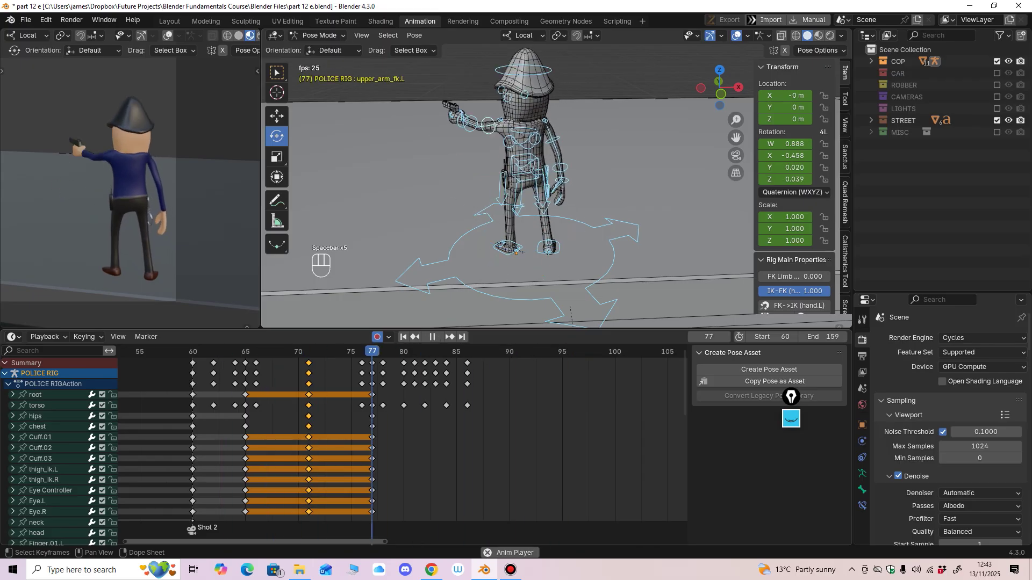
key(space)
click(214, 351)
key(space)
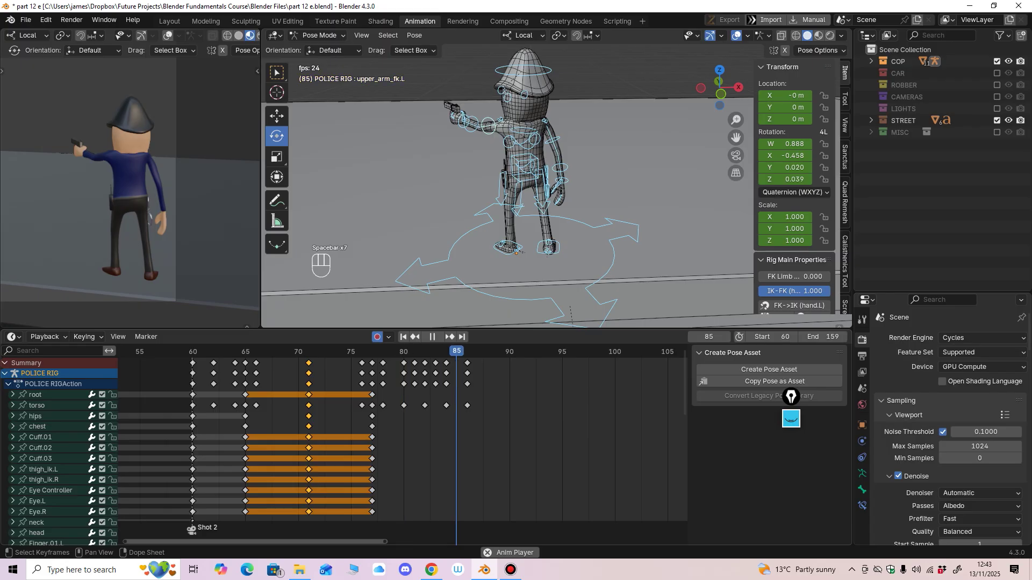
key(space)
click(214, 351)
key(space)
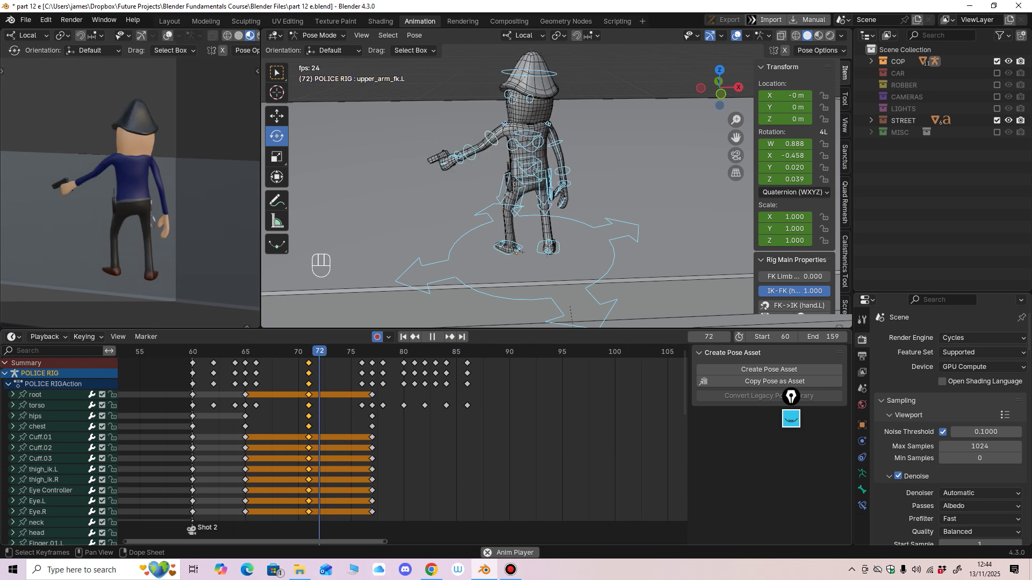
key(space)
key(space)
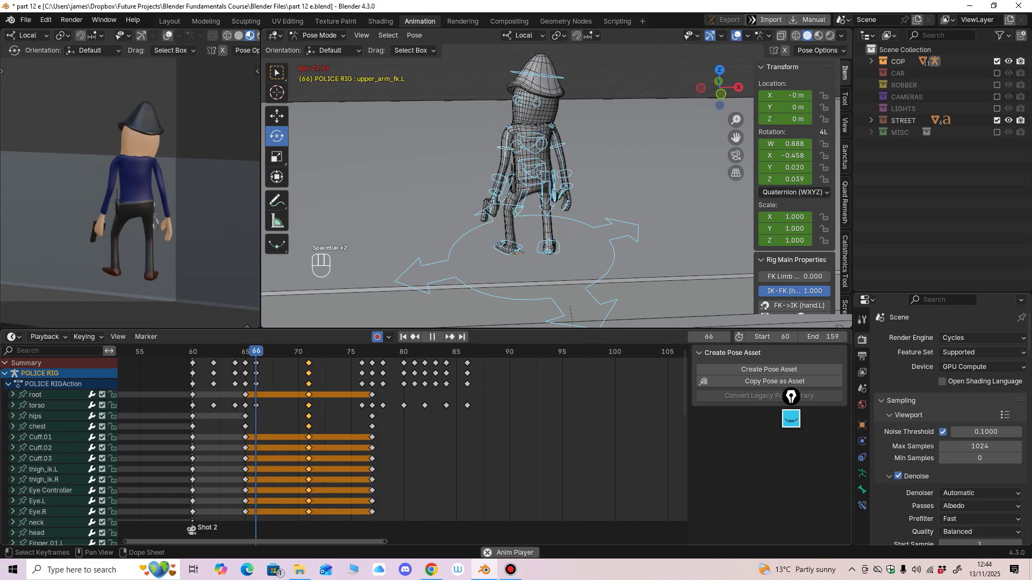
key(space)
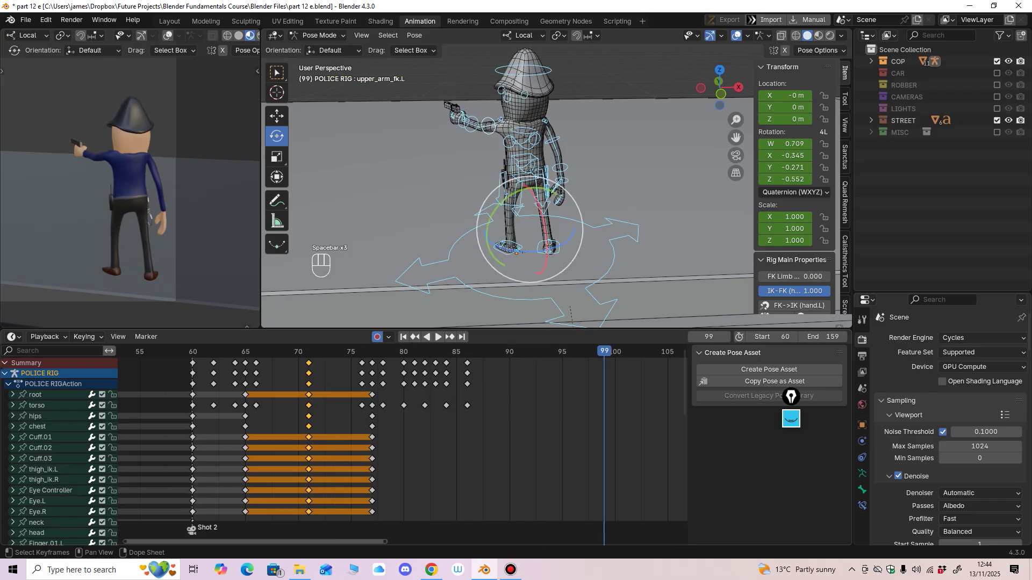
middle_drag(430, 443, 486, 444)
drag(313, 352, 344, 351)
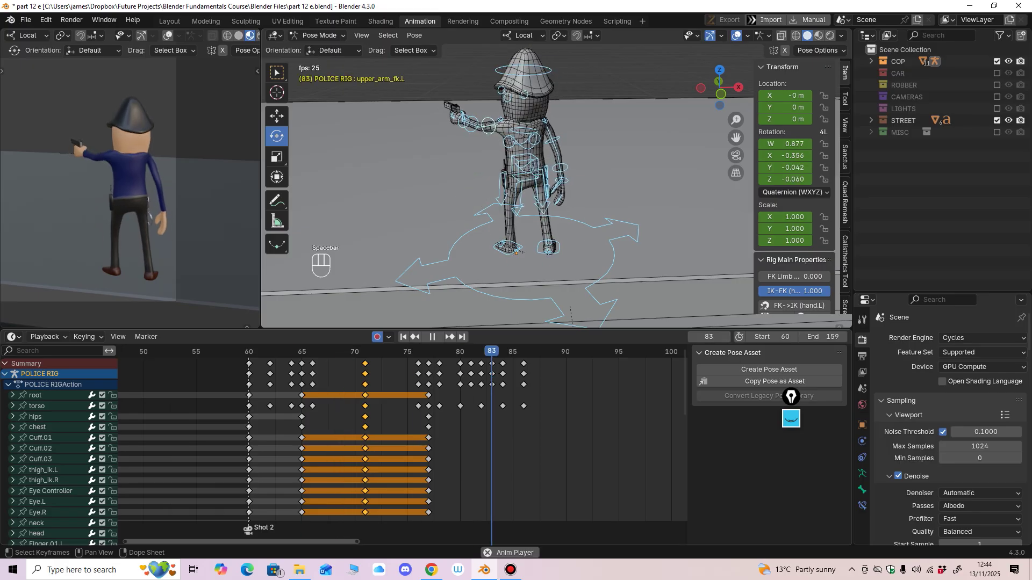
key(space)
Step: Select the right upper arm's FK control and show its curves in the Graph Editor
scroll(542, 185, up, 2)
shift+middle_drag(529, 177, 546, 207)
click(571, 166)
middle_drag(570, 167, 554, 167)
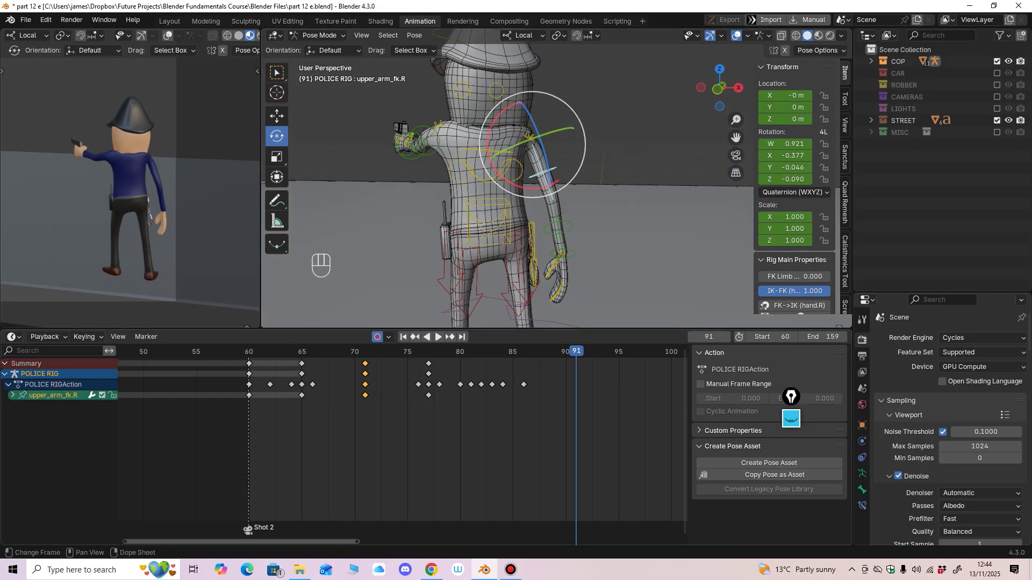
click(12, 336)
click(193, 396)
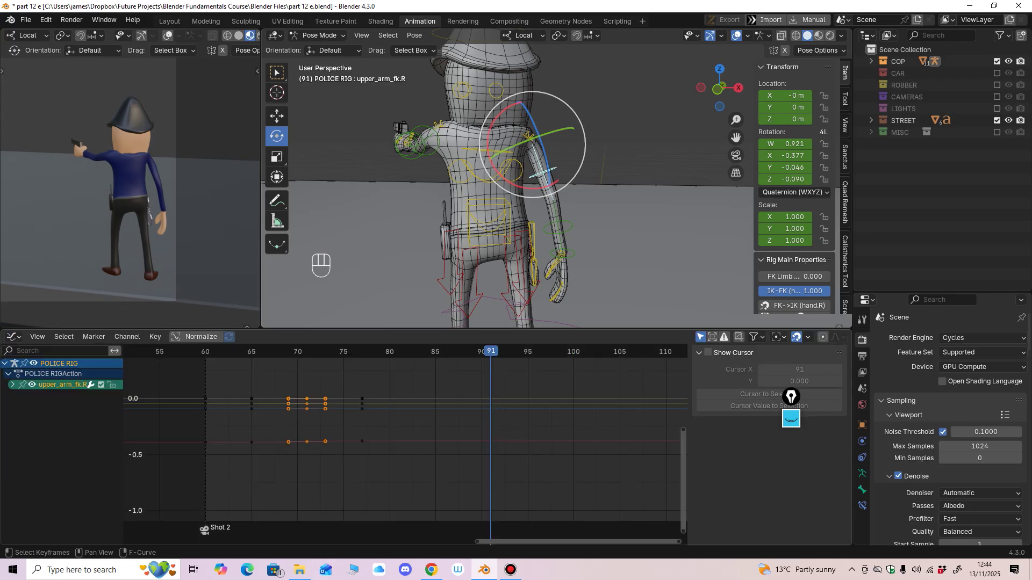
key(Home)
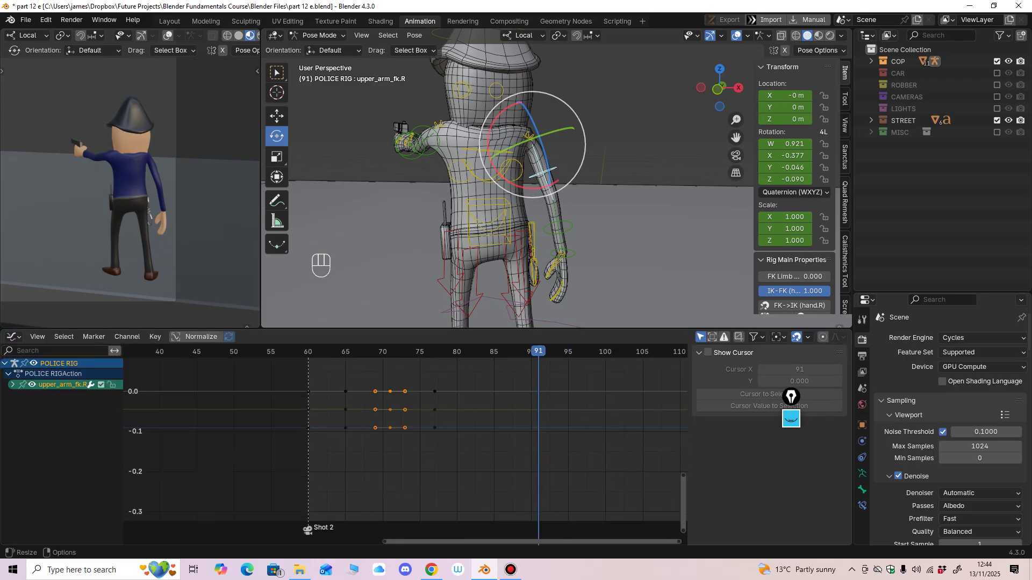
Step: Enlarge the Graph Editor and move to frame 76 to inspect the right upper arm's curves
drag(377, 329, 376, 309)
ctrl+middle_drag(376, 409, 365, 426)
drag(337, 333, 418, 332)
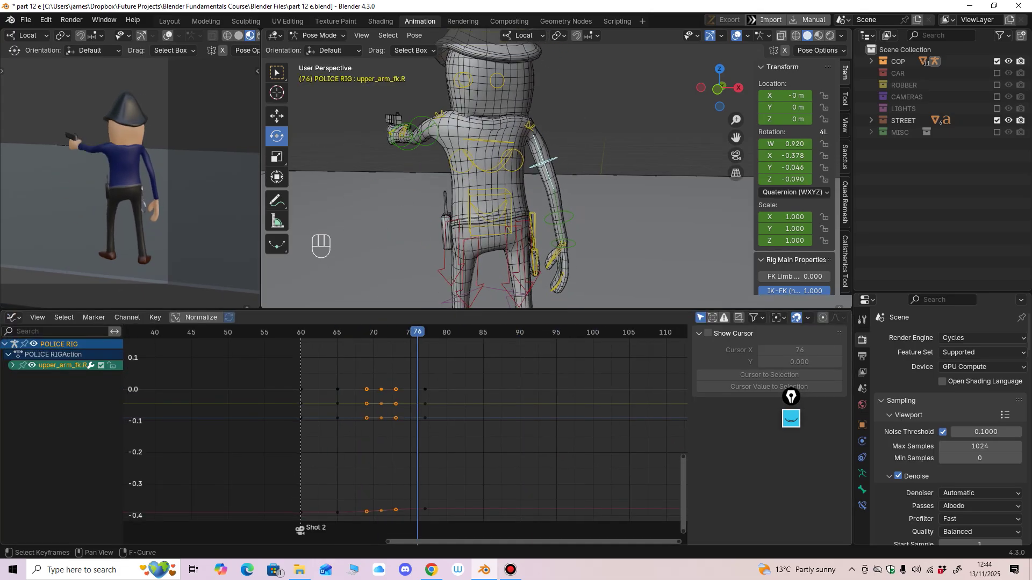
shift+middle_drag(457, 253, 441, 228)
middle_drag(411, 473, 419, 426)
ctrl+middle_drag(419, 426, 416, 383)
middle_drag(415, 383, 435, 356)
drag(430, 309, 430, 284)
middle_drag(430, 236, 417, 242)
Step: Expand the upper_arm_fk.R channels and select the W Quaternion Rotation curve for a close view around frames 65 to 77
click(12, 340)
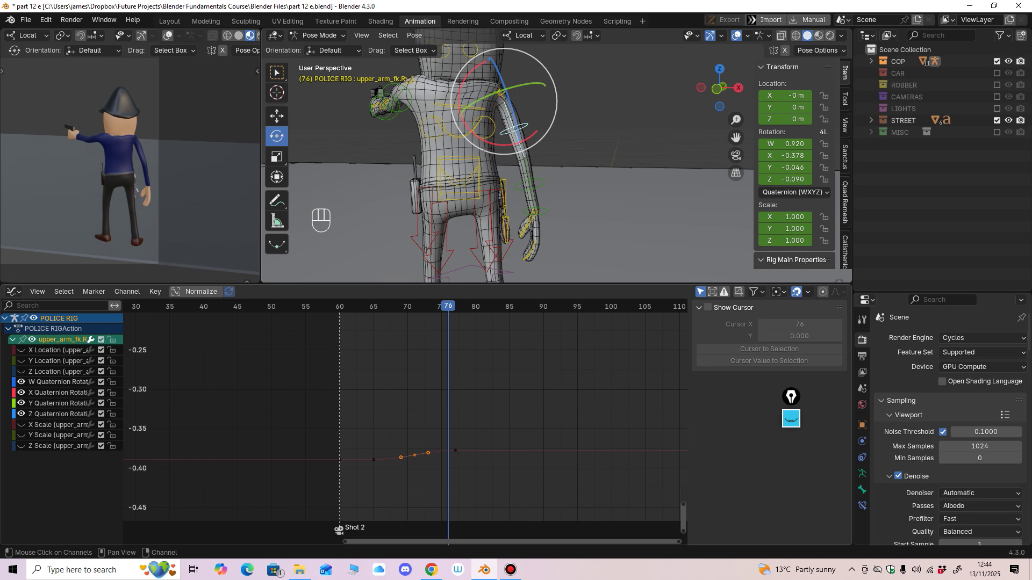
ctrl+middle_drag(408, 422, 405, 444)
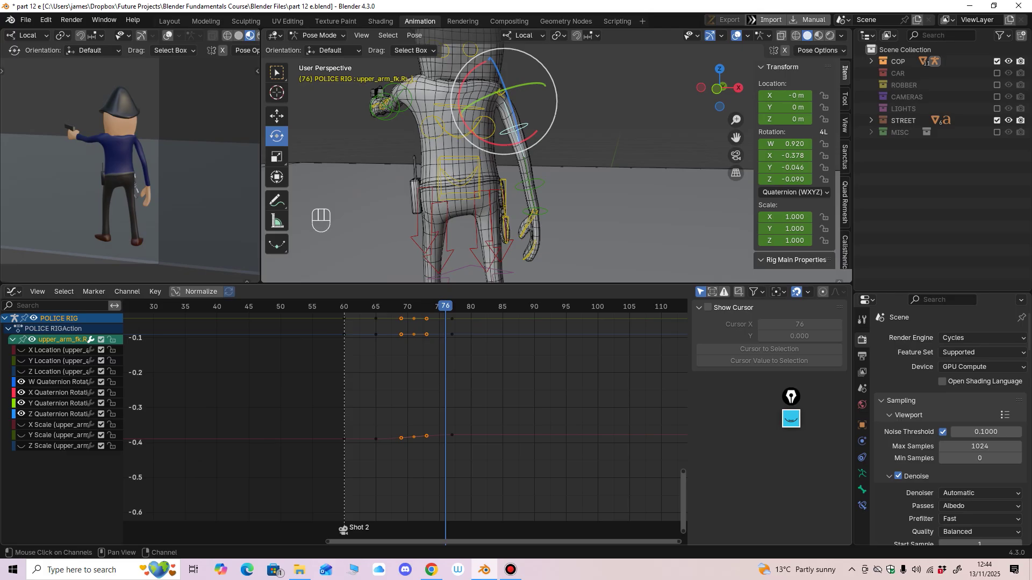
click(58, 382)
ctrl+middle_drag(301, 403, 285, 438)
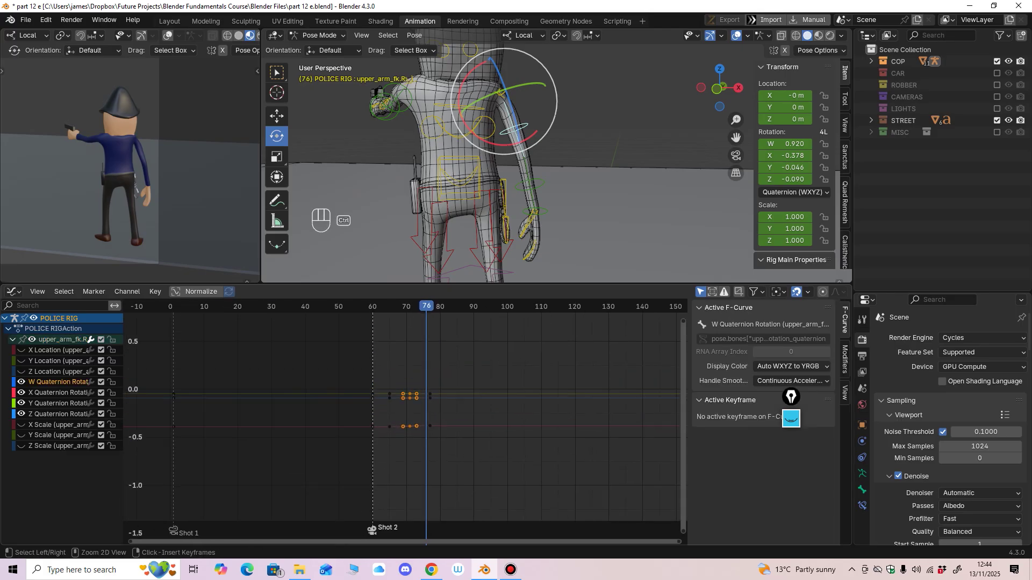
ctrl+middle_drag(376, 446, 401, 397)
middle_drag(400, 344, 398, 484)
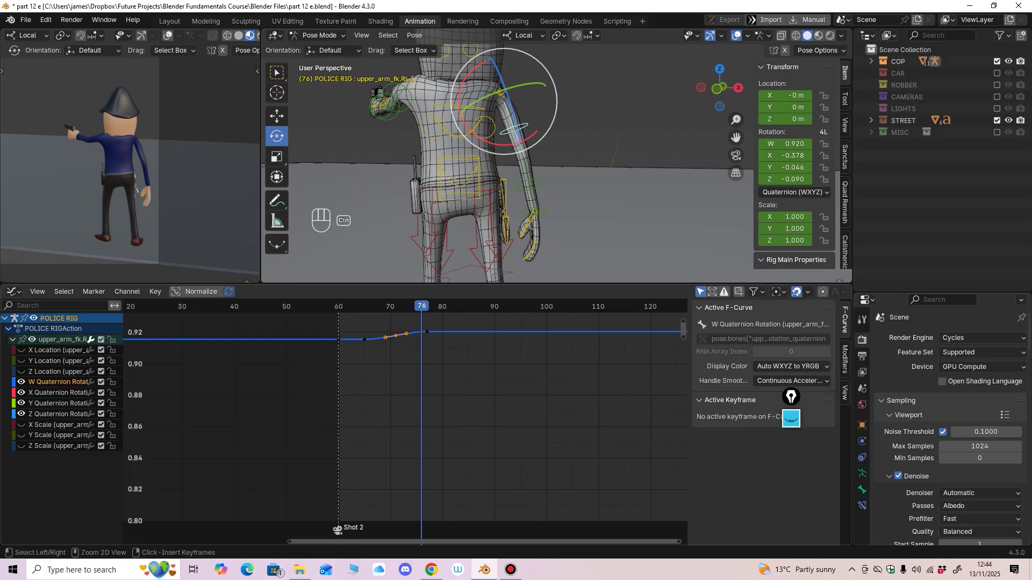
middle_drag(400, 366, 400, 446)
ctrl+middle_drag(400, 446, 402, 416)
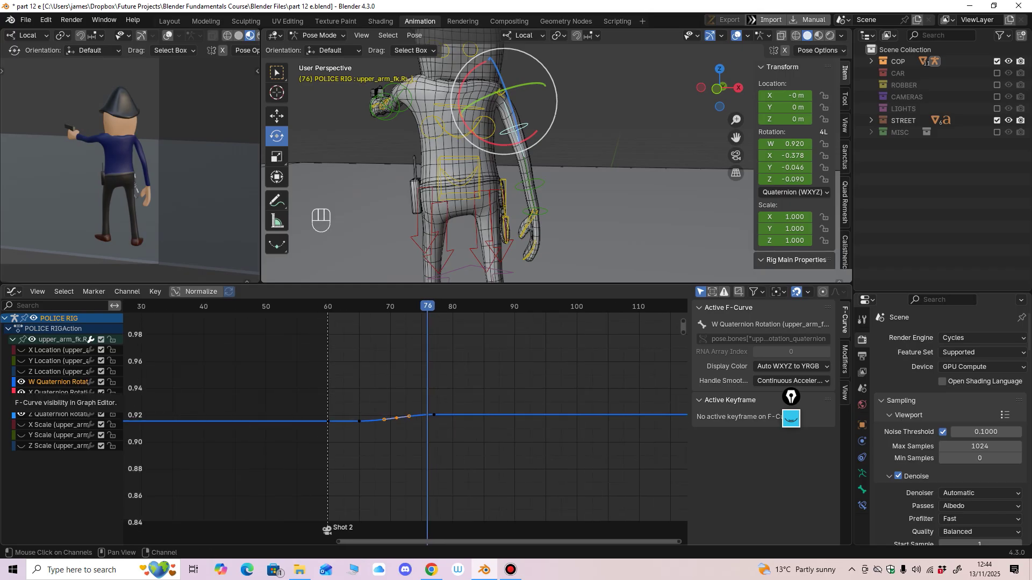
Step: Delete the W Quaternion Rotation keyframes after the start of shot 2, and show only the X, Y and Z quaternion curves
drag(500, 375, 333, 473)
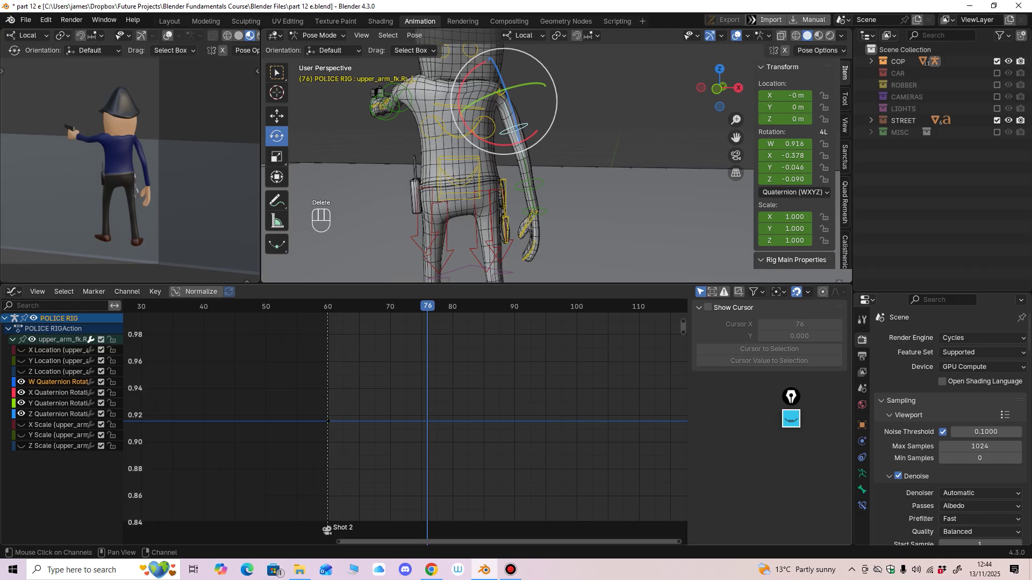
click(57, 393)
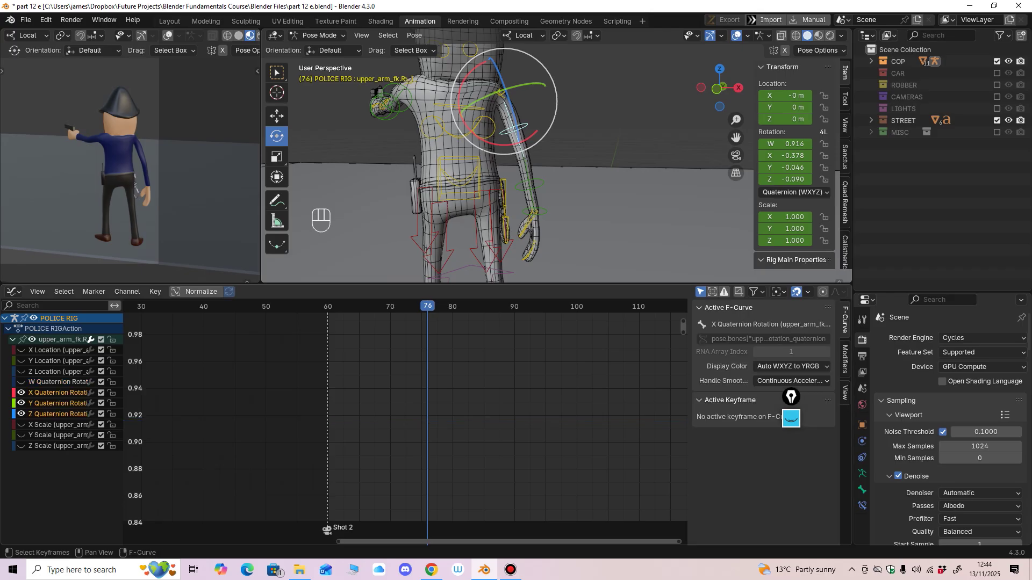
key(Home)
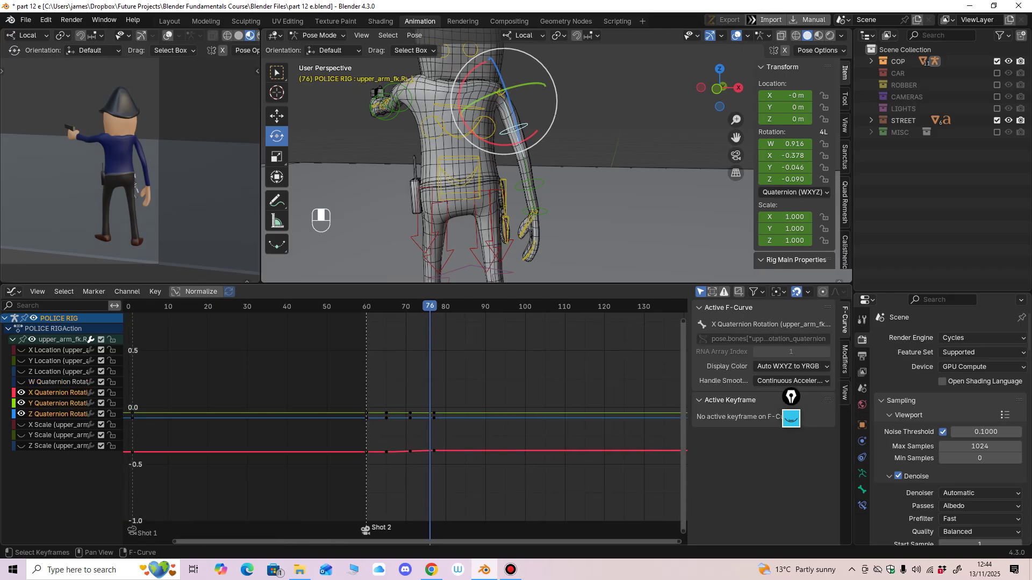
Step: Move the upper arm's middle and final X, Y and Z quaternion keyframes to frames 73 and 79 and check the playback
ctrl+middle_drag(341, 450, 350, 410)
middle_drag(350, 411, 292, 467)
drag(355, 306, 413, 306)
key(space)
key(Escape)
middle_drag(413, 419, 404, 388)
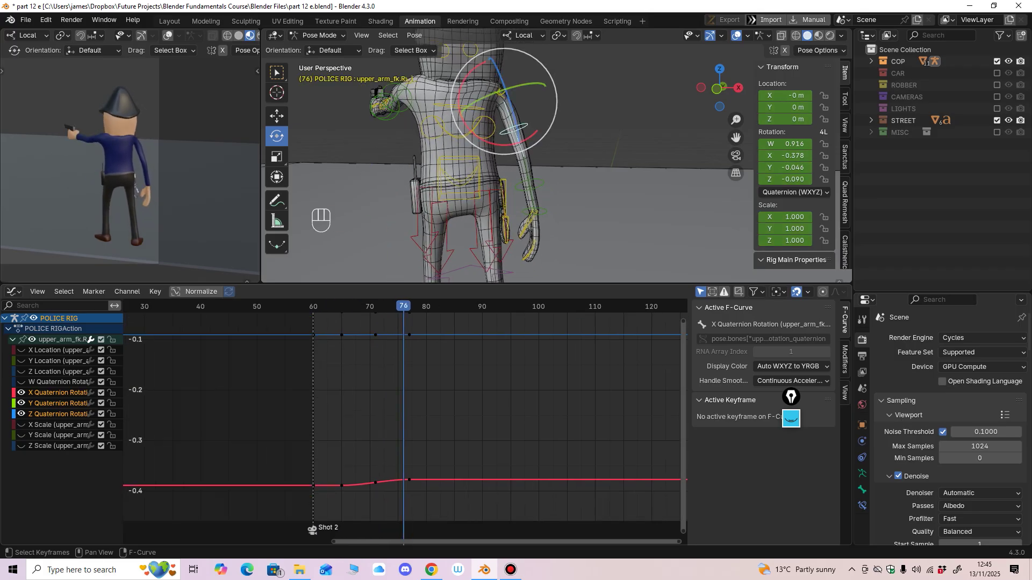
mouse_move(404, 305)
mouse_down()
mouse_move(442, 306)
mouse_move(409, 305)
mouse_up()
ctrl+middle_drag(404, 420, 402, 431)
drag(348, 331, 420, 463)
key(x)
key(space)
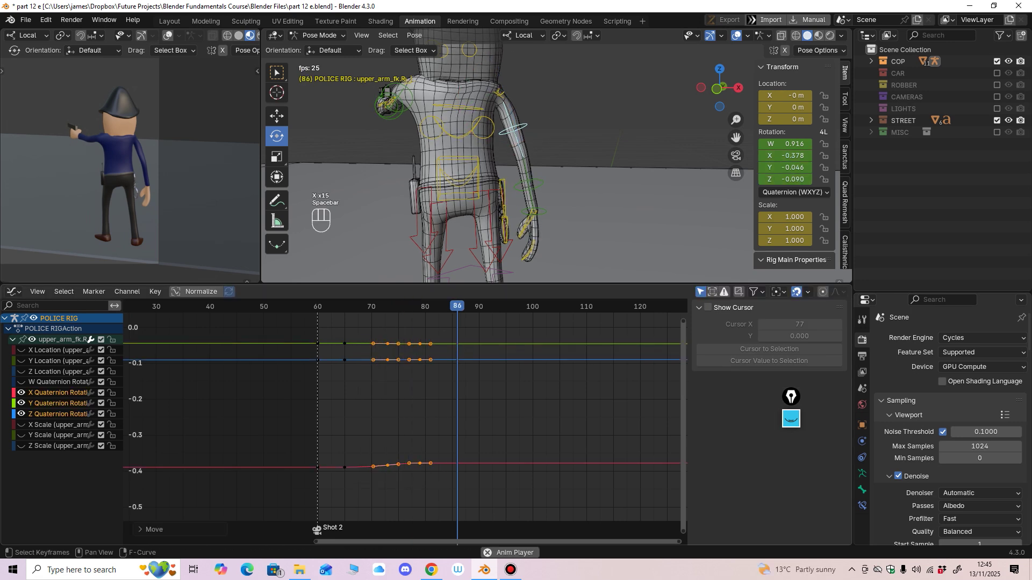
key(space)
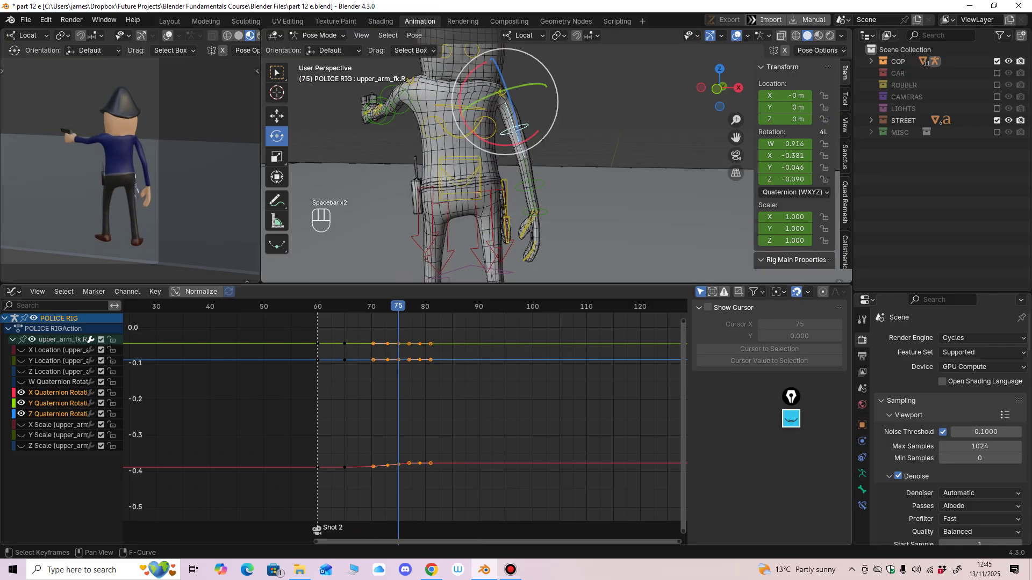
Step: Shift all of the upper arm's X, Y and Z quaternion keyframes after frame 60 forward 2 frames and play the result
drag(451, 485, 329, 330)
key(g)
key(x)
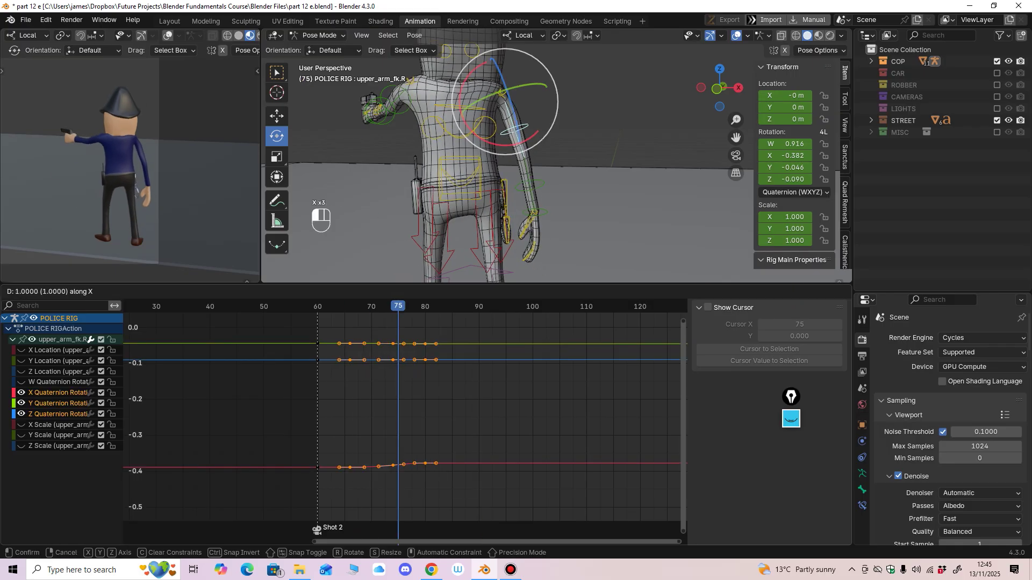
drag(350, 344, 355, 344)
key(space)
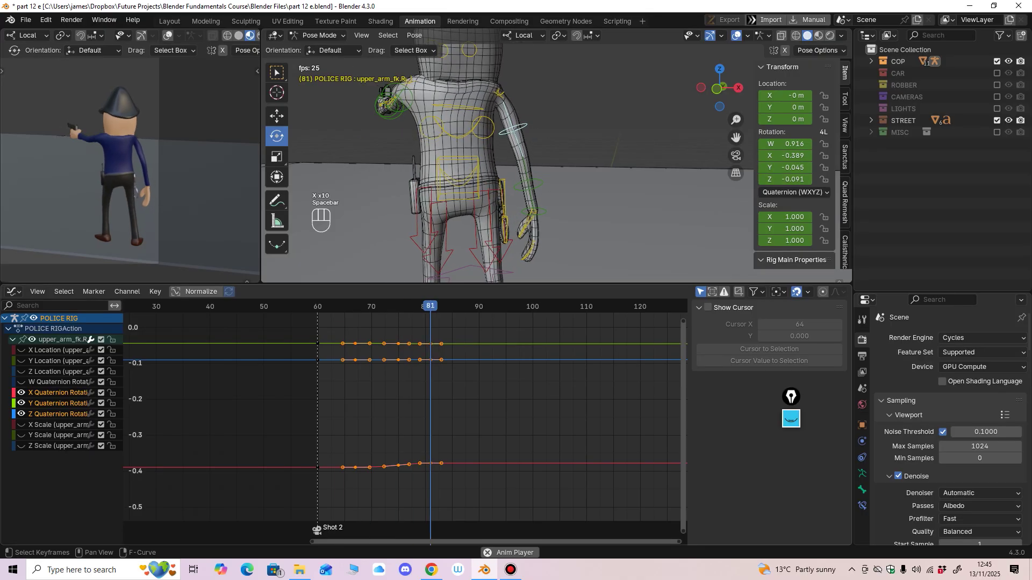
key(space)
Step: Select the right forearm's FK control and shift its gun-draw keyframes forward in time to frames 68, 74 and 80
mouse_move(355, 344)
ctrl+middle_down()
mouse_move(376, 323)
mouse_move(366, 333)
ctrl+middle_up()
middle_drag(367, 377, 351, 320)
drag(347, 306, 400, 307)
middle_drag(401, 344, 371, 385)
click(540, 186)
middle_drag(371, 386, 388, 470)
drag(482, 362, 342, 495)
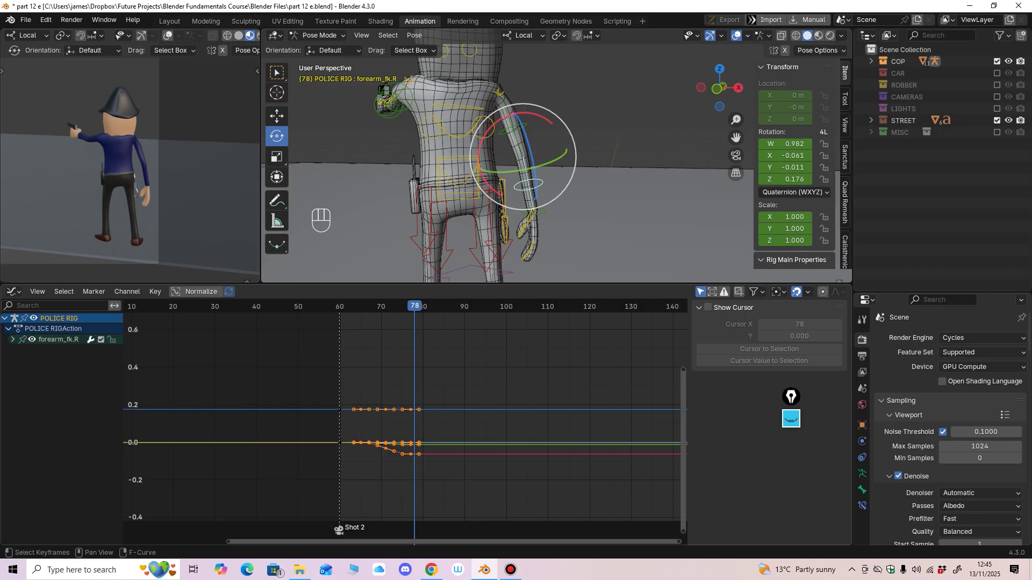
drag(386, 448, 396, 448)
key(x)
Step: Select the right hand's FK control and shift its gun-draw keyframes forward in time to frames 68, 74 and 80
click(530, 232)
drag(478, 387, 374, 487)
drag(385, 448, 398, 447)
key(x)
Step: Raise the right hand's X Quaternion Rotation keyframe at frame 74 to a value of about -0.086
middle_drag(398, 448, 387, 362)
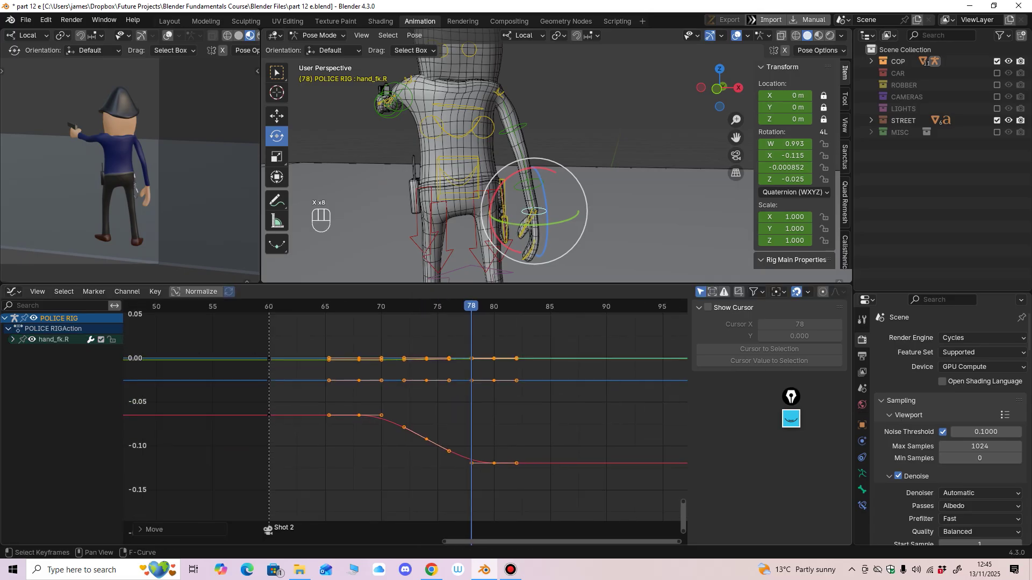
click(426, 439)
drag(427, 439, 426, 434)
middle_drag(426, 434, 381, 480)
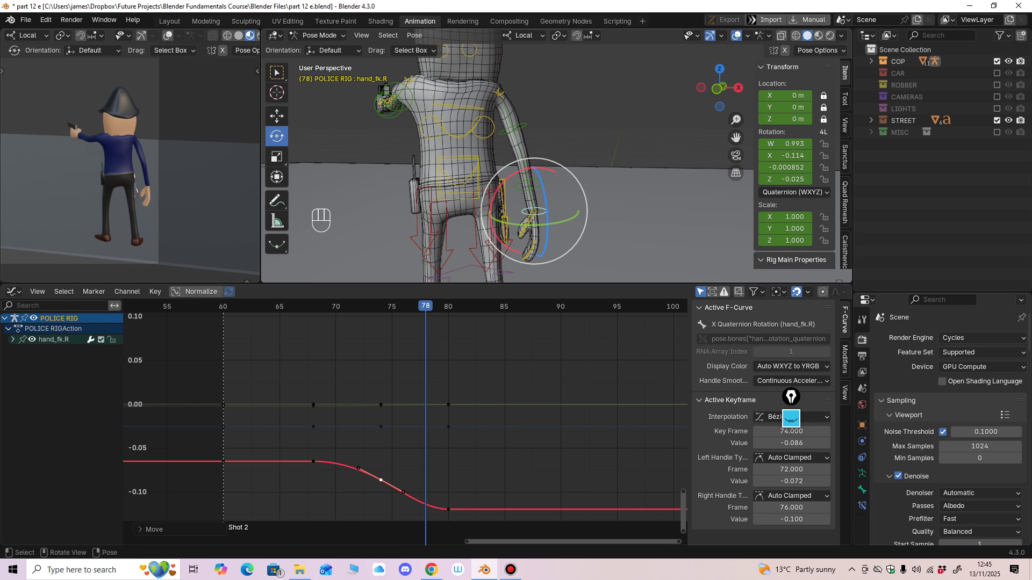
Step: Adjust the right forearm's quaternion curves at frame 74 and move the final Y Quaternion Rotation keyframe to frame 81
click(540, 183)
middle_drag(389, 437, 387, 437)
click(389, 449)
drag(379, 431, 379, 409)
click(379, 406)
click(379, 410)
drag(446, 415, 446, 415)
Step: Play back the gun draw repeatedly from the start of shot 2 and check the right arm's offset timing
key(space)
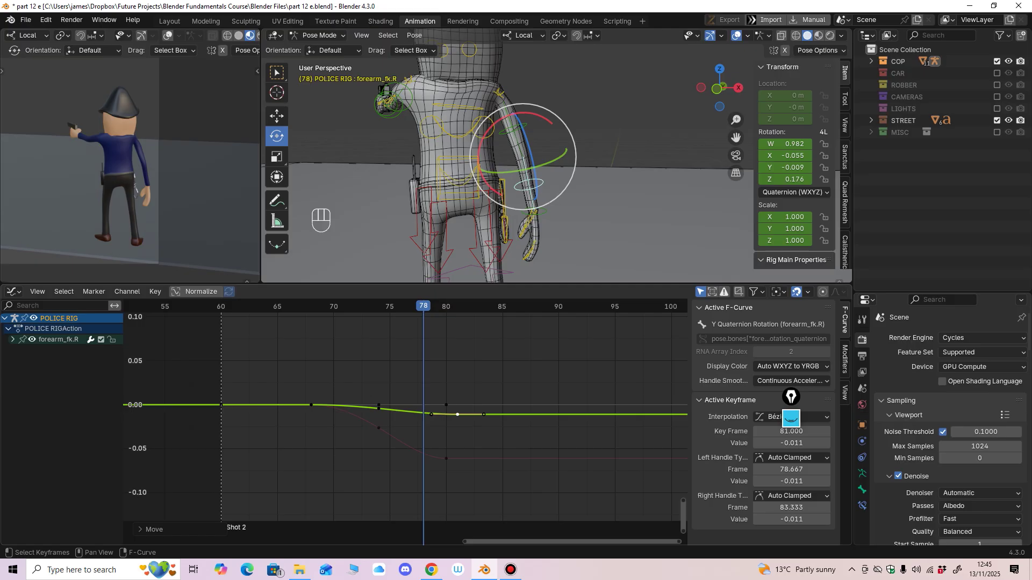
key(space)
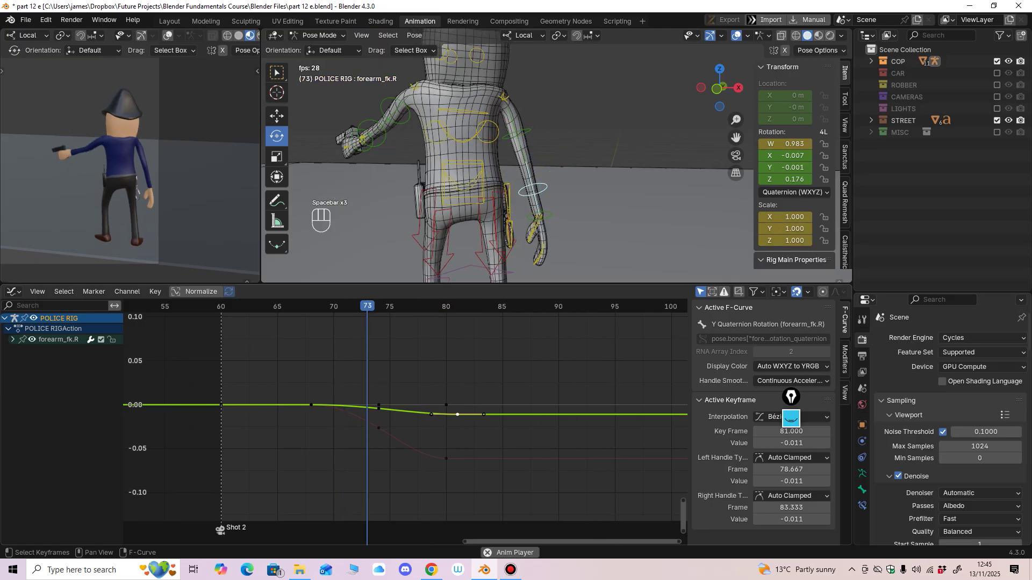
key(space)
key(space)
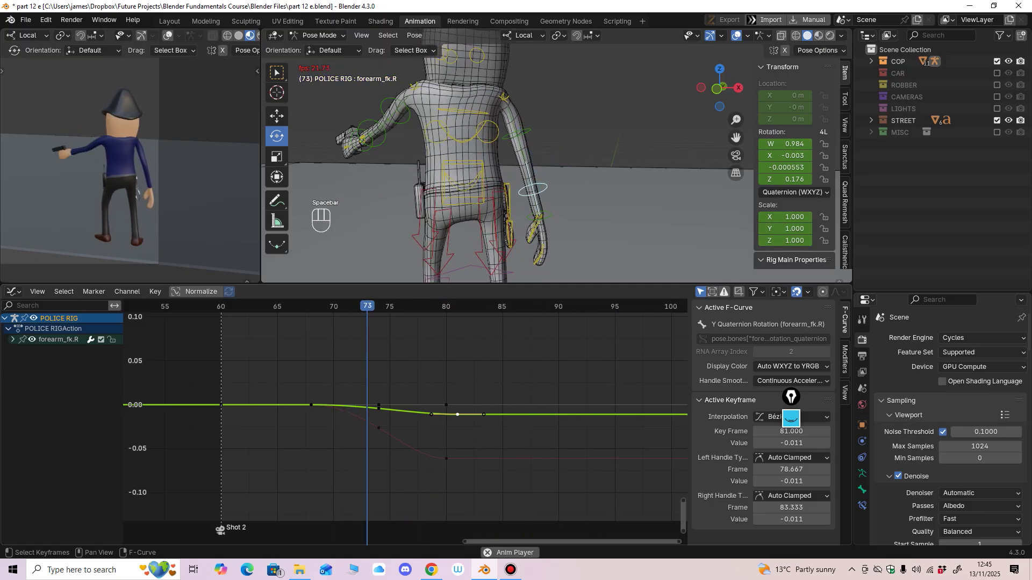
key(space)
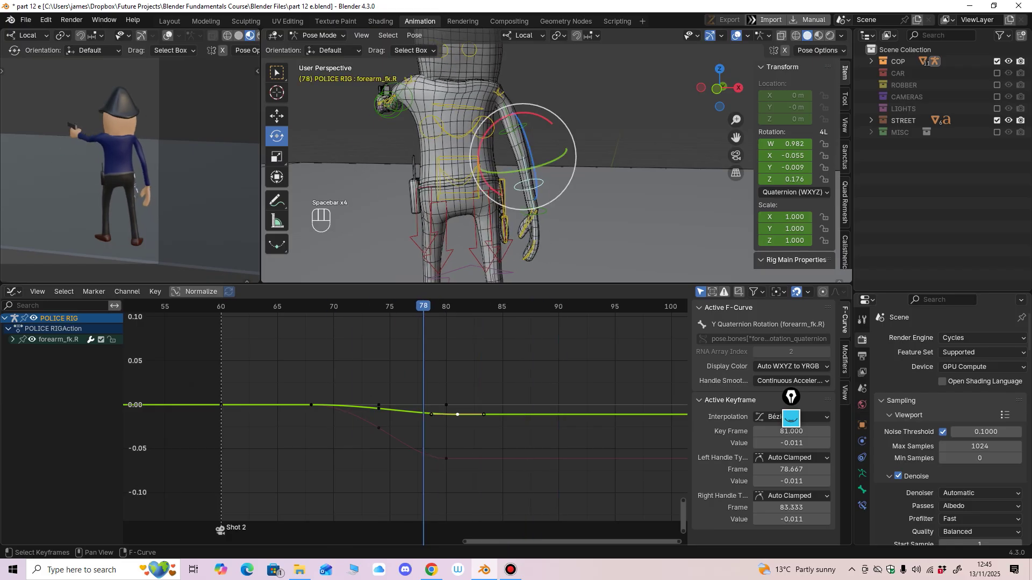
drag(344, 306, 299, 306)
key(space)
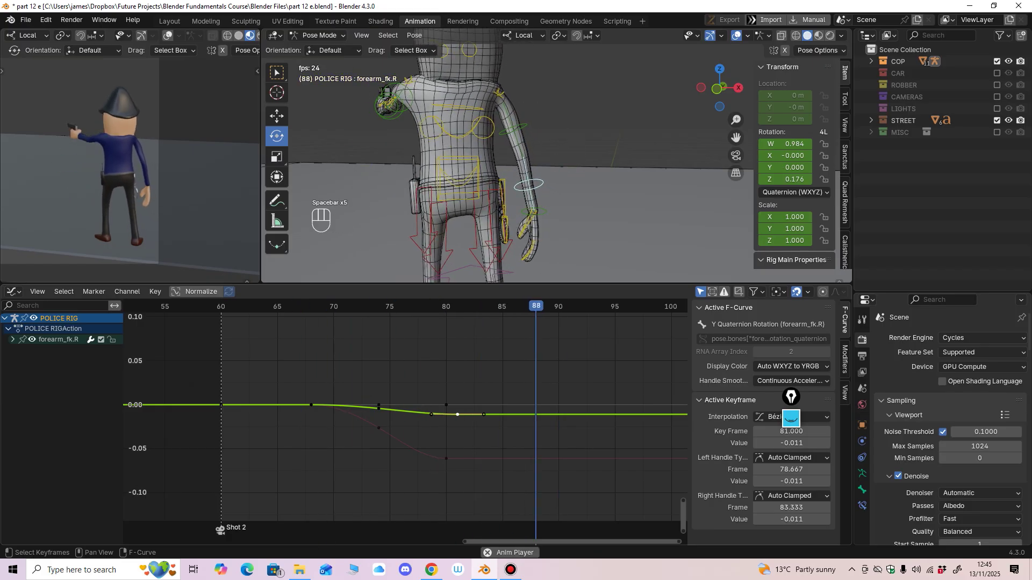
key(space)
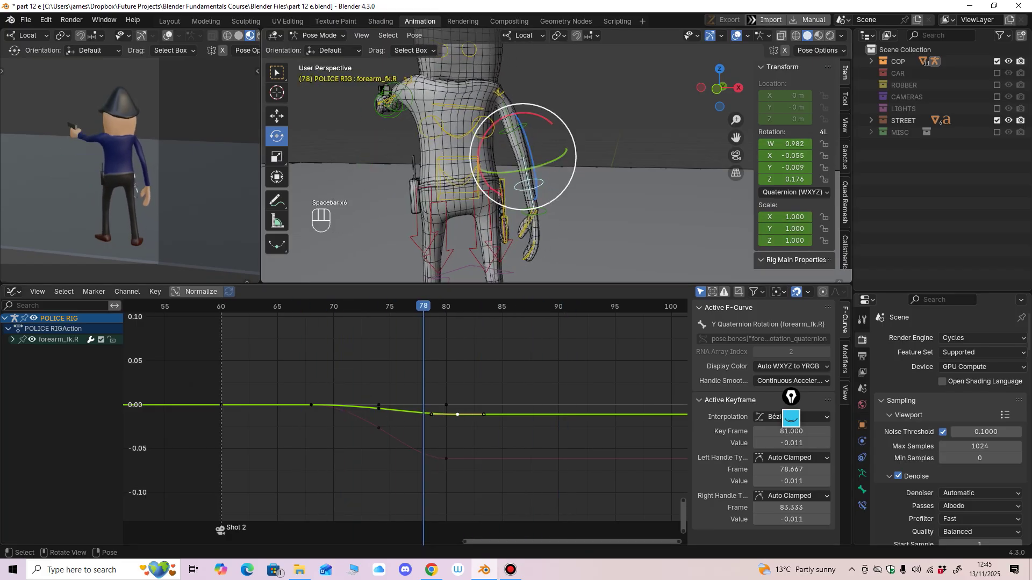
Step: Shift the right forearm and right hand FK keys at frames 74 and 80 one frame later, to 75 and 81
middle_drag(544, 212, 536, 211)
click(531, 210)
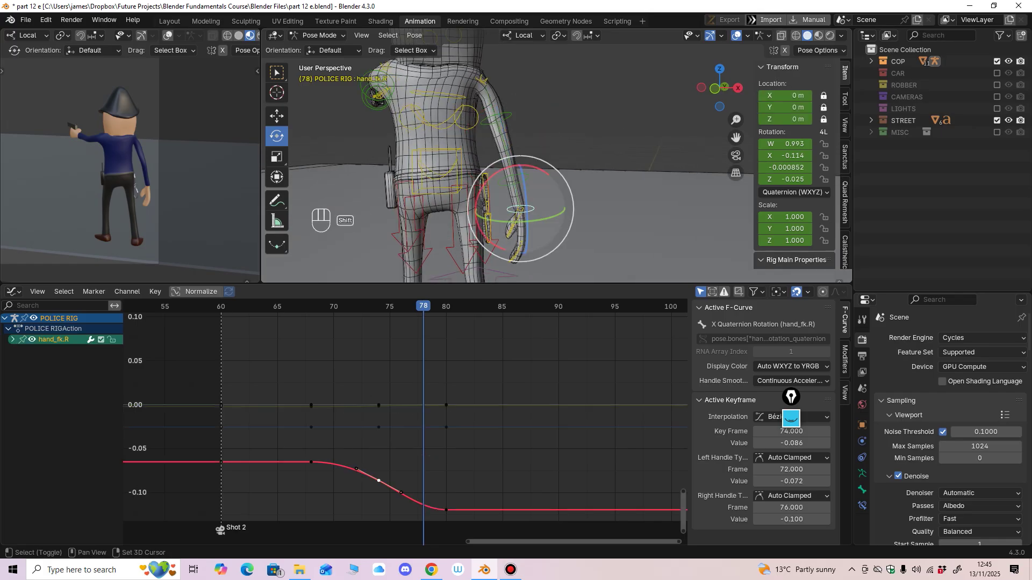
shift+click(528, 177)
scroll(495, 387, down, 4)
drag(526, 362, 361, 500)
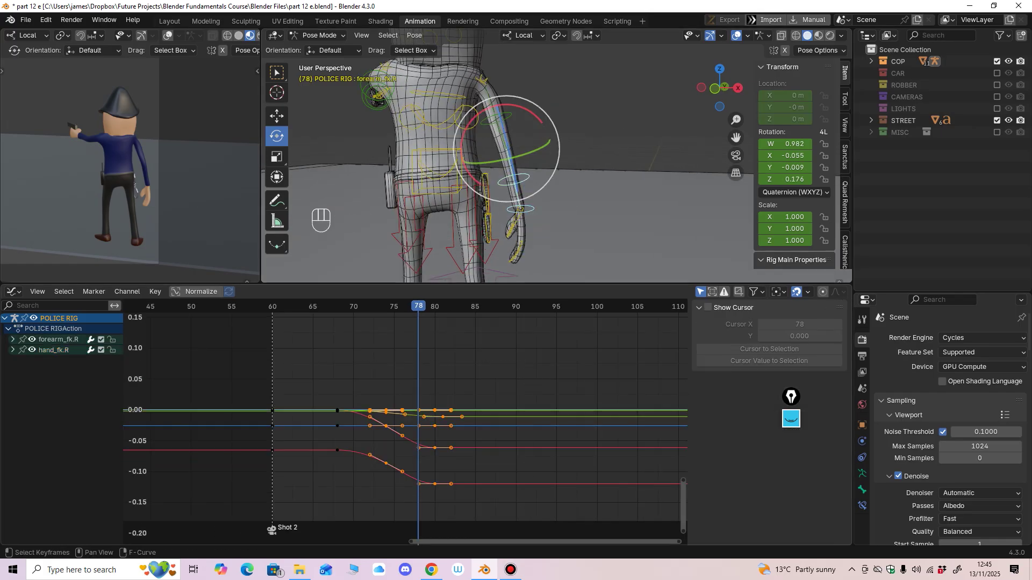
drag(435, 448, 443, 448)
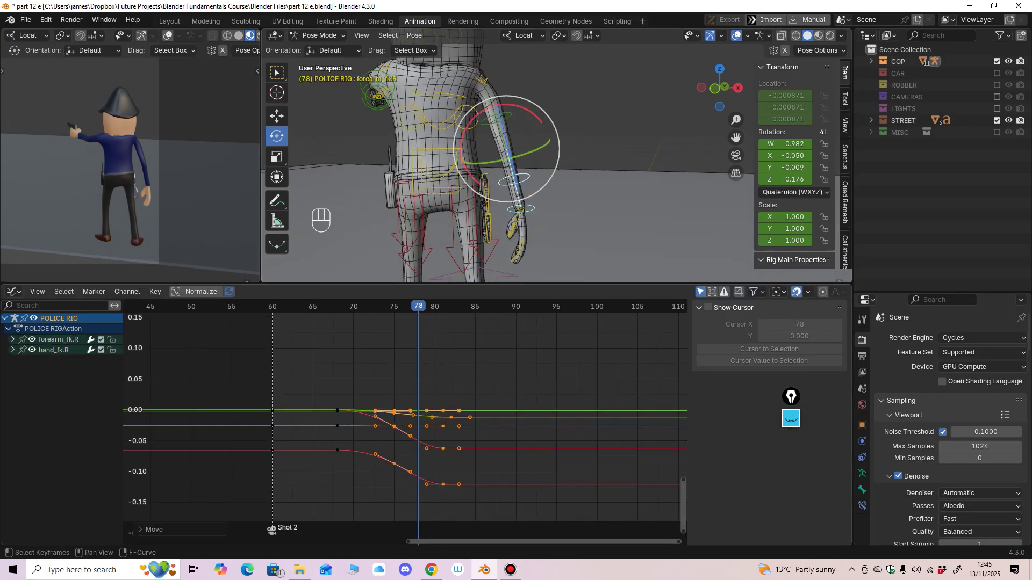
Step: Move the right hand FK bone's final keys to frame 82 and raise its X rotation key at frame 75 to -0.084
drag(514, 380, 433, 502)
click(526, 211)
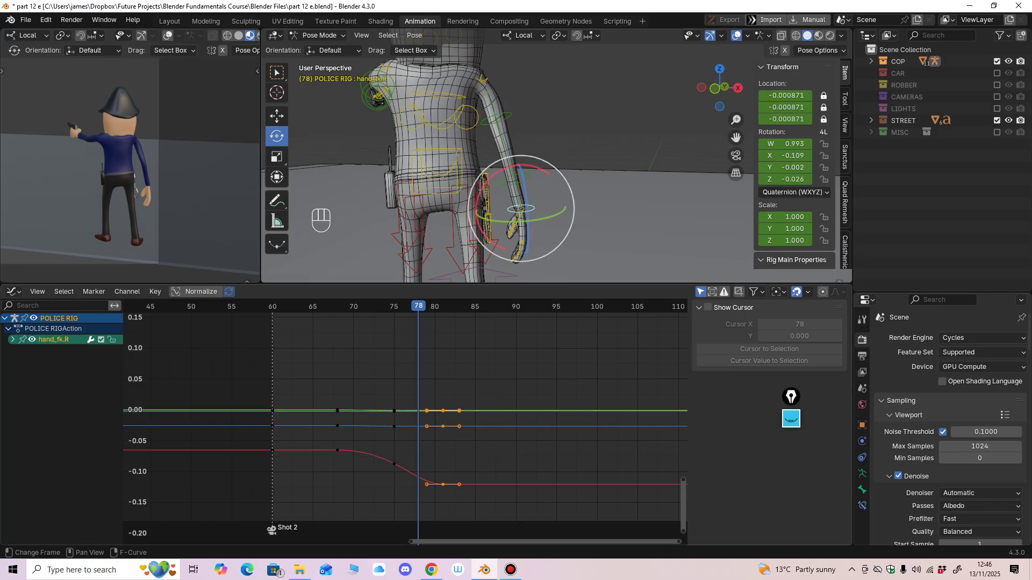
drag(514, 376, 450, 484)
middle_drag(422, 434, 443, 399)
drag(406, 470, 405, 467)
middle_drag(405, 467, 393, 445)
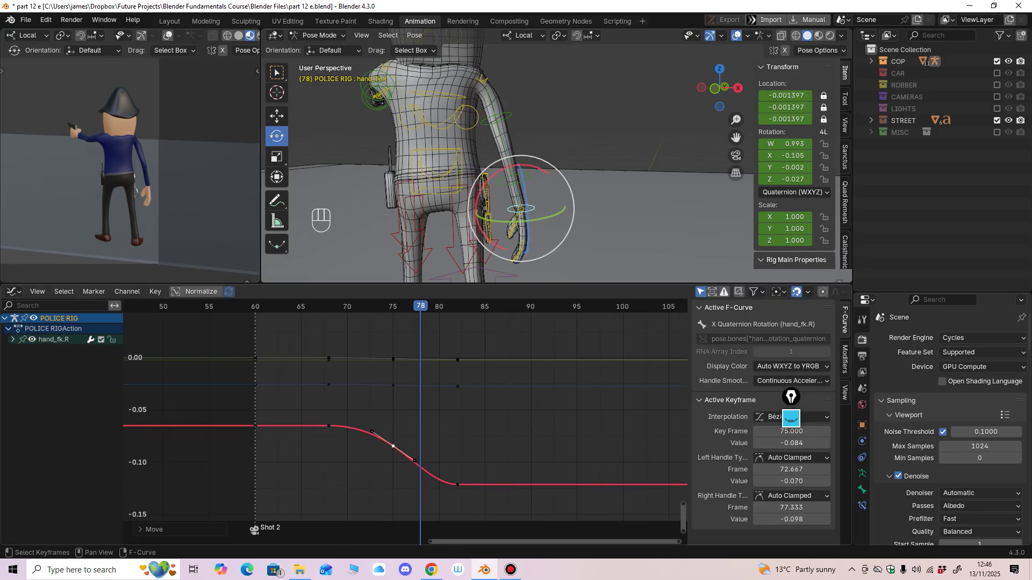
key(space)
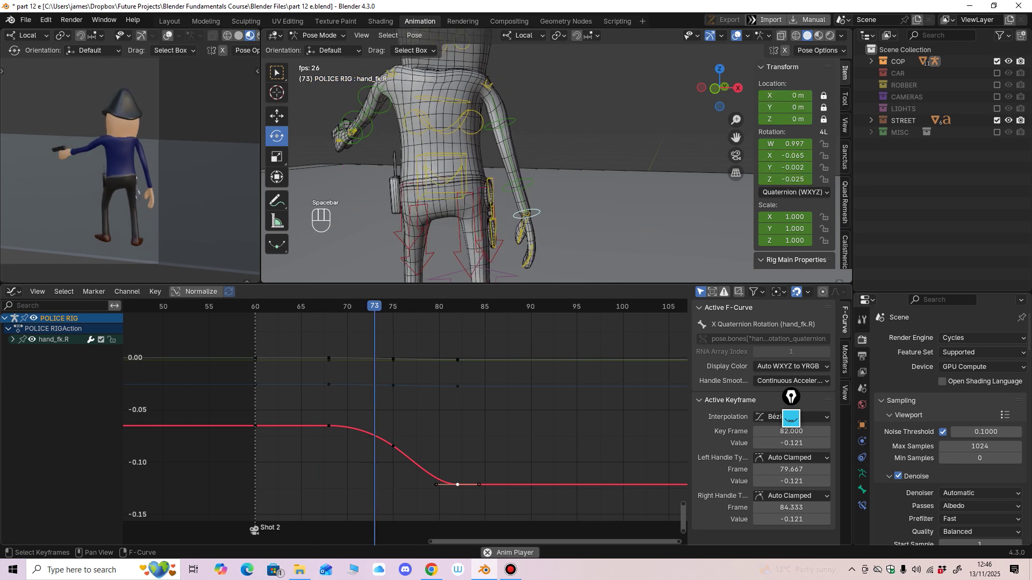
key(space)
key(space)
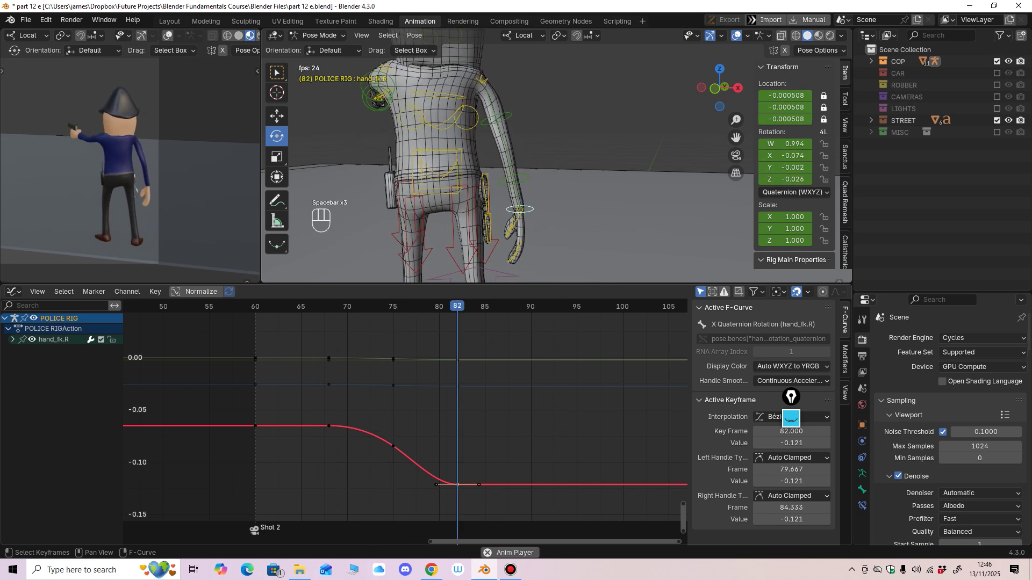
key(space)
Step: Raise the chest bone's X quaternion rotation key at frame 65 to 0.013
shift+middle_drag(457, 115, 513, 183)
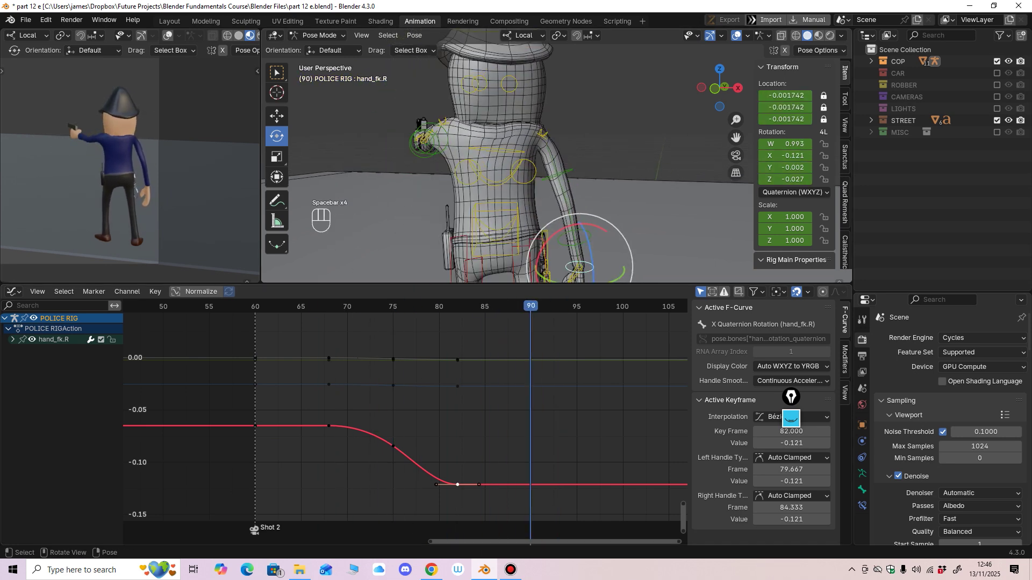
click(499, 184)
ctrl+middle_drag(347, 361, 344, 361)
middle_drag(344, 362, 429, 414)
drag(332, 307, 371, 307)
drag(371, 373, 372, 371)
ctrl+middle_drag(408, 226, 415, 216)
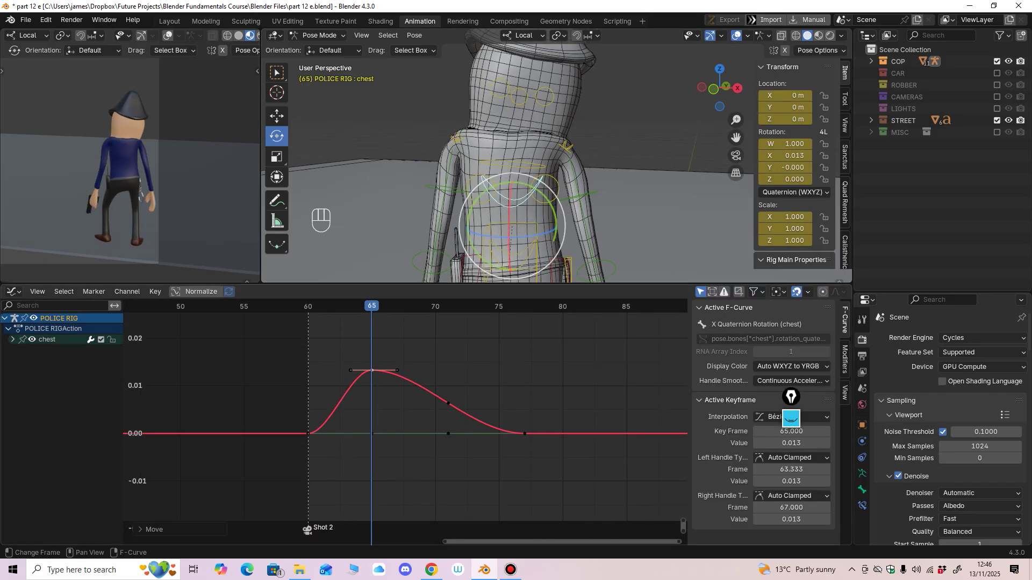
Step: Raise the chest's frame 65 X rotation key further to 0.017 and lift its outgoing handle so the curve peaks slightly after it
drag(372, 371, 372, 368)
middle_drag(500, 161, 558, 157)
key(KP_Decimal)
scroll(557, 157, down, 5)
shift+middle_drag(558, 157, 507, 182)
drag(371, 363, 372, 358)
middle_drag(462, 178, 467, 186)
scroll(466, 186, down, 1)
mouse_move(372, 305)
mouse_down()
mouse_move(359, 306)
mouse_move(371, 306)
mouse_up()
middle_drag(500, 174, 506, 175)
scroll(506, 175, up, 1)
shift+middle_drag(506, 175, 460, 193)
drag(397, 357, 400, 347)
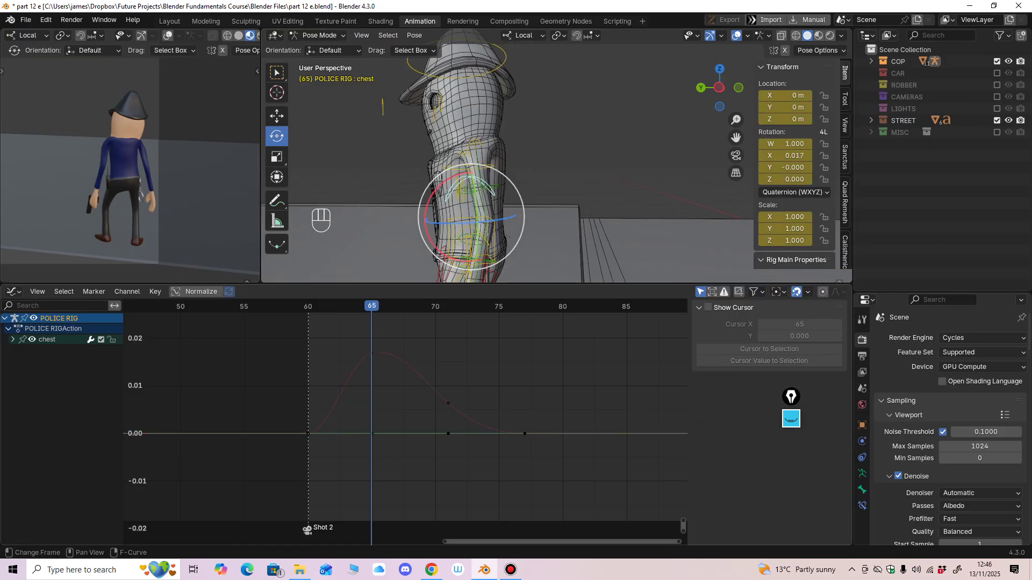
Step: Raise the chest's X rotation key at frame 71 slightly and copy the frame 77 key to frame 82
drag(449, 403, 448, 401)
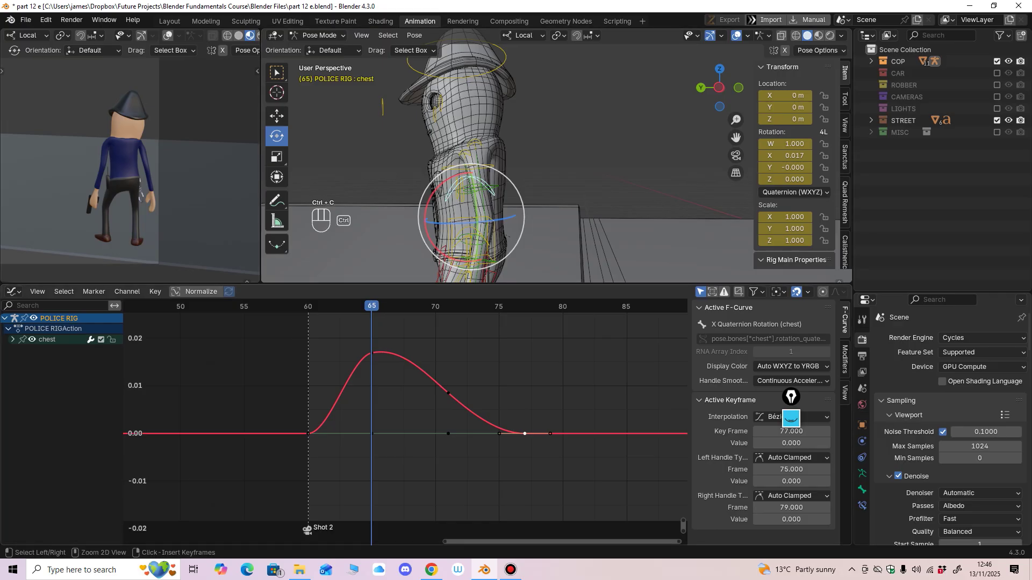
drag(547, 306, 588, 306)
key(ctrl+v)
click(597, 371)
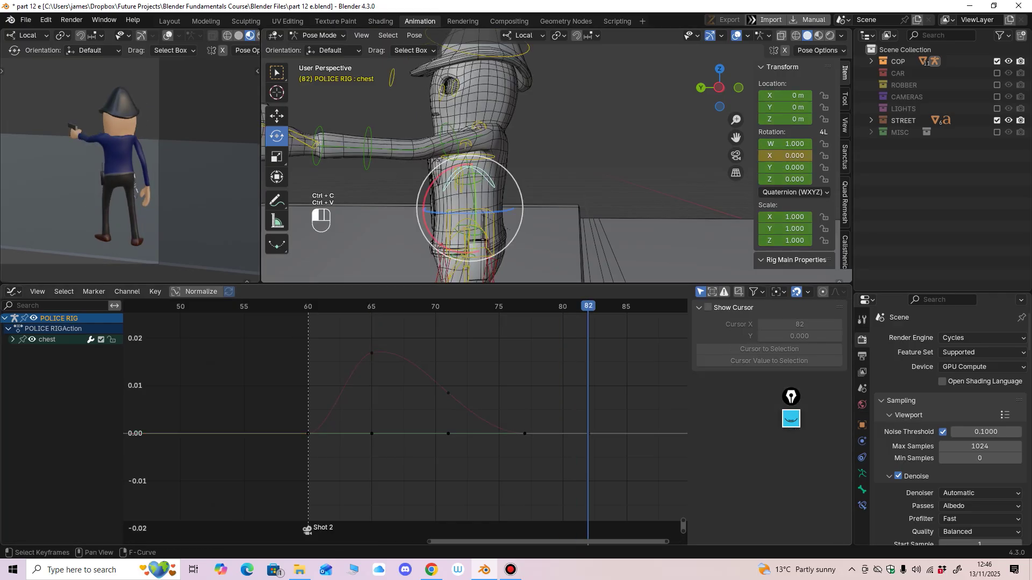
Step: Lower the chest's X rotation key at frame 77 to -0.000677 with a downward outgoing handle, and hide the chest's scale curves
drag(524, 433, 548, 439)
click(525, 433)
click(525, 434)
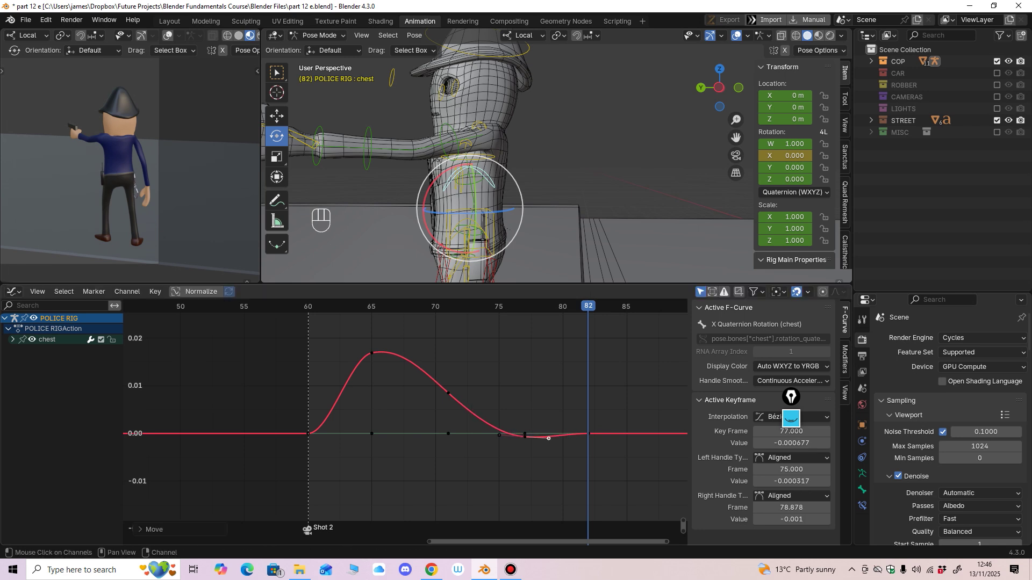
click(13, 340)
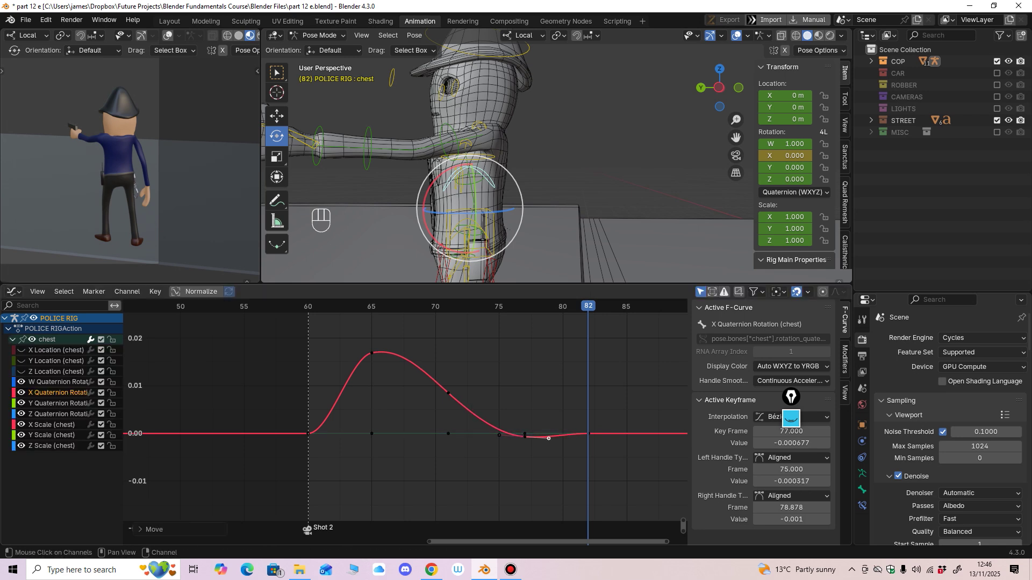
click(537, 460)
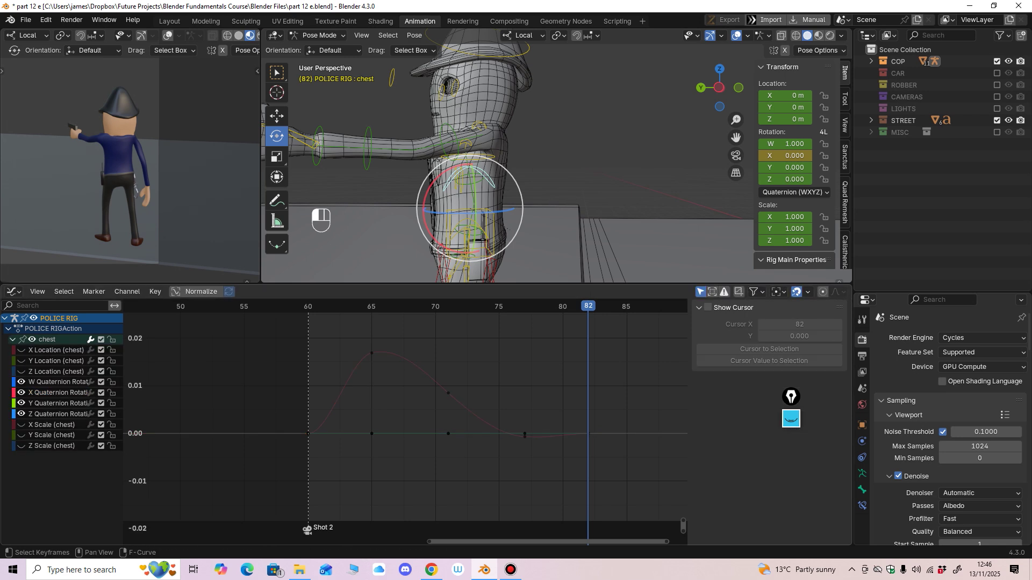
Step: Move the chest's overshoot key to frame 78 at an X rotation value of -0.001 and play back the motion
drag(524, 437, 537, 440)
drag(448, 393, 448, 391)
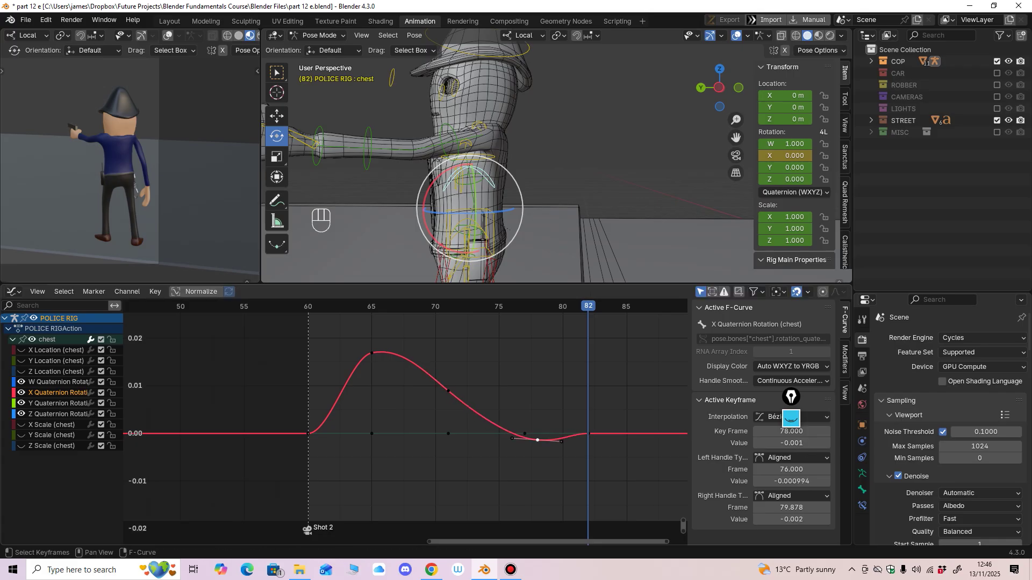
key(space)
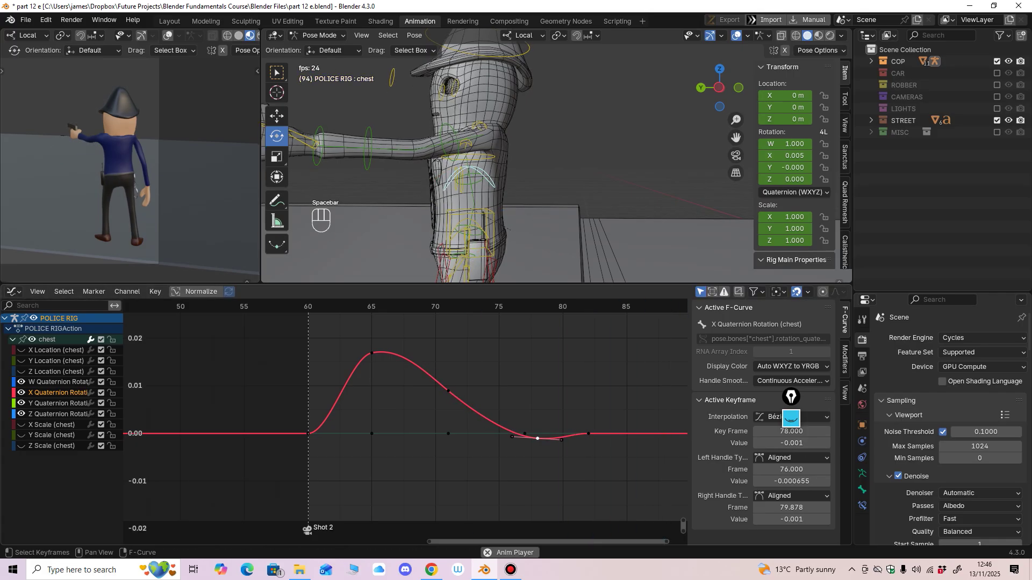
key(space)
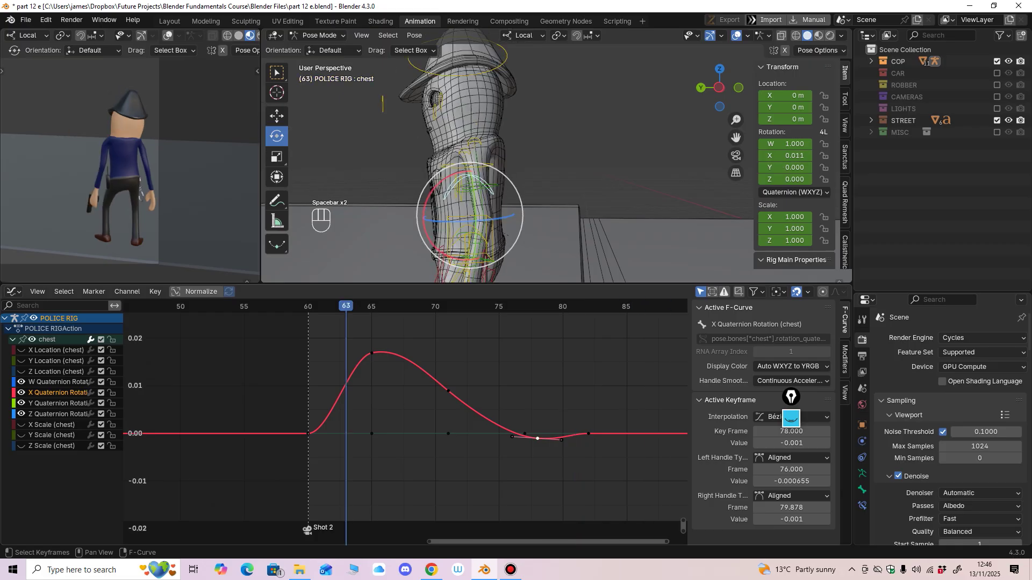
key(space)
key(space)
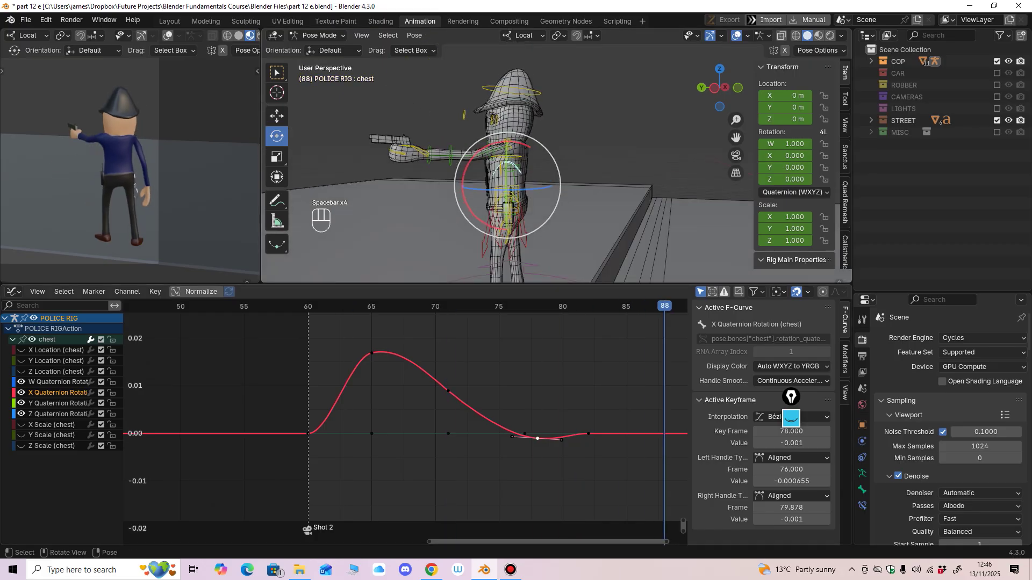
Step: Shift the left hand, forearm and upper arm FK keys from frame 71 onward one frame earlier
scroll(484, 172, up, 2)
shift+middle_drag(473, 161, 436, 184)
click(369, 186)
shift+click(400, 186)
shift+click(459, 175)
ctrl+middle_drag(425, 376, 401, 500)
key(space)
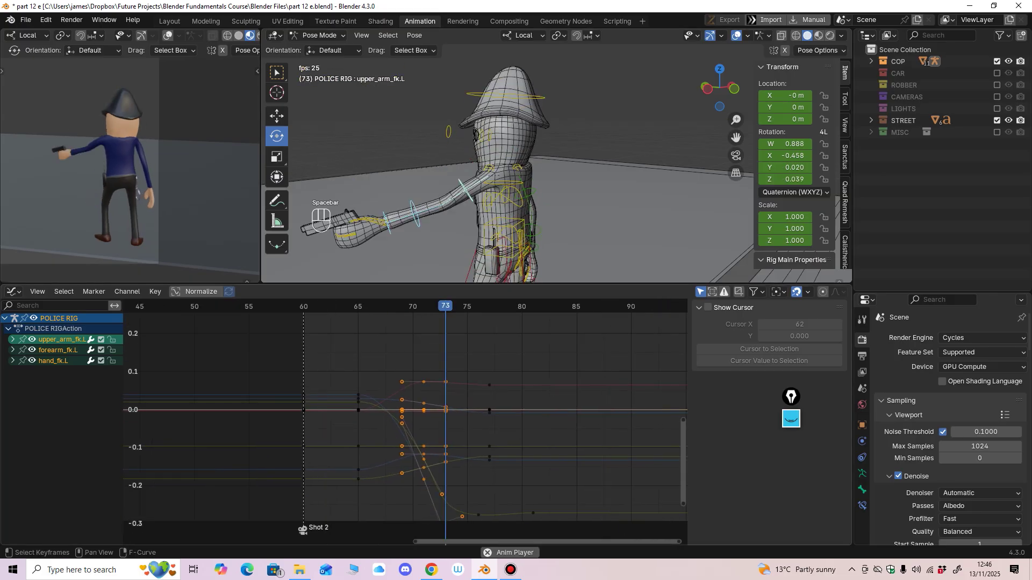
key(space)
ctrl+middle_drag(502, 341, 507, 362)
middle_drag(507, 362, 486, 355)
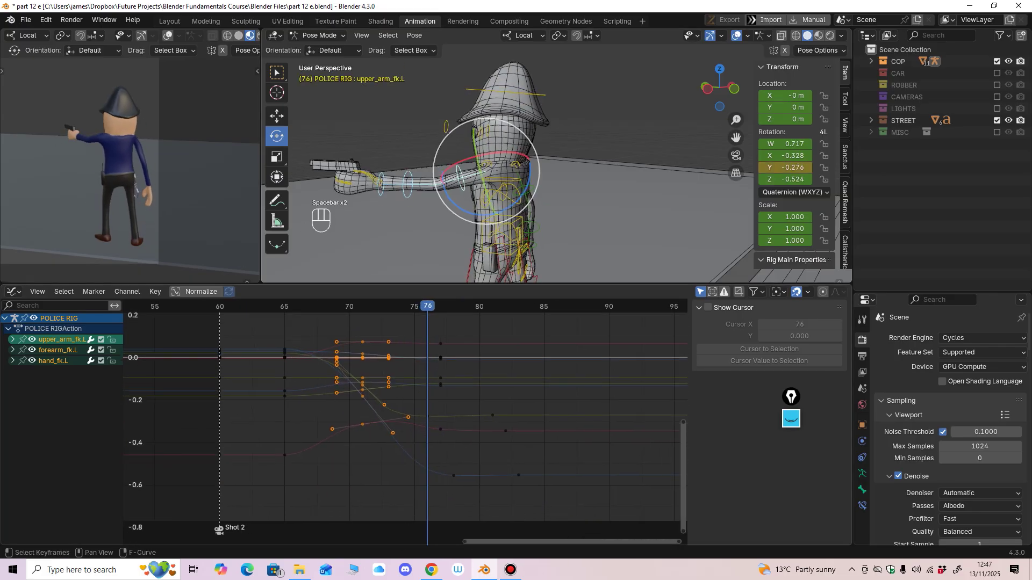
shift+drag(591, 332, 346, 511)
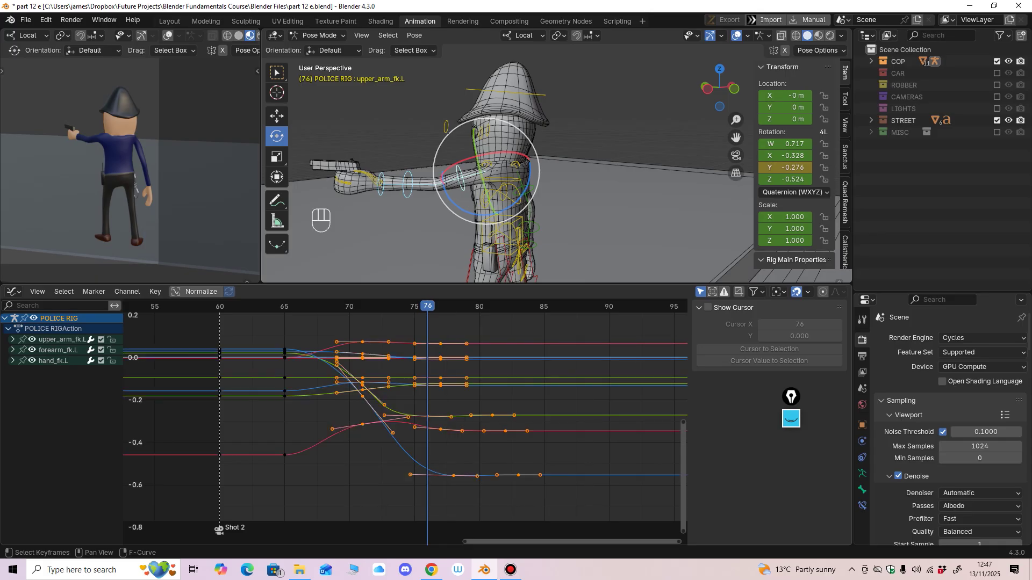
key(g)
key(x)
key(x)
key(x)
key(x)
key(x)
key(x)
key(x)
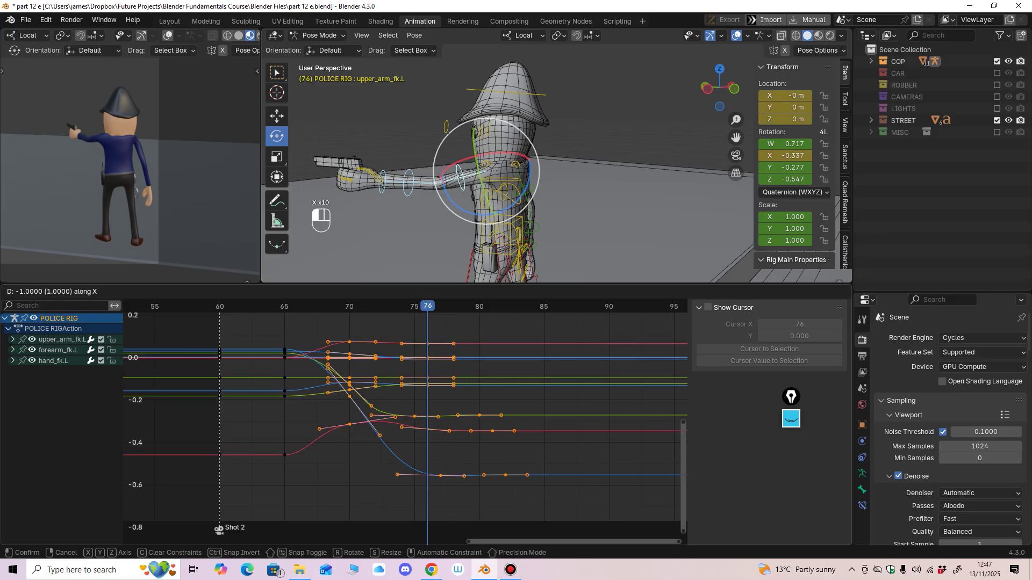
click(409, 446)
Step: Shift only the later left arm FK keys, from frame 76 onward, another frame earlier, leaving the frame 70 keys in place
drag(570, 333, 409, 509)
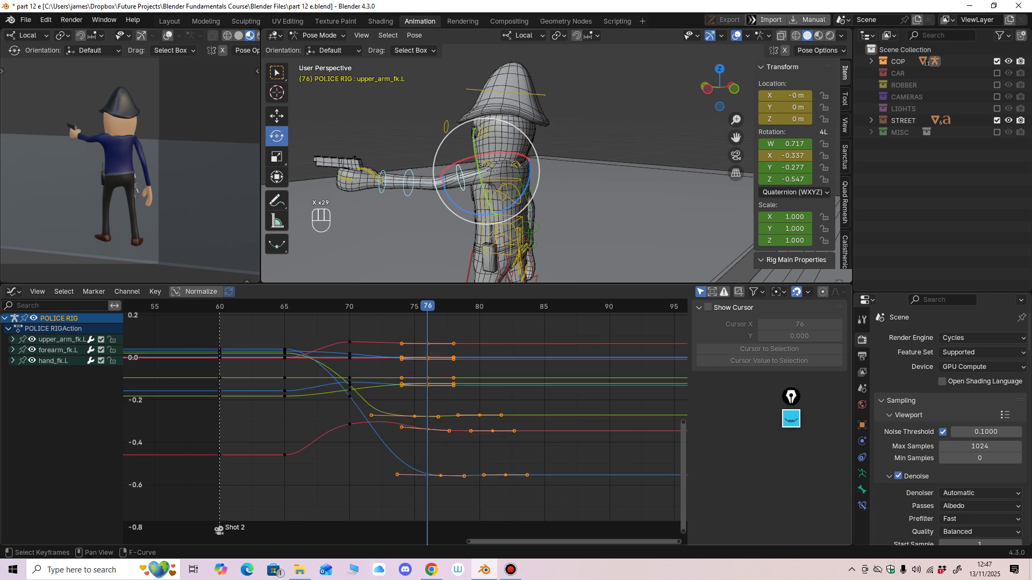
key(g)
key(x)
key(x)
key(x)
key(x)
key(x)
key(x)
key(x)
key(x)
key(x)
key(x)
key(x)
key(x)
key(x)
key(x)
key(x)
drag(441, 476, 428, 475)
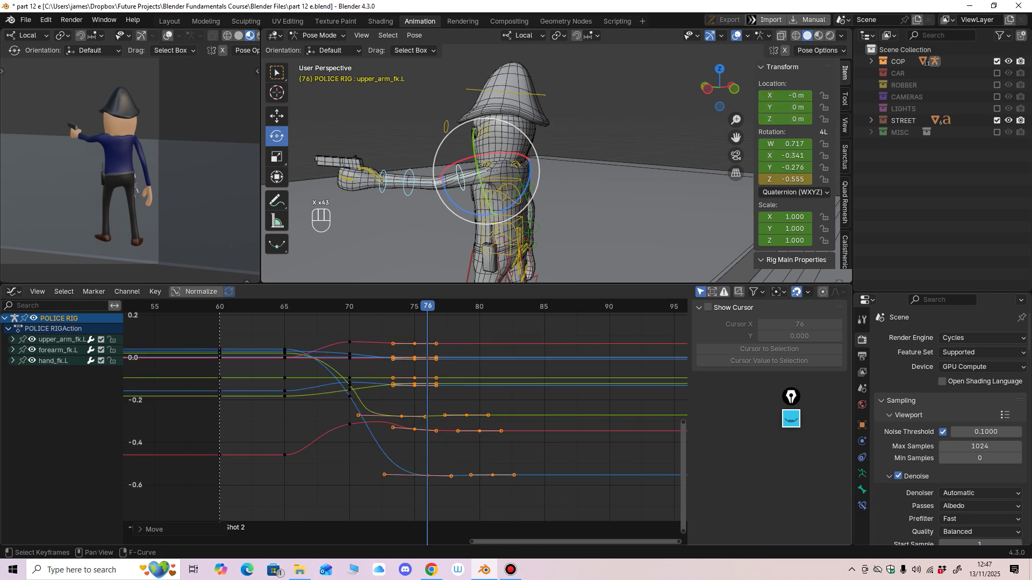
Step: Play back the left arm raise repeatedly from around frames 64 and 65 to check its timing
key(space)
key(space)
click(285, 307)
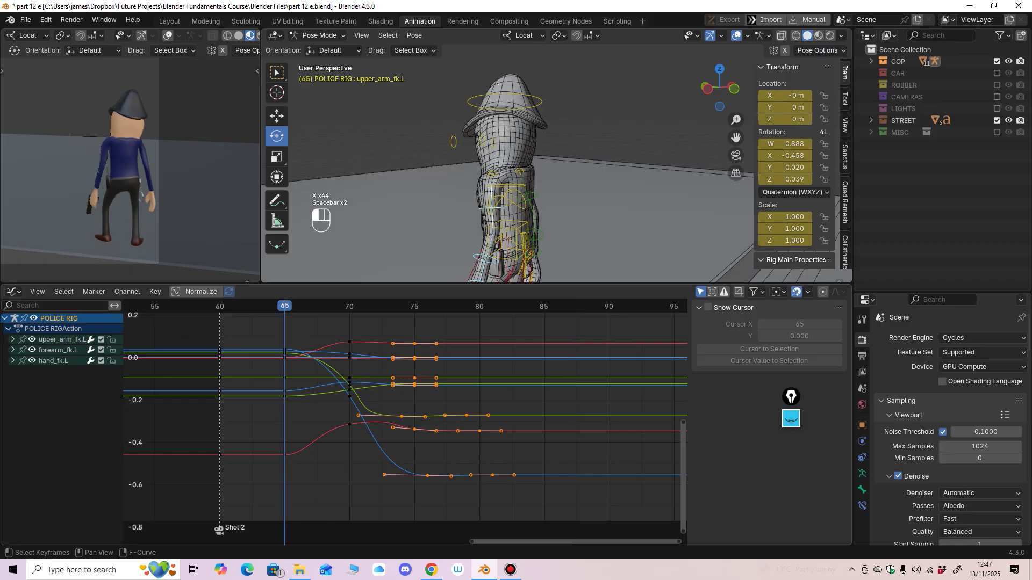
key(space)
key(space)
click(272, 307)
key(space)
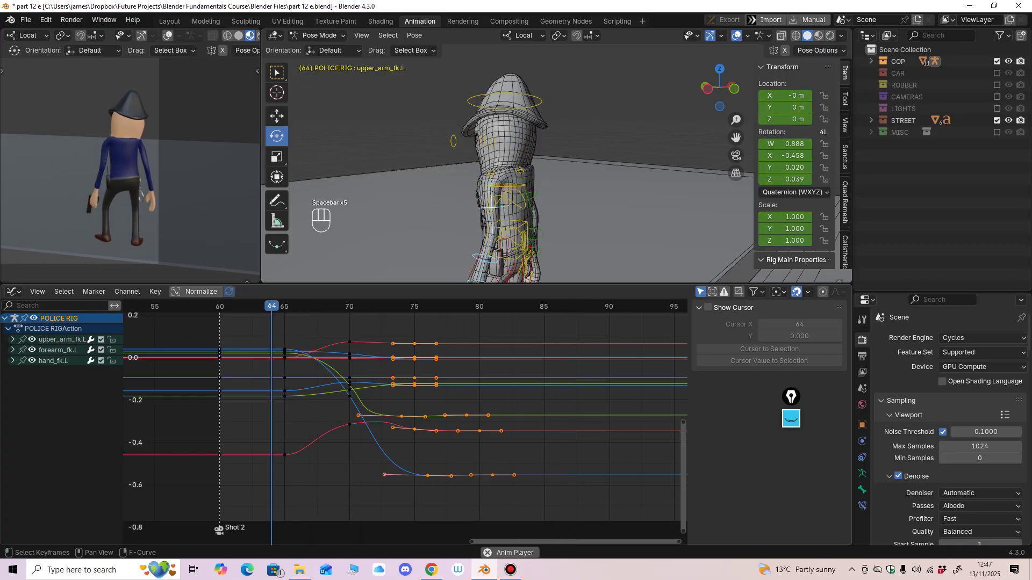
key(space)
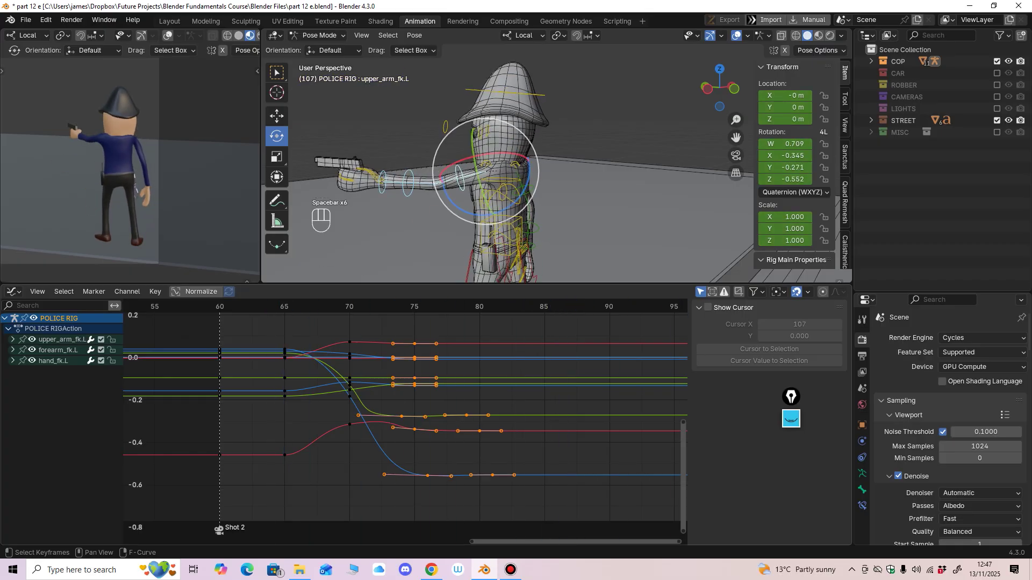
key(space)
key(space)
Step: Calculate an In Range motion path for the left hand FK bone over the scene frame range at Heads, and show overlays in the camera view
middle_drag(317, 344, 370, 356)
click(350, 306)
drag(350, 306, 389, 306)
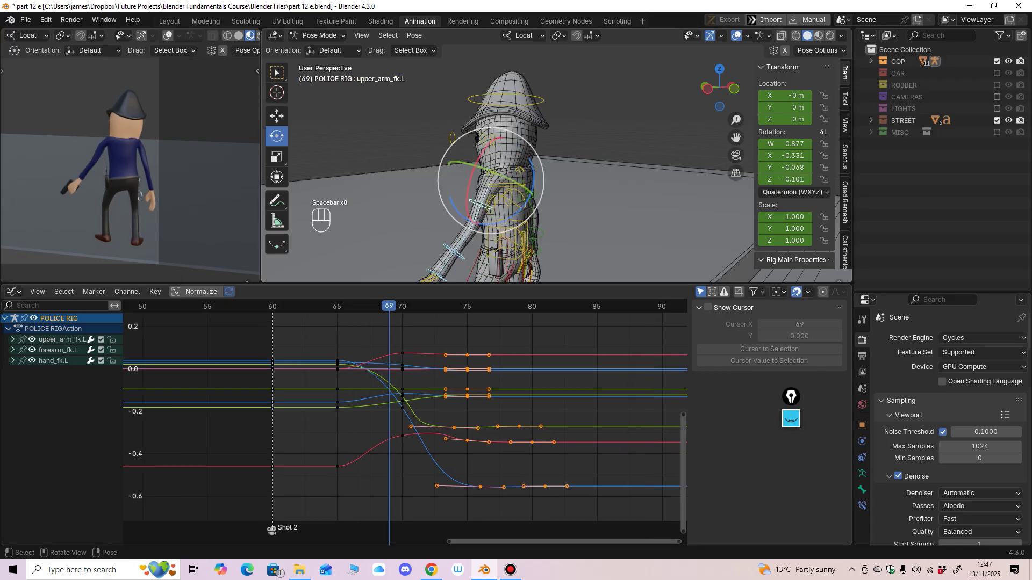
middle_drag(430, 220, 393, 220)
shift+middle_drag(395, 219, 411, 180)
click(447, 217)
middle_drag(447, 217, 421, 213)
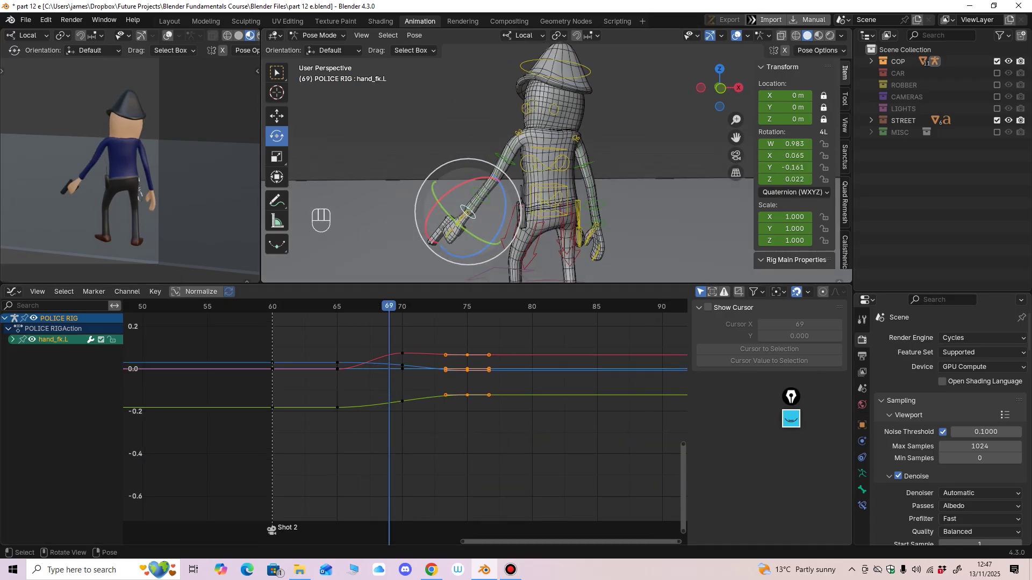
key(F3)
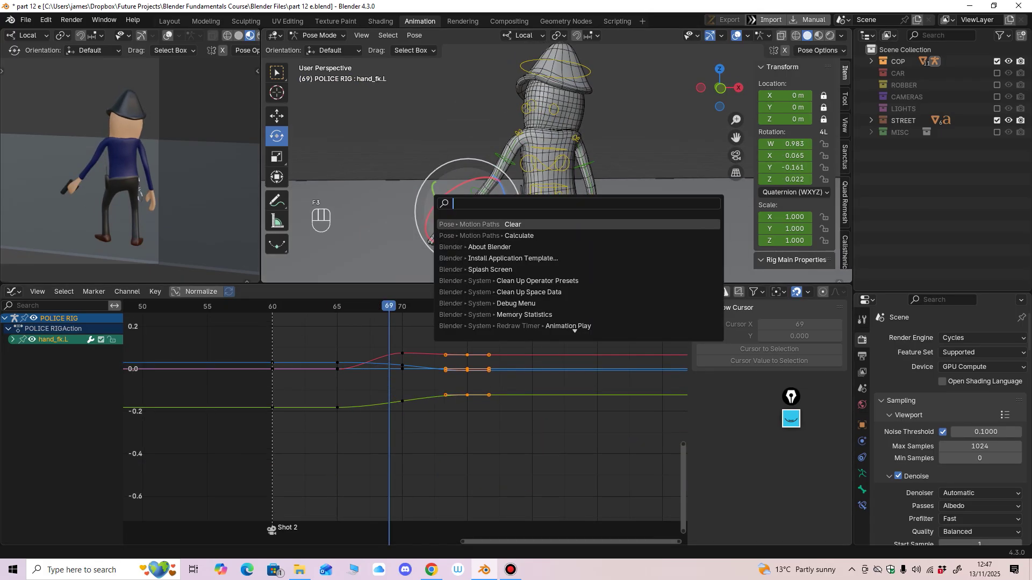
click(433, 237)
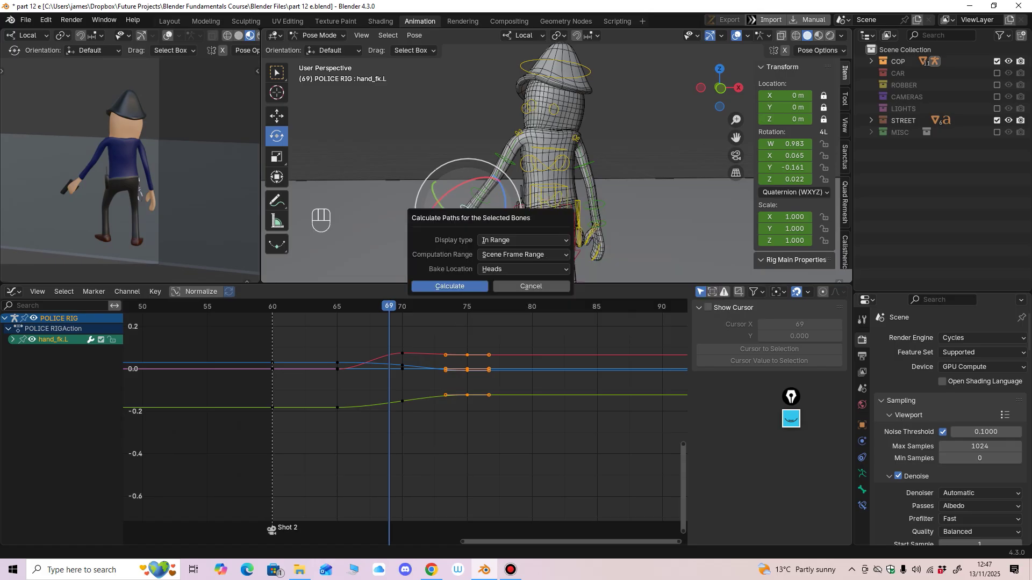
key(Return)
click(167, 36)
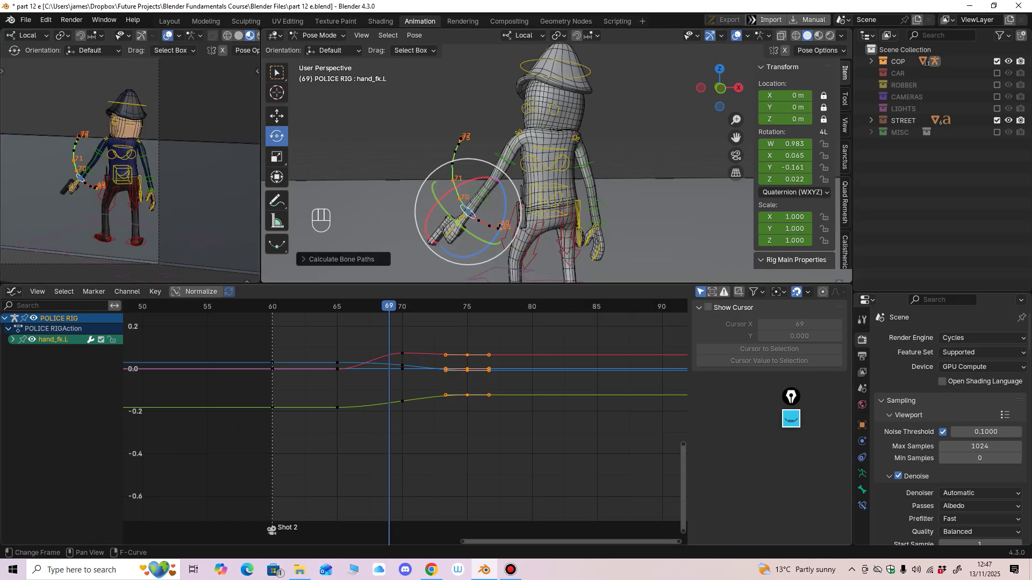
Step: Reshape the left upper arm FK bone's X rotation curve after frame 70 and raise its frame 75 key to -0.325
drag(389, 306, 415, 306)
middle_drag(424, 237, 456, 238)
click(497, 150)
middle_drag(497, 153, 586, 168)
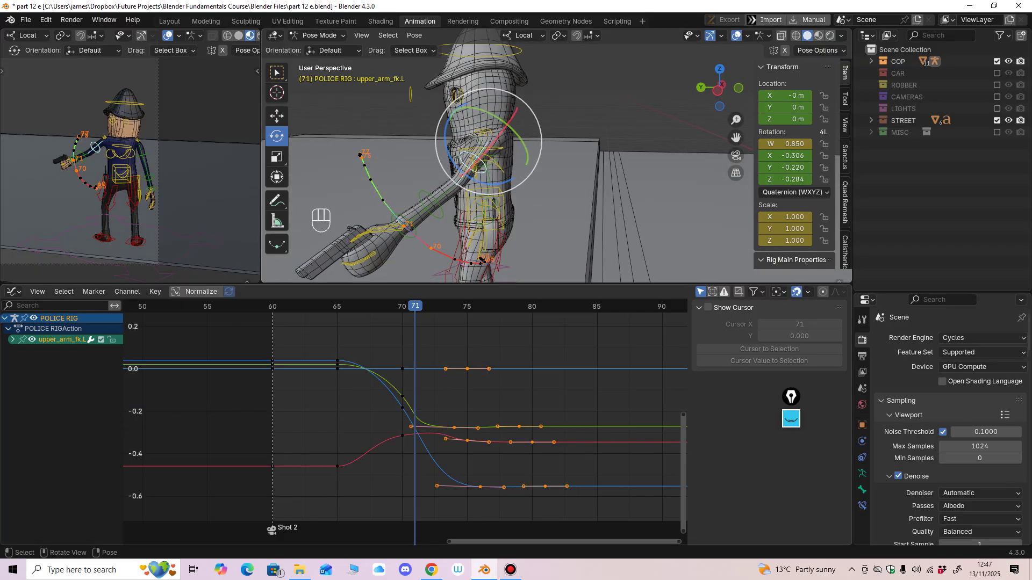
middle_drag(406, 435, 441, 424)
drag(436, 426, 470, 414)
middle_drag(470, 415, 436, 401)
ctrl+middle_drag(436, 401, 444, 379)
drag(472, 419, 472, 414)
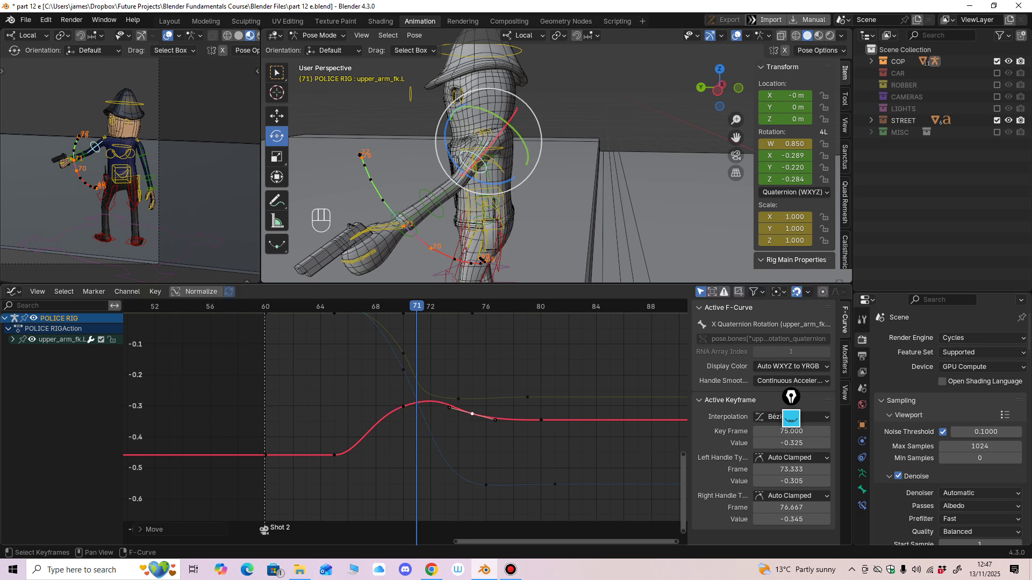
Step: Raise the left upper arm FK bone's frame 75 X rotation key to -0.314 and lift the frame 70 key's right handle to about -0.269
drag(417, 307, 472, 306)
drag(472, 414, 472, 410)
drag(496, 415, 431, 397)
click(404, 407)
middle_drag(422, 371, 423, 426)
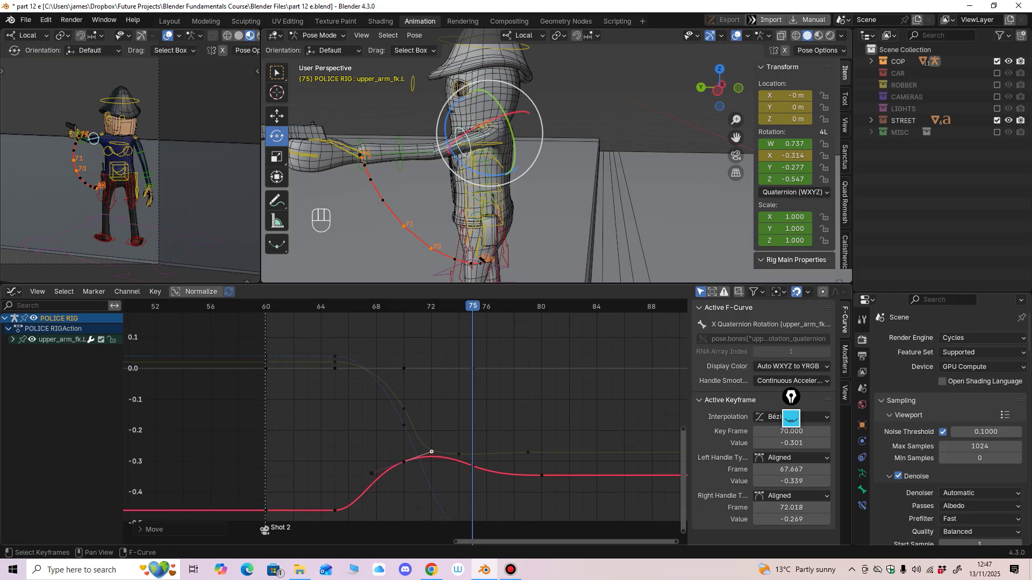
Step: Smooth the left upper arm FK bone's Y rotation curve with the frame 74 key's left handle at about -0.258, and play it back
click(404, 409)
drag(413, 453, 432, 448)
middle_drag(432, 449, 413, 420)
key(space)
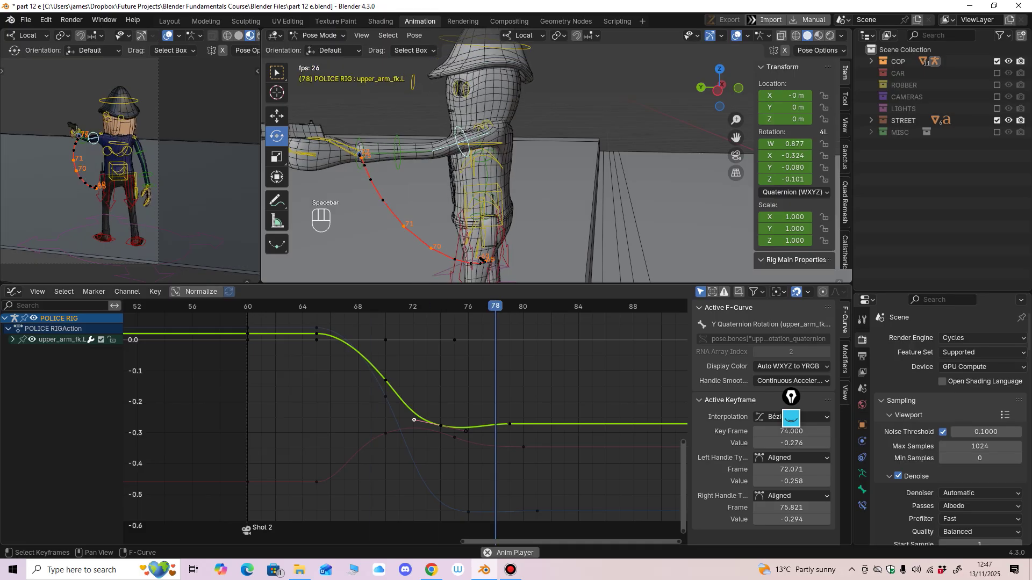
key(space)
Step: Select the head bone, enlarge the 3D viewport and clear the left hand's motion path
click(539, 76)
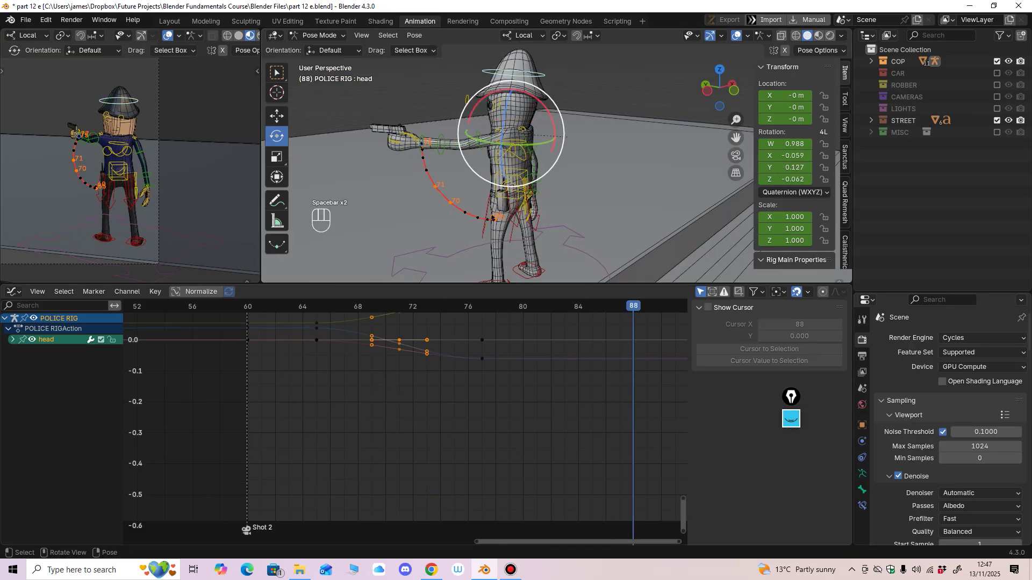
middle_drag(539, 78, 466, 79)
drag(467, 283, 466, 342)
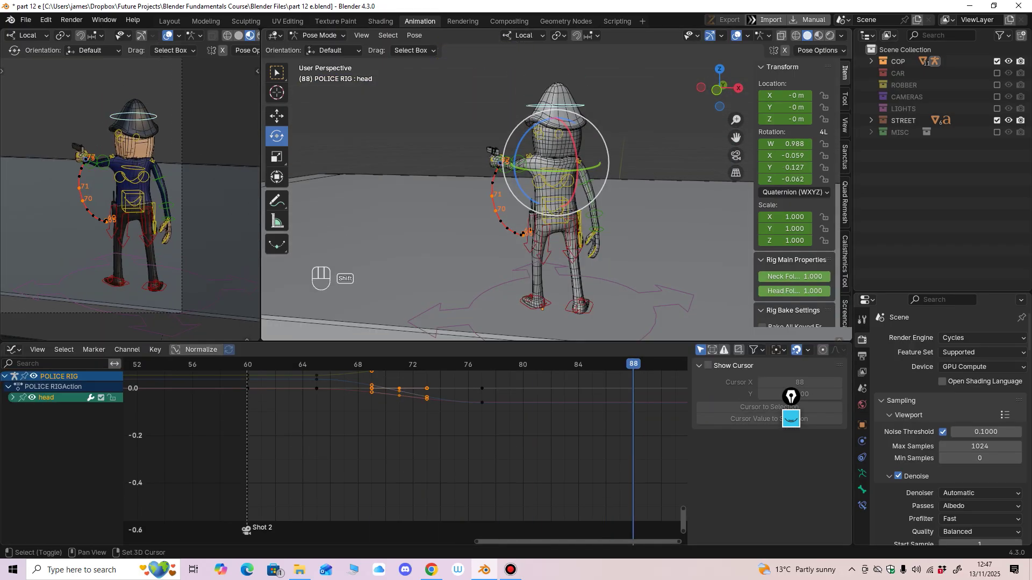
shift+middle_drag(511, 177, 474, 235)
scroll(474, 235, up, 3)
mouse_move(473, 235)
middle_down()
mouse_move(478, 242)
mouse_move(479, 226)
middle_up()
middle_drag(466, 397, 466, 472)
drag(348, 365, 386, 365)
key(F4)
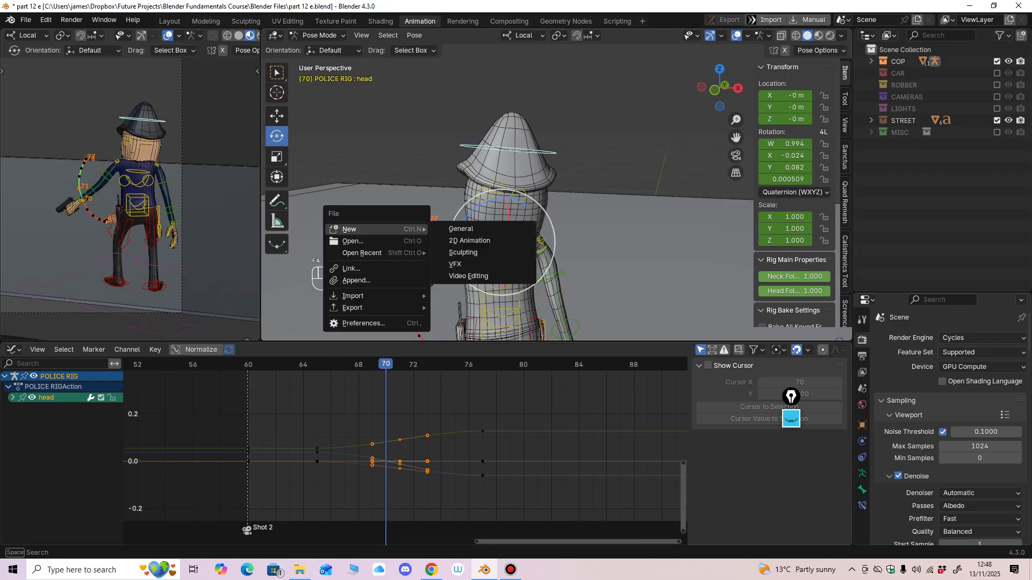
key(F3)
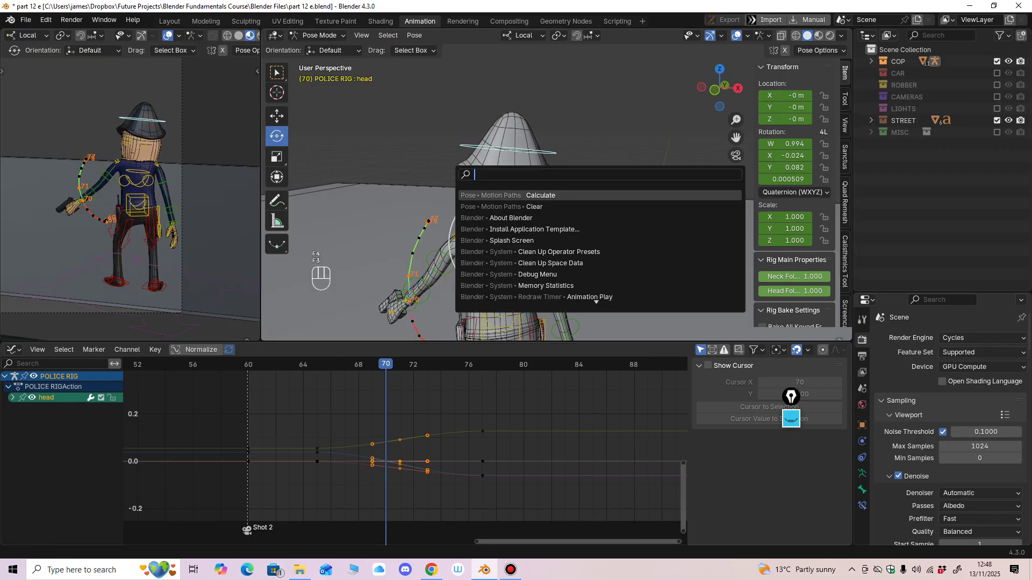
key(Return)
Step: Scrub through the gun raise between about frames 65 and 75 to examine how the head turns with the arm
drag(386, 365, 441, 364)
shift+middle_drag(473, 279, 475, 222)
drag(441, 364, 455, 364)
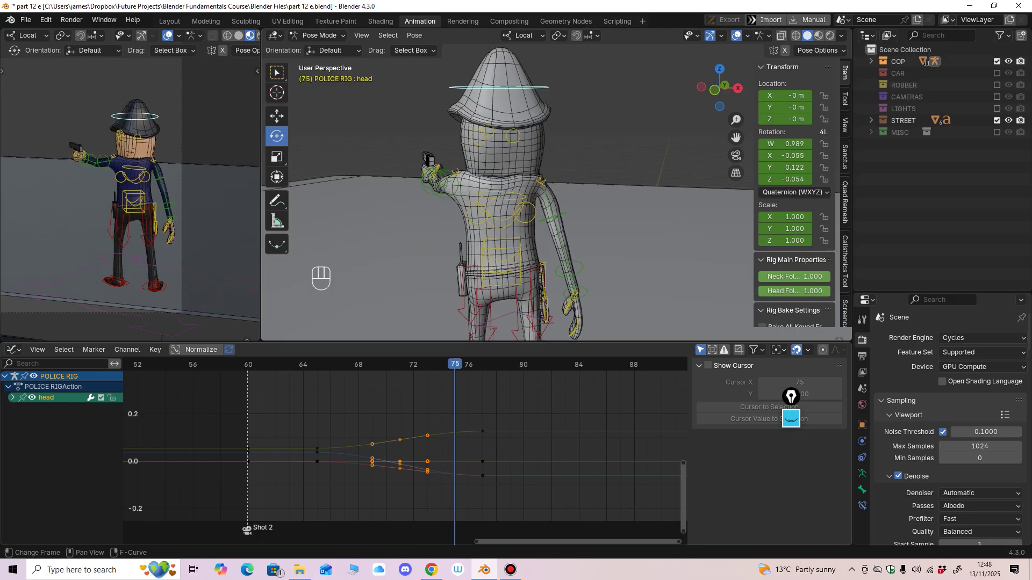
shift+middle_drag(483, 269, 468, 239)
middle_drag(455, 381, 440, 369)
drag(304, 365, 371, 365)
ctrl+middle_drag(457, 269, 457, 295)
drag(371, 365, 427, 364)
middle_drag(484, 280, 476, 280)
drag(462, 342, 316, 384)
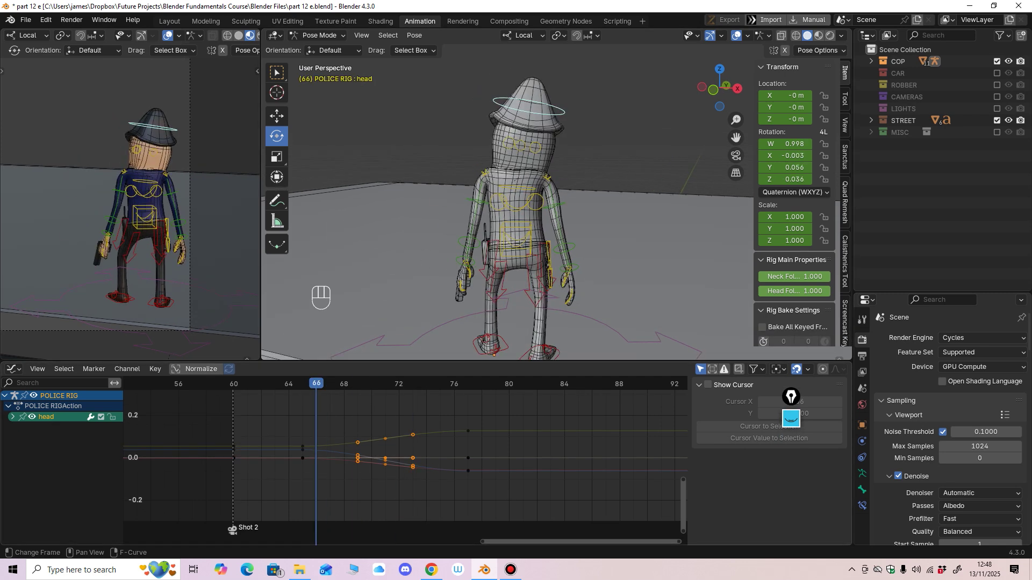
Step: Copy the head's frame 65 keys and paste them at frame 68 to hold the pose longer
drag(291, 429, 312, 473)
key(Right)
key(Right)
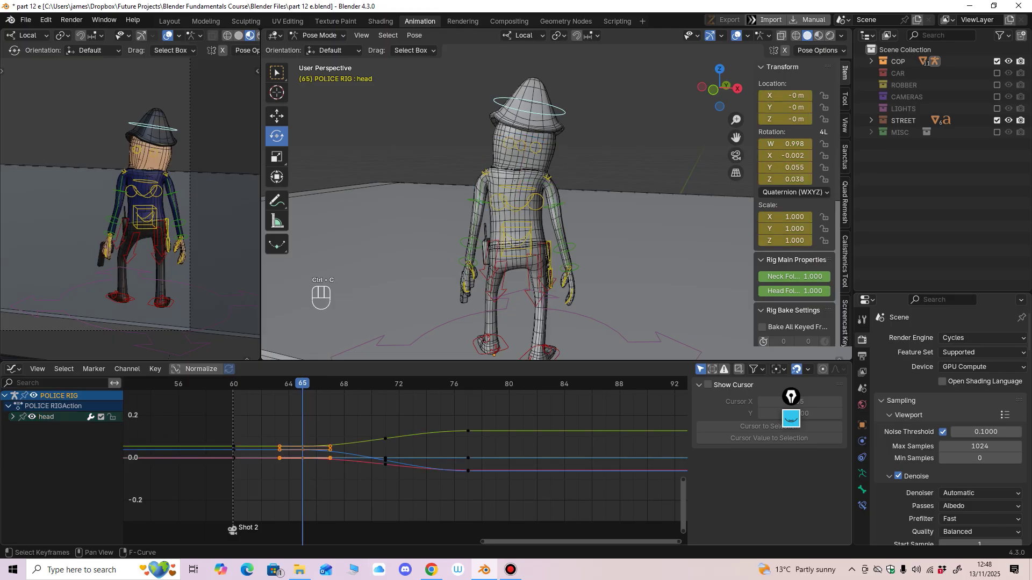
key(ctrl+v)
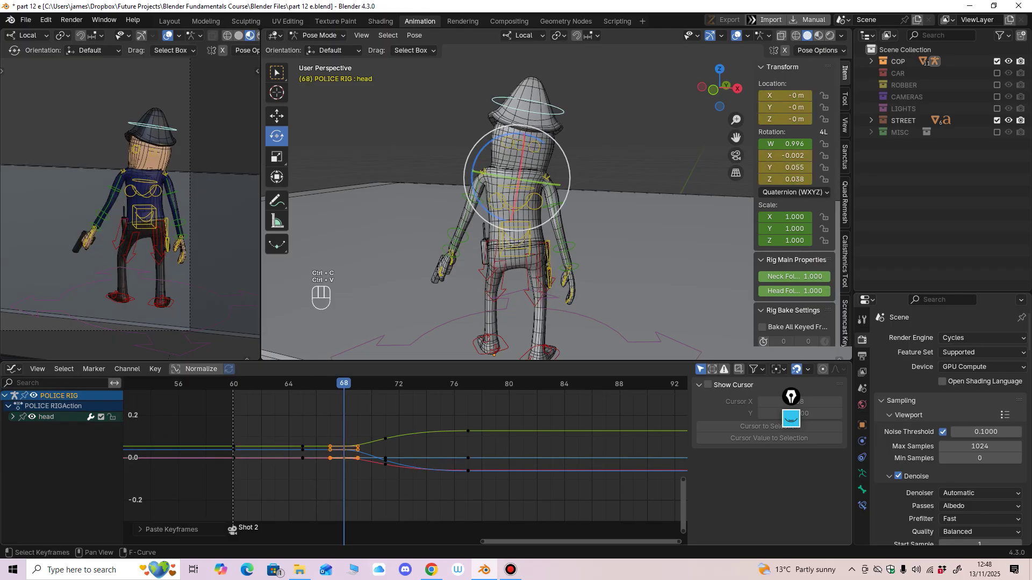
Step: Shift the head's frame 71 and 77 keys two frames later, to 73 and 79, and play back the motion
drag(370, 418, 484, 486)
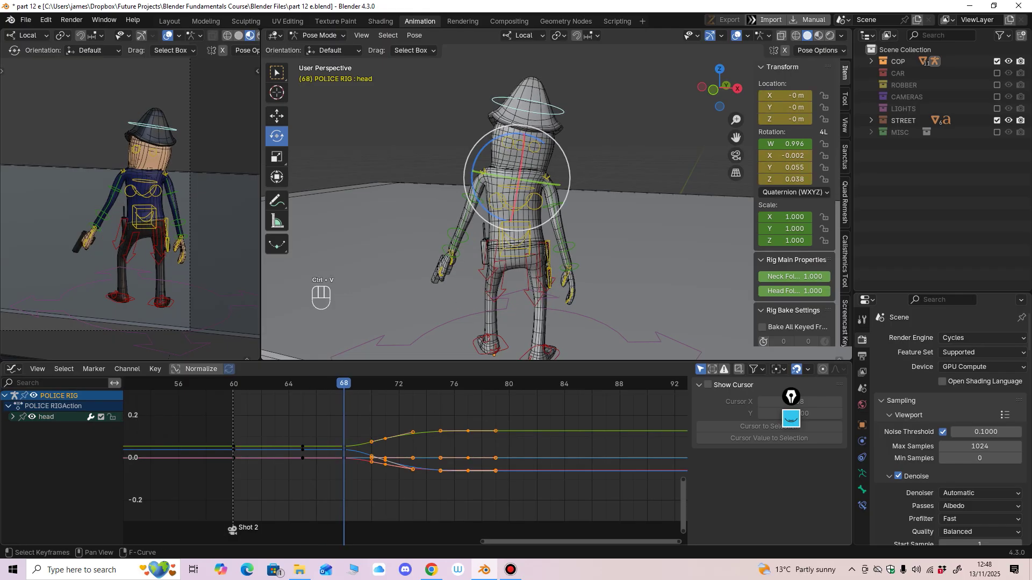
key(g)
key(x)
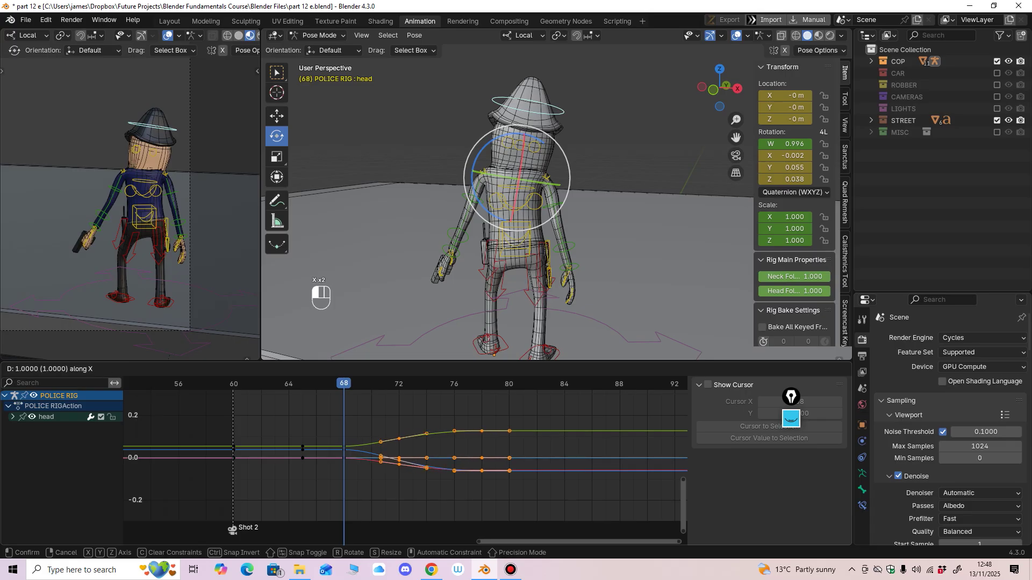
key(Return)
key(space)
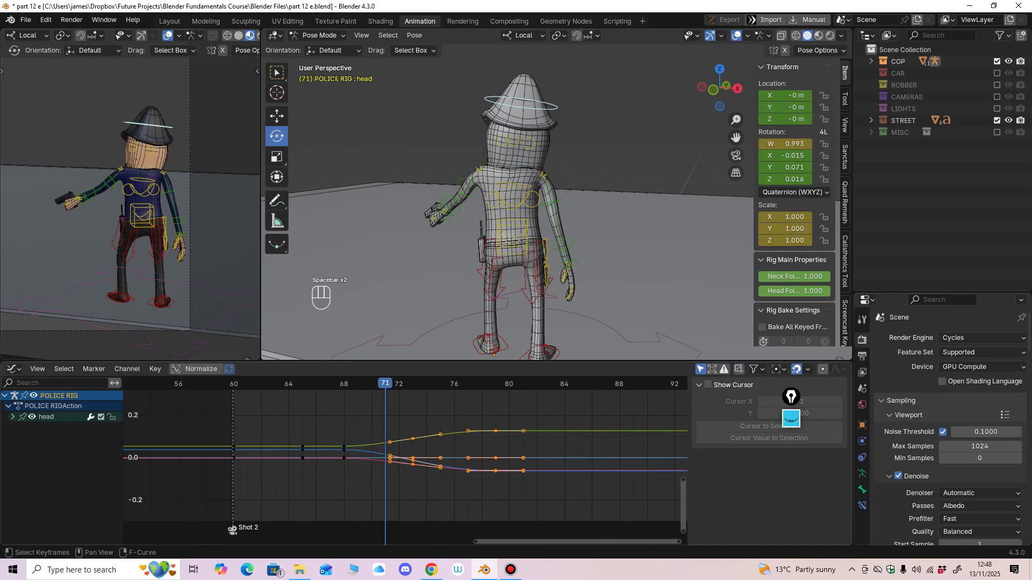
key(space)
Step: Isolate the head's X, Y and Z rotation curves and delay their final keys, placing Y at frame 81 and X and Z at frame 80
middle_drag(457, 467, 418, 466)
drag(403, 383, 458, 384)
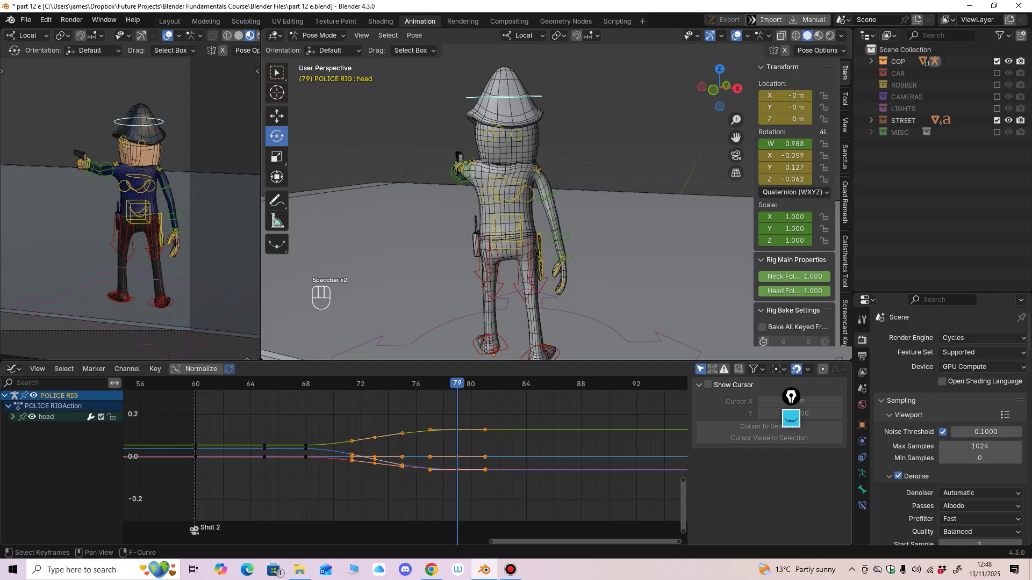
mouse_move(393, 464)
ctrl+middle_down()
mouse_move(391, 453)
mouse_move(388, 477)
ctrl+middle_up()
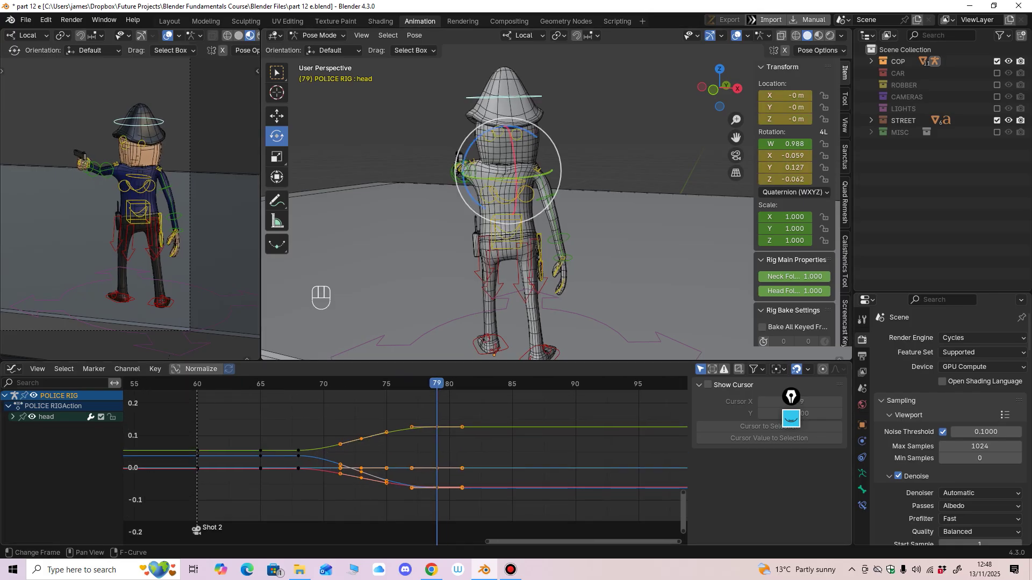
drag(413, 407, 449, 427)
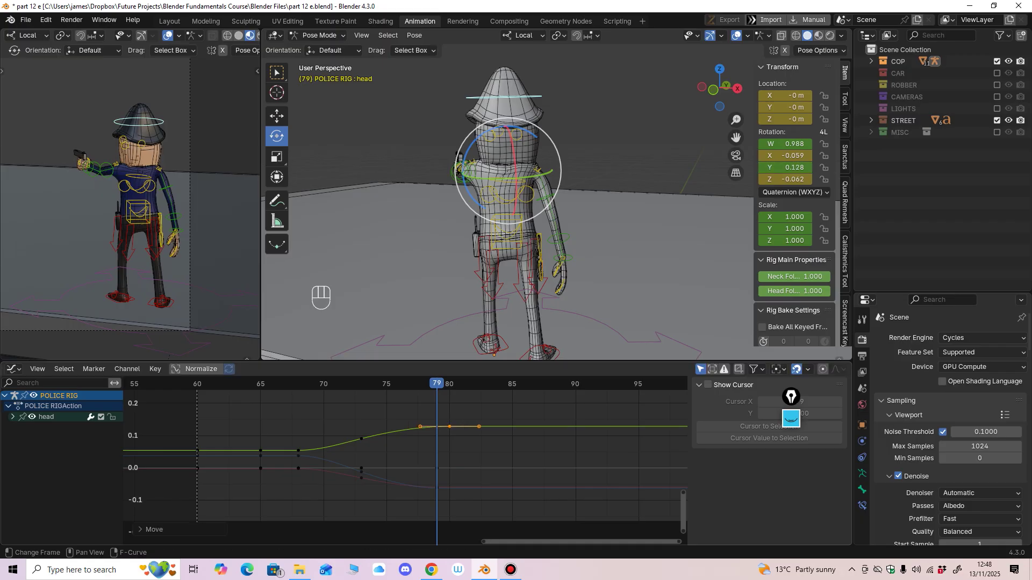
click(437, 468)
click(13, 417)
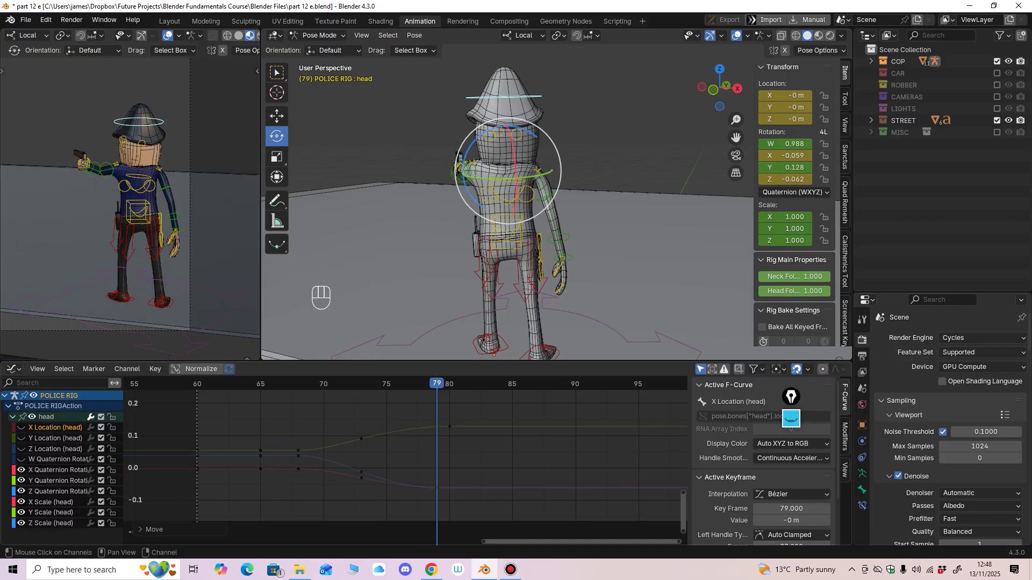
drag(500, 418, 400, 523)
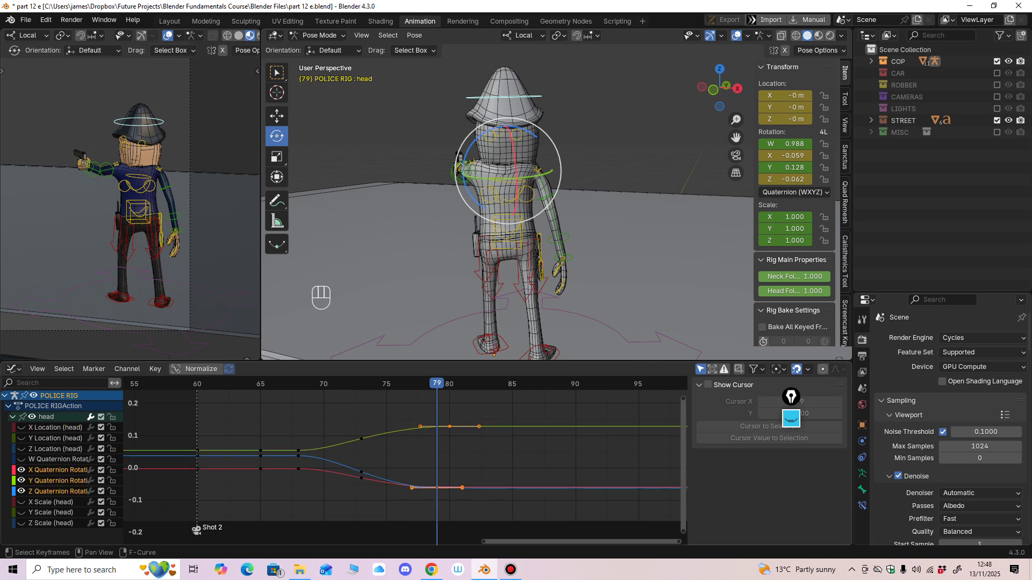
key(g)
click(413, 520)
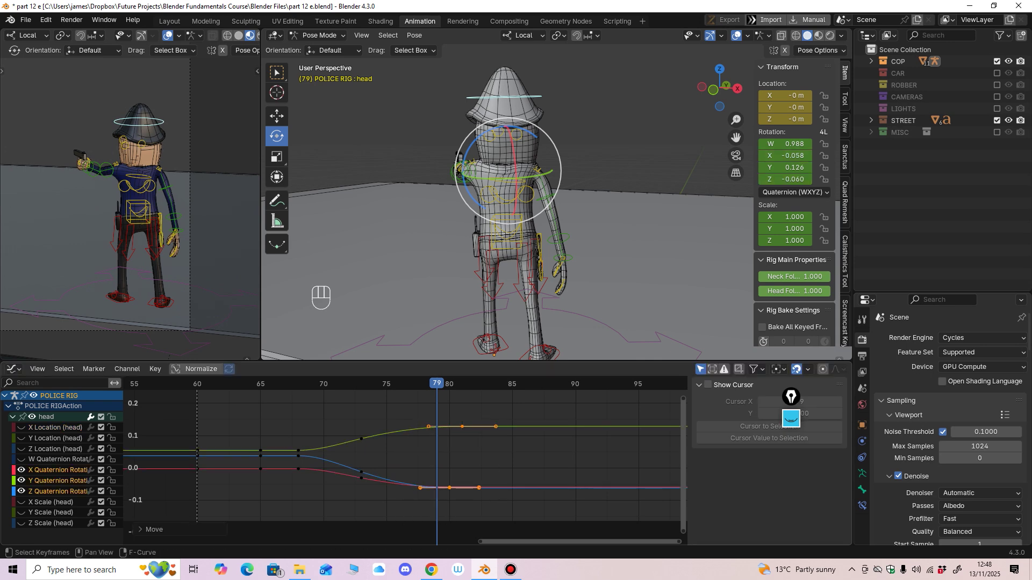
Step: Stagger the head's final rotation keys by moving X to frame 79 and Z to frame 82, and play back the motion
click(449, 488)
click(450, 488)
mouse_move(449, 488)
mouse_down()
mouse_move(437, 489)
mouse_move(463, 489)
mouse_up()
click(449, 488)
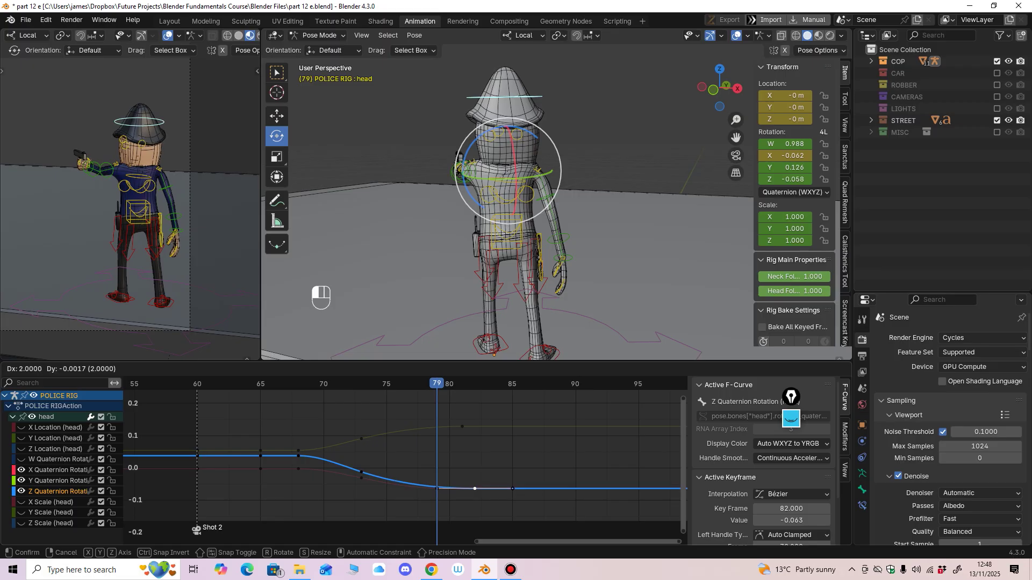
key(space)
key(space)
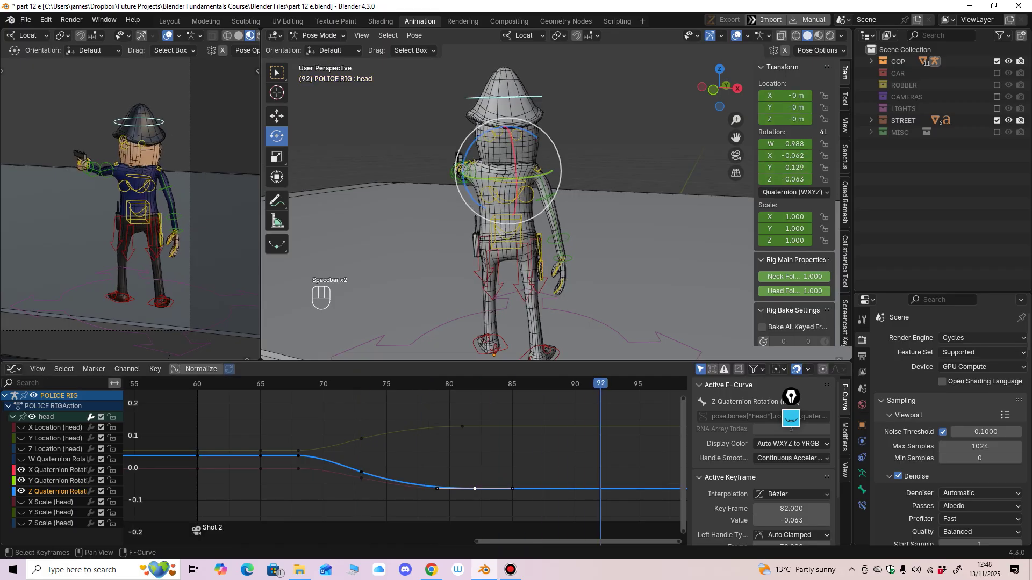
key(space)
key(space)
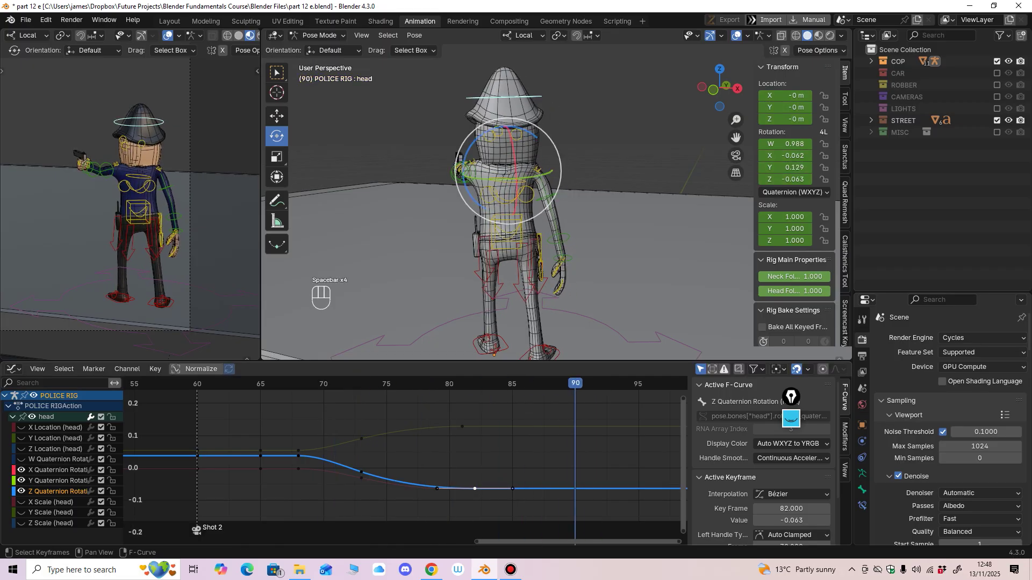
Step: Shift the head's final X, Y and Z rotation keys together one frame later
drag(514, 409, 416, 503)
key(g)
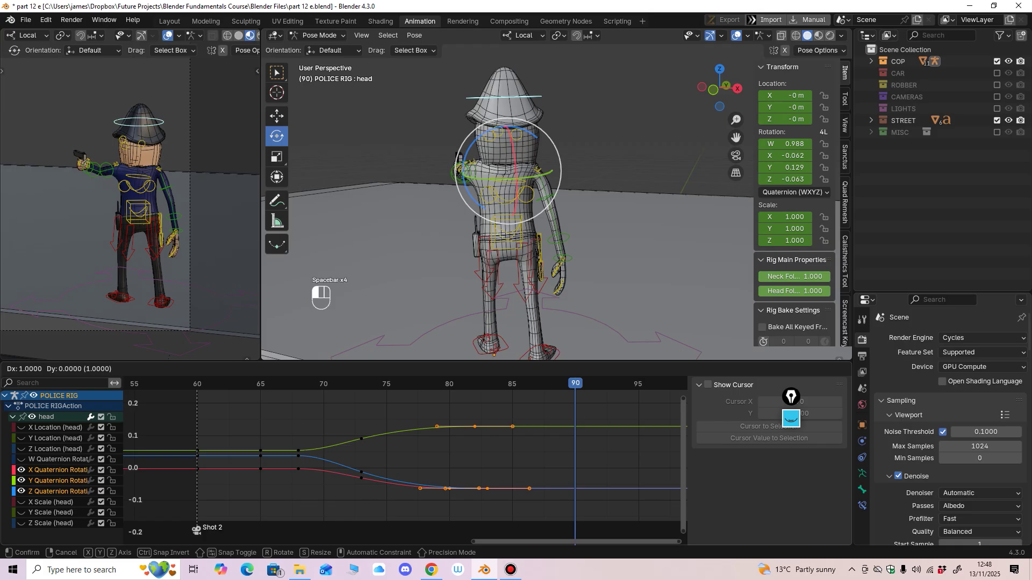
drag(488, 489, 488, 488)
Step: Play back the gun raise repeatedly to check the timing of the head's settle
ctrl+middle_drag(483, 479, 450, 487)
click(356, 383)
middle_drag(408, 457, 377, 444)
key(space)
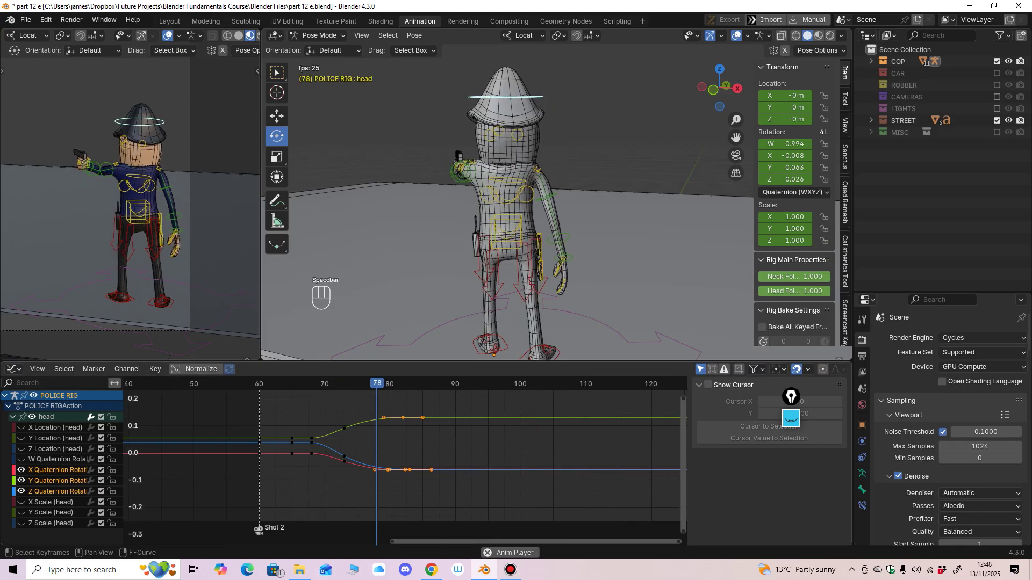
key(space)
key(space)
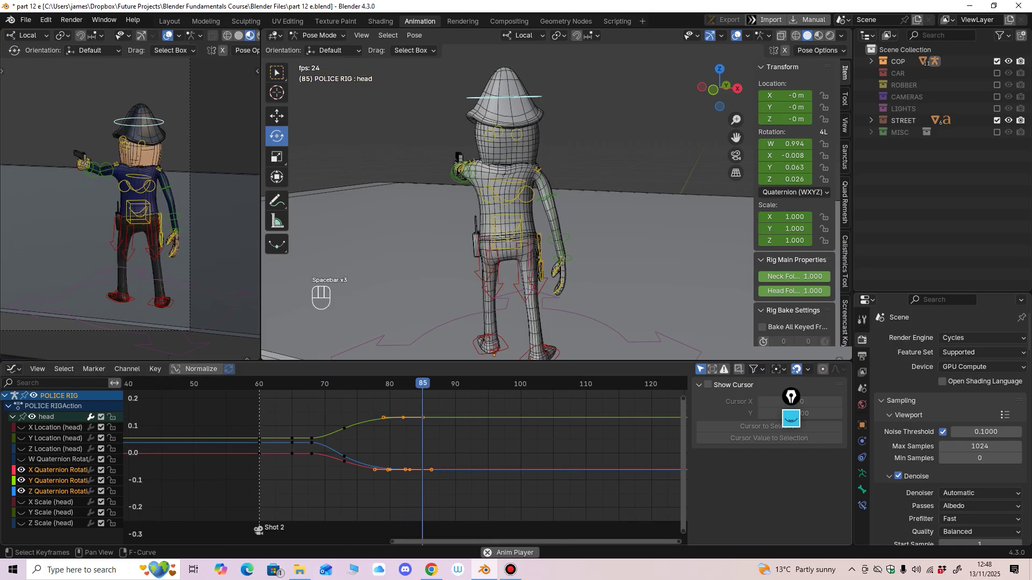
key(space)
key(space)
key(space)
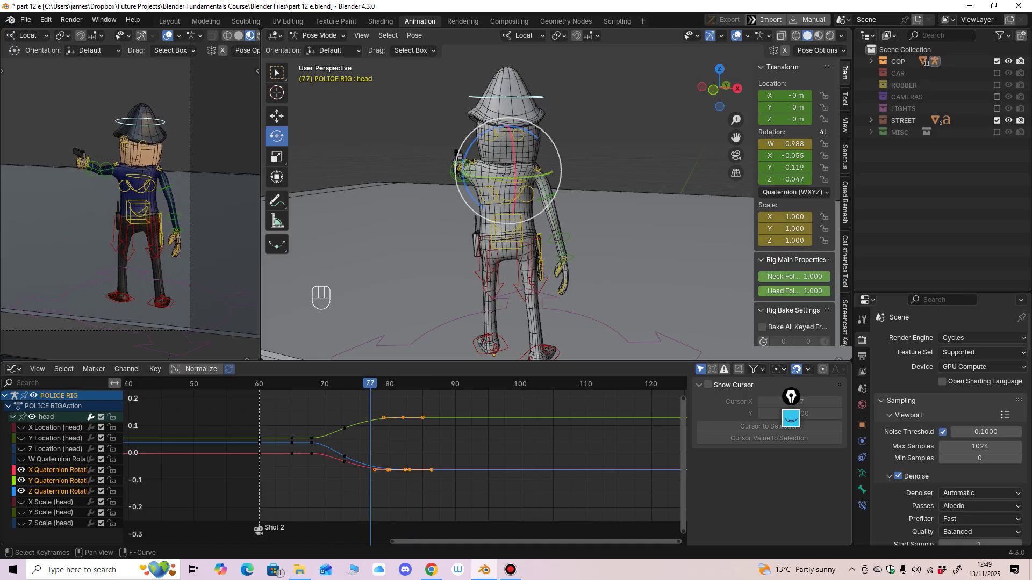
Step: Select the right hand FK bone's final keys around frame 83 and play back the hand's follow-through
click(564, 258)
drag(436, 438, 410, 486)
click(364, 384)
key(space)
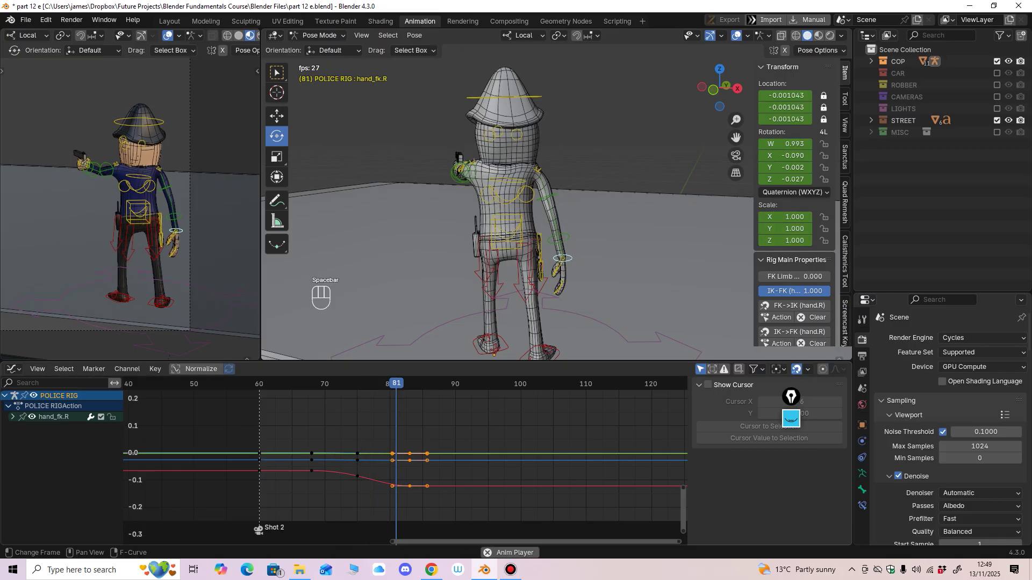
key(space)
key(space)
key(space)
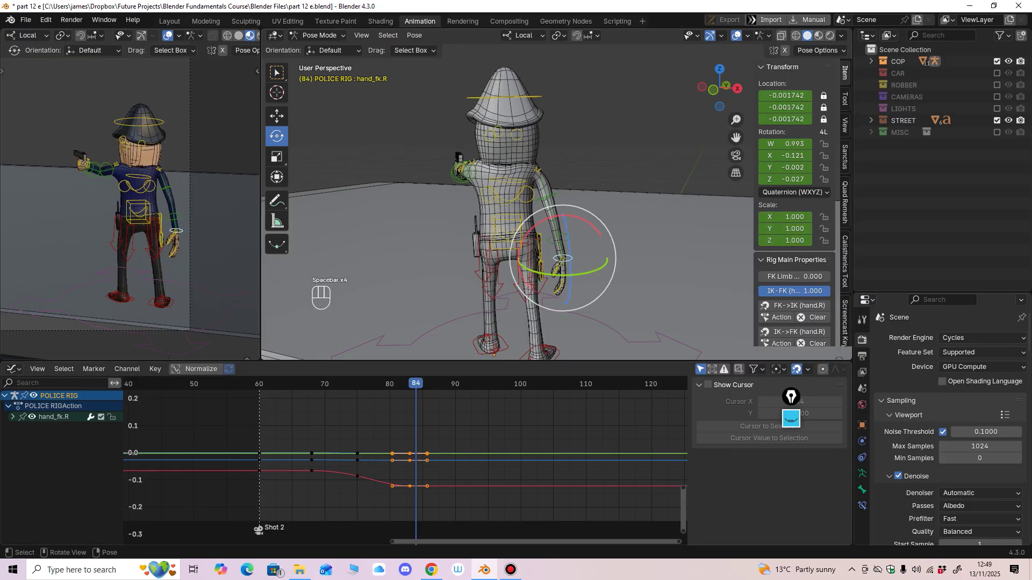
Step: Select the torso bone, activate the Move tool and show only the torso's X, Y and Z location curves
click(510, 232)
click(318, 35)
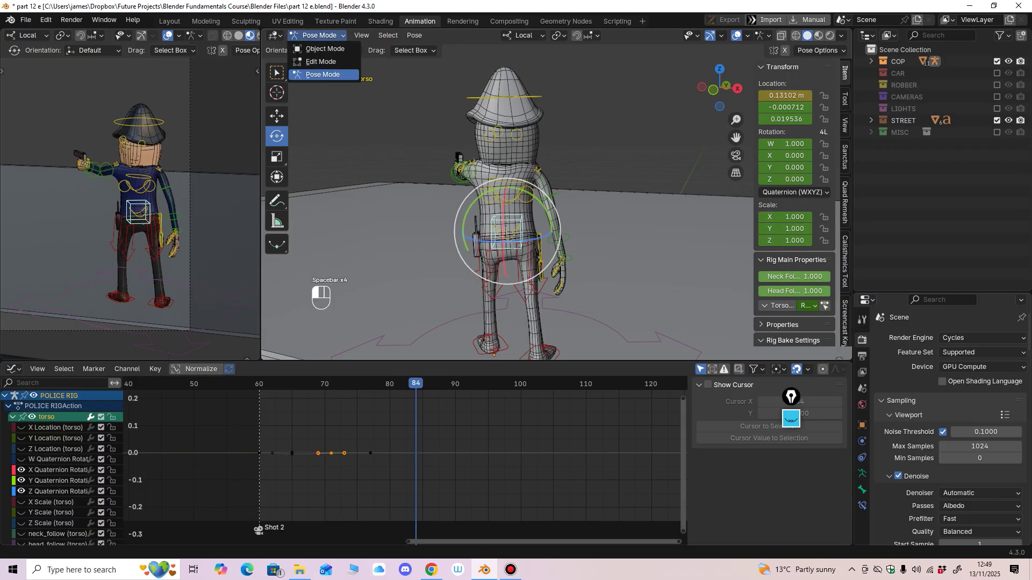
click(277, 116)
shift+middle_drag(408, 215, 422, 177)
ctrl+middle_drag(422, 177, 422, 164)
ctrl+middle_drag(398, 495, 409, 476)
ctrl+middle_drag(409, 476, 422, 451)
ctrl+middle_drag(422, 450, 476, 449)
shift+middle_drag(462, 258, 471, 265)
ctrl+middle_drag(471, 265, 451, 220)
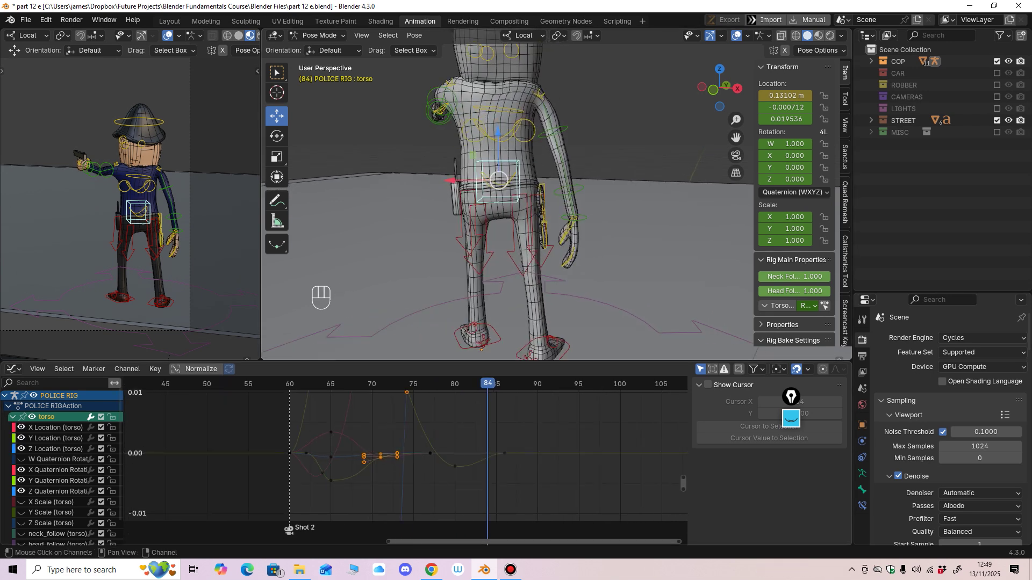
middle_drag(508, 468, 508, 489)
ctrl+middle_drag(508, 488, 524, 532)
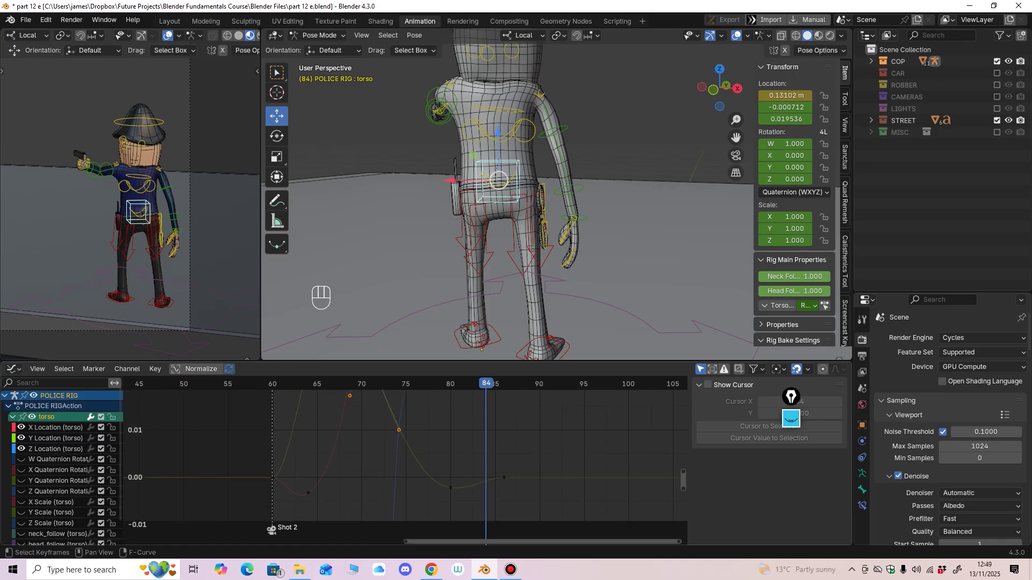
Step: Play back the gun raise to examine how the torso shifts its weight
drag(486, 384, 433, 384)
shift+middle_drag(457, 280, 450, 257)
key(space)
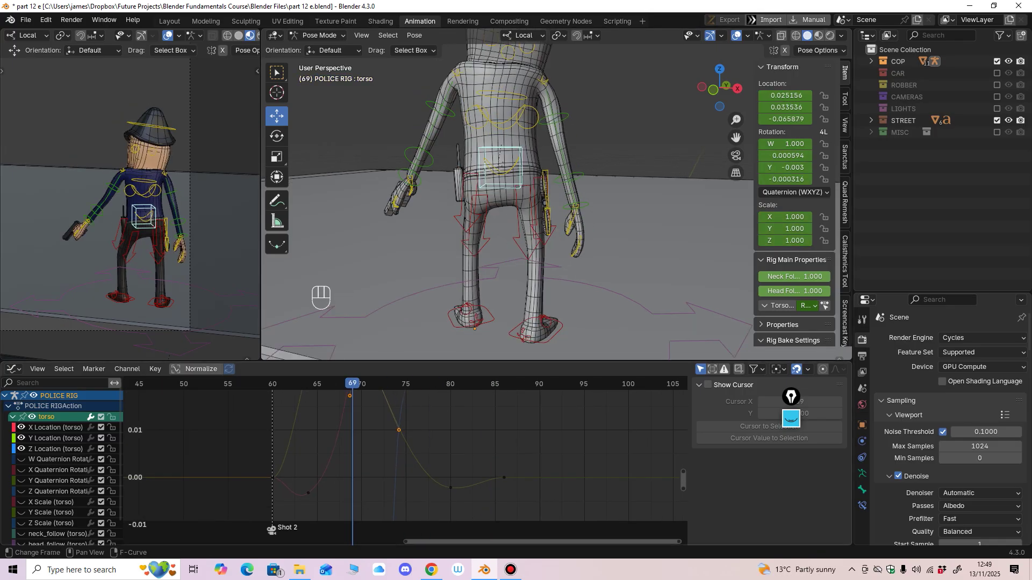
key(space)
middle_drag(456, 258, 463, 258)
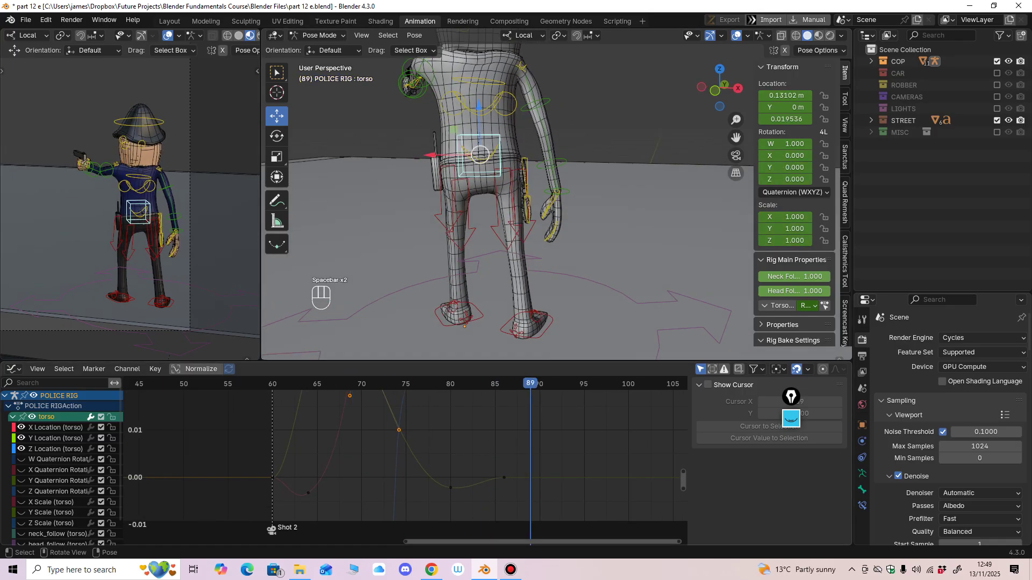
Step: Raise the torso's X Location key at frame 78 to 0.135 m, adjust its handle for a slight overshoot and check the playback
drag(406, 383, 468, 384)
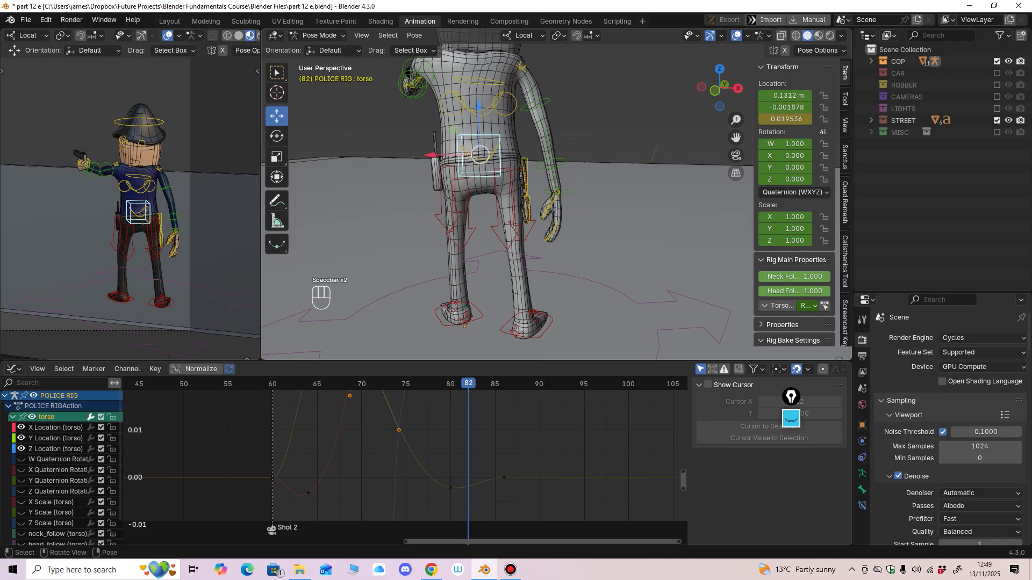
ctrl+middle_drag(468, 435, 472, 479)
click(56, 428)
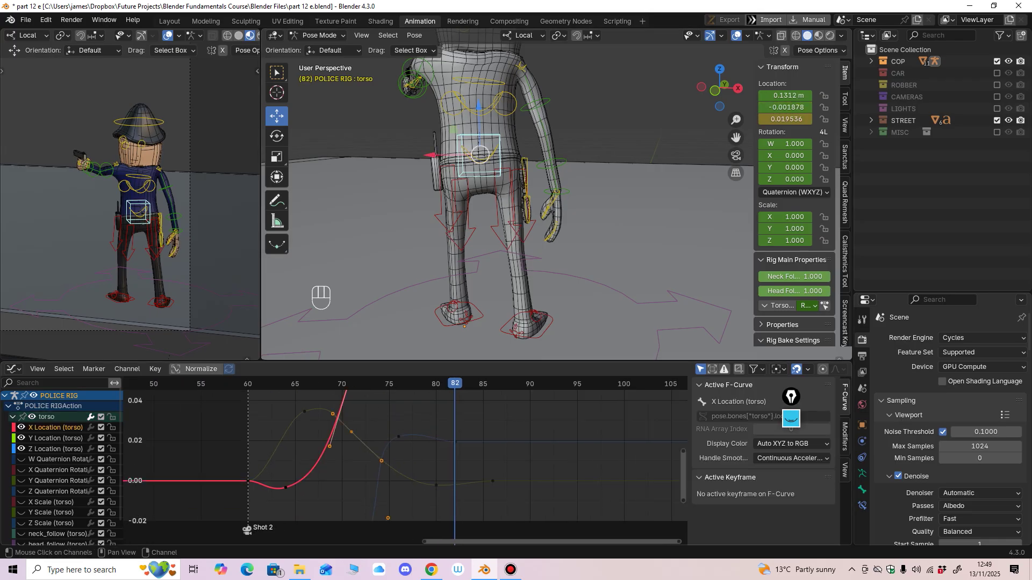
ctrl+middle_drag(399, 462, 430, 487)
middle_drag(430, 457, 344, 516)
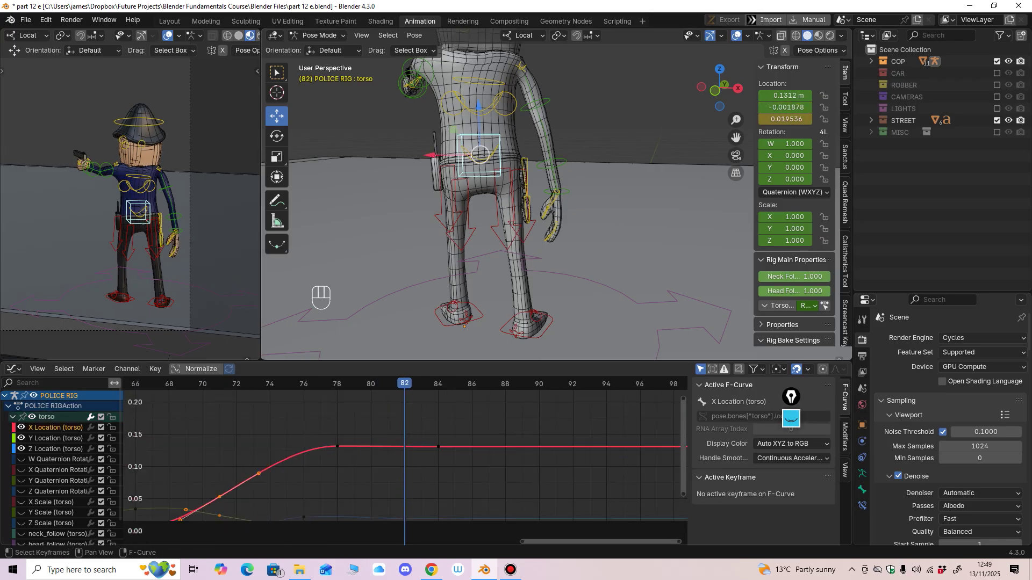
click(337, 384)
middle_drag(337, 441, 381, 443)
click(381, 448)
drag(381, 448, 381, 447)
middle_drag(381, 446, 369, 428)
drag(403, 428, 407, 425)
key(g)
middle_drag(408, 424, 396, 425)
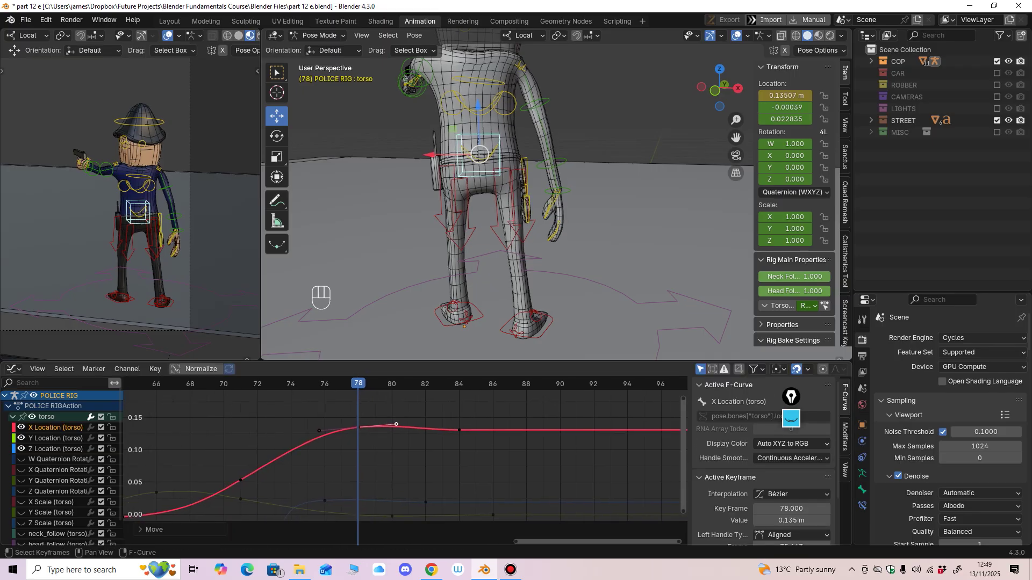
key(Right)
key(space)
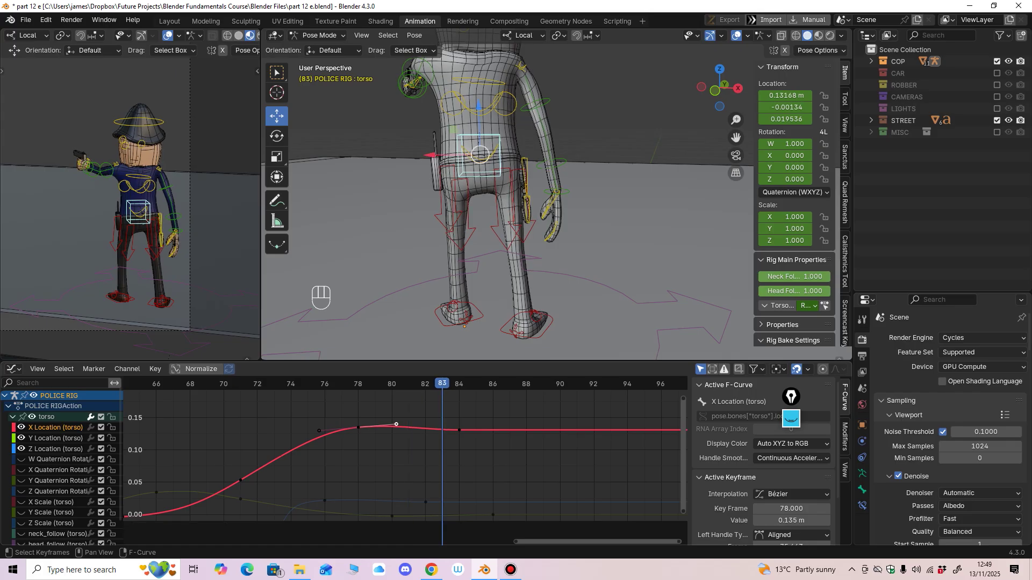
Step: Lower the torso's X Location key at frame 84 to 0.128 m and add a settling key at frame 89 at 0.131 m
drag(459, 430, 459, 432)
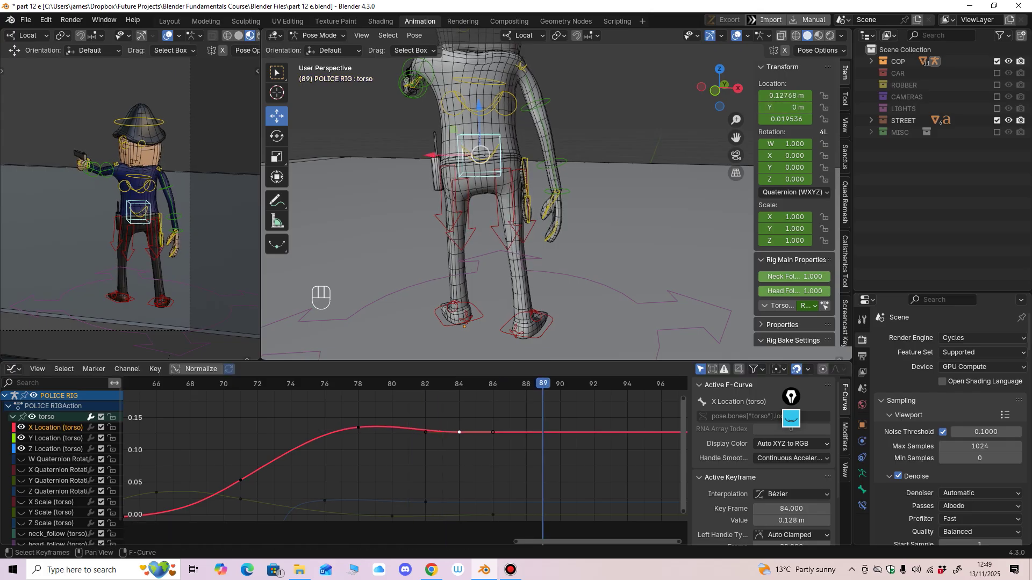
key(i)
click(495, 395)
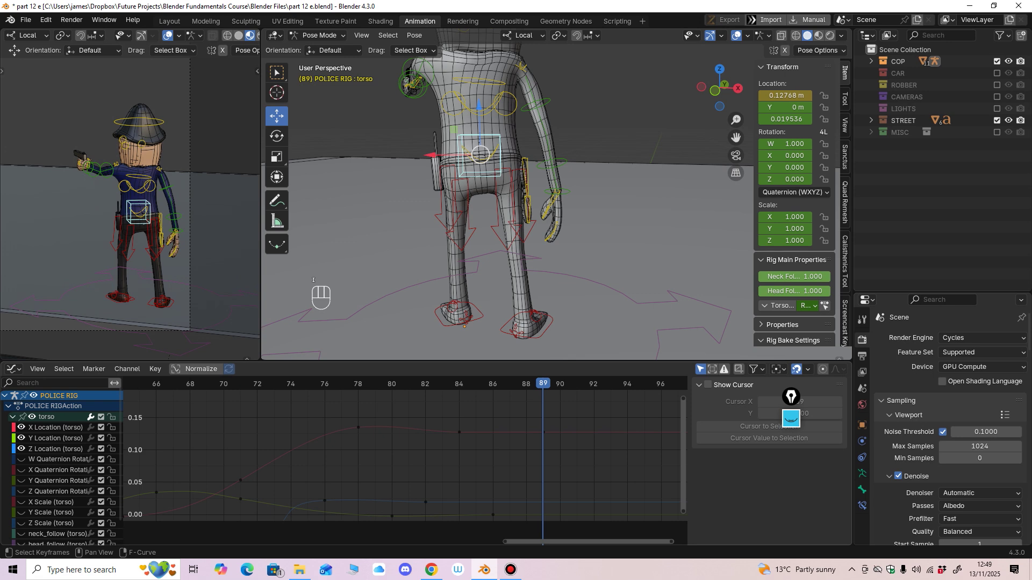
drag(543, 432, 544, 430)
Step: Play back the gun raise repeatedly to check the torso's sideways overshoot and settle
key(space)
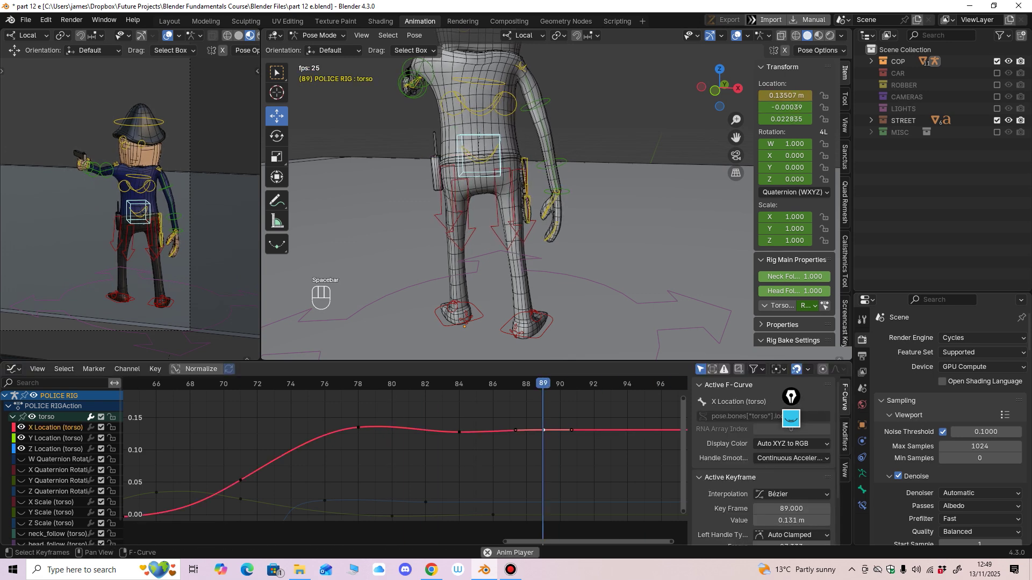
key(space)
key(space)
key(space)
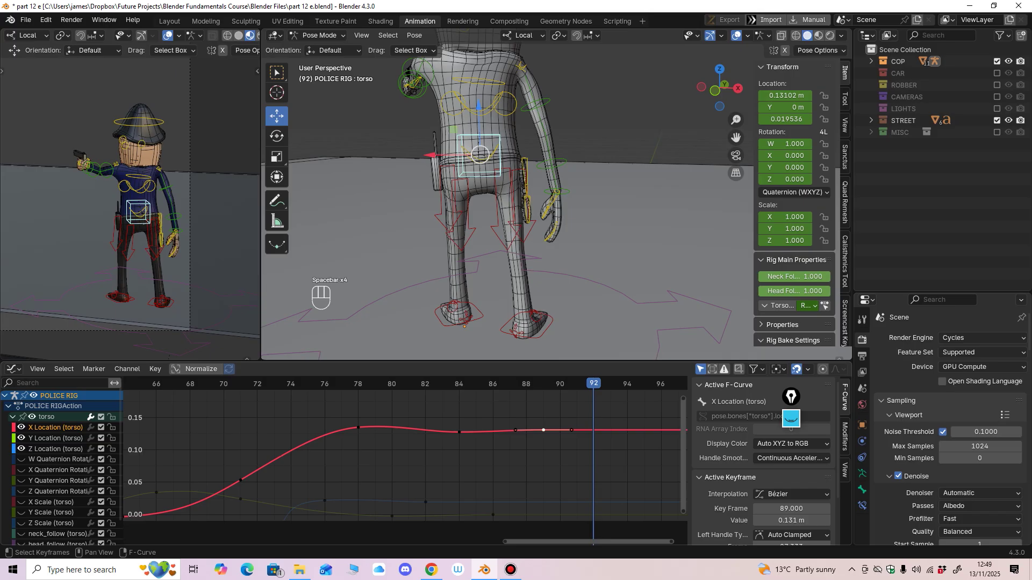
key(space)
key(space)
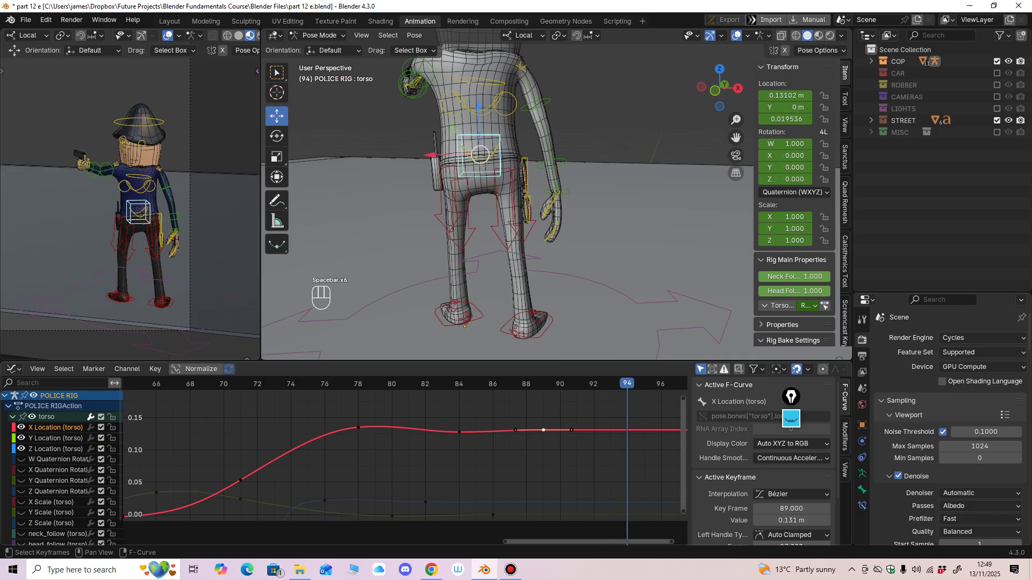
key(space)
key(space)
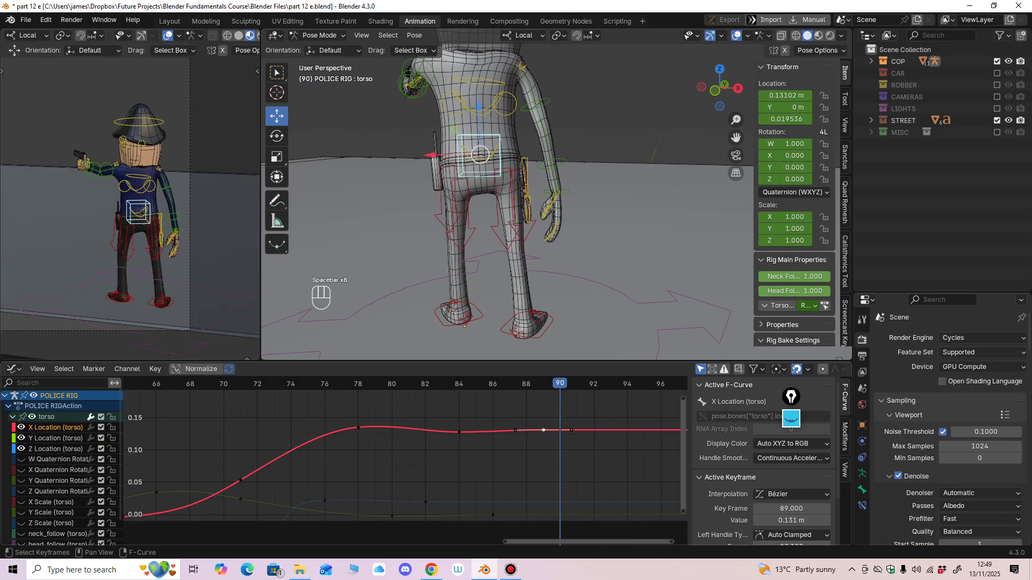
Step: Insert a key on the torso's Y Location curve at frame 90 and play back the motion
click(55, 439)
middle_drag(291, 510, 269, 503)
middle_drag(323, 457, 285, 516)
middle_drag(285, 491, 263, 519)
middle_drag(263, 519, 274, 494)
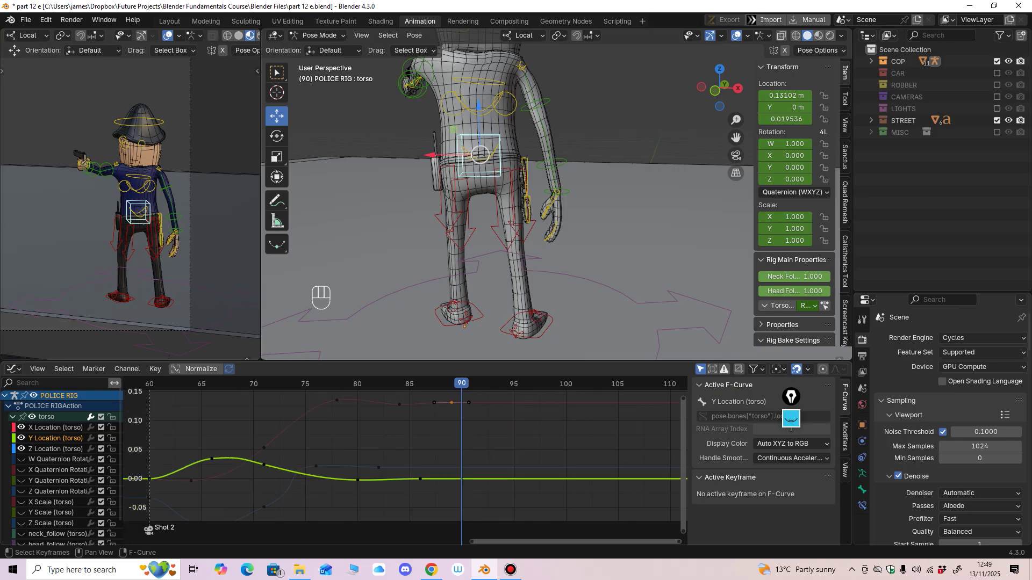
key(i)
click(467, 495)
middle_drag(466, 495, 488, 464)
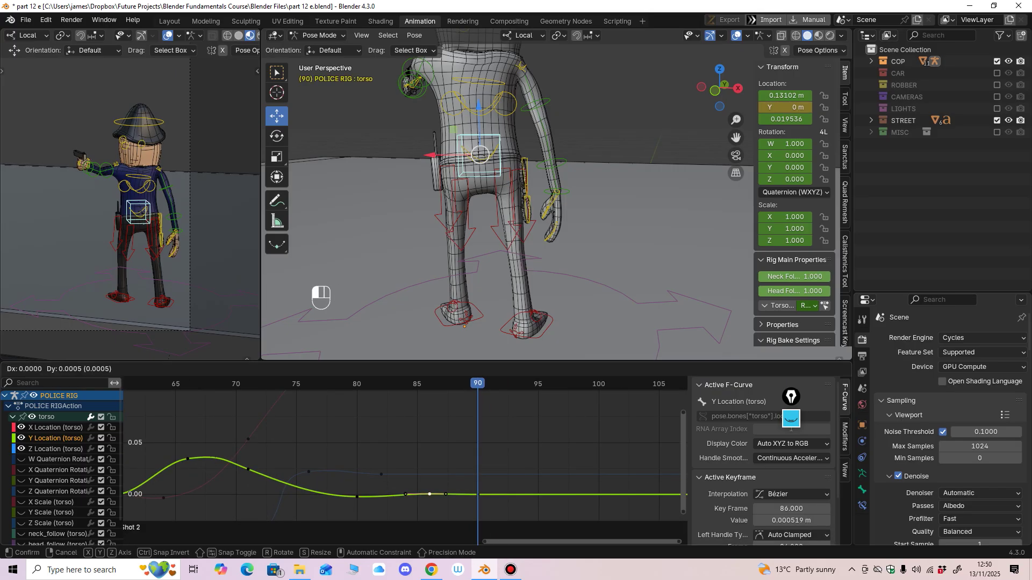
key(space)
key(space)
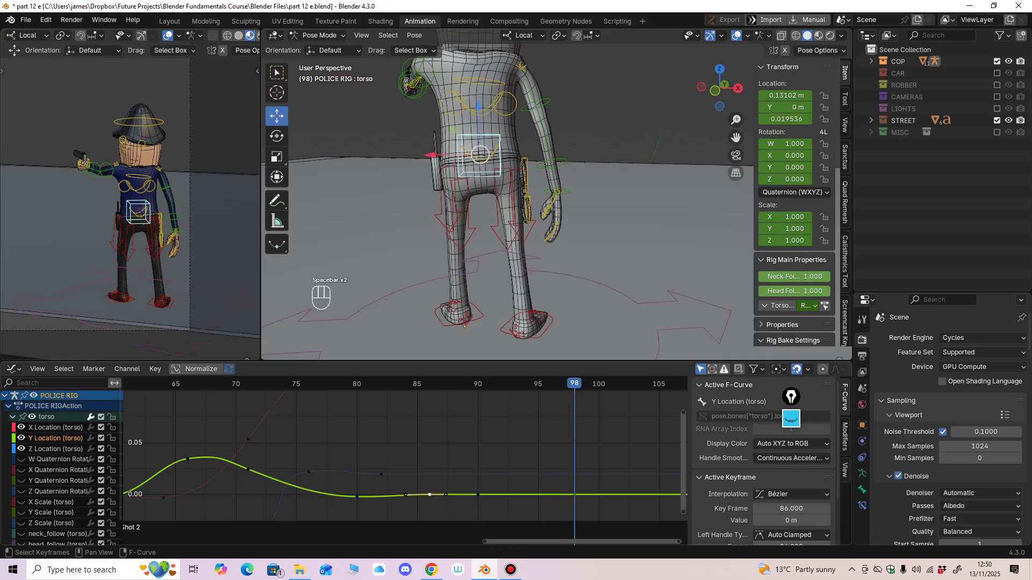
Step: Insert a torso Z Location key at frame 91 and move the preceding key to frame 83 at 0.0175 m
click(55, 449)
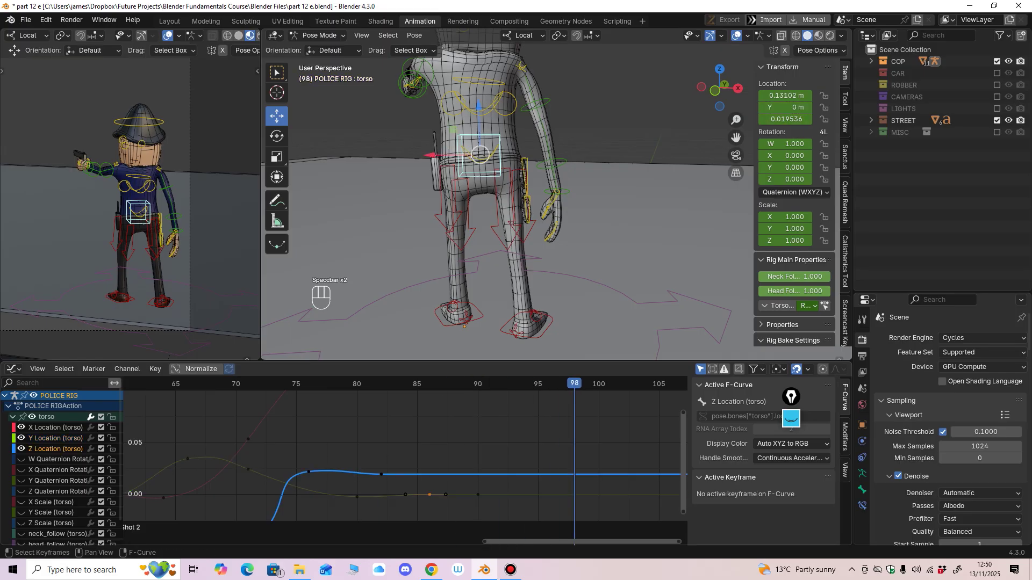
drag(441, 384, 477, 384)
key(i)
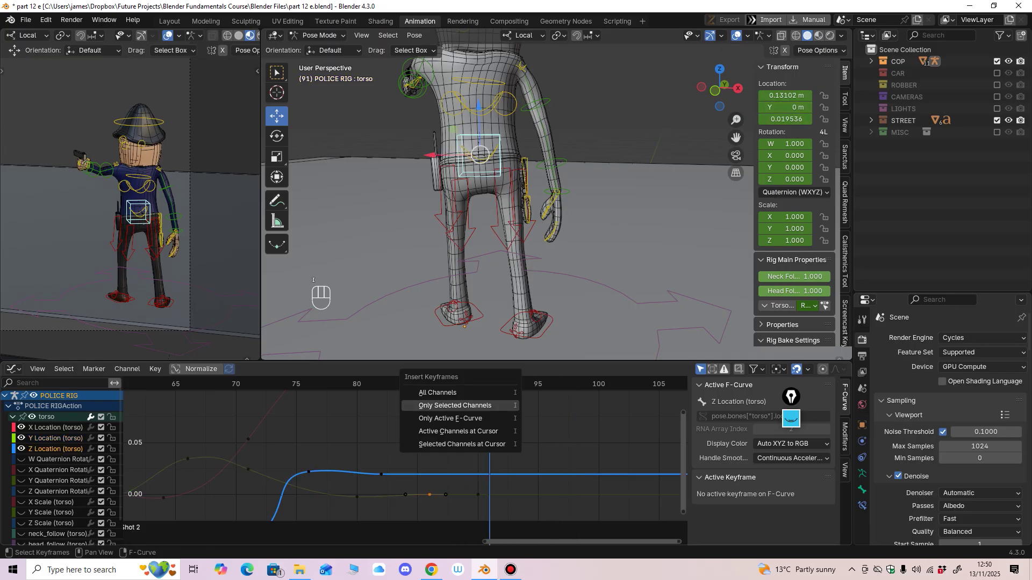
click(461, 406)
drag(382, 475, 381, 476)
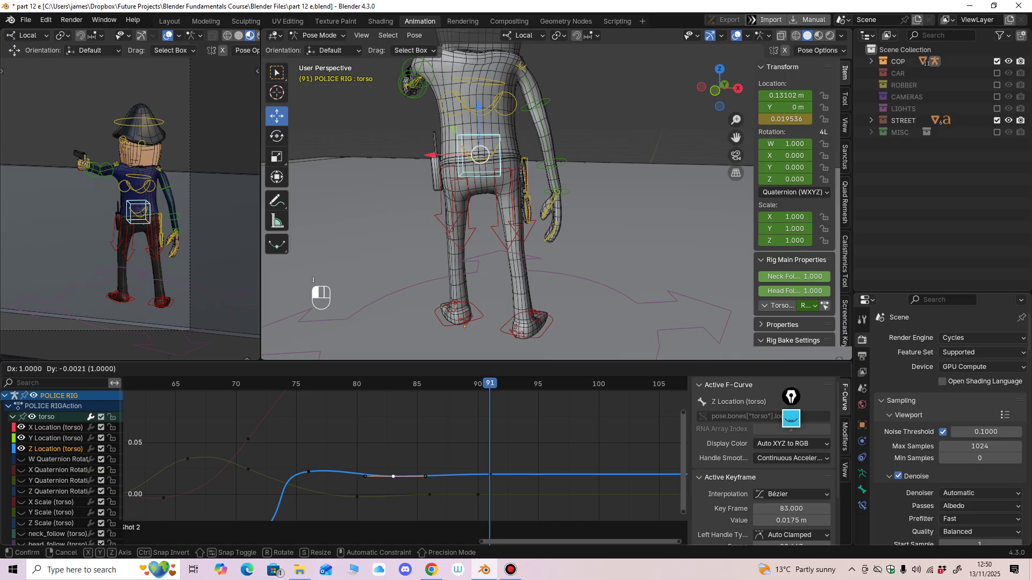
key(space)
key(space)
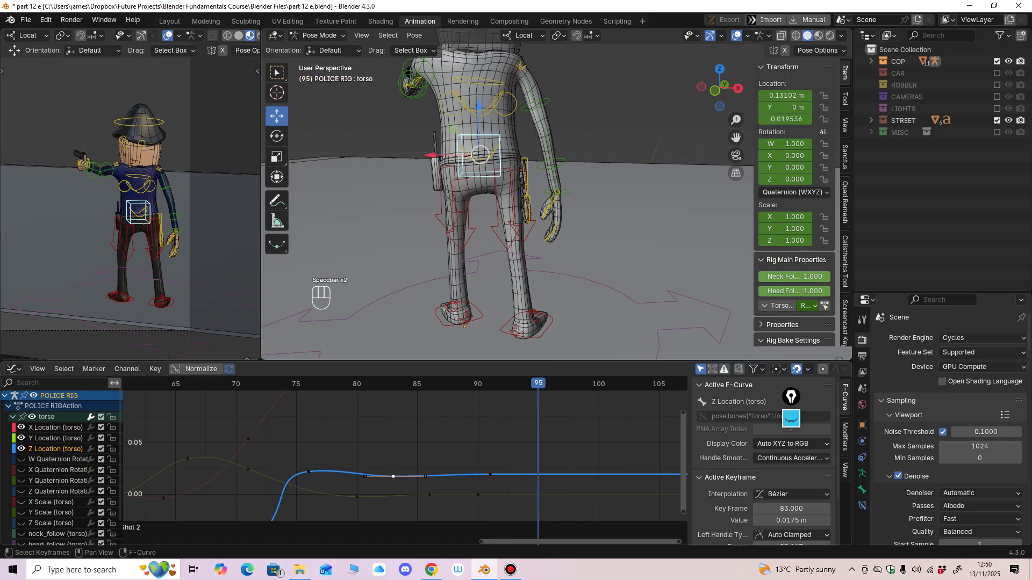
Step: Play back the settle and reshape the handle of the torso's Z Location key at frame 83, setting the key to 0.0171 m
click(332, 384)
key(space)
key(space)
scroll(557, 199, down, 1)
middle_drag(556, 199, 577, 192)
ctrl+middle_drag(409, 486, 428, 457)
drag(440, 436, 472, 440)
scroll(468, 441, down, 7)
Step: Try lowering the torso's Z Location key at frame 76 to 0.0214 m and play back the change
click(399, 384)
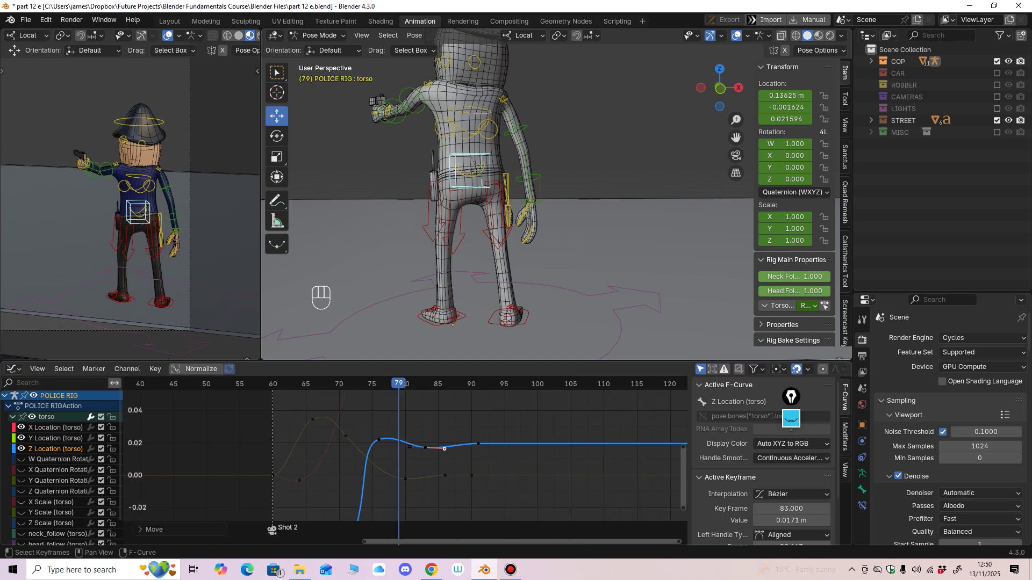
drag(398, 384, 392, 384)
key(space)
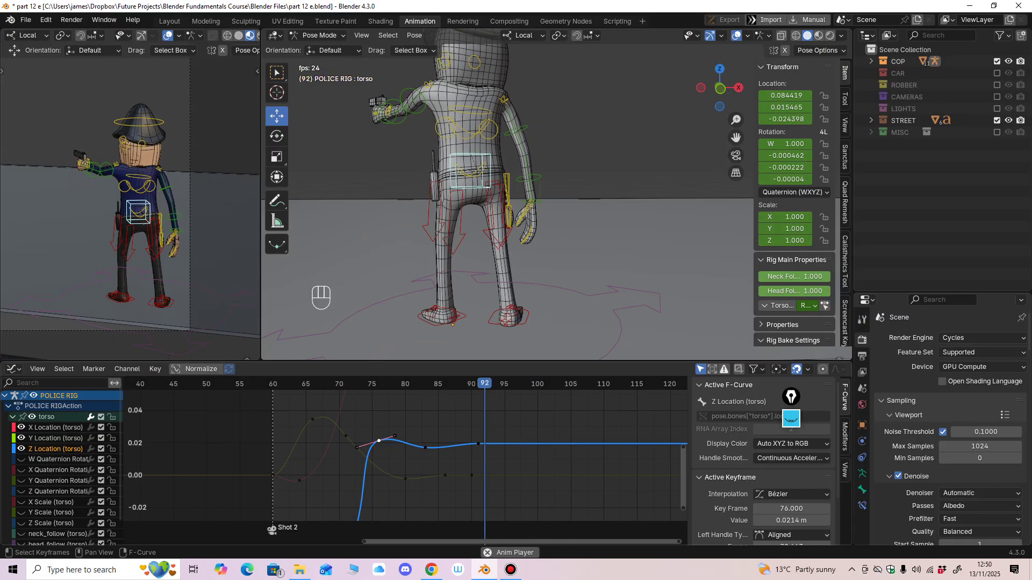
key(space)
ctrl+middle_drag(473, 166, 473, 115)
drag(411, 384, 418, 383)
key(g)
click(418, 385)
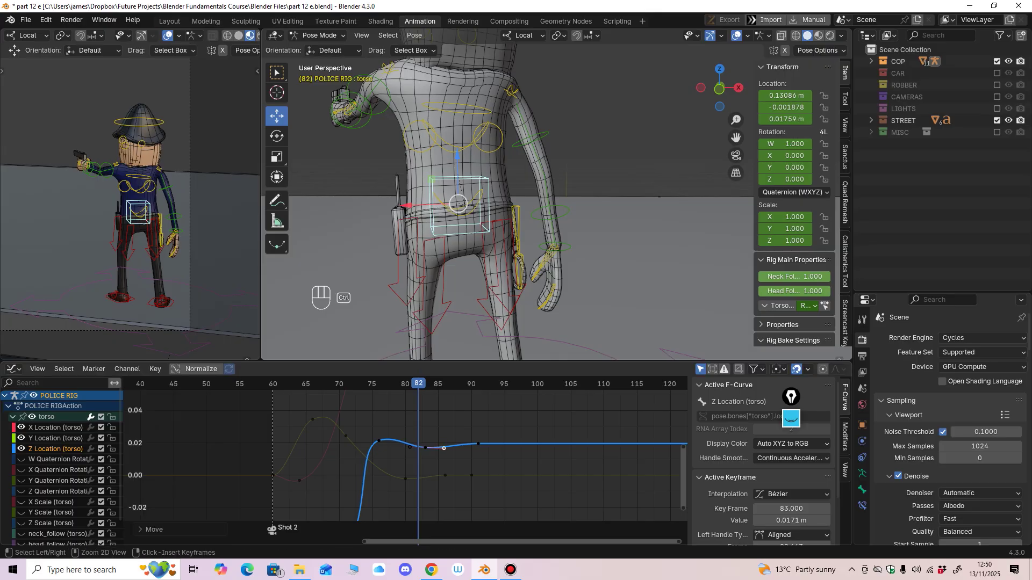
Step: Play back shot 2's gun raise from behind, the side and the front to examine the torso motion
ctrl+middle_drag(401, 462, 372, 505)
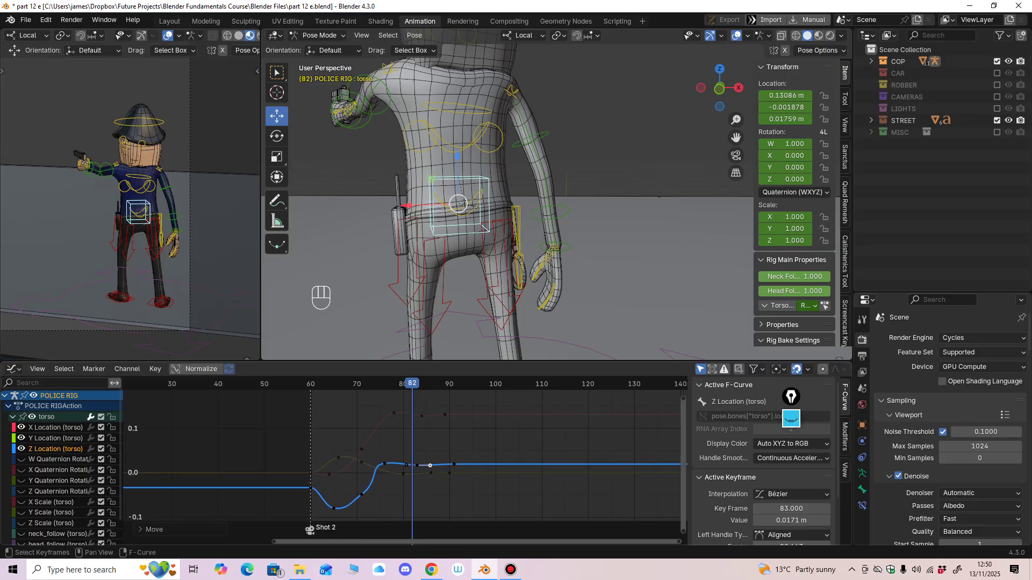
drag(413, 384, 394, 383)
key(space)
key(space)
middle_drag(484, 215, 468, 223)
shift+middle_drag(468, 222, 514, 192)
middle_drag(513, 192, 602, 263)
middle_drag(602, 263, 613, 263)
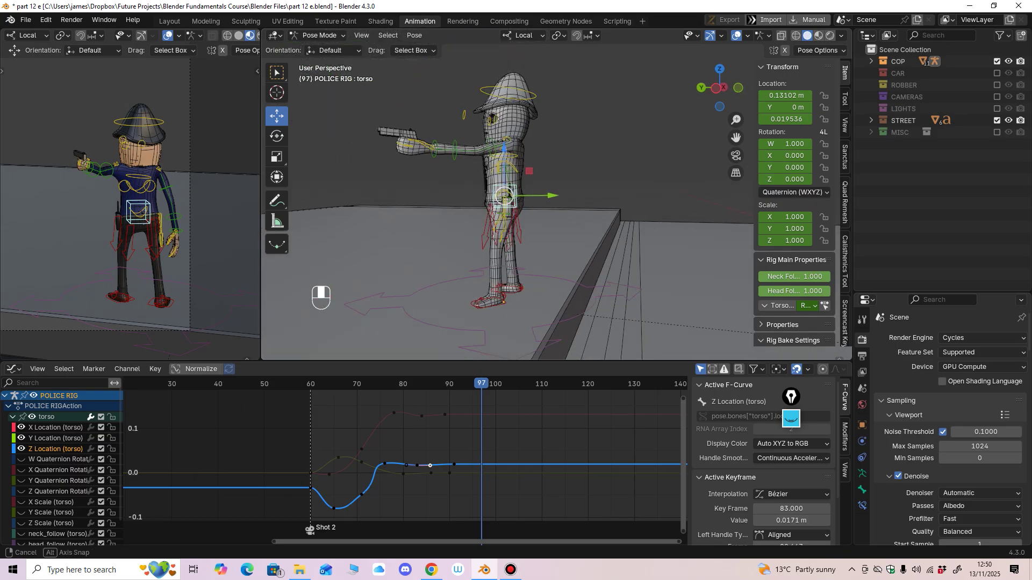
key(space)
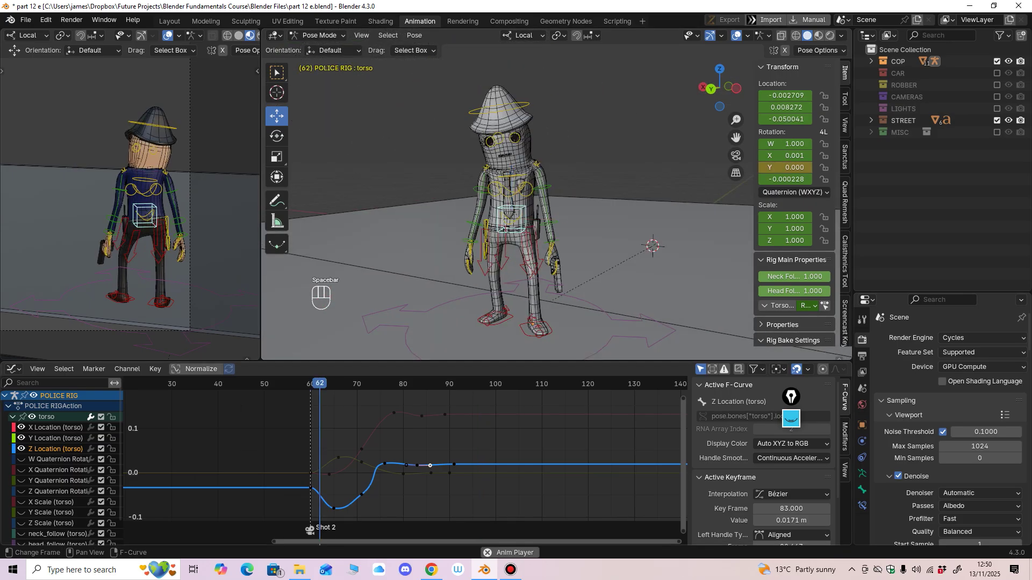
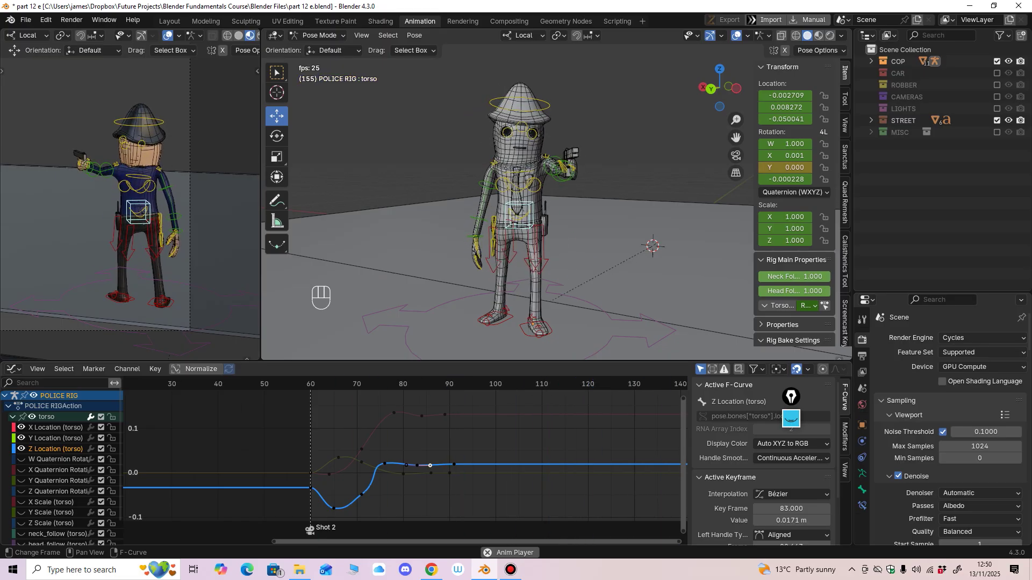
middle_drag(607, 221, 416, 219)
scroll(454, 218, up, 3)
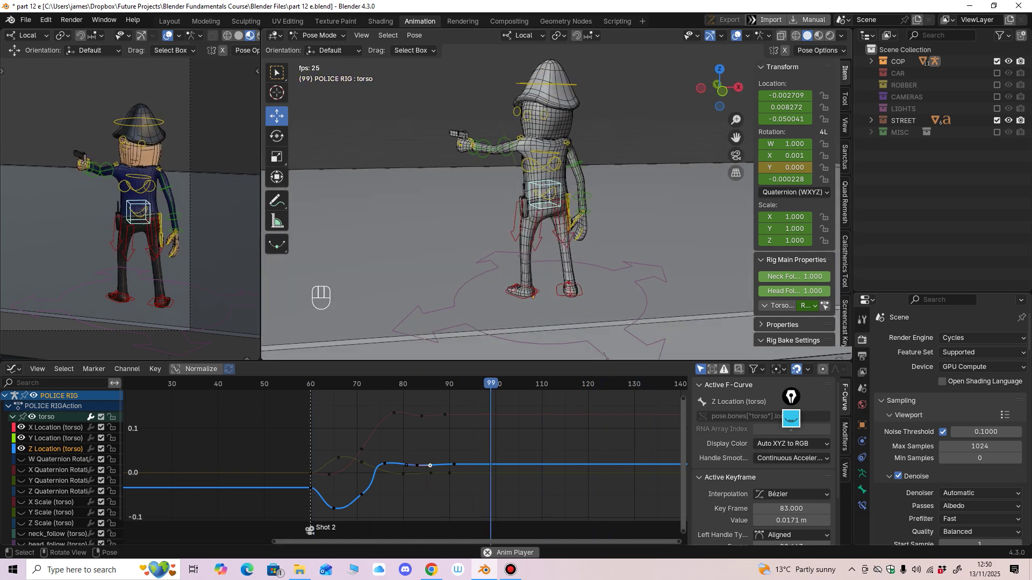
key(space)
Step: Select the head bone with the Rotate tool and test turning the head at frame 117, undoing the turn
shift+middle_drag(490, 220, 518, 290)
scroll(474, 253, up, 3)
scroll(515, 272, up, 2)
click(500, 82)
middle_drag(500, 161, 539, 174)
scroll(539, 175, down, 1)
key(r)
scroll(483, 217, up, 3)
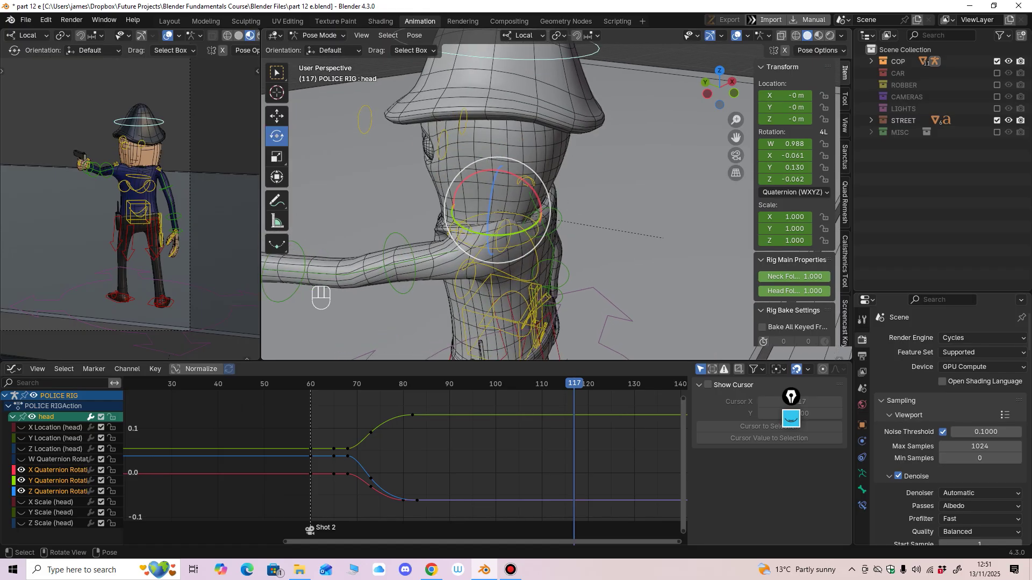
drag(514, 233, 501, 236)
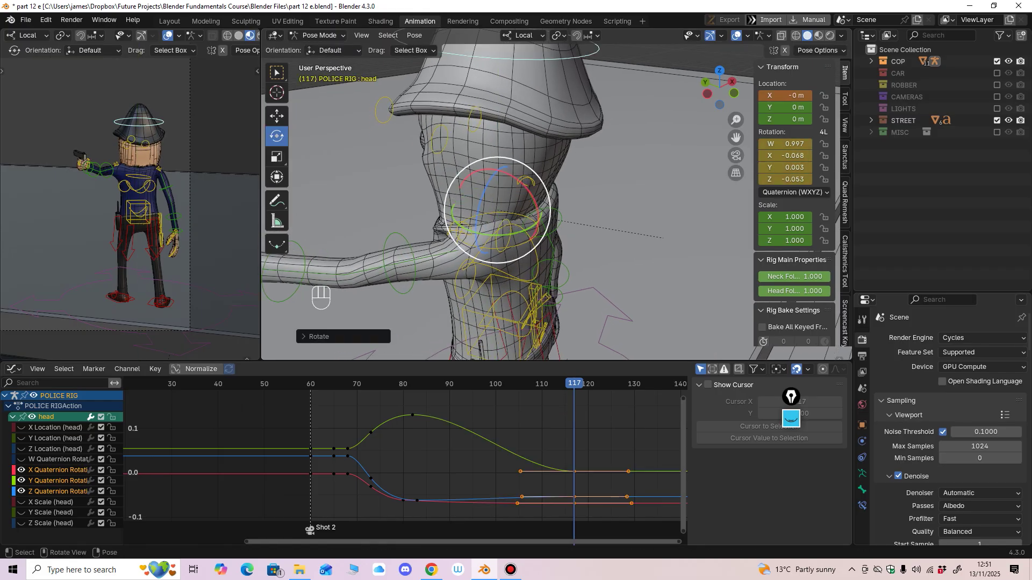
key(ctrl+z)
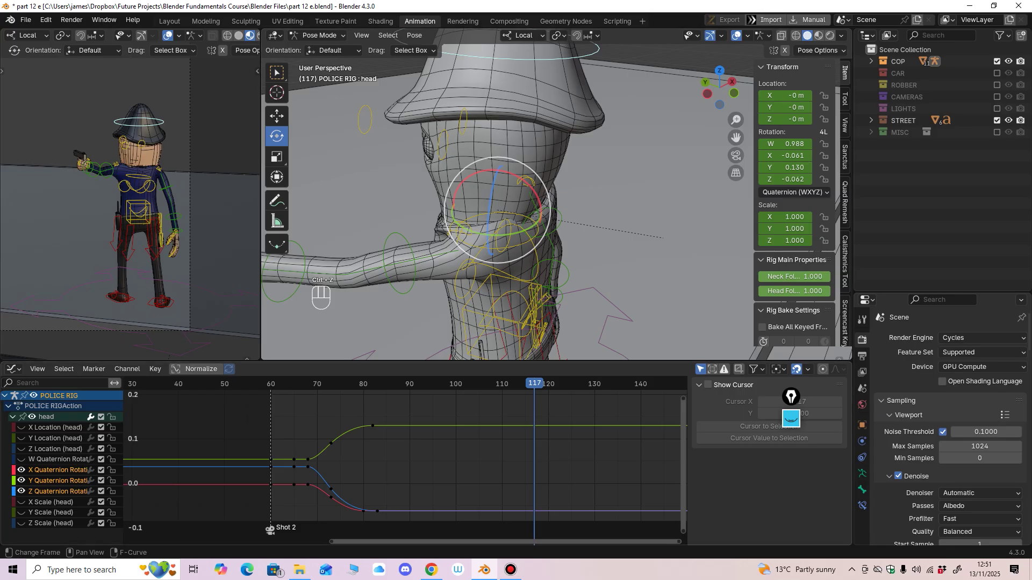
Step: Lower the head's Y Quaternion Rotation keys at frames 82 and 73 to 0.100 and 0.080
drag(413, 384, 372, 384)
drag(373, 426, 331, 445)
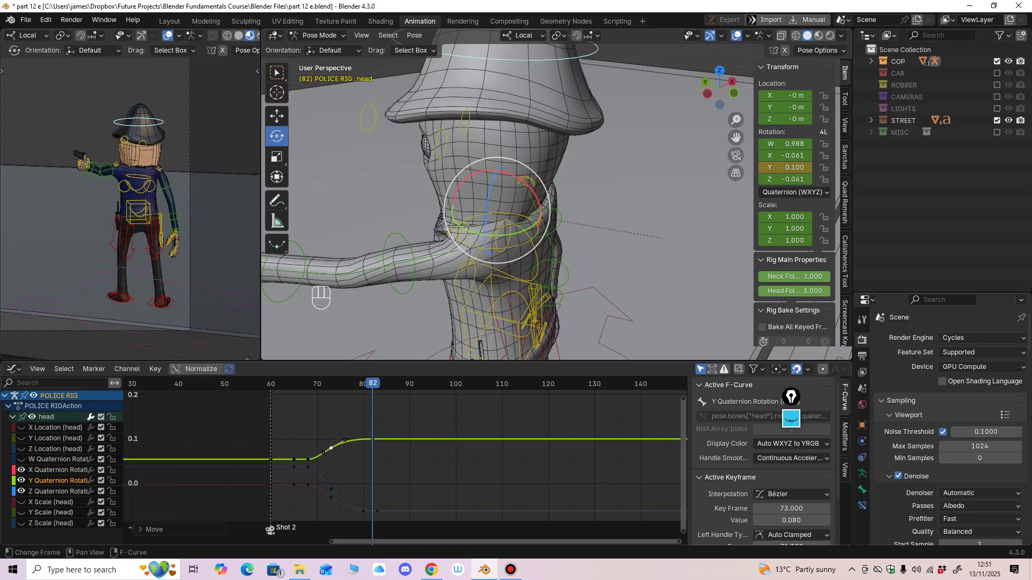
Step: Insert a head Y Quaternion Rotation key at frame 88, raise the frame 82 key to 0.101 and play back the turn
drag(400, 387, 400, 389)
key(i)
click(399, 391)
click(375, 442)
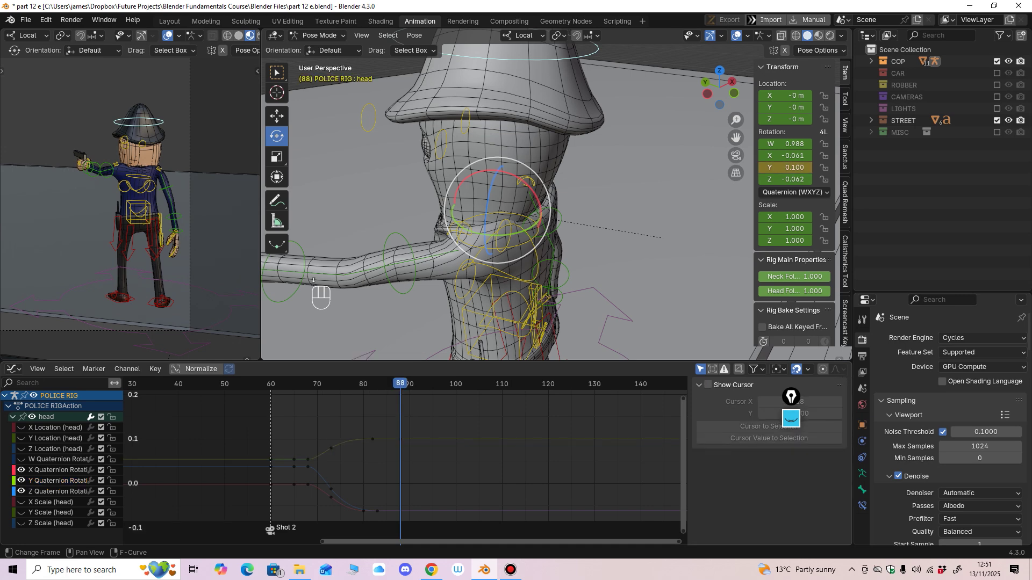
drag(373, 439, 373, 439)
click(353, 384)
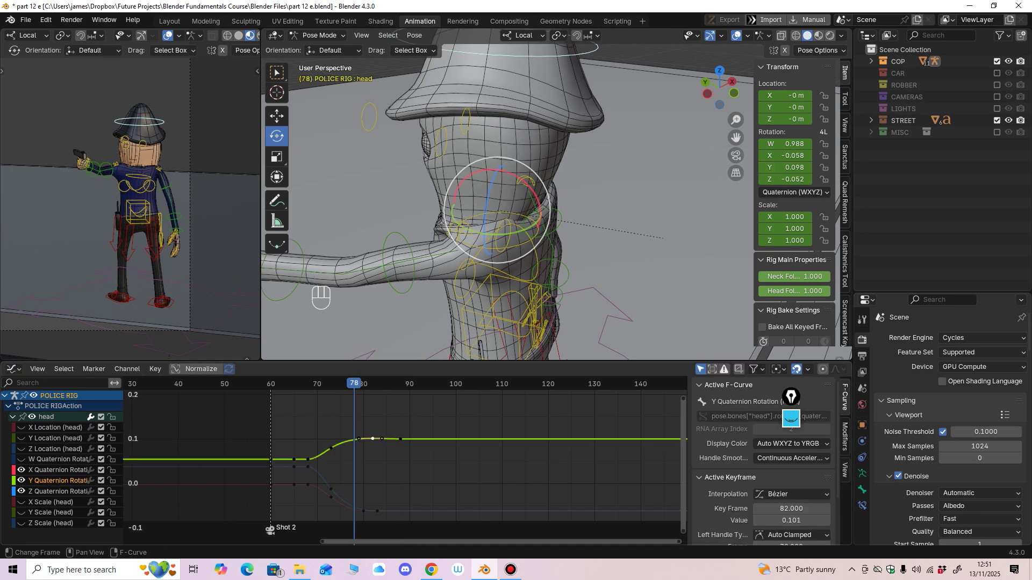
key(space)
key(space)
Step: Select the left shoulder bone and make the Graph Editor slightly taller
middle_drag(462, 268, 381, 247)
middle_drag(483, 215, 467, 180)
middle_drag(467, 180, 514, 194)
click(463, 184)
middle_drag(513, 195, 516, 176)
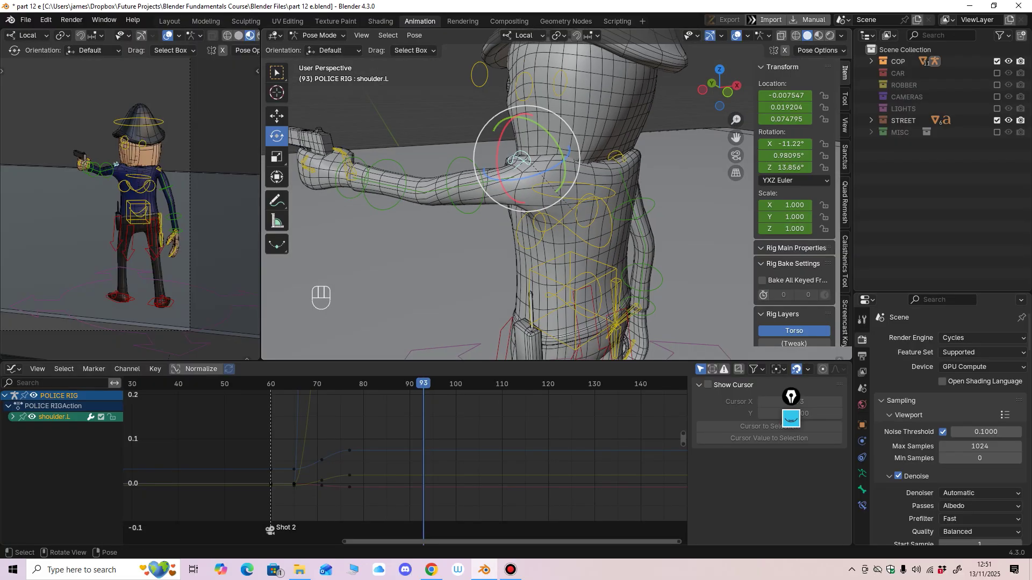
ctrl+middle_drag(430, 425, 435, 494)
drag(430, 362, 430, 345)
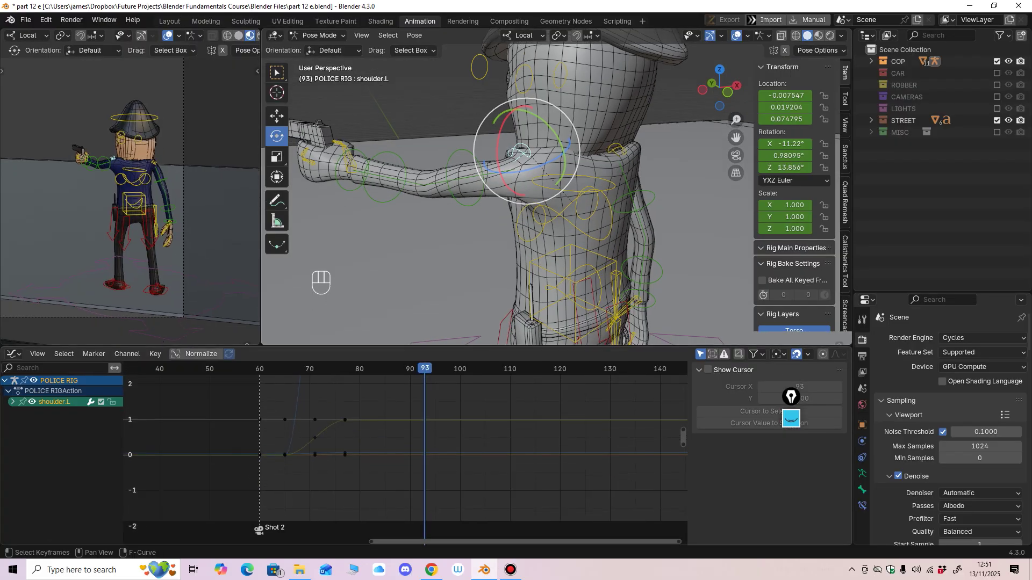
Step: Activate the Move tool and expand the left shoulder's channels with only its X, Y and Z location curves shown
middle_drag(419, 441, 436, 457)
click(277, 116)
middle_drag(376, 436, 428, 467)
ctrl+middle_drag(427, 467, 445, 523)
click(12, 402)
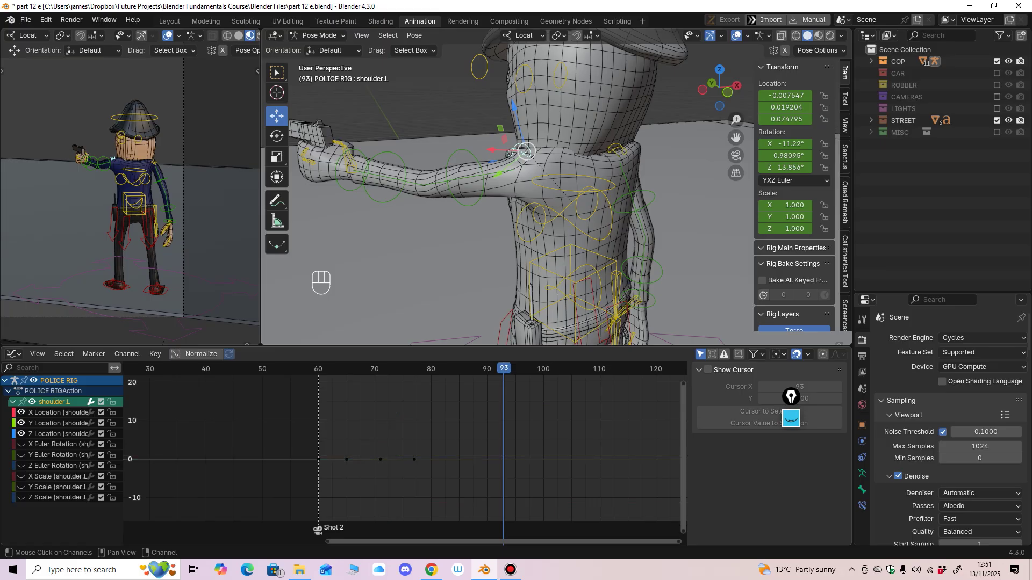
Step: Select the left shoulder's X, Y and Z Location curves, enlarge the Graph Editor and scrub the arm raise between frames 72 and 77
drag(57, 413, 65, 435)
ctrl+middle_drag(344, 443, 349, 389)
drag(376, 346, 376, 317)
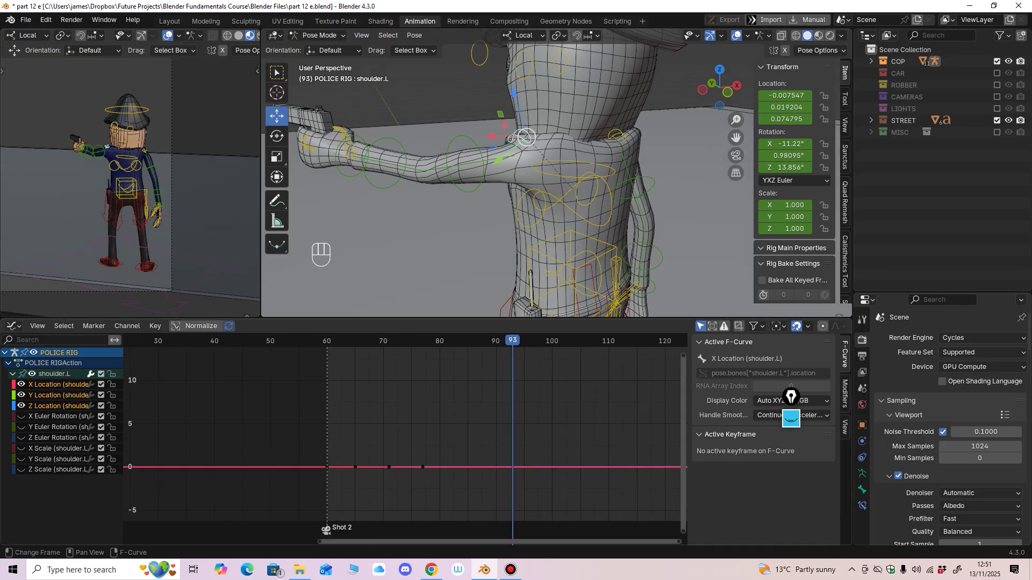
middle_drag(376, 463, 376, 392)
ctrl+middle_drag(387, 440, 379, 392)
middle_drag(379, 473, 393, 408)
ctrl+middle_drag(392, 430, 454, 387)
drag(457, 341, 411, 341)
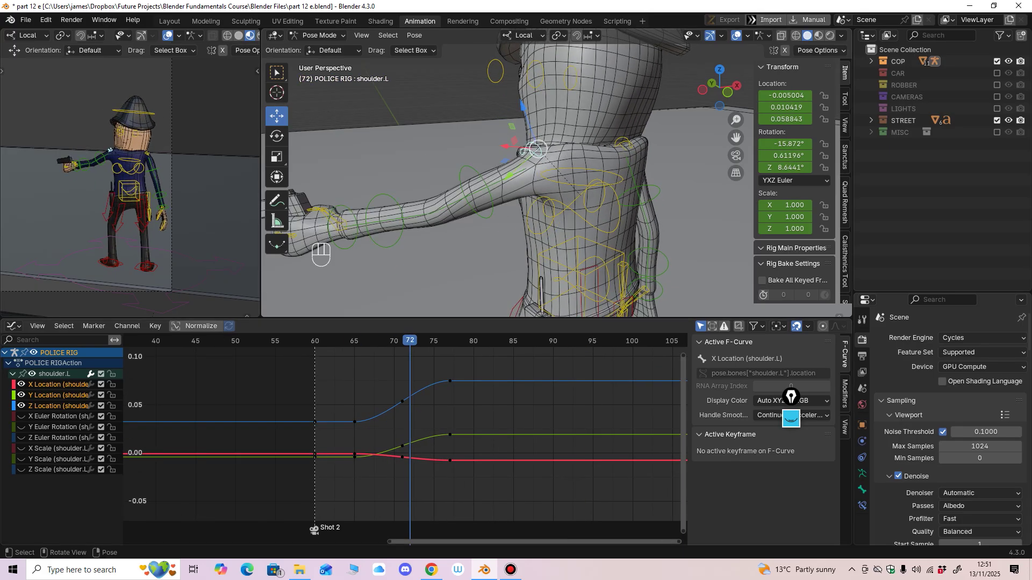
middle_drag(435, 248, 406, 247)
drag(410, 341, 450, 341)
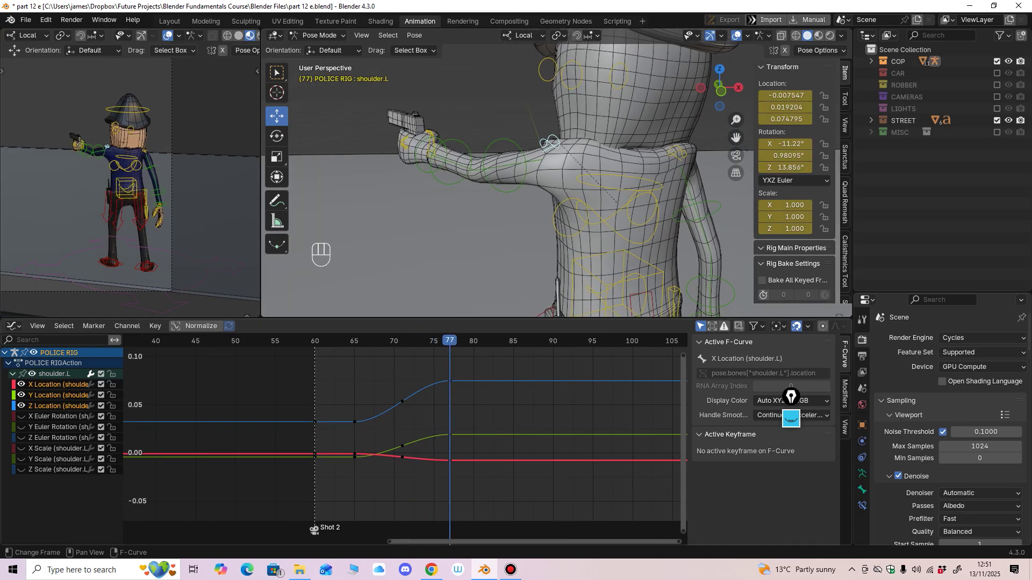
Step: Move the left shoulder's Z Location key at frame 77 to frame 78 at 0.0837 m, hide the camera view's overlays and scrub the motion
middle_drag(453, 378, 447, 394)
drag(444, 398, 444, 393)
key(shift+alt+z)
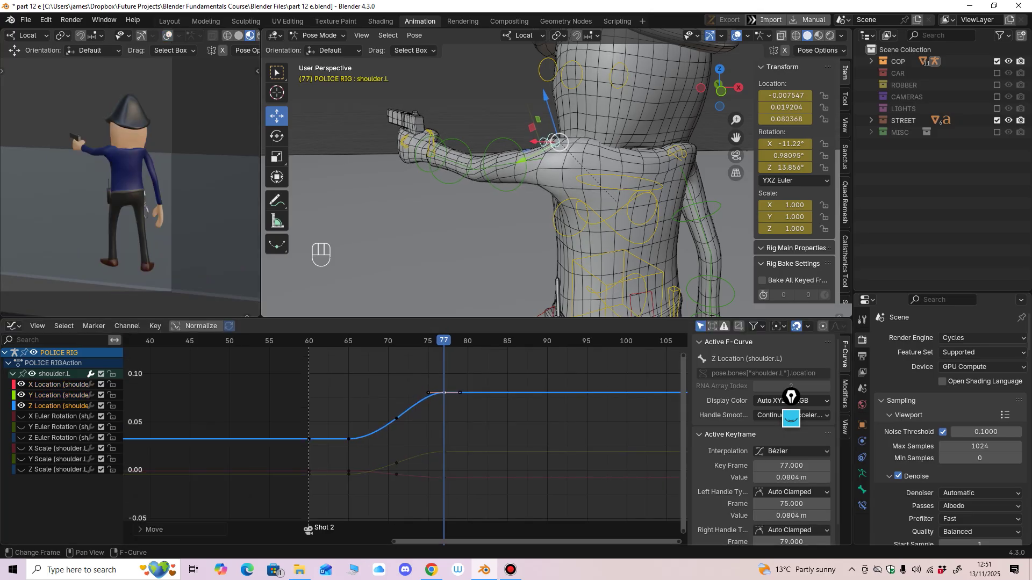
drag(444, 393, 452, 390)
click(412, 341)
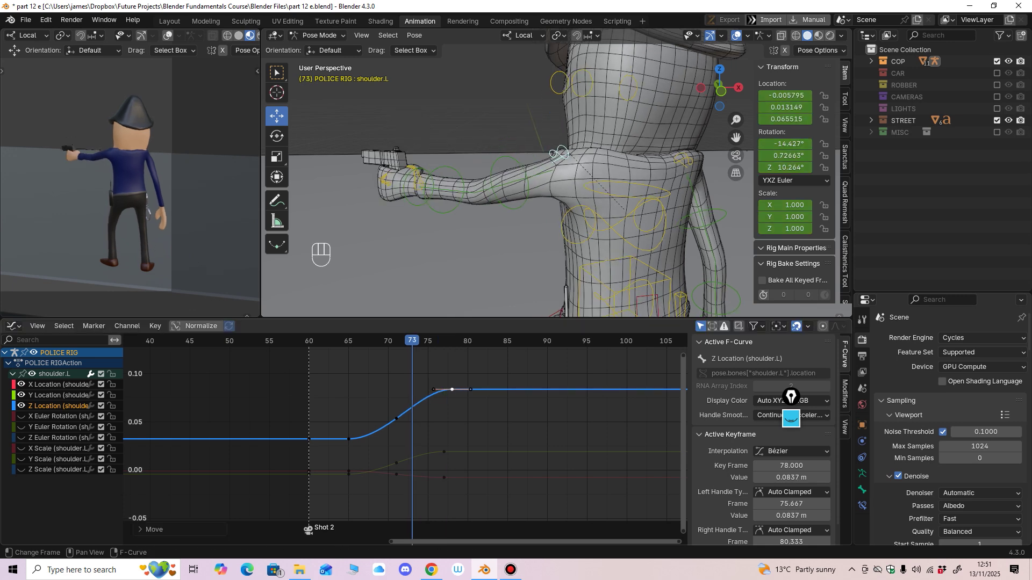
drag(412, 340, 460, 340)
mouse_move(473, 231)
middle_down()
mouse_move(454, 232)
mouse_move(469, 238)
middle_up()
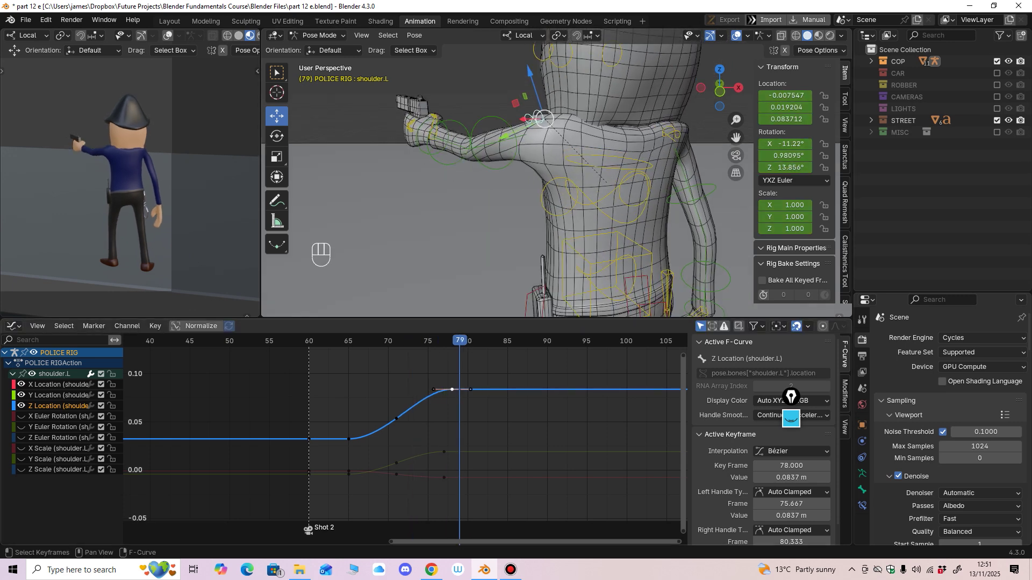
Step: Raise the left shoulder's Y Location key at frame 77 to 0.0253 m and lower its X Location key to -0.0187 m
click(444, 452)
drag(444, 452, 443, 452)
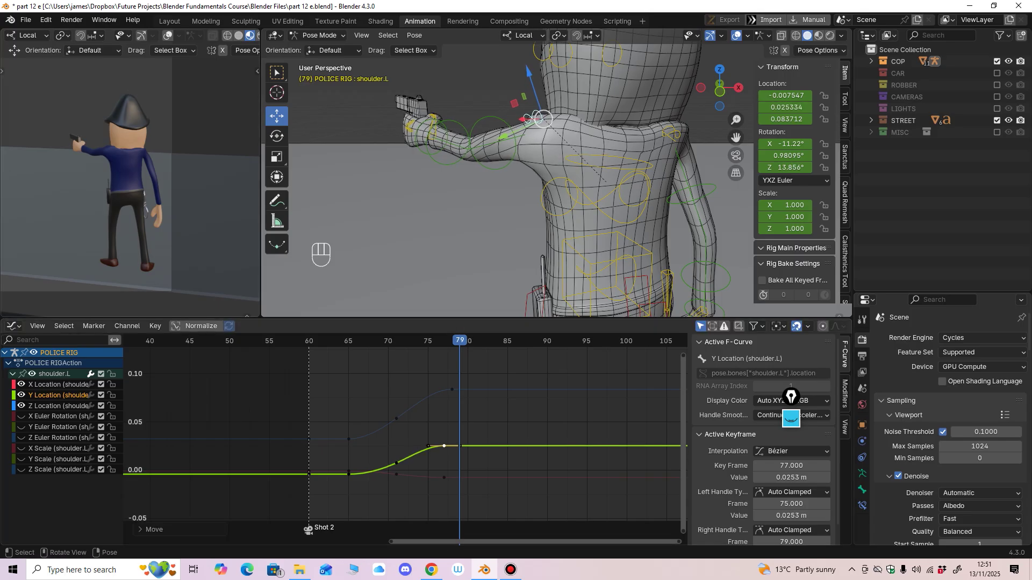
middle_drag(444, 475, 424, 434)
drag(423, 436, 424, 447)
Step: Select the head bone and bring its X, Y and Z Quaternion Rotation curves into view
shift+middle_drag(516, 178, 470, 244)
middle_drag(470, 244, 511, 236)
click(509, 220)
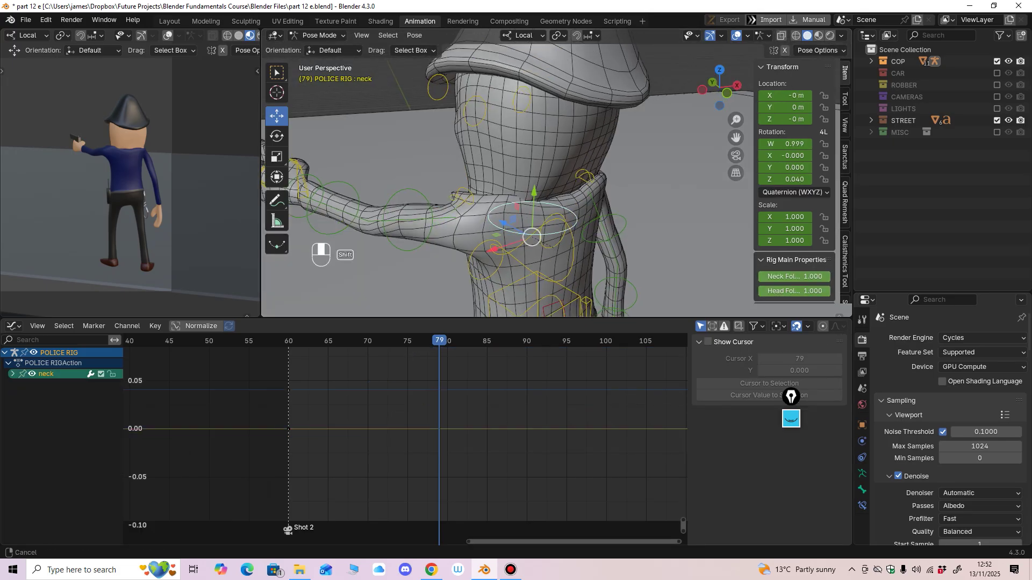
click(538, 106)
shift+middle_drag(519, 183, 537, 145)
middle_drag(484, 376, 470, 444)
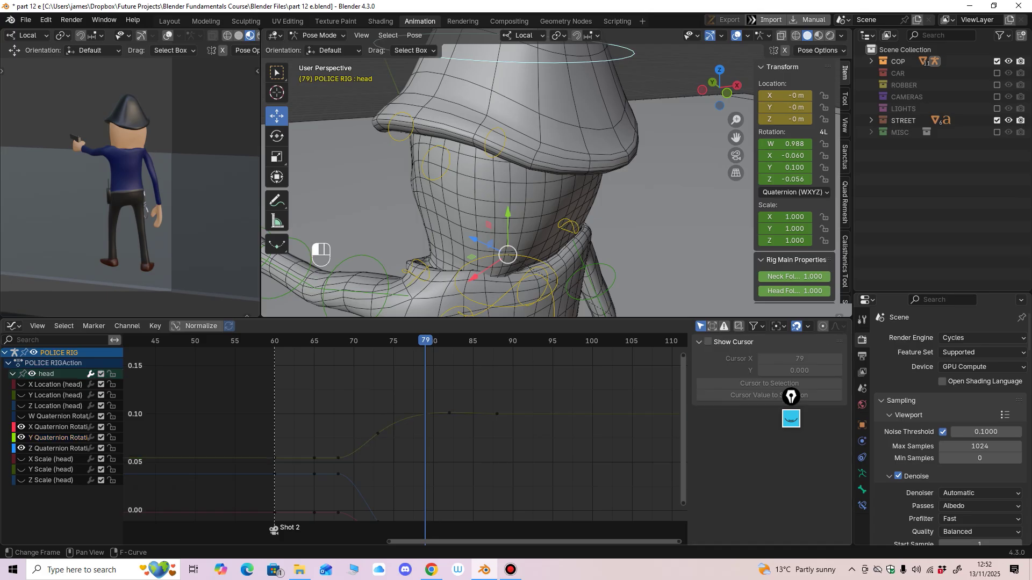
Step: Try lowering the head's Y Quaternion Rotation key at frame 82 to 0.096, and undo the change
drag(449, 412, 450, 419)
shift+middle_drag(449, 425, 458, 370)
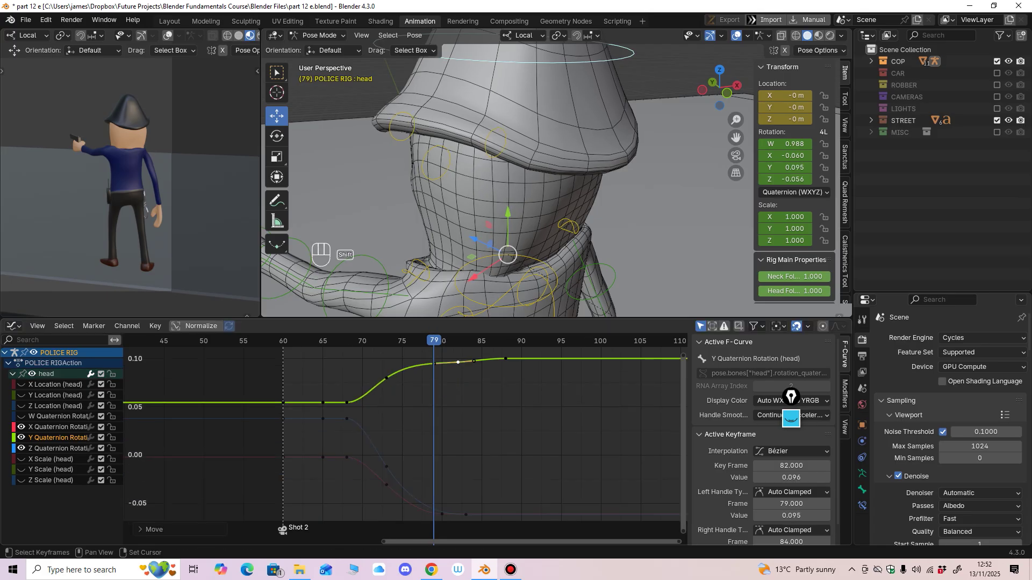
key(ctrl+z)
Step: Raise the head's X Quaternion Rotation key at frame 80 to about -0.044 and set its Z Quaternion Rotation key to -0.059 at frame 83
click(448, 500)
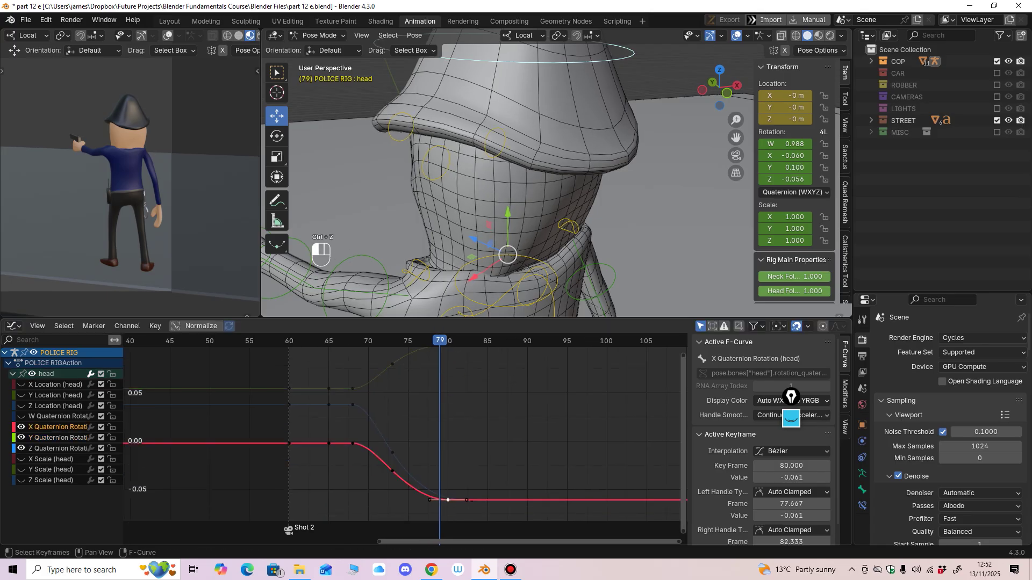
drag(448, 501, 472, 498)
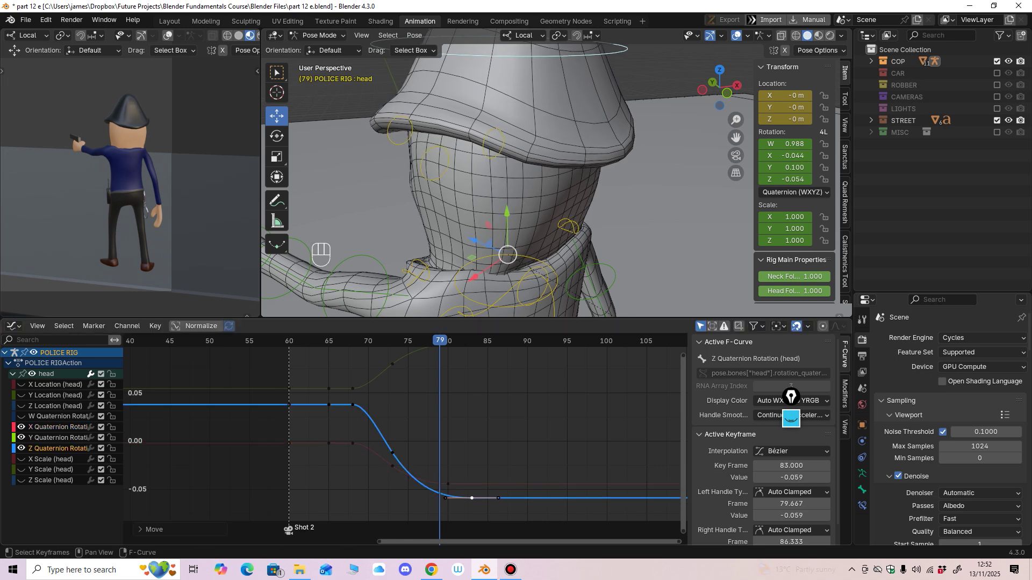
Step: Select the left shoulder bone and show only its X, Y and Z Euler Rotation curves
shift+middle_drag(538, 242, 527, 179)
middle_drag(511, 215, 554, 188)
click(467, 175)
middle_drag(466, 178, 524, 188)
drag(21, 385, 21, 438)
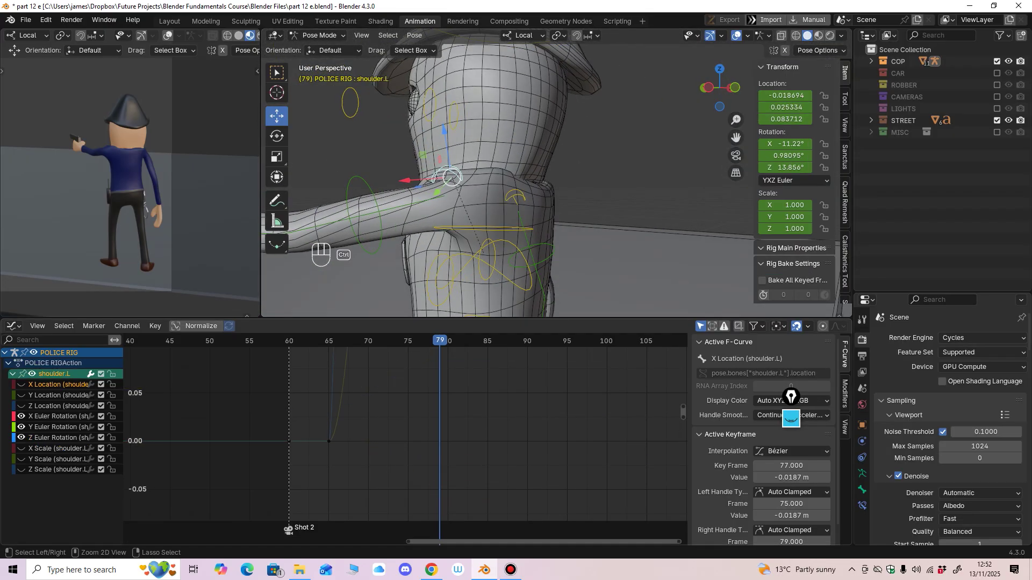
Step: Set the left shoulder's Y Euler Rotation key at frame 77 to 0.962° and check the shoulder from behind
ctrl+middle_drag(430, 414, 422, 500)
click(425, 466)
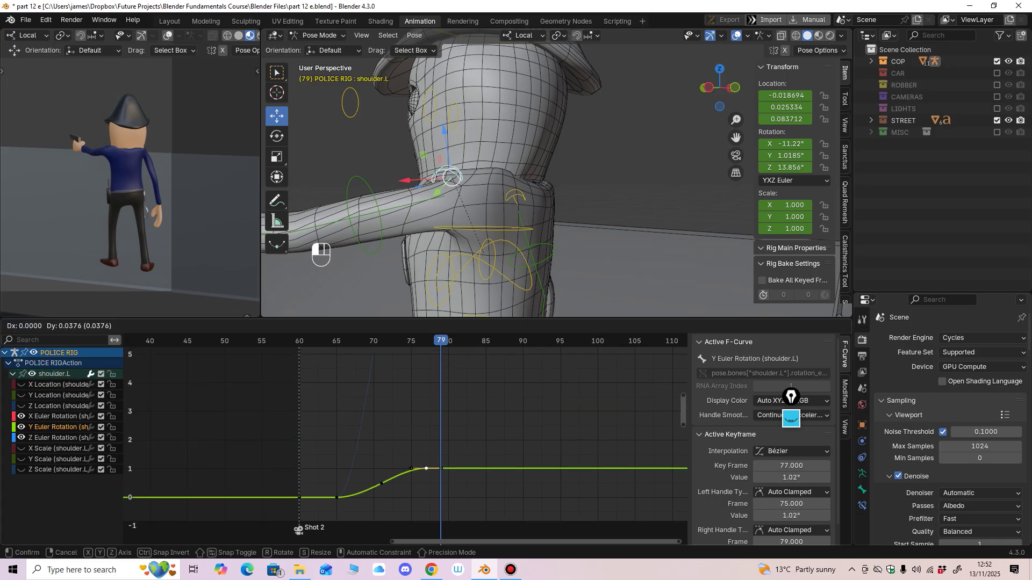
middle_drag(538, 189, 497, 188)
drag(426, 469, 426, 471)
middle_drag(505, 189, 484, 186)
ctrl+middle_drag(441, 430, 420, 451)
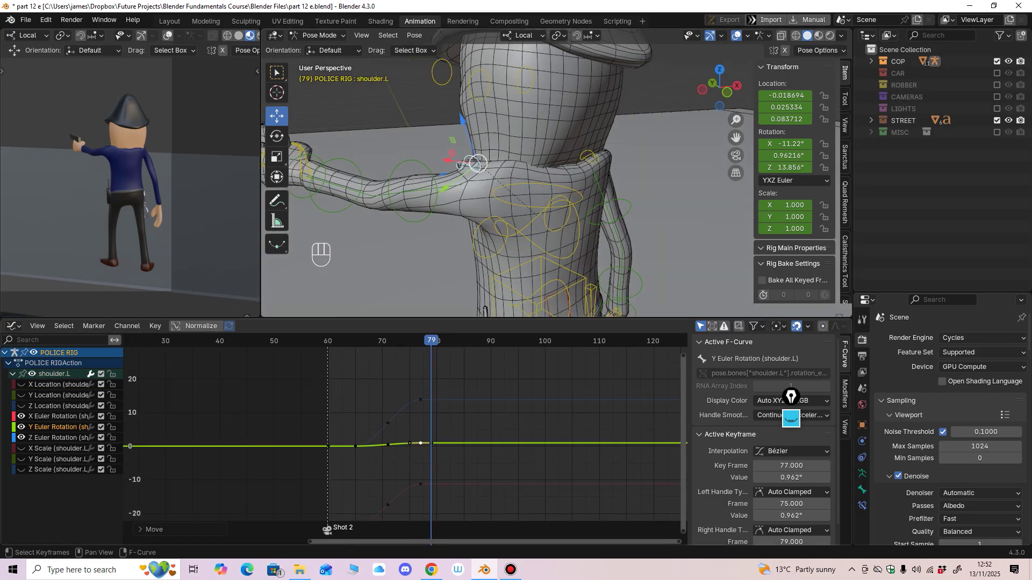
Step: Check the left shoulder's Z Euler Rotation key at frame 77 and raise its X Euler Rotation key there to -11.1°
drag(421, 400, 420, 400)
middle_drag(505, 188, 478, 180)
ctrl+middle_drag(479, 180, 465, 207)
middle_drag(430, 457, 441, 409)
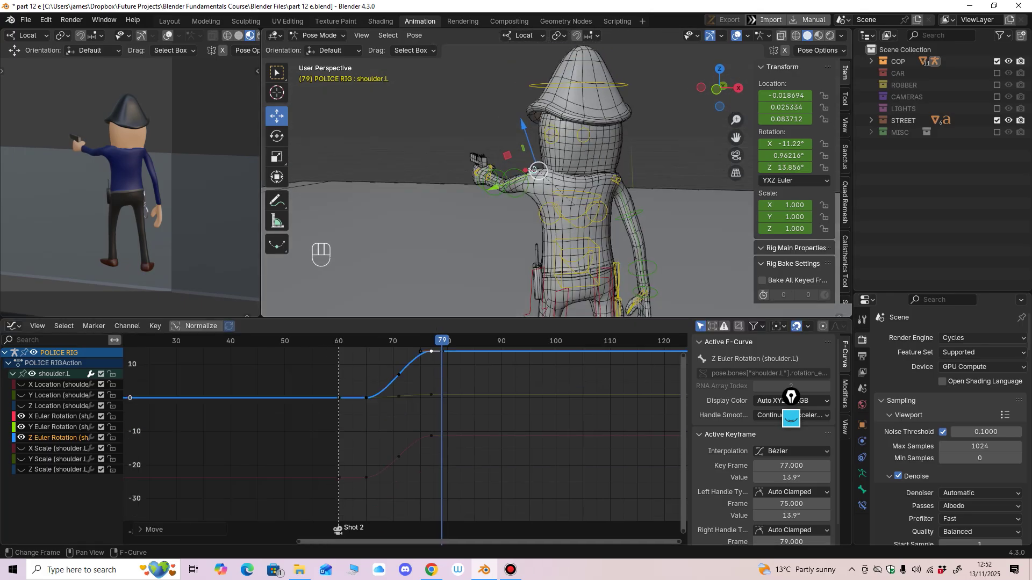
click(431, 436)
drag(431, 436, 431, 435)
ctrl+middle_drag(431, 438, 463, 439)
middle_drag(464, 438, 423, 433)
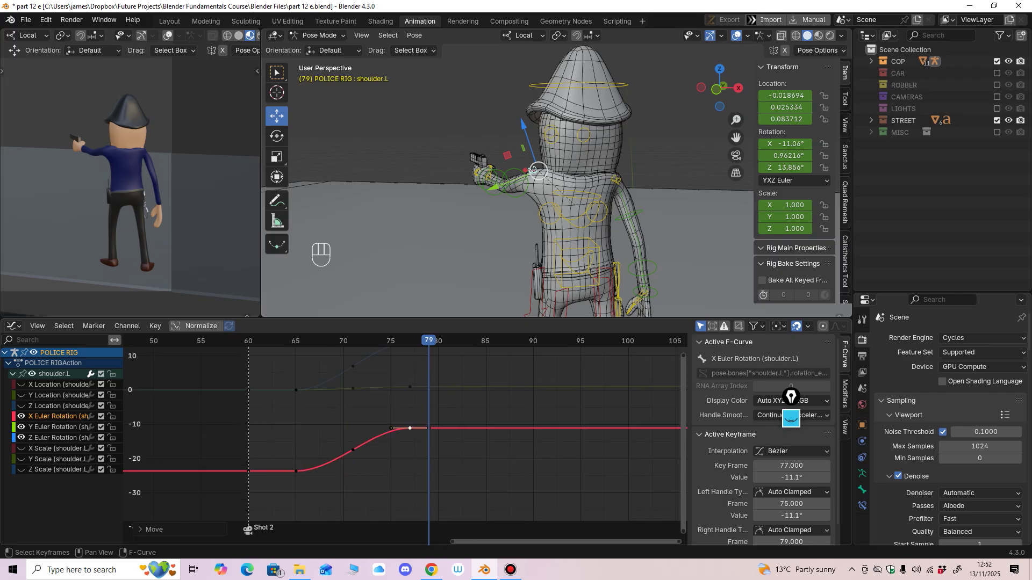
Step: Set the left shoulder's X Euler Rotation key at frame 65 to -23.9°, tilt its handles to form a slight dip and play back the arm raise
drag(296, 471, 296, 472)
drag(315, 472, 316, 470)
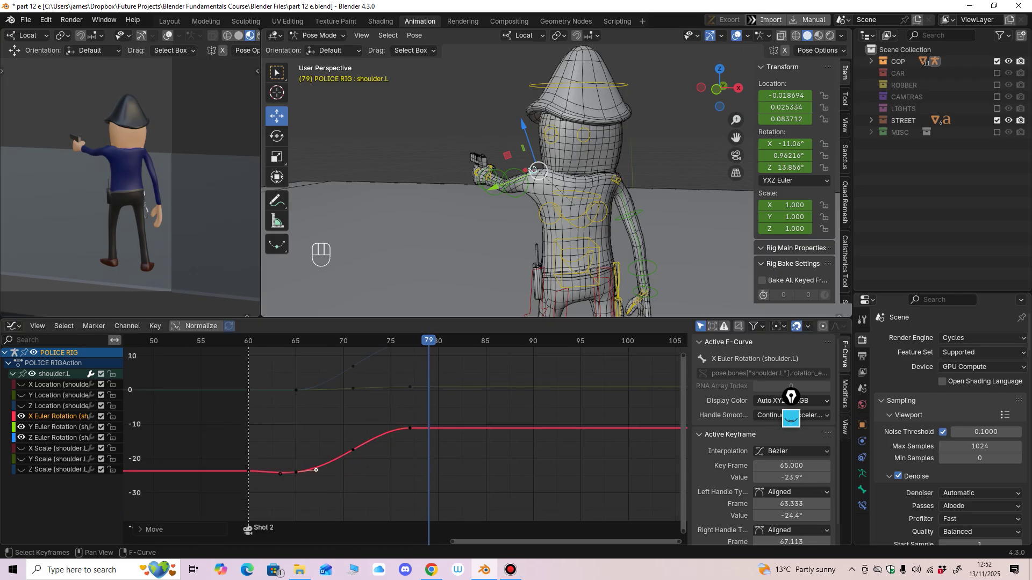
click(286, 341)
ctrl+middle_drag(322, 419, 313, 456)
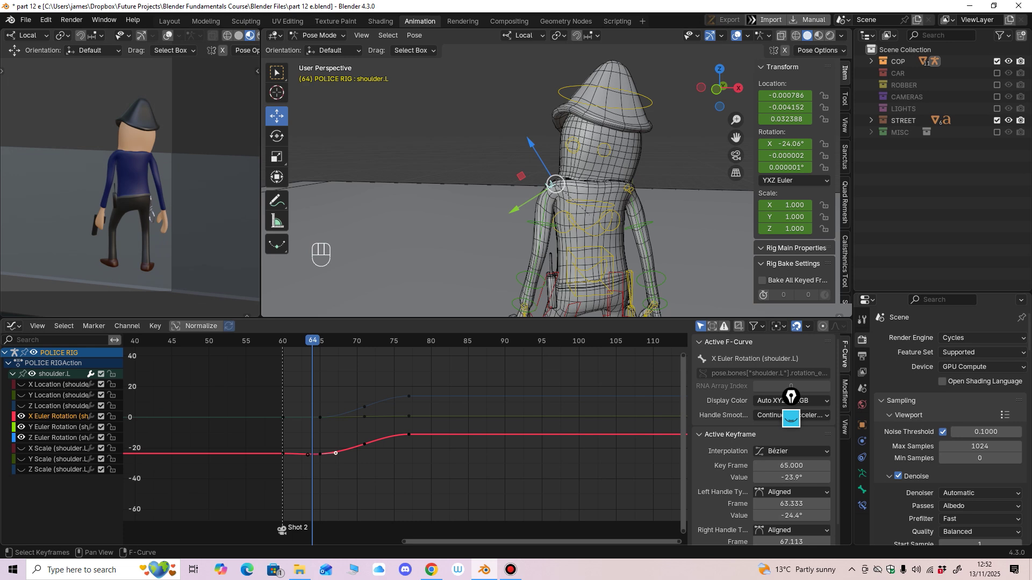
key(space)
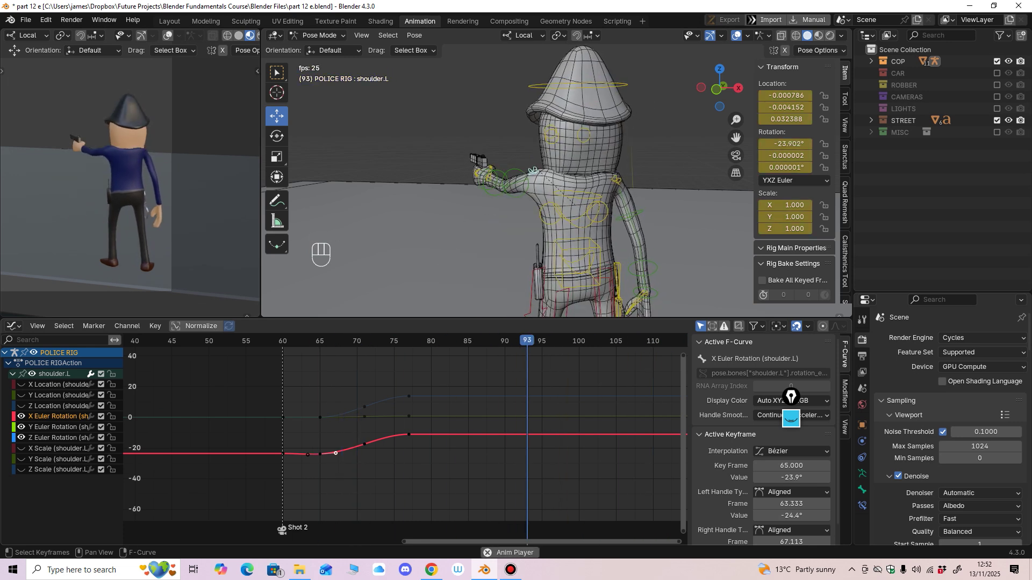
key(space)
key(space)
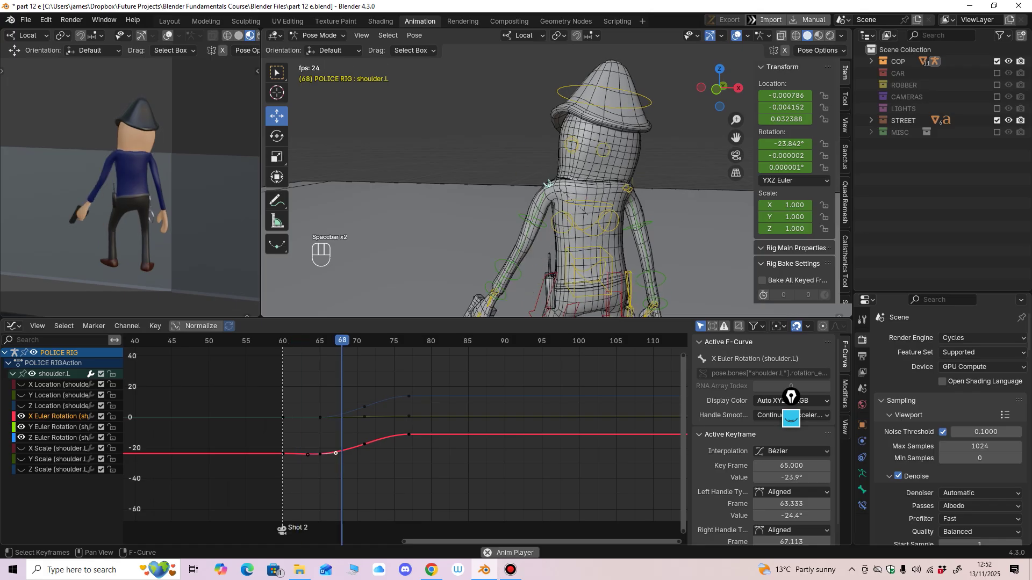
key(space)
Step: Select the torso bone, frame its Z Location curve around shot 2 and play back the crouch and rise
shift+middle_drag(537, 242, 513, 168)
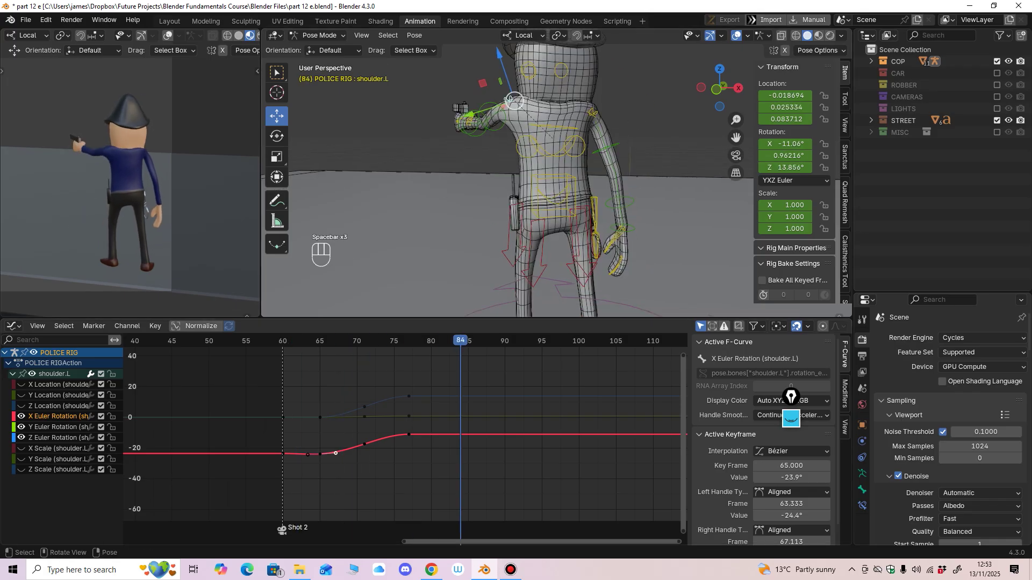
click(574, 185)
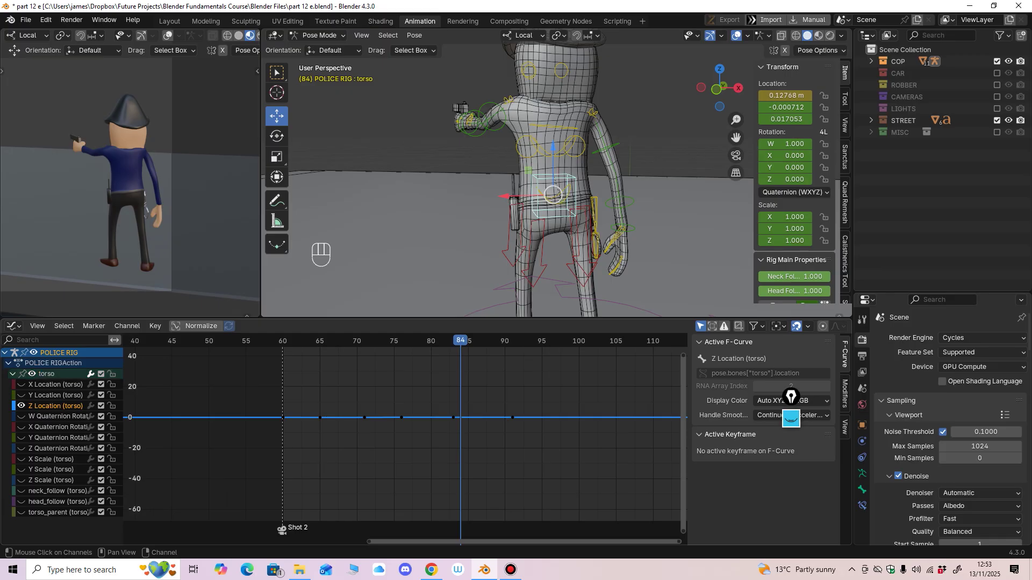
middle_drag(430, 408, 385, 422)
ctrl+middle_drag(384, 423, 408, 403)
ctrl+middle_drag(407, 404, 407, 349)
middle_drag(407, 425, 440, 366)
ctrl+middle_drag(406, 403, 427, 386)
click(339, 340)
key(space)
key(space)
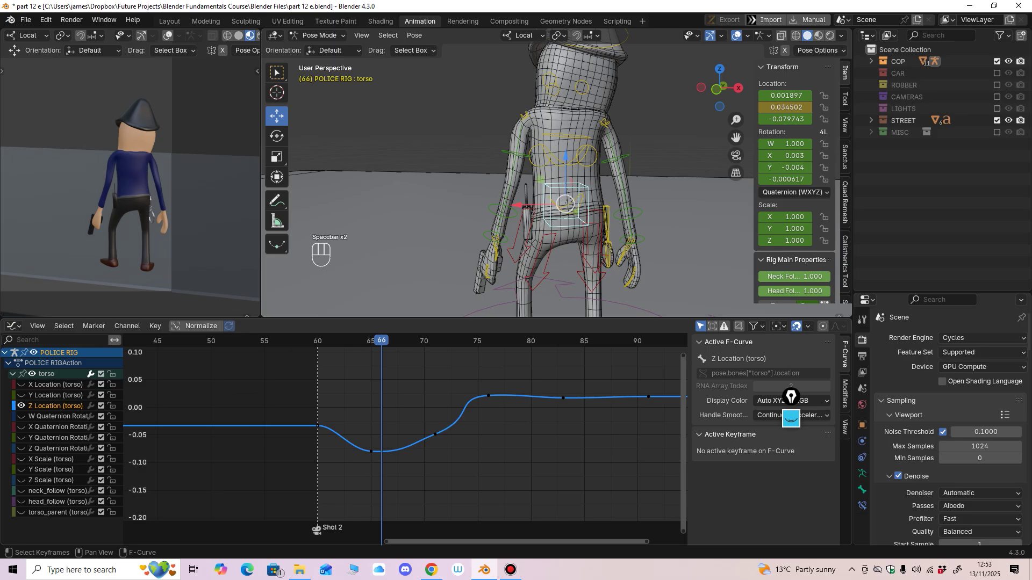
Step: Shorten the handles of the torso's Z Location key at frame 65, bringing the right handle to about frame 66.4, and play back
click(370, 452)
ctrl+middle_drag(371, 450, 419, 367)
middle_drag(419, 367, 449, 355)
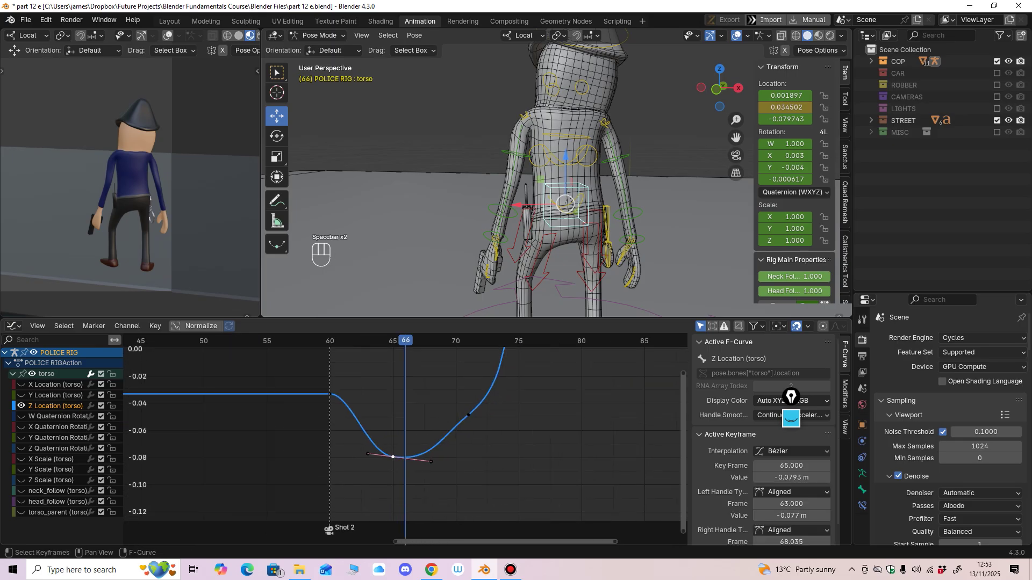
drag(431, 462, 414, 459)
key(space)
key(space)
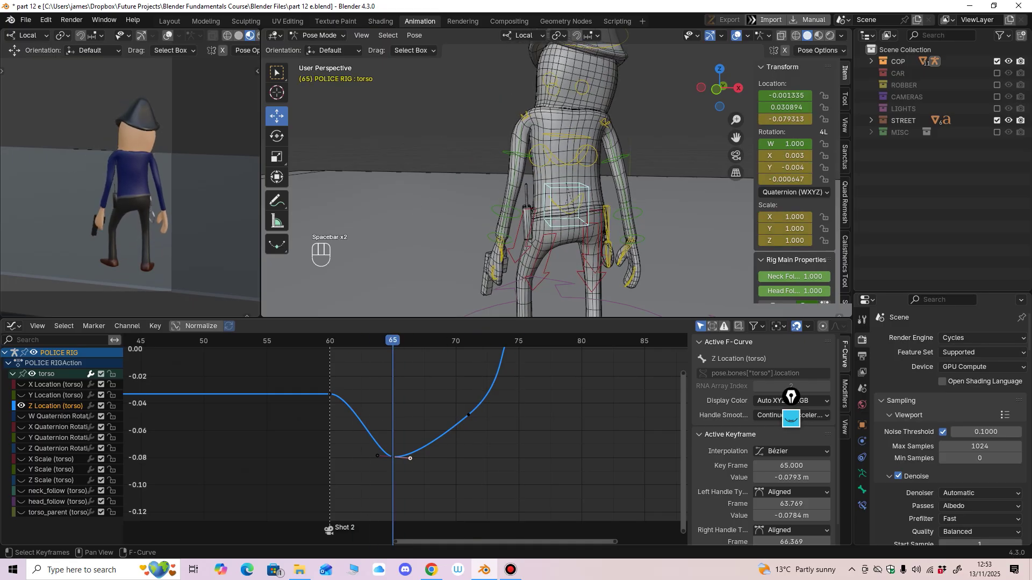
Step: Try lowering the torso's Z Location key at frame 65 to about -0.0845 m with Vector handles, play it back and undo
drag(392, 457, 415, 479)
right_click(391, 467)
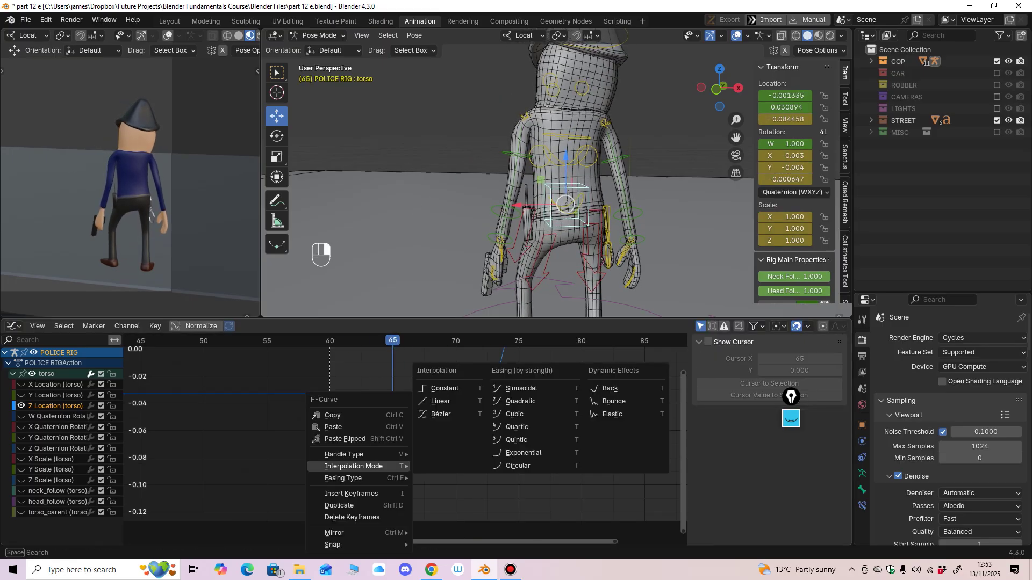
mouse_move(349, 454)
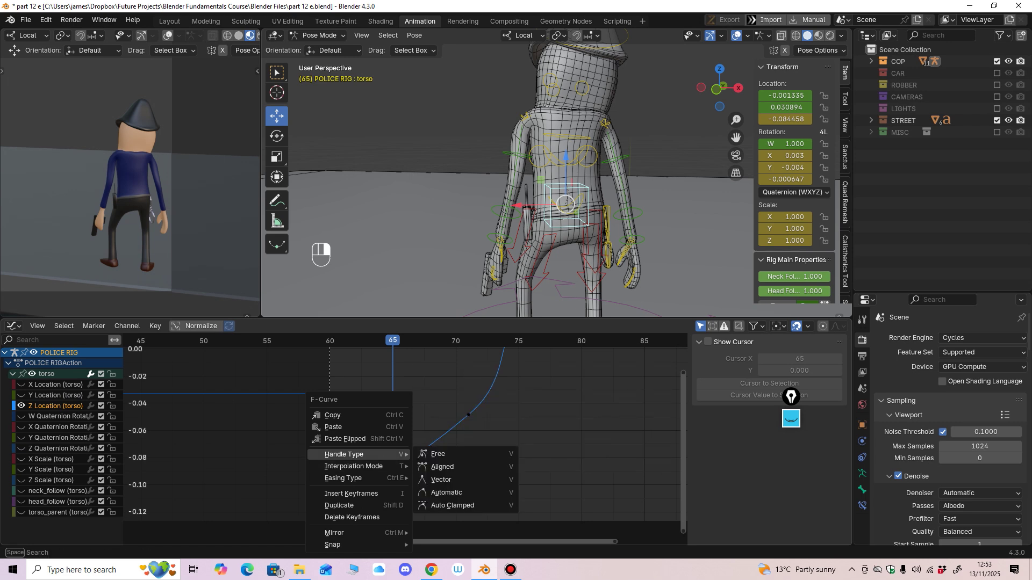
click(440, 480)
key(space)
key(space)
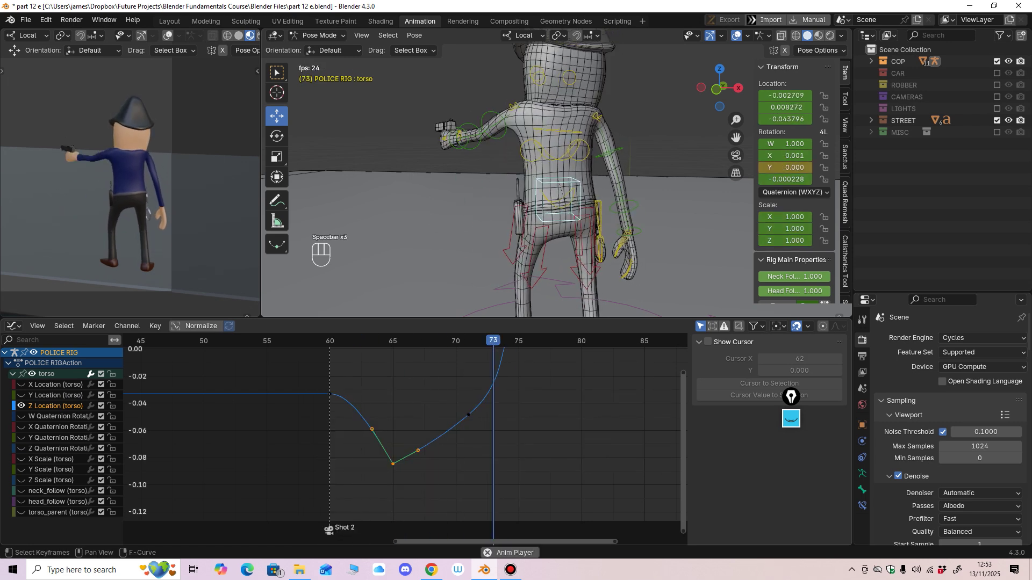
key(space)
key(space)
key(space)
key(space)
key(ctrl+z)
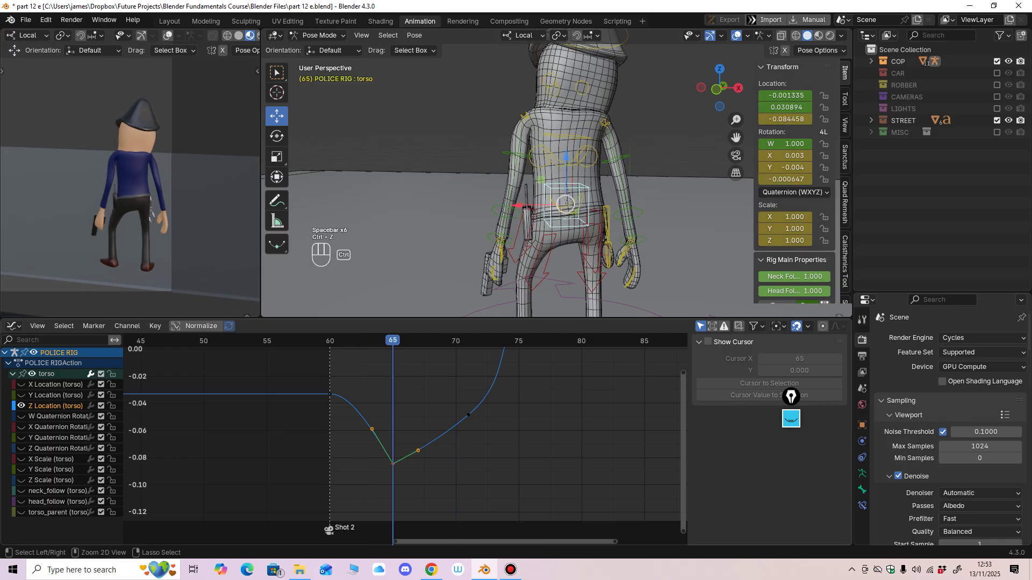
Step: Set the torso's Z Location key at frame 65 to -0.0813 m with its right handle tilted slightly down, and play back
drag(393, 464, 411, 463)
ctrl+middle_drag(375, 451, 350, 452)
drag(397, 469, 401, 470)
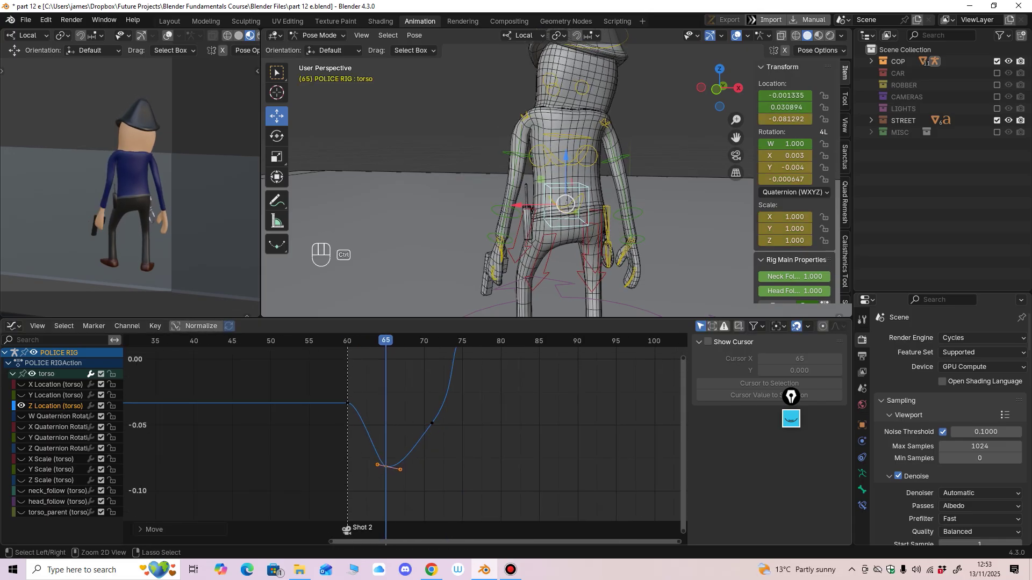
ctrl+middle_drag(400, 469, 393, 479)
key(space)
key(space)
Step: Lower the torso's Z Location key at frame 71 to -0.063 m
drag(428, 427, 428, 442)
middle_drag(371, 450, 404, 450)
ctrl+middle_drag(404, 451, 451, 425)
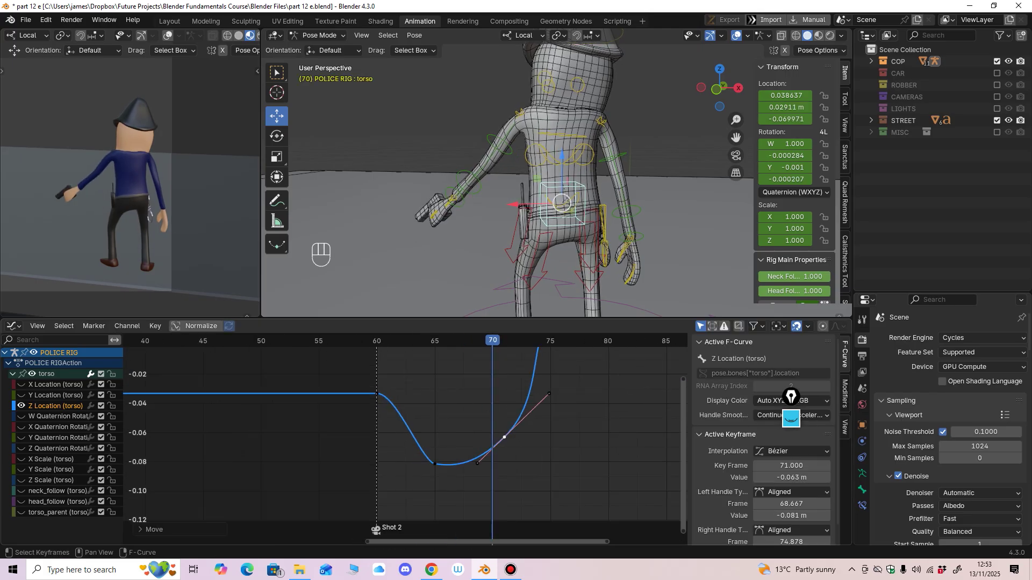
Step: Move the torso's Z Location key from frame 71 to frame 70 and tilt the frame 65 key's right handle further down
click(435, 464)
drag(456, 467, 455, 470)
drag(505, 437, 454, 472)
key(alt+a)
click(434, 463)
ctrl+middle_drag(456, 456, 460, 505)
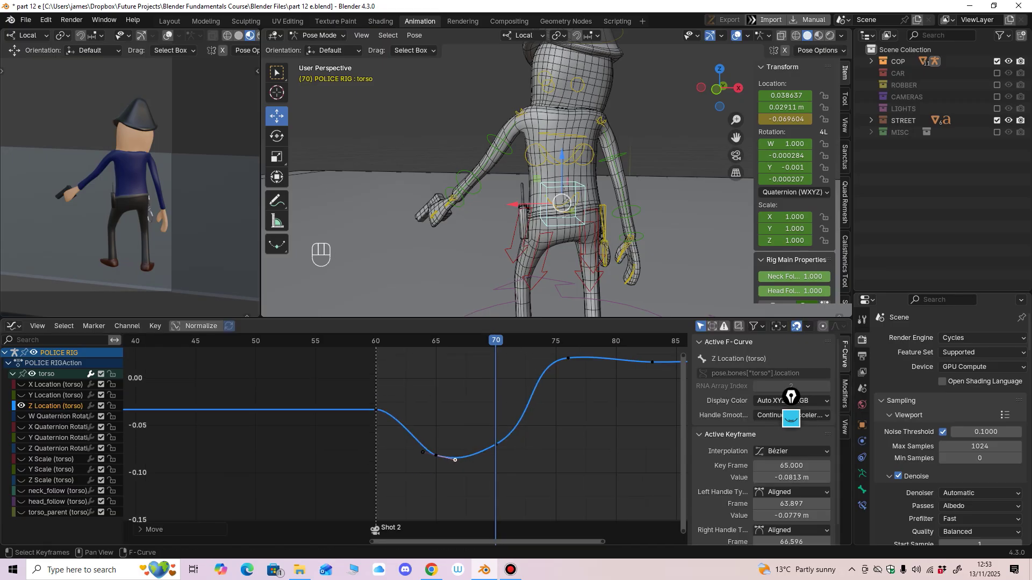
Step: Lower the torso's Z Location key at frame 70 to -0.0713 m, pull its left handle down to -0.097 m, play back and return to frame 70
middle_drag(496, 444, 425, 452)
drag(426, 451, 398, 477)
key(space)
key(space)
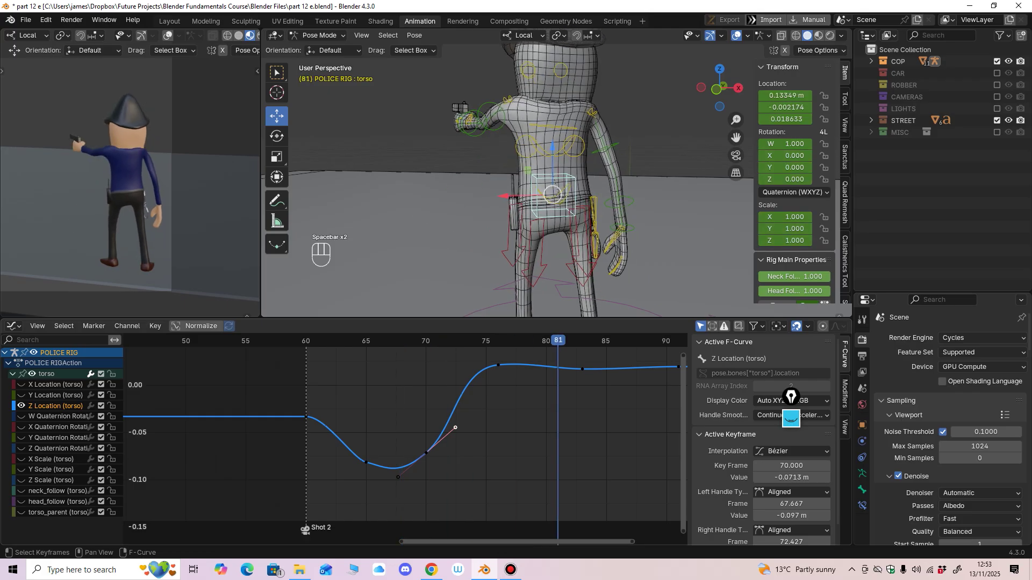
drag(412, 341, 426, 341)
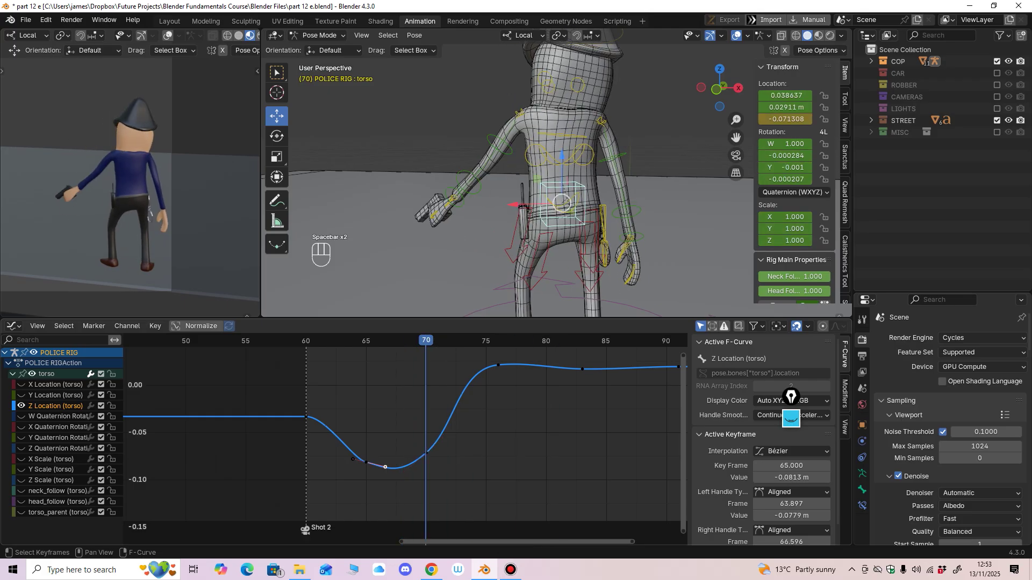
Step: Shorten and steepen the right handle of the torso's Z Location key at frame 65, tilt the frame 76 key's right handle up, and play back
drag(385, 467, 382, 468)
drag(426, 340, 475, 340)
middle_drag(475, 398, 427, 414)
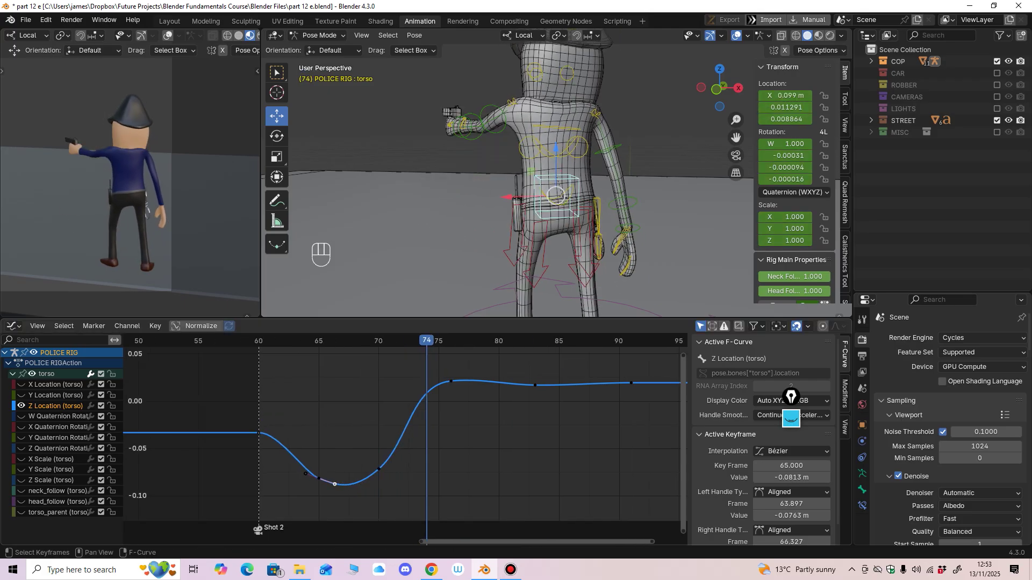
drag(479, 378, 481, 369)
click(391, 341)
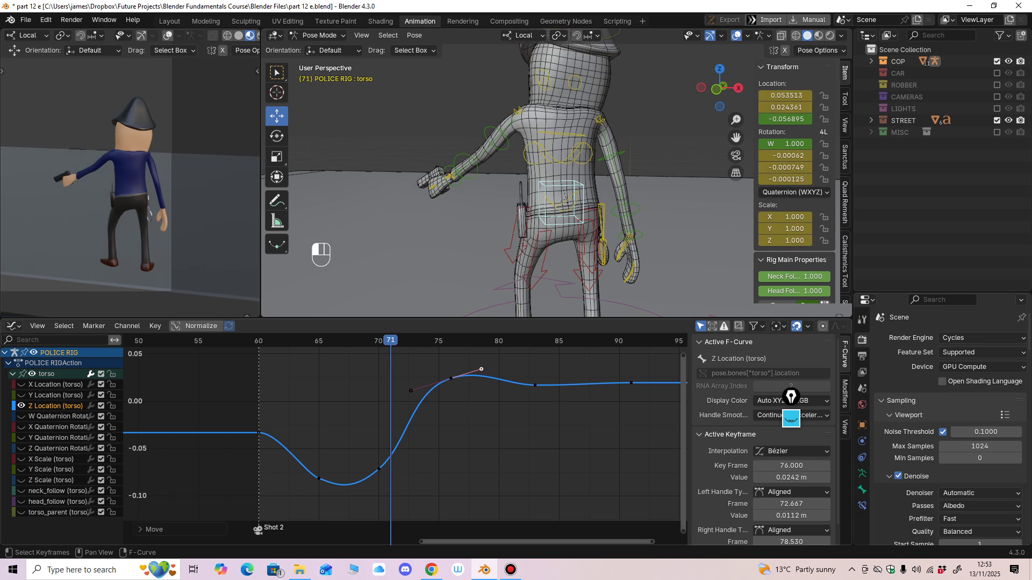
key(space)
key(space)
Step: Lower the torso's Z Location key at frame 83 to 0.0159 m and tilt its handles down toward the right
middle_drag(473, 397, 391, 411)
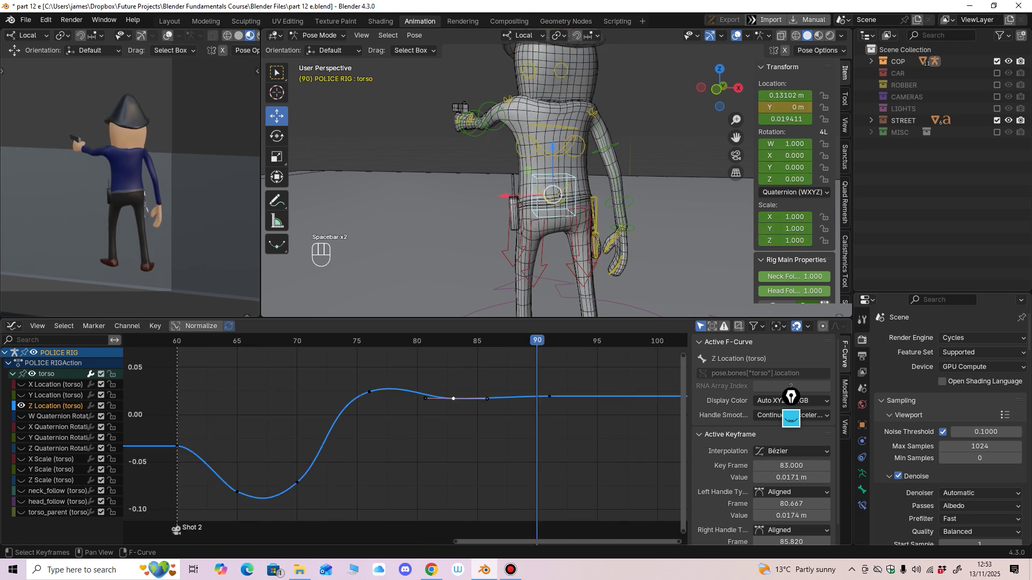
drag(454, 399, 490, 401)
middle_drag(490, 402, 472, 409)
drag(435, 406, 436, 407)
middle_drag(441, 407, 451, 439)
ctrl+middle_drag(452, 439, 461, 361)
drag(498, 443, 502, 444)
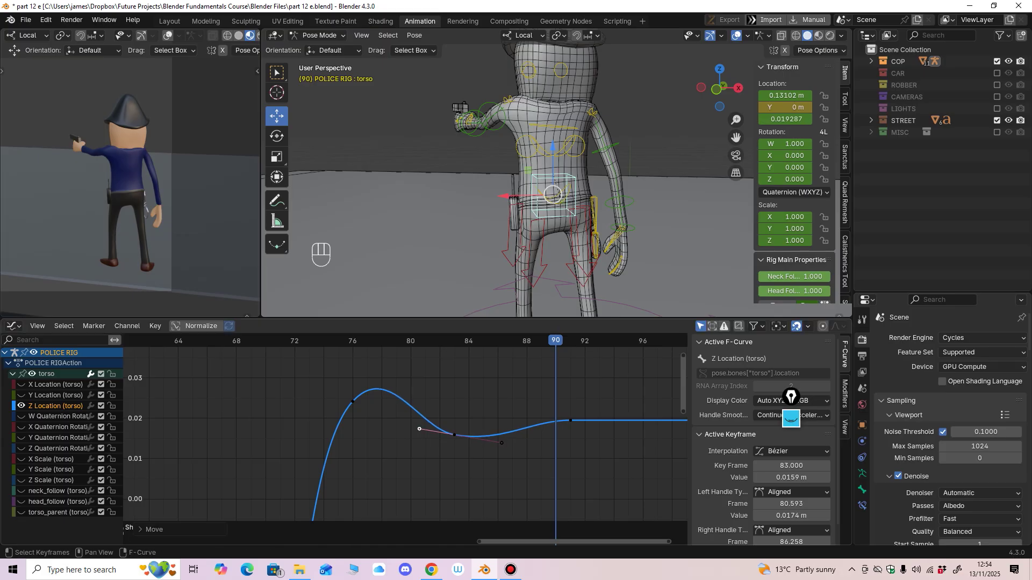
mouse_move(431, 442)
ctrl+middle_down()
mouse_move(419, 468)
mouse_move(449, 419)
mouse_move(443, 460)
ctrl+middle_up()
middle_drag(443, 460, 471, 411)
Step: Pull the right handle of the torso's Z Location key at frame 65 slightly steeper downward and play back the shot
click(376, 430)
click(344, 457)
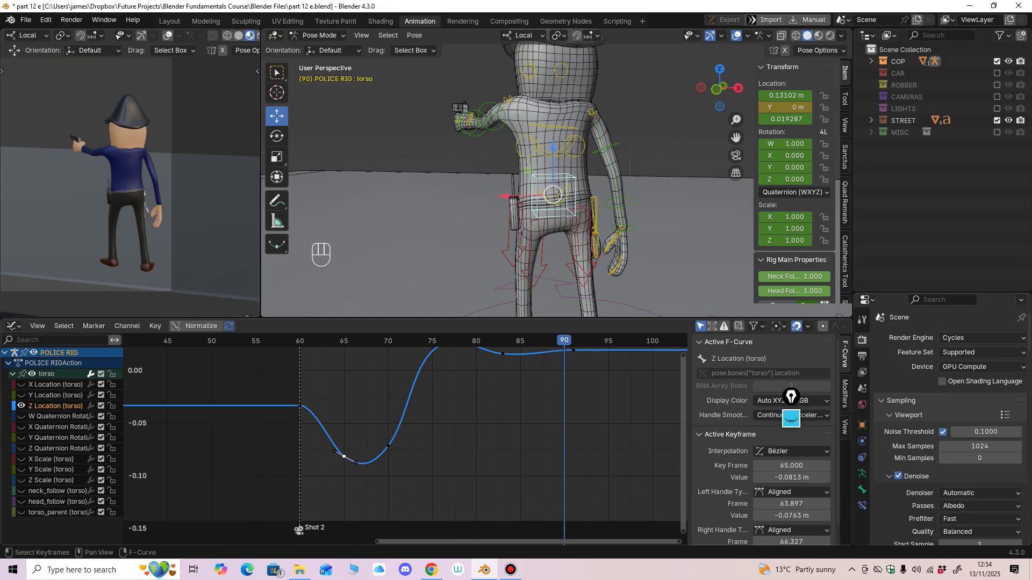
drag(353, 461, 354, 464)
ctrl+middle_drag(366, 446, 347, 487)
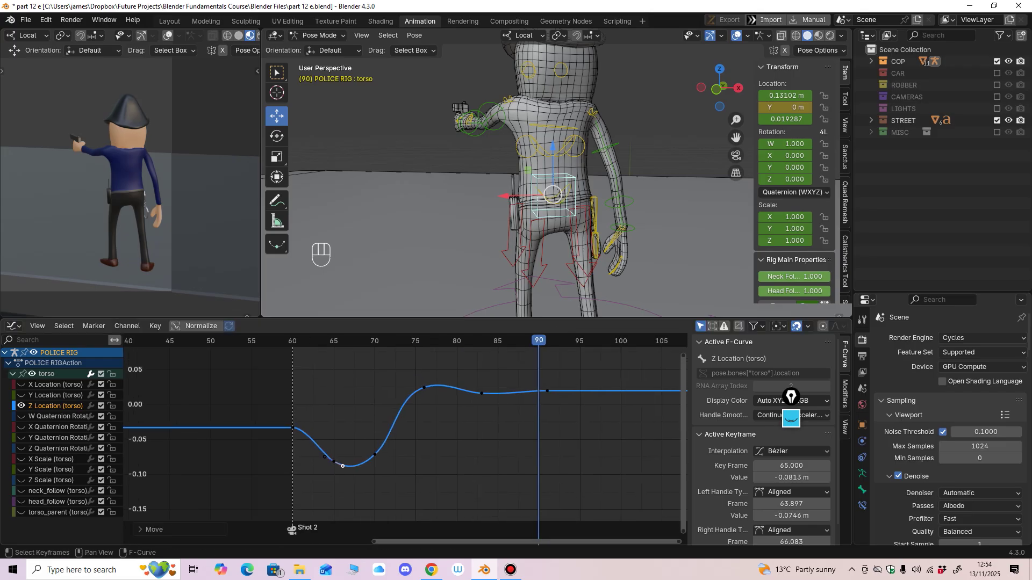
click(318, 340)
key(space)
key(space)
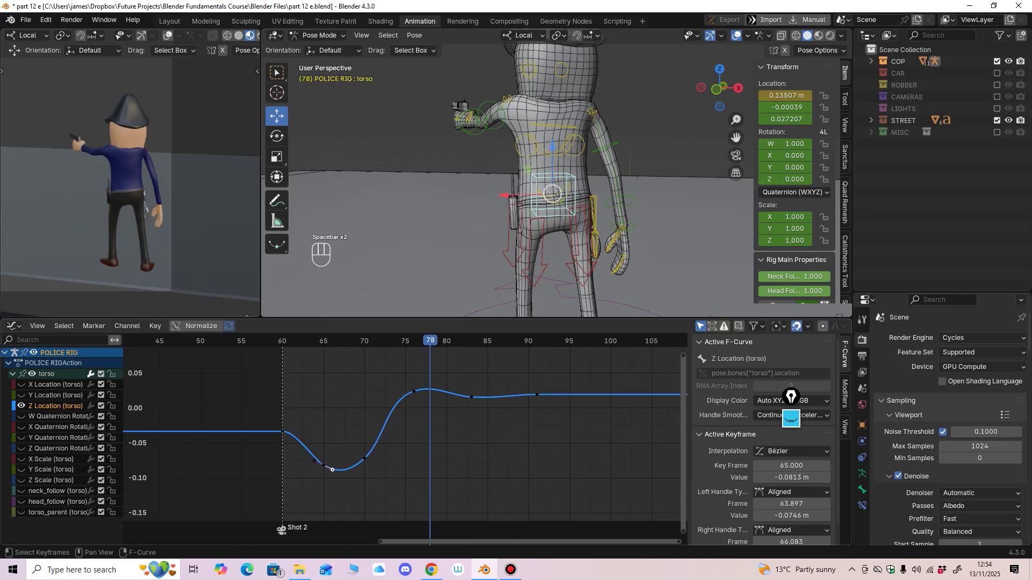
Step: Replay shot 2 several times to check the torso's dip, overshoot and settle, stopping at frame 63
key(space)
key(space)
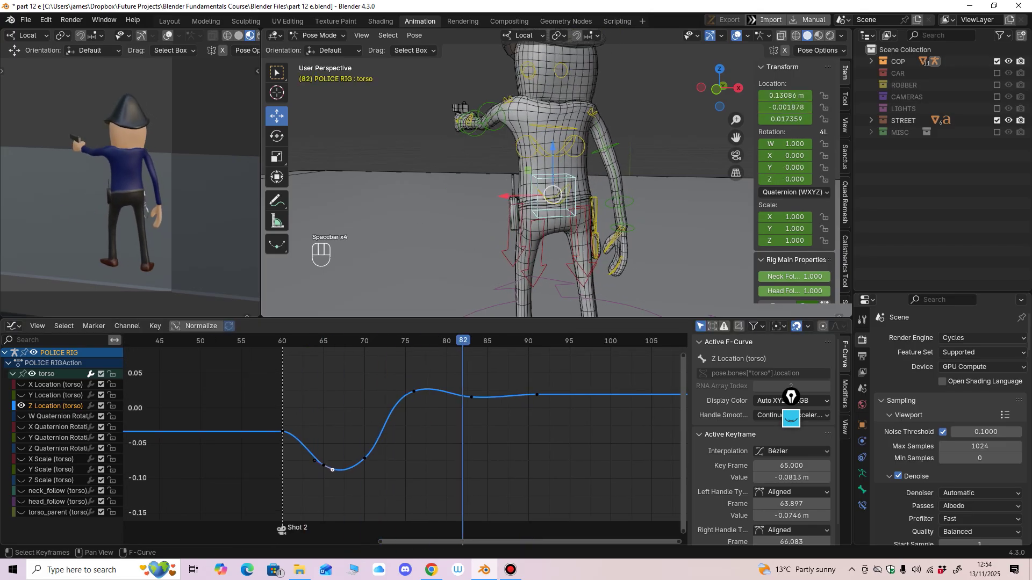
key(space)
key(space)
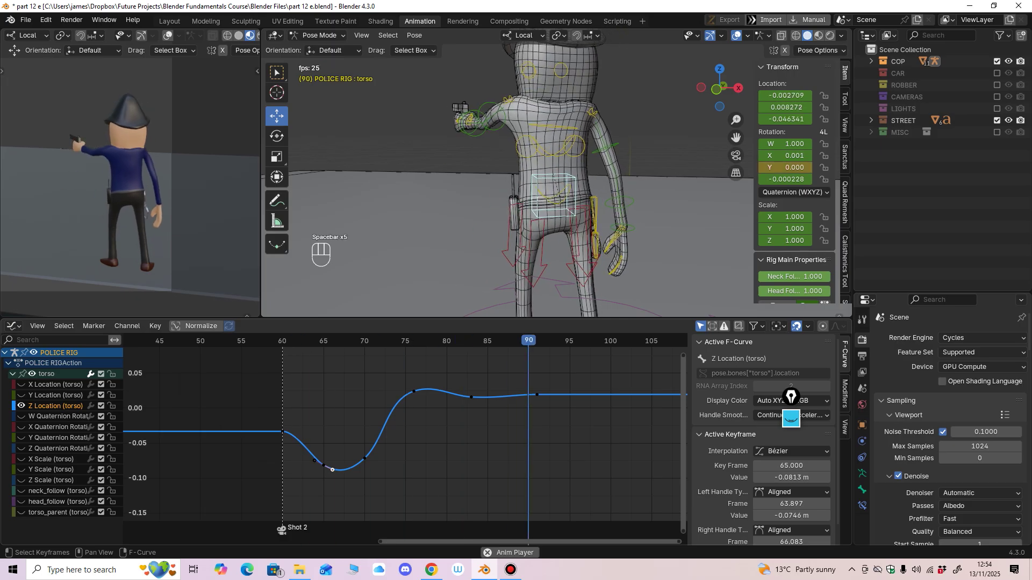
key(space)
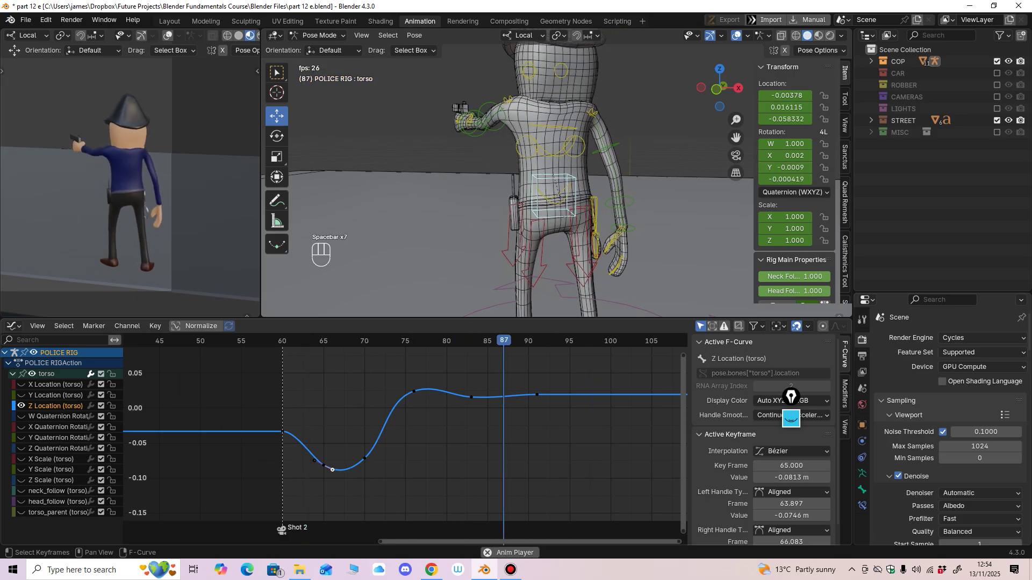
key(space)
key(space)
key(space)
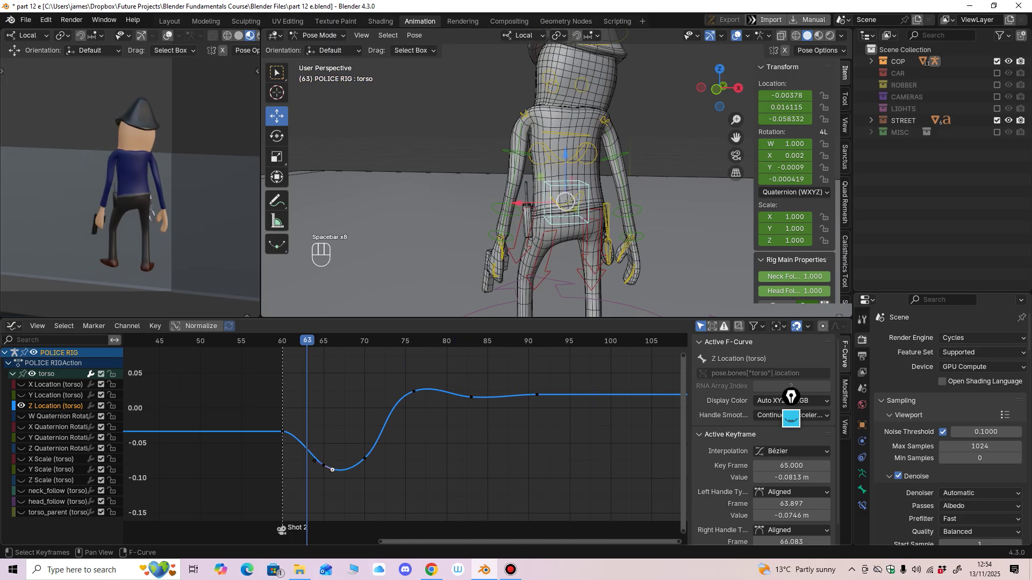
Step: Examine the police character's pose at frame 63 from the side and front in an enlarged 3D view
middle_drag(484, 177, 524, 186)
ctrl+middle_drag(408, 435, 231, 510)
click(314, 341)
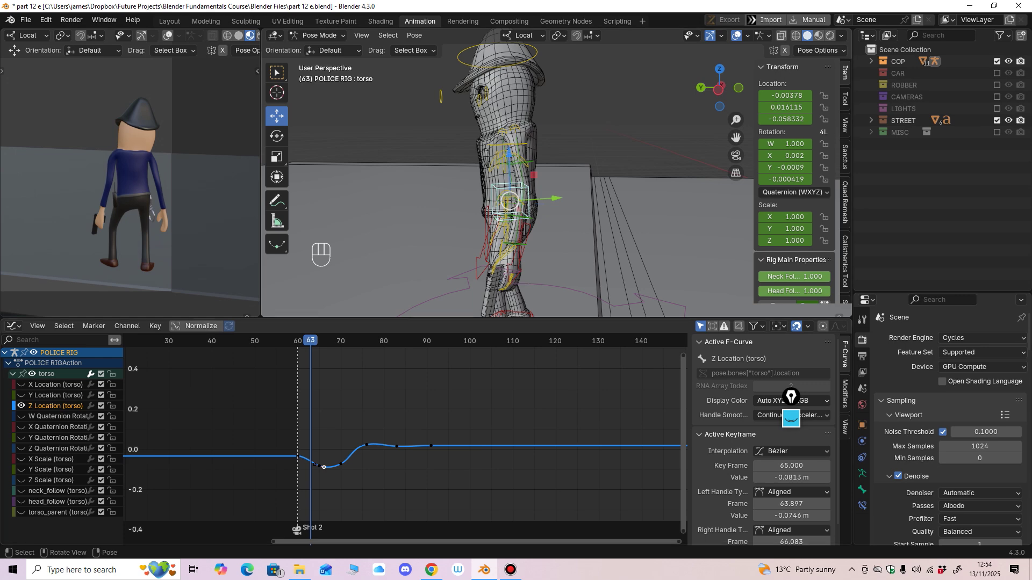
middle_drag(524, 186, 747, 204)
scroll(747, 204, up, 2)
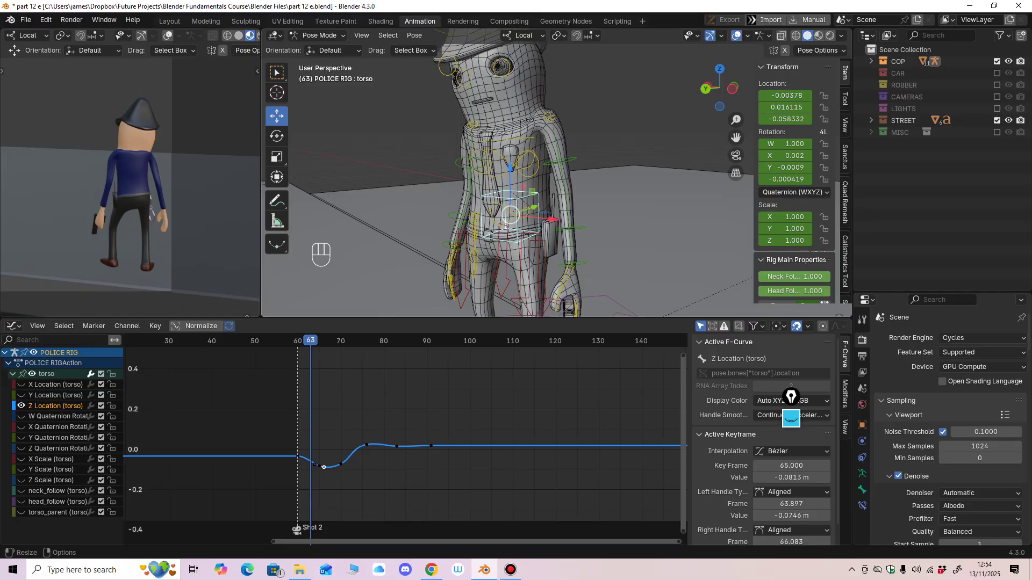
drag(537, 317, 537, 354)
scroll(538, 258, down, 1)
mouse_move(538, 242)
middle_down()
mouse_move(578, 246)
mouse_move(522, 247)
middle_up()
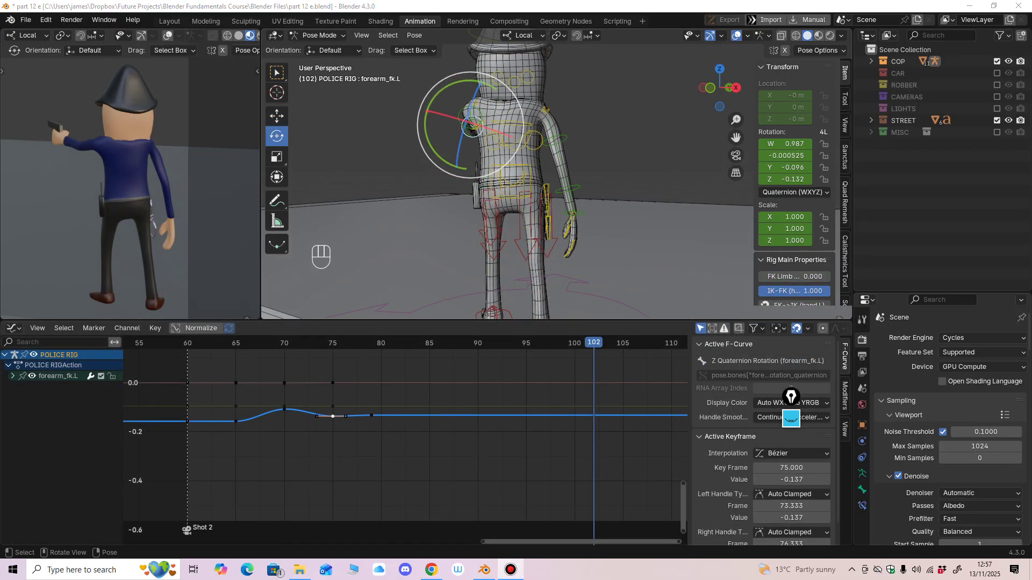
Step: Lower the left forearm's Z Quaternion Rotation key at frame 75 to -0.139
ctrl+middle_drag(429, 393, 429, 380)
drag(303, 418, 347, 432)
click(335, 431)
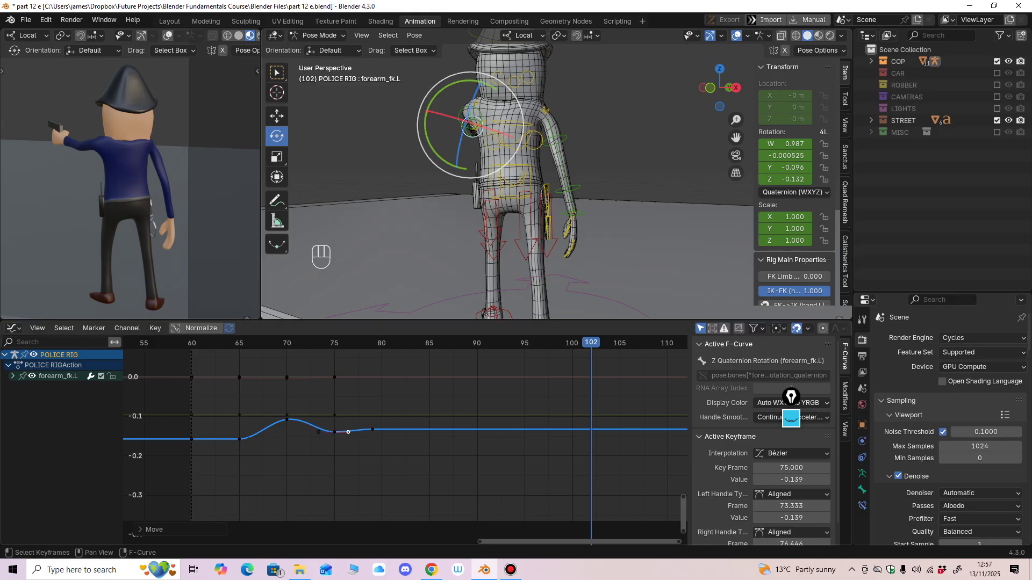
Step: Select the handcuff bones Cuff.01, Cuff.02 and Cuff.03 and play back their swing from about frame 62
scroll(565, 196, up, 4)
click(528, 196)
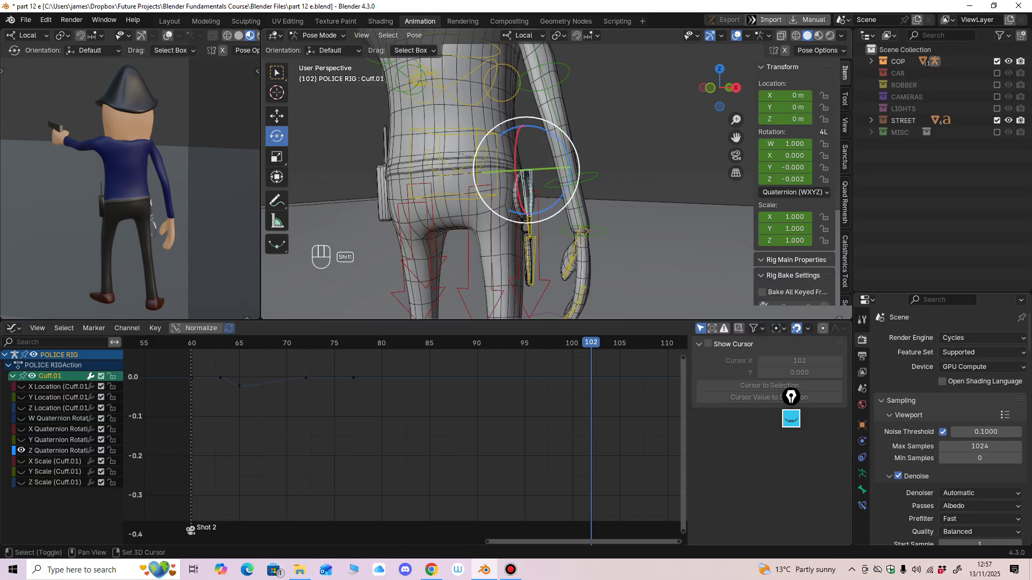
shift+click(530, 227)
shift+click(530, 261)
middle_drag(387, 401, 430, 420)
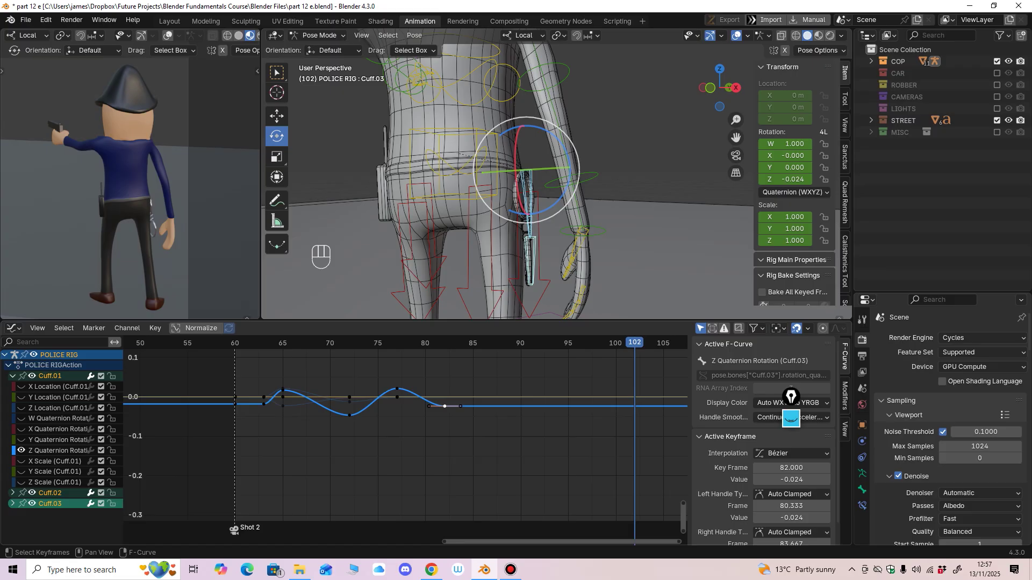
click(255, 342)
key(space)
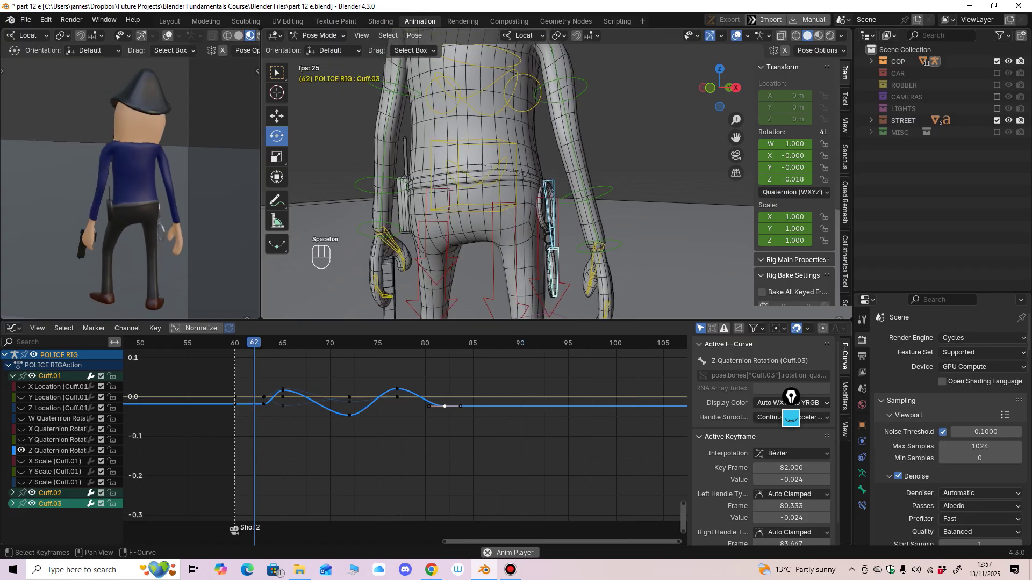
key(space)
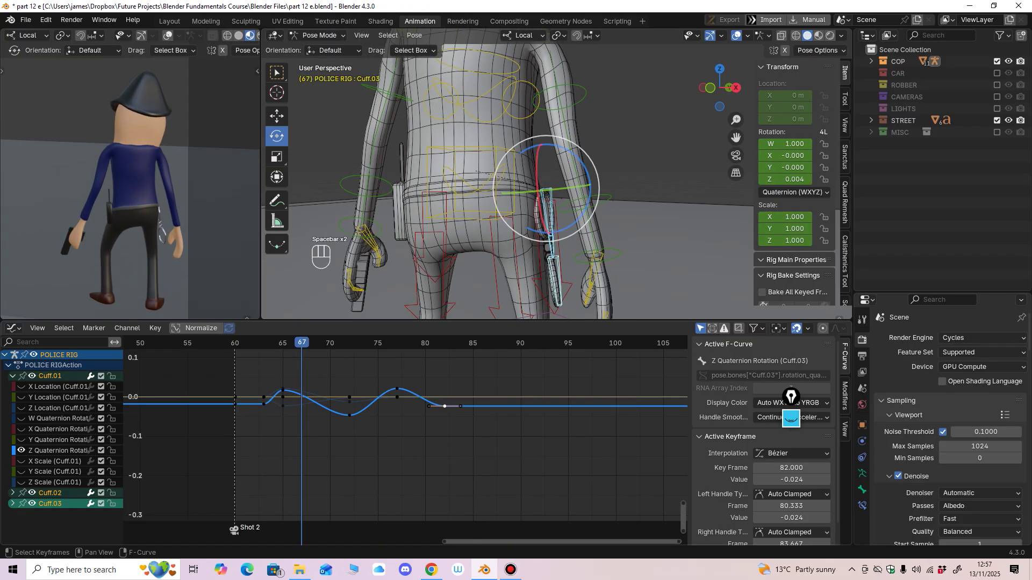
Step: Move the three cuff bones' keys from frame 65 to frame 66 and play back
drag(301, 343, 278, 417)
scroll(404, 282, up, 3)
middle_drag(278, 418, 384, 415)
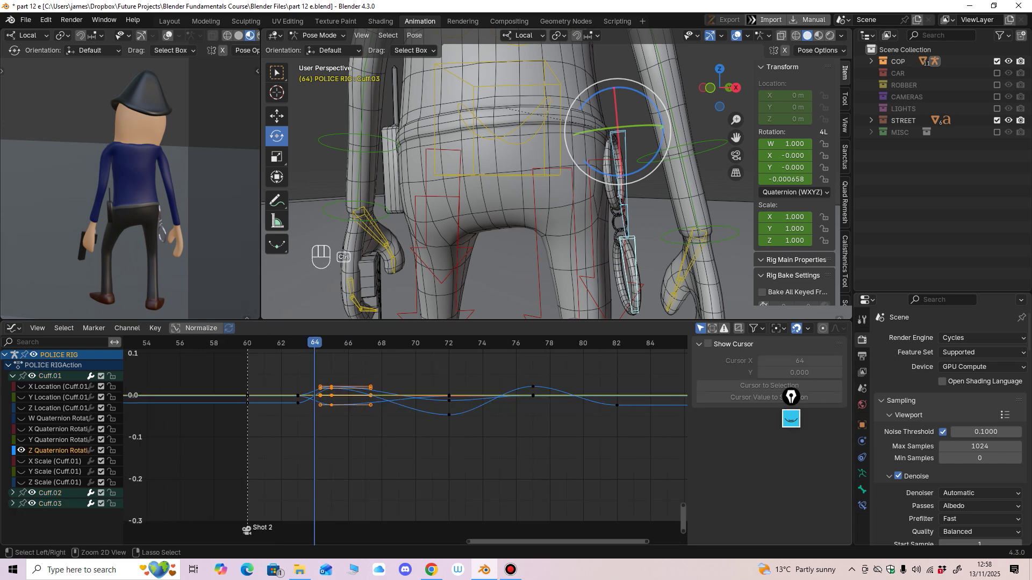
drag(332, 396, 348, 396)
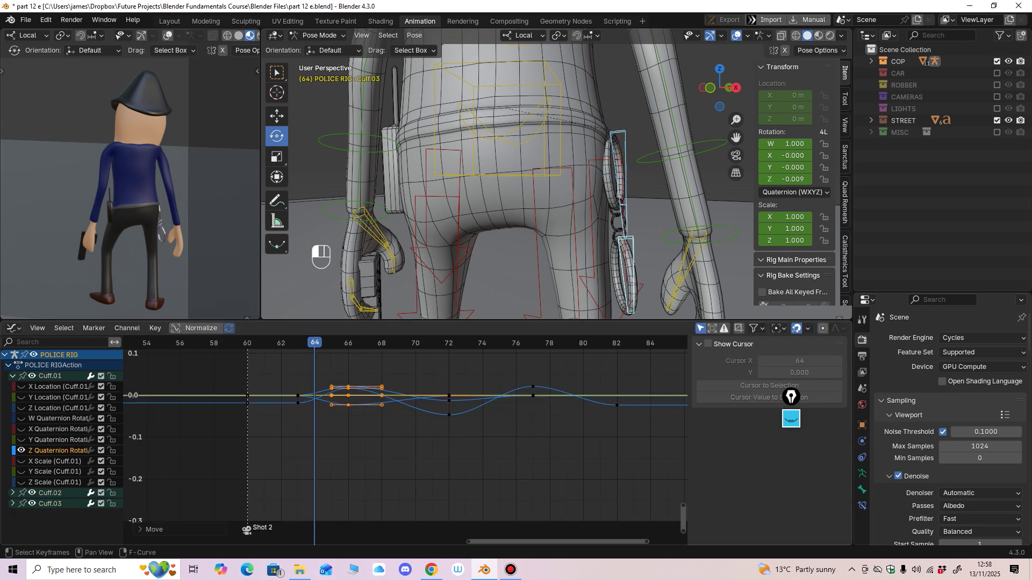
key(space)
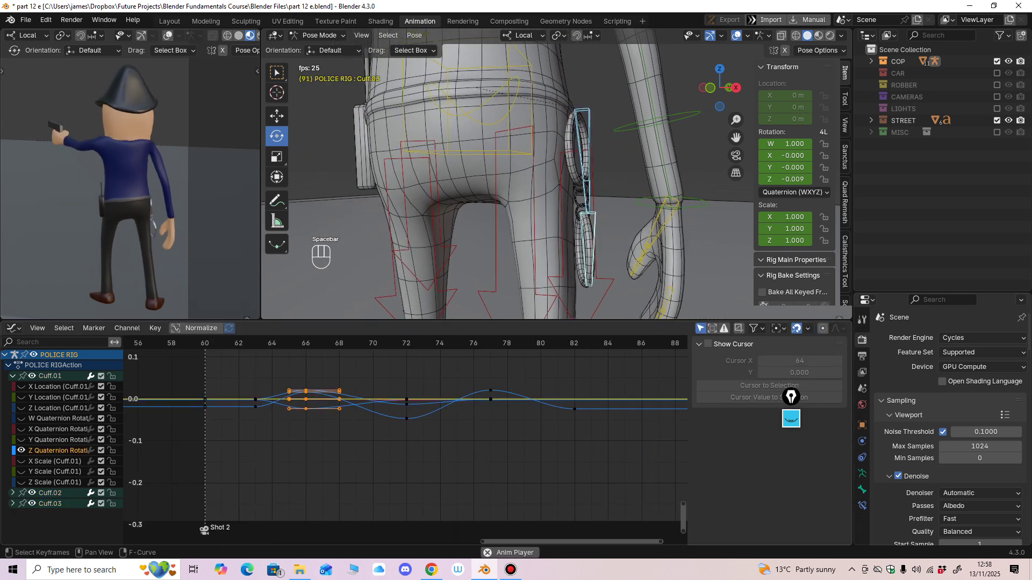
key(space)
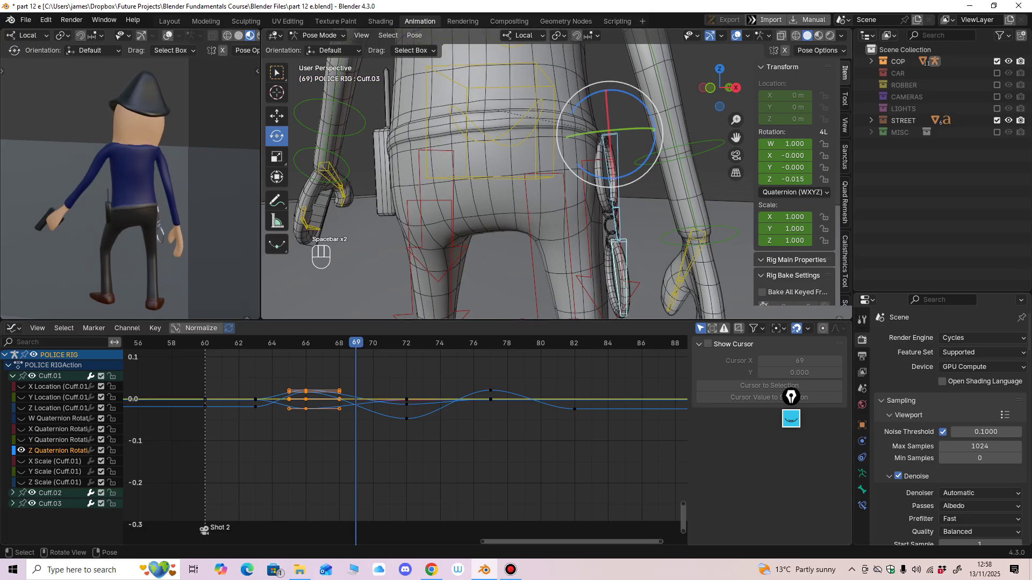
Step: Check the cuff swing at frame 70 with all three cuff bones selected and play back the shot
click(643, 208)
click(616, 195)
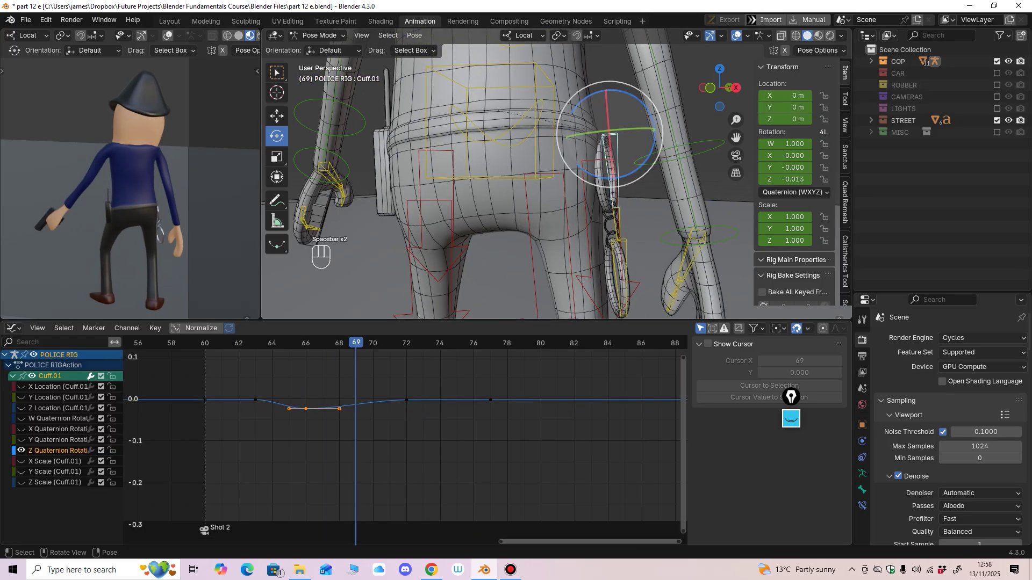
mouse_move(356, 343)
mouse_down()
mouse_move(423, 343)
mouse_move(339, 342)
mouse_move(373, 343)
mouse_up()
shift+click(613, 222)
shift+click(617, 258)
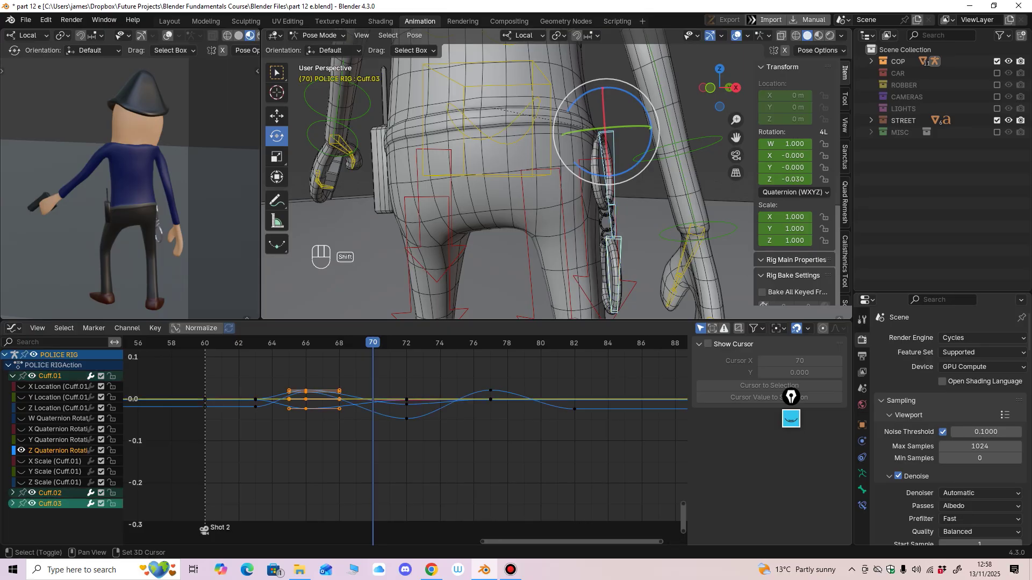
key(space)
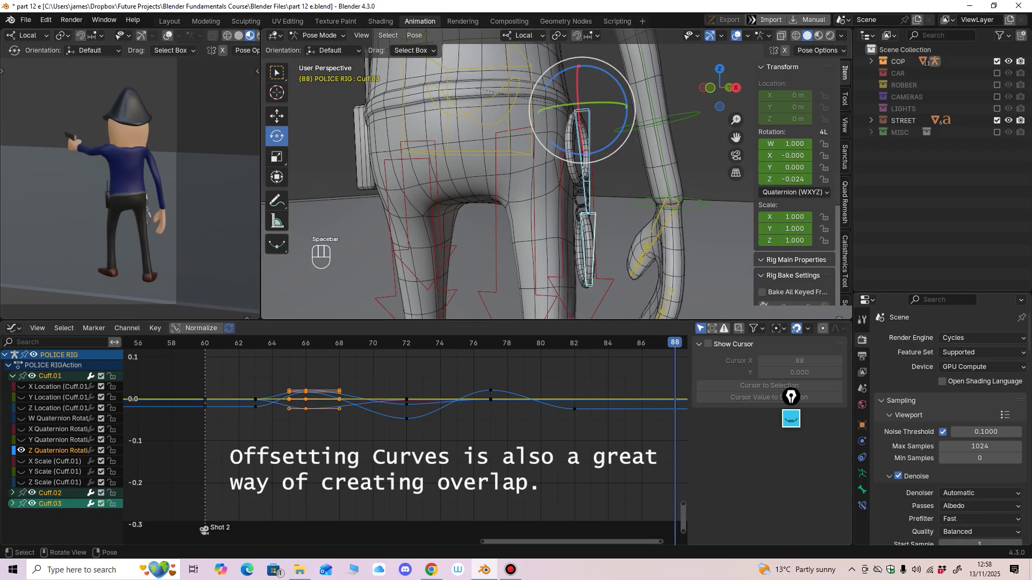
key(space)
Step: Switch the police rig to Object Mode and enable the ROBBER collection
middle_drag(570, 177, 451, 180)
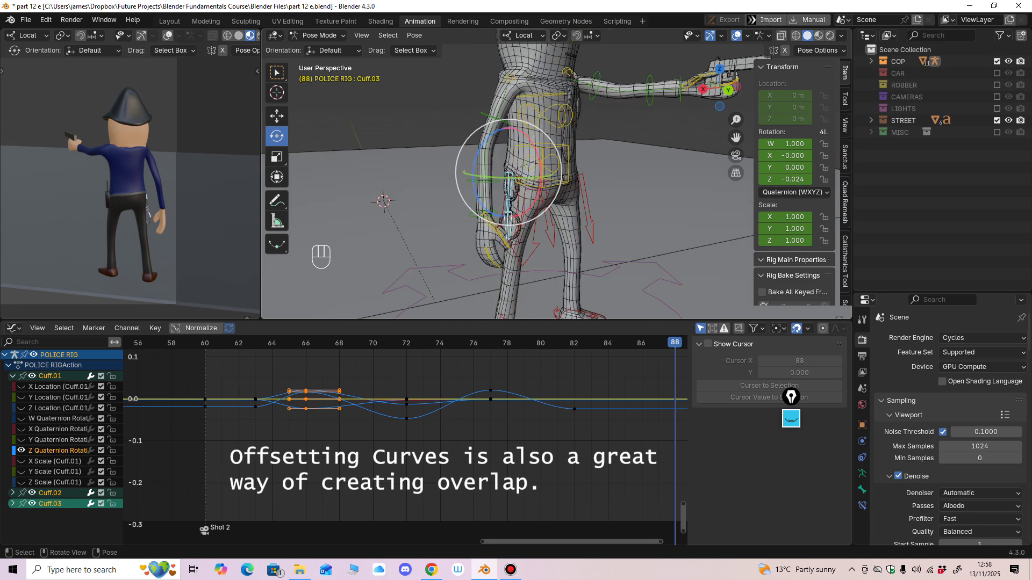
click(317, 35)
click(317, 49)
scroll(508, 178, down, 5)
middle_drag(508, 177, 487, 178)
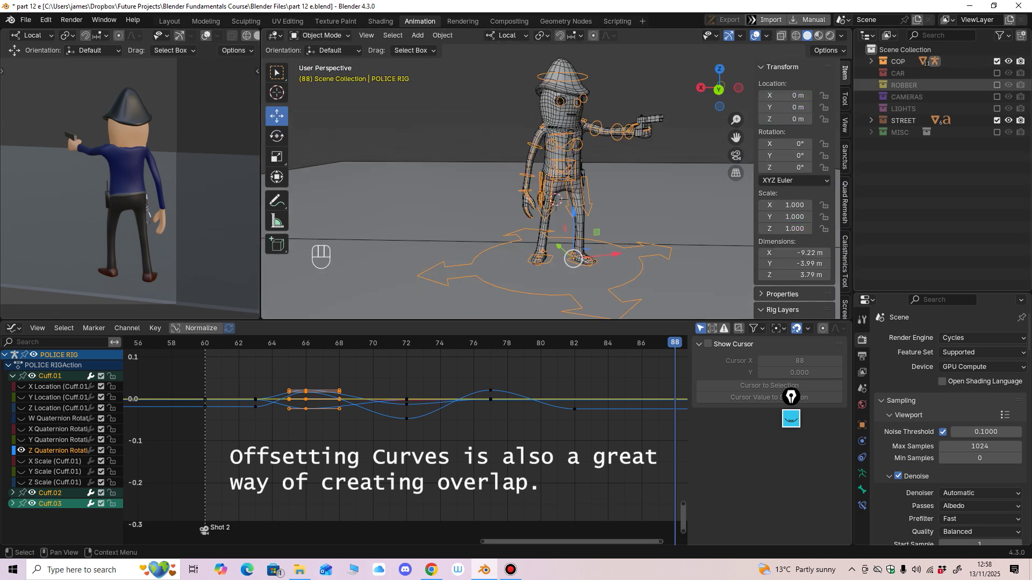
click(997, 85)
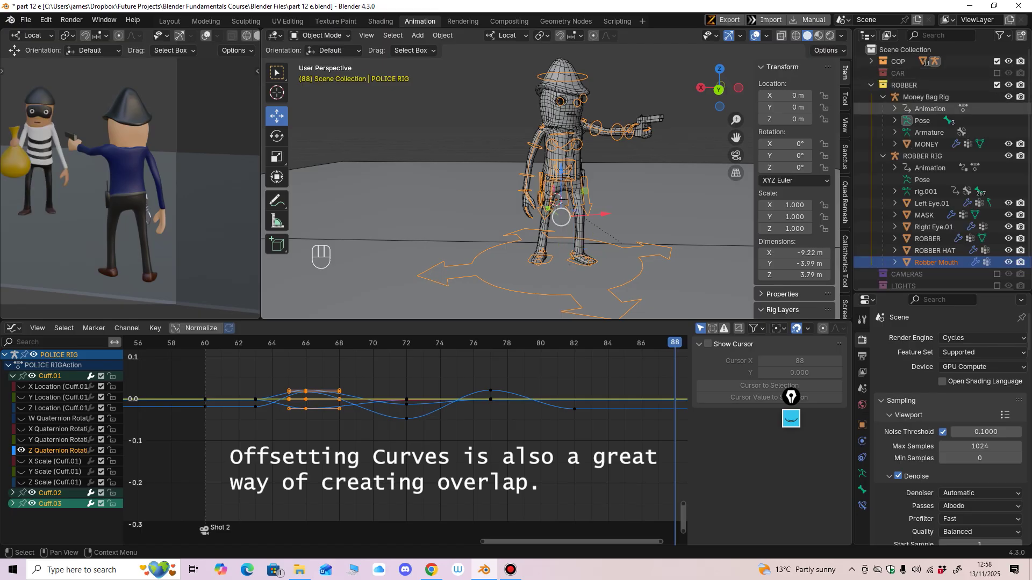
Step: Play back shot 2 with both the police character and the robber shown, stopping at frame 146
key(space)
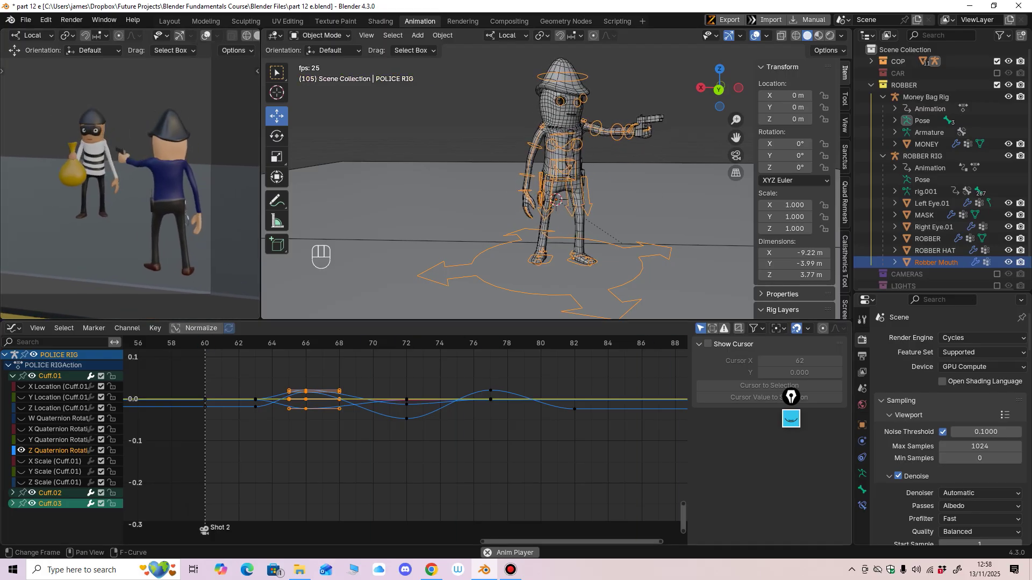
shift+middle_drag(430, 419, 386, 425)
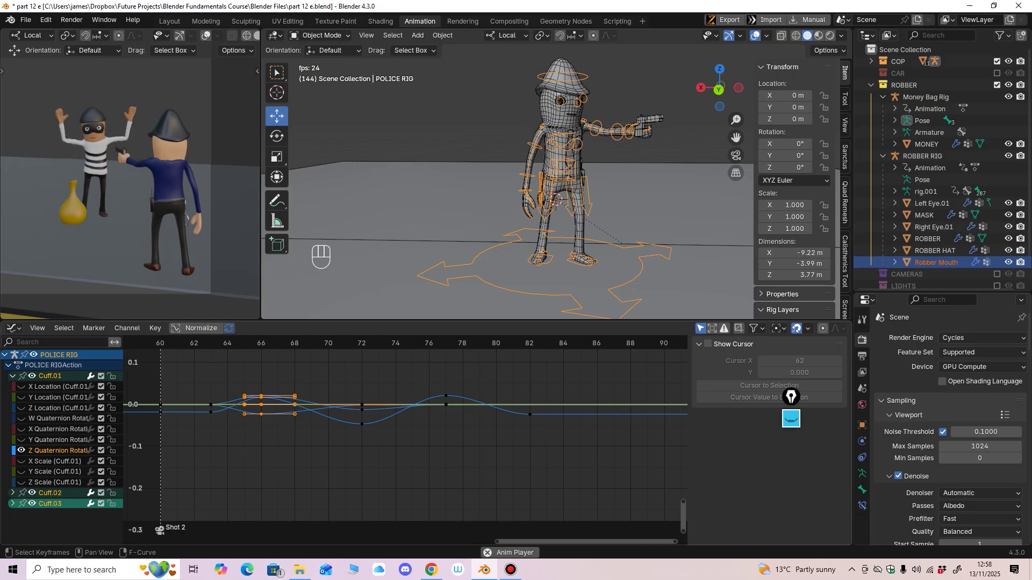
key(space)
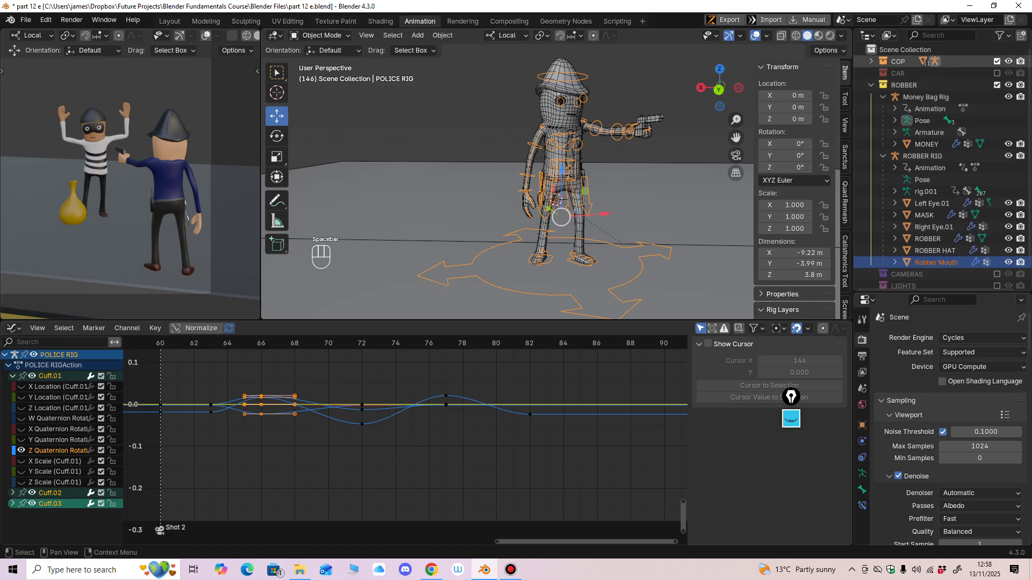
Step: Disable the COP collection and put ROBBER RIG in Pose Mode with all its bones selected
click(997, 61)
ctrl+middle_drag(556, 200, 557, 252)
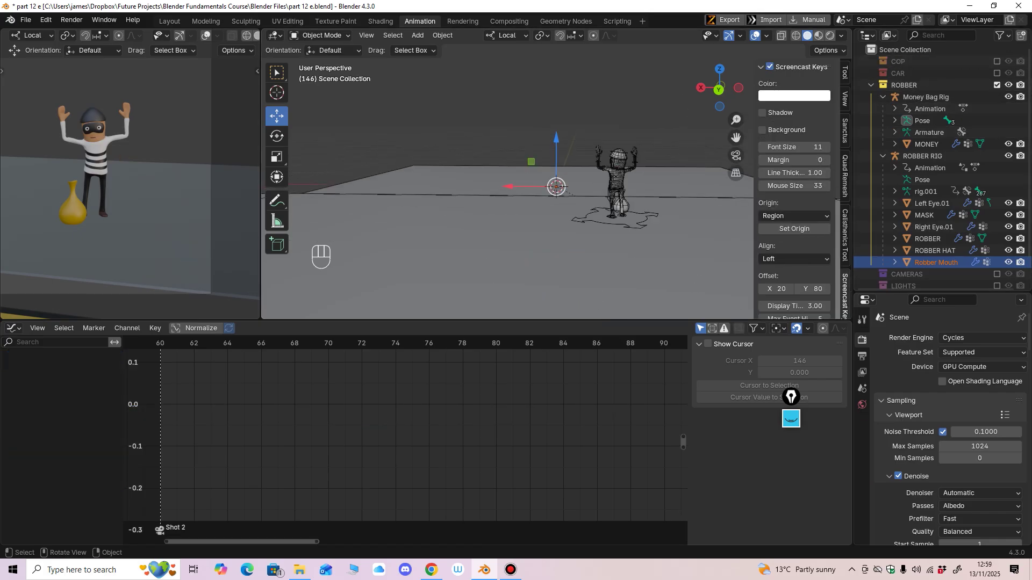
click(618, 186)
click(320, 35)
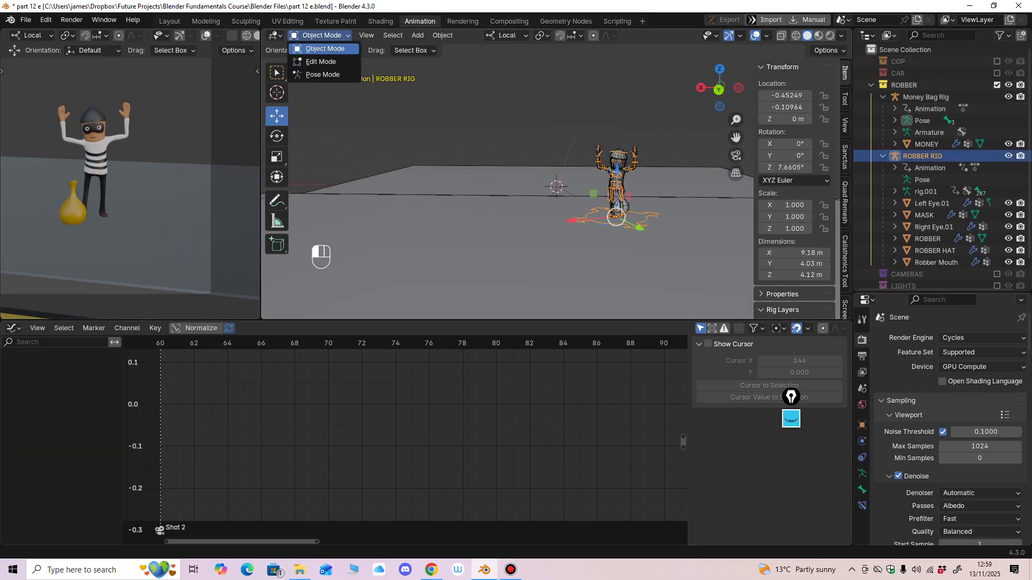
click(323, 74)
key(a)
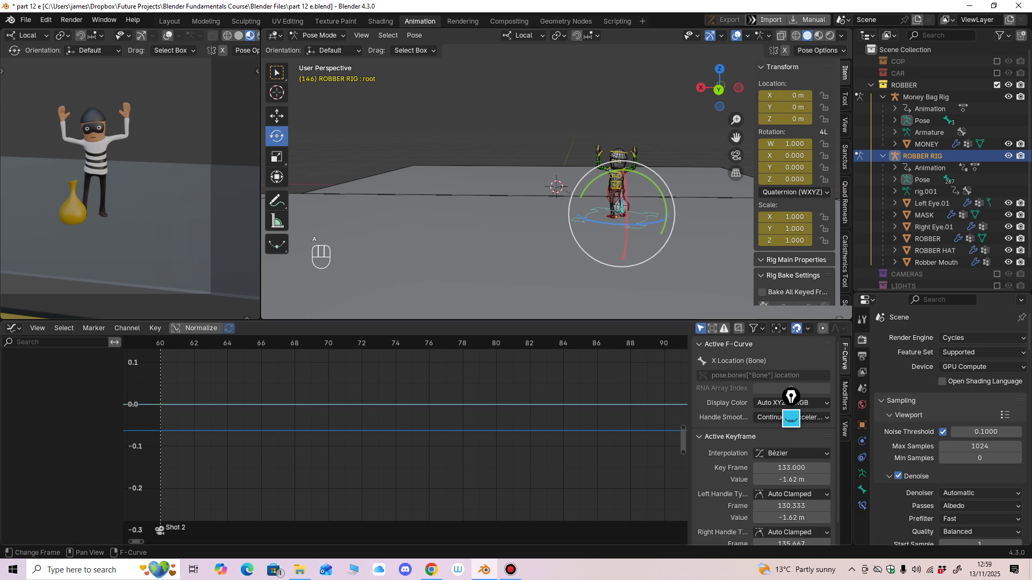
Step: Select the robber rig's torso bone with the Move tool active and view the robber from the front
click(13, 328)
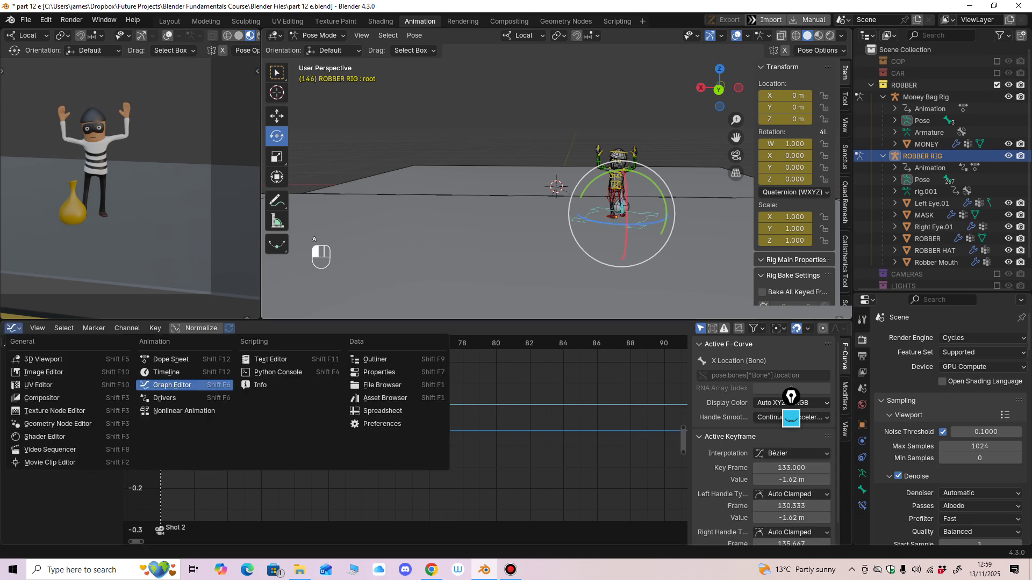
middle_drag(538, 215, 602, 225)
ctrl+middle_drag(602, 226, 602, 182)
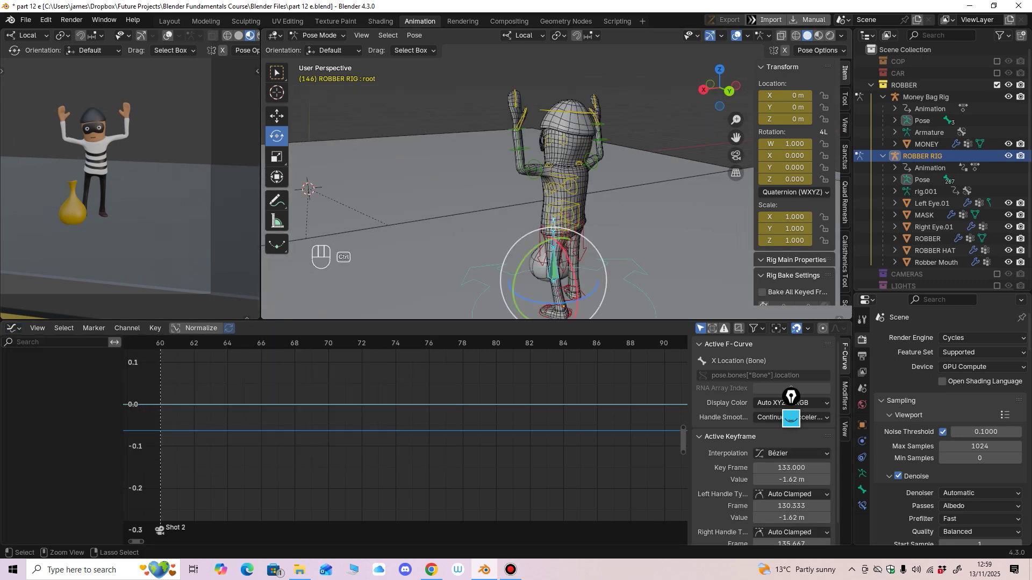
click(563, 215)
click(277, 115)
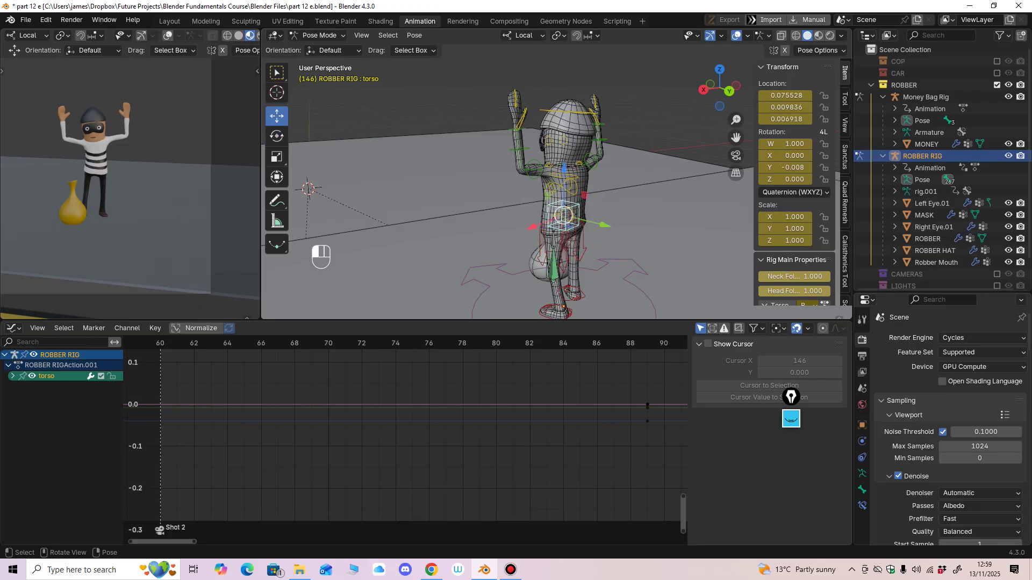
middle_drag(538, 215, 698, 215)
scroll(511, 182, up, 5)
scroll(511, 183, down, 5)
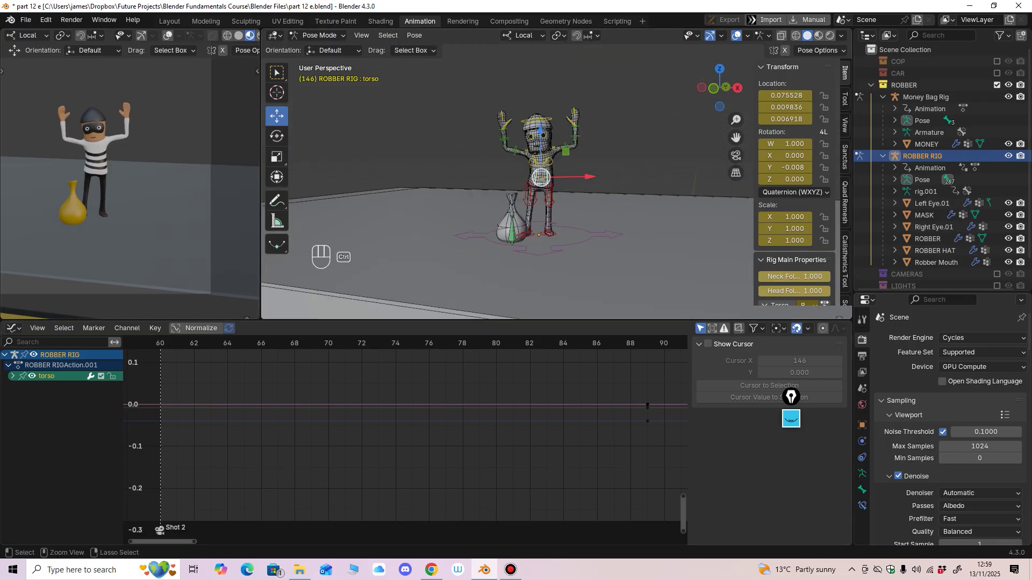
scroll(511, 183, up, 5)
middle_drag(511, 183, 516, 172)
Step: Expand the torso's channels and isolate the neck_follow, head_follow and torso_parent curves, framed in full
drag(500, 320, 500, 387)
middle_drag(505, 279, 496, 273)
shift+middle_drag(496, 273, 531, 235)
drag(500, 386, 500, 365)
scroll(499, 462, down, 3)
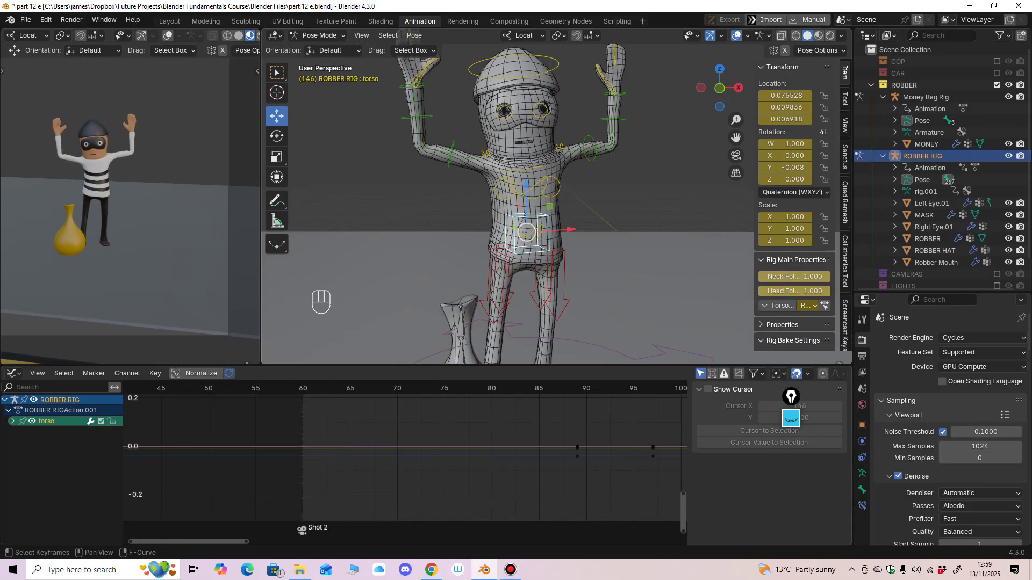
click(12, 421)
scroll(53, 457, down, 3)
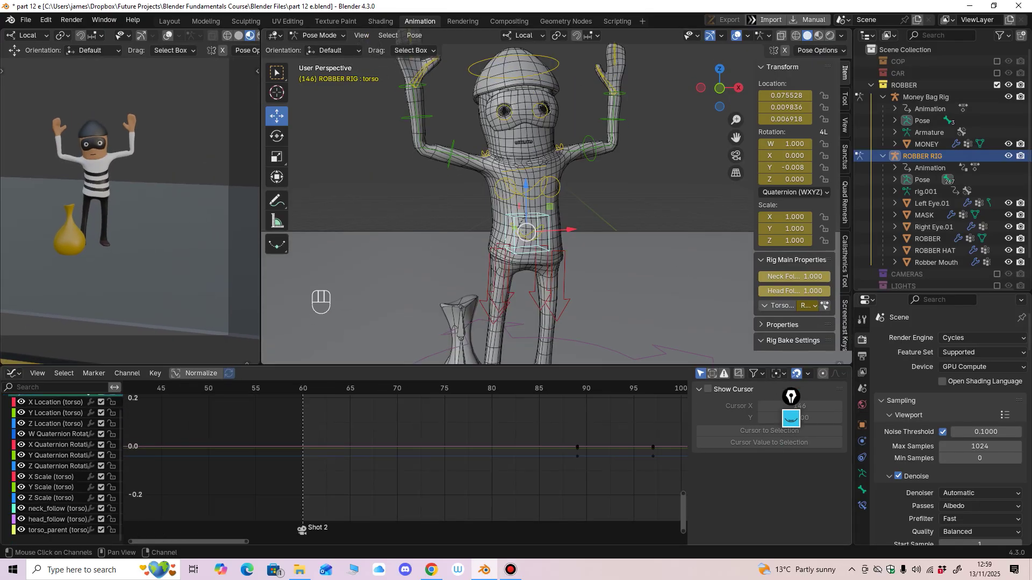
click(58, 509)
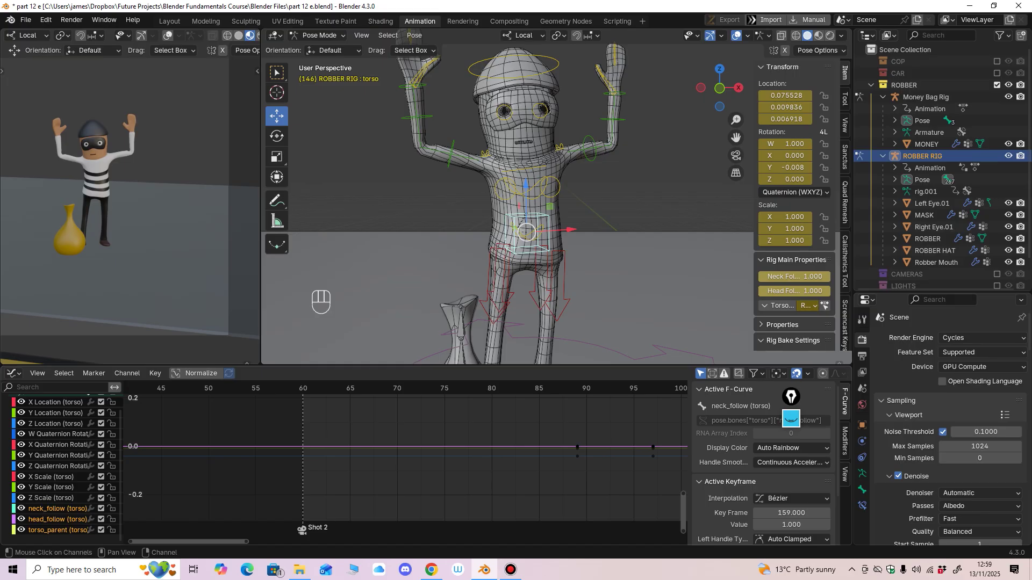
drag(20, 402, 21, 466)
scroll(62, 468, up, 1)
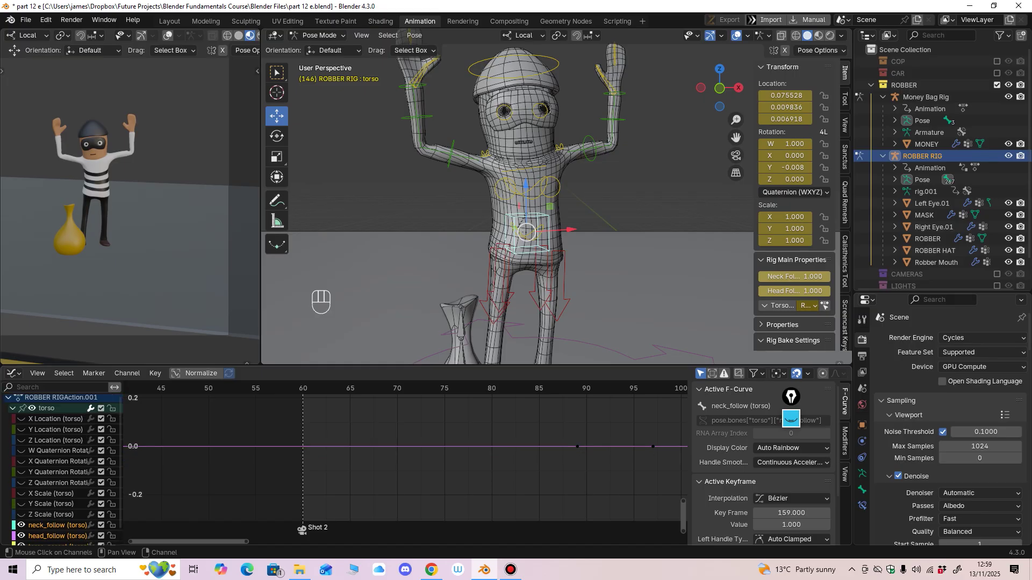
scroll(62, 467, down, 1)
key(Home)
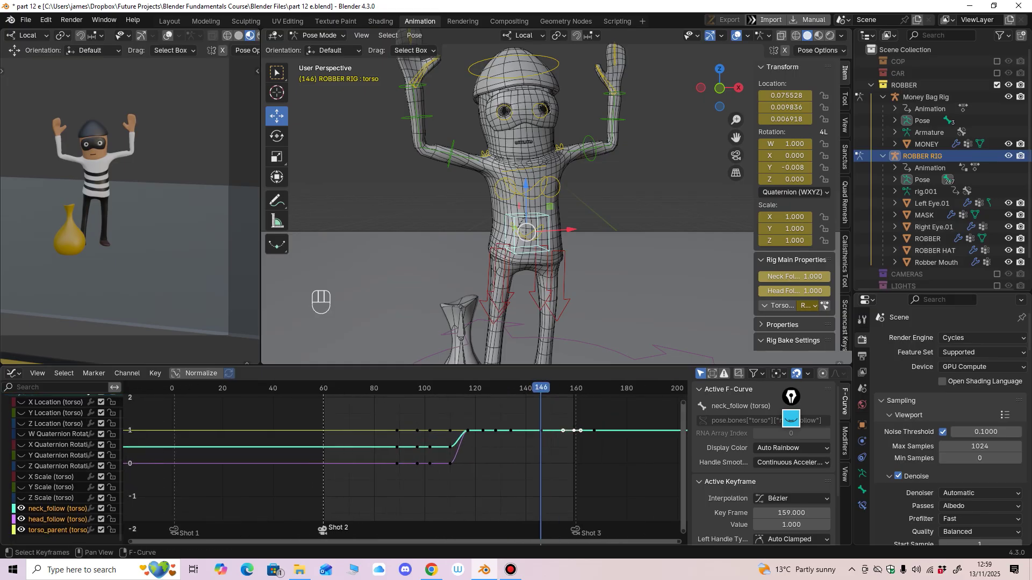
Step: Delete the early 0.5 and 0 keyframes of the torso's follow curves and then all remaining neck_follow, head_follow and torso_parent keyframes
drag(344, 411, 466, 503)
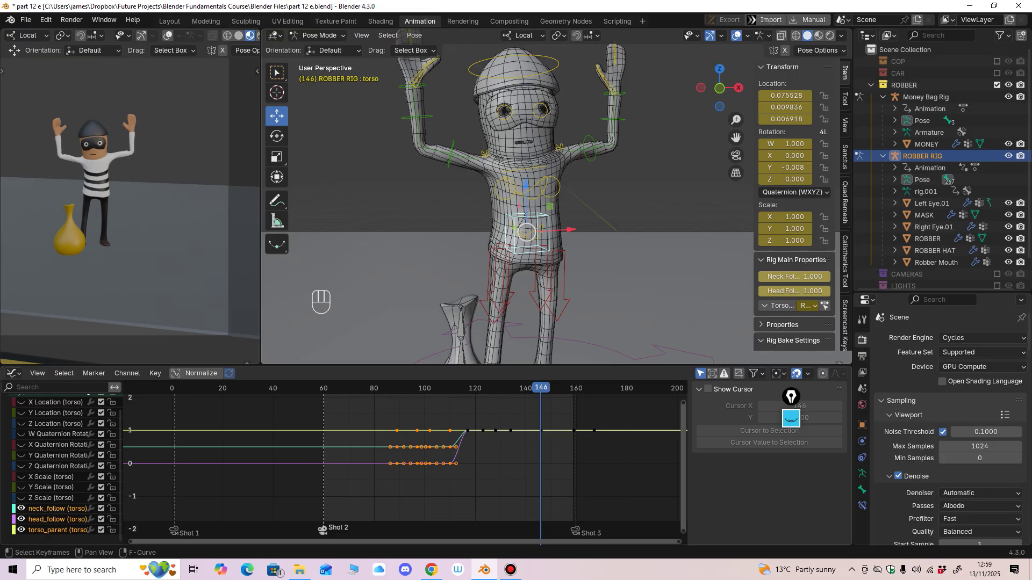
click(414, 388)
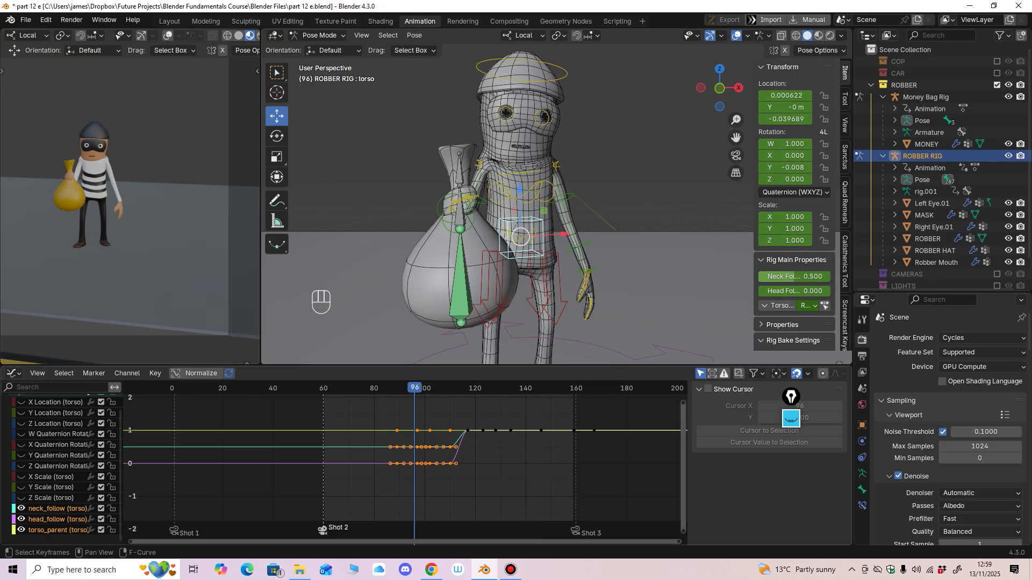
key(Delete)
drag(414, 388, 407, 389)
mouse_move(430, 449)
ctrl+middle_down()
mouse_move(384, 473)
mouse_move(343, 474)
mouse_move(465, 438)
mouse_move(371, 465)
ctrl+middle_up()
drag(388, 419, 573, 487)
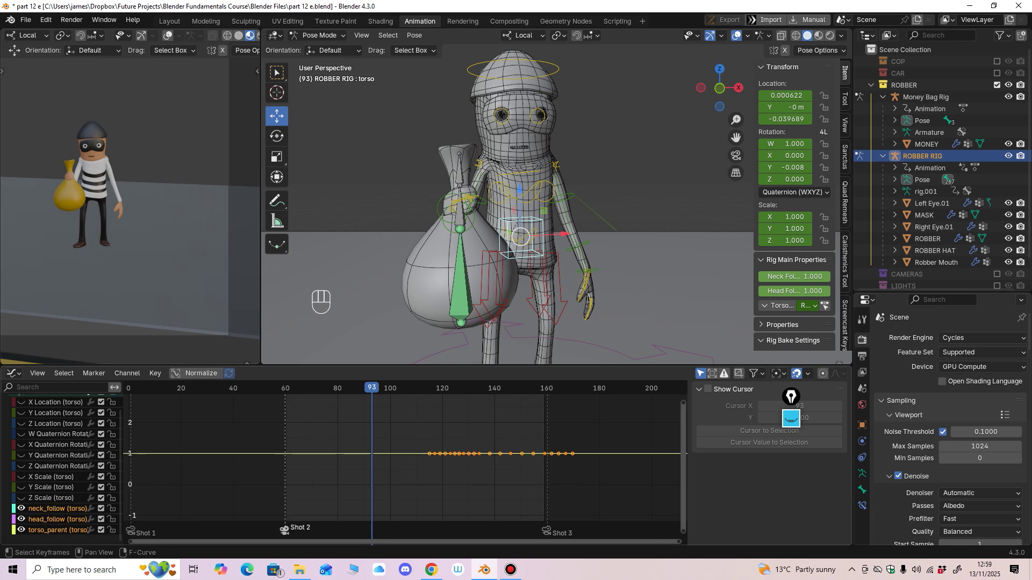
key(Delete)
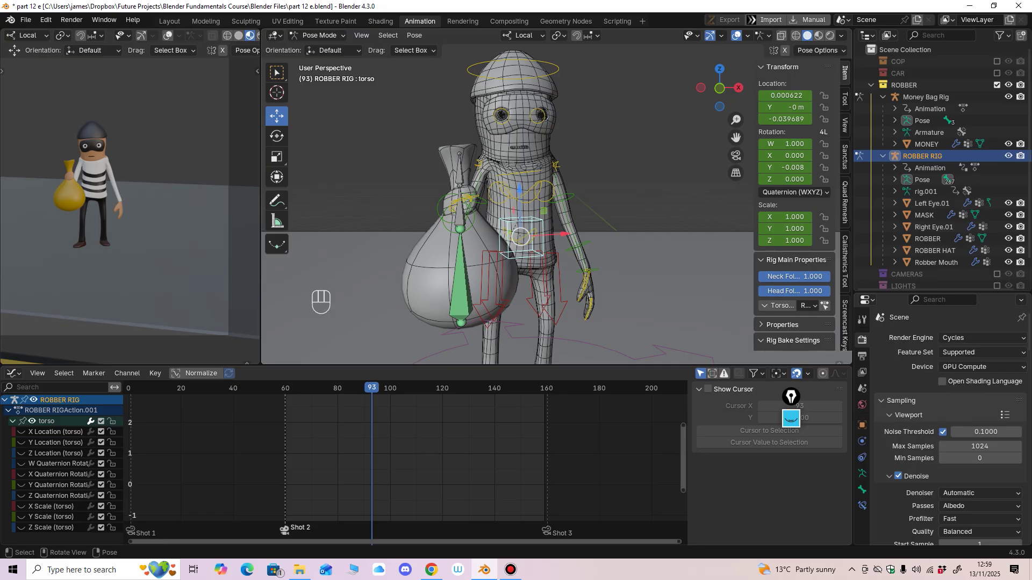
Step: Try rotating the robber's neck bone at frame 93 and undo the rotation
ctrl+middle_drag(516, 215, 520, 169)
click(524, 168)
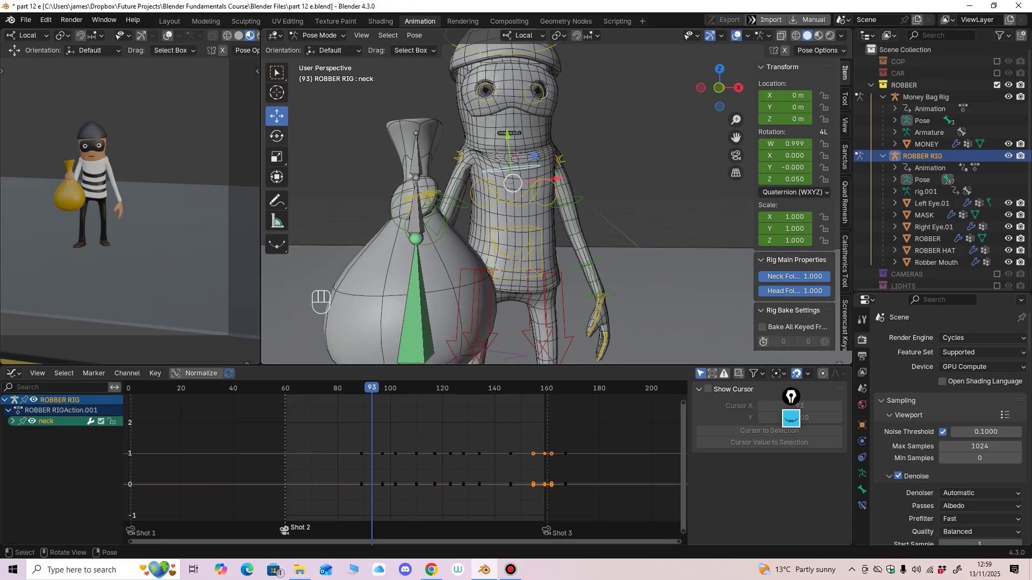
click(277, 136)
drag(473, 164, 484, 146)
key(ctrl+z)
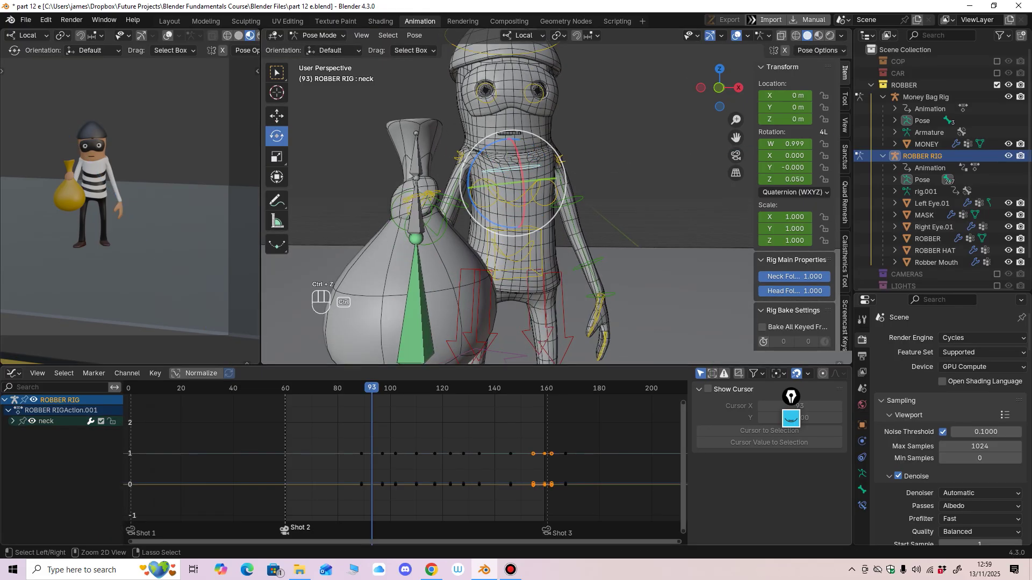
Step: Play back shot 2 to check the robber's head and neck, and move to frame 121
key(space)
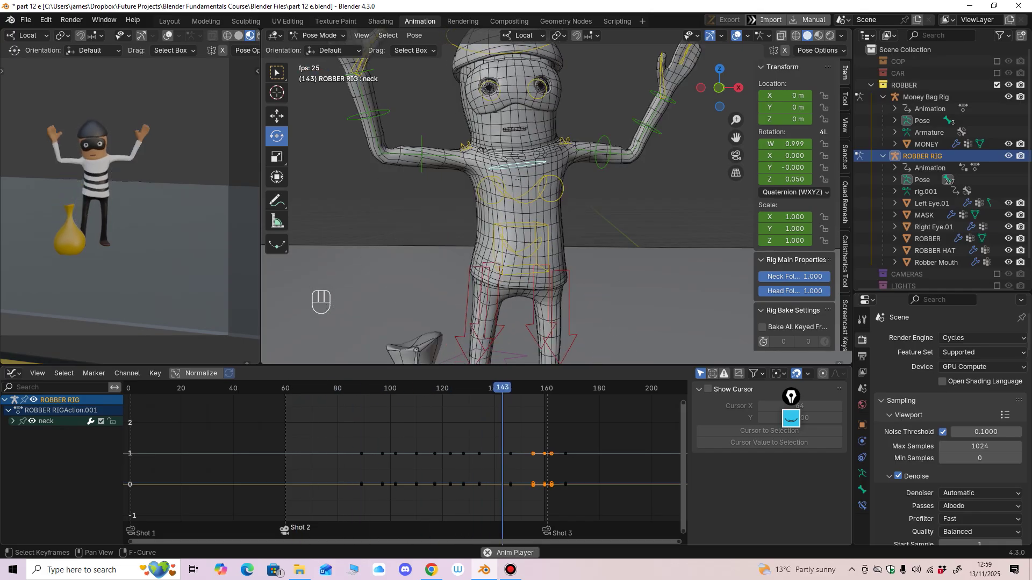
key(space)
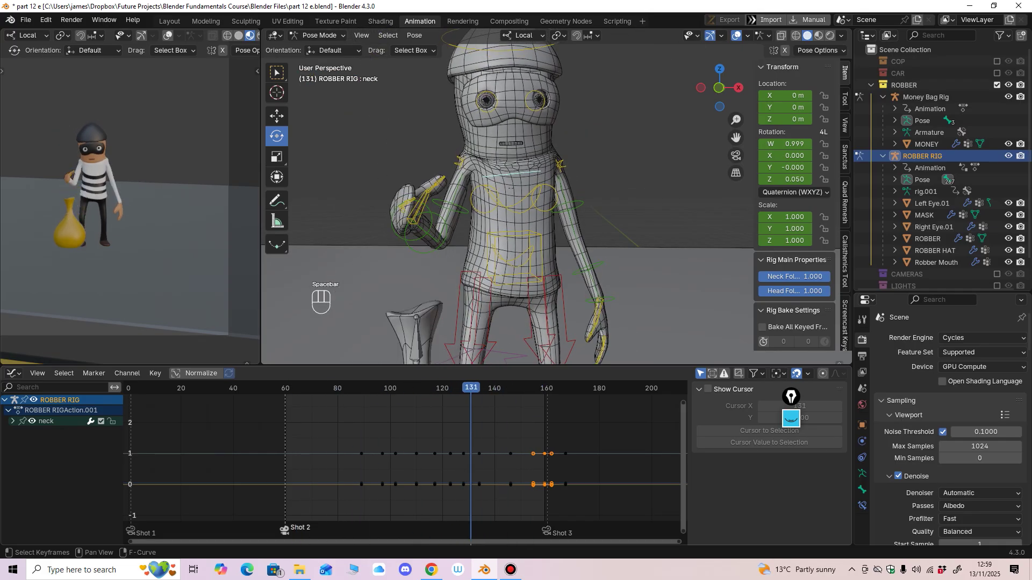
drag(461, 388, 445, 388)
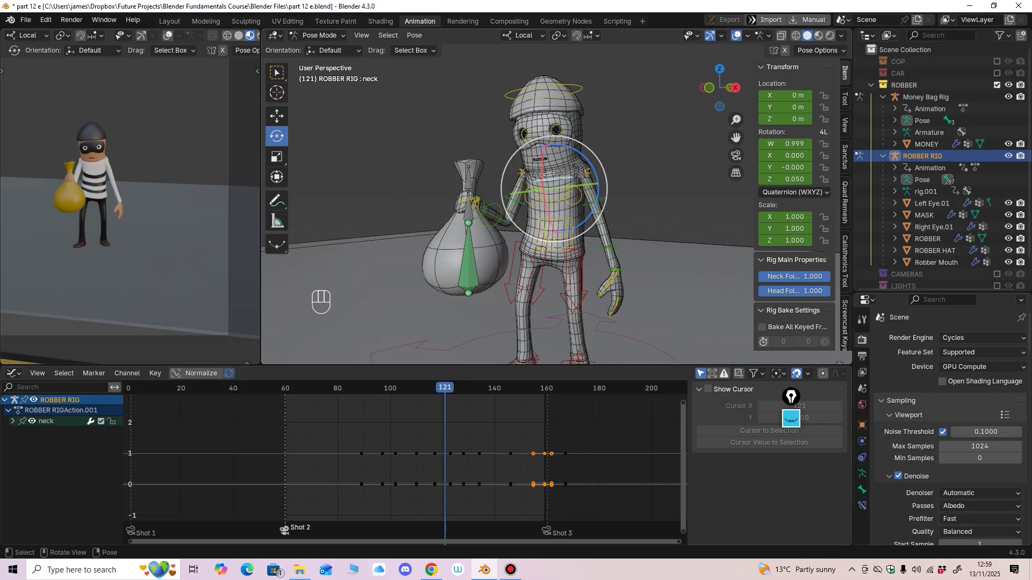
Step: Select the torso bone, show its X, Y and Z Location curves, and enlarge the graph editor around frames 70 to 190
click(567, 249)
click(277, 116)
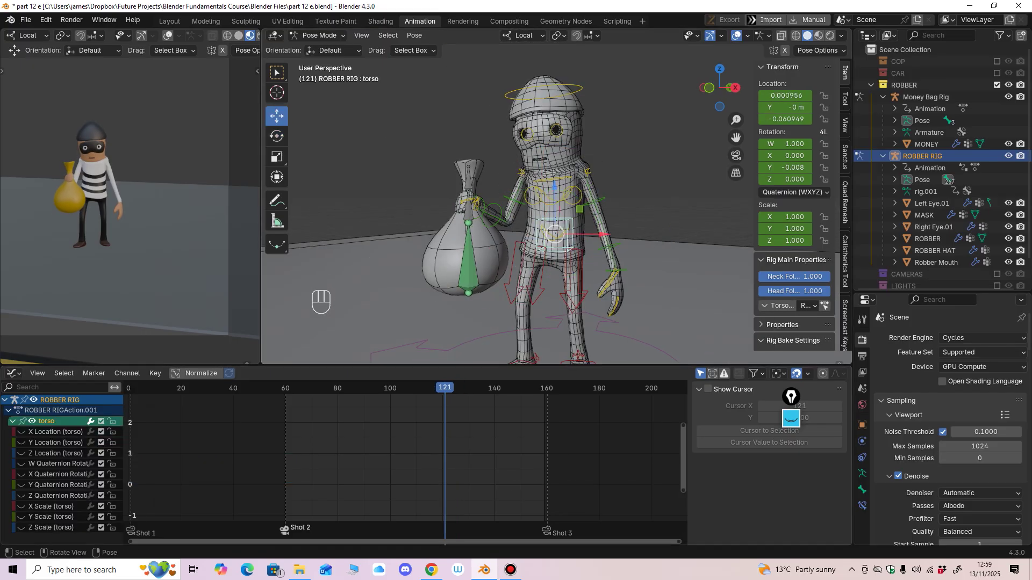
drag(120, 366, 119, 351)
drag(21, 417, 21, 438)
middle_drag(344, 462, 321, 444)
drag(376, 351, 376, 338)
mouse_move(377, 454)
middle_down()
mouse_move(399, 444)
mouse_move(379, 446)
middle_up()
ctrl+middle_drag(379, 456, 413, 417)
middle_drag(412, 417, 382, 376)
ctrl+middle_drag(379, 419, 397, 408)
middle_drag(397, 409, 347, 403)
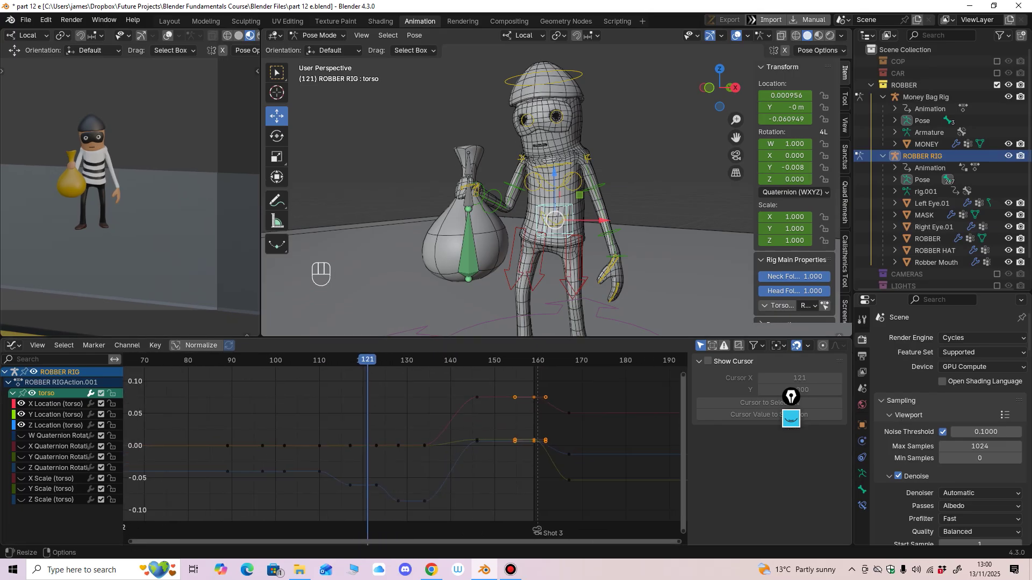
drag(344, 338, 344, 304)
ctrl+middle_drag(164, 166, 194, 158)
middle_drag(393, 409, 340, 425)
middle_drag(352, 425, 383, 386)
mouse_move(383, 386)
ctrl+middle_down()
mouse_move(404, 382)
mouse_move(391, 400)
ctrl+middle_up()
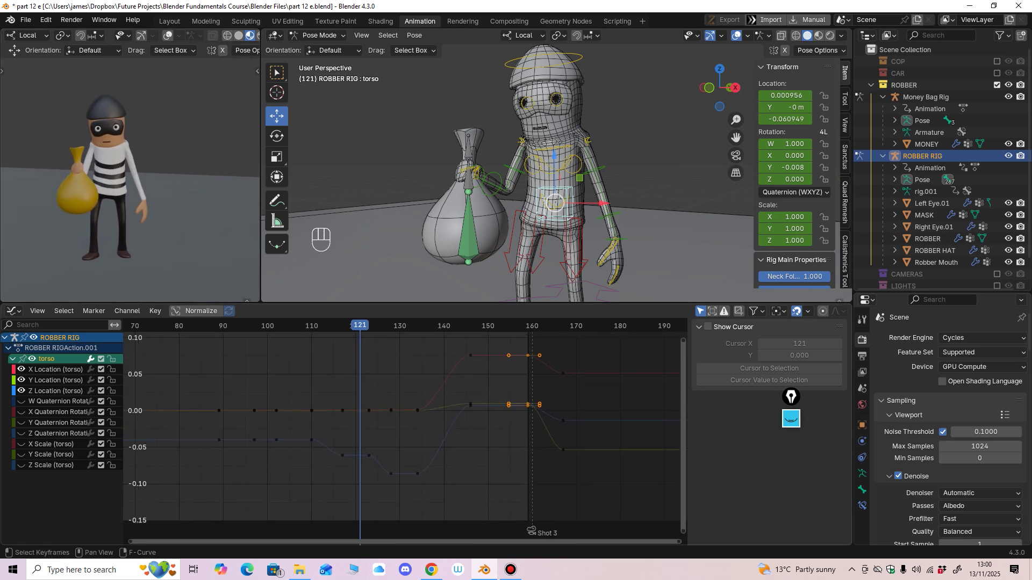
Step: Try lowering the torso's Z Location keyframes around frame 121 by about 0.01 and undo the move
middle_drag(569, 188, 513, 180)
shift+middle_drag(514, 180, 472, 189)
drag(329, 478, 383, 441)
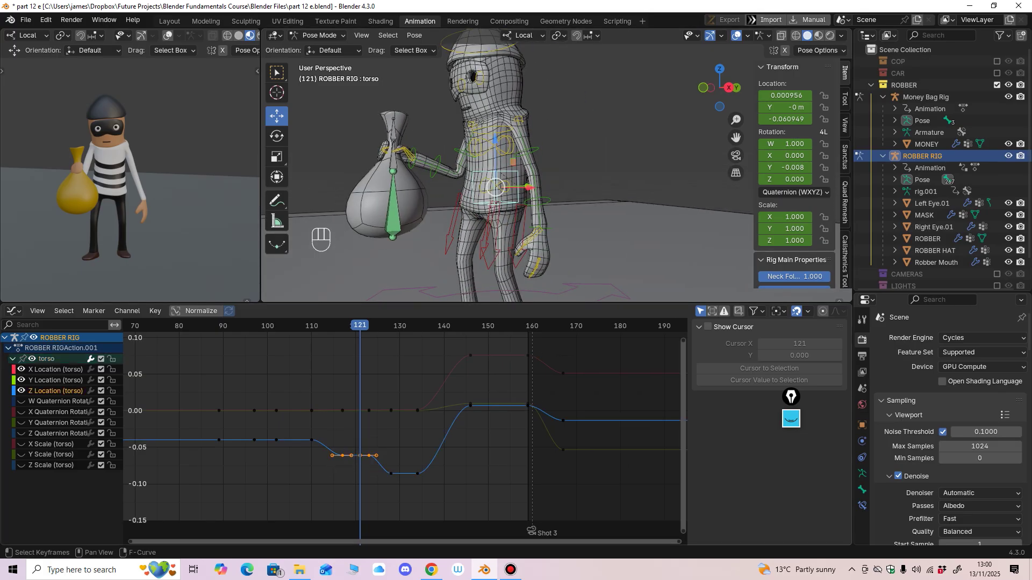
key(g)
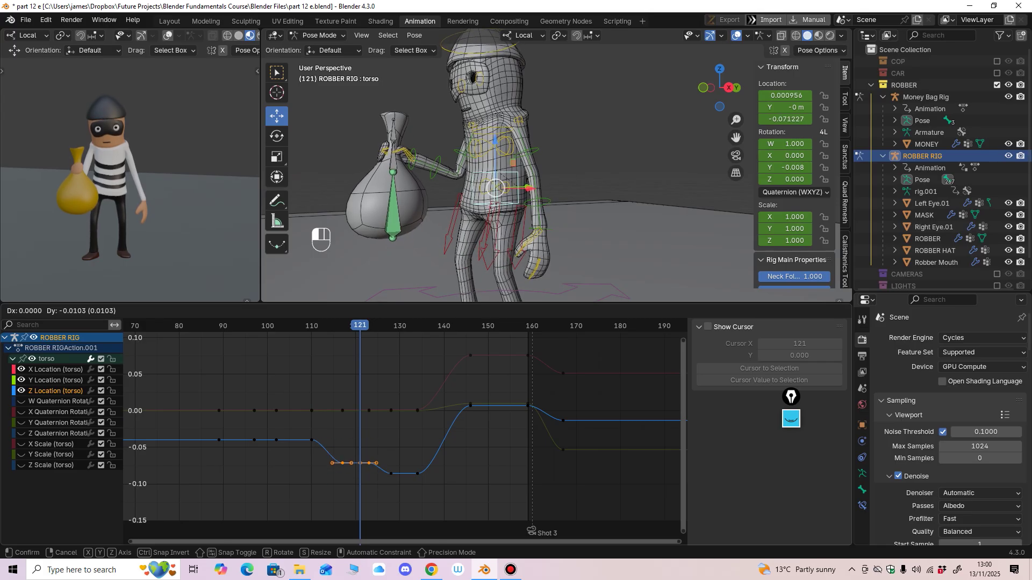
key(ctrl+z)
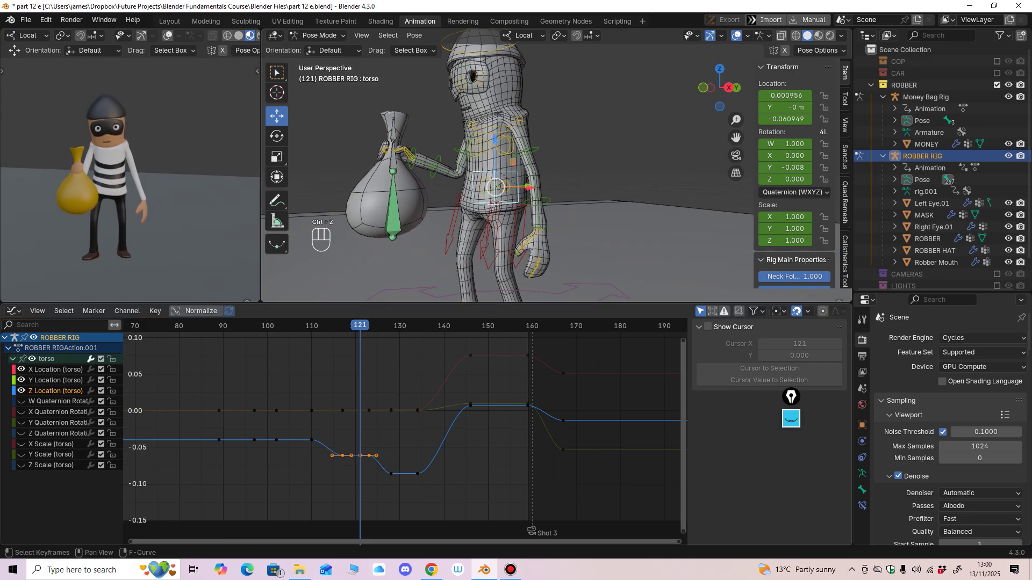
Step: Scrub through the robber's first torso dip up to frame 115, with the graph editor slightly enlarged
drag(360, 326, 259, 326)
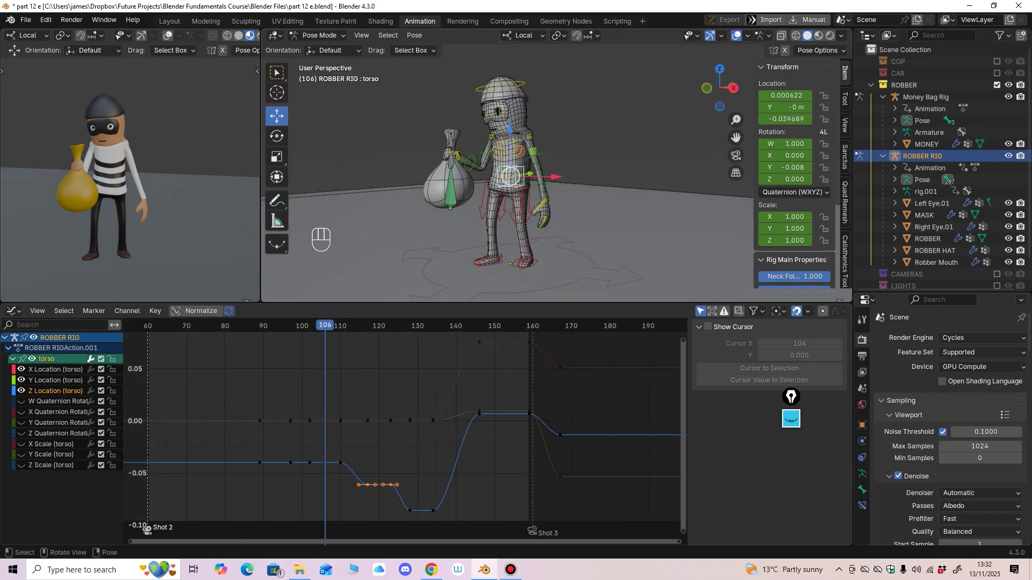
drag(376, 303, 376, 294)
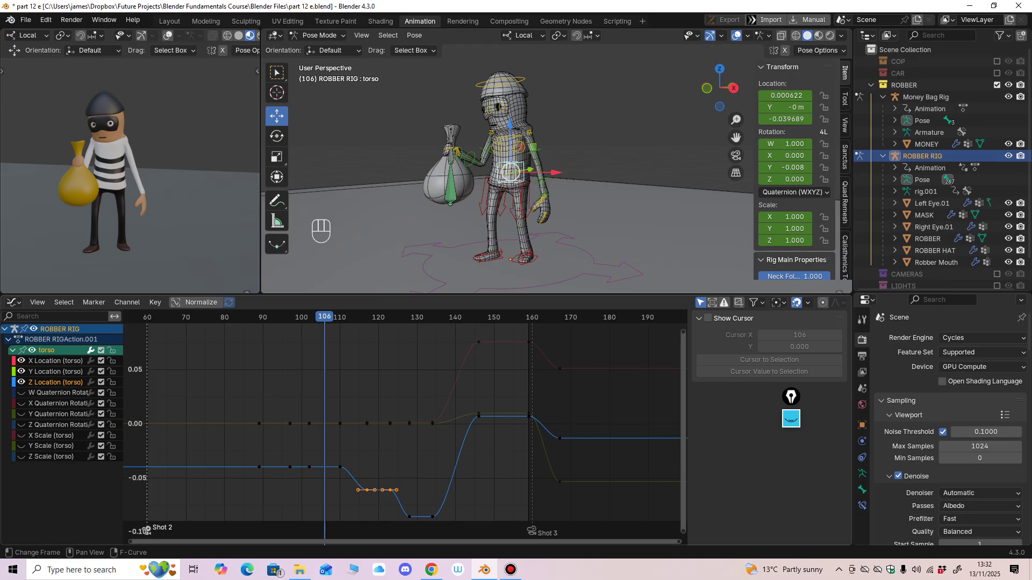
middle_drag(376, 430, 400, 421)
mouse_move(399, 422)
ctrl+middle_down()
mouse_move(420, 400)
mouse_move(408, 411)
ctrl+middle_up()
drag(314, 317, 381, 317)
middle_drag(408, 220, 373, 200)
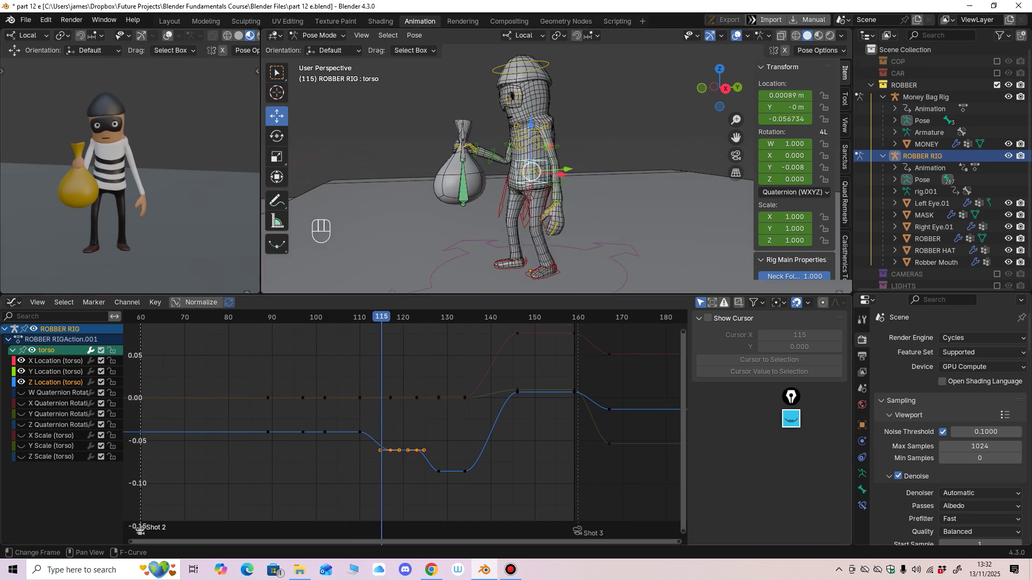
Step: Play back the robber's motion from frame 77 in the right orthographic view, stopping at frame 105
drag(382, 317, 356, 317)
middle_drag(409, 220, 386, 199)
key(KP_3)
drag(357, 317, 215, 318)
key(space)
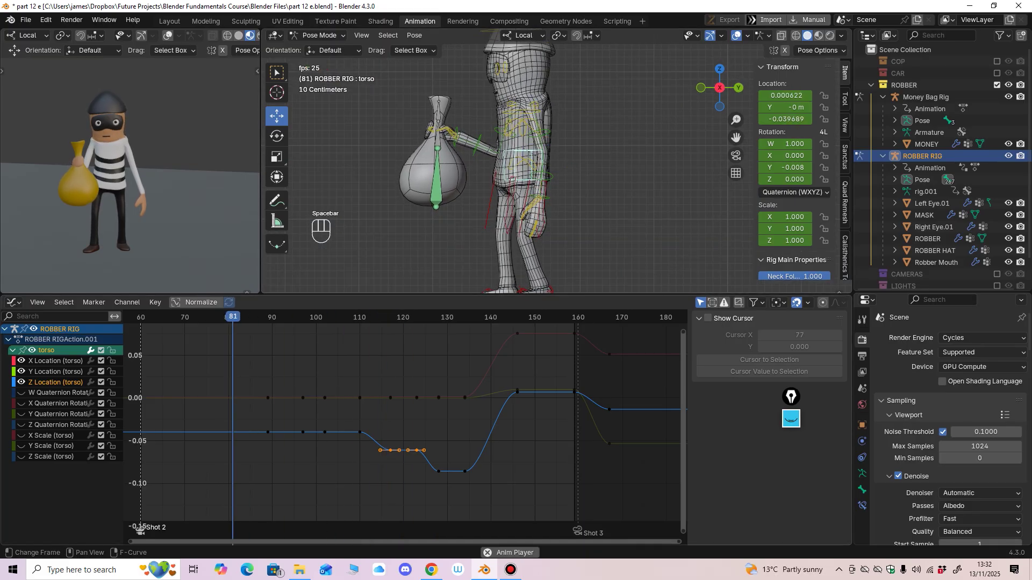
key(space)
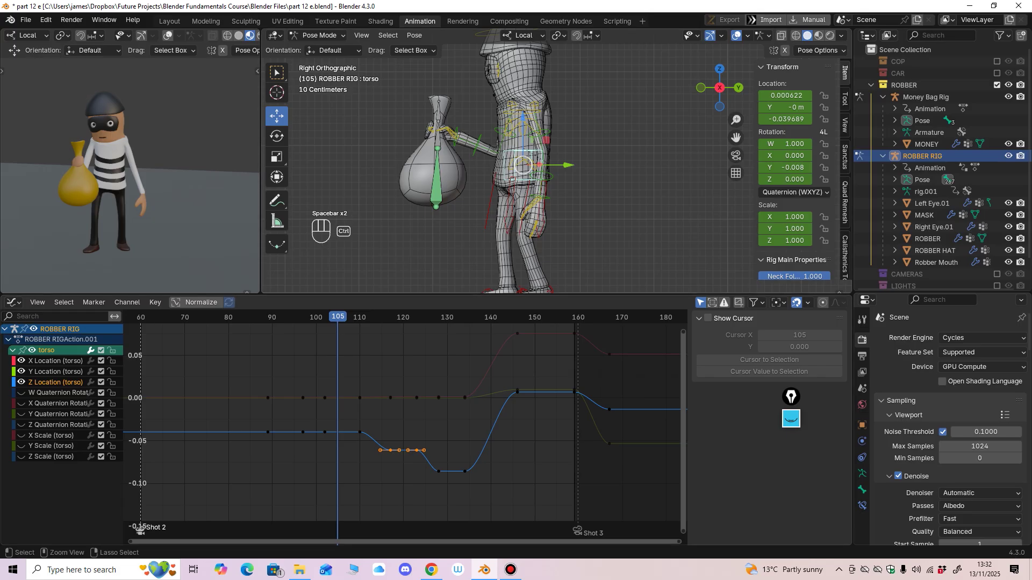
Step: Play back the robber's head turn from frame 95 in a perspective view, stopping at frame 108
ctrl+middle_drag(512, 179, 513, 189)
middle_drag(512, 189, 570, 200)
click(293, 318)
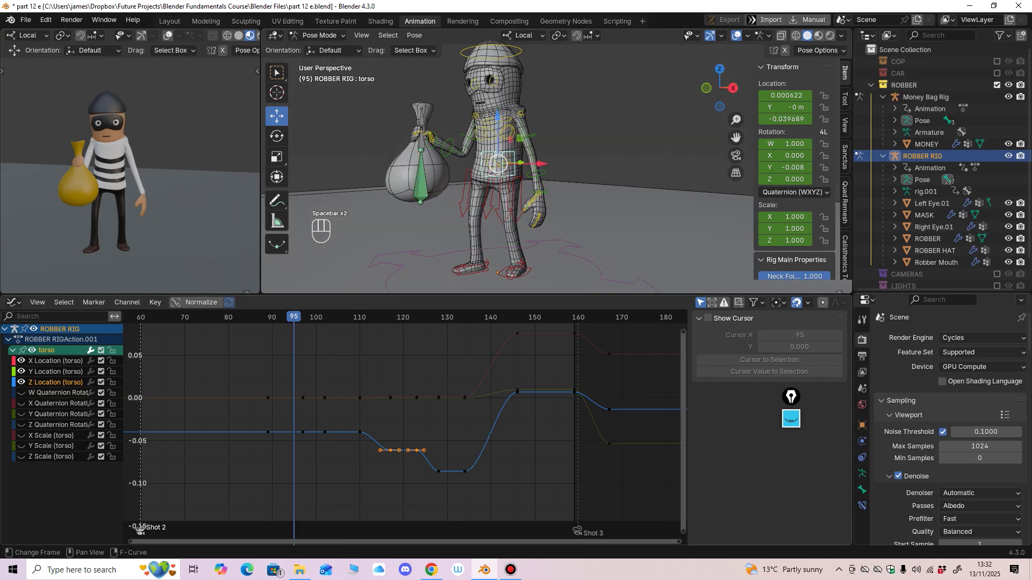
key(space)
key(space)
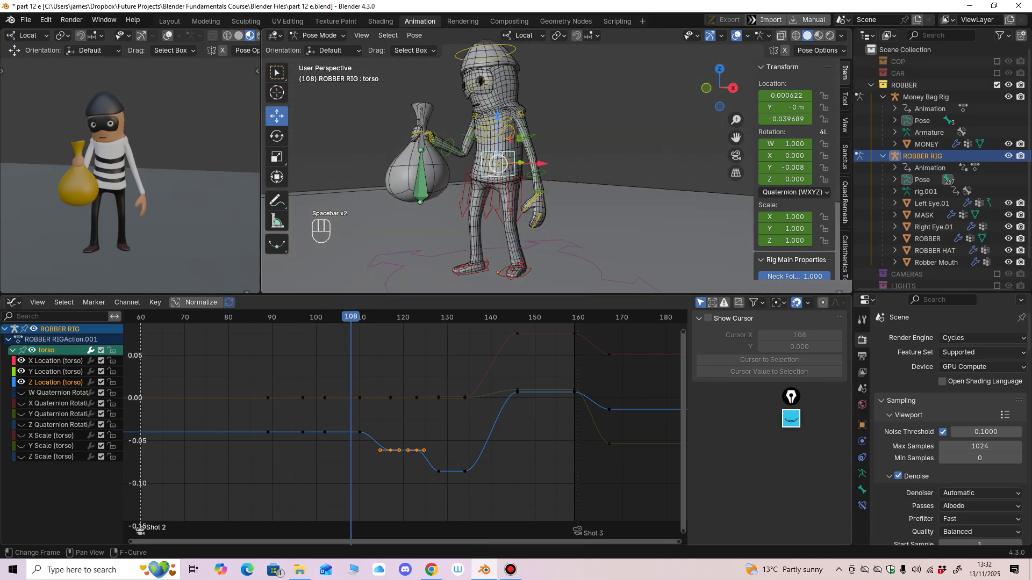
Step: Select the head bone and raise its Y Quaternion Rotation keyframes at frames 102 and 110 to about -0.135
click(514, 52)
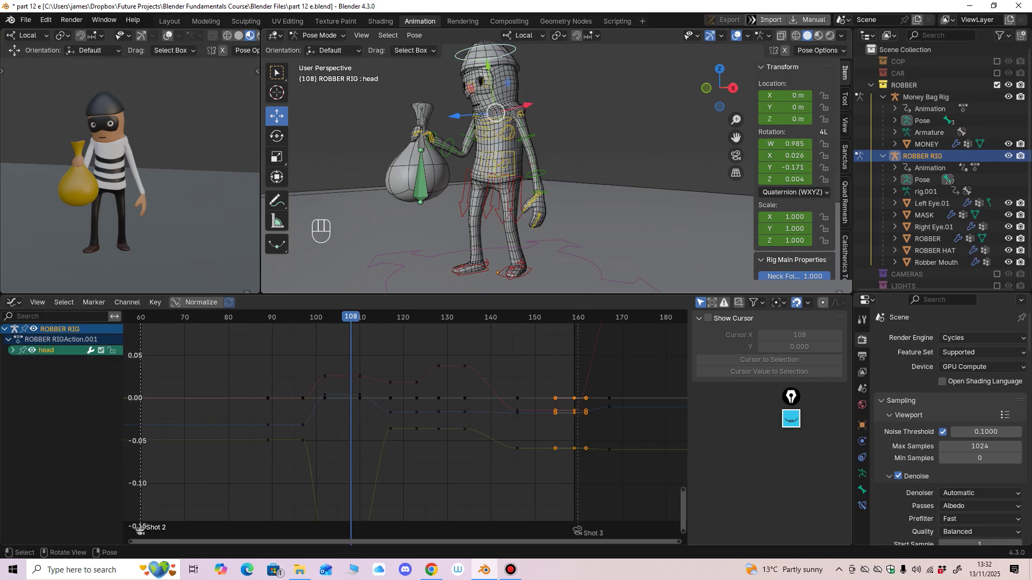
ctrl+middle_drag(365, 414, 393, 474)
drag(385, 317, 358, 317)
ctrl+middle_drag(325, 400, 354, 393)
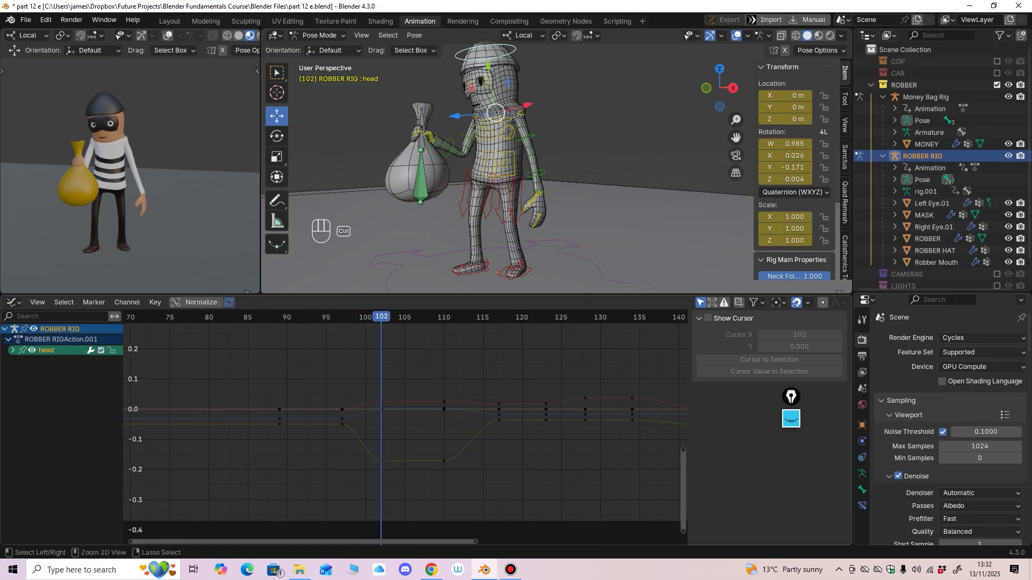
drag(366, 444, 457, 478)
drag(381, 462, 382, 450)
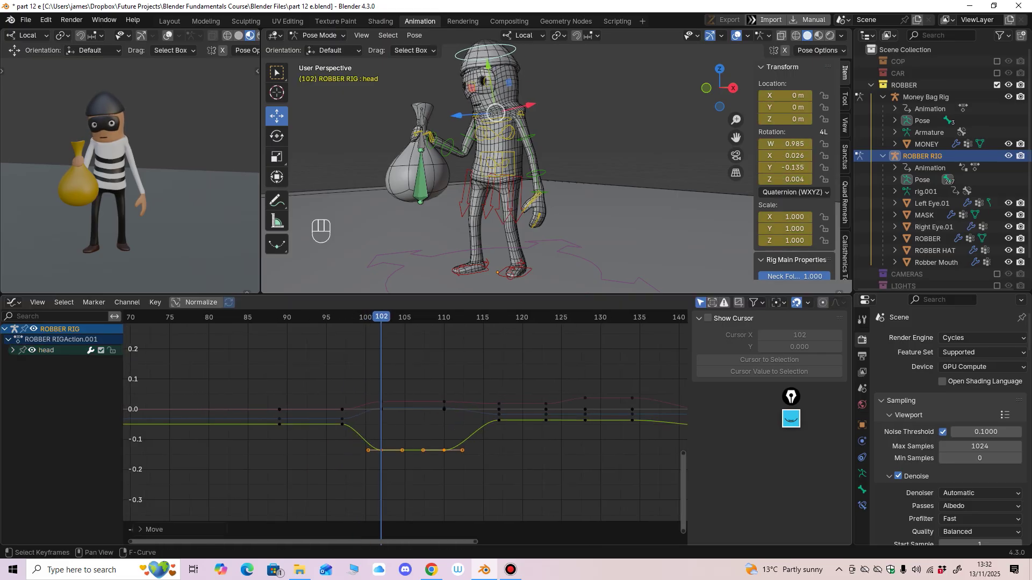
Step: Expand the head bone's channels and display its X, Y and Z Quaternion Rotation curves with the W curve hidden
ctrl+middle_drag(361, 359, 367, 318)
middle_drag(368, 376, 368, 321)
click(12, 350)
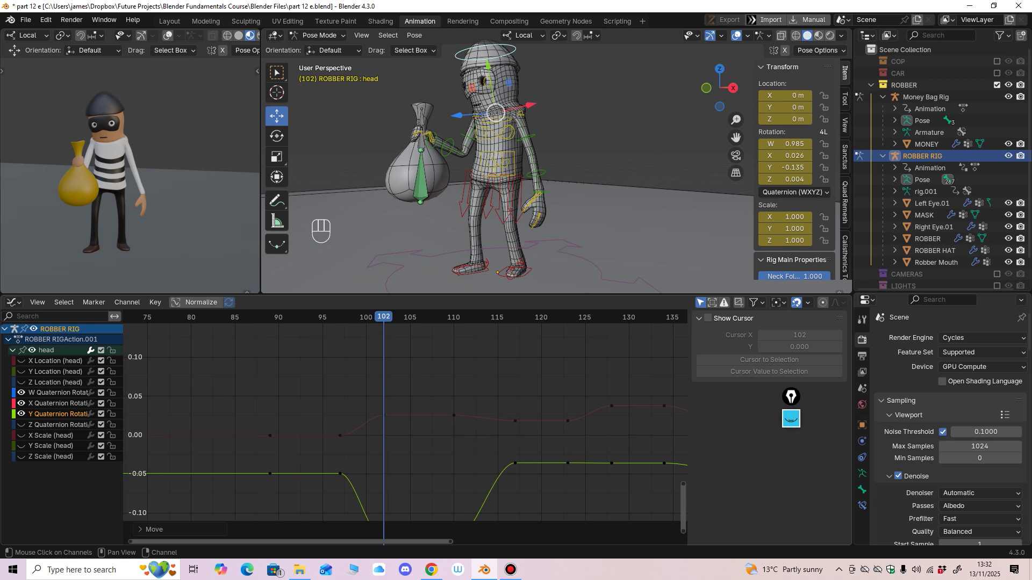
click(21, 425)
click(22, 392)
Step: Raise the head's Y Quaternion Rotation keyframes at frames 102 and 110 to about -0.117 and play back the turn
middle_drag(355, 430, 373, 378)
ctrl+middle_drag(373, 378, 385, 414)
drag(402, 471, 402, 461)
middle_drag(401, 461, 375, 477)
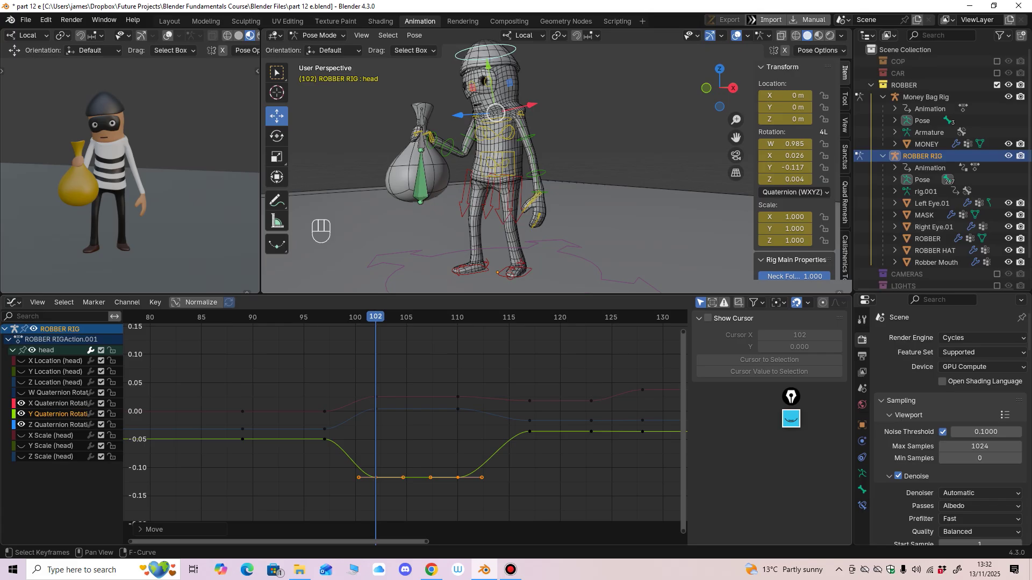
key(Right)
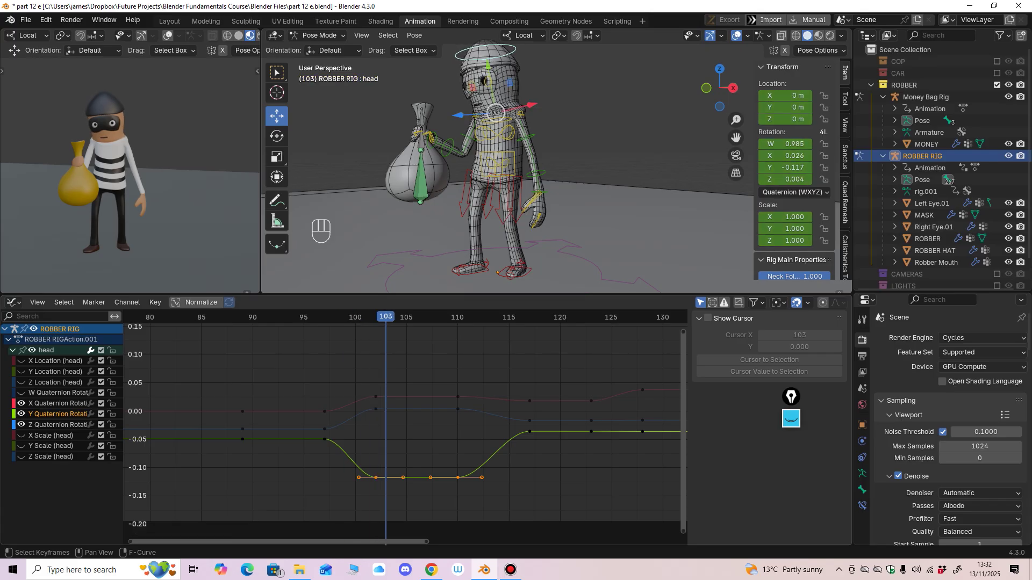
key(space)
key(space)
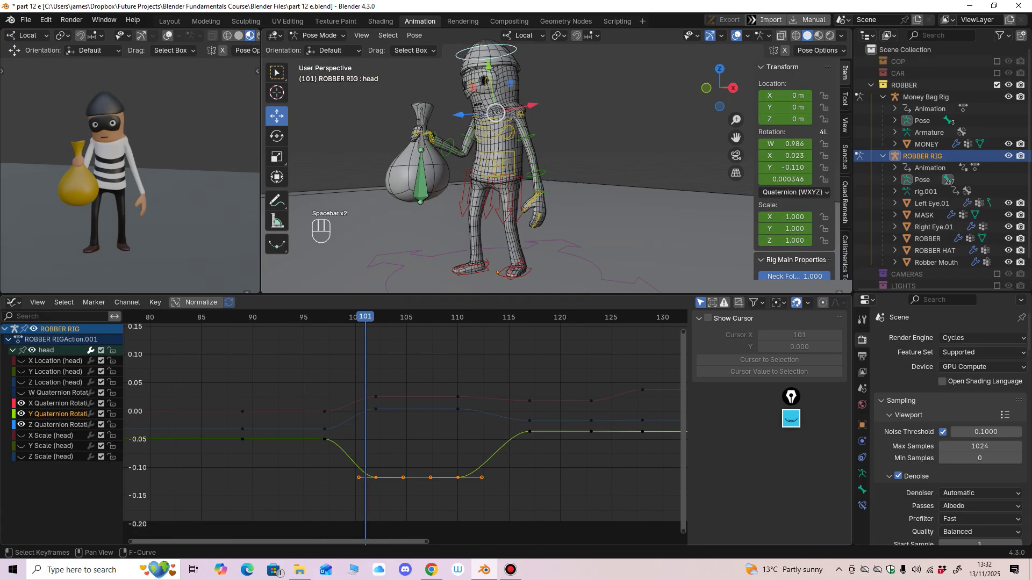
Step: At frames 102 and 110, raise the head's X Quaternion Rotation keyframes to about 0.038 and the Z ones to about 0.022
drag(353, 368, 463, 390)
key(g)
drag(357, 398, 471, 443)
drag(458, 409, 458, 398)
key(Left)
key(Left)
key(Left)
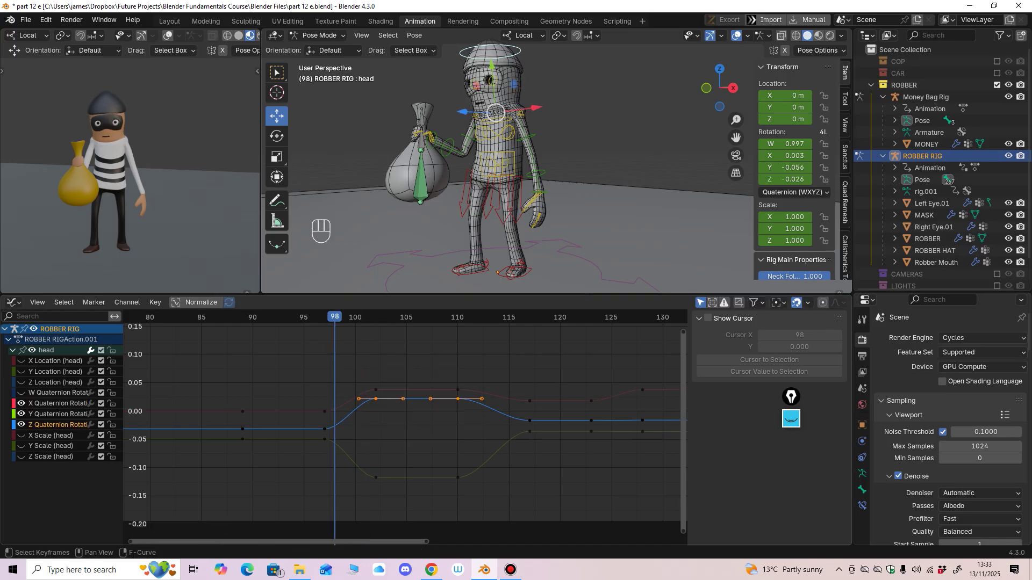
key(space)
key(space)
drag(406, 317, 345, 318)
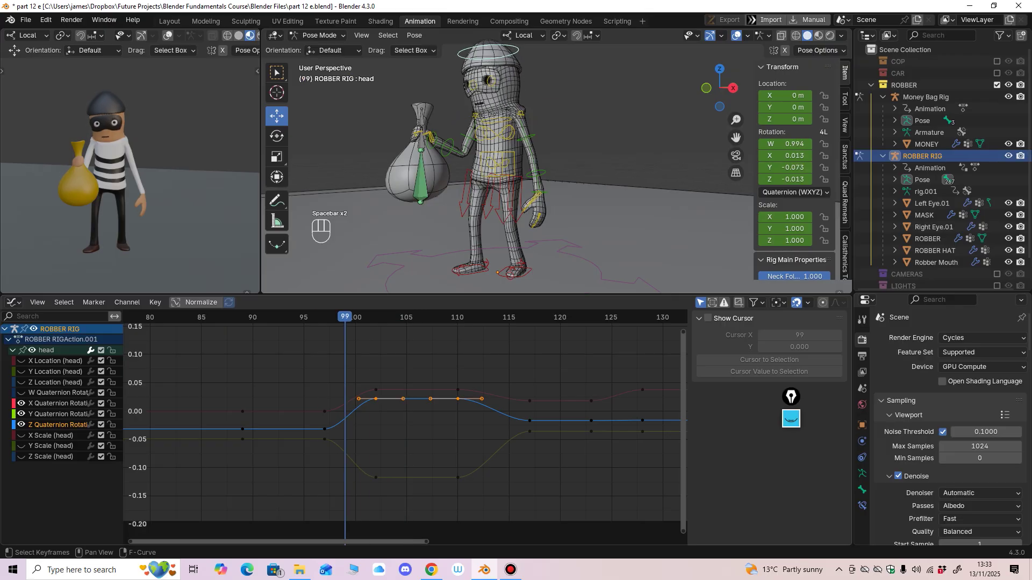
Step: Insert keyframes on the head's X, Y and Z Quaternion Rotation curves at frame 100
ctrl+middle_drag(262, 473, 289, 475)
middle_drag(289, 475, 245, 481)
drag(355, 317, 372, 317)
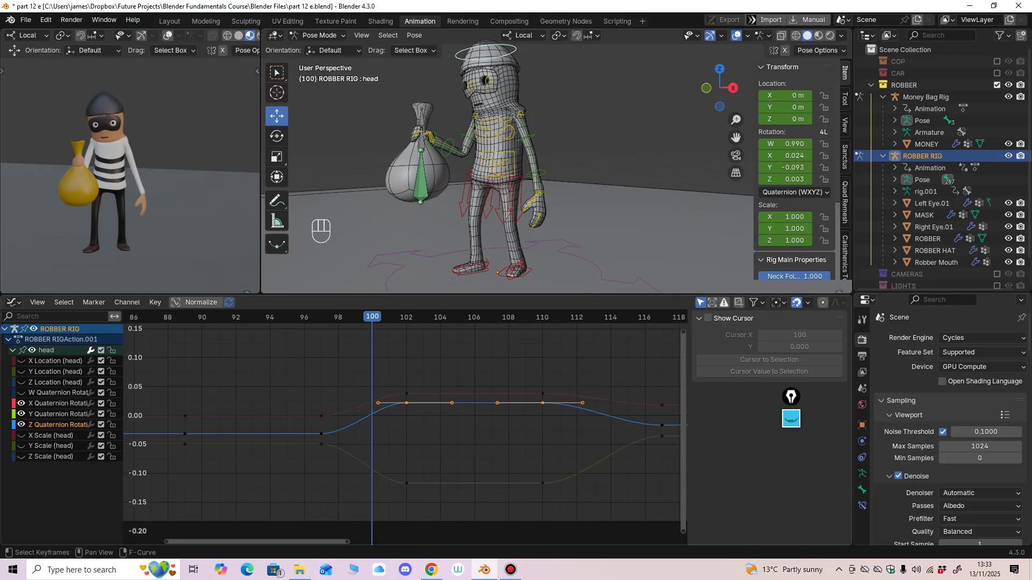
key(i)
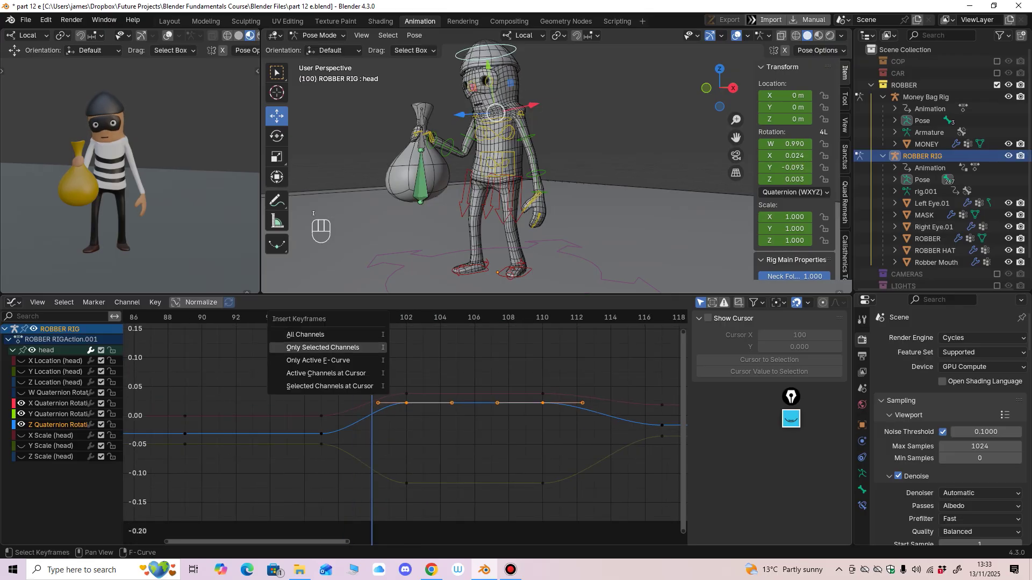
key(Return)
mouse_move(372, 317)
mouse_down()
mouse_move(355, 317)
mouse_move(372, 318)
mouse_up()
middle_drag(404, 419, 411, 420)
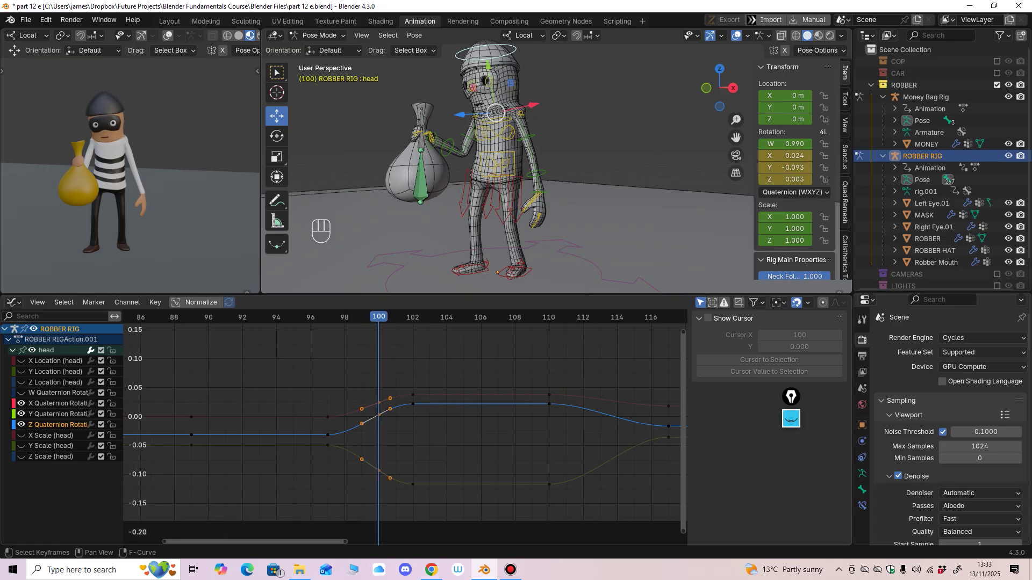
Step: Raise the head's frame 100 keyframes to about 0.014 on Z Quaternion Rotation and about 0.063 on X
drag(379, 414, 380, 404)
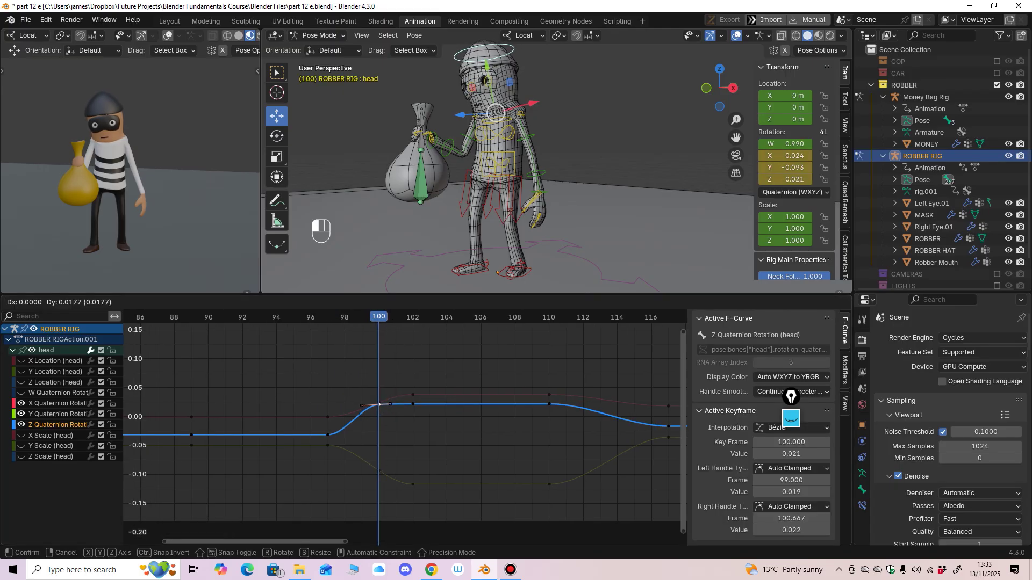
key(ctrl+z)
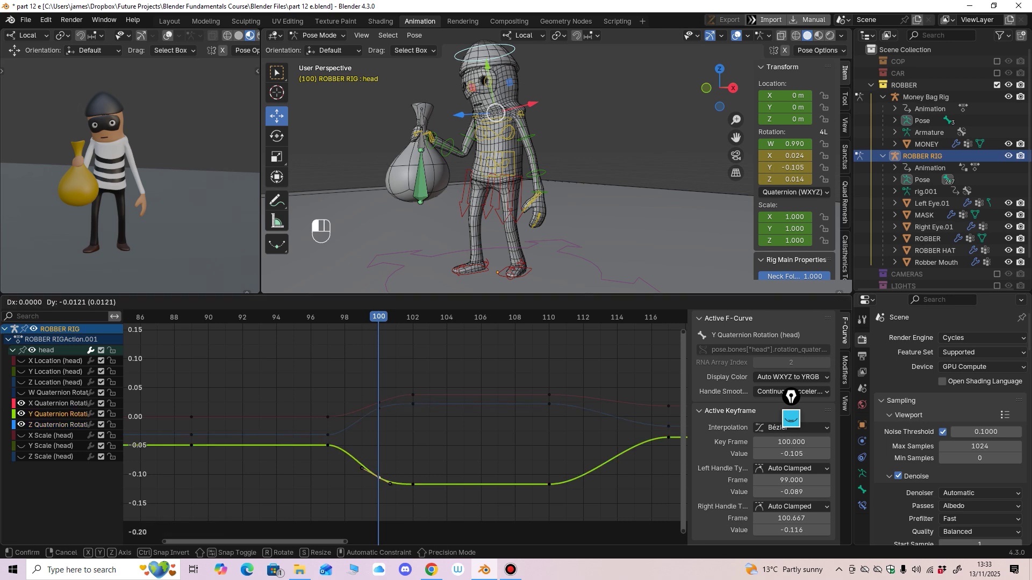
drag(379, 402, 396, 377)
click(345, 317)
key(space)
key(space)
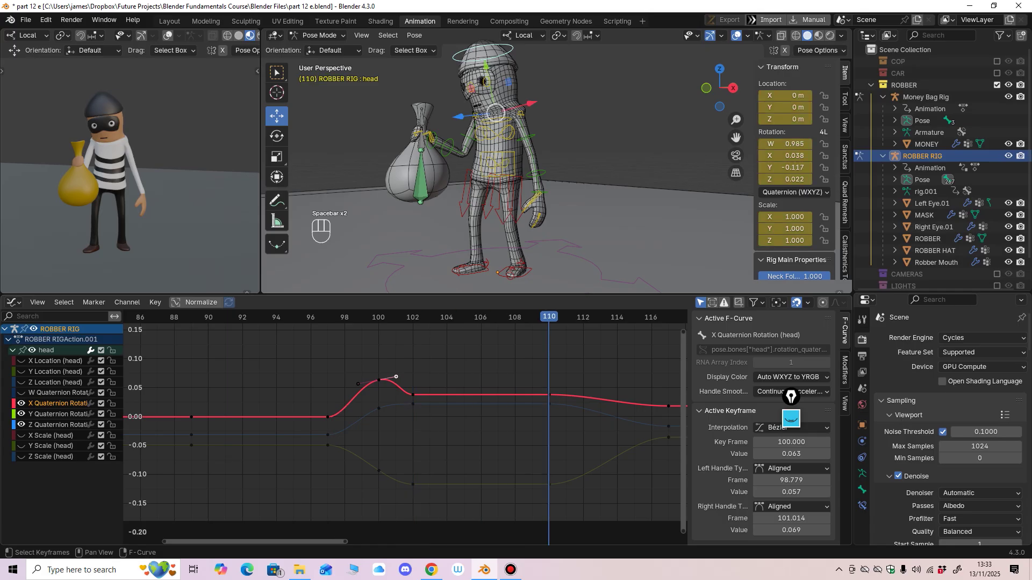
Step: Move the head's rotation keyframes from frame 102 to frame 103 and play back the turn
drag(400, 376, 430, 485)
key(ctrl+z)
key(x)
key(x)
key(x)
key(x)
key(space)
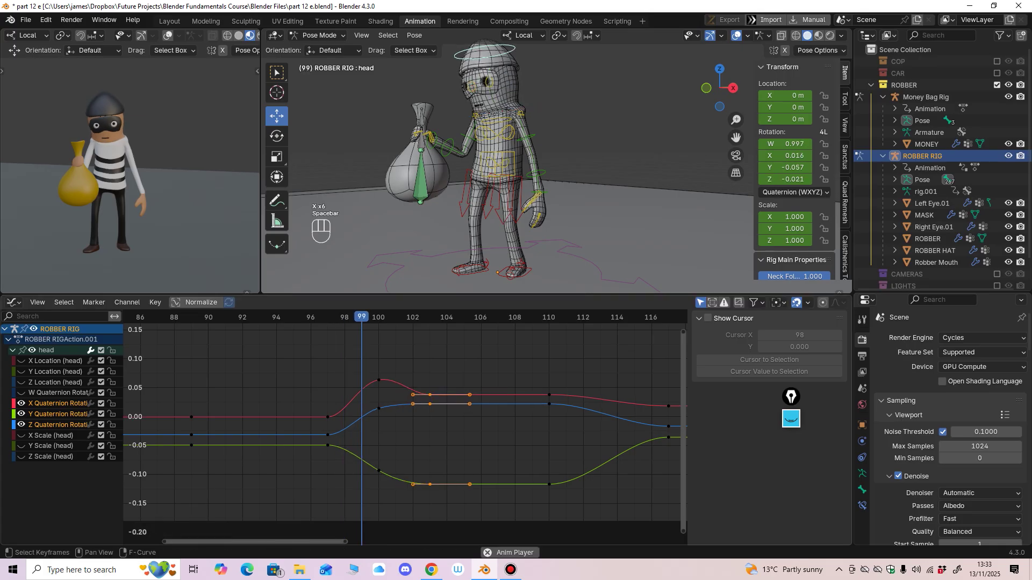
key(space)
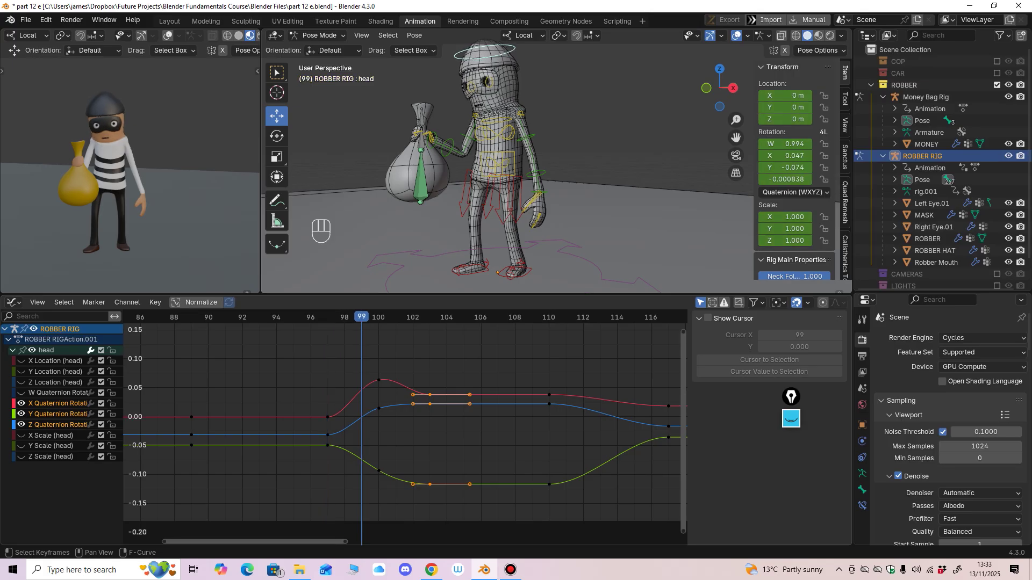
key(space)
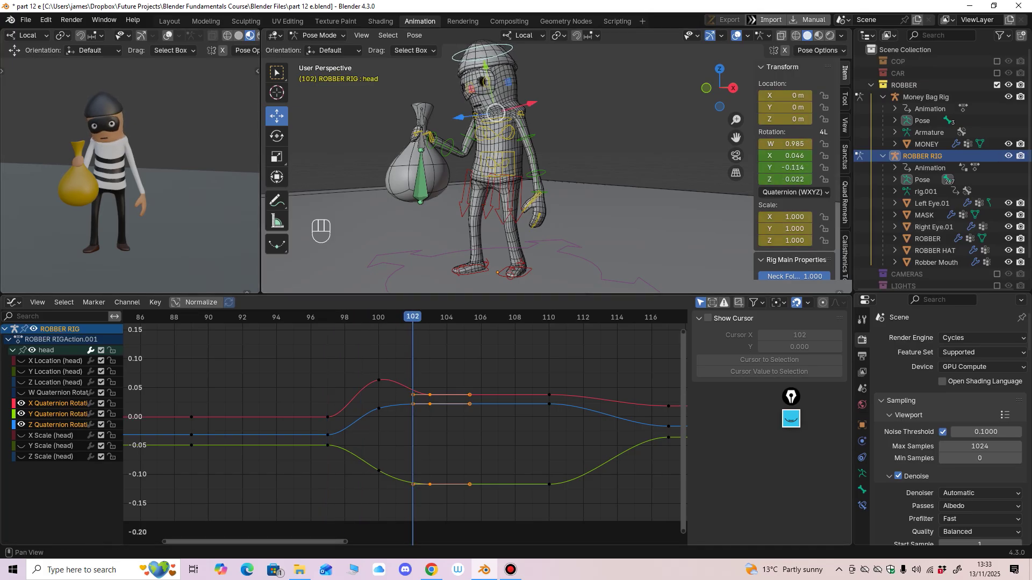
Step: Mark the arc of the head turn across the robber's face with the yellow screen pen at frame 101 and erase it
click(792, 419)
drag(791, 397, 808, 285)
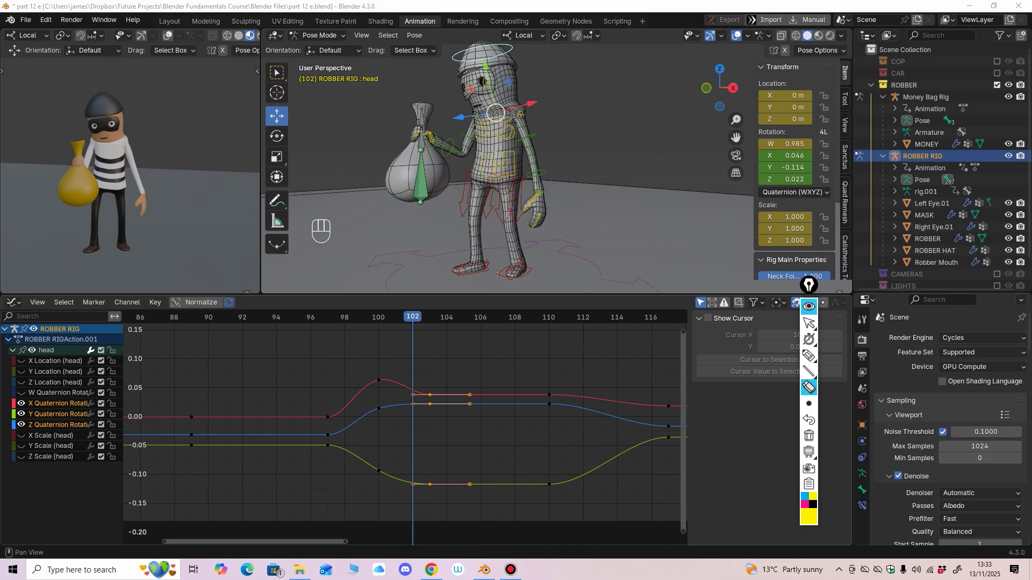
mouse_move(809, 356)
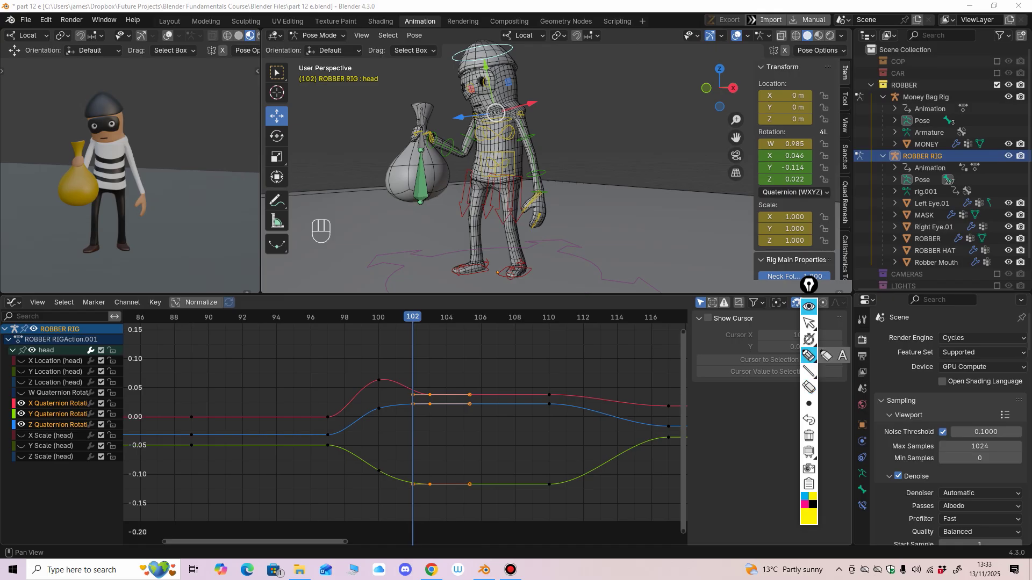
click(809, 322)
mouse_move(412, 317)
mouse_down()
mouse_move(327, 317)
mouse_move(430, 317)
mouse_move(327, 317)
mouse_move(395, 317)
mouse_up()
click(809, 356)
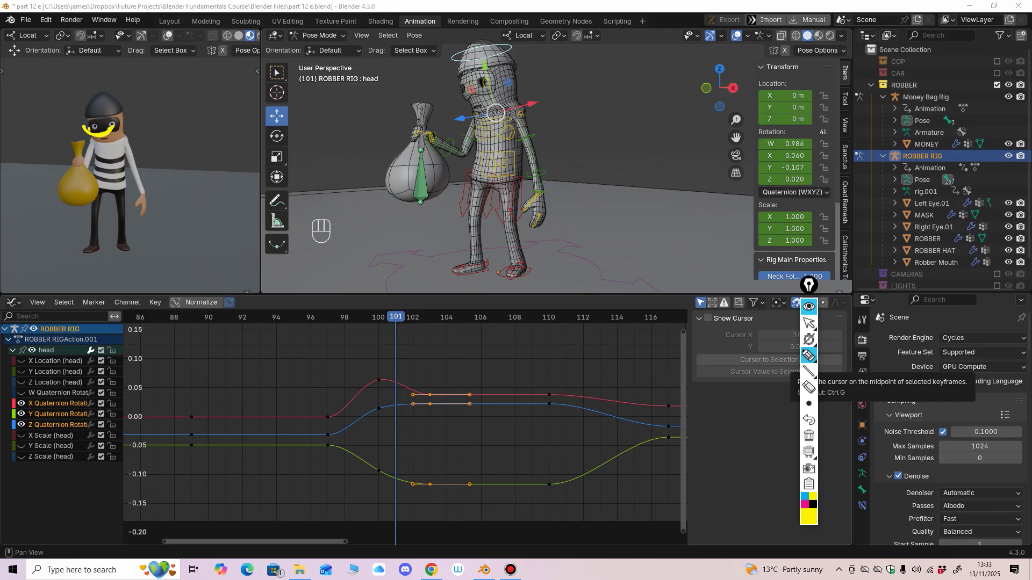
click(809, 322)
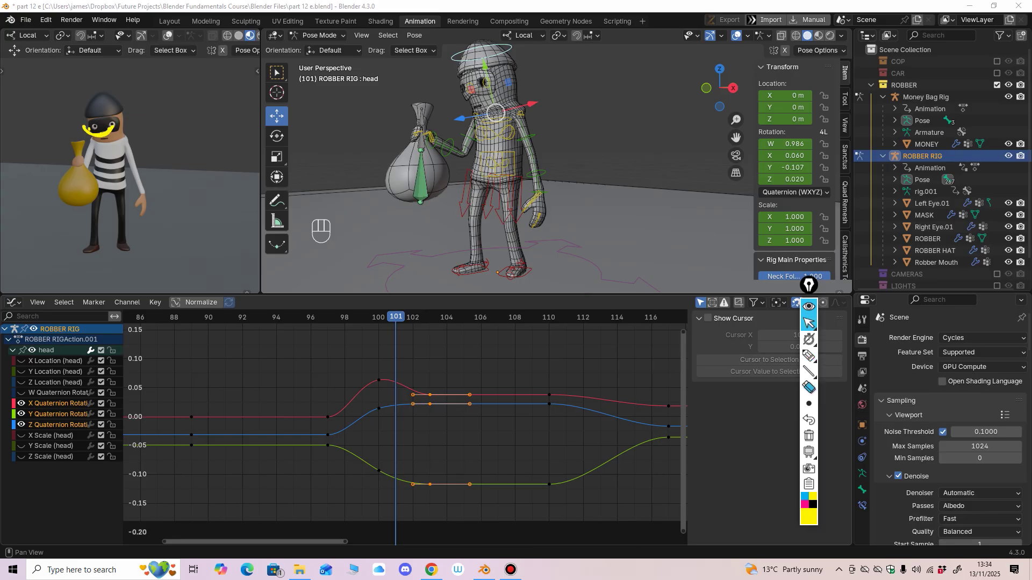
click(809, 323)
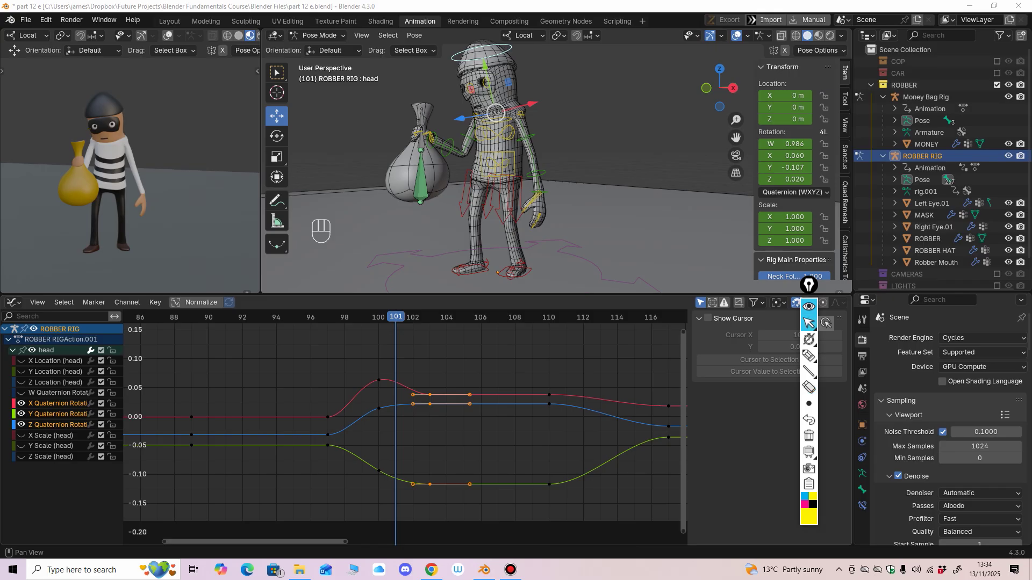
Step: Raise the head's X Quaternion Rotation keyframe at frame 100 to about 0.075 and move its frame 103 keyframe to frame 104
key(space)
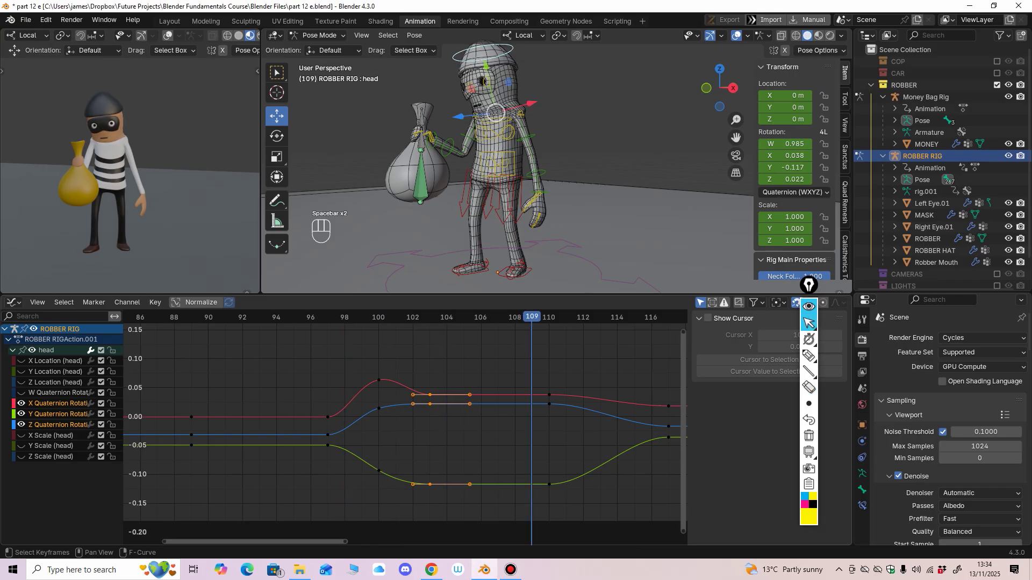
key(space)
drag(379, 380, 378, 374)
drag(359, 378, 354, 379)
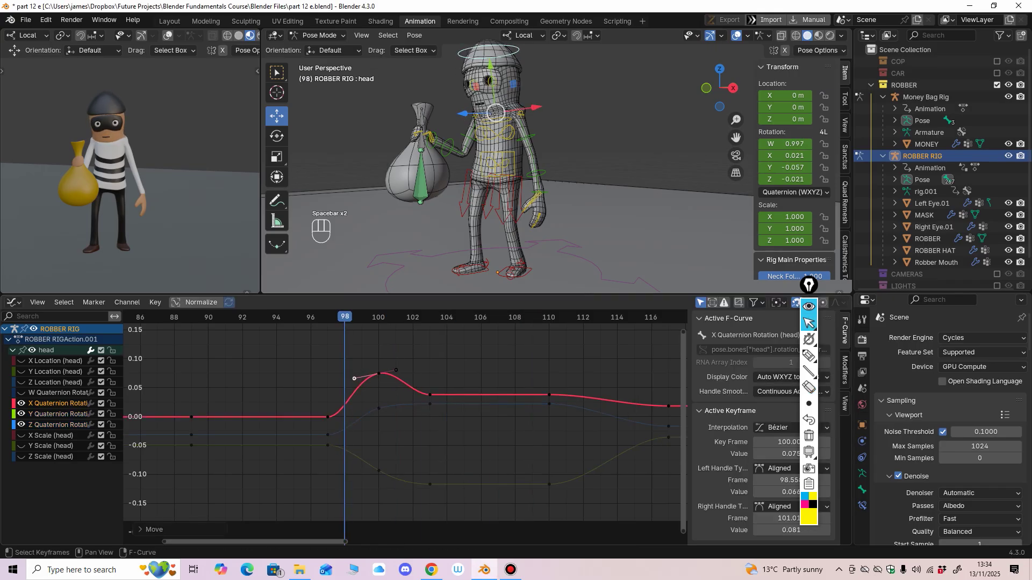
drag(430, 395, 446, 395)
key(space)
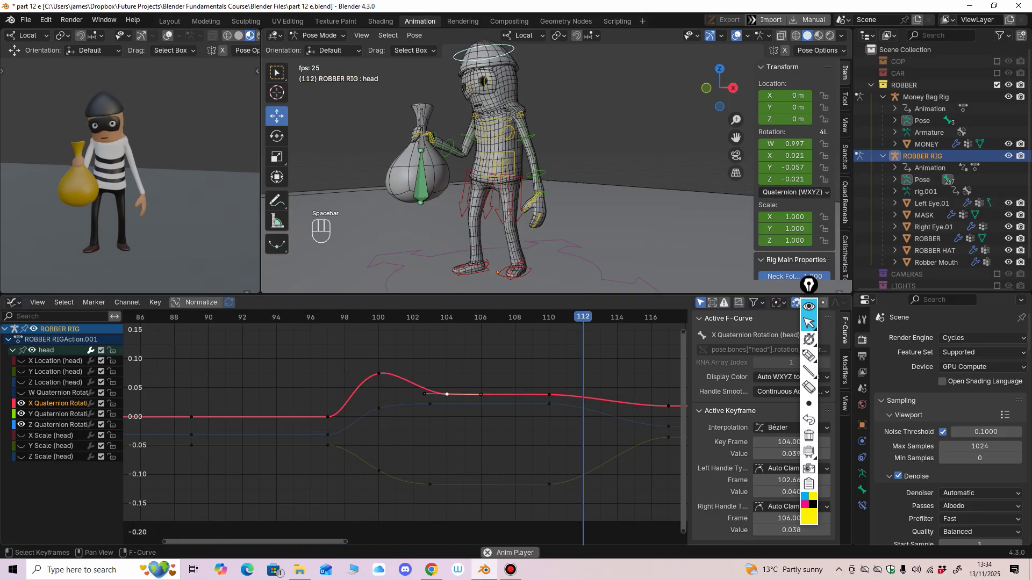
key(space)
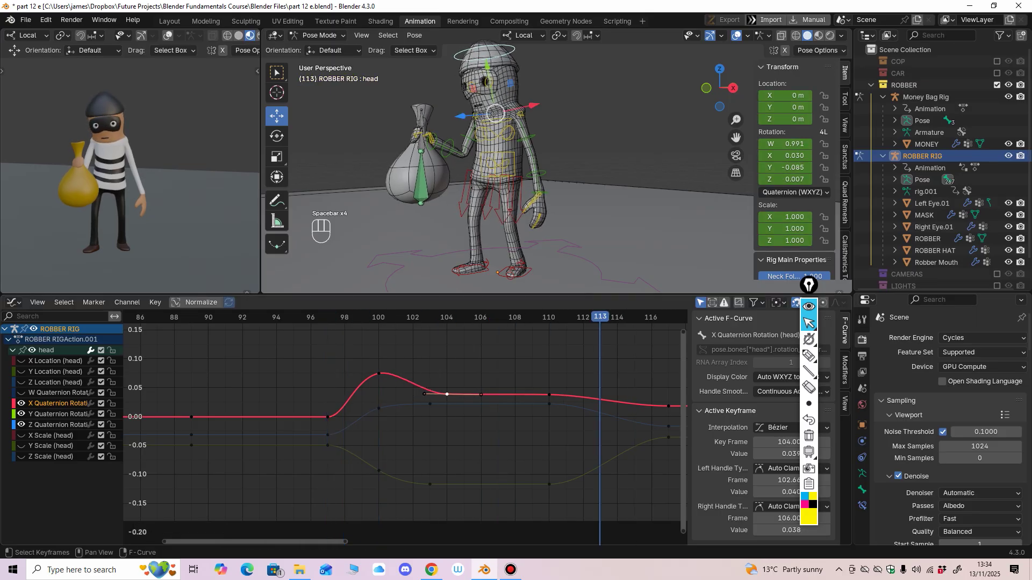
Step: Move the head's rotation keyframes from frame 110 to frame 111 and play back the motion from frame 101
key(Home)
ctrl+middle_drag(430, 414, 425, 417)
drag(421, 354, 463, 463)
key(x)
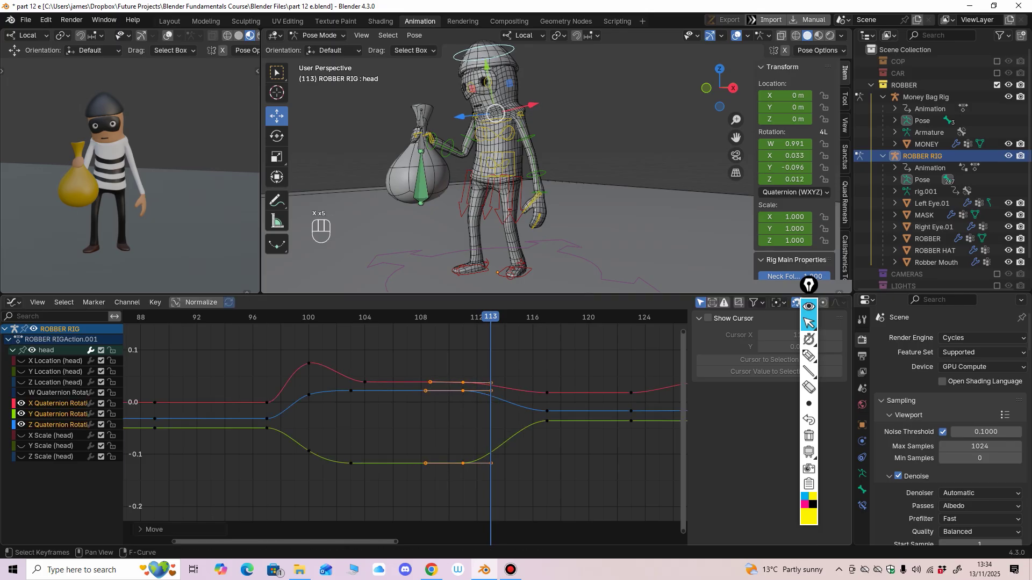
click(322, 317)
key(space)
key(space)
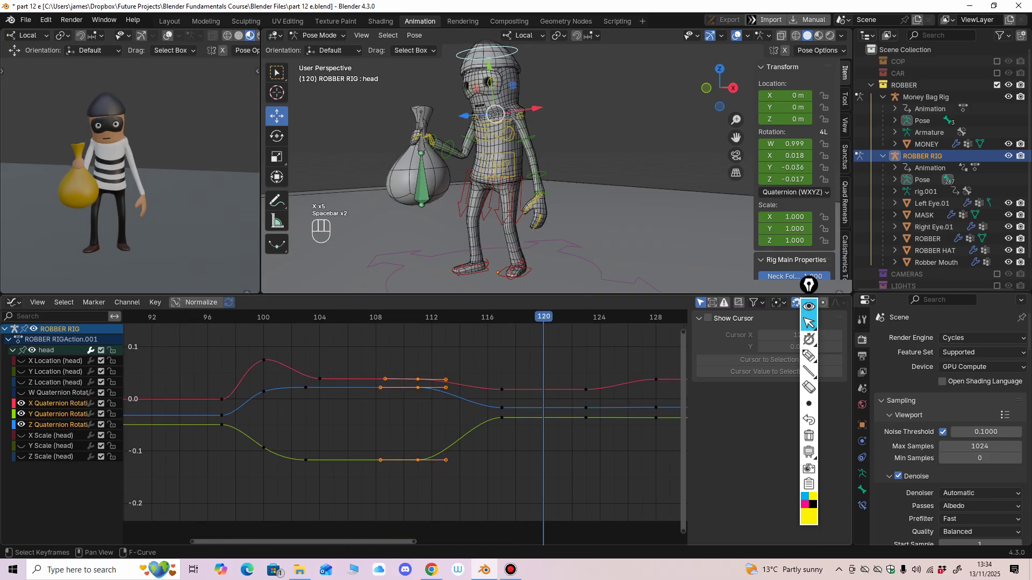
Step: Insert keyframes on all displayed head rotation channels at frame 114
ctrl+middle_drag(588, 410, 596, 407)
mouse_move(419, 317)
mouse_down()
mouse_move(438, 317)
mouse_move(417, 317)
mouse_up()
key(i)
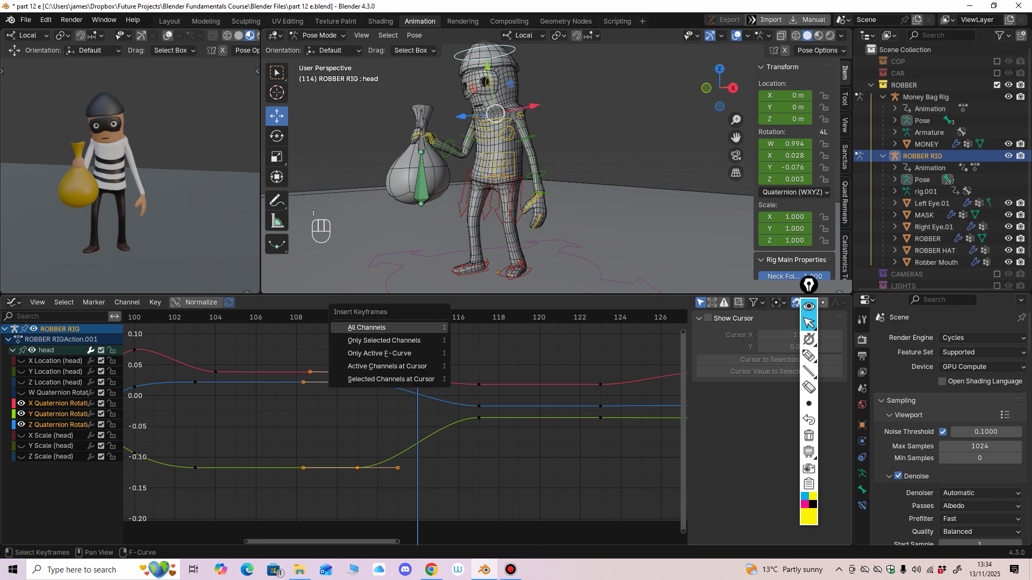
click(425, 327)
middle_drag(422, 344, 410, 393)
Step: Raise the head's X Quaternion Rotation keyframe at frame 114 to about 0.057 and play back the return turn
click(413, 396)
drag(407, 428, 406, 411)
key(space)
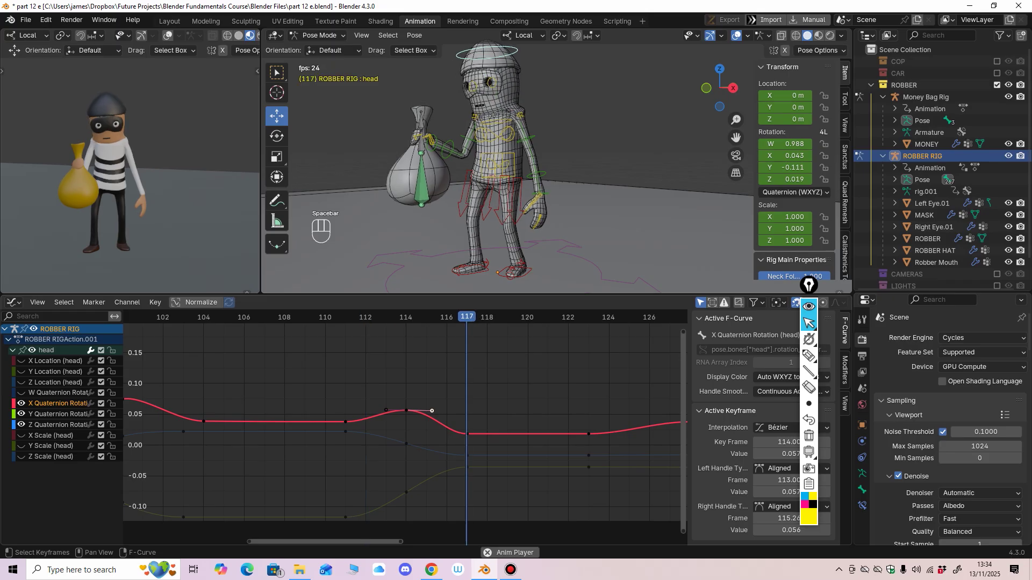
key(space)
key(space)
key(space)
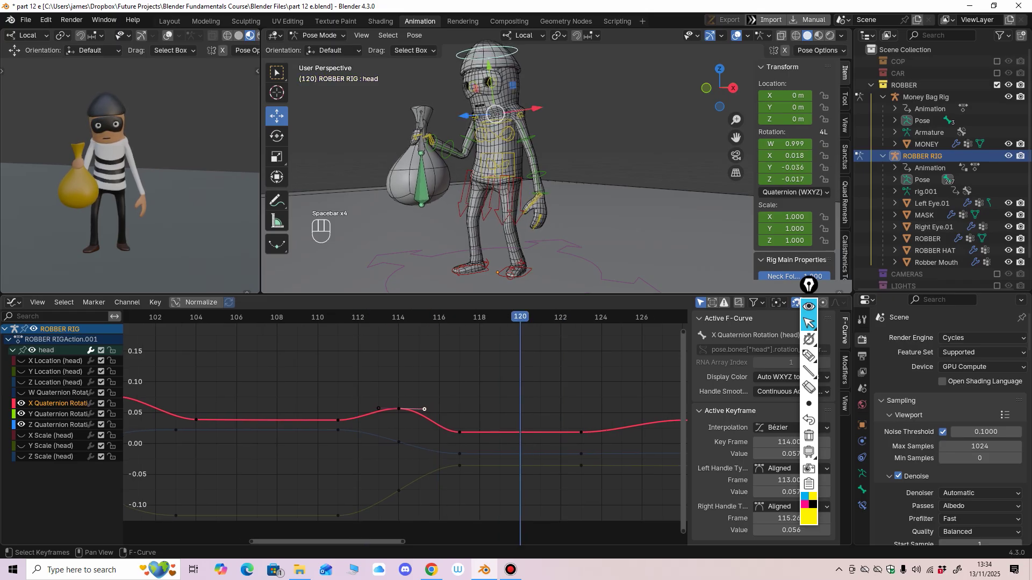
Step: Raise the head's frame 114 X Quaternion keyframe to about 0.065, and delay the frame 117 keyframes to frame 118 on Y and 119 on Z
drag(388, 317, 359, 318)
drag(399, 409, 377, 403)
drag(460, 466, 499, 454)
click(338, 317)
key(space)
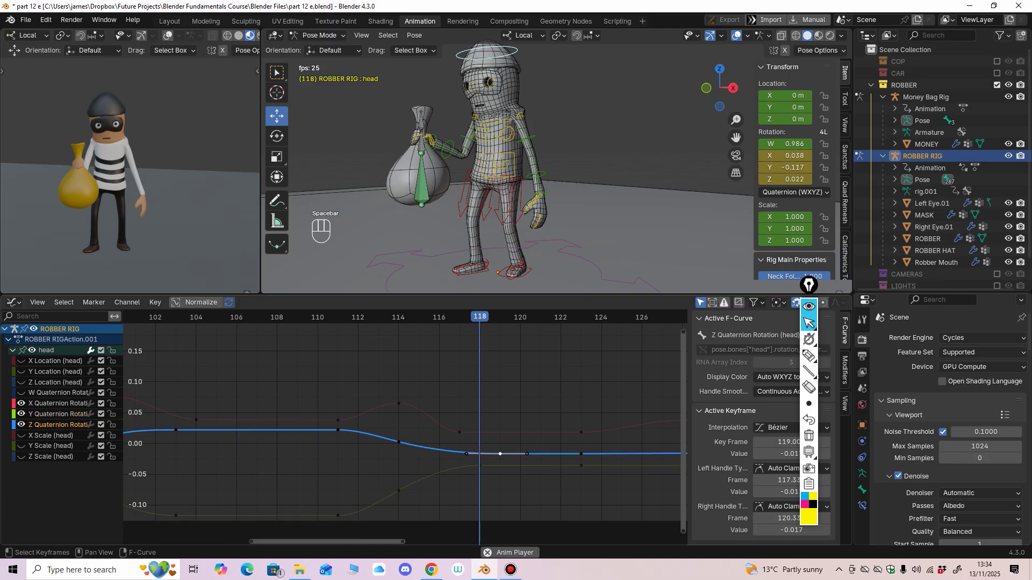
key(space)
middle_drag(419, 425, 381, 414)
click(301, 318)
key(space)
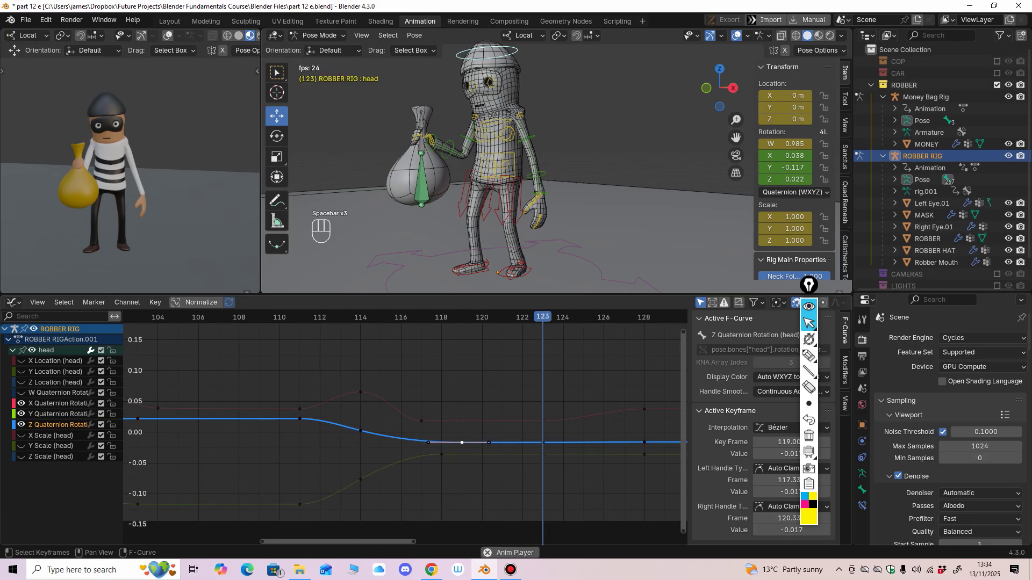
key(space)
Step: Select the torso bone and play back its motion from another perspective angle, stopping at frame 117
ctrl+middle_drag(305, 434, 290, 441)
click(514, 156)
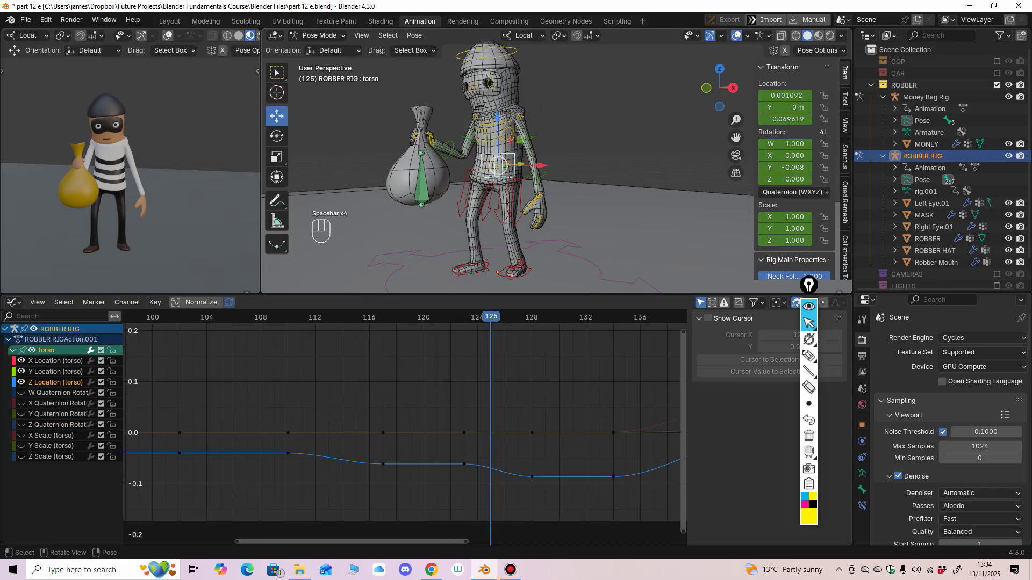
drag(473, 294, 473, 339)
middle_drag(468, 269, 440, 269)
ctrl+middle_drag(414, 425, 373, 431)
drag(473, 340, 473, 298)
middle_drag(468, 419, 365, 419)
click(300, 321)
key(space)
key(space)
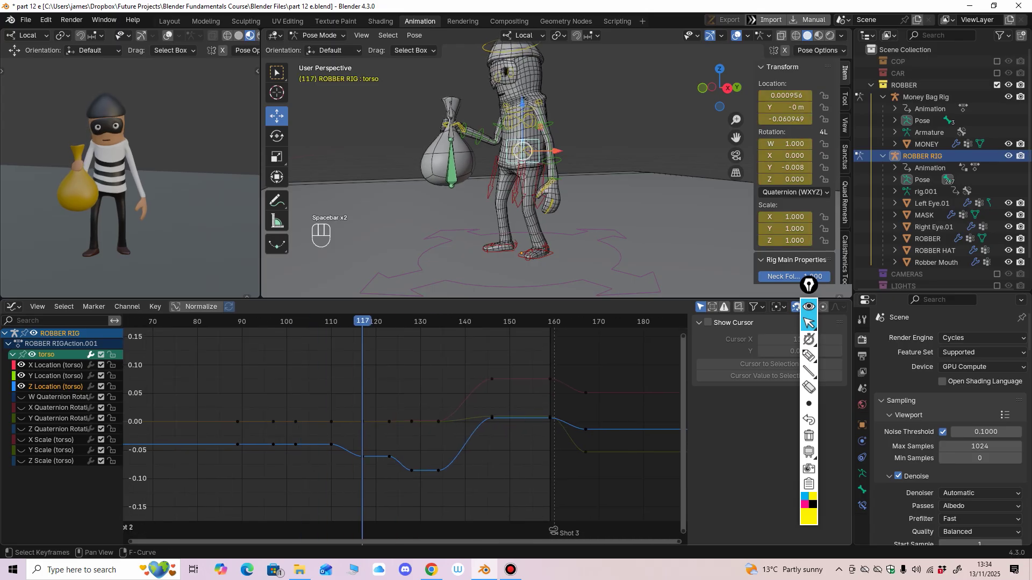
Step: Insert a keyframe at frame 112 on the torso's Z Location channel only
mouse_move(185, 487)
middle_down()
mouse_move(165, 484)
mouse_move(194, 468)
middle_up()
middle_drag(195, 468, 168, 468)
drag(345, 321, 355, 322)
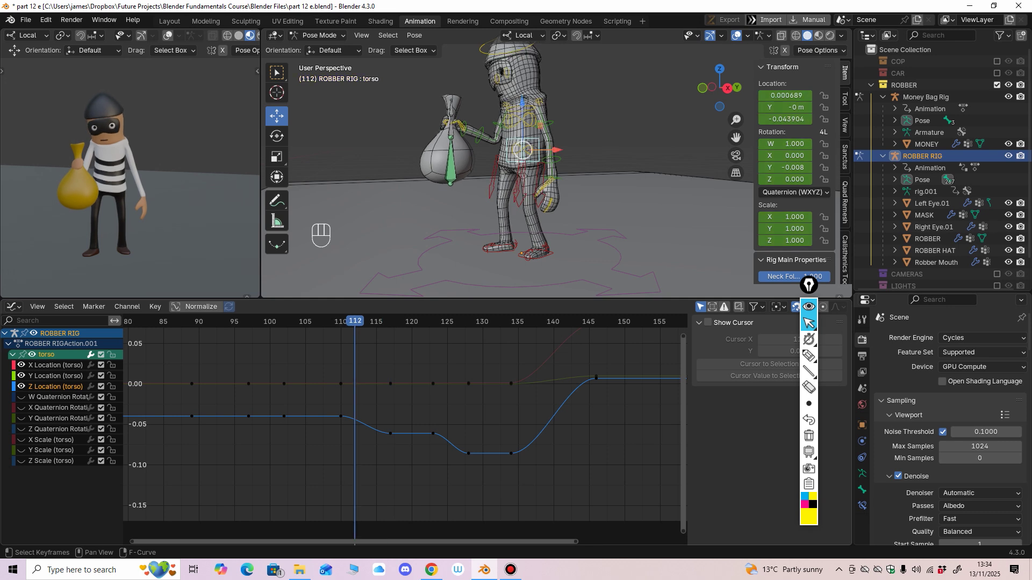
ctrl+middle_drag(367, 399, 406, 383)
key(i)
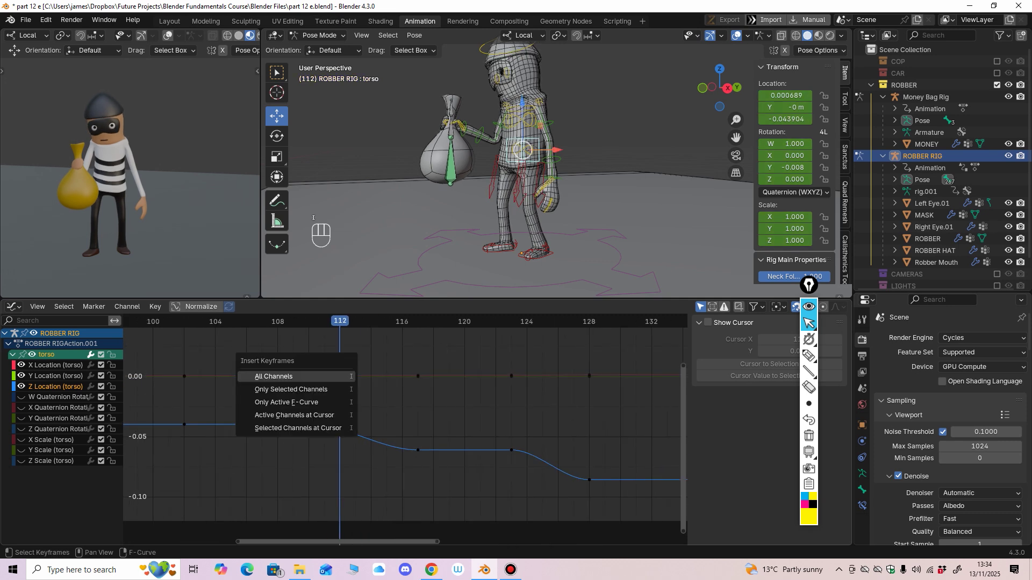
click(322, 389)
Step: Raise the torso's Z Location keyframe at frame 112 to about -0.042 and steepen its handles
ctrl+middle_drag(258, 425, 270, 413)
click(295, 468)
ctrl+middle_drag(297, 473, 344, 384)
middle_drag(376, 334, 366, 456)
drag(371, 421, 371, 408)
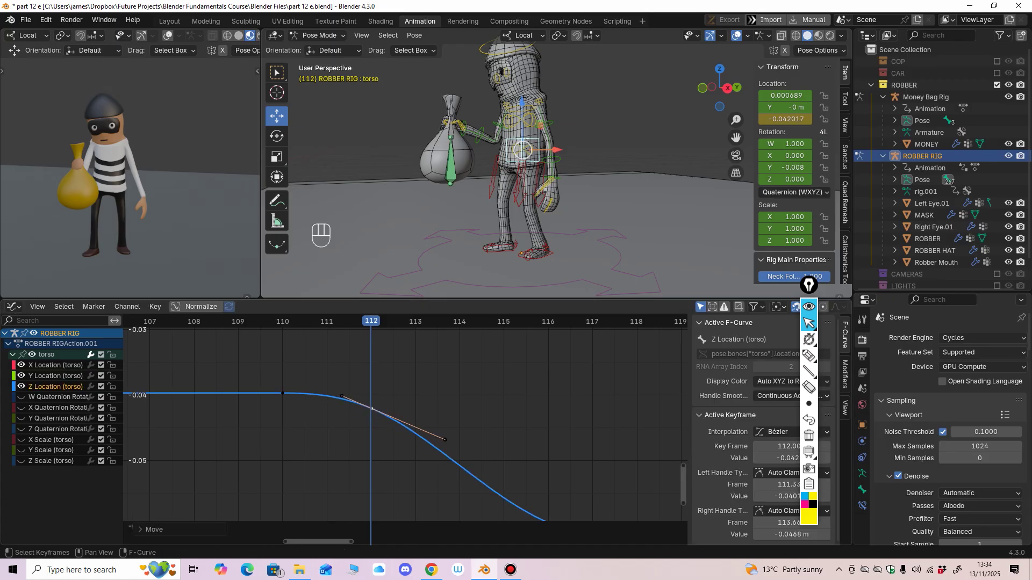
drag(445, 440, 445, 447)
drag(371, 408, 371, 408)
Step: Play back the torso's dip and delay the frame 117 Z Location keyframe to frame 118
ctrl+middle_drag(366, 446, 335, 445)
key(space)
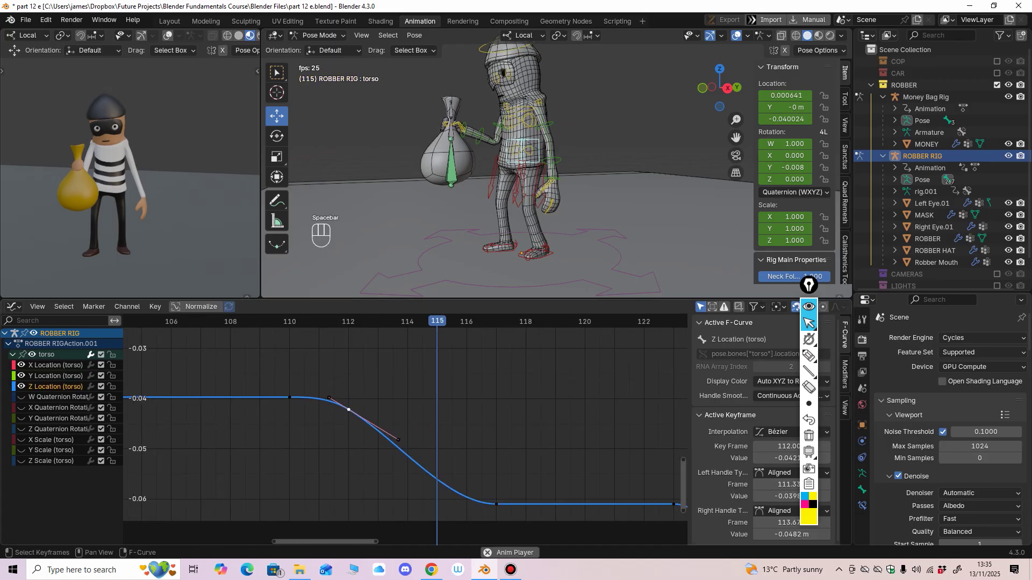
key(space)
click(319, 322)
key(space)
key(space)
middle_drag(334, 408, 285, 388)
drag(447, 483, 411, 481)
Step: Shorten the right handle of the frame 112 Z Location keyframe to about frame 113.3 and play back the dip
click(300, 388)
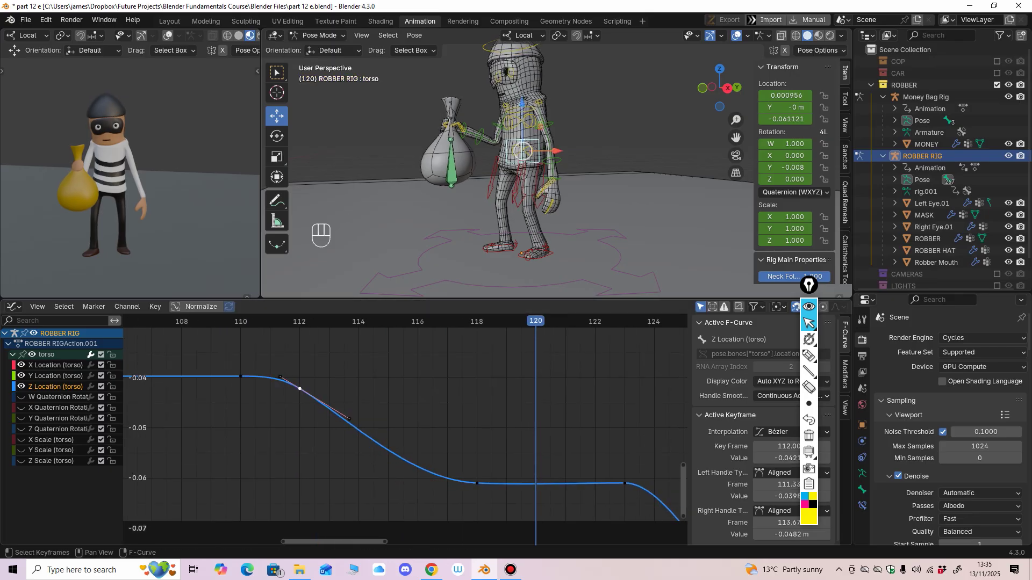
key(a)
drag(349, 419, 339, 416)
click(271, 321)
key(space)
key(space)
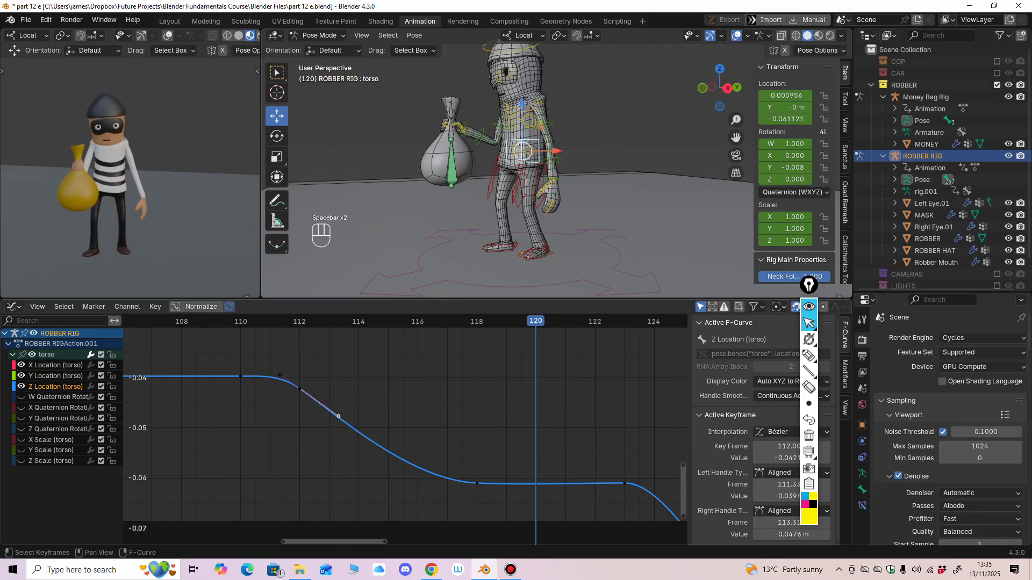
Step: Review the torso's dip after frame 108 from a more side-on perspective, with no keyframes selected
ctrl+middle_drag(419, 424, 393, 422)
key(space)
key(space)
middle_drag(570, 178, 554, 178)
click(297, 321)
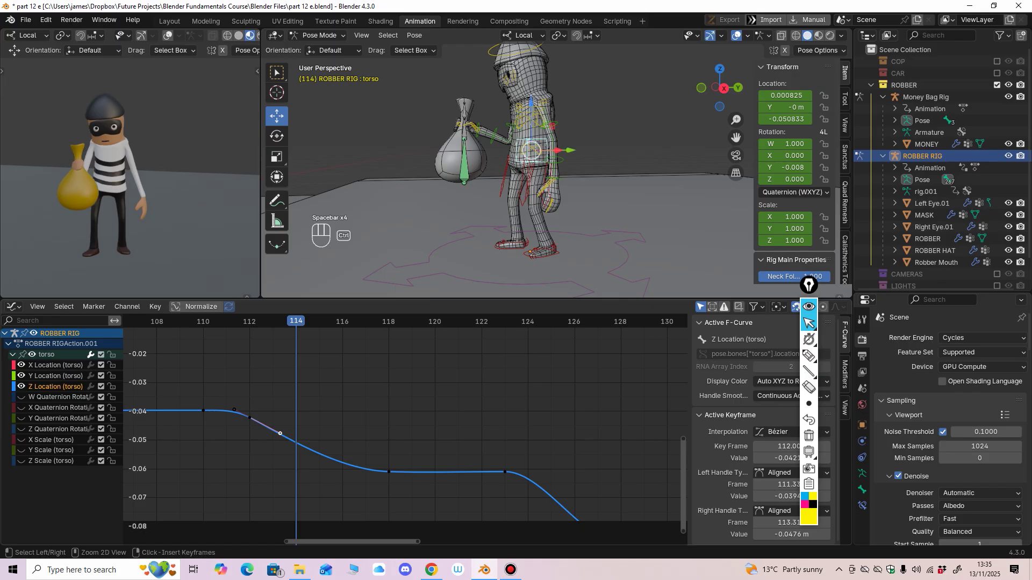
ctrl+middle_drag(398, 398, 291, 463)
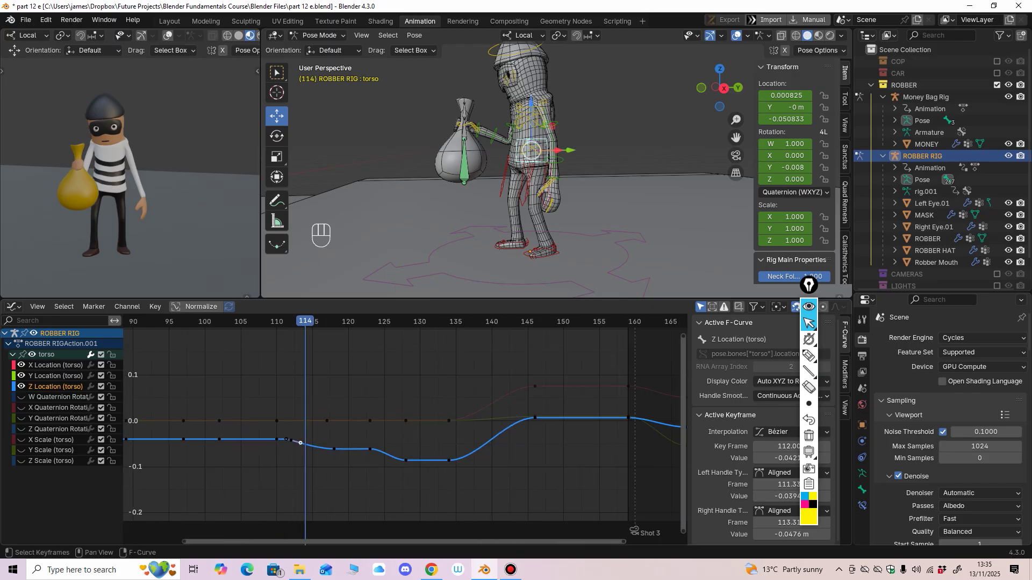
click(323, 473)
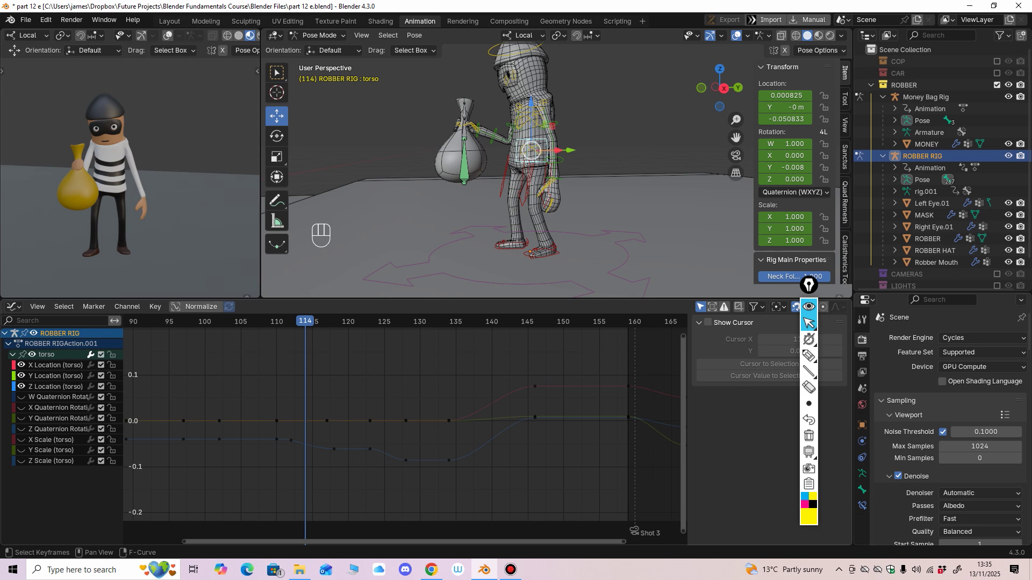
key(space)
key(space)
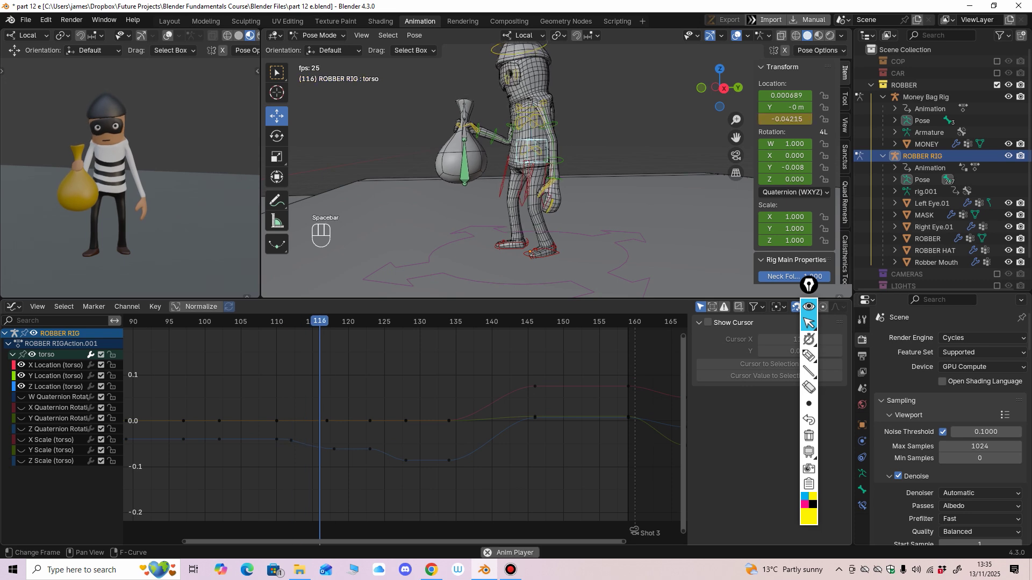
key(space)
key(space)
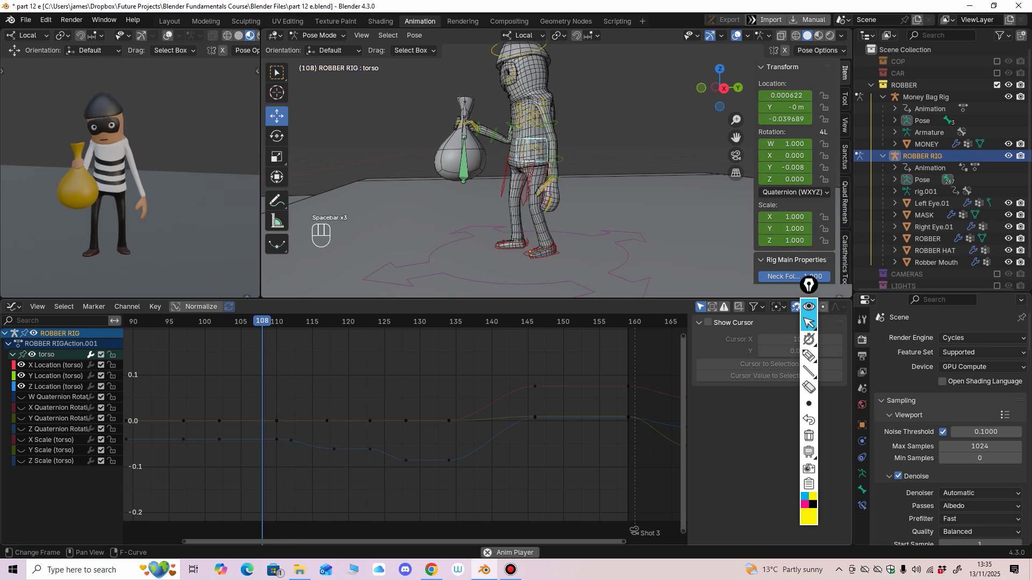
key(space)
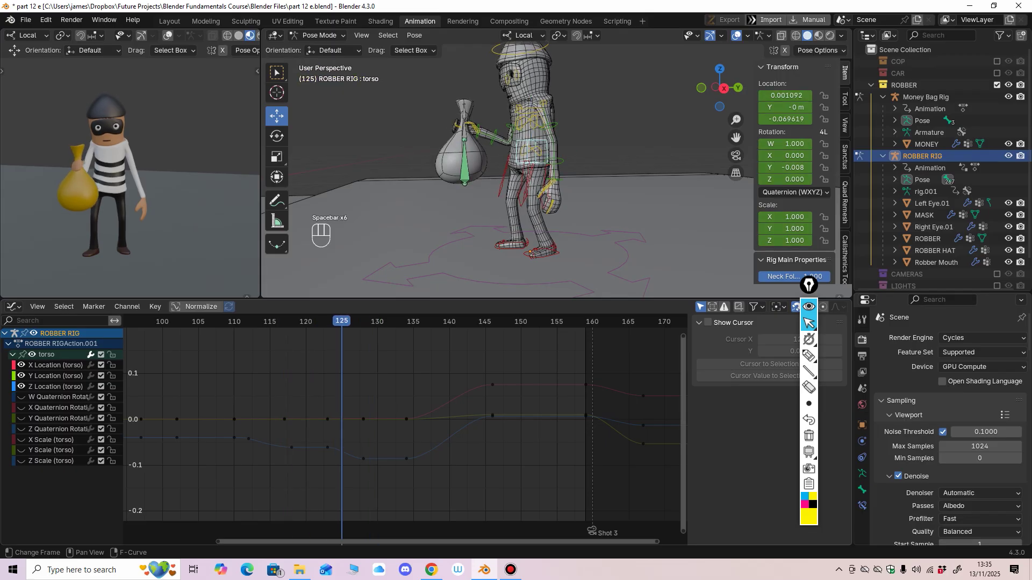
Step: Play back the bag drop and hands-up motion from about frame 124 to judge the torso's movement
key(space)
click(335, 322)
key(space)
key(space)
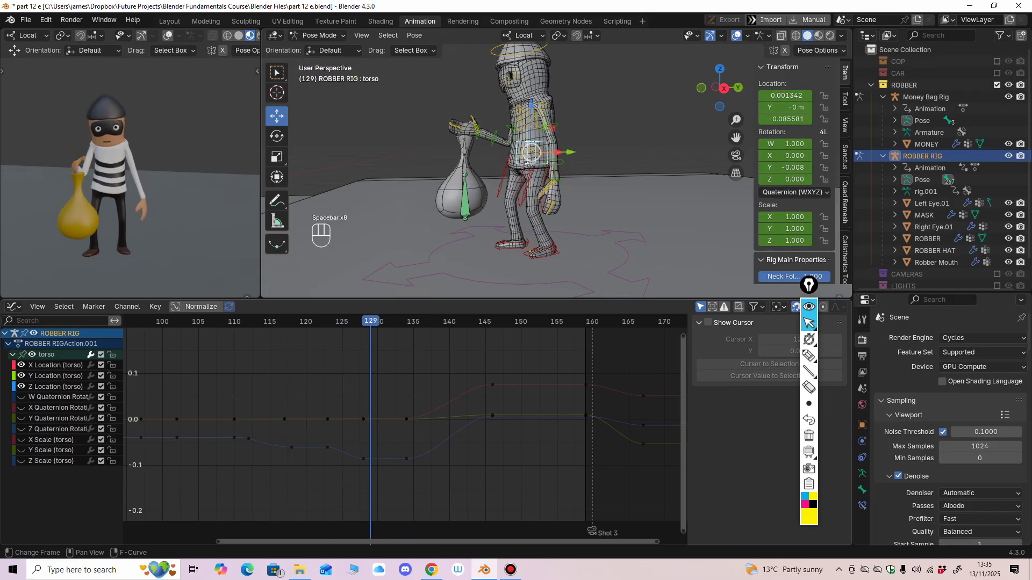
ctrl+middle_drag(360, 414, 387, 413)
key(space)
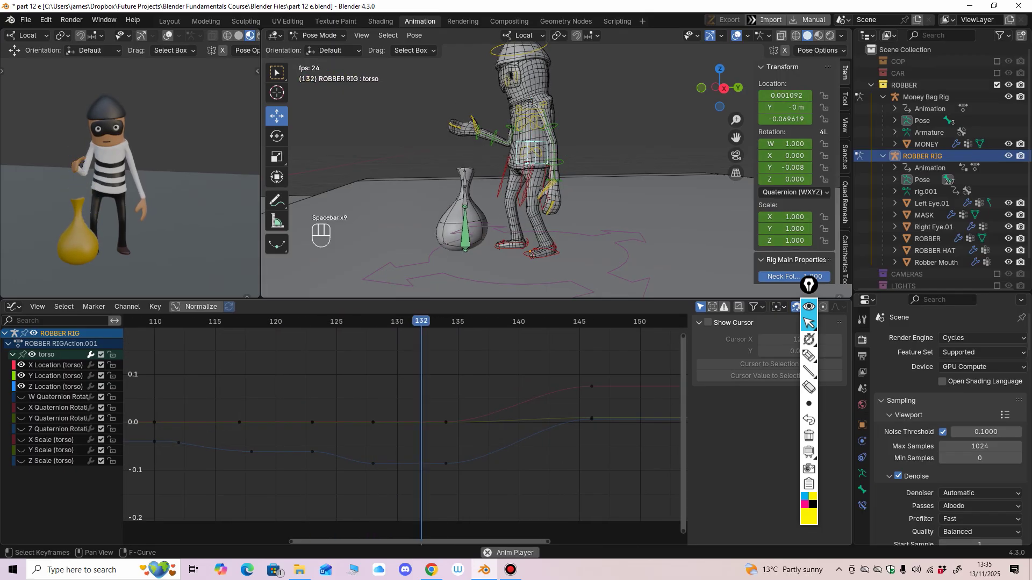
key(space)
ctrl+middle_drag(334, 473, 311, 482)
key(space)
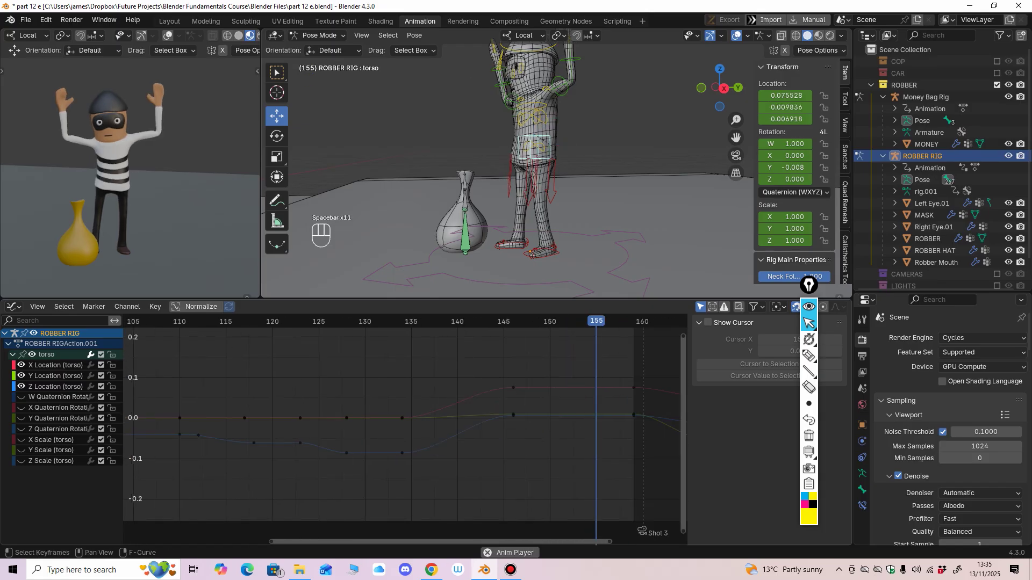
key(space)
key(space)
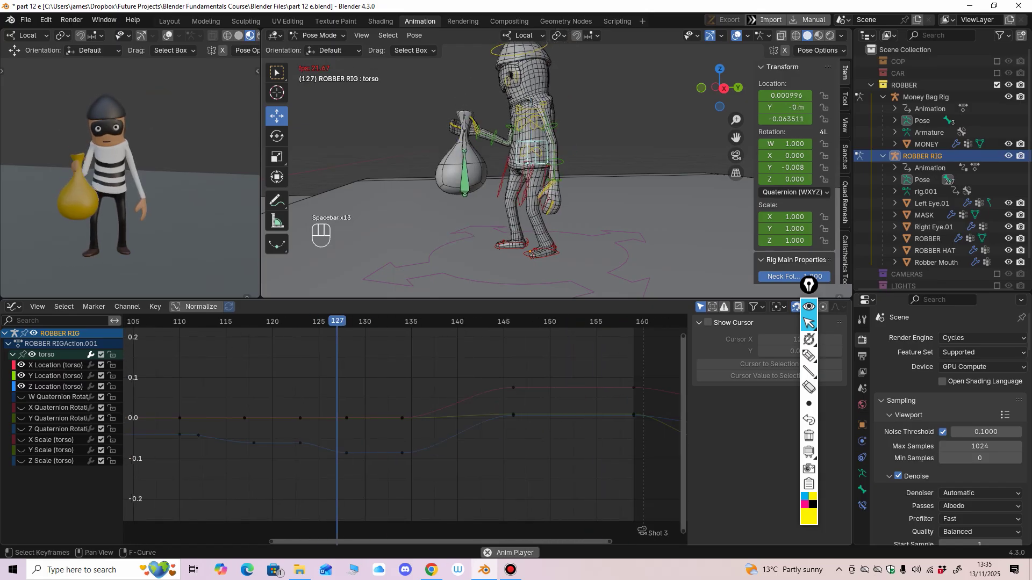
key(space)
Step: Lower the torso's Z Location keyframes at frames 128 and 134 to about -0.091 and -0.095
ctrl+middle_drag(224, 489, 232, 487)
mouse_move(398, 322)
mouse_down()
mouse_move(357, 322)
mouse_move(388, 321)
mouse_up()
drag(355, 422, 429, 448)
click(430, 446)
middle_drag(429, 448, 481, 433)
ctrl+middle_drag(481, 434, 491, 416)
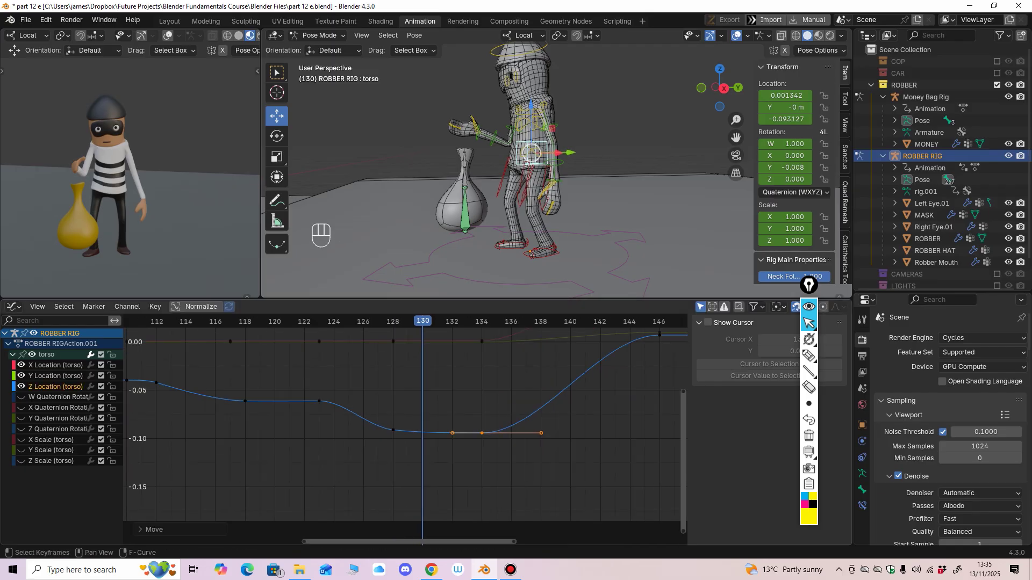
Step: Extend the right handle of the frame 134 Z Location keyframe to about frame 138.4 and play back the bag drop
drag(482, 433, 547, 436)
click(393, 430)
drag(426, 436, 482, 434)
drag(547, 433, 548, 434)
middle_drag(548, 433, 514, 442)
click(345, 322)
middle_drag(355, 387, 329, 373)
key(space)
key(space)
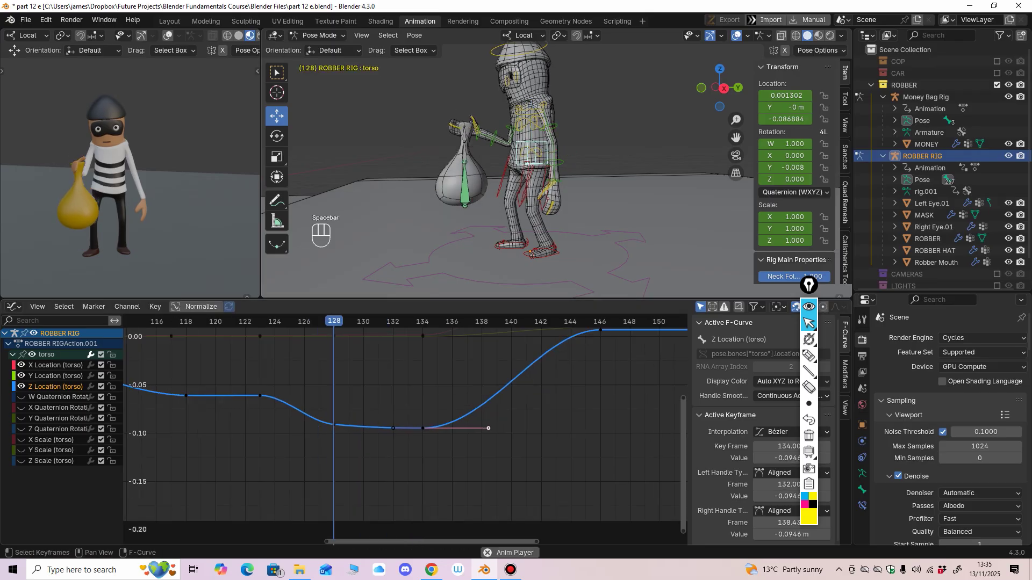
key(space)
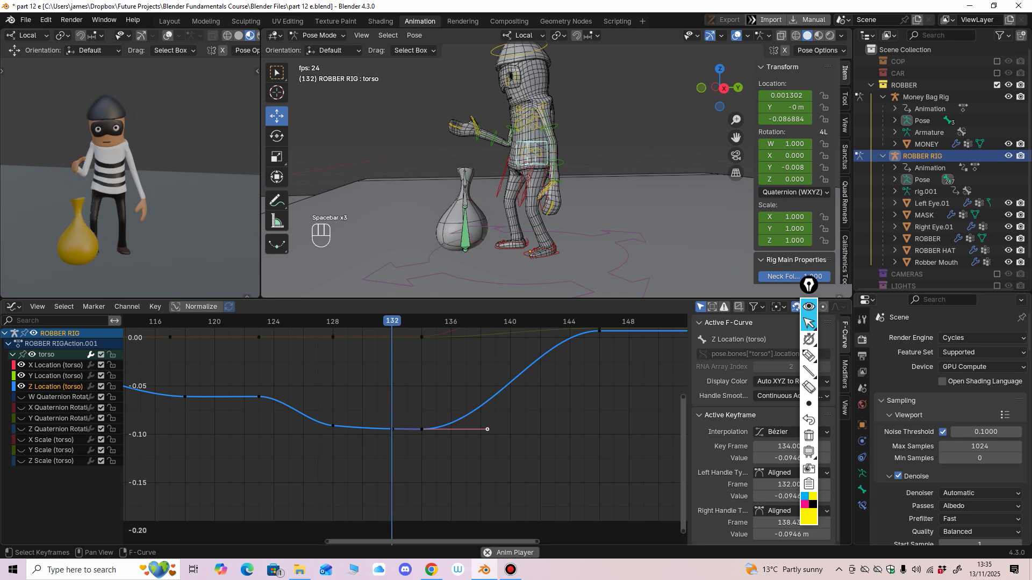
key(space)
Step: Lower the frame 134 Z Location keyframe to about -0.097 and angle the frame 128 keyframe's right handle down to about -0.094
drag(422, 430, 367, 428)
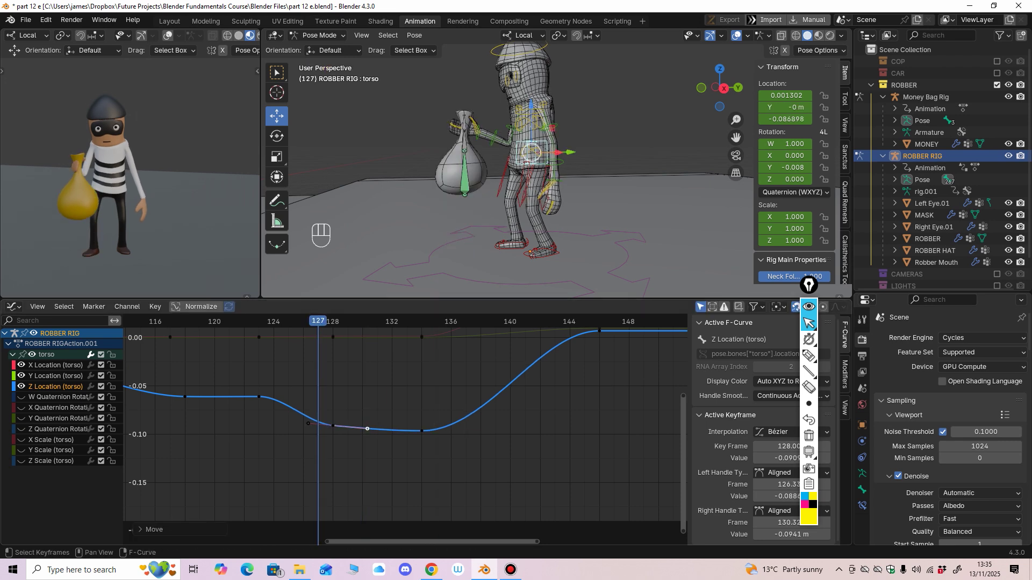
key(space)
key(space)
Step: Insert a keyframe at frame 138 on the torso's Z Location channel only and lower it to about -0.081
ctrl+middle_drag(371, 430, 305, 451)
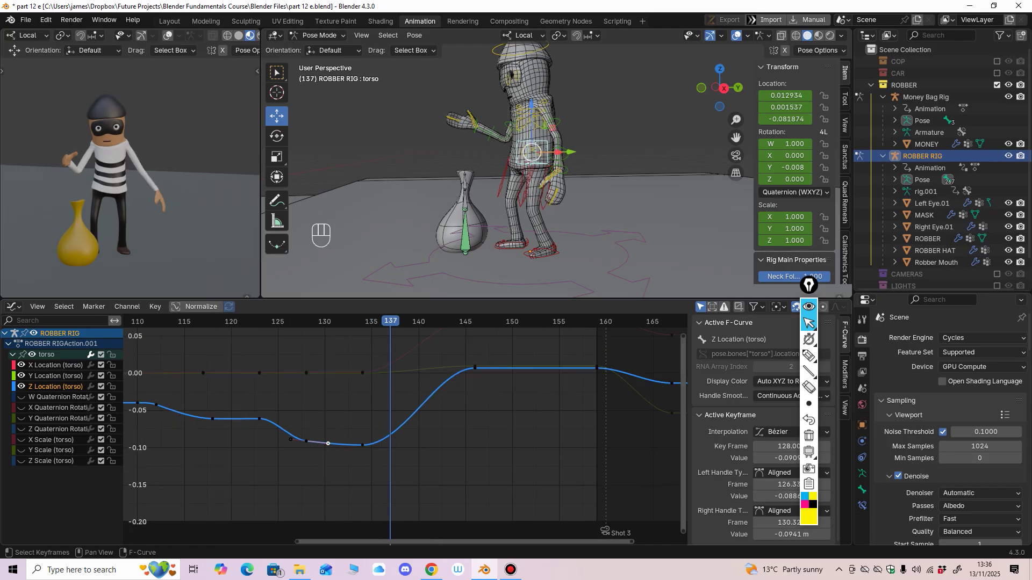
key(i)
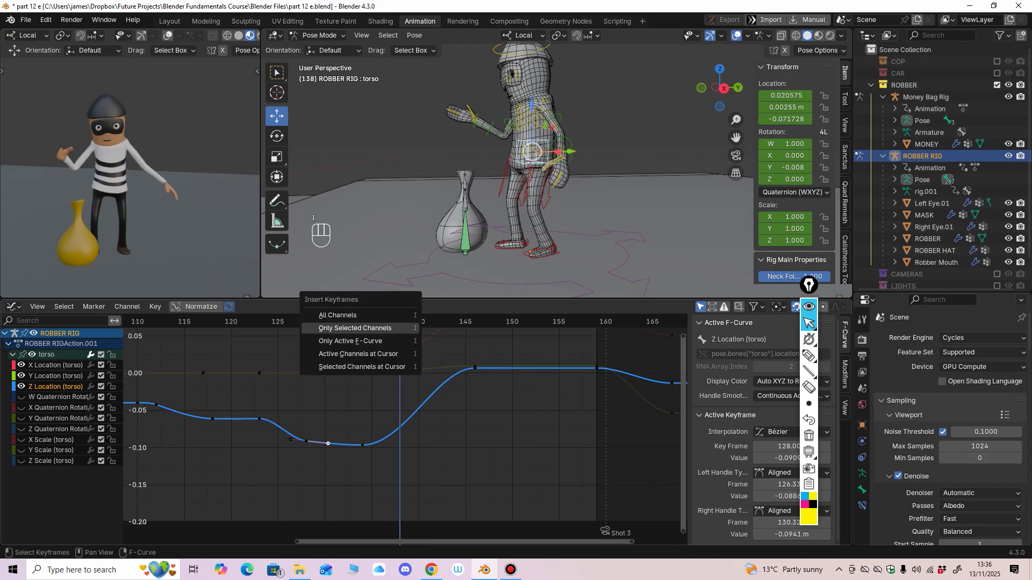
click(356, 329)
ctrl+middle_drag(331, 464, 371, 443)
drag(480, 410, 480, 420)
Step: Lower the frame 138 Z Location keyframe to about -0.083 and steepen its handles, checking the rise in playback
drag(536, 387, 535, 385)
middle_drag(535, 384, 449, 414)
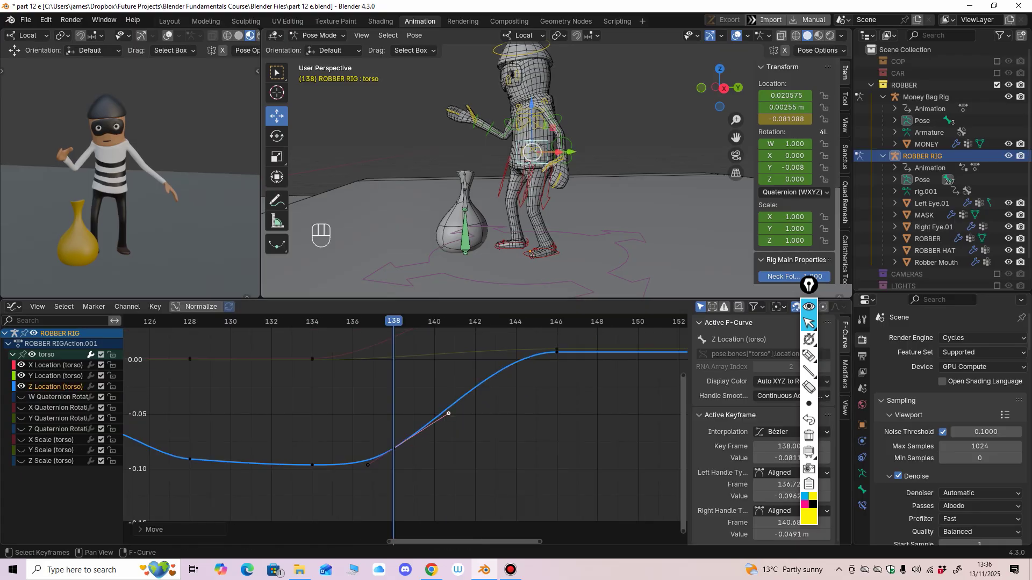
drag(394, 449, 394, 451)
middle_drag(399, 448, 374, 453)
drag(424, 421, 424, 419)
mouse_move(423, 419)
middle_down()
mouse_move(410, 414)
mouse_move(429, 412)
middle_up()
key(Left)
key(Left)
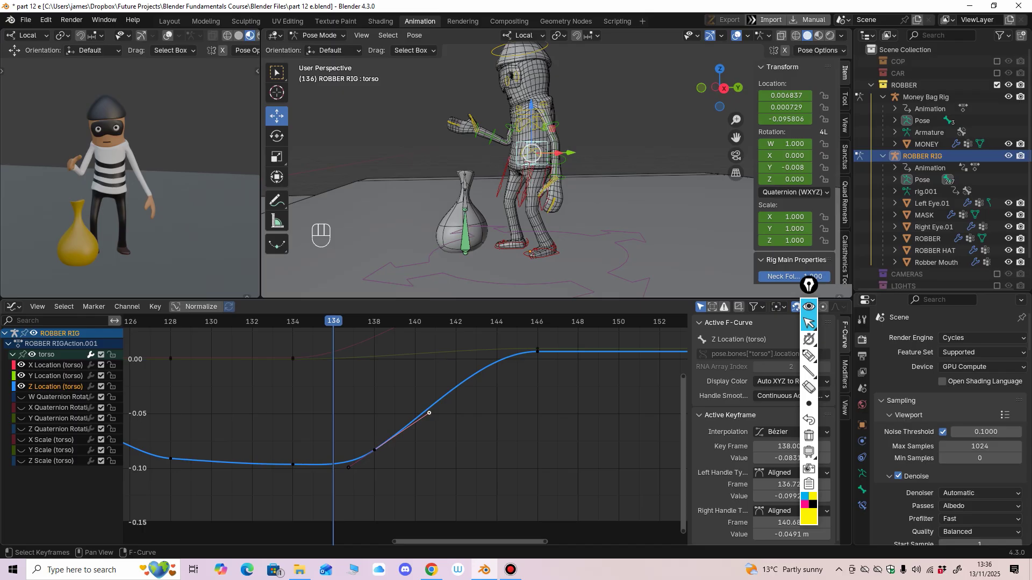
click(375, 450)
key(Left)
key(space)
key(space)
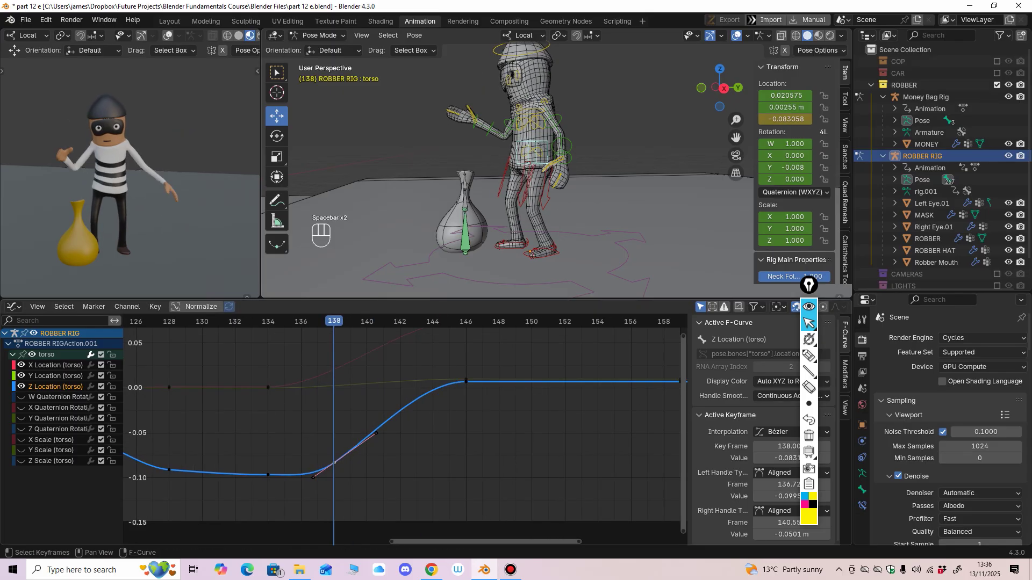
Step: Raise the torso's Z Location keyframes at frames 146 and 159 to about 0.018 and 0.024, and play back the rise
middle_drag(425, 397, 381, 426)
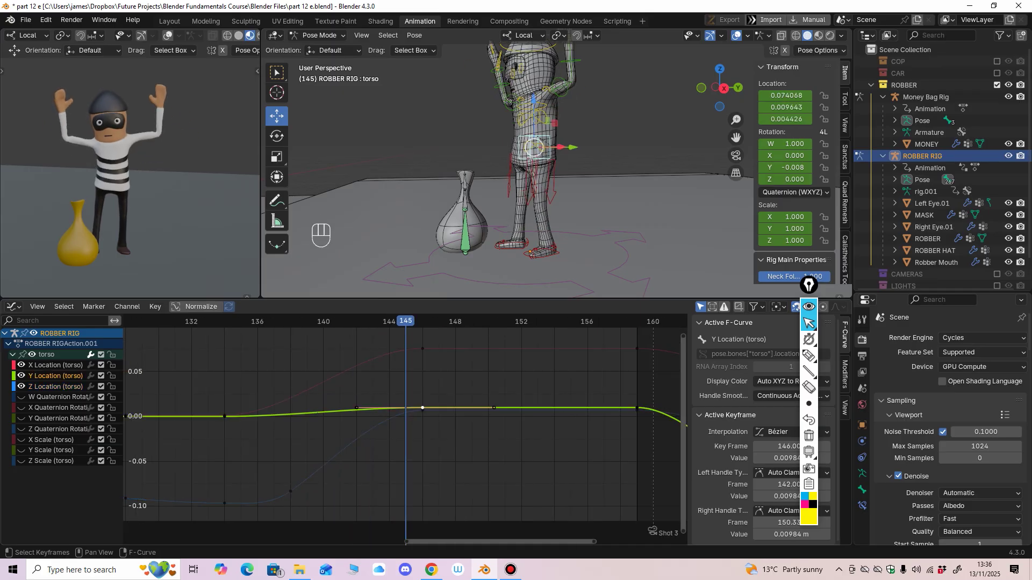
click(423, 410)
drag(423, 411, 422, 401)
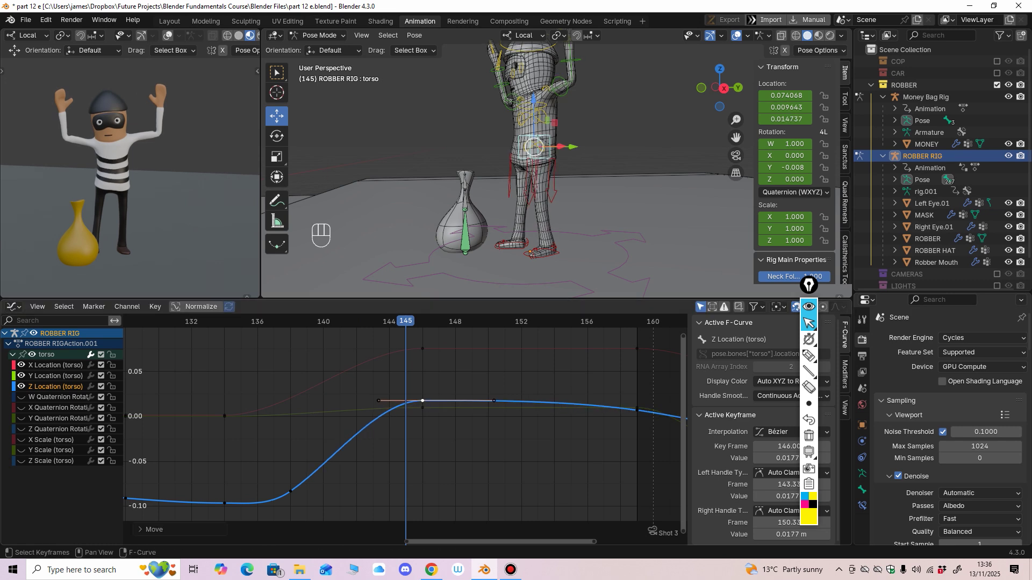
drag(637, 410, 637, 395)
middle_drag(538, 389, 502, 395)
drag(370, 322, 338, 321)
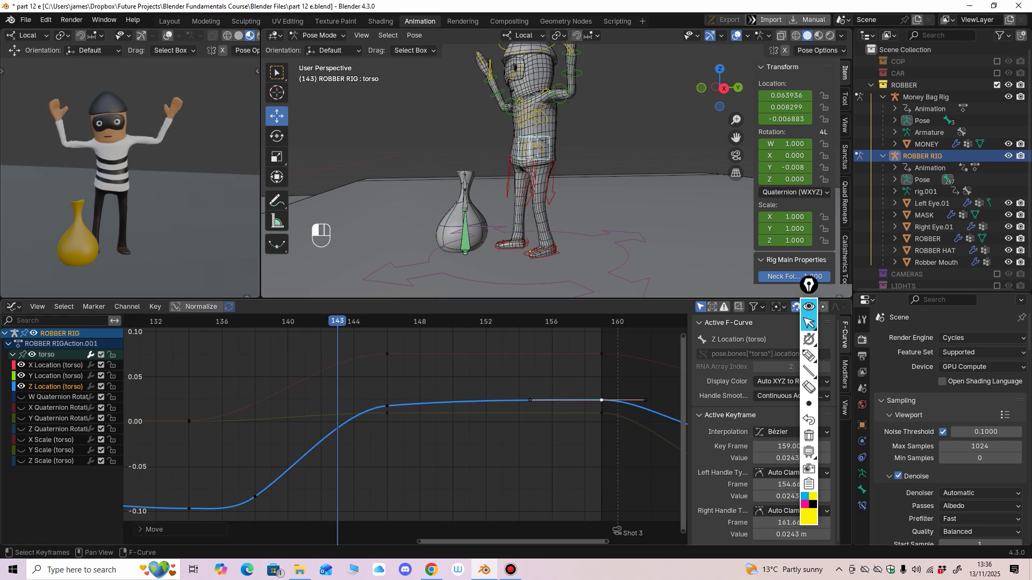
key(space)
key(space)
Step: Raise the torso's Z Location keyframes at frames 146 and 159 to about 0.029 and 0.033, and play back the result
scroll(382, 421, down, 2)
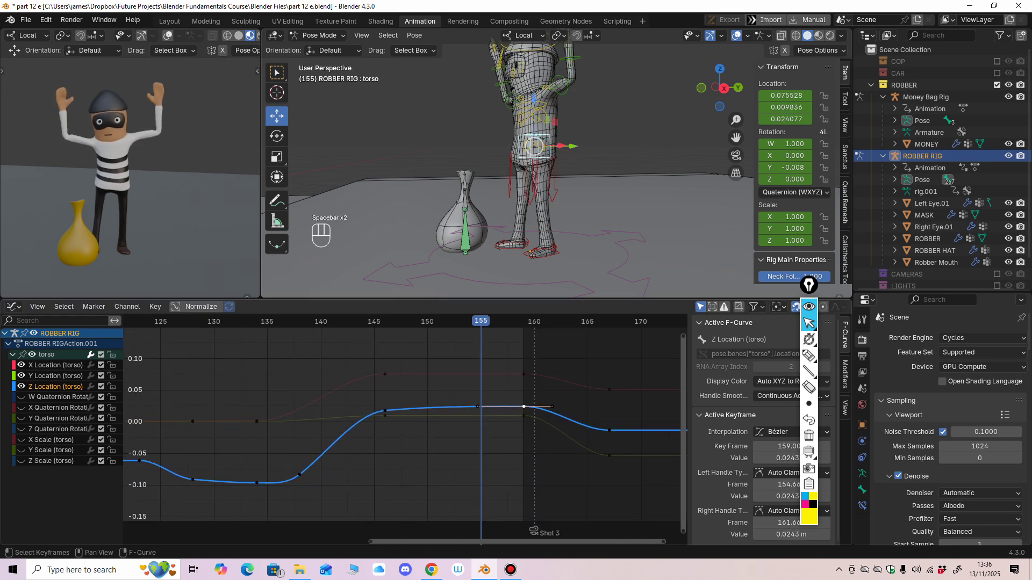
drag(373, 395, 401, 413)
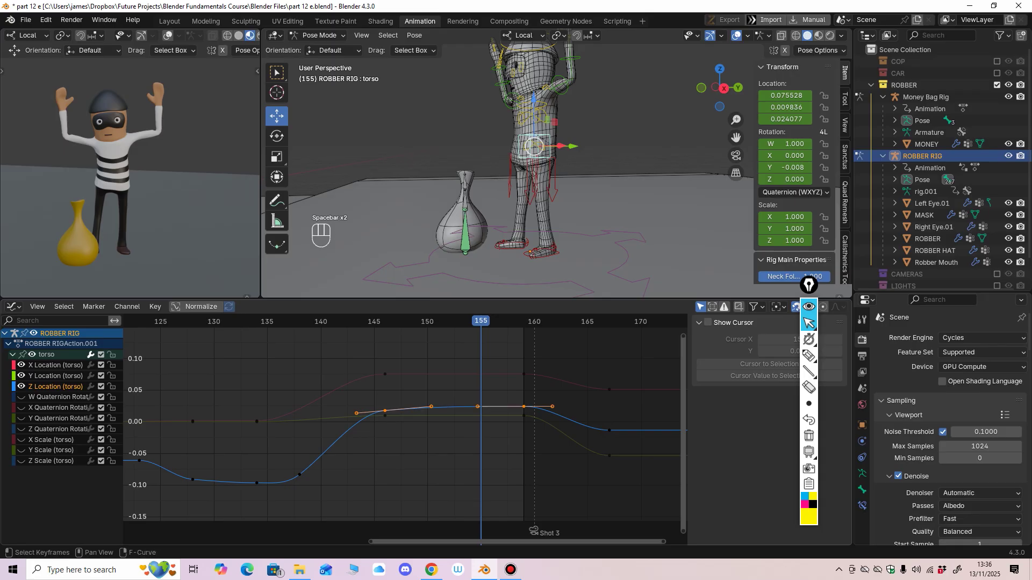
drag(524, 407, 524, 402)
click(510, 377)
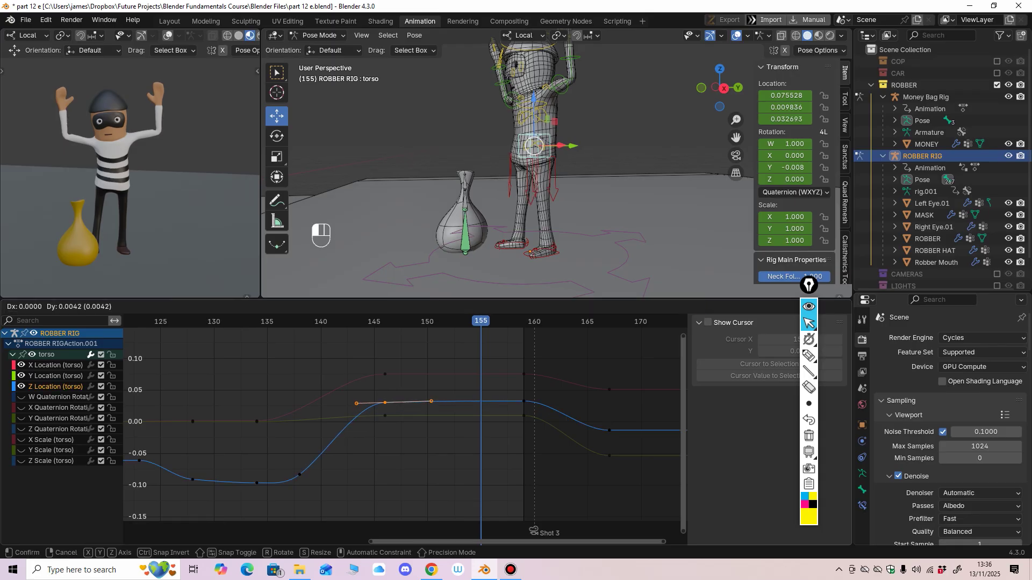
key(space)
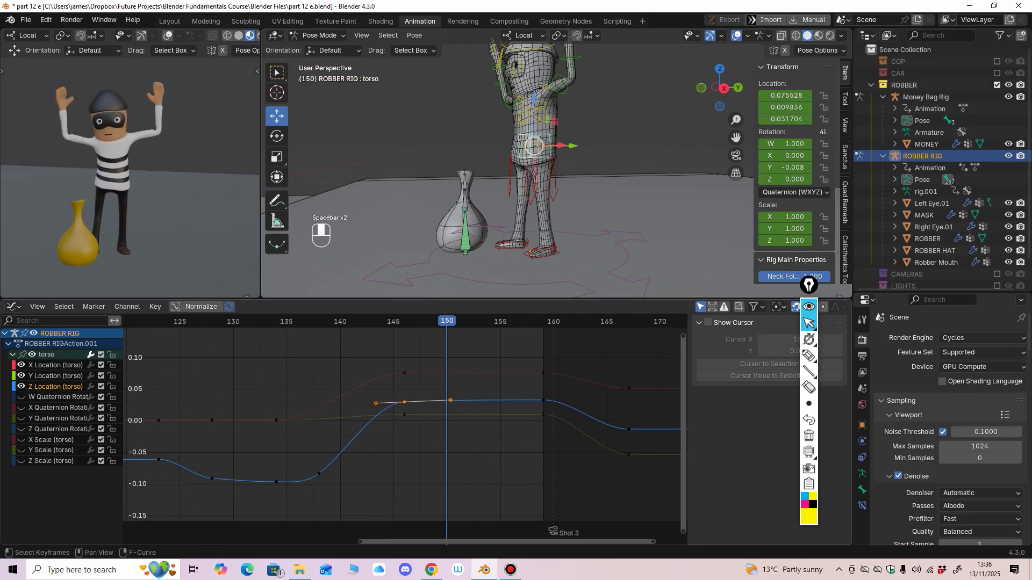
key(space)
Step: Examine the torso's rise into the hands-up pose from a closer side angle in playback
middle_drag(565, 103, 539, 106)
ctrl+middle_drag(539, 106, 539, 89)
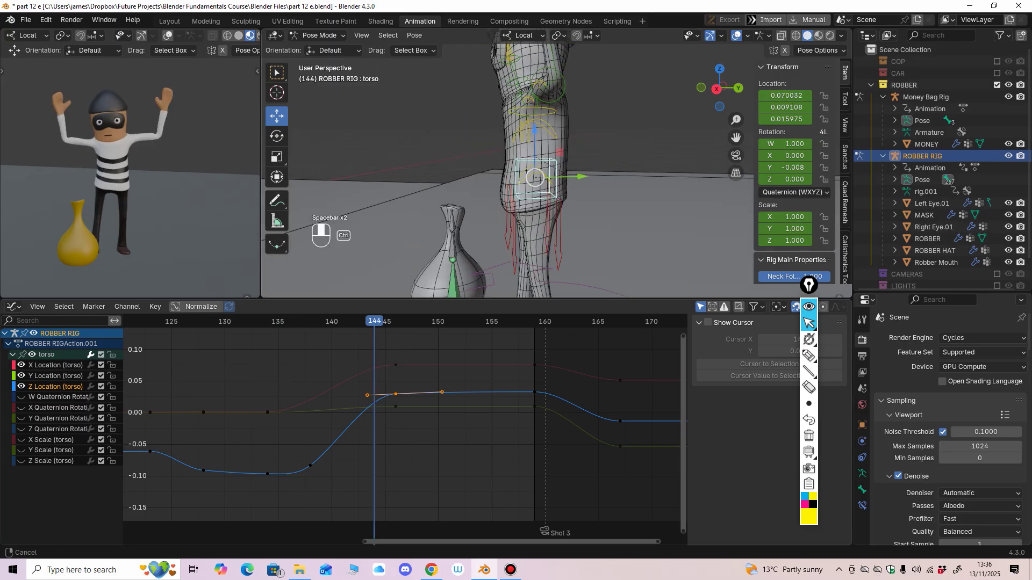
middle_drag(538, 161, 546, 163)
middle_drag(408, 419, 395, 426)
key(space)
key(space)
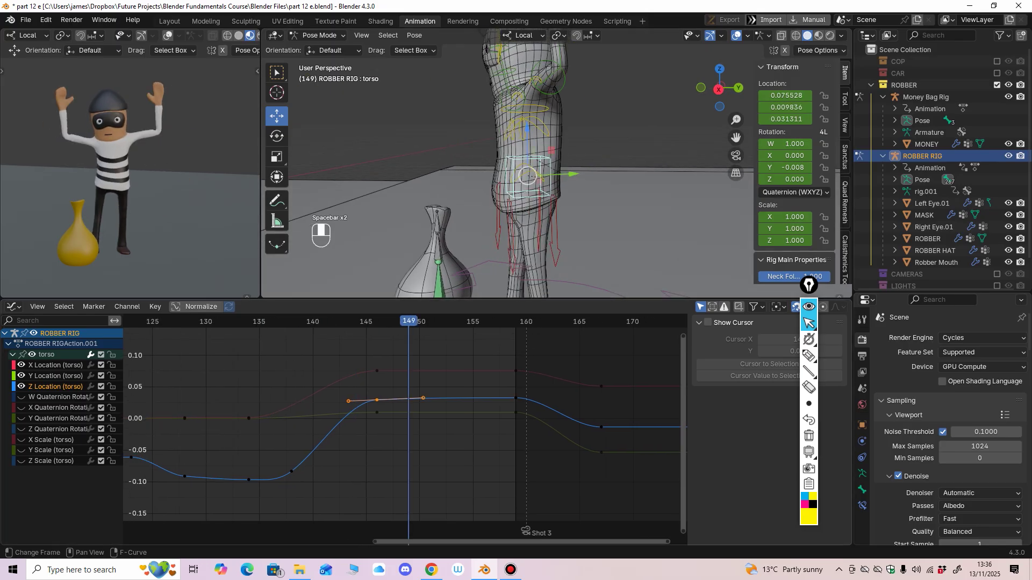
key(space)
key(space)
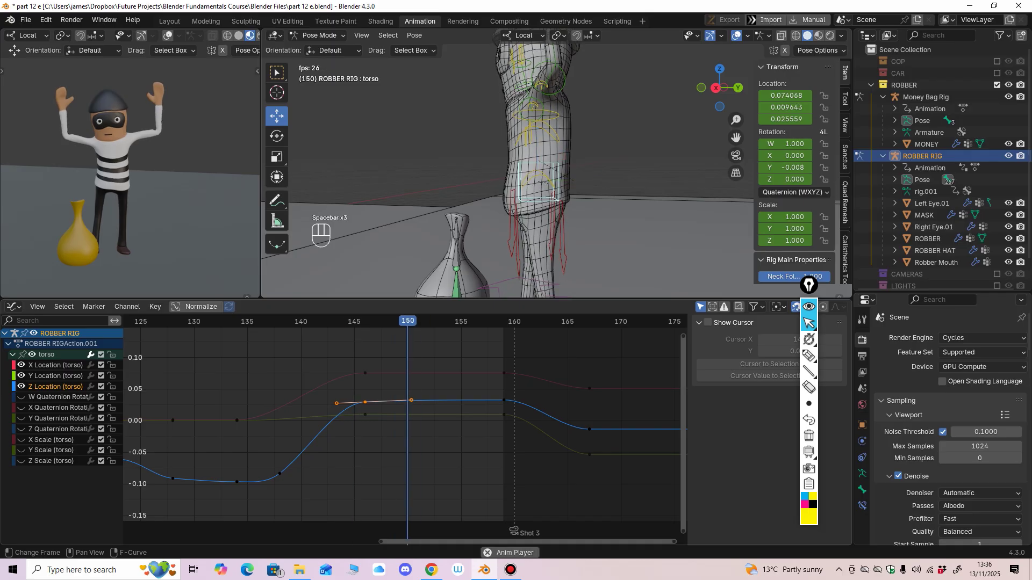
Step: Raise the torso's Z Location keyframe at frame 159 to about 0.039, angle the frame 146 handles upward, and play back the rise
click(504, 401)
drag(503, 400, 504, 396)
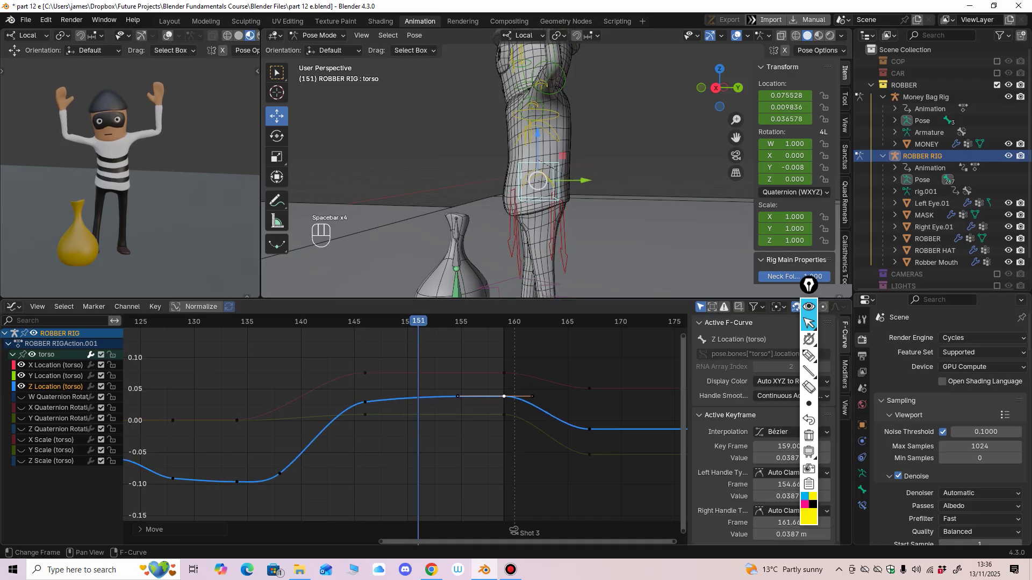
drag(411, 397, 413, 397)
click(364, 321)
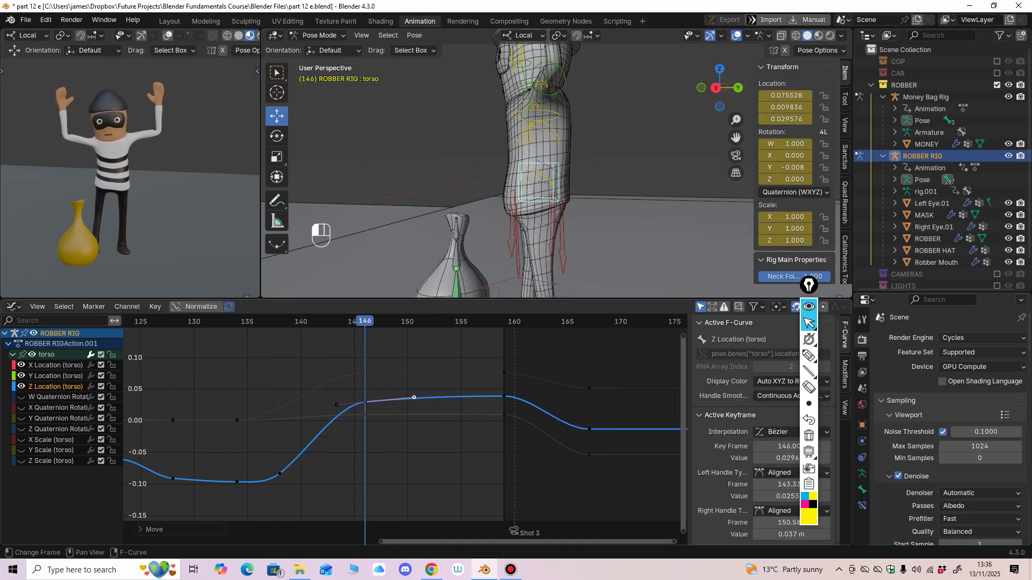
key(space)
key(space)
key(space)
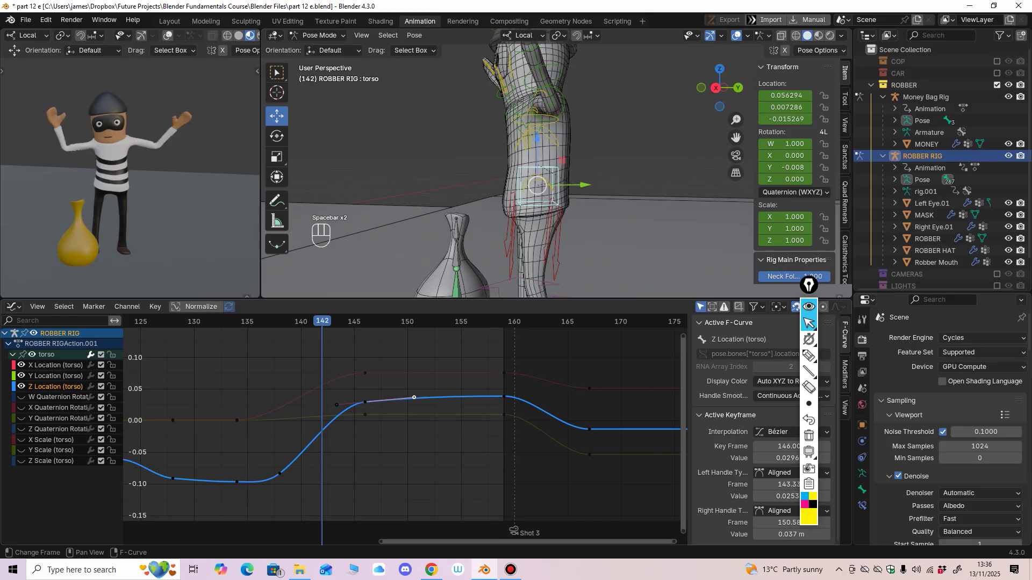
key(space)
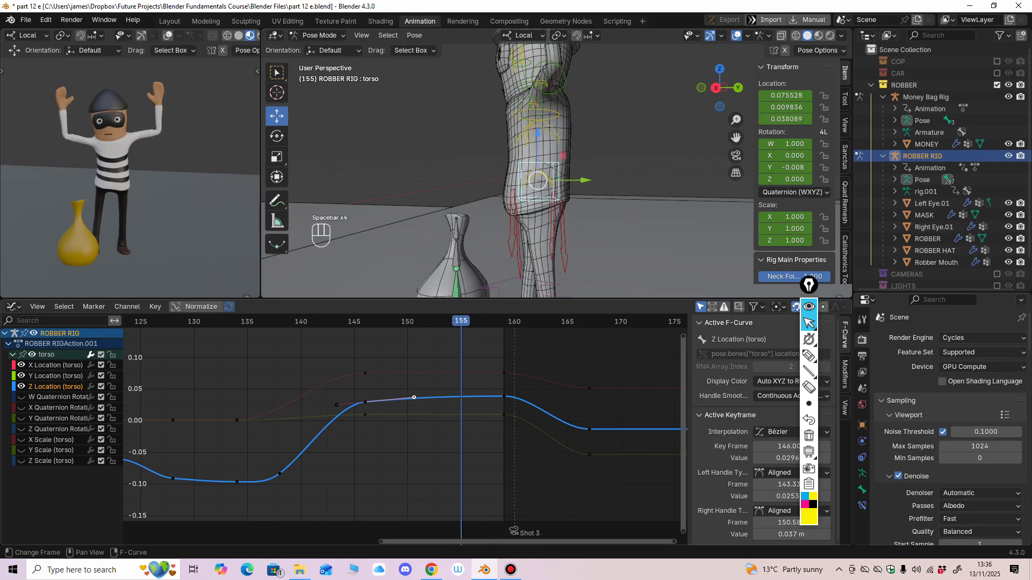
Step: Lower the torso's X Location keyframe at frame 146 slightly, shift it to frame 147, and play back the motion
middle_drag(462, 231, 540, 230)
middle_drag(457, 419, 461, 419)
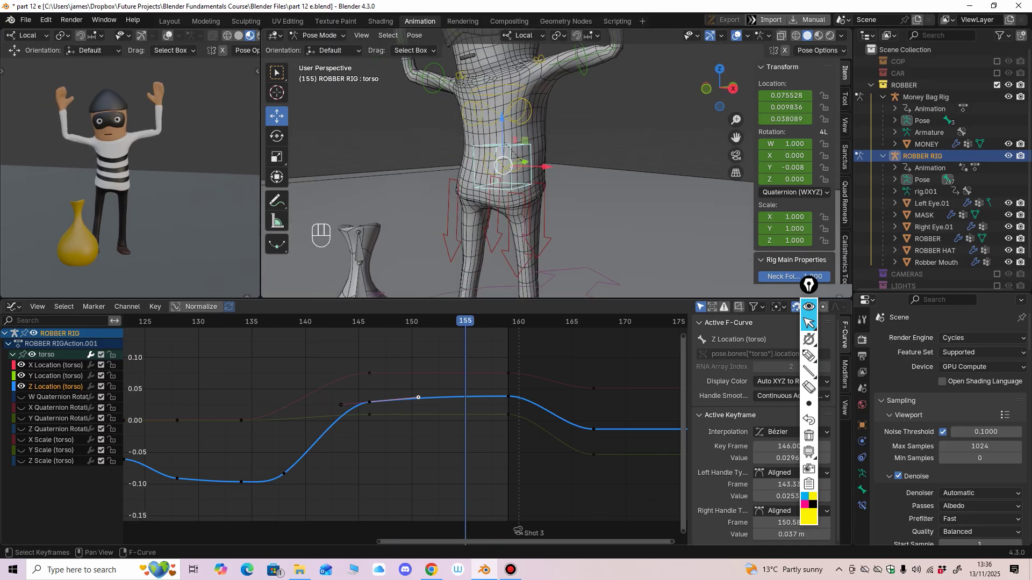
drag(369, 373, 370, 375)
drag(369, 415, 369, 416)
drag(369, 375, 380, 376)
key(space)
key(space)
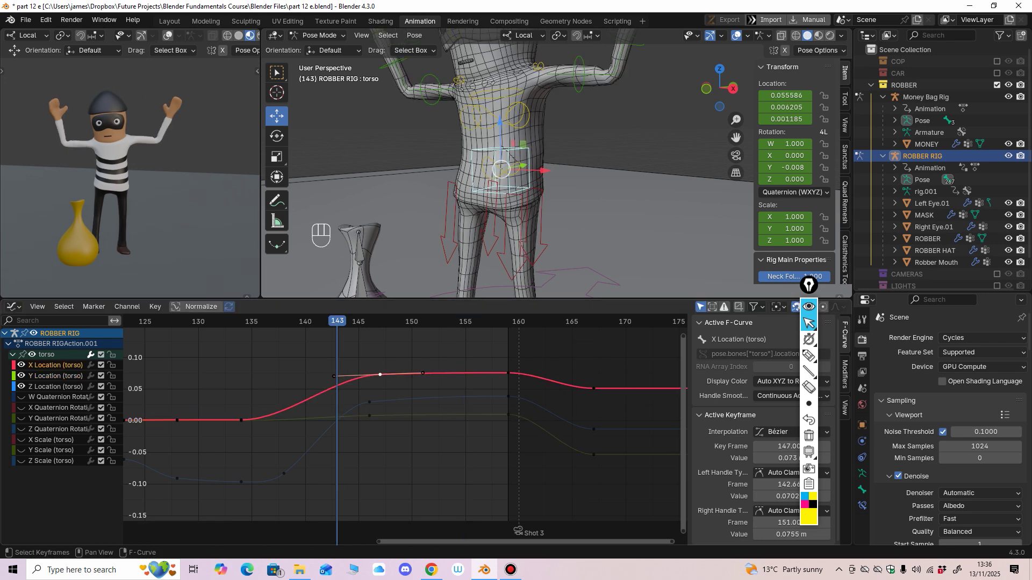
Step: Raise the torso's X Location keyframe at frame 159 to about 0.079 and fine-tune the right handle at frame 147
middle_drag(505, 194, 565, 185)
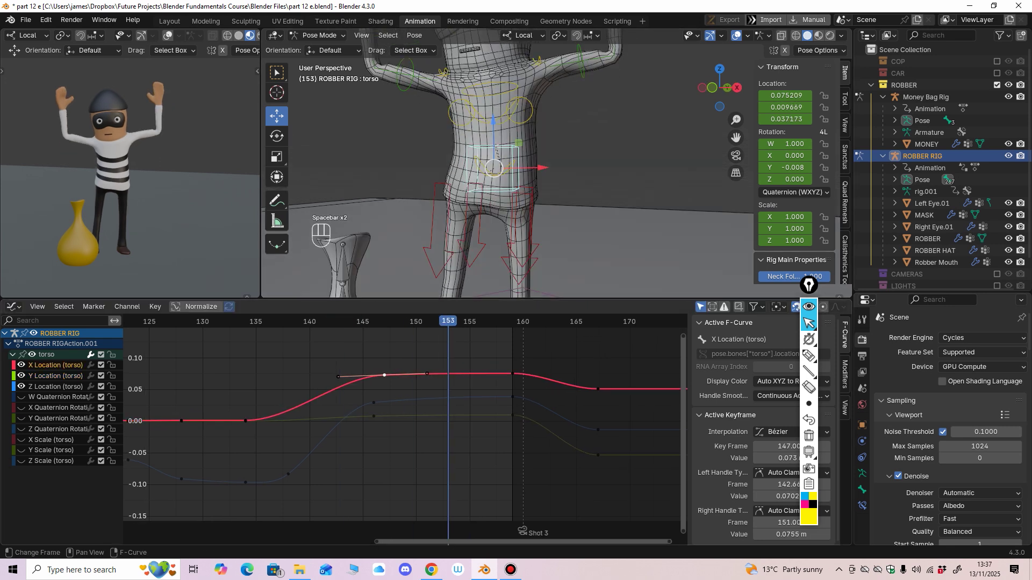
drag(448, 321, 405, 321)
middle_drag(484, 215, 462, 215)
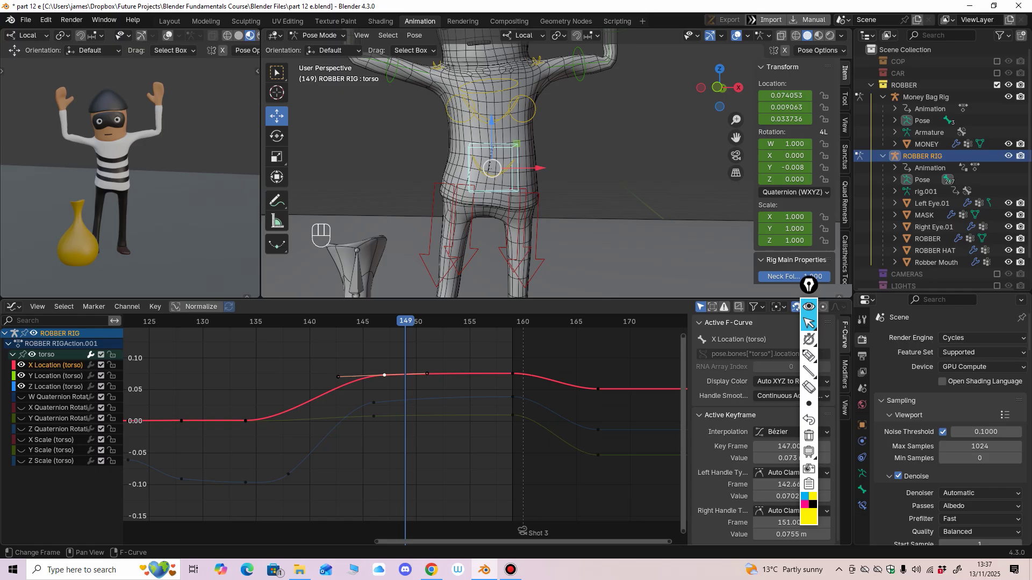
drag(512, 373, 513, 371)
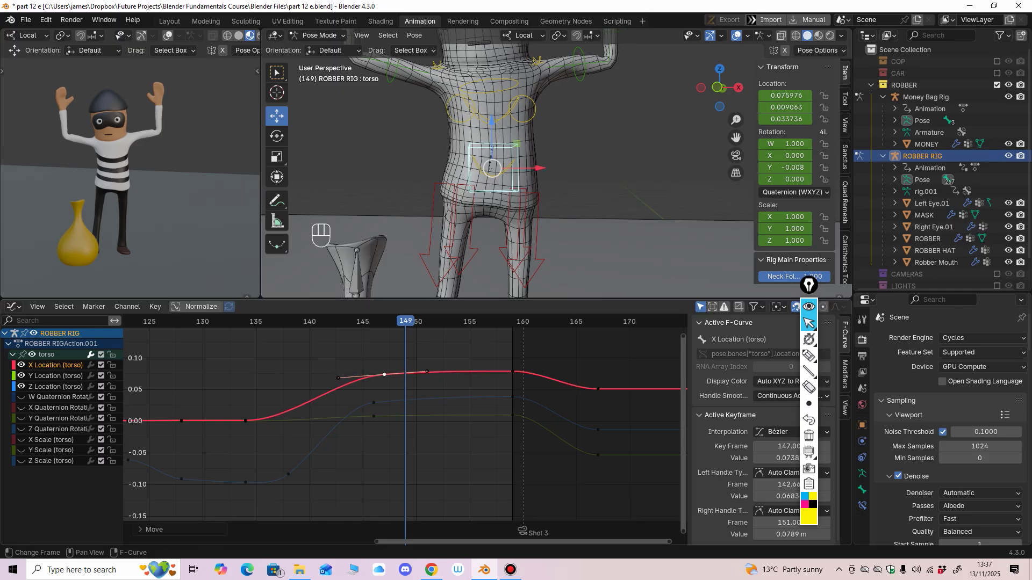
drag(427, 372, 427, 373)
Step: Shift the torso's Y Location keyframe from frame 146 to 148 and review the offset timing in playback
drag(374, 416, 395, 416)
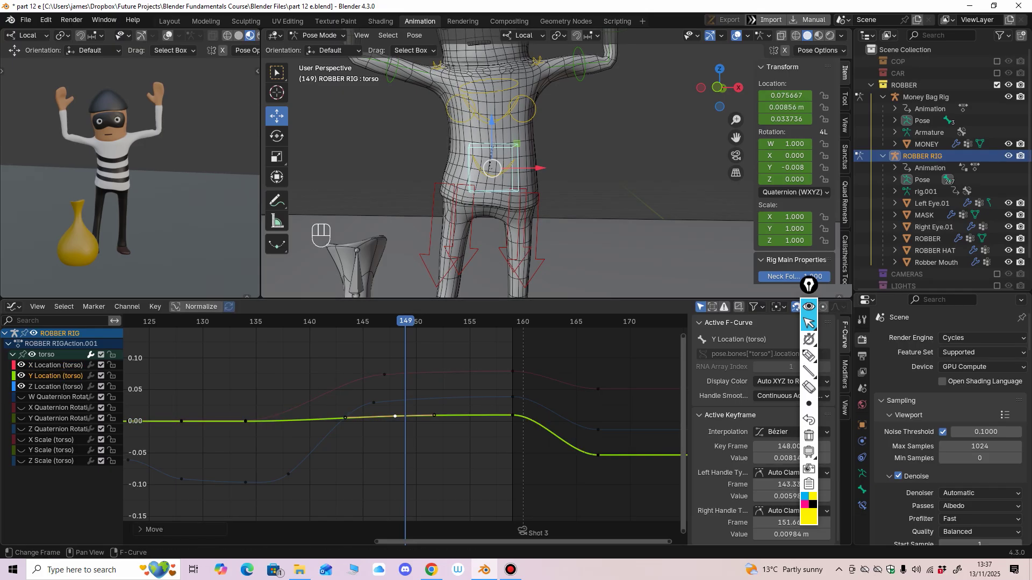
click(363, 321)
key(space)
key(space)
key(space)
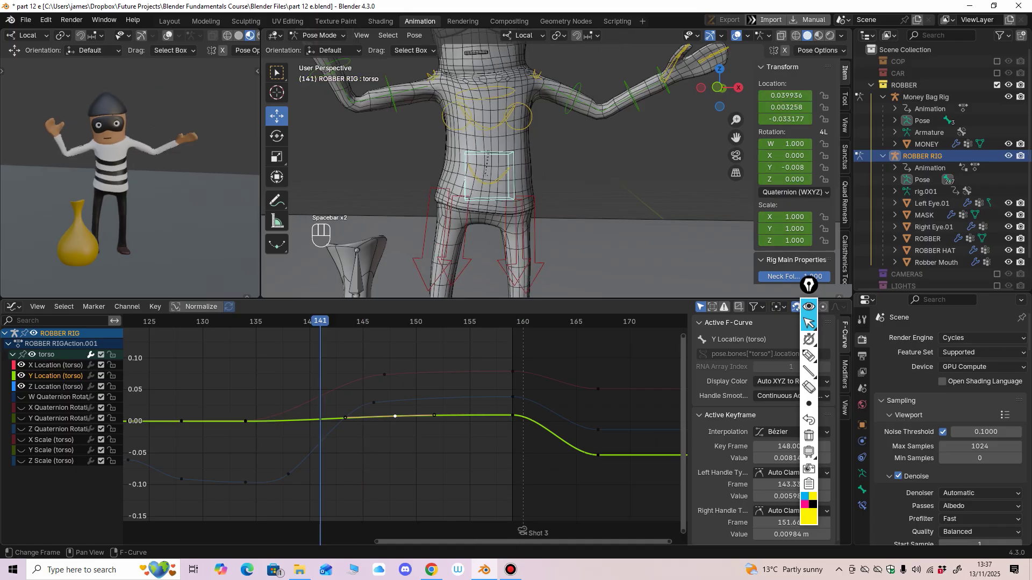
key(space)
key(space)
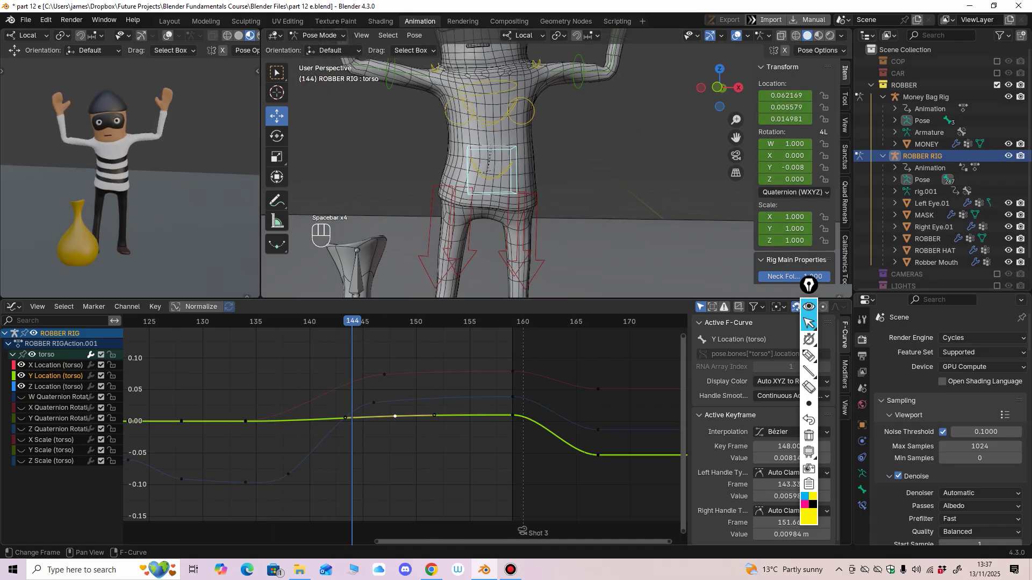
key(space)
ctrl+middle_drag(462, 314, 462, 322)
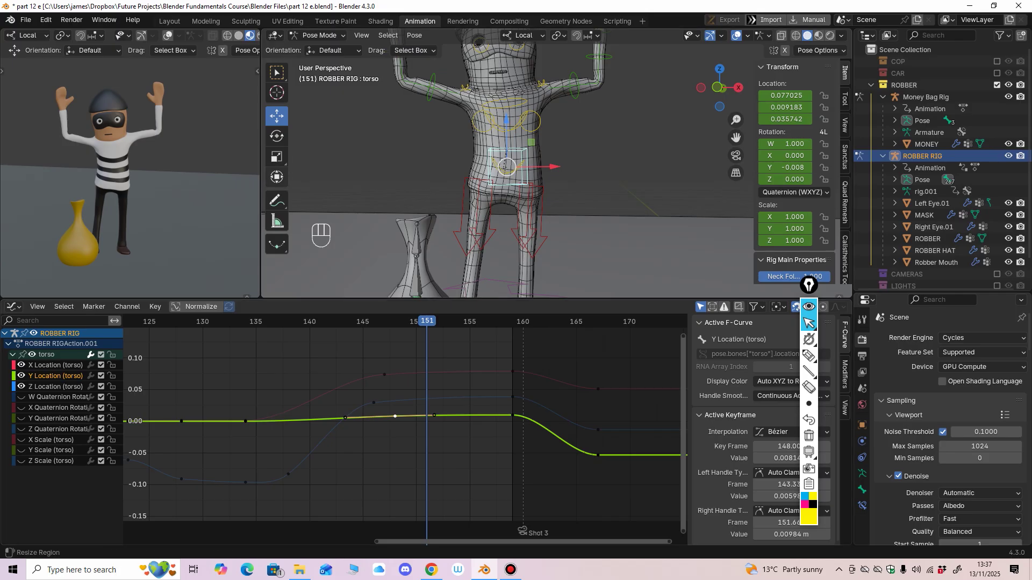
Step: Activate the Rotate tool, show the torso's Y Quaternion Rotation curve, and select its keyframe at frame 146
click(277, 136)
middle_drag(503, 180, 538, 186)
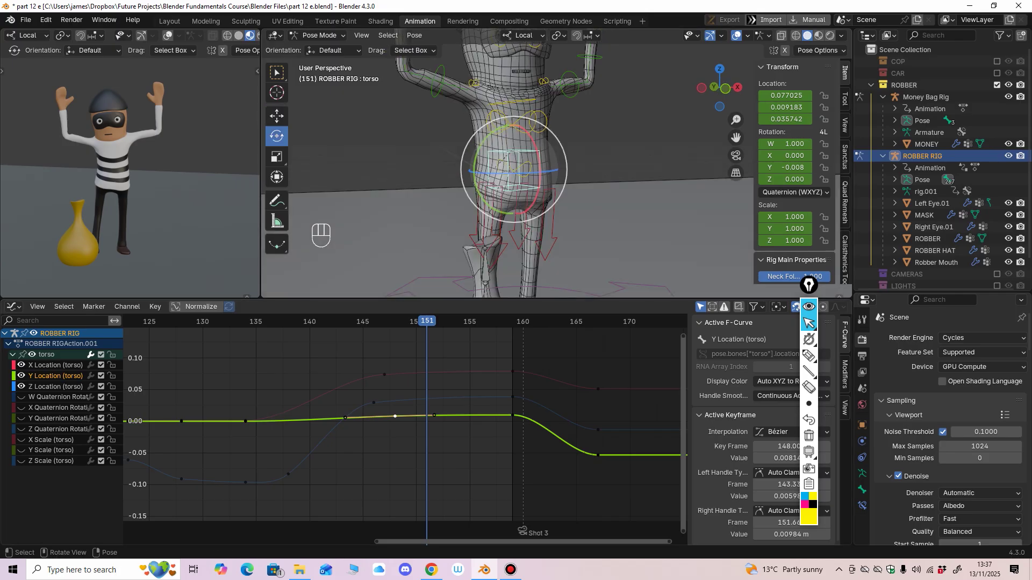
middle_drag(428, 425, 392, 403)
click(59, 418)
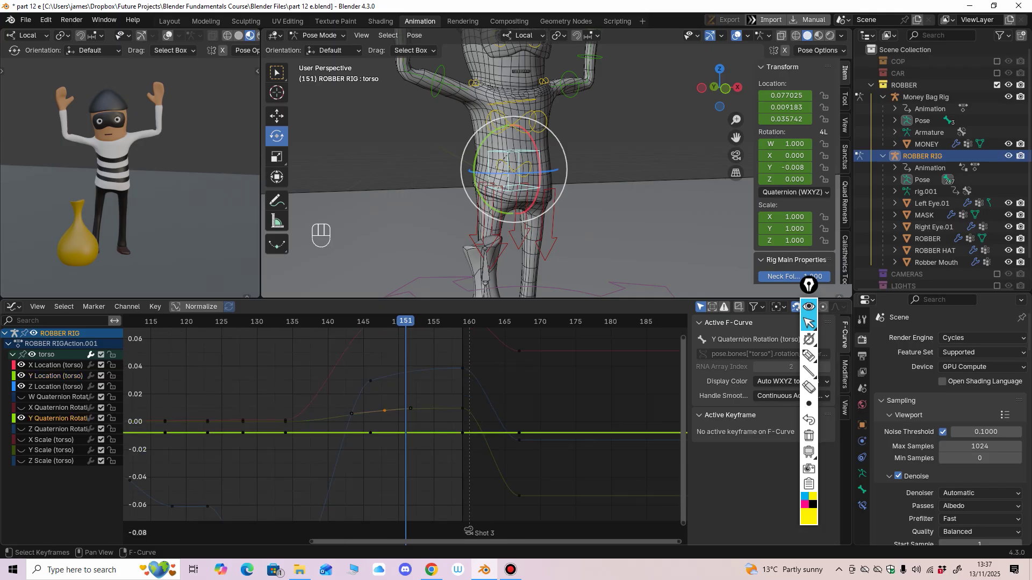
ctrl+middle_drag(430, 425, 449, 421)
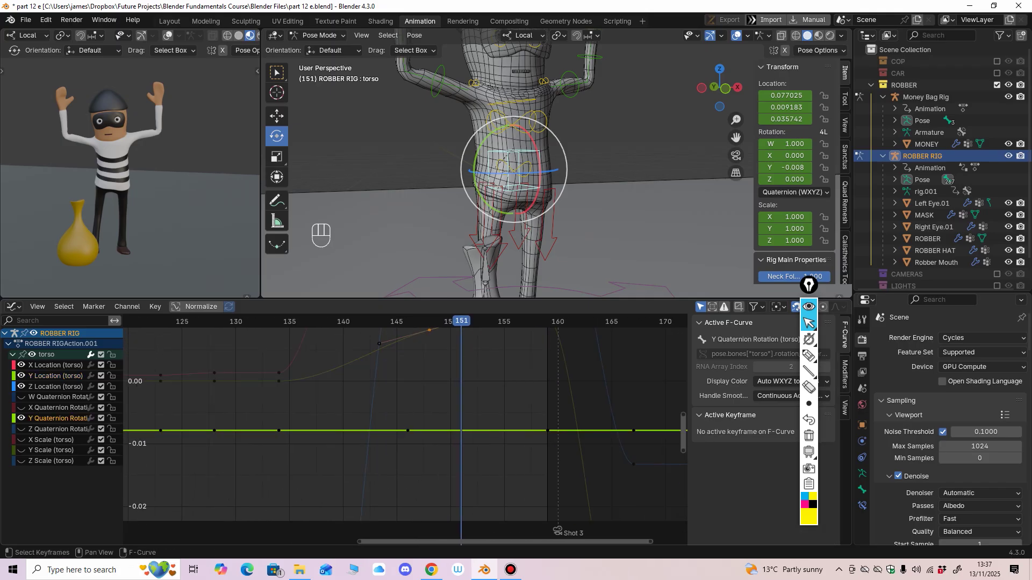
mouse_move(376, 321)
mouse_down()
mouse_move(353, 321)
mouse_move(376, 322)
mouse_up()
middle_drag(387, 366, 358, 366)
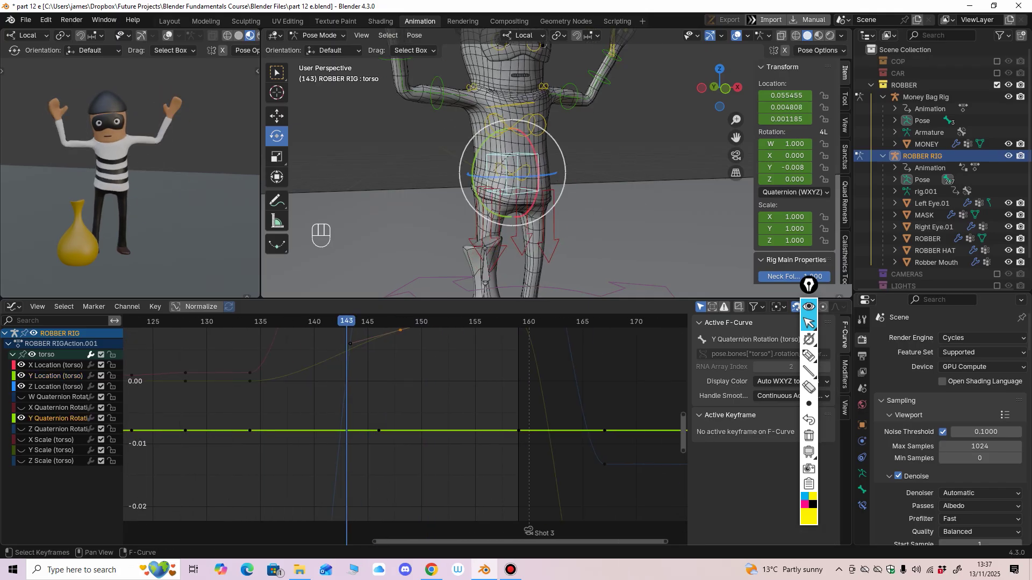
drag(347, 321, 378, 322)
middle_drag(382, 398, 414, 414)
click(410, 447)
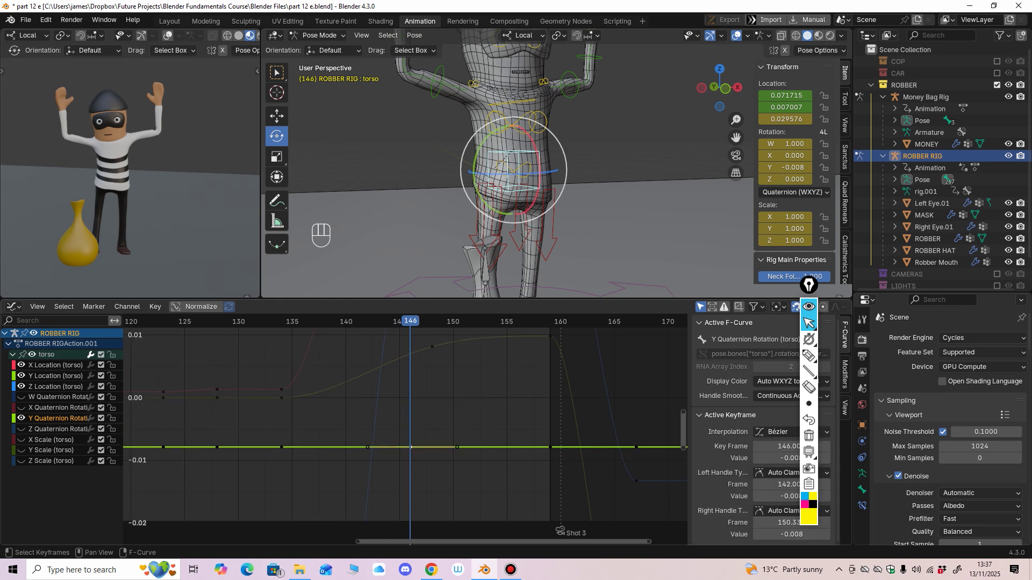
Step: Rotate the torso about its local Y axis at frame 146 to a quaternion Y value of about -0.004
drag(411, 447, 410, 446)
key(ctrl+z)
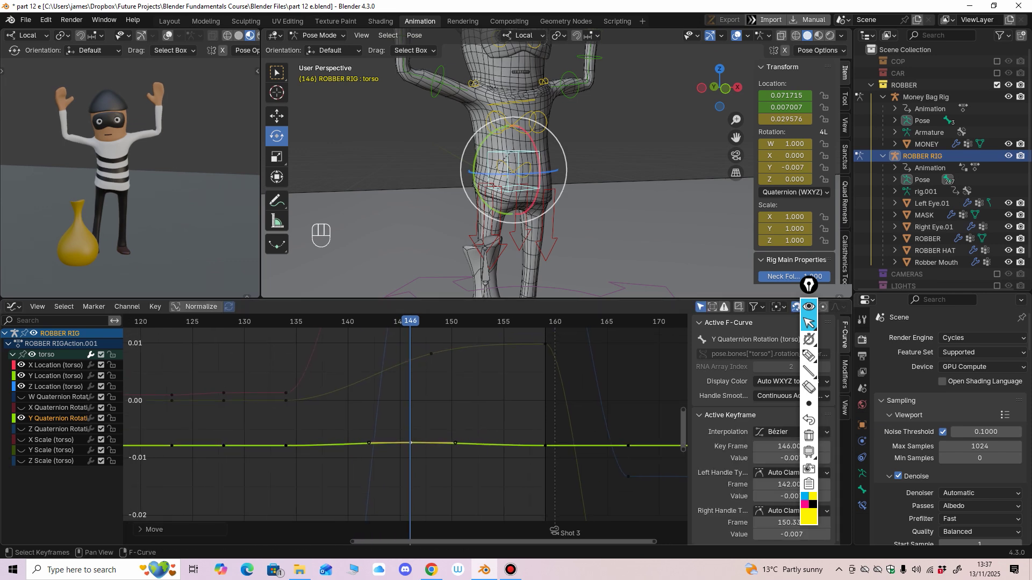
key(r)
key(y)
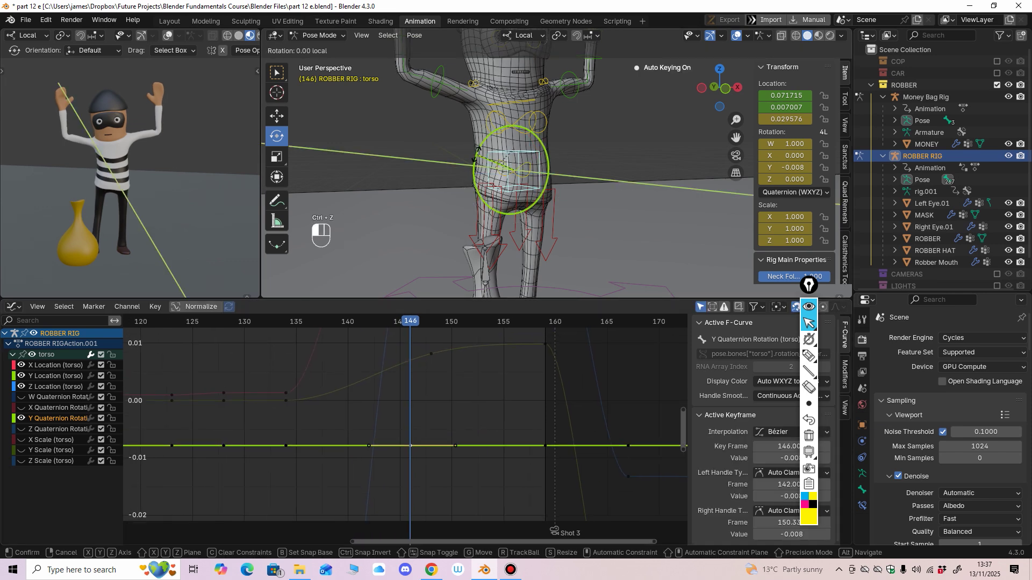
key(Return)
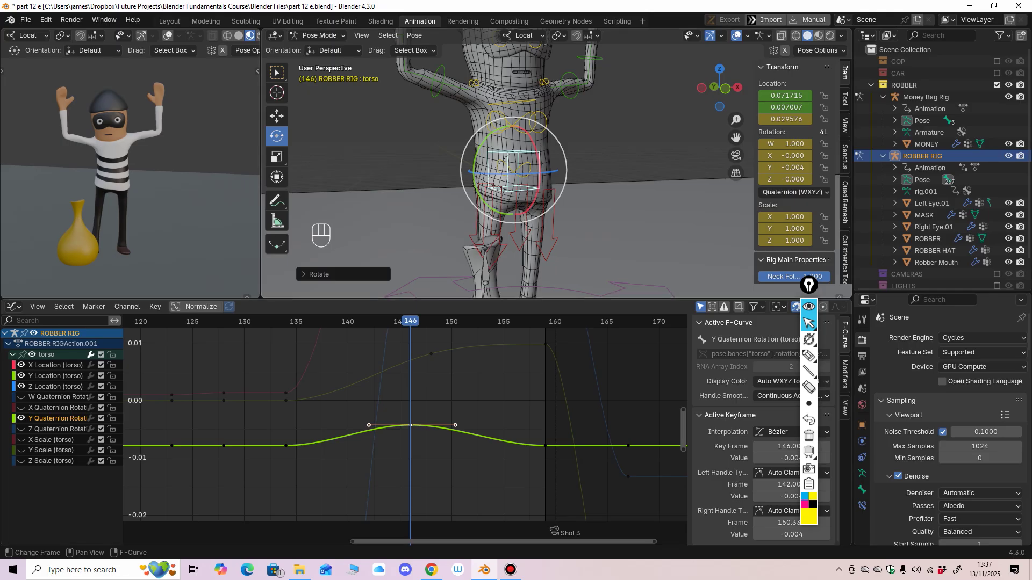
Step: Raise the torso's Y Quaternion Rotation keyframe at frame 159 to about -0.003 and play back the tilt
middle_drag(451, 419, 427, 421)
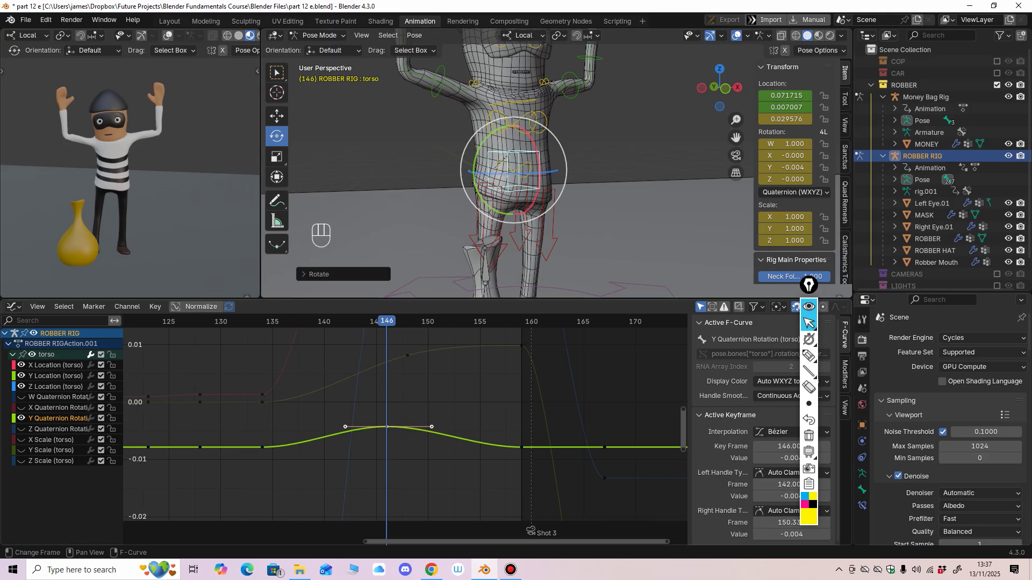
drag(521, 448, 522, 422)
key(space)
key(space)
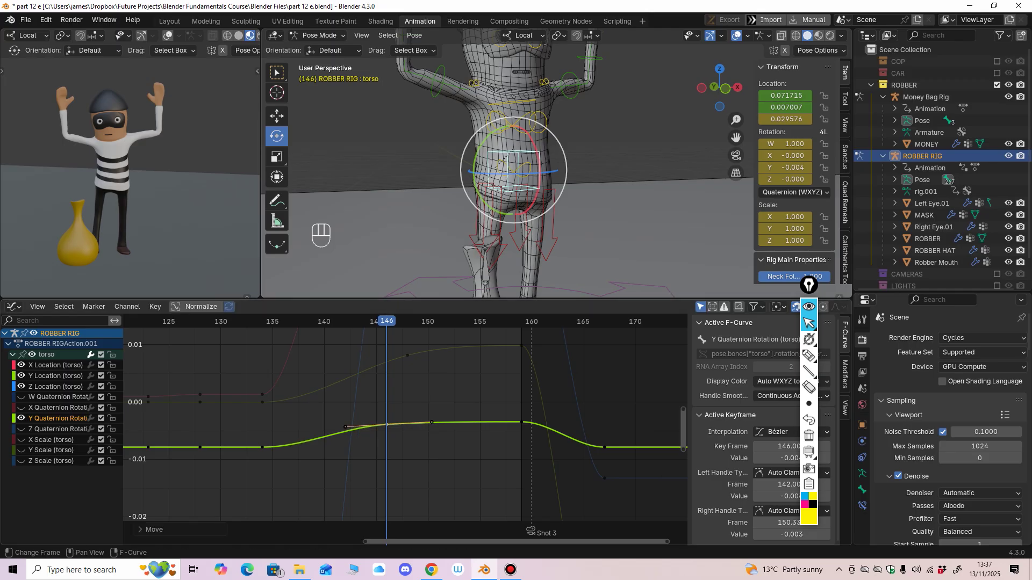
Step: Examine the torso's tilt from the front by scrubbing and playing the frames from 140 onward
drag(407, 321, 365, 321)
middle_drag(409, 258, 376, 257)
drag(365, 321, 386, 322)
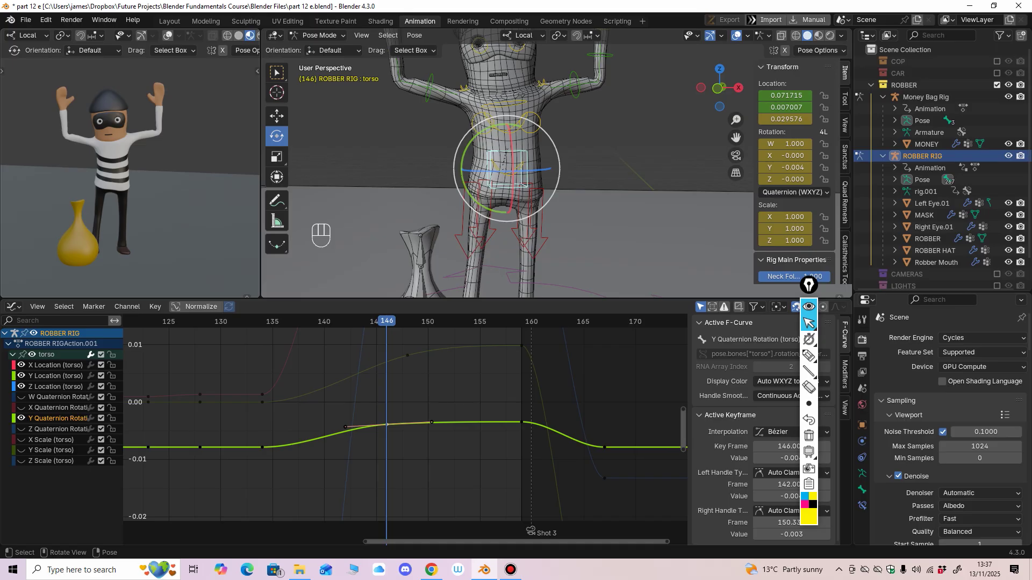
click(324, 322)
click(809, 356)
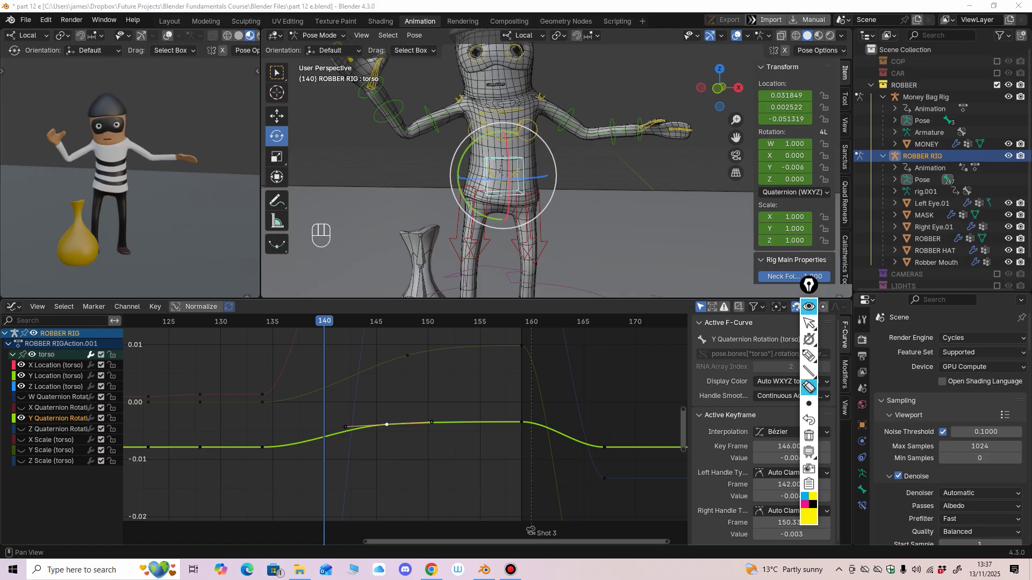
key(space)
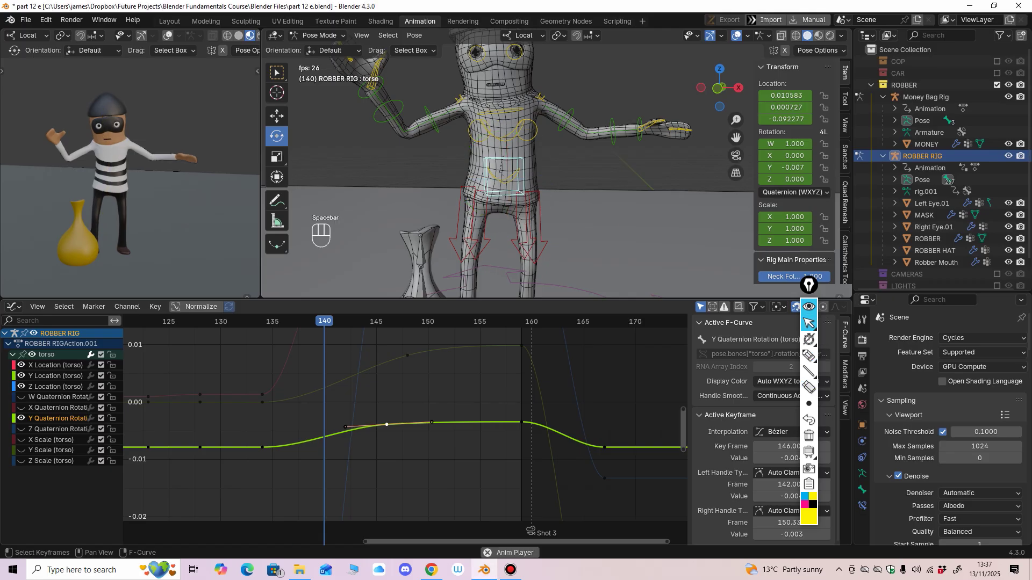
key(space)
key(space)
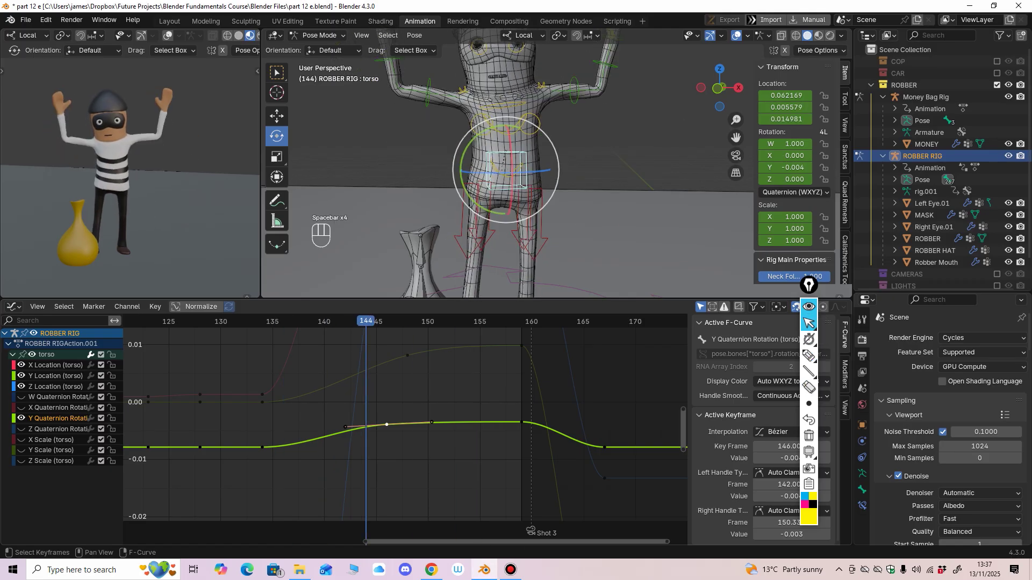
Step: Smooth the Y Quaternion Rotation curve by lowering frame 146, raising frame 159, and shifting the frame 134 keyframe to a slightly higher 135
drag(386, 424, 387, 427)
drag(522, 422, 522, 420)
drag(549, 421, 552, 421)
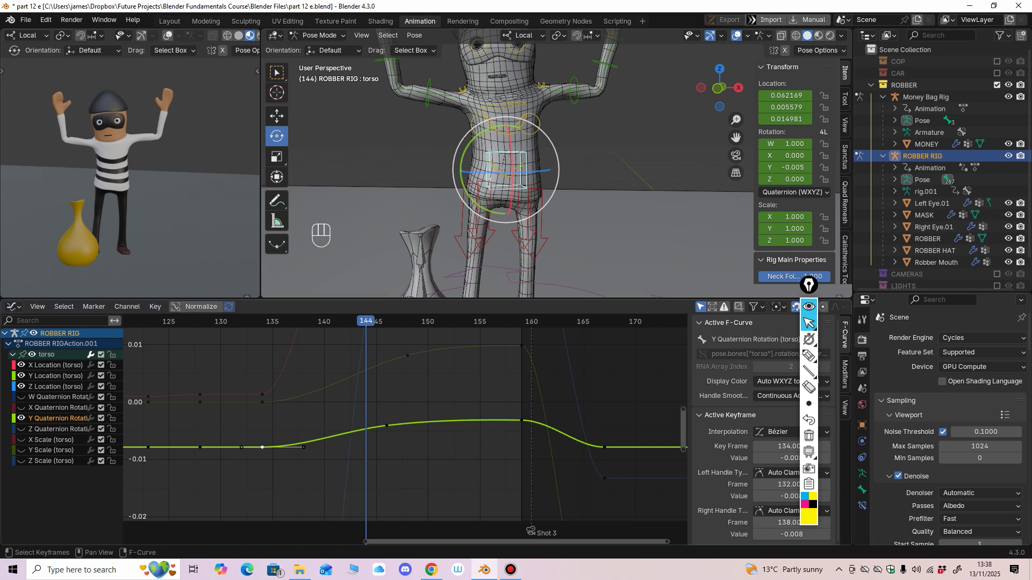
drag(262, 447, 272, 442)
Step: Examine the smoothed torso tilt in repeated playback with the robber's full body in view
key(space)
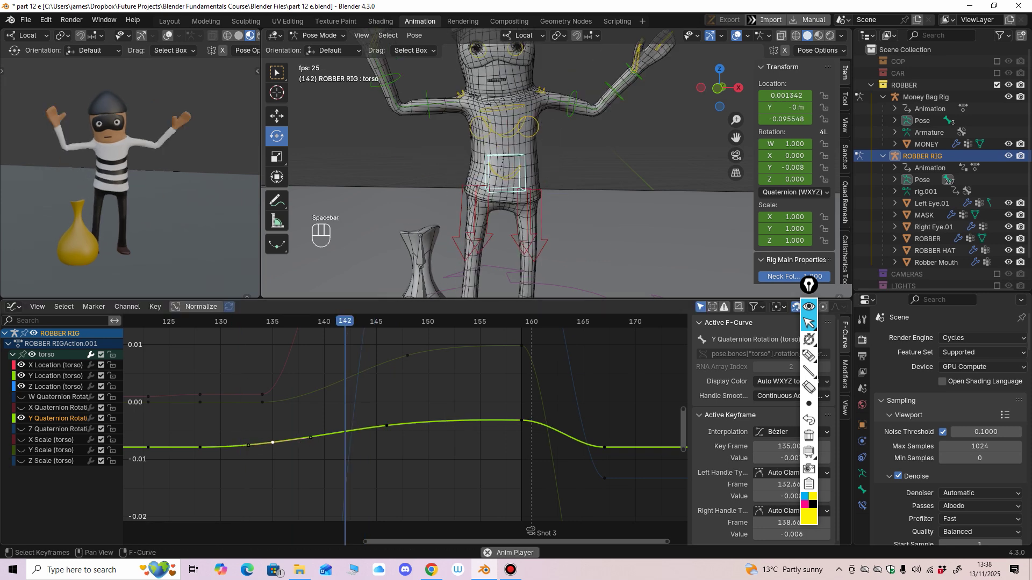
key(space)
middle_drag(506, 161, 516, 156)
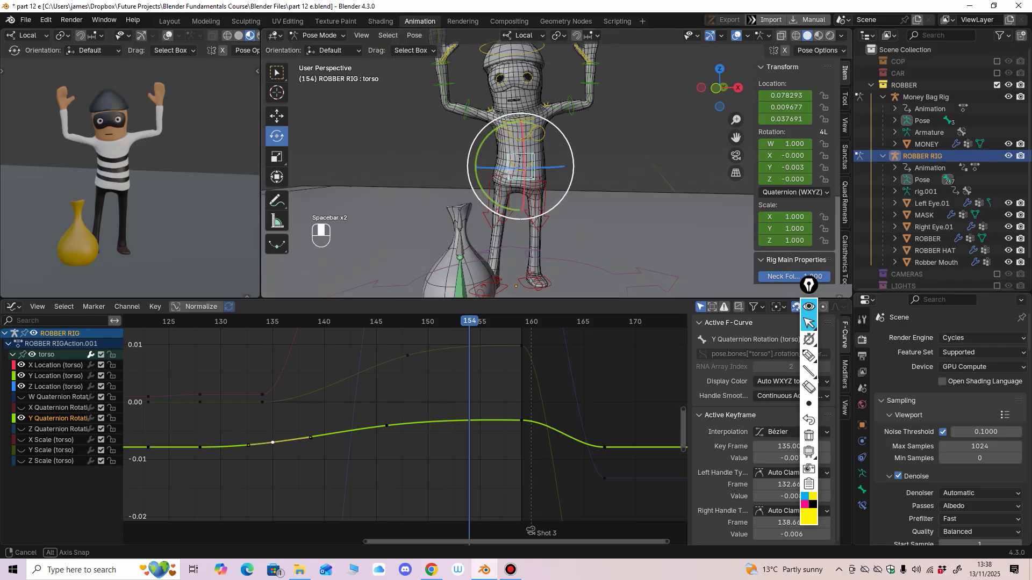
key(space)
key(space)
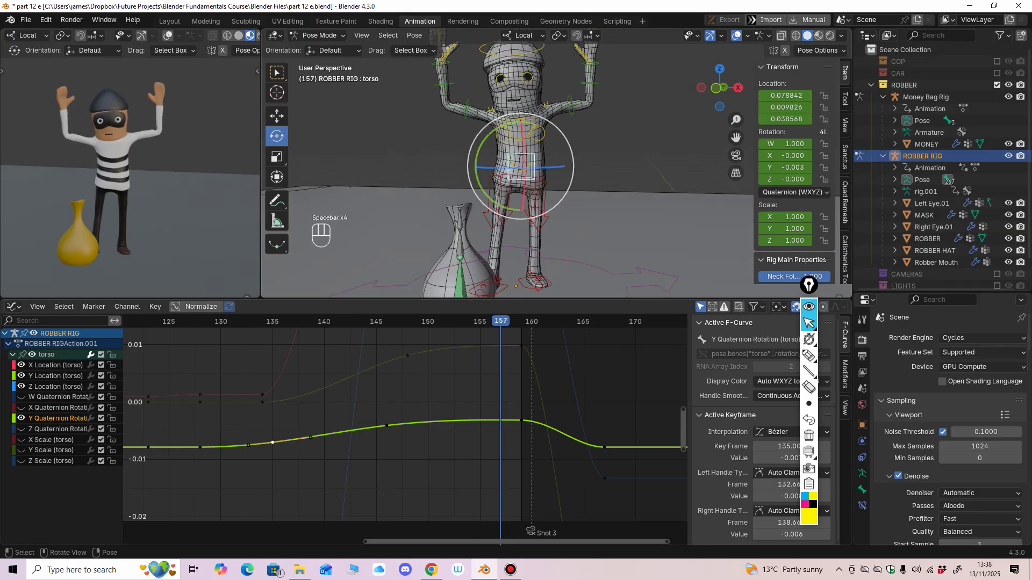
key(space)
key(space)
middle_drag(516, 215, 510, 216)
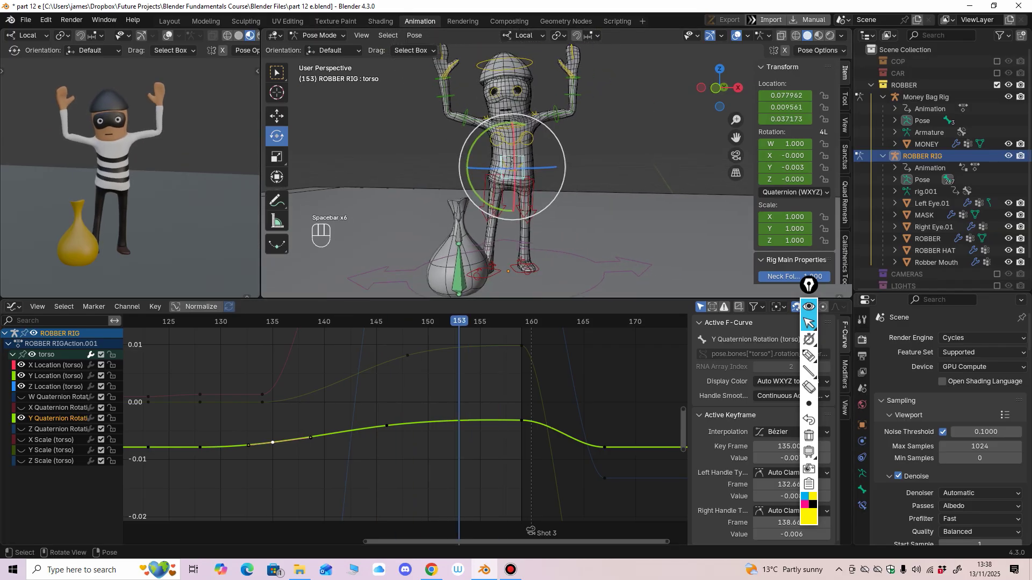
Step: Enlarge the 3D viewport, frame the robber's head and torso, and move the playhead to frame 134
middle_drag(430, 398, 398, 477)
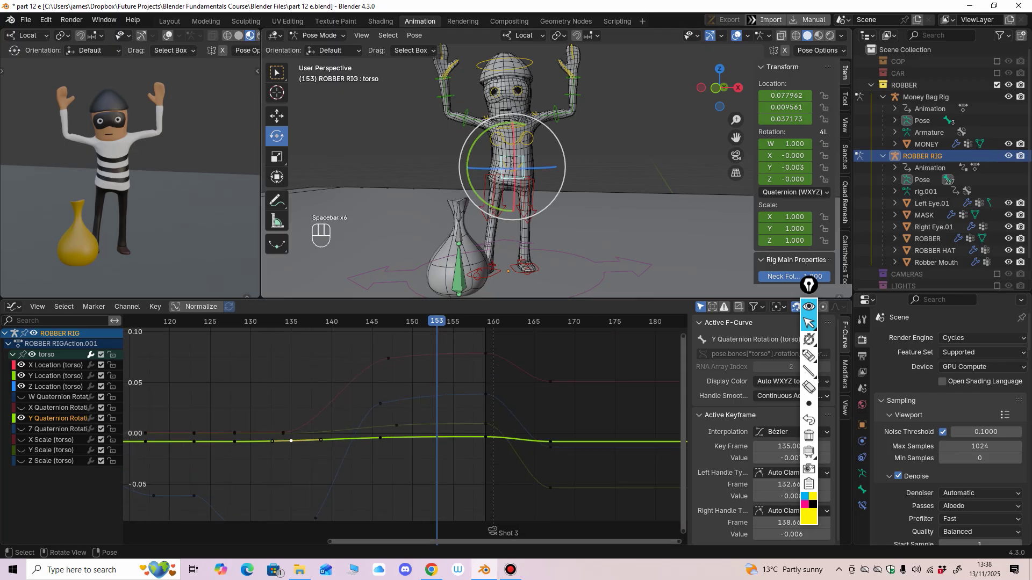
middle_drag(538, 183, 557, 176)
scroll(524, 219, up, 3)
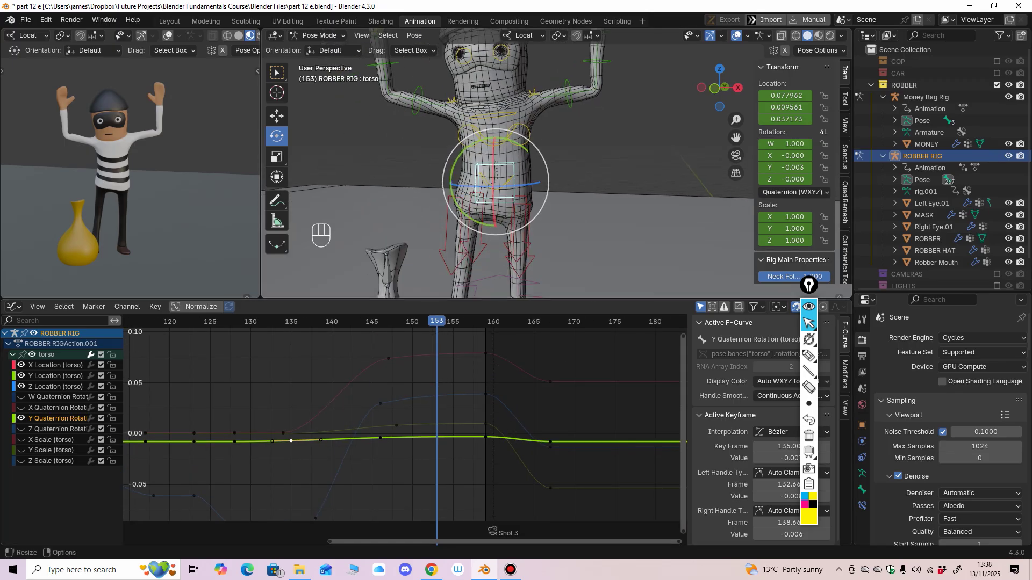
drag(538, 298, 538, 322)
shift+middle_drag(530, 199, 518, 261)
drag(436, 345, 283, 345)
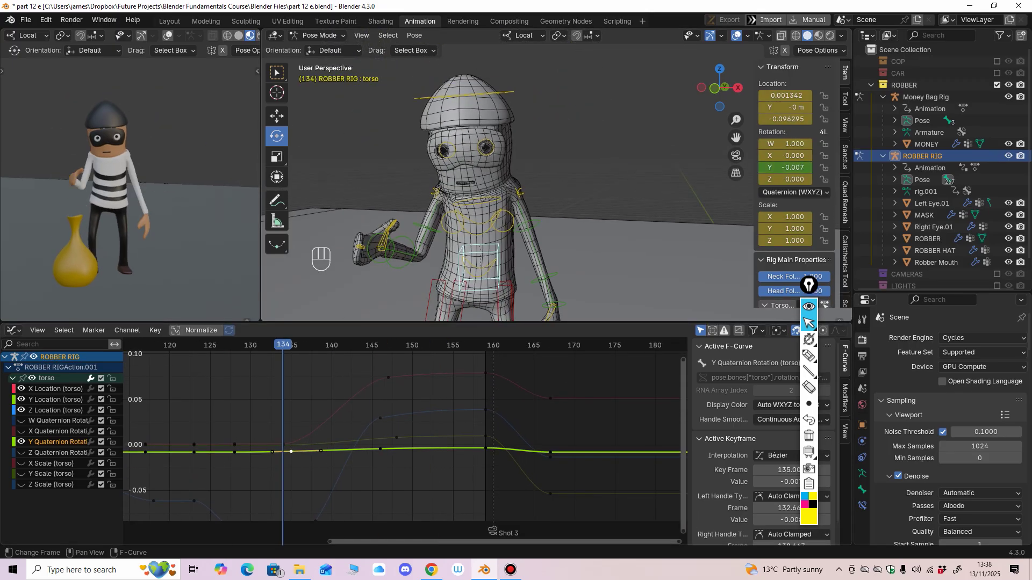
Step: Examine the robber's arm raise and torso motion between about frames 125 and 153 by playing and scrubbing the animation
key(space)
key(space)
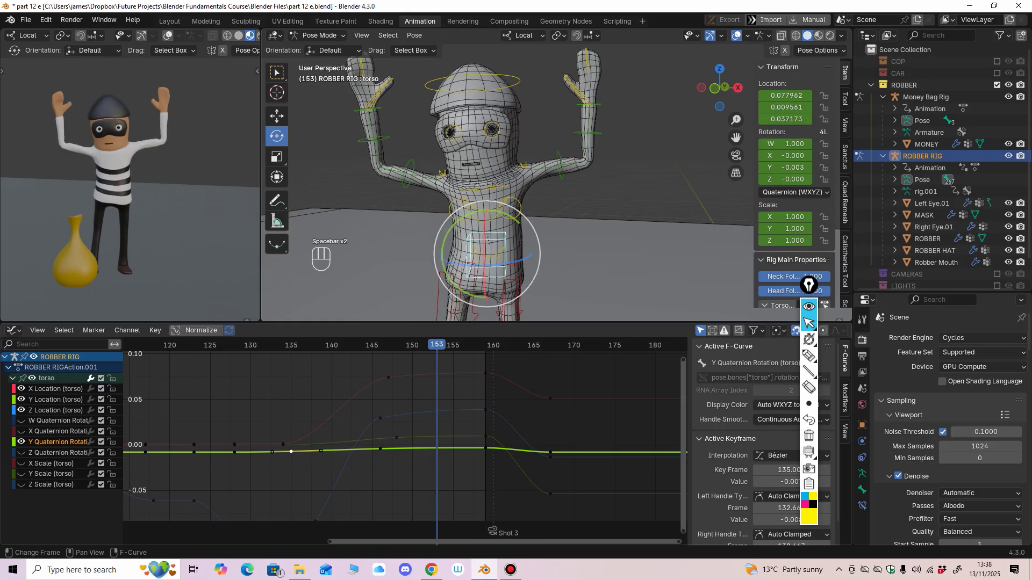
middle_drag(487, 236, 459, 274)
drag(436, 345, 211, 344)
ctrl+middle_drag(301, 414, 231, 468)
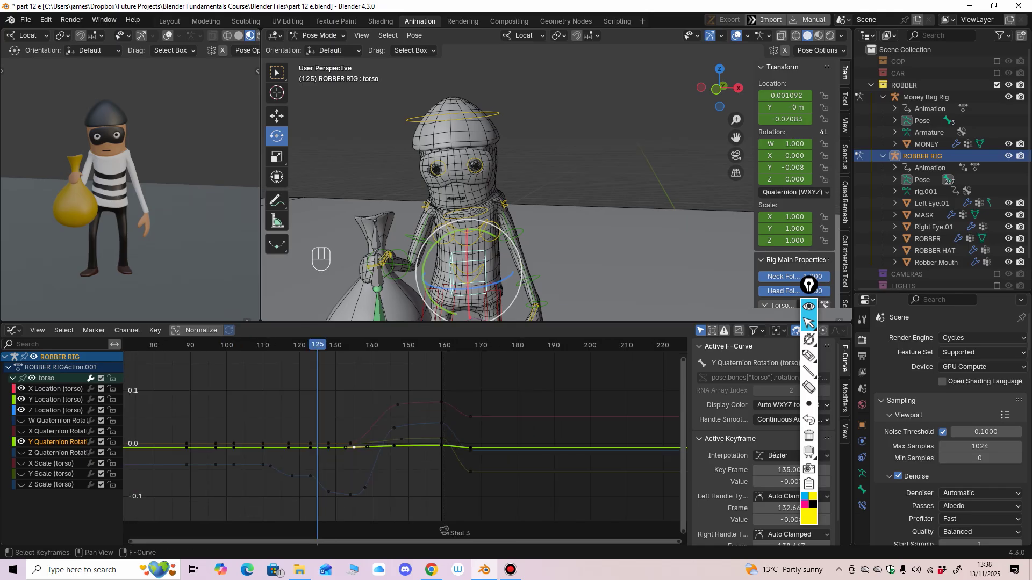
drag(295, 345, 369, 344)
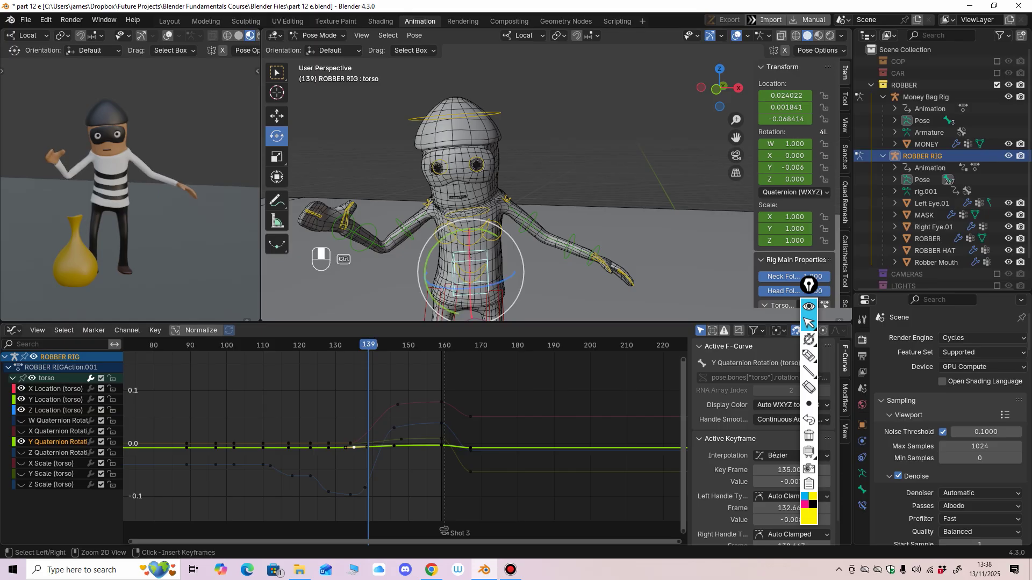
ctrl+middle_drag(364, 430, 351, 438)
mouse_move(321, 345)
mouse_down()
mouse_move(311, 345)
mouse_move(350, 345)
mouse_move(335, 345)
mouse_up()
Step: Select the robber's left shoulder, upper arm, forearm and hand controls together with the left finger and thumb bones
shift+middle_drag(457, 269, 437, 206)
click(483, 146)
shift+click(499, 176)
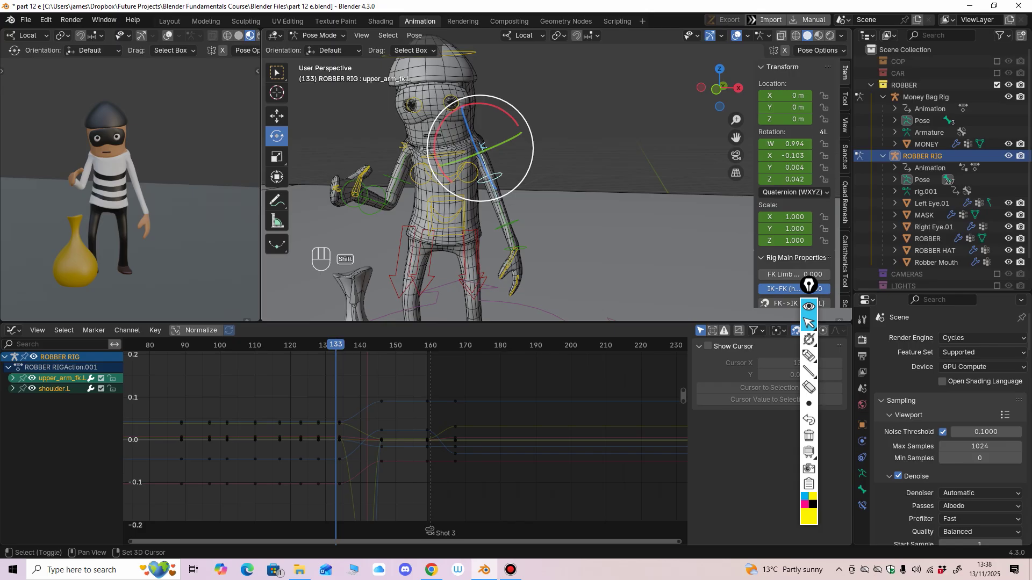
shift+click(514, 222)
shift+click(518, 249)
middle_drag(518, 249, 528, 206)
shift+drag(575, 251, 576, 250)
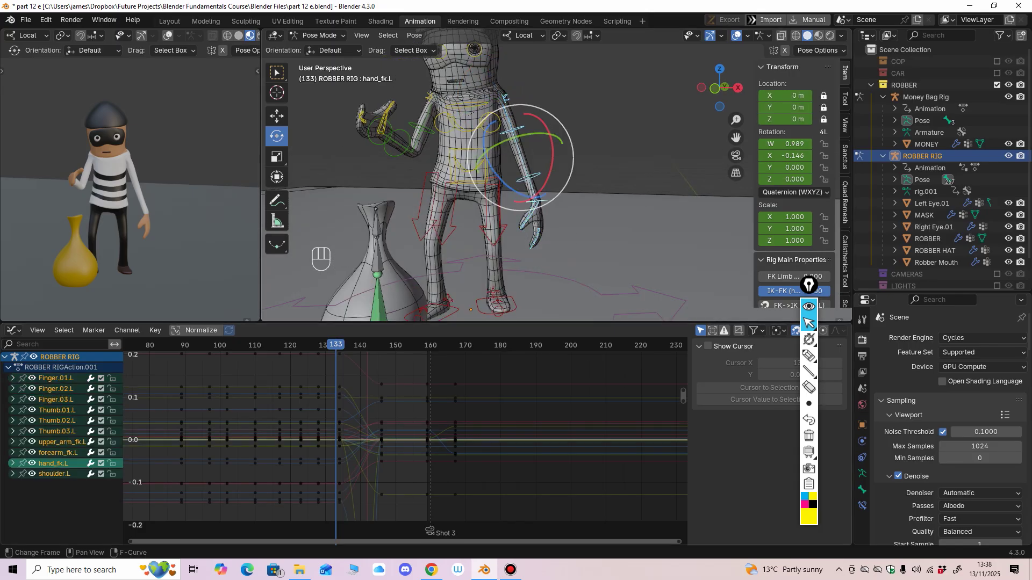
Step: Switch the curve area to the Dope Sheet and frame the left arm's keyframes between about frames 114 and 144
key(Home)
click(14, 330)
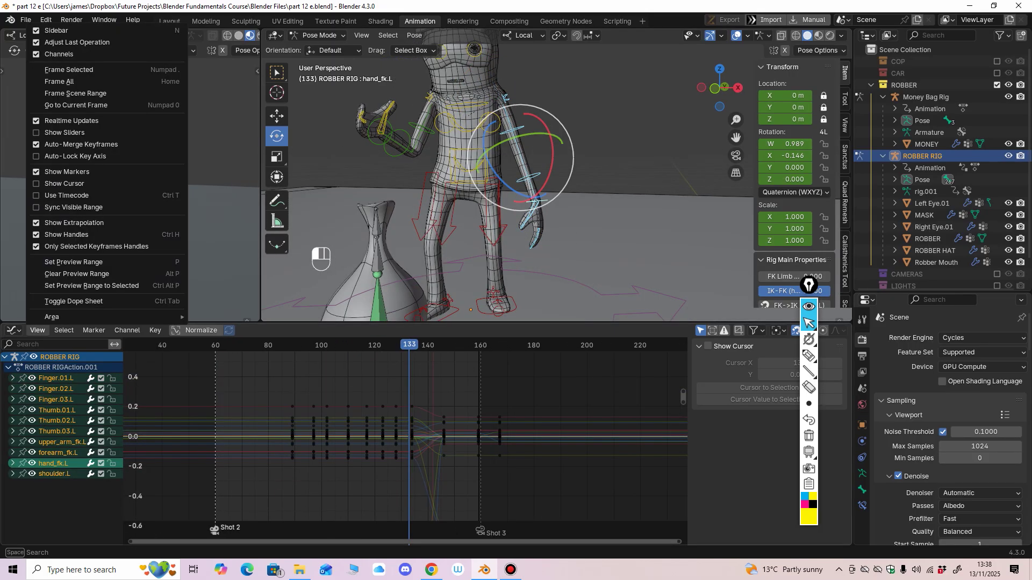
click(14, 330)
click(166, 374)
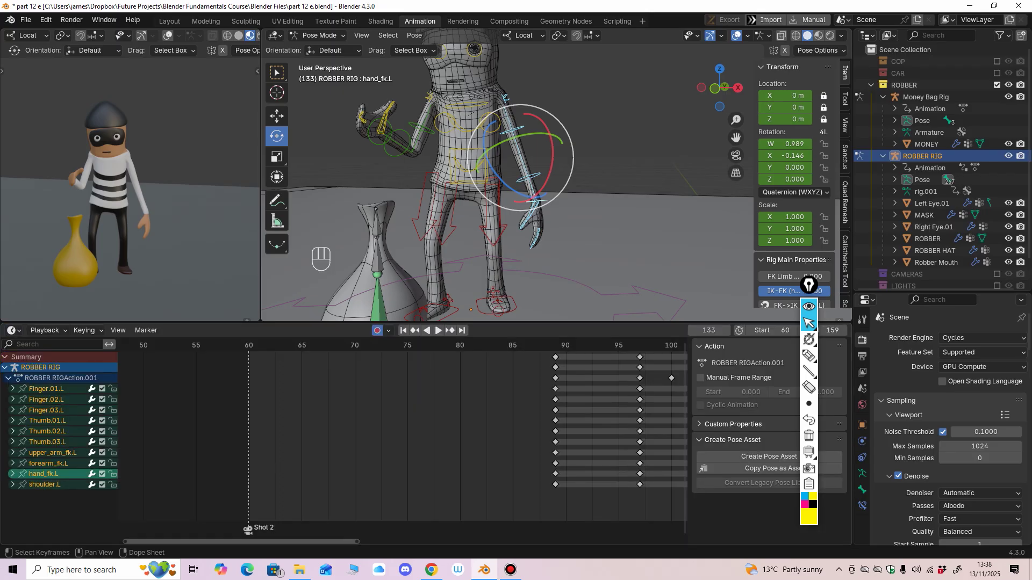
scroll(386, 425, up, 6)
middle_drag(386, 424, 319, 424)
drag(554, 345, 484, 345)
middle_drag(485, 354, 413, 355)
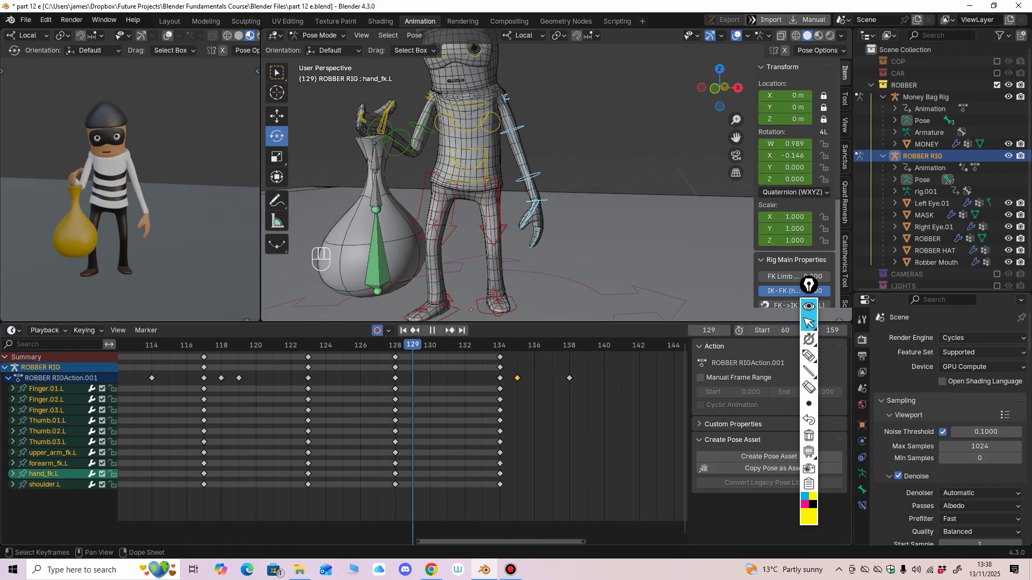
Step: Move the left arm's keyframes from frame 134 to frame 132 and check the timing in playback
drag(413, 345, 569, 345)
click(500, 357)
key(space)
key(space)
middle_drag(570, 430, 443, 430)
scroll(443, 430, down, 5)
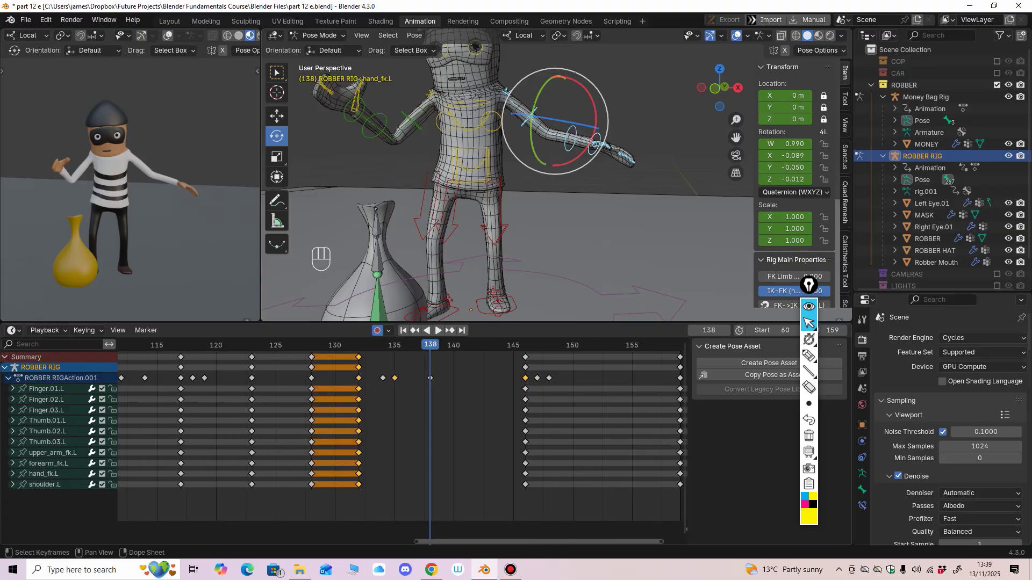
Step: Move the left arm's hands-up keyframes from frame 146 to frame 144 and review the raise in repeated playback
drag(526, 356, 502, 357)
key(space)
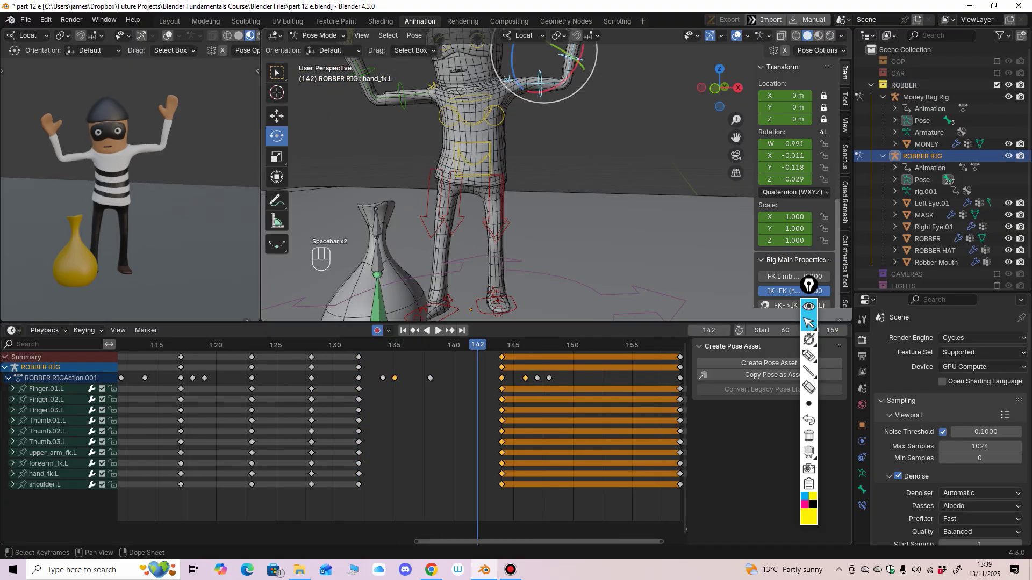
key(space)
key(space)
key(space)
key(space)
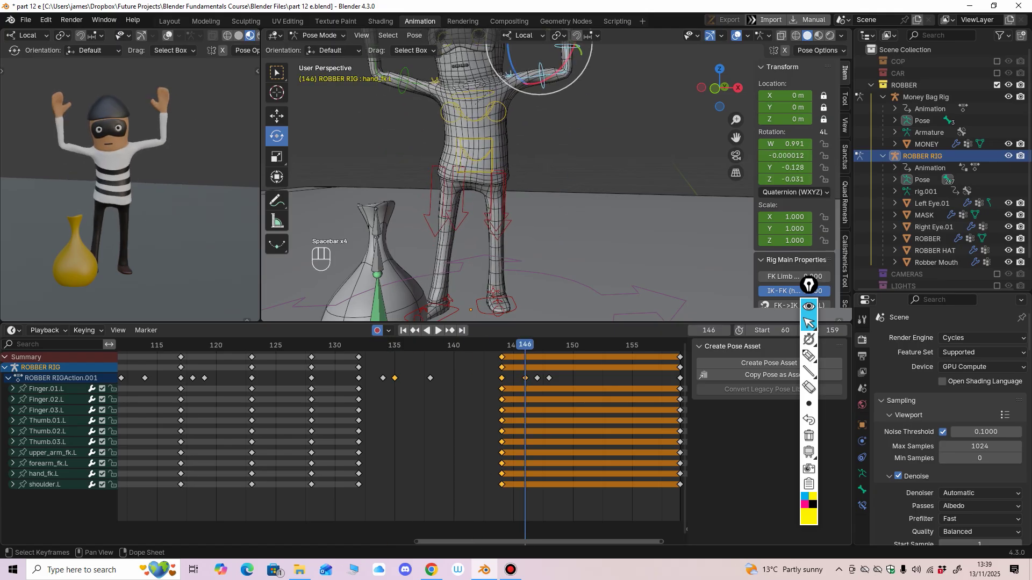
key(space)
key(space)
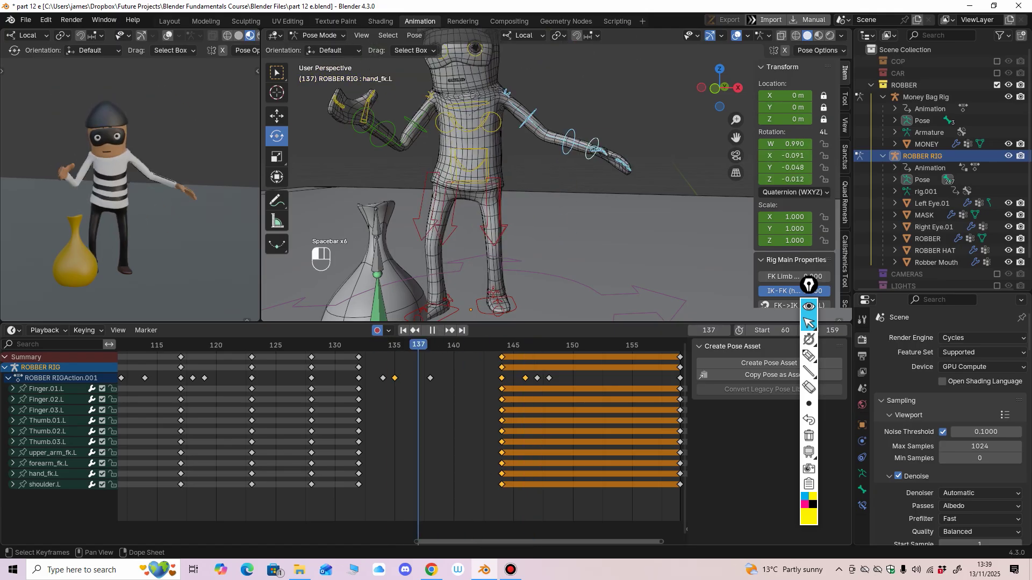
key(space)
key(space)
key(space)
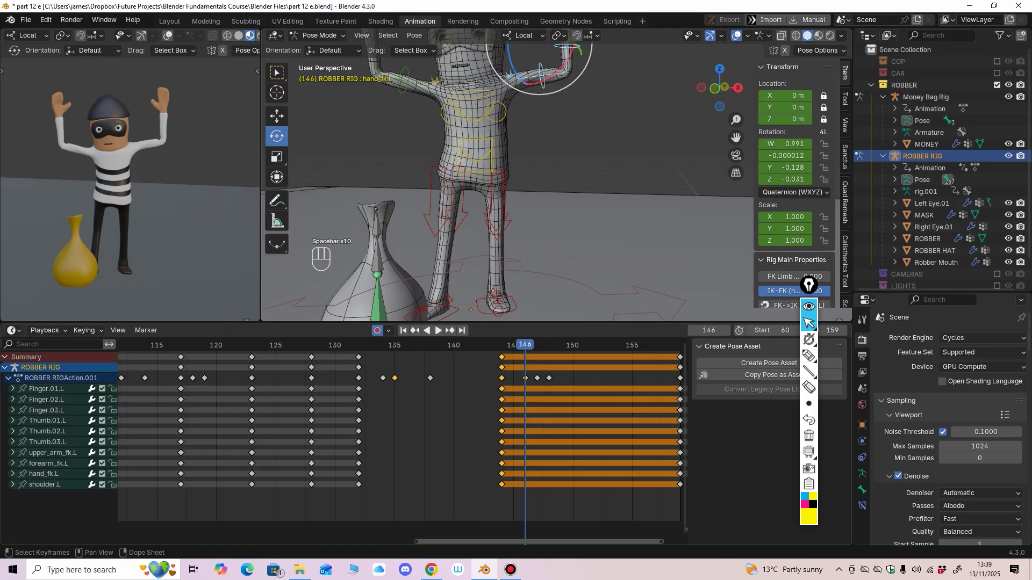
Step: Move the left arm's hands-up keyframes to frame 143 and review the raise repeatedly from frame 133
drag(501, 357, 490, 357)
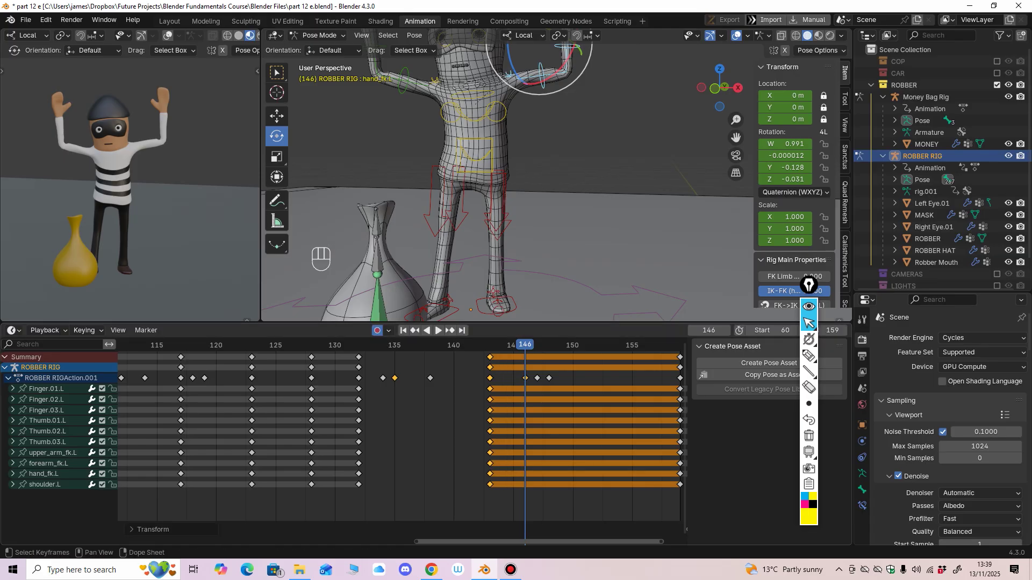
click(371, 345)
key(space)
key(space)
key(space)
key(space)
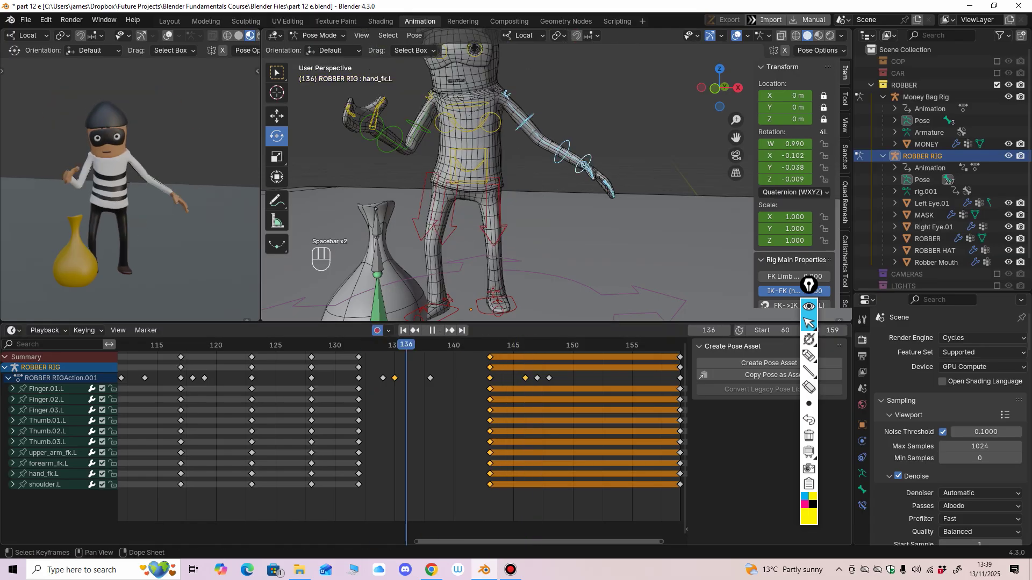
key(space)
key(space)
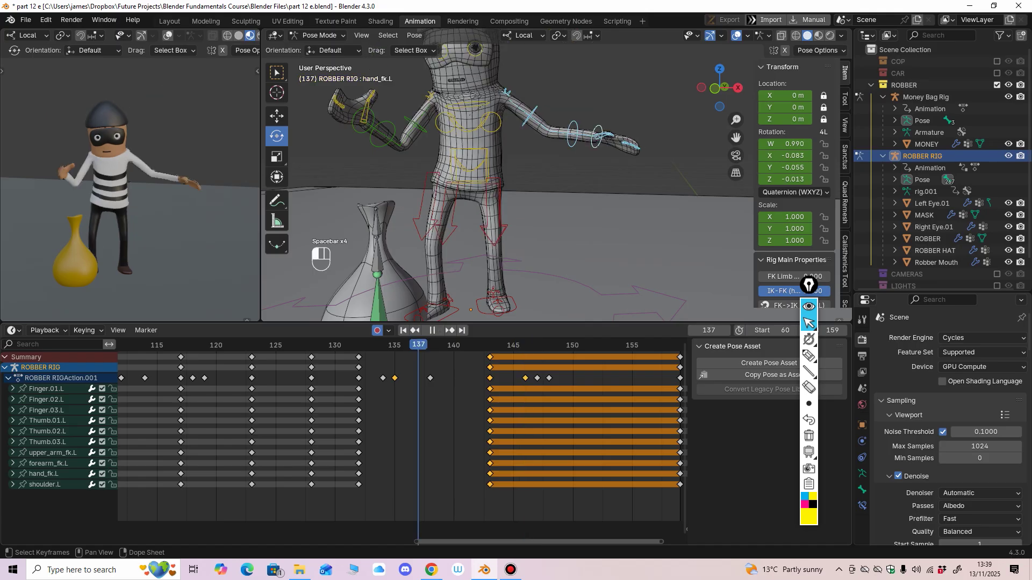
key(space)
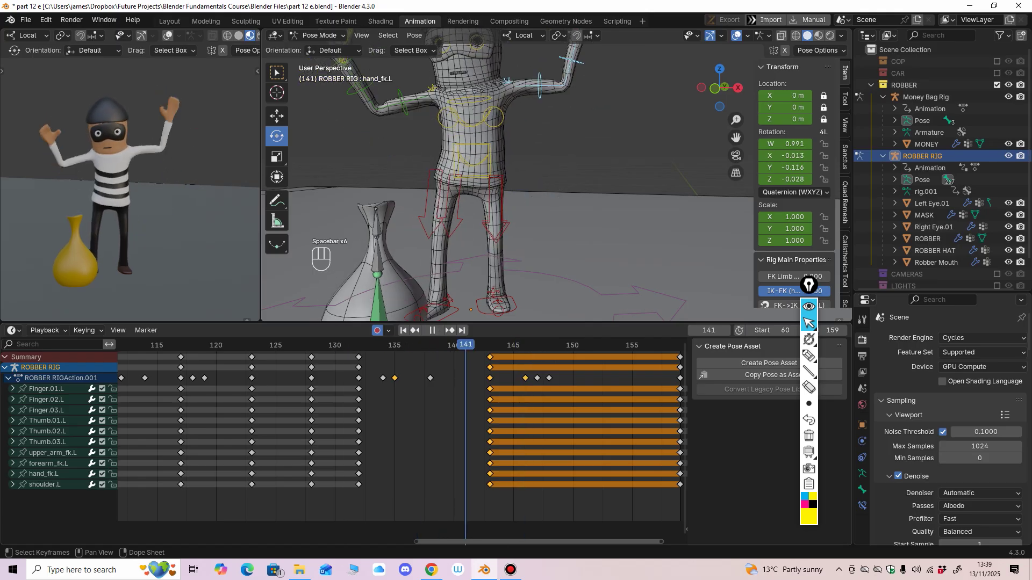
key(space)
key(space)
key(space)
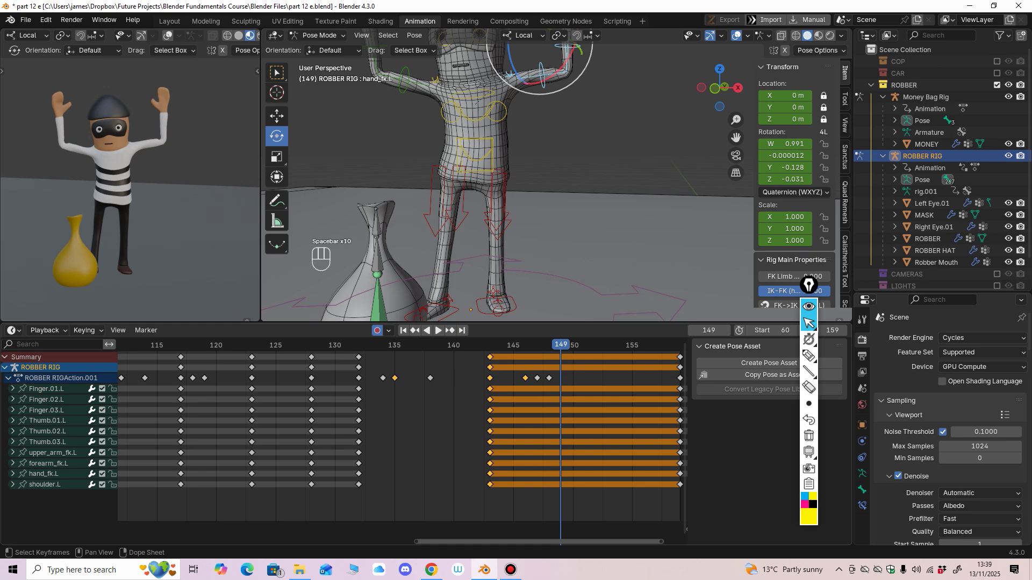
key(space)
key(space)
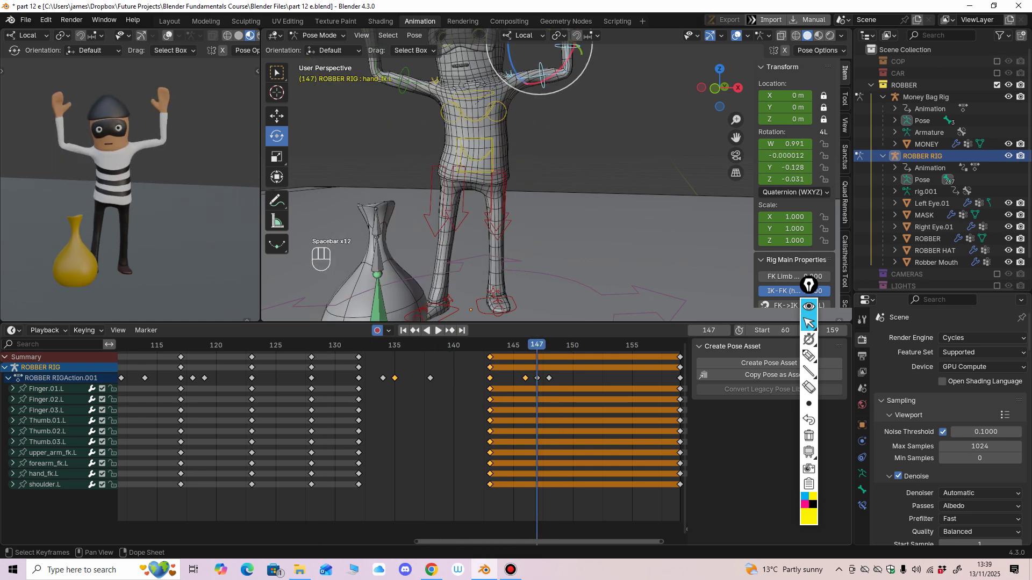
key(space)
key(space)
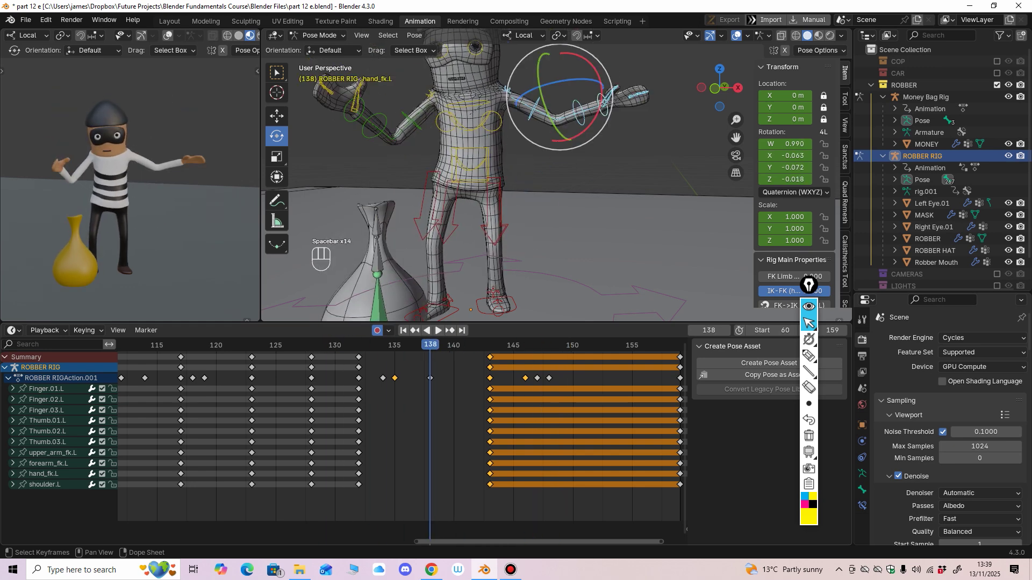
key(space)
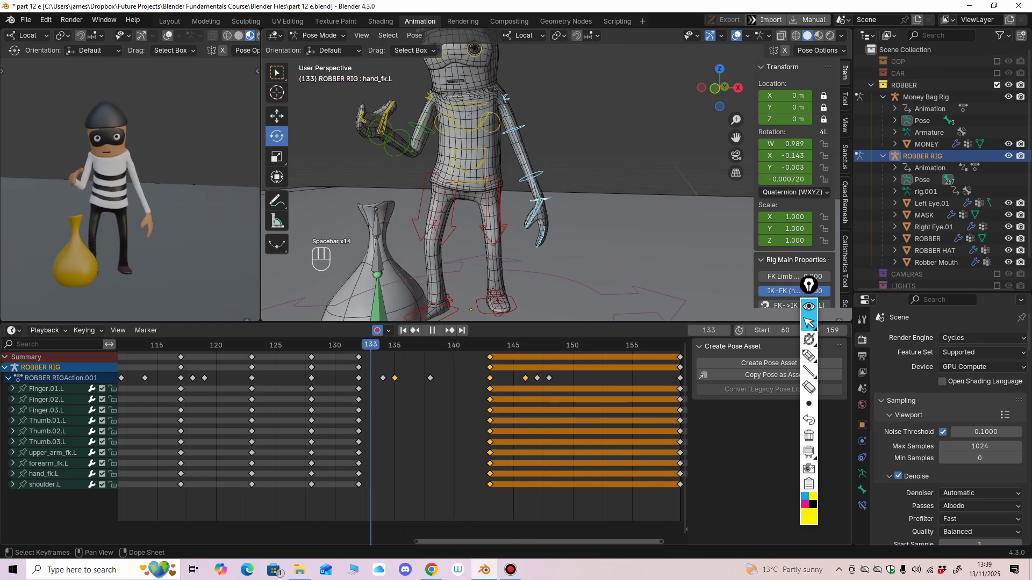
Step: Calculate the left hand control's motion path with In Range display over the scene frame range, and show overlays in the camera view
drag(371, 344, 395, 345)
click(568, 183)
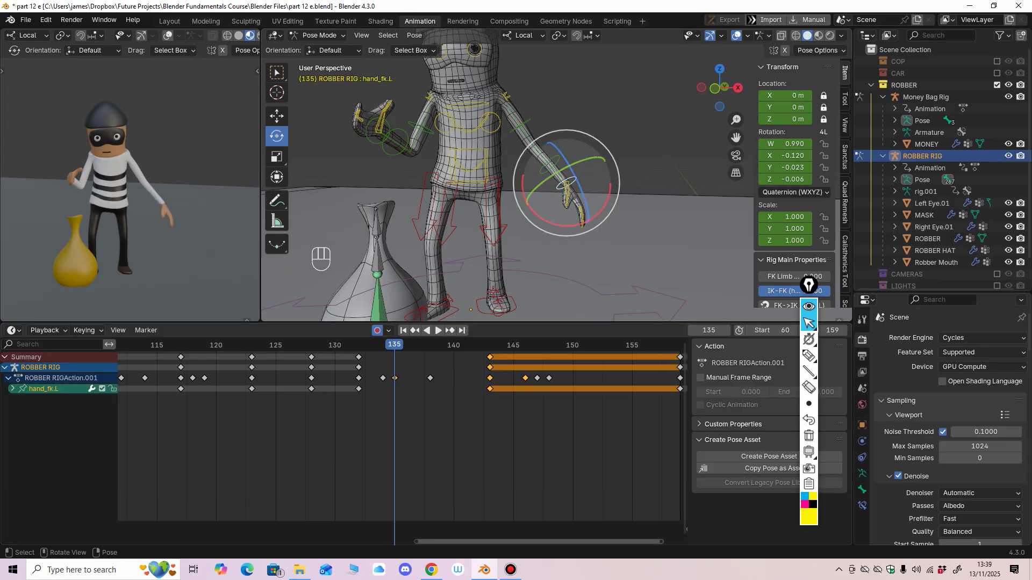
key(F3)
key(Down)
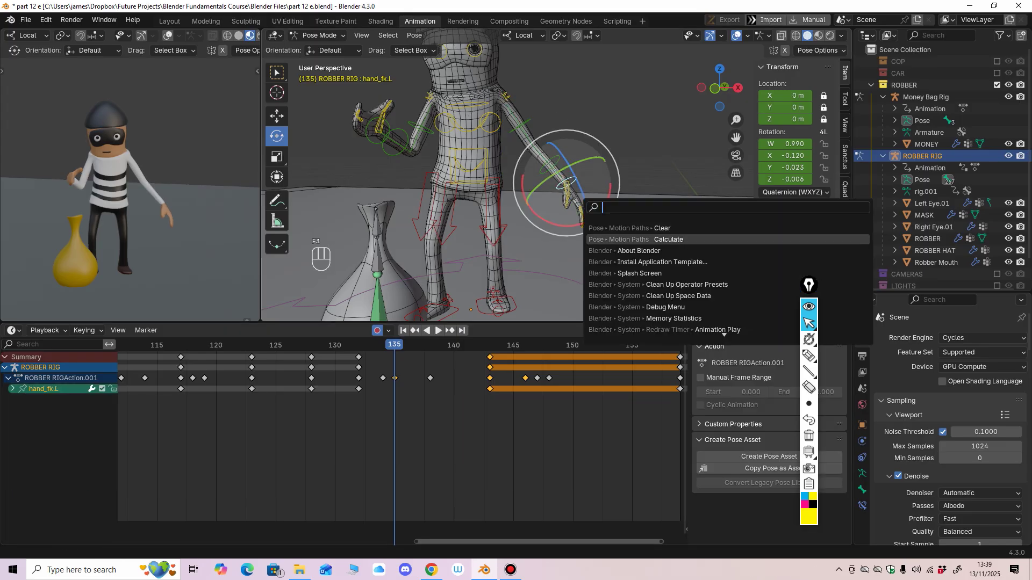
key(Return)
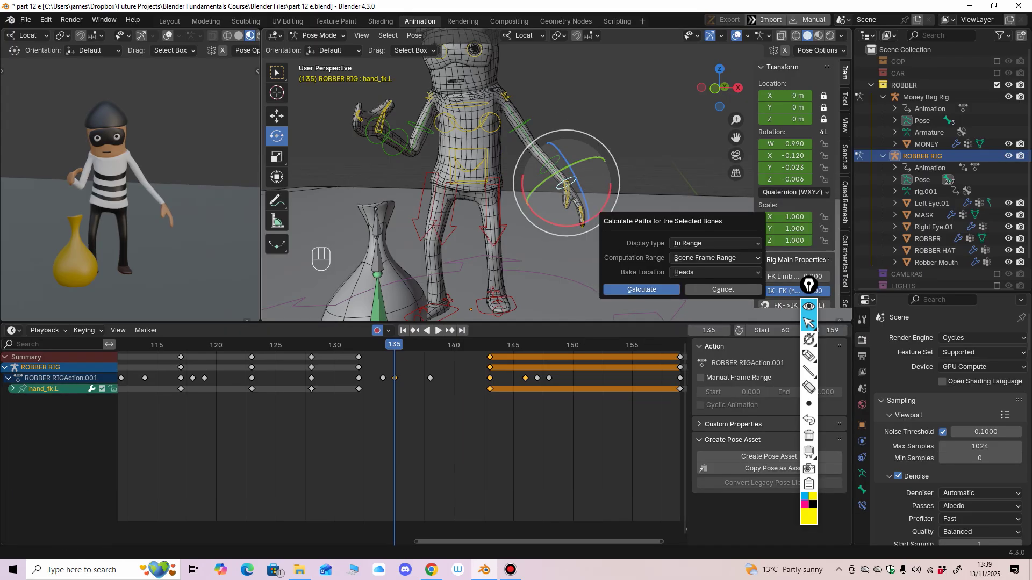
key(Return)
click(168, 35)
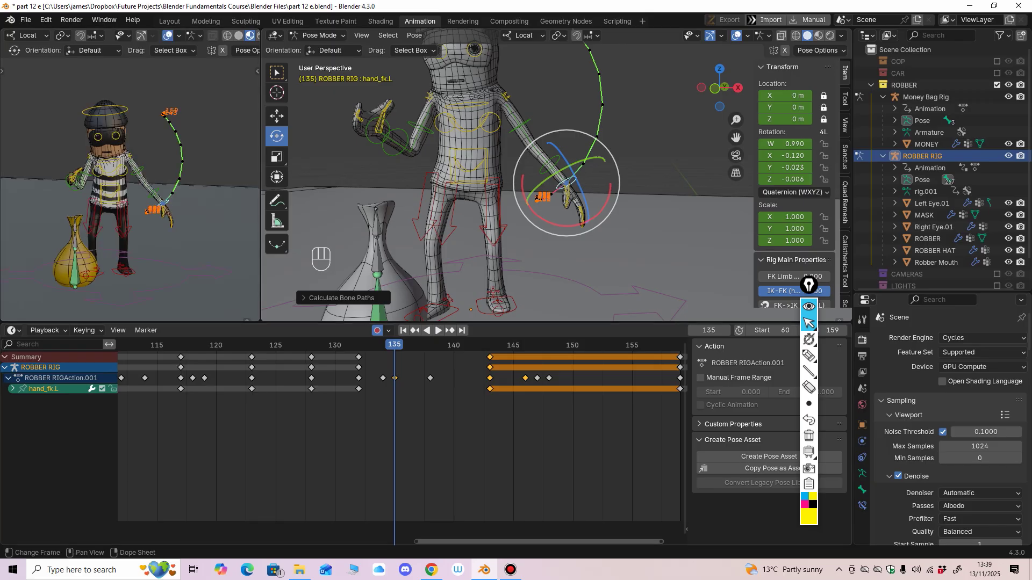
key(space)
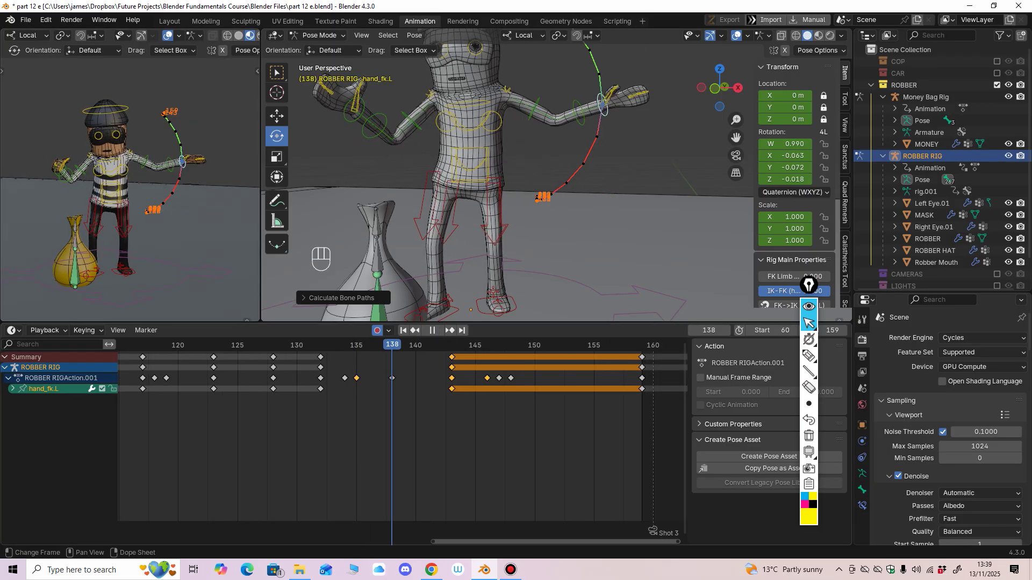
key(space)
Step: Insert keyframes at frame 138 for the left upper arm, forearm and hand controls
click(530, 116)
middle_drag(530, 116, 545, 148)
mouse_move(545, 148)
shift+middle_down()
mouse_move(549, 169)
mouse_move(532, 135)
shift+middle_up()
scroll(548, 170, up, 1)
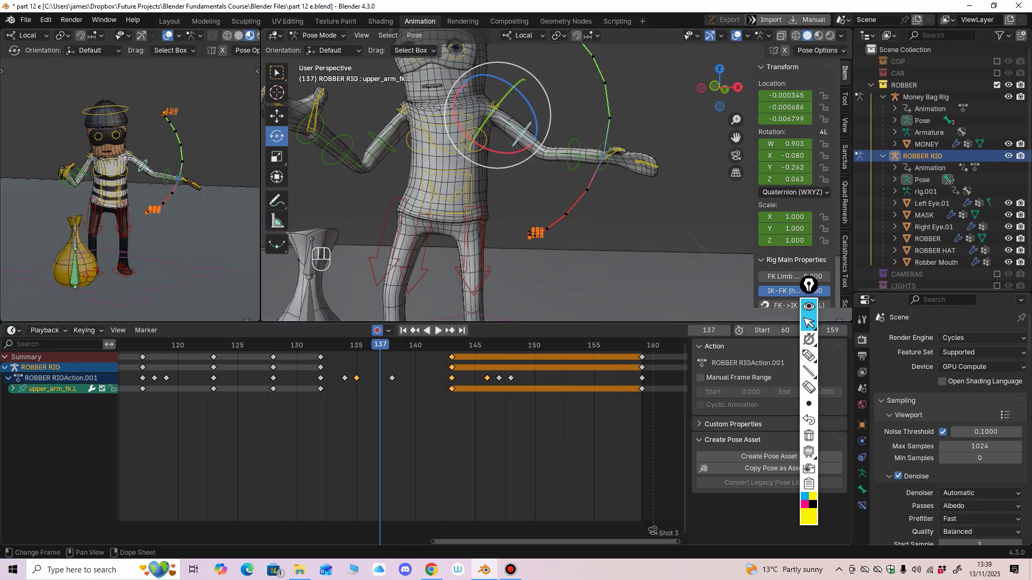
key(space)
shift+click(582, 129)
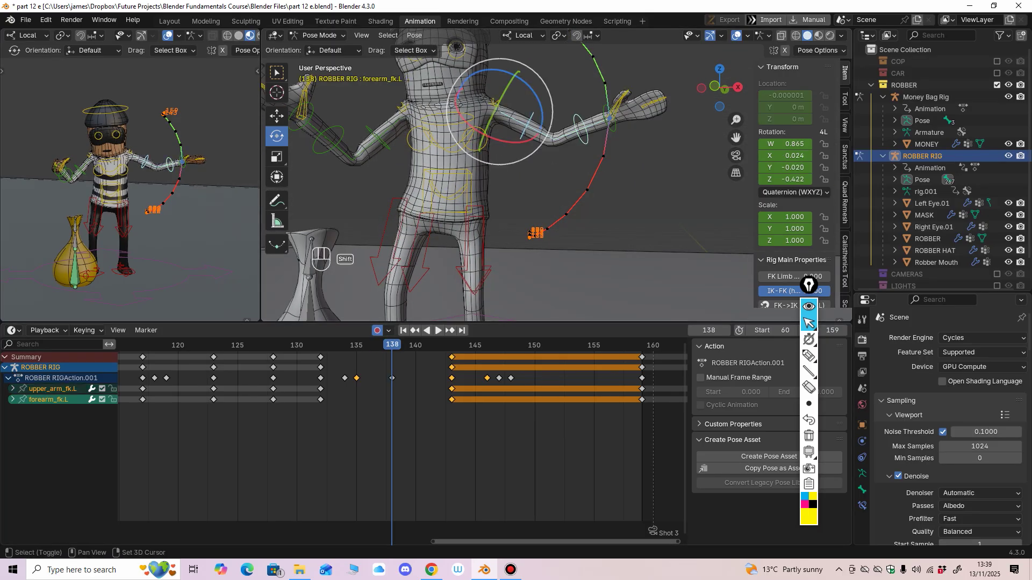
shift+click(610, 115)
key(i)
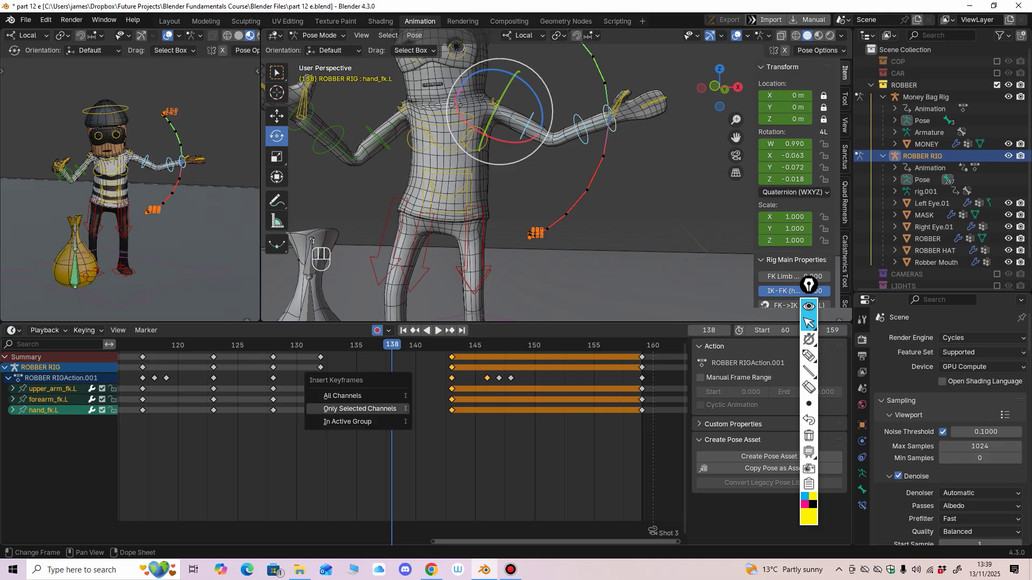
key(Return)
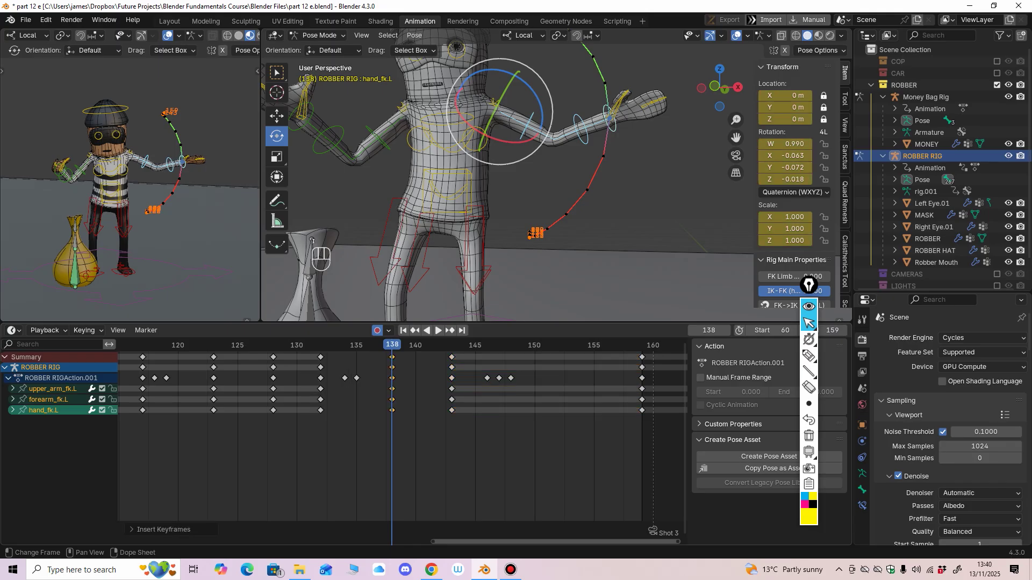
Step: Switch to an enlarged Graph Editor, frame the left arm curves around frame 138, and move the playhead to frame 137
click(13, 330)
click(177, 387)
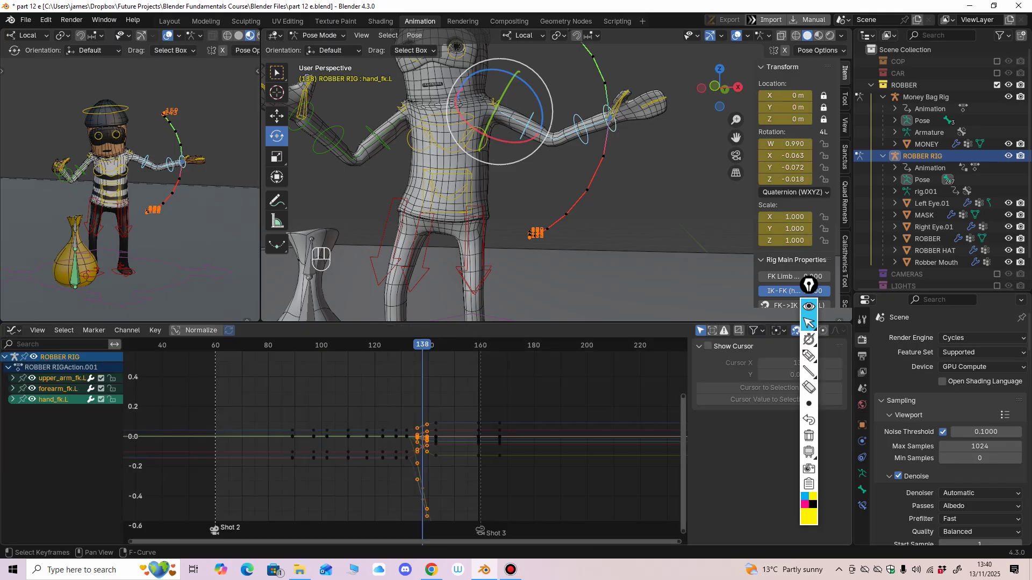
ctrl+middle_drag(416, 398, 529, 398)
drag(484, 322, 484, 282)
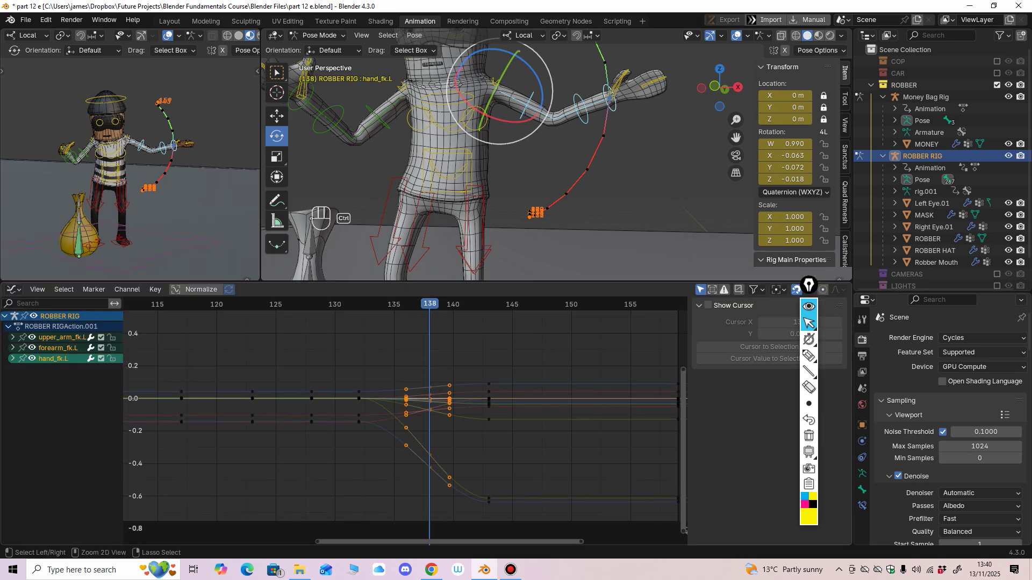
ctrl+middle_drag(484, 387, 466, 424)
drag(394, 304, 383, 305)
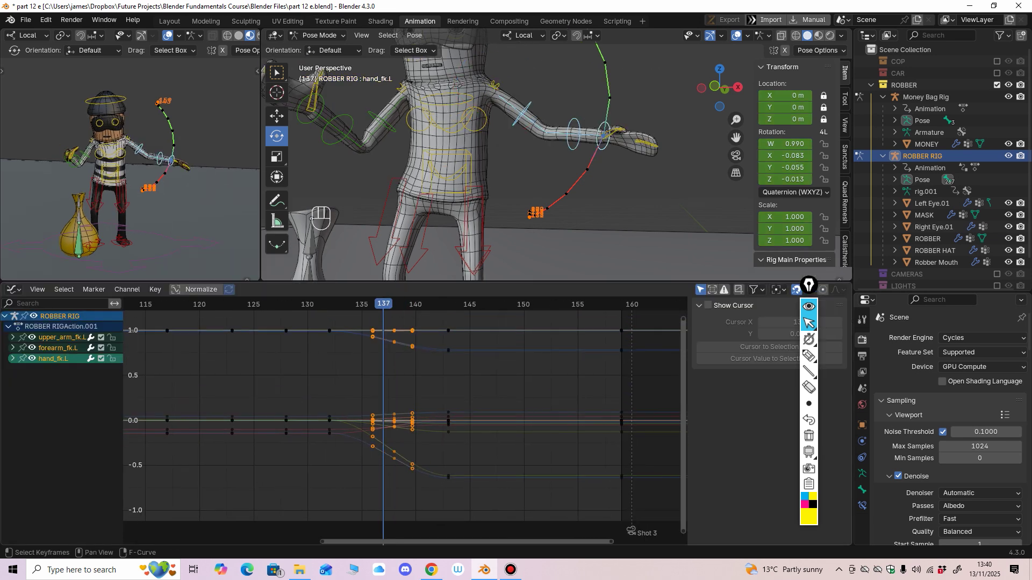
Step: Expand the left hand control's channels, hide its W quaternion curve, and select the X, Y and Z quaternion rotation curves
click(12, 358)
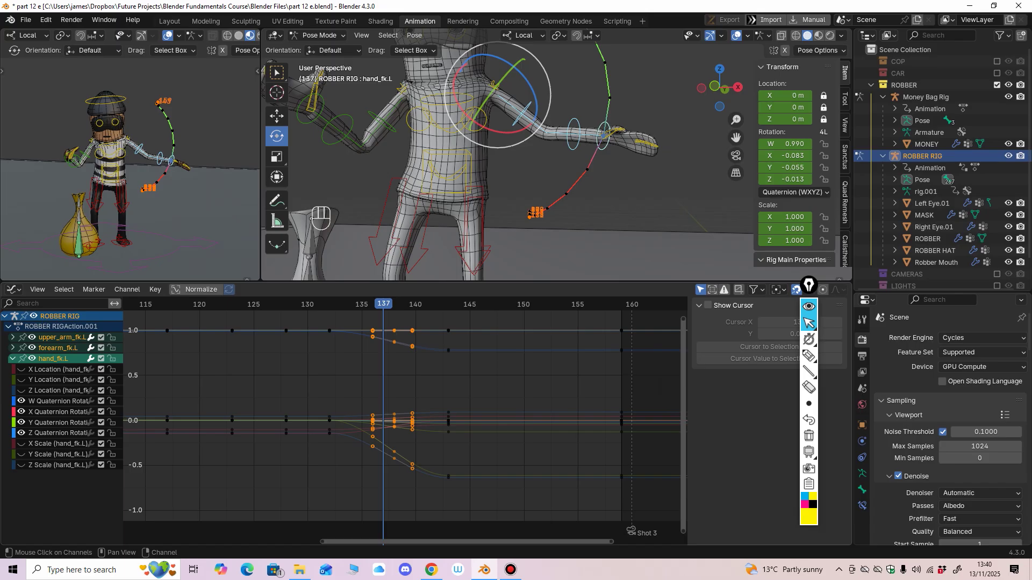
click(58, 412)
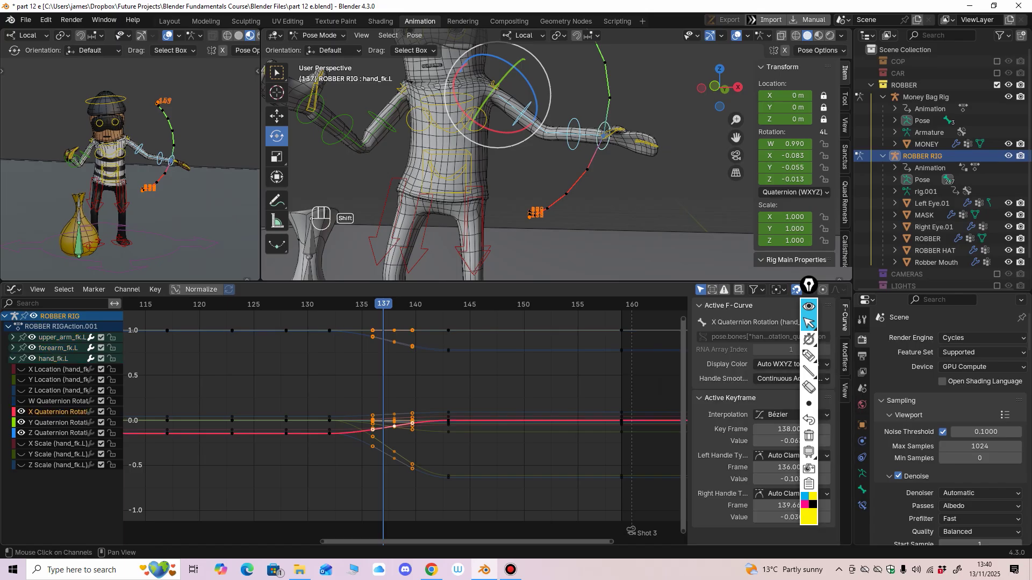
shift+click(58, 433)
middle_drag(344, 398, 330, 405)
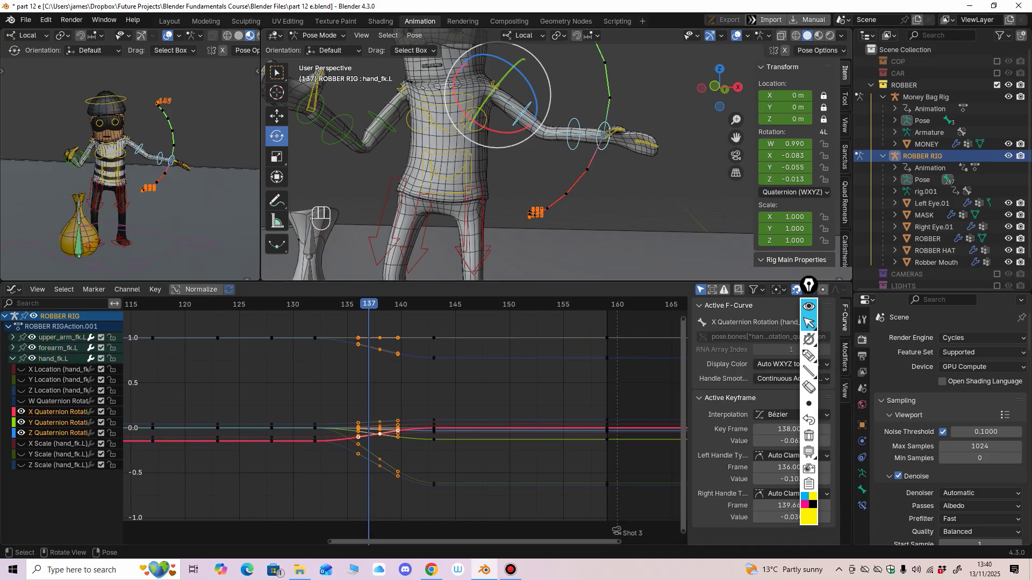
Step: Select the left upper arm control, expand its channels, and show only its W, X, Y and Z quaternion rotation curves
click(566, 178)
click(524, 113)
mouse_move(444, 447)
middle_down()
mouse_move(453, 456)
mouse_move(461, 446)
middle_up()
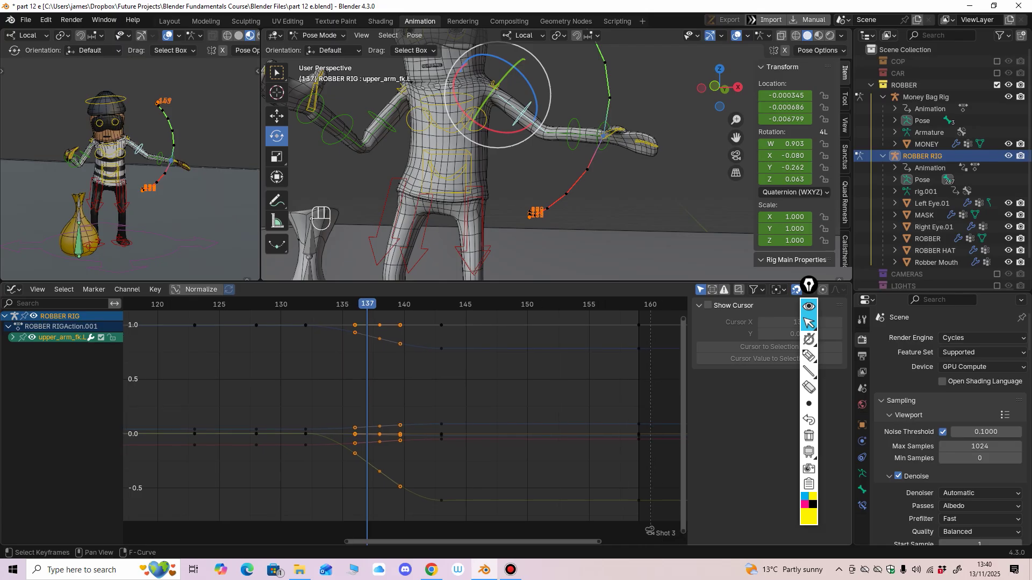
click(13, 338)
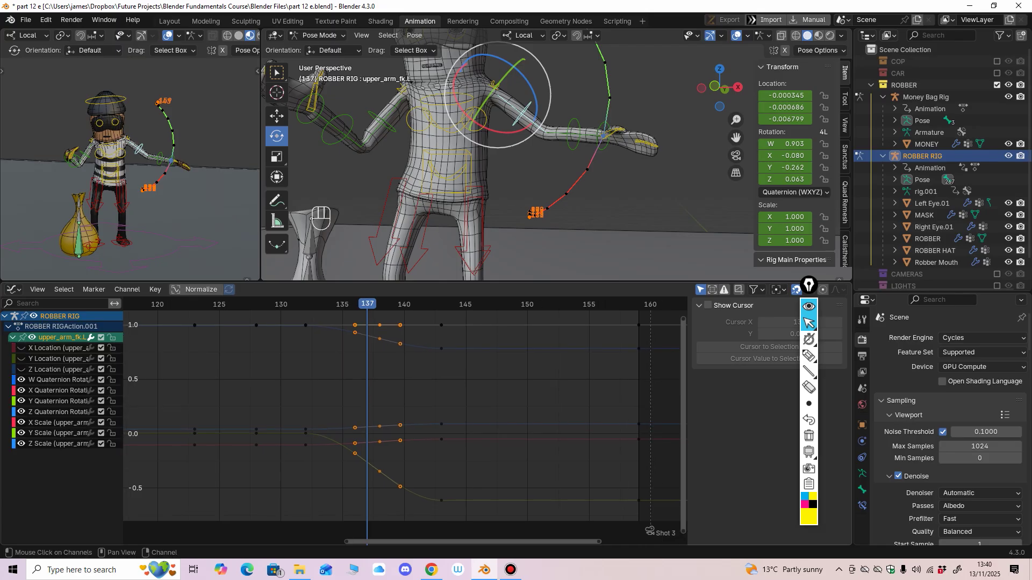
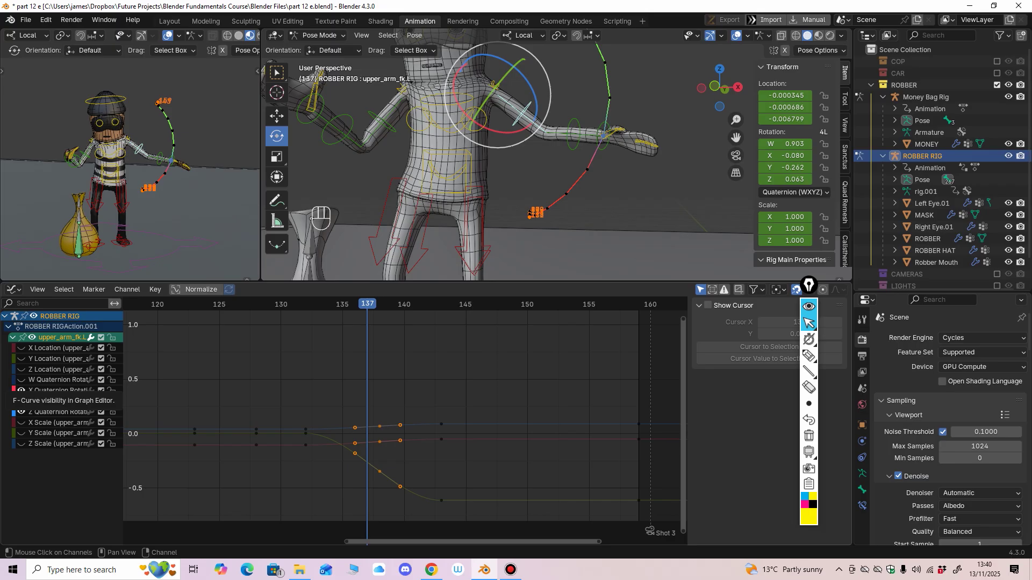
click(21, 380)
middle_drag(376, 430, 356, 468)
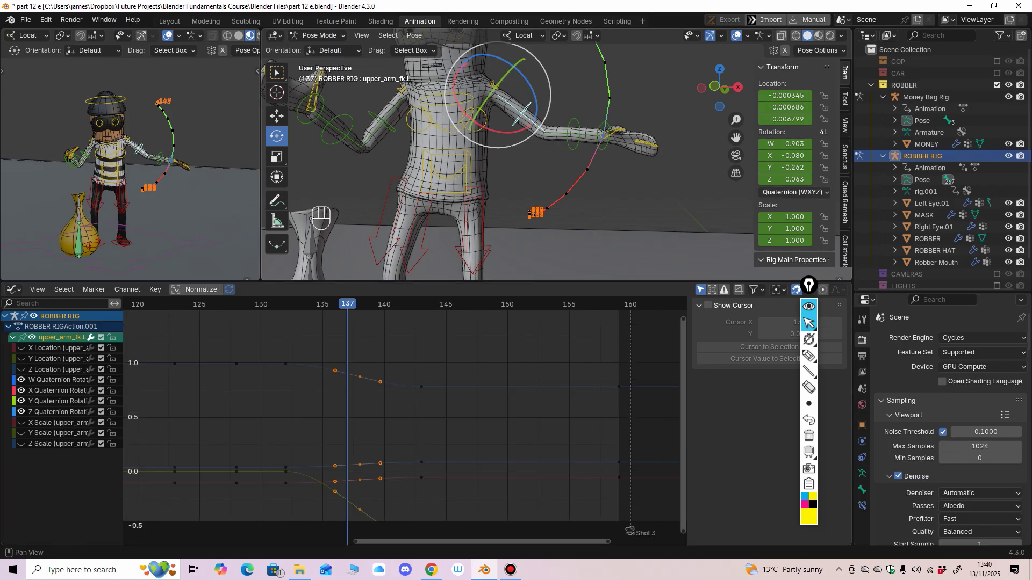
Step: Delete all W Quaternion Rotation keyframes after frame 132 on the left upper arm and hide that curve
click(795, 192)
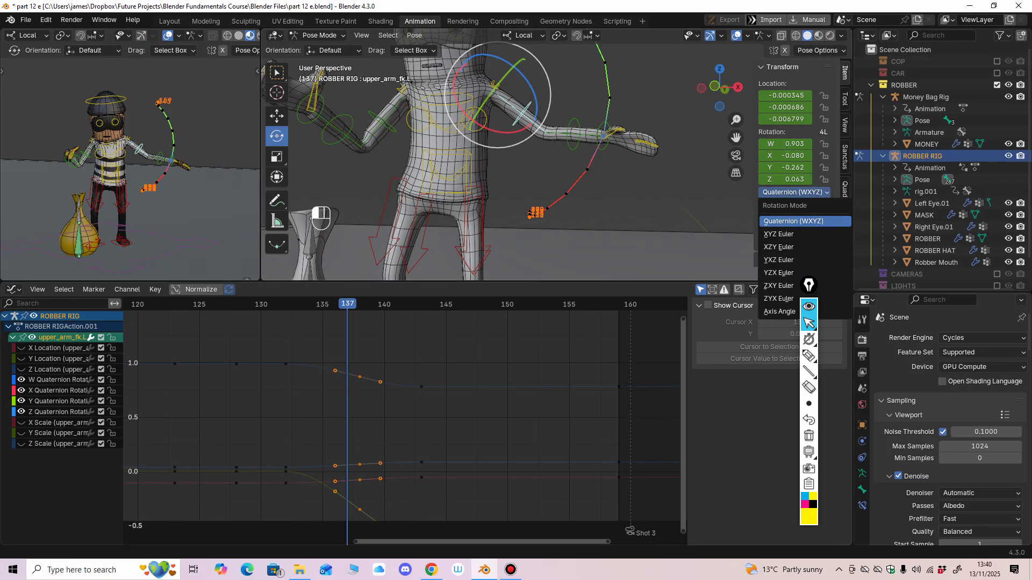
drag(348, 355, 438, 405)
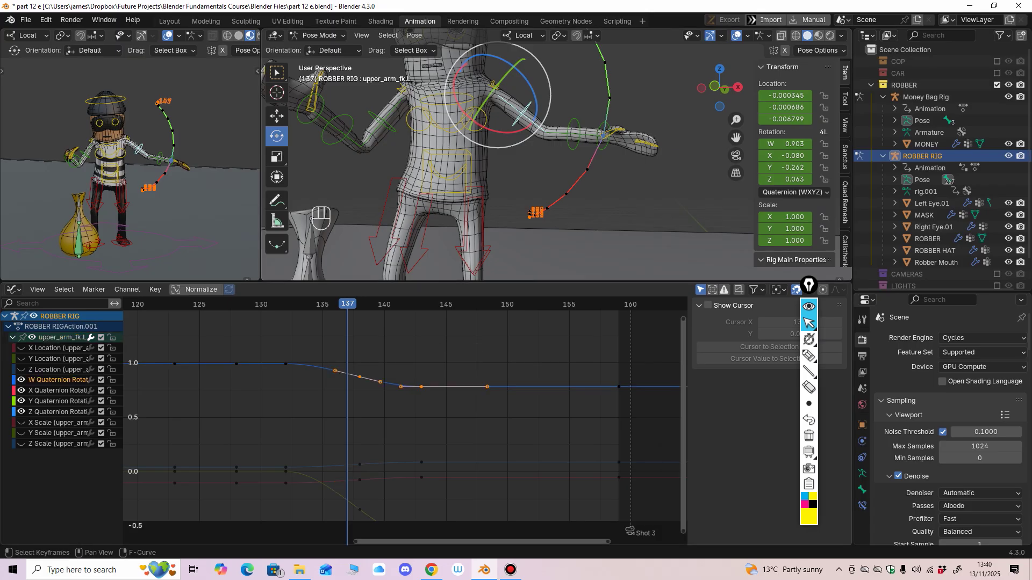
key(Delete)
middle_drag(406, 420, 376, 415)
ctrl+middle_drag(564, 352, 516, 356)
middle_drag(516, 355, 457, 368)
drag(457, 367, 413, 415)
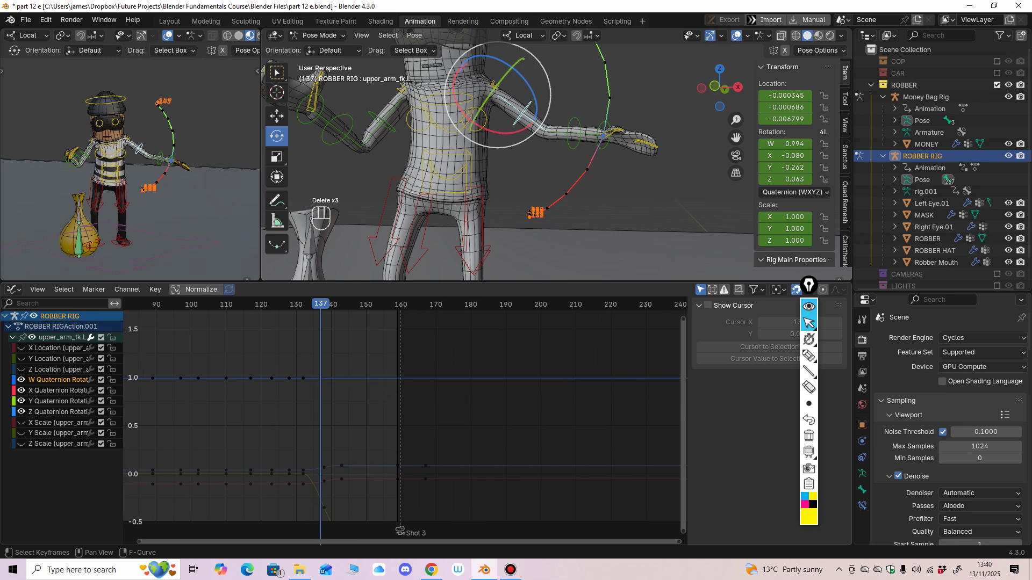
middle_drag(416, 417, 463, 372)
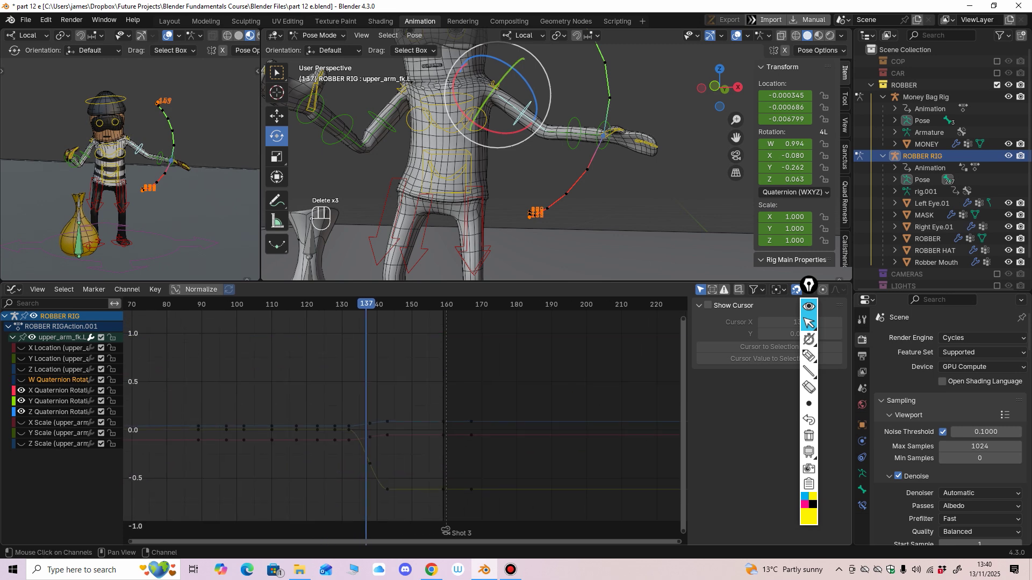
Step: Select the left upper arm's X, Y and Z quaternion curves and check the arm pose through frame 139
click(58, 402)
click(58, 412)
shift+click(58, 390)
ctrl+middle_drag(377, 400, 438, 398)
key(Left)
key(Right)
key(Right)
key(Right)
mouse_move(438, 398)
ctrl+middle_down()
mouse_move(473, 389)
mouse_move(443, 379)
mouse_move(453, 397)
ctrl+middle_up()
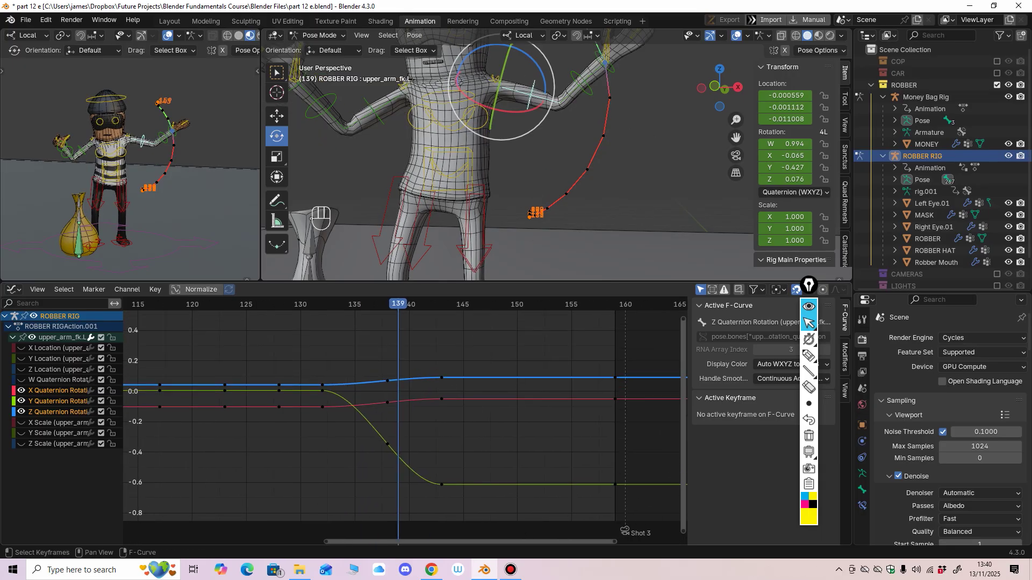
Step: Insert a keyframe at frame 136 on the upper arm's Y Quaternion Rotation curve and move it to frame 135 at about -0.09
key(Left)
key(Left)
key(Left)
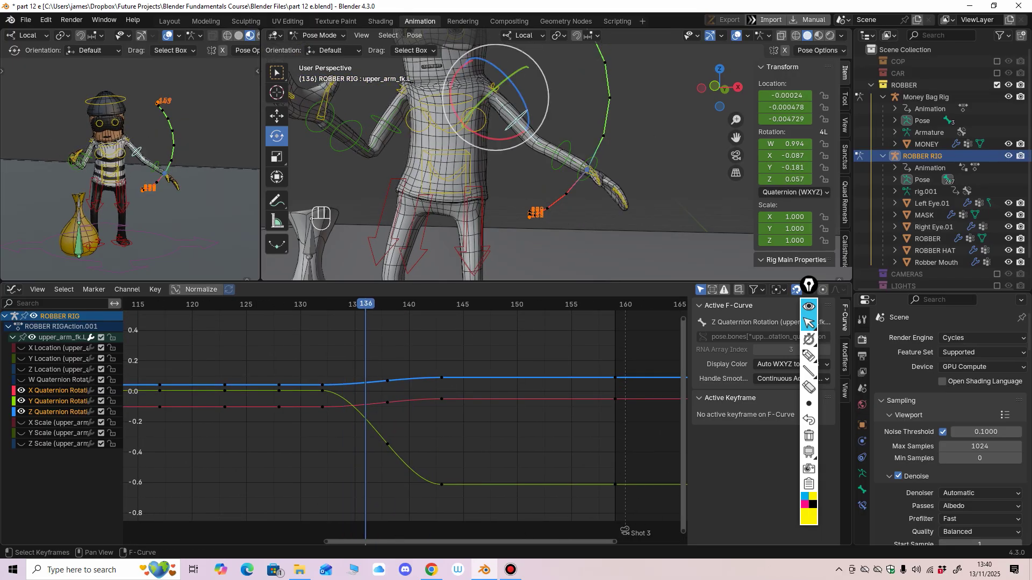
click(375, 430)
key(i)
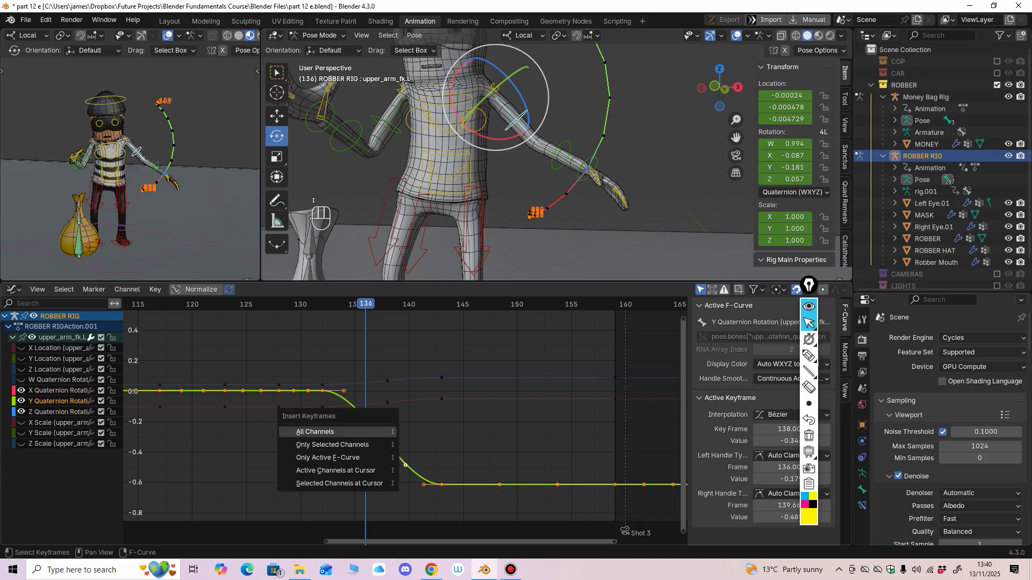
click(372, 445)
middle_drag(373, 442, 446, 435)
click(422, 429)
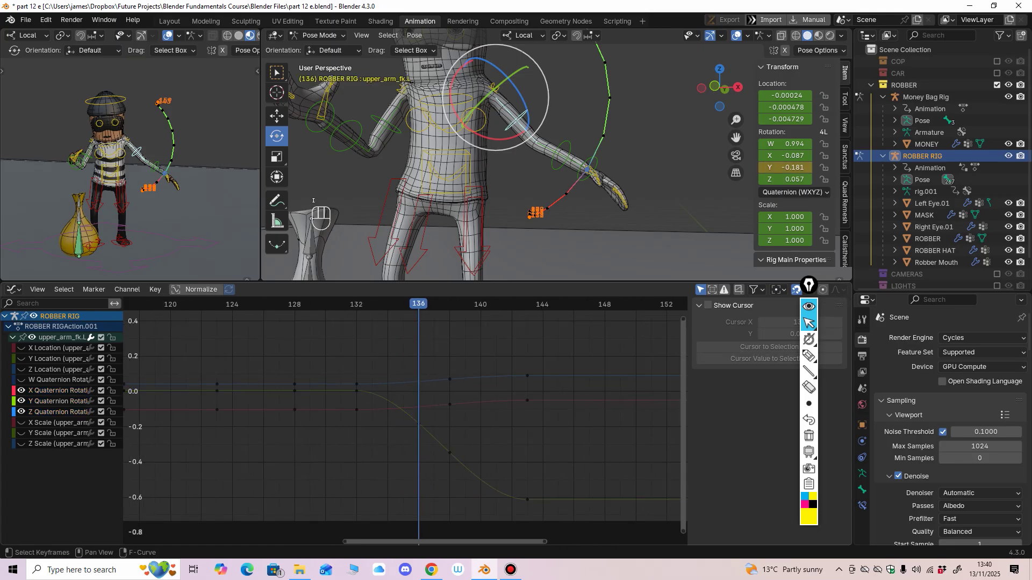
click(418, 425)
drag(418, 425, 403, 407)
middle_drag(403, 408, 382, 394)
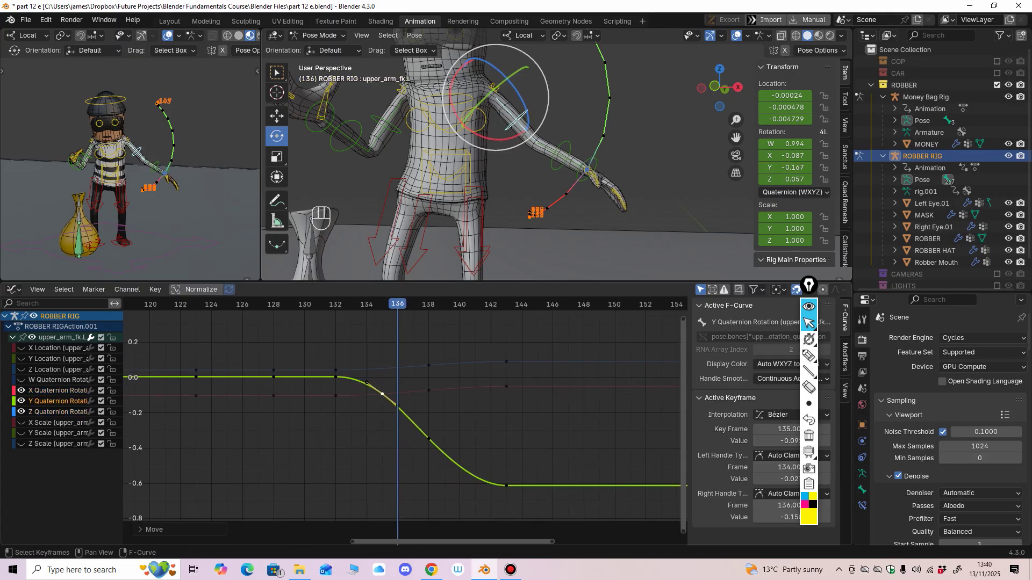
Step: Raise the left upper arm's Y Quaternion Rotation keyframe at frame 138 to about -0.315
click(351, 304)
drag(351, 305, 428, 304)
drag(429, 439, 429, 433)
middle_drag(429, 433, 413, 439)
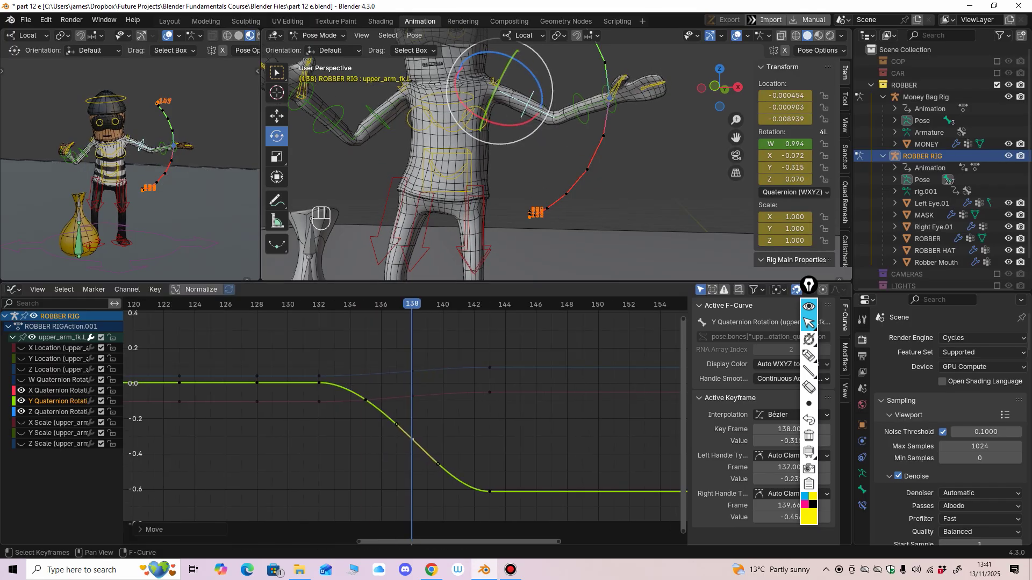
middle_drag(530, 214, 532, 207)
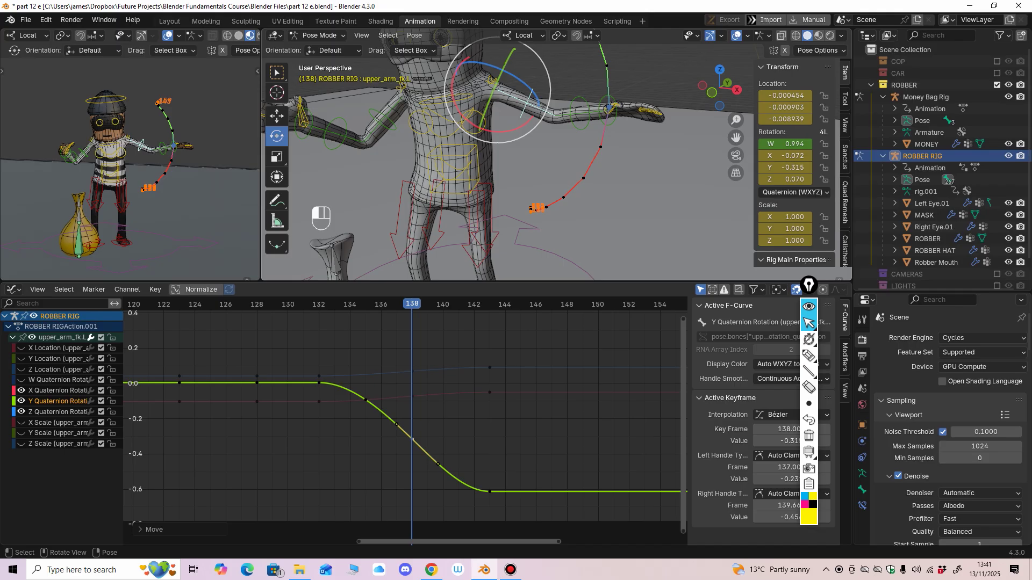
Step: Select the left forearm control and raise its Z Quaternion Rotation keyframe at frame 138 to about -0.373
click(581, 114)
middle_drag(425, 430, 425, 425)
click(413, 452)
drag(413, 452, 412, 446)
middle_drag(413, 447, 389, 423)
Step: Shift the left hand's X, Y and Z quaternion keyframes from frames 132 to 143 two frames later, keeping their values
shift+middle_drag(634, 178, 596, 204)
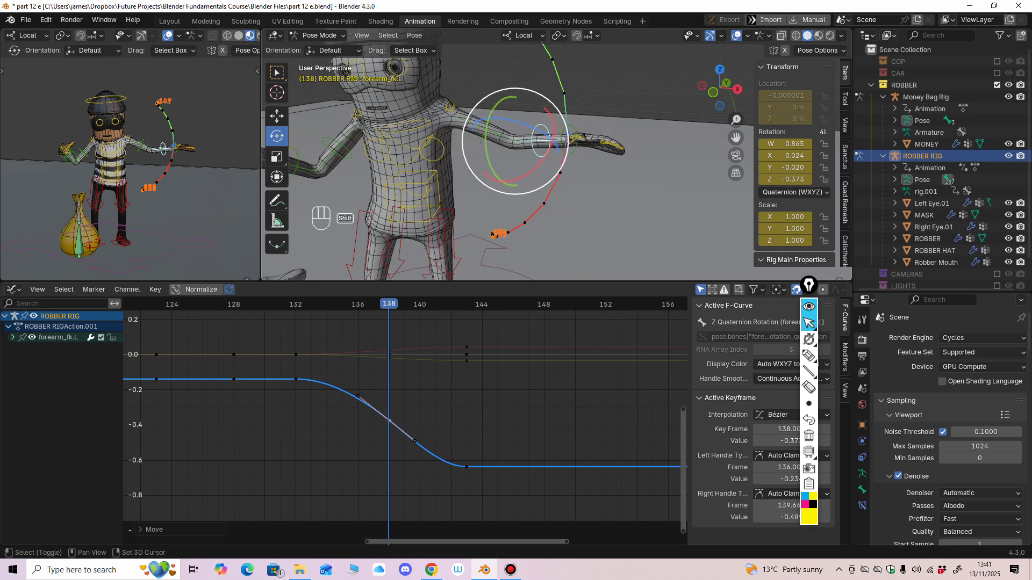
scroll(597, 205, up, 1)
click(607, 207)
click(544, 152)
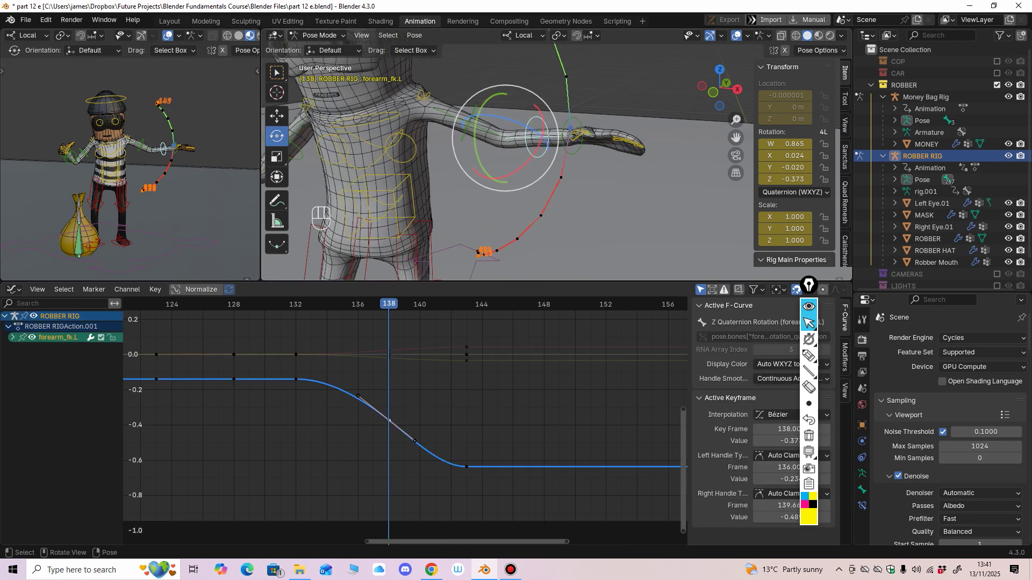
click(578, 151)
scroll(423, 419, down, 1)
middle_drag(422, 419, 418, 438)
drag(511, 336, 295, 430)
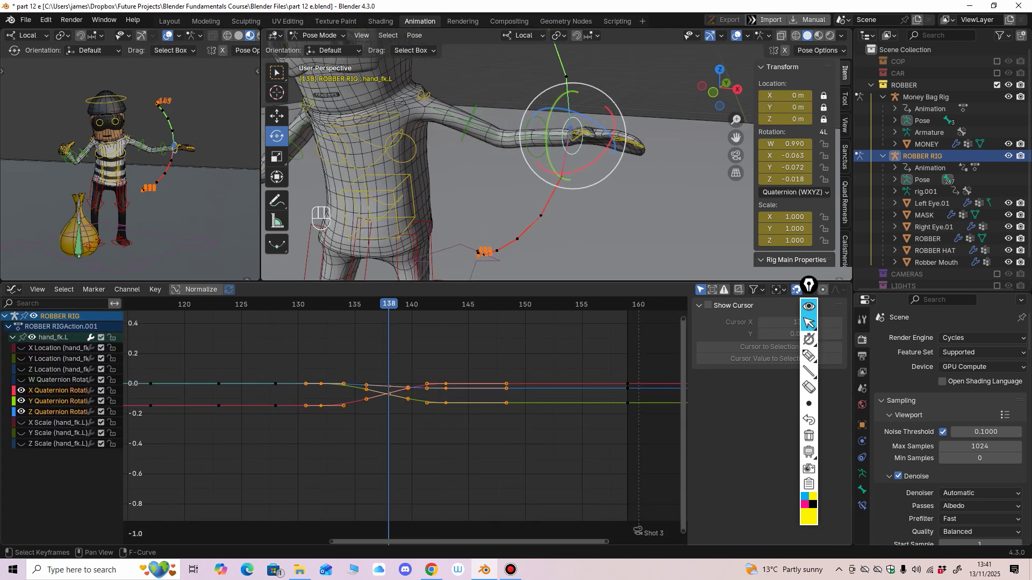
drag(446, 384, 472, 384)
key(x)
Step: Move the playhead to frame 136 and clear the left hand control's motion path
drag(389, 305, 366, 304)
scroll(156, 172, up, 1)
shift+middle_drag(156, 172, 160, 164)
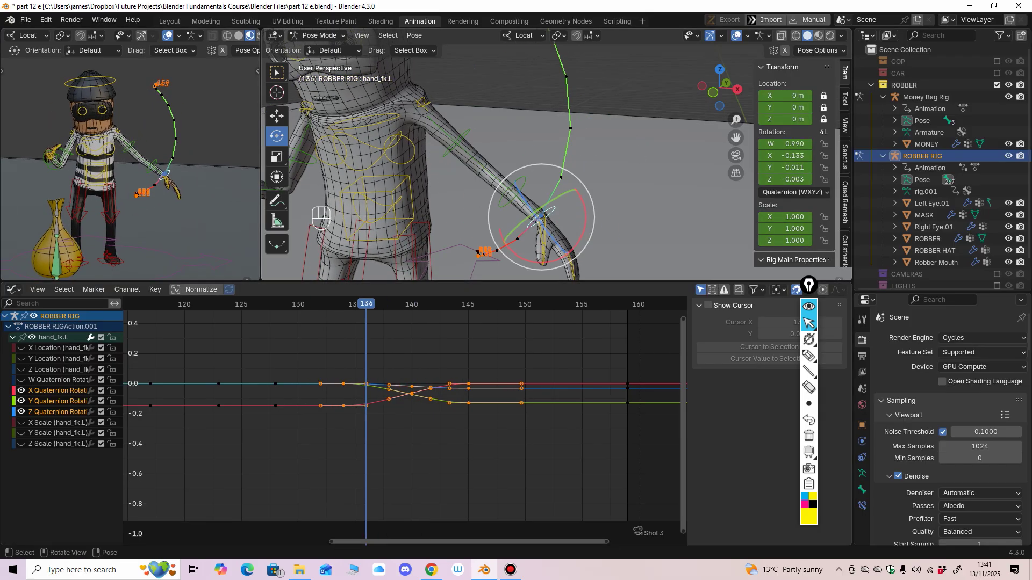
key(F3)
click(500, 185)
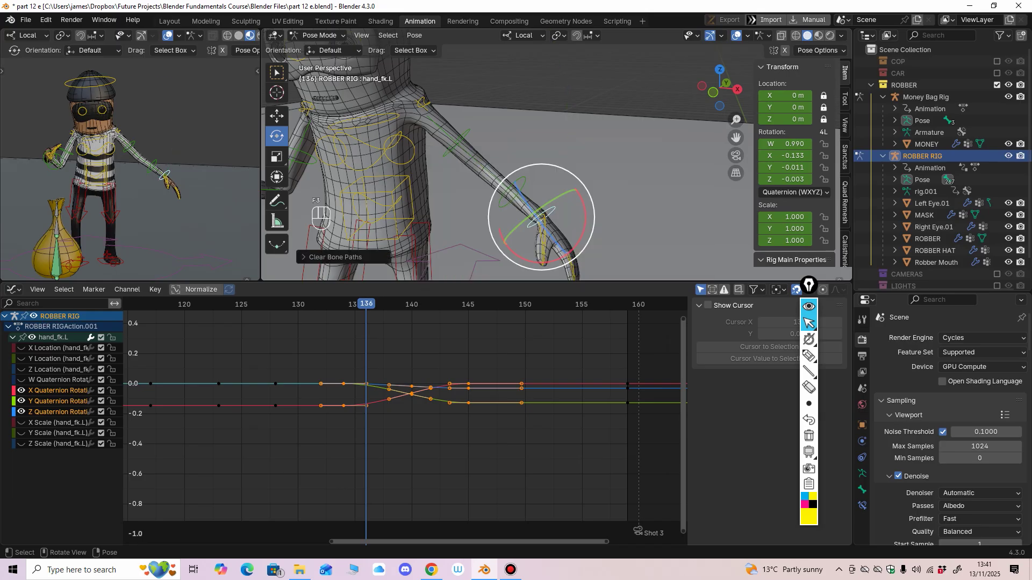
mouse_move(366, 304)
mouse_down()
mouse_move(341, 304)
mouse_move(375, 305)
mouse_move(332, 304)
mouse_move(366, 305)
mouse_up()
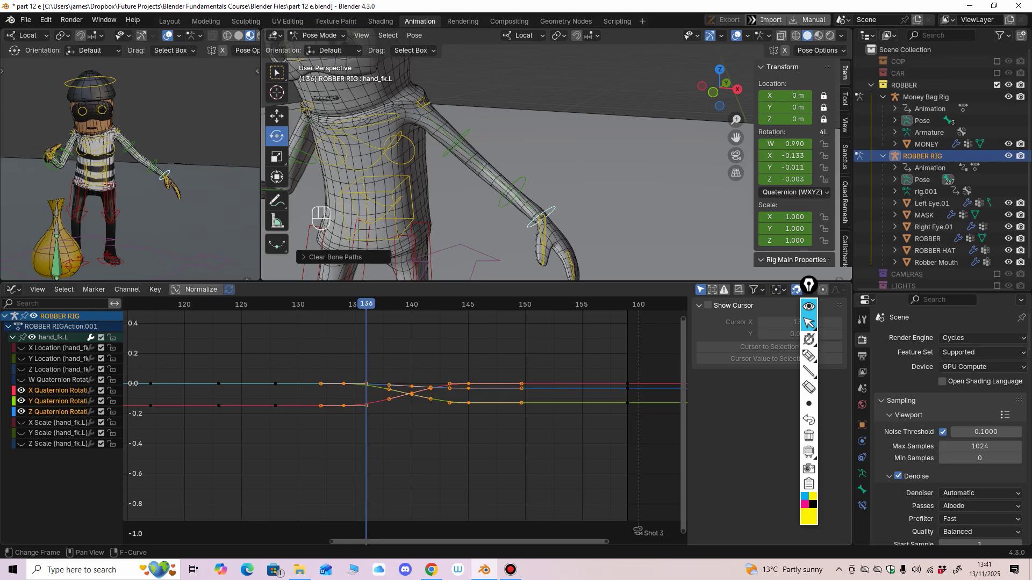
Step: Rotate the left hand downward at frame 137 to a quaternion X of about -0.289 so it drags behind the arm
middle_drag(607, 183, 583, 159)
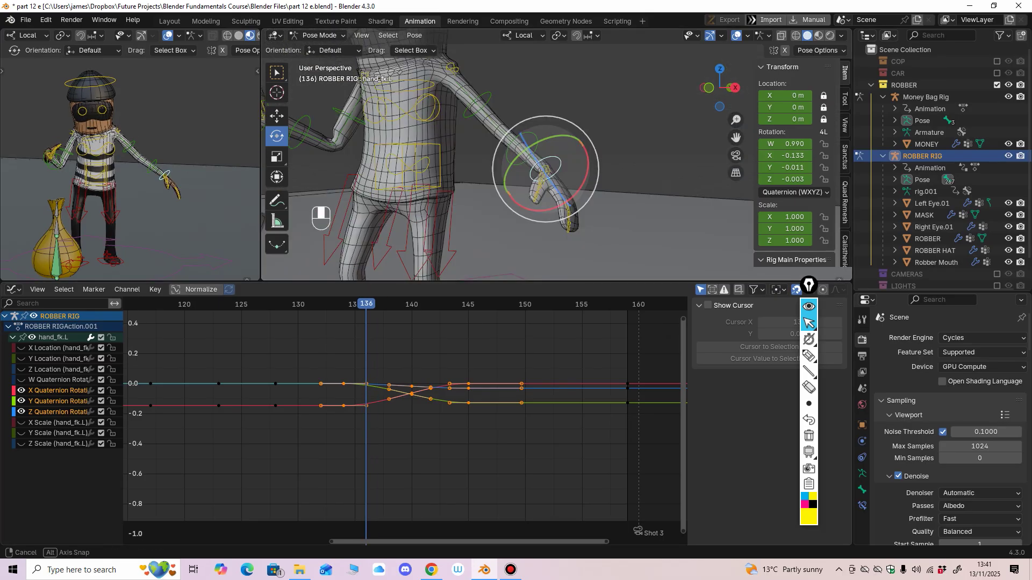
click(605, 155)
click(560, 161)
ctrl+middle_drag(260, 419, 268, 400)
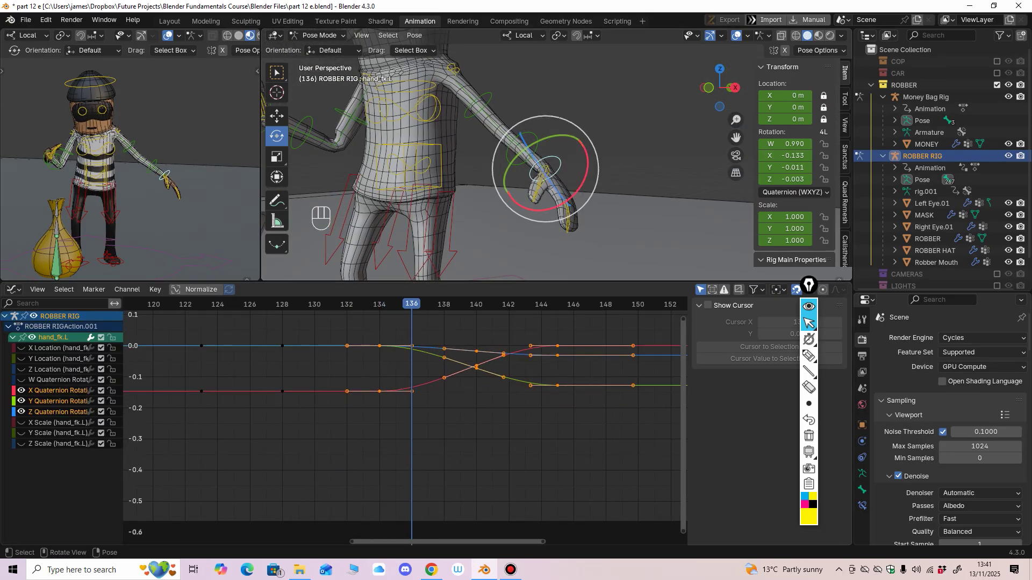
click(428, 305)
middle_drag(428, 344, 412, 368)
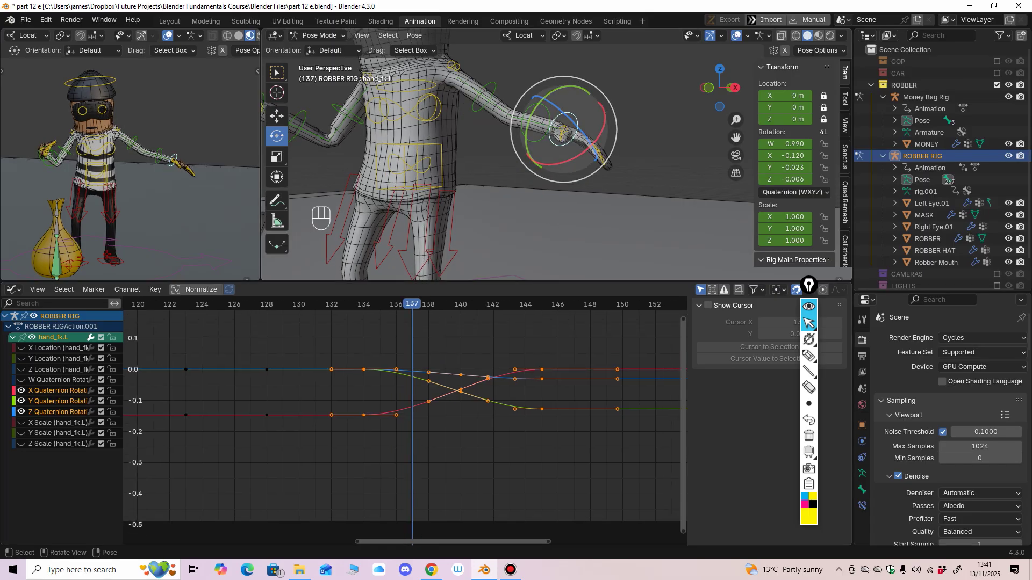
drag(598, 136, 591, 146)
click(446, 420)
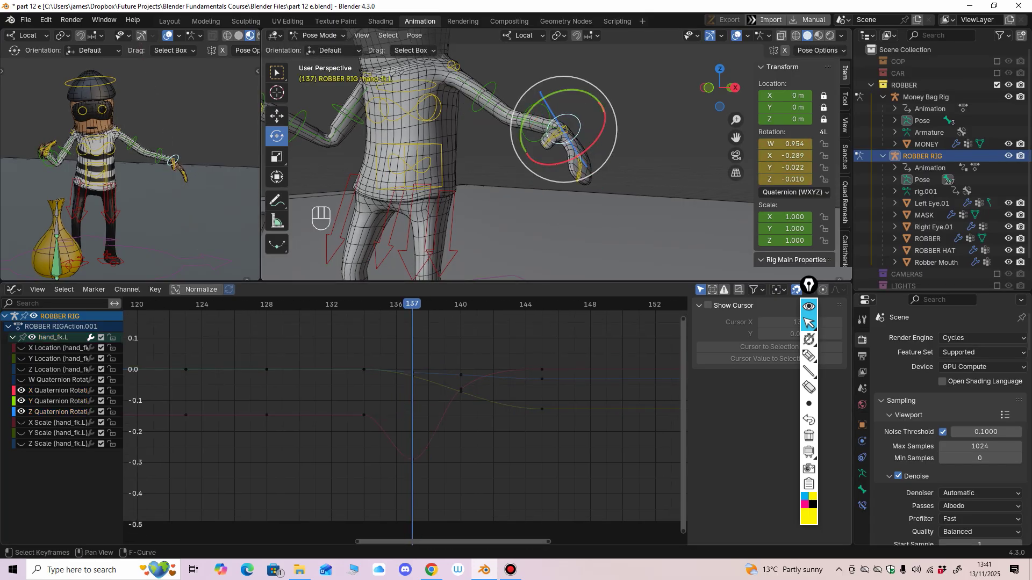
Step: On the hand's X Quaternion Rotation curve, lower the frame 137 key to about -0.303 and move the frame 134 key to frame 133 at about -0.19
click(418, 460)
drag(412, 460, 437, 462)
drag(364, 415, 364, 425)
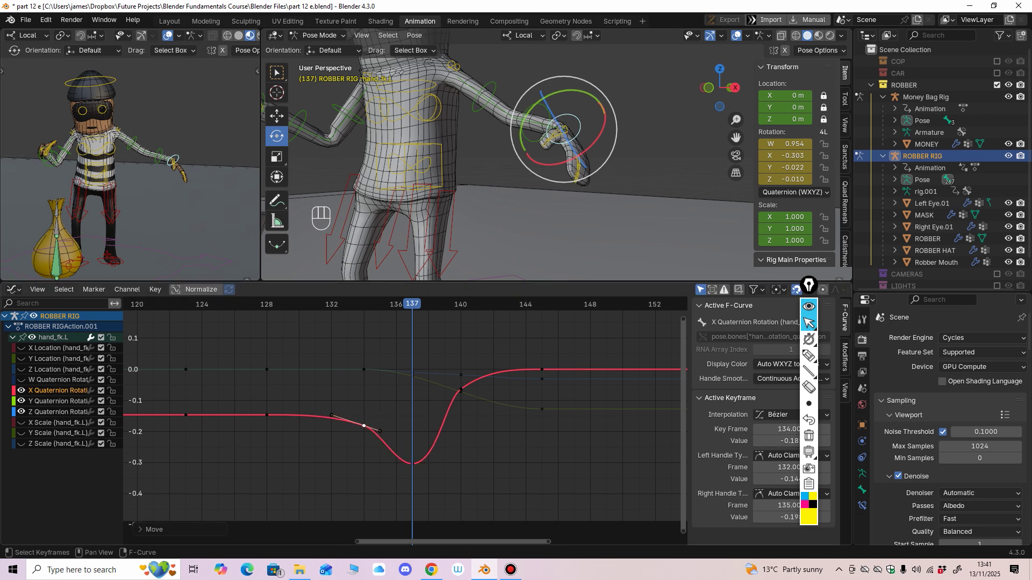
mouse_move(366, 304)
mouse_down()
mouse_move(332, 304)
mouse_move(406, 305)
mouse_move(329, 304)
mouse_move(364, 304)
mouse_up()
drag(364, 425, 348, 428)
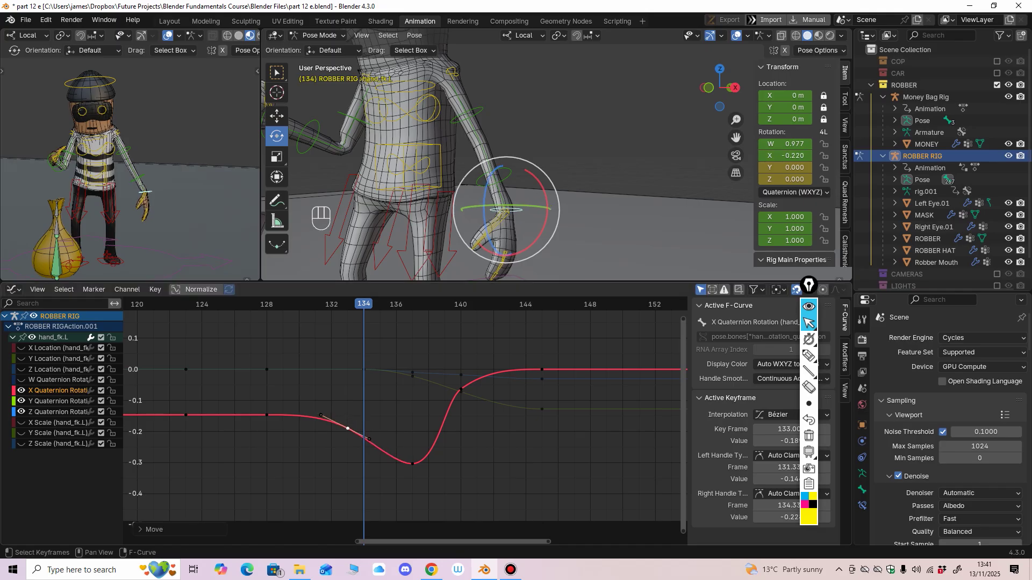
Step: Lower the hand's X quaternion key at frame 137 to about -0.33 and move the frame 140 key to frame 141
drag(364, 304, 396, 305)
mouse_move(412, 464)
mouse_down()
mouse_move(454, 467)
mouse_move(412, 472)
mouse_up()
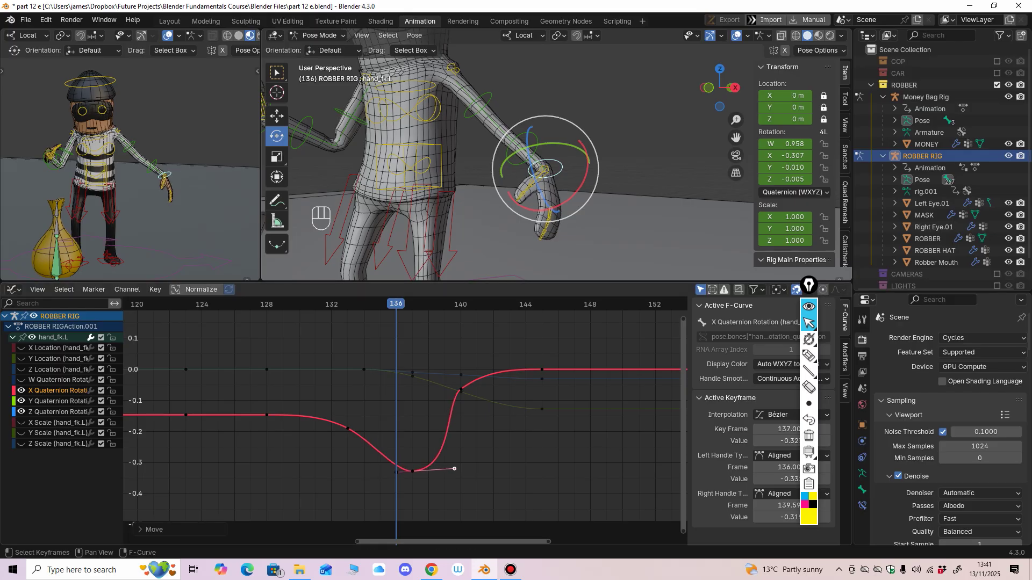
drag(396, 305, 429, 304)
drag(461, 389, 477, 389)
drag(428, 304, 396, 304)
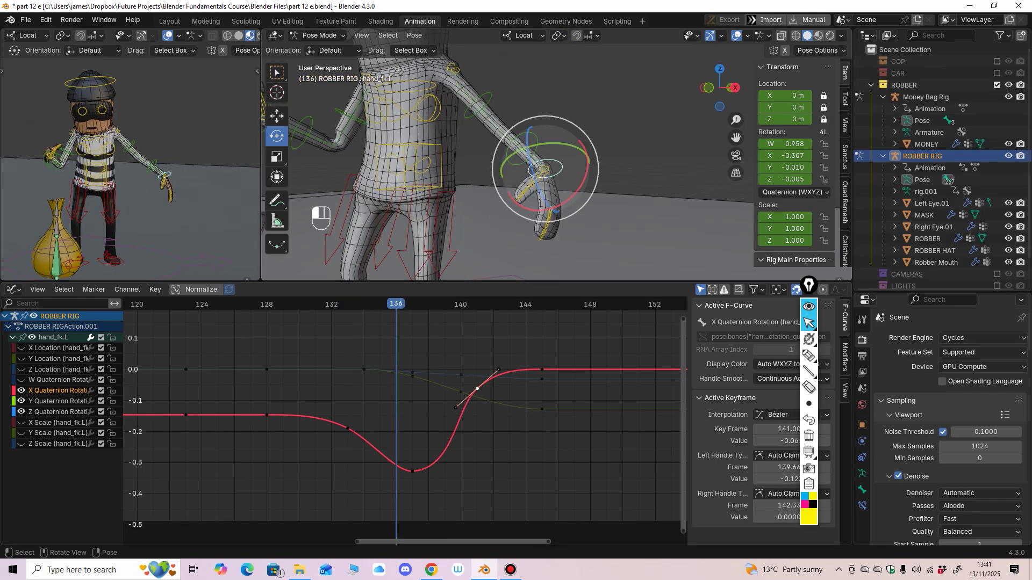
Step: Select the left forearm control and rotate it downward at frame 136 to a quaternion X of about -0.110 and Y of 0.023
click(524, 151)
middle_drag(524, 156, 543, 180)
mouse_move(425, 430)
middle_down()
mouse_move(420, 390)
mouse_move(416, 461)
mouse_move(403, 398)
mouse_move(411, 357)
mouse_move(411, 441)
middle_up()
ctrl+middle_drag(412, 440, 419, 404)
drag(371, 304, 373, 305)
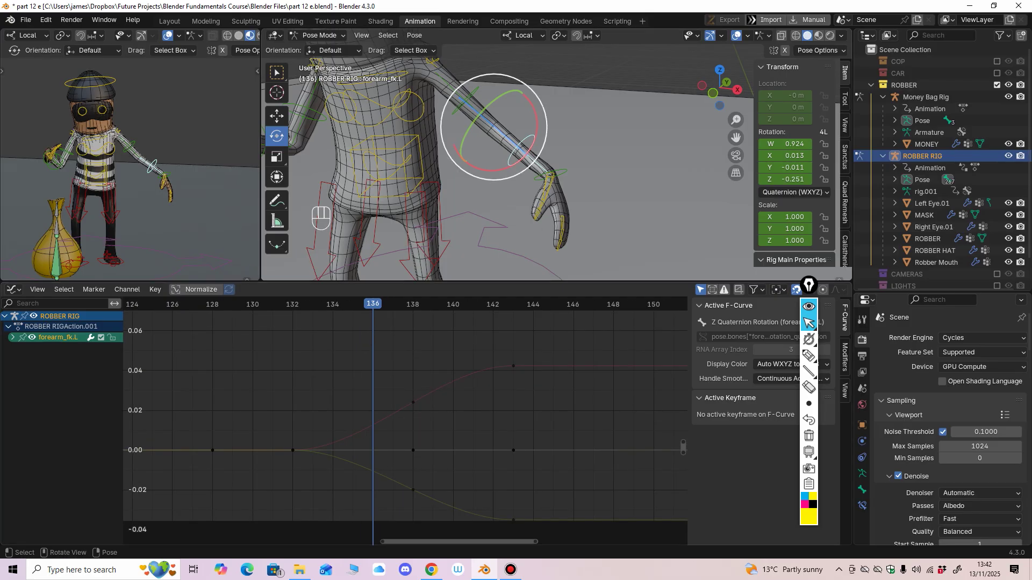
drag(536, 125, 530, 139)
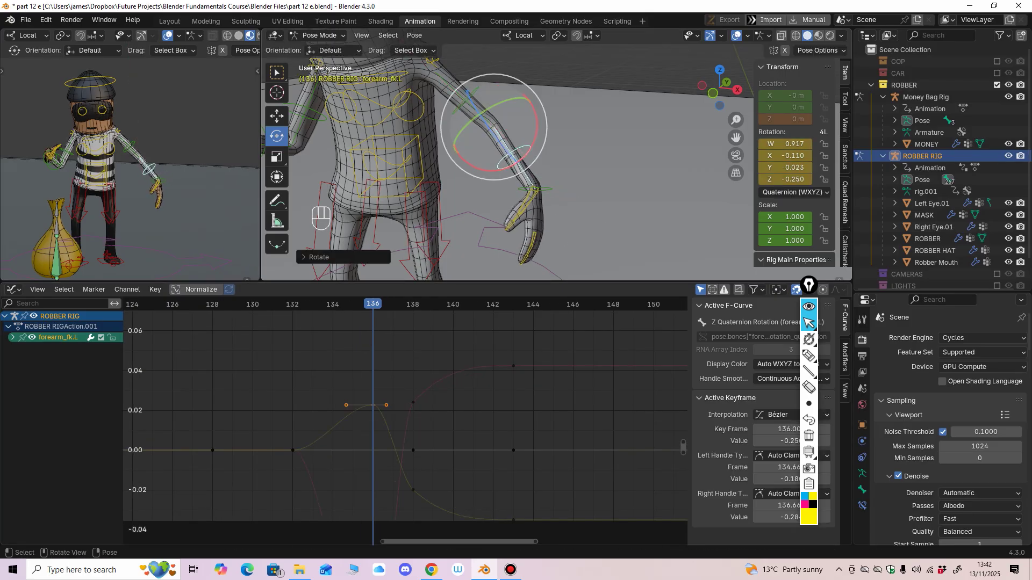
mouse_move(408, 398)
ctrl+middle_down()
mouse_move(410, 425)
mouse_move(408, 392)
ctrl+middle_up()
click(409, 350)
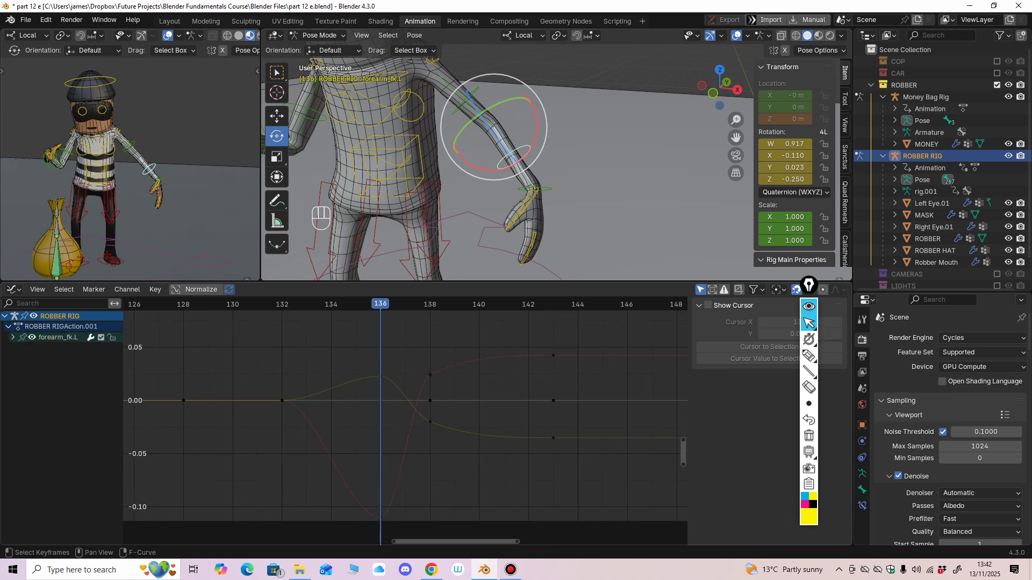
Step: On the left forearm's frame 136 keys, raise Y Quaternion Rotation to about 0.028 and lower X to about -0.114
drag(381, 376, 399, 377)
middle_drag(395, 446, 410, 384)
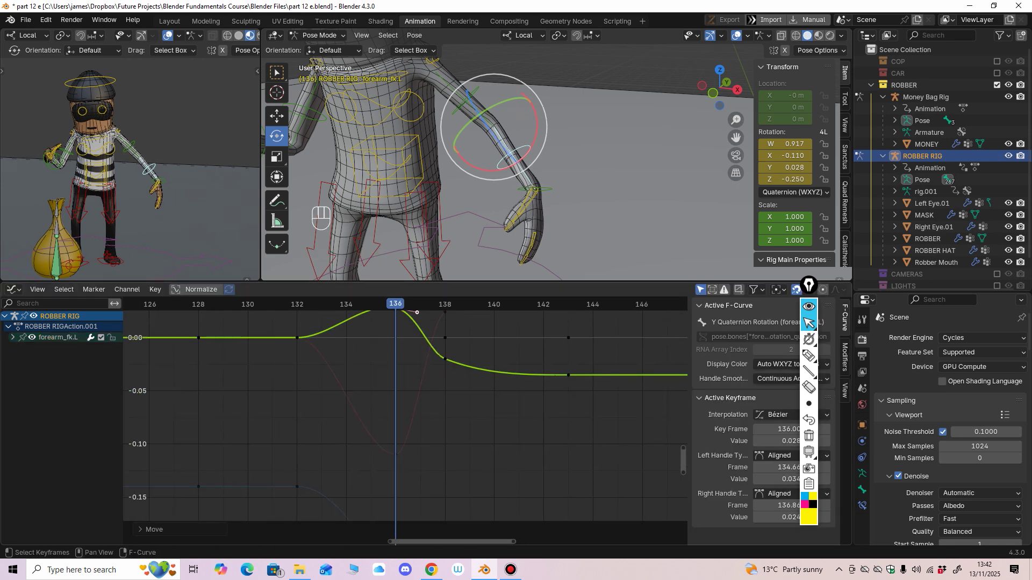
click(396, 455)
drag(397, 454, 396, 458)
middle_drag(408, 452, 352, 465)
ctrl+middle_drag(352, 464, 353, 492)
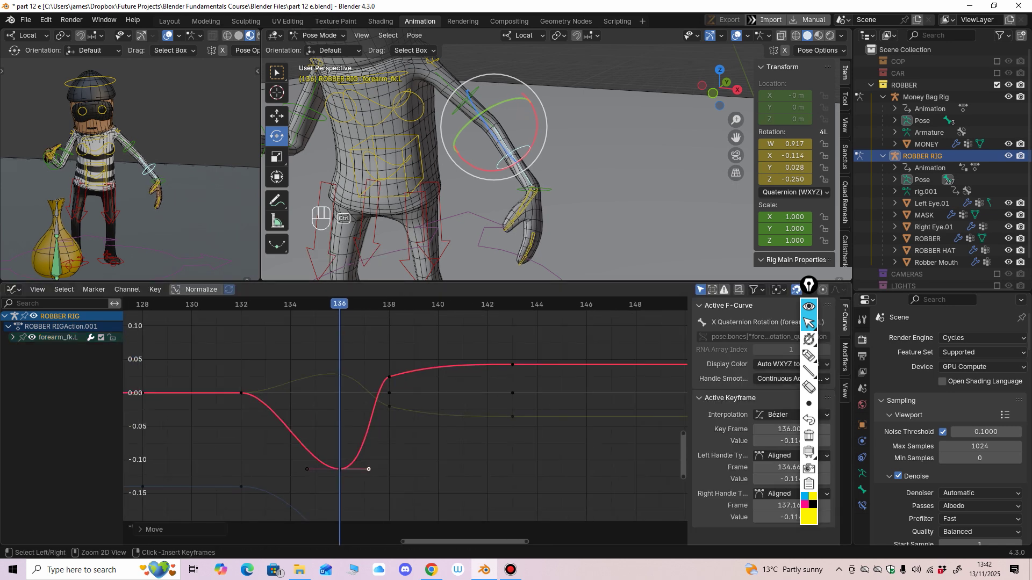
Step: Move the frame 138 key on the forearm's X Quaternion Rotation curve to frame 139 at about -0.04 and play the animation
drag(389, 377, 389, 386)
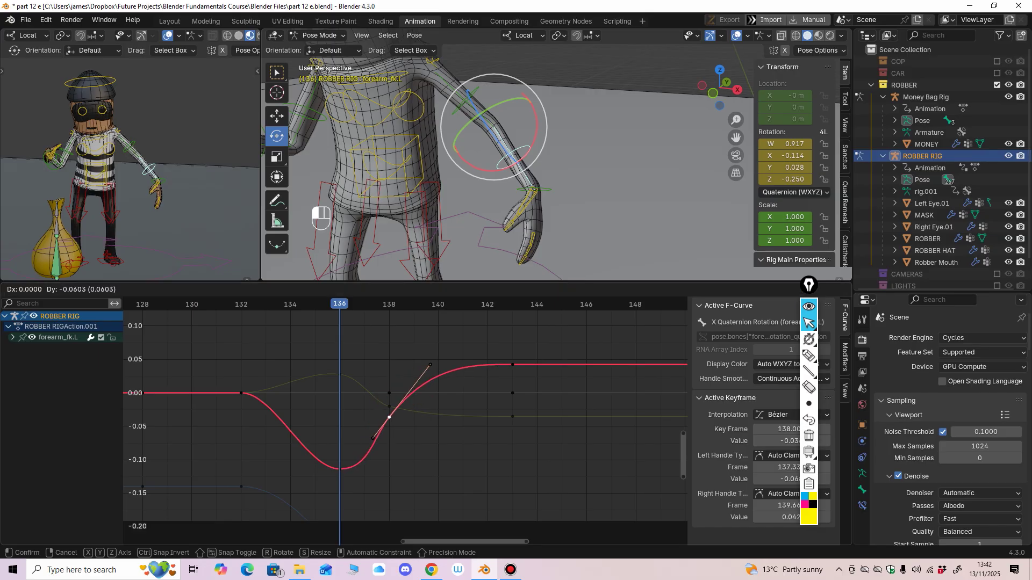
drag(413, 421, 413, 424)
key(space)
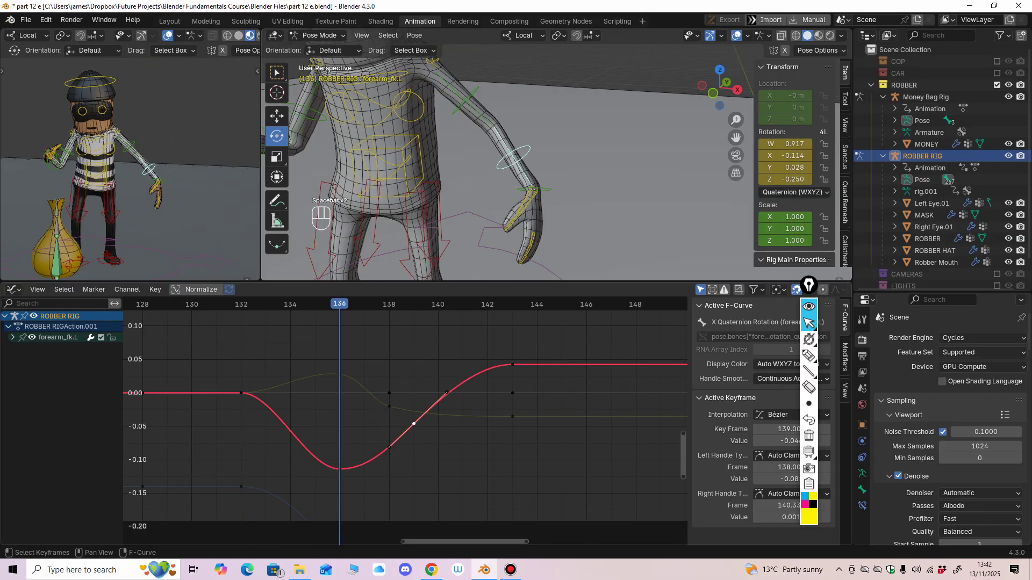
key(space)
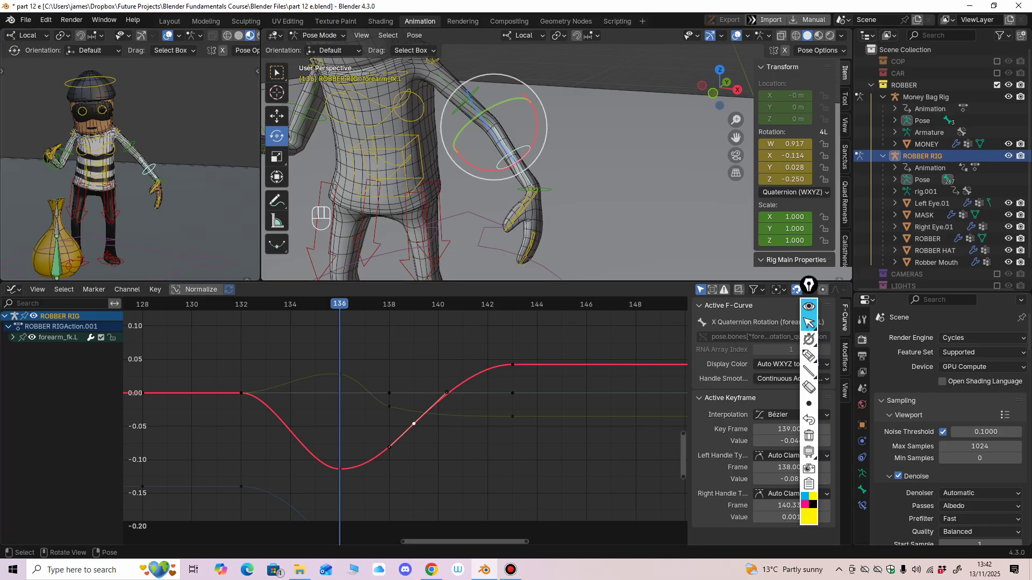
Step: Fine-tune the forearm's X quaternion key at frame 136 to about -0.114
drag(339, 469, 339, 471)
middle_drag(340, 470, 349, 435)
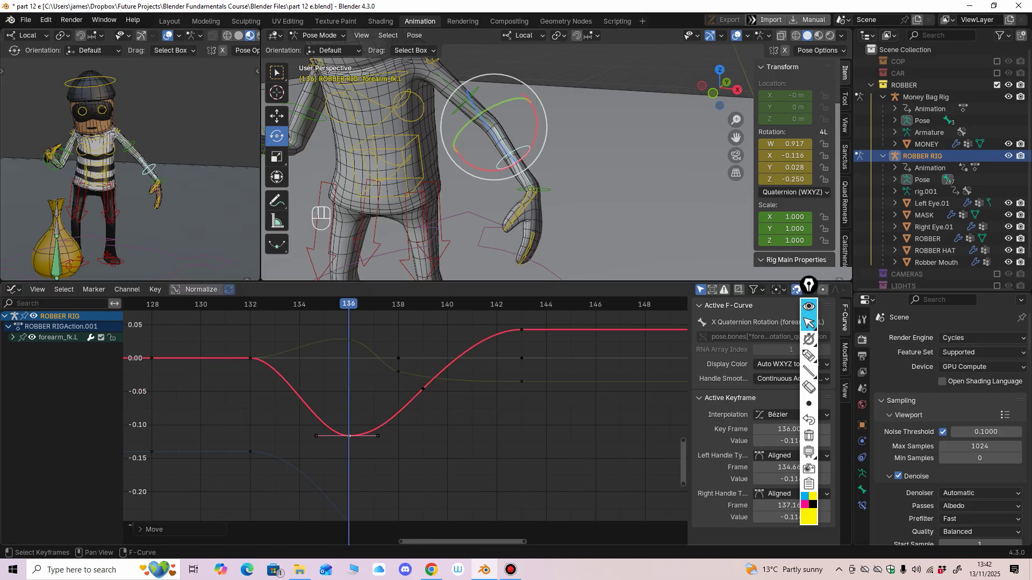
drag(385, 436, 349, 435)
Step: On the forearm's Y quaternion curve, lower the frame 136 key to about 0.027, raise the frame 138 key to just below zero, and play back the shot
drag(348, 339, 349, 340)
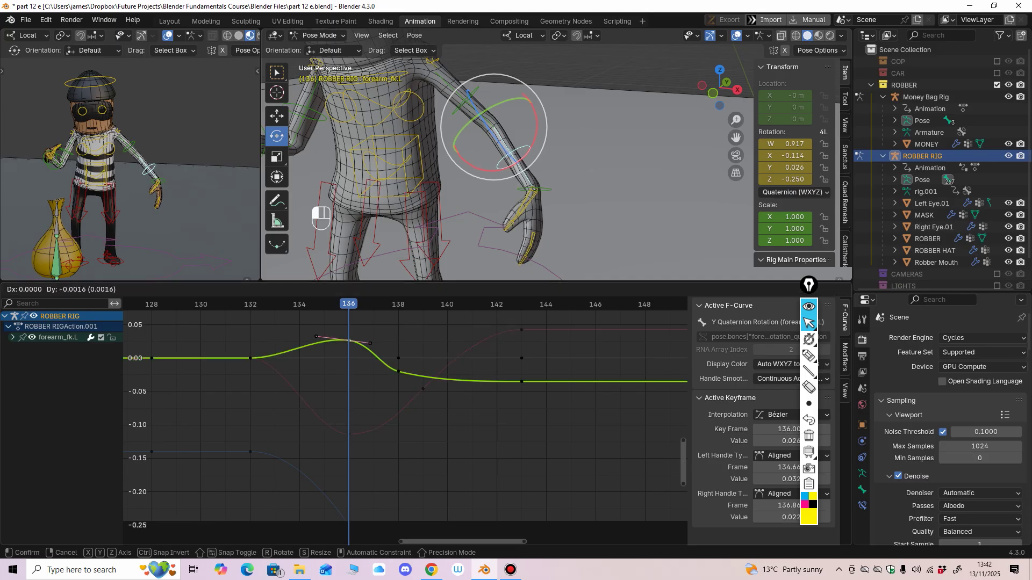
click(370, 343)
drag(398, 371, 398, 360)
key(space)
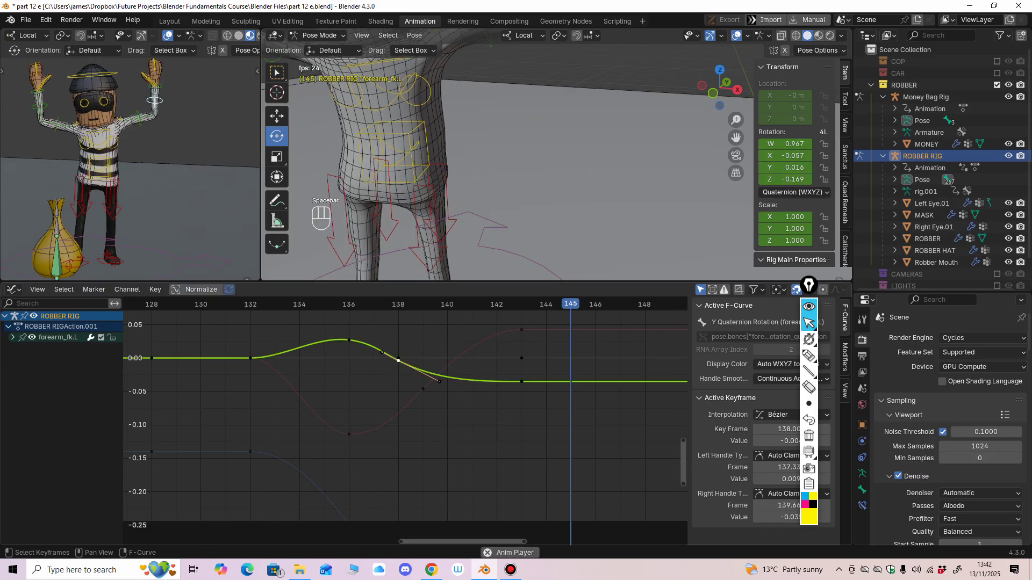
ctrl+middle_drag(156, 150, 155, 196)
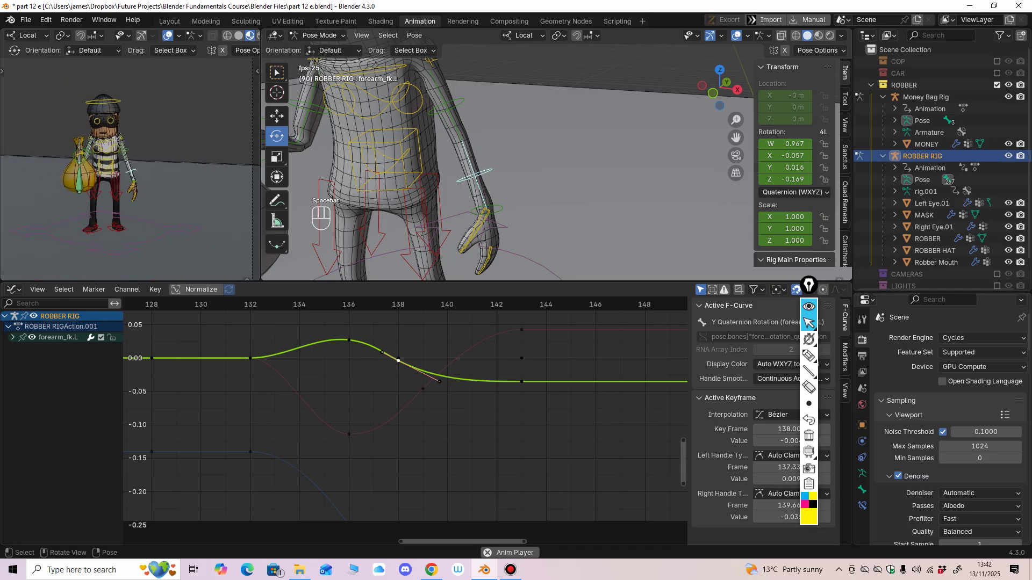
ctrl+middle_drag(344, 387, 323, 395)
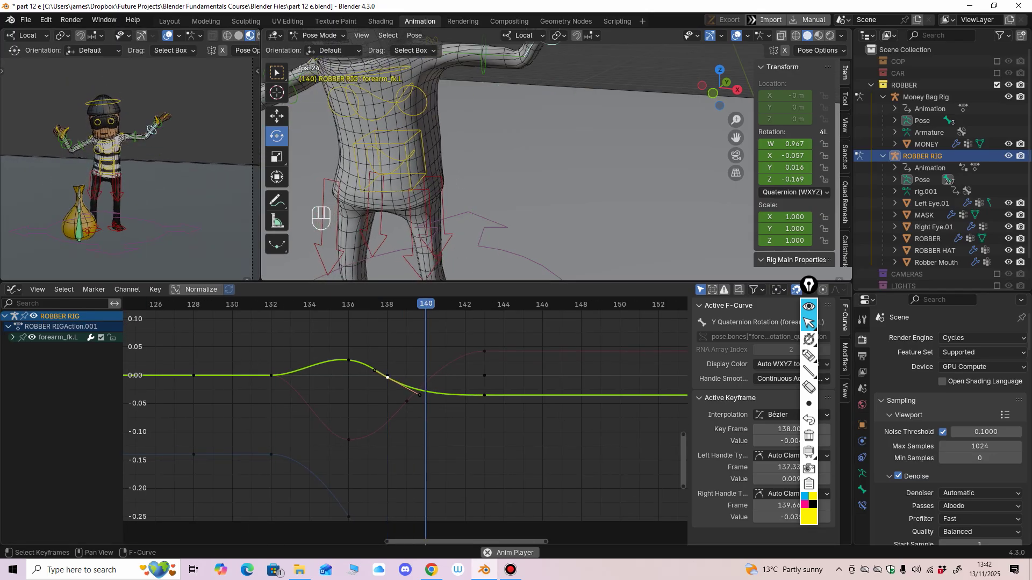
key(space)
Step: Adjust the forearm's X quaternion key at frame 136 to about -0.113, lower the frame 139 key to about -0.05, and review the motion
drag(309, 304, 349, 304)
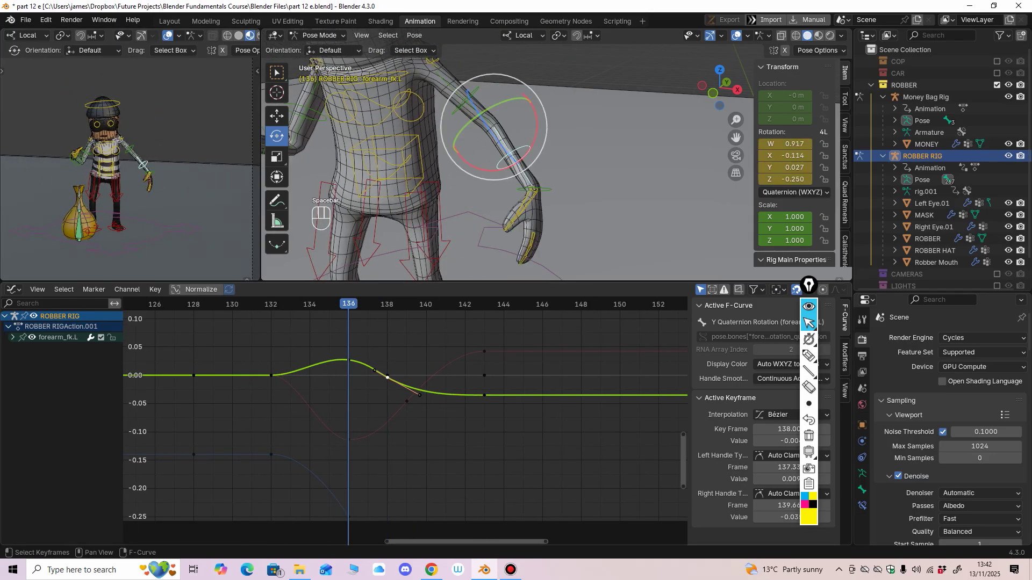
shift+middle_drag(349, 376, 367, 361)
shift+middle_drag(368, 403, 391, 372)
click(371, 400)
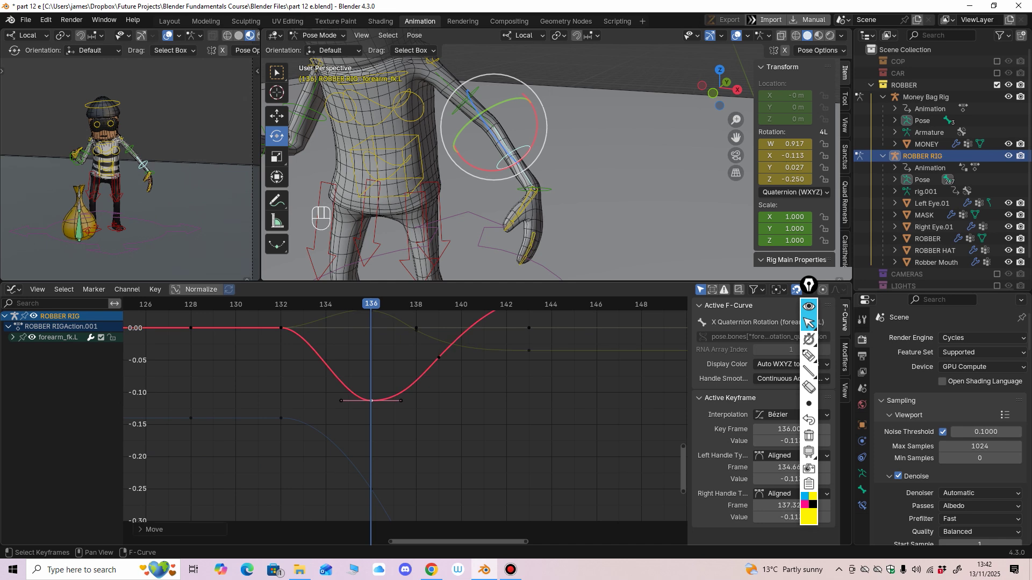
drag(405, 401, 406, 402)
drag(438, 357, 439, 362)
shift+middle_drag(439, 361, 403, 402)
key(space)
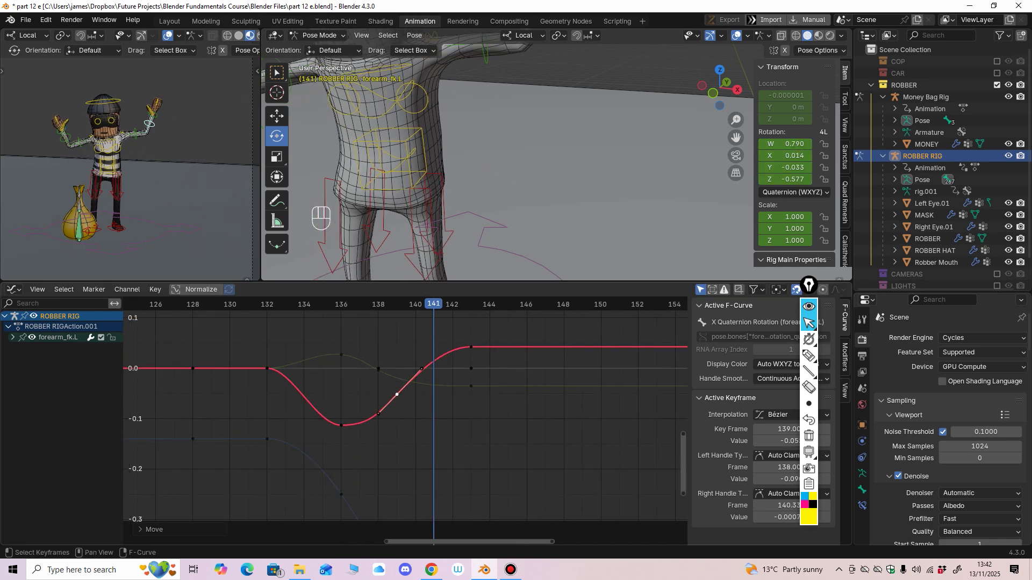
Step: Select the left shoulder control and isolate its X, Y and Z Location curves in the graph
shift+middle_drag(527, 134, 538, 209)
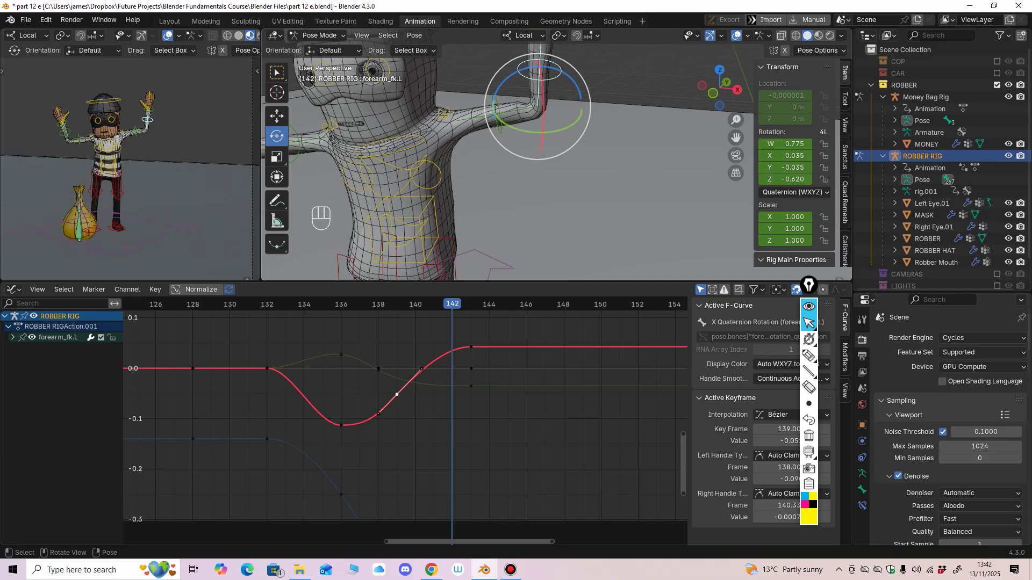
click(444, 114)
middle_drag(456, 392, 408, 516)
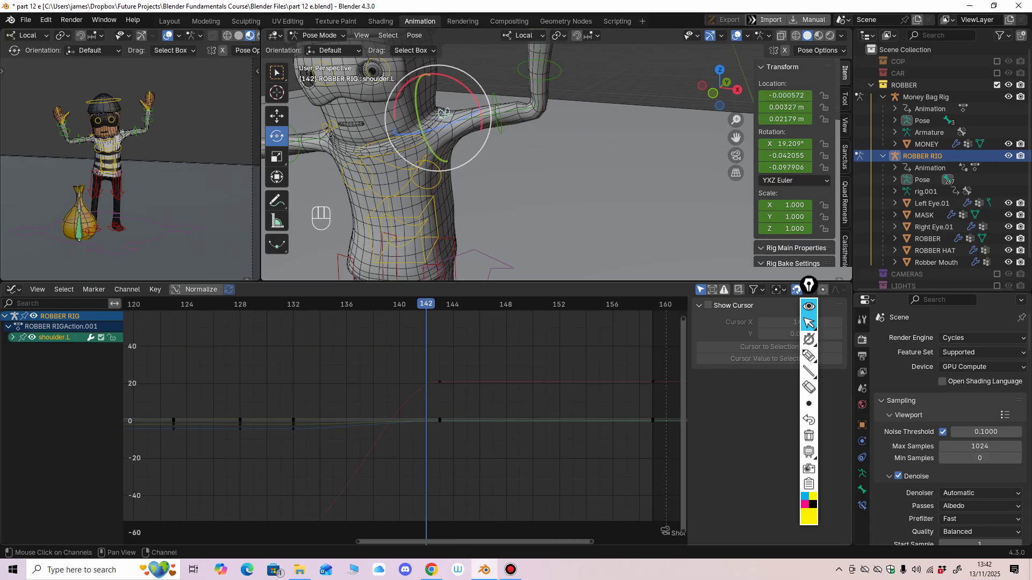
click(13, 337)
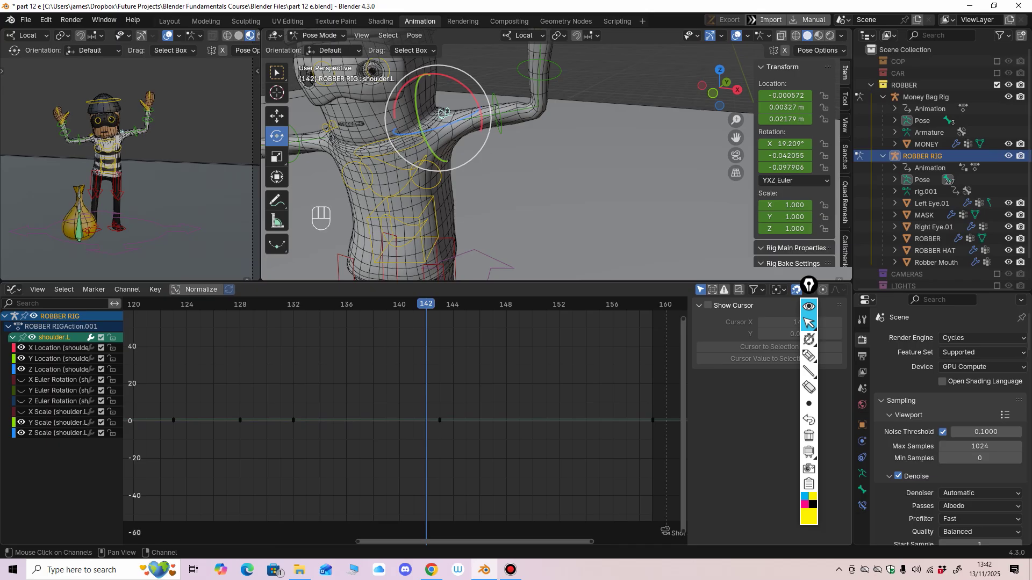
drag(54, 348, 65, 369)
mouse_move(457, 427)
ctrl+middle_down()
mouse_move(432, 392)
mouse_move(452, 433)
ctrl+middle_up()
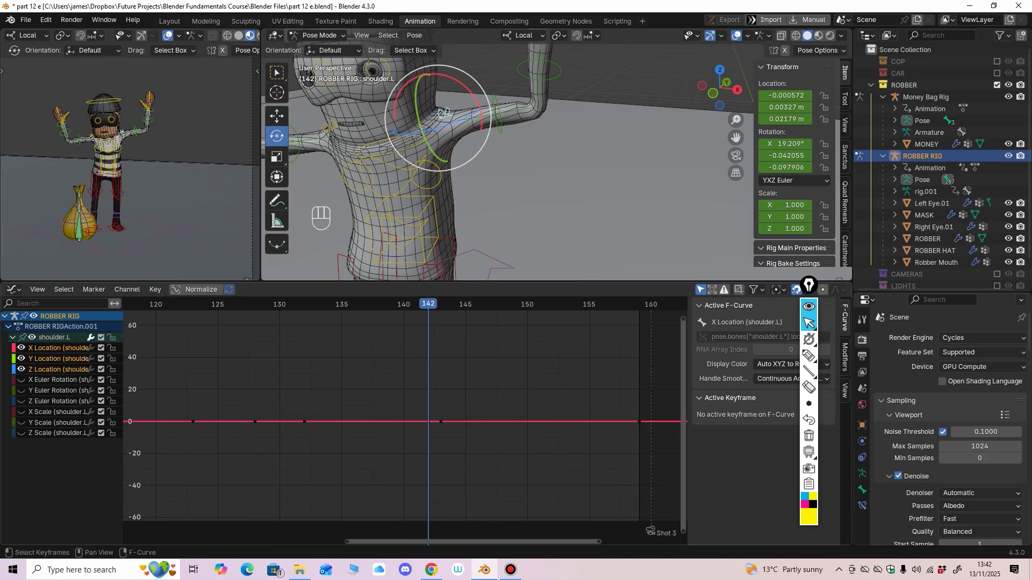
shift+middle_drag(444, 112, 489, 52)
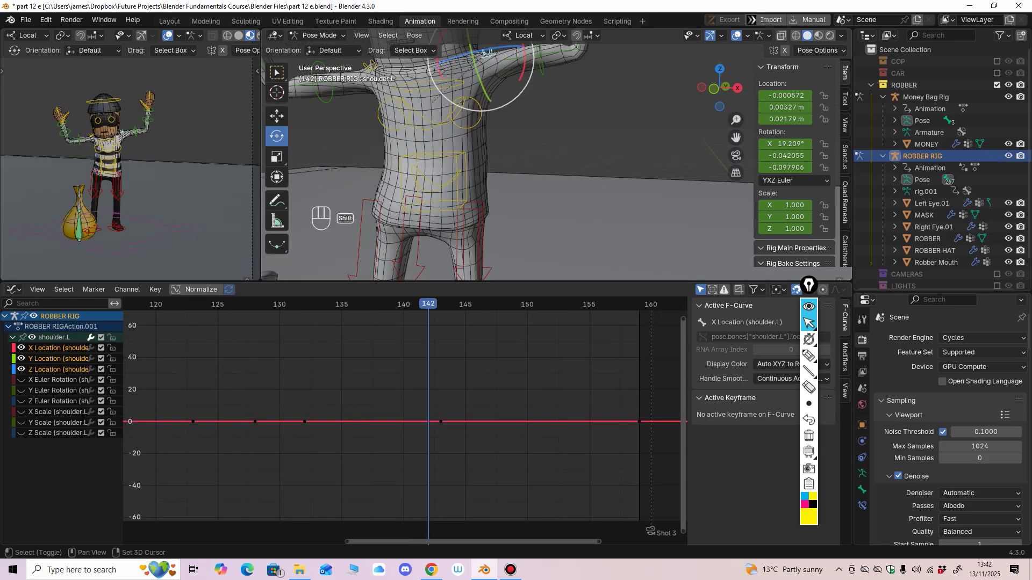
Step: Hide the left shoulder's location curves and show only its X, Y and Z Euler Rotation curves
ctrl+middle_drag(457, 426, 409, 371)
key(h)
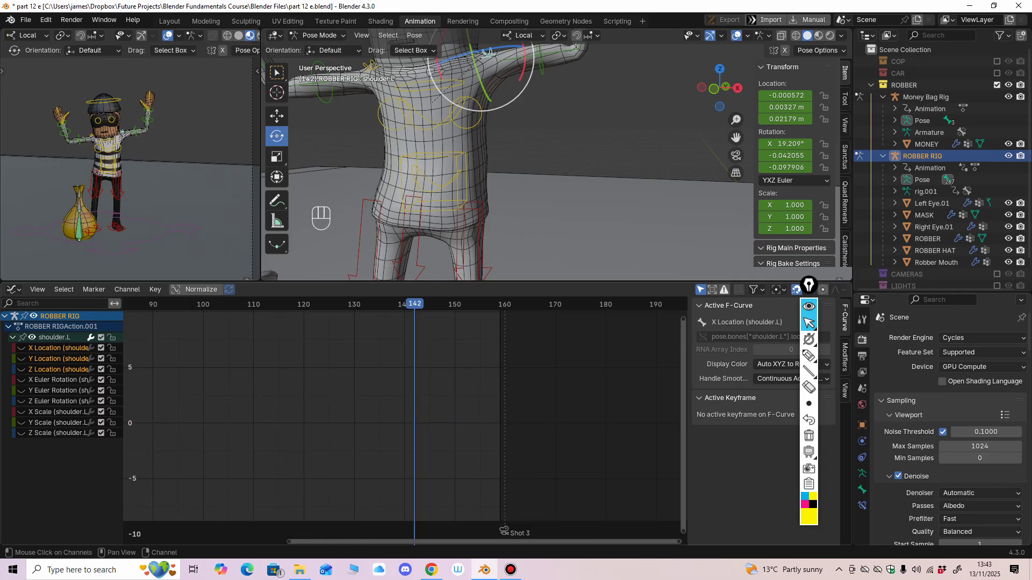
drag(21, 380, 21, 401)
ctrl+middle_drag(405, 421, 597, 521)
mouse_move(430, 304)
mouse_down()
mouse_move(378, 304)
mouse_move(430, 305)
mouse_up()
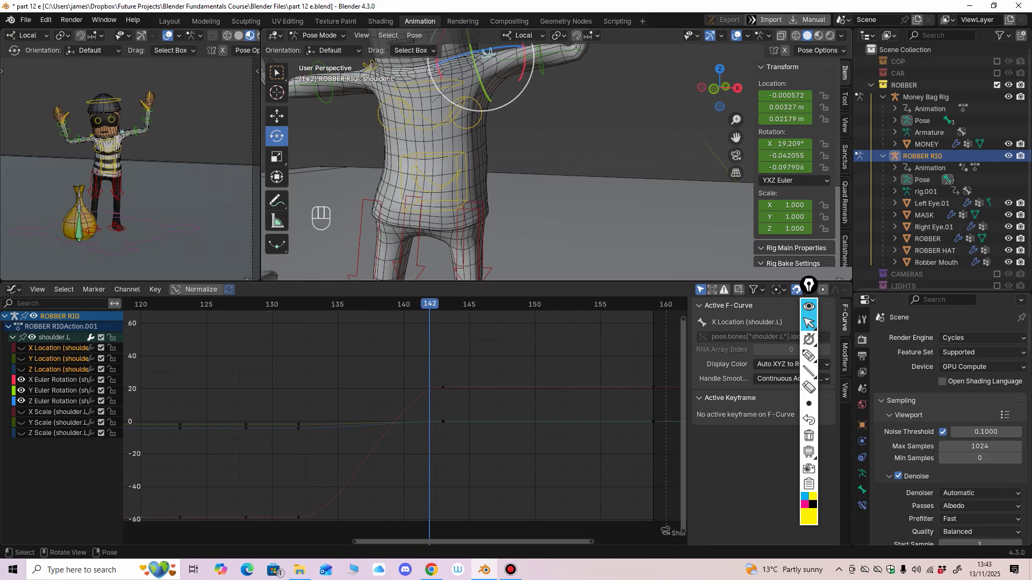
Step: Move the left shoulder's Euler rotation keyframes at frame 143 to frame 142, constrained to the time axis
scroll(430, 398, down, 5)
middle_drag(538, 183, 549, 195)
ctrl+middle_drag(462, 387, 414, 414)
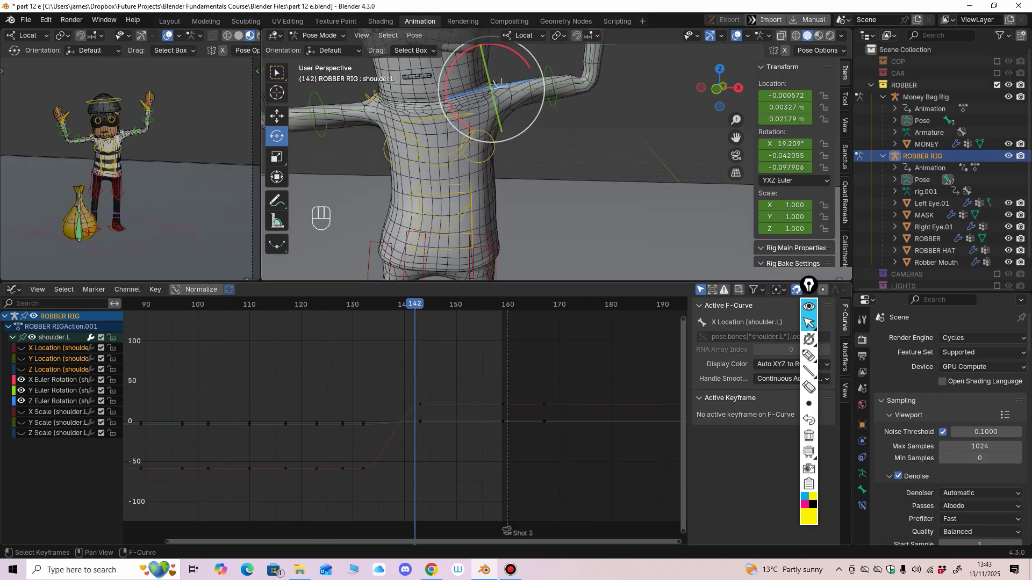
drag(401, 351, 495, 464)
middle_drag(484, 457, 586, 454)
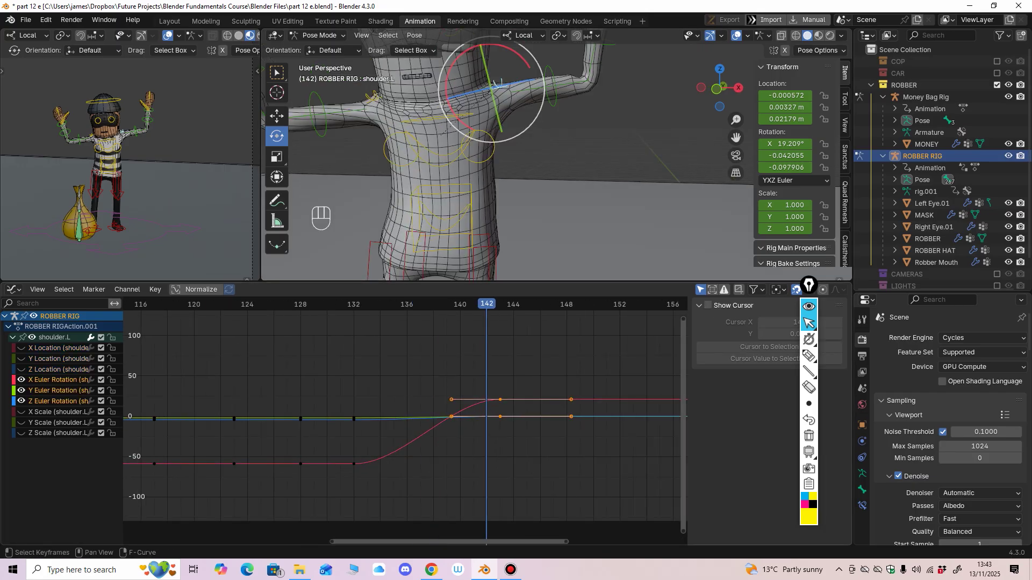
click(500, 400)
drag(459, 375, 524, 479)
drag(500, 399, 487, 399)
key(x)
key(x)
key(x)
key(x)
key(x)
key(x)
key(x)
key(x)
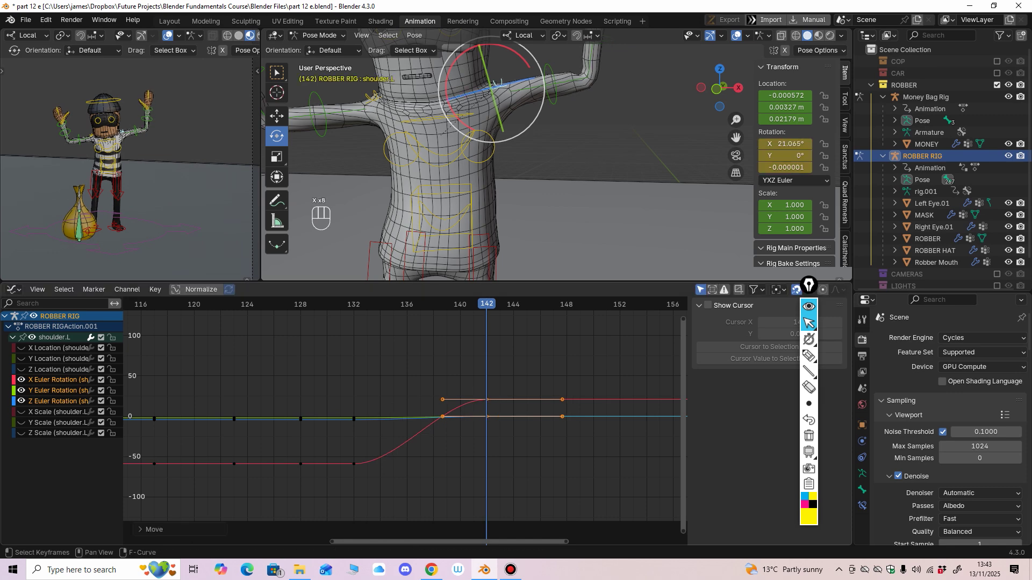
Step: Reselect the left shoulder control, raise its X Euler Rotation keyframe at frame 142 slightly, and play back the motion
drag(487, 304, 460, 304)
scroll(479, 245, down, 2)
middle_drag(498, 215, 468, 229)
middle_drag(460, 129, 470, 131)
key(alt+a)
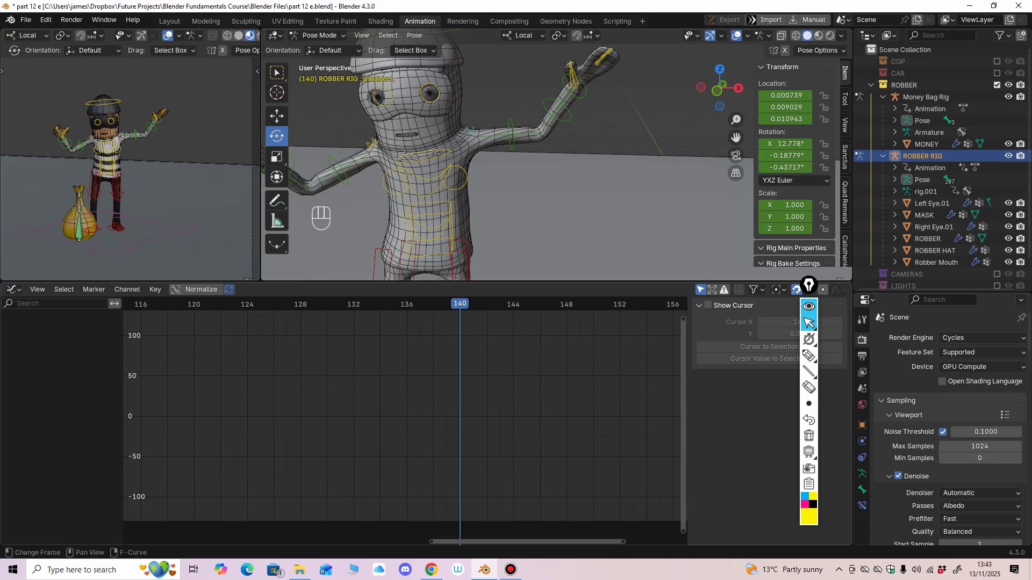
ctrl+click(470, 131)
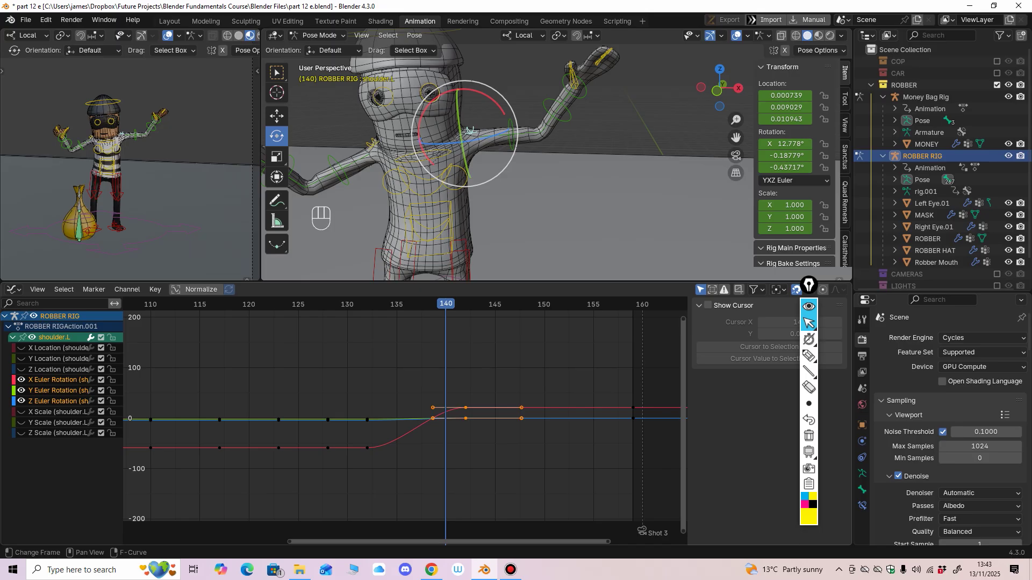
key(Right)
key(Right)
click(476, 388)
drag(465, 407, 680, 408)
key(ctrl+z)
drag(465, 407, 465, 407)
key(ctrl+z)
key(ctrl+z)
key(space)
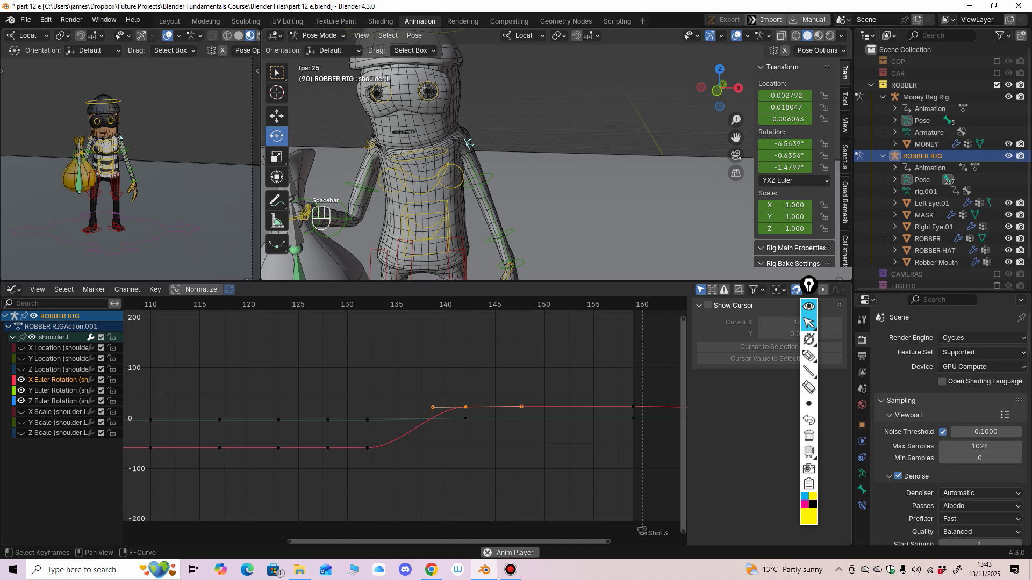
key(space)
ctrl+middle_drag(403, 419, 376, 424)
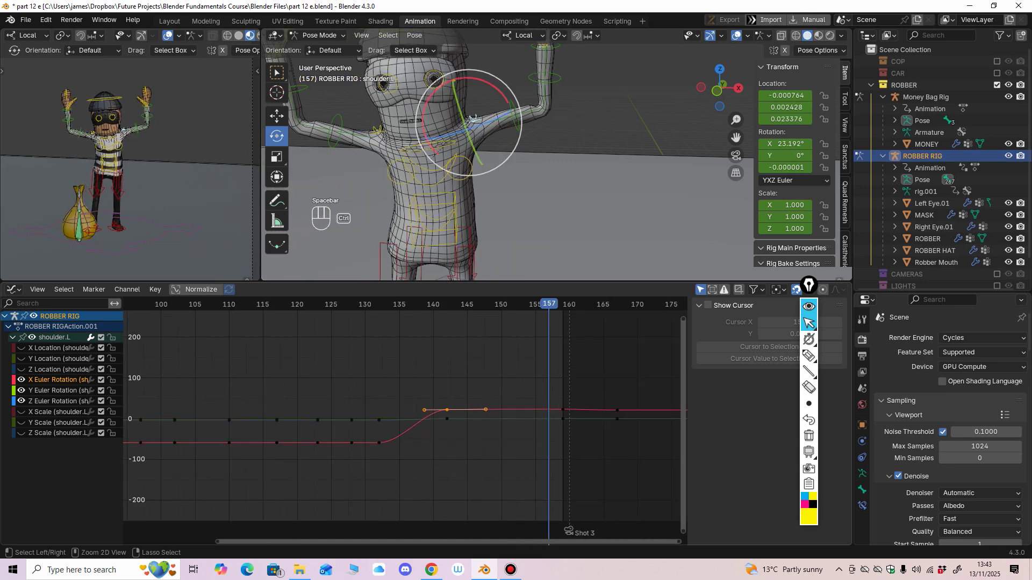
key(space)
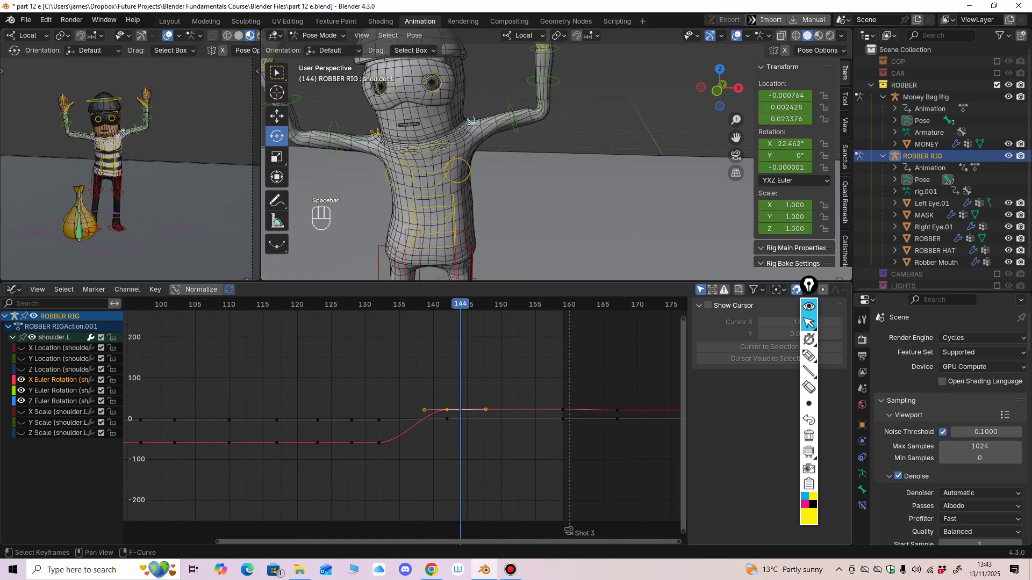
key(space)
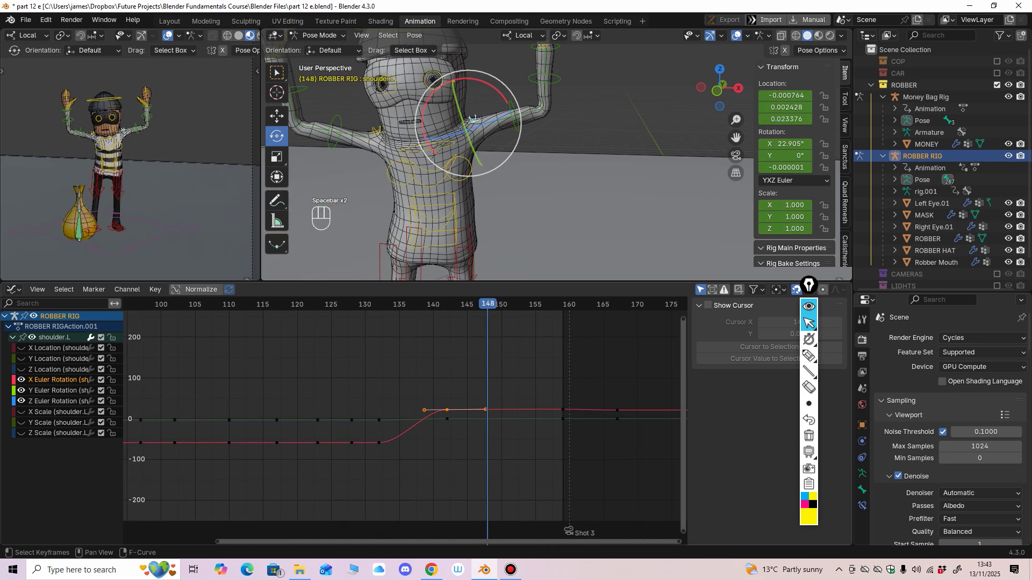
Step: Select the left upper arm's FK control and save the file
ctrl+middle_drag(505, 140, 488, 167)
shift+middle_drag(488, 167, 492, 191)
click(499, 182)
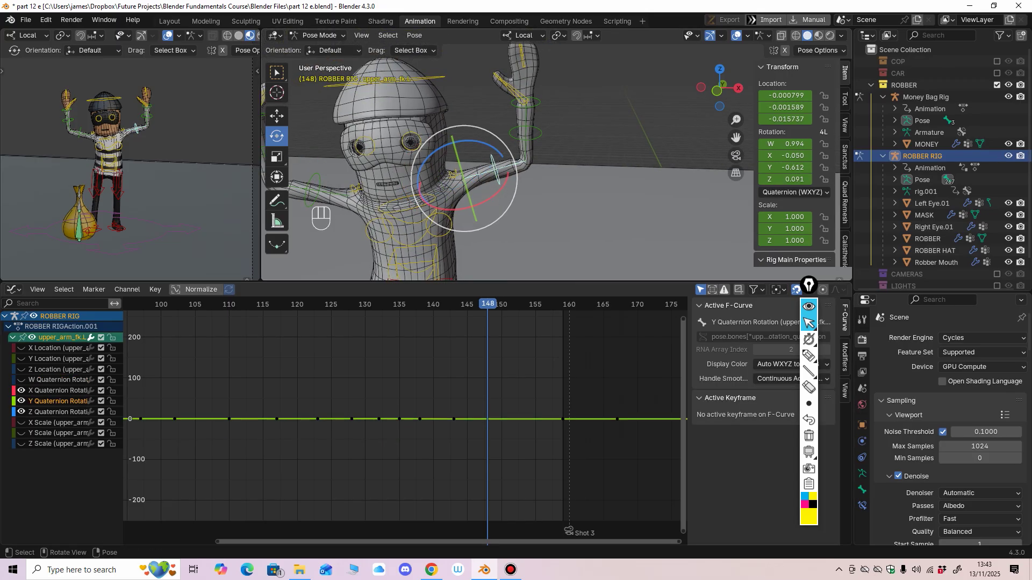
middle_drag(161, 419, 116, 433)
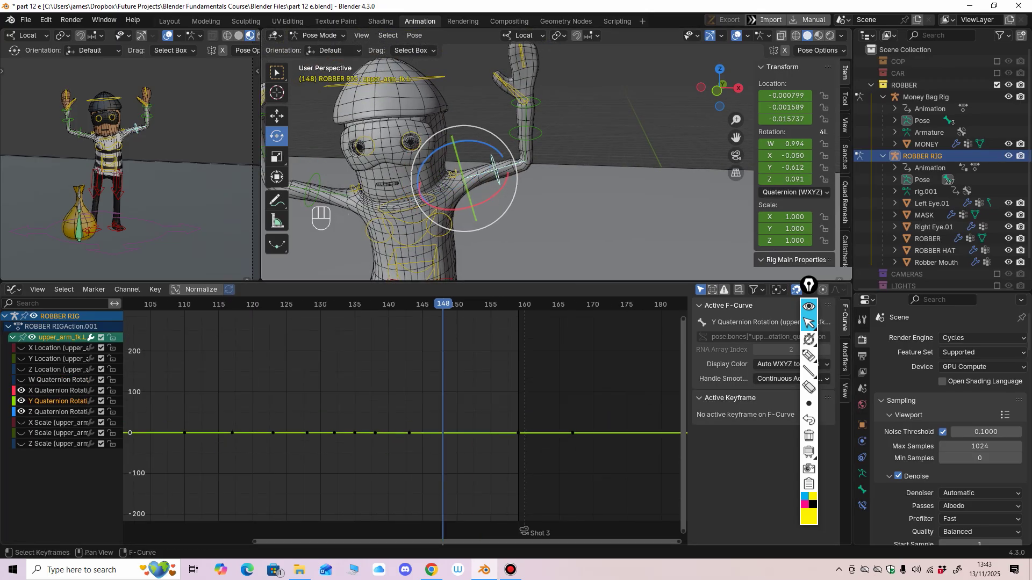
key(ctrl+s)
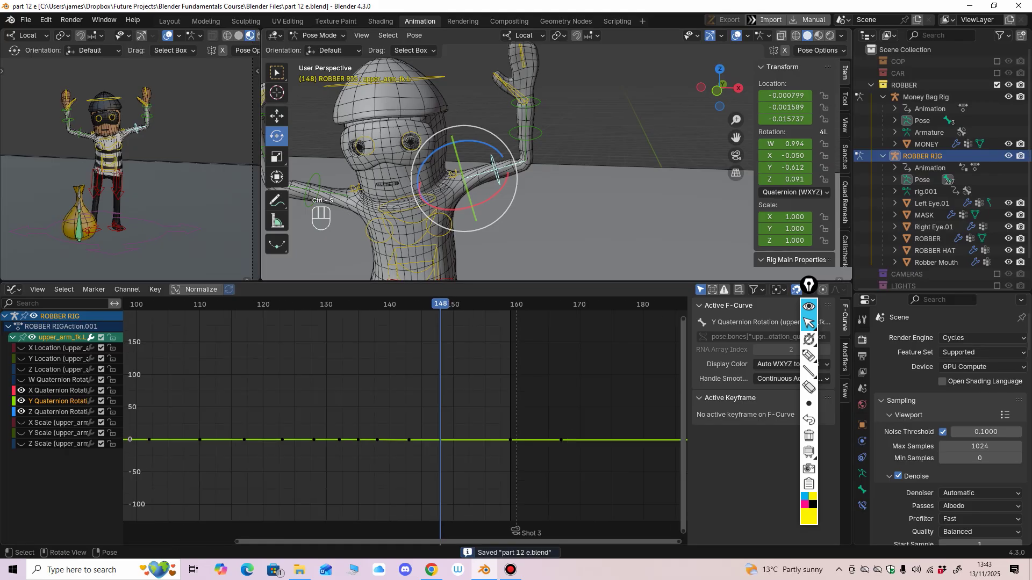
Step: Copy the left upper arm's X, Y and Z Quaternion Rotation keyframes at frame 143 and paste them at frame 147
ctrl+middle_drag(407, 417, 379, 323)
middle_drag(379, 376, 404, 301)
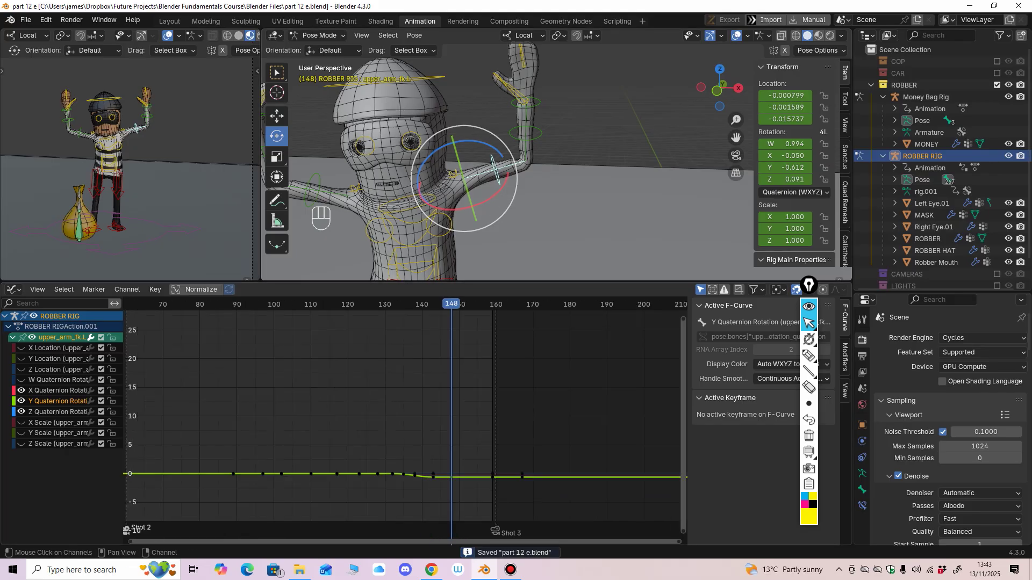
click(58, 391)
shift+click(58, 412)
middle_drag(405, 467, 406, 412)
ctrl+middle_drag(405, 430, 403, 383)
ctrl+middle_drag(404, 384, 415, 382)
drag(379, 339, 406, 475)
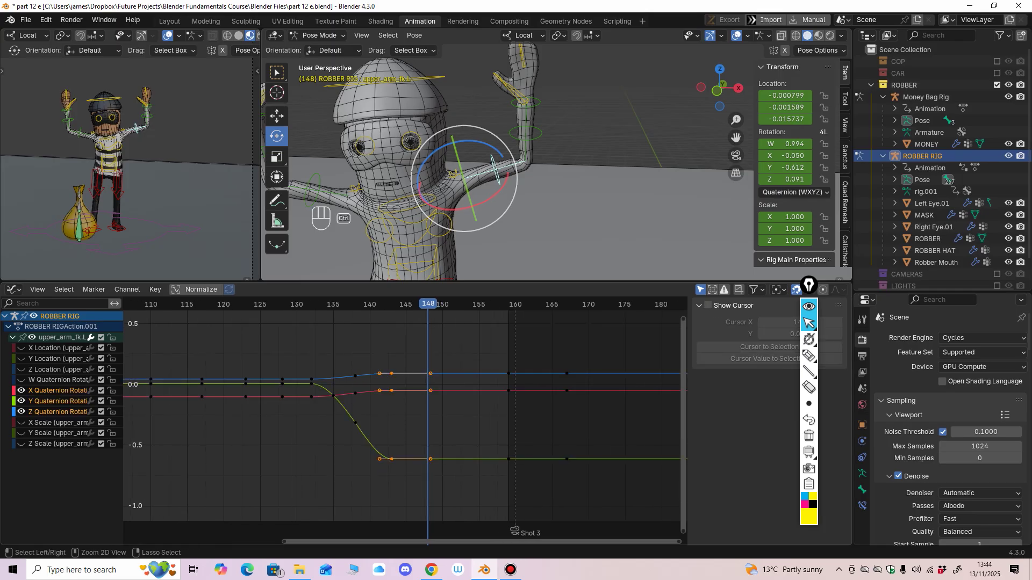
mouse_move(428, 305)
mouse_down()
mouse_move(393, 305)
mouse_move(421, 305)
mouse_up()
key(ctrl+v)
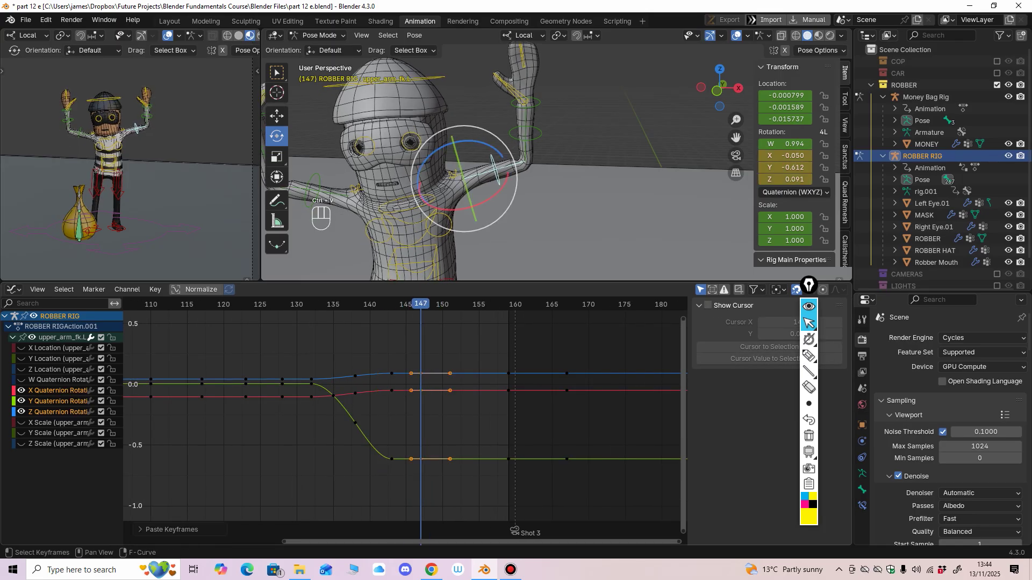
Step: Push the left upper arm's quaternion rotation keyframes at frame 143 slightly past the held pose and play back the overshoot
middle_drag(393, 446, 409, 421)
ctrl+middle_drag(409, 422, 463, 420)
click(411, 435)
drag(411, 435, 410, 436)
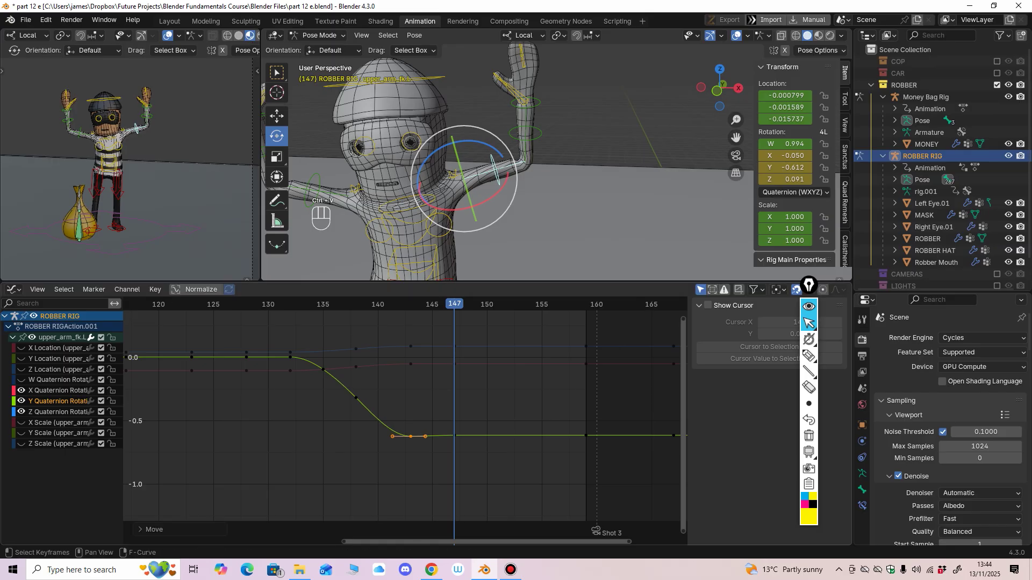
drag(410, 364, 411, 344)
click(411, 347)
key(space)
key(space)
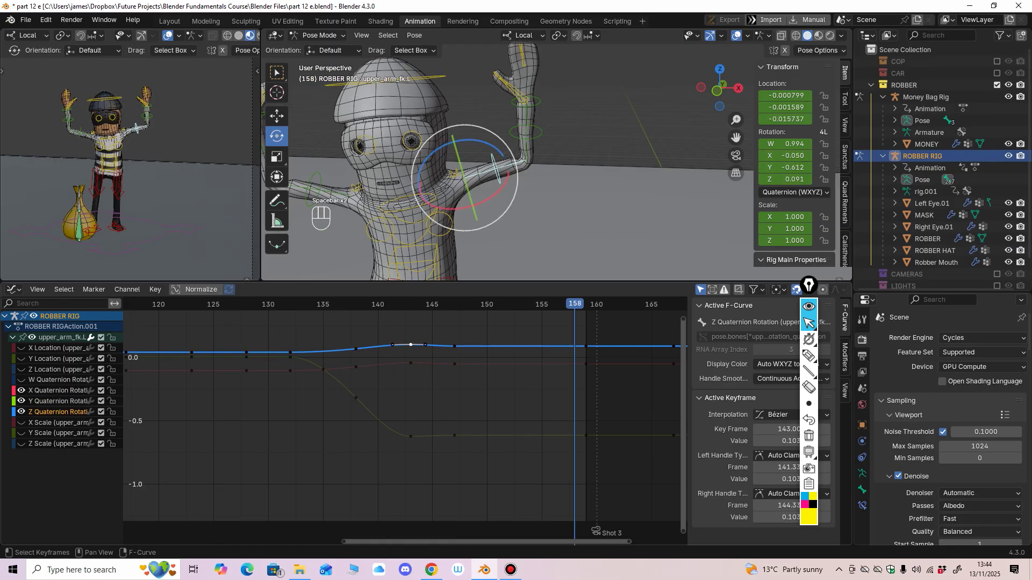
Step: Exaggerate the upper arm overshoot by lowering the Y key and raising the X and Z keys at frame 143, checking playback
mouse_move(432, 304)
mouse_down()
mouse_move(475, 304)
mouse_move(400, 304)
mouse_move(421, 305)
mouse_up()
click(411, 436)
drag(411, 436, 411, 436)
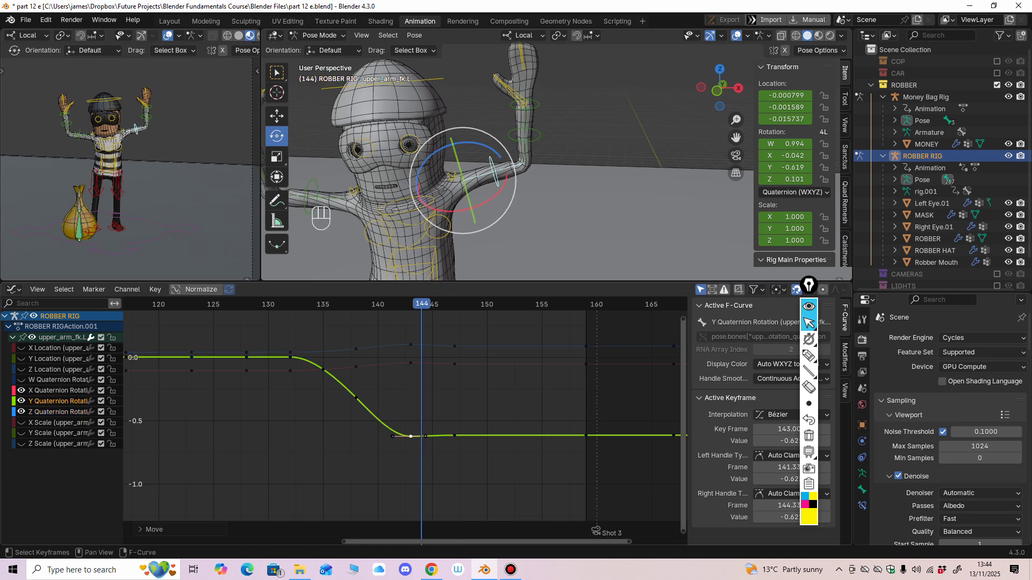
drag(411, 363, 411, 362)
drag(411, 345, 411, 344)
drag(421, 304, 356, 304)
key(space)
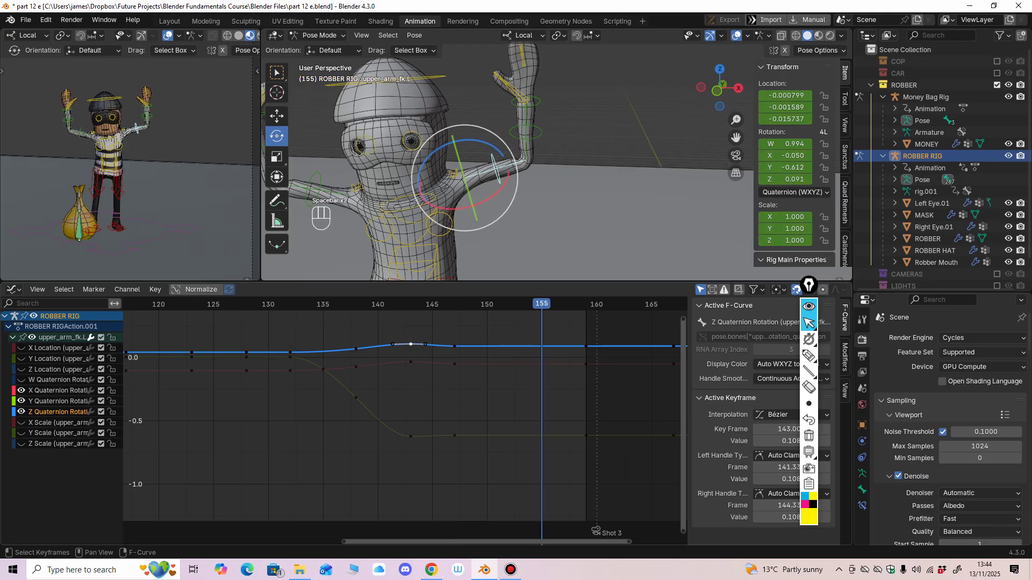
Step: Select the left forearm's FK control, copy its keyframes at frame 143 and paste them at frame 148
drag(326, 304, 476, 305)
click(538, 137)
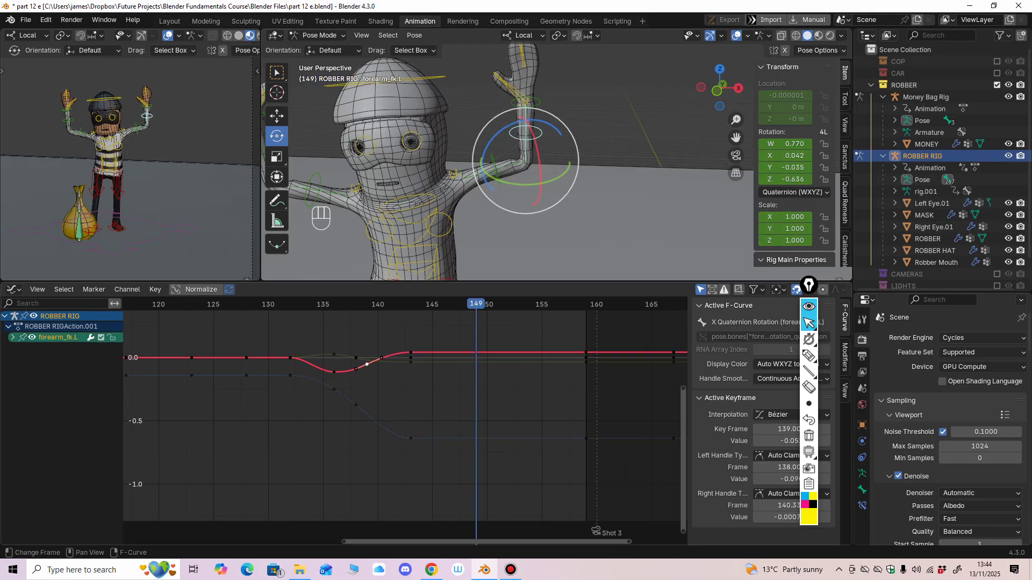
drag(401, 304, 433, 458)
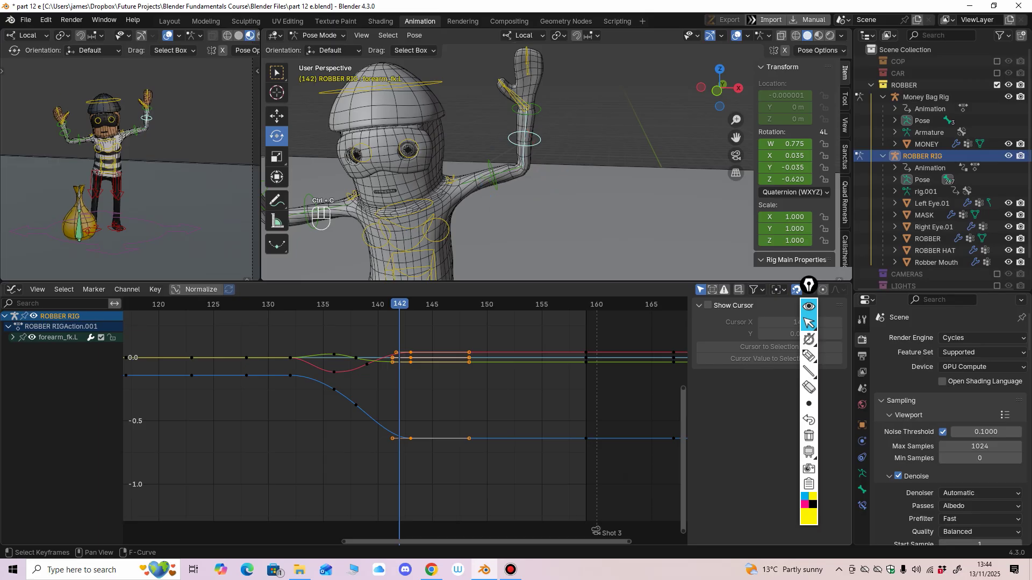
drag(399, 305, 465, 304)
key(ctrl+v)
Step: Shift the left forearm's X and Z Quaternion Rotation keys to frame 144 with a slight overshoot and play back the result
click(446, 393)
drag(409, 351, 421, 350)
drag(411, 439, 421, 440)
key(space)
key(space)
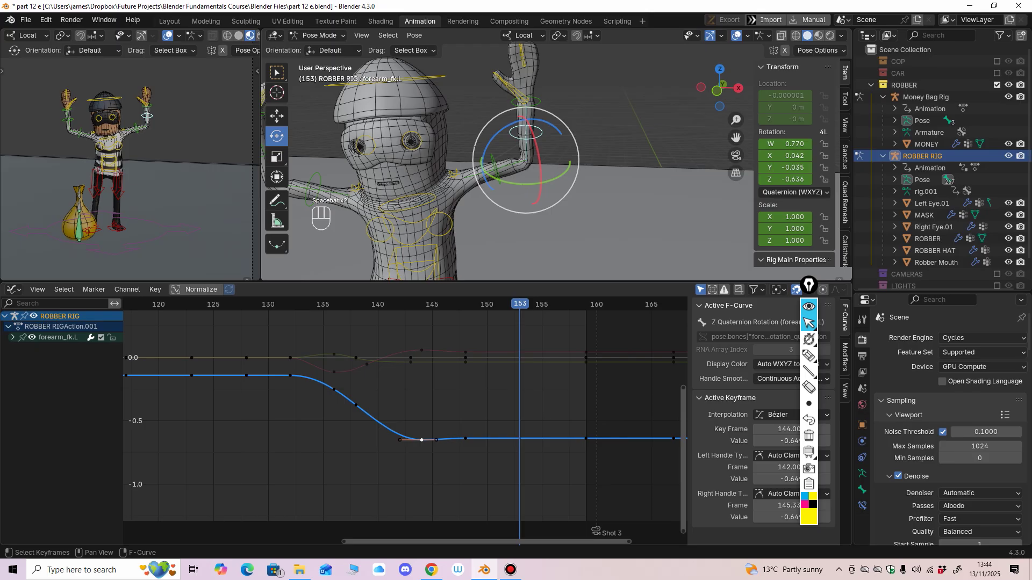
key(space)
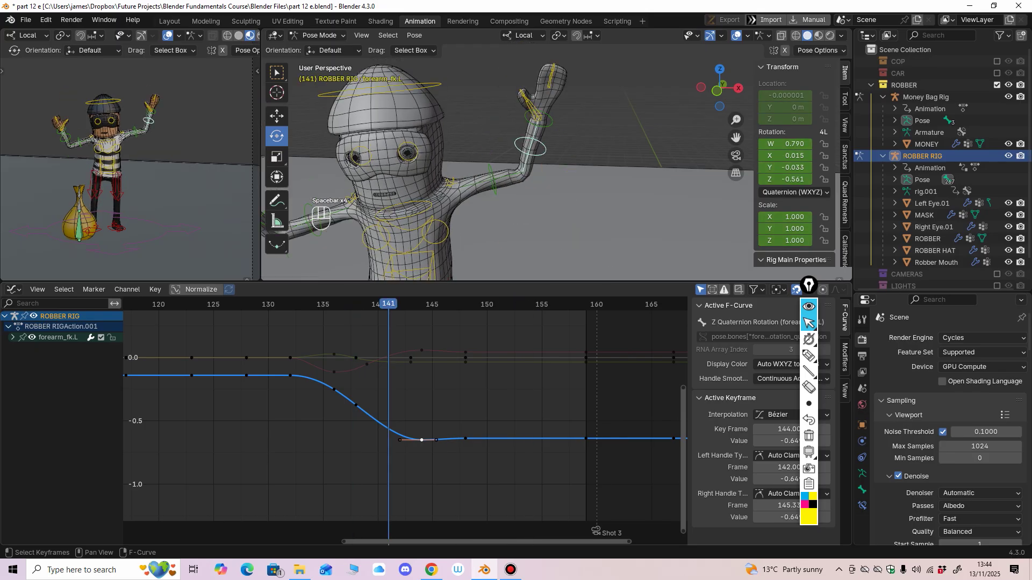
key(space)
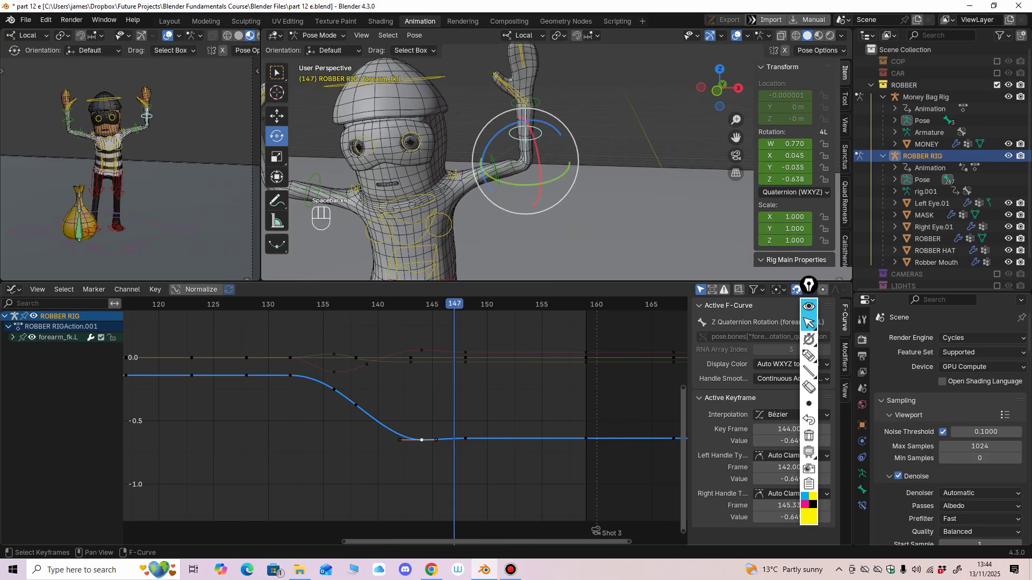
Step: Move the left forearm's Z Quaternion Rotation key at frame 148 to frame 149 and play back the motion
drag(457, 336, 493, 378)
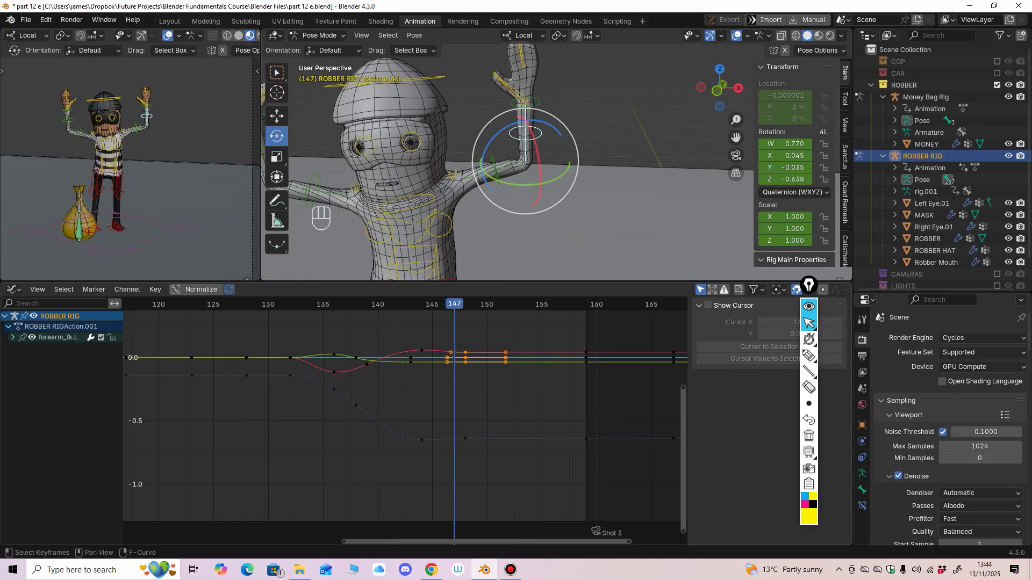
drag(456, 416, 476, 439)
key(x)
click(411, 305)
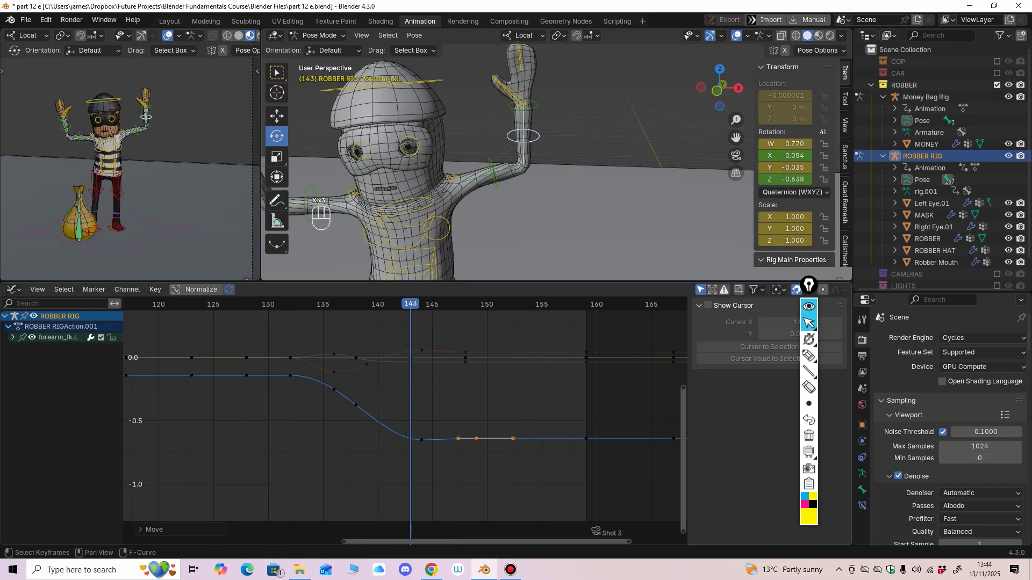
key(space)
key(space)
key(space)
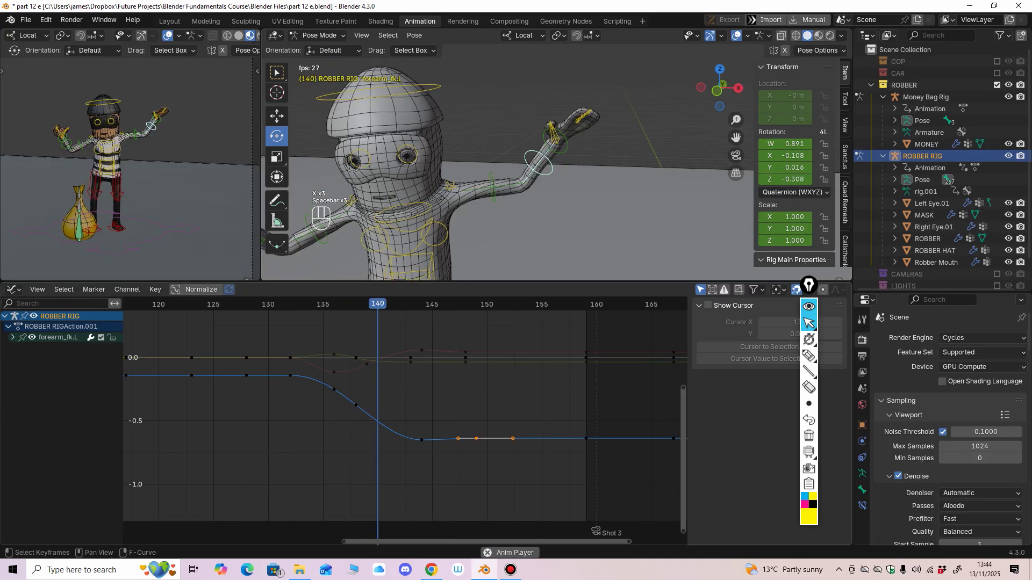
Step: Save the file and play back the arm-raising animation with the whole robber in view
key(space)
mouse_move(557, 139)
ctrl+middle_down()
mouse_move(546, 209)
mouse_move(547, 156)
ctrl+middle_up()
key(ctrl+s)
key(space)
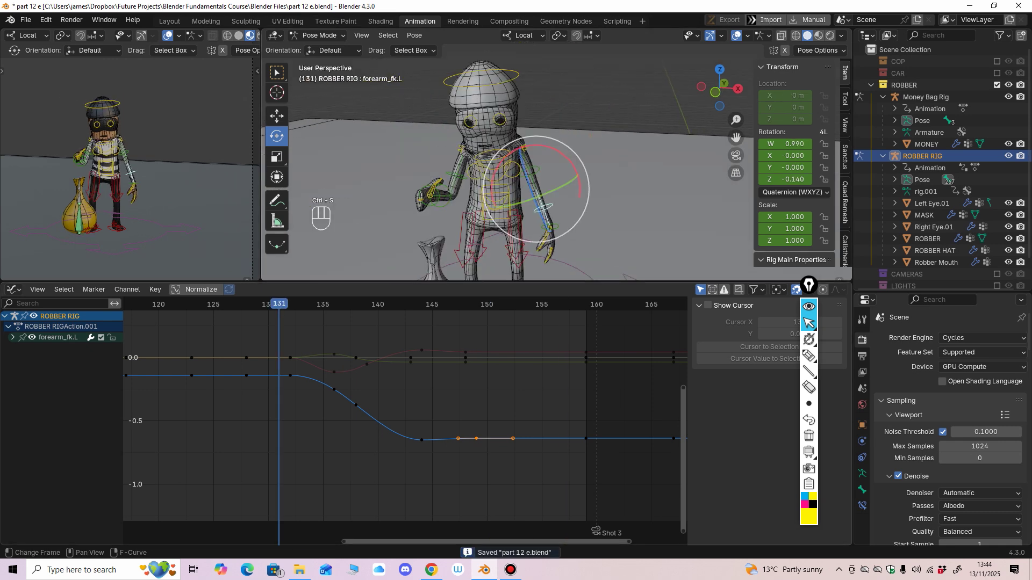
key(space)
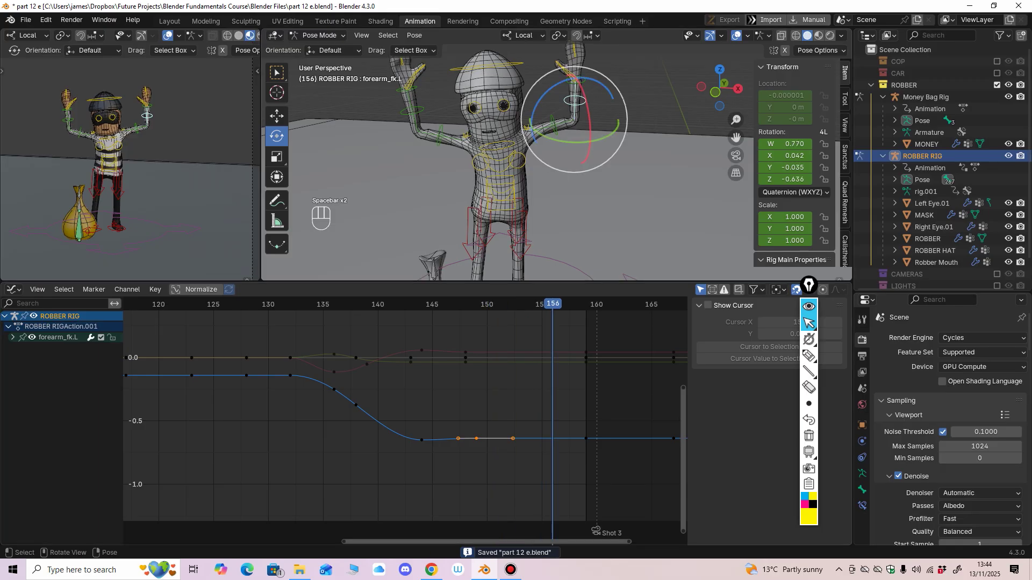
Step: Select the right upper arm's FK control and save the file
click(439, 135)
middle_drag(444, 144, 454, 135)
middle_drag(430, 376, 422, 429)
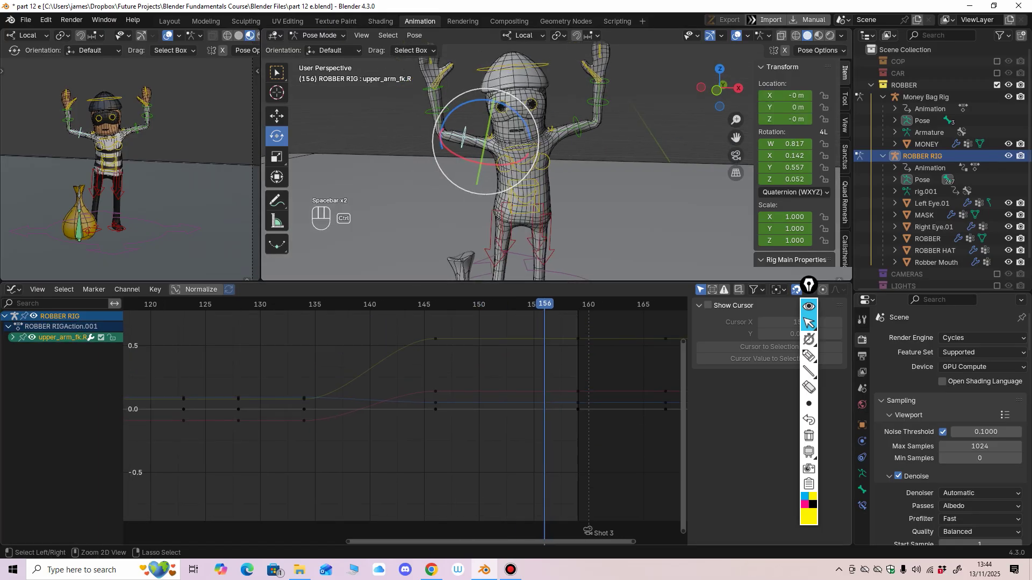
key(ctrl+s)
Step: Delete the right upper arm's W Quaternion Rotation keys from frame 146 onward
click(13, 337)
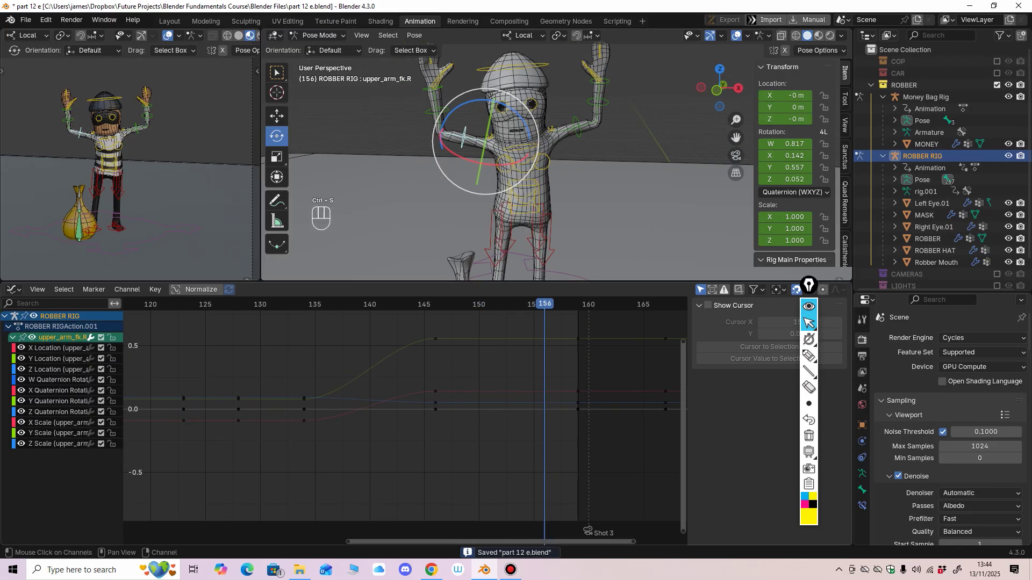
click(58, 380)
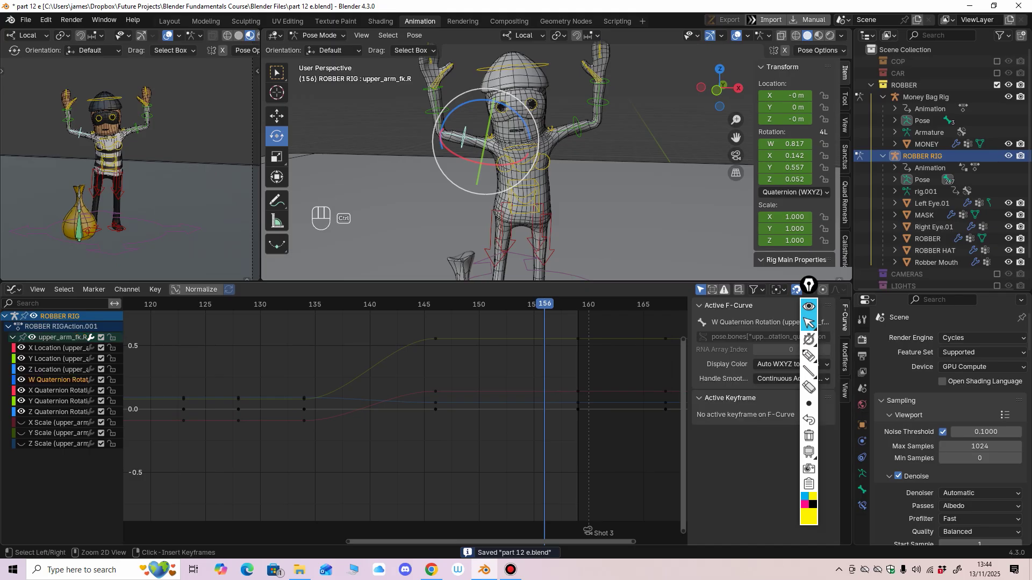
ctrl+middle_drag(462, 371, 258, 473)
middle_drag(403, 352, 385, 382)
drag(390, 345, 524, 379)
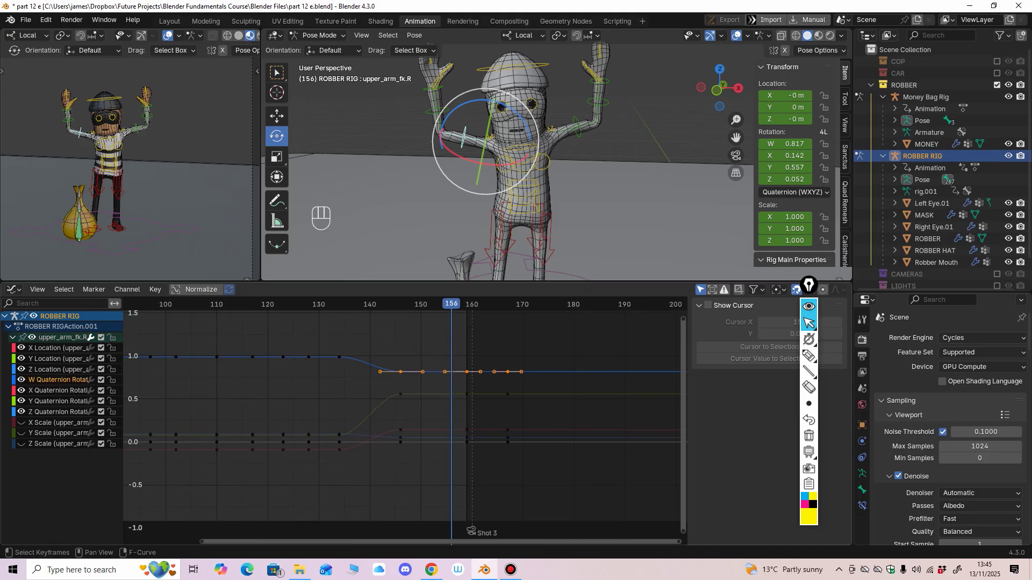
key(Delete)
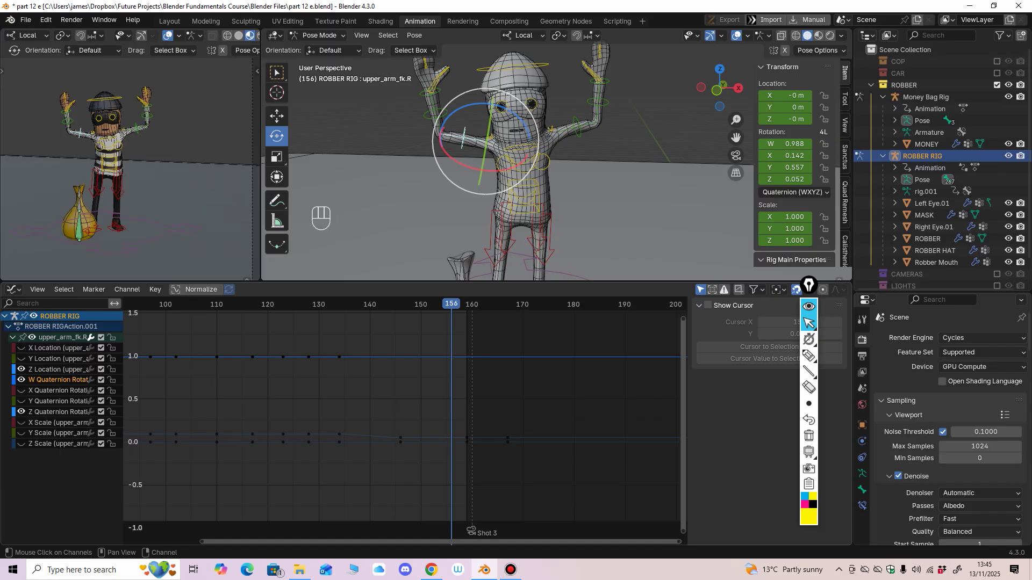
Step: Isolate the right upper arm's X, Y and Z Quaternion Rotation curves, go to frame 134 and hide the camera view's overlays
click(57, 391)
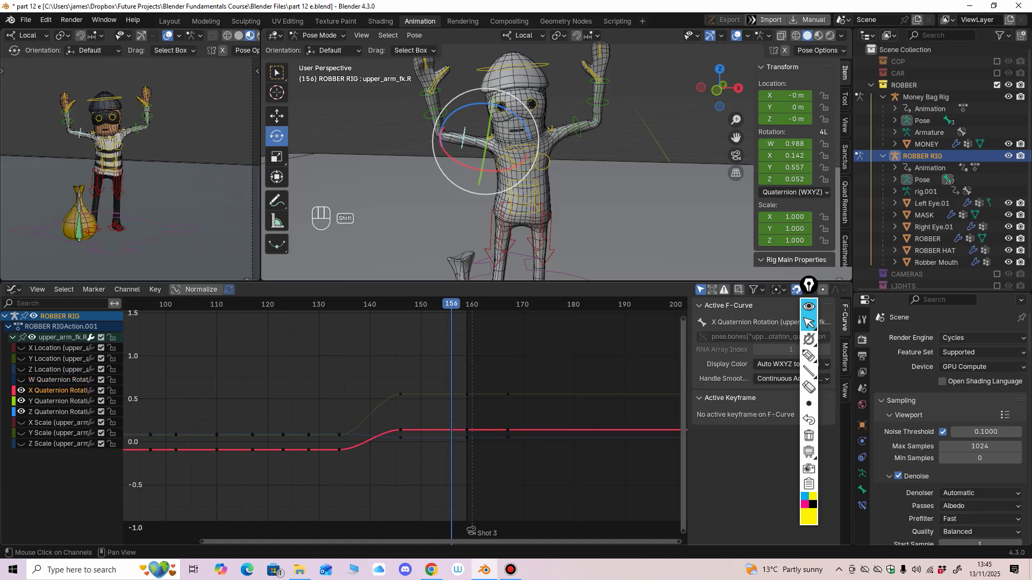
shift+click(58, 413)
ctrl+middle_drag(344, 398, 395, 421)
click(306, 305)
drag(306, 305, 287, 304)
middle_drag(288, 305, 307, 307)
ctrl+middle_drag(161, 166, 169, 142)
click(168, 35)
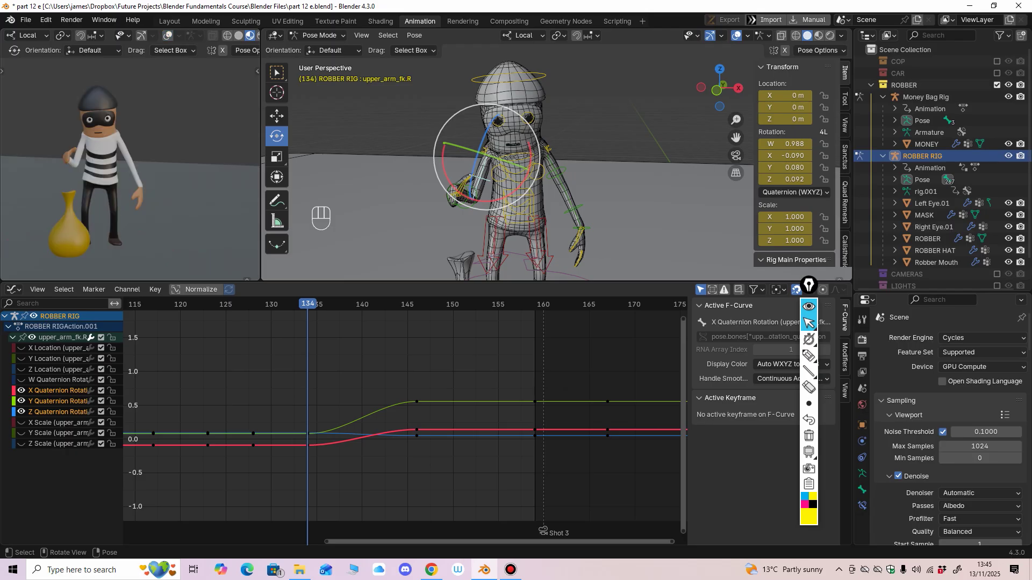
ctrl+middle_drag(398, 398, 313, 417)
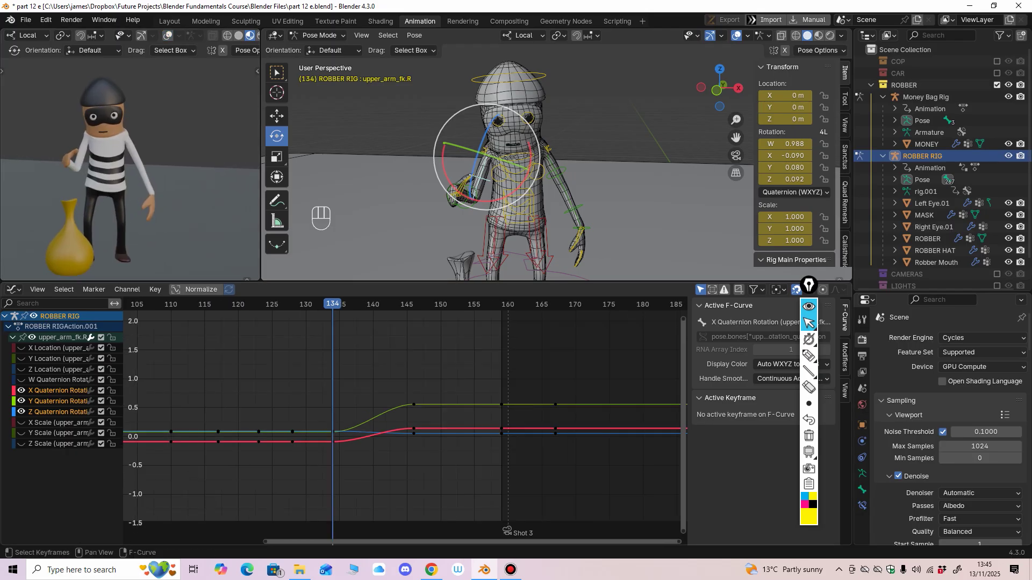
Step: Insert keys on the right upper arm's X, Y and Z Quaternion Rotation curves at frame 138
mouse_move(342, 304)
mouse_down()
mouse_move(306, 305)
mouse_move(360, 304)
mouse_move(295, 305)
mouse_move(376, 304)
mouse_move(320, 305)
mouse_move(360, 304)
mouse_up()
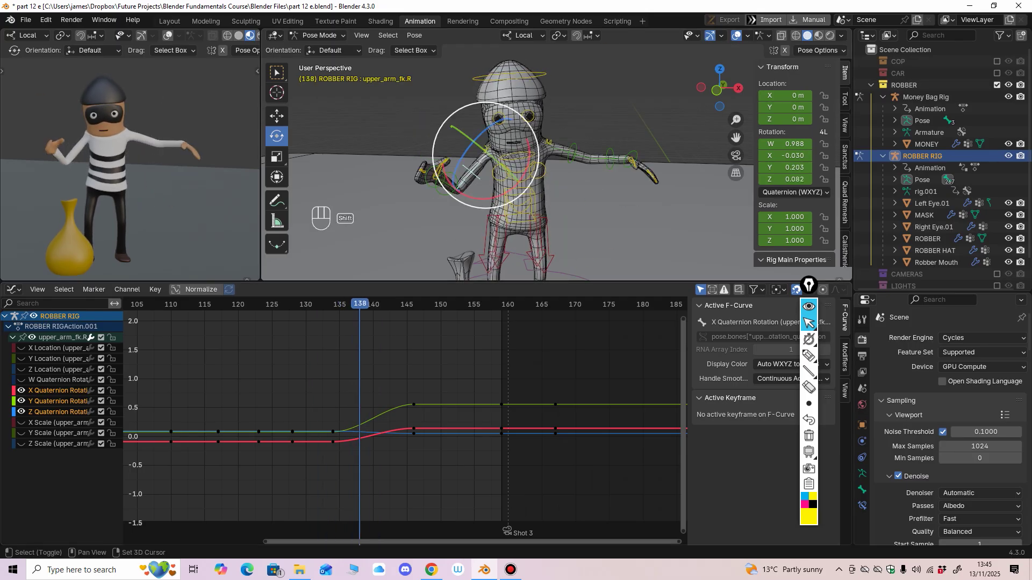
shift+middle_drag(553, 193, 554, 173)
middle_drag(387, 376, 426, 377)
middle_drag(538, 188, 541, 170)
middle_drag(430, 425, 490, 356)
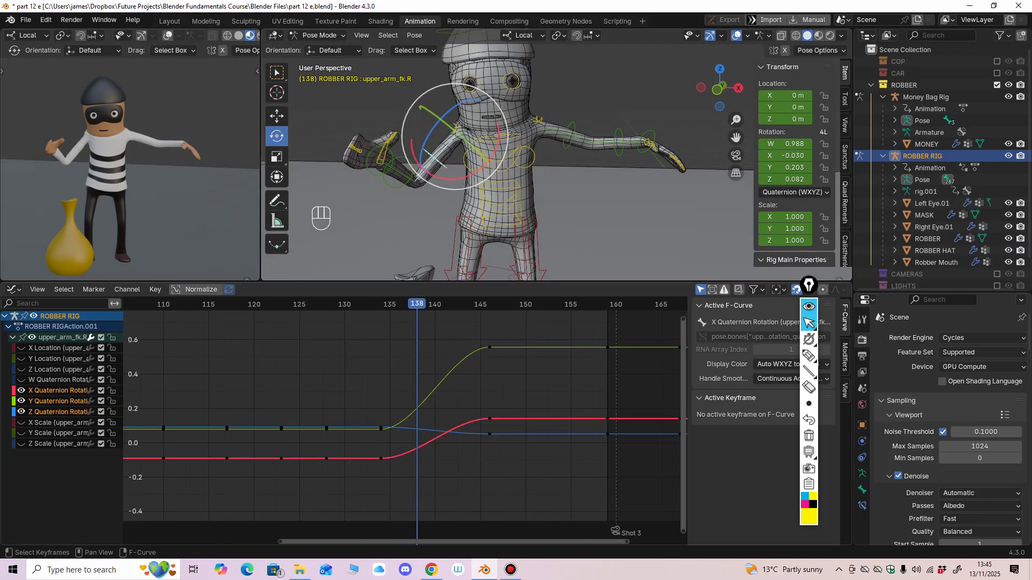
key(i)
click(412, 386)
middle_drag(424, 410, 457, 368)
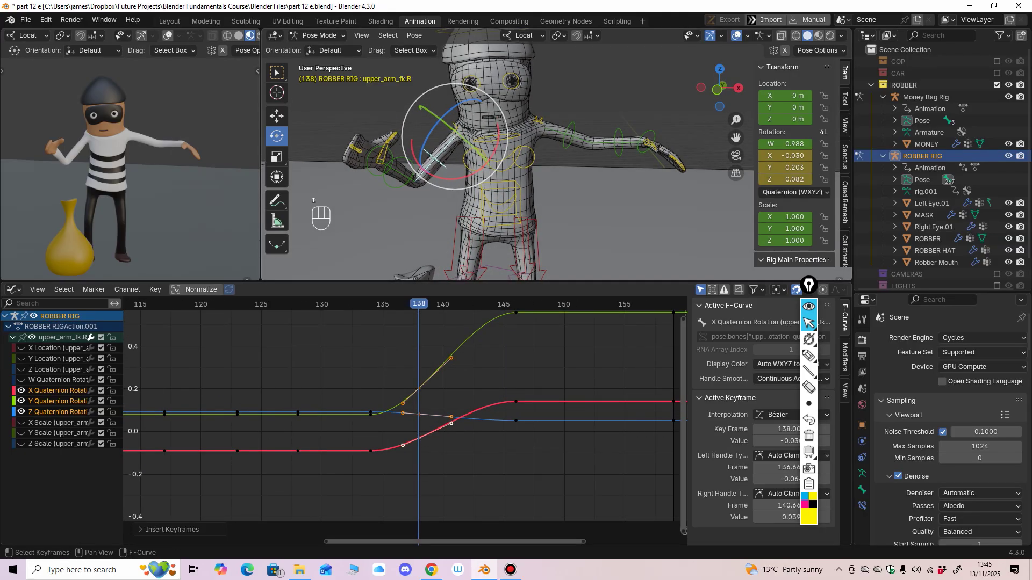
Step: Lower the right upper arm's X Quaternion Rotation key at frame 138 to about -0.05 and play back the motion
click(451, 461)
drag(419, 439, 452, 427)
middle_drag(453, 428, 446, 420)
mouse_move(412, 304)
mouse_down()
mouse_move(400, 305)
mouse_move(424, 304)
mouse_up()
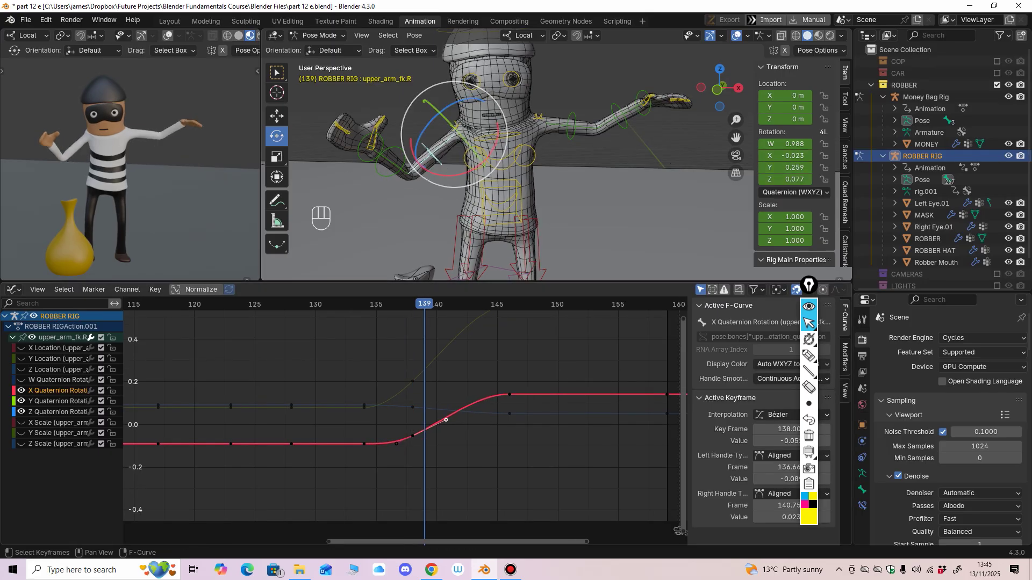
middle_drag(428, 376, 412, 380)
key(space)
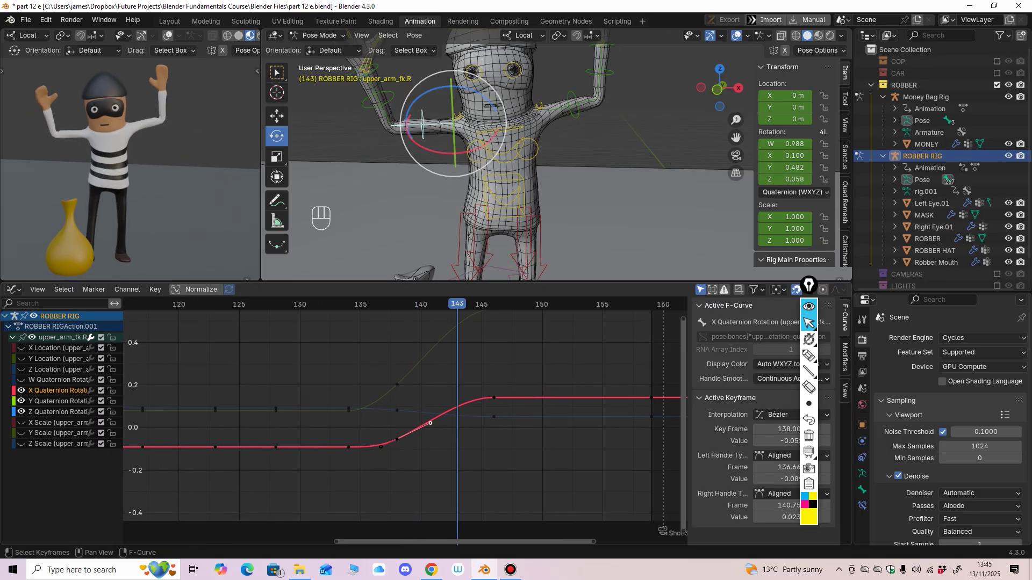
Step: Lower the upper arm's frame 146 keys to about 0.129 on X and 0.544 on Y Quaternion Rotation, then play back
drag(494, 398, 494, 401)
middle_drag(494, 401, 489, 424)
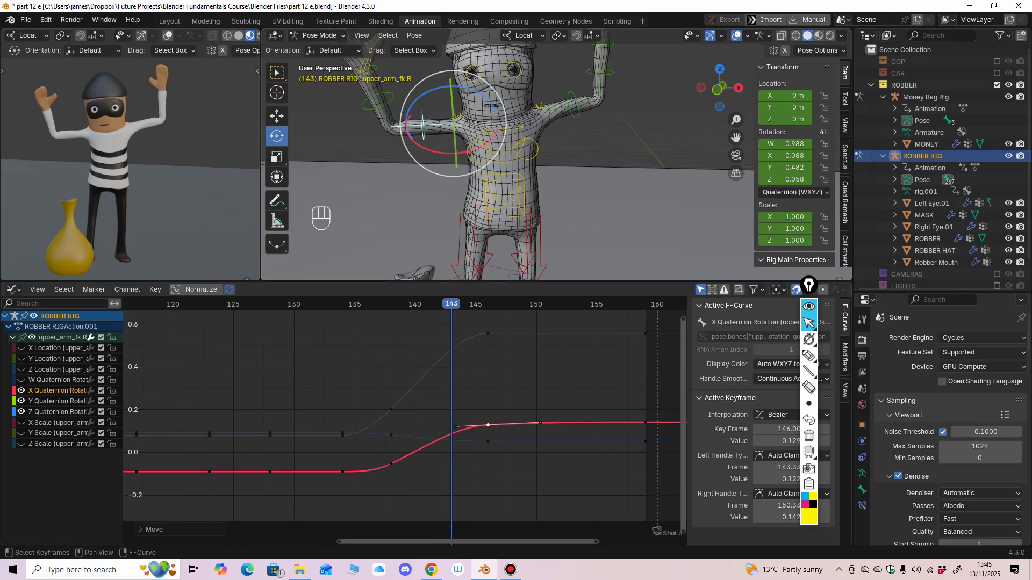
drag(488, 333, 488, 336)
middle_drag(488, 336, 459, 331)
key(space)
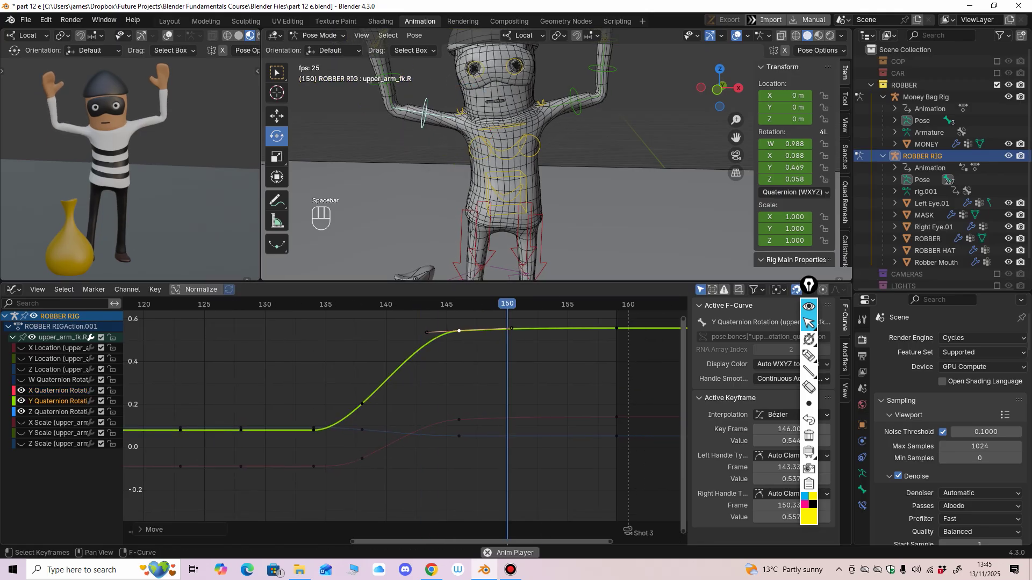
key(space)
Step: Lower the upper arm's X Quaternion Rotation key at frame 146 to about 0.119, move the Z key to frame 147 and play back
drag(422, 304, 459, 332)
click(459, 420)
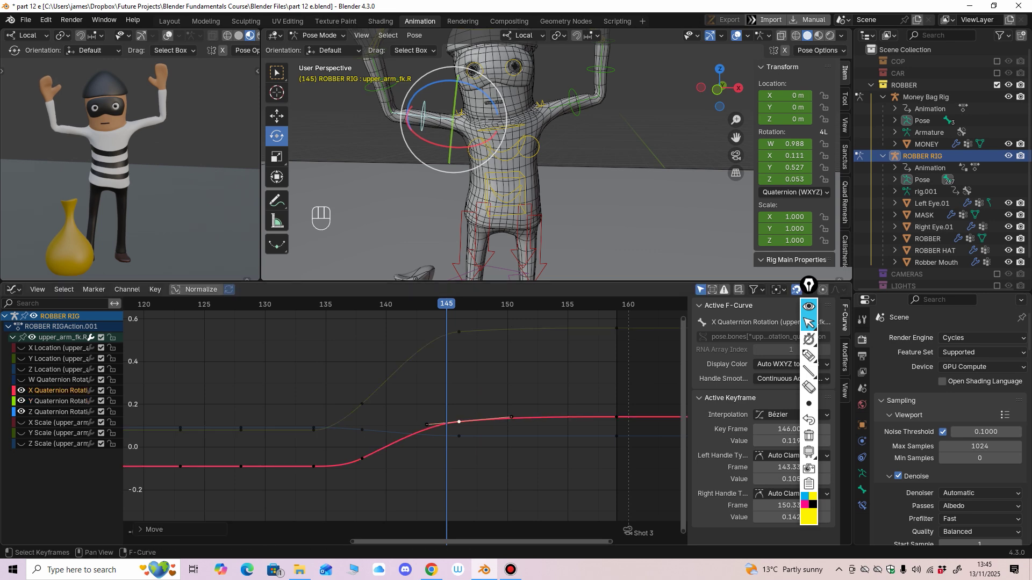
drag(459, 436, 471, 437)
key(space)
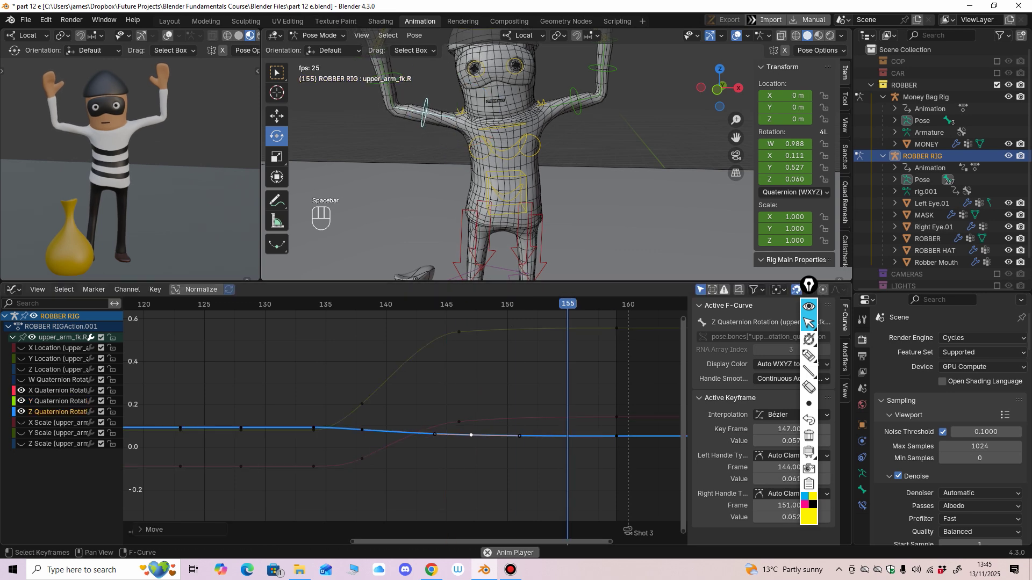
key(space)
key(space)
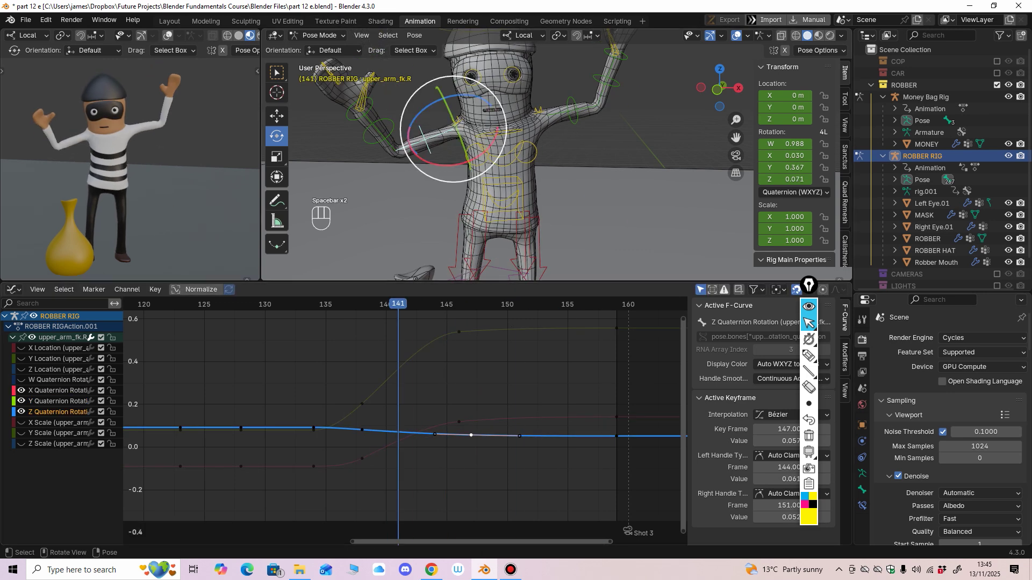
Step: Select the right forearm's FK control and rotate it slightly at frame 140 to key a trailing drag pose
click(379, 132)
ctrl+middle_drag(430, 408, 421, 436)
middle_drag(421, 435, 430, 454)
mouse_move(408, 305)
mouse_down()
mouse_move(359, 304)
mouse_move(389, 304)
mouse_up()
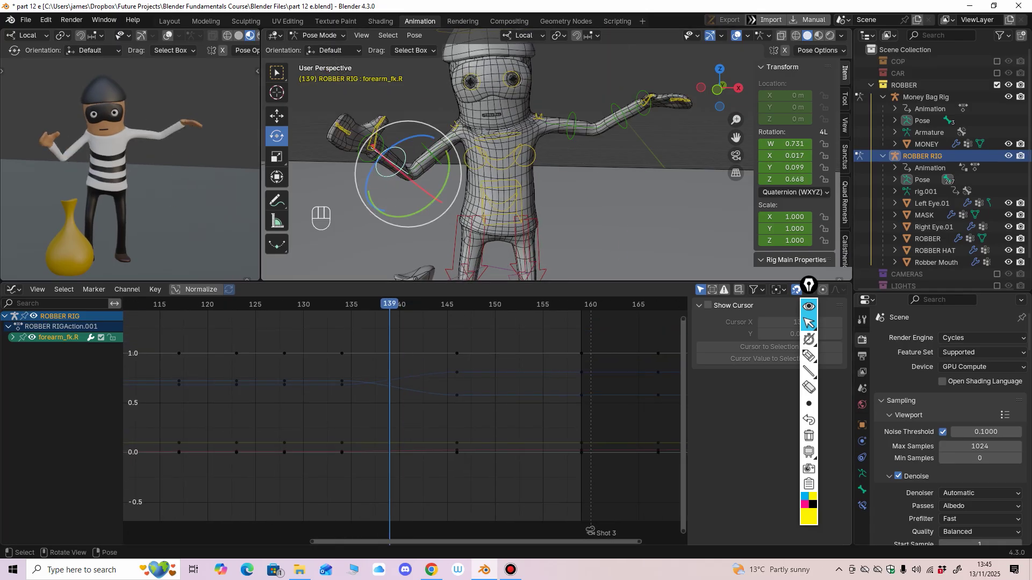
mouse_move(473, 188)
middle_down()
mouse_move(481, 179)
mouse_move(457, 185)
middle_up()
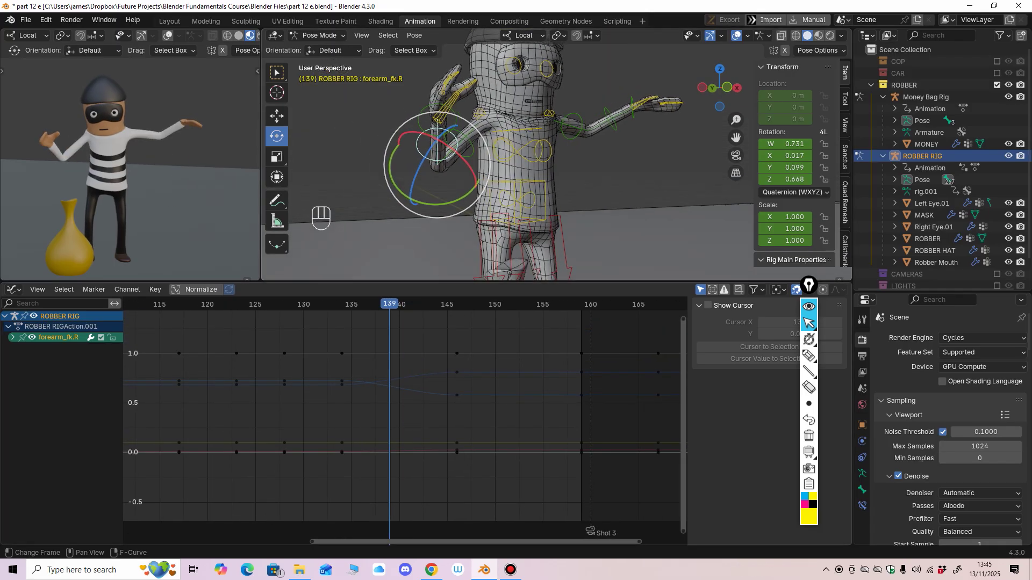
click(399, 304)
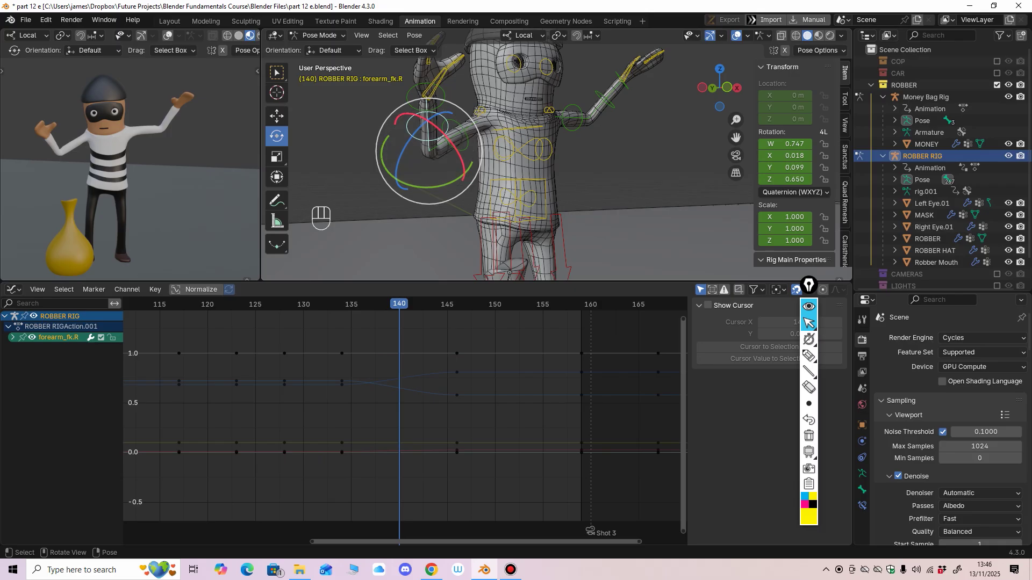
drag(448, 138, 446, 133)
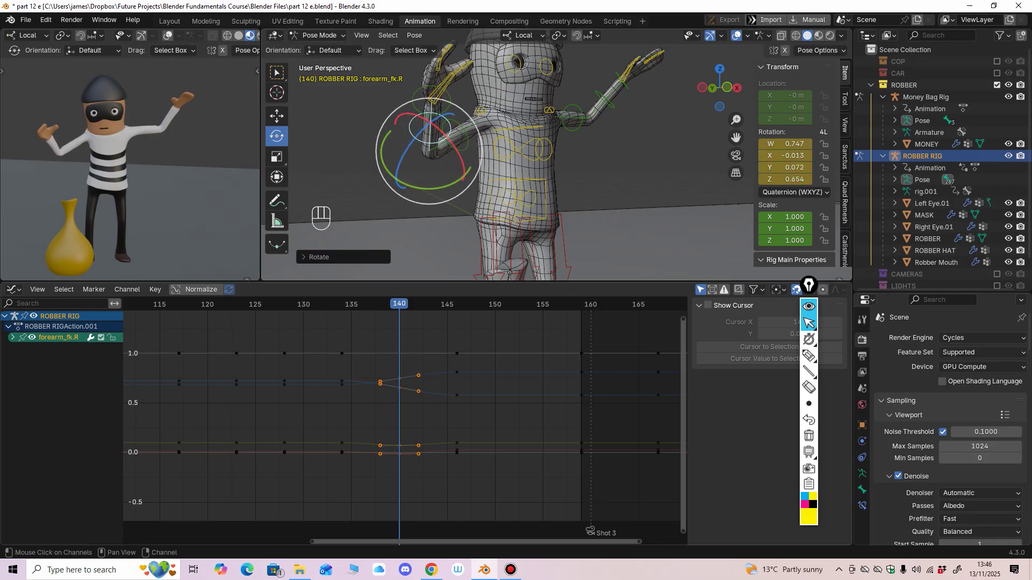
Step: Delete the right forearm's W Quaternion Rotation keys from frame 140 onward
click(12, 338)
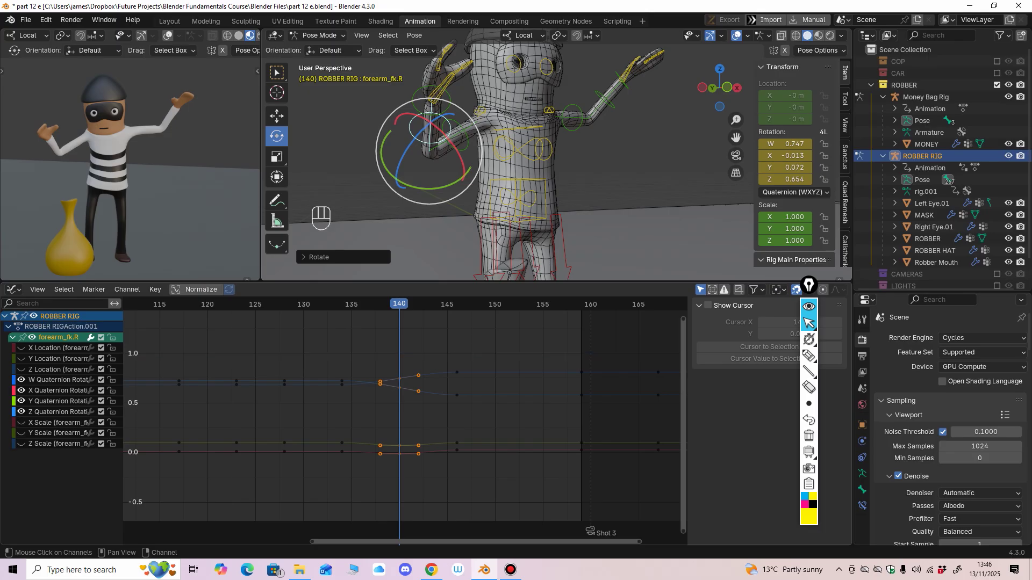
click(58, 380)
drag(432, 330, 522, 397)
click(58, 380)
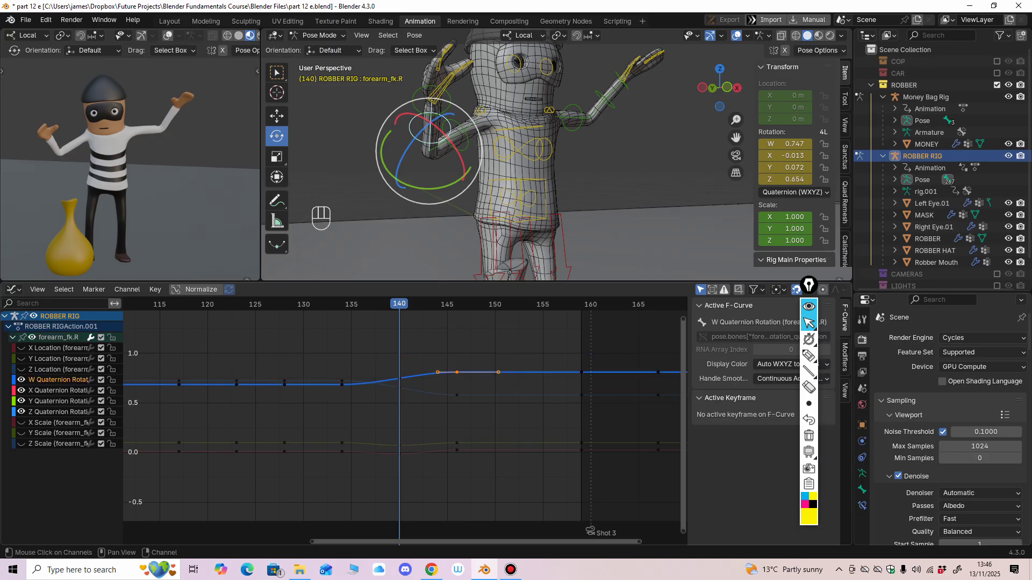
click(517, 337)
drag(517, 337, 591, 379)
mouse_move(668, 356)
mouse_down()
mouse_move(624, 371)
mouse_move(441, 386)
mouse_move(415, 365)
mouse_move(393, 383)
mouse_up()
key(Delete)
click(794, 192)
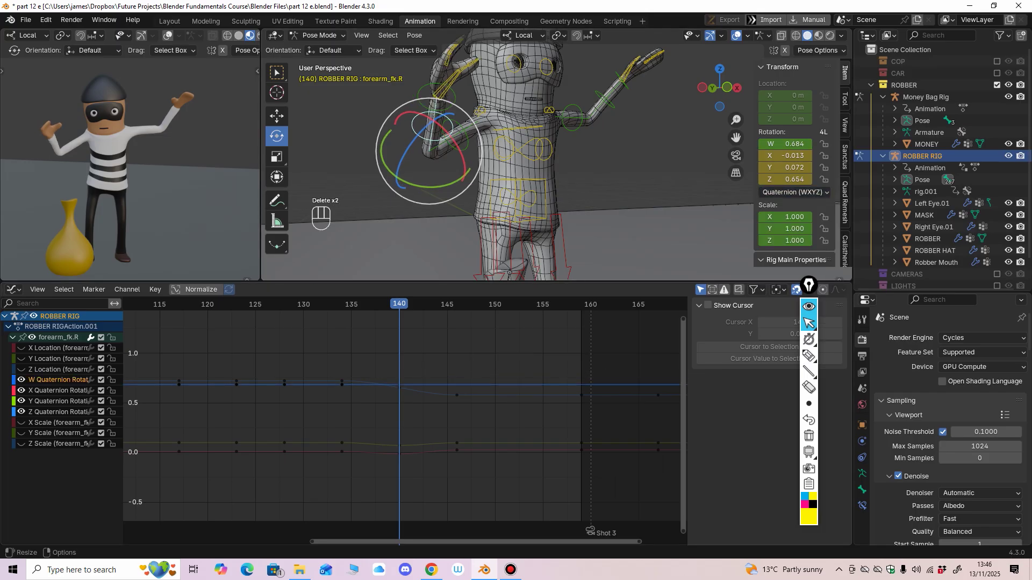
Step: Isolate the right forearm's X, Y and Z Quaternion Rotation curves and lower the X key at frame 140 to about -0.03
click(58, 391)
shift+click(58, 412)
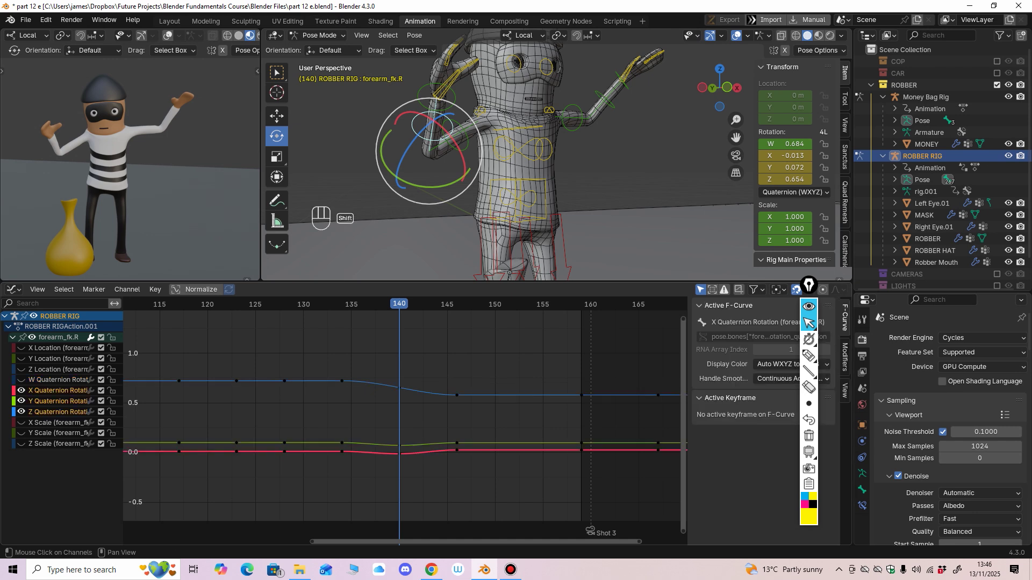
ctrl+middle_drag(371, 425, 368, 412)
middle_drag(369, 412, 354, 399)
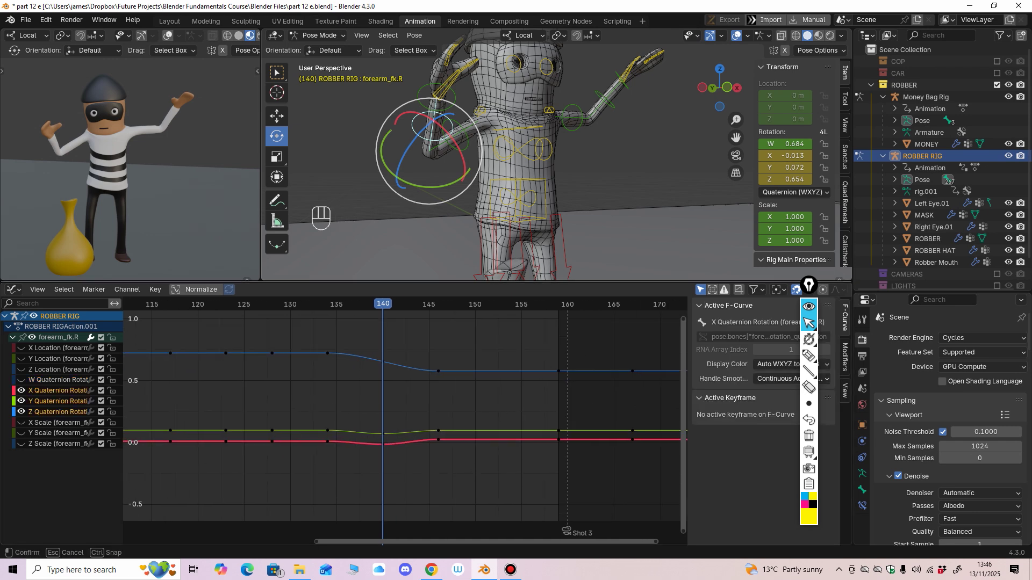
mouse_move(365, 282)
mouse_down()
mouse_move(345, 298)
mouse_move(374, 298)
mouse_up()
drag(383, 442, 383, 444)
drag(374, 298, 392, 298)
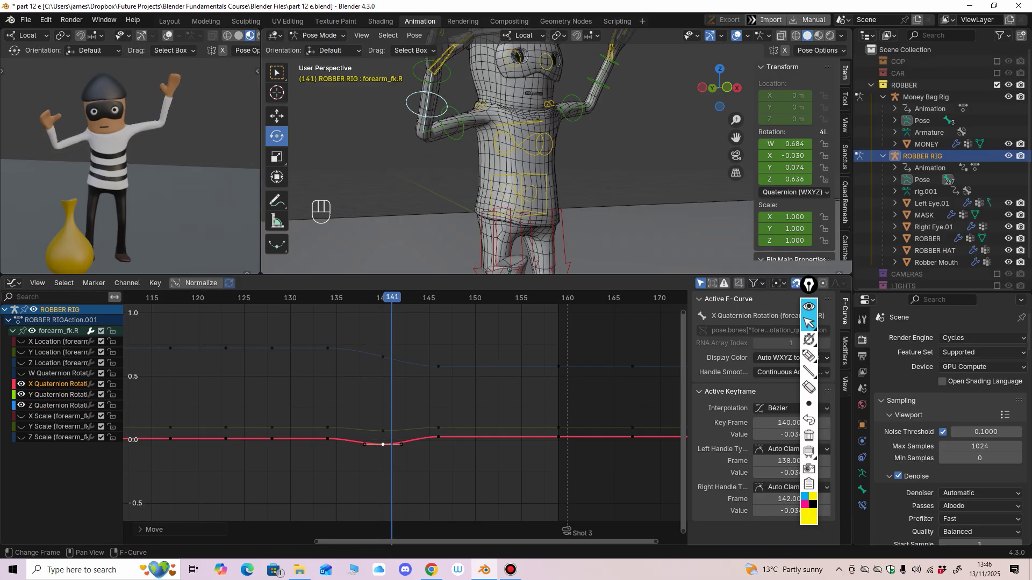
Step: Select the right hand's FK control and delete its W Quaternion Rotation keys from frame 128 onward
click(426, 105)
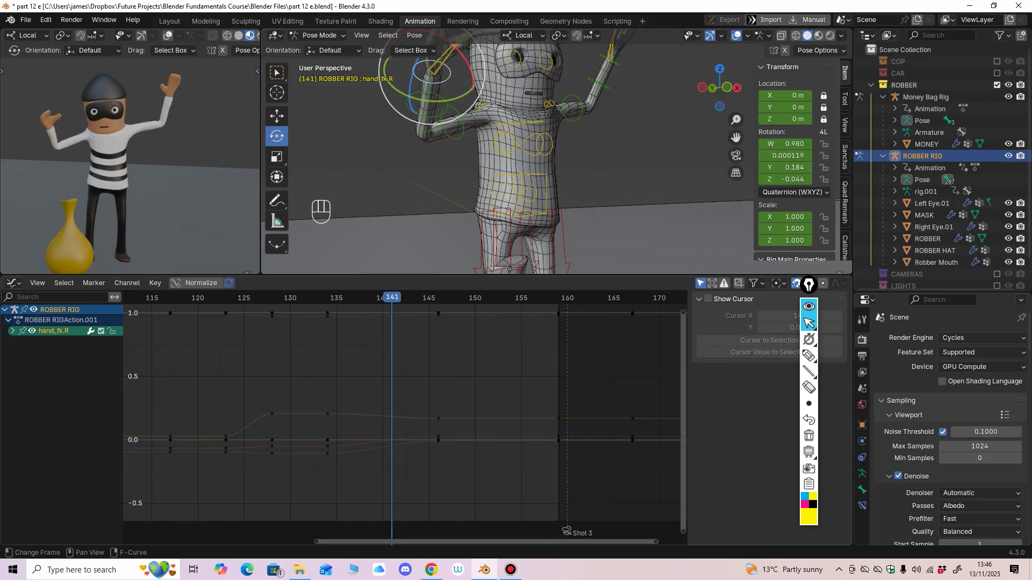
drag(392, 298, 328, 298)
click(13, 330)
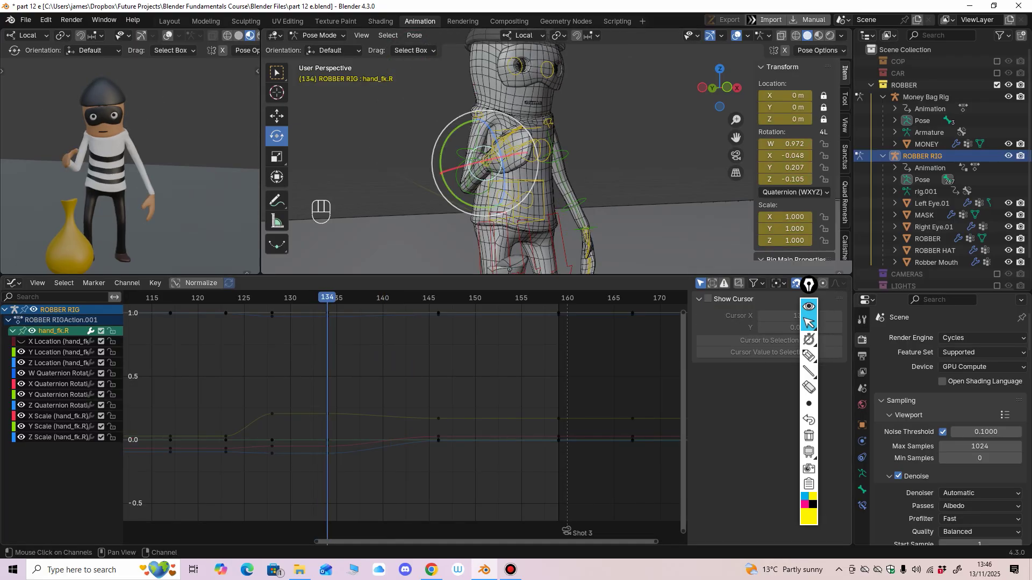
click(58, 374)
ctrl+middle_drag(226, 392, 208, 397)
middle_drag(207, 397, 206, 442)
key(shift+h)
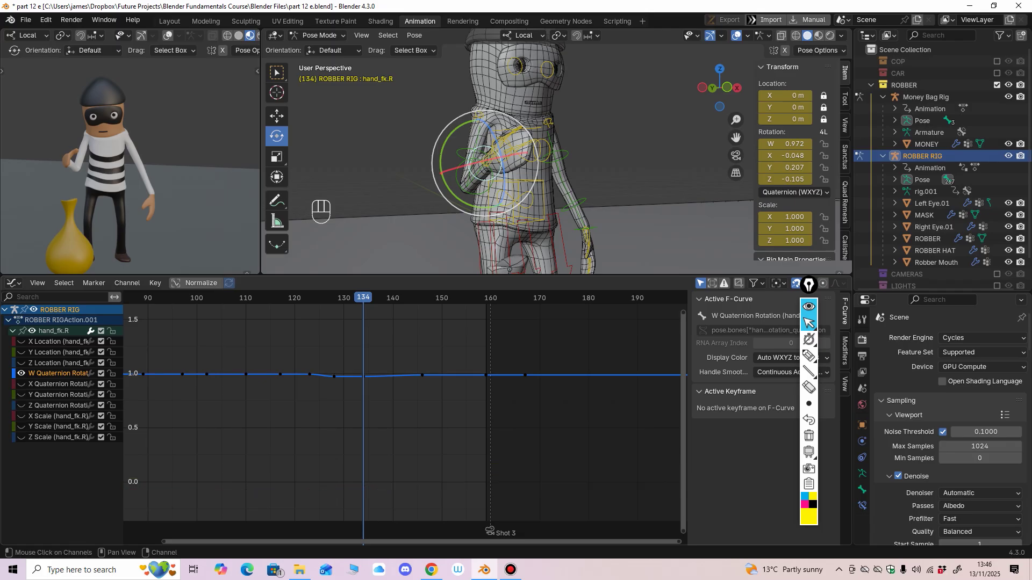
drag(349, 346, 509, 414)
drag(349, 415, 321, 427)
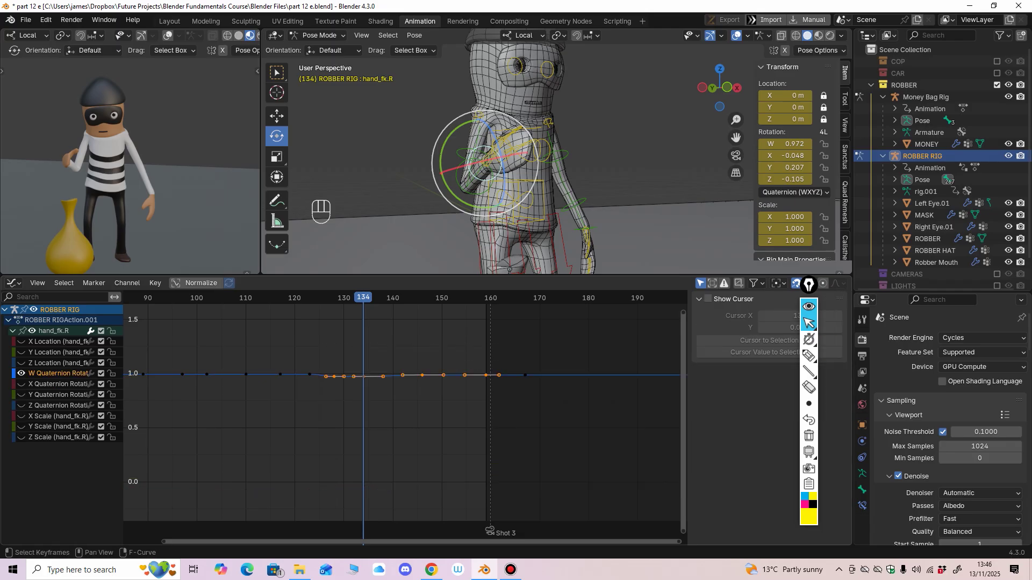
drag(586, 341, 323, 434)
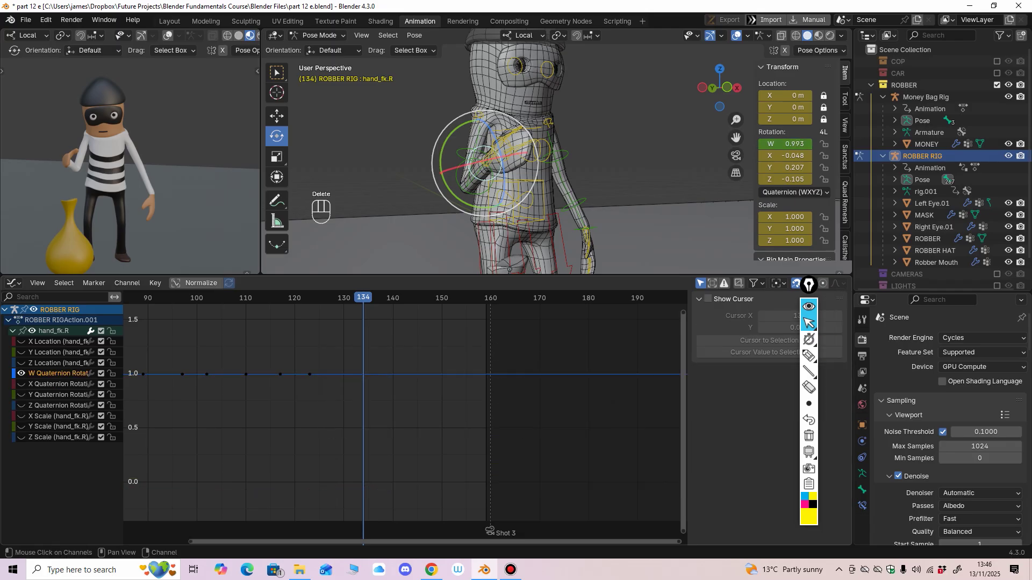
Step: Show only the right hand's X, Y and Z Quaternion Rotation curves and go to frame 138 with the hand in view
click(21, 374)
drag(21, 385, 21, 406)
scroll(297, 516, up, 4)
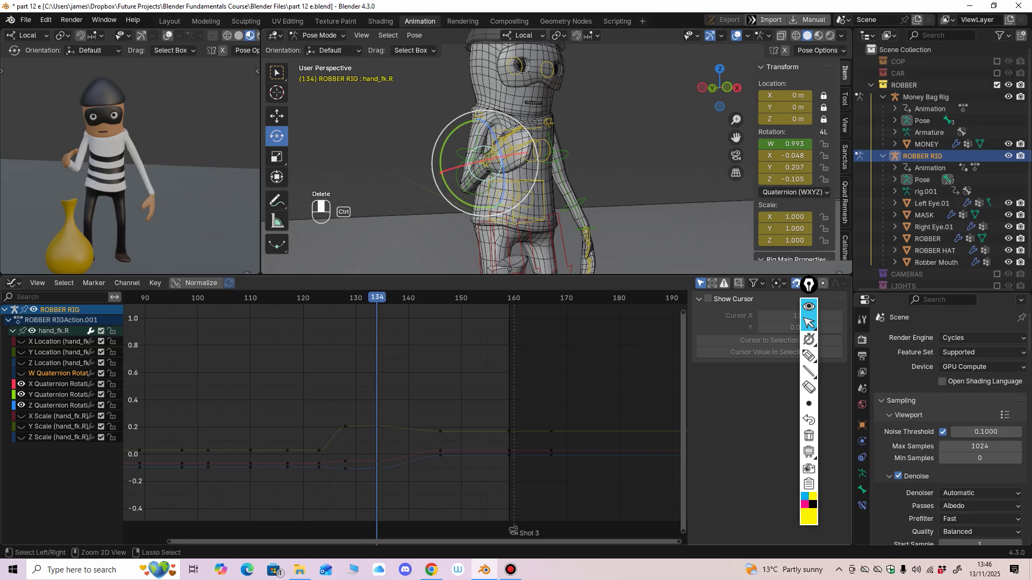
drag(342, 298, 466, 298)
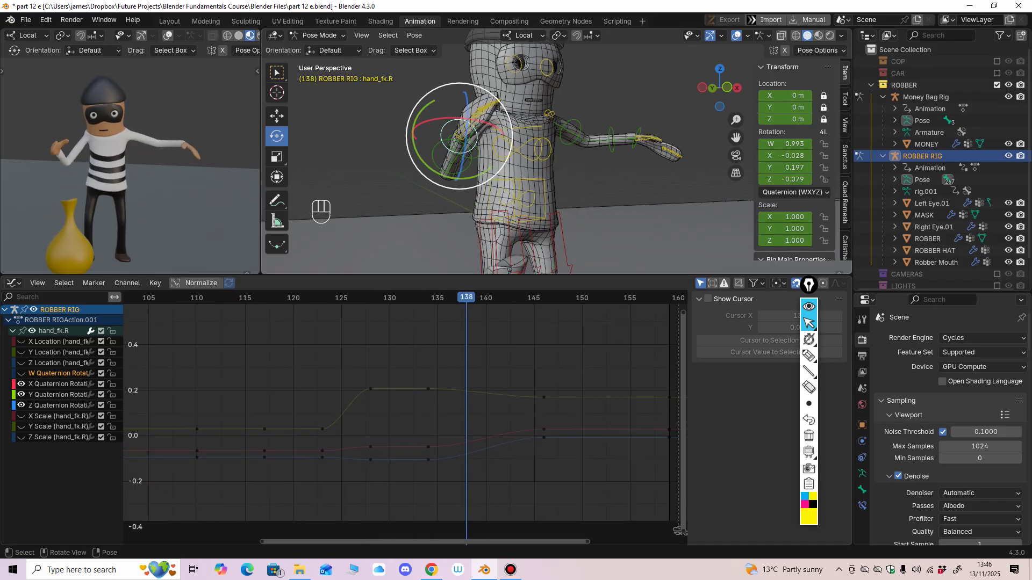
mouse_move(467, 188)
middle_down()
mouse_move(488, 180)
mouse_move(469, 171)
middle_up()
drag(391, 298, 467, 298)
middle_drag(466, 188, 460, 182)
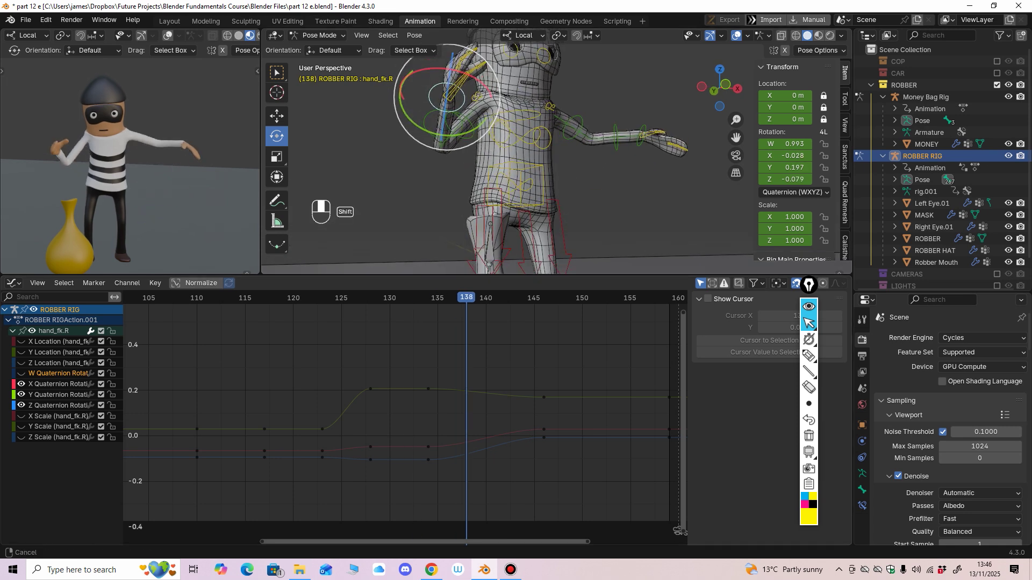
Step: Rotate the right hand at frame 138 to X about -0.195, and adjust its Z and Y Quaternion Rotation keys to about -0.06 and 0.20
drag(487, 82, 491, 93)
middle_drag(480, 447, 478, 425)
click(478, 427)
drag(466, 451, 466, 429)
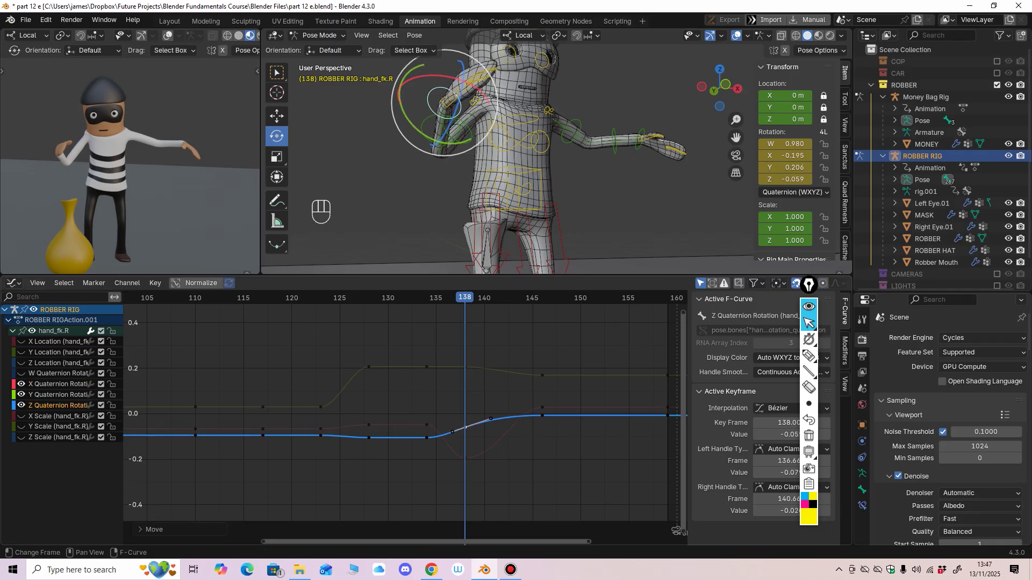
mouse_move(465, 298)
mouse_down()
mouse_move(447, 297)
mouse_move(484, 298)
mouse_up()
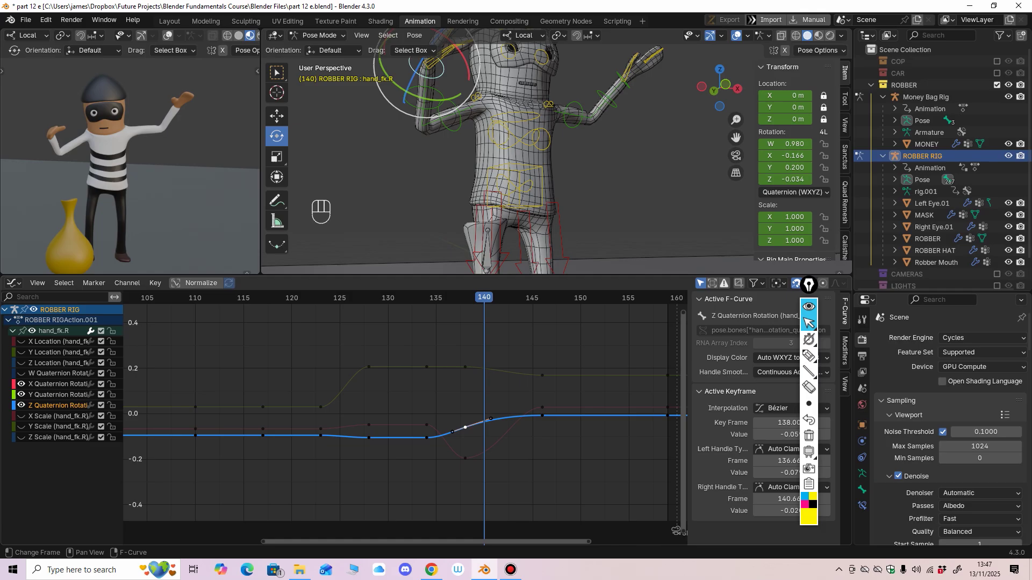
drag(466, 367, 466, 368)
scroll(527, 188, down, 3)
shift+middle_drag(526, 172, 517, 189)
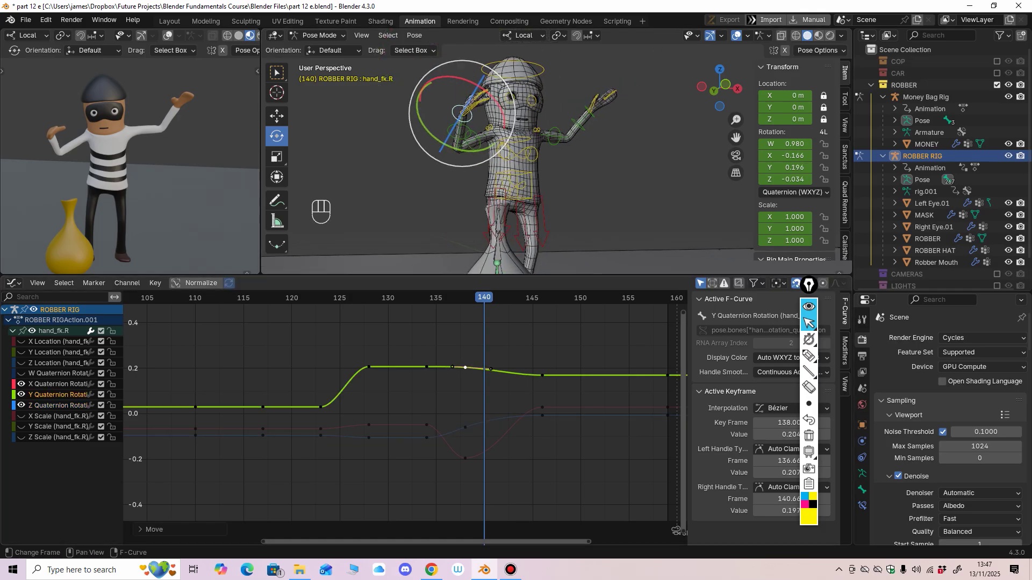
Step: Lower the hand's Y key at frame 128 to about 0.19, shift its X keys to frames 139 and 147, and play back
drag(369, 367, 369, 372)
drag(349, 298, 475, 298)
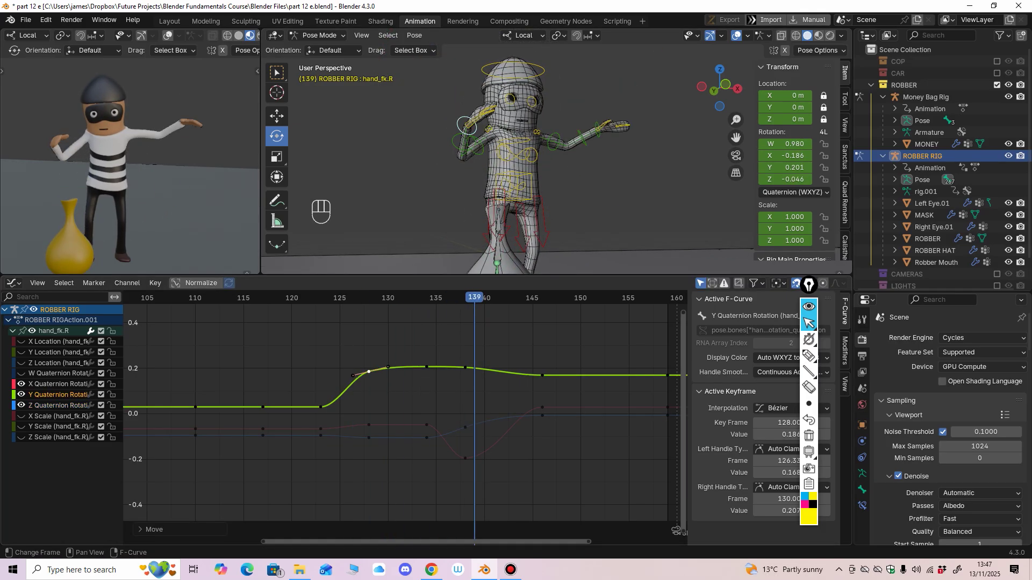
drag(465, 458, 475, 458)
click(542, 407)
drag(543, 408, 552, 407)
drag(474, 297, 513, 298)
key(space)
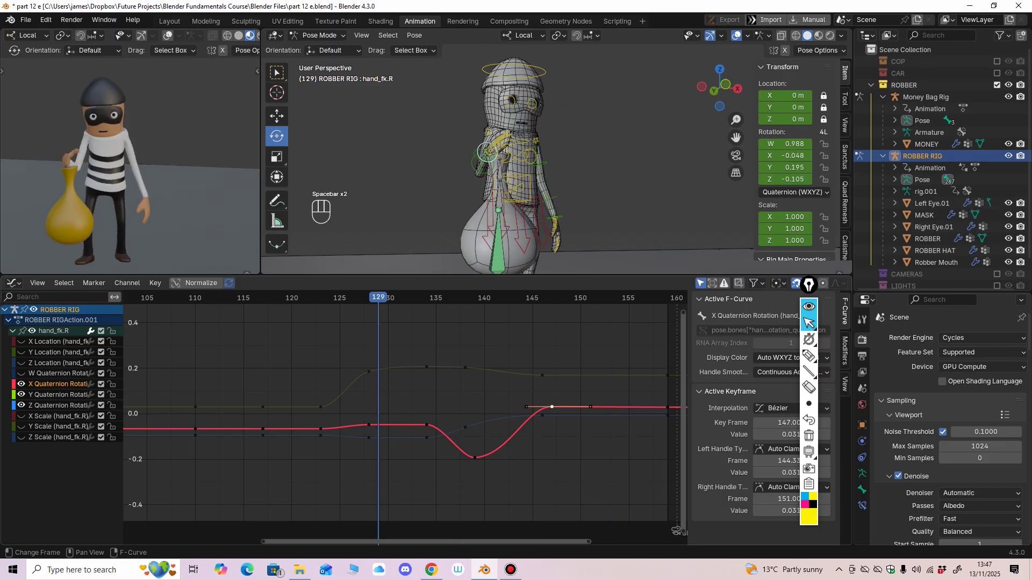
key(space)
Step: Select the right shoulder control at frame 146 and show only its X, Y and Z Location curves
drag(455, 298, 542, 297)
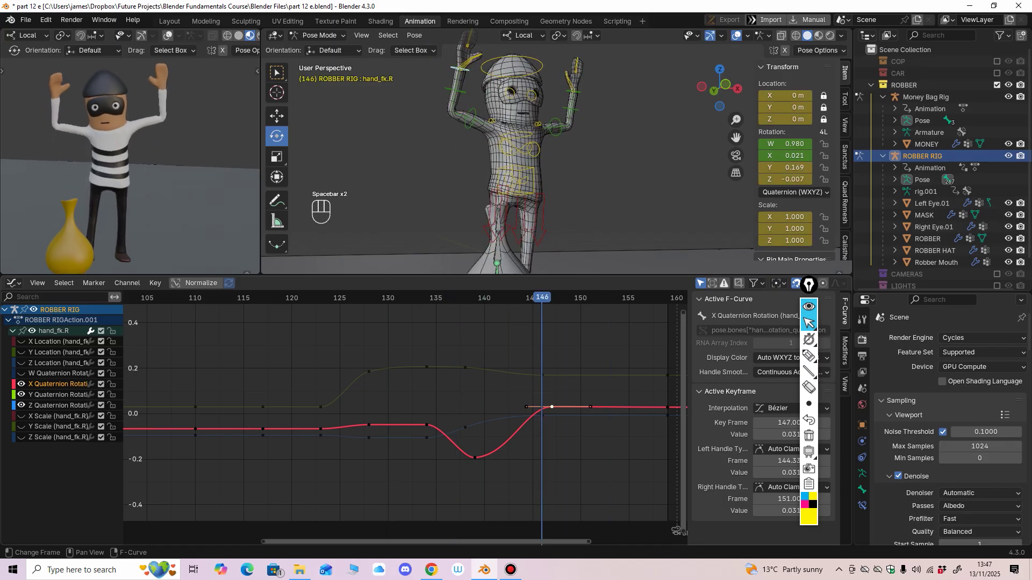
middle_drag(500, 156, 448, 153)
scroll(449, 145, up, 4)
click(445, 117)
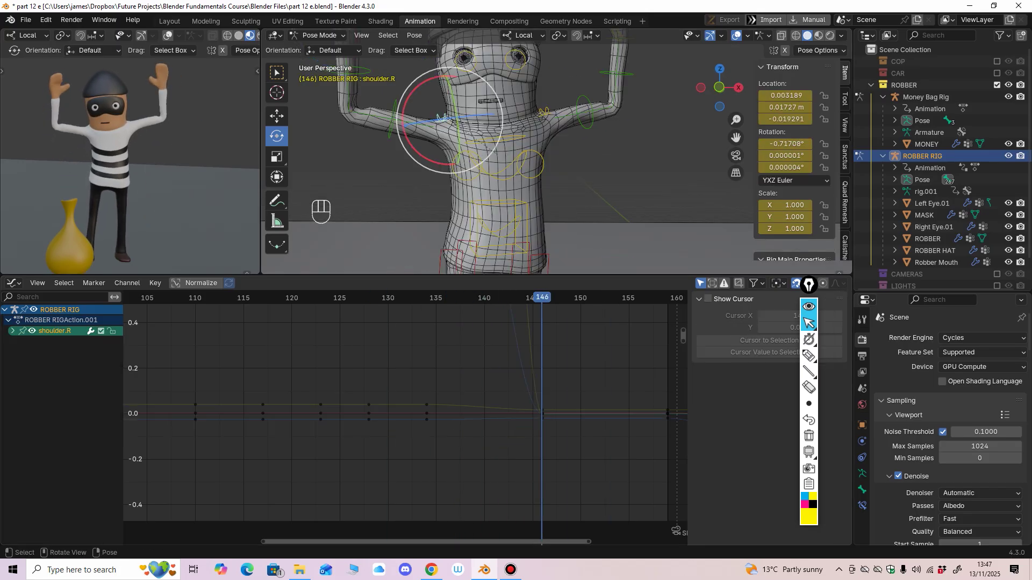
scroll(445, 117, down, 2)
key(Home)
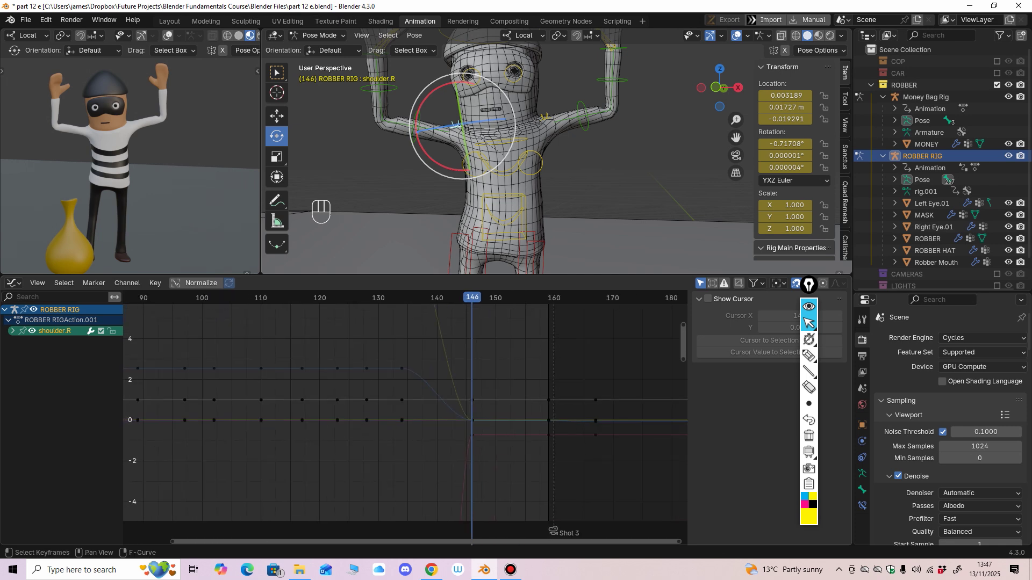
click(13, 331)
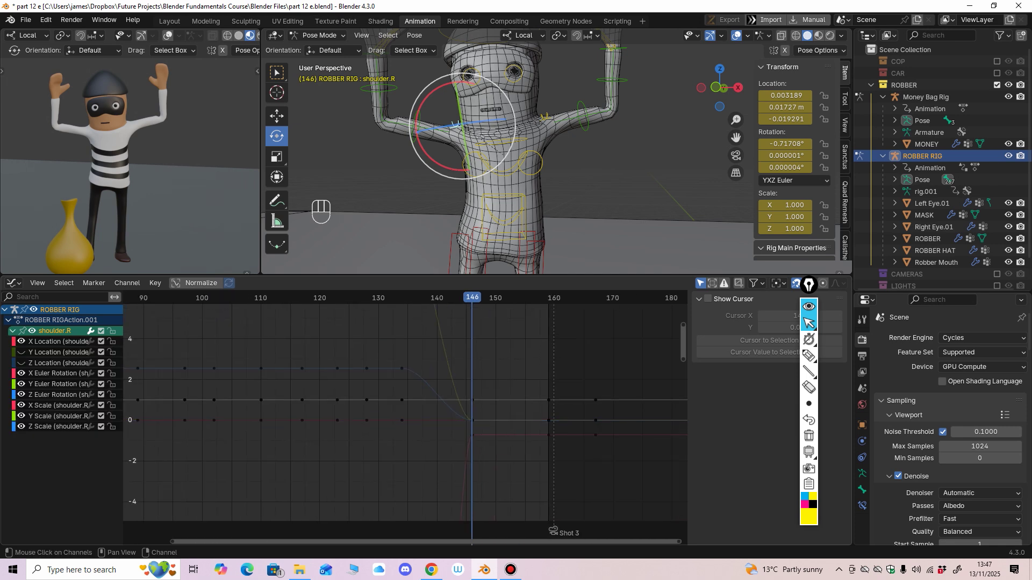
drag(21, 395, 21, 384)
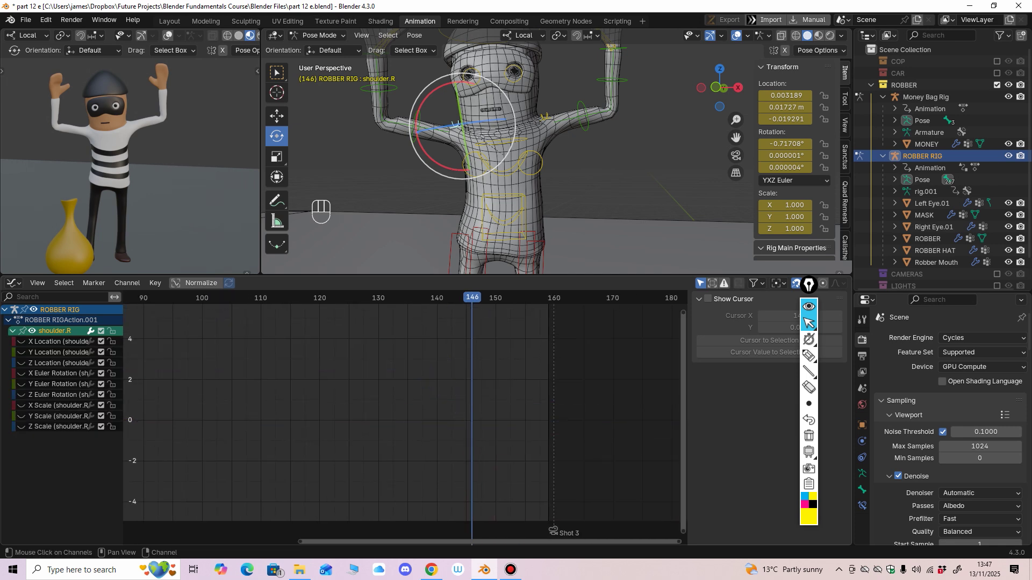
click(57, 341)
shift+click(57, 363)
drag(21, 342, 21, 353)
Step: Fine-tune the right shoulder's Location keys at frame 146, placing Z at about -0.021 and Y at about 0.019
ctrl+middle_drag(462, 451, 516, 327)
middle_drag(516, 409, 468, 419)
click(484, 428)
drag(484, 428, 484, 426)
middle_drag(484, 426, 456, 380)
drag(455, 401, 456, 437)
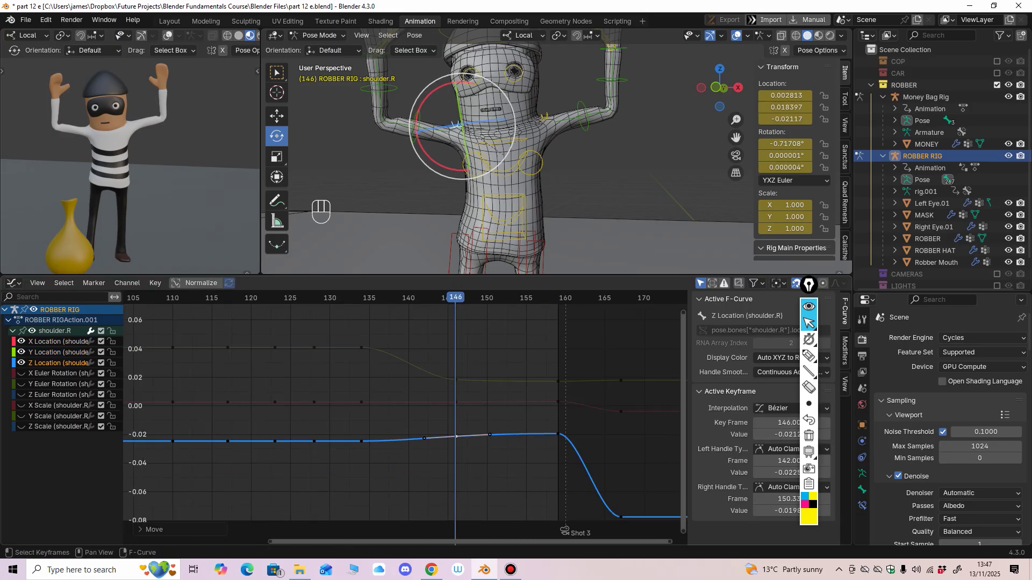
drag(456, 380, 456, 379)
Step: Raise the shoulder's Z Location keys at frames 146 and 159 to about -0.01 and play back the arm raise
drag(456, 298, 487, 297)
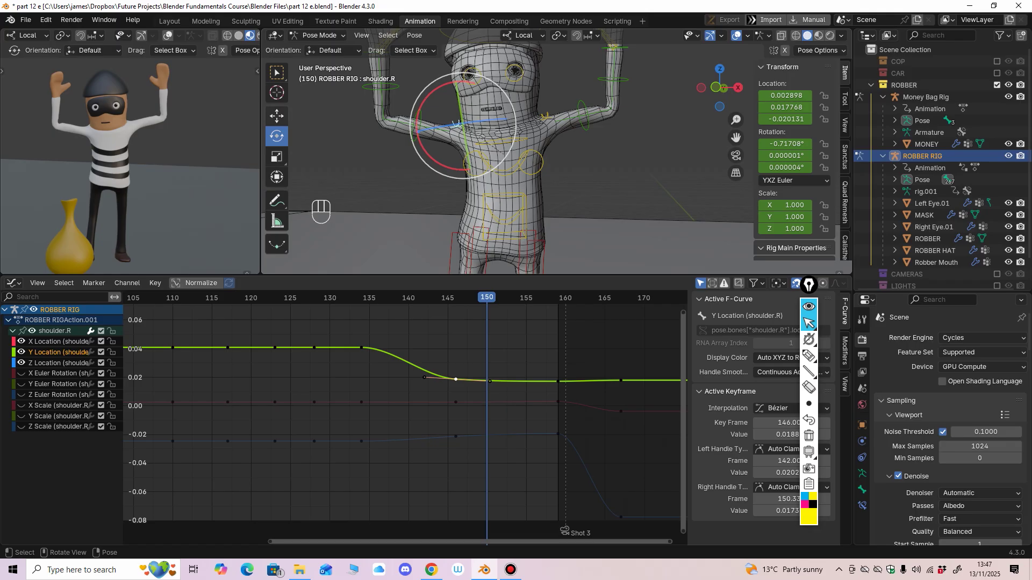
click(277, 116)
middle_drag(357, 168, 353, 159)
drag(424, 492, 558, 419)
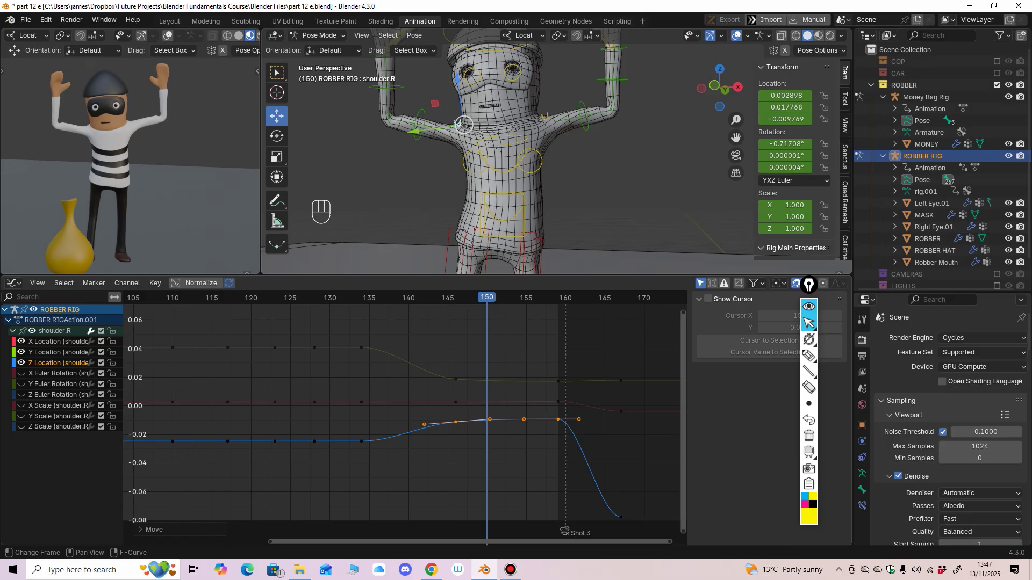
key(space)
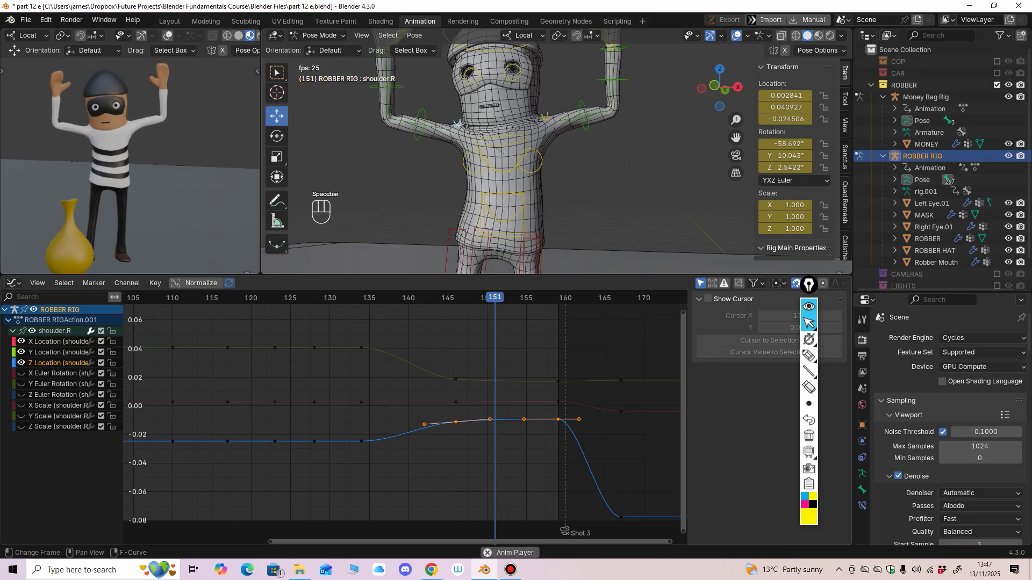
key(space)
key(space)
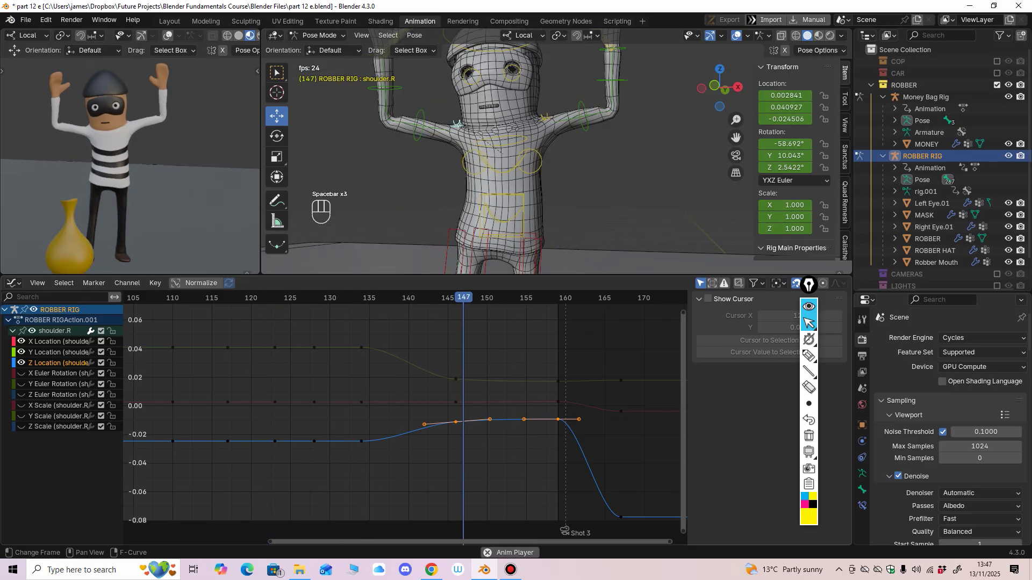
key(space)
key(space)
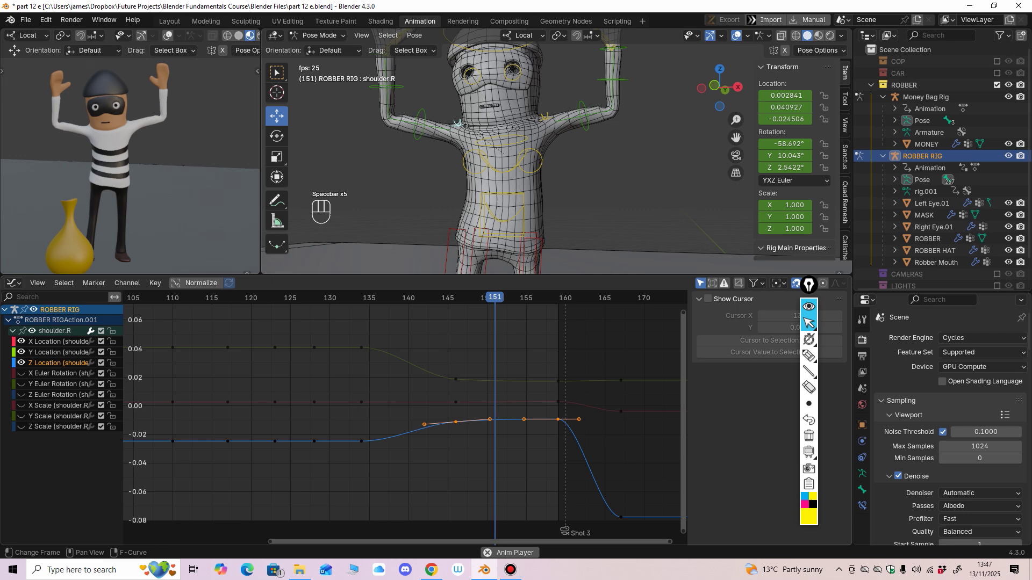
key(space)
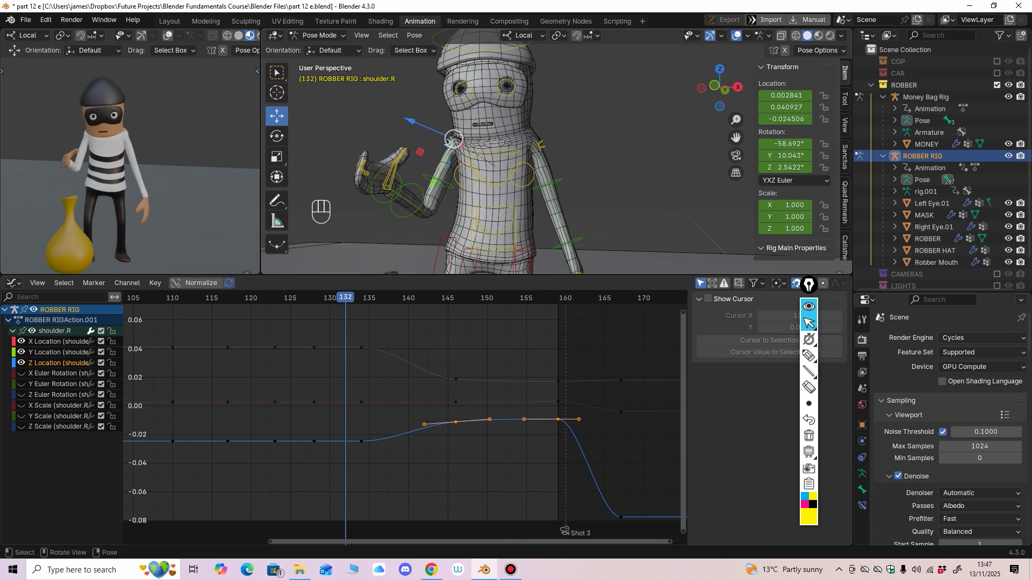
Step: Select the right hand's FK control and raise its X Quaternion Rotation keys at frames 128 and 134 to about -0.013
click(378, 192)
ctrl+middle_drag(344, 387, 340, 438)
middle_drag(340, 439, 367, 410)
drag(323, 395, 390, 407)
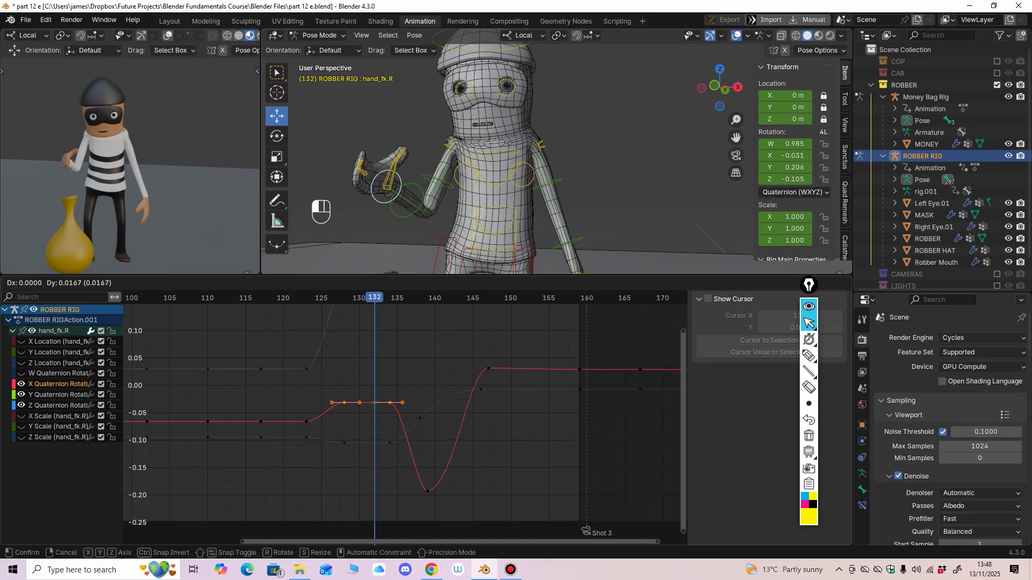
drag(390, 392, 390, 393)
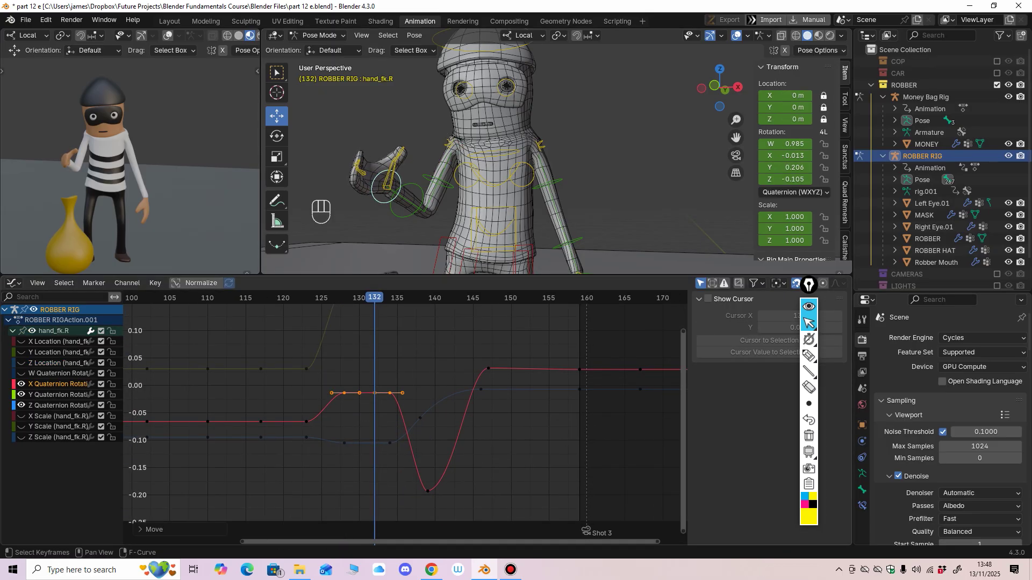
Step: Lower the hand's Z rotation keys at frames 128 and 134 to about -0.112 and raise the Y keys around frames 128–138, peaking near 0.222
mouse_move(328, 485)
mouse_down()
mouse_move(403, 431)
mouse_move(390, 447)
mouse_up()
middle_drag(389, 447, 384, 510)
drag(317, 389, 457, 327)
drag(383, 335, 383, 326)
middle_drag(383, 327, 381, 325)
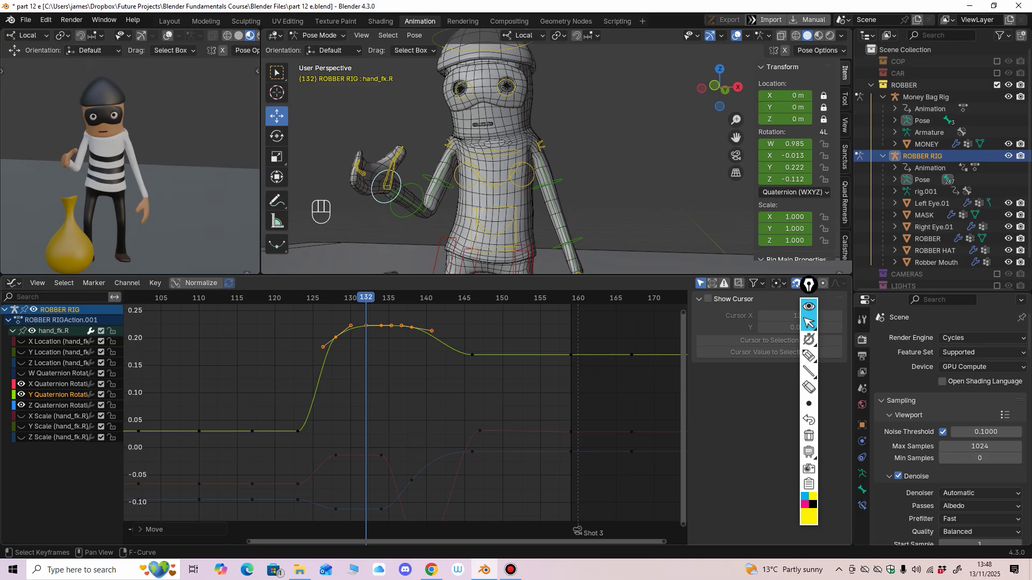
Step: Raise the hand's X keys at frames 128 and 134 to about -0.007 and -0.002, lower the Z keys to about -0.12, and play back
middle_drag(401, 430, 416, 354)
drag(425, 345, 352, 376)
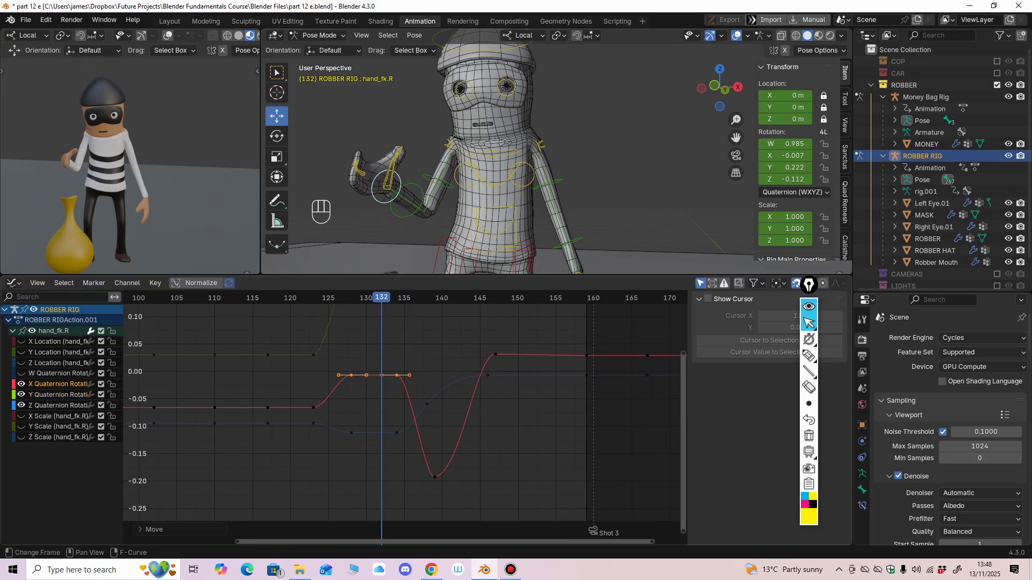
drag(324, 498, 397, 438)
drag(396, 376, 397, 373)
click(397, 373)
middle_drag(397, 373, 377, 441)
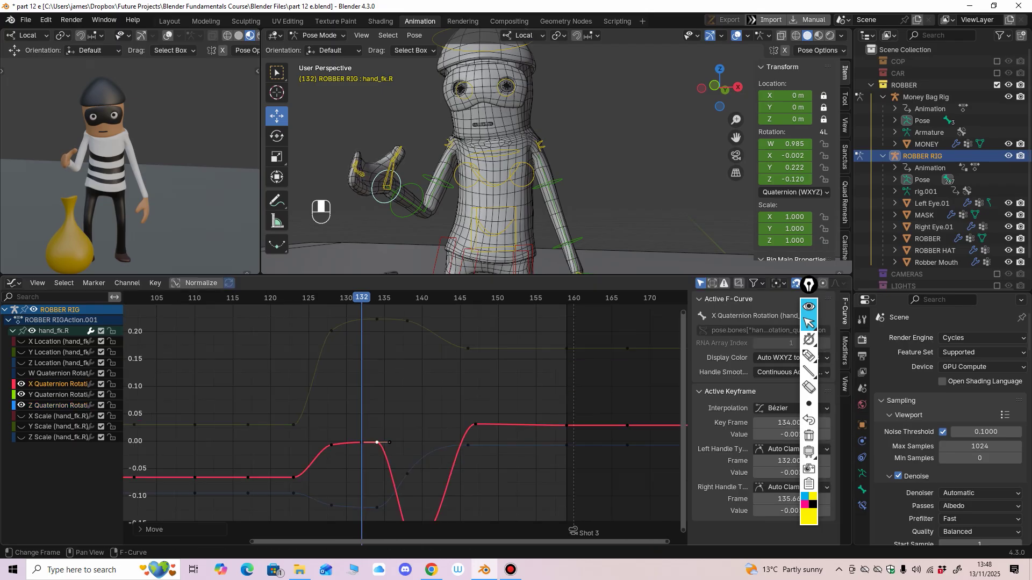
ctrl+middle_drag(436, 376, 429, 390)
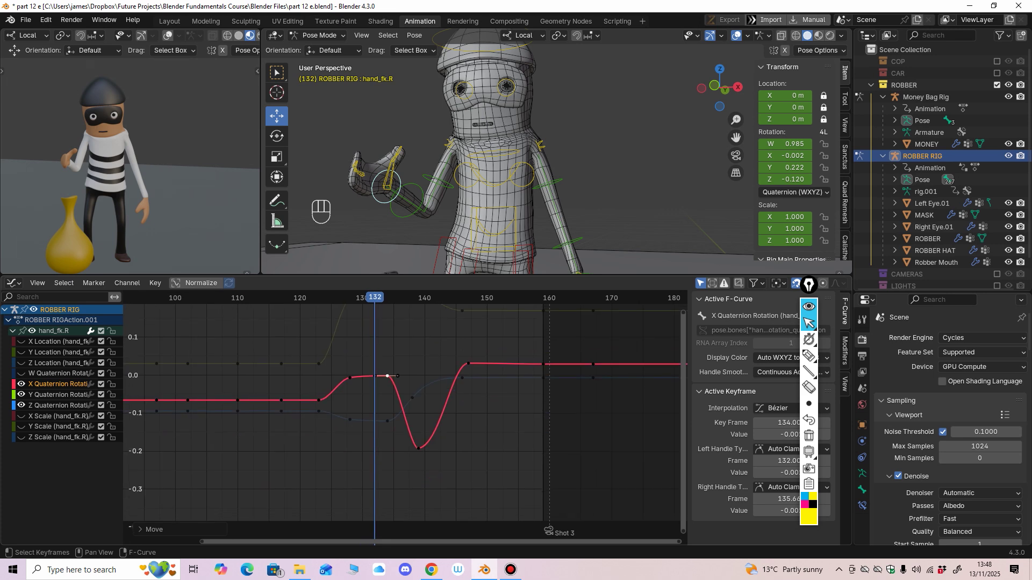
click(288, 297)
key(space)
key(space)
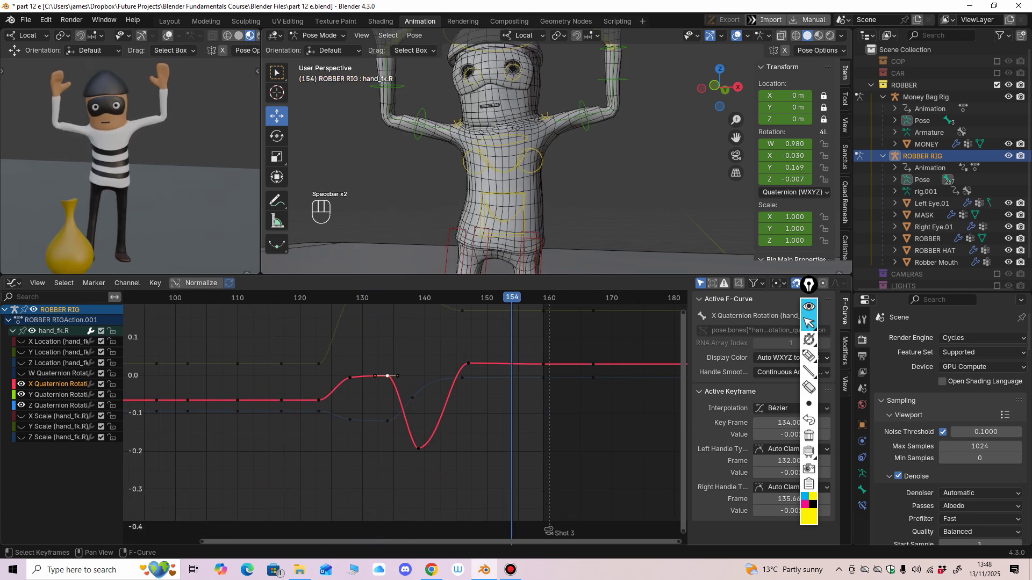
Step: Select the right hand's Finger.01.R control, show only its X, Y and Z Quaternion Rotation curves, and go to frame 126
drag(328, 297, 343, 298)
mouse_move(430, 194)
shift+middle_down()
mouse_move(495, 166)
mouse_move(422, 182)
shift+middle_up()
click(390, 220)
middle_drag(392, 215, 419, 149)
middle_drag(398, 376, 409, 413)
ctrl+middle_drag(409, 413, 409, 484)
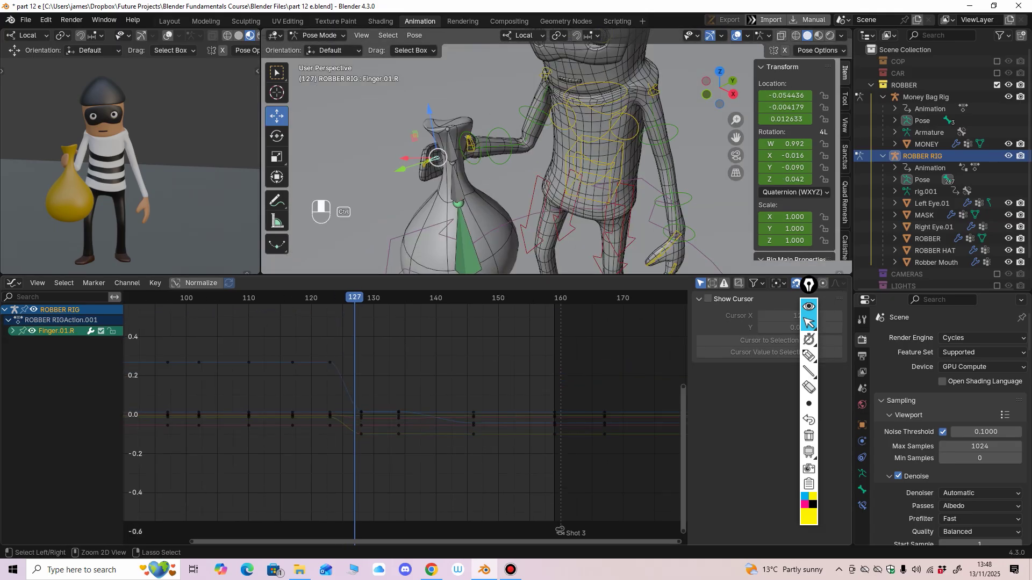
mouse_move(354, 297)
mouse_down()
mouse_move(324, 298)
mouse_move(342, 297)
mouse_up()
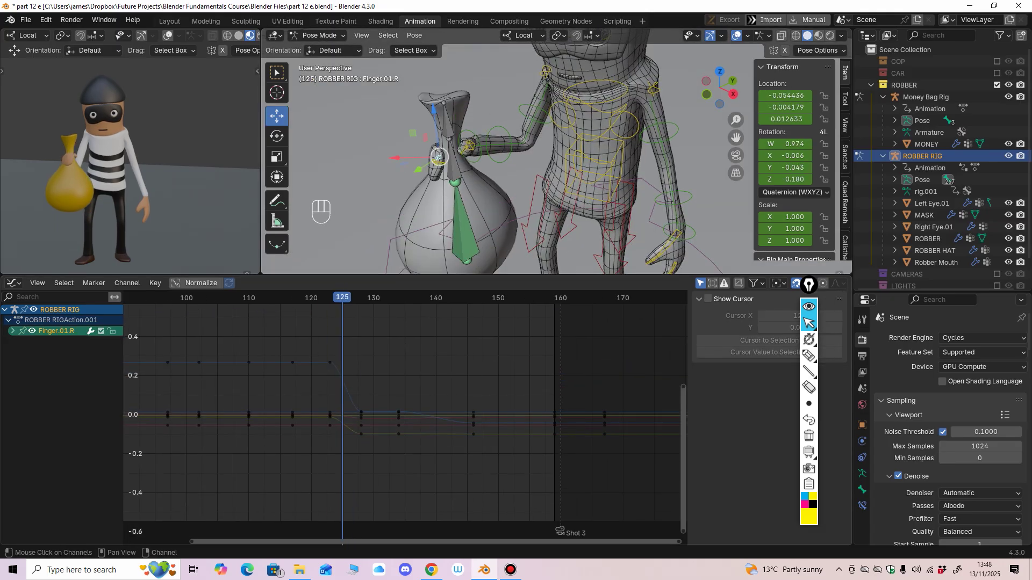
click(13, 331)
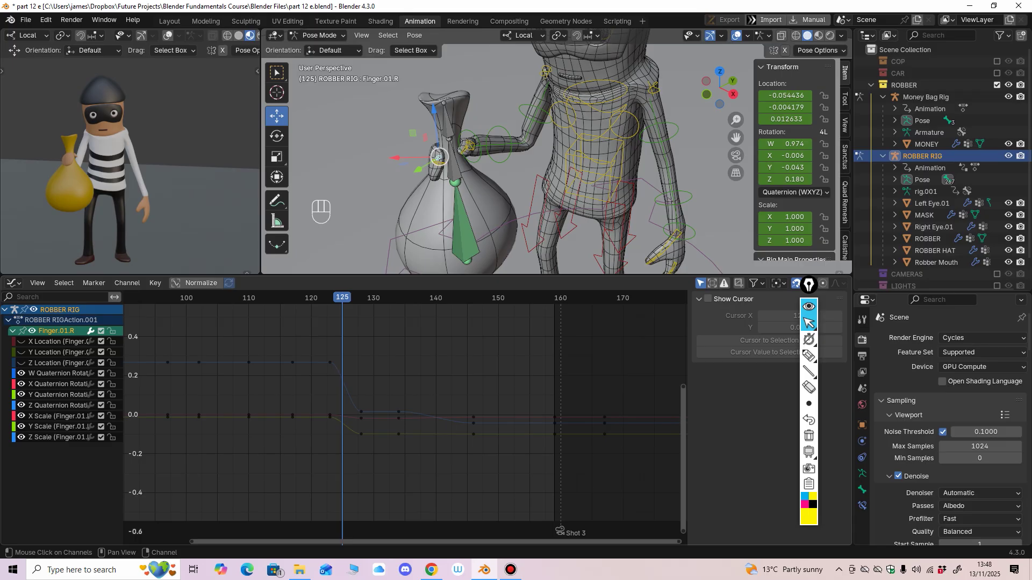
mouse_move(377, 398)
middle_down()
mouse_move(409, 409)
mouse_move(378, 413)
middle_up()
mouse_move(344, 297)
mouse_down()
mouse_move(331, 298)
mouse_move(350, 298)
mouse_up()
middle_drag(400, 210, 518, 211)
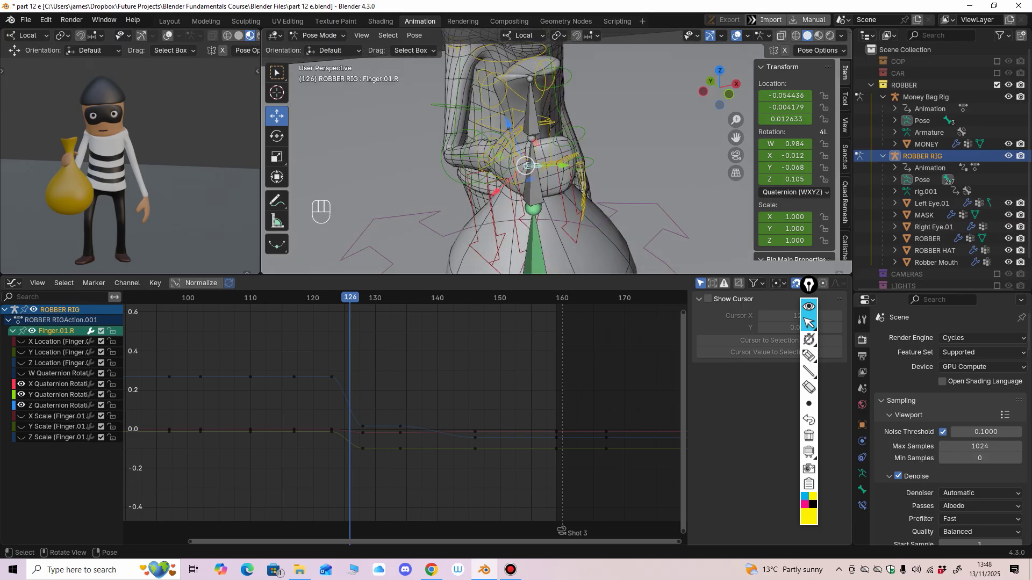
middle_drag(361, 415, 417, 408)
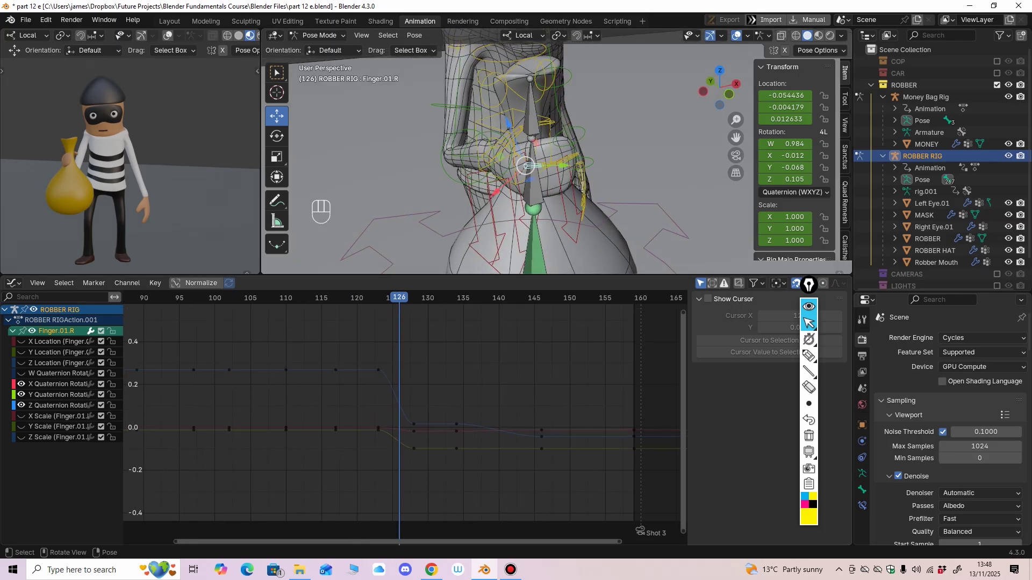
Step: Try rotating the Finger.01.R control at frame 126 and undo the rotation
middle_drag(462, 196, 438, 211)
click(277, 136)
scroll(412, 215, up, 3)
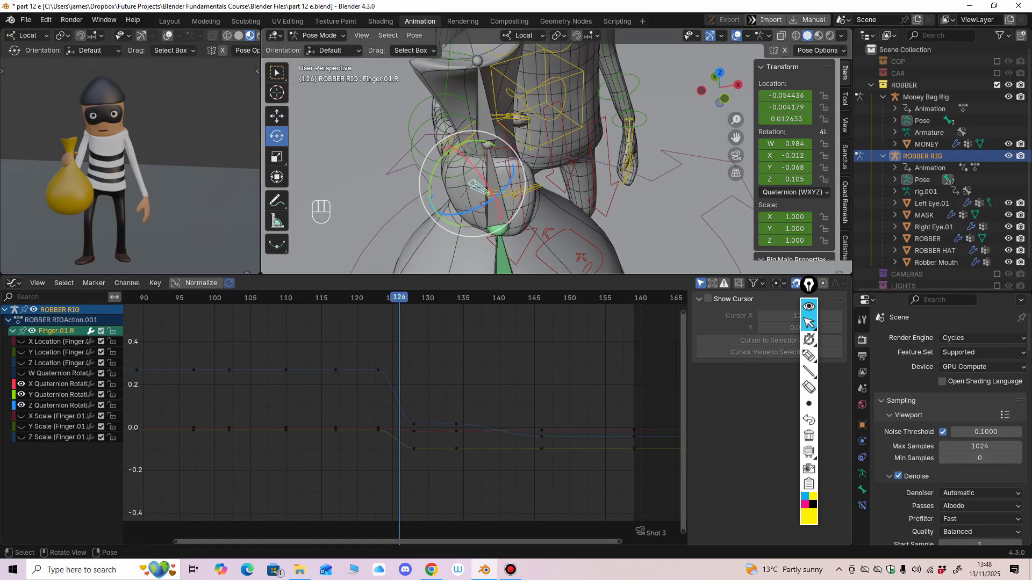
drag(475, 212, 469, 213)
key(ctrl+z)
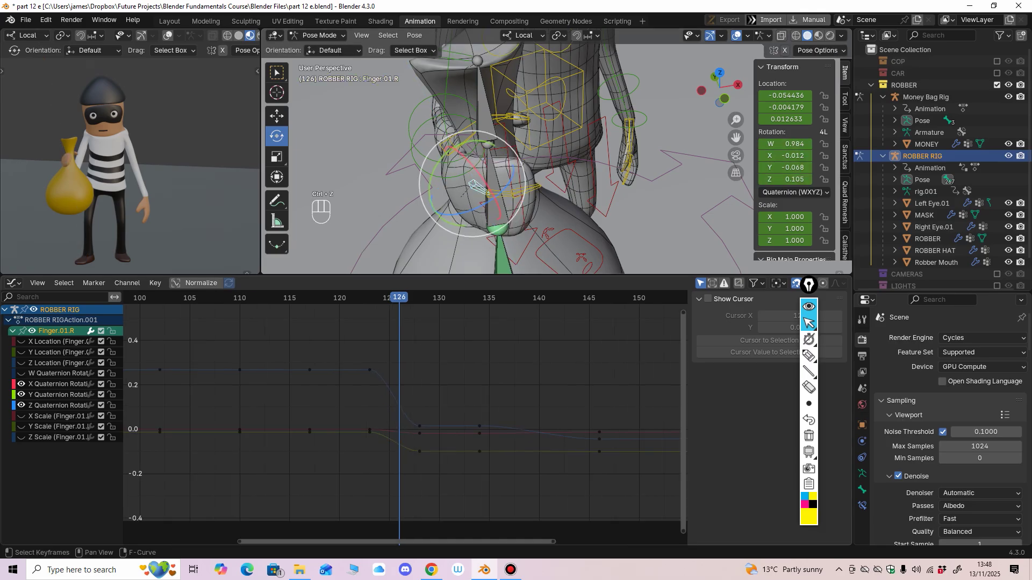
Step: Lower Finger.01.R's Z Quaternion Rotation key at frame 128 to about -0.01 and its key at frame 123 to about 0.155
drag(419, 426, 419, 432)
click(380, 298)
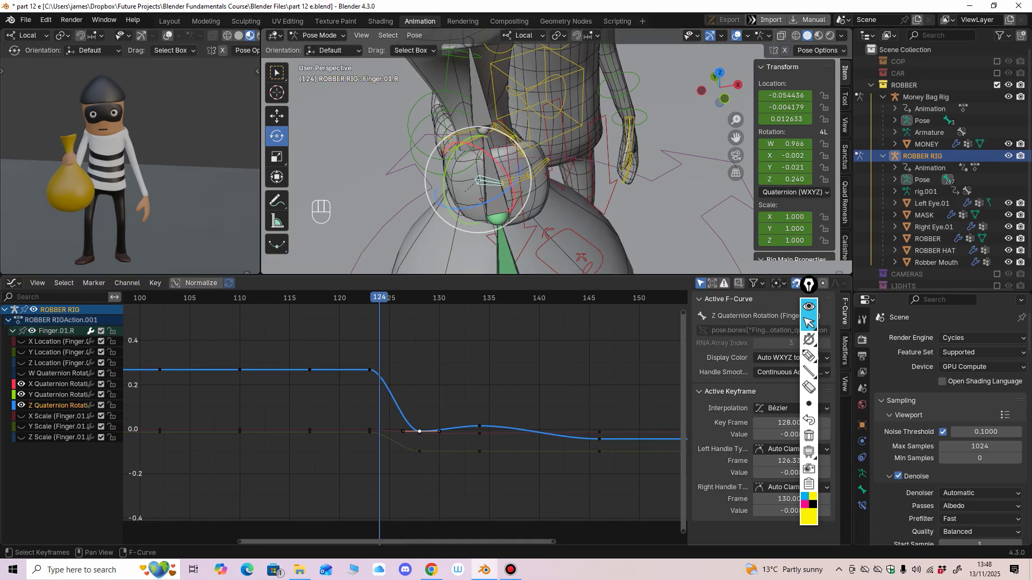
drag(369, 370, 369, 383)
drag(338, 298, 398, 298)
drag(370, 382, 370, 396)
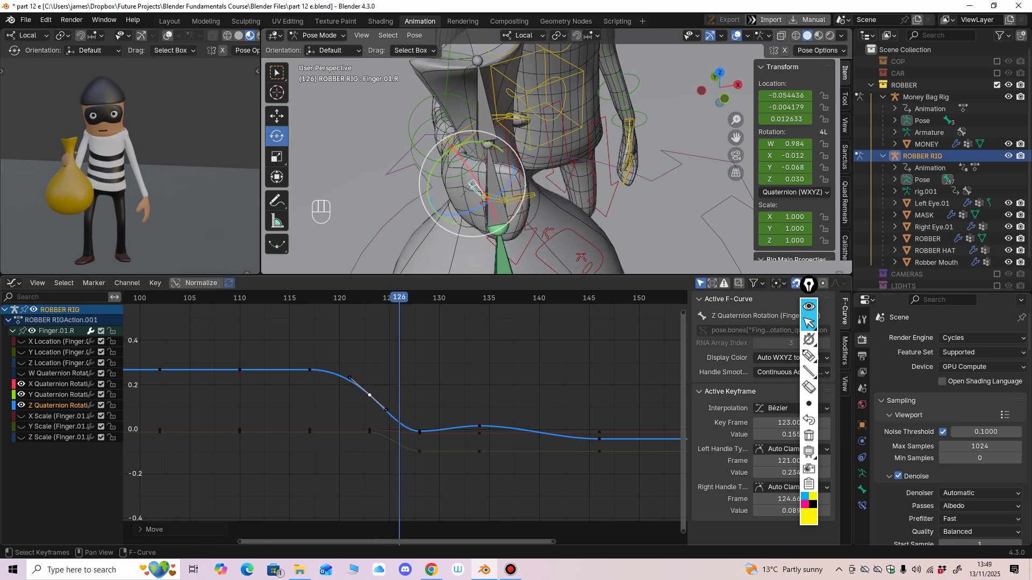
Step: Nudge the right hand's finger rotation keys at frames 128 and 134 slightly upward
mouse_move(487, 196)
middle_down()
mouse_move(462, 182)
mouse_move(488, 198)
middle_up()
click(490, 197)
drag(419, 463, 479, 453)
drag(419, 440, 419, 436)
Step: Select the right hand's FK control, raise its X Quaternion Rotation keys at frames 128 and 134 to about 0.04, and play back
middle_drag(484, 198, 463, 173)
click(468, 162)
drag(408, 419, 480, 426)
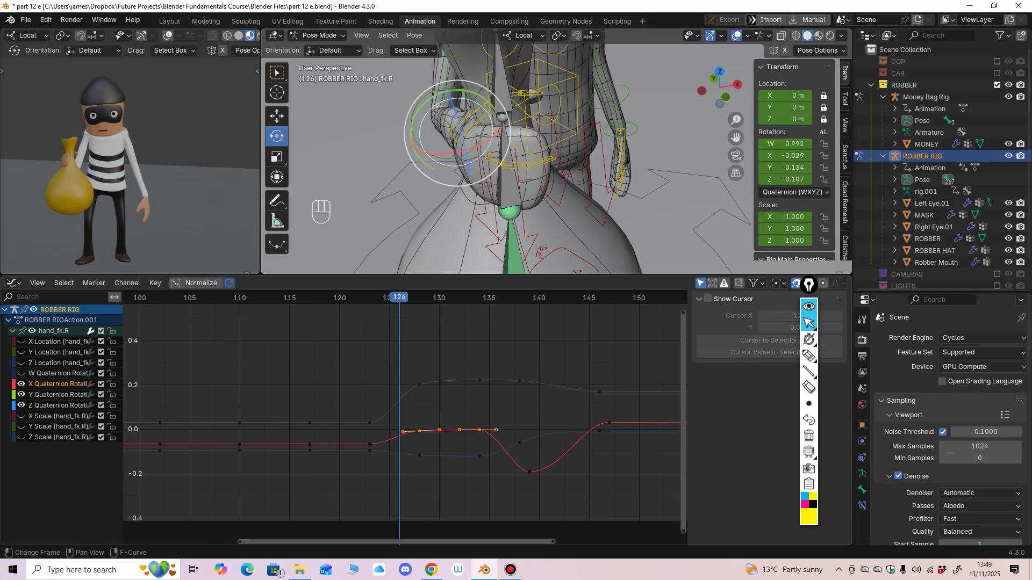
drag(480, 430, 480, 420)
key(space)
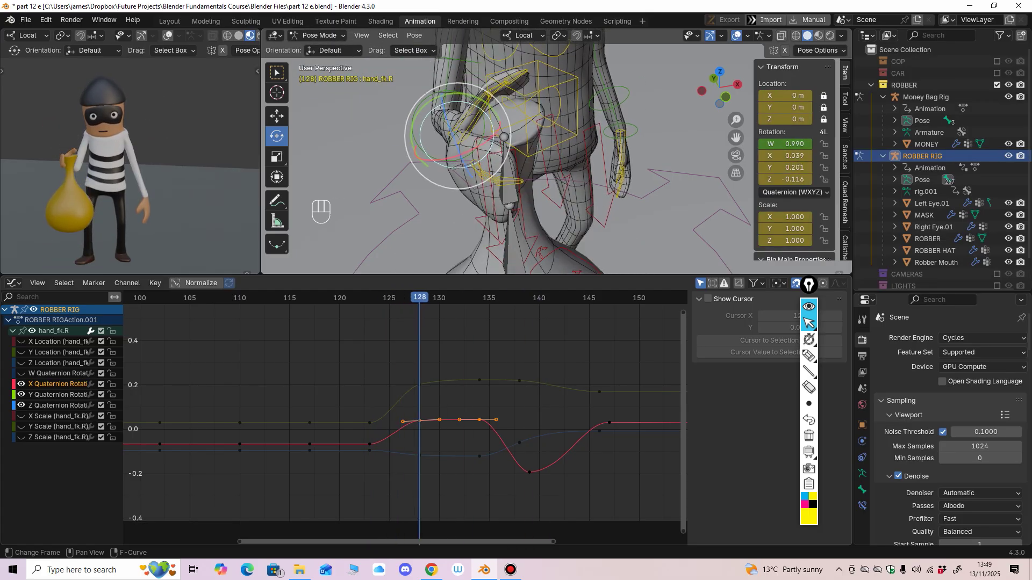
Step: Select the Finger.01.R control on the right hand and lower its rotation keys at frames 128 and 134 slightly
middle_drag(467, 162, 529, 157)
click(484, 157)
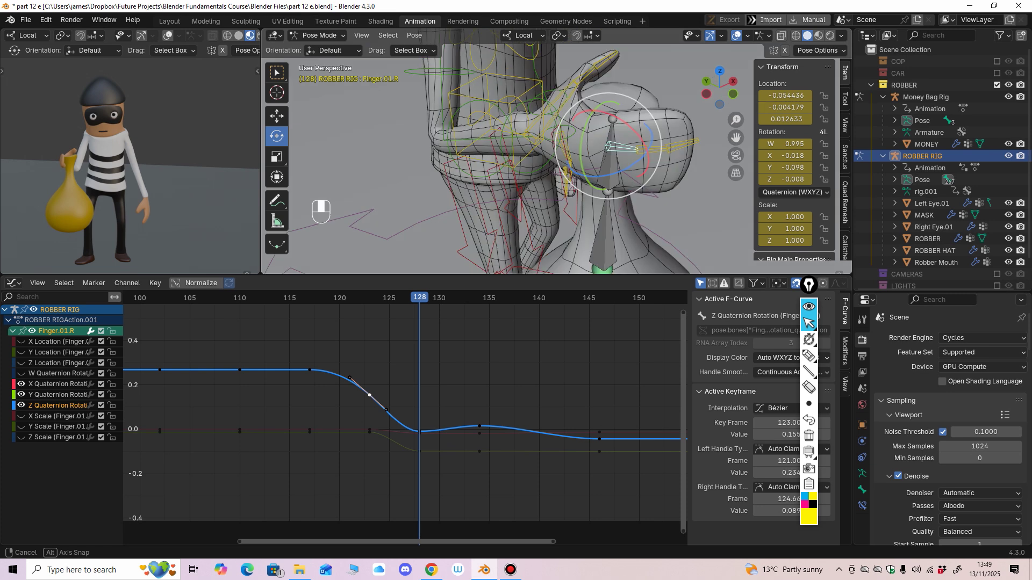
shift+middle_drag(591, 143, 503, 167)
drag(419, 431, 420, 442)
drag(480, 426, 480, 457)
Step: Set Finger.02.R's Y and Z Quaternion Rotation keys at frame 128 to about -0.034 and -0.106, raise Z at frame 123 slightly, and play back
click(559, 170)
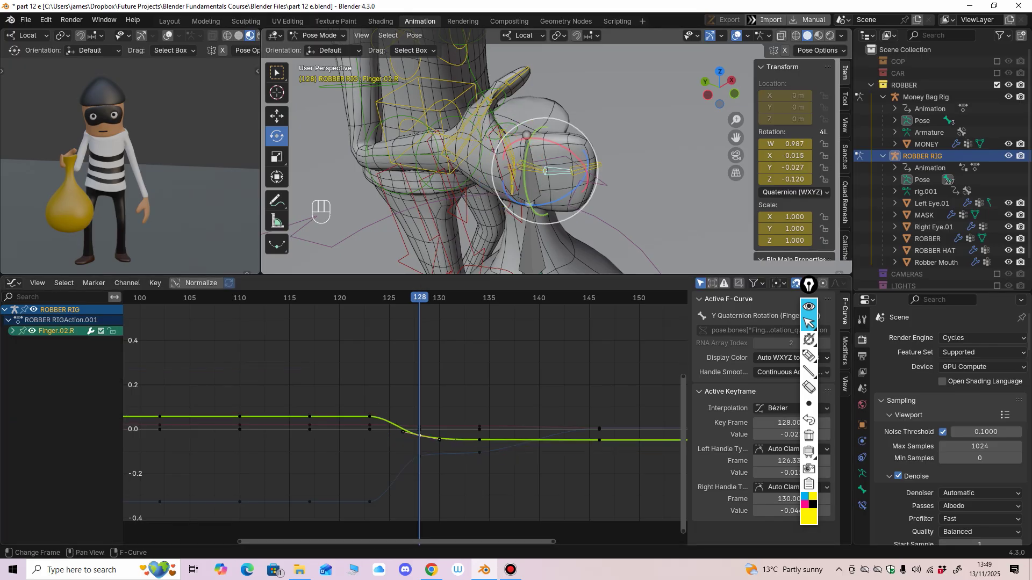
drag(420, 435, 479, 447)
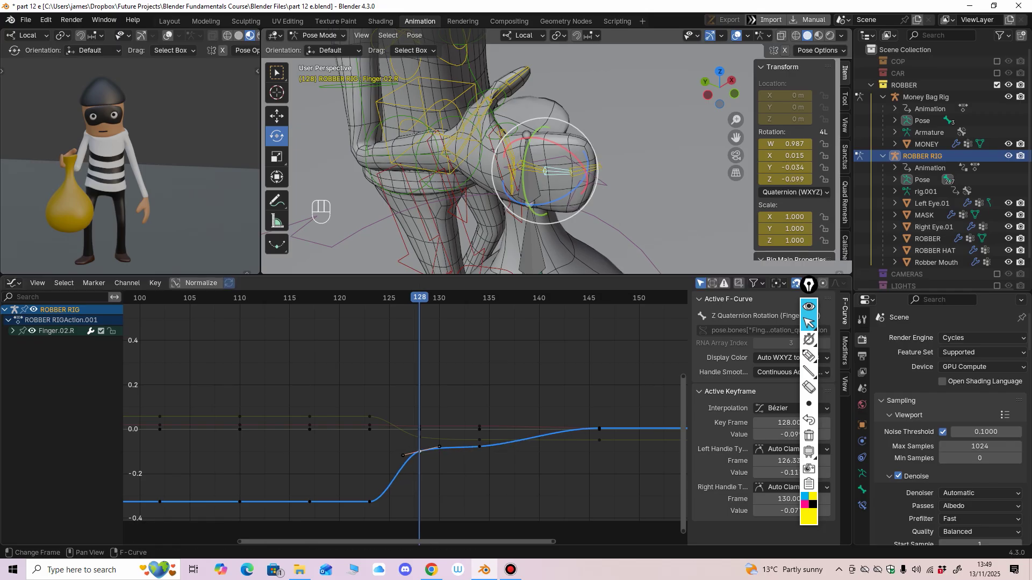
scroll(404, 417, down, 2)
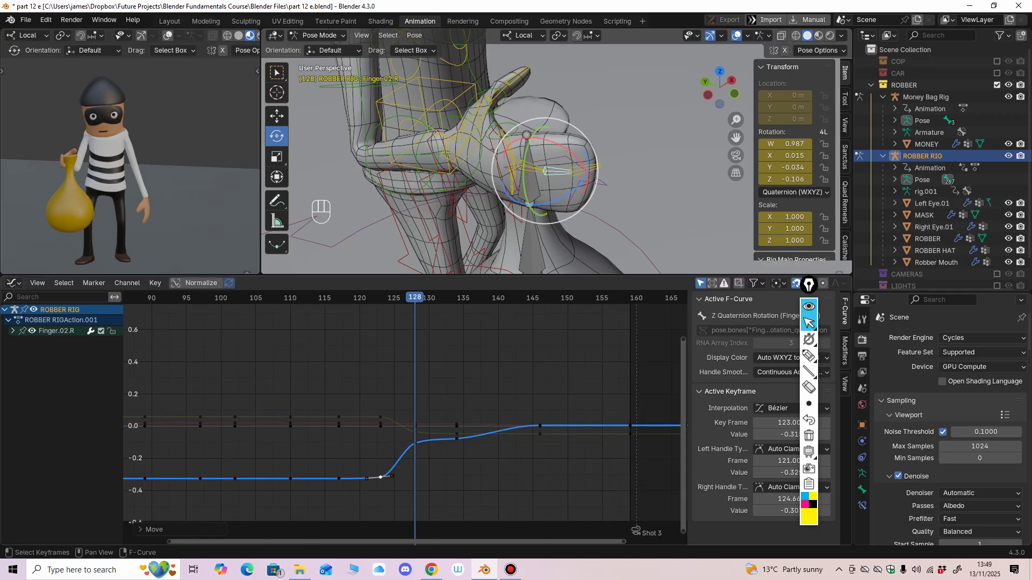
key(space)
key(space)
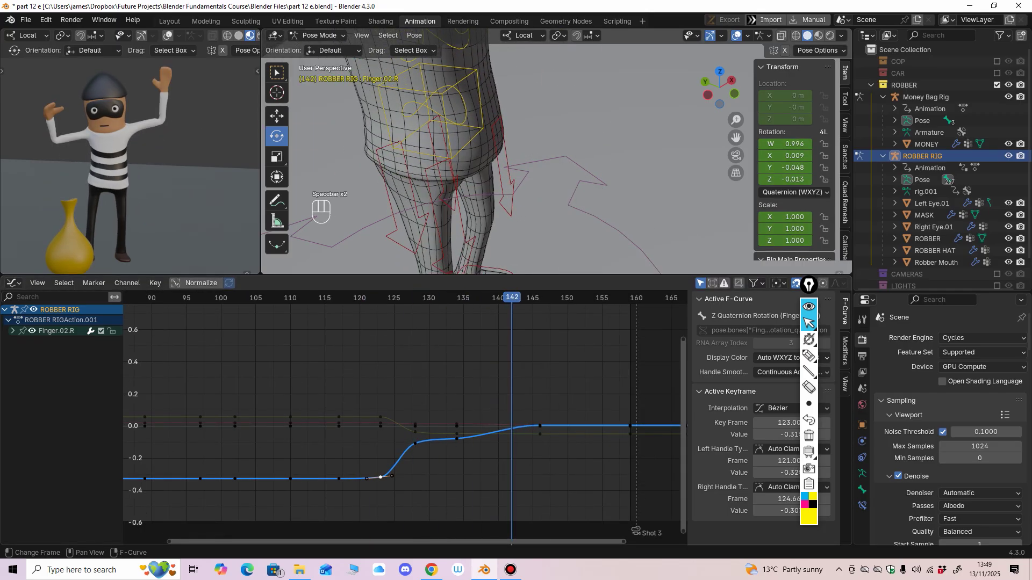
key(space)
key(space)
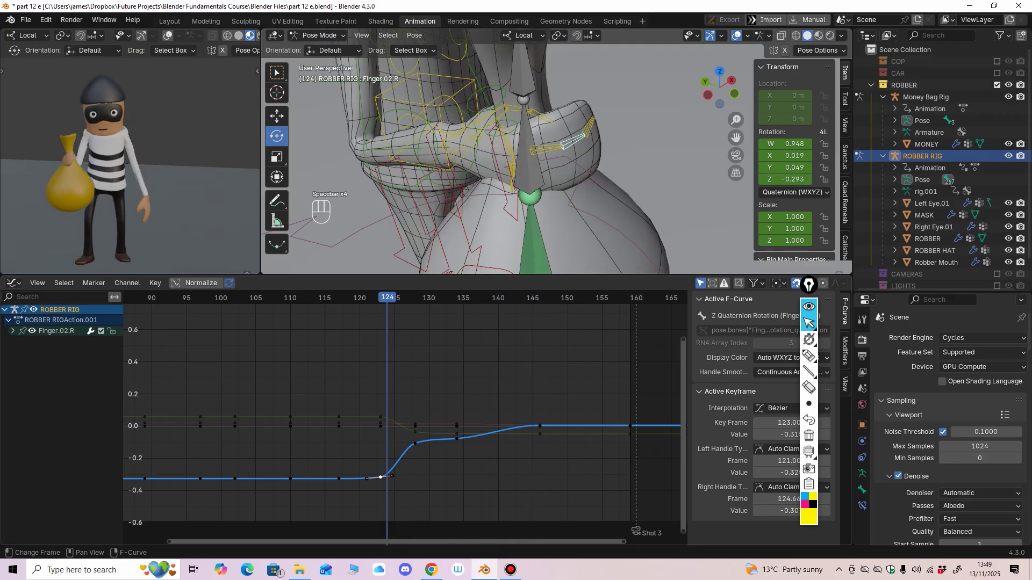
Step: Raise the right upper arm FK control's X Quaternion Rotation keys to about -0.08, -0.07 and -0.05 at frames 128, 134 and 138, and play back
drag(387, 297, 442, 297)
middle_drag(548, 167, 402, 200)
scroll(508, 164, down, 5)
click(436, 125)
middle_drag(436, 125, 426, 85)
middle_drag(462, 376, 428, 322)
mouse_move(401, 297)
mouse_down()
mouse_move(357, 297)
mouse_move(387, 297)
mouse_up()
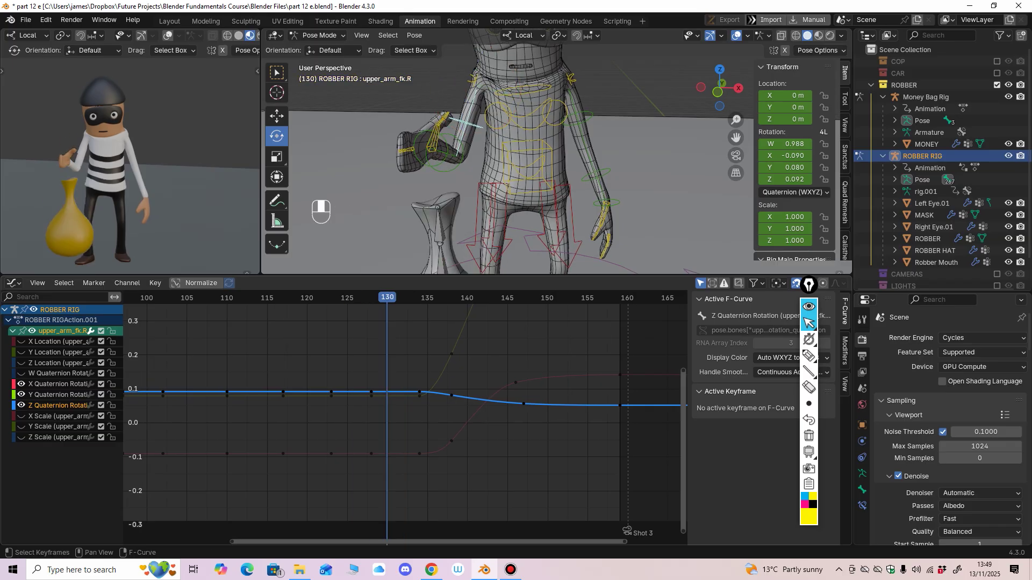
click(420, 455)
drag(420, 454, 452, 440)
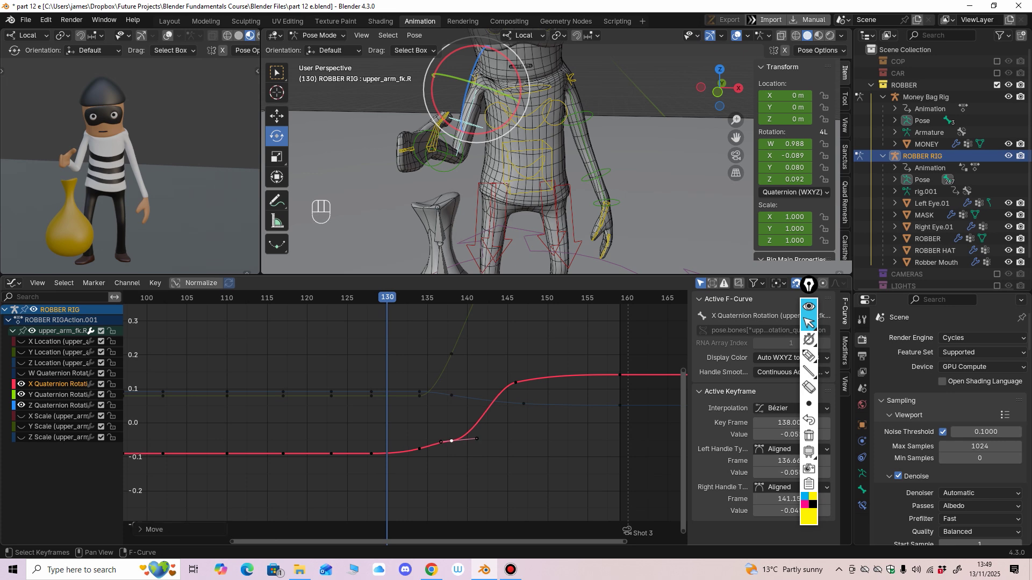
drag(371, 453, 371, 451)
click(356, 297)
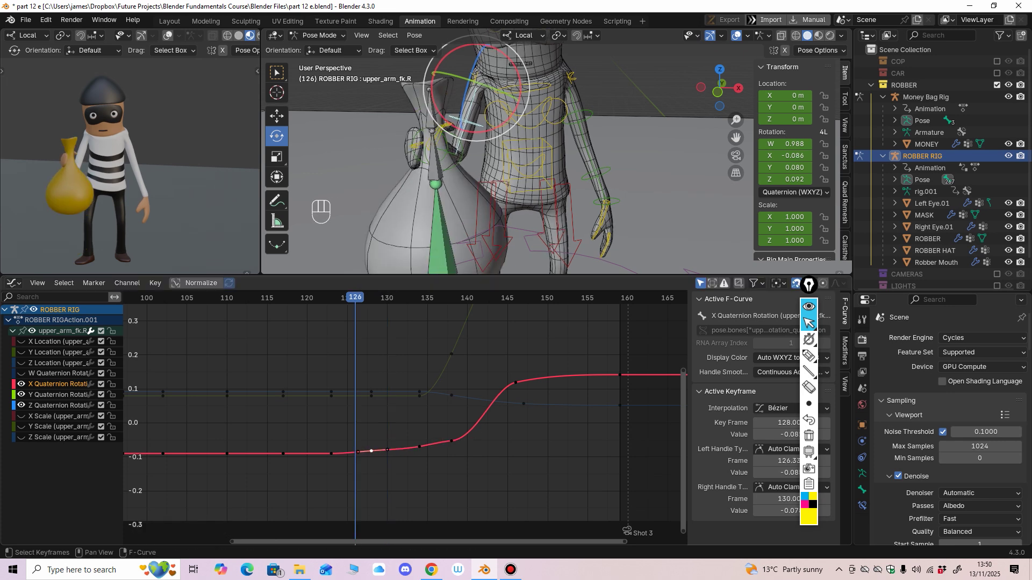
key(space)
key(space)
Step: Go to frame 134 and select the robber's right shoulder control
drag(443, 297, 420, 298)
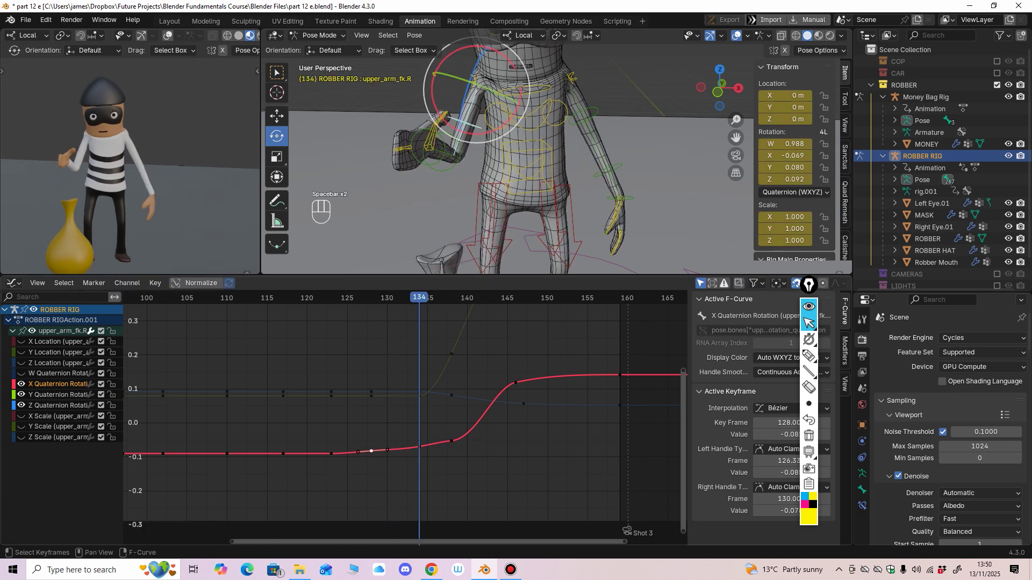
middle_drag(430, 215, 451, 162)
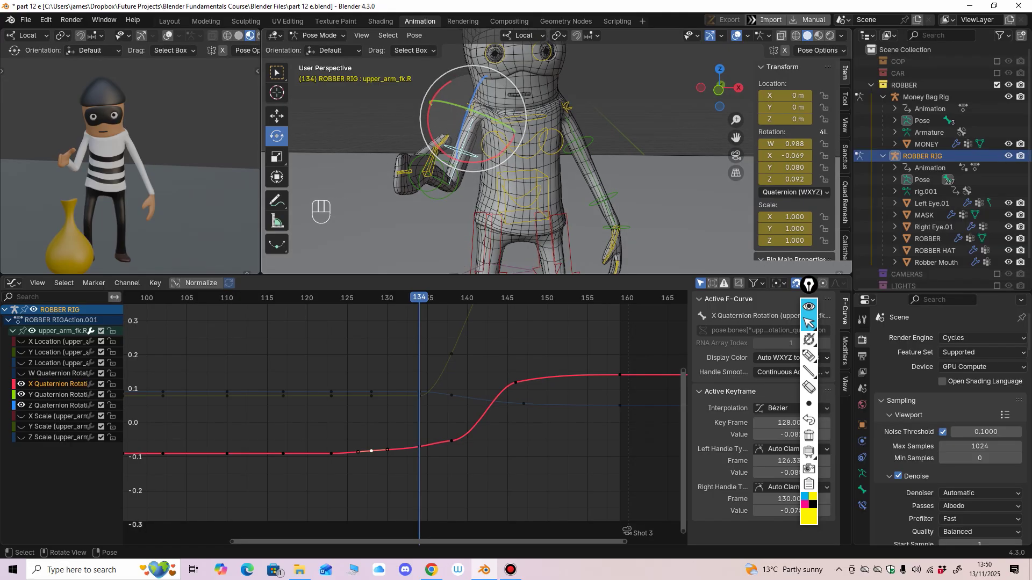
click(471, 106)
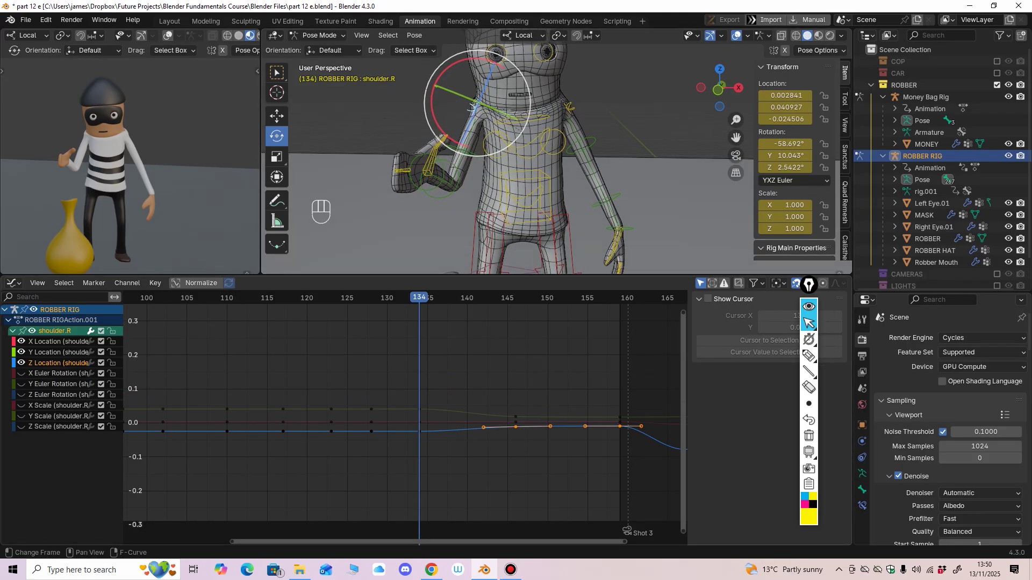
Step: Try adjusting the right shoulder's location keys at frame 134 and undo the changes
click(419, 422)
drag(419, 422, 419, 428)
key(ctrl+z)
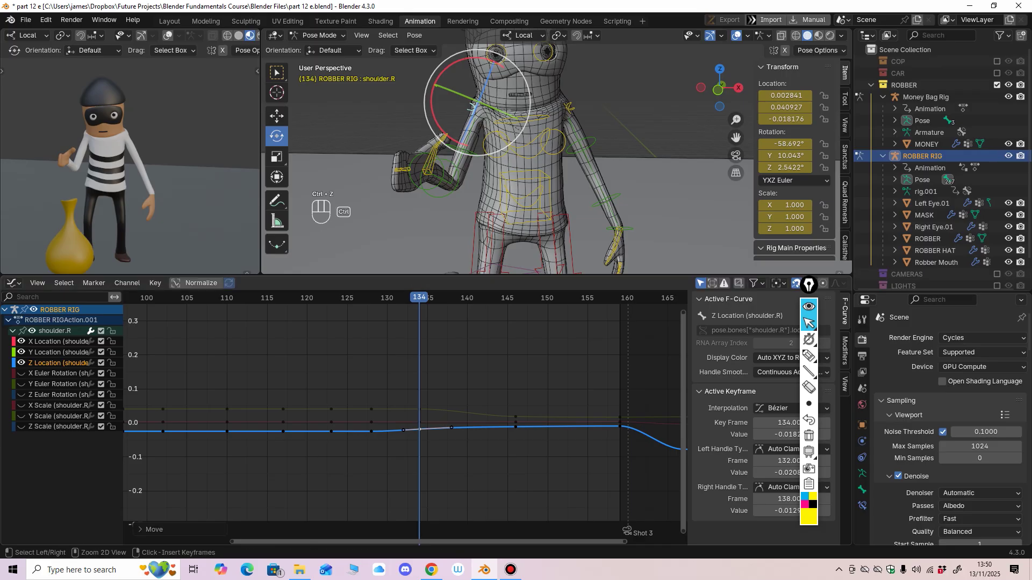
key(ctrl+z)
Step: Show the right shoulder's Euler rotation curves instead of location, and set its Z Euler Rotation keys to about 2.32° at frame 134 and 0.29° at 146
drag(21, 342, 21, 363)
drag(21, 373, 58, 394)
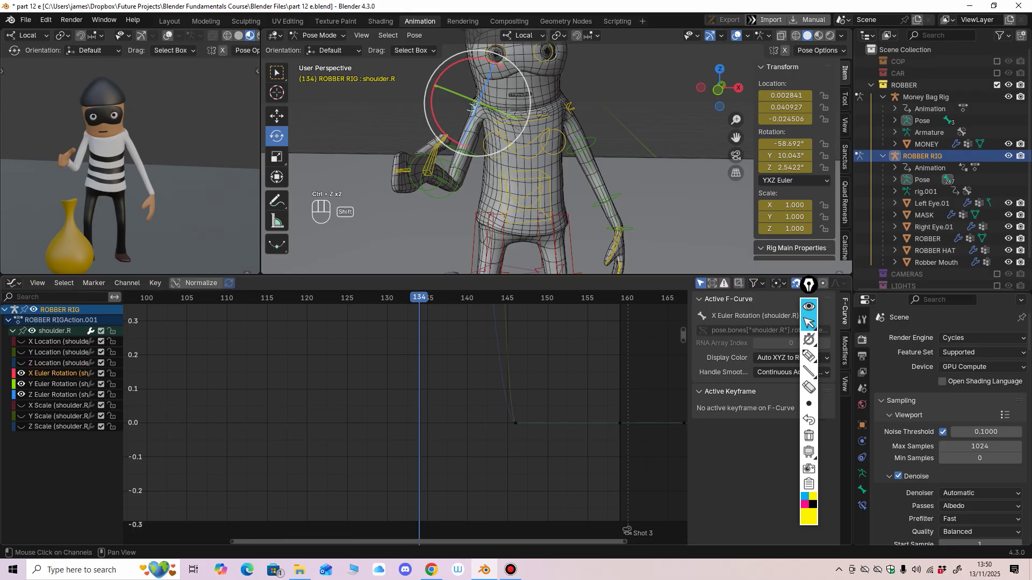
ctrl+middle_drag(408, 376, 379, 478)
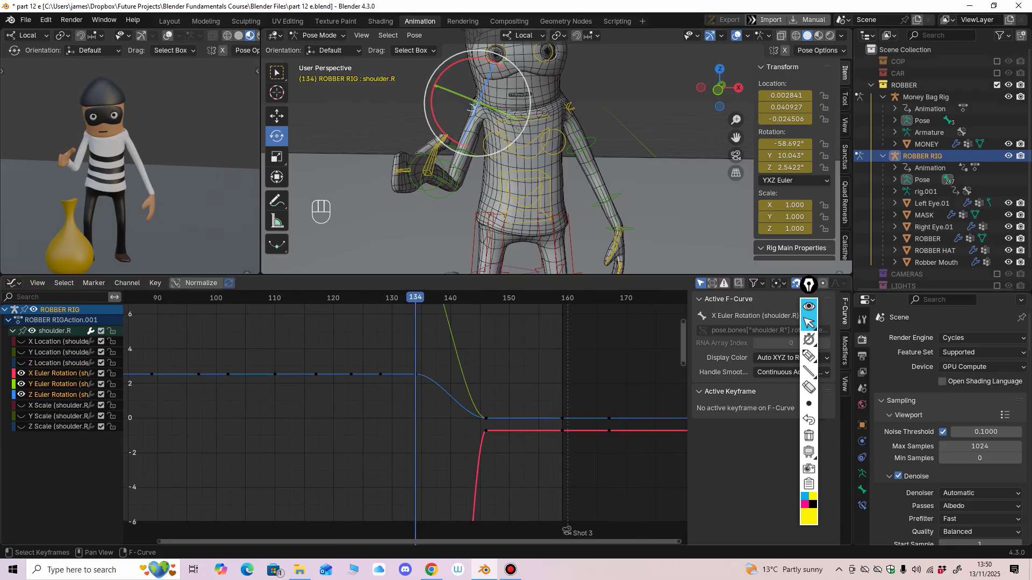
drag(415, 375, 415, 378)
ctrl+middle_drag(416, 379, 417, 388)
key(space)
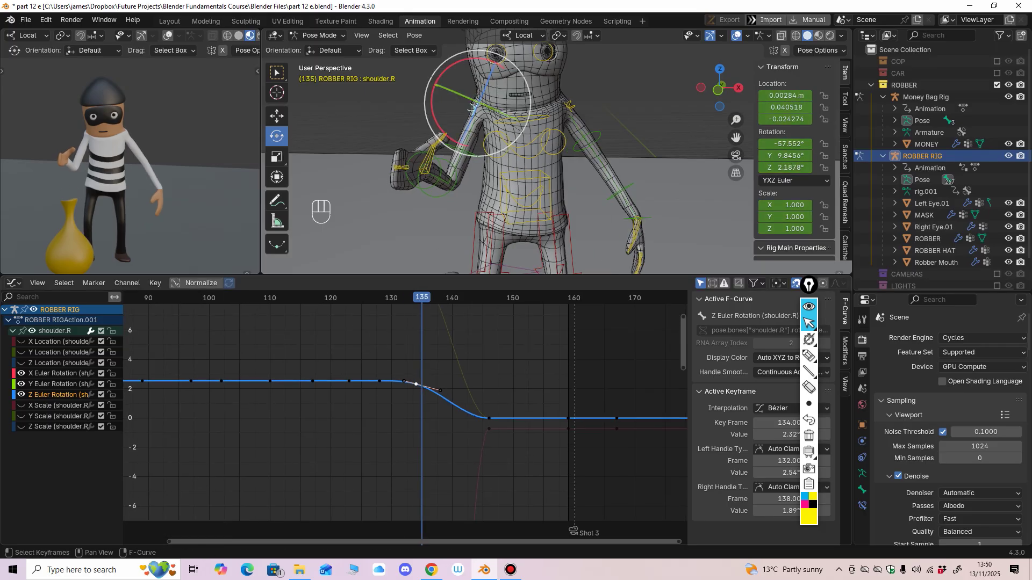
drag(489, 418, 489, 414)
Step: Try adjusting the right shoulder's X Euler Rotation key at frame 134 and undo the changes
mouse_move(488, 414)
middle_down()
mouse_move(504, 370)
mouse_move(494, 430)
middle_up()
middle_drag(494, 430, 499, 408)
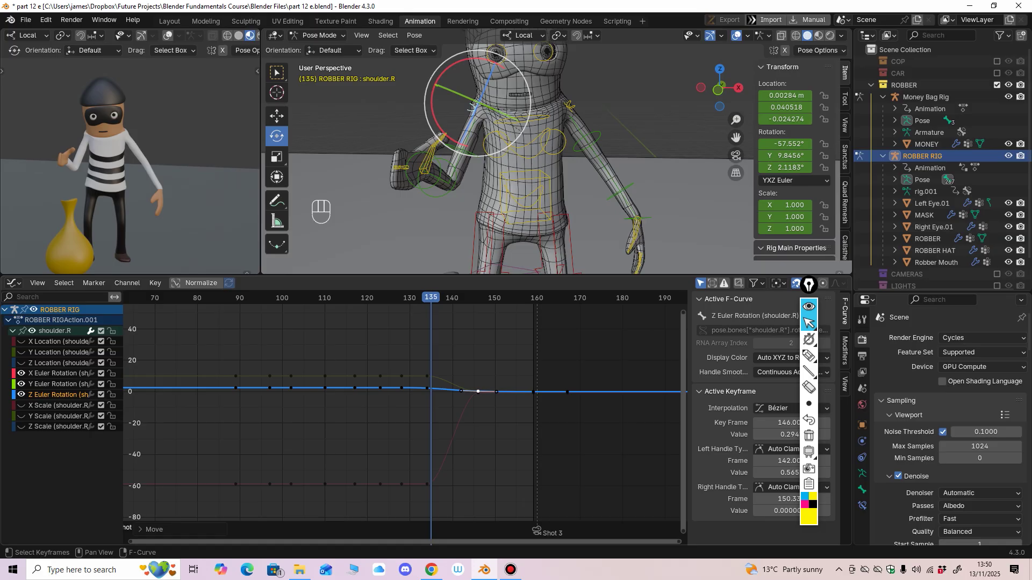
key(ctrl+z)
key(ctrl+z)
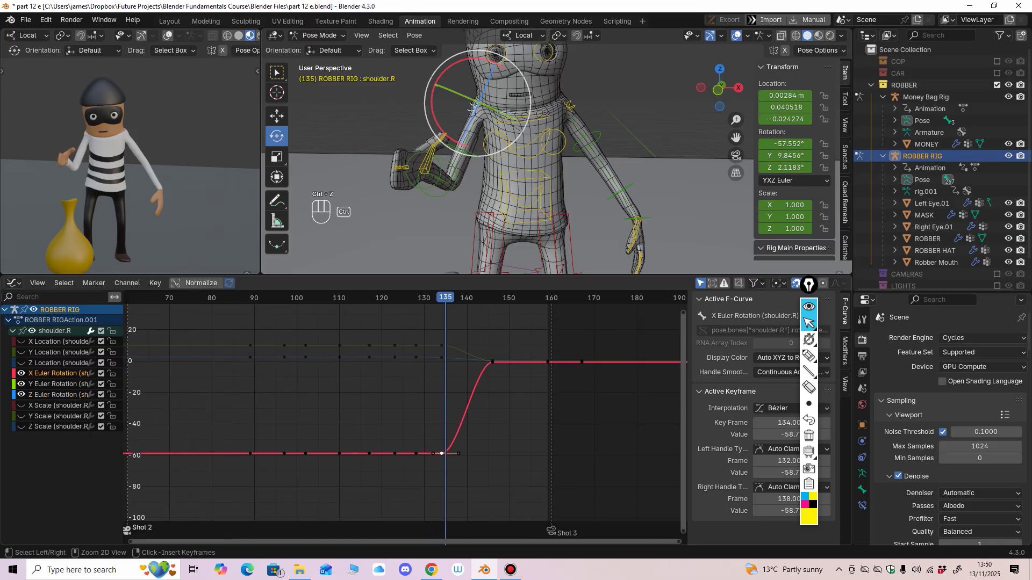
Step: Set the right shoulder's frame 134 keys to about -57.7° for X and 9.41° for Y Euler Rotation, and play back
ctrl+middle_drag(452, 431, 495, 428)
drag(487, 456, 488, 455)
click(458, 298)
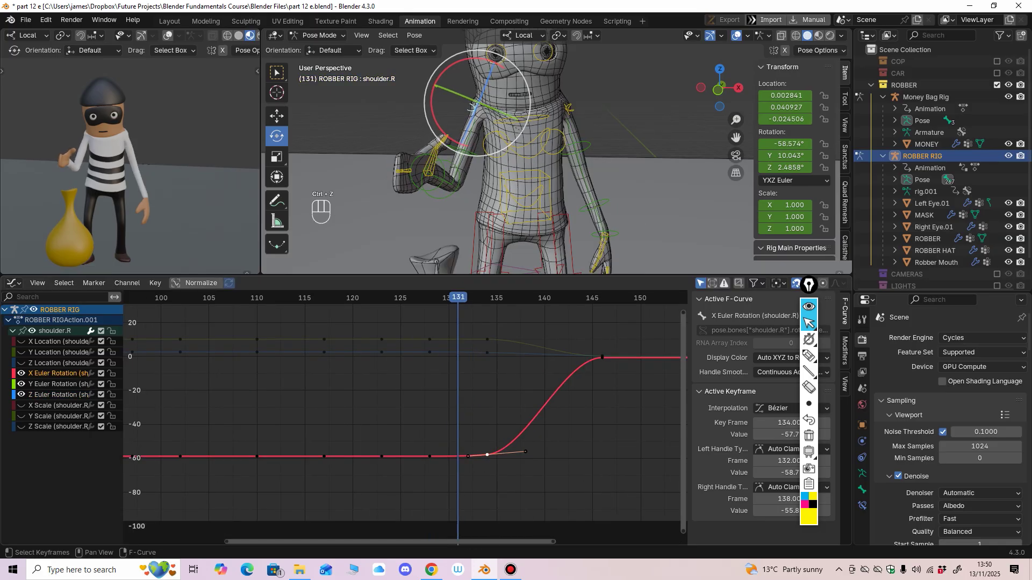
click(487, 340)
key(space)
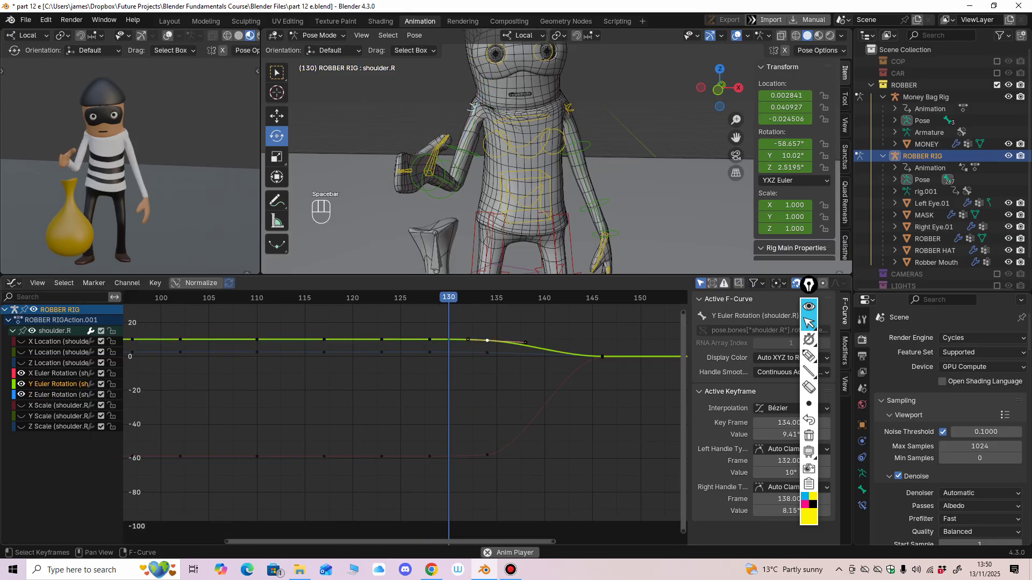
key(space)
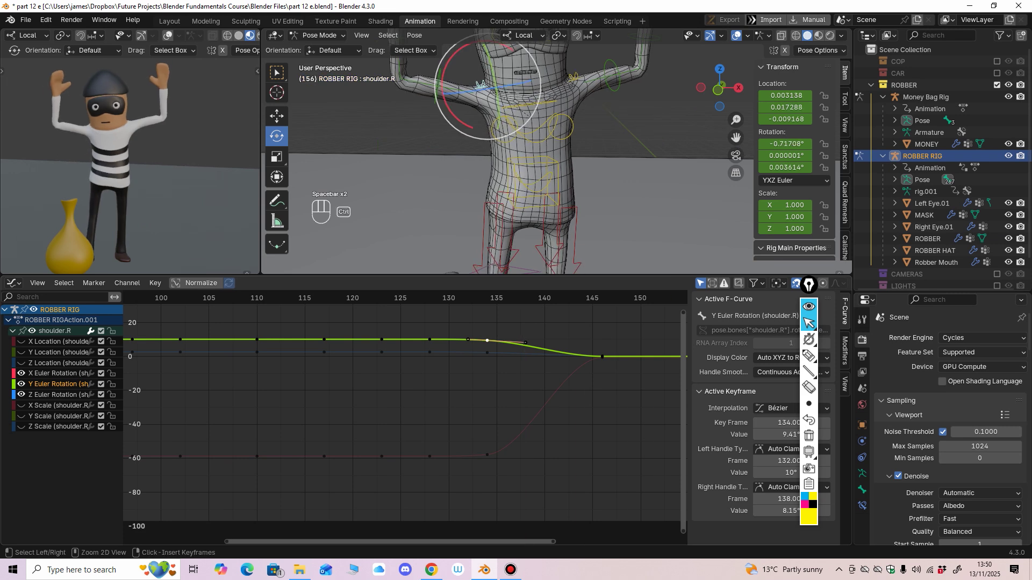
Step: Save the file, then play the shot back with the 3D viewports enlarged above the Graph Editor
key(ctrl+s)
drag(720, 87, 734, 74)
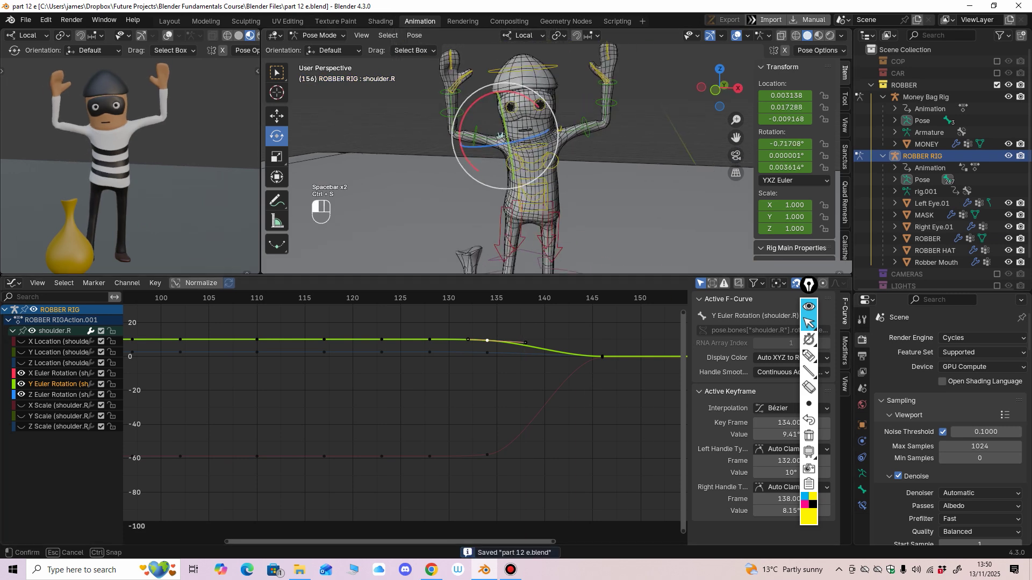
drag(409, 275, 408, 321)
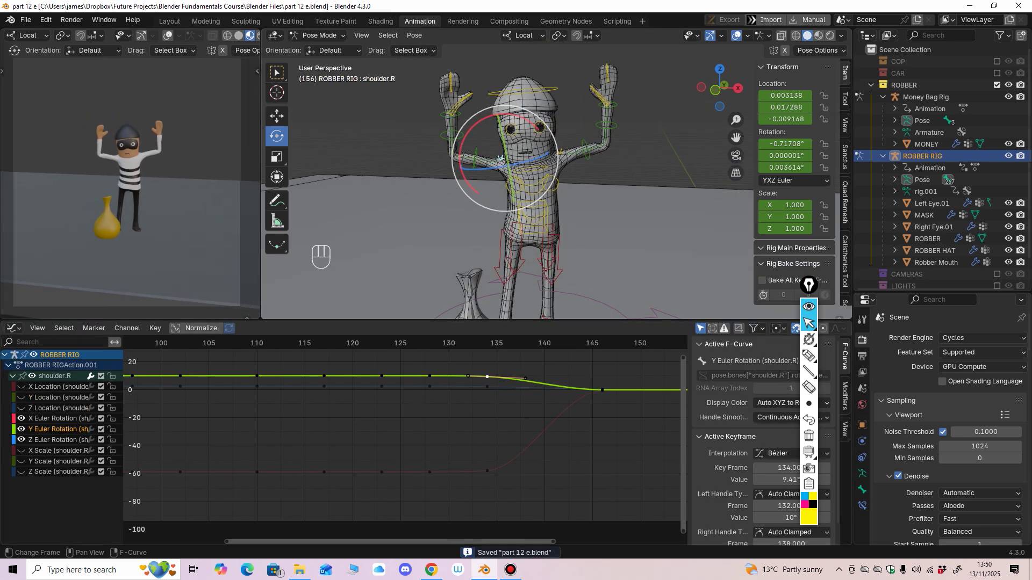
scroll(404, 440, down, 6)
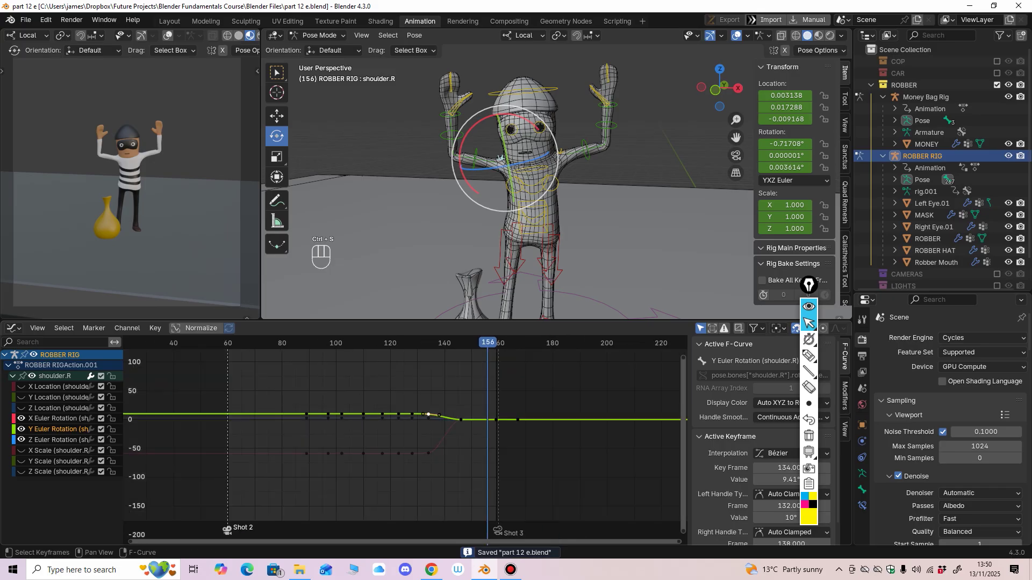
key(space)
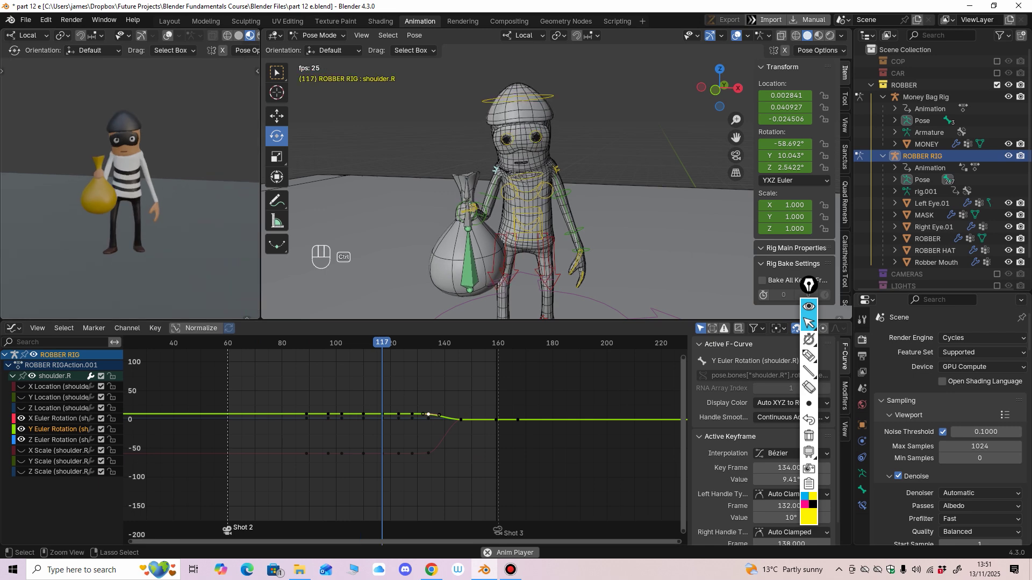
key(space)
Step: Inspect the hand and bag at frame 125, then switch the robber rig to Object Mode and save the file
drag(417, 343, 404, 342)
middle_drag(526, 215, 486, 215)
scroll(486, 215, up, 3)
middle_drag(536, 115, 505, 123)
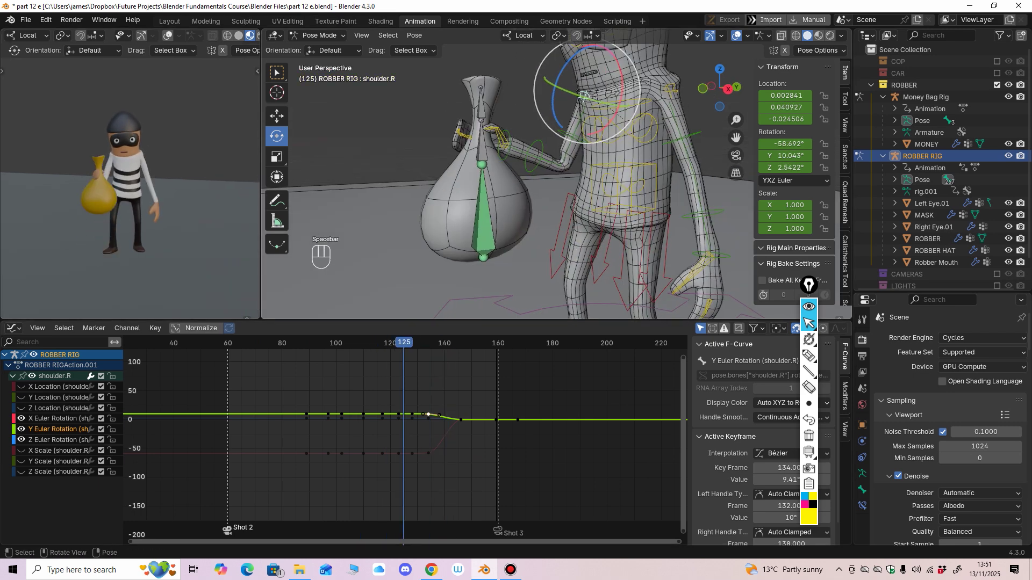
click(317, 35)
click(317, 63)
key(ctrl+s)
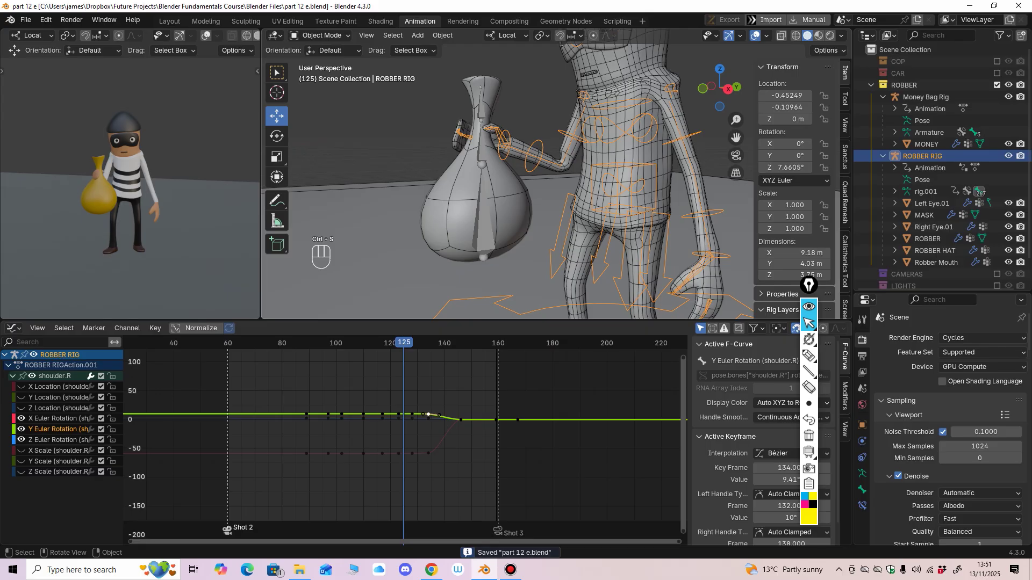
Step: Put the Money Bag Rig in Pose Mode and select the bag's lower bone at frame 124
click(483, 218)
middle_drag(484, 218, 443, 176)
click(320, 35)
click(320, 75)
mouse_move(403, 342)
mouse_down()
mouse_move(412, 343)
mouse_move(373, 343)
mouse_move(401, 342)
mouse_up()
middle_drag(446, 242, 529, 240)
scroll(530, 240, down, 2)
click(438, 189)
middle_drag(446, 237, 463, 228)
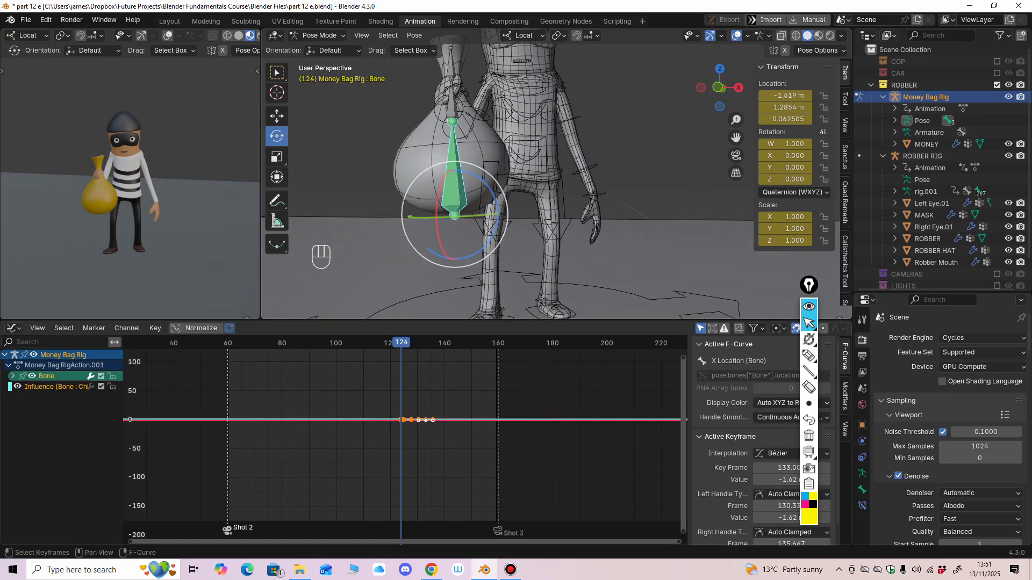
Step: Examine how the money bag shifts between frames 124 and 125, where its Child Of influence changes
ctrl+middle_drag(399, 420, 445, 389)
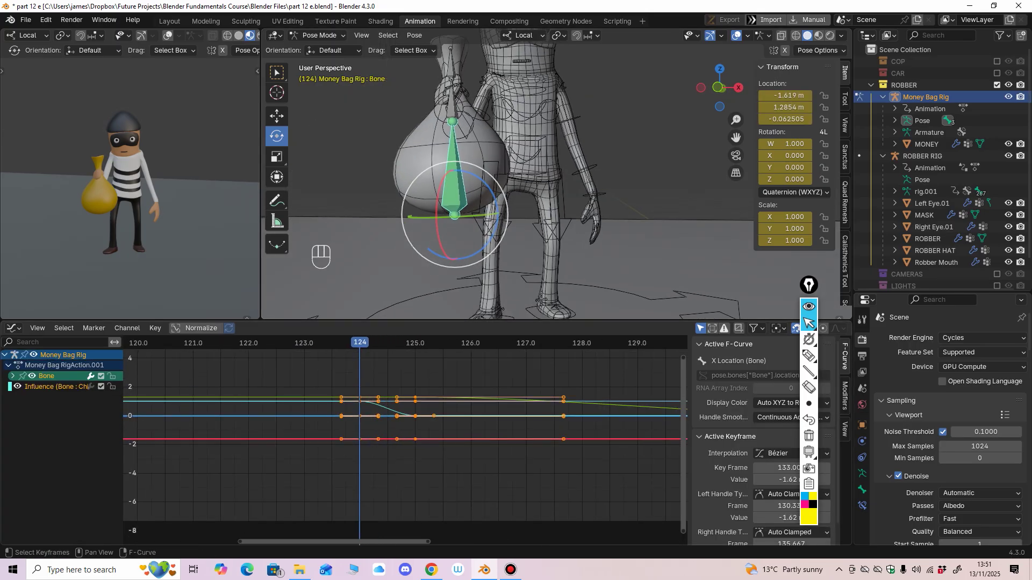
drag(360, 343, 417, 343)
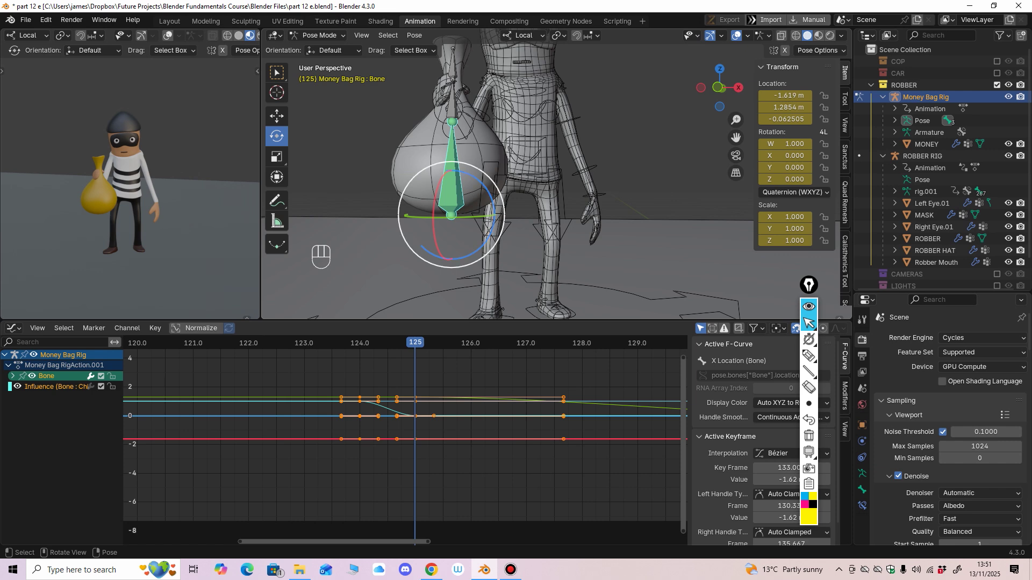
drag(488, 191, 488, 191)
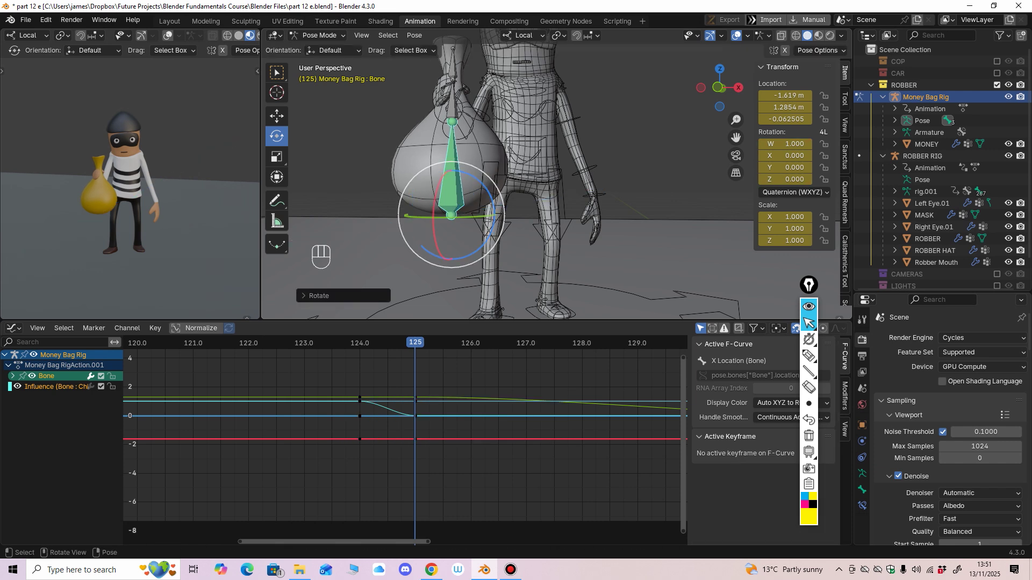
mouse_move(415, 343)
mouse_down()
mouse_move(361, 343)
mouse_move(415, 343)
mouse_up()
shift+middle_drag(441, 237, 470, 239)
mouse_move(470, 238)
ctrl+middle_down()
mouse_move(472, 218)
mouse_move(455, 231)
ctrl+middle_up()
mouse_move(415, 343)
mouse_down()
mouse_move(360, 343)
mouse_move(414, 343)
mouse_up()
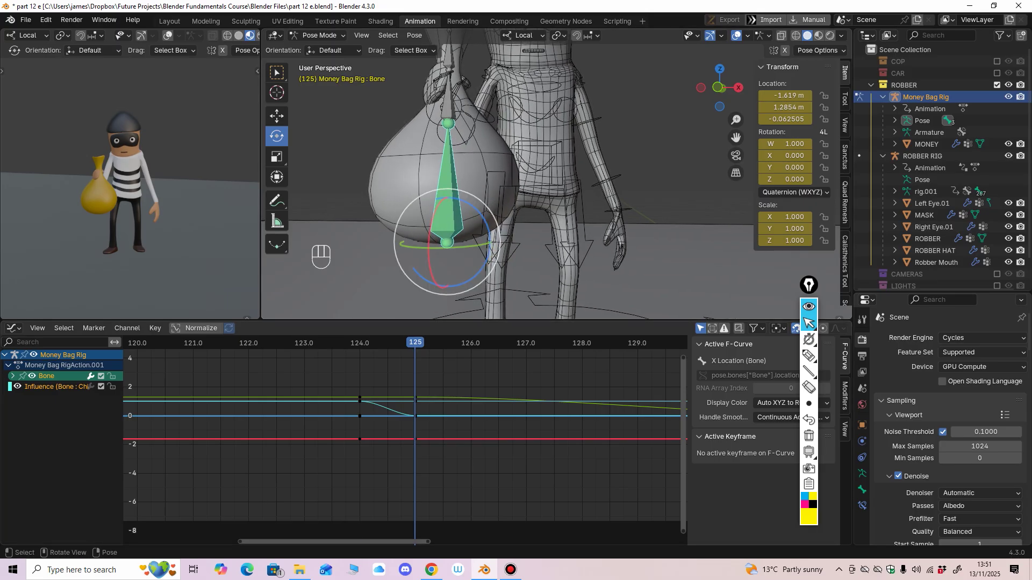
middle_drag(457, 231, 463, 232)
shift+middle_drag(464, 232, 467, 241)
mouse_move(415, 343)
mouse_down()
mouse_move(360, 343)
mouse_move(415, 343)
mouse_up()
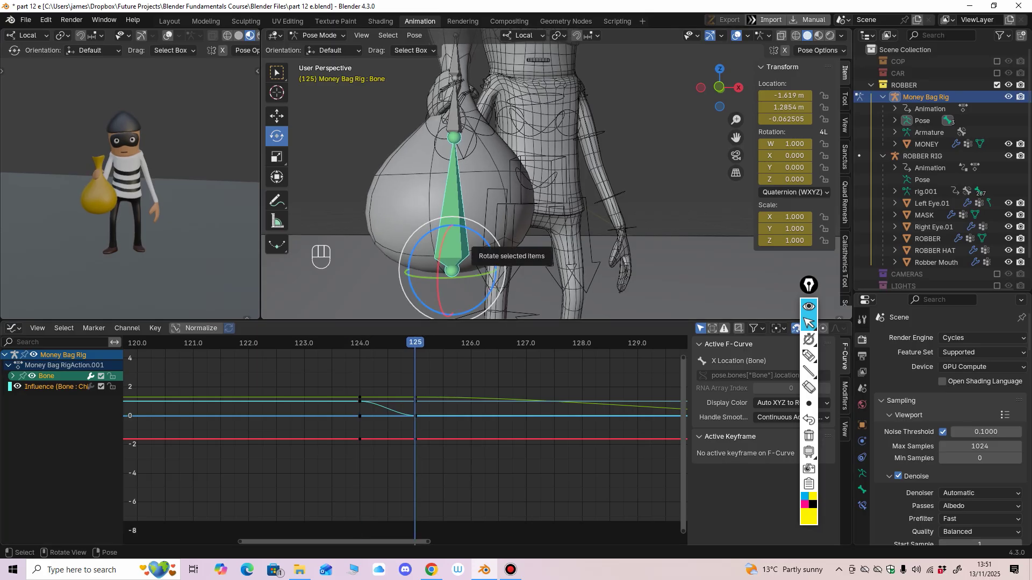
Step: At frame 125, rotate the bag's bone to about 0.004 in Z, move it to about -1.603 m in X, and compare it with frame 124
drag(490, 238, 502, 270)
click(277, 117)
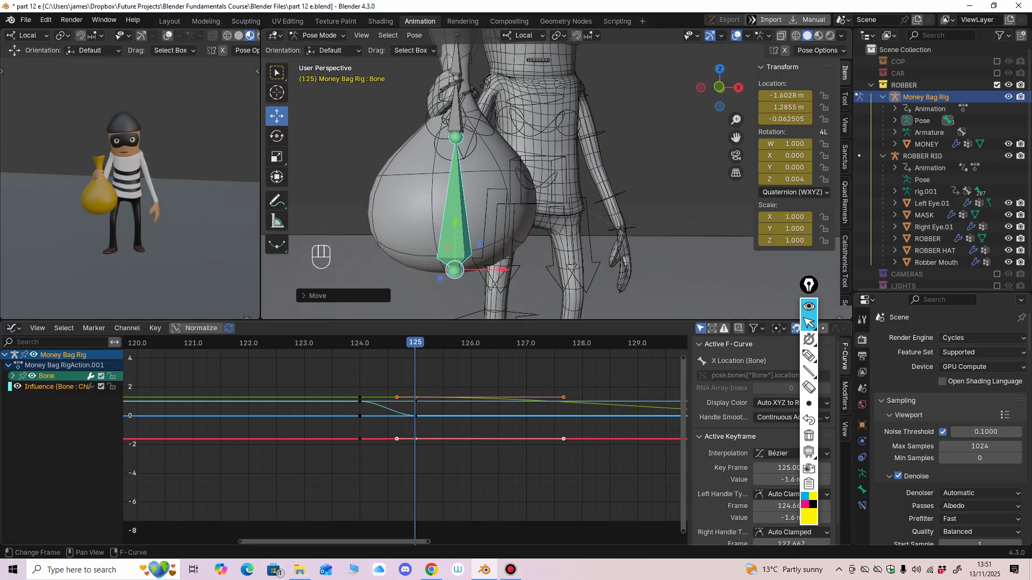
key(Left)
key(Right)
key(Left)
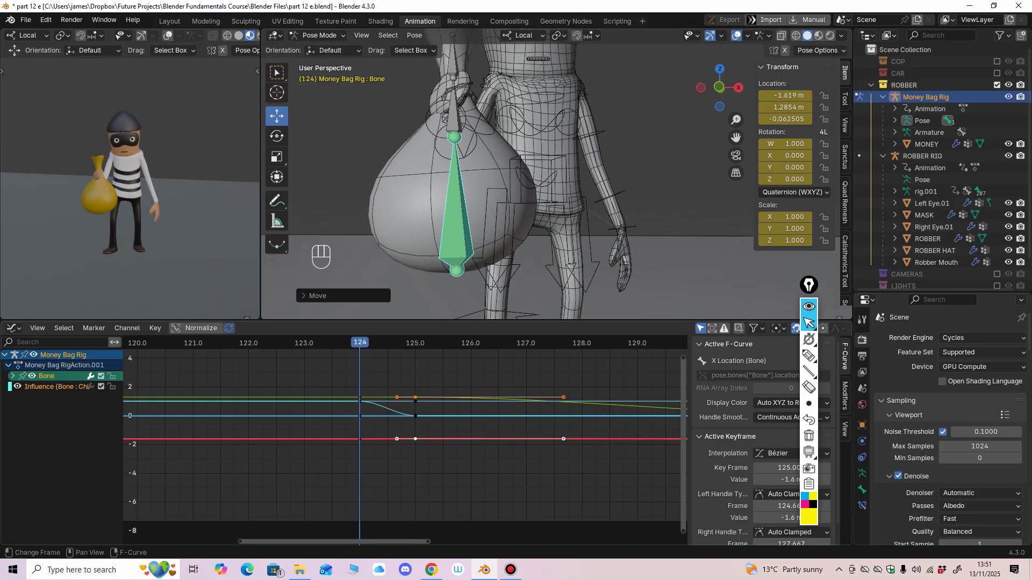
Step: At frame 125, lower the bag's bone to about 1.217 m in local Y and compare it with frame 124
key(Right)
mouse_move(415, 342)
mouse_down()
mouse_move(360, 343)
mouse_move(415, 343)
mouse_up()
mouse_move(469, 215)
ctrl+middle_down()
mouse_move(470, 232)
mouse_move(478, 228)
ctrl+middle_up()
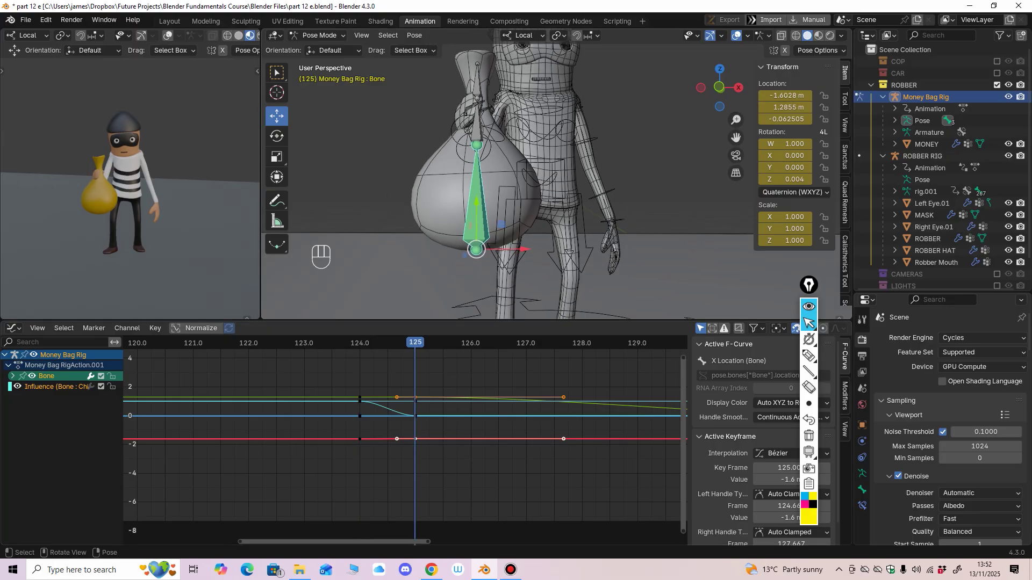
key(g)
key(y)
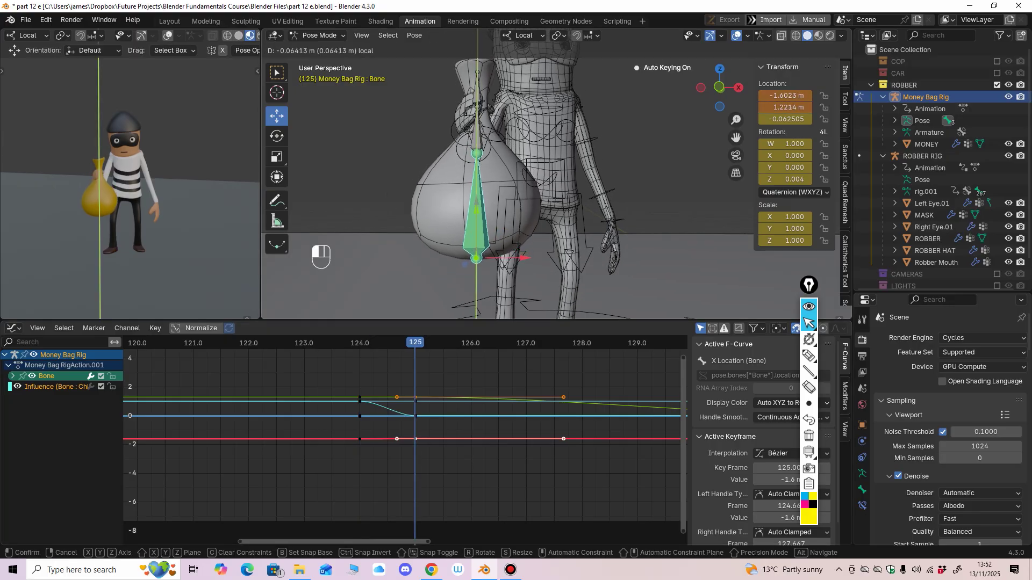
drag(476, 212, 476, 211)
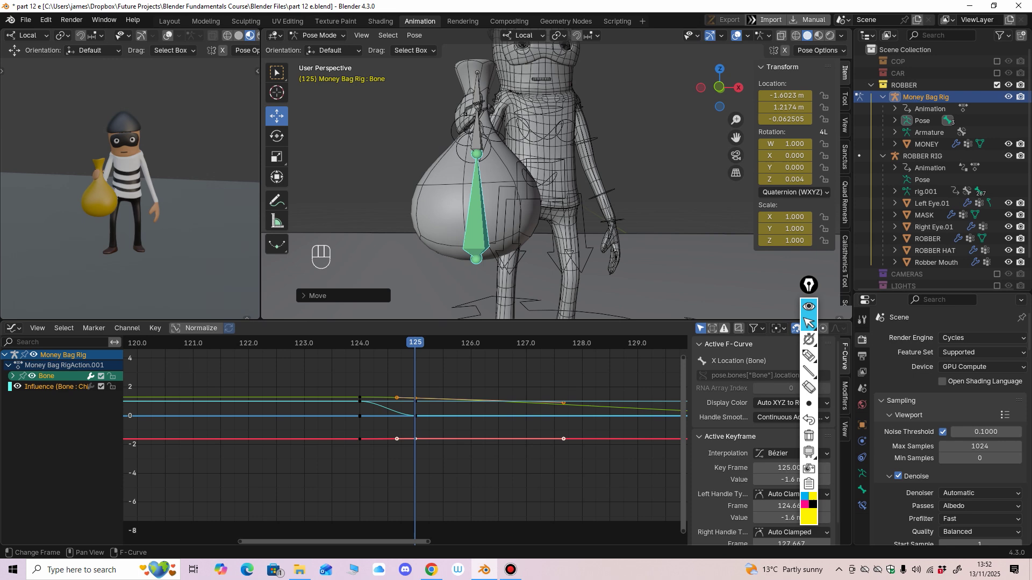
key(Left)
key(Right)
key(s)
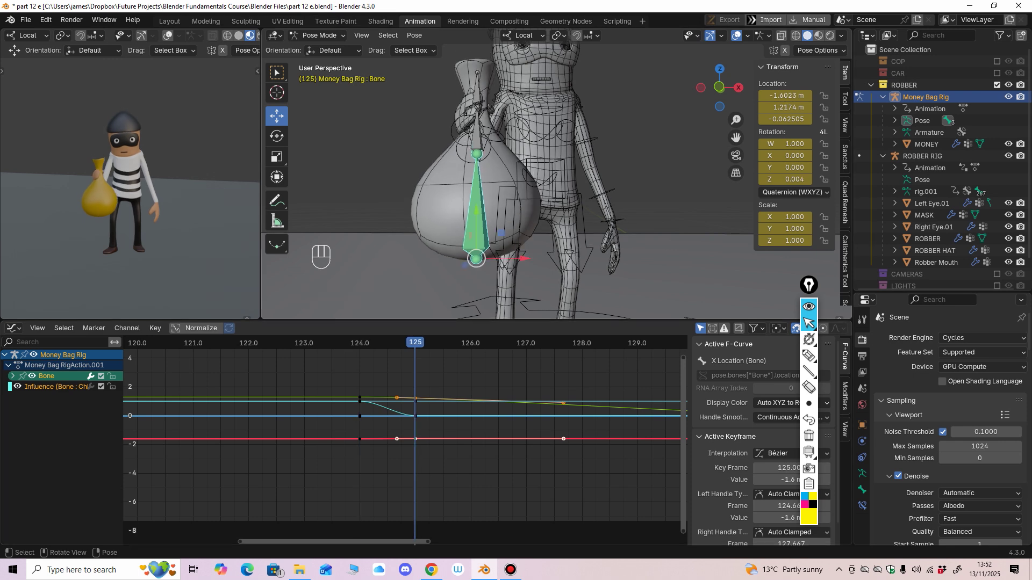
Step: Expand the Bone channels and hide the scale and quaternion rotation curves in the graph
click(13, 376)
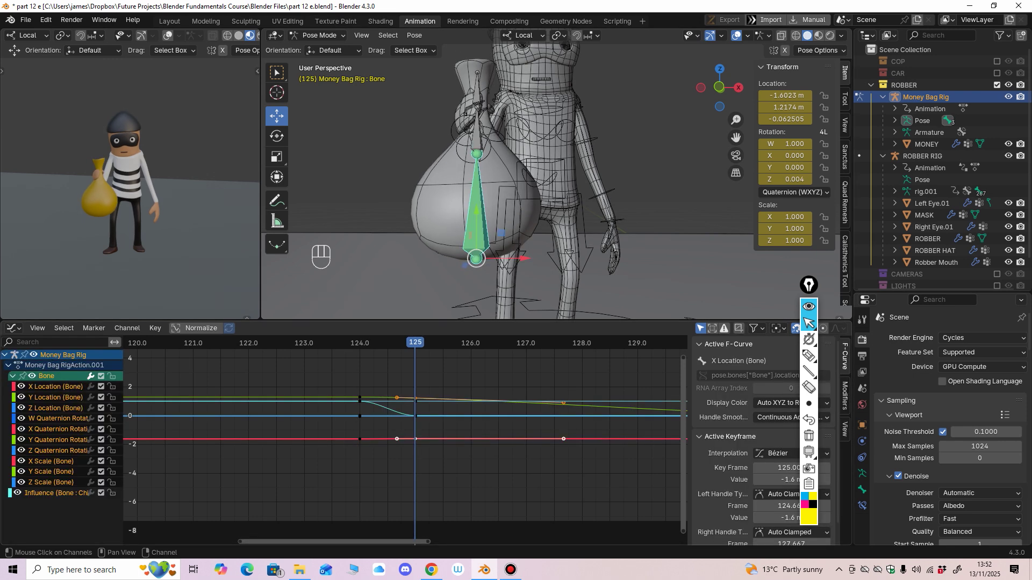
drag(21, 462, 21, 482)
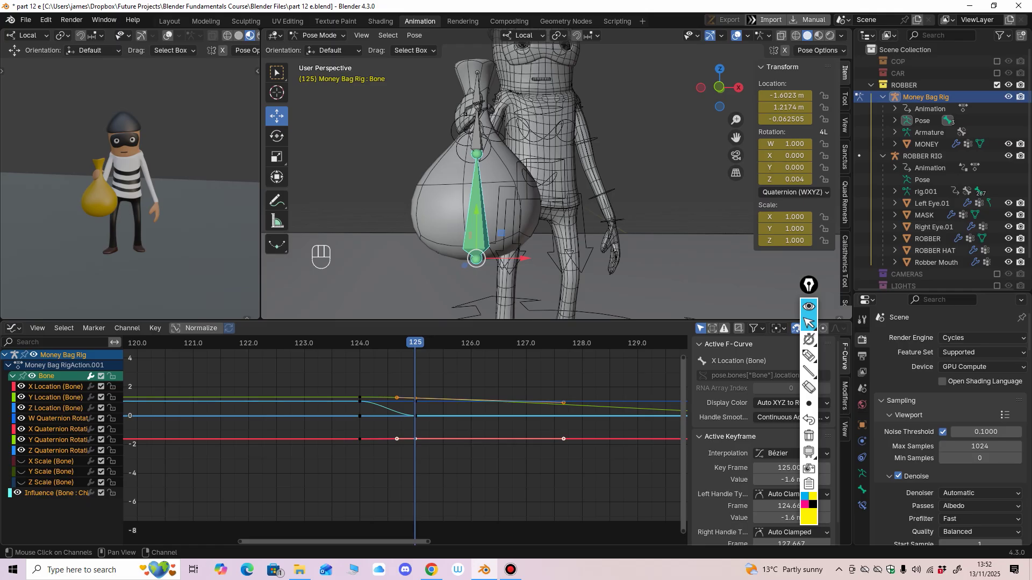
drag(21, 419, 21, 451)
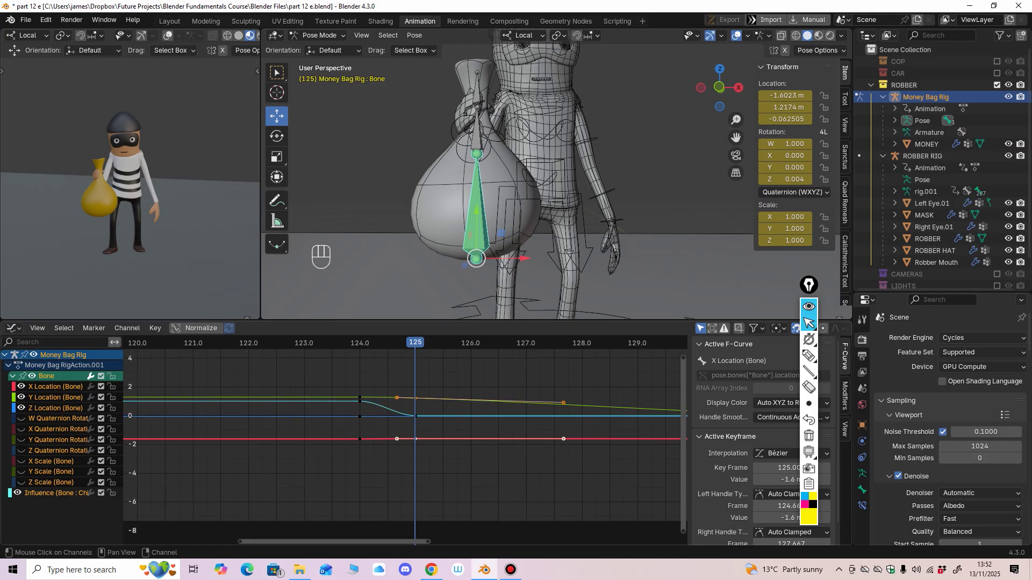
Step: Set the handle type of the bag bone's location keyframes at frame 133 to Vector
click(55, 408)
mouse_move(312, 420)
ctrl+middle_down()
mouse_move(326, 403)
mouse_move(322, 418)
ctrl+middle_up()
click(55, 397)
middle_drag(322, 418, 289, 468)
ctrl+middle_drag(289, 469, 203, 446)
middle_drag(203, 446, 184, 417)
shift+click(331, 467)
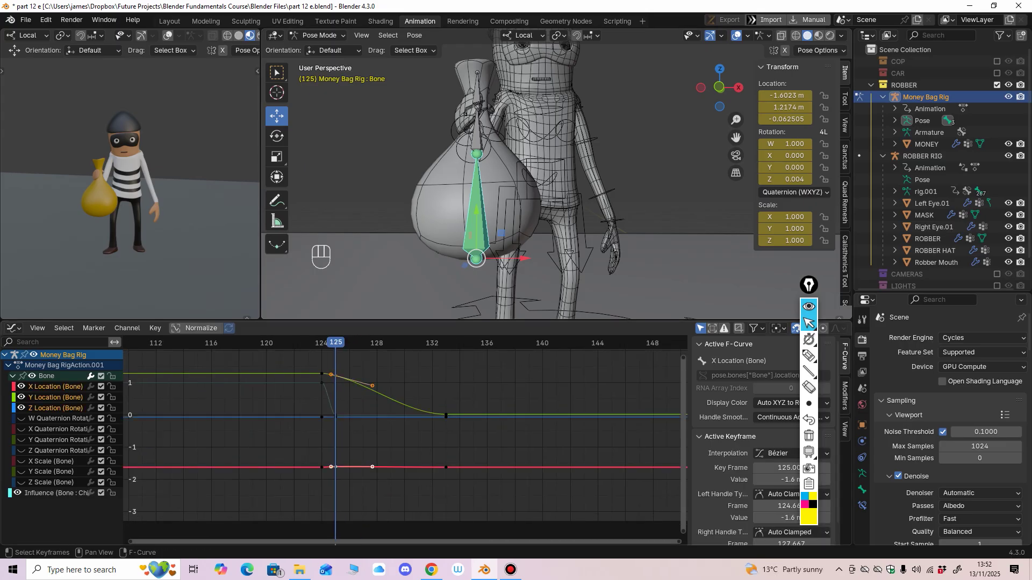
right_click(370, 361)
mouse_move(408, 419)
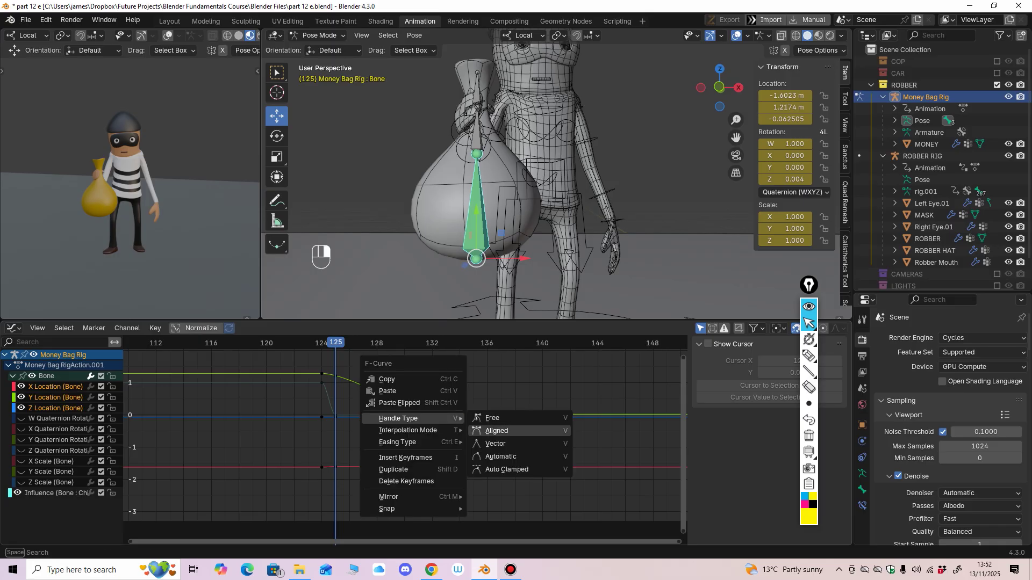
click(495, 443)
Step: Play back and scrub the bag drop to check its fall and landing timing
key(space)
key(space)
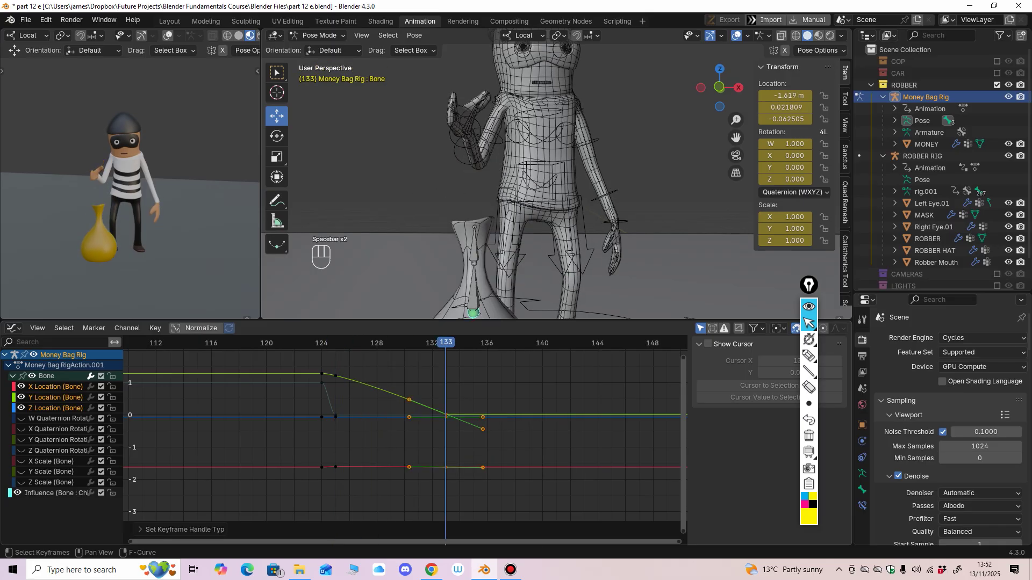
key(space)
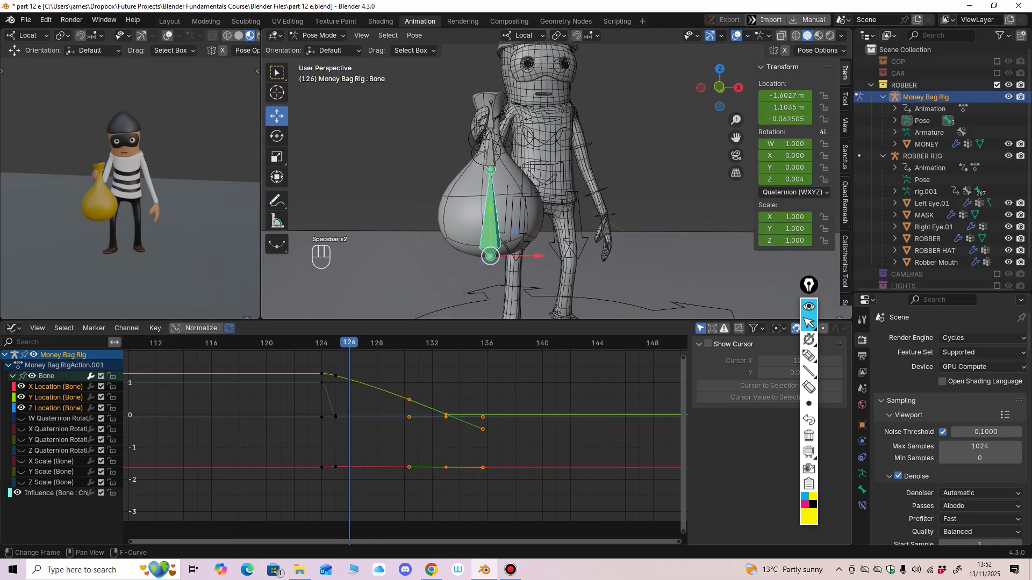
key(space)
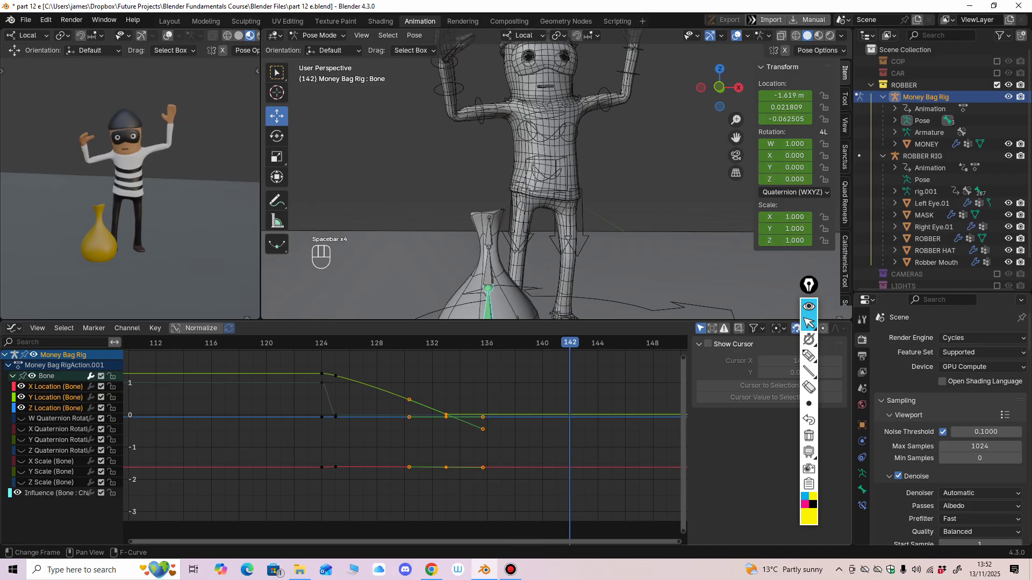
drag(377, 343, 392, 343)
mouse_move(389, 376)
ctrl+middle_down()
mouse_move(365, 380)
mouse_move(393, 374)
ctrl+middle_up()
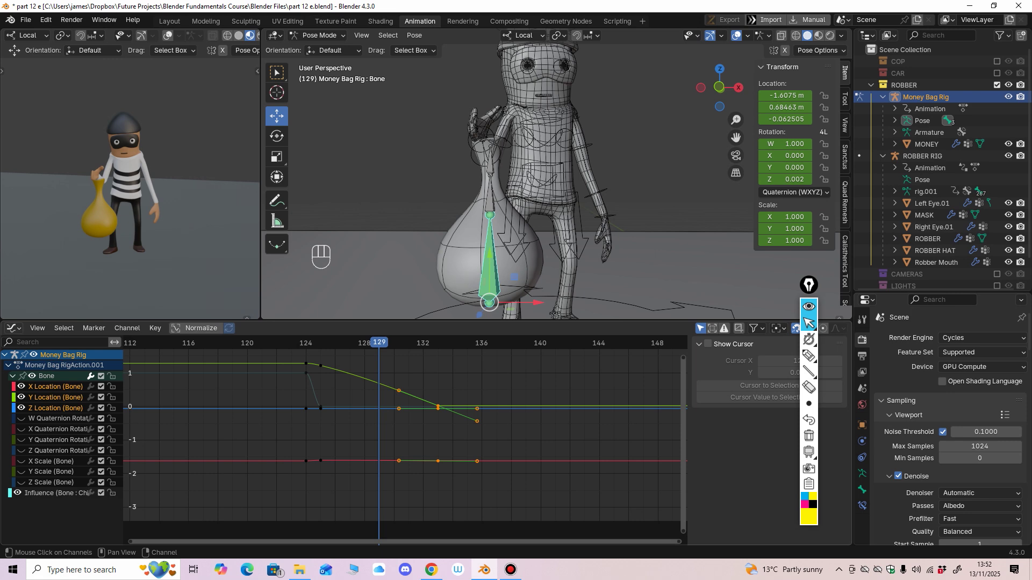
Step: In the Timeline, play the drop and compare the bag's keyed poses at frames 125 and 133
click(13, 328)
click(177, 372)
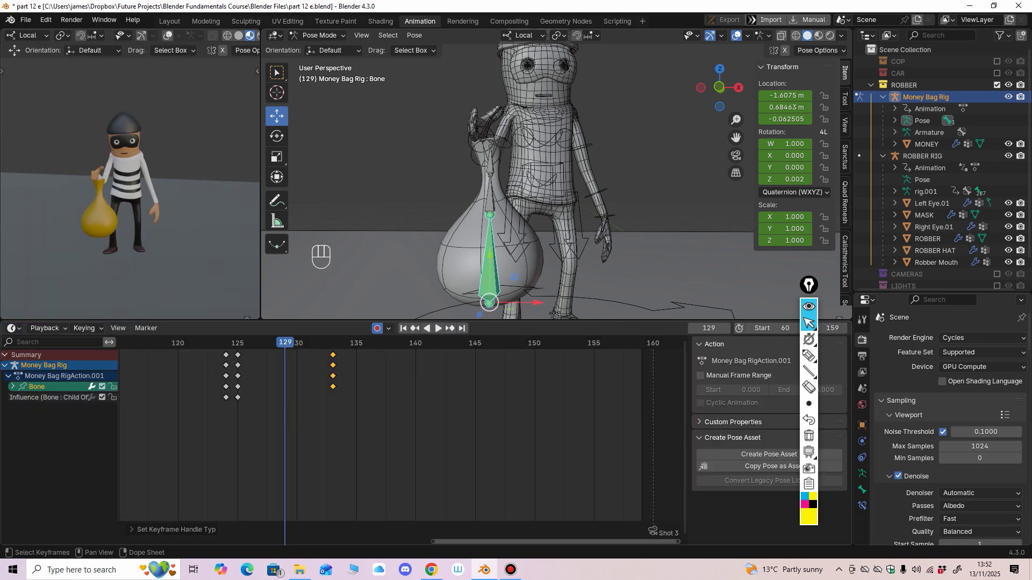
middle_drag(301, 419, 386, 420)
click(322, 343)
key(space)
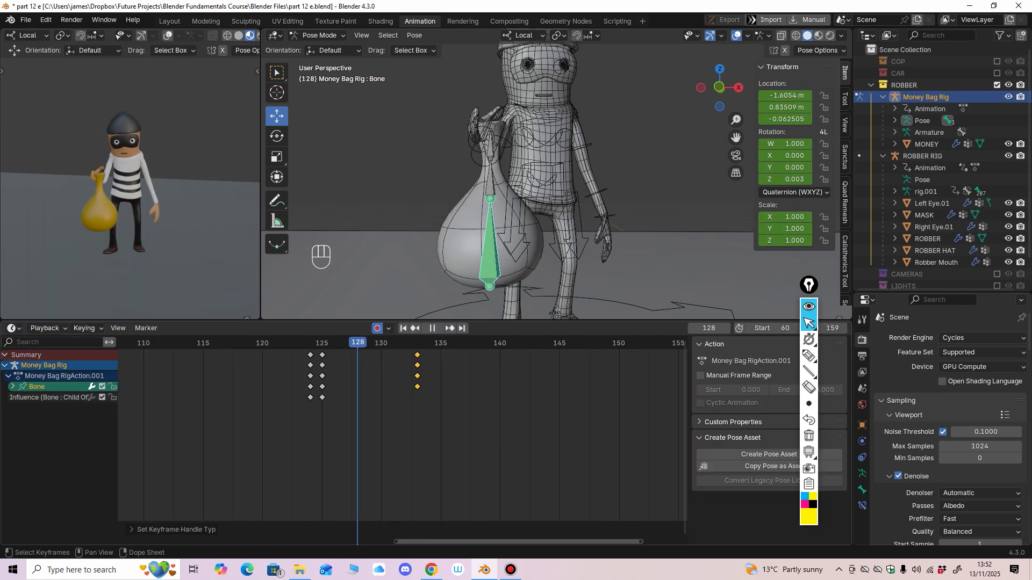
drag(357, 343, 322, 343)
key(Up)
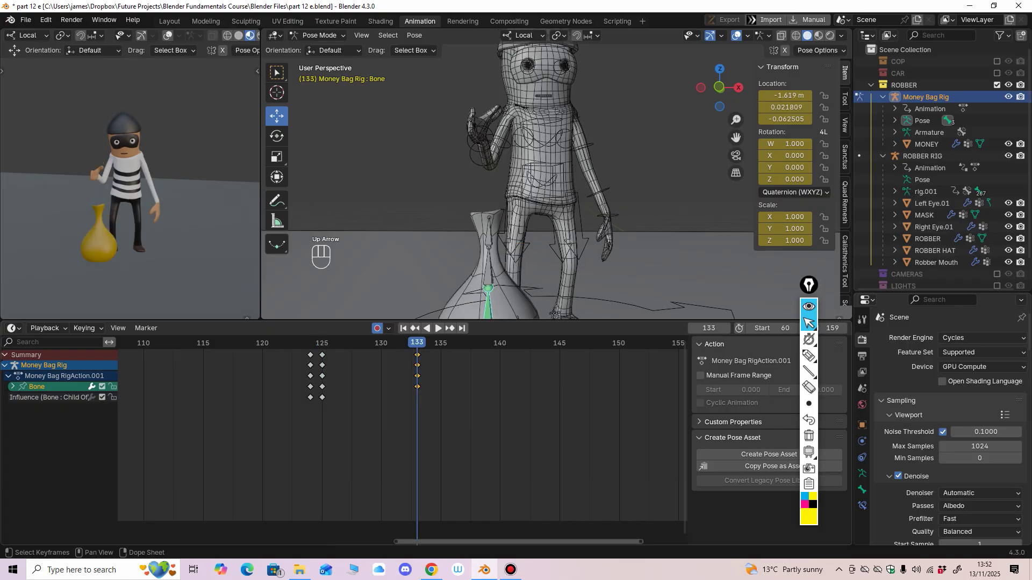
key(Down)
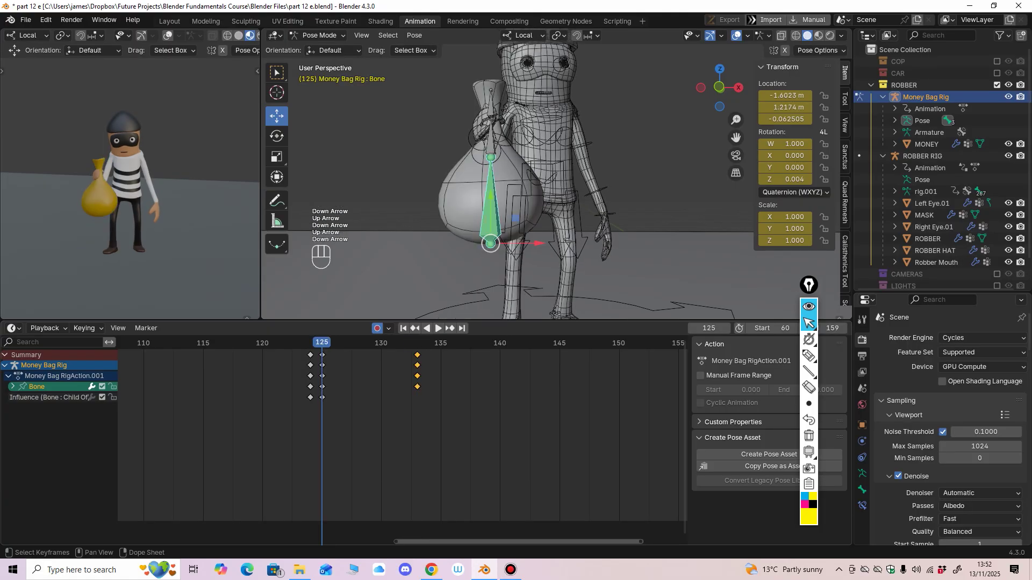
key(Up)
key(Down)
key(Up)
key(Down)
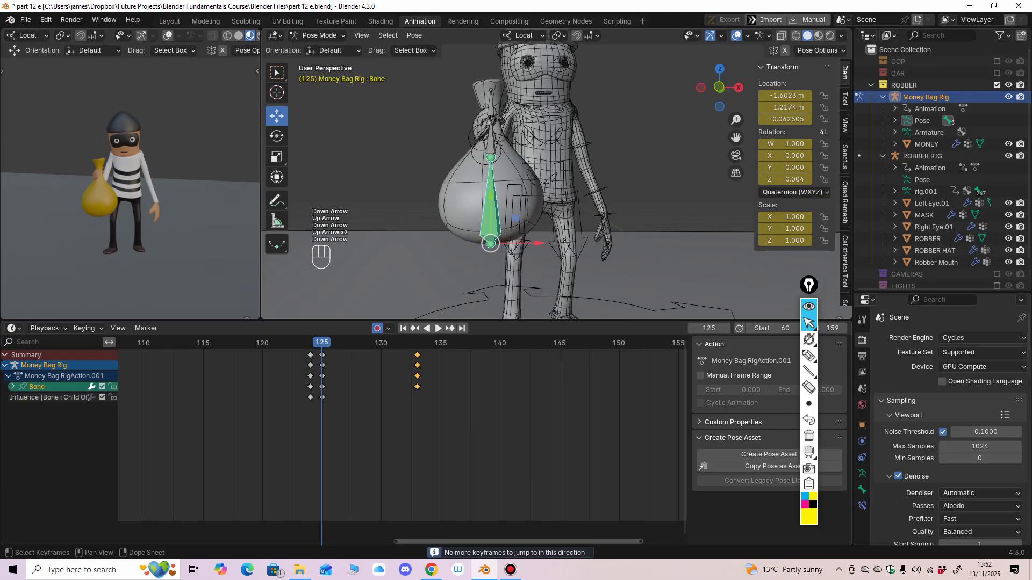
Step: Select all three money bag bones, retime their landing keyframes to frame 130, and play back the faster drop
click(491, 108)
shift+click(491, 138)
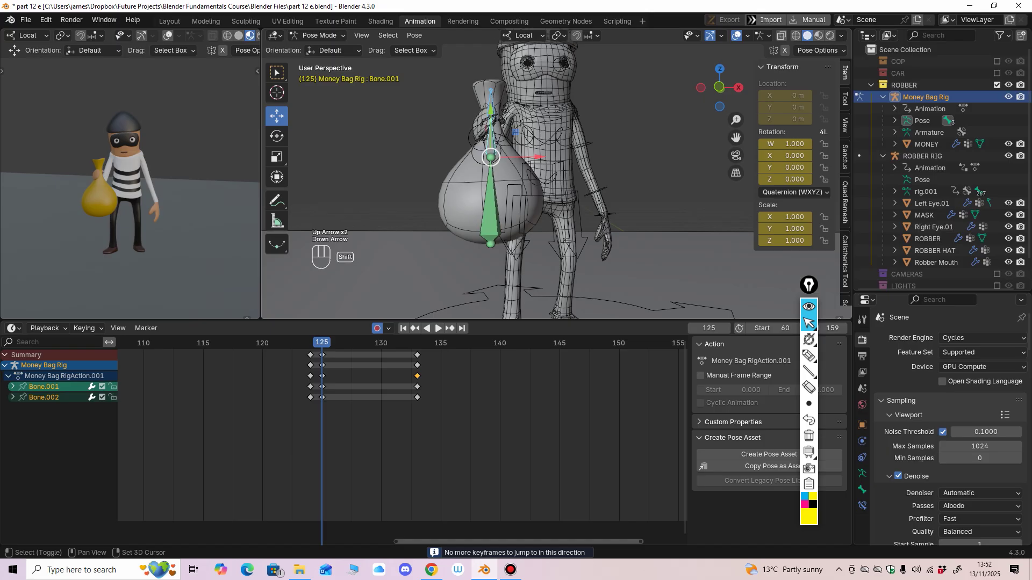
shift+click(490, 207)
drag(387, 476, 393, 387)
key(space)
key(space)
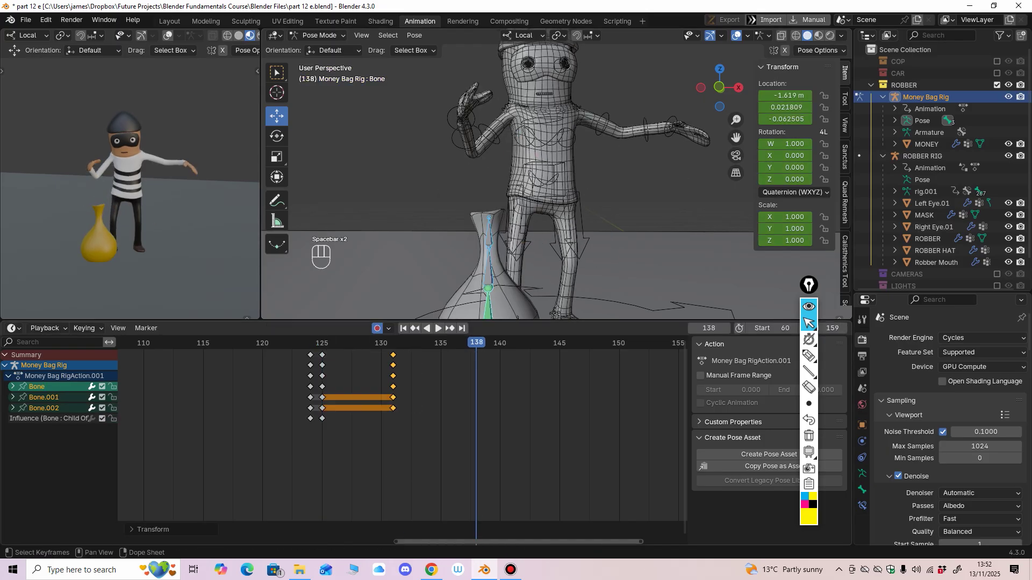
key(space)
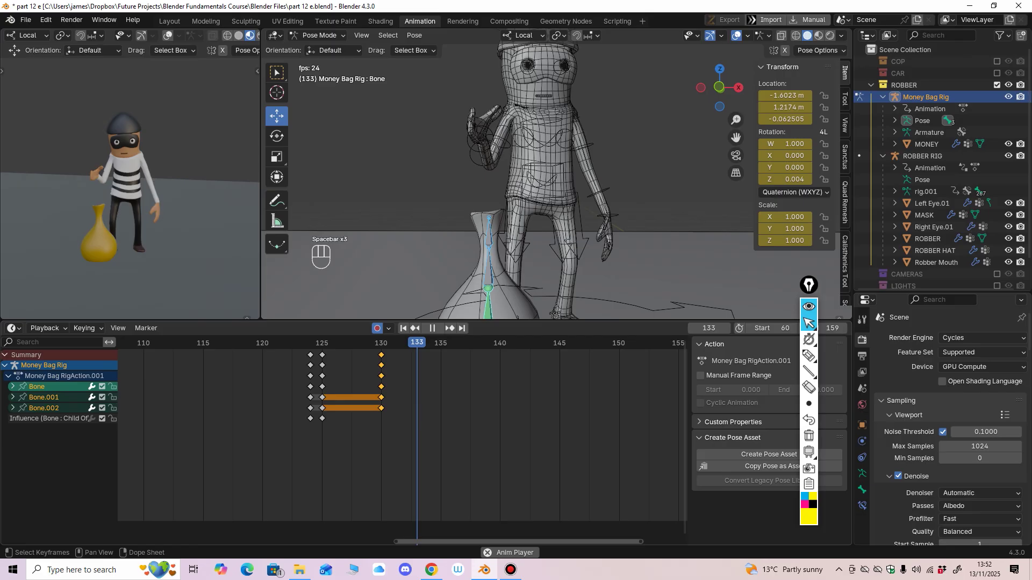
key(space)
key(space)
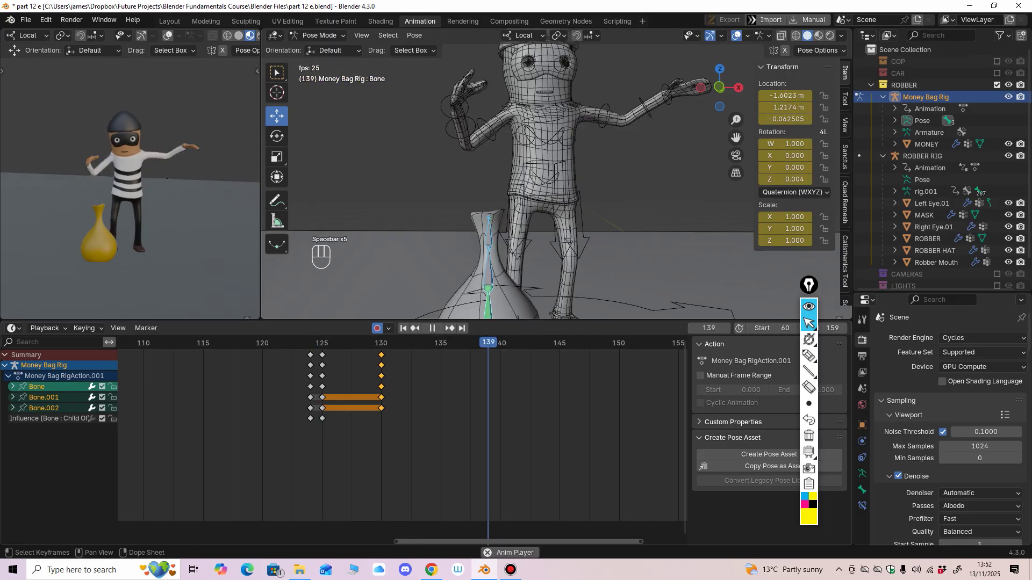
key(space)
key(space)
key(space)
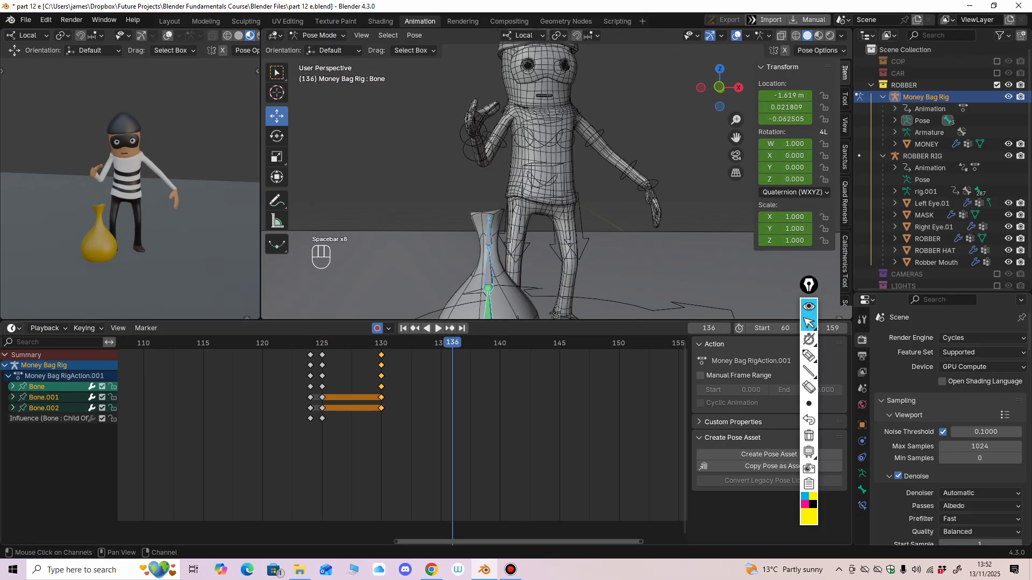
Step: Switch the Timeline back to the Graph Editor and save the file
click(13, 328)
click(177, 385)
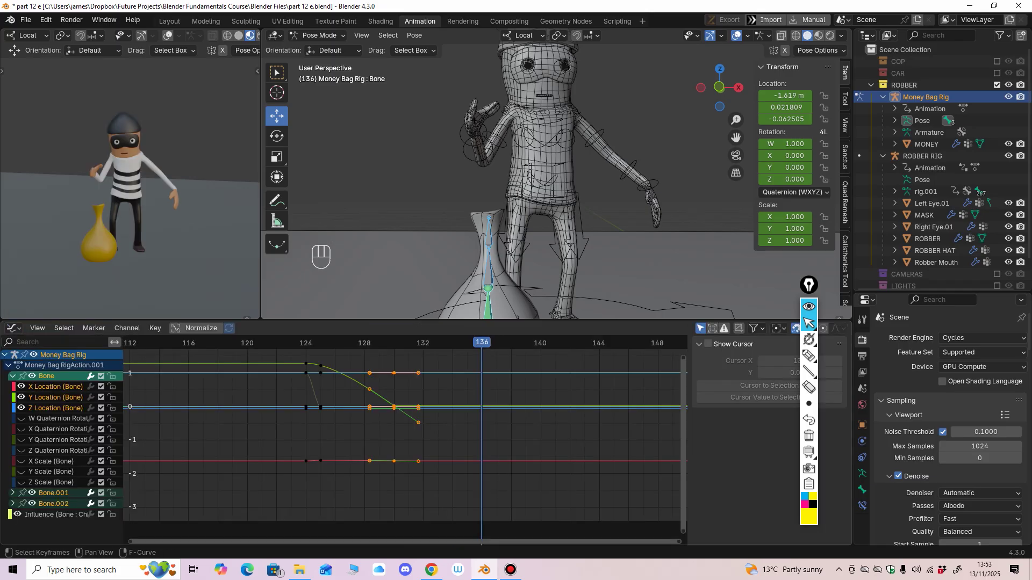
scroll(535, 251, down, 4)
shift+middle_drag(535, 251, 549, 213)
key(ctrl+s)
scroll(548, 214, up, 6)
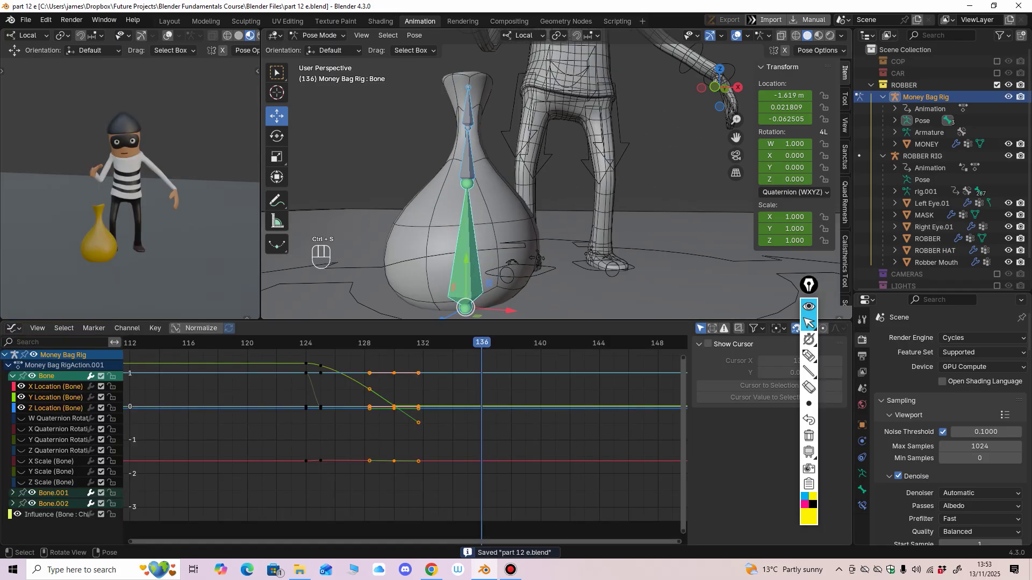
ctrl+middle_drag(574, 70, 574, 104)
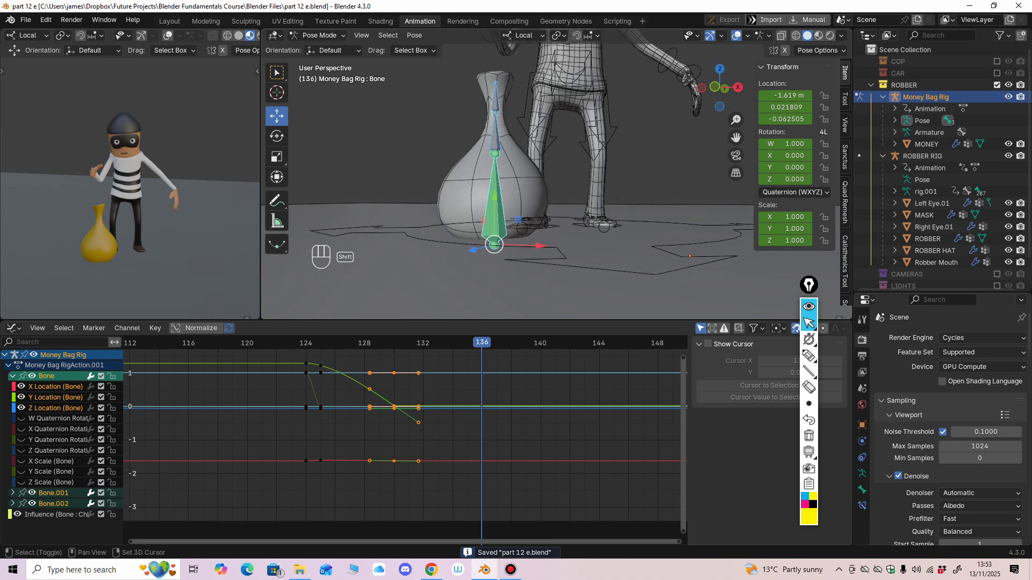
Step: Select only the bag's lower bone, hide its Influence curve, and play the drop while focusing the graph on frames 124 to 130
click(650, 164)
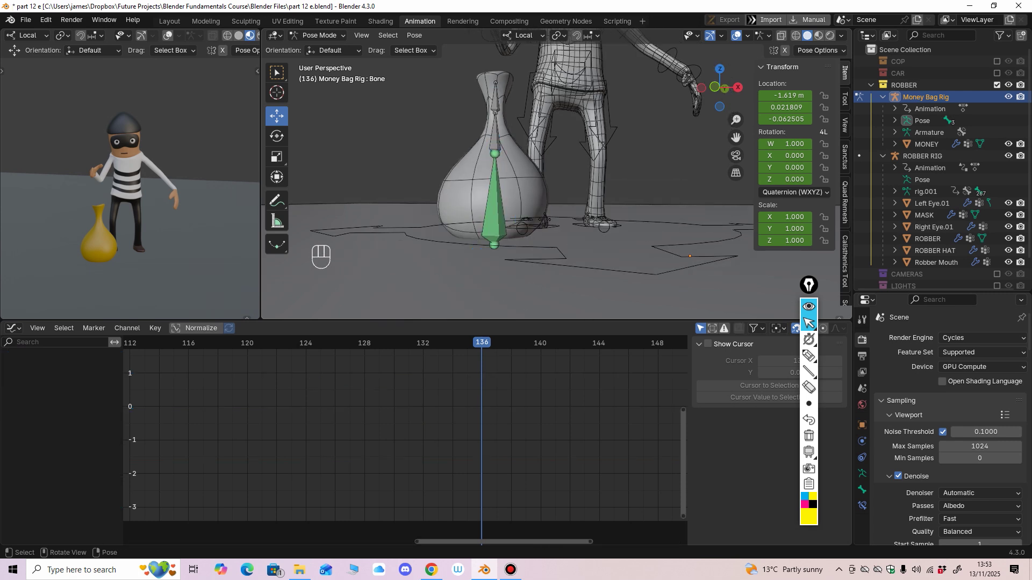
click(494, 210)
middle_drag(317, 396, 387, 397)
key(space)
key(space)
middle_drag(382, 358, 421, 413)
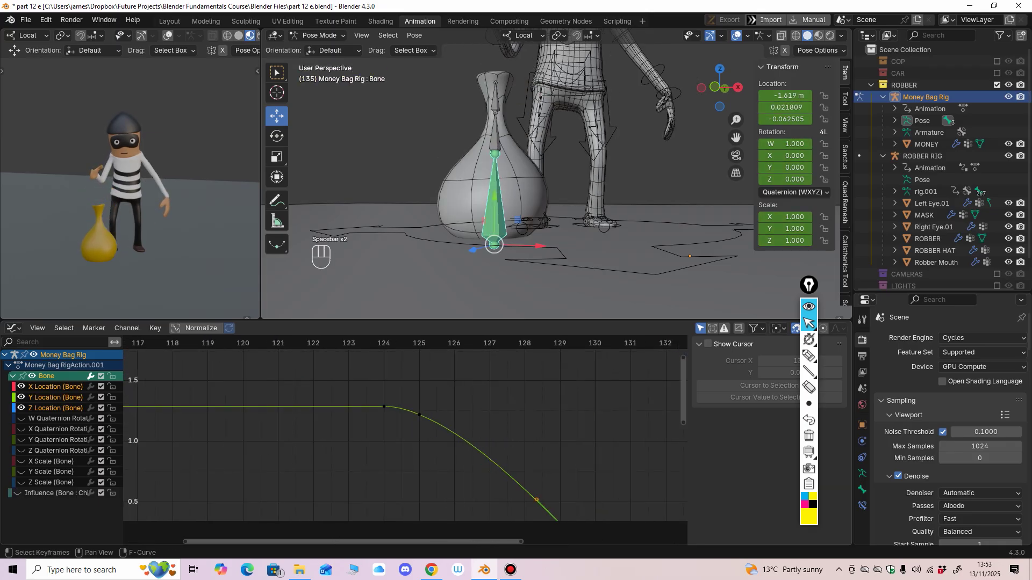
Step: Raise the Y Location key at frame 125 to about 1.23 m, reshape its right handle, and play back the drop
drag(419, 416, 419, 414)
drag(478, 436, 486, 441)
middle_drag(486, 442, 462, 440)
key(Home)
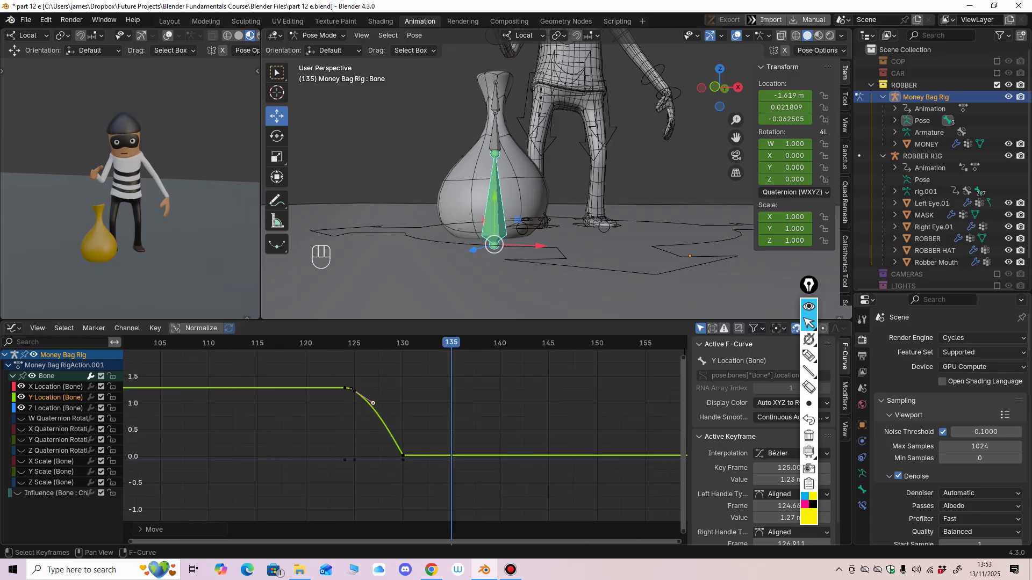
key(Down)
key(space)
key(space)
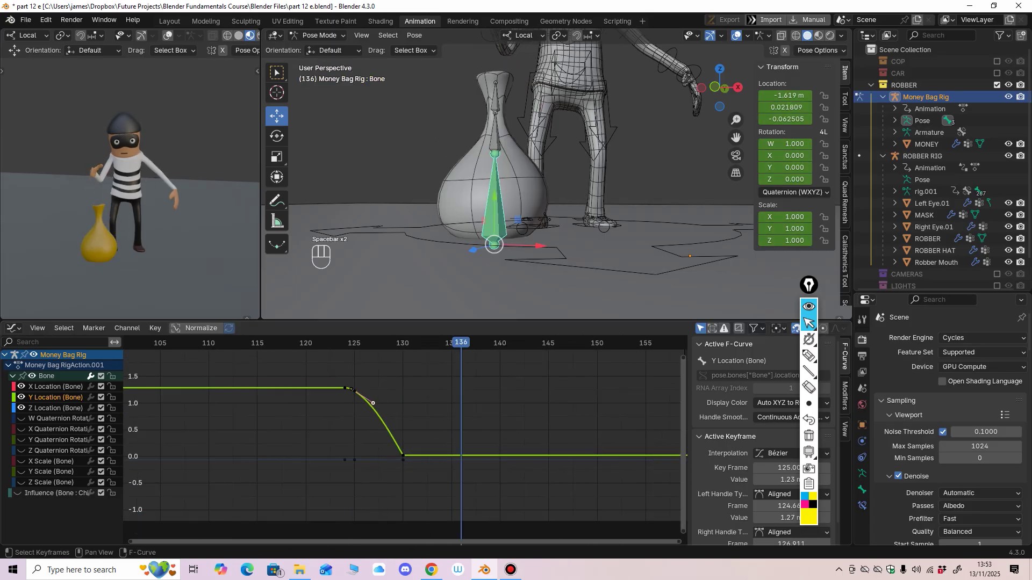
Step: Copy the bag bone's Location keys at frame 130 and paste them at frame 135
key(Down)
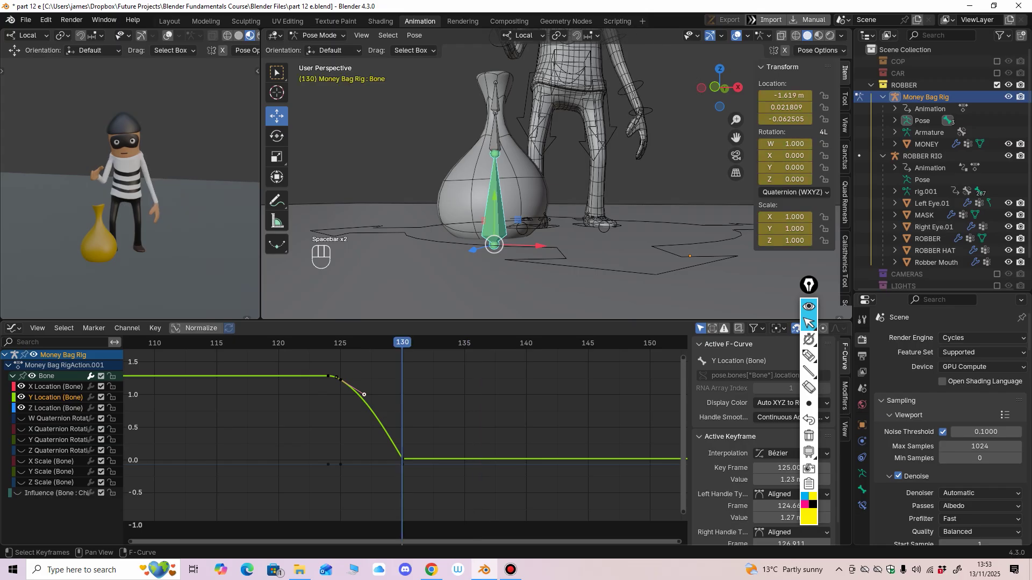
ctrl+middle_drag(467, 393, 409, 418)
middle_drag(408, 419, 427, 371)
drag(410, 371, 455, 507)
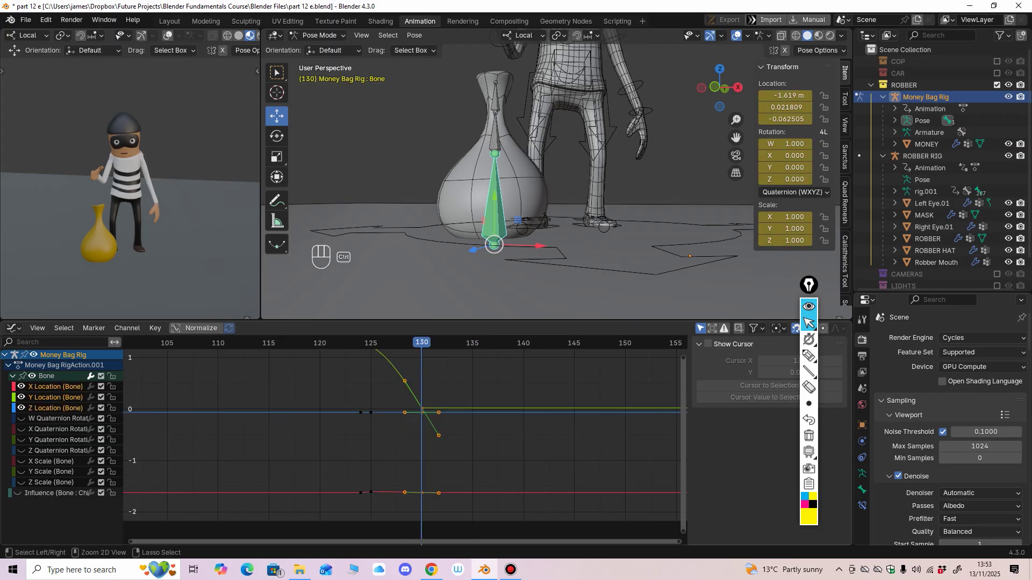
key(ctrl+c)
middle_drag(456, 506, 428, 516)
key(Right)
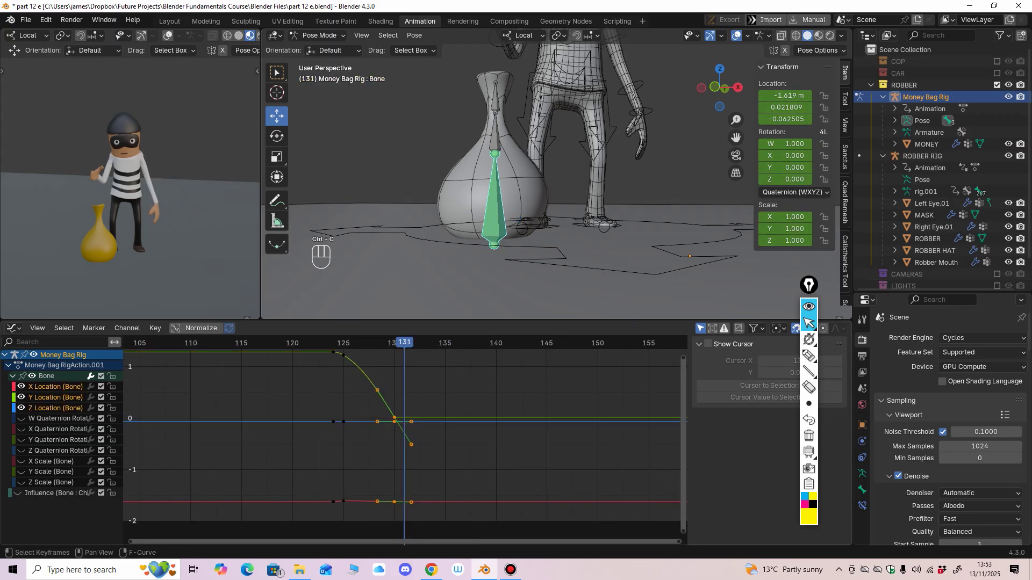
key(Right)
key(Right)
key(Right)
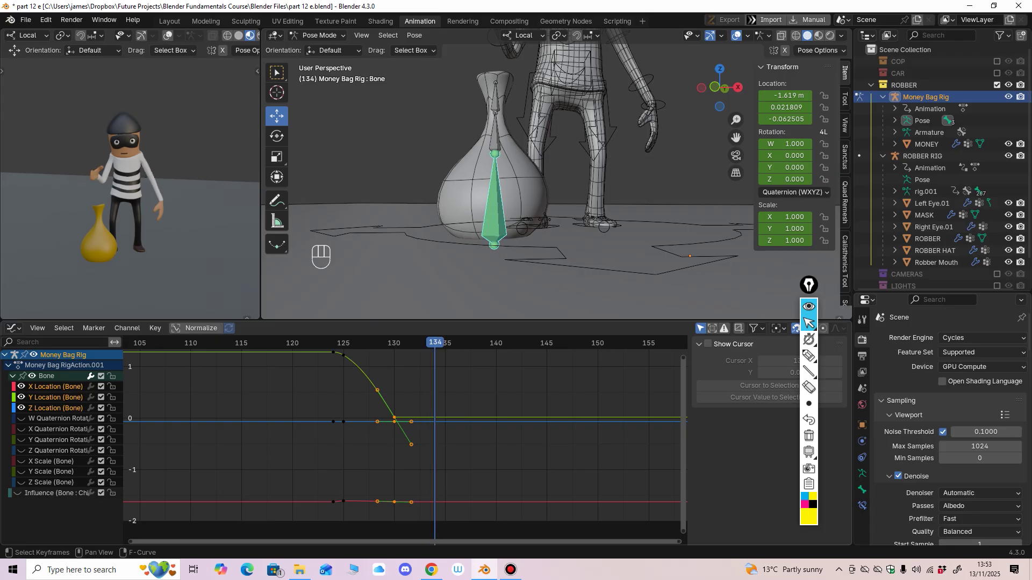
key(Left)
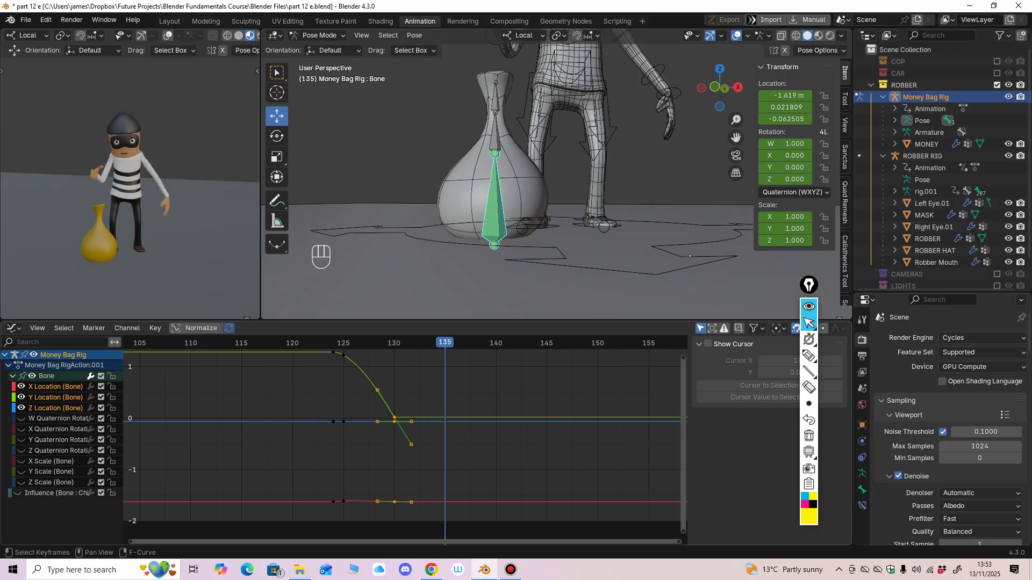
key(ctrl+v)
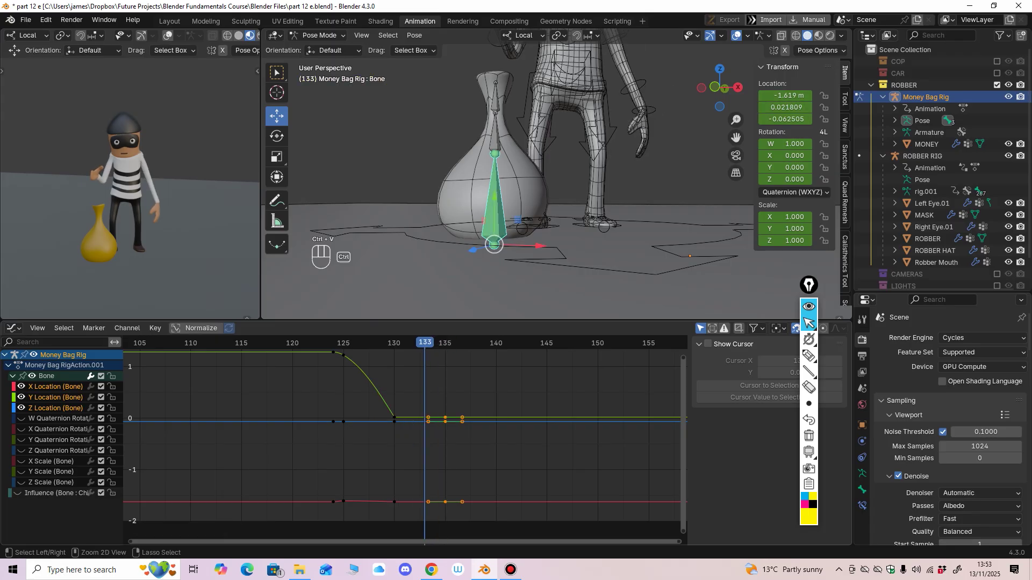
Step: Paste the copied Location keys at frames 132 and 134, and delete the pasted keys at frame 135
key(Left)
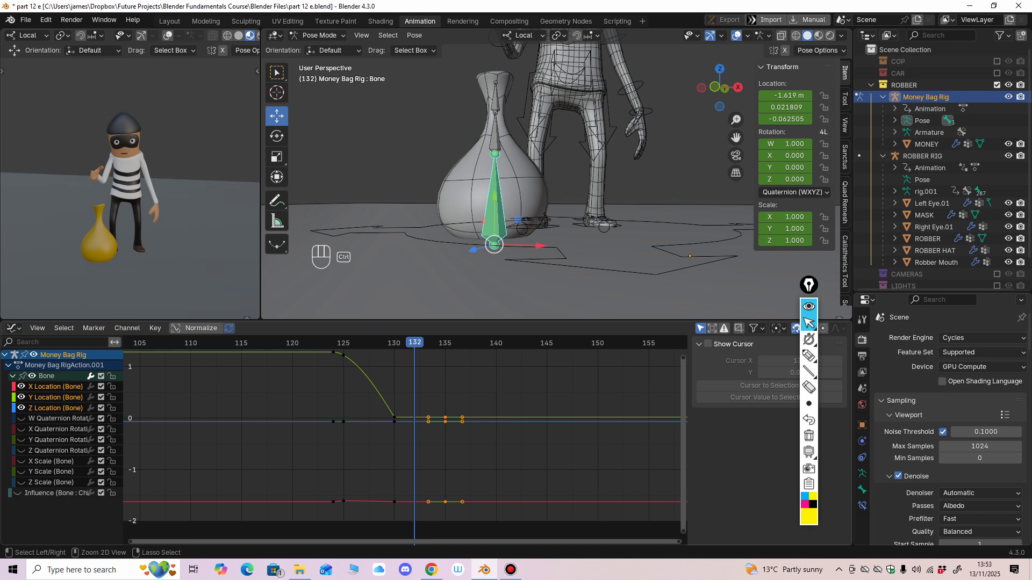
key(ctrl+v)
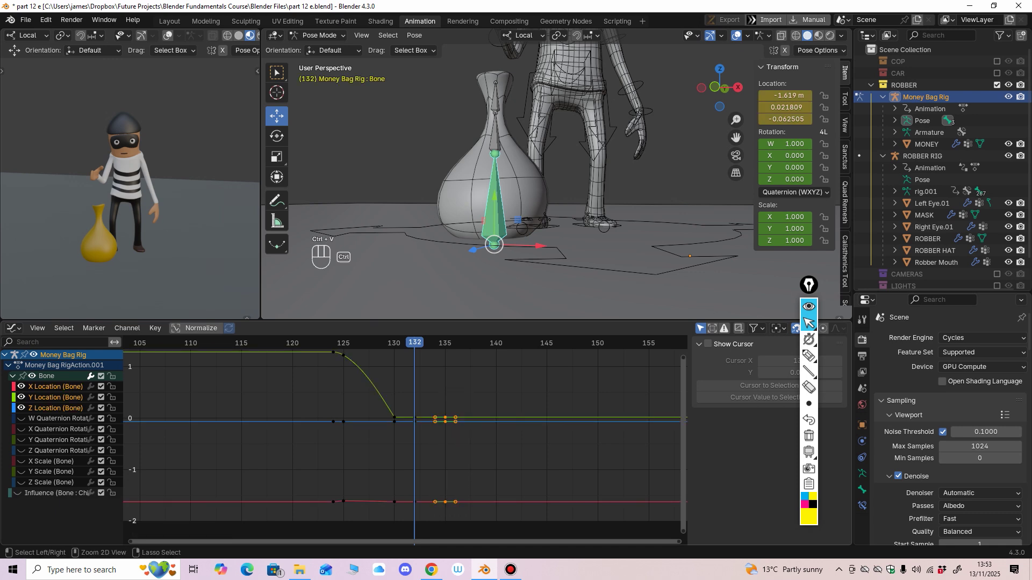
key(Right)
key(Right)
key(Right)
key(Left)
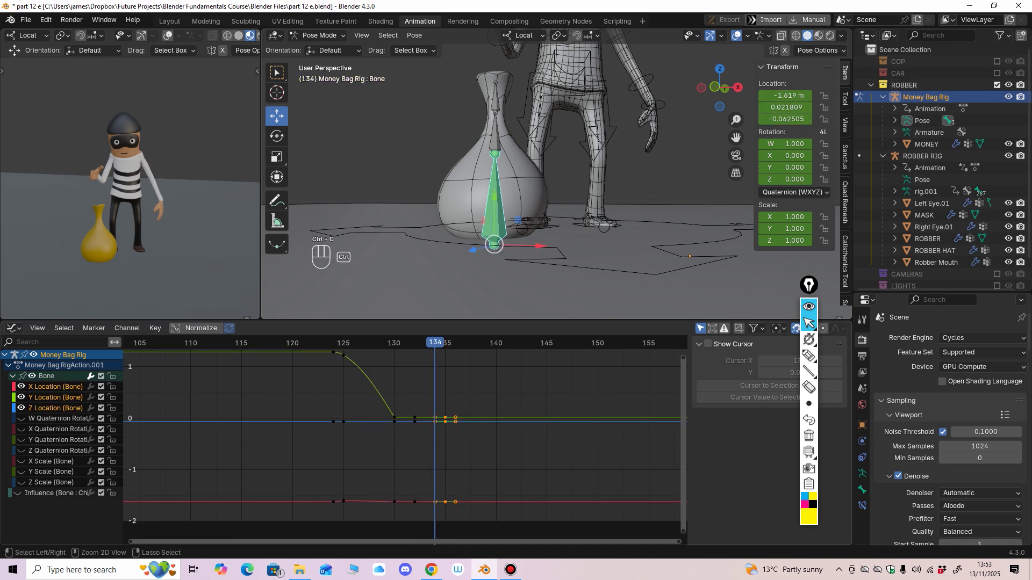
key(ctrl+v)
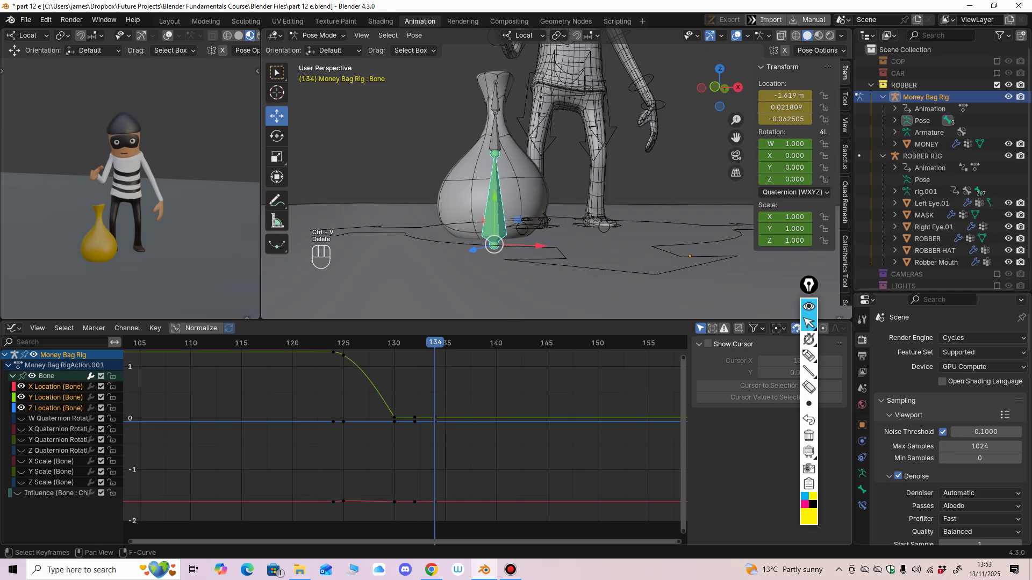
Step: Raise the Y Location key at frame 132 to about 0.116 m to add a small bounce
click(414, 343)
click(414, 418)
key(g)
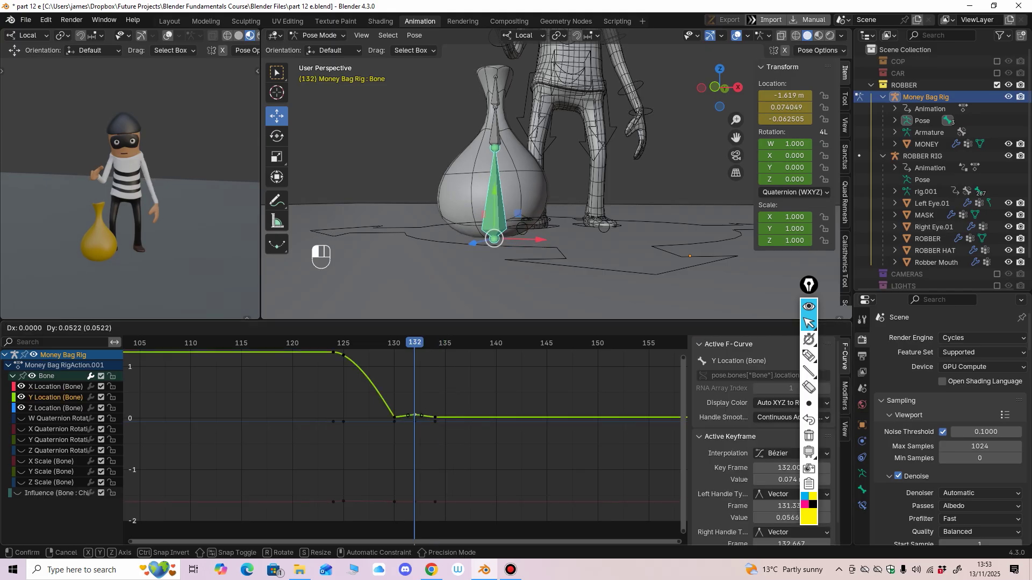
key(Return)
ctrl+middle_drag(409, 419, 430, 365)
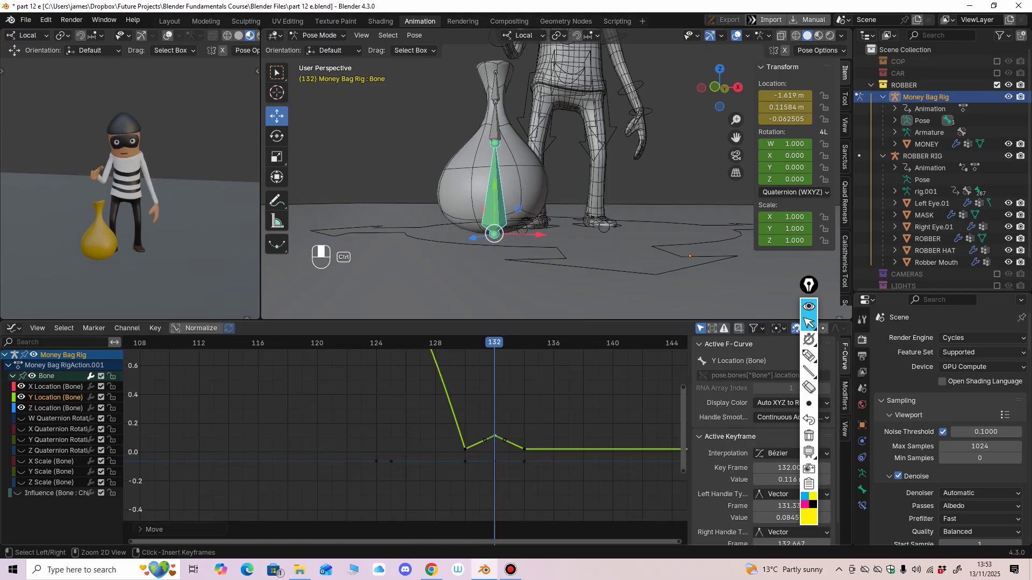
Step: Lengthen and flatten both handles of the frame 132 Y Location key into a rounded bounce, and play back the drop
click(487, 441)
drag(507, 441, 481, 437)
ctrl+middle_drag(405, 441, 385, 481)
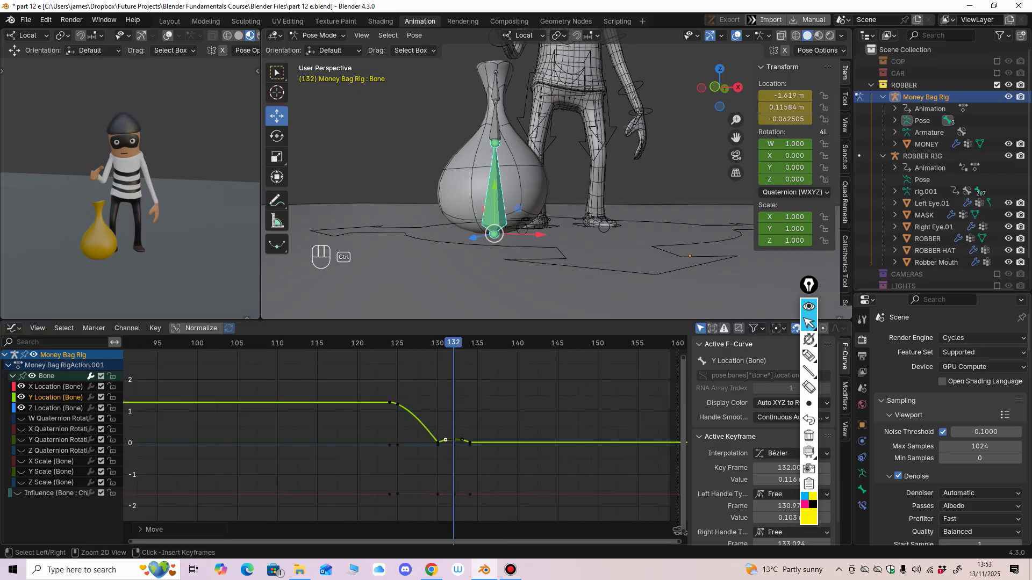
key(space)
key(space)
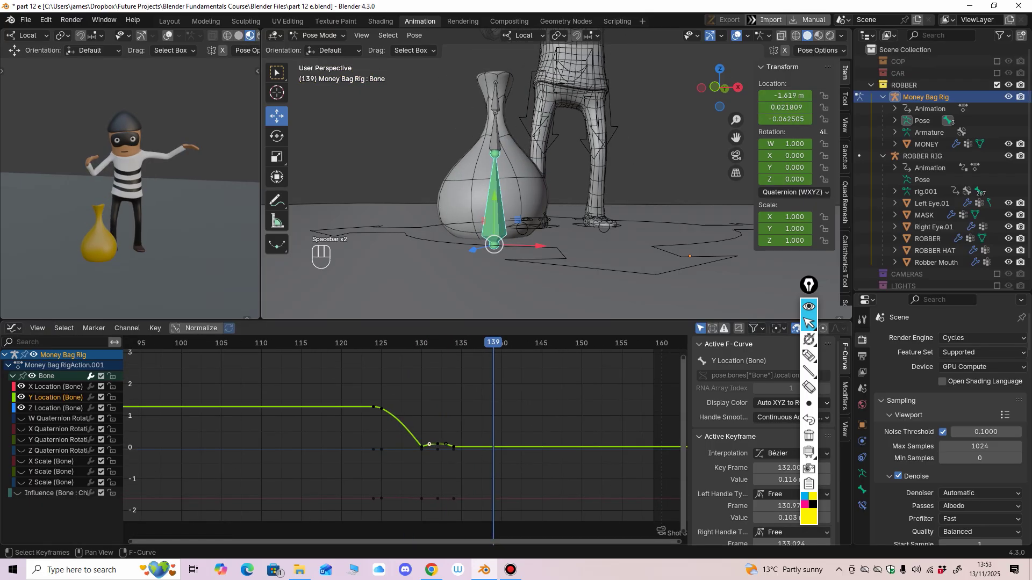
key(space)
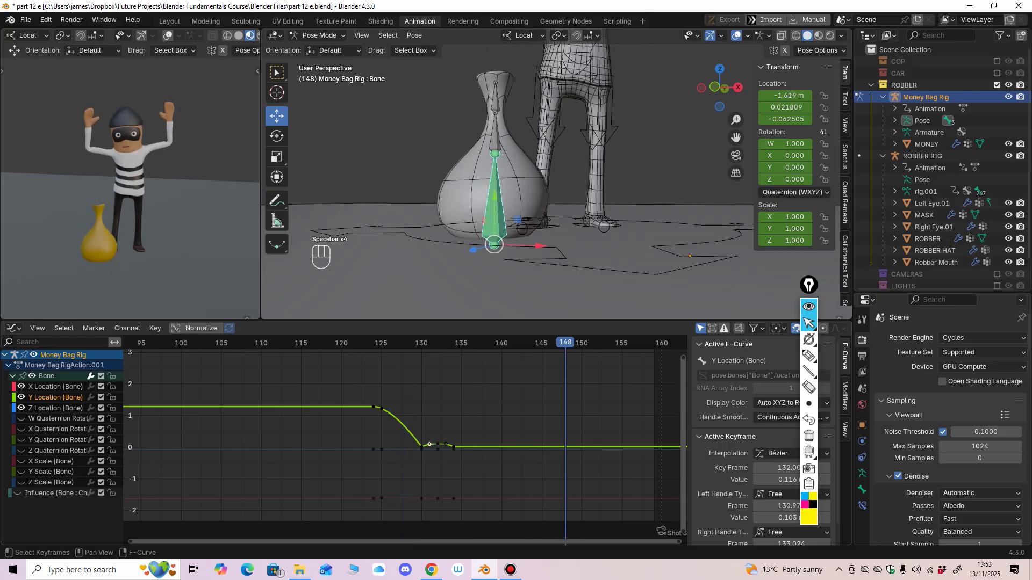
key(space)
key(space)
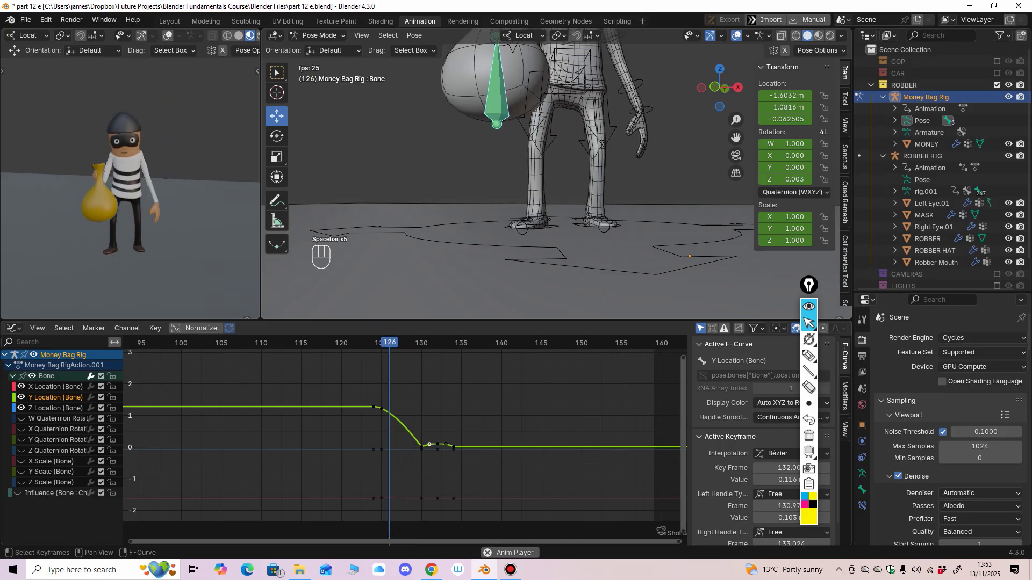
key(space)
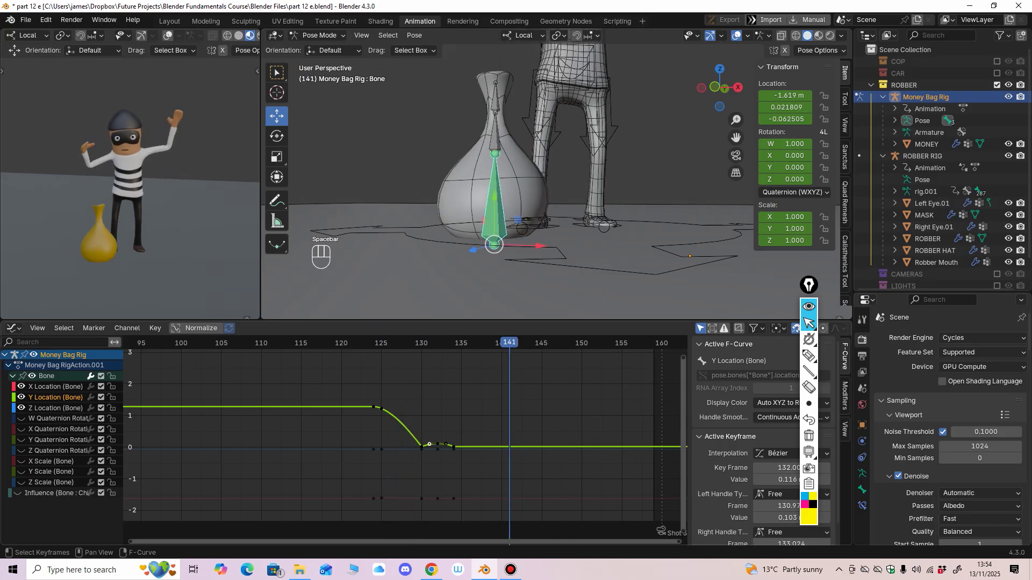
Step: Check the frames around the bounce, save the file, and play back the landing
drag(413, 343, 469, 343)
ctrl+middle_drag(388, 447, 404, 410)
mouse_move(419, 411)
ctrl+middle_down()
mouse_move(443, 411)
mouse_move(408, 424)
mouse_move(406, 399)
ctrl+middle_up()
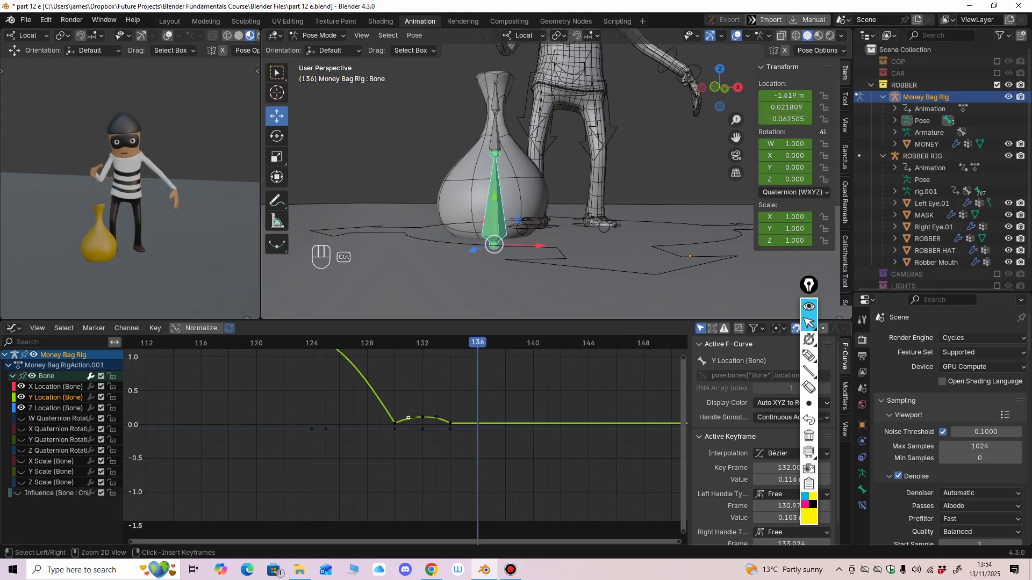
key(ctrl+s)
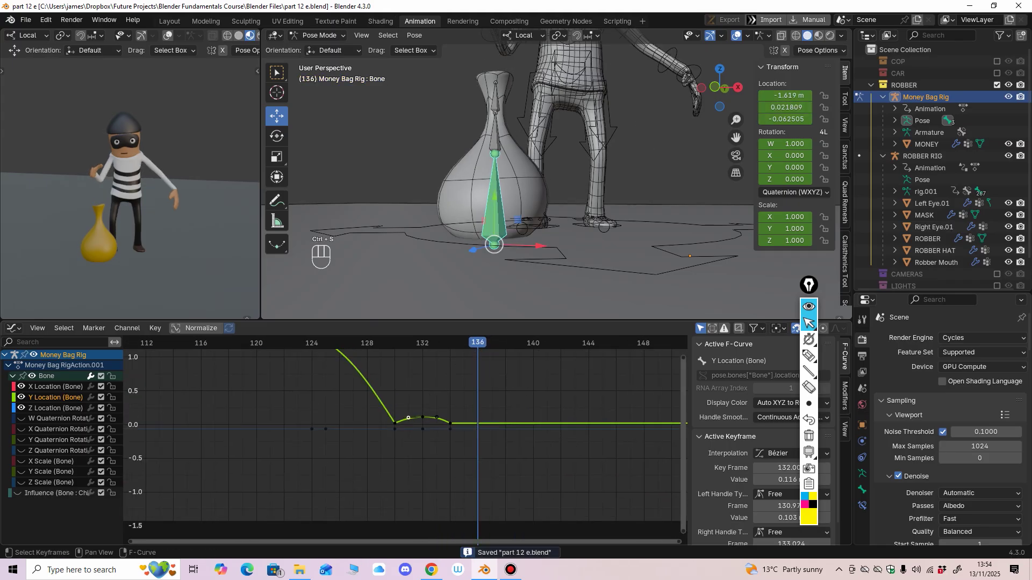
key(space)
key(space)
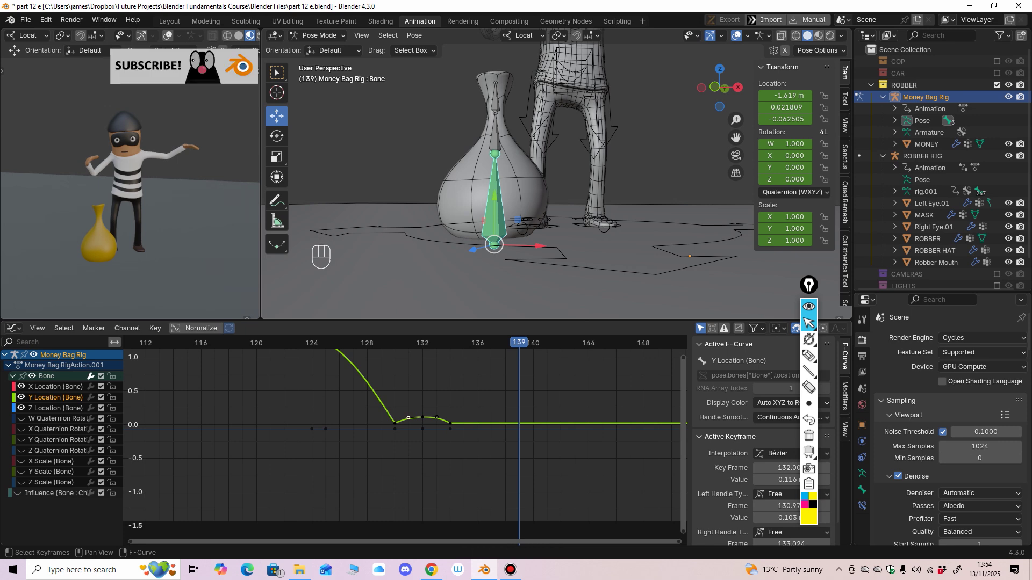
Step: Go to frame 130, switch to the Rotate tool, and show the bone's Z Quaternion Rotation curve
drag(519, 343, 395, 343)
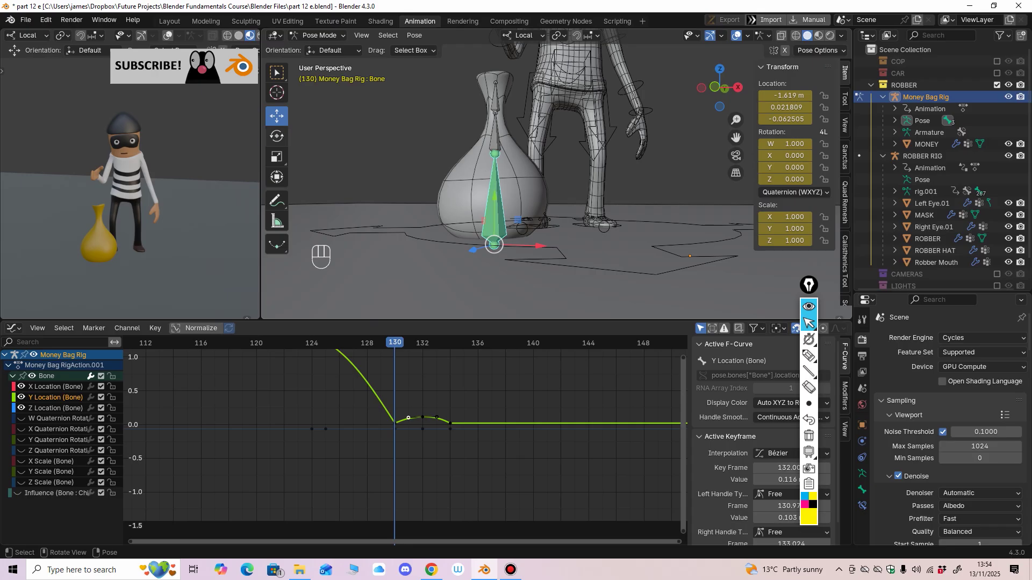
click(276, 136)
middle_drag(376, 204, 377, 210)
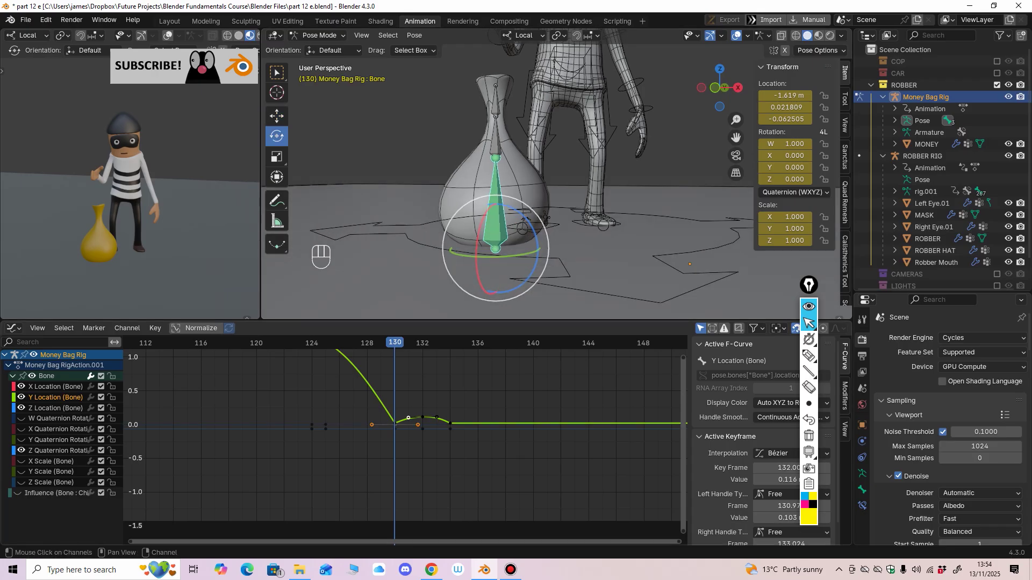
scroll(391, 419, up, 3)
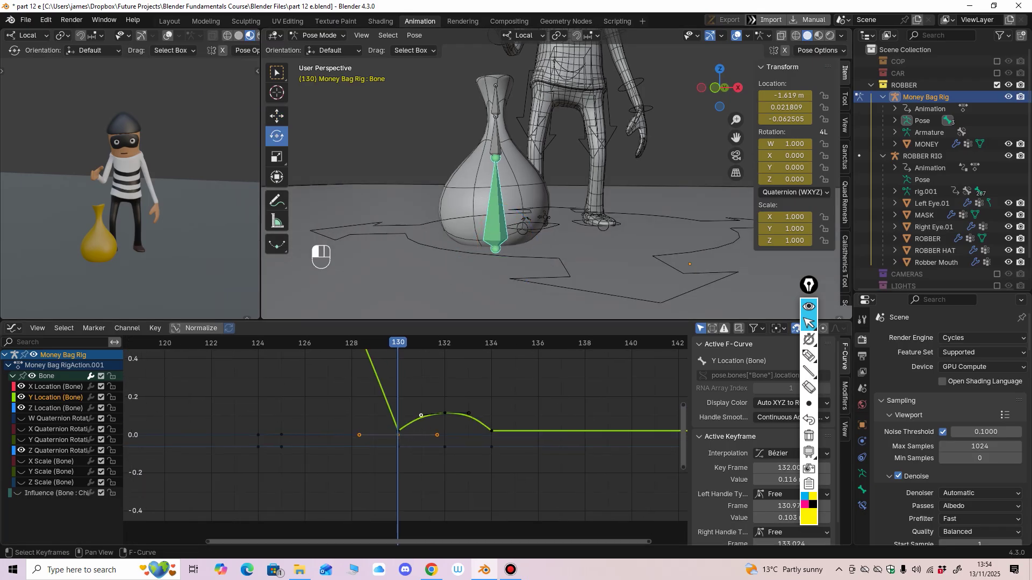
key(Right)
drag(445, 448, 445, 441)
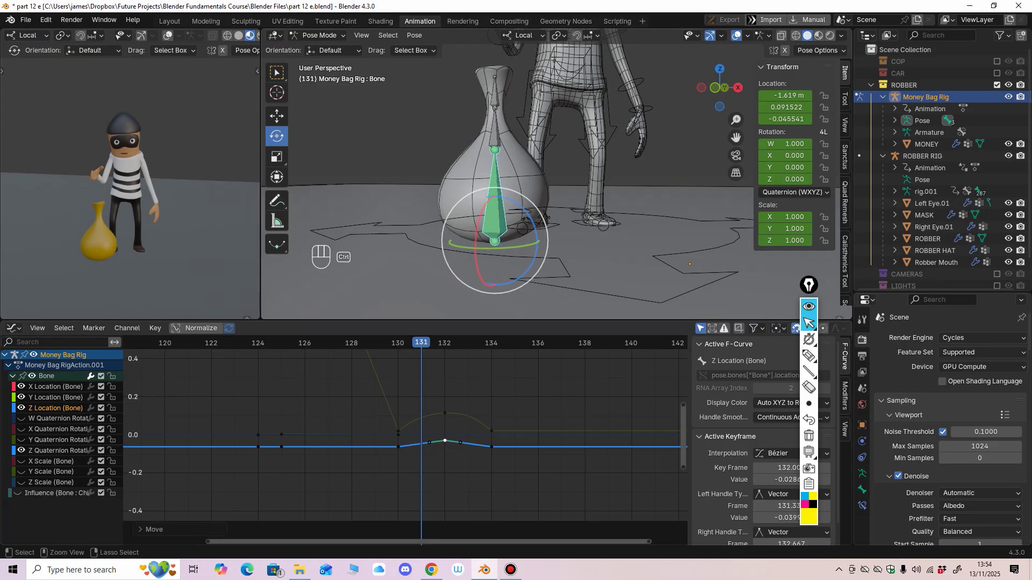
key(ctrl+z)
Step: Insert a Z Quaternion Rotation key at frame 132 on the selected channel only and raise it to about 0.017
middle_drag(586, 228, 554, 241)
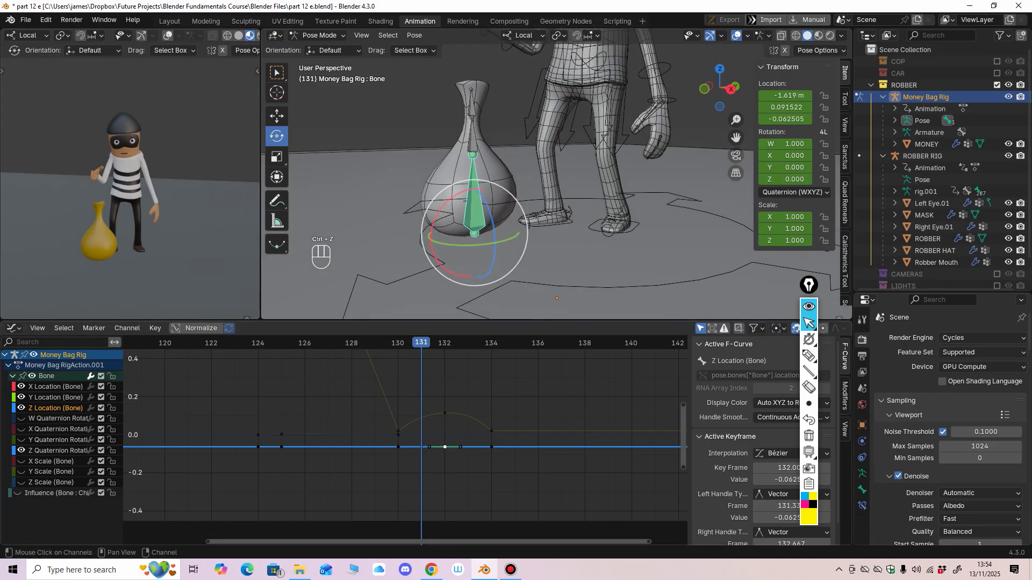
click(58, 451)
middle_drag(344, 446, 342, 447)
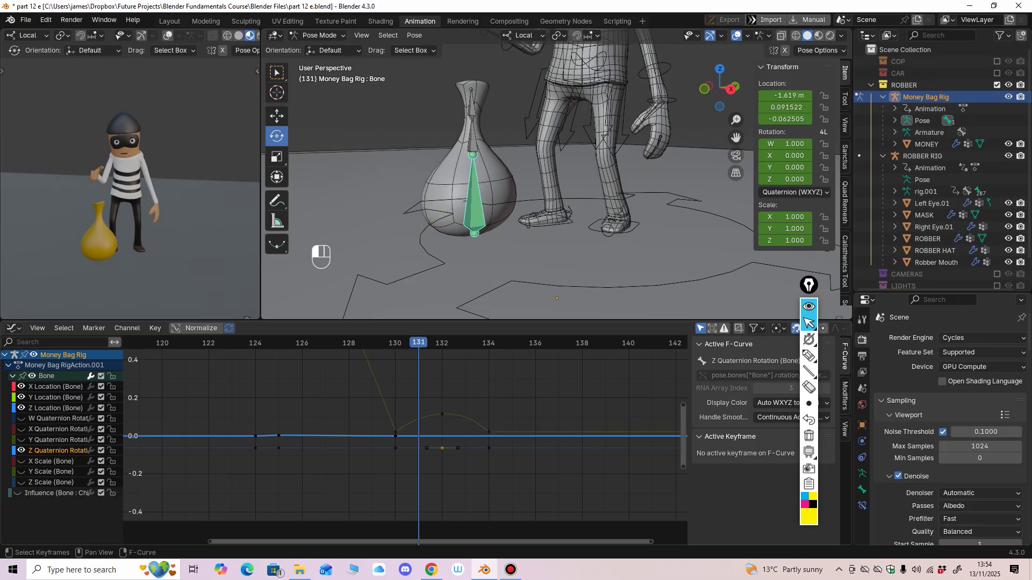
key(Right)
key(i)
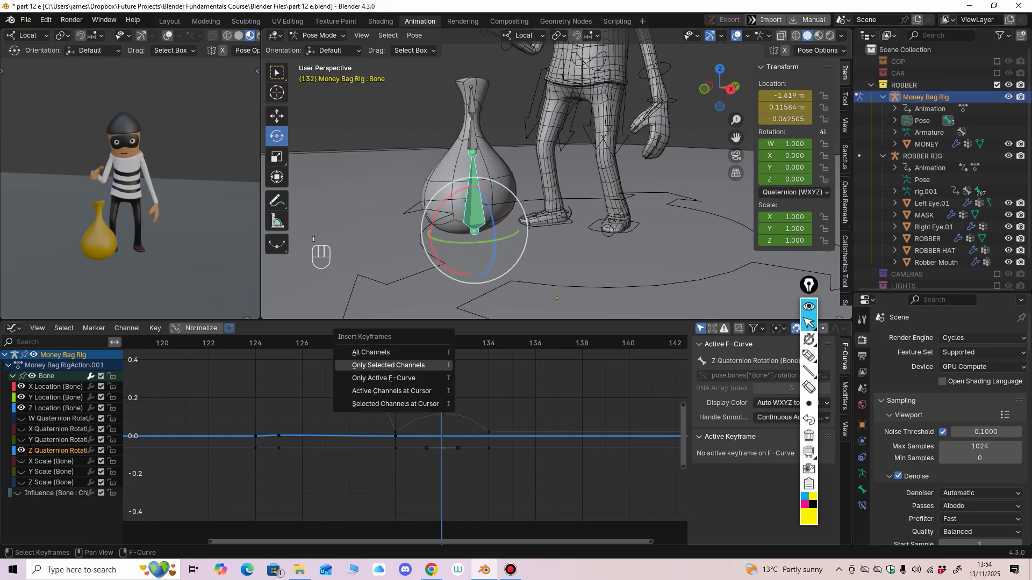
key(Return)
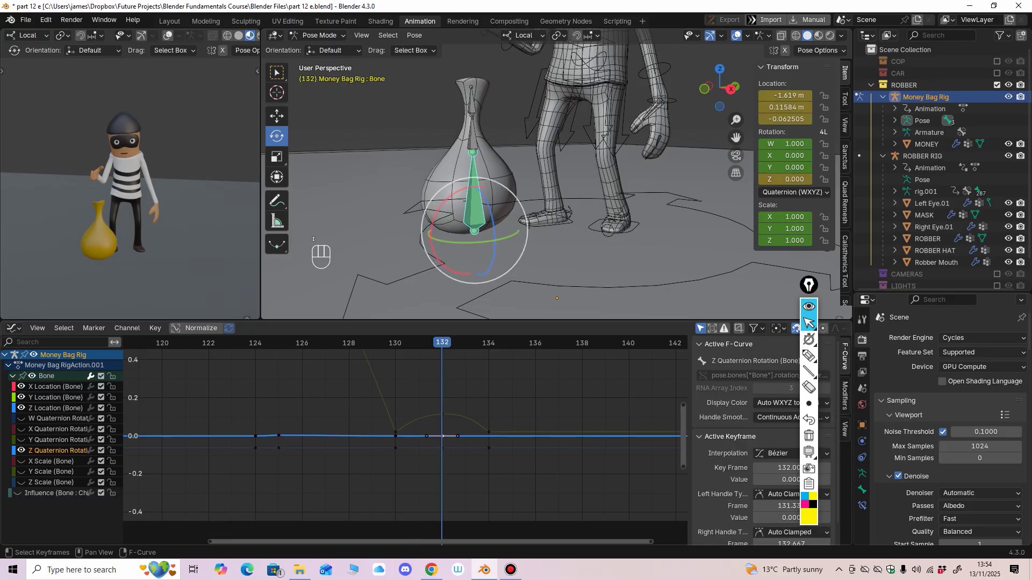
drag(442, 436, 442, 433)
Step: Copy the frame 130 Z Quaternion Rotation key to frame 134 and play back the landing from frame 130
drag(442, 343, 489, 343)
key(ctrl+v)
click(396, 343)
key(space)
key(space)
key(space)
key(space)
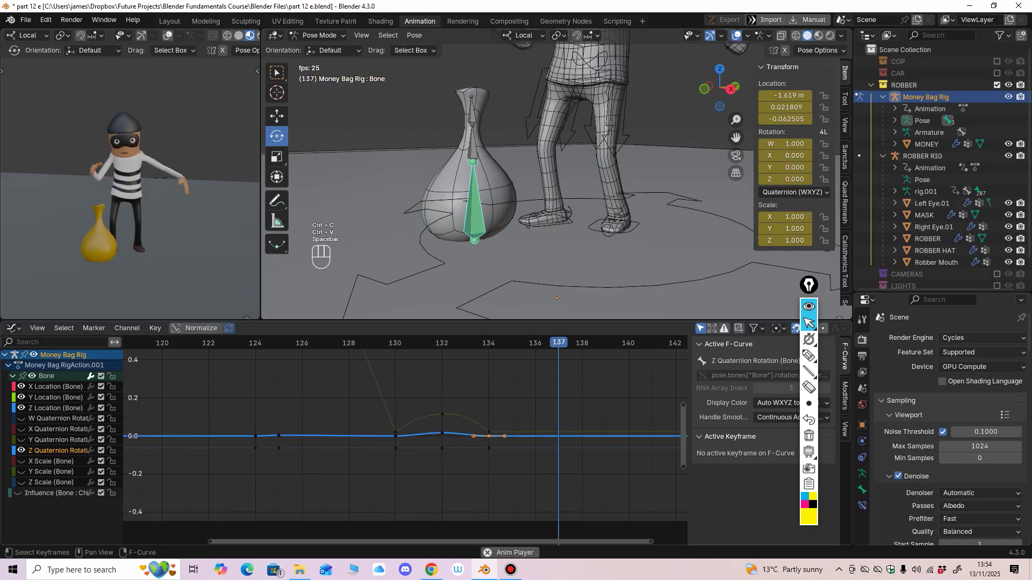
Step: Lower the Z Quaternion Rotation key at frame 132 to about 0.009 and play back the landing repeatedly
drag(396, 343, 442, 343)
mouse_move(381, 447)
ctrl+middle_down()
mouse_move(395, 393)
mouse_move(400, 448)
ctrl+middle_up()
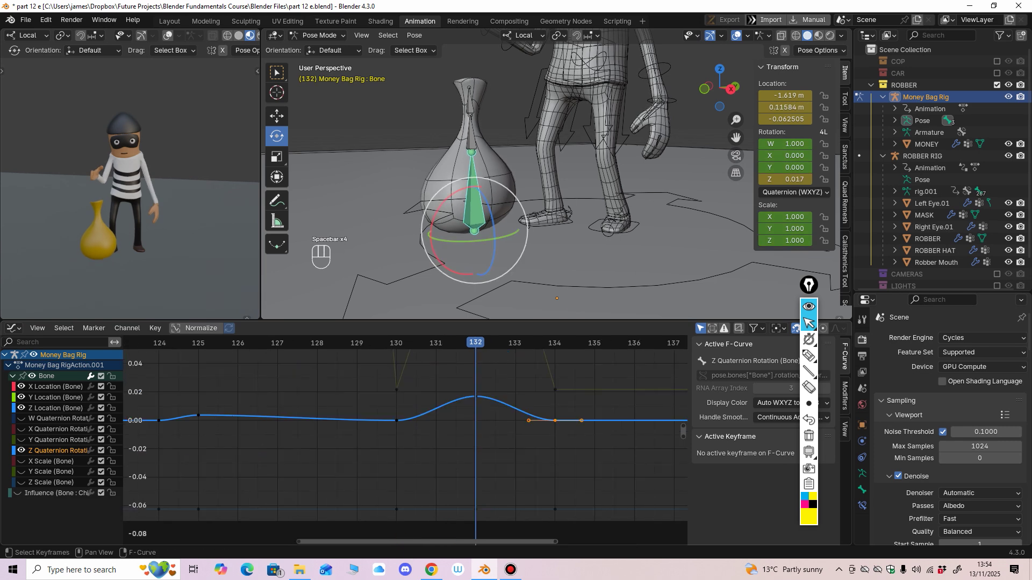
drag(476, 396, 476, 408)
key(space)
key(space)
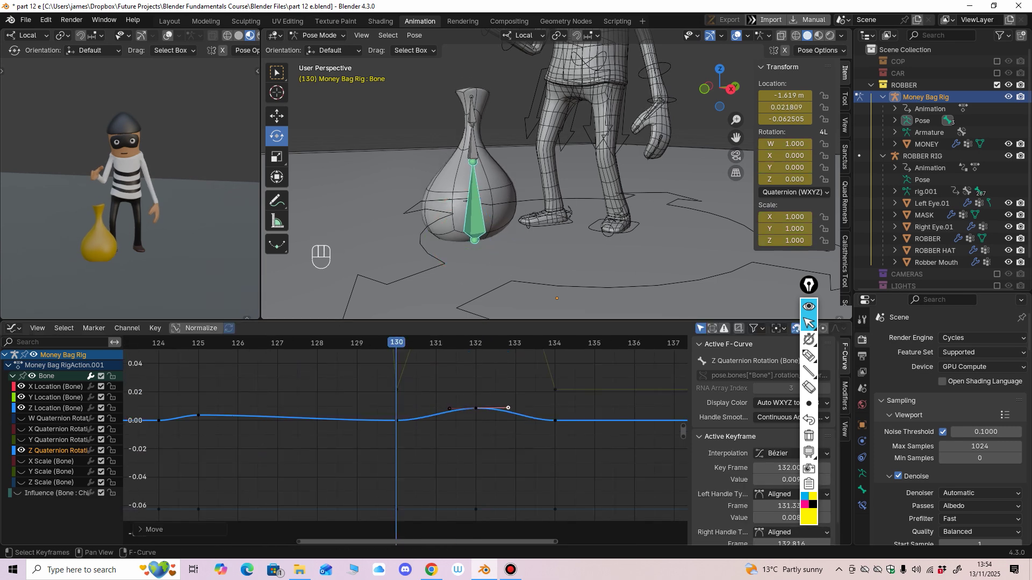
click(359, 343)
key(space)
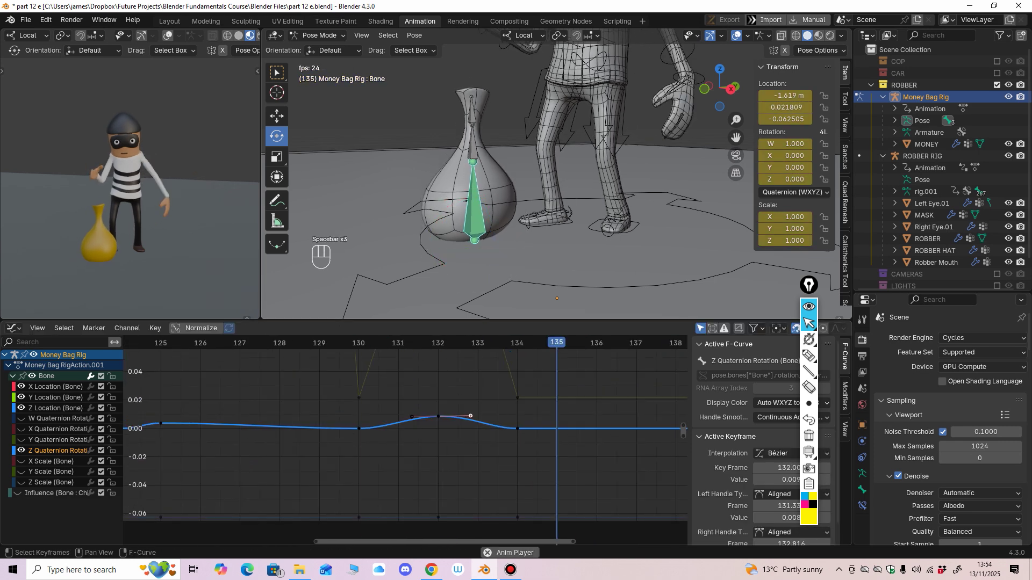
key(space)
ctrl+middle_drag(398, 393, 370, 423)
click(349, 343)
key(space)
key(space)
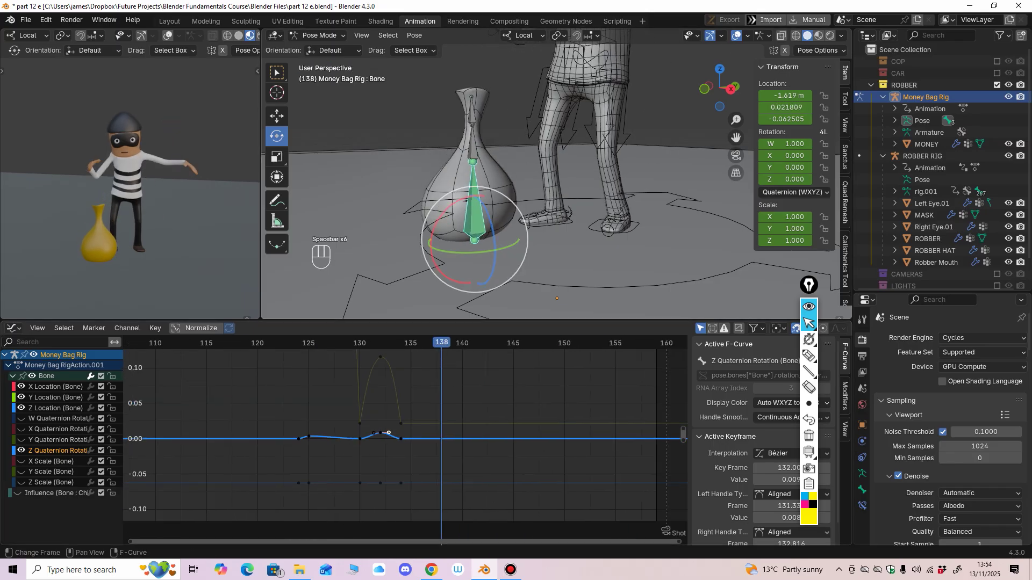
Step: Select the money bag rig's middle bone and go to frame 134, just after the landing
click(390, 343)
click(472, 135)
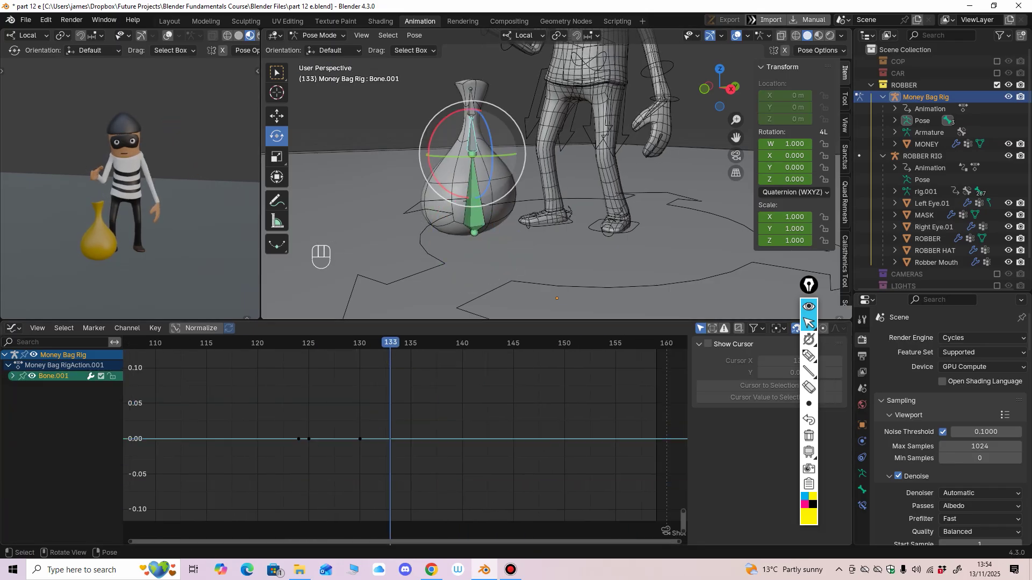
ctrl+middle_drag(399, 416, 383, 419)
mouse_move(397, 343)
mouse_down()
mouse_move(347, 343)
mouse_move(392, 342)
mouse_up()
middle_drag(516, 193, 536, 184)
mouse_move(392, 343)
mouse_down()
mouse_move(347, 343)
mouse_move(386, 342)
mouse_up()
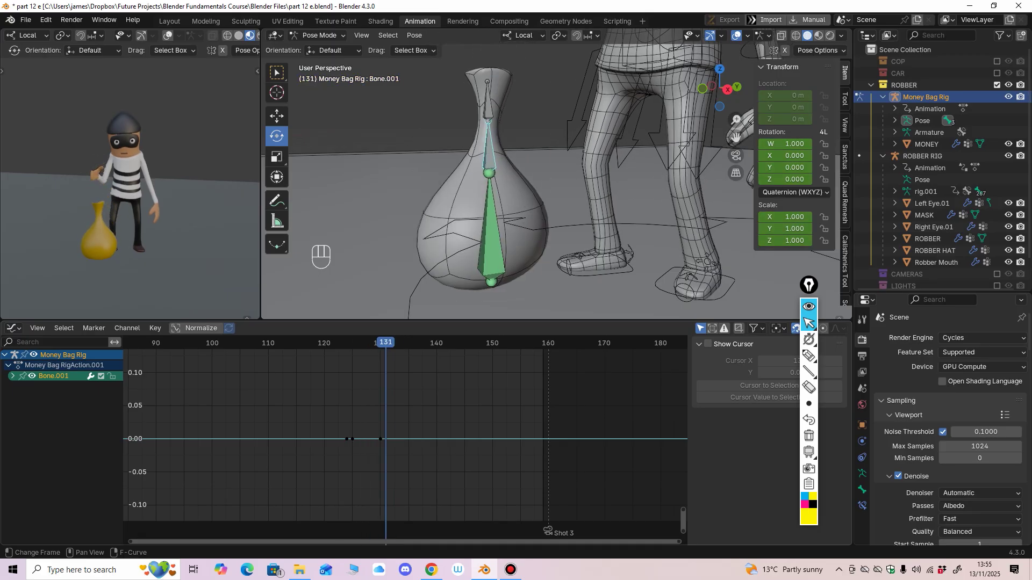
middle_drag(407, 257, 398, 253)
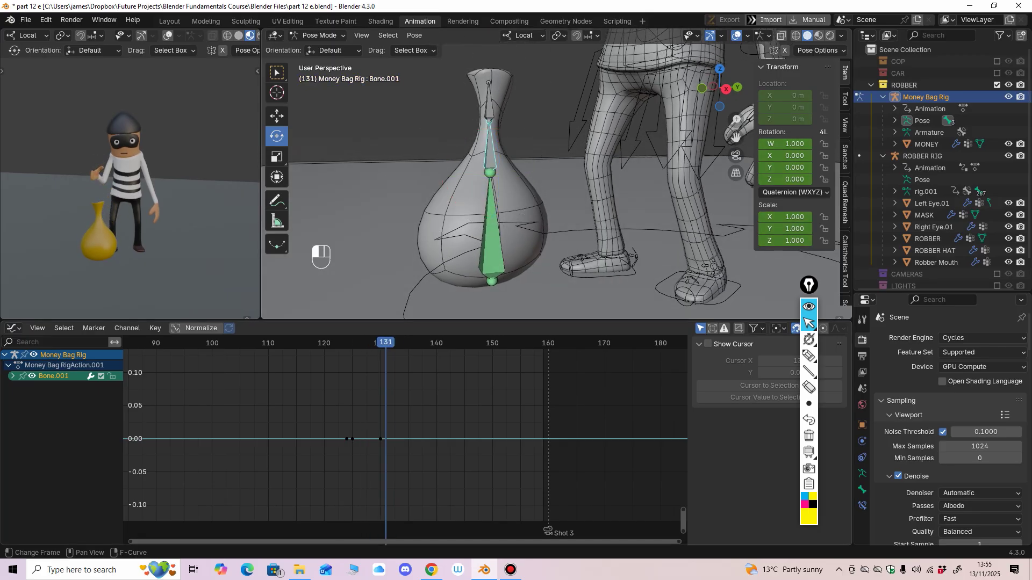
mouse_move(385, 343)
mouse_down()
mouse_move(364, 343)
mouse_move(403, 343)
mouse_up()
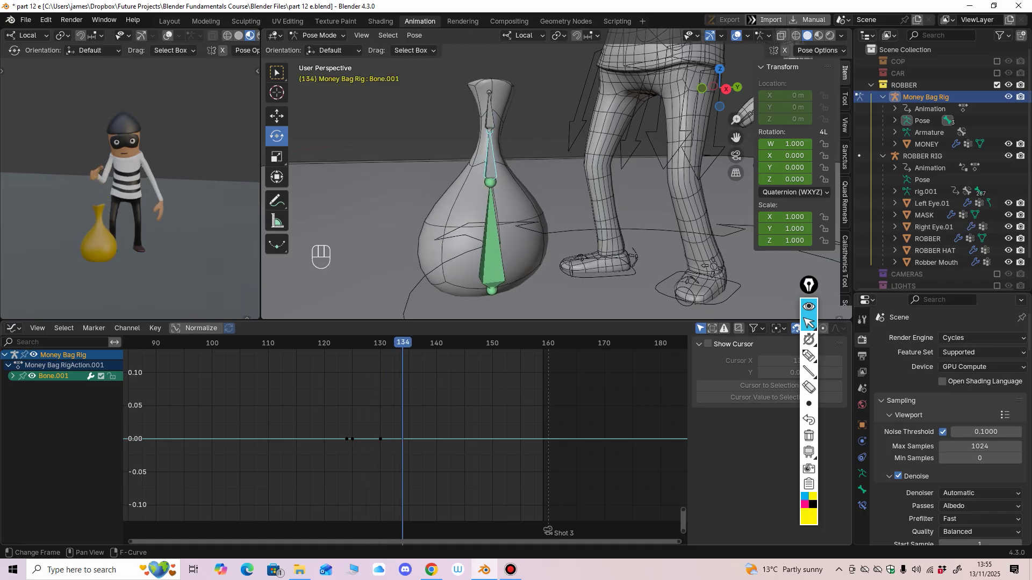
Step: Bend the bag's middle bone sideways about 35° around its local Z axis at frame 134, undoing a rotation on the wrong axis
drag(457, 154, 444, 169)
middle_drag(445, 170, 539, 169)
key(ctrl+z)
drag(555, 154, 541, 146)
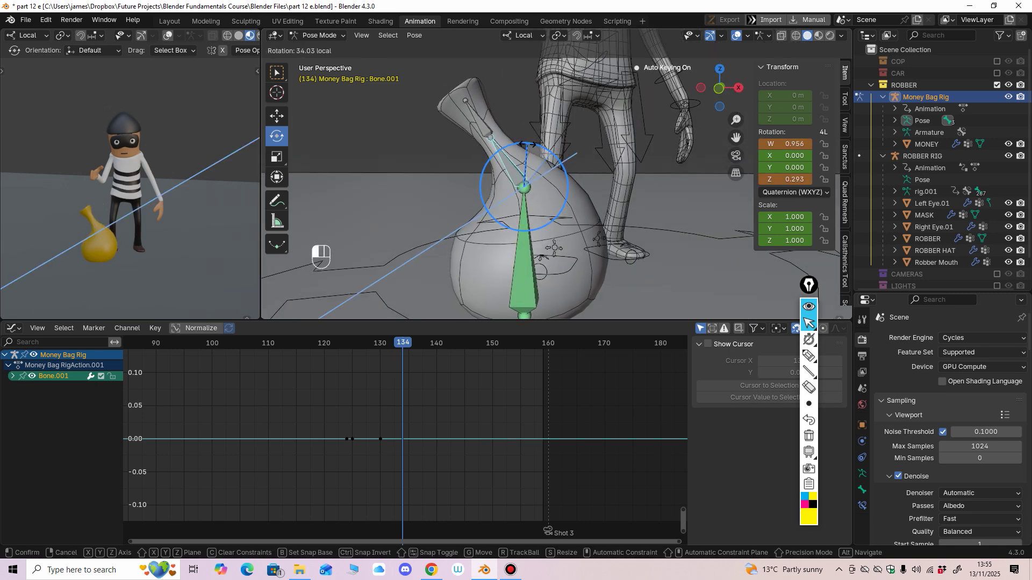
click(530, 146)
Step: Bend the bag's top bone over about 52° around its local Z axis at frame 134, fine-tuning the middle bone's tilt to match
click(484, 115)
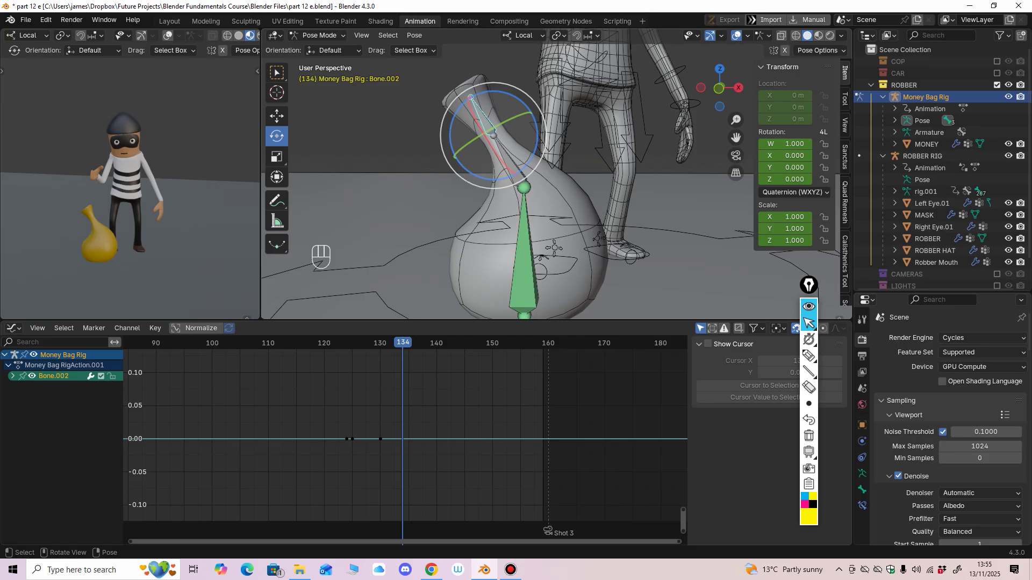
drag(537, 128, 531, 114)
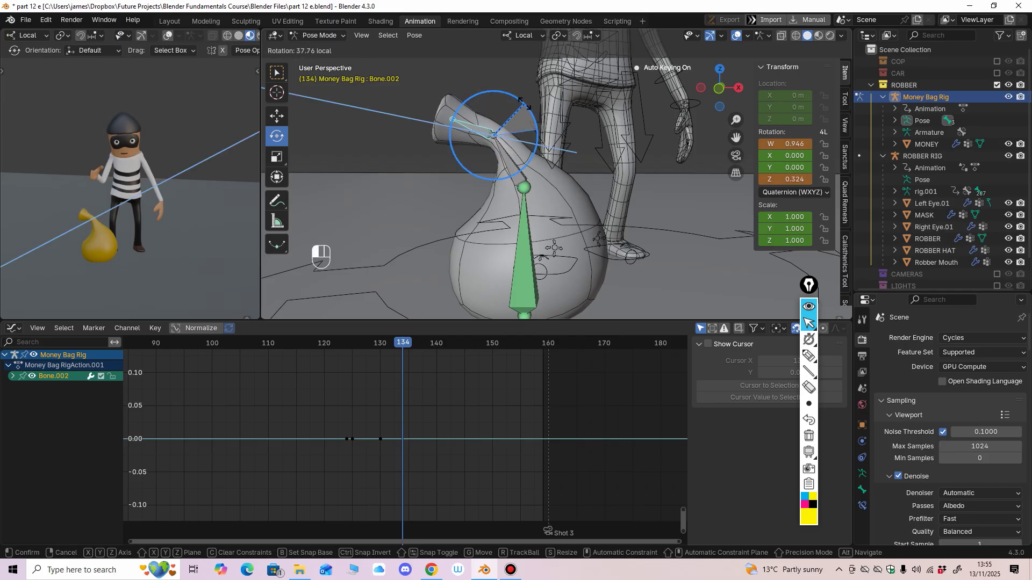
drag(524, 103, 523, 105)
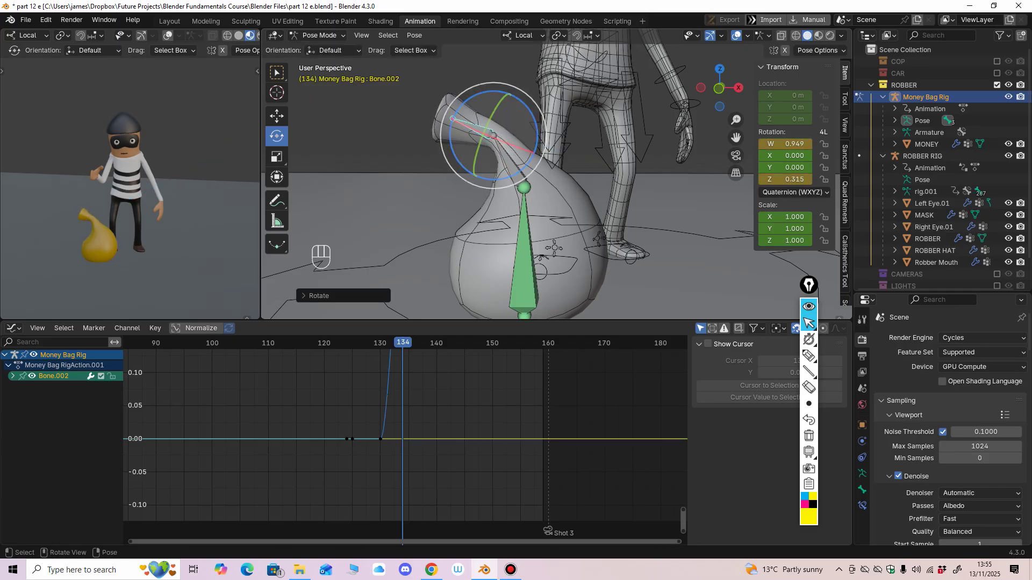
click(510, 163)
drag(544, 146, 518, 105)
click(471, 134)
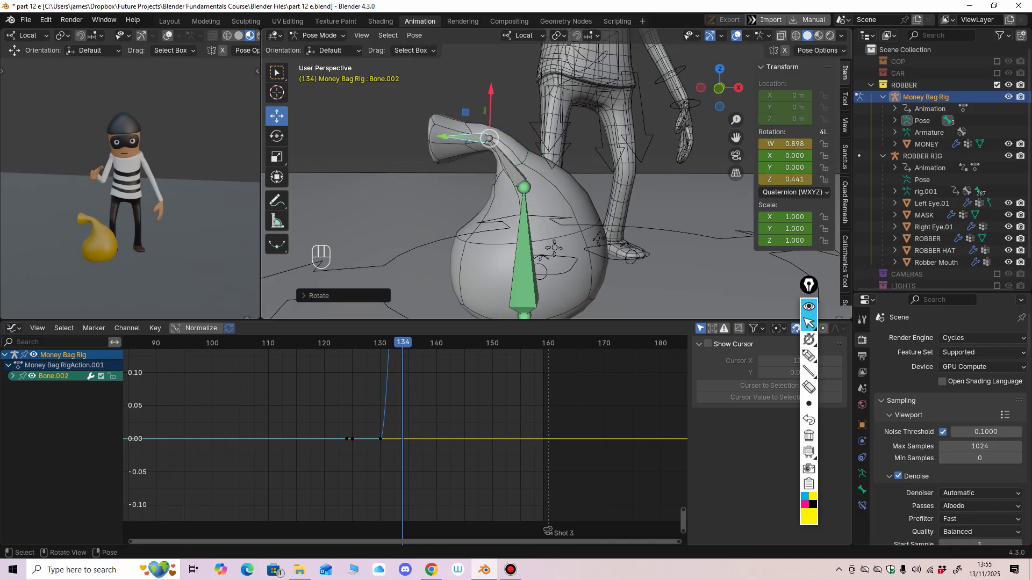
key(ctrl+z)
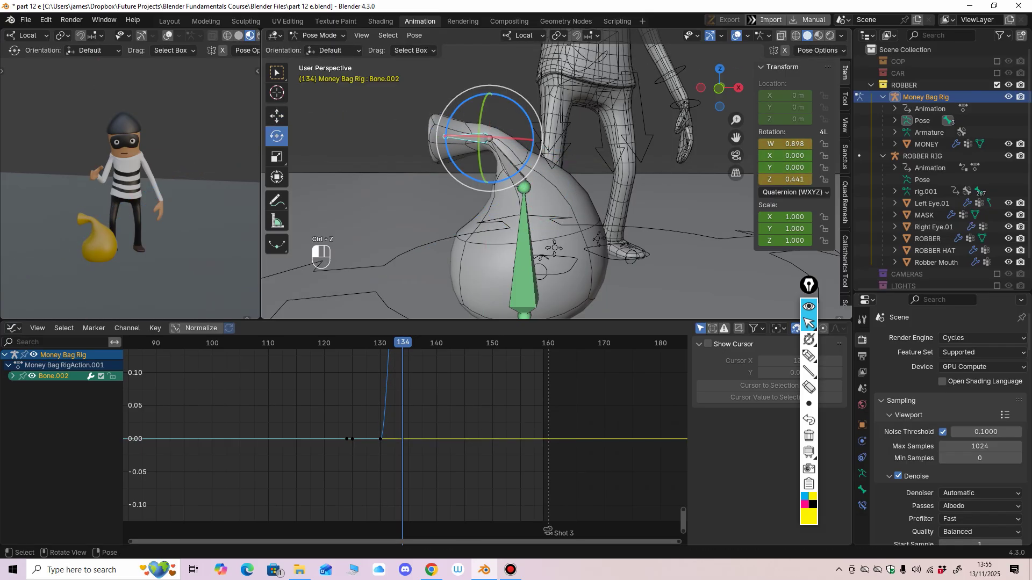
drag(517, 104, 520, 100)
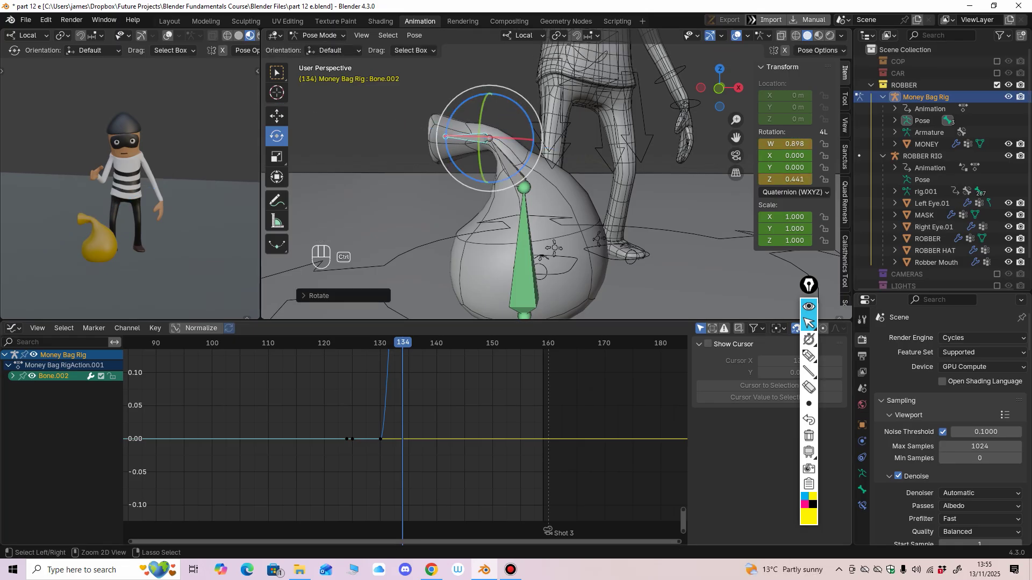
Step: Delay the top bone's frame 134 rotation keys to frame 136 and play back the landing
key(Home)
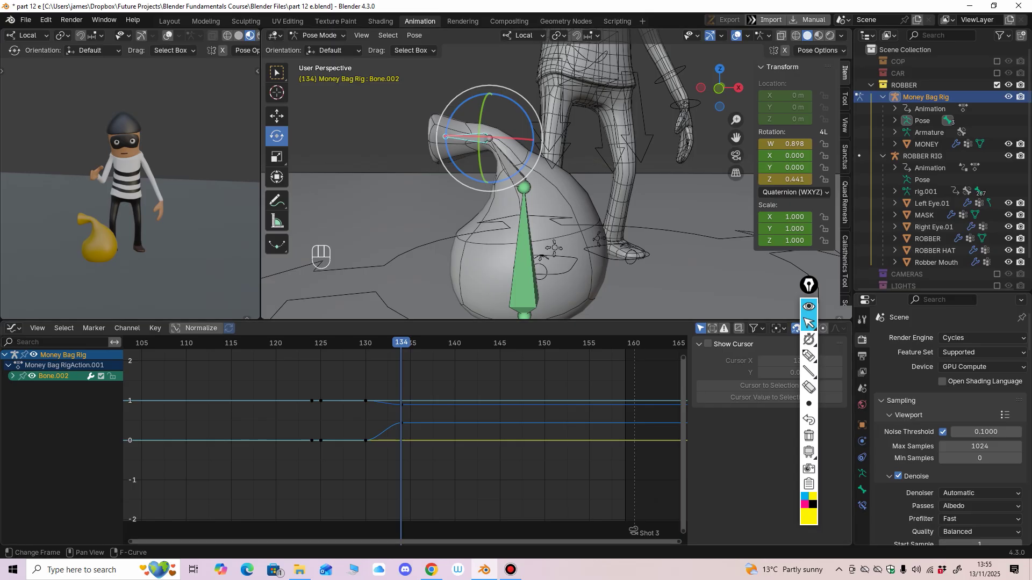
drag(454, 373, 419, 423)
key(x)
key(space)
key(space)
key(space)
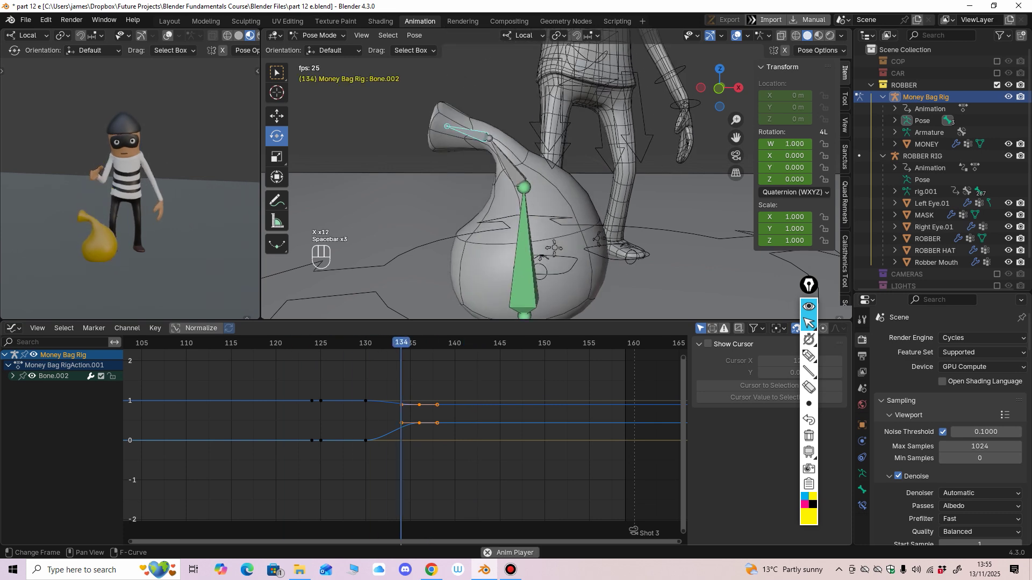
key(space)
key(space)
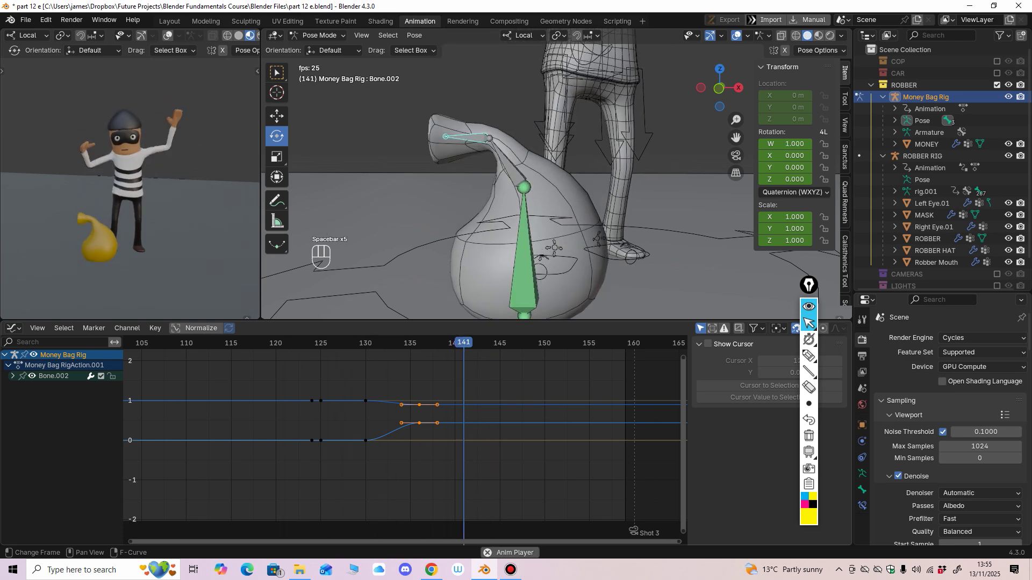
key(space)
Step: Duplicate the middle bone's frame 134 keys at frame 137, setting Z Quaternion Rotation to about 0.247 and 0.325 respectively, and play back the landing
mouse_move(410, 343)
mouse_down()
mouse_move(428, 343)
mouse_move(365, 343)
mouse_move(402, 343)
mouse_up()
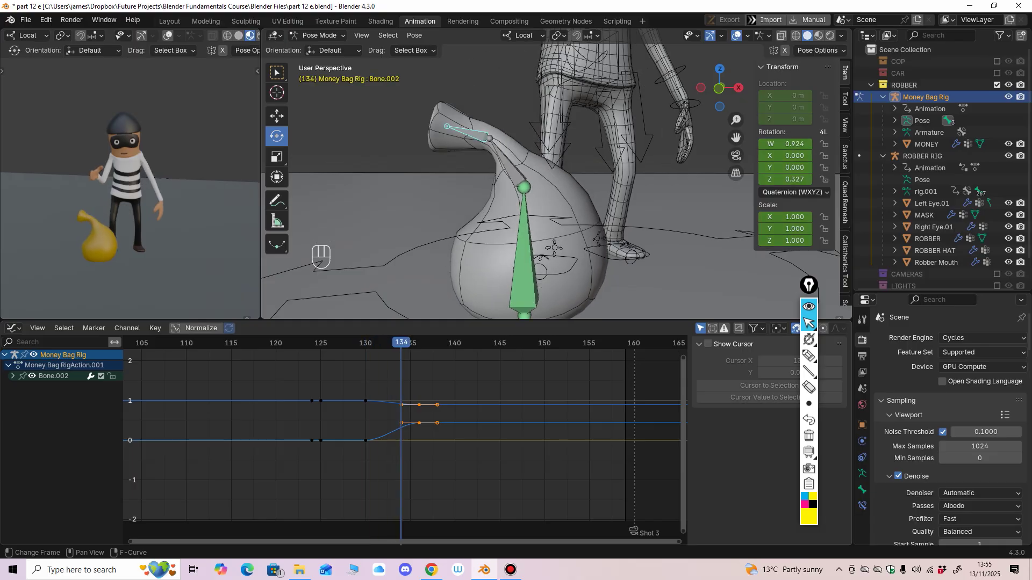
click(507, 160)
ctrl+middle_drag(344, 430, 388, 400)
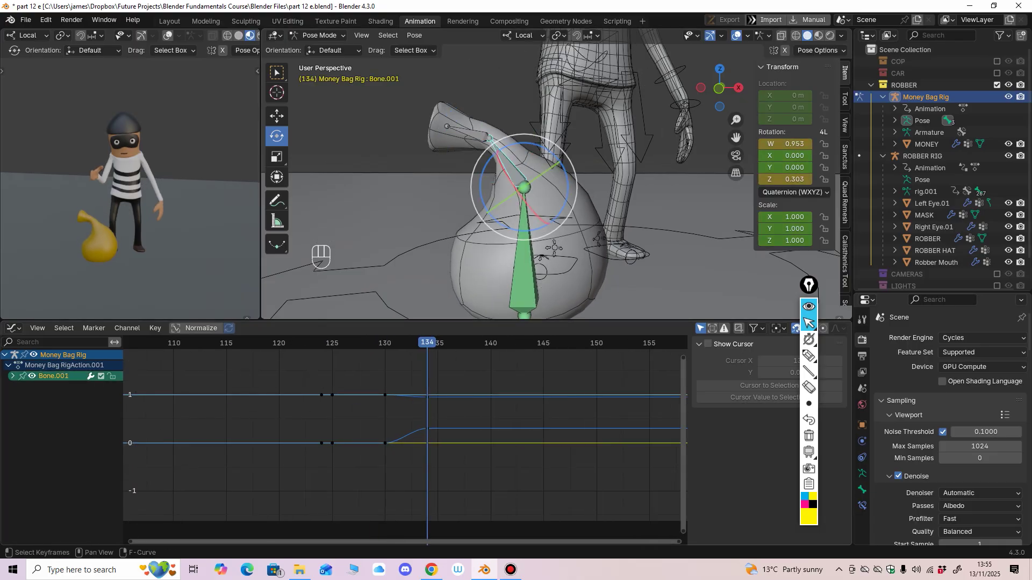
drag(427, 429, 442, 427)
drag(427, 343, 459, 343)
drag(409, 380, 427, 432)
key(ctrl+c)
key(ctrl+v)
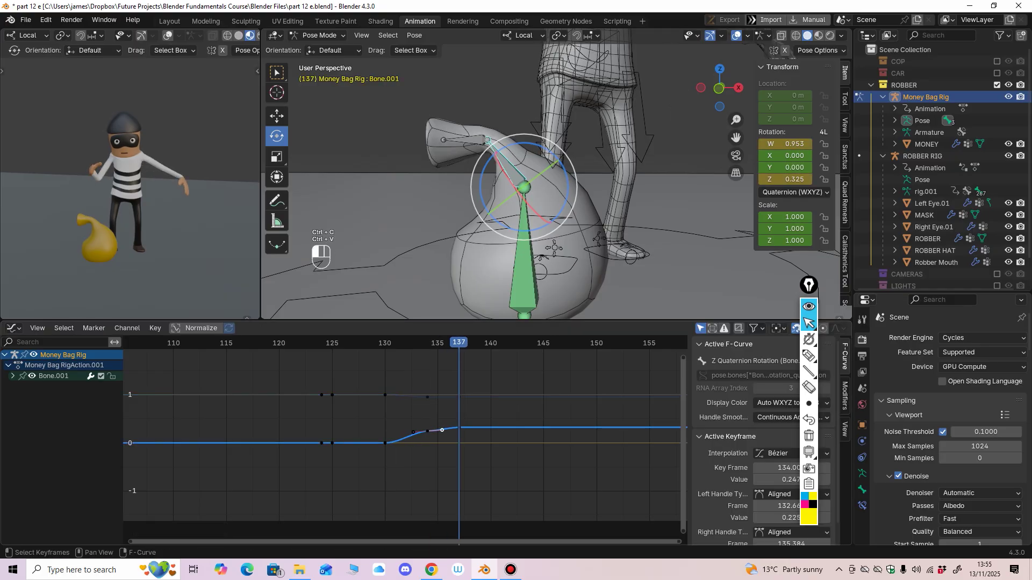
key(space)
key(space)
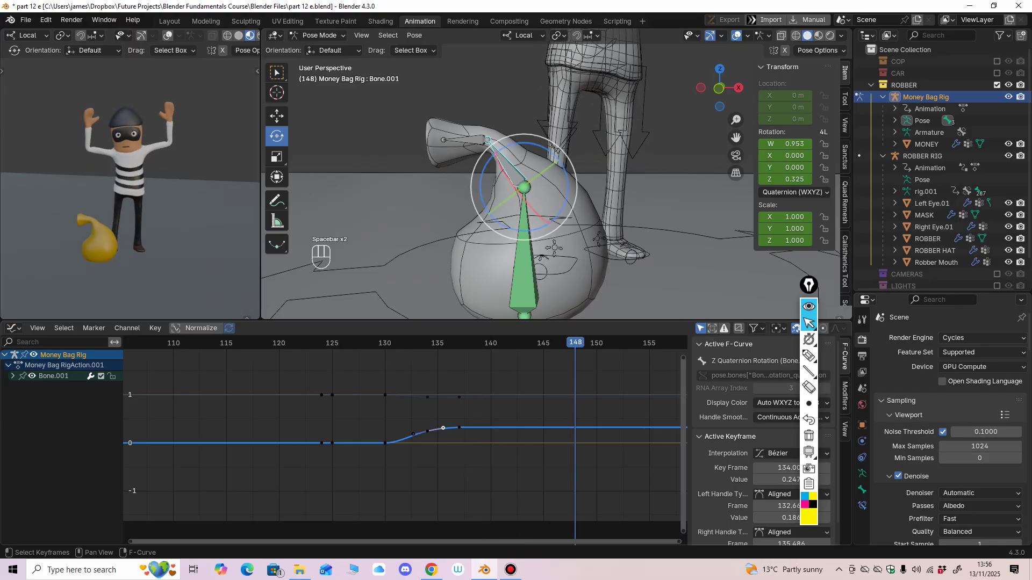
Step: Shift the top bone's frame 136 rotation keys to frame 137
click(467, 139)
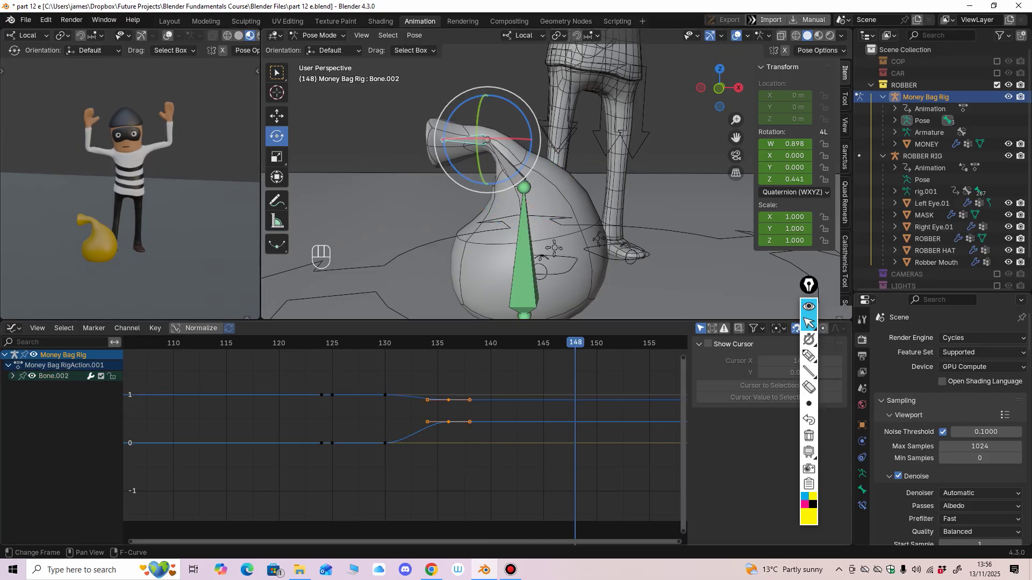
key(g)
key(x)
drag(459, 422, 460, 422)
Step: Move the top bone's last Z Quaternion Rotation key to frame 138, raise it to about 0.463, and play back the landing
click(12, 376)
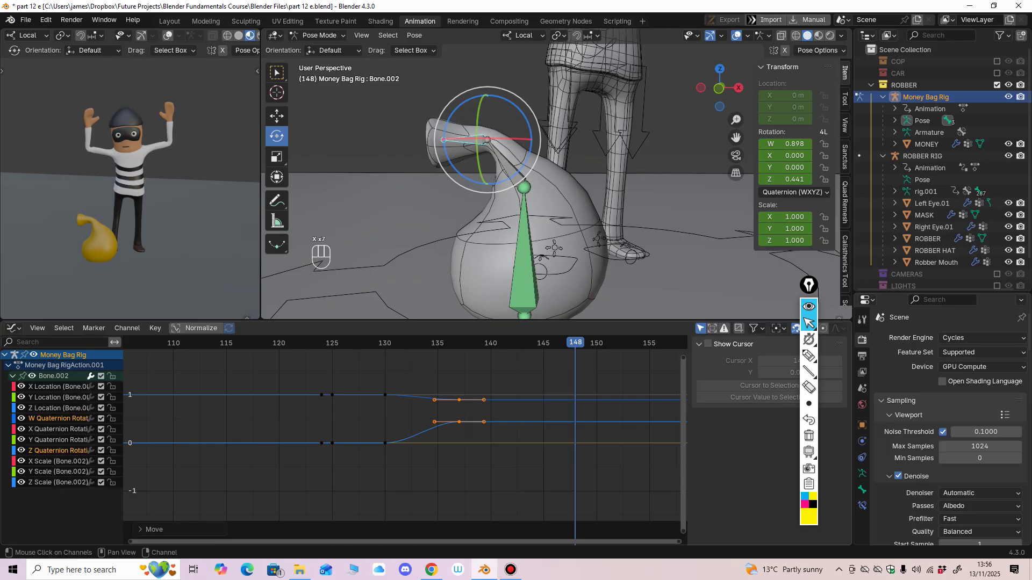
drag(459, 422, 469, 421)
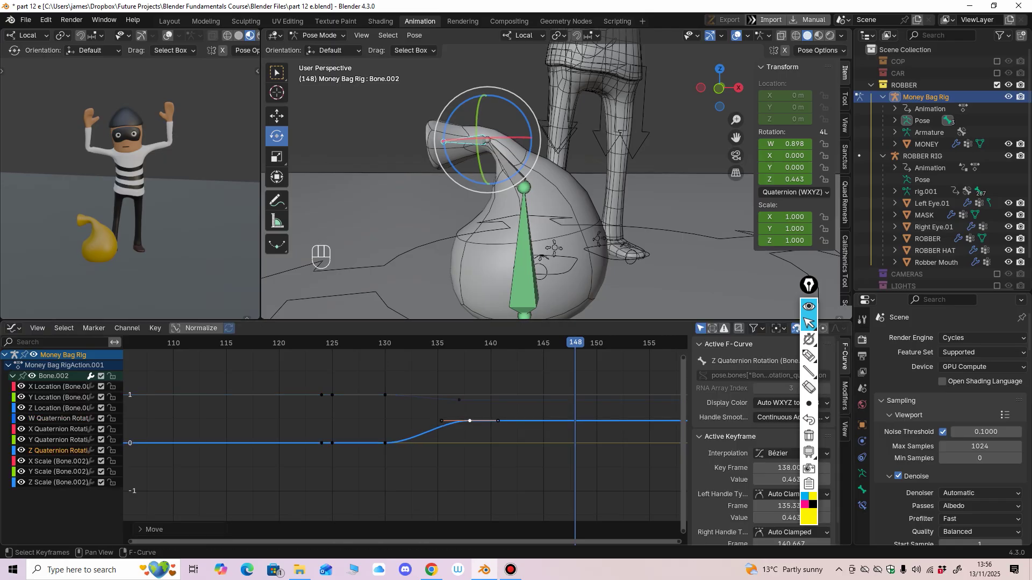
key(space)
key(space)
key(space)
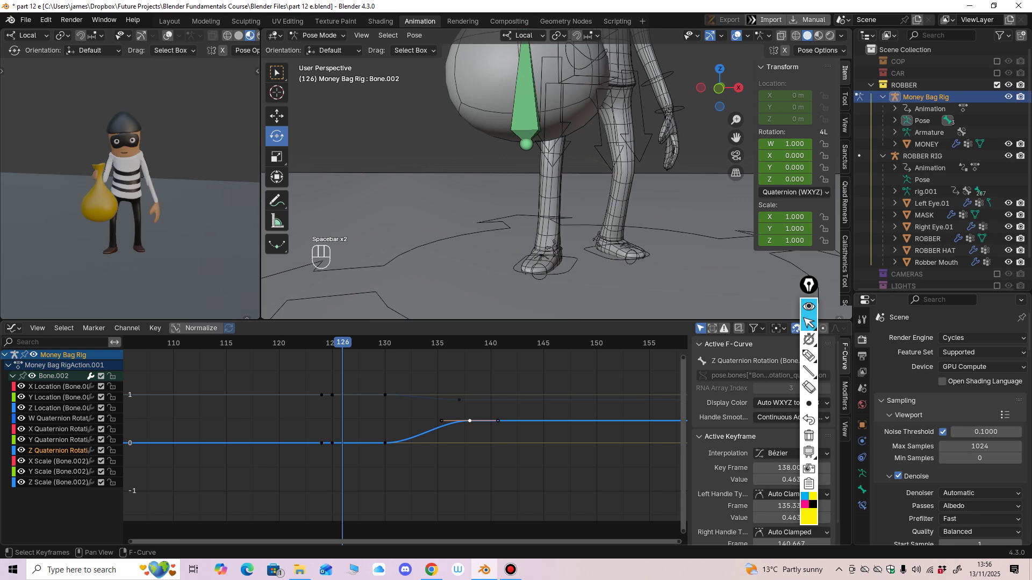
key(space)
key(space)
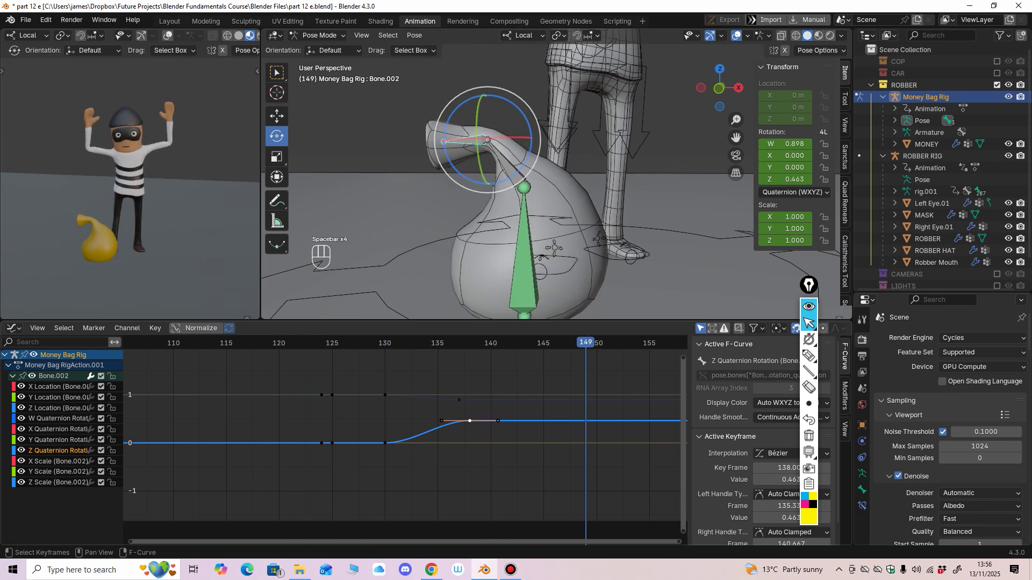
key(space)
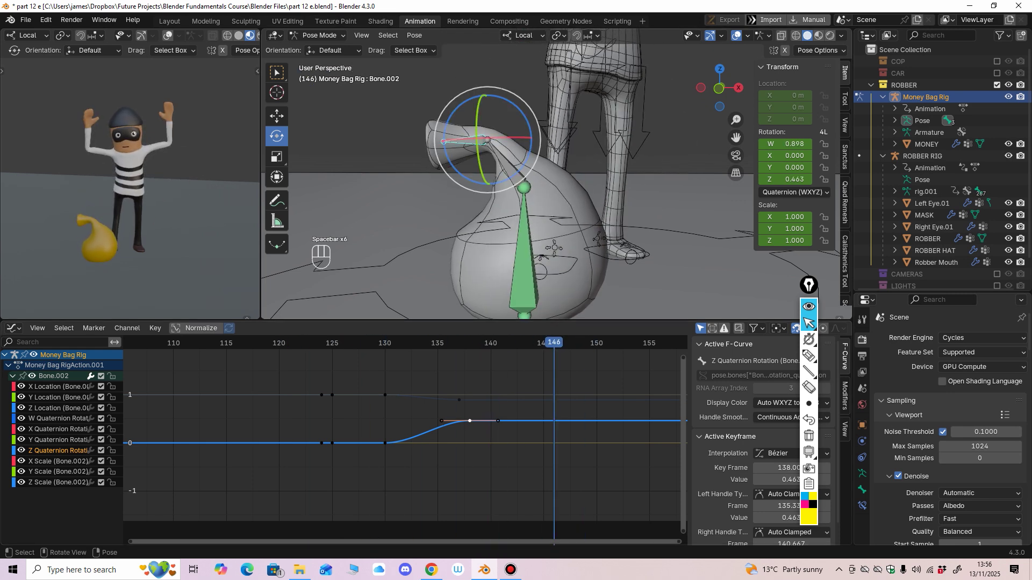
Step: Select the bag's middle and top bones and shift all their keys two frames earlier
click(409, 140)
click(465, 140)
shift+click(507, 164)
drag(556, 366, 301, 465)
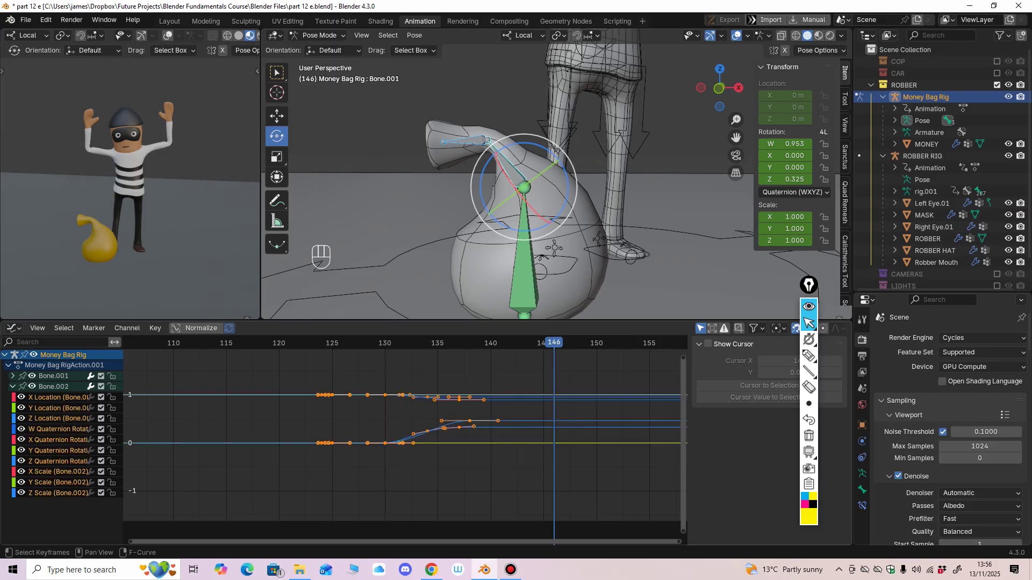
drag(385, 443, 364, 444)
key(x)
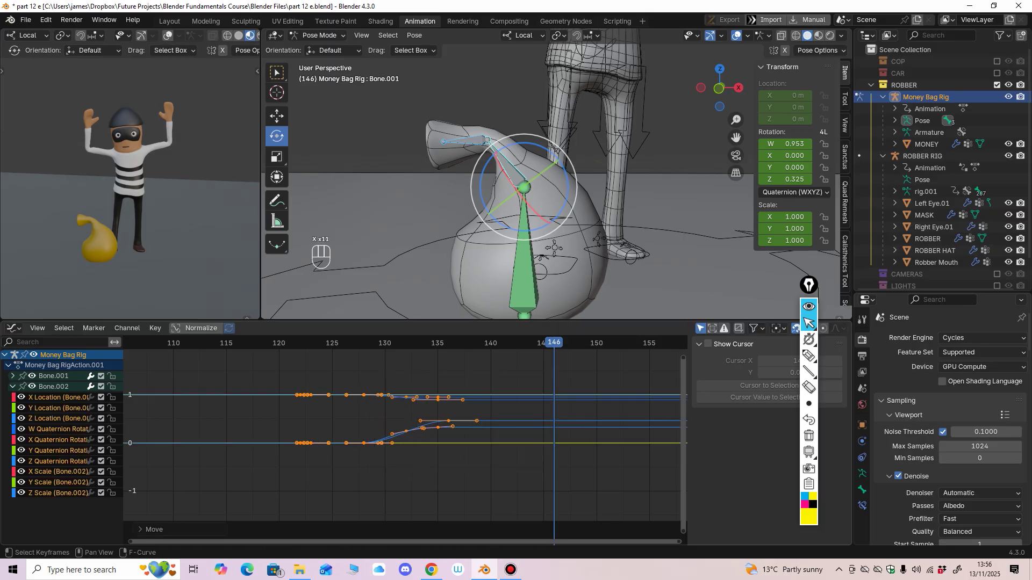
Step: Play back the bag drop repeatedly to check the timing of the neck flopping over
key(space)
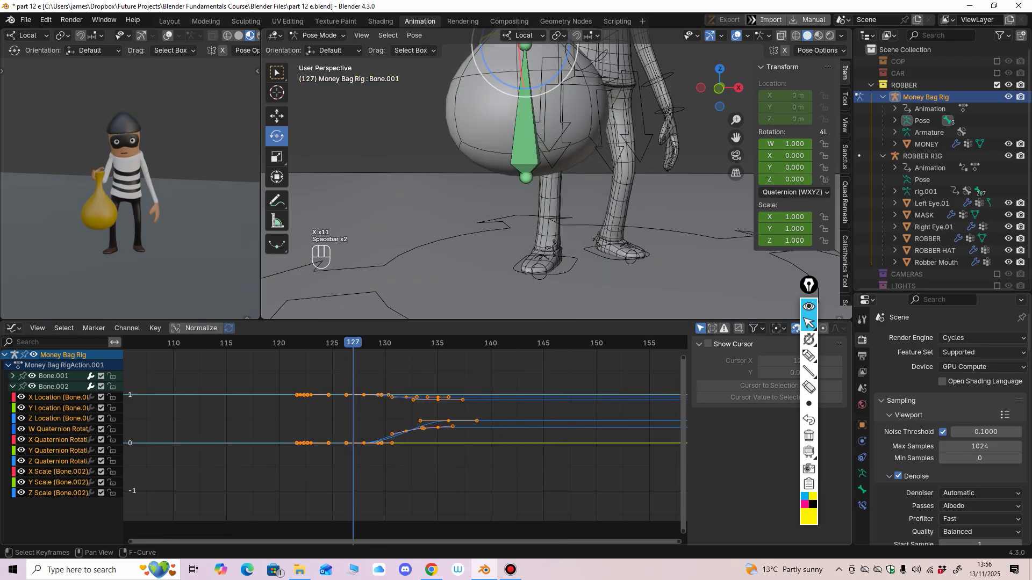
key(space)
key(space)
key(space)
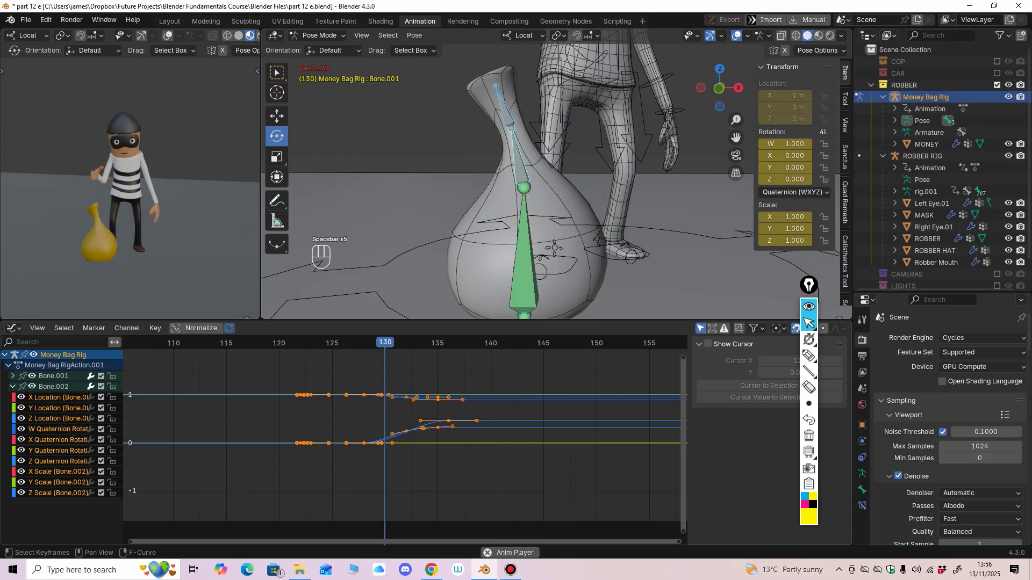
key(space)
key(space)
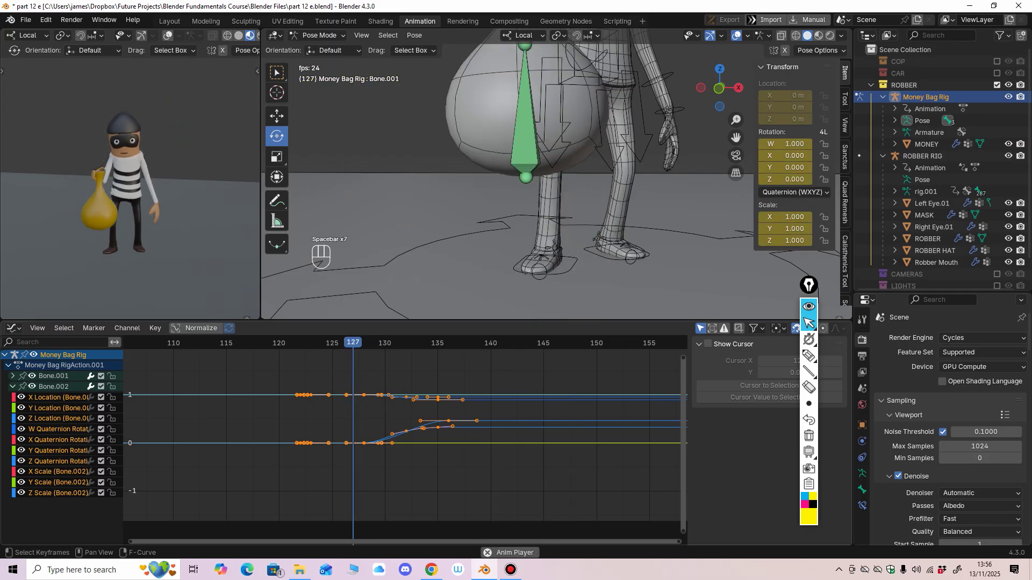
key(space)
key(space)
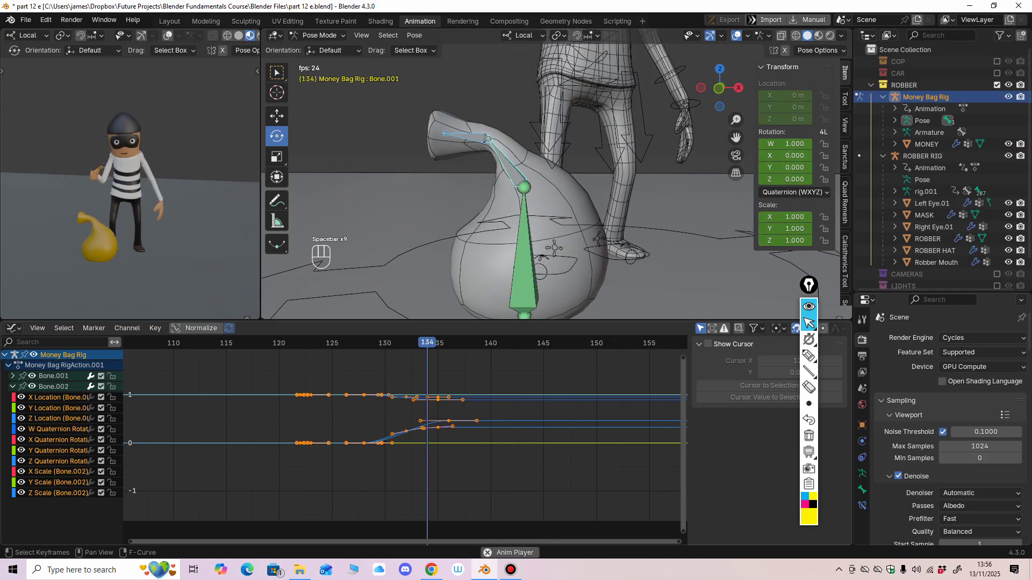
key(space)
Step: Save the file and play back the bag drop with the whole robber in view
middle_drag(566, 216, 564, 216)
scroll(566, 209, down, 2)
shift+middle_drag(571, 152, 499, 205)
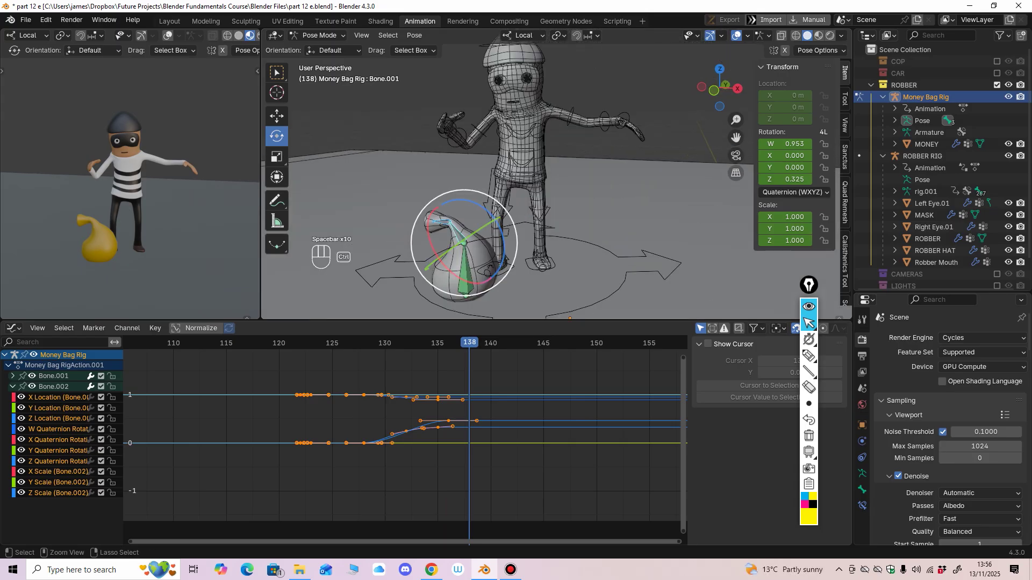
key(ctrl+s)
key(space)
key(space)
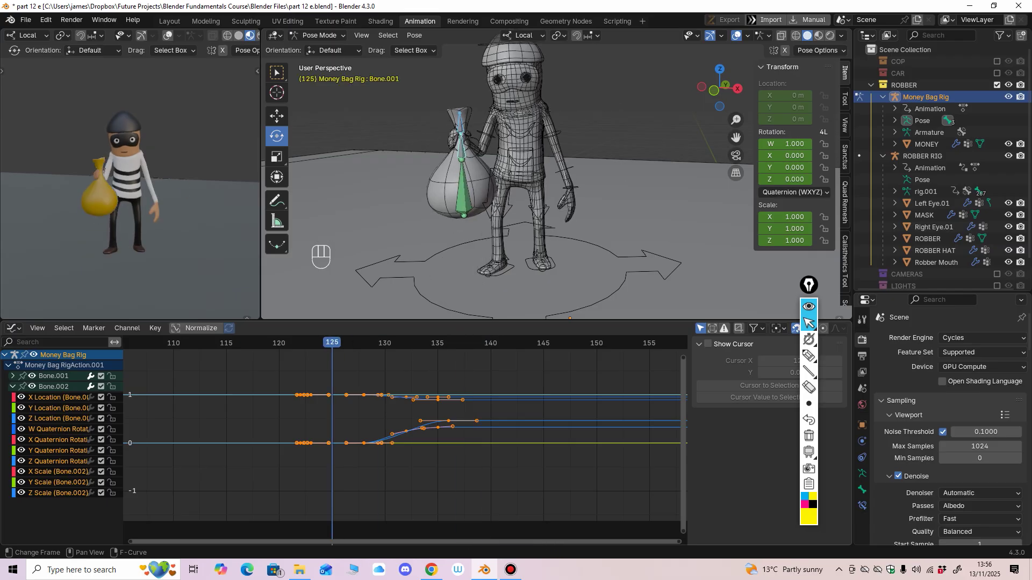
key(space)
Step: Switch from the money bag rig to the robber rig in Pose Mode and select the Thumb.01.R bone at frame 128
scroll(370, 153, up, 8)
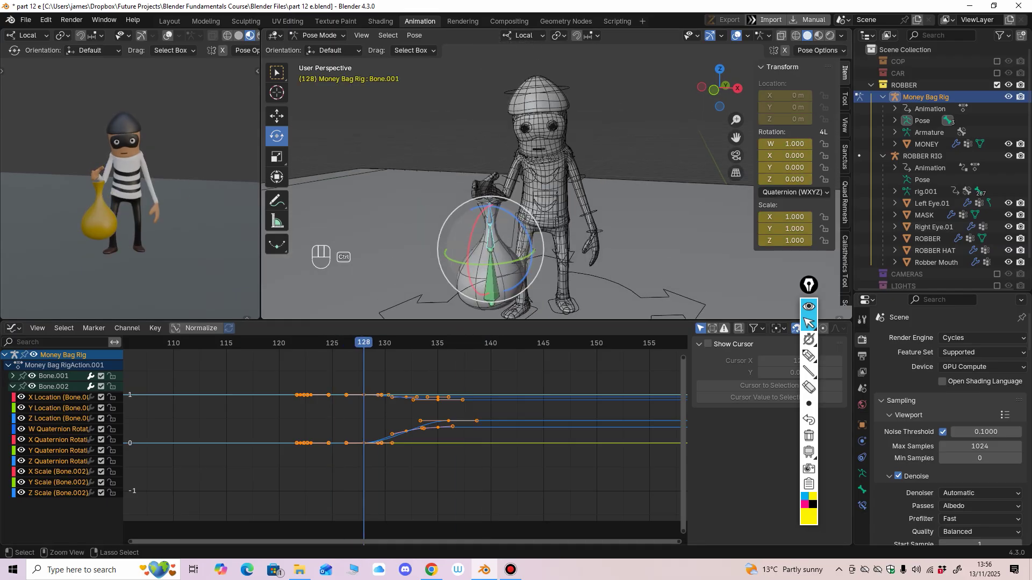
click(319, 36)
click(325, 48)
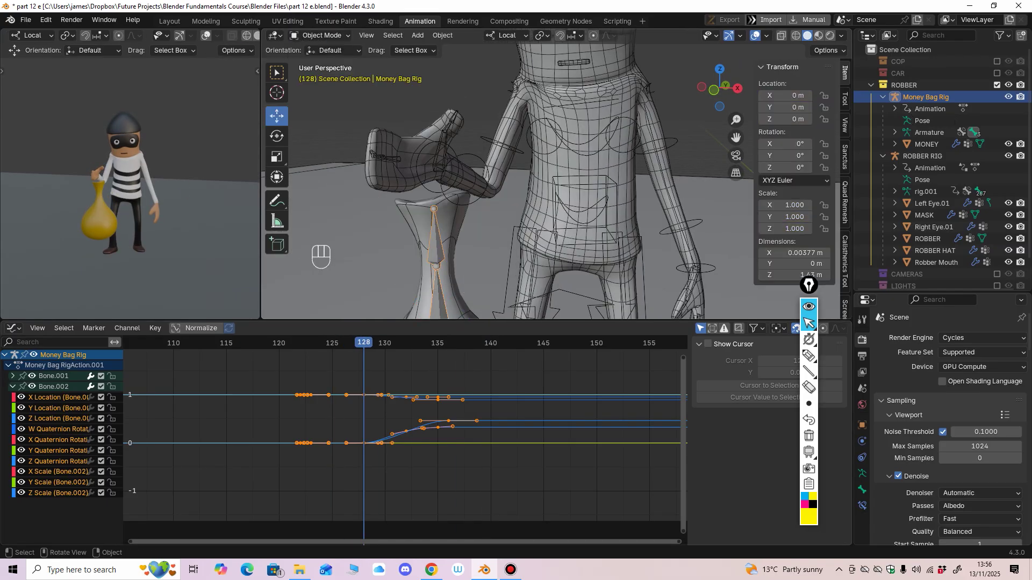
click(443, 146)
click(321, 36)
click(322, 74)
click(444, 141)
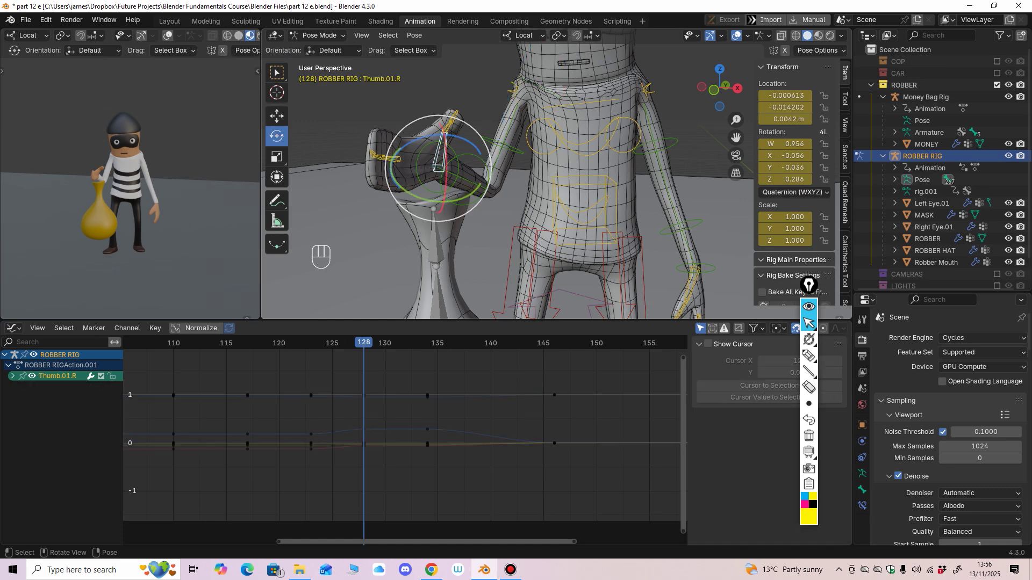
Step: Raise the Thumb.01.R X Quaternion Rotation keys at frames 128 and 134, reaching about 0.09 at frame 128
drag(364, 343, 406, 343)
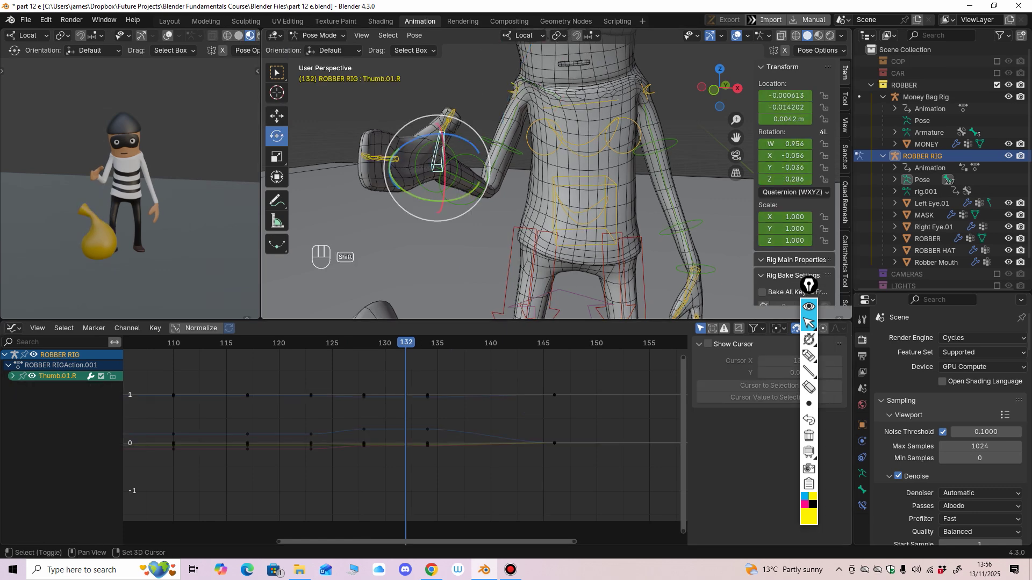
shift+middle_drag(430, 209, 514, 239)
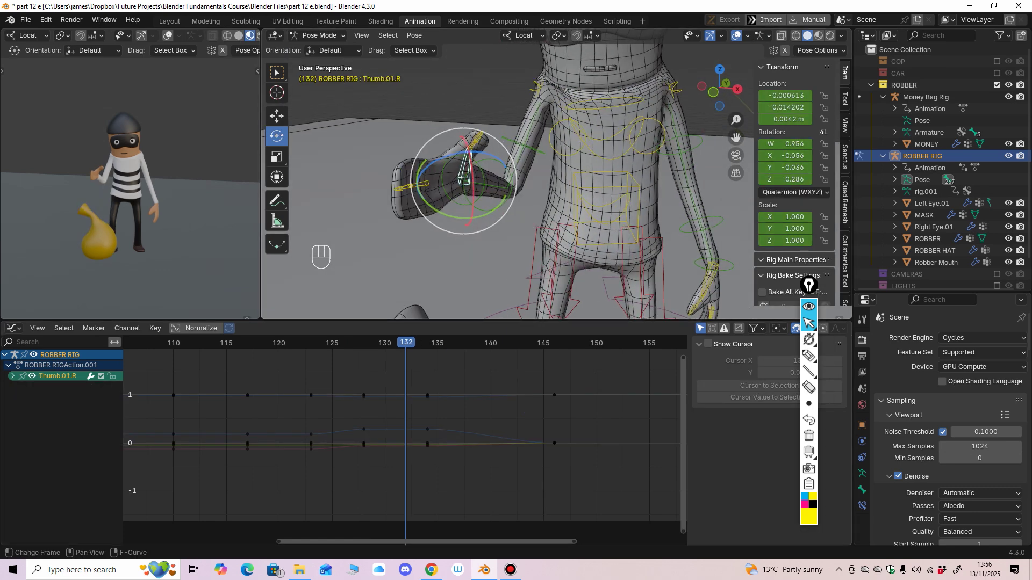
key(Home)
key(space)
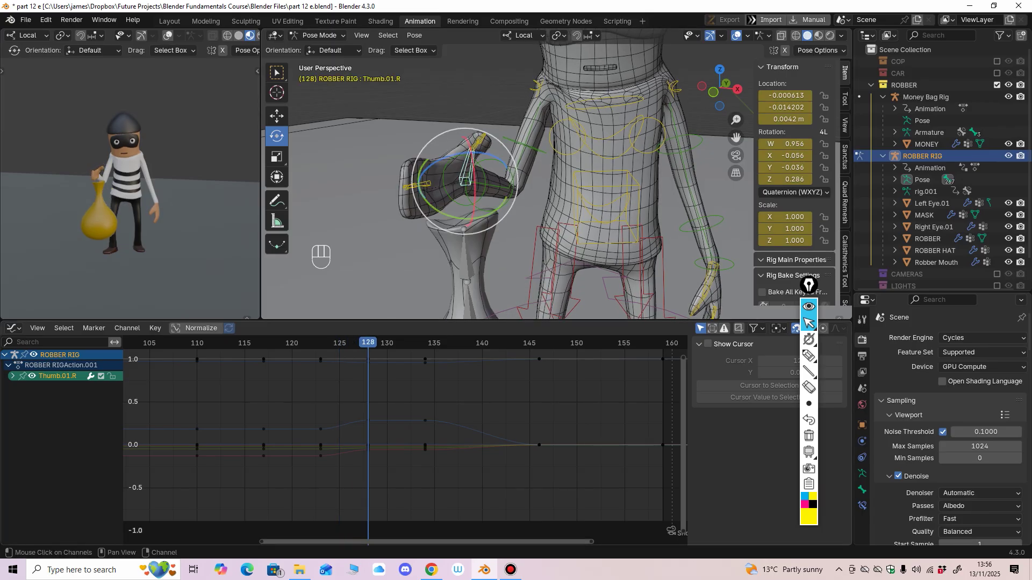
click(13, 376)
click(58, 429)
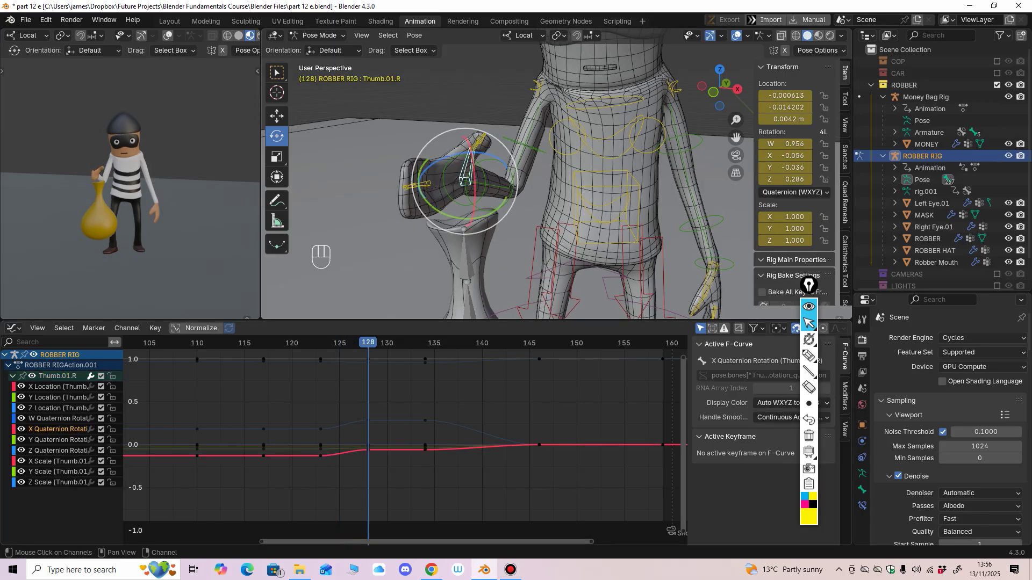
middle_drag(344, 457, 358, 459)
key(i)
drag(383, 452, 440, 436)
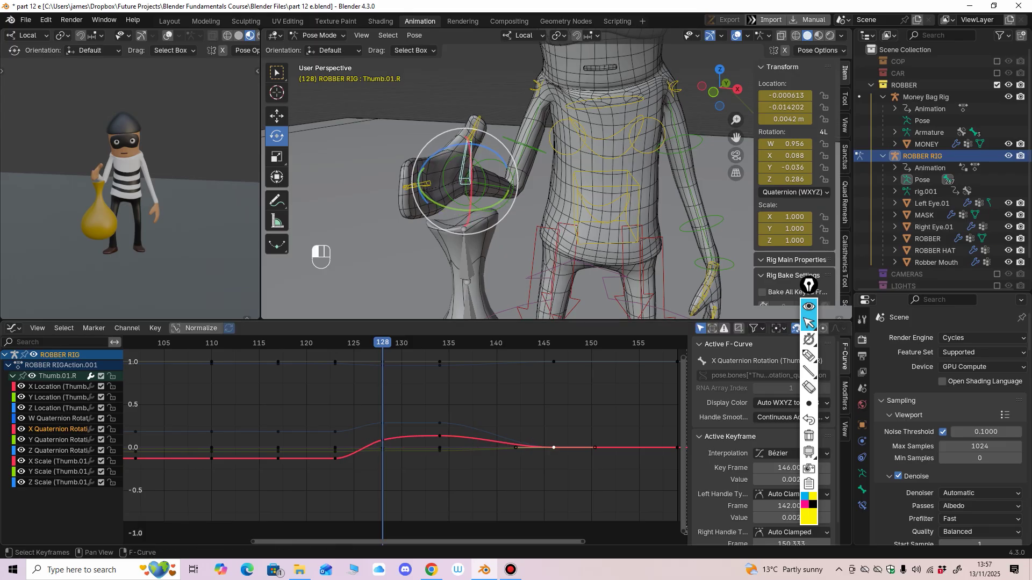
Step: Raise the thumb's X Quaternion Rotation keys at frames 146, 159 and 167, then play back the hand release
drag(554, 448, 554, 434)
middle_drag(554, 435, 416, 435)
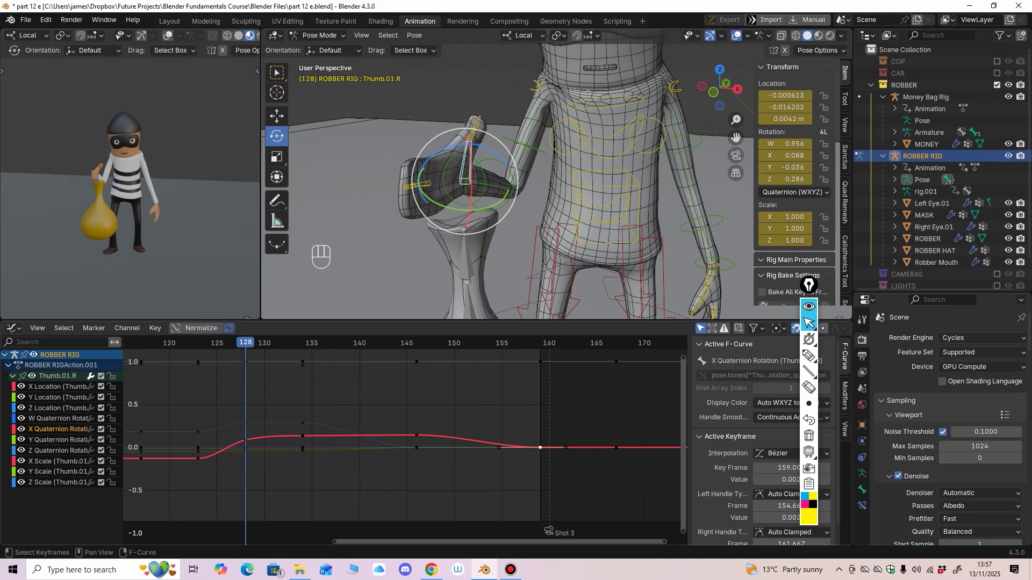
click(616, 448)
drag(616, 448, 616, 440)
key(space)
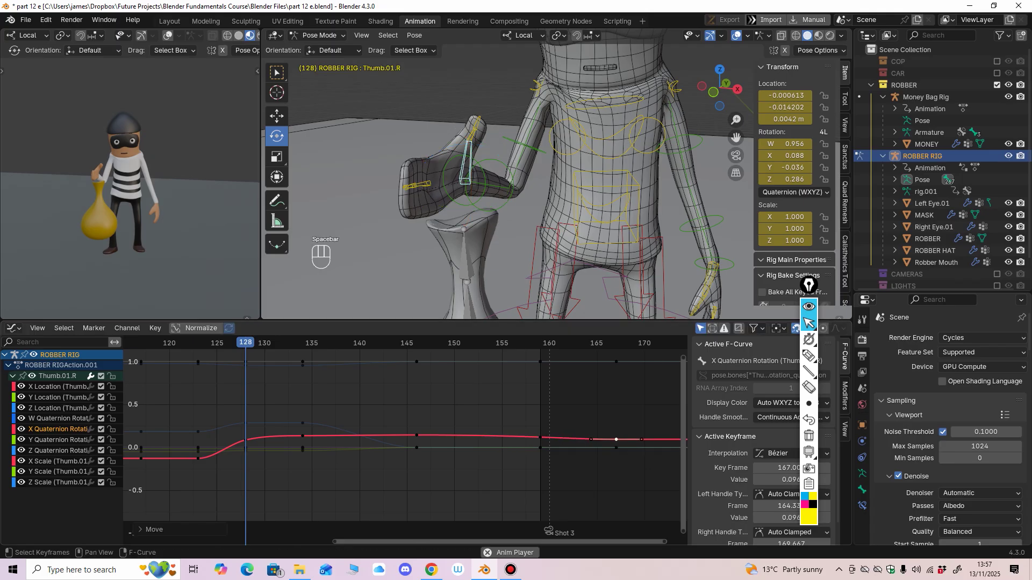
key(space)
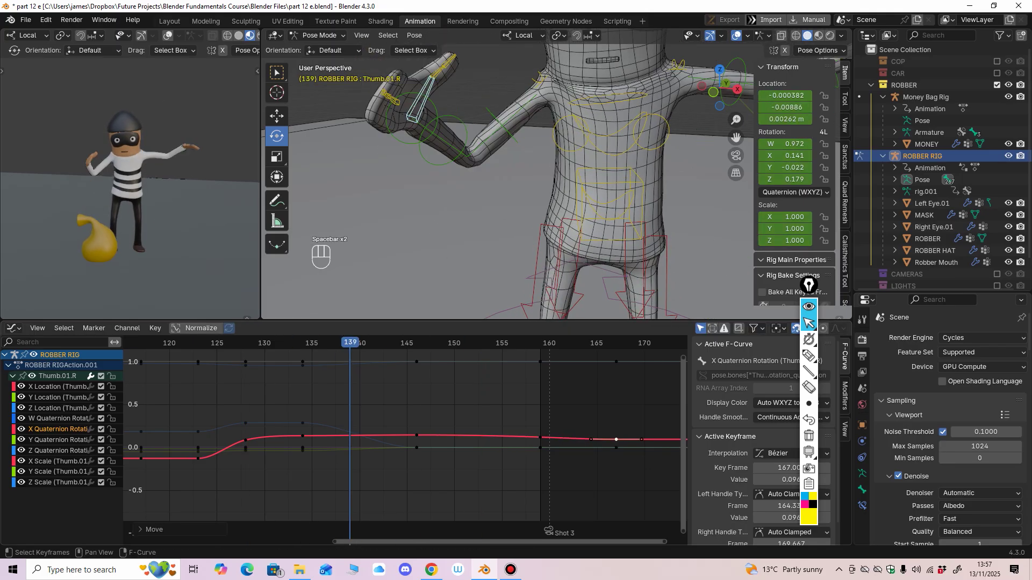
Step: Select Finger.01.R and rotate it at frame 141 so the fingers bend as the right arm rises
middle_drag(533, 178, 563, 253)
scroll(553, 174, down, 3)
scroll(567, 201, up, 2)
middle_drag(538, 215, 594, 196)
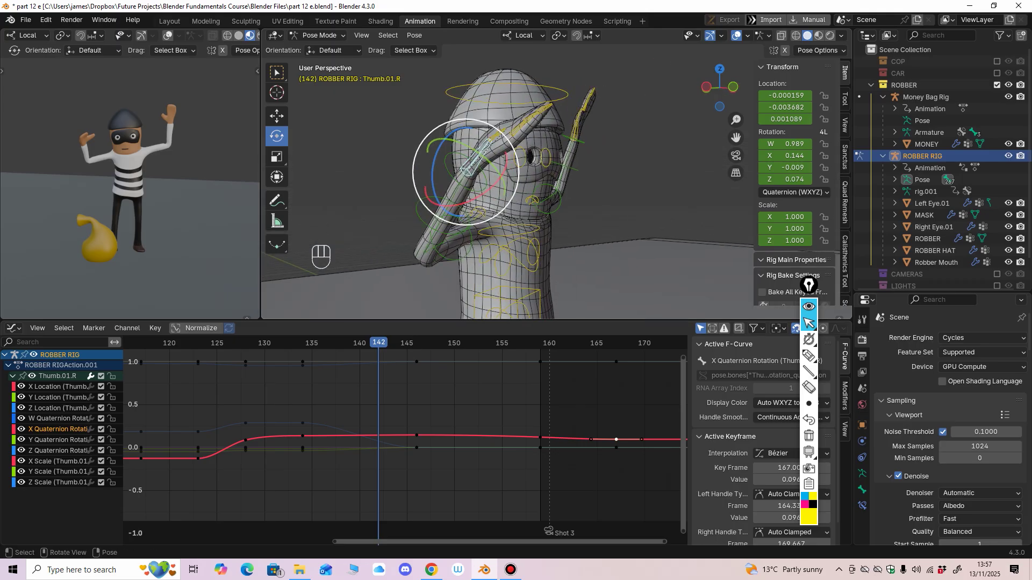
mouse_move(516, 167)
middle_down()
mouse_move(546, 148)
mouse_move(516, 142)
mouse_move(505, 153)
middle_up()
click(529, 123)
drag(379, 342, 293, 343)
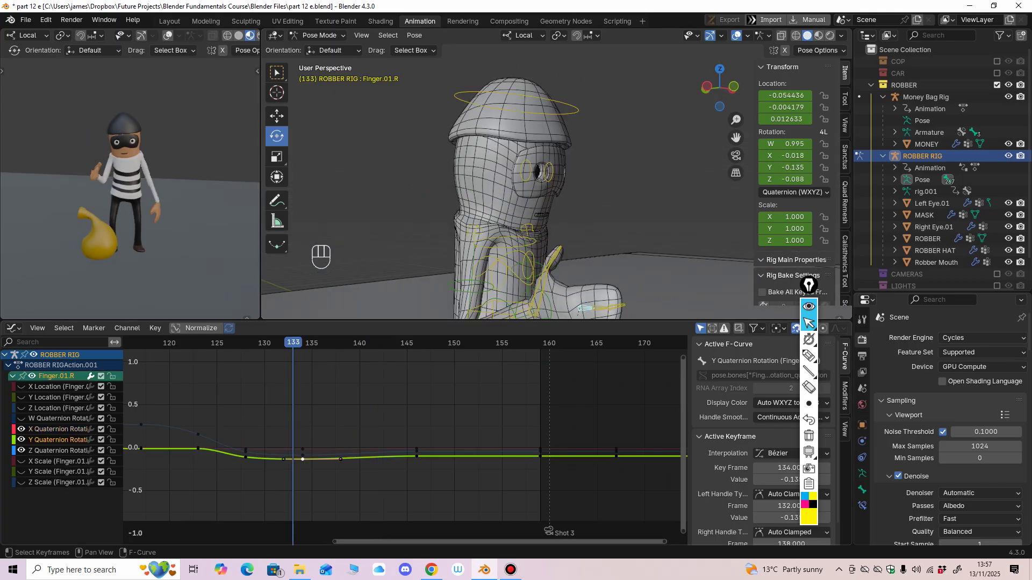
mouse_move(521, 188)
middle_down()
mouse_move(569, 180)
mouse_move(507, 193)
middle_up()
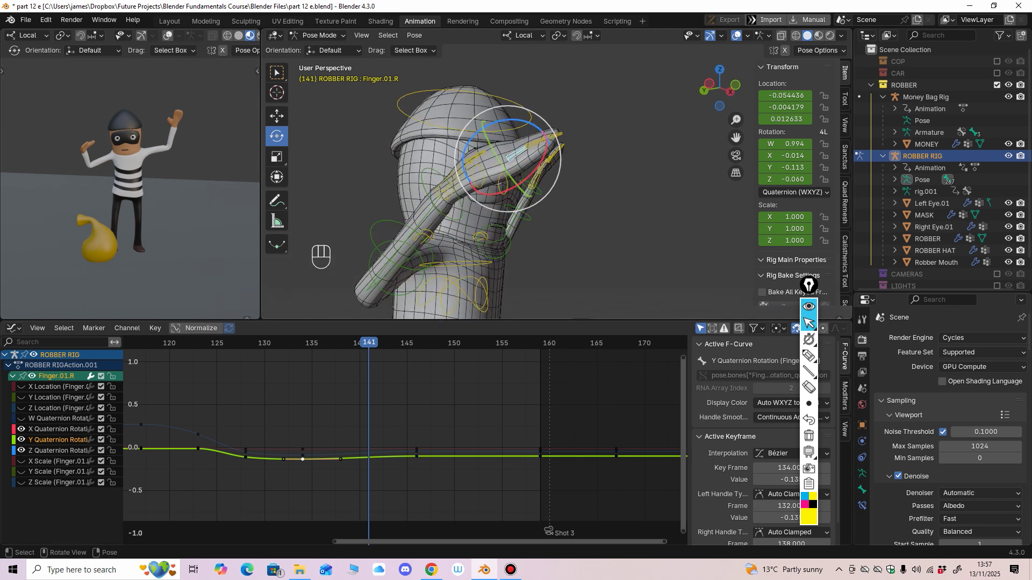
drag(530, 122, 549, 131)
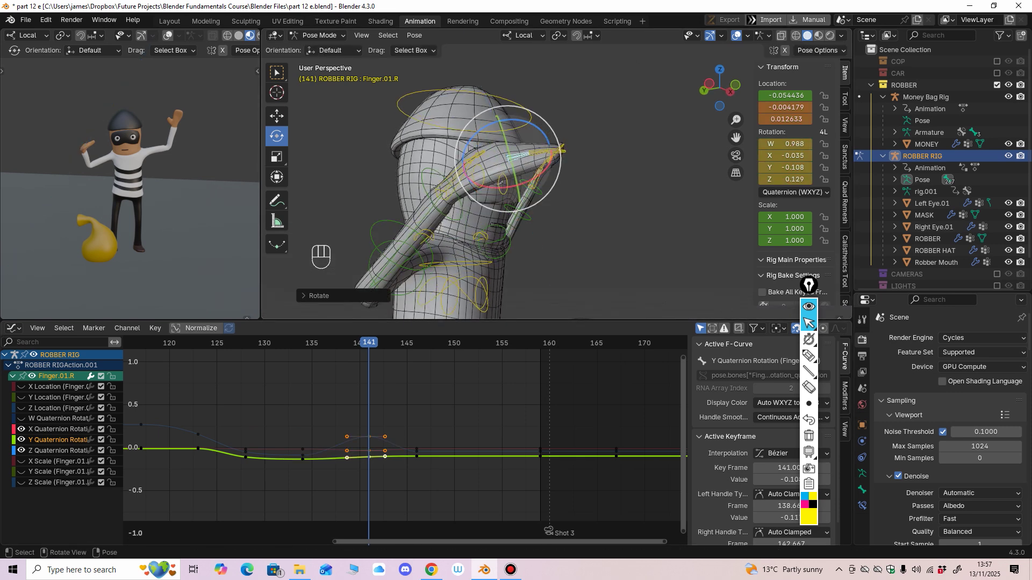
Step: Rotate Finger.02.R and Finger.03.R at frame 141 to continue the finger bend, and play back the motion
middle_drag(549, 131, 516, 172)
click(516, 196)
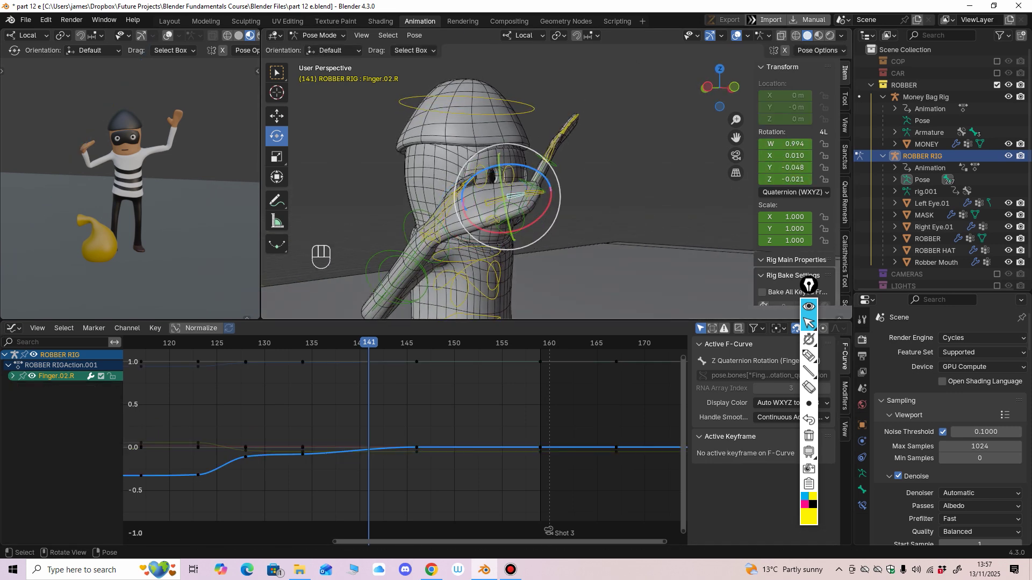
drag(544, 180, 534, 199)
click(534, 197)
key(space)
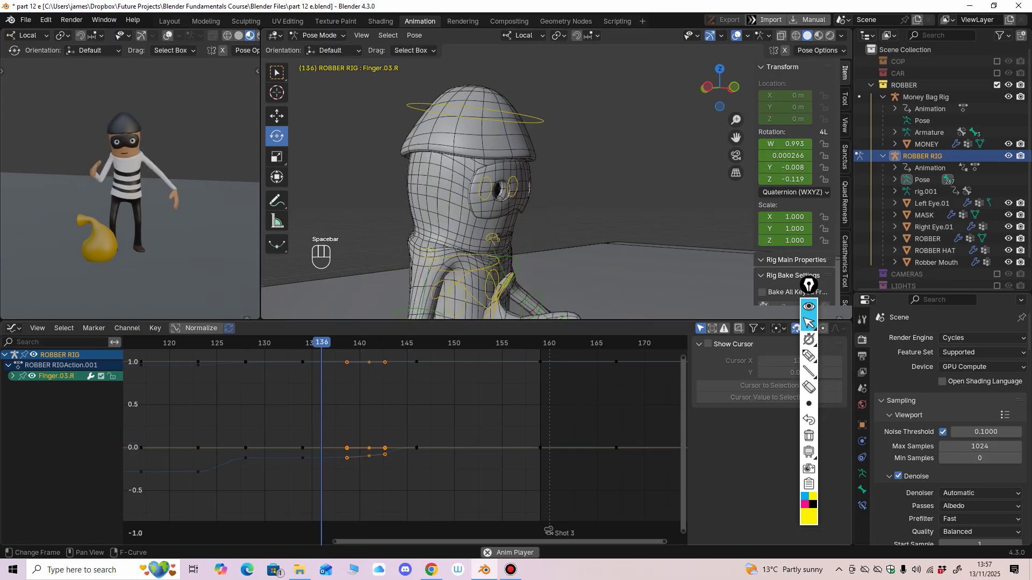
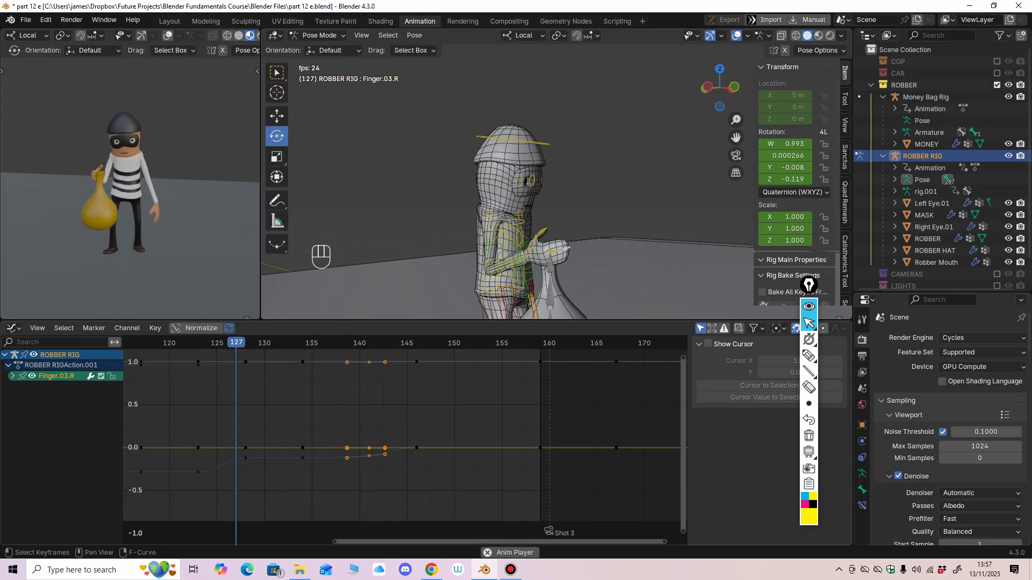
key(space)
Step: Switch the robber rig to Object Mode and play back the shot with the whole character in view
middle_drag(597, 215, 492, 218)
mouse_move(492, 218)
ctrl+middle_down()
mouse_move(491, 177)
mouse_move(492, 226)
ctrl+middle_up()
key(ctrl+Tab)
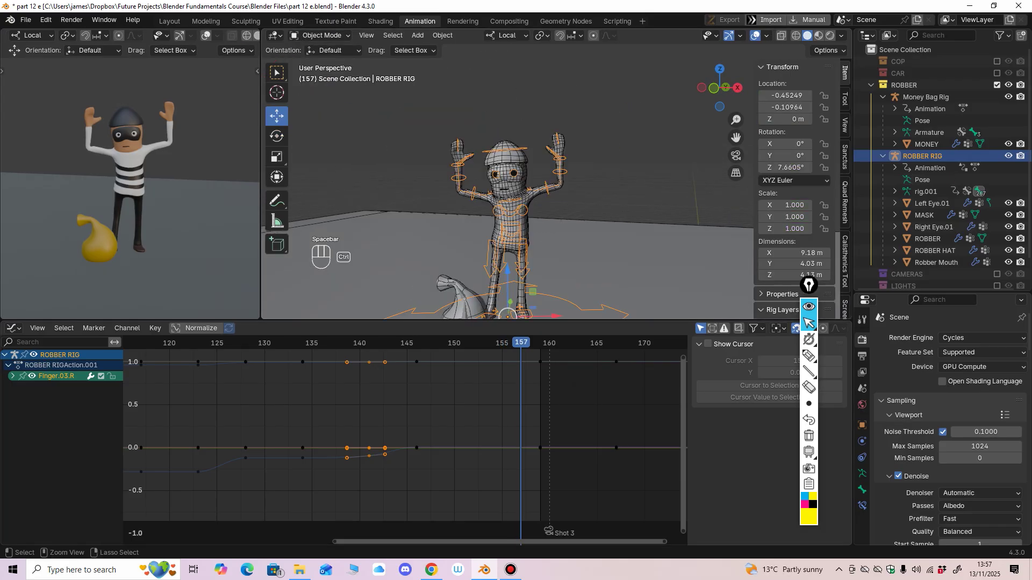
ctrl+middle_drag(403, 440, 349, 473)
key(space)
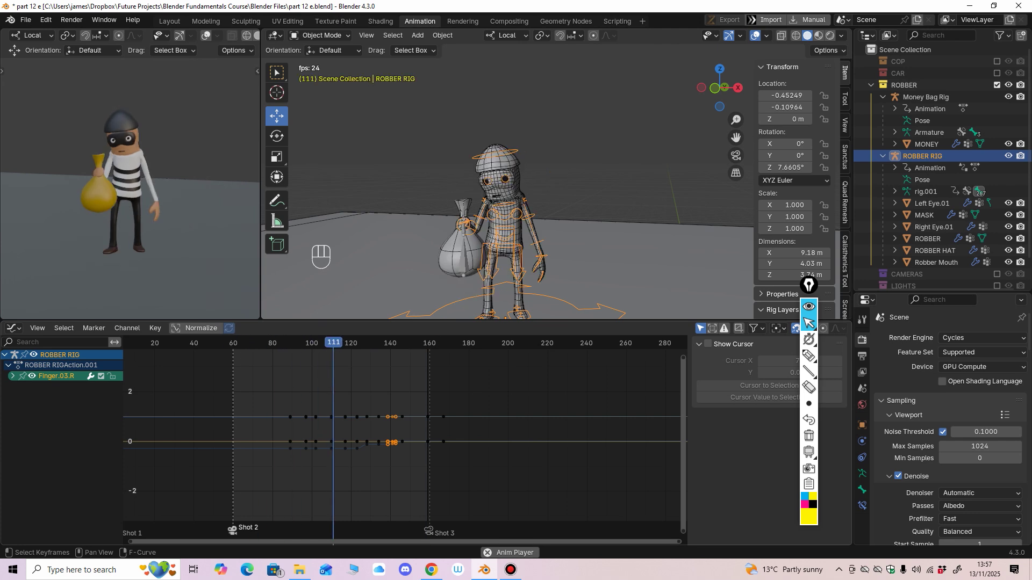
key(space)
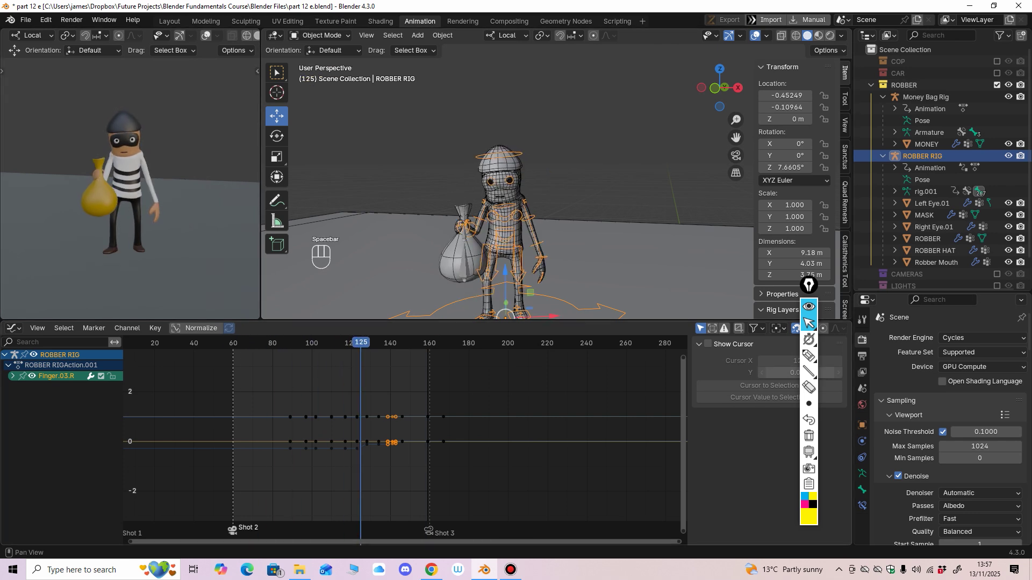
Step: Enlarge the 3D viewports and repeatedly play back Shot 2 from near its start to examine the robber's head movement
click(809, 355)
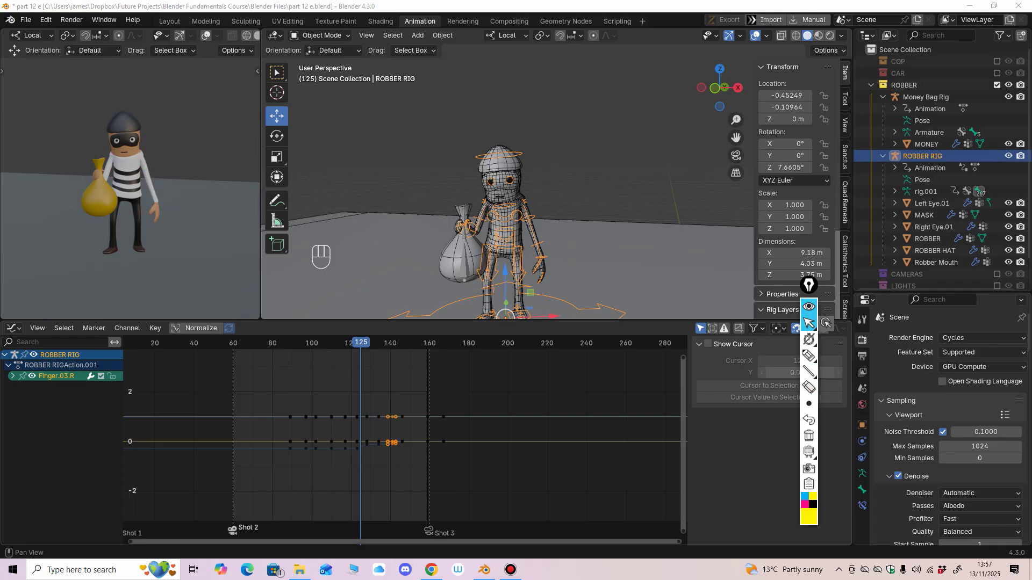
middle_drag(409, 446, 416, 446)
middle_drag(505, 247, 511, 229)
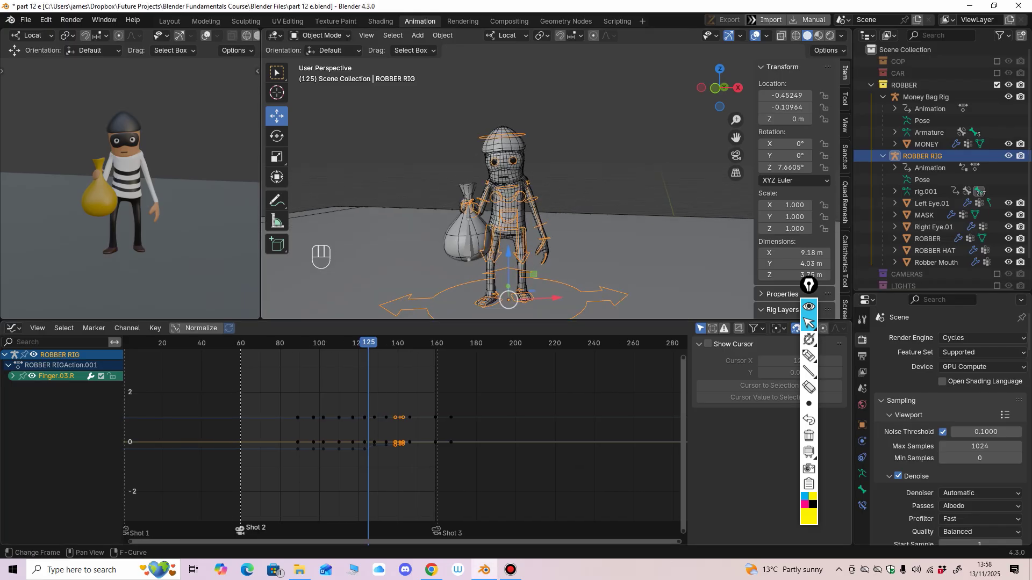
drag(505, 320, 505, 359)
shift+middle_drag(506, 269, 510, 254)
scroll(510, 254, up, 1)
drag(379, 383, 254, 382)
key(space)
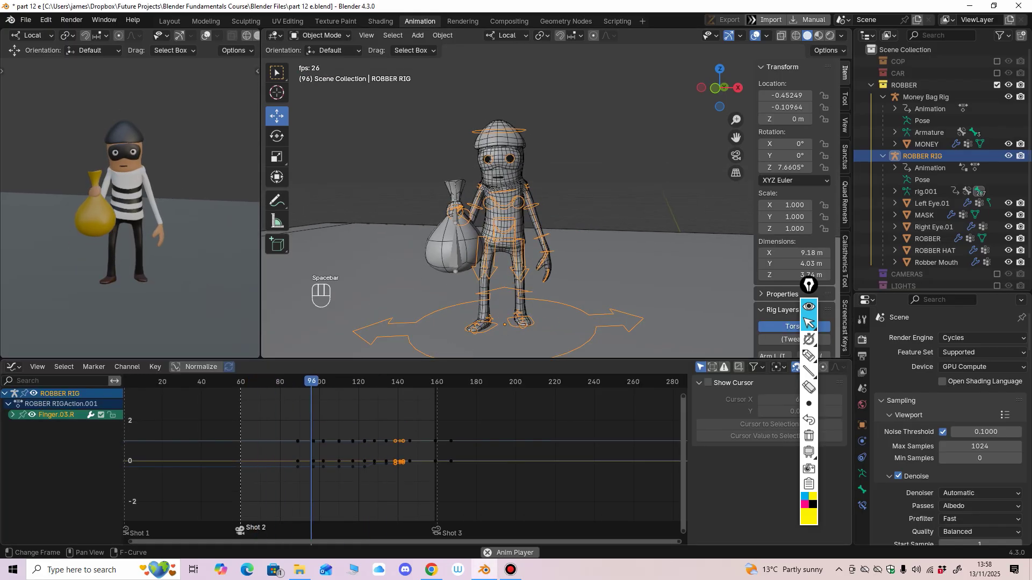
key(space)
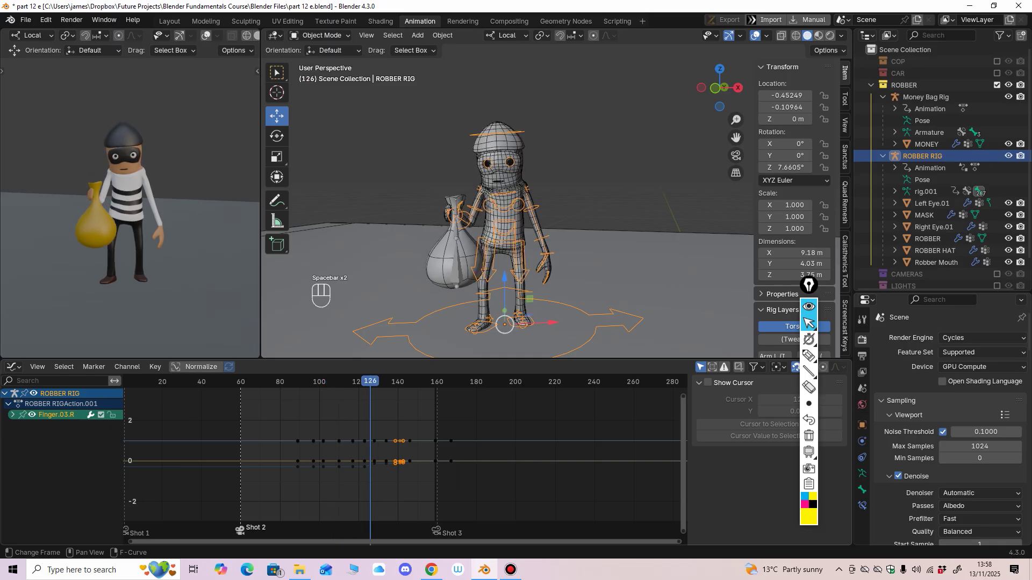
key(space)
key(space)
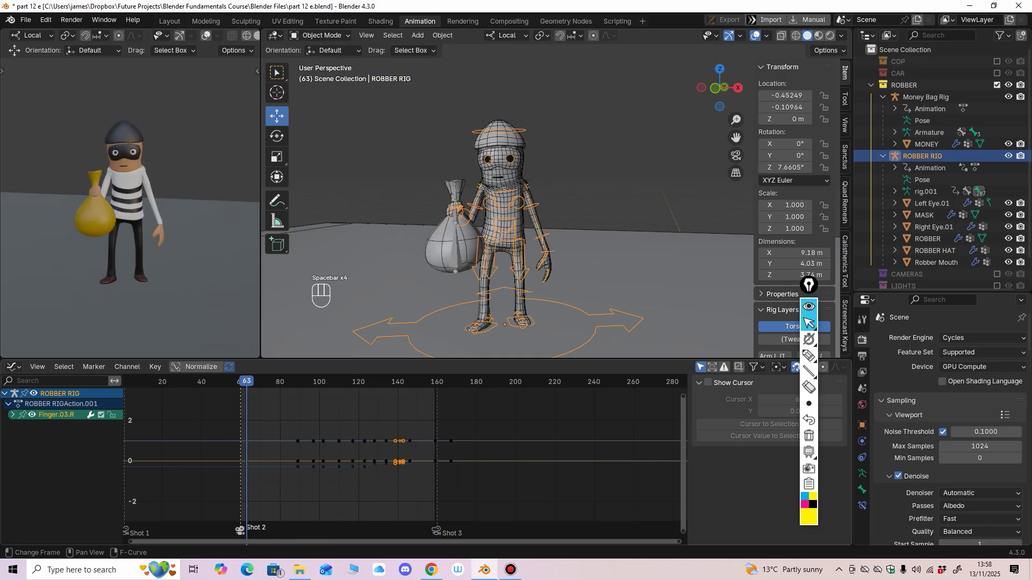
key(space)
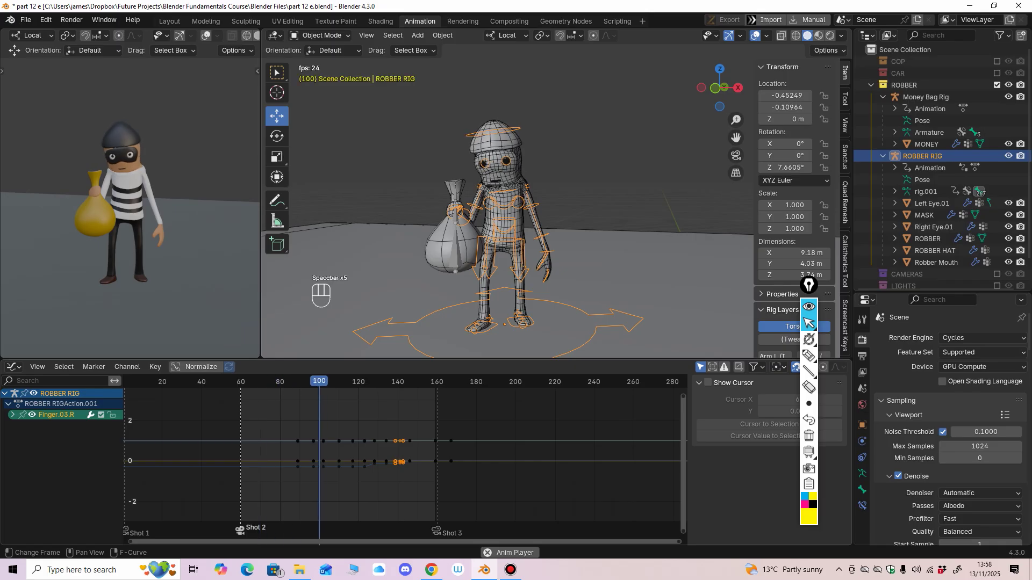
key(space)
Step: Zoom in on the robber's face and select the ROBBER body mesh
shift+middle_drag(543, 199, 565, 195)
ctrl+middle_drag(566, 195, 516, 115)
click(488, 163)
mouse_move(488, 162)
middle_down()
mouse_move(461, 169)
mouse_move(461, 141)
mouse_move(496, 157)
middle_up()
click(461, 153)
click(470, 214)
middle_drag(471, 214, 489, 198)
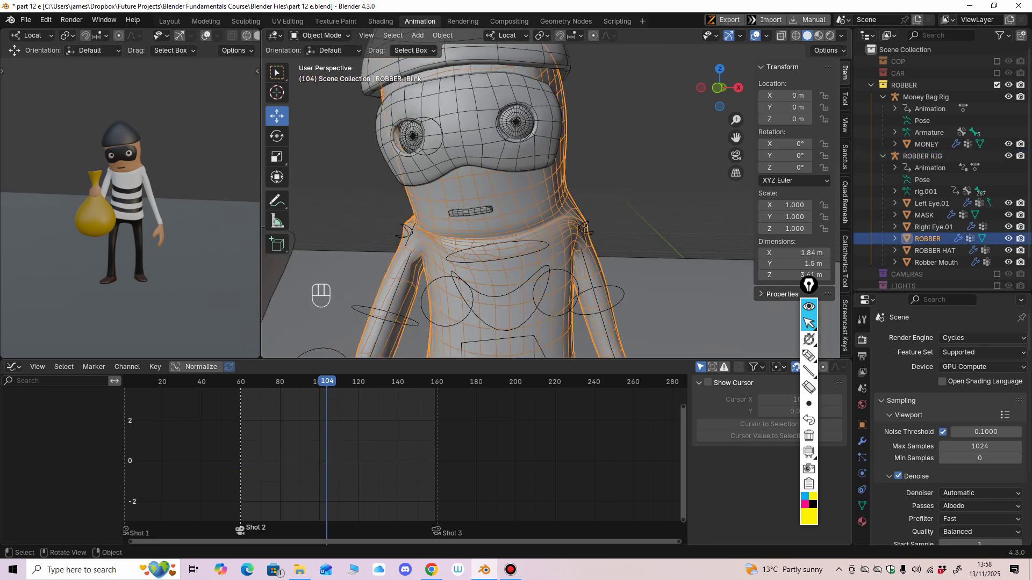
Step: Keyframe the ROBBER mesh's Blink shape key at value 0 on frame 100
drag(327, 381, 277, 382)
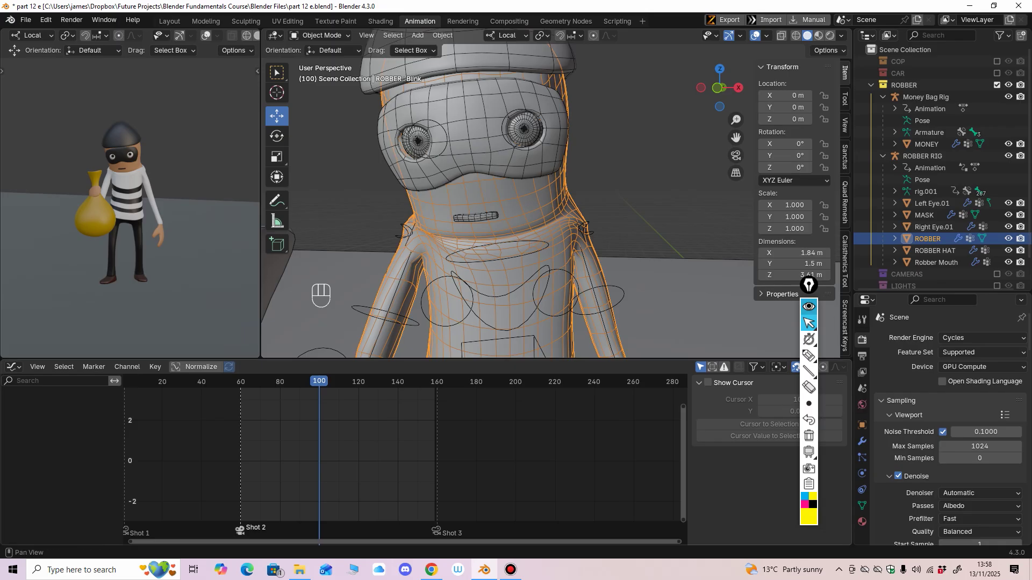
click(863, 506)
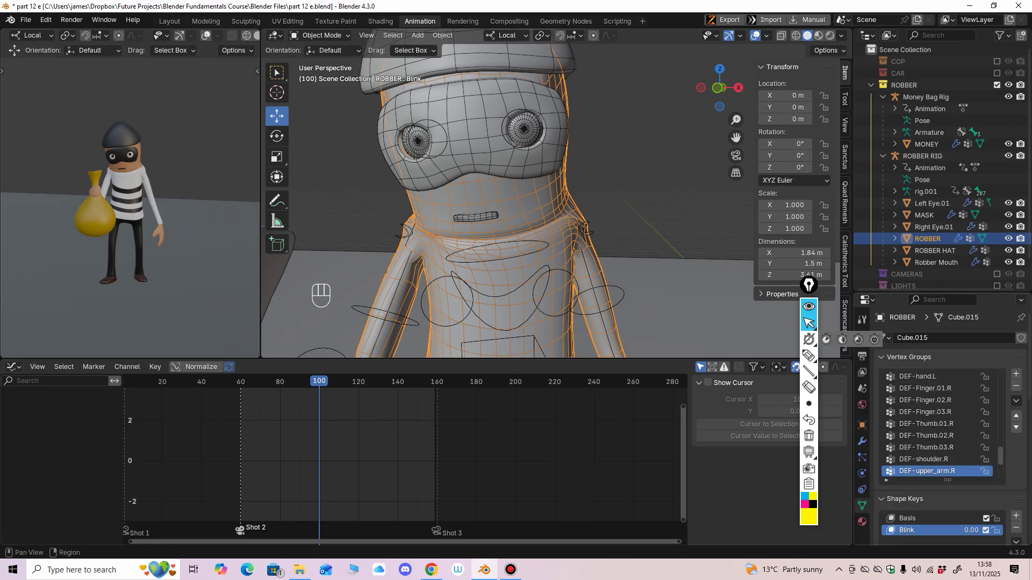
scroll(946, 430, down, 5)
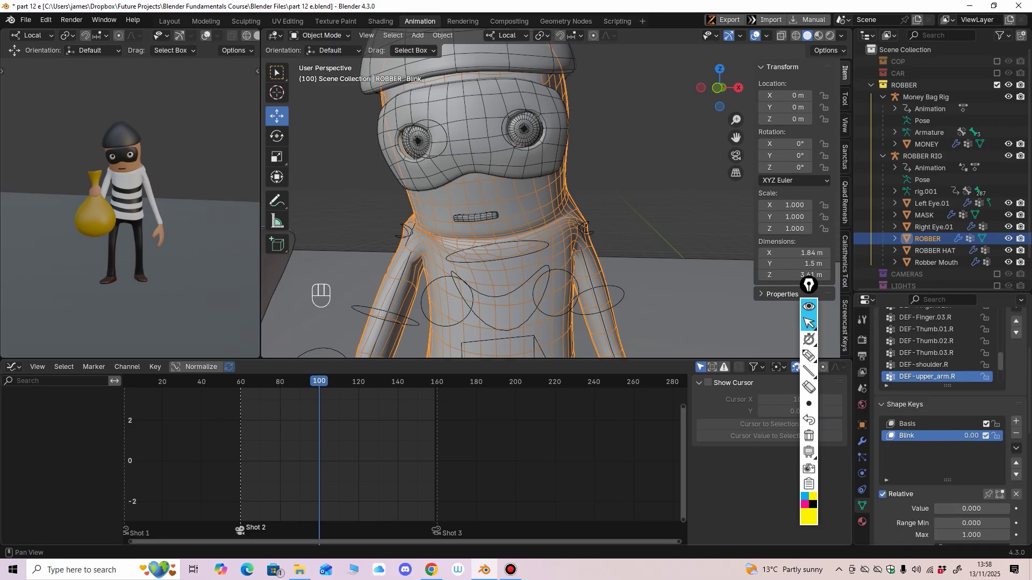
middle_drag(322, 454, 411, 473)
mouse_move(412, 473)
ctrl+middle_down()
mouse_move(494, 462)
mouse_move(413, 478)
ctrl+middle_up()
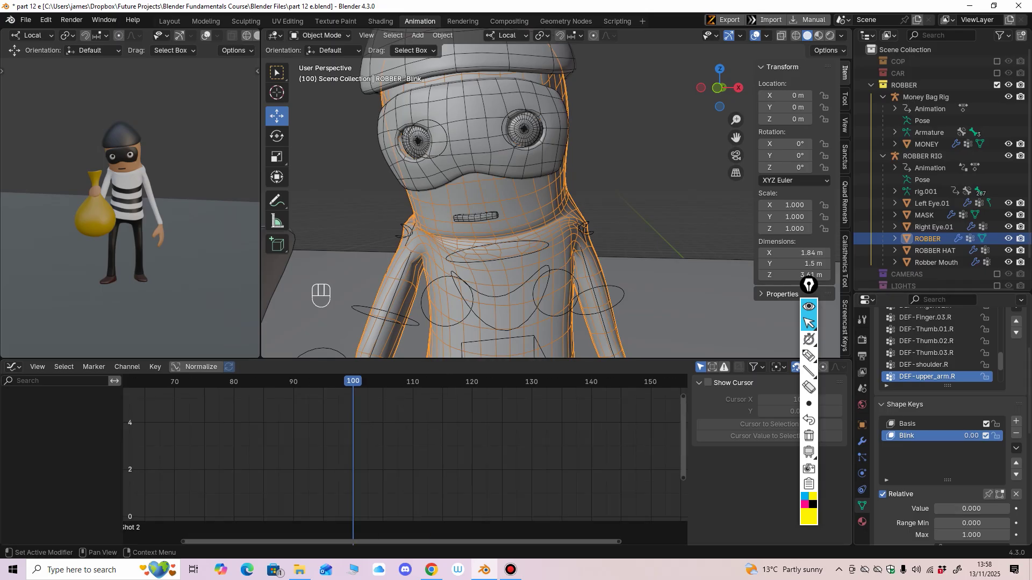
click(1016, 509)
Step: Set the Blink shape key's value to 1 on frame 102 and keyframe it
key(Right)
key(Right)
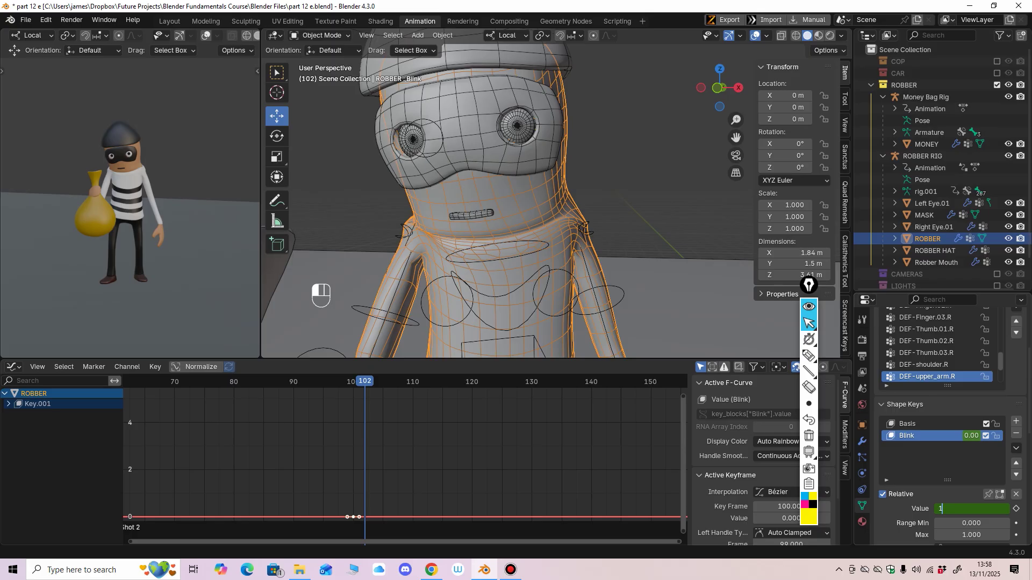
key(Return)
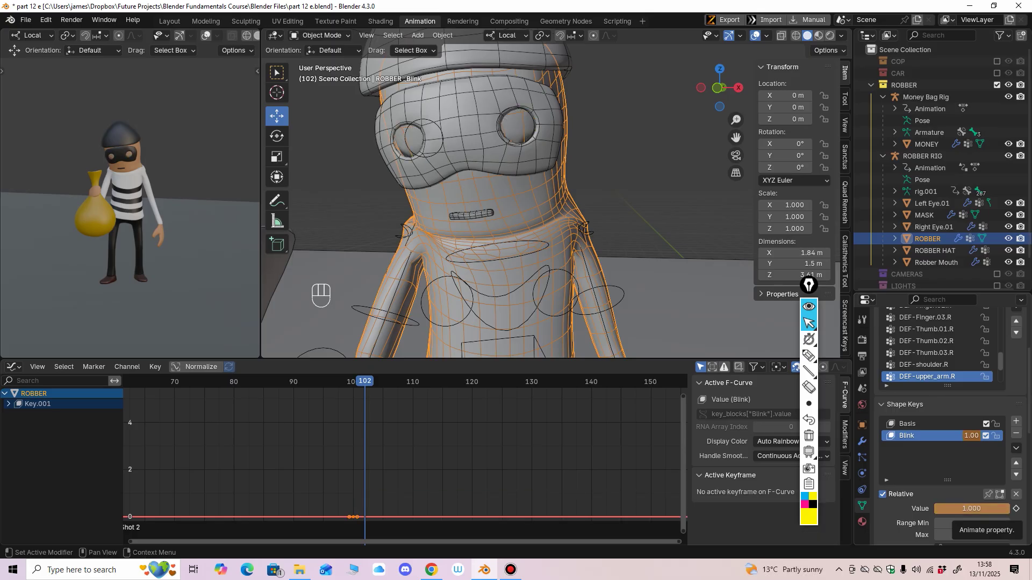
click(1016, 509)
Step: Set the Blink shape key's value back to 0 on frame 105 and keyframe it
key(Right)
key(Right)
key(Right)
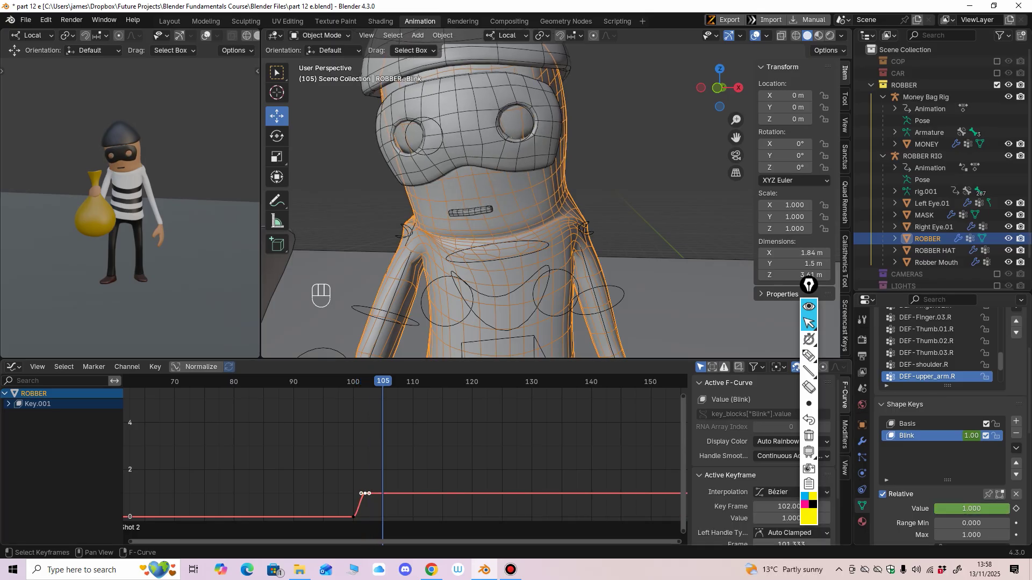
double_click(971, 509)
text(0)
key(Return)
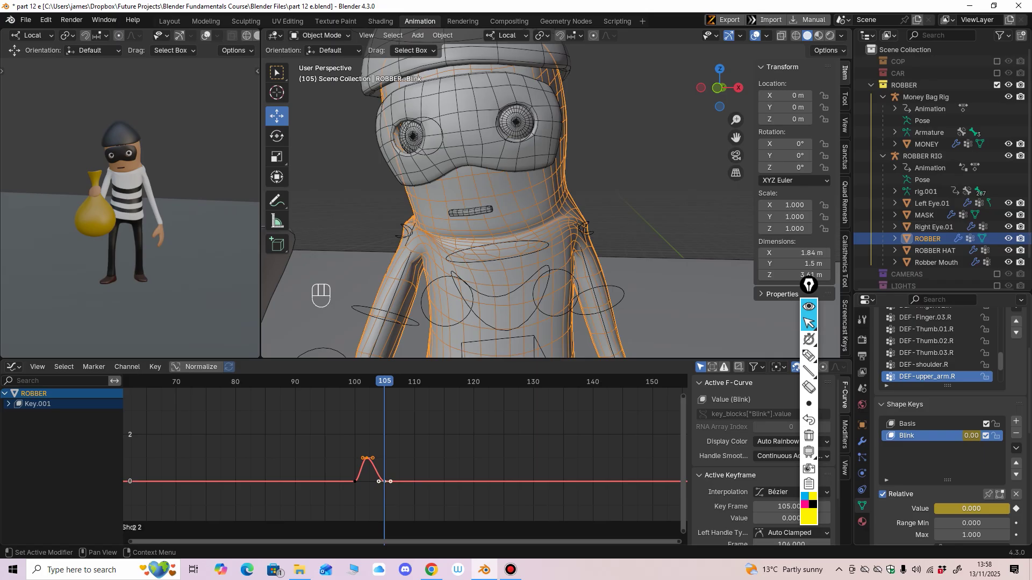
Step: Play back the head turn to check the timing of the blink
key(space)
key(space)
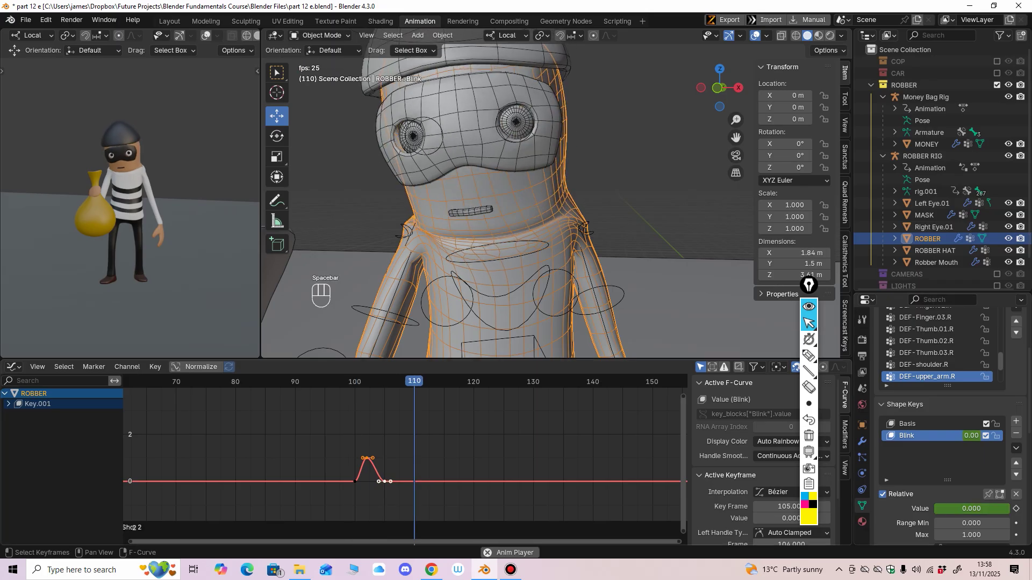
key(space)
key(space)
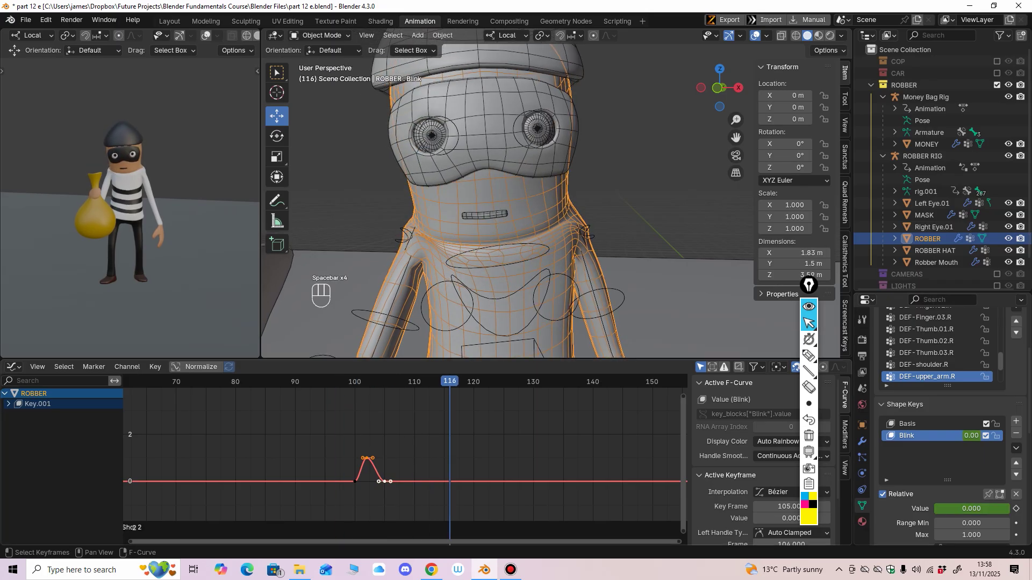
Step: Slow the blink by moving the Blink curve's final keyframe to frame 106 and its peak keyframe to frame 103
middle_drag(405, 473, 592, 458)
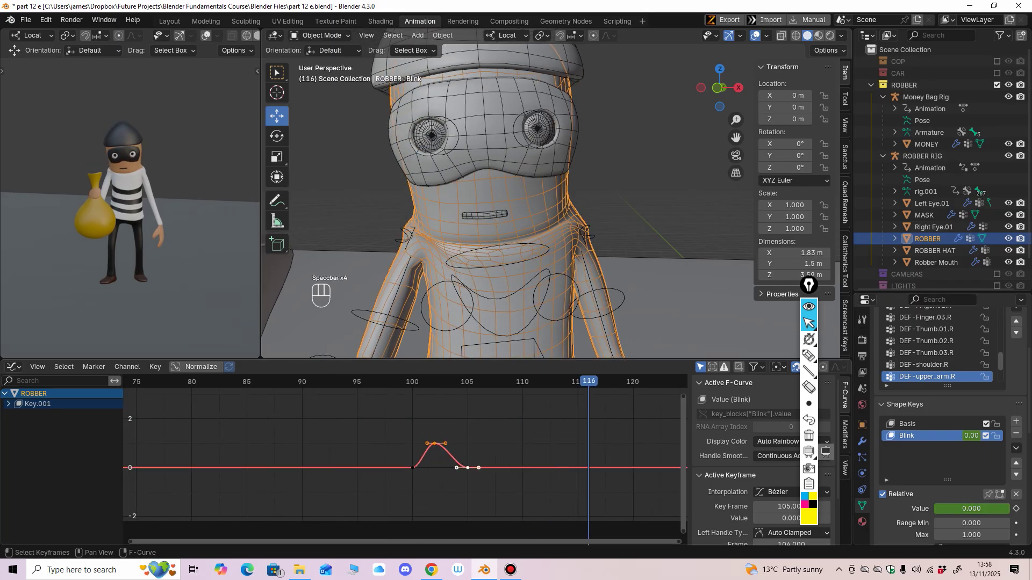
middle_drag(500, 446, 468, 450)
click(467, 450)
click(435, 472)
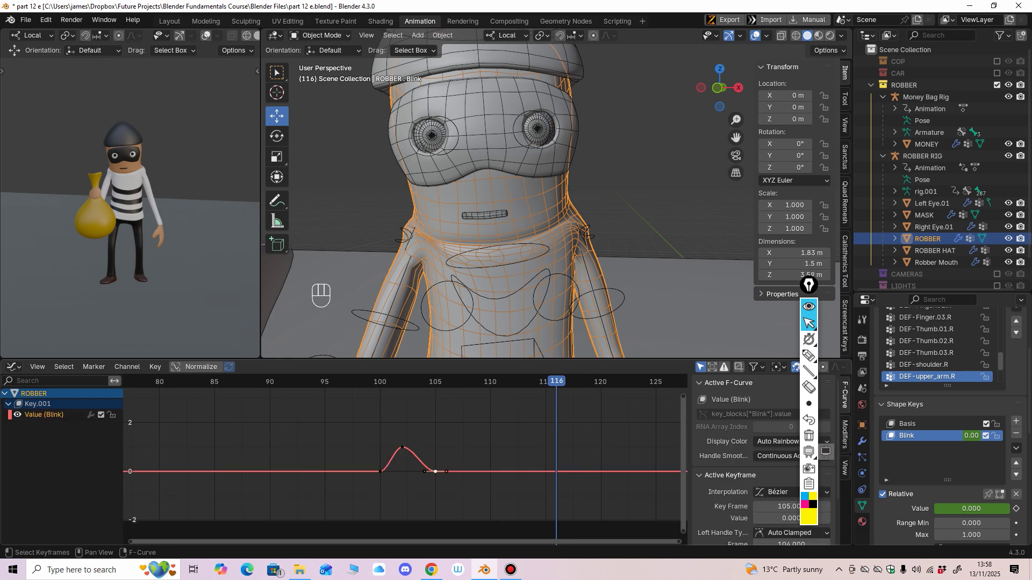
key(x)
key(x)
key(x)
drag(435, 472, 446, 472)
key(x)
drag(402, 447, 414, 448)
key(x)
key(x)
key(x)
key(x)
Step: Play back the head turn from just before frame 100 to check the blink's timing and continue into the hands-up pose
click(389, 381)
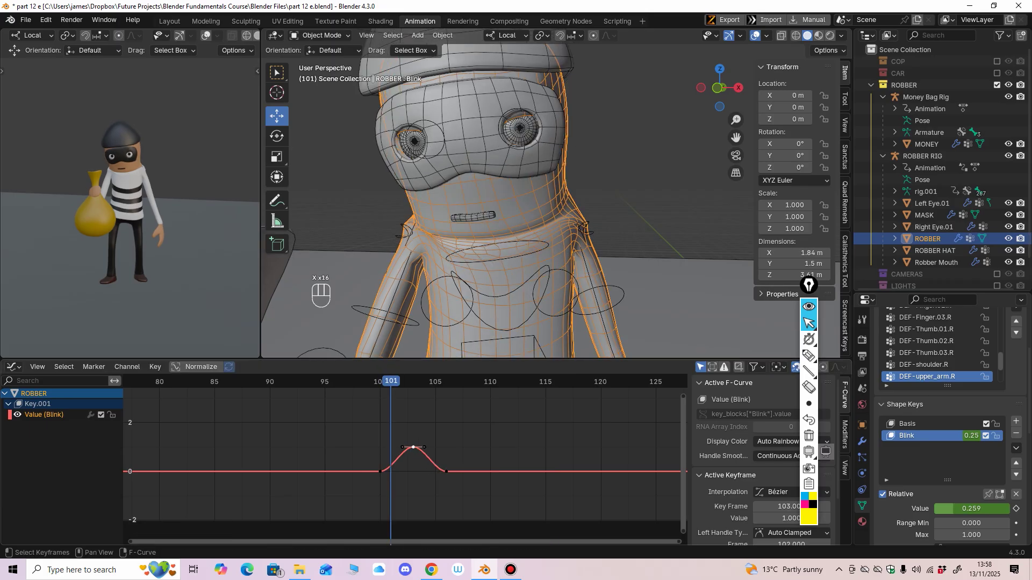
key(space)
key(space)
key(space)
key(space)
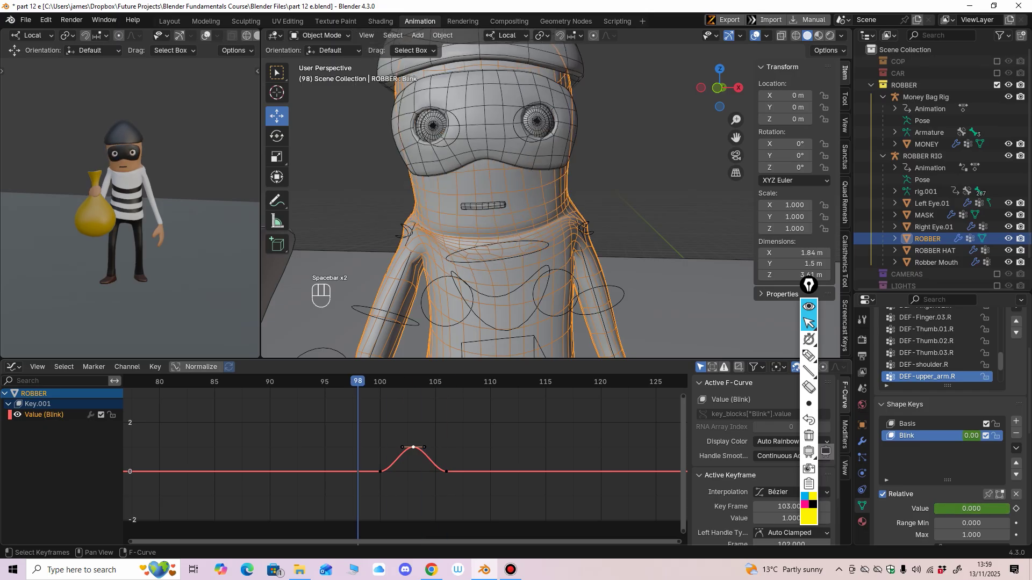
drag(380, 381, 369, 381)
key(space)
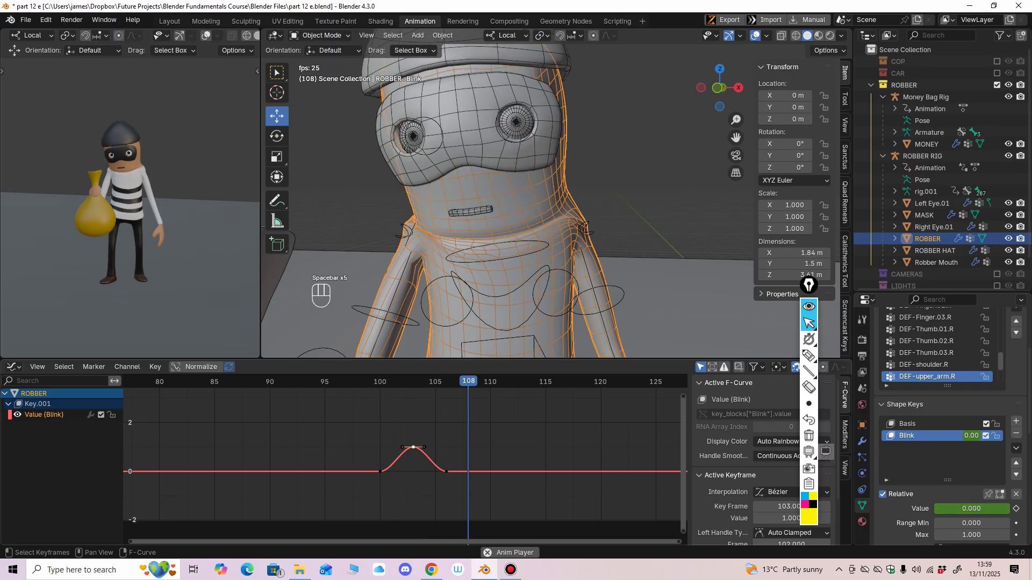
key(space)
ctrl+middle_drag(398, 457, 427, 439)
drag(388, 381, 428, 381)
key(space)
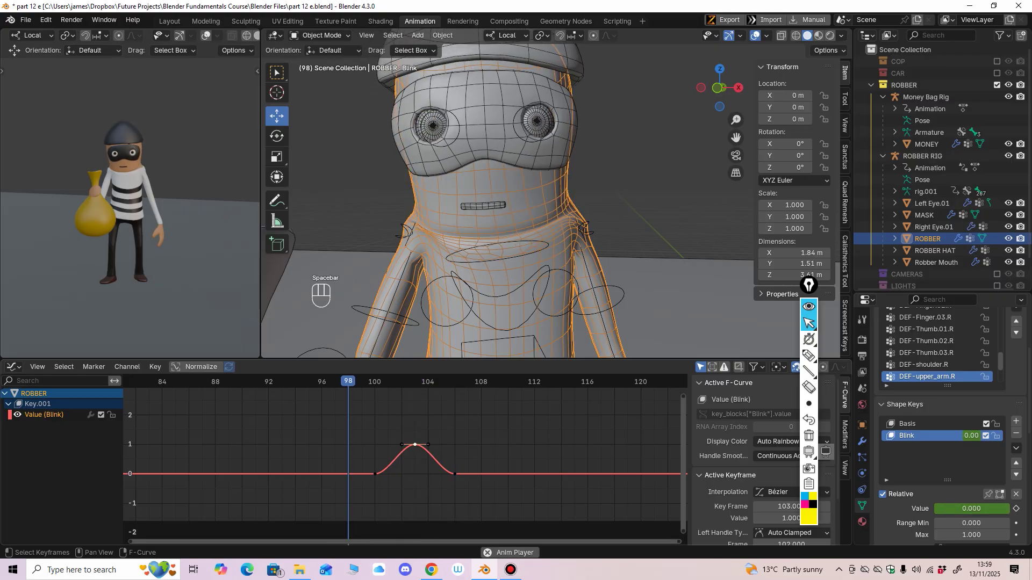
key(space)
ctrl+middle_drag(527, 446, 479, 465)
middle_drag(478, 465, 371, 472)
key(space)
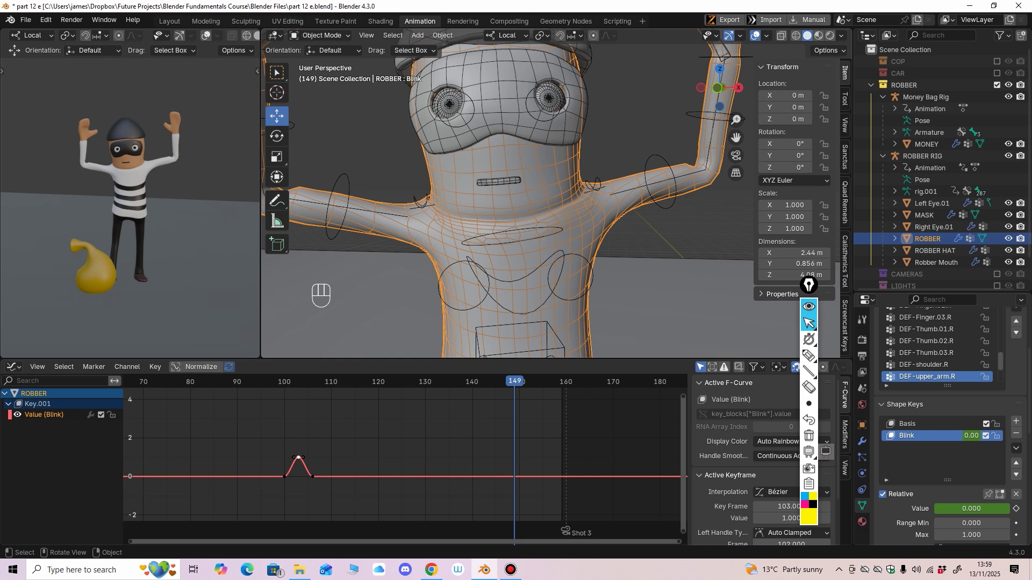
Step: Select the Robber Mouth mesh and keyframe its sad shape key at value 0 on frame 149
click(498, 182)
middle_drag(516, 441, 432, 449)
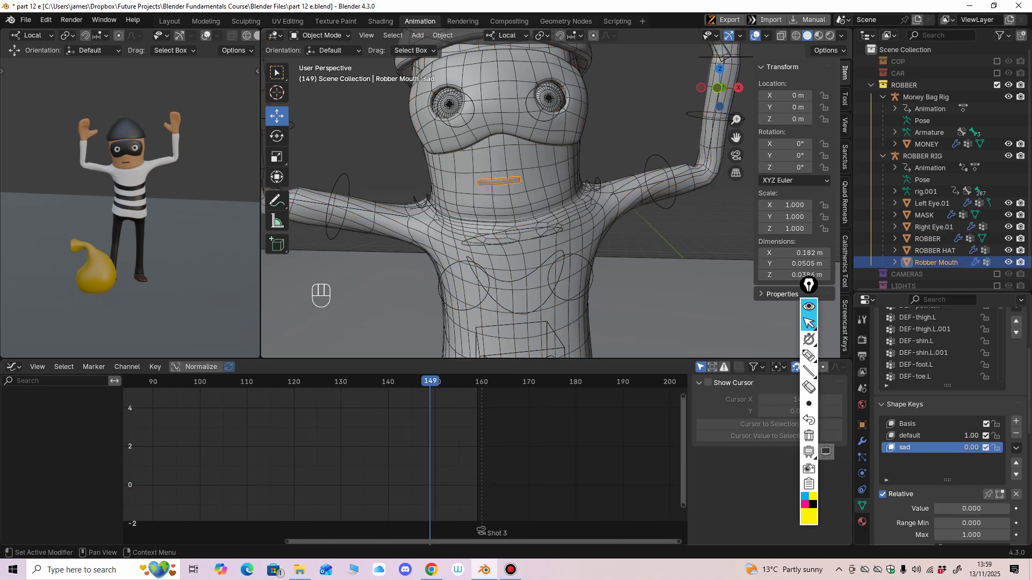
key(i)
Step: Set the Robber Mouth's sad shape key to 1 on frame 154 and keyframe it
key(Right)
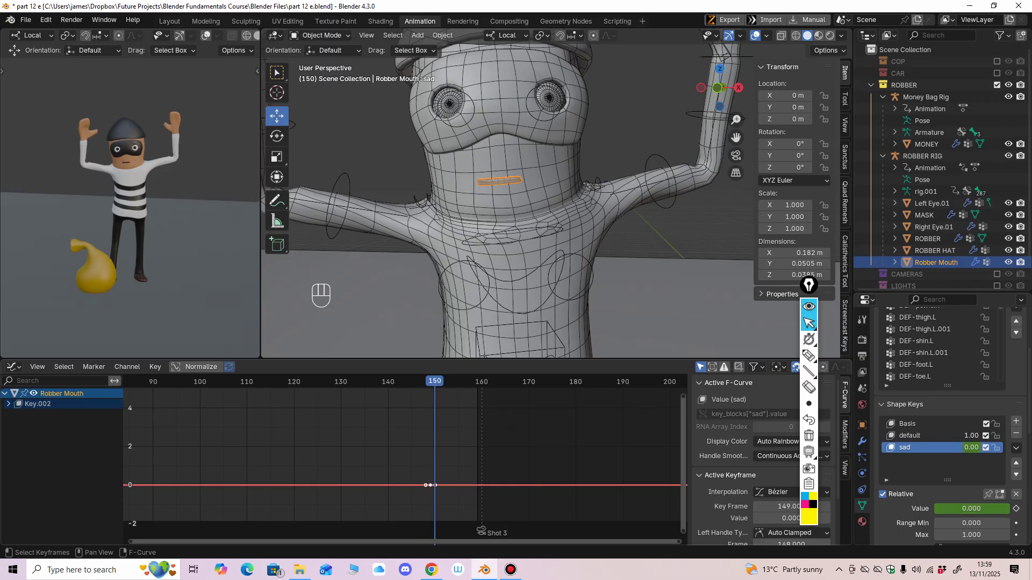
key(Left)
key(Left)
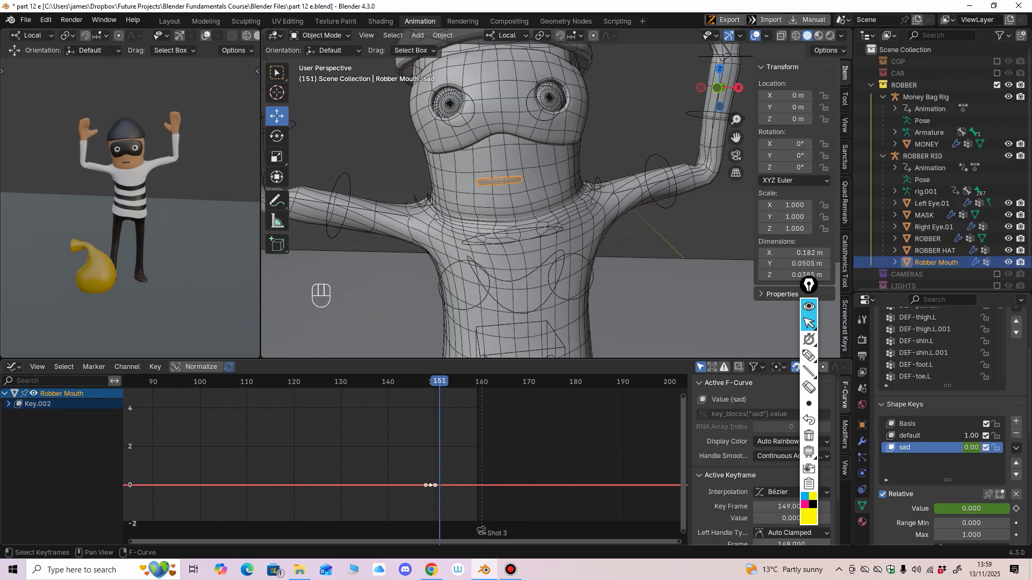
key(Right)
key(Right)
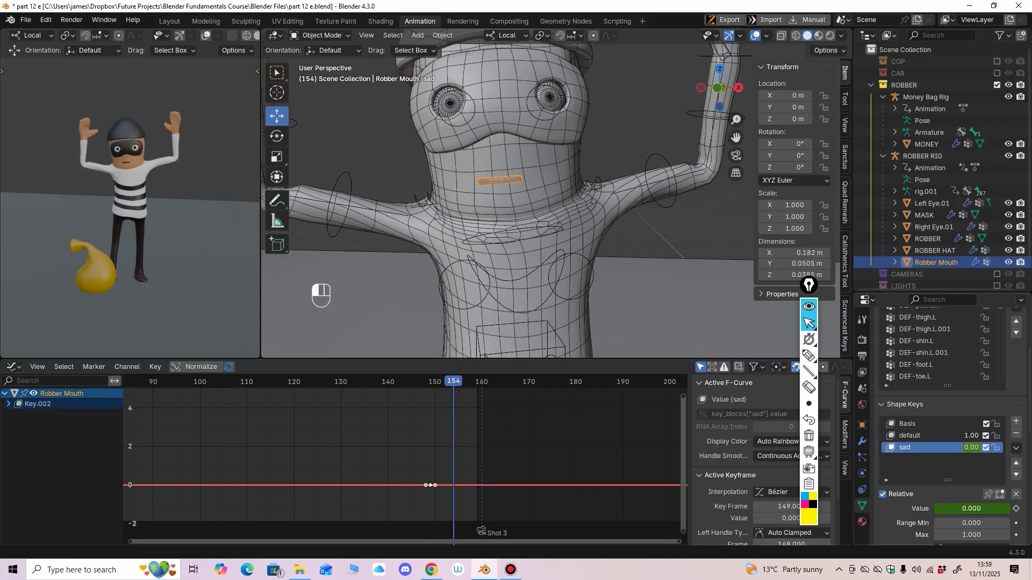
key(Return)
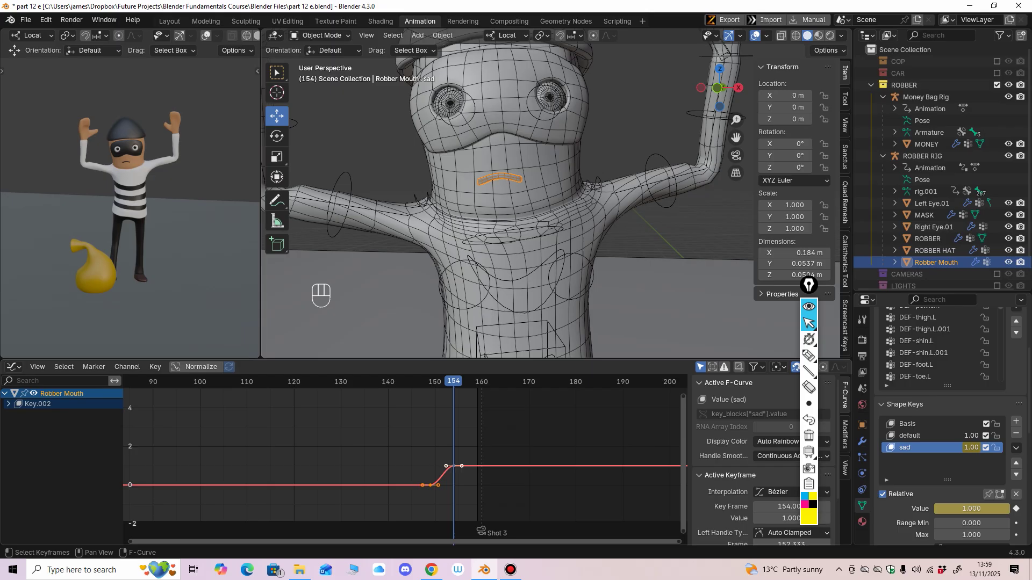
Step: Play back the mouth change and shift both sad shape key keyframes two frames later, to frames 151 and 156
key(space)
key(space)
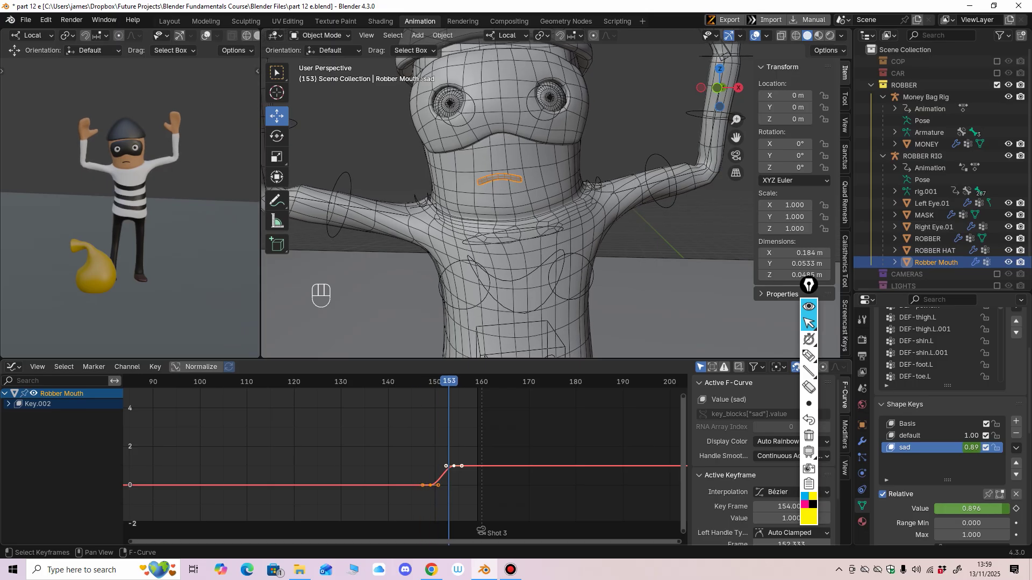
key(alt+a)
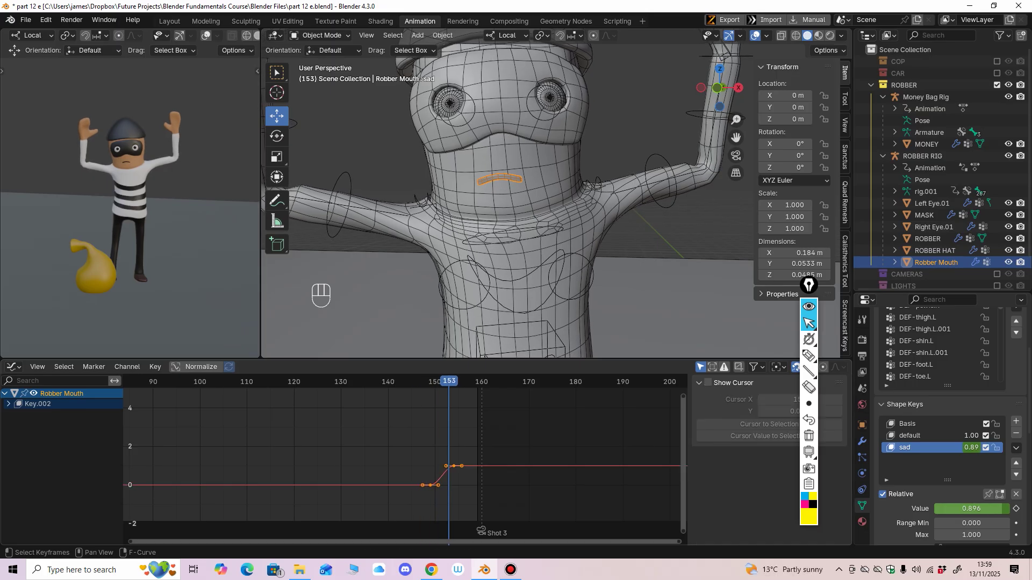
key(g)
key(x)
drag(464, 466, 464, 466)
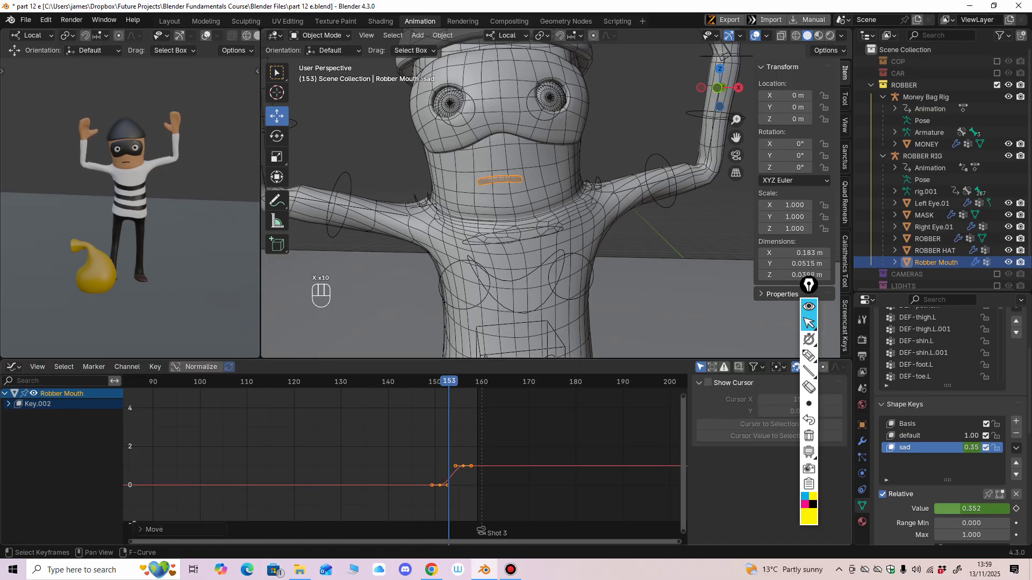
Step: Play back and step through the hands-up section to check the timing of the sad mouth change
key(space)
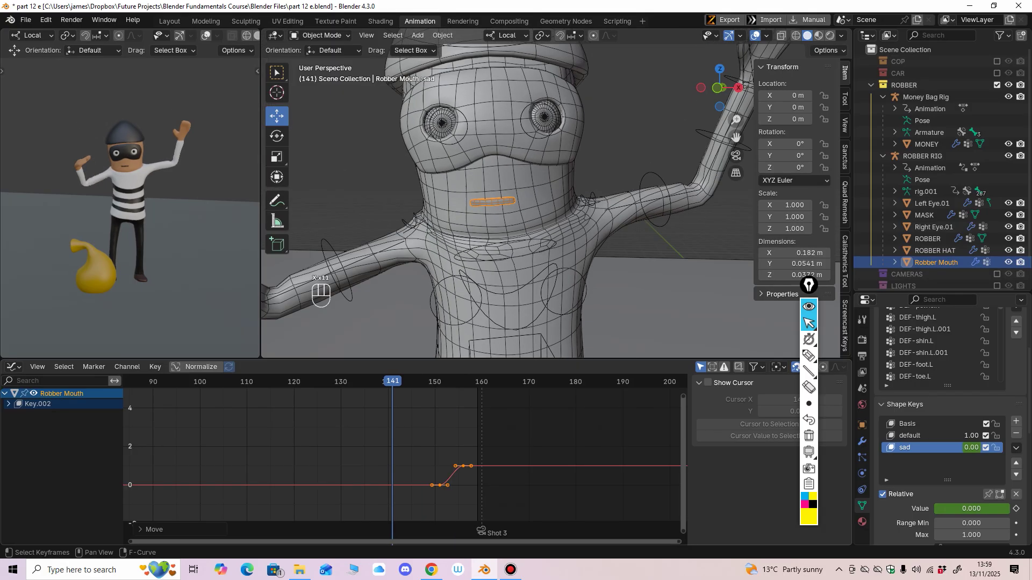
key(space)
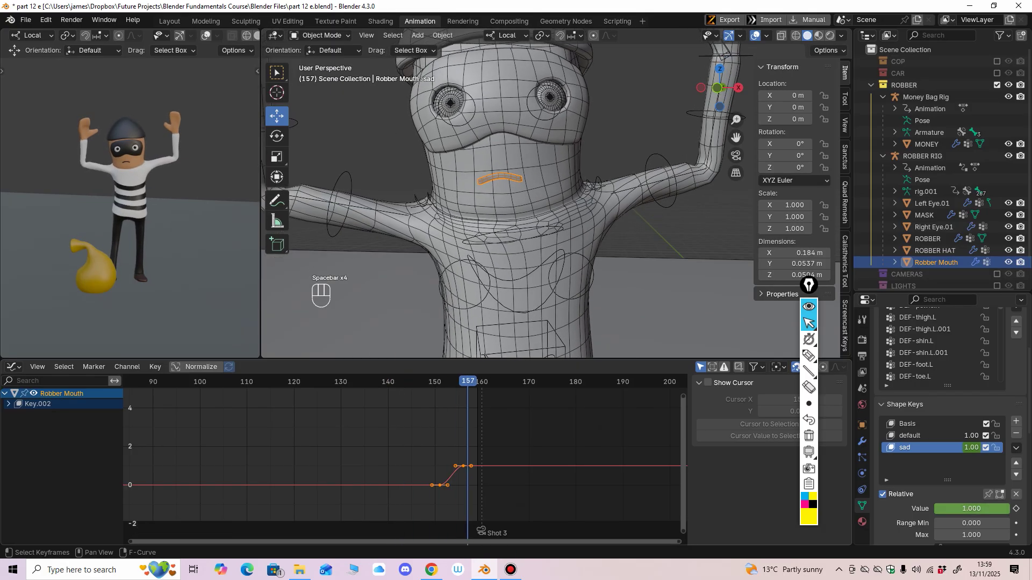
key(space)
key(Left)
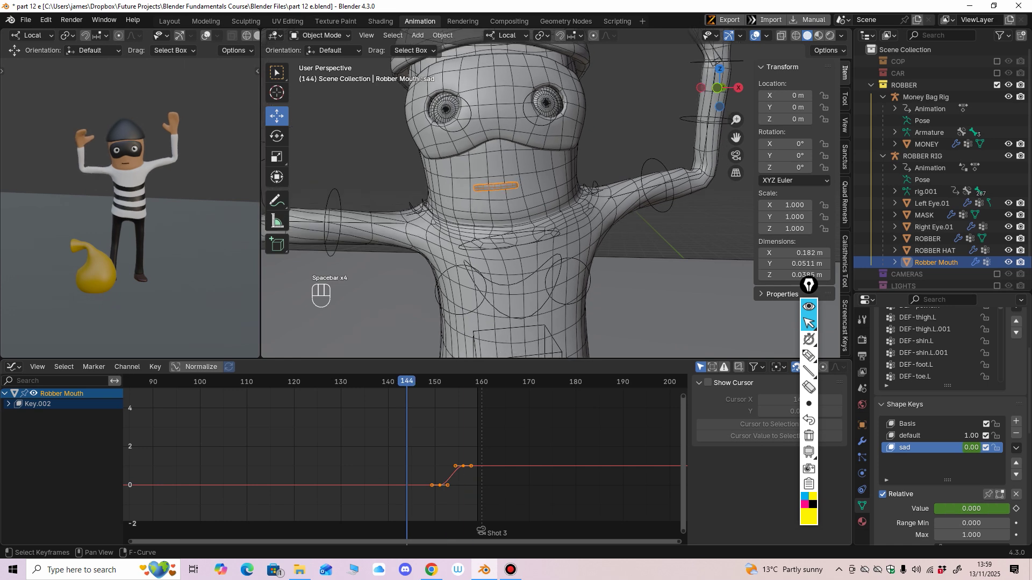
key(Right)
key(Right)
key(Right)
key(Right)
key(Right)
key(Right)
key(Right)
key(Right)
key(Right)
key(Right)
key(Right)
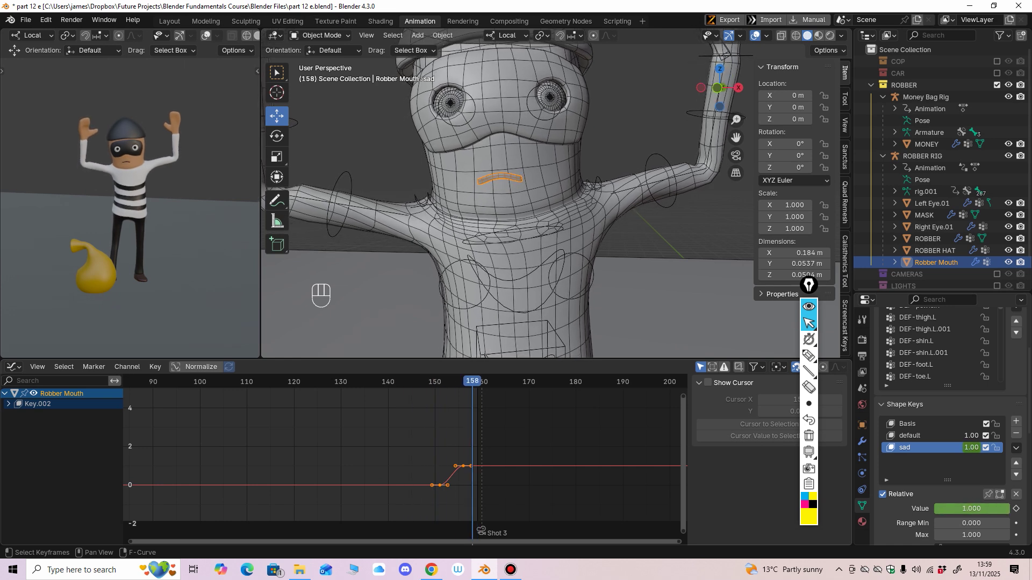
key(space)
key(space)
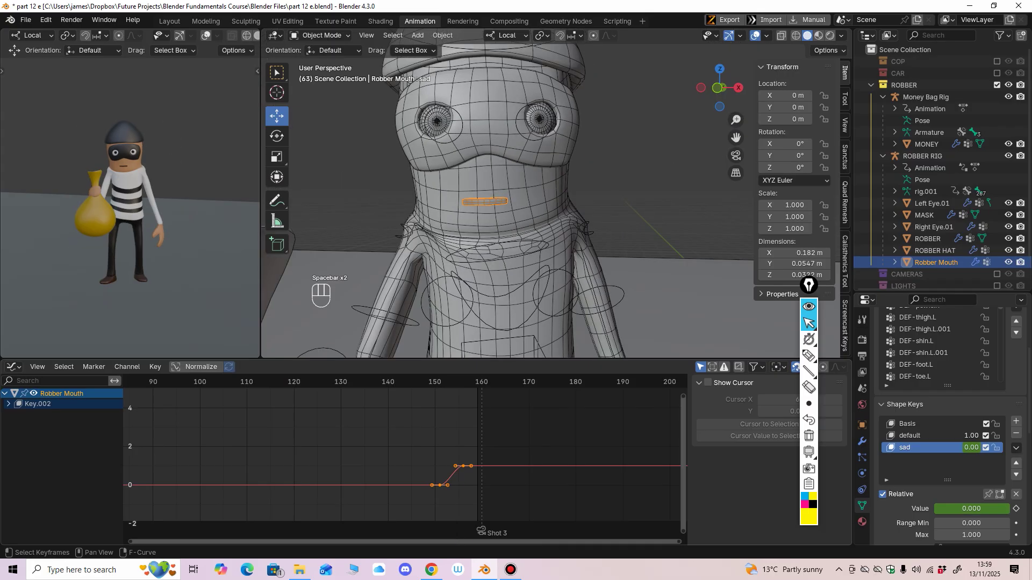
key(space)
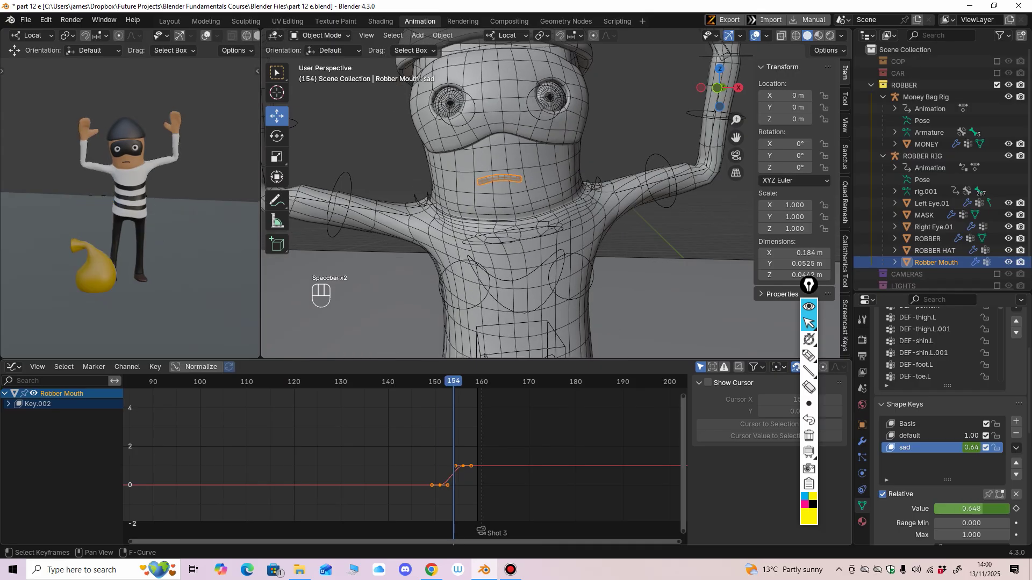
key(space)
Step: Re-enable the COP collection and play back the shot with both characters in the camera view
ctrl+middle_drag(556, 194, 555, 334)
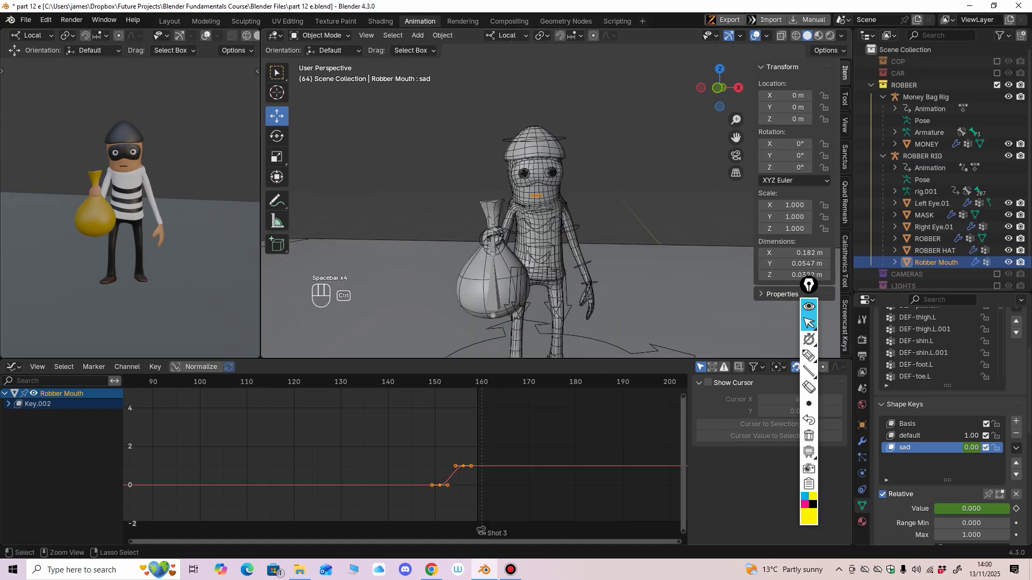
ctrl+middle_drag(414, 452, 396, 466)
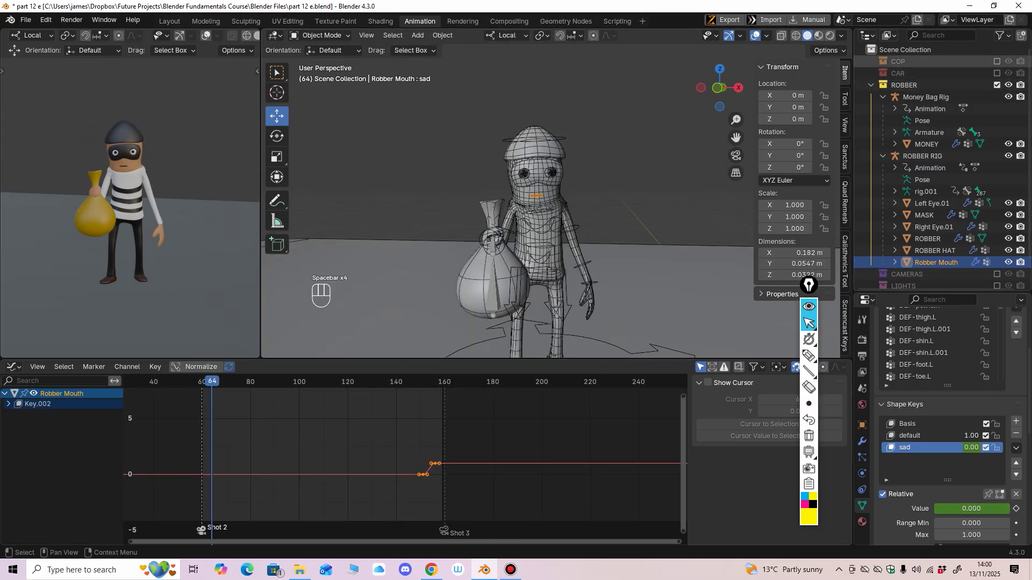
click(997, 61)
ctrl+middle_drag(135, 220, 136, 323)
ctrl+scroll(402, 461, left, 4)
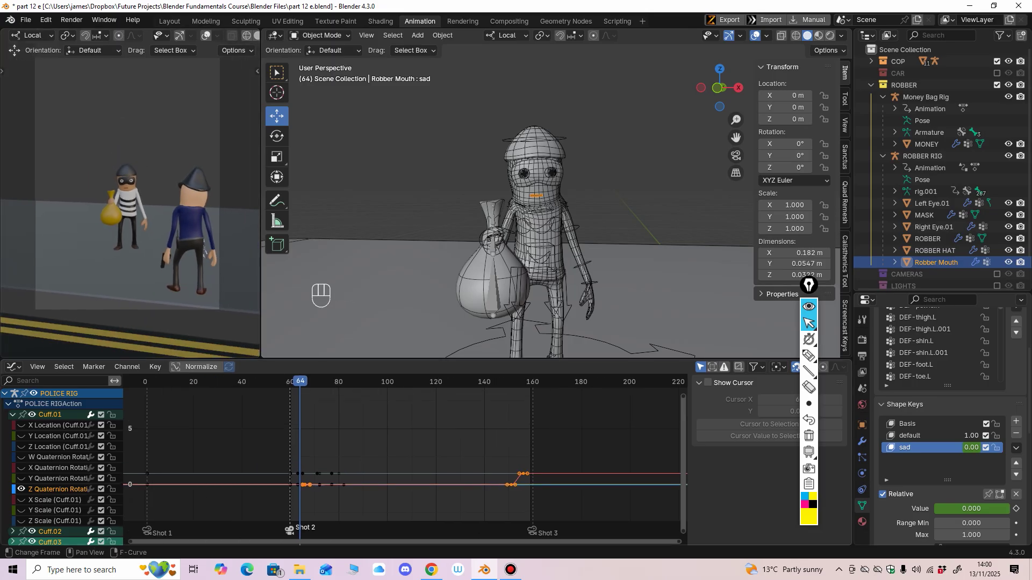
key(space)
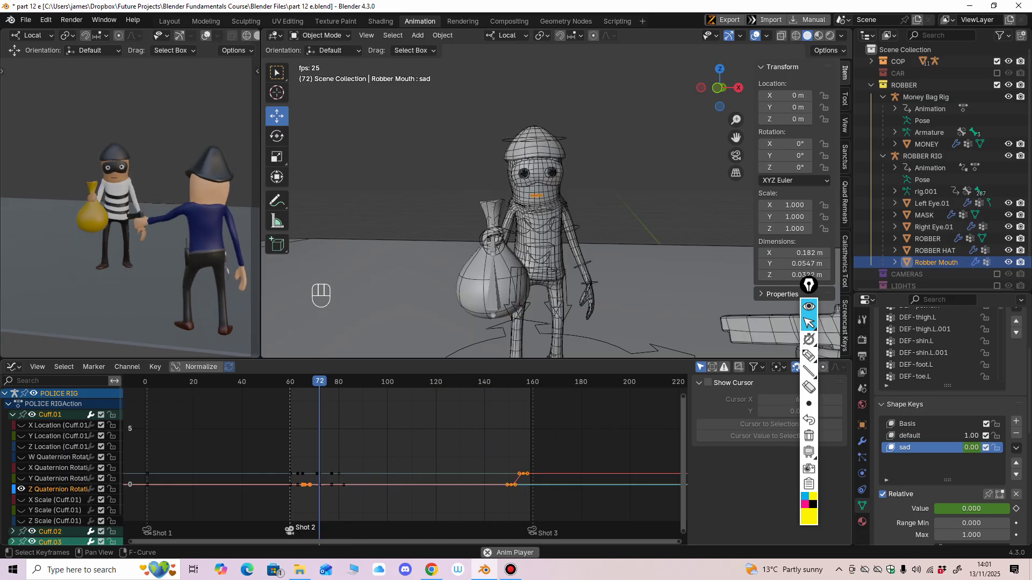
key(space)
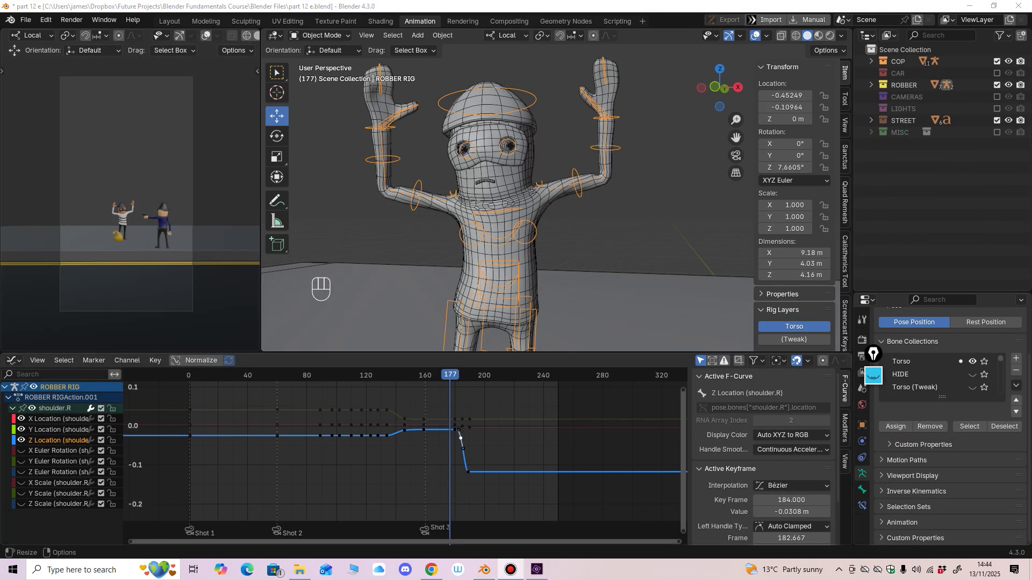
Step: Exclude the ROBBER collection from the view layer and select the POLICE RIG
drag(457, 352, 457, 348)
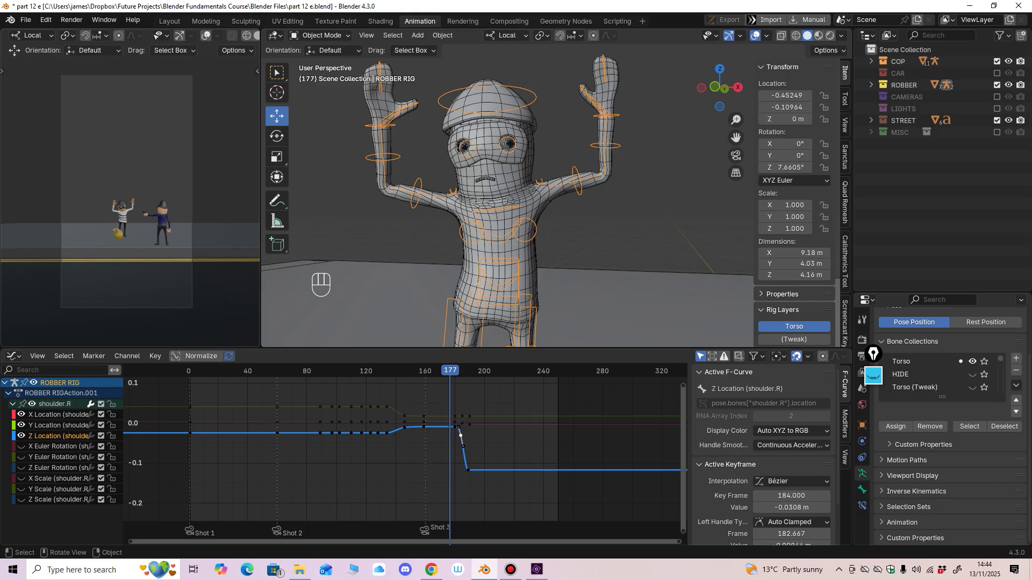
scroll(129, 215, up, 5)
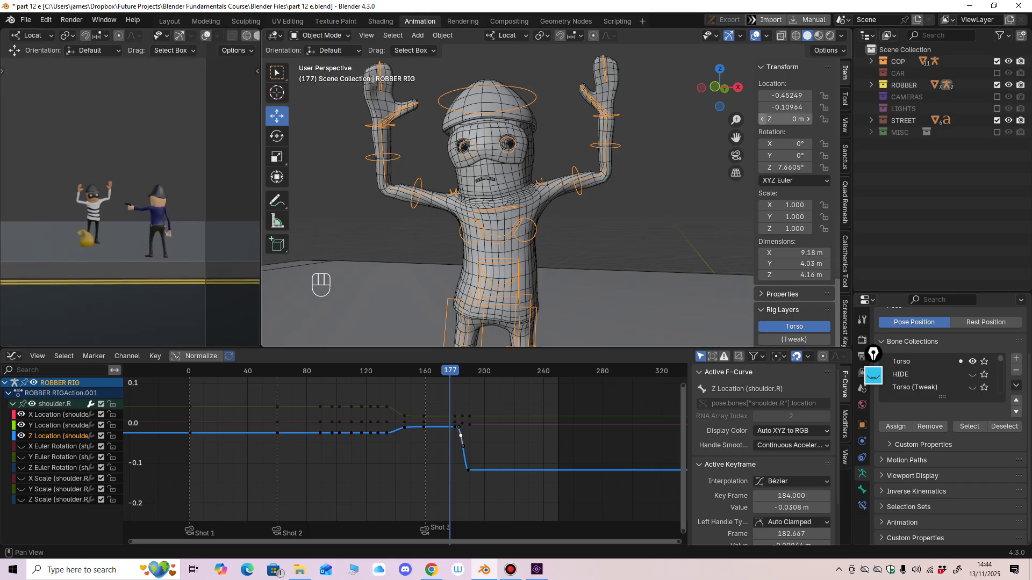
click(997, 85)
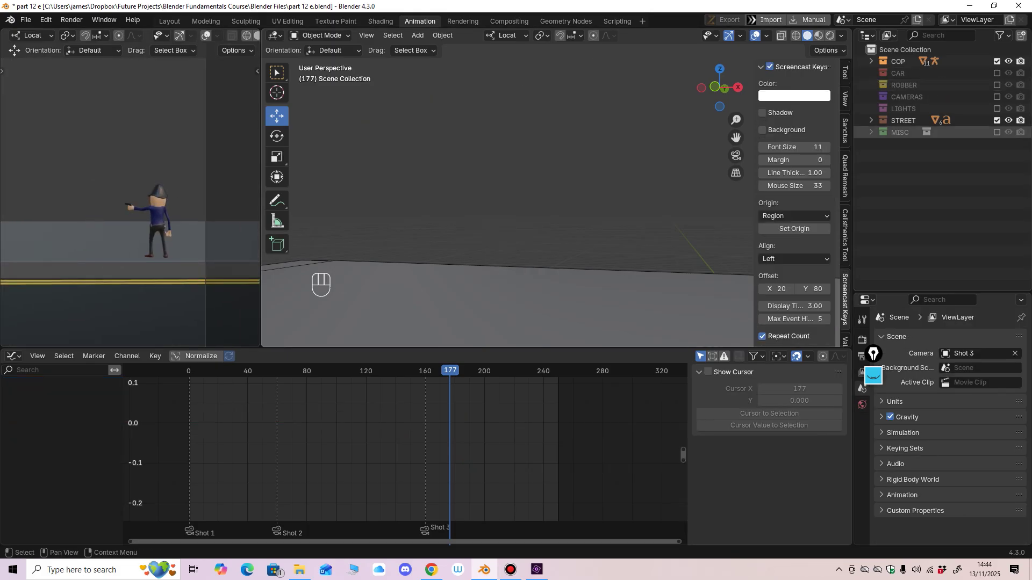
ctrl+middle_drag(511, 172, 492, 211)
click(557, 172)
Step: Raise the police head bone's Z Quaternion Rotation keyframe on frame 73 to -0.004
ctrl+middle_drag(378, 451, 429, 438)
middle_drag(318, 468, 440, 437)
ctrl+middle_drag(403, 451, 435, 455)
ctrl+middle_drag(403, 454, 448, 453)
click(330, 456)
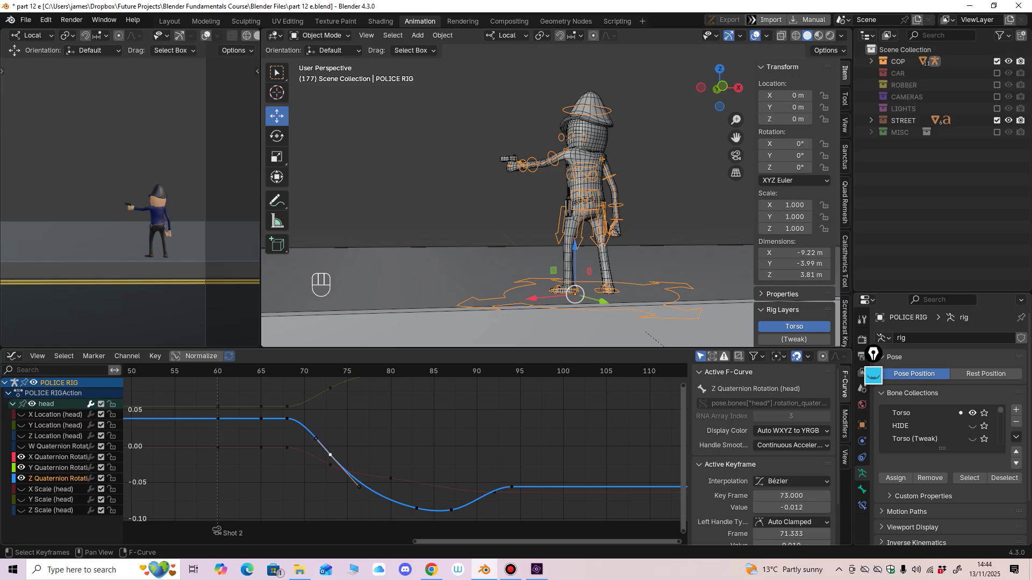
drag(296, 371, 305, 370)
middle_drag(333, 441, 356, 457)
key(Right)
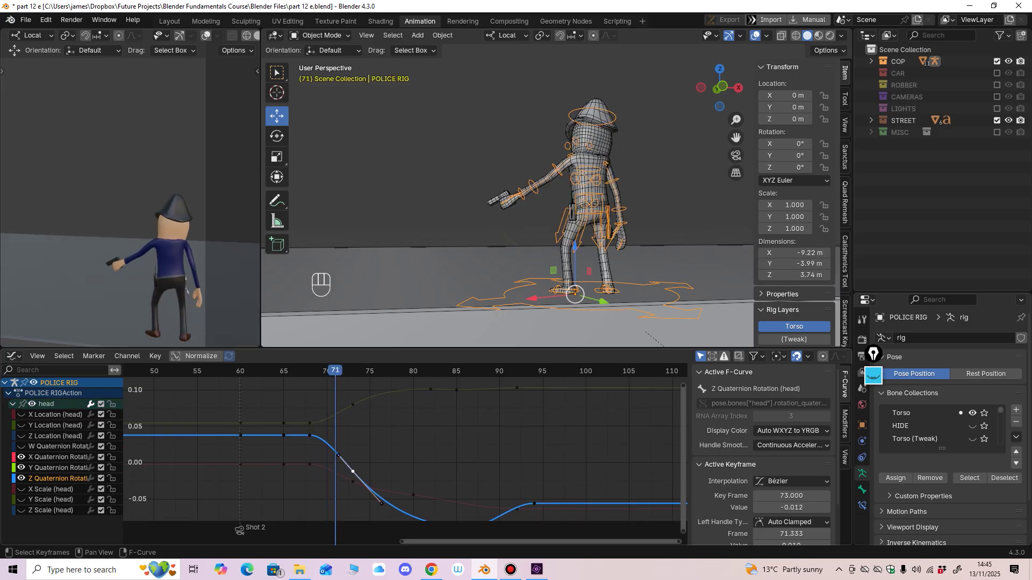
key(g)
drag(352, 467, 352, 466)
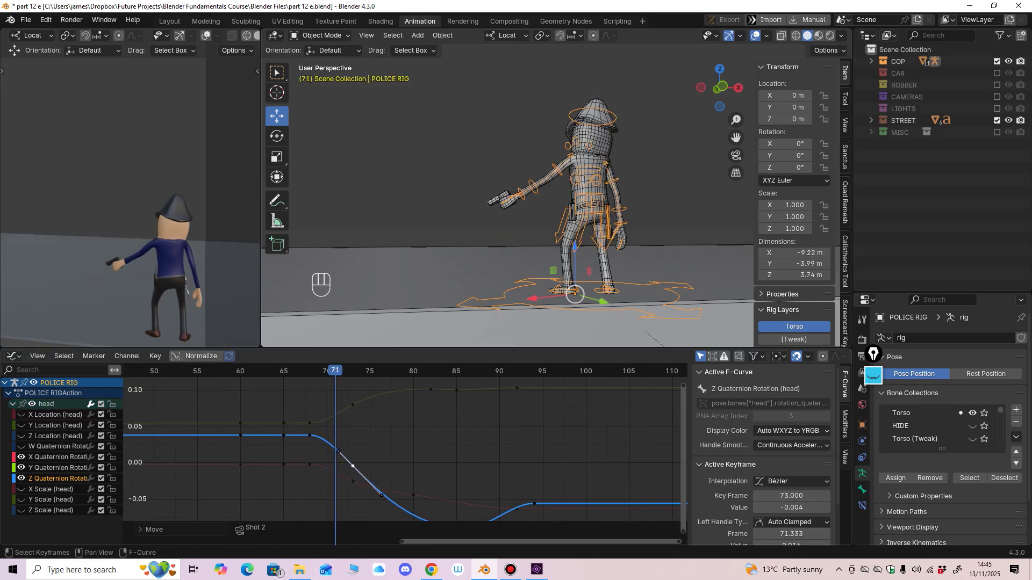
Step: Lower the head's Z Quaternion Rotation keyframe on frame 68 to 0.032 to smooth the start of the turn
drag(310, 436, 310, 439)
ctrl+middle_drag(257, 456, 268, 439)
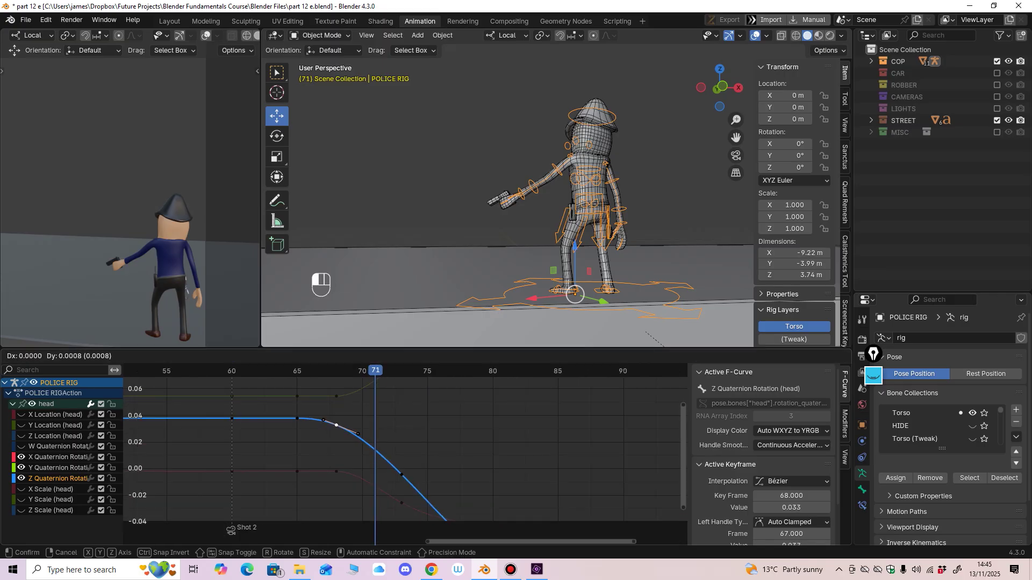
ctrl+middle_drag(388, 461, 252, 413)
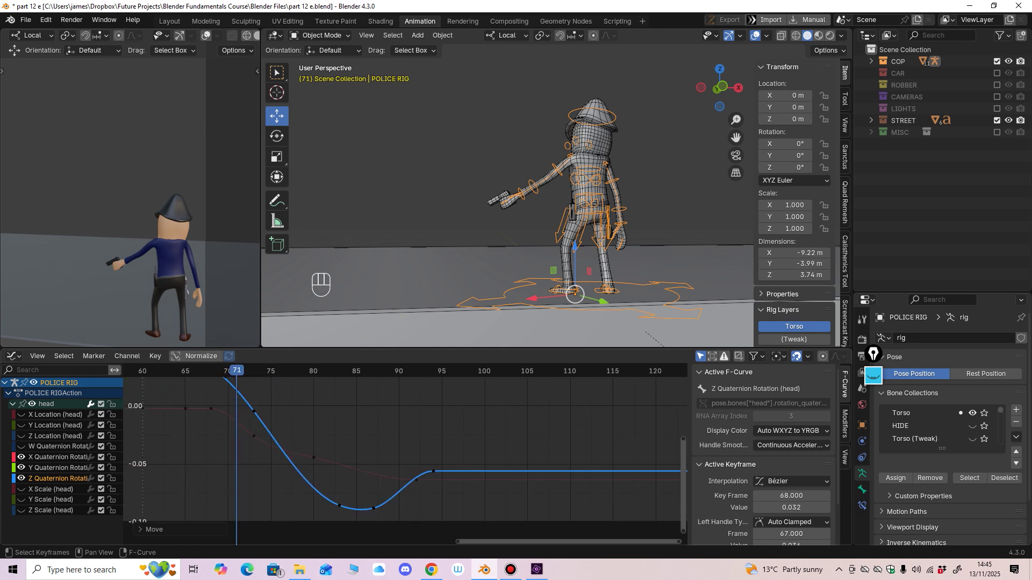
Step: Isolate the police head's X Quaternion Rotation curve and lower its keyframe on frame 80
click(390, 371)
click(372, 457)
click(372, 473)
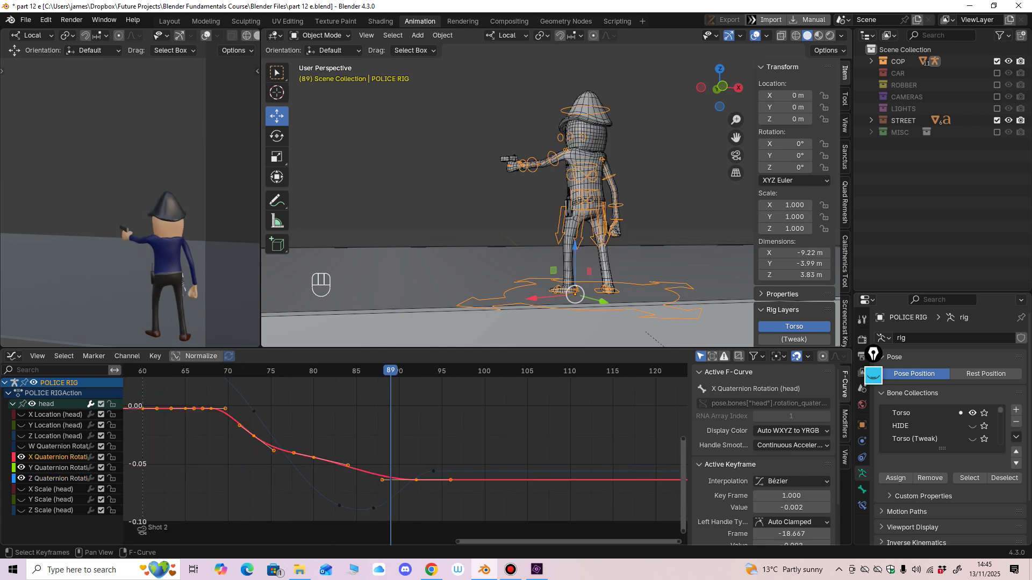
key(i)
key(i)
click(384, 477)
middle_drag(386, 476, 451, 408)
click(452, 433)
drag(437, 464, 437, 465)
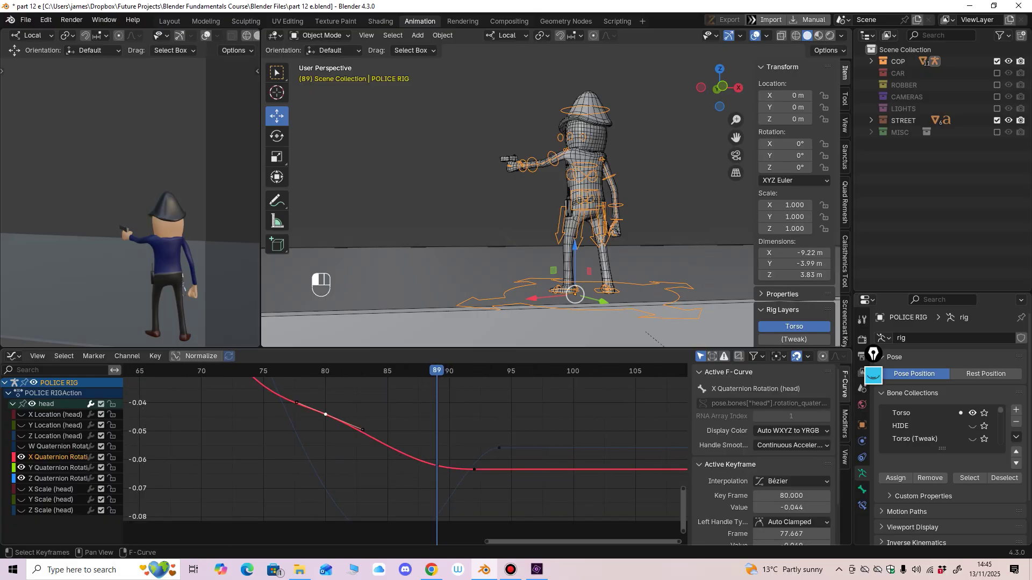
drag(325, 414, 325, 422)
middle_drag(325, 422, 325, 457)
Step: Adjust both handles of the X Quaternion Rotation keyframe on frame 80 to smooth the curve through it
drag(363, 473, 362, 475)
middle_drag(363, 476, 405, 504)
drag(339, 471, 339, 471)
middle_drag(338, 471, 325, 485)
Step: Reshape the head's X Quaternion Rotation curve at the frame 73 keyframe to smooth the descent
drag(268, 440, 267, 438)
ctrl+middle_drag(267, 438, 255, 454)
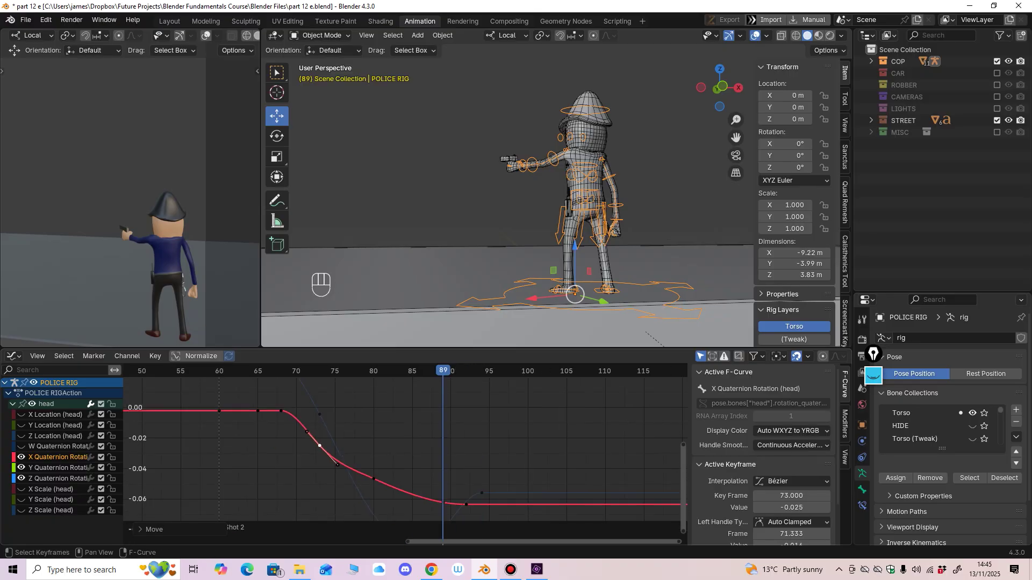
drag(320, 445, 339, 459)
middle_drag(338, 460, 318, 456)
Step: Select the head's X and Z Quaternion Rotation curves and insert keyframes on both at frame 100
middle_drag(506, 390, 479, 380)
drag(478, 381, 486, 511)
middle_drag(485, 464, 464, 455)
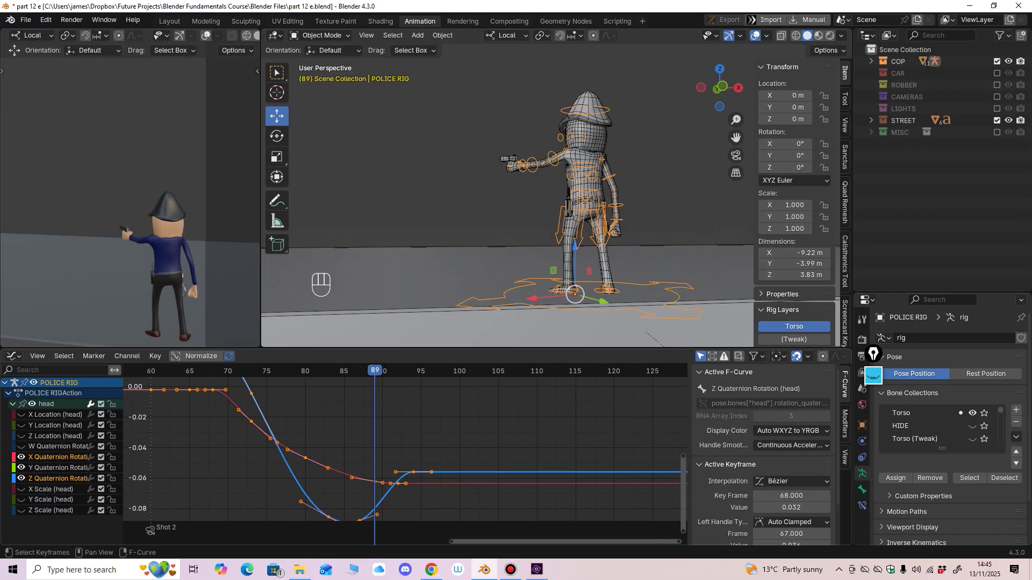
key(i)
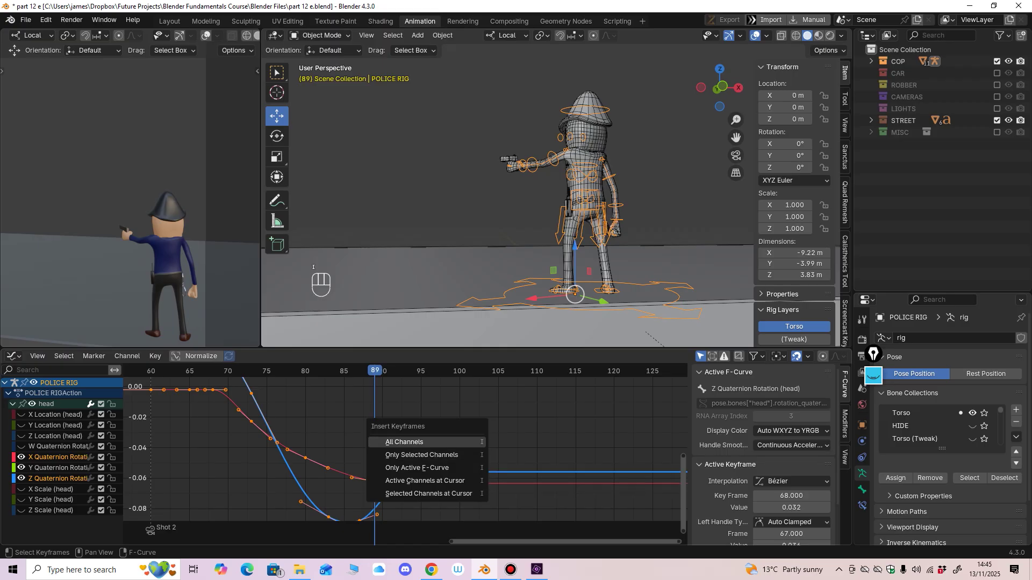
middle_drag(430, 441, 432, 439)
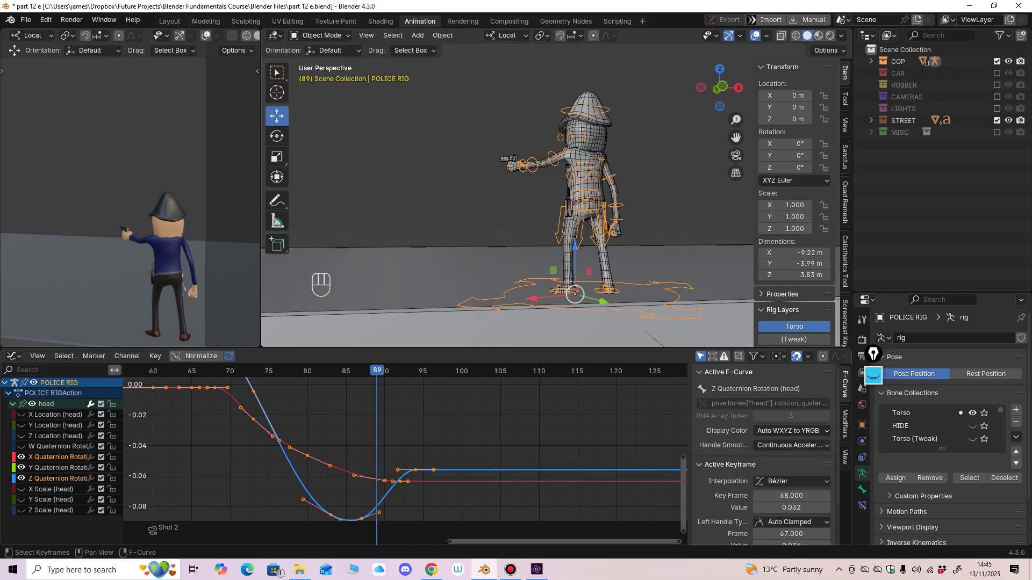
drag(376, 371, 407, 371)
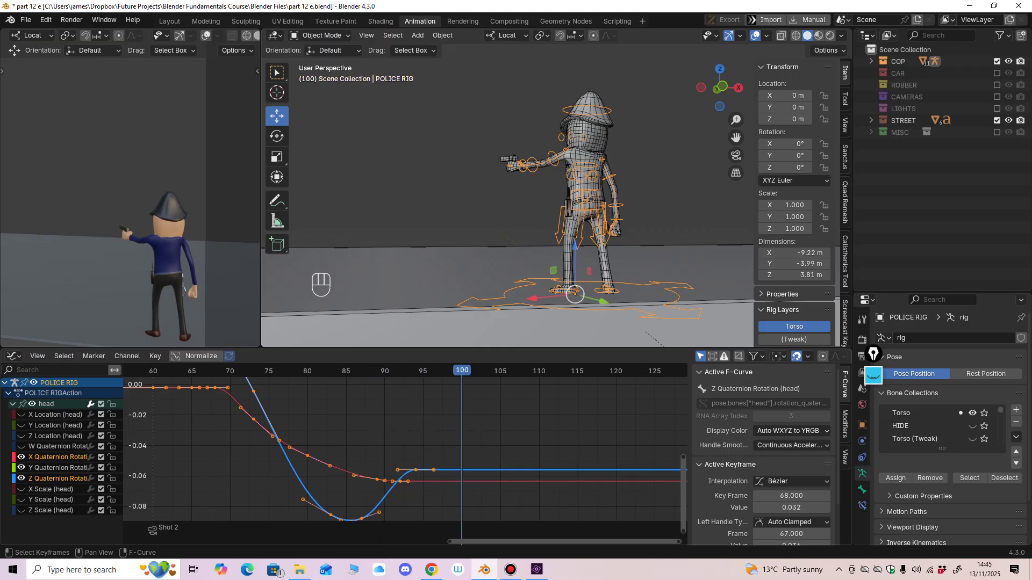
key(i)
click(463, 374)
mouse_move(463, 382)
middle_down()
mouse_move(477, 380)
mouse_move(471, 370)
middle_up()
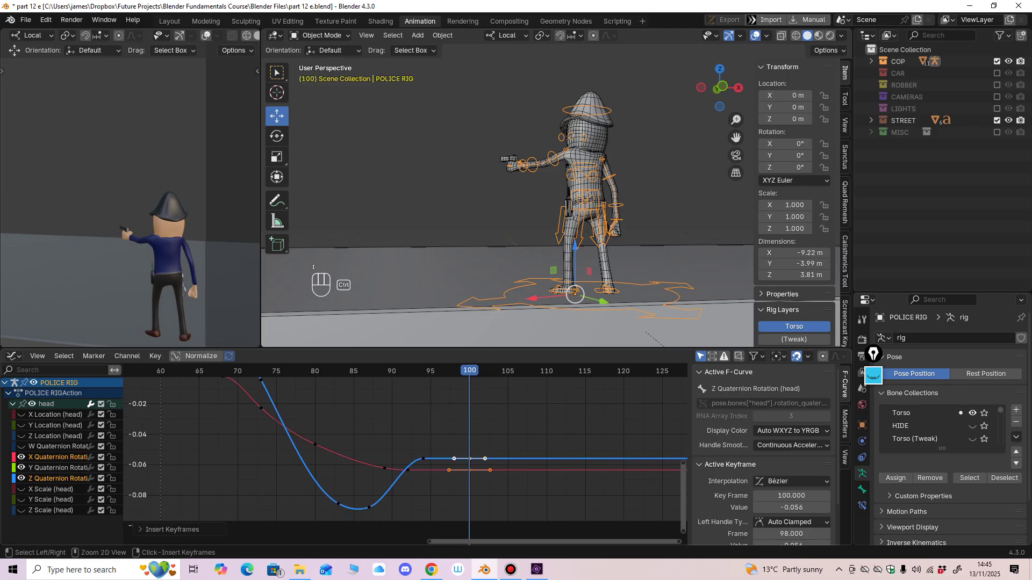
Step: Lower the head's Z Quaternion Rotation keyframe on frame 94 to -0.057 to ease into the final pose
ctrl+middle_drag(398, 457, 462, 430)
click(442, 449)
drag(439, 460, 439, 463)
middle_drag(439, 463, 437, 464)
ctrl+middle_drag(694, 204, 704, 156)
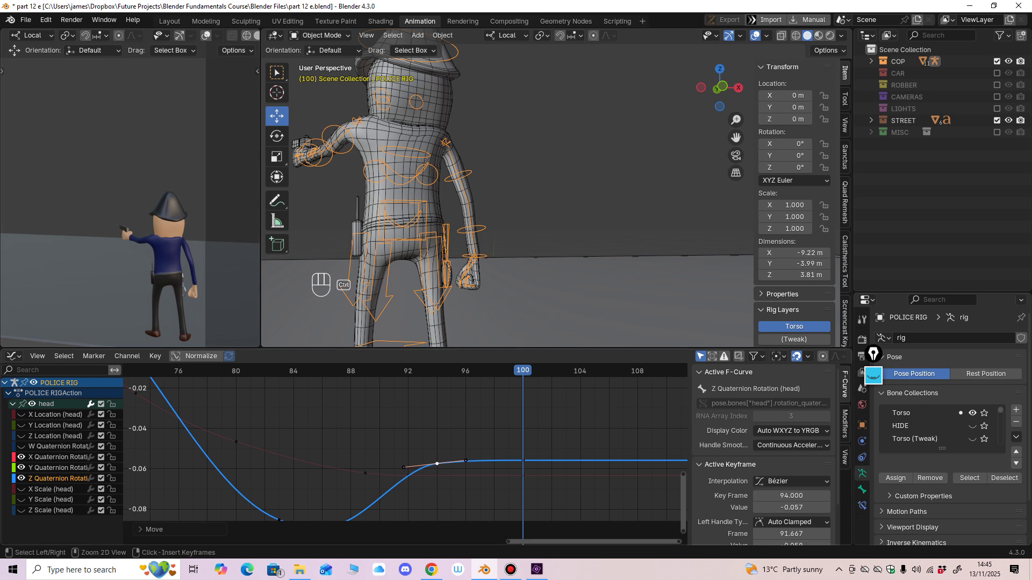
ctrl+middle_drag(403, 457, 403, 473)
Step: Play back the cop's head turn repeatedly to check the smoothed rotation curves
key(space)
key(space)
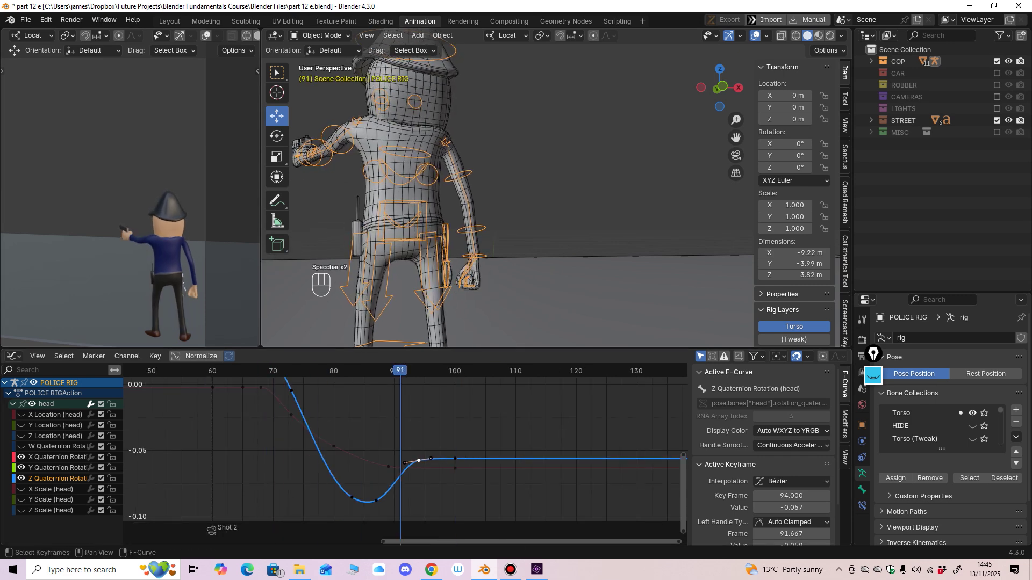
key(space)
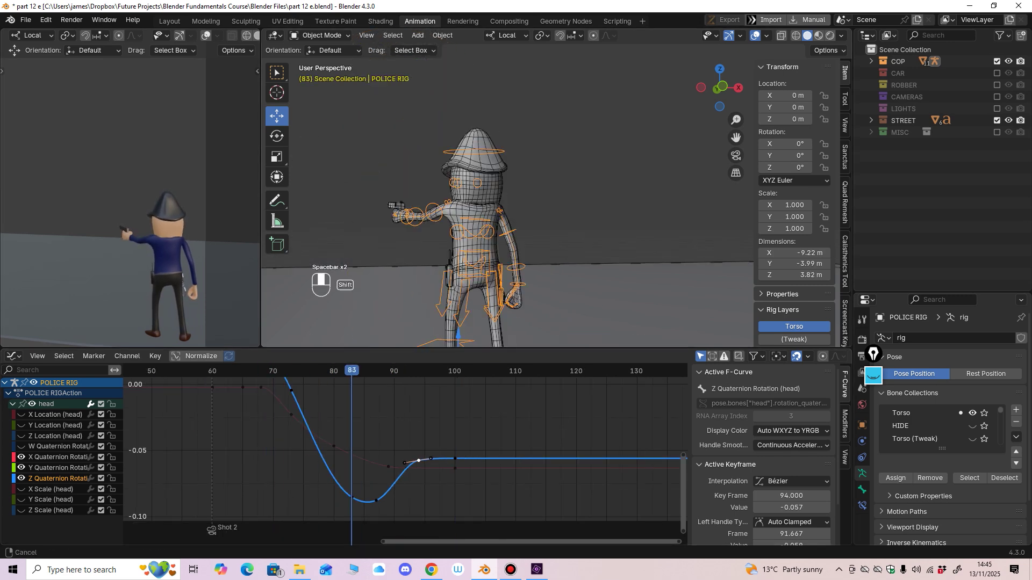
key(space)
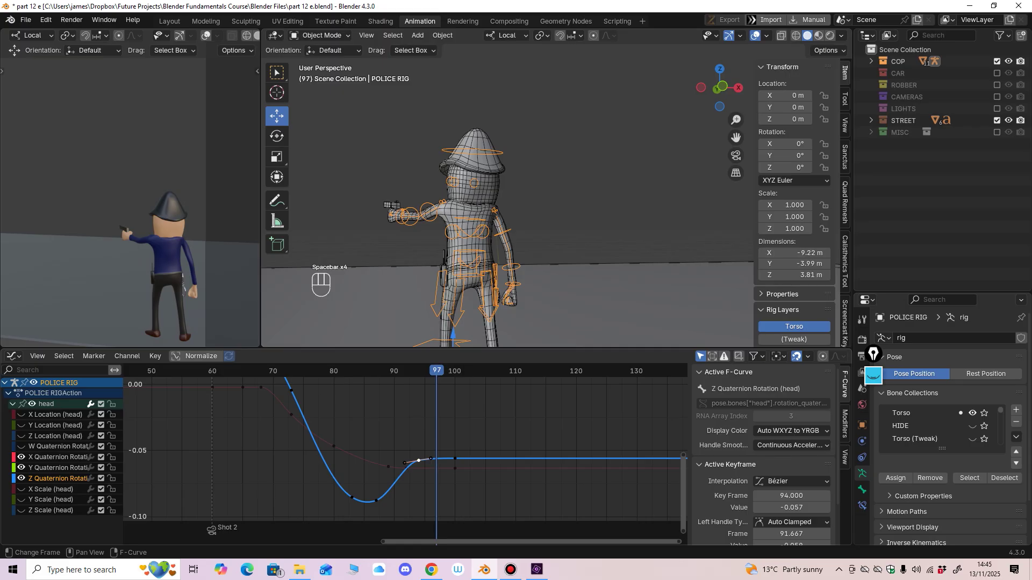
key(space)
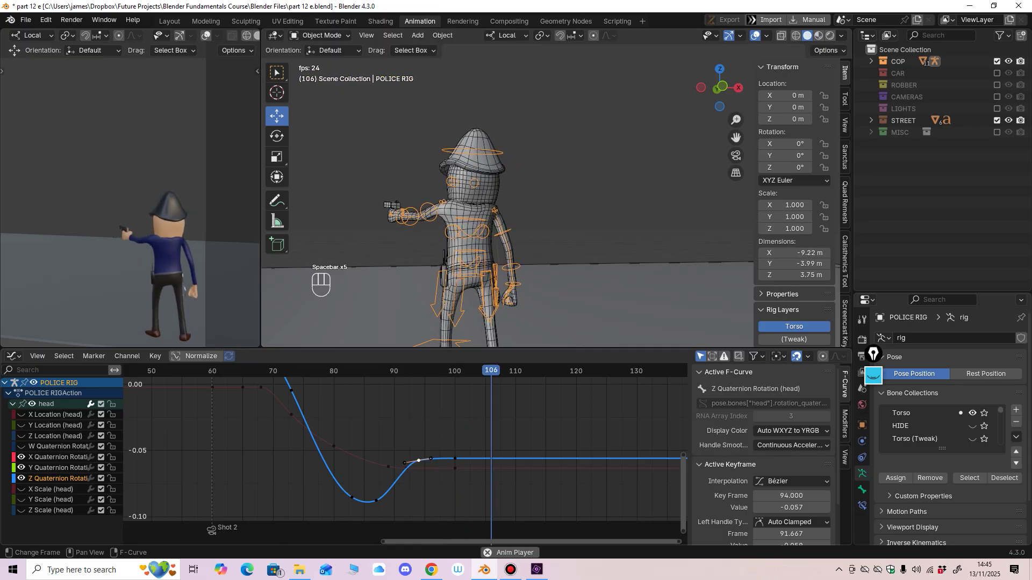
key(space)
scroll(508, 215, up, 1)
mouse_move(508, 215)
middle_down()
mouse_move(449, 218)
mouse_move(525, 215)
mouse_move(511, 215)
middle_up()
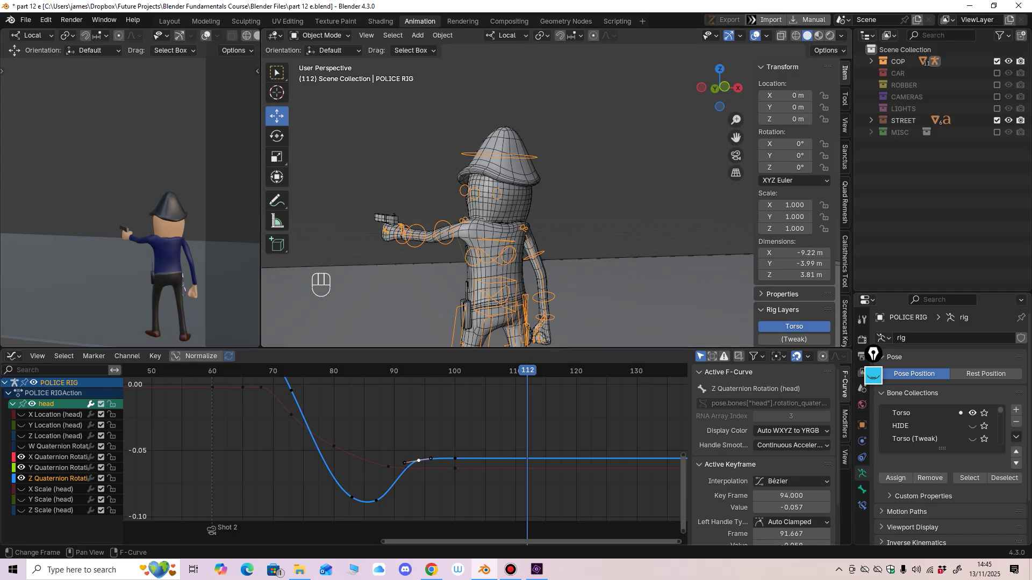
Step: Go to frame 81, put the POLICE RIG in Pose Mode and focus on the right hand bone from the front
drag(528, 371, 339, 371)
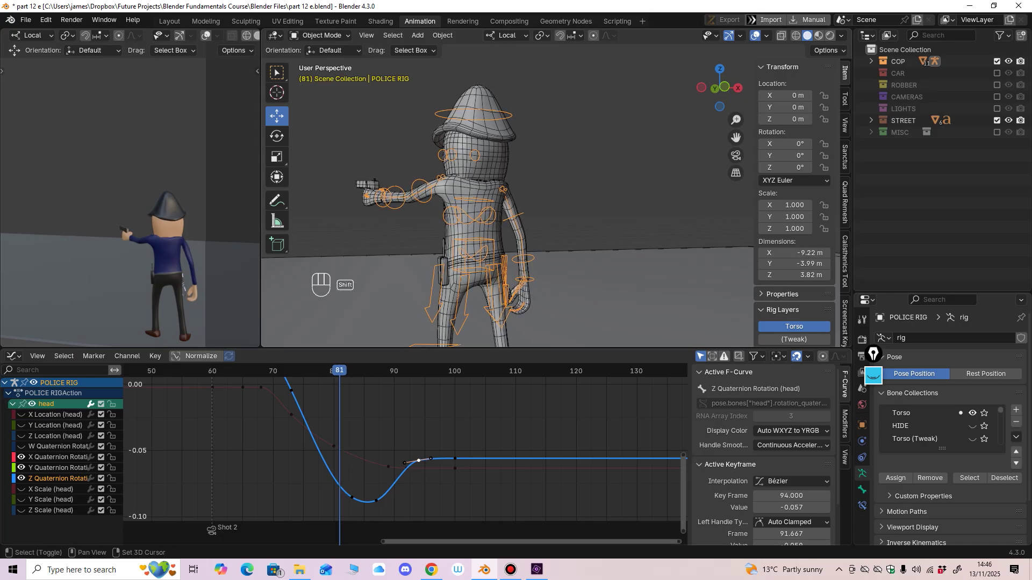
shift+middle_drag(409, 258, 398, 212)
ctrl+middle_drag(397, 212, 398, 200)
click(320, 35)
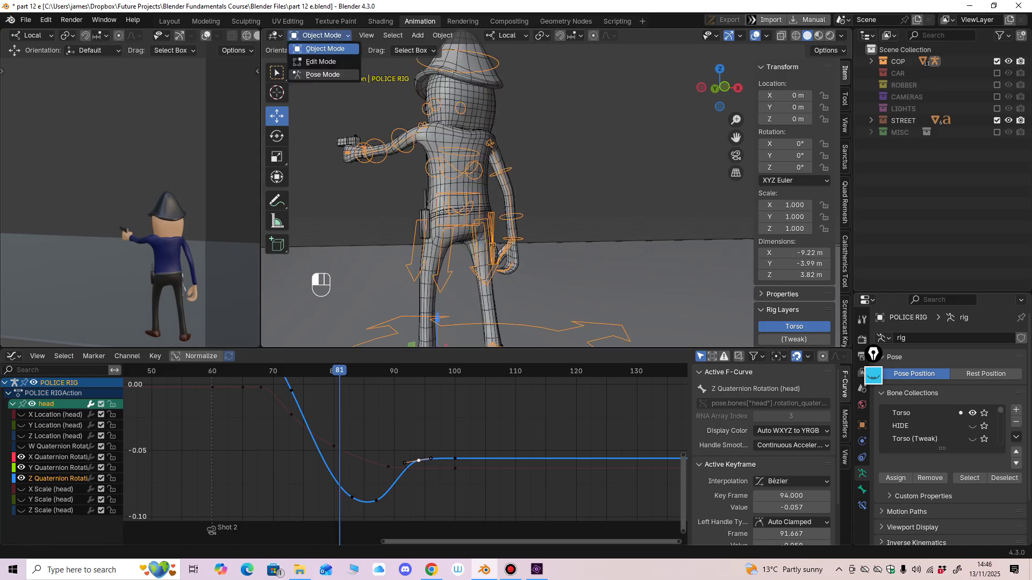
click(317, 68)
shift+middle_drag(462, 215, 322, 211)
key(KP_Decimal)
middle_drag(527, 210, 301, 201)
scroll(489, 207, down, 9)
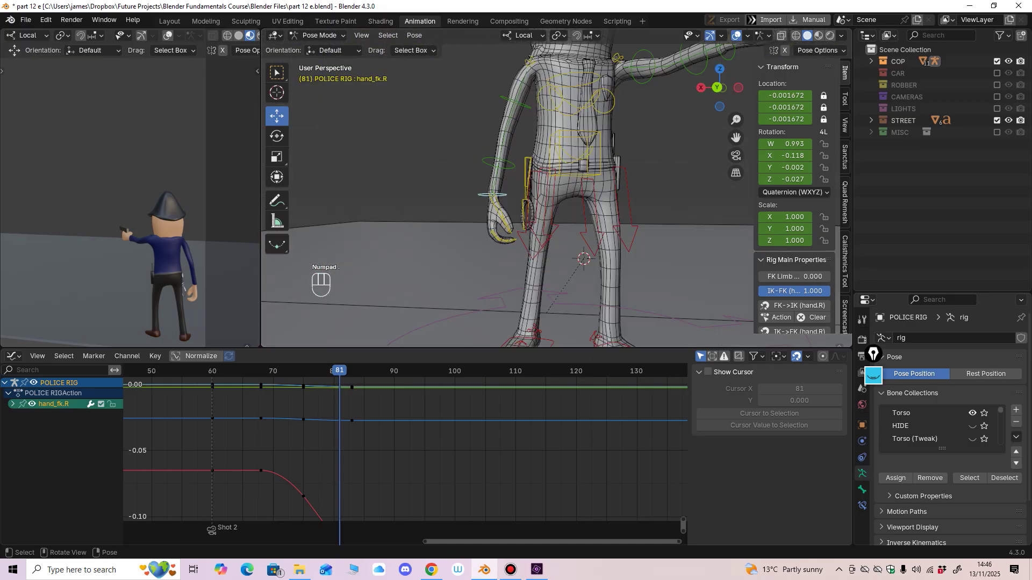
Step: Play back the cop's right hand closing several times to check its timing and rotation curves
shift+middle_drag(473, 212, 430, 212)
drag(338, 371, 333, 371)
key(space)
key(space)
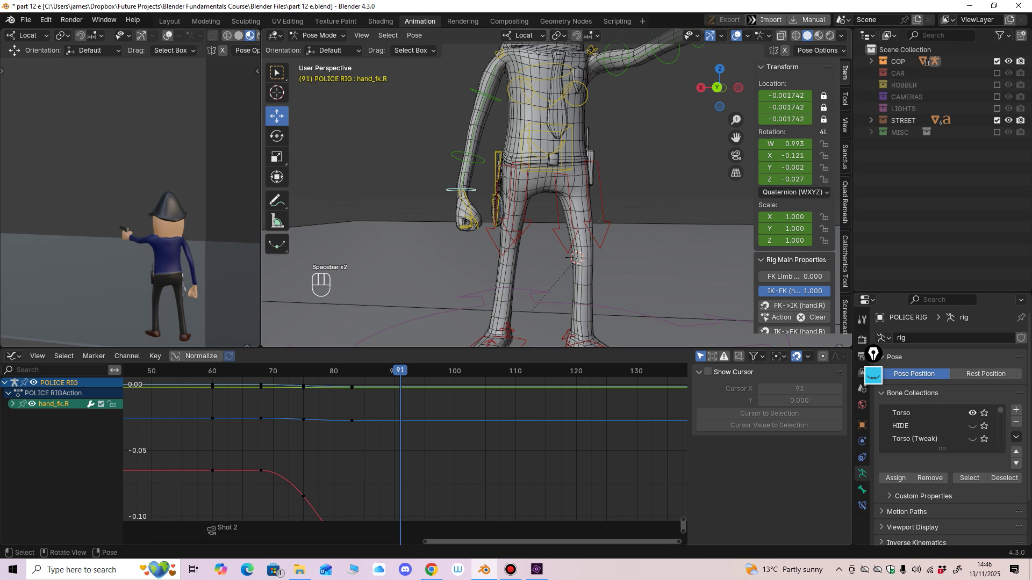
ctrl+middle_drag(285, 426, 283, 455)
click(310, 371)
key(space)
key(space)
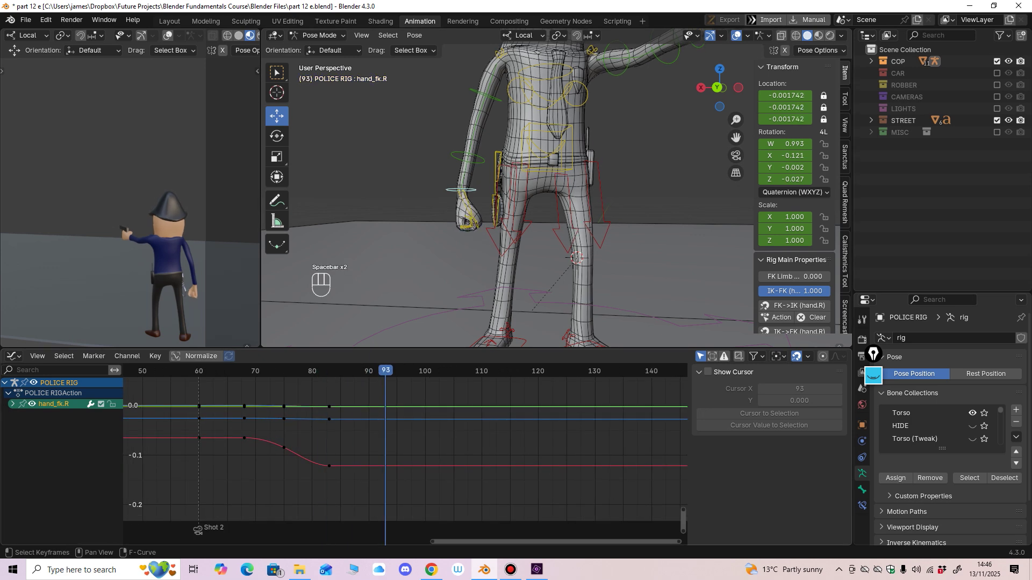
key(space)
key(space)
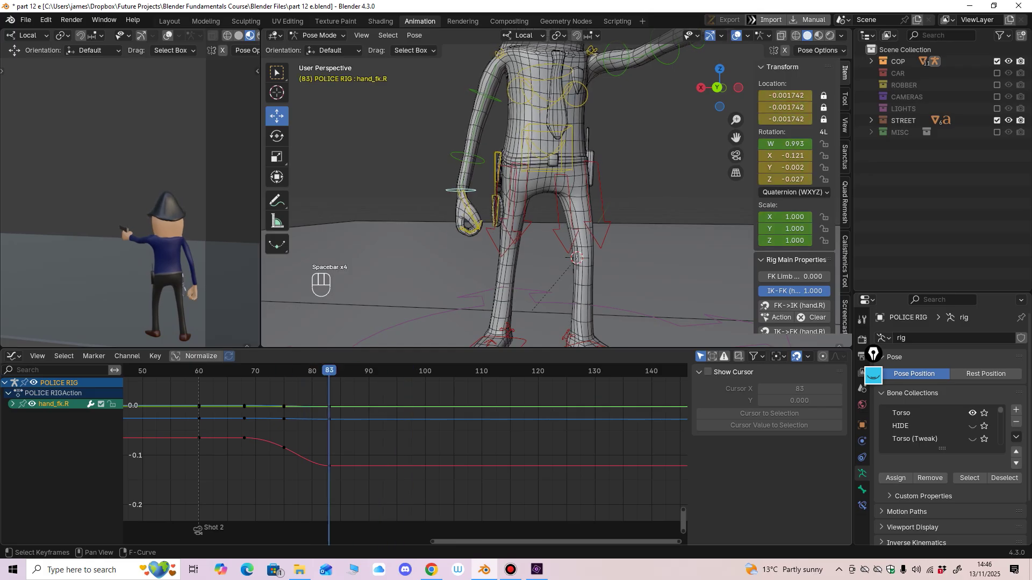
key(space)
key(space)
key(space)
key(space)
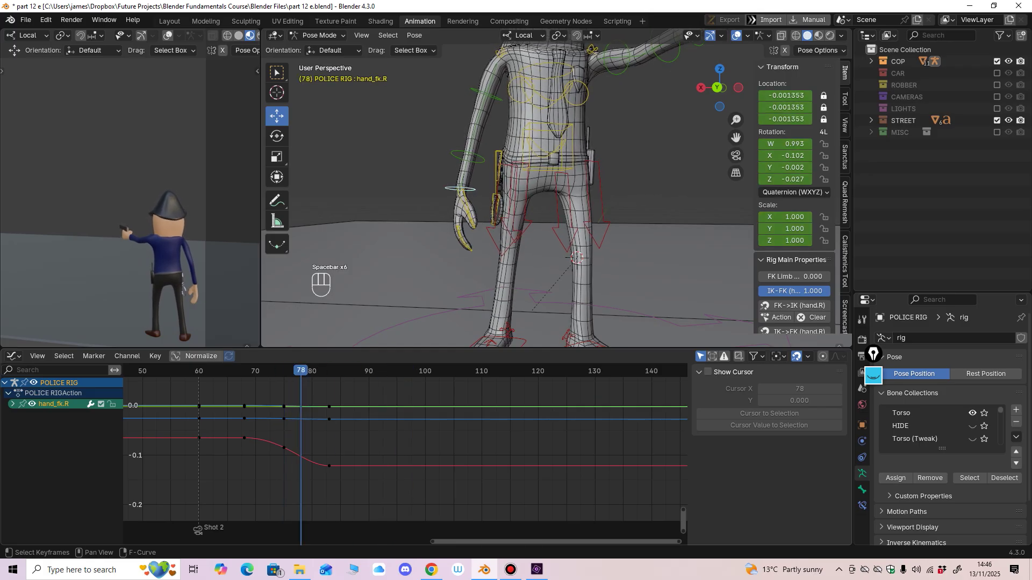
Step: Select the cop's torso bone, lower the right handle of its Z Location keyframe on frame 76, and play back the motion
ctrl+middle_drag(516, 161, 518, 182)
click(512, 197)
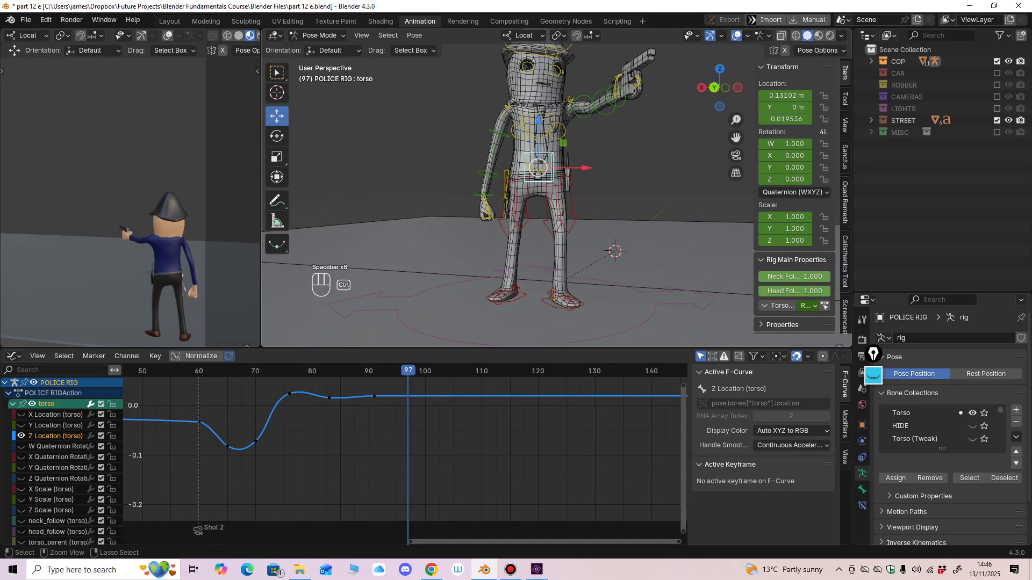
middle_drag(376, 420, 420, 461)
ctrl+middle_drag(420, 461, 439, 416)
click(322, 421)
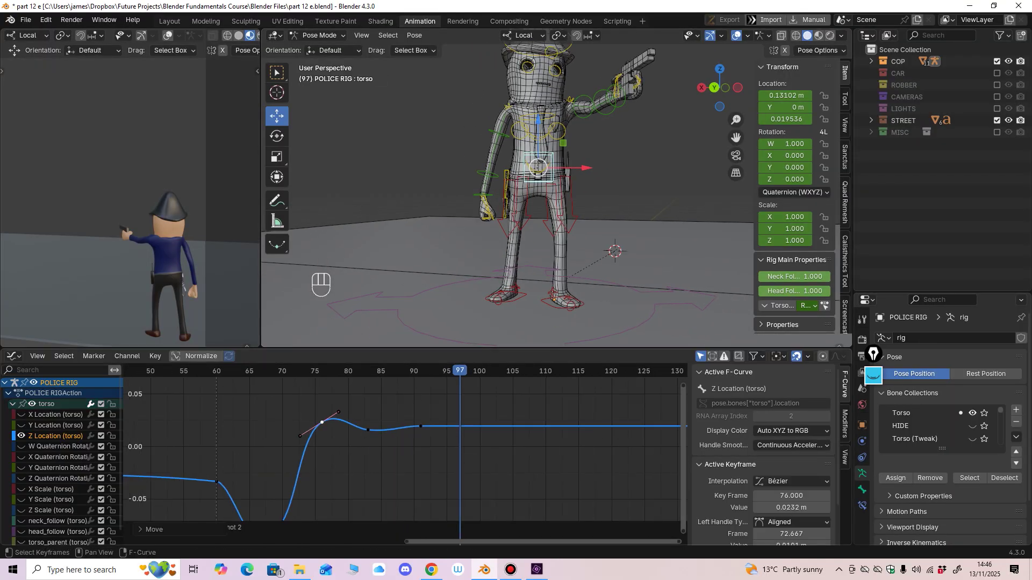
drag(338, 411, 339, 414)
key(space)
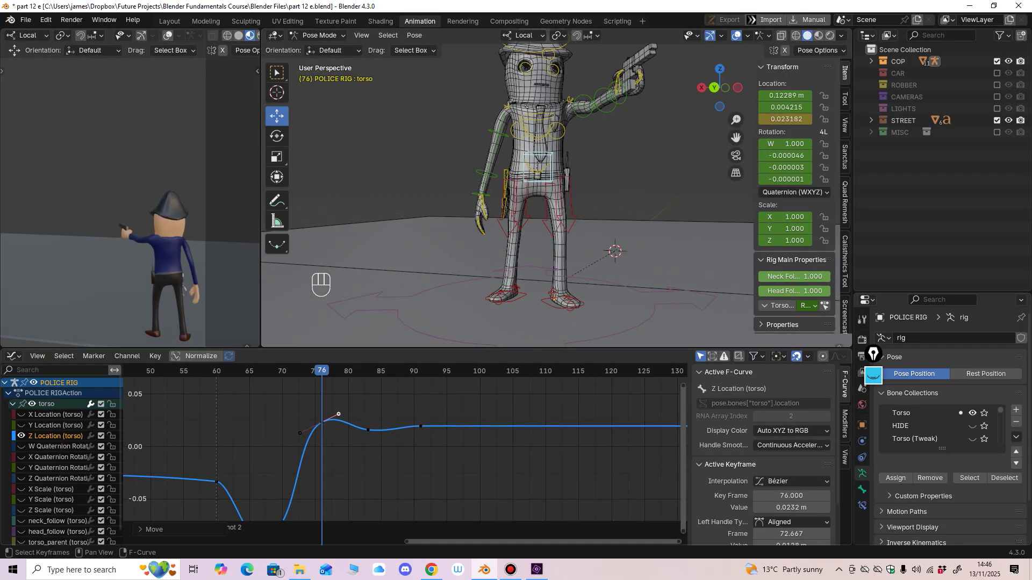
ctrl+middle_drag(569, 161, 414, 200)
key(space)
Step: Go to frame 80, return the POLICE RIG to Object Mode and include the ROBBER collection in the view layer
click(348, 371)
click(321, 36)
click(325, 49)
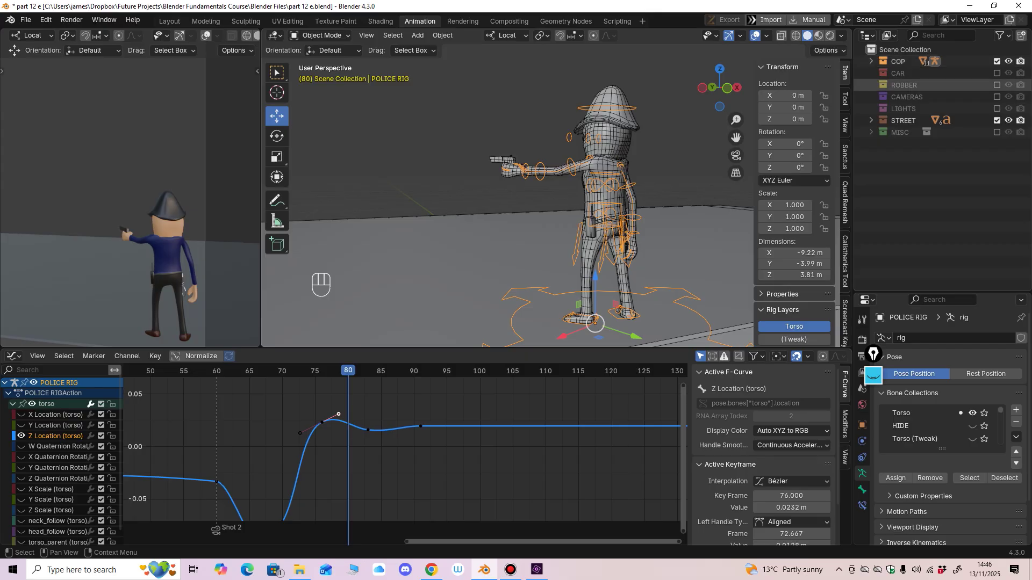
click(997, 85)
ctrl+middle_drag(484, 226, 510, 207)
shift+middle_drag(500, 225, 540, 209)
ctrl+middle_drag(430, 446, 389, 467)
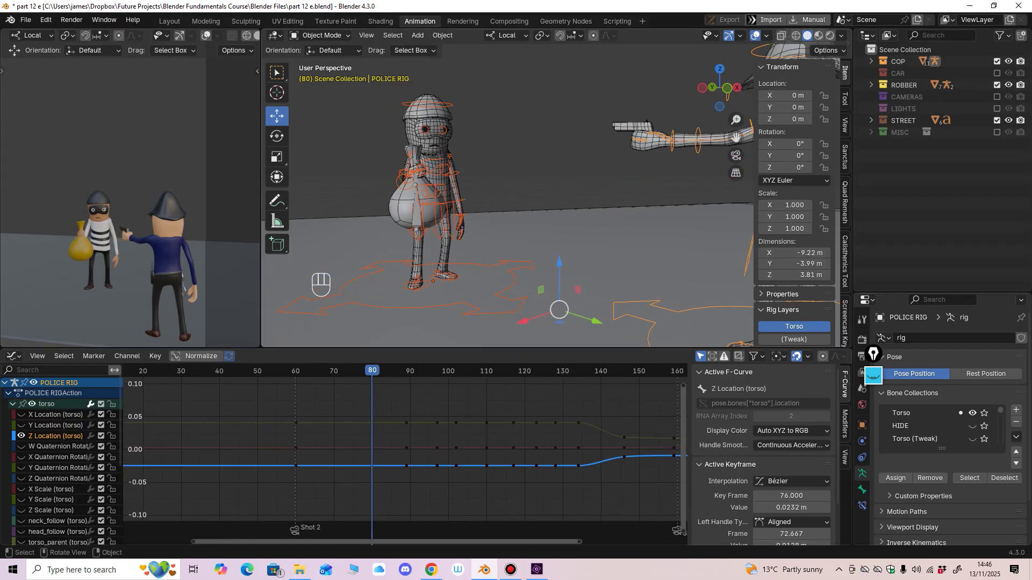
Step: Select the ROBBER RIG, switch it to Pose Mode and focus on its right shoulder bone
click(432, 194)
click(321, 35)
click(326, 71)
mouse_move(473, 205)
middle_down()
mouse_move(459, 204)
mouse_move(484, 210)
middle_up()
key(KP_Decimal)
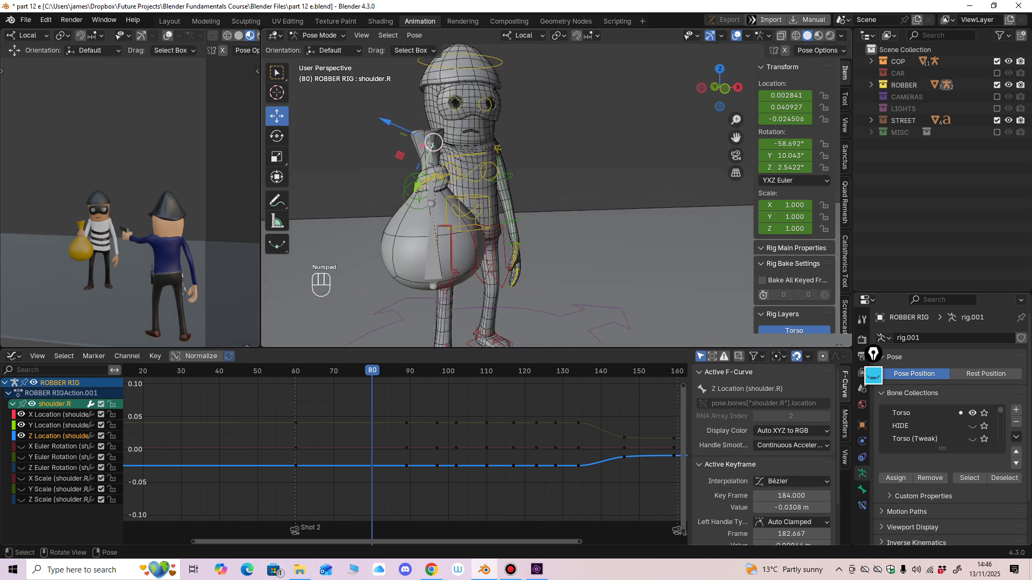
Step: Play back the robber dropping the money bag and raising his arms, replaying the motion from frame 134
ctrl+middle_drag(483, 194, 484, 242)
drag(372, 371, 395, 371)
key(space)
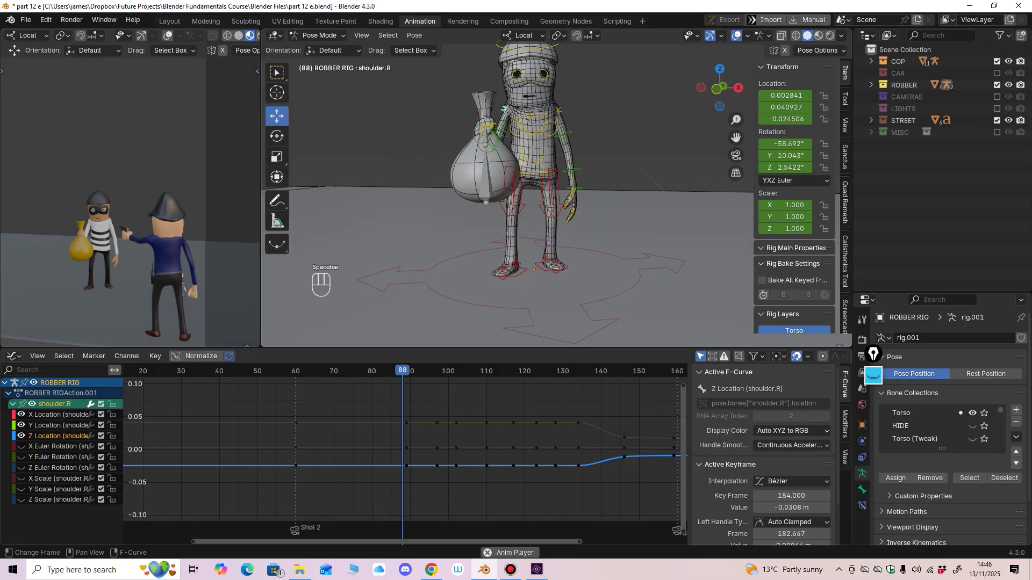
key(space)
ctrl+middle_drag(462, 446, 412, 462)
middle_drag(463, 451, 363, 460)
key(space)
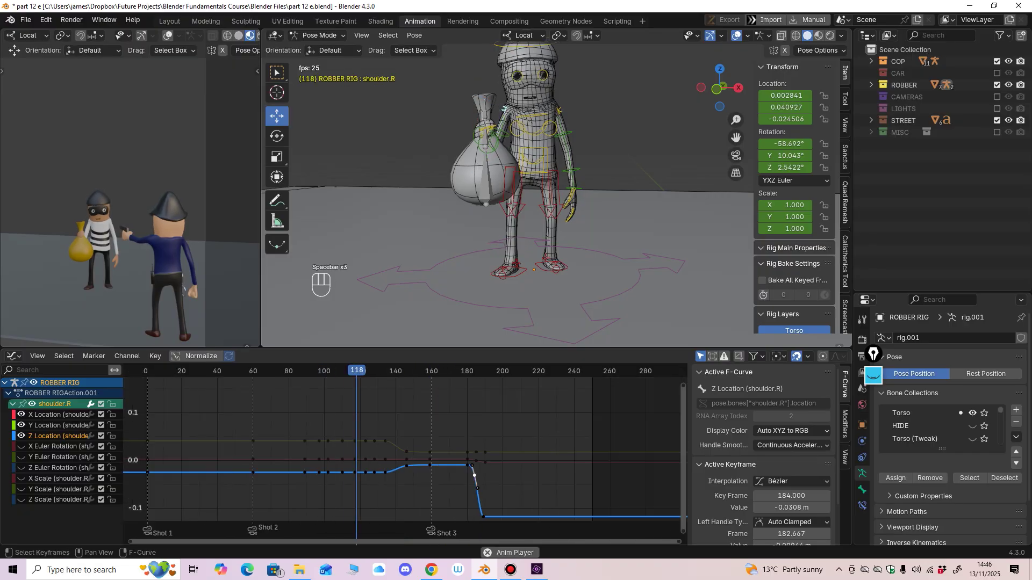
key(space)
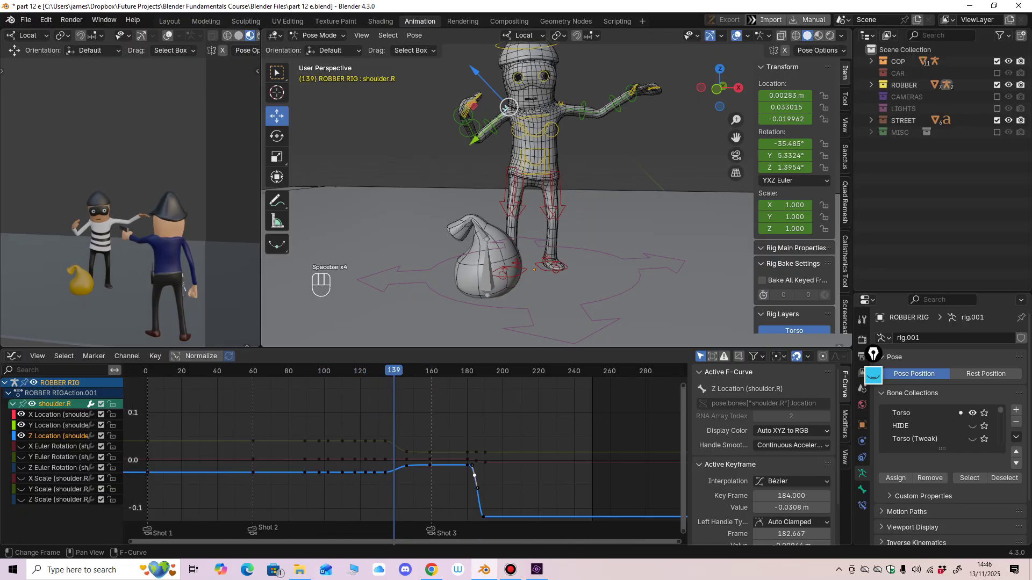
mouse_move(394, 371)
mouse_down()
mouse_move(374, 371)
mouse_move(385, 371)
mouse_up()
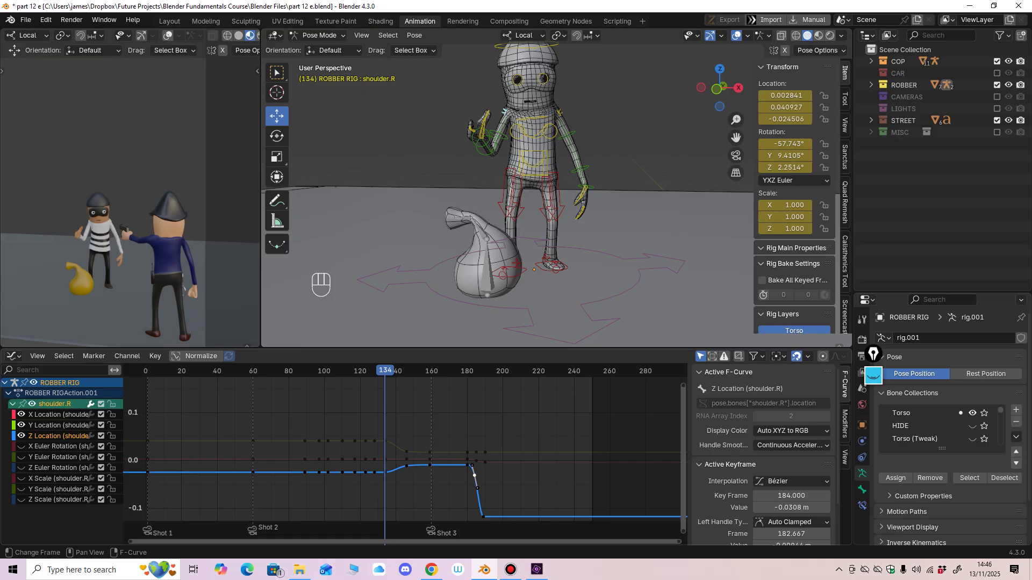
key(space)
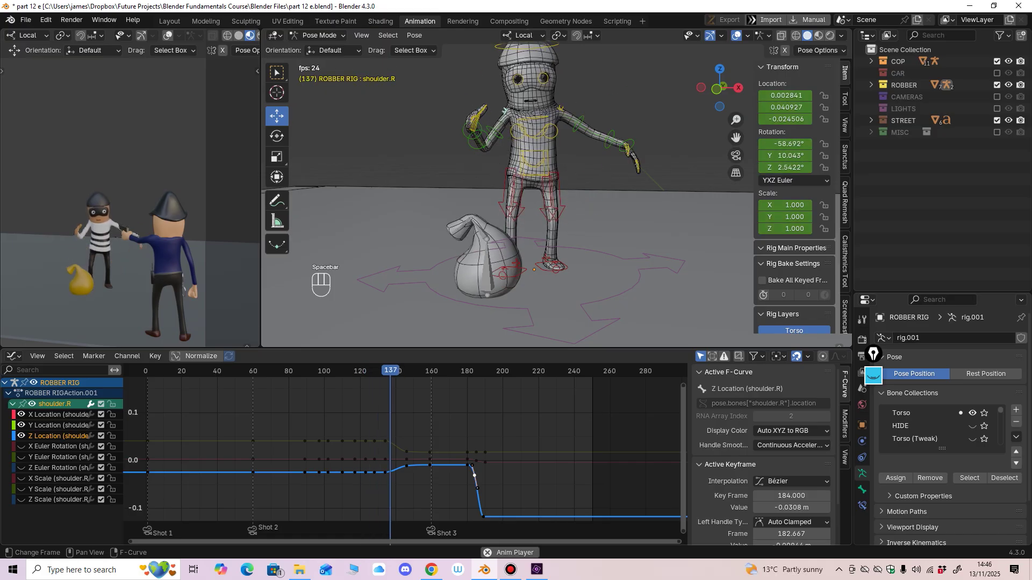
key(space)
Step: Leave the robber's Pose Mode and put the Money Bag Rig in Pose Mode to show Bone.002's rotation curves
click(520, 240)
click(319, 35)
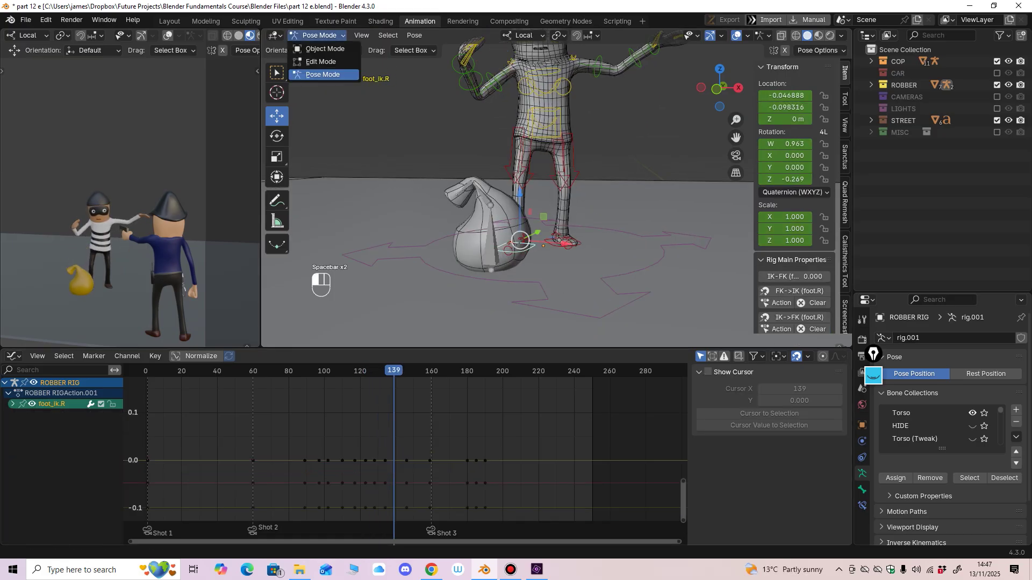
click(325, 49)
click(490, 236)
click(319, 35)
click(322, 74)
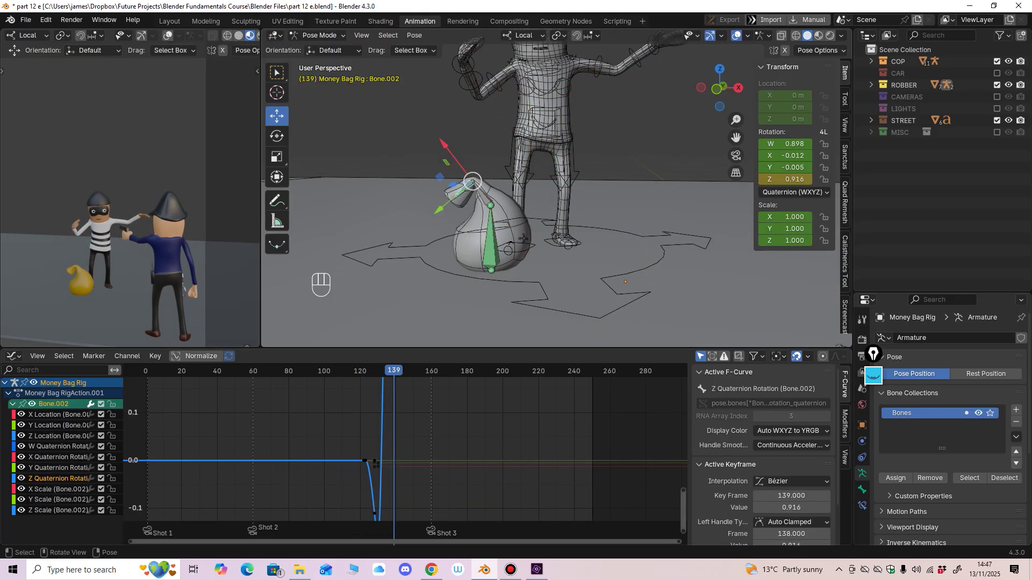
middle_drag(393, 501, 410, 539)
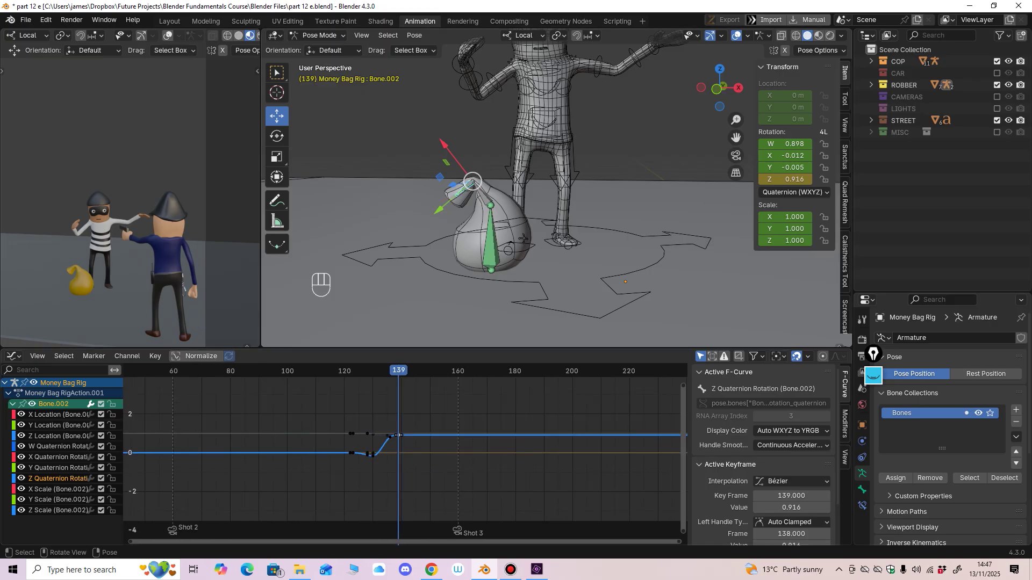
Step: Select the money bag's base Bone, frame its Y Location bounce curve and go to the ground-contact key at frame 130
click(491, 242)
middle_drag(430, 457, 455, 454)
ctrl+middle_drag(455, 454, 507, 400)
key(Down)
key(Down)
key(Down)
key(Down)
key(Down)
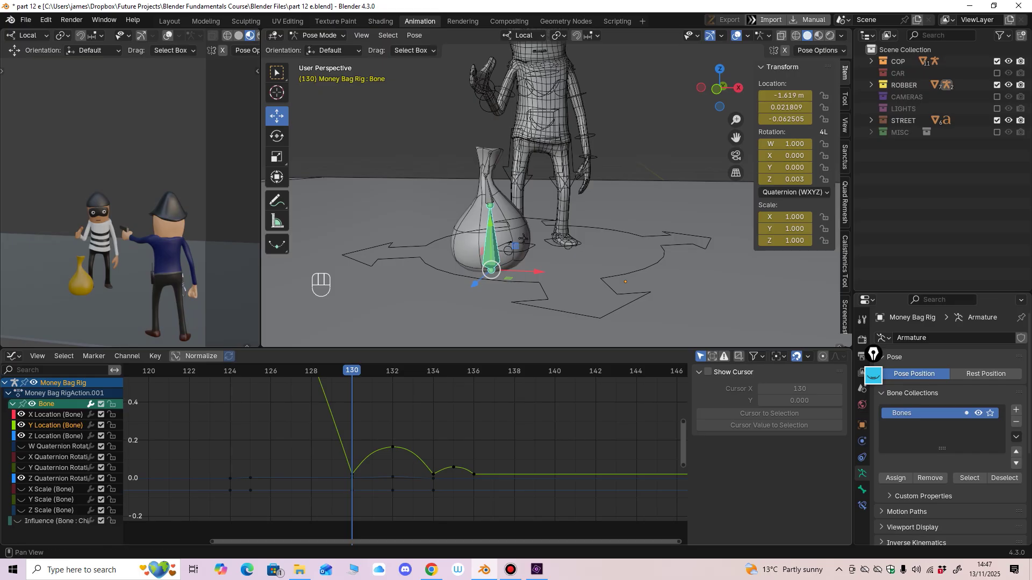
Step: Play back the money bag hitting the ground and bouncing, stopping at the top of the first bounce at frame 132
click(874, 355)
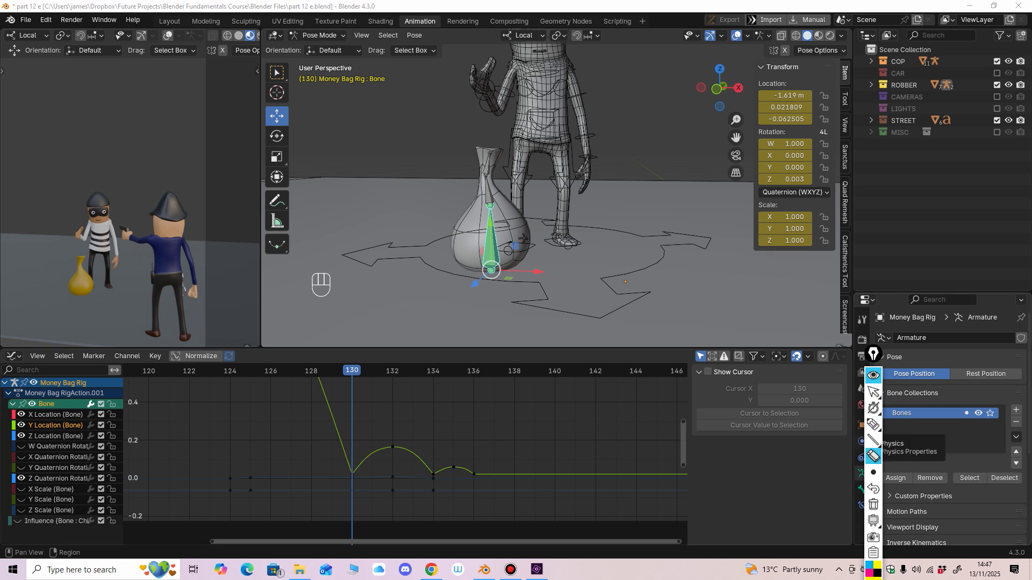
click(873, 392)
key(space)
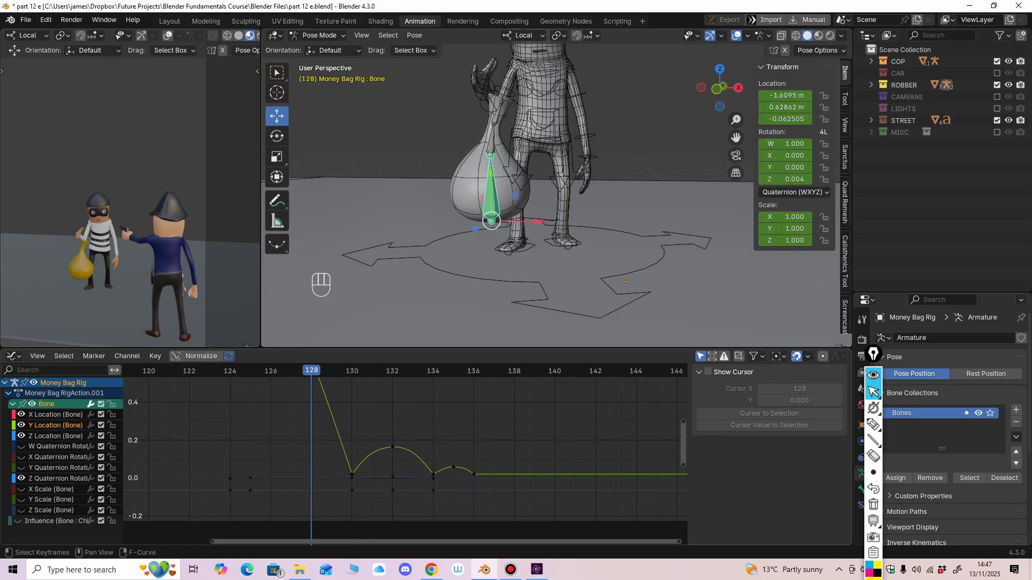
key(space)
key(space)
key(space)
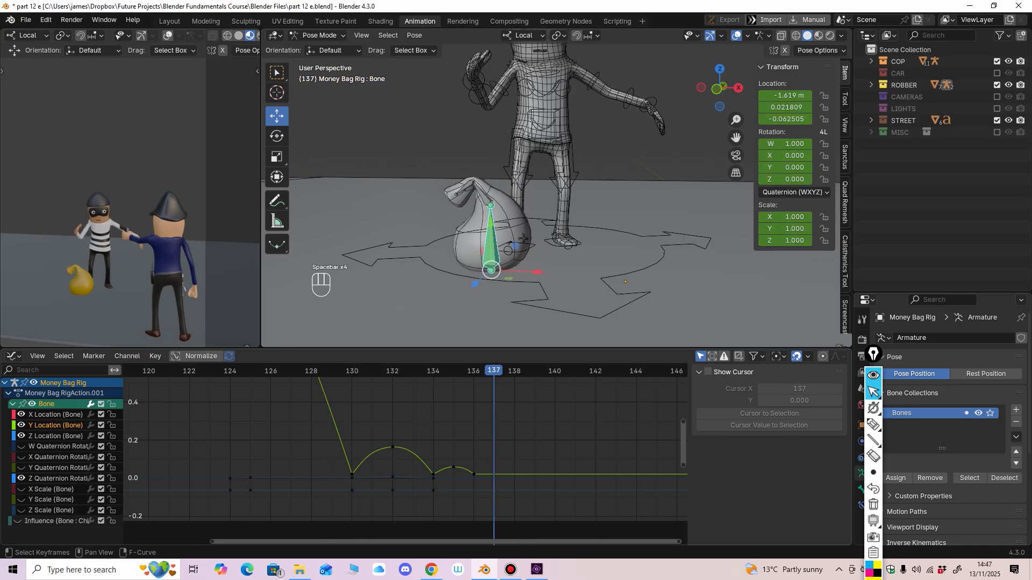
key(Right)
key(Right)
drag(412, 371, 393, 371)
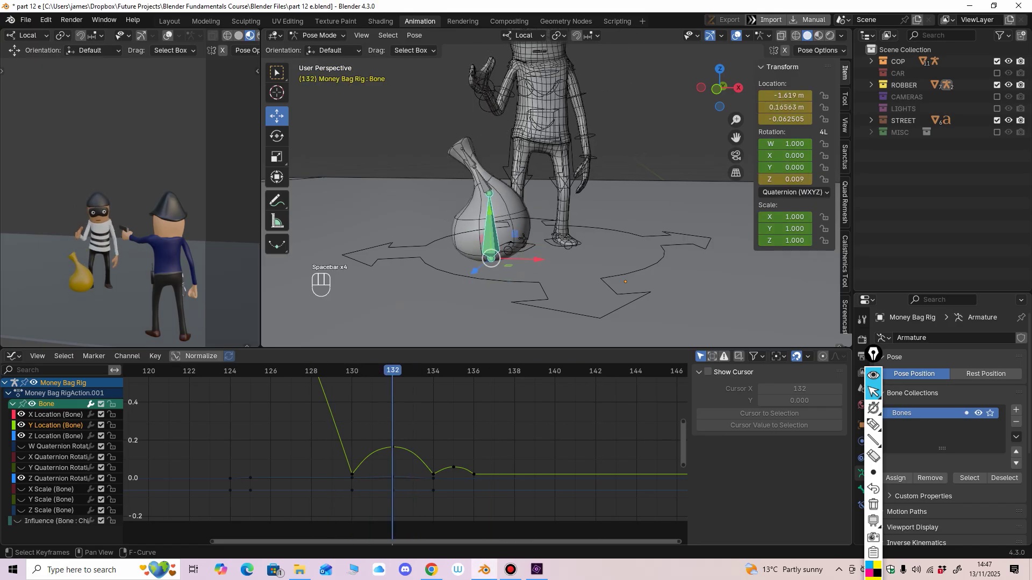
Step: Broaden the Y Location curve's handles at frame 132, raise the frame 135 key to 0.071 m and replay the bounce
click(393, 447)
mouse_move(413, 449)
mouse_down()
mouse_move(368, 448)
mouse_move(413, 448)
mouse_up()
drag(413, 371, 453, 370)
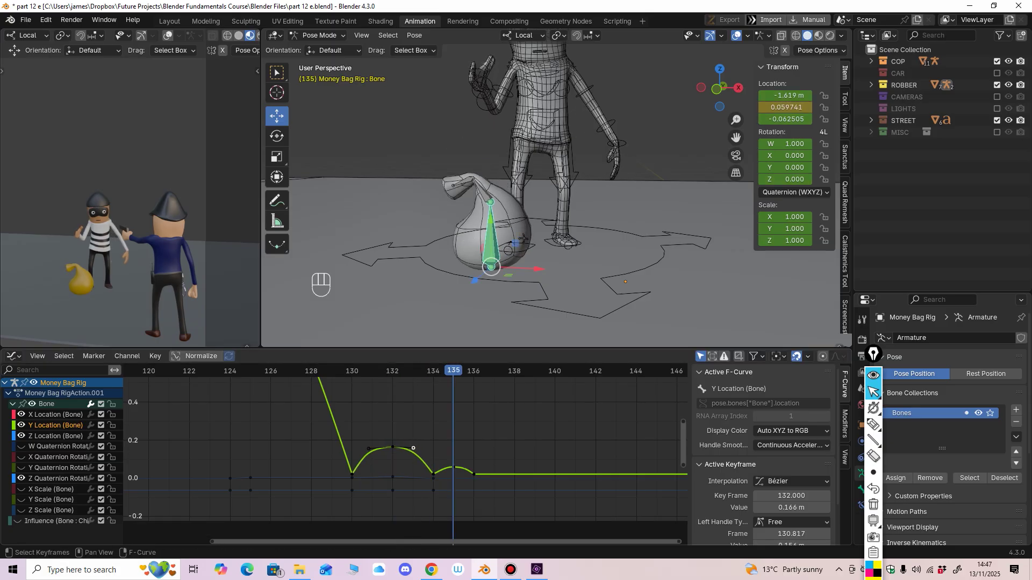
drag(453, 467, 453, 465)
key(space)
key(space)
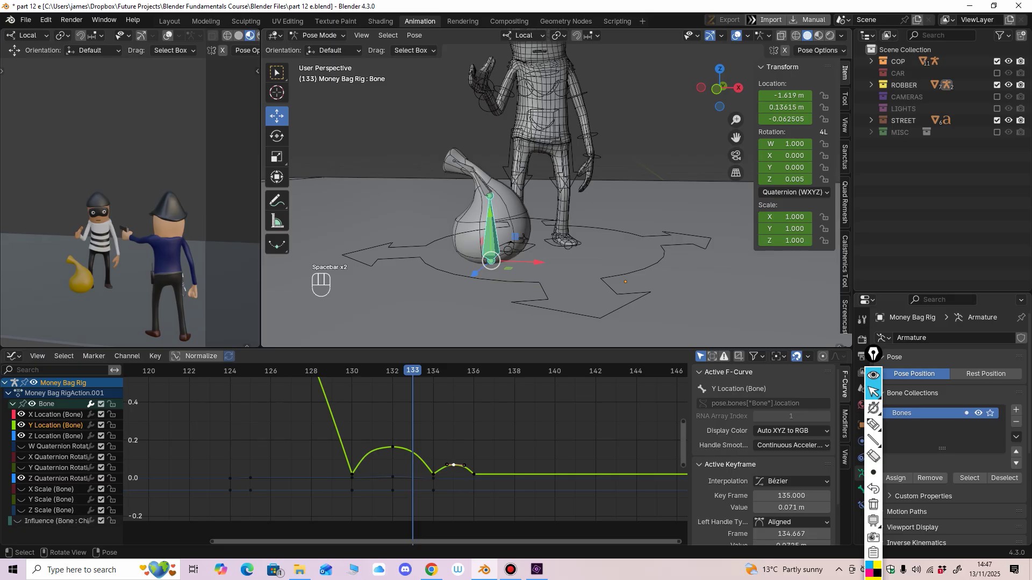
Step: Go to frame 135 and select Bone.002 at the neck of the money bag
click(482, 183)
drag(396, 371, 453, 371)
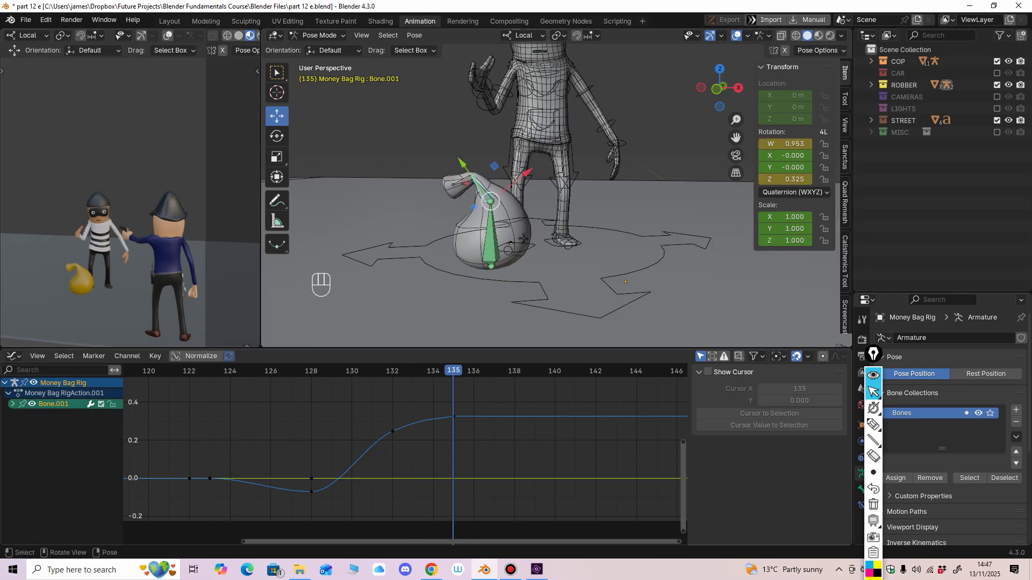
click(463, 182)
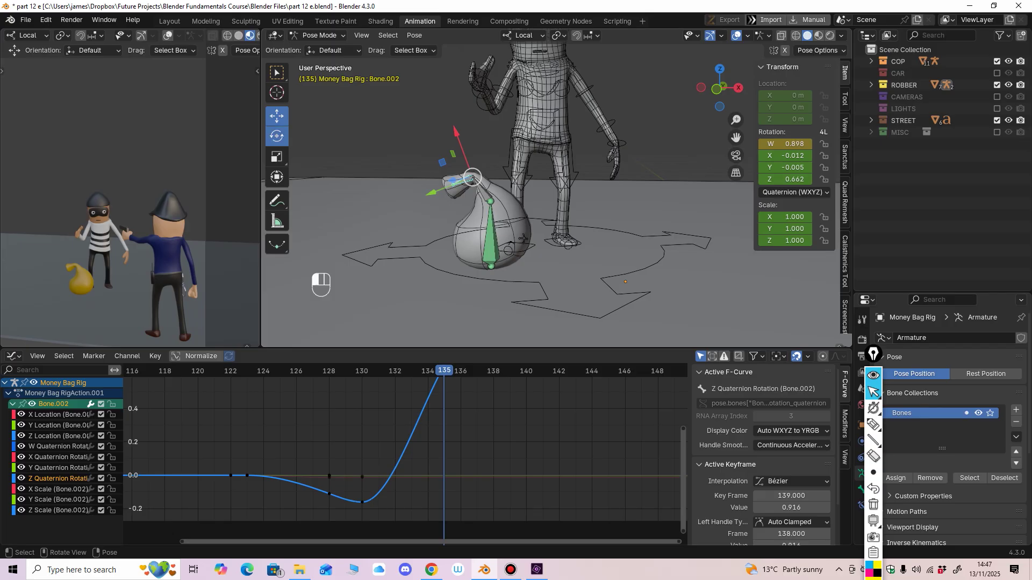
Step: Try to rotate the money bag's Bone.002 at frame 135
click(277, 136)
drag(503, 145, 510, 160)
key(ctrl+z)
Step: Shape Bone.002's Z Quaternion Rotation curve with a key of 0.798 at frame 136 and scrub to frame 138
ctrl+middle_drag(446, 430, 430, 478)
middle_drag(430, 478, 390, 479)
drag(417, 423, 417, 425)
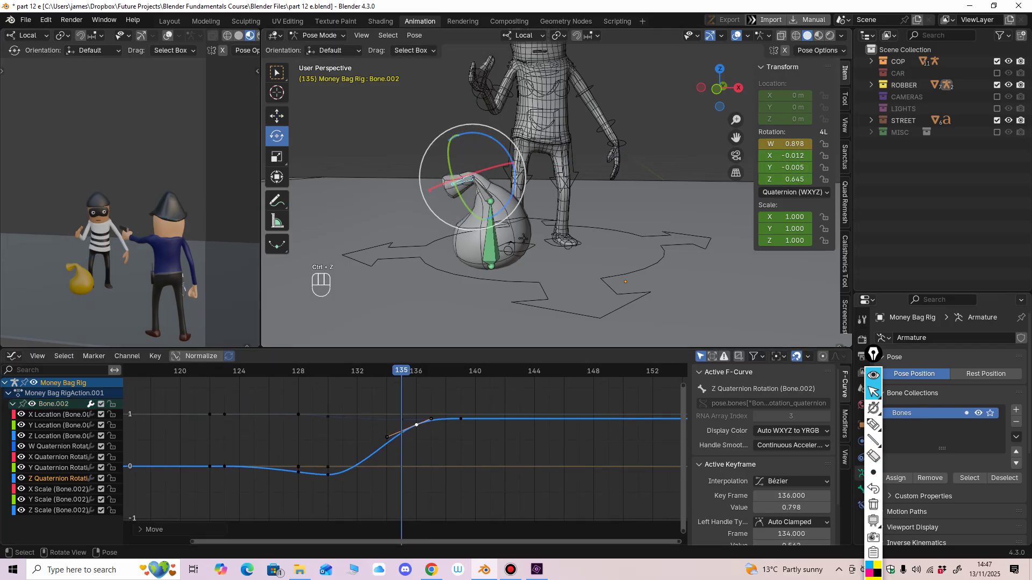
drag(401, 371, 446, 371)
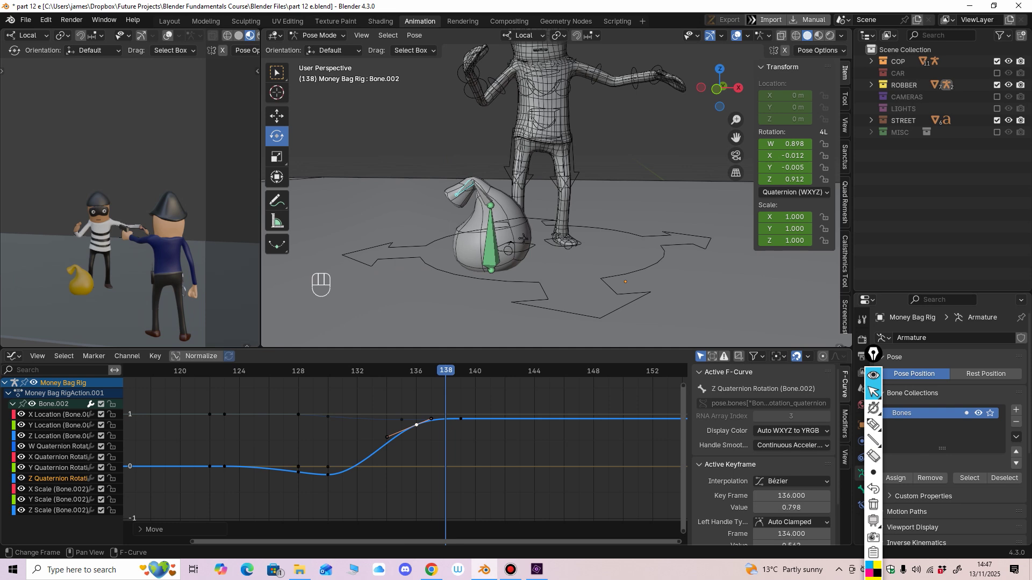
shift+middle_drag(473, 242, 433, 298)
ctrl+middle_drag(433, 299, 432, 315)
ctrl+middle_drag(456, 443, 434, 449)
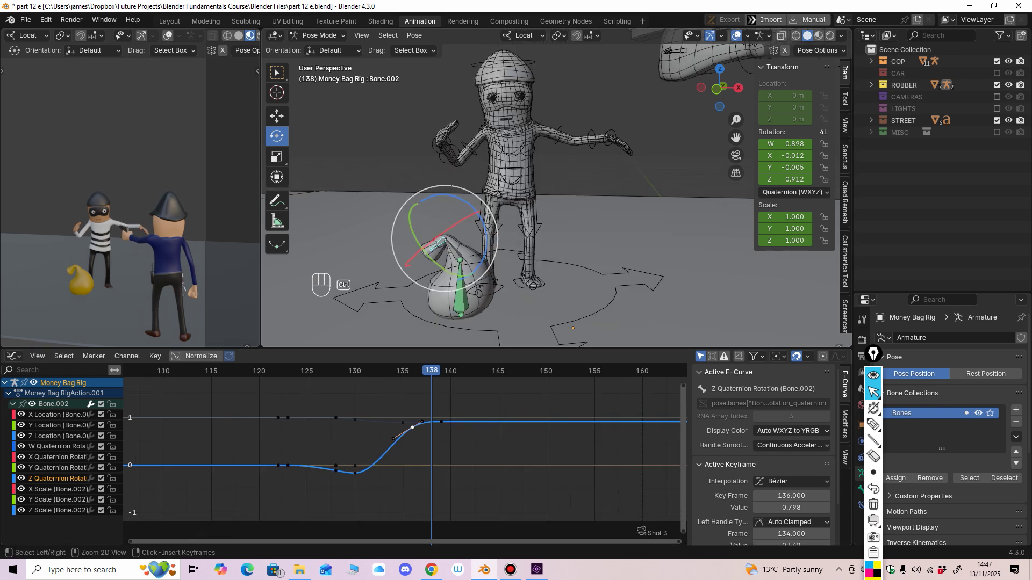
Step: Return the Money Bag Rig to Object Mode and play back the robber raising his arms, stopping at frame 162
key(ctrl+Tab)
drag(432, 371, 518, 371)
ctrl+middle_drag(513, 279, 514, 231)
key(space)
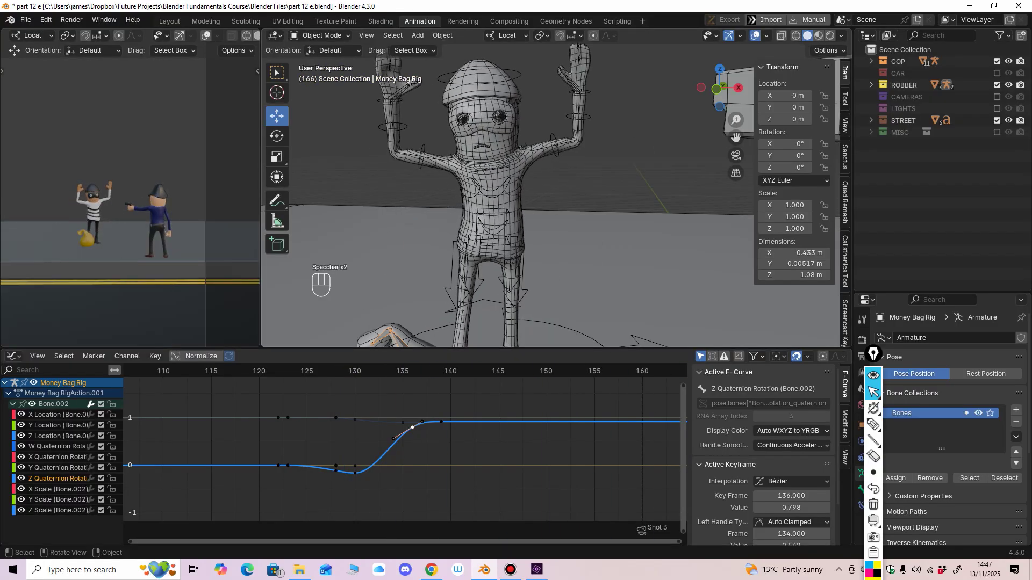
key(space)
scroll(403, 457, down, 3)
drag(436, 370, 533, 371)
ctrl+middle_drag(438, 107, 438, 70)
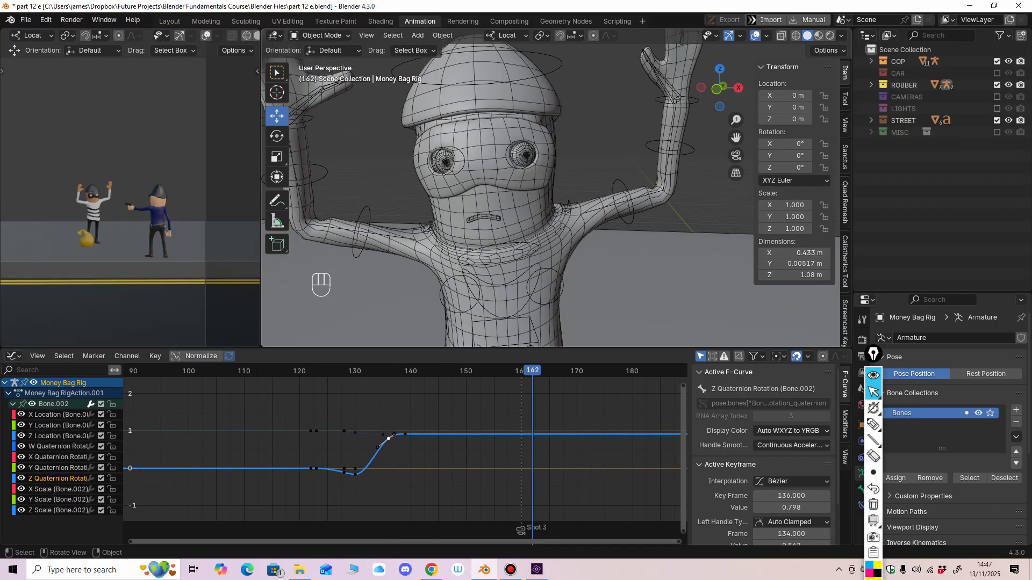
Step: Select the ROBBER RIG, switch it to Pose Mode and focus on the robber's face
click(483, 145)
click(464, 162)
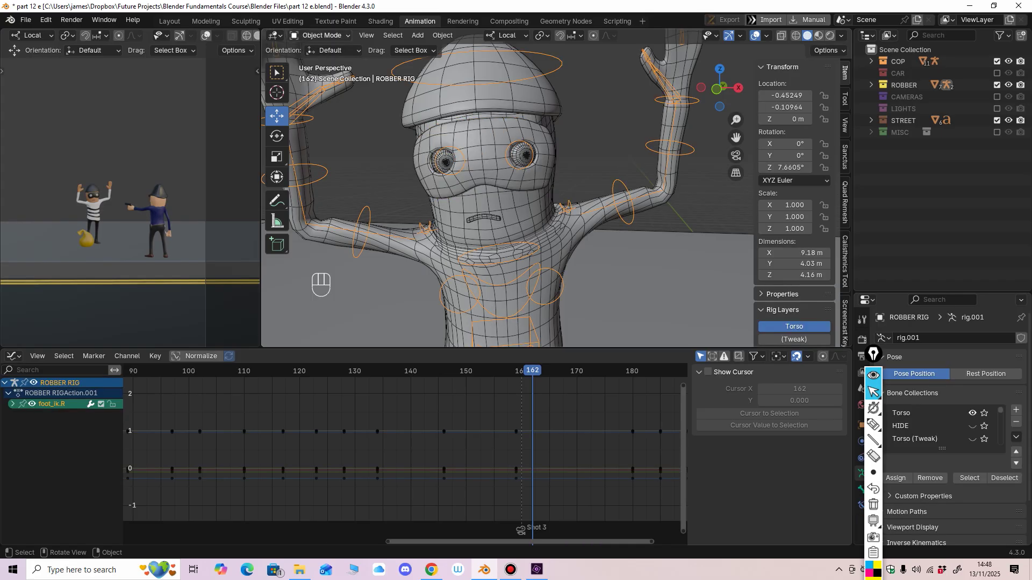
click(324, 36)
click(321, 75)
ctrl+middle_drag(457, 161, 508, 148)
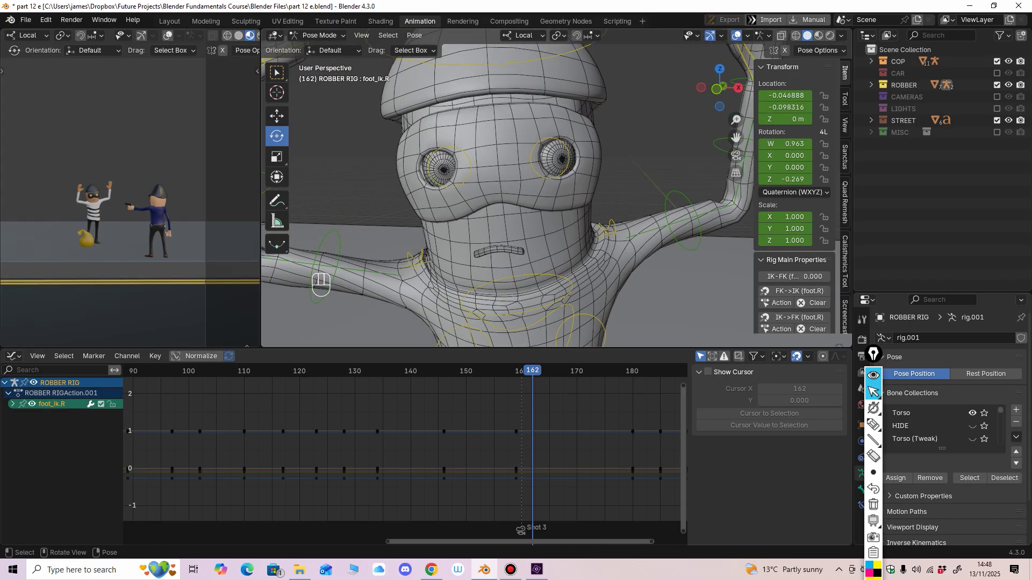
Step: Try rotating the robber's Eye.R and Eye.L bones at frame 162, undoing each rotation
click(451, 189)
key(r)
key(r)
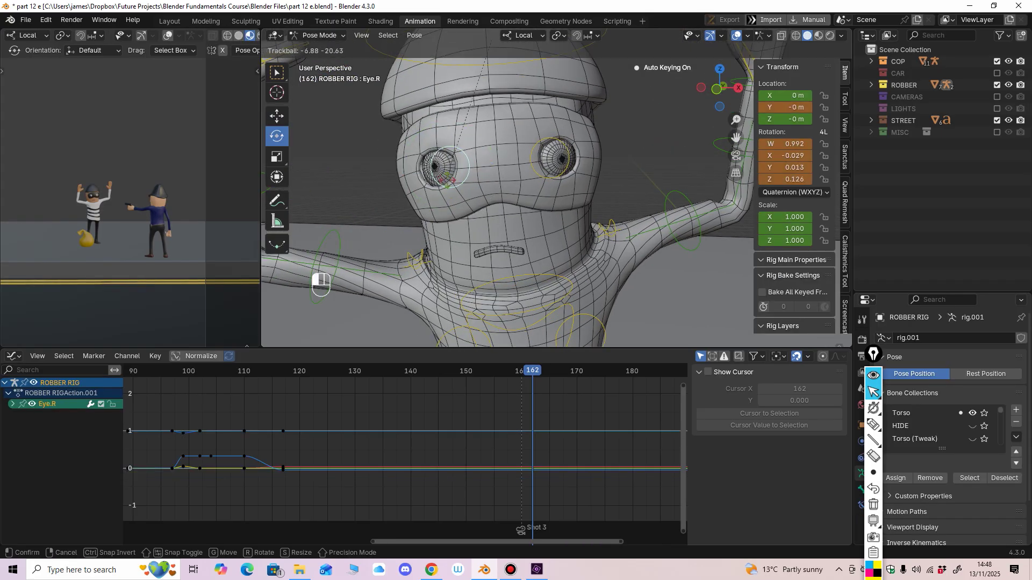
click(459, 181)
key(ctrl+z)
click(538, 171)
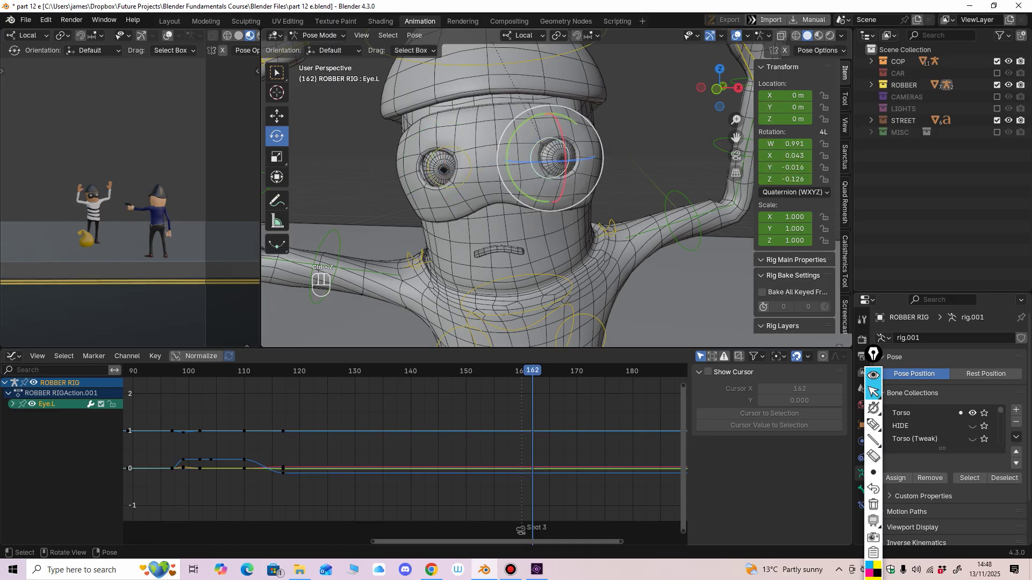
drag(538, 172, 540, 178)
key(ctrl+z)
Step: Go to frame 97 in Shot 2 with the robber framed close in the camera view and Eye.L's keys shown
ctrl+middle_drag(484, 446, 403, 462)
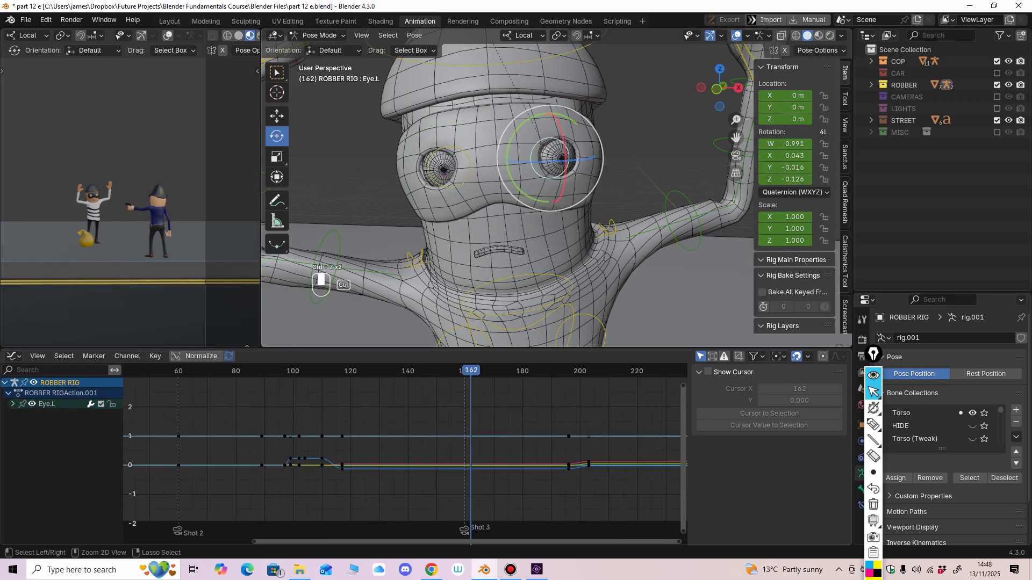
drag(308, 371, 290, 371)
ctrl+middle_drag(145, 252, 170, 179)
ctrl+middle_drag(170, 180, 170, 153)
middle_drag(323, 446, 505, 457)
key(Left)
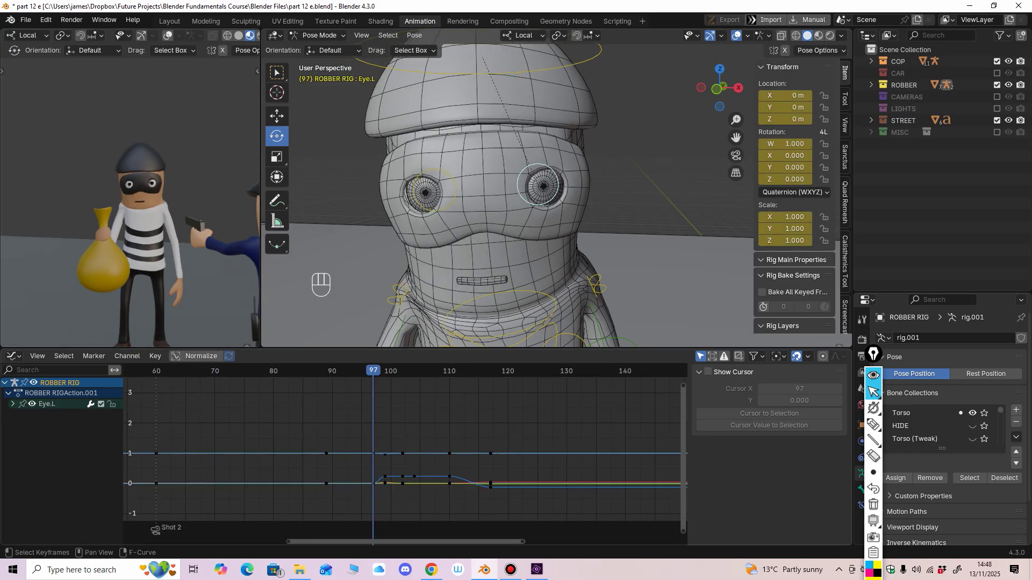
Step: Step back and forth around frames 96 to 105 to examine how the robber's eyes move with his head turn
key(Right)
key(Right)
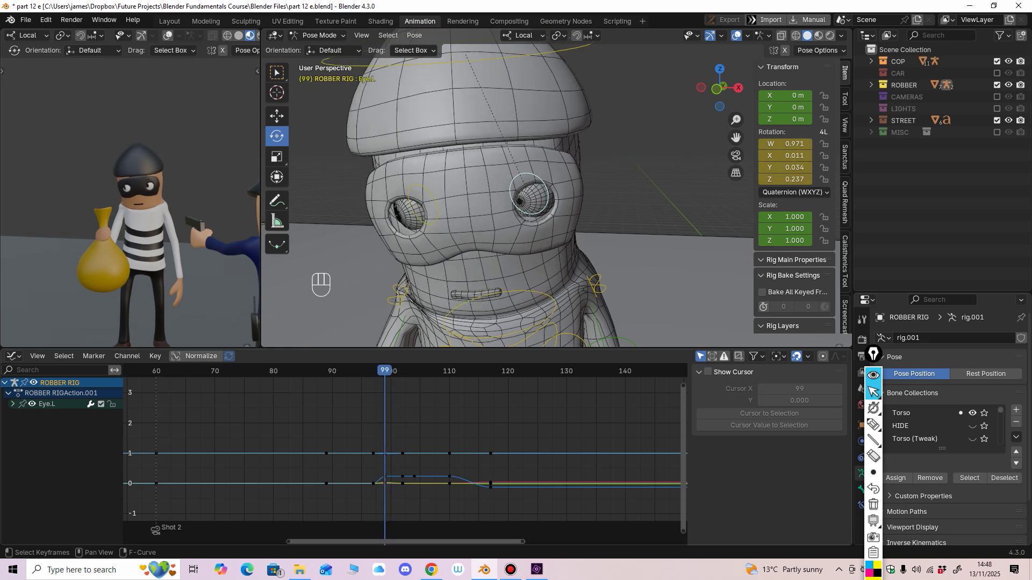
key(Left)
key(Left)
key(Left)
key(Right)
key(Right)
key(Right)
key(Right)
key(Right)
key(Right)
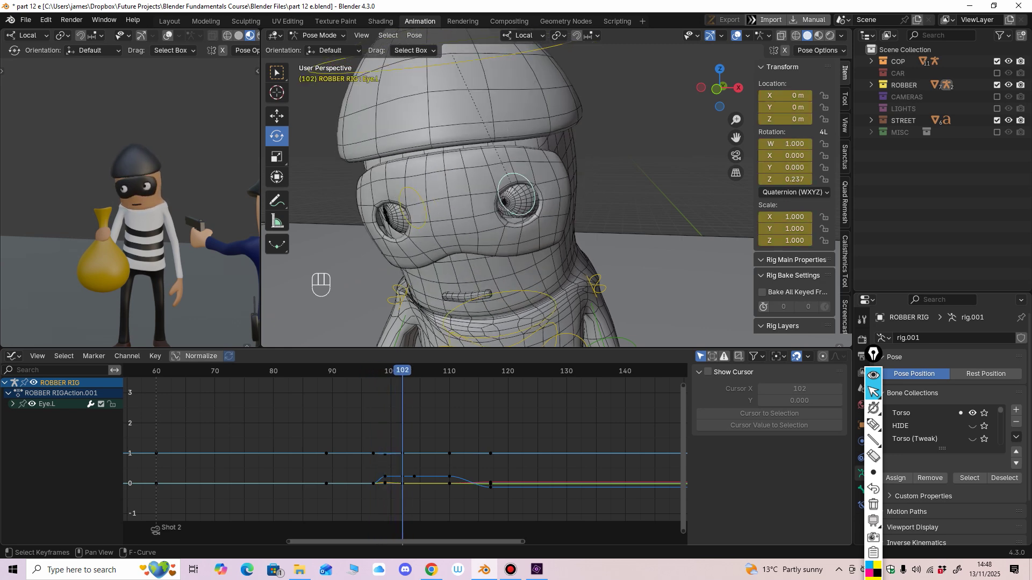
key(Right)
key(Left)
key(Left)
key(Left)
key(Left)
key(Left)
key(Left)
key(Right)
key(Right)
key(Right)
key(Right)
key(Right)
key(Right)
key(Right)
key(Right)
key(Right)
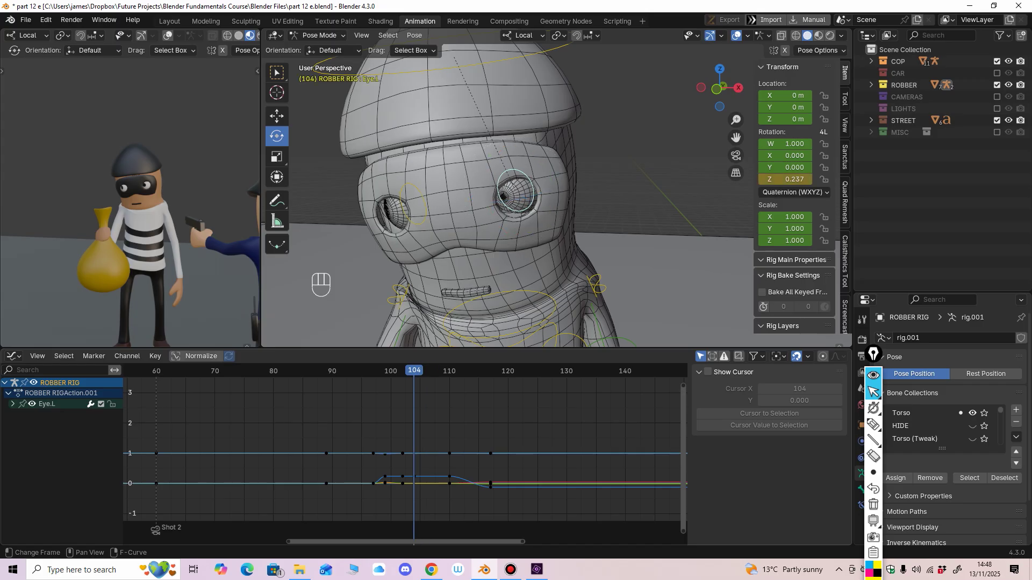
drag(414, 371, 390, 371)
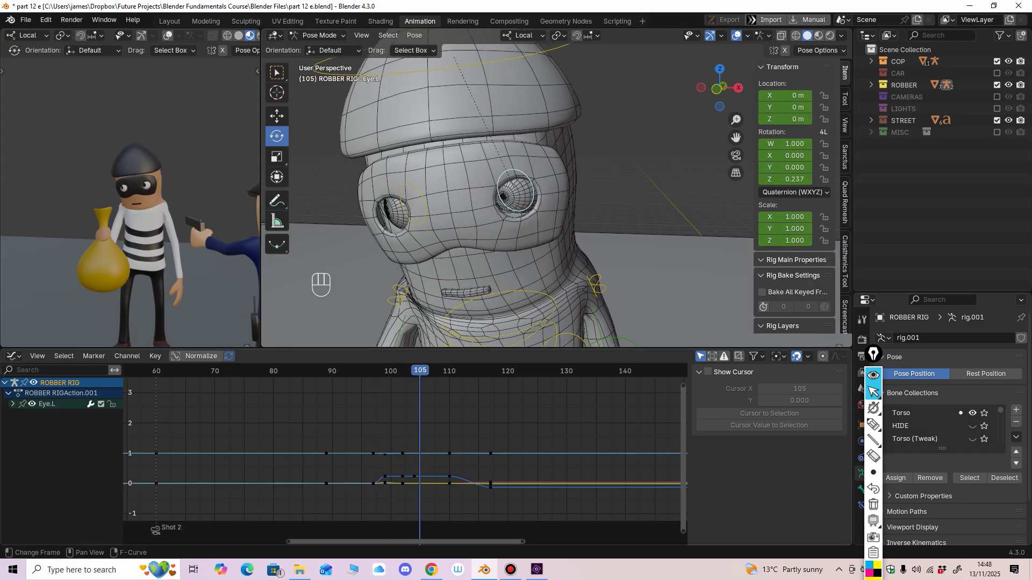
Step: Play back the robber's eye and head movement in Shot 3, from about frame 169 to frame 199
ctrl+middle_drag(413, 451, 309, 500)
drag(352, 371, 401, 370)
ctrl+middle_drag(400, 441, 426, 443)
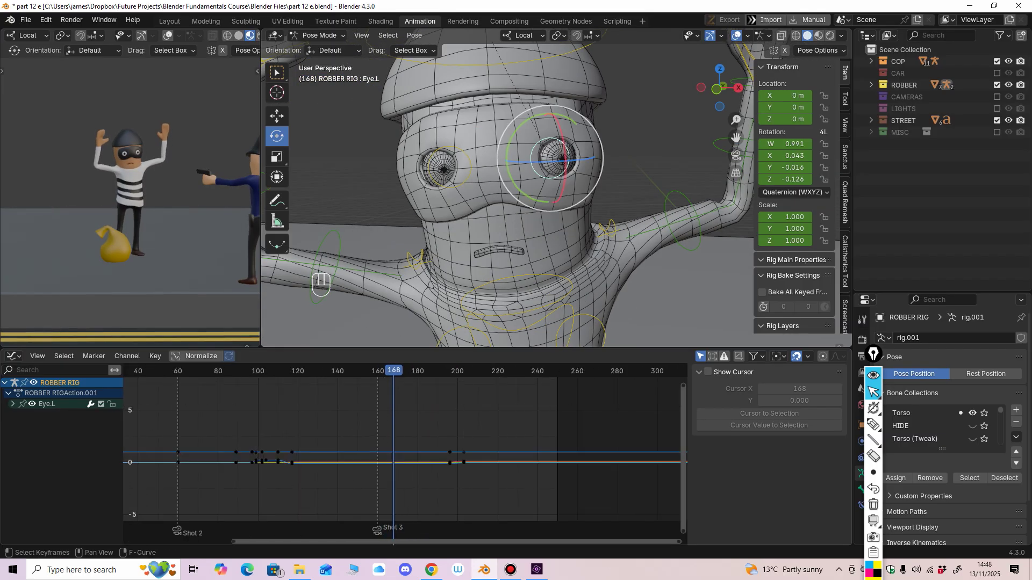
mouse_move(394, 371)
mouse_down()
mouse_move(375, 370)
mouse_move(446, 371)
mouse_move(400, 371)
mouse_up()
key(space)
key(space)
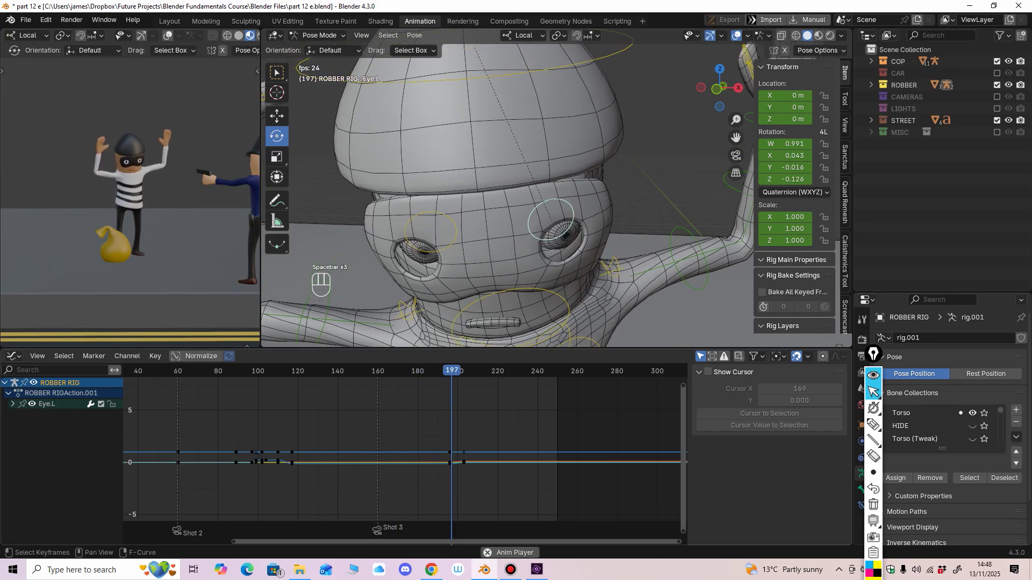
key(space)
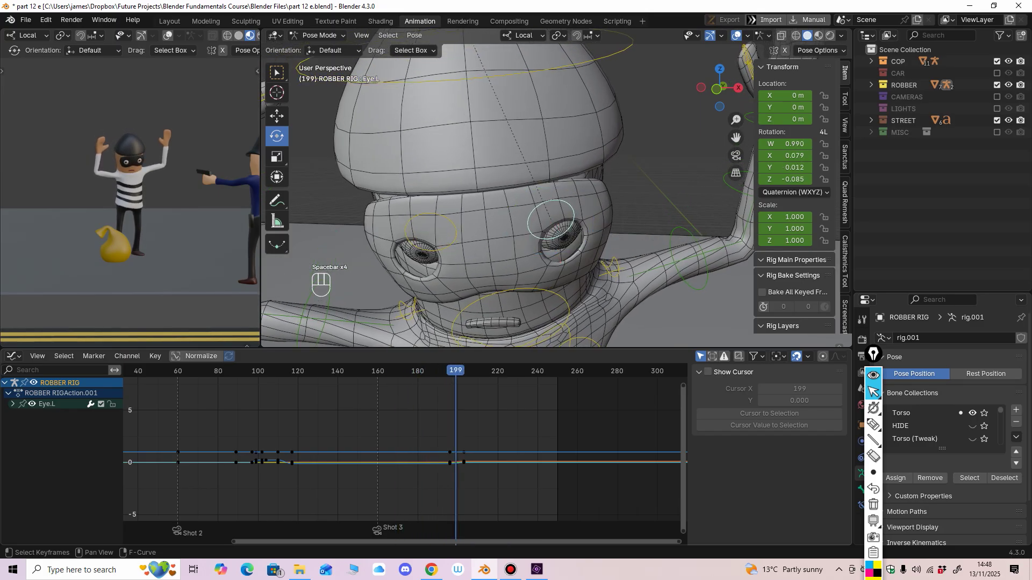
Step: Replay the robber's downward head turn and eye movement, running on to frame 230
drag(456, 370, 481, 371)
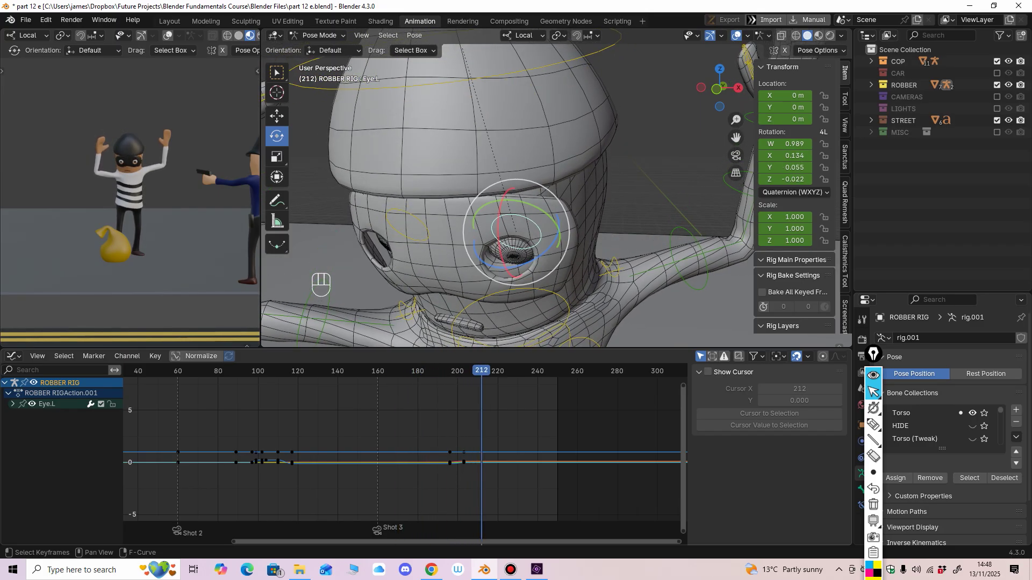
key(space)
middle_drag(483, 435, 459, 439)
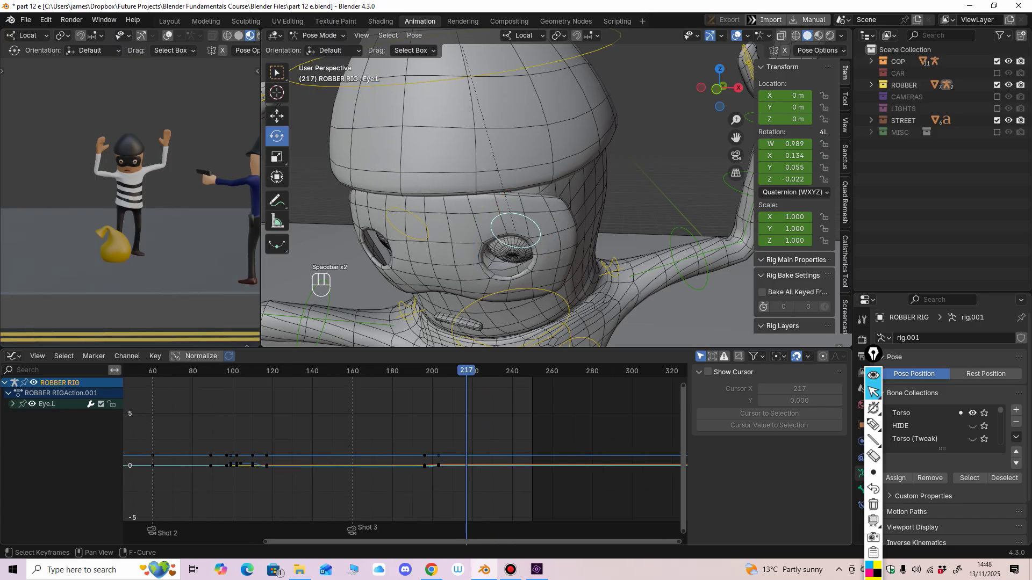
mouse_move(467, 371)
mouse_down()
mouse_move(436, 371)
mouse_move(468, 371)
mouse_up()
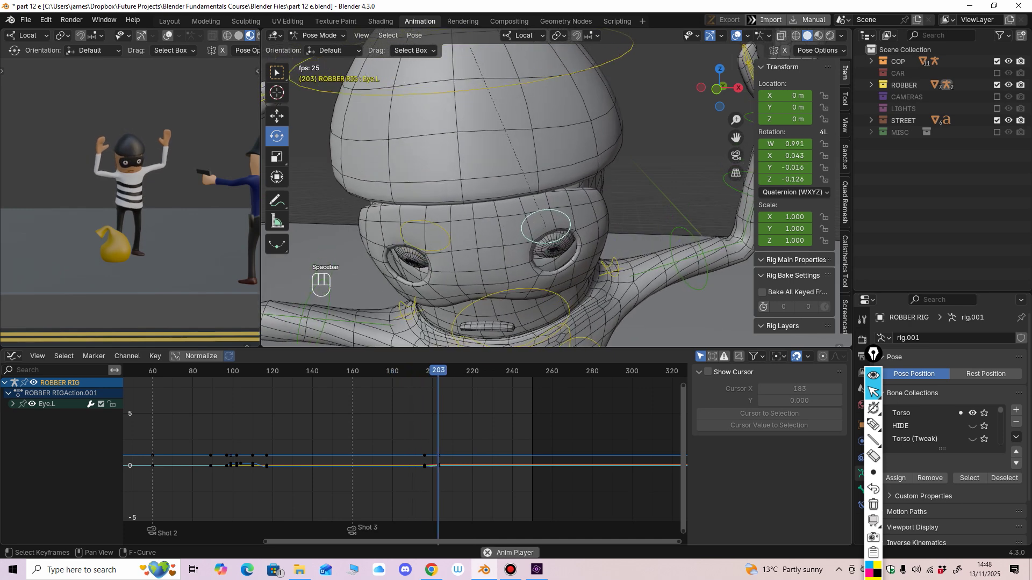
key(space)
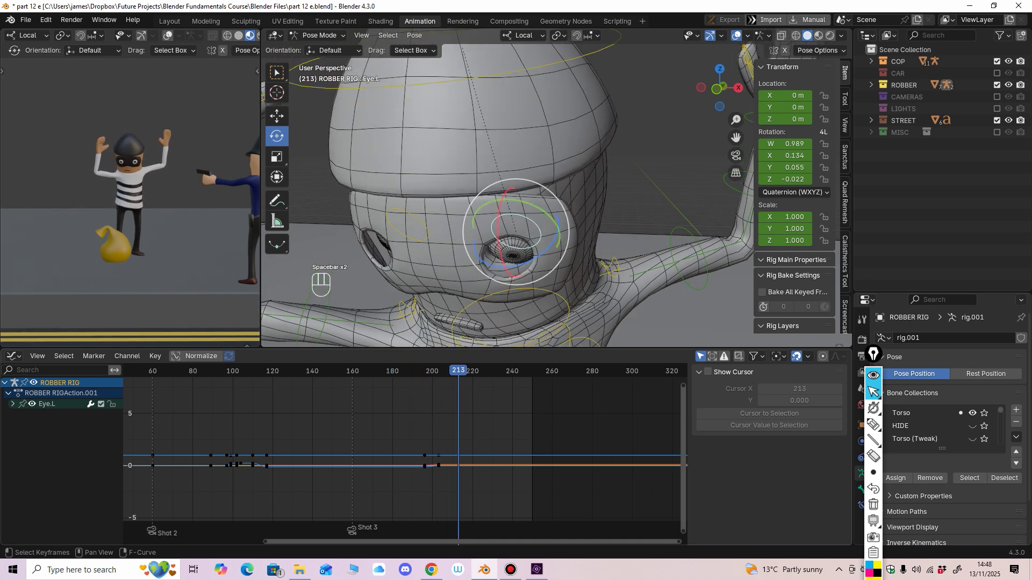
key(space)
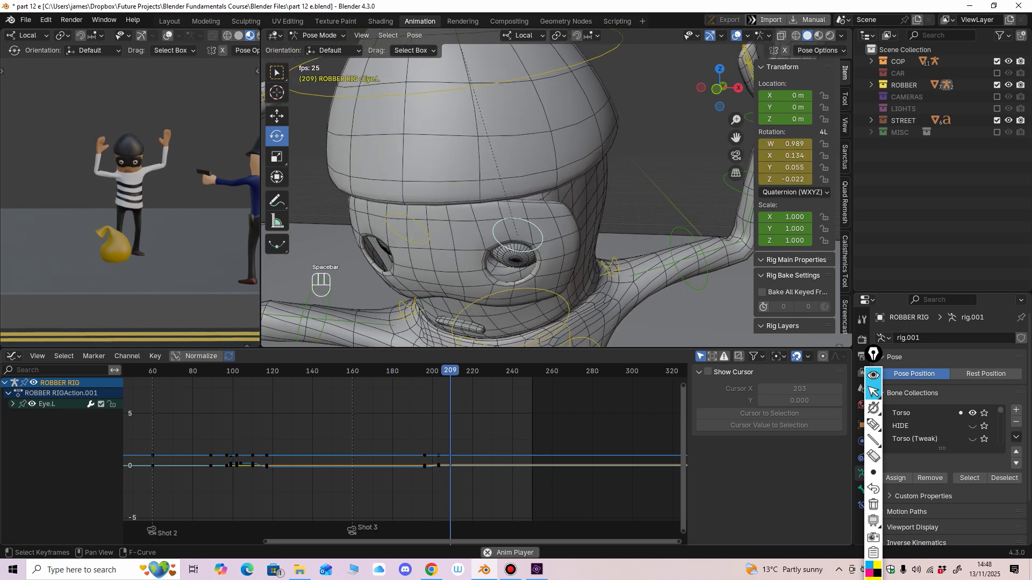
key(space)
Step: Return the ROBBER RIG to Object Mode and select the ROBBER mesh to show its Blink shape key curve
key(ctrl+Tab)
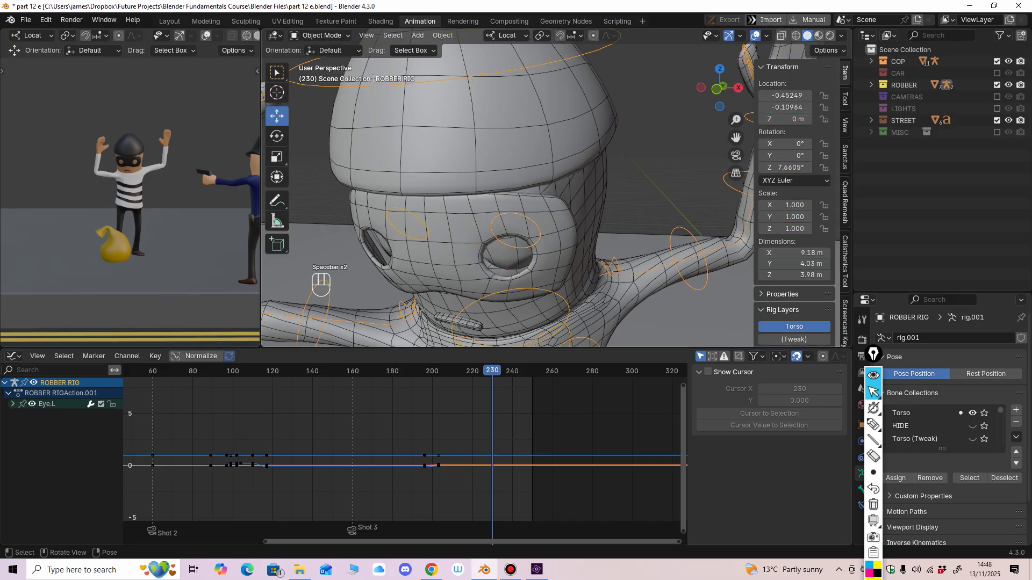
click(585, 262)
middle_drag(584, 261, 596, 220)
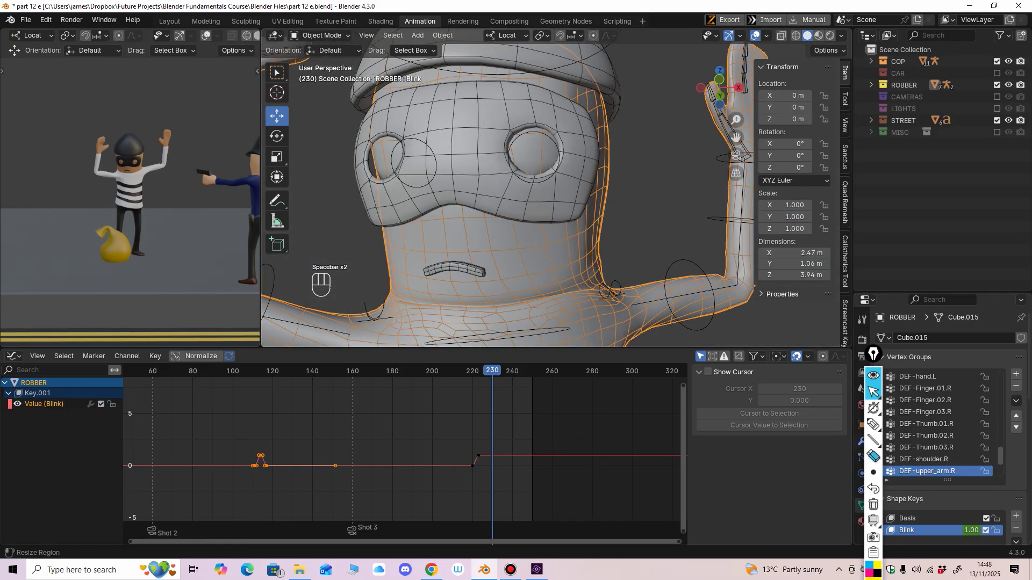
click(873, 375)
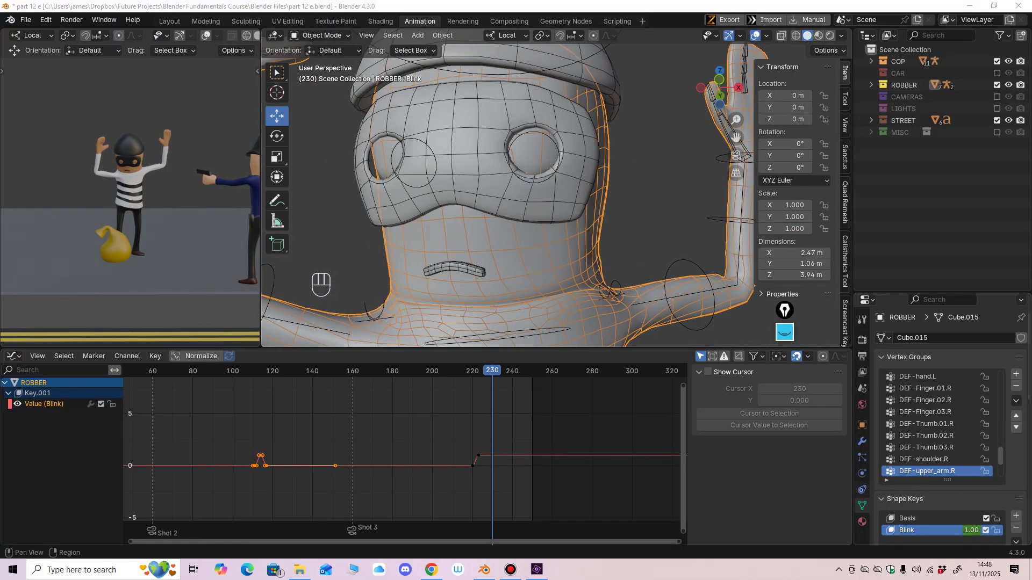
Step: Move back to frame 174 and put the ROBBER RIG into Pose Mode
scroll(946, 430, down, 5)
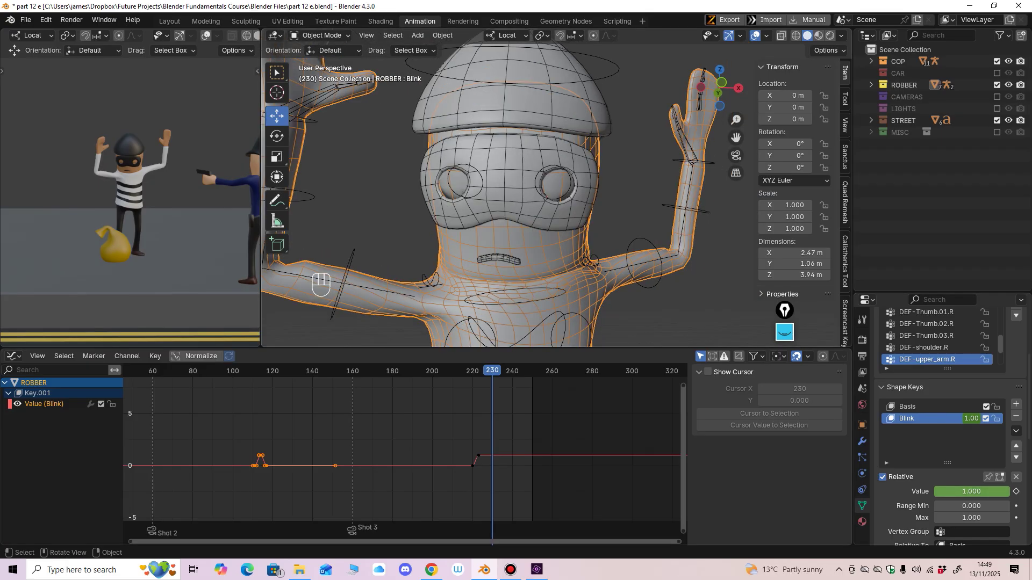
drag(492, 371, 381, 371)
scroll(553, 215, down, 3)
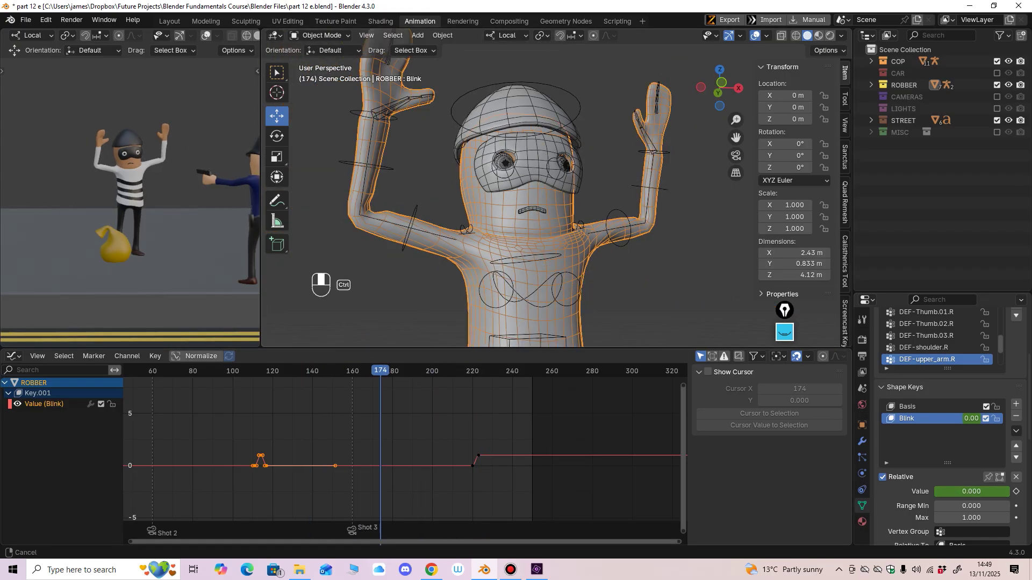
click(599, 221)
middle_drag(600, 221, 602, 258)
scroll(554, 250, down, 2)
key(ctrl+Tab)
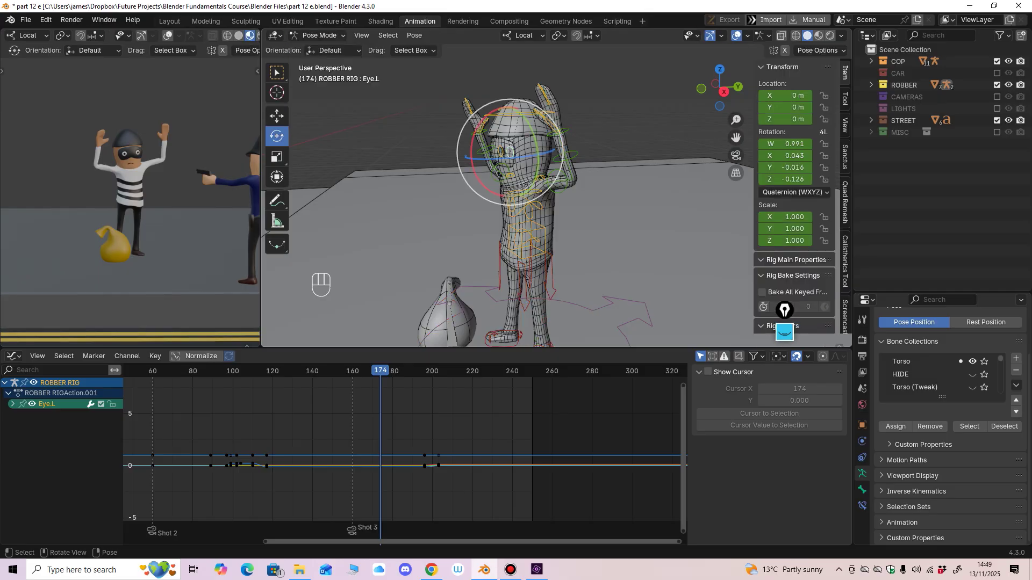
Step: Select the robber's torso bone and its Z Location keyframe at frame 146 to examine the body's up-and-down curve
click(524, 191)
scroll(564, 322, up, 2)
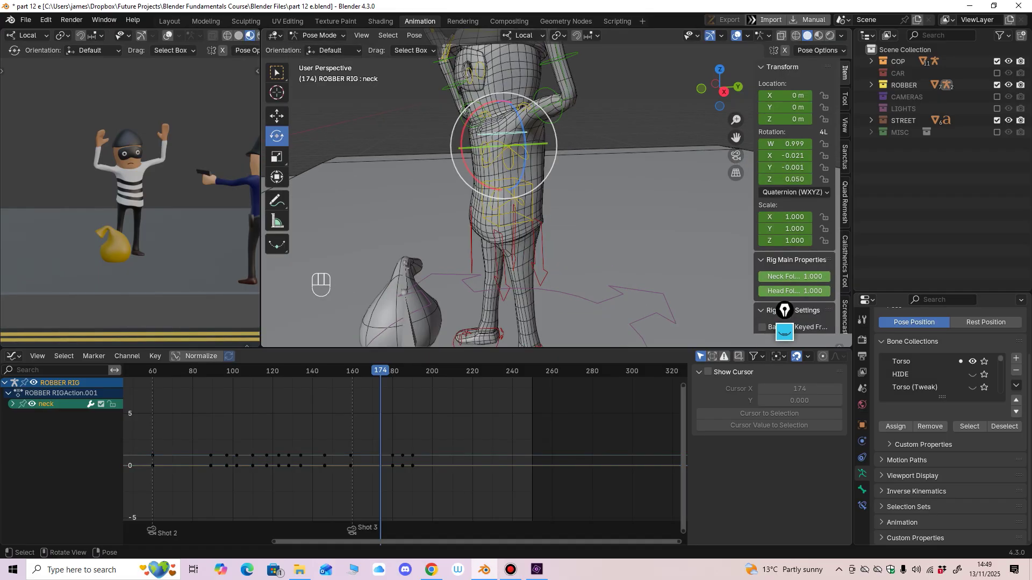
click(532, 215)
middle_drag(392, 468, 428, 446)
ctrl+middle_drag(428, 446, 425, 411)
middle_drag(401, 473, 421, 417)
ctrl+middle_drag(421, 417, 452, 418)
click(362, 438)
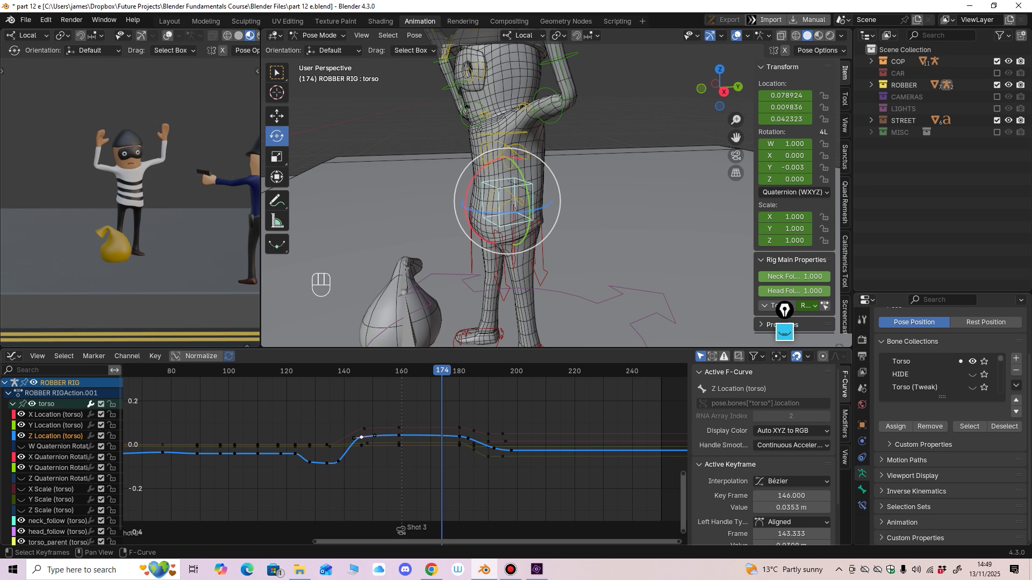
Step: Return the ROBBER RIG to Object Mode
ctrl+middle_drag(581, 225, 580, 268)
click(319, 35)
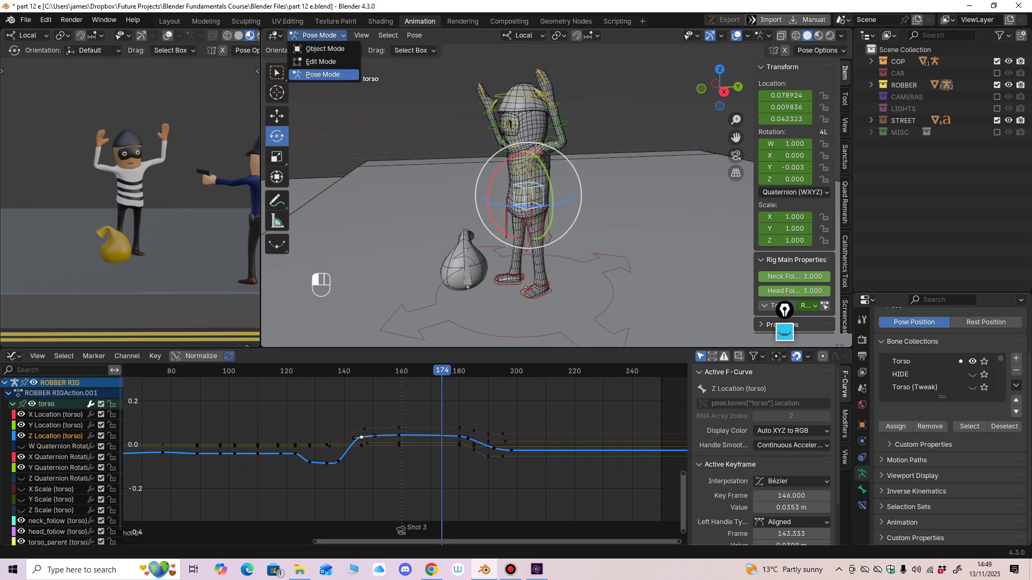
click(319, 48)
Step: Play back the move from Shot 1 into Shot 2, stopping at frame 77, and make the viewports taller
mouse_move(156, 205)
ctrl+middle_down()
mouse_move(156, 226)
mouse_move(144, 221)
ctrl+middle_up()
ctrl+middle_drag(424, 440, 457, 441)
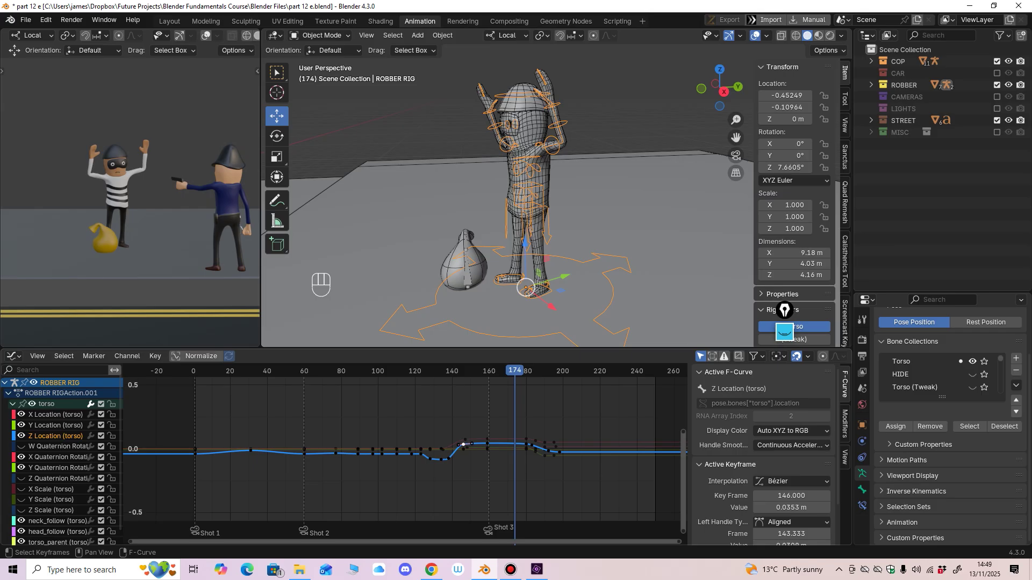
key(space)
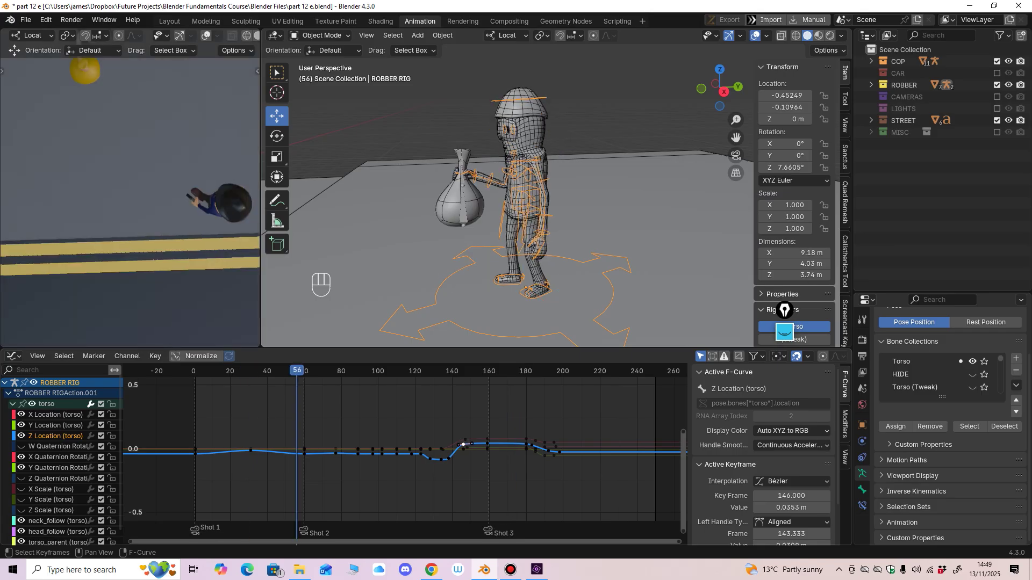
ctrl+middle_drag(145, 205, 126, 191)
drag(183, 348, 183, 376)
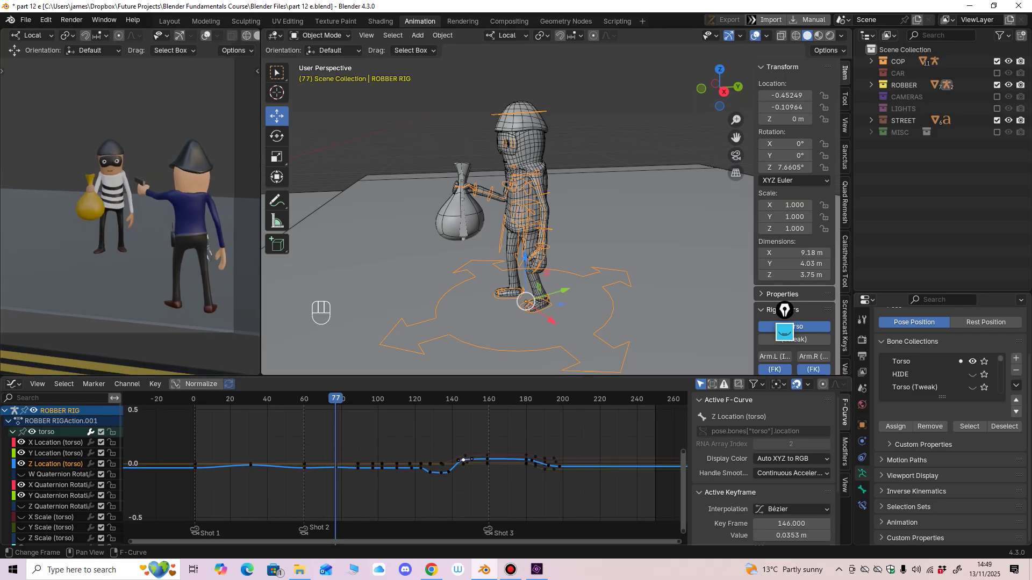
Step: Scrub from frame 77 to frame 103 to examine the robber's head and eyes up close while he holds the bag
drag(336, 399, 383, 398)
scroll(130, 216, up, 3)
shift+middle_drag(130, 194, 141, 231)
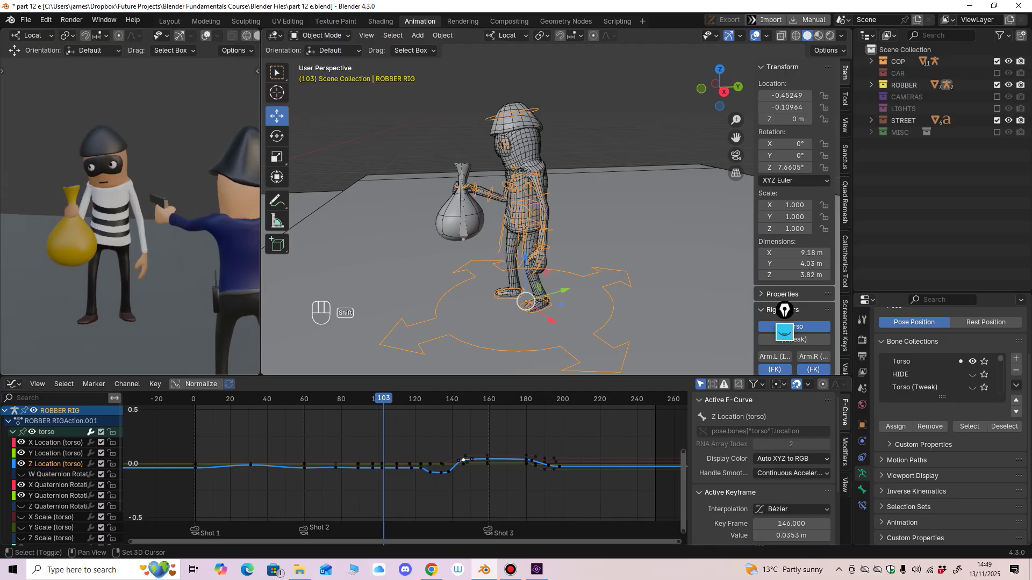
scroll(141, 232, up, 2)
Step: Scrub back and forth between frames 115 and 150 to examine the robber dropping the bag and raising his hands
drag(386, 399, 467, 398)
ctrl+middle_drag(466, 457, 410, 461)
drag(408, 377, 291, 362)
mouse_move(371, 258)
middle_down()
mouse_move(393, 253)
mouse_move(376, 253)
middle_up()
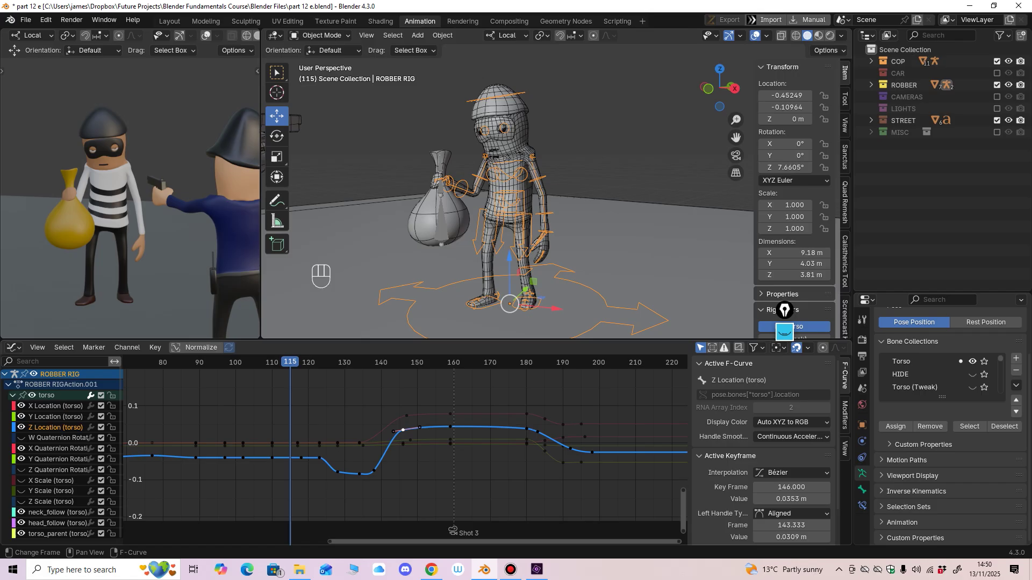
drag(291, 362, 418, 362)
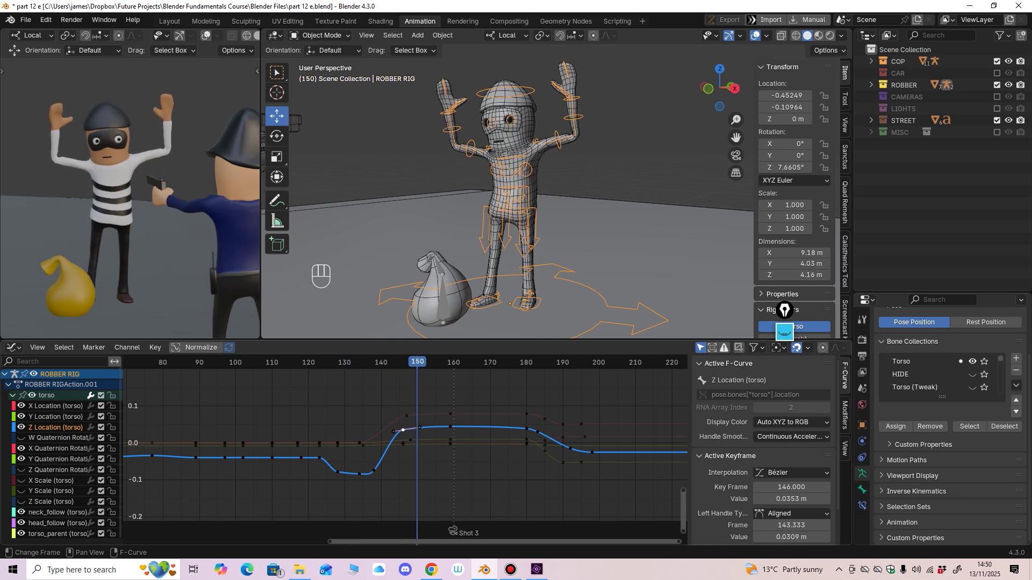
Step: Move from frame 155 back to frame 145 and examine the robber's raised-hands pose from near and far
ctrl+middle_drag(141, 178, 133, 217)
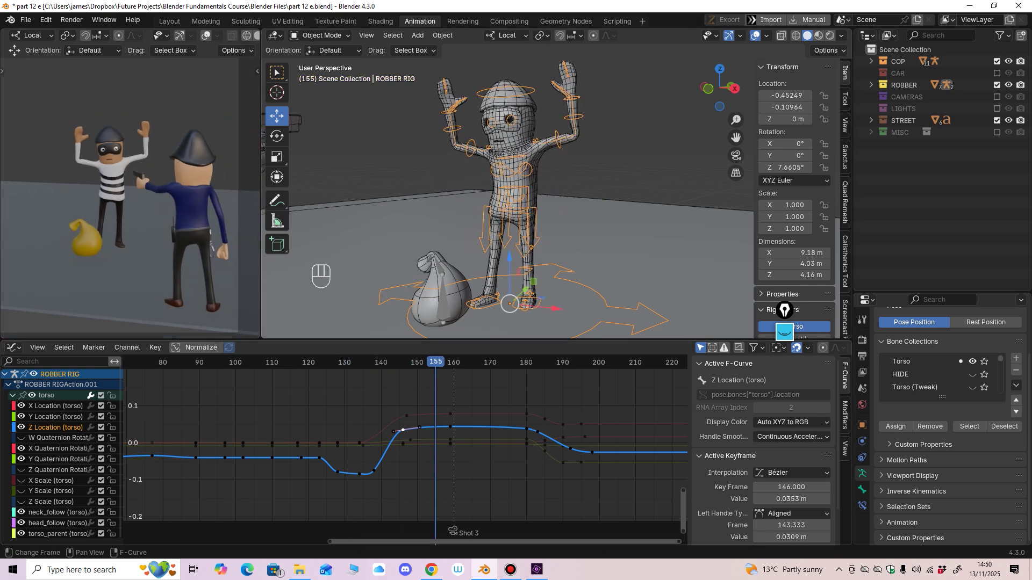
middle_drag(436, 359, 382, 368)
mouse_move(389, 362)
mouse_down()
mouse_move(403, 362)
mouse_move(305, 362)
mouse_move(404, 362)
mouse_move(331, 362)
mouse_up()
scroll(305, 409, up, 1)
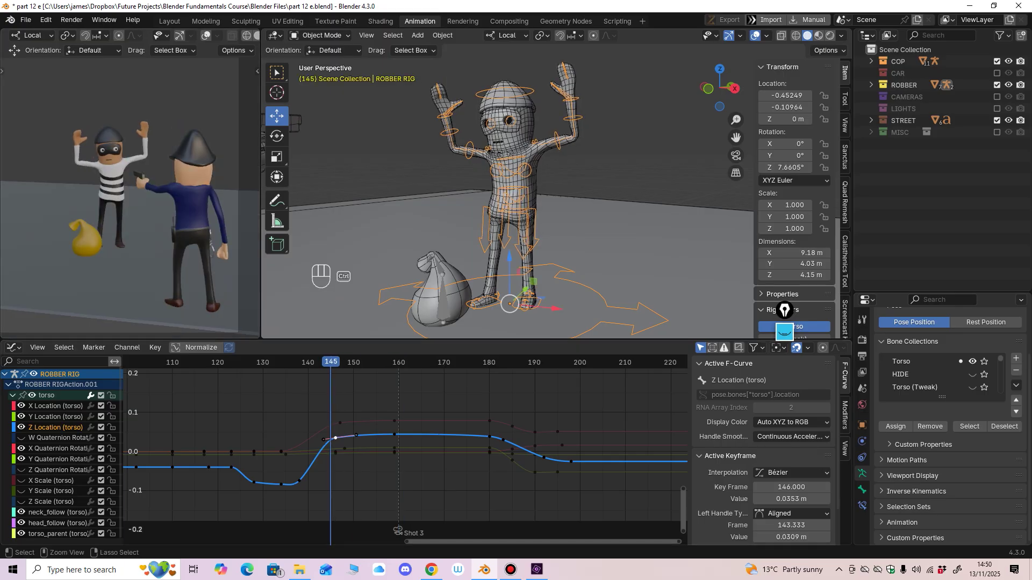
ctrl+middle_drag(135, 215, 135, 182)
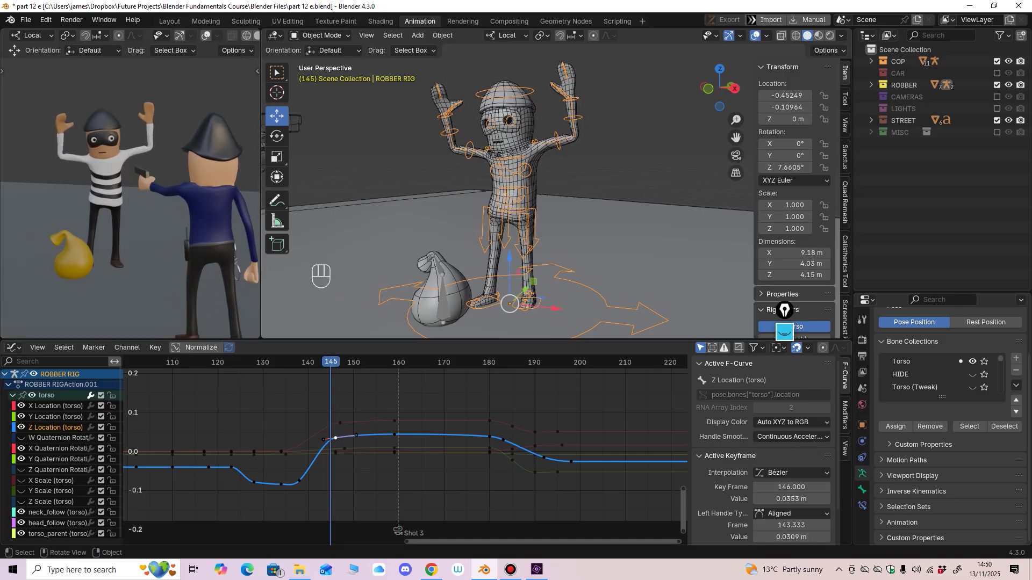
ctrl+middle_drag(110, 186, 110, 237)
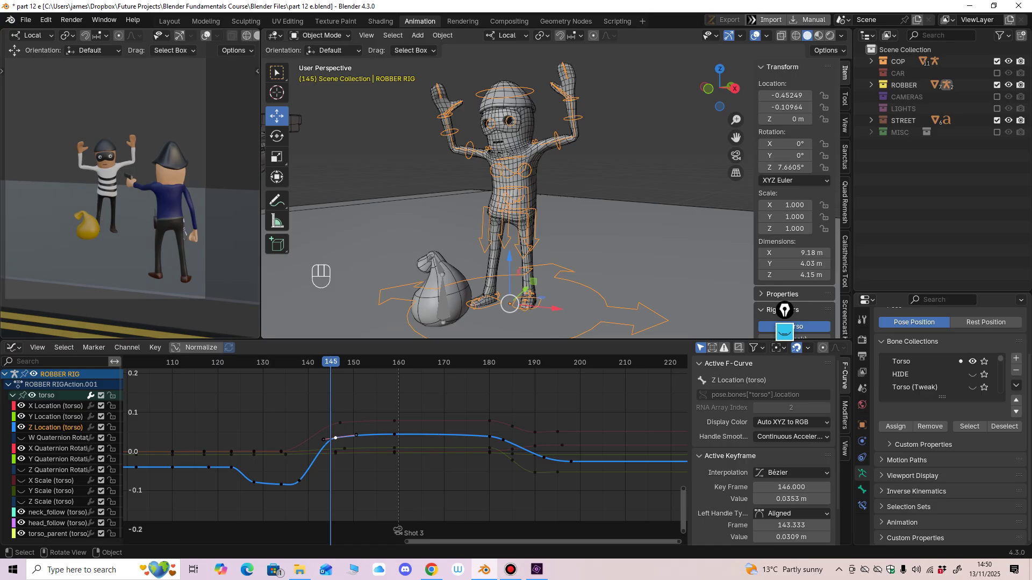
Step: Rewind to the start of Shot 2 and play the cop drawing his gun, stopping at frame 76
drag(330, 362, 218, 362)
ctrl+middle_drag(258, 409, 222, 435)
drag(314, 363, 208, 363)
key(space)
key(space)
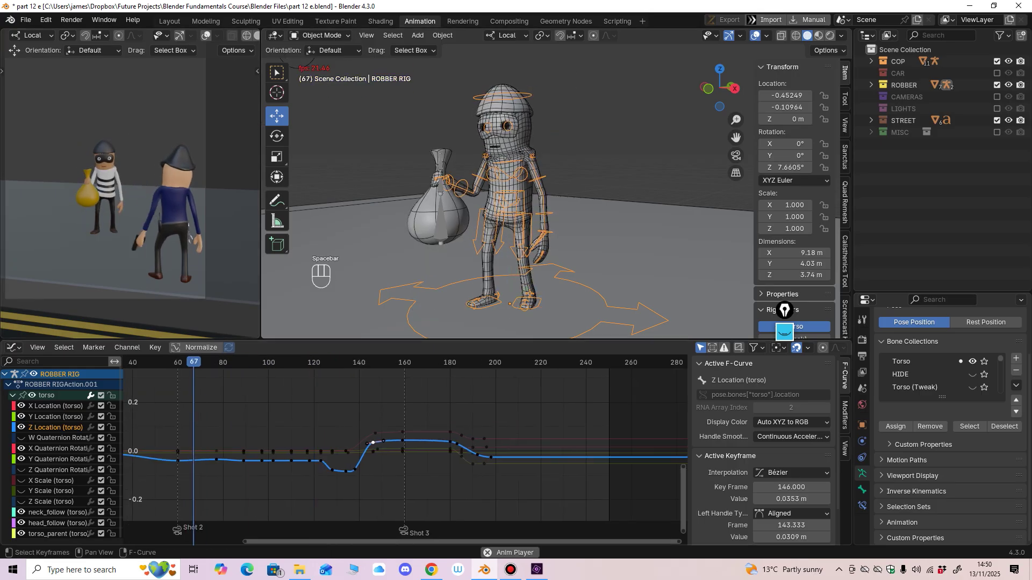
key(space)
key(space)
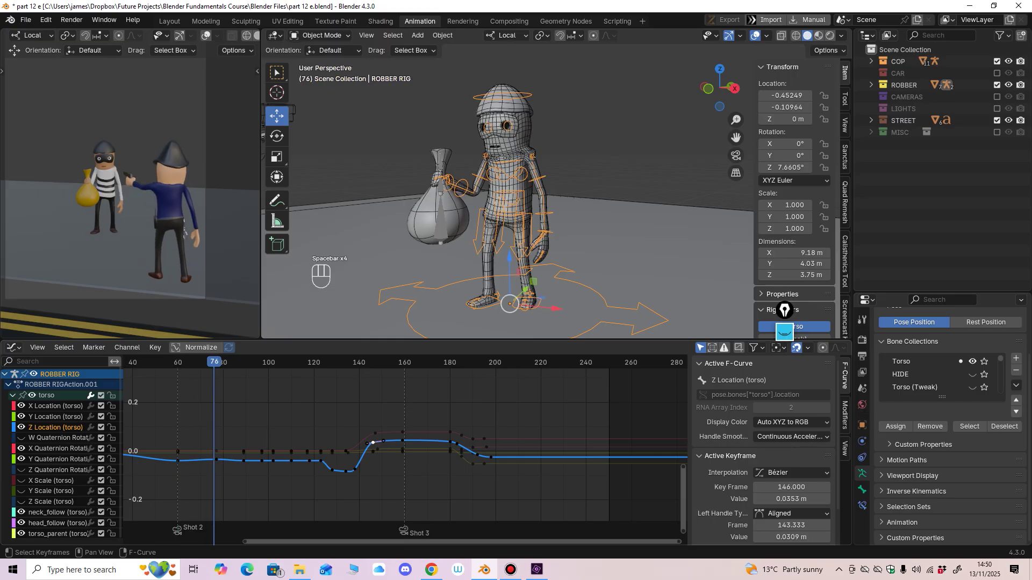
Step: Play the rest of Shot 2 with the characters closer in view, running on into Shot 3
ctrl+middle_drag(129, 199, 129, 177)
key(space)
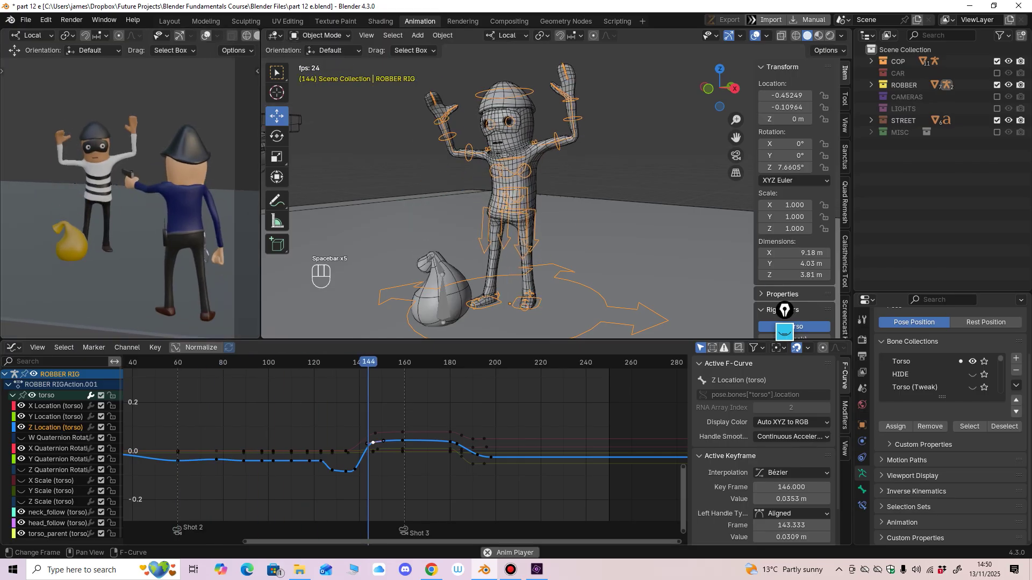
key(space)
key(space)
key(space)
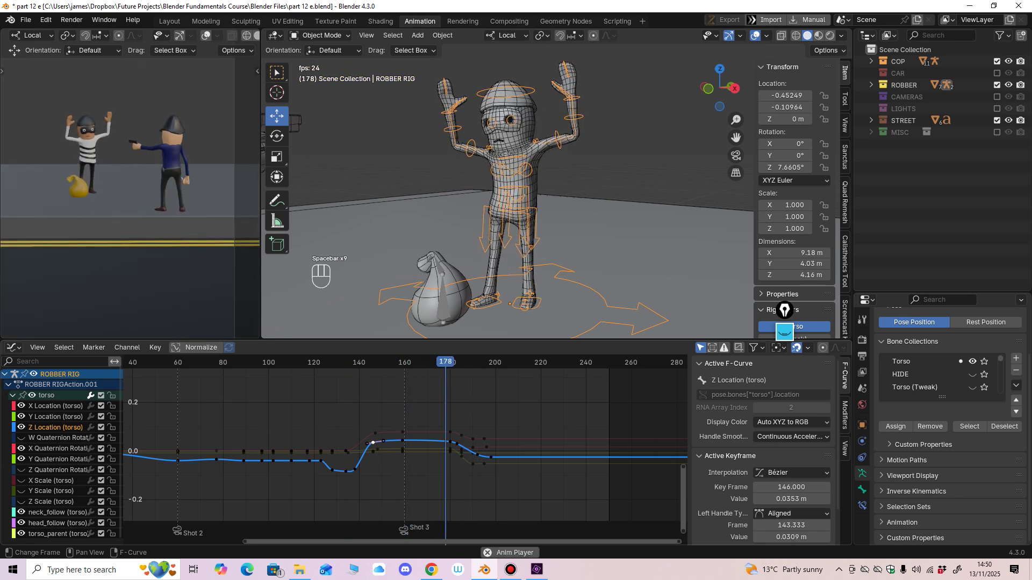
key(space)
Step: Go to frame 135, put the ROBBER RIG into Pose Mode, and select the forearm_fk.L bone with its curves framed
mouse_move(352, 362)
mouse_down()
mouse_move(241, 362)
mouse_move(349, 363)
mouse_up()
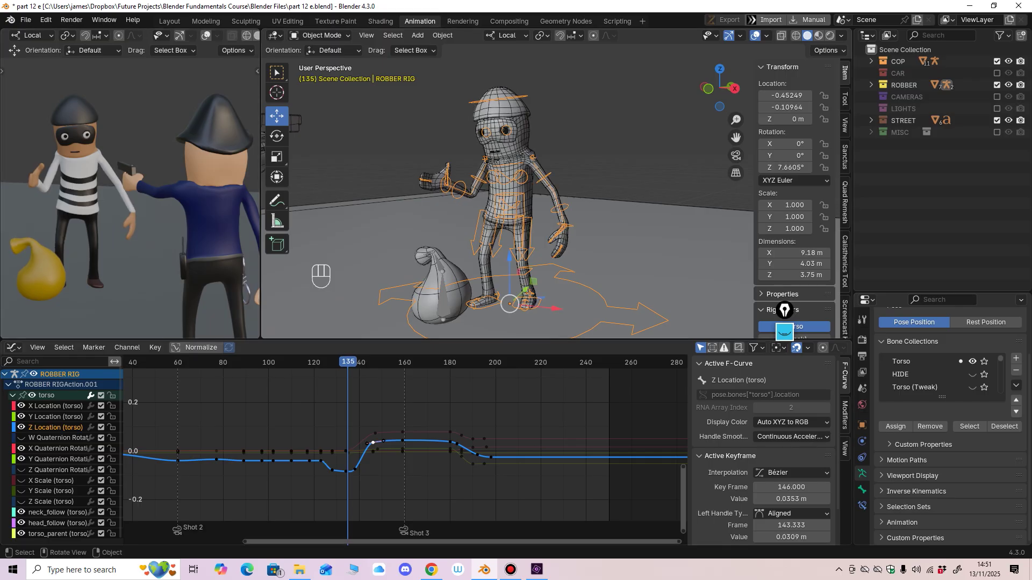
click(319, 35)
click(323, 69)
scroll(484, 215, up, 5)
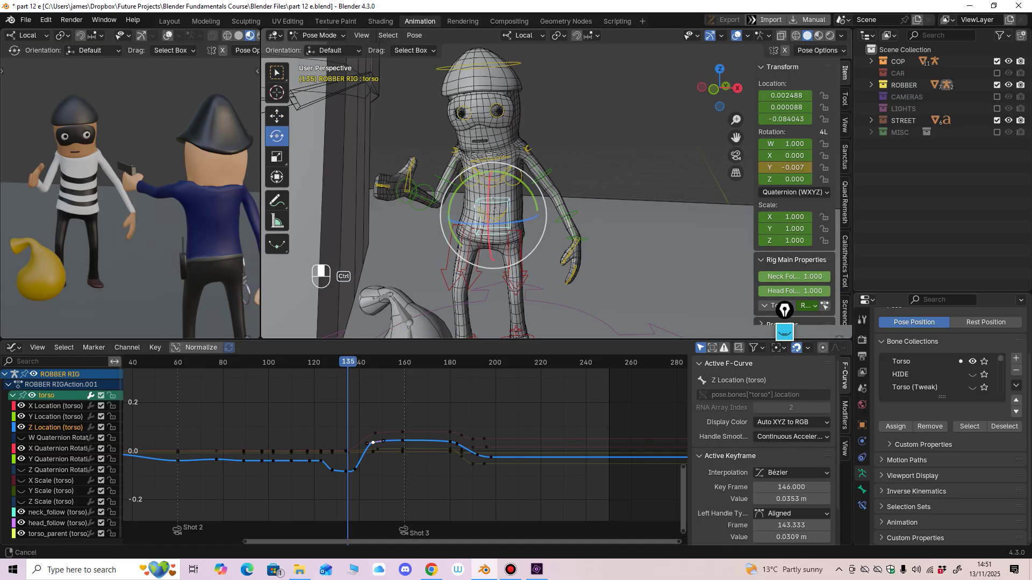
click(562, 210)
key(Home)
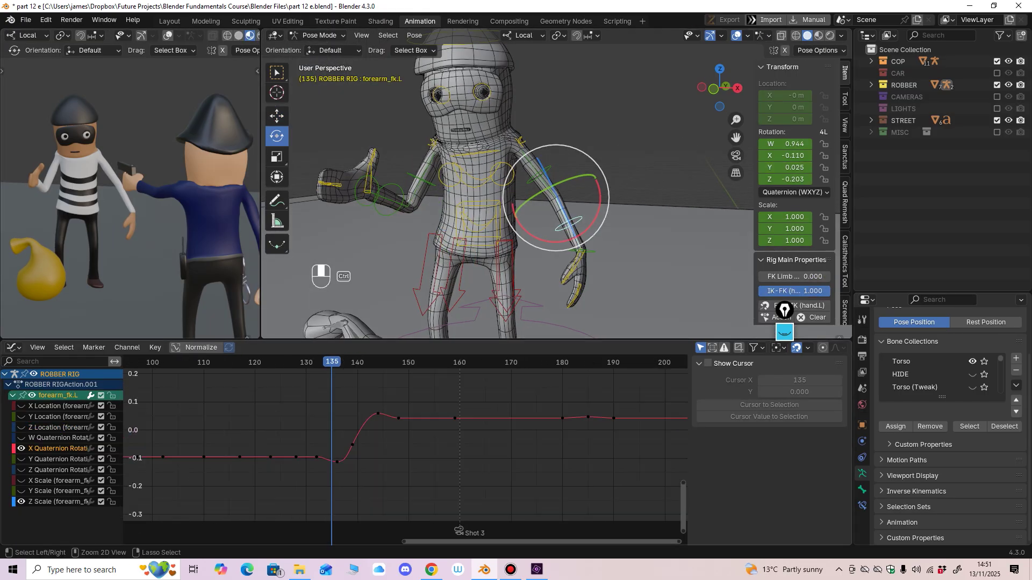
Step: Key the left forearm's rotation at frame 136 and refine its X Quaternion Rotation keyframes between frames 136 and 139
key(Right)
key(i)
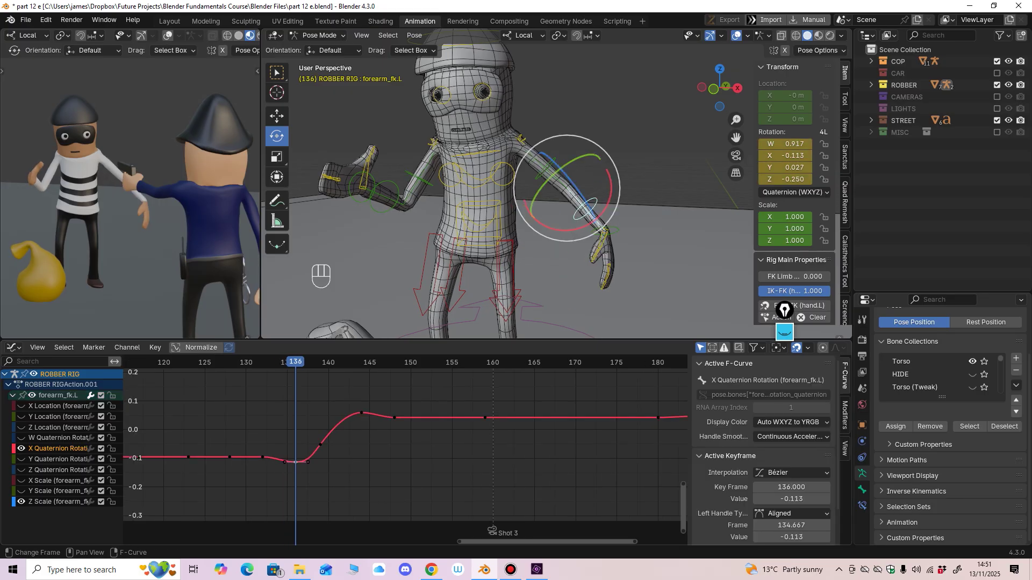
key(g)
drag(295, 466, 321, 446)
drag(296, 362, 320, 363)
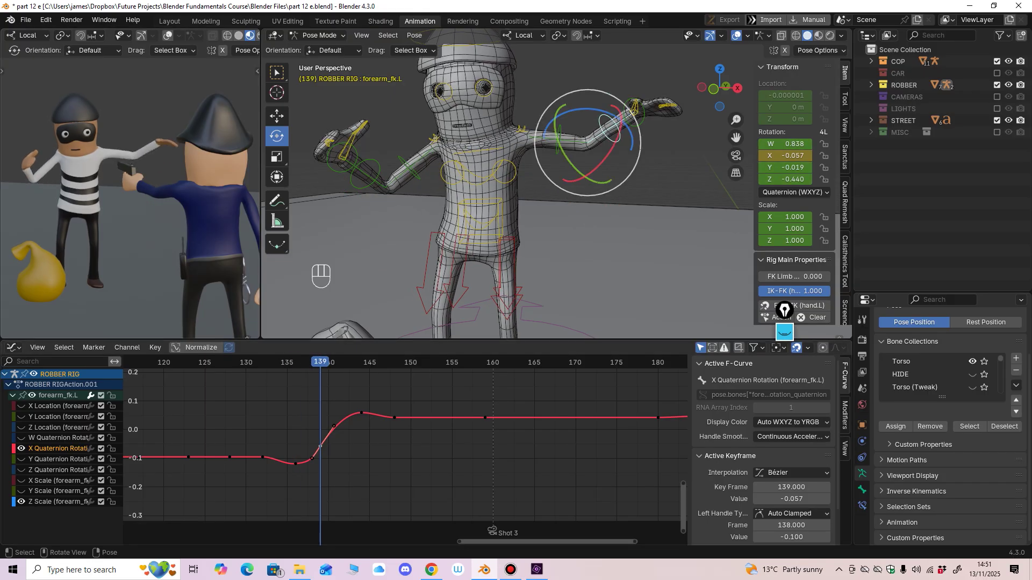
Step: Review the robber's animation in the camera view by scrubbing back through the timeline and playing Shot 2
scroll(406, 446, up, 1)
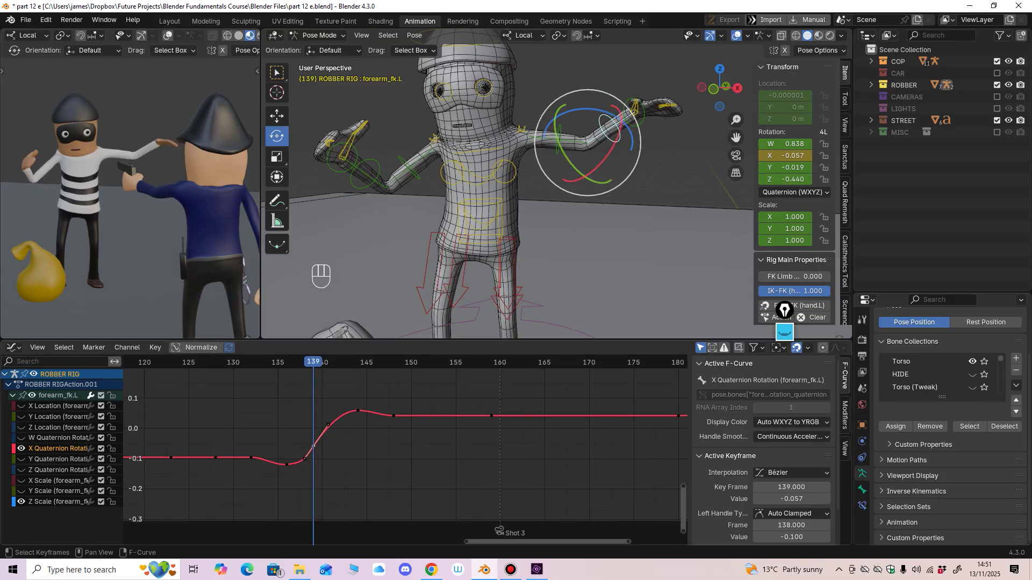
ctrl+middle_drag(131, 183, 129, 212)
drag(314, 362, 197, 363)
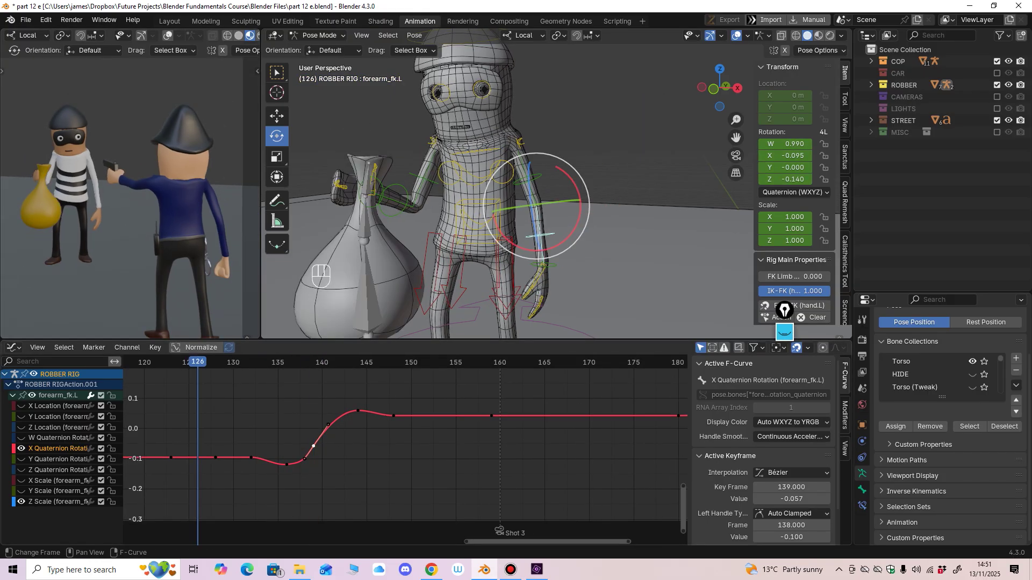
ctrl+middle_drag(242, 425, 217, 442)
drag(323, 363, 236, 362)
ctrl+middle_drag(236, 424, 211, 441)
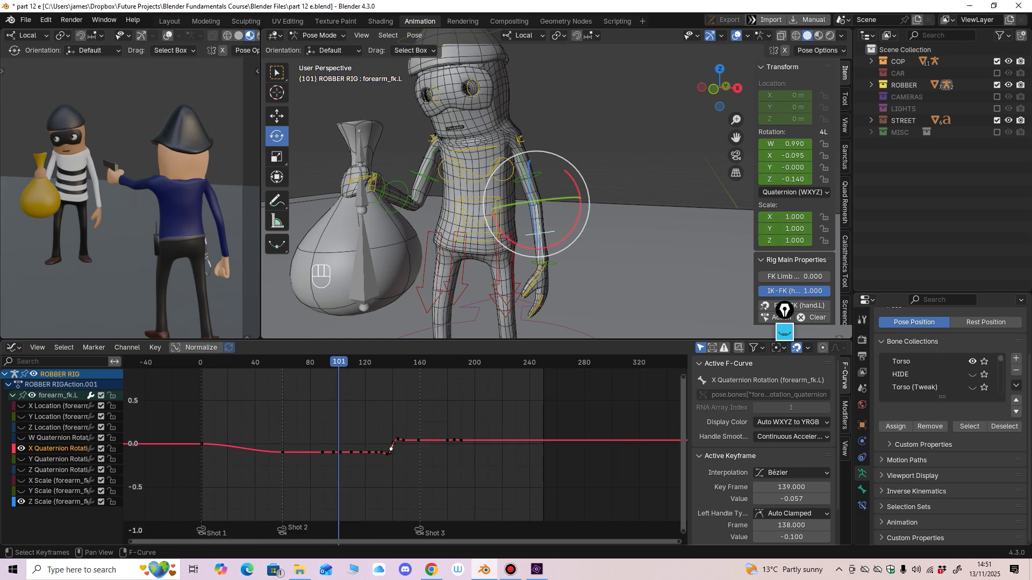
drag(338, 362, 293, 362)
key(space)
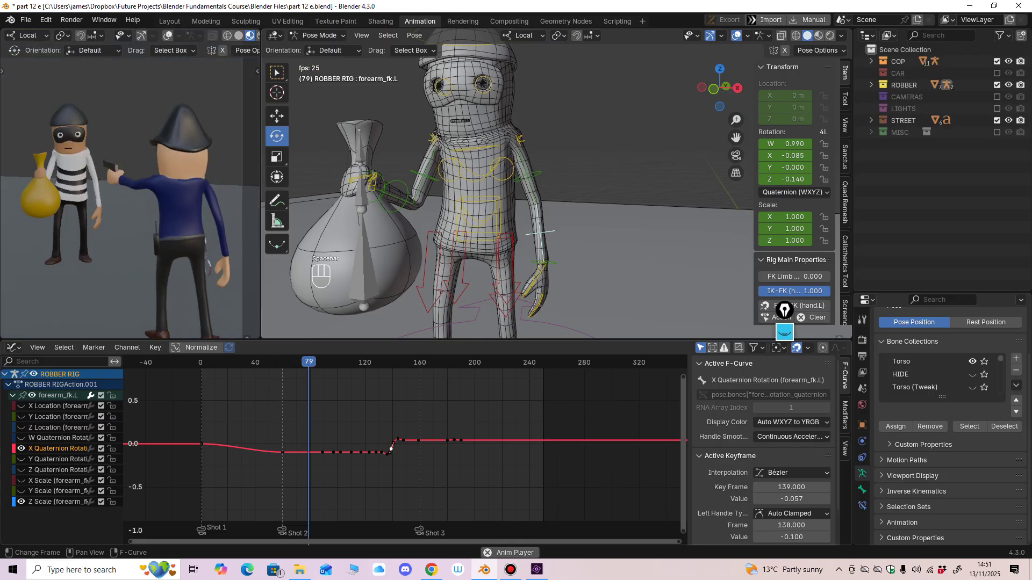
key(space)
key(space)
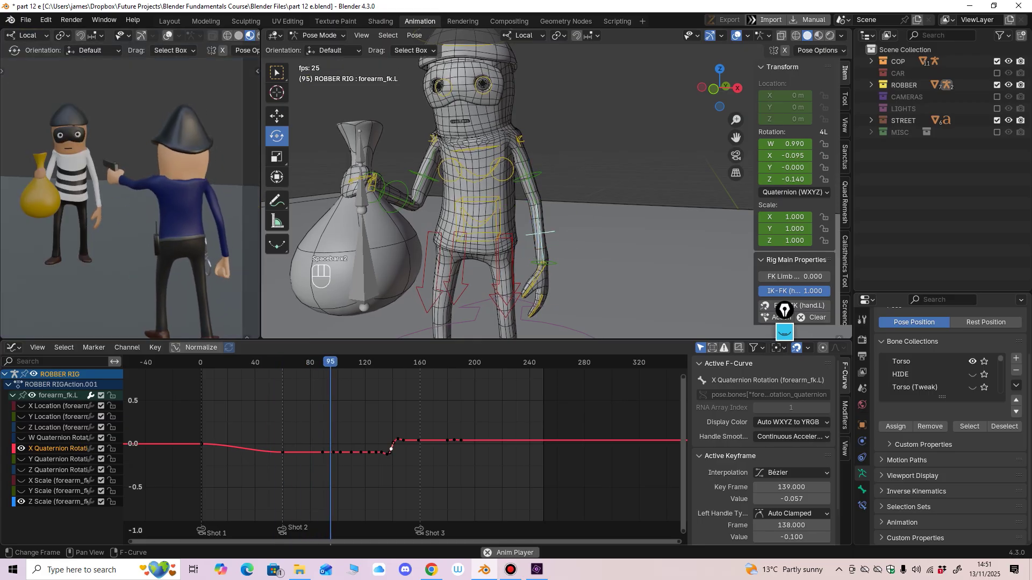
key(space)
Step: Switch the robber rig to Object Mode and play back the full camera framing from frame 63
scroll(405, 451, down, 3)
key(ctrl+Tab)
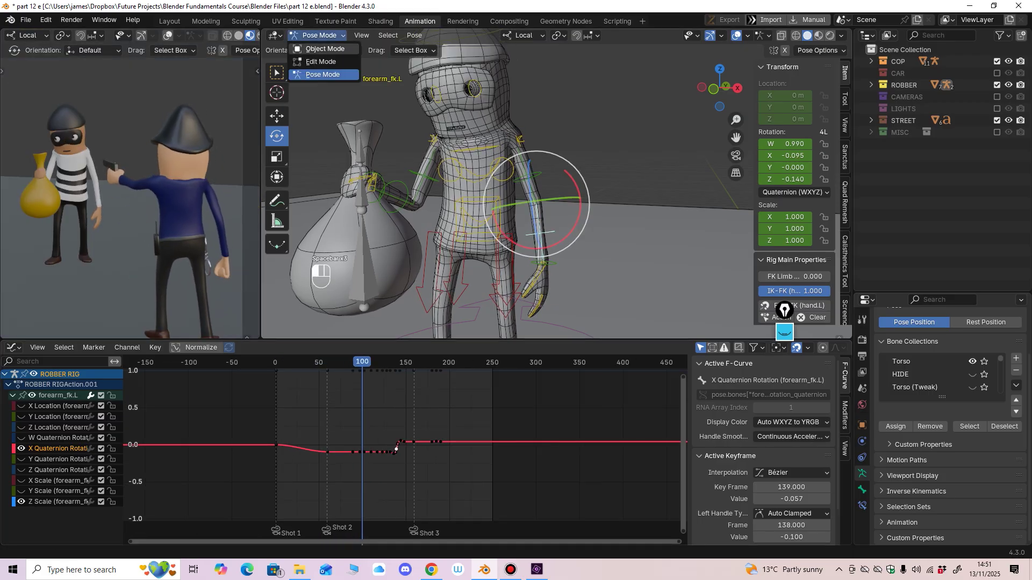
ctrl+middle_drag(149, 226, 149, 285)
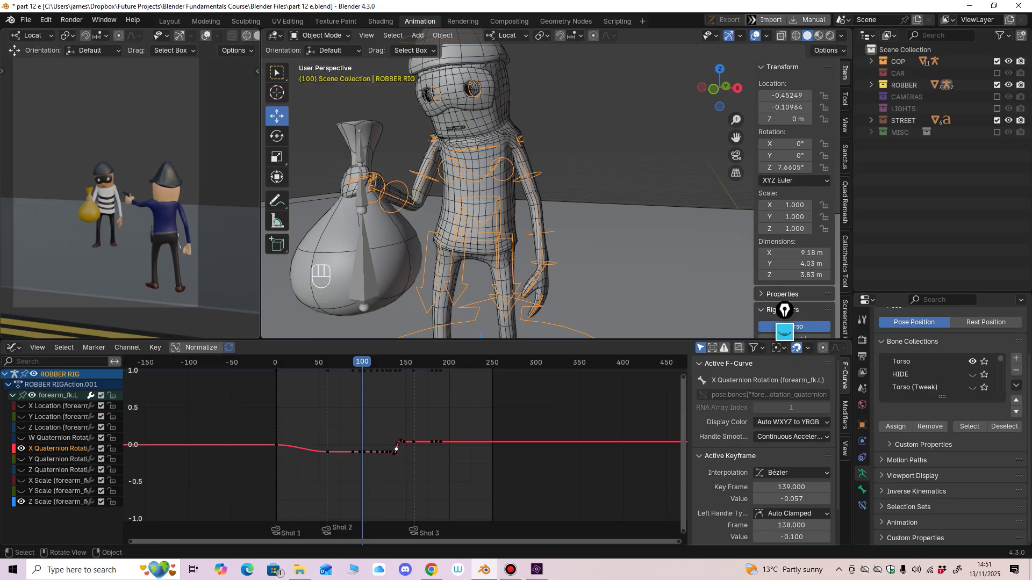
click(330, 362)
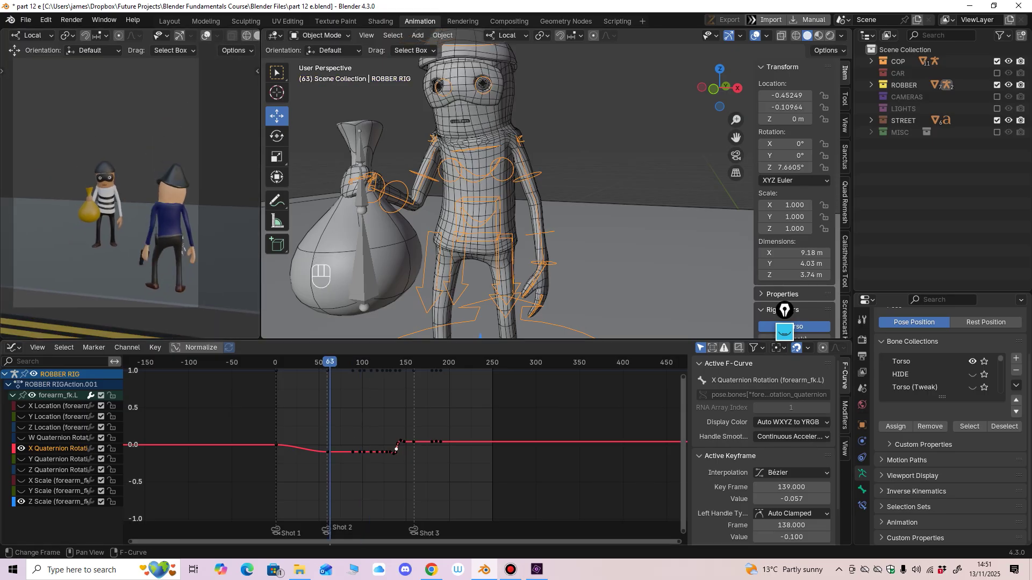
key(space)
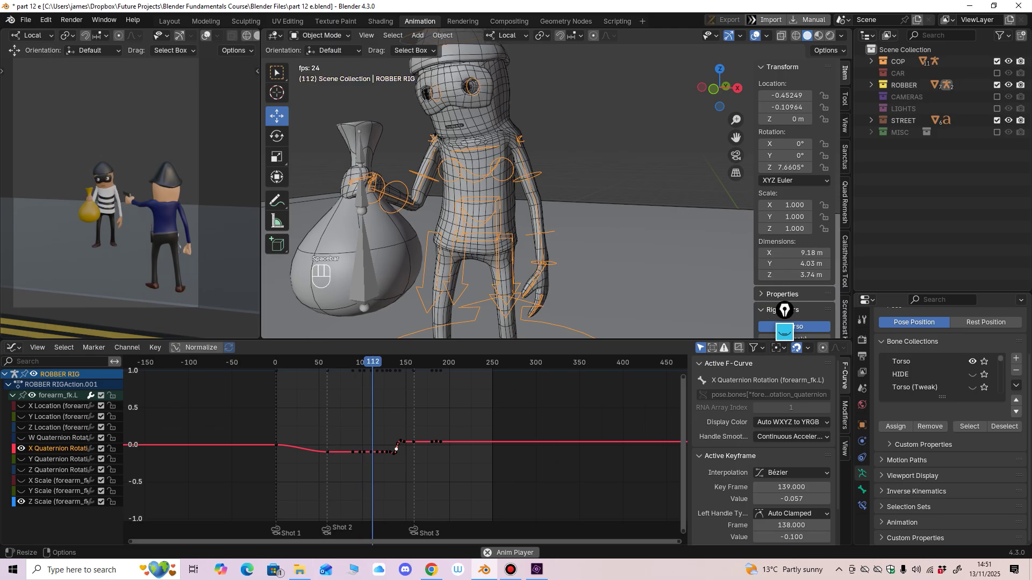
key(space)
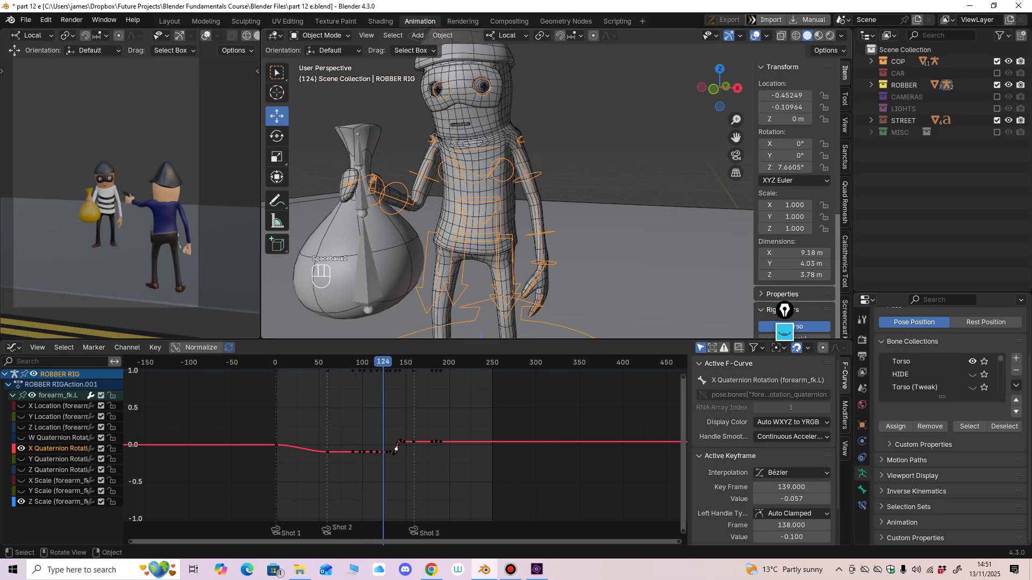
scroll(557, 183, down, 4)
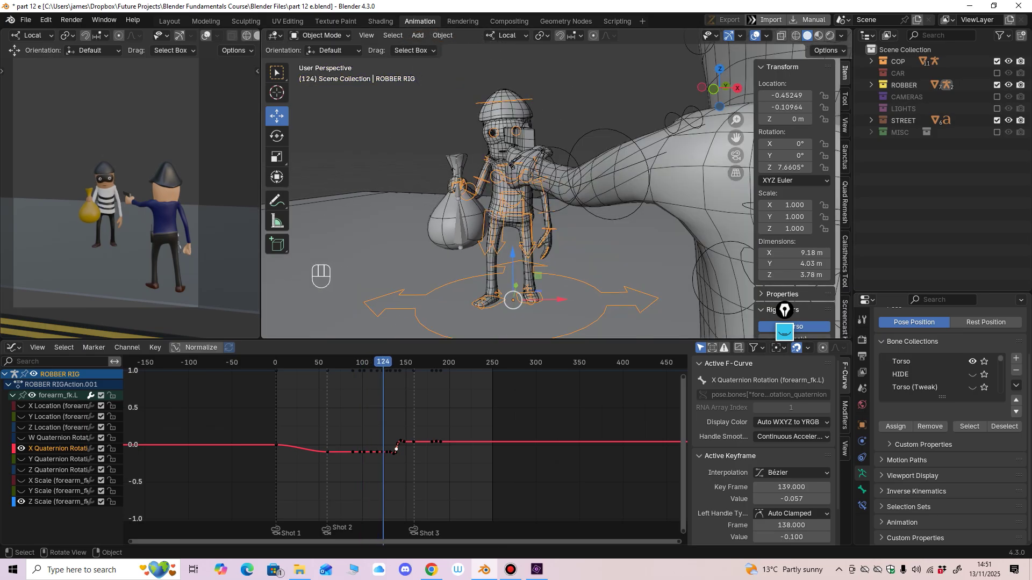
Step: Change the Graph Editor area to the Video Sequencer and add freeze punk.mp3 as a sound strip at frame 124
click(14, 347)
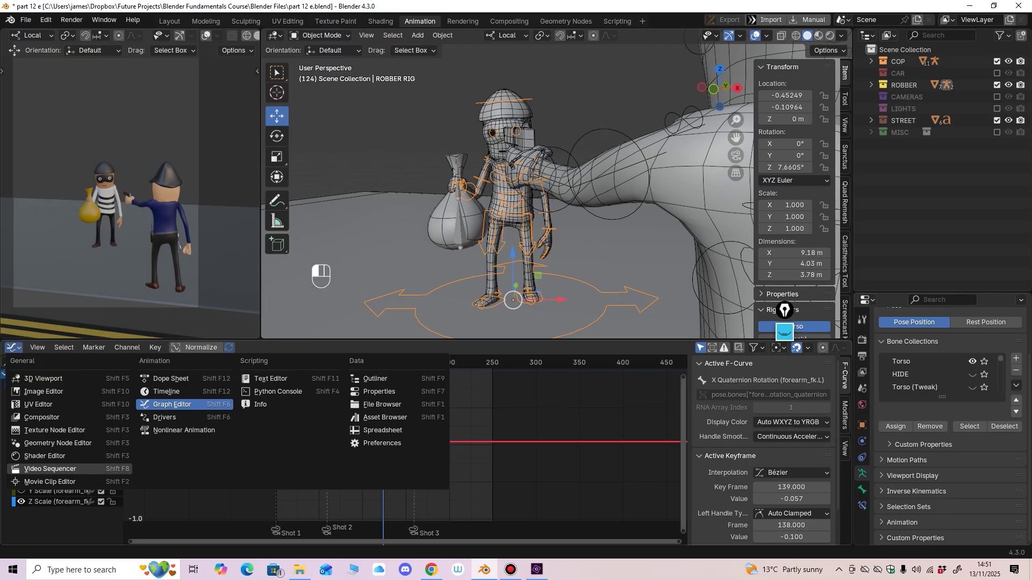
click(50, 469)
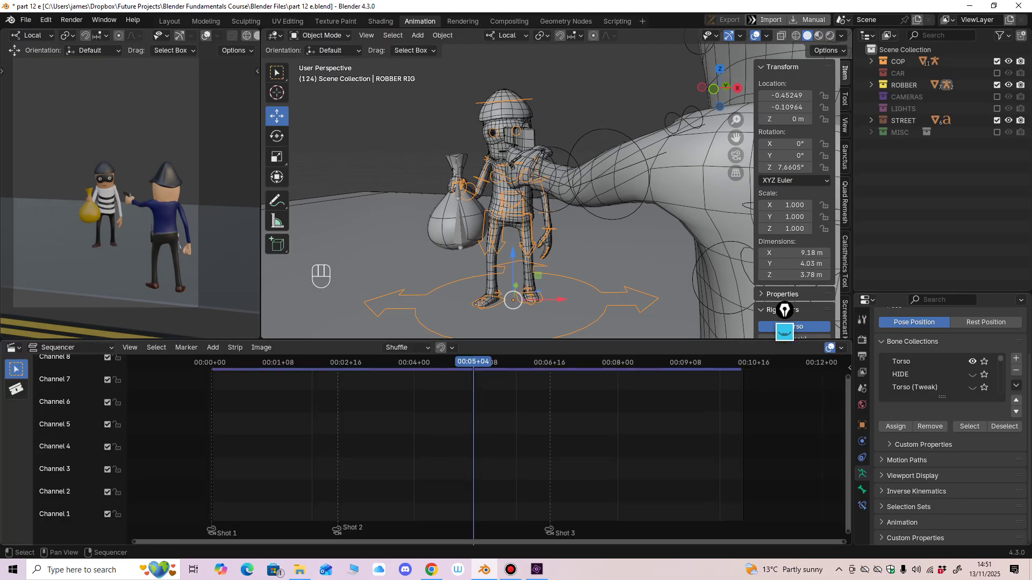
click(212, 347)
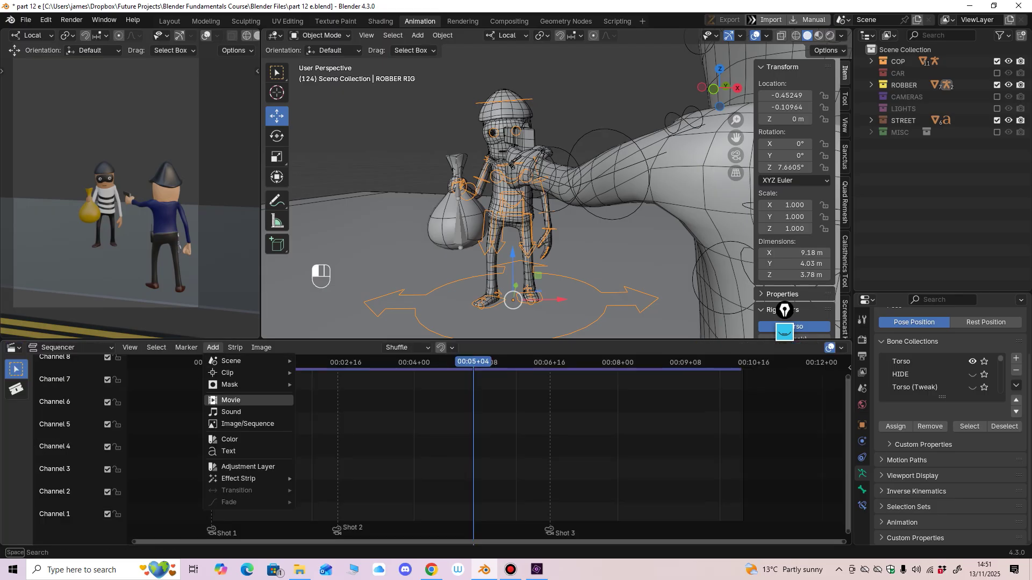
click(231, 412)
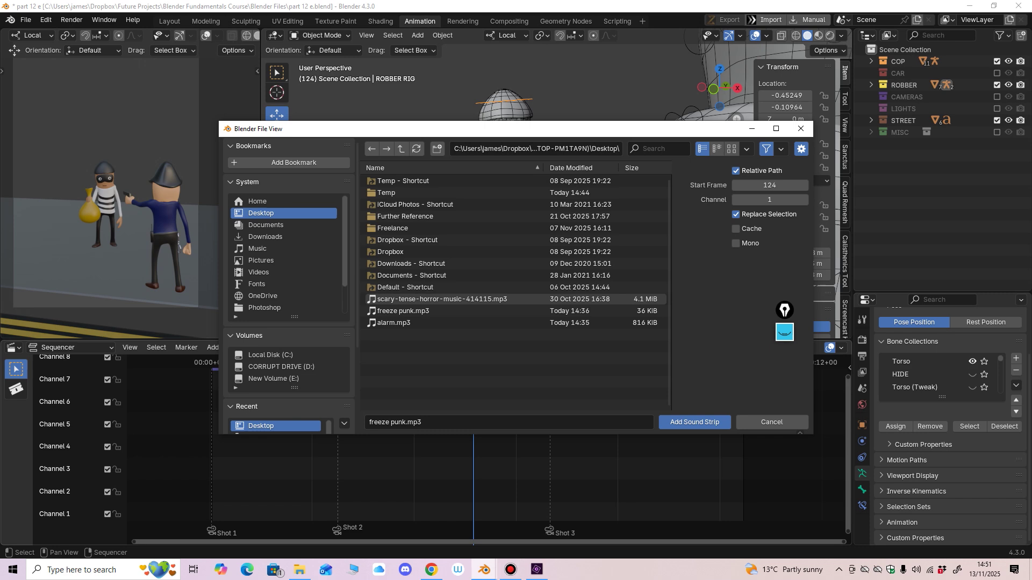
click(403, 311)
click(694, 422)
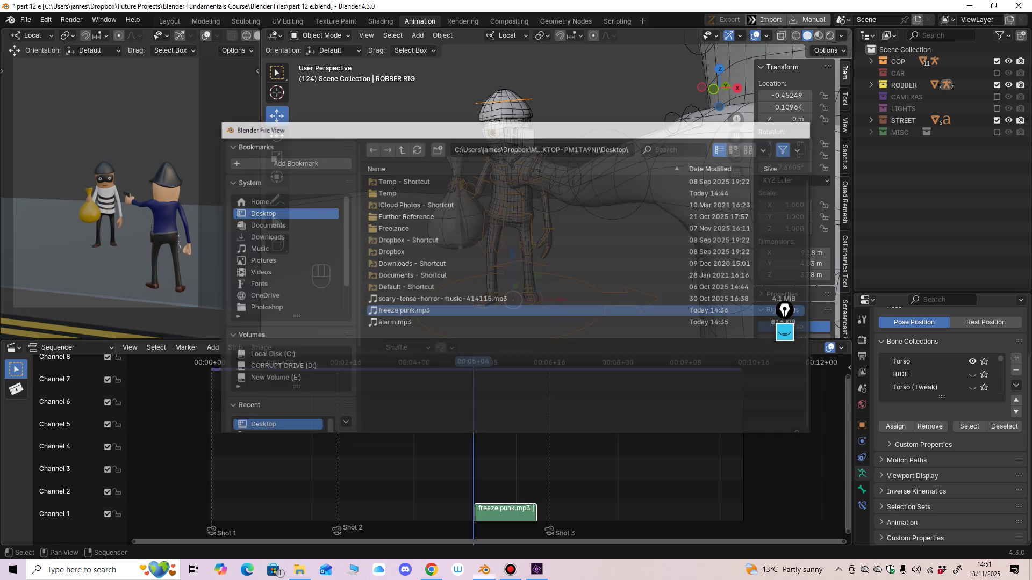
Step: Slide the freeze punk.mp3 strip 50 frames earlier so it starts at frame 74
drag(473, 362, 265, 362)
key(space)
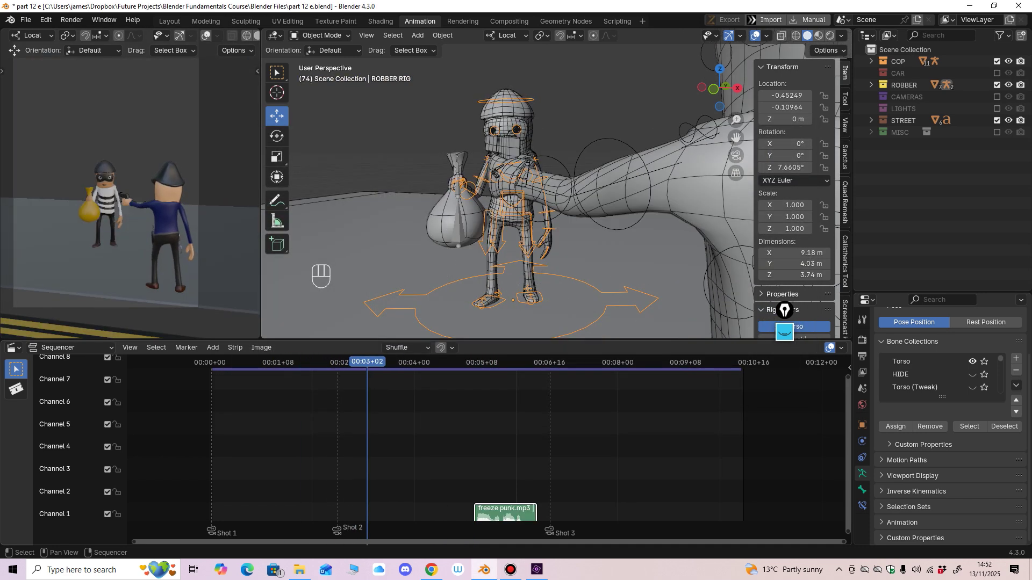
key(space)
drag(505, 512, 473, 512)
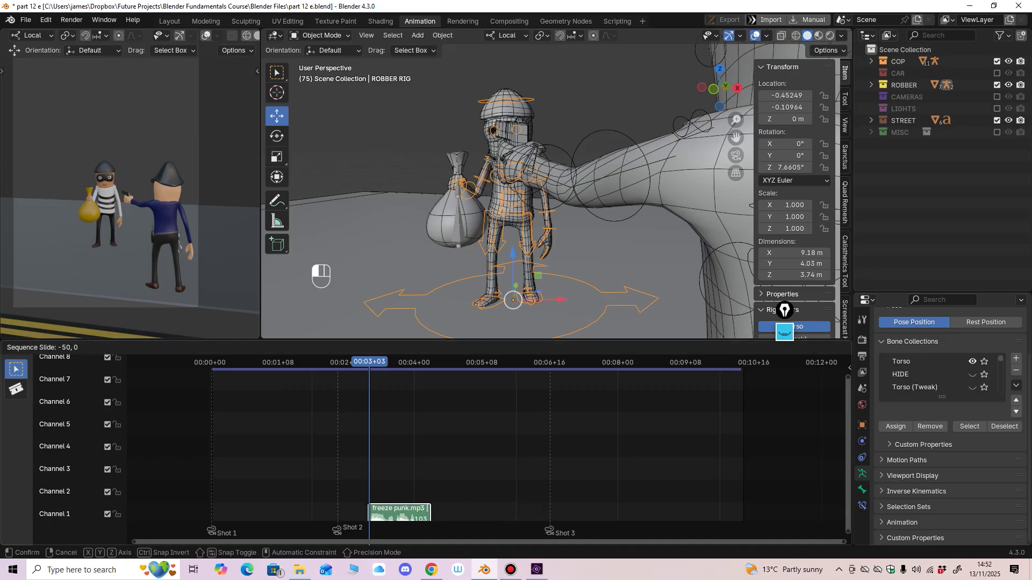
Step: Play back Shot 2 from just before the freeze punk.mp3 strip to check the timing of the voice line
key(space)
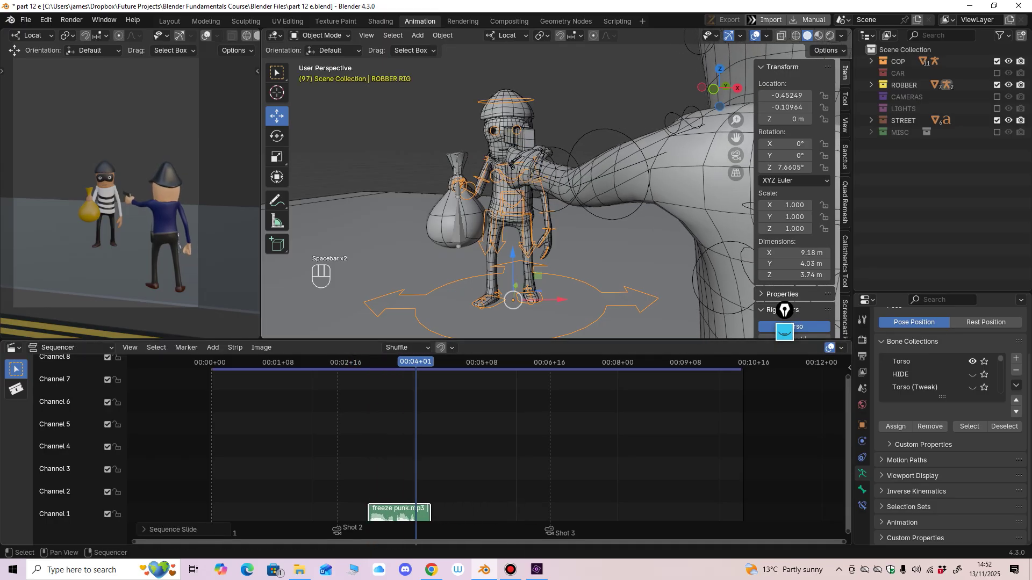
middle_drag(463, 475, 460, 474)
click(14, 348)
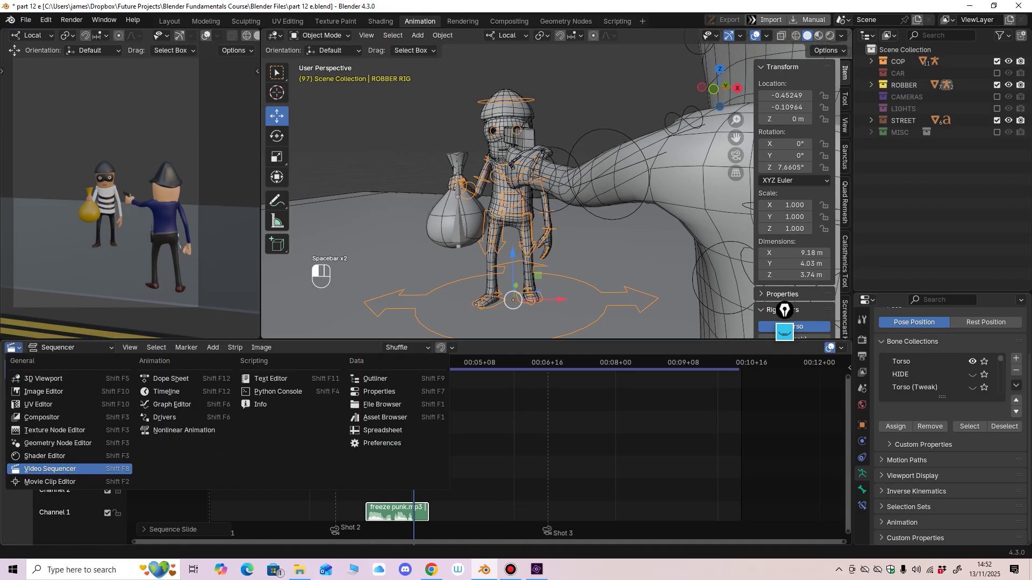
drag(363, 363, 351, 363)
key(space)
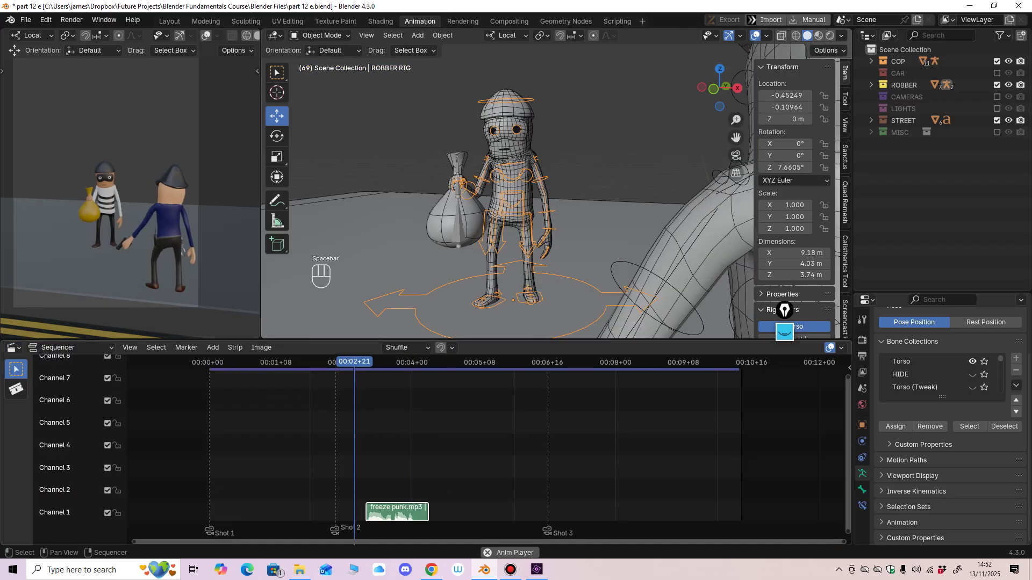
key(space)
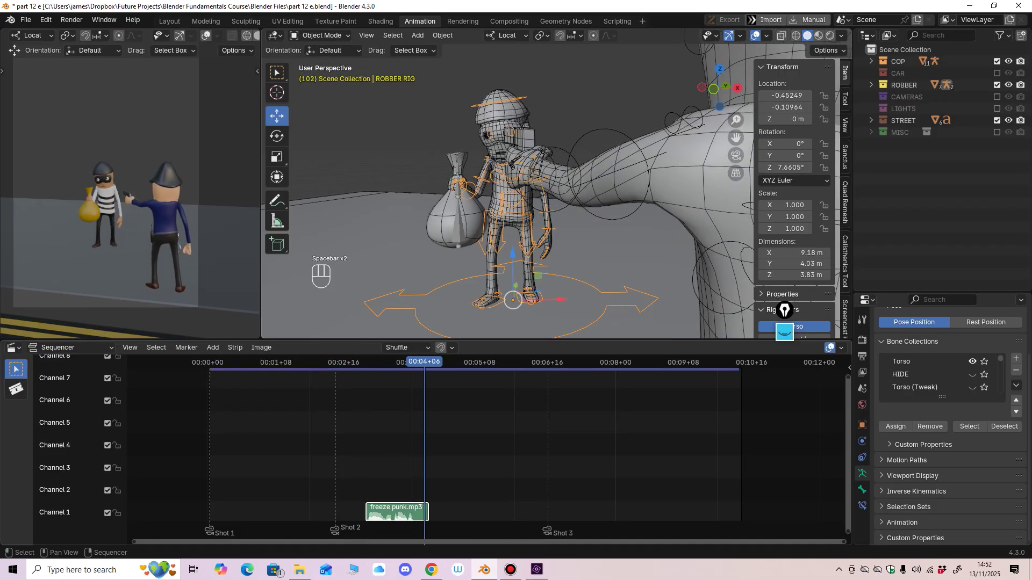
Step: Add cop car.mp3 from the Blender Fundamentals Course folder as a sound strip at frame 102
click(213, 348)
click(231, 412)
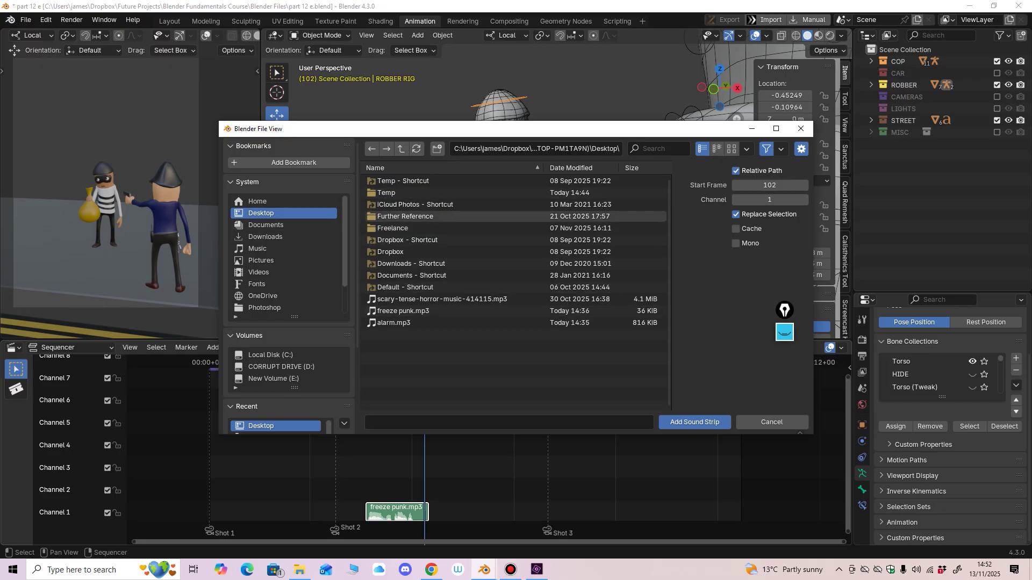
scroll(290, 285, down, 3)
click(281, 368)
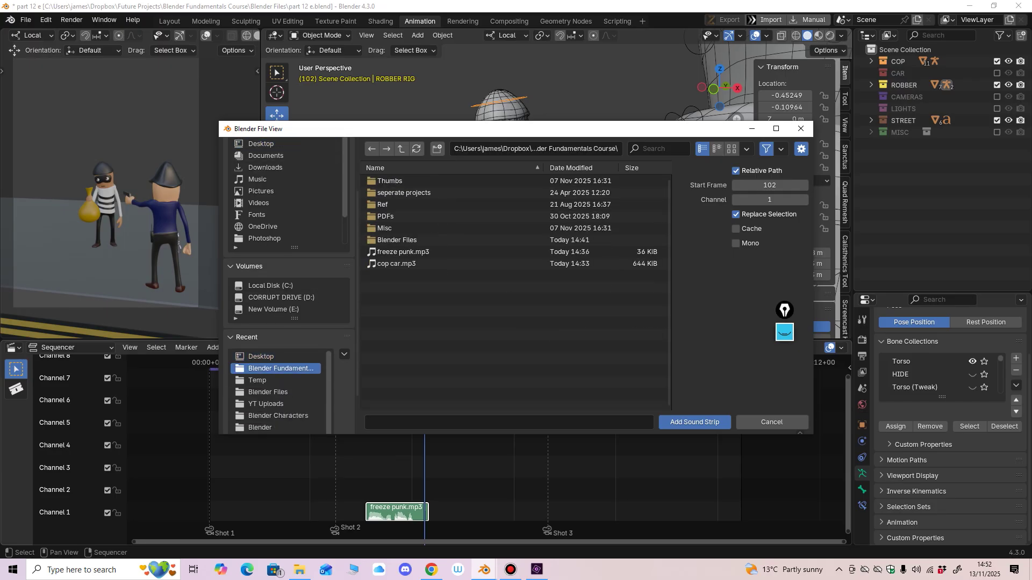
click(396, 264)
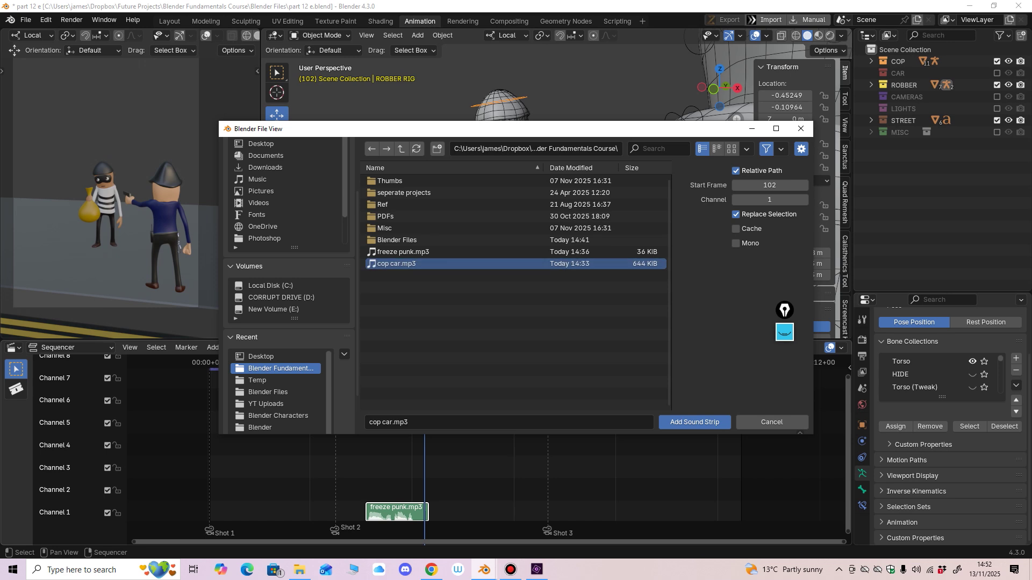
click(694, 422)
Step: Preview the added sound and slide the cop car.mp3 strip earlier so it starts before Shot 1
key(space)
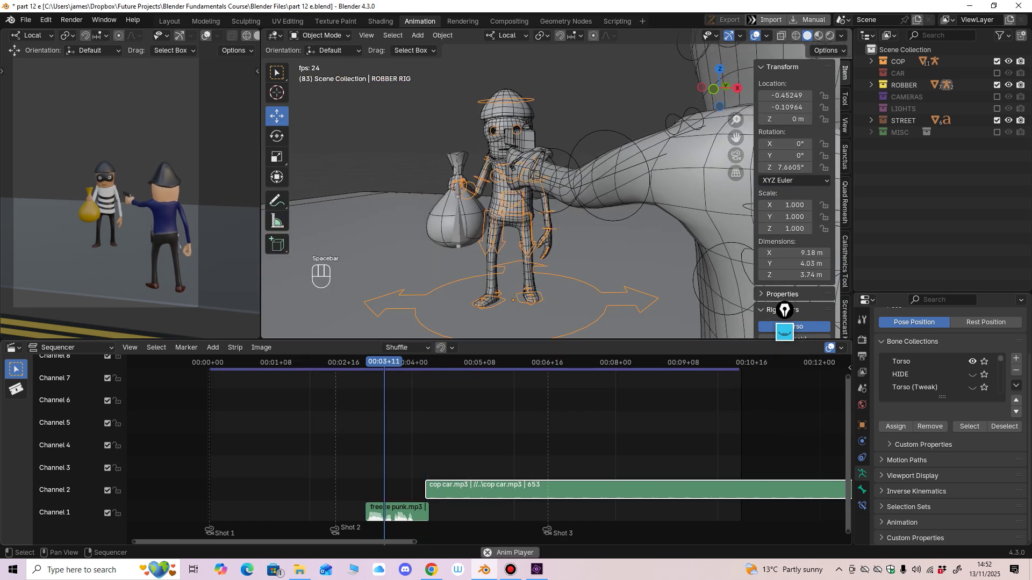
key(space)
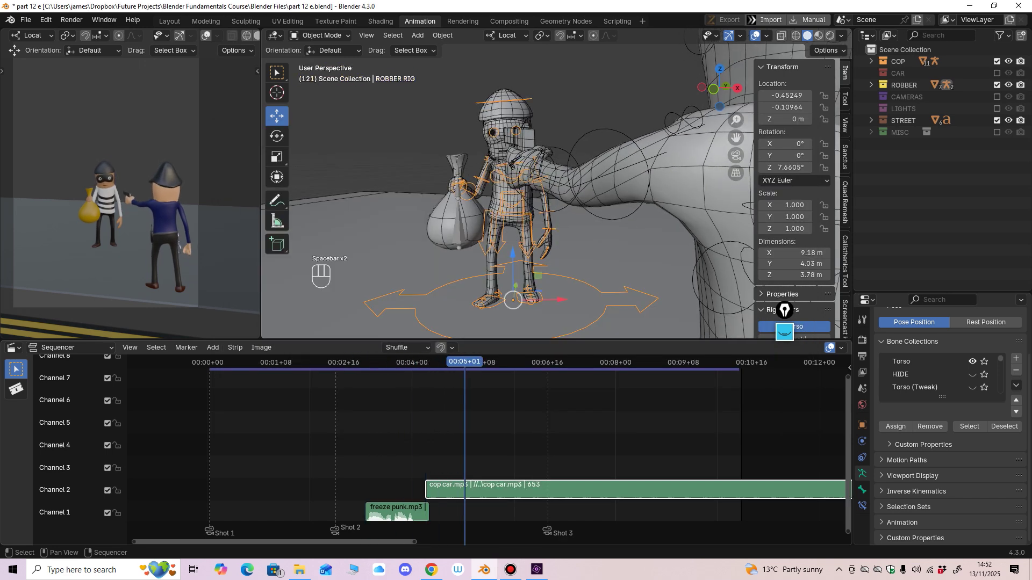
drag(516, 490, 291, 490)
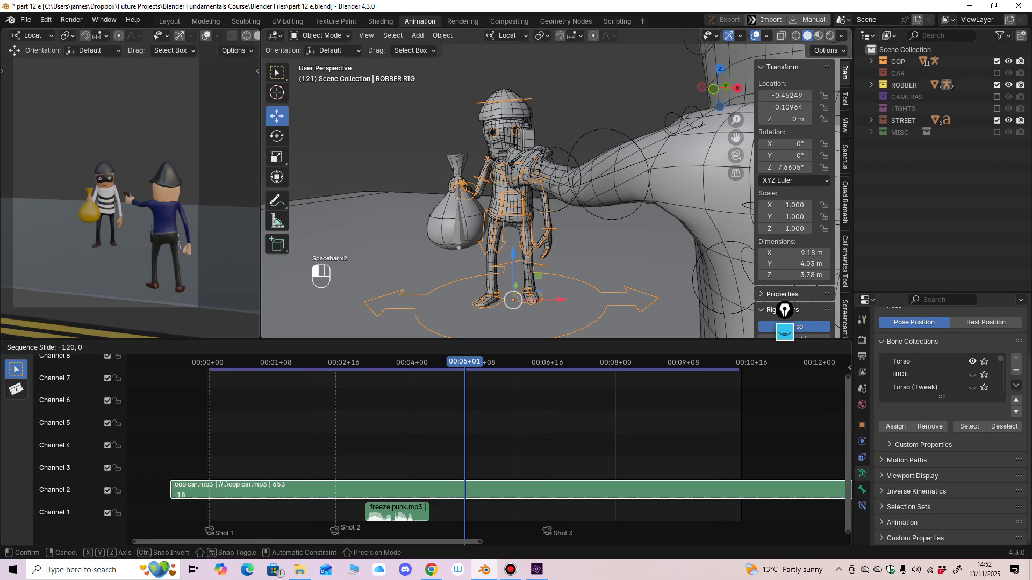
drag(225, 491, 225, 490)
Step: Play the whole animation with both sound strips from frame 2 into Shot 3
click(210, 362)
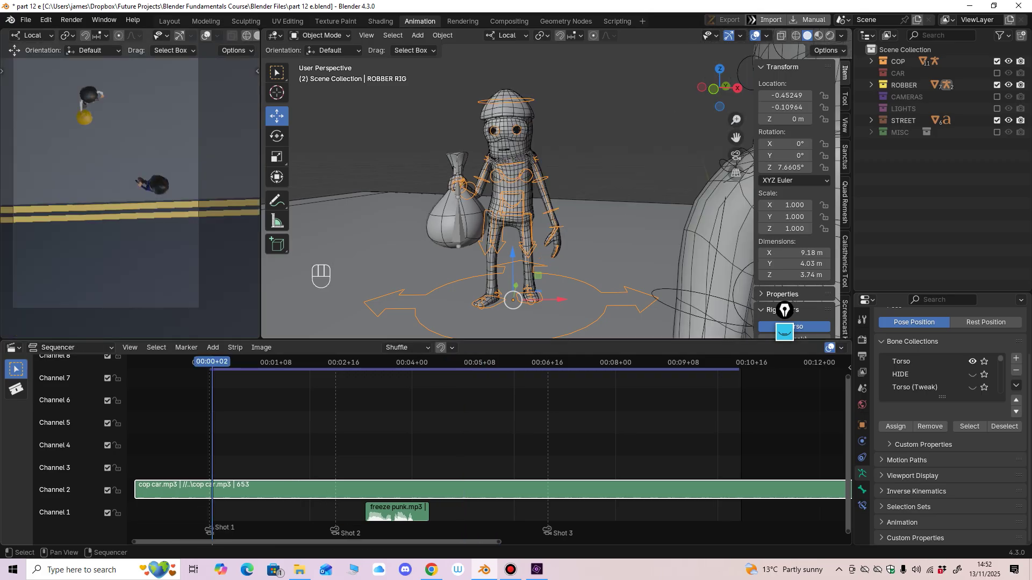
key(space)
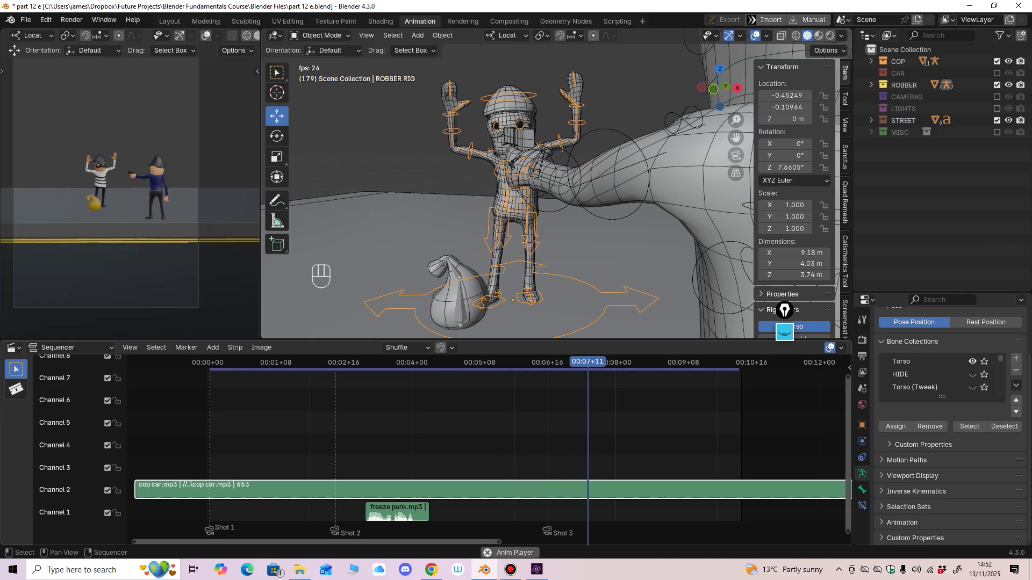
key(space)
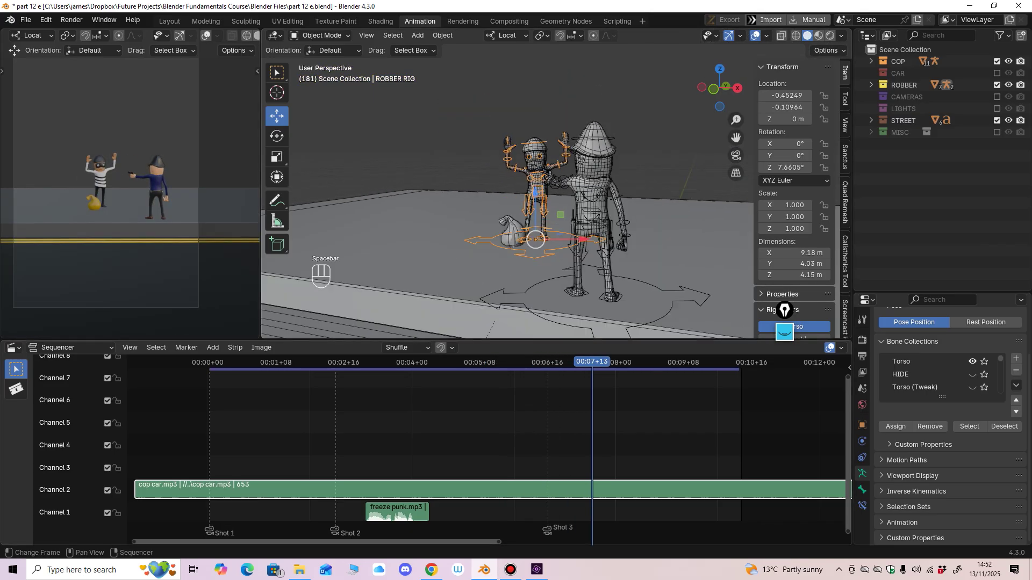
Step: Examine the robber's bag drop from the side by replaying the second half of Shot 2
middle_drag(537, 215, 602, 212)
scroll(548, 215, up, 2)
drag(373, 363, 457, 363)
key(space)
key(space)
key(space)
key(space)
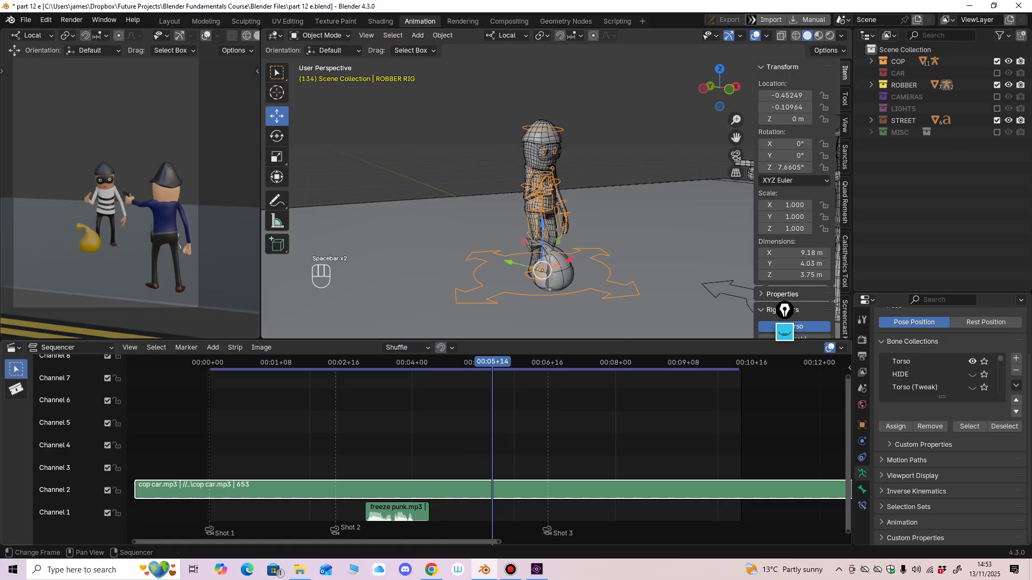
key(space)
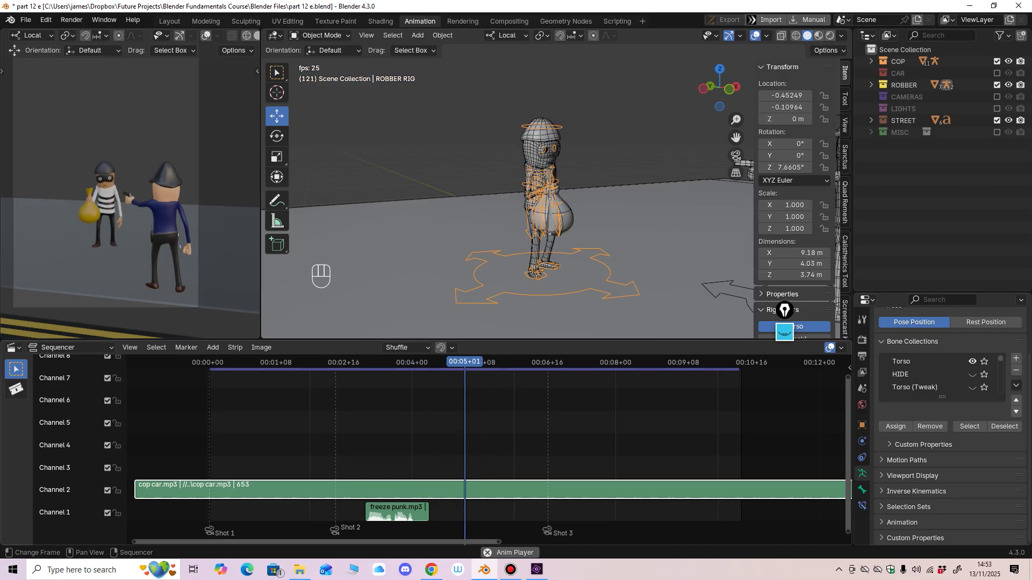
Step: Stop the playback, save the file, and re-enable the CAR, CAMERAS and LIGHTS collections
key(space)
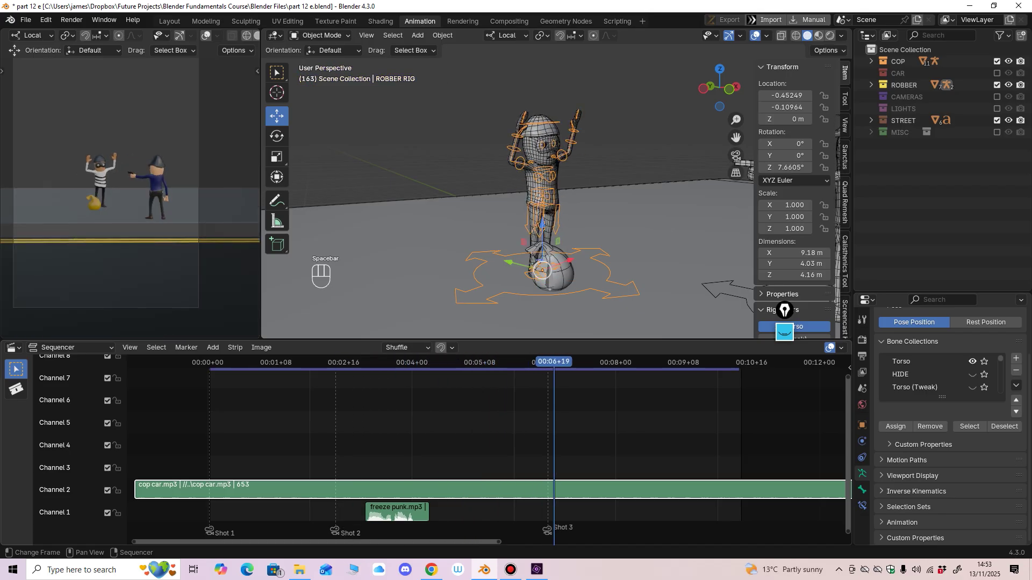
key(ctrl+s)
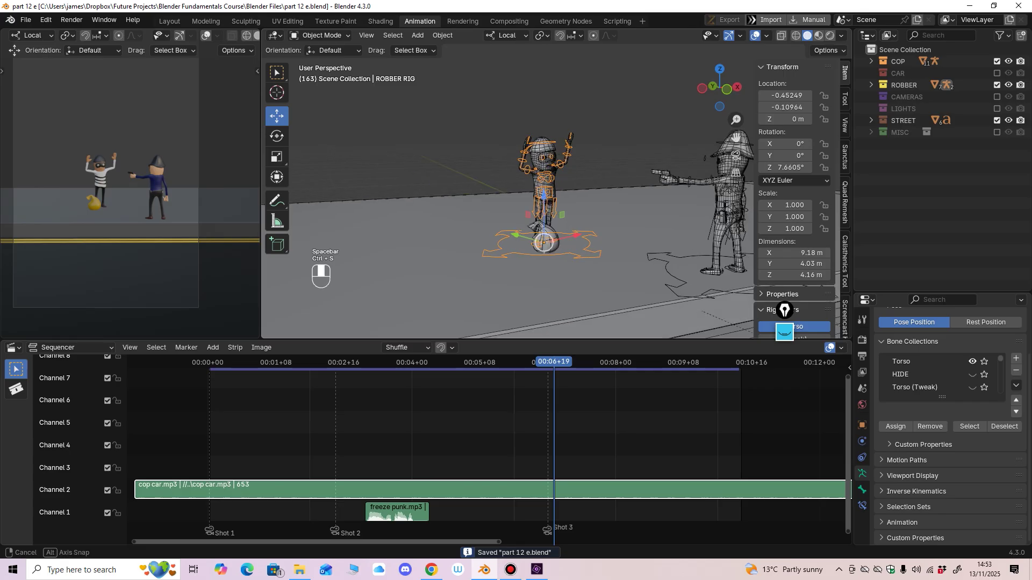
click(997, 73)
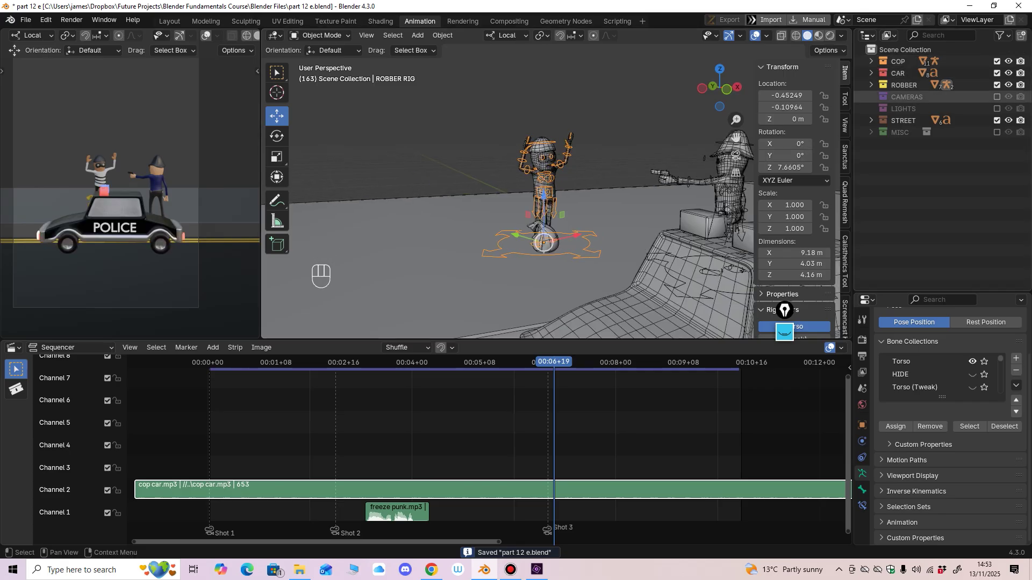
click(997, 97)
click(997, 144)
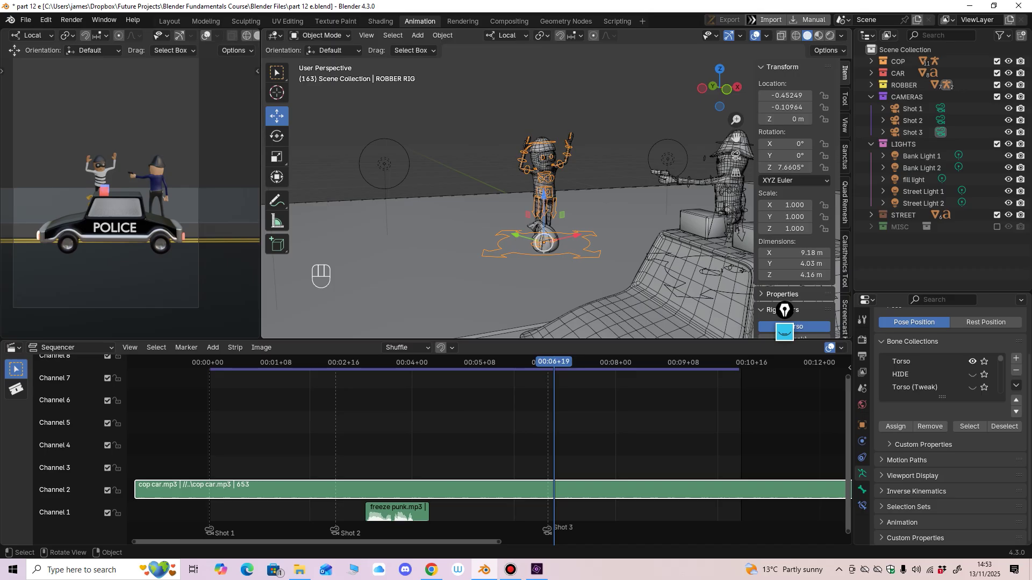
Step: Reveal all hidden objects and play the animation with the complete scene
middle_drag(618, 215, 612, 215)
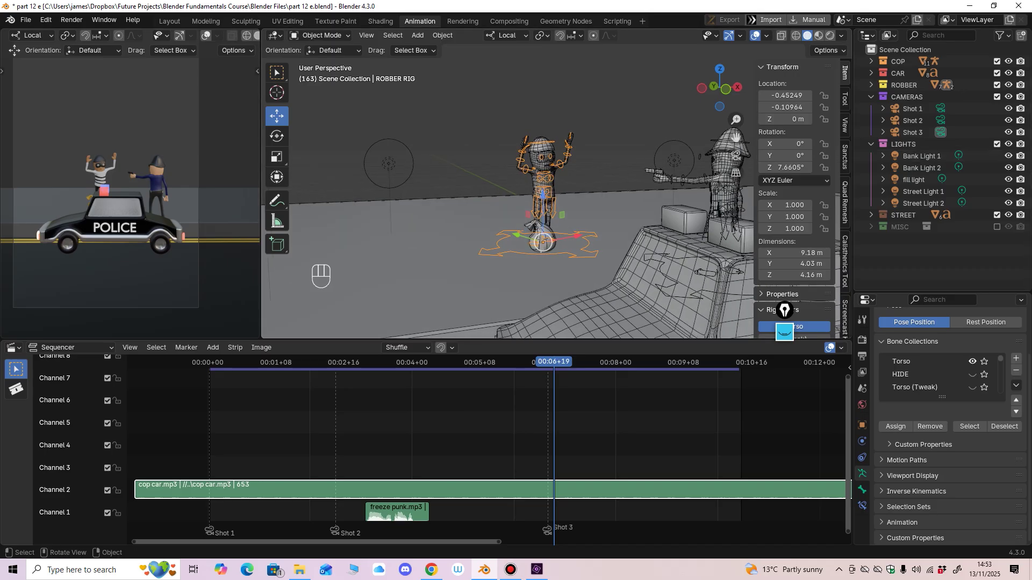
key(alt+h)
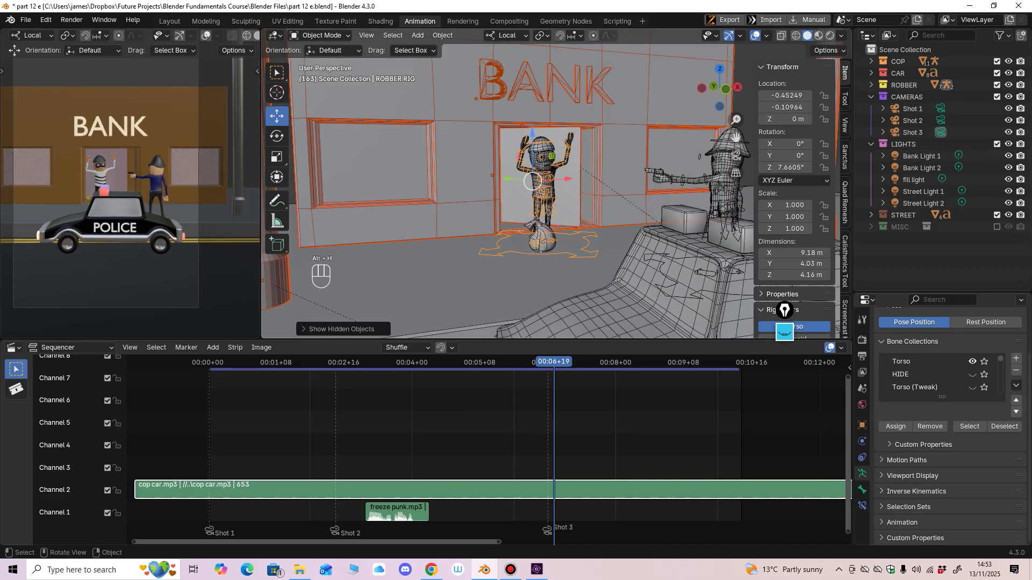
key(space)
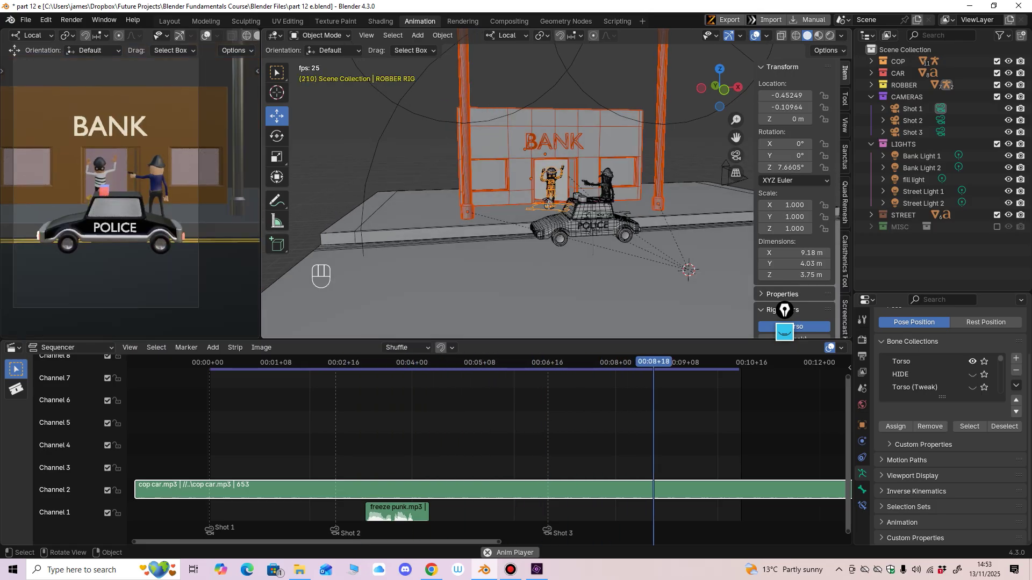
key(space)
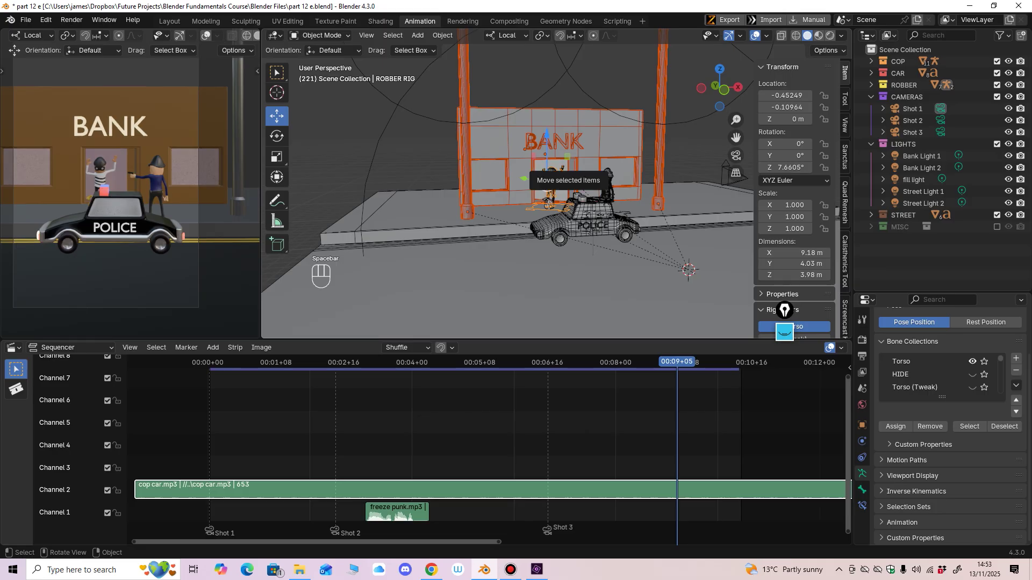
Step: Enlarge the 3D viewport area and switch the Sequencer to the Timeline editor
middle_drag(538, 215, 510, 256)
scroll(531, 223, down, 2)
drag(484, 340, 484, 388)
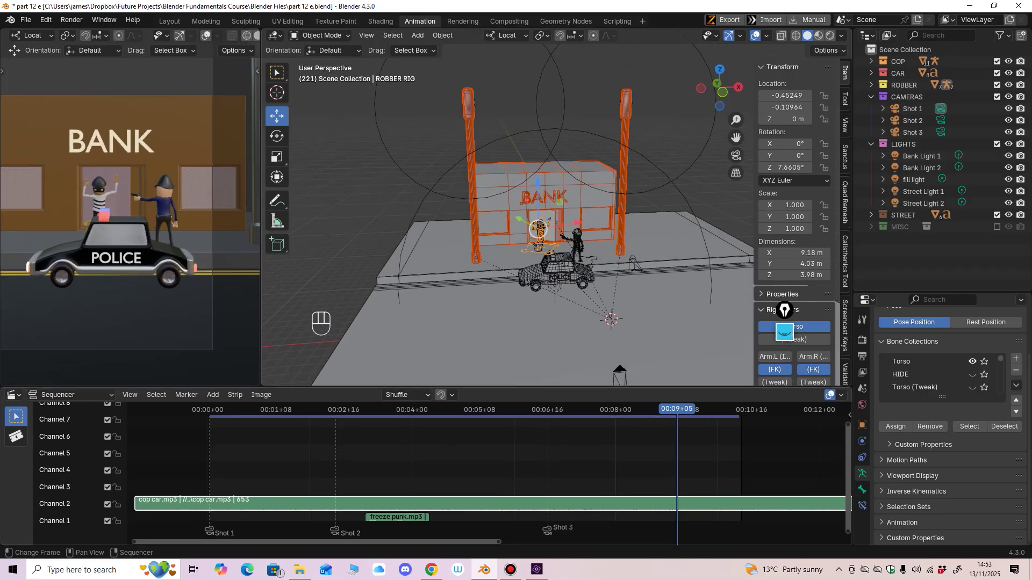
click(14, 395)
click(168, 439)
scroll(387, 215, down, 2)
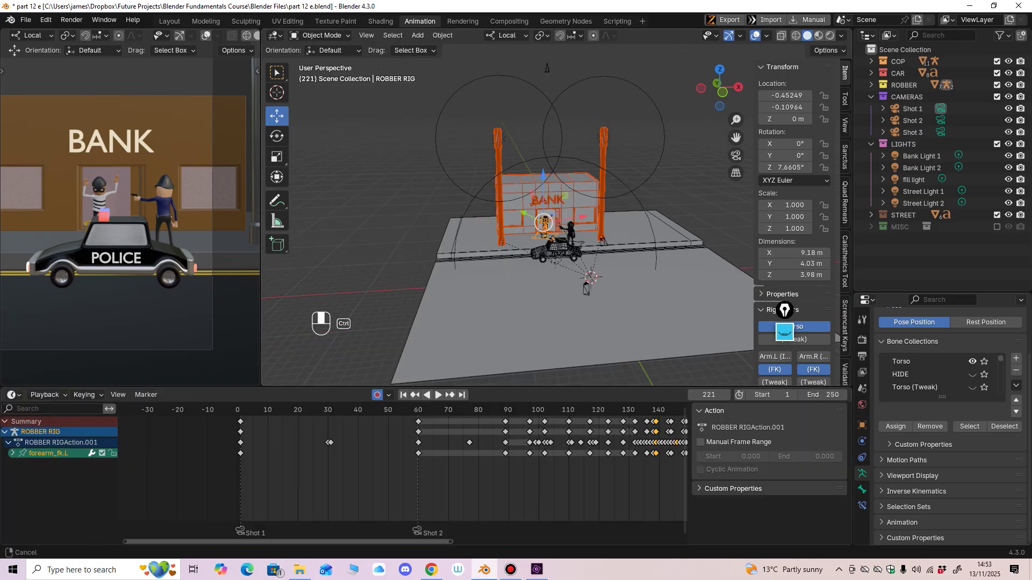
Step: Return to the beginning of Shot 1 and make the Shot 1 camera the only selected object
click(387, 183)
middle_drag(419, 204, 391, 205)
scroll(392, 205, up, 3)
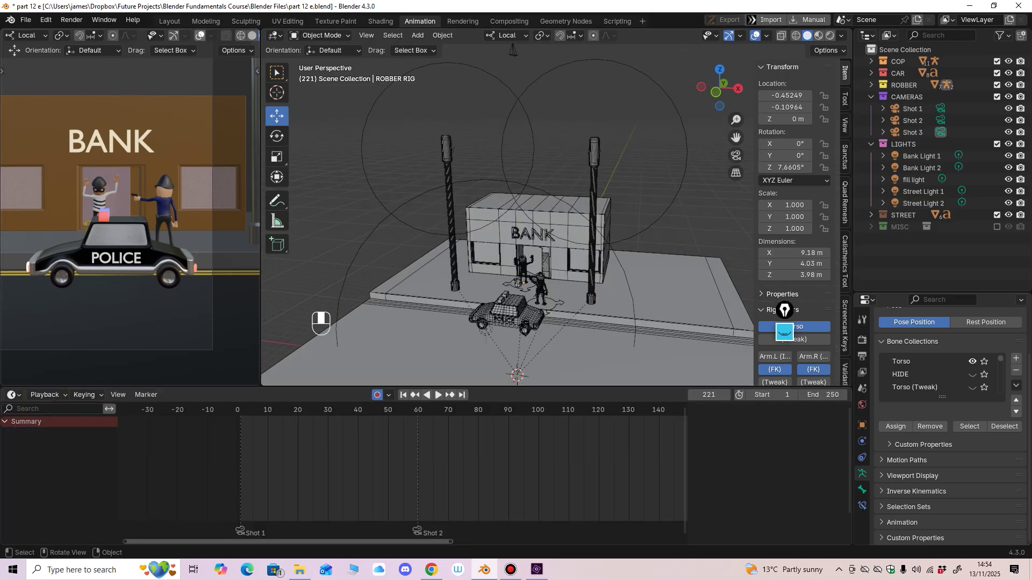
shift+middle_drag(266, 352, 366, 305)
drag(240, 409, 237, 409)
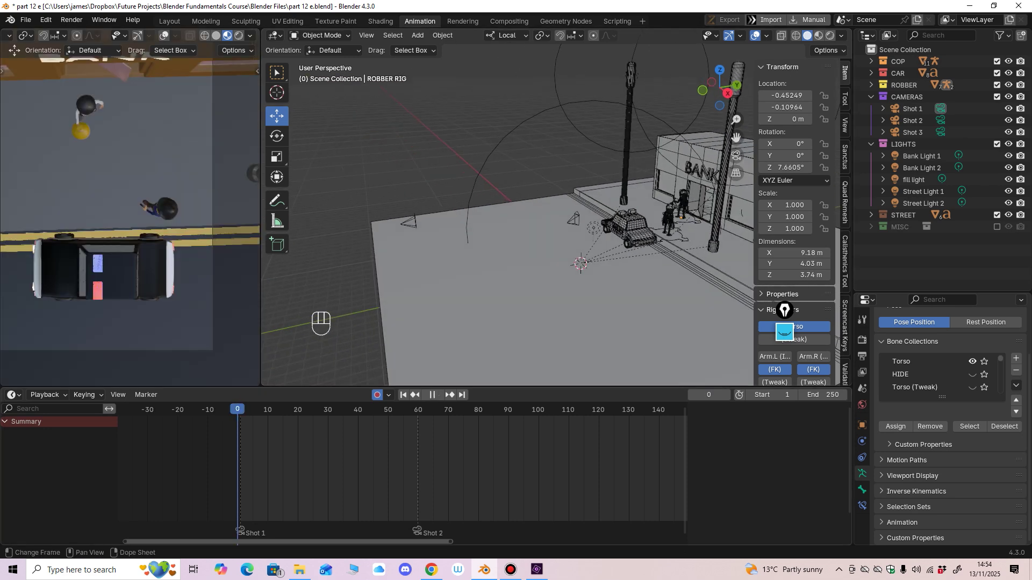
click(912, 109)
Step: Insert a transform keyframe for the Shot 1 camera at frame 1 and shift it to frame 5
middle_drag(645, 199, 624, 191)
shift+middle_drag(624, 190, 591, 201)
drag(529, 157, 530, 127)
ctrl+middle_drag(129, 204, 129, 236)
mouse_move(129, 215)
shift+middle_down()
mouse_move(139, 252)
mouse_move(136, 233)
shift+middle_up()
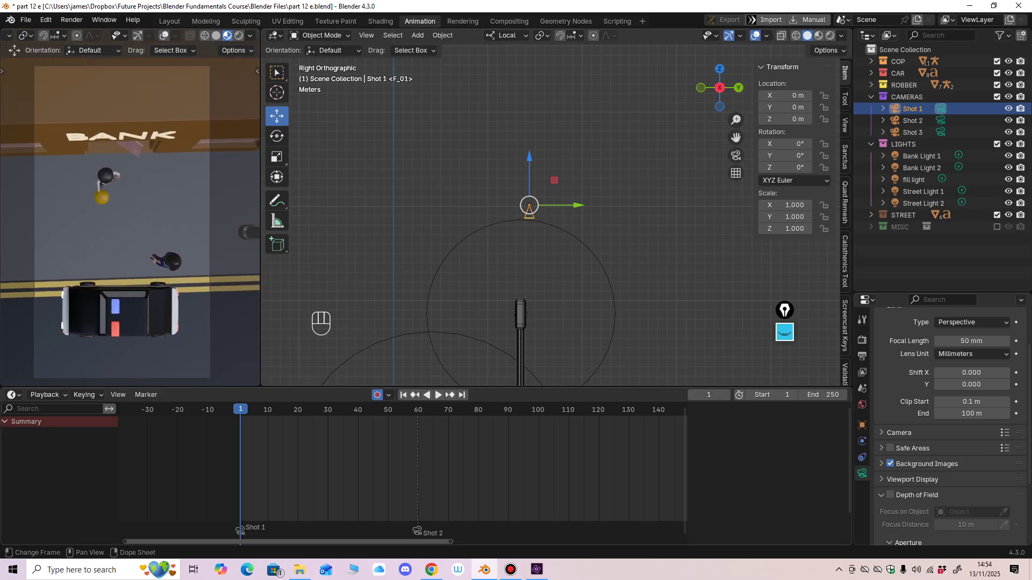
scroll(541, 229, up, 4)
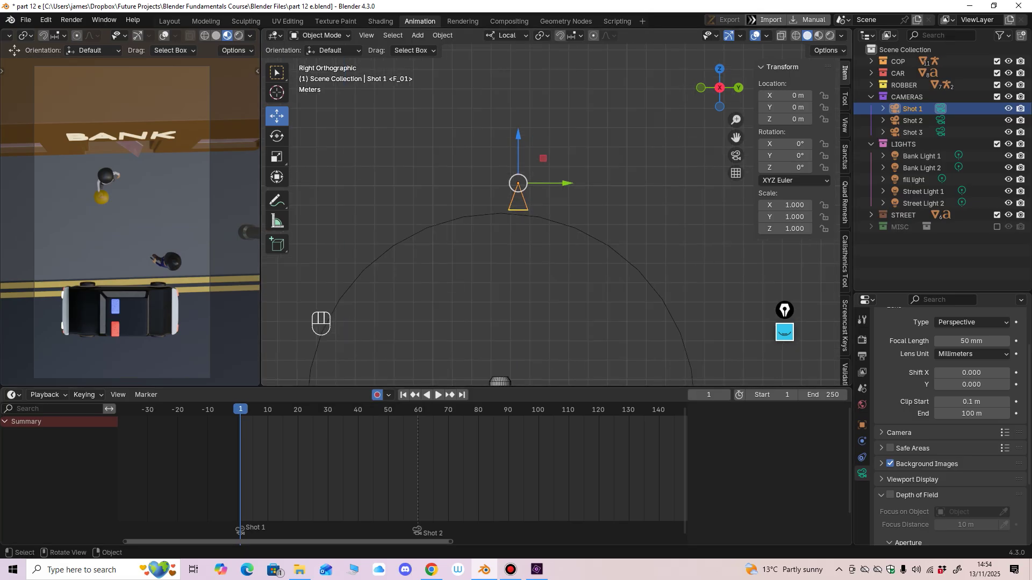
ctrl+middle_drag(541, 229, 540, 218)
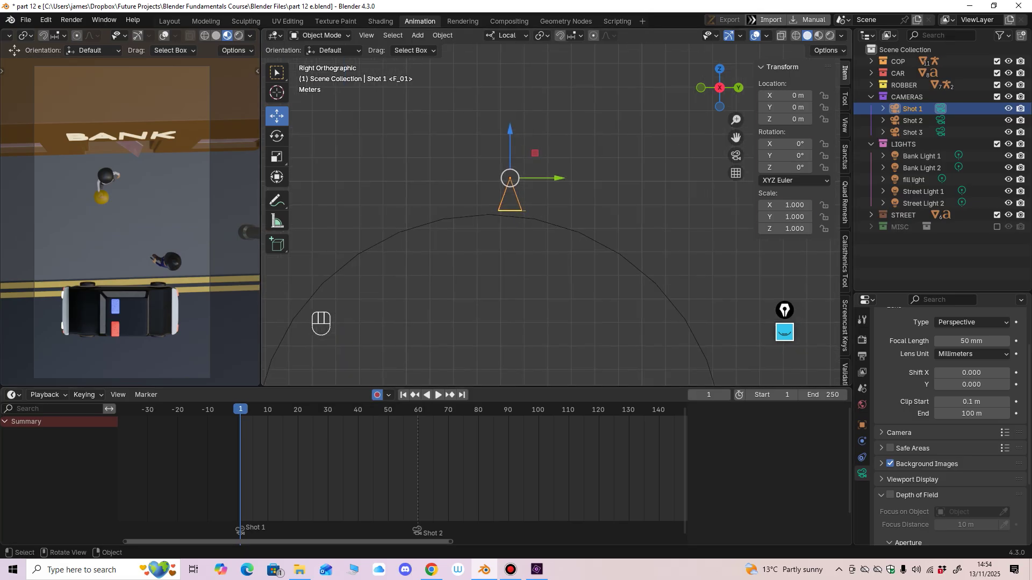
key(i)
key(space)
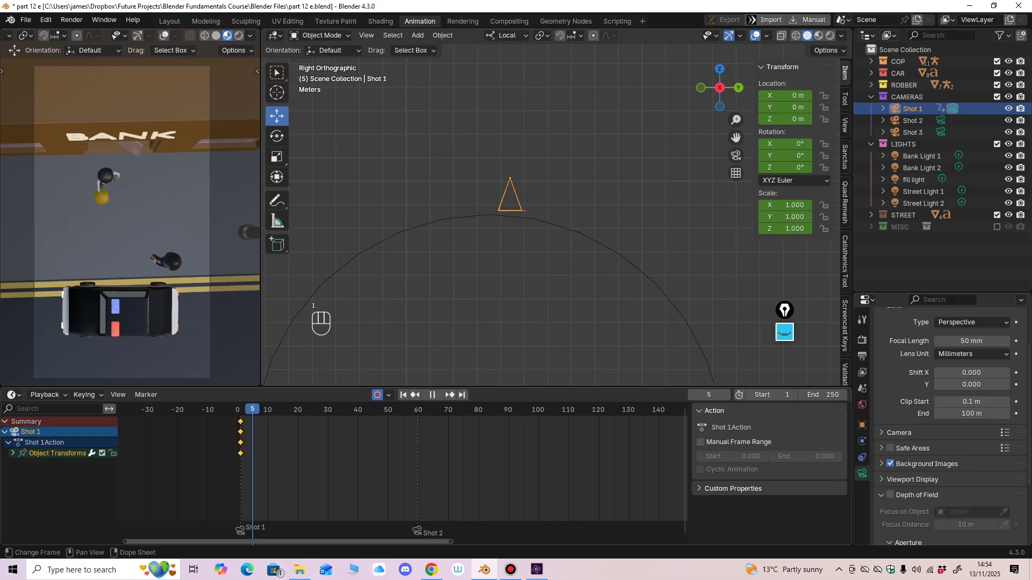
mouse_move(240, 422)
mouse_down()
mouse_move(256, 422)
mouse_move(250, 410)
mouse_up()
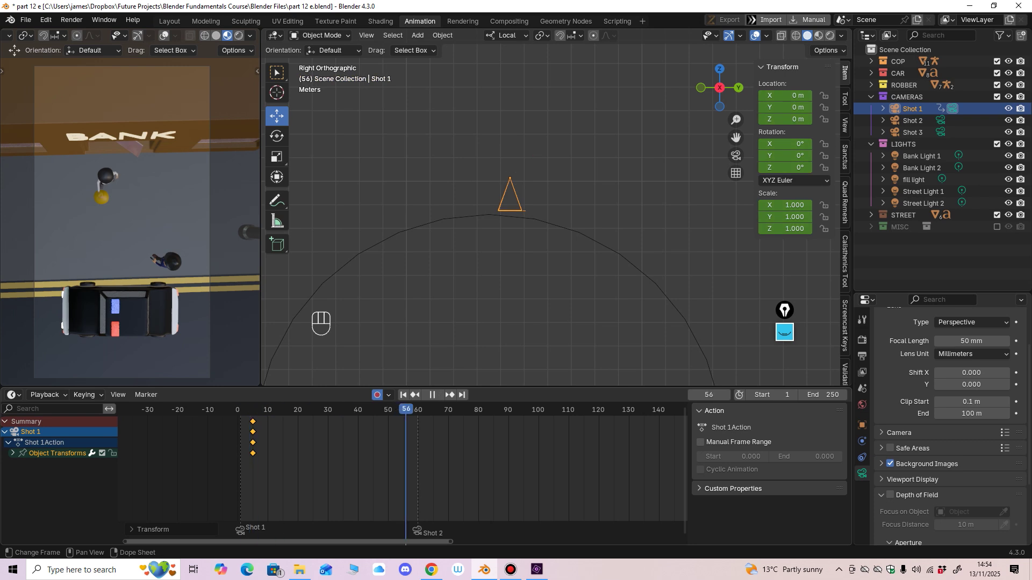
Step: Raise the Shot 1 camera about 3.5 m along its local Z axis at frame 59 and preview the move
key(space)
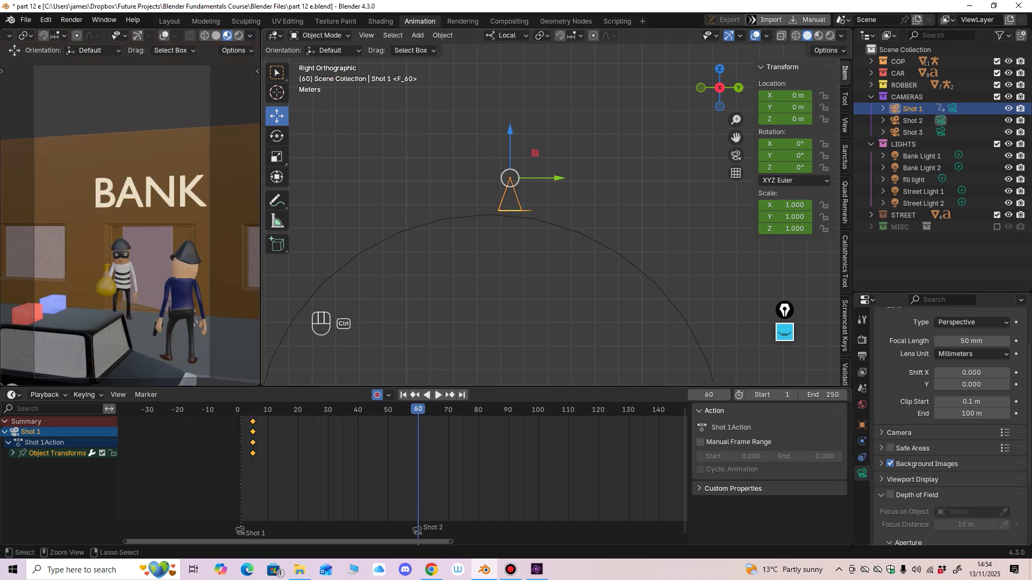
key(ctrl+shift+space)
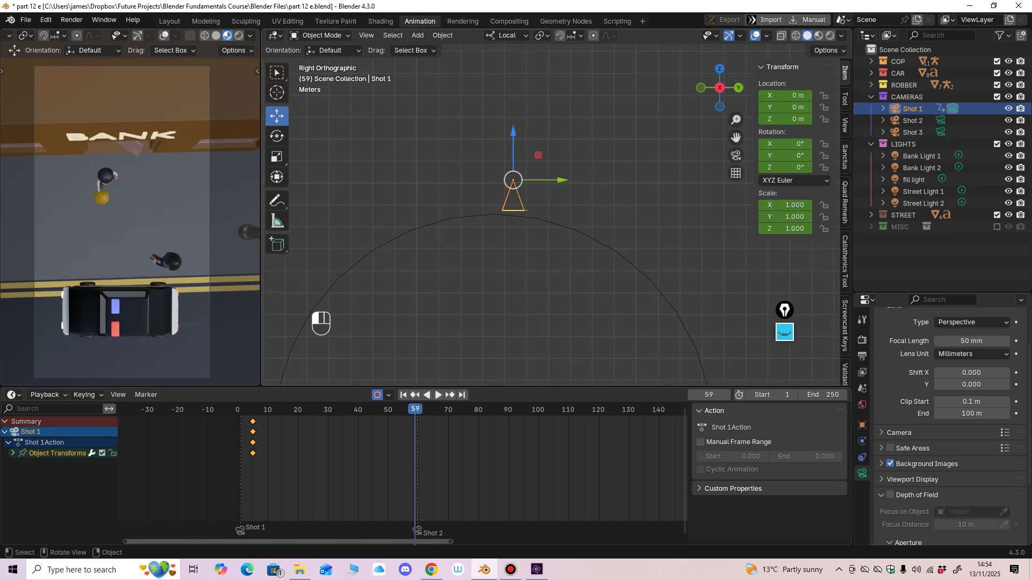
key(g)
key(z)
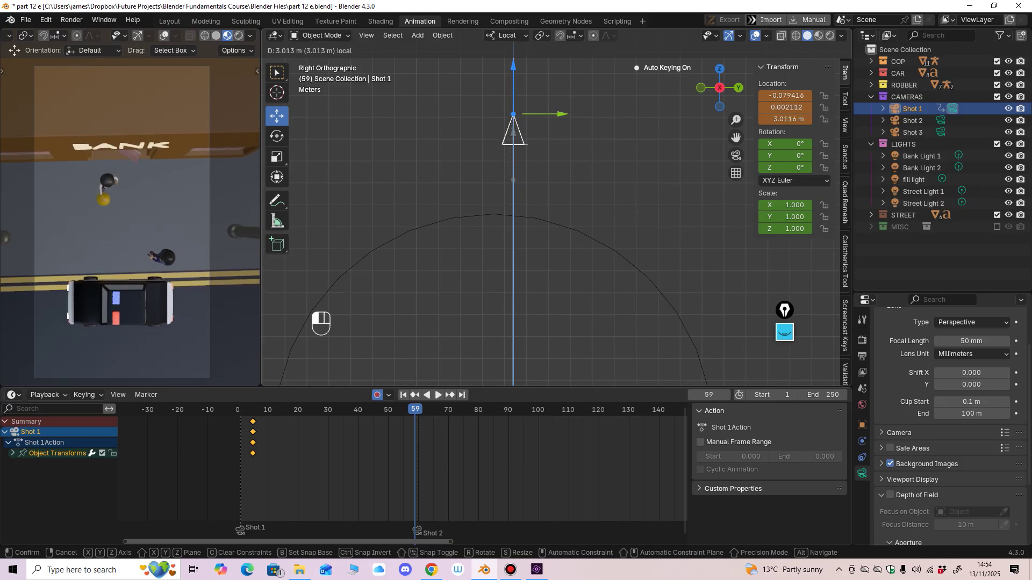
drag(513, 66, 514, 55)
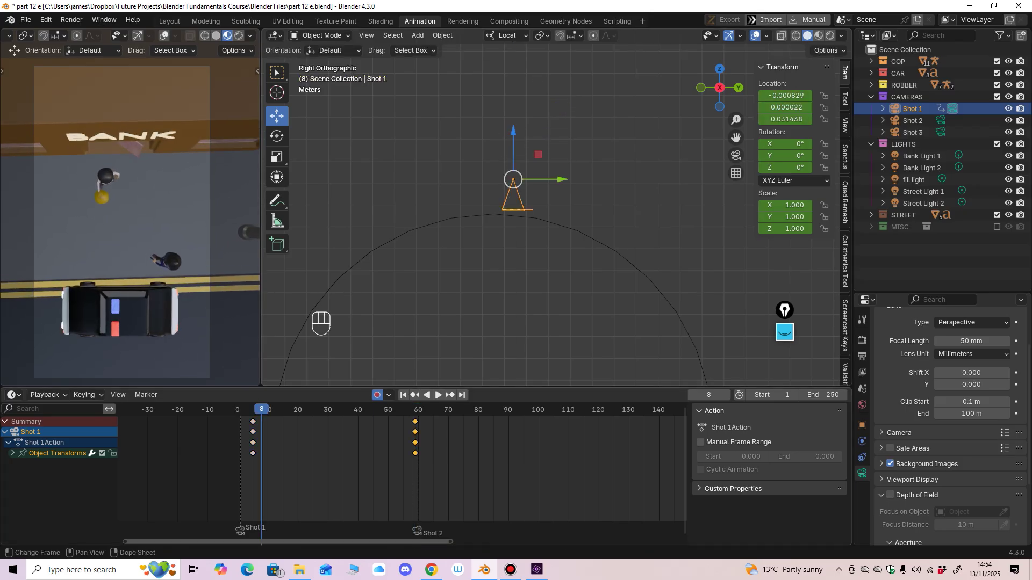
key(space)
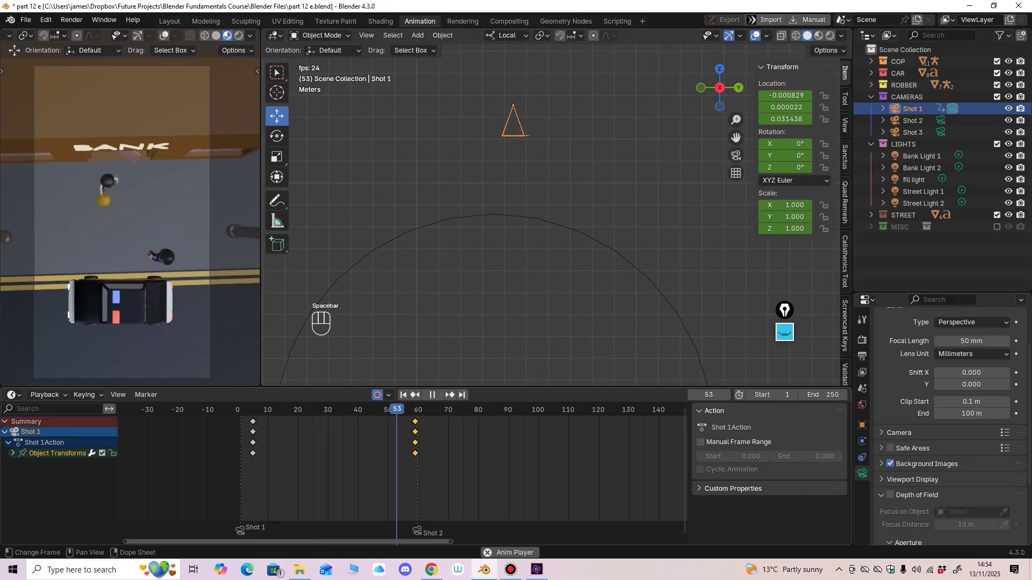
key(space)
Step: In the Graph Editor, set the Shot 1 camera's Z location keys to about 0.3 m at the start and 2.5 m at the end
click(13, 395)
click(172, 452)
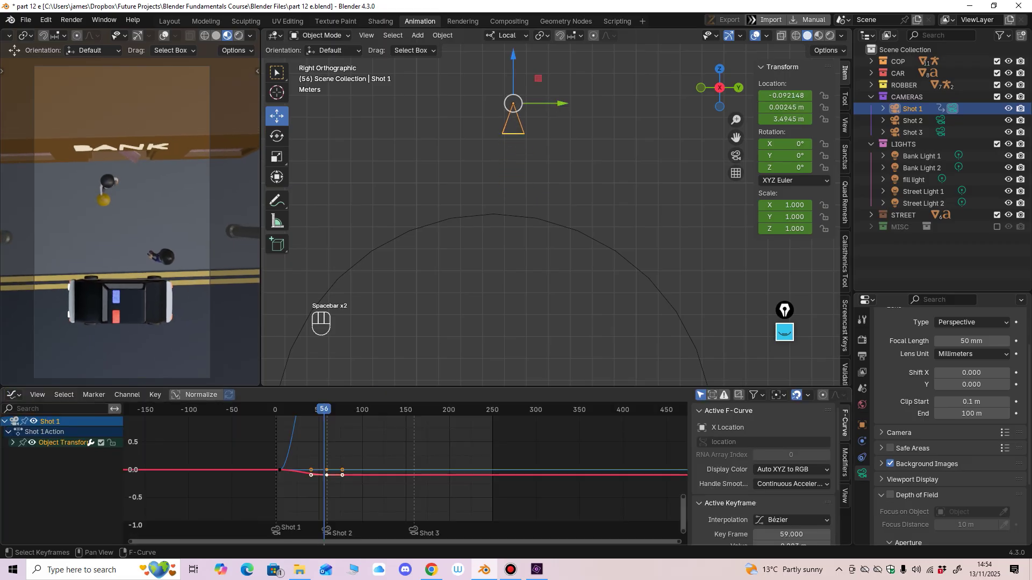
ctrl+middle_drag(387, 457, 500, 495)
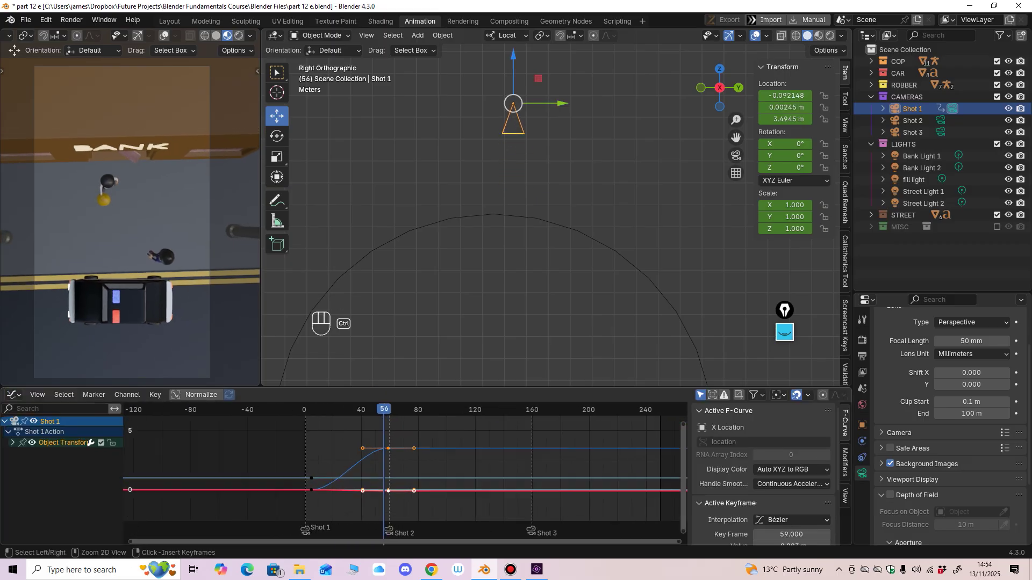
click(439, 504)
middle_drag(439, 488, 522, 492)
ctrl+middle_drag(522, 493, 540, 478)
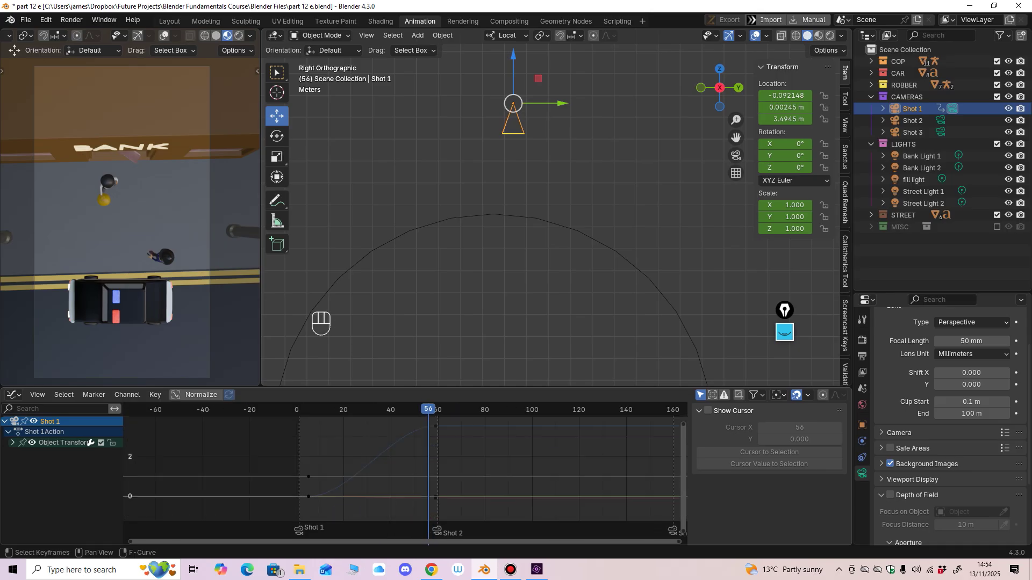
drag(435, 426, 341, 409)
drag(309, 497, 309, 490)
Step: Replay and scrub Shot 1 to review the camera's gentler upward move
click(313, 410)
key(space)
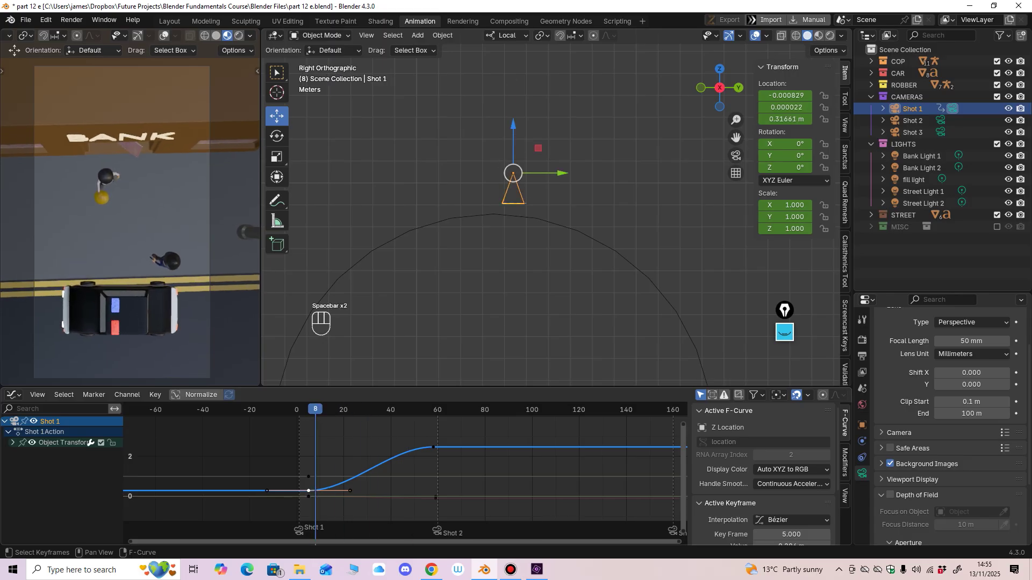
key(space)
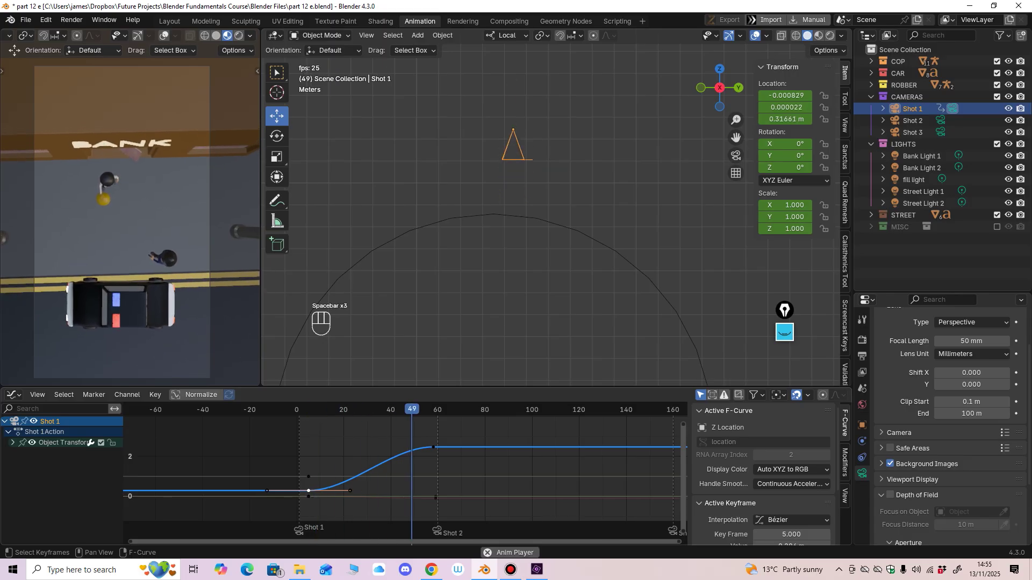
key(space)
key(space)
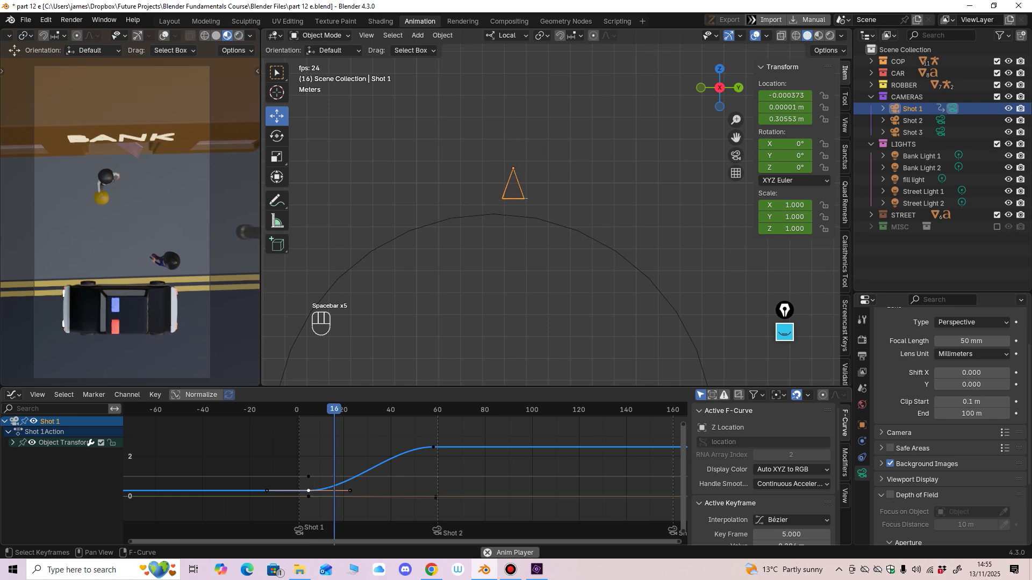
key(space)
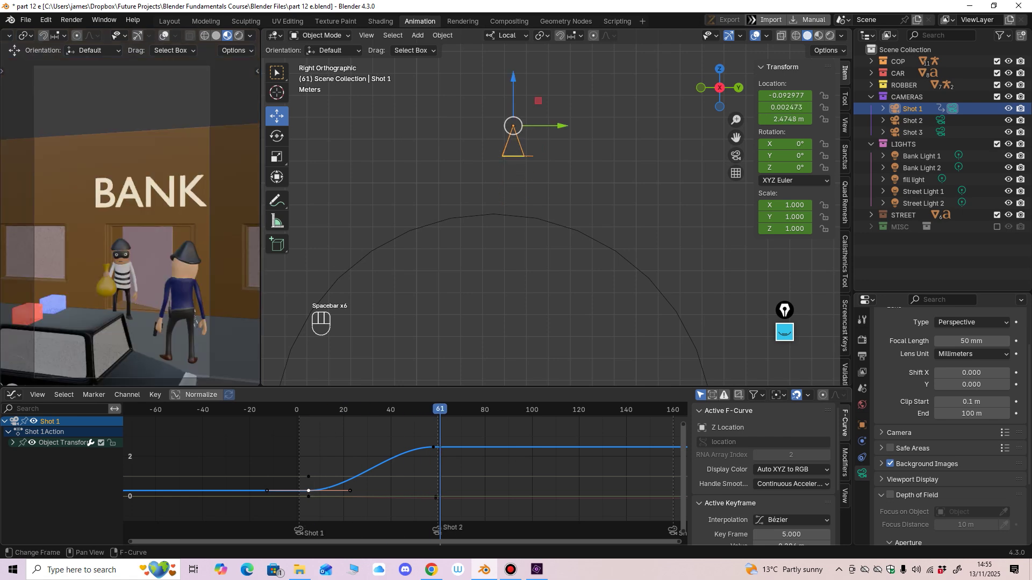
drag(320, 409, 379, 410)
Step: Insert a transform keyframe for the Shot 2 camera at frame 60 and enlarge the Graph Editor area
scroll(543, 226, down, 6)
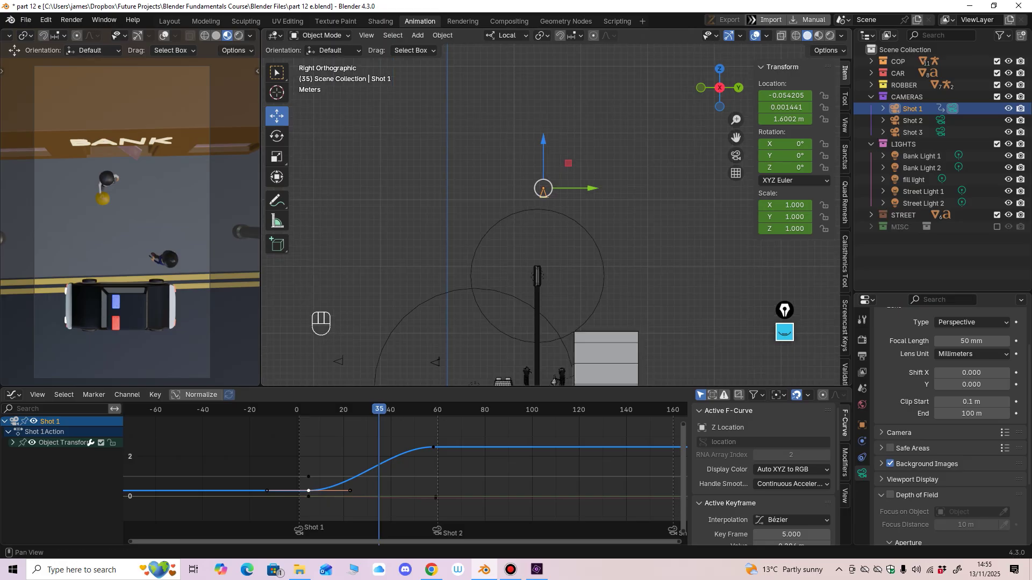
click(912, 120)
scroll(573, 294, down, 4)
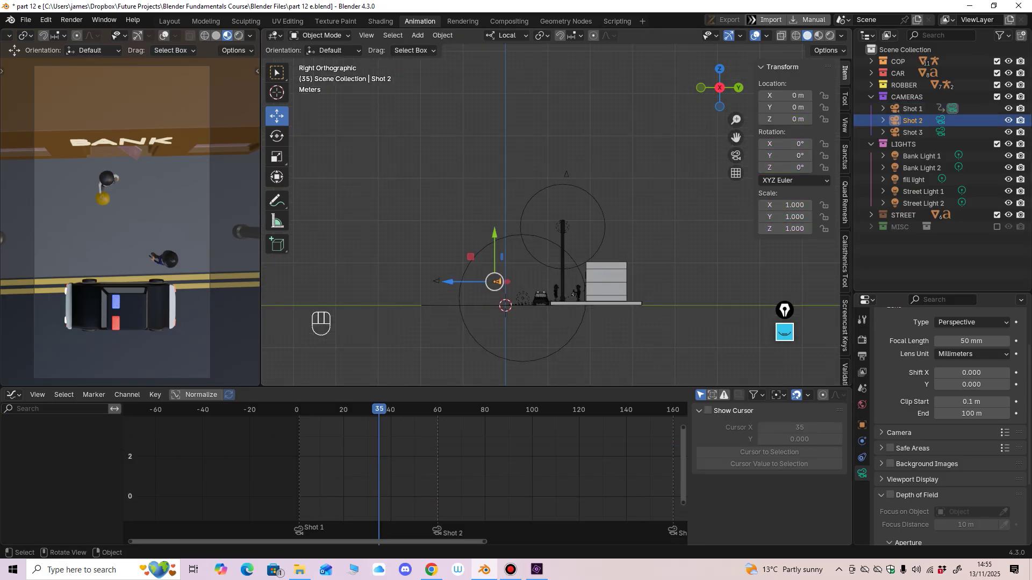
drag(440, 409, 438, 410)
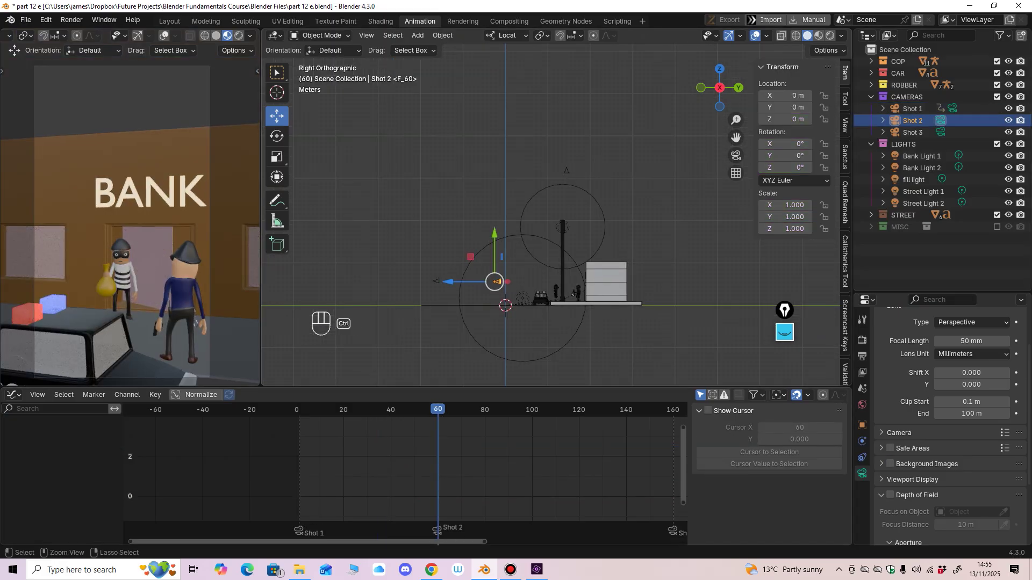
scroll(557, 215, up, 2)
scroll(574, 221, up, 4)
shift+middle_drag(562, 301, 597, 220)
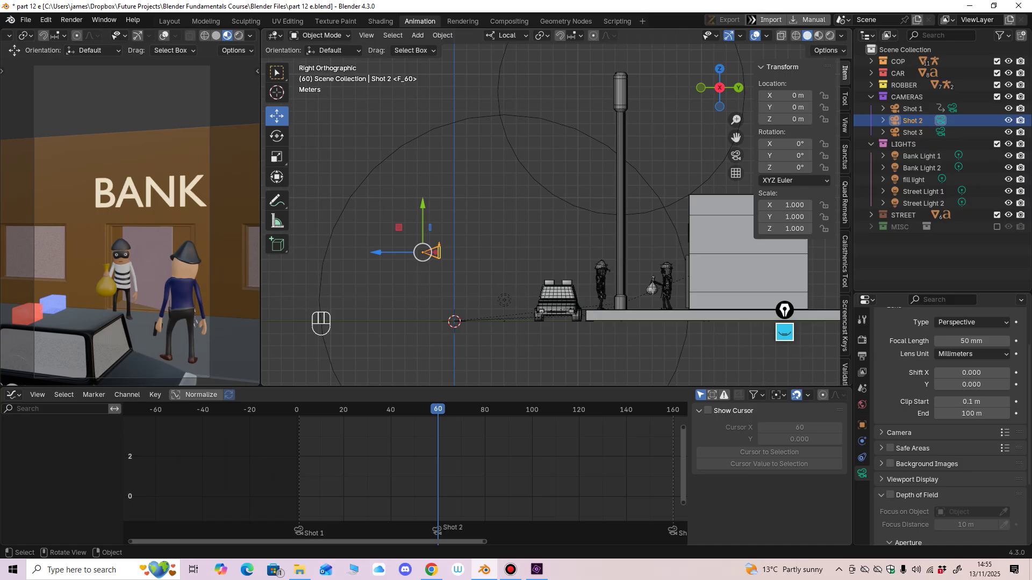
key(i)
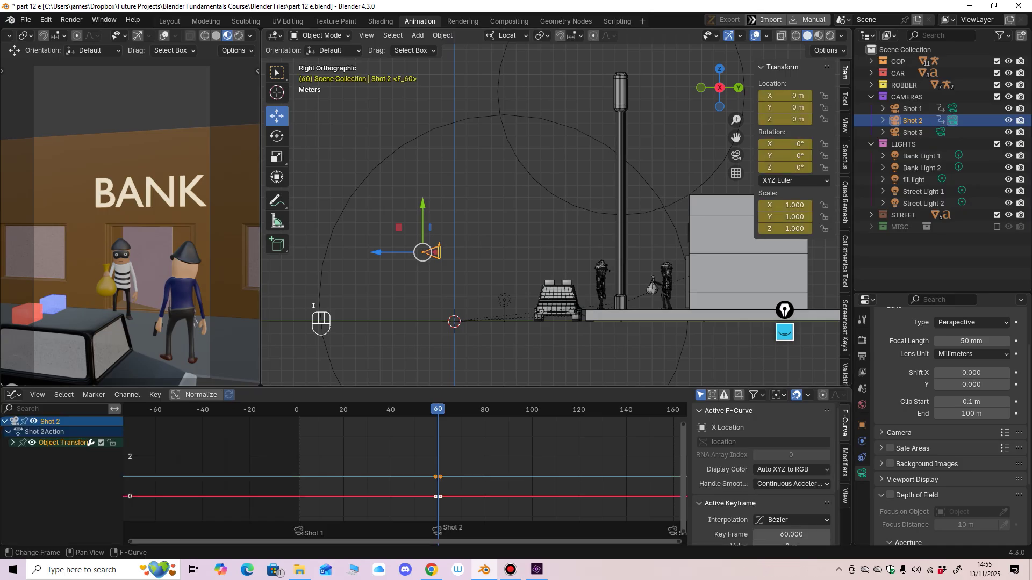
ctrl+middle_drag(484, 476, 485, 465)
drag(484, 387, 484, 327)
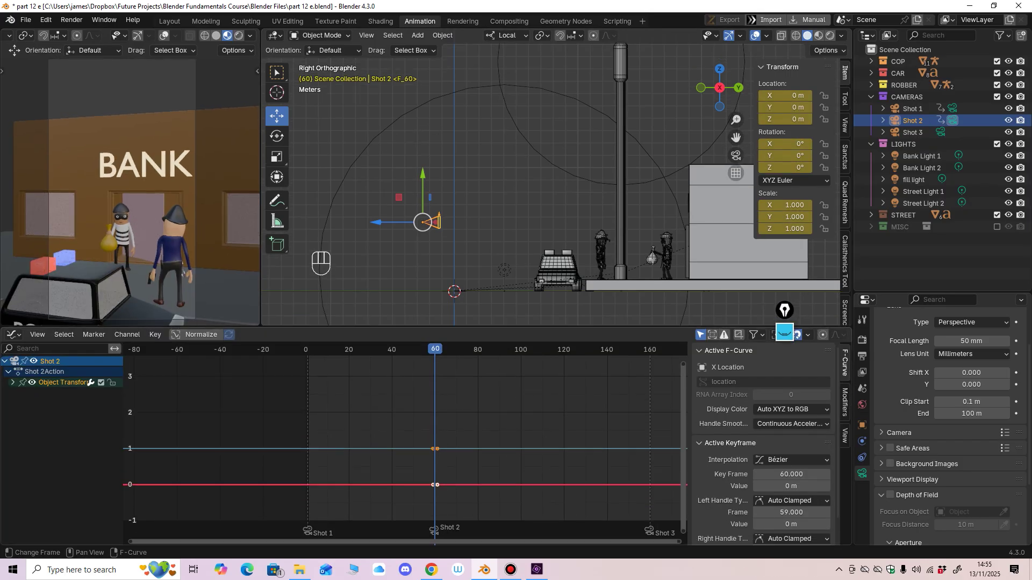
Step: Play ahead to frame 95 and insert a transform keyframe for the Shot 2 camera to hold its starting position
ctrl+middle_drag(484, 451, 473, 457)
middle_drag(473, 457, 429, 464)
key(space)
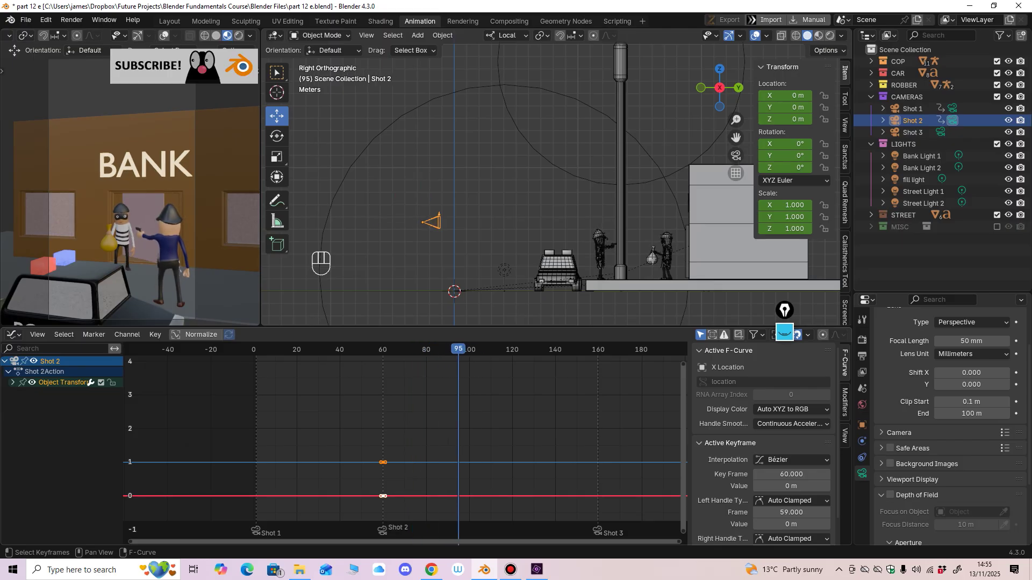
key(i)
click(454, 371)
Step: At frame 159, push the Shot 2 camera forward along its local Z axis by about 5.3 m and preview the move
middle_drag(453, 371, 395, 391)
key(space)
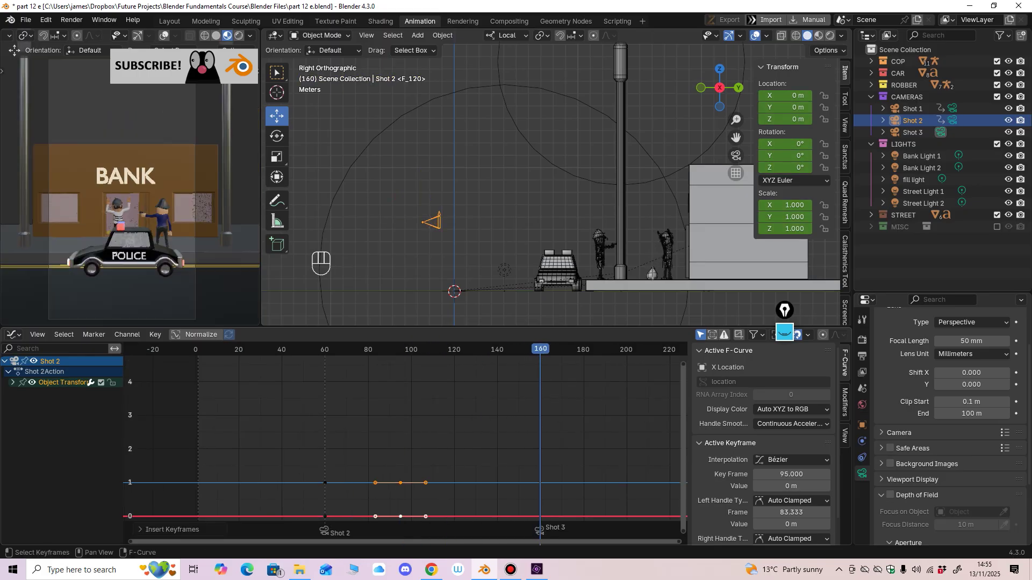
shift+middle_drag(538, 215, 561, 178)
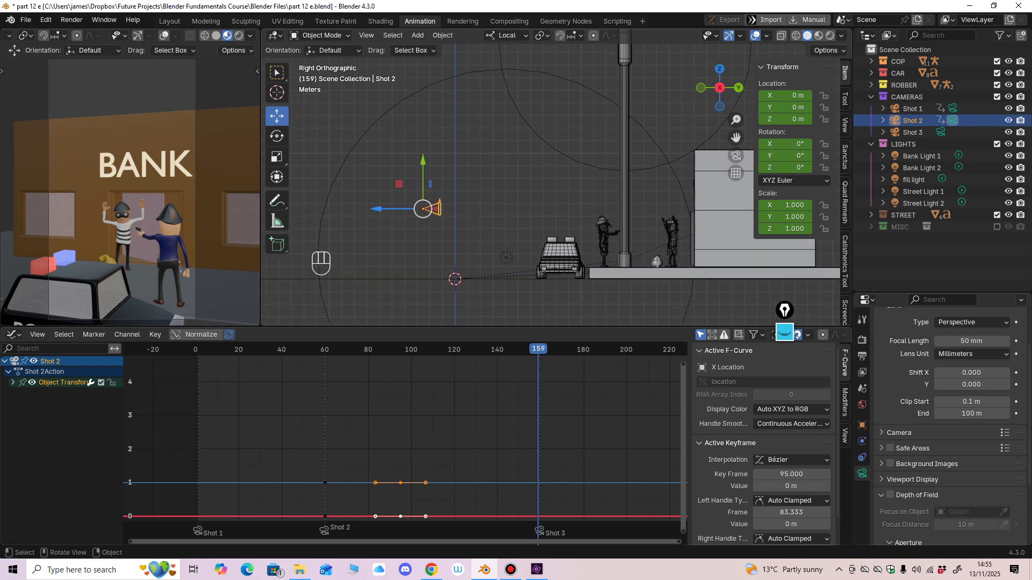
drag(378, 209, 440, 209)
key(Home)
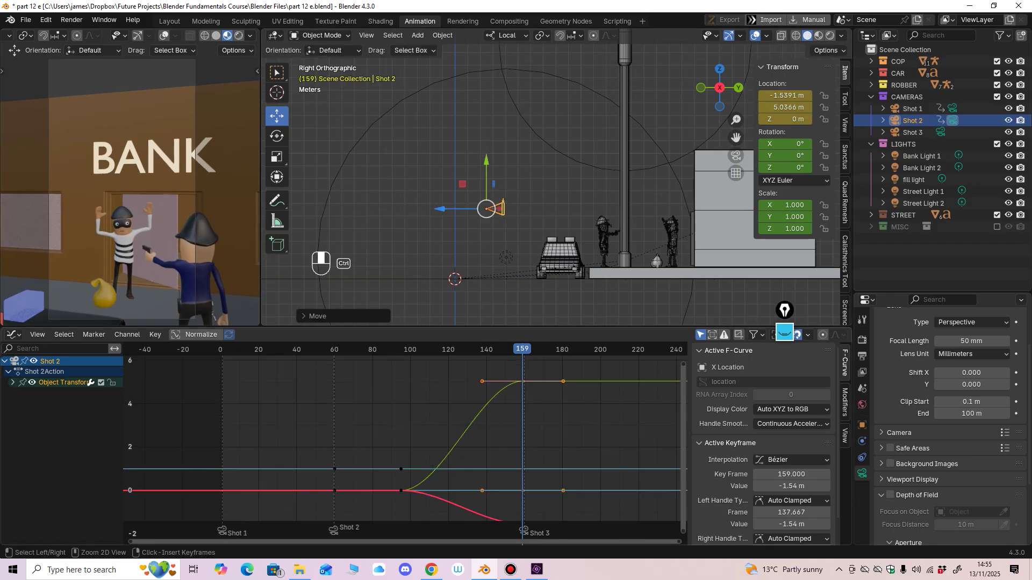
key(space)
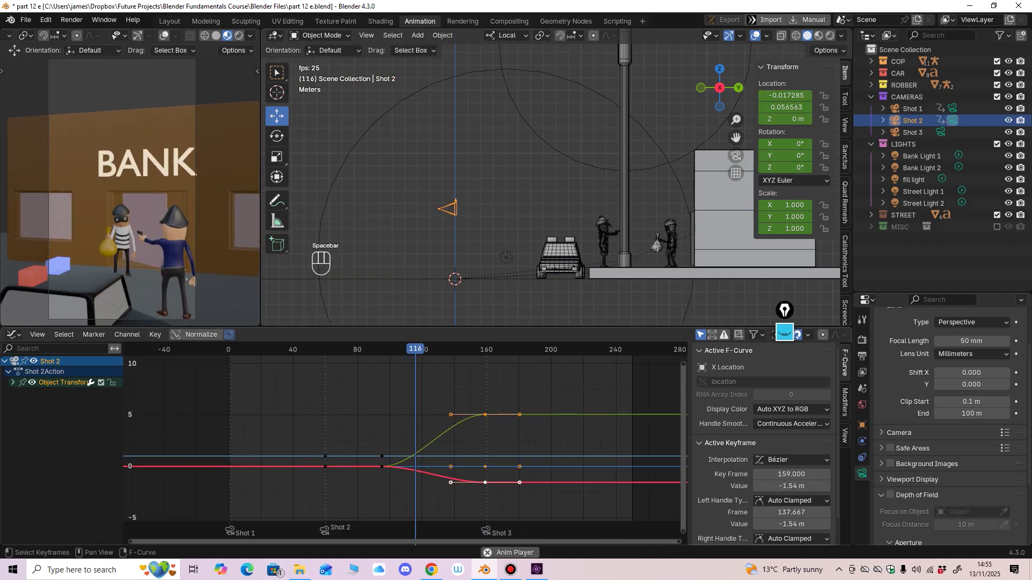
key(space)
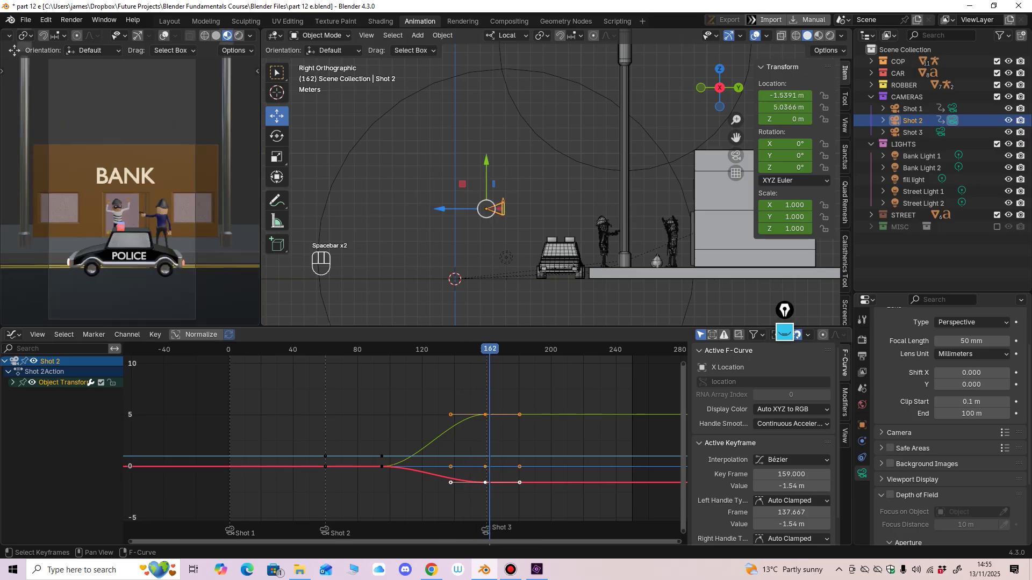
Step: Reduce the Shot 2 camera's end keyframes at frame 159 to about 4.2 m in Y and -1.49 m in X, and replay the shot
click(500, 392)
click(485, 415)
drag(485, 415, 485, 423)
click(485, 483)
drag(486, 482, 486, 482)
click(393, 350)
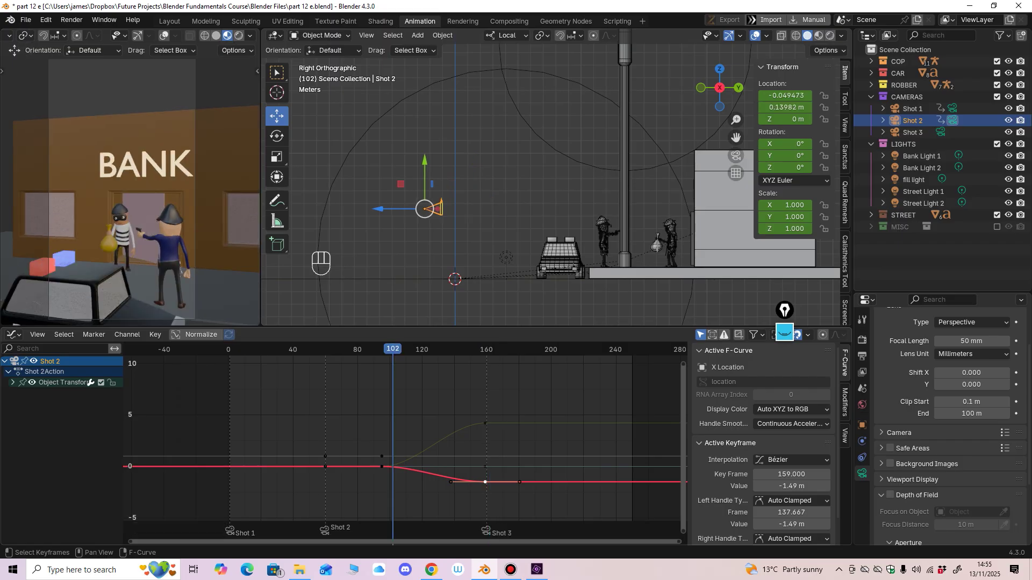
key(space)
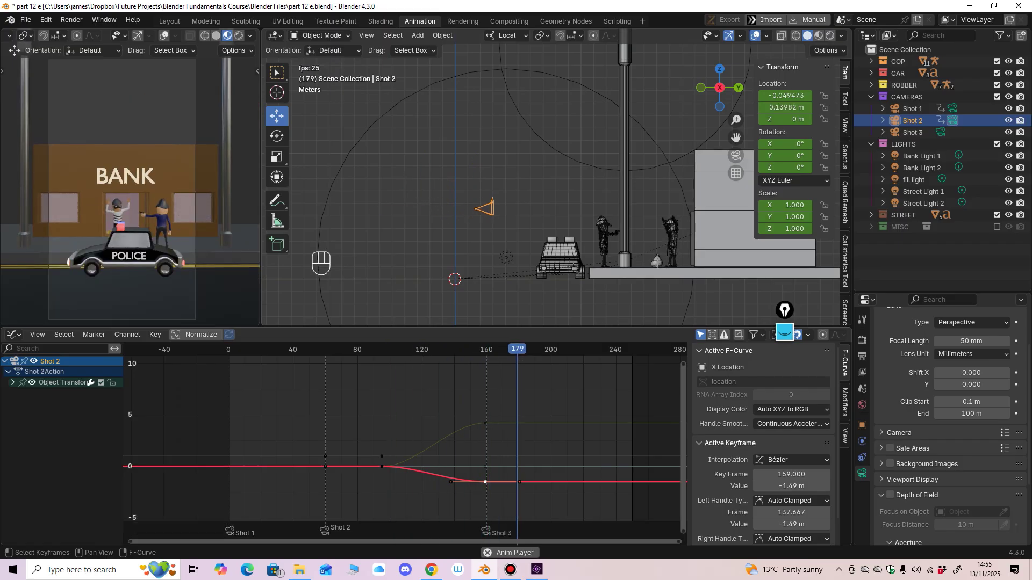
key(space)
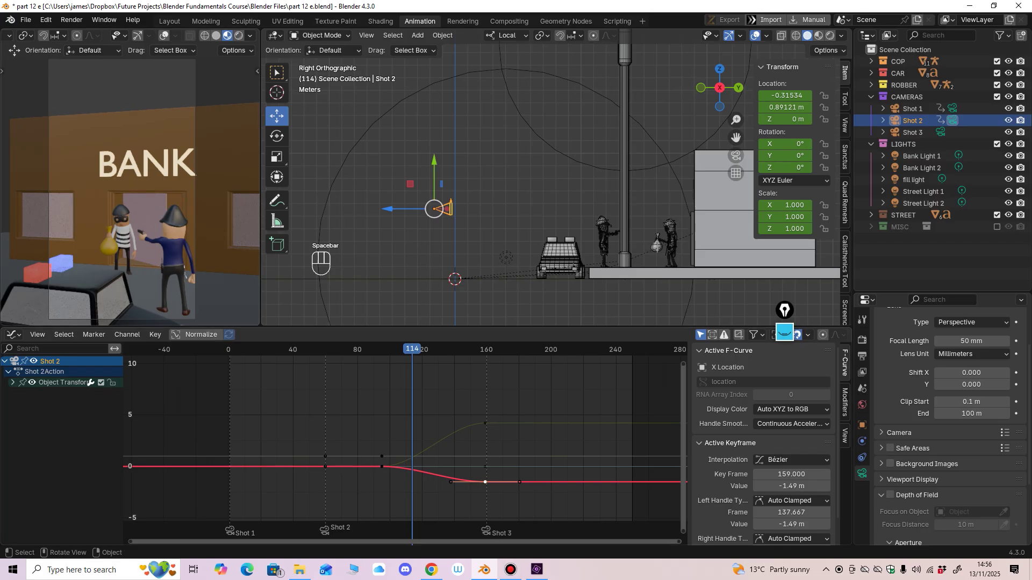
Step: Expand the Shot 2 camera's transform channels in the Graph Editor and hide the X location, rotation and scale curves
ctrl+middle_drag(129, 188, 129, 192)
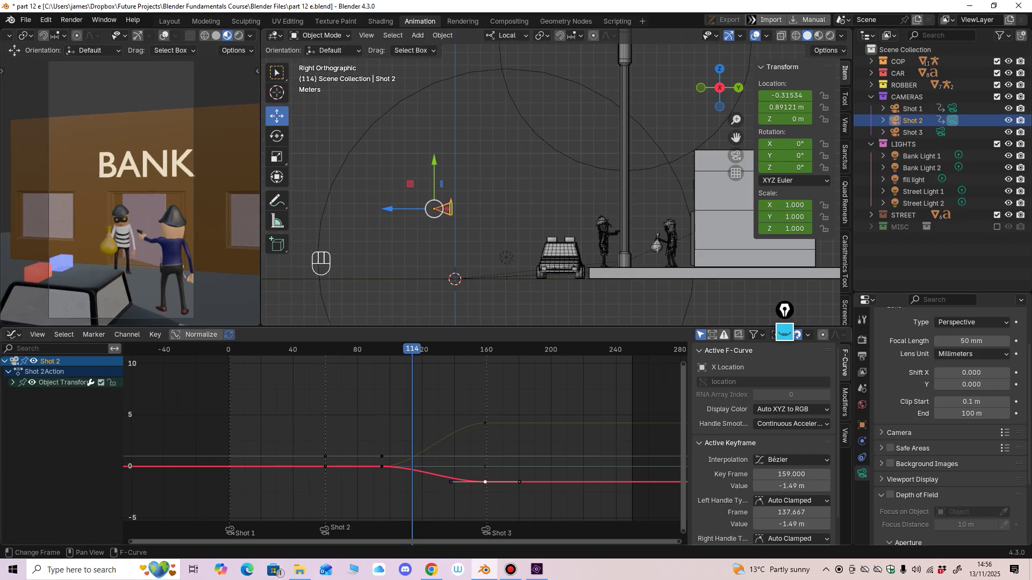
click(60, 383)
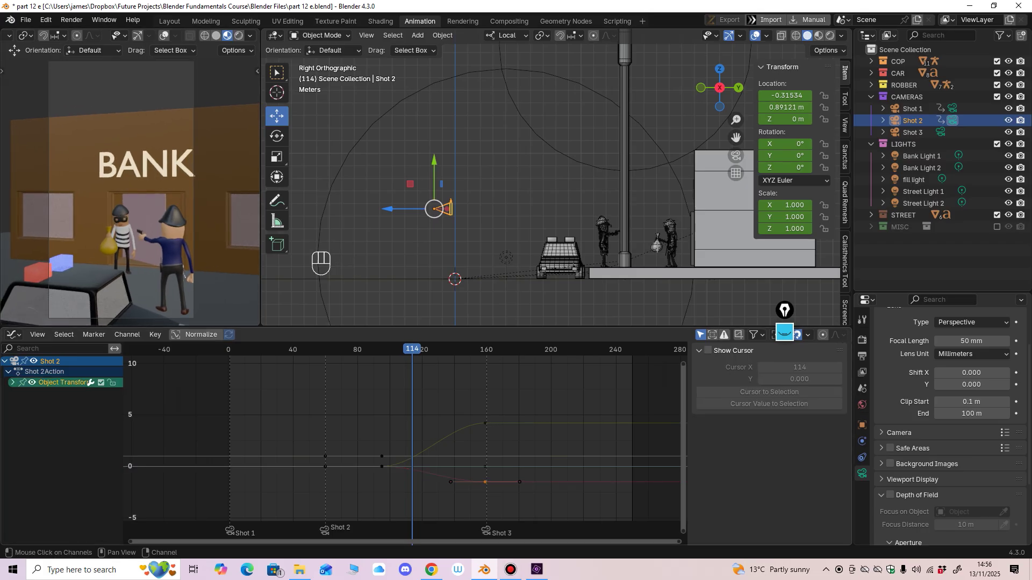
click(12, 383)
drag(21, 425, 22, 478)
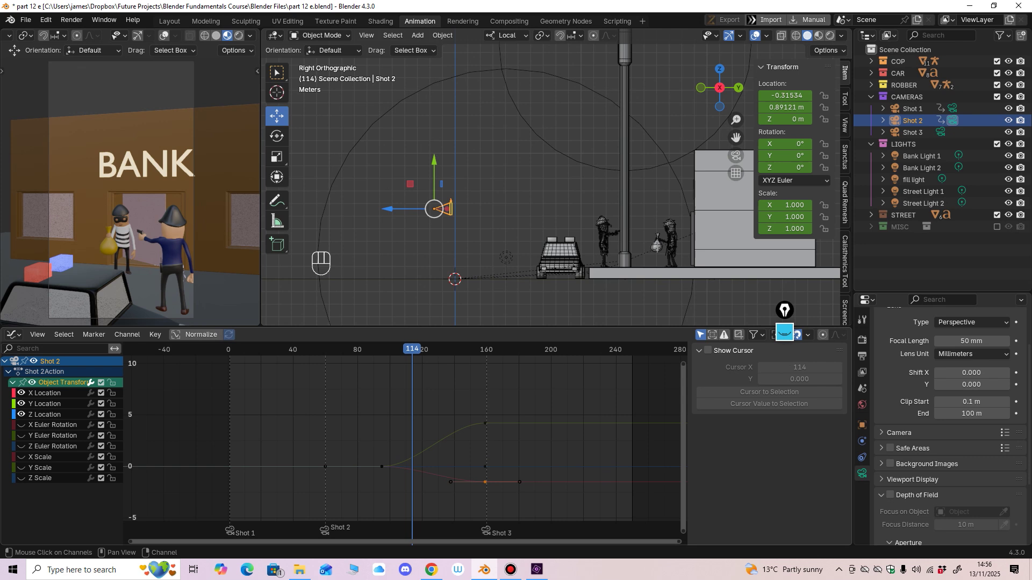
click(22, 394)
click(45, 415)
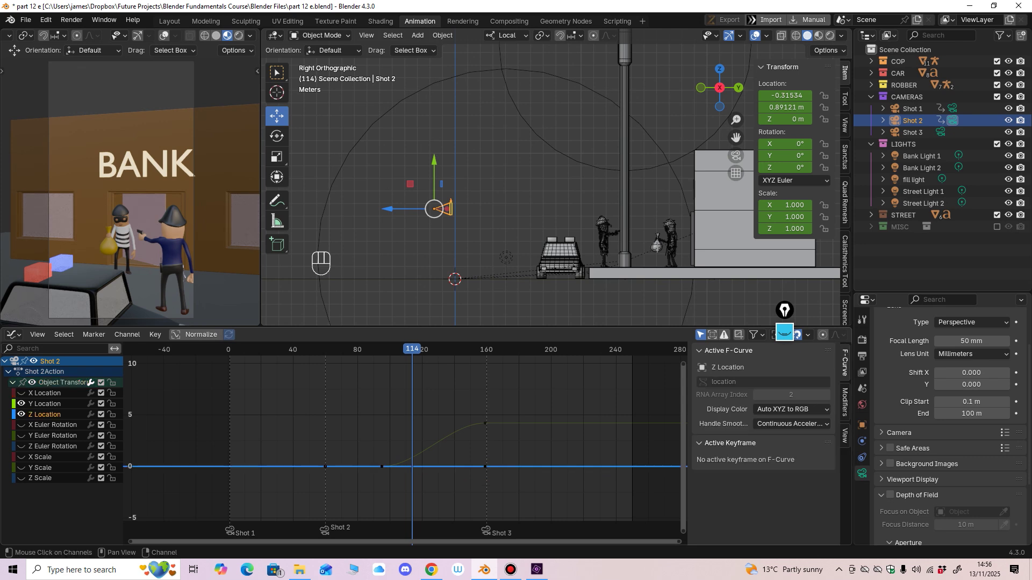
Step: Try to lower all of the Shot 2 camera's Y Location keyframes together, and undo the shift
drag(237, 395, 548, 508)
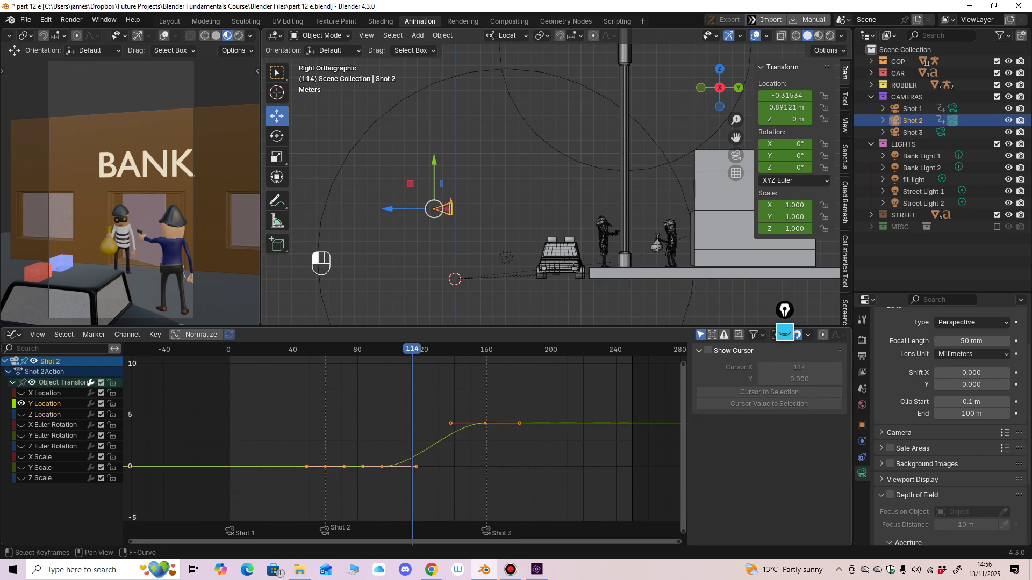
drag(382, 466, 382, 466)
key(ctrl+z)
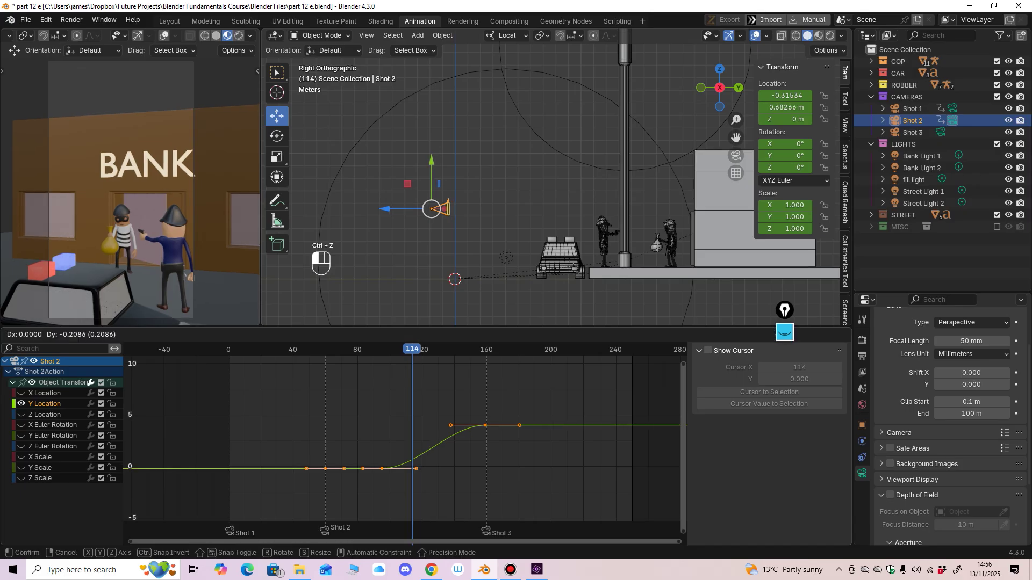
Step: Isolate the Shot 2 camera's Z Location curve, lower all its keyframes together to about -0.36 m, and save the file
click(22, 404)
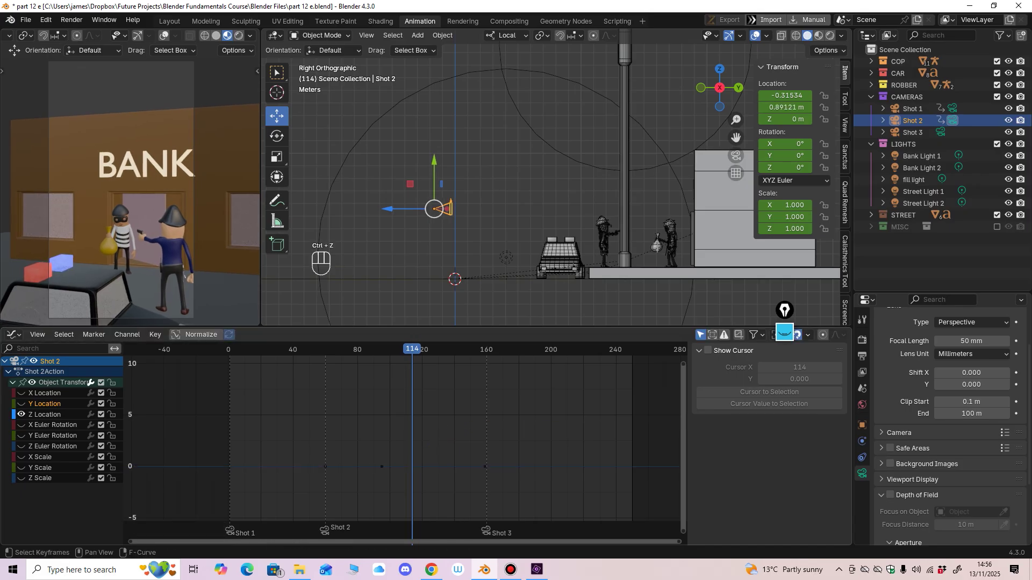
click(47, 414)
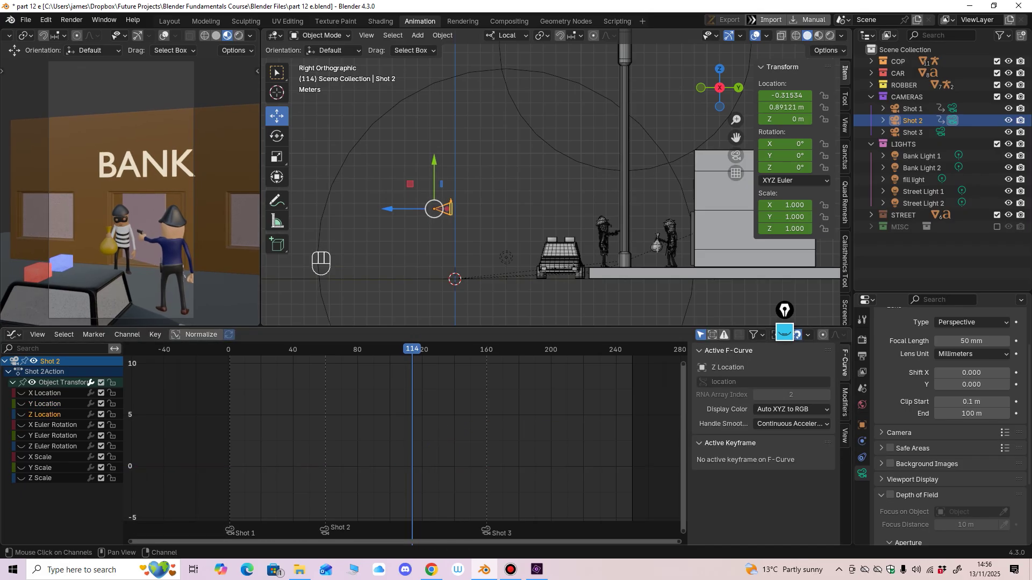
drag(572, 412, 293, 493)
drag(382, 467, 382, 471)
key(space)
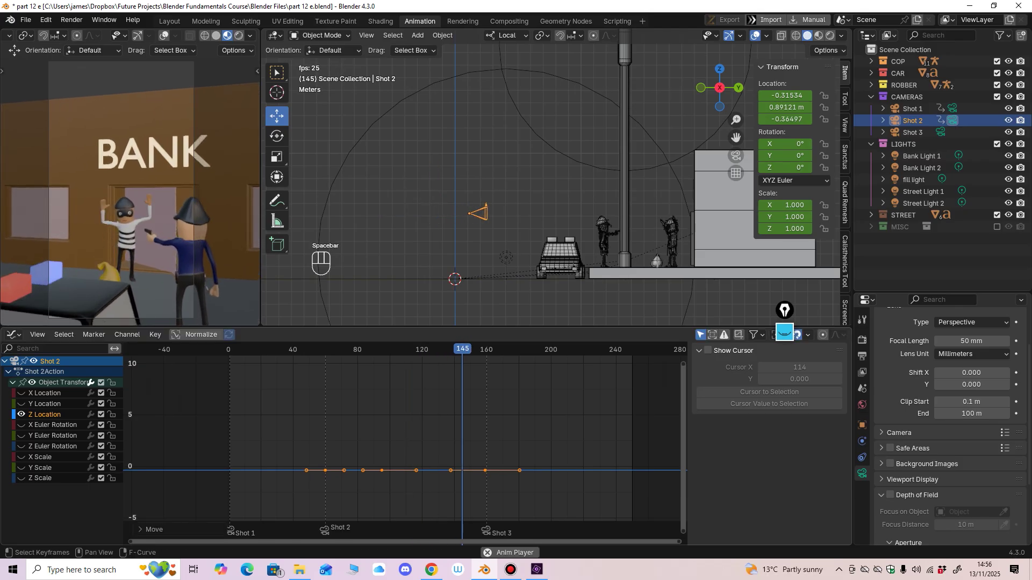
key(space)
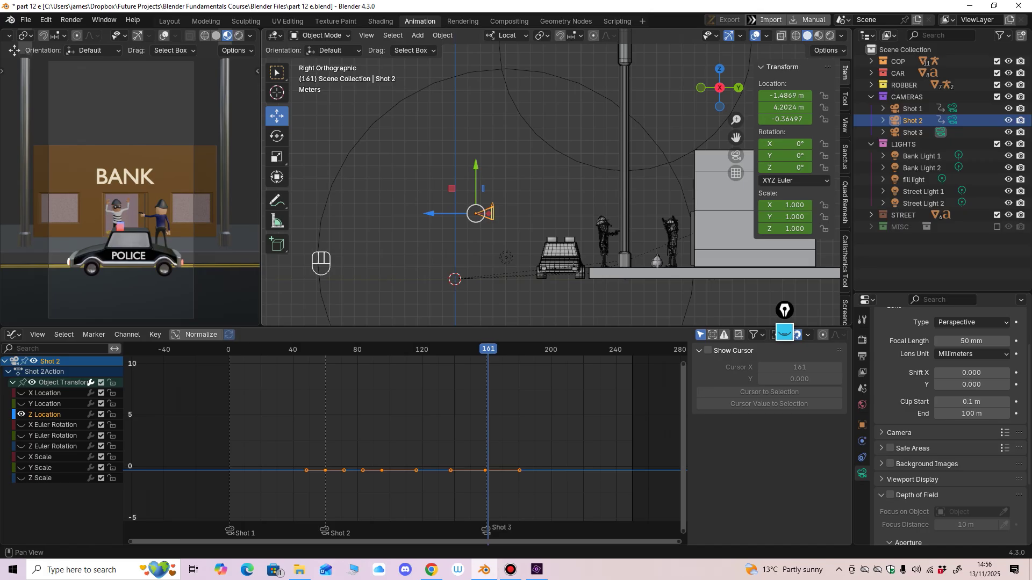
key(ctrl+s)
Step: At frame 160, move the Shot 3 camera closer to the bank, to about 3.57 m in Y and 0.3 m in X
click(912, 132)
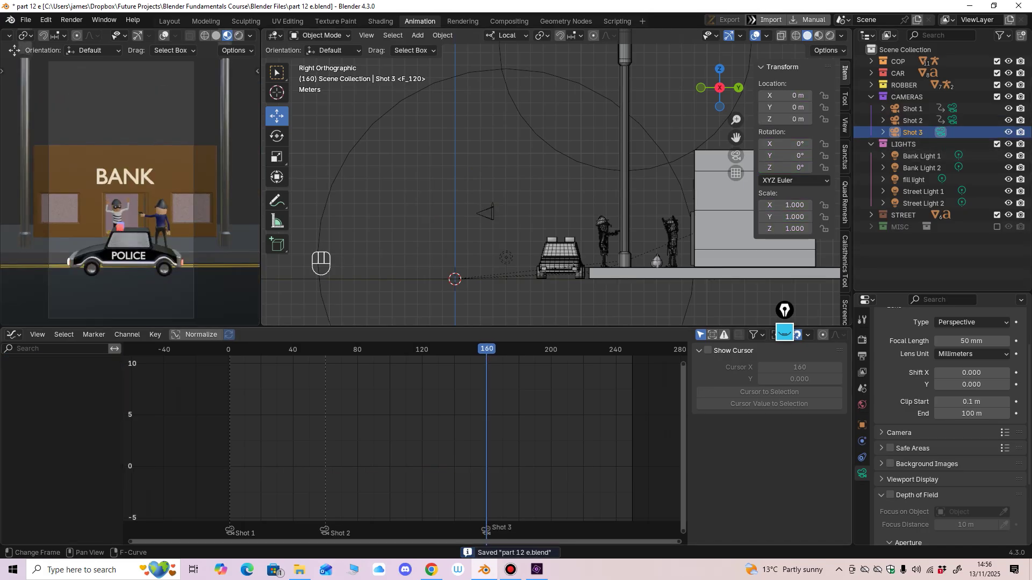
ctrl+middle_drag(537, 161, 538, 209)
shift+middle_drag(457, 186, 597, 197)
ctrl+middle_drag(596, 197, 596, 167)
drag(447, 214, 484, 214)
middle_drag(484, 214, 553, 313)
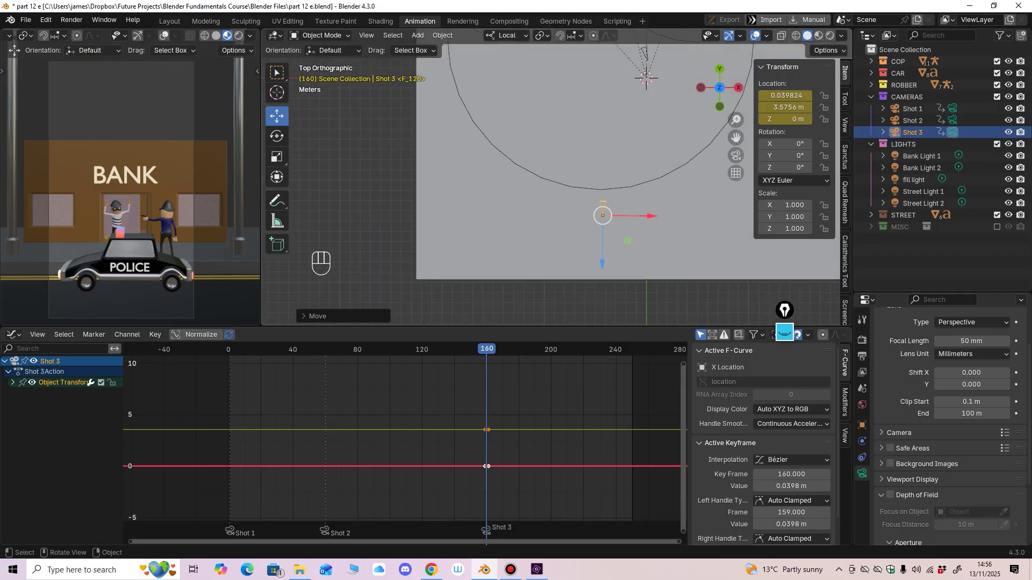
drag(650, 216, 650, 216)
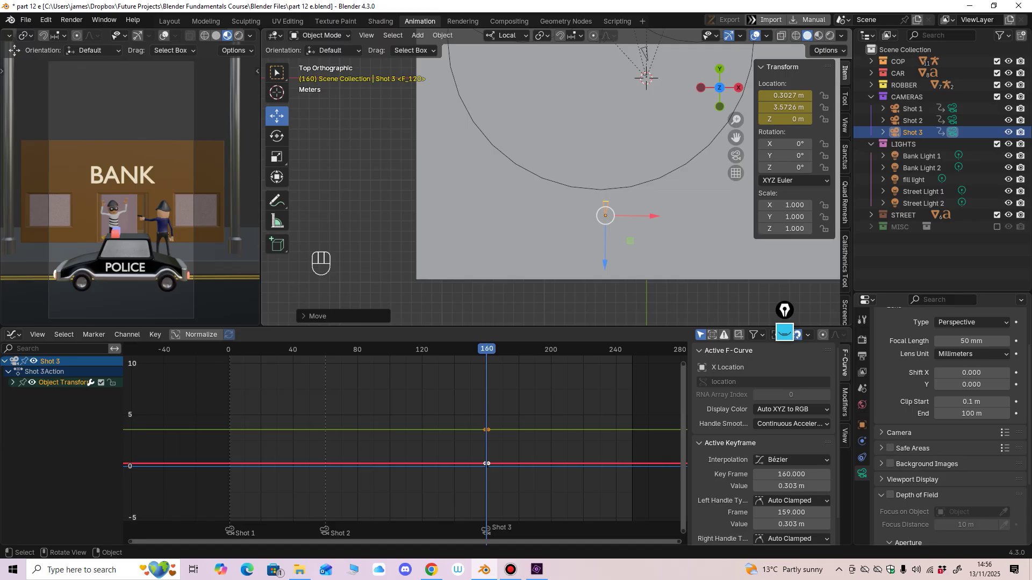
Step: At frame 250, pull the Shot 3 camera back to about -14.96 m in Y and play the animation to preview it
middle_drag(506, 430, 439, 438)
drag(420, 349, 433, 349)
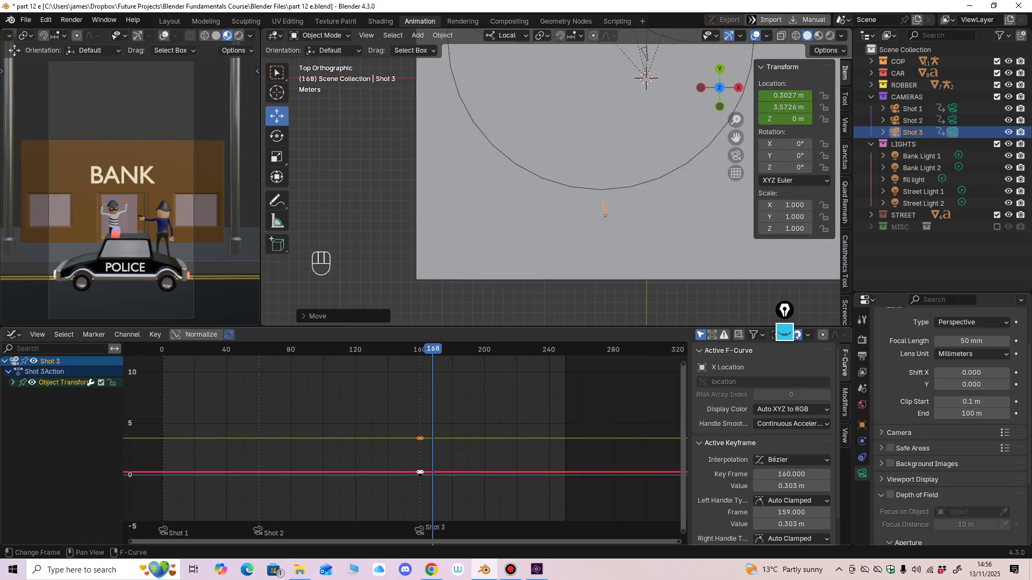
key(Right)
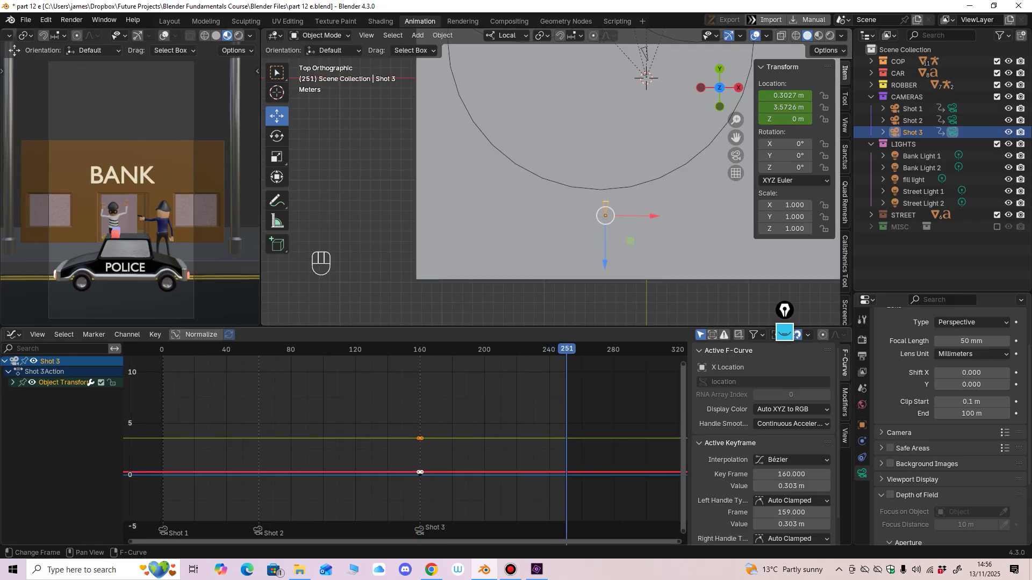
ctrl+middle_drag(594, 218, 593, 252)
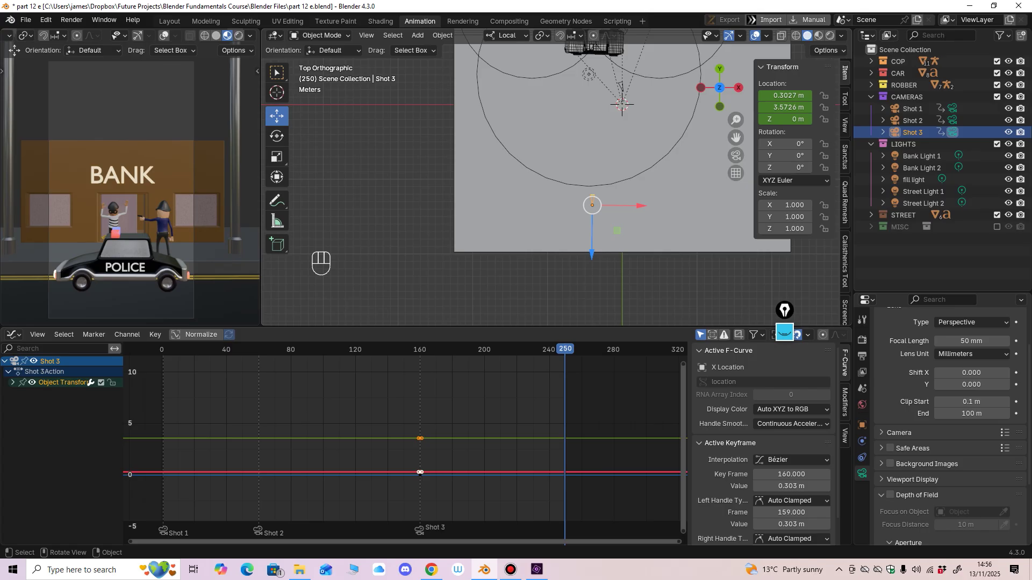
drag(592, 253, 592, 325)
ctrl+middle_drag(591, 264, 591, 321)
drag(579, 291, 579, 353)
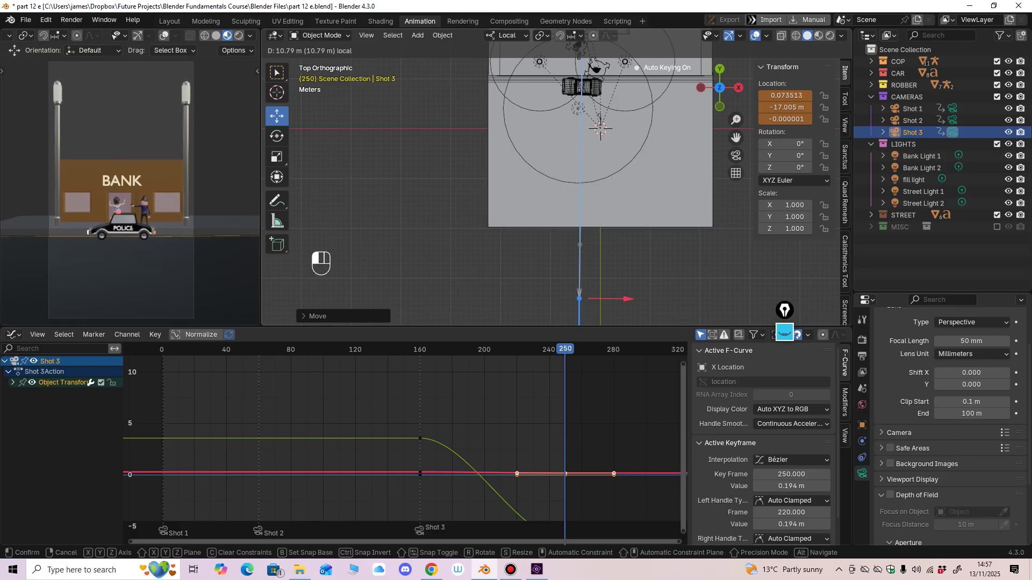
drag(579, 285, 579, 285)
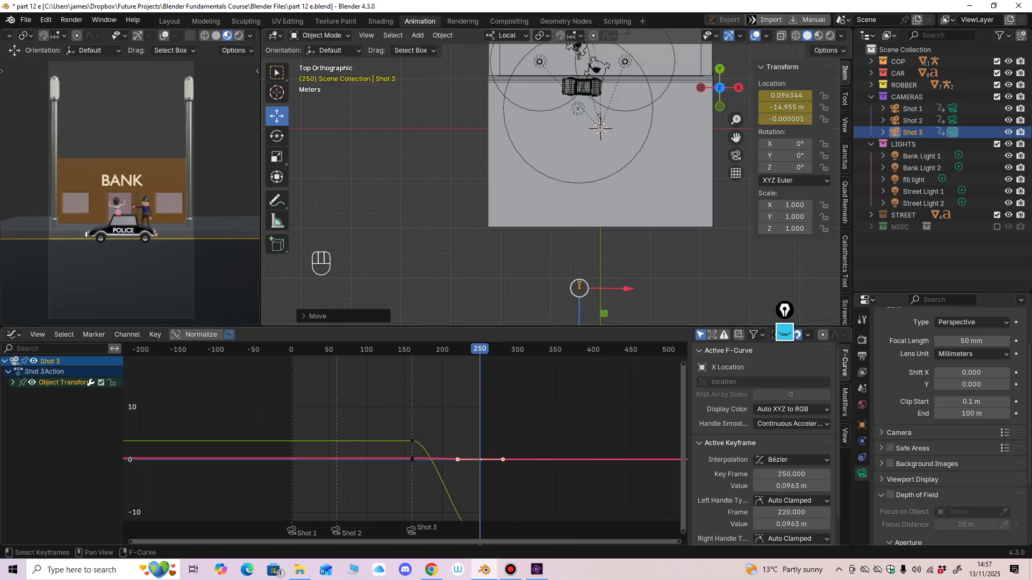
key(space)
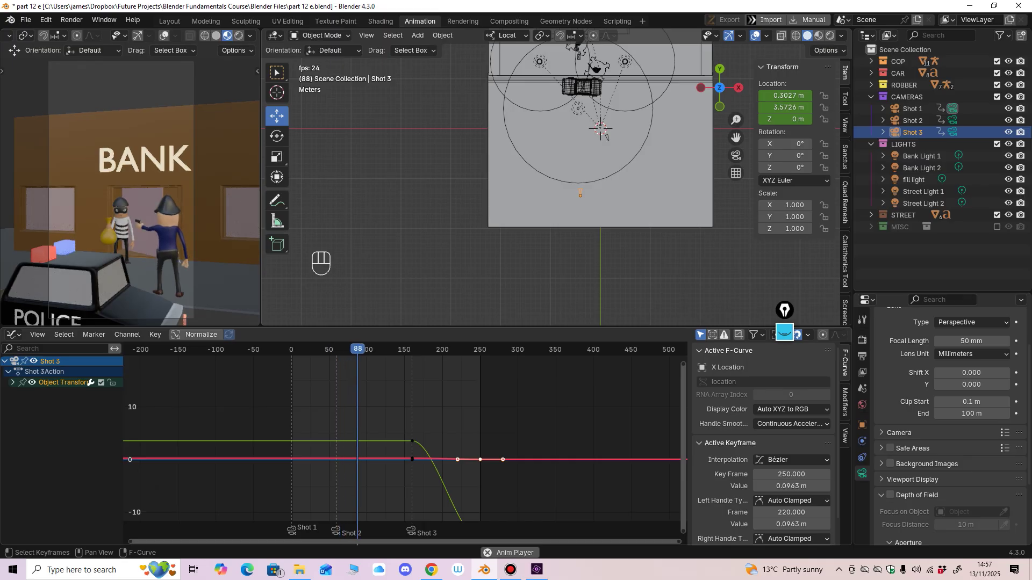
key(space)
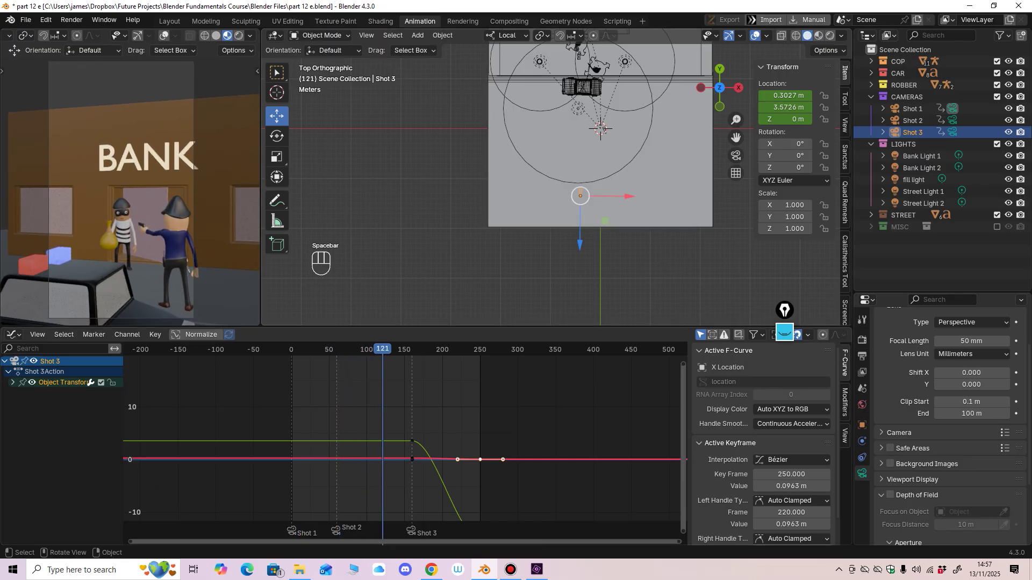
Step: Shift the Shot 2 camera's frame 95 location keyframes earlier to about frame 84 and step through the start of the move
click(912, 121)
ctrl+middle_drag(405, 443, 448, 393)
drag(369, 445, 452, 518)
key(Down)
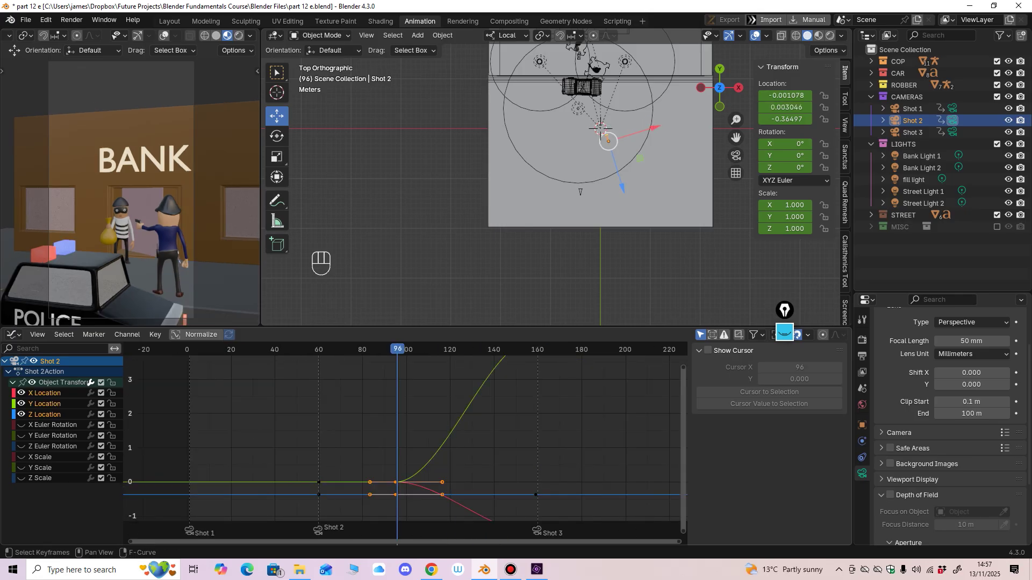
drag(391, 482, 372, 482)
drag(361, 349, 384, 349)
key(x)
key(x)
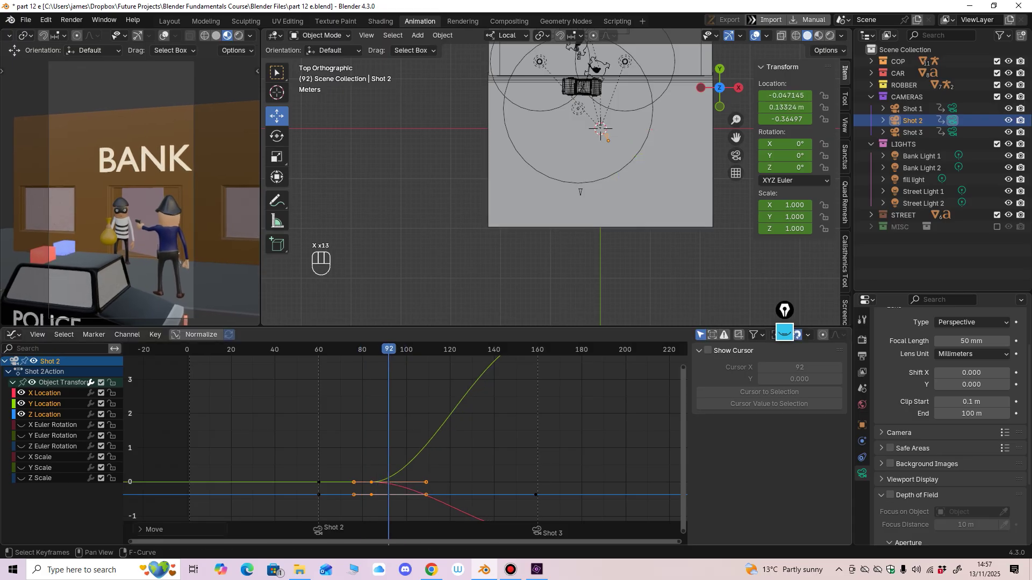
key(z)
Step: Lower the Shot 2 camera's Y Location keyframe at frame 159 to about 3.02 m and replay the cut into Shot 3
ctrl+middle_drag(405, 414, 391, 461)
drag(485, 412, 484, 421)
key(space)
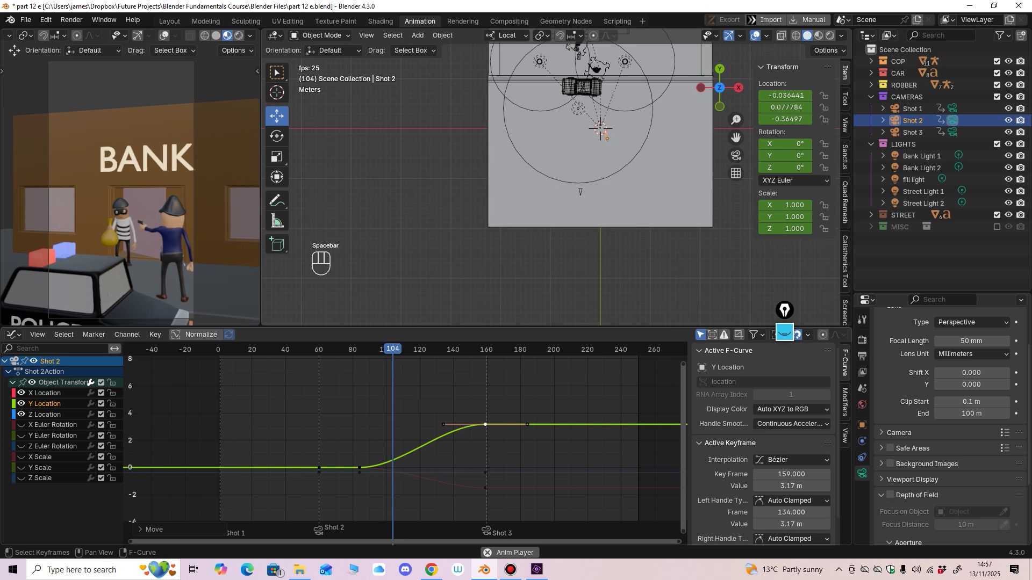
key(space)
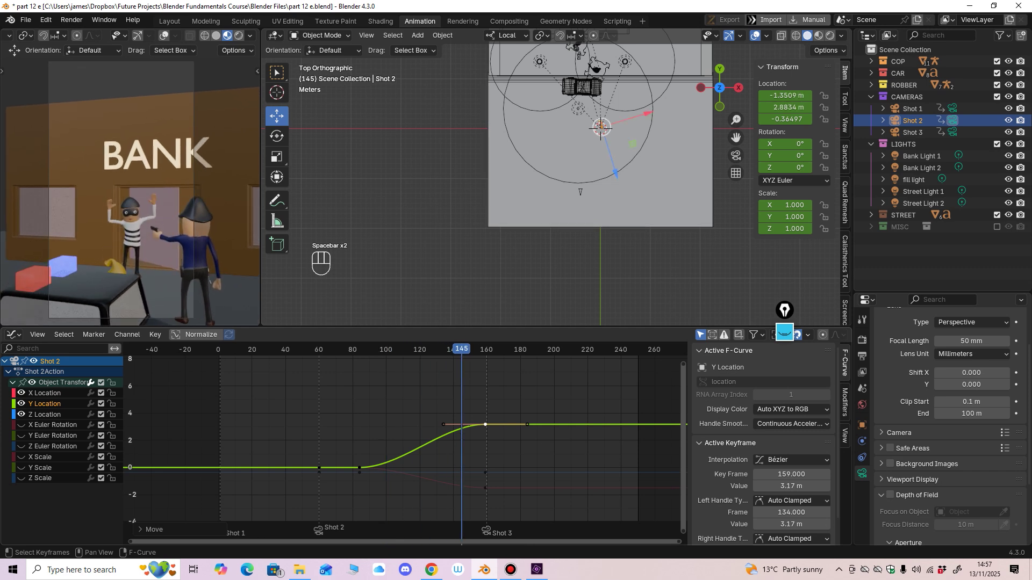
drag(485, 424, 485, 427)
key(space)
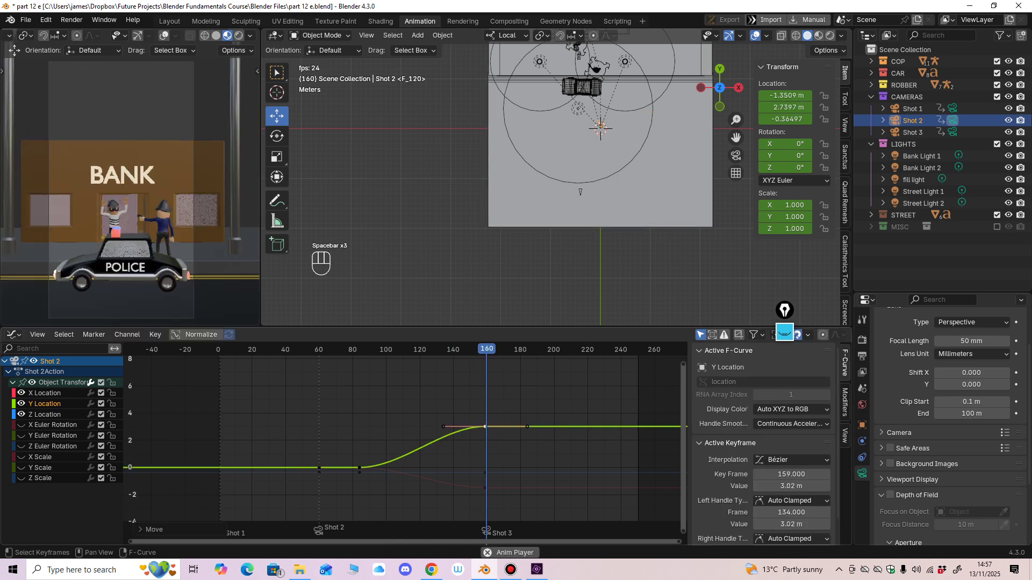
key(space)
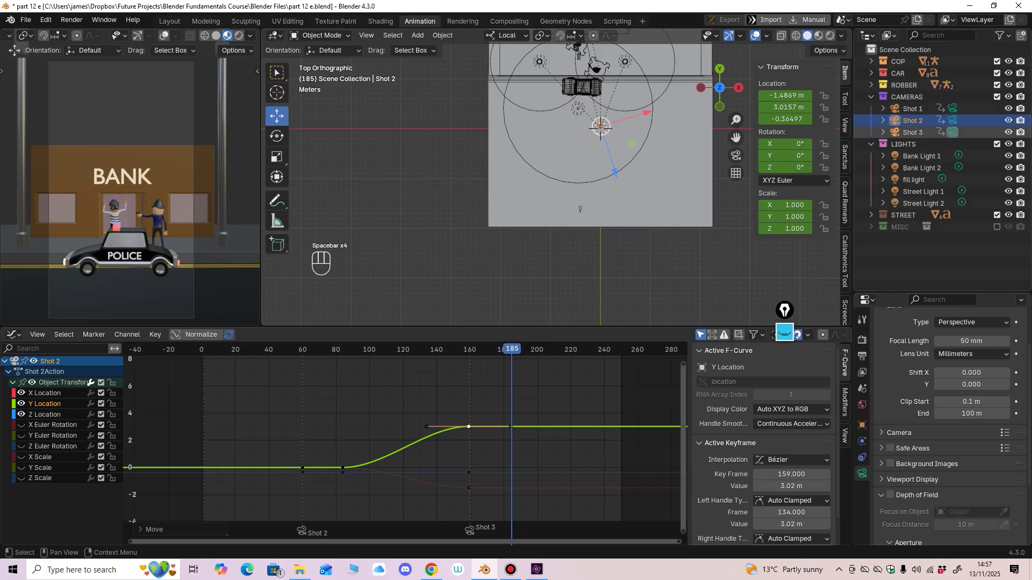
Step: Copy the Shot 3 camera's frame 160 keyframes to frame 185 and play the animation to check the hold before the pull-back
middle_drag(470, 439, 421, 452)
drag(398, 395, 430, 475)
key(ctrl+v)
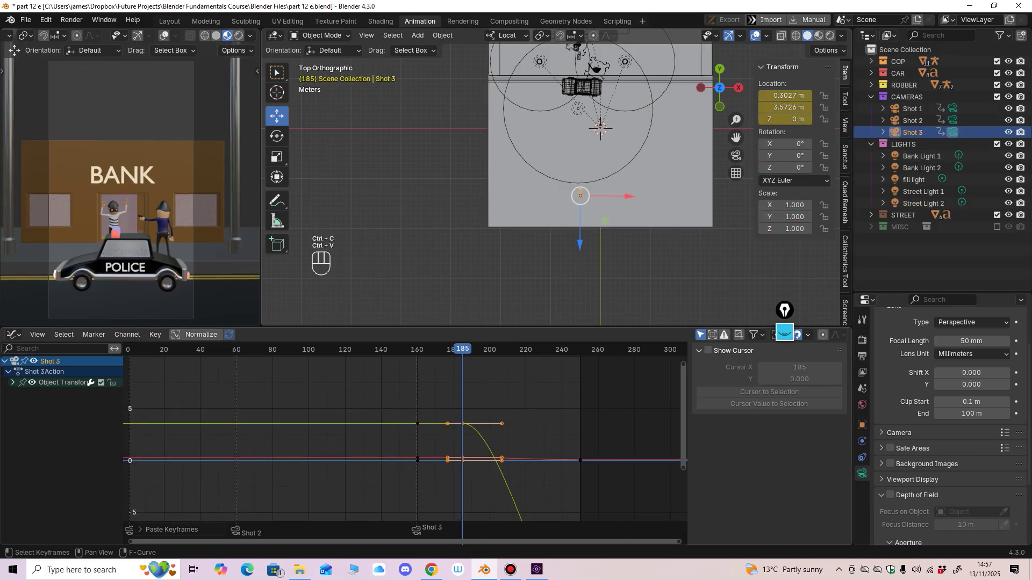
drag(418, 350, 421, 349)
key(space)
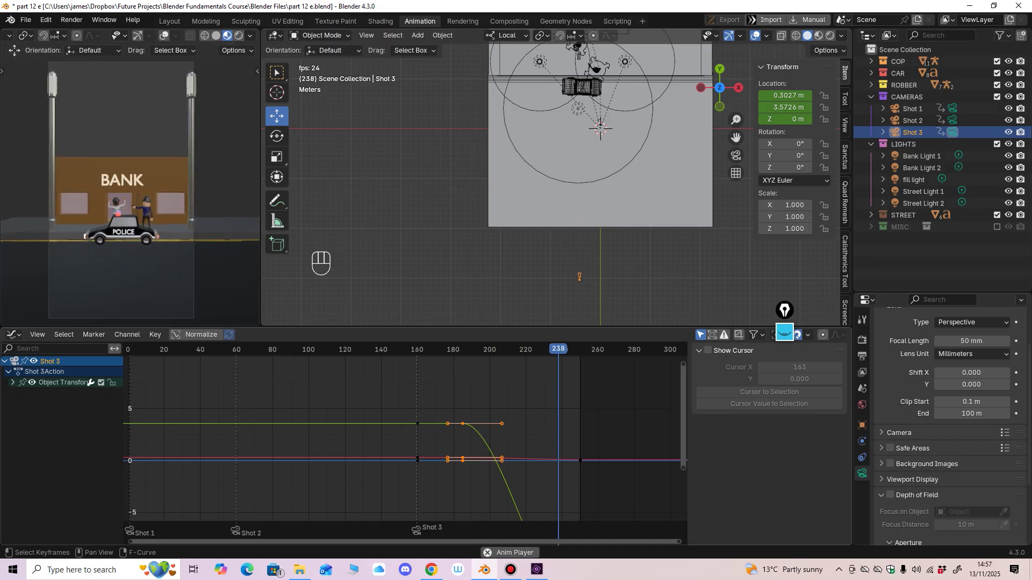
key(space)
ctrl+middle_drag(457, 425, 460, 452)
middle_drag(460, 451, 421, 447)
key(space)
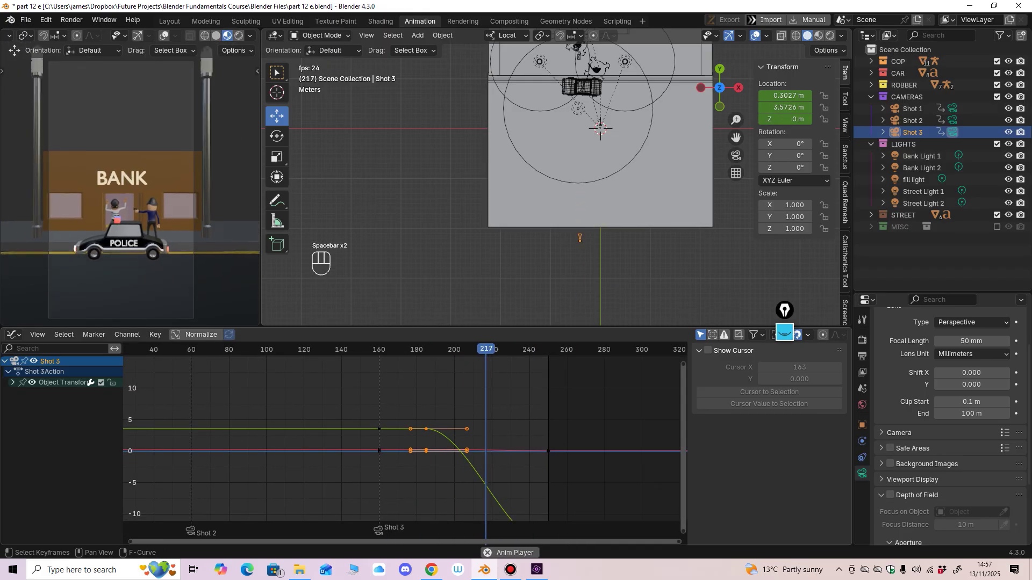
key(space)
Step: Raise the Shot 3 camera's frame 250 Y Location keyframe to about -12.1 m and shift its frame 185 keyframes to frame 180
middle_drag(421, 446, 369, 416)
drag(497, 516, 497, 497)
click(365, 349)
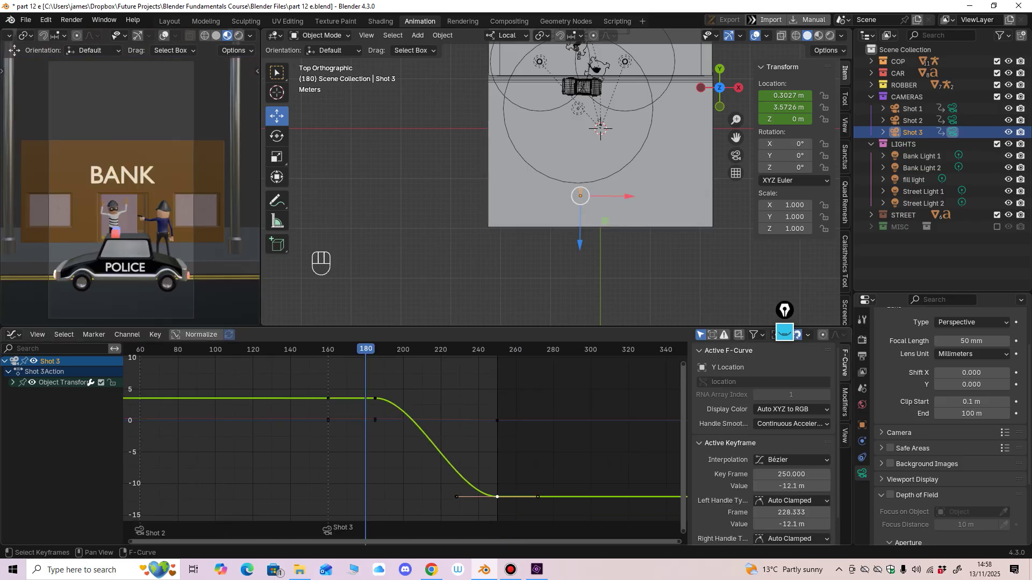
key(i)
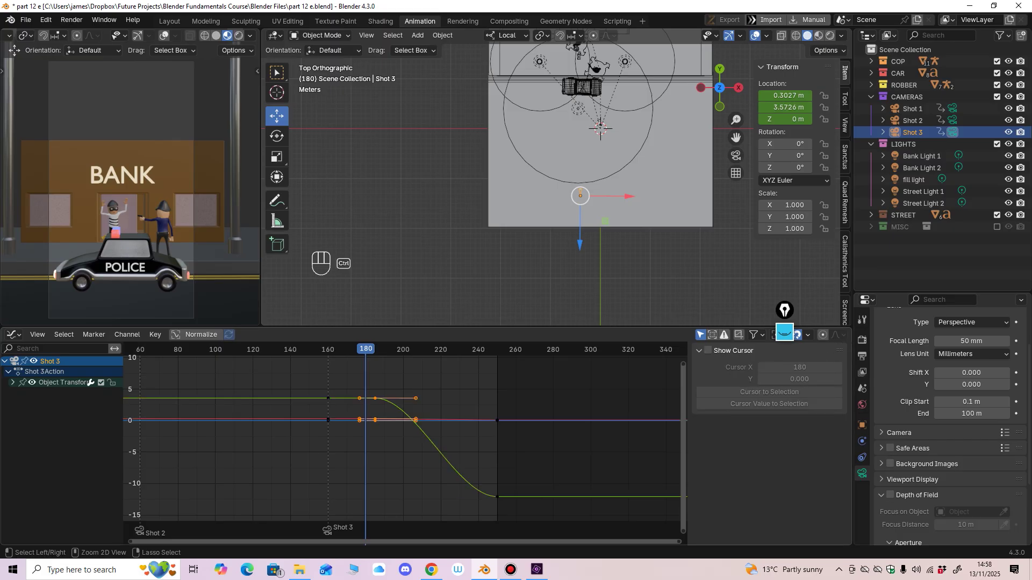
key(ctrl+c)
key(ctrl+v)
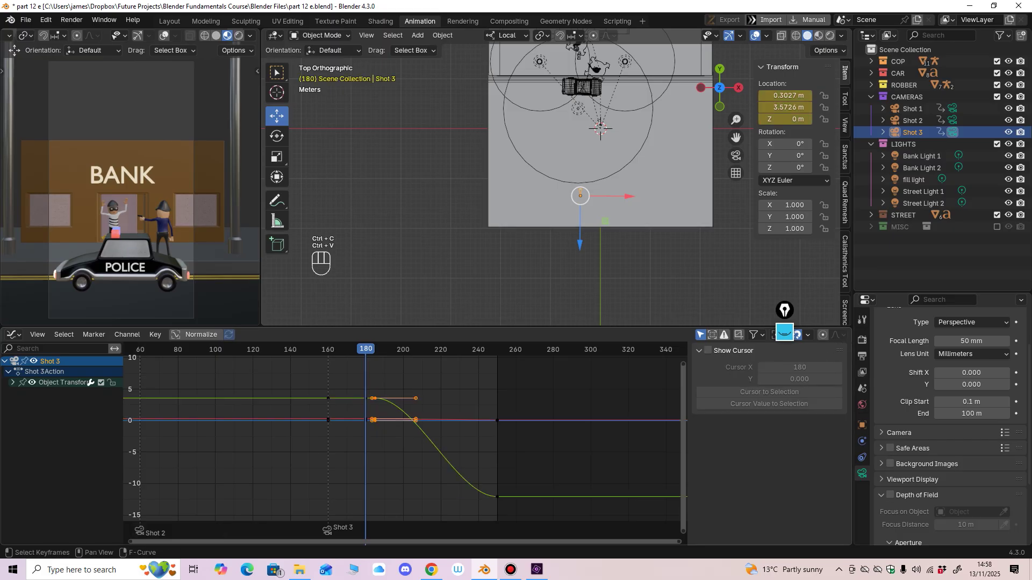
Step: Play the animation from the Shot 1 section to review the camera moves and cuts
click(328, 349)
ctrl+middle_drag(477, 478, 459, 492)
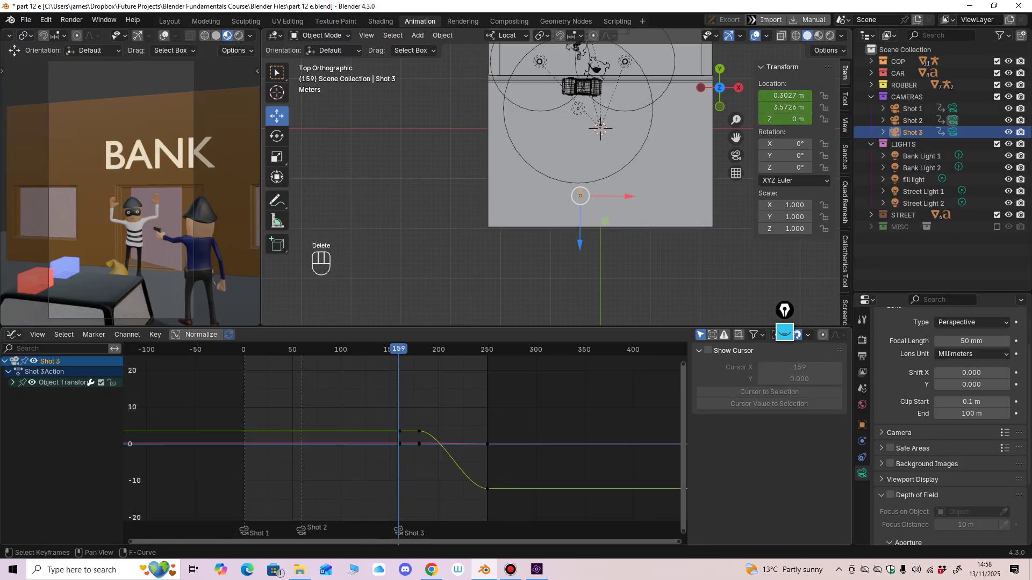
click(261, 350)
key(space)
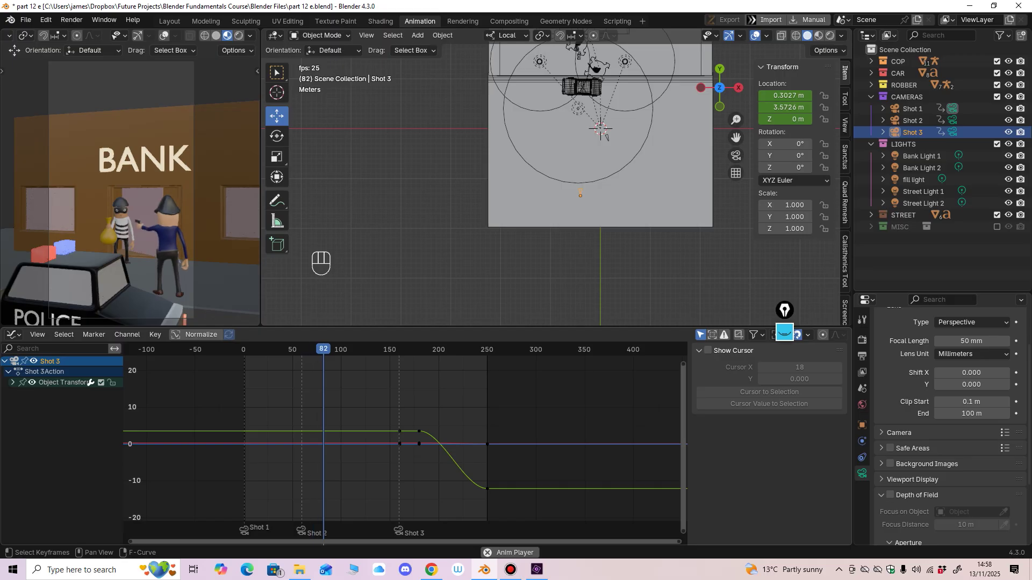
key(space)
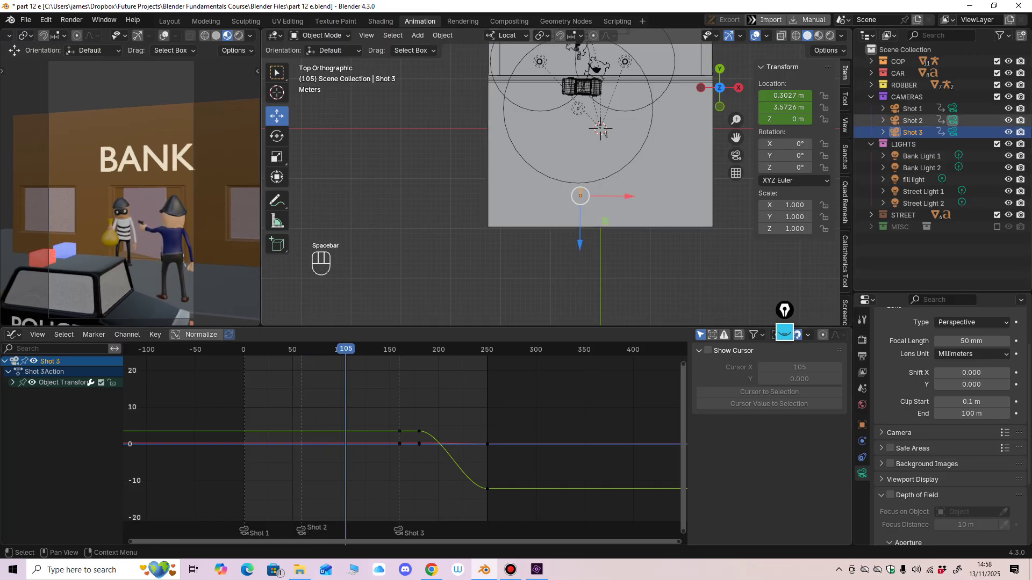
Step: Shift the Shot 2 camera's location keyframes at about frame 84 earlier to frame 78
click(913, 121)
ctrl+middle_drag(408, 457, 431, 376)
drag(307, 429, 329, 464)
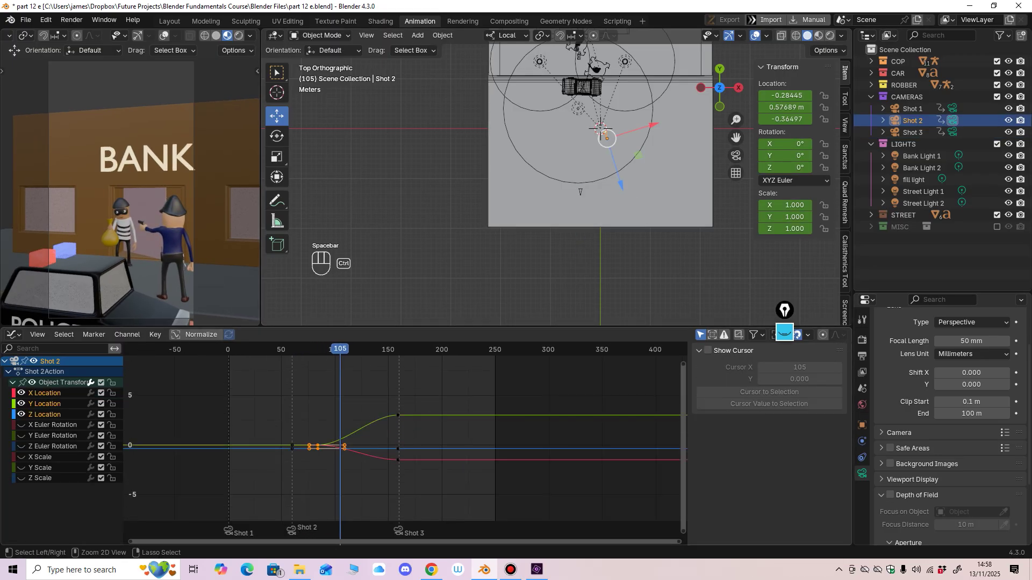
drag(340, 350, 311, 349)
key(ctrl+v)
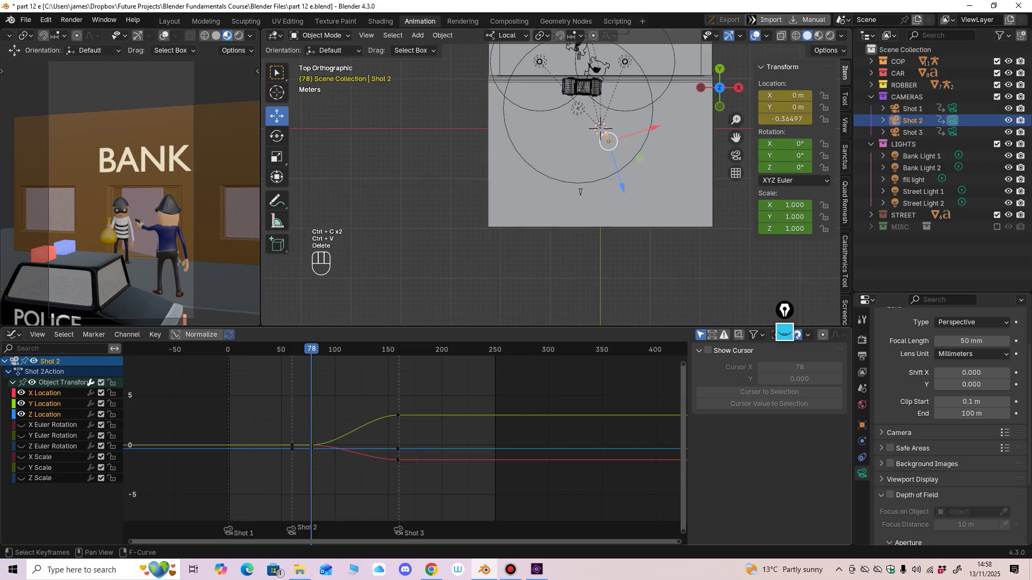
Step: Adjust the Shot 2 camera's end keyframes, bringing Y Location to about 2.09 m and raising X Location slightly, and replay the move
drag(398, 415, 398, 426)
key(space)
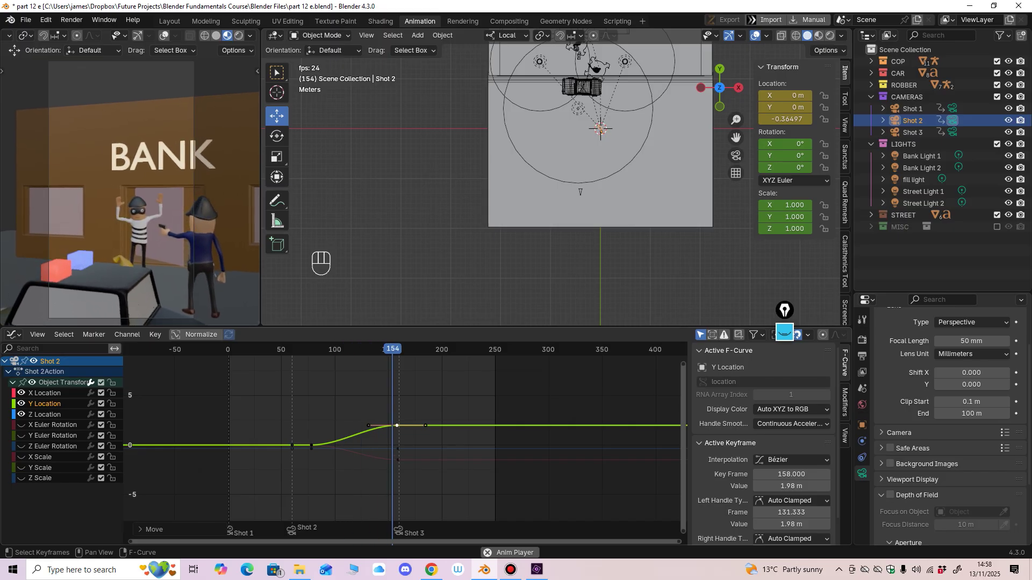
key(space)
click(398, 460)
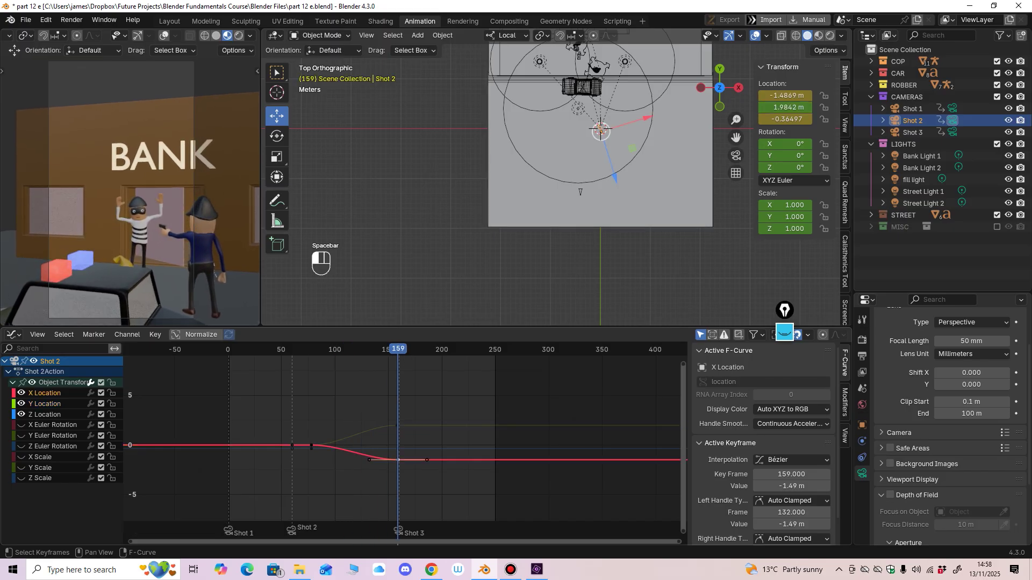
drag(398, 460, 396, 425)
click(396, 426)
key(space)
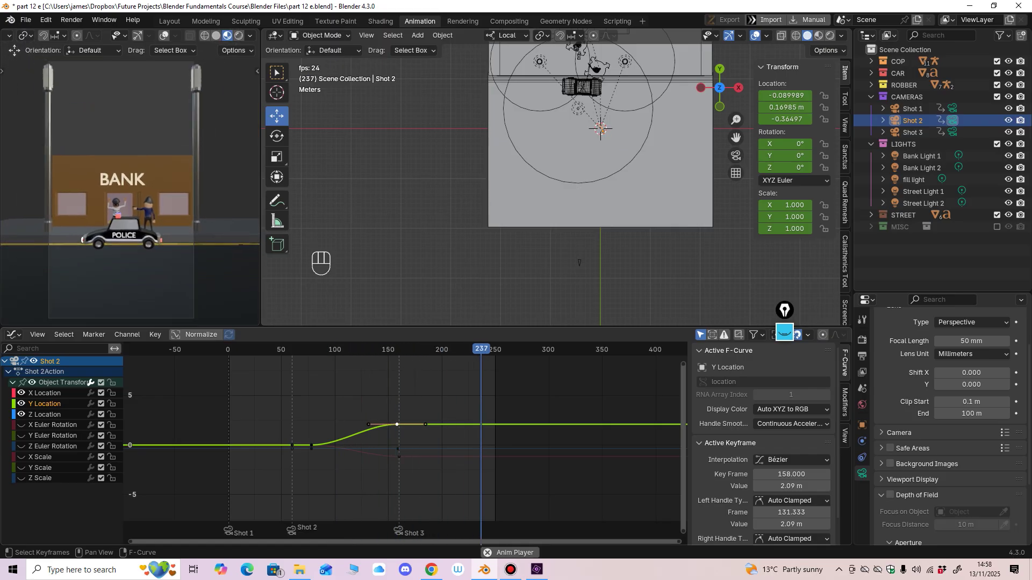
key(space)
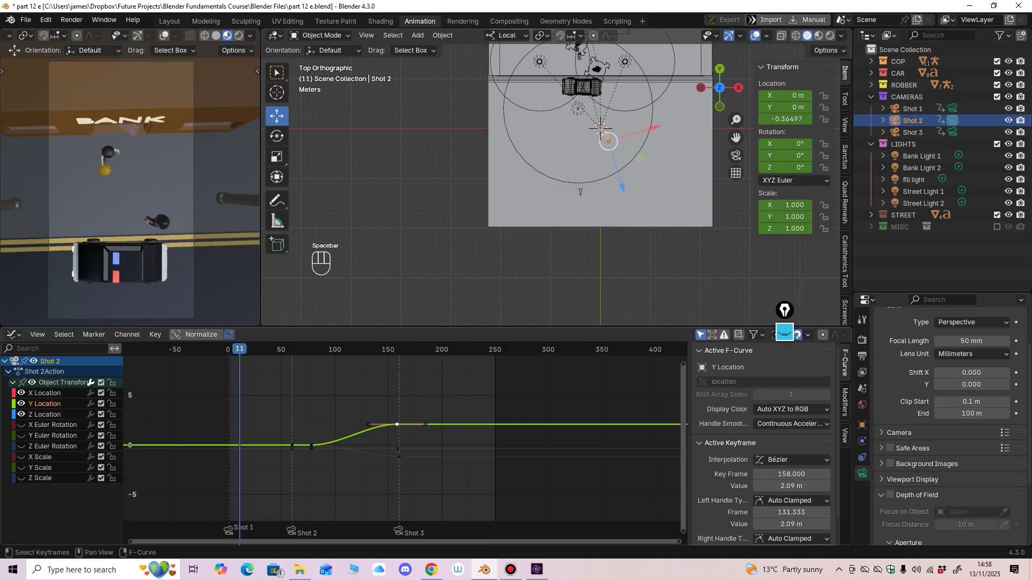
Step: Lower the Shot 3 camera's final Y Location keyframe near frame 250 to about -18.2 m for a wider pull-back
click(912, 133)
drag(360, 349, 498, 350)
mouse_move(407, 445)
ctrl+middle_down()
mouse_move(427, 497)
mouse_move(398, 458)
ctrl+middle_up()
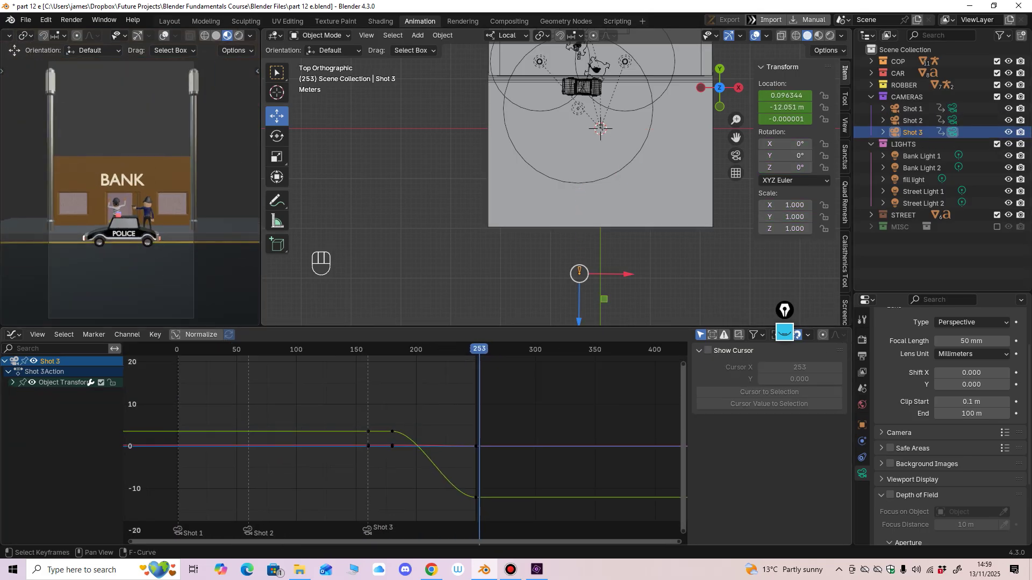
drag(476, 498, 476, 501)
ctrl+middle_drag(476, 492, 478, 521)
drag(479, 471, 480, 480)
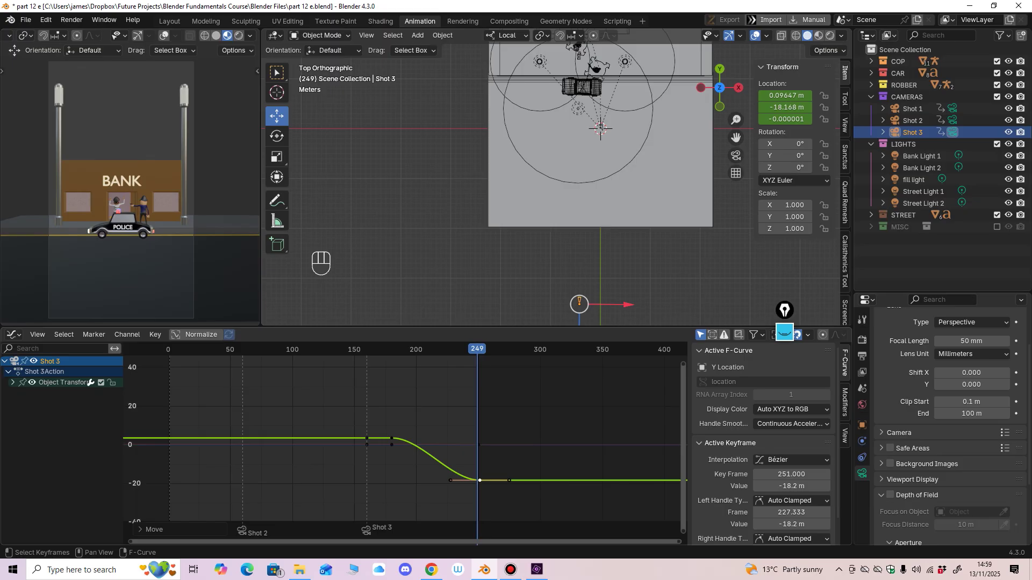
Step: Play the full animation to review all three shots and save the Blender file
key(space)
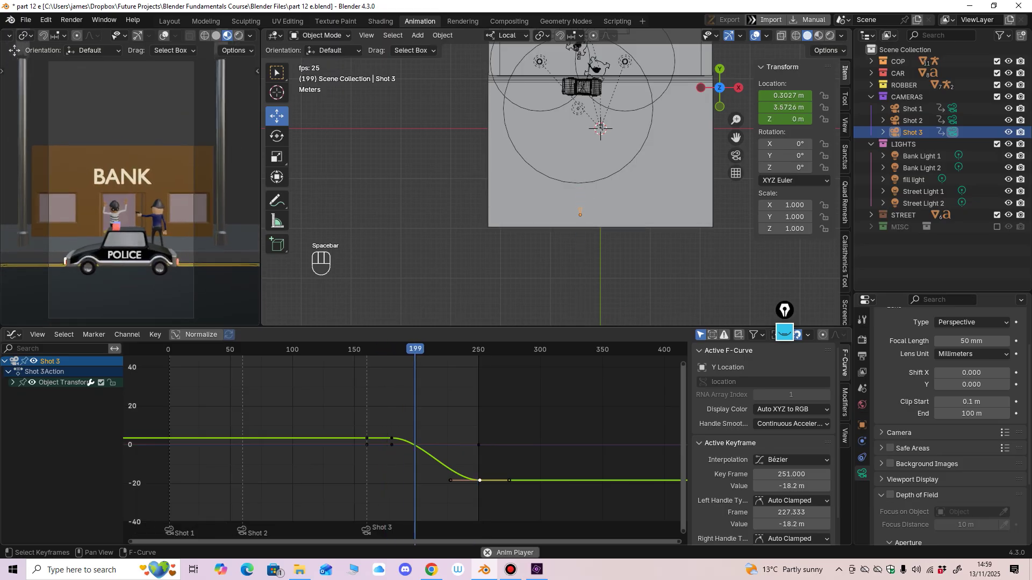
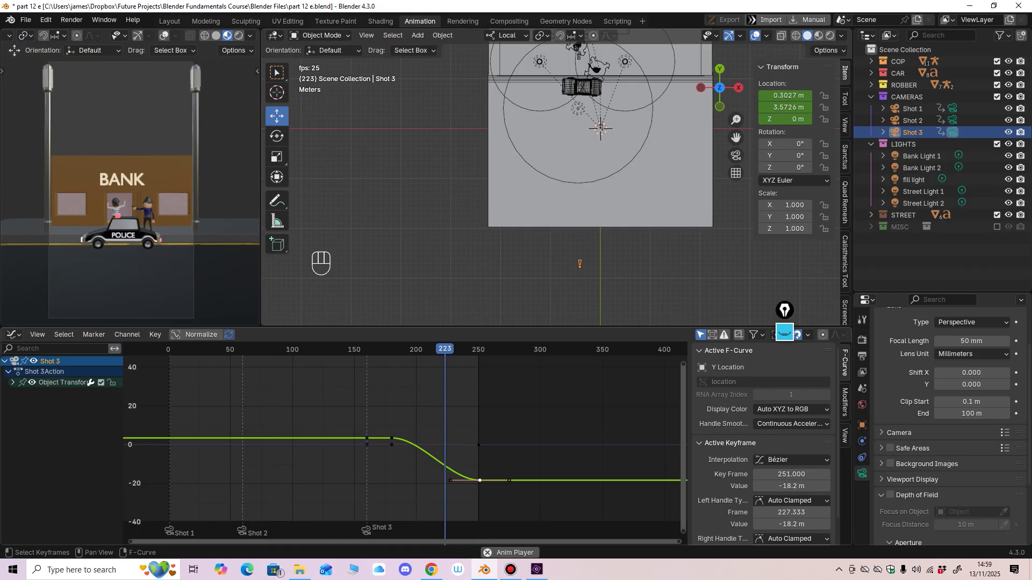
key(space)
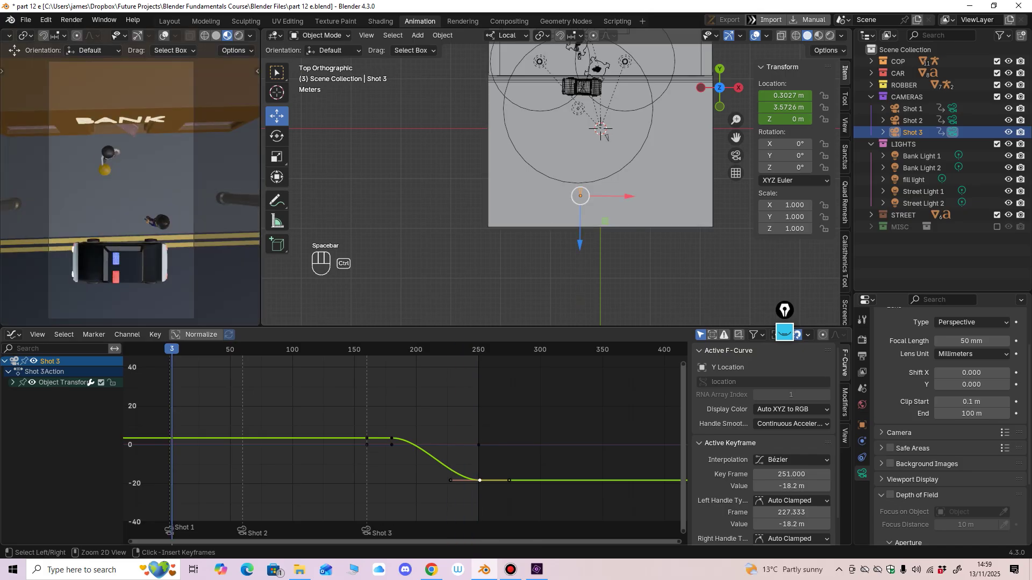
key(ctrl+s)
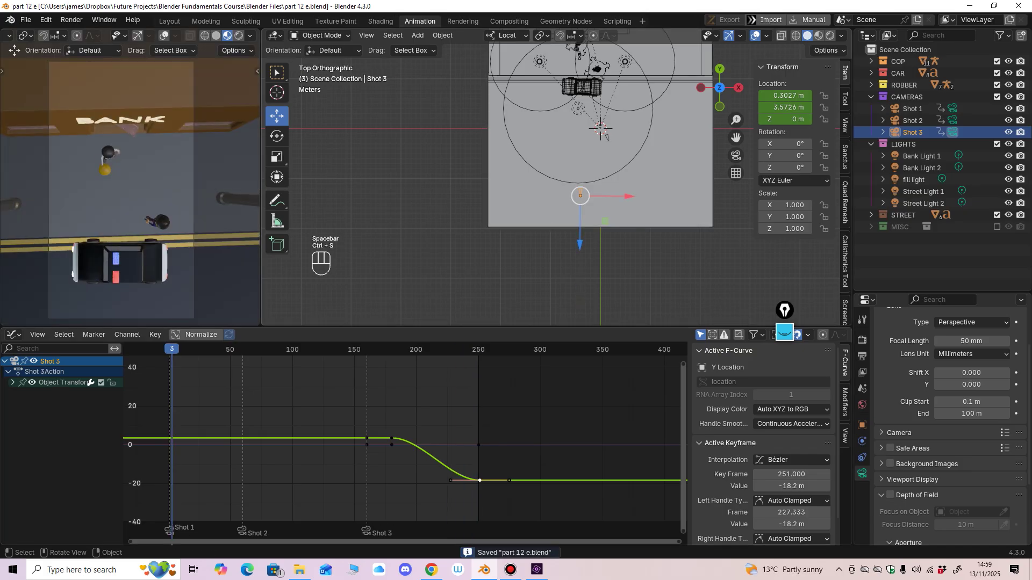
Step: Switch the camera view to rendered shading and return the playhead to frame 1
scroll(407, 444, down, 3)
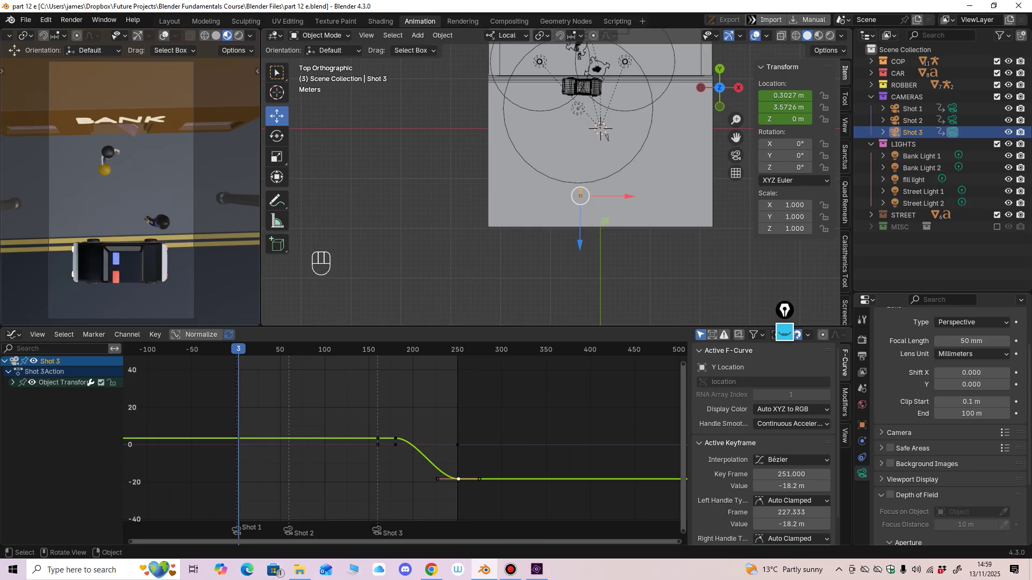
click(238, 35)
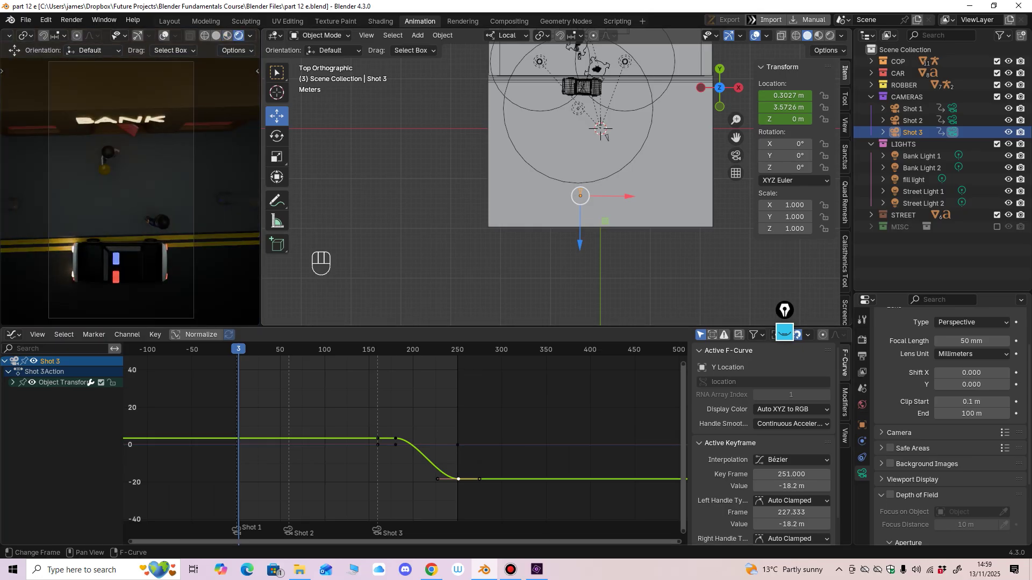
mouse_move(238, 349)
mouse_down()
mouse_move(256, 349)
mouse_move(237, 349)
mouse_up()
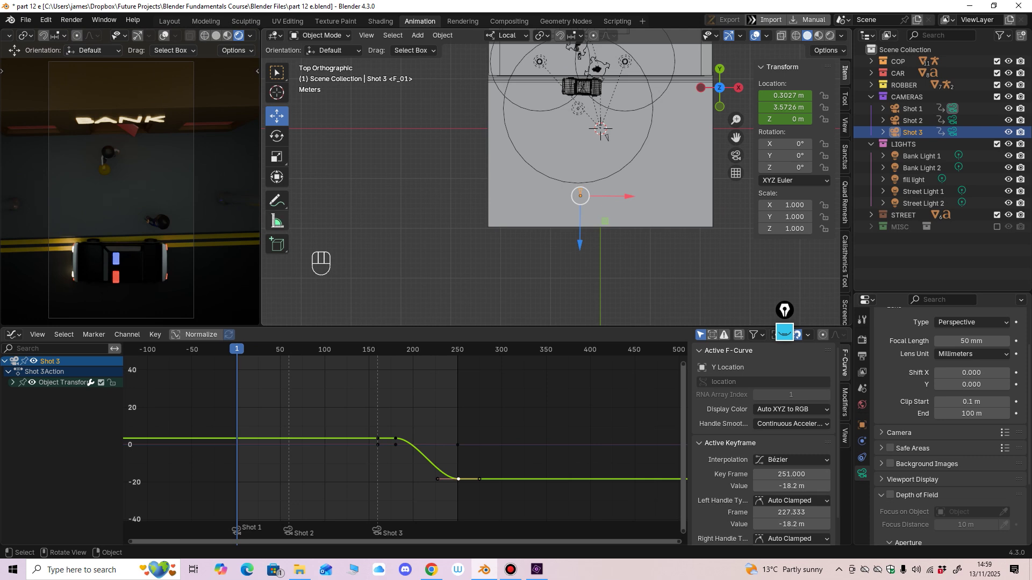
Step: Show the bank scene from a perspective angle in Material Preview shading and enlarge the 3D viewports above the Graph Editor
middle_drag(606, 136, 575, 212)
click(818, 36)
scroll(605, 172, up, 4)
scroll(575, 213, up, 1)
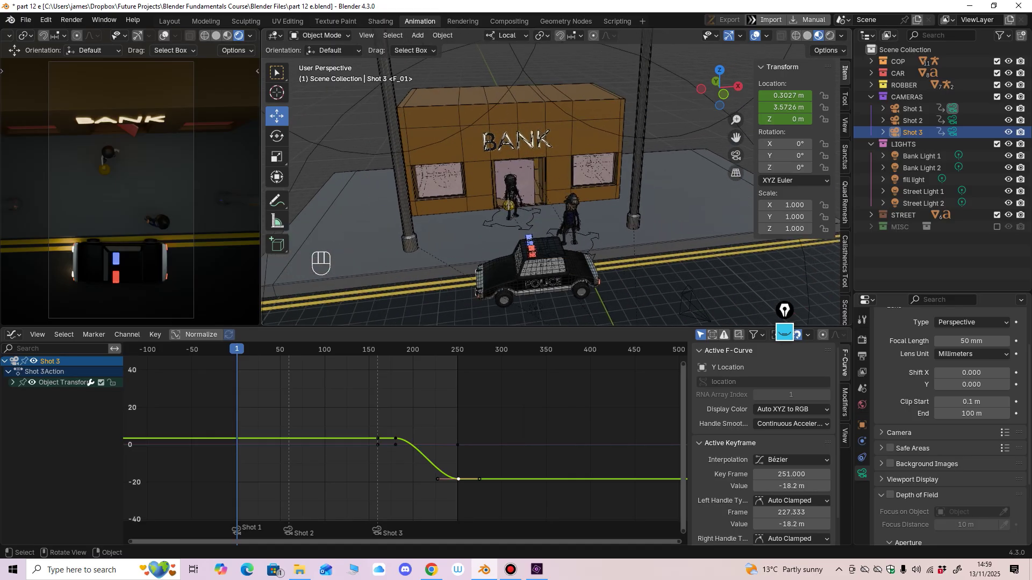
drag(538, 328, 537, 399)
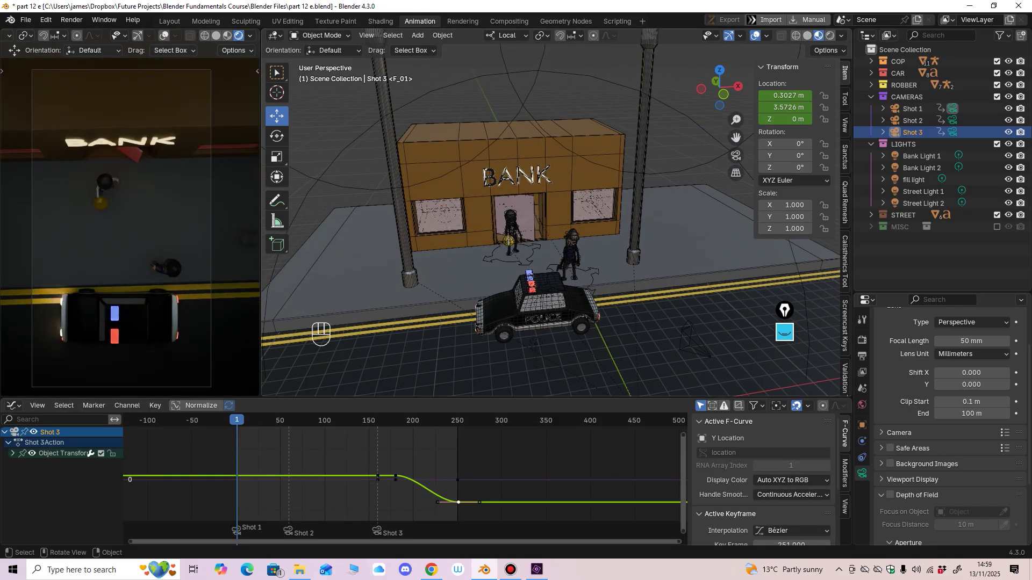
scroll(550, 215, down, 1)
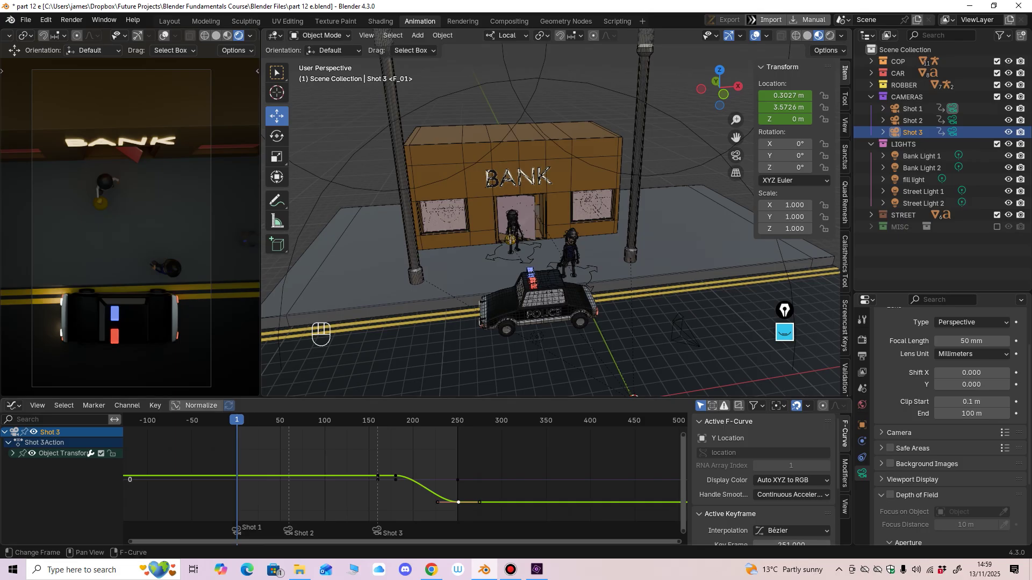
Step: Play the animation in the rendered camera view and save the file
key(space)
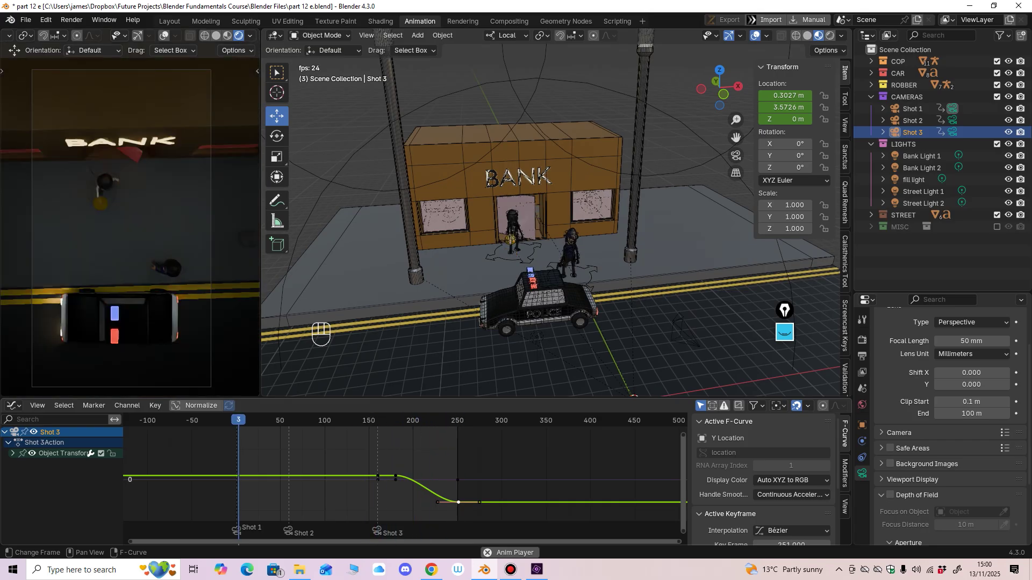
key(space)
key(ctrl+s)
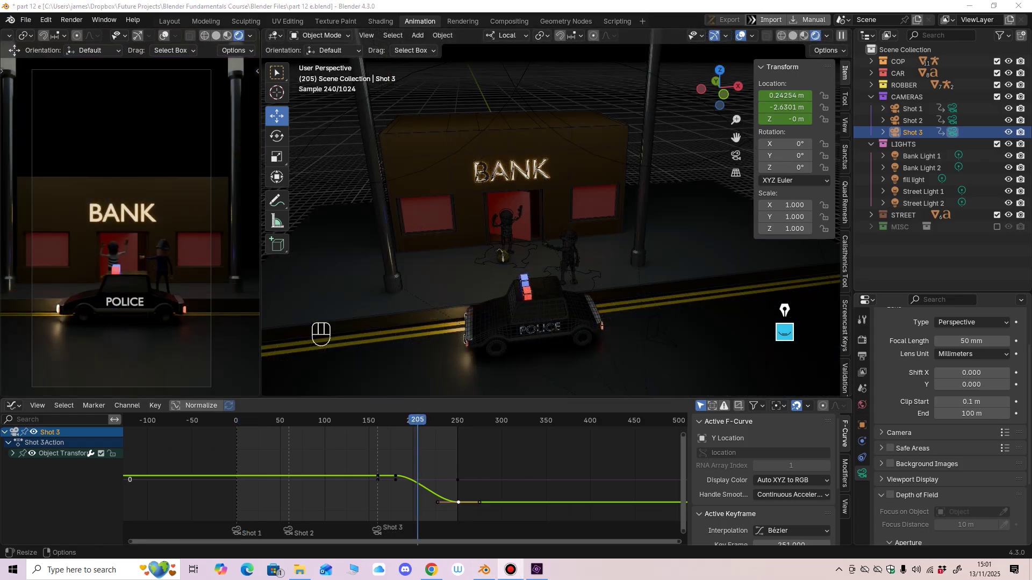
Step: Set the main viewport to Material Preview shading, frame the bank, and make the 3D viewports taller with a larger camera view
middle_drag(553, 231, 535, 221)
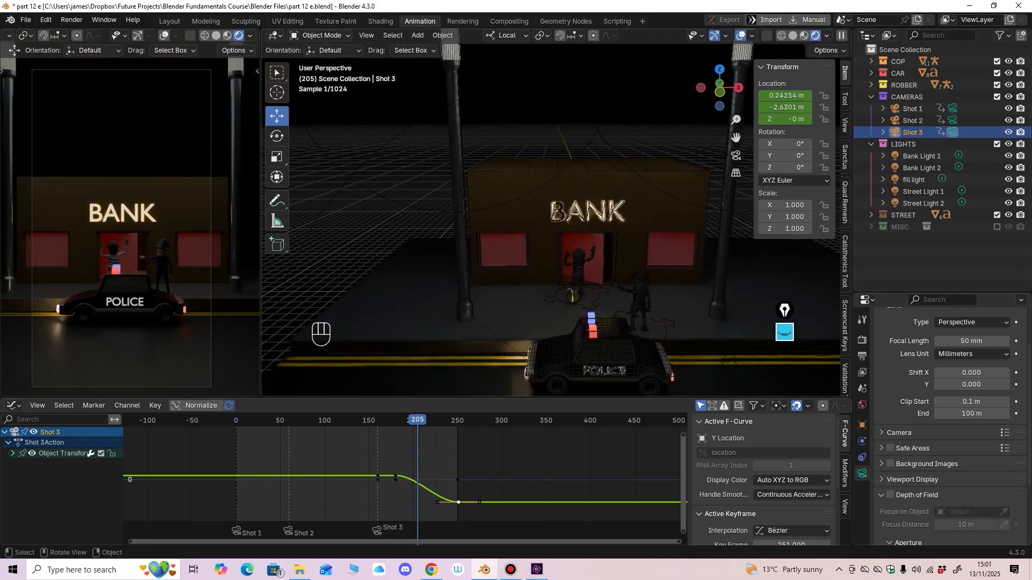
click(804, 36)
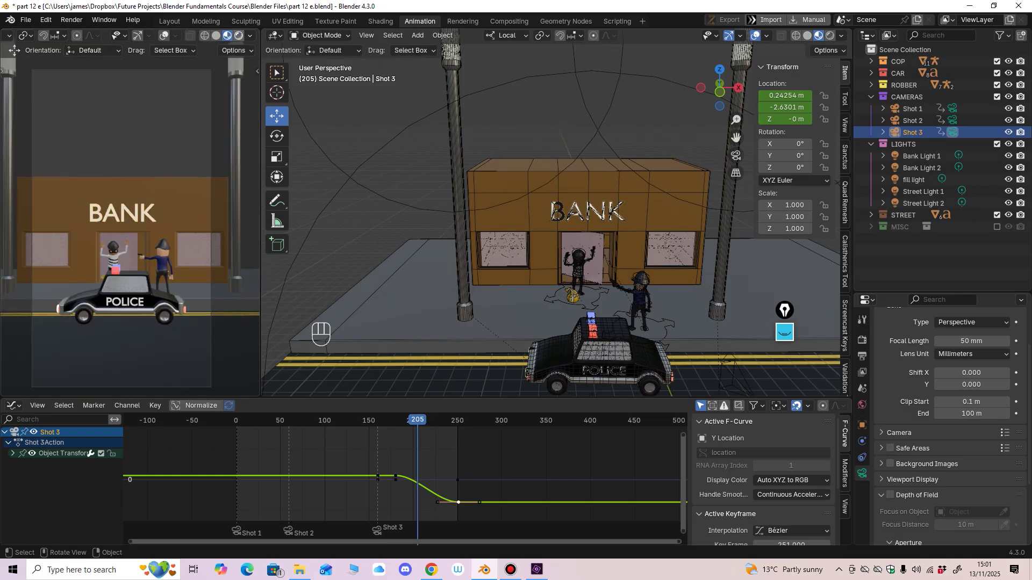
ctrl+middle_drag(134, 232, 134, 218)
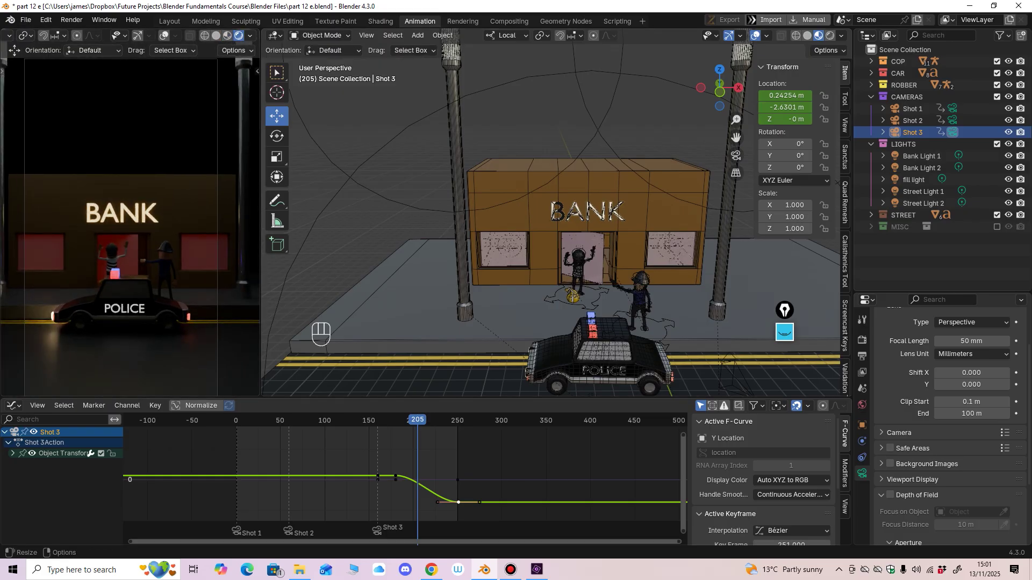
drag(124, 397, 124, 421)
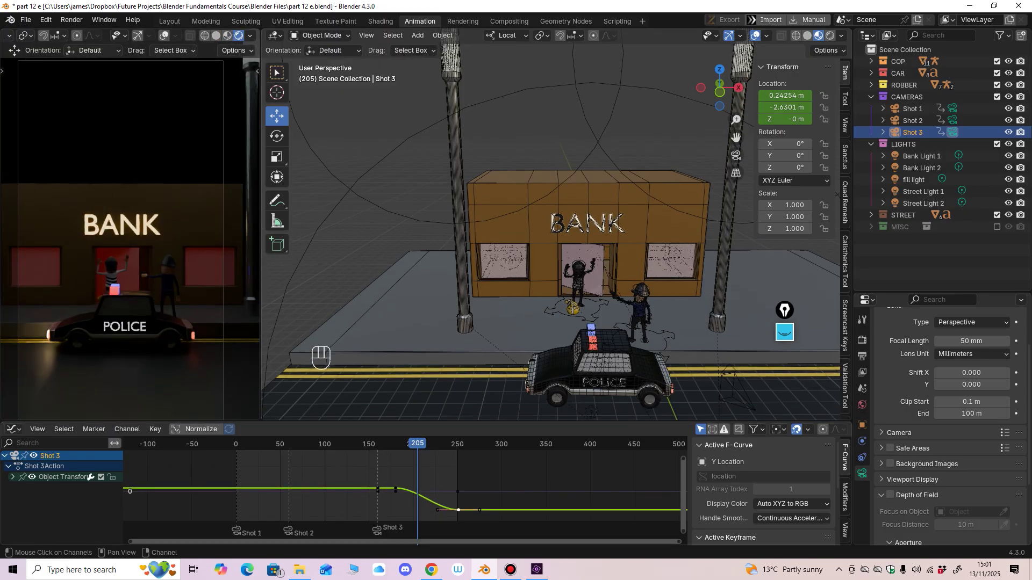
Step: Change the Graph Editor area to a Timeline
click(14, 429)
click(13, 429)
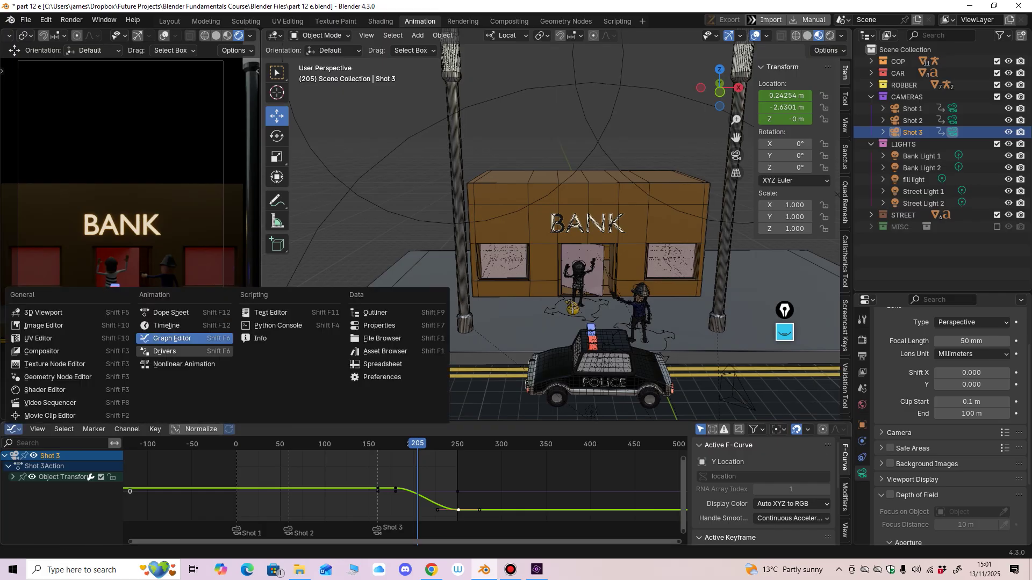
click(183, 326)
scroll(551, 231, up, 2)
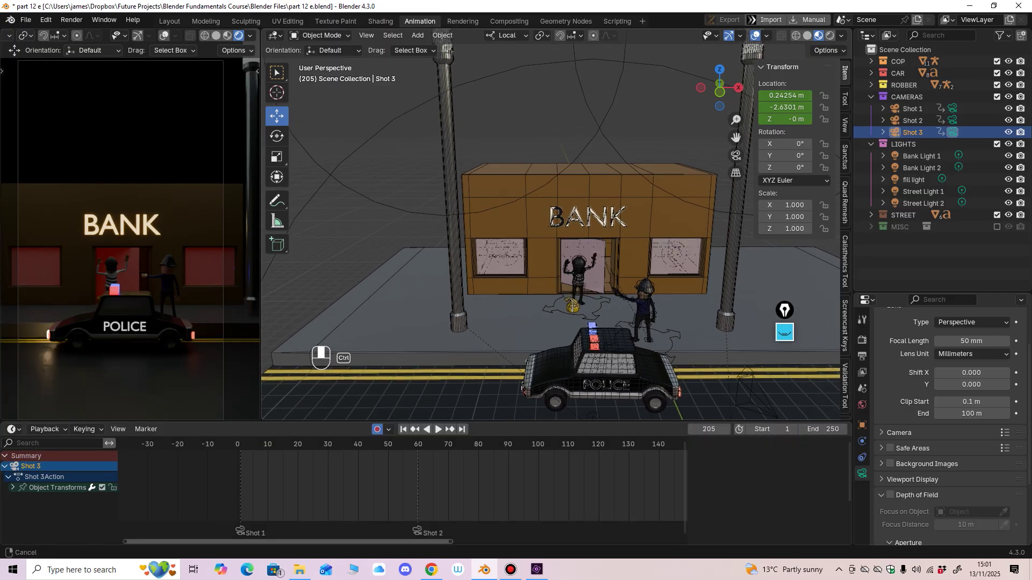
Step: Select the blue light on the police car's roof and frame both roof lights close up
ctrl+middle_drag(672, 239, 672, 243)
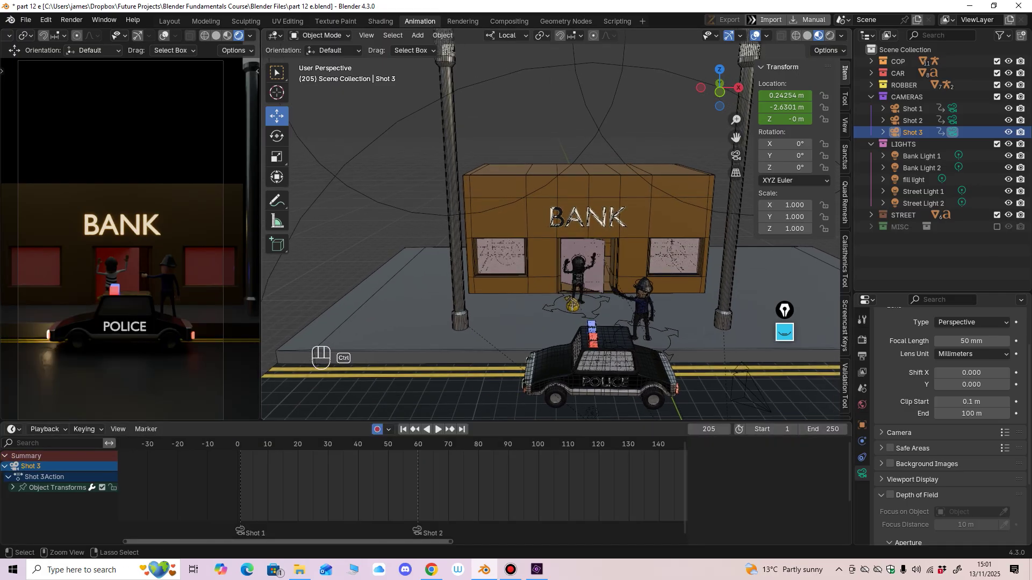
click(592, 329)
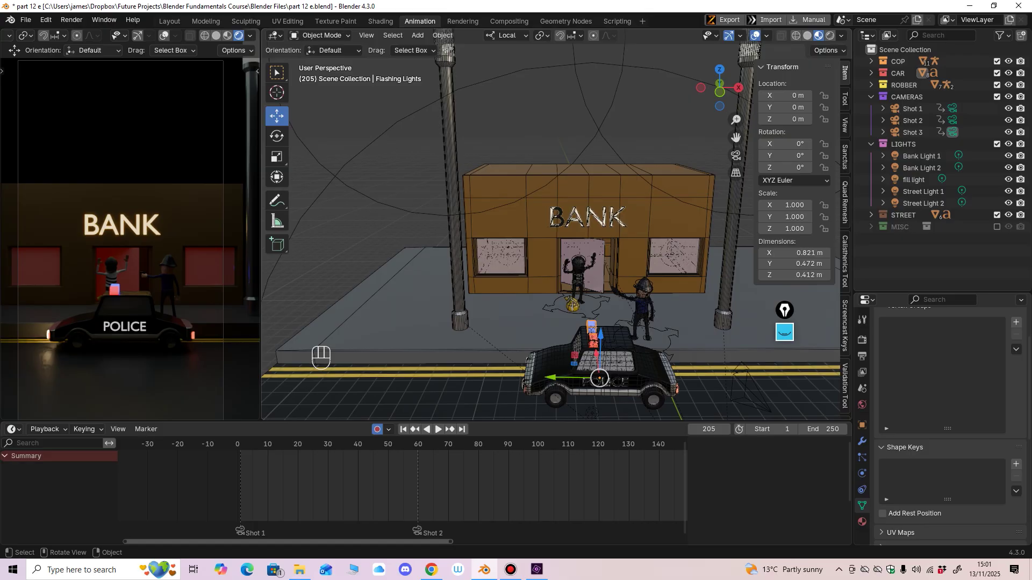
key(KP_Decimal)
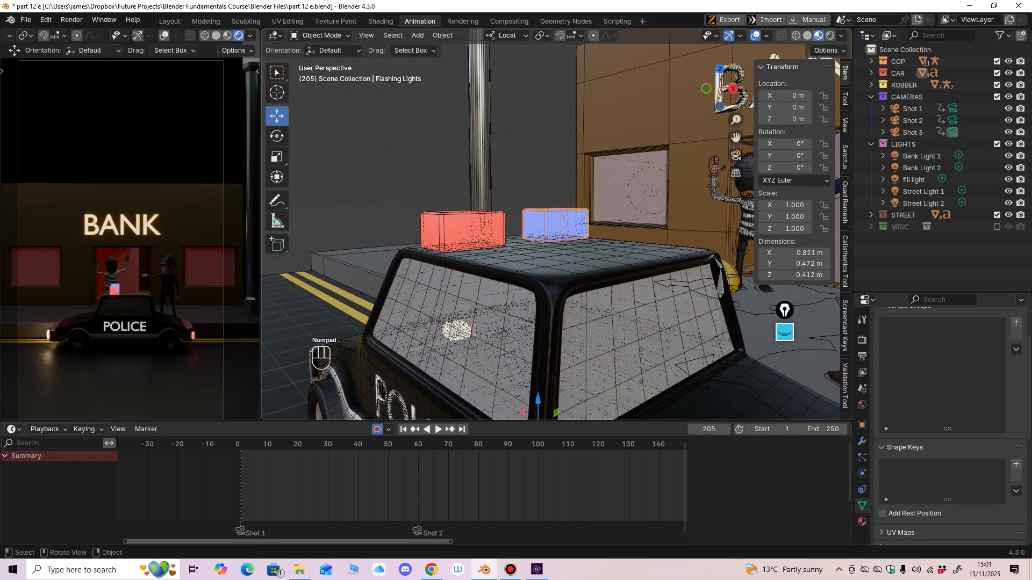
middle_drag(593, 301, 533, 263)
shift+middle_drag(532, 264, 544, 344)
scroll(540, 330, down, 1)
shift+middle_drag(544, 345, 559, 328)
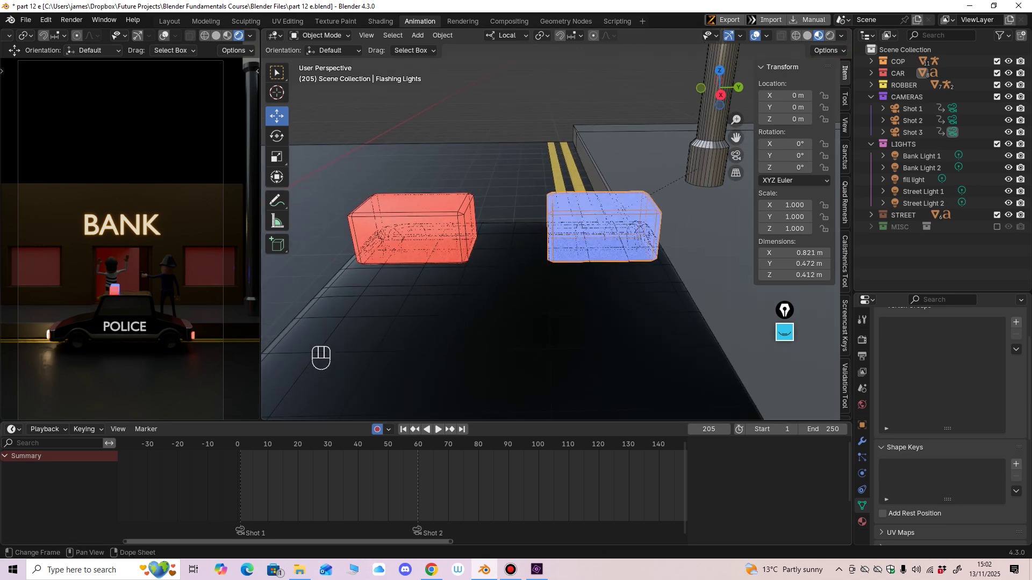
Step: Return to frame 1 and enlarge the Timeline slightly, bringing the start of the animation towards its middle
key(shift+Left)
key(space)
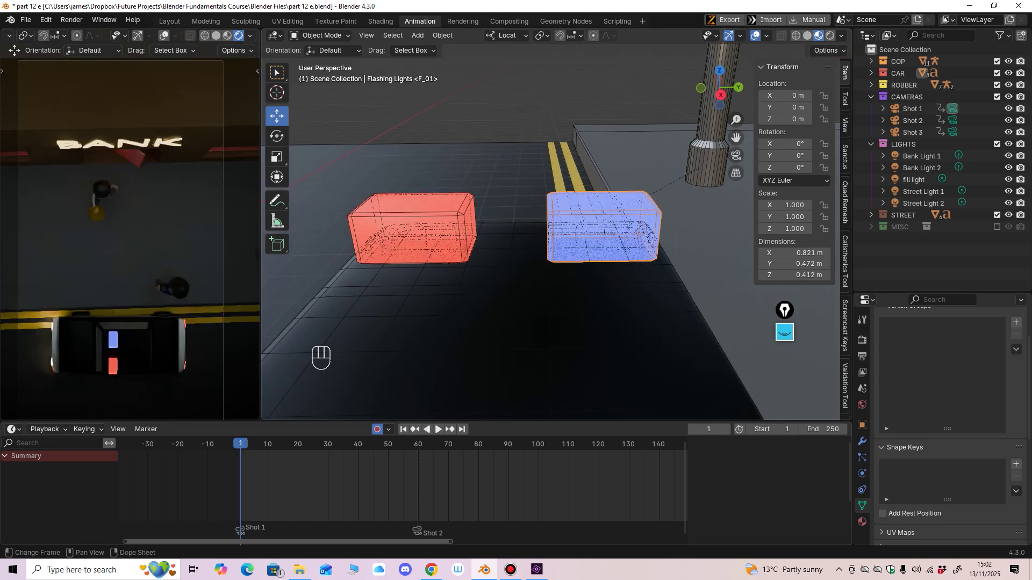
shift+middle_drag(516, 252, 538, 242)
drag(377, 420, 377, 417)
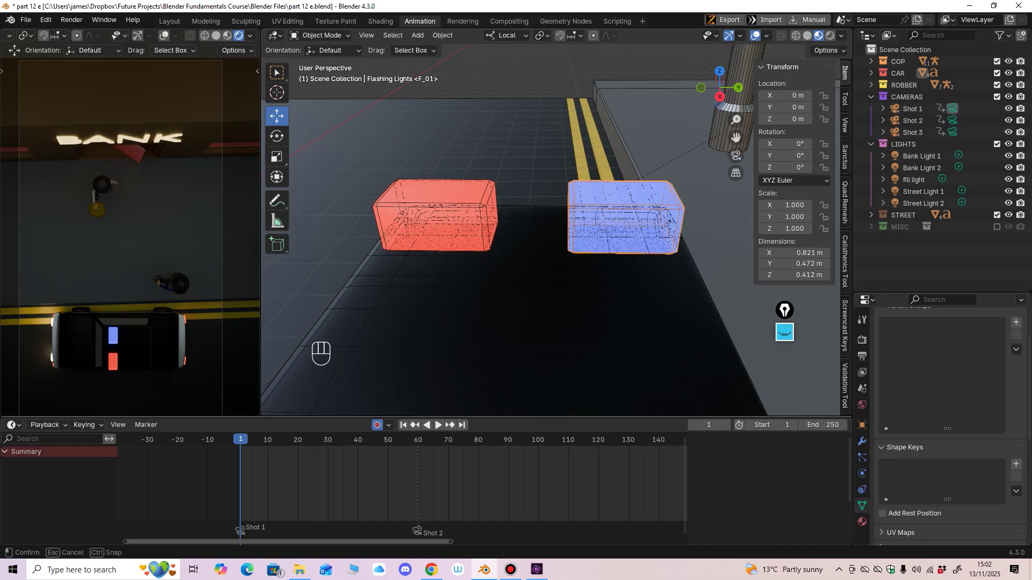
middle_drag(365, 473, 449, 473)
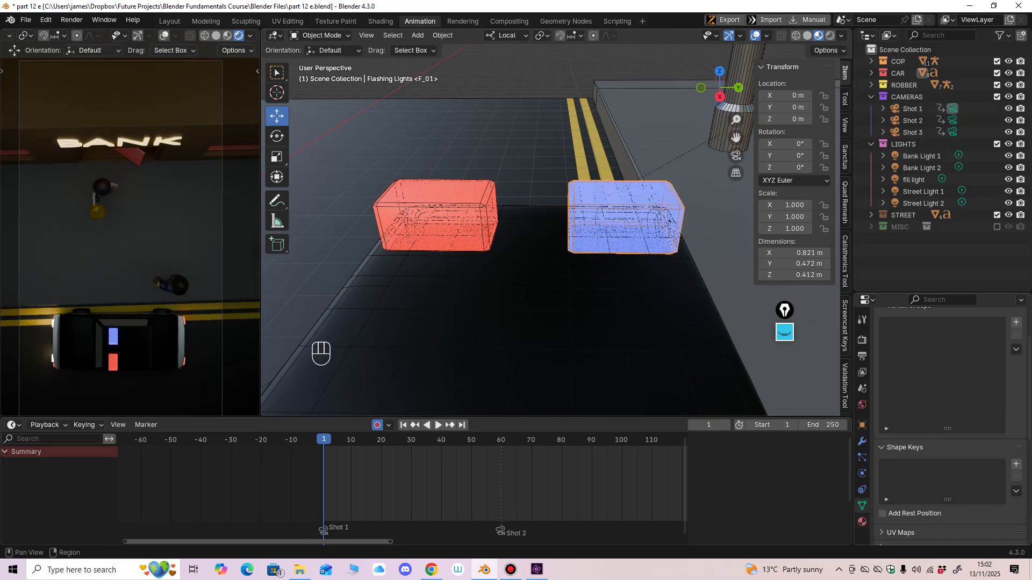
Step: Show the blue light's material emission settings, try an emission strength of 9.5 and undo that change
click(862, 522)
scroll(949, 424, down, 10)
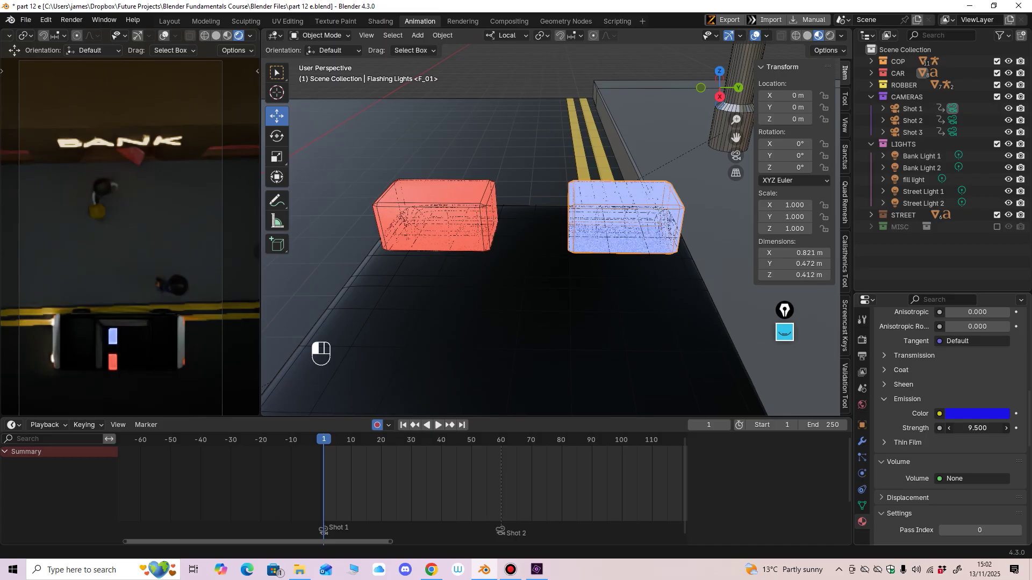
key(ctrl+z)
scroll(231, 484, up, 3)
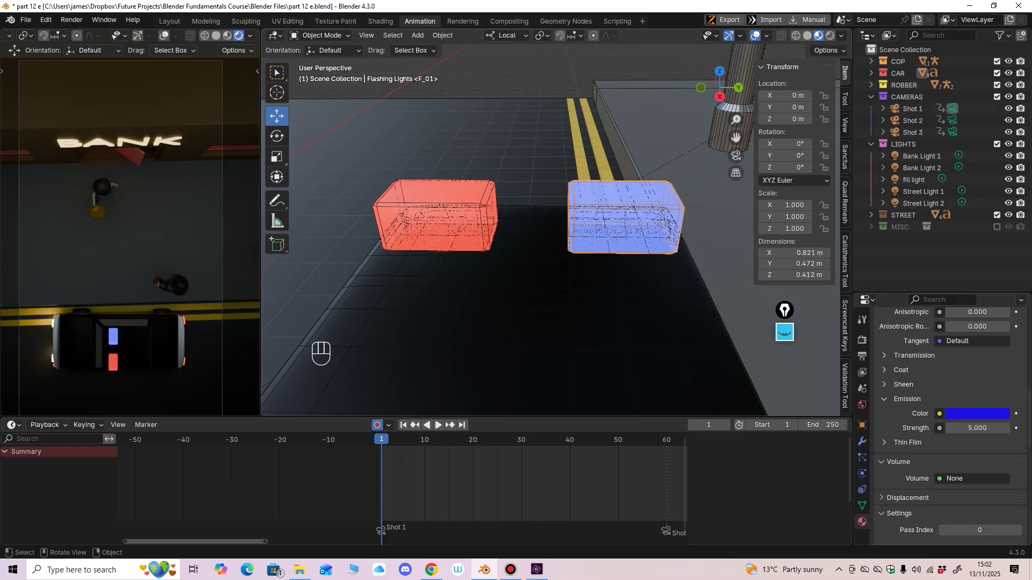
Step: Select the red roof light and set its material's emission strength to 0.1
click(455, 220)
scroll(976, 402, up, 3)
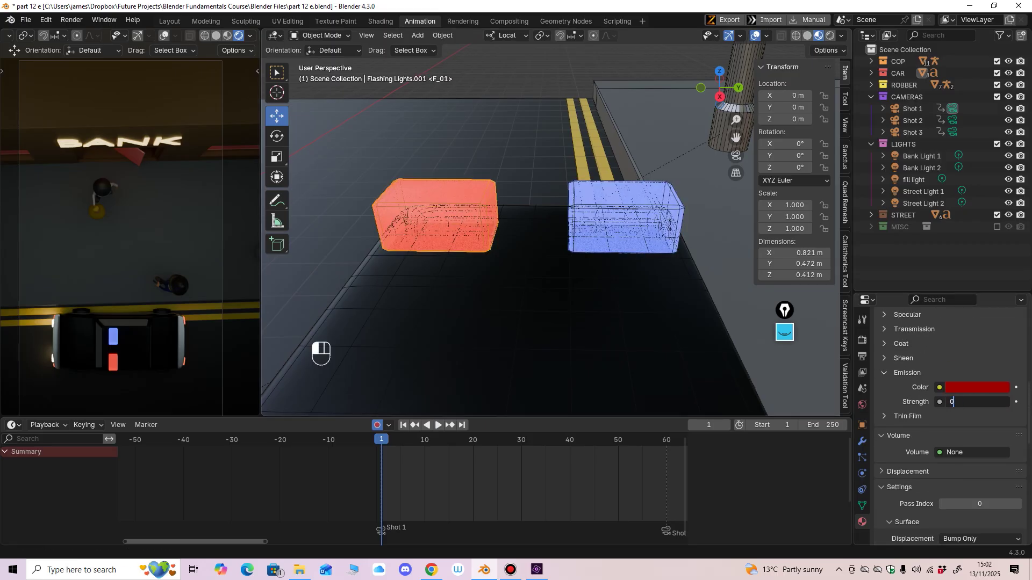
key(Return)
click(977, 402)
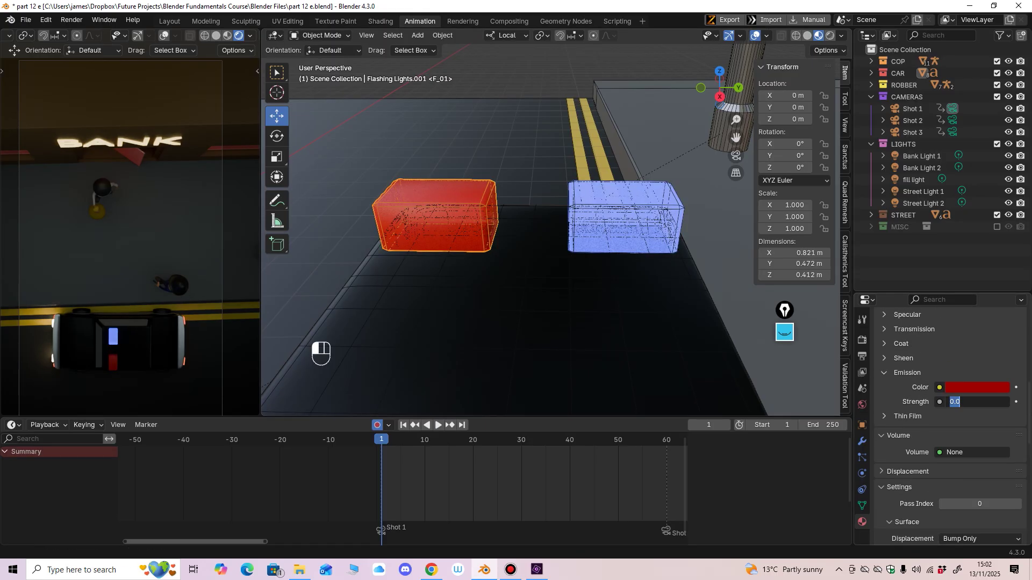
key(Return)
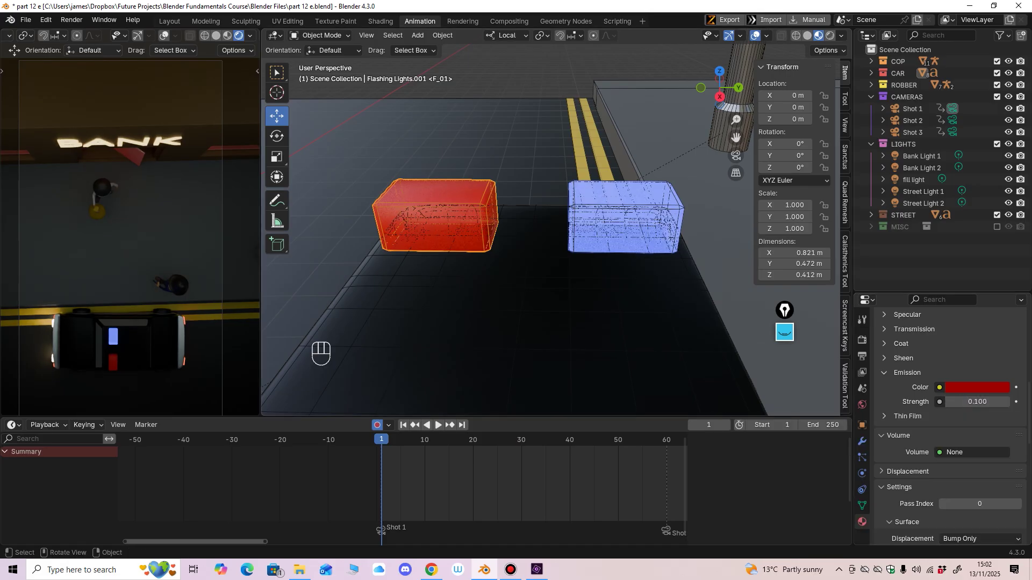
Step: Select the blue roof light and keyframe its emission strength of 5 at frame 1
click(621, 222)
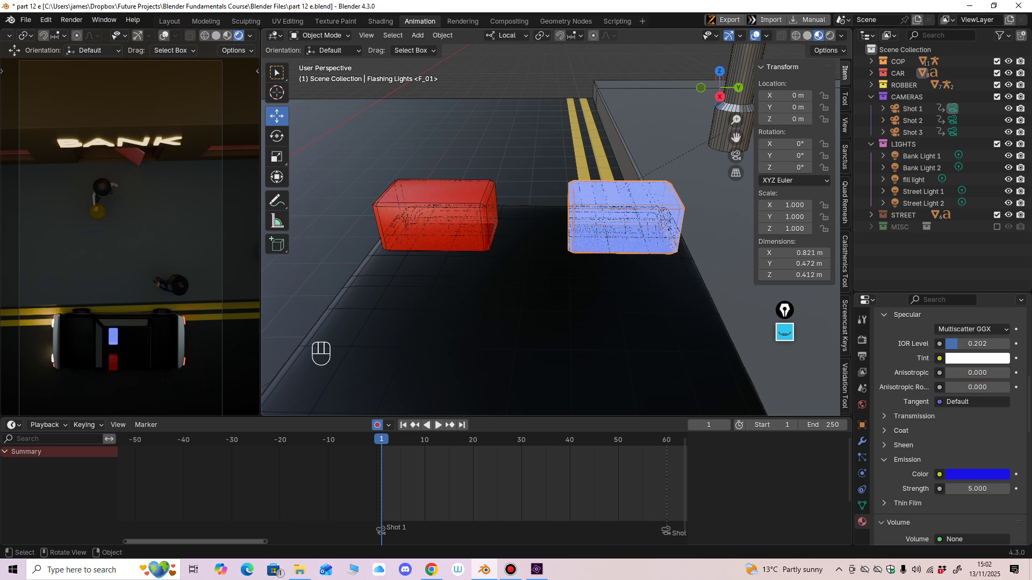
click(438, 220)
click(622, 222)
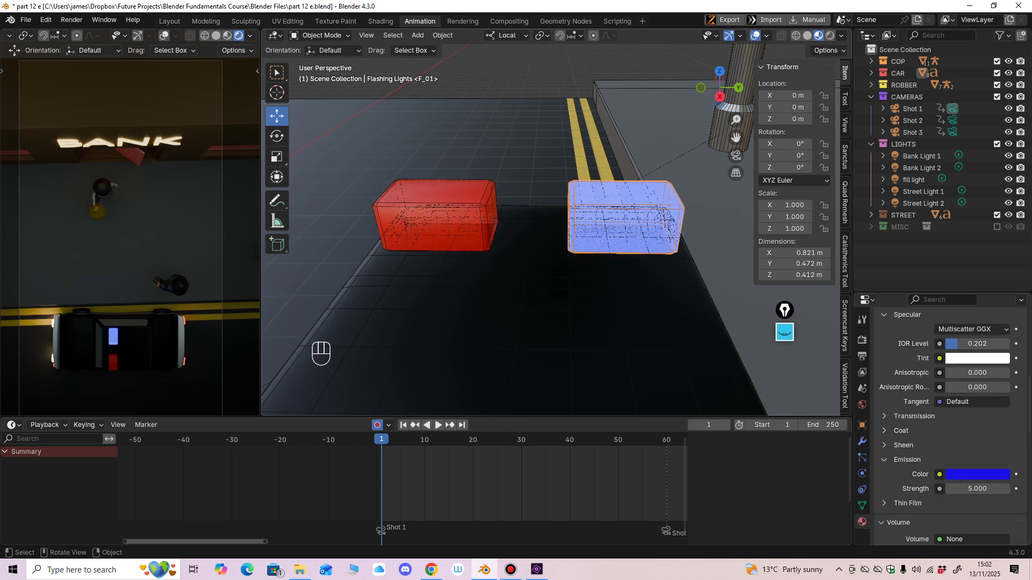
click(441, 219)
click(572, 264)
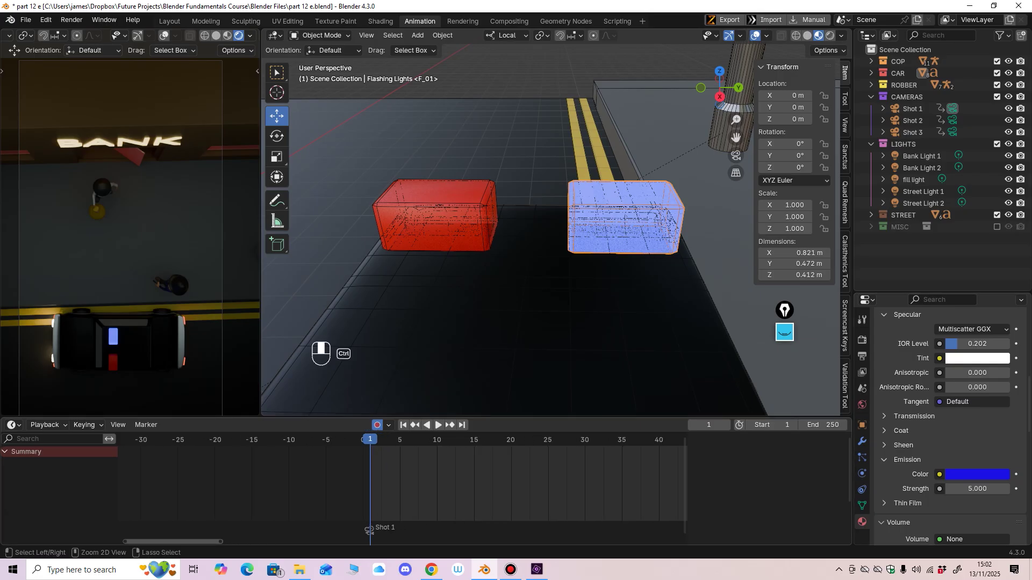
scroll(484, 484, up, 3)
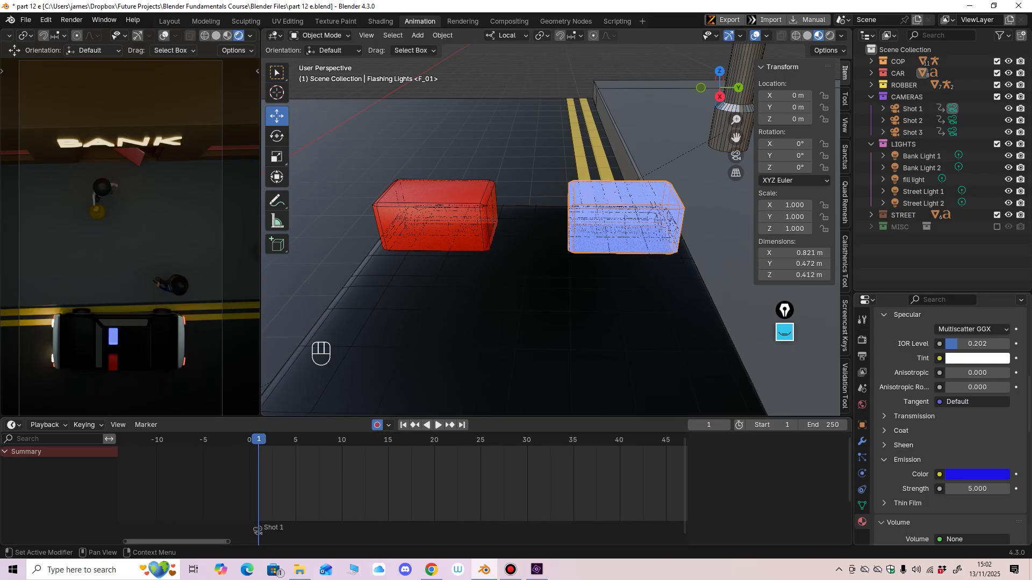
click(1016, 489)
middle_drag(409, 484, 444, 484)
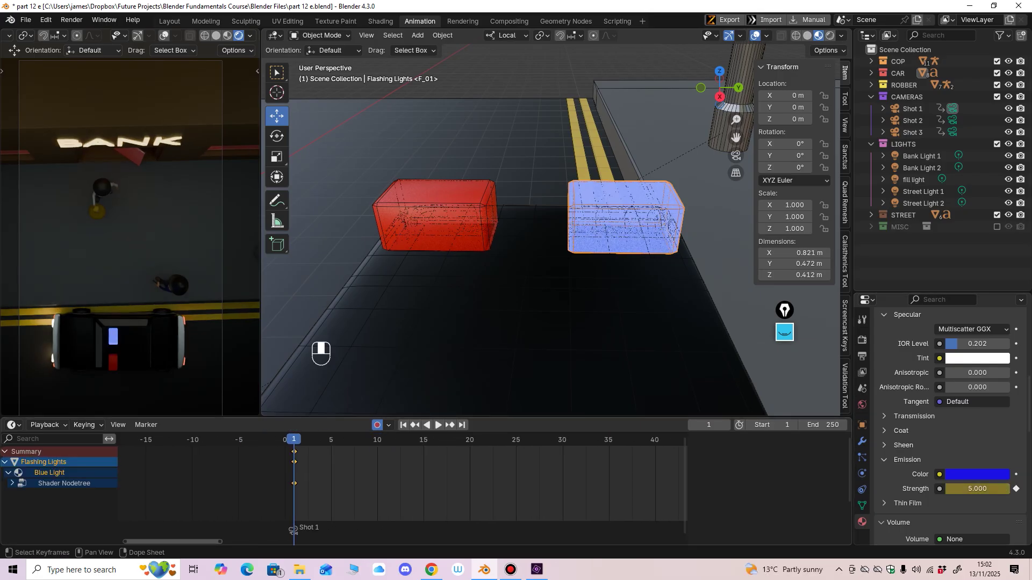
scroll(346, 483, up, 1)
Step: Keyframe the blue light's emission strength at frame 10 with a value of 0.1
drag(276, 440, 387, 440)
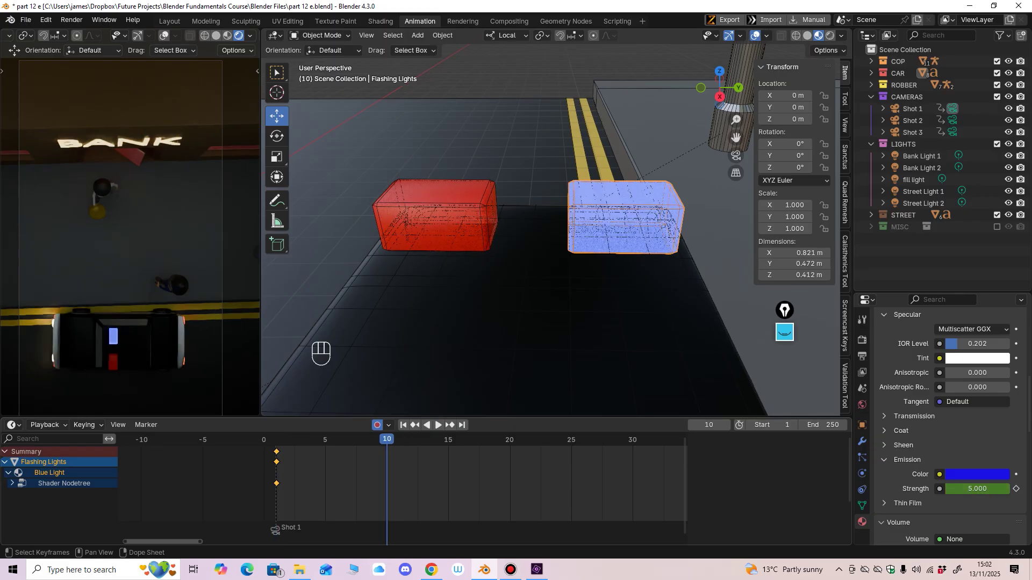
scroll(406, 483, down, 1)
middle_drag(406, 483, 372, 484)
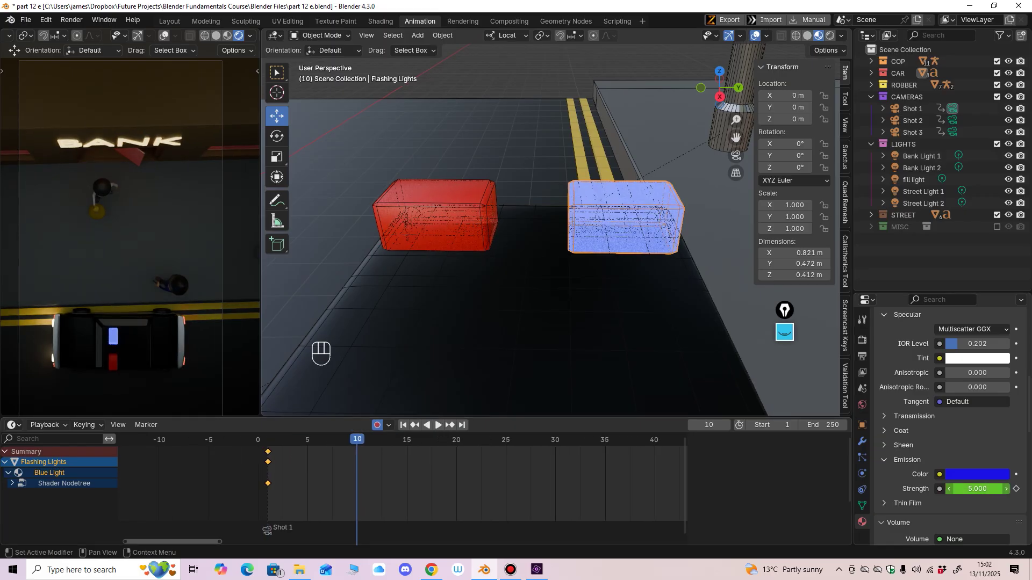
key(i)
click(977, 488)
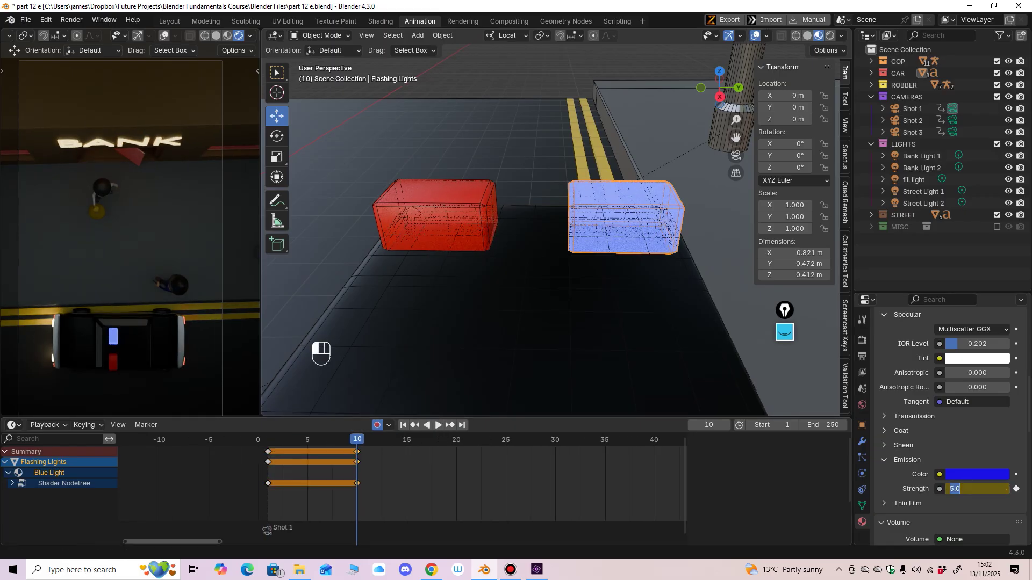
text(.1)
key(Return)
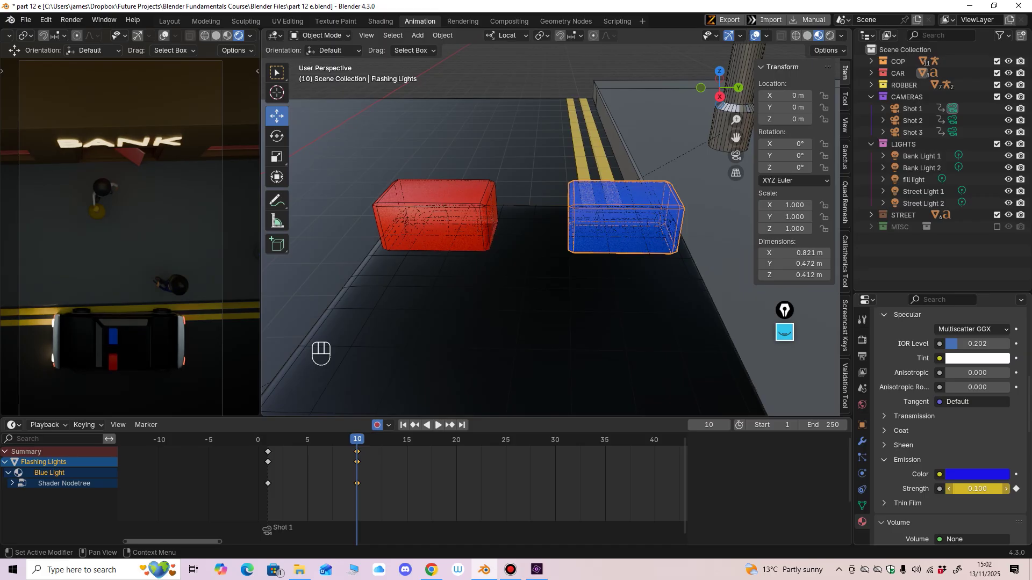
Step: Copy the blue light's two emission keyframes to frame 20 and move the last pasted keyframe to frame 30
drag(244, 509, 392, 442)
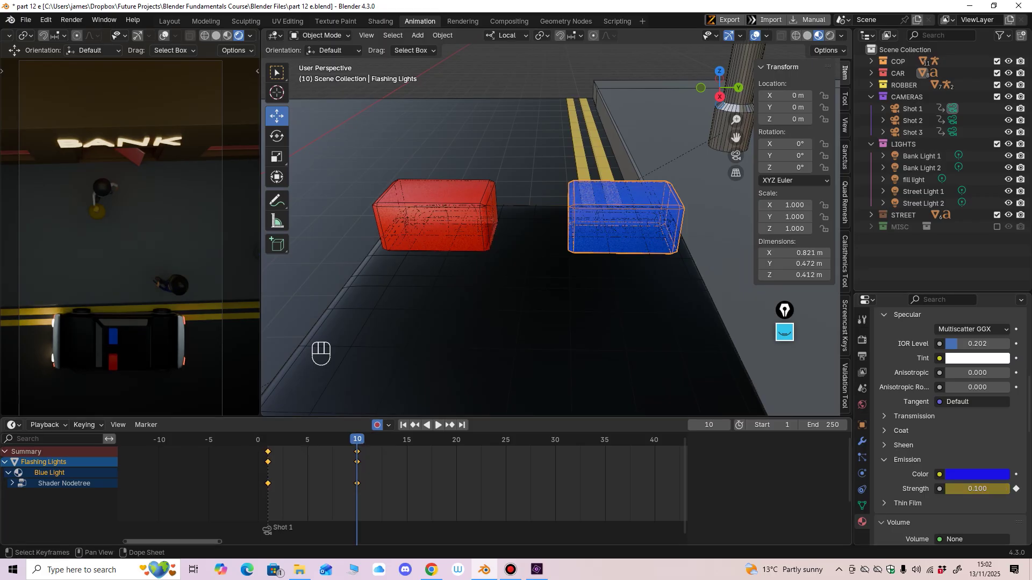
click(456, 439)
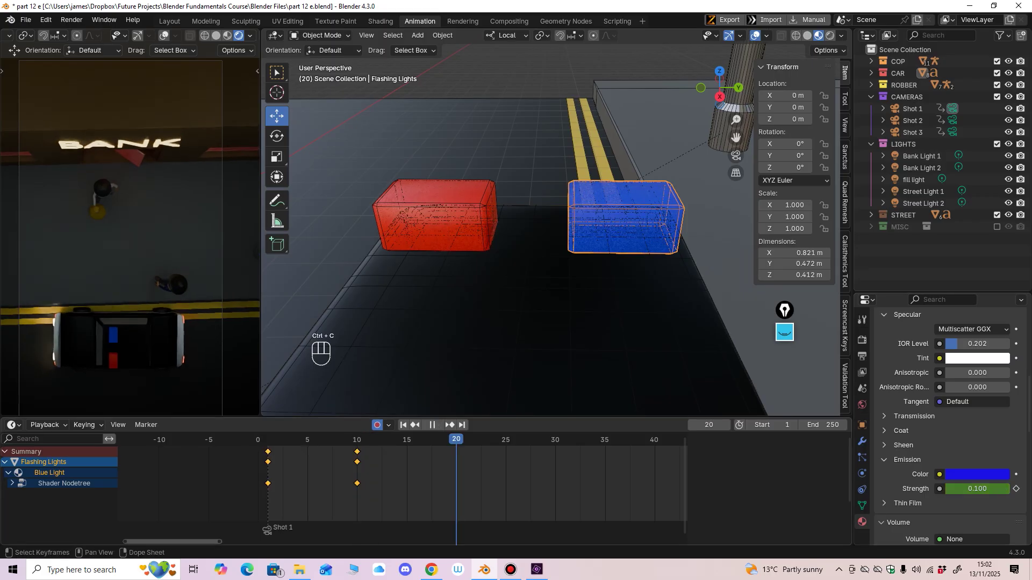
key(ctrl+v)
scroll(430, 483, down, 3)
middle_drag(430, 483, 326, 483)
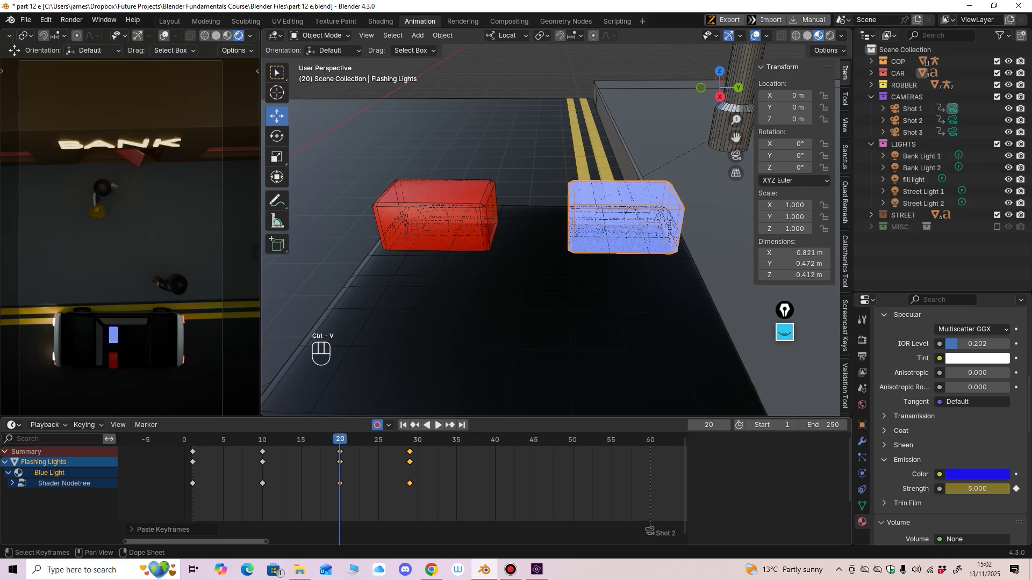
click(410, 439)
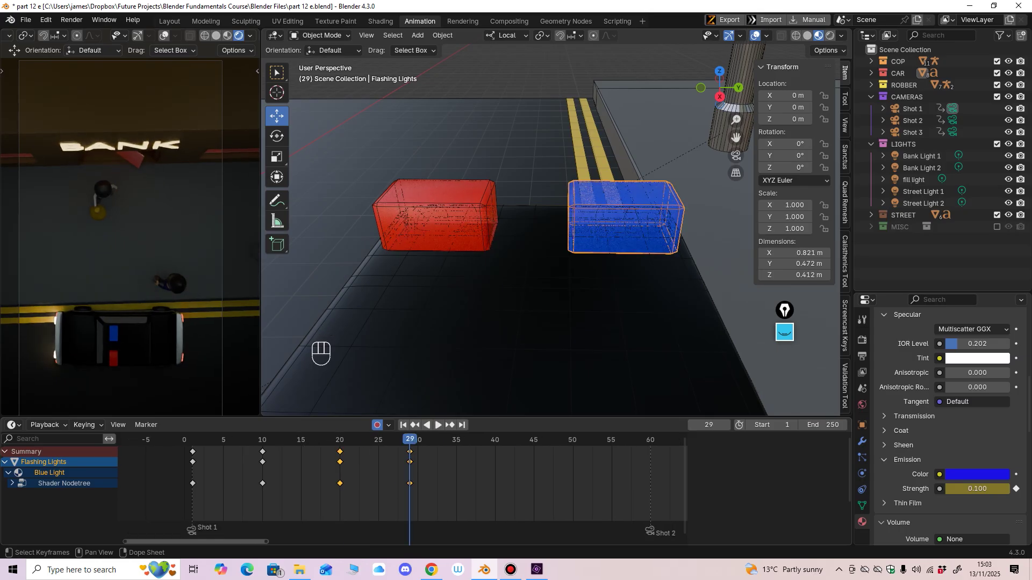
drag(409, 452, 418, 452)
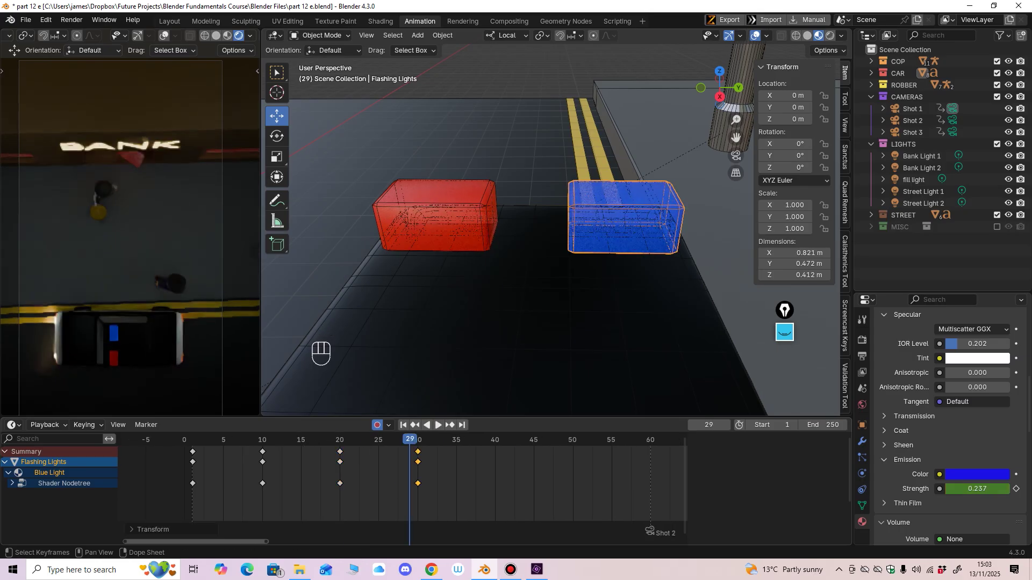
Step: Step through the blue light's keyframes from frame 1 to 30 to check the flashing
click(192, 440)
key(Up)
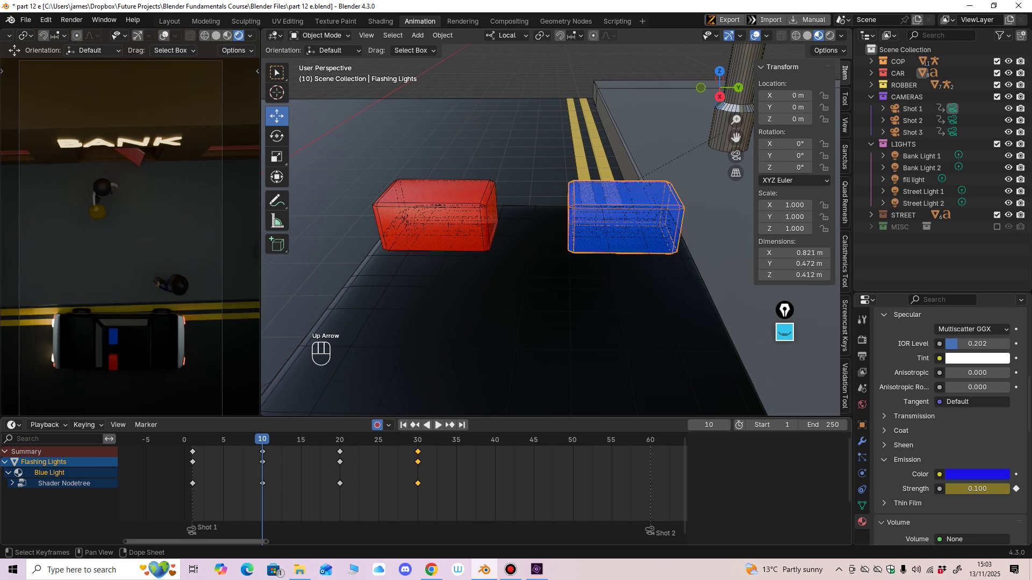
key(Up)
key(Down)
key(Down)
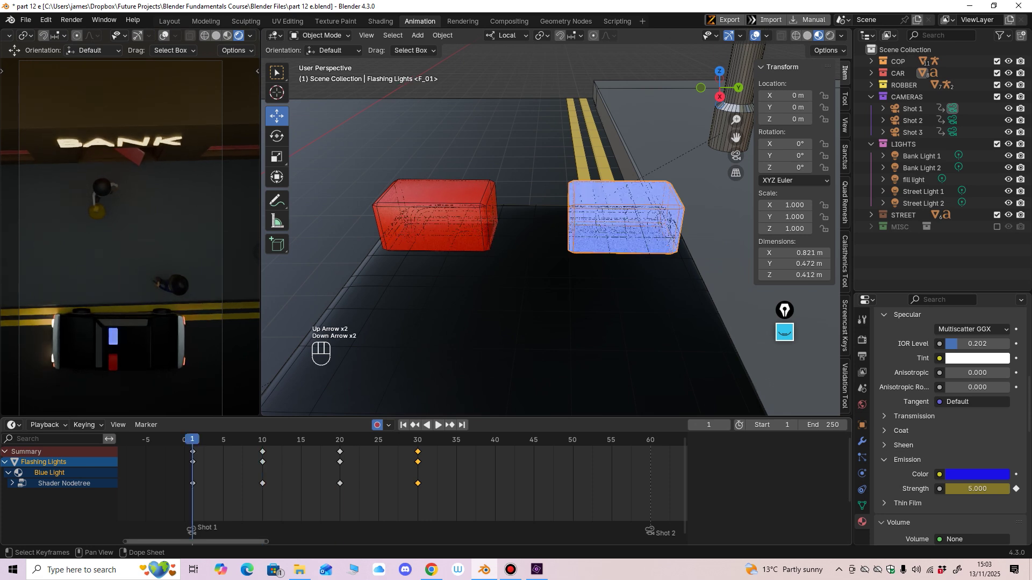
key(Up)
key(Up)
key(Up)
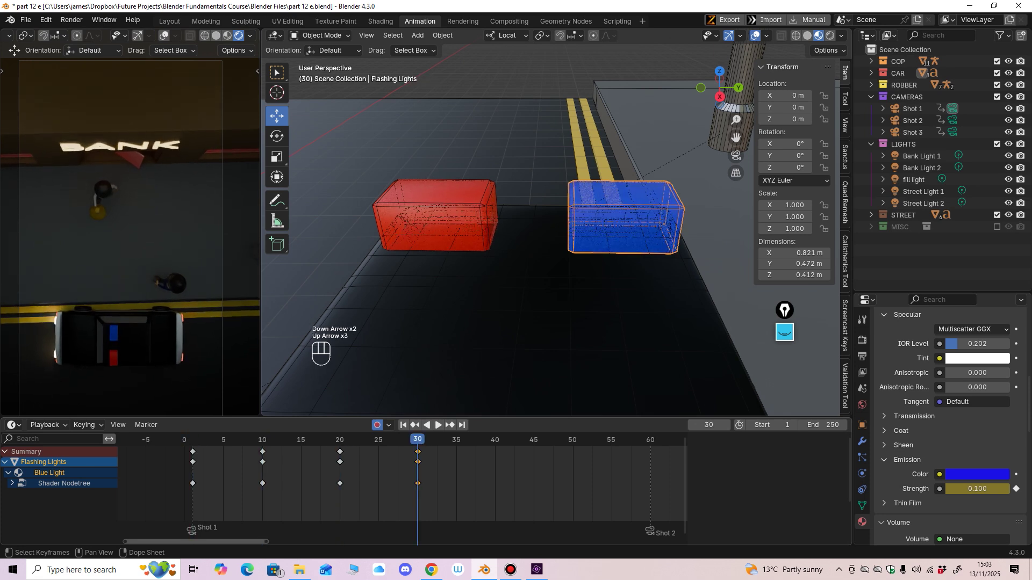
Step: Copy the blue light's four keyframes to frame 40 and shift the last three pasted ones to frames 50, 60 and 70
drag(172, 508, 387, 446)
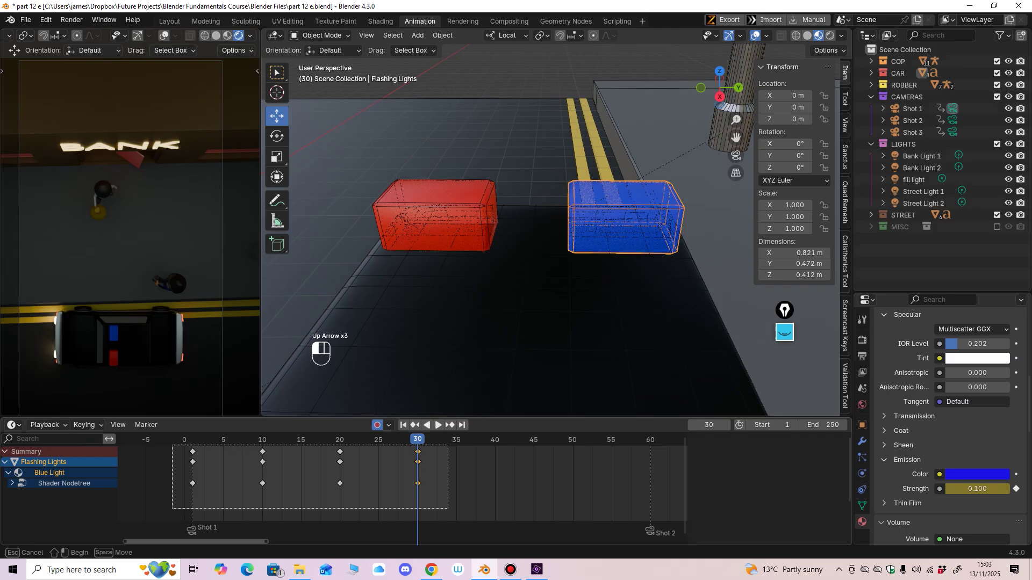
key(ctrl+c)
click(495, 440)
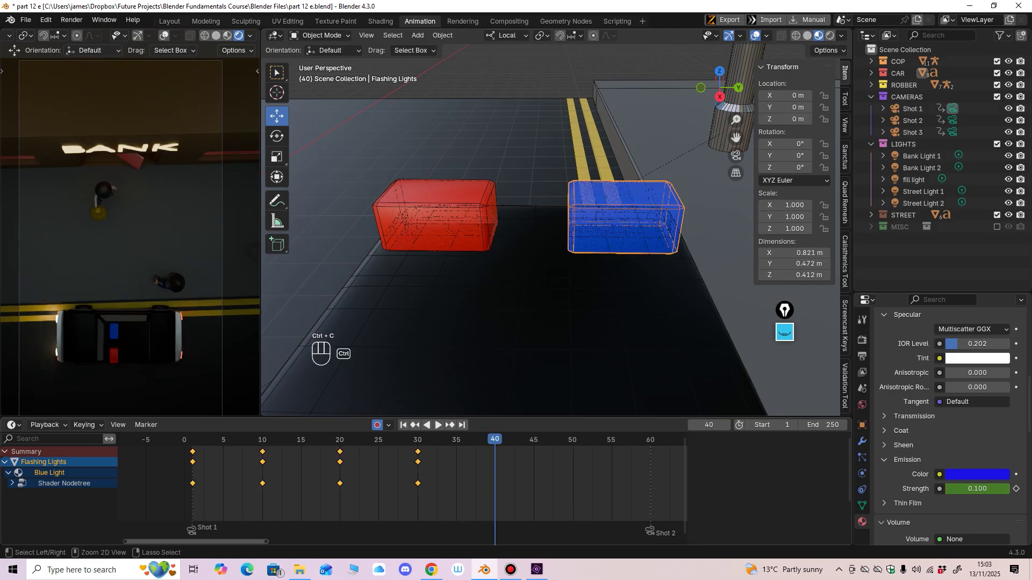
key(ctrl+v)
scroll(333, 489, down, 3)
middle_drag(479, 489, 403, 489)
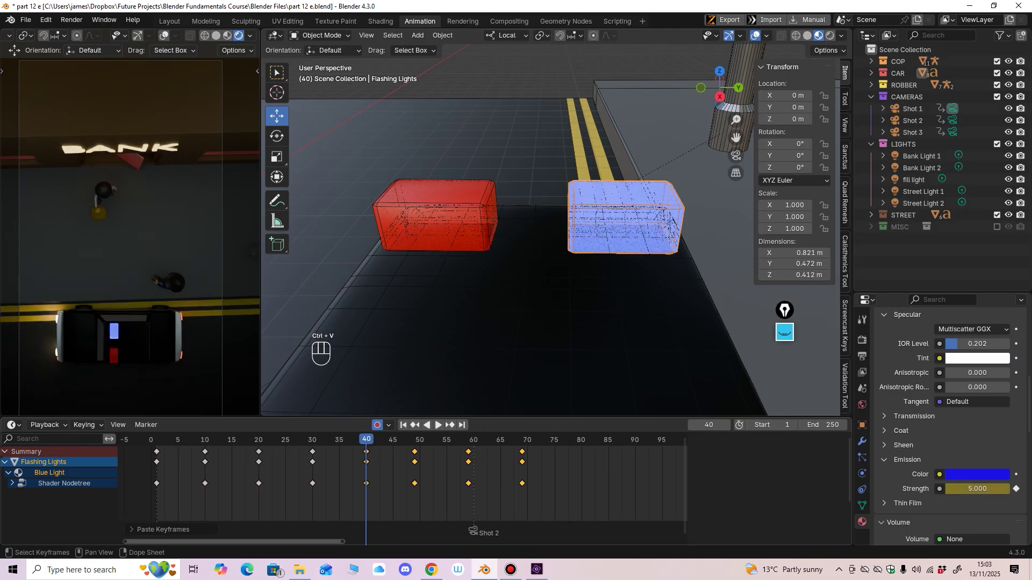
drag(399, 506, 528, 462)
key(space)
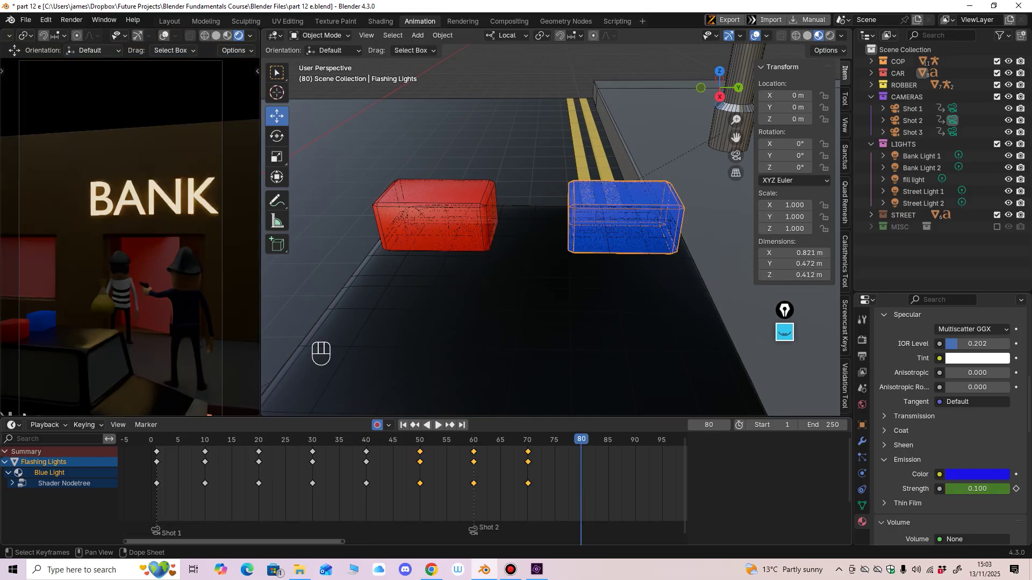
Step: Paste the blue light's four copied keyframes again at frame 80
key(ctrl+v)
scroll(402, 489, down, 4)
middle_drag(402, 489, 297, 489)
click(540, 439)
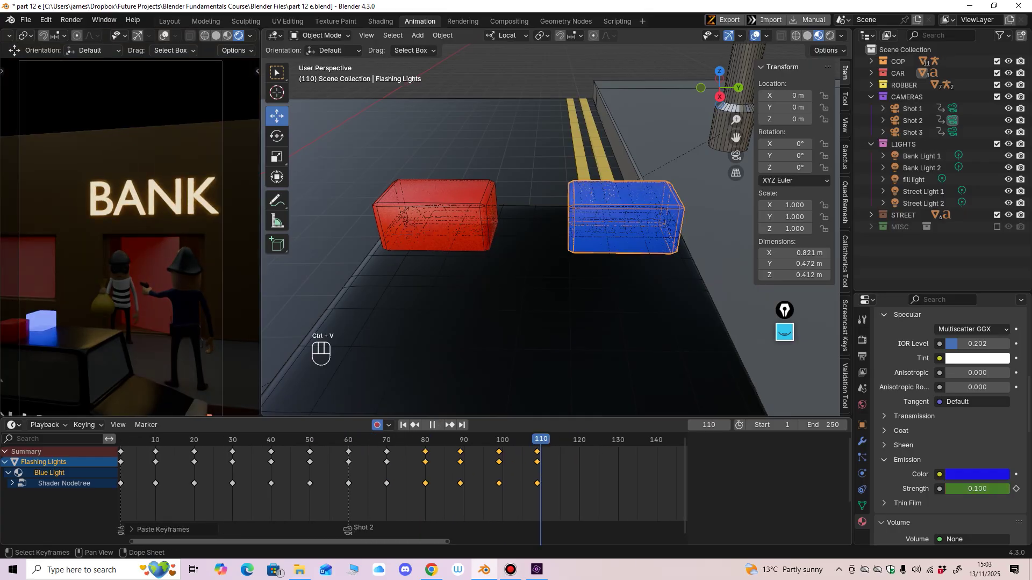
key(space)
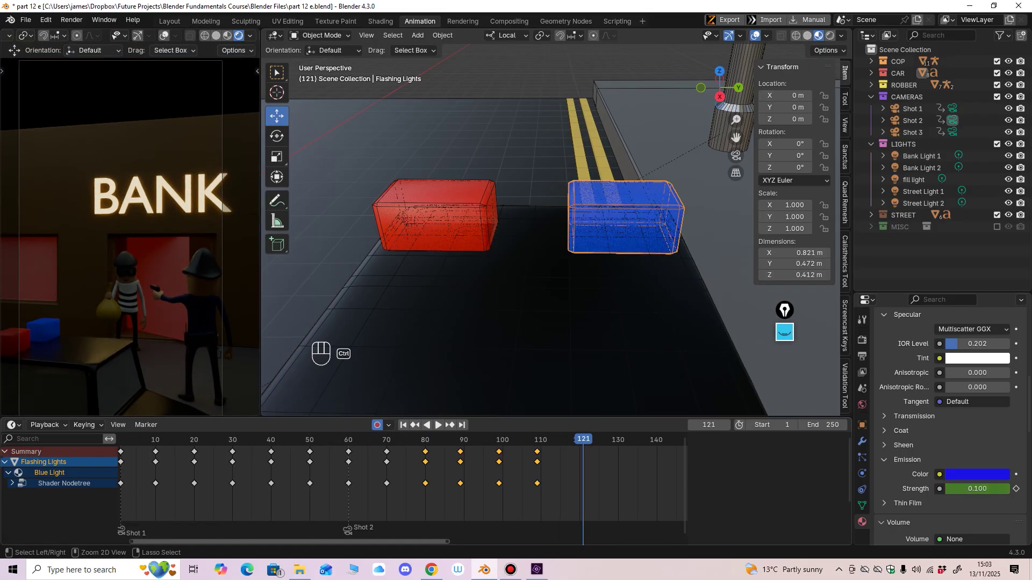
Step: Paste the blue light's four copied keyframes at frames 121, 161 and 200
key(ctrl+v)
key(space)
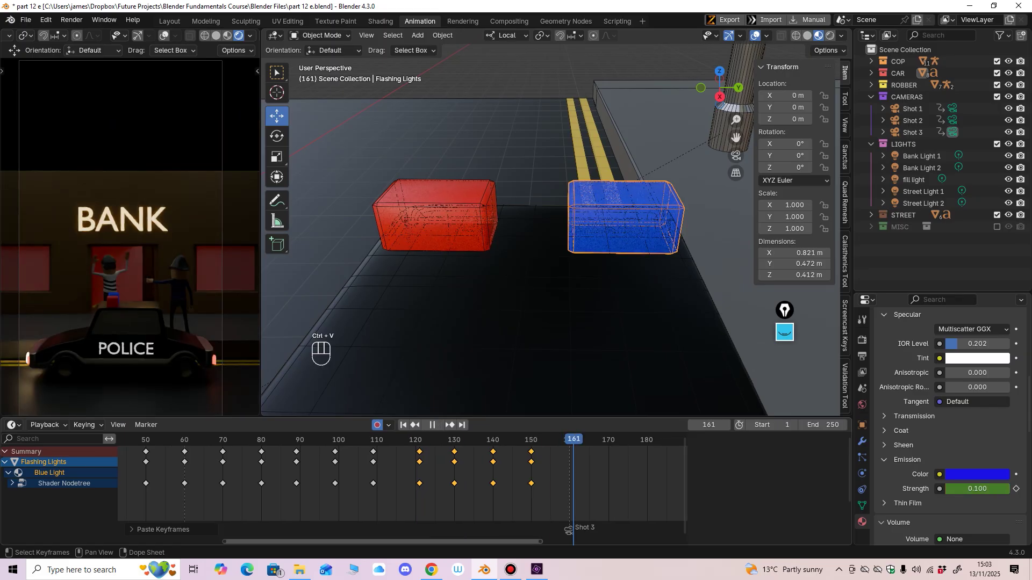
key(space)
key(ctrl+v)
key(space)
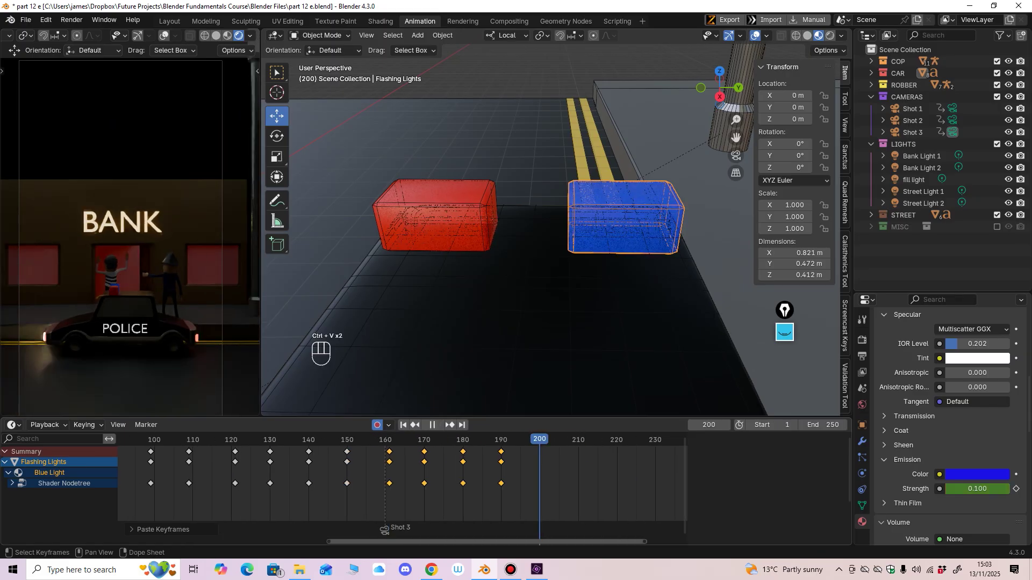
key(space)
key(ctrl+v)
Step: Paste the blue light's keyframes at frame 240 and delete the pasted ones that fall beyond frame 250
click(517, 439)
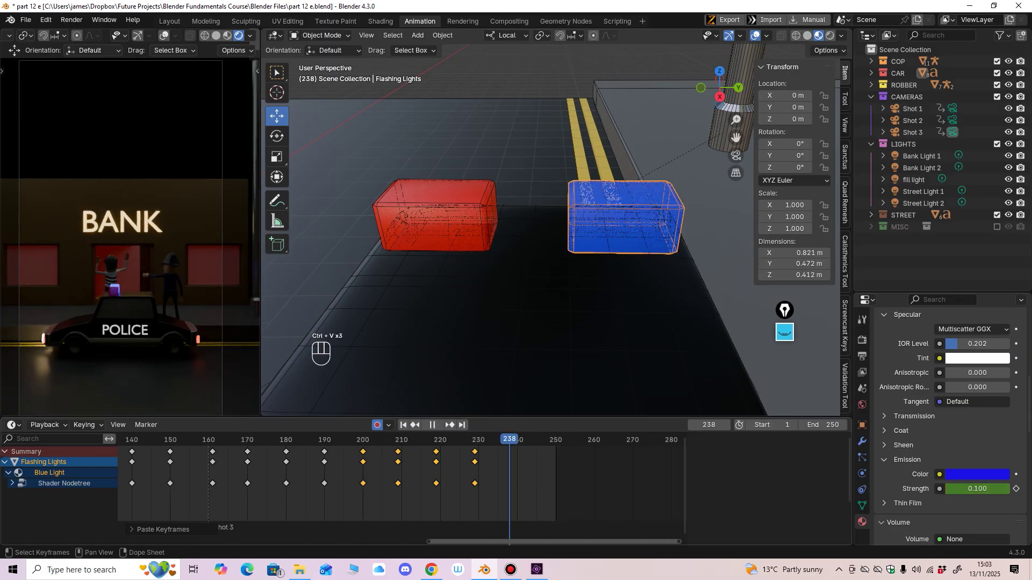
drag(656, 450, 570, 506)
Step: Play back the animation and scrub the timeline to check the blue light's flashing across the camera shots
key(space)
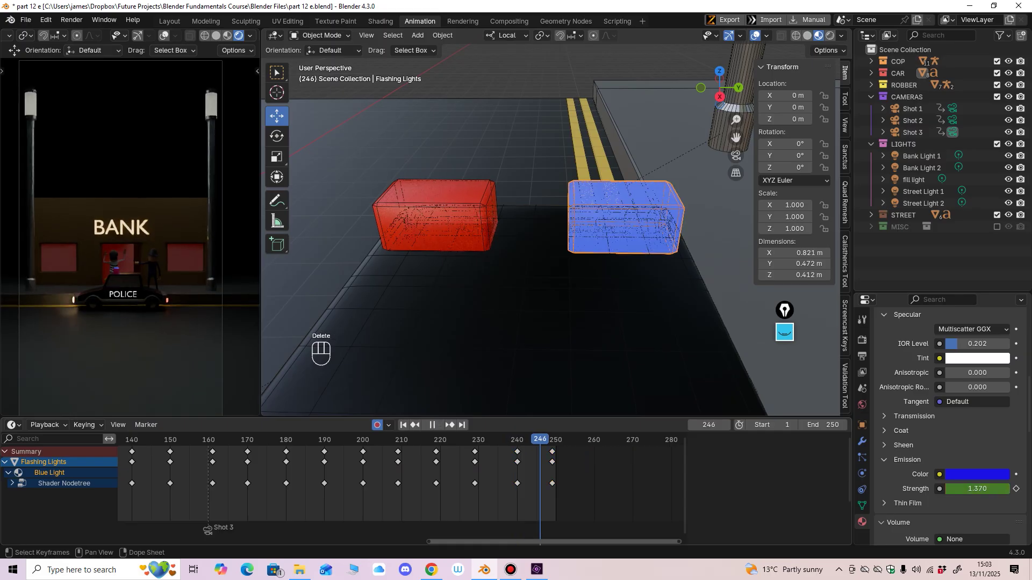
middle_drag(483, 494, 344, 495)
middle_drag(344, 494, 494, 494)
ctrl+middle_drag(410, 494, 372, 494)
middle_drag(372, 495, 437, 495)
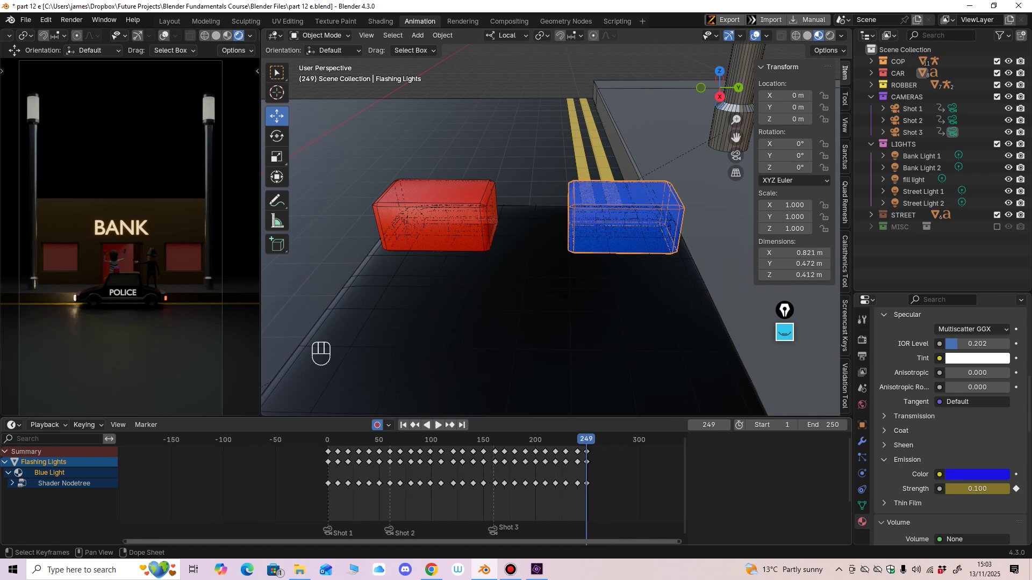
key(space)
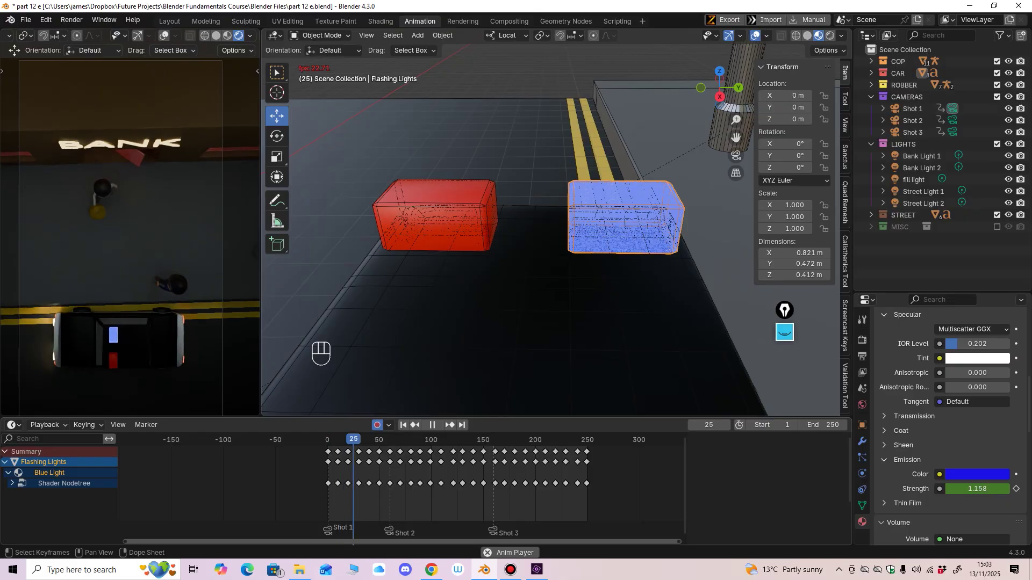
key(space)
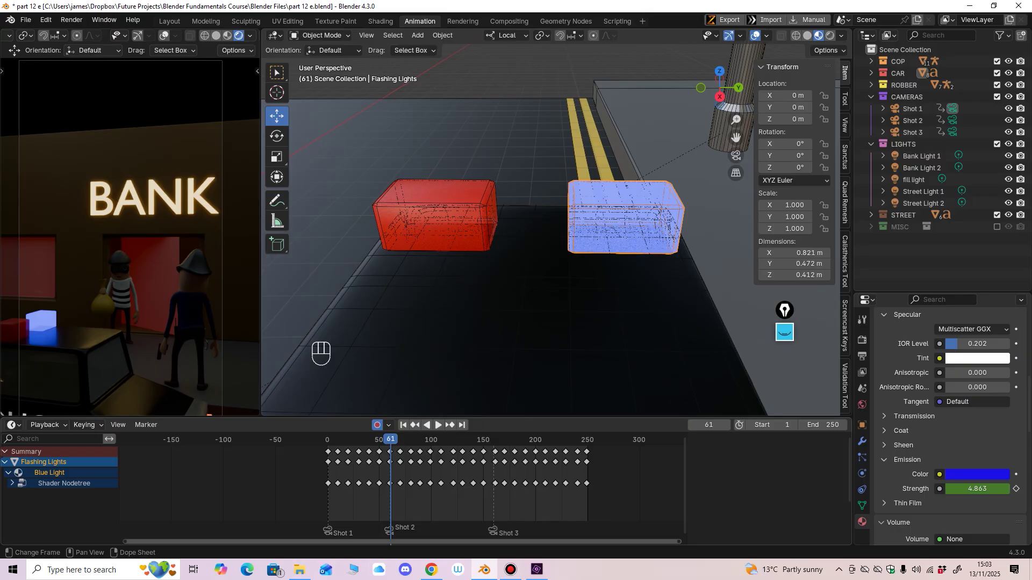
drag(391, 439, 475, 440)
Step: Insert a keyframe at frame 1 for the red light's emission strength of 0.100
scroll(457, 242, up, 2)
click(424, 220)
shift+middle_drag(424, 222, 456, 225)
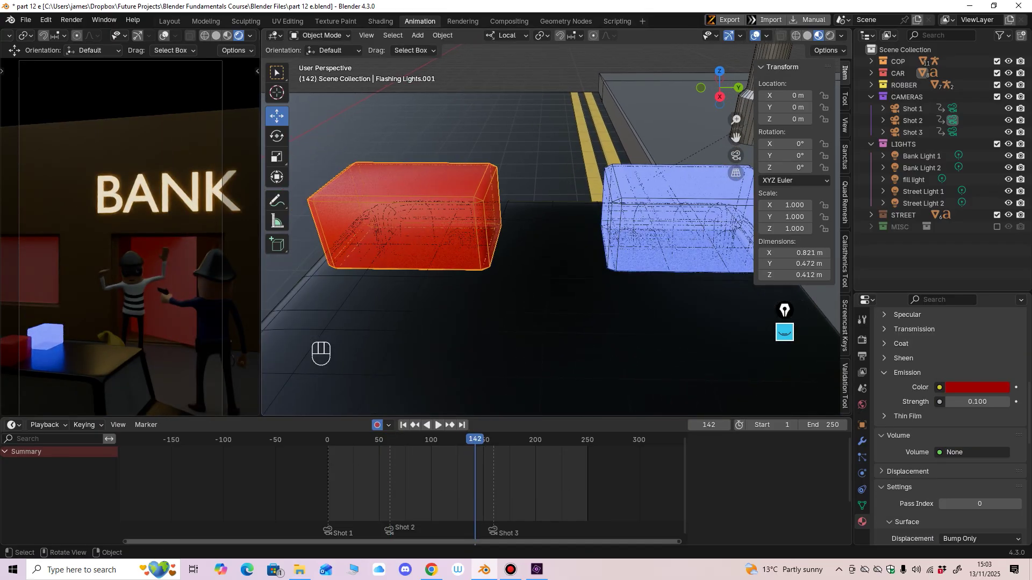
click(653, 223)
key(Down)
middle_drag(419, 492, 477, 492)
scroll(397, 484, up, 7)
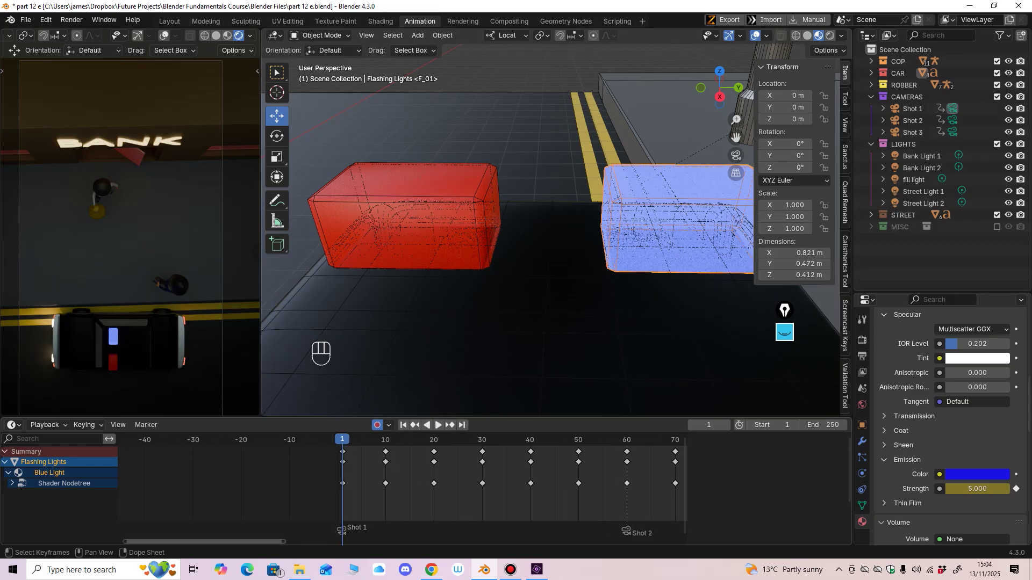
click(425, 226)
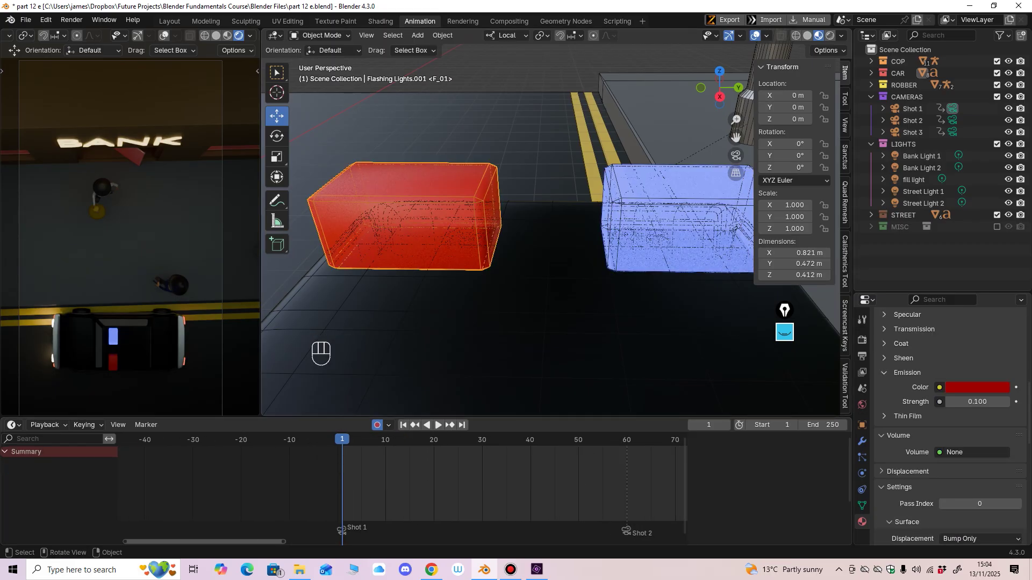
key(i)
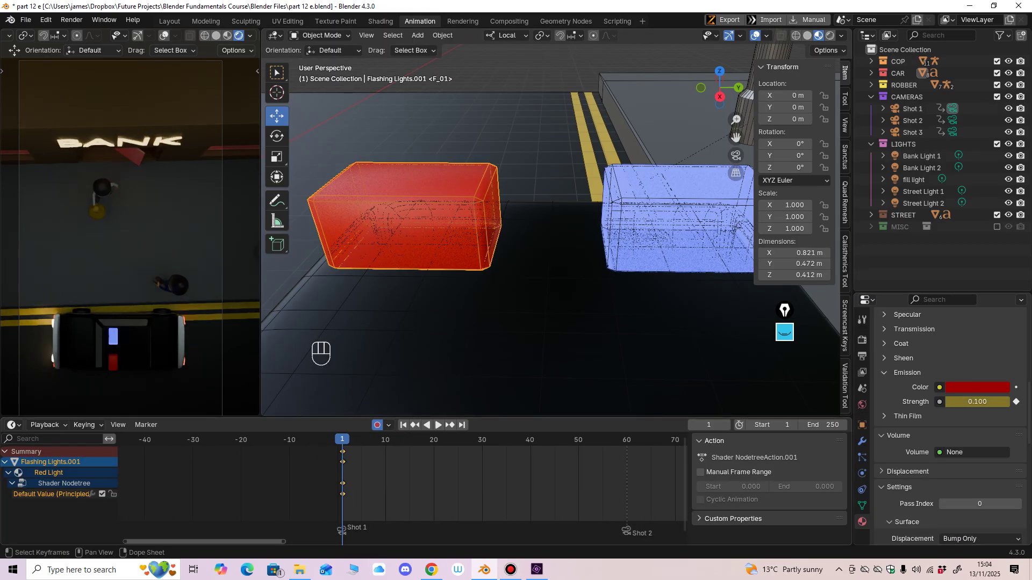
Step: Keyframe the red light's emission strength at 5.000 on frame 10, matching the blue light's second keyframe
key(space)
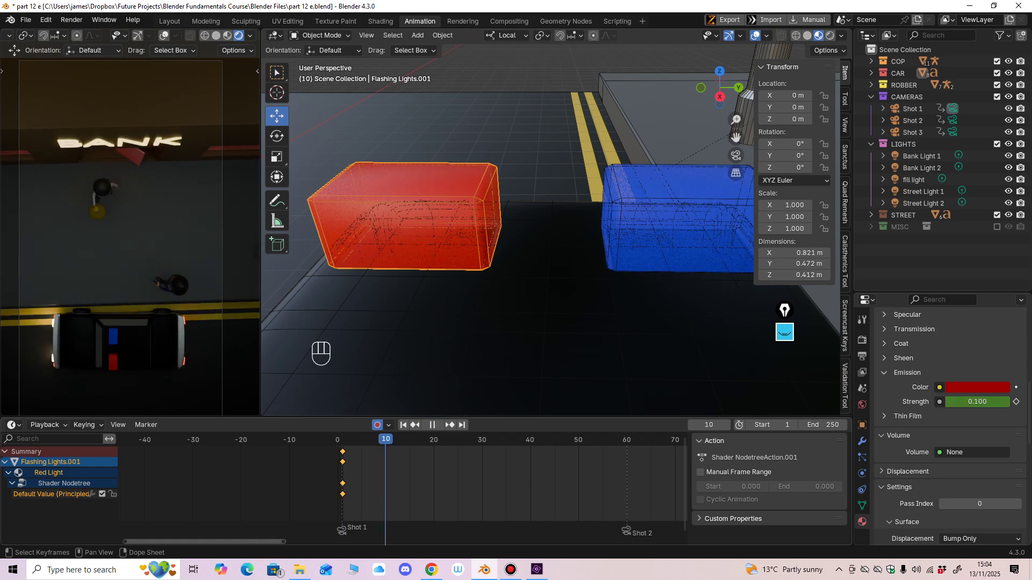
click(666, 226)
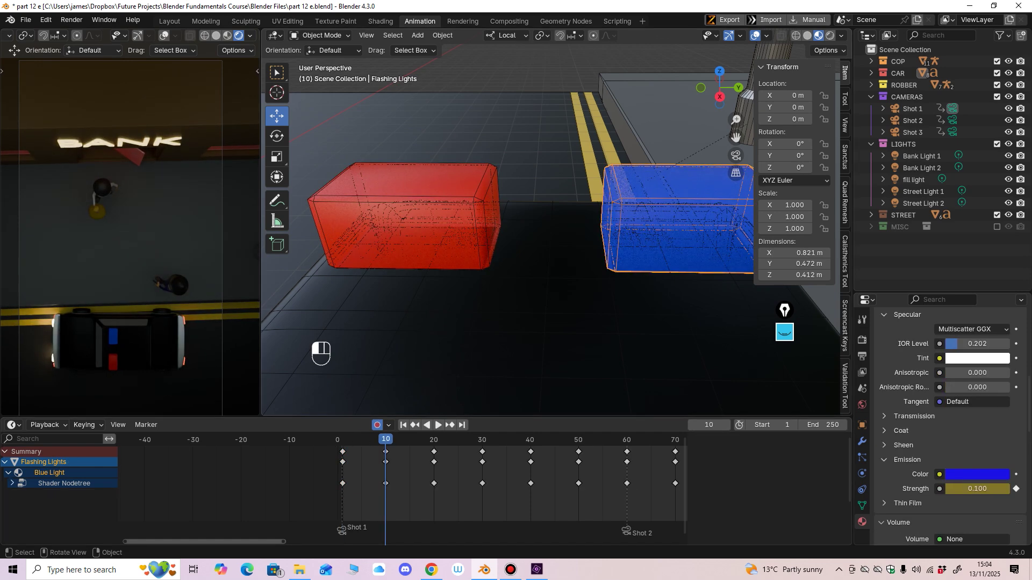
click(411, 217)
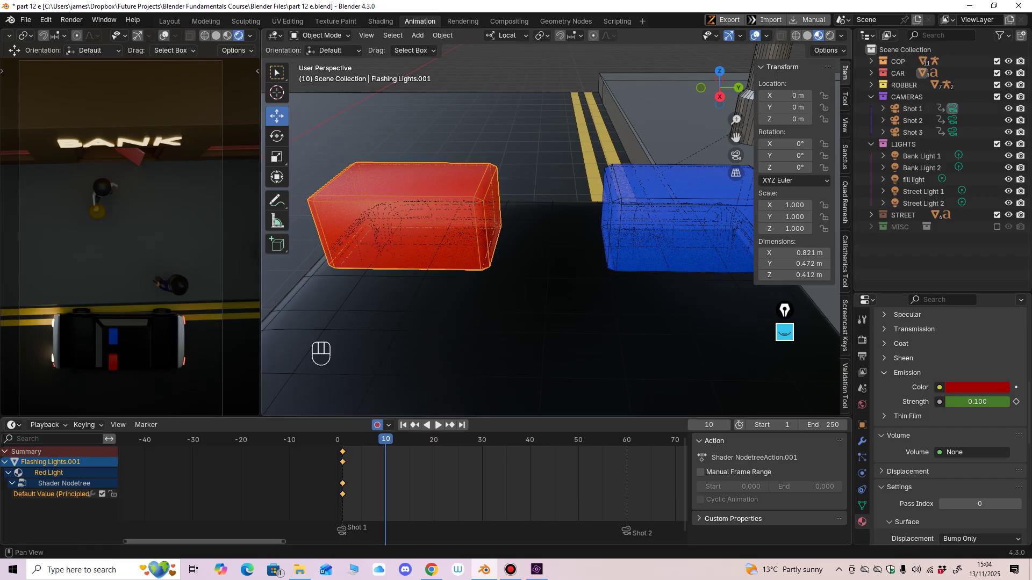
key(i)
key(Return)
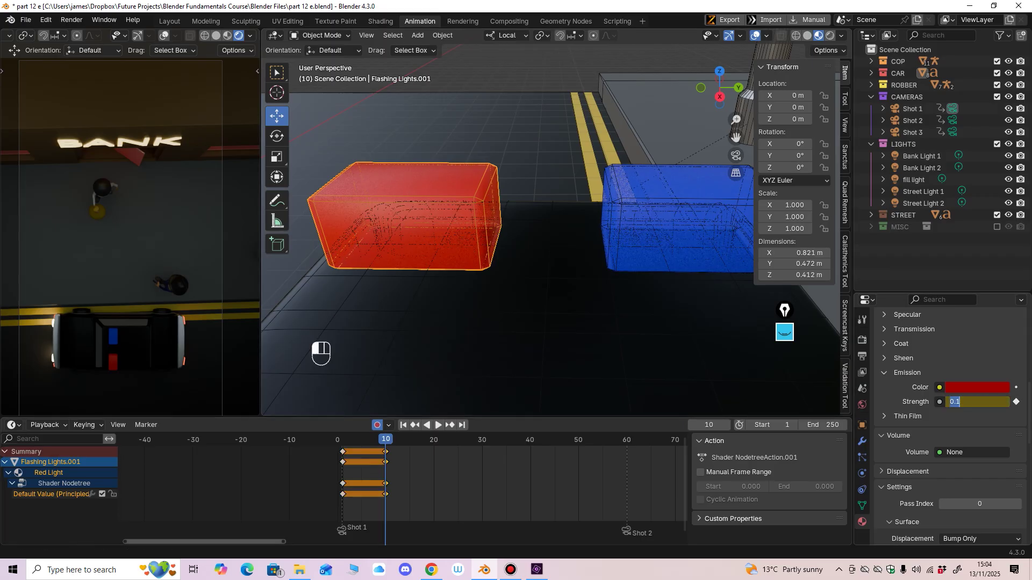
key(Return)
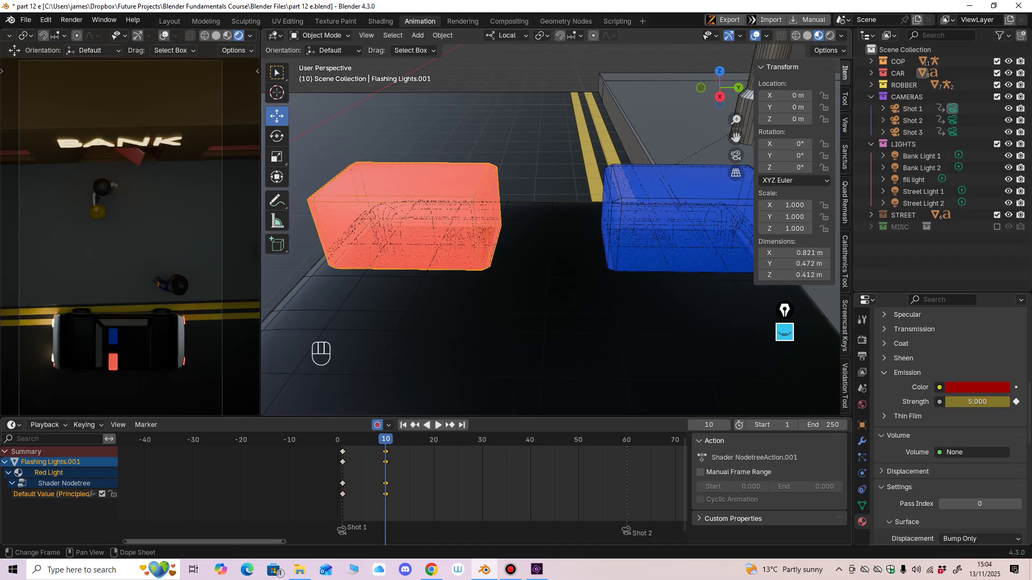
Step: Check the red light's flash against the blue light's between frames 1 and 10
key(shift+Left)
key(space)
key(space)
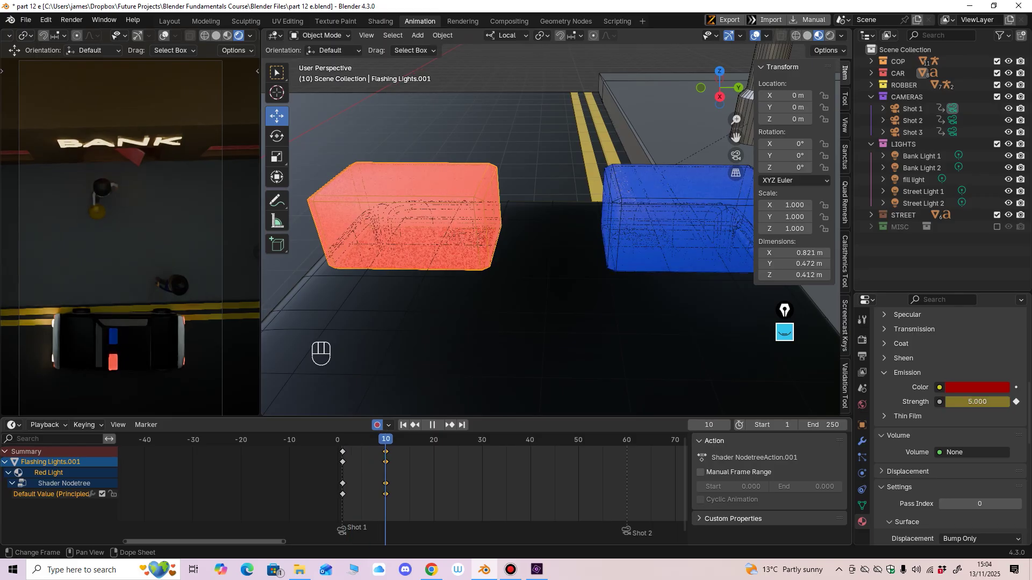
key(shift+Left)
key(space)
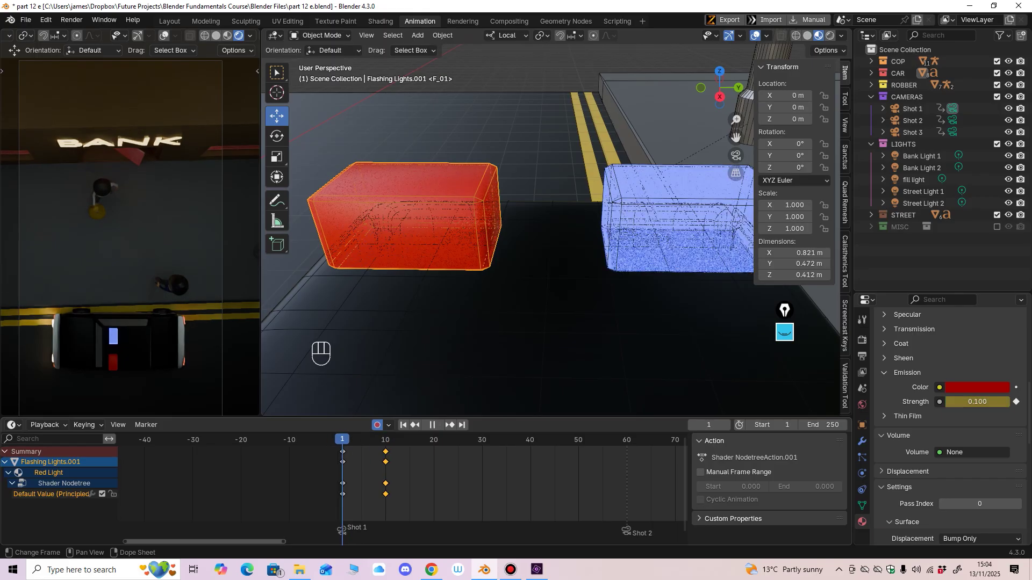
Step: Copy the red light's two emission keyframes to frame 20 and move the last pasted keyframe to frame 30
key(a)
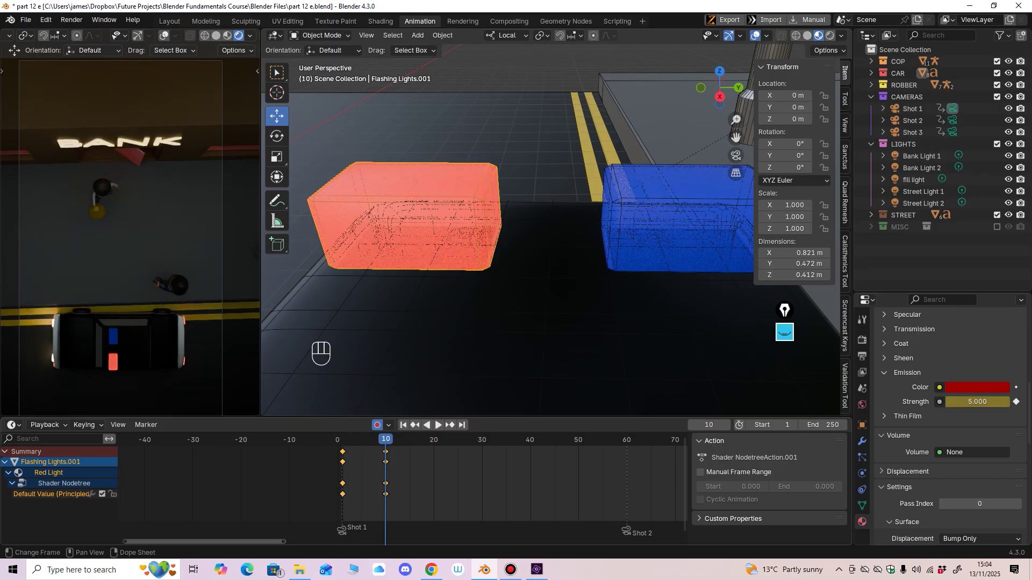
key(Up)
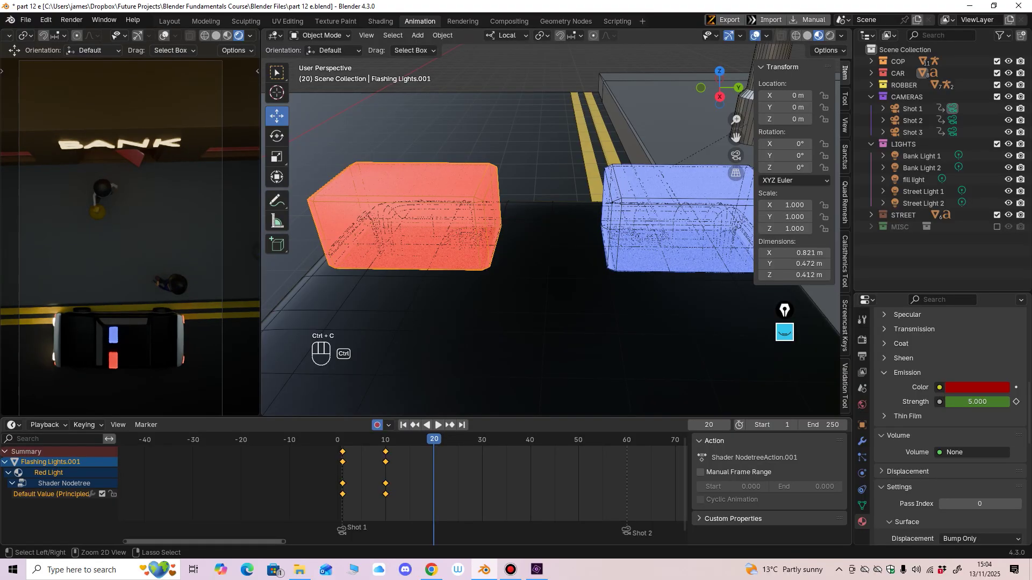
key(ctrl+v)
click(457, 474)
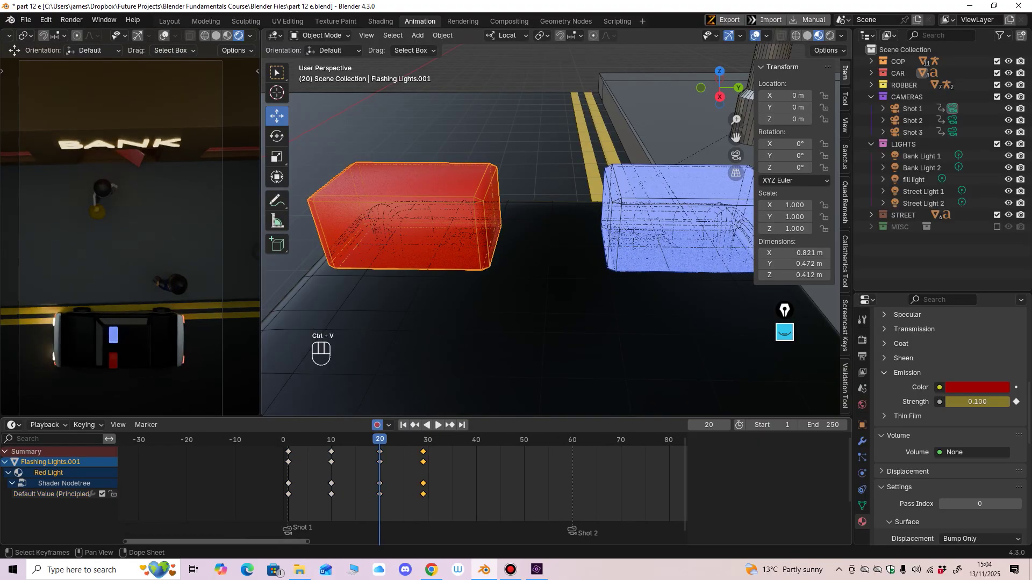
drag(423, 452, 428, 452)
Step: Step through the red light's keyframes from frame 1 to 30 to check the alternating flashes
key(shift+Left)
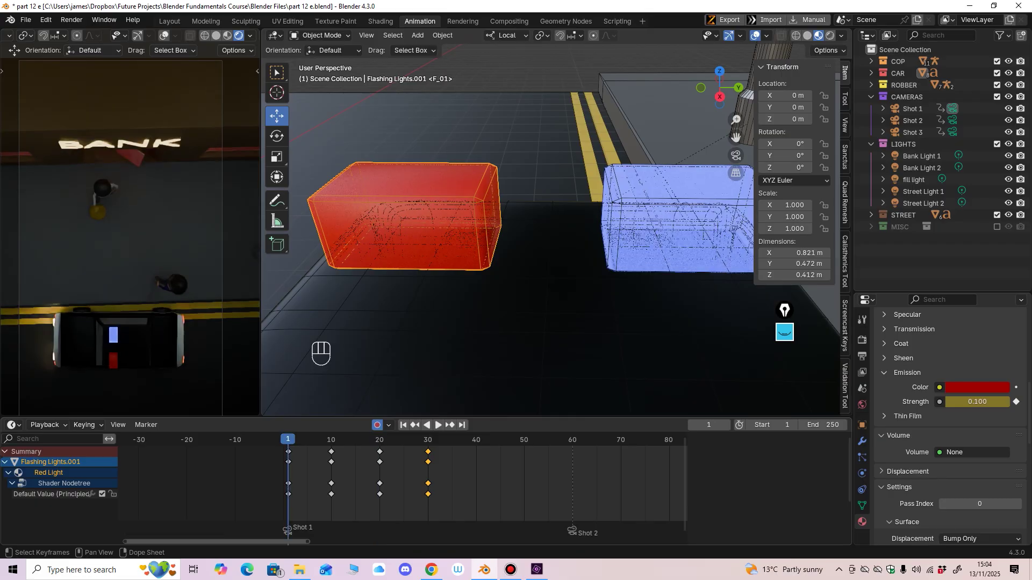
key(Up)
key(Up)
key(Up)
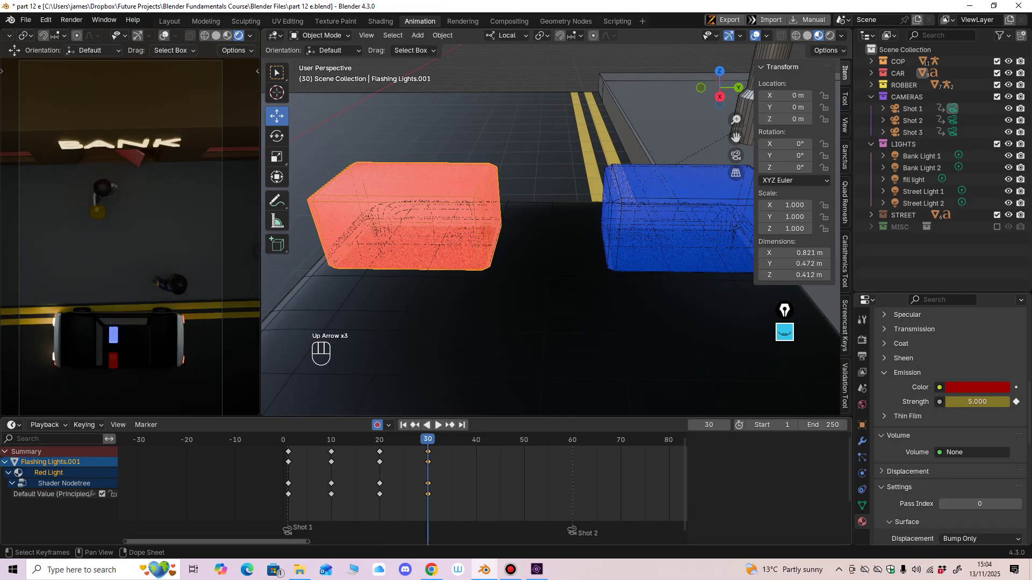
Step: Copy the red light's four keyframes and paste them at frames 40 and 80
drag(280, 505, 442, 447)
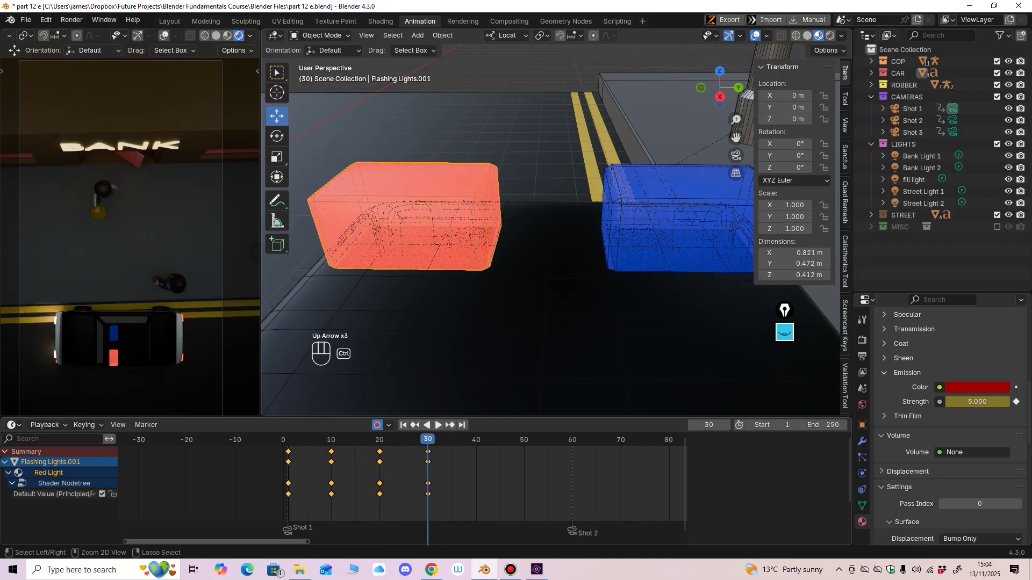
click(476, 440)
key(ctrl+v)
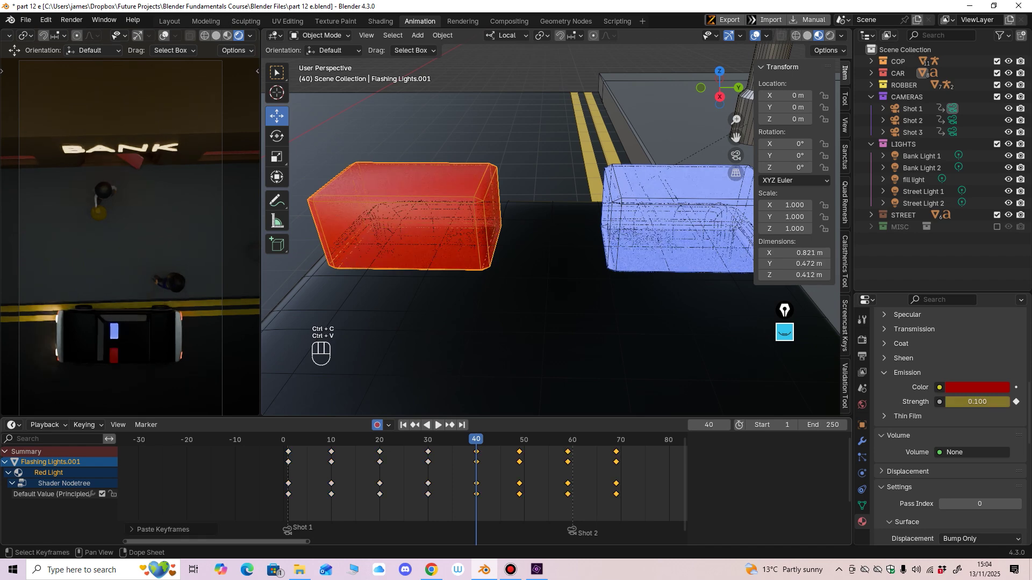
click(550, 440)
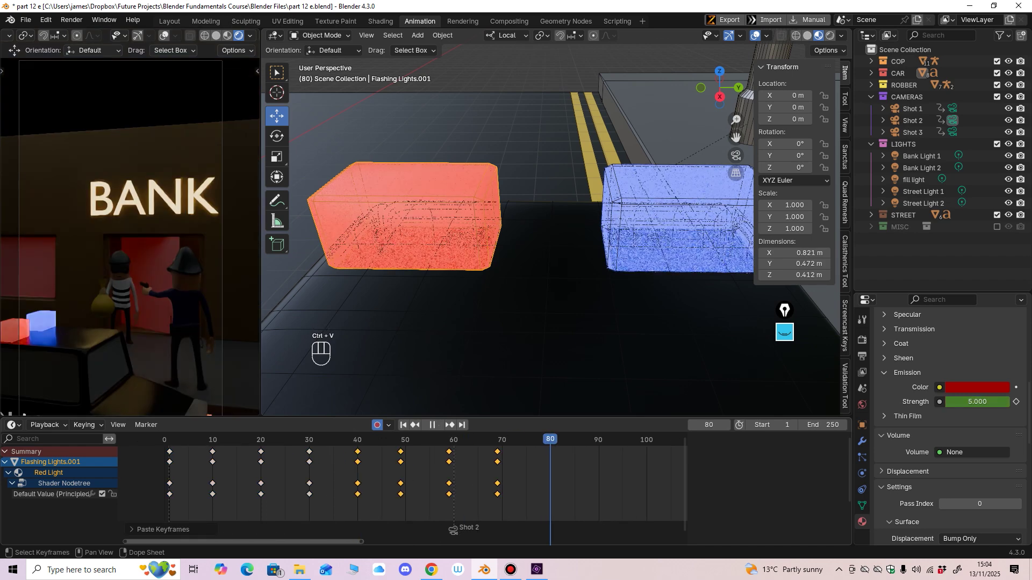
key(ctrl+v)
Step: Paste the red light's four copied keyframes at frames 120, 160 and 201
click(583, 440)
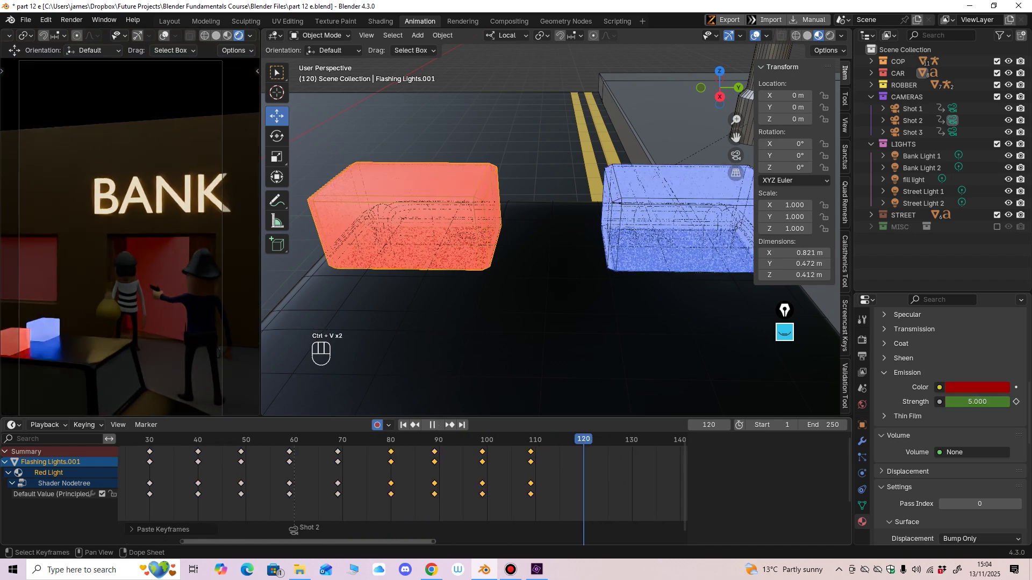
key(ctrl+v)
click(534, 440)
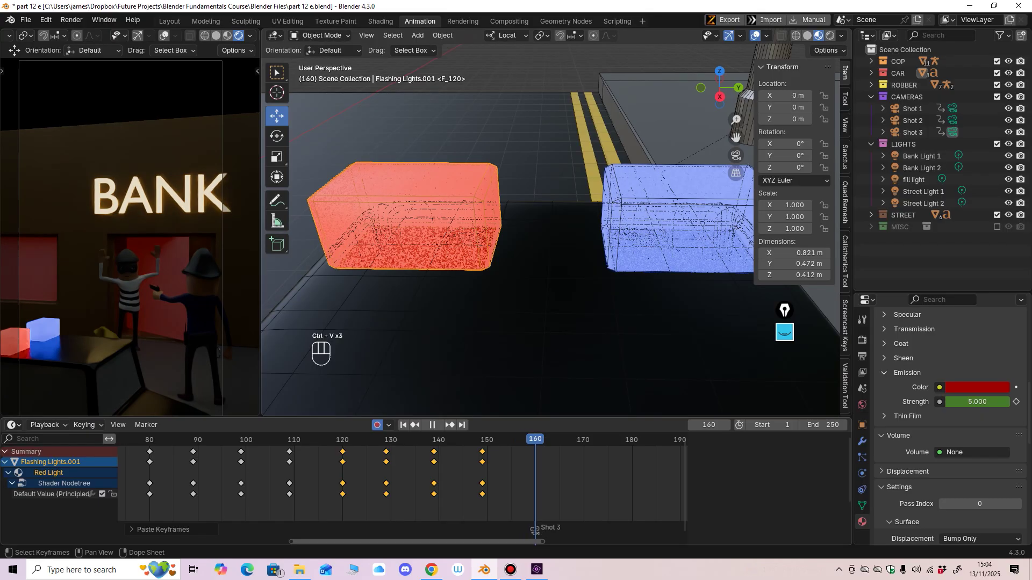
key(ctrl+v)
click(575, 439)
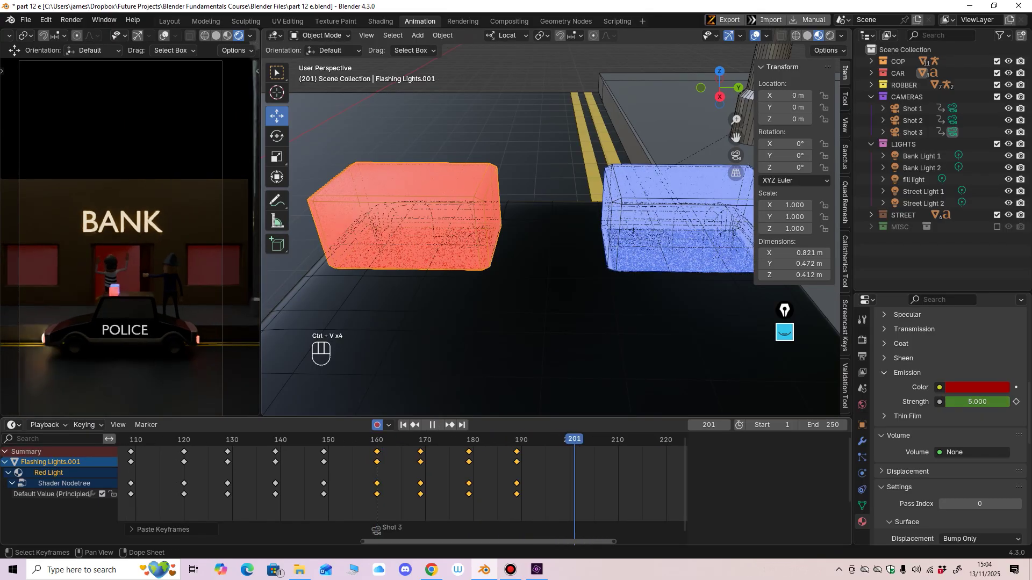
key(ctrl+v)
Step: Paste the red light's keyframes at frame 240 and delete the pasted ones that fall beyond frame 250
middle_drag(543, 484, 340, 481)
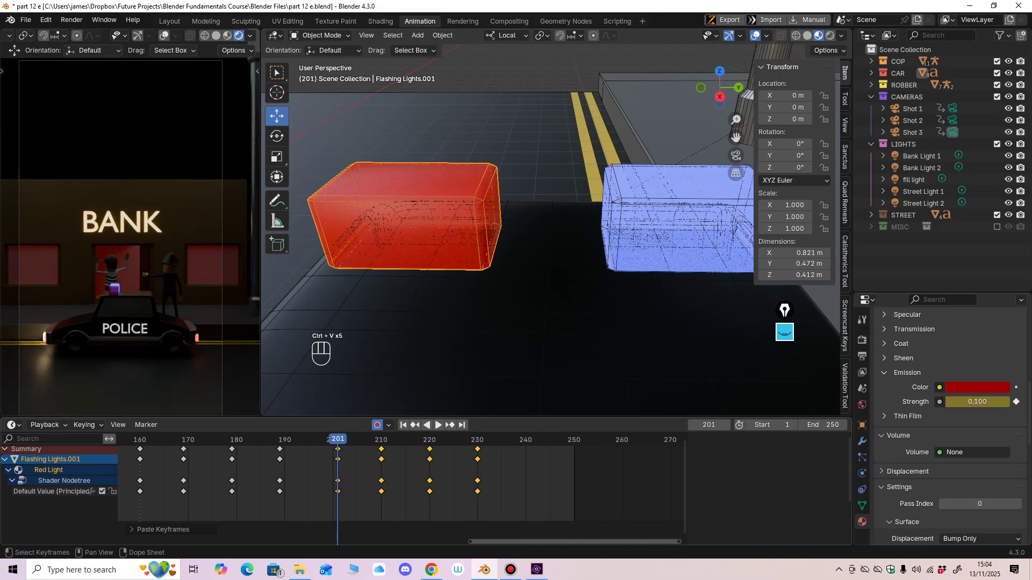
drag(520, 440, 526, 440)
key(ctrl+v)
drag(594, 511, 679, 447)
Step: Play back the whole animation to check the alternating red and blue flashes, and review the red light's full keyframe row
key(space)
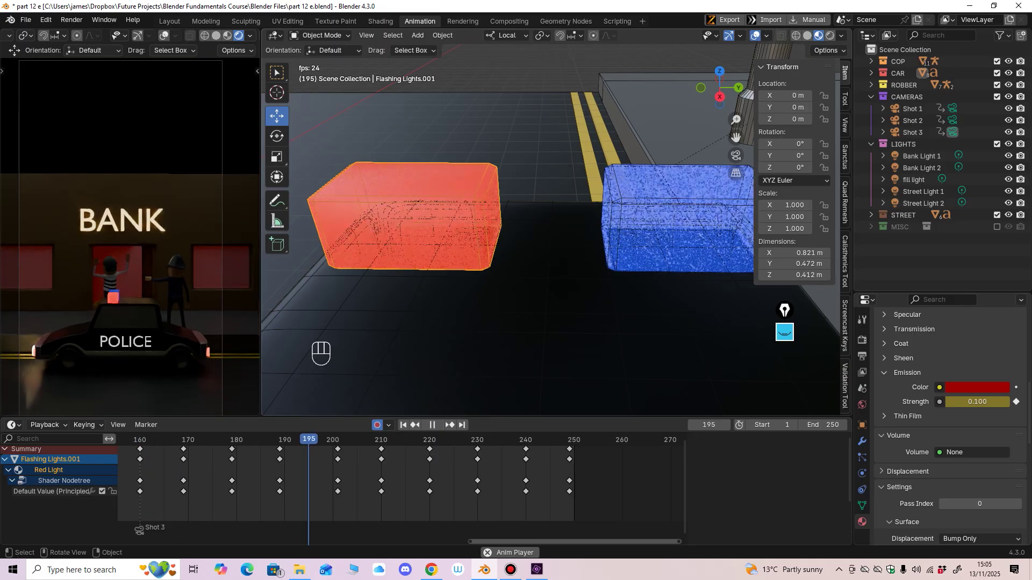
ctrl+middle_drag(548, 226, 549, 298)
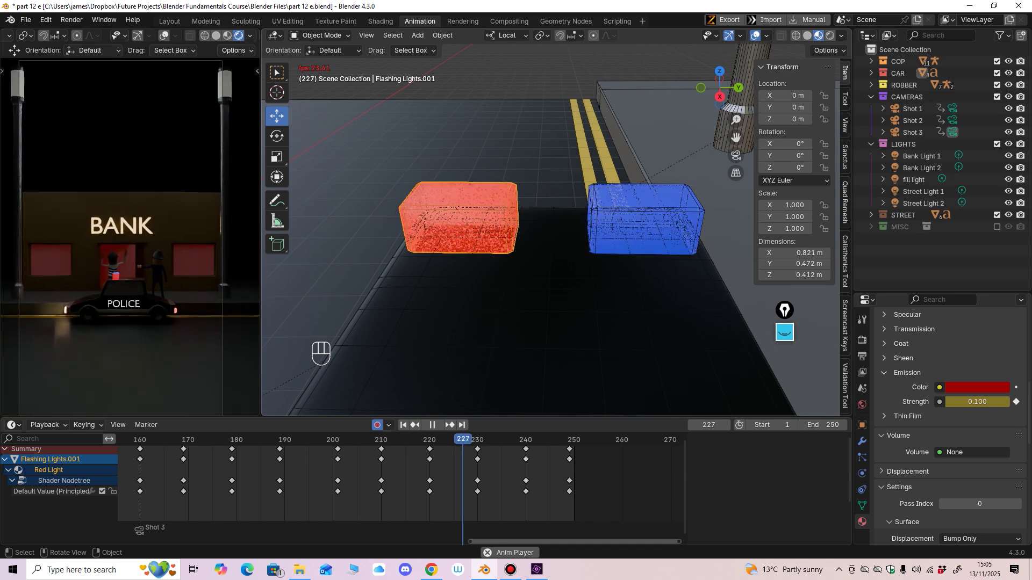
key(space)
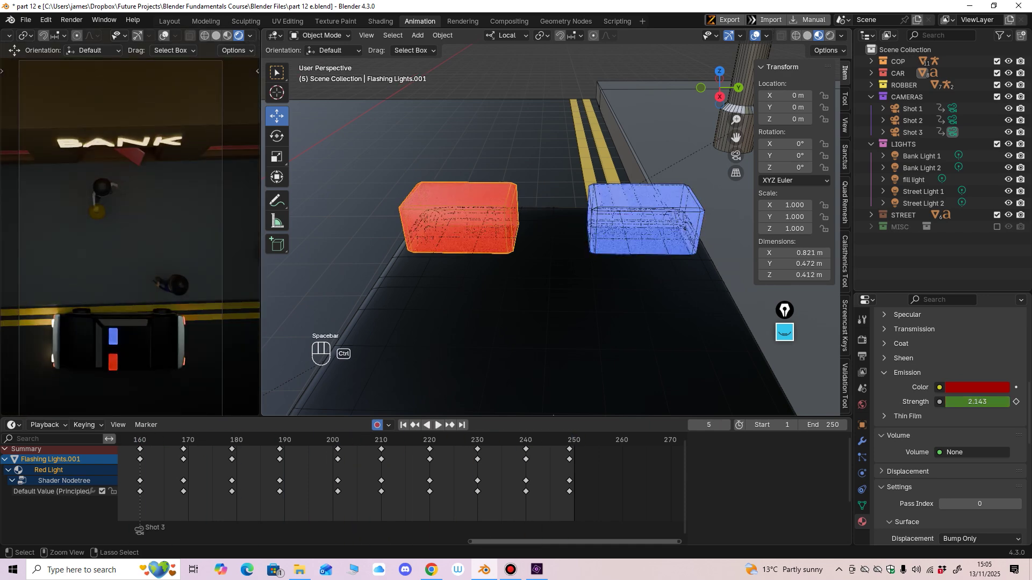
ctrl+middle_drag(557, 231, 557, 285)
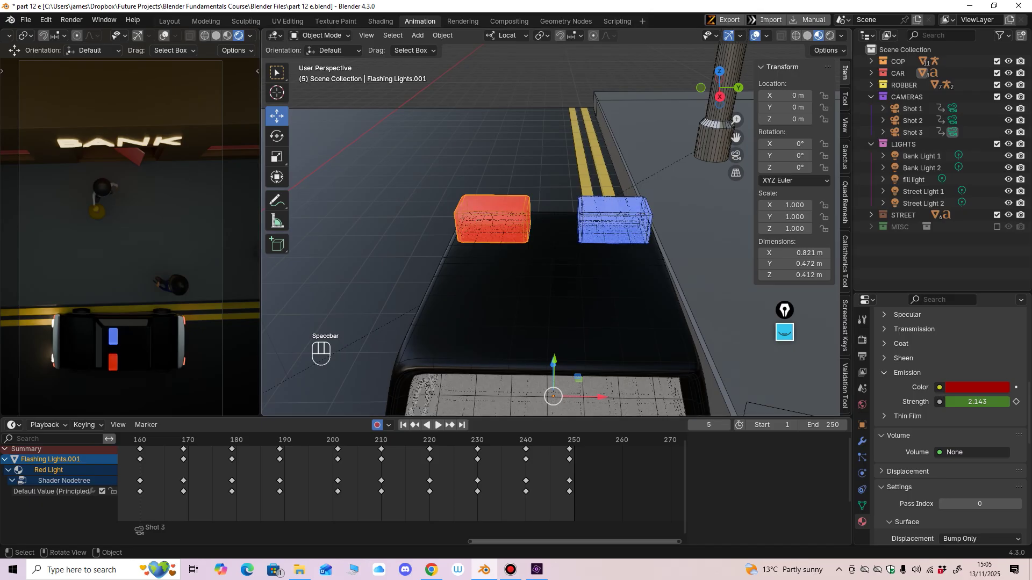
ctrl+middle_drag(403, 441, 360, 446)
middle_drag(360, 446, 618, 462)
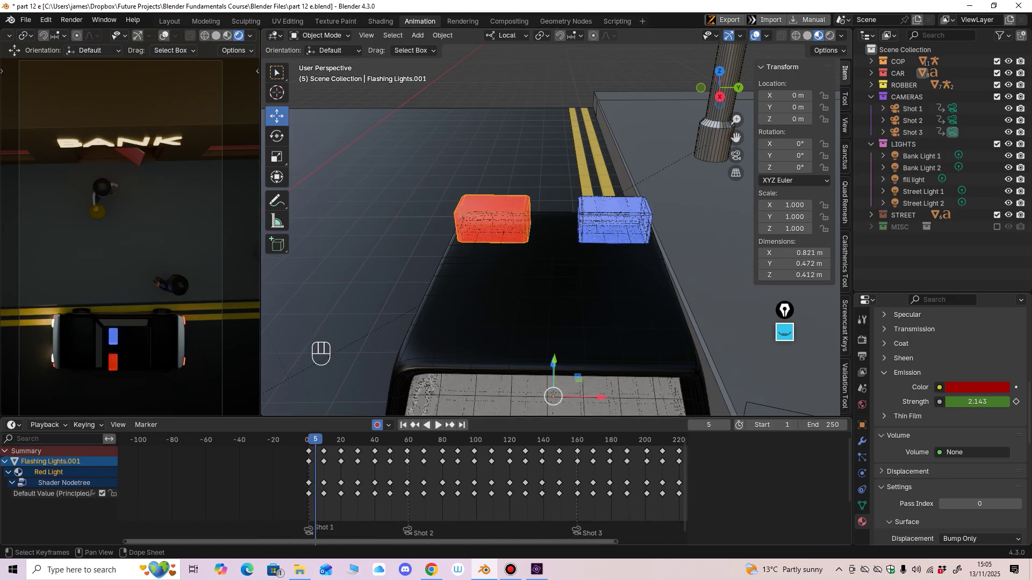
Step: Play back the start of the animation to check how bright the roof lights look in the second camera shot
click(424, 441)
key(space)
key(space)
ctrl+middle_drag(129, 264, 141, 212)
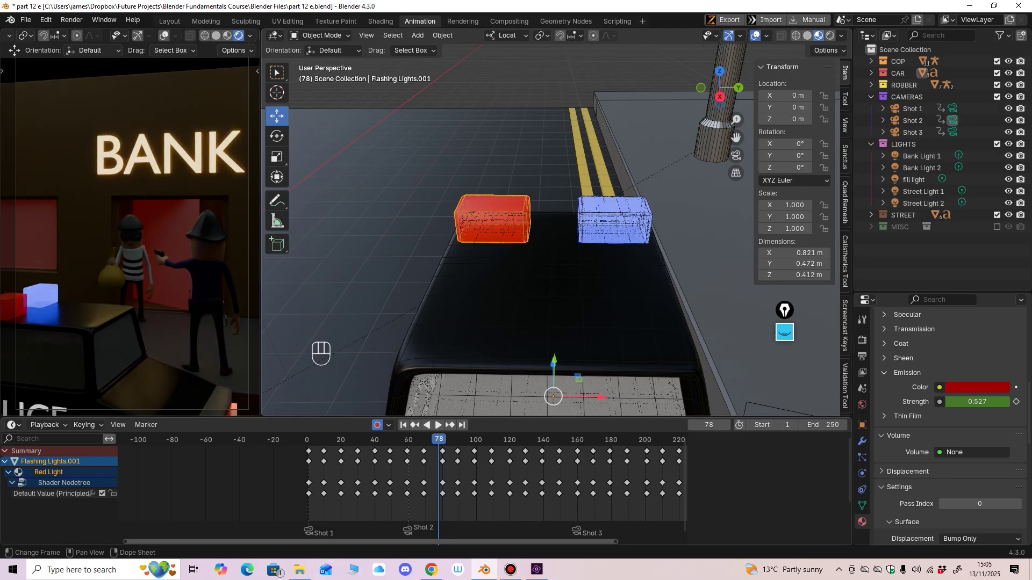
Step: Try an emission strength of 20 for the blue roof light's keyframe at frame 80
click(613, 221)
key(Up)
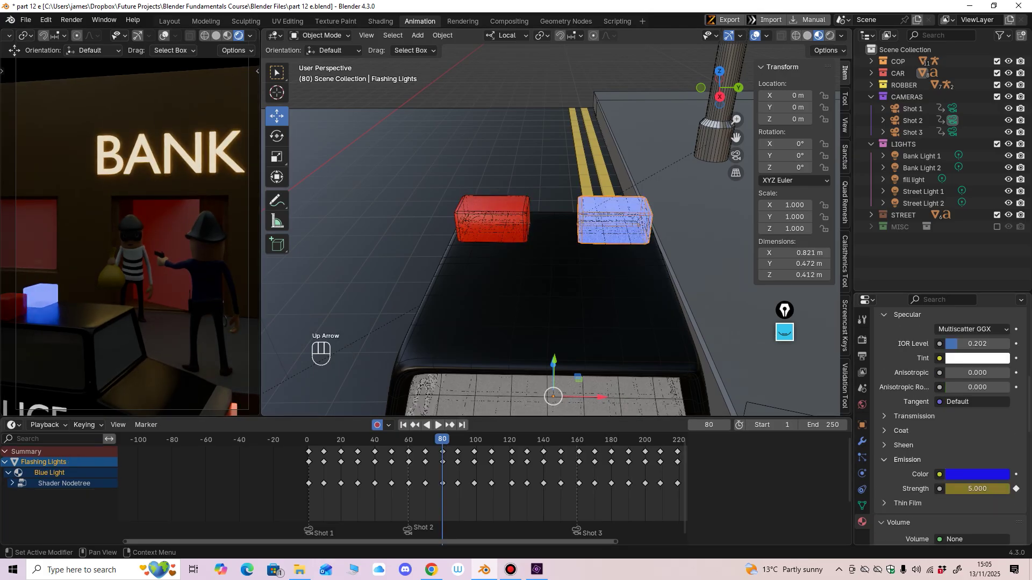
click(978, 489)
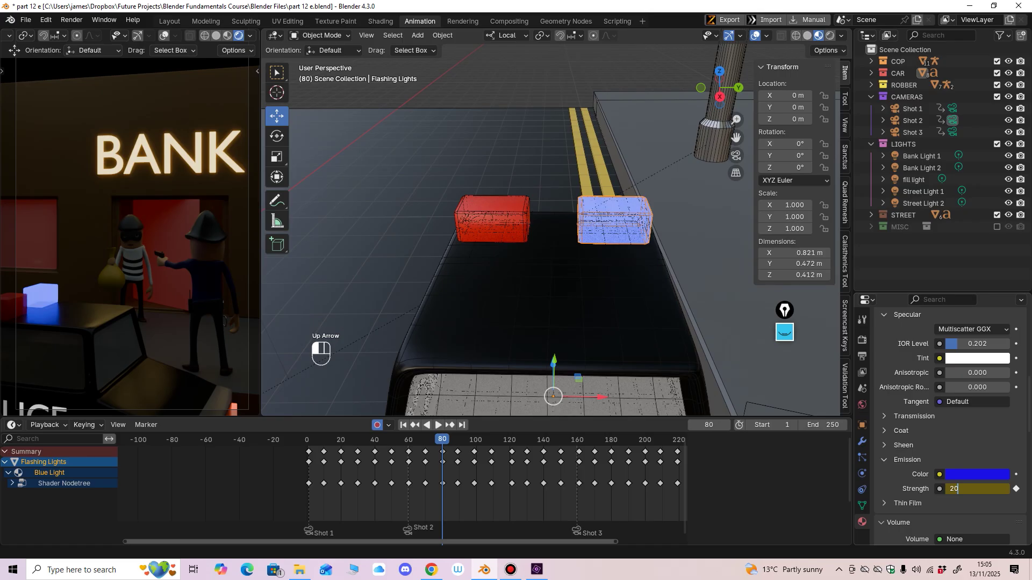
key(Return)
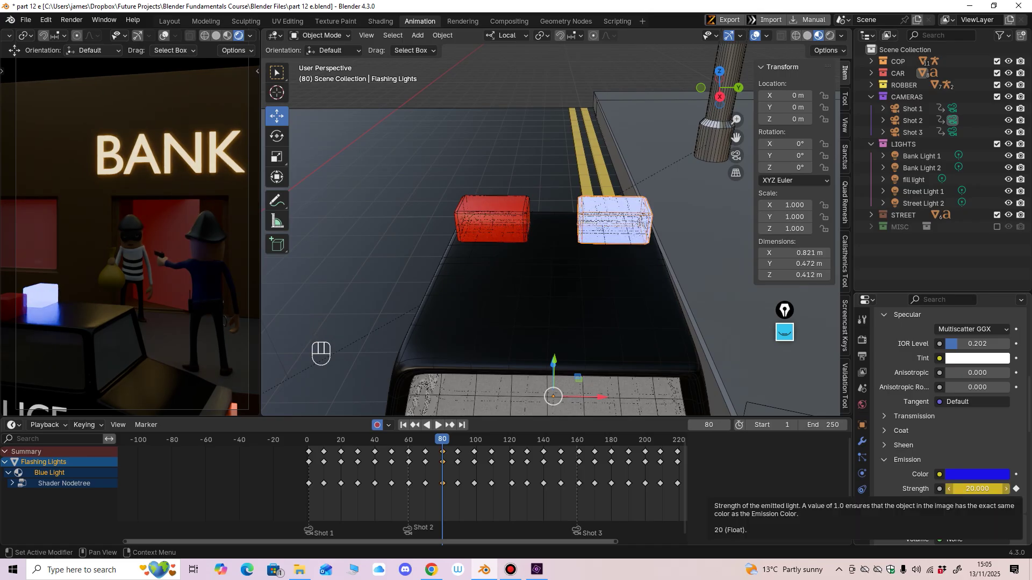
key(ctrl+z)
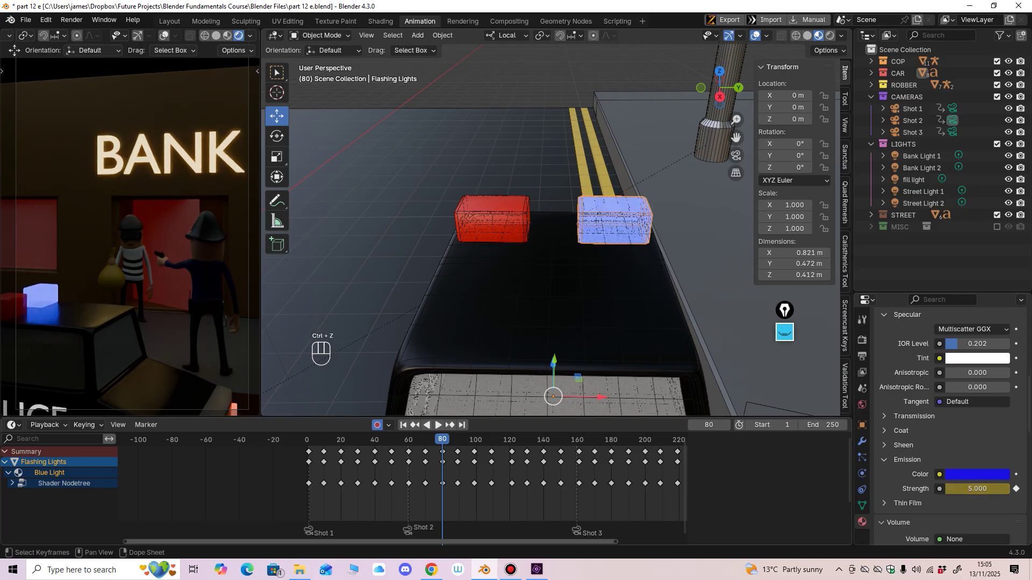
Step: Switch the timeline area to the Graph Editor and enlarge it around the blue light's strength curve
click(45, 424)
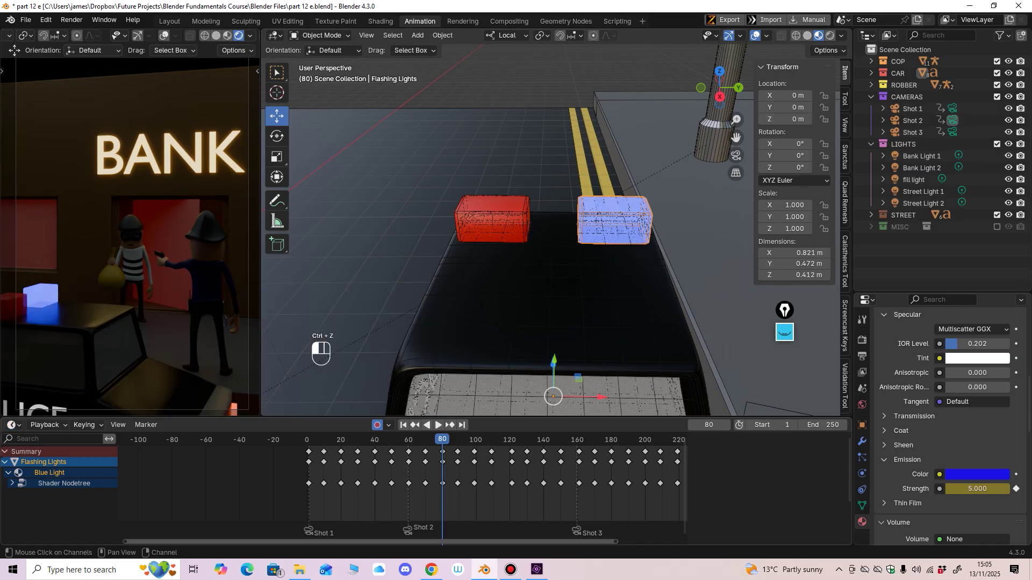
click(10, 425)
click(161, 334)
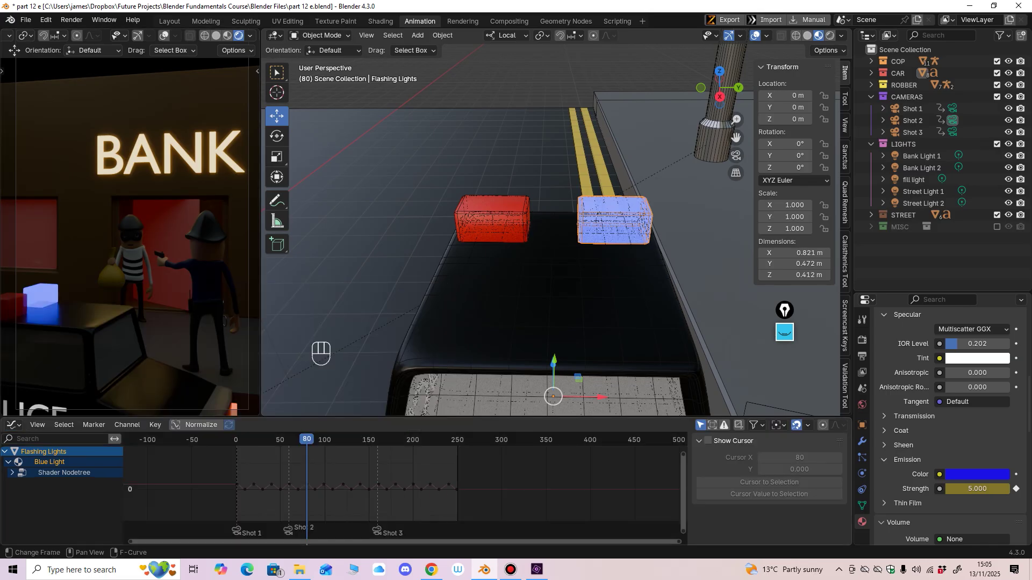
drag(403, 417, 403, 374)
middle_drag(344, 457, 455, 457)
scroll(405, 462, up, 4)
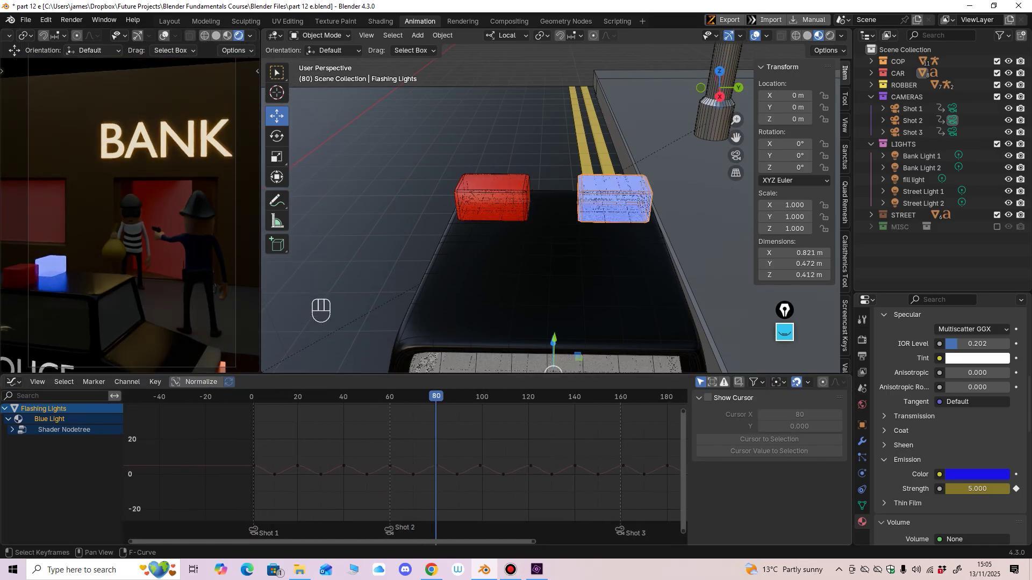
Step: Select all the peak keyframes on the blue light's strength curve and raise them to about 14
scroll(405, 462, down, 1)
drag(261, 434, 662, 469)
middle_drag(664, 463, 541, 462)
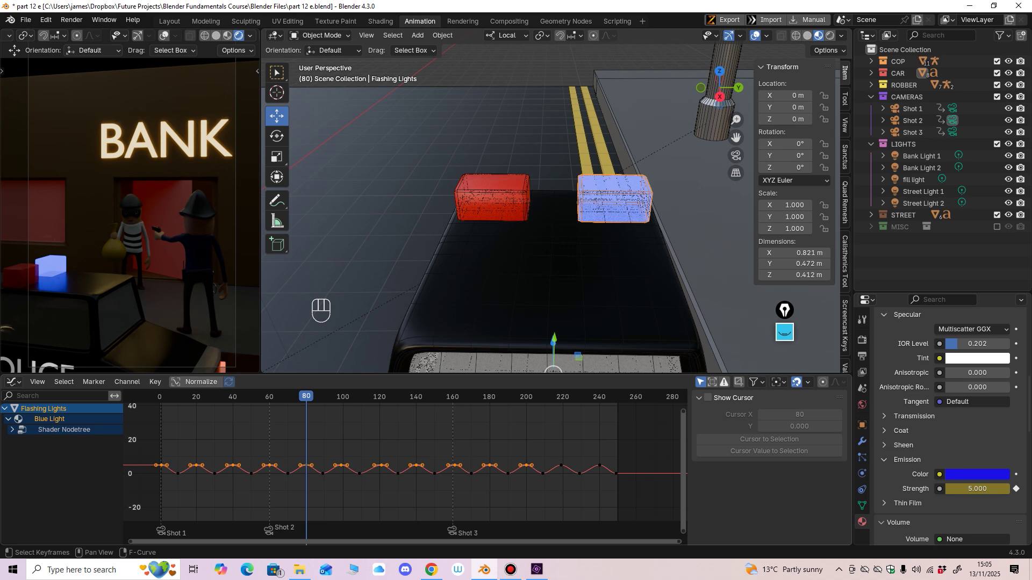
shift+drag(544, 429, 616, 467)
middle_drag(559, 465, 688, 460)
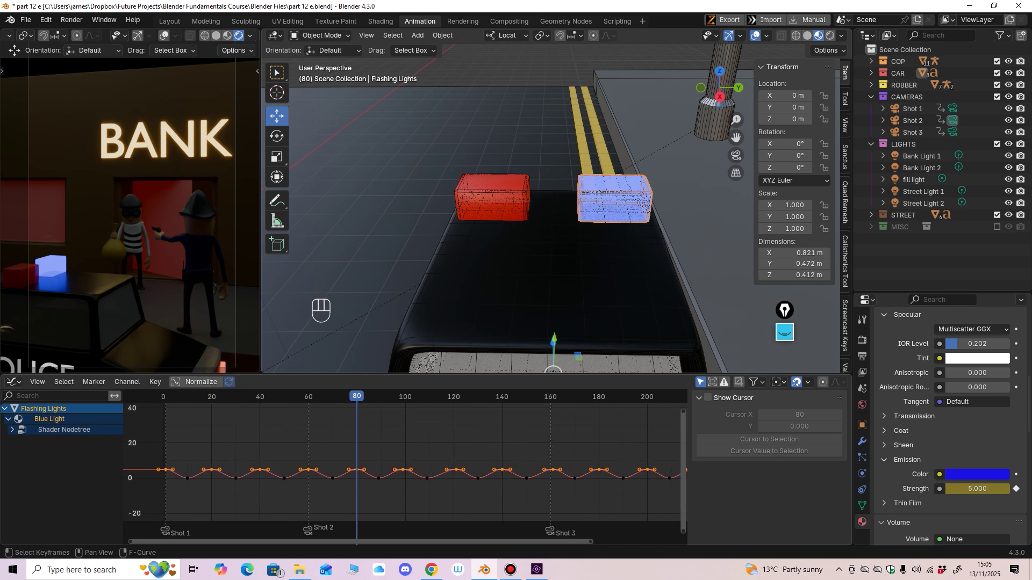
drag(599, 470, 599, 454)
Step: Play back the brighter blue flashes and raise the curve's peak keyframes further to about 20
key(space)
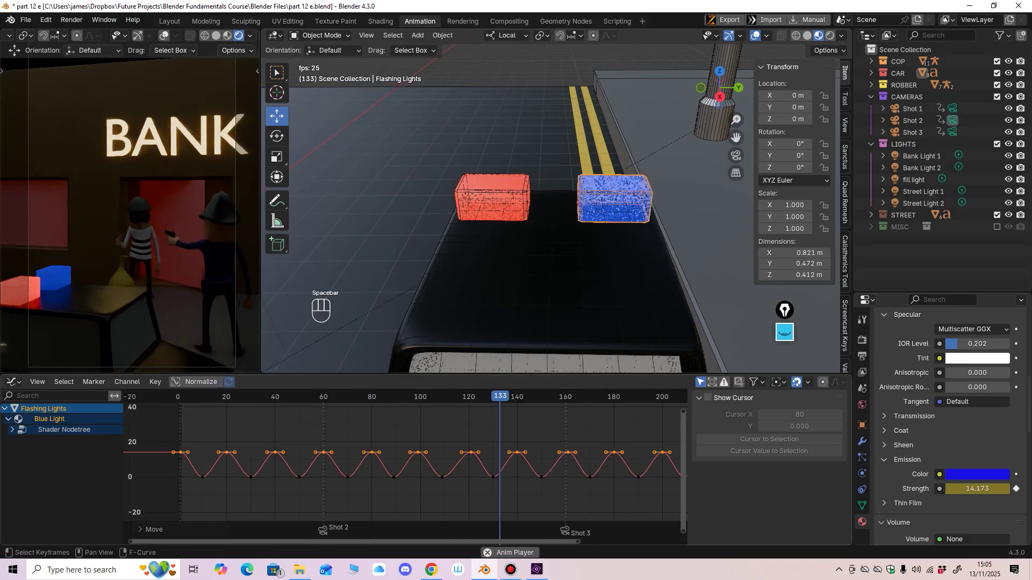
key(space)
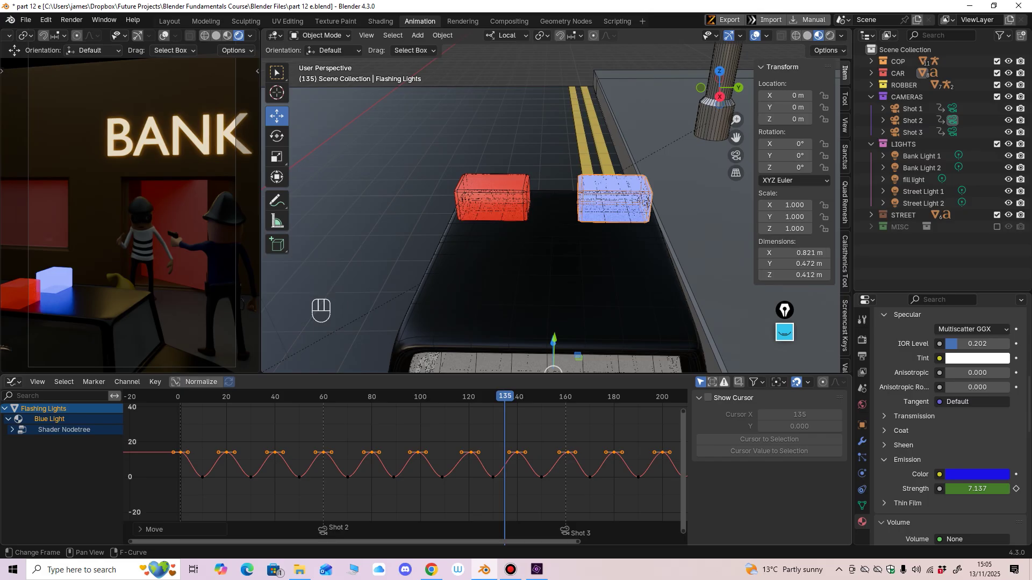
key(space)
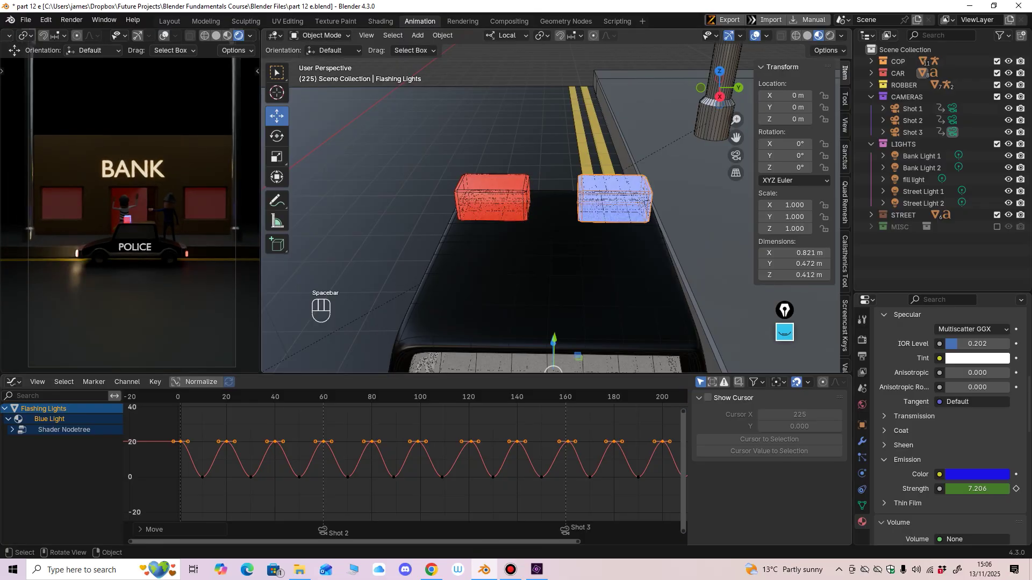
Step: Select the peak keyframes on the red roof light's strength curve and raise them to about 20
click(494, 199)
drag(214, 442, 638, 473)
key(Home)
ctrl+middle_drag(607, 469, 644, 460)
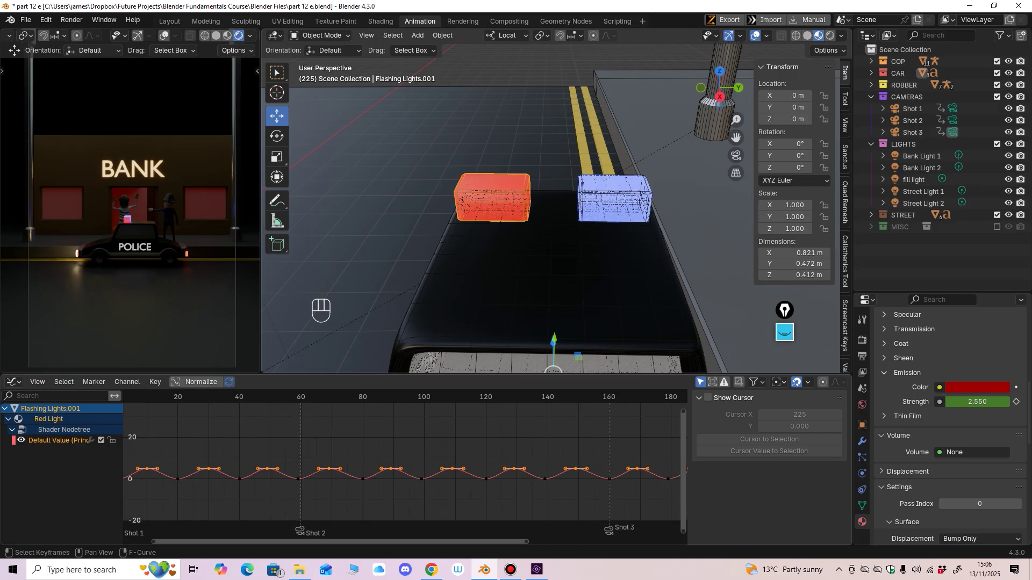
key(g)
key(Return)
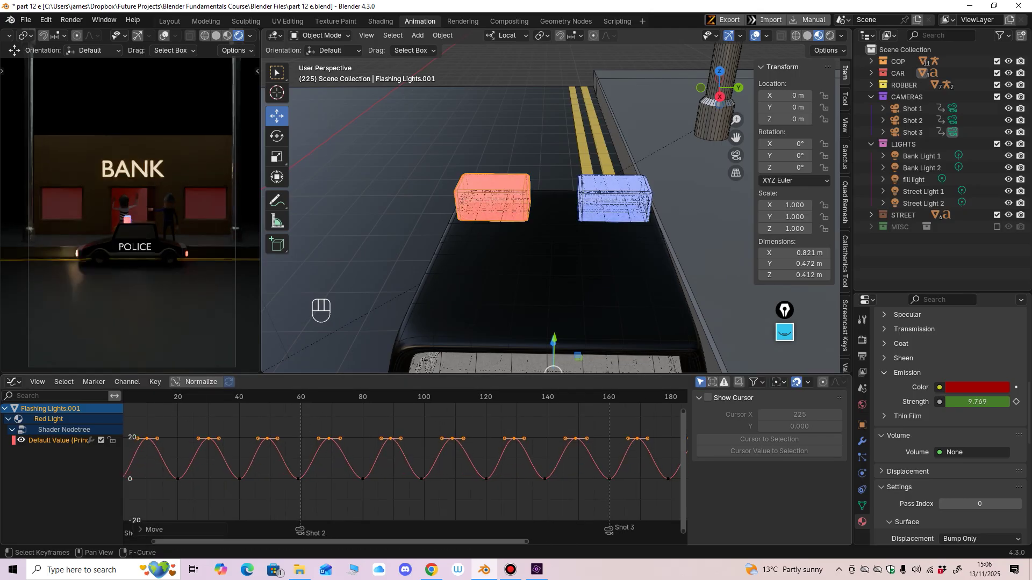
Step: Play back the flashing and raise the red light's peak keyframes further to a strength of about 32
key(space)
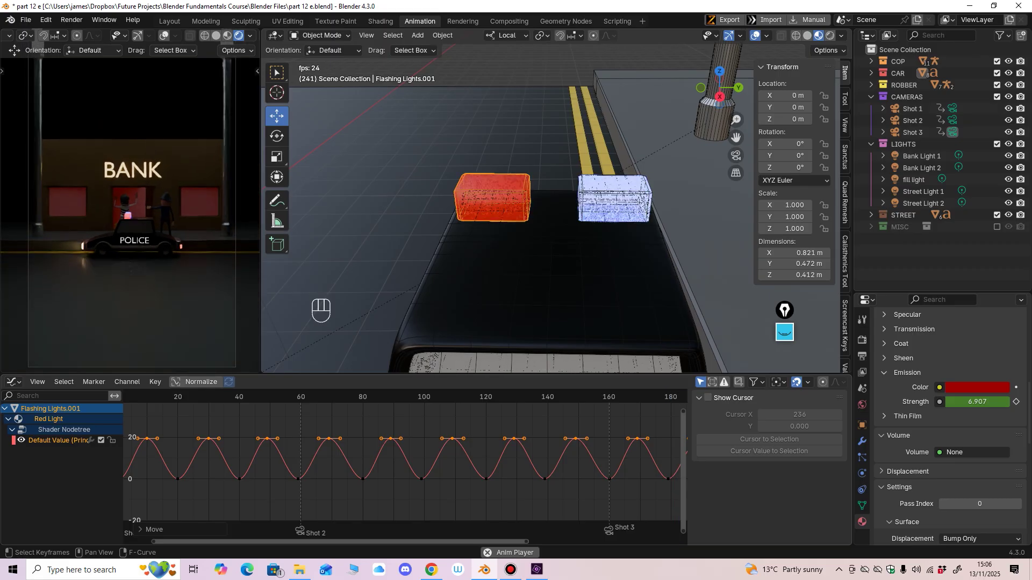
key(space)
ctrl+middle_drag(484, 416, 528, 501)
key(g)
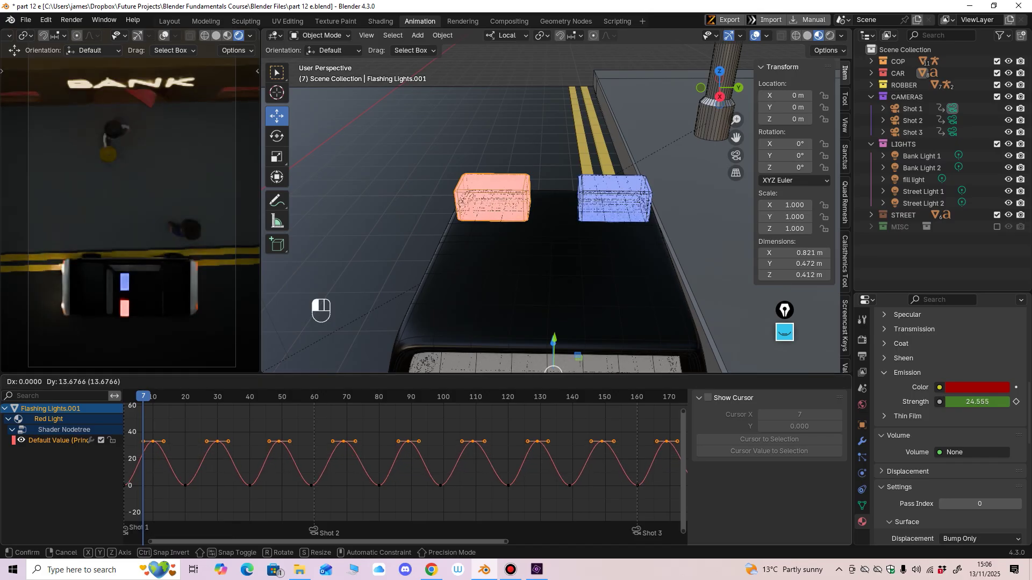
key(Return)
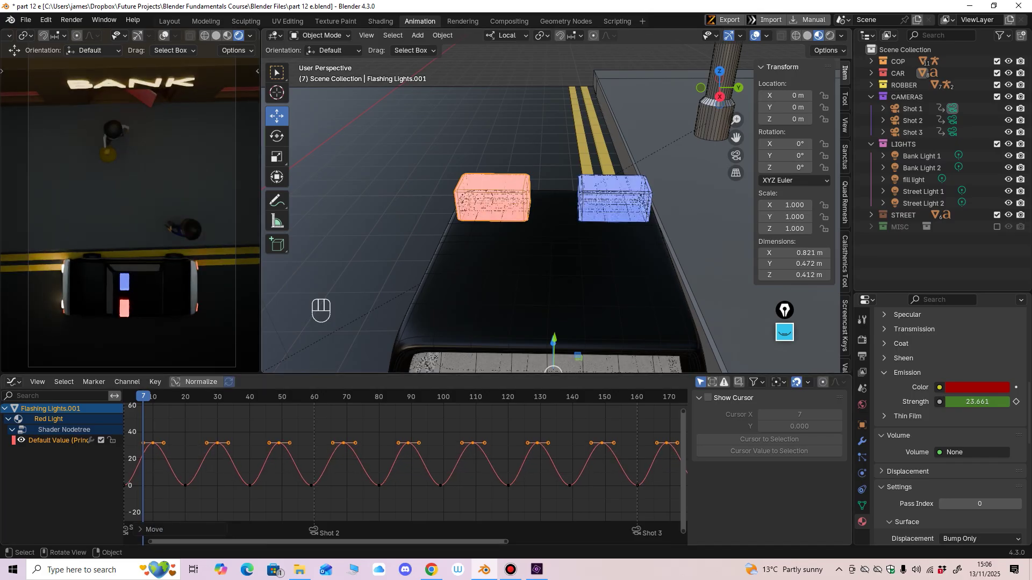
Step: Raise the blue light's peak keyframes to a strength of about 27 and play back the whole animation
click(614, 199)
scroll(405, 467, down, 4)
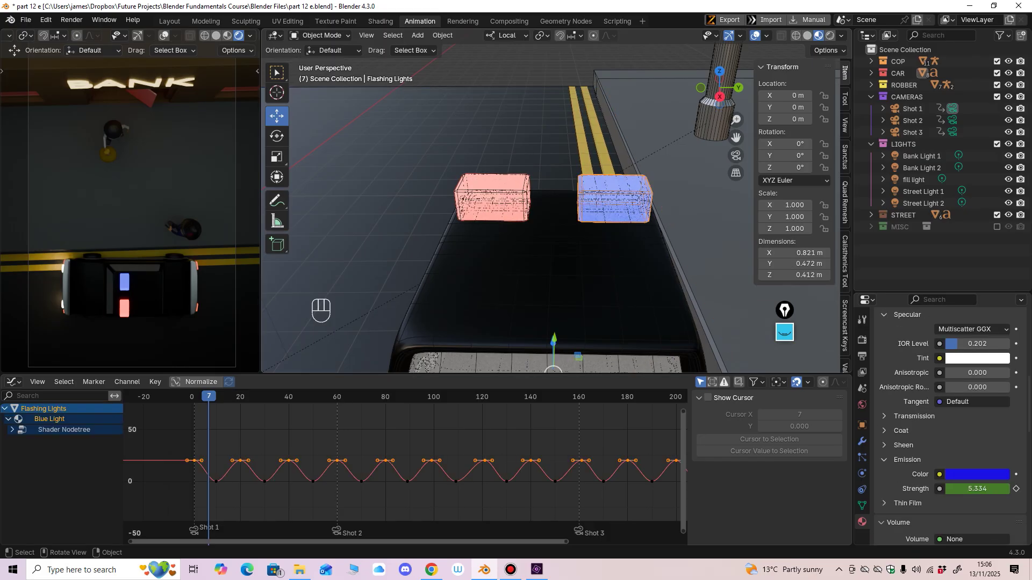
mouse_move(405, 468)
ctrl+middle_down()
mouse_move(390, 459)
mouse_move(408, 462)
ctrl+middle_up()
drag(383, 458, 384, 450)
middle_drag(384, 449, 473, 467)
ctrl+middle_drag(473, 468, 467, 453)
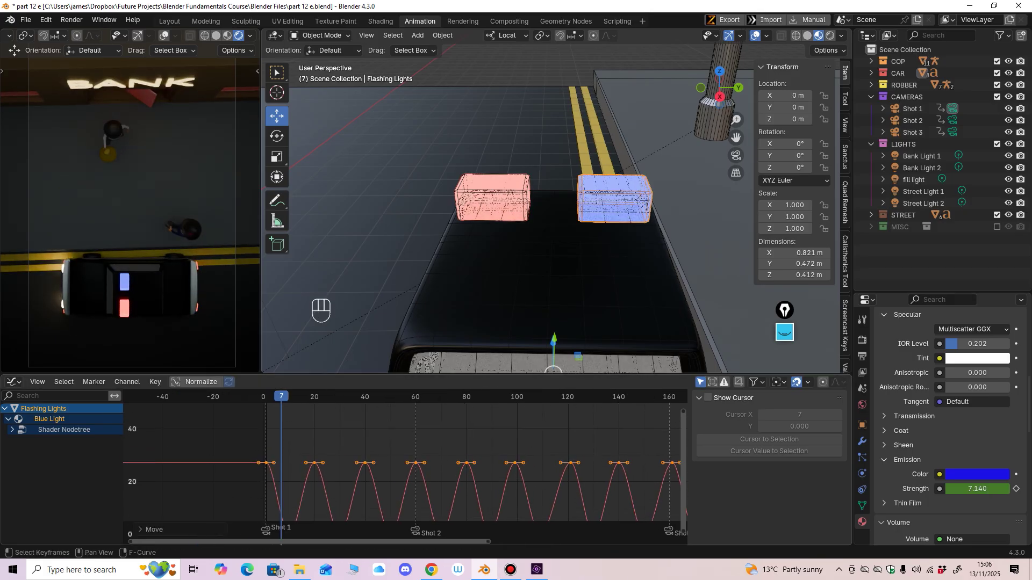
key(space)
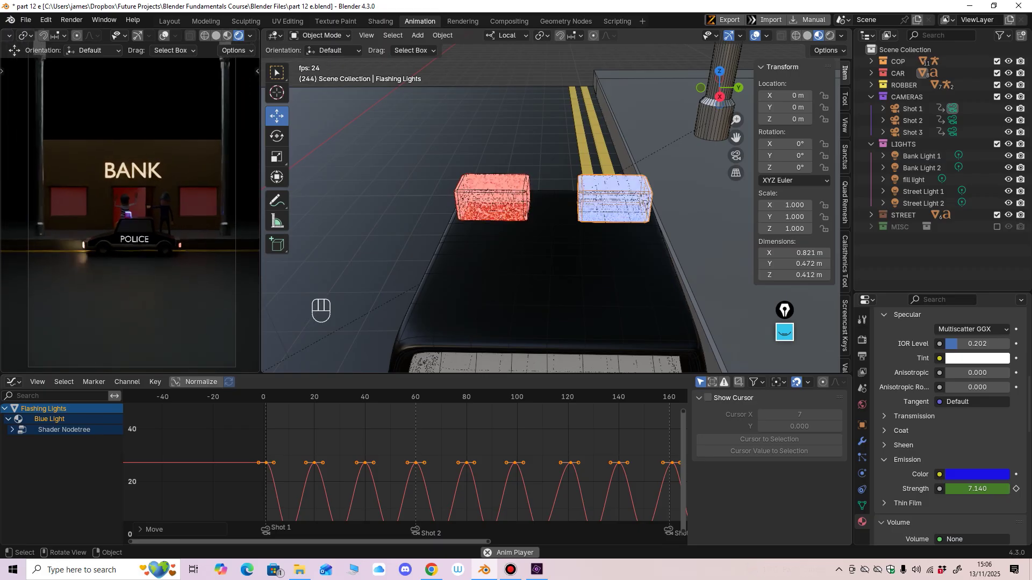
key(space)
Step: Set the emission strength of the police car's front lights to 50
ctrl+middle_drag(510, 215, 618, 220)
ctrl+middle_drag(618, 242, 618, 199)
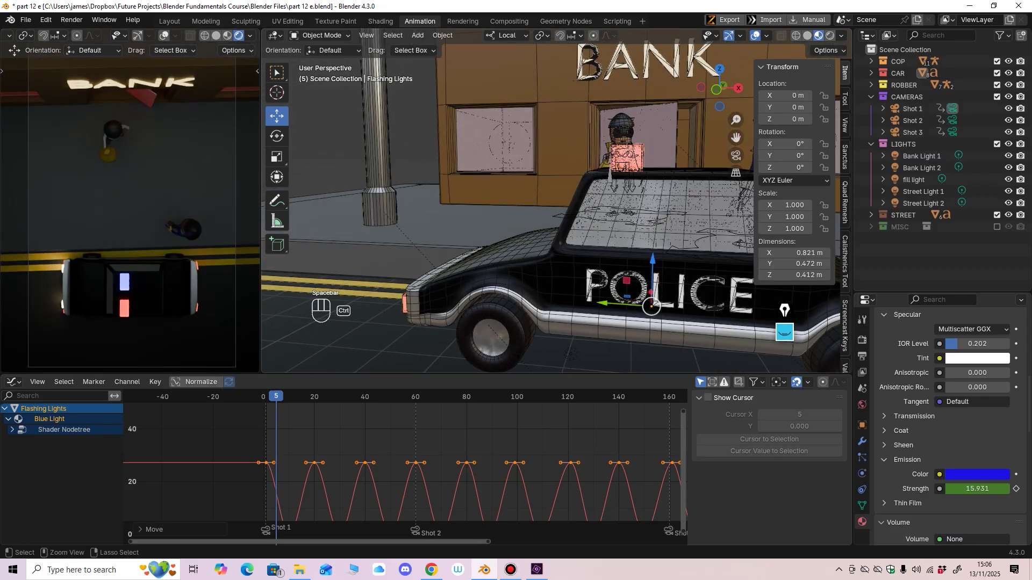
middle_drag(538, 215, 462, 220)
click(458, 298)
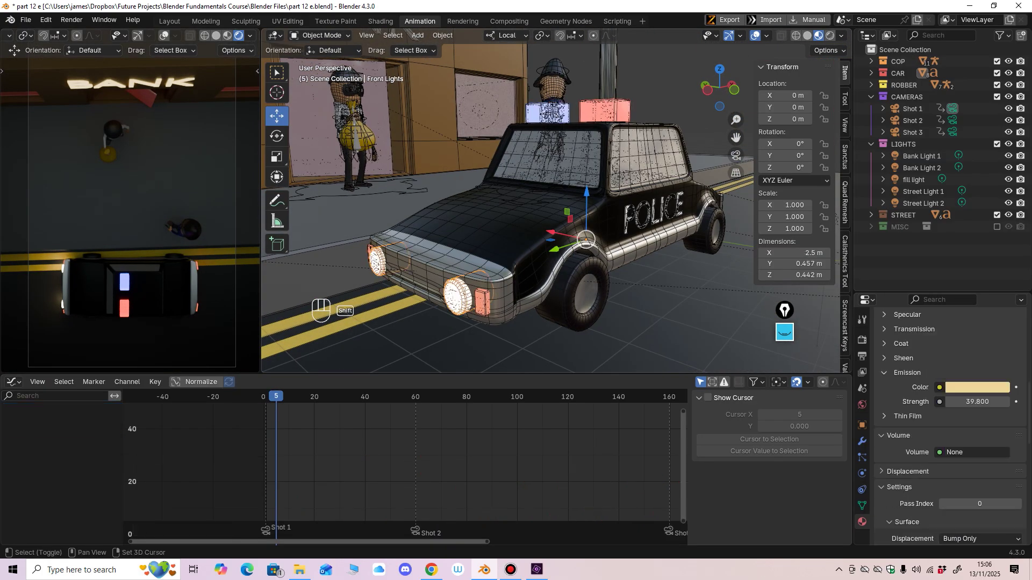
shift+middle_drag(458, 301, 460, 296)
ctrl+middle_drag(405, 451, 418, 486)
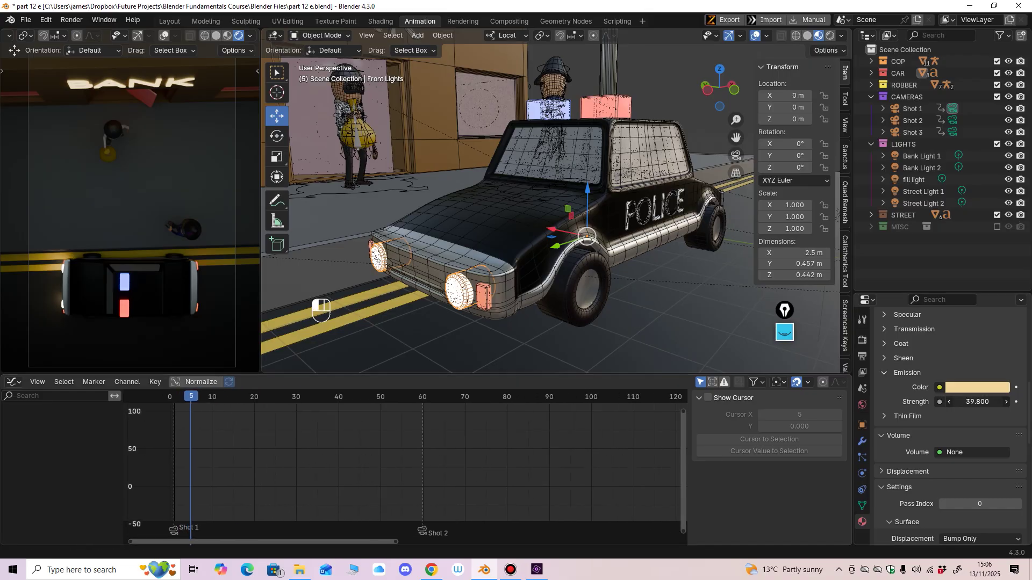
drag(977, 403, 983, 402)
click(977, 402)
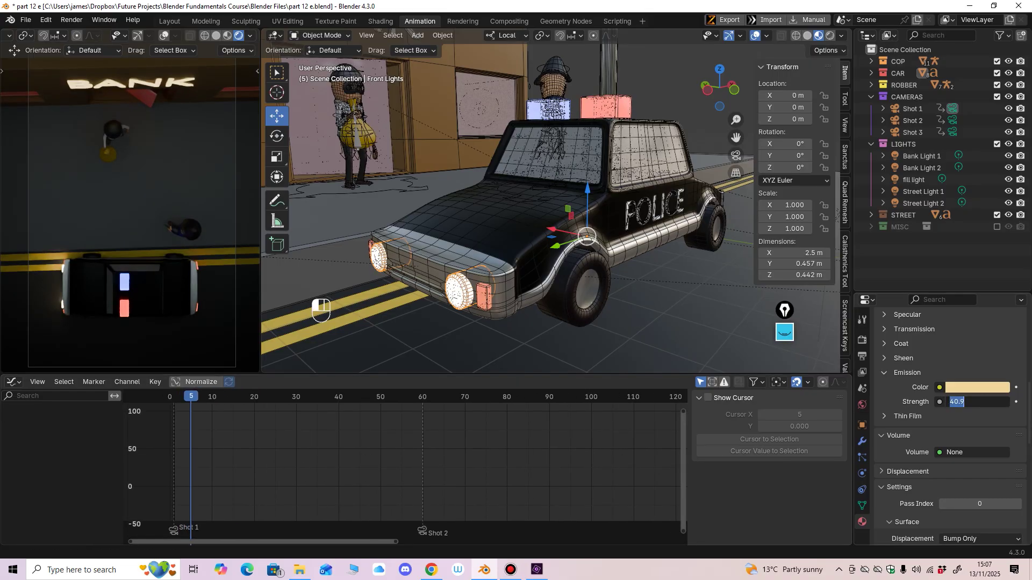
text(50)
key(Return)
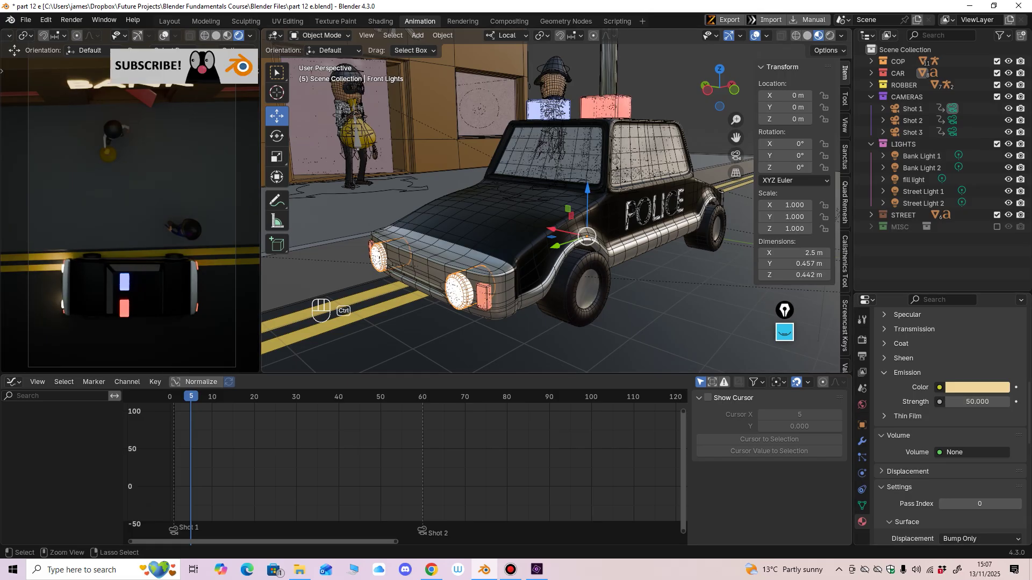
Step: Select the car's front indicators, play the opening shot and scrub to frame 14 to judge the car's lights
ctrl+middle_drag(537, 215, 559, 242)
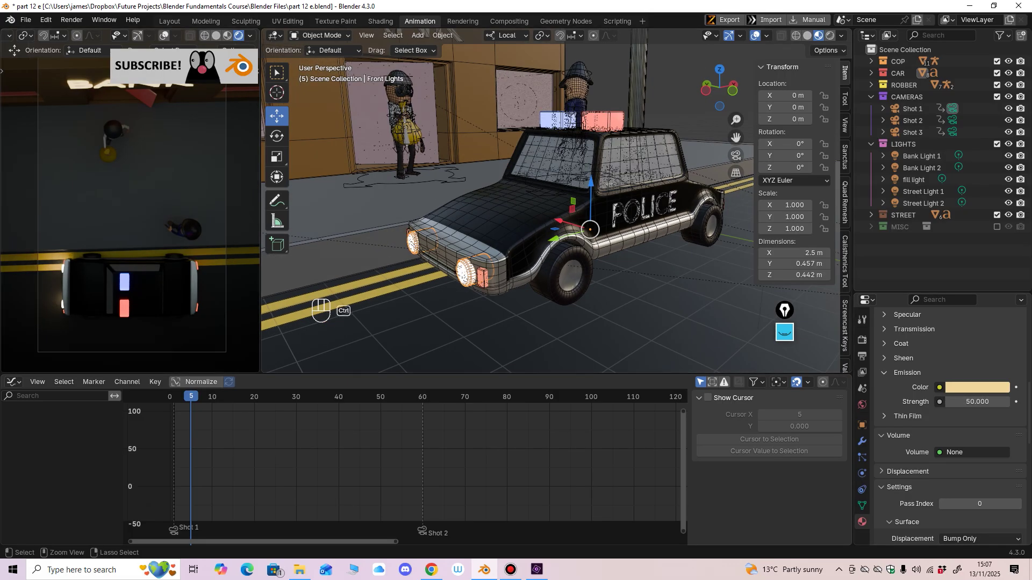
middle_drag(516, 226, 554, 229)
click(552, 242)
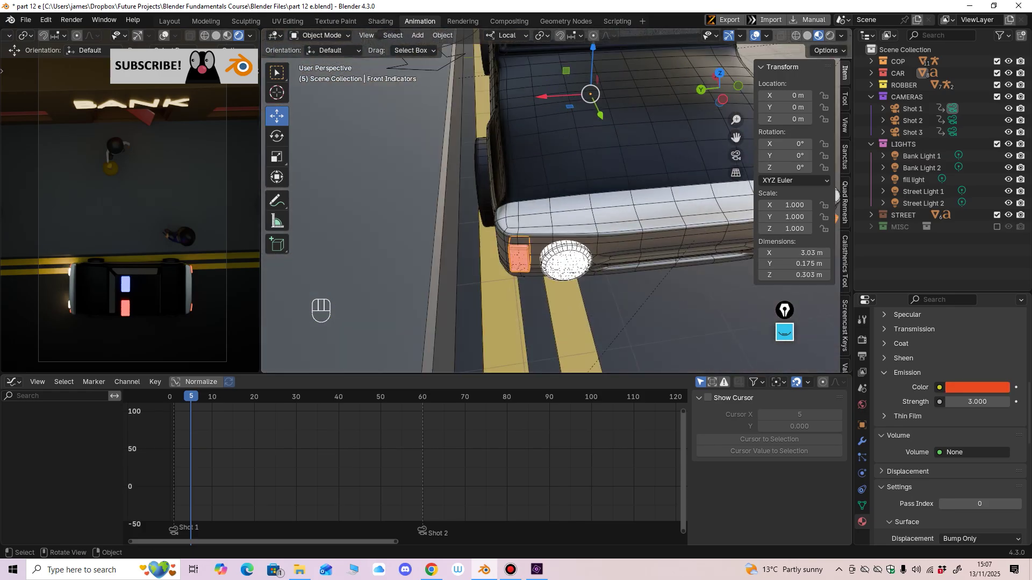
key(space)
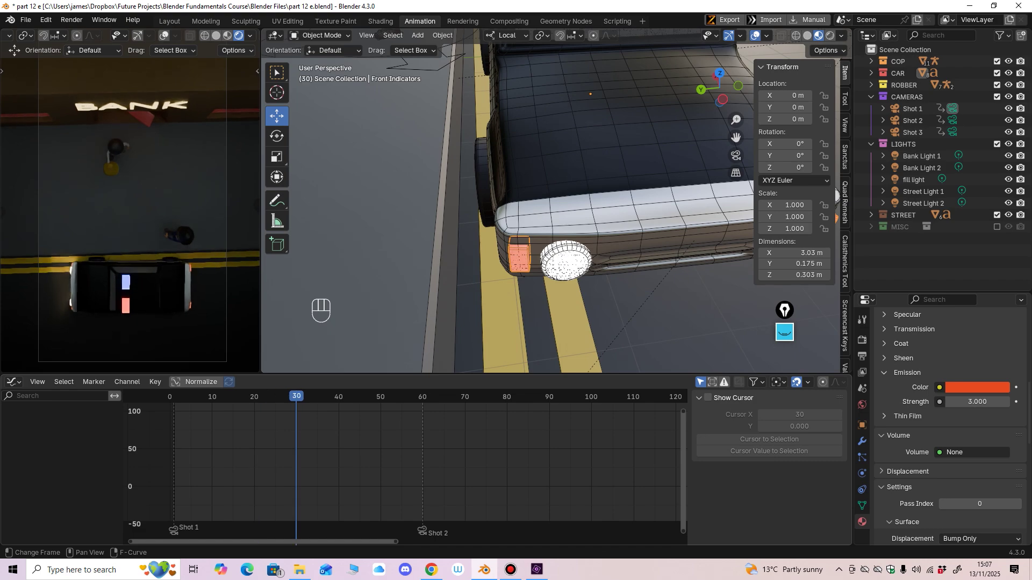
drag(263, 397, 221, 396)
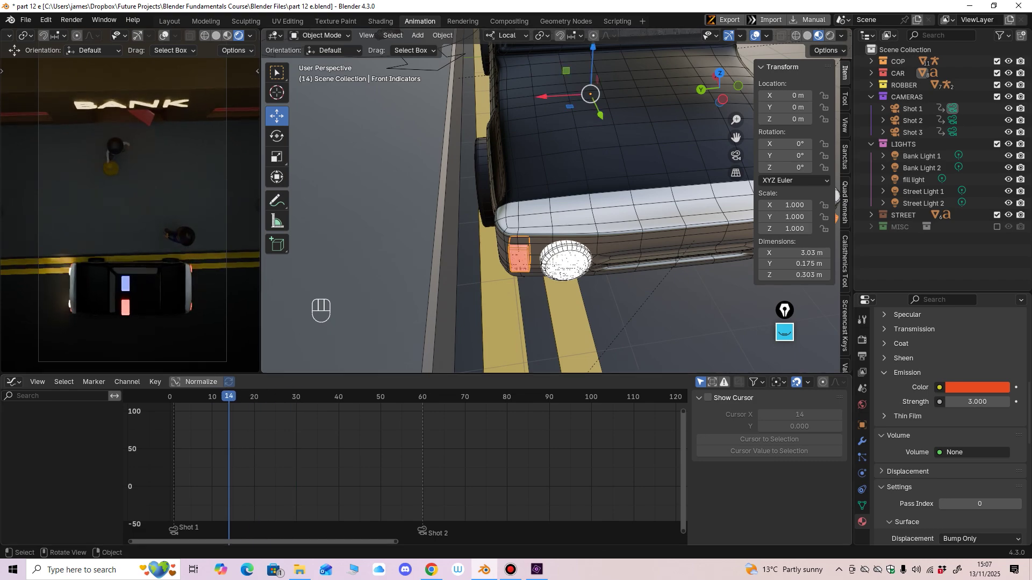
Step: Select Bank Light 2 in the bank's window and save the file
scroll(559, 205, down, 6)
middle_drag(559, 204, 500, 183)
shift+middle_drag(499, 183, 457, 228)
scroll(559, 247, up, 3)
shift+middle_drag(537, 215, 542, 237)
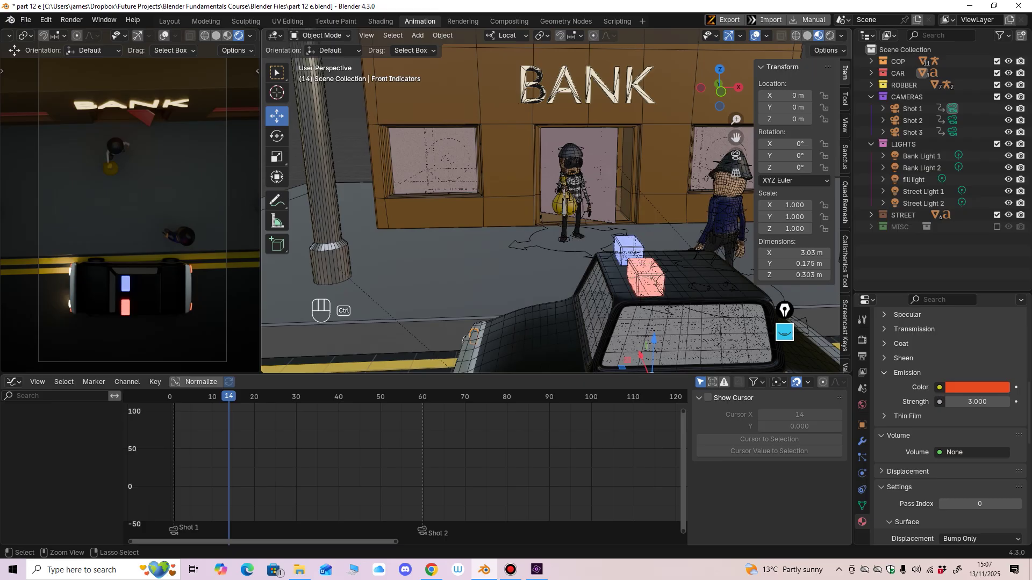
click(508, 113)
click(449, 160)
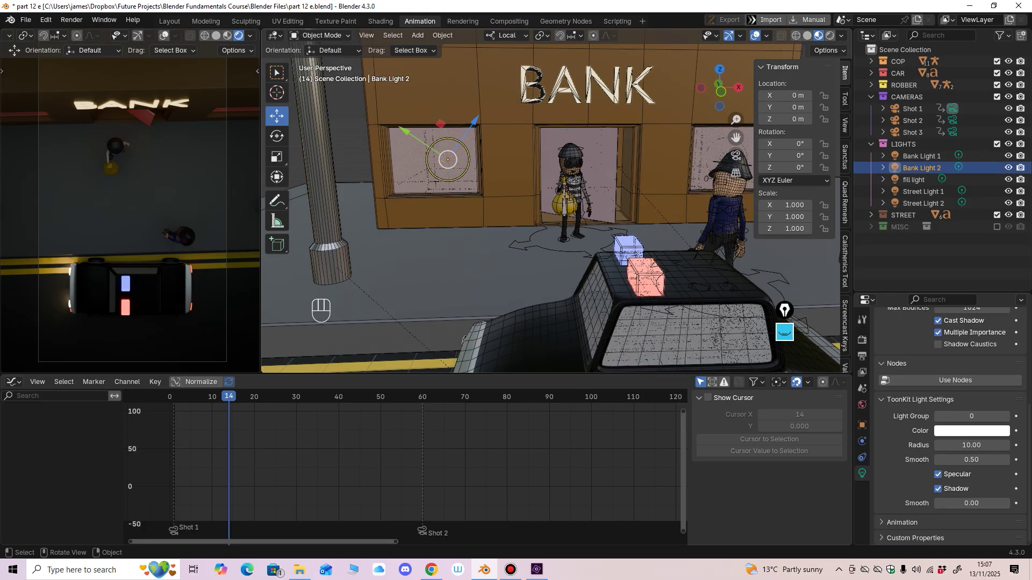
key(ctrl+s)
Step: Show the main viewport in rendered shading with the bank framed to judge Bank Light 2
scroll(949, 430, up, 6)
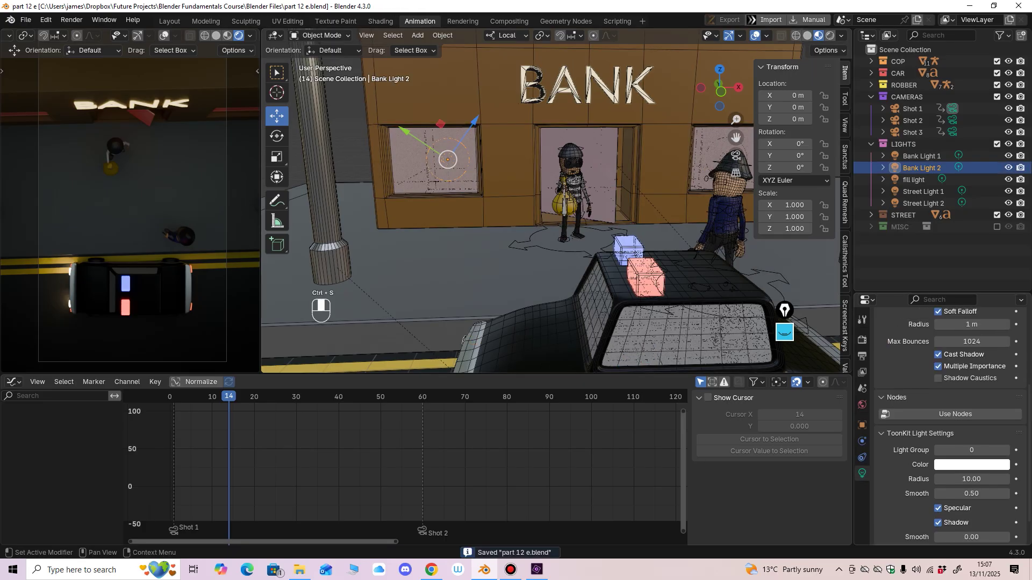
middle_drag(538, 226, 528, 215)
scroll(948, 430, down, 2)
scroll(949, 430, down, 4)
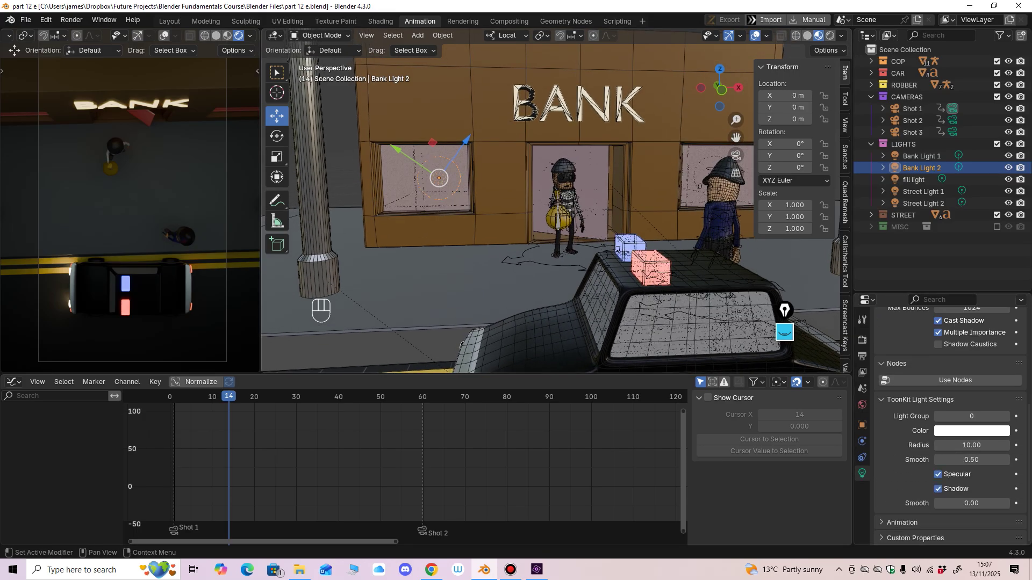
middle_drag(913, 430, 913, 437)
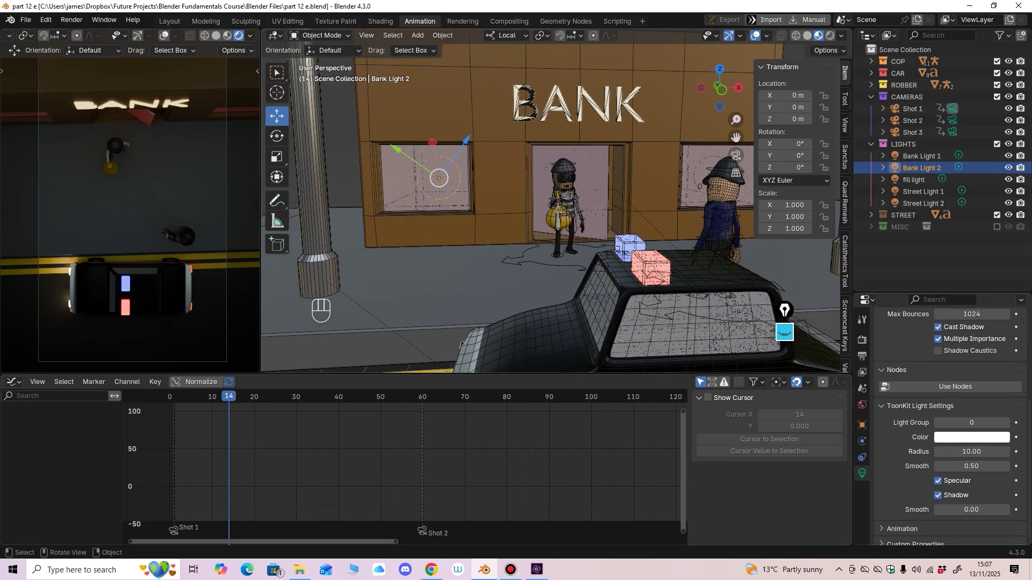
scroll(952, 426, up, 5)
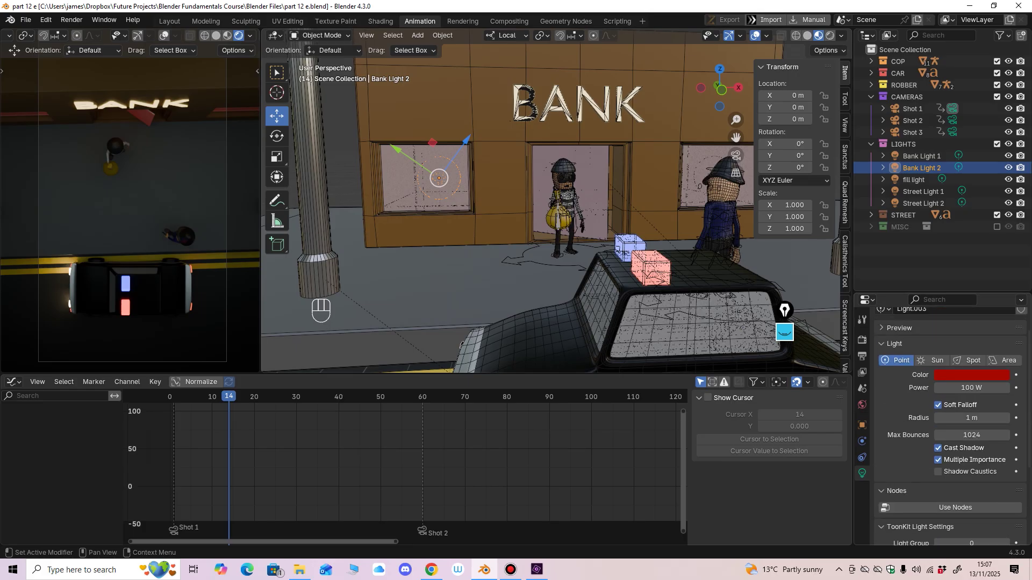
ctrl+middle_drag(403, 462, 387, 470)
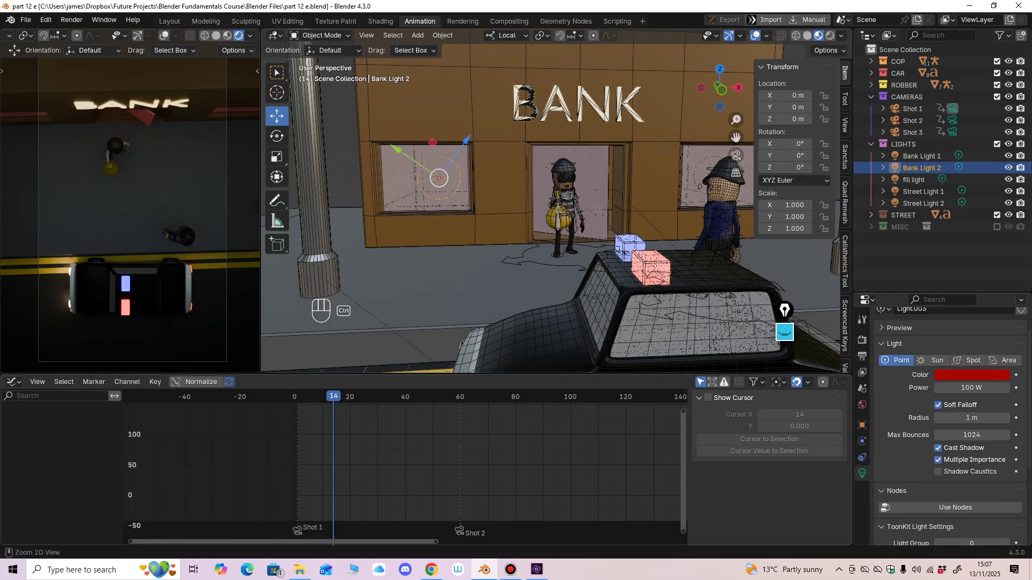
ctrl+middle_drag(551, 215, 529, 232)
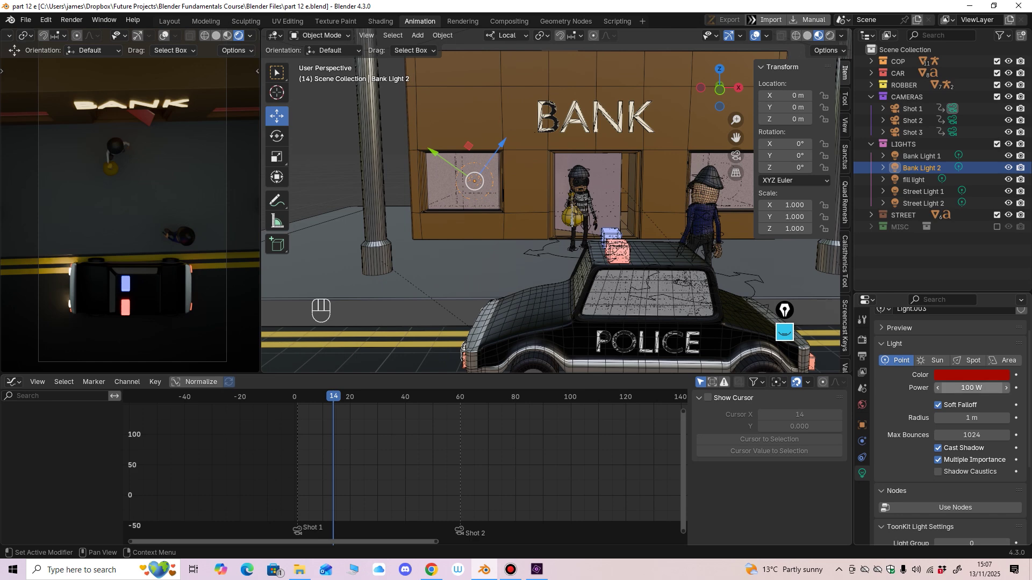
mouse_move(972, 388)
mouse_down()
mouse_move(989, 388)
mouse_move(971, 389)
mouse_up()
click(830, 35)
scroll(591, 215, up, 2)
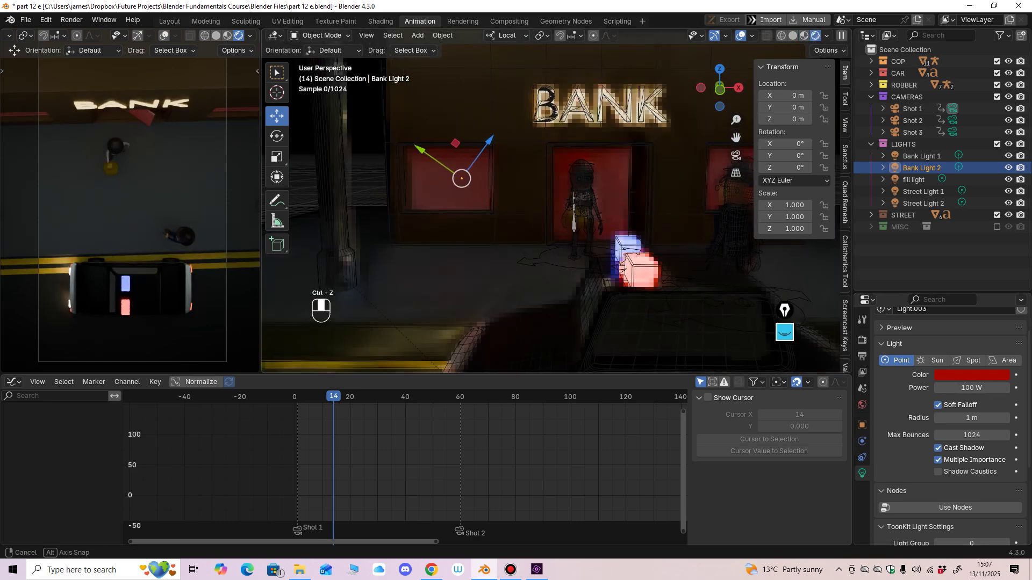
middle_drag(591, 215, 590, 224)
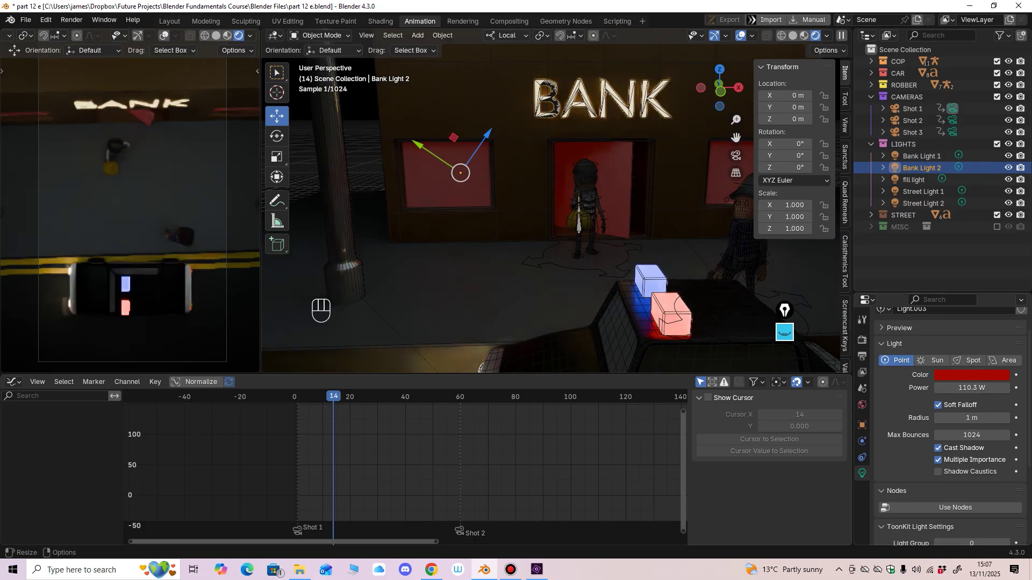
Step: Try a power of 1000 W on Bank Light 2 and undo it
click(972, 388)
text(1)
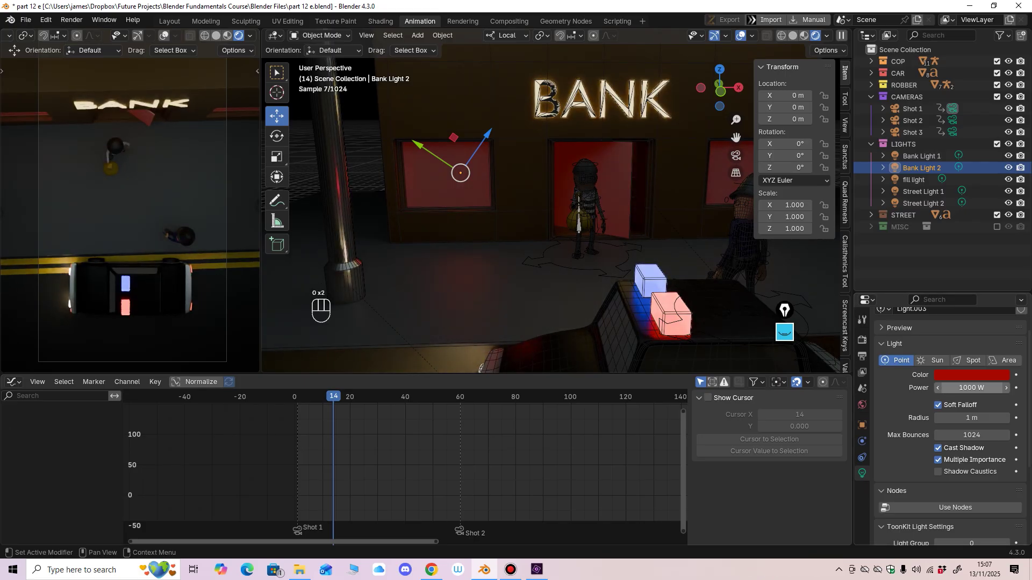
key(ctrl+z)
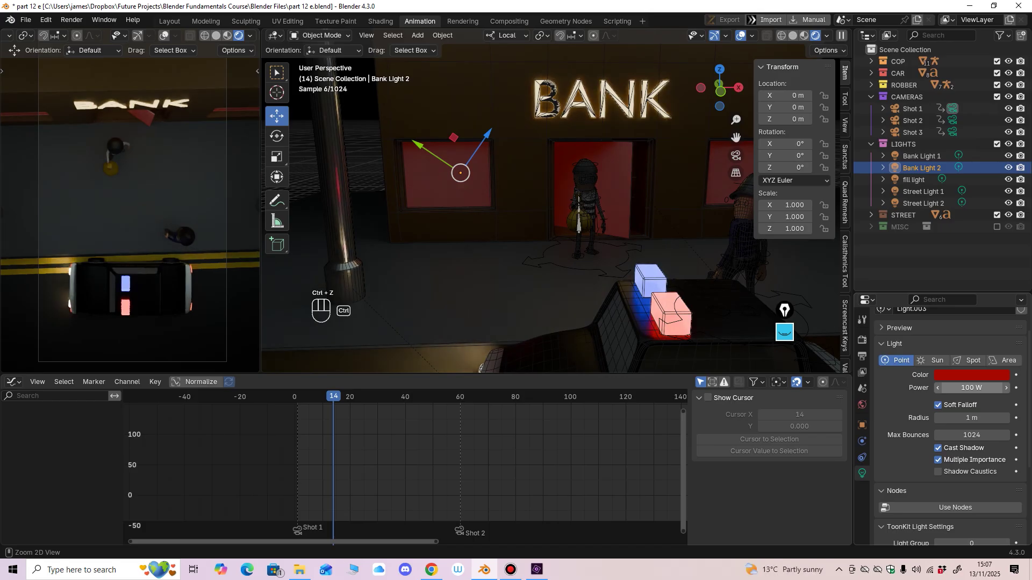
Step: Go to frame 1 and set the power of Bank Light 2 and Bank Light 1 to 200 W
drag(334, 396, 297, 397)
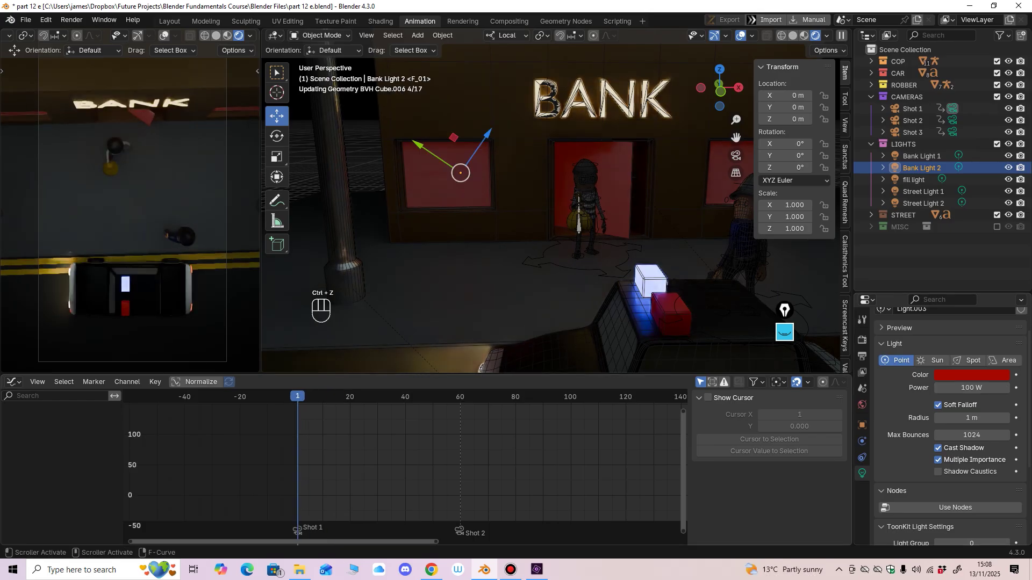
middle_drag(290, 436, 473, 449)
middle_drag(403, 462, 302, 478)
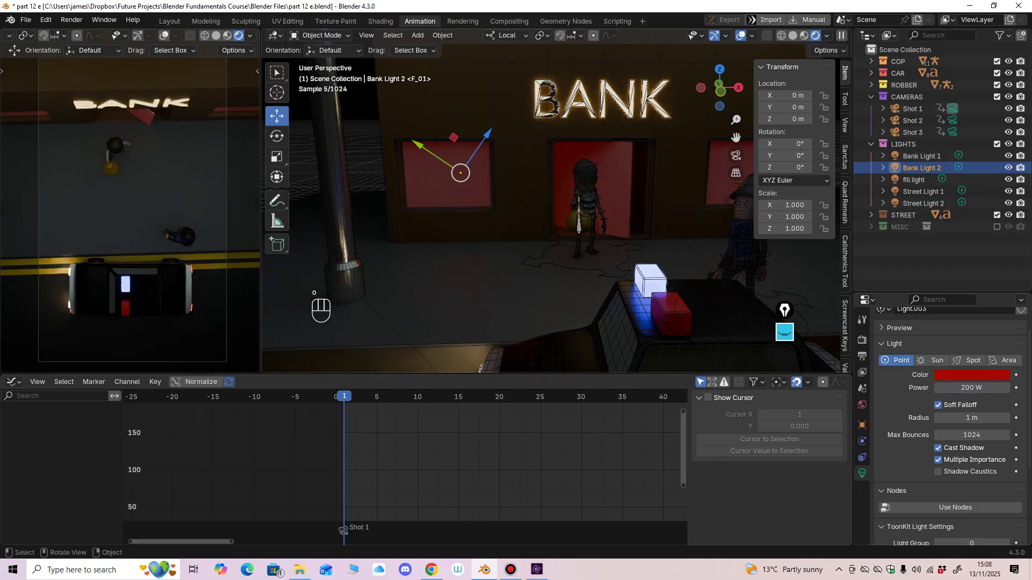
shift+middle_drag(550, 209, 397, 237)
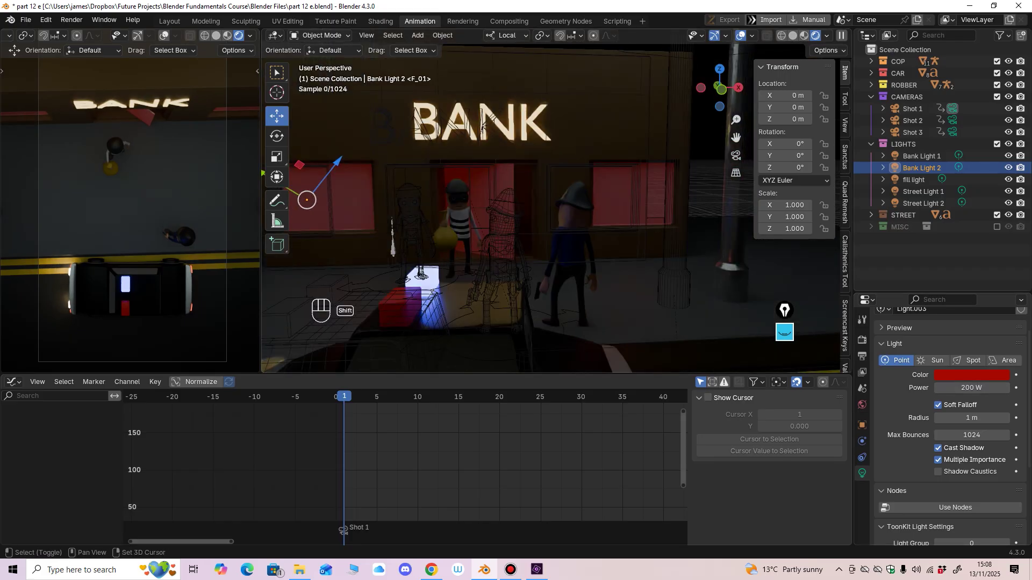
click(921, 156)
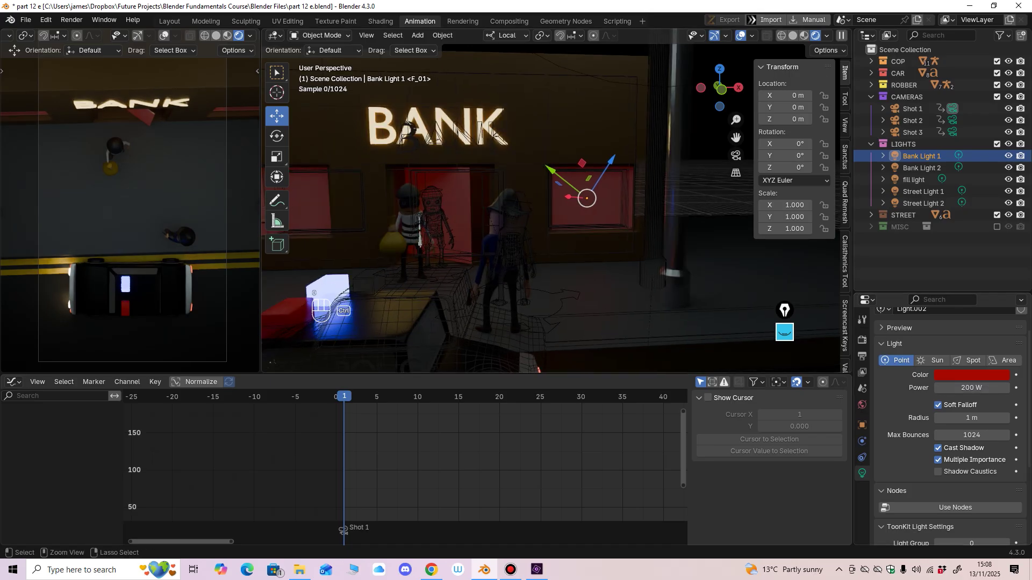
Step: Play the animation through to frame 158 to check the bank's red lights, and save the file
scroll(551, 209, down, 5)
key(space)
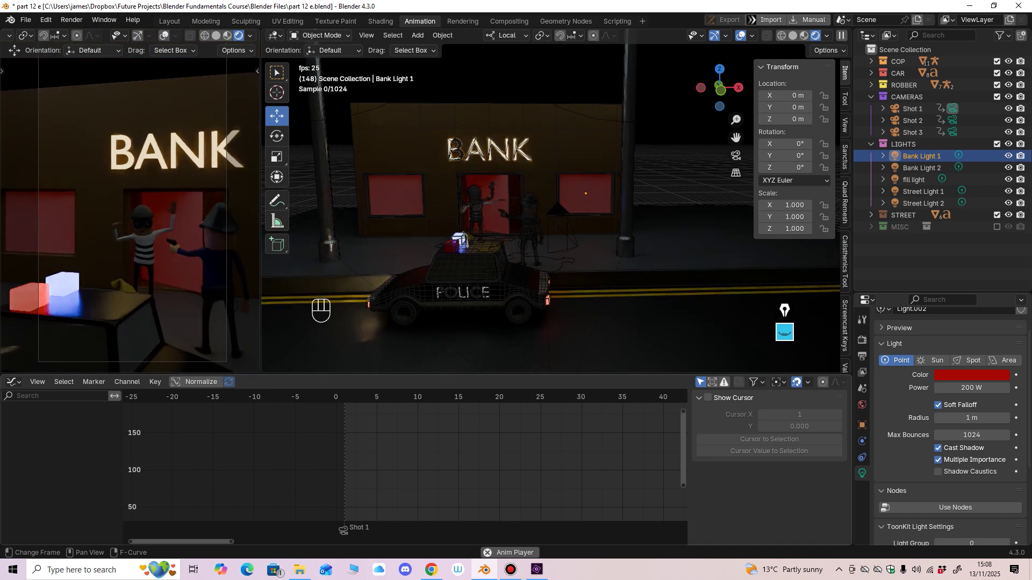
key(space)
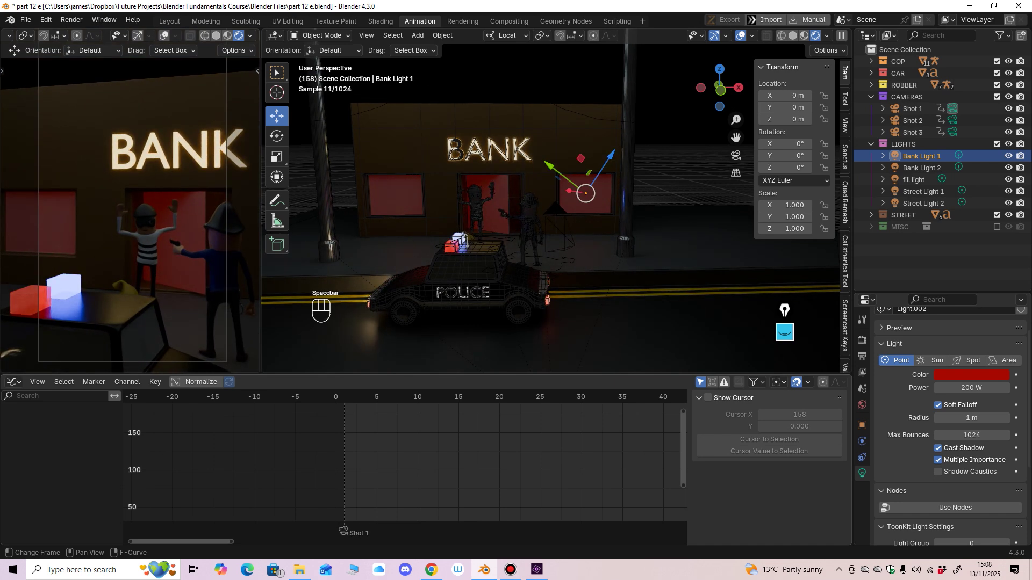
key(ctrl+s)
Step: Select the fill light in front of the scene and set its power to 300 W
scroll(129, 215, up, 3)
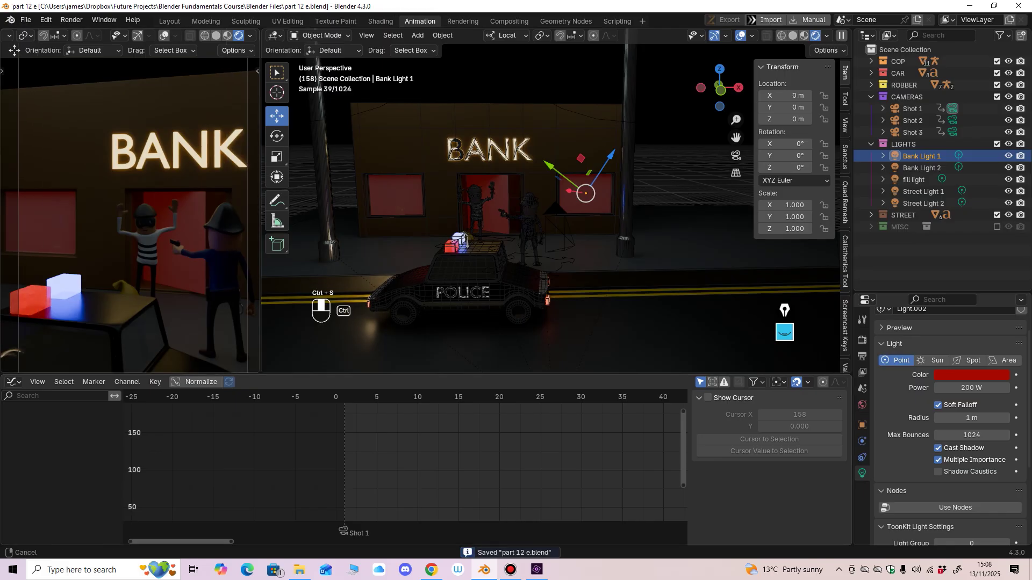
shift+middle_drag(129, 215, 123, 186)
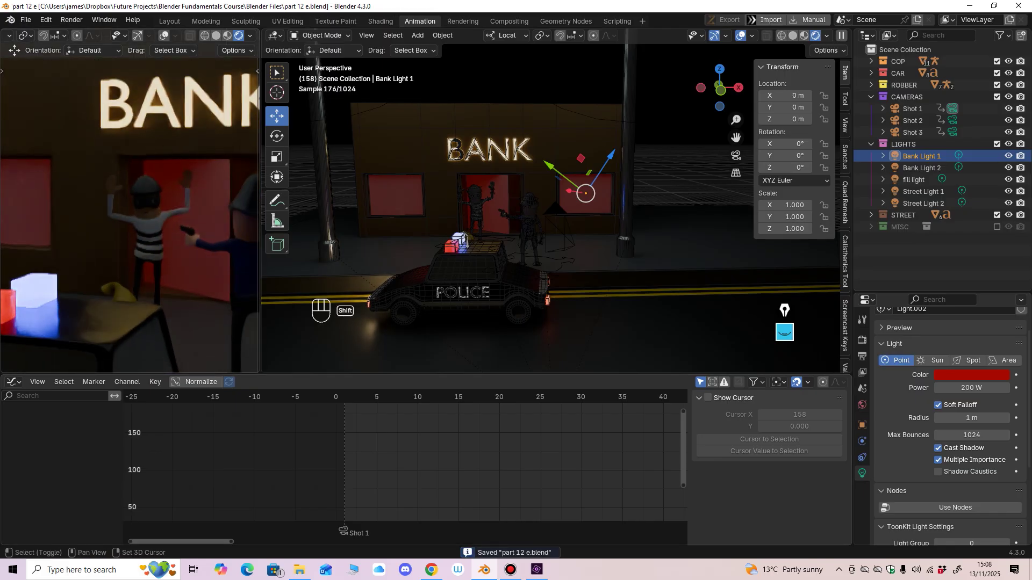
ctrl+middle_drag(537, 204, 537, 250)
mouse_move(129, 205)
ctrl+middle_down()
mouse_move(129, 226)
mouse_move(120, 210)
ctrl+middle_up()
ctrl+middle_drag(538, 210, 480, 279)
click(480, 248)
double_click(973, 388)
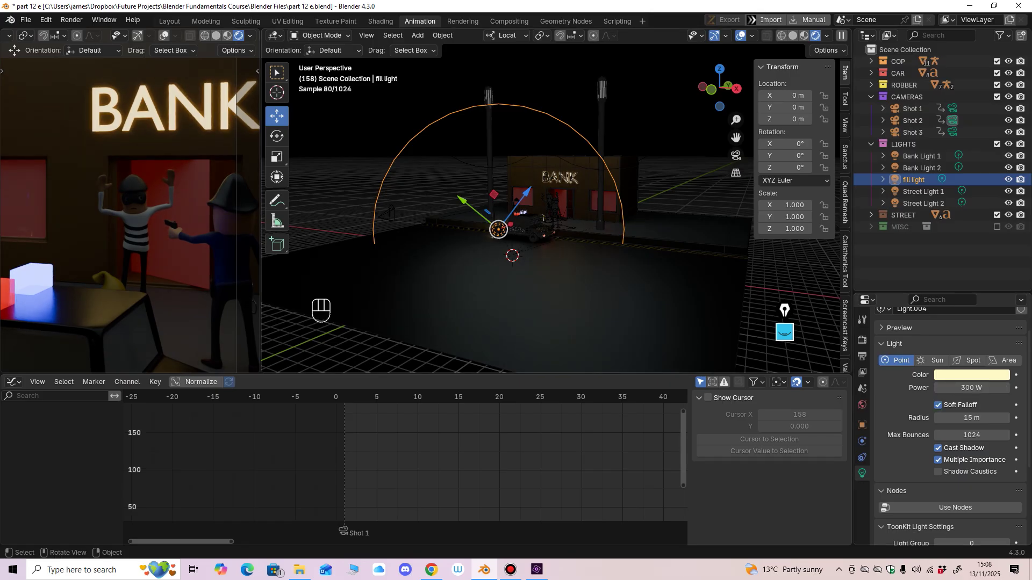
Step: Set the power of both Street Light 2 and Street Light 1 to 2200 W
middle_drag(564, 226, 505, 301)
click(445, 101)
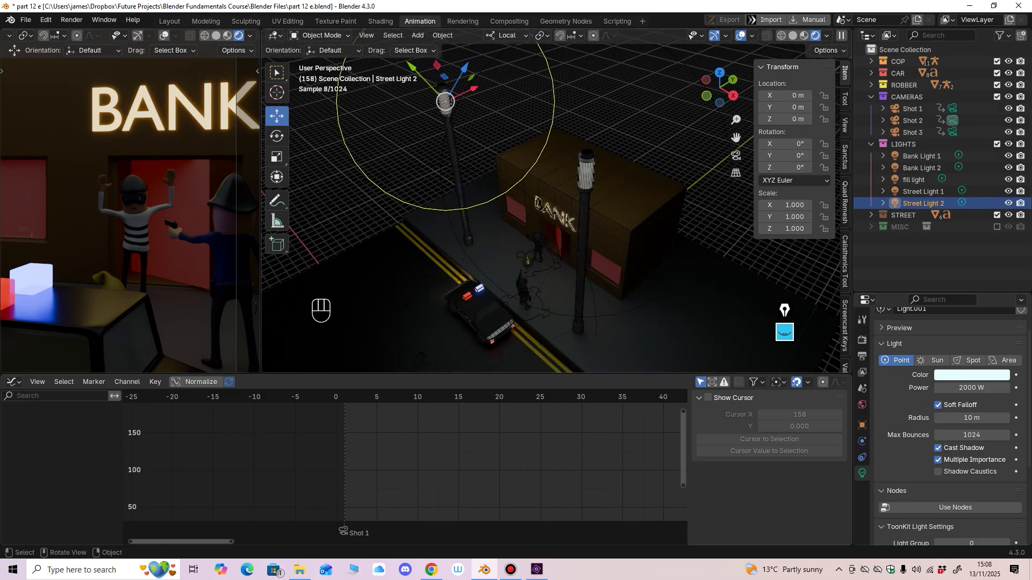
ctrl+middle_drag(516, 184, 516, 226)
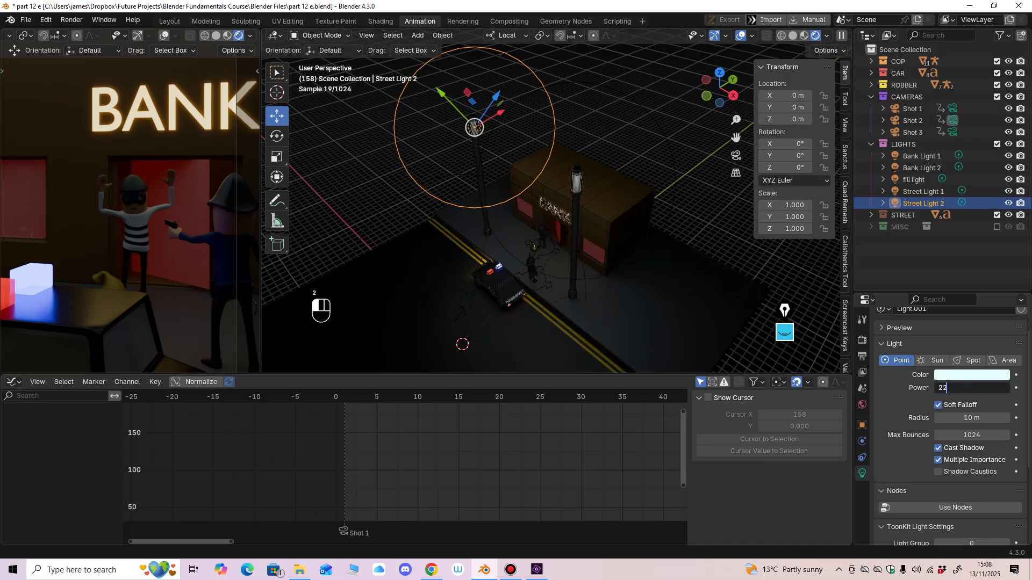
middle_drag(629, 258, 667, 241)
click(596, 161)
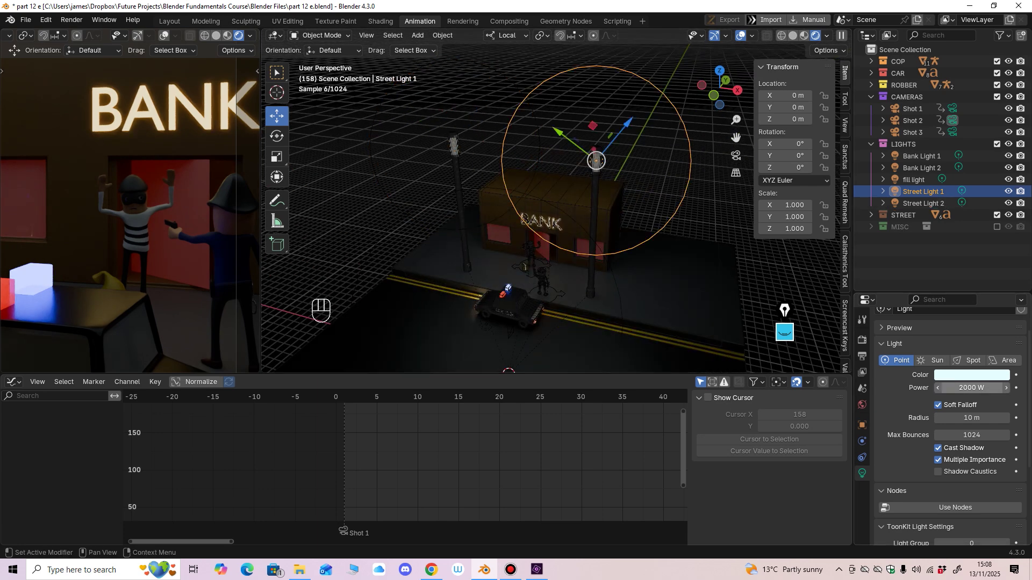
click(972, 388)
text(2200)
key(Return)
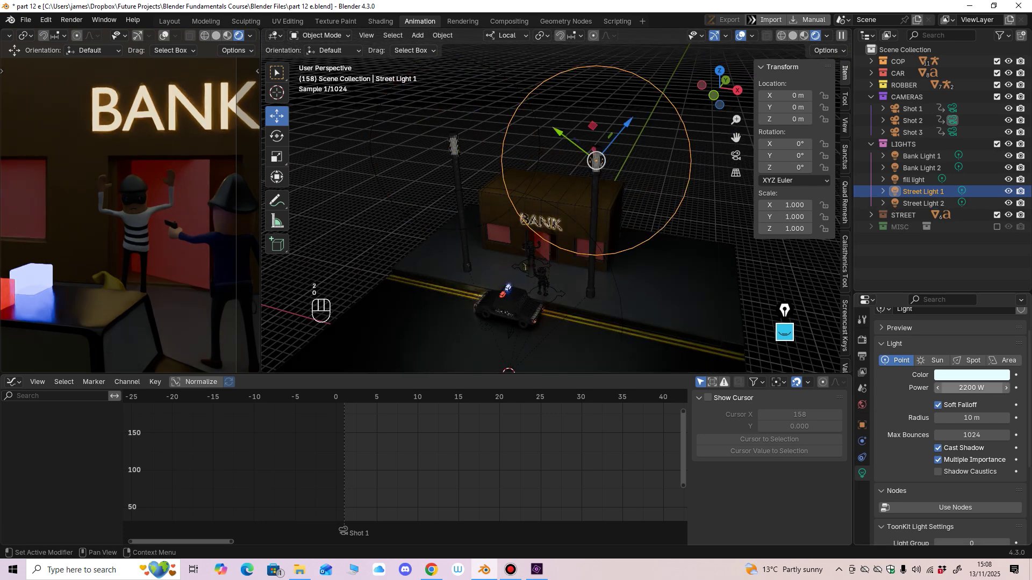
scroll(473, 309, down, 3)
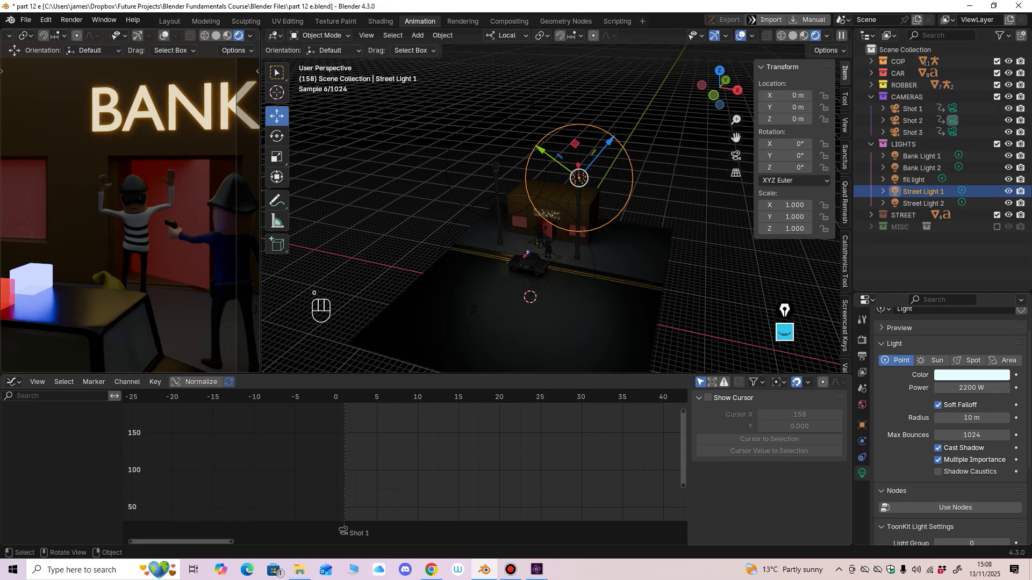
Step: Keyframe the power of Bank Light 2 at 200 W on frame 68, during Shot 2
scroll(550, 208, up, 5)
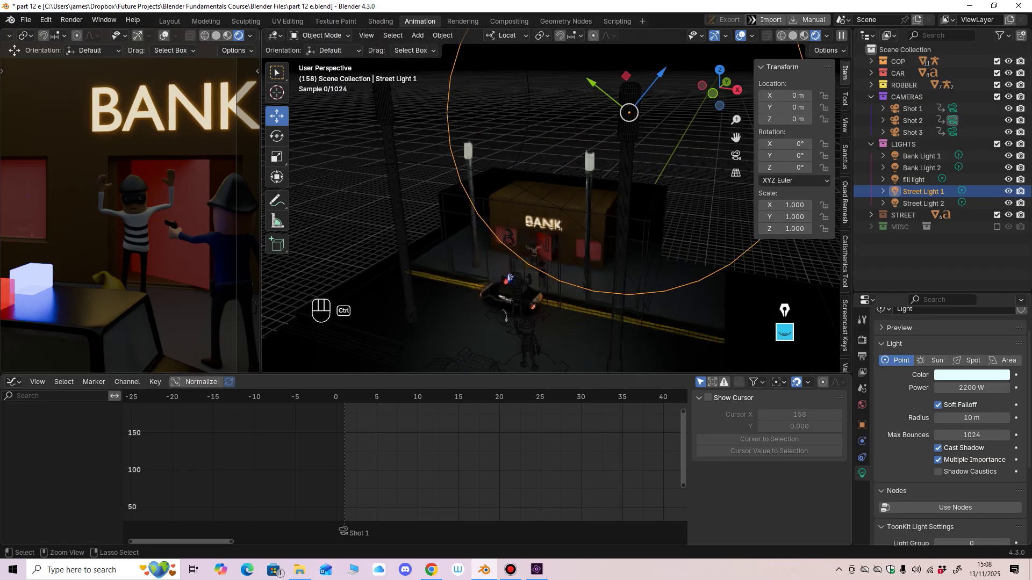
click(922, 168)
middle_drag(538, 242, 545, 241)
shift+middle_drag(537, 242, 557, 209)
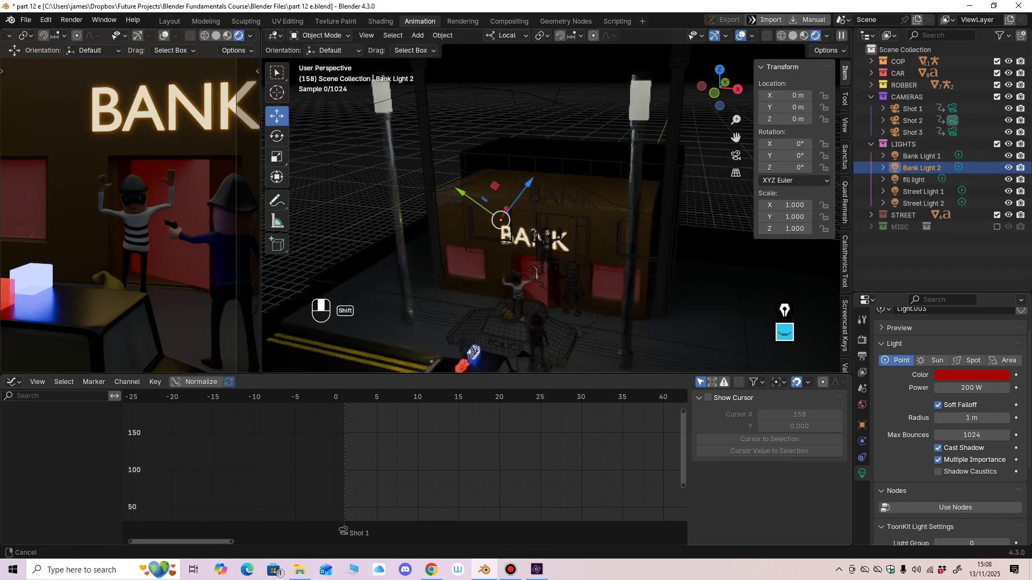
scroll(550, 208, up, 2)
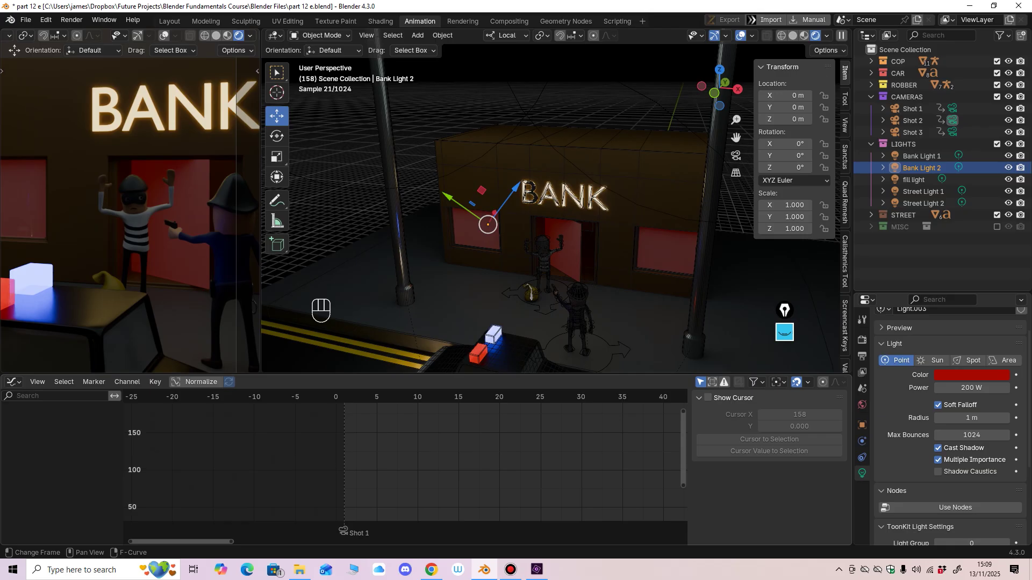
middle_drag(483, 457, 410, 457)
ctrl+middle_drag(409, 457, 344, 484)
middle_drag(398, 462, 273, 497)
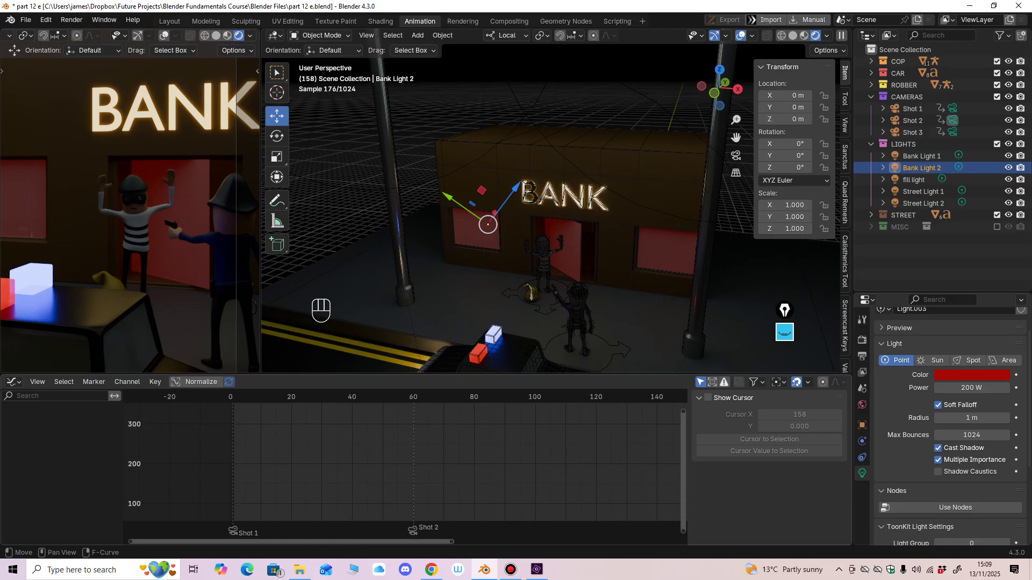
mouse_move(430, 397)
mouse_down()
mouse_move(470, 397)
mouse_move(437, 397)
mouse_up()
ctrl+middle_drag(437, 446, 529, 438)
middle_drag(529, 439, 394, 469)
click(1016, 388)
mouse_move(394, 469)
ctrl+middle_down()
mouse_move(457, 462)
mouse_move(393, 476)
ctrl+middle_up()
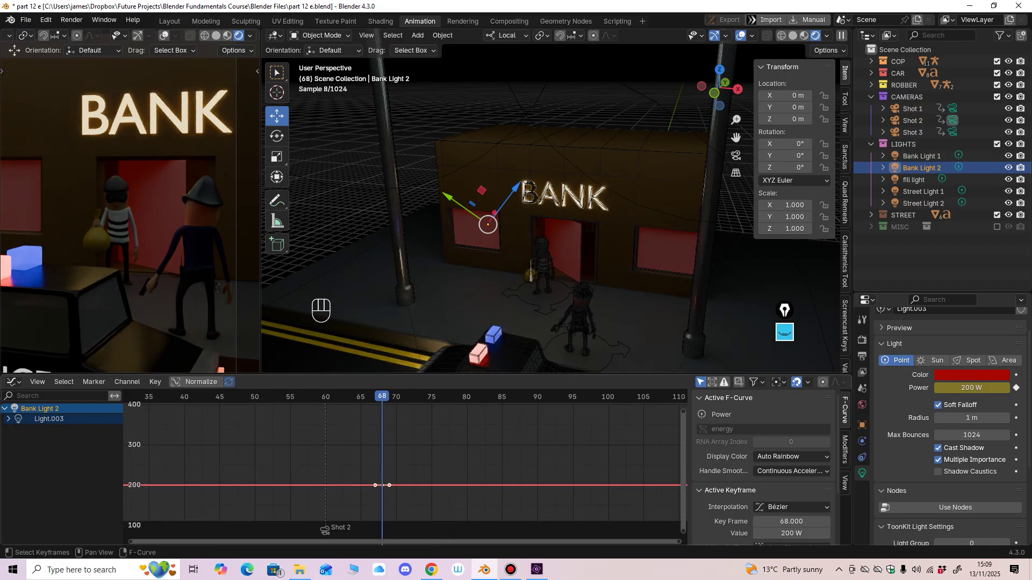
Step: Advance to frame 72 and keyframe Bank Light 2's power at 0 W
key(space)
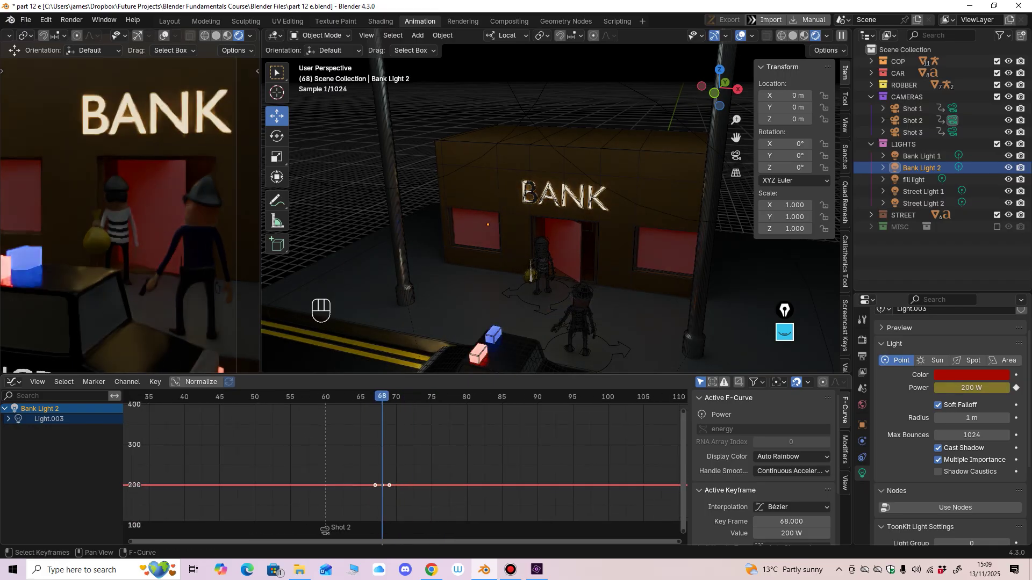
key(space)
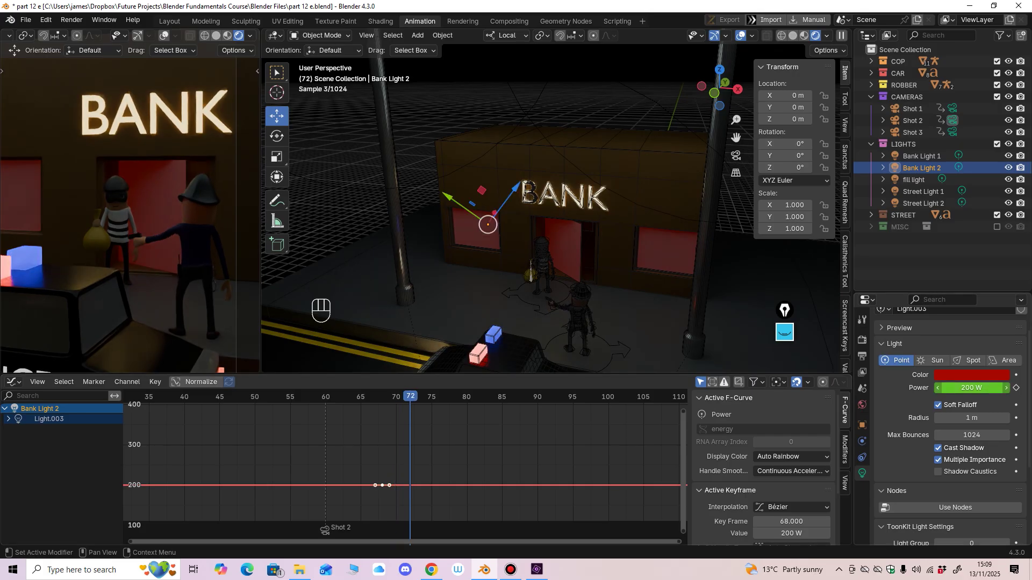
click(1015, 388)
click(972, 388)
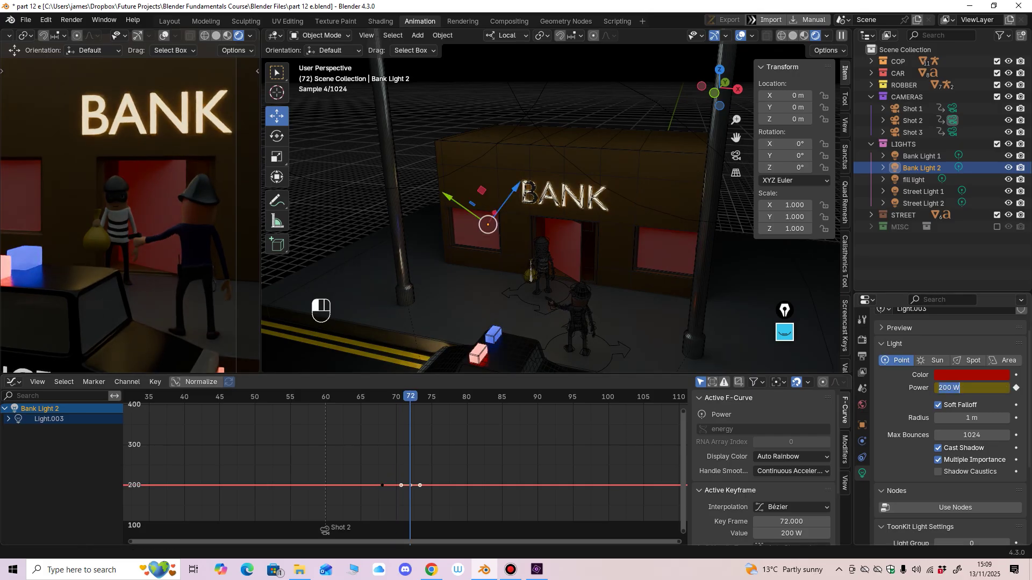
text(0)
key(Return)
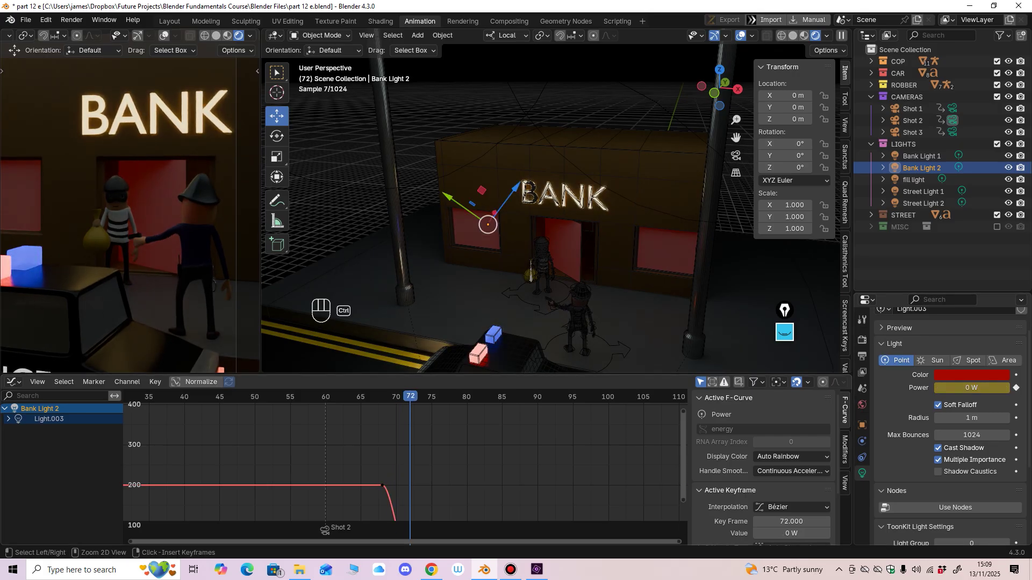
Step: Copy Bank Light 2's frame 68 power keyframe to frame 75 and play back the flicker
key(Home)
drag(361, 448, 393, 489)
key(ctrl+c)
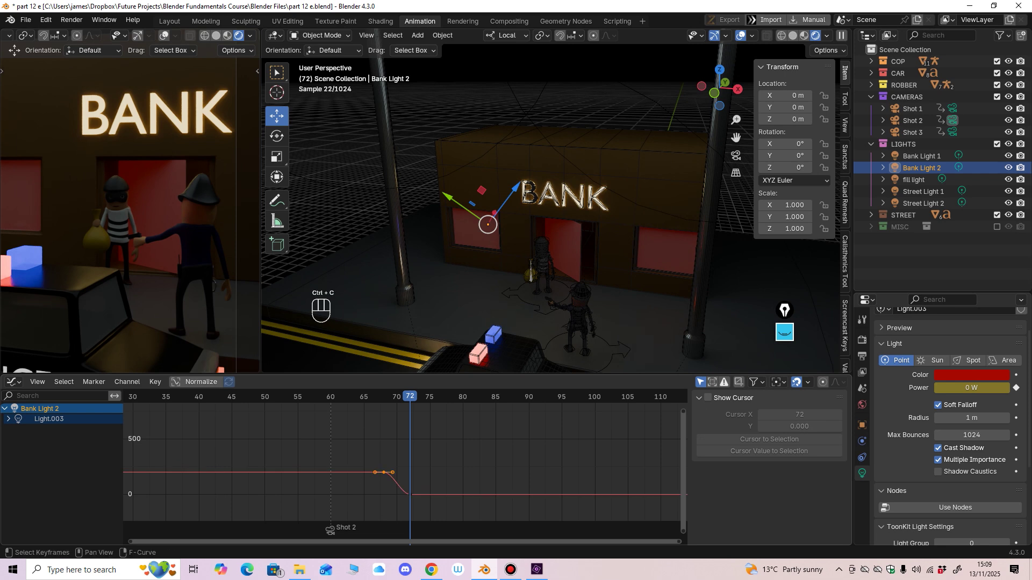
drag(410, 396, 430, 396)
key(ctrl+v)
key(space)
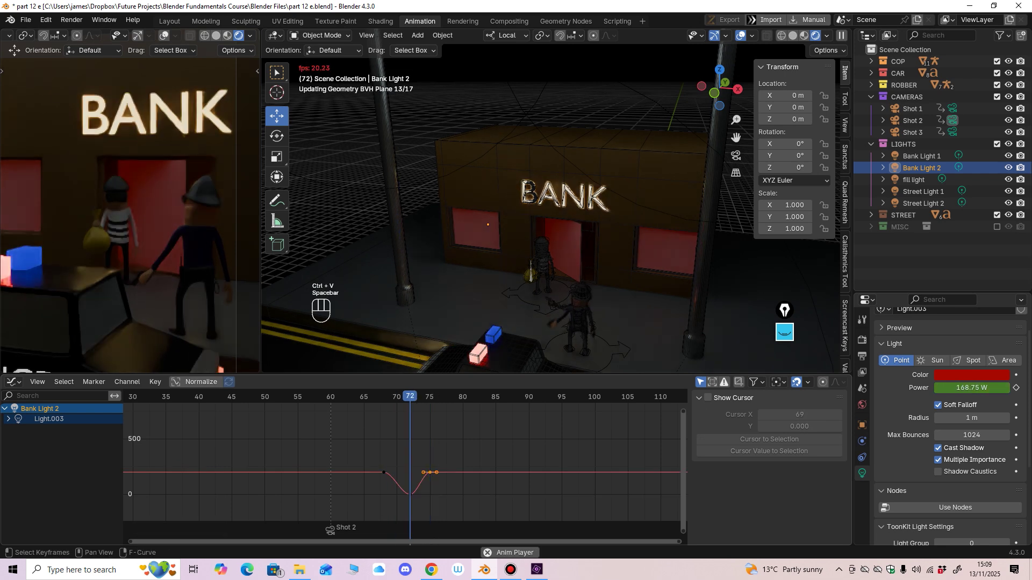
Step: Move Bank Light 2's recovery keyframe from frame 75 to 76 and paste its frame 68 power keyframe there
key(space)
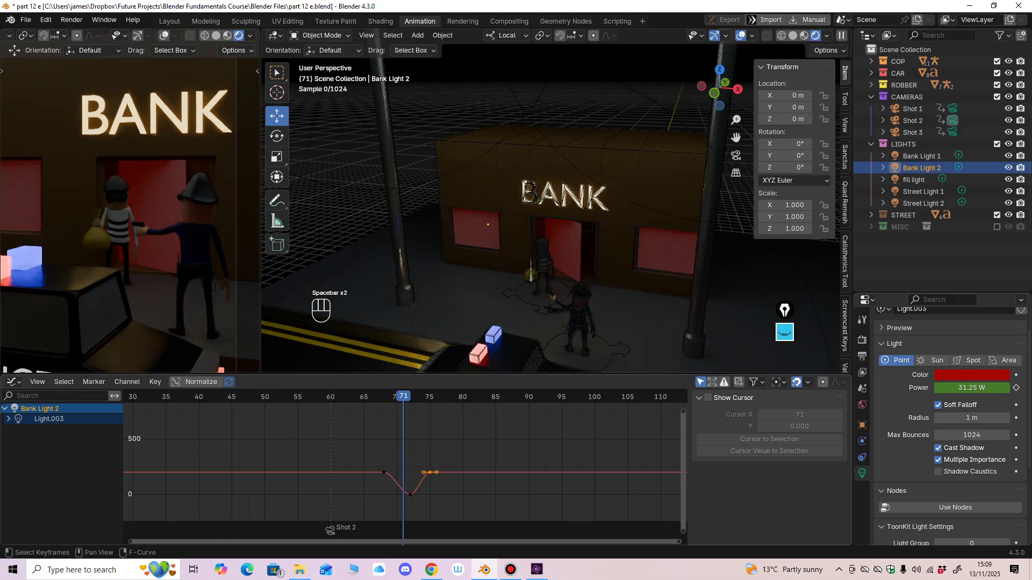
middle_drag(408, 484, 430, 463)
mouse_move(422, 396)
mouse_down()
mouse_move(400, 396)
mouse_move(412, 397)
mouse_up()
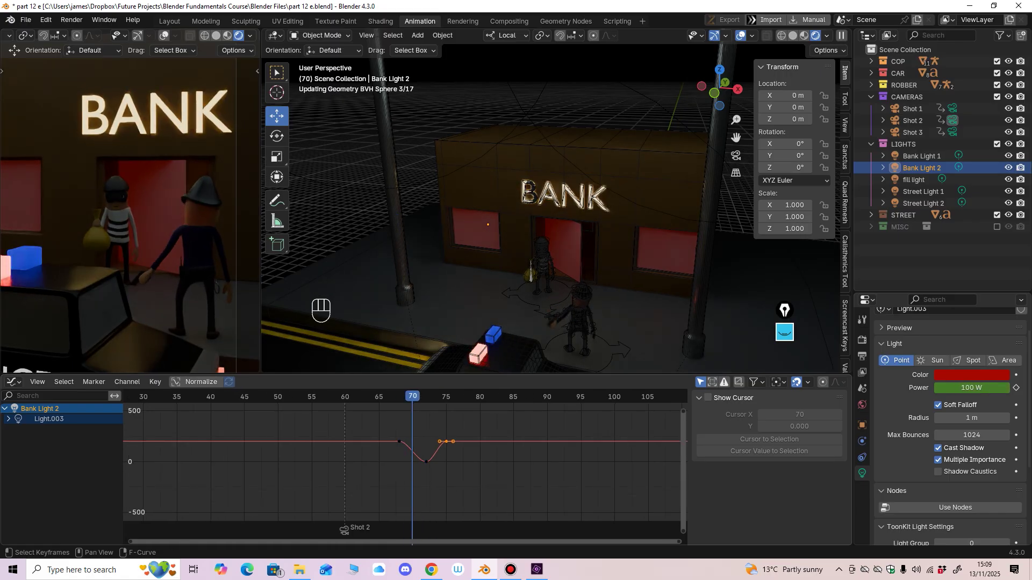
click(457, 461)
drag(446, 442, 454, 442)
drag(385, 420, 411, 454)
key(ctrl+c)
drag(442, 396, 452, 397)
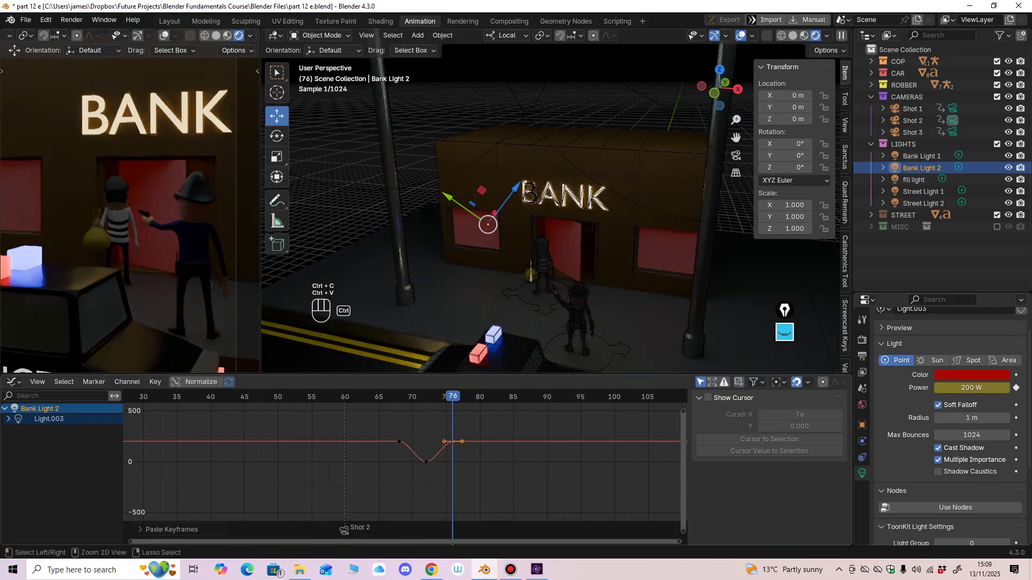
key(ctrl+v)
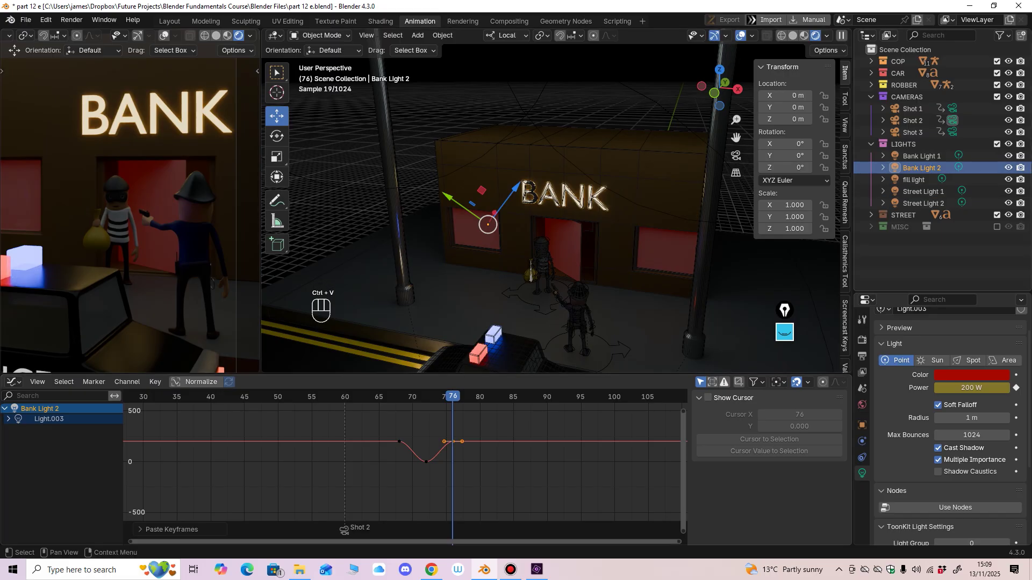
Step: Keyframe the power of Bank Light 1 at 200 W on frame 70
click(921, 156)
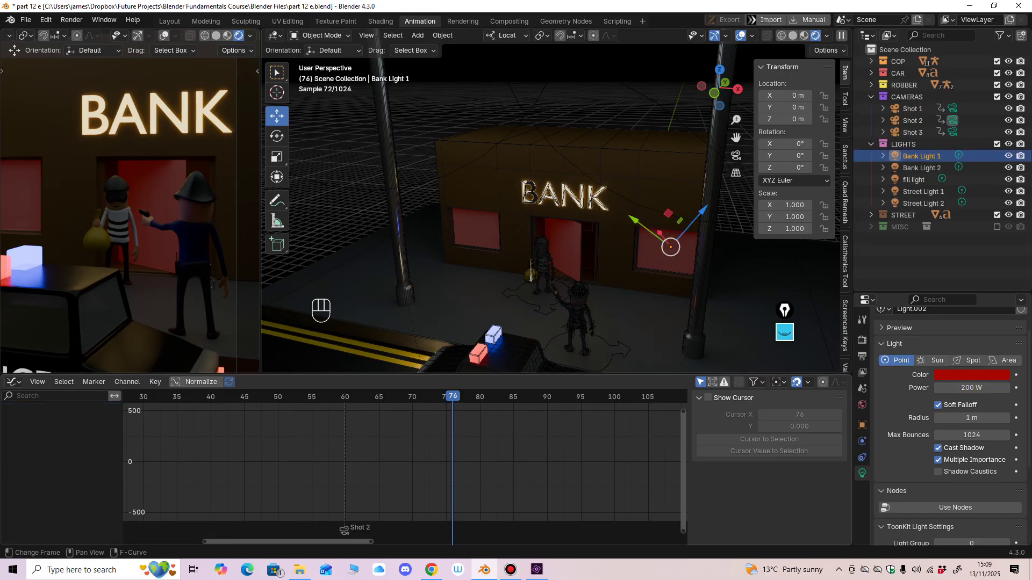
click(412, 396)
key(i)
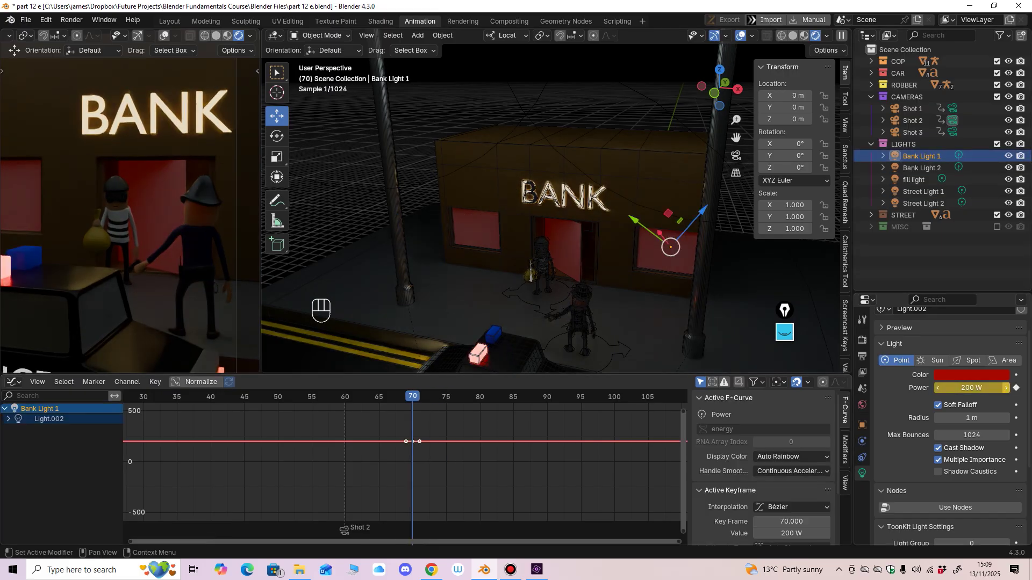
key(space)
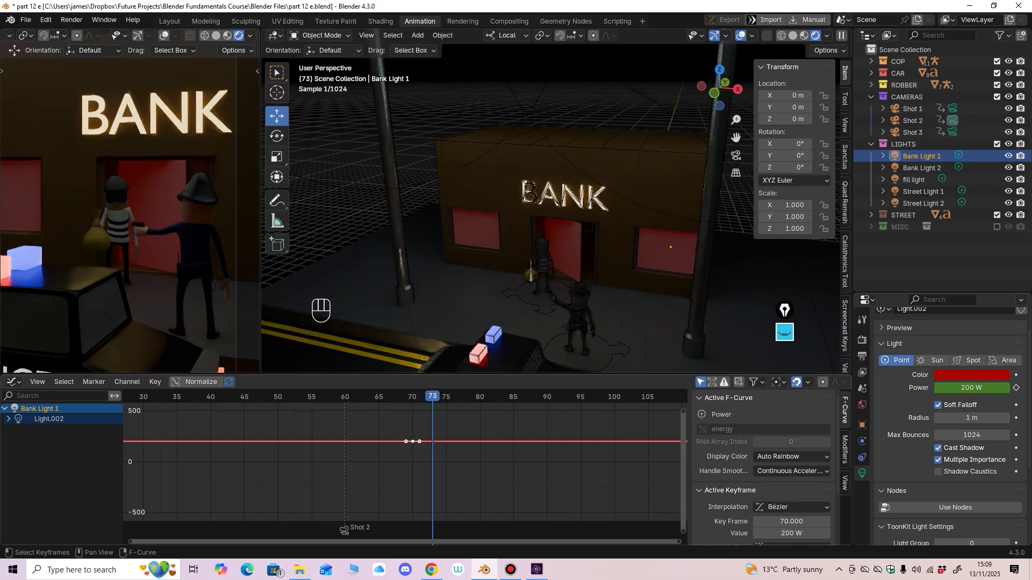
Step: Try setting Bank Light 1's power to 0 W at frame 74
drag(432, 396, 440, 396)
click(972, 388)
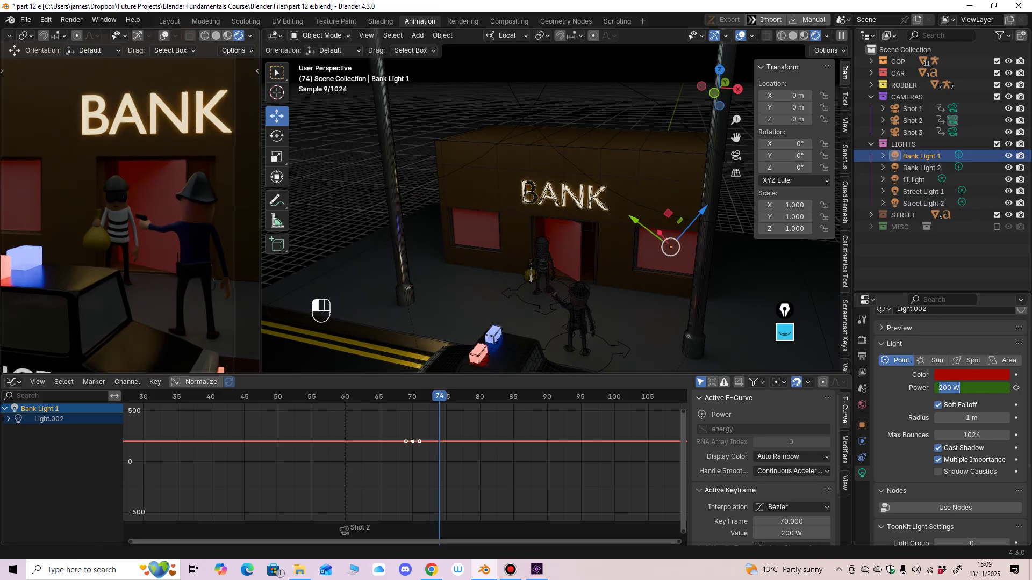
text(0)
key(Return)
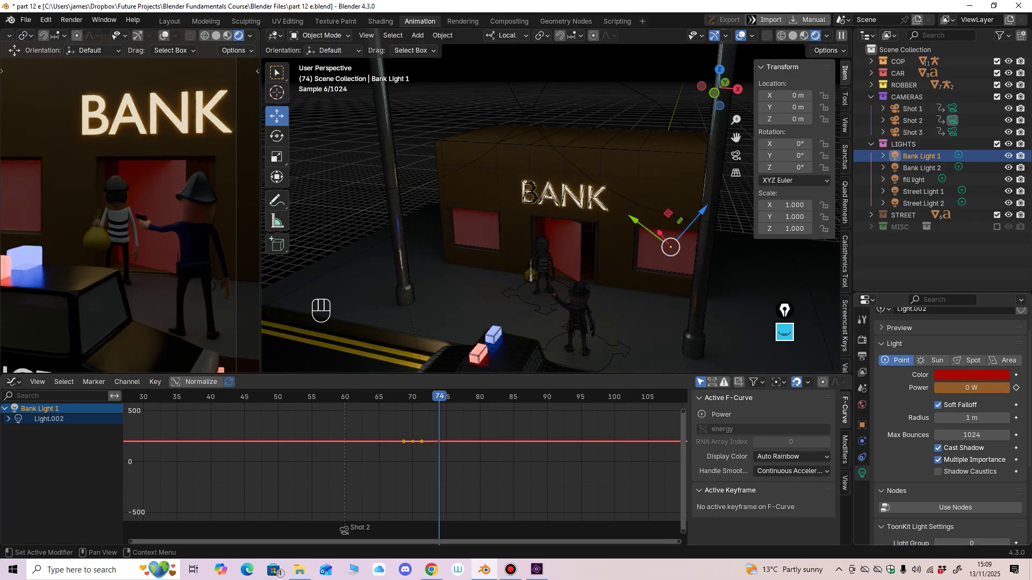
Step: Keyframe Bank Light 1's power on frame 72 and set it to 0 W
middle_drag(452, 457, 439, 472)
mouse_move(427, 396)
mouse_down()
mouse_move(400, 396)
mouse_move(427, 396)
mouse_move(413, 397)
mouse_up()
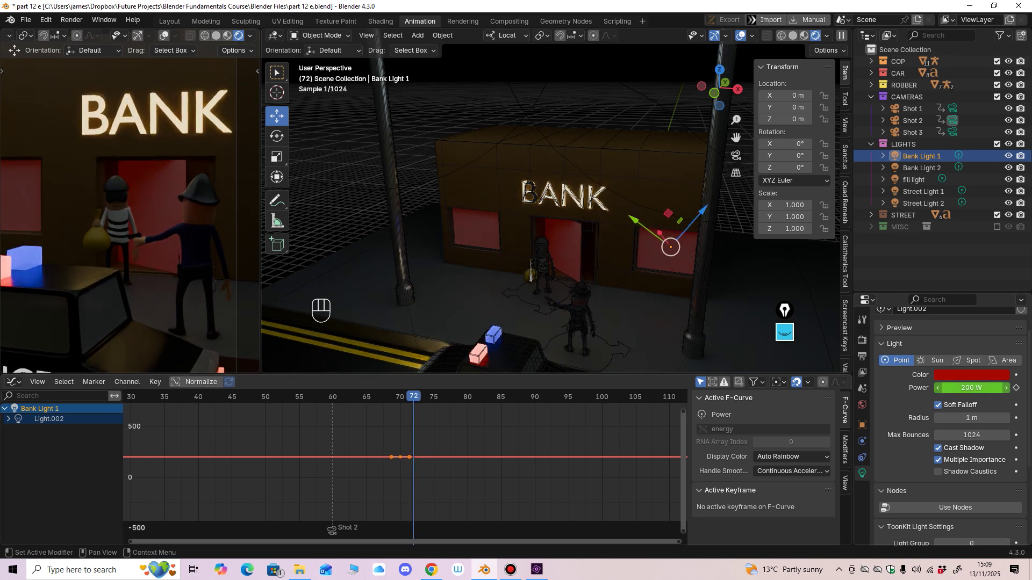
click(1016, 388)
click(972, 388)
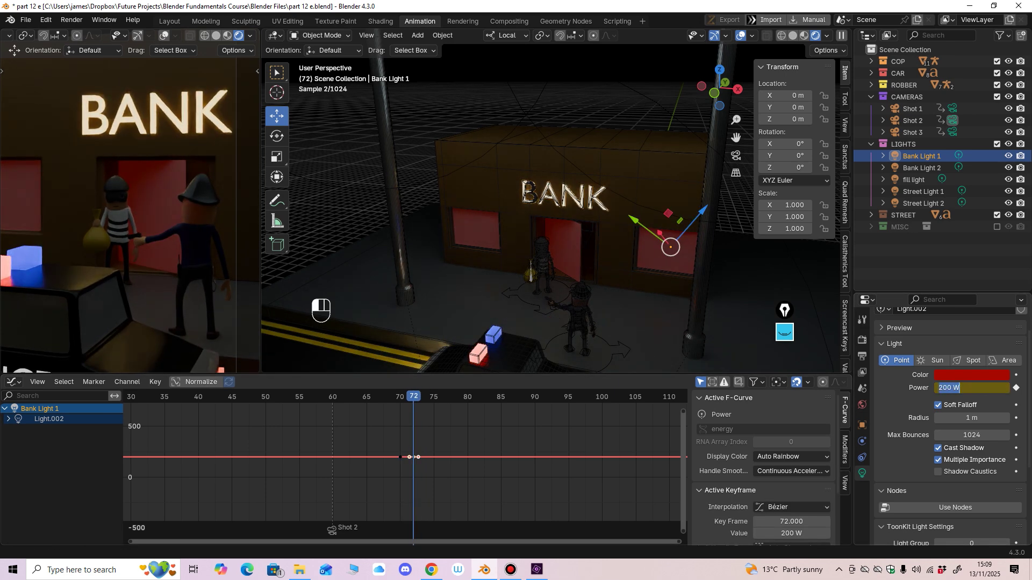
text(0)
key(Return)
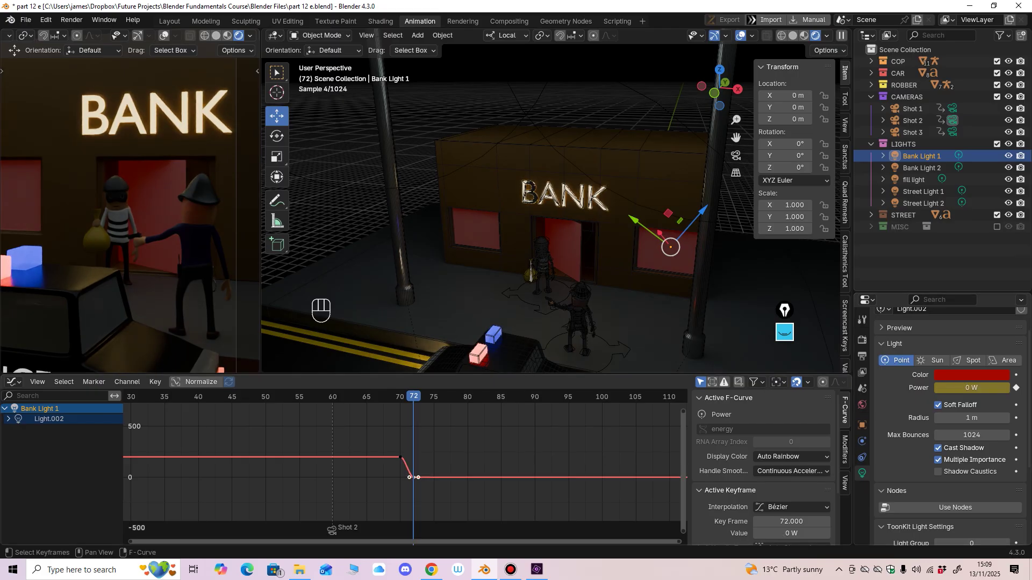
Step: Copy Bank Light 1's frame 70 power keyframe to frame 75
key(space)
drag(385, 438, 405, 466)
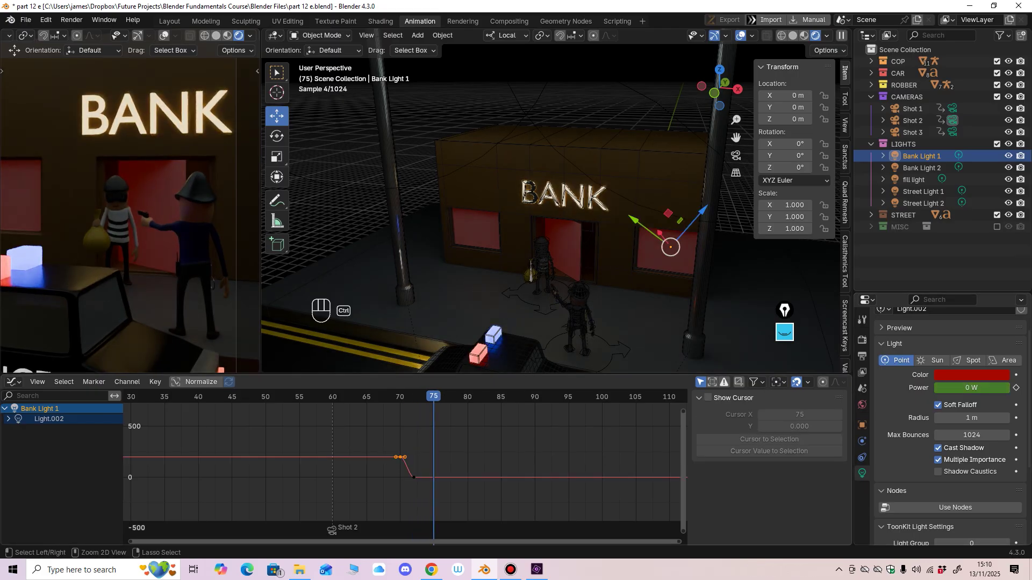
key(ctrl+c)
key(ctrl+v)
Step: Shift Bank Light 1's dip keyframe to frame 73 and its recovery to frame 76, matching the frame 70 power
click(400, 396)
click(414, 477)
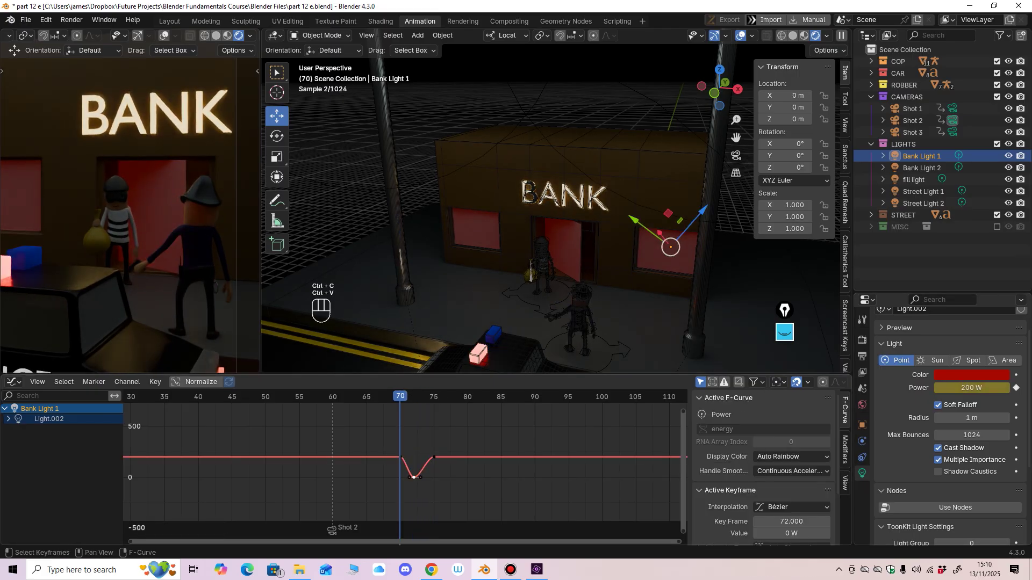
drag(414, 477, 441, 458)
click(400, 458)
key(ctrl+c)
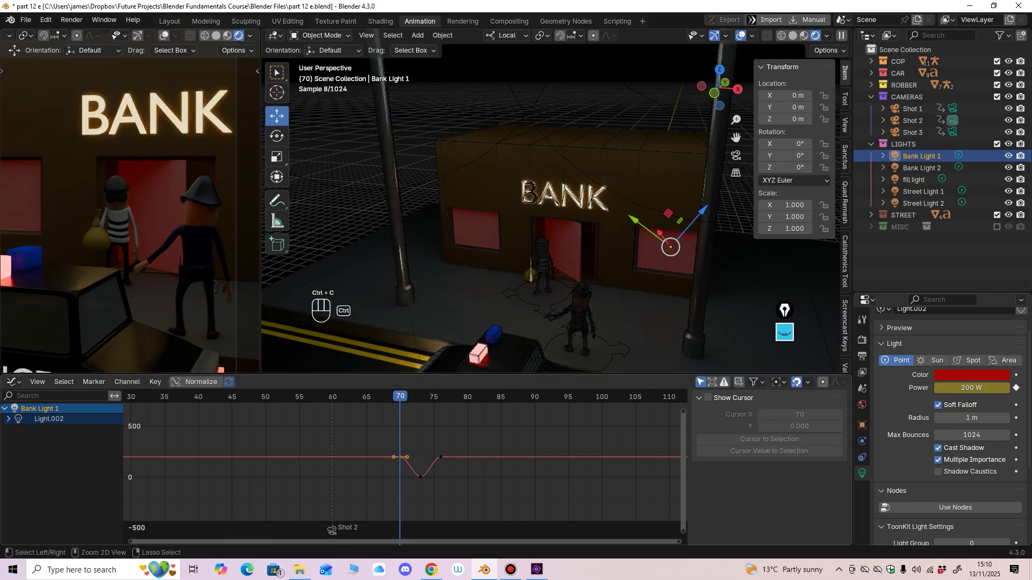
click(441, 397)
key(ctrl+v)
Step: Play the animation from frame 70 to frame 136, and copy Bank Light 1's whole flicker to frames 136 and 189
click(400, 397)
key(space)
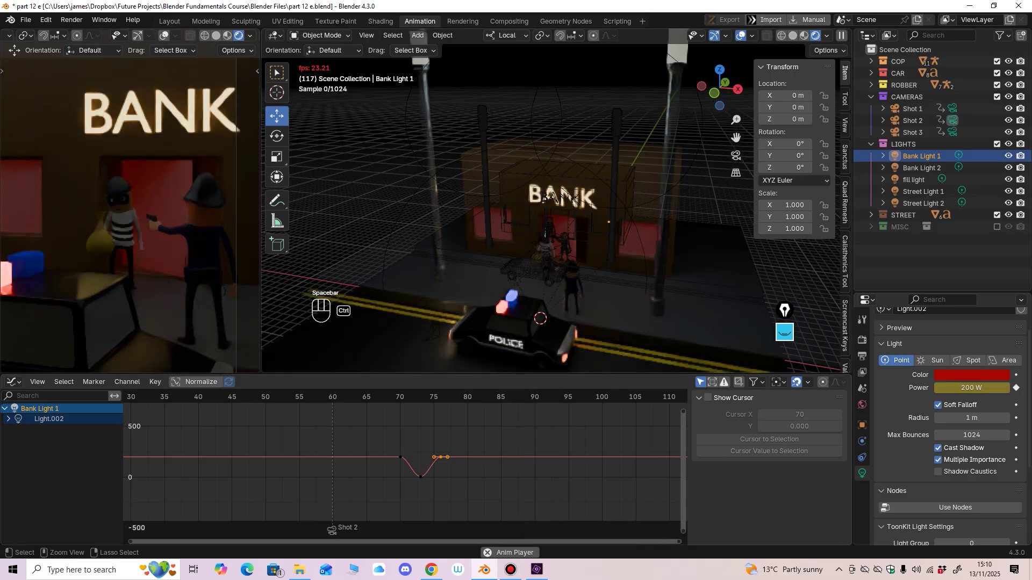
mouse_move(422, 162)
ctrl+middle_down()
mouse_move(419, 86)
mouse_move(430, 167)
ctrl+middle_up()
key(space)
ctrl+middle_drag(420, 457, 336, 468)
middle_drag(409, 465, 358, 461)
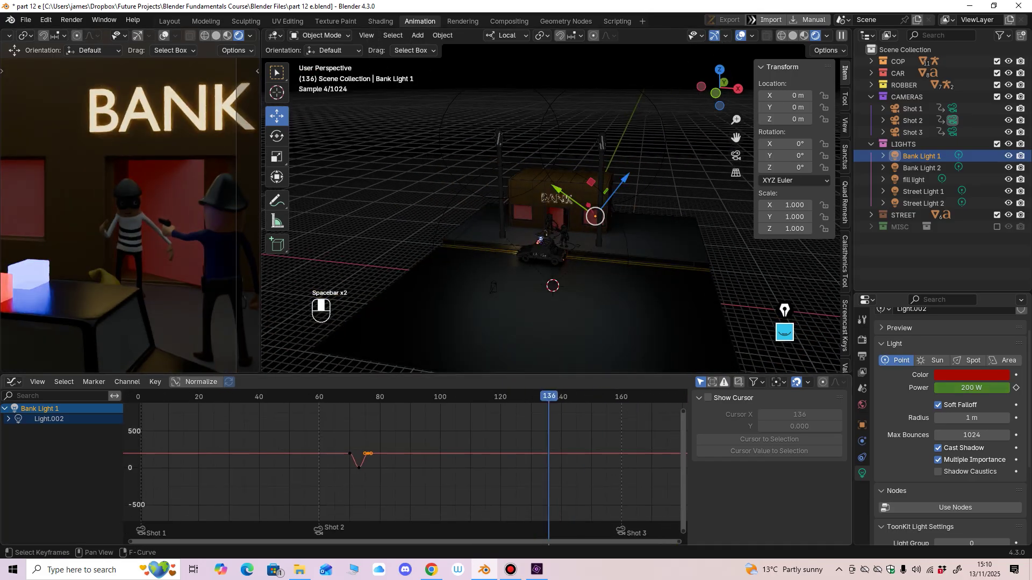
drag(331, 430, 422, 494)
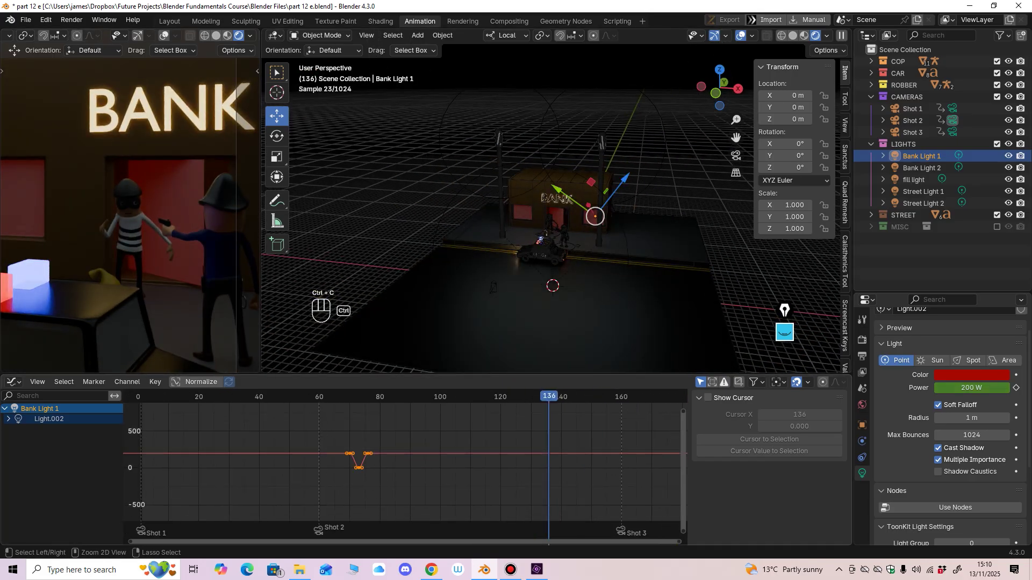
key(ctrl+v)
middle_drag(484, 478, 350, 478)
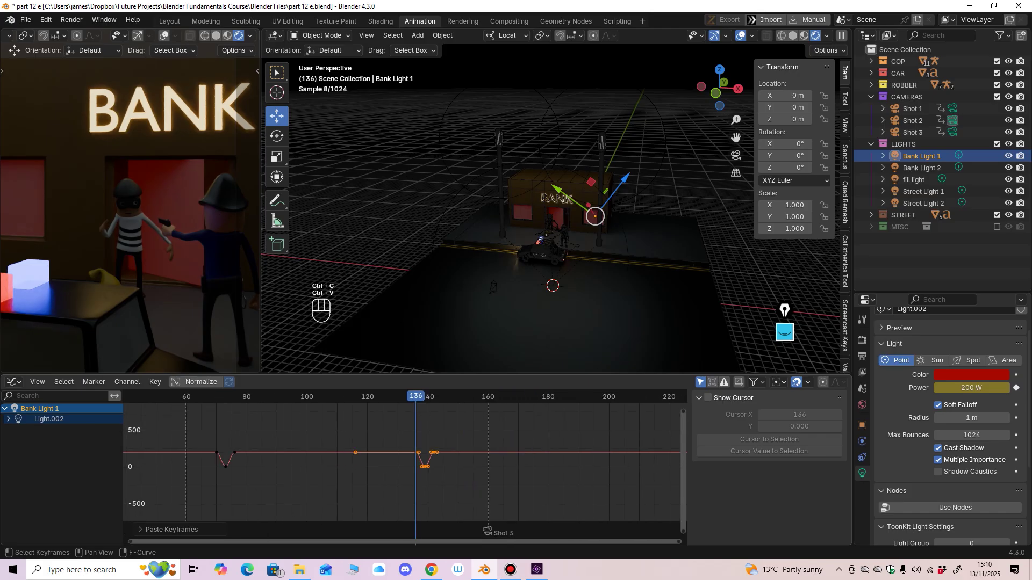
click(576, 397)
key(ctrl+v)
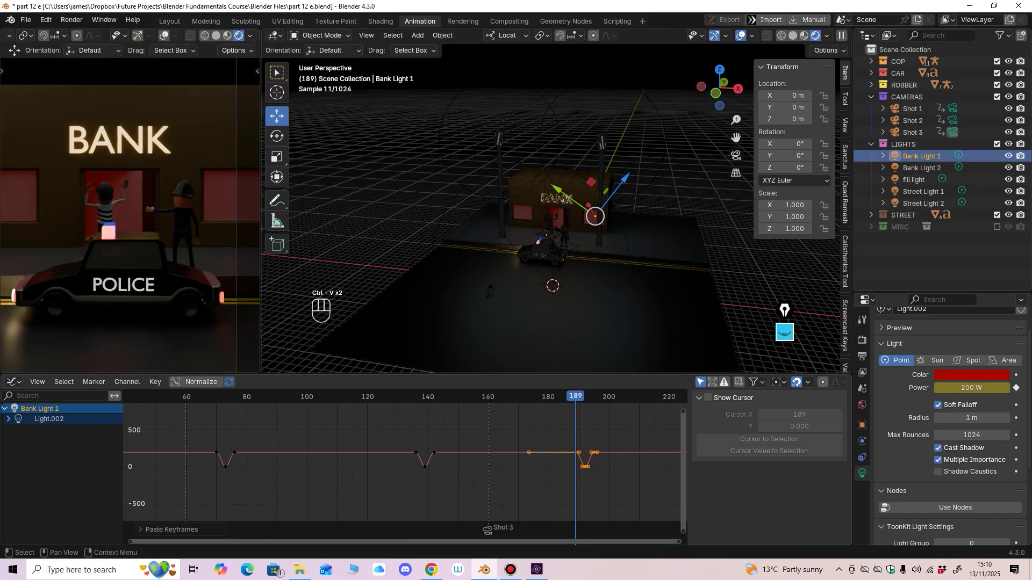
Step: Copy Bank Light 2's flicker keyframes to frame 23, about frame 150, and frame 223
click(922, 168)
ctrl+middle_drag(564, 479, 521, 477)
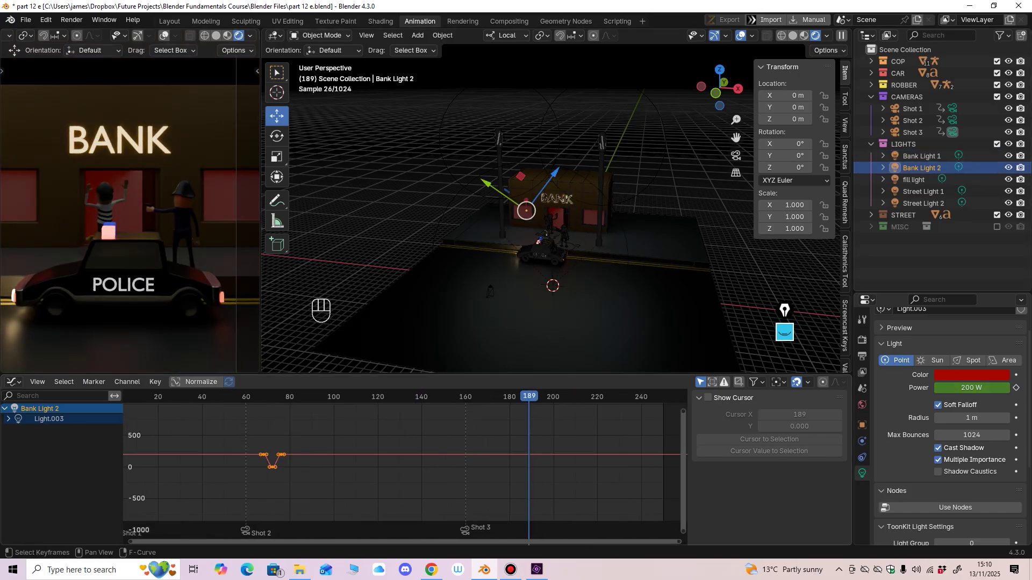
key(ctrl+c)
click(164, 397)
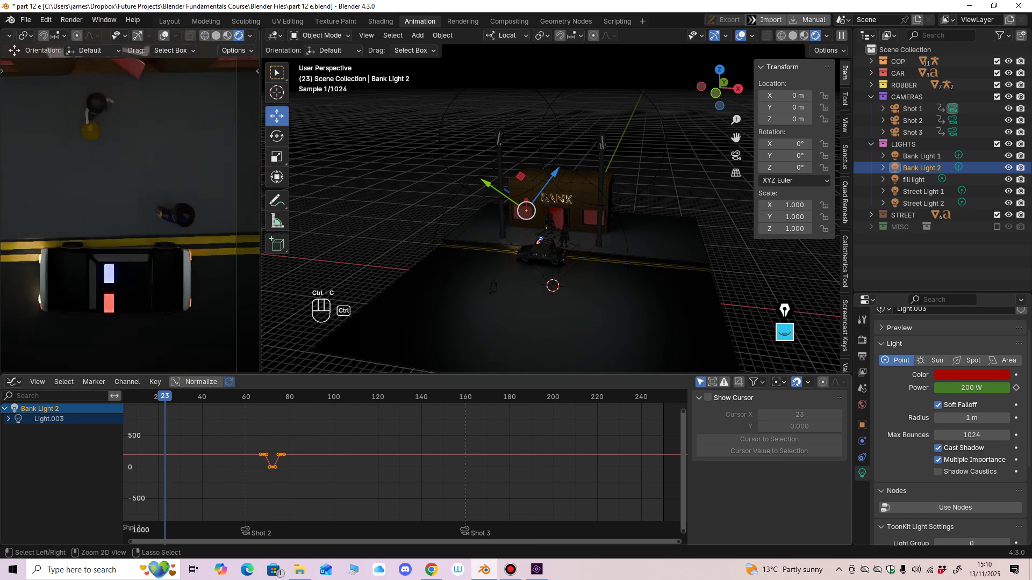
key(ctrl+v)
click(444, 397)
key(ctrl+v)
click(605, 396)
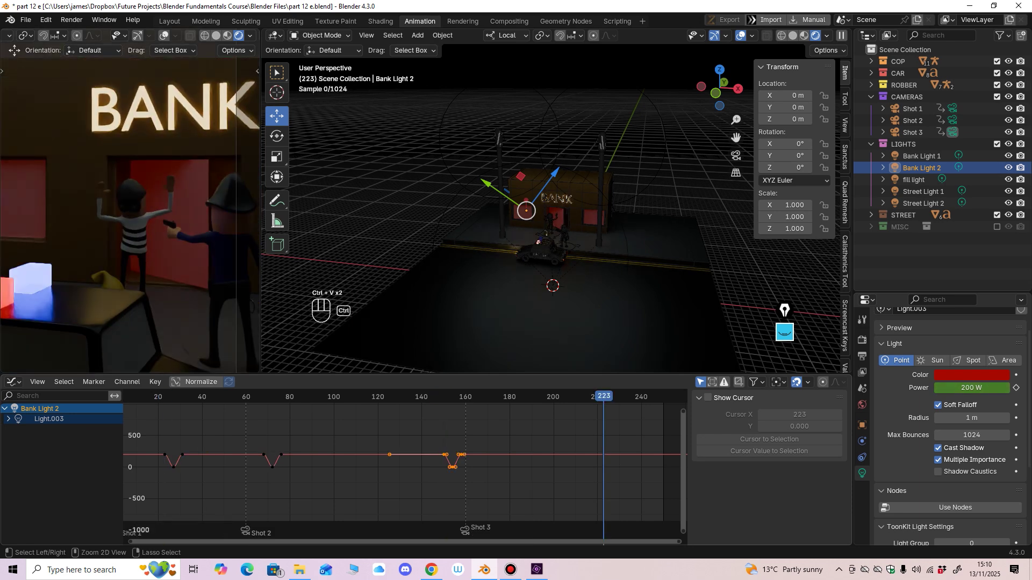
key(ctrl+v)
key(Home)
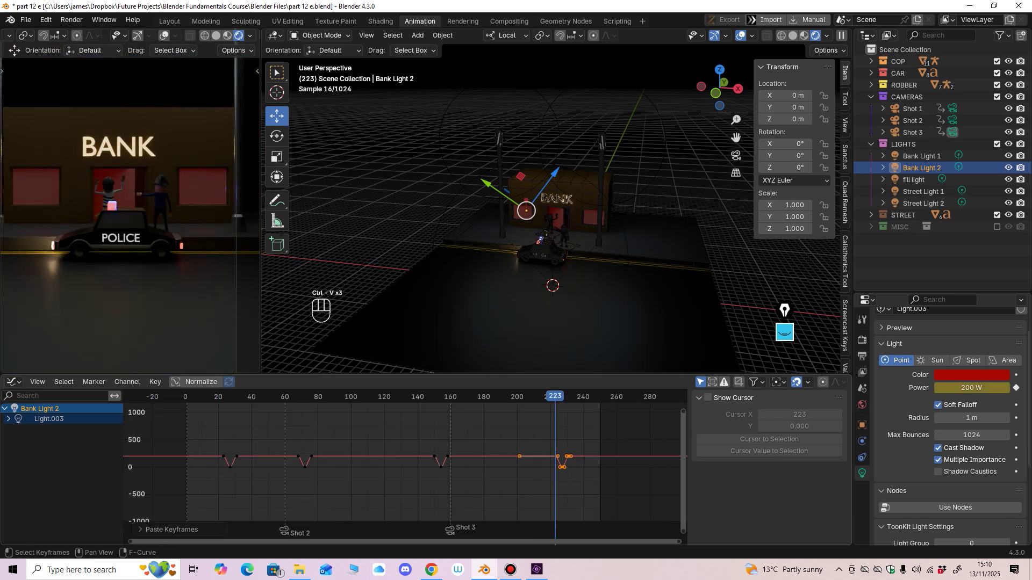
Step: Compare the camera view in material preview and rendered shading at frame 121, and save the file
key(Home)
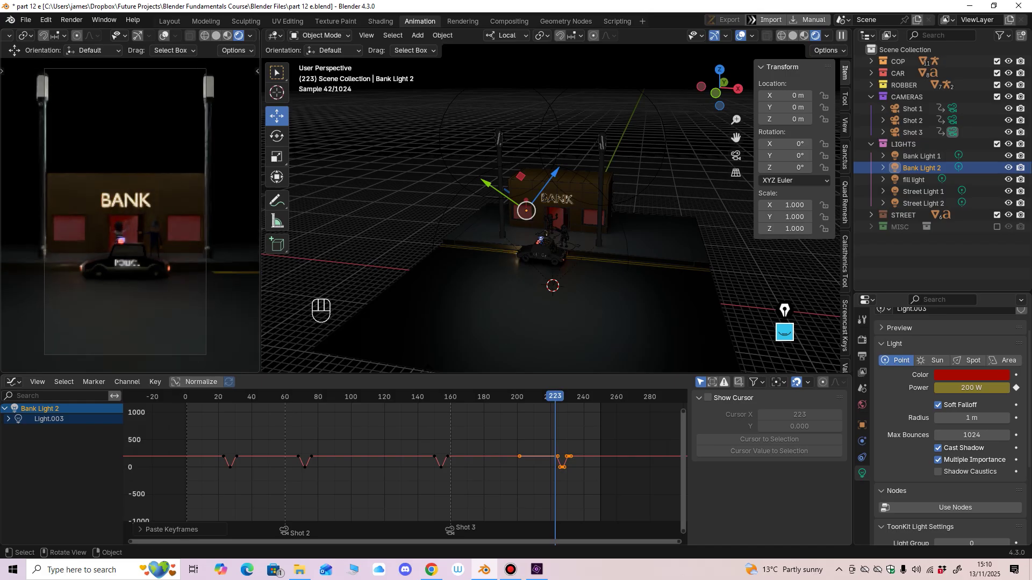
click(227, 35)
drag(312, 397, 386, 397)
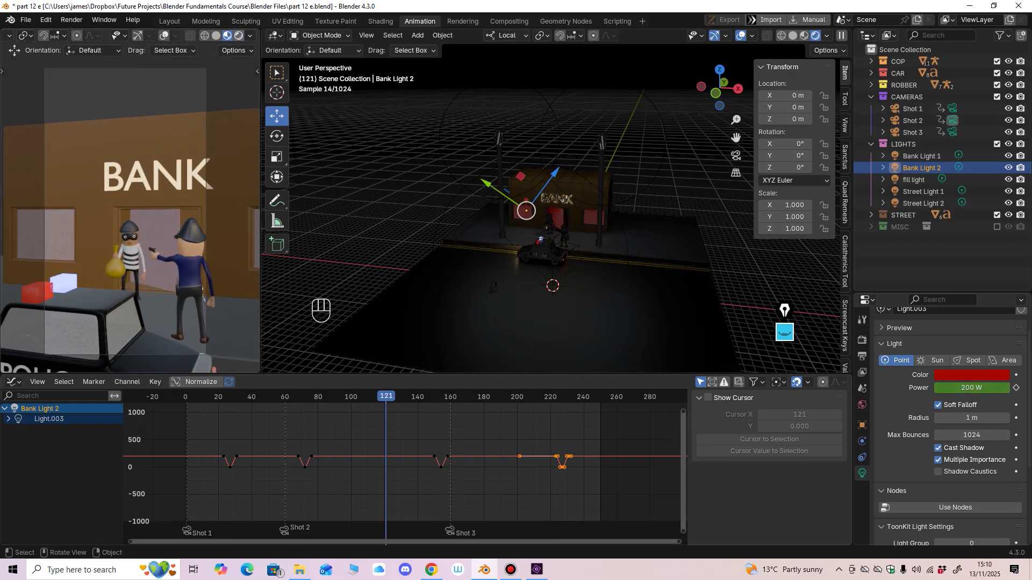
click(238, 35)
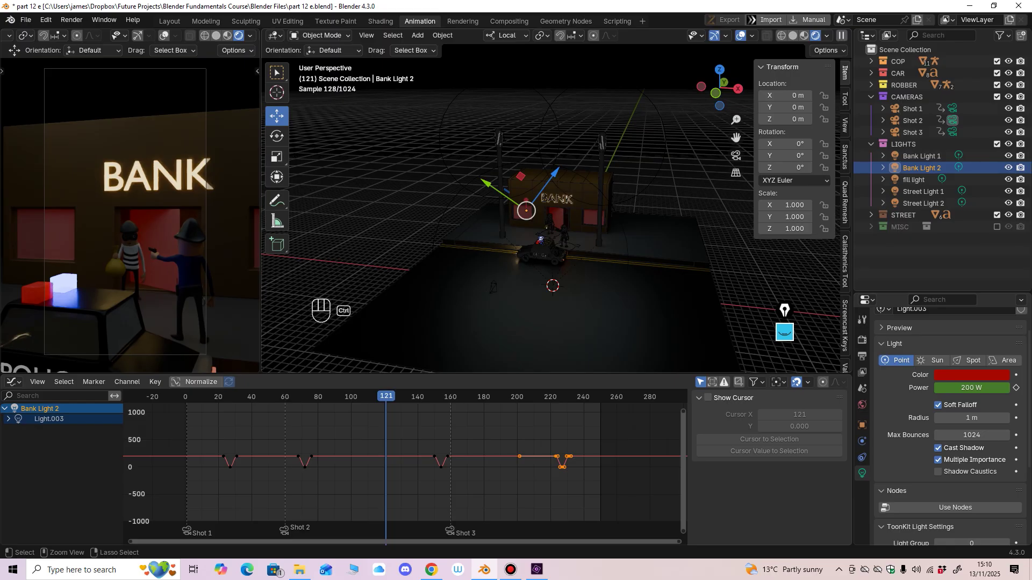
key(ctrl+s)
Step: Render frame 121, inspect the whole image, and close the render window
scroll(551, 210, up, 4)
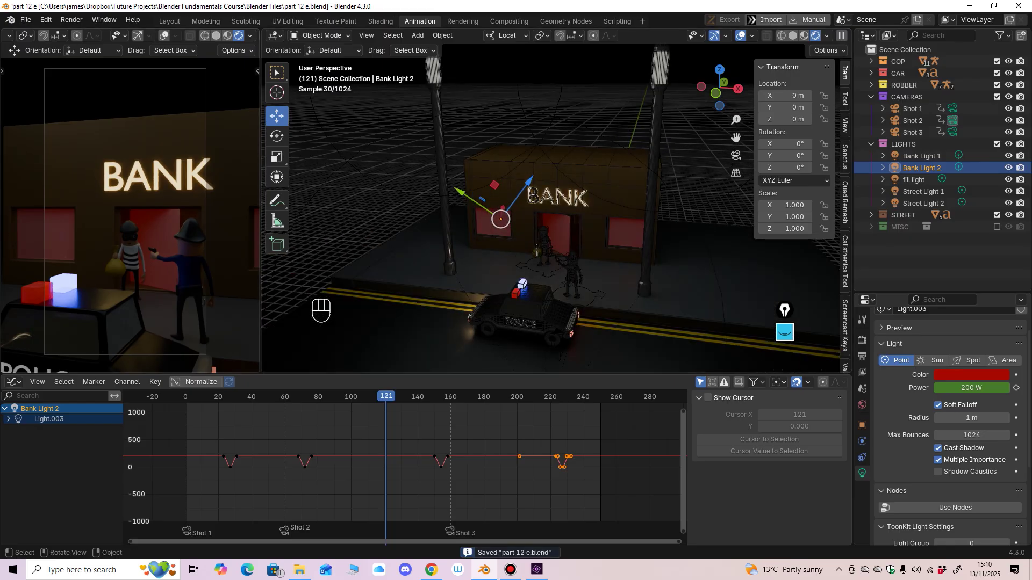
key(space)
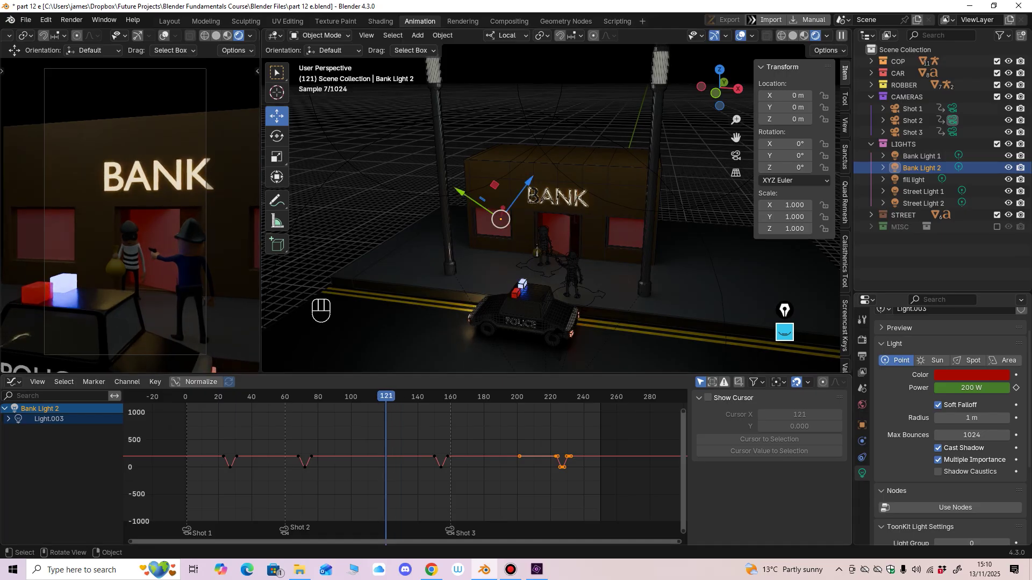
key(F12)
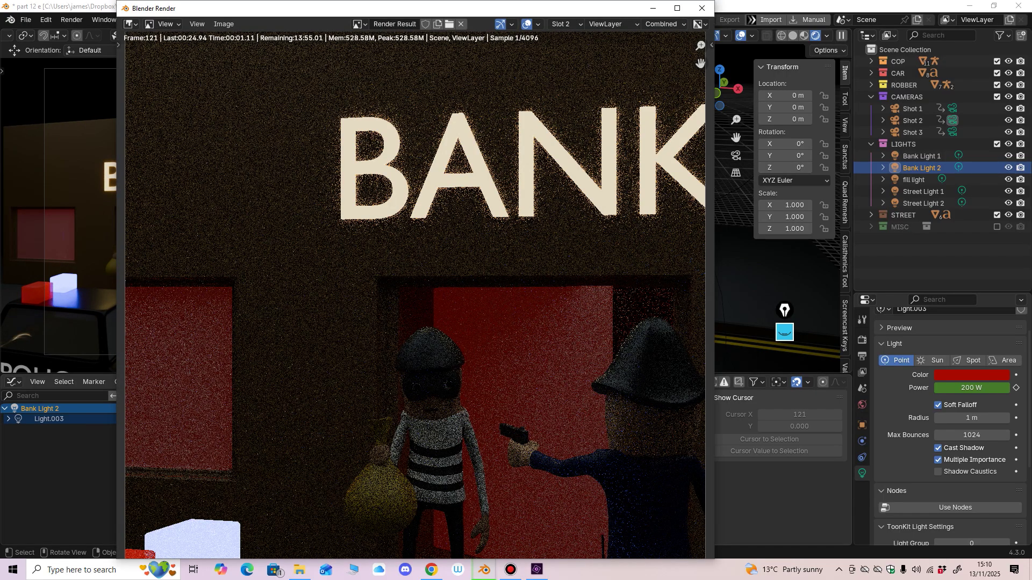
scroll(415, 295, down, 2)
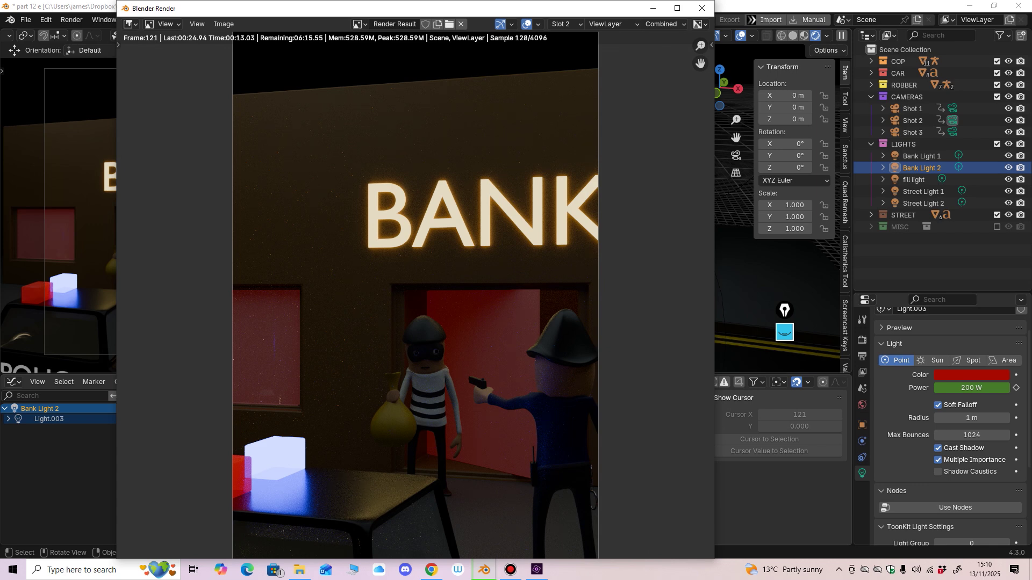
scroll(415, 295, down, 2)
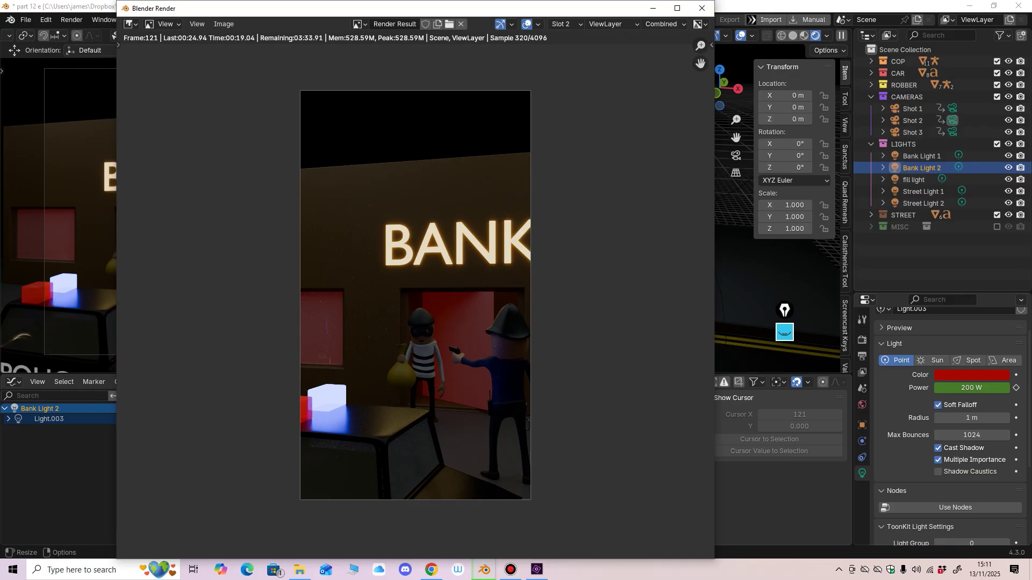
click(701, 8)
Step: Examine the scene's output format, frame range and file settings, plus the Cycles viewport and render sampling and denoise settings
click(863, 356)
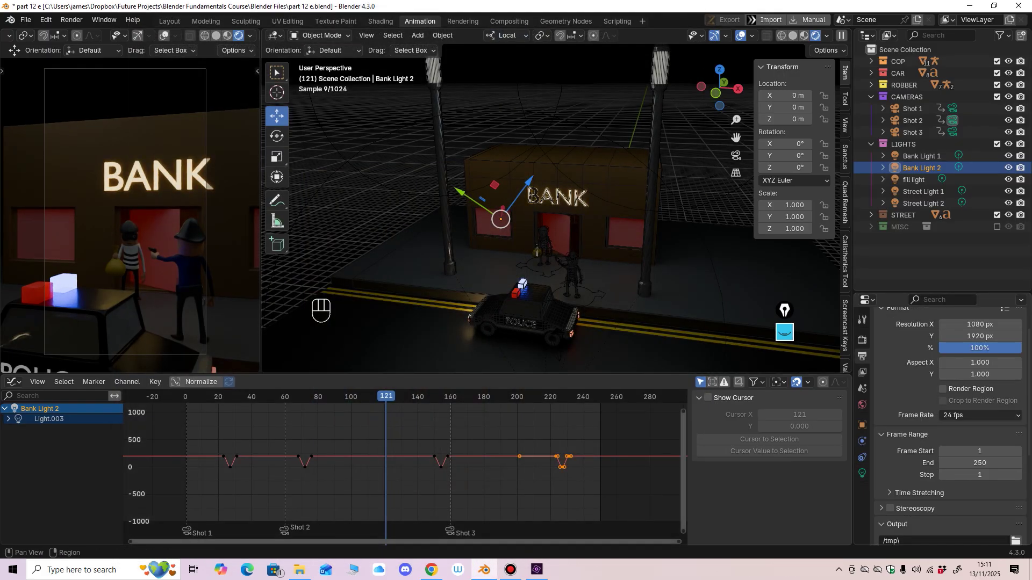
scroll(949, 425, up, 1)
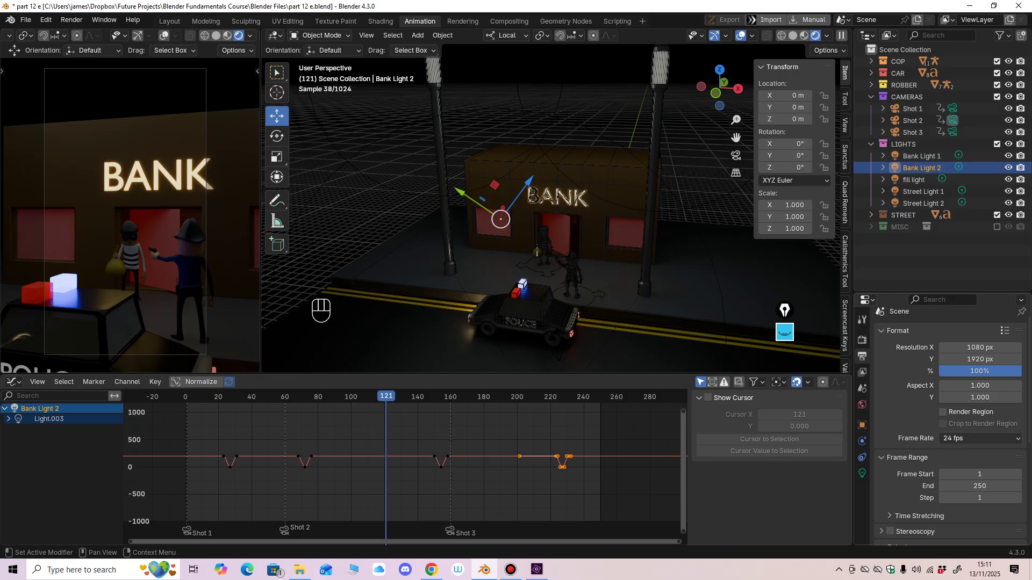
scroll(948, 425, down, 5)
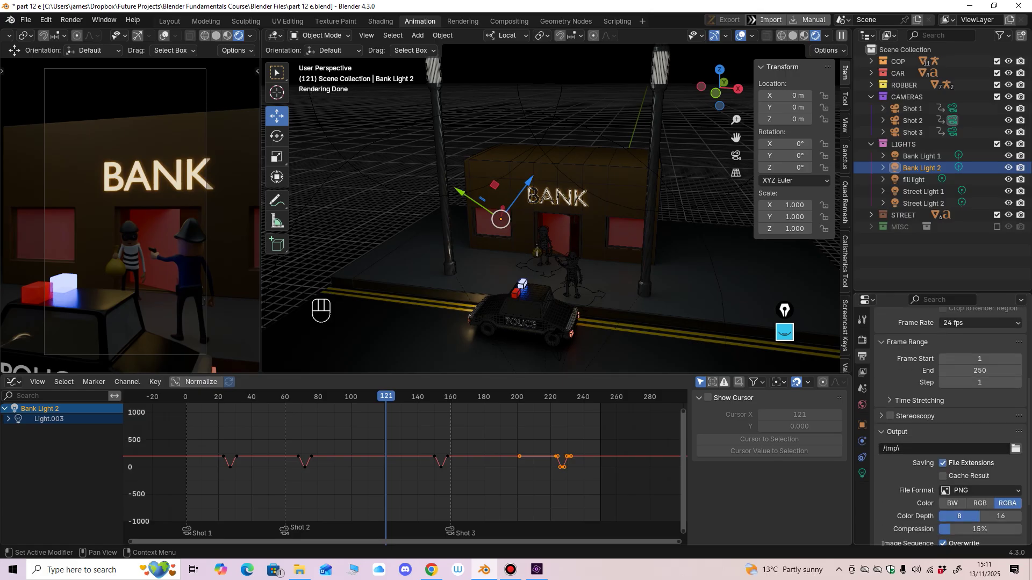
click(862, 340)
scroll(949, 425, up, 1)
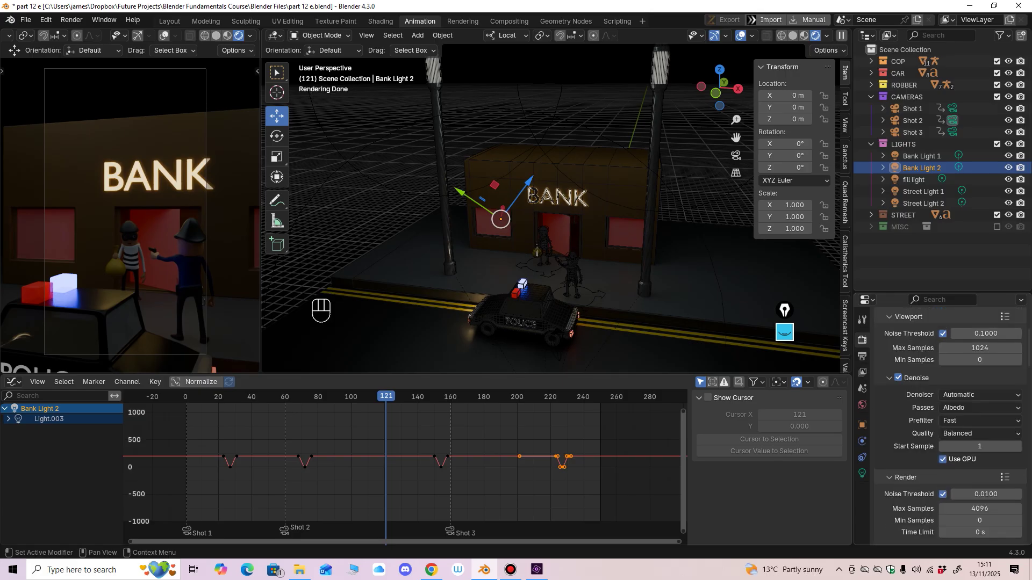
scroll(948, 425, down, 2)
scroll(949, 425, up, 6)
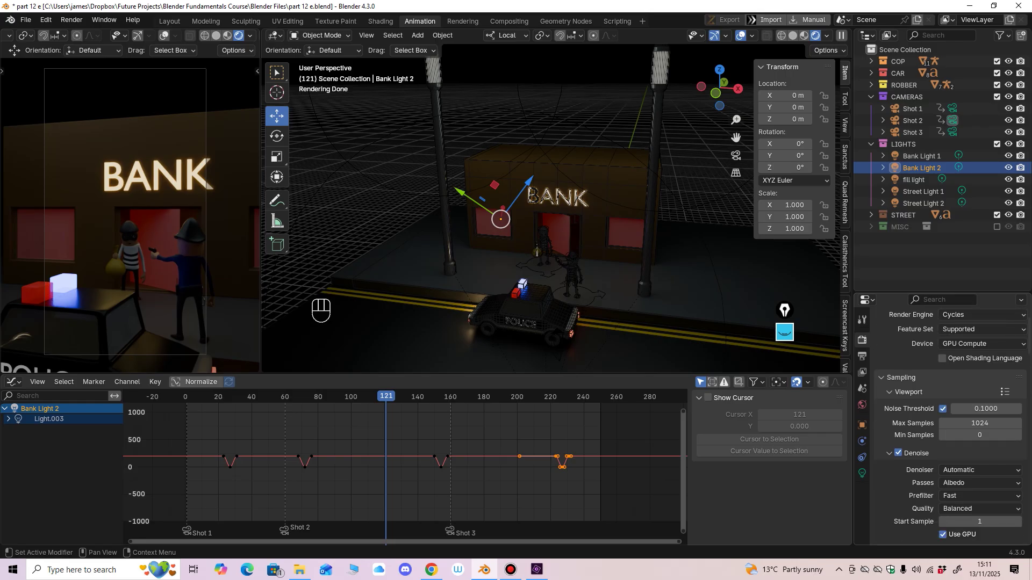
scroll(973, 400, down, 2)
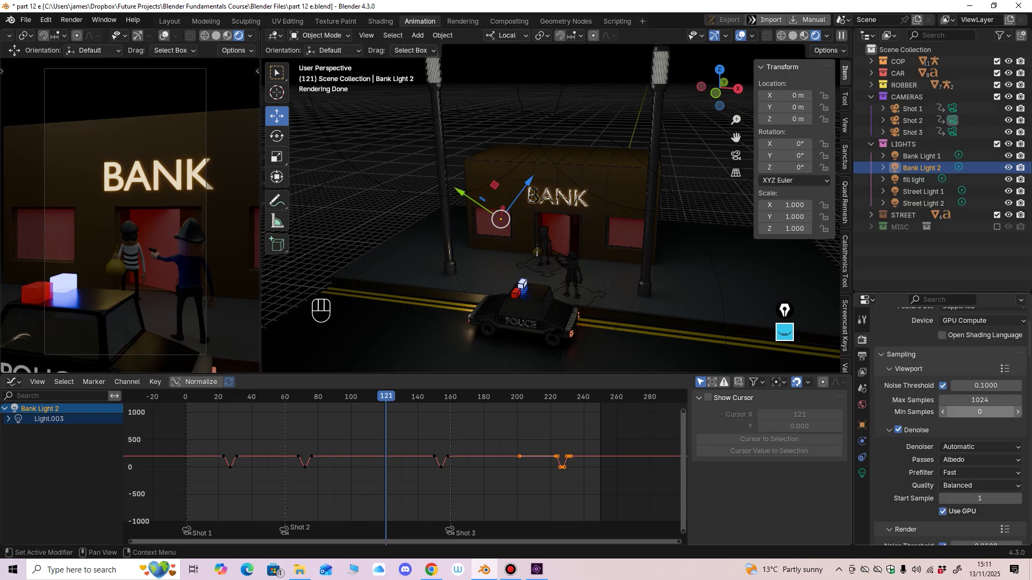
scroll(950, 425, down, 1)
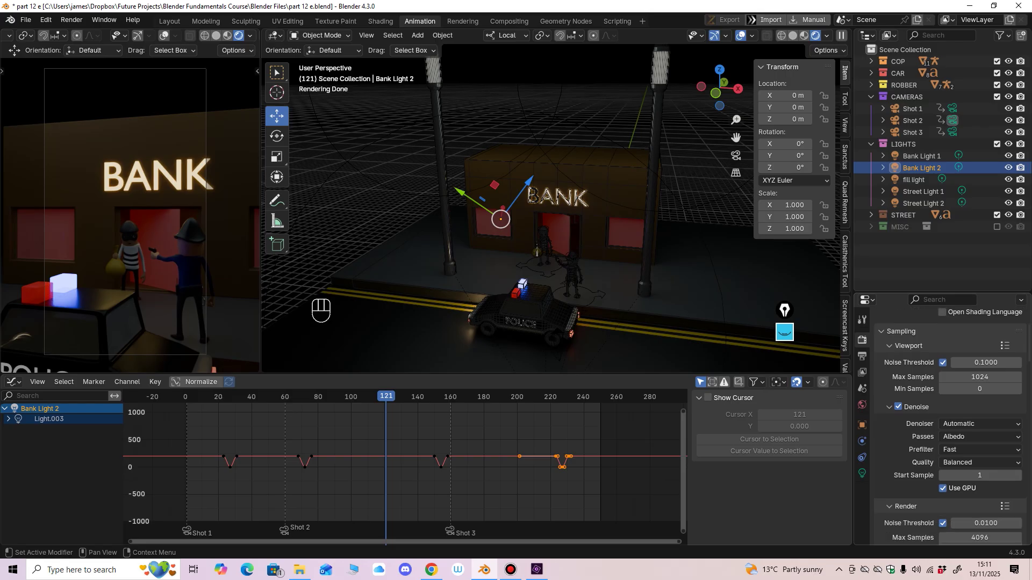
scroll(950, 425, down, 4)
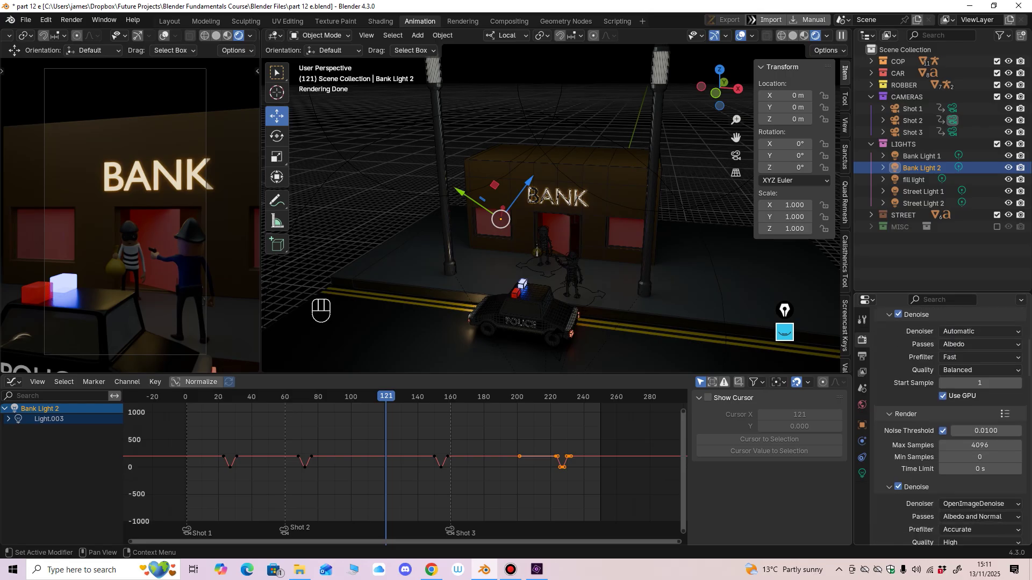
scroll(951, 424, down, 2)
scroll(950, 425, up, 5)
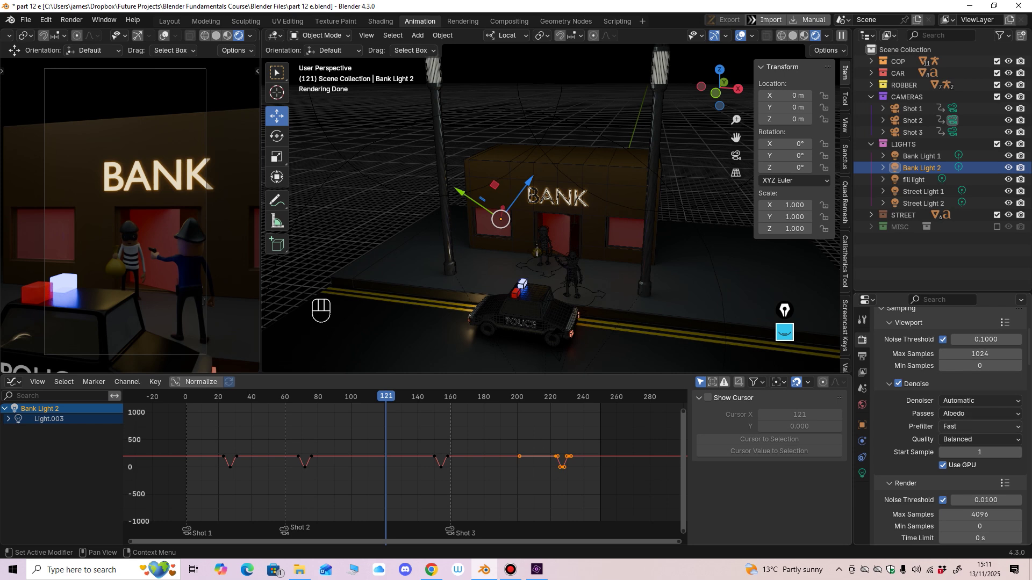
scroll(968, 371, down, 2)
scroll(967, 371, up, 2)
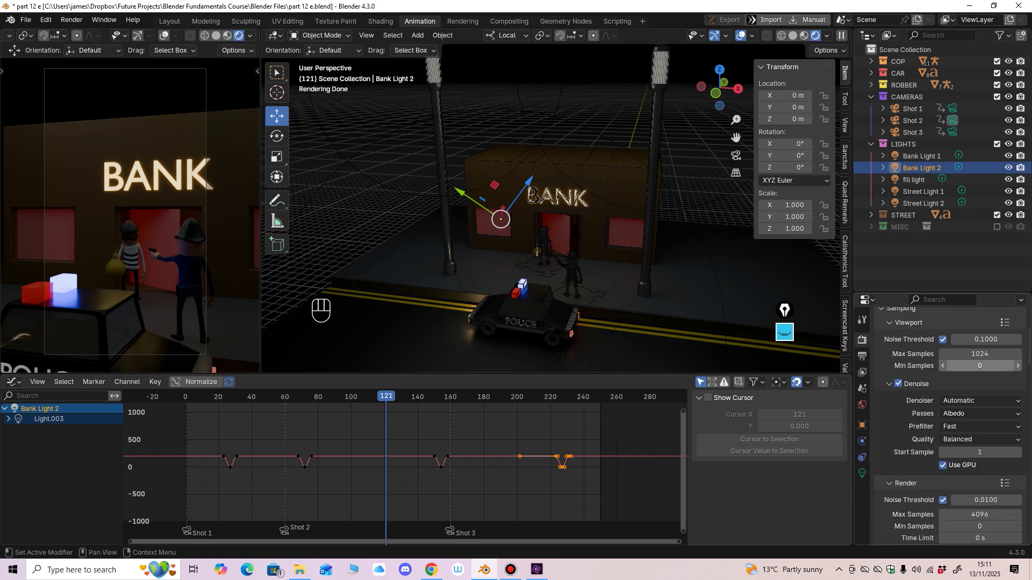
Step: Set the viewport max samples to 4096, start a test render of frame 121, and close the render window
click(979, 355)
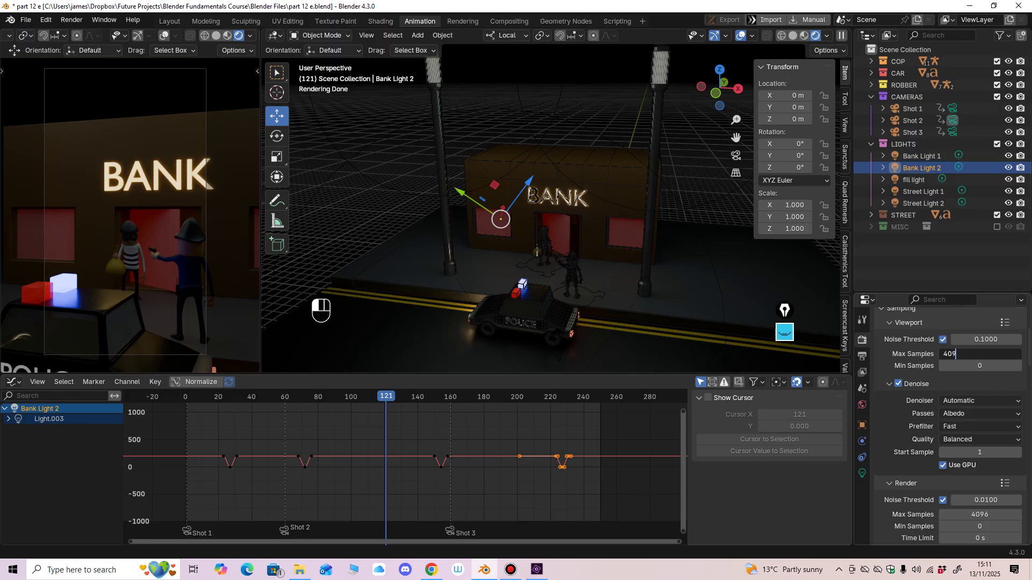
key(Return)
scroll(950, 424, down, 7)
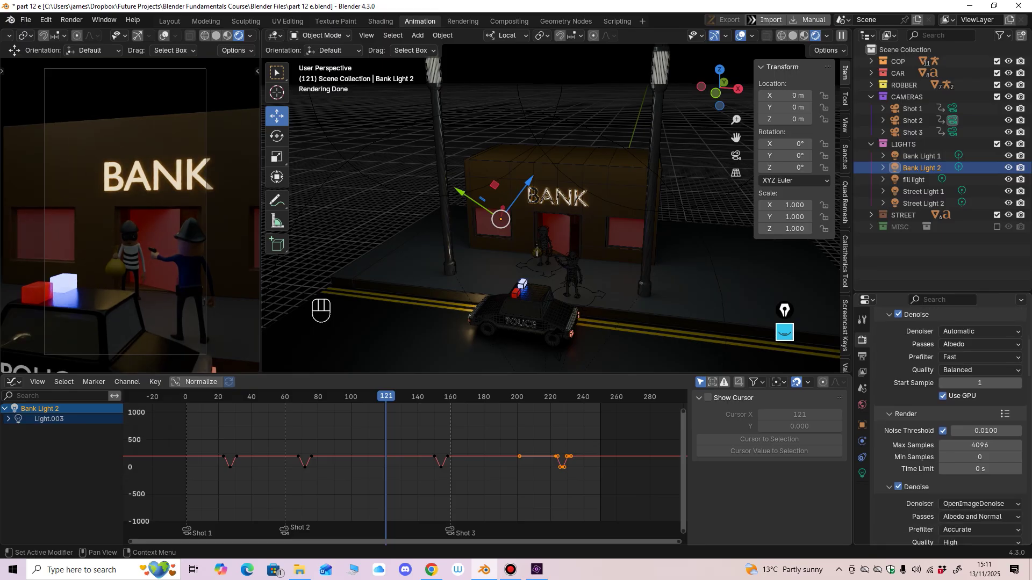
scroll(950, 424, down, 3)
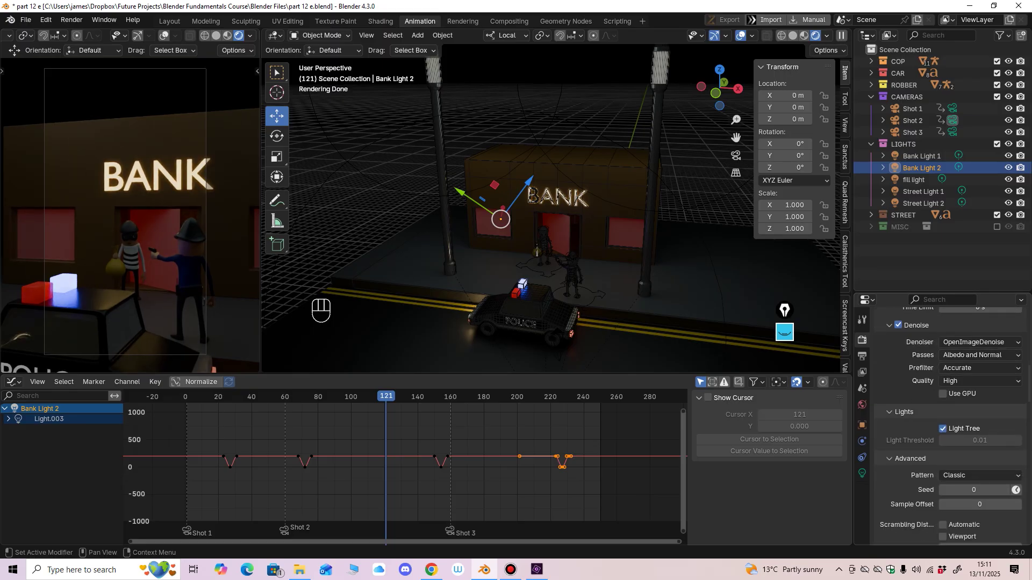
scroll(550, 215, up, 1)
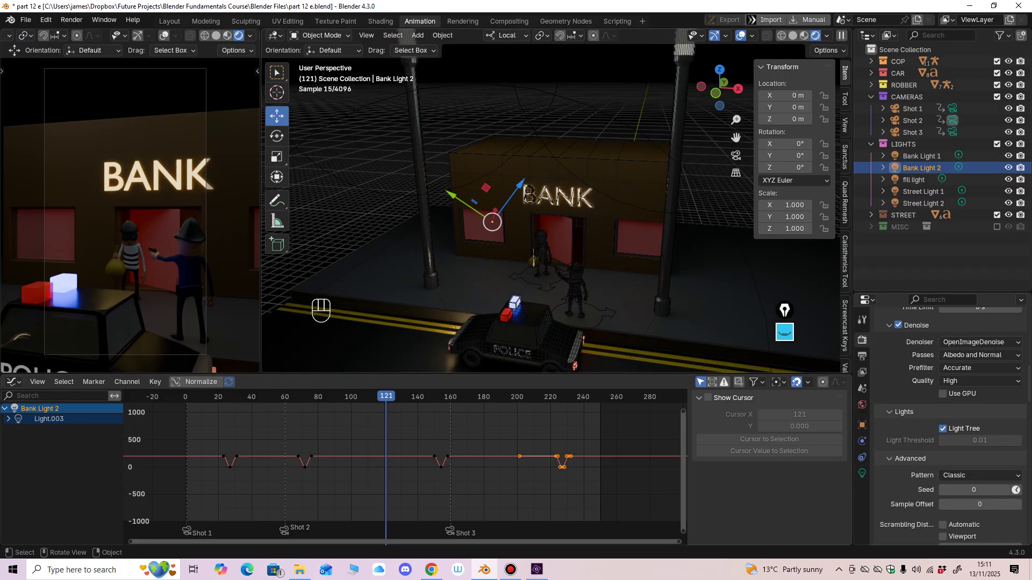
key(F12)
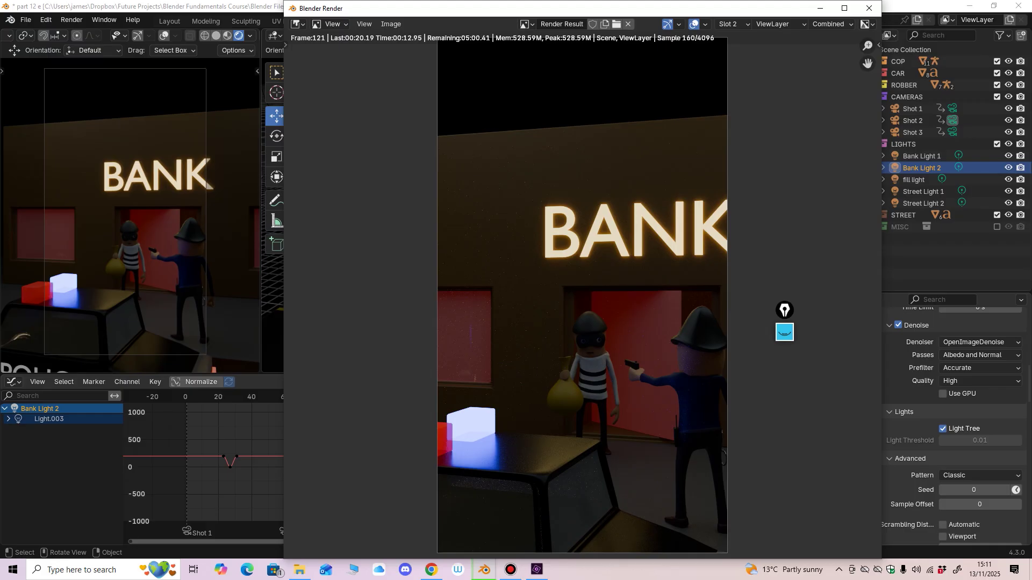
click(869, 8)
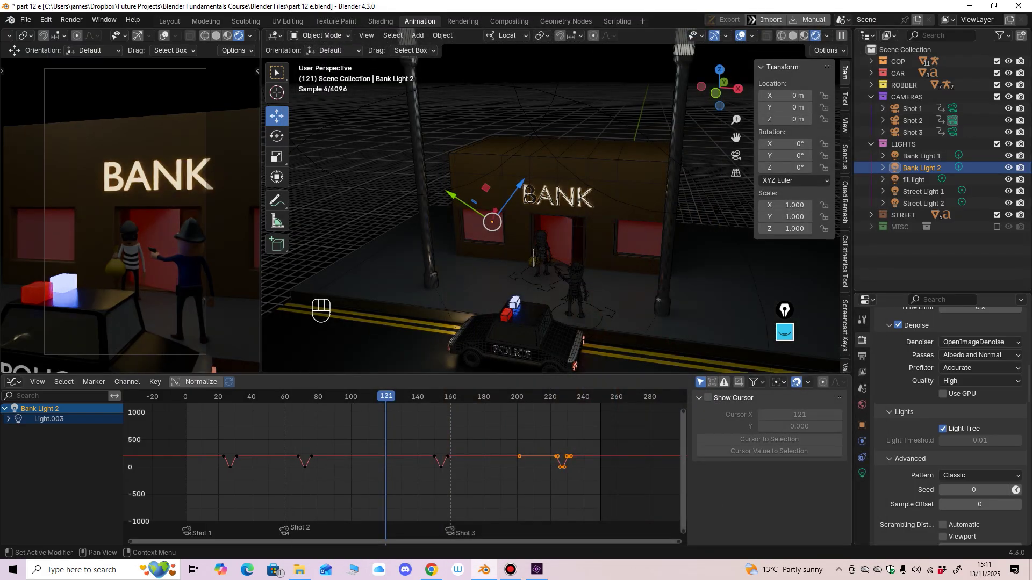
Step: Set the max samples to 1024 for both the final render and the viewport
scroll(979, 423, up, 6)
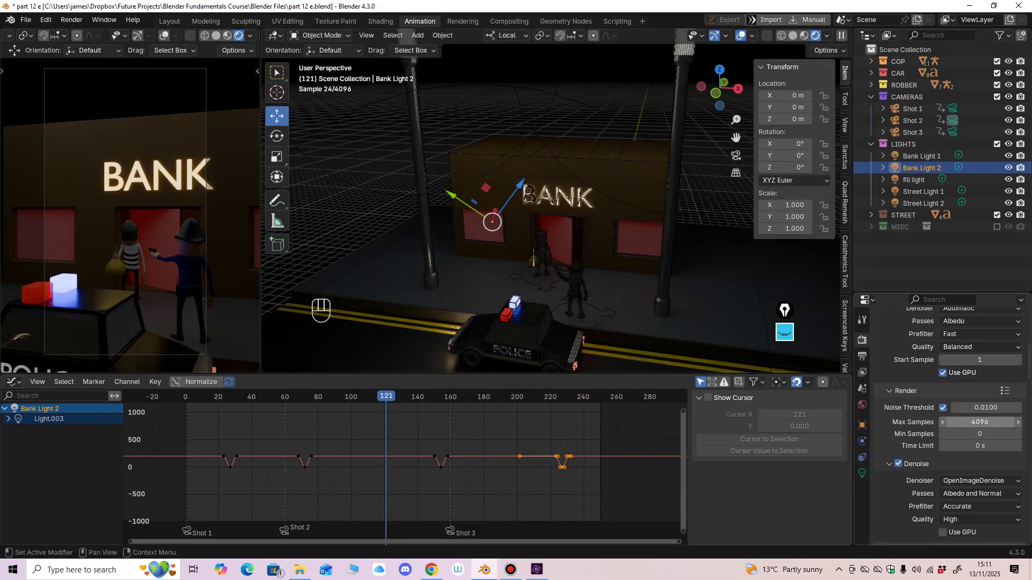
click(980, 423)
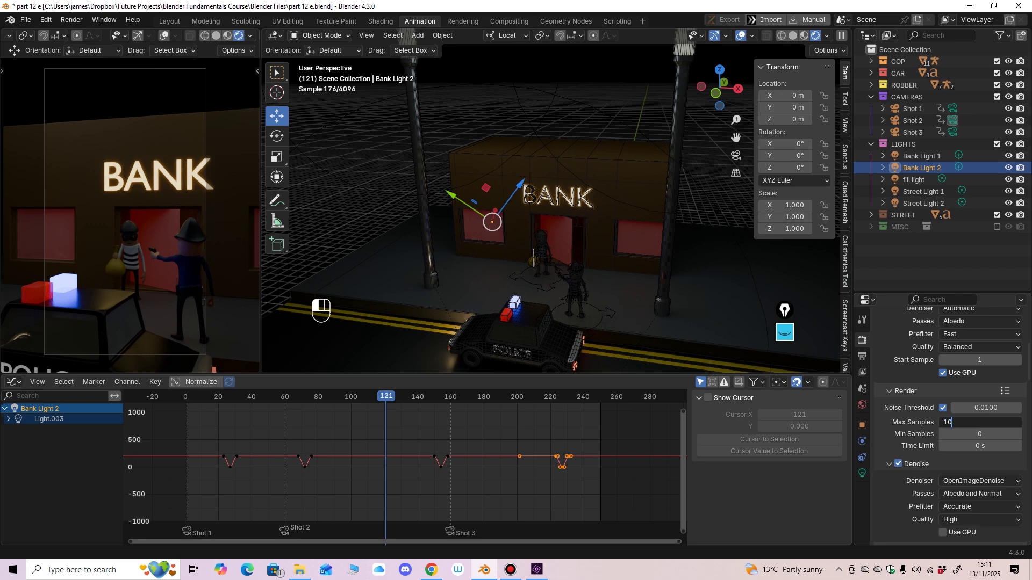
key(Return)
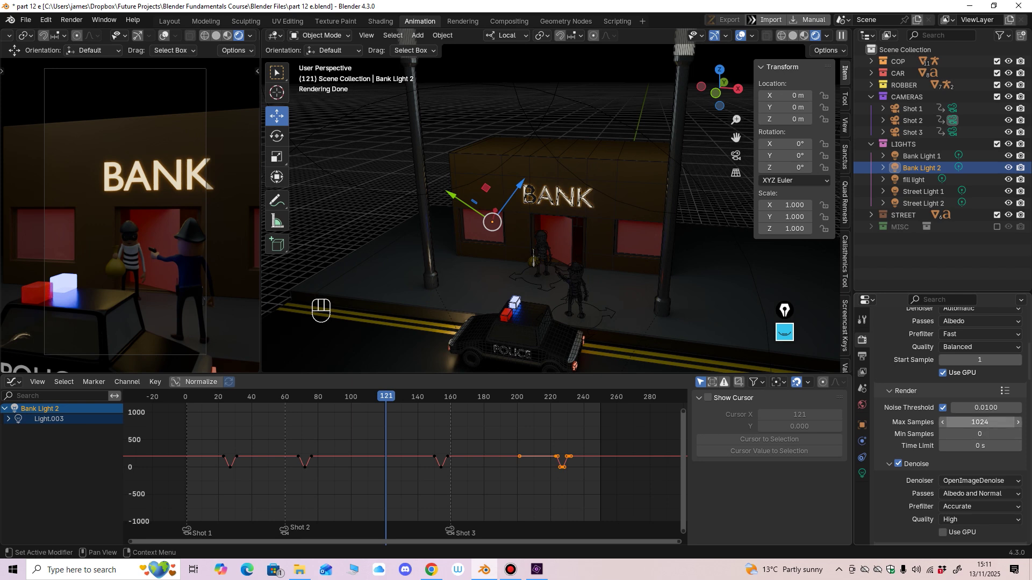
scroll(980, 422, up, 5)
click(979, 377)
text(1)
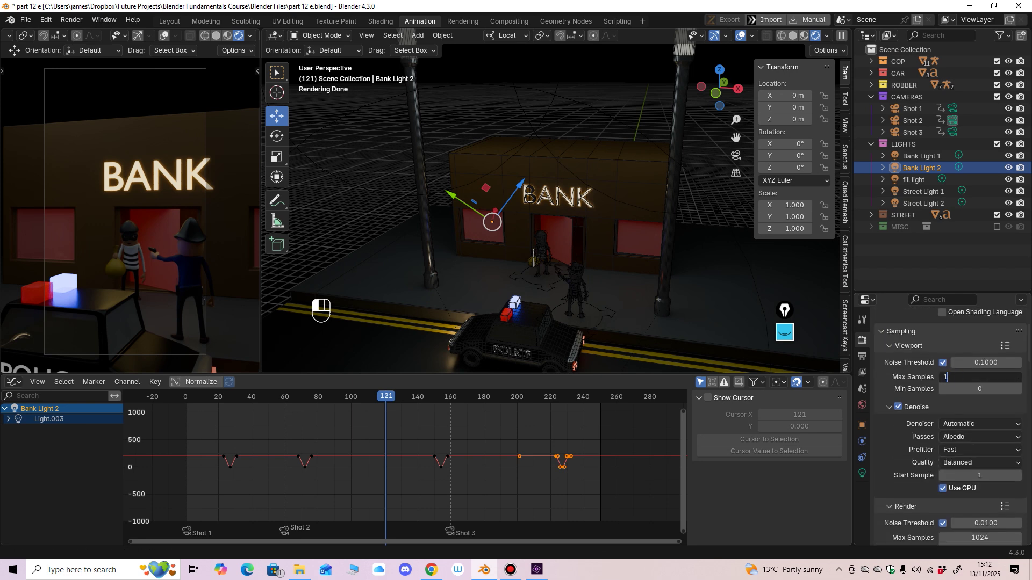
text(024)
key(Return)
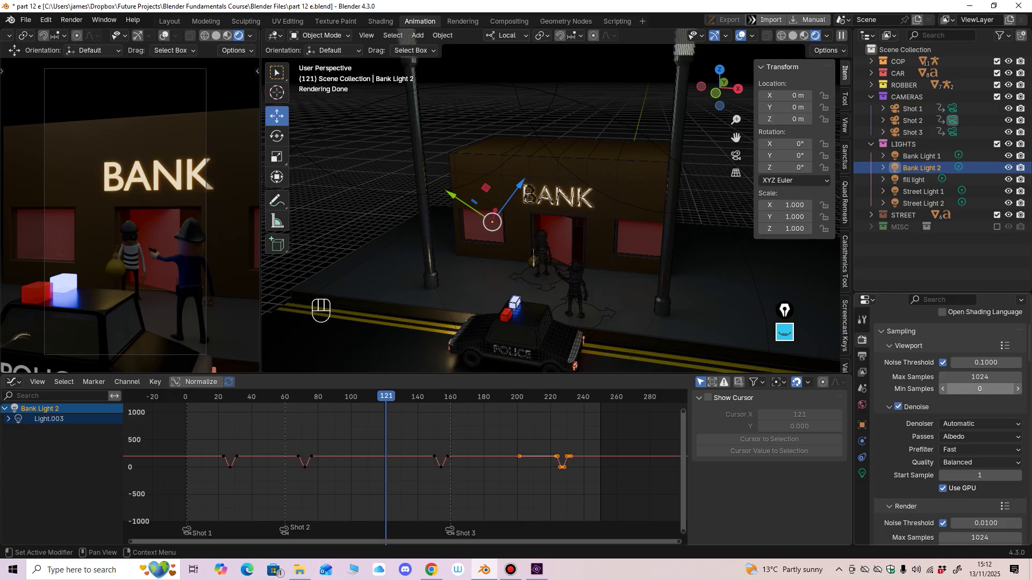
Step: Render frame 121 with the reduced render samples, inspect the image in full and close up, and close the render window
scroll(979, 377, down, 5)
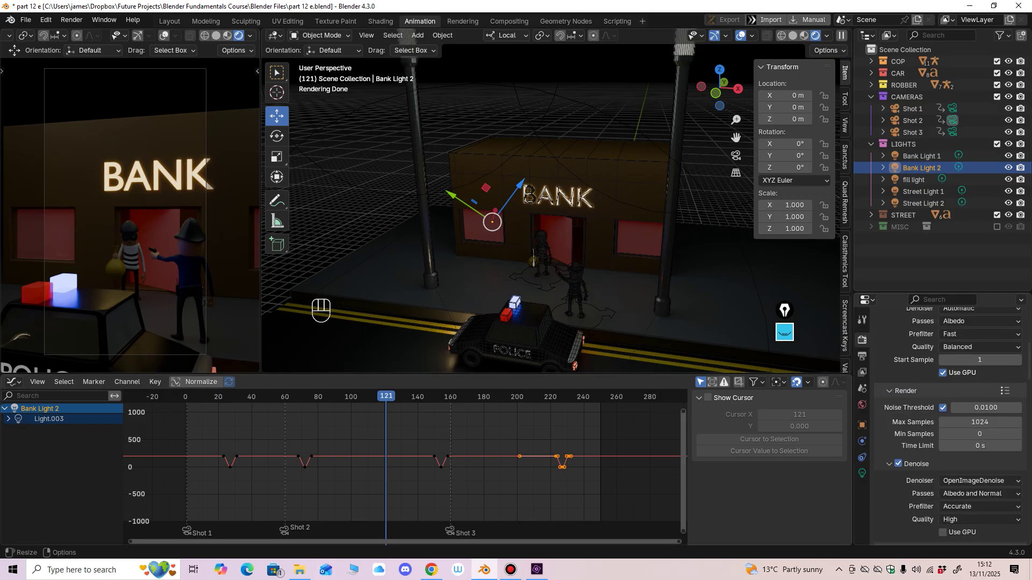
key(F12)
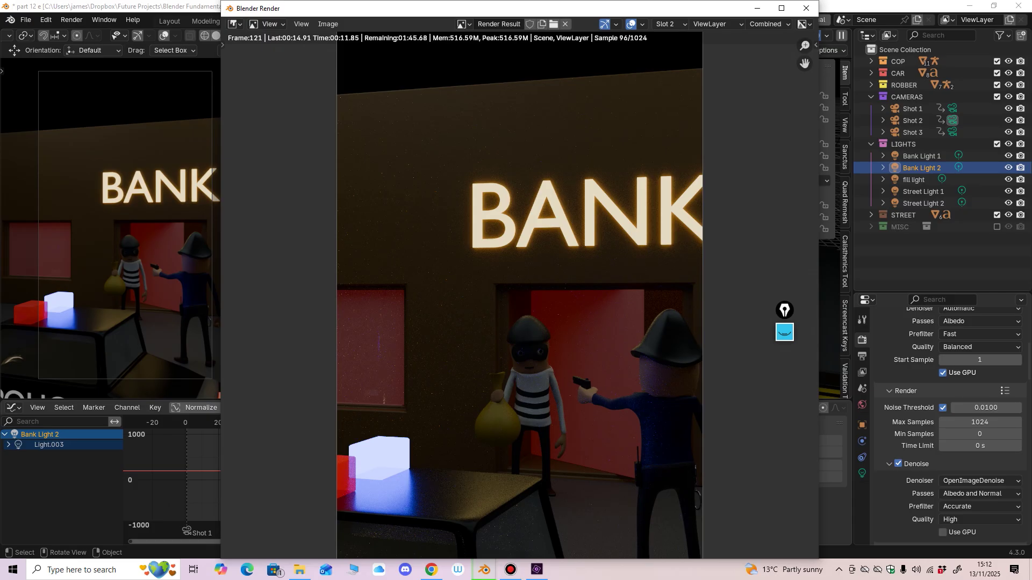
scroll(519, 296, down, 2)
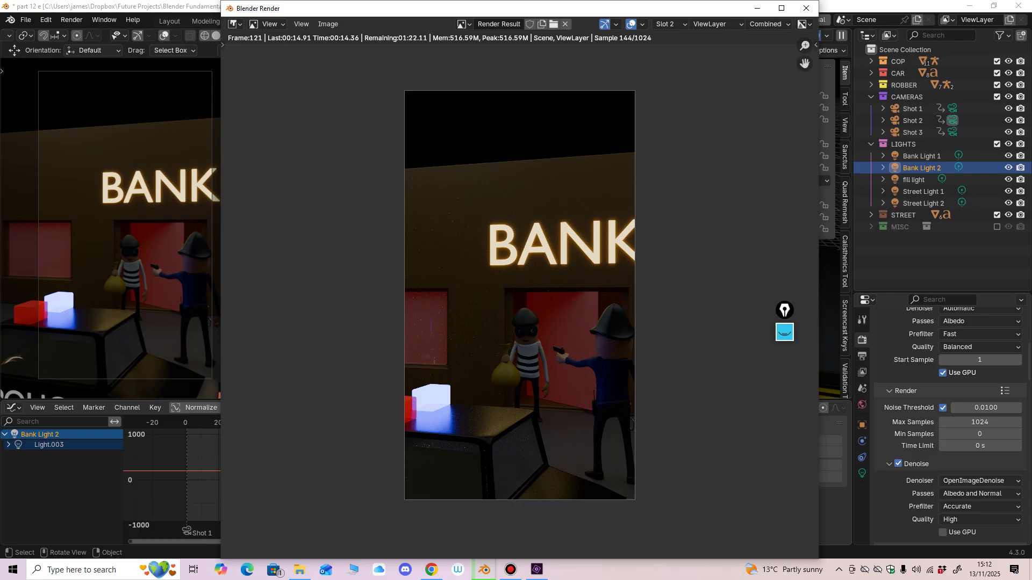
scroll(520, 296, up, 1)
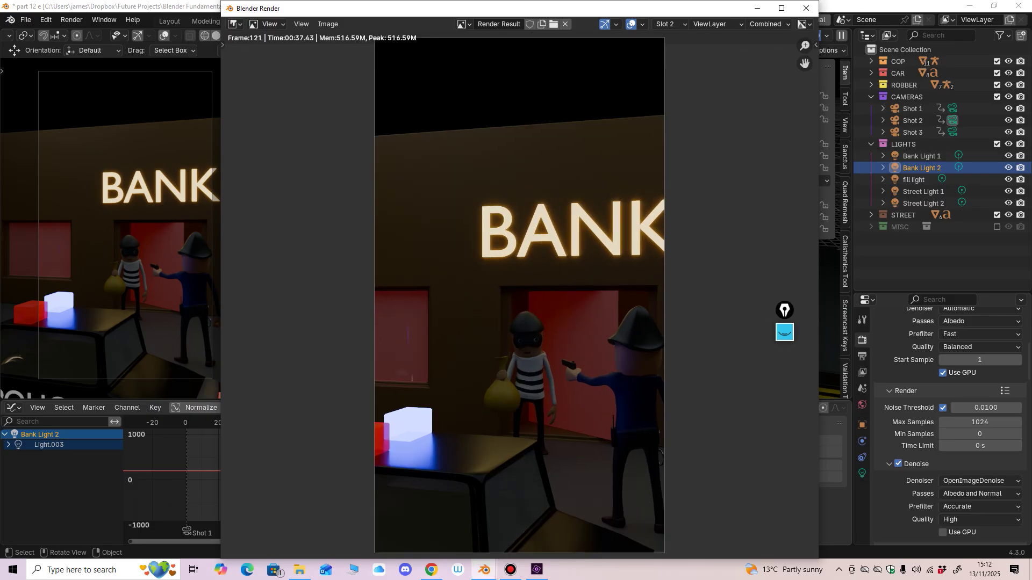
scroll(519, 295, up, 2)
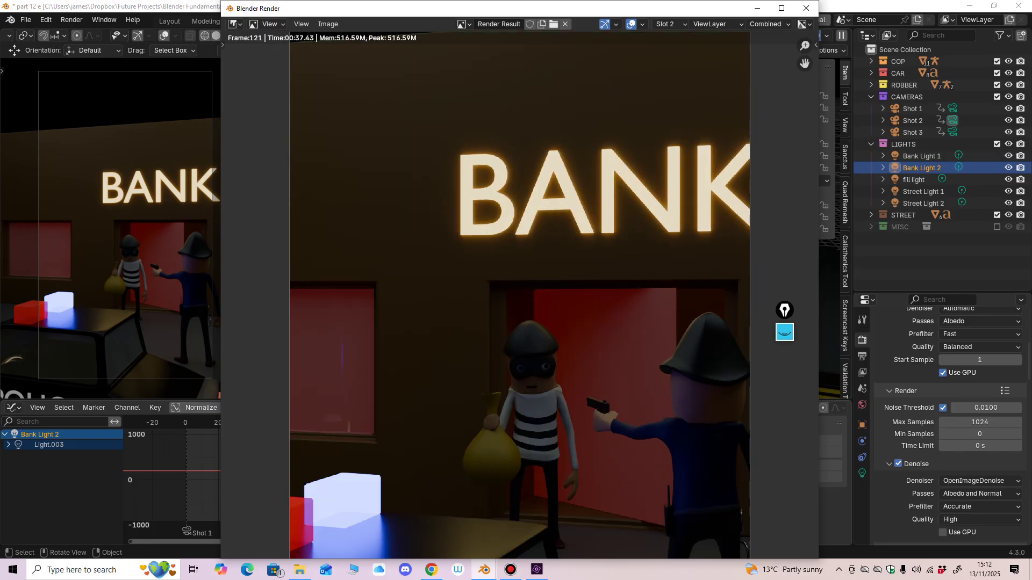
scroll(519, 295, down, 2)
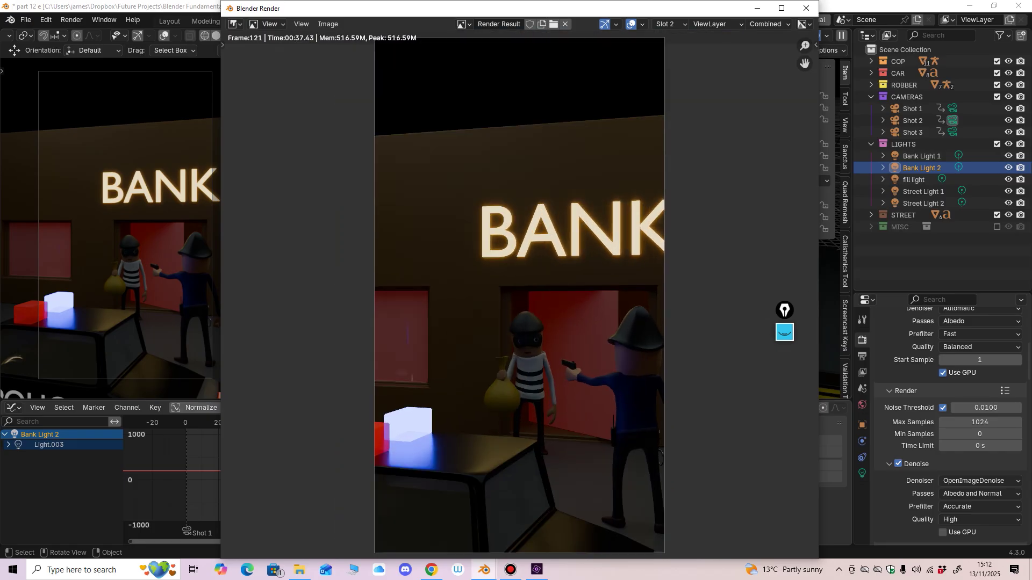
scroll(519, 295, down, 1)
click(806, 8)
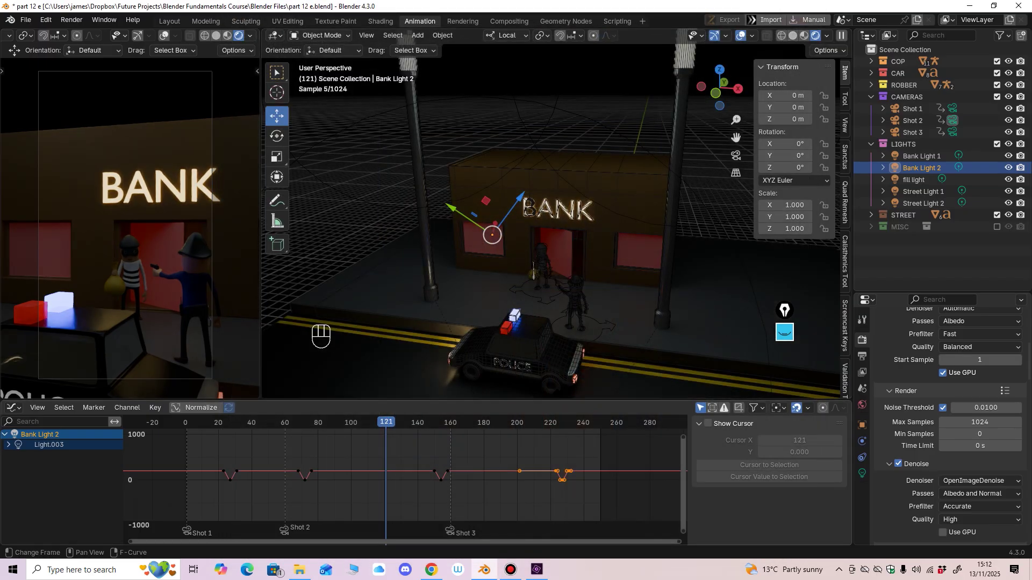
Step: Scrub the timeline to frame 143 and back to frame 107, render frame 107, and inspect the image
drag(387, 423, 423, 423)
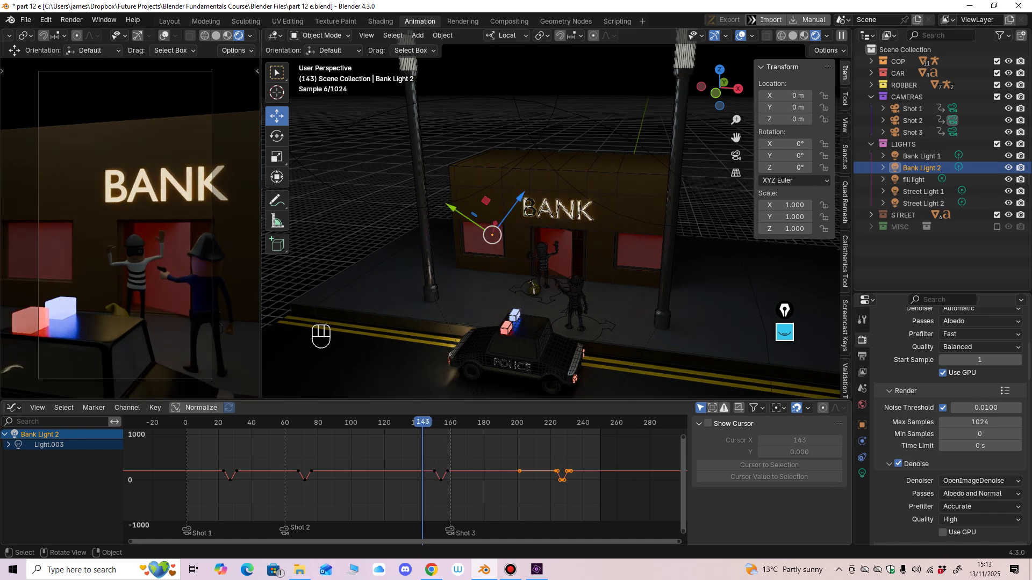
drag(422, 423, 363, 423)
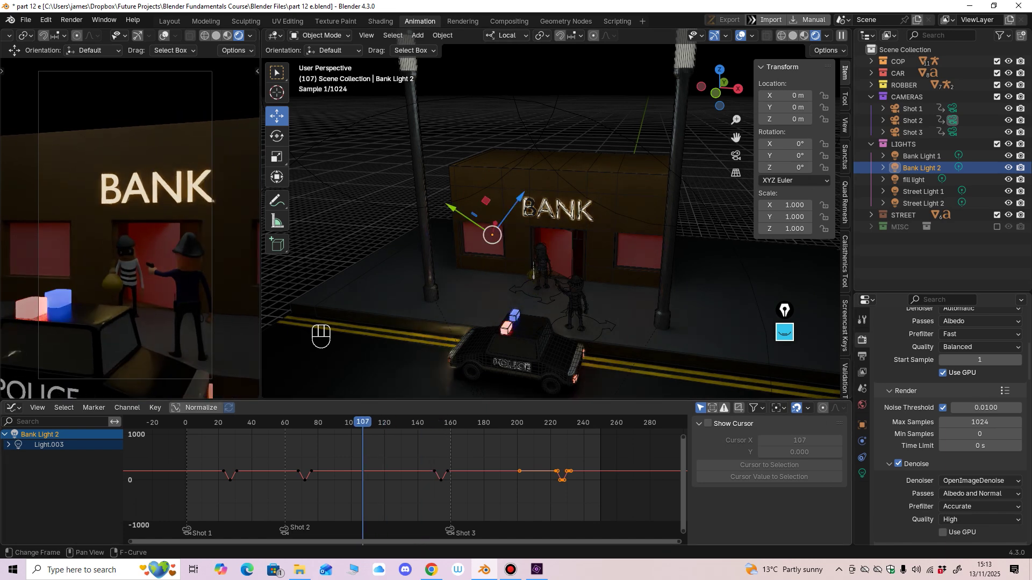
key(F12)
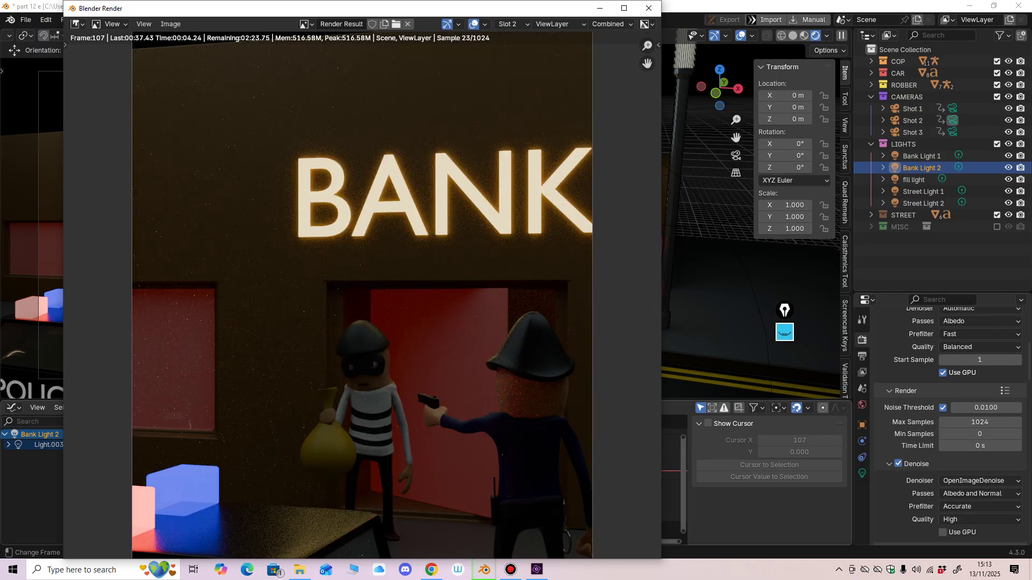
scroll(362, 294, down, 3)
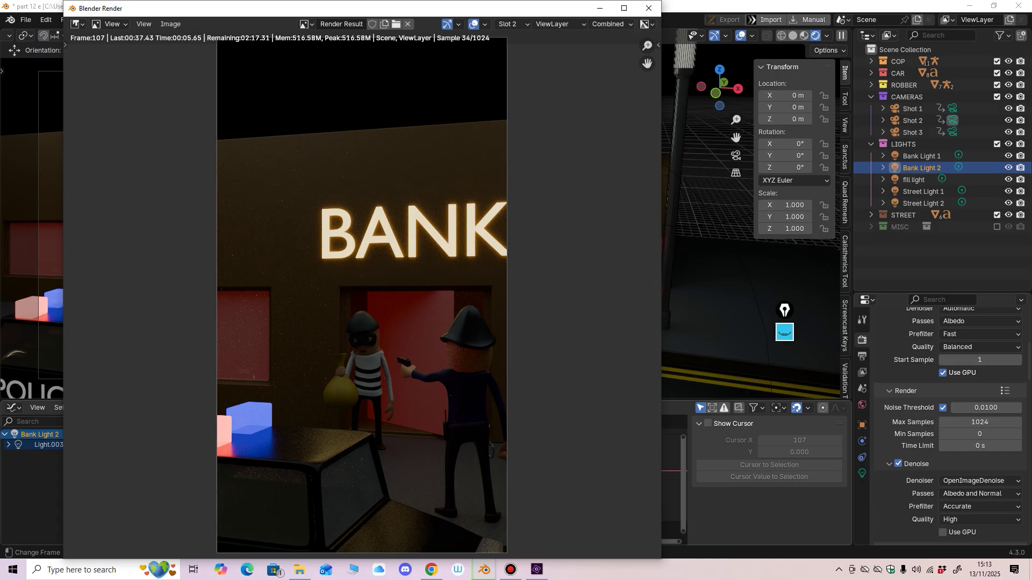
scroll(362, 294, up, 1)
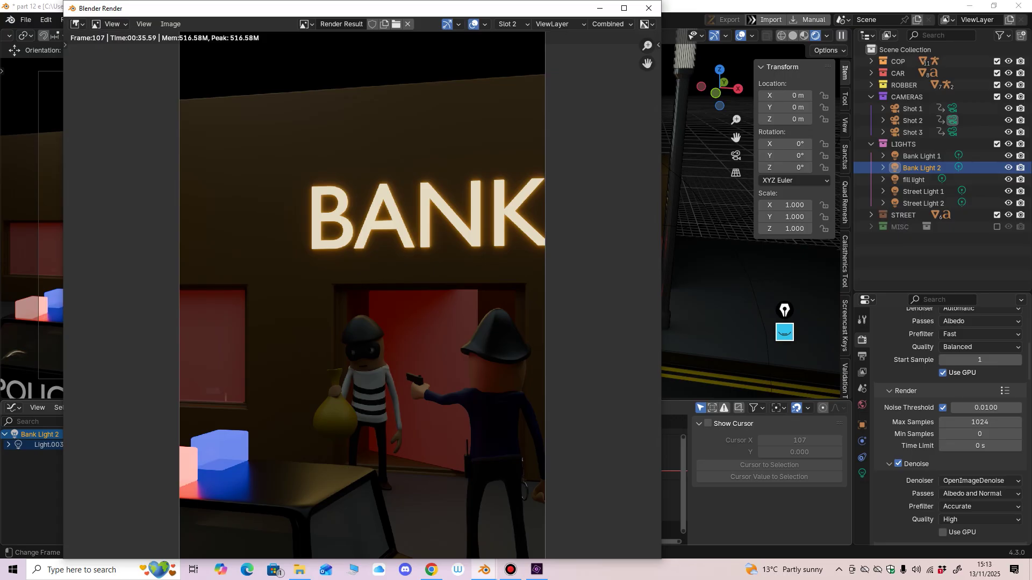
Step: Check render slot 2, and switch the render result to slot 1
click(508, 24)
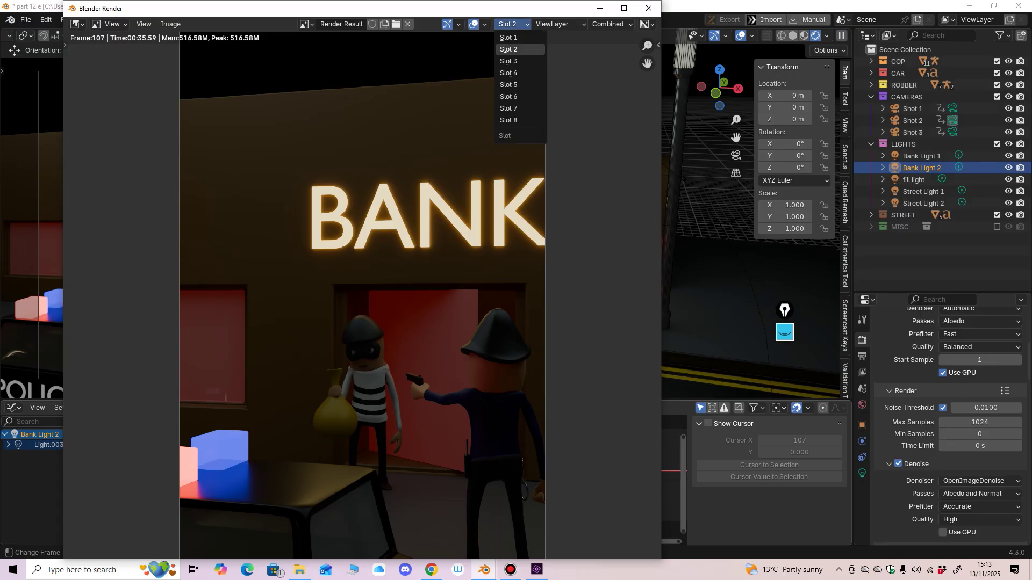
click(508, 49)
click(508, 24)
click(509, 37)
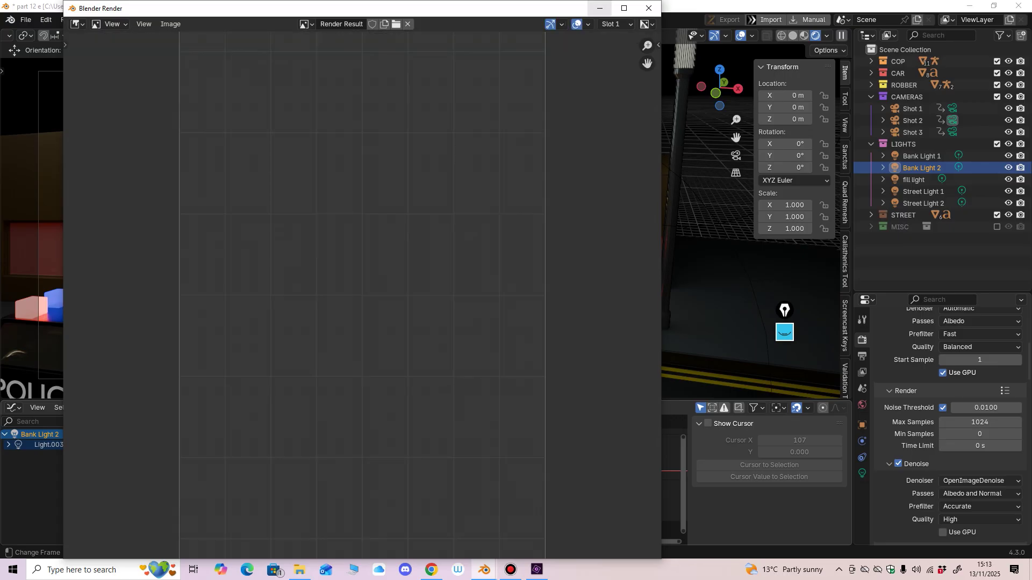
Step: Move the timeline to frame 154, render that frame into slot 1, and inspect the image in full and closer up
click(599, 8)
drag(435, 423, 441, 422)
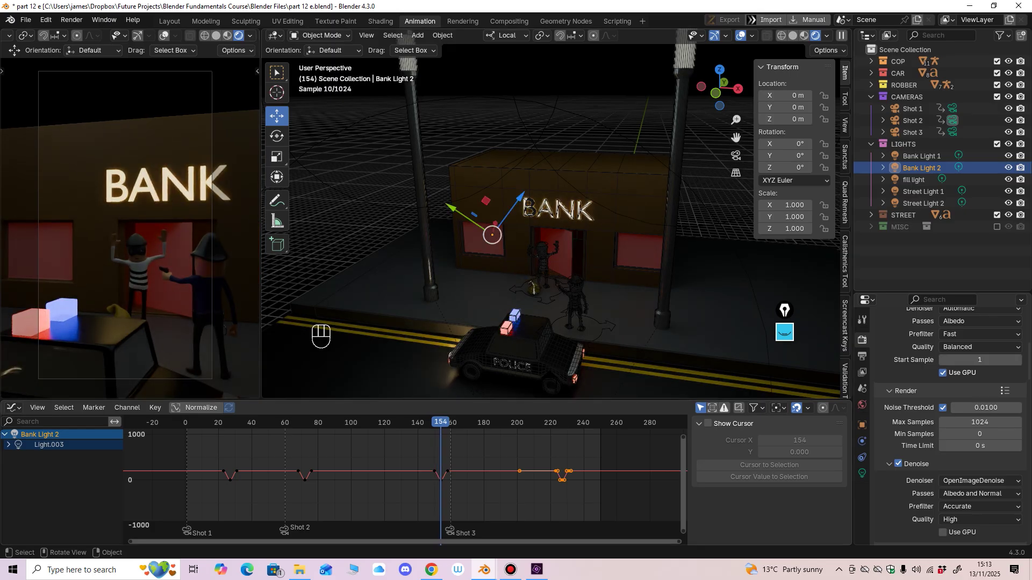
key(F12)
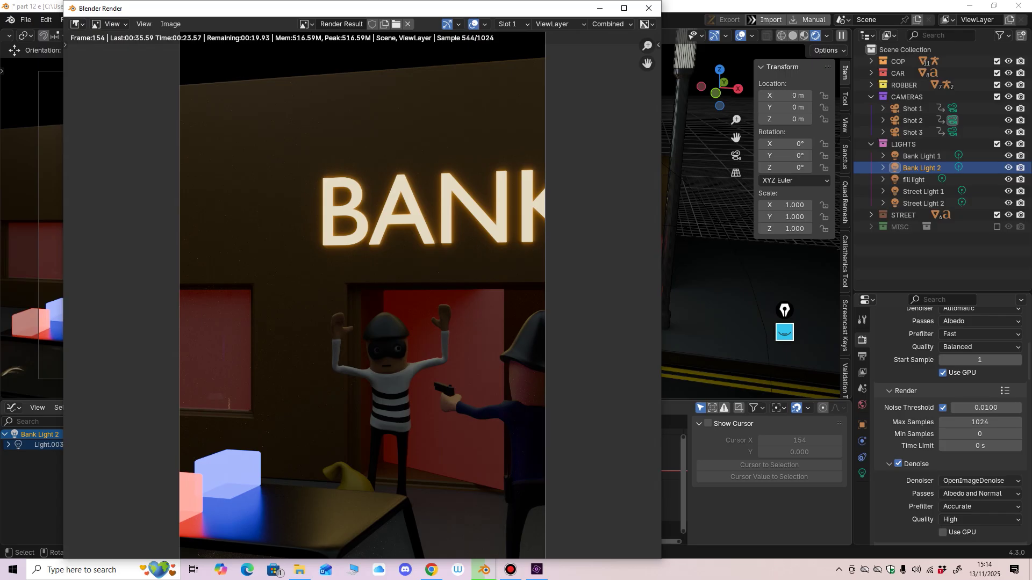
scroll(362, 296, down, 2)
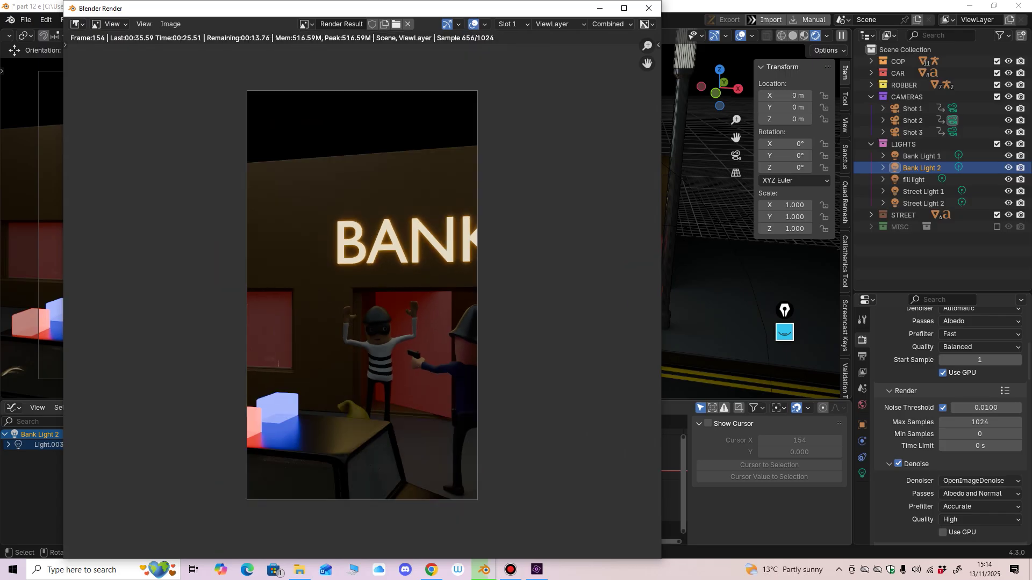
scroll(363, 296, up, 1)
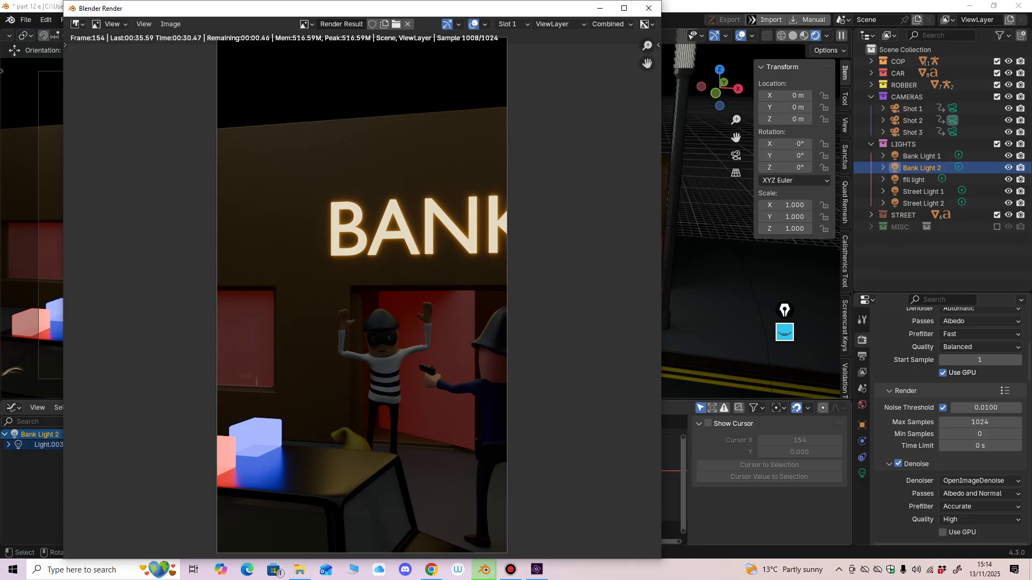
Step: Compare the frame 154 render in slot 1 with the frame 107 render in slot 2, and close the render window
click(512, 23)
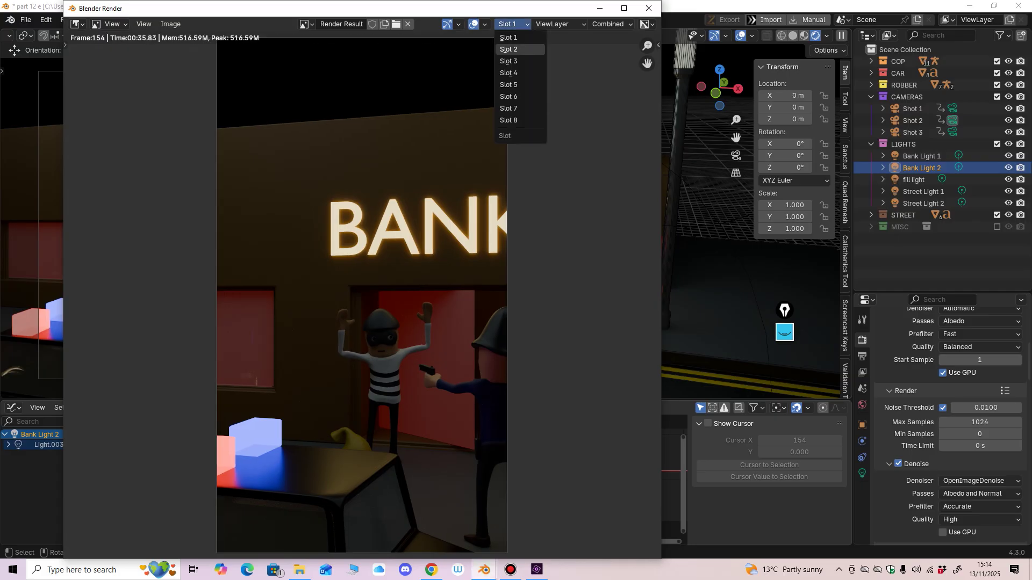
click(513, 49)
click(512, 23)
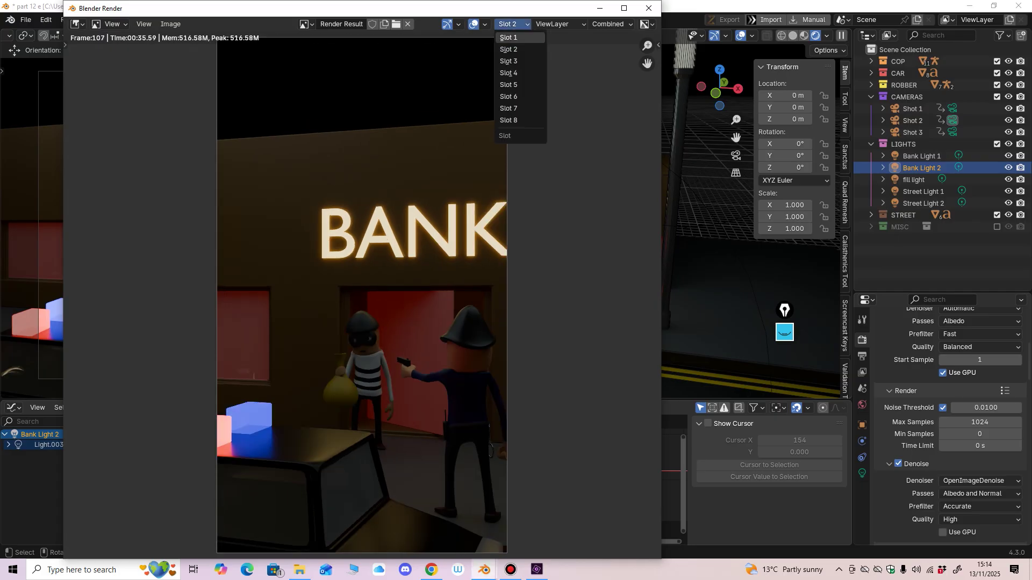
click(513, 37)
click(512, 24)
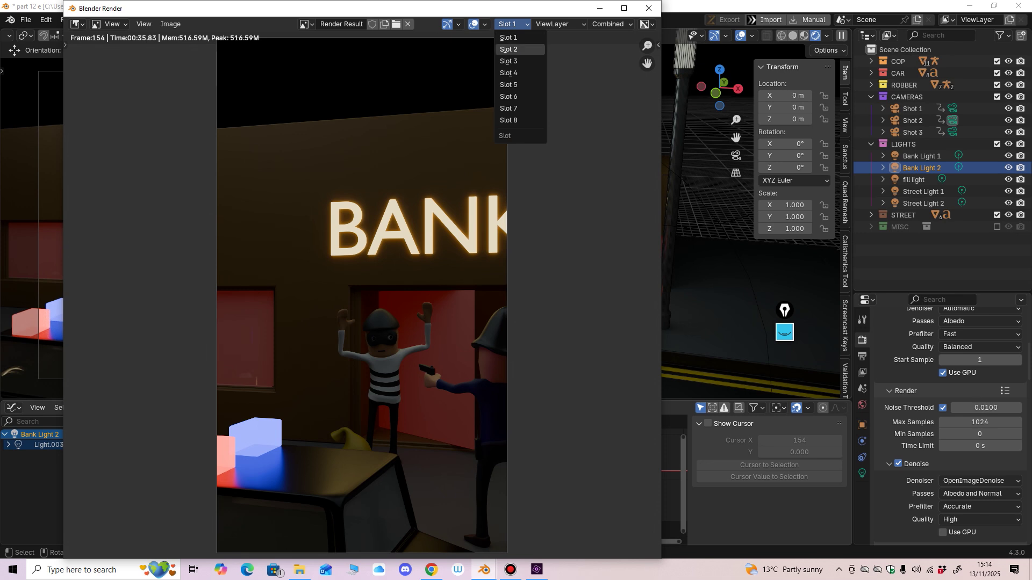
click(513, 49)
click(513, 23)
click(513, 37)
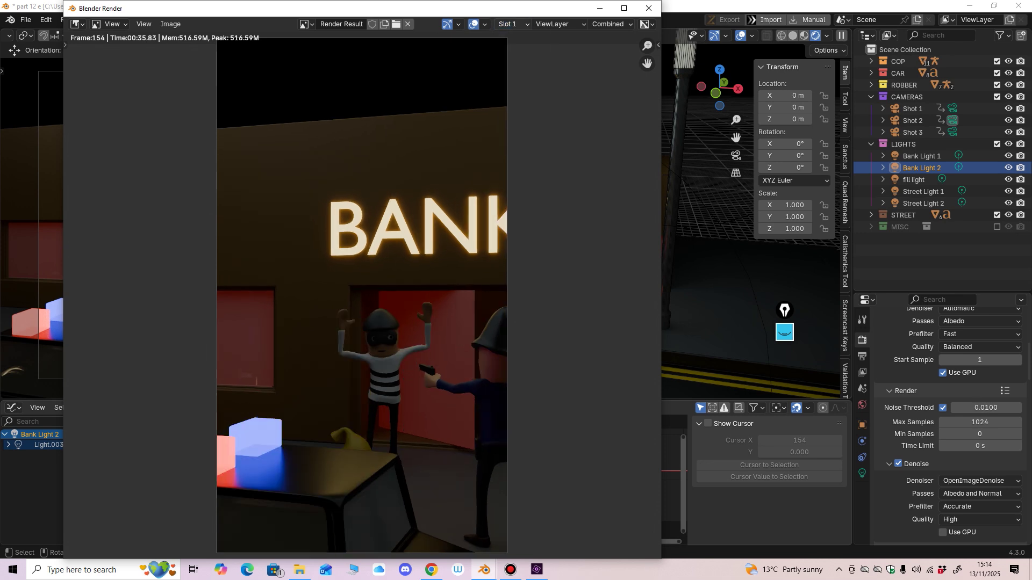
click(512, 24)
click(514, 49)
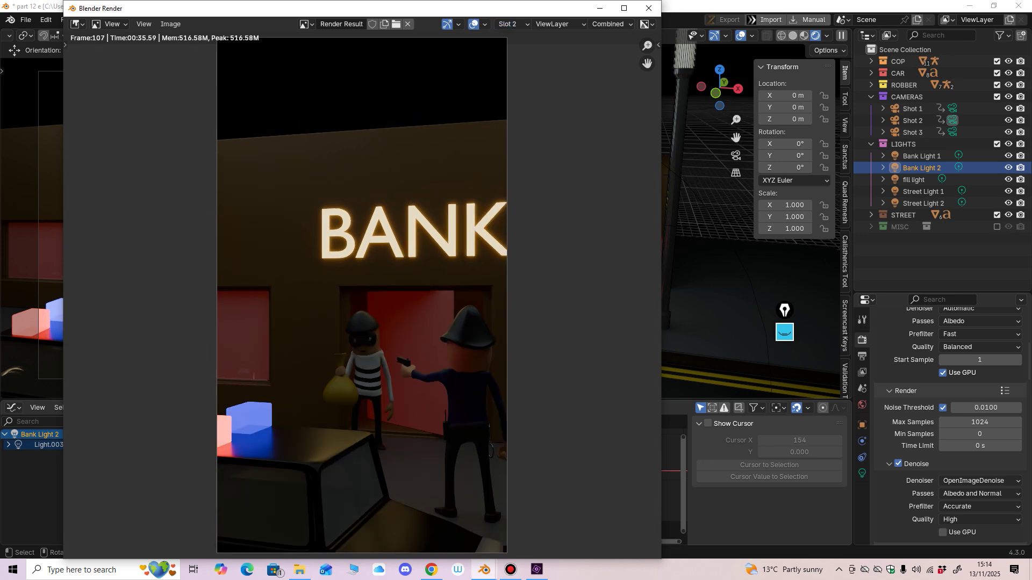
click(649, 8)
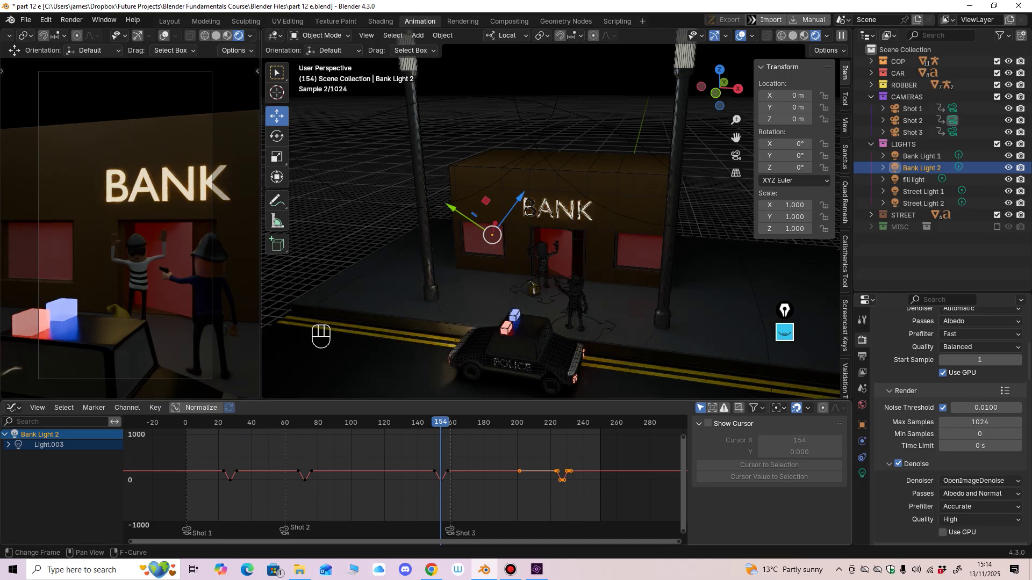
Step: Examine Bank Light 2's flicker keyframes and light power between frames 150 and 154, and go to frame 152
ctrl+middle_drag(451, 478, 483, 479)
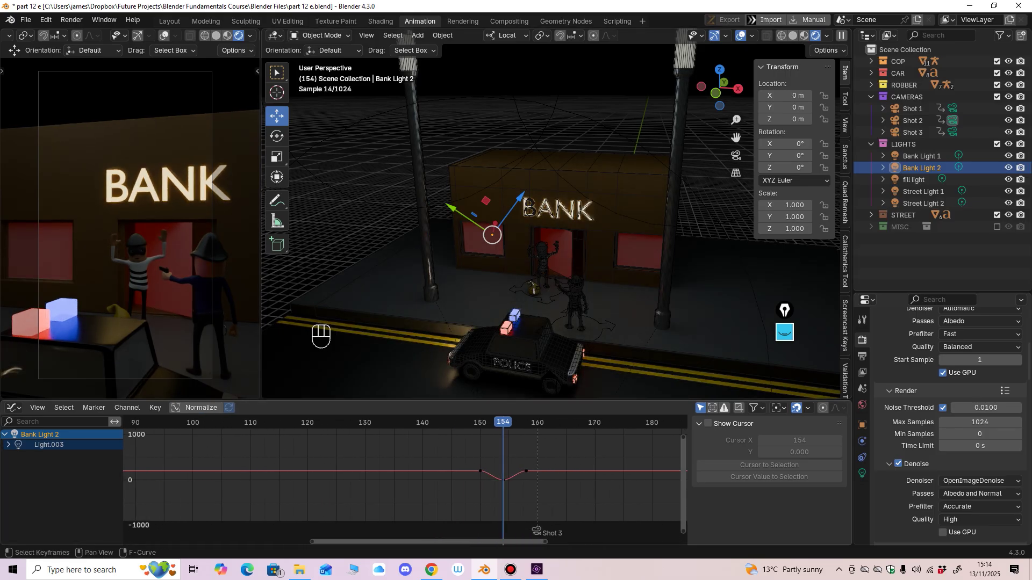
mouse_move(503, 423)
mouse_down()
mouse_move(485, 422)
mouse_move(503, 423)
mouse_up()
click(921, 155)
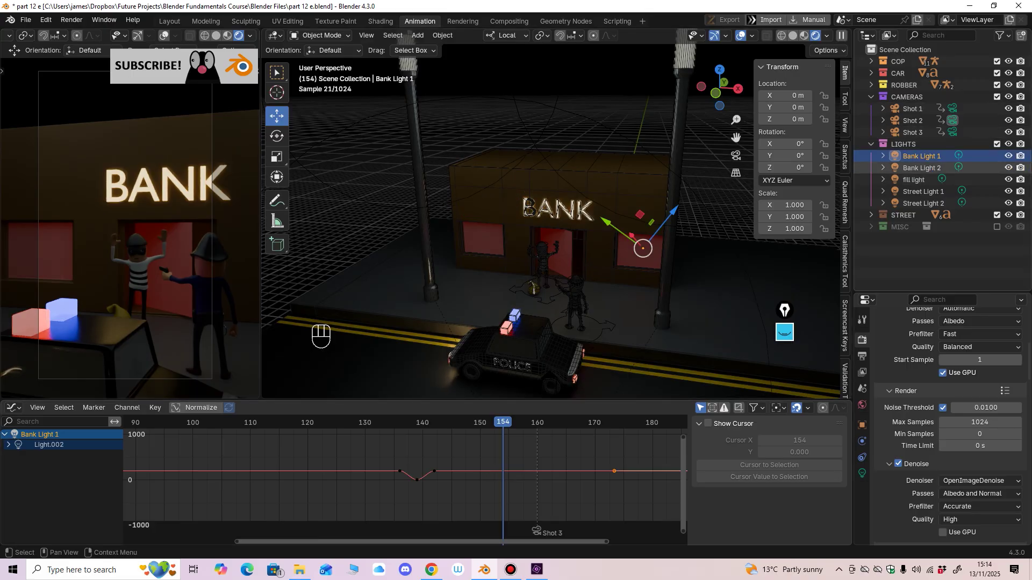
click(921, 168)
click(480, 422)
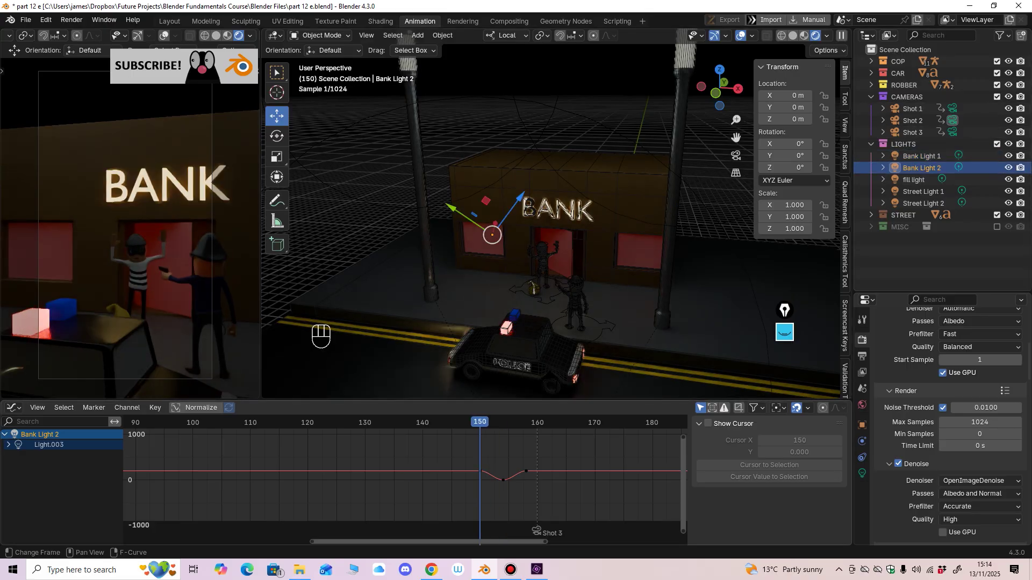
scroll(946, 430, up, 3)
click(862, 473)
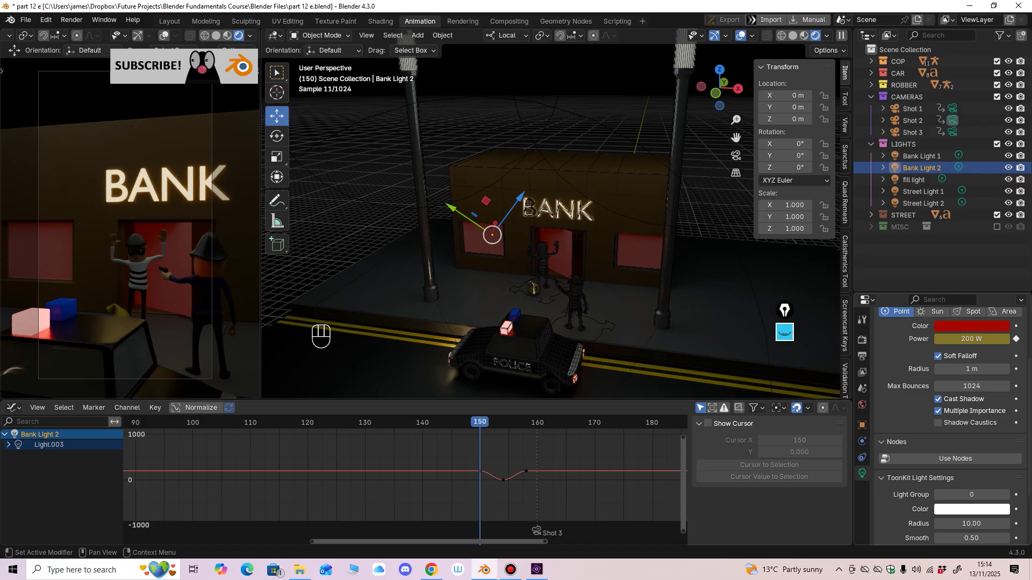
scroll(946, 430, up, 2)
drag(480, 423, 503, 422)
ctrl+middle_drag(505, 473, 456, 476)
click(472, 423)
Step: Select the BANK sign text on the building and bring up its material's emission settings
ctrl+middle_drag(549, 253, 555, 228)
click(541, 207)
middle_drag(483, 473, 443, 490)
ctrl+middle_drag(549, 252, 549, 246)
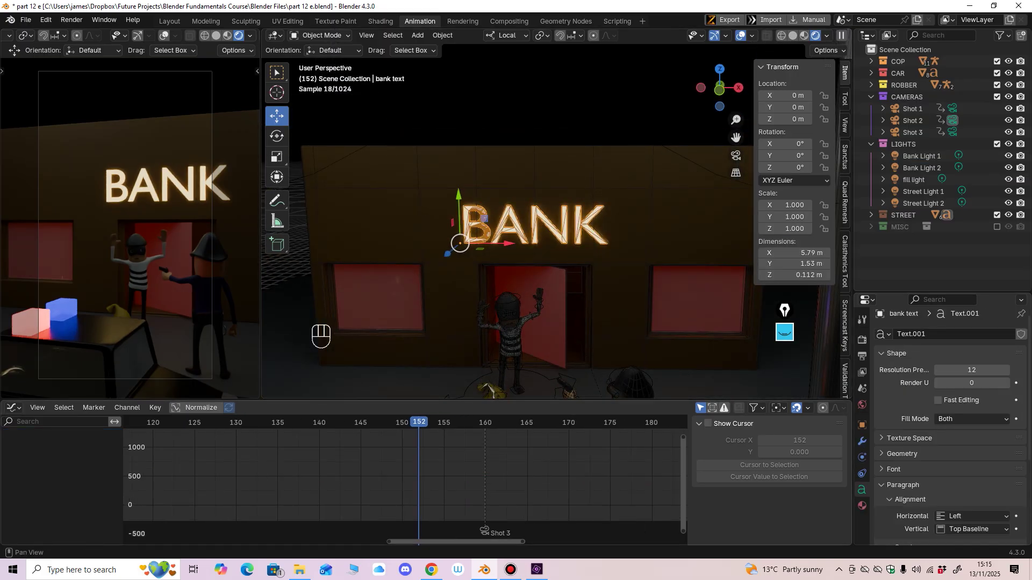
click(861, 505)
scroll(949, 425, down, 15)
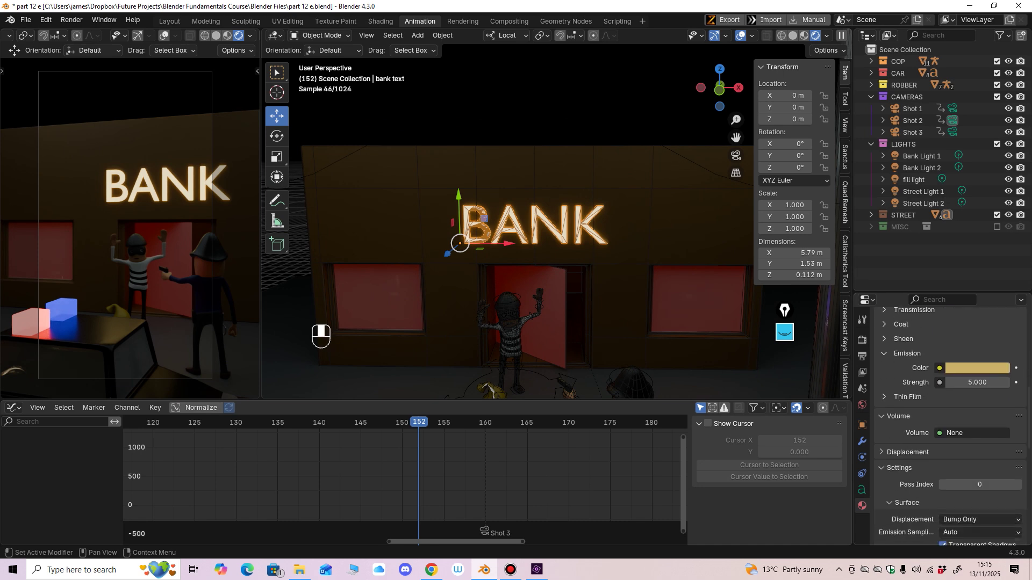
scroll(949, 425, down, 4)
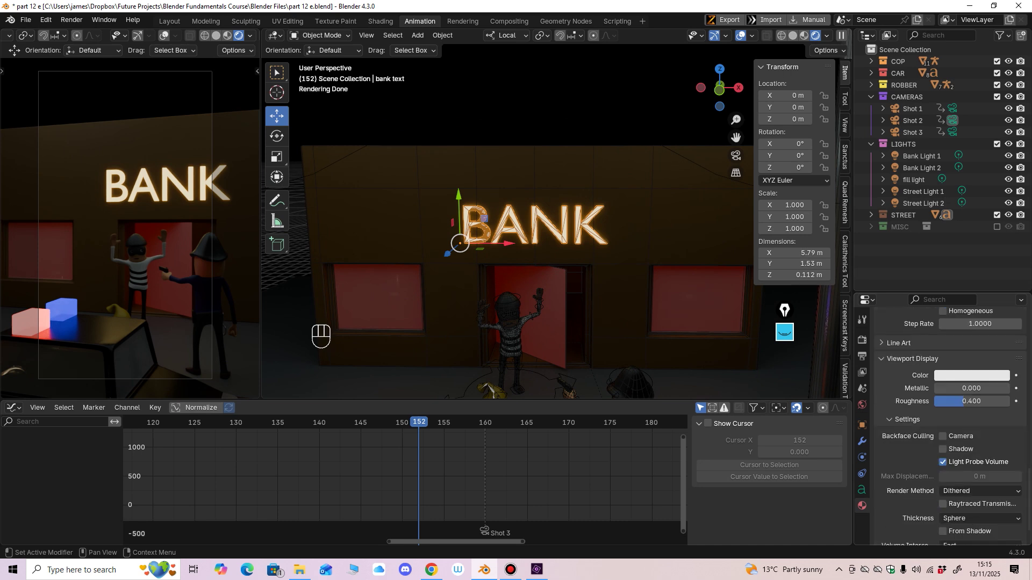
scroll(949, 424, up, 8)
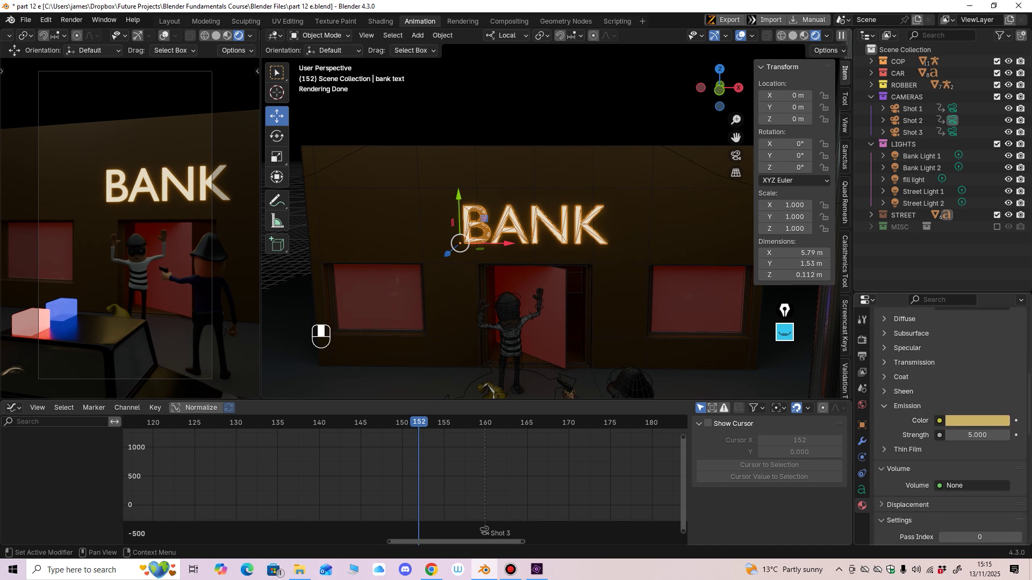
Step: Keyframe the BANK sign's emission strength of 5 at frame 150
ctrl+middle_drag(387, 371, 387, 320)
ctrl+middle_drag(377, 430, 420, 411)
mouse_move(419, 468)
ctrl+middle_down()
mouse_move(473, 463)
mouse_move(413, 470)
ctrl+middle_up()
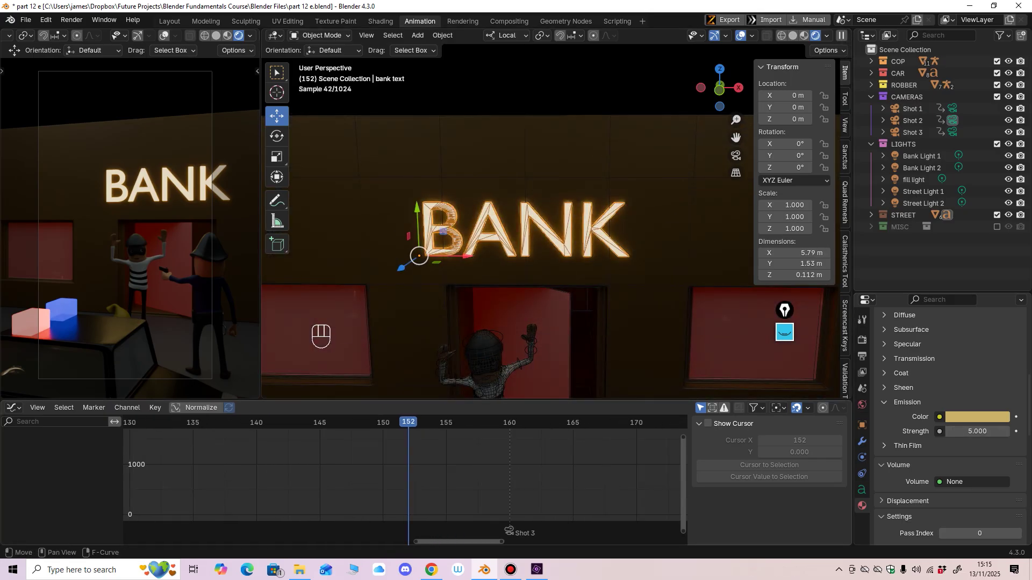
drag(409, 422, 383, 422)
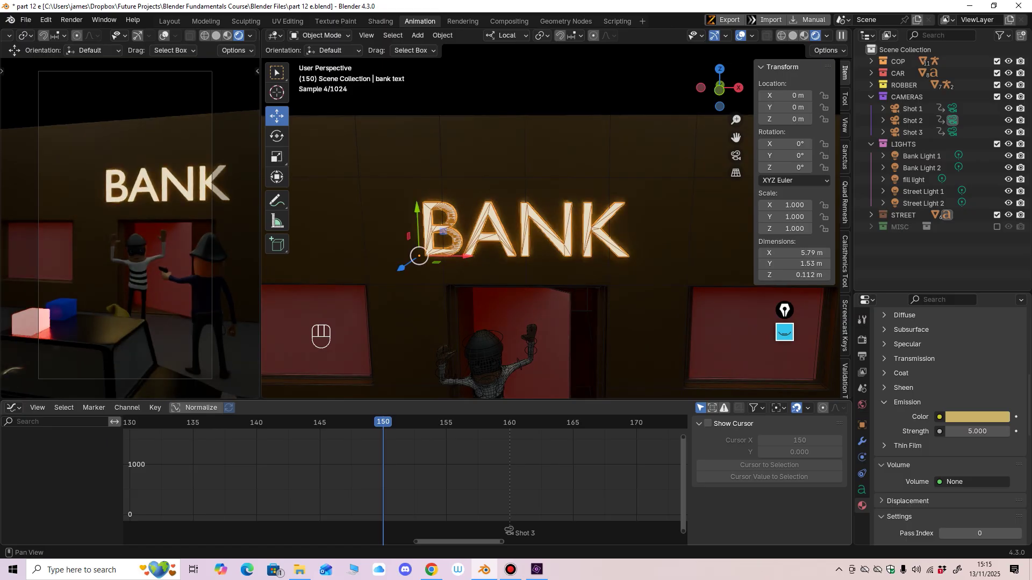
click(1016, 431)
middle_drag(392, 463, 427, 451)
Step: Set the BANK sign's emission strength to 0.3 at frame 151
key(Right)
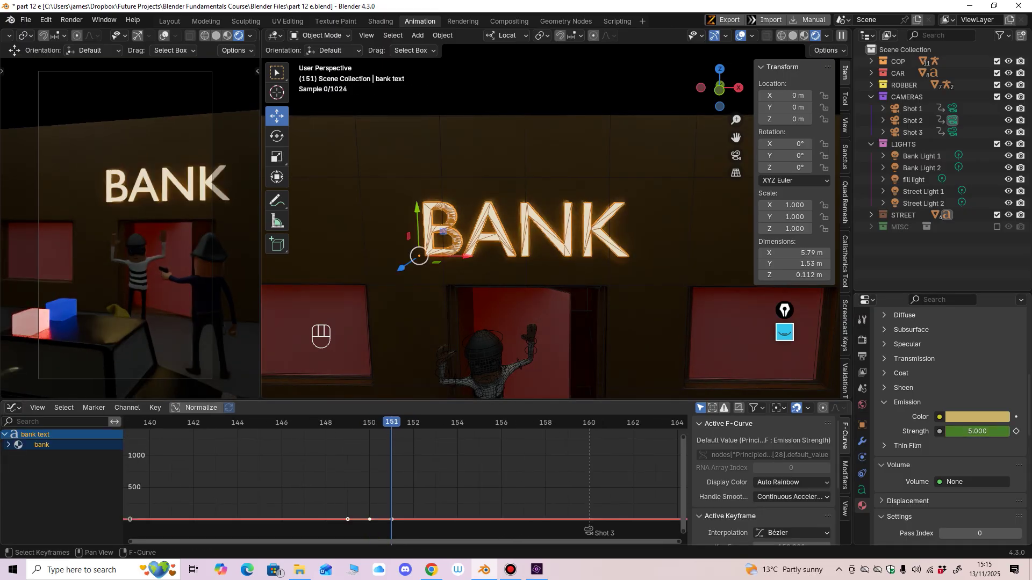
click(977, 431)
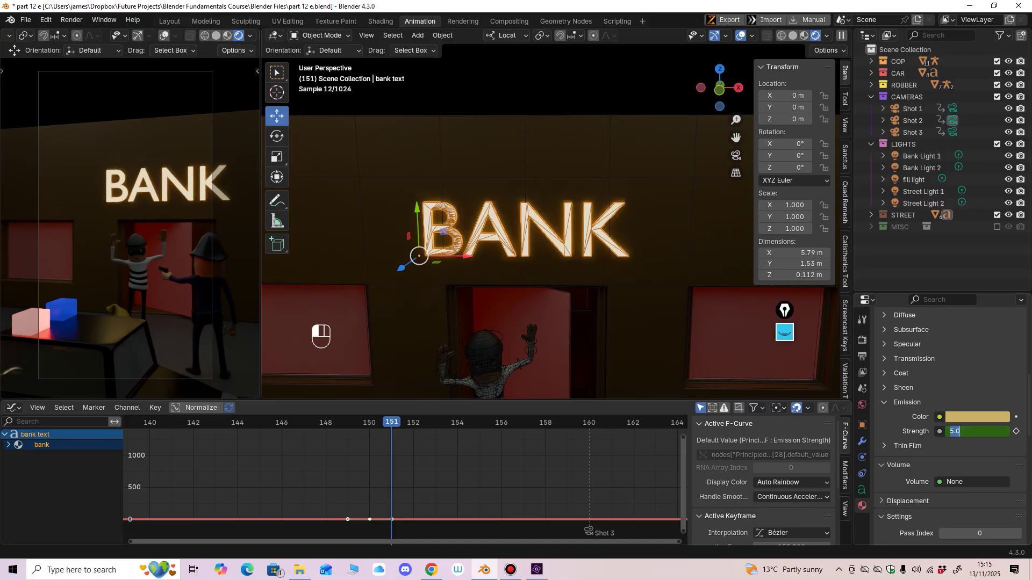
text(0.3)
key(Return)
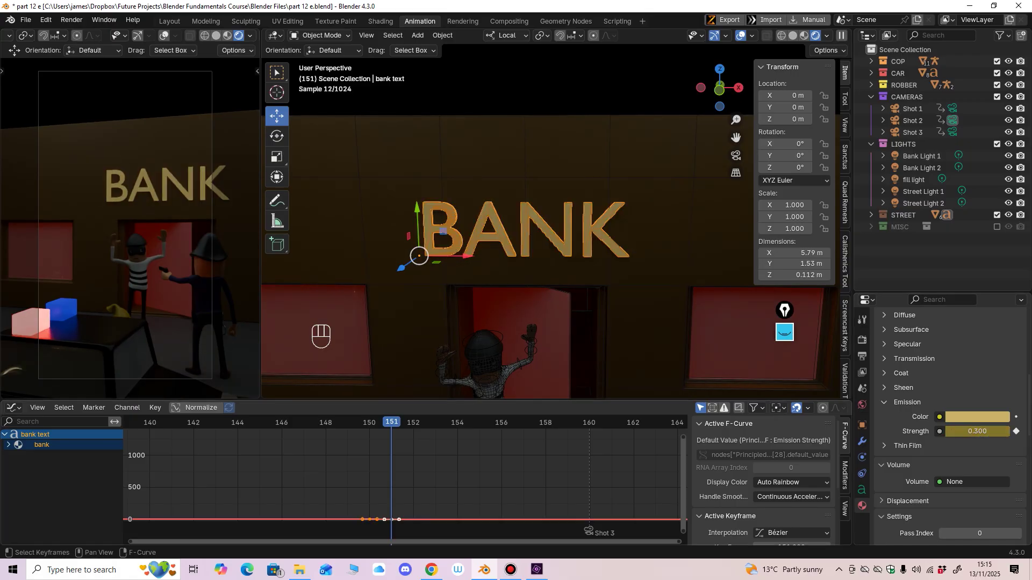
Step: Set the BANK sign's emission strength back to 5 at frame 152, and step between frames to check the flicker
key(Right)
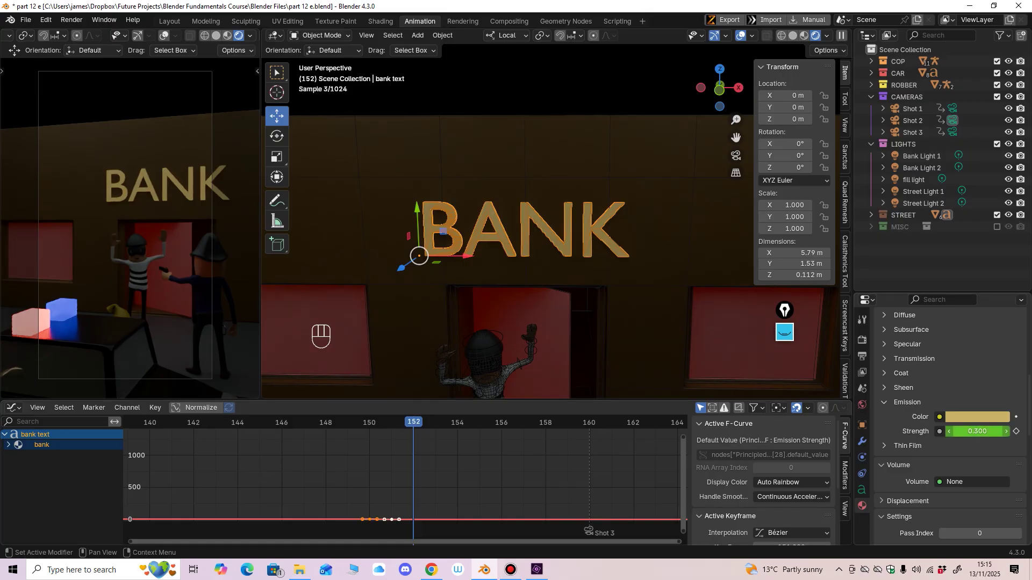
click(977, 432)
key(Return)
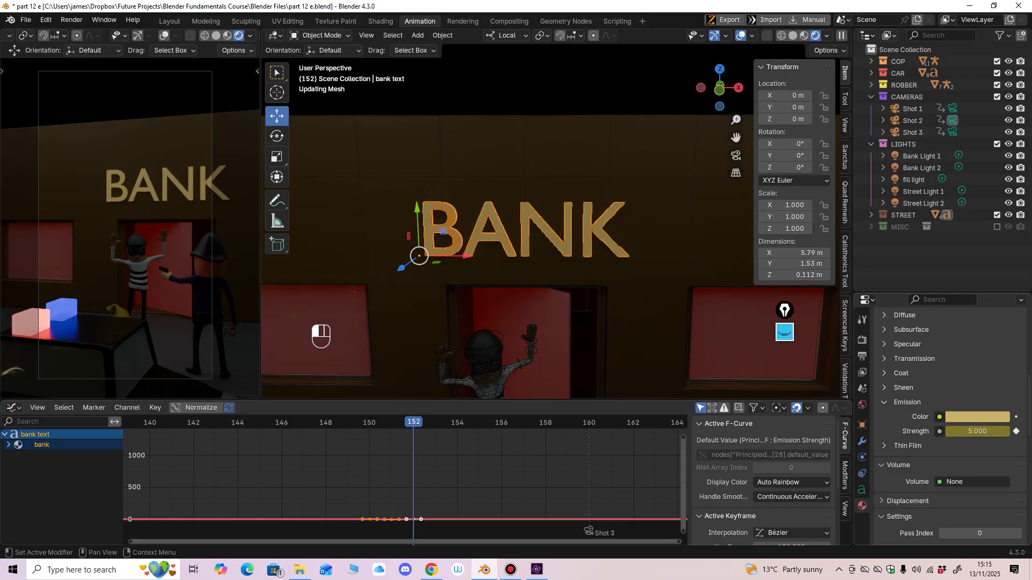
ctrl+middle_drag(405, 479, 339, 474)
key(Left)
key(Right)
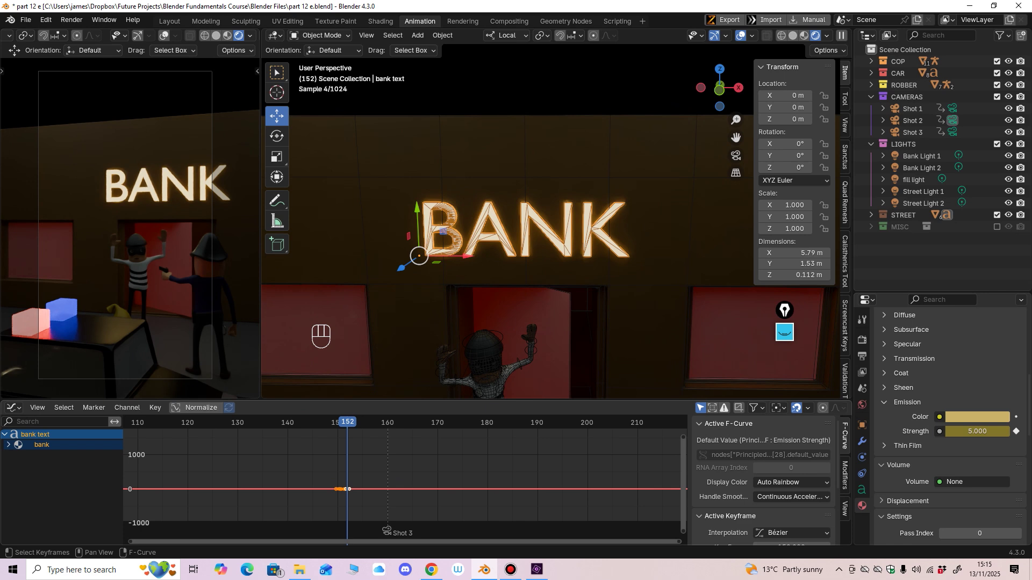
Step: Copy the sign's flicker keyframes from frames 150–152, paste them at frame 202, and play the animation
drag(326, 468, 367, 504)
middle_drag(366, 500, 325, 509)
click(556, 423)
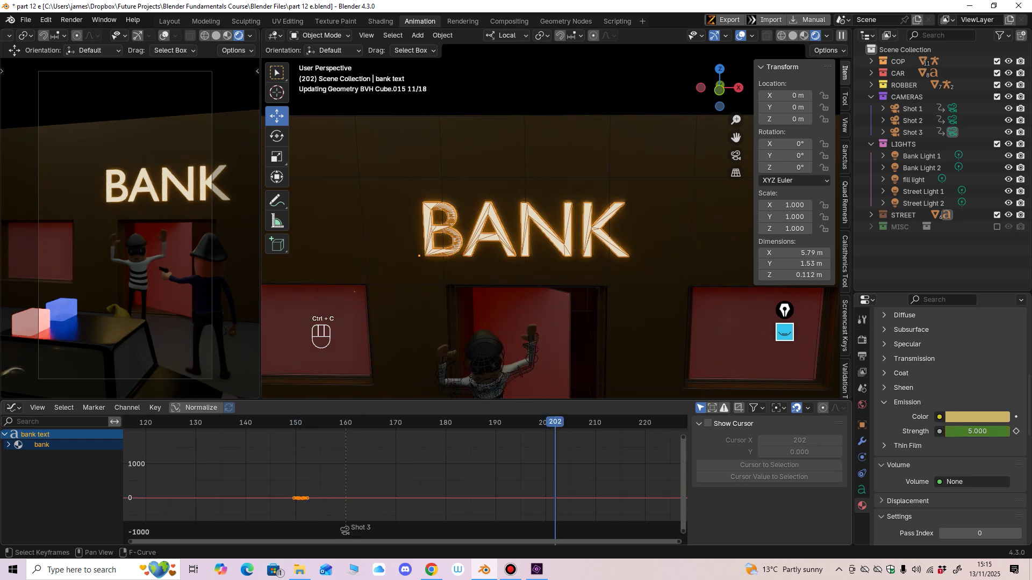
key(ctrl+v)
ctrl+middle_drag(559, 438, 590, 477)
key(space)
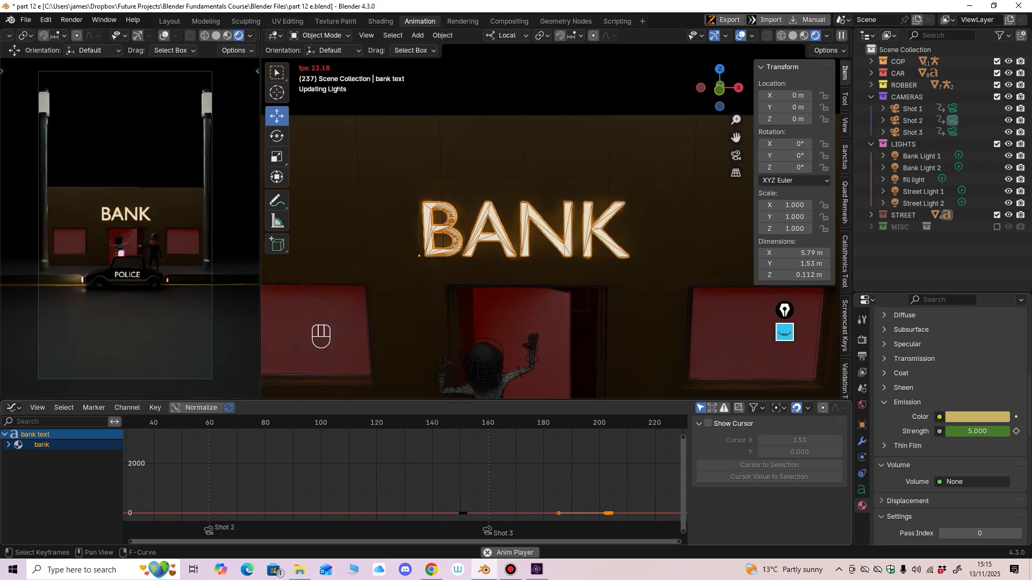
key(space)
Step: Copy the sign's flicker keyframes near frame 150 to frame 69, play the animation to check them, and save the file
drag(399, 484, 430, 510)
click(193, 423)
key(ctrl+v)
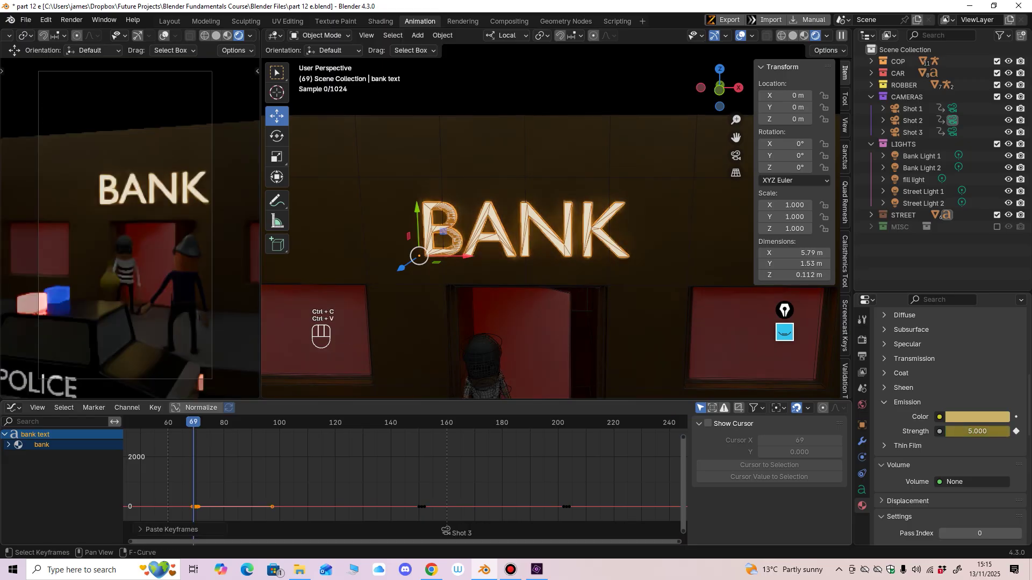
click(174, 423)
key(space)
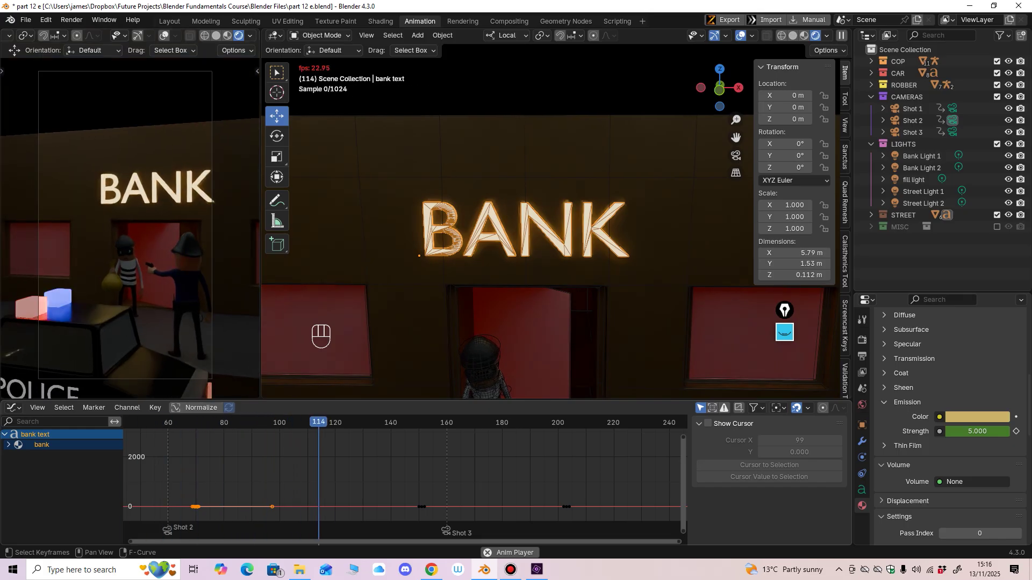
key(space)
key(ctrl+s)
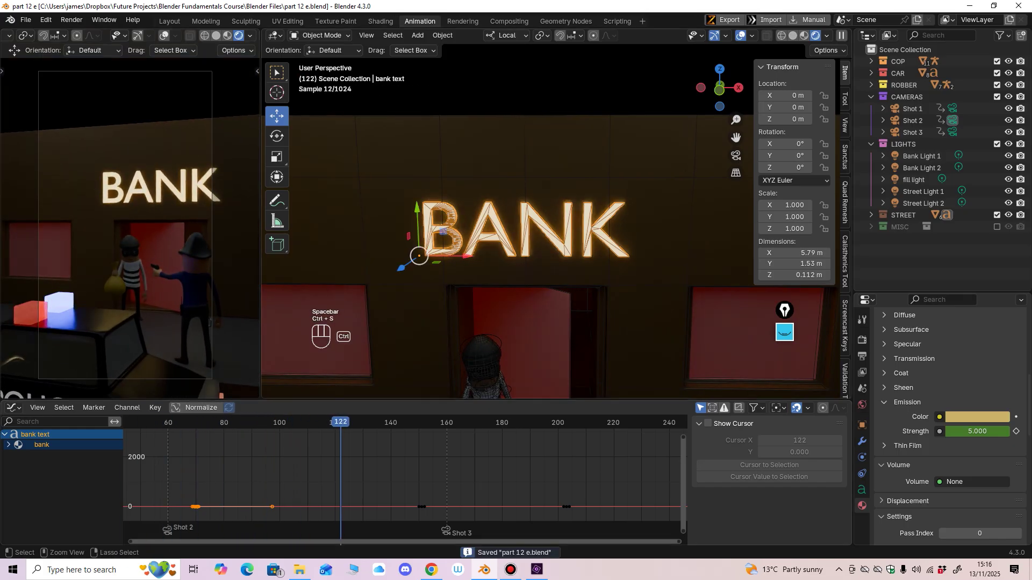
Step: Duplicate the red flashing light on the police car's roof, placing the copy offset about X 3.01 m, Y -0.86 m, Z 1.45 m
scroll(559, 258, down, 7)
middle_drag(571, 262, 554, 177)
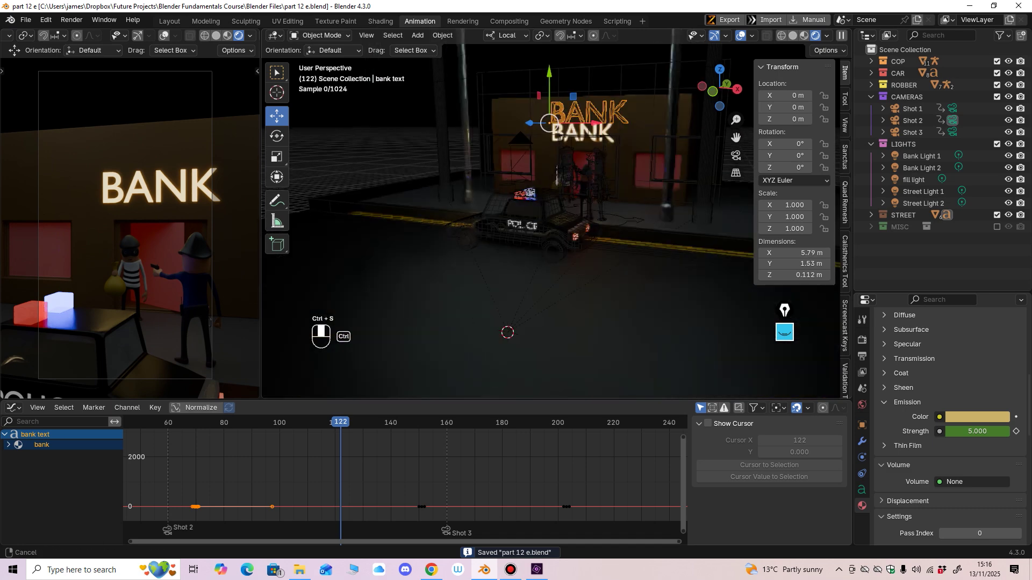
scroll(553, 182, up, 3)
click(486, 178)
middle_drag(509, 245, 539, 239)
shift+middle_drag(539, 238, 483, 323)
ctrl+middle_drag(484, 322, 556, 270)
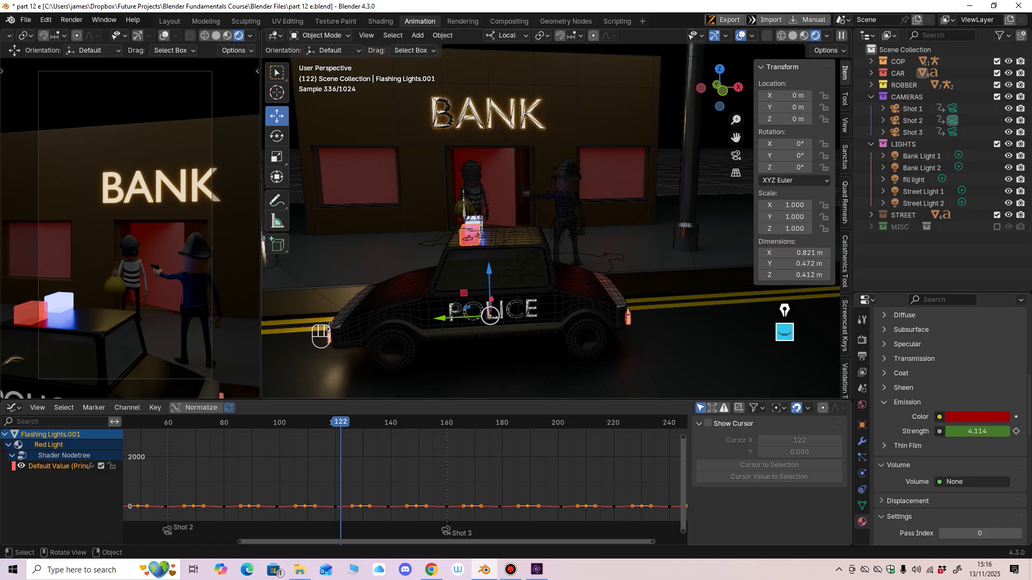
ctrl+middle_drag(556, 270, 448, 262)
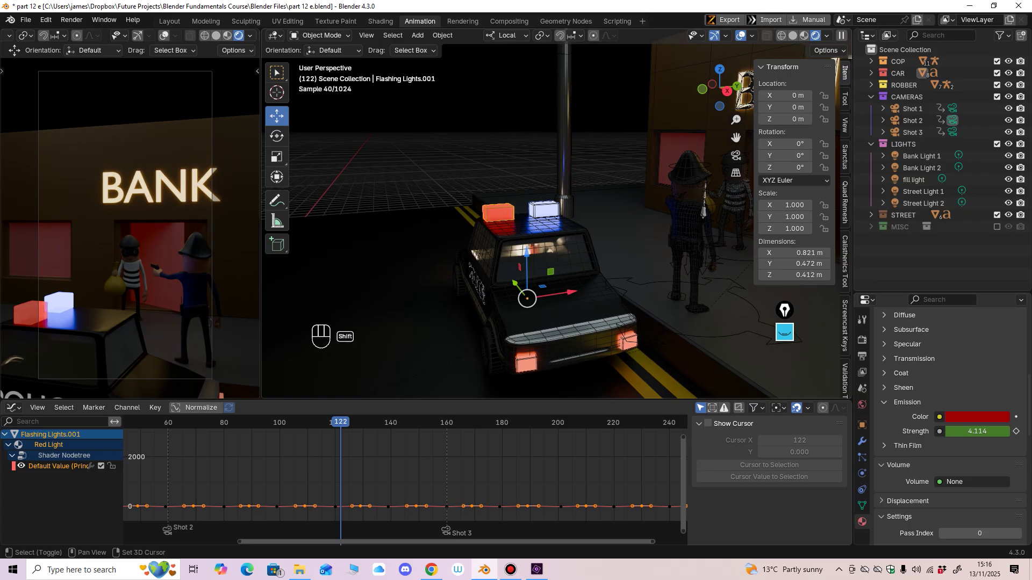
key(shift+d)
click(607, 186)
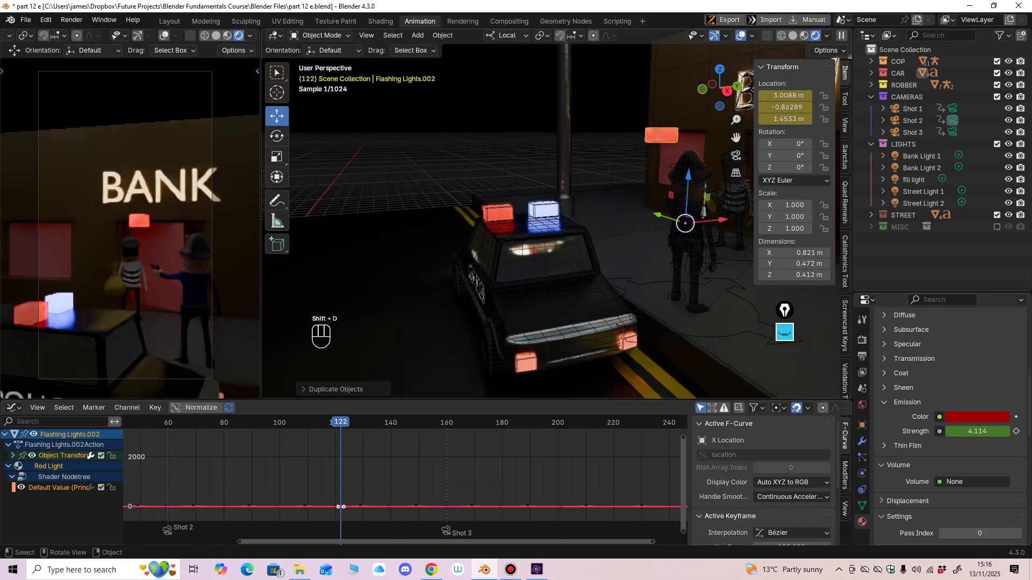
Step: Set the duplicated red light's origin to its geometry and move it along X toward the bank entrance, to about X 5.17 m
middle_drag(608, 187, 524, 210)
click(443, 36)
mouse_move(464, 61)
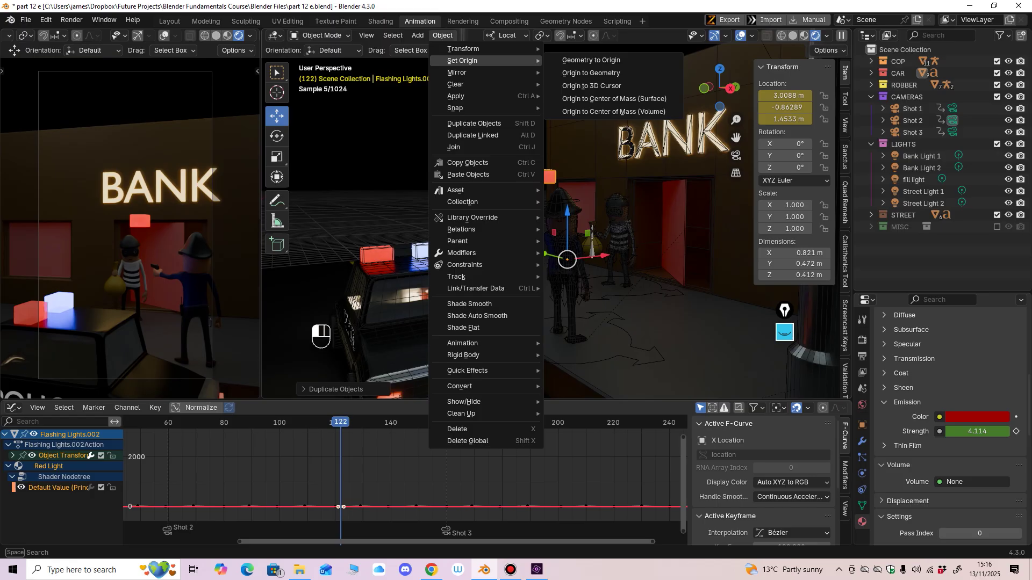
click(592, 73)
middle_drag(586, 161, 556, 175)
shift+middle_drag(555, 175, 497, 268)
drag(560, 262, 702, 257)
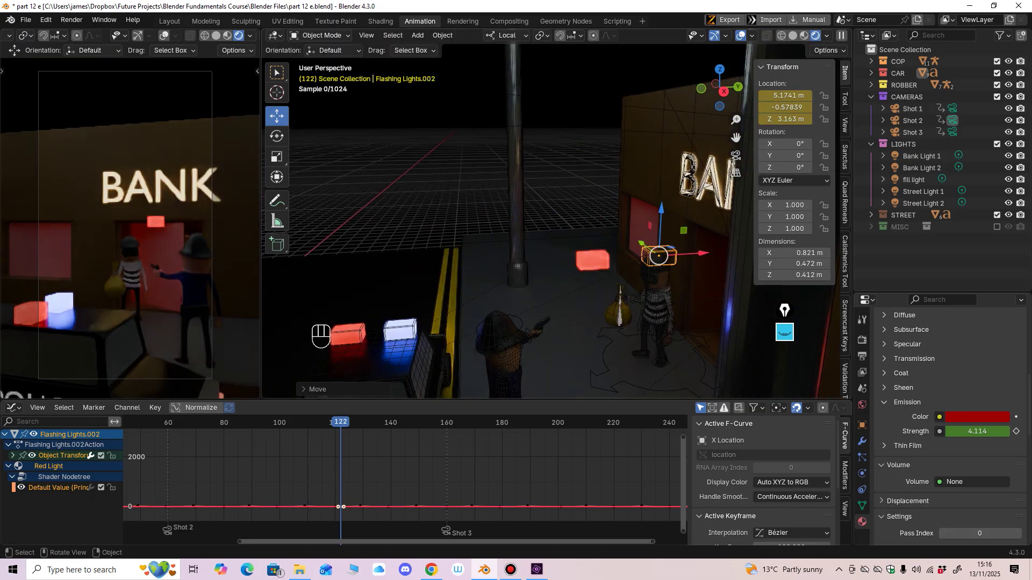
Step: Save the file, display the viewport in Material Preview, and move the light to about X 6.20 m near the bank door
middle_drag(634, 237, 706, 220)
ctrl+middle_drag(705, 220, 702, 199)
middle_drag(635, 215, 596, 256)
shift+middle_drag(538, 237, 601, 275)
key(ctrl+s)
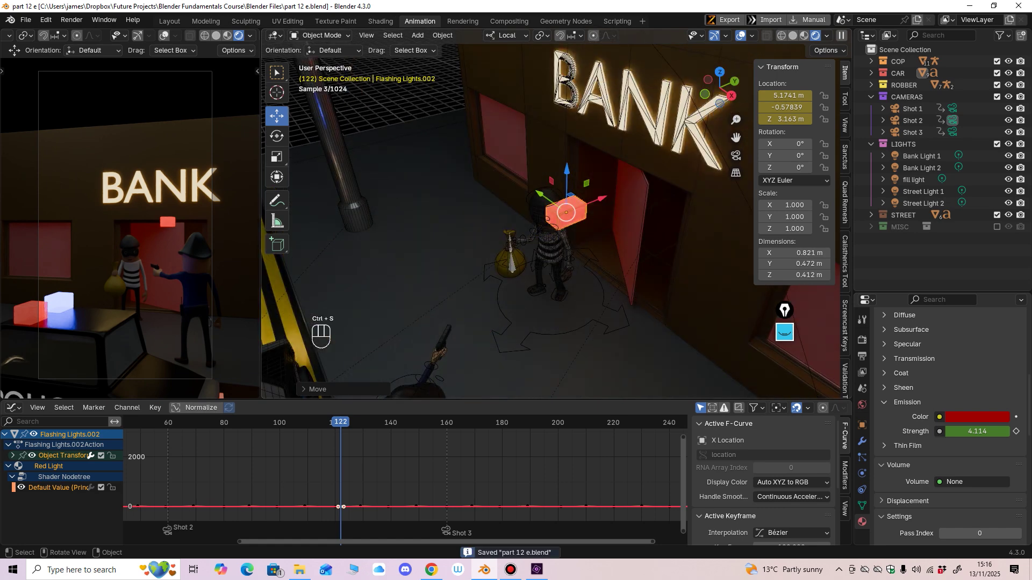
click(804, 36)
drag(601, 200, 651, 181)
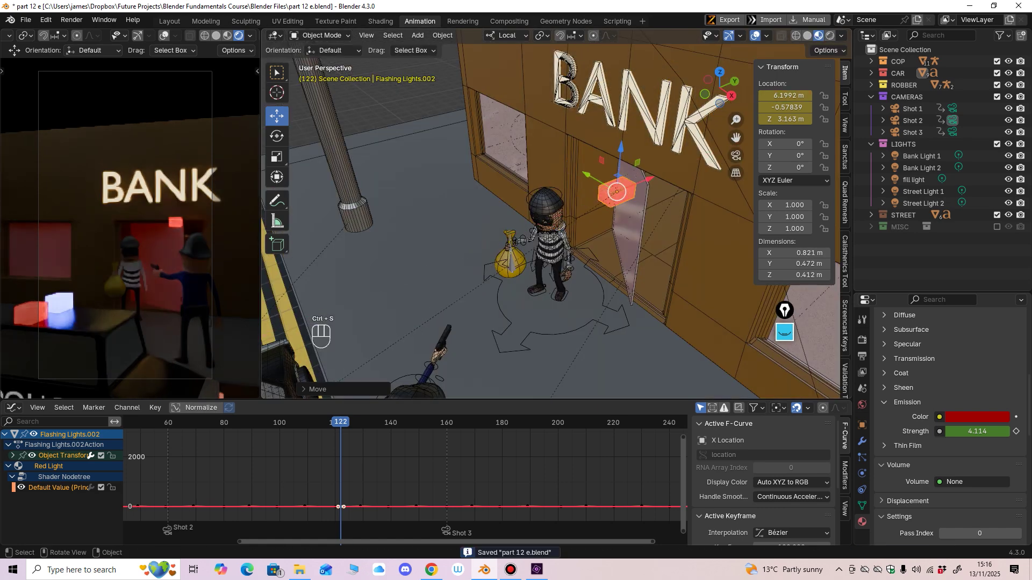
Step: Move the red light sideways along Y across the bank doorway to about Y 0.46 m
middle_drag(648, 191, 680, 154)
key(KP_Decimal)
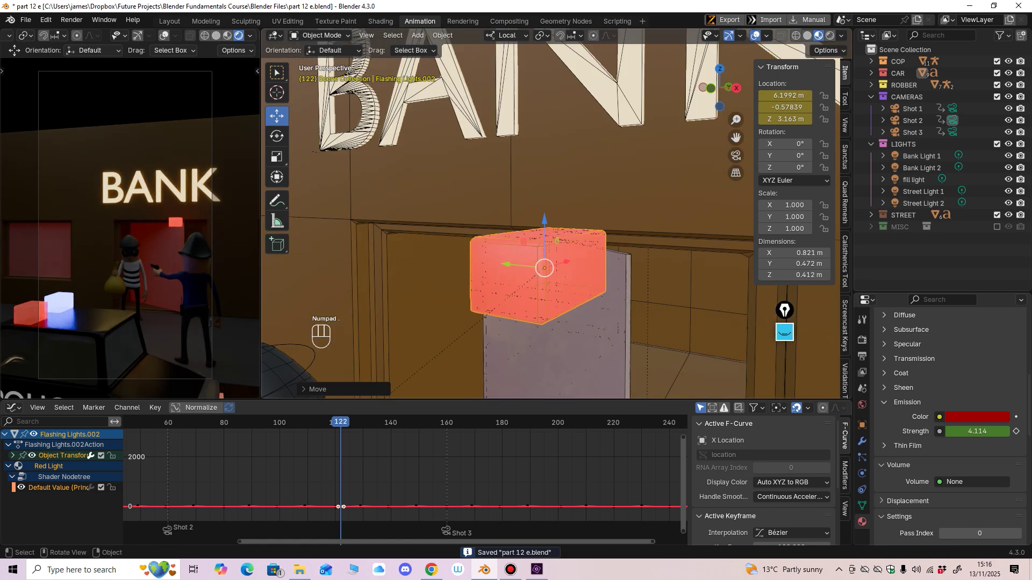
middle_drag(634, 205, 640, 245)
scroll(645, 209, down, 3)
scroll(672, 215, down, 3)
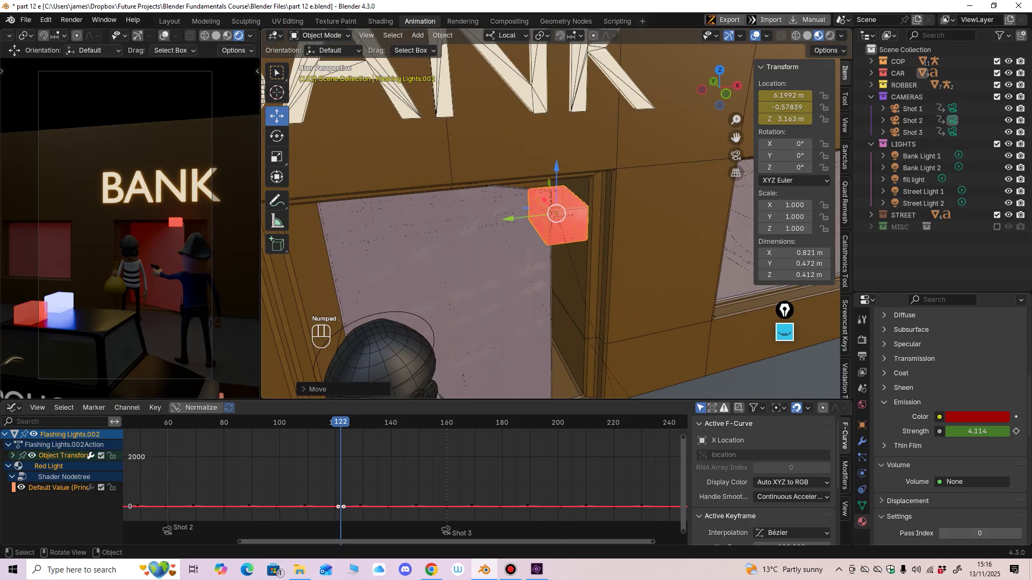
drag(510, 219, 391, 230)
Step: Scale the red light down to about X 0.342, Y 0.656 and Z 0.850
middle_drag(425, 231, 328, 253)
click(276, 157)
drag(568, 154, 540, 157)
middle_drag(540, 157, 665, 144)
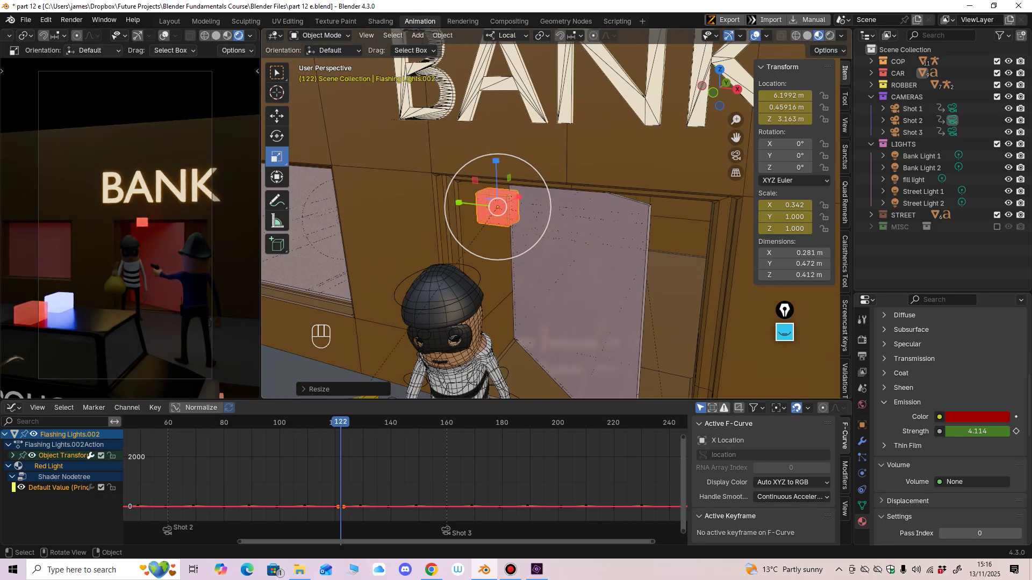
drag(458, 202, 472, 204)
middle_drag(473, 204, 401, 192)
drag(557, 173, 557, 178)
Step: Move the shrunken light closer to the doorway and slightly down, to about X 6.90 m and Z 3.05 m
drag(603, 214, 644, 214)
mouse_move(644, 214)
middle_down()
mouse_move(672, 202)
mouse_move(643, 204)
middle_up()
drag(606, 179, 606, 189)
middle_drag(607, 191, 652, 203)
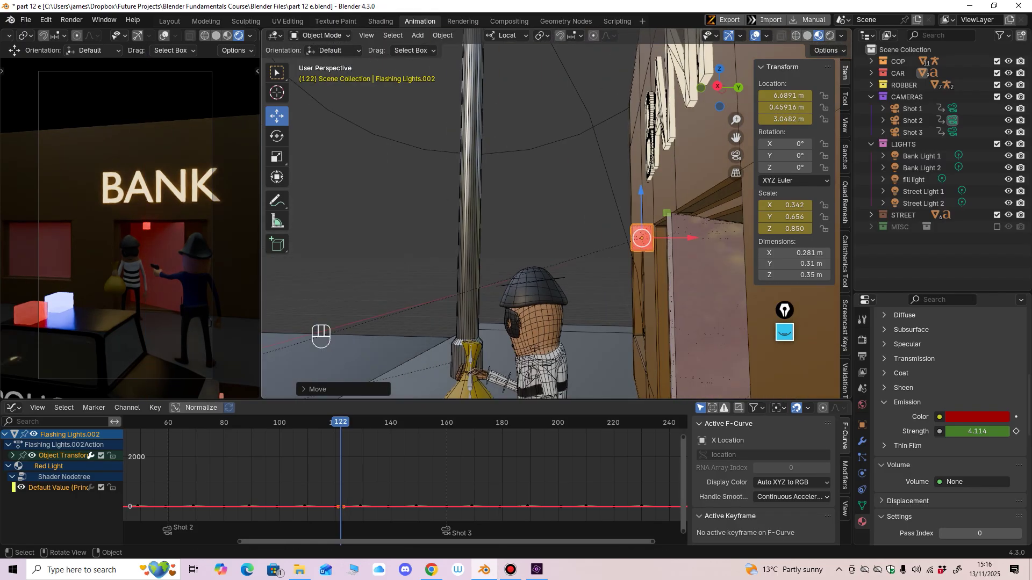
drag(690, 238, 707, 238)
Step: Move the light into the upper corner of the bank's door frame, at about X 7.13 m and Y 1.34 m
middle_drag(707, 237, 686, 220)
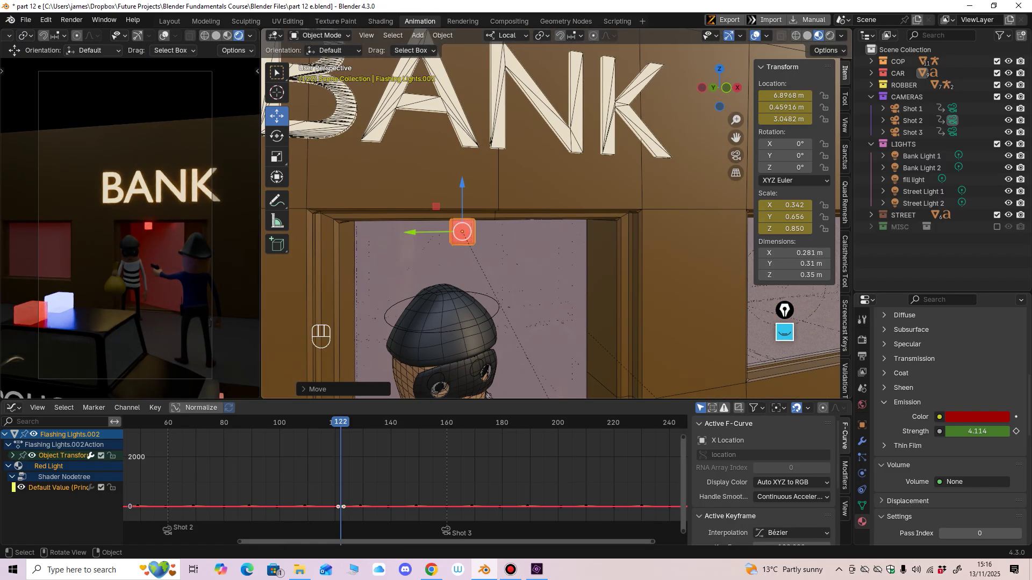
drag(413, 231, 327, 232)
middle_drag(328, 232, 408, 211)
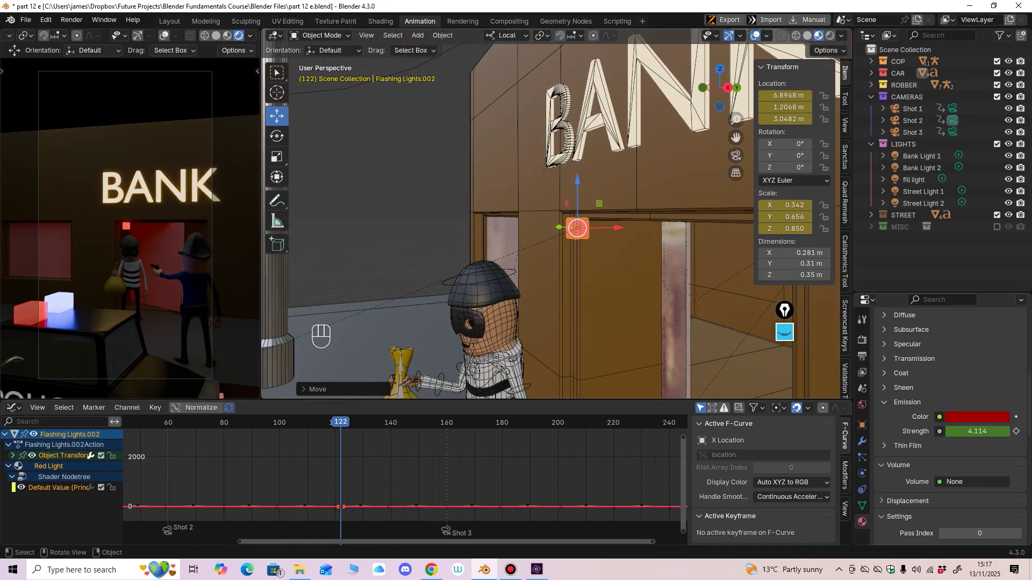
drag(618, 227, 636, 228)
middle_drag(637, 228, 704, 226)
scroll(645, 231, up, 2)
shift+middle_drag(569, 231, 774, 245)
key(KP_Decimal)
middle_drag(425, 218, 516, 215)
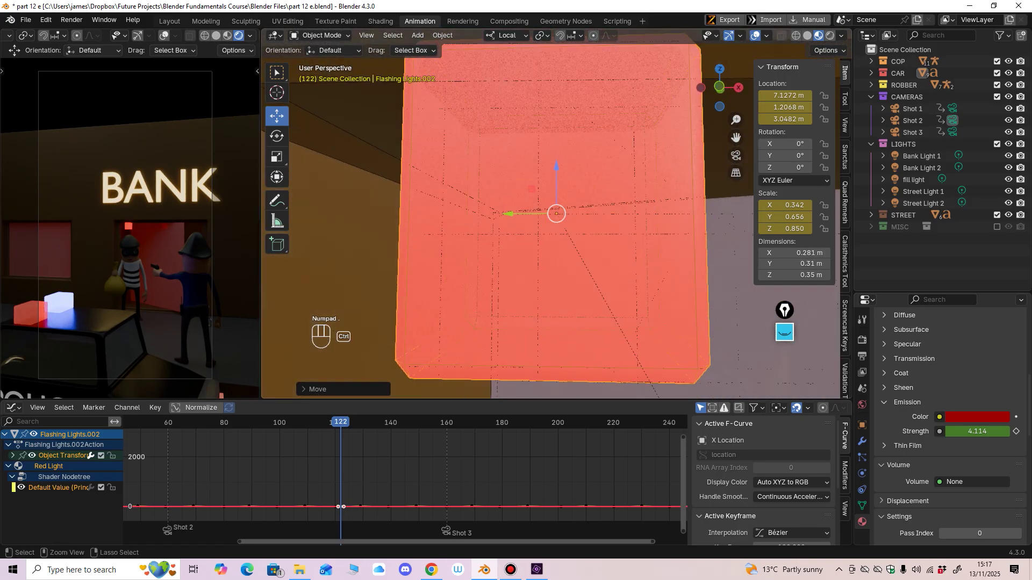
scroll(513, 215, down, 7)
drag(508, 214, 479, 214)
Step: Fine-tune the light's fit in the door frame corner to about X 7.17 m, Y 1.34 m and Z 3.03 m
middle_drag(479, 214, 371, 208)
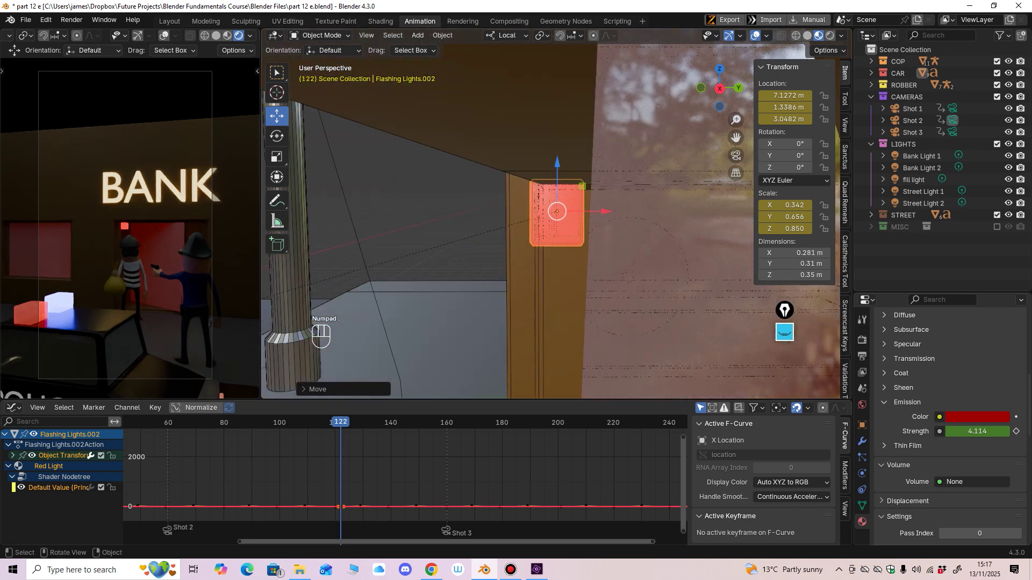
drag(600, 211, 612, 212)
middle_drag(611, 211, 685, 213)
drag(538, 163, 538, 166)
middle_drag(539, 166, 472, 204)
scroll(581, 167, up, 3)
drag(606, 187, 600, 187)
middle_drag(601, 188, 698, 156)
drag(444, 223, 447, 223)
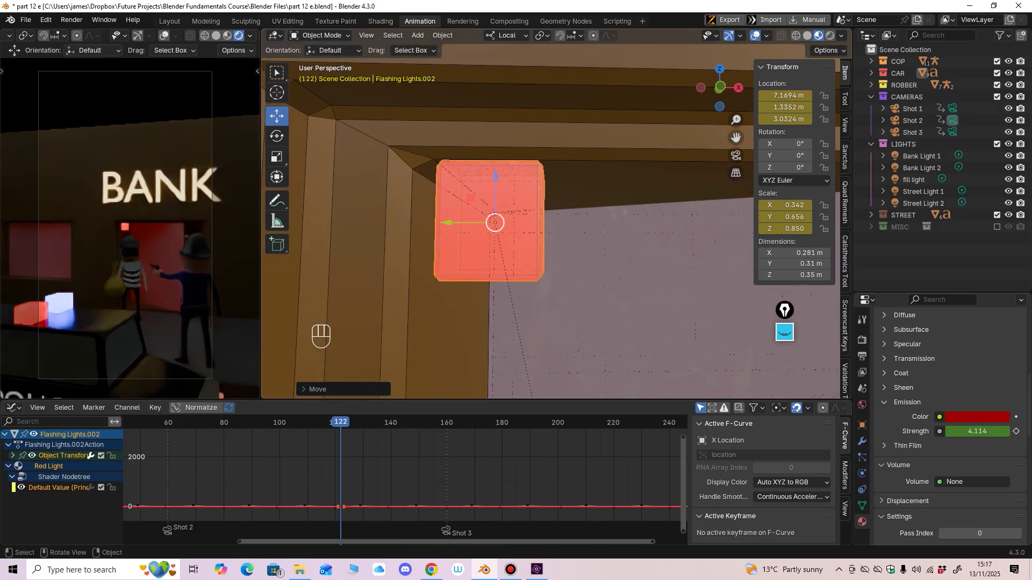
middle_drag(446, 223, 487, 225)
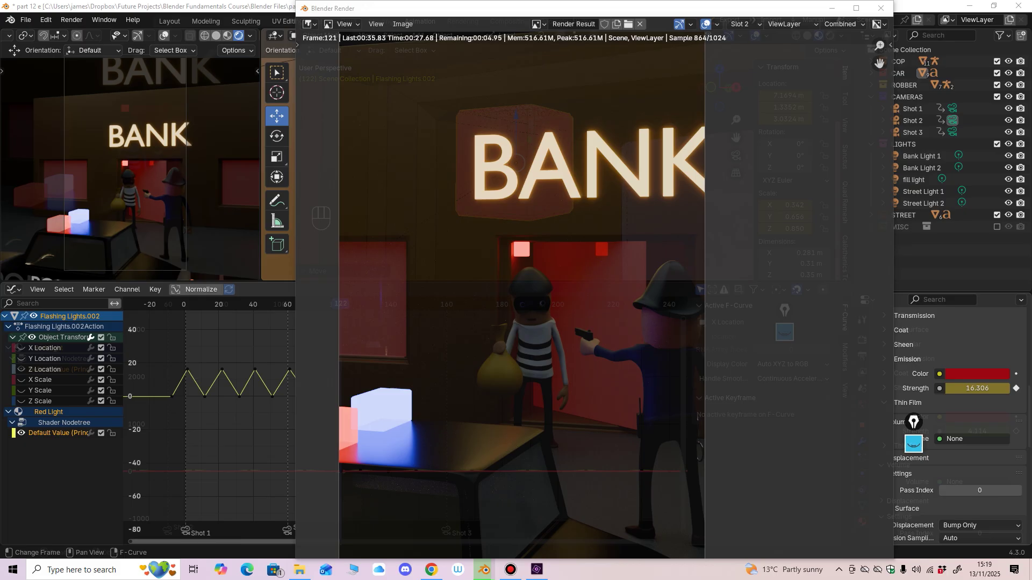
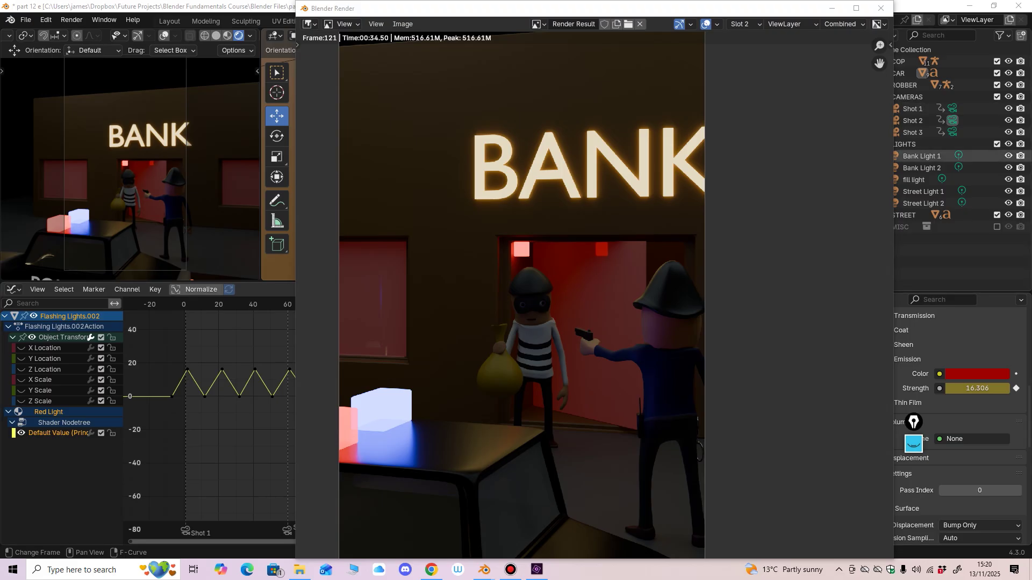
Step: Examine the red lights in the bank doorway up close in the render of frame 121
drag(744, 8, 725, 12)
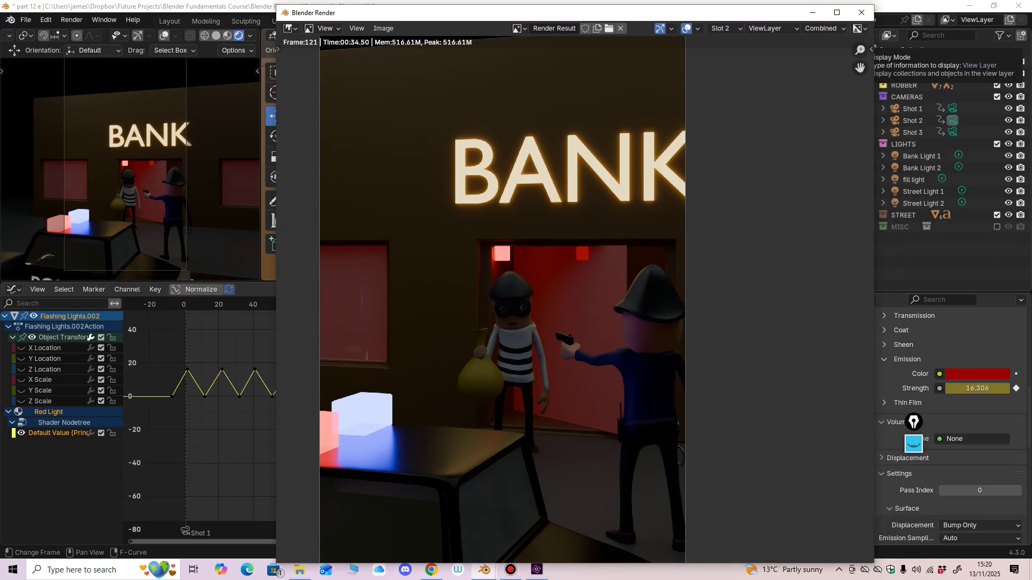
scroll(575, 300, up, 3)
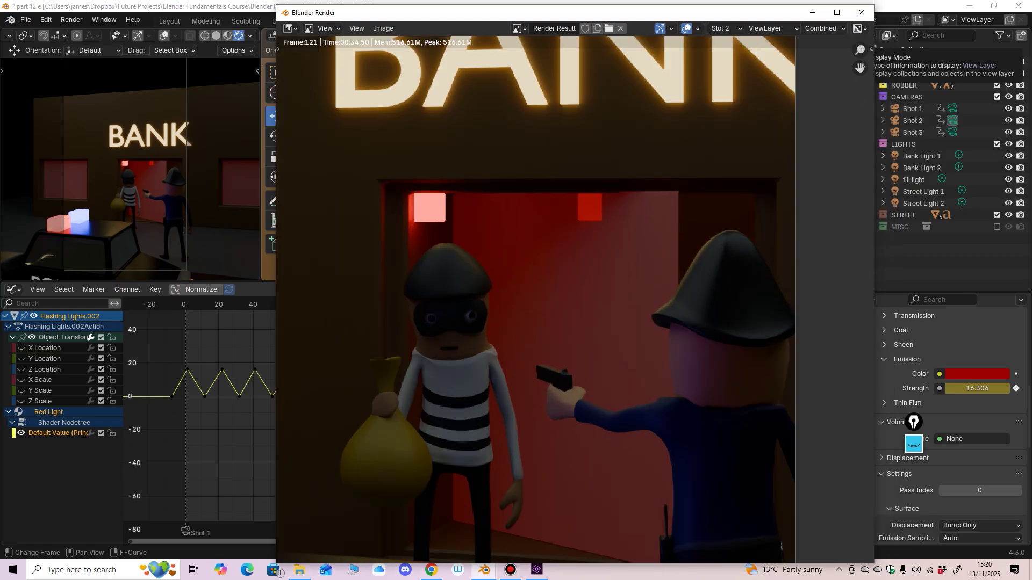
scroll(575, 300, down, 2)
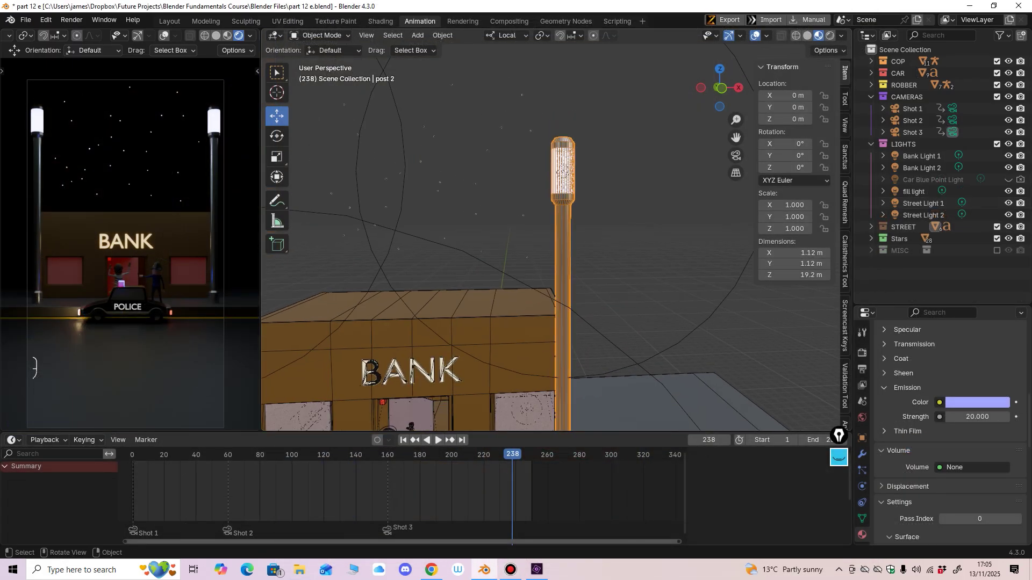
Step: Inspect one of the small star spheres above the bank up close, including its emission settings
ctrl+middle_drag(550, 242, 551, 279)
shift+middle_drag(551, 279, 589, 220)
ctrl+middle_drag(570, 258, 541, 234)
ctrl+middle_drag(551, 180, 510, 258)
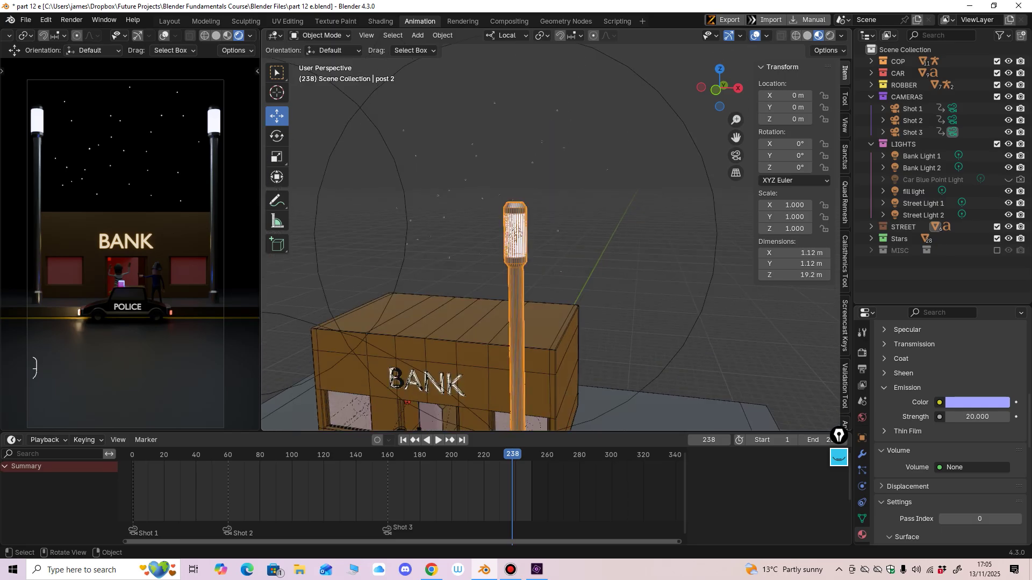
click(532, 163)
middle_drag(532, 167, 452, 157)
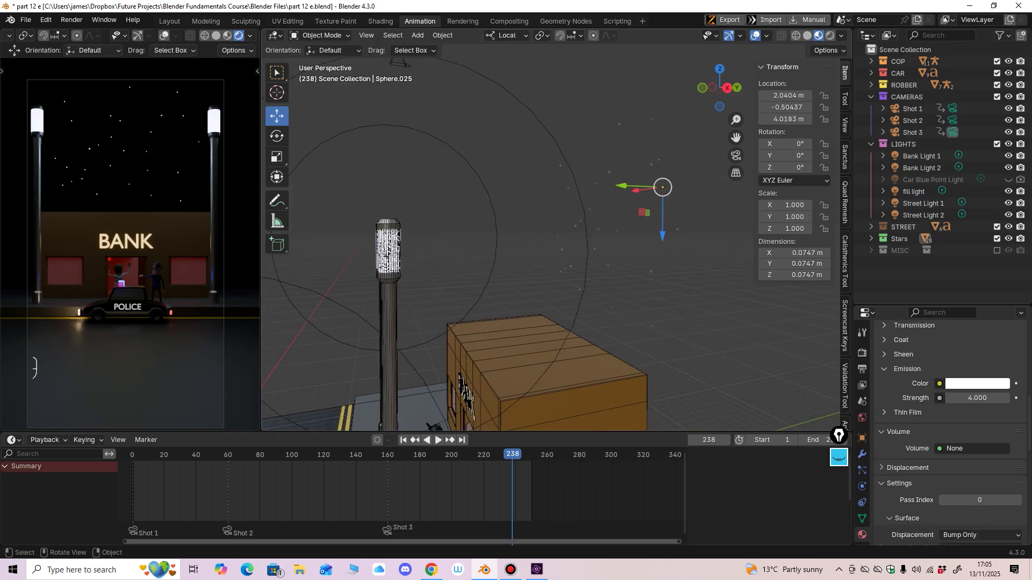
key(KP_Decimal)
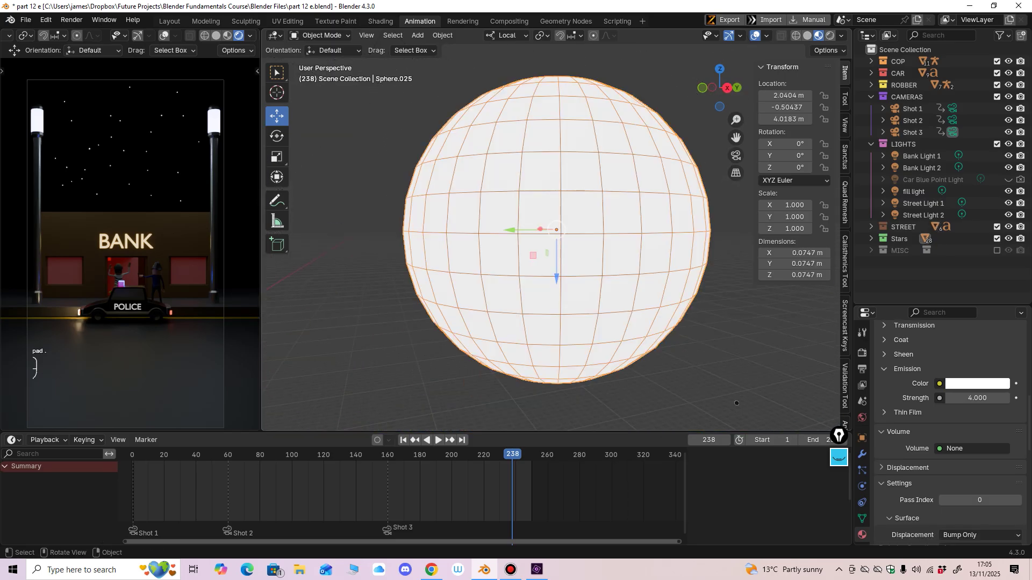
scroll(736, 403, down, 8)
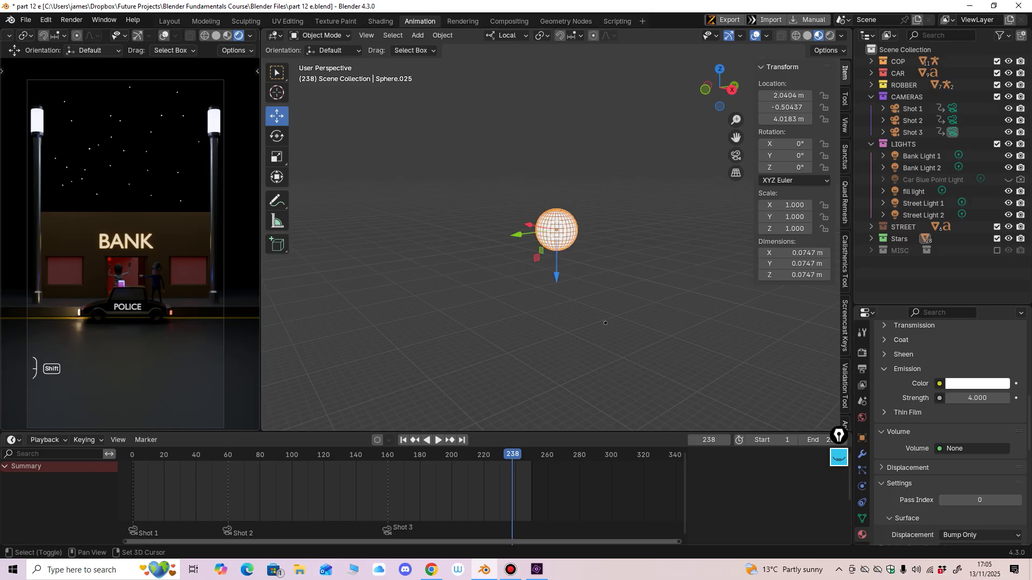
ctrl+shift+middle_drag(605, 323, 264, 428)
middle_drag(559, 249, 514, 265)
click(418, 35)
mouse_move(446, 48)
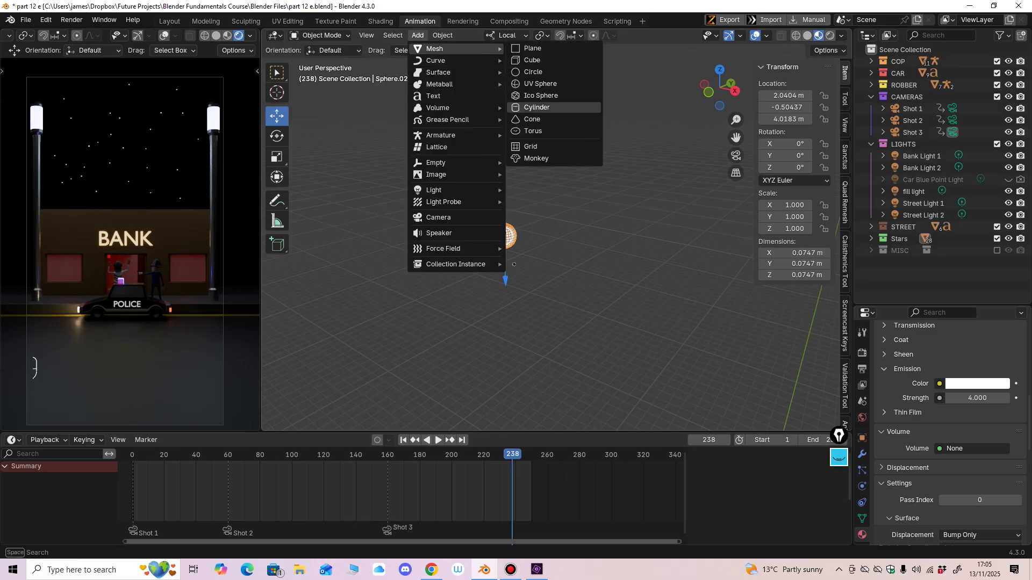
key(Escape)
ctrl+middle_drag(514, 264, 516, 264)
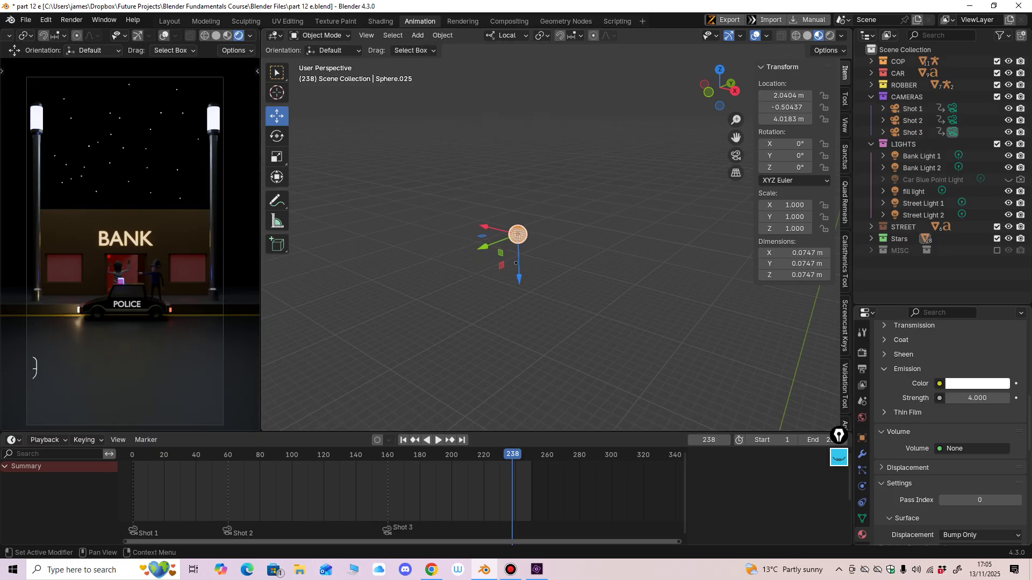
Step: Examine several star spheres one by one, comparing their sizes and emission strengths
middle_drag(607, 264, 618, 207)
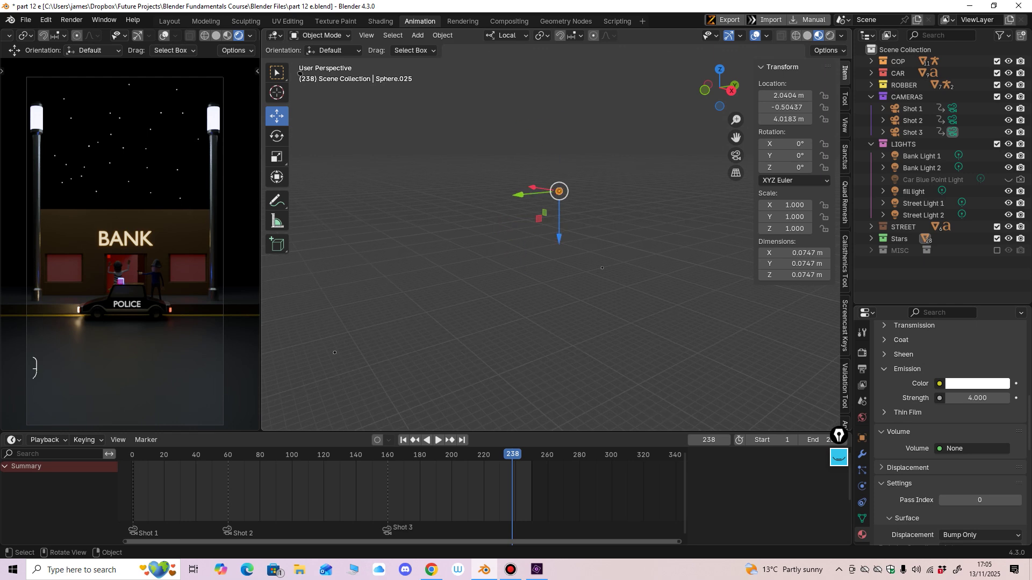
click(602, 268)
click(334, 352)
shift+middle_drag(334, 353, 480, 260)
click(576, 284)
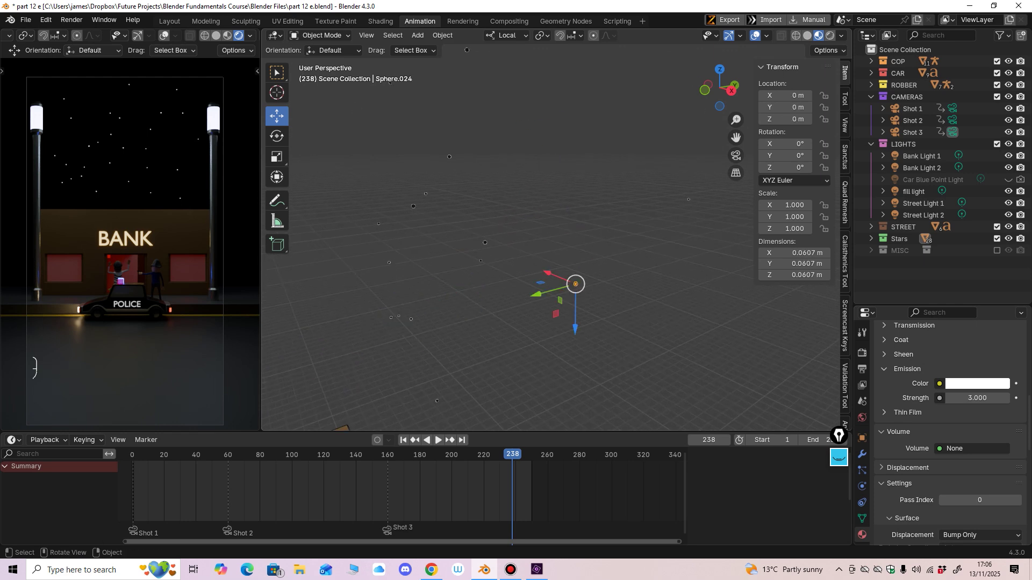
click(389, 263)
click(378, 223)
click(398, 316)
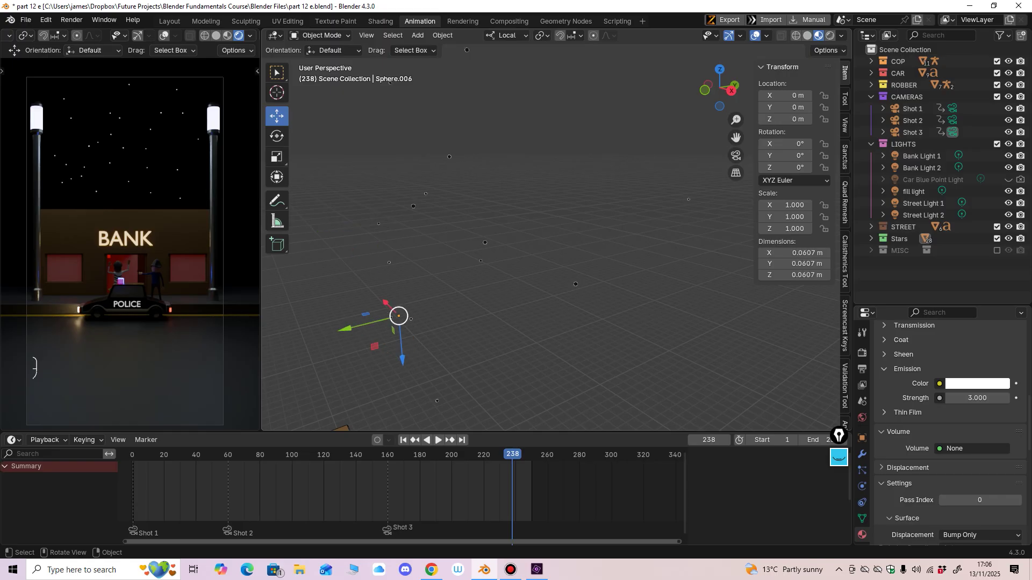
click(391, 317)
click(398, 316)
ctrl+middle_drag(399, 316, 516, 366)
click(479, 196)
click(519, 241)
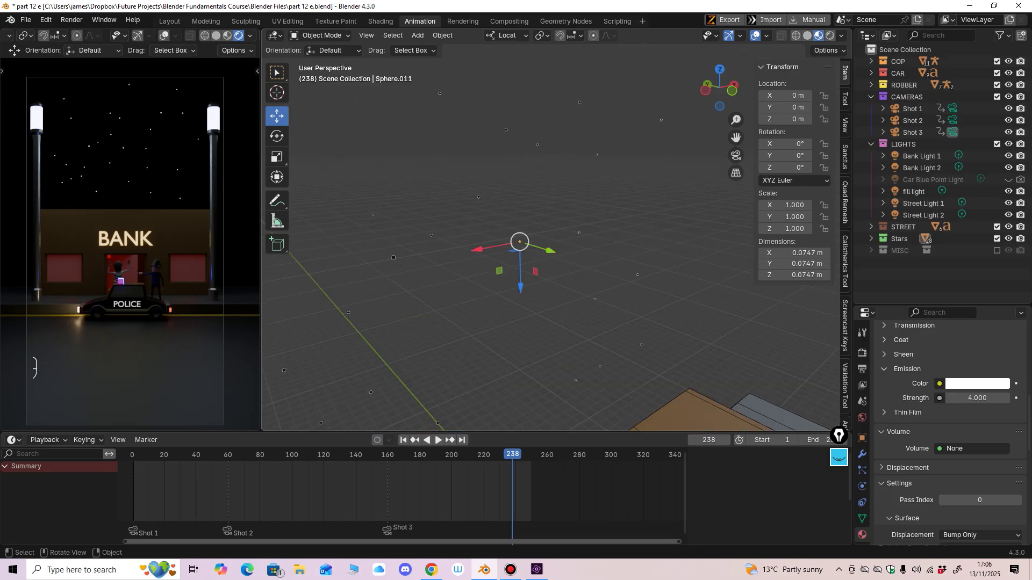
click(538, 145)
click(440, 93)
click(579, 102)
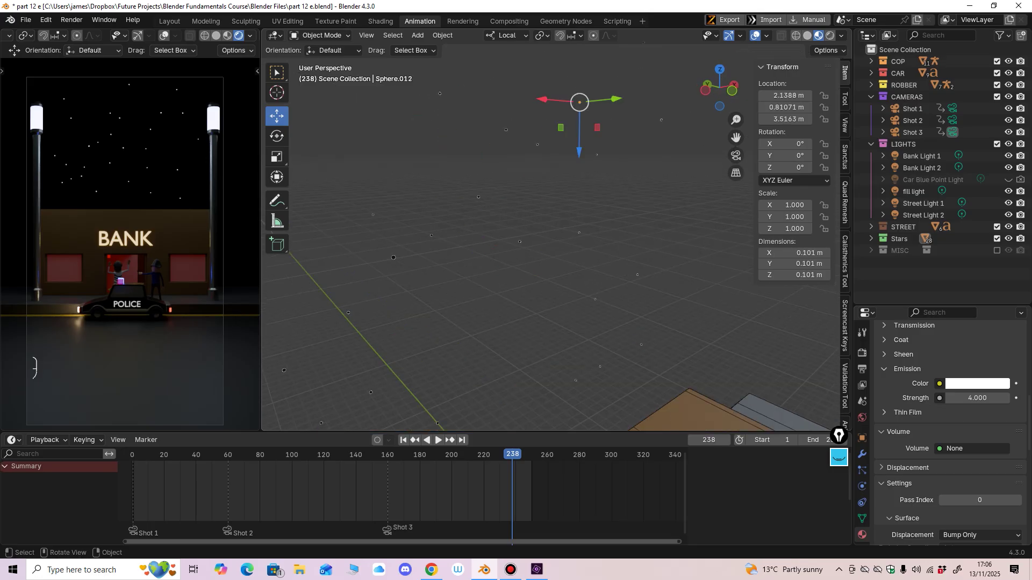
Step: Enable the Car Blue Point Light in both the viewport and renders
middle_drag(608, 231, 575, 263)
shift+middle_drag(574, 279, 574, 222)
ctrl+middle_drag(574, 258, 574, 226)
click(749, 127)
shift+middle_drag(744, 129, 535, 263)
shift+middle_drag(535, 279, 575, 183)
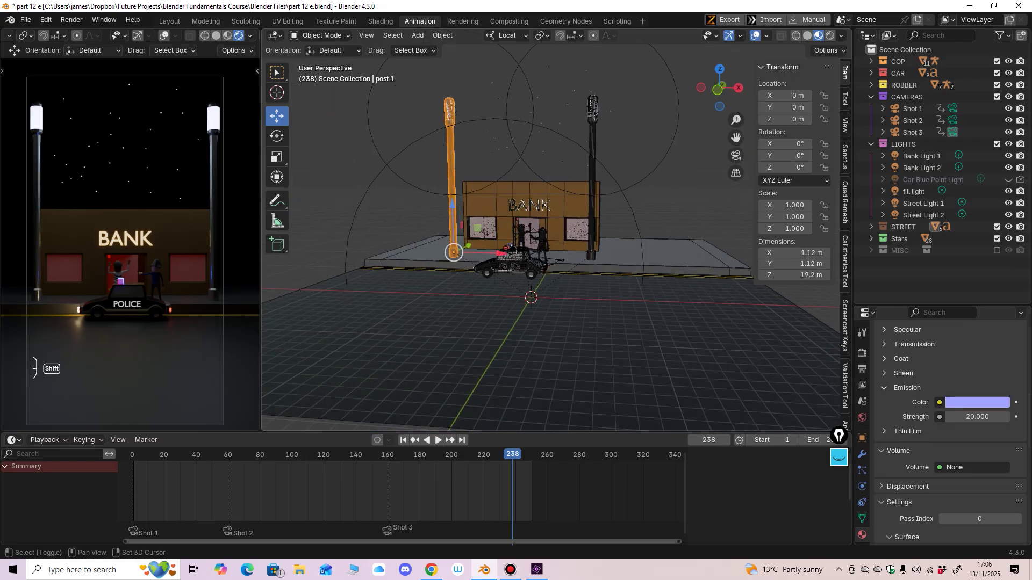
ctrl+middle_drag(569, 226, 535, 202)
shift+middle_drag(535, 215, 618, 188)
ctrl+middle_drag(608, 231, 578, 192)
ctrl+middle_drag(578, 205, 577, 162)
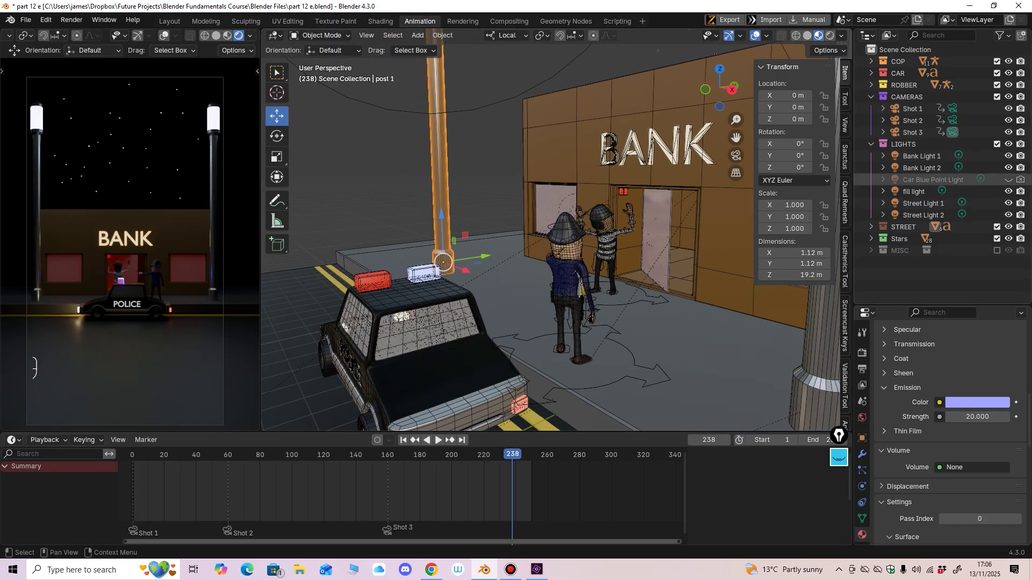
drag(1020, 179, 1008, 179)
Step: Inspect the position of the Car Blue Point Light relative to the police car's blue roof light
shift+middle_drag(565, 263, 591, 177)
ctrl+middle_drag(591, 242, 637, 282)
click(622, 237)
middle_drag(621, 241, 634, 268)
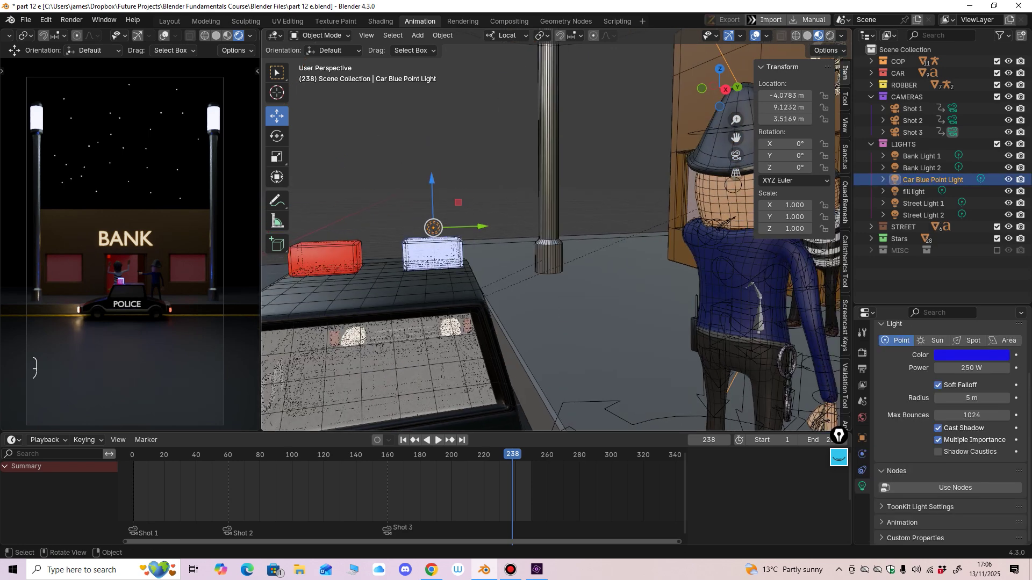
click(434, 255)
shift+middle_drag(434, 256, 489, 258)
ctrl+middle_drag(489, 258, 489, 215)
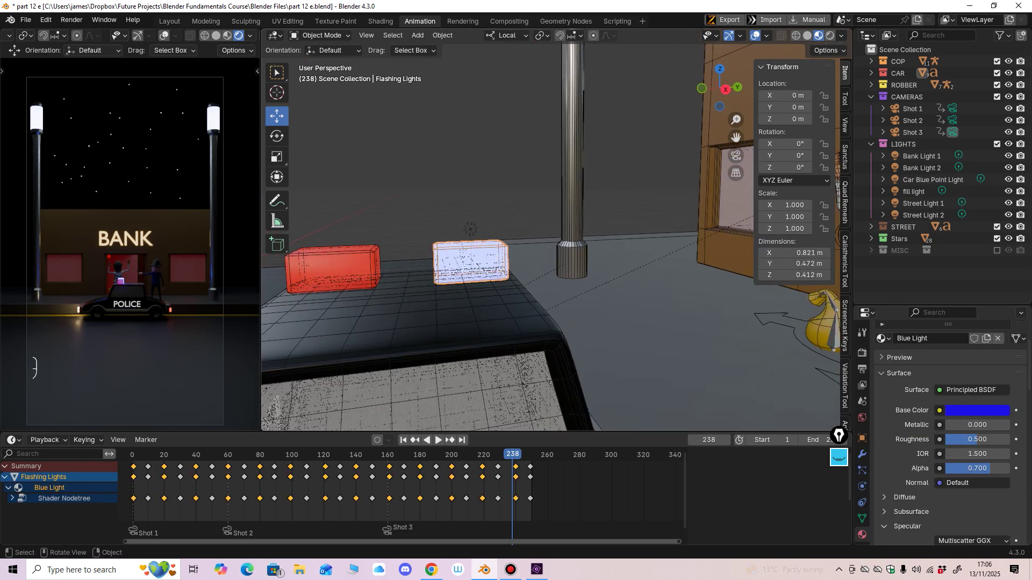
click(470, 229)
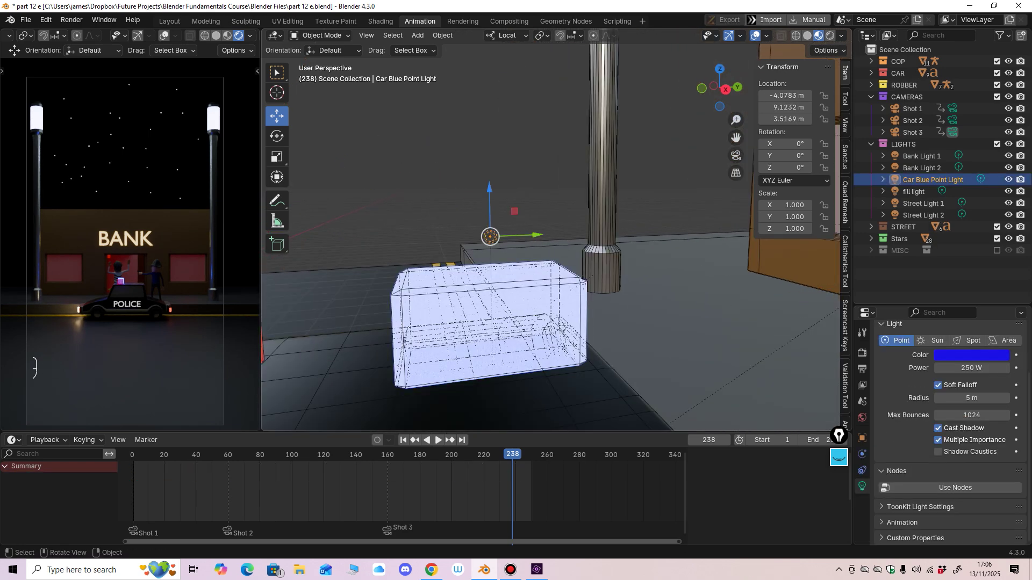
mouse_move(529, 183)
ctrl+middle_down()
mouse_move(529, 242)
mouse_move(530, 185)
mouse_move(530, 195)
ctrl+middle_up()
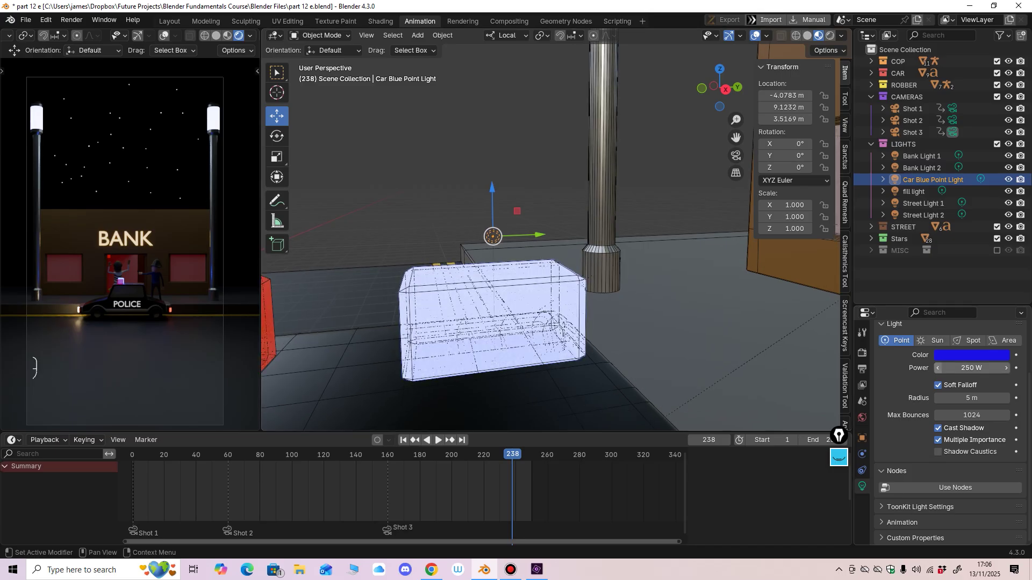
Step: Compare the blue roof light's emission material with the color, power and radius settings of the point light above it
middle_drag(972, 368, 972, 380)
shift+middle_drag(529, 269, 506, 199)
key(KP_Decimal)
click(557, 323)
scroll(949, 430, down, 12)
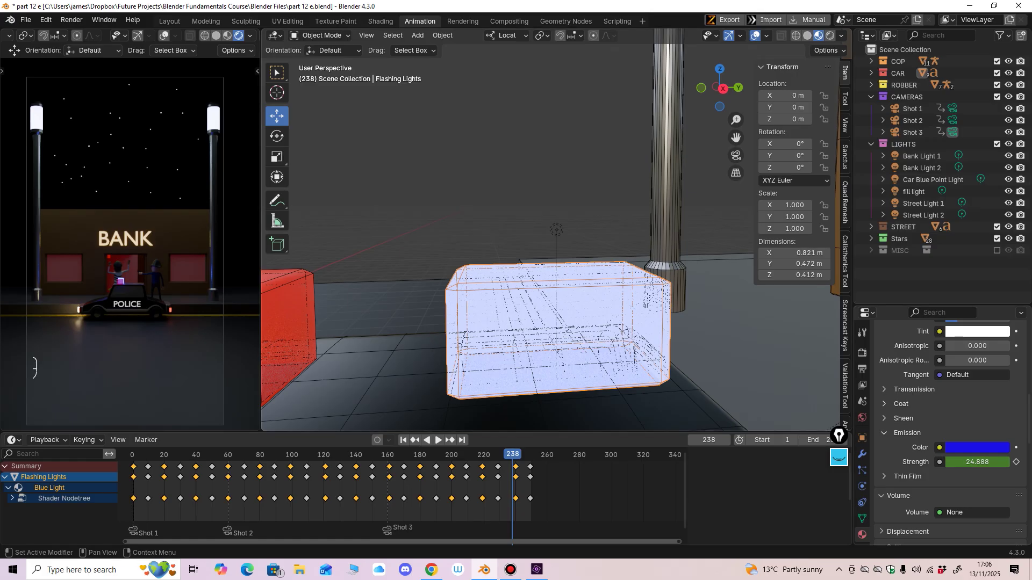
middle_drag(590, 234, 557, 235)
click(556, 230)
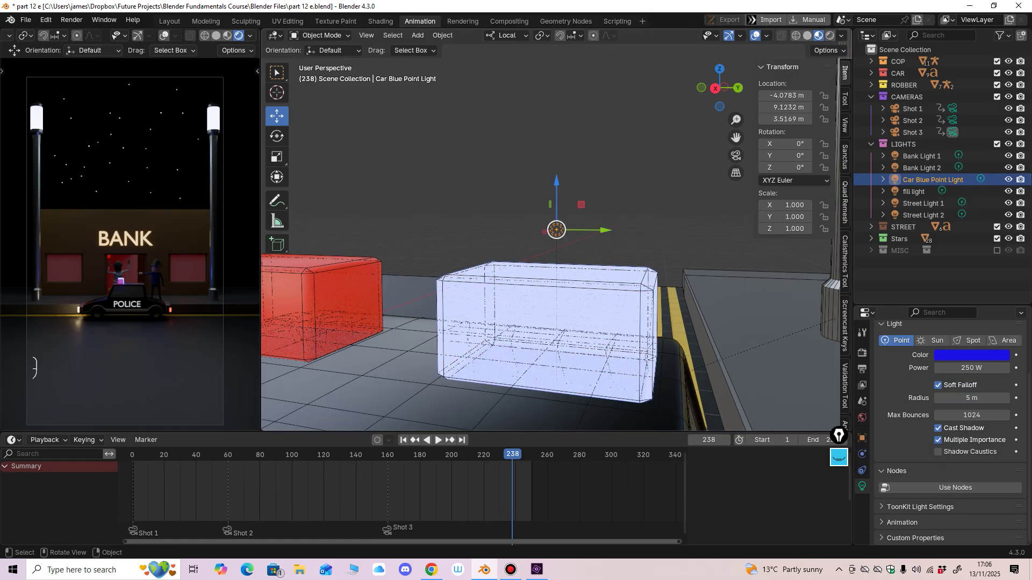
scroll(556, 230, down, 4)
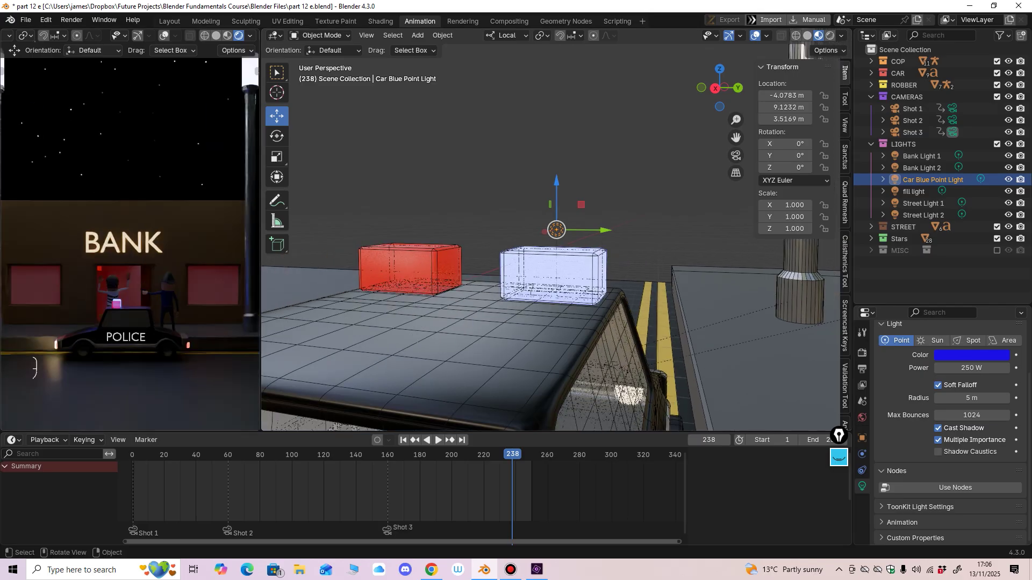
Step: Examine the street lamp post 2 and the surface and emission settings of its glass material
scroll(556, 230, down, 4)
scroll(557, 230, down, 2)
shift+middle_drag(556, 230, 473, 328)
scroll(473, 329, down, 6)
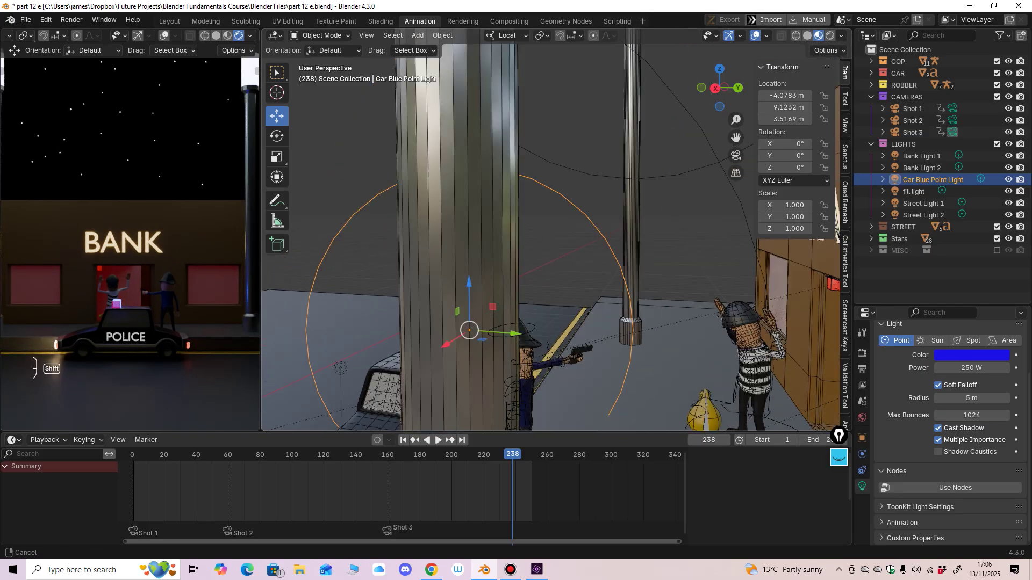
click(547, 207)
middle_drag(547, 215, 567, 289)
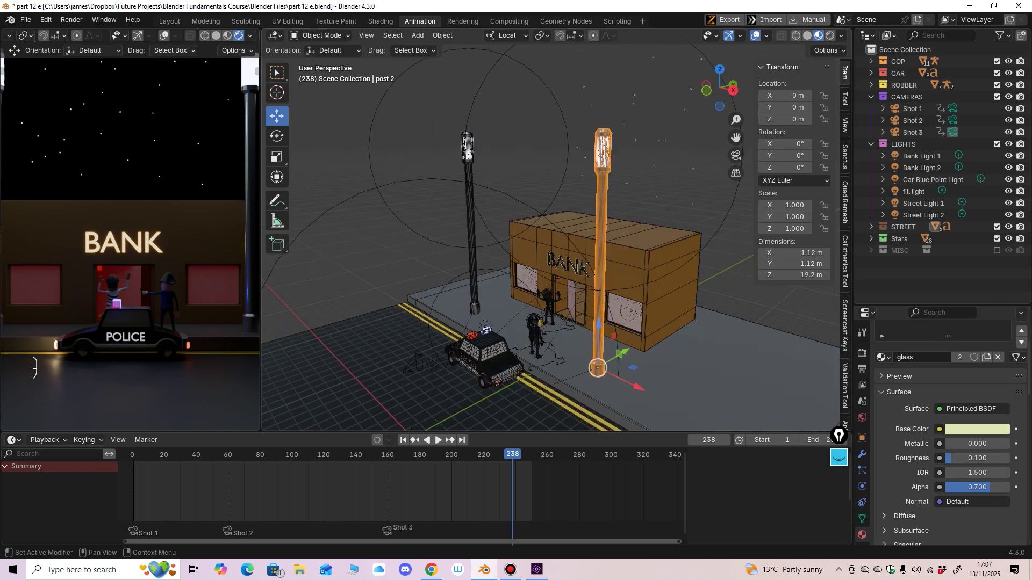
scroll(943, 424, up, 3)
scroll(944, 424, down, 3)
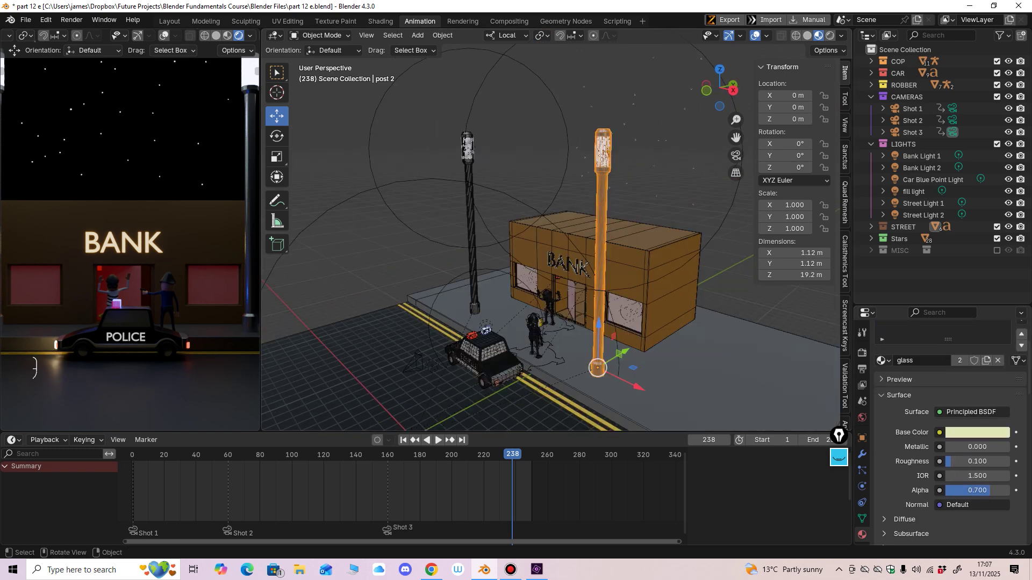
scroll(943, 424, down, 1)
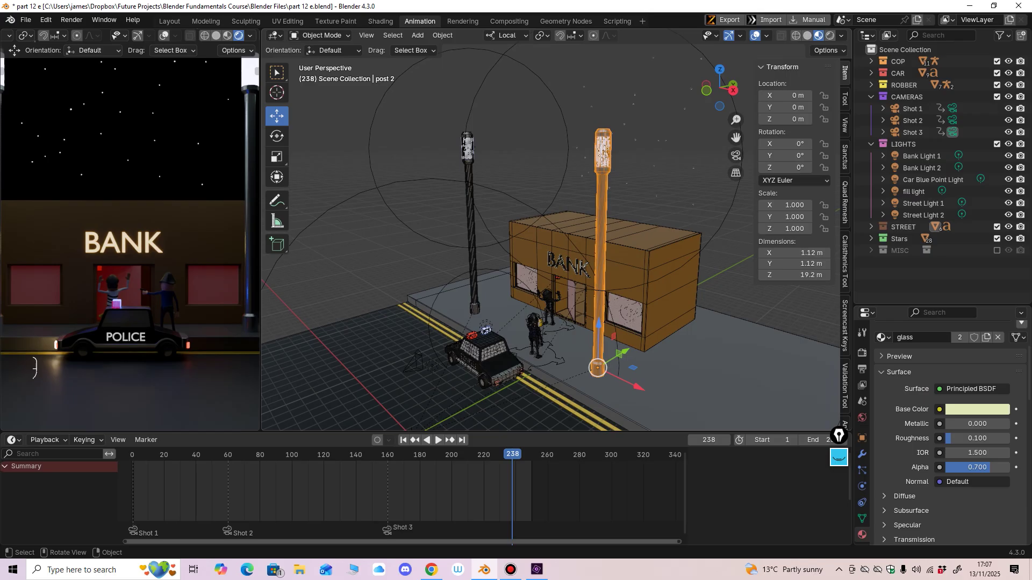
scroll(520, 200, up, 5)
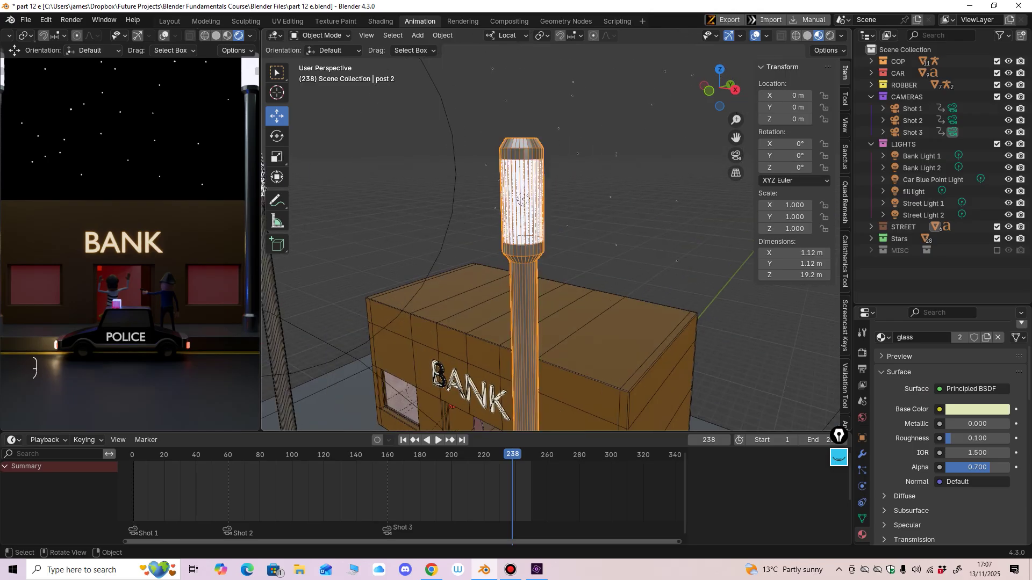
scroll(949, 430, up, 4)
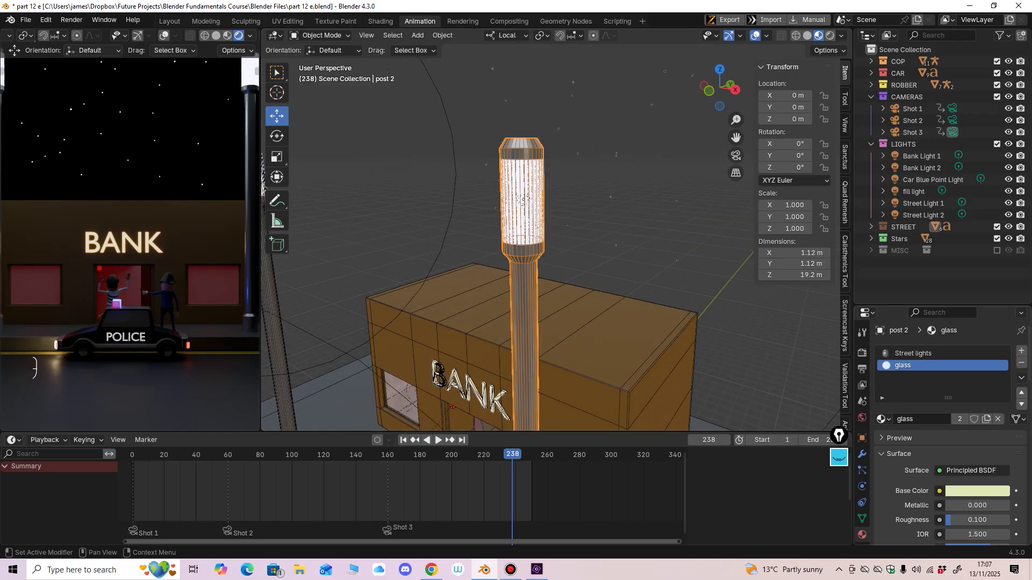
middle_drag(523, 199, 541, 198)
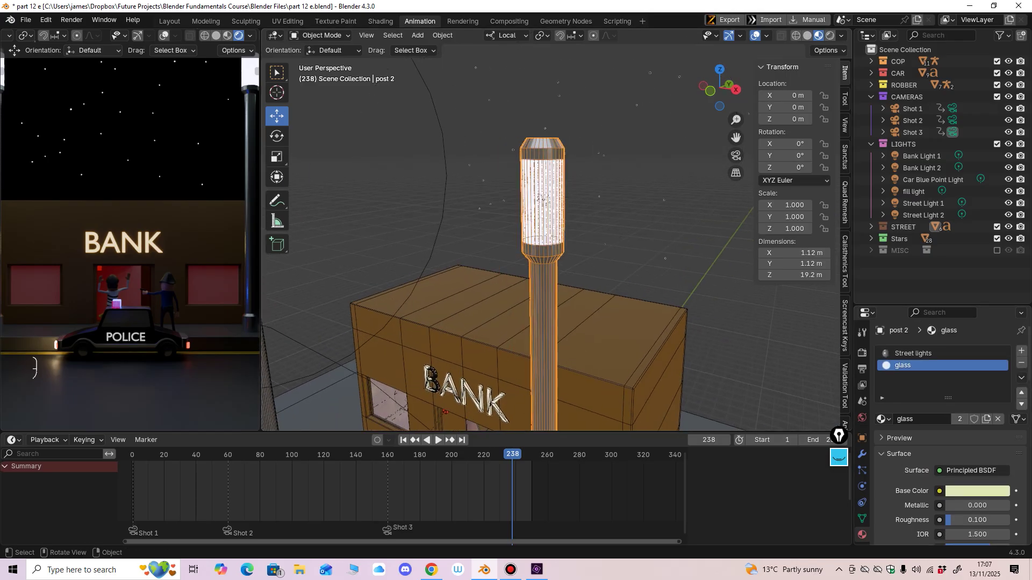
scroll(967, 352, down, 9)
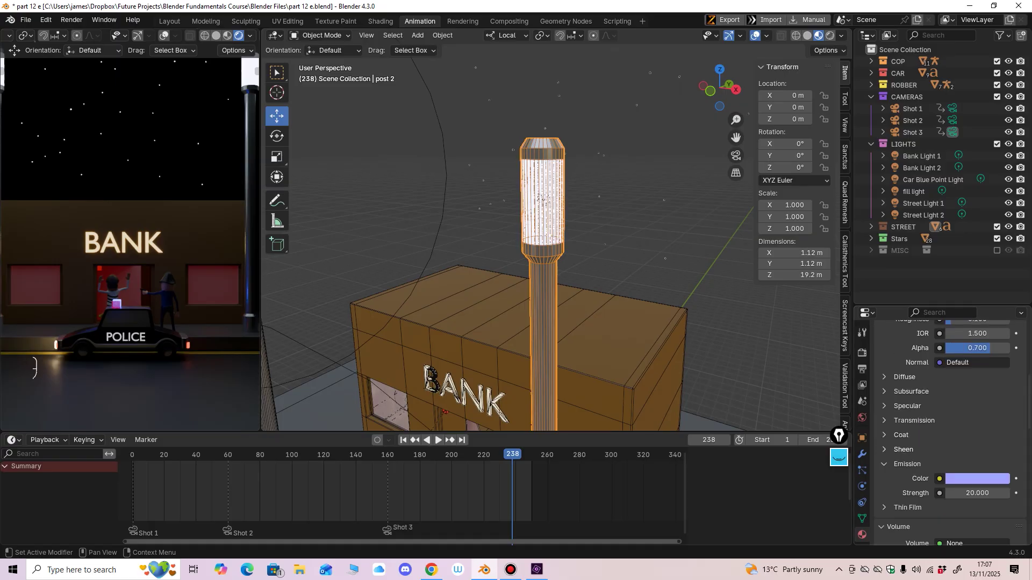
scroll(35, 368, down, 3)
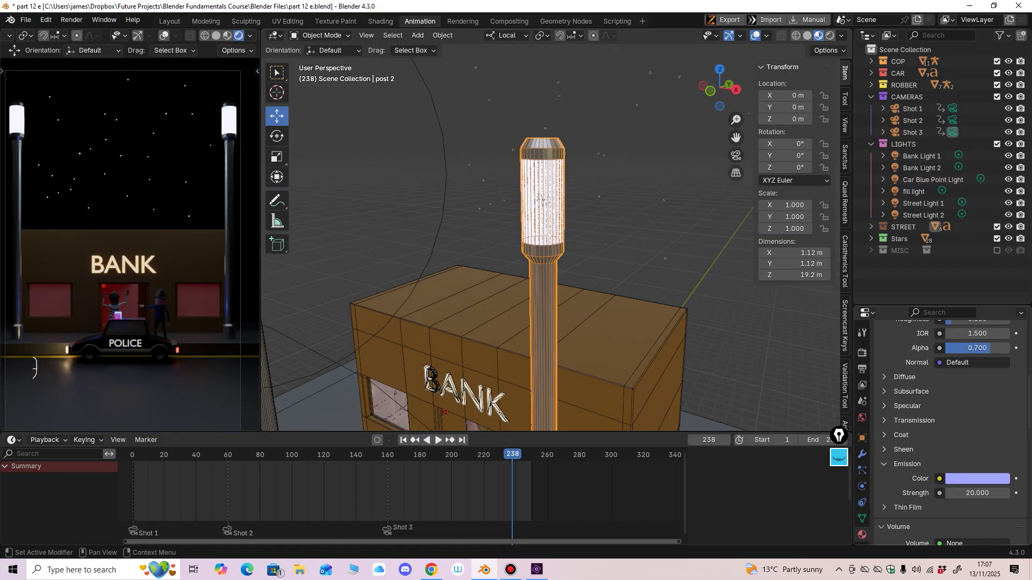
scroll(946, 430, up, 5)
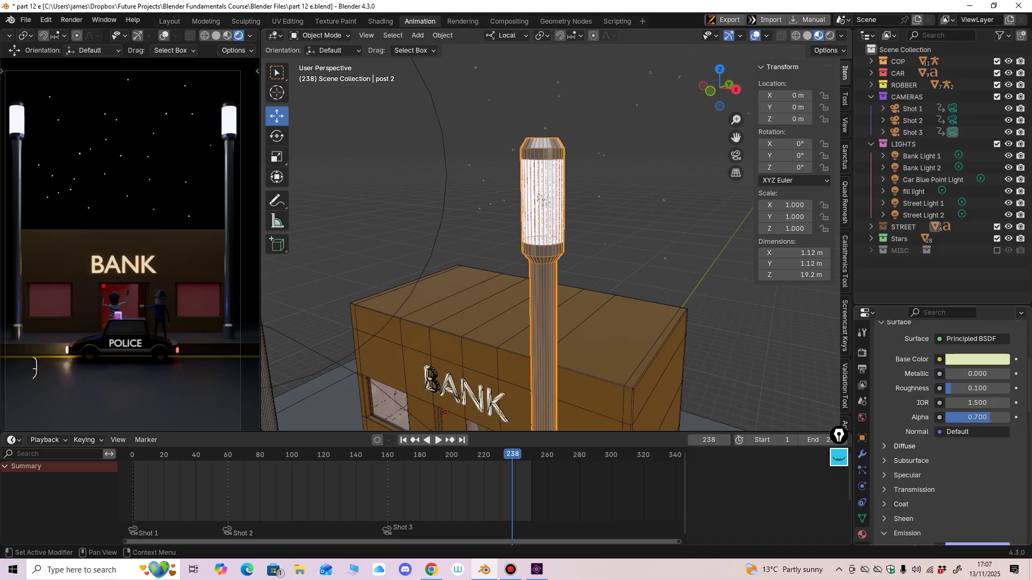
scroll(946, 419, down, 6)
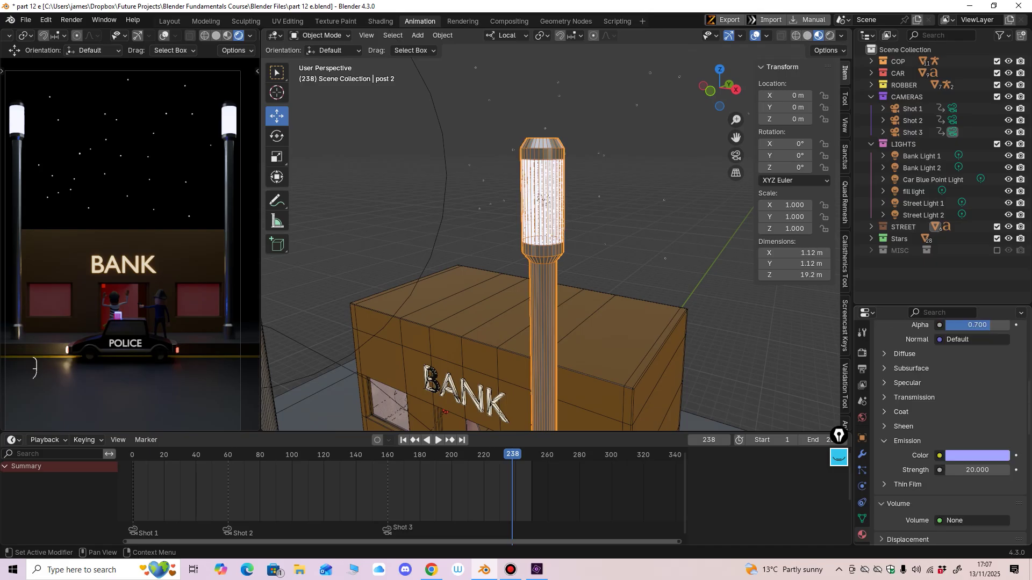
Step: Copy the glass material's emission color #A3A6FFFF to its base color
click(977, 456)
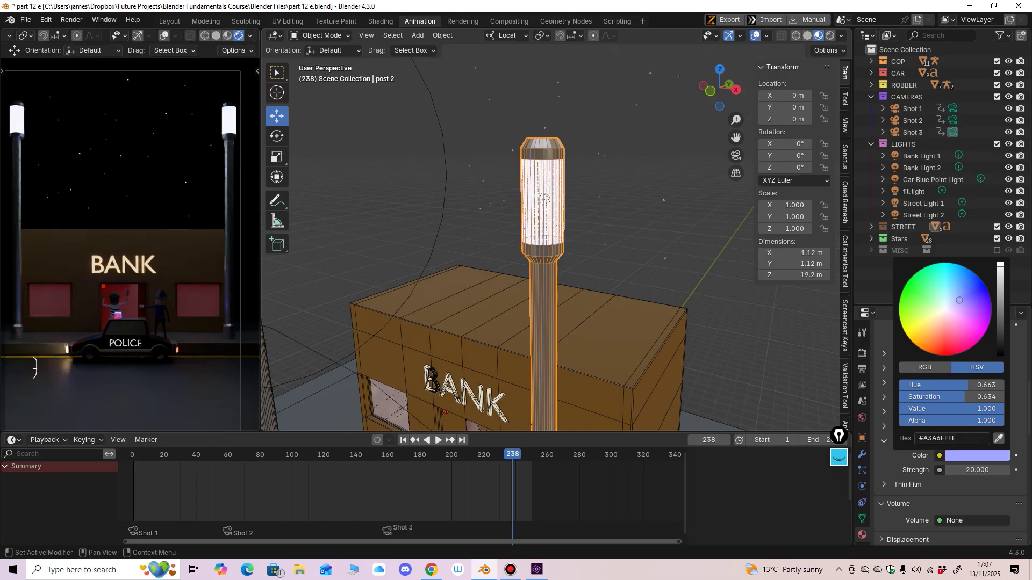
scroll(946, 430, up, 3)
click(978, 336)
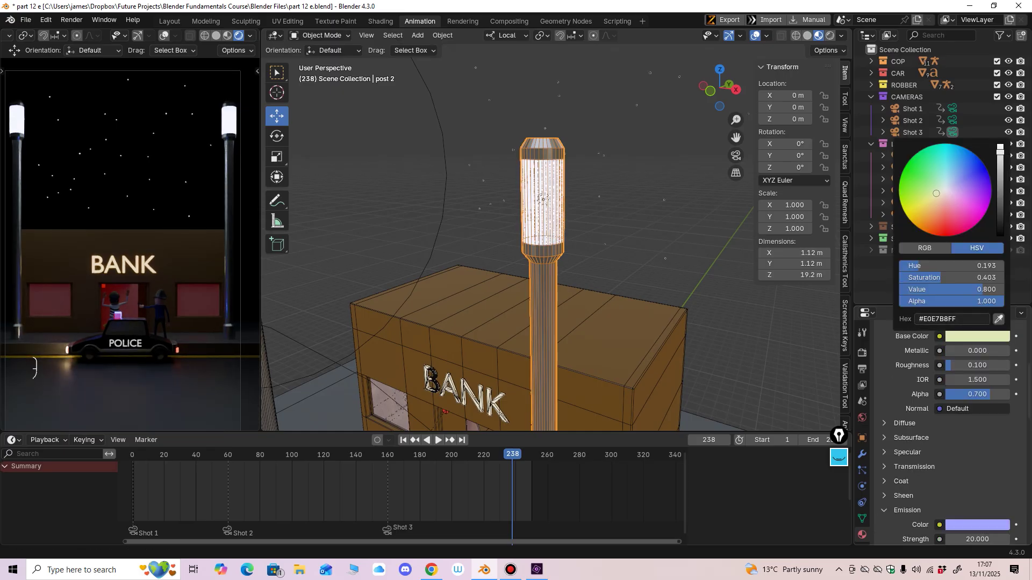
key(Return)
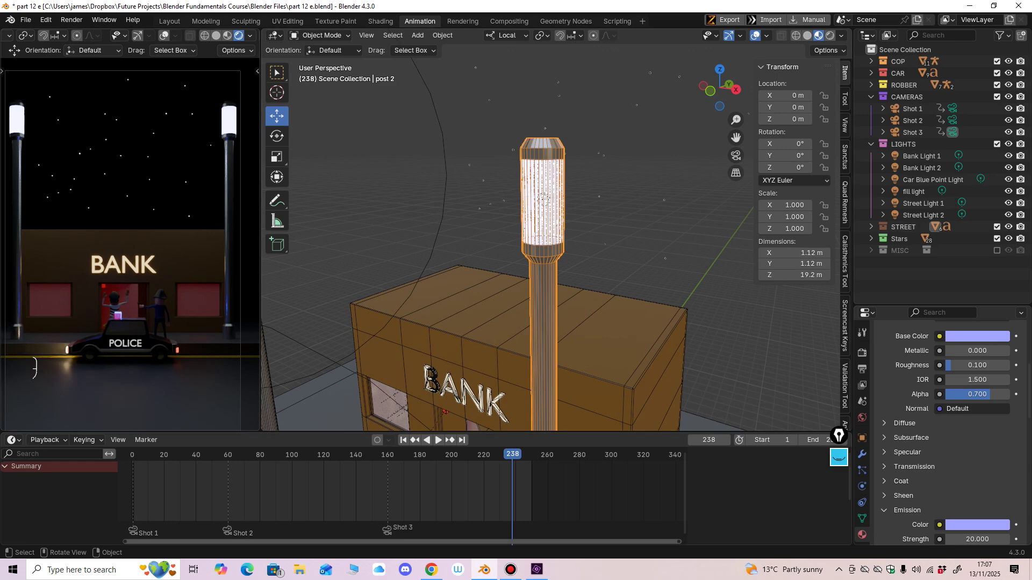
Step: Examine the glass head of street lamp post 2 from several angles, along with its emission settings
scroll(551, 237, down, 4)
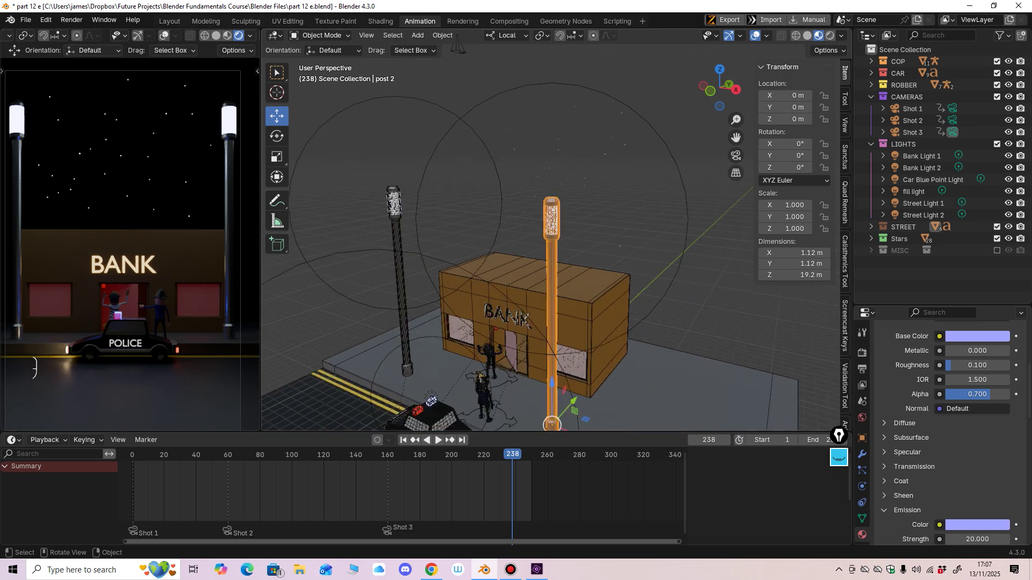
middle_drag(537, 248, 580, 228)
shift+middle_drag(580, 282, 580, 223)
scroll(581, 223, up, 3)
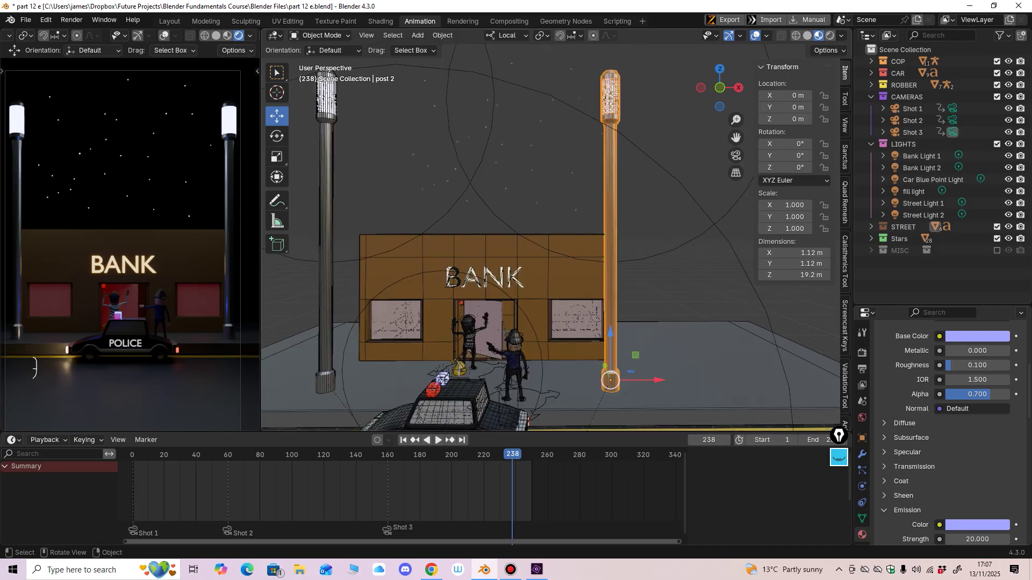
middle_drag(580, 231, 552, 283)
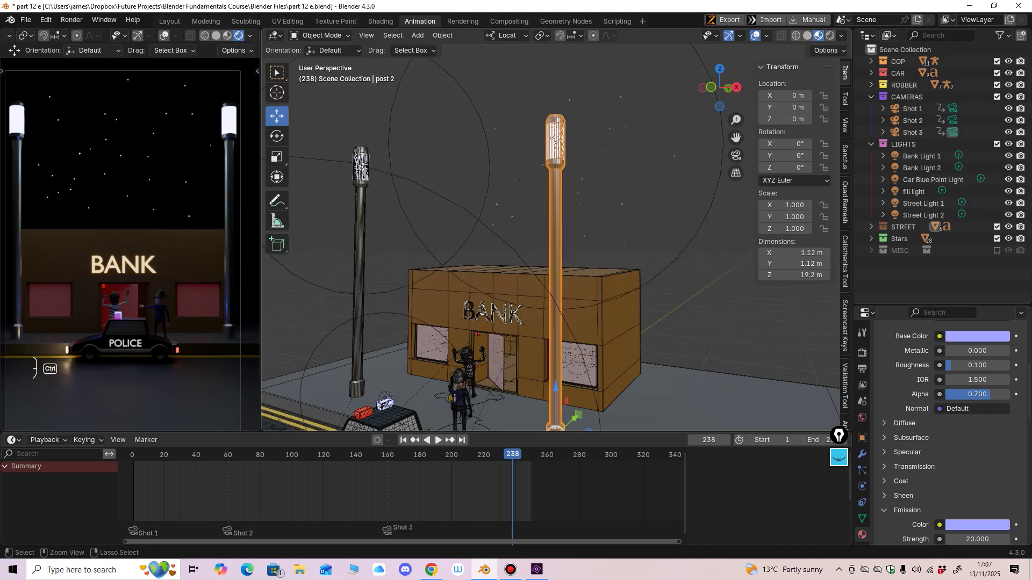
scroll(552, 282, up, 2)
scroll(946, 430, down, 5)
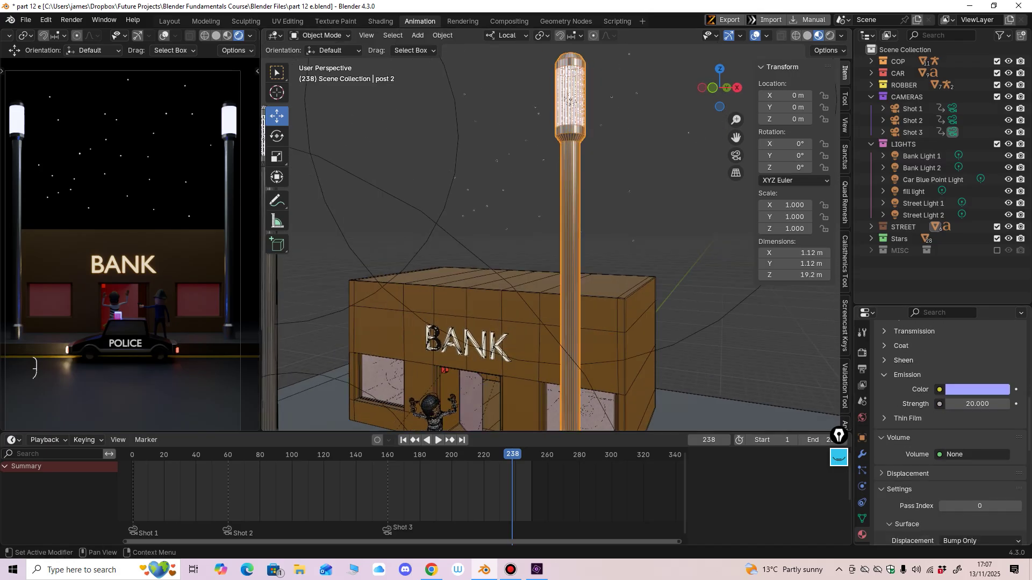
middle_drag(571, 100, 584, 86)
drag(538, 432, 538, 438)
middle_drag(516, 489, 569, 489)
middle_drag(936, 418, 935, 470)
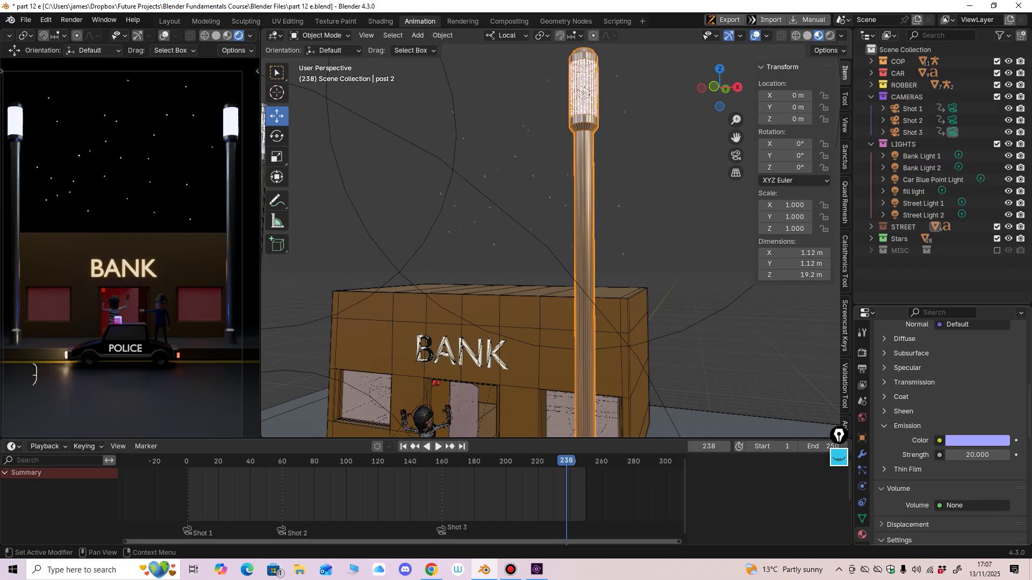
Step: Check the scene's output and render settings, then return to the lamp glass material's emission settings
click(862, 369)
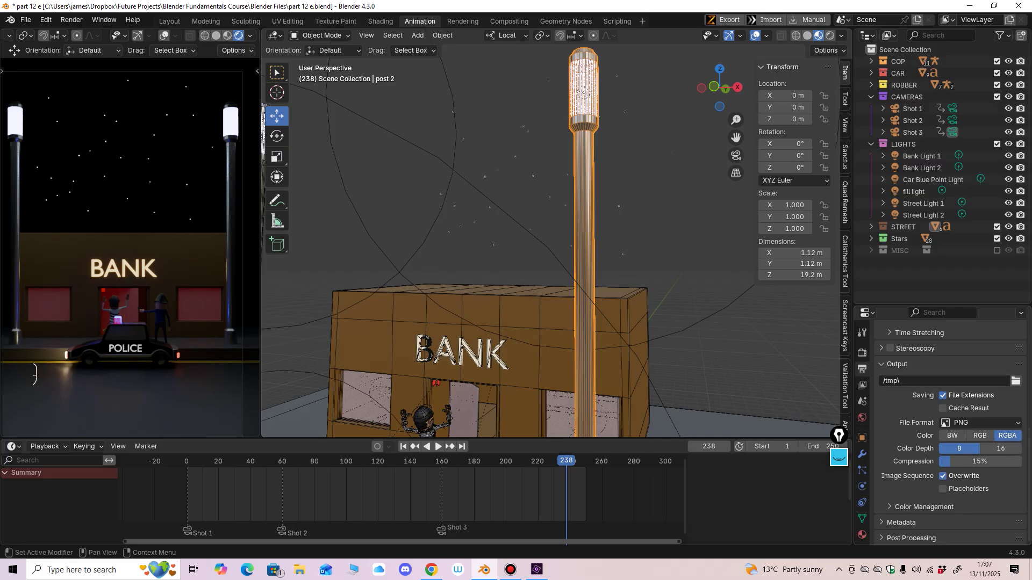
middle_drag(935, 409, 935, 468)
click(862, 353)
middle_drag(935, 419, 936, 395)
click(862, 534)
middle_drag(936, 473, 935, 379)
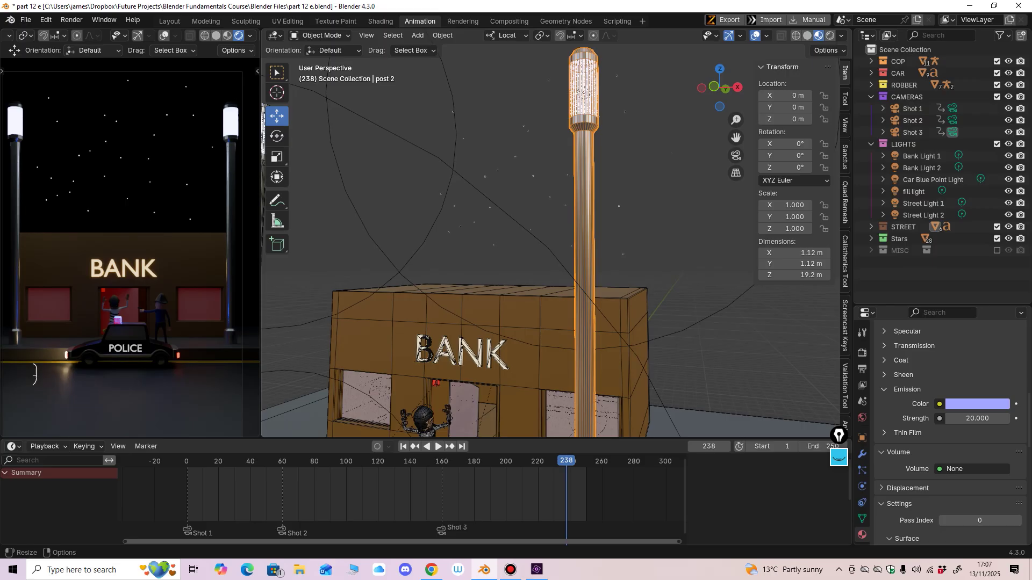
scroll(551, 242, down, 3)
Step: Switch the large 3D viewport to Rendered shading and bring the police car into close view
click(830, 36)
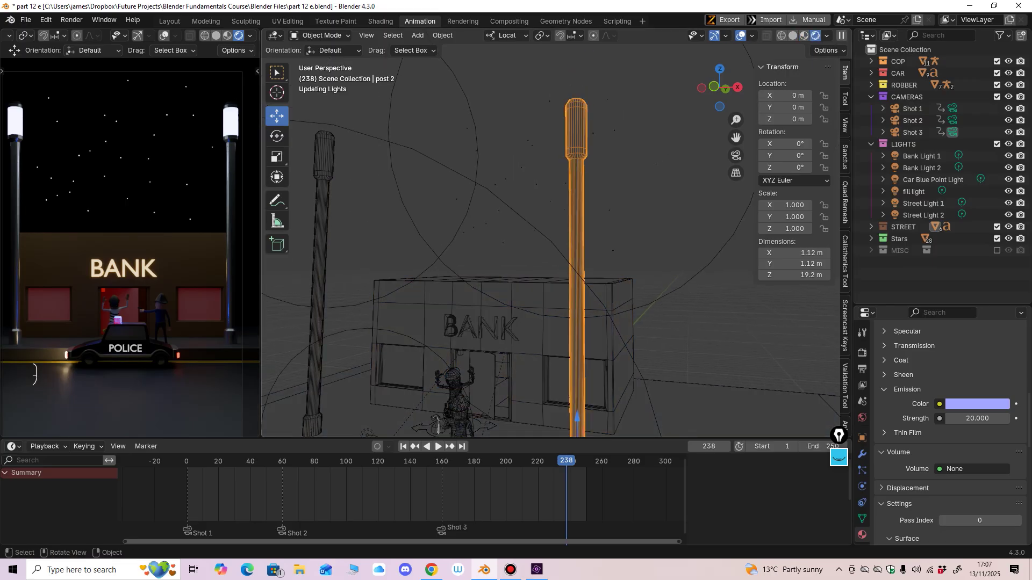
middle_drag(551, 237, 565, 253)
scroll(565, 252, up, 1)
shift+middle_drag(559, 301, 647, 140)
middle_drag(586, 226, 603, 230)
scroll(603, 230, up, 3)
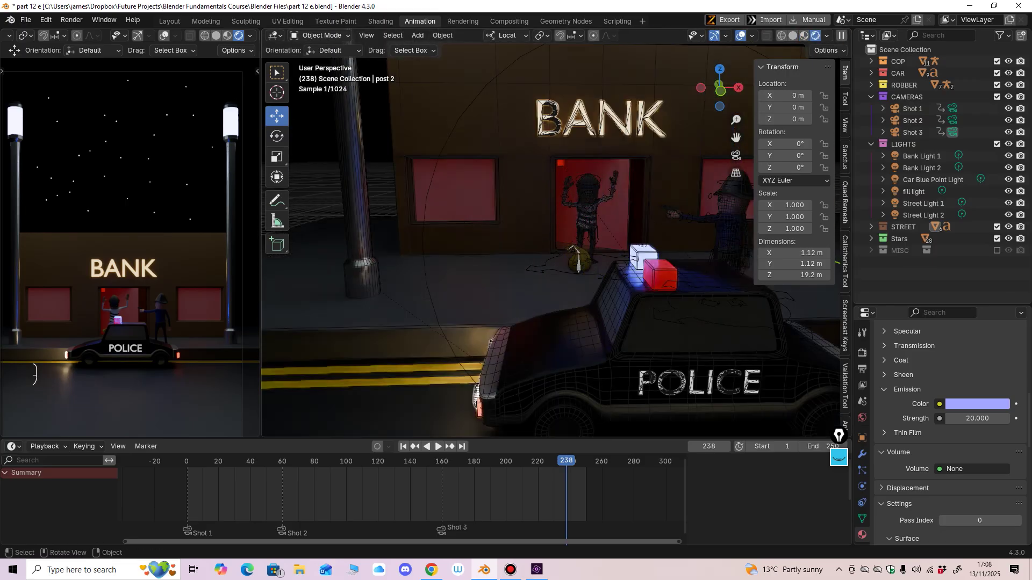
Step: Examine the police car's front and roof lights, the front lights' emission settings, and the viewport shading and compositor options
click(637, 272)
click(477, 396)
middle_drag(477, 396, 483, 338)
scroll(950, 430, up, 2)
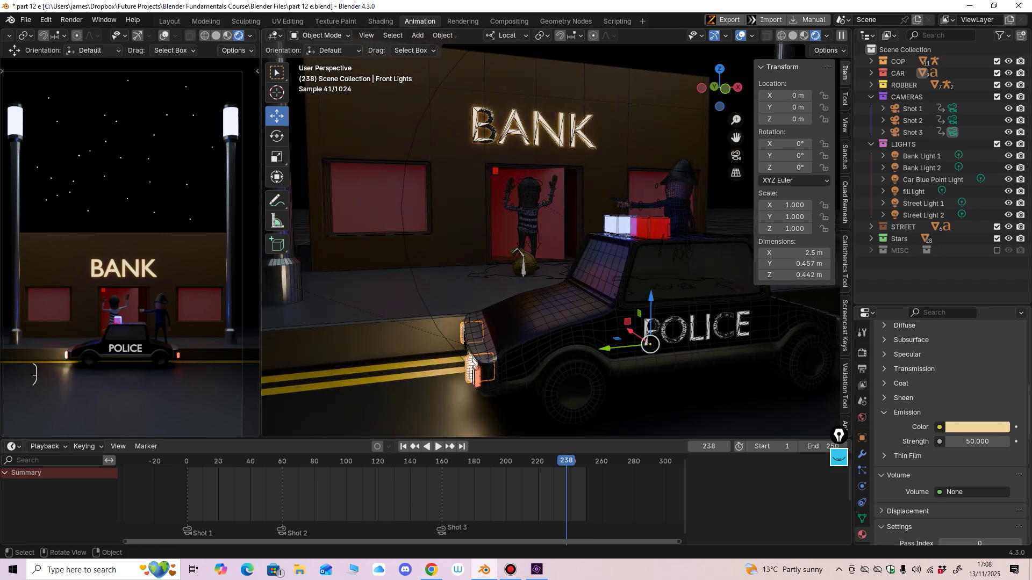
middle_drag(472, 363, 379, 390)
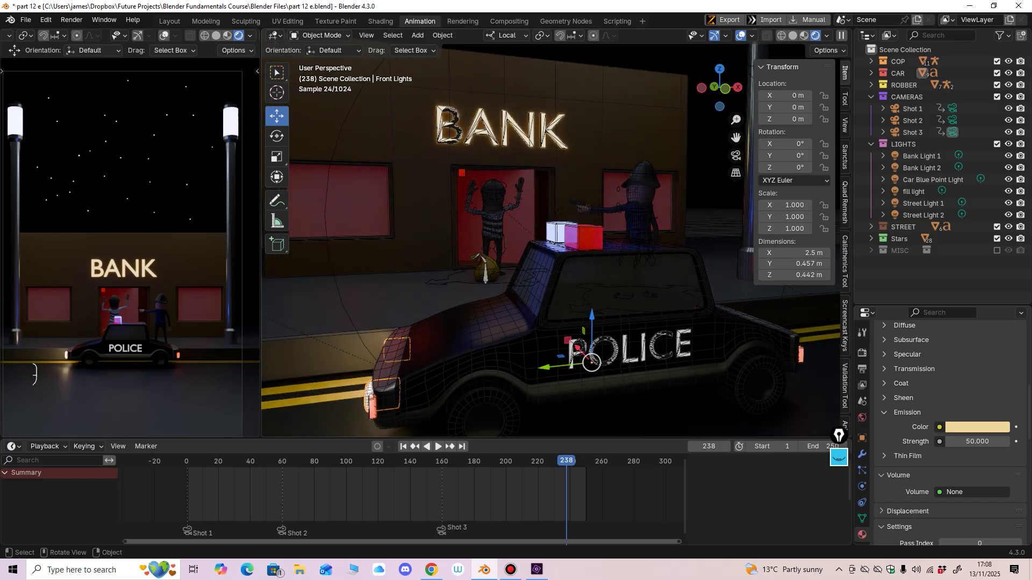
middle_drag(430, 349, 430, 372)
scroll(451, 361, up, 1)
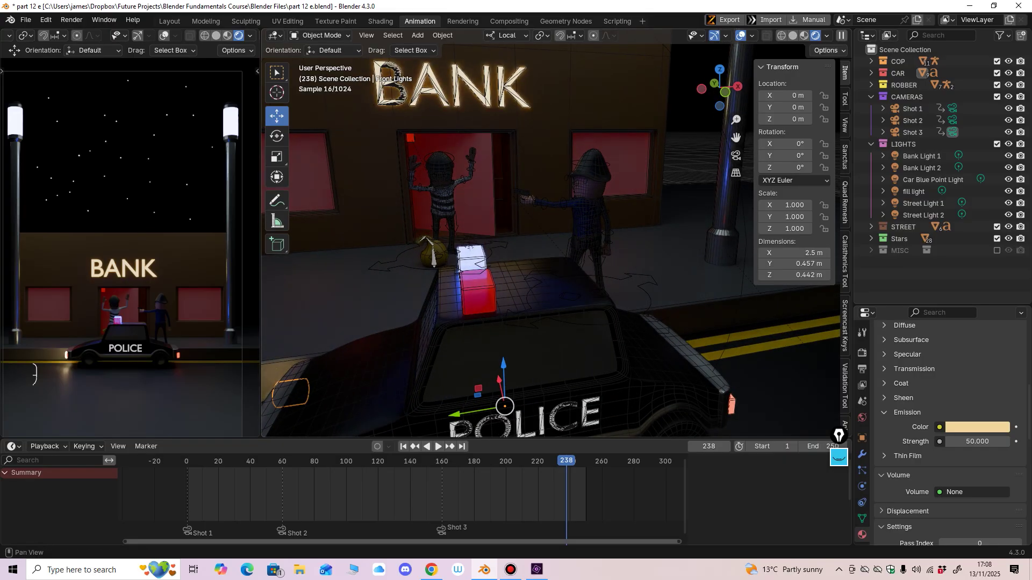
click(827, 36)
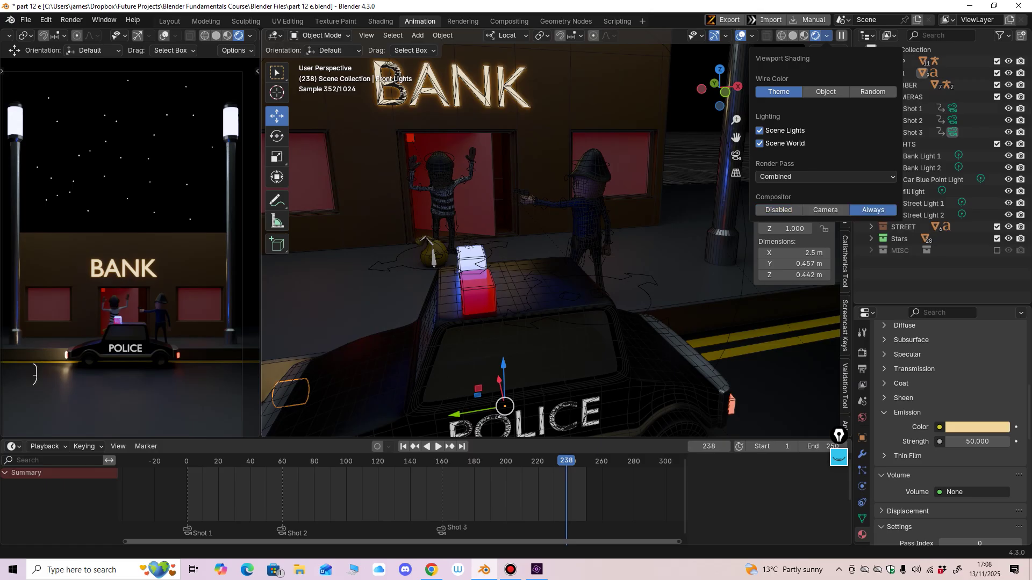
mouse_move(543, 253)
middle_down()
mouse_move(529, 247)
mouse_move(530, 257)
middle_up()
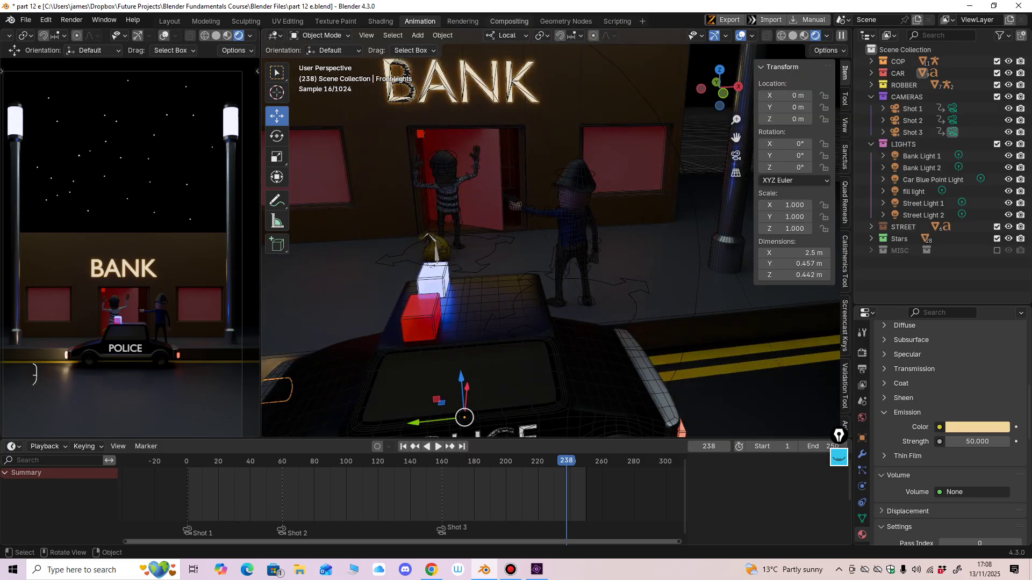
Step: Open the Compositing workspace and enable Use Nodes for the scene
click(509, 21)
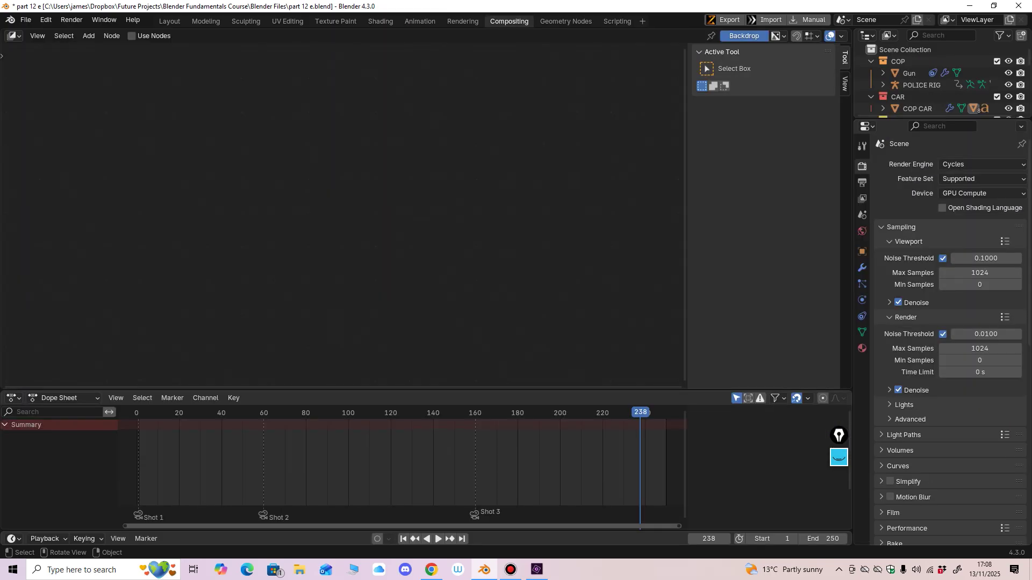
click(131, 36)
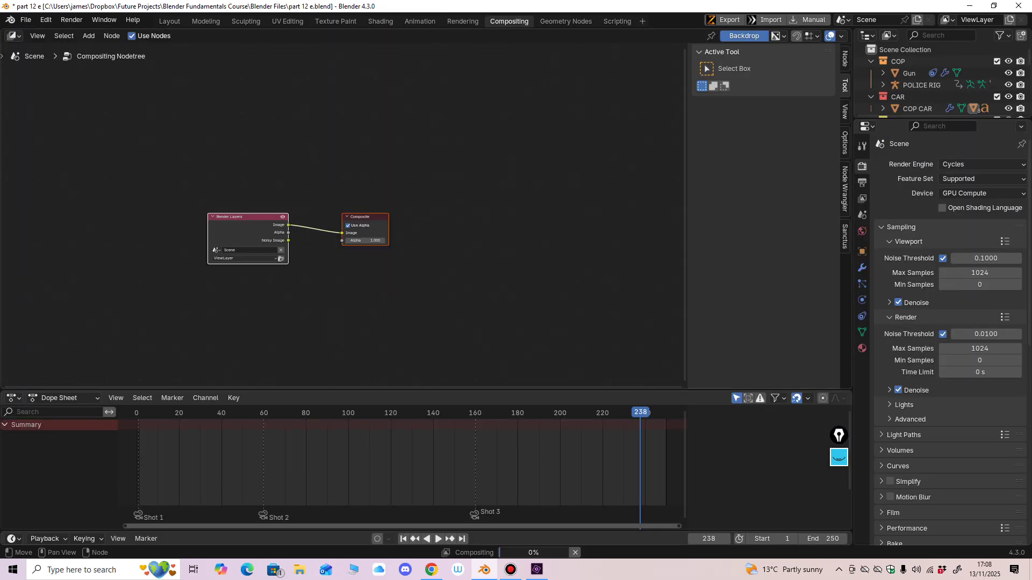
ctrl+middle_drag(365, 240, 366, 211)
middle_drag(367, 211, 413, 240)
shift+middle_drag(412, 239, 426, 219)
Step: Move the Render Layers and Composite nodes apart to leave room between them, and narrow the sidebar
drag(253, 238, 198, 228)
click(317, 210)
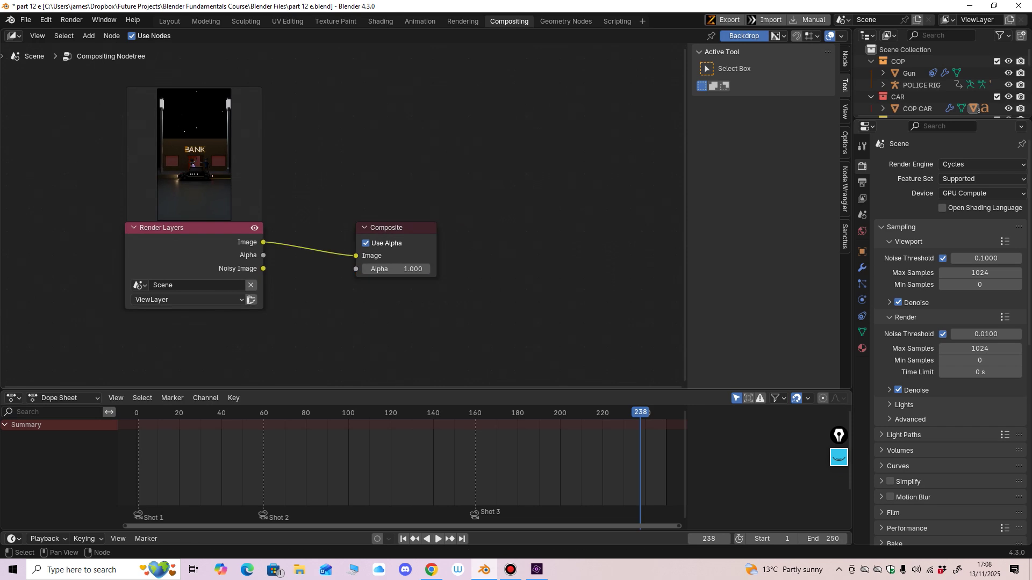
drag(395, 228, 454, 235)
drag(194, 229, 188, 226)
drag(454, 235, 464, 239)
shift+middle_drag(465, 239, 429, 252)
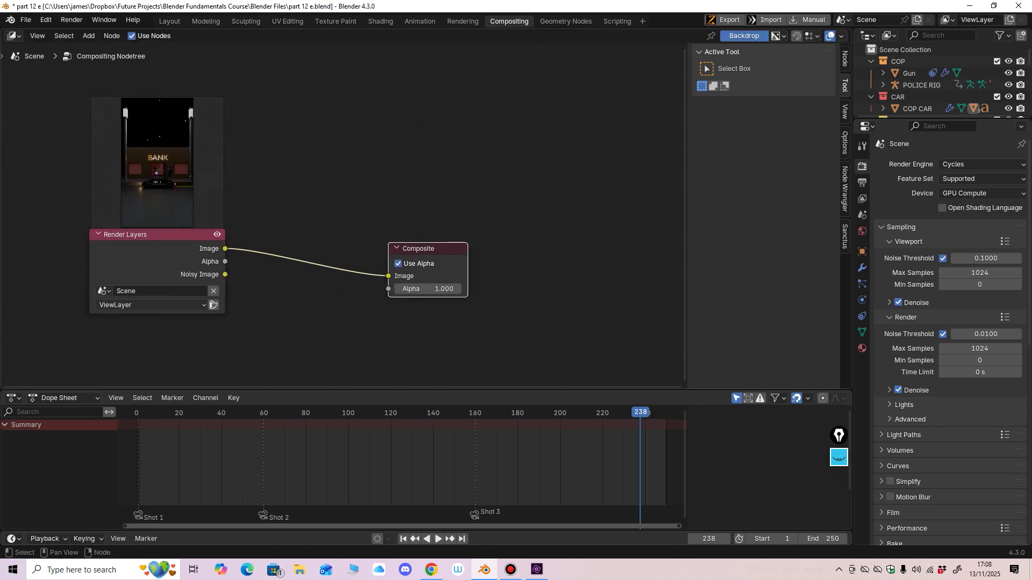
drag(687, 236, 661, 236)
middle_drag(457, 252, 426, 245)
drag(399, 239, 413, 244)
shift+middle_drag(413, 244, 431, 231)
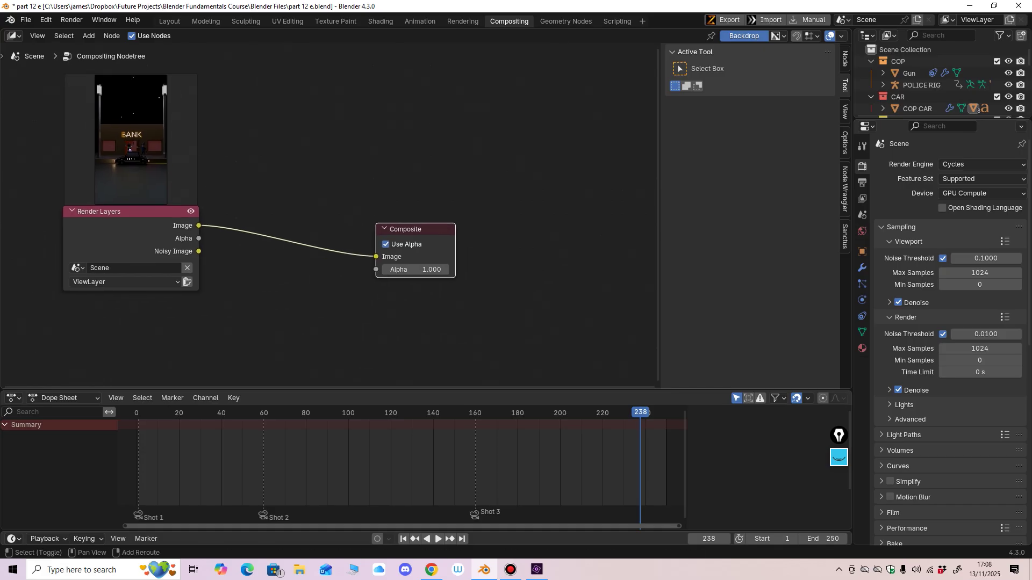
Step: Insert a Glare node into the link between Render Layers and Composite, and space out the nodes
key(shift+a)
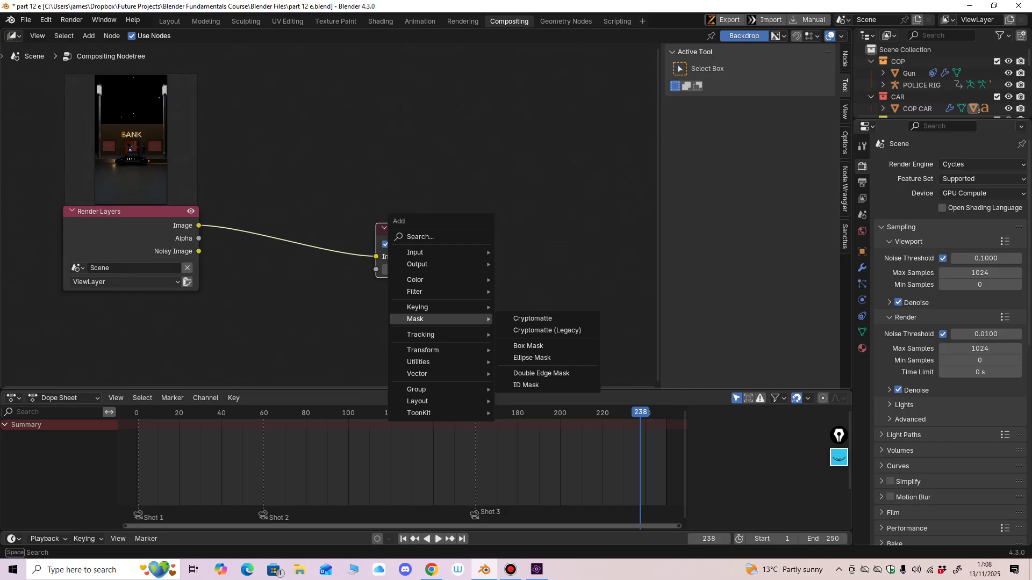
text(glare)
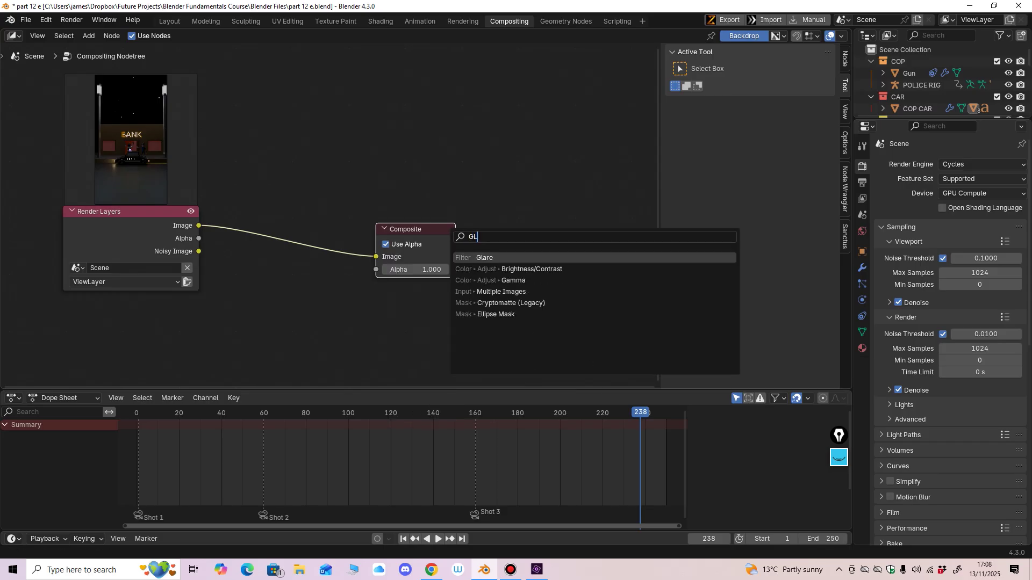
key(Return)
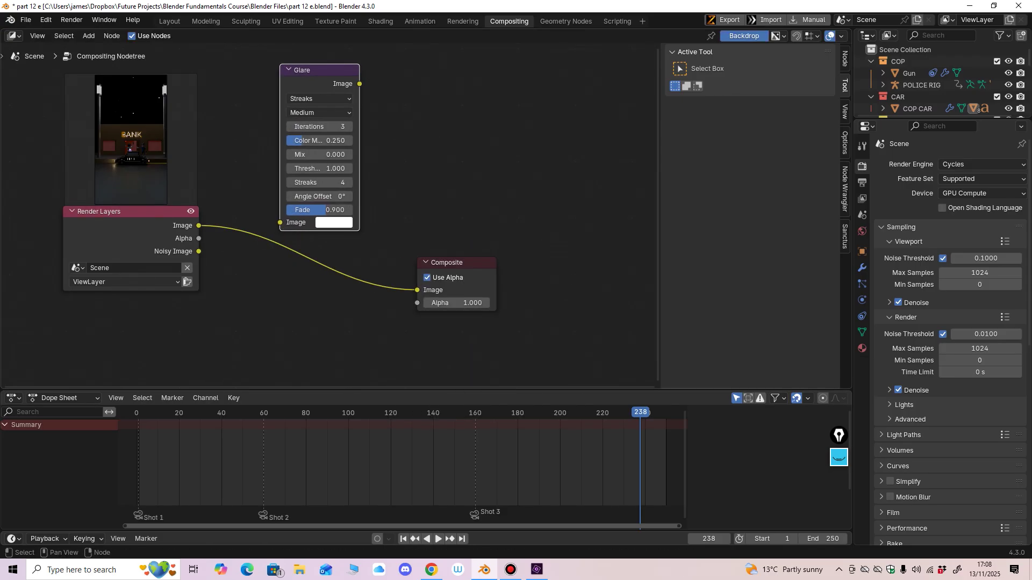
click(268, 196)
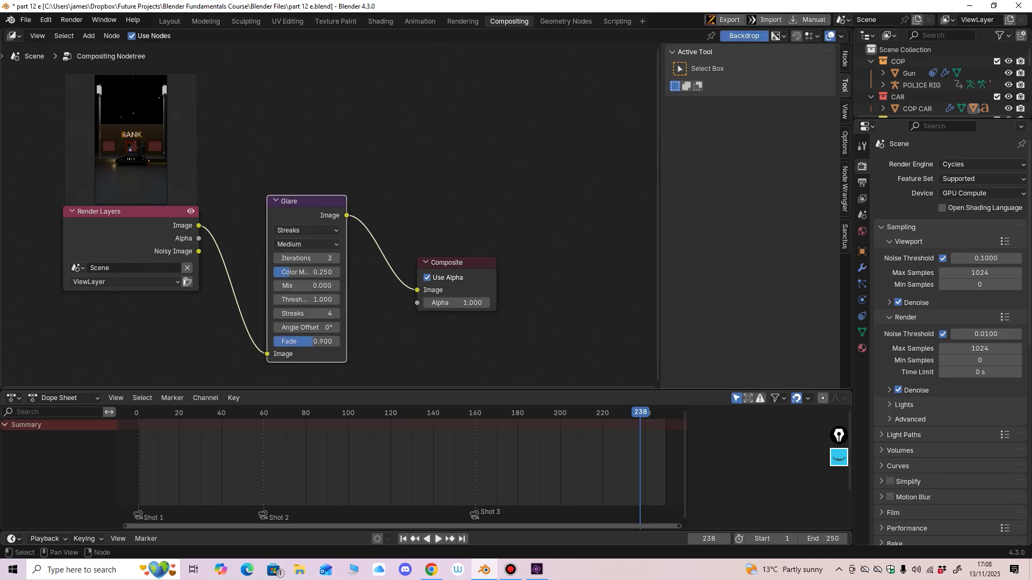
drag(455, 263, 479, 258)
drag(304, 201, 312, 186)
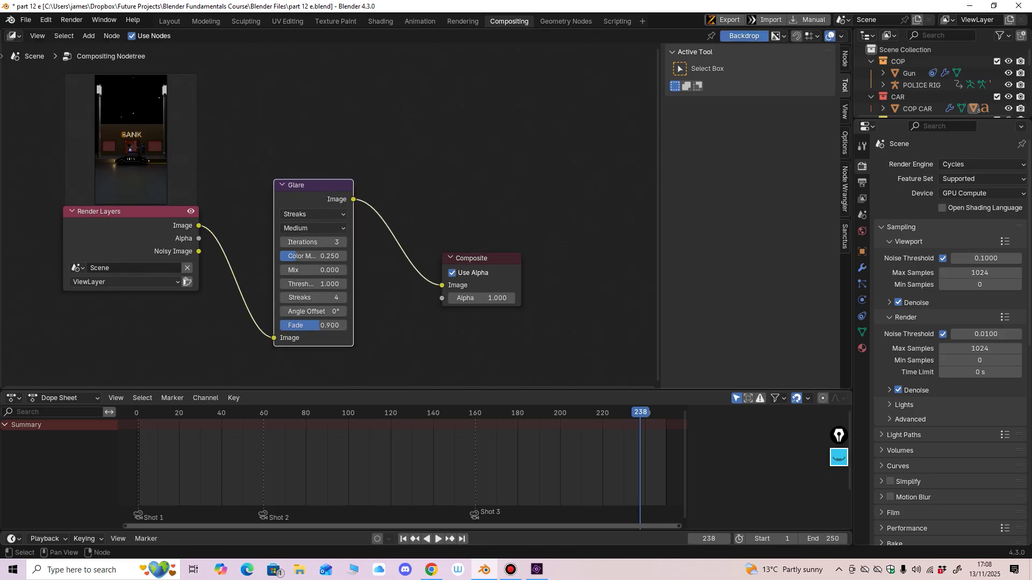
drag(479, 258, 487, 253)
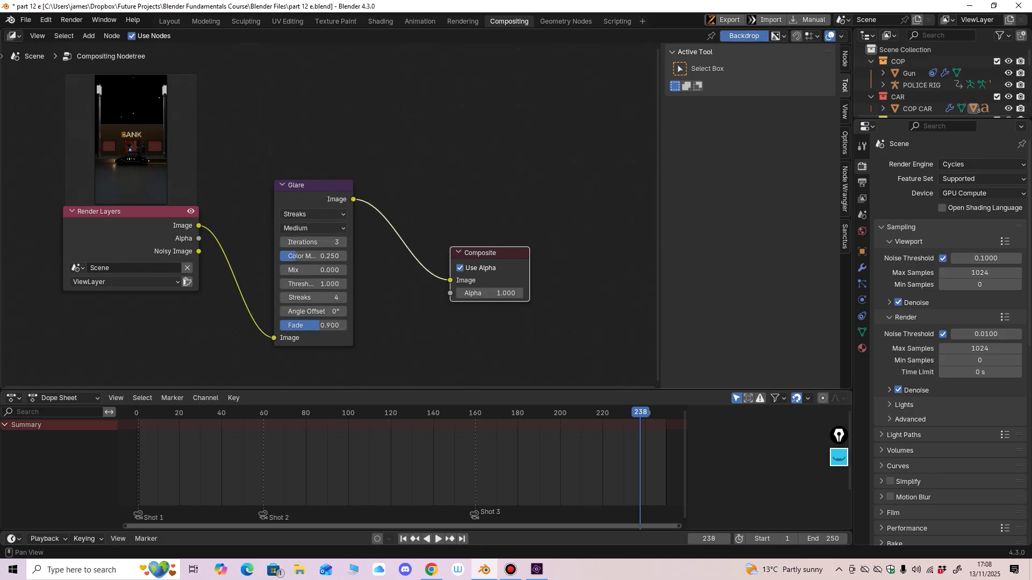
Step: Split a second area off the compositor, hide the node editor's sidebar, and make the new area an Image Editor
drag(853, 36, 666, 54)
key(n)
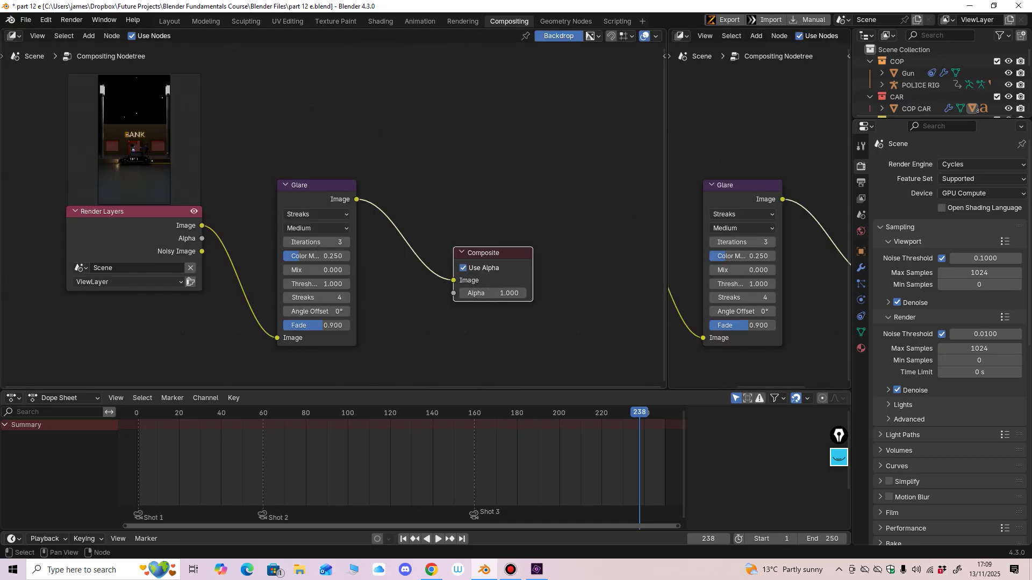
middle_drag(398, 226, 372, 217)
click(681, 36)
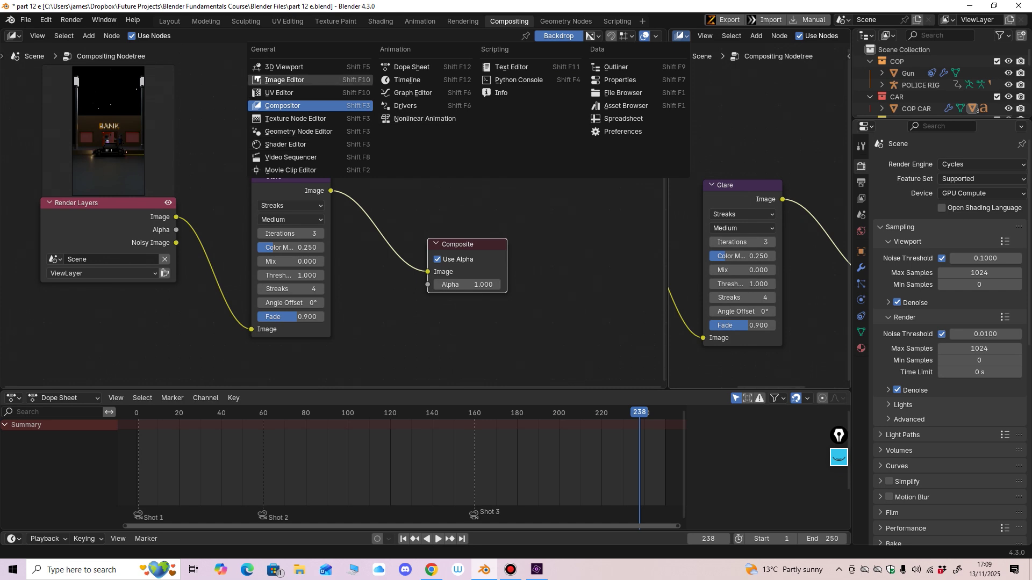
click(285, 80)
Step: Display the Render Result in the new image editor and widen that area to fit the rendered frame
click(807, 35)
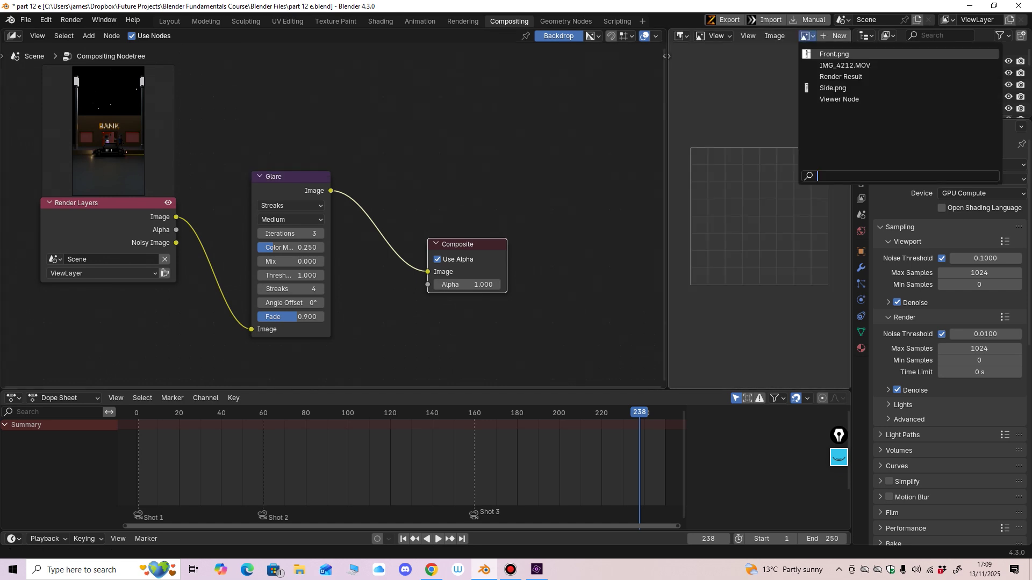
click(838, 76)
scroll(759, 218, down, 3)
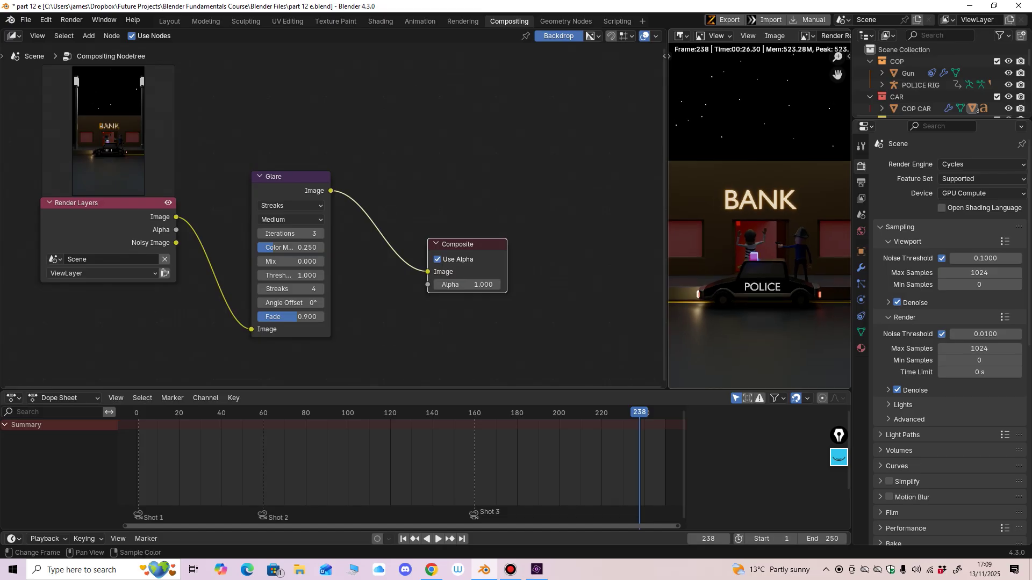
drag(668, 236, 606, 239)
scroll(712, 258, down, 3)
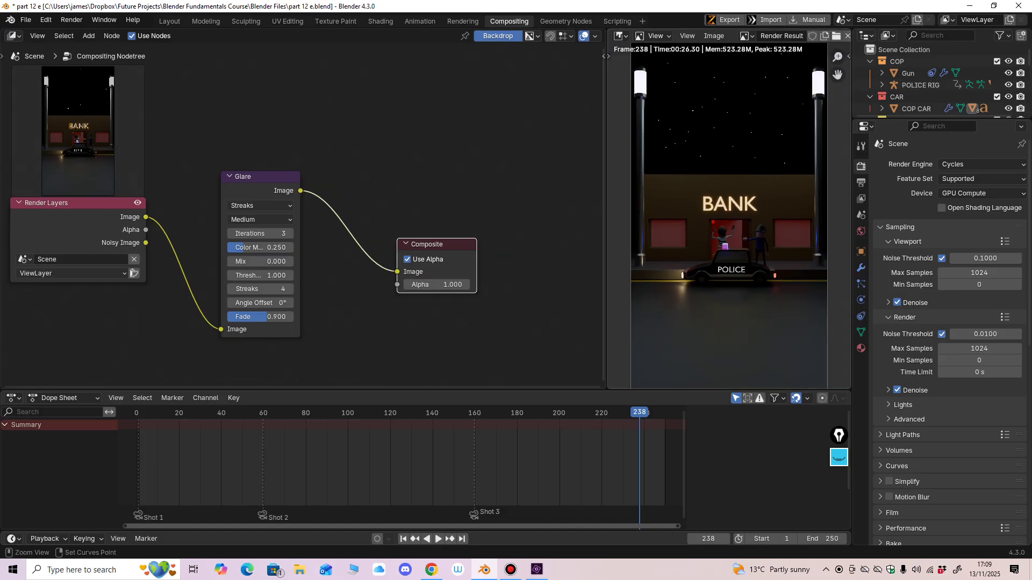
scroll(624, 334, up, 1)
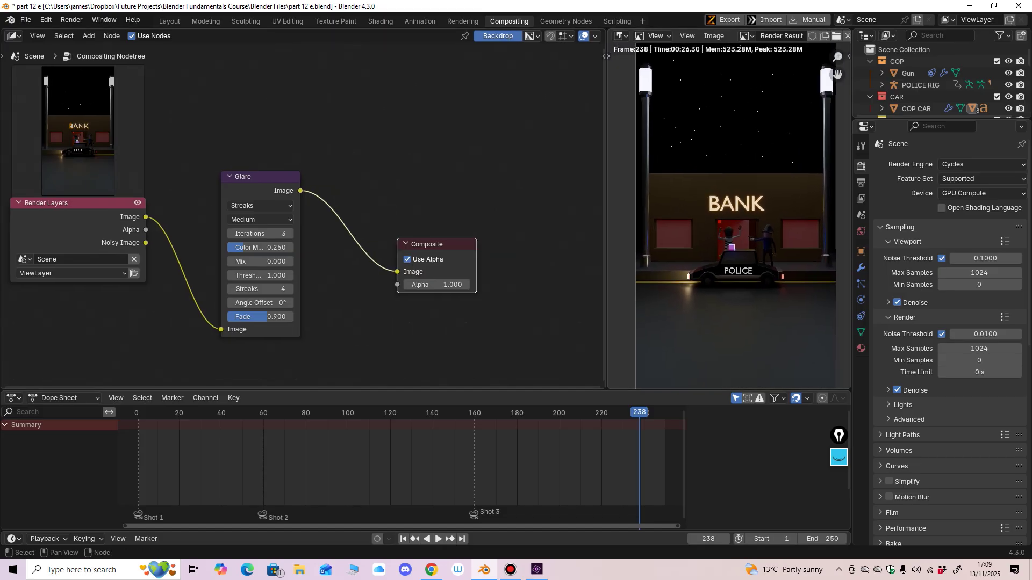
Step: Spread the Glare and Composite nodes further apart and frame the Render Result beside them
drag(430, 244, 450, 239)
drag(258, 176, 260, 173)
drag(450, 239, 459, 238)
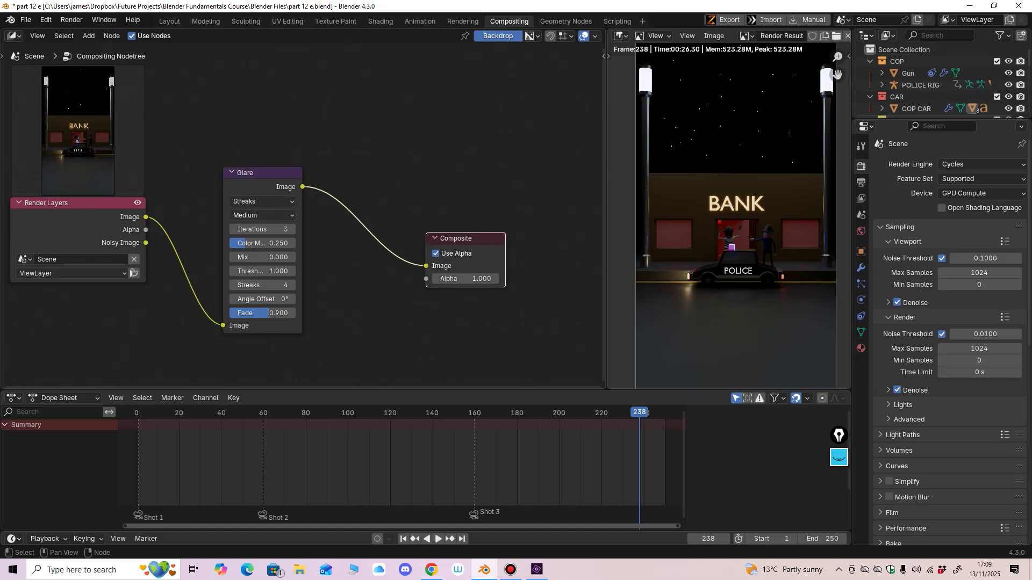
drag(261, 173, 265, 173)
scroll(837, 74, up, 1)
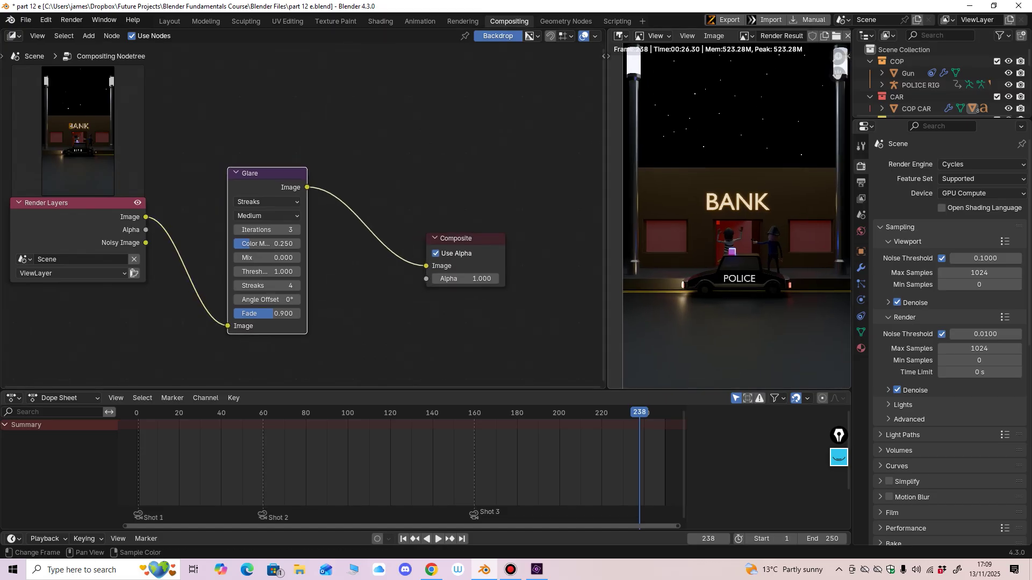
drag(839, 56, 837, 74)
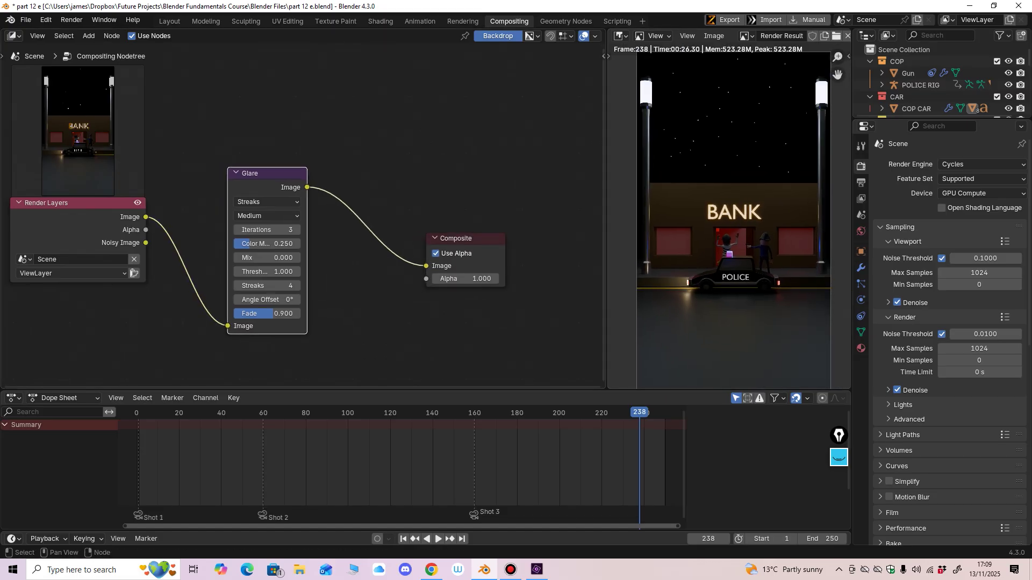
drag(264, 173, 271, 170)
drag(463, 239, 468, 239)
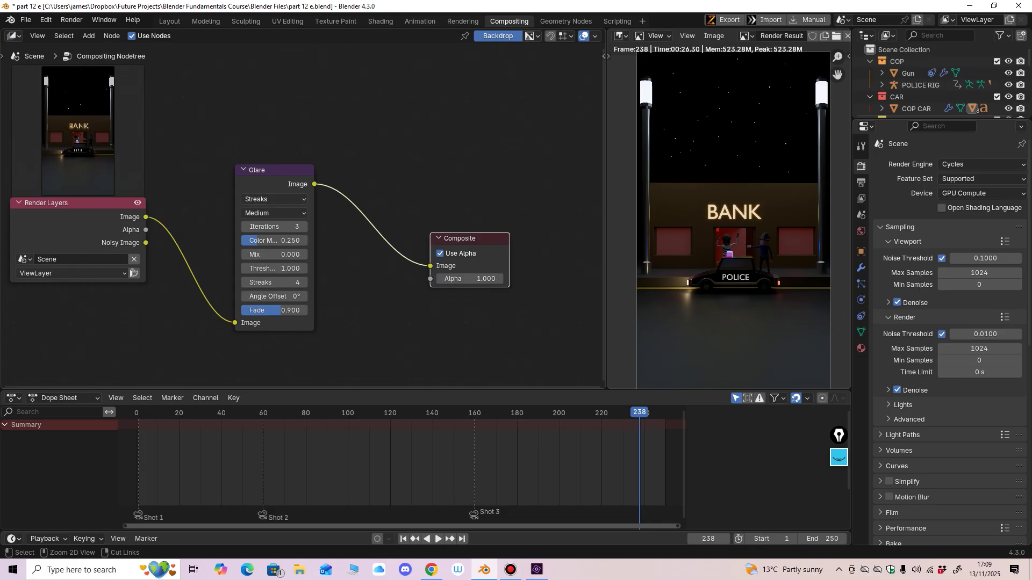
Step: Set the Glare node's type to Bloom, comparing it with Streaks on the rendered frame
scroll(302, 218, up, 1)
click(274, 199)
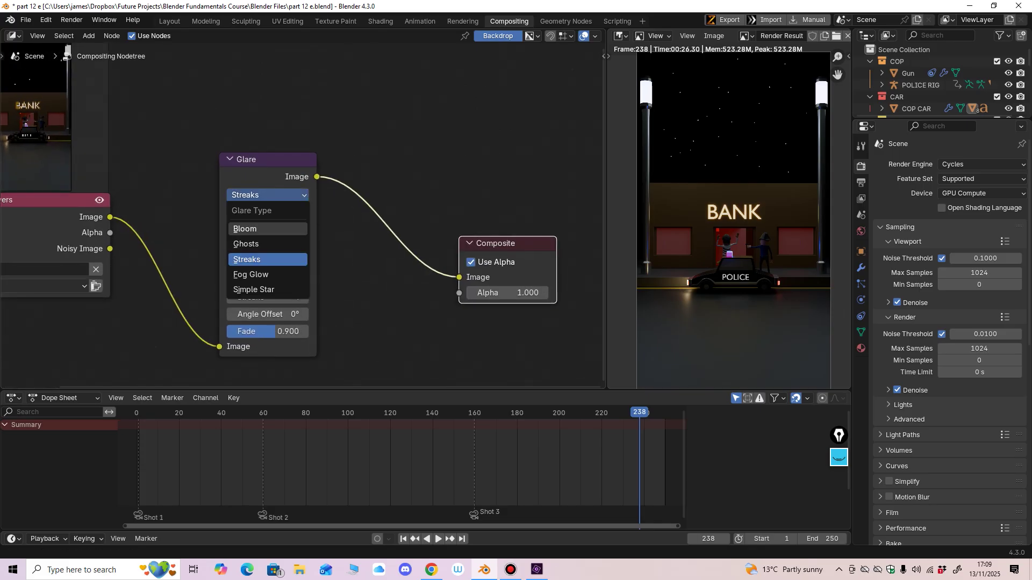
click(250, 228)
click(268, 195)
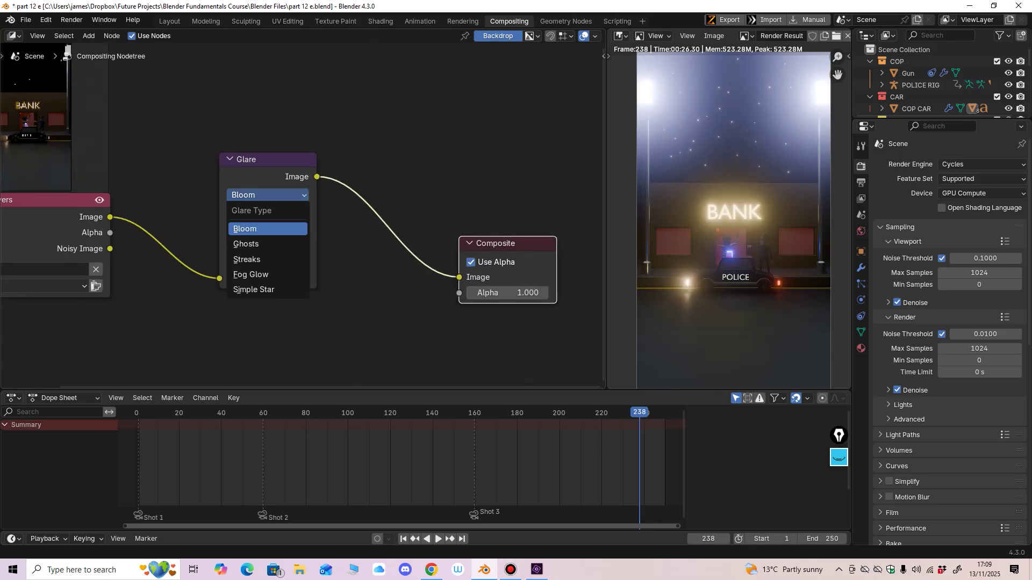
click(253, 259)
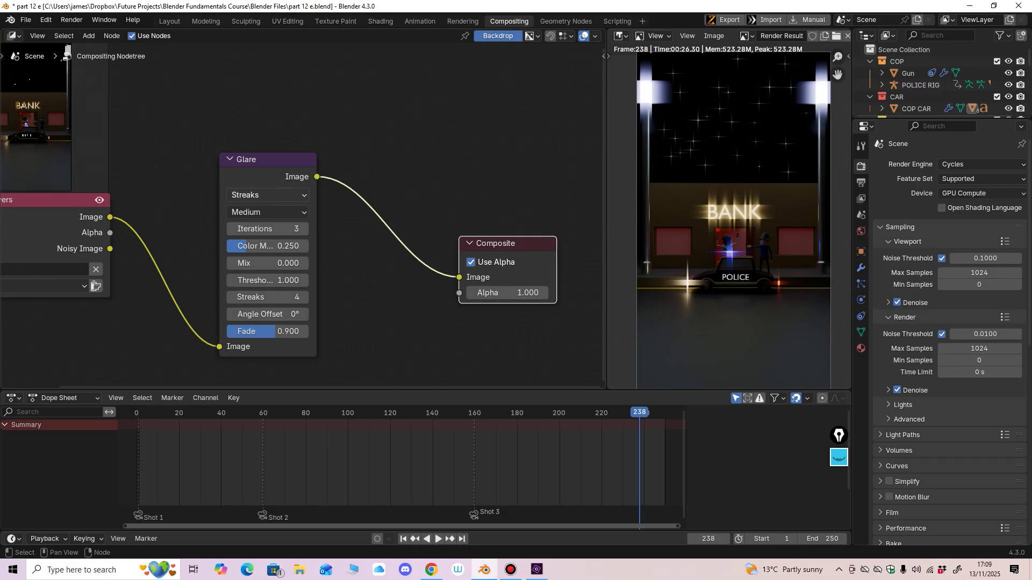
click(258, 195)
click(252, 229)
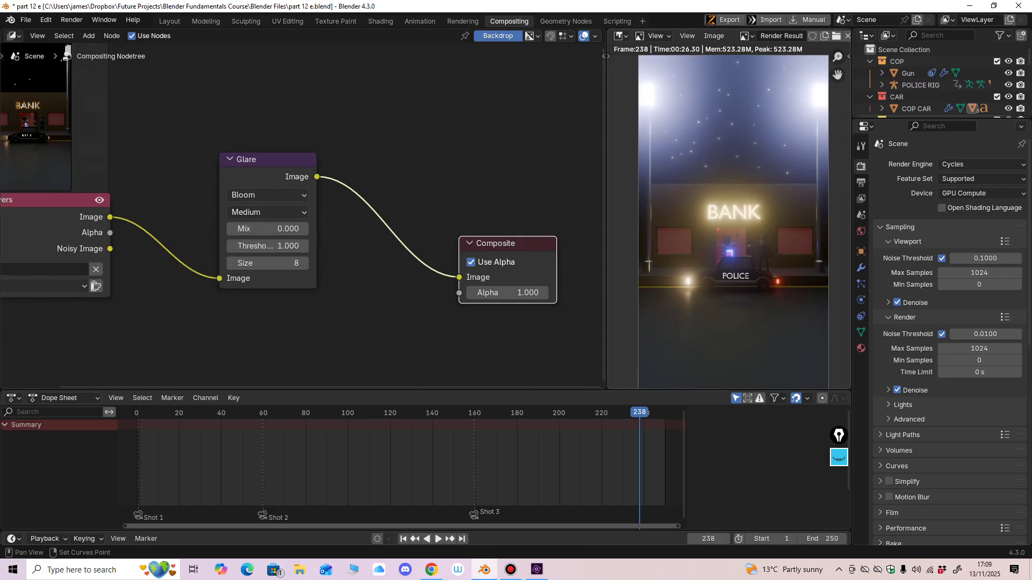
Step: Try Bloom thresholds of 5, 10 and again 5 on the Glare node
middle_drag(746, 197, 754, 218)
mouse_move(754, 217)
ctrl+middle_down()
mouse_move(755, 206)
mouse_move(755, 217)
ctrl+middle_up()
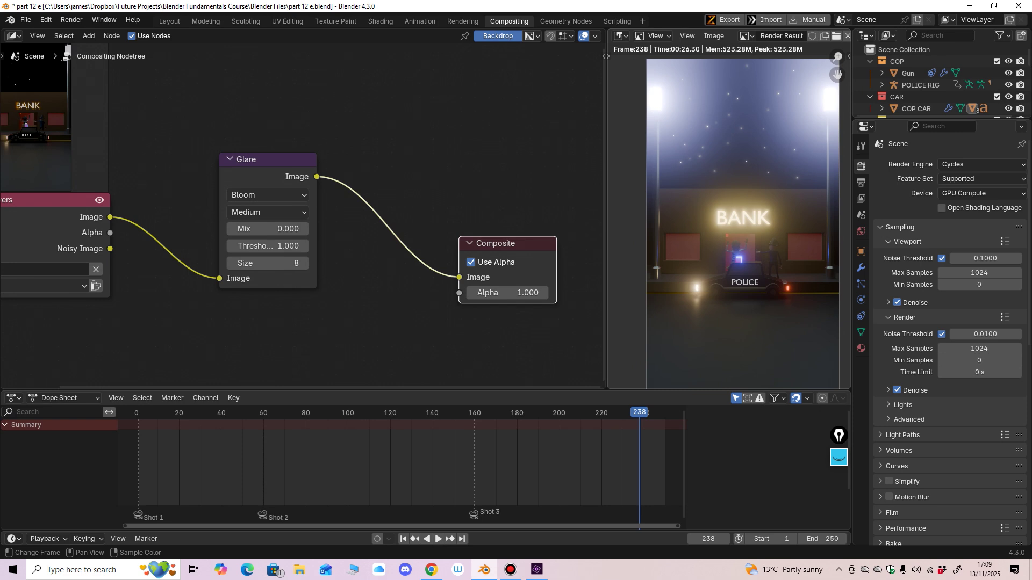
click(267, 246)
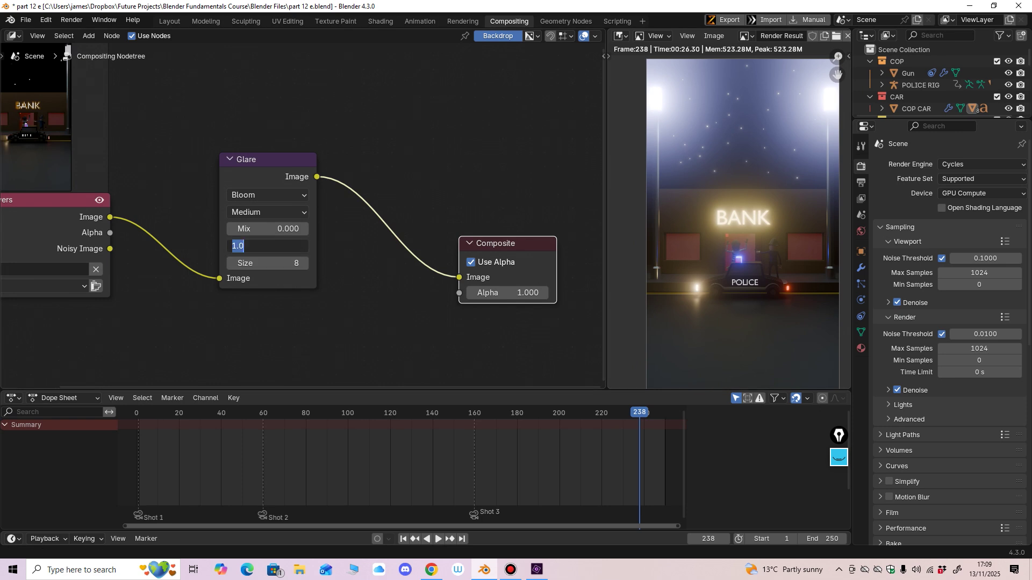
text(5)
key(Return)
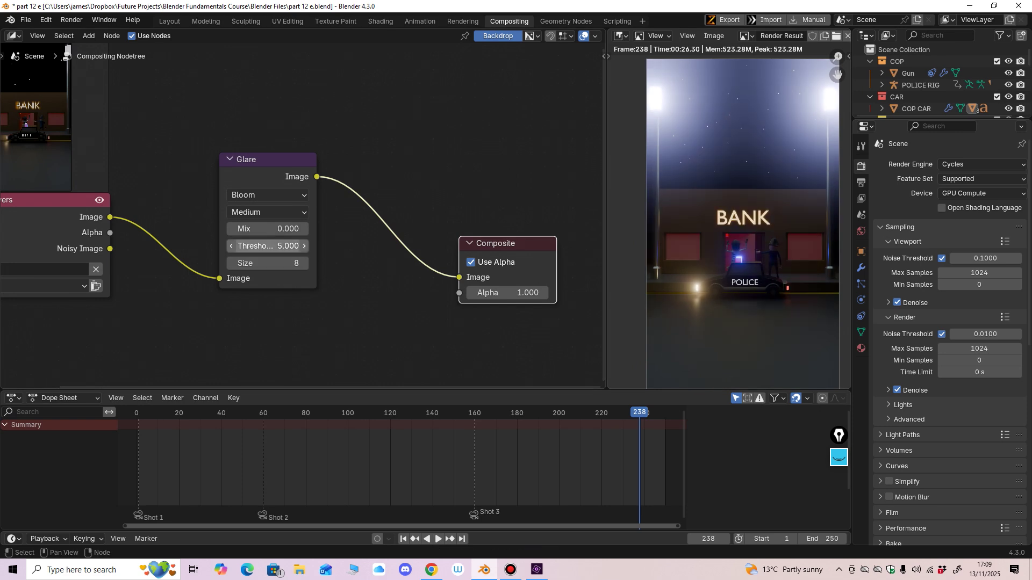
click(267, 246)
text(10)
key(Return)
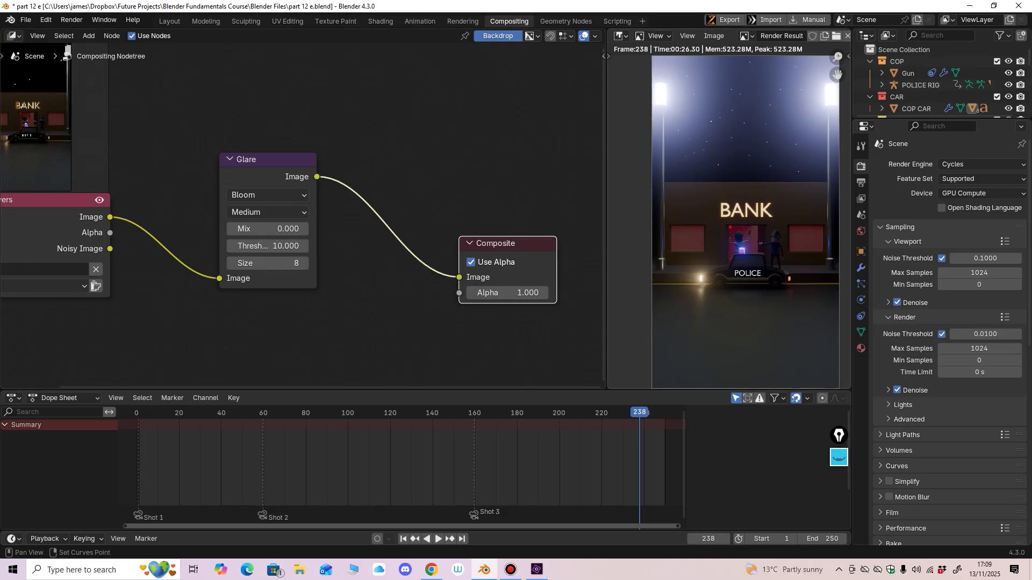
ctrl+middle_drag(745, 215, 743, 218)
click(267, 246)
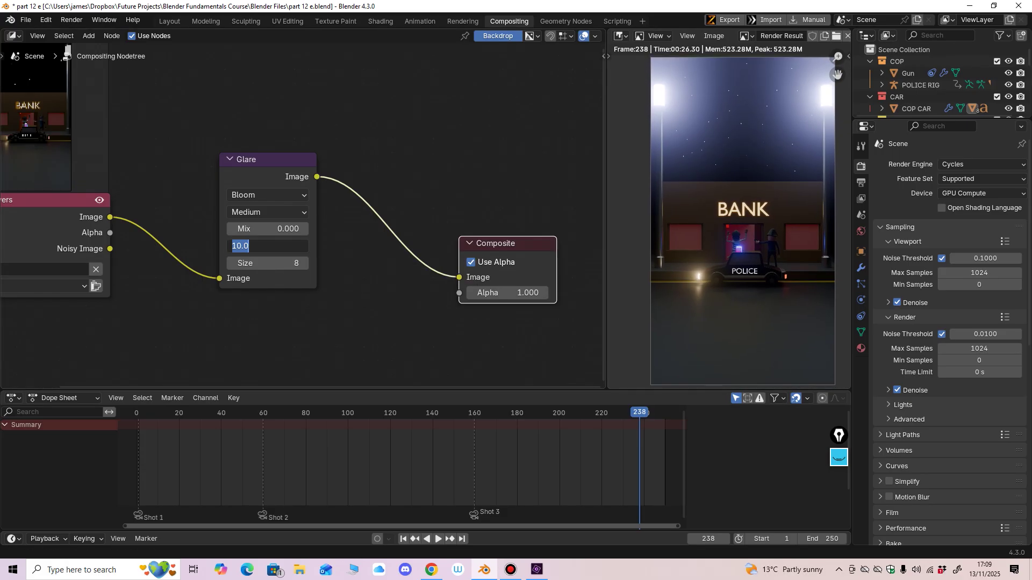
text(5)
key(Return)
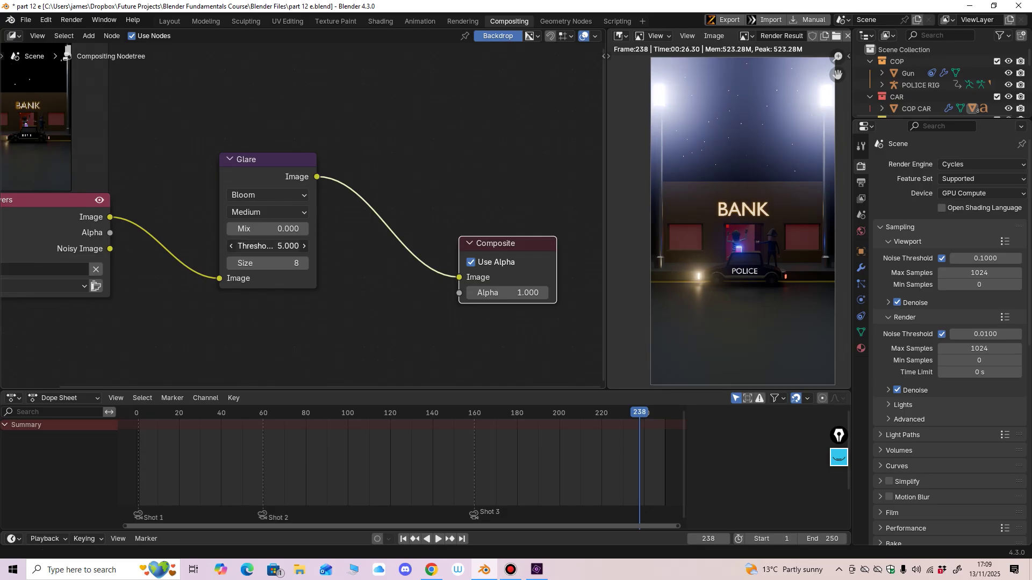
Step: Set the Glare threshold to 15 and render frame 238, fitting the whole image in the render window
click(267, 247)
text(15)
key(Return)
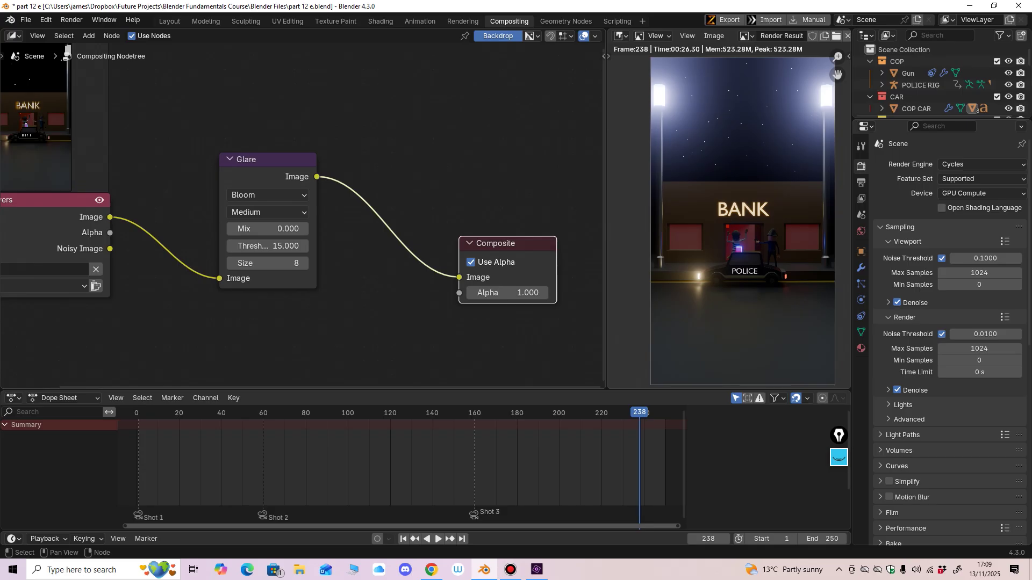
key(F12)
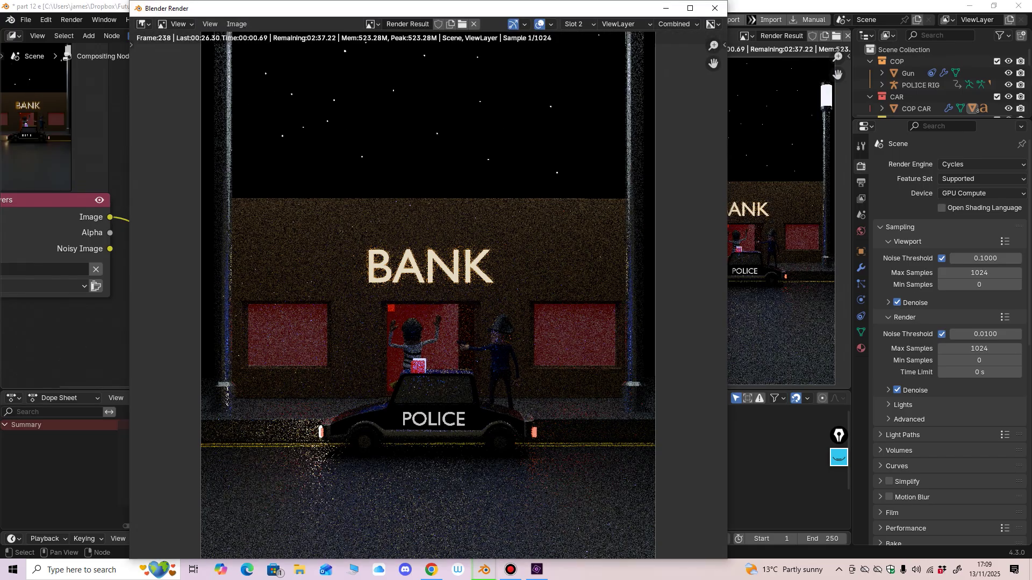
ctrl+middle_drag(427, 290, 424, 358)
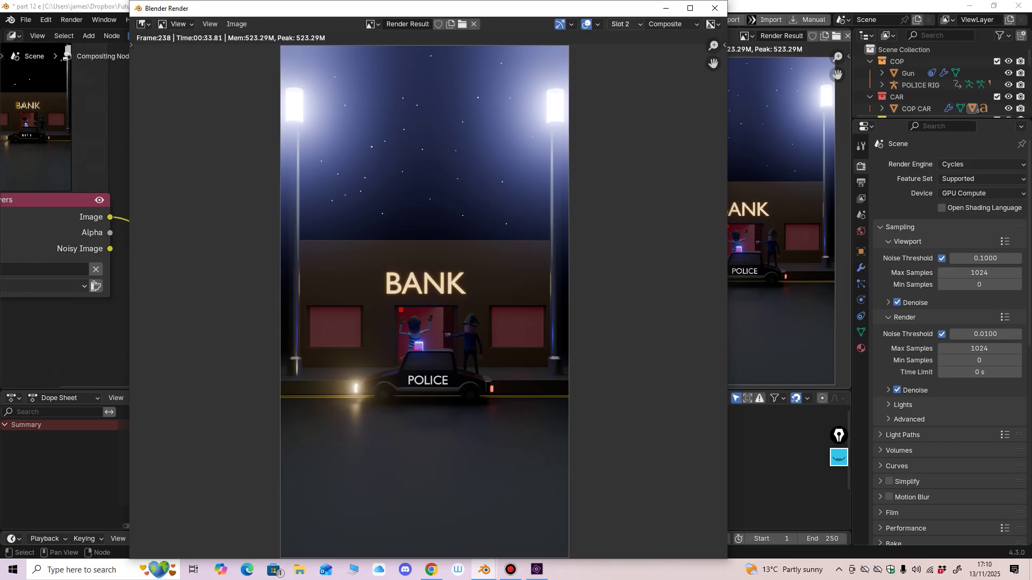
Step: Switch to render Slot 1, set the Glare threshold to 5, and render the frame again
click(624, 24)
click(621, 37)
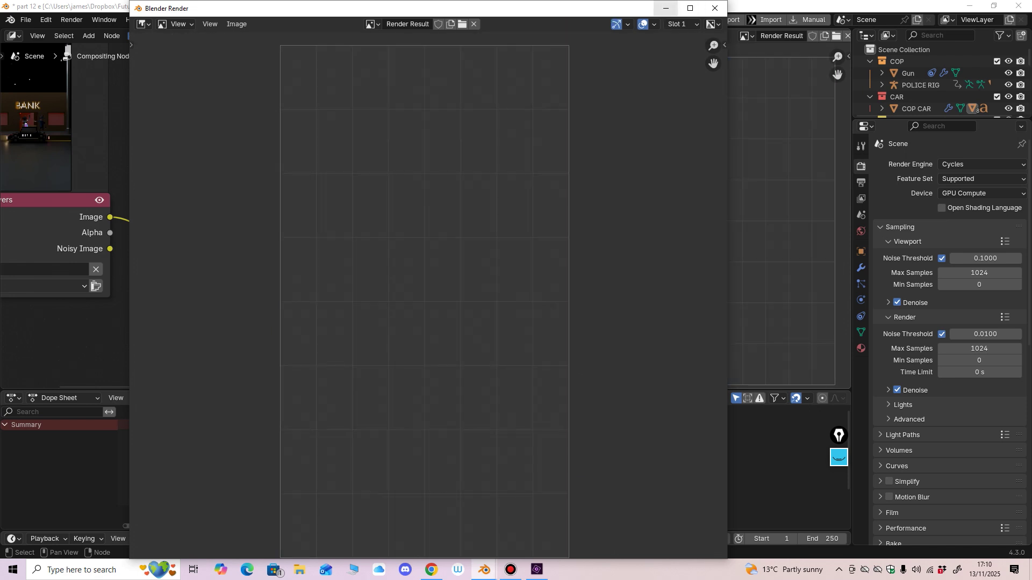
click(714, 8)
click(267, 246)
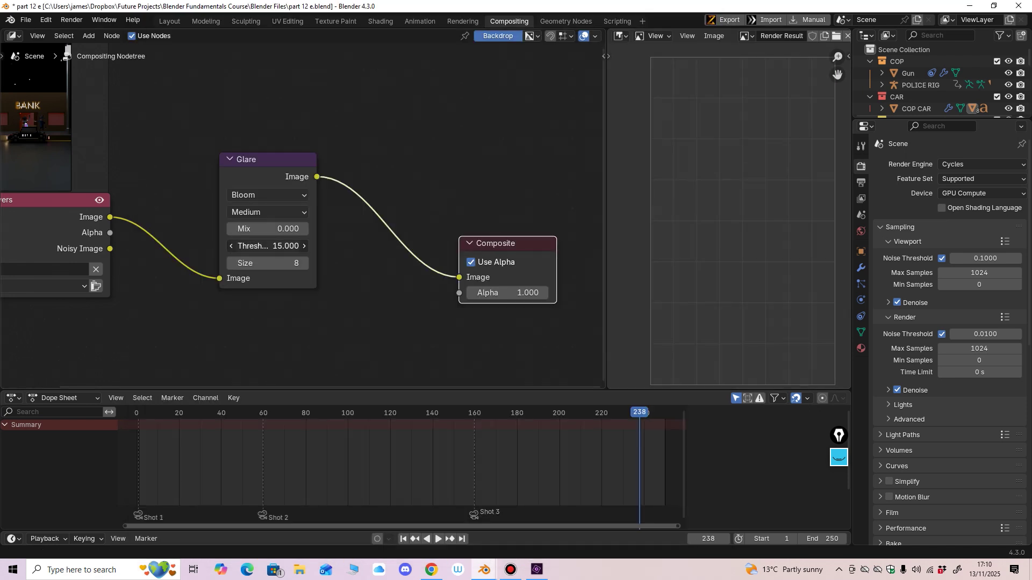
text(1)
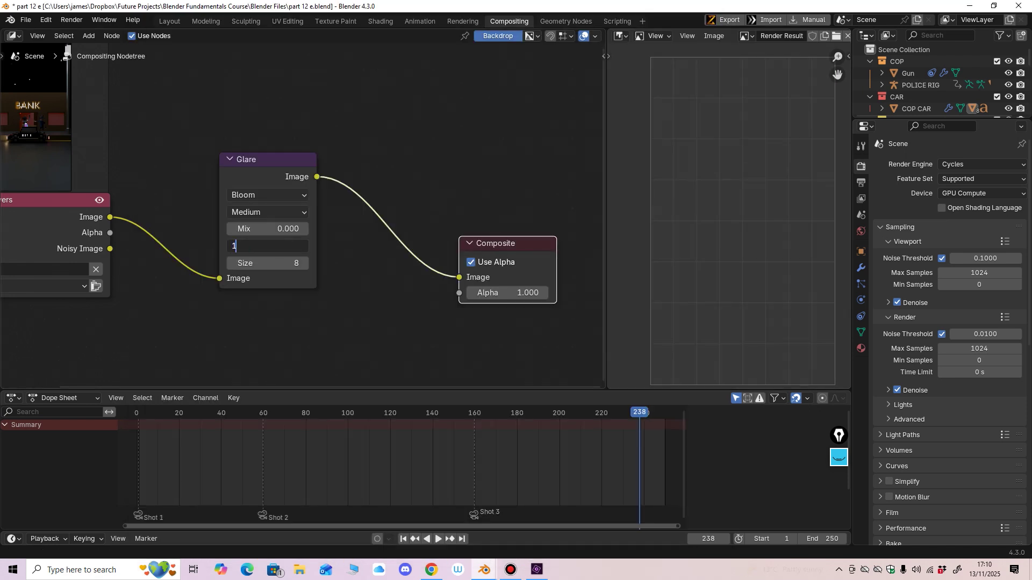
double_click(267, 245)
text(5)
key(Return)
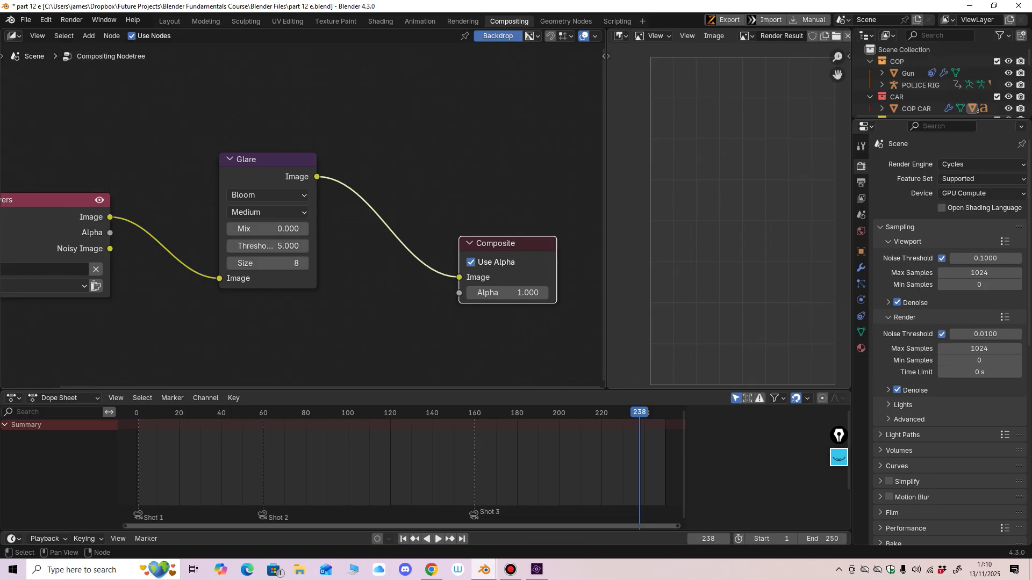
key(F12)
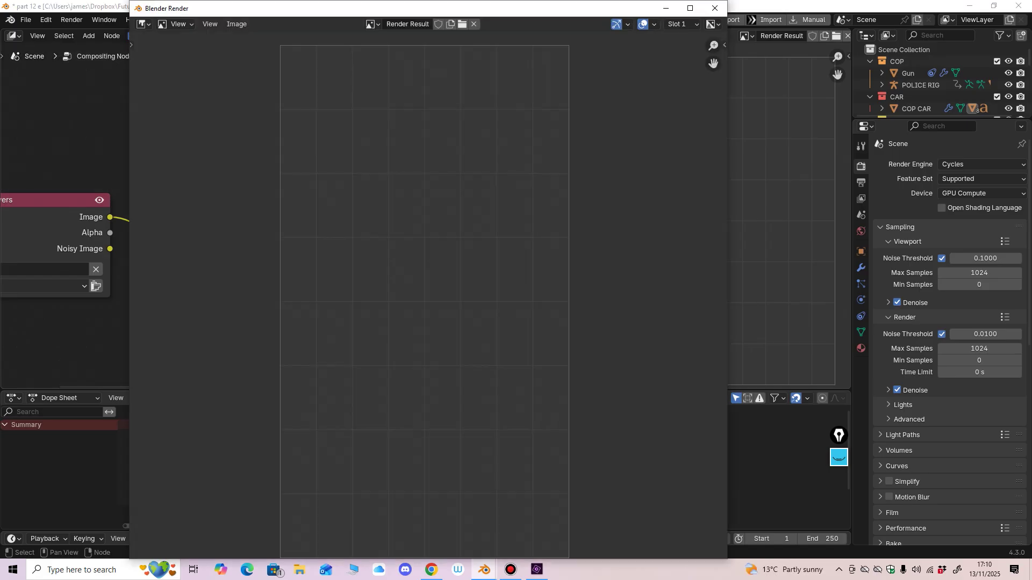
scroll(430, 294, up, 1)
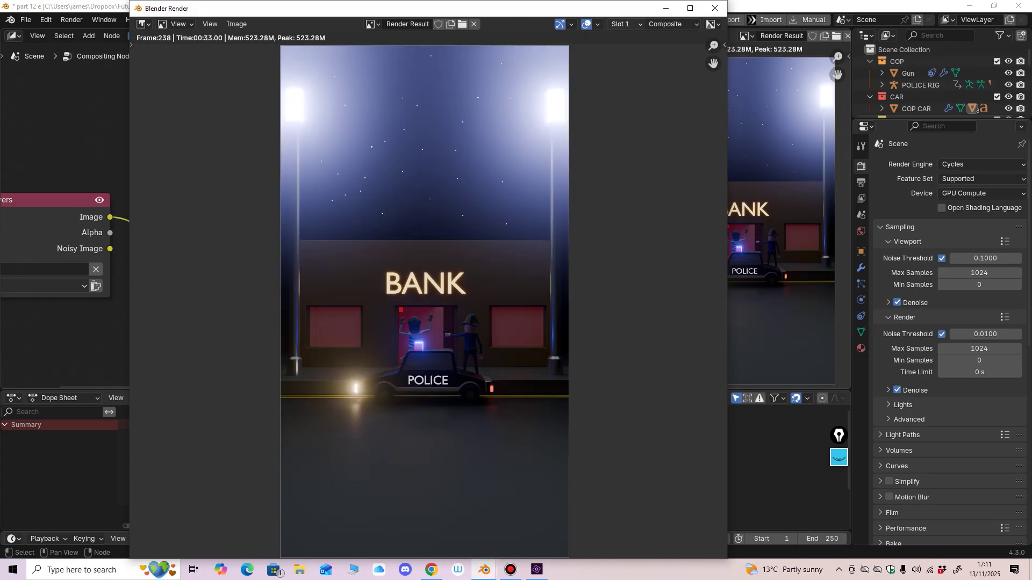
Step: Compare the glow in the Slot 1 and Slot 2 renders by alternating between them
click(623, 24)
click(621, 49)
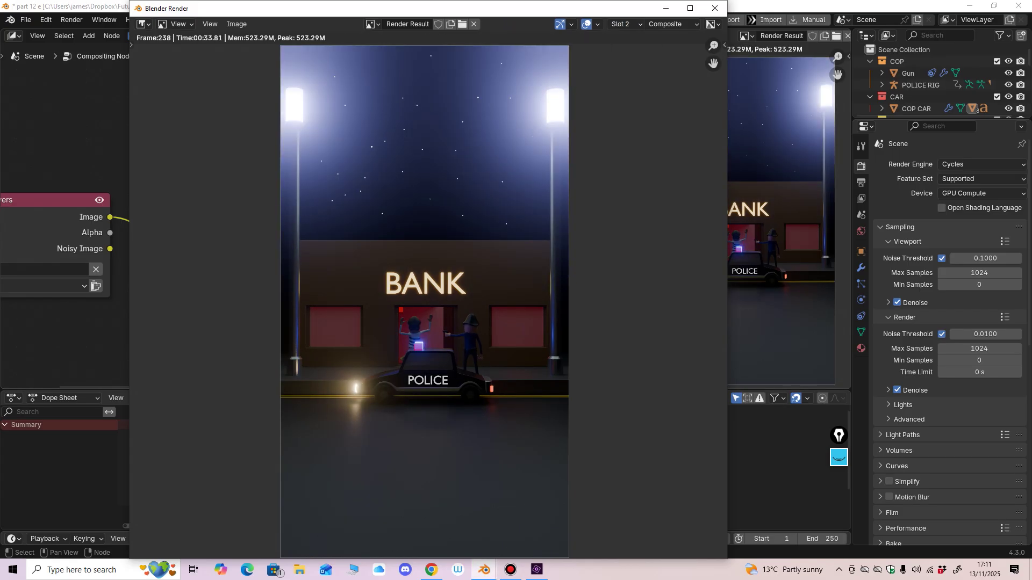
click(623, 24)
click(622, 37)
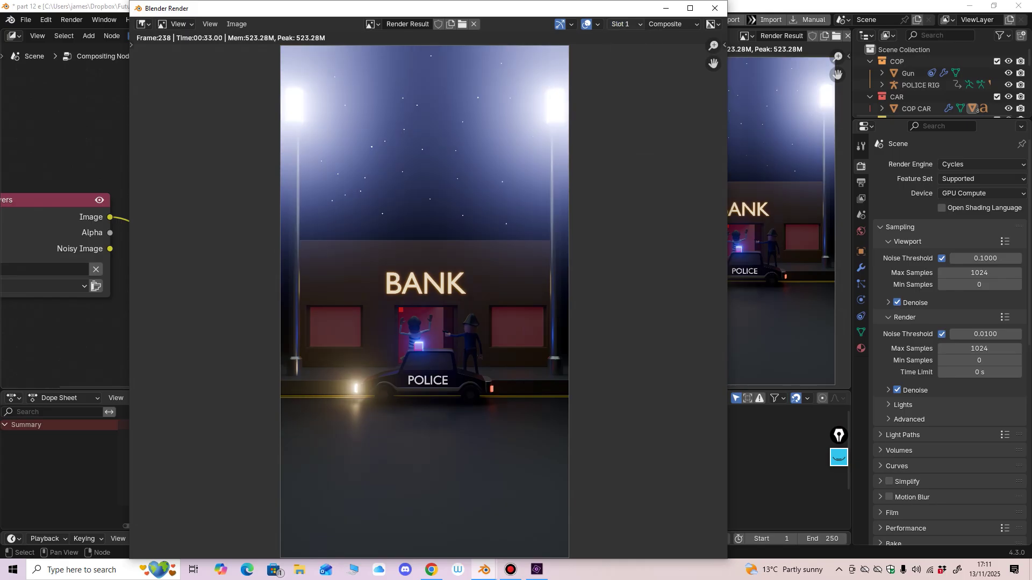
click(623, 24)
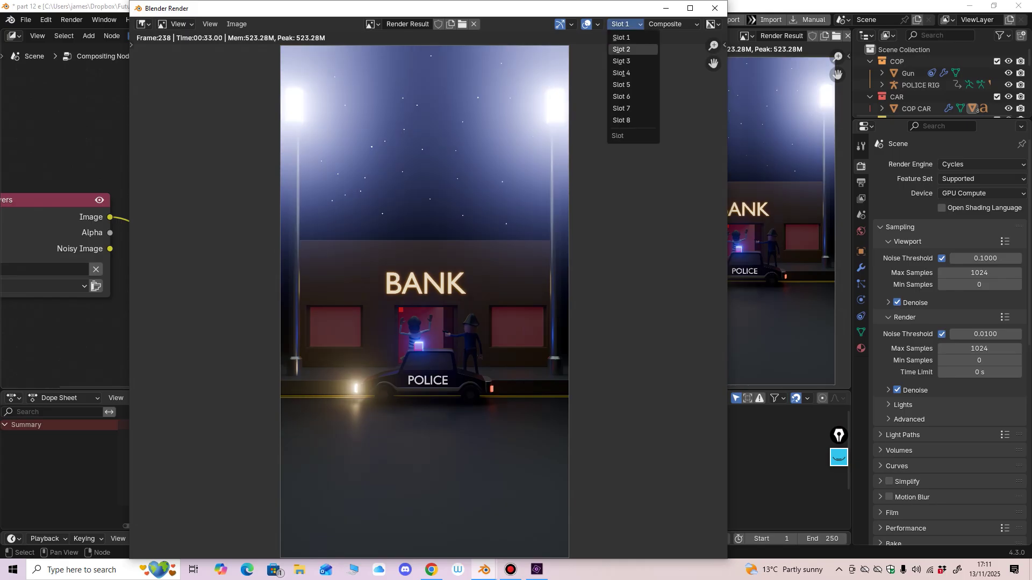
click(622, 49)
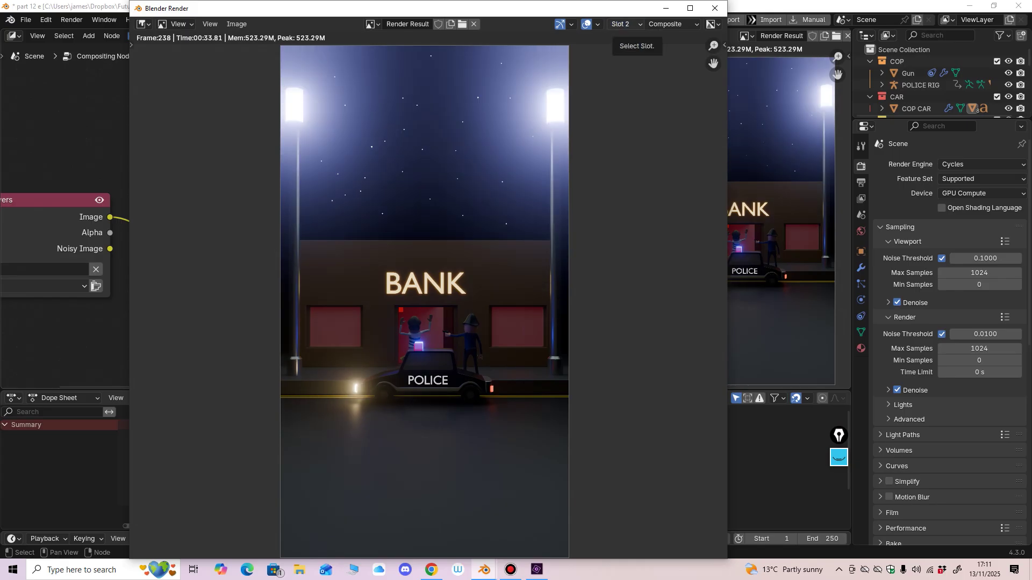
click(622, 24)
click(621, 37)
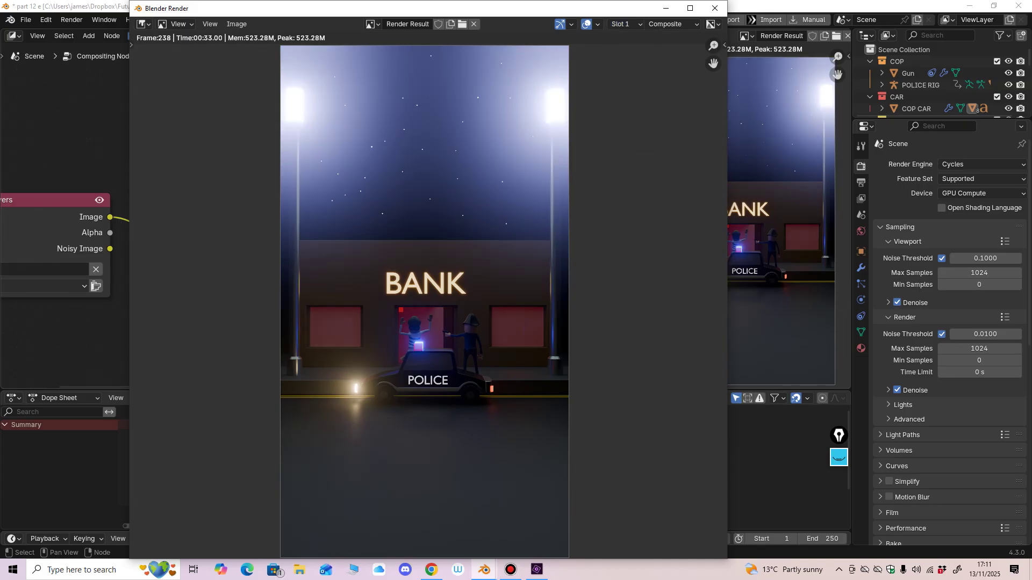
click(623, 25)
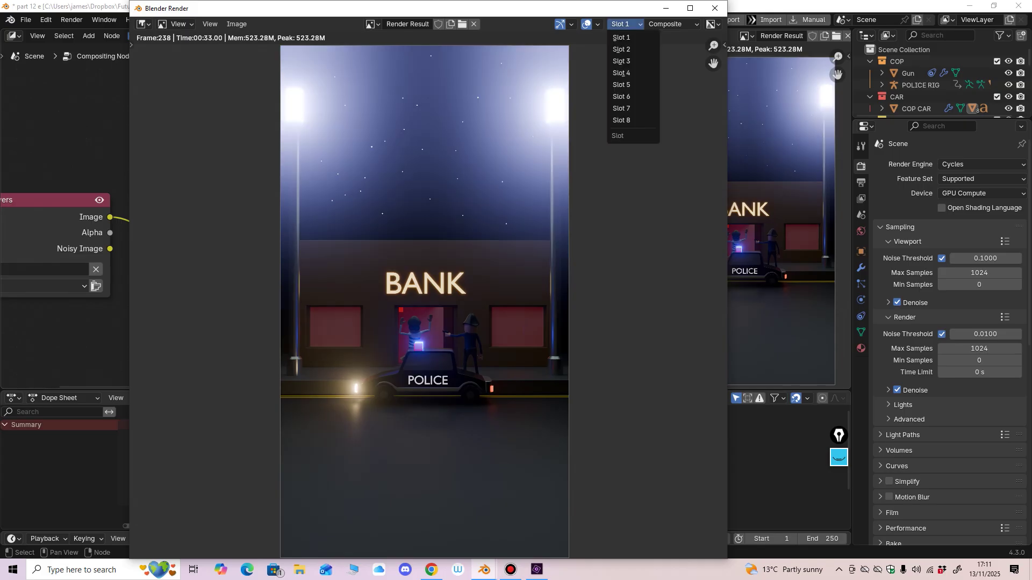
click(621, 49)
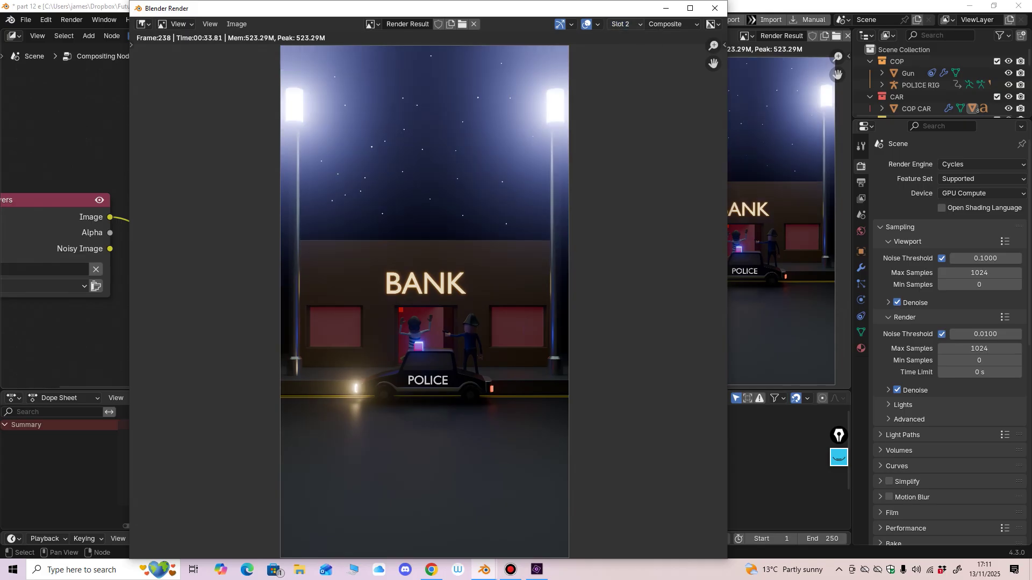
Step: Switch to render Slot 3, set the Glare threshold to 20, and render the frame
click(622, 25)
click(622, 61)
key(Escape)
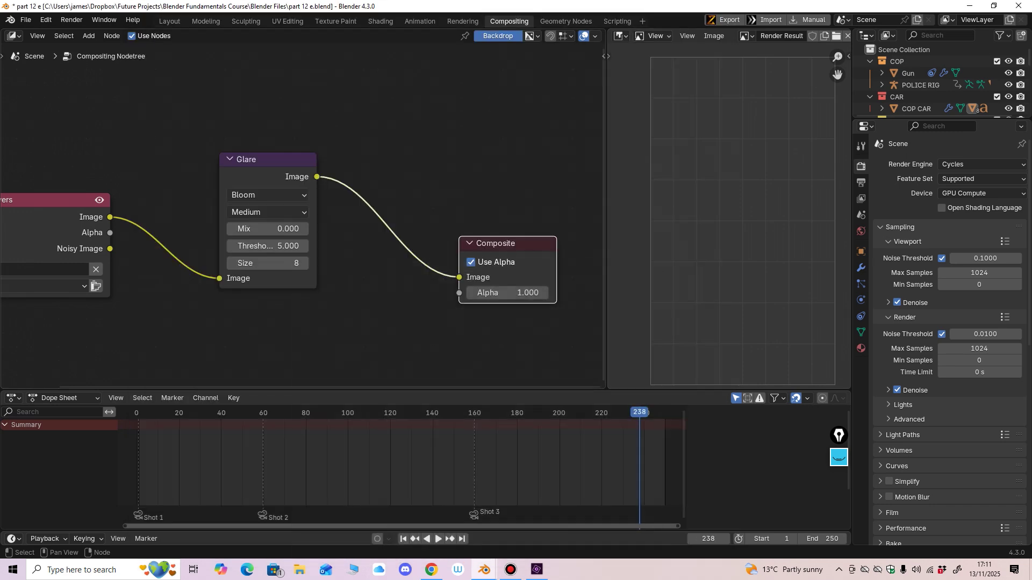
click(267, 245)
text(20)
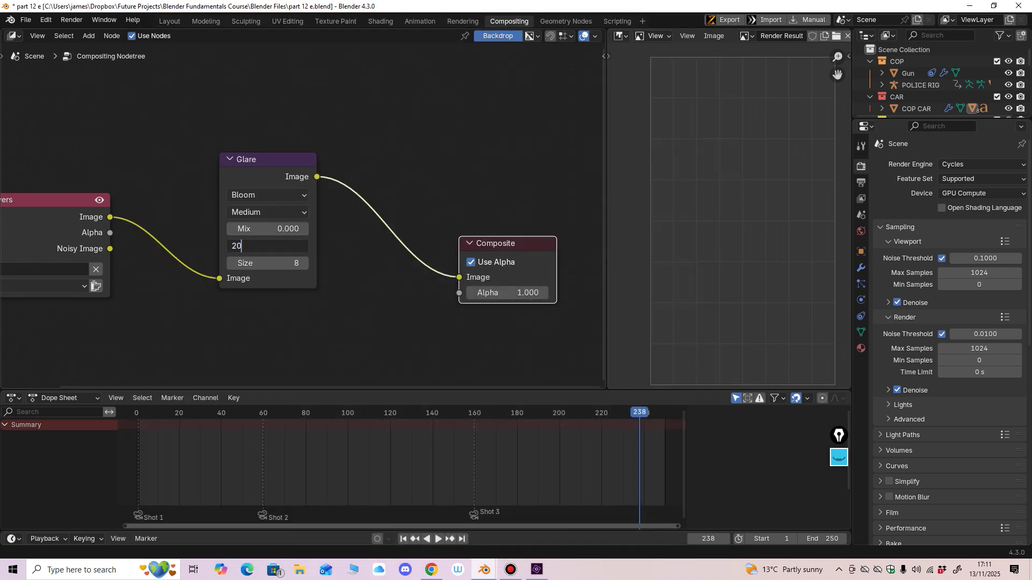
key(Return)
key(F12)
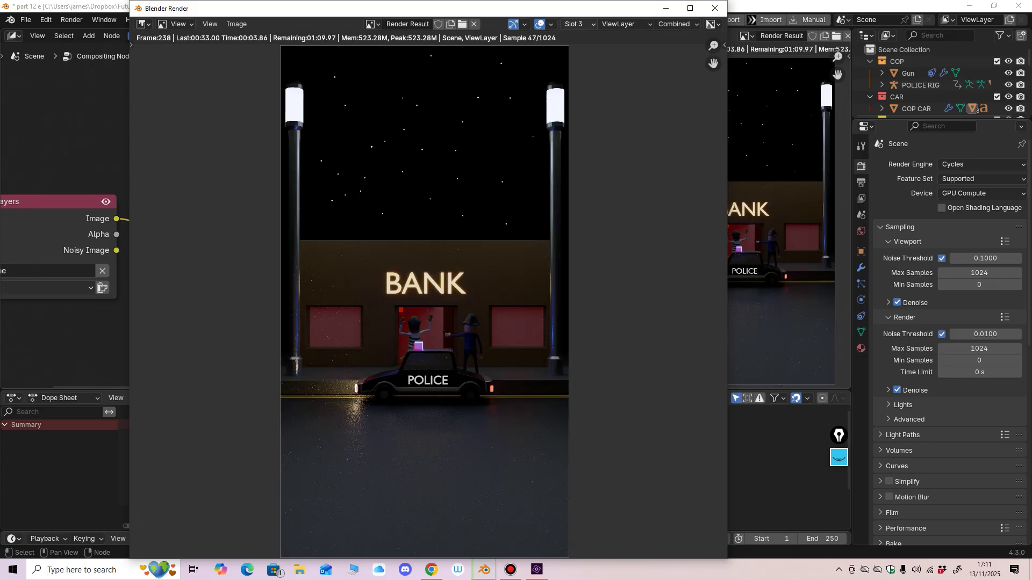
Step: Inspect the Slot 3 render in a narrower render window, close it, and return to the Animation workspace
drag(727, 99, 568, 98)
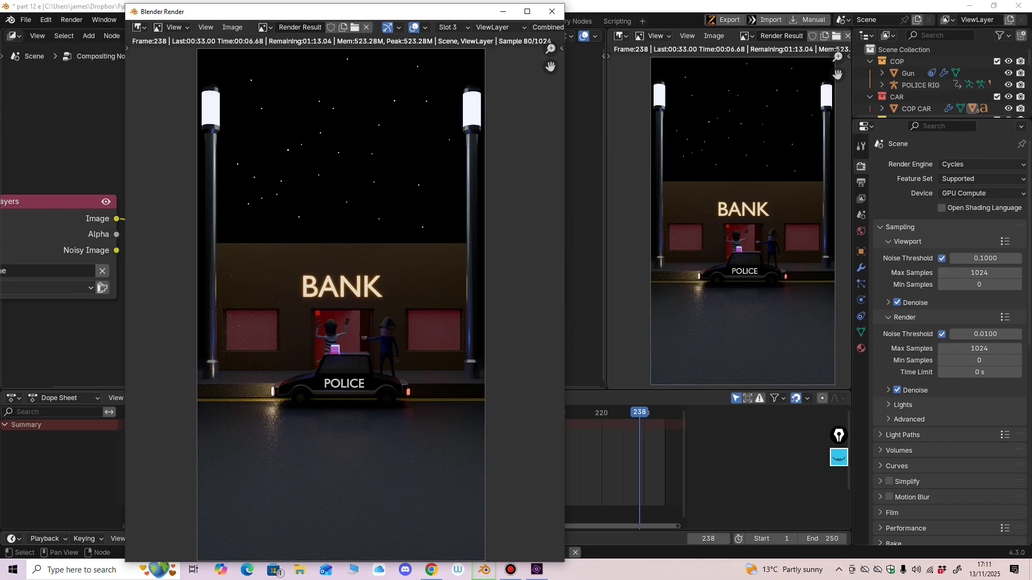
mouse_move(468, 8)
mouse_down()
mouse_move(466, 41)
mouse_move(466, 19)
mouse_up()
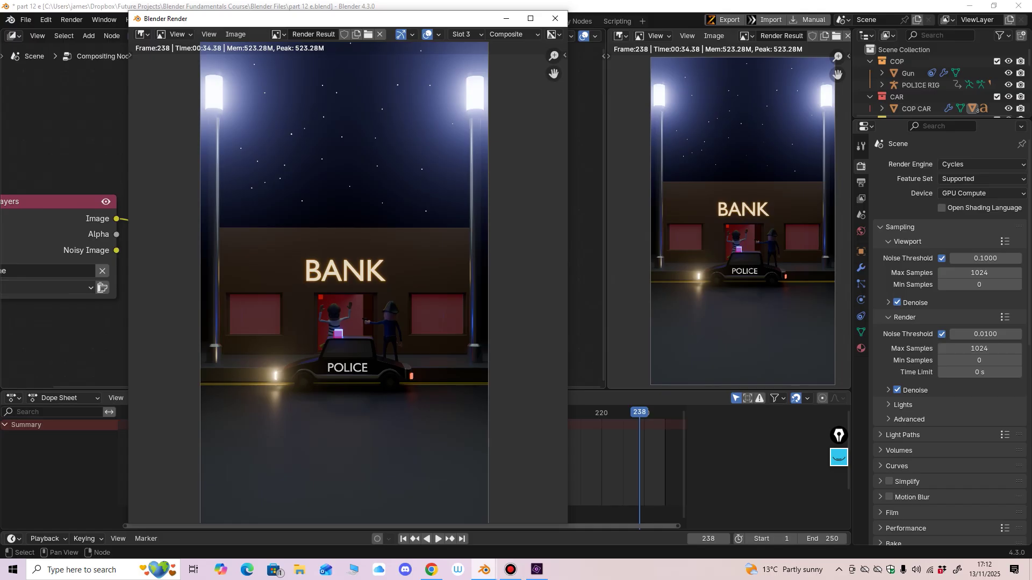
scroll(257, 47, up, 2)
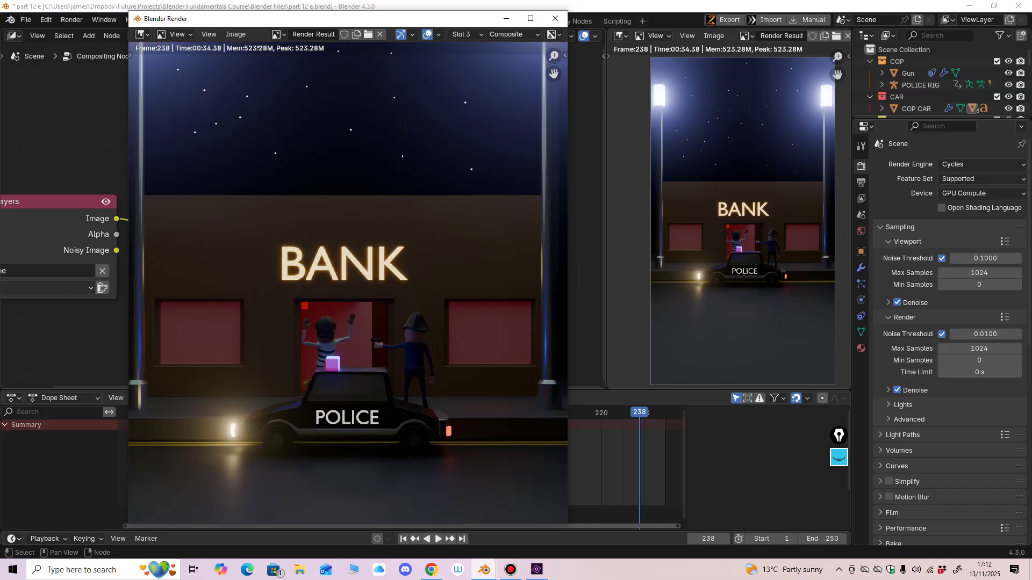
scroll(257, 47, down, 2)
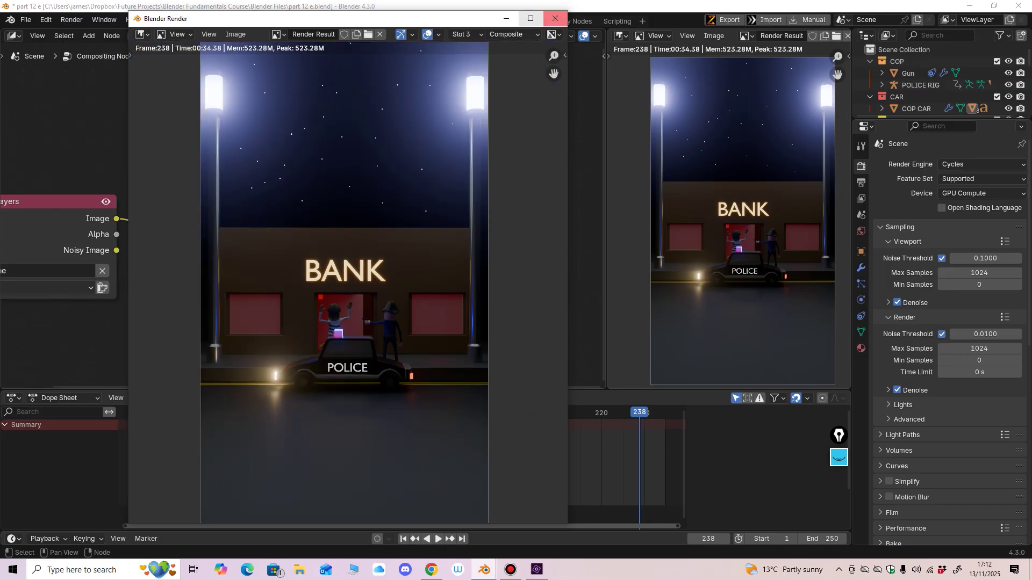
click(554, 18)
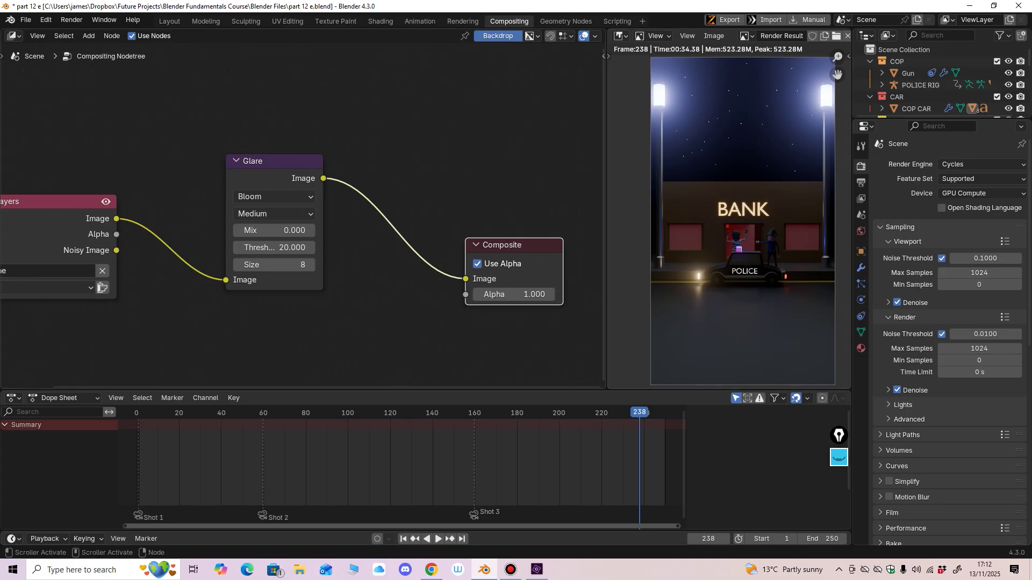
click(420, 21)
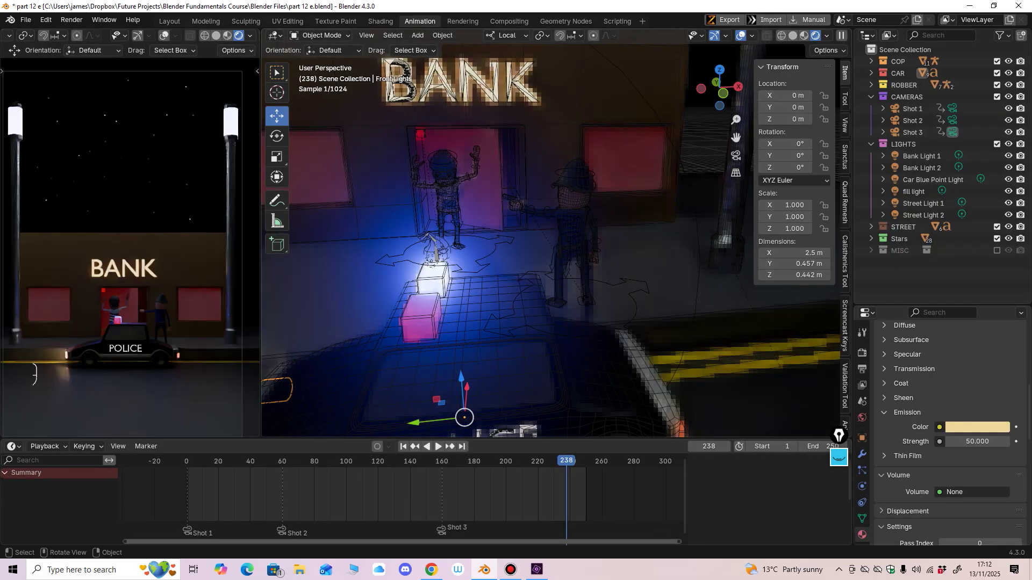
Step: Set the emission strength of the street lamp post's light material to 7
middle_drag(516, 242, 532, 279)
scroll(537, 242, up, 1)
scroll(538, 241, down, 2)
click(613, 110)
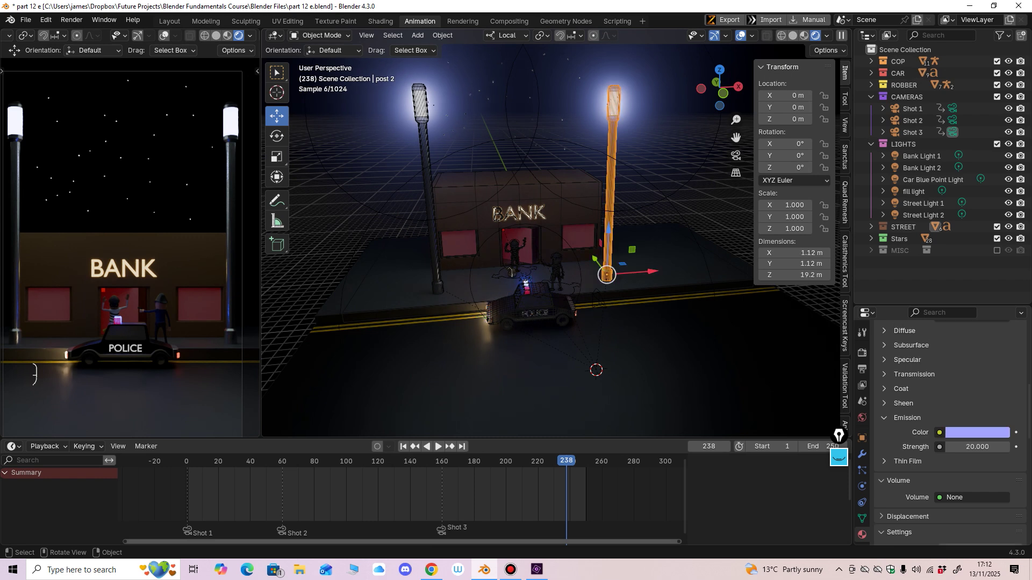
click(977, 461)
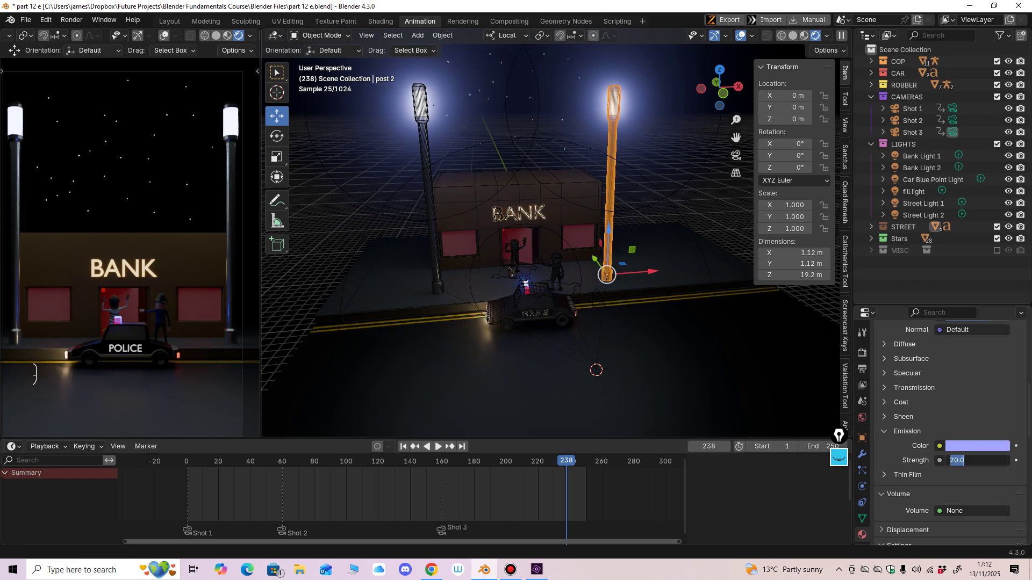
text(1)
key(BackSpace)
text(7)
key(Return)
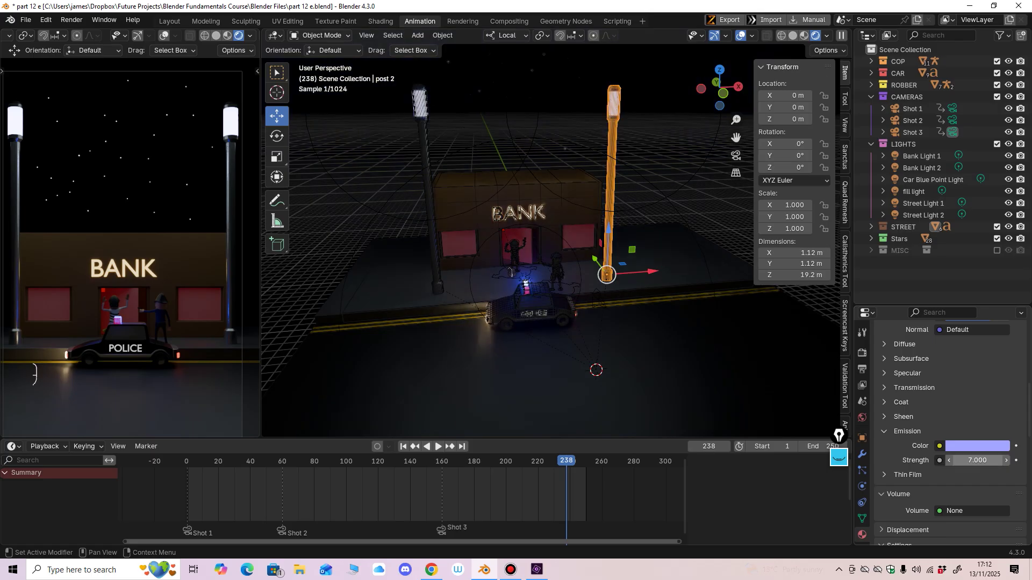
scroll(553, 233, up, 5)
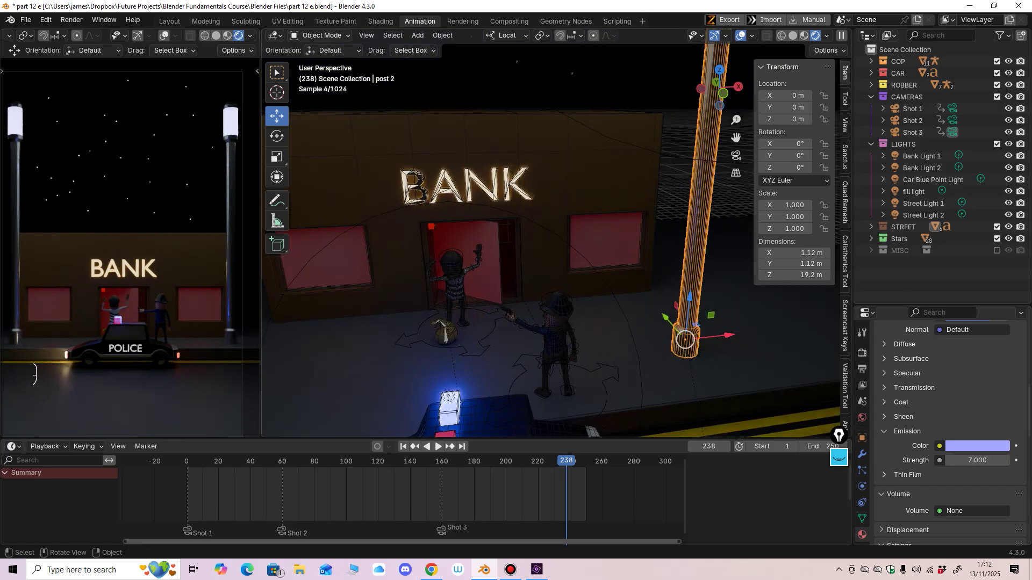
scroll(552, 235, down, 1)
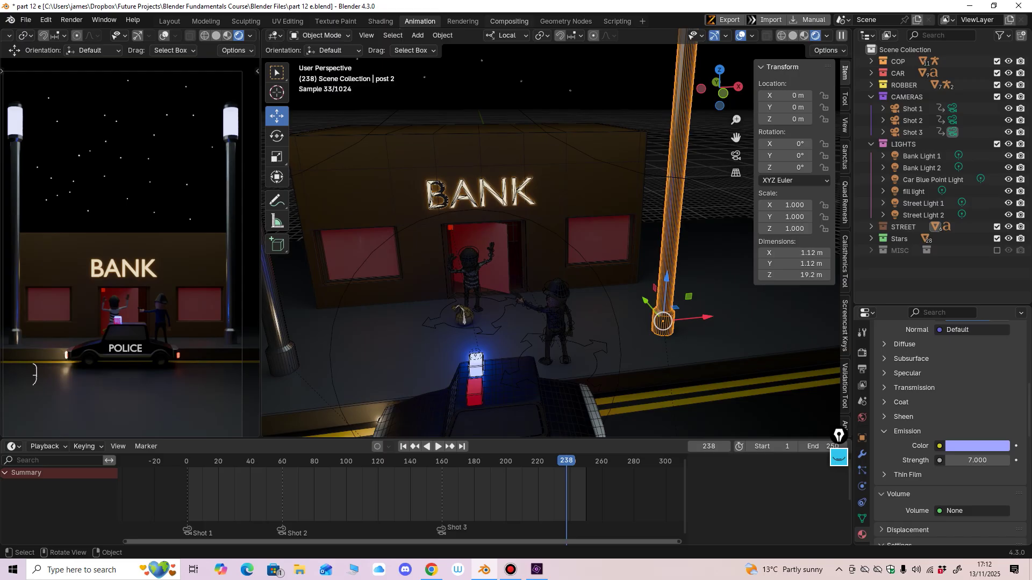
Step: Switch to the Compositing workspace and set the Glare node's threshold to 25
click(509, 22)
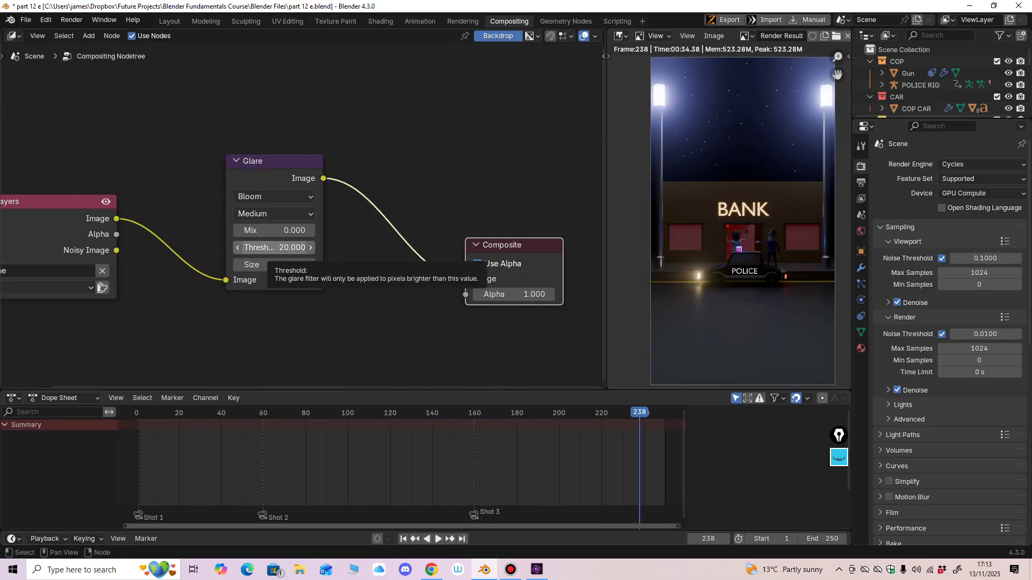
click(275, 248)
text(25)
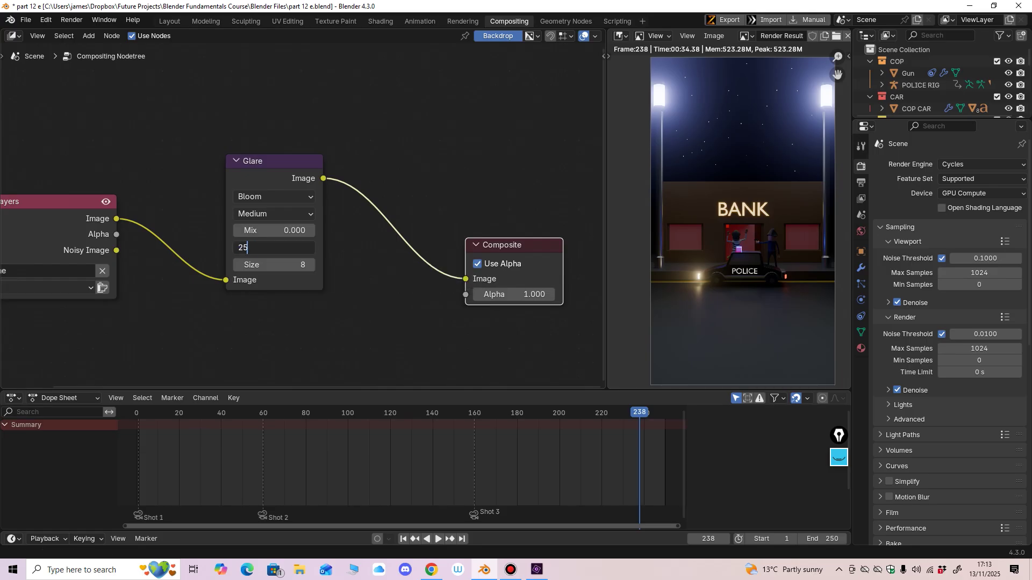
key(Return)
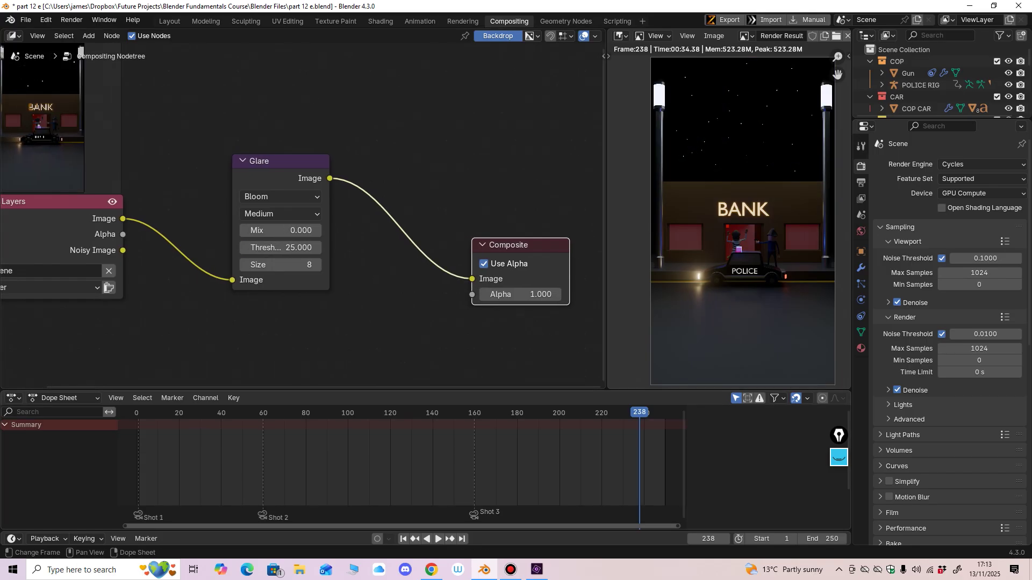
Step: Play the animation to frame 212, render that frame, inspect the glow around the bank sign and car, and close the render
key(shift+ctrl+space)
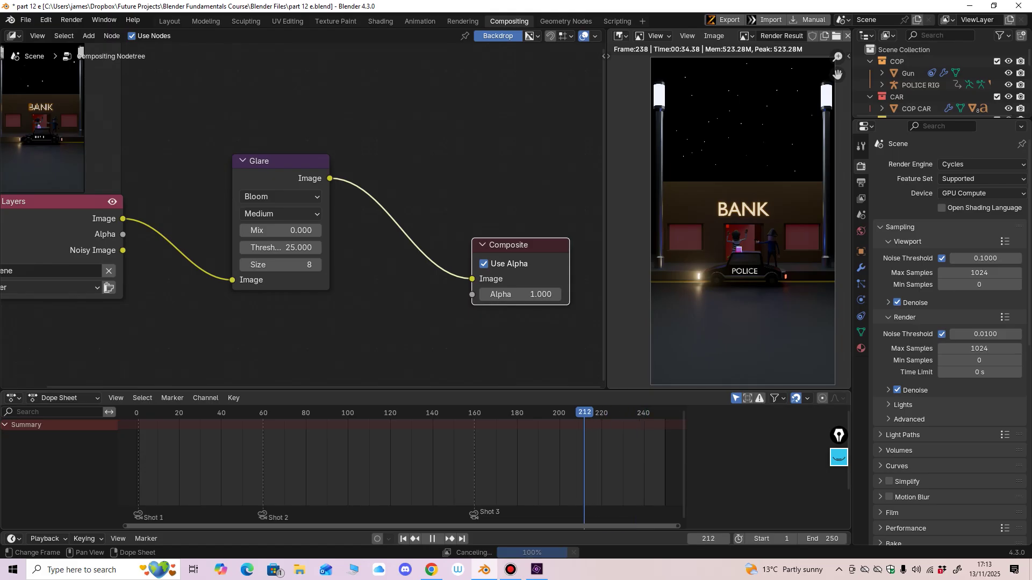
key(F12)
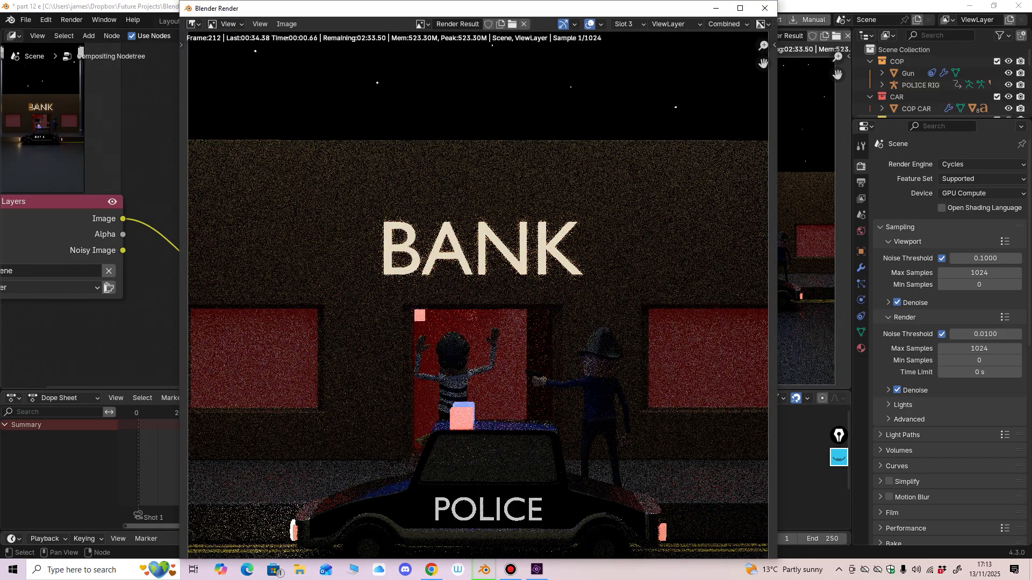
scroll(478, 295, down, 4)
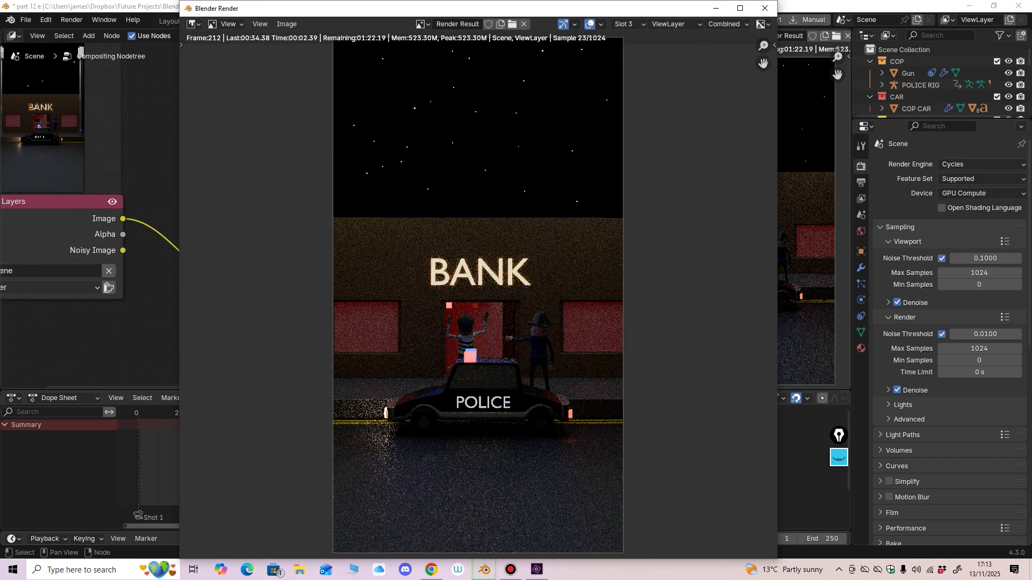
scroll(479, 295, down, 1)
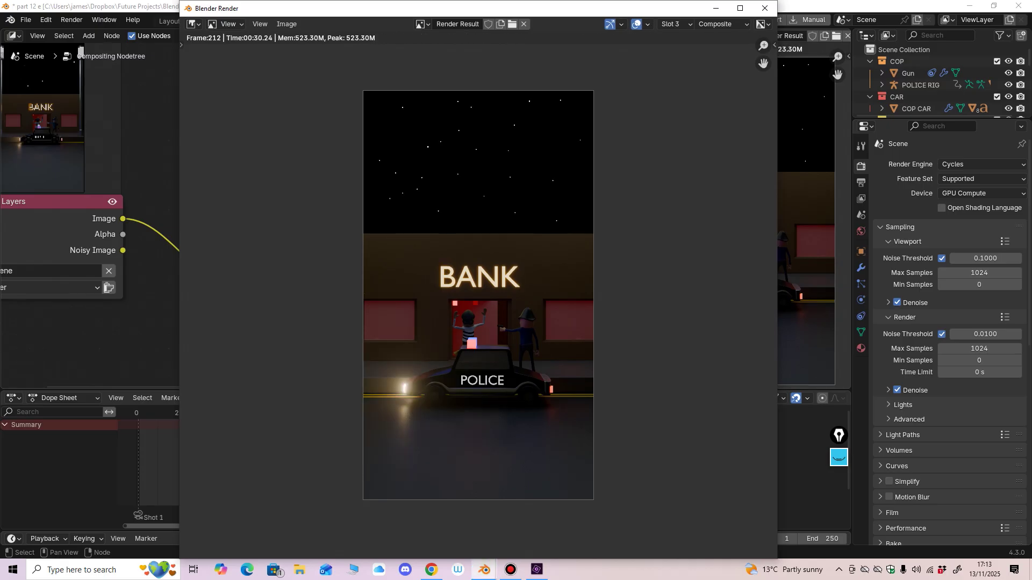
scroll(478, 295, up, 1)
scroll(478, 294, up, 1)
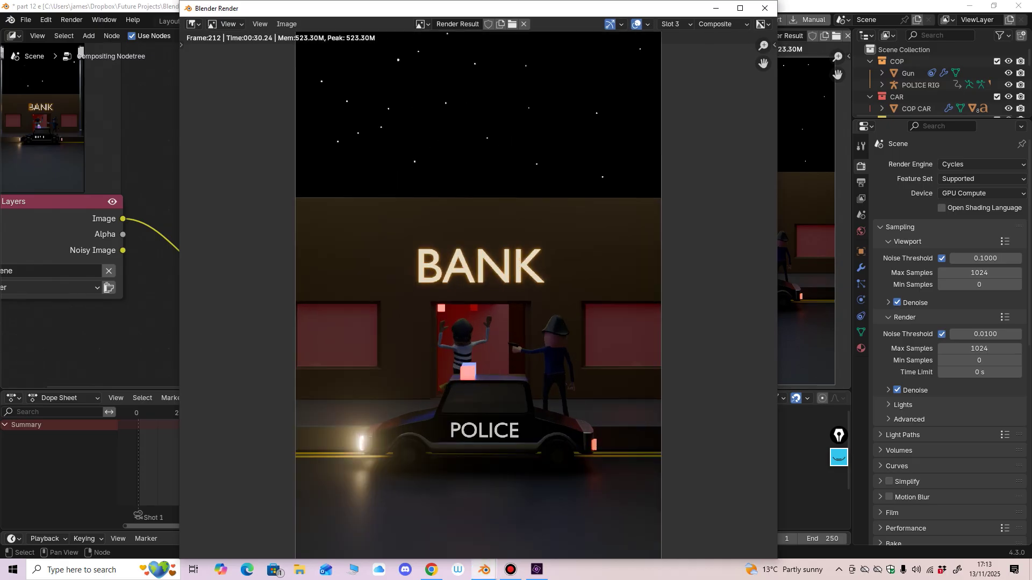
middle_drag(478, 344, 486, 243)
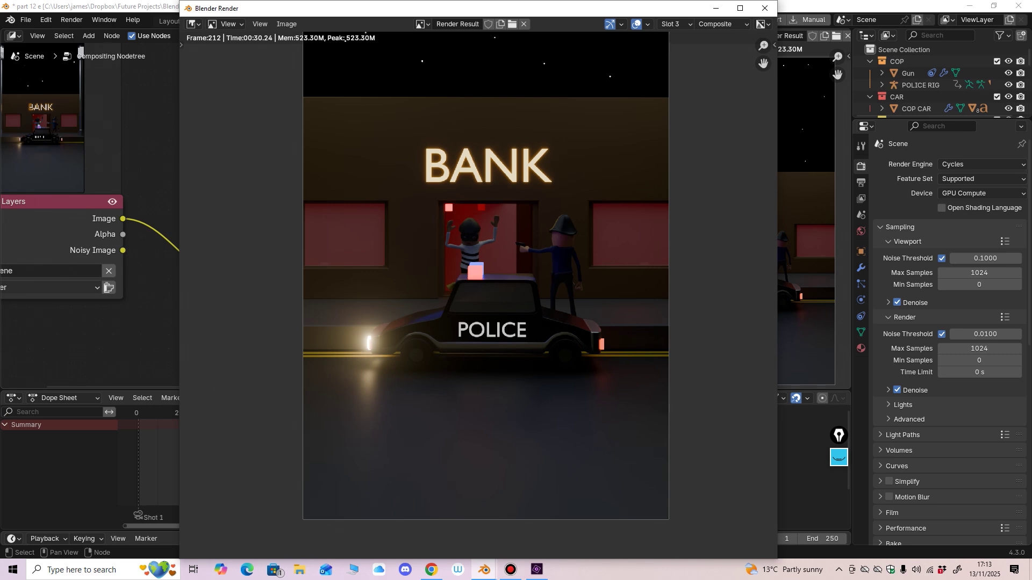
click(765, 8)
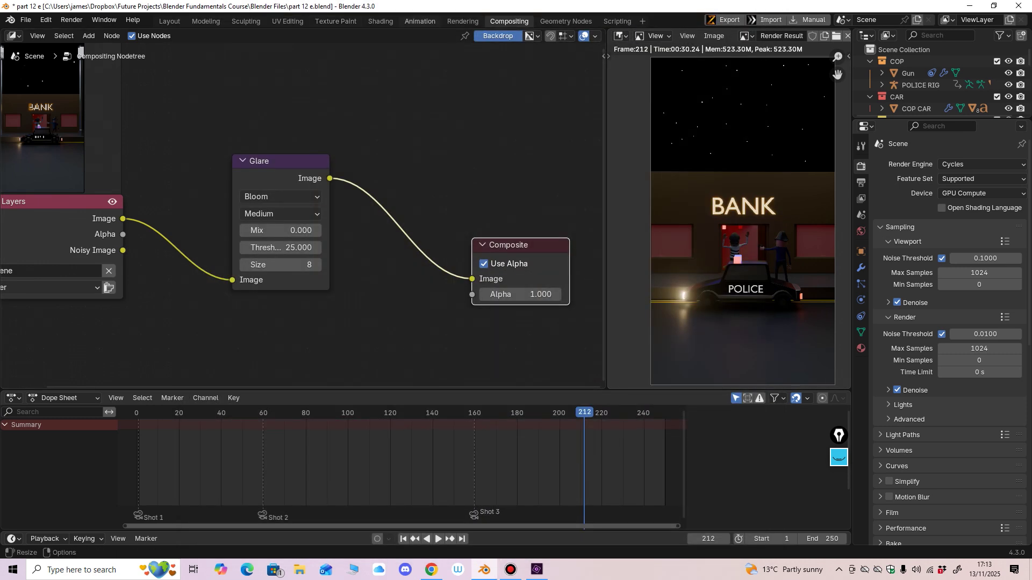
Step: Return to the Animation workspace and set the emission strength of the police car's front lights to 10
click(419, 22)
scroll(481, 304, down, 2)
shift+middle_drag(485, 297, 551, 173)
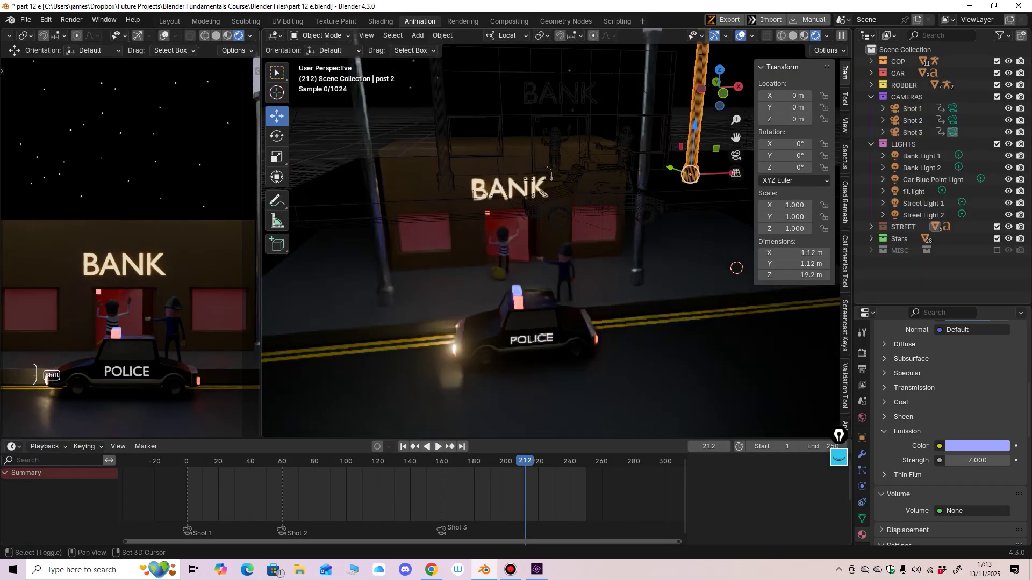
scroll(551, 173, up, 2)
click(505, 197)
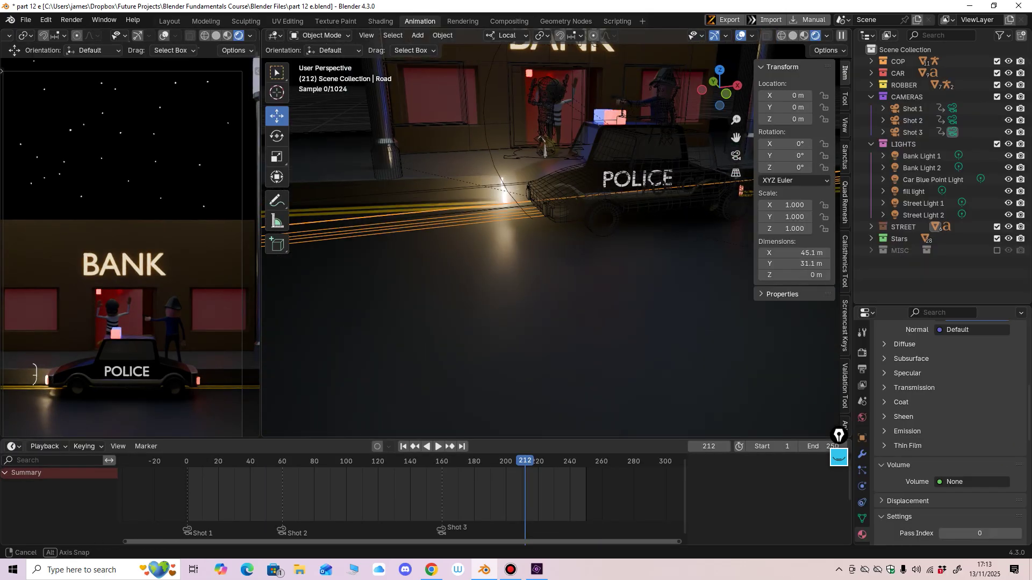
middle_drag(506, 199, 530, 201)
scroll(553, 209, up, 2)
click(563, 211)
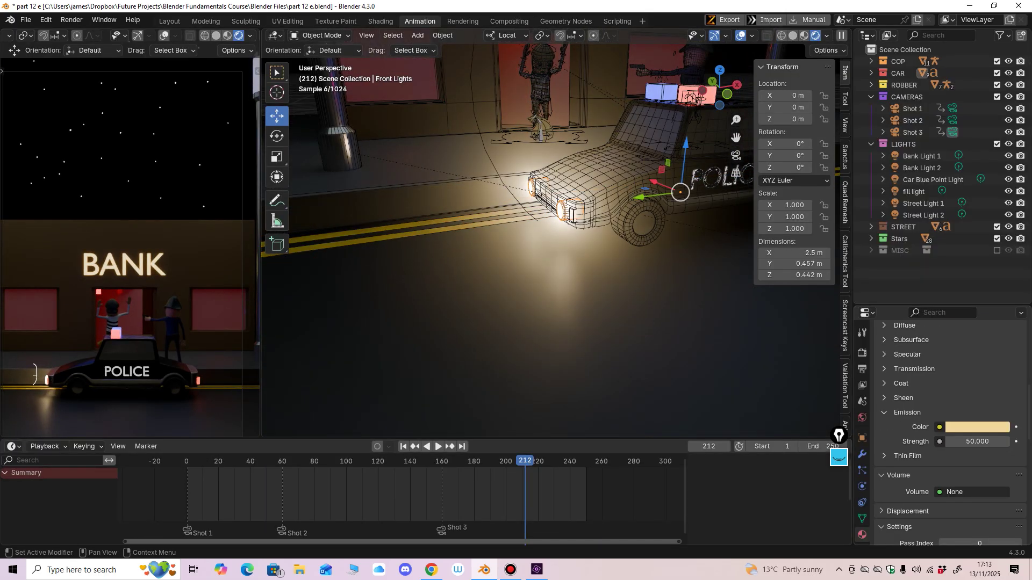
double_click(977, 441)
text(10)
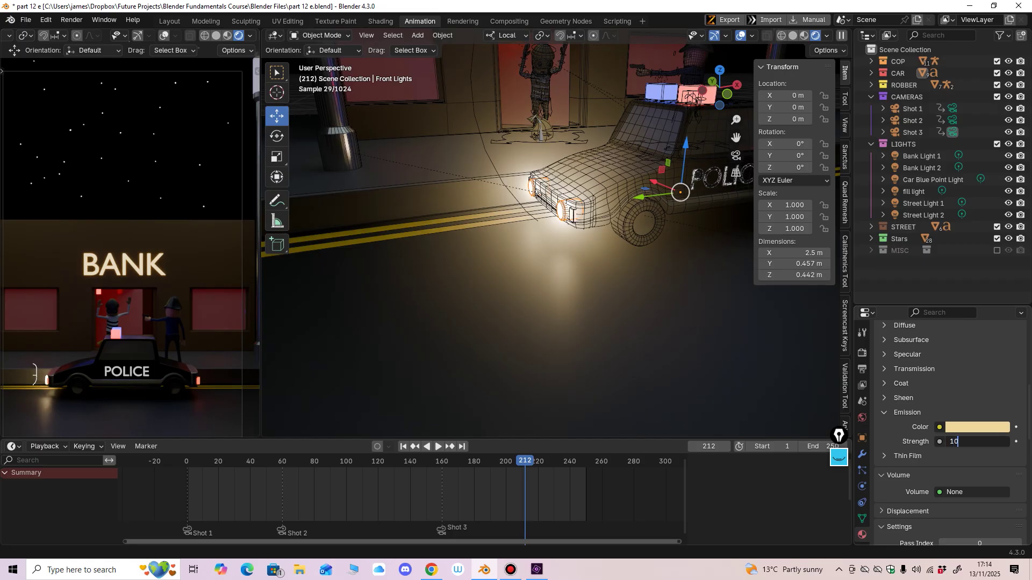
key(Return)
middle_drag(696, 98, 671, 123)
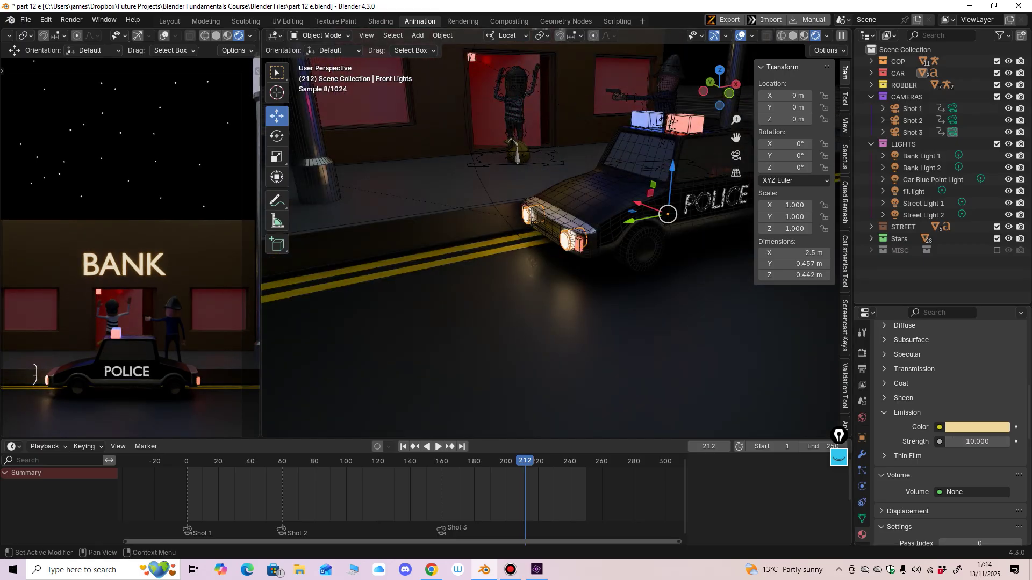
scroll(559, 237, up, 3)
scroll(559, 236, down, 4)
scroll(559, 237, down, 8)
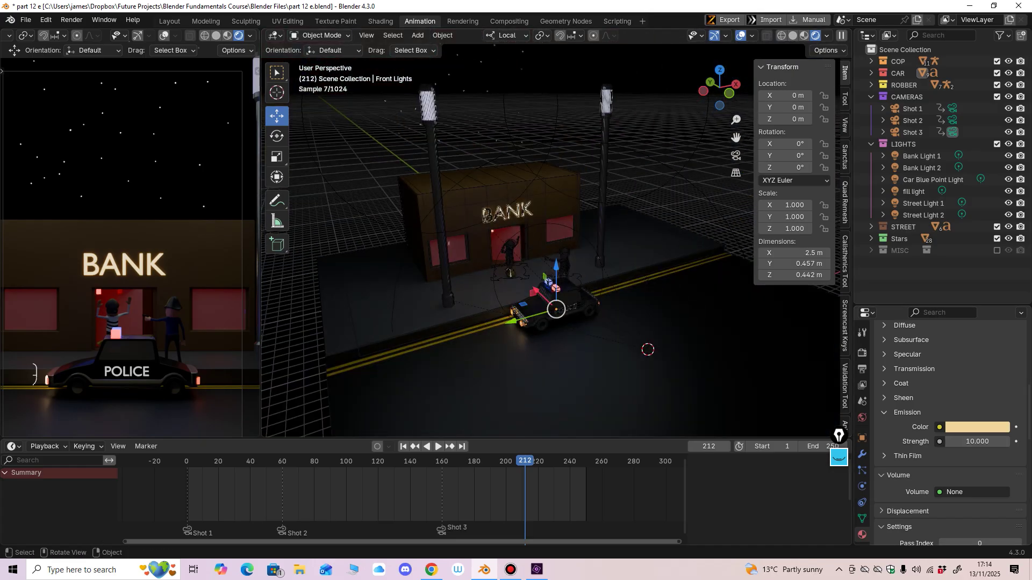
Step: Set the emission strength of the street lamp post's light material to 10
click(604, 172)
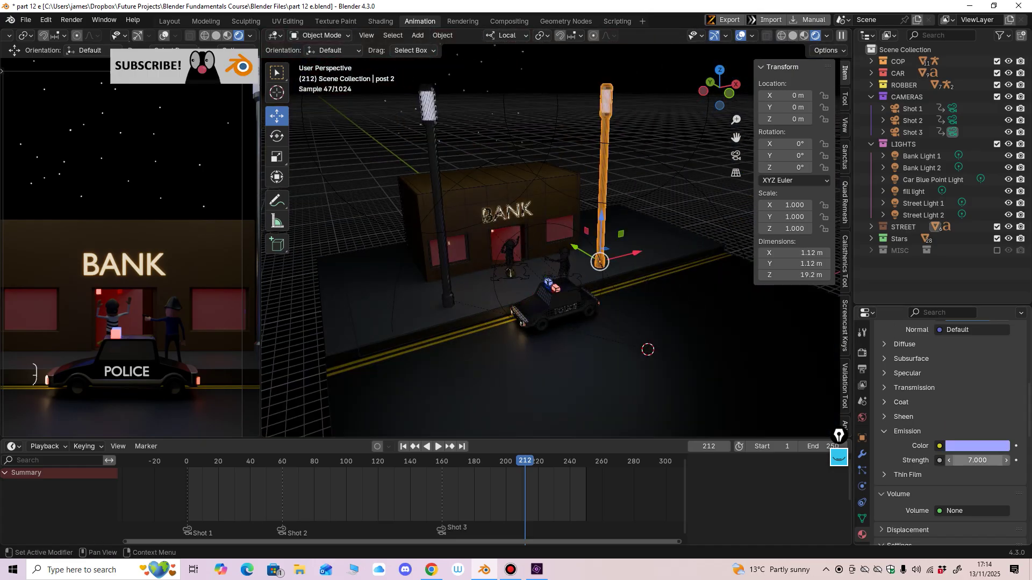
click(977, 461)
text(10)
key(Return)
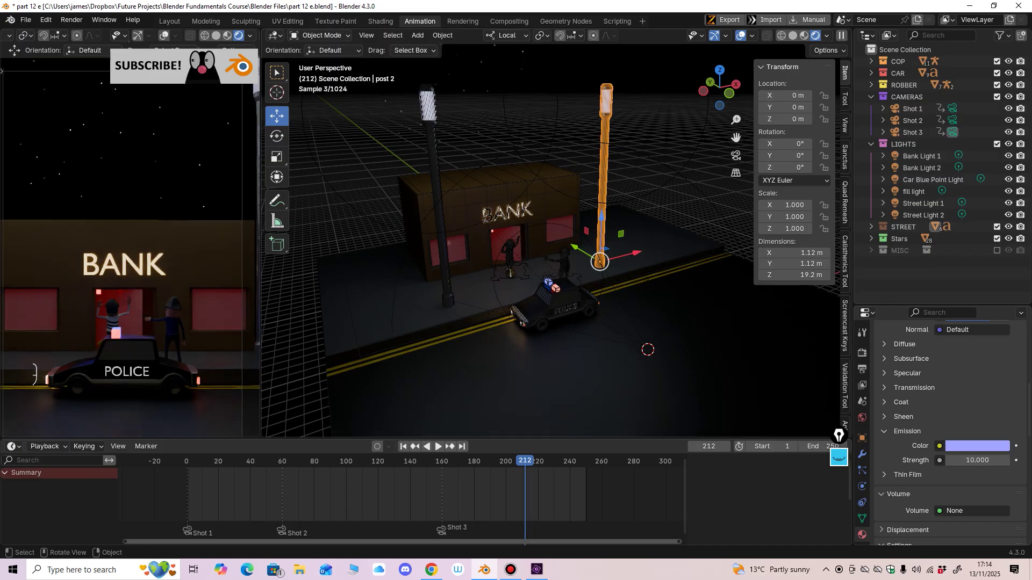
Step: Select the blue flashing light on the police car's roof
scroll(556, 301, up, 4)
click(555, 347)
shift+middle_drag(556, 347, 567, 254)
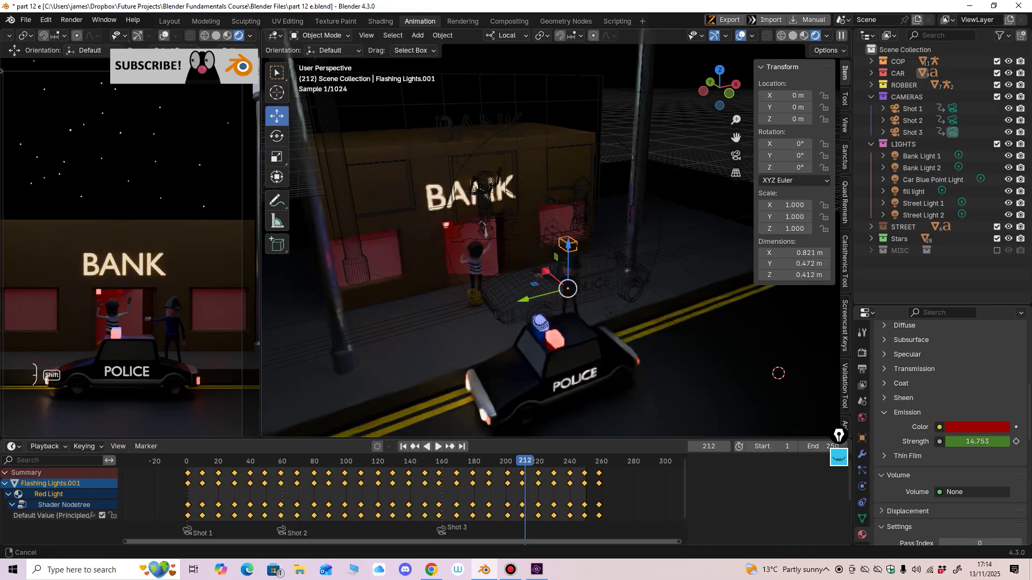
scroll(567, 254, up, 4)
click(577, 250)
scroll(577, 250, up, 3)
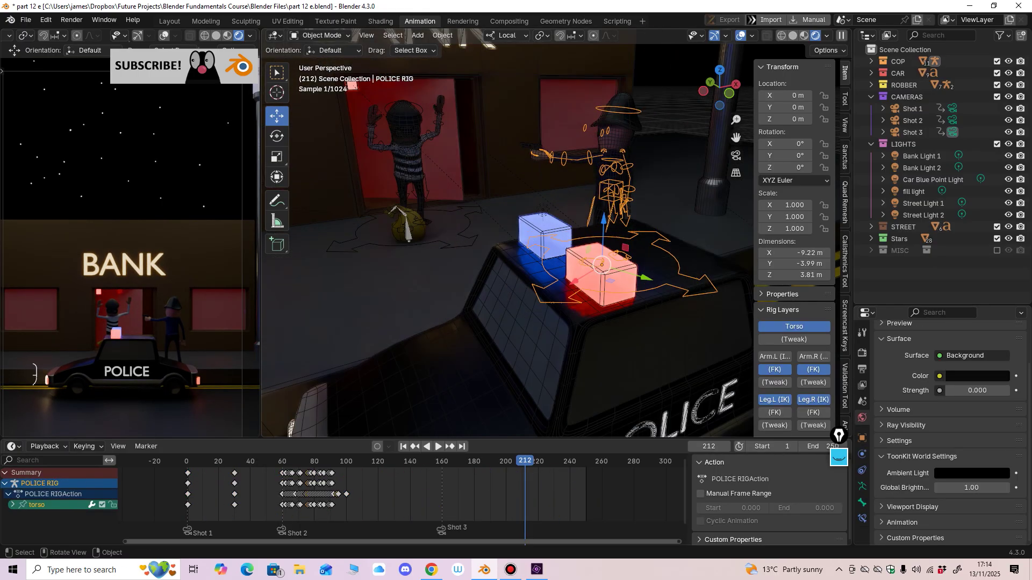
click(544, 237)
Step: Play the animation to frame 219, start a test render of that frame, and cancel it
key(space)
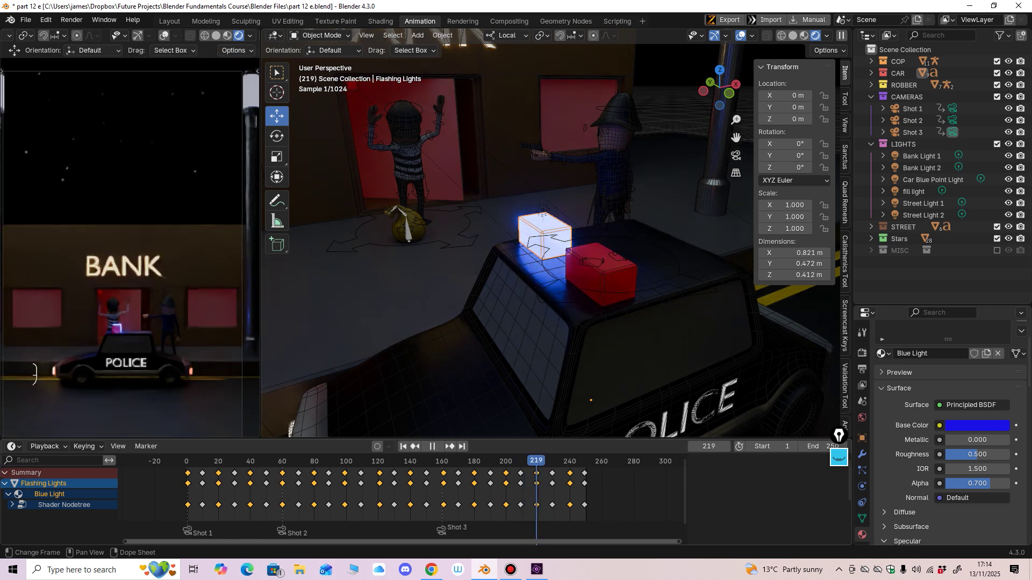
key(space)
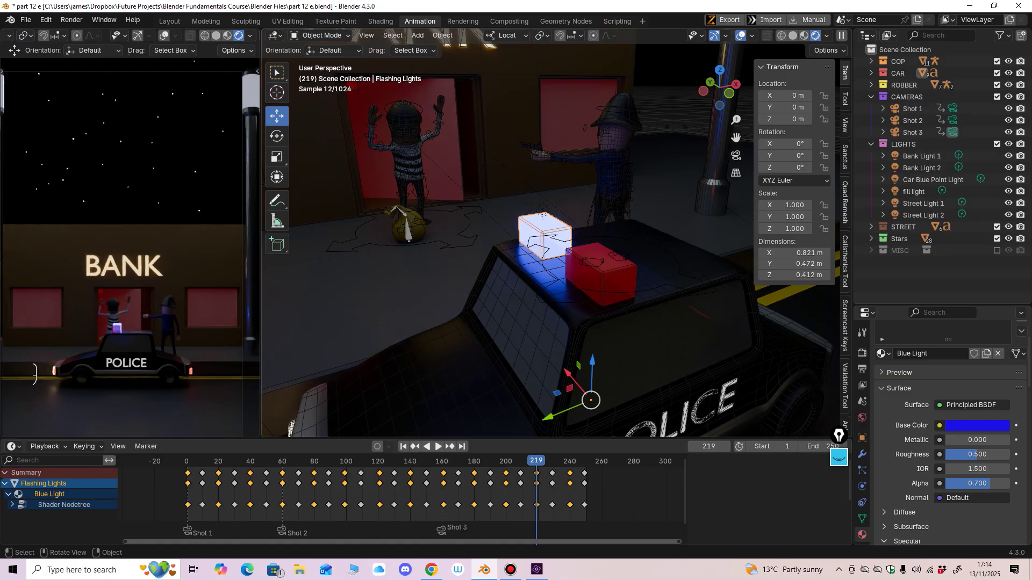
key(F12)
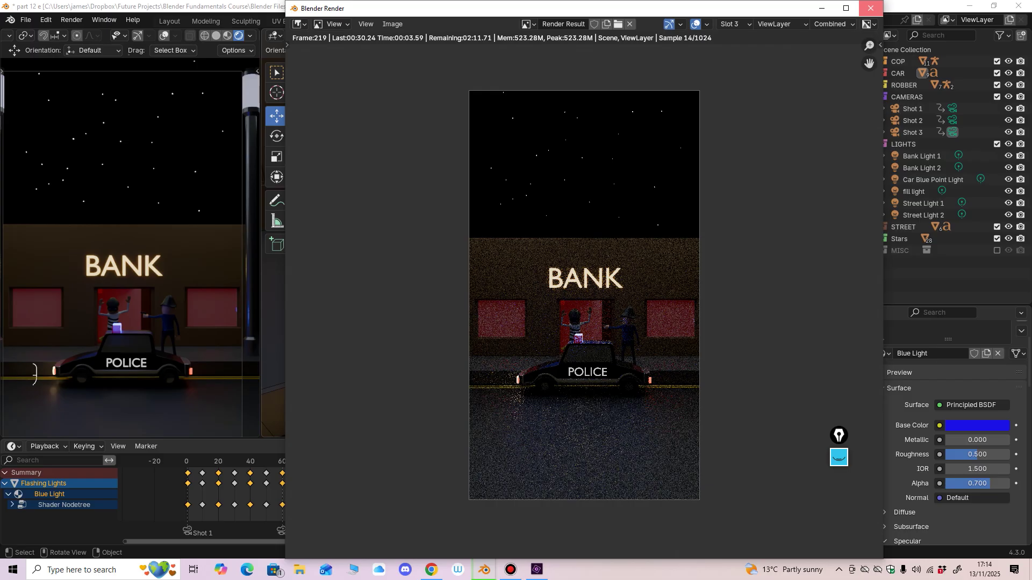
key(Escape)
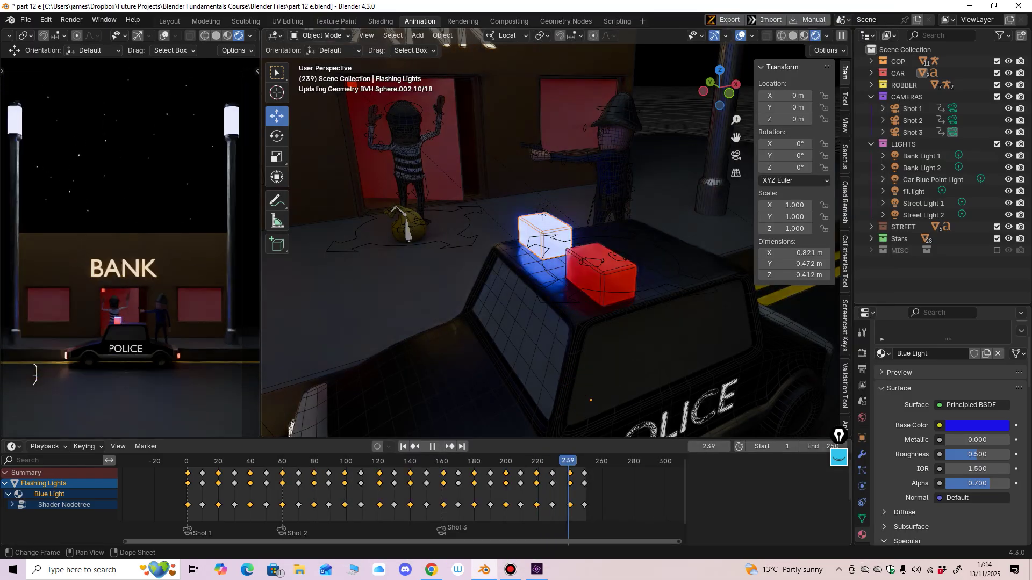
Step: Stop the playback at frame 240, render that frame, inspect the lights' glow up close, and close the render
key(space)
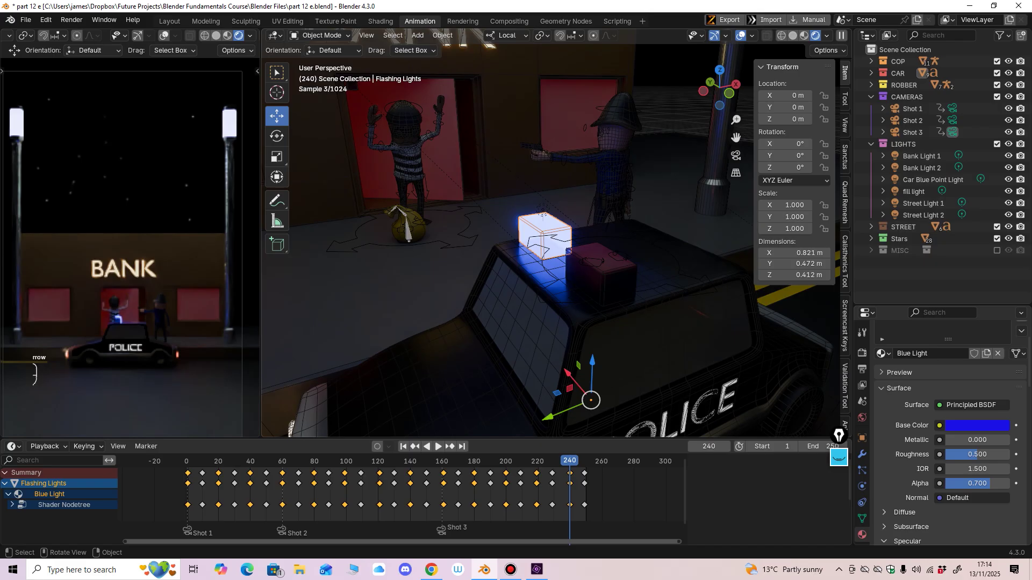
key(F12)
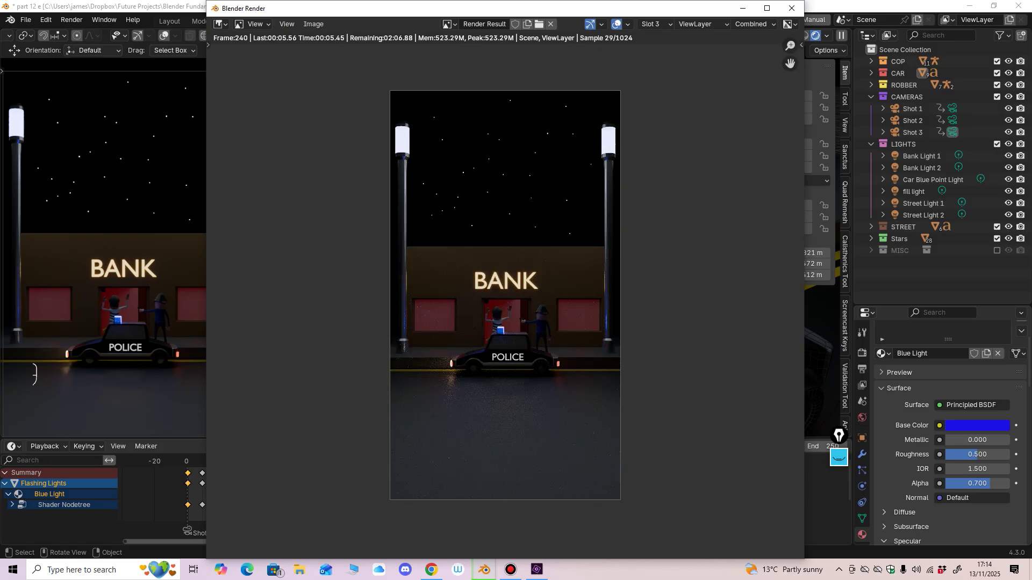
scroll(506, 295, up, 1)
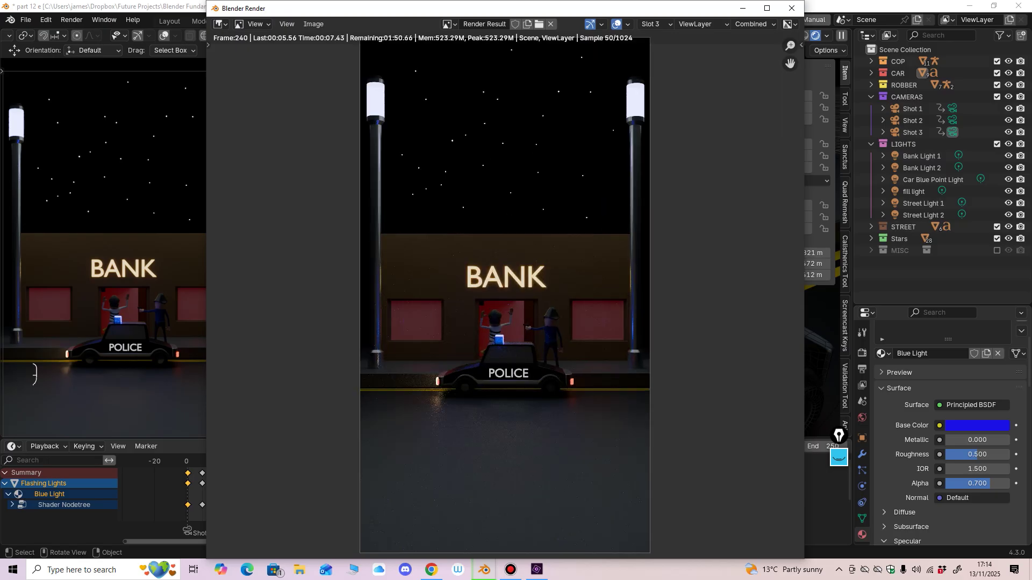
scroll(505, 295, up, 1)
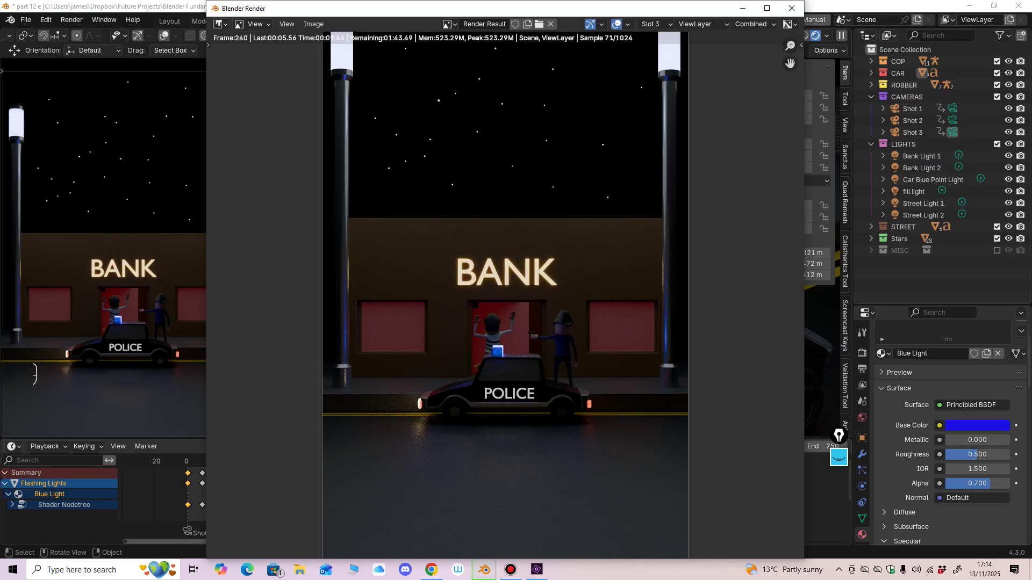
scroll(505, 295, up, 2)
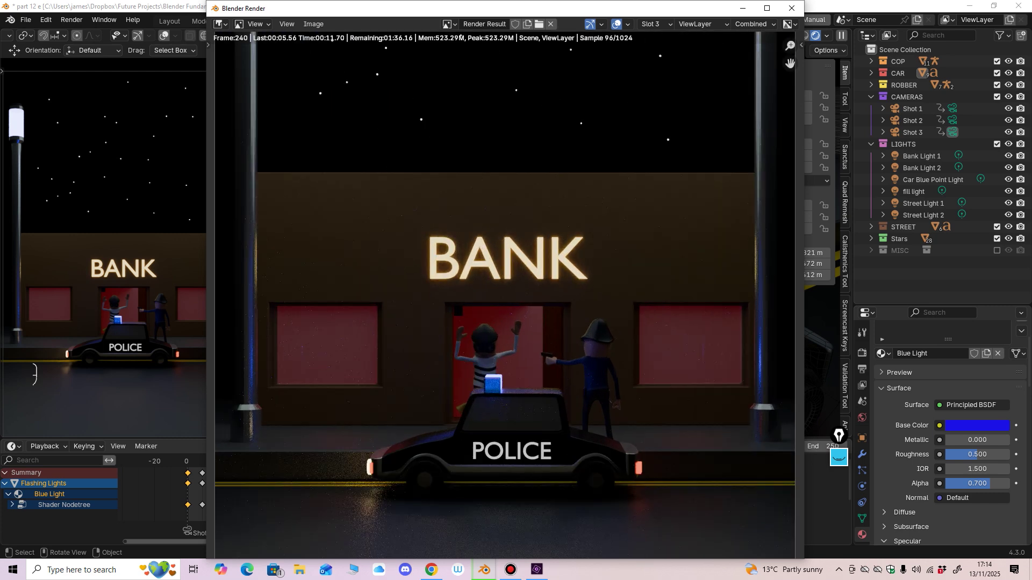
scroll(460, 36, down, 1)
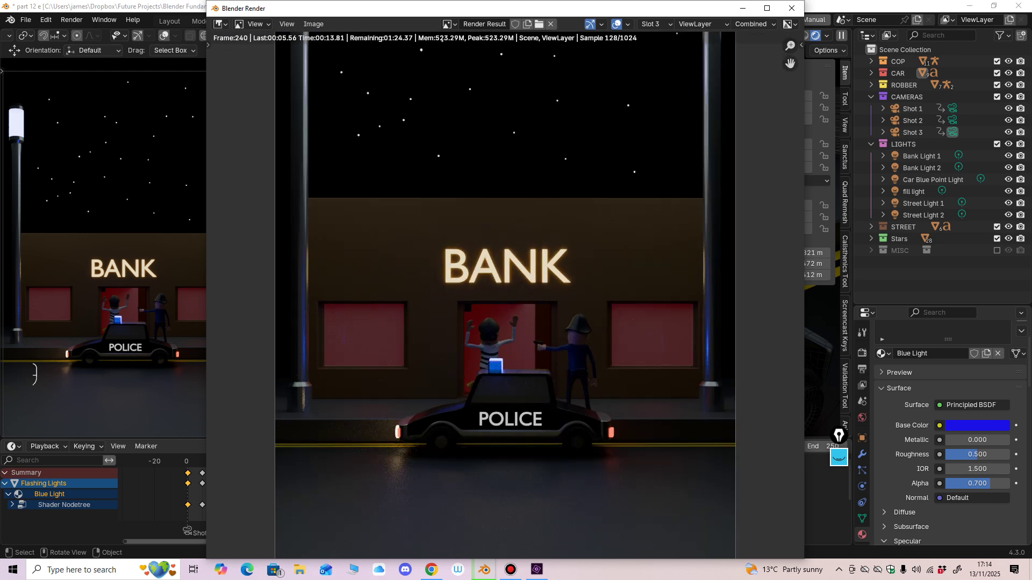
scroll(442, 38, down, 1)
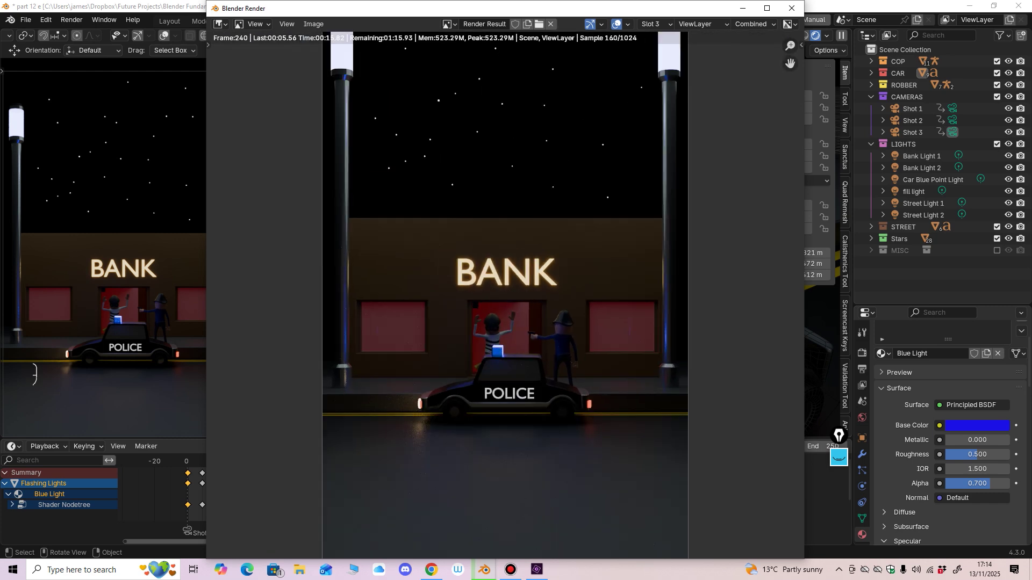
scroll(334, 39, down, 1)
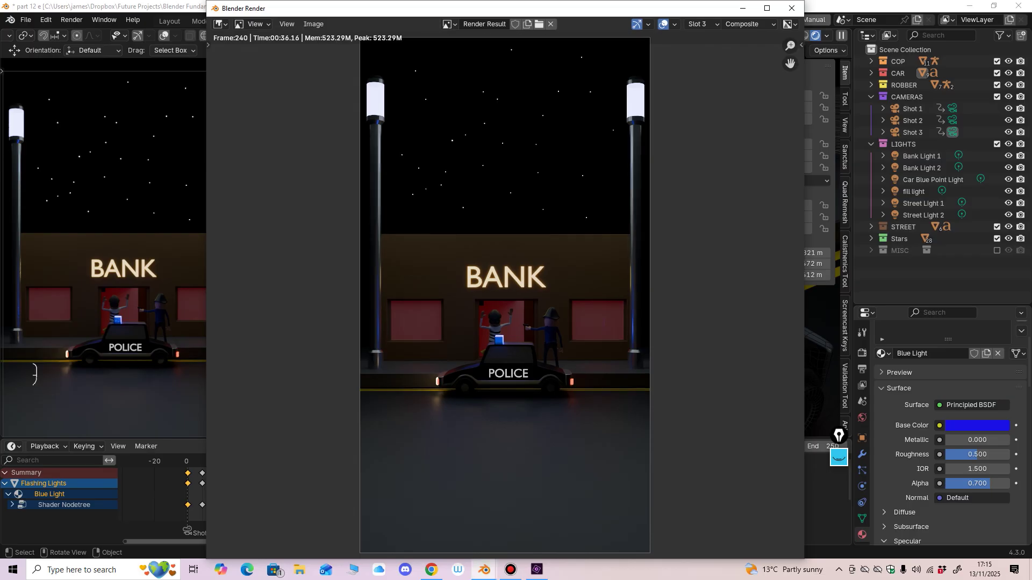
scroll(505, 296, up, 4)
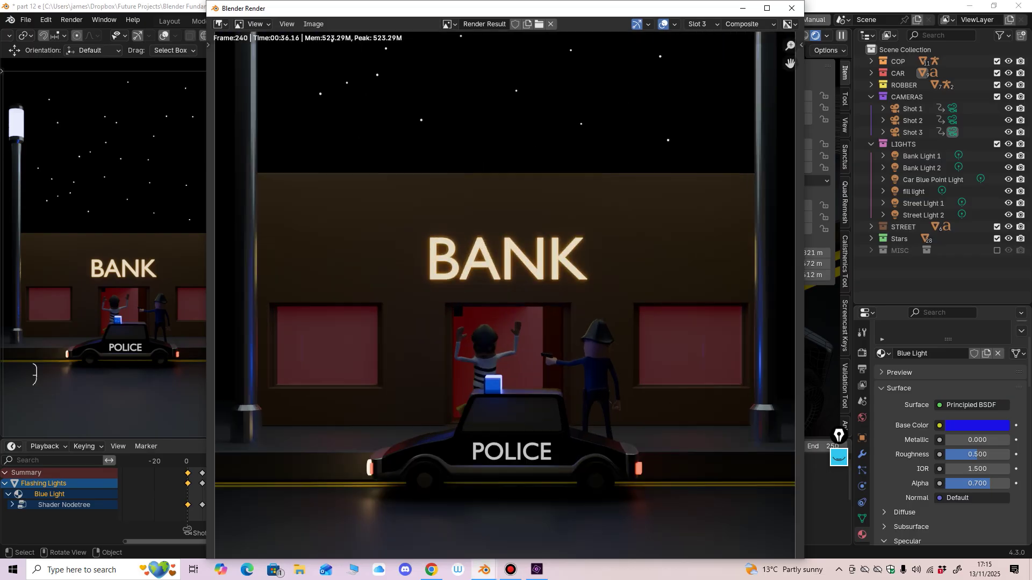
scroll(505, 296, down, 4)
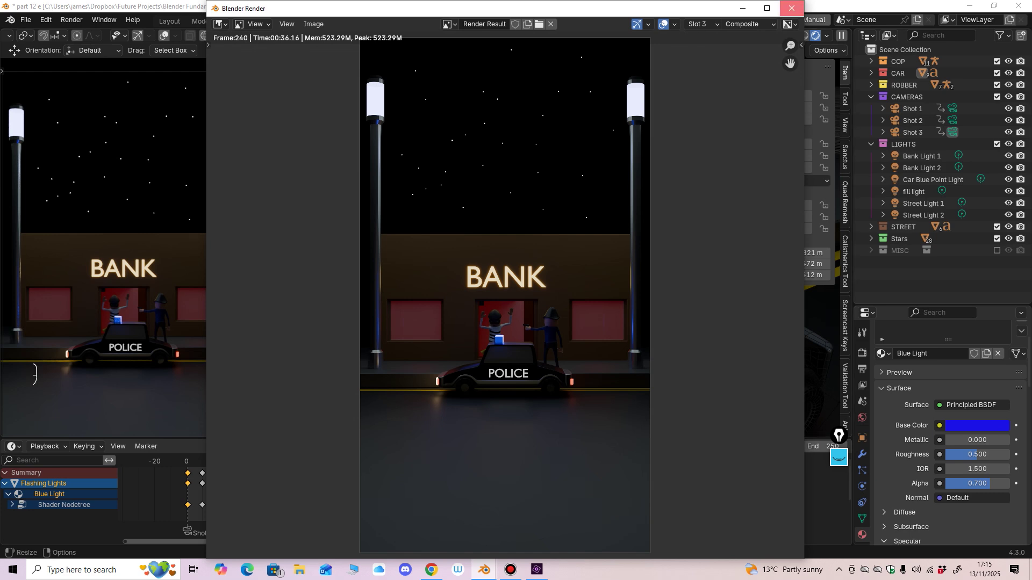
click(791, 8)
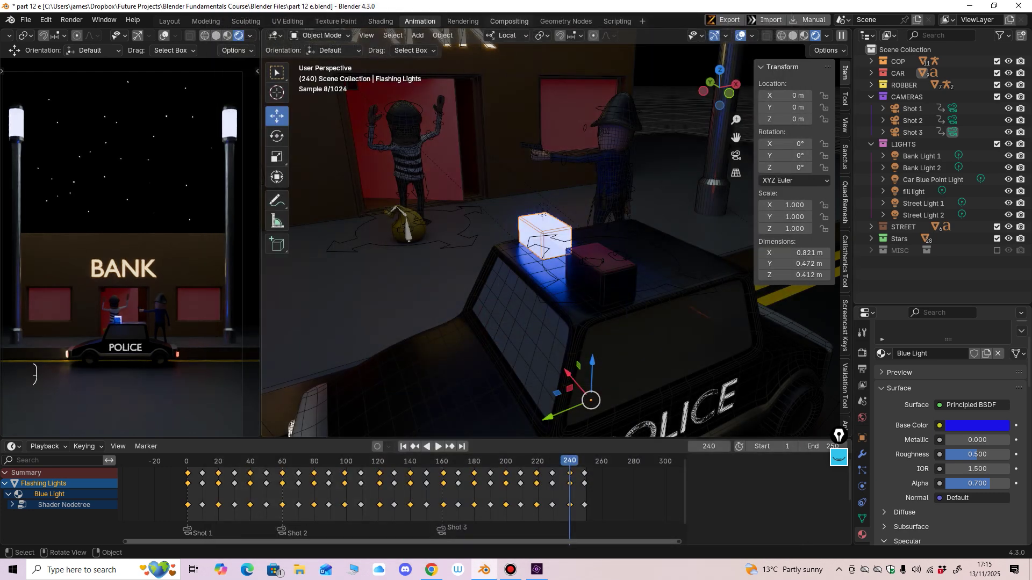
Step: Switch to the Compositing workspace and set the Bloom Glare node's threshold to 15
click(509, 21)
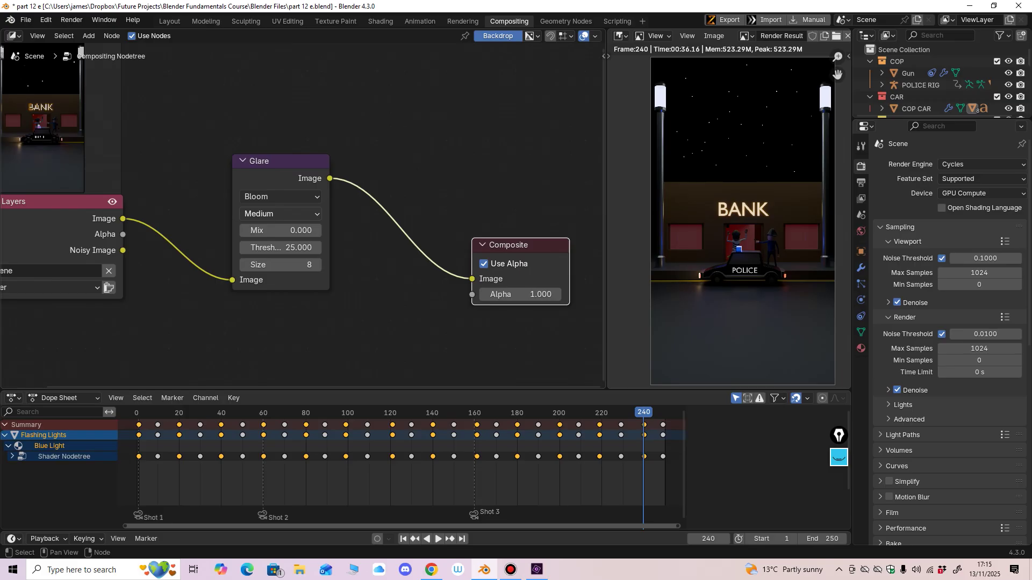
key(Home)
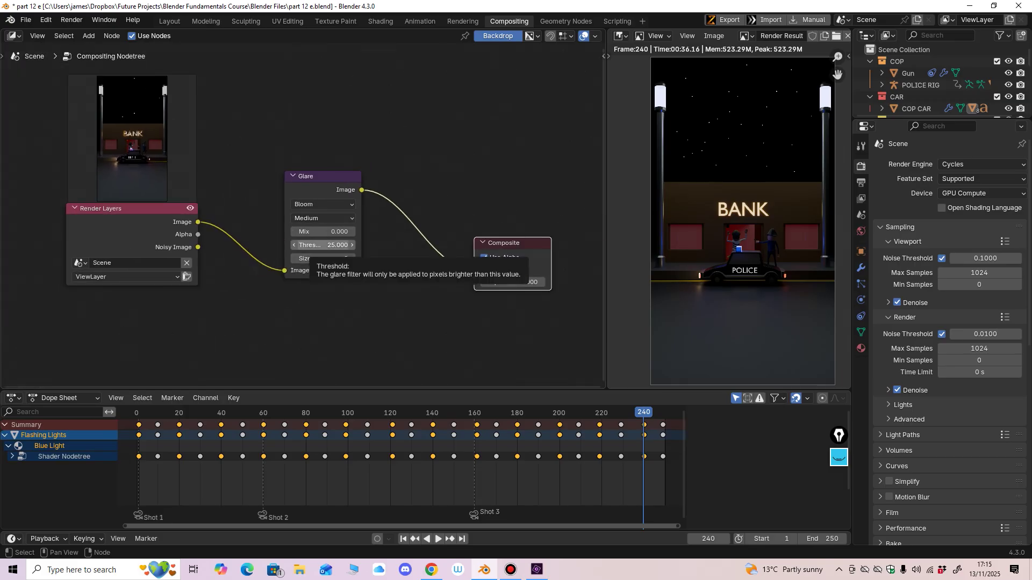
double_click(323, 244)
text(15)
key(Return)
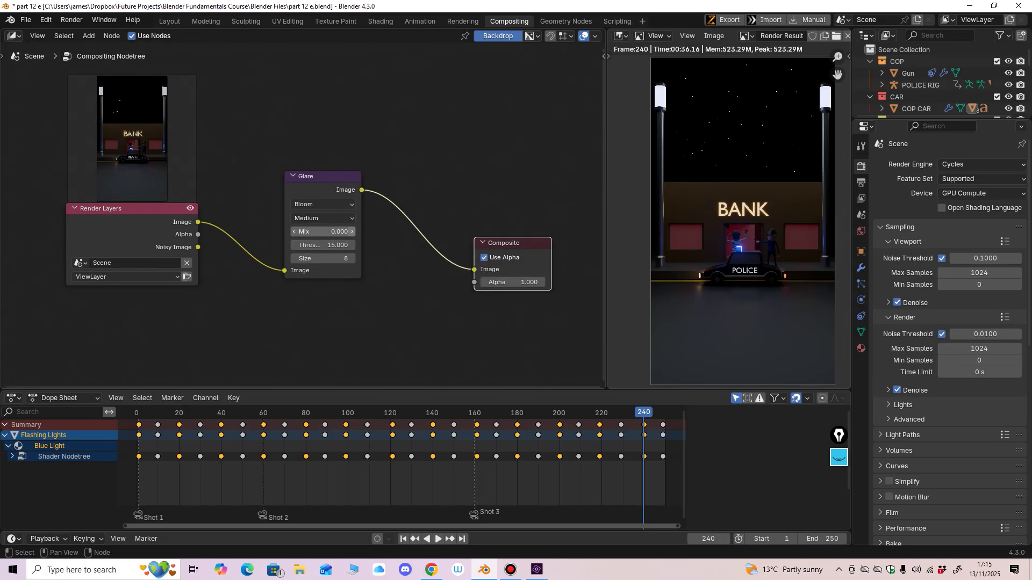
Step: Render frame 240 again, examine the glow around the BANK sign and the blue roof light, and close the render
key(F12)
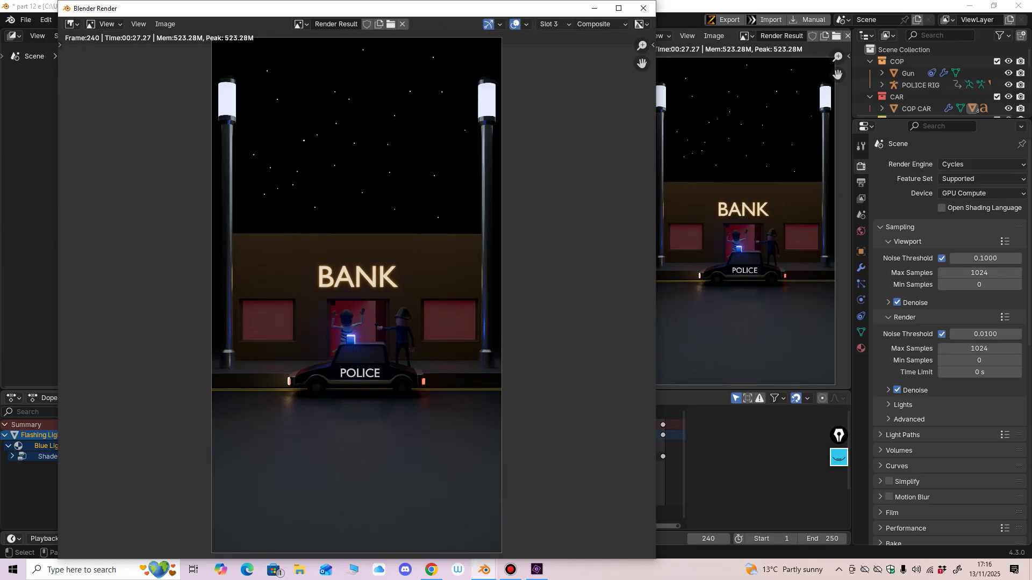
scroll(123, 40, up, 4)
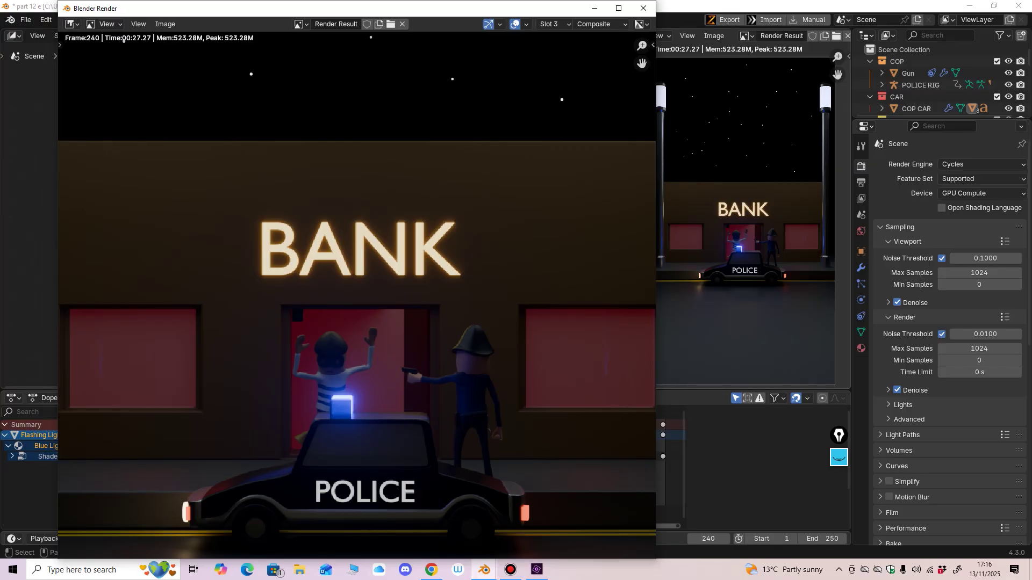
scroll(123, 41, up, 3)
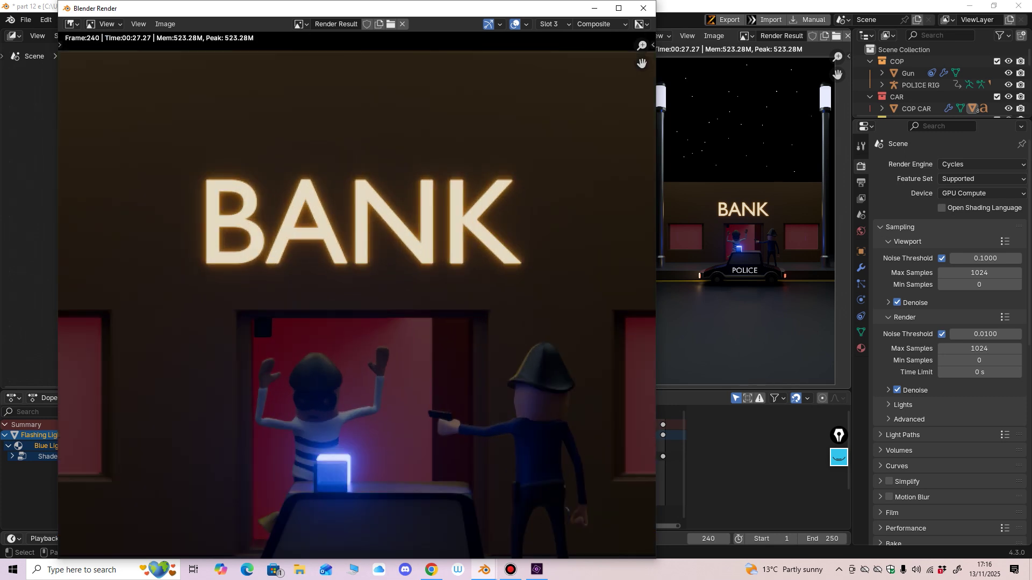
scroll(123, 40, down, 4)
scroll(123, 41, up, 2)
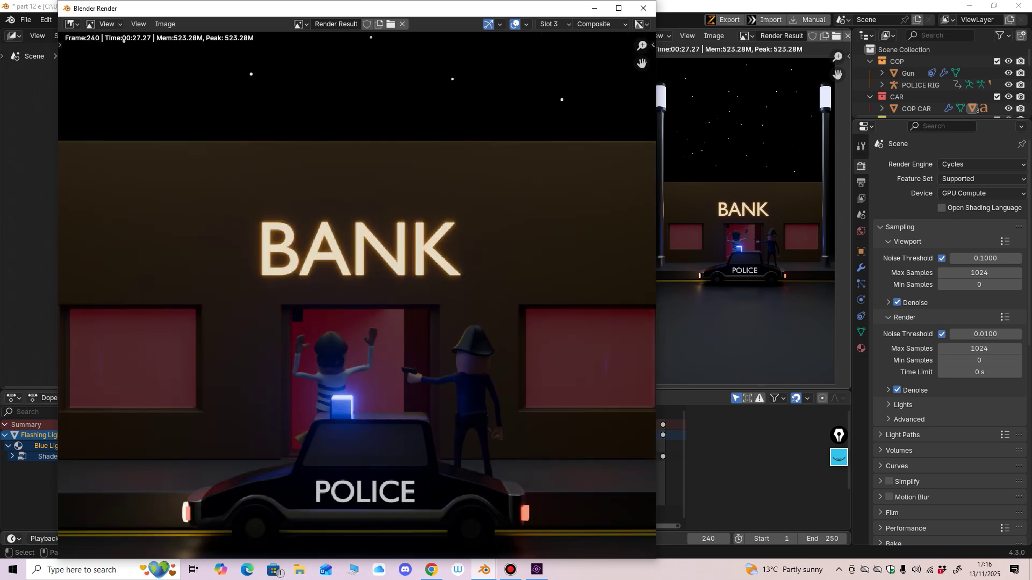
scroll(124, 41, down, 4)
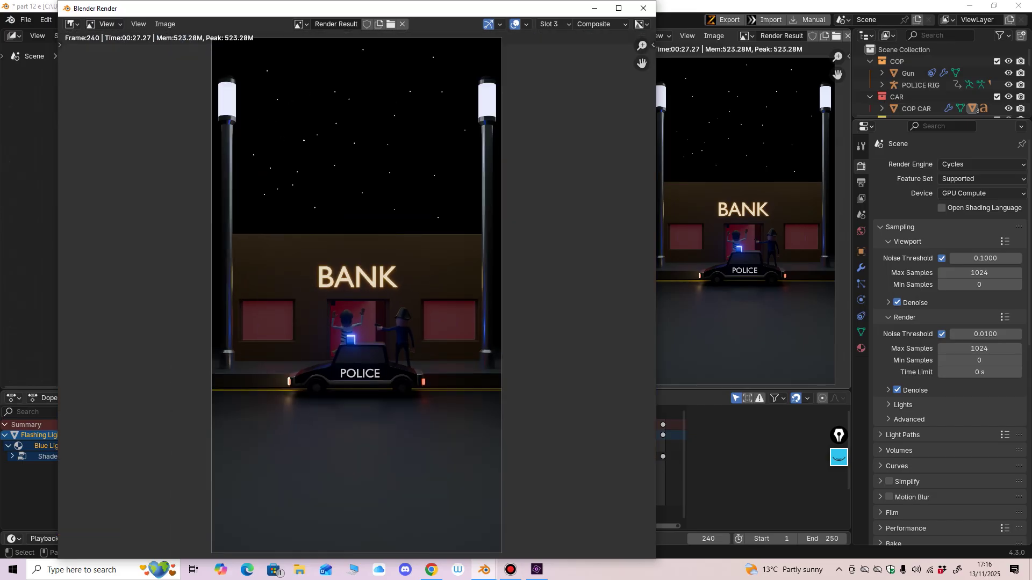
click(643, 8)
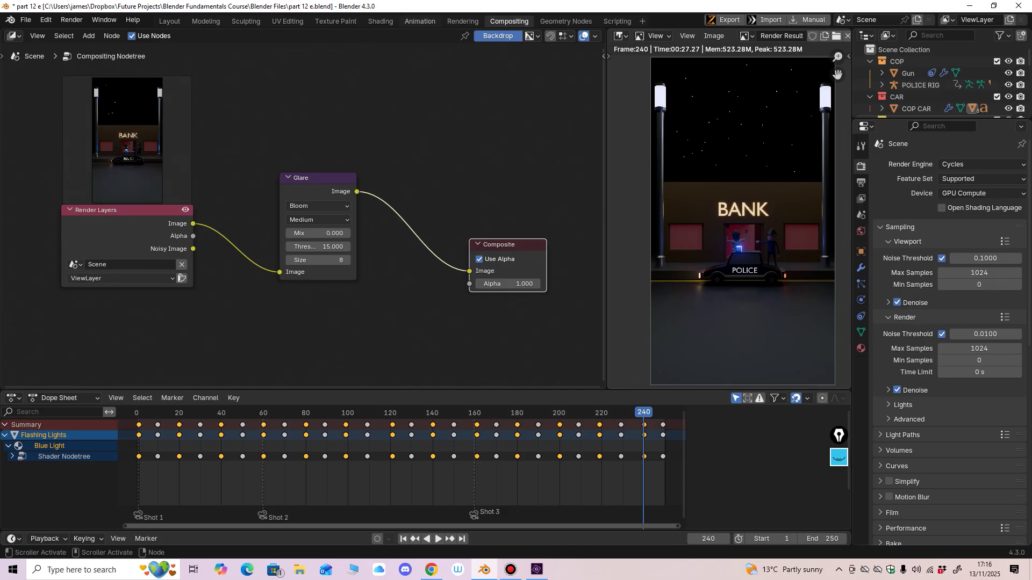
Step: Return to the Animation workspace and try an emission strength of 15 on the far street lamp post's glass material
click(420, 21)
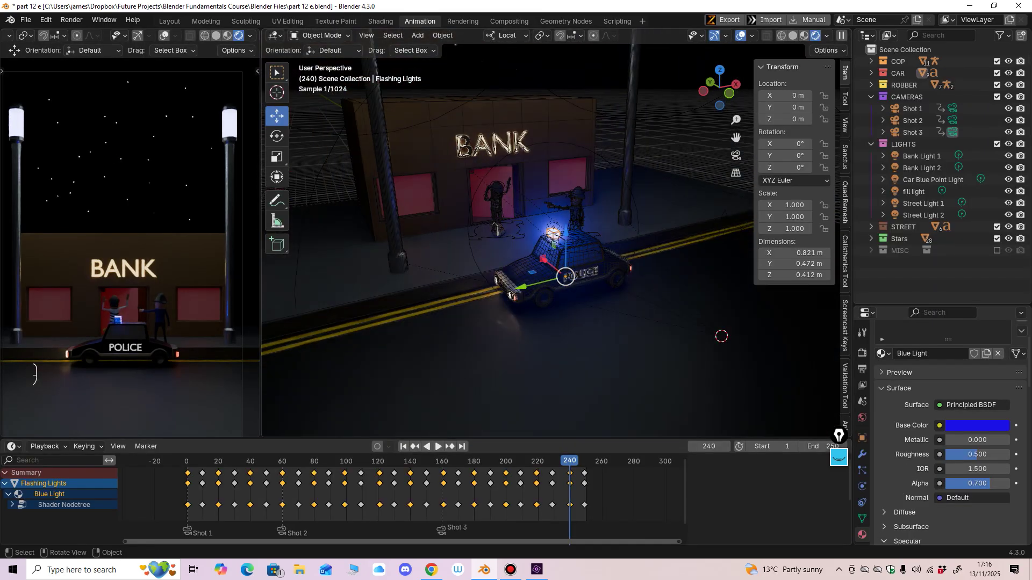
scroll(557, 233, down, 1)
shift+middle_drag(557, 234, 522, 368)
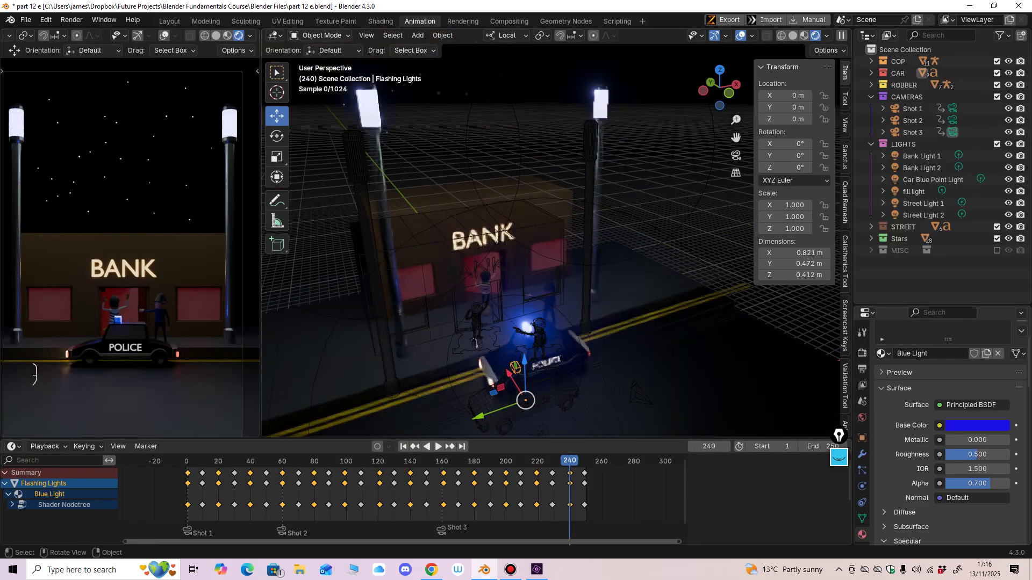
scroll(522, 368, down, 2)
scroll(529, 320, up, 2)
click(590, 226)
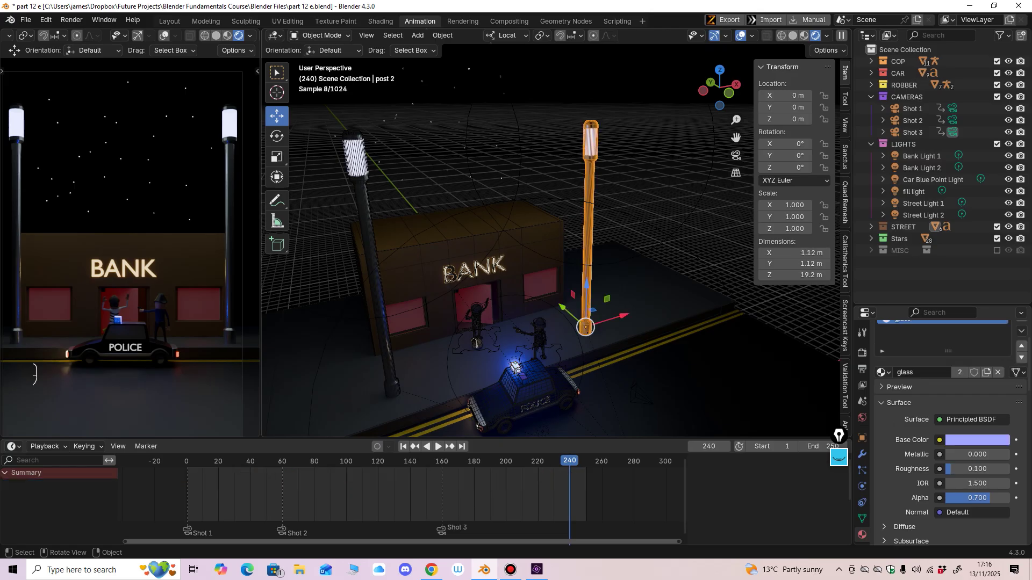
scroll(963, 430, down, 8)
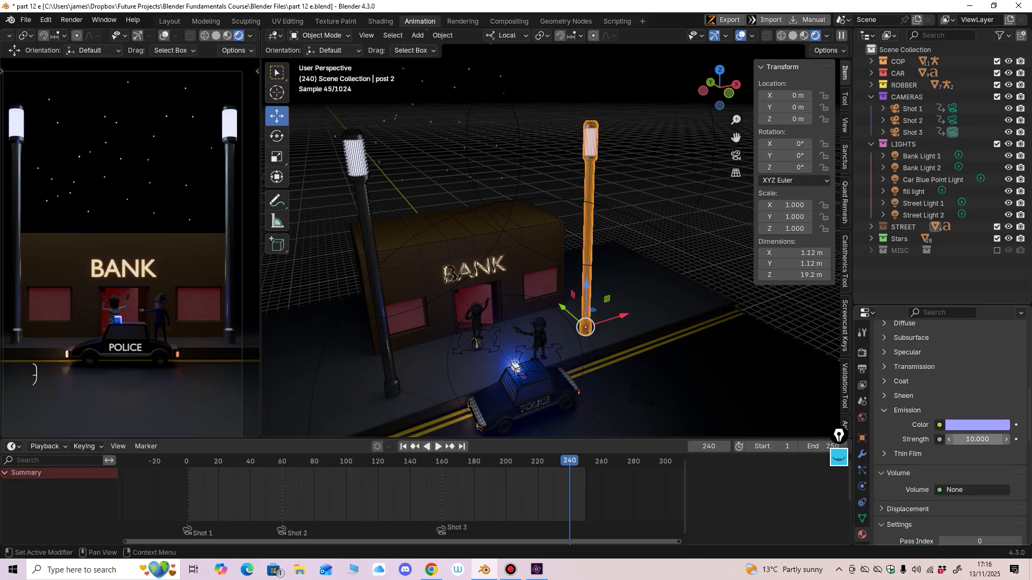
click(976, 439)
text(15)
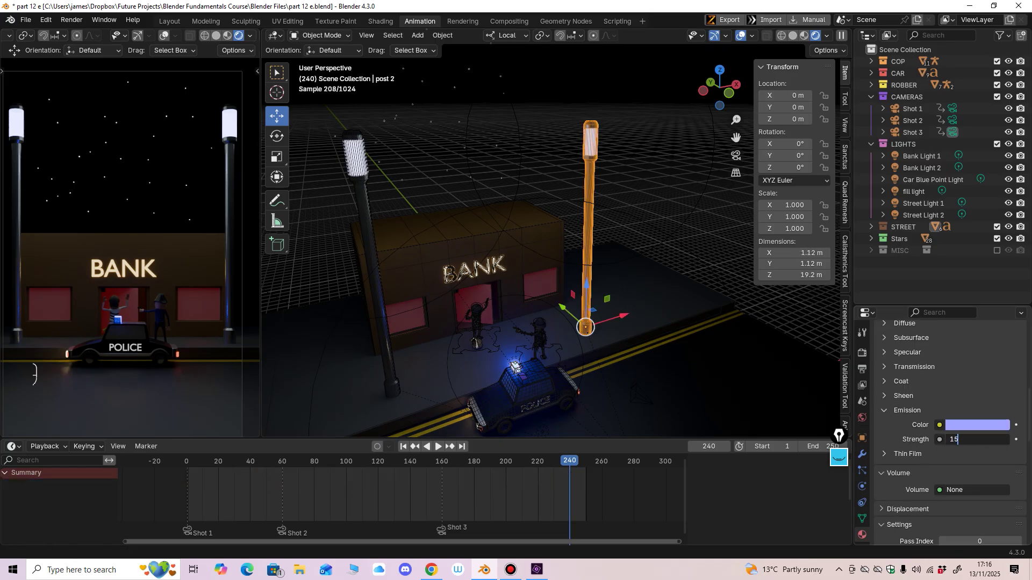
key(Return)
Step: Set the emission strength of the street lamp post's glass material to 12
key(Return)
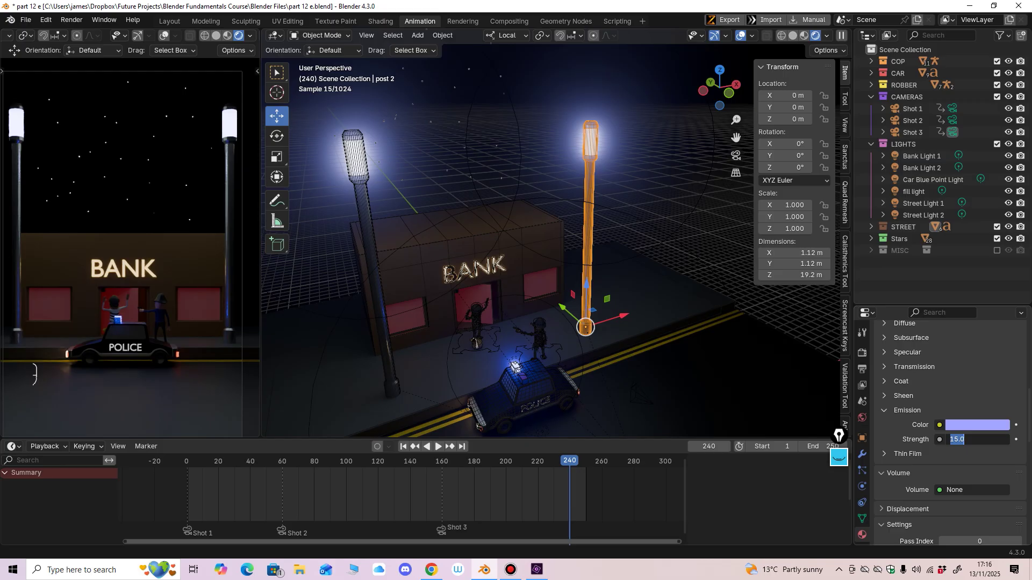
text(12)
key(Return)
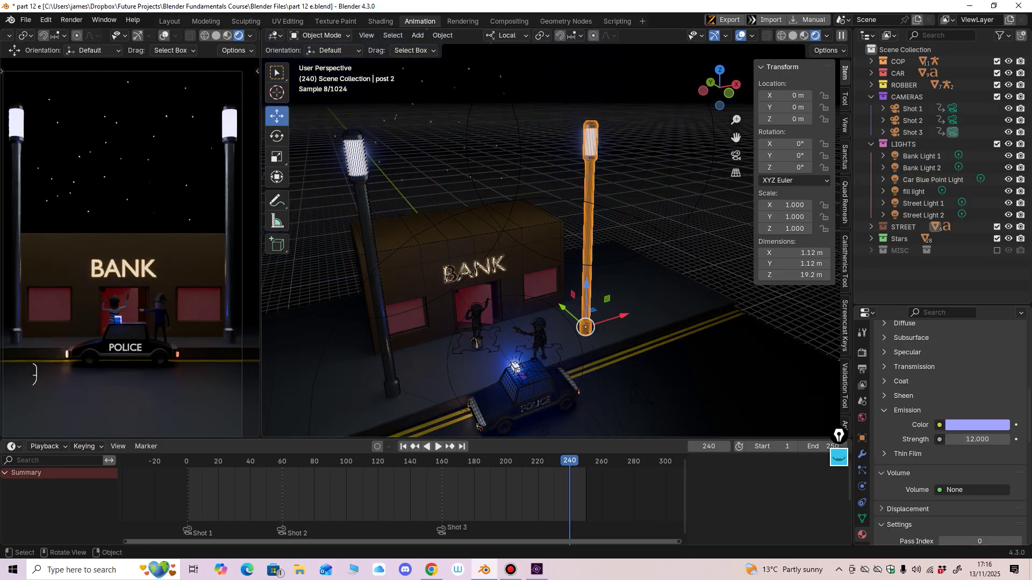
Step: Select the blue flashing light on the police car's roof for editing its emission animation
middle_drag(543, 317, 535, 242)
scroll(534, 242, up, 4)
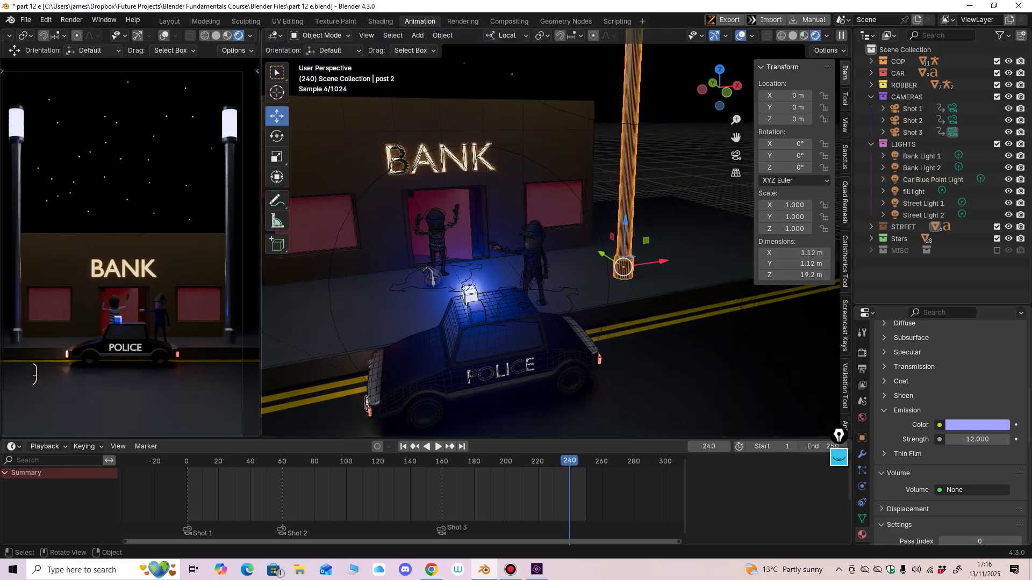
scroll(534, 242, up, 1)
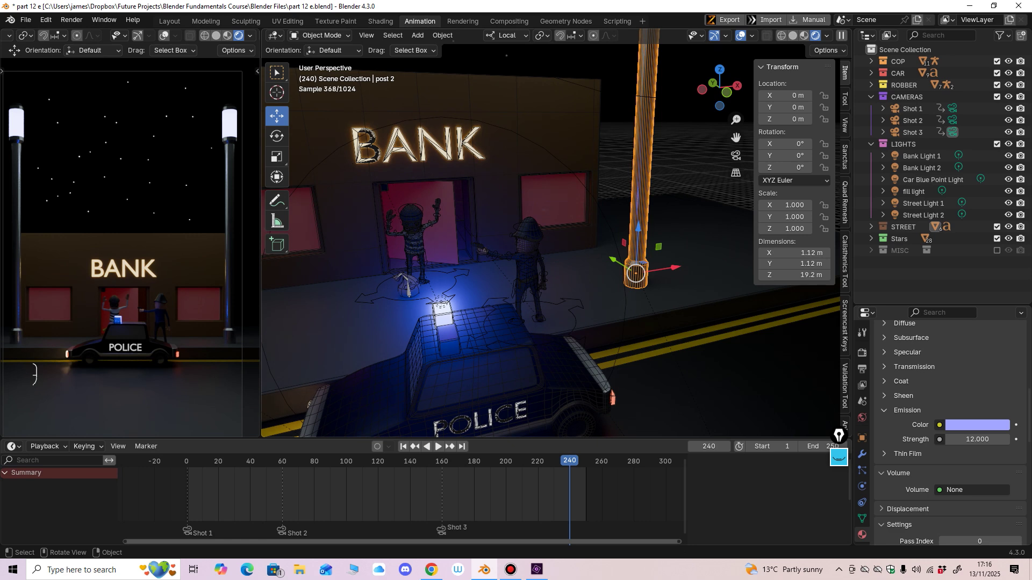
click(443, 317)
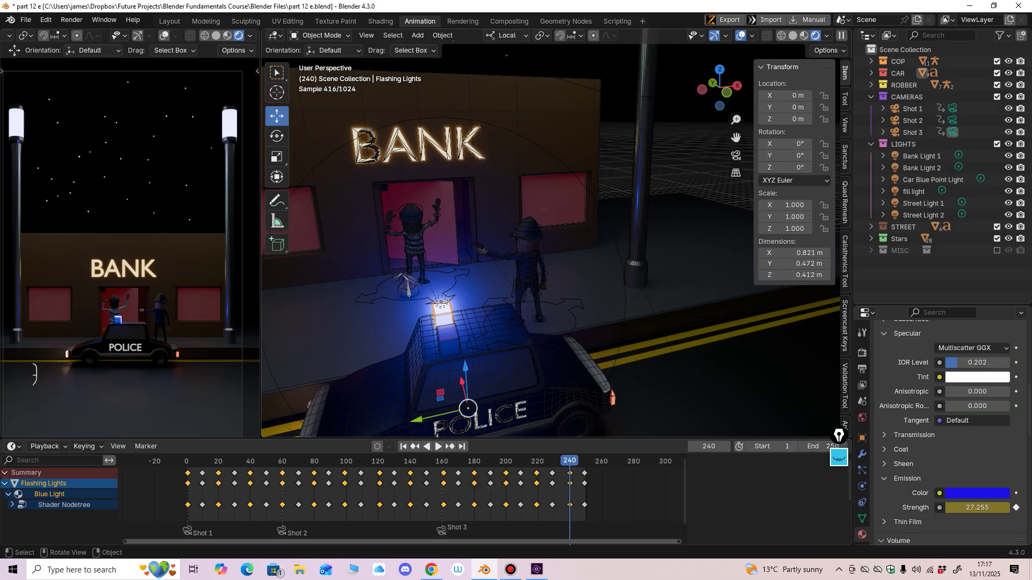
Step: Change the Timeline area to the Graph Editor to show the blue light's emission strength curve
scroll(398, 497, up, 3)
middle_drag(398, 497, 308, 497)
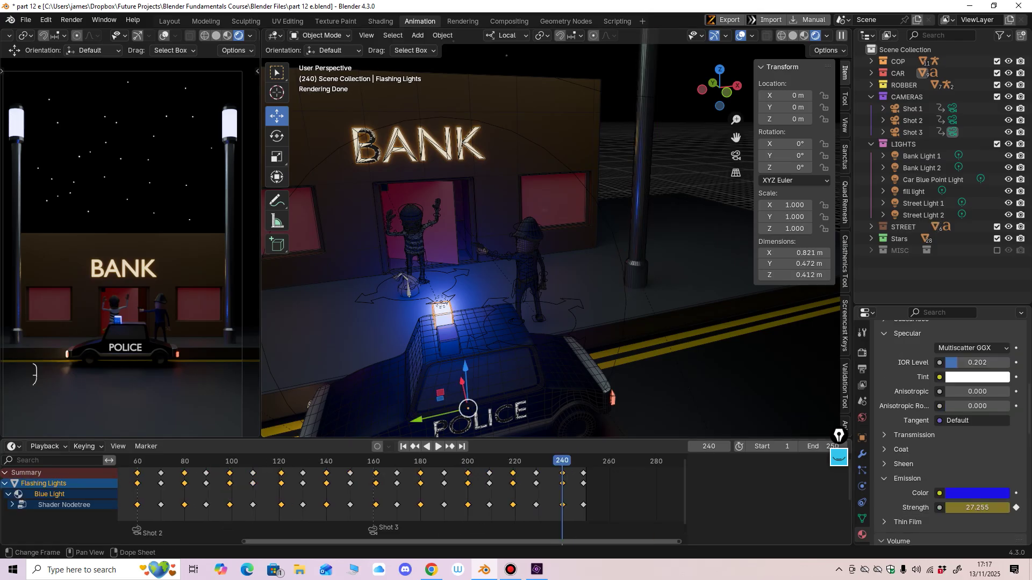
click(48, 446)
click(14, 447)
click(14, 447)
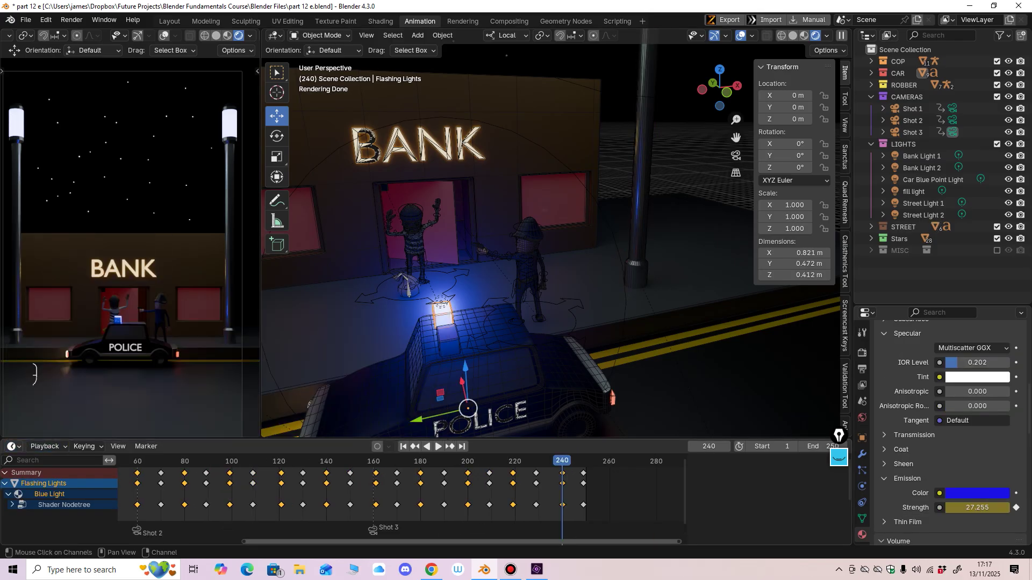
click(14, 446)
click(172, 356)
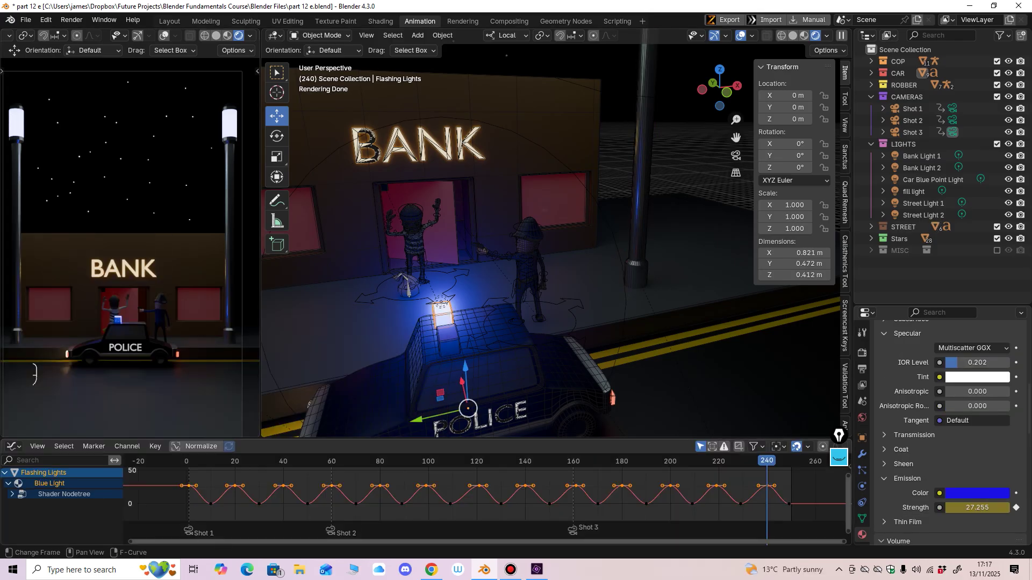
Step: Enlarge the Graph Editor and raise all peak keyframes of the blue light's emission strength curve to about 38.5
drag(538, 439, 538, 333)
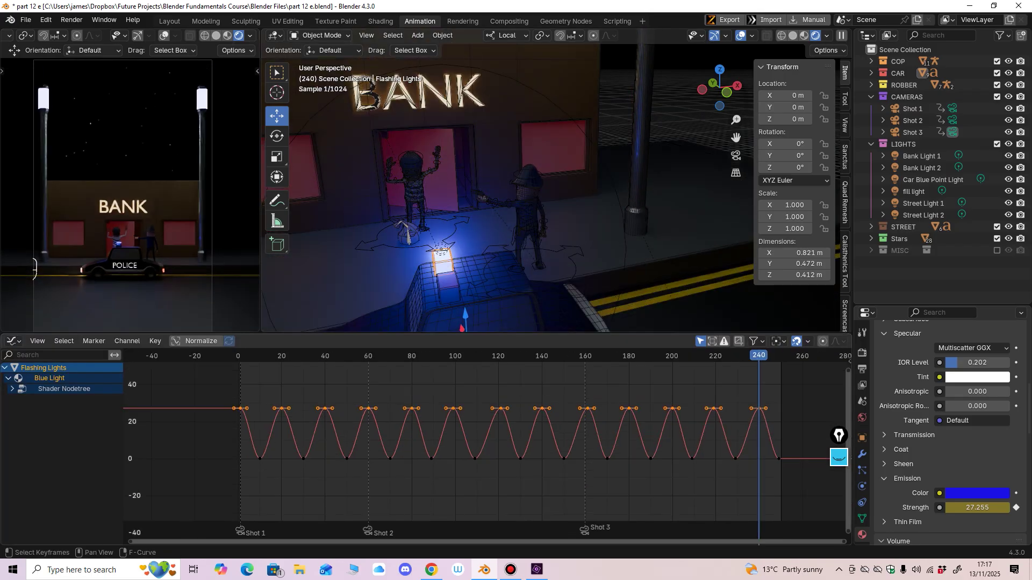
drag(172, 395, 745, 457)
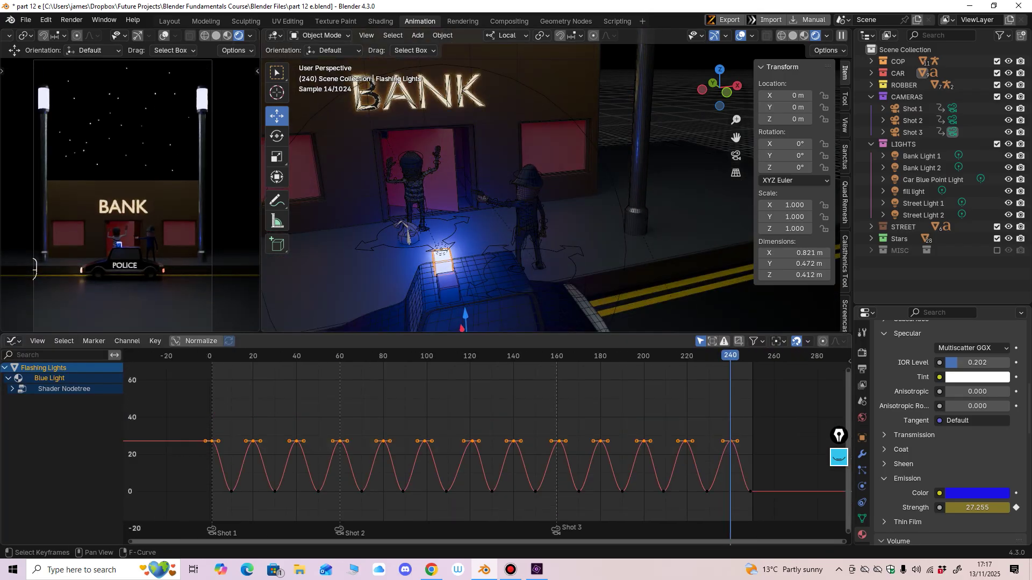
ctrl+middle_drag(488, 449, 614, 442)
key(g)
key(y)
click(429, 417)
key(g)
click(636, 473)
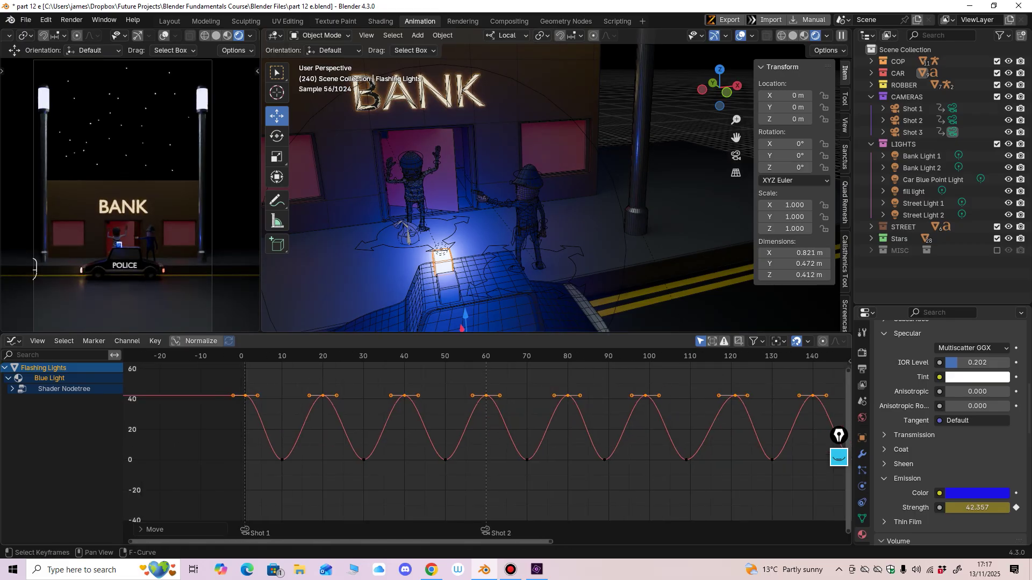
key(g)
click(613, 448)
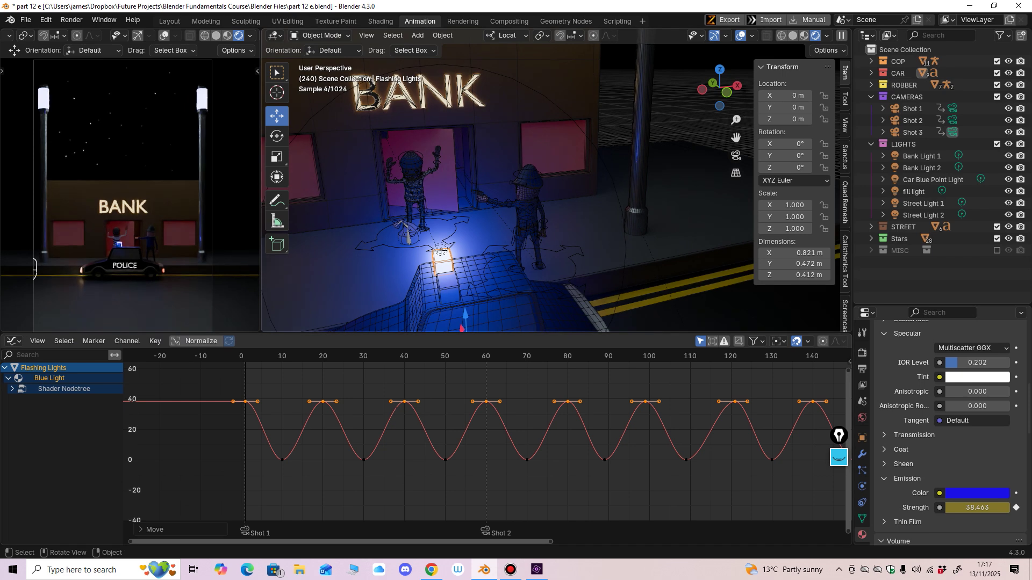
Step: Select the red flashing light on the police car's roof and raise its emission curve's peak keyframes to about 30
middle_drag(570, 237, 583, 238)
click(585, 258)
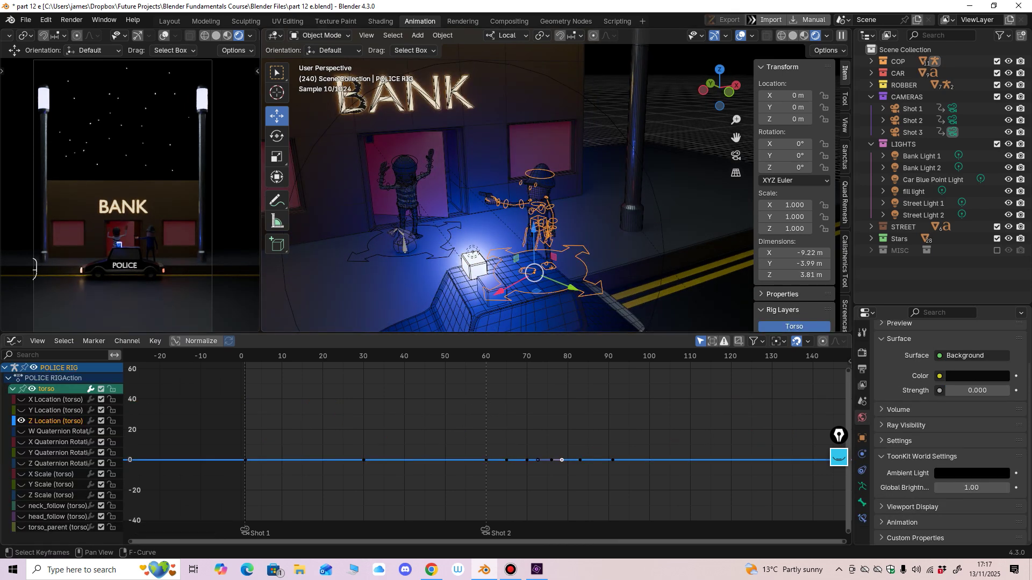
click(491, 290)
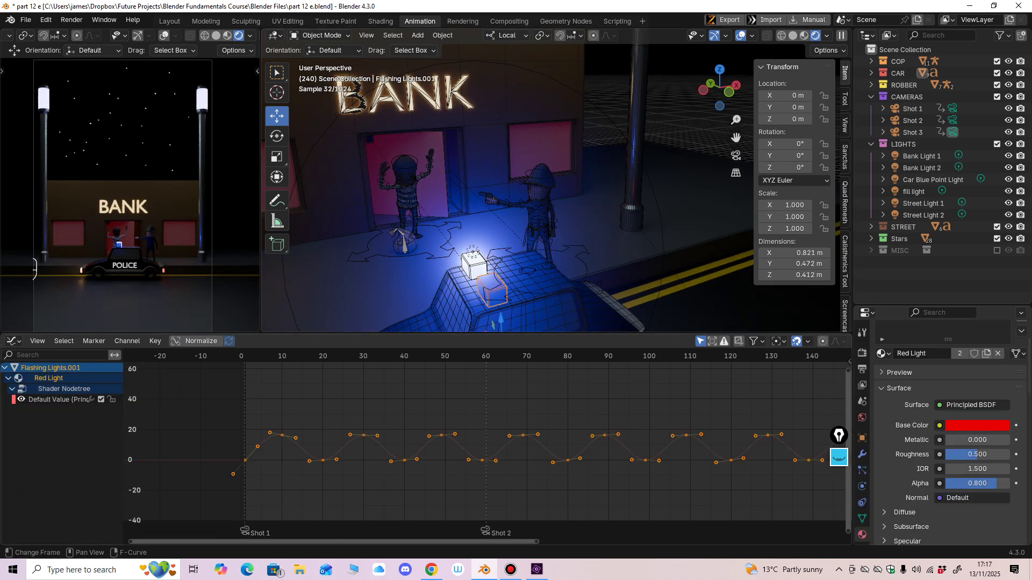
scroll(341, 394, down, 3)
drag(340, 394, 817, 446)
key(Home)
ctrl+middle_drag(486, 430, 633, 454)
key(g)
click(604, 415)
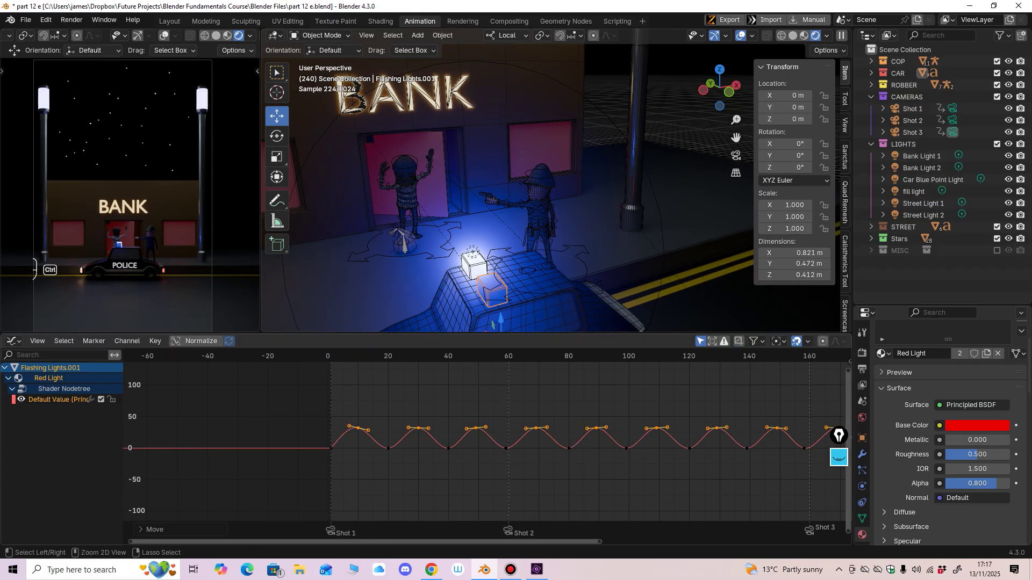
Step: Raise the red light's peak keyframes further, vertically only, to about 35, keeping the red light selected
key(g)
key(y)
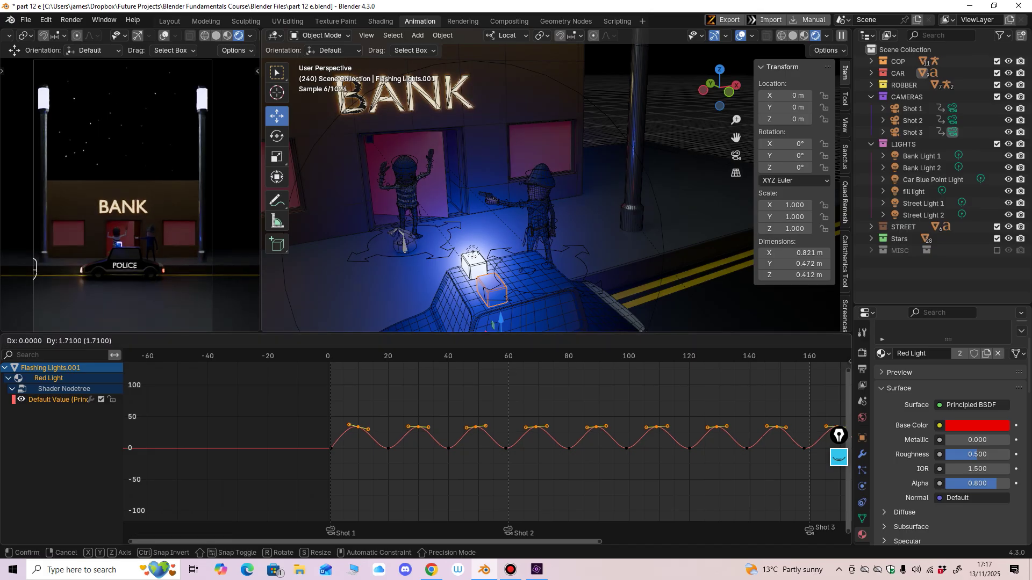
click(633, 452)
click(490, 260)
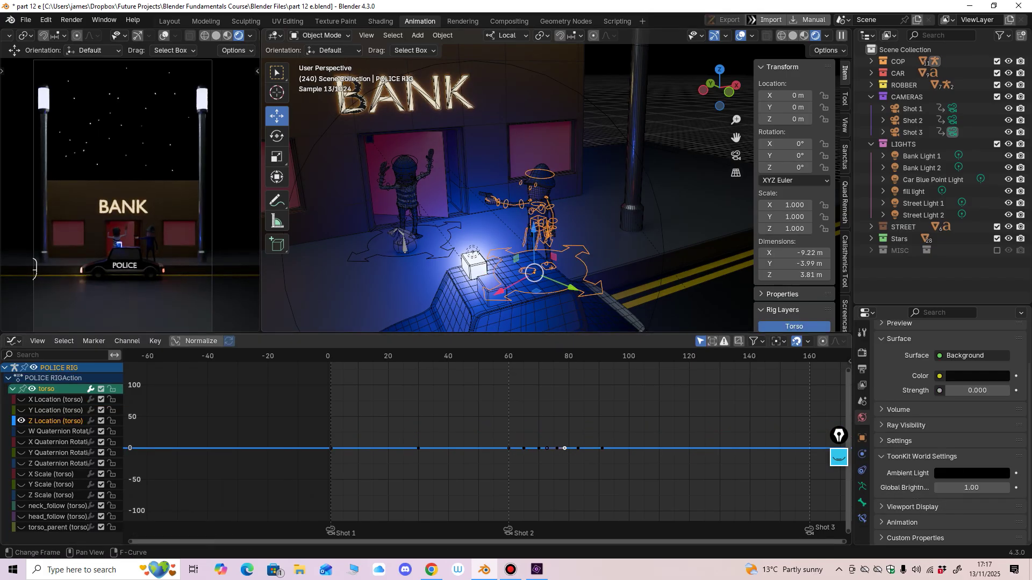
key(ctrl+z)
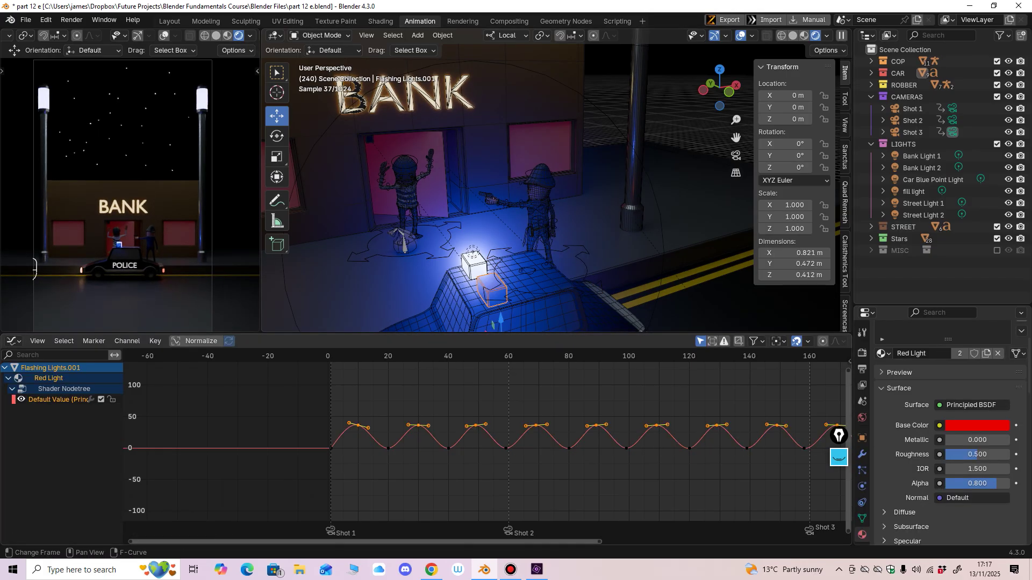
Step: Render the current frame, examine the glow of the street lamps, sign and police lights, and close the render window
middle_drag(524, 319, 504, 313)
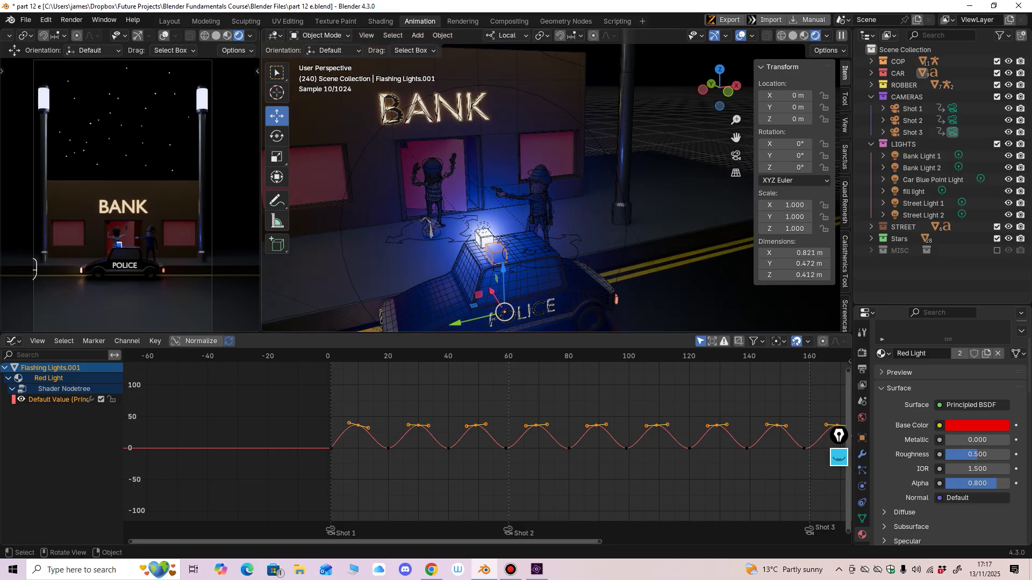
key(F12)
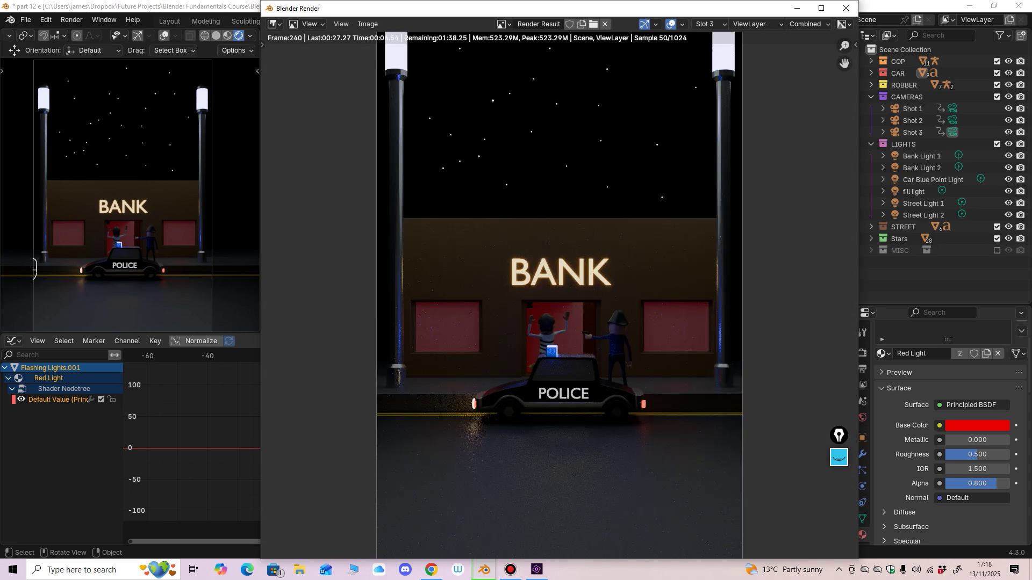
drag(610, 10, 598, 15)
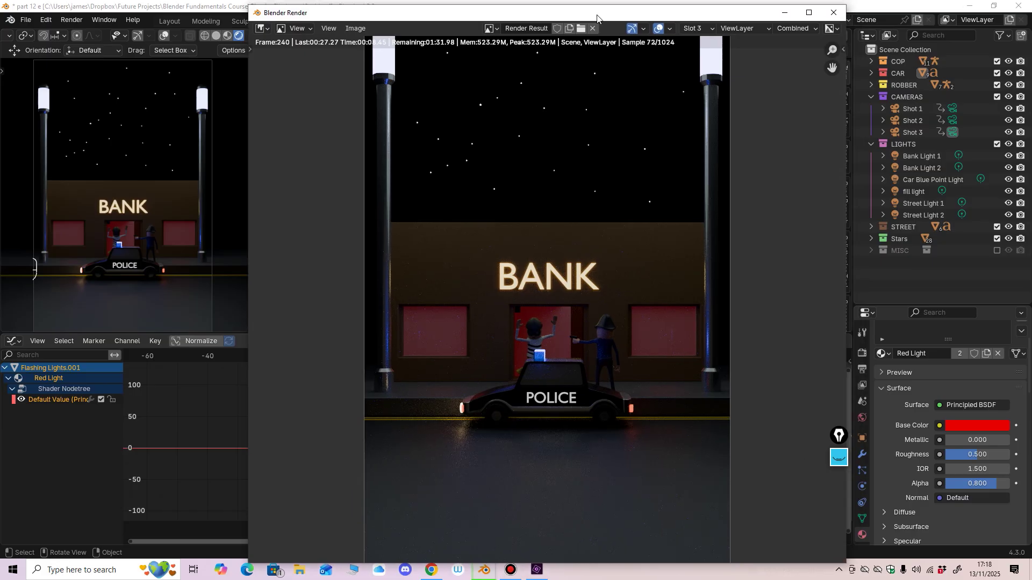
scroll(547, 299, down, 1)
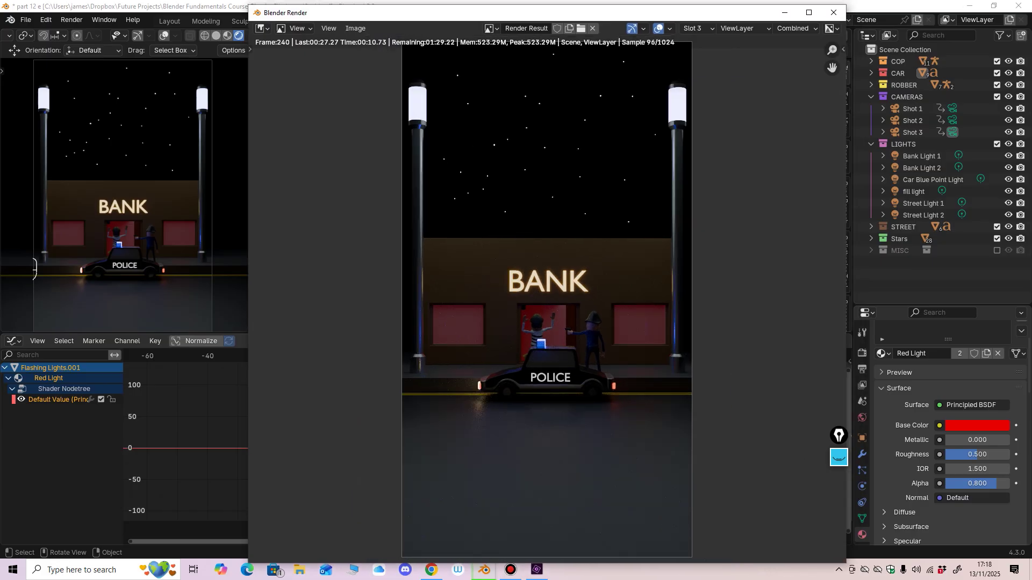
scroll(546, 300, up, 1)
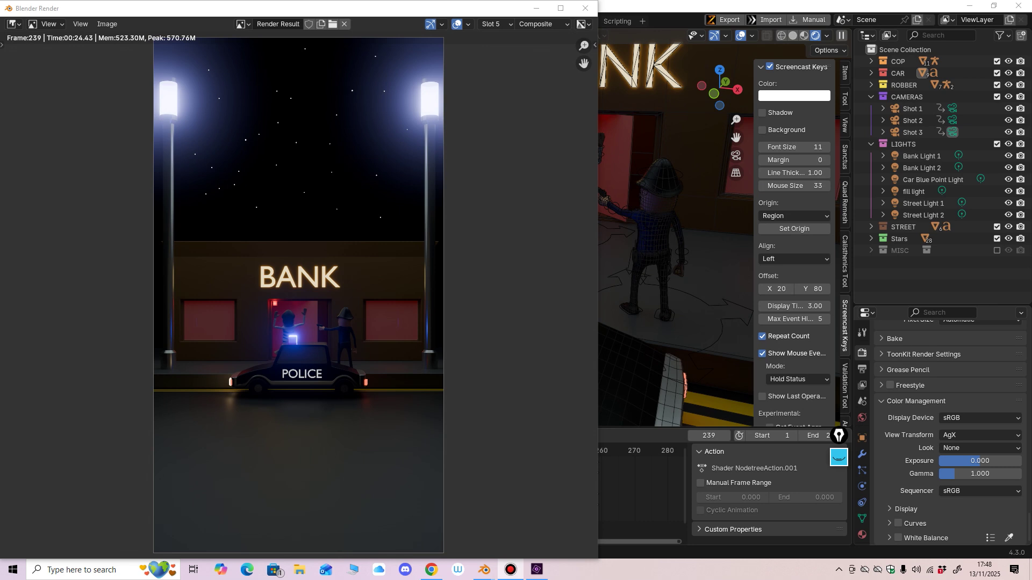
ctrl+middle_drag(299, 295, 307, 316)
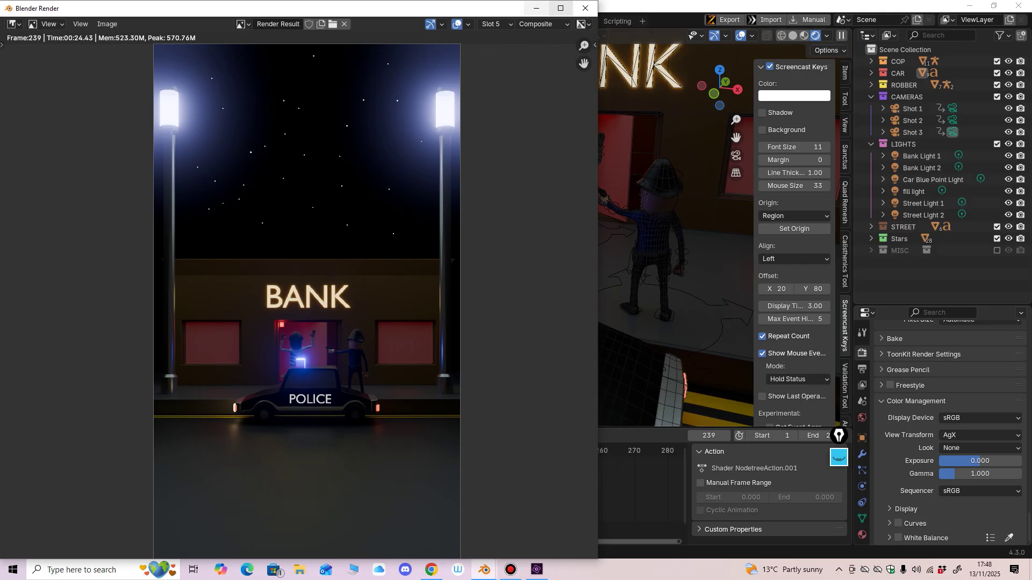
click(585, 8)
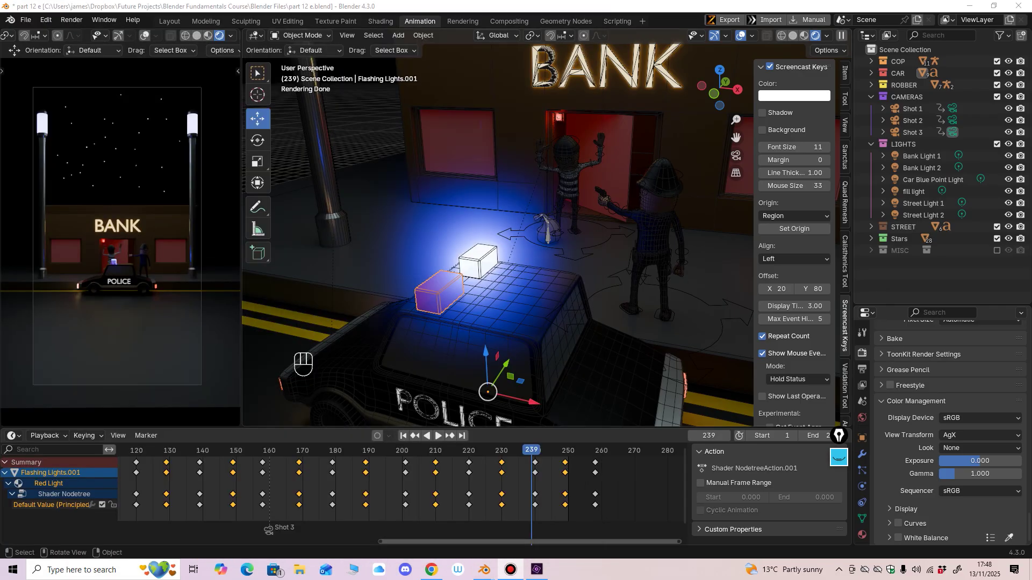
Step: Open the Compositing workspace and review the Bloom Glare node's quality options and threshold
click(510, 21)
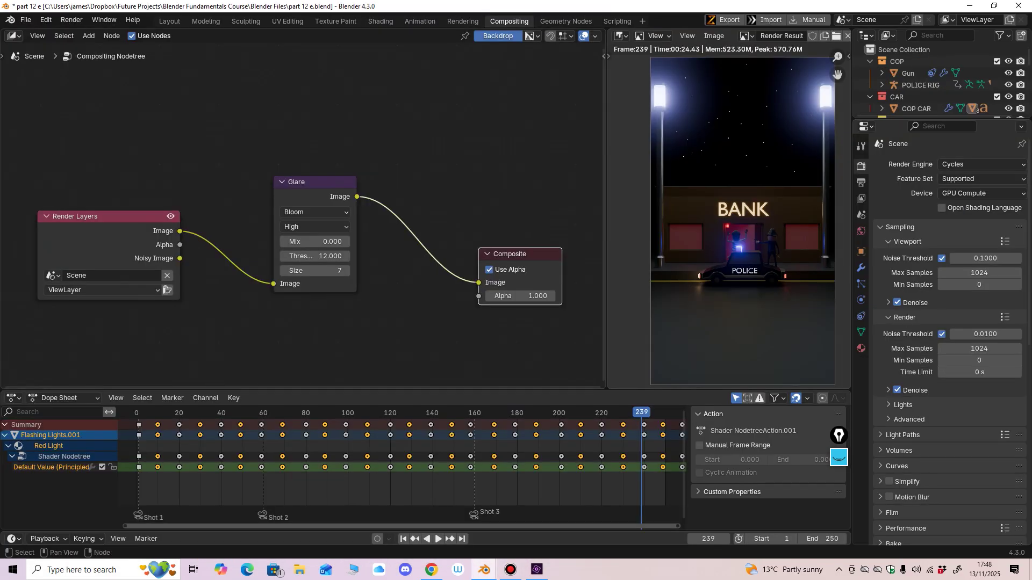
scroll(418, 242, up, 3)
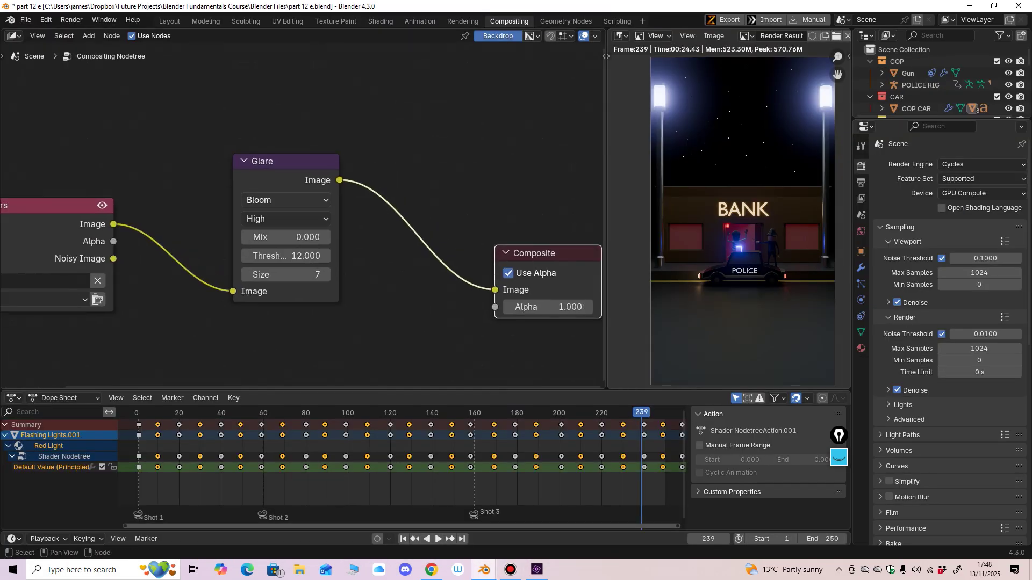
click(286, 219)
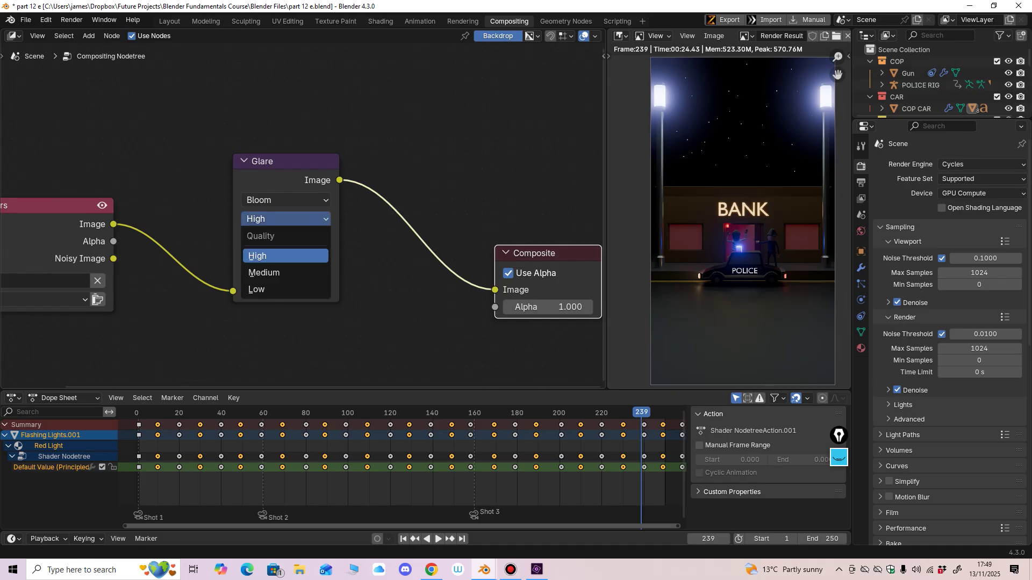
click(286, 219)
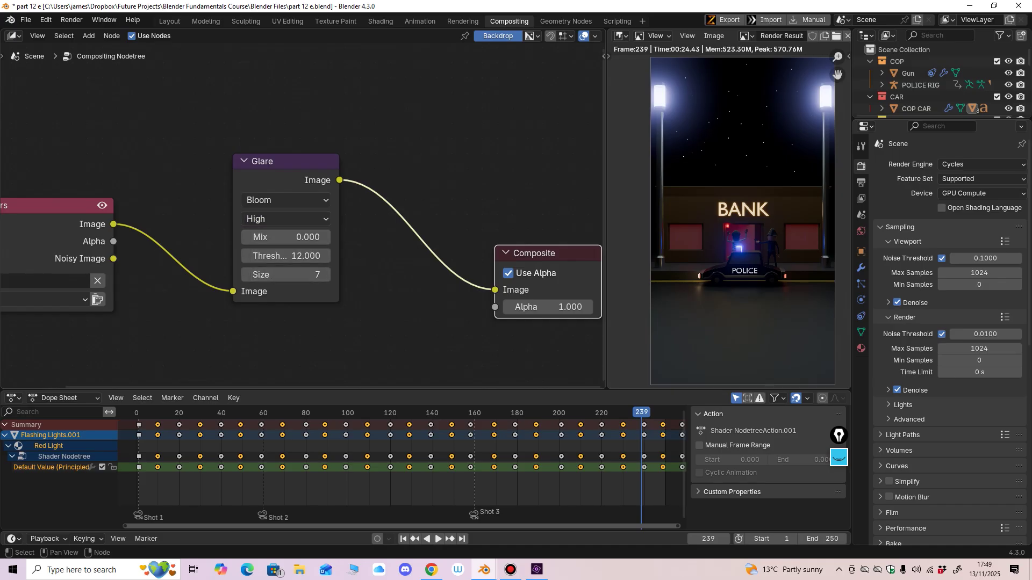
scroll(296, 215, down, 2)
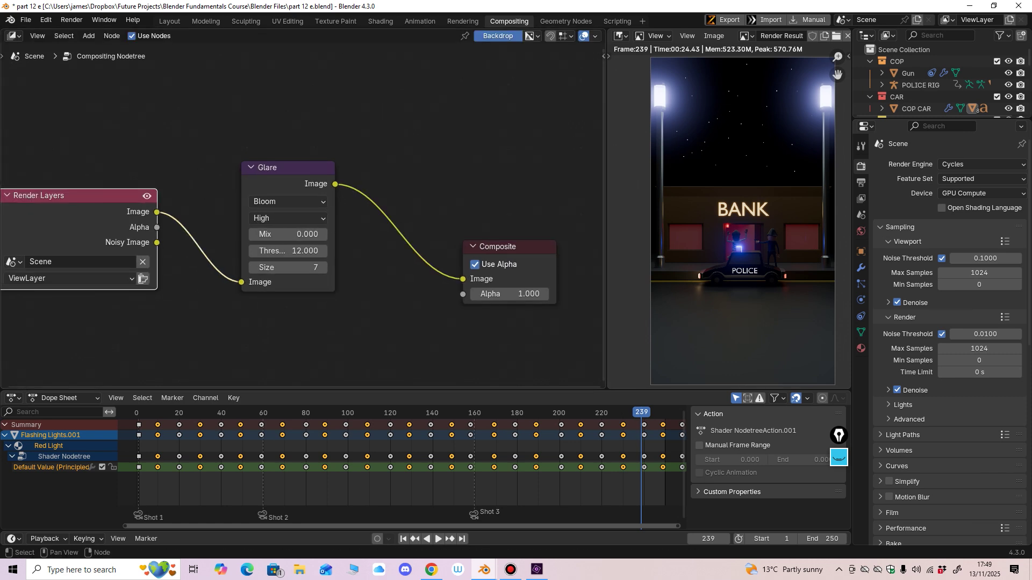
Step: Reopen the rendered image and examine the lamp, sign and police light glow up close and as a whole
mouse_move(483, 570)
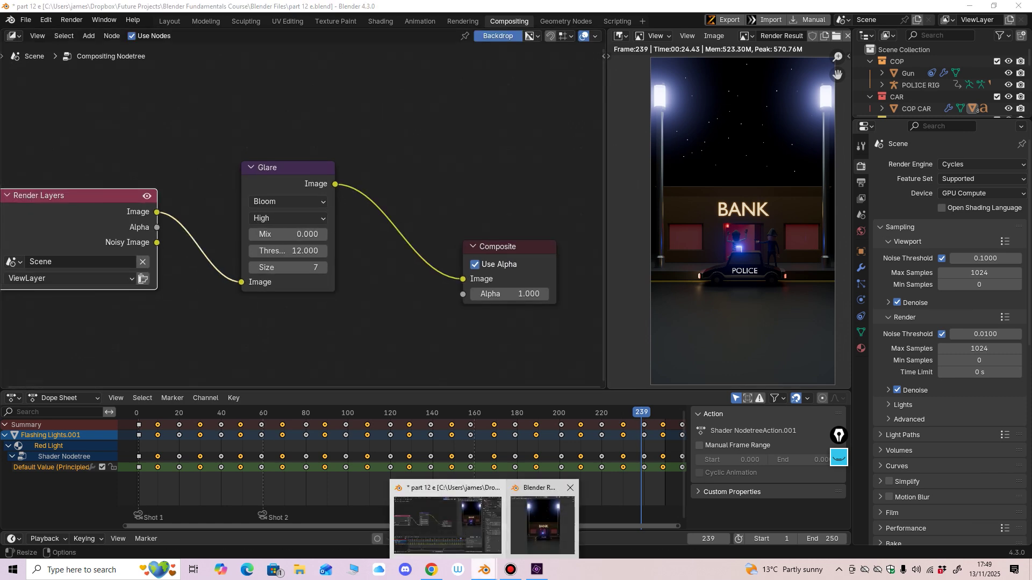
click(519, 525)
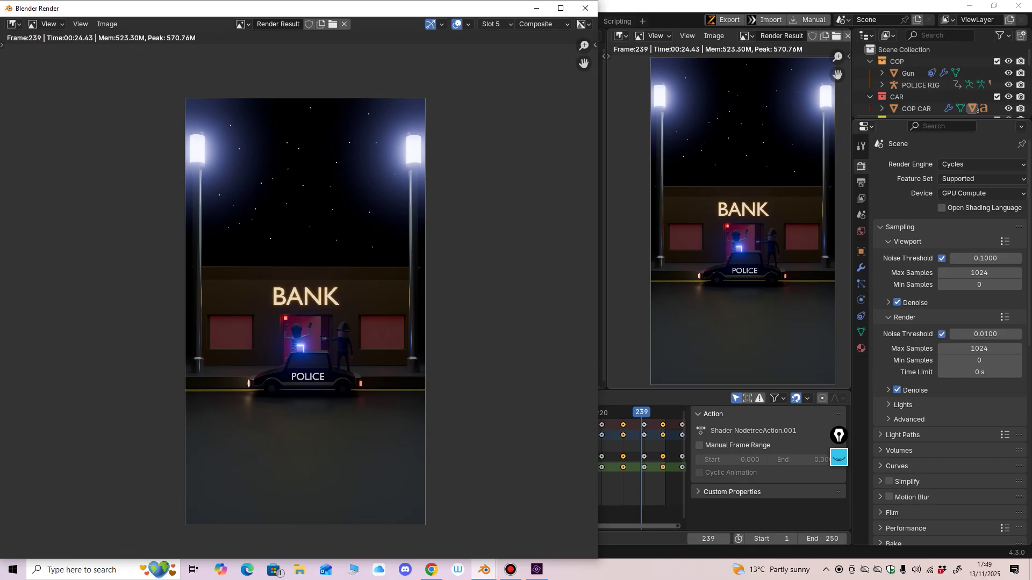
scroll(300, 296, up, 4)
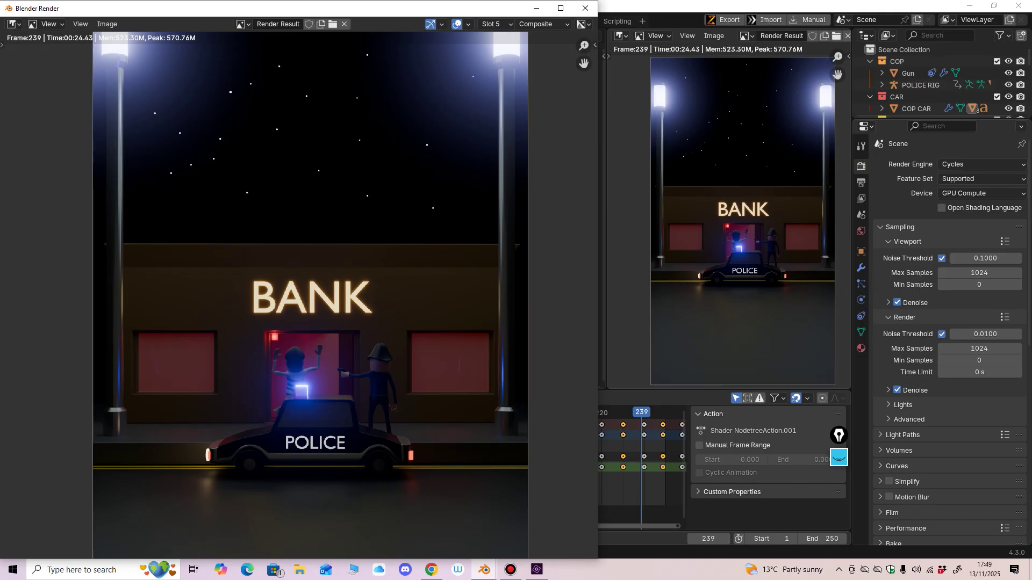
scroll(300, 296, down, 3)
scroll(300, 296, up, 1)
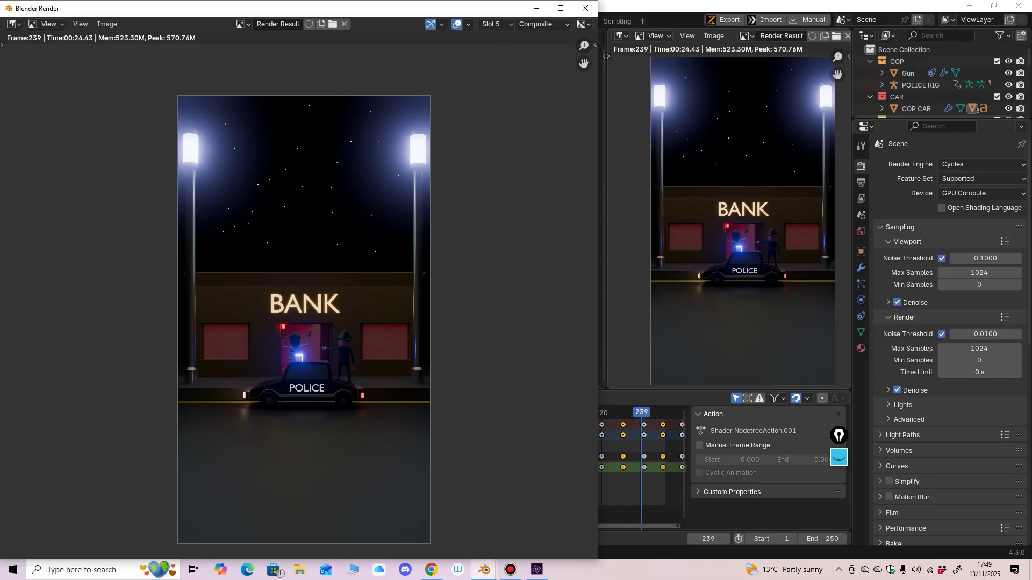
scroll(299, 297, up, 2)
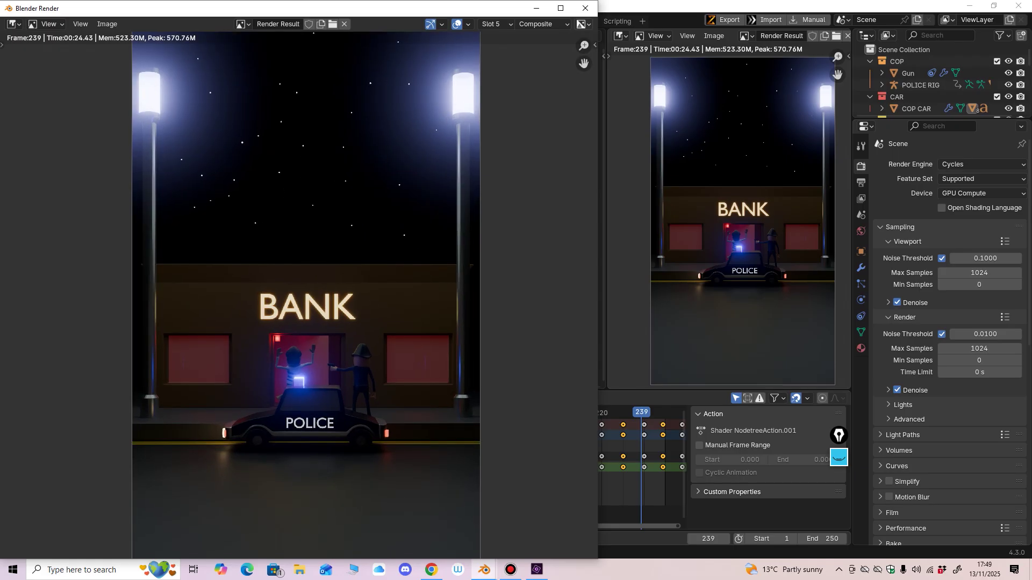
click(585, 8)
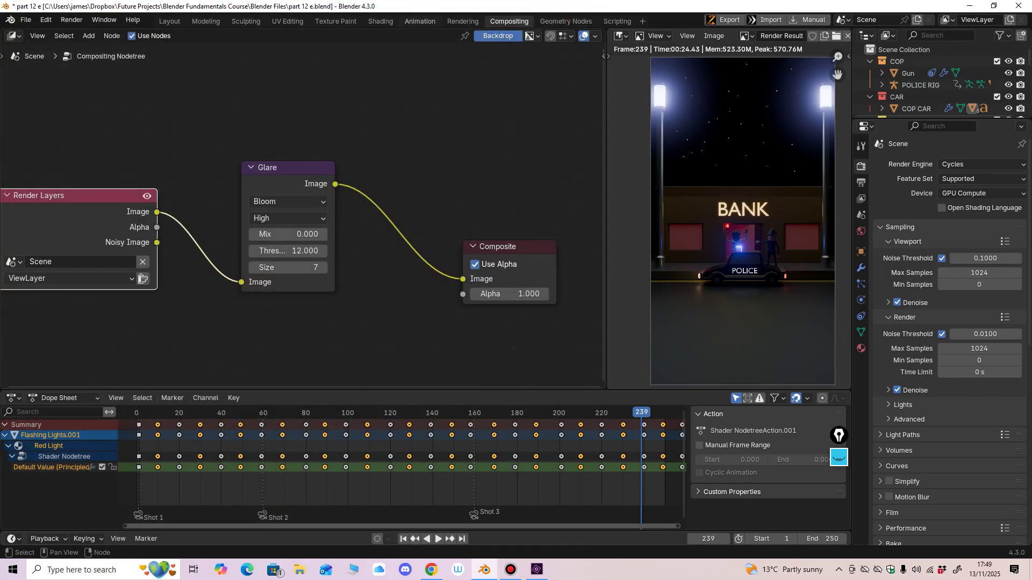
Step: Return to the Animation workspace and examine the bank's front and doorway in Material Preview shading
click(419, 21)
scroll(497, 234, down, 11)
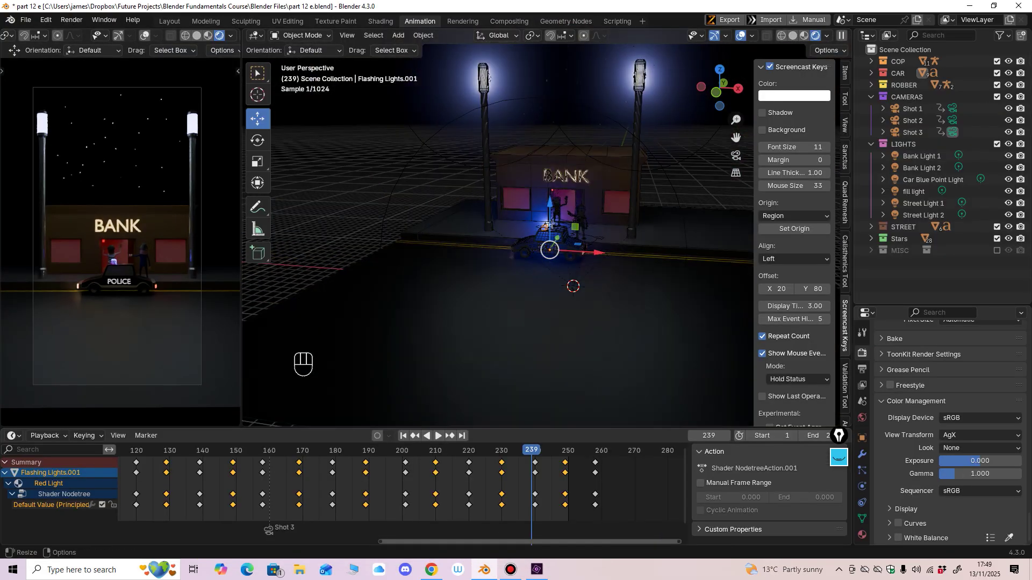
scroll(549, 225, up, 10)
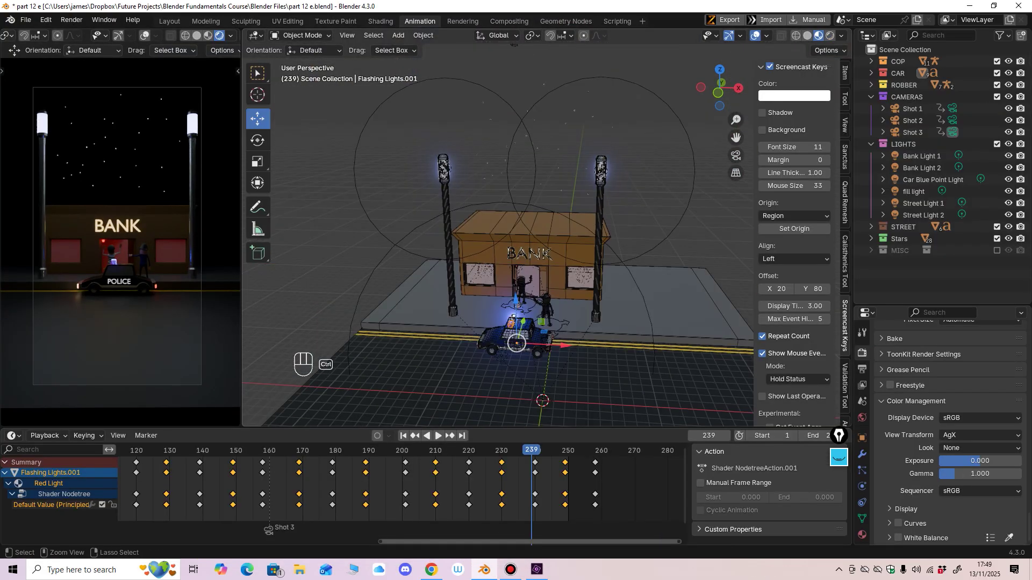
click(581, 252)
middle_drag(581, 253, 583, 233)
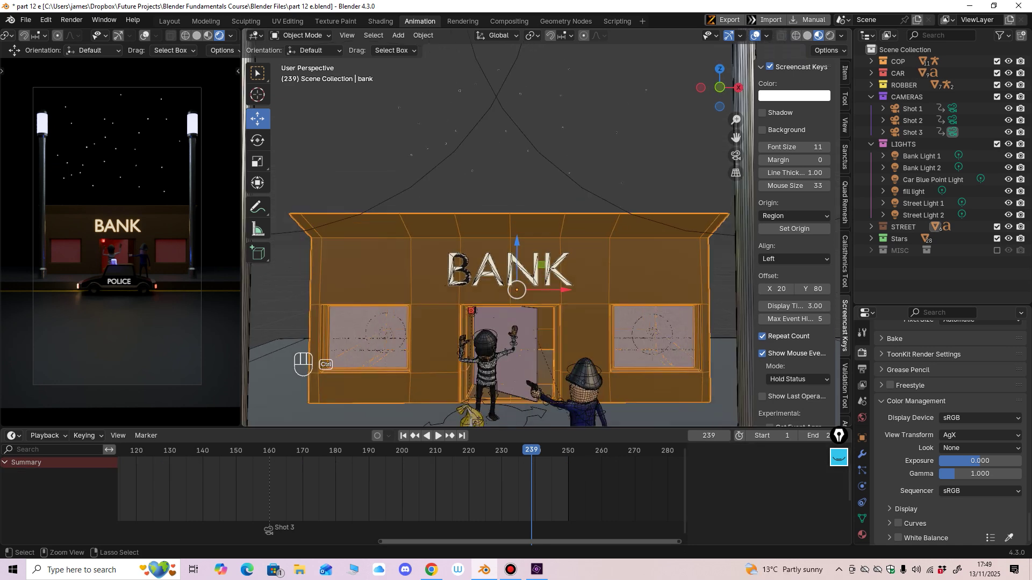
scroll(498, 237, down, 5)
middle_drag(497, 237, 540, 184)
scroll(526, 242, up, 4)
scroll(525, 241, down, 2)
scroll(538, 260, up, 2)
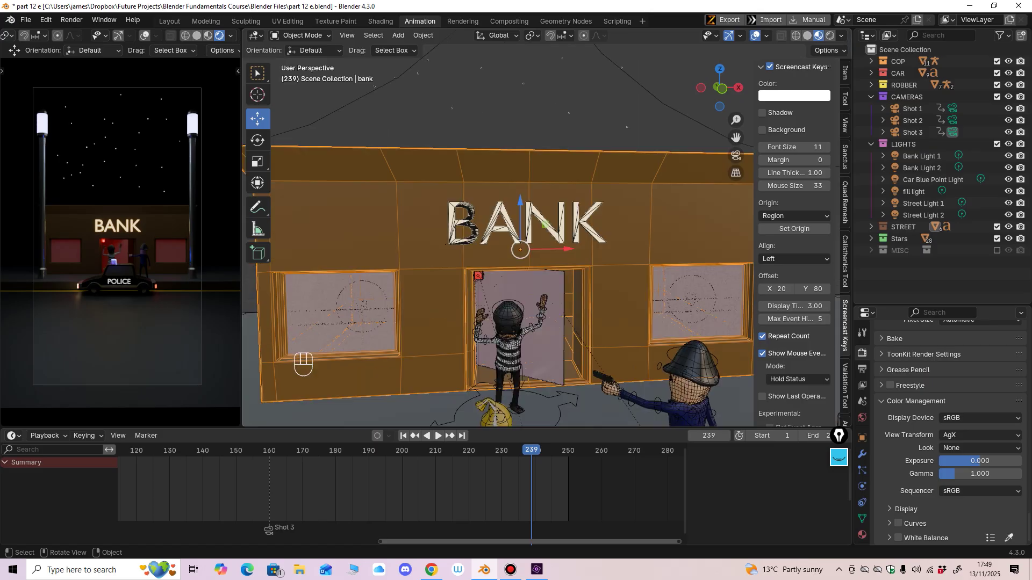
Step: Select the Car Blue Point Light and frame its position at the bank doorway together with the police car
scroll(537, 226, down, 3)
click(525, 379)
middle_drag(525, 379, 540, 328)
double_click(932, 179)
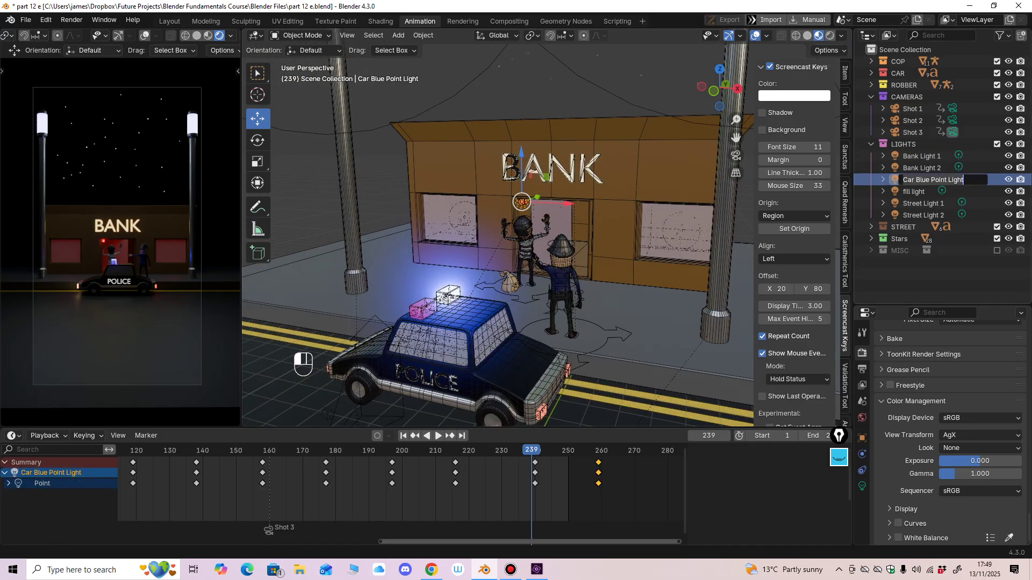
key(Return)
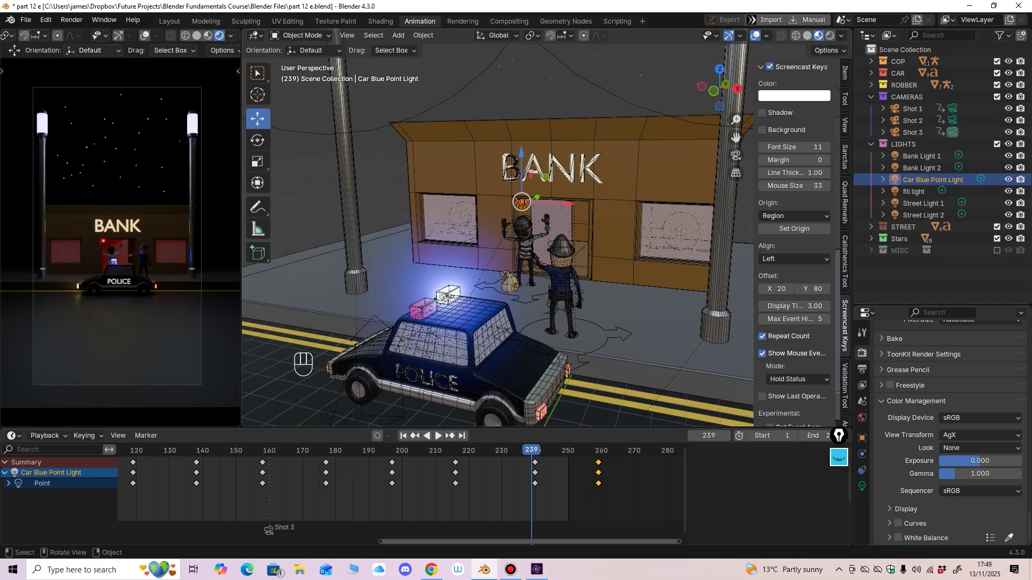
mouse_move(537, 231)
middle_down()
mouse_move(500, 221)
mouse_move(543, 217)
middle_up()
scroll(500, 220, up, 2)
ctrl+middle_drag(543, 218, 543, 202)
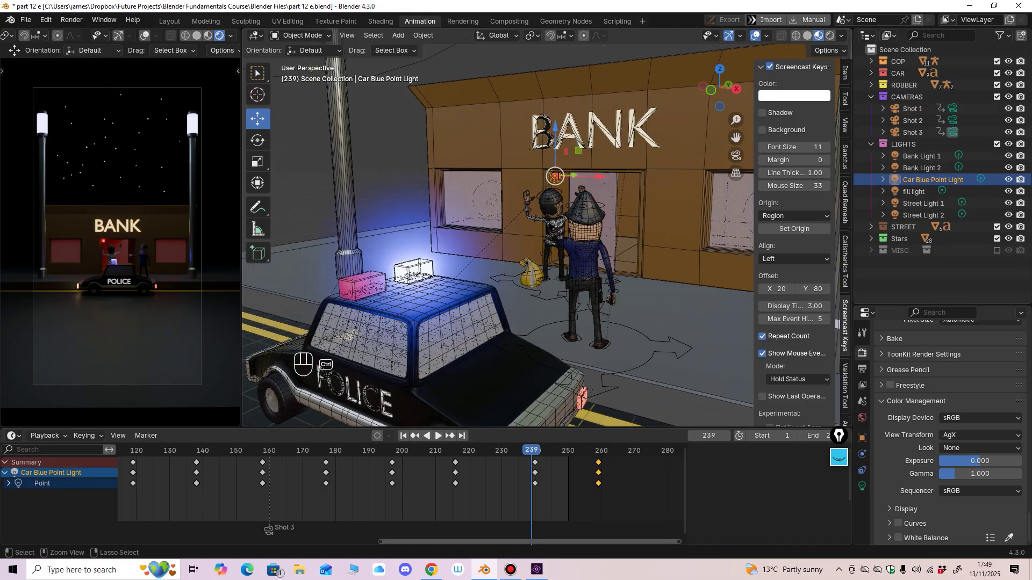
Step: Frame the red light box above the bank doorway up close and play the animation from about frame 205 to check its glow
ctrl+middle_drag(602, 172, 602, 118)
shift+middle_drag(516, 215, 559, 189)
ctrl+middle_drag(559, 188, 559, 215)
ctrl+middle_drag(537, 268, 537, 236)
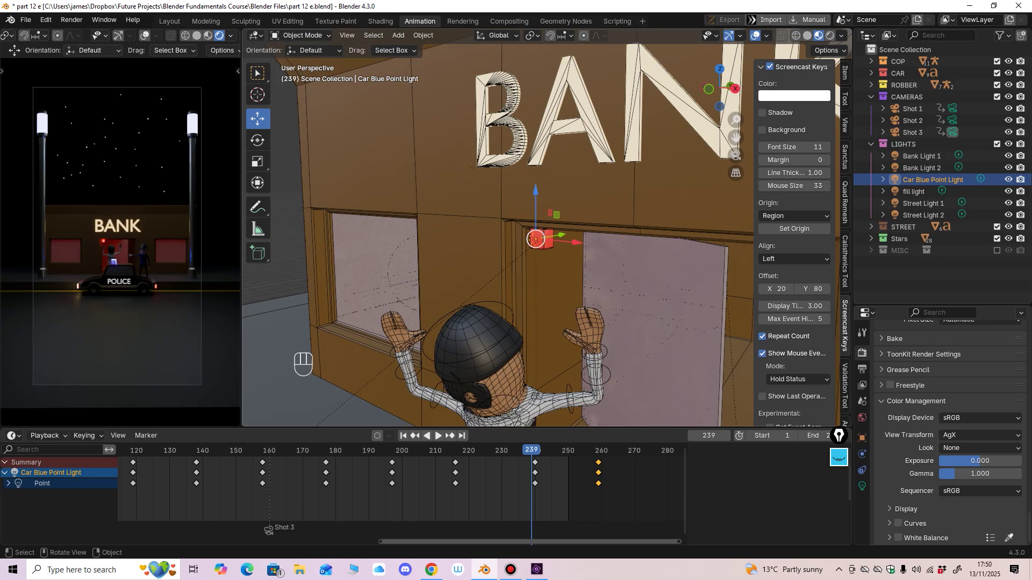
key(KP_Decimal)
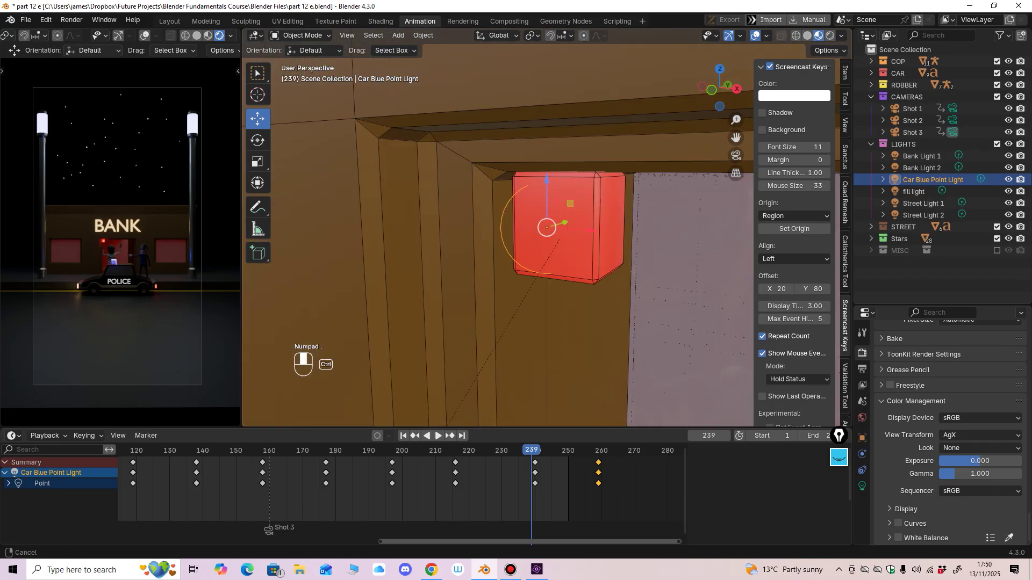
middle_drag(559, 269, 535, 266)
drag(529, 451, 417, 450)
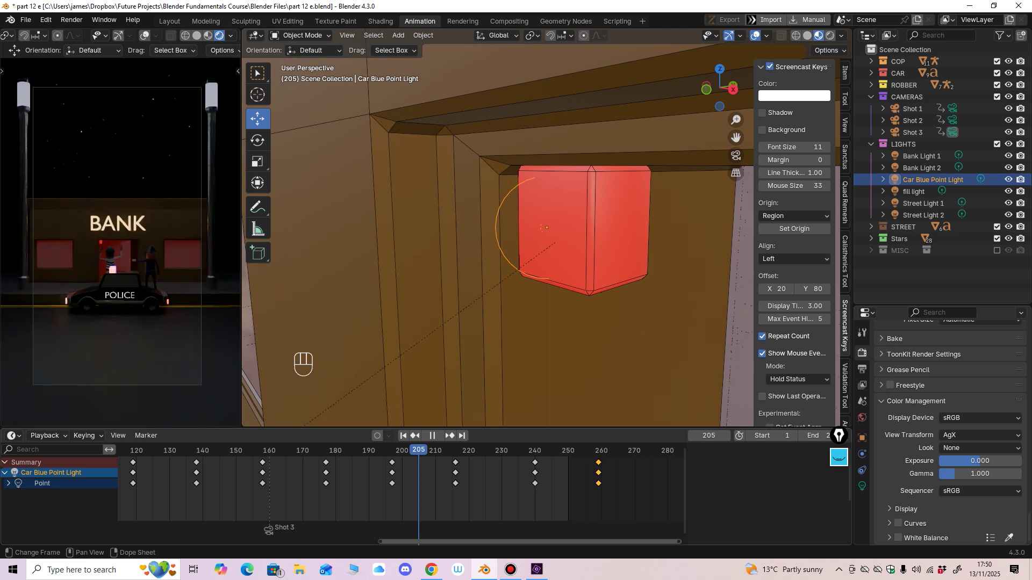
key(space)
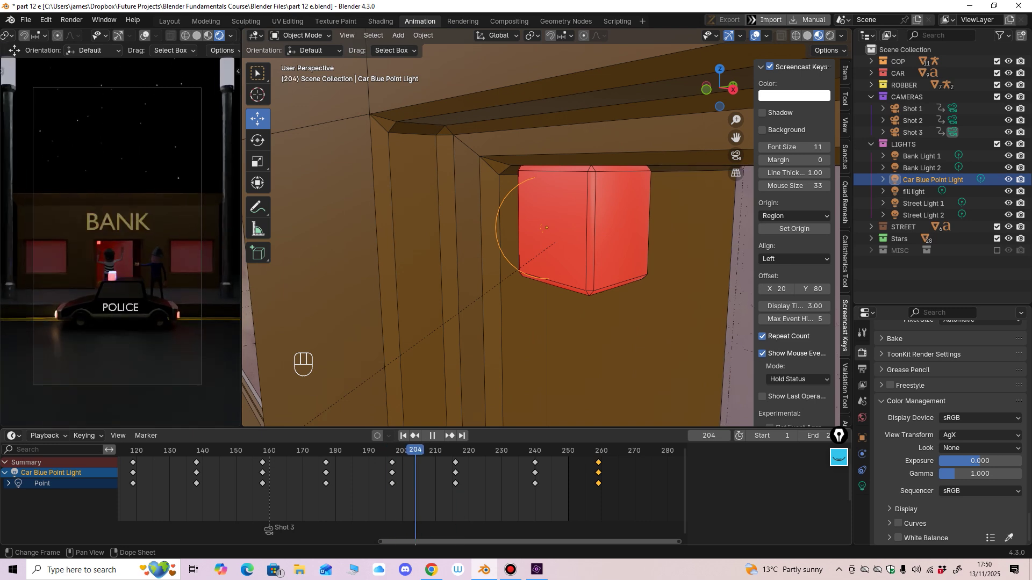
key(space)
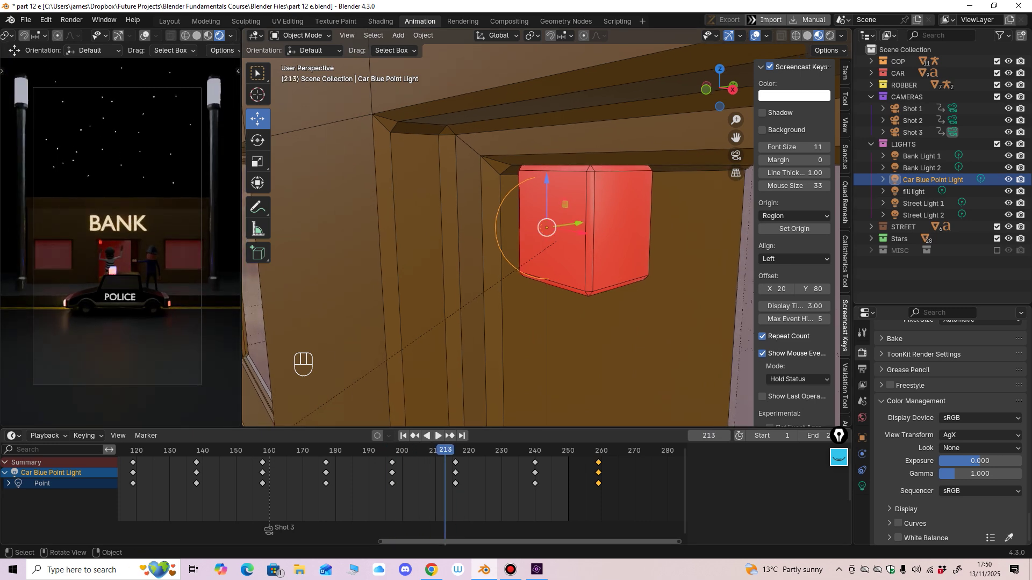
Step: Show the Car Blue Point Light's settings at frame 240 and switch the 3D viewport to Rendered shading around the doorway
click(862, 485)
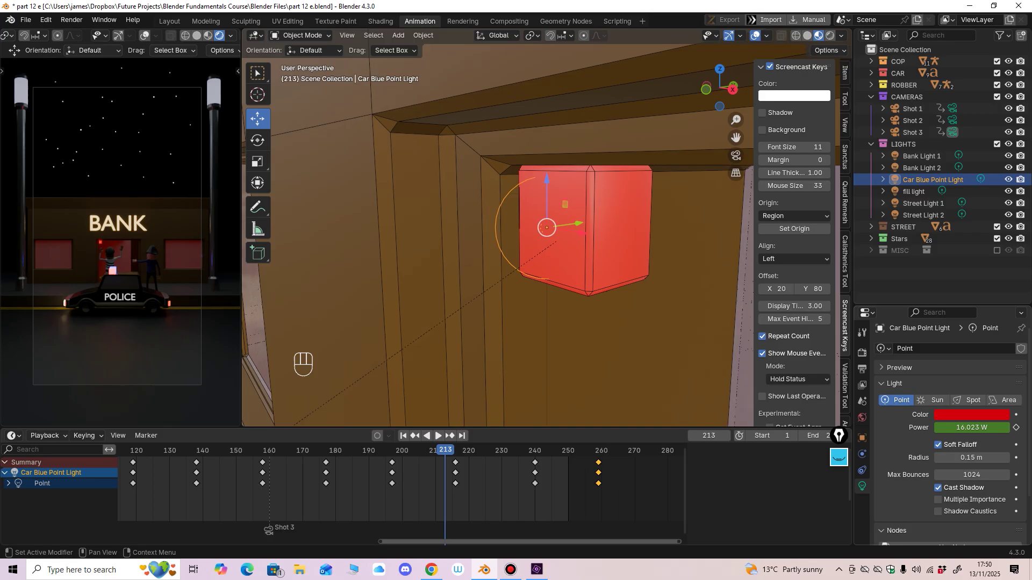
drag(445, 450, 535, 451)
ctrl+middle_drag(548, 322, 548, 269)
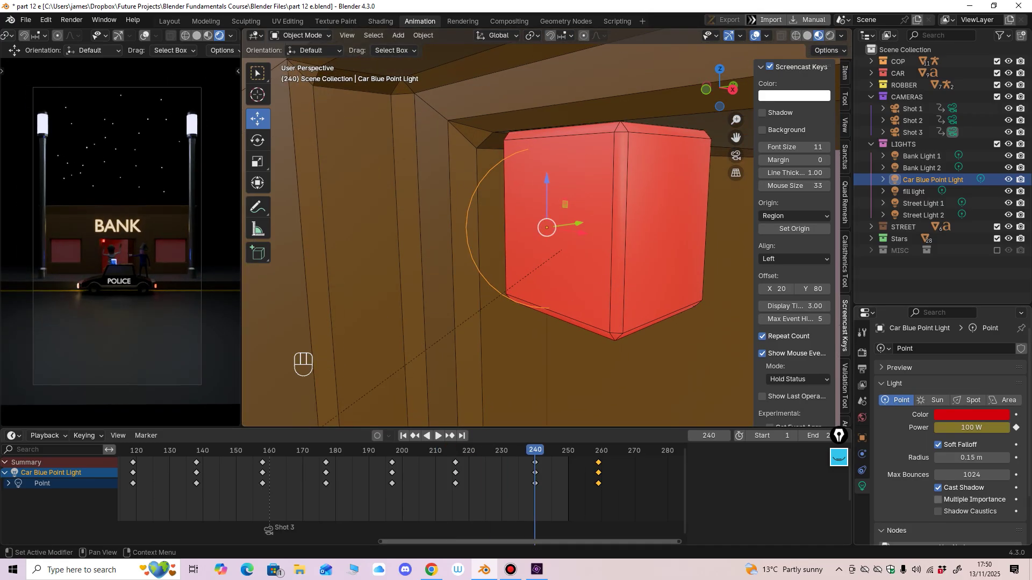
click(939, 500)
click(938, 500)
ctrl+middle_drag(618, 215, 688, 322)
click(830, 35)
ctrl+middle_drag(618, 204, 610, 240)
shift+middle_drag(610, 241, 538, 205)
Step: Try Multiple Importance on the Car Blue Point Light in the rendered view of the doorway
click(938, 500)
middle_drag(537, 204, 567, 215)
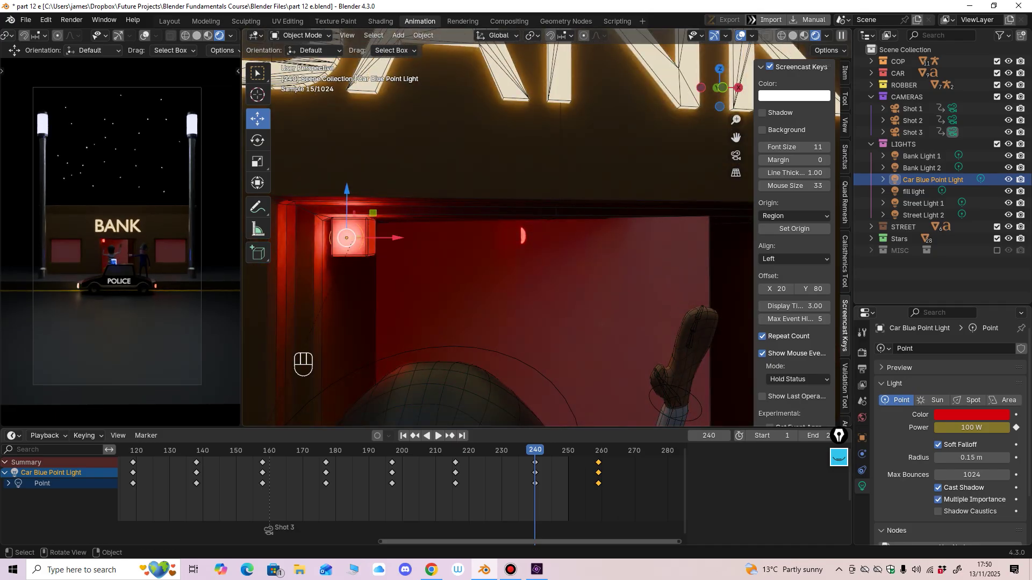
click(938, 500)
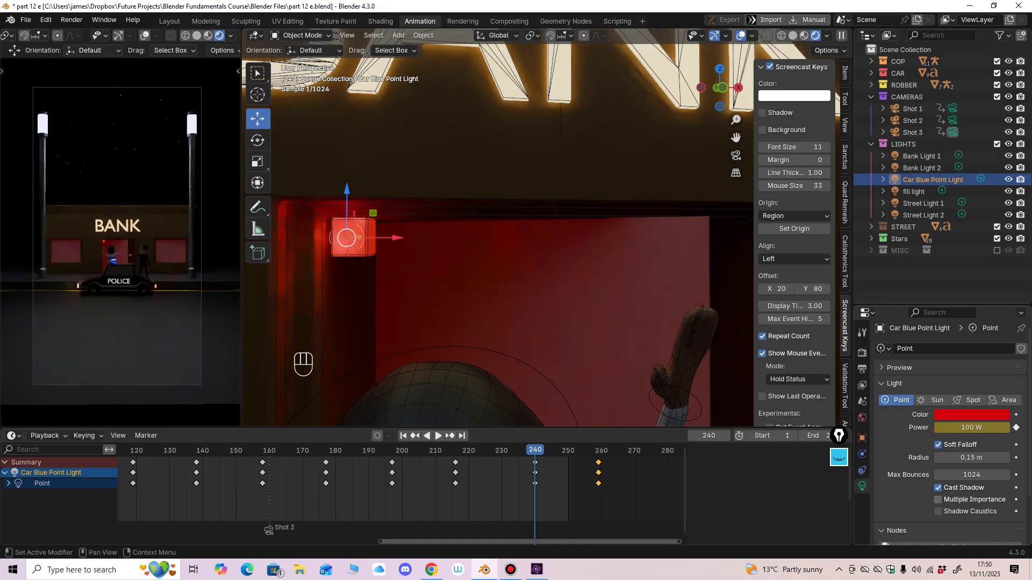
Step: Examine the rendered red glow at the doorway up close and the whole bank front with the street lamps and police car
middle_drag(559, 231, 538, 258)
middle_drag(537, 258, 565, 223)
mouse_move(564, 223)
middle_down()
mouse_move(529, 221)
mouse_move(556, 227)
middle_up()
ctrl+middle_drag(124, 258, 124, 215)
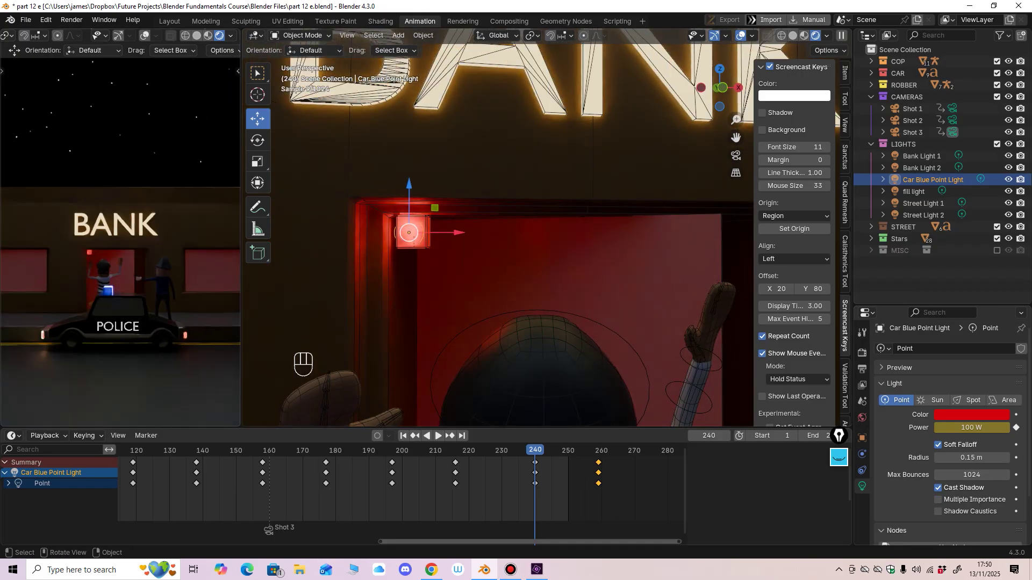
ctrl+middle_drag(538, 231, 457, 312)
middle_drag(457, 269, 516, 236)
ctrl+middle_drag(516, 236, 529, 301)
mouse_move(530, 301)
ctrl+middle_down()
mouse_move(529, 333)
mouse_move(530, 317)
ctrl+middle_up()
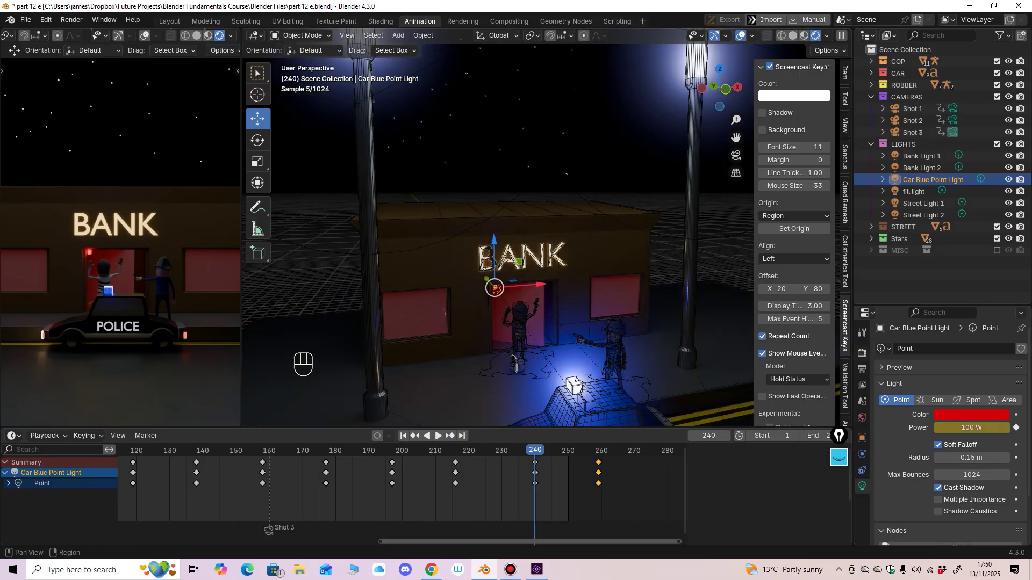
Step: Review the Cycles render settings for viewport and render sampling, denoising, lights and light path bounces
click(862, 352)
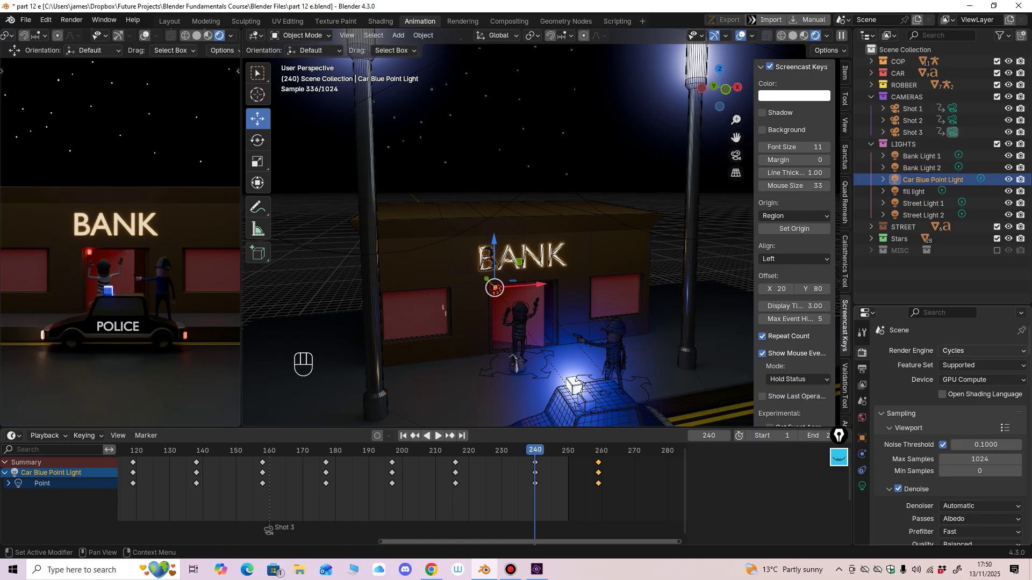
scroll(946, 430, down, 2)
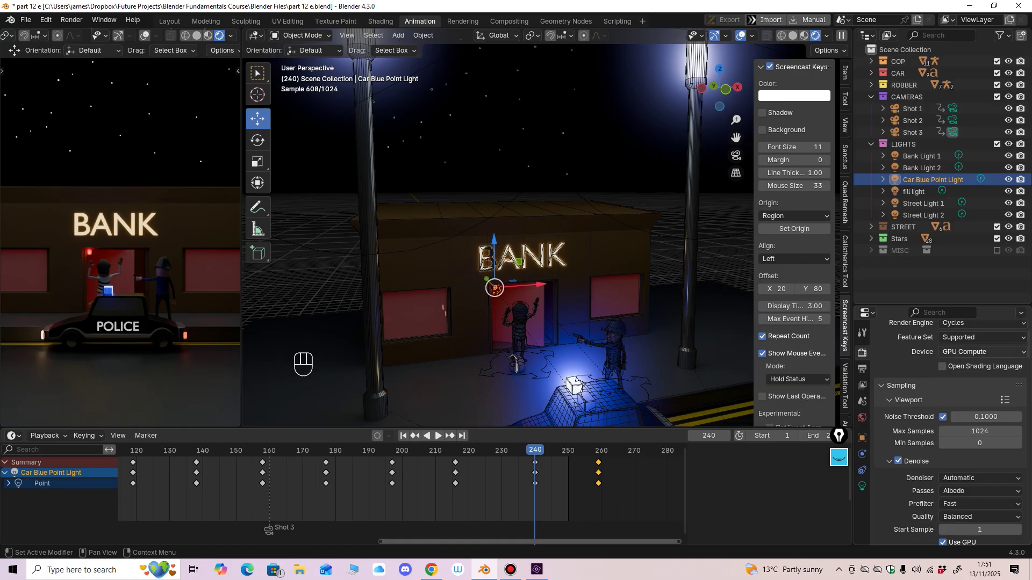
scroll(967, 372, down, 5)
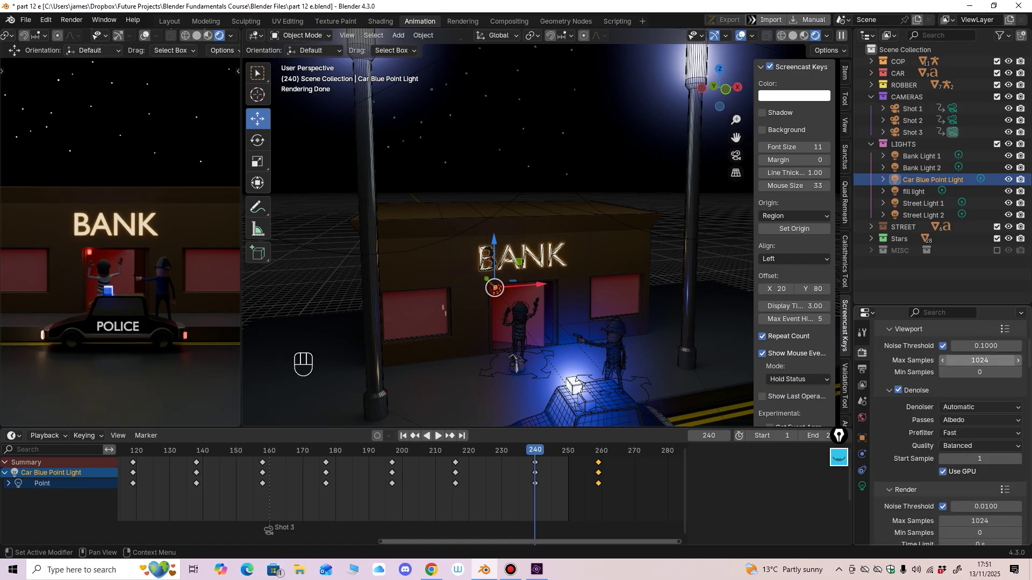
scroll(968, 372, down, 2)
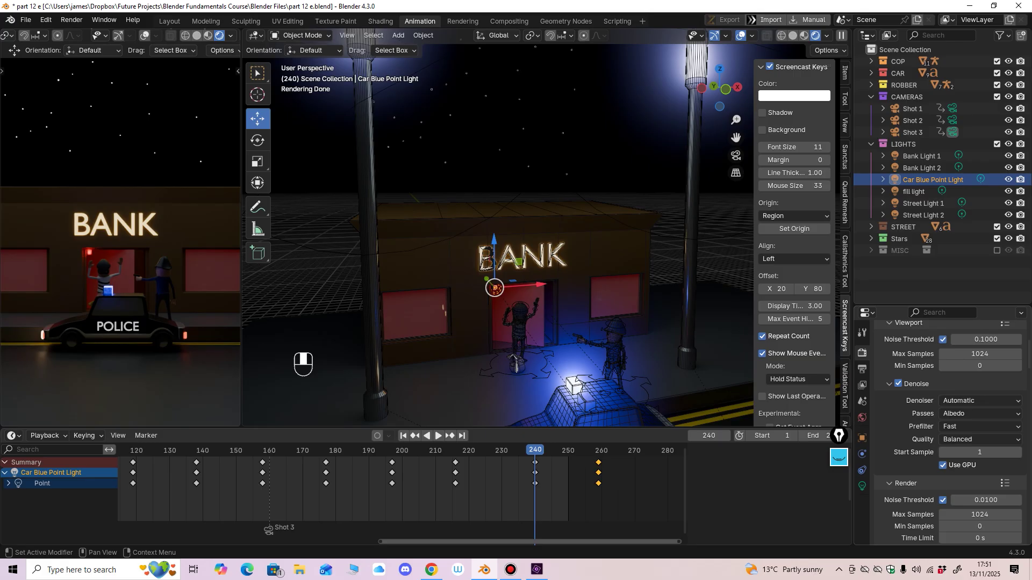
scroll(967, 372, down, 6)
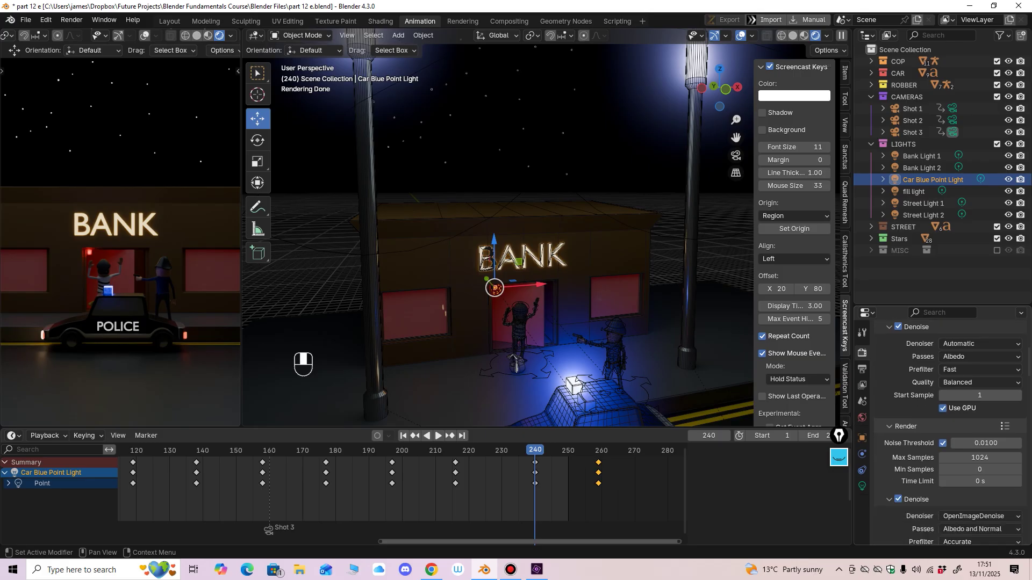
scroll(979, 414, down, 1)
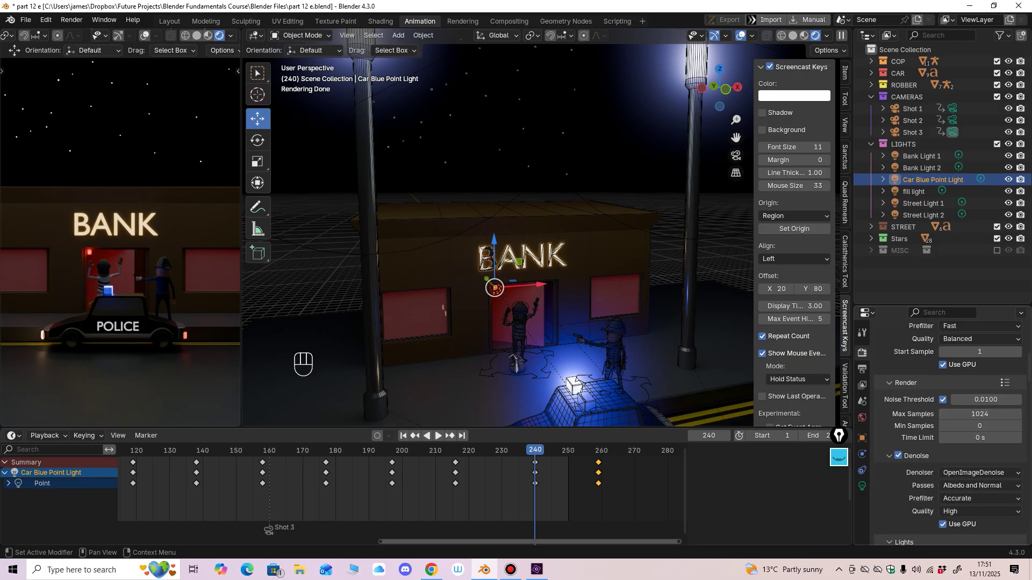
scroll(967, 414, down, 6)
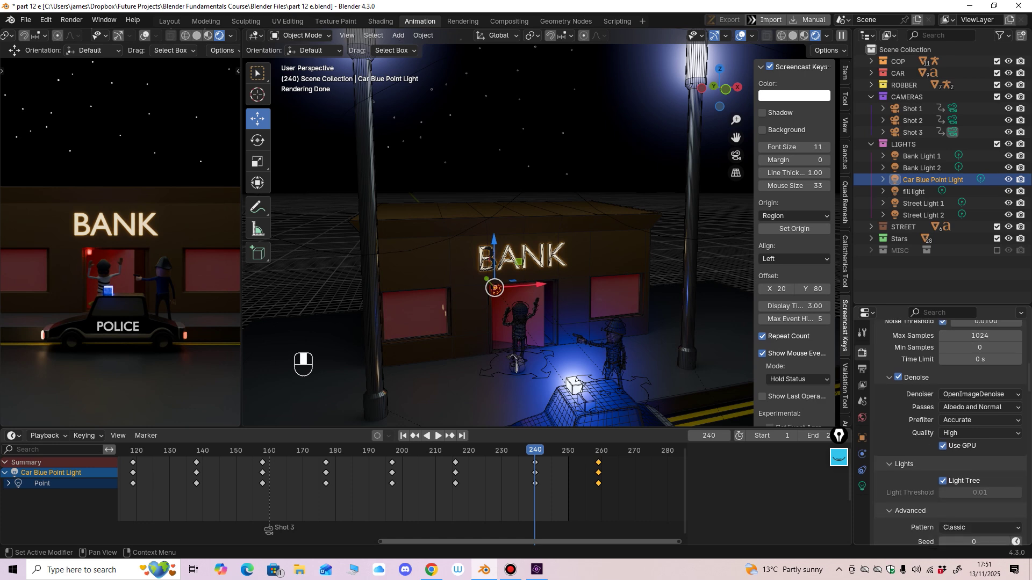
scroll(967, 414, down, 1)
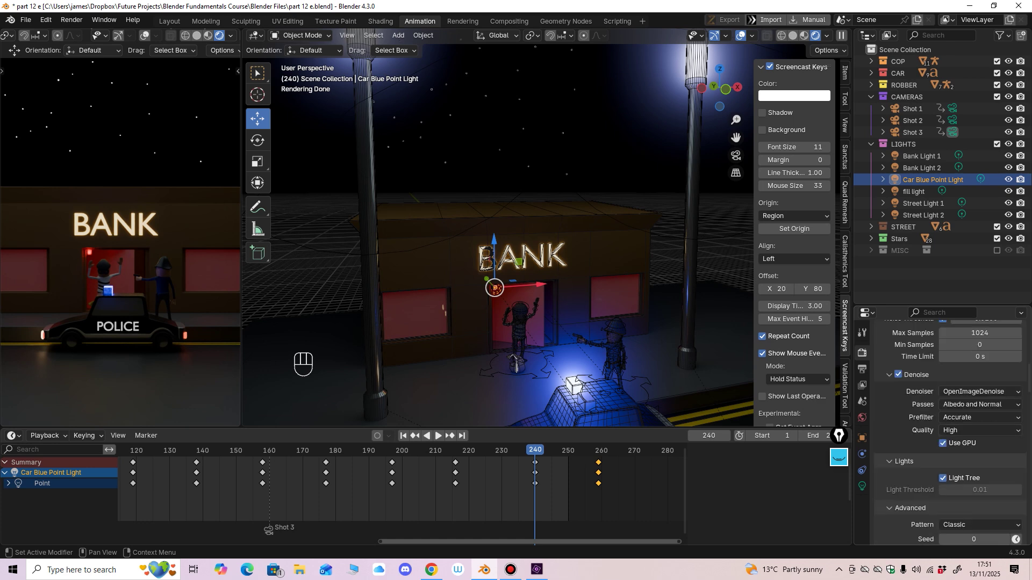
scroll(968, 414, down, 15)
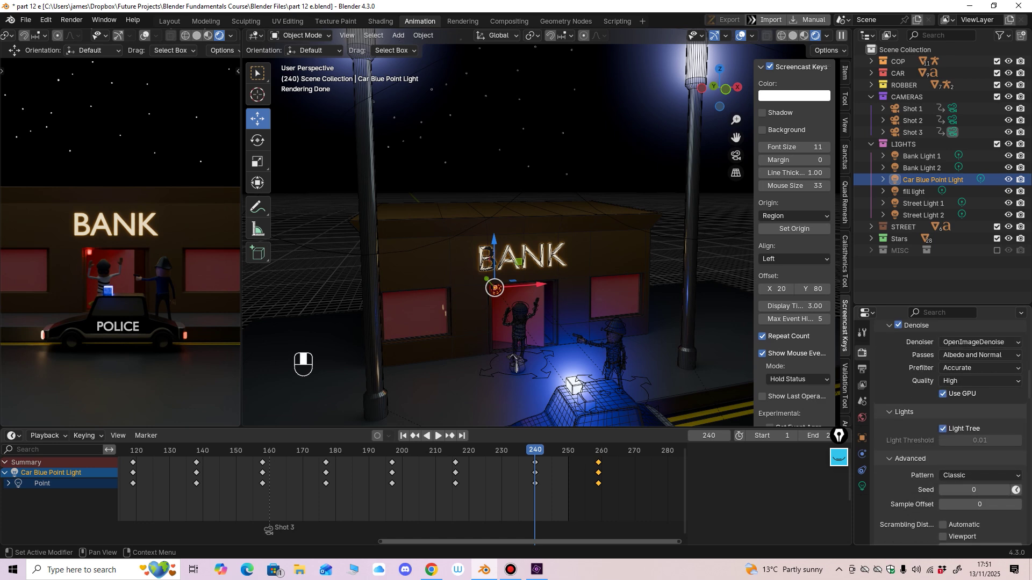
scroll(951, 430, down, 3)
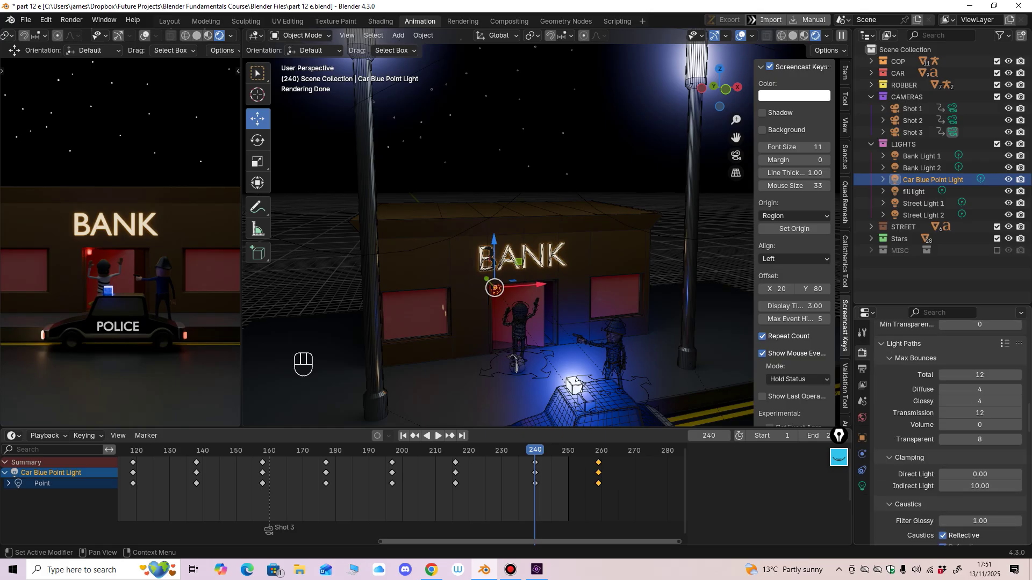
scroll(952, 430, up, 3)
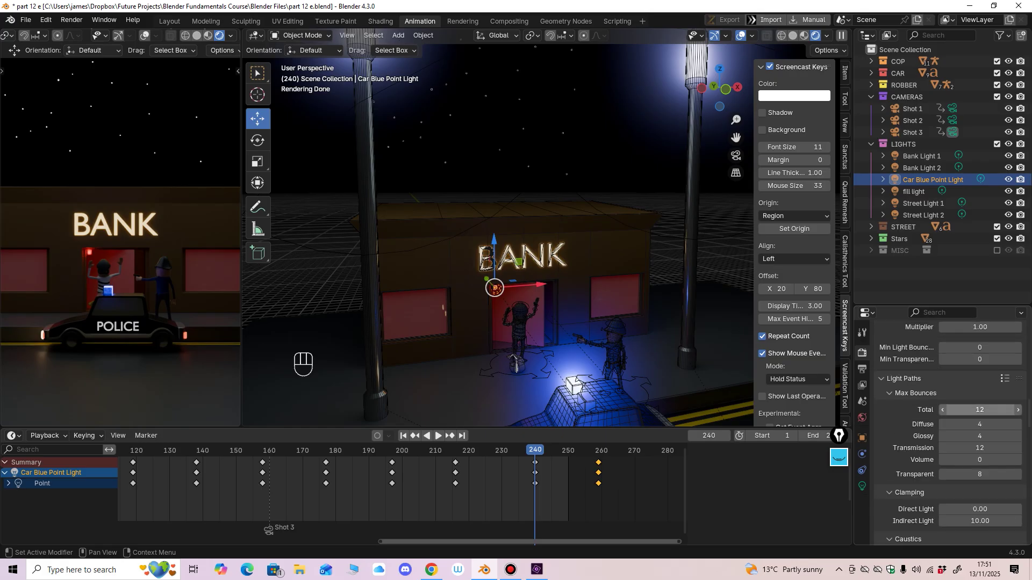
scroll(951, 430, down, 3)
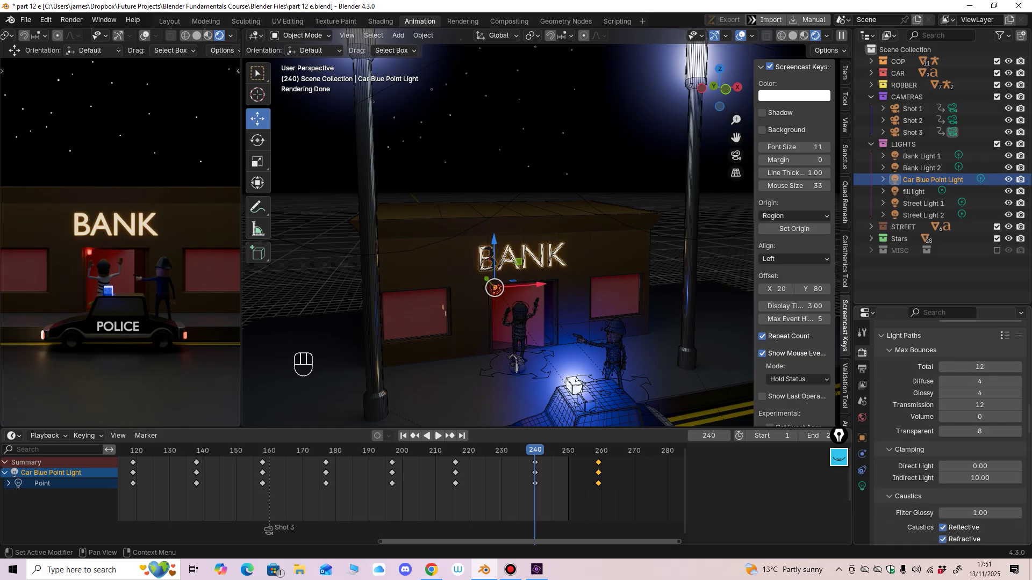
Step: Review the remaining render settings through Film, Performance and Color Management, keeping AgX as the view transform
scroll(952, 430, down, 8)
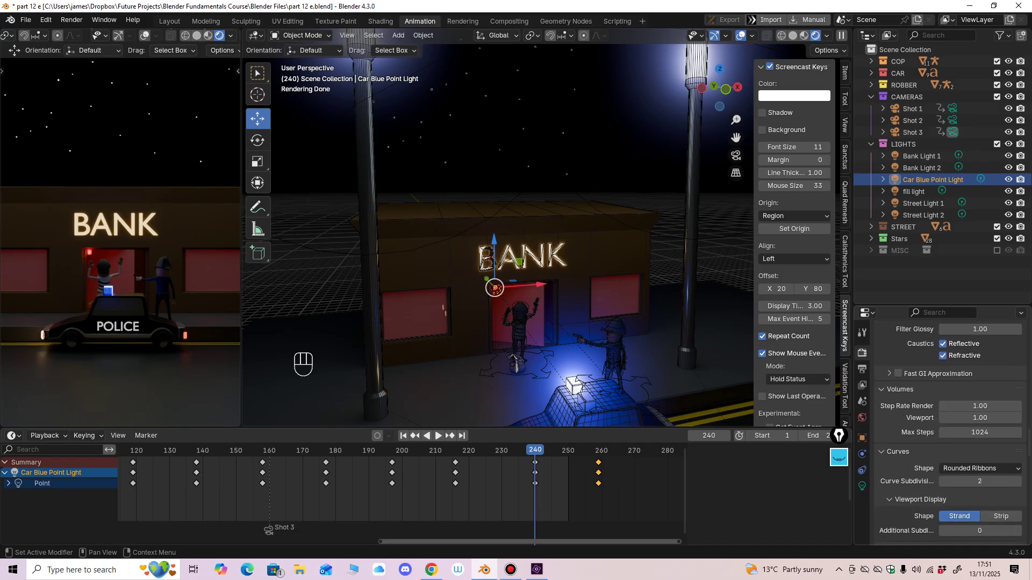
scroll(951, 430, down, 10)
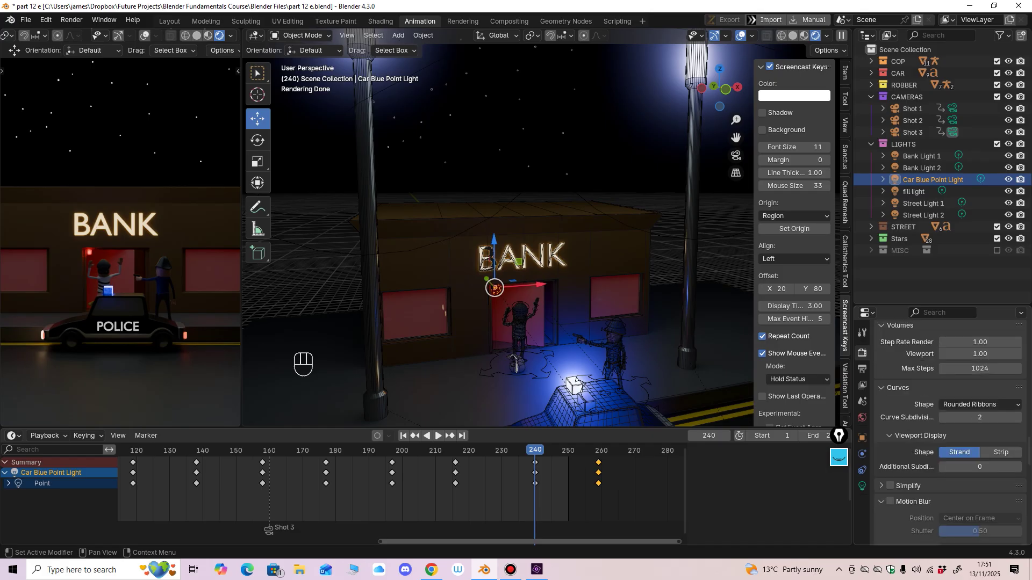
scroll(950, 432, down, 10)
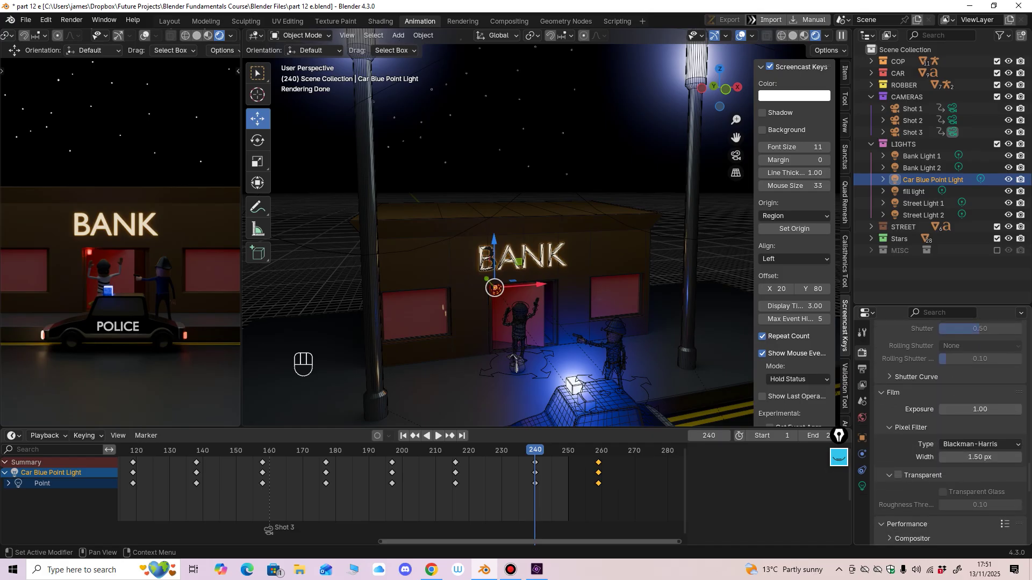
scroll(957, 425, down, 2)
click(978, 384)
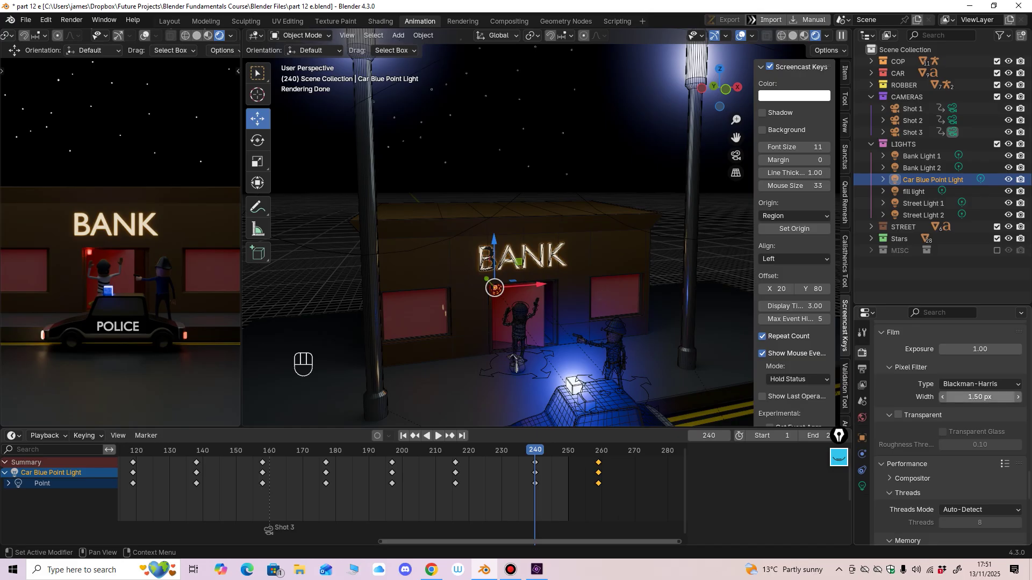
scroll(951, 430, down, 6)
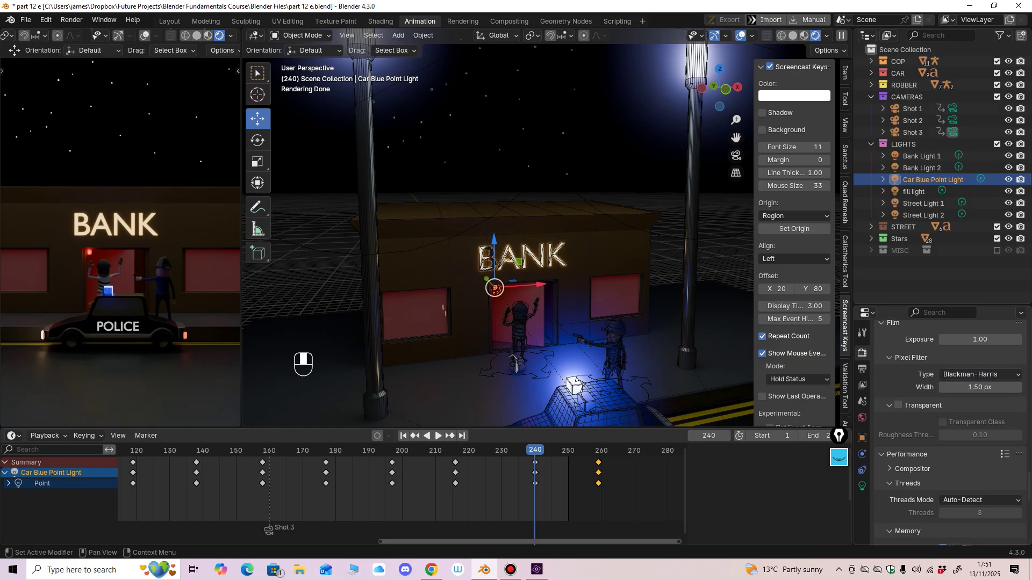
scroll(949, 433, down, 12)
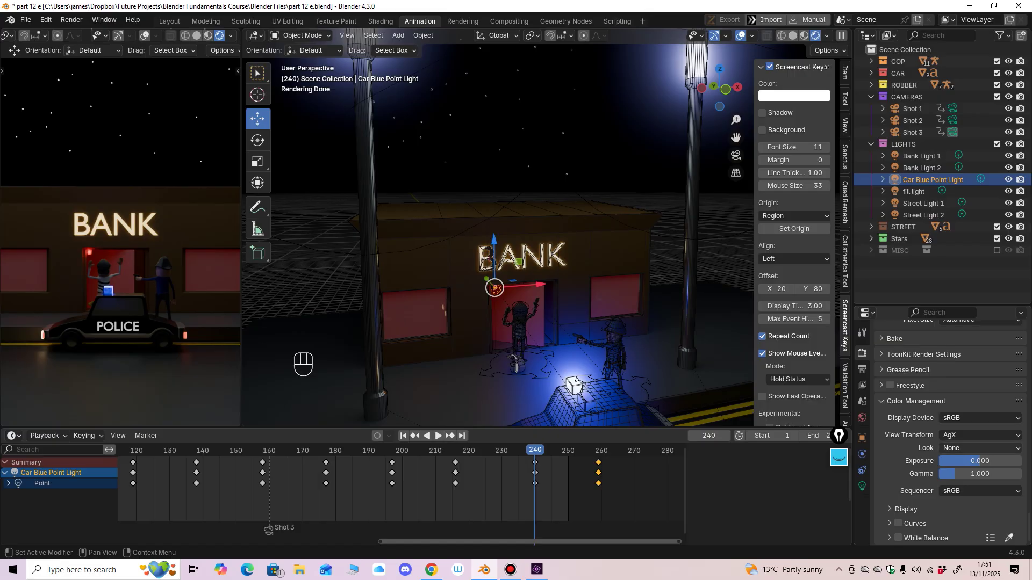
click(980, 436)
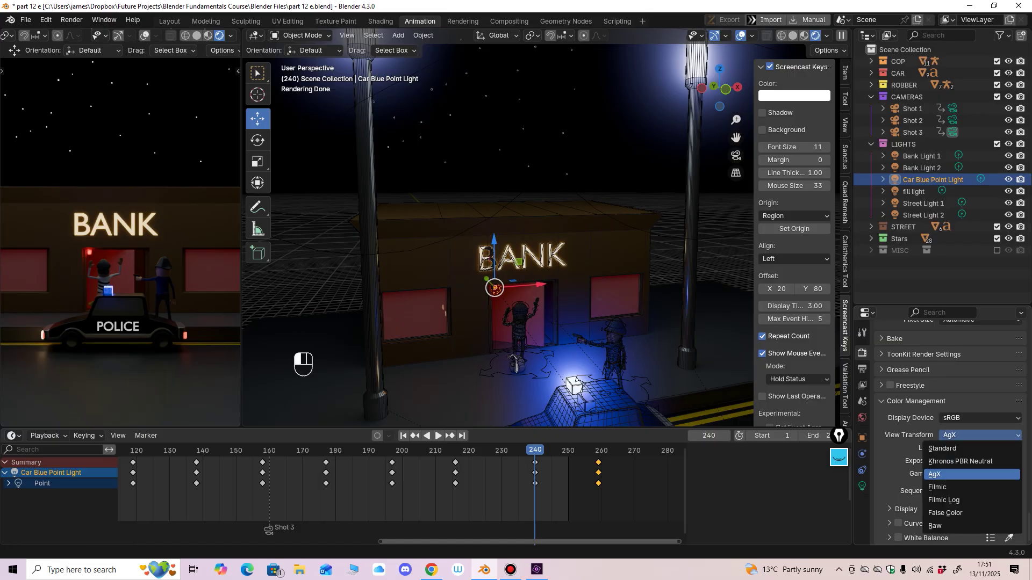
click(972, 475)
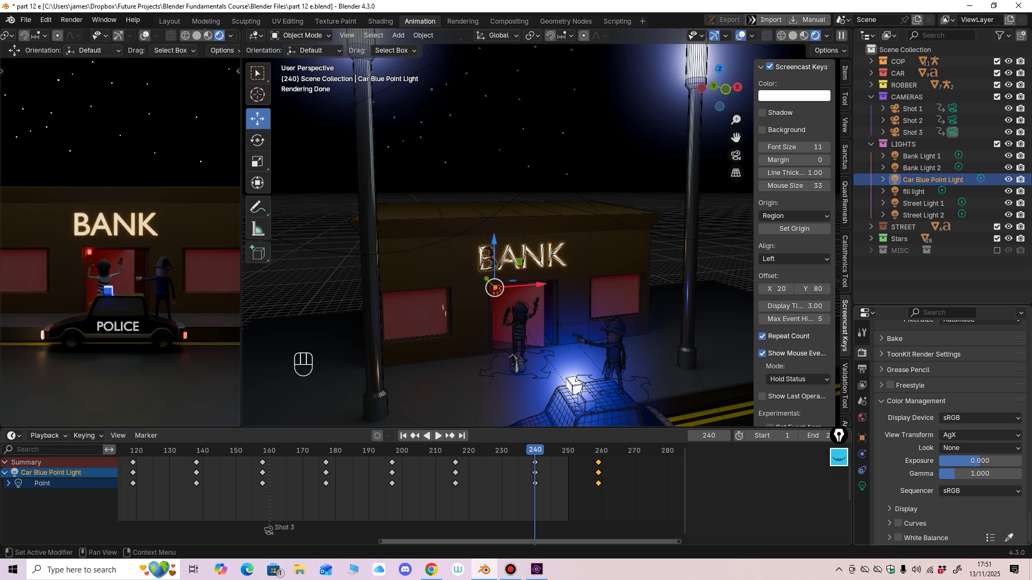
Step: Open the Output properties and review the resolution, frame rate and frame range
click(862, 369)
middle_drag(914, 387, 913, 518)
middle_drag(914, 468, 914, 535)
Step: Fit all keyframes in the timeline, play the animation and stop at frame 35 to view the Shot 1 camera framing
middle_drag(570, 252, 563, 259)
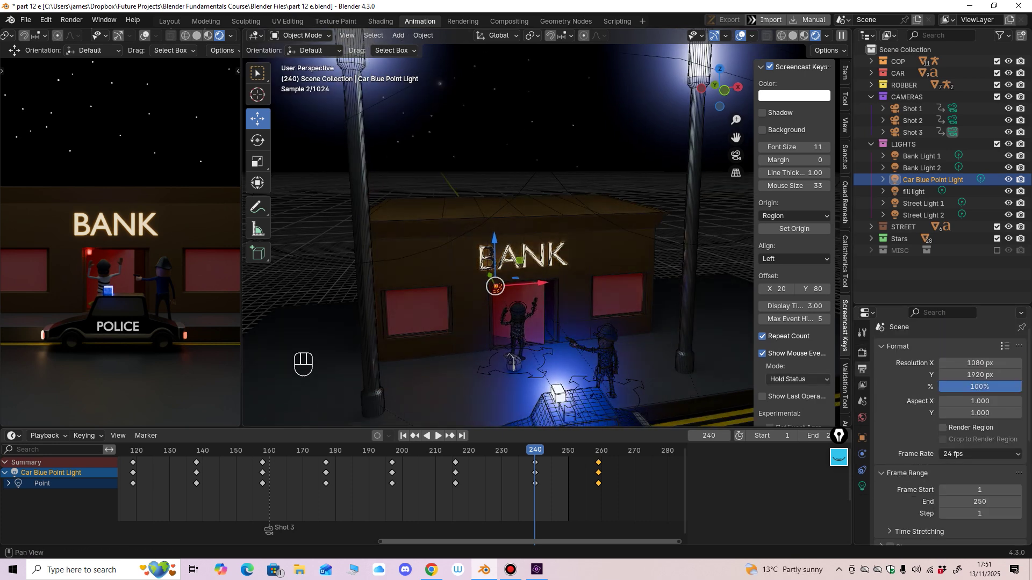
key(space)
key(Home)
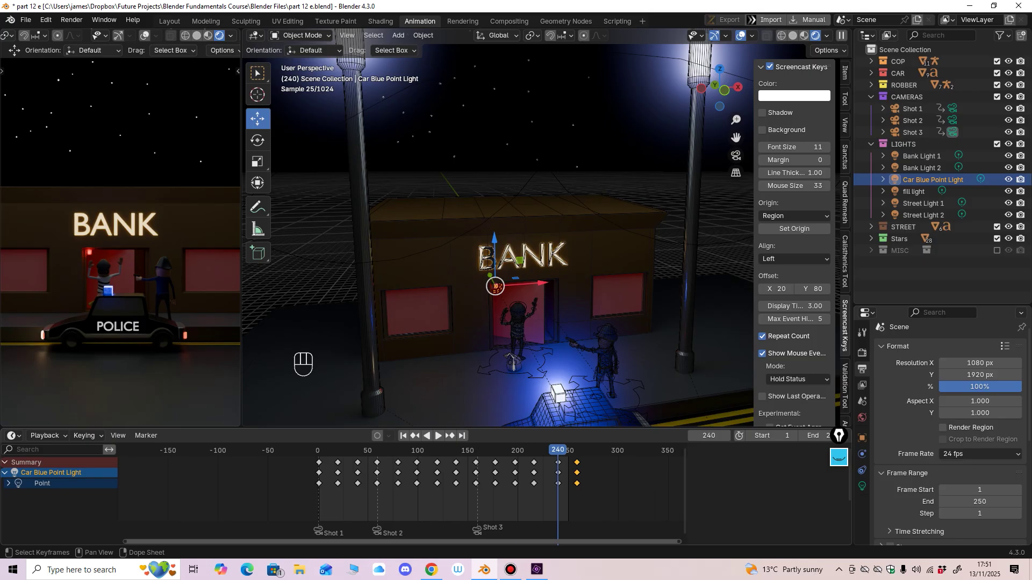
key(space)
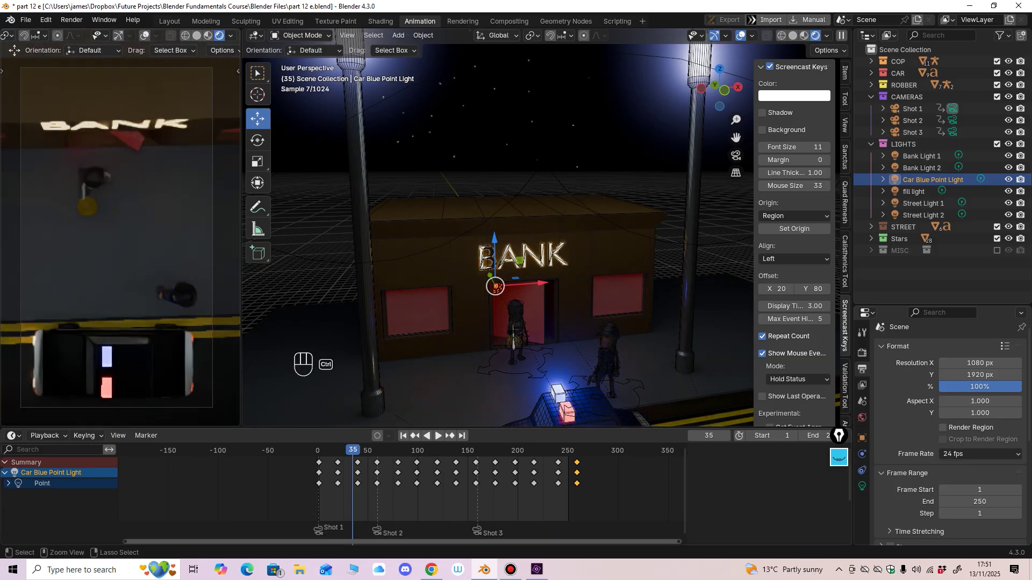
scroll(120, 242, up, 3)
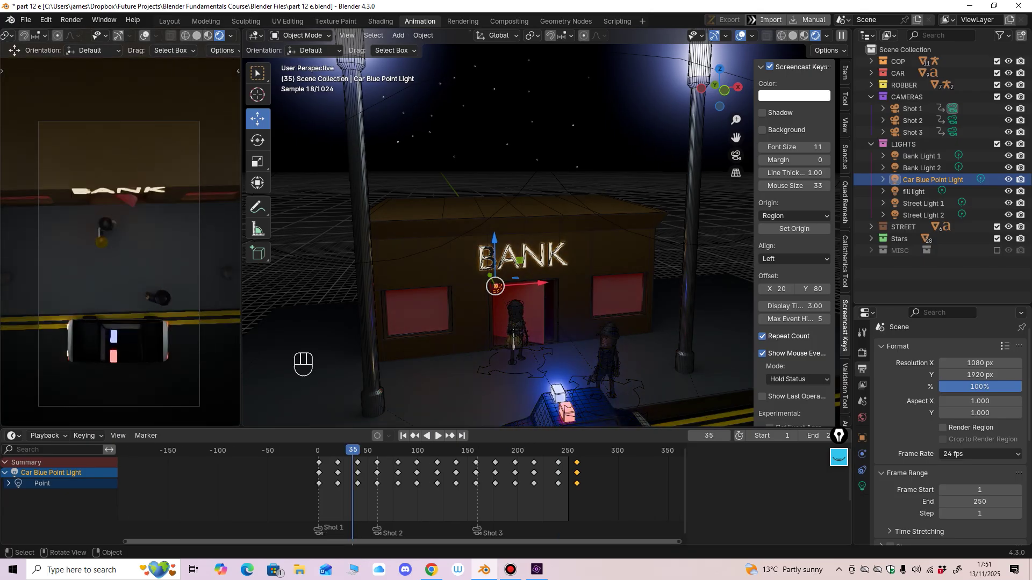
Step: Check the Glare node's bloom settings in the compositor, returning to the Animation workspace when finished
shift+middle_drag(120, 242, 121, 220)
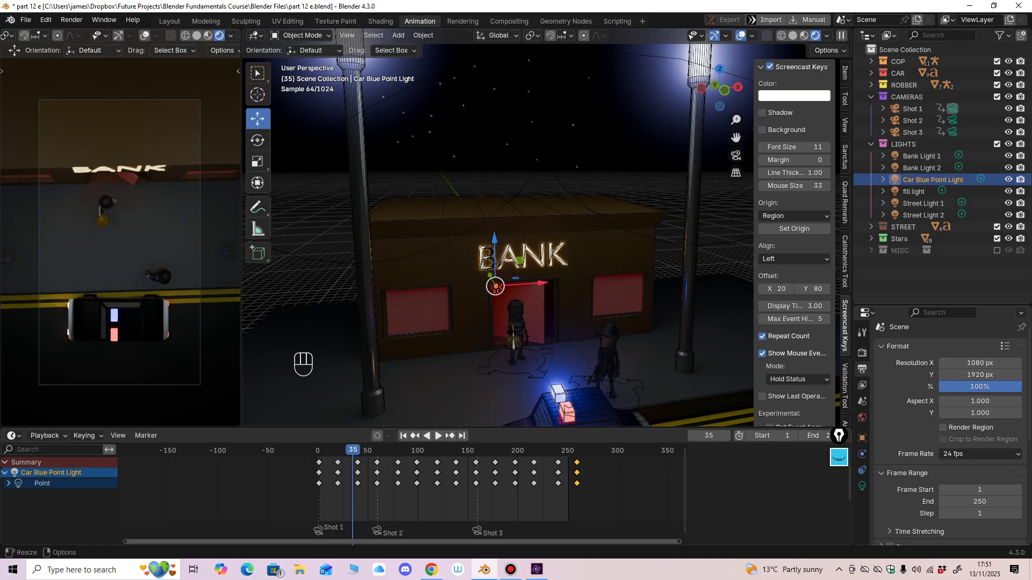
click(509, 22)
scroll(287, 228, down, 4)
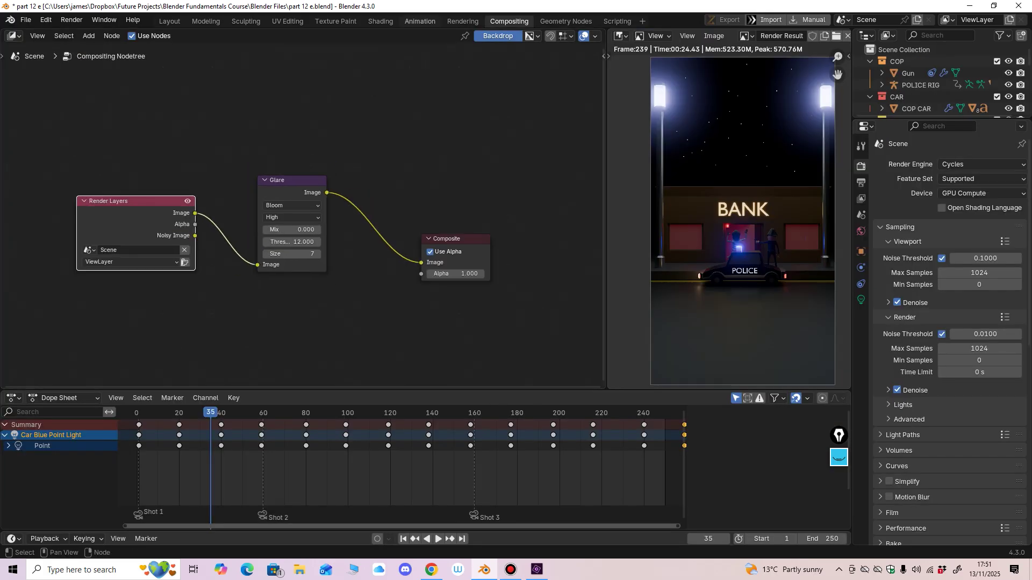
click(420, 22)
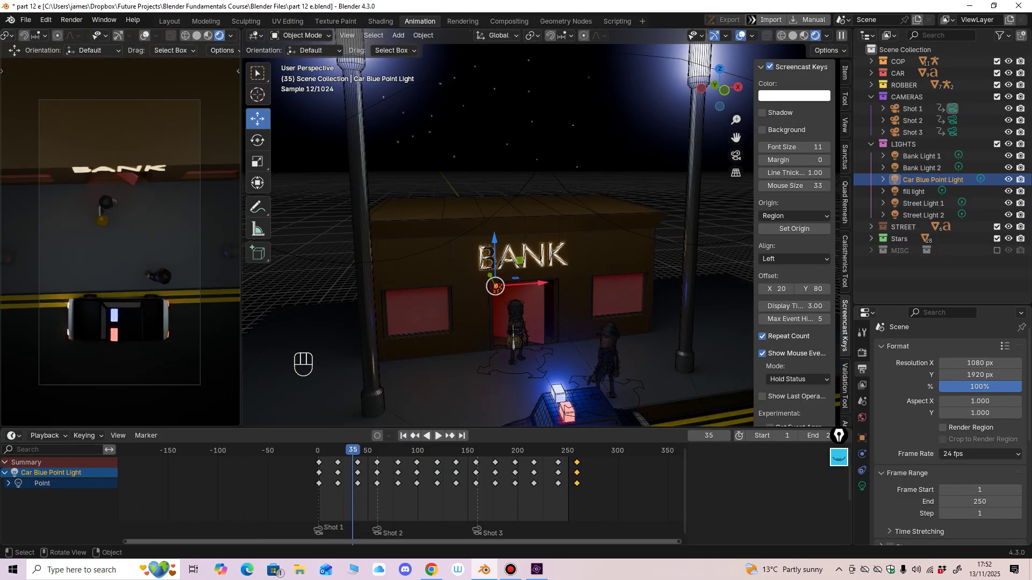
Step: Render frame 35 from the Shot 1 camera, examine the glow on the bank sign and police lights, and close the render
key(F12)
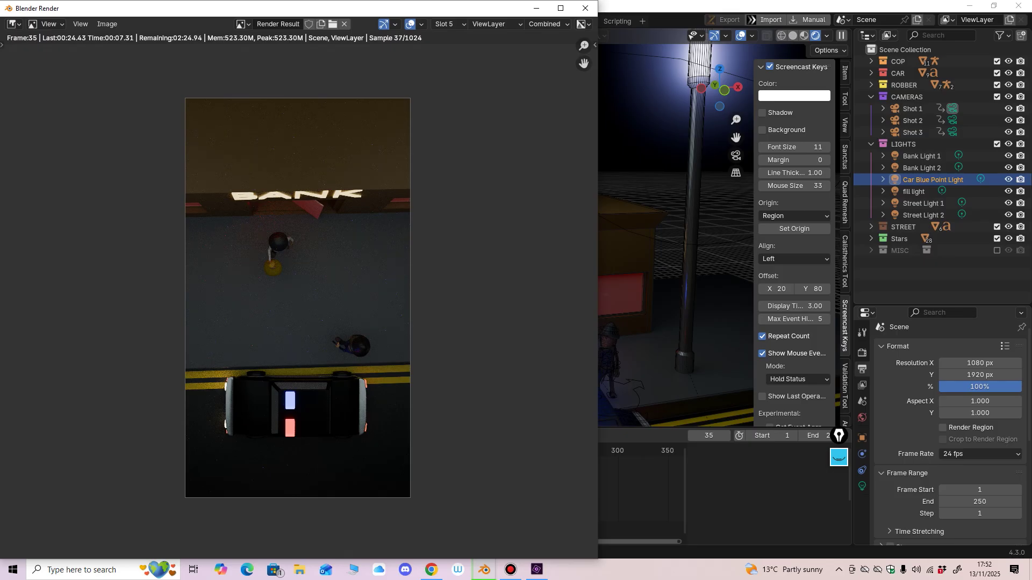
scroll(298, 298, up, 1)
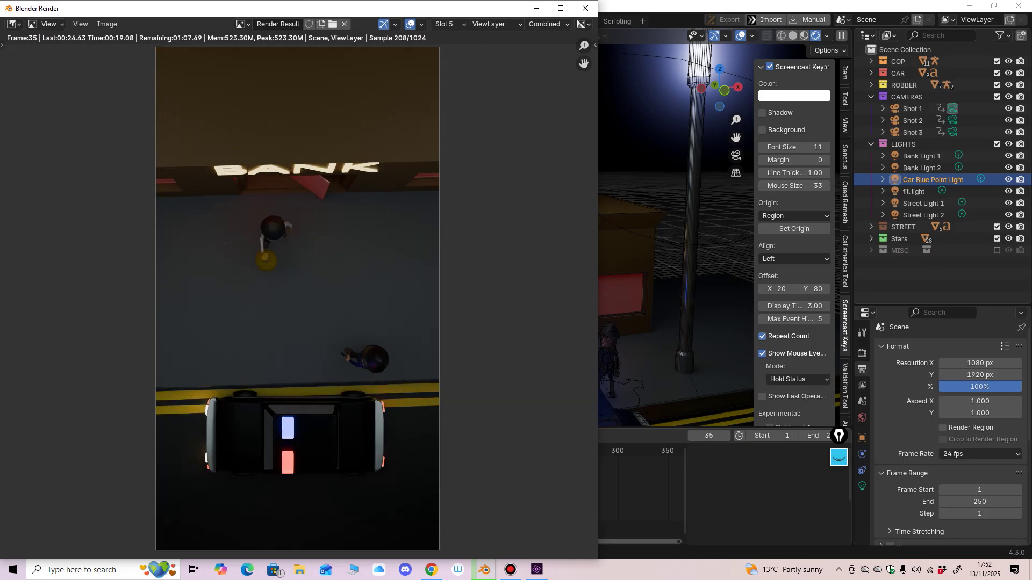
scroll(298, 295, up, 3)
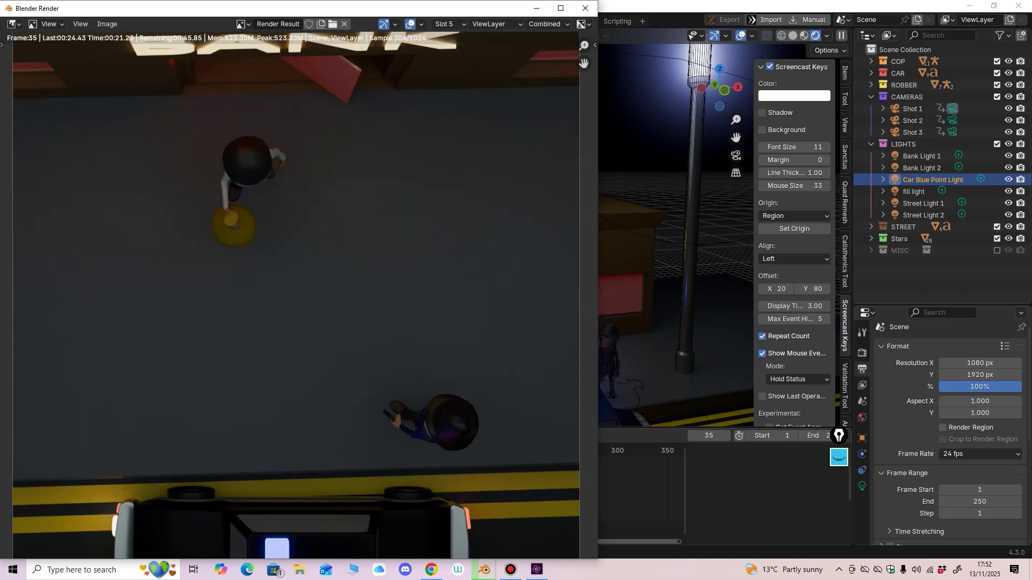
scroll(297, 298, down, 4)
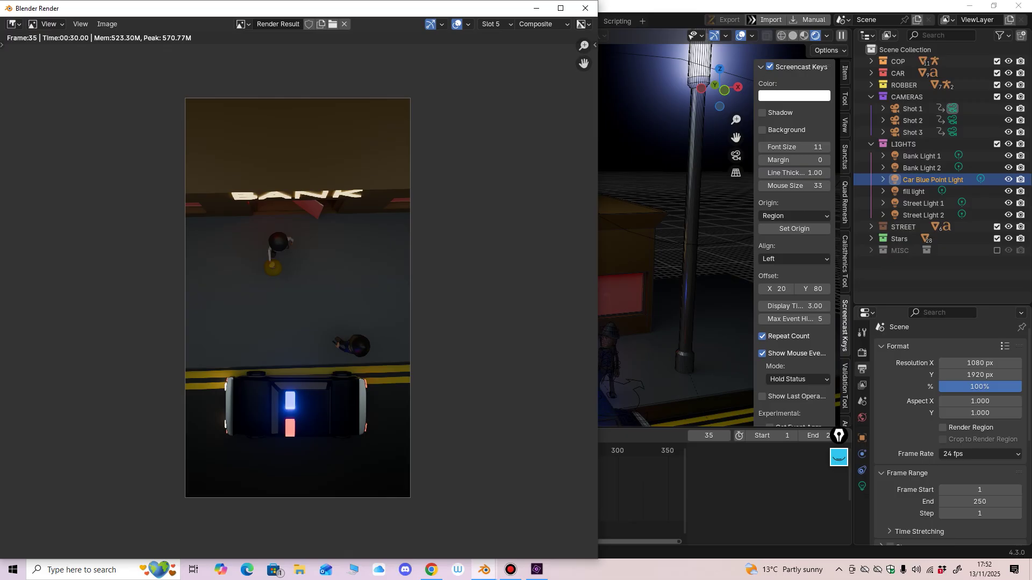
scroll(297, 298, up, 1)
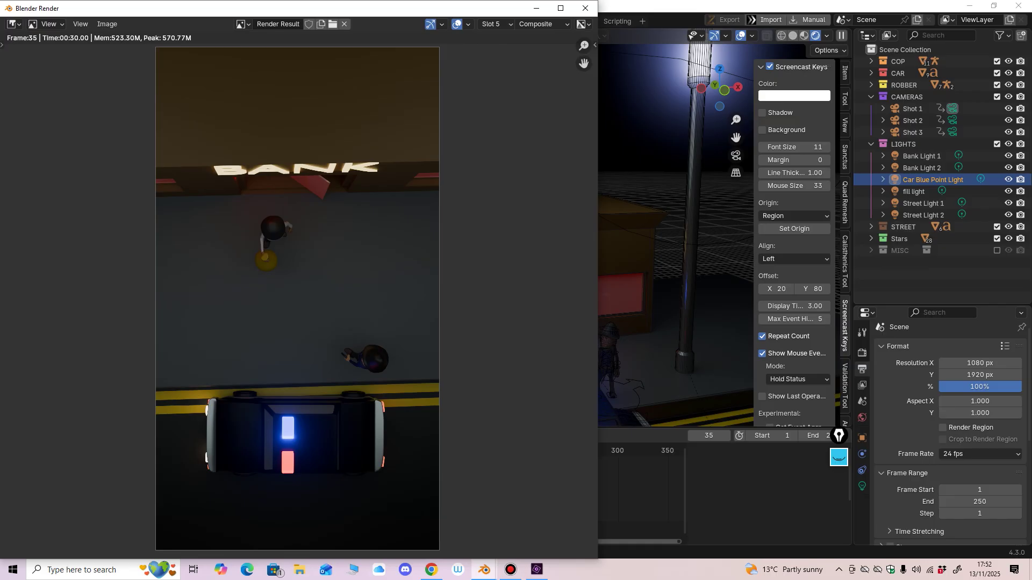
scroll(298, 298, down, 1)
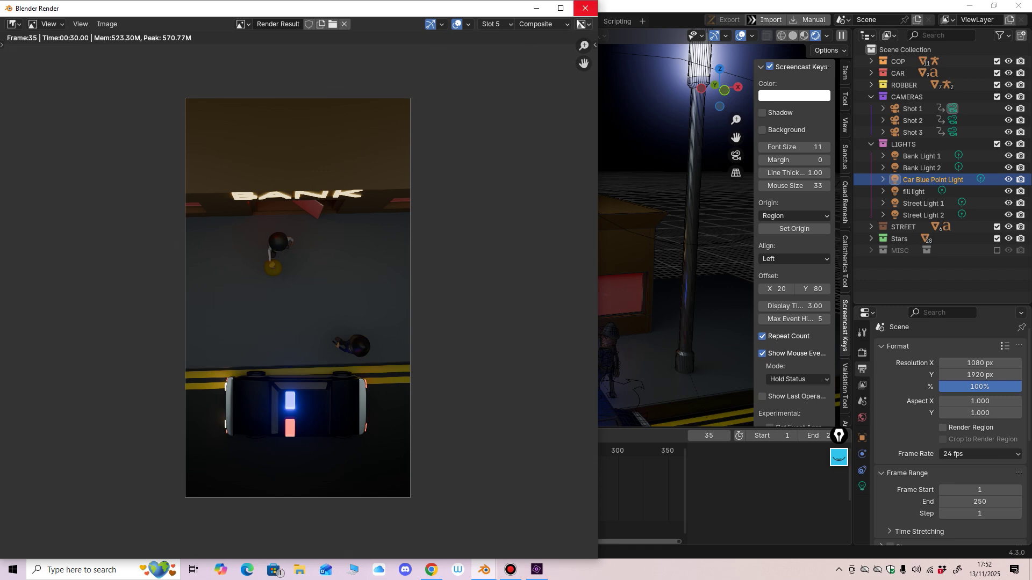
click(585, 8)
Step: Play the animation on into Shot 2 and stop at frame 146
key(space)
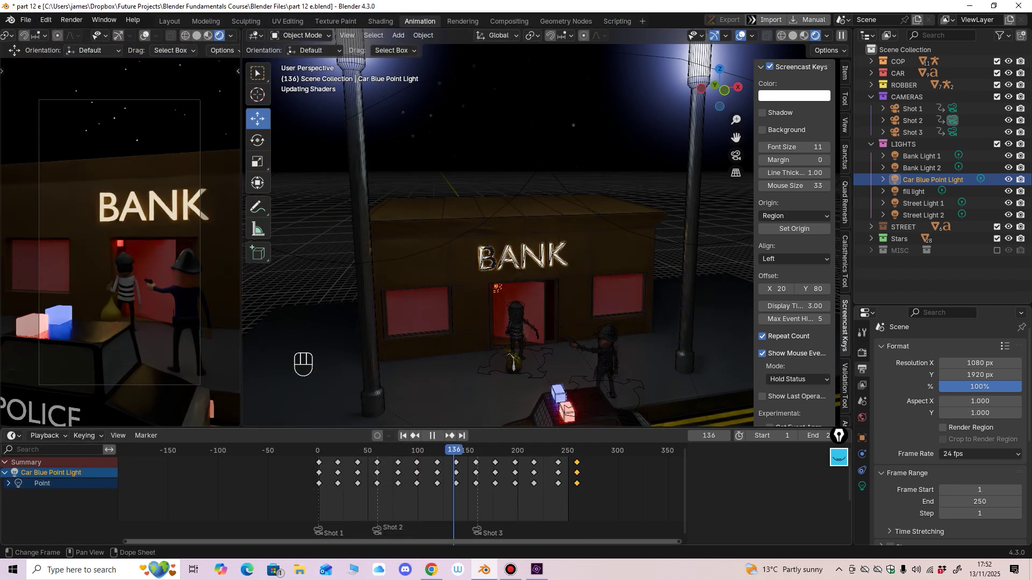
key(space)
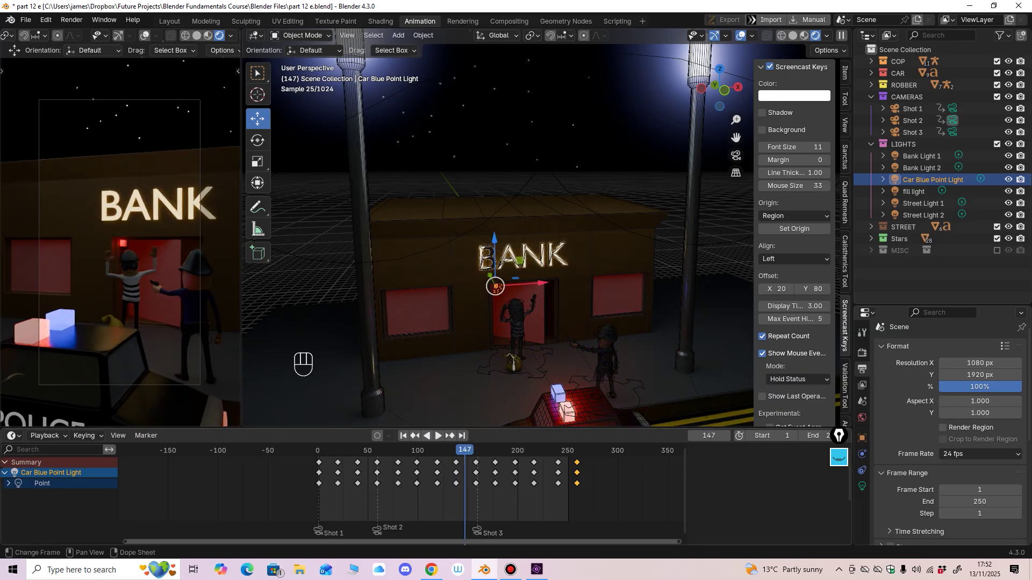
key(space)
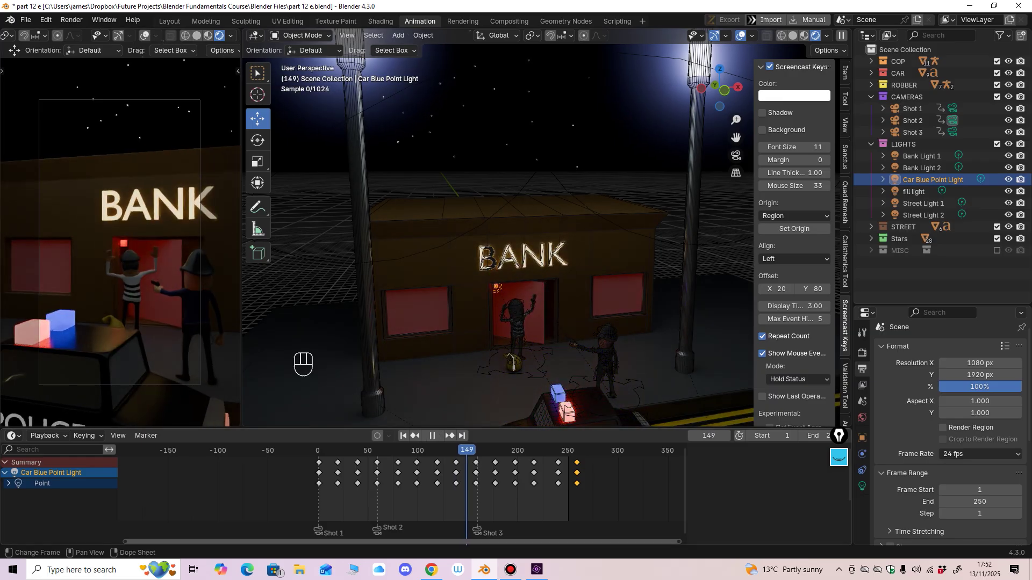
key(Escape)
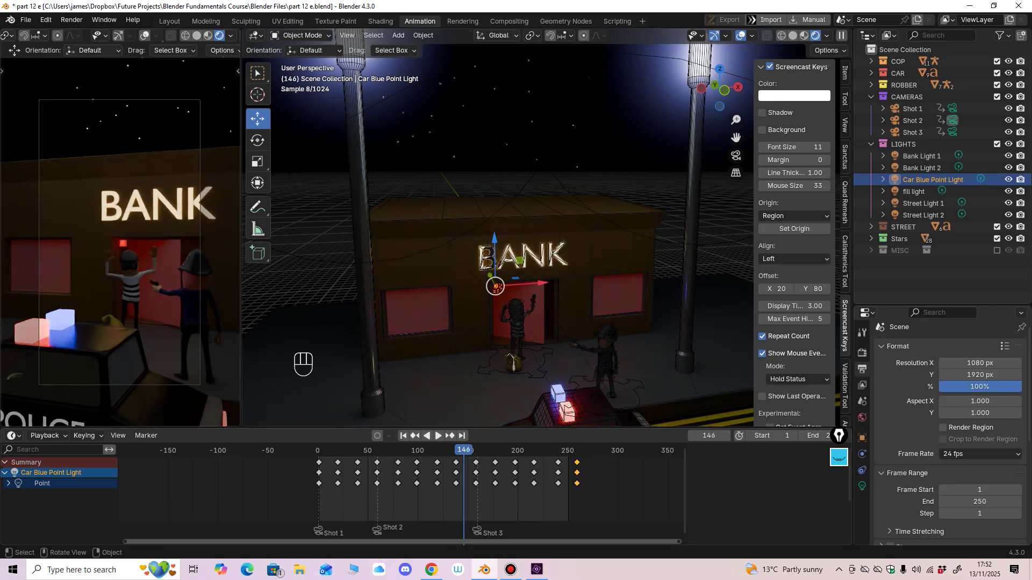
Step: Render frame 146 from the Shot 2 camera, glancing at the Render and Output properties while it runs
key(F12)
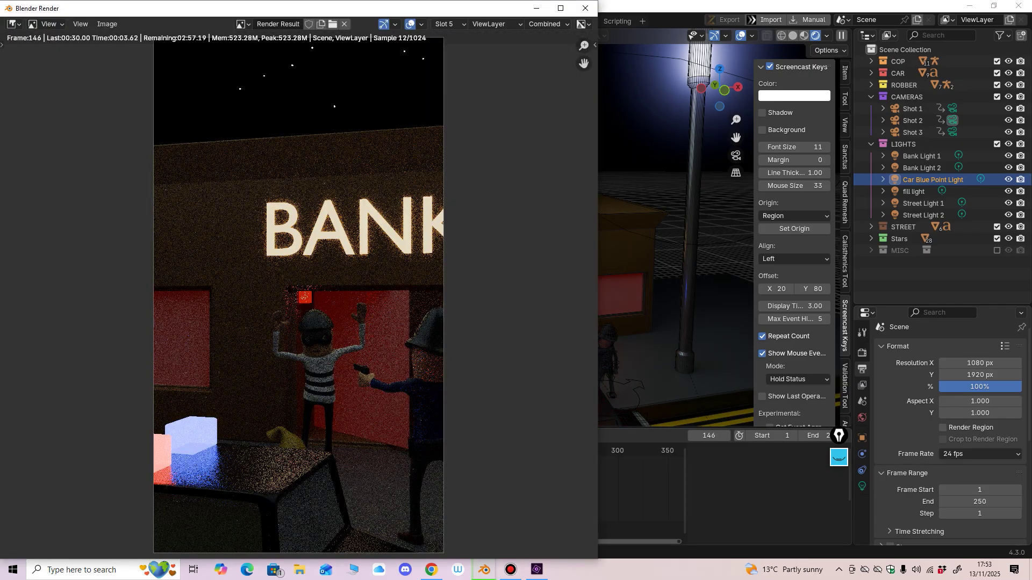
scroll(299, 295, down, 1)
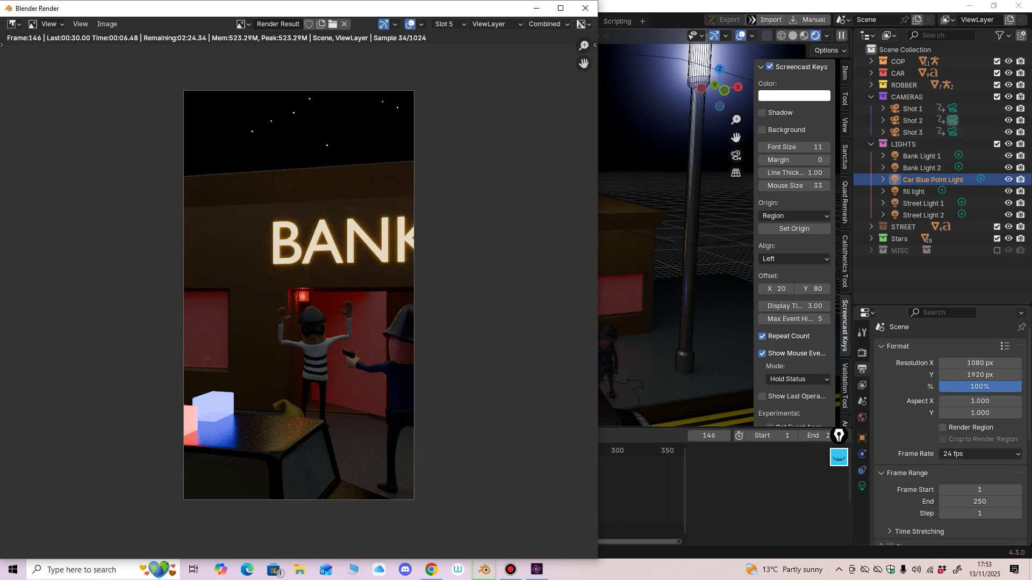
click(863, 354)
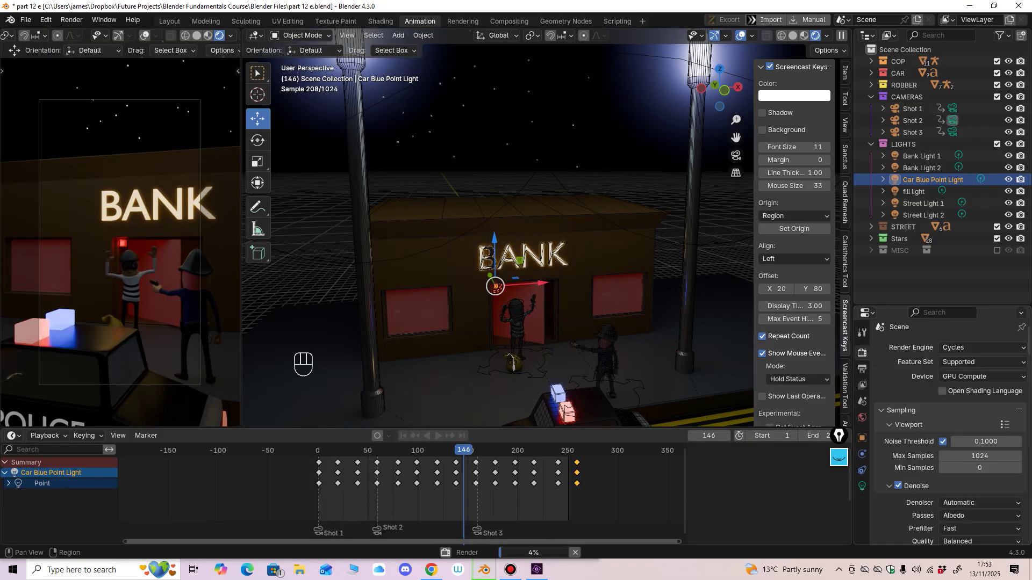
click(862, 369)
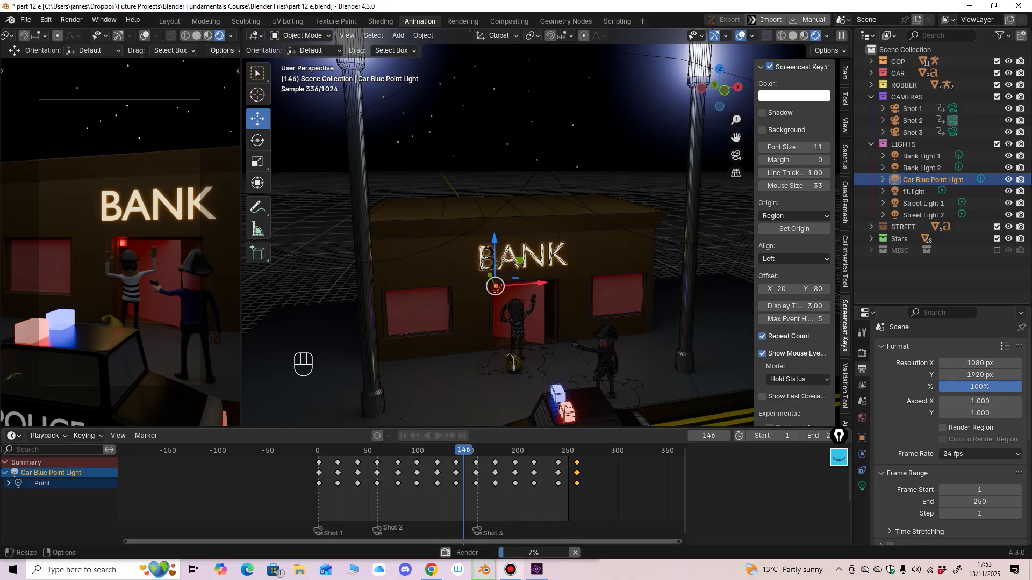
mouse_move(484, 570)
click(547, 520)
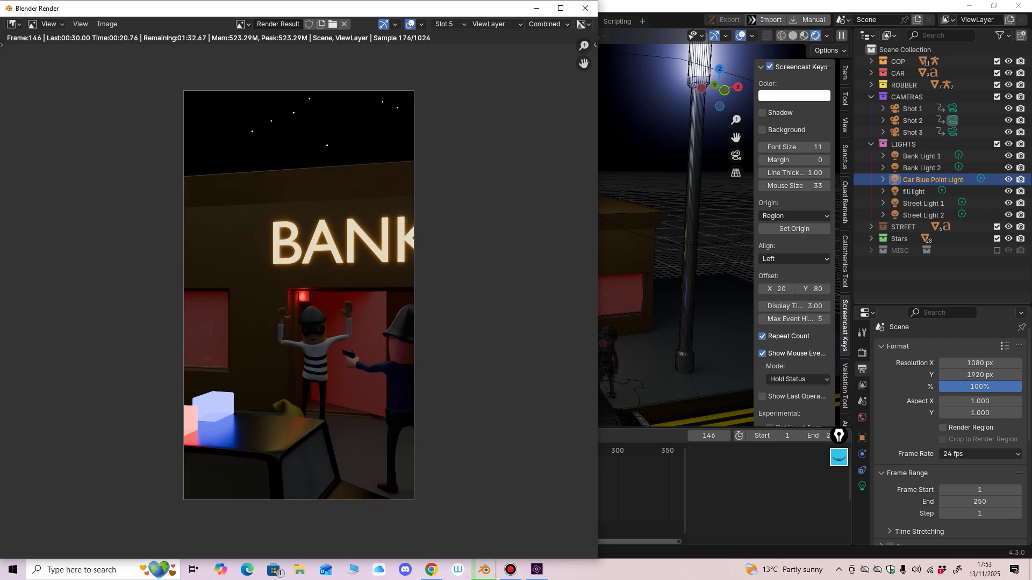
Step: Examine the glow on the bank sign and police car lights in the frame 146 render, and close the render window
scroll(299, 295, up, 1)
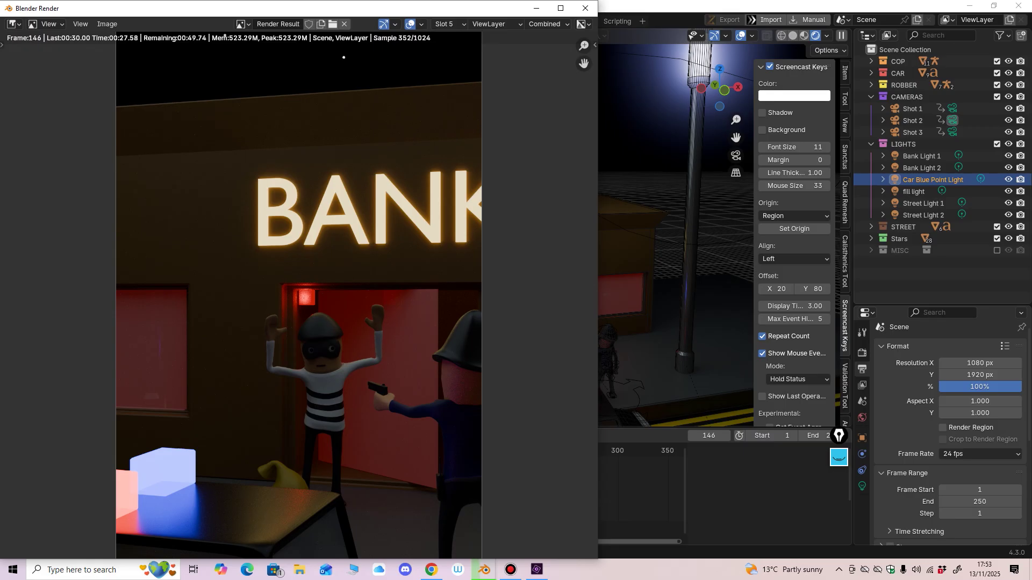
scroll(224, 35, down, 3)
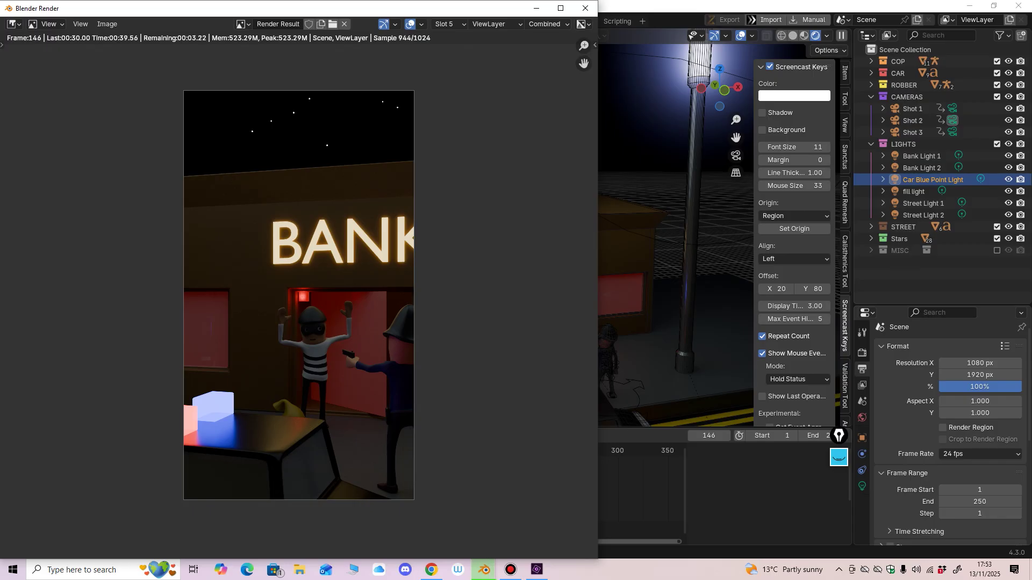
scroll(298, 295, up, 1)
scroll(298, 295, down, 1)
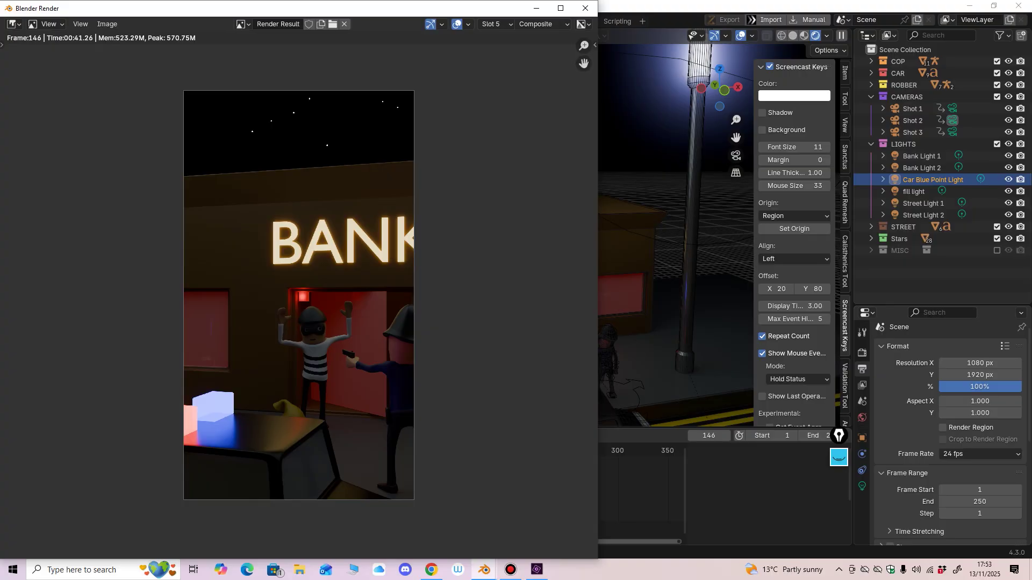
scroll(299, 295, up, 1)
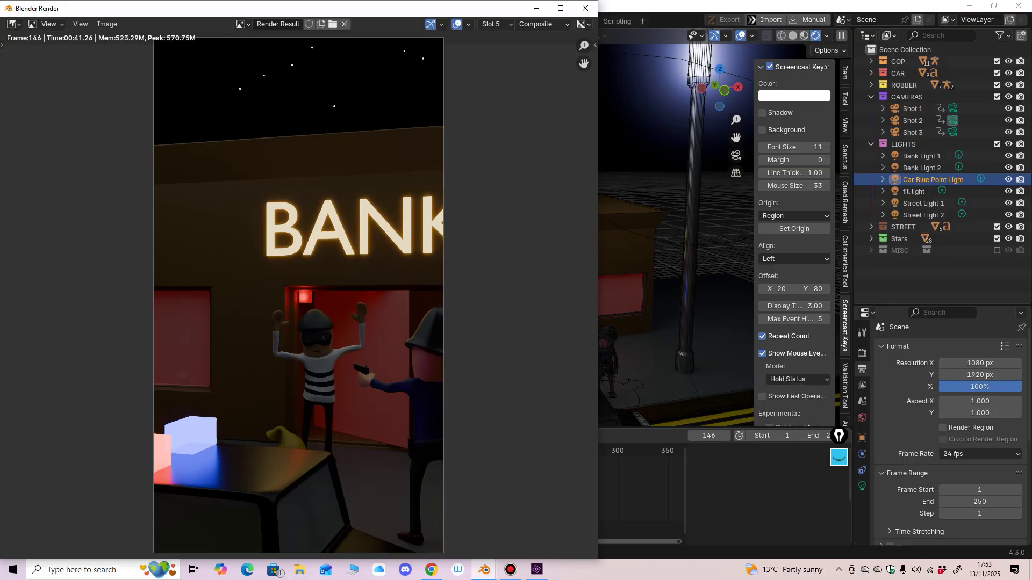
scroll(299, 295, down, 1)
scroll(299, 295, down, 1)
scroll(299, 295, up, 1)
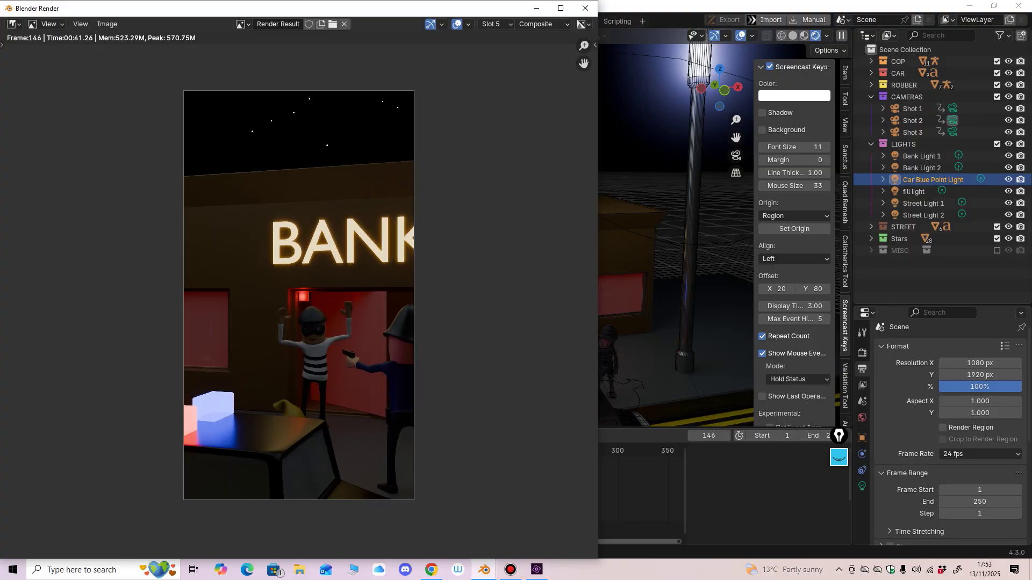
scroll(299, 295, up, 1)
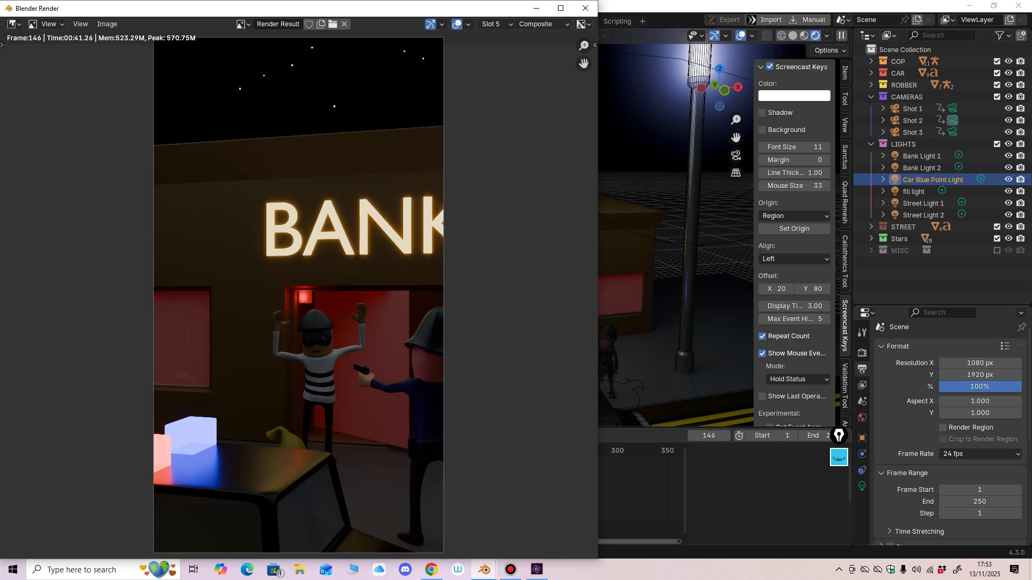
scroll(299, 295, down, 1)
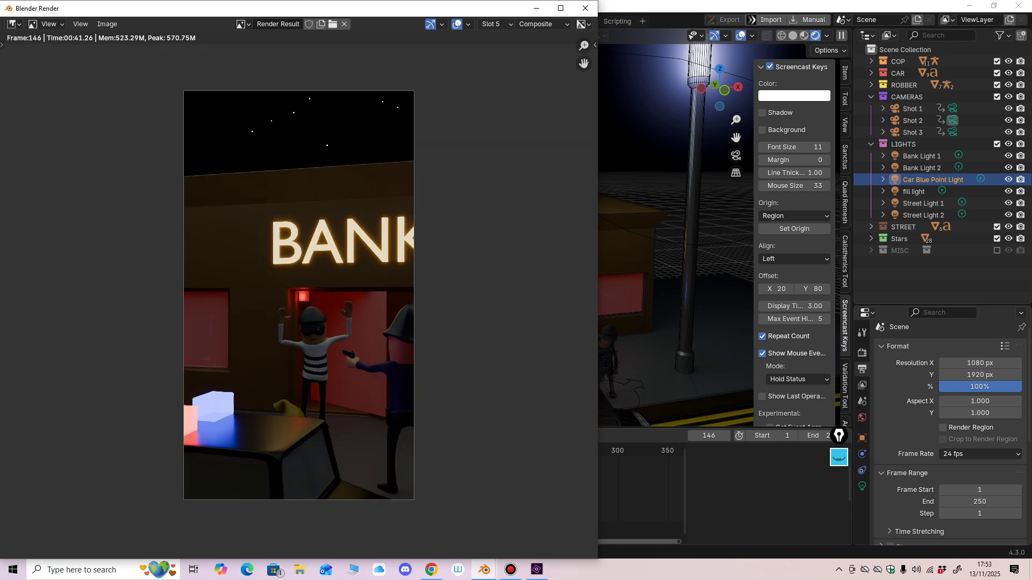
scroll(299, 295, up, 1)
scroll(299, 295, down, 1)
scroll(299, 295, down, 1)
scroll(299, 295, up, 2)
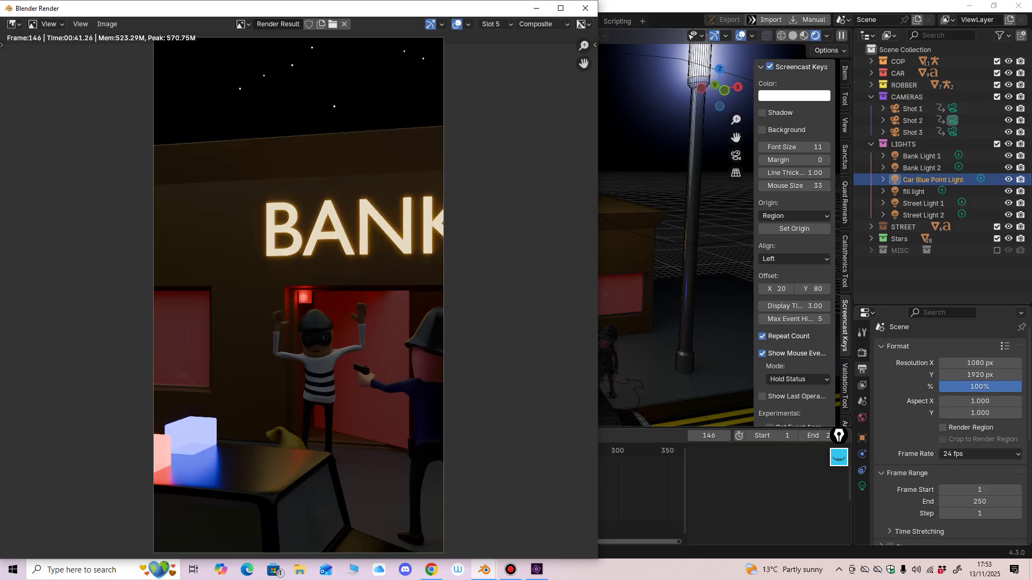
scroll(299, 295, down, 1)
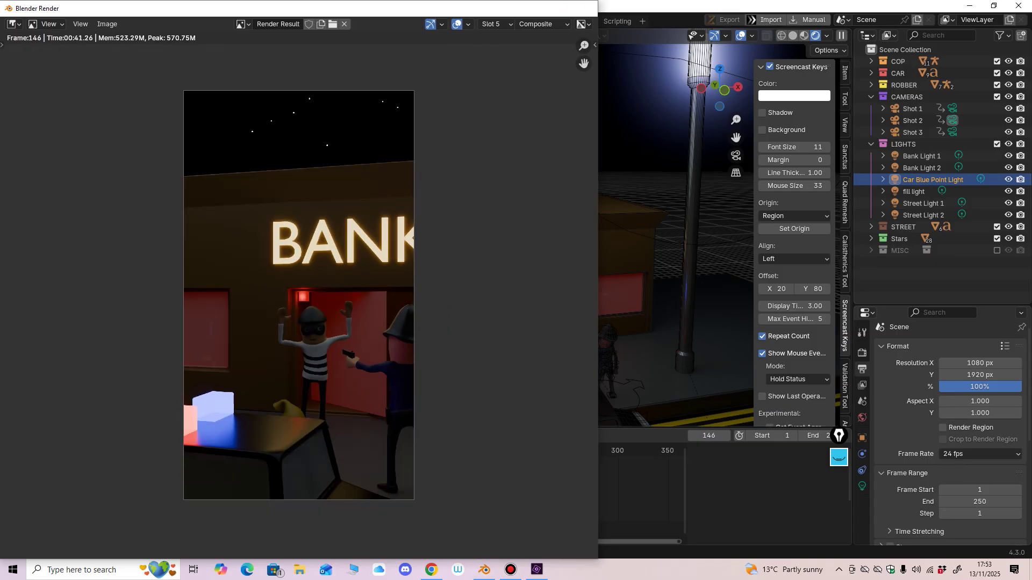
click(586, 8)
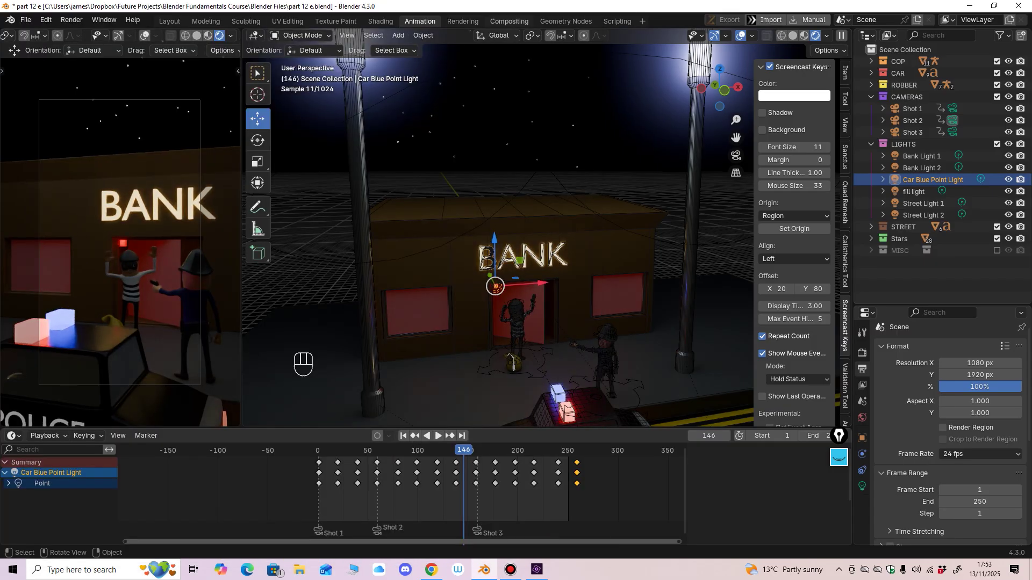
Step: Set the threshold of the compositor's Glare node to 10
click(509, 21)
click(292, 242)
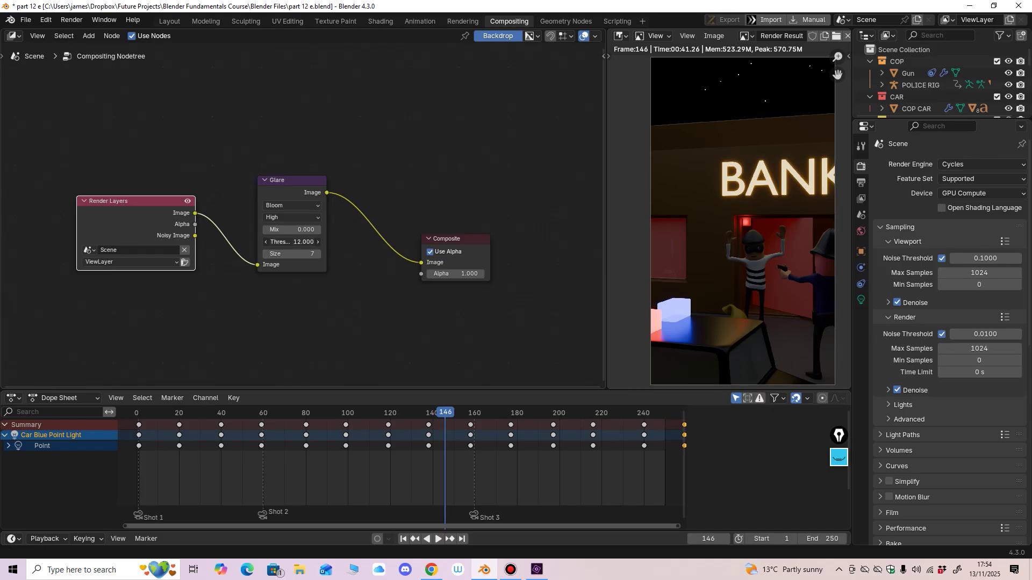
text(10)
key(Return)
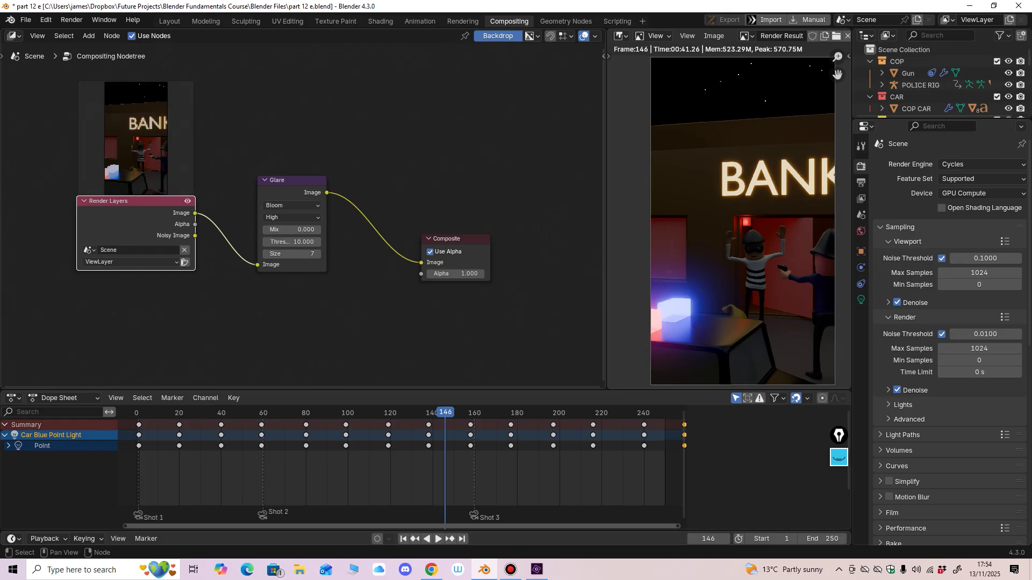
Step: Render frame 146 again and examine the police light bloom with the new Glare threshold
key(F12)
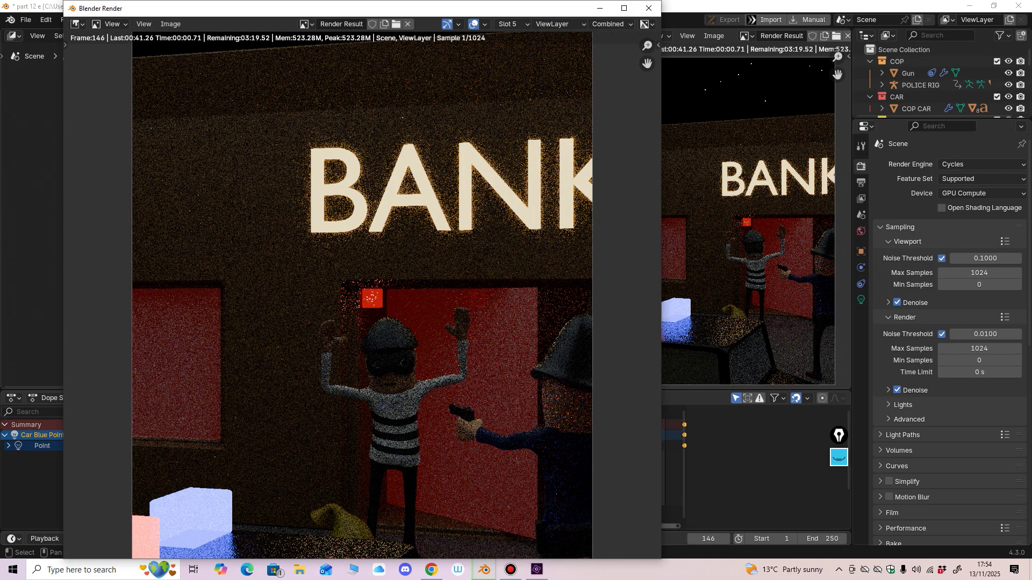
scroll(363, 295, down, 2)
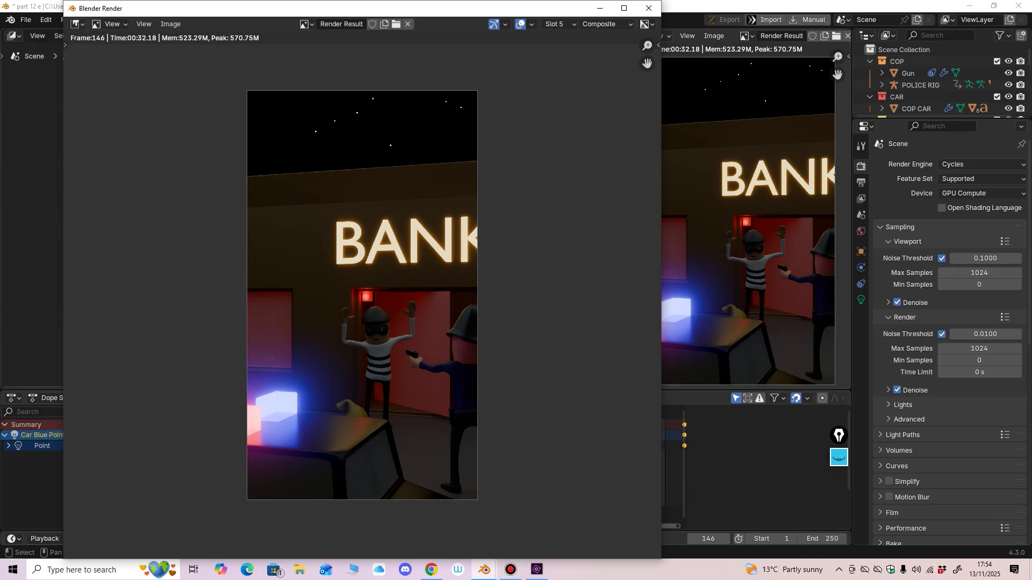
click(600, 8)
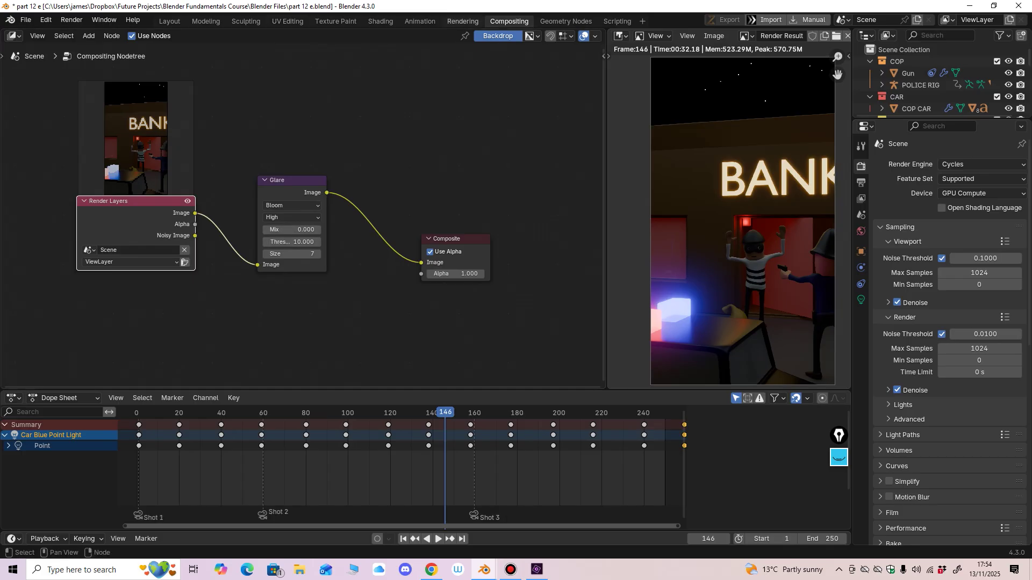
mouse_move(484, 570)
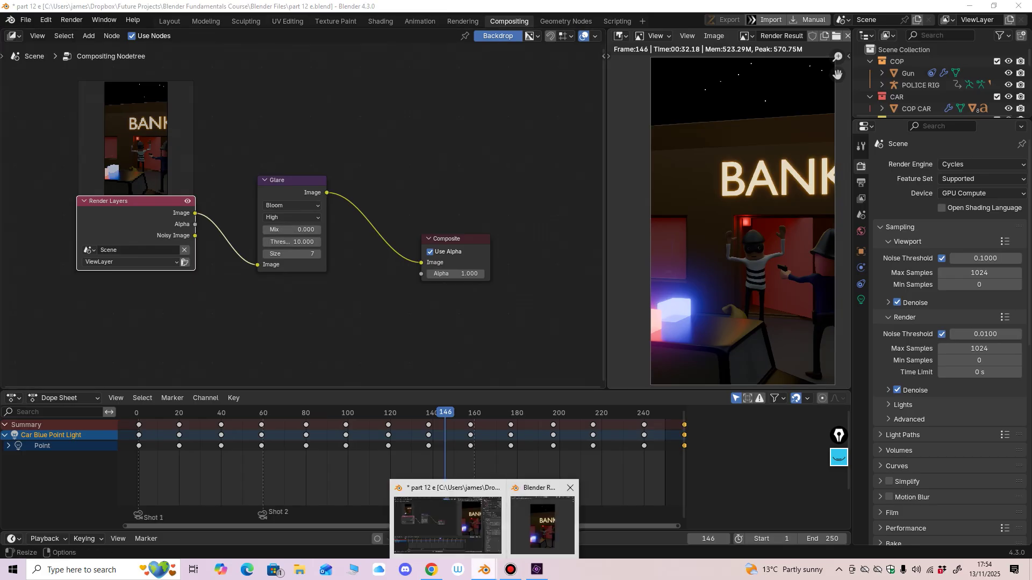
click(542, 519)
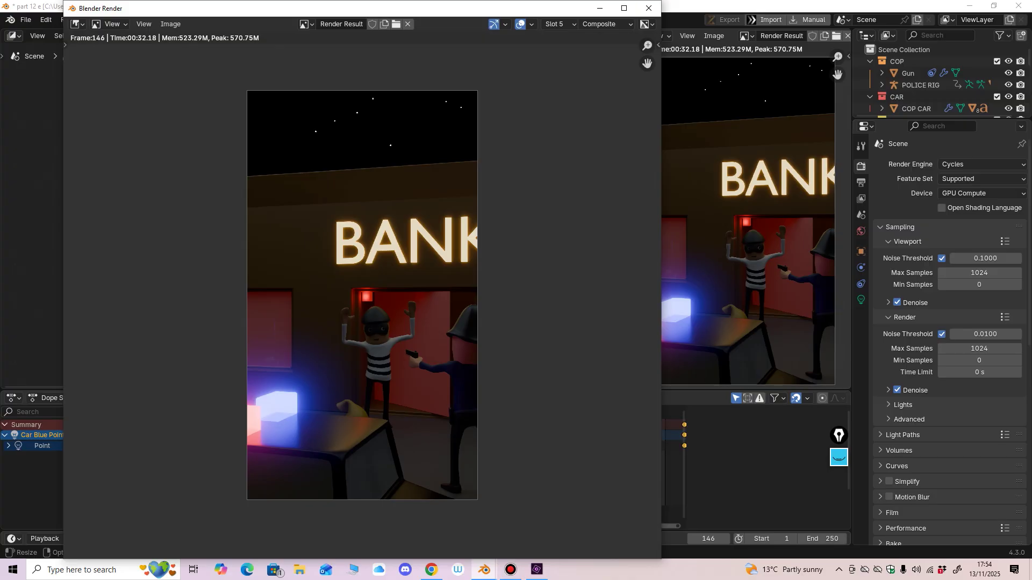
Step: Close the frame 146 render and render frame 221 from the Shot 3 camera
click(649, 8)
click(563, 412)
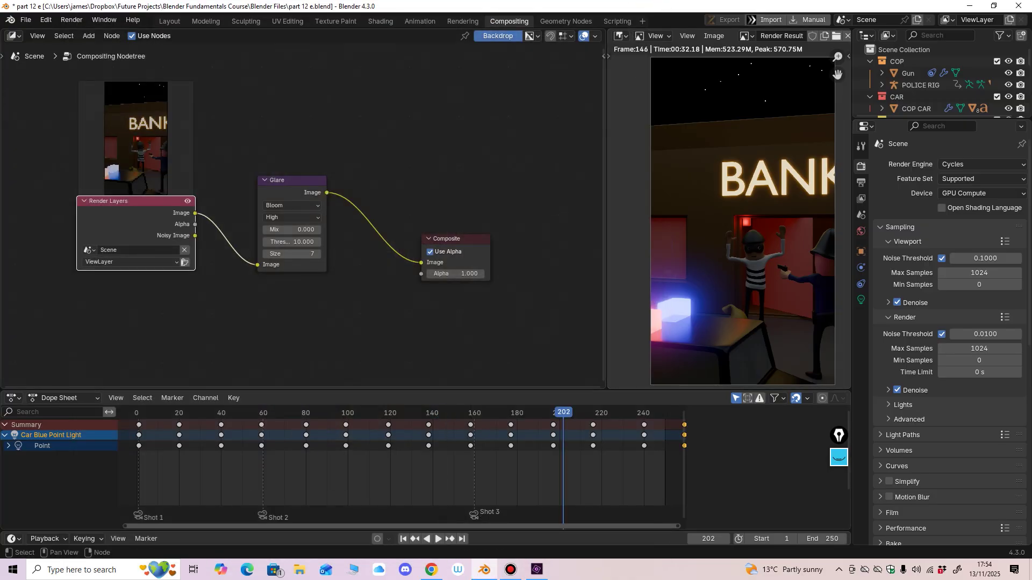
middle_drag(583, 470, 469, 470)
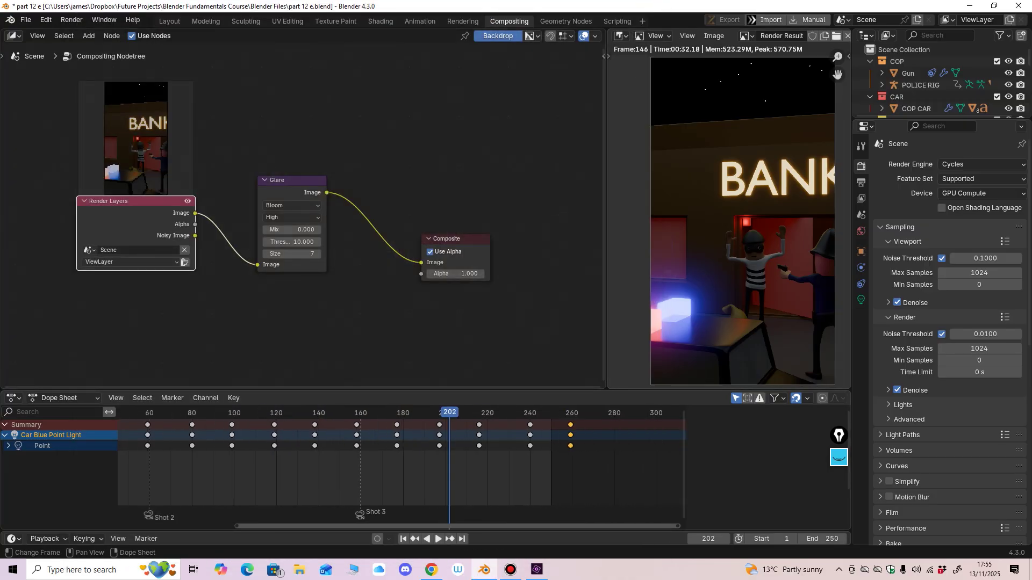
drag(450, 412, 489, 413)
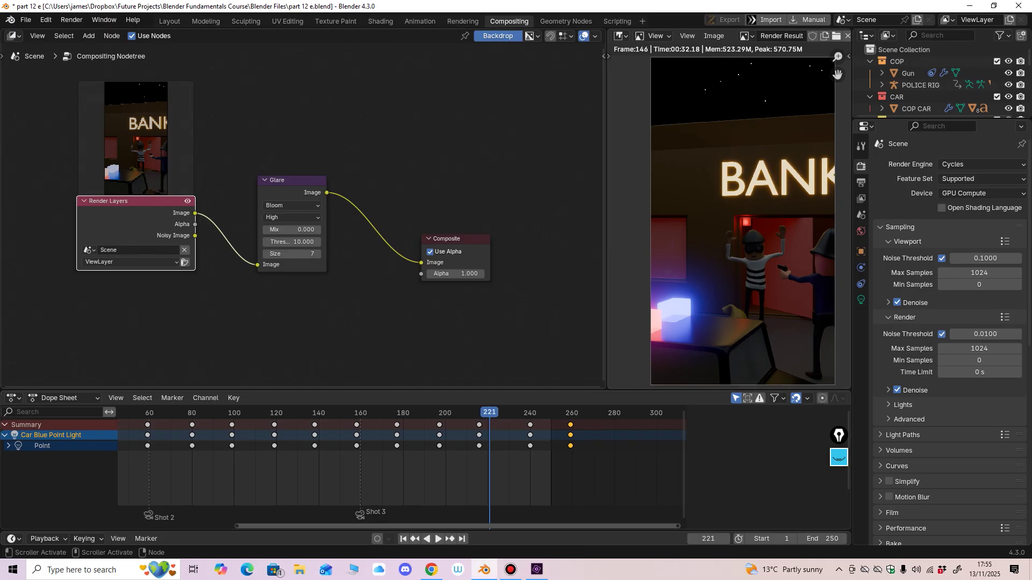
key(F12)
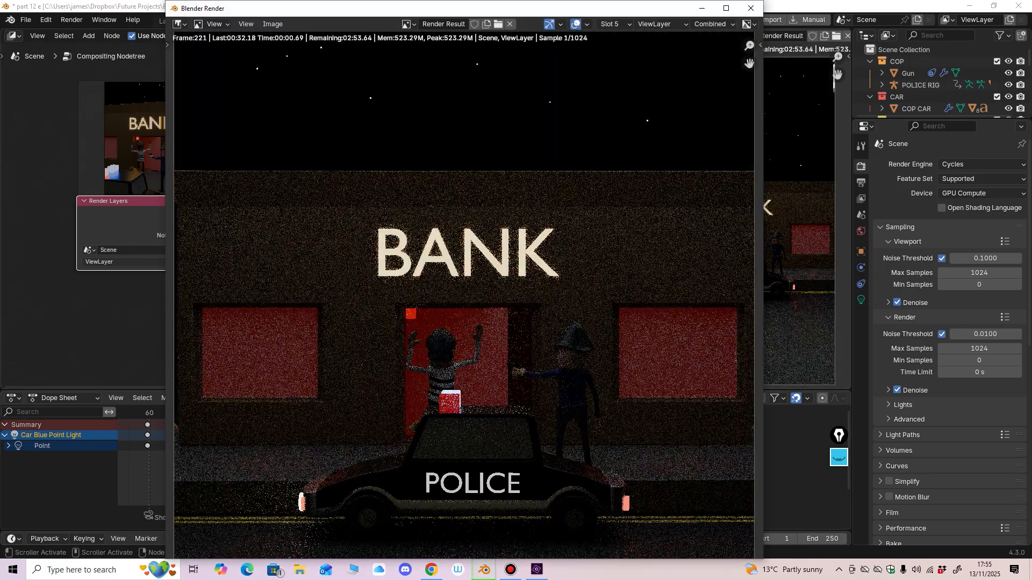
Step: Examine the street light and police light bloom across the full frame 221 render, and close the render window
key(Home)
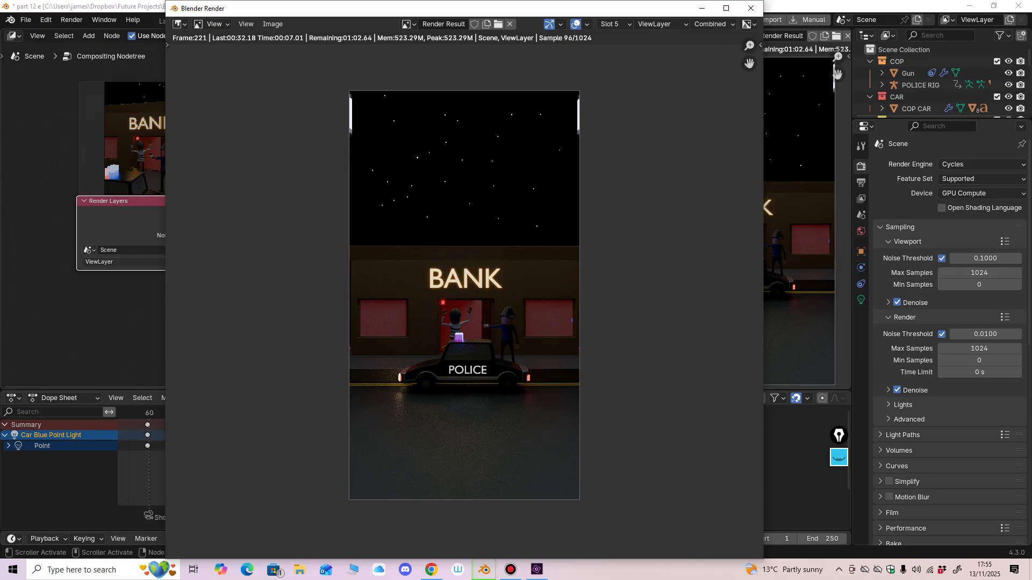
scroll(464, 296, up, 1)
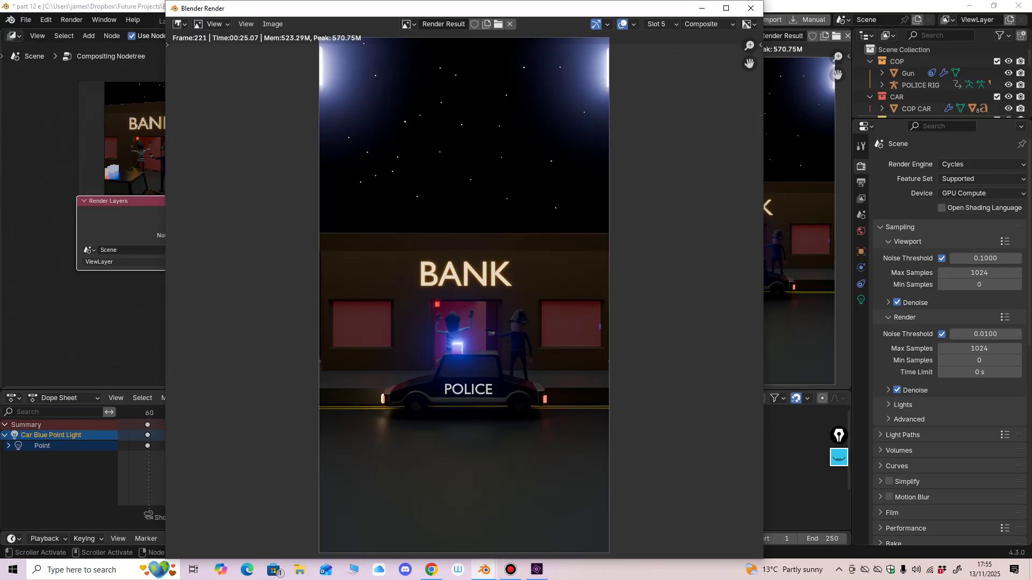
scroll(464, 295, down, 1)
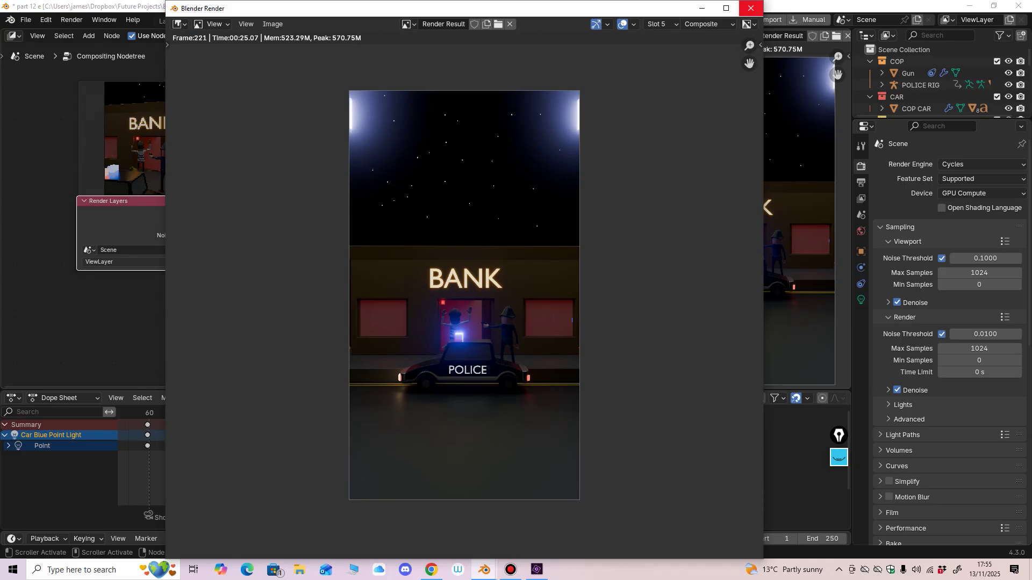
click(751, 8)
scroll(405, 473, down, 1)
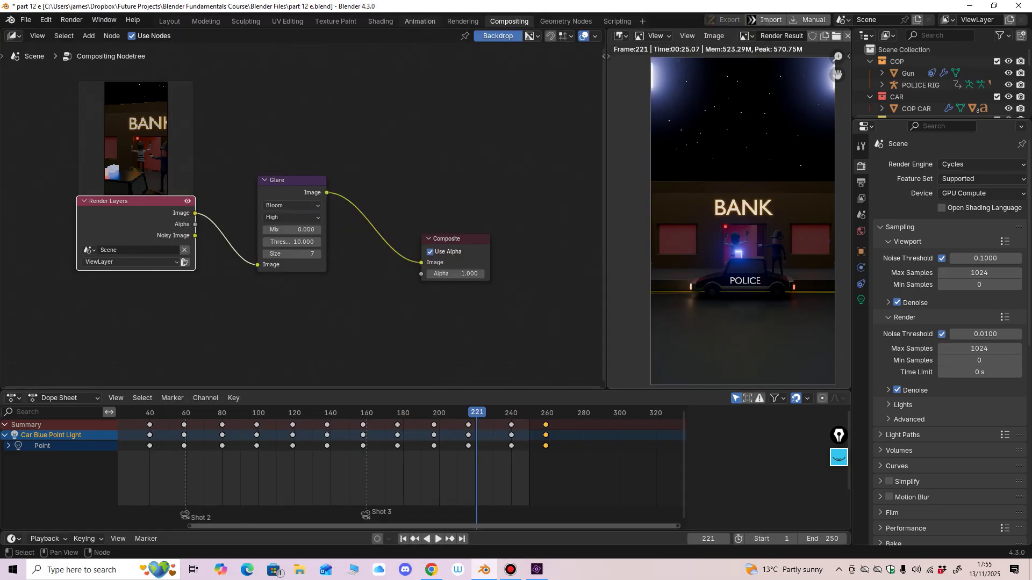
Step: Switch to the Animation workspace and play the animation with the whole bank front, street lights and police car in view
click(420, 21)
click(805, 36)
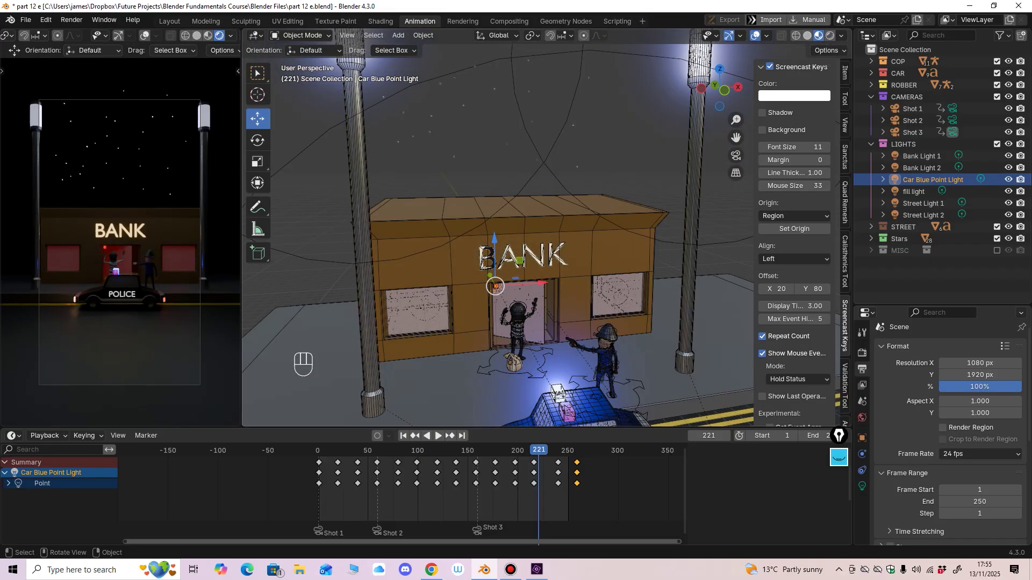
scroll(547, 236, down, 3)
middle_drag(547, 235, 536, 226)
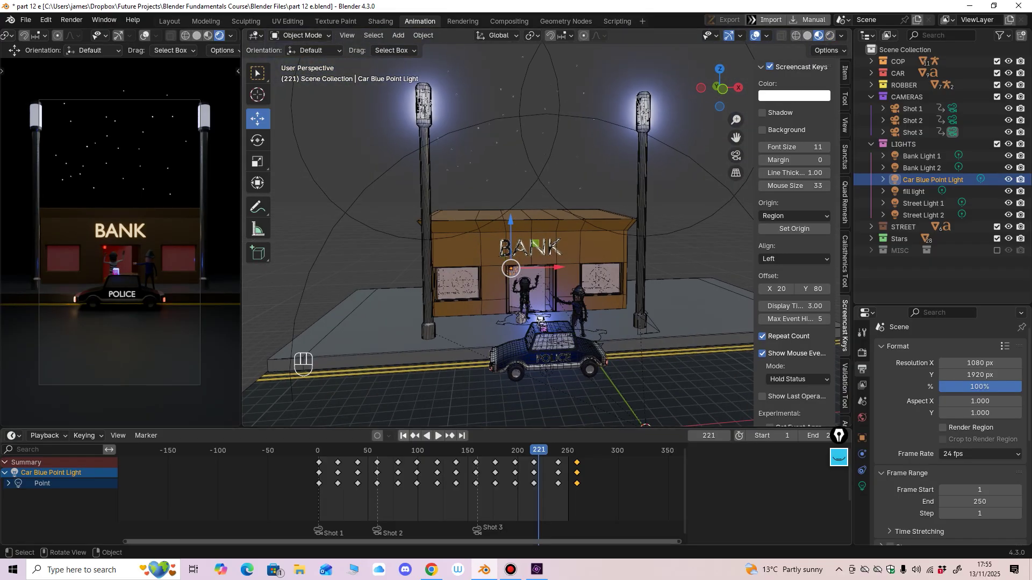
key(space)
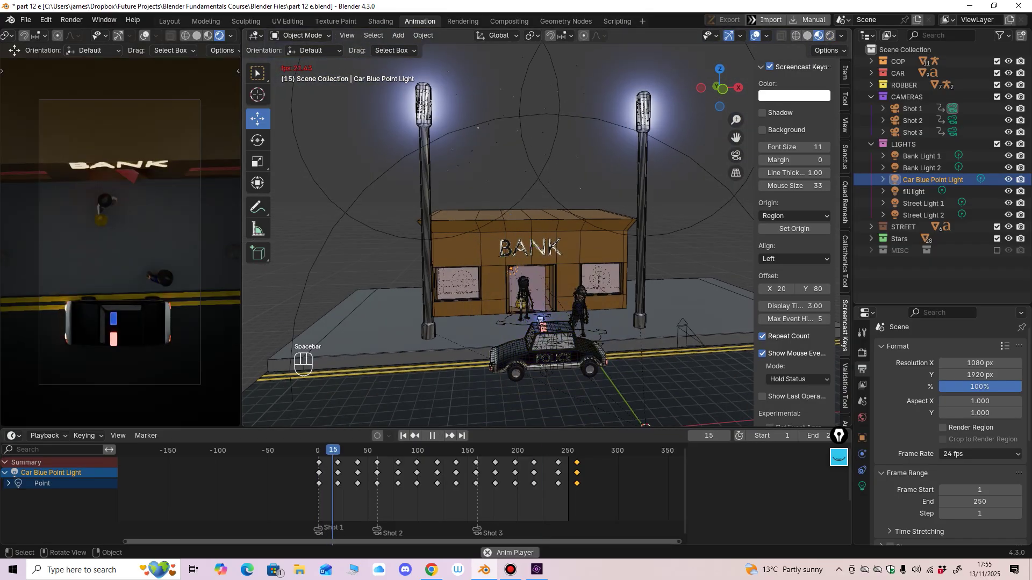
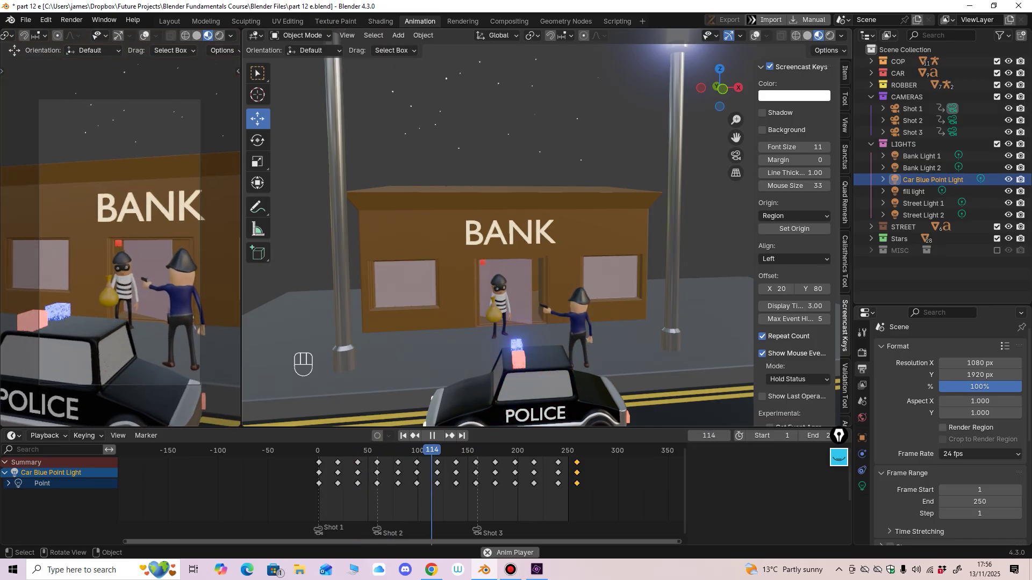
Step: Watch the flashing police lights around the bank during playback, stop the animation and return to frame 1
middle_drag(484, 226, 548, 231)
scroll(516, 225, up, 3)
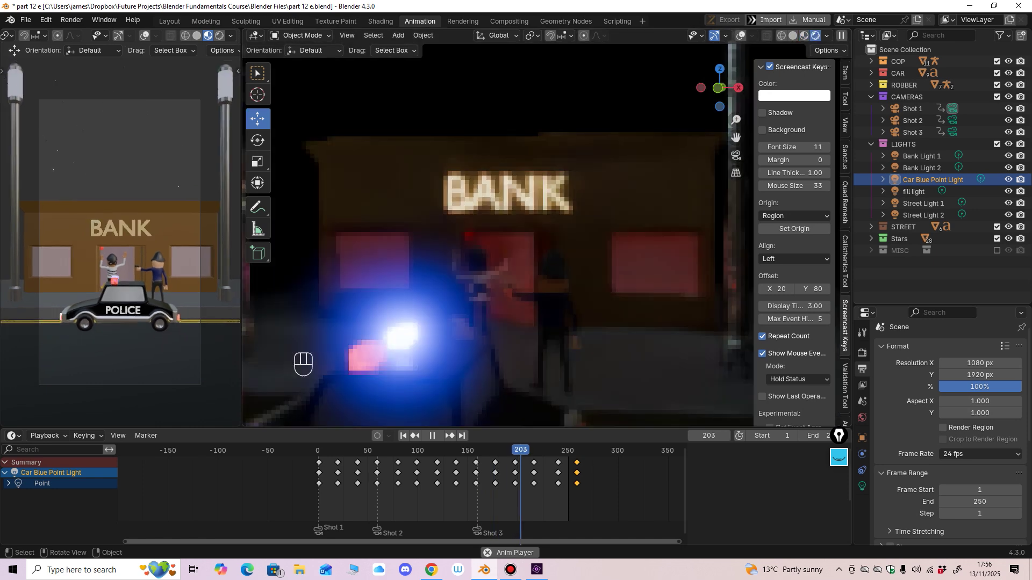
scroll(516, 225, down, 3)
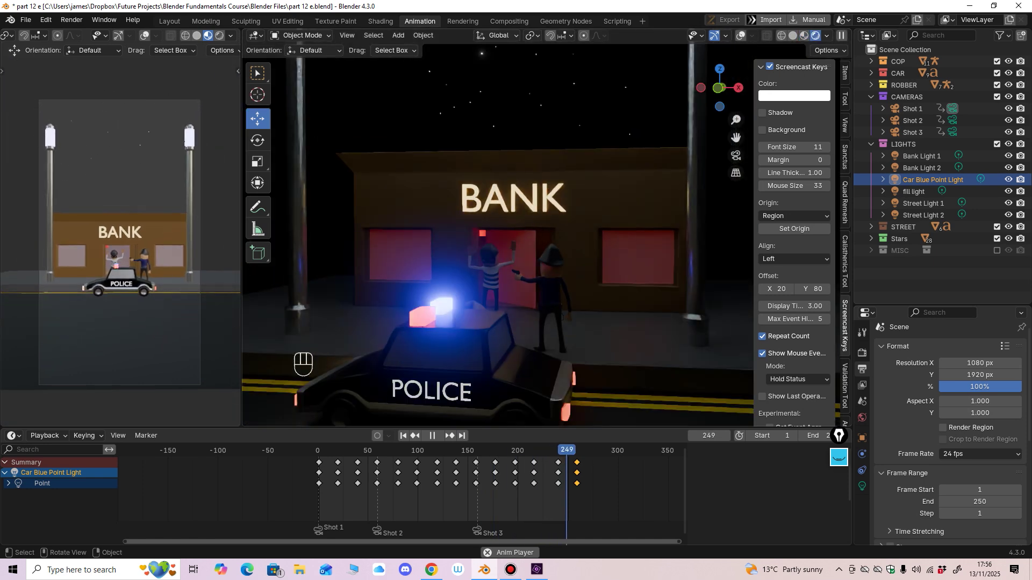
scroll(516, 225, down, 2)
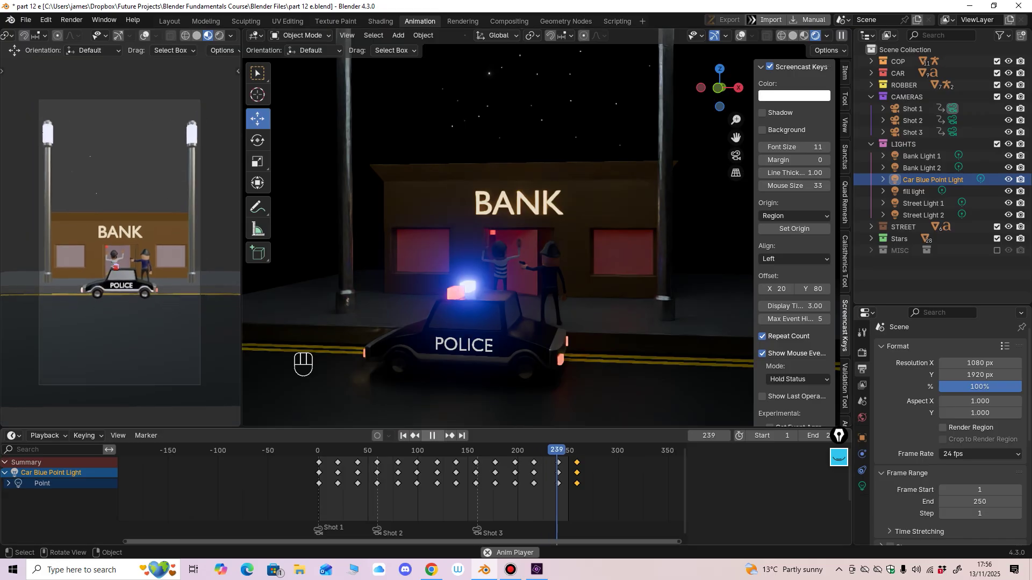
click(432, 435)
click(404, 436)
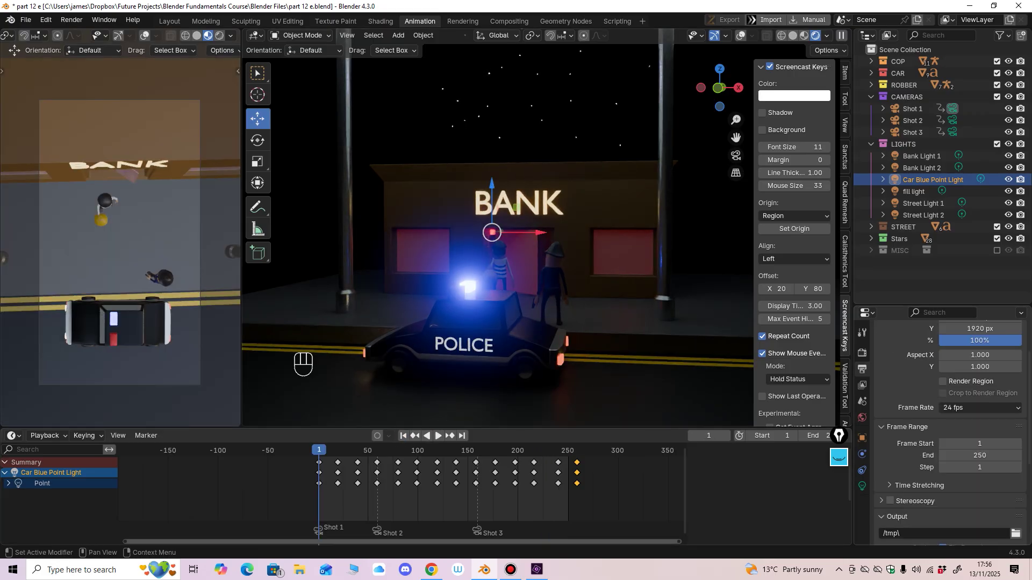
Step: Browse for a new render output location in the Blender Fundamentals Course folder
scroll(949, 430, down, 1)
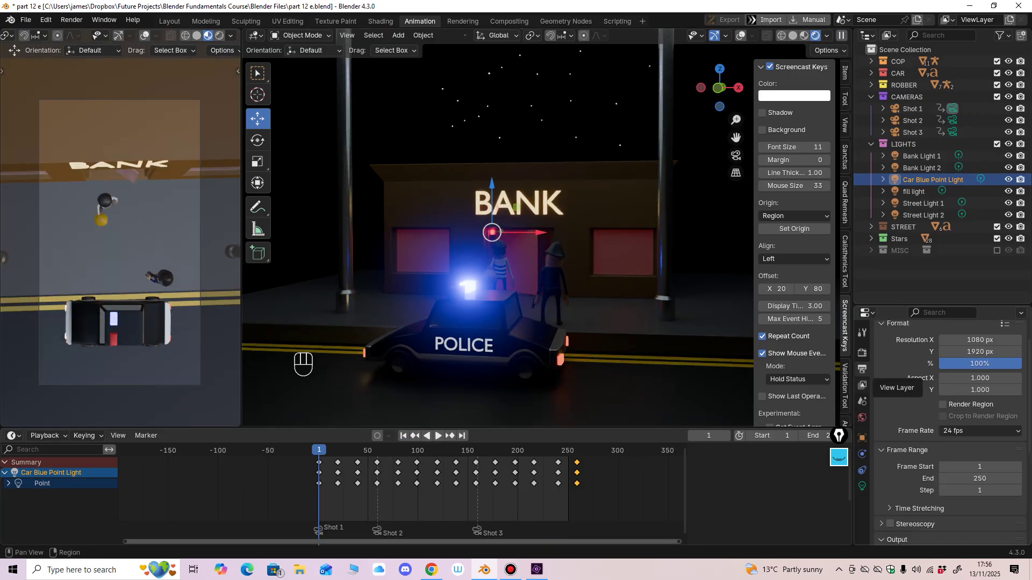
scroll(946, 408, down, 6)
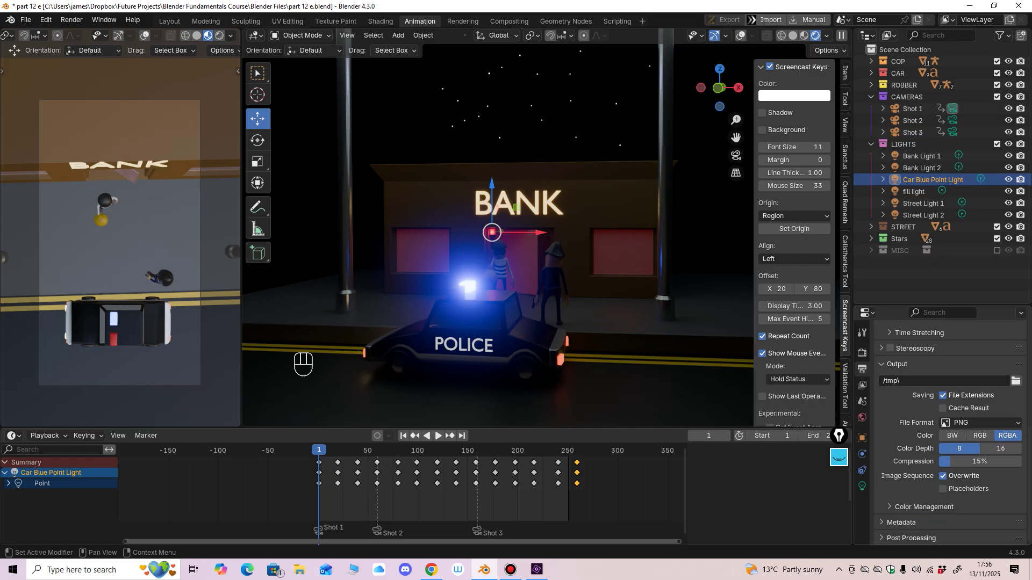
click(1015, 381)
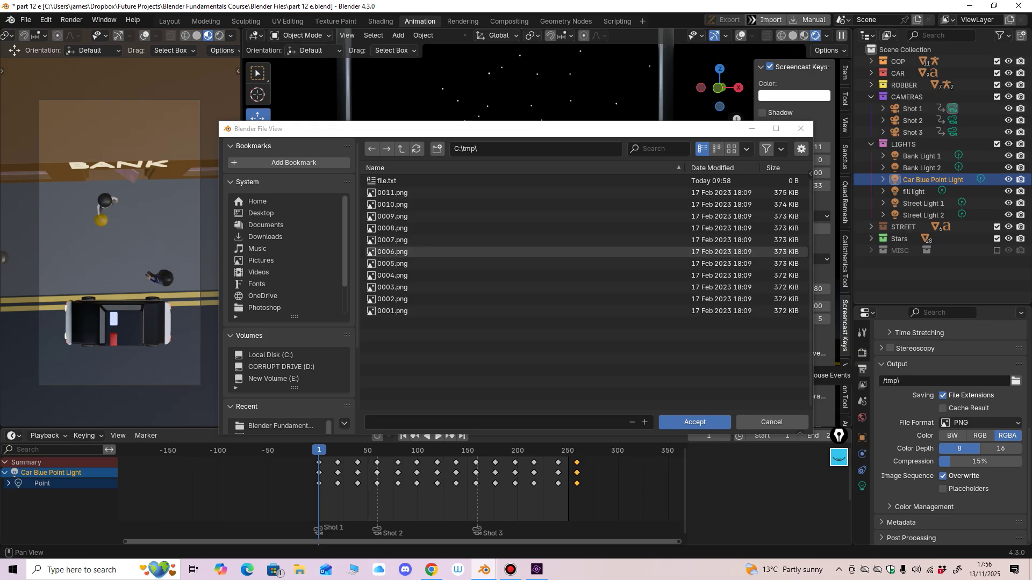
click(261, 213)
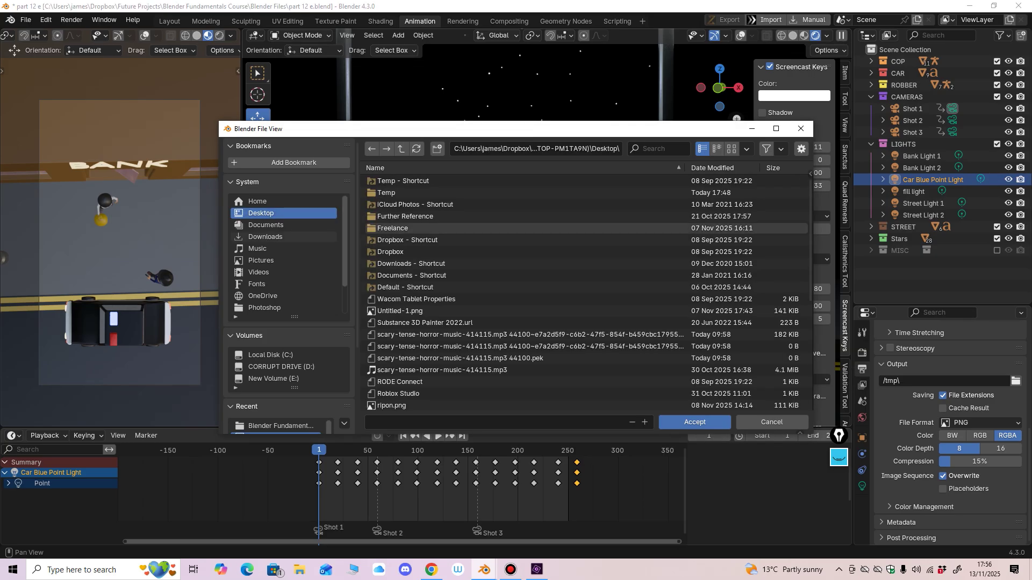
scroll(289, 285, down, 3)
double_click(281, 356)
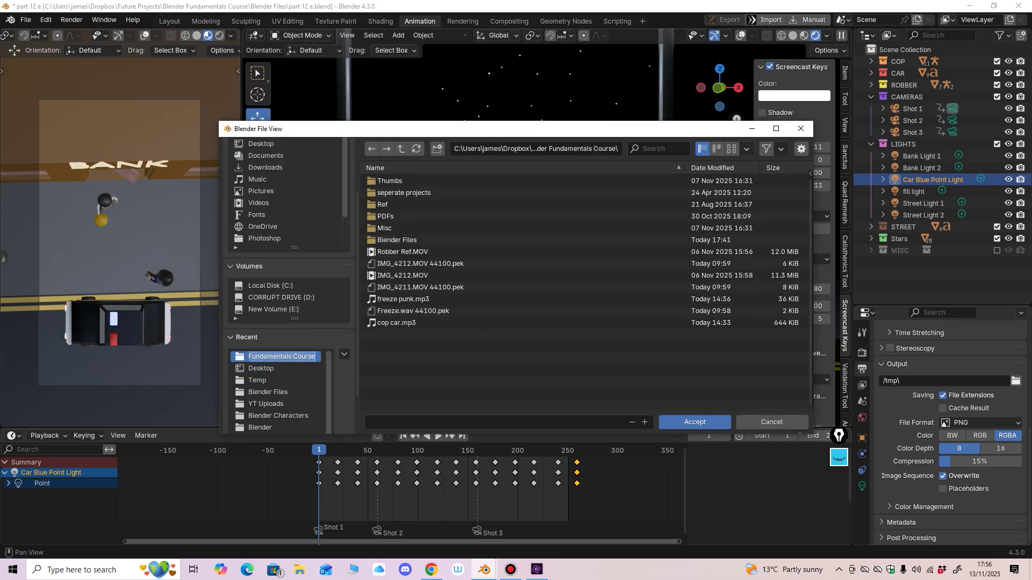
Step: Create a folder named "Final Project Renders" there and set it as the render output folder
click(434, 368)
right_click(434, 369)
click(433, 369)
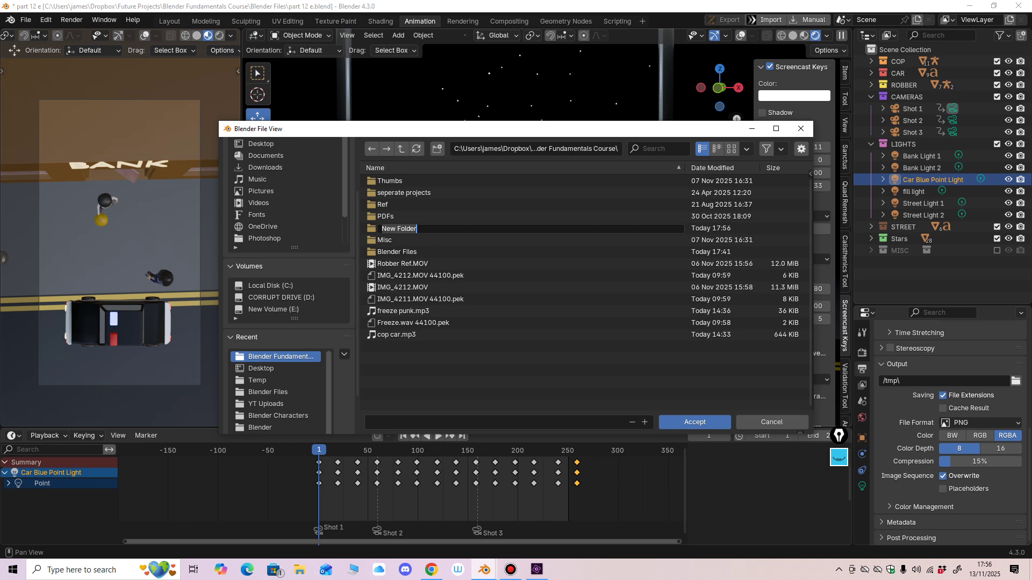
text(Final)
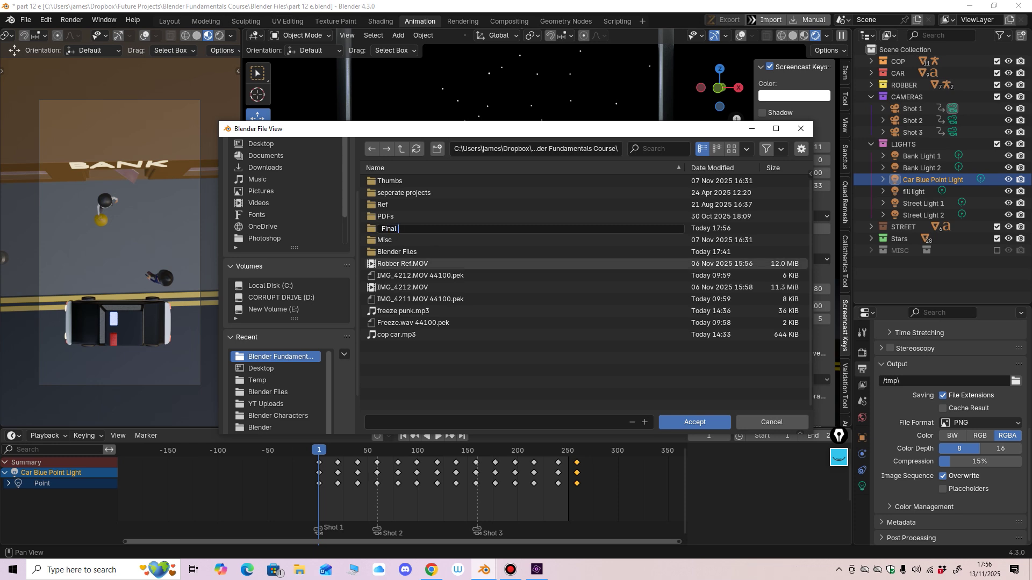
text( Project Renders)
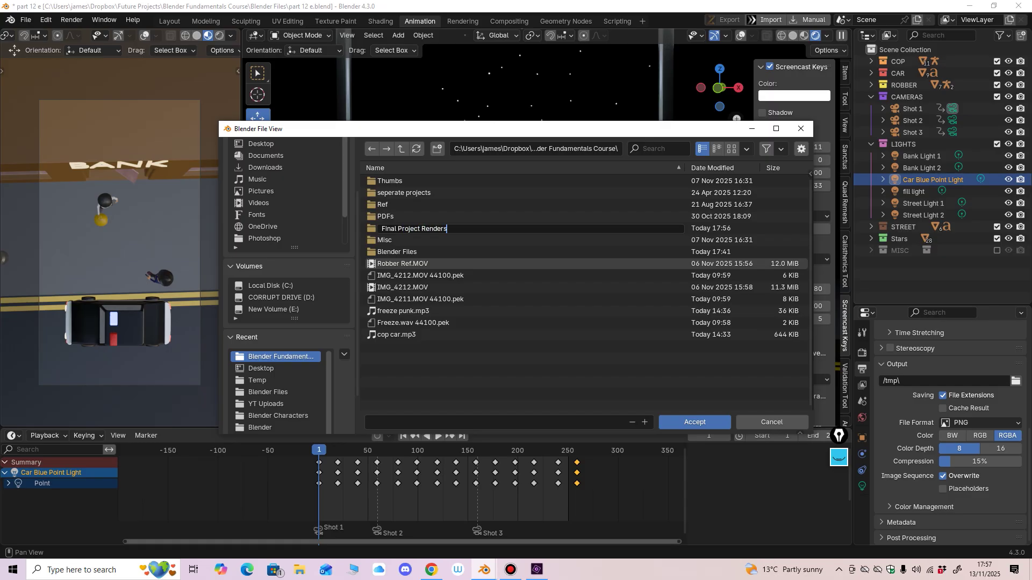
key(Return)
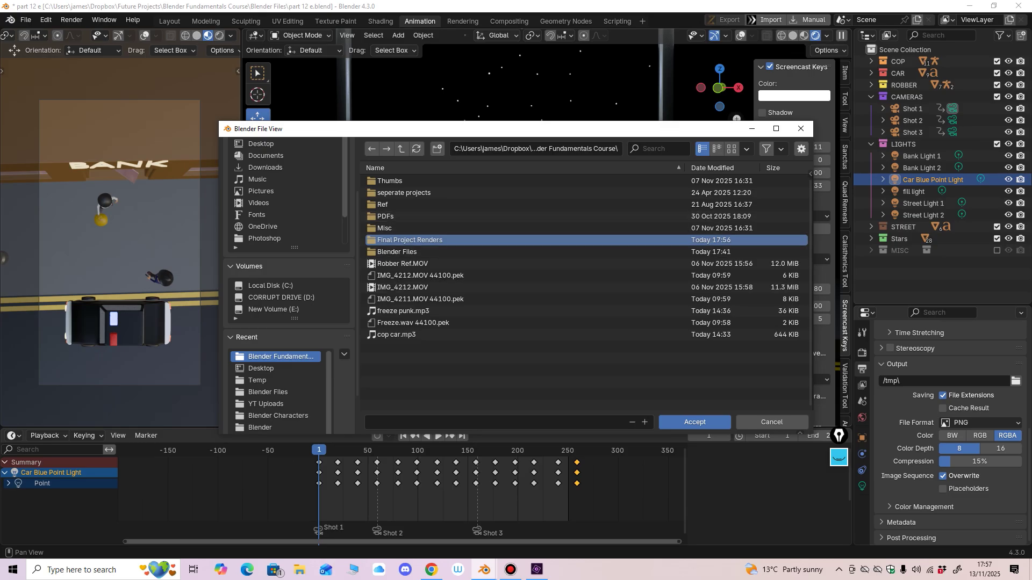
double_click(430, 240)
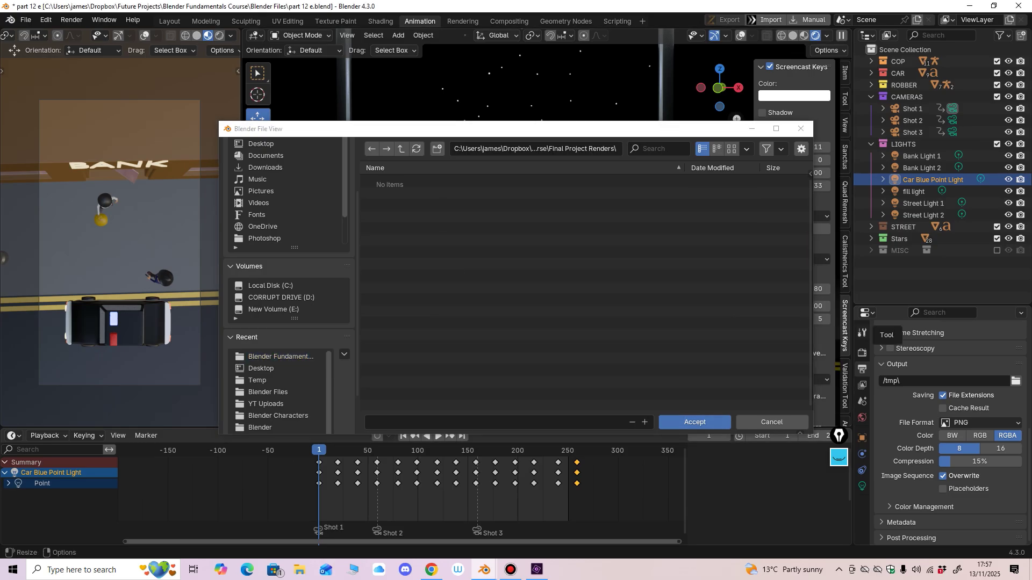
click(695, 422)
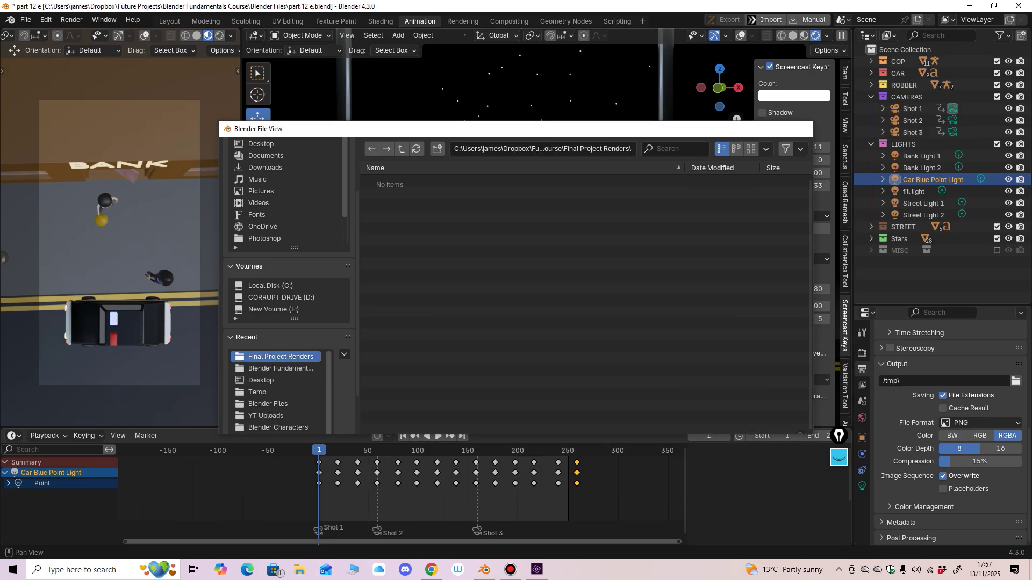
Step: Play and step through the animation's keyframes to check the shots, and park the playhead at frame 249
key(space)
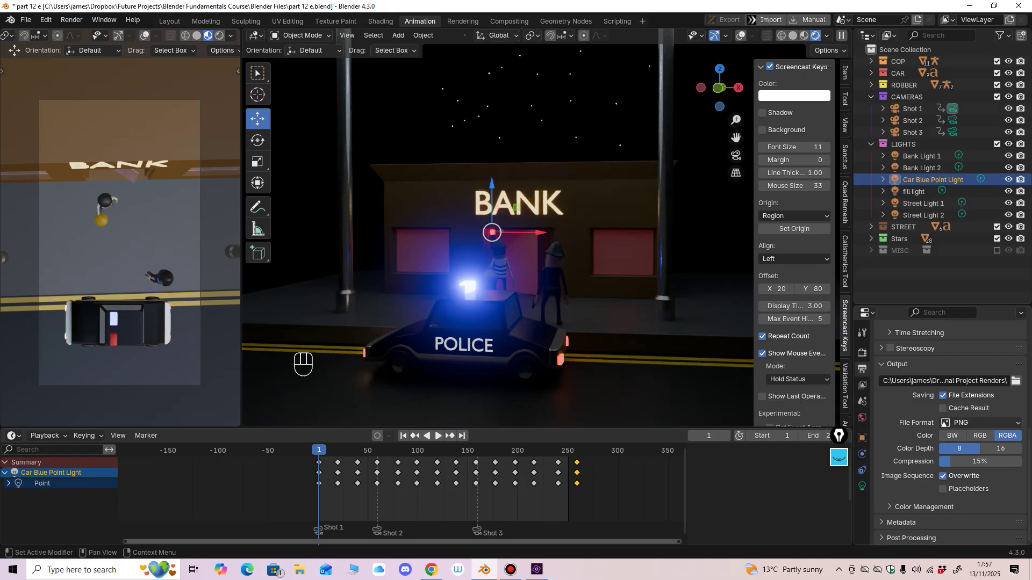
key(Up)
key(Up)
key(Up)
key(Up)
key(Up)
key(Up)
key(Up)
key(Up)
key(Up)
key(Up)
key(Up)
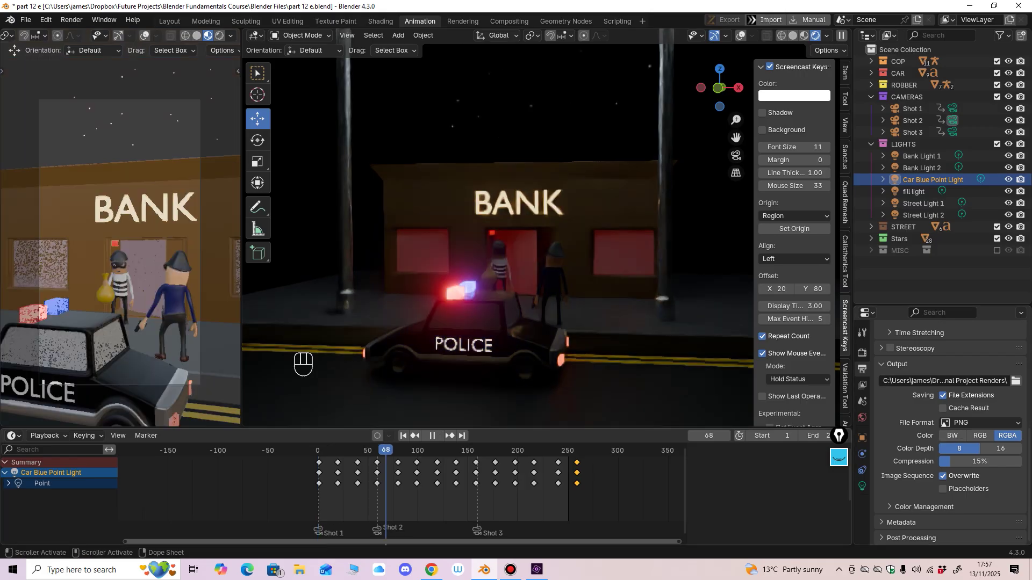
key(Down)
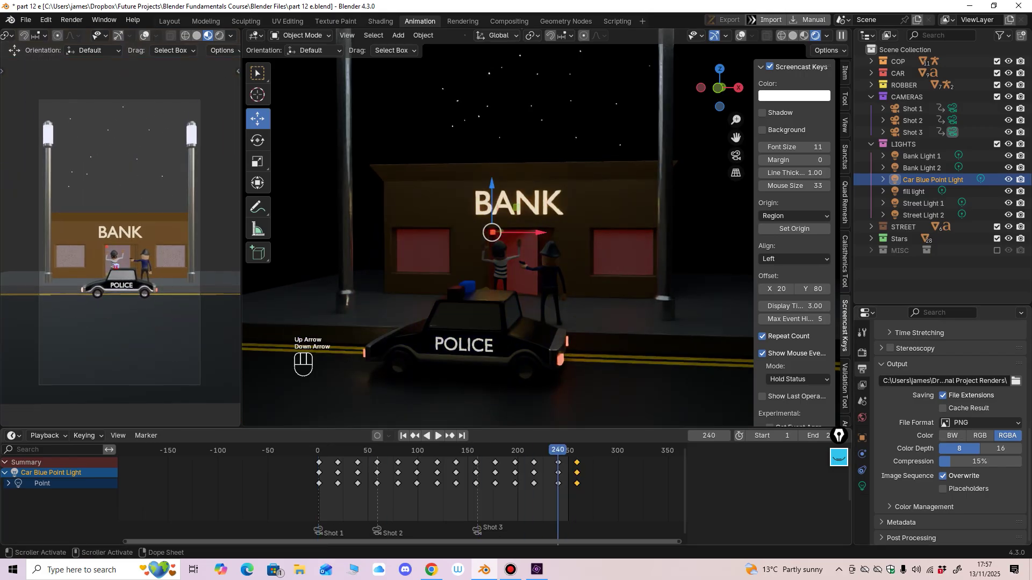
key(space)
drag(568, 450, 567, 450)
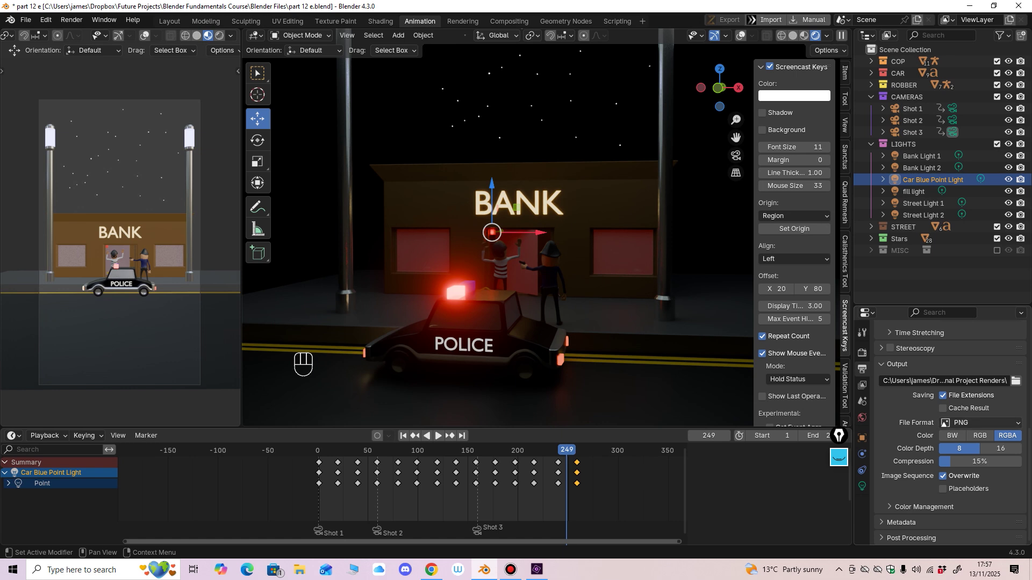
Step: Review the output color management, PNG format, post-processing and frame range settings
click(923, 507)
scroll(924, 507, down, 5)
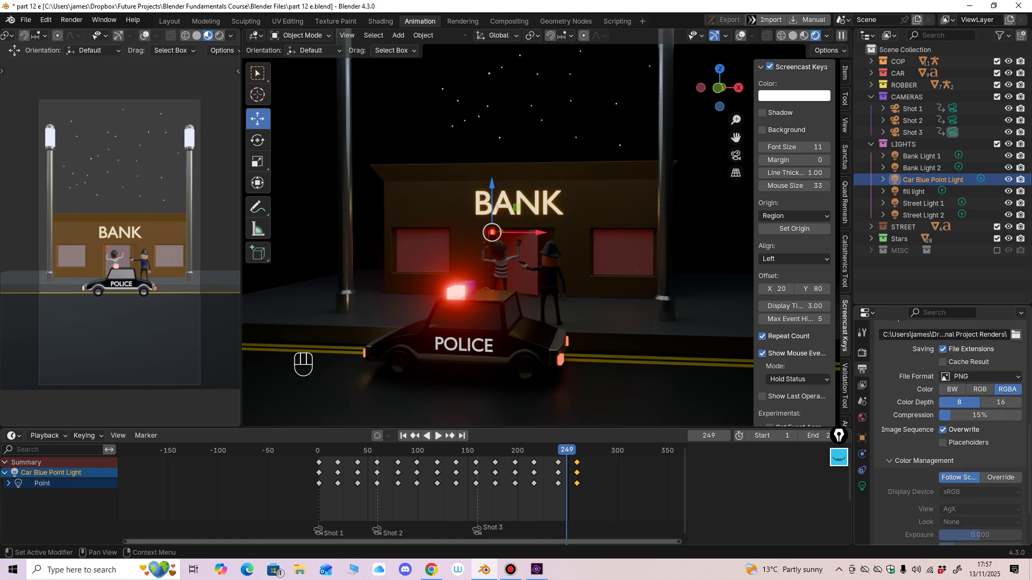
click(924, 391)
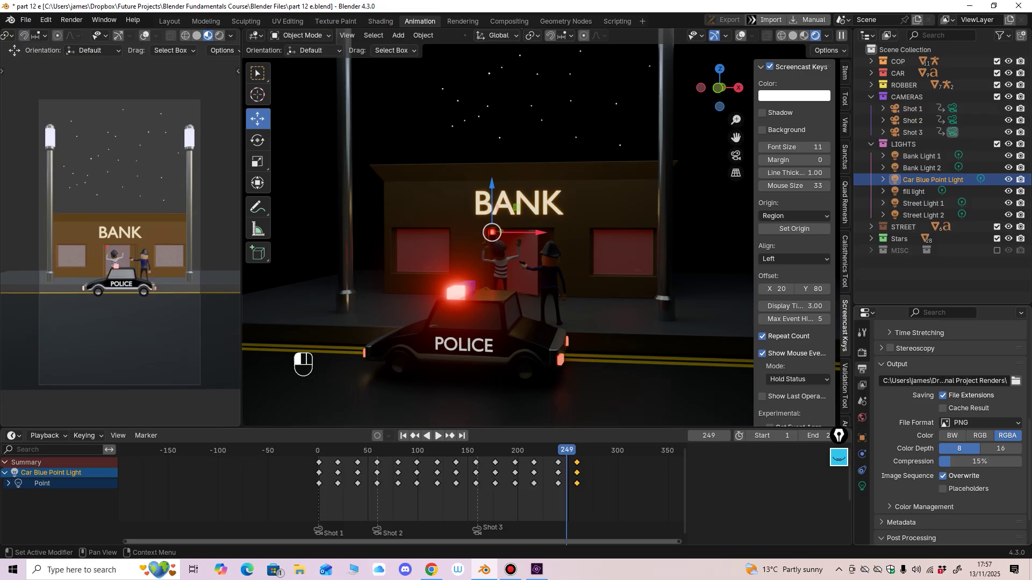
scroll(948, 430, down, 2)
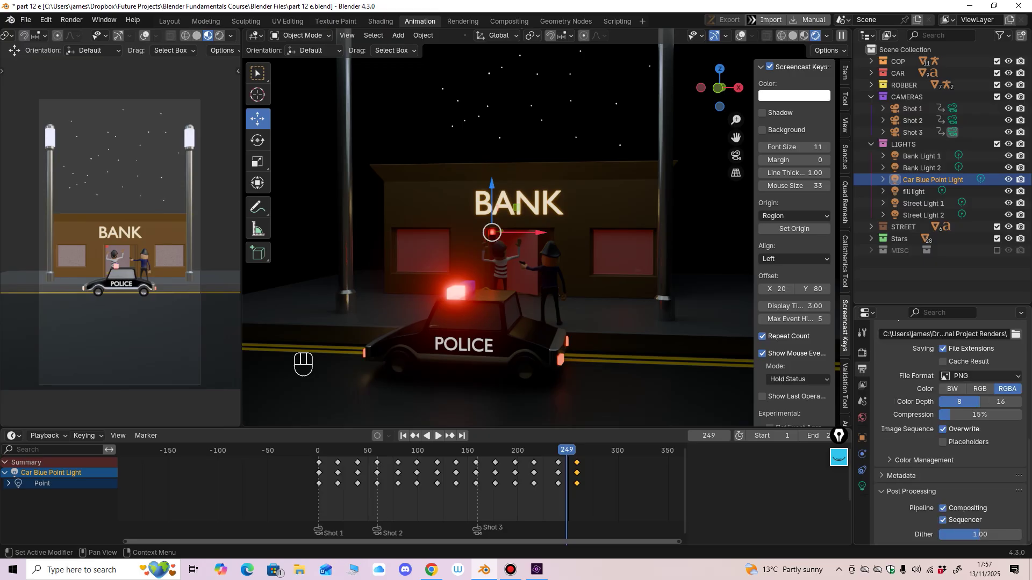
scroll(948, 430, up, 6)
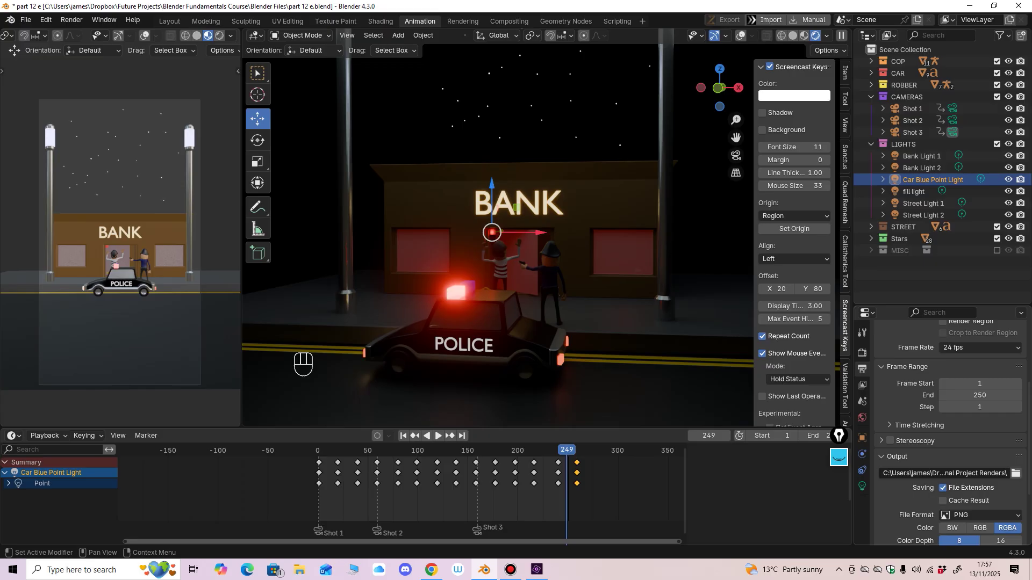
Step: Review the Cycles sampling and denoise settings, then the output resolution, frame range, render folder and PNG format
click(862, 353)
scroll(949, 430, up, 4)
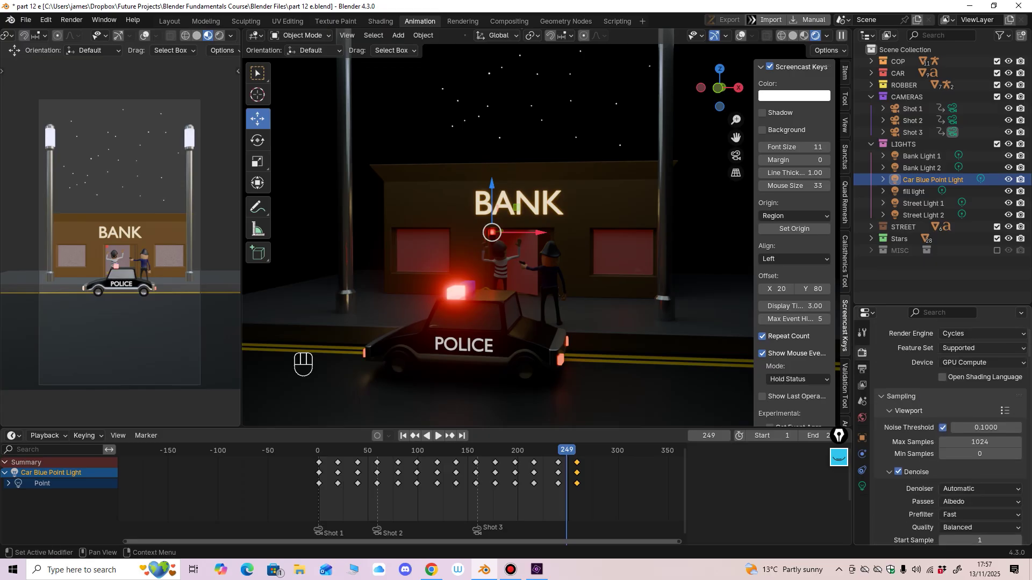
scroll(951, 435, down, 4)
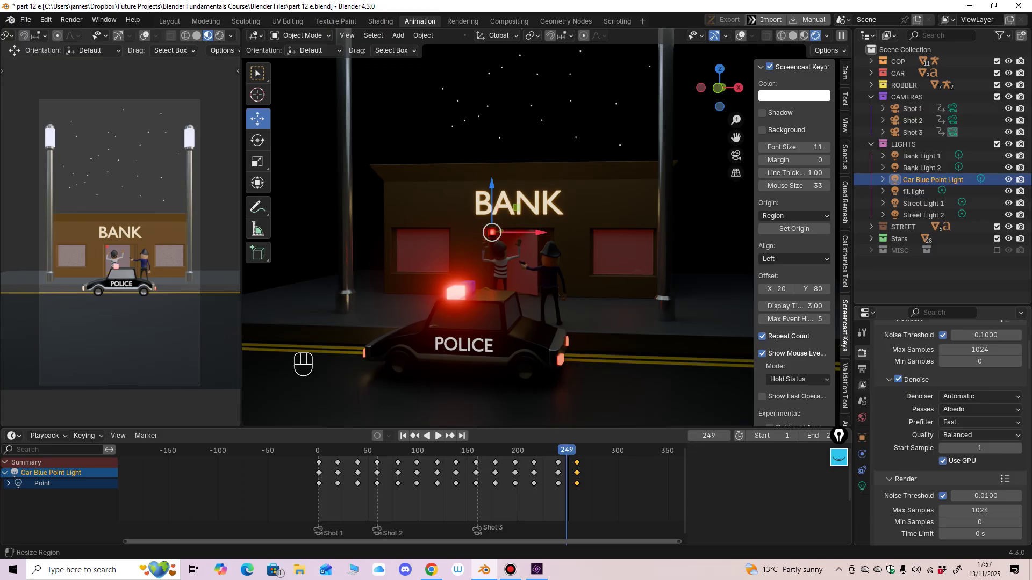
click(862, 369)
scroll(950, 433, up, 3)
scroll(950, 434, up, 2)
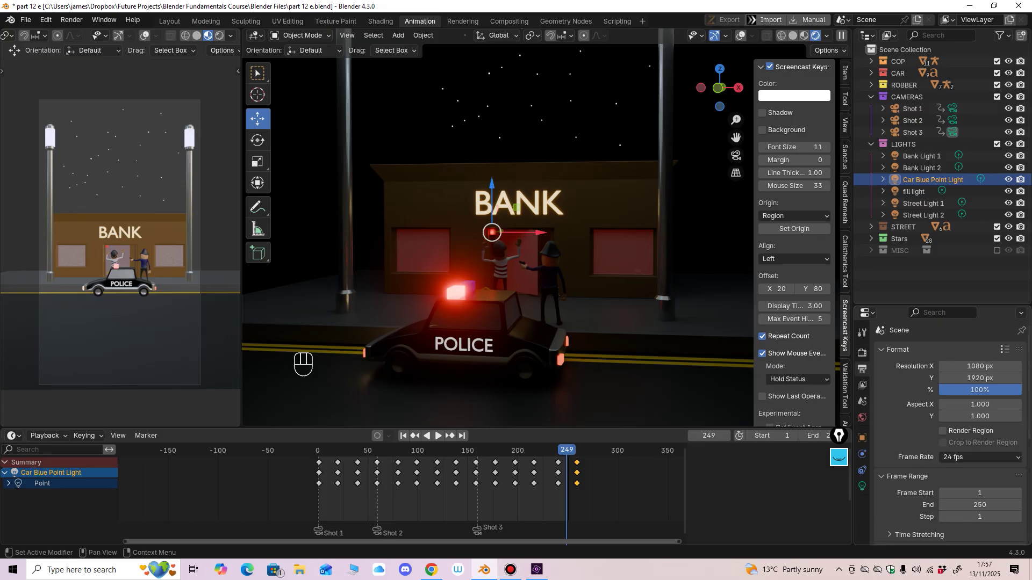
scroll(950, 433, down, 4)
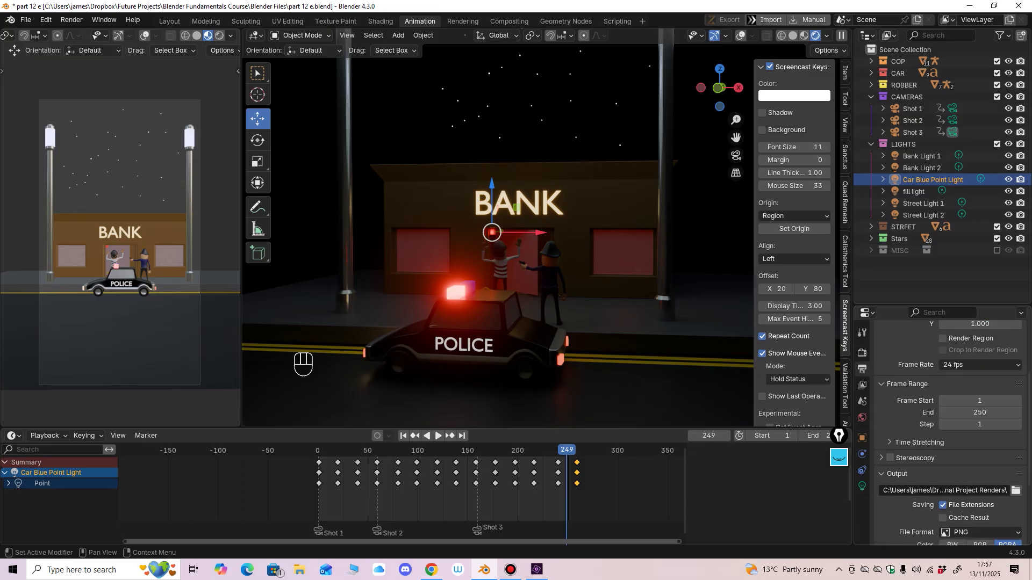
scroll(950, 434, down, 5)
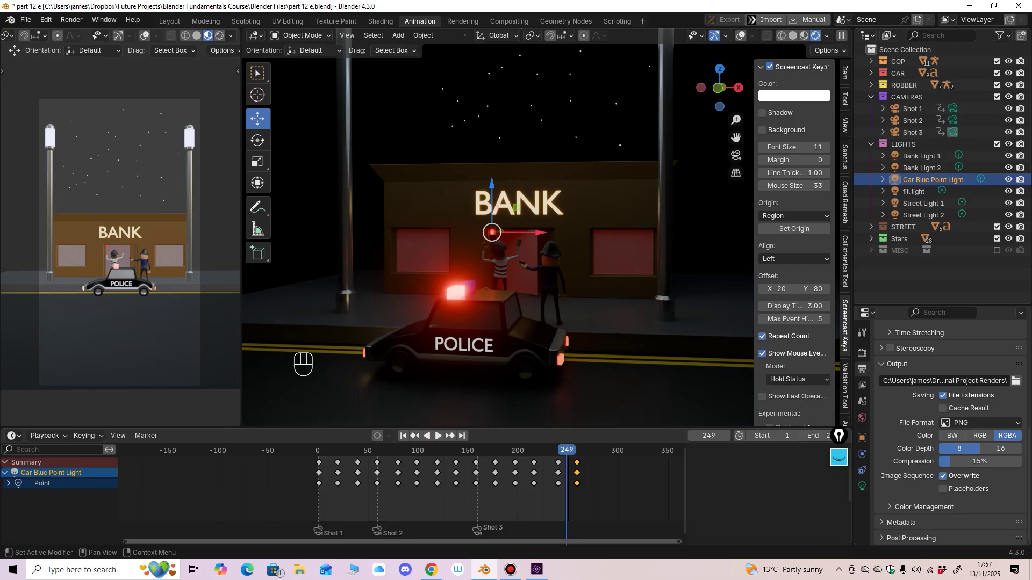
Step: Save the project file under its current name
click(25, 20)
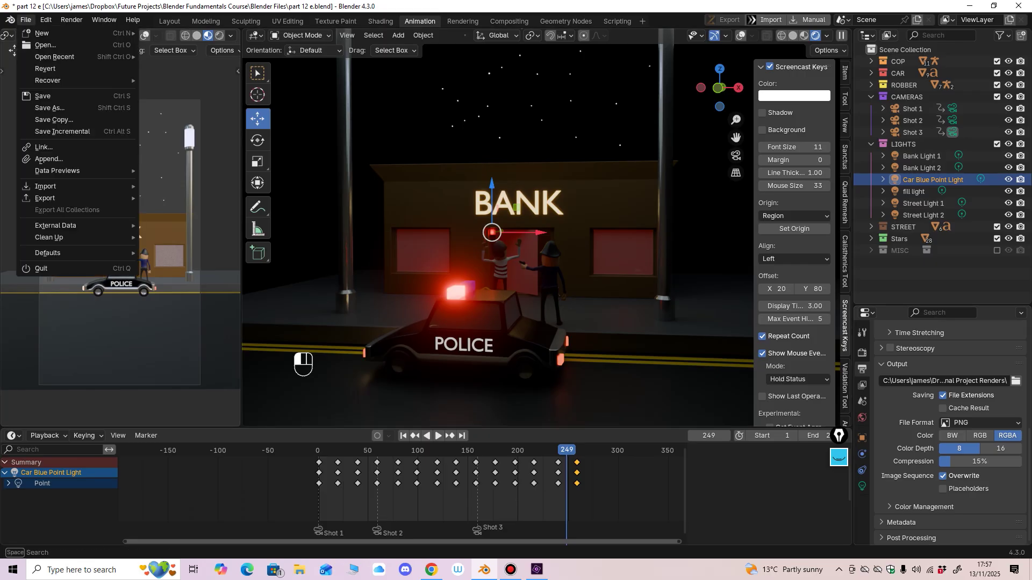
click(43, 96)
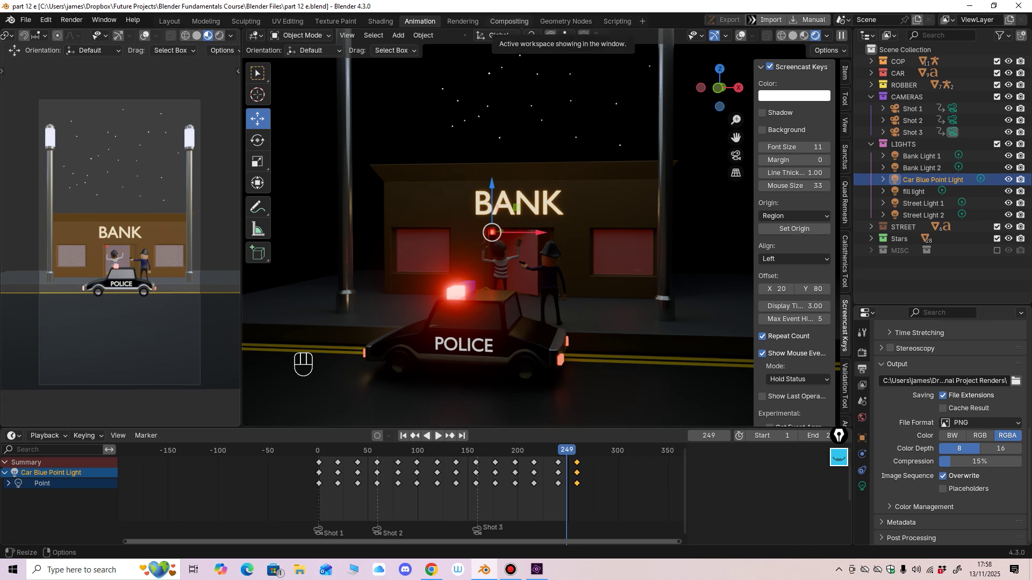
scroll(498, 231, down, 3)
middle_drag(498, 231, 526, 233)
scroll(514, 233, up, 2)
scroll(526, 233, up, 1)
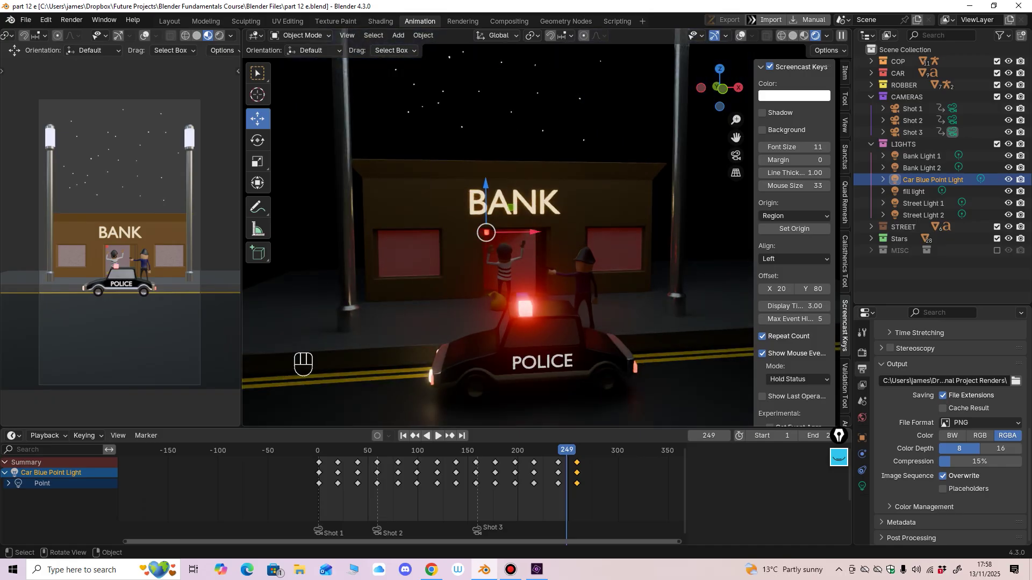
scroll(498, 226, down, 2)
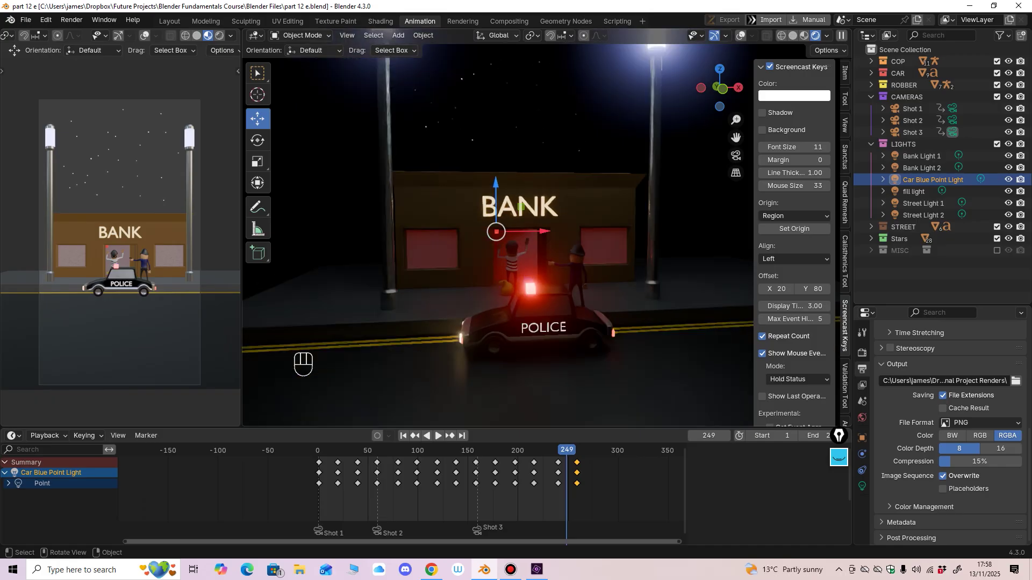
middle_drag(517, 230, 532, 231)
scroll(532, 231, up, 1)
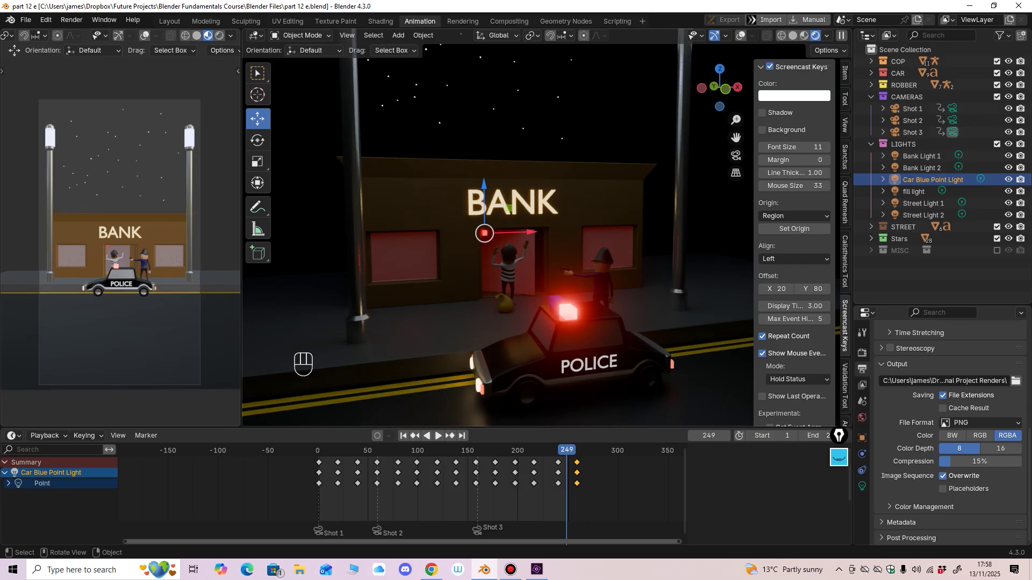
Step: Start rendering the full animation, and move and shrink the render window so the whole frame fits in view
click(71, 19)
mouse_move(104, 20)
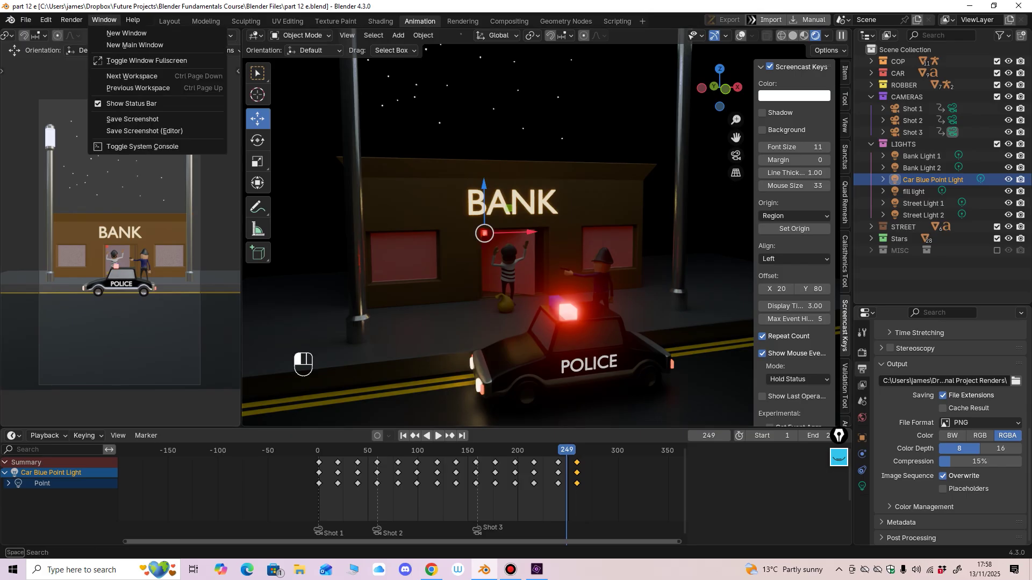
click(71, 19)
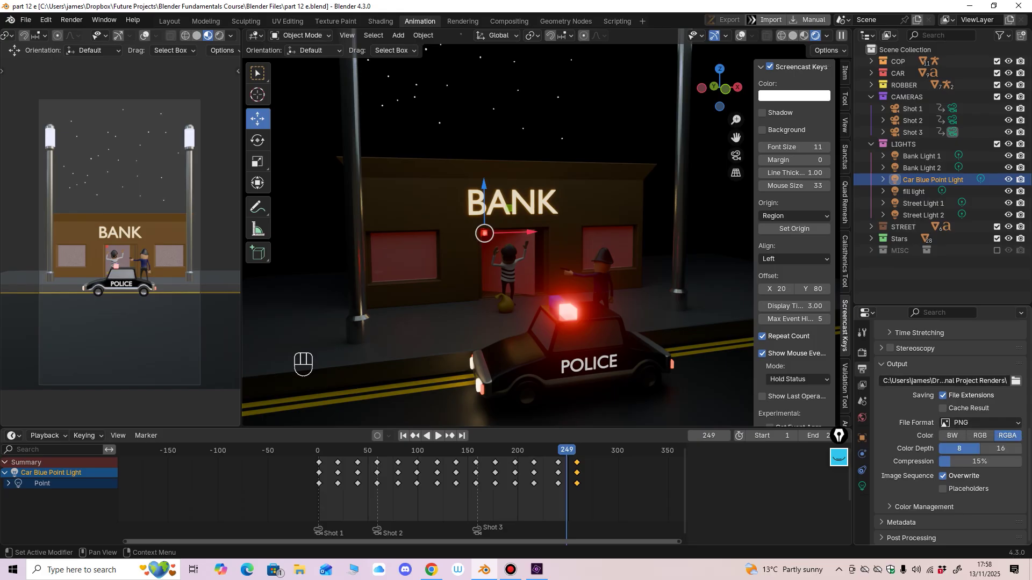
click(968, 423)
click(72, 19)
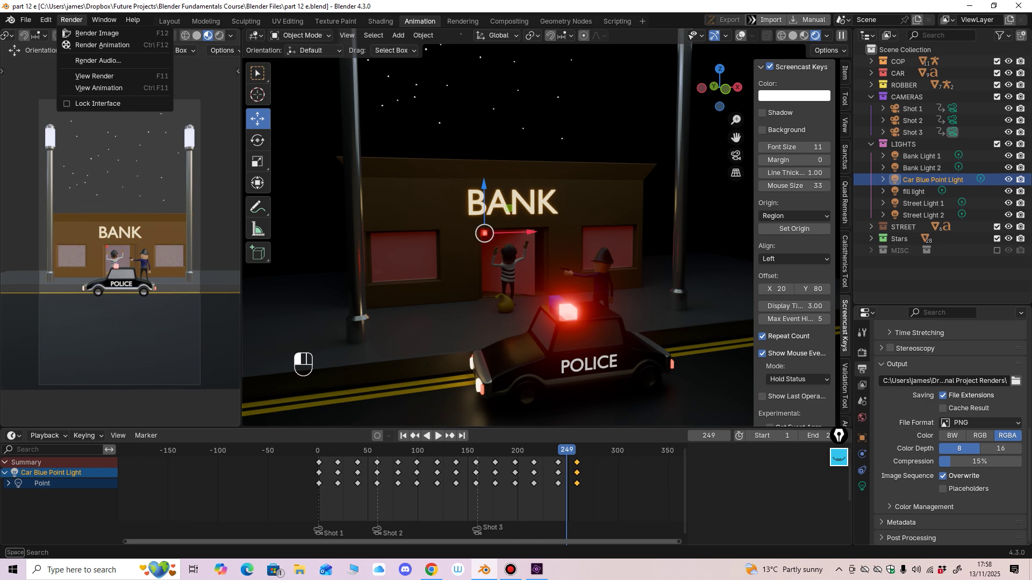
click(89, 45)
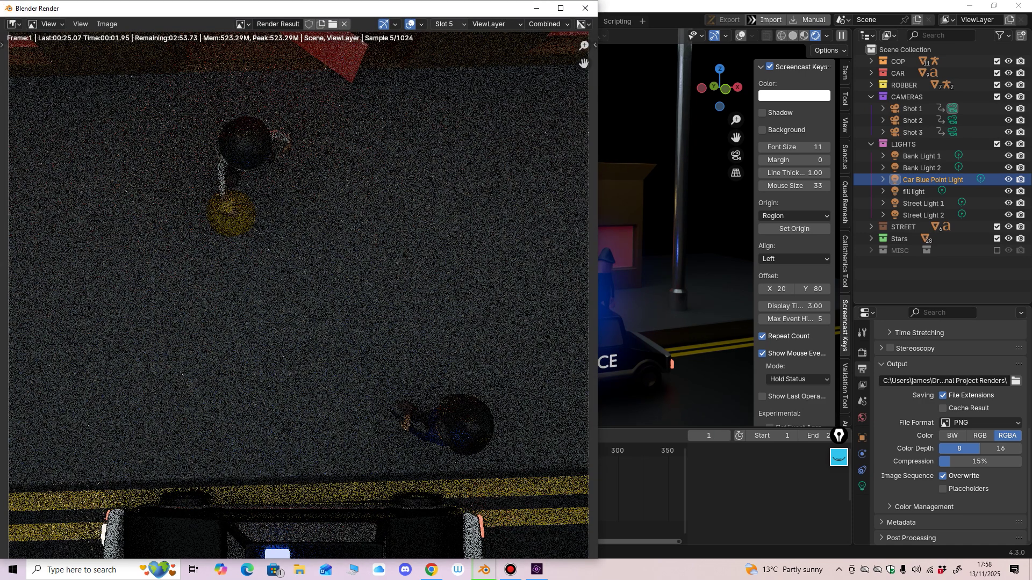
drag(472, 15, 569, 46)
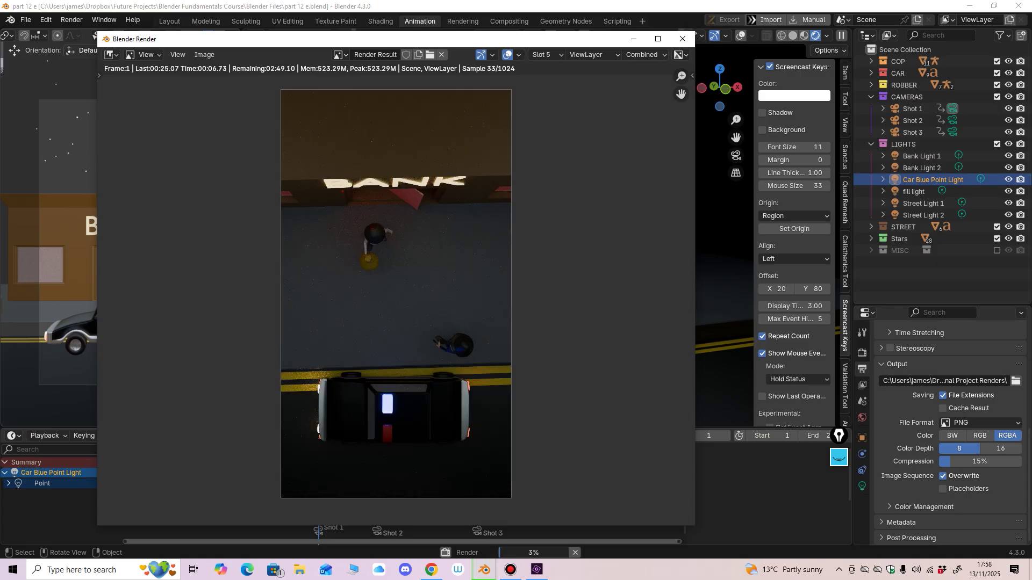
drag(695, 526, 662, 503)
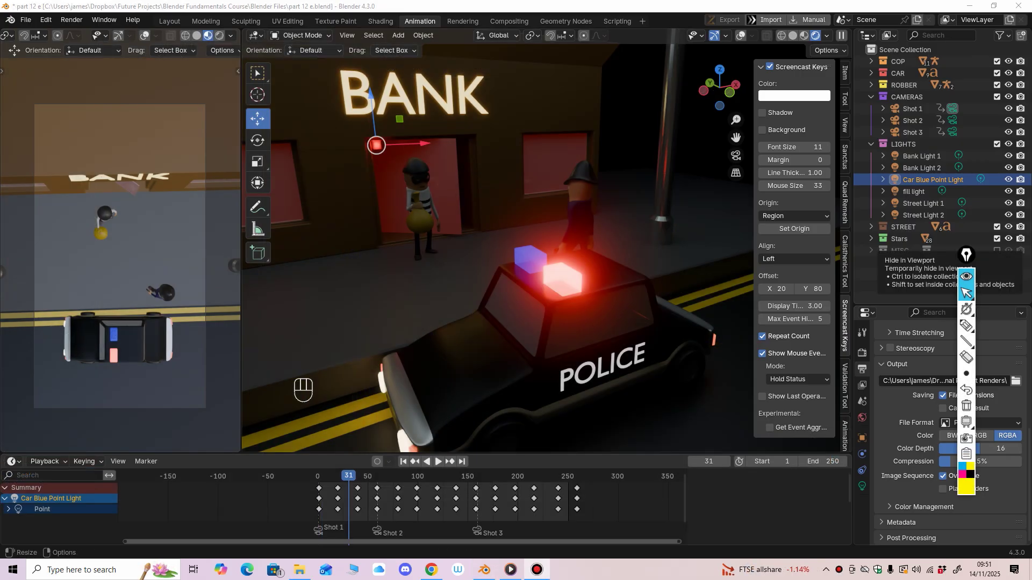
Step: Switch to Media Player, play the "Beginning Blender Final Project" video, and return to Blender
middle_drag(499, 258, 494, 317)
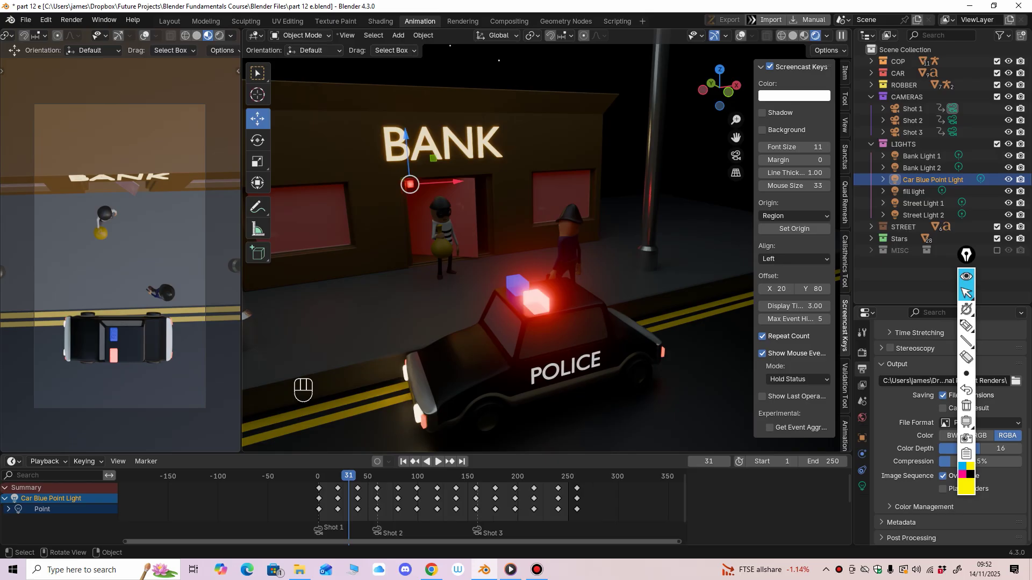
click(511, 570)
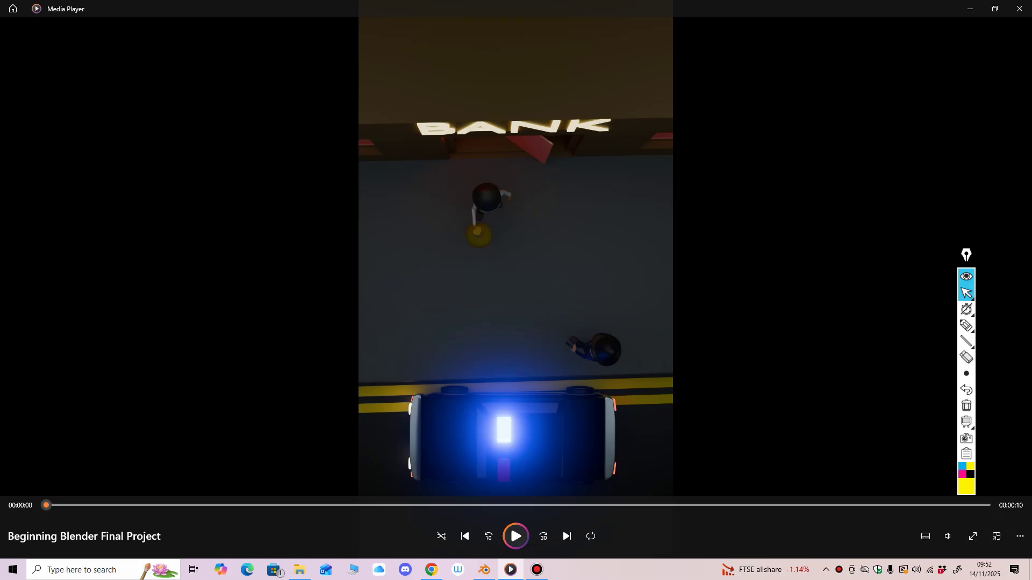
click(516, 536)
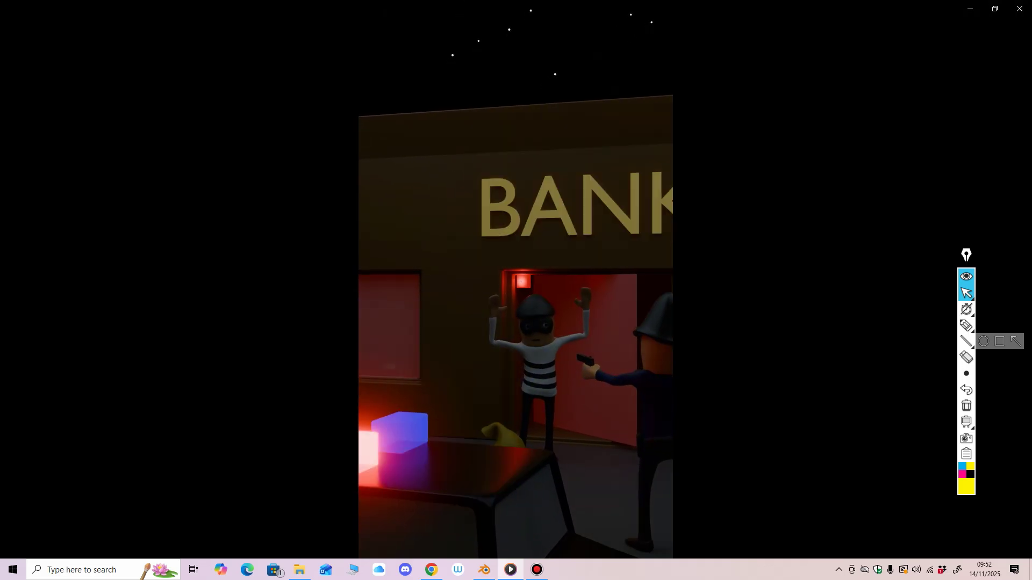
mouse_move(516, 536)
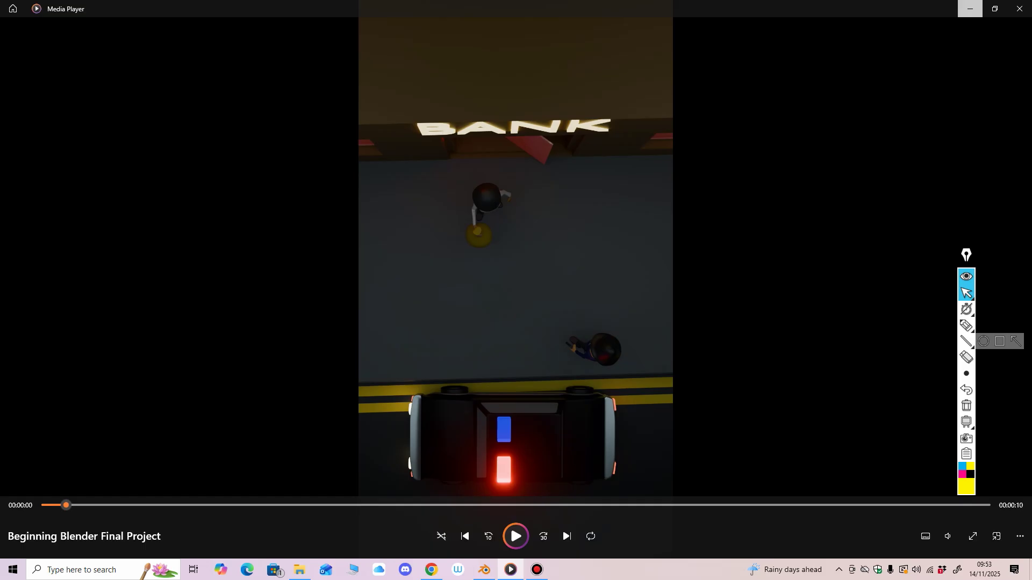
click(970, 9)
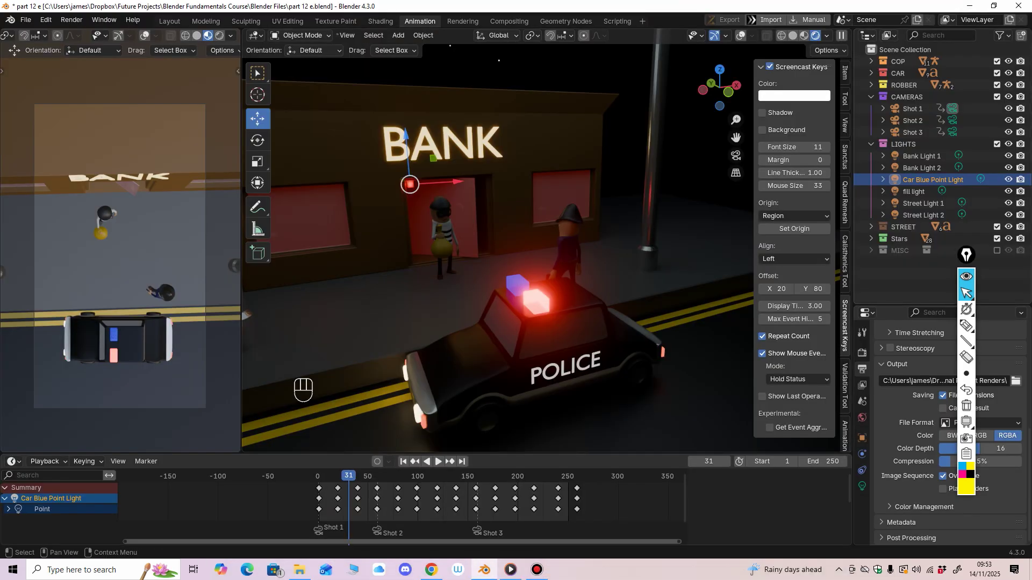
Step: Move the annotation toolbar clear of the properties and examine the Cycles sampling, denoise, advanced and light path settings
mouse_move(966, 256)
mouse_down()
mouse_move(762, 216)
mouse_move(729, 187)
mouse_up()
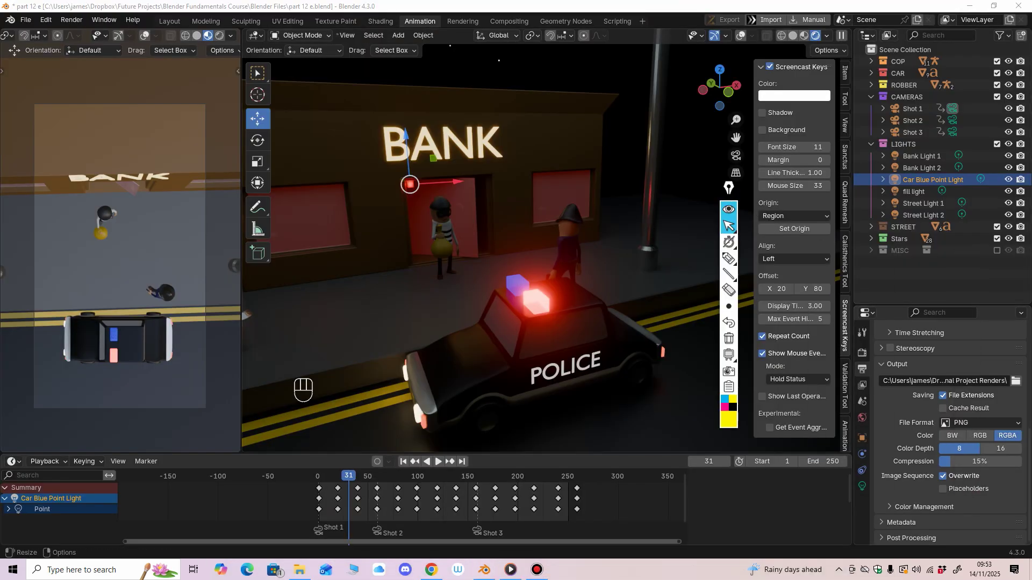
click(863, 353)
scroll(950, 430, up, 6)
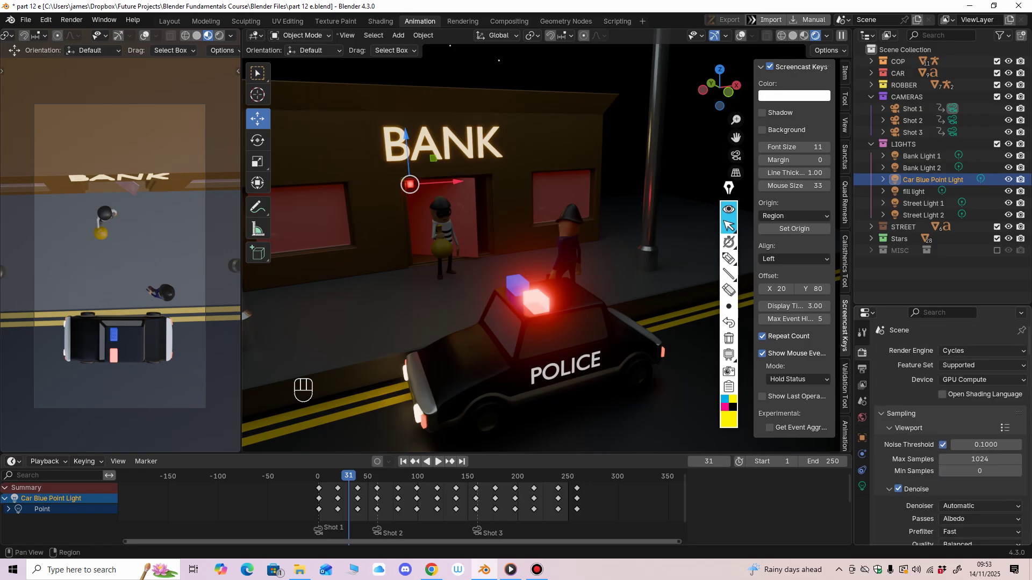
scroll(950, 436, down, 5)
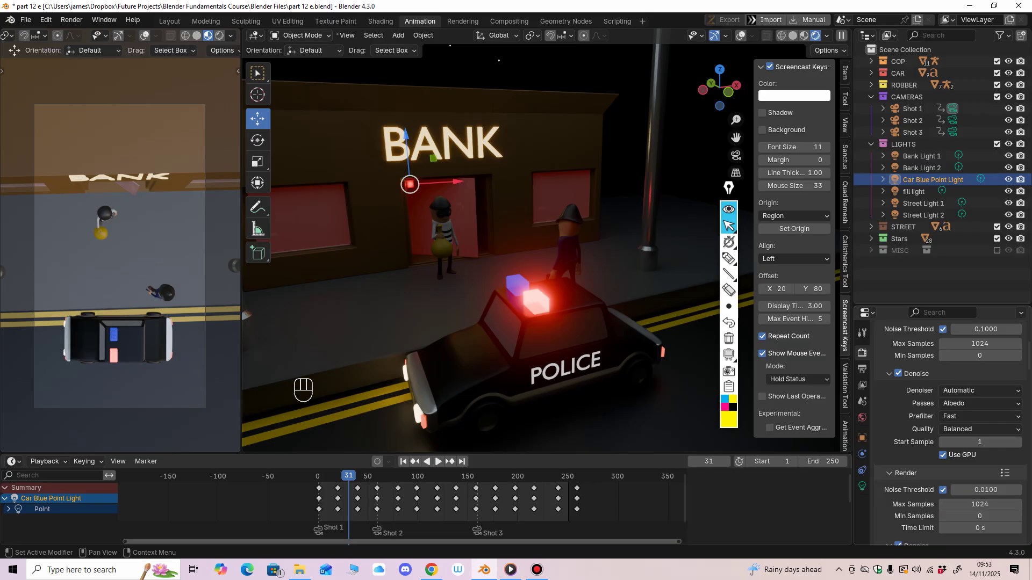
scroll(948, 430, up, 1)
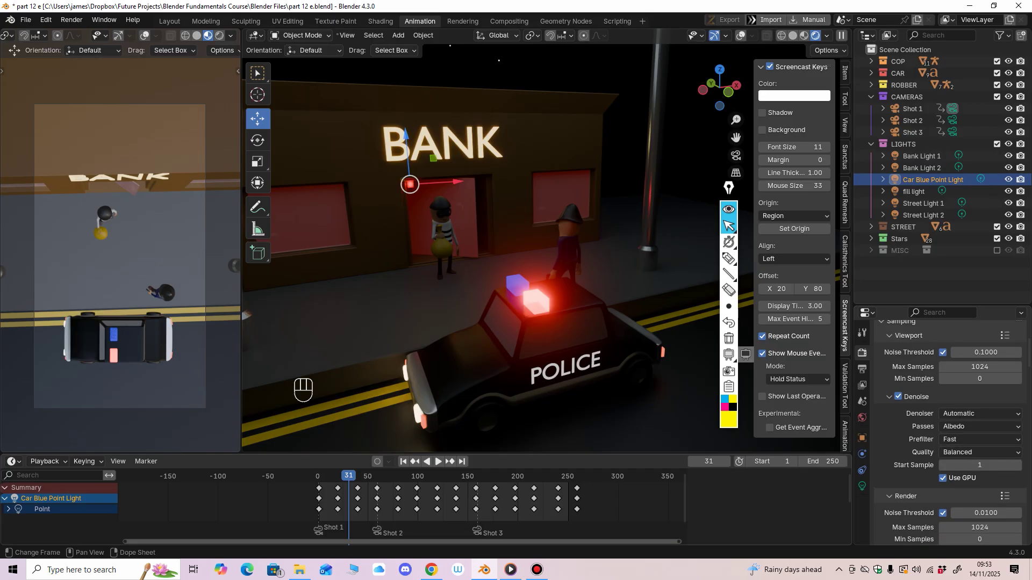
click(510, 570)
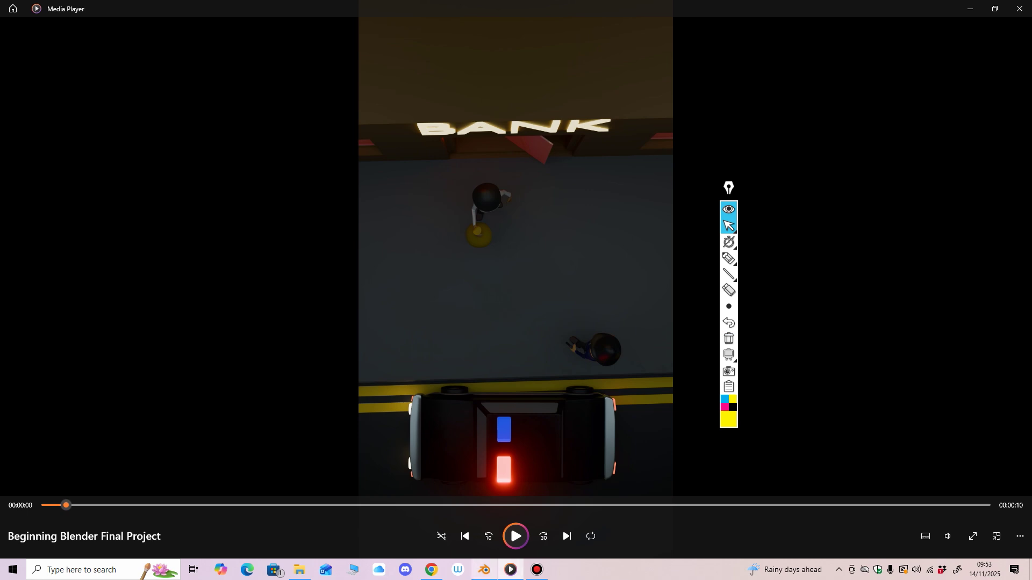
click(484, 570)
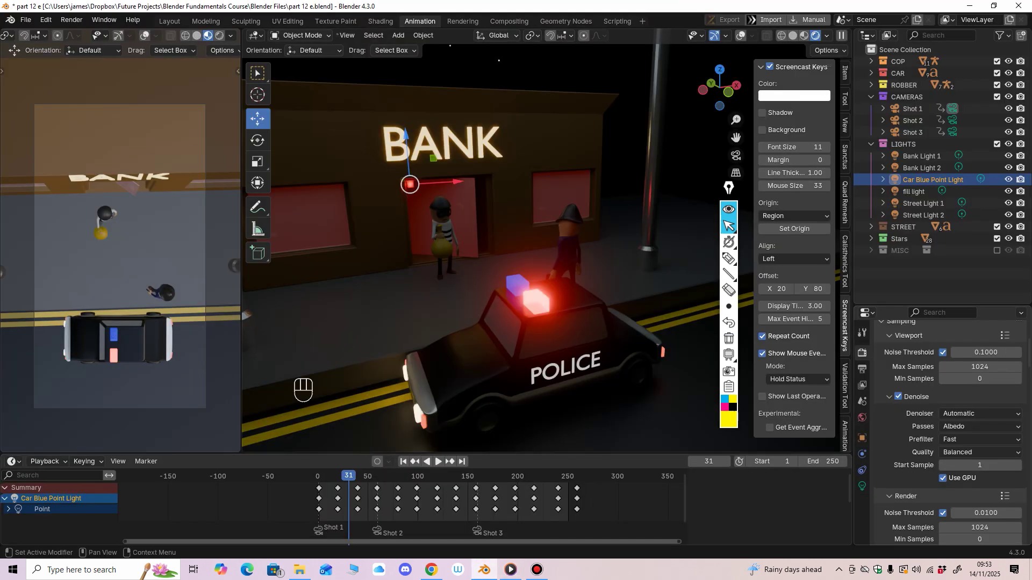
scroll(950, 430, down, 10)
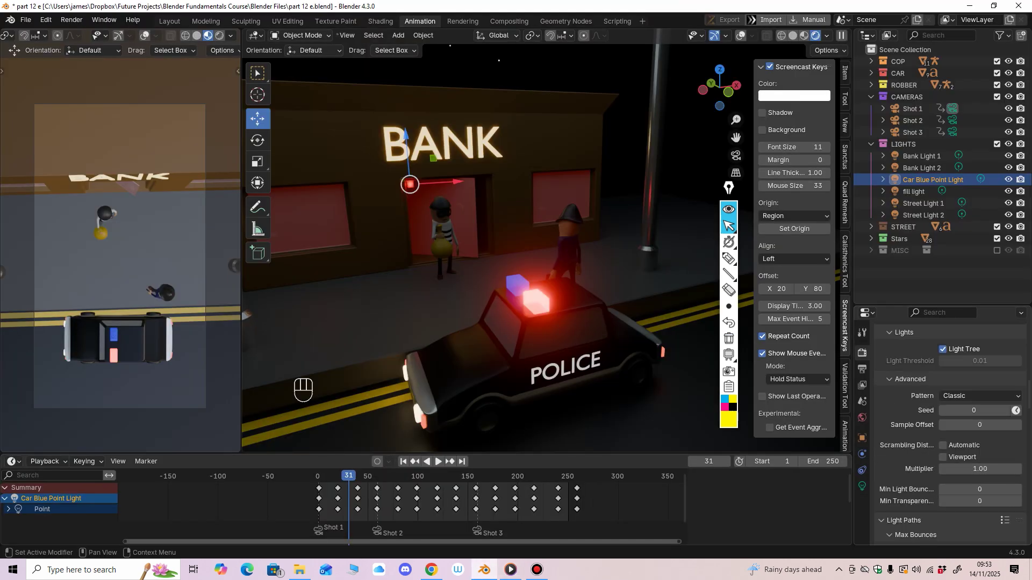
scroll(950, 430, down, 5)
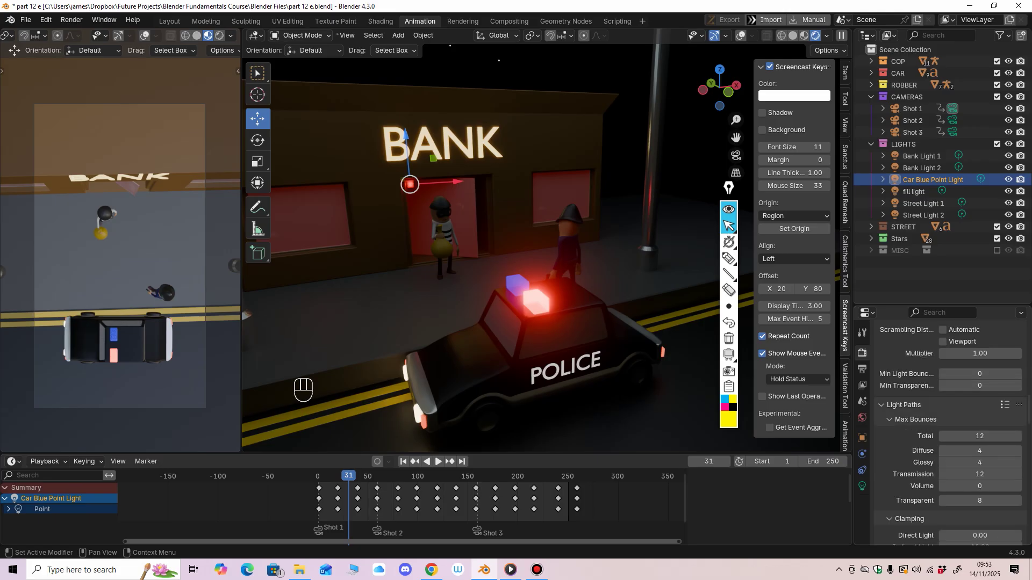
scroll(950, 430, down, 2)
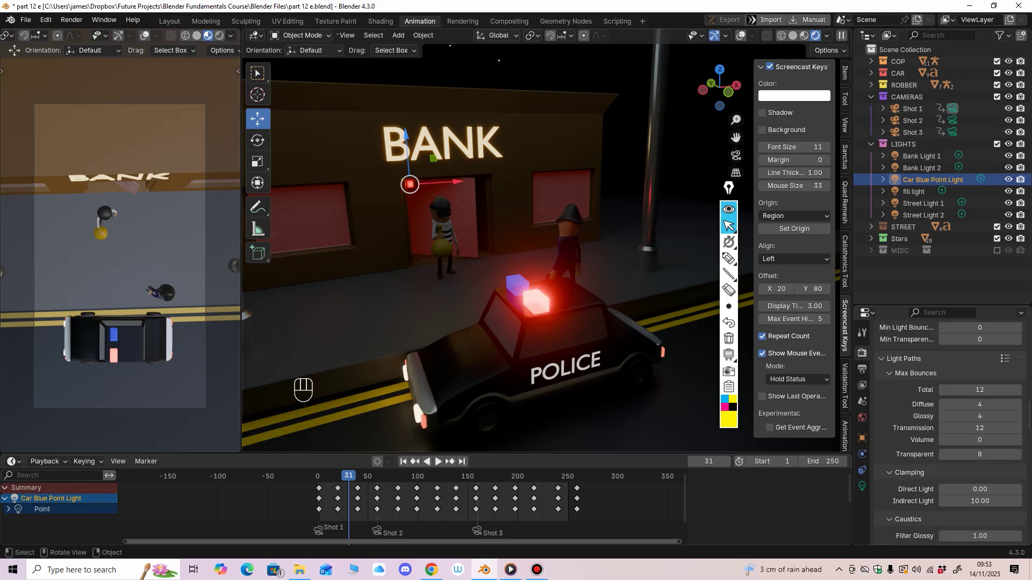
scroll(950, 430, up, 1)
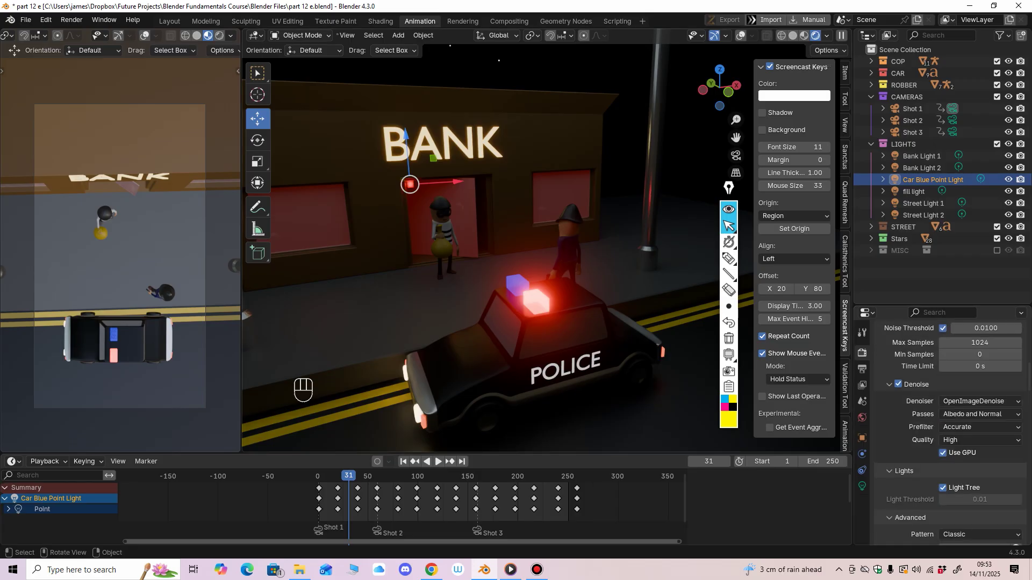
Step: Switch to Media Player and scrub through the opening top-down shot of the final project video to inspect the flashing car lights
click(510, 570)
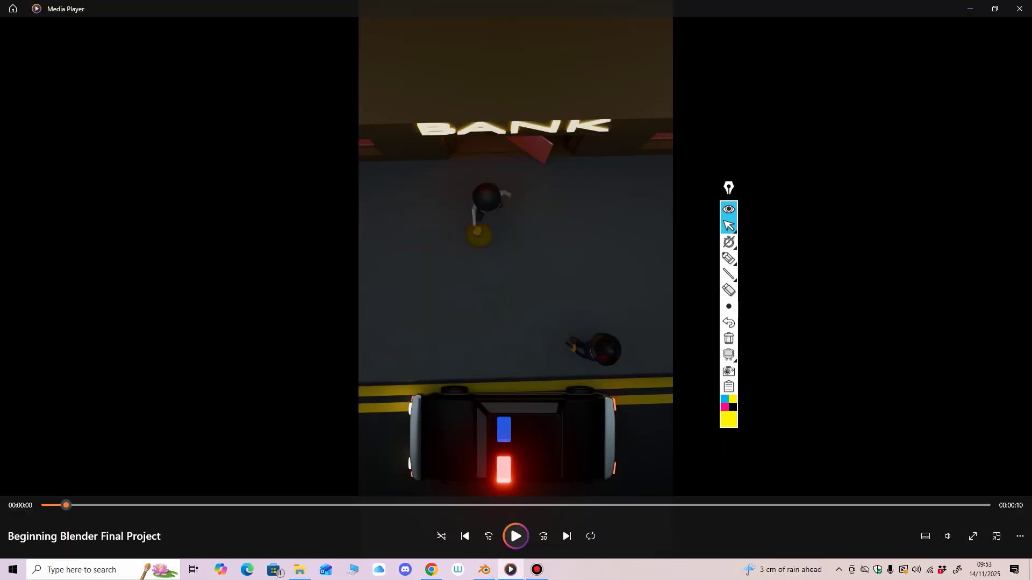
key(space)
key(space)
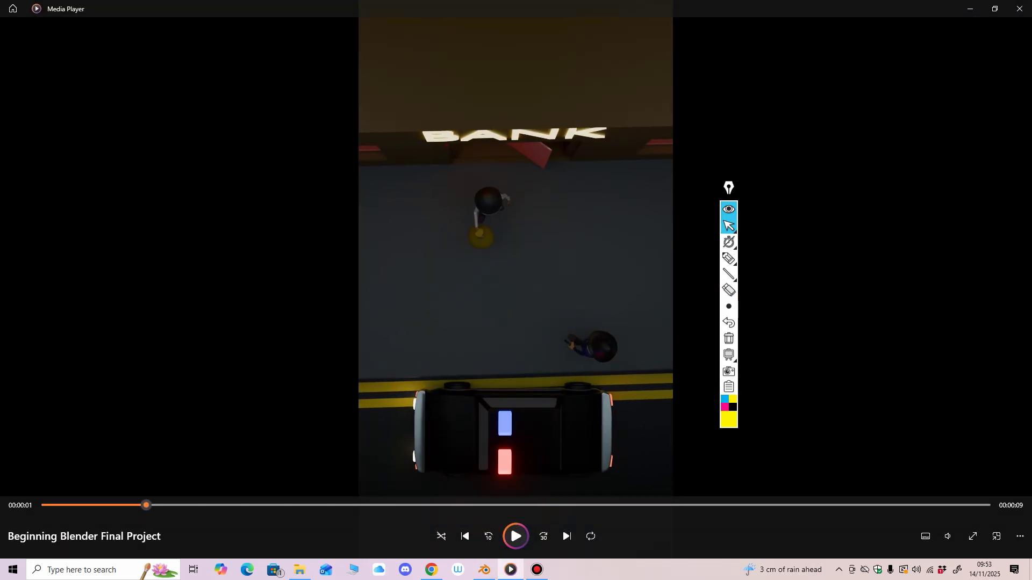
click(130, 505)
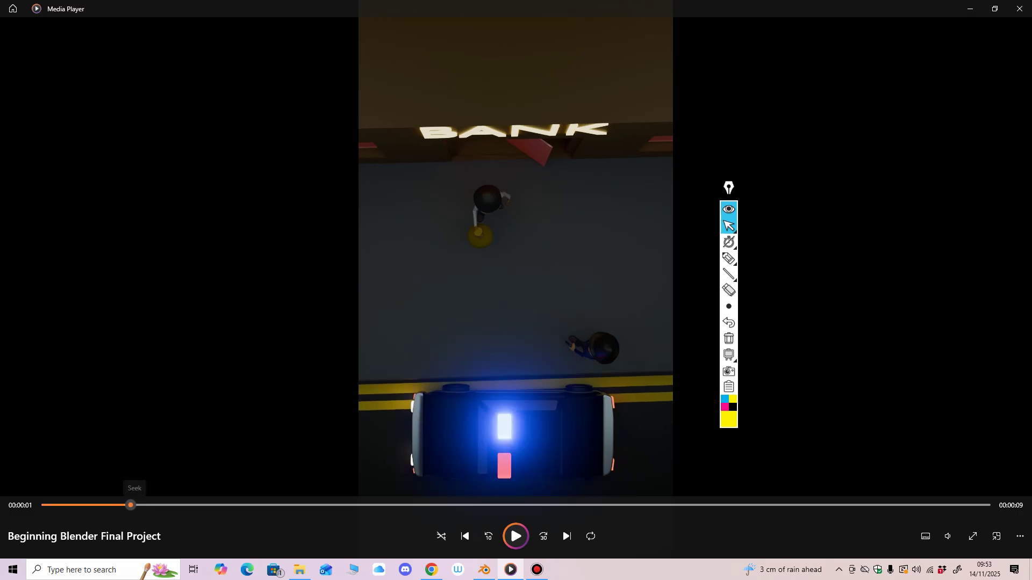
drag(130, 505, 233, 505)
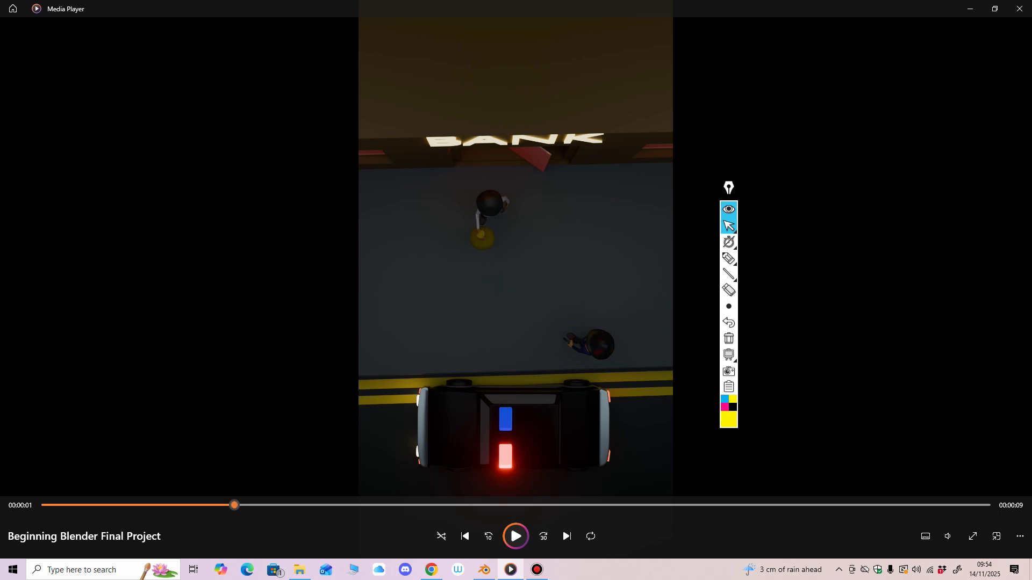
Step: Scrub the final project video to the close-up of the robber and policeman, mark the robber's raised hand, and erase the mark
drag(234, 505, 563, 505)
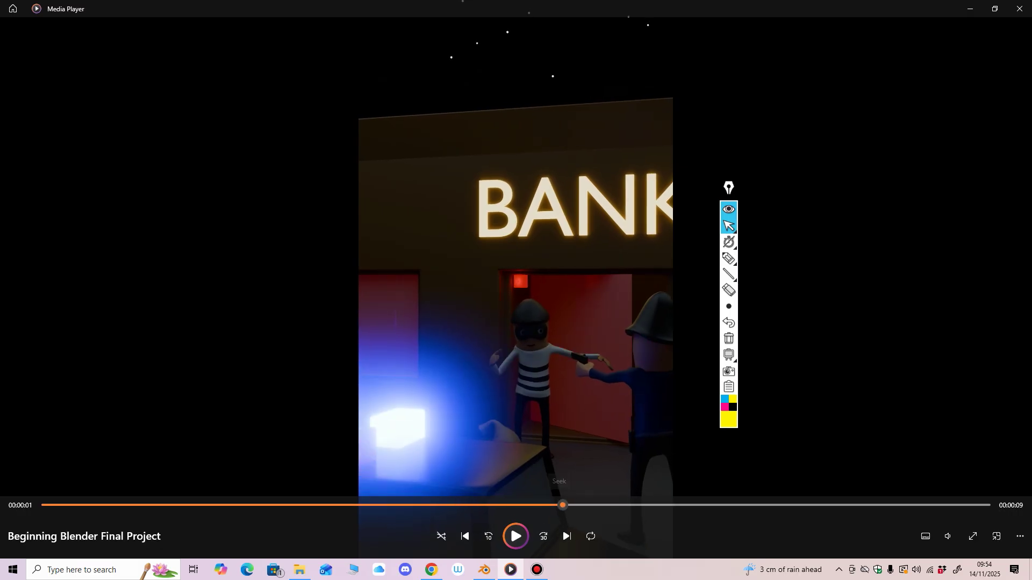
click(728, 259)
mouse_move(497, 329)
mouse_down()
mouse_move(478, 352)
mouse_move(501, 377)
mouse_up()
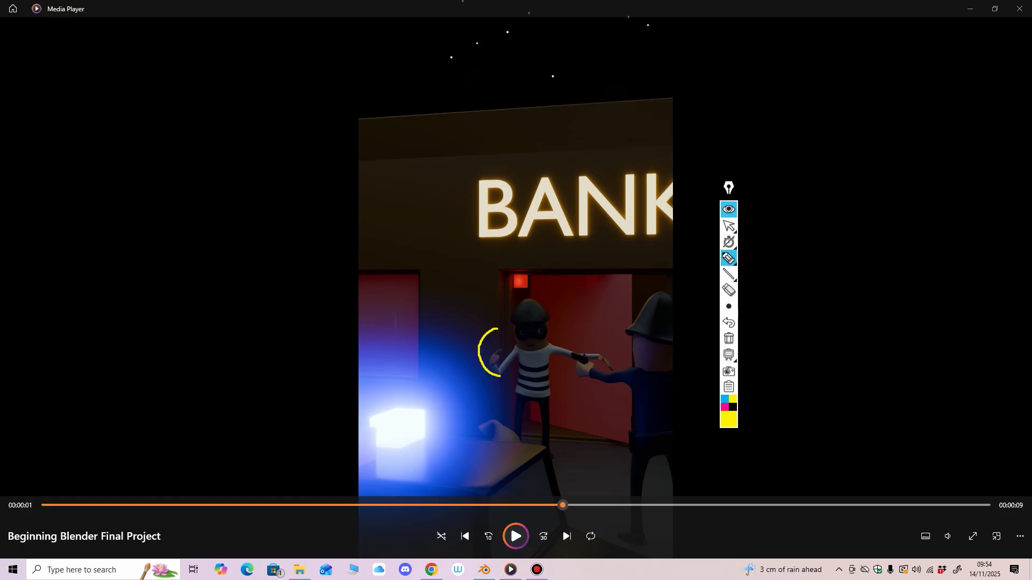
click(728, 290)
click(480, 352)
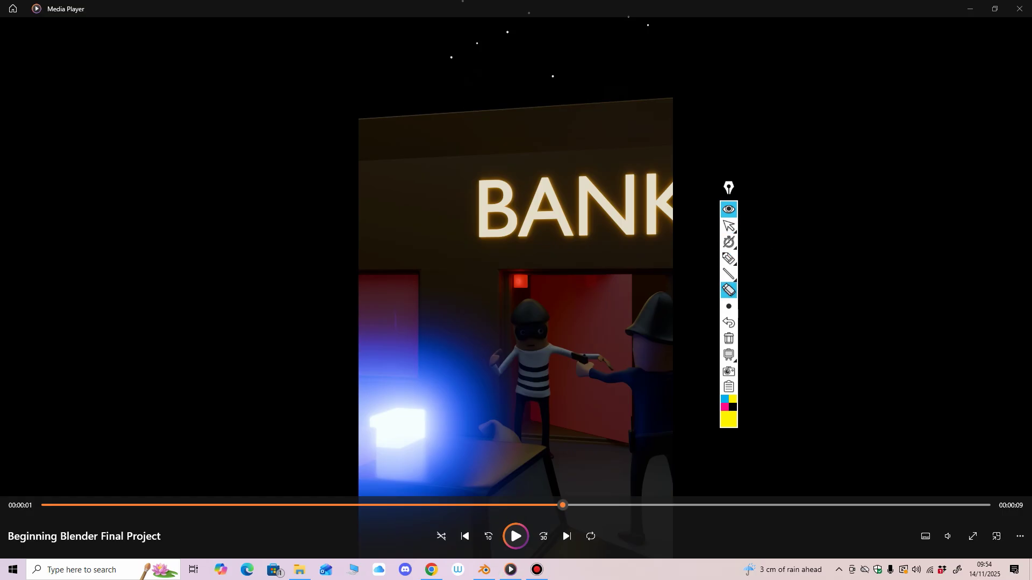
mouse_move(729, 258)
click(729, 226)
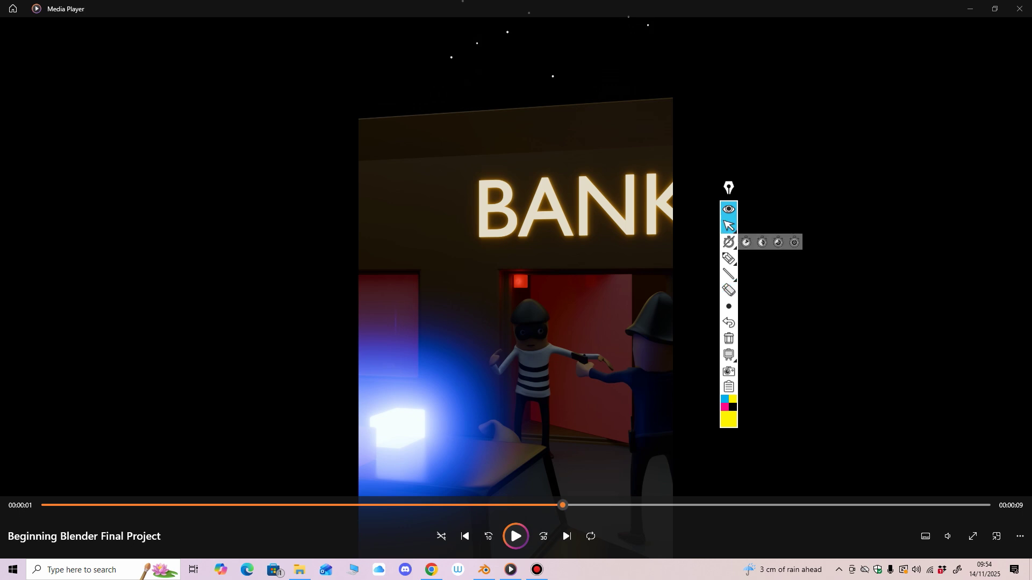
Step: Scrub through to the closing front view of the bank, replay the video, pause it, and return to Blender
drag(562, 506, 667, 505)
drag(688, 505, 902, 506)
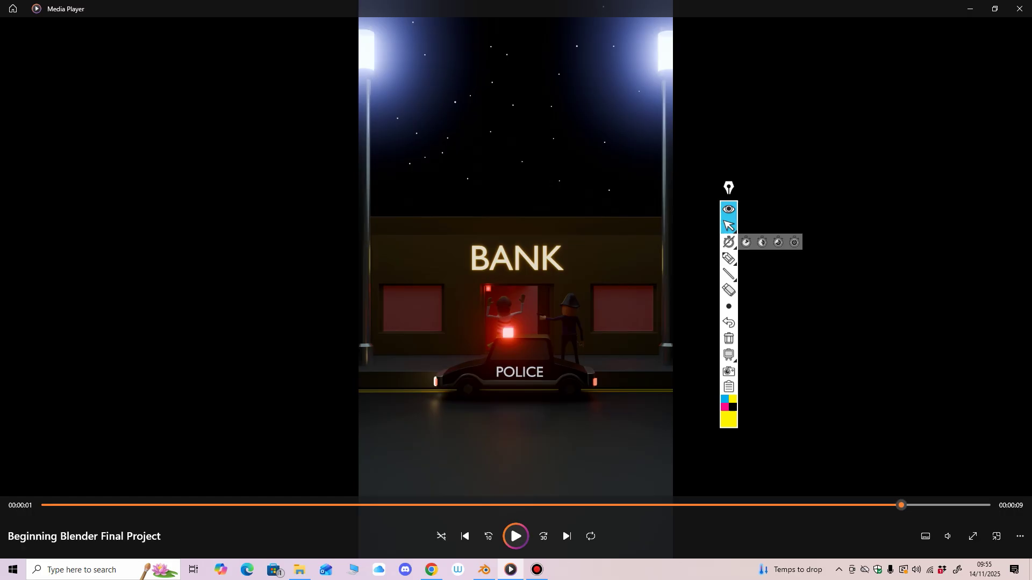
key(space)
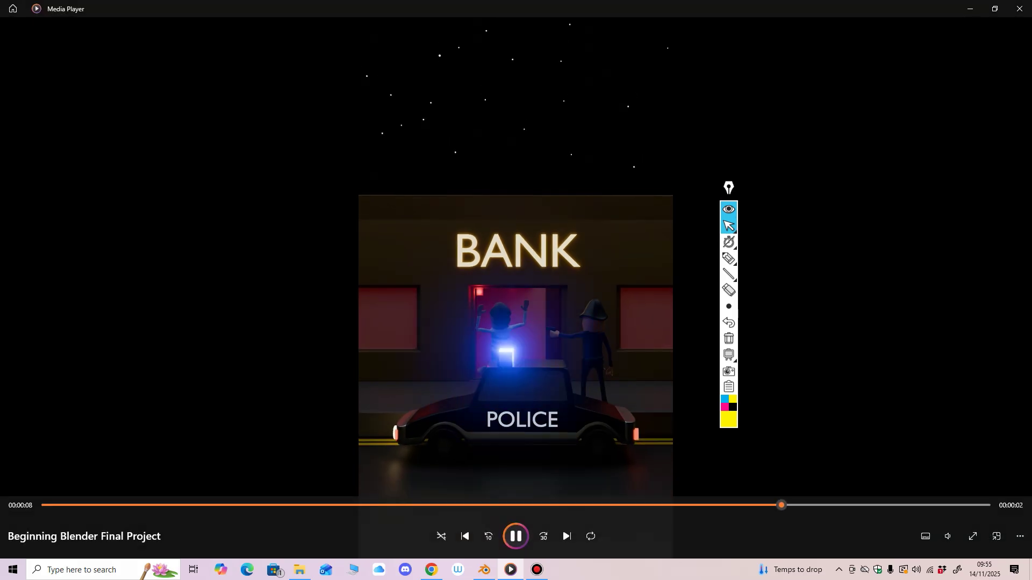
click(516, 537)
click(970, 9)
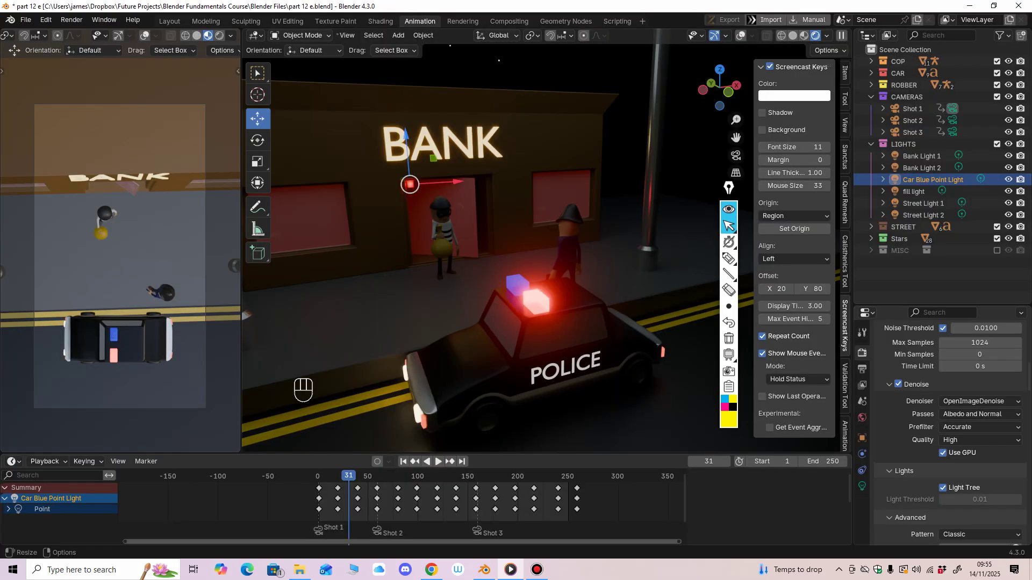
Step: Examine the red car light's glow on the bank, characters and police car in the rendered viewport, along with the sampling settings
middle_drag(505, 242, 485, 242)
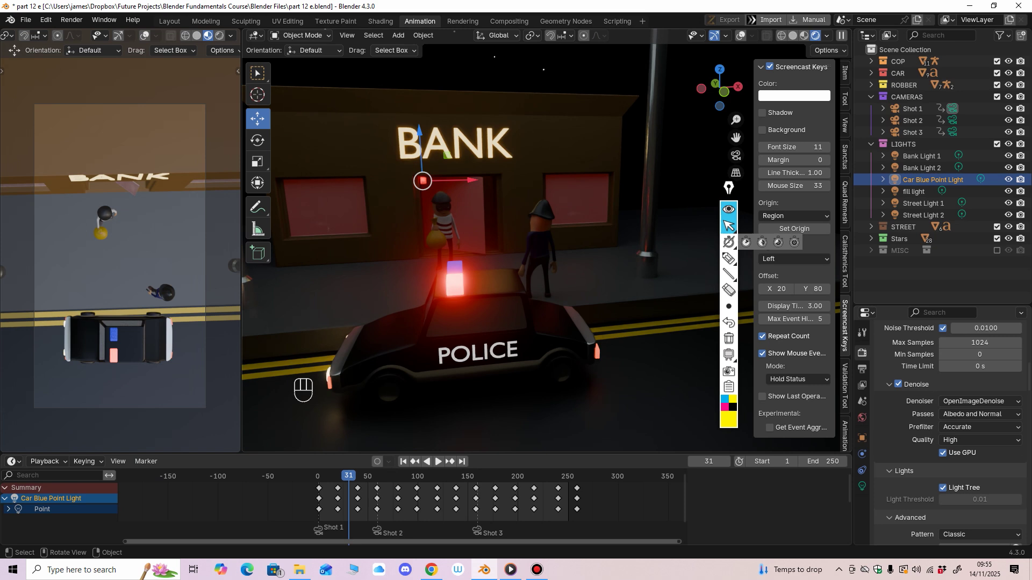
scroll(484, 242, up, 3)
shift+middle_drag(484, 242, 570, 295)
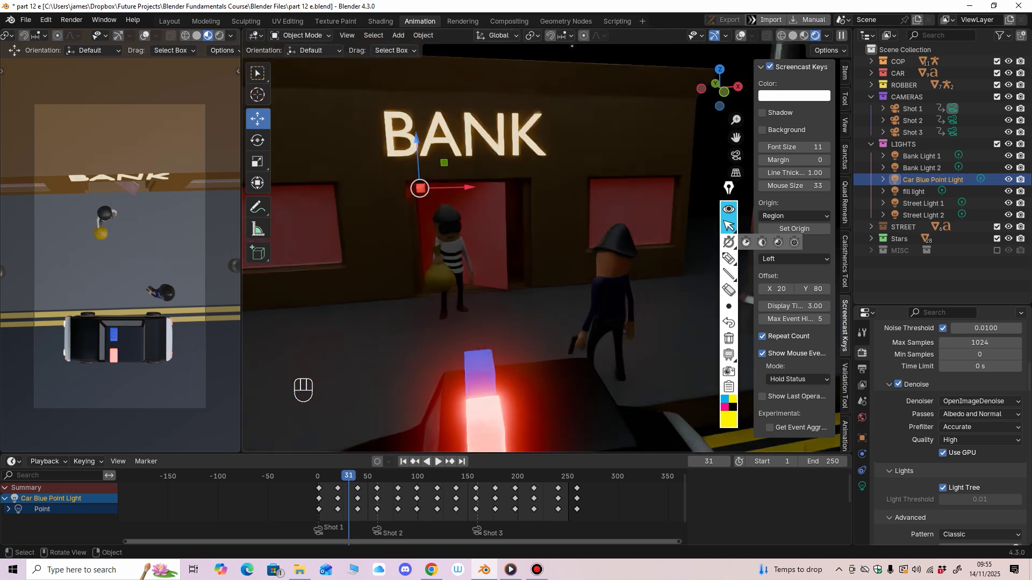
scroll(569, 296, down, 3)
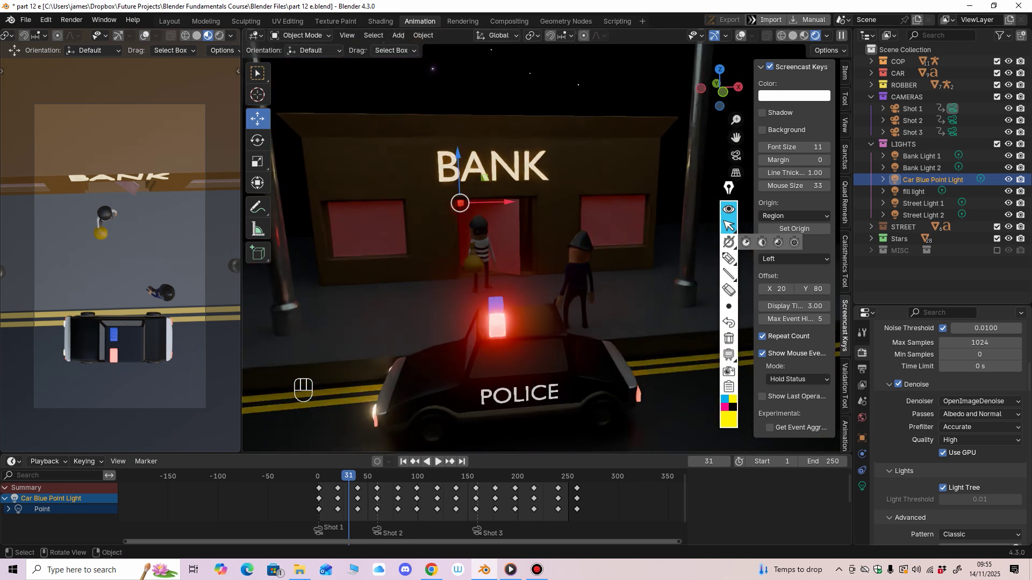
middle_drag(570, 295, 519, 288)
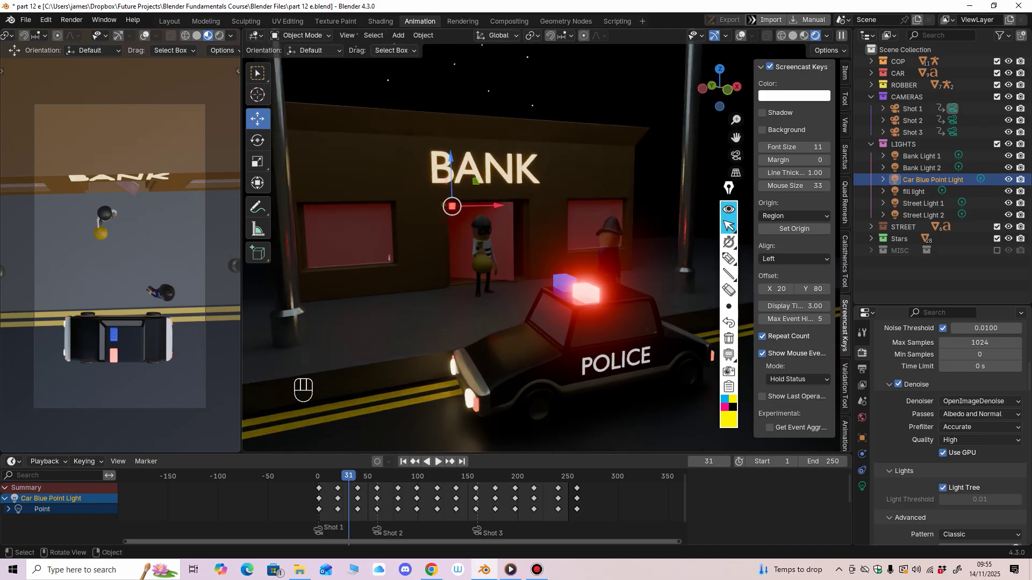
middle_drag(655, 263, 643, 264)
scroll(644, 264, up, 2)
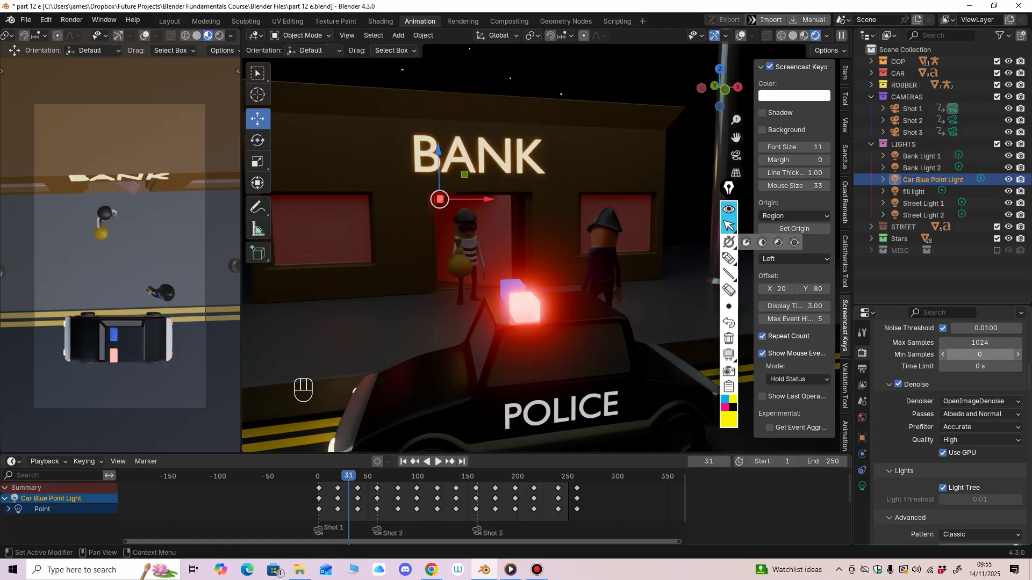
scroll(978, 355, up, 3)
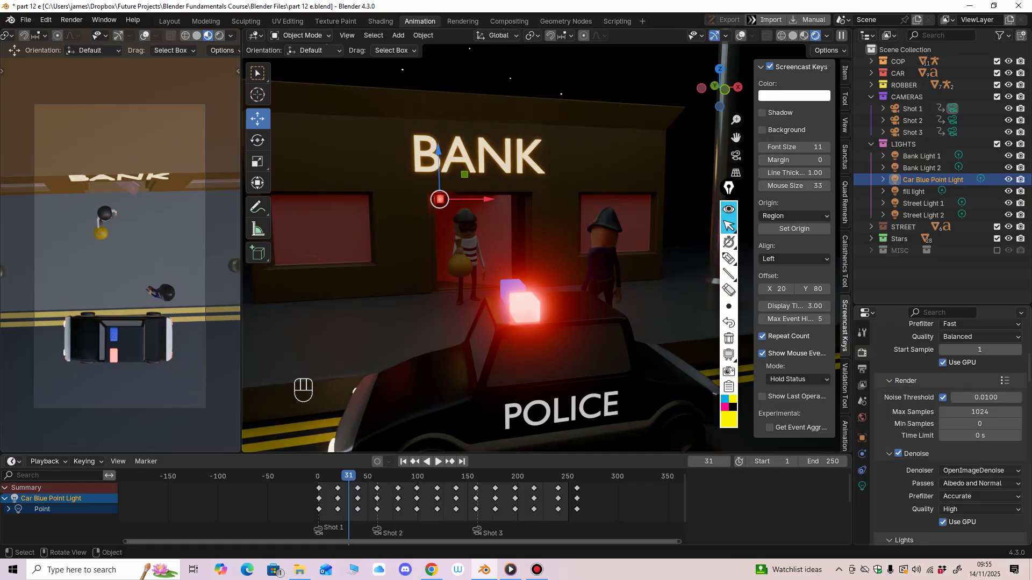
scroll(543, 248, up, 2)
scroll(542, 248, down, 1)
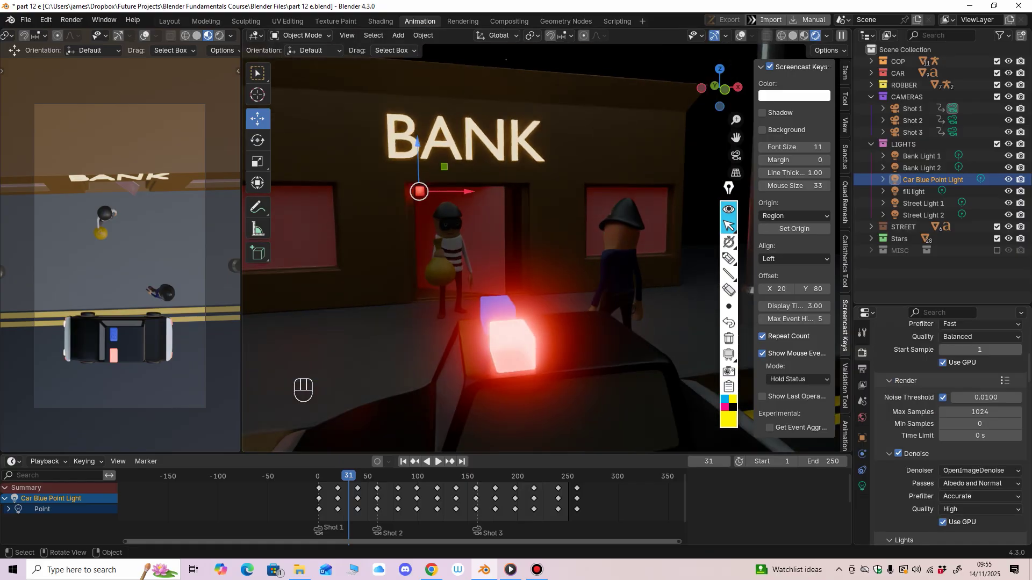
Step: Check the Bloom glare node in the Compositing workspace and return to the Animation workspace
mouse_move(728, 305)
scroll(540, 241, up, 1)
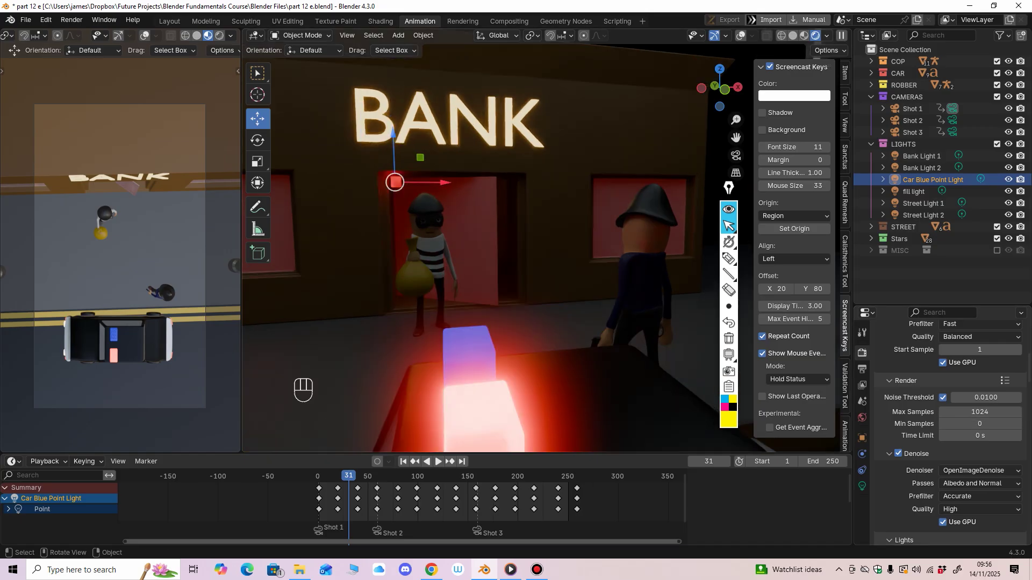
click(509, 21)
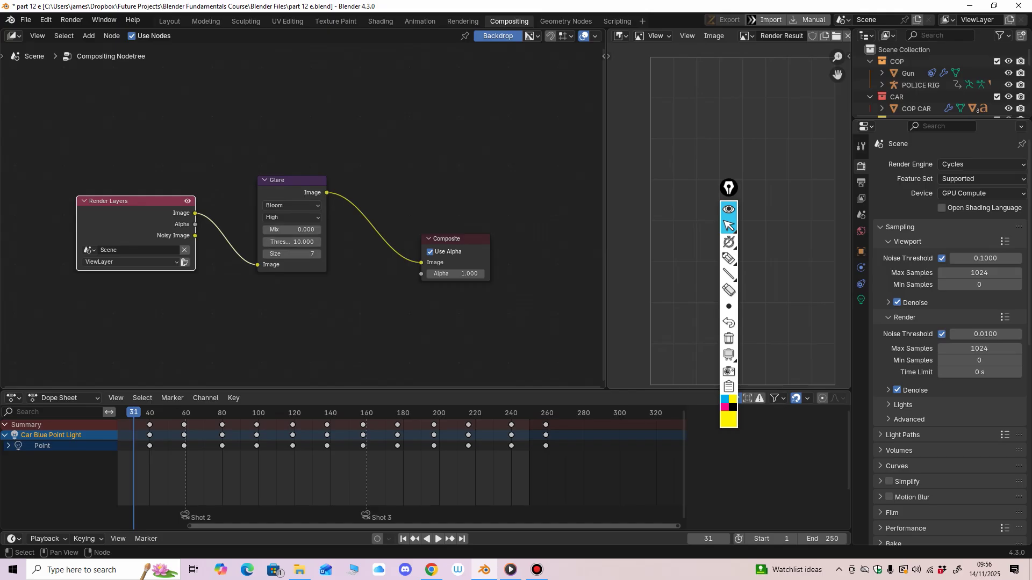
click(419, 21)
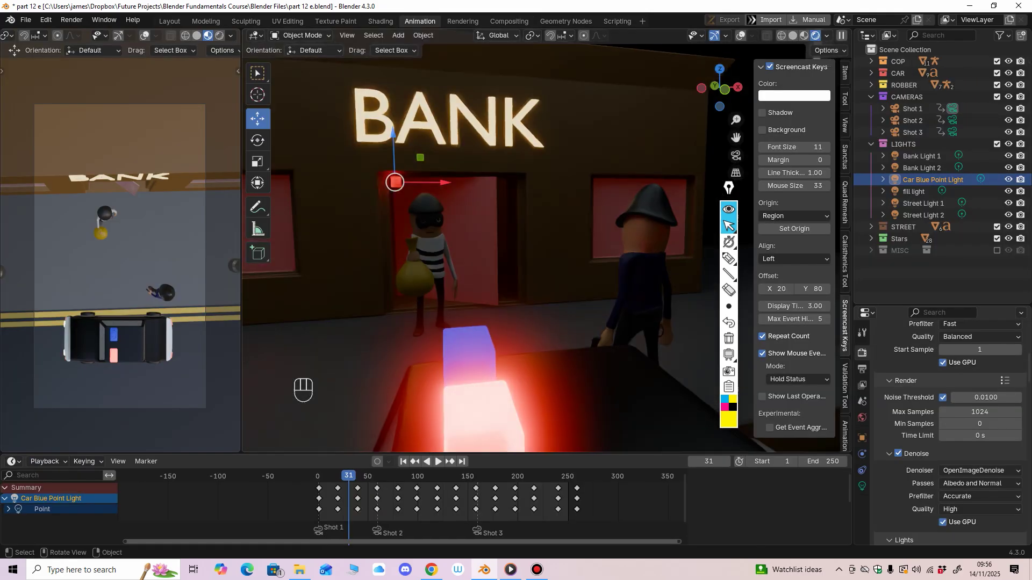
Step: Switch the main viewport to Material Preview shading and play the part of the animation around the Shot 3 marker
scroll(540, 242, down, 4)
drag(485, 476, 490, 476)
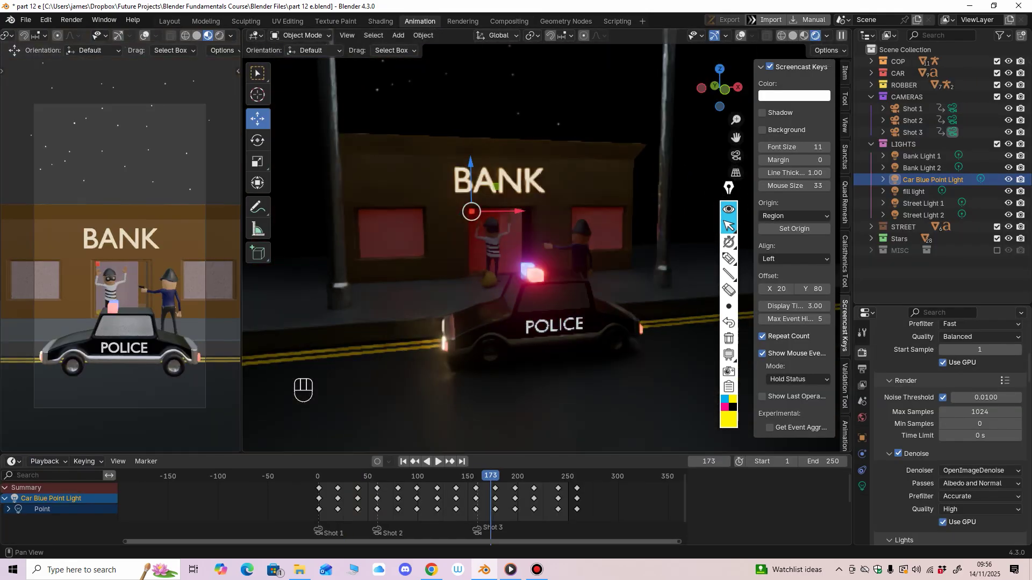
click(804, 36)
key(space)
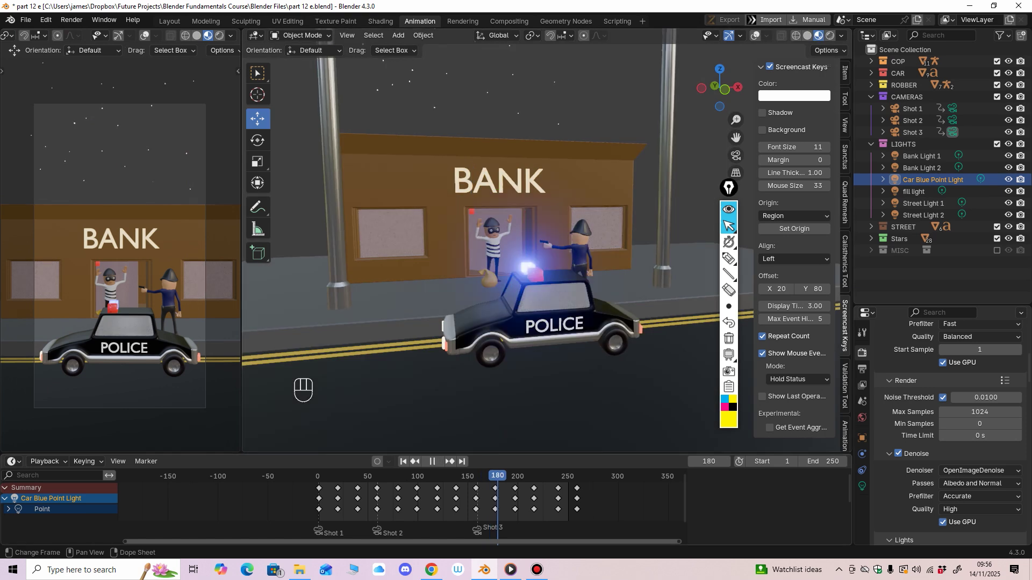
click(470, 476)
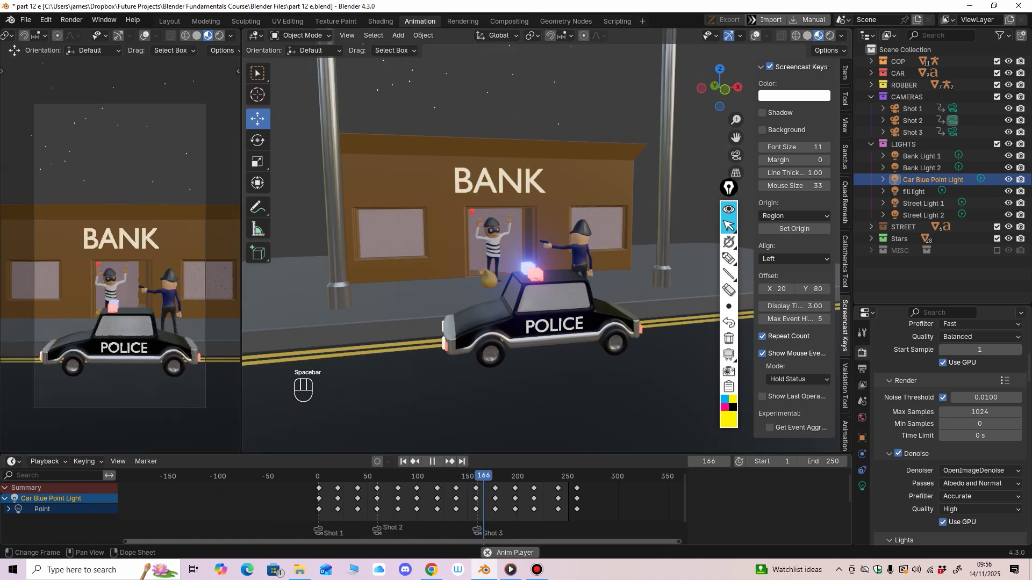
key(space)
key(space)
key(space)
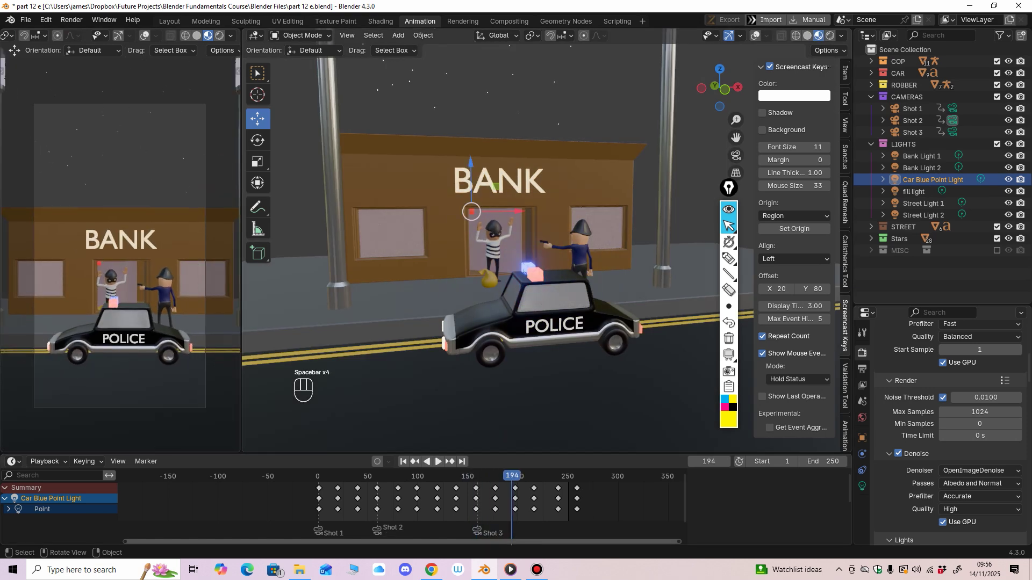
Step: Scrub the timeline from the Shot 2 section to frame 196 in Shot 3 and view the police car from another angle
click(420, 476)
drag(420, 477, 396, 476)
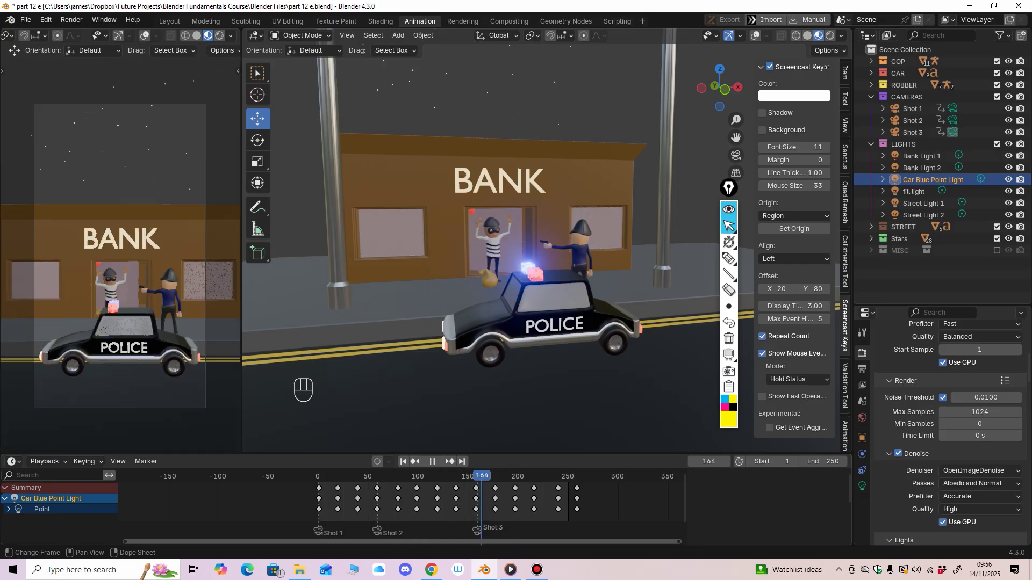
mouse_move(498, 476)
mouse_down()
mouse_move(561, 476)
mouse_move(481, 476)
mouse_move(514, 477)
mouse_up()
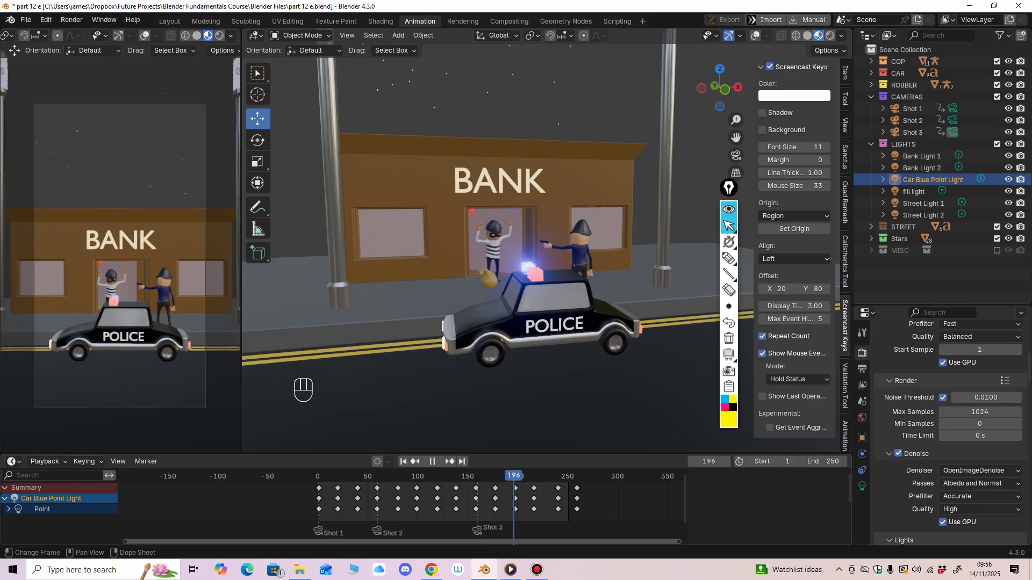
middle_drag(510, 333, 430, 317)
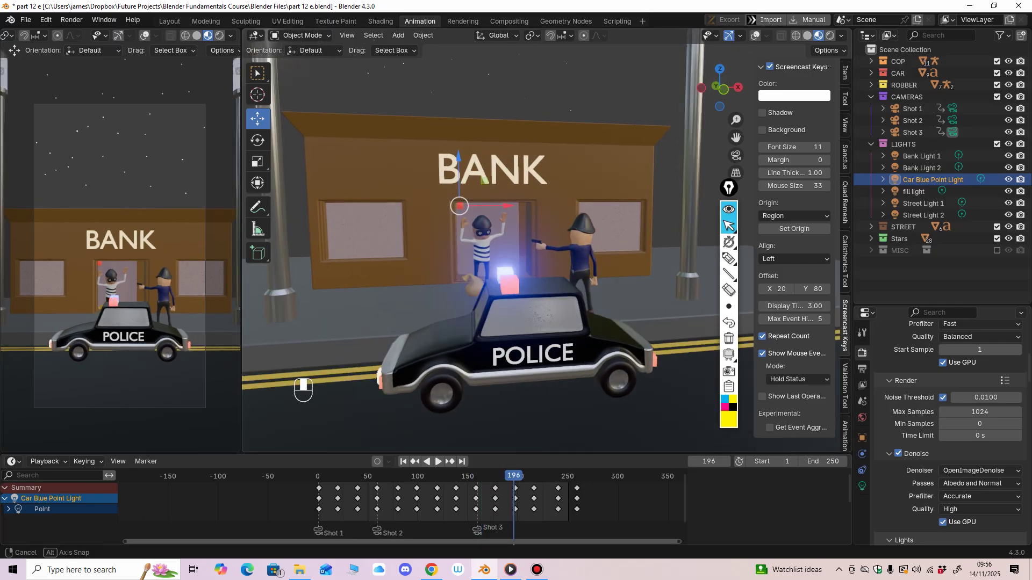
Step: Return to frame 1, play the whole animation in Material Preview, and cancel playback back to the start
click(403, 461)
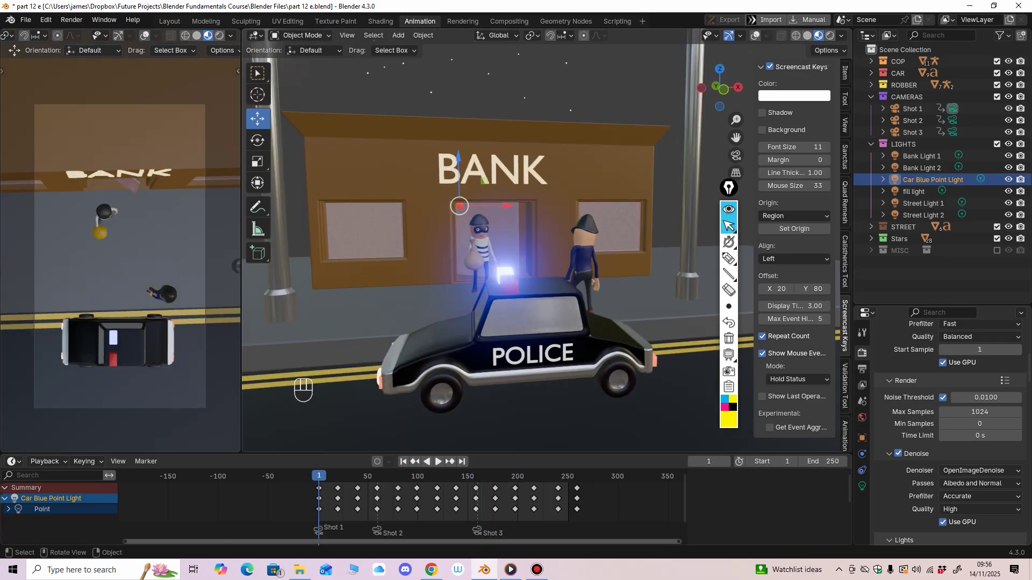
scroll(491, 320, down, 2)
middle_drag(495, 317, 464, 321)
scroll(480, 325, up, 2)
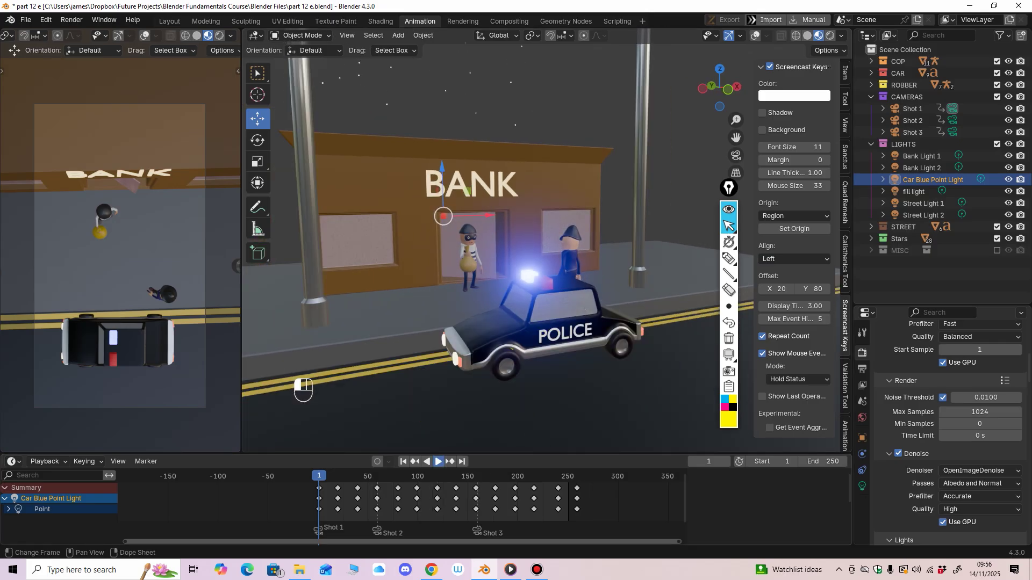
click(438, 461)
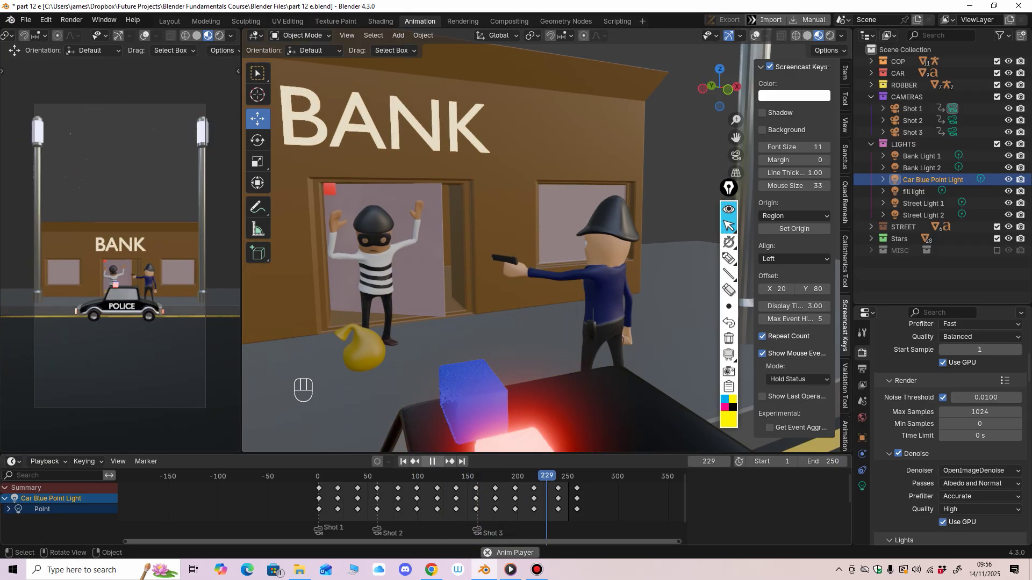
key(Escape)
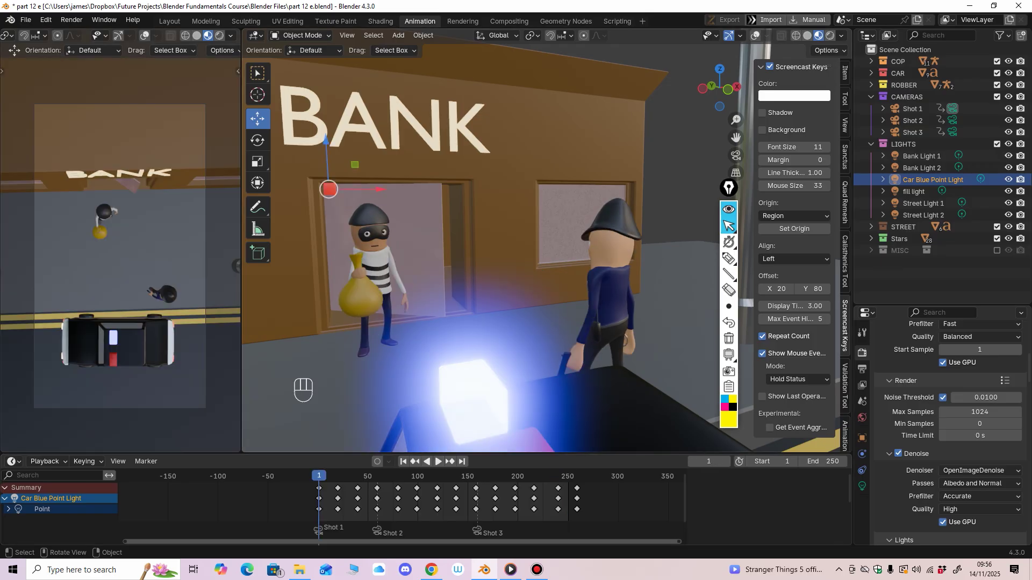
Step: Switch the main viewport to Rendered shading and examine how the lights fall on the robber and the bank doorway
click(830, 36)
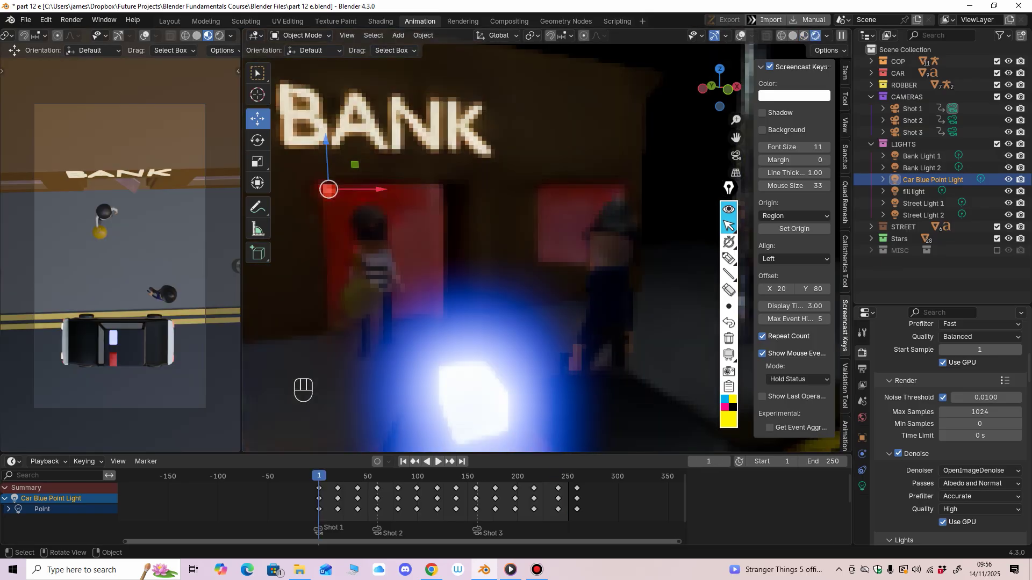
scroll(581, 242, up, 1)
mouse_move(581, 242)
middle_down()
mouse_move(562, 242)
mouse_move(643, 229)
middle_up()
scroll(548, 250, up, 1)
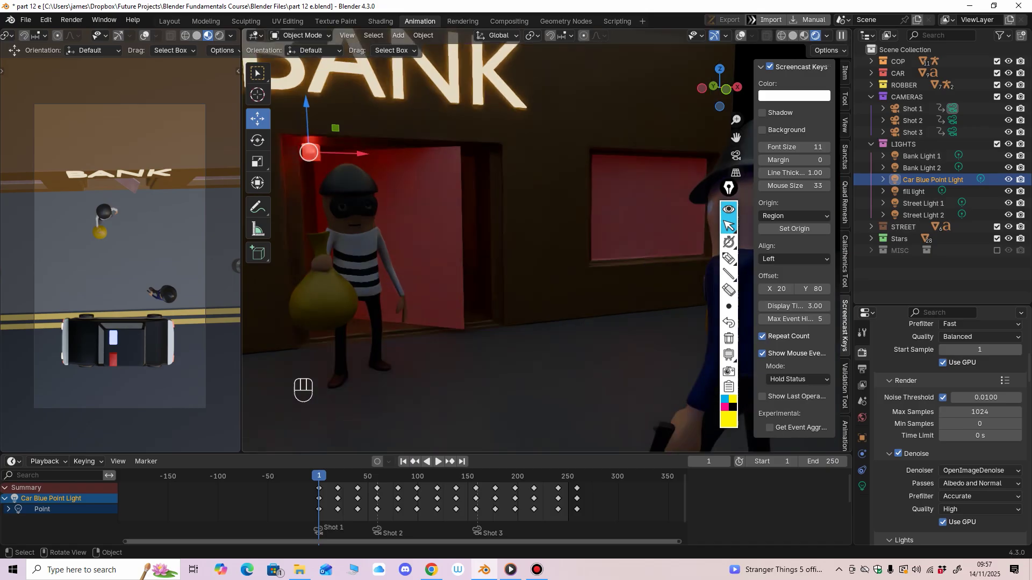
shift+middle_drag(548, 250, 583, 284)
scroll(583, 284, down, 3)
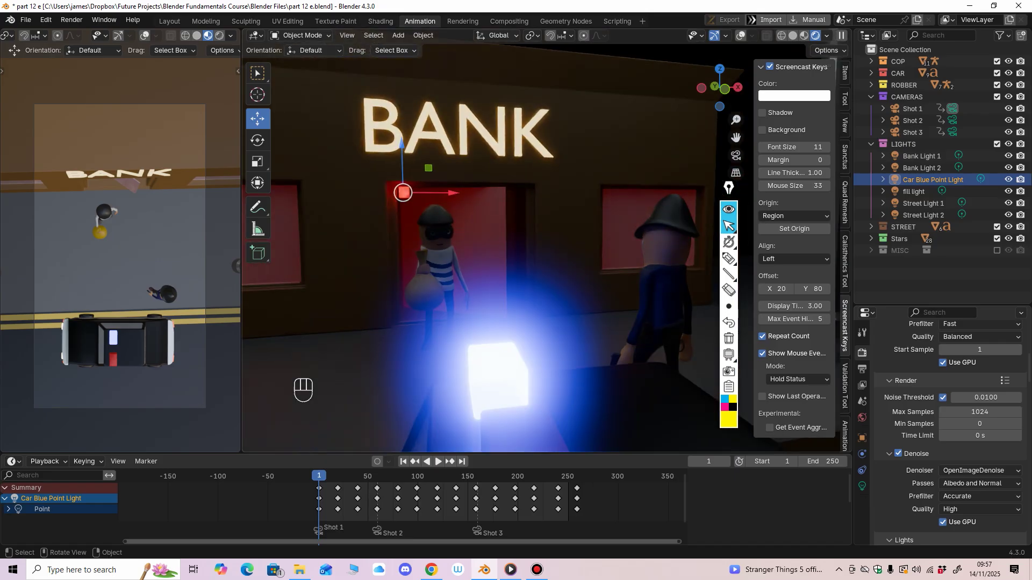
scroll(607, 261, up, 2)
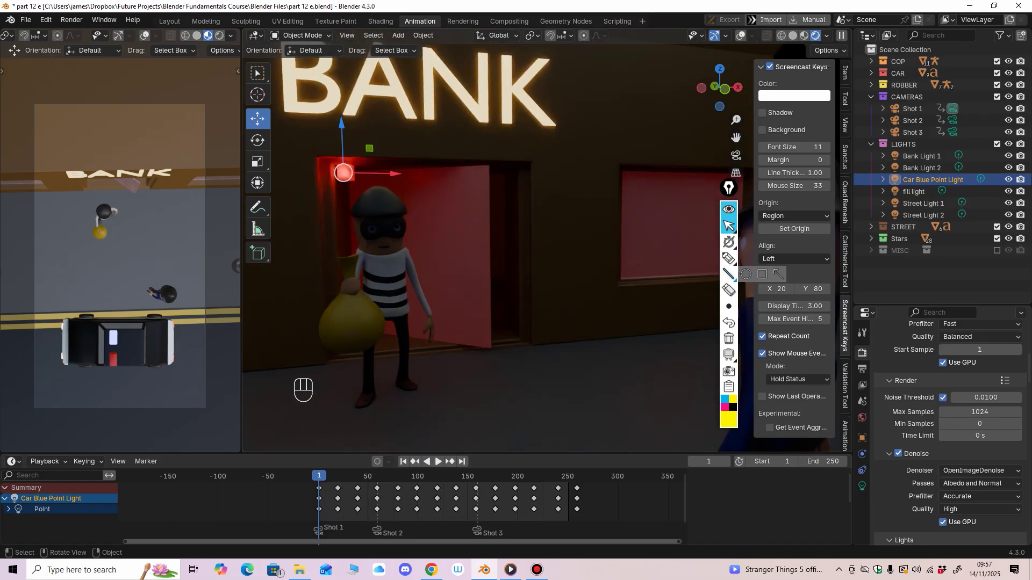
Step: Sketch a yellow light symbol with rays in front of the robber, and mark both characters and the timeline keyframes with the smallest pen
click(729, 259)
drag(379, 245, 404, 249)
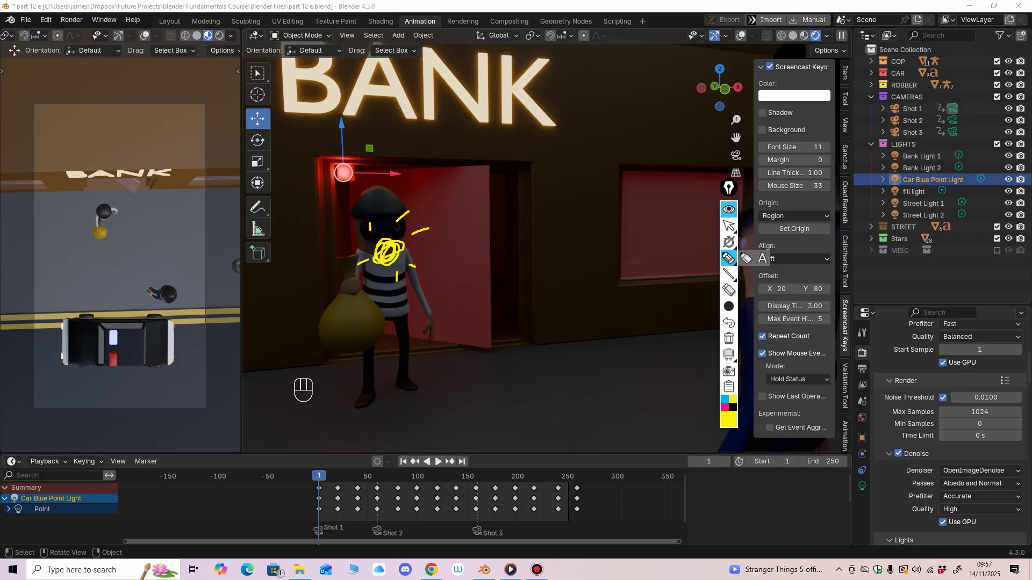
click(729, 226)
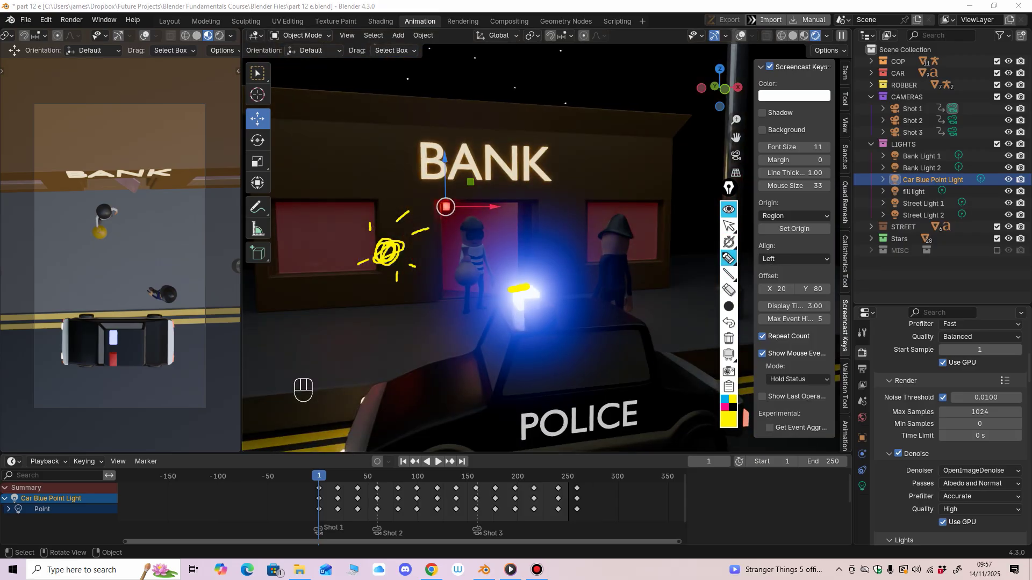
click(729, 306)
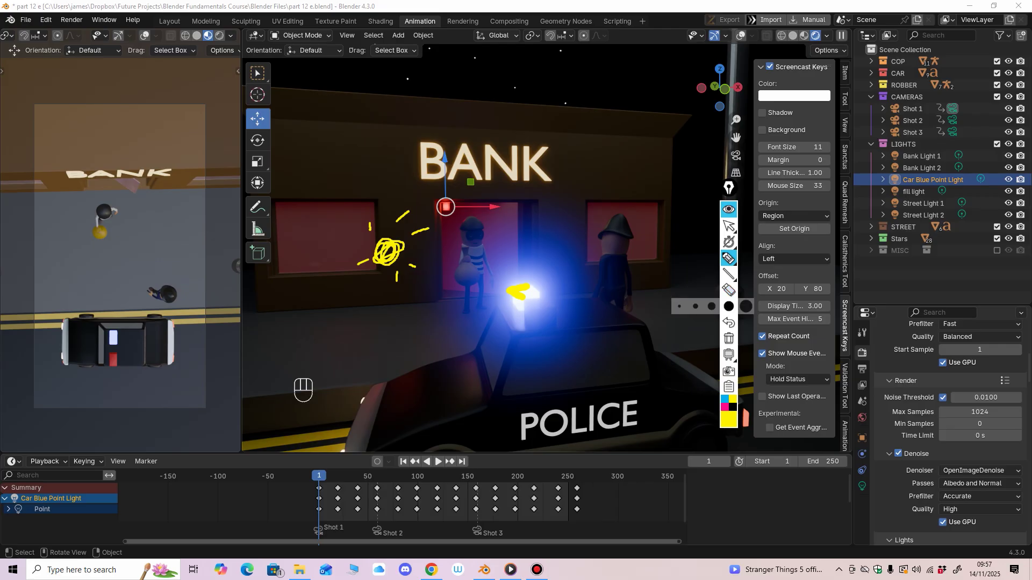
click(680, 306)
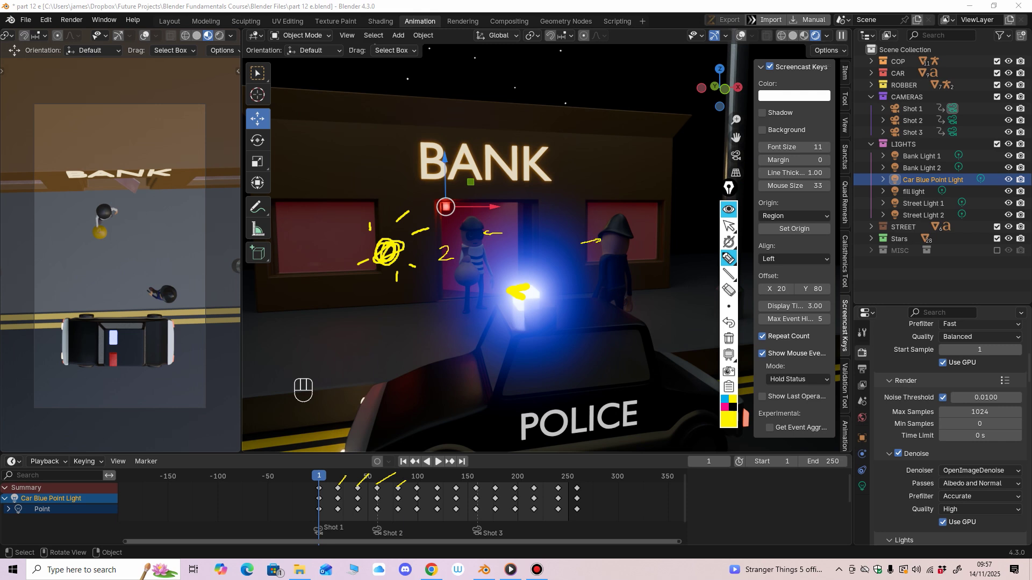
Step: Erase all the yellow annotations drawn over the bank scene and timeline, and leave annotation mode
click(729, 225)
middle_drag(559, 301, 540, 299)
click(729, 291)
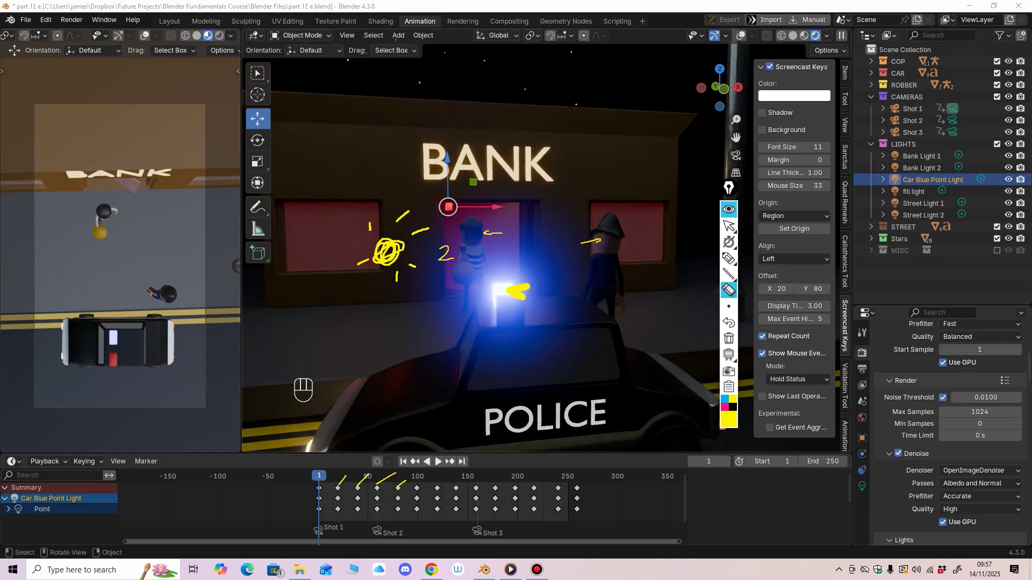
drag(420, 232, 370, 226)
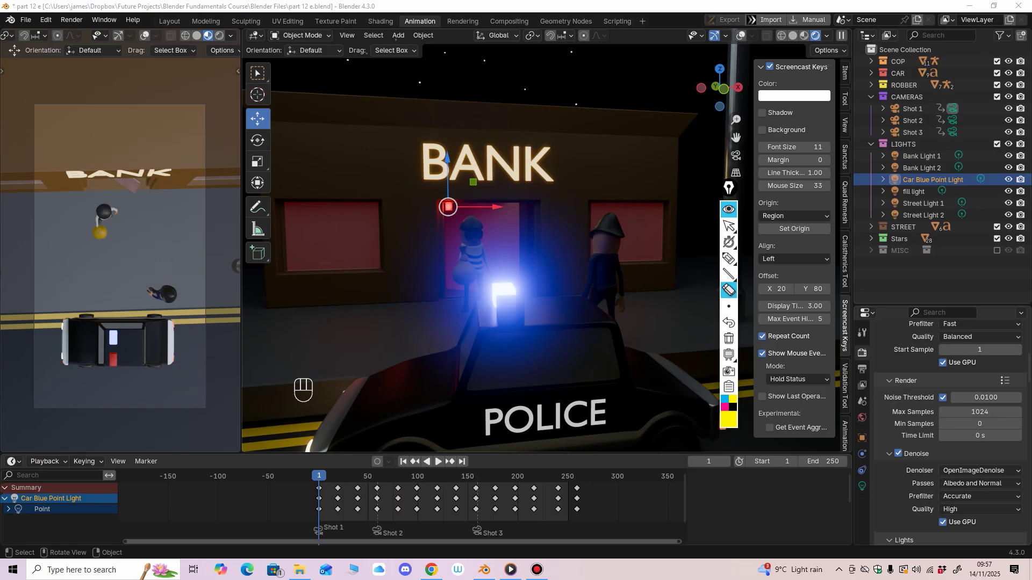
click(729, 225)
Step: Switch to Media Player, replay the Beginning Blender Final Project video from the start, and close the player
middle_drag(581, 284, 561, 282)
scroll(484, 252, up, 2)
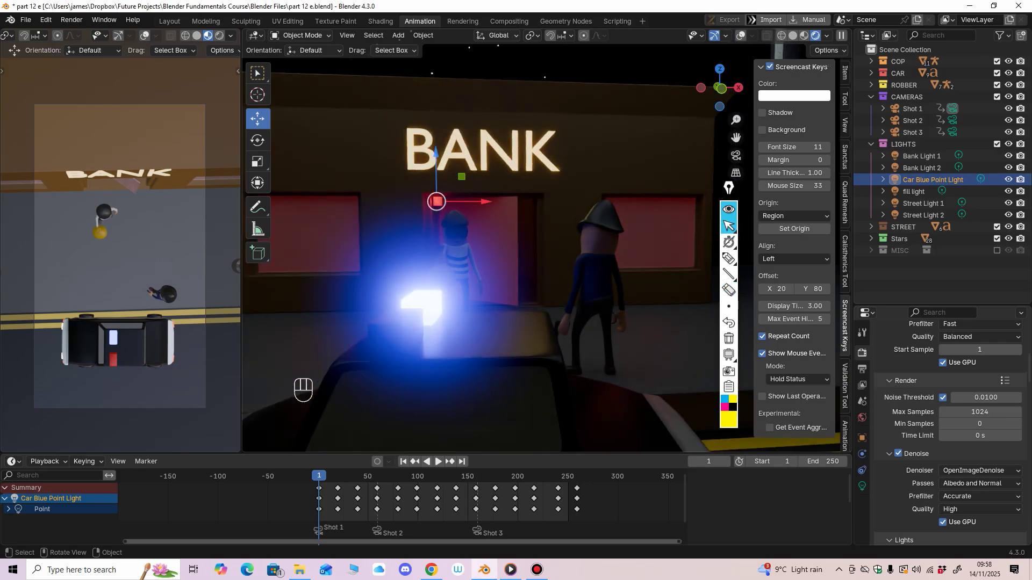
scroll(484, 253, down, 5)
key(alt+Tab)
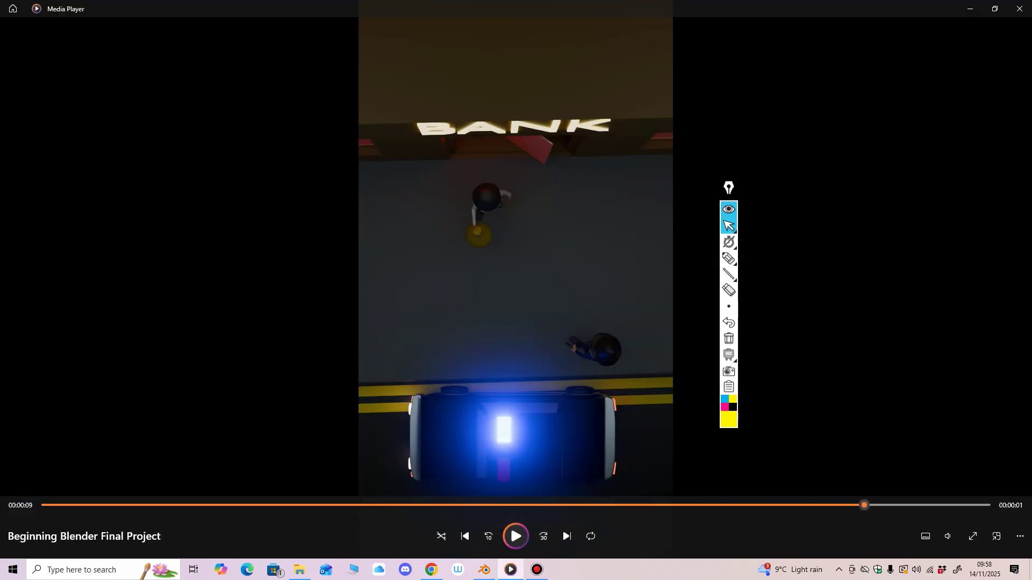
click(465, 537)
click(515, 537)
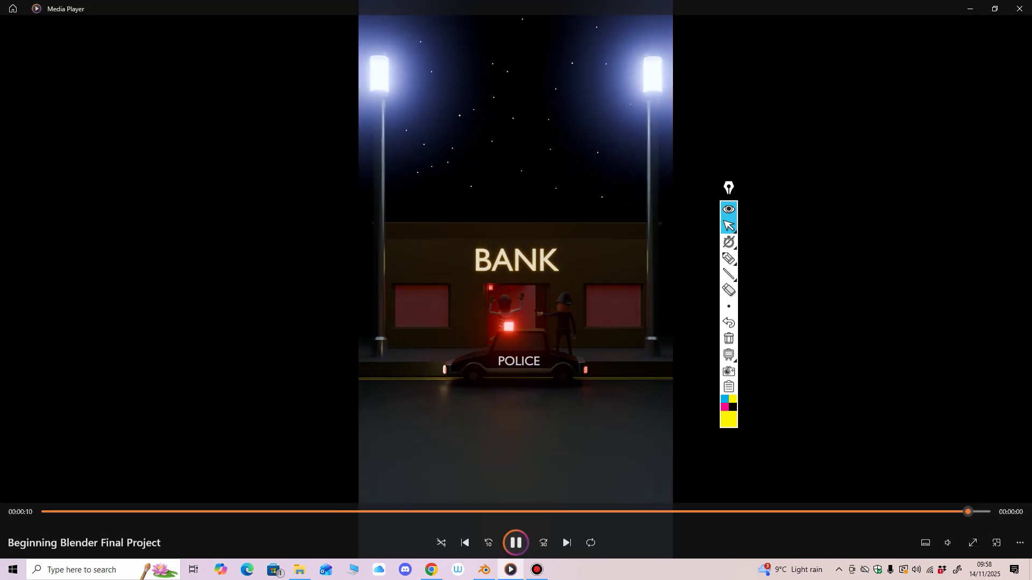
click(1020, 7)
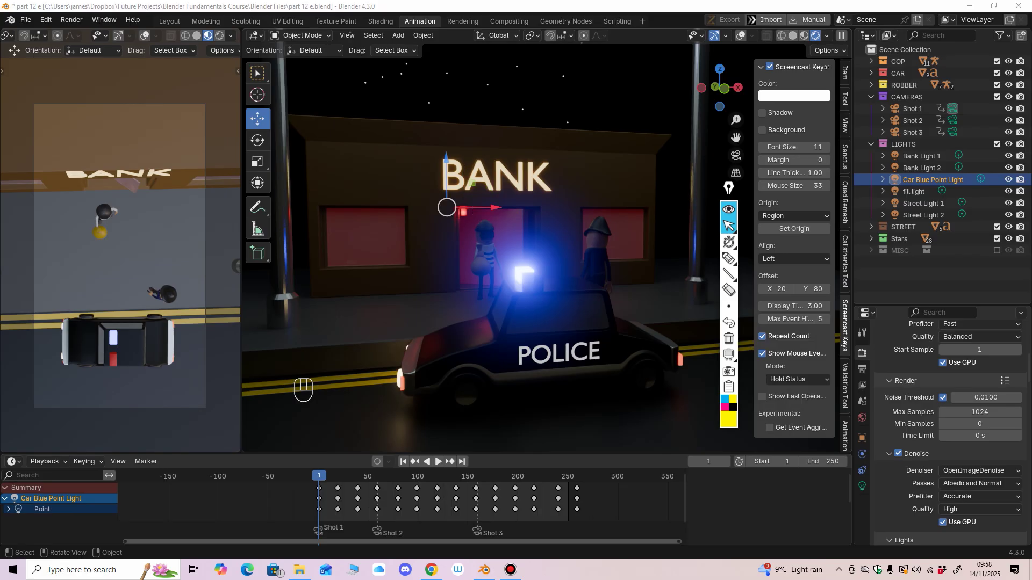
Step: Examine in Rendered shading how the police car's blue light falls on the robber, the cop and the bank entrance
scroll(543, 248, up, 3)
scroll(543, 248, down, 3)
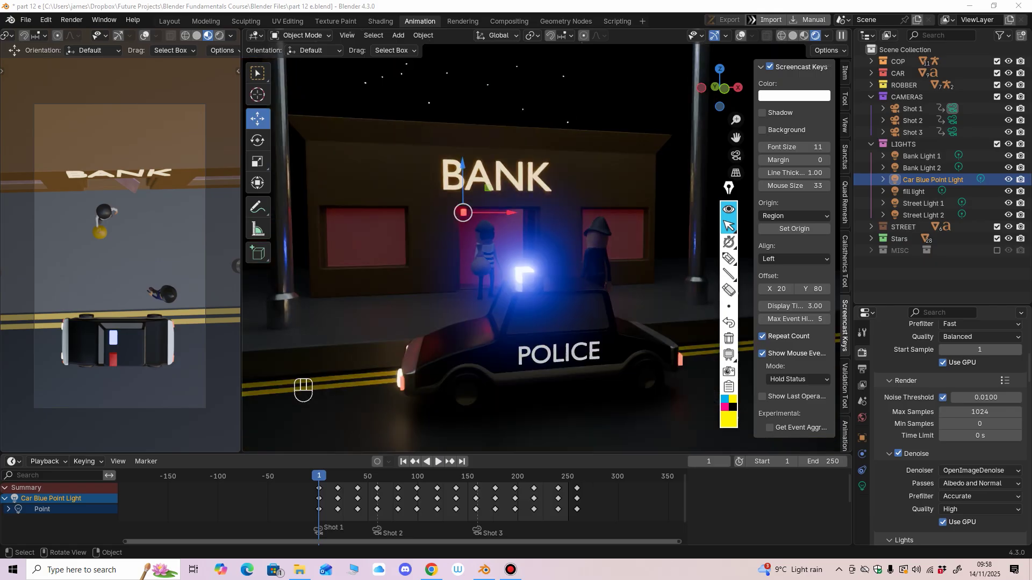
scroll(543, 247, up, 4)
scroll(543, 247, up, 5)
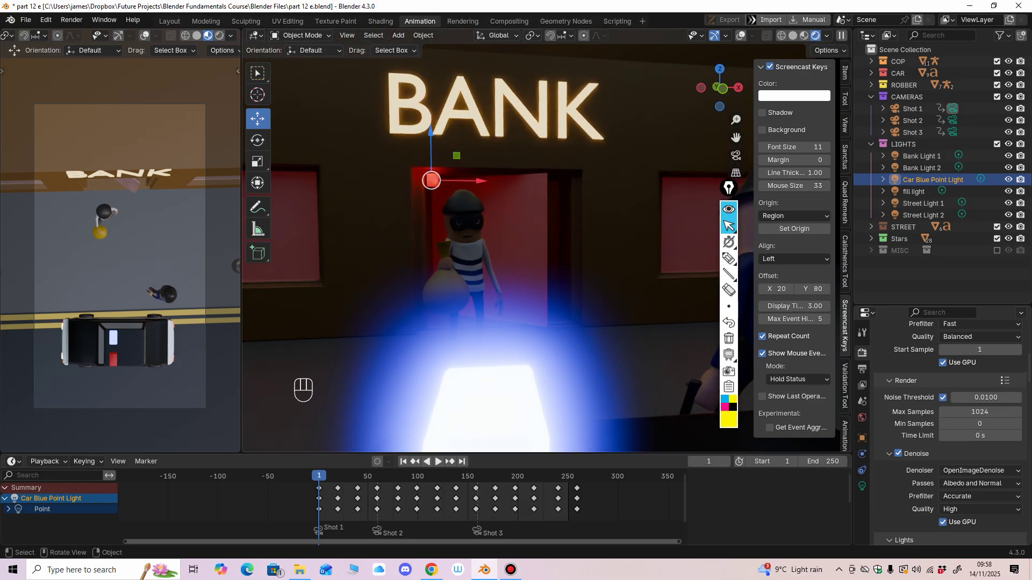
scroll(543, 247, down, 4)
middle_drag(543, 248, 494, 236)
scroll(558, 246, up, 2)
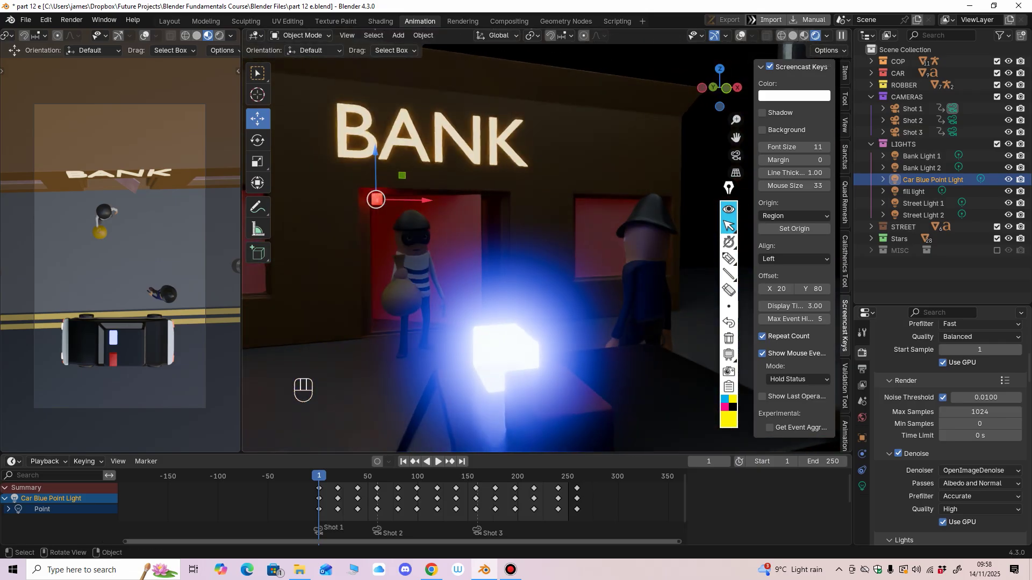
scroll(493, 236, up, 2)
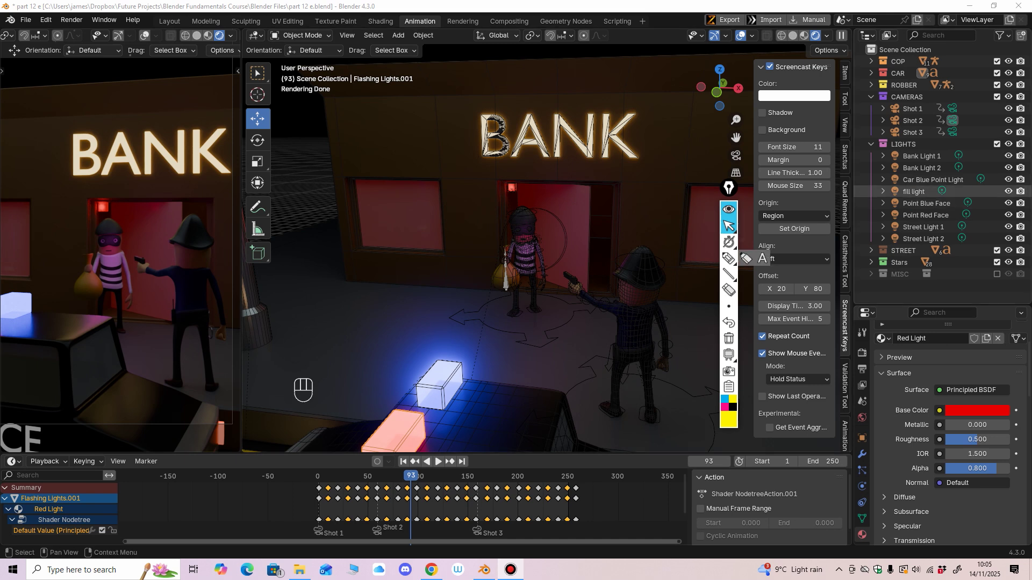
Step: Select the Point Blue Face light and toggle the viewport visibility of Point Blue Face and Point Red Face to compare the robber's lighting
click(926, 203)
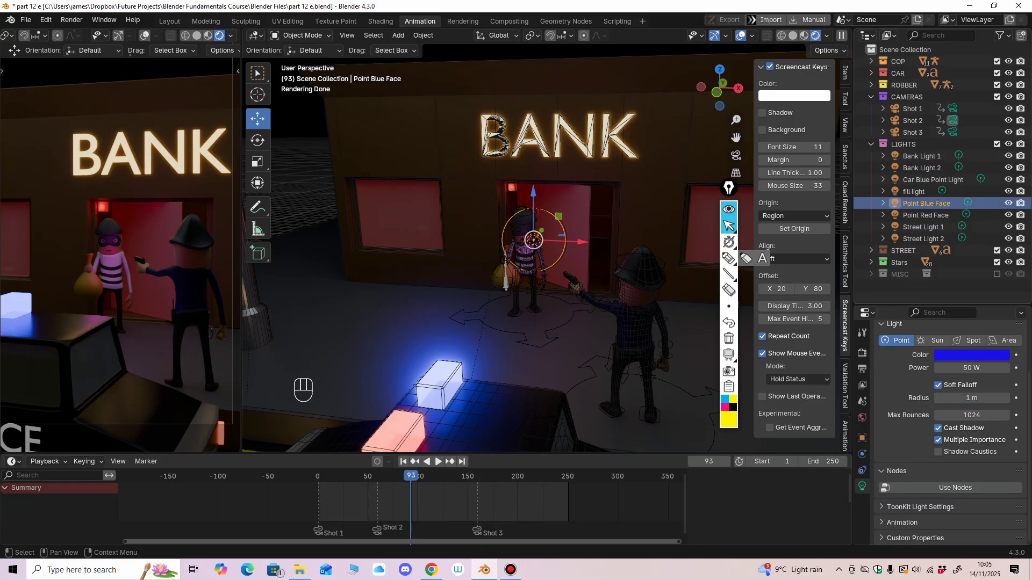
click(1008, 203)
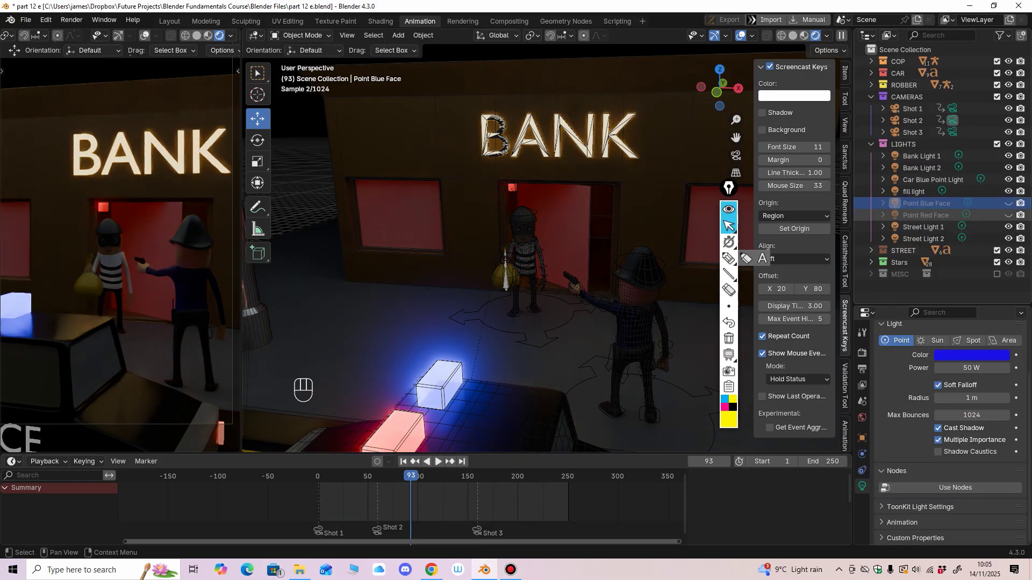
click(1008, 203)
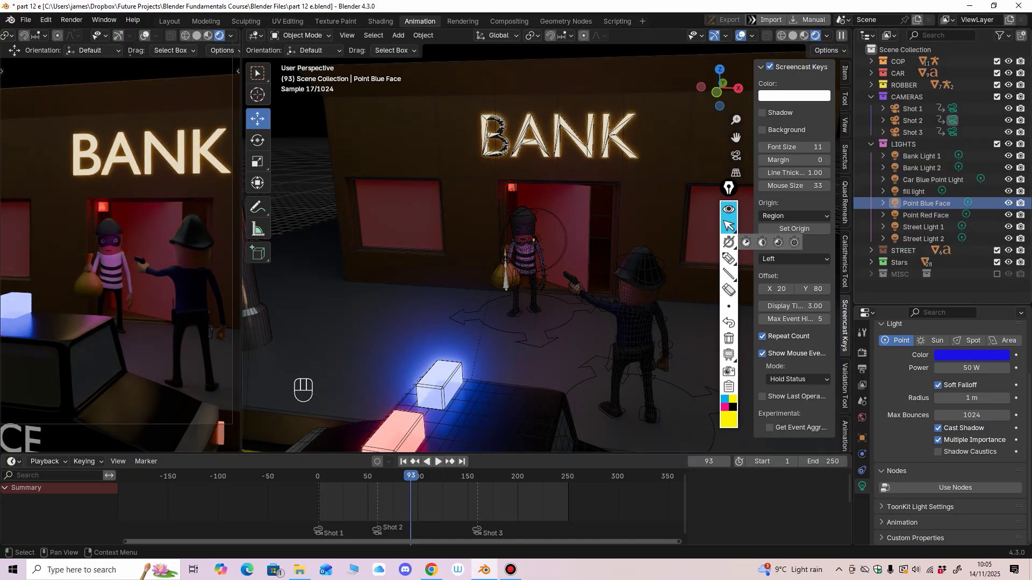
drag(1008, 203, 1008, 215)
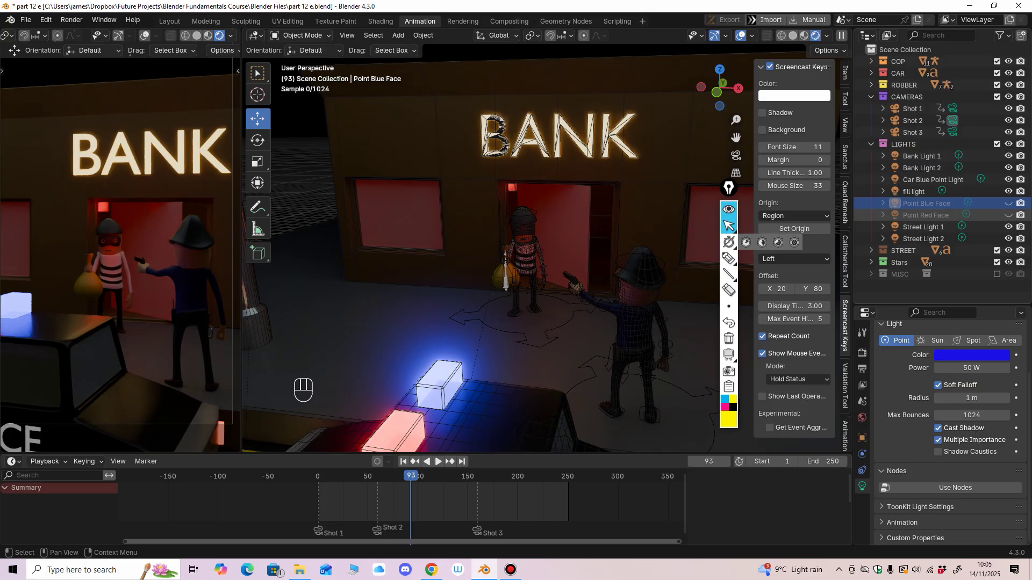
scroll(120, 256, up, 1)
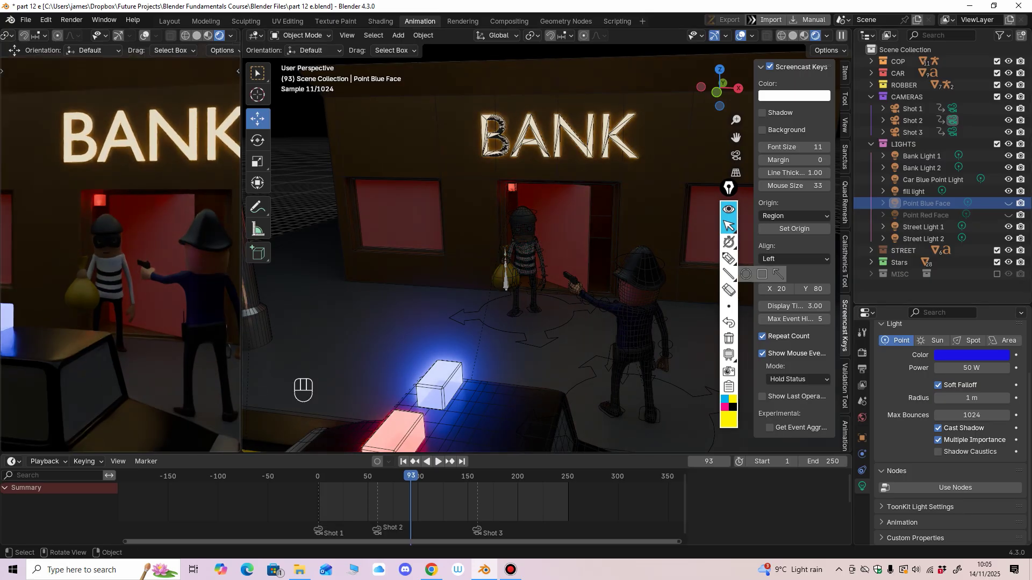
click(1009, 203)
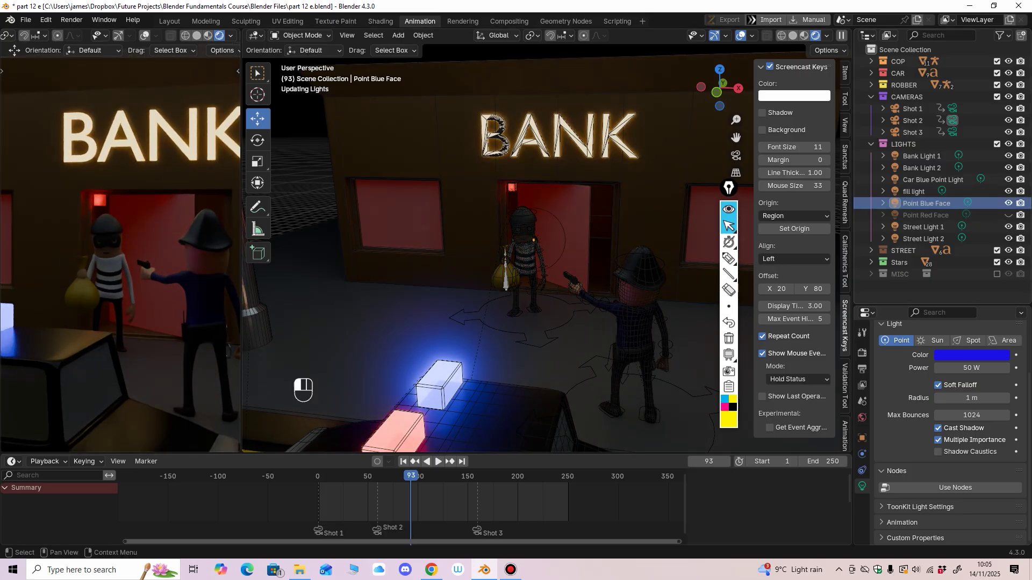
click(1008, 215)
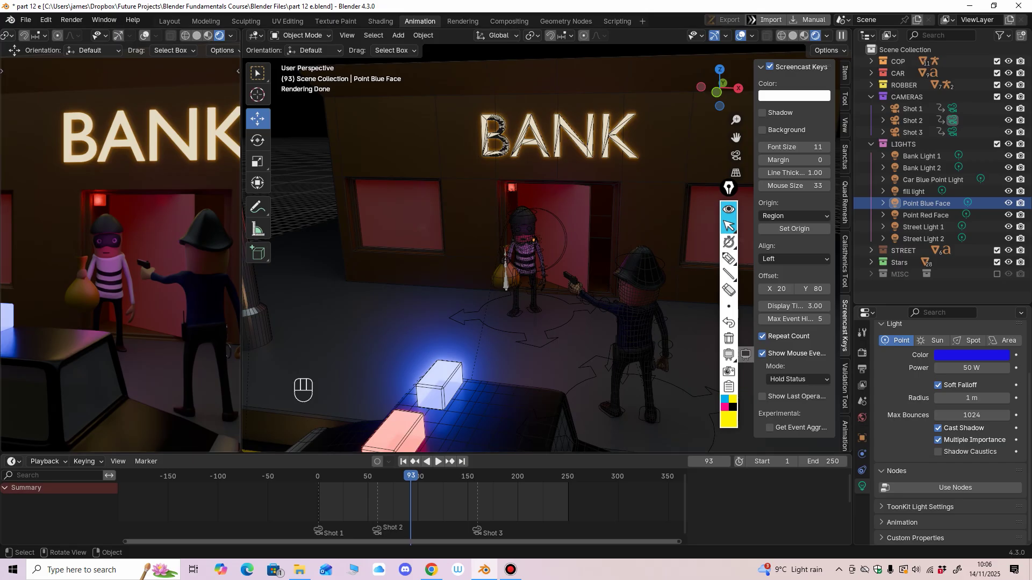
click(729, 242)
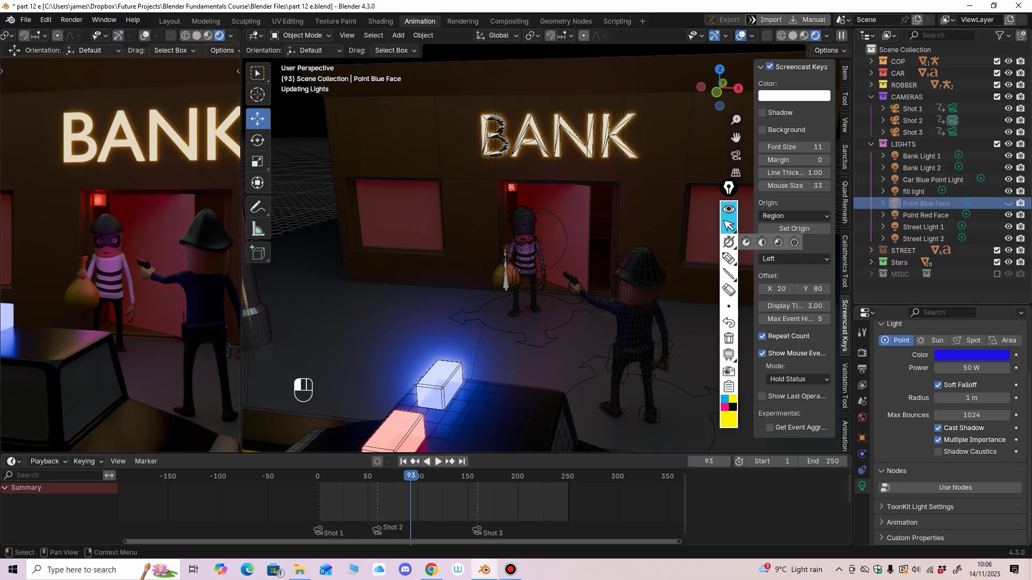
click(1009, 203)
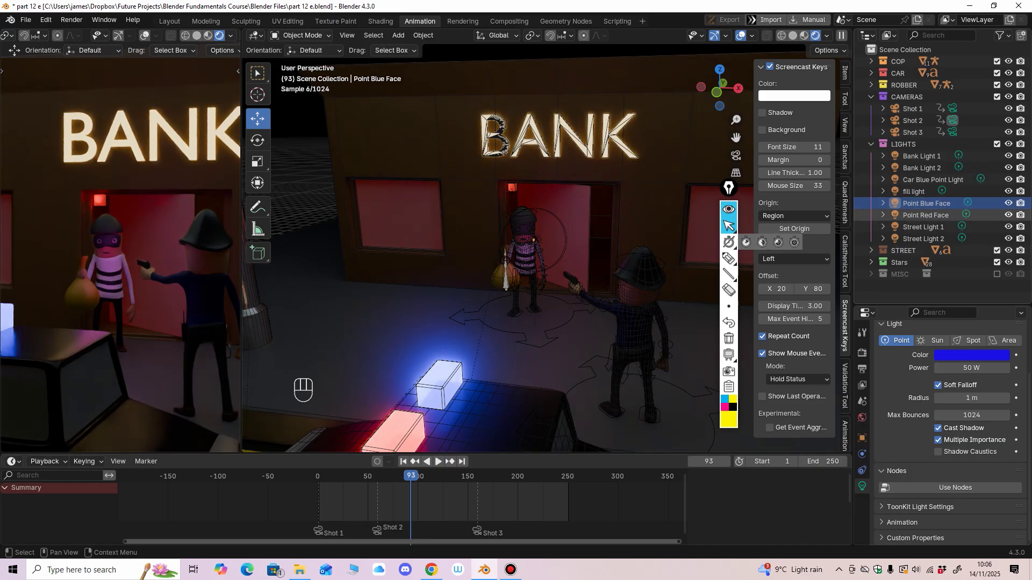